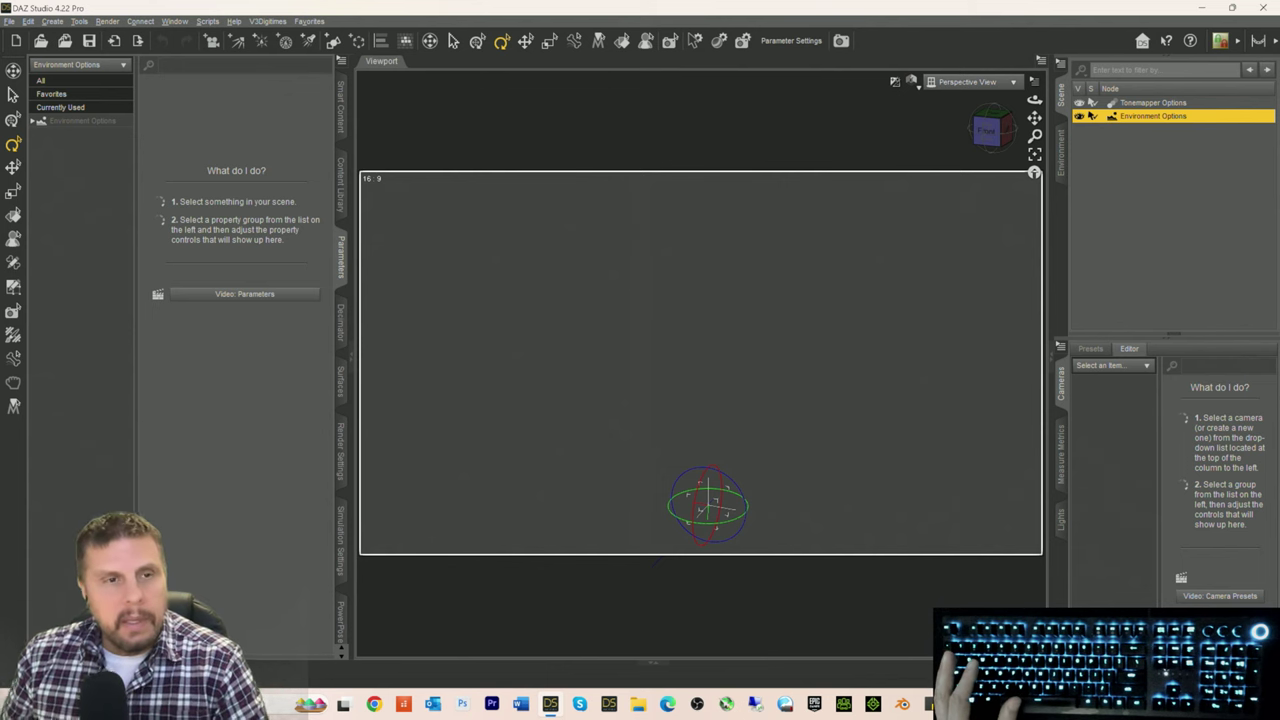
left_click(65, 108)
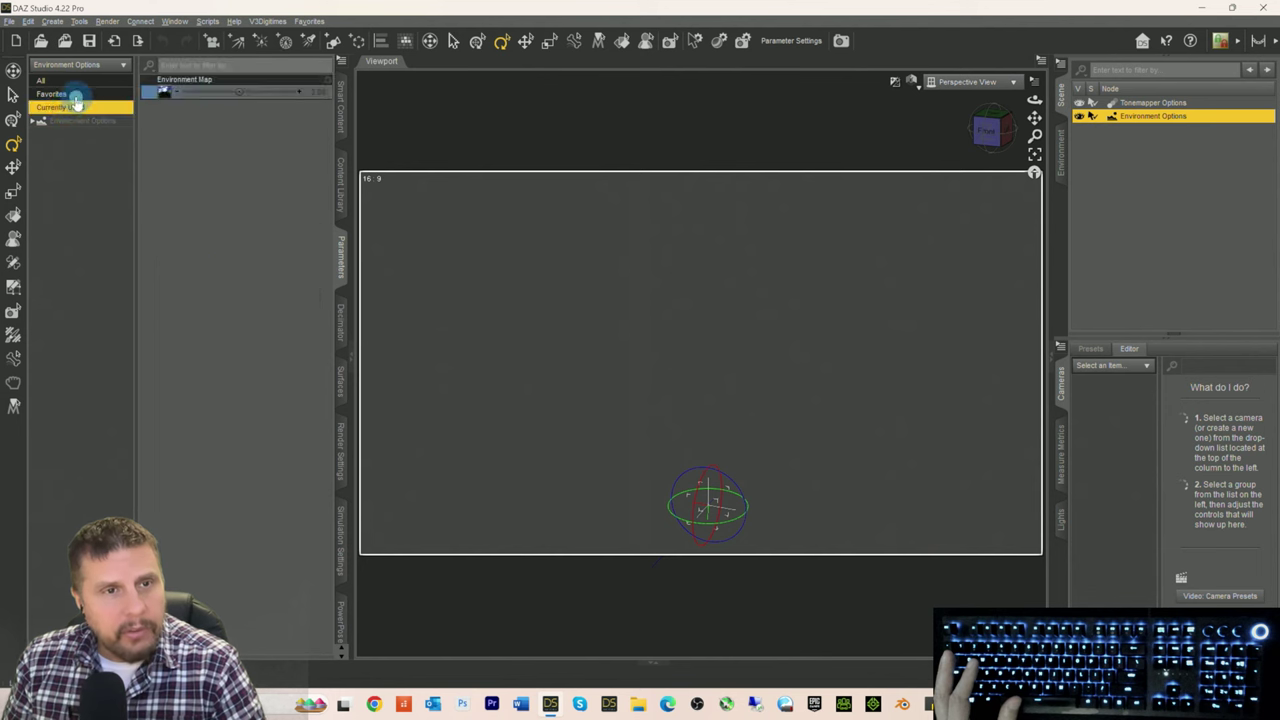
left_click(60, 94)
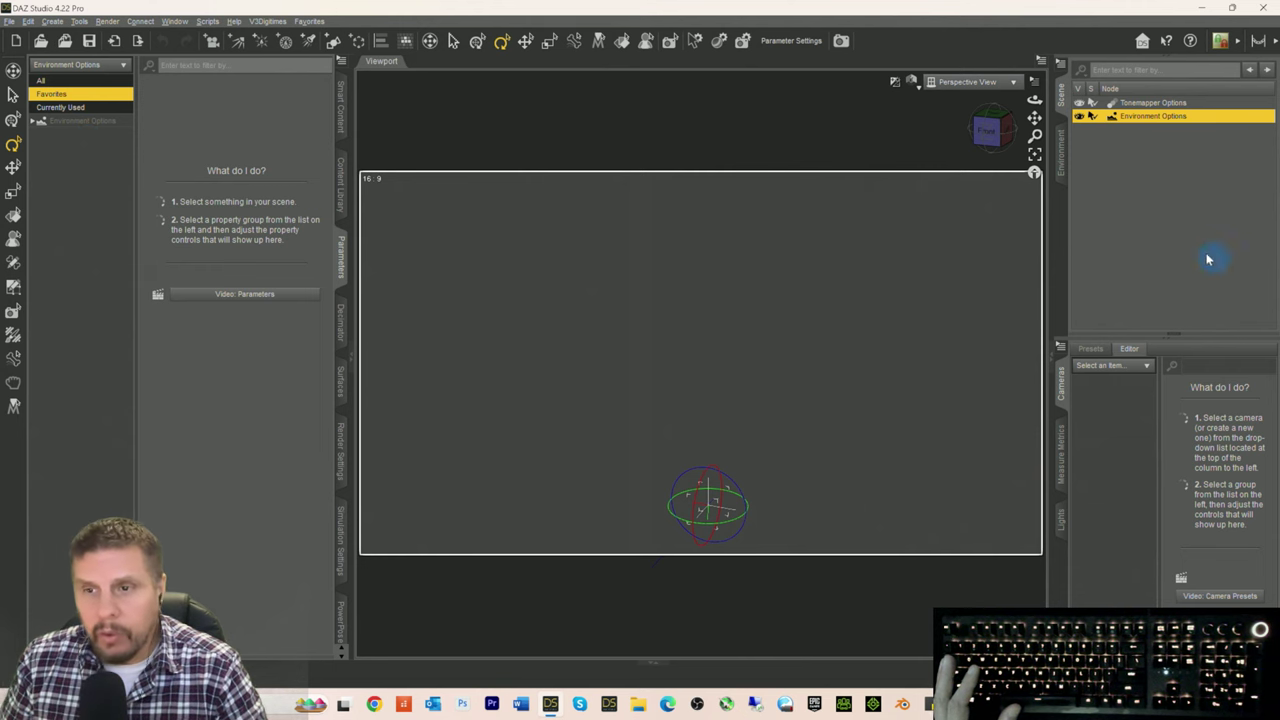
left_click(334, 272)
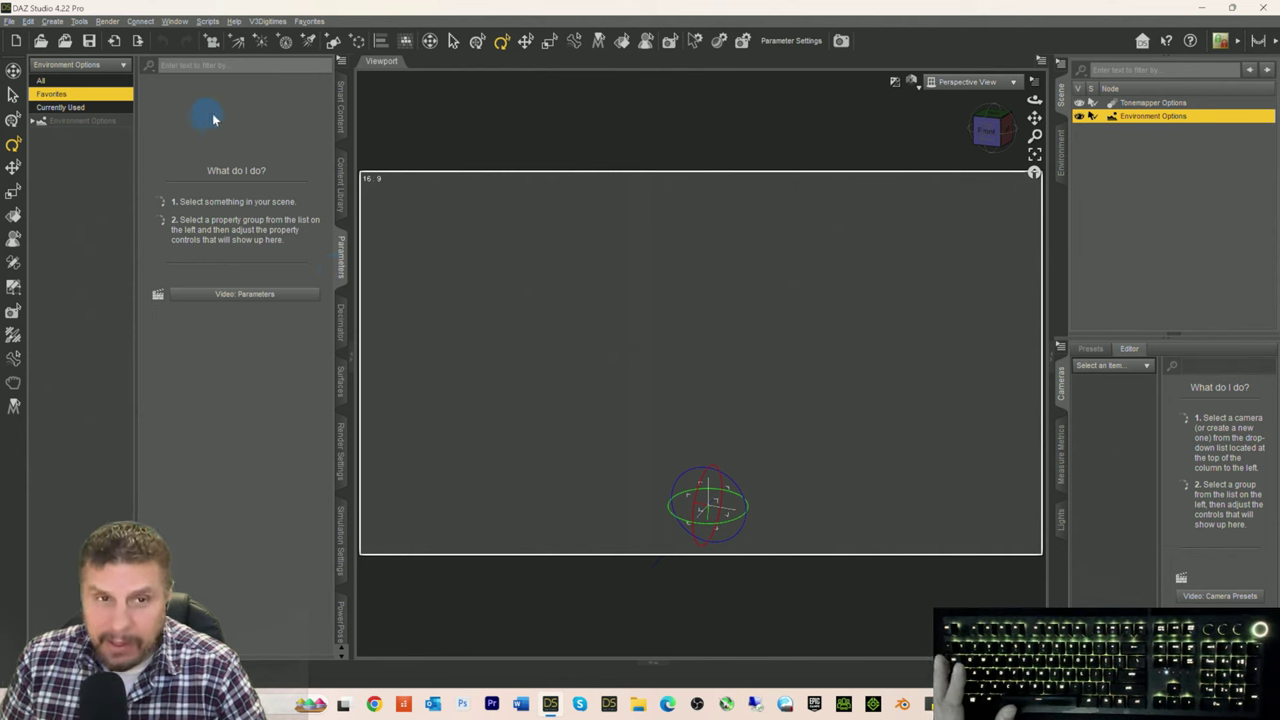
Step: Load the 3DU Toon Elephant figure from the 3D Universe Toon Elephant with dForce product into the scene
left_click(339, 105)
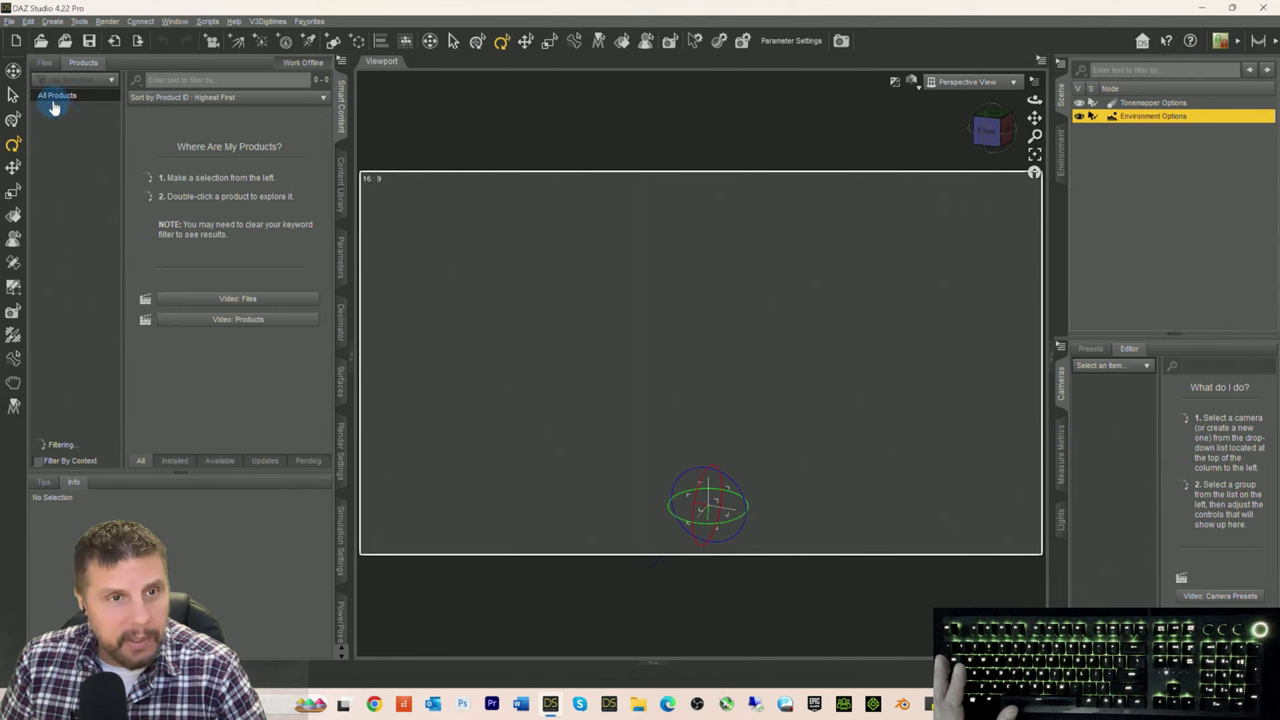
left_click(56, 96)
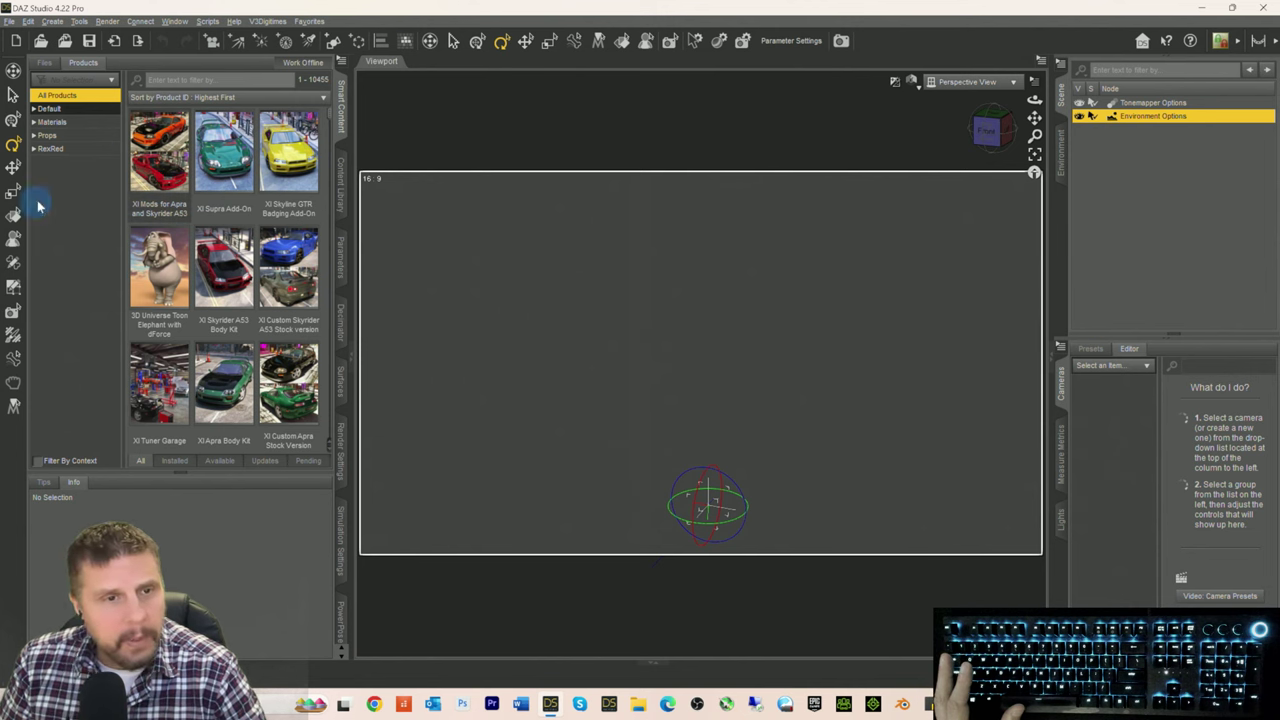
left_click(34, 108)
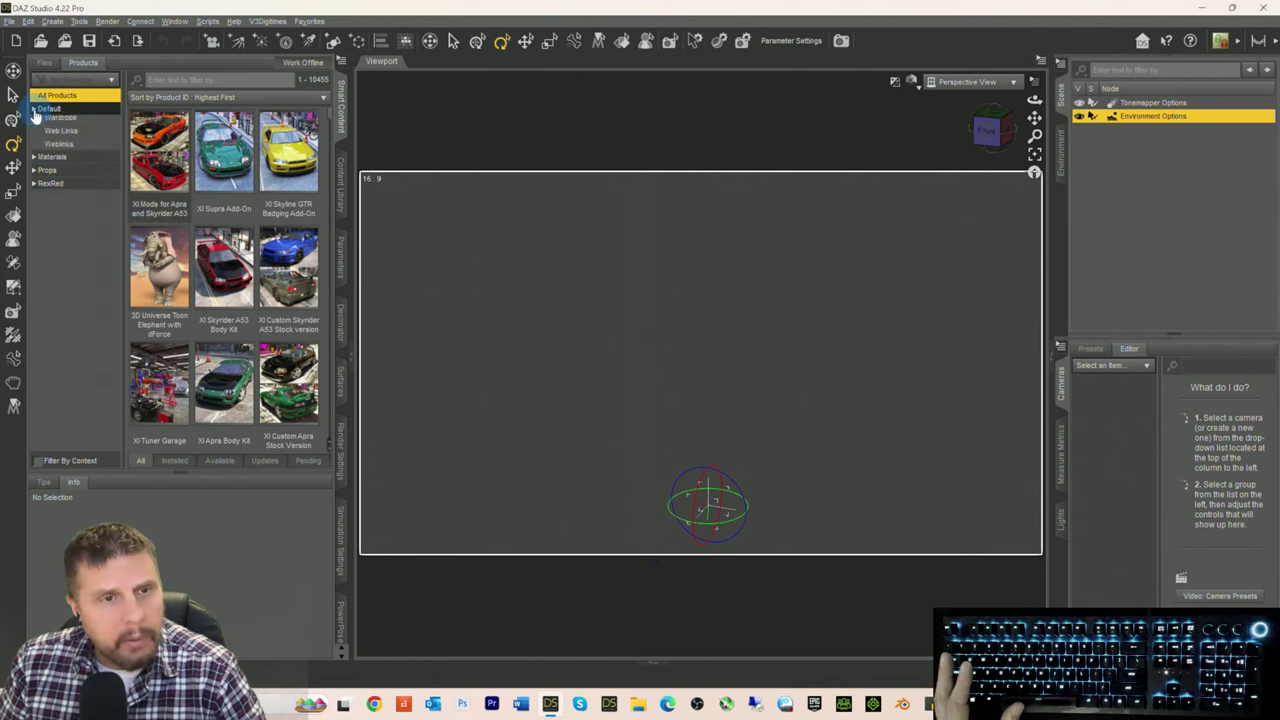
double_click(157, 258)
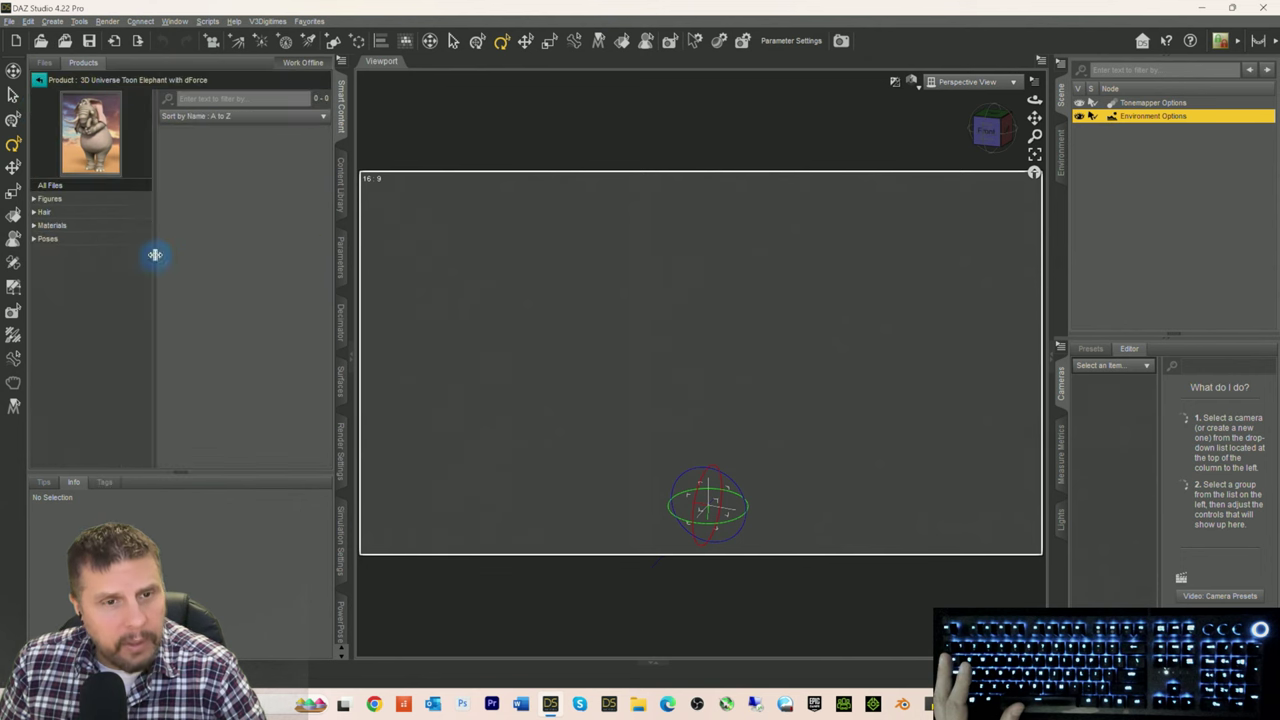
left_click(76, 199)
double_click(183, 173)
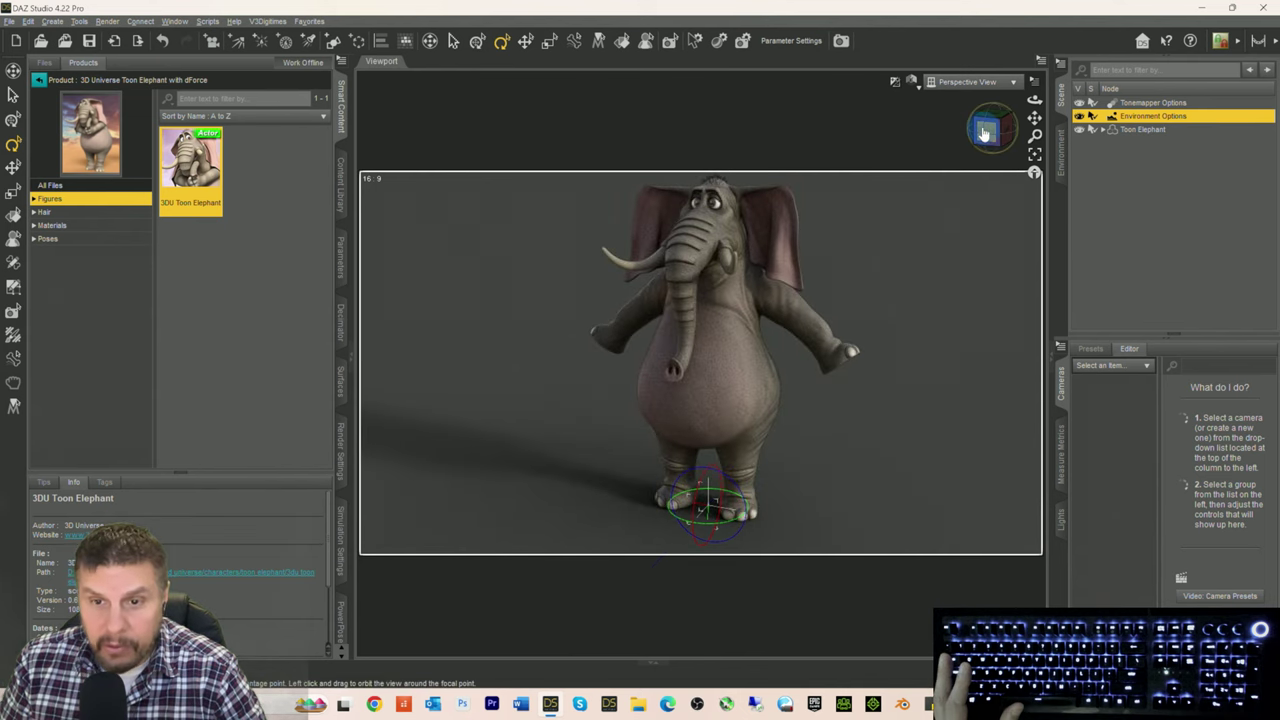
left_click_drag(985, 125, 965, 132)
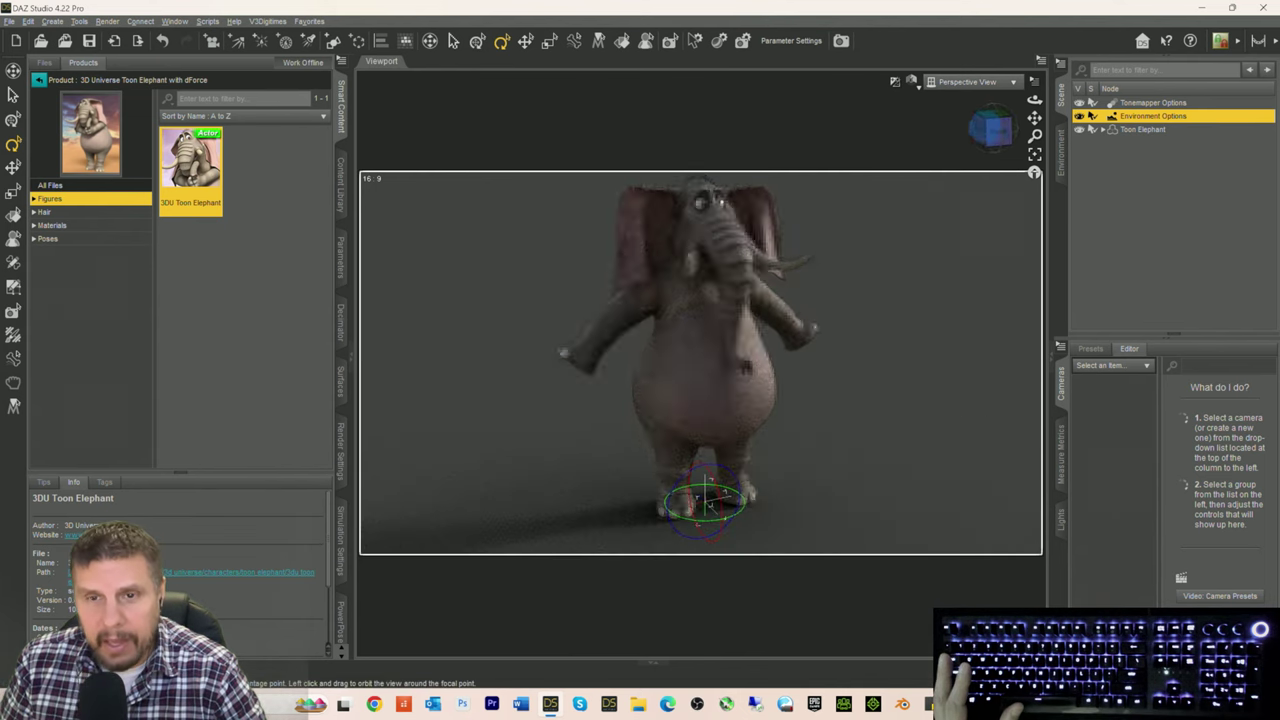
Step: Open the LI FUR - For Snuggles the Toon Bear product and load its LI FUR Long hair into the scene
left_click(38, 79)
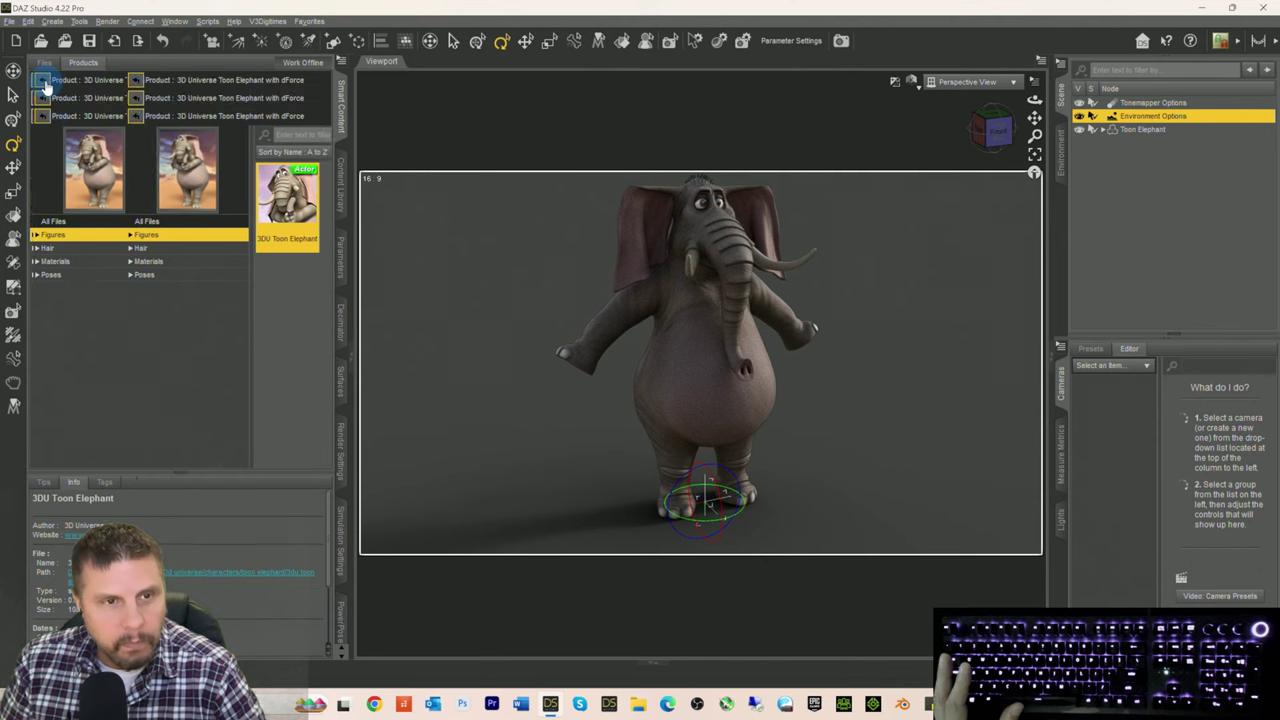
scroll(199, 280, "down", 6)
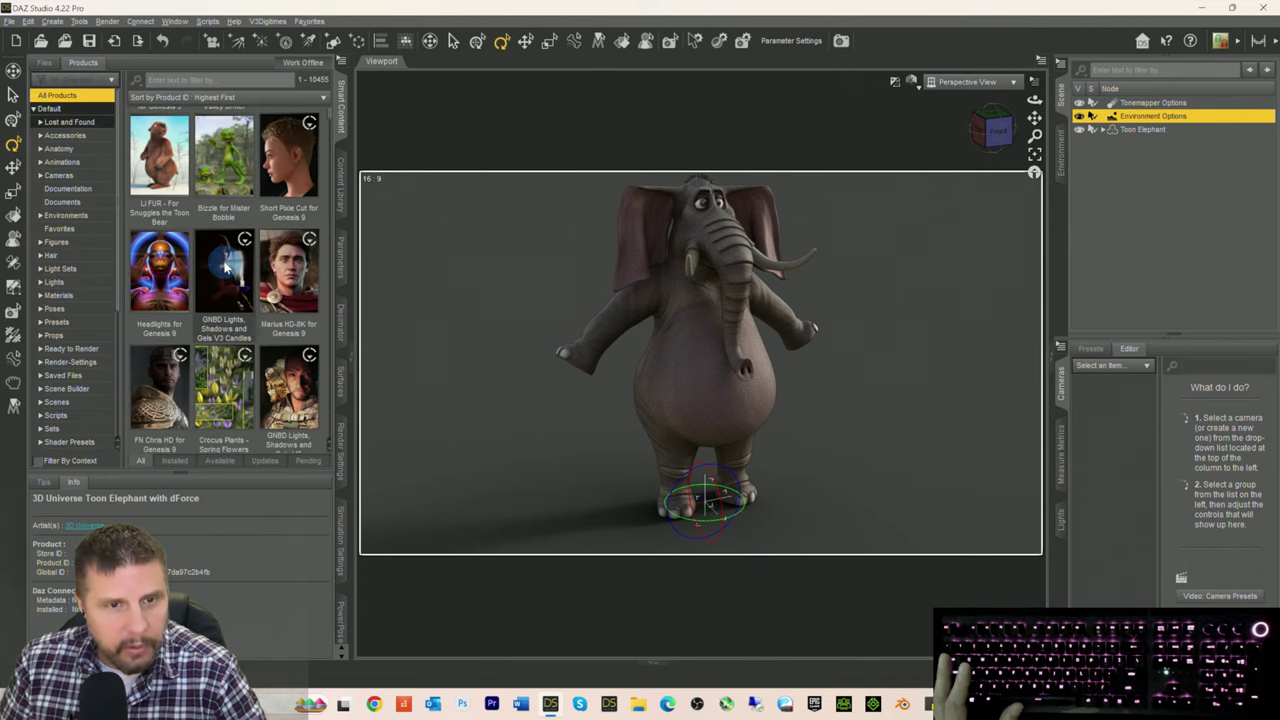
left_click(153, 170)
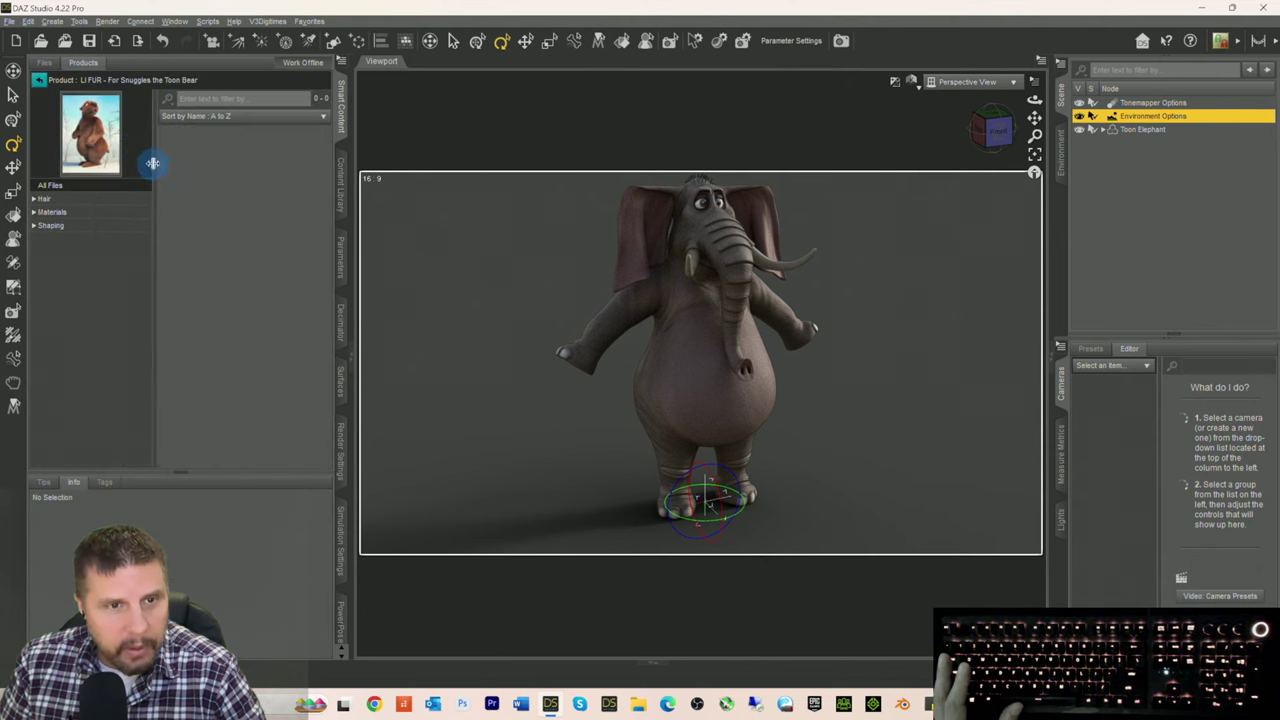
left_click(46, 201)
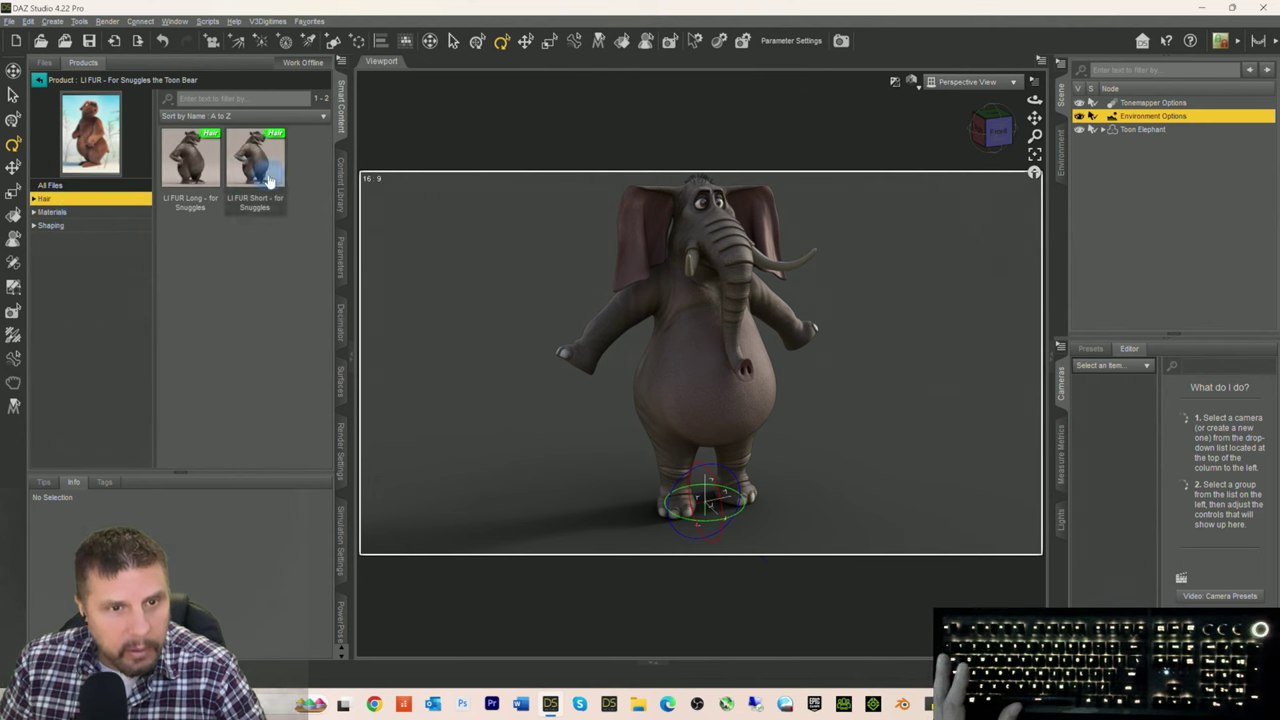
mouse_move(268, 180)
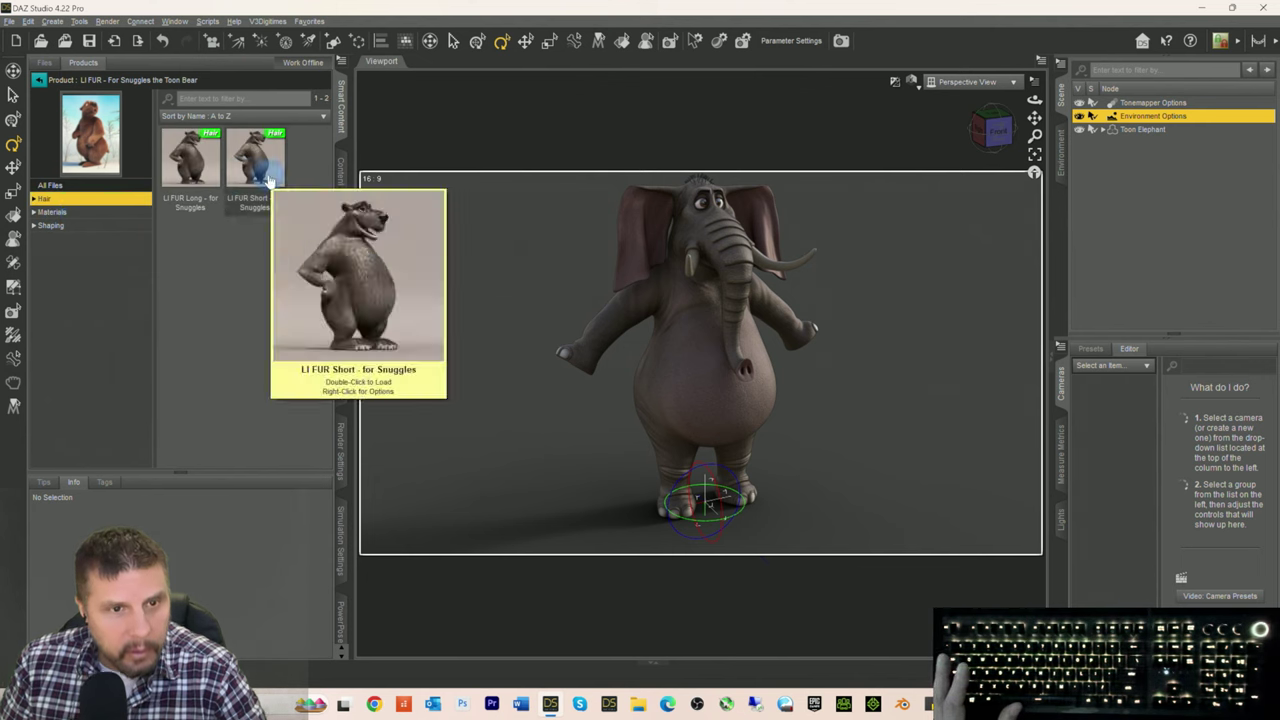
left_click(197, 175)
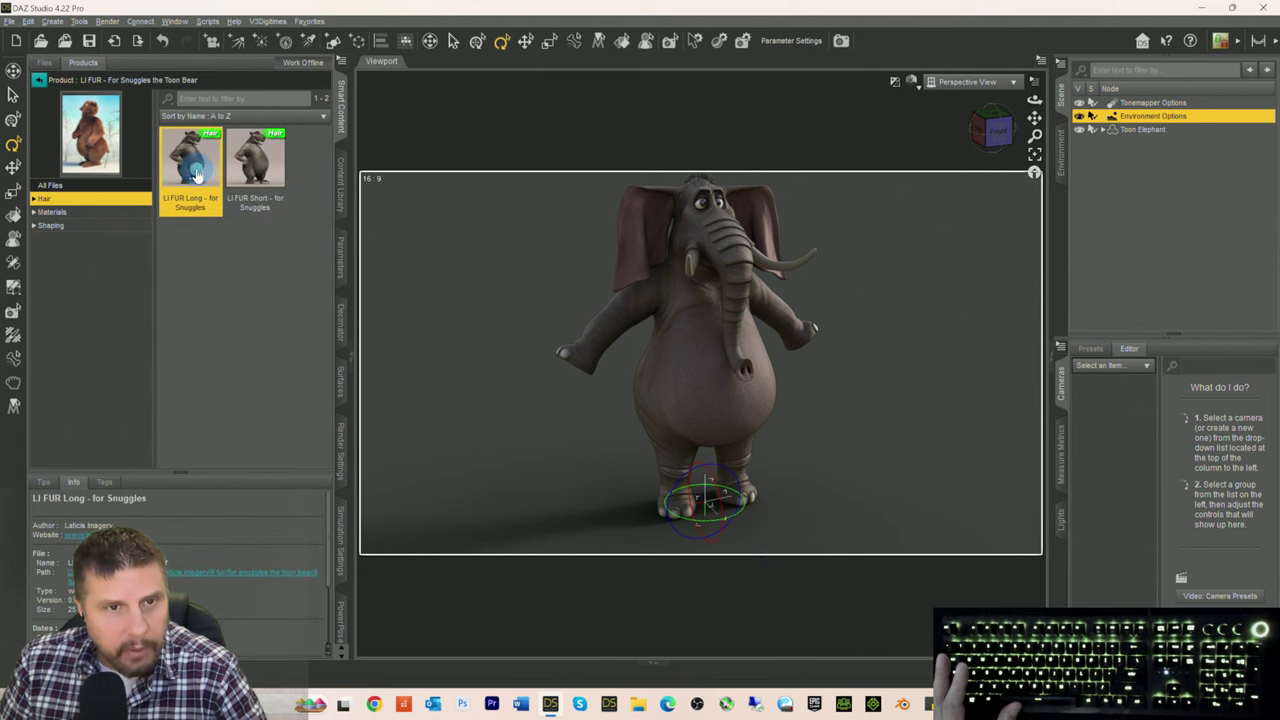
double_click(197, 175)
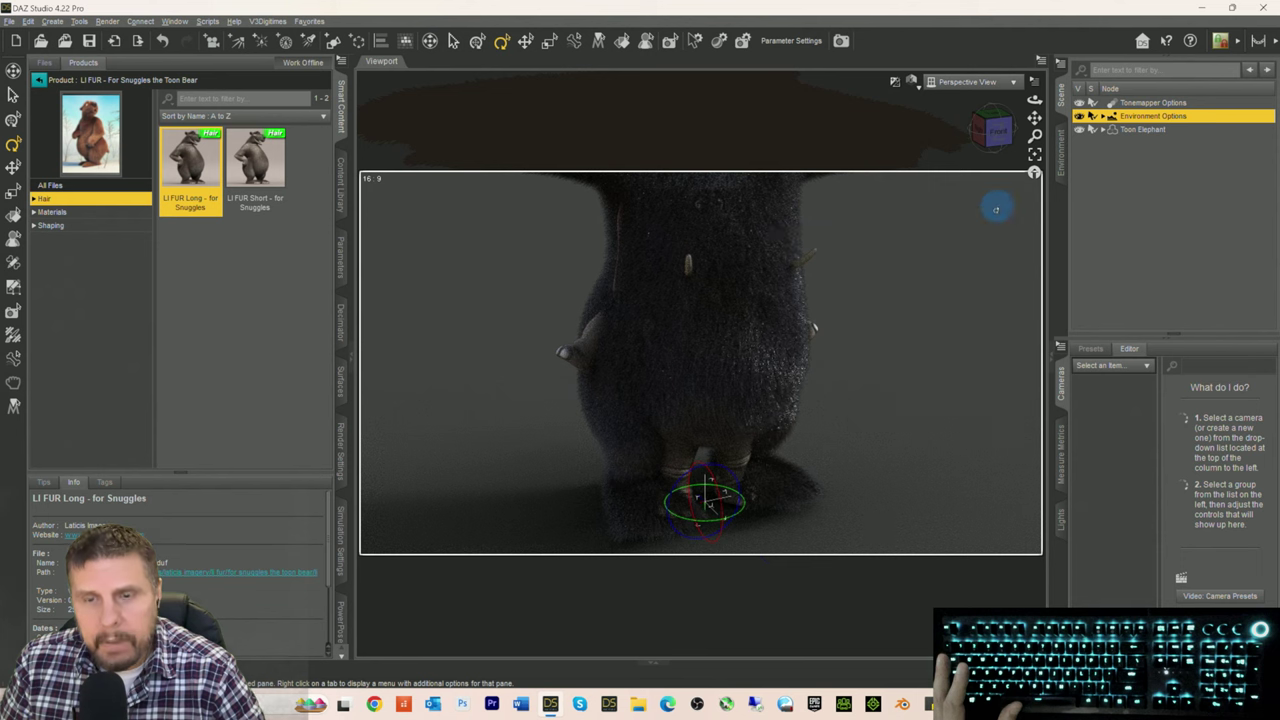
Step: Expand the Environment Options and Toon Elephant nodes in the scene hierarchy and select the LI FUR Long - for Snuggles item
left_click(1104, 116)
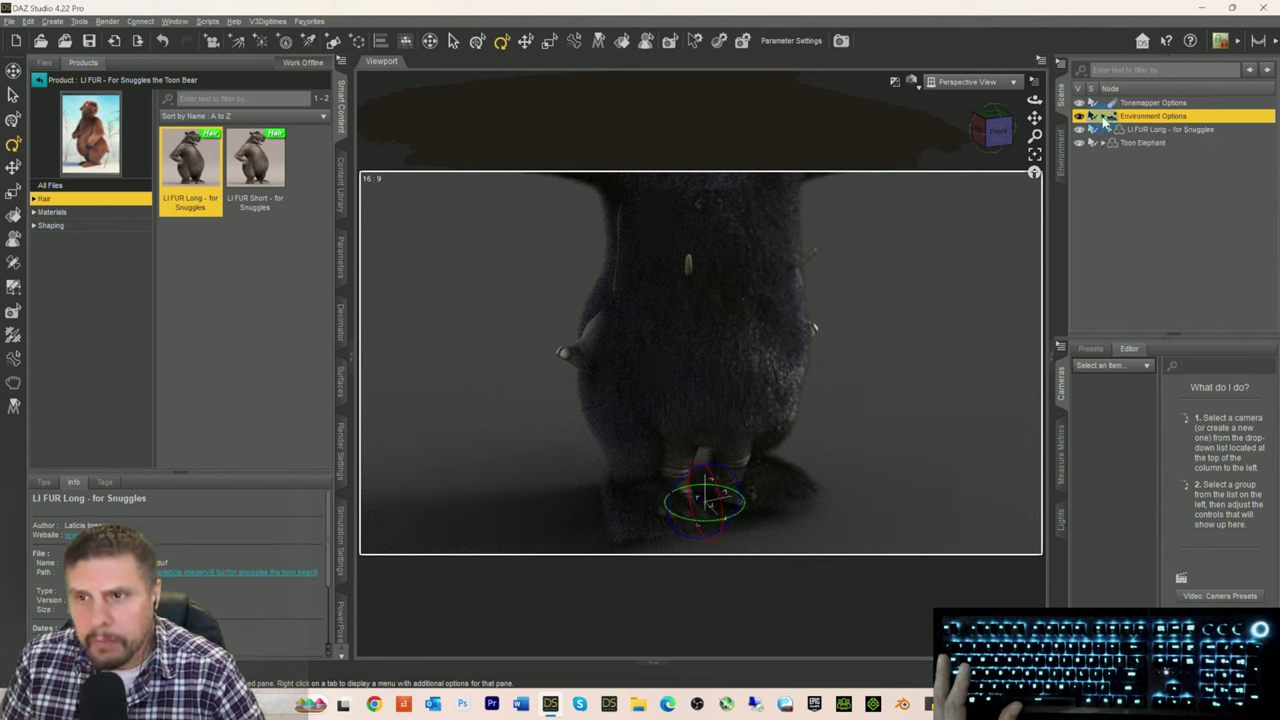
left_click(1122, 144)
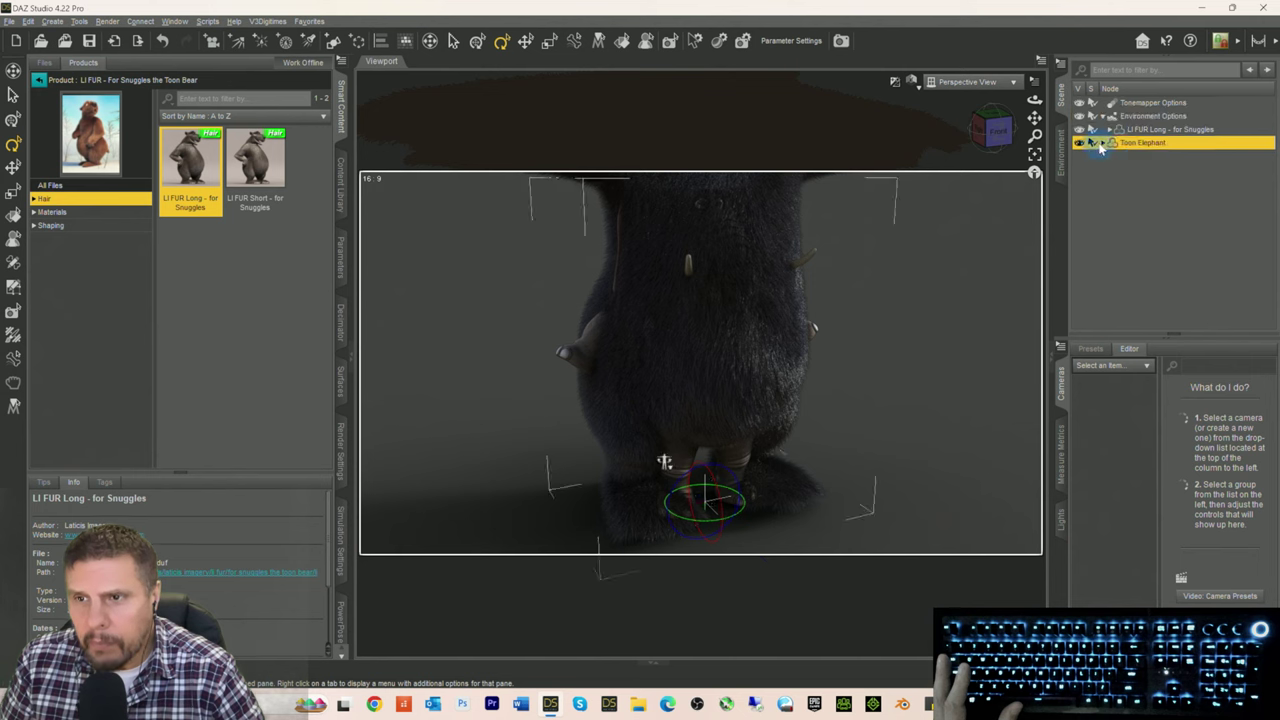
left_click(1102, 143)
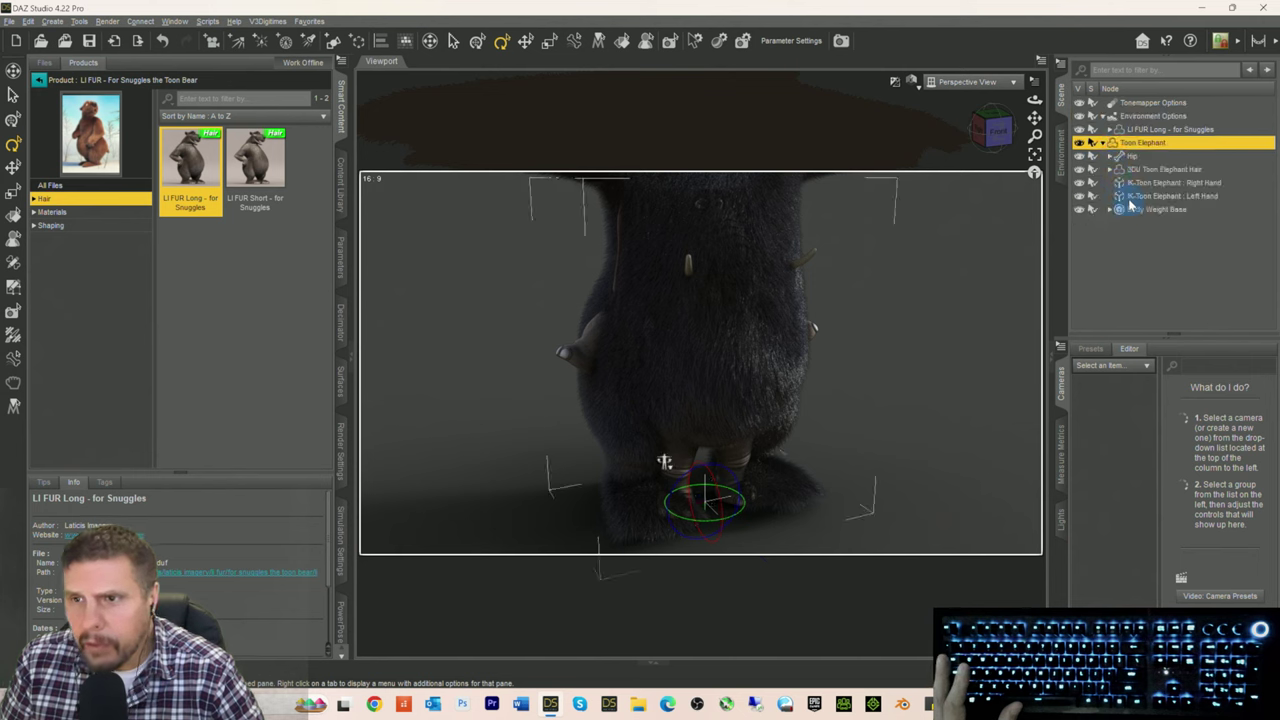
left_click(1140, 131)
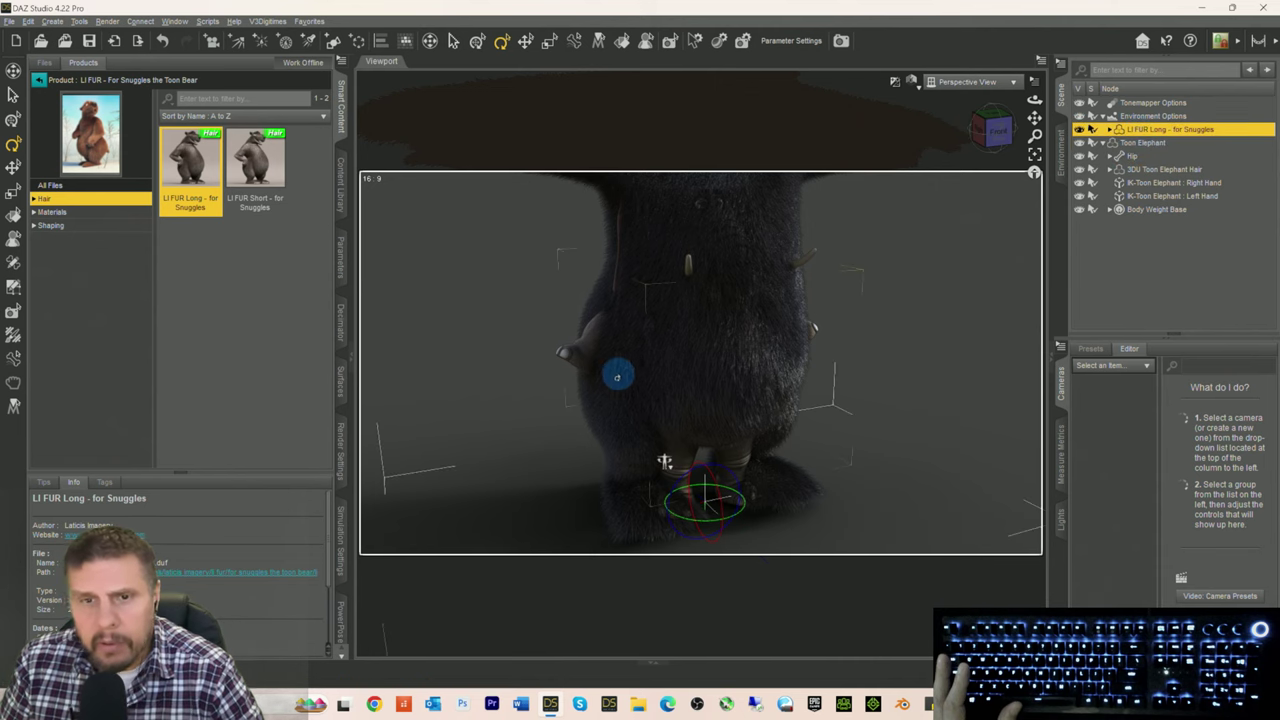
Step: Review the long fur item's parameters and shape, and delete it from the scene
left_click_drag(503, 357, 506, 337)
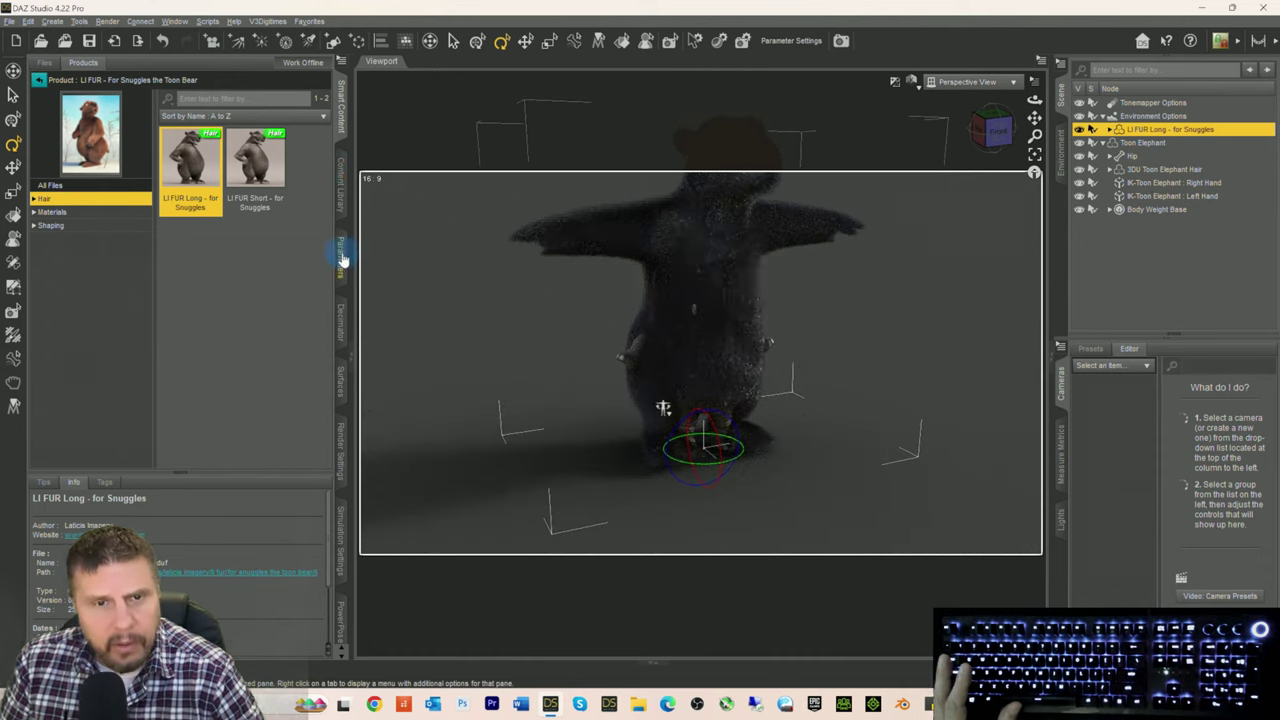
left_click(343, 253)
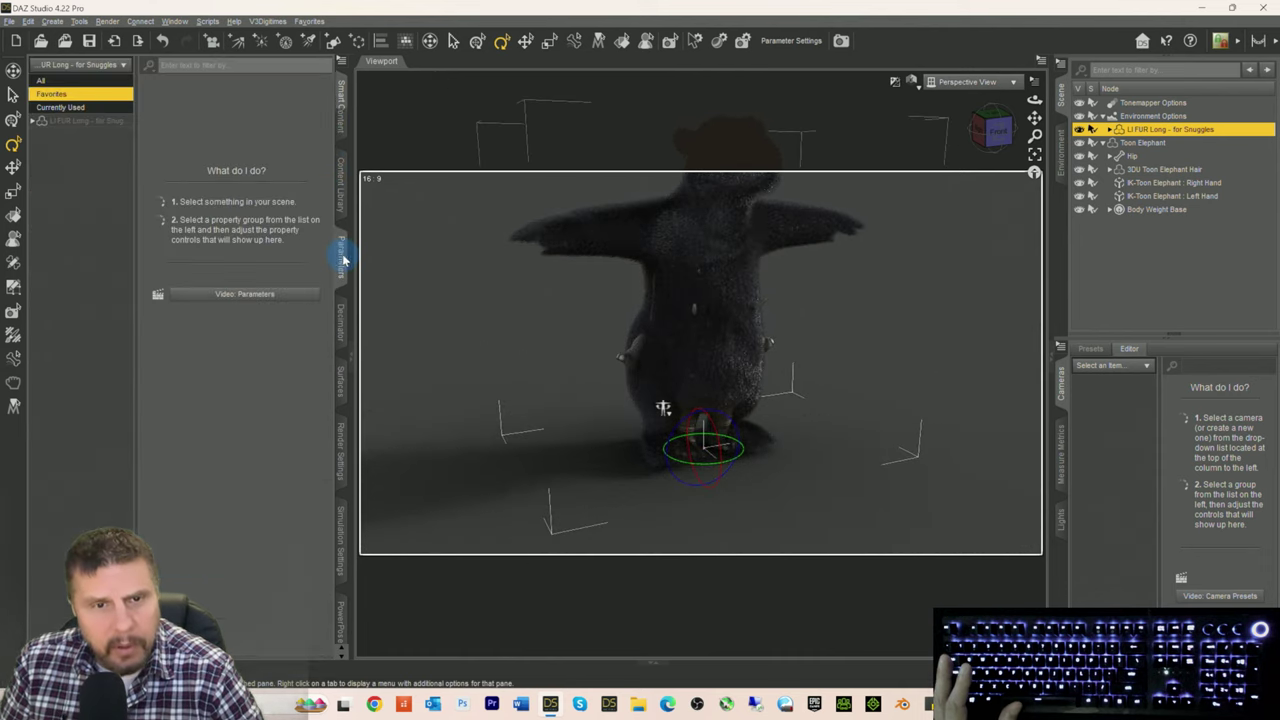
left_click(55, 120)
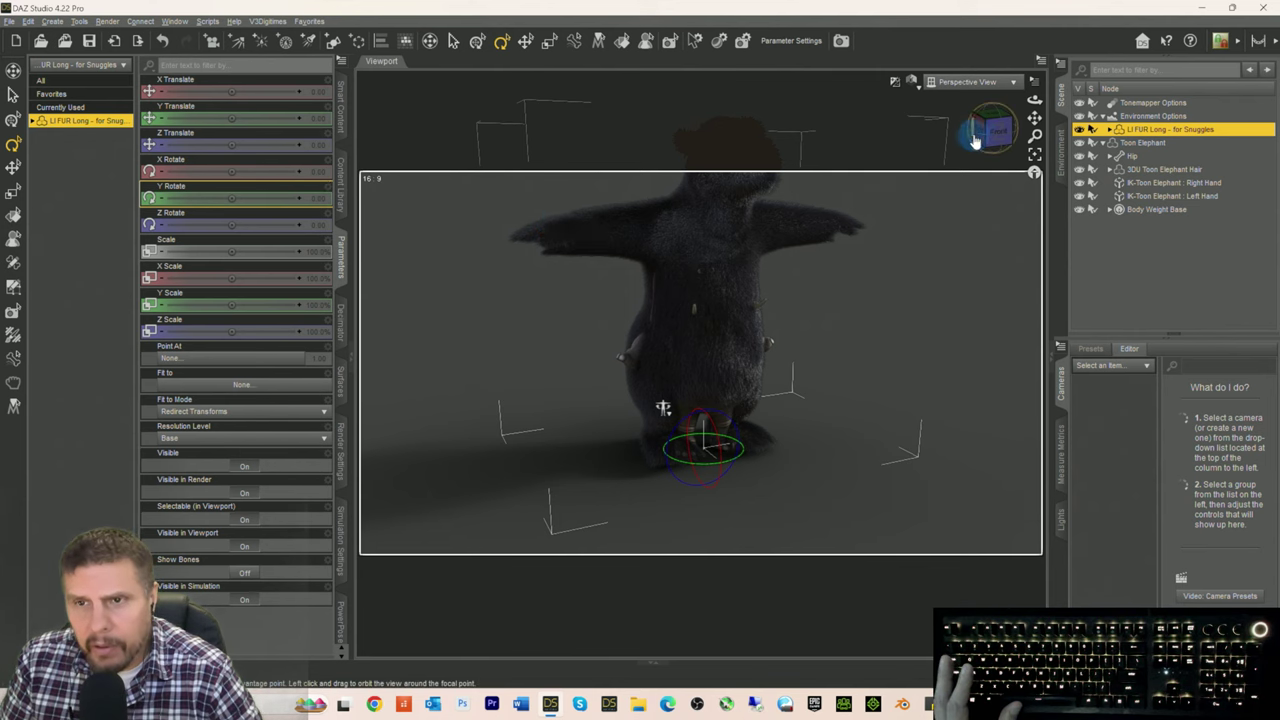
left_click_drag(985, 141, 952, 165)
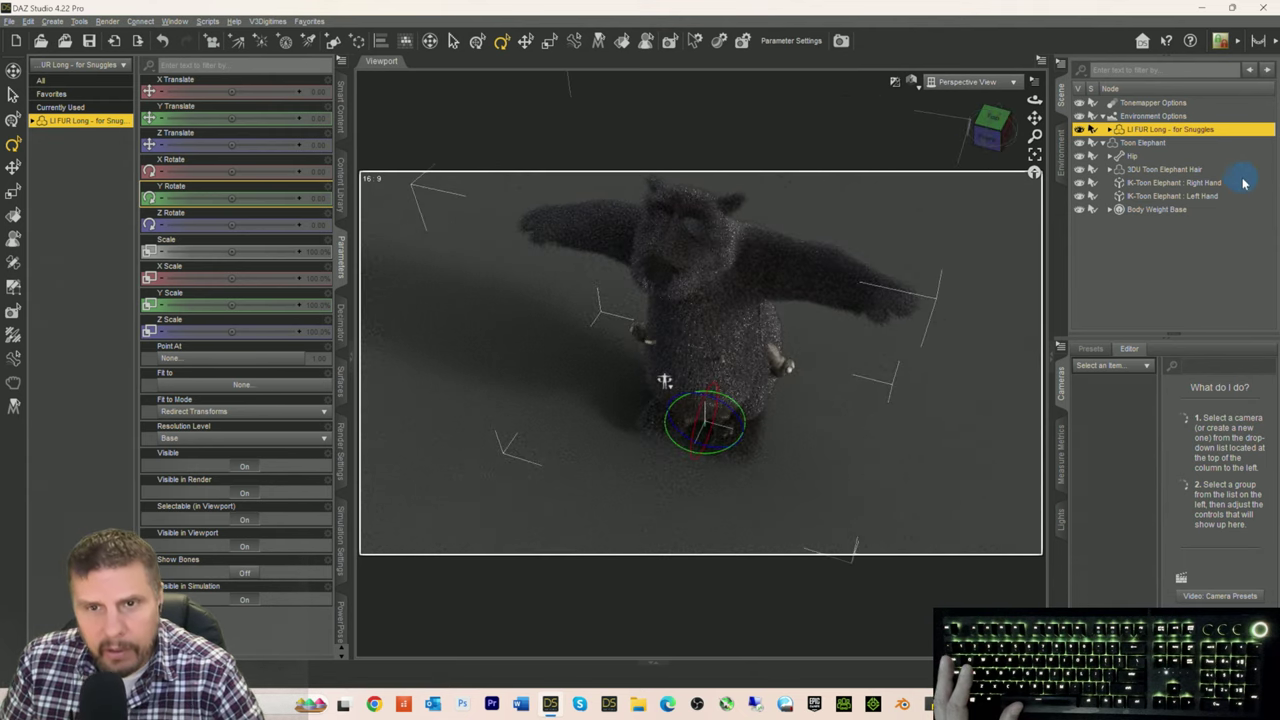
key("Delete")
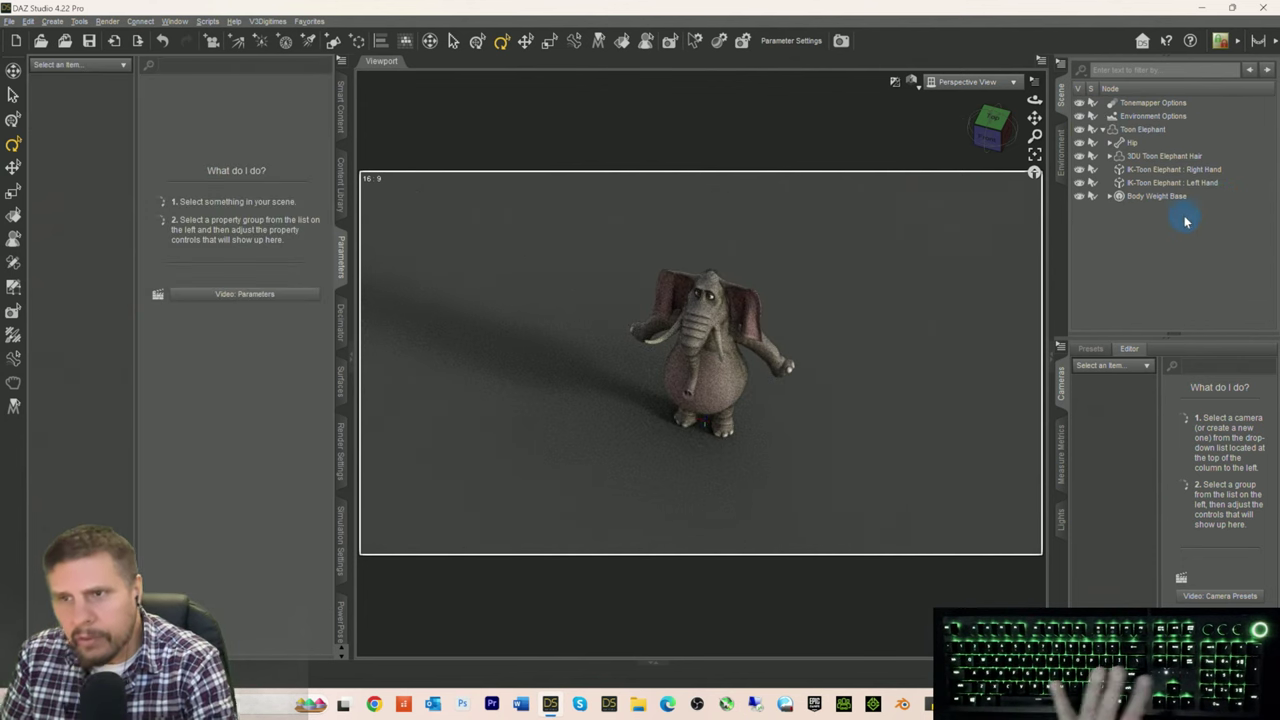
Step: Examine the LI FUR product's hair, shaping and material presets, and look through its complete file list down to the Well Fed shapes
left_click(341, 112)
left_click(258, 160)
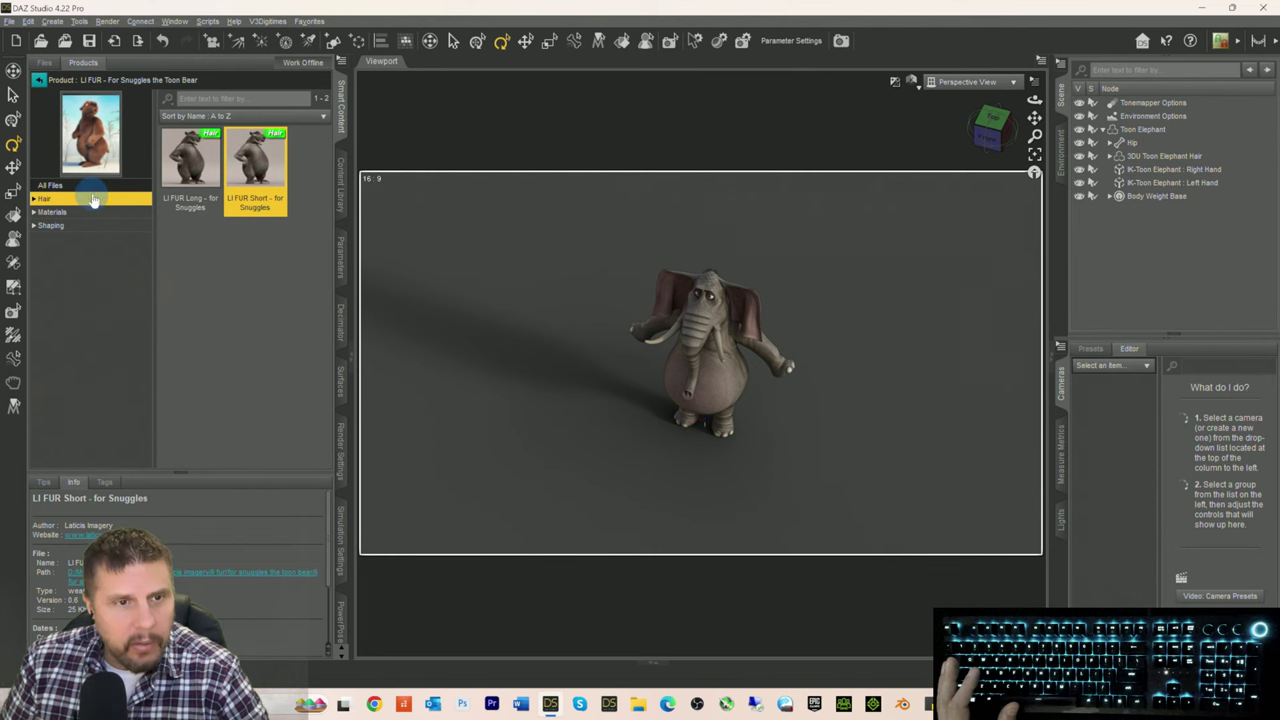
left_click(66, 228)
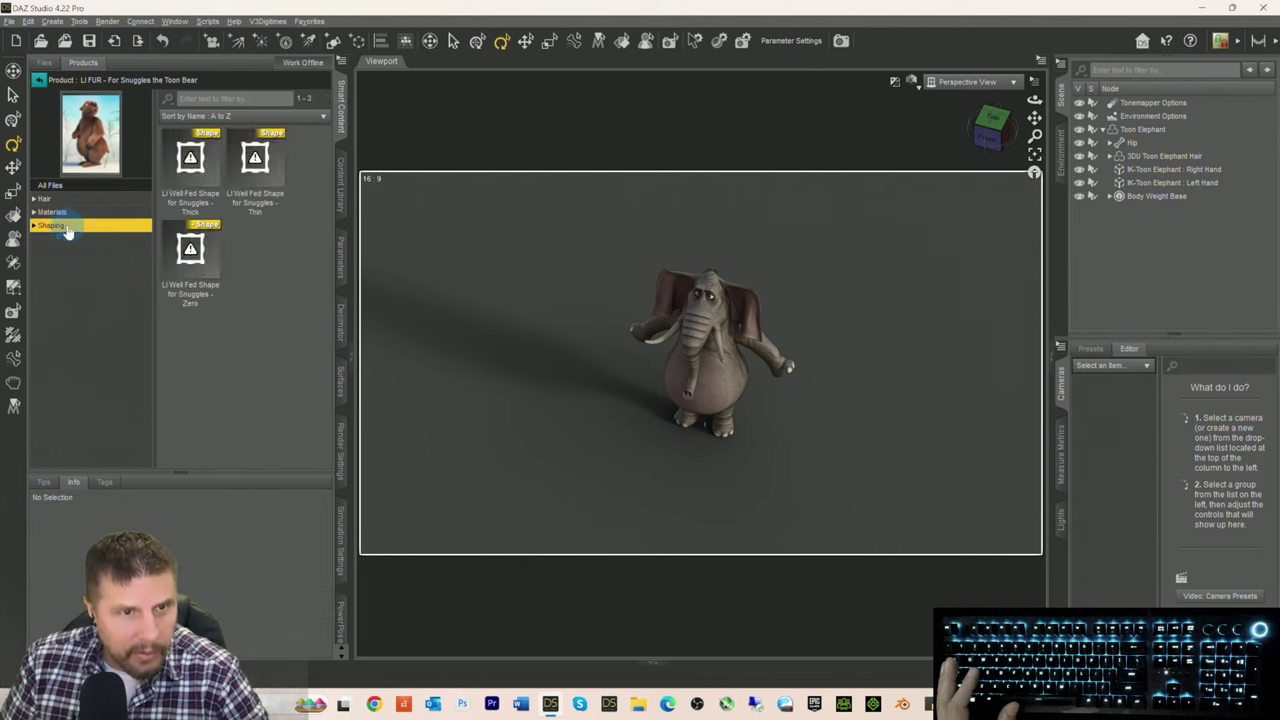
left_click(55, 212)
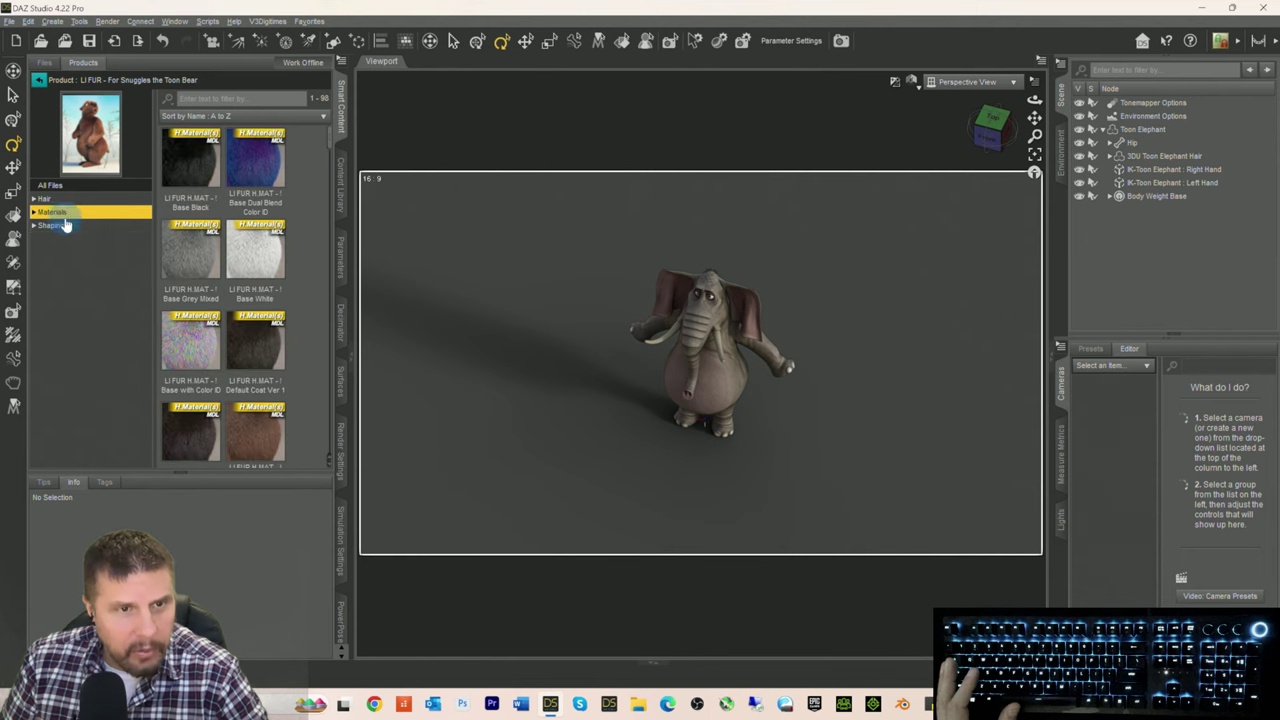
left_click(50, 186)
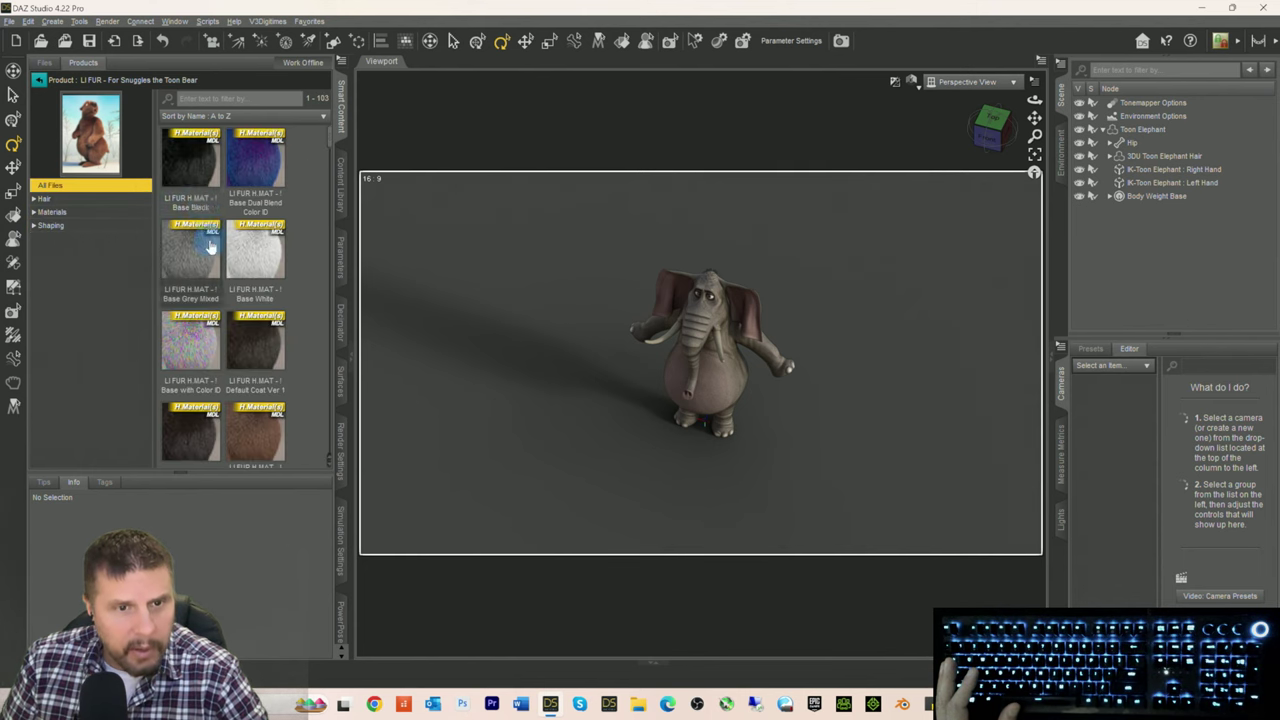
scroll(229, 288, "down", 10)
scroll(229, 288, "down", 5)
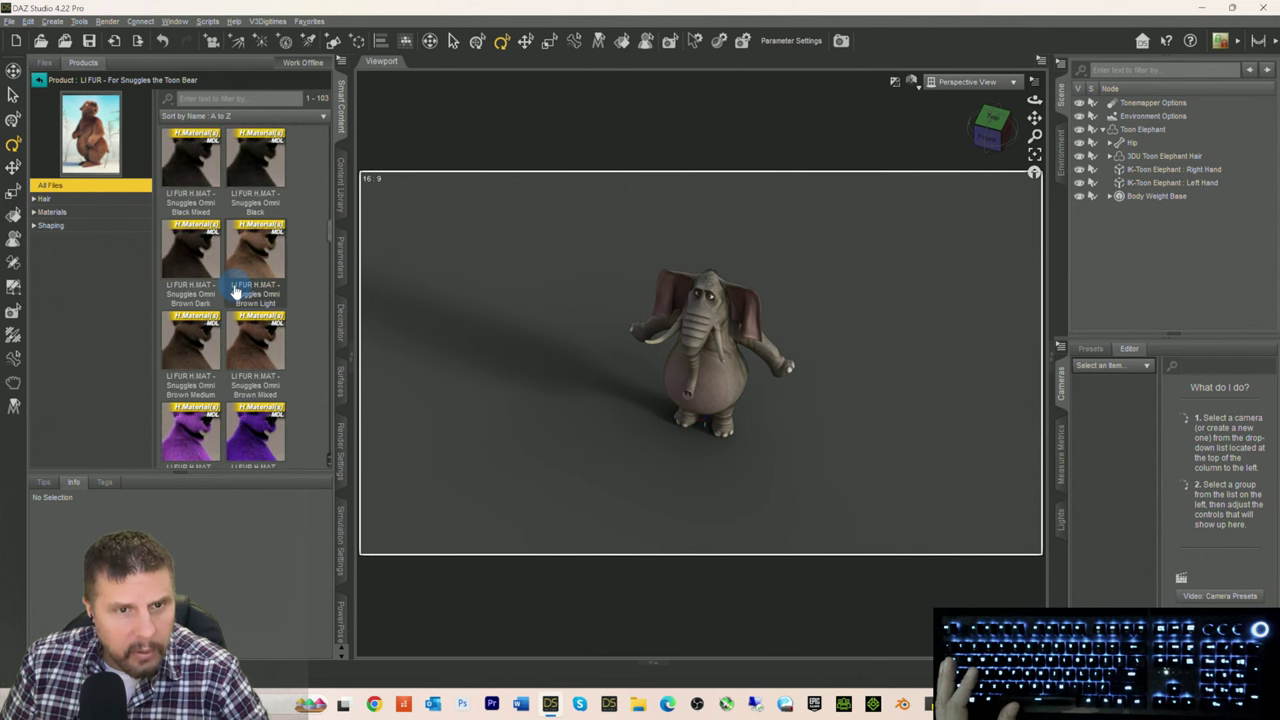
scroll(235, 290, "down", 6)
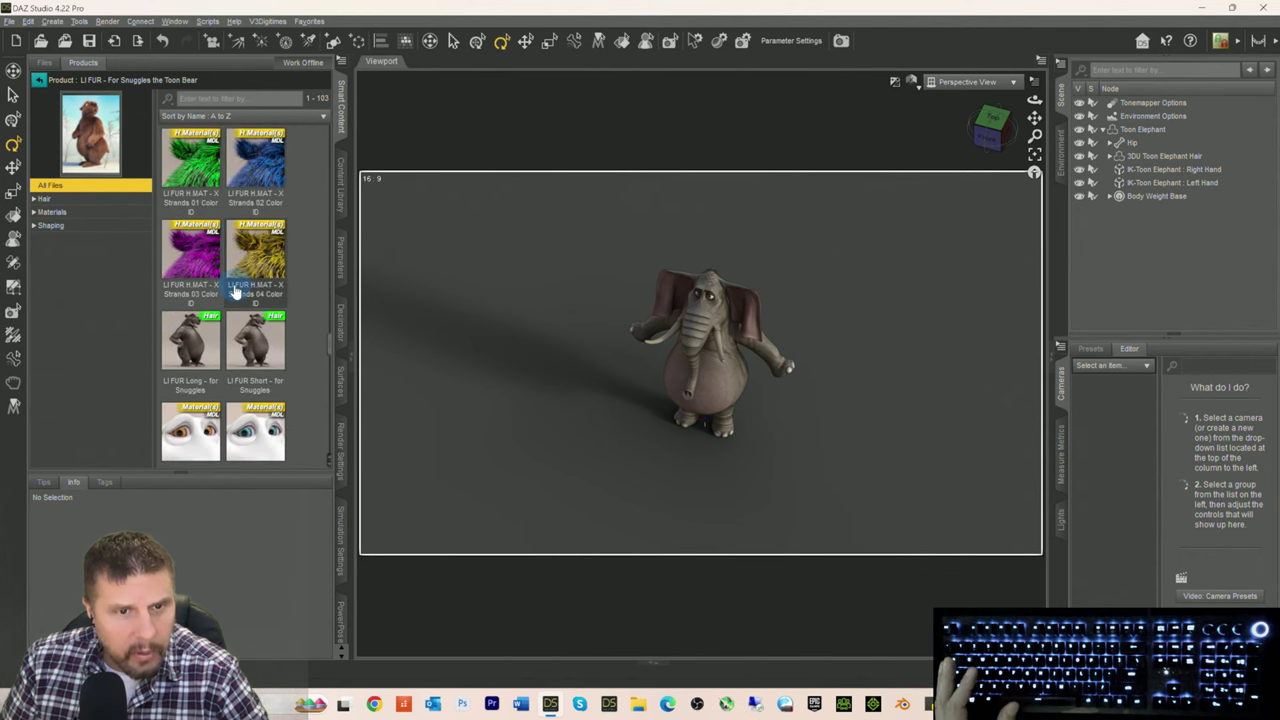
mouse_move(252, 333)
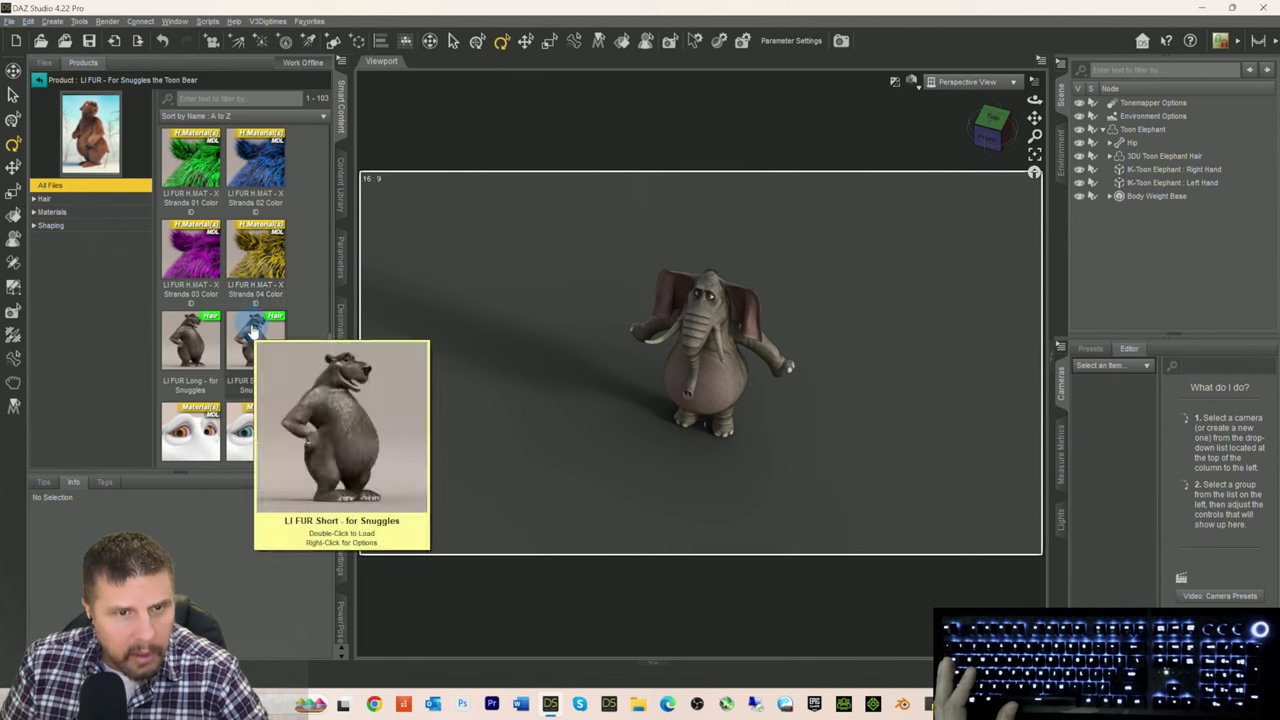
scroll(240, 345, "down", 3)
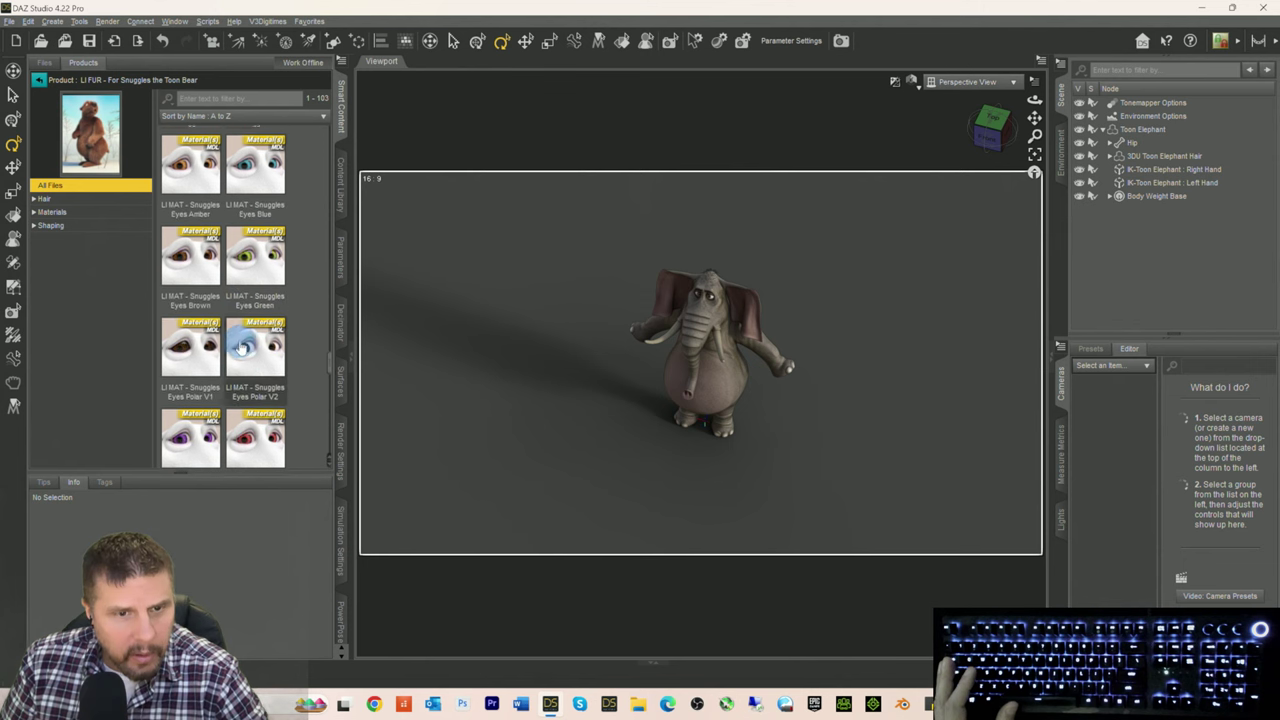
scroll(240, 345, "down", 5)
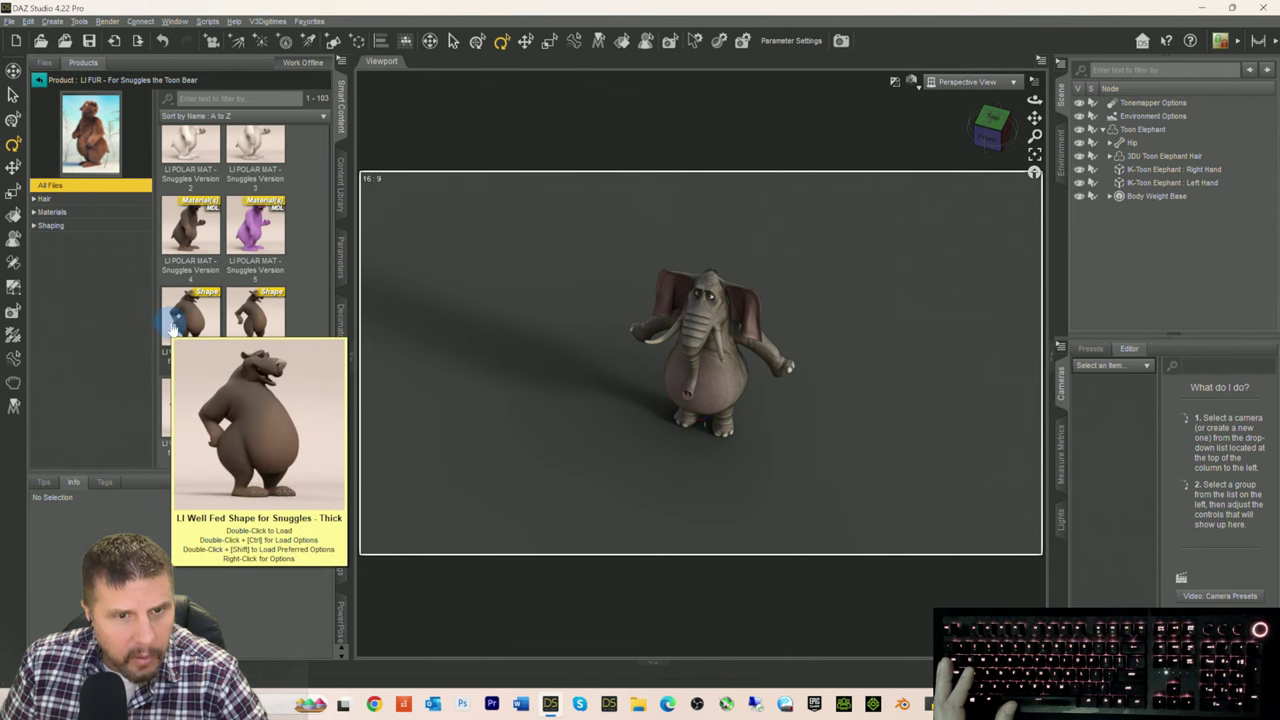
mouse_move(186, 362)
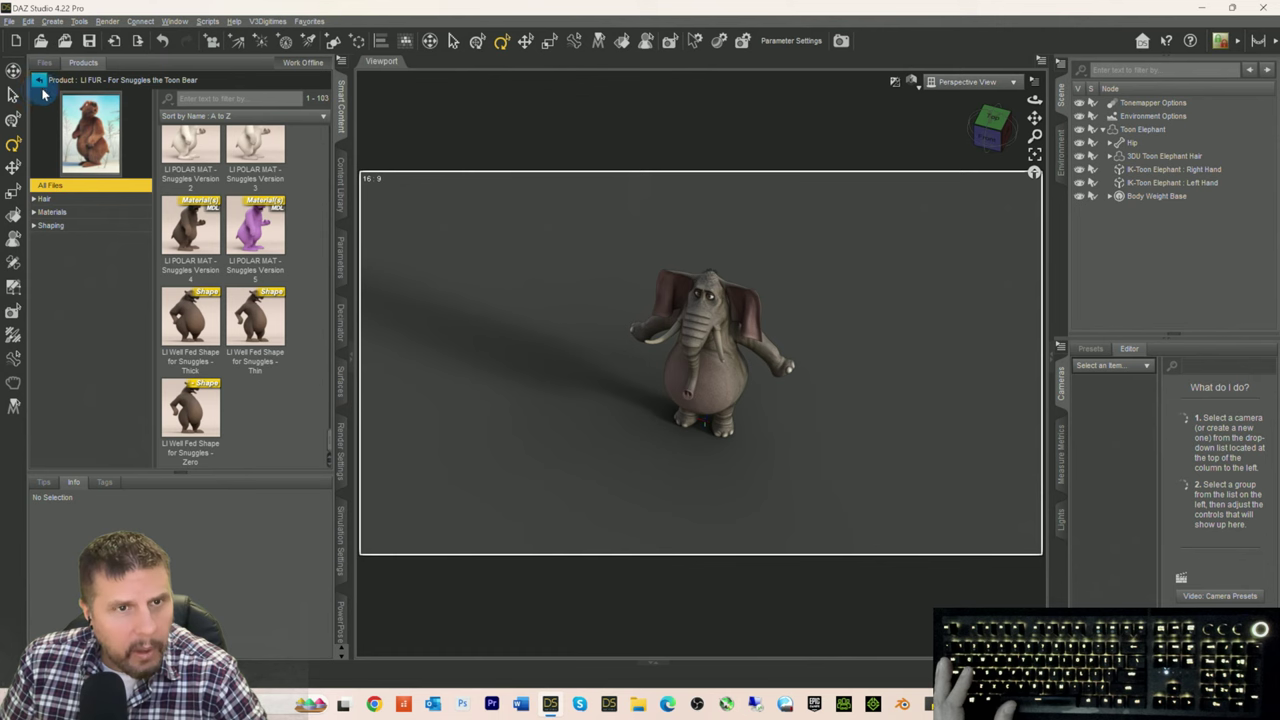
Step: Return from the LI FUR product to the full product list and browse through the products
left_click(40, 81)
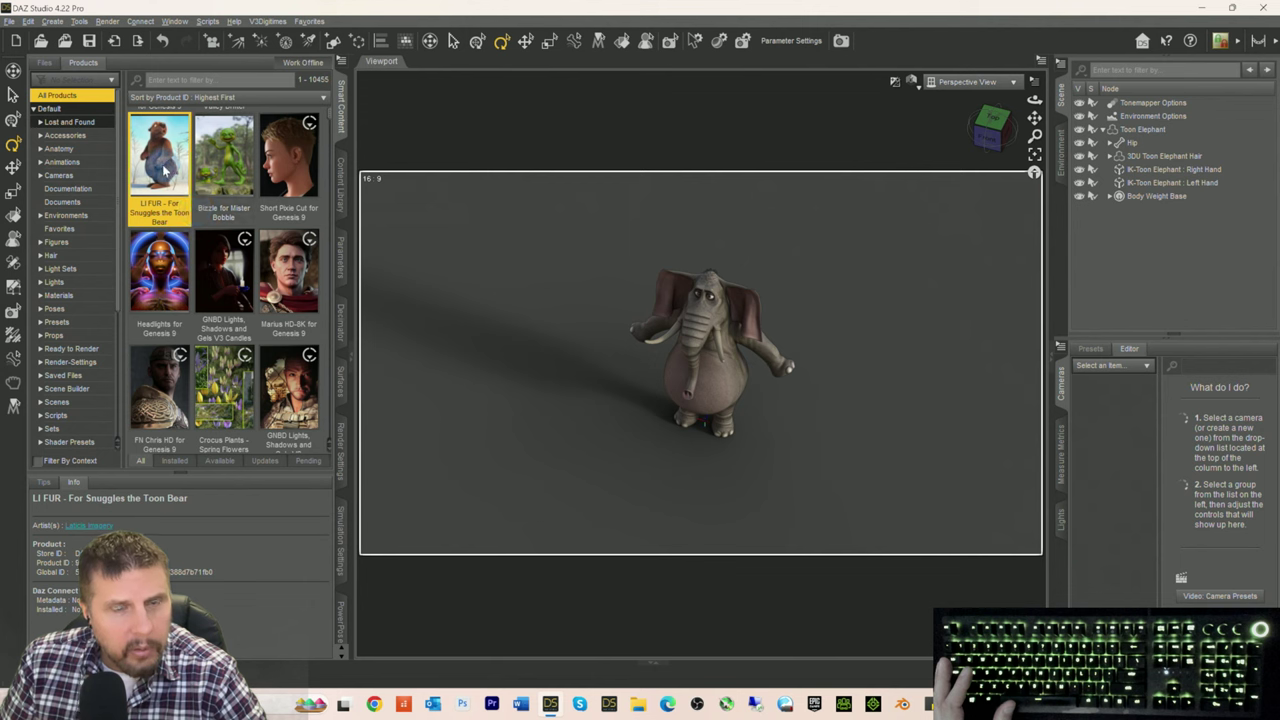
scroll(165, 170, "down", 5)
scroll(165, 170, "up", 3)
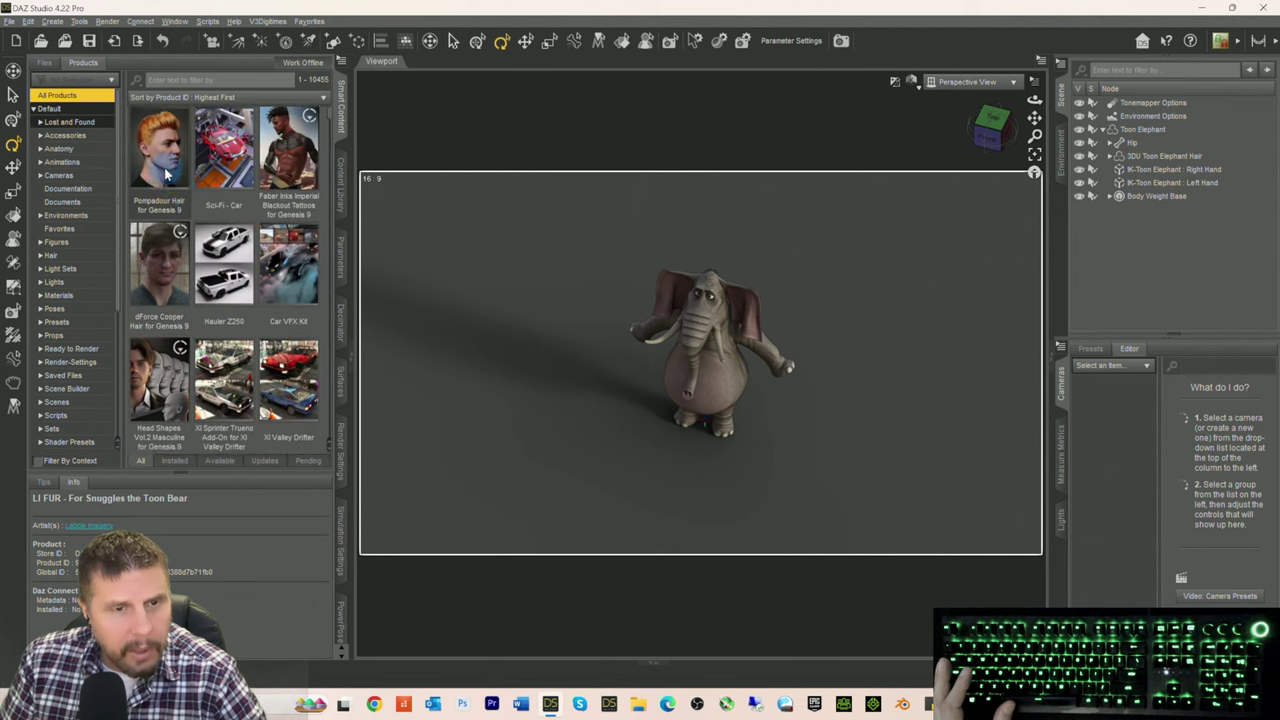
scroll(178, 205, "up", 3)
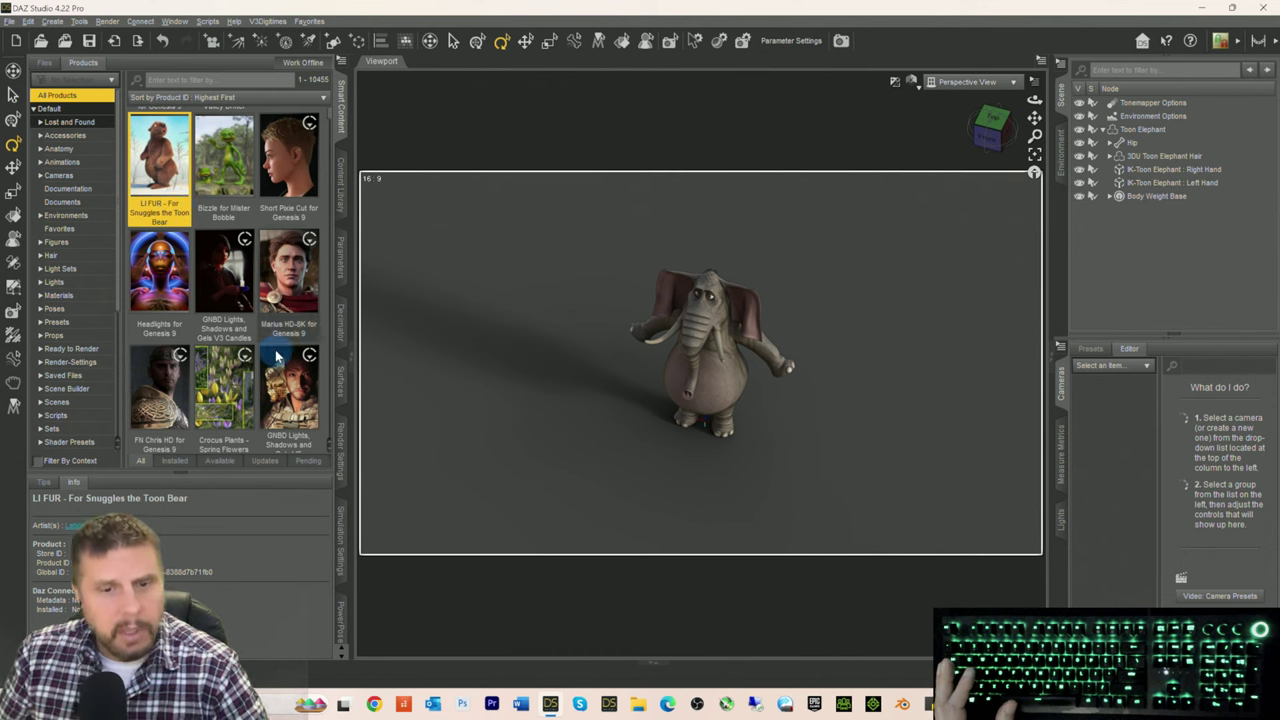
Step: Switch to Chrome, close the What's New page, open the Daz 3D store and search it for "snuggles"
left_click(374, 704)
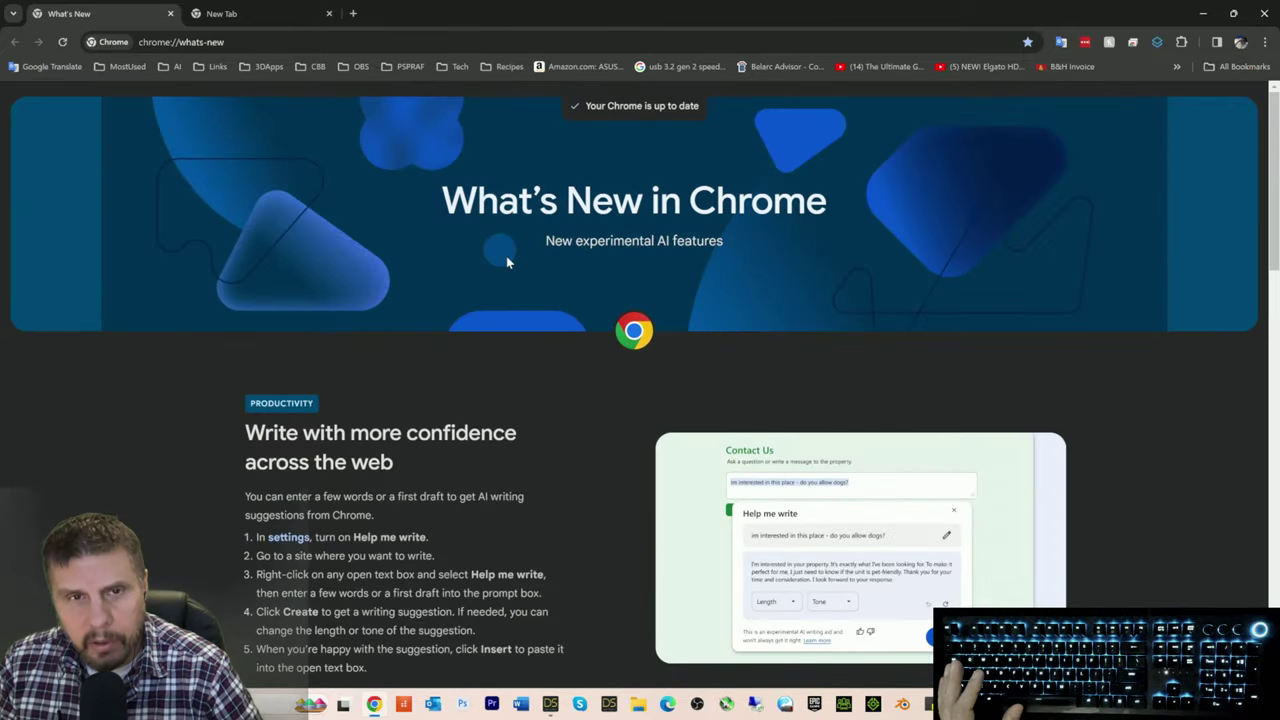
left_click(170, 14)
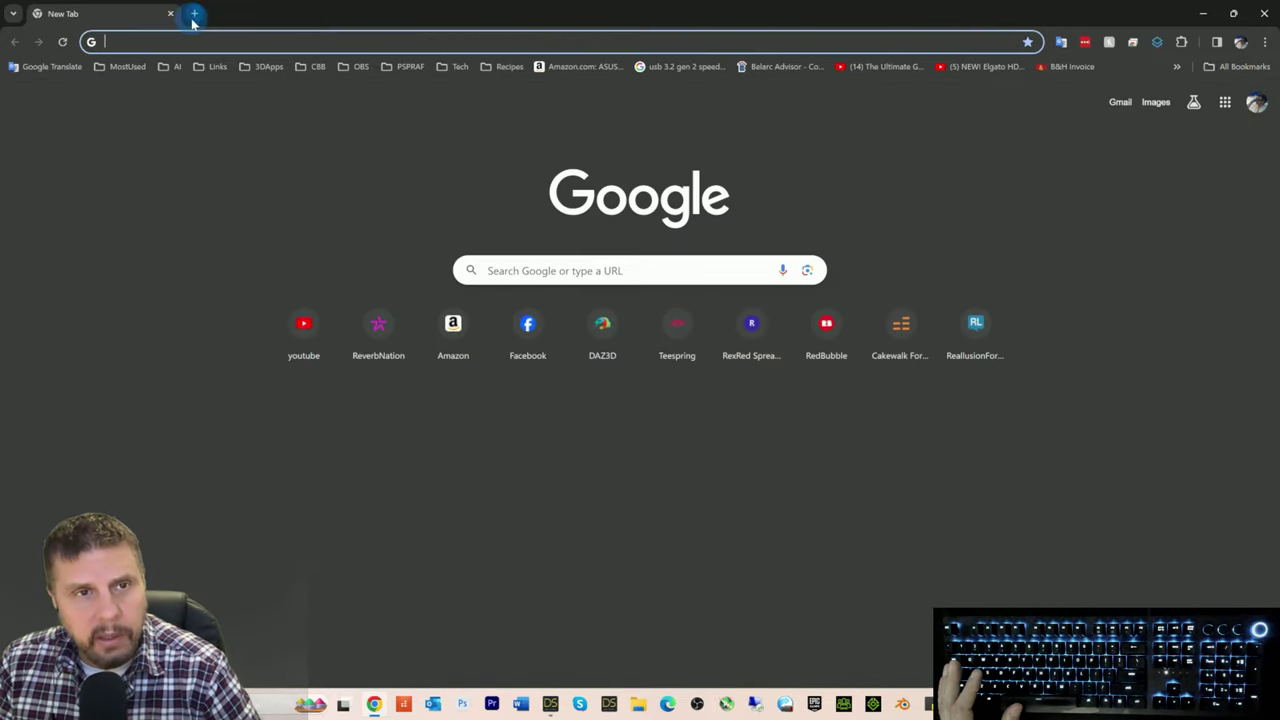
left_click(602, 330)
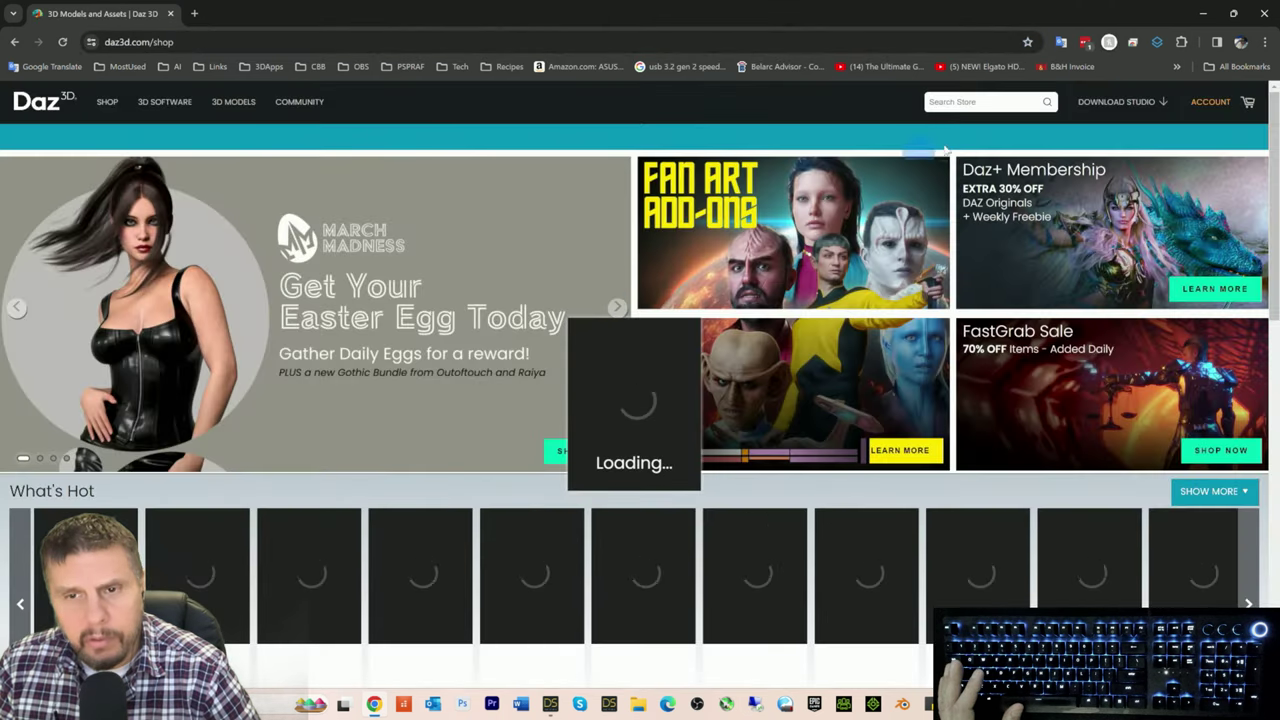
left_click(978, 102)
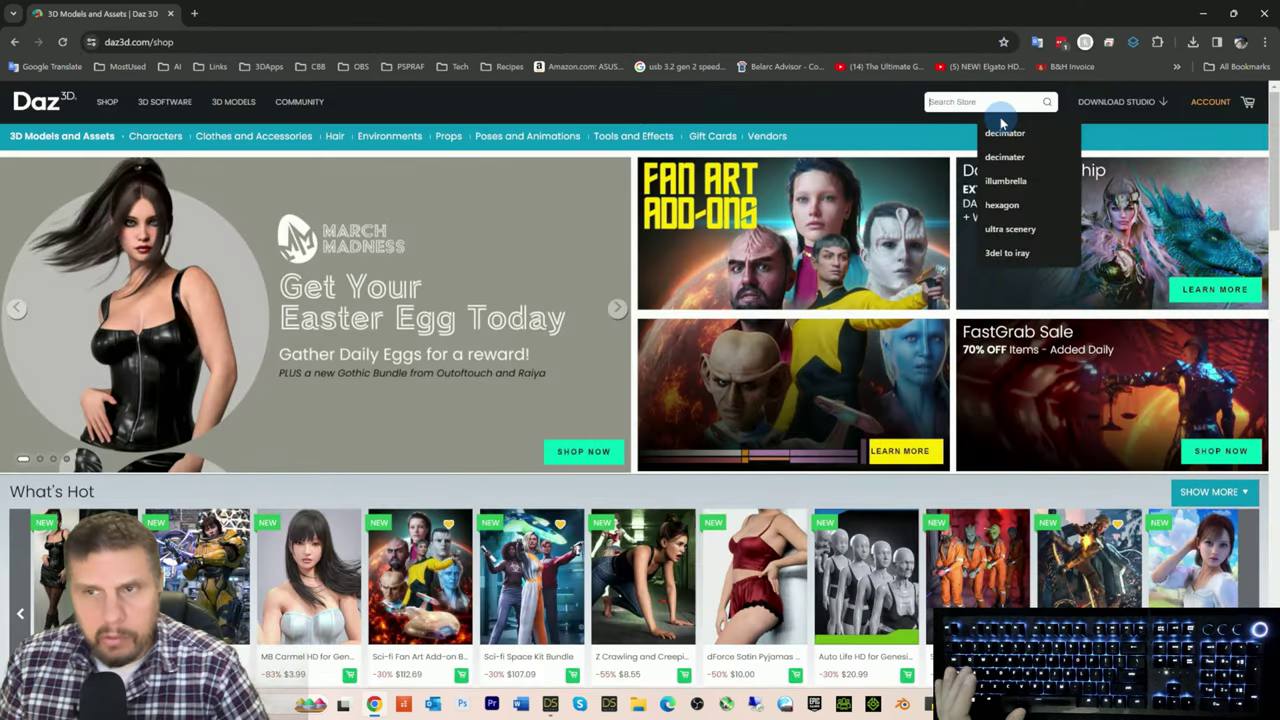
type("snuggle")
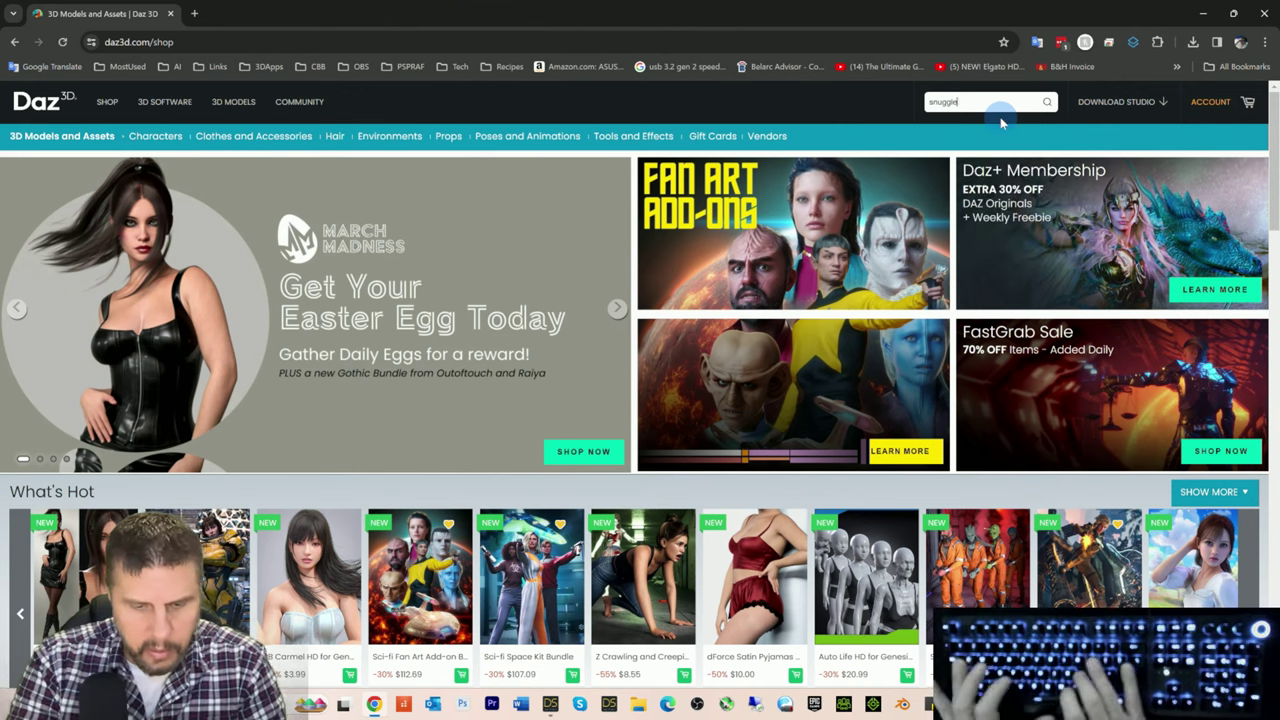
type("s")
key("Return")
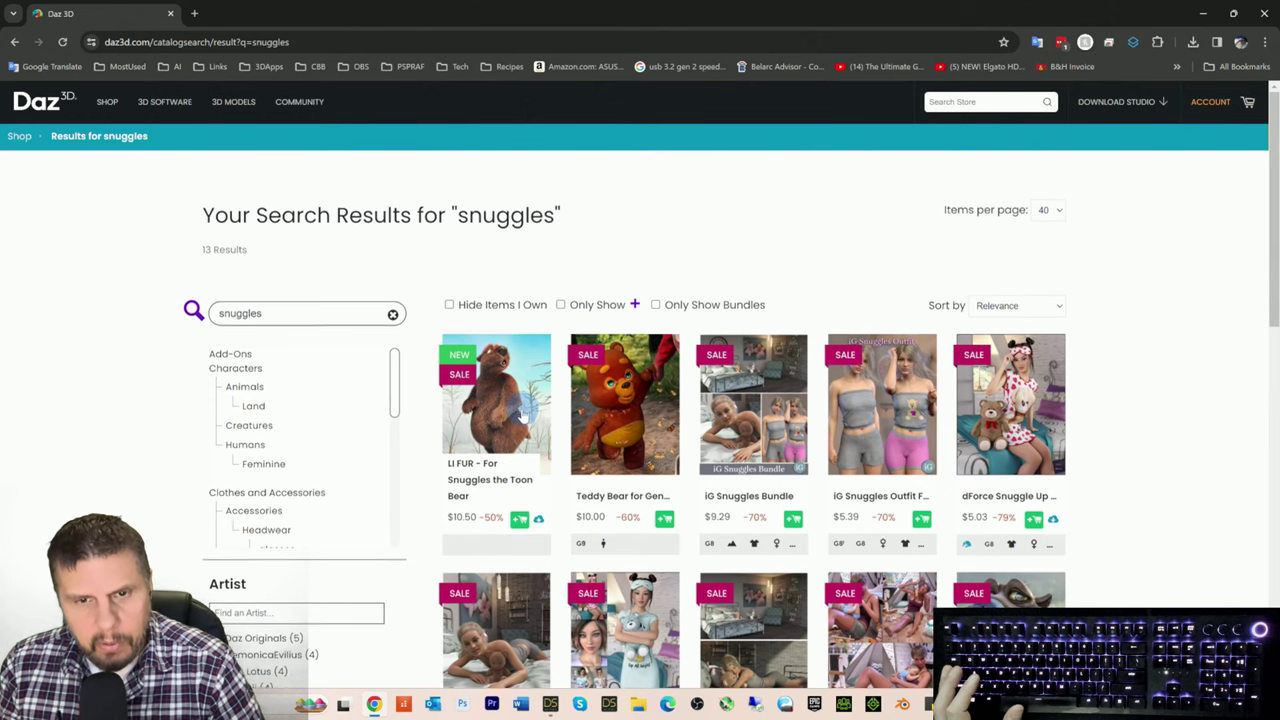
Step: Look over the Snuggles the Toon Bear product page from the search results and return to the results
scroll(520, 410, "down", 2)
scroll(518, 370, "down", 1)
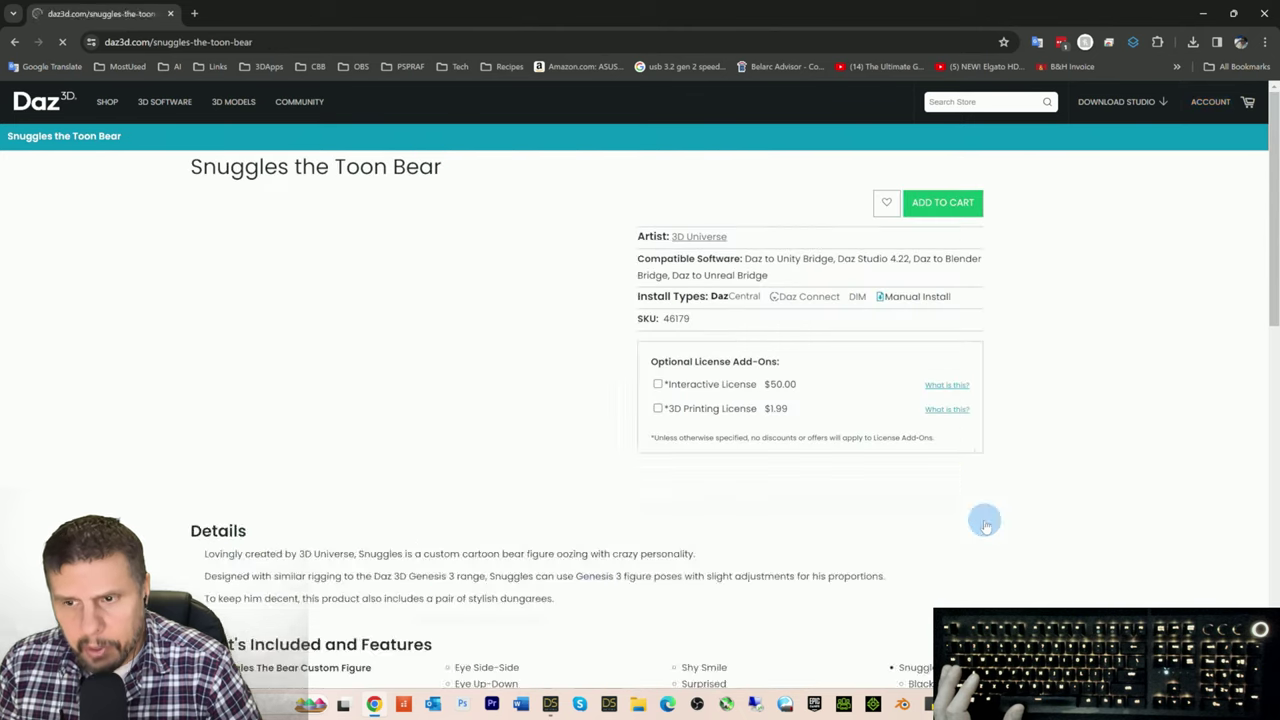
scroll(521, 391, "down", 2)
scroll(521, 391, "up", 2)
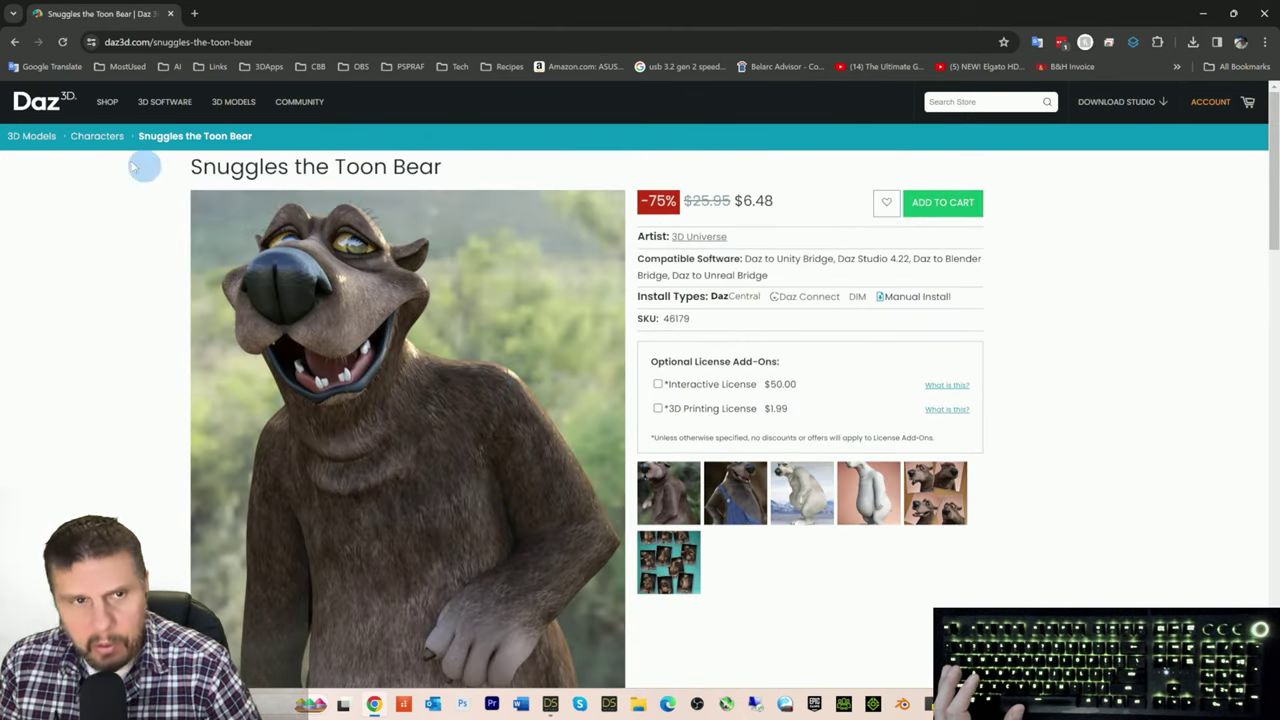
left_click(12, 44)
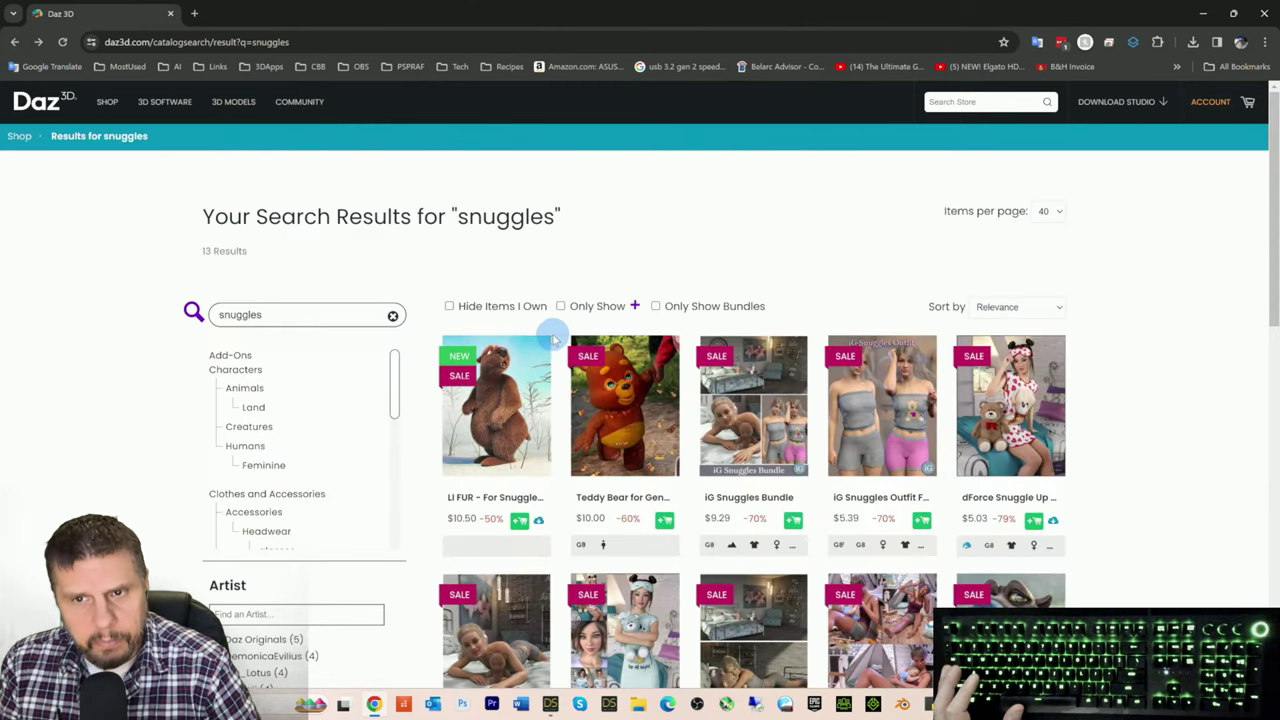
Step: Open the LI FUR - For Snuggles the Toon Bear page, follow its required product and review that product's images and details
left_click(498, 395)
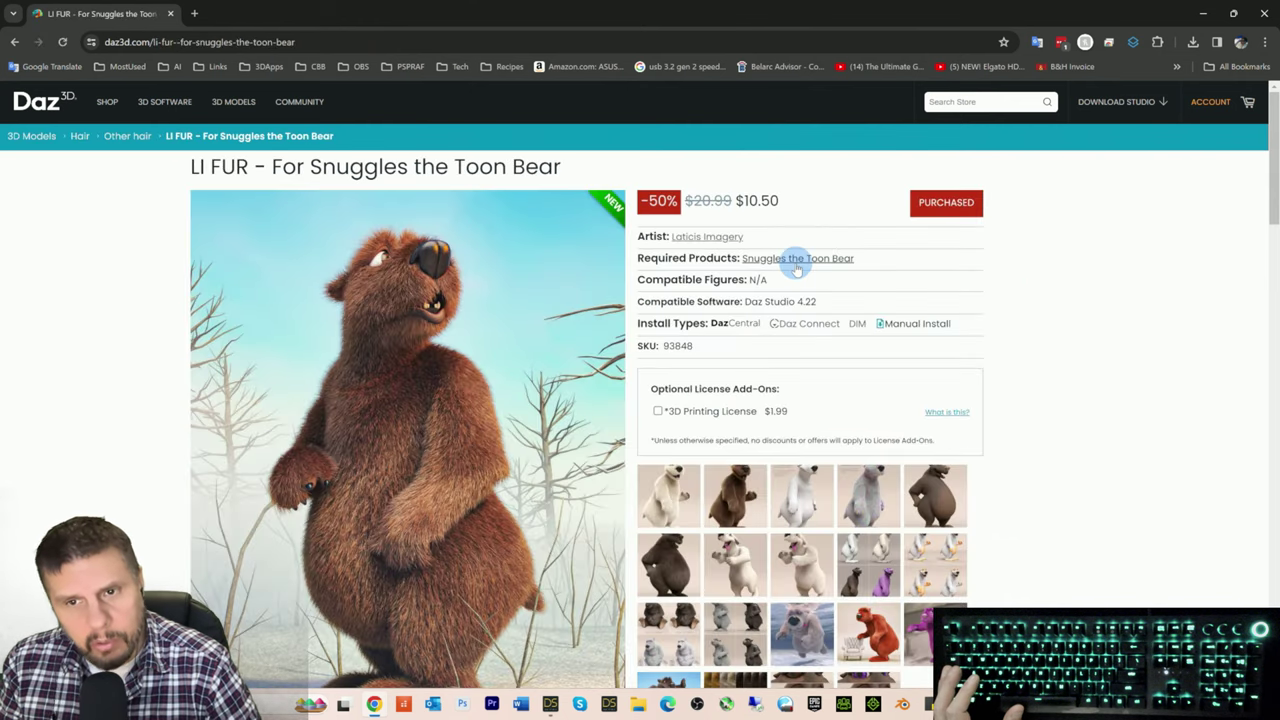
left_click(805, 262)
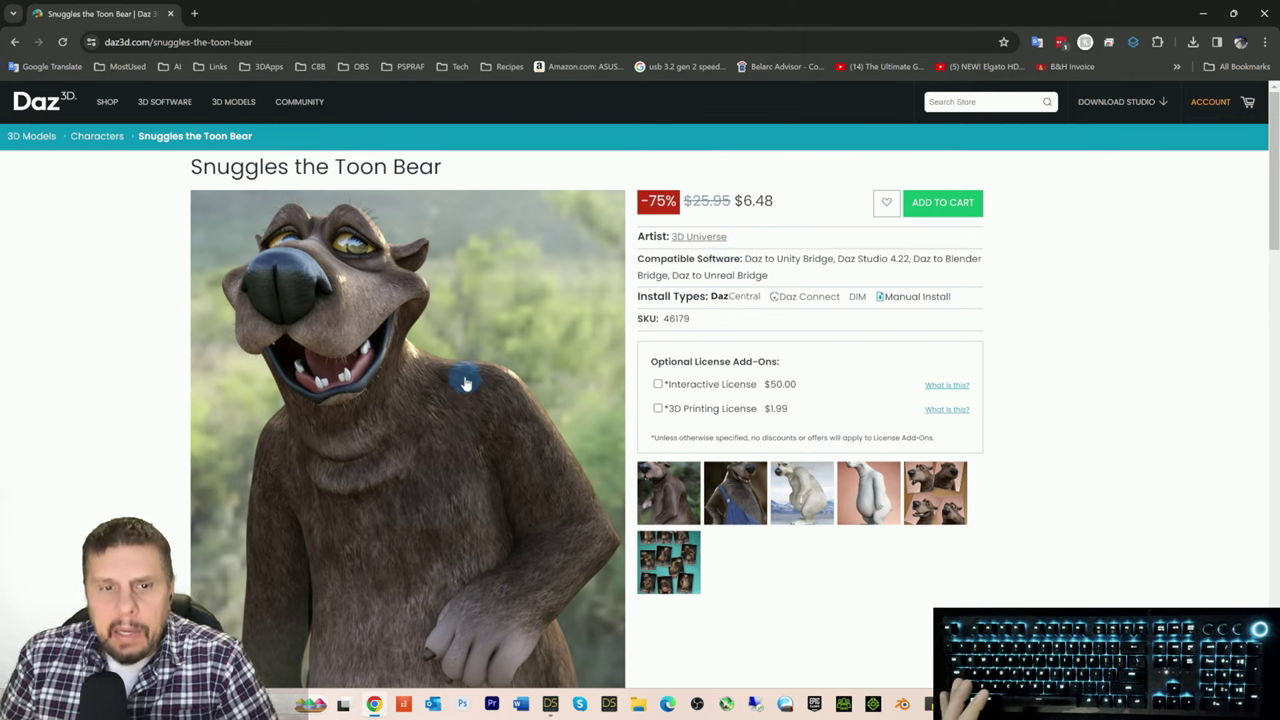
scroll(428, 398, "down", 3)
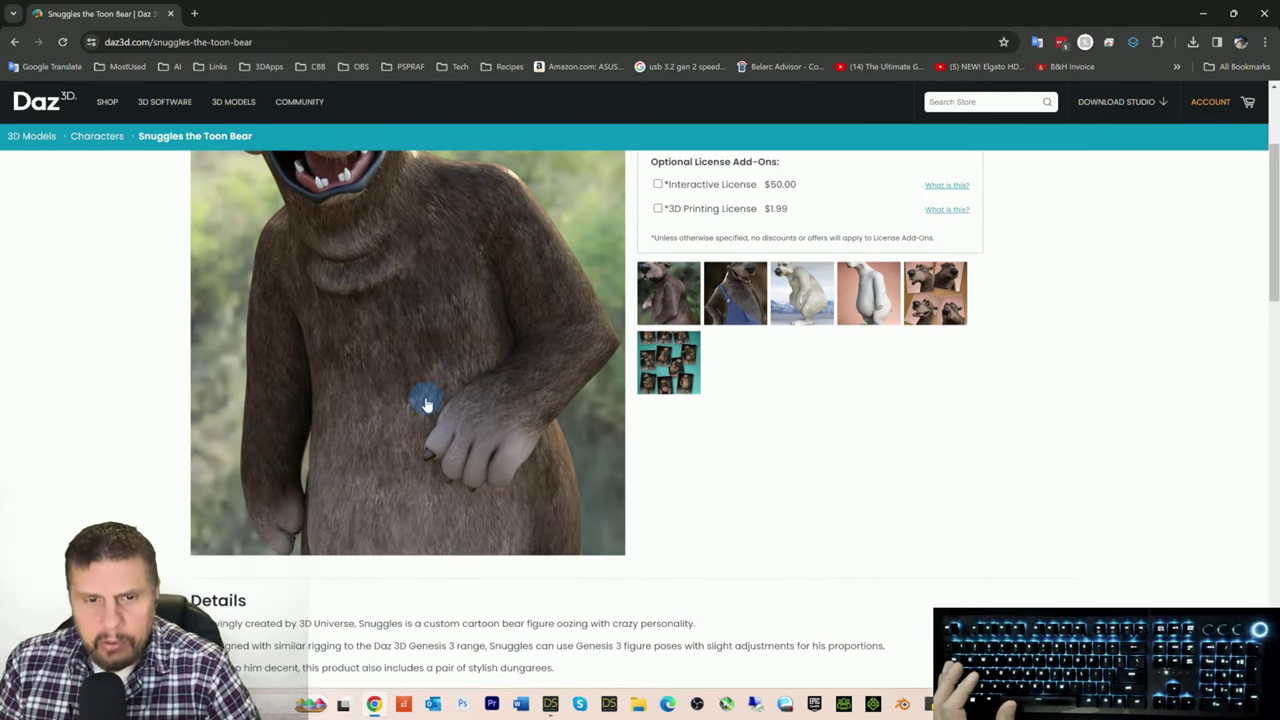
scroll(425, 404, "down", 4)
scroll(426, 400, "up", 7)
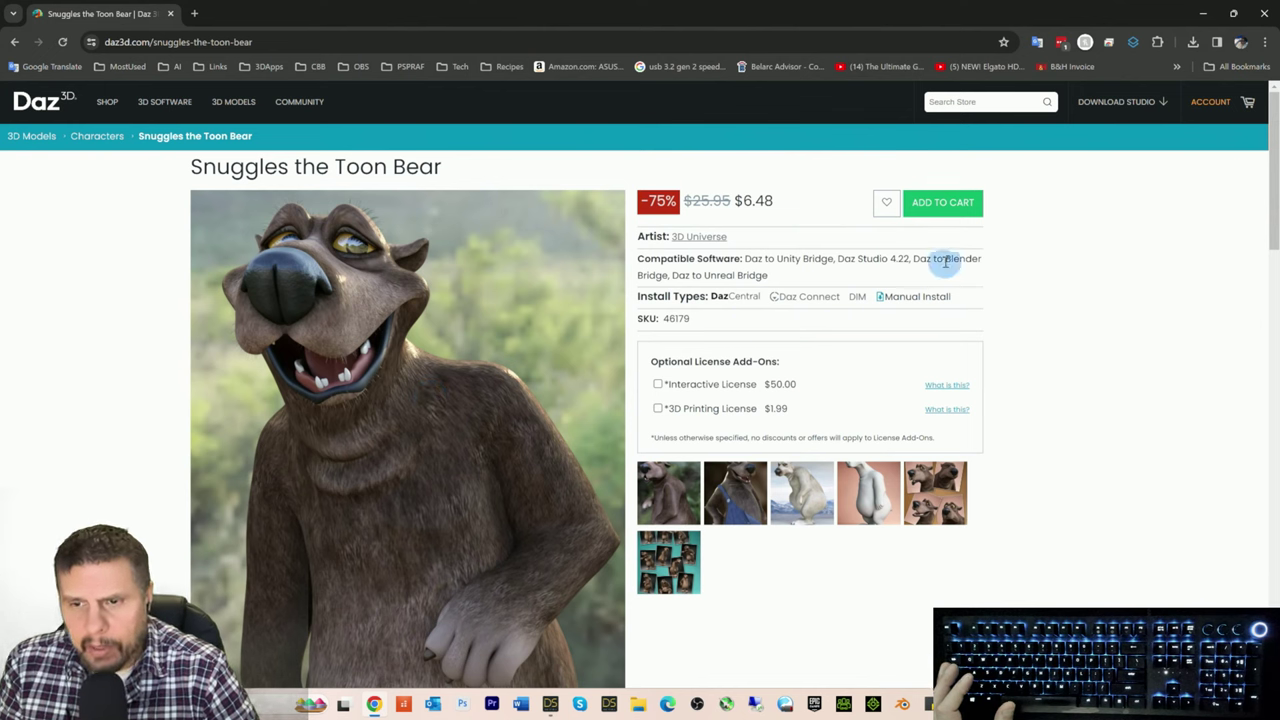
Step: Add Snuggles the Toon Bear to the cart and apply 3 Daz tokens to the order
left_click(945, 207)
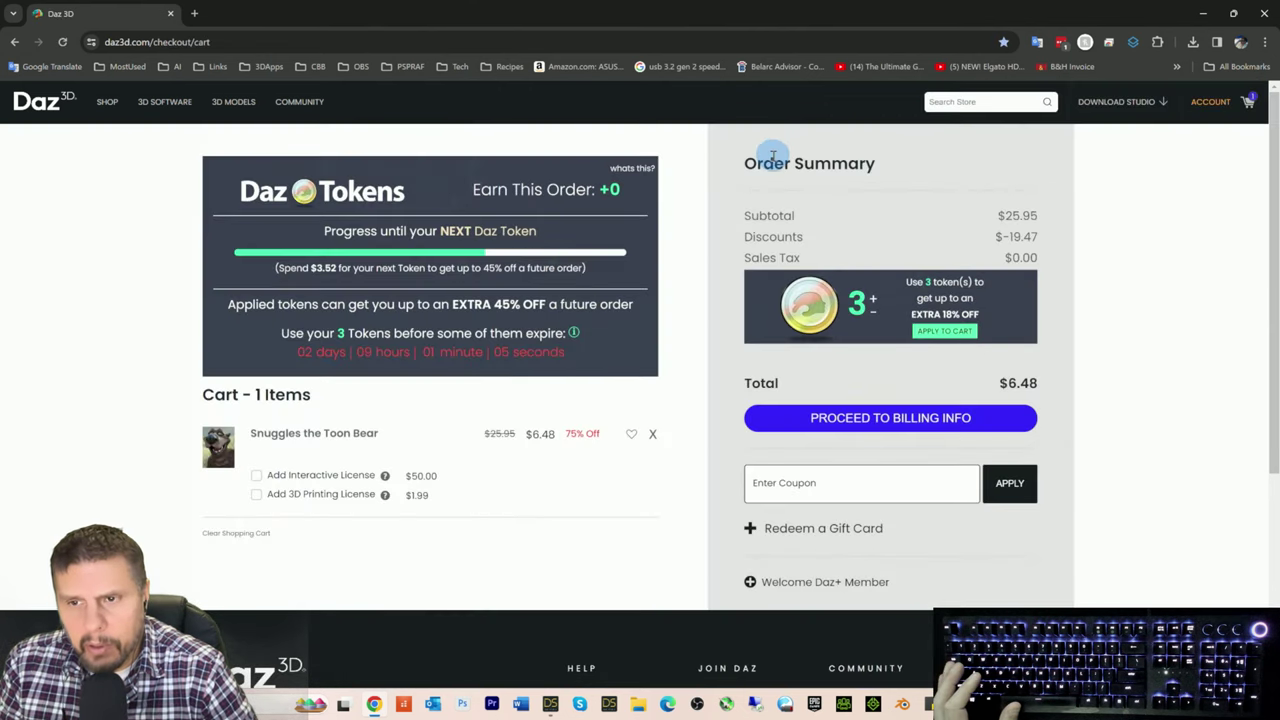
left_click(944, 331)
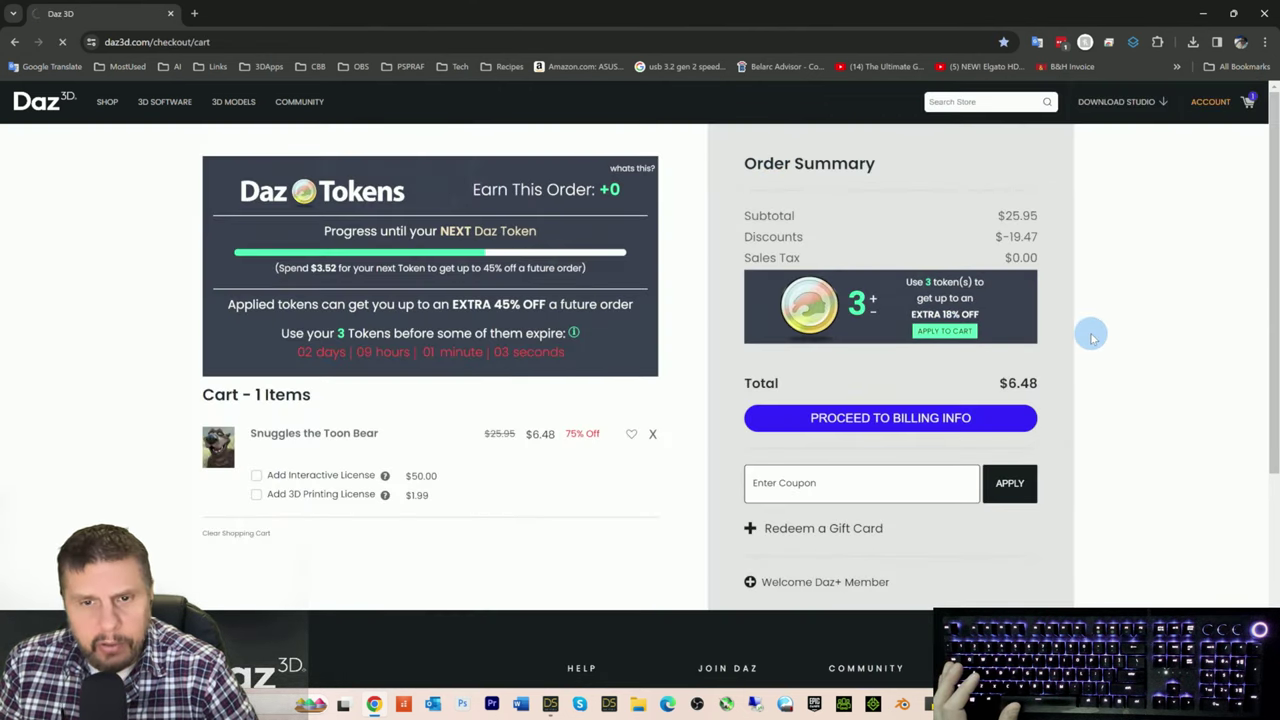
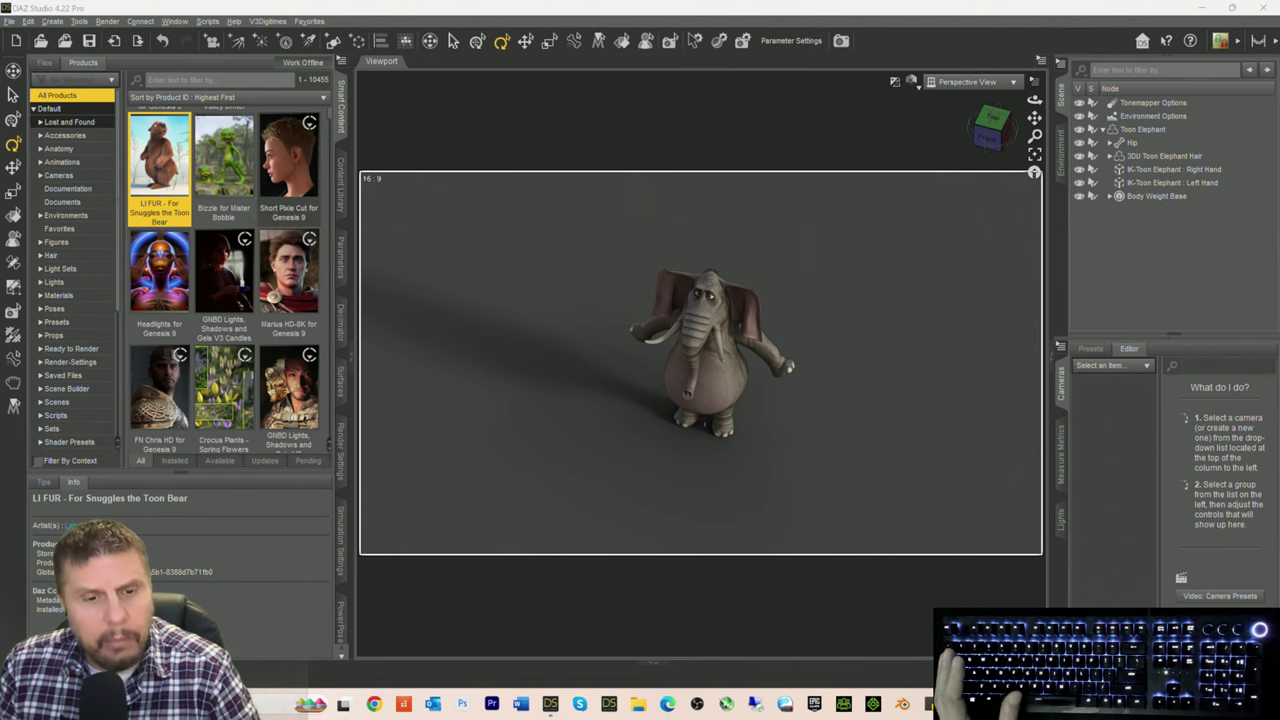
Step: Return to DAZ Studio and align the perspective view with the front of the Toon Elephant
key("super")
left_click(692, 288)
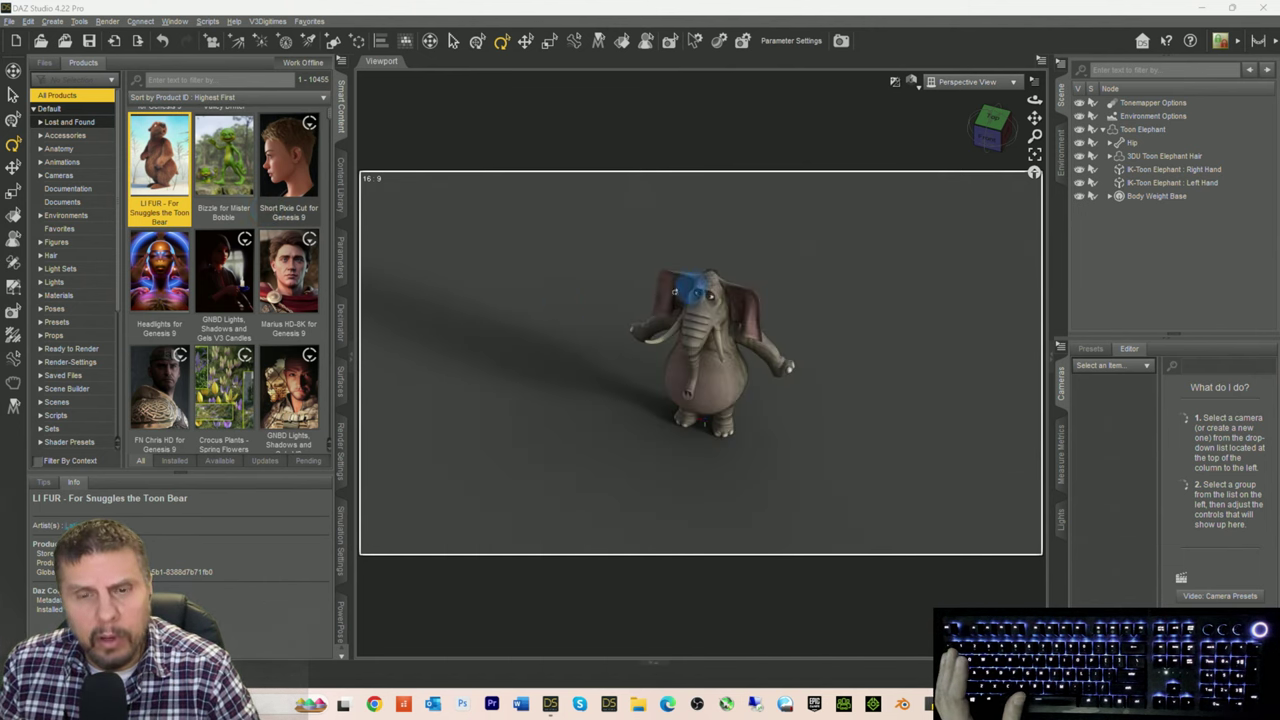
left_click(609, 355)
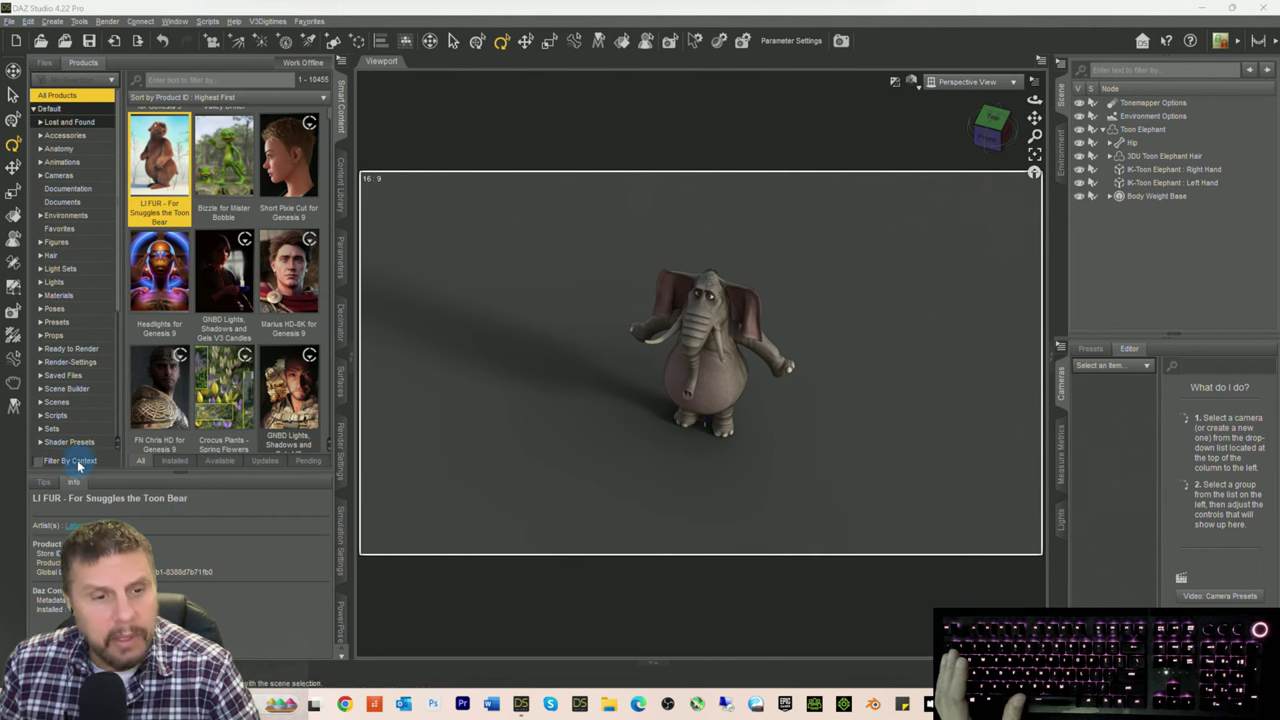
left_click(991, 131)
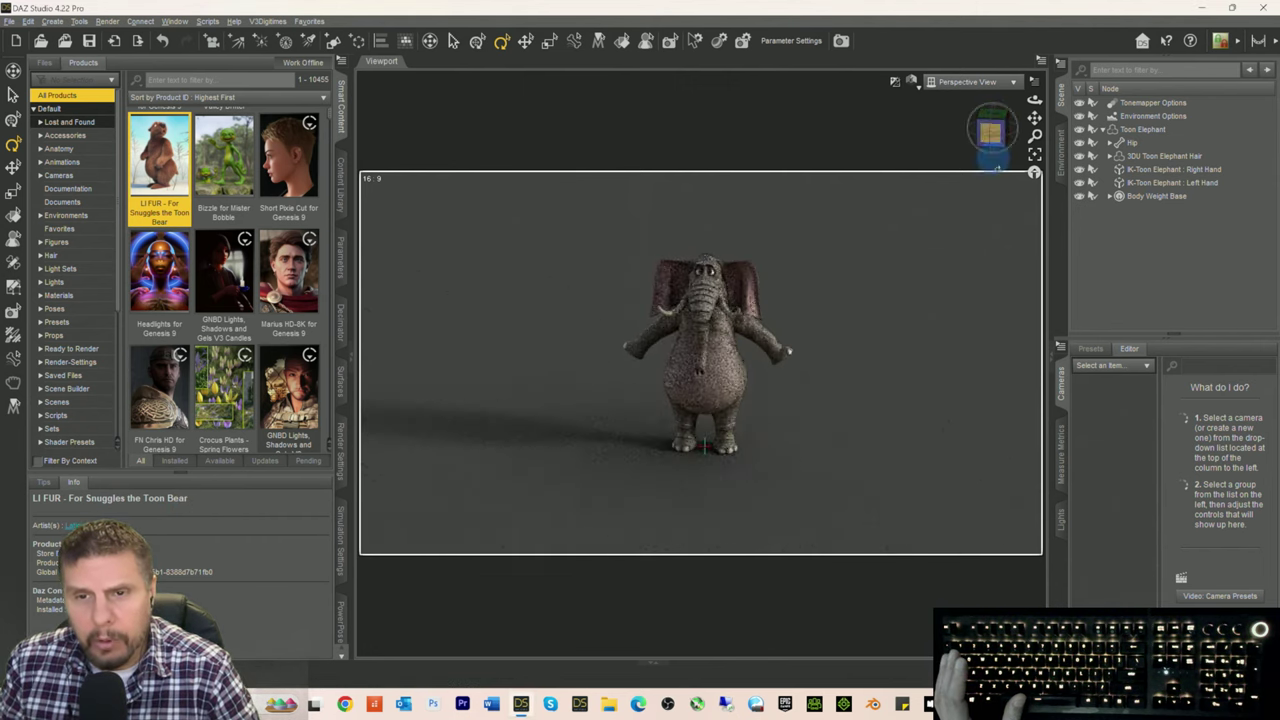
left_click(990, 132)
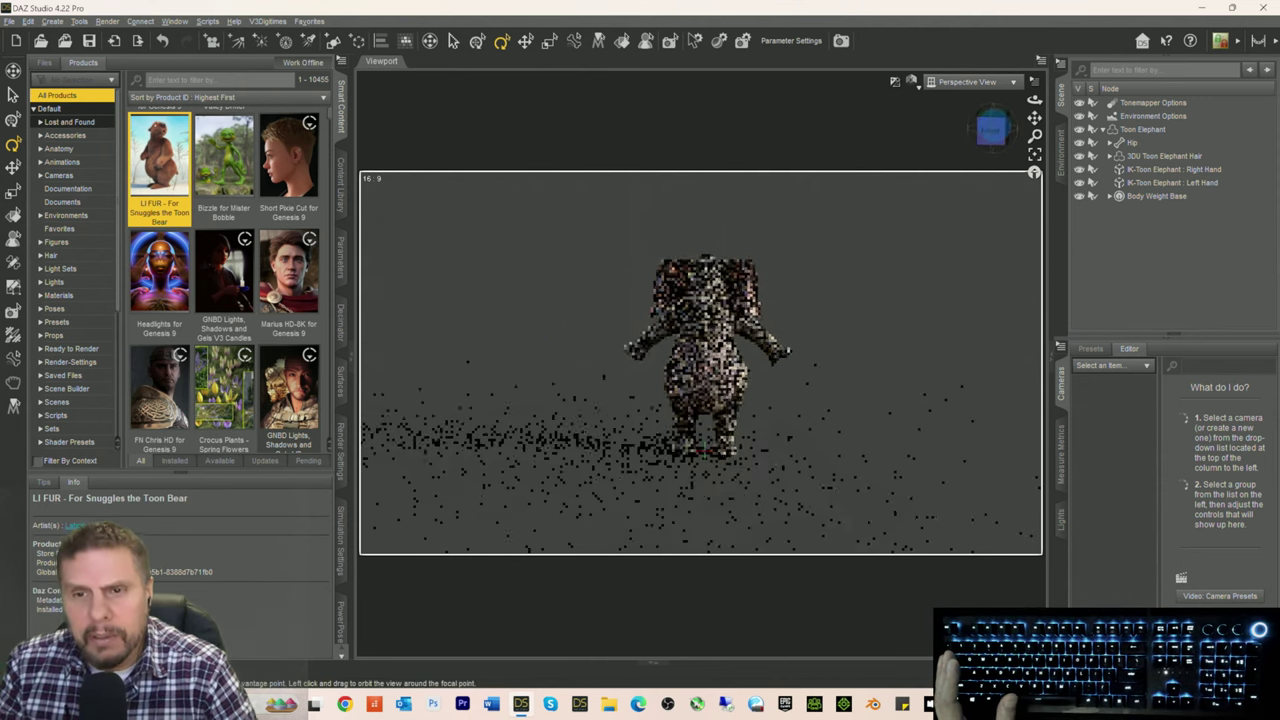
left_click(991, 130)
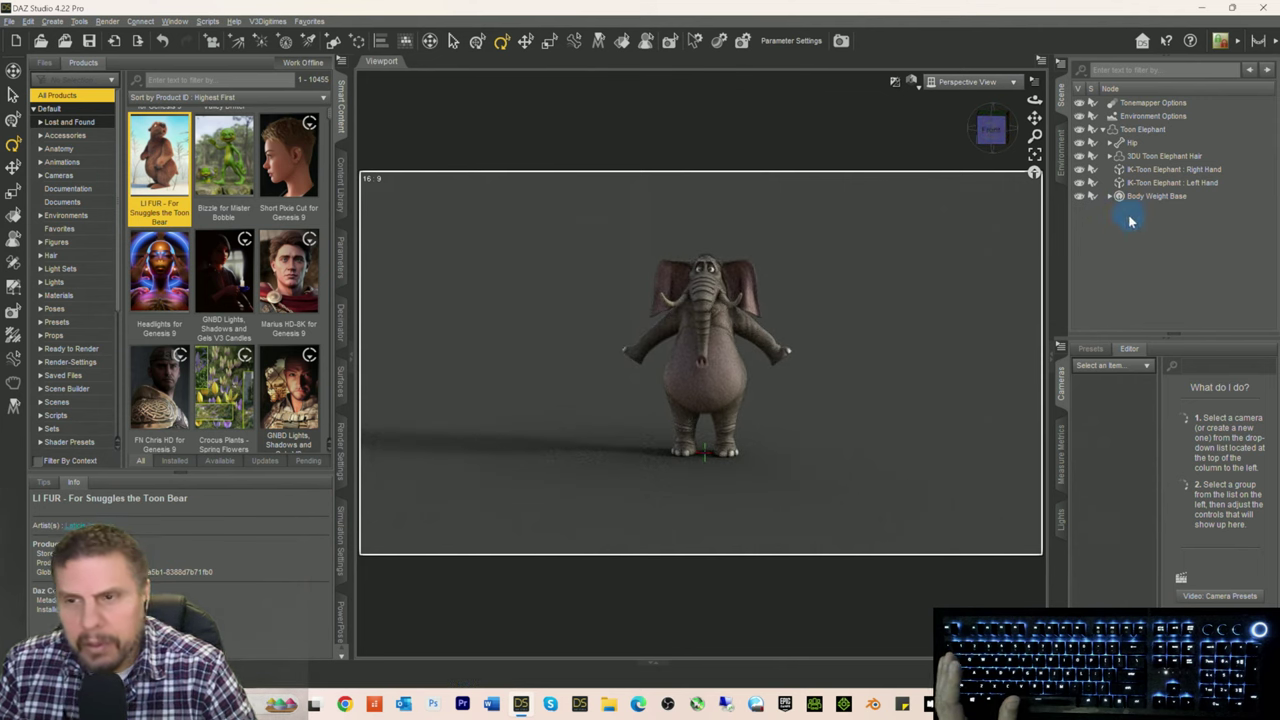
left_click(990, 140)
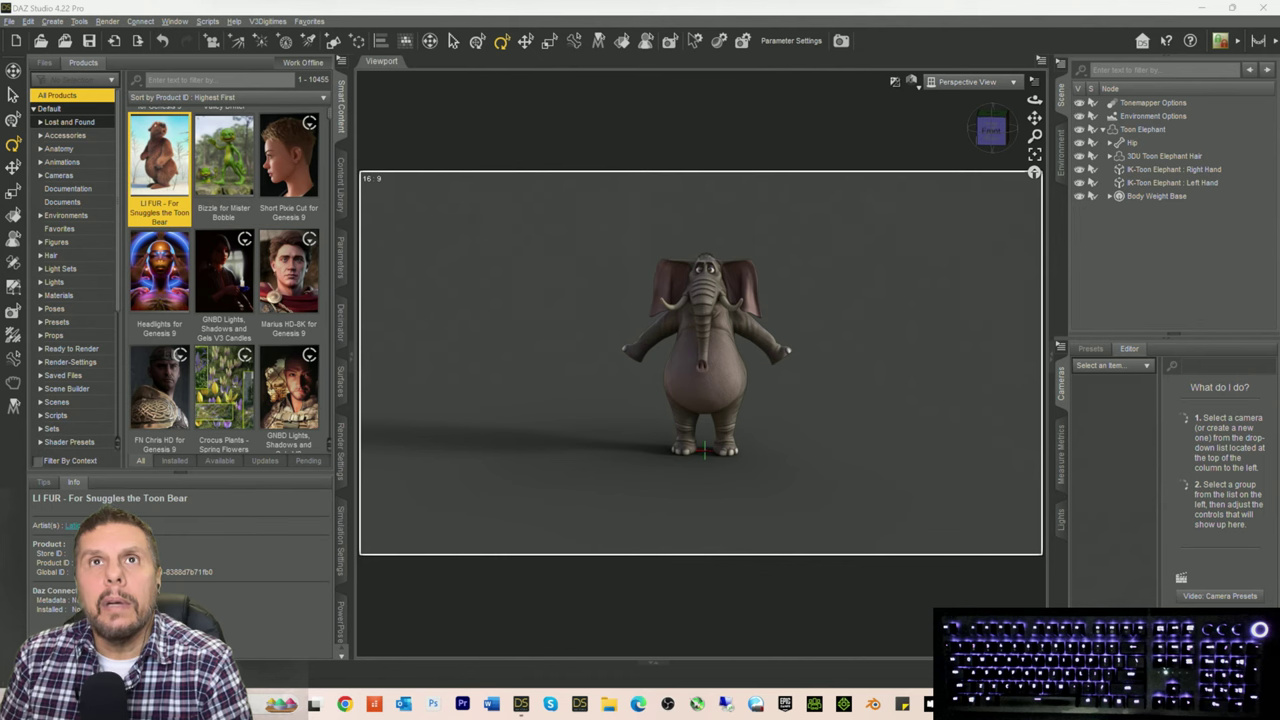
Step: Log in to the DAZ 3D account in Install Manager with the remembered credentials
left_click_drag(533, 108, 658, 362)
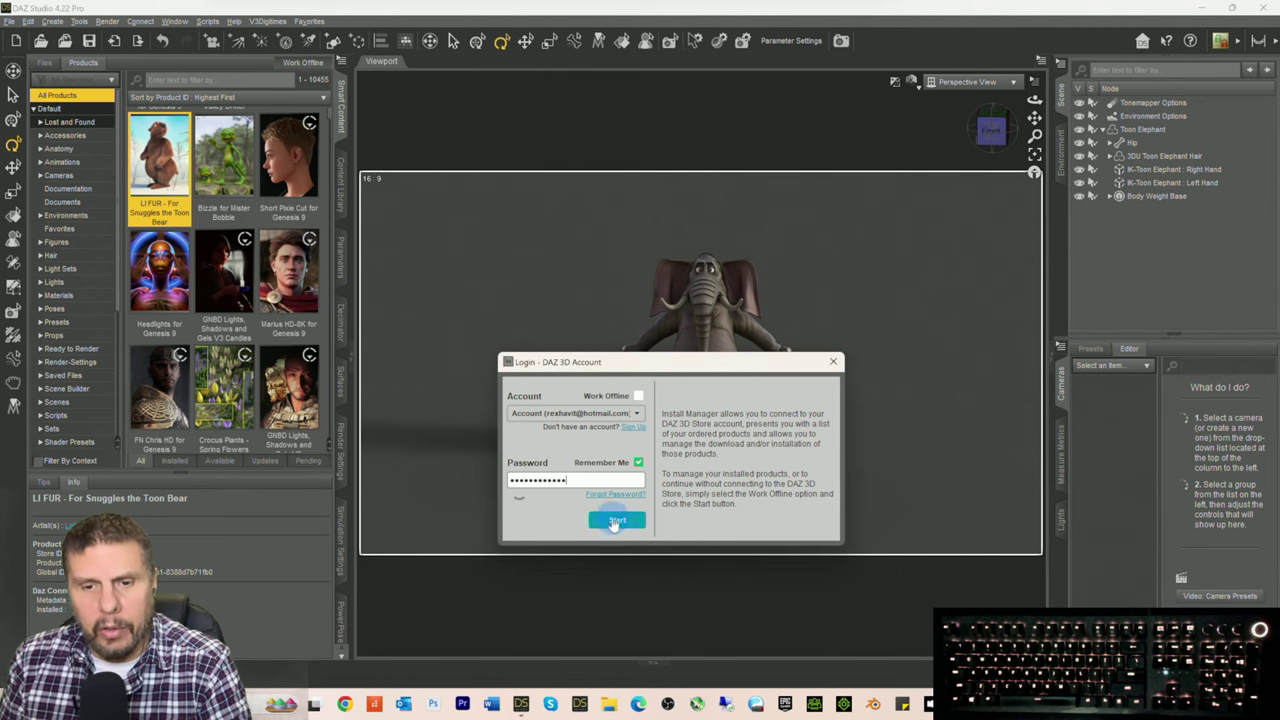
left_click(614, 517)
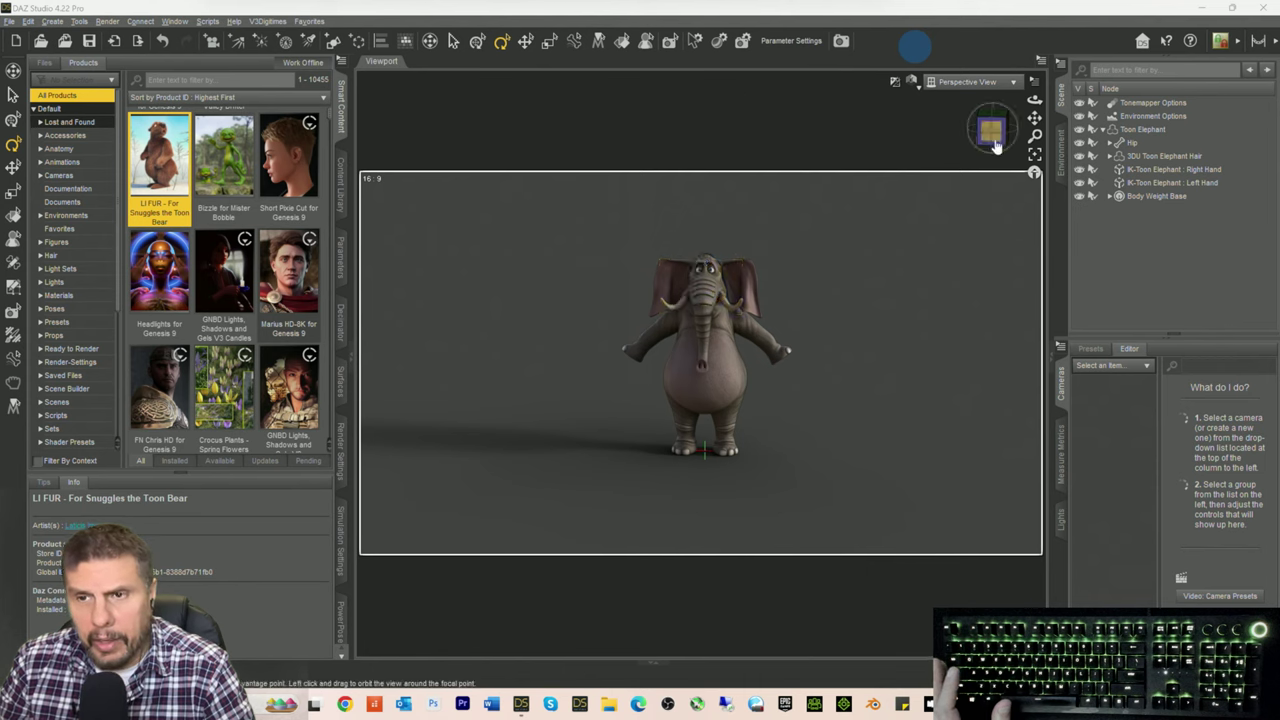
Step: Face the Toon Elephant from the front and switch the viewport from the rendered preview to a textured shaded display
left_click_drag(990, 128, 1001, 150)
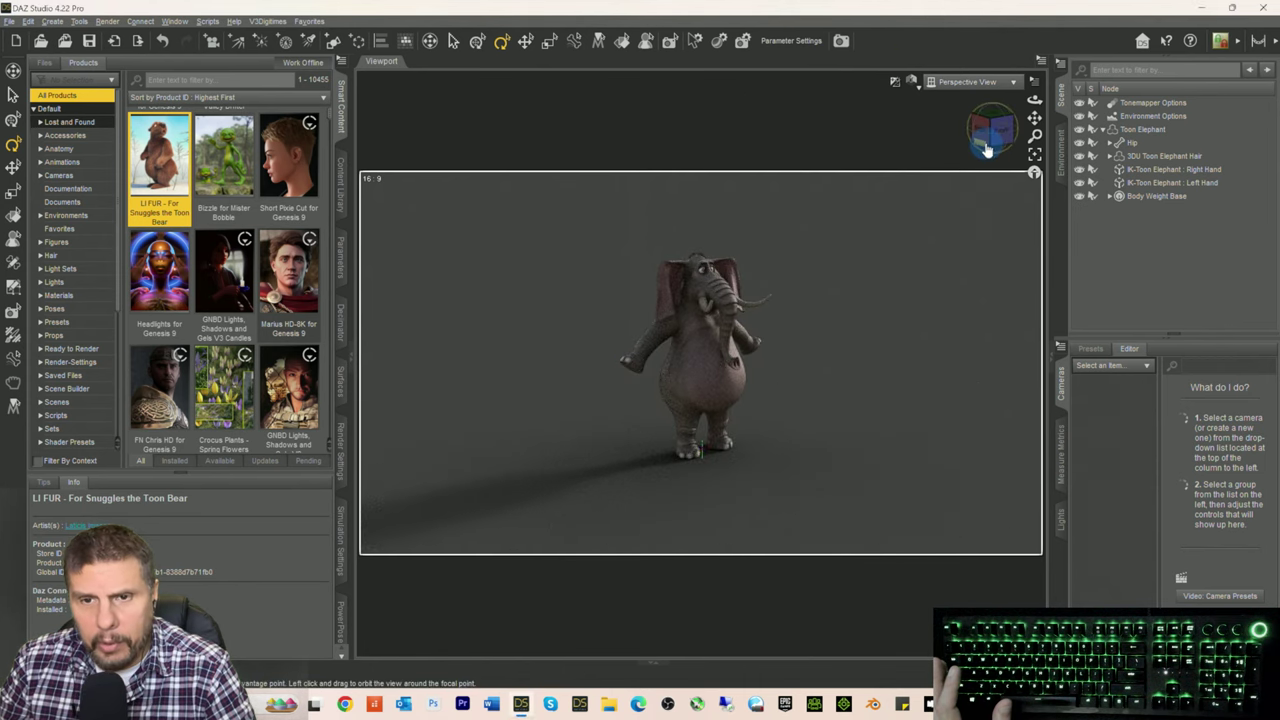
left_click(989, 133)
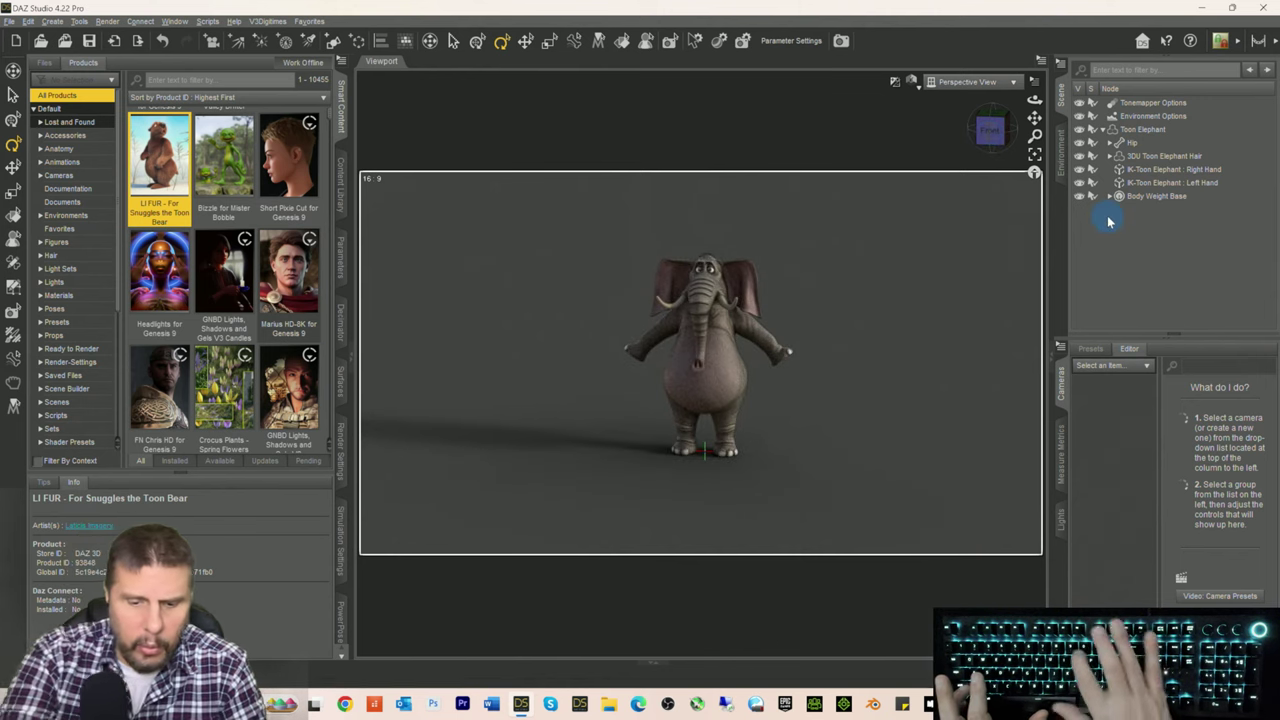
key("ctrl+shift+t")
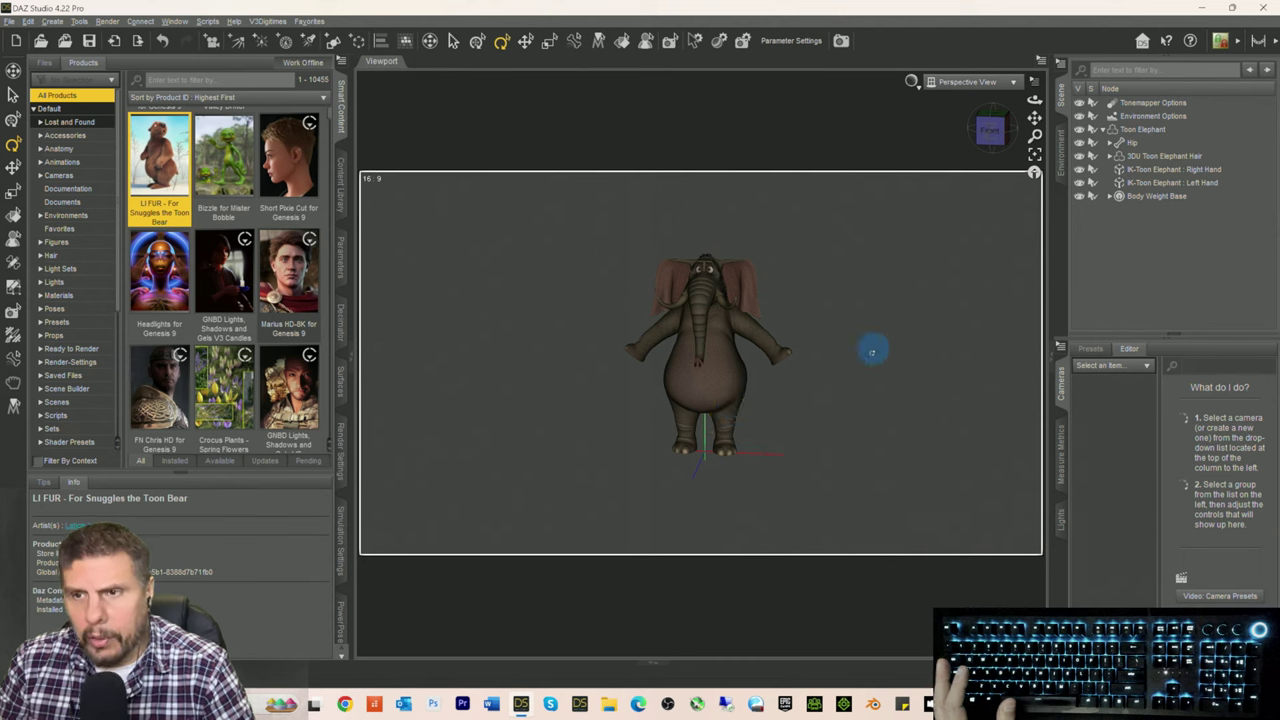
Step: Show the Toon Elephant's transform parameters and set its left thigh's Bend to -75
left_click(1135, 131)
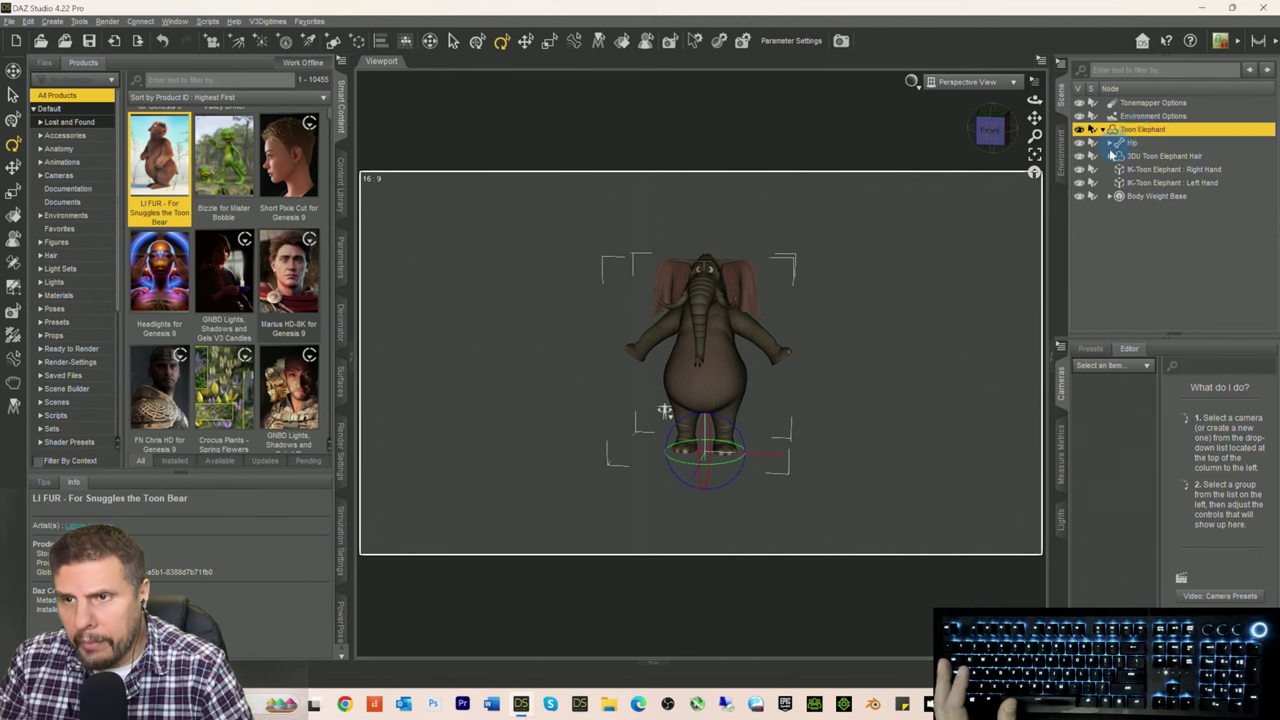
left_click(343, 275)
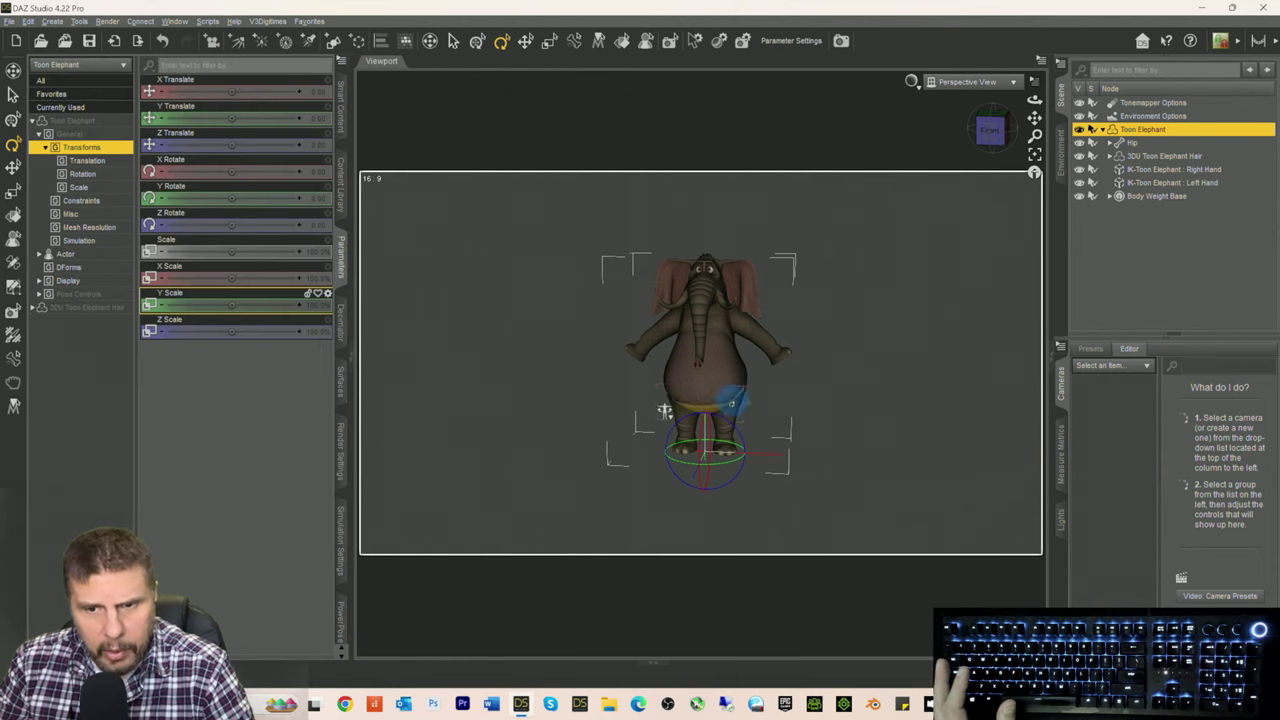
left_click(729, 400)
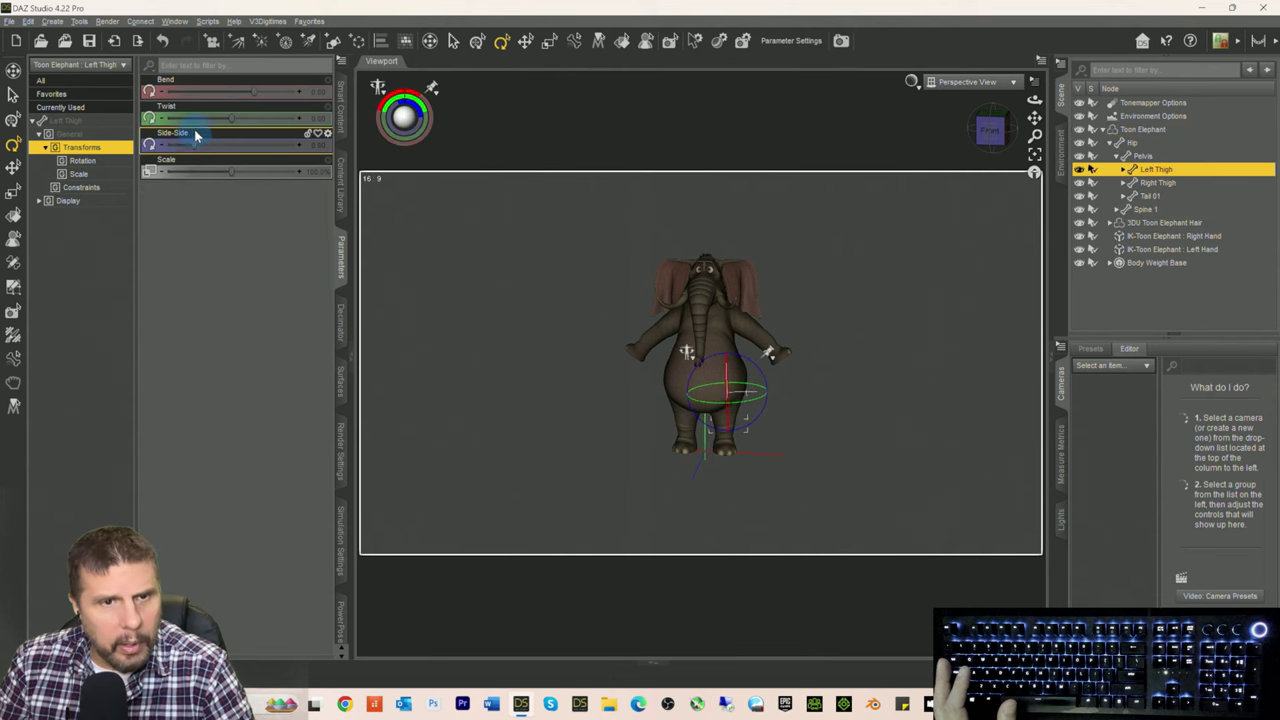
left_click_drag(251, 91, 91, 111)
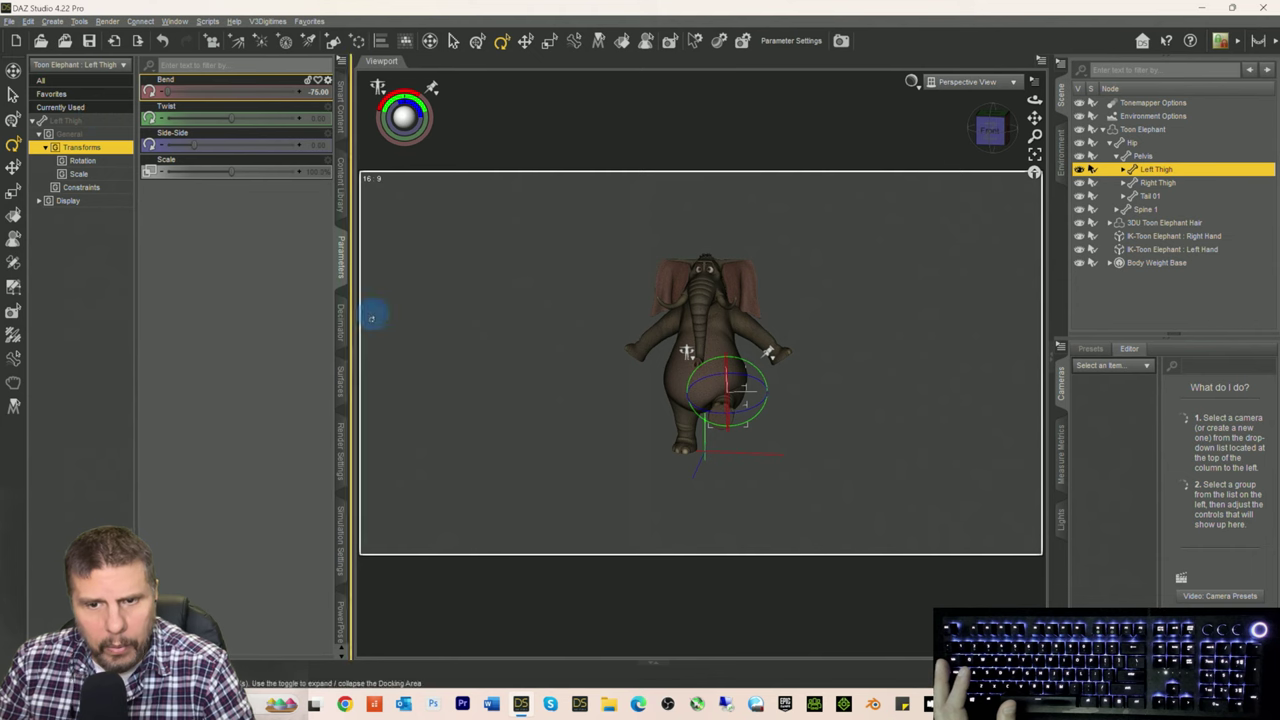
Step: Set the right thigh's Bend to -78.04 and its Side-Side rotation to -9.25
left_click(674, 408)
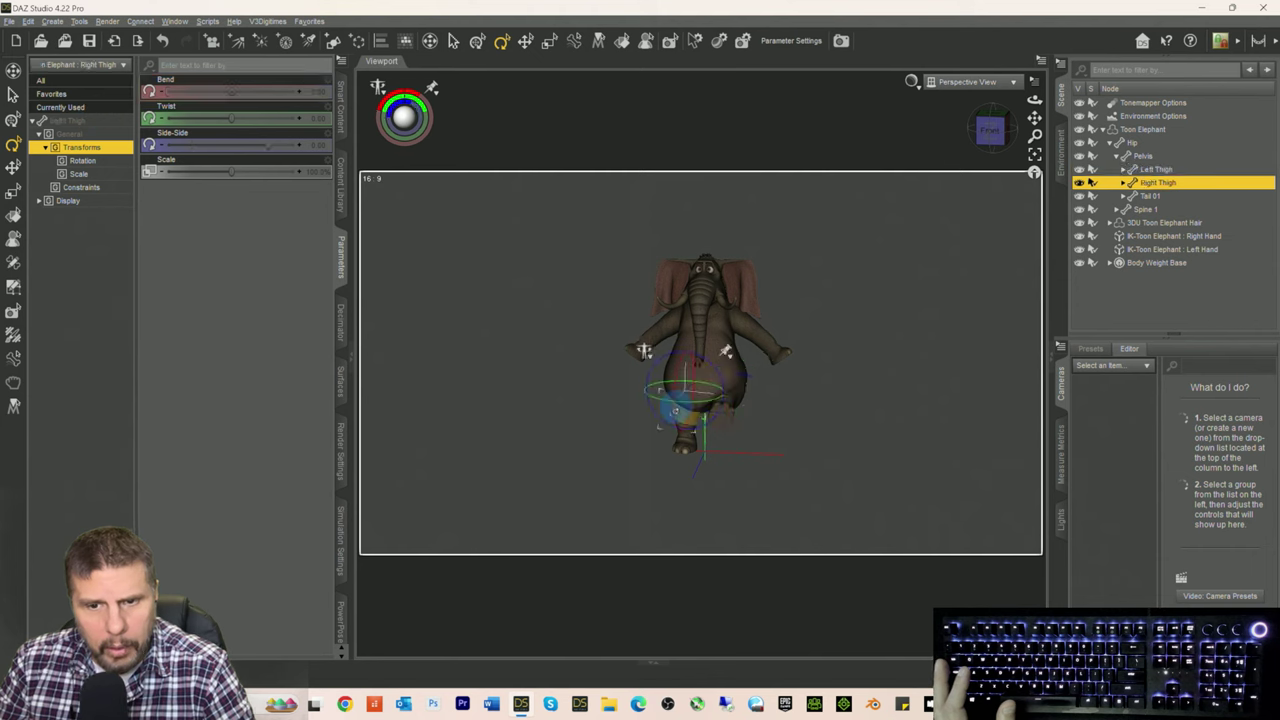
mouse_move(233, 91)
left_mouse_down()
mouse_move(186, 82)
mouse_move(234, 92)
left_mouse_up()
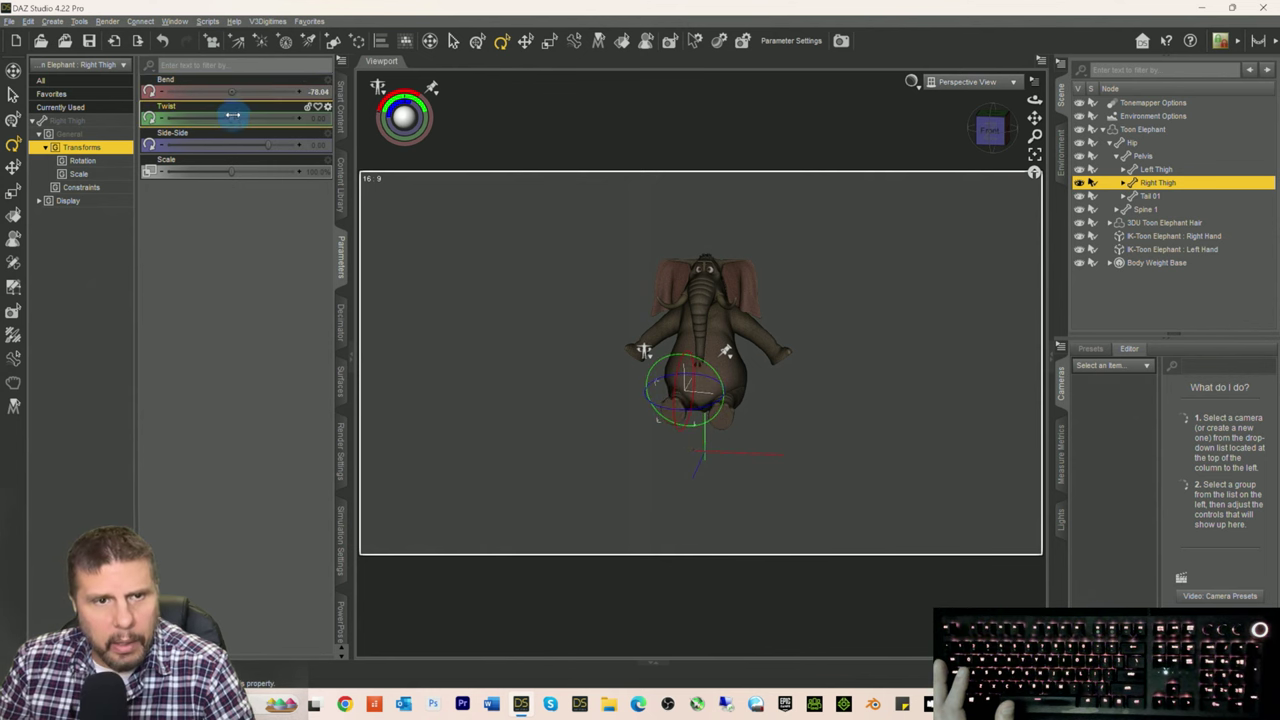
left_click_drag(267, 143, 259, 144)
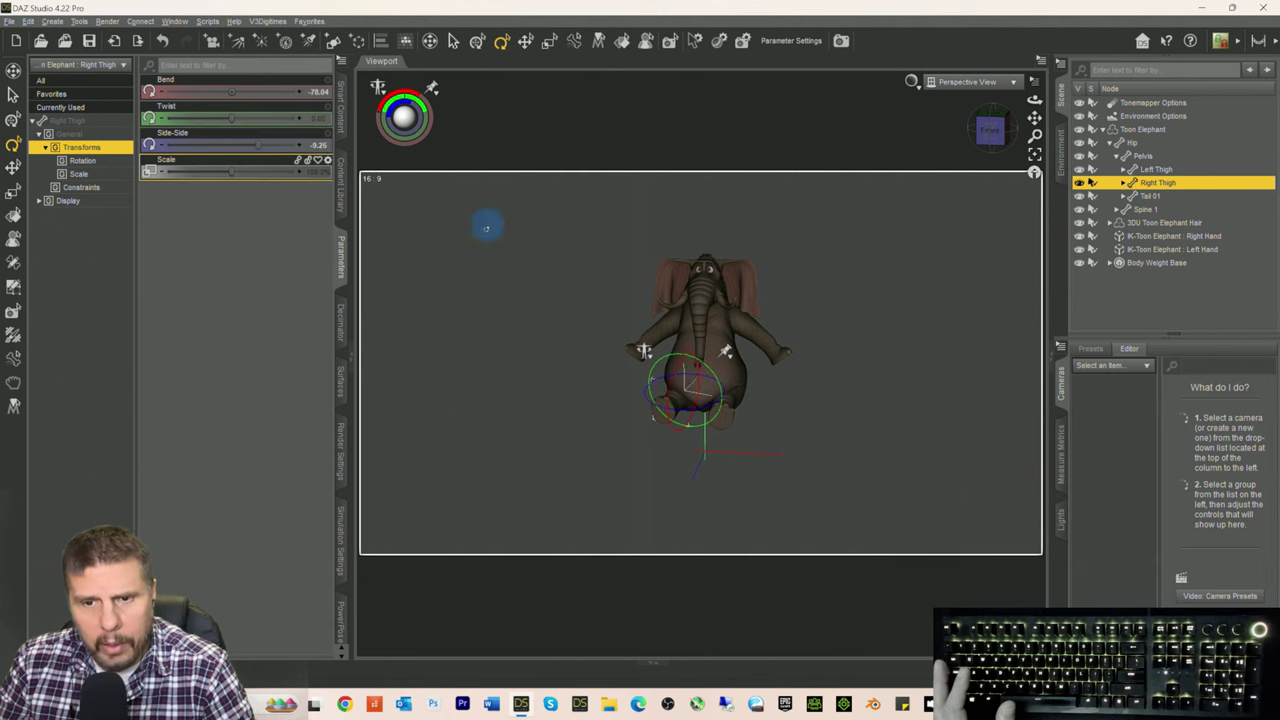
Step: Set the left thigh's Side-Side rotation to 16.38 and clear the selection
left_click(737, 400)
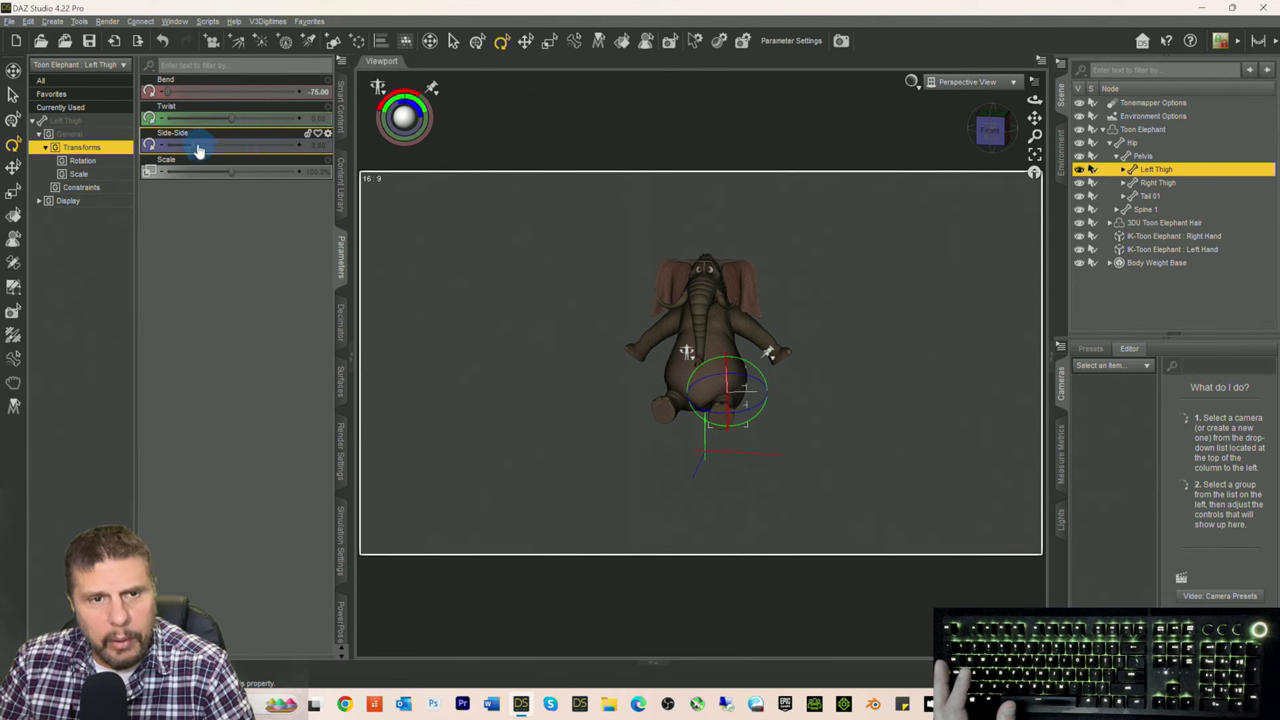
left_click_drag(196, 144, 207, 148)
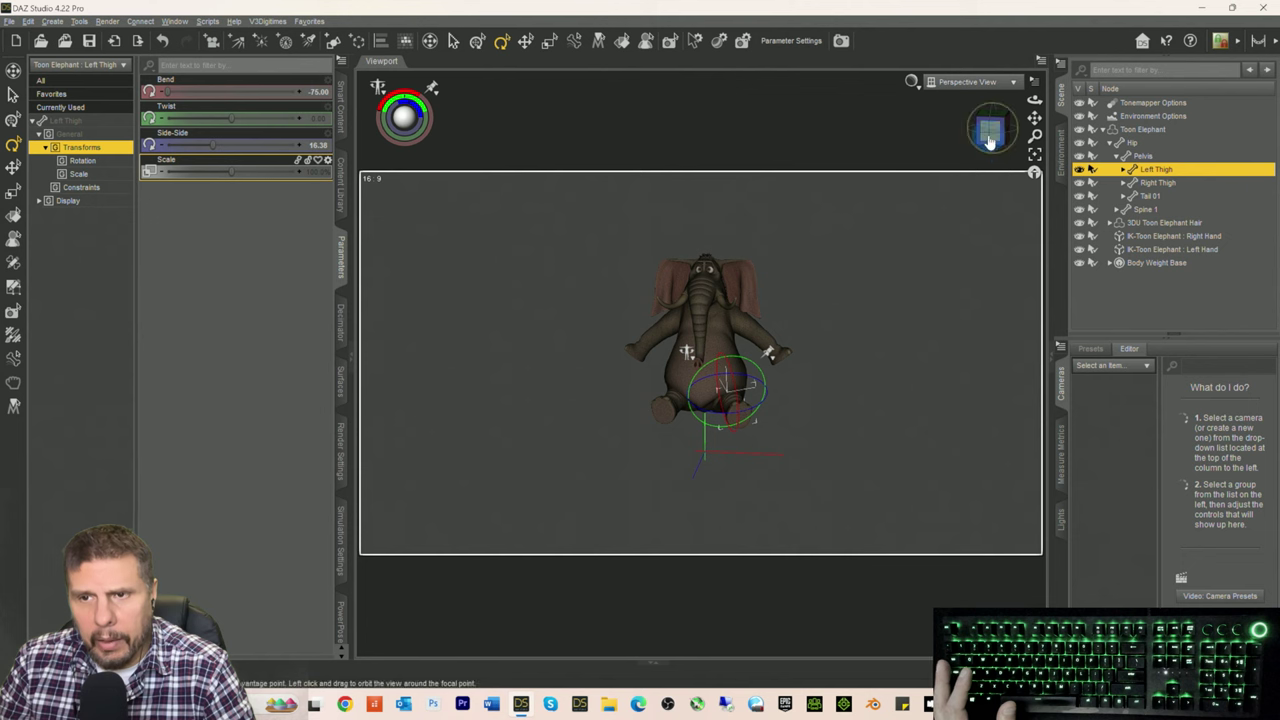
mouse_move(990, 141)
left_mouse_down()
mouse_move(991, 166)
mouse_move(990, 141)
left_mouse_up()
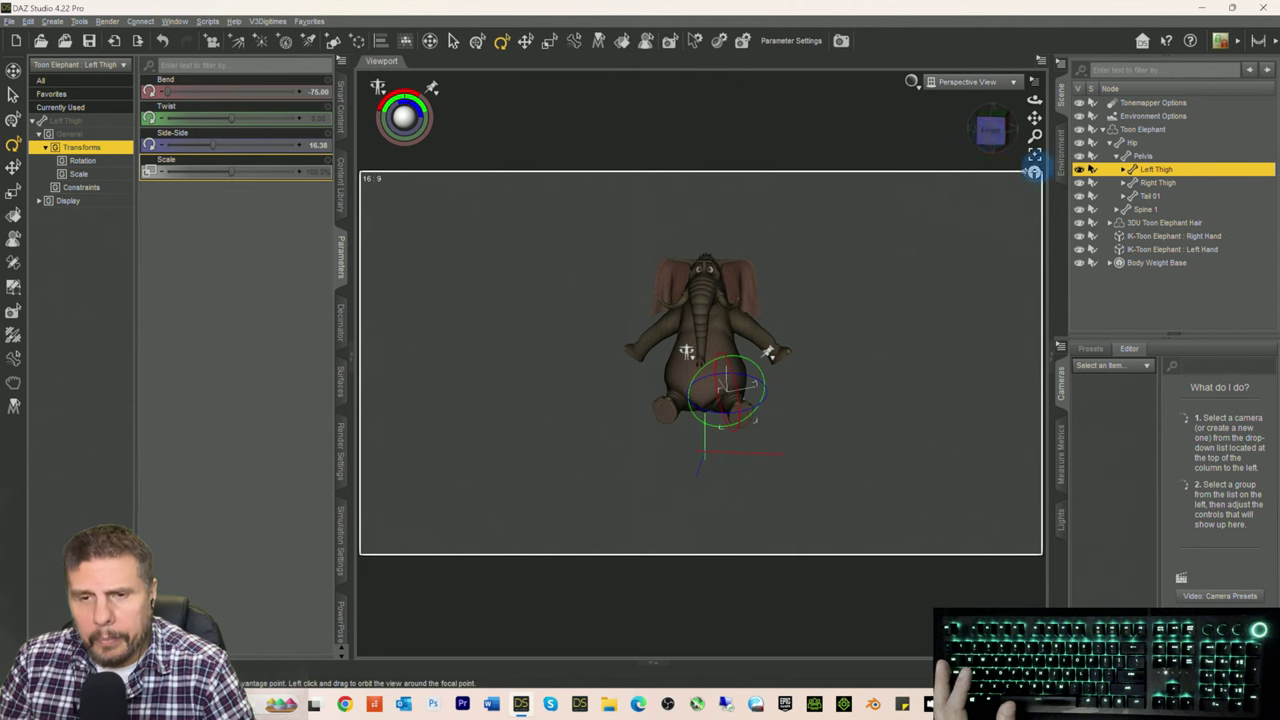
left_click(1106, 296)
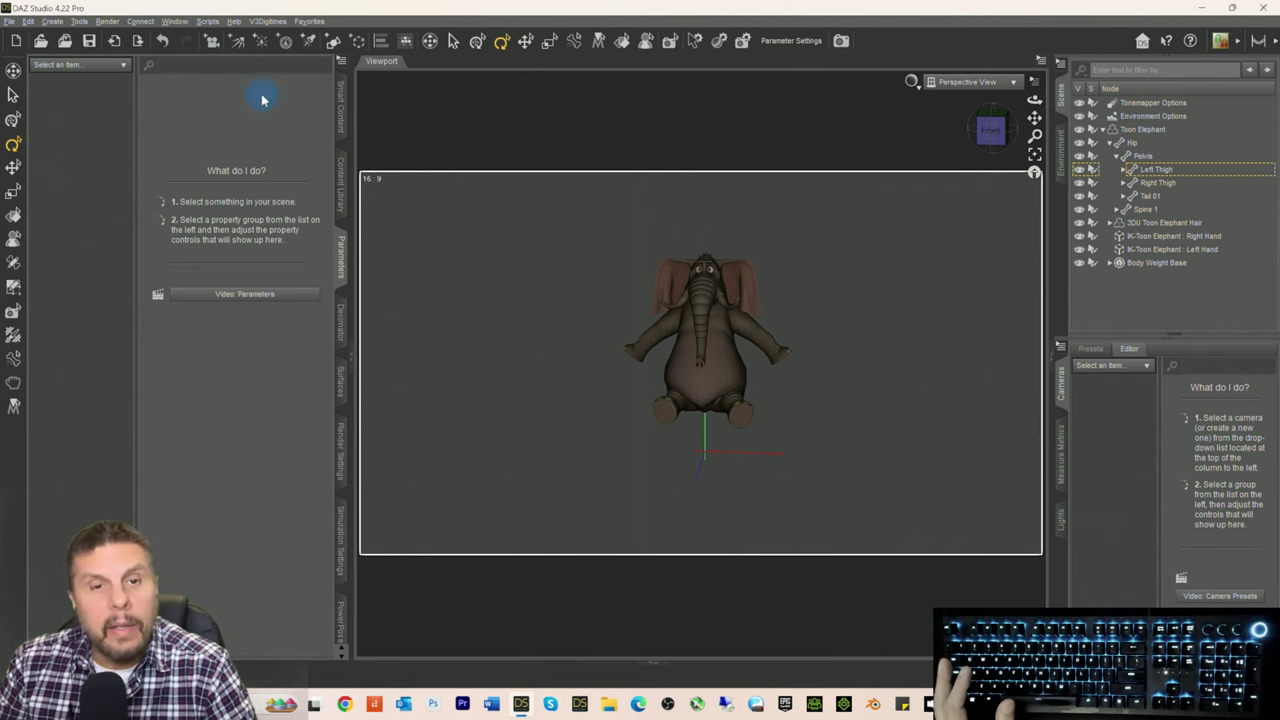
Step: Lower the elephant's left upper arm with Front-Back about -42.8 and Bend at about -48.7
left_click(342, 110)
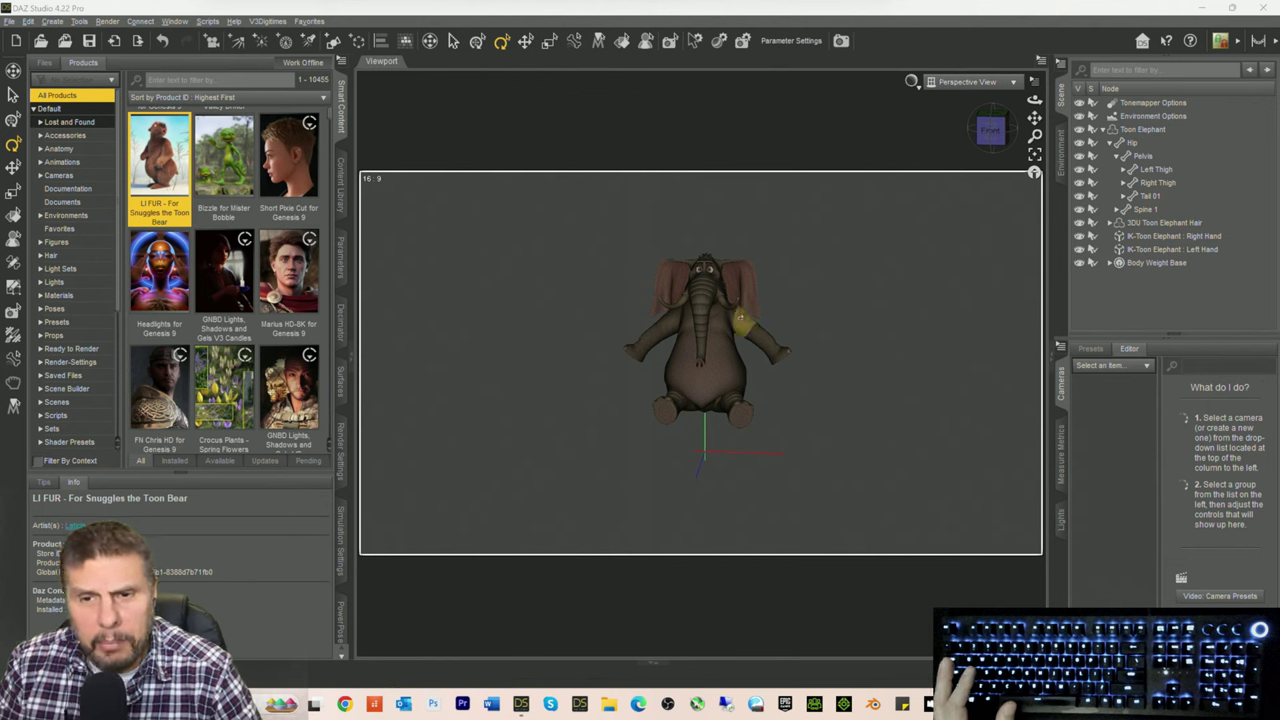
left_click(735, 318)
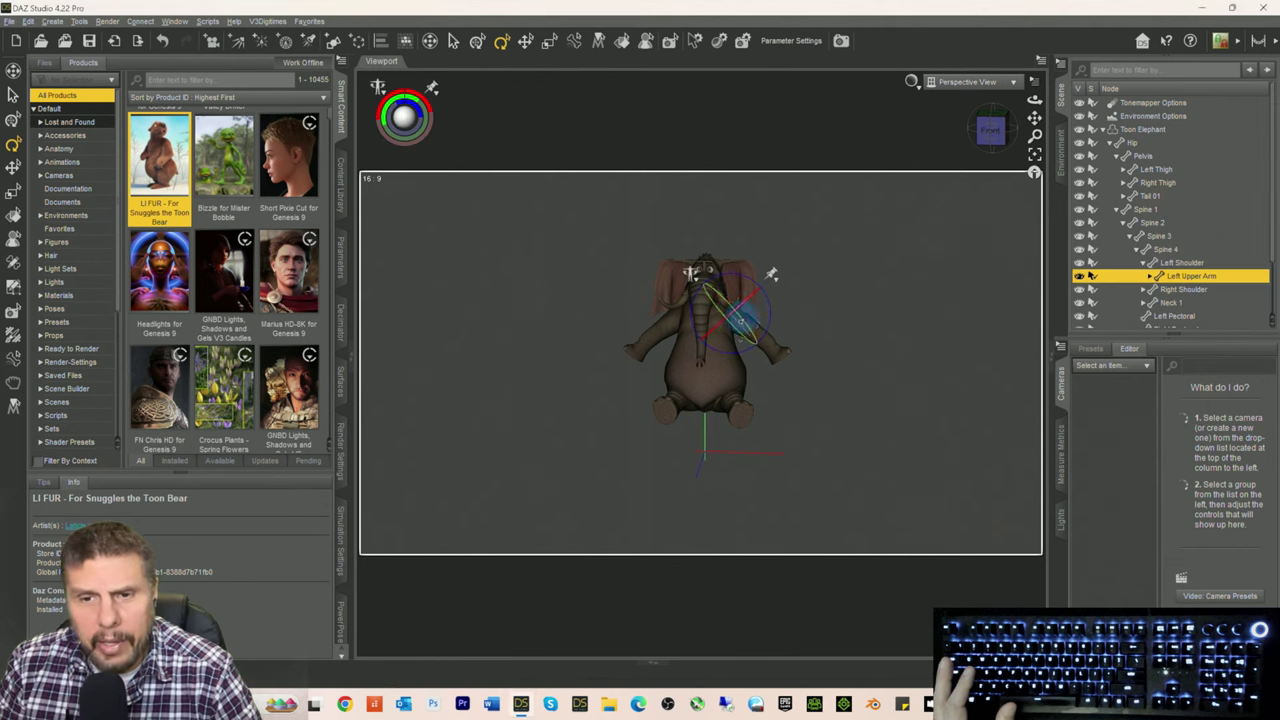
left_click(340, 268)
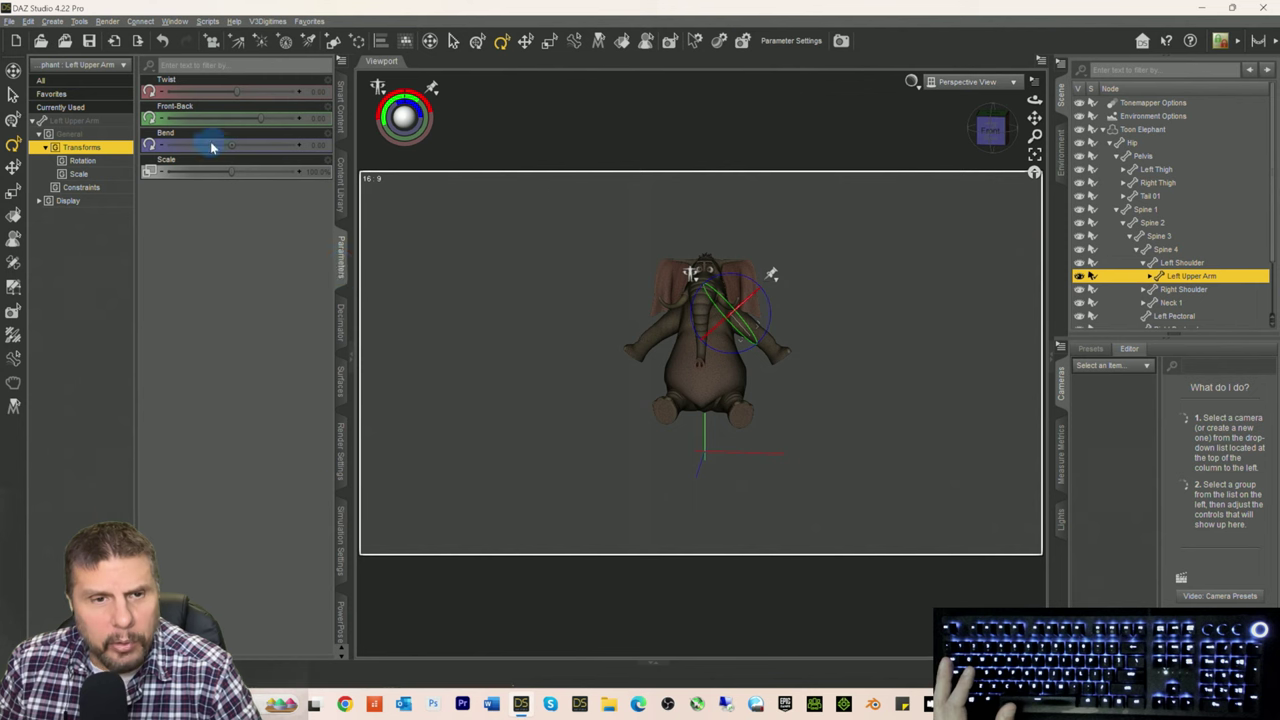
left_click(263, 120)
left_click_drag(261, 120, 232, 146)
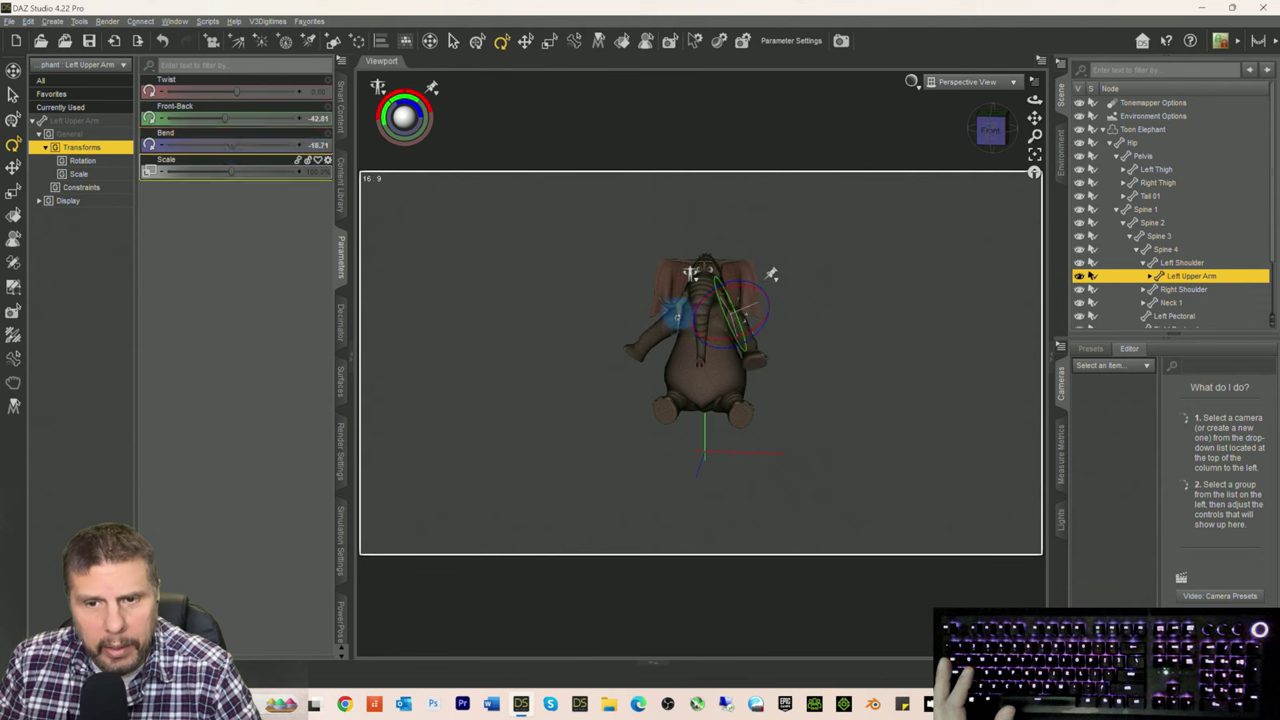
Step: Set the right shoulder's Front-Back to 3.83 and the right upper arm's Front-Back to about 58.4 and Bend to about 23.7
left_click(677, 314)
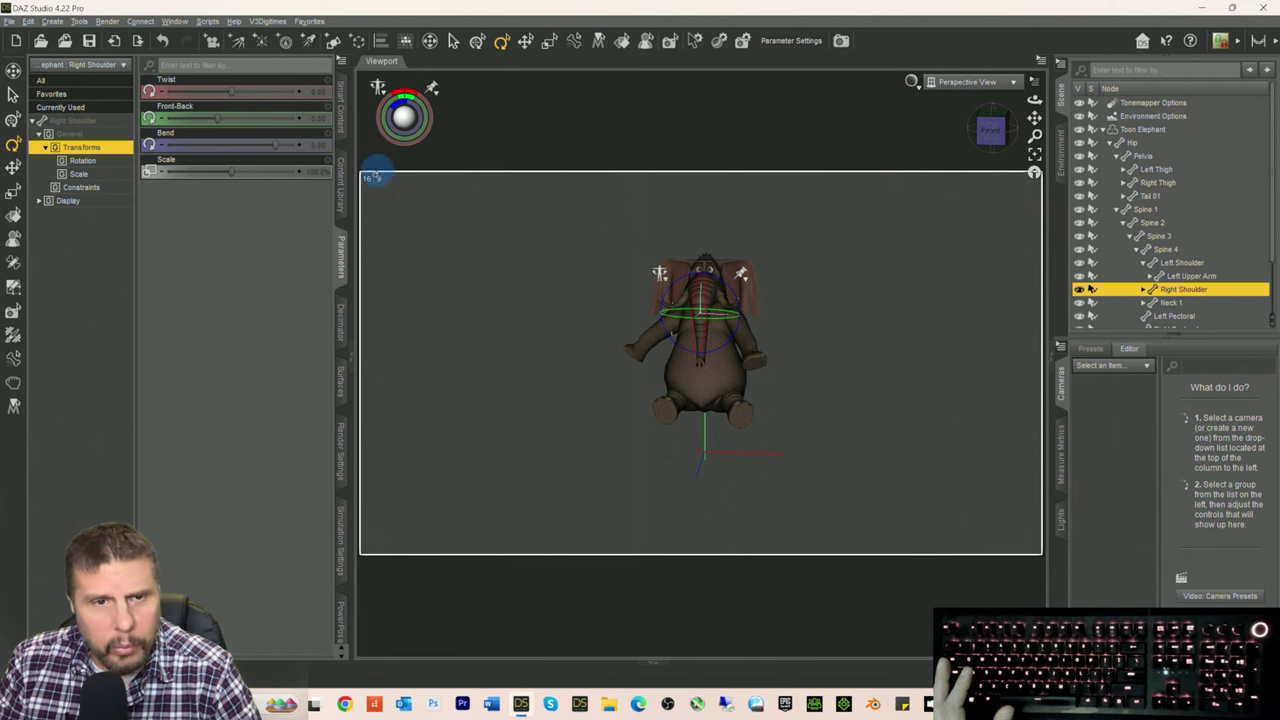
left_click_drag(215, 115, 221, 143)
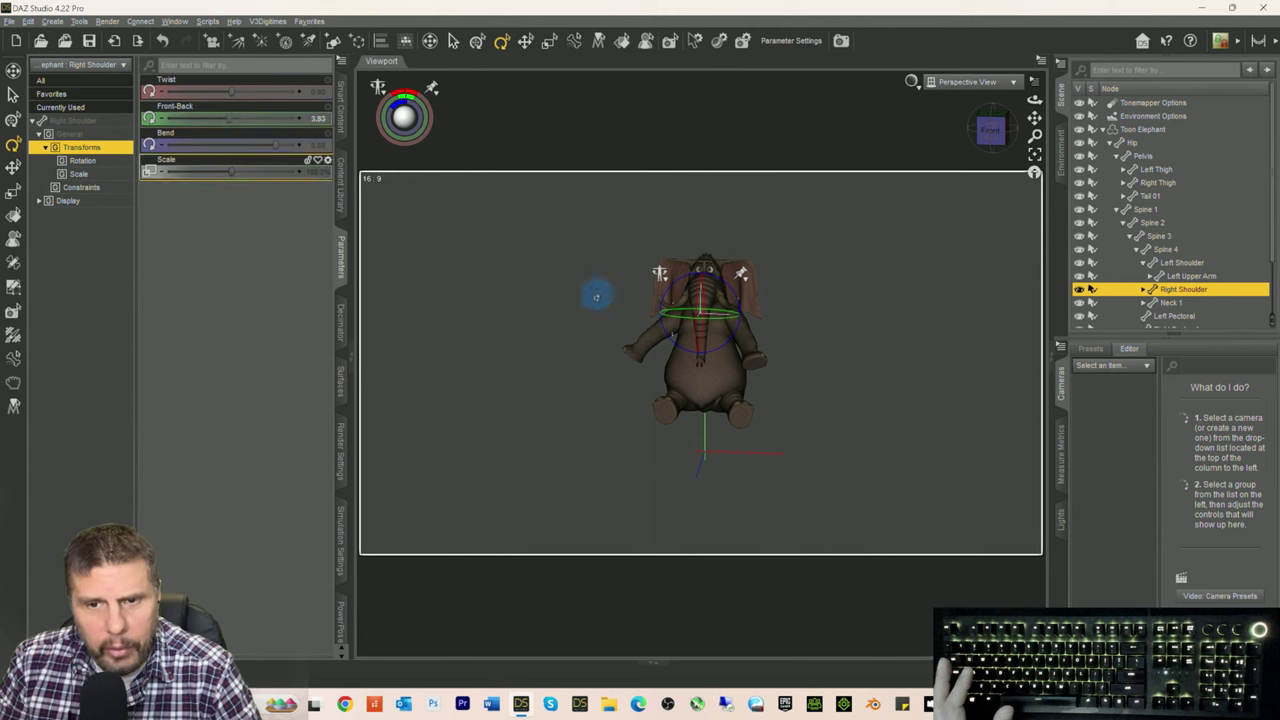
left_click(665, 325)
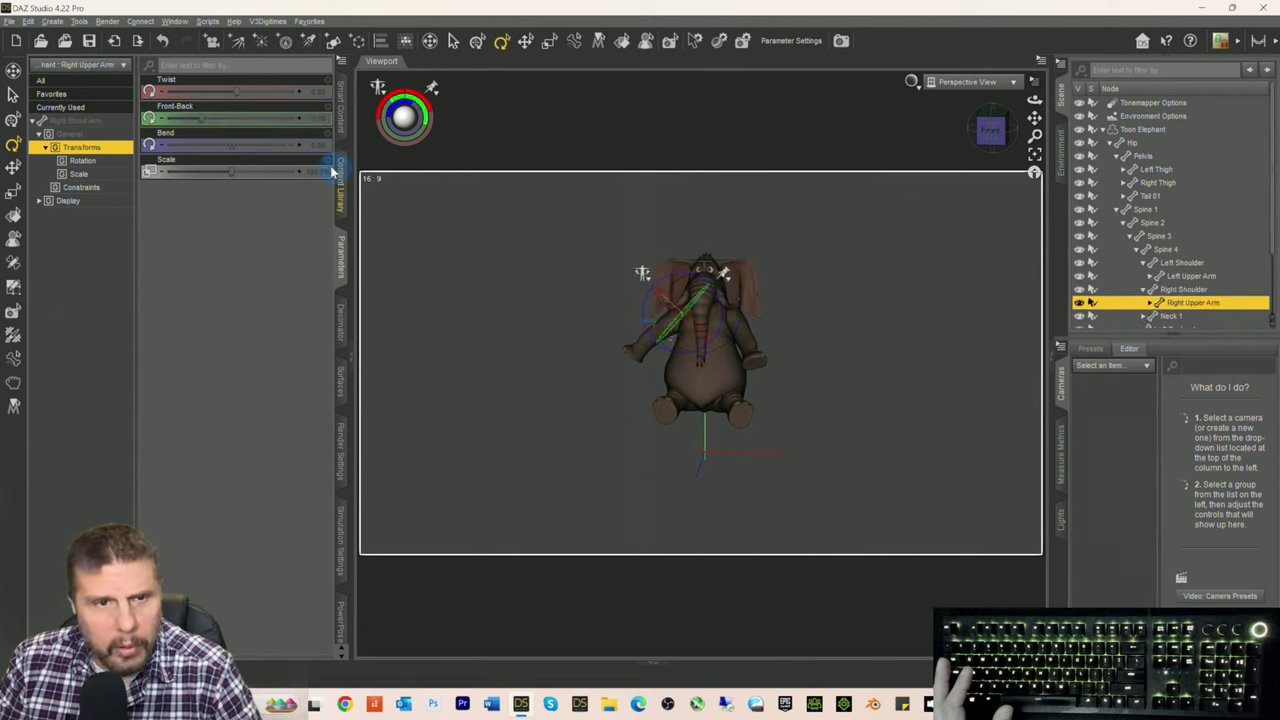
left_click_drag(206, 120, 233, 145)
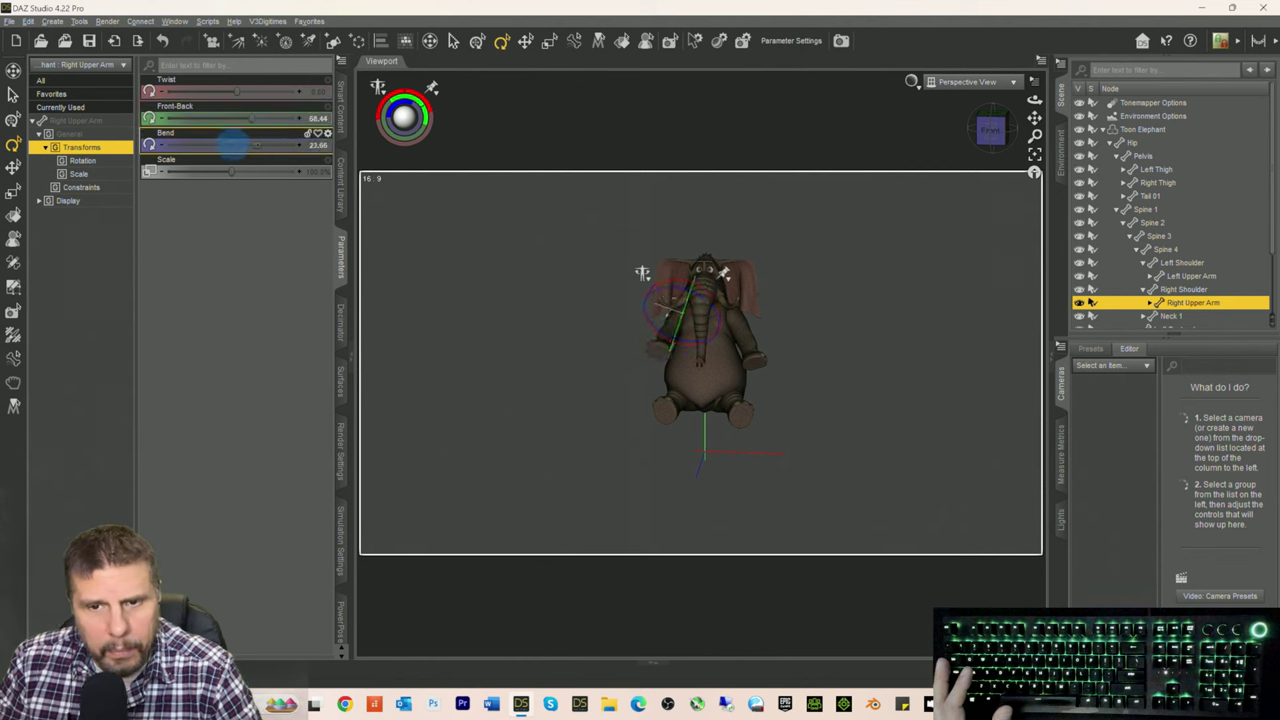
Step: Set the right hand's Bend to 14.20 and the left hand's Bend to about -15
left_click_drag(990, 138, 993, 132)
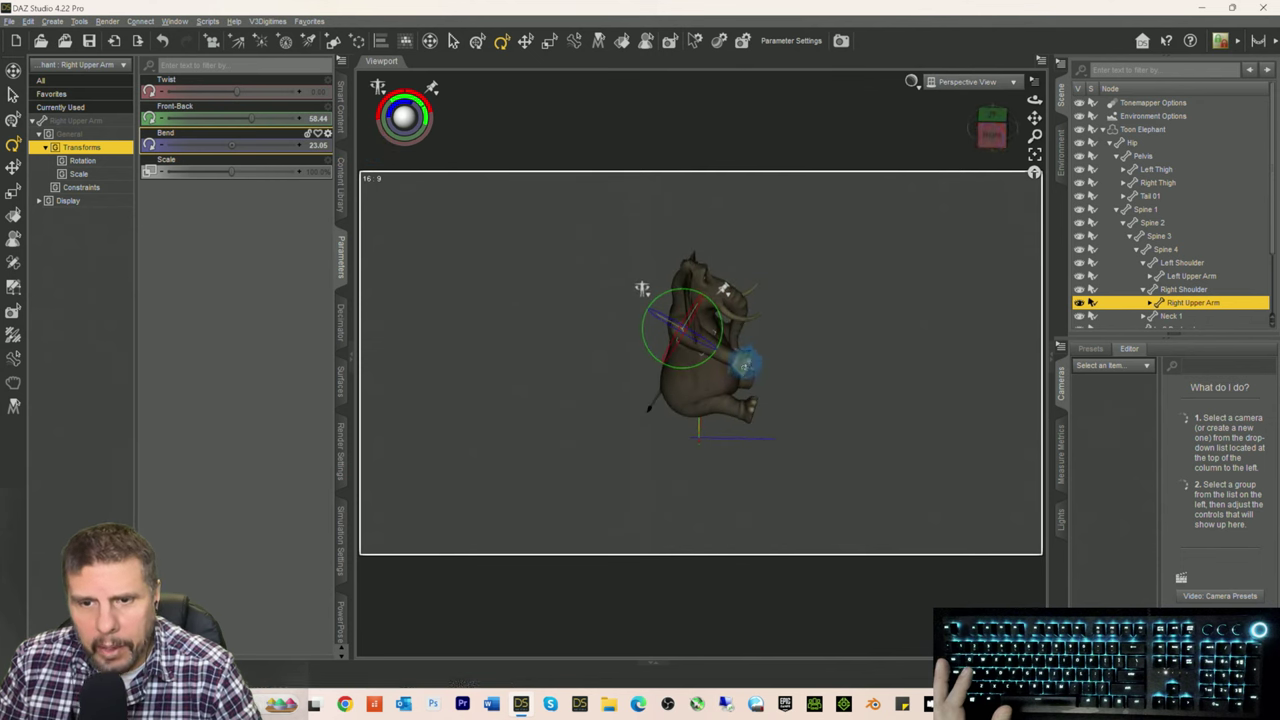
left_click(743, 365)
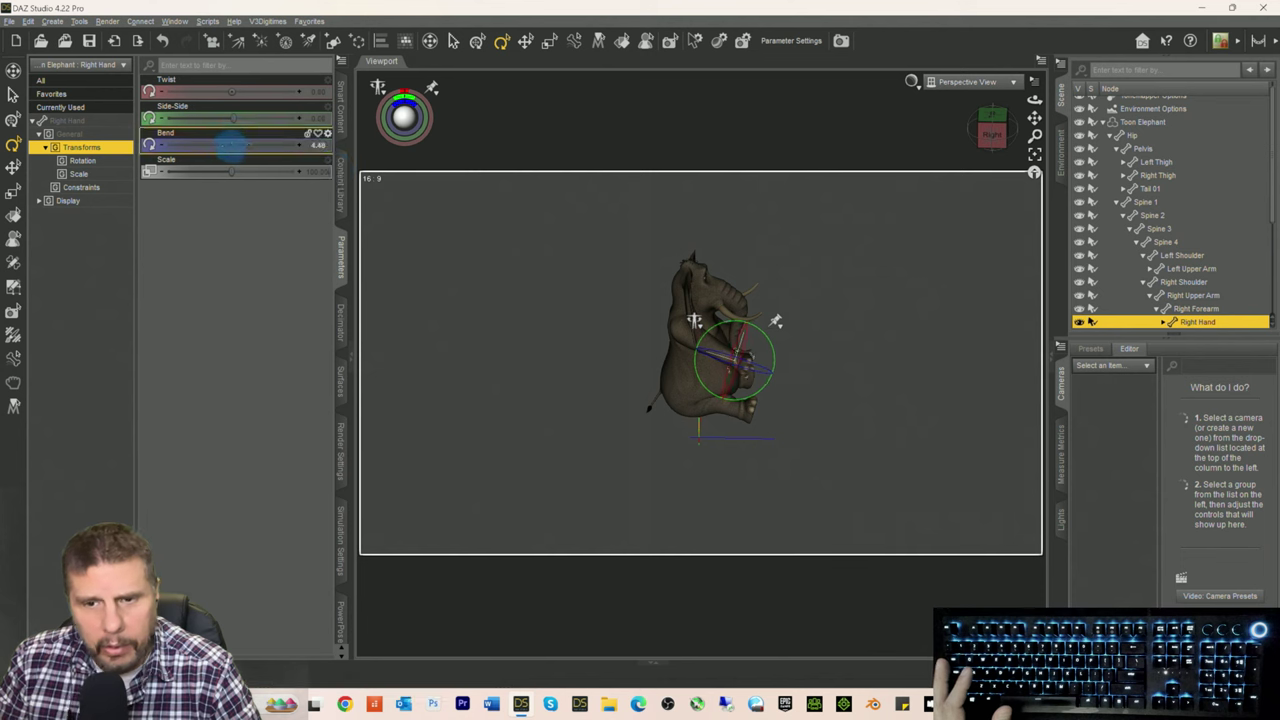
left_click_drag(231, 145, 240, 145)
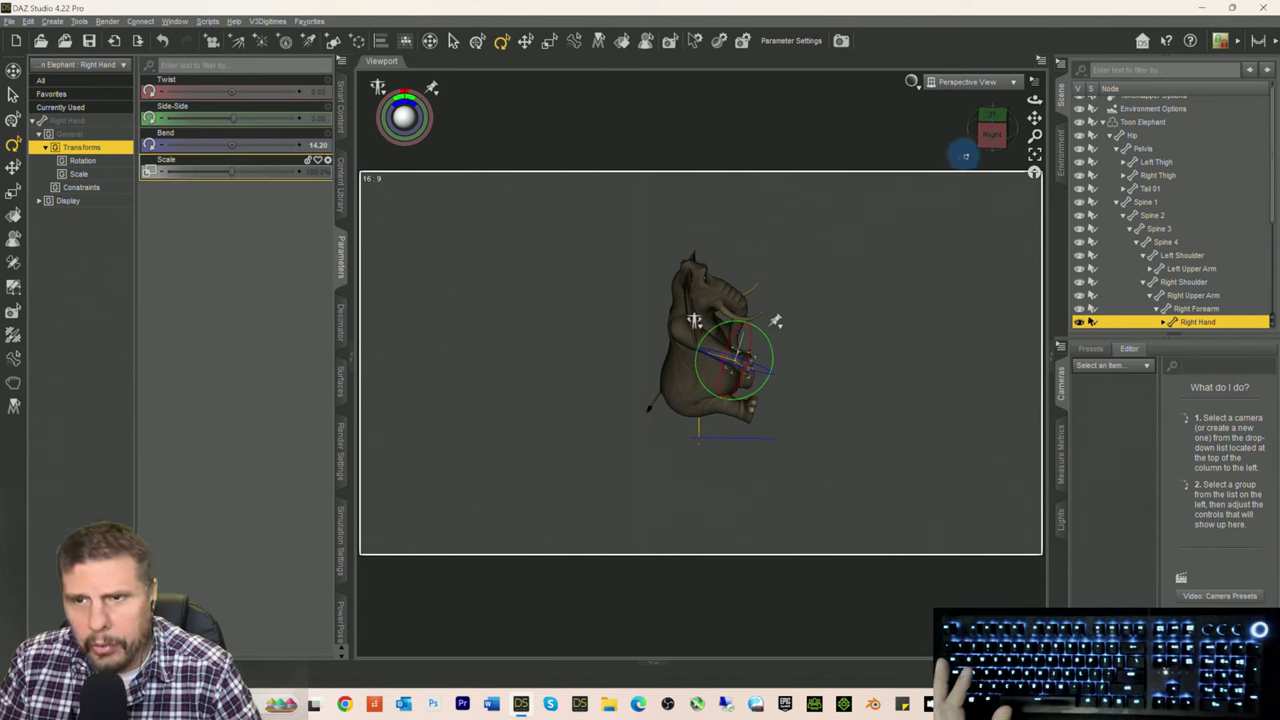
left_click(985, 140)
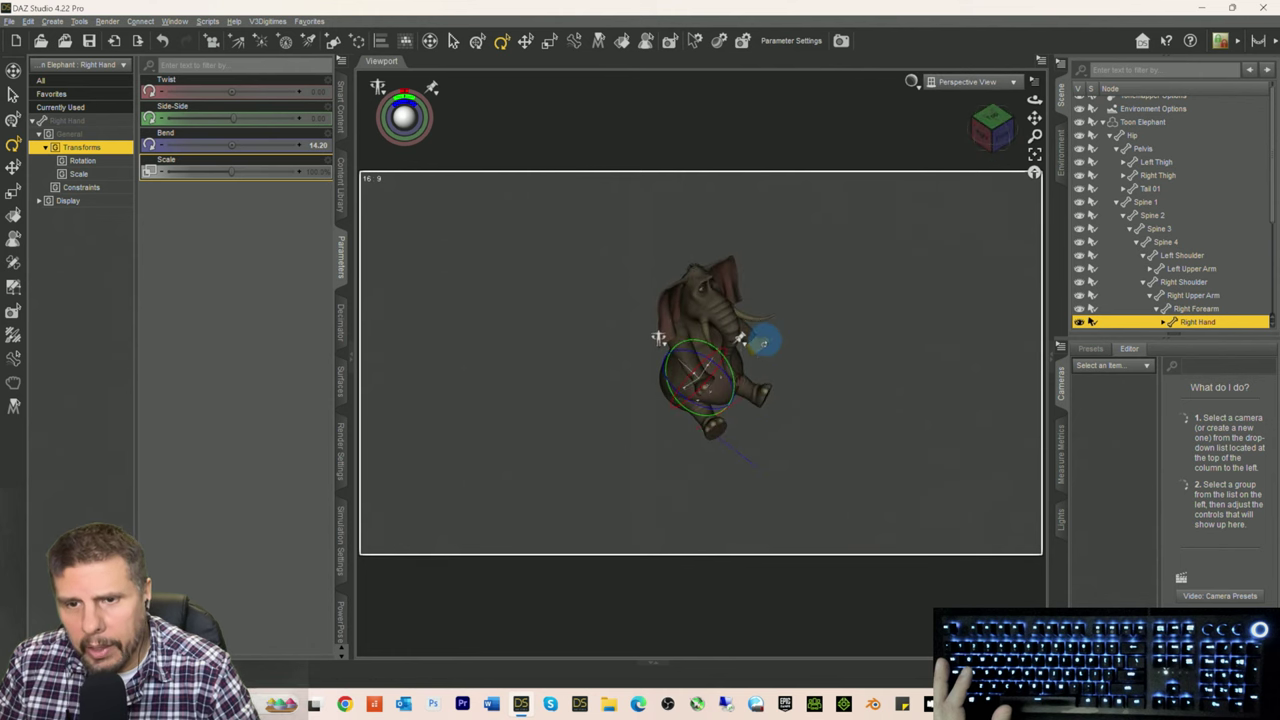
left_click(762, 346)
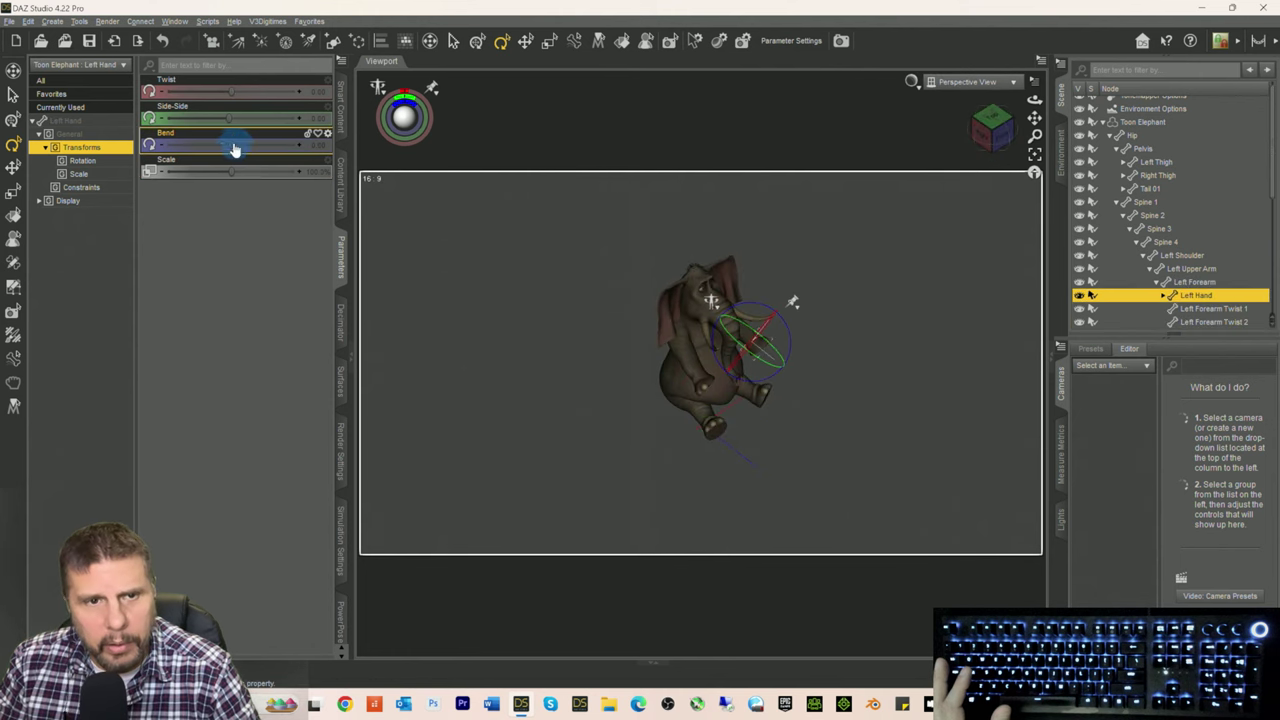
left_click_drag(228, 145, 206, 145)
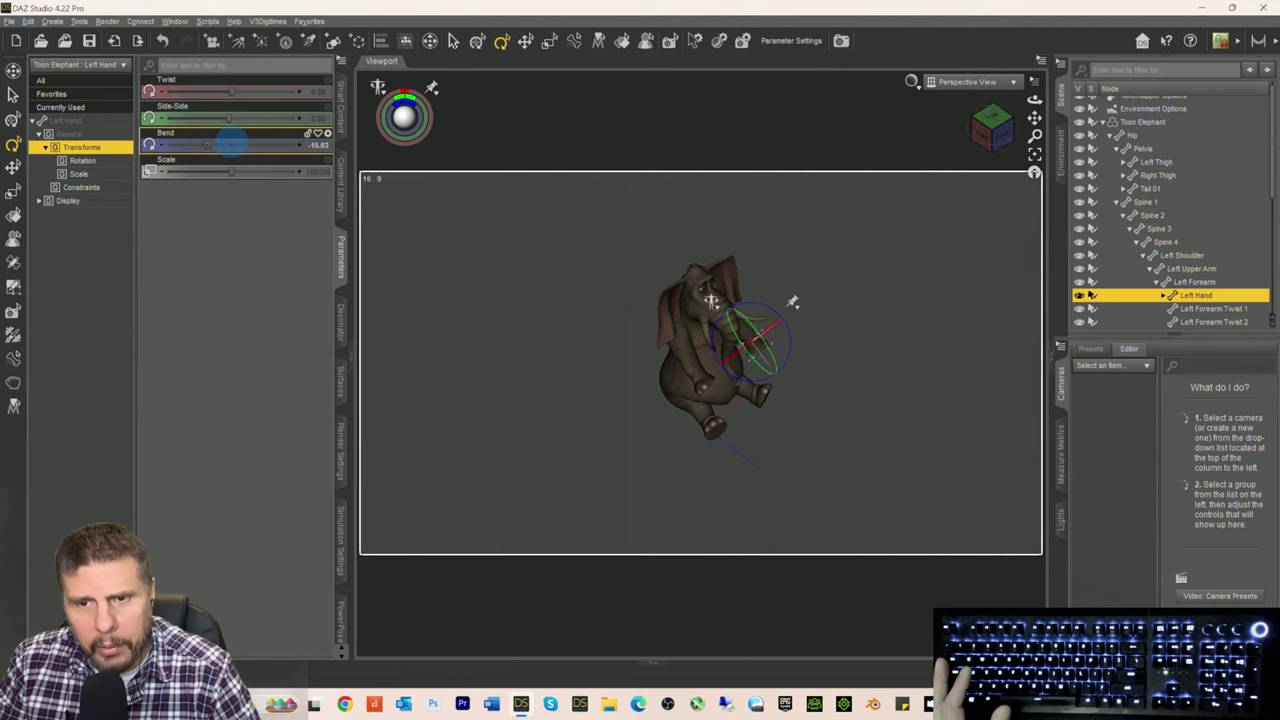
Step: Show the floor grid in the viewport and select the whole Toon Elephant figure
left_click_drag(990, 128, 1028, 118)
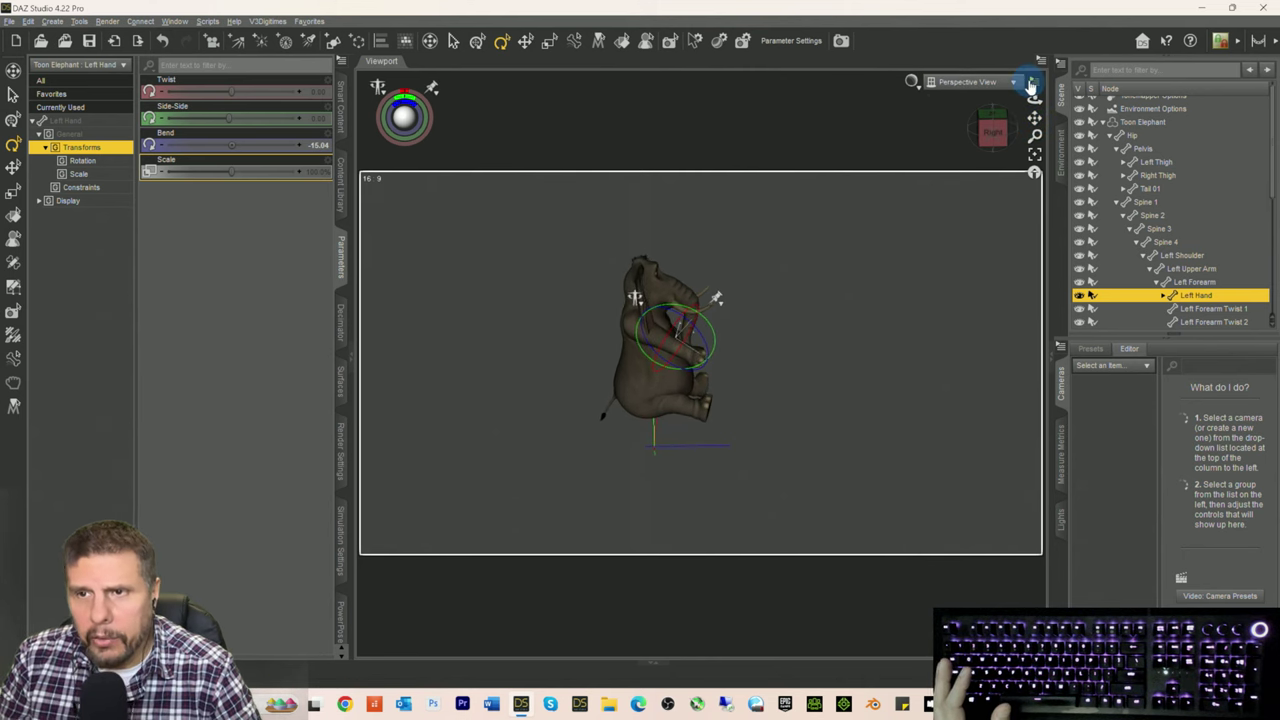
left_click(1035, 87)
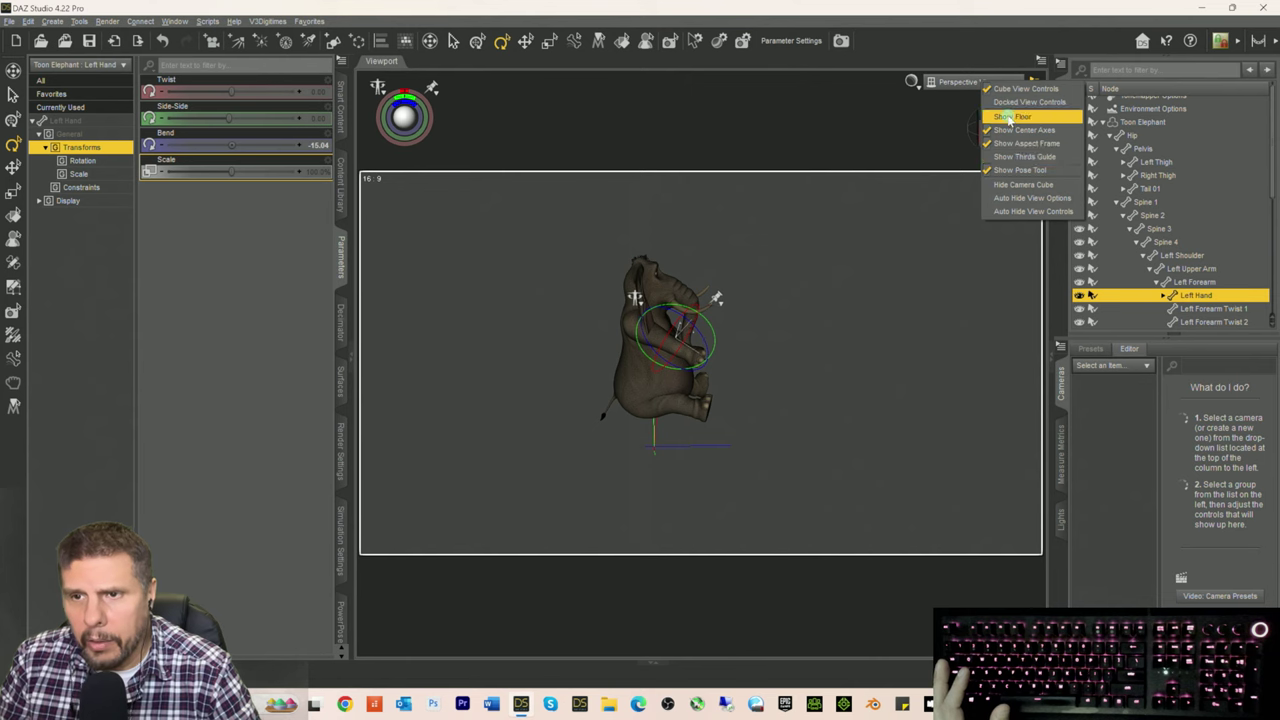
left_click(1012, 124)
mouse_move(992, 132)
left_mouse_down()
mouse_move(992, 110)
mouse_move(992, 130)
left_mouse_up()
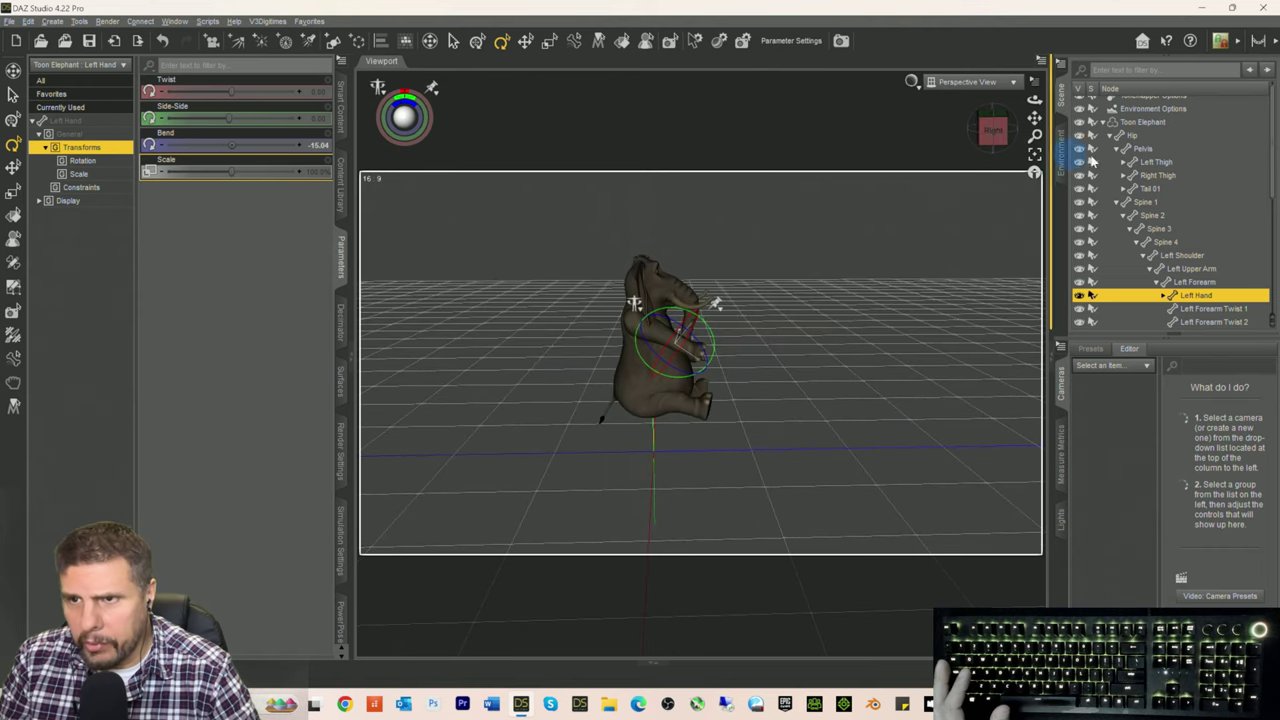
left_click(1134, 136)
left_click(1138, 122)
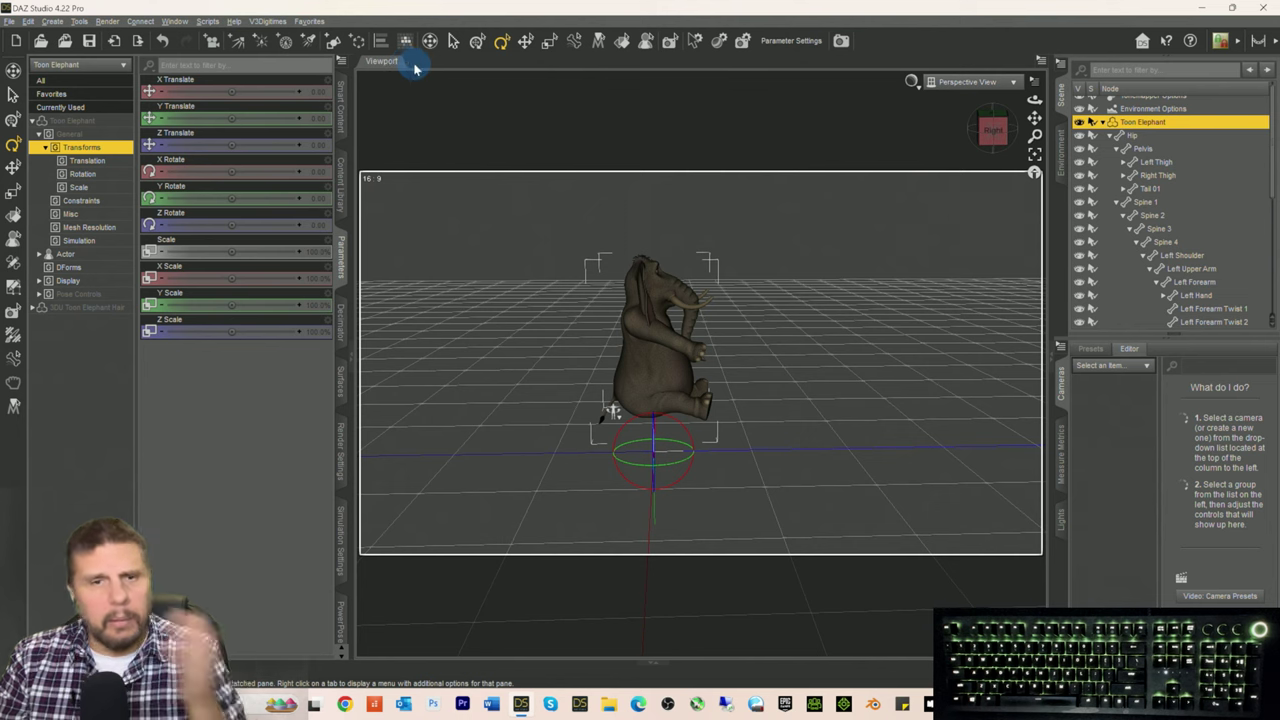
Step: Download and install Snuggles the Toon Bear through DAZ Install Manager, and close the manager once the queue is done
left_click(341, 100)
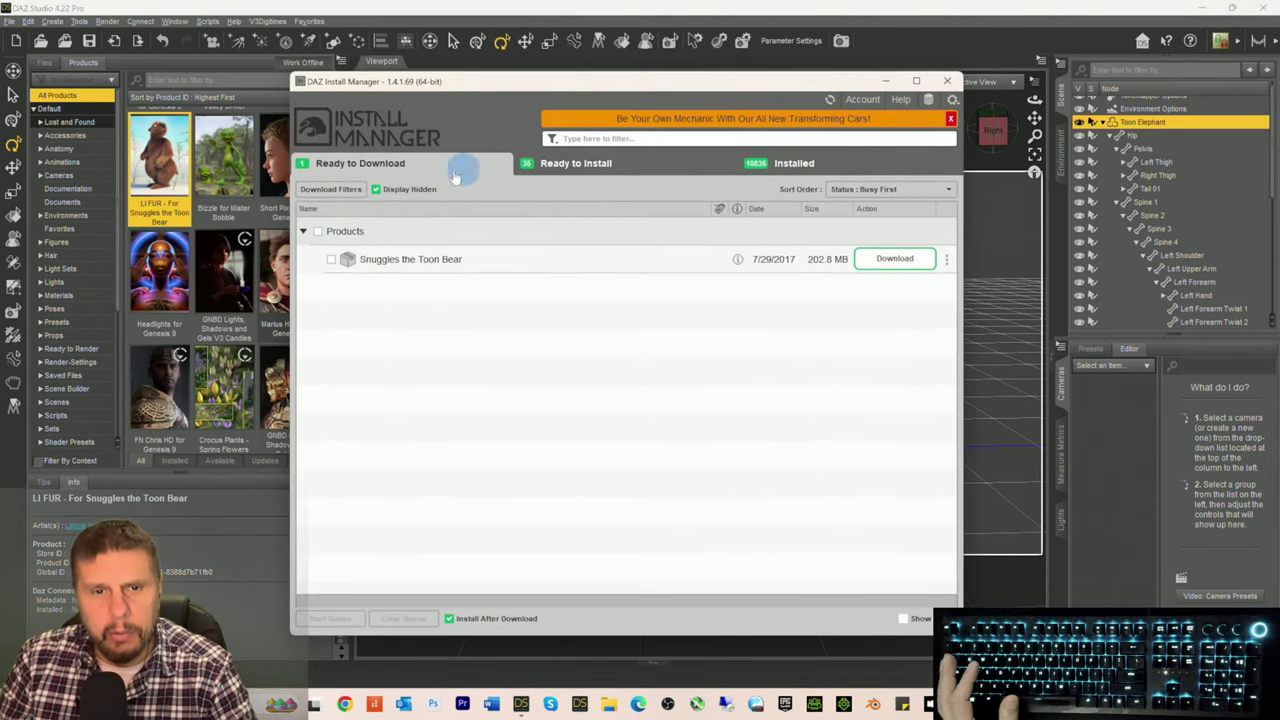
left_click(318, 231)
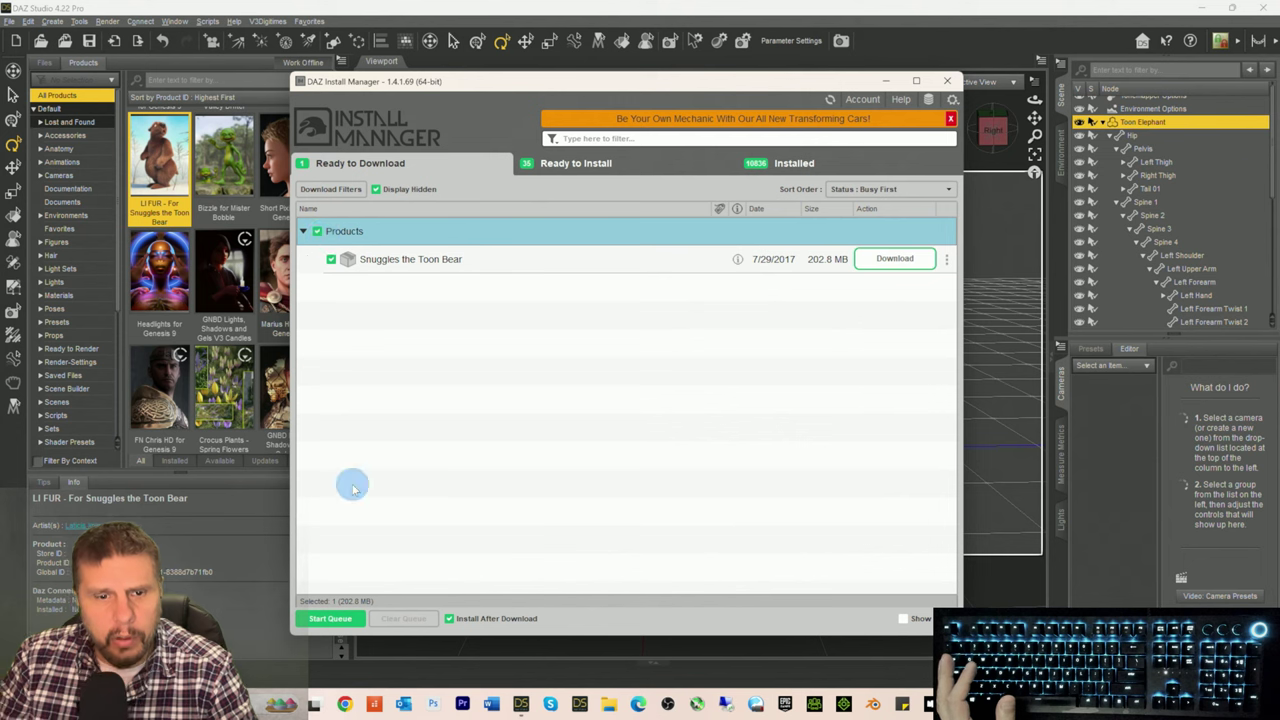
left_click(328, 618)
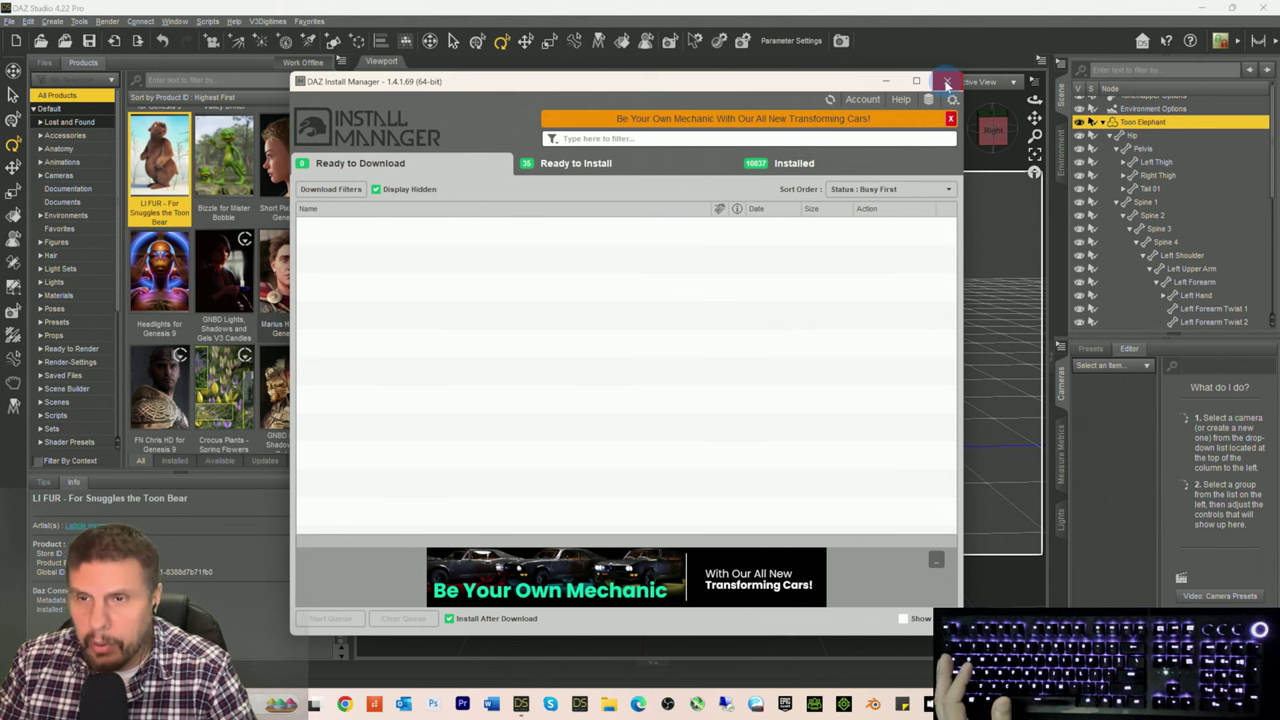
left_click(946, 84)
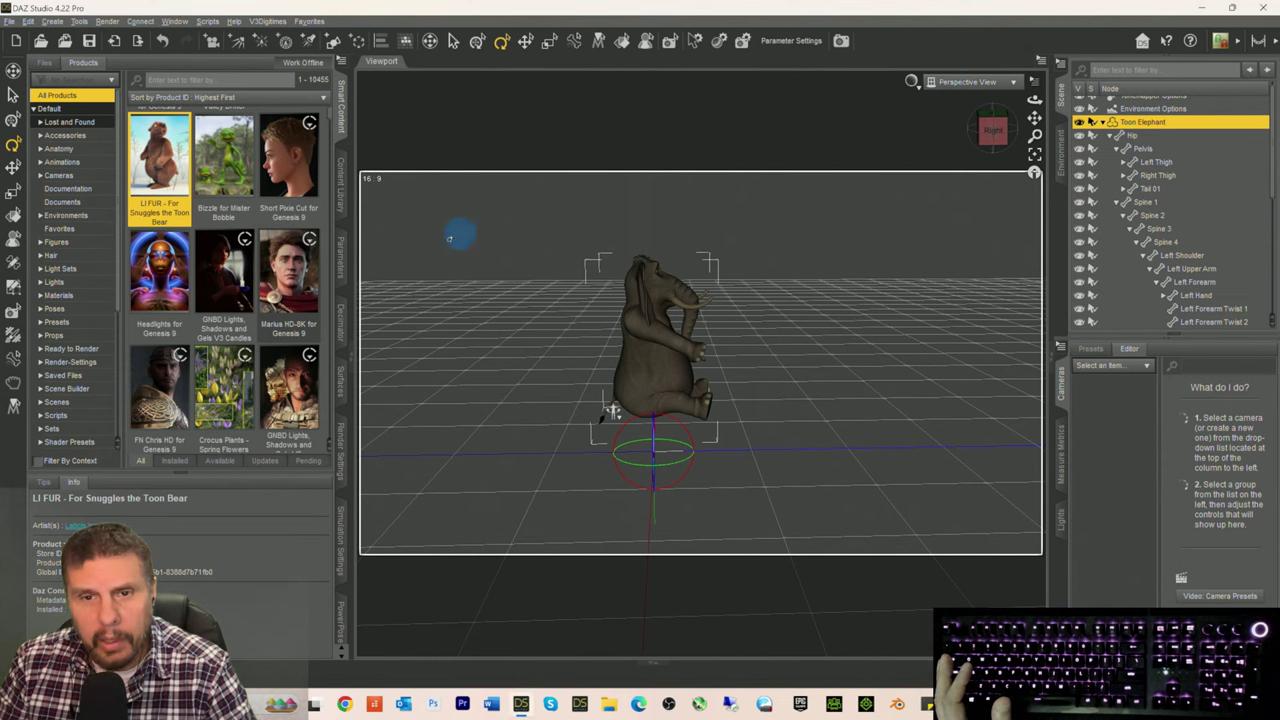
Step: Browse the installed products in the Environments category for a suitable setting for the sitting Toon Elephant scene
left_click(57, 109)
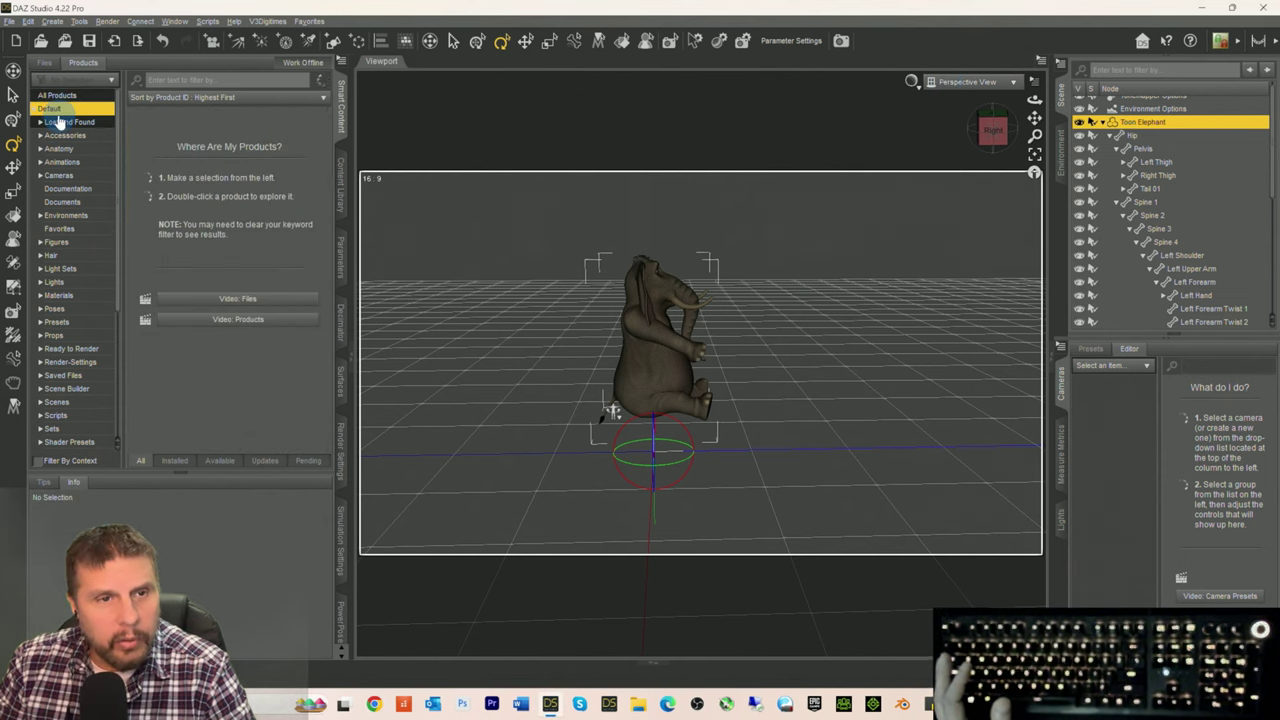
left_click(55, 241)
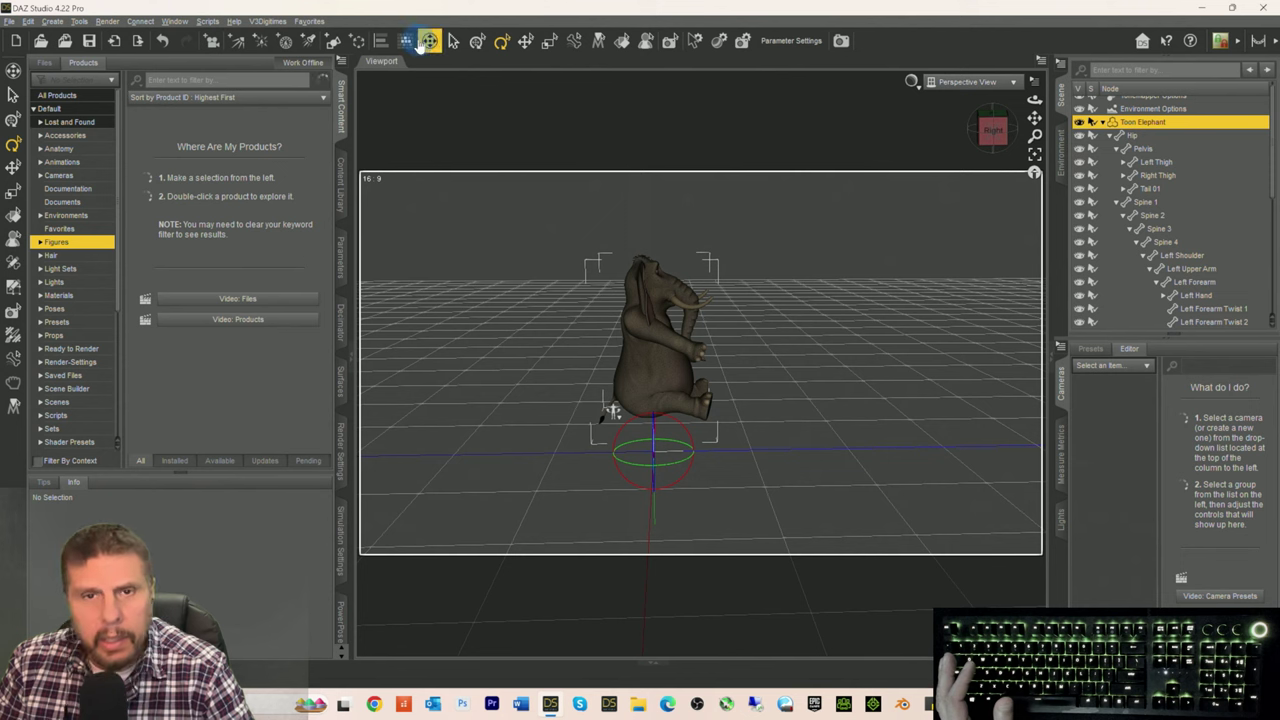
left_click(65, 215)
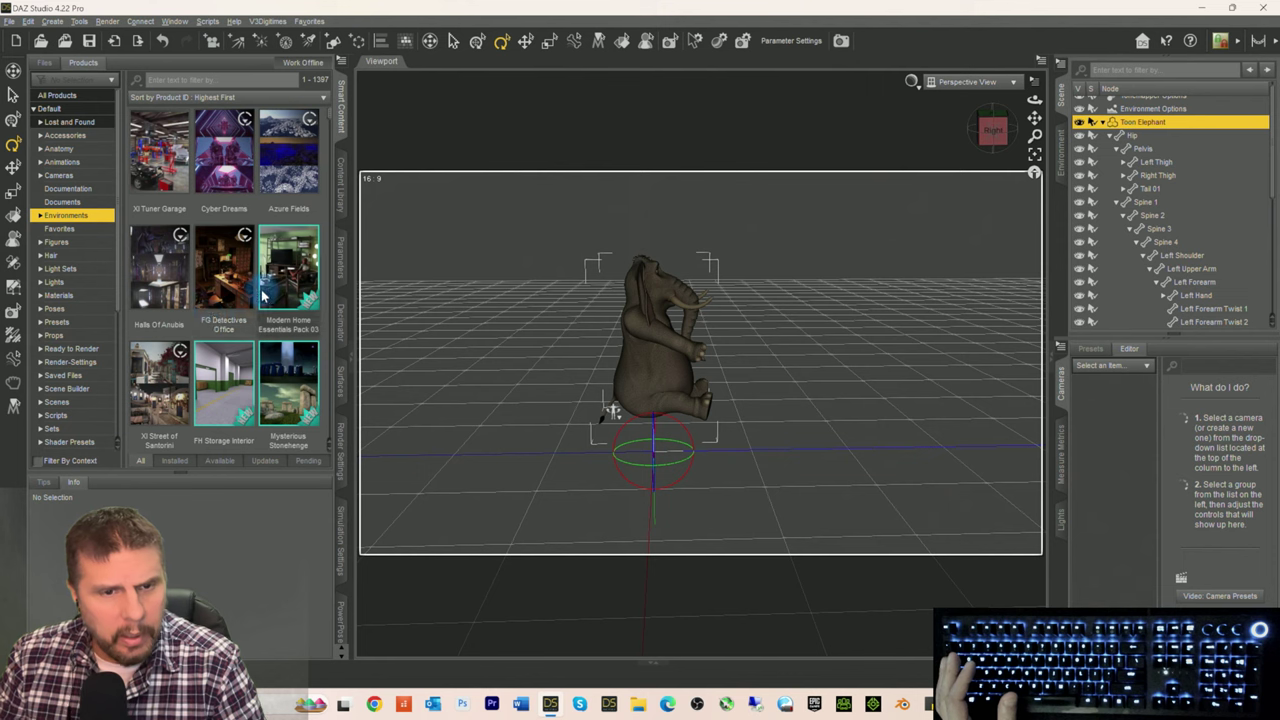
scroll(268, 296, "down", 5)
scroll(263, 294, "down", 10)
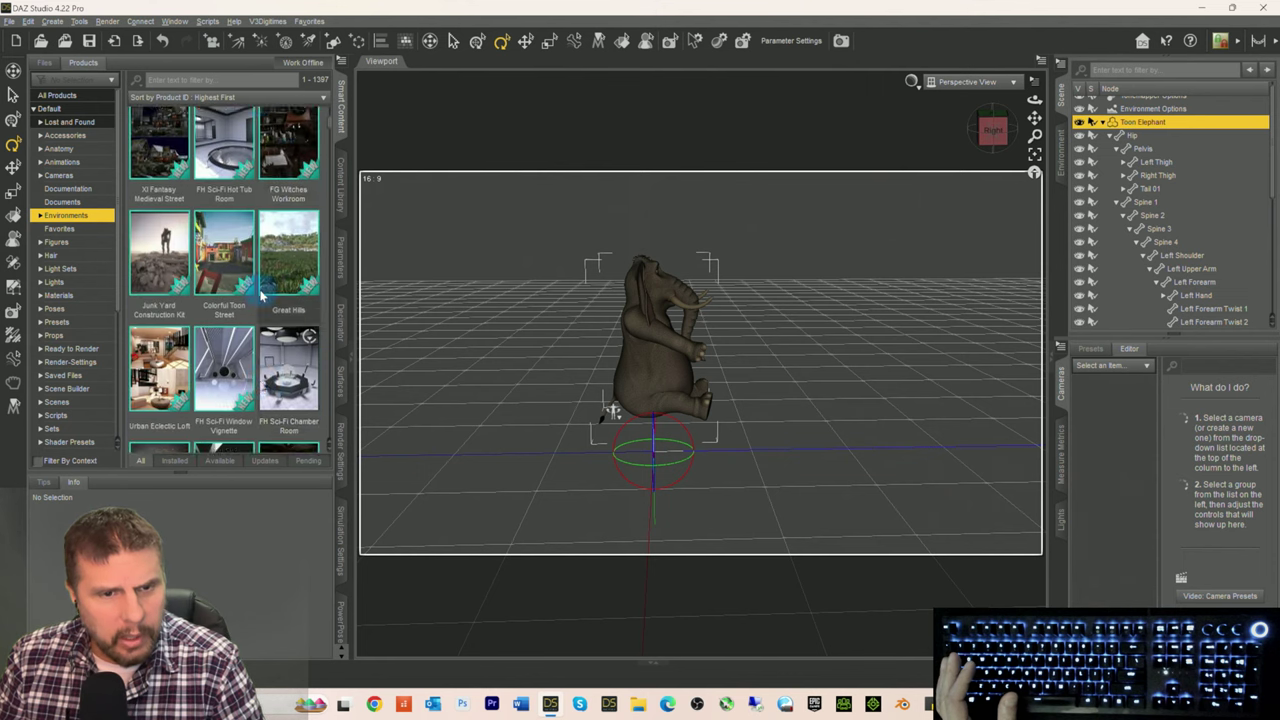
scroll(262, 294, "down", 5)
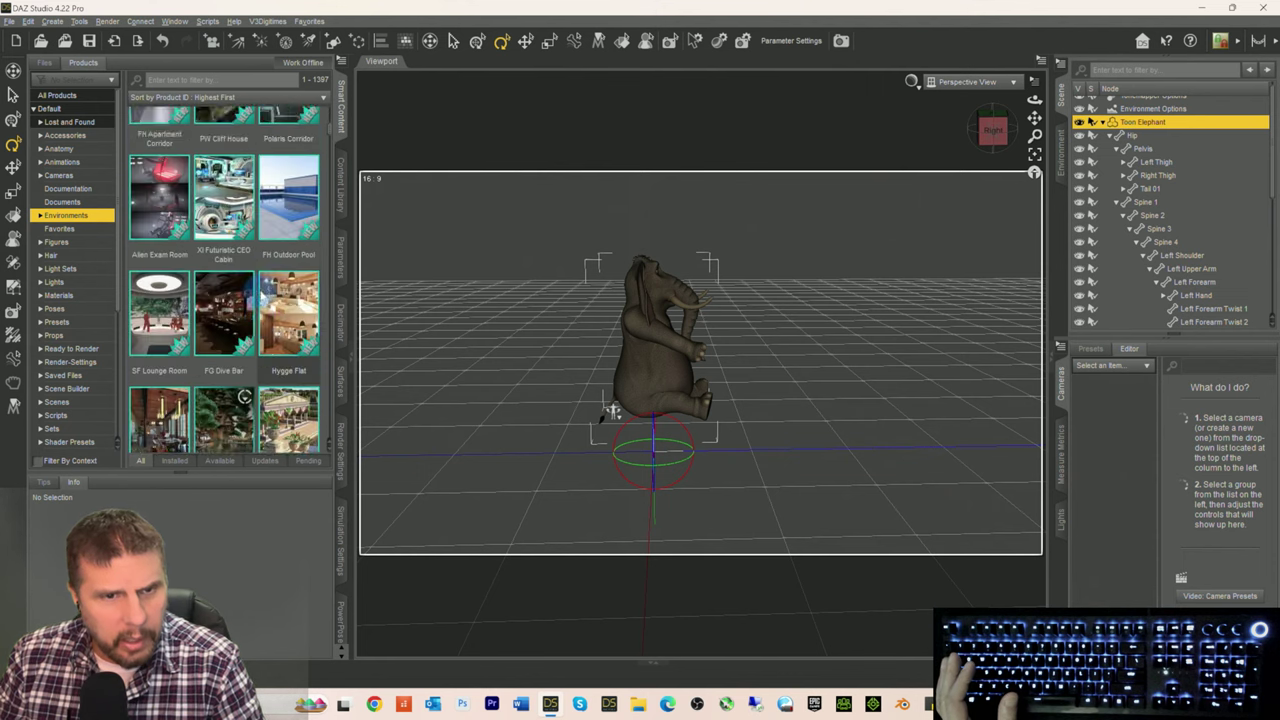
scroll(262, 294, "down", 5)
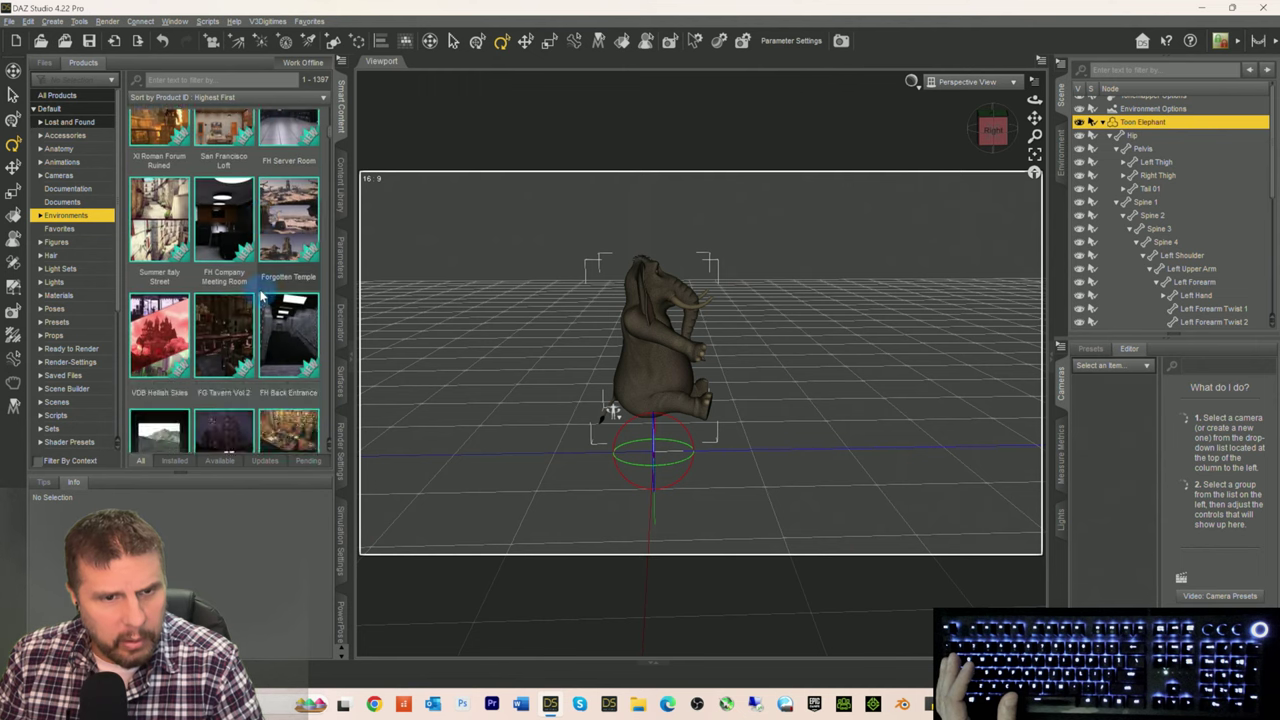
scroll(262, 294, "down", 6)
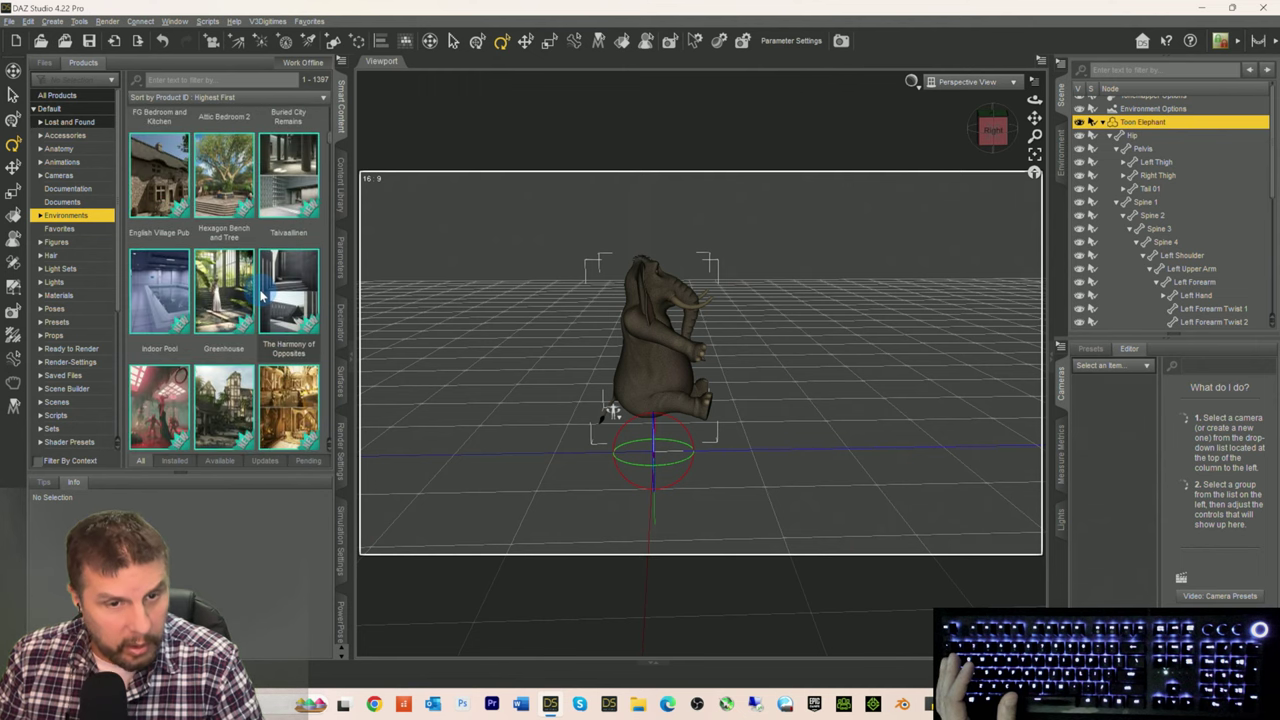
scroll(262, 294, "down", 5)
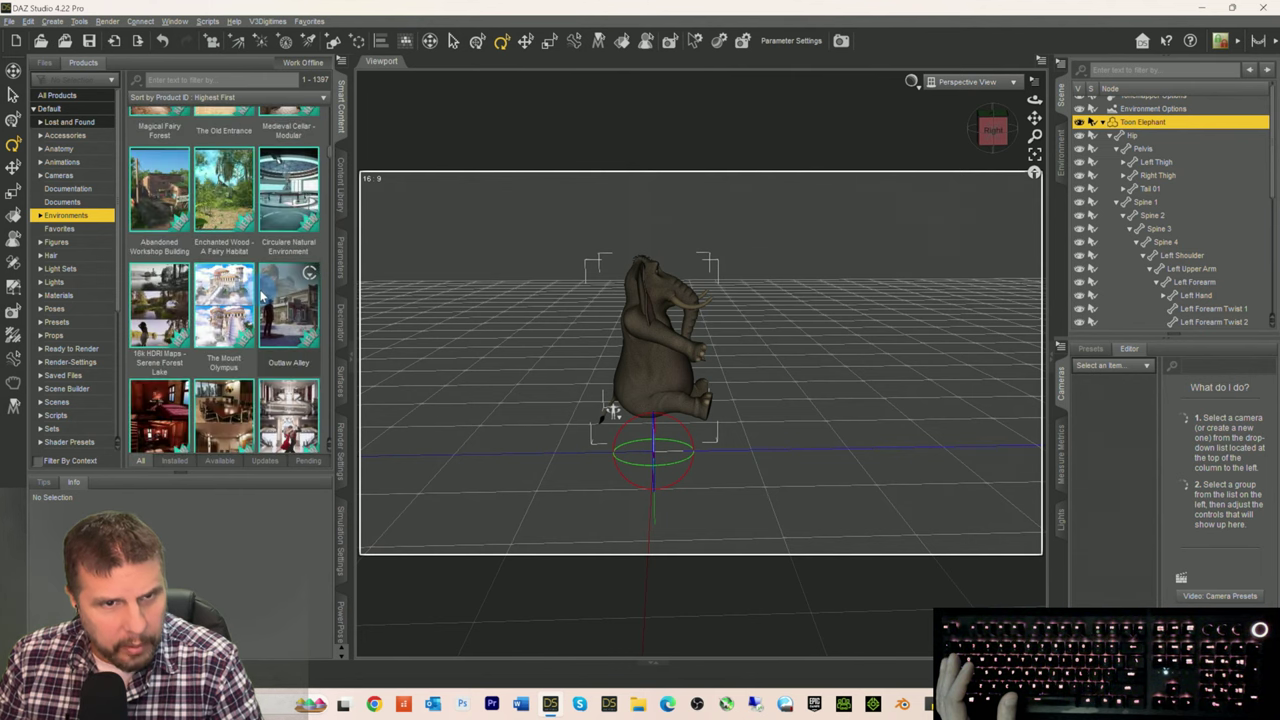
scroll(262, 294, "down", 4)
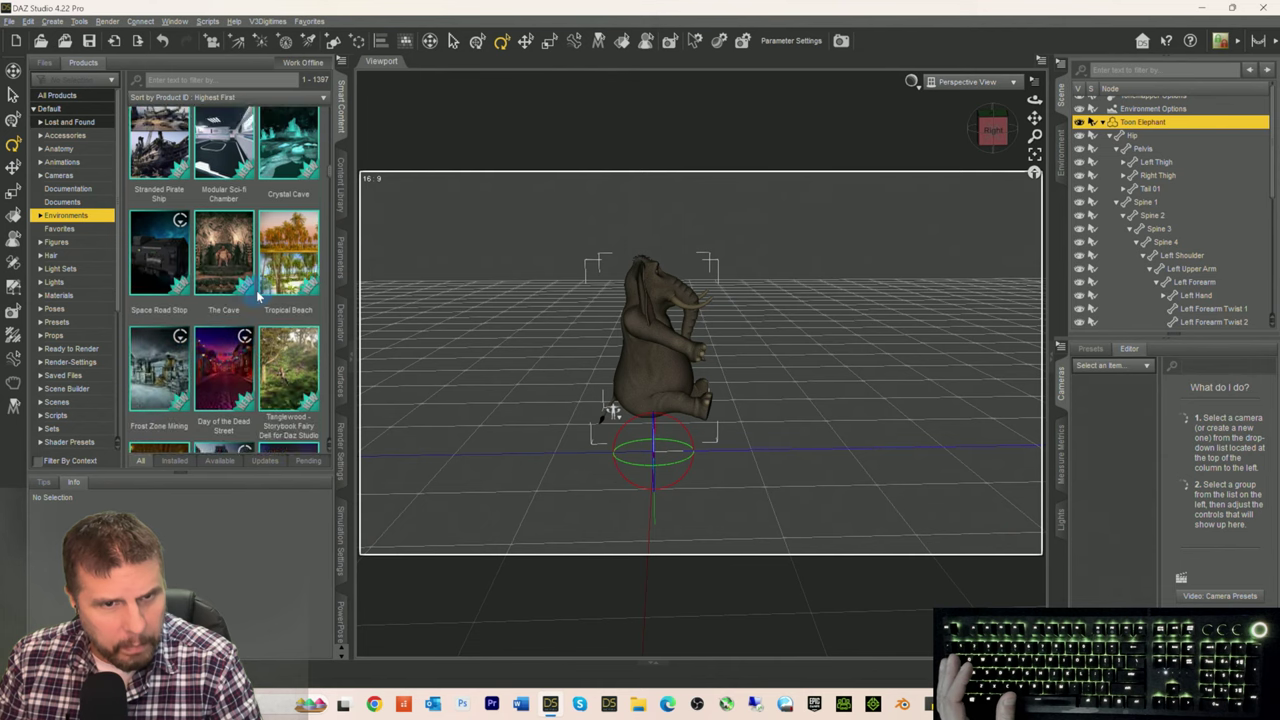
scroll(258, 294, "down", 5)
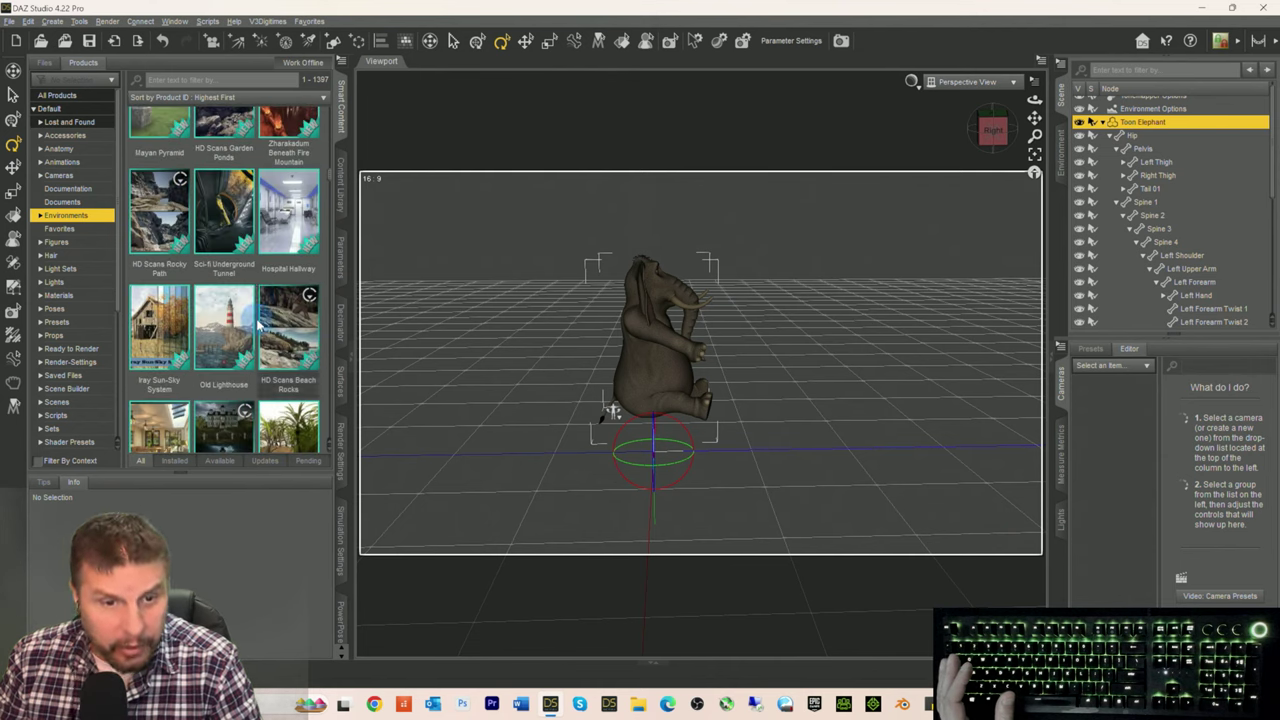
scroll(258, 324, "down", 5)
scroll(258, 318, "down", 4)
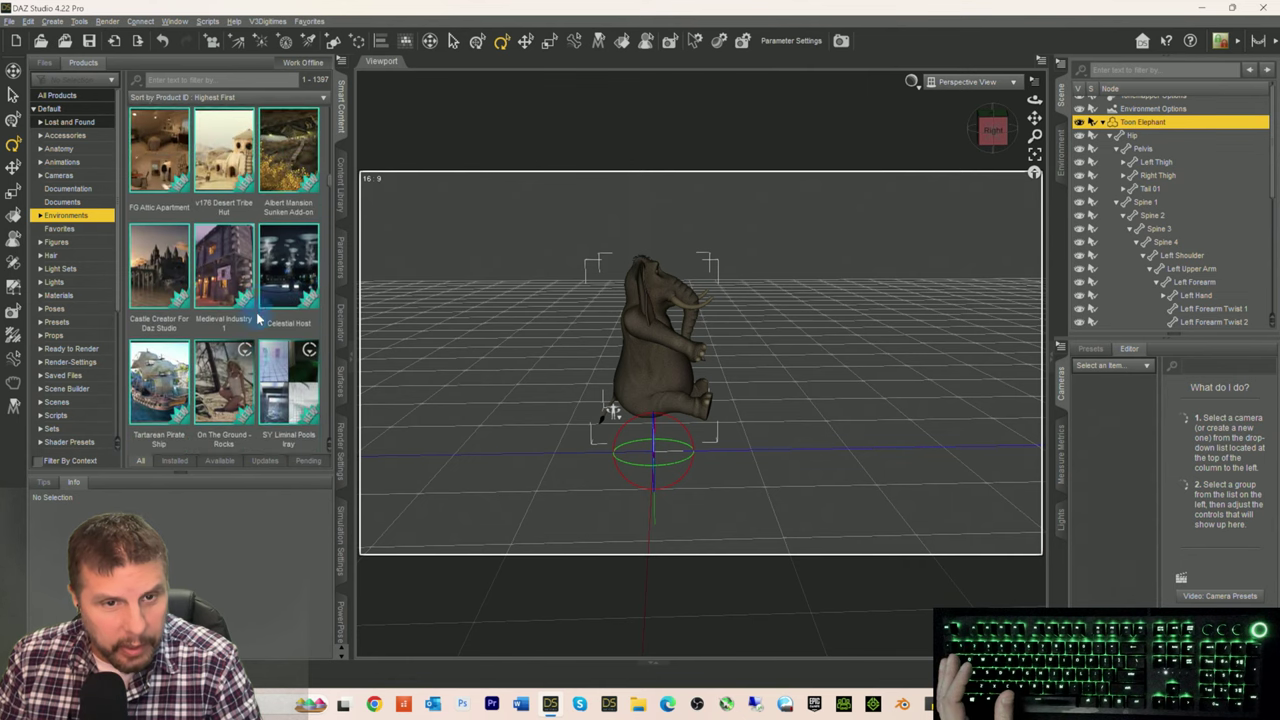
scroll(259, 318, "down", 10)
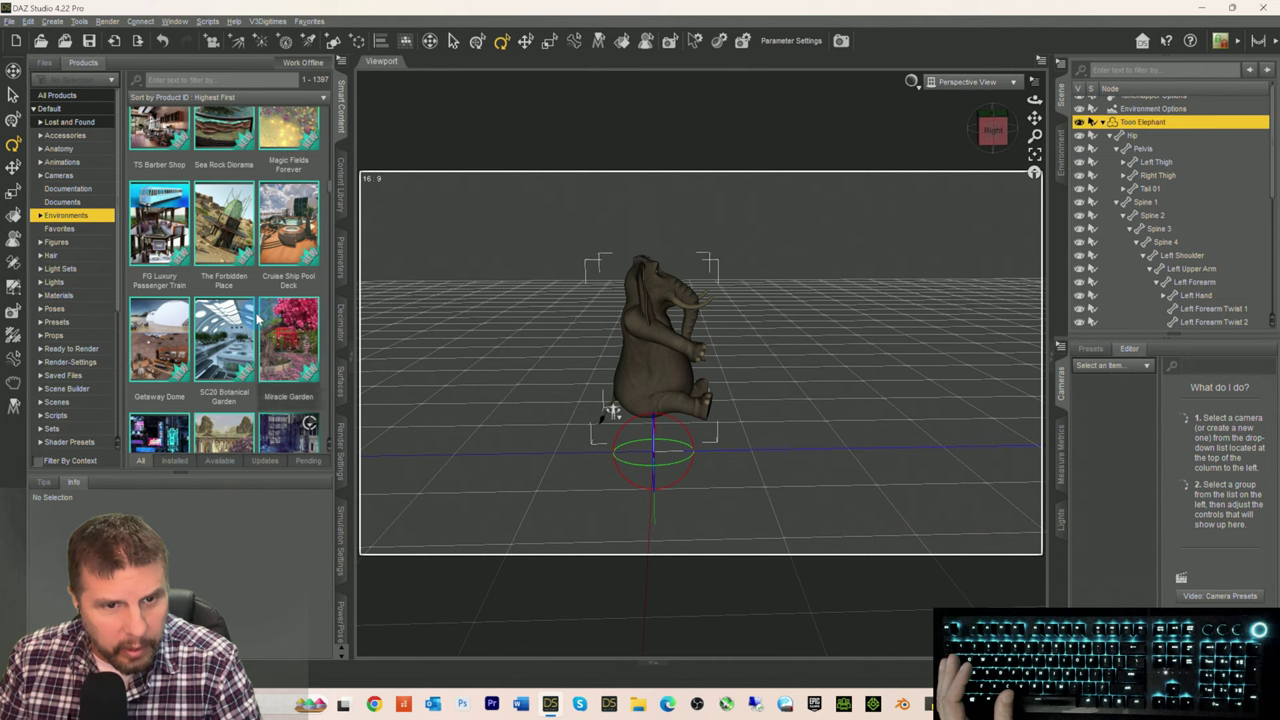
scroll(238, 338, "down", 5)
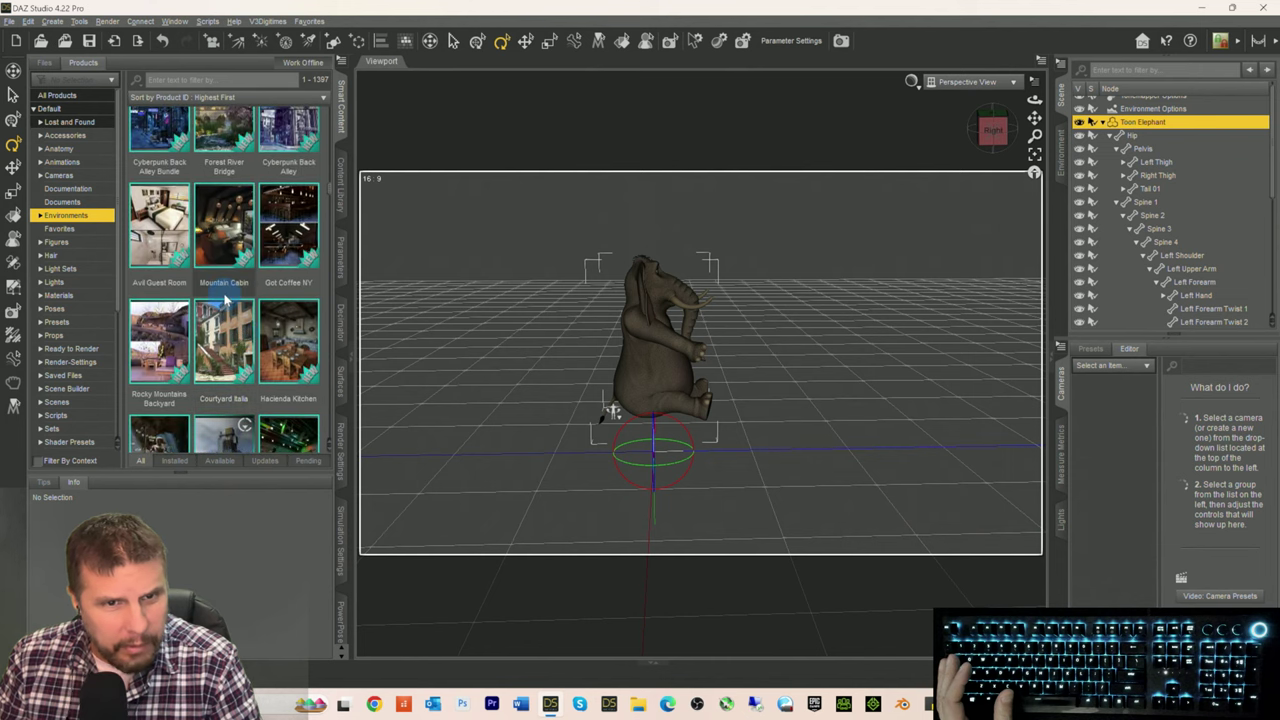
scroll(225, 297, "down", 3)
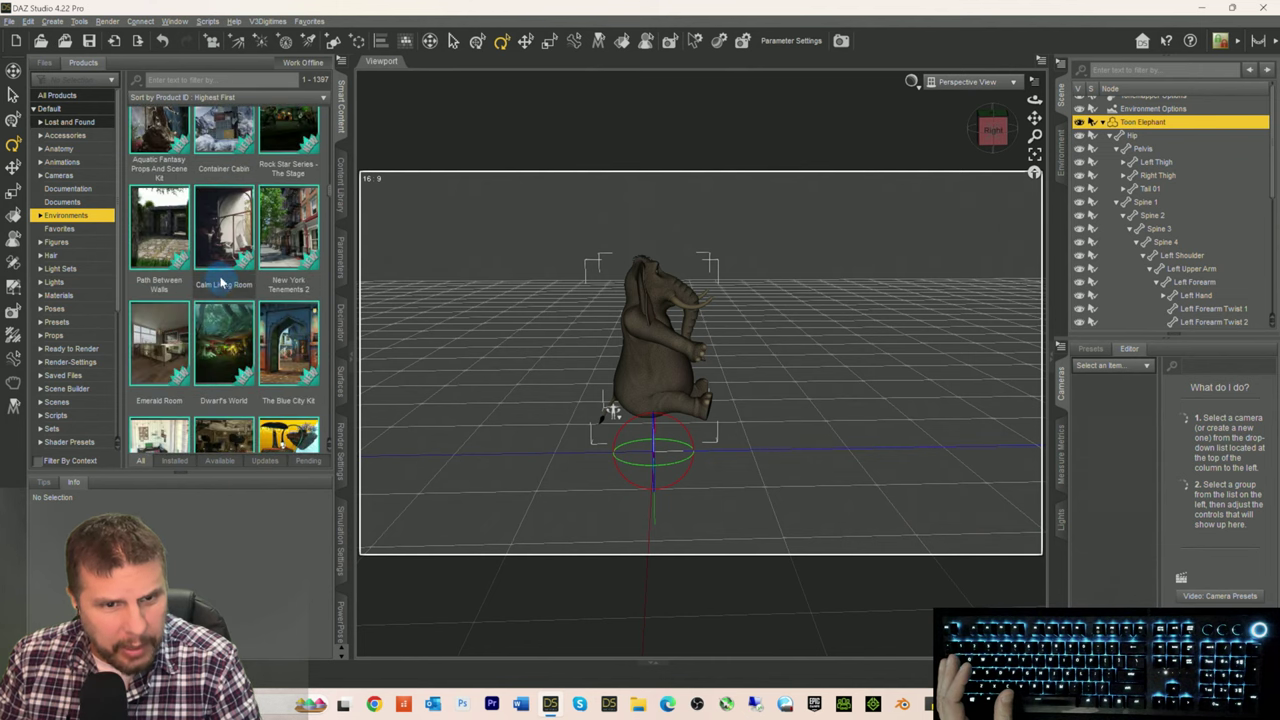
scroll(222, 284, "down", 5)
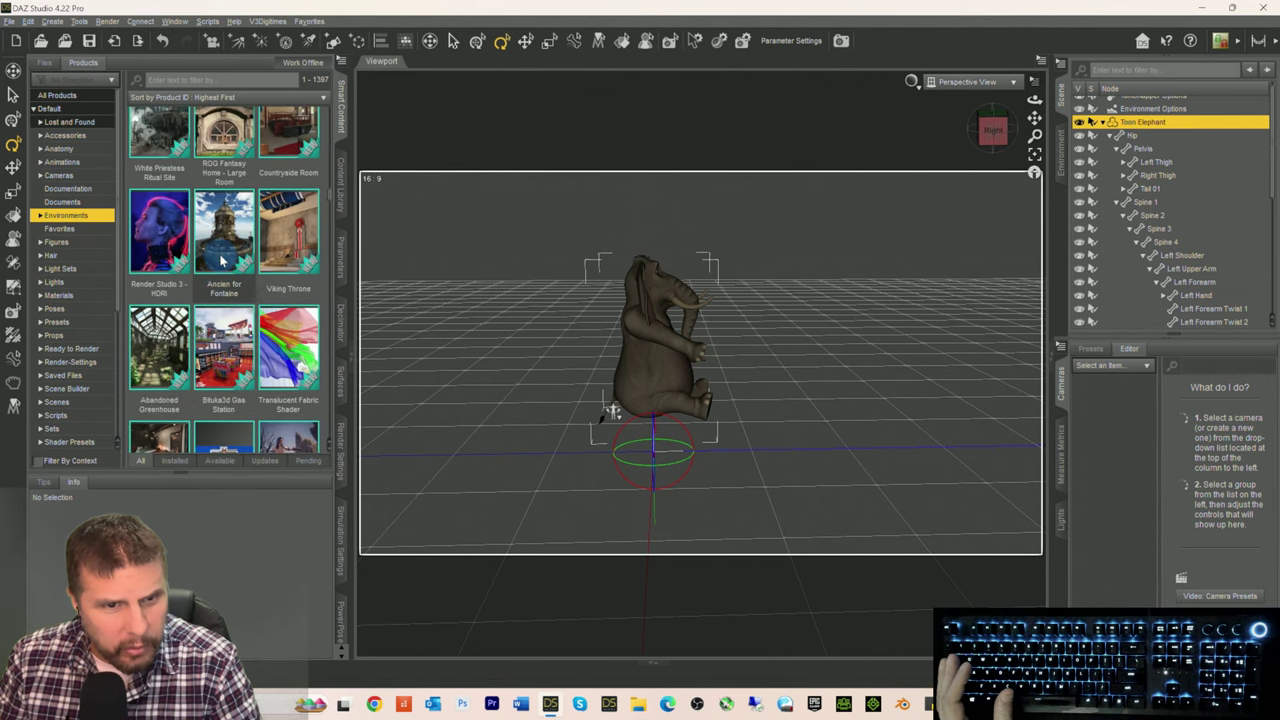
scroll(222, 260, "down", 5)
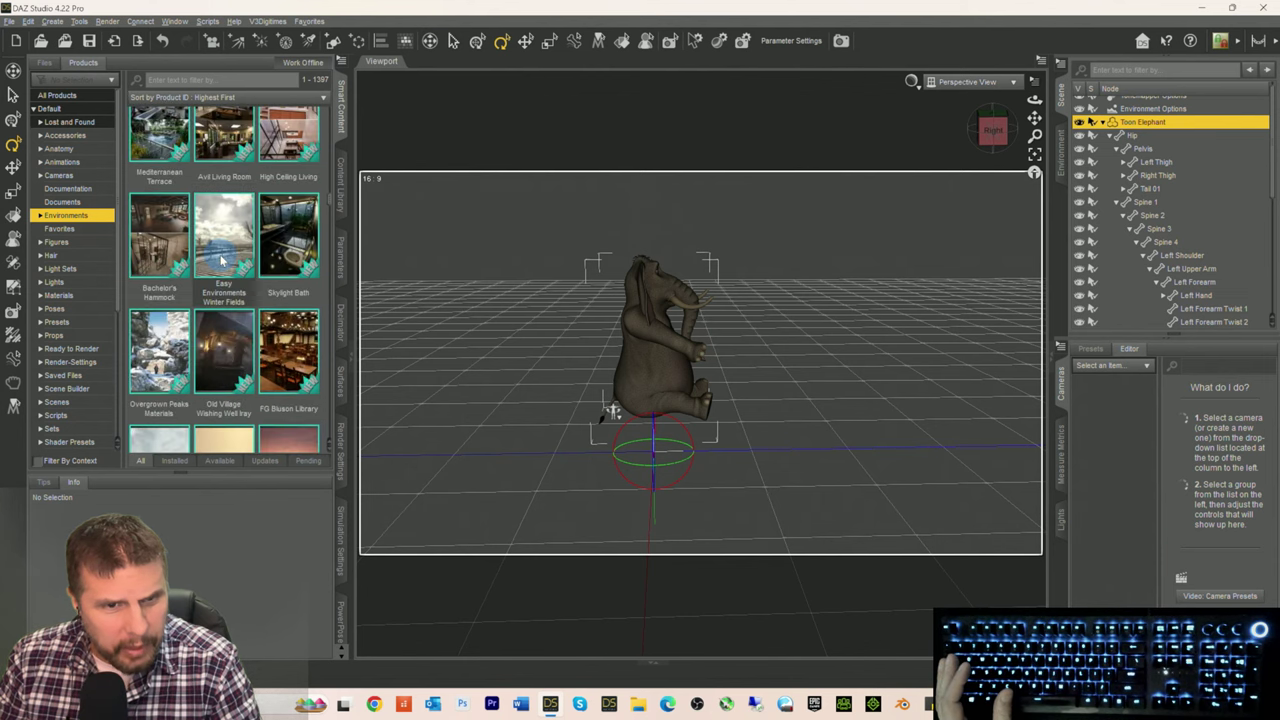
scroll(222, 260, "down", 5)
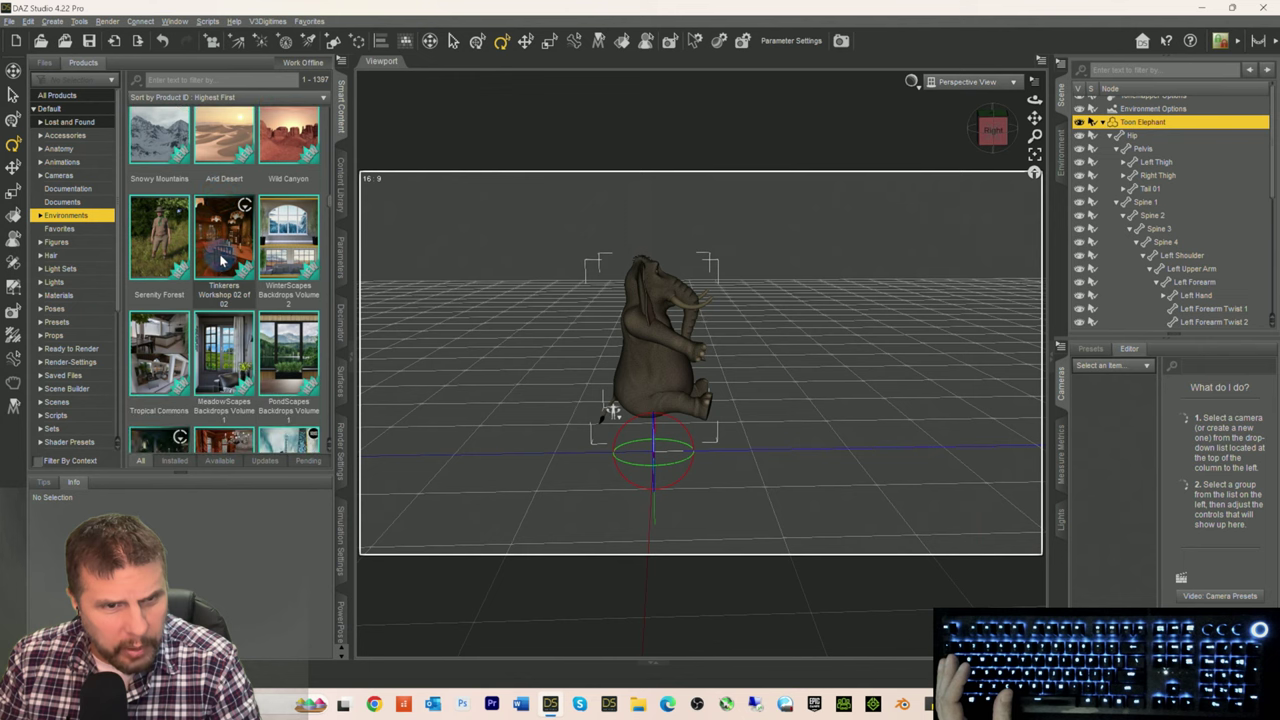
scroll(222, 268, "down", 5)
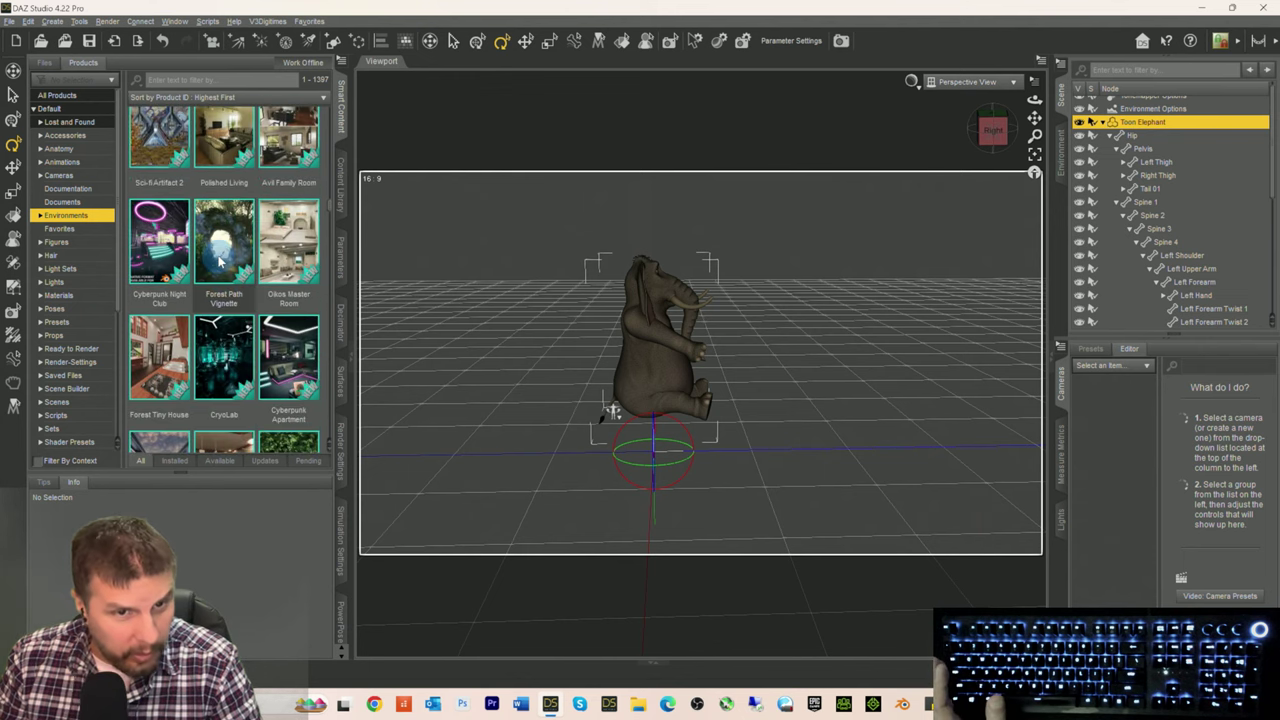
scroll(222, 265, "down", 5)
scroll(220, 262, "down", 5)
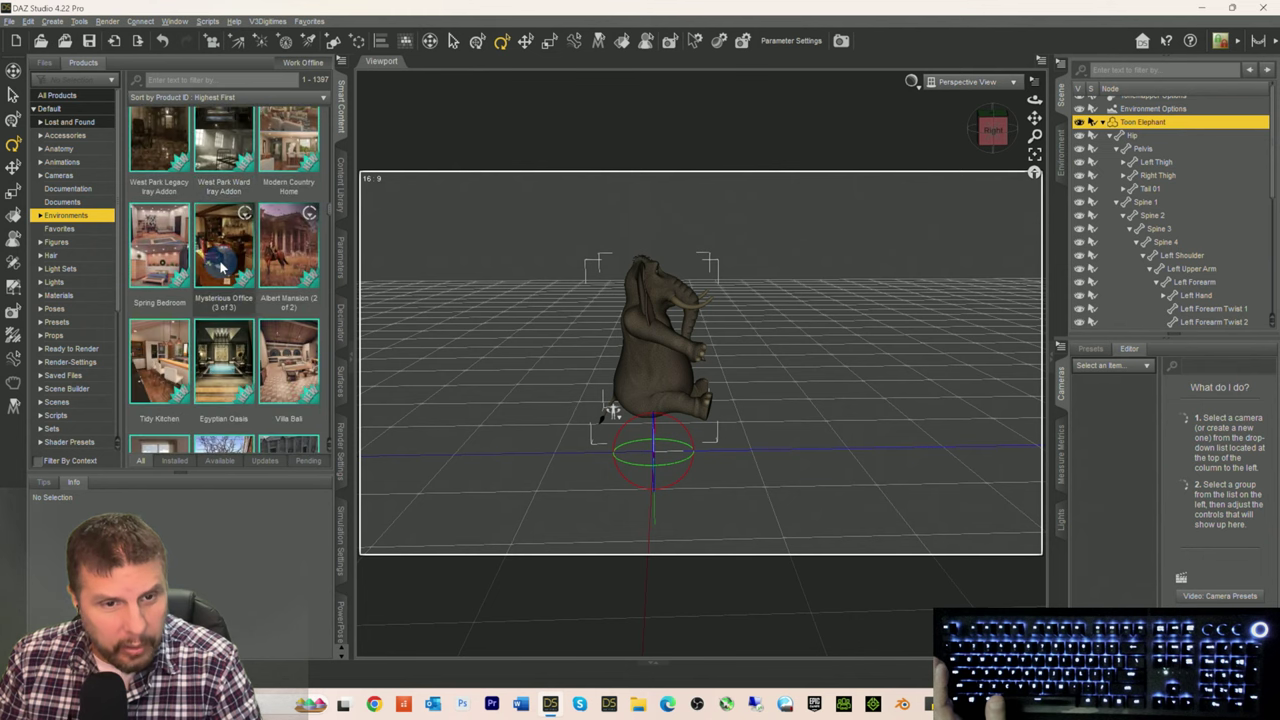
scroll(222, 266, "down", 1)
scroll(222, 265, "down", 5)
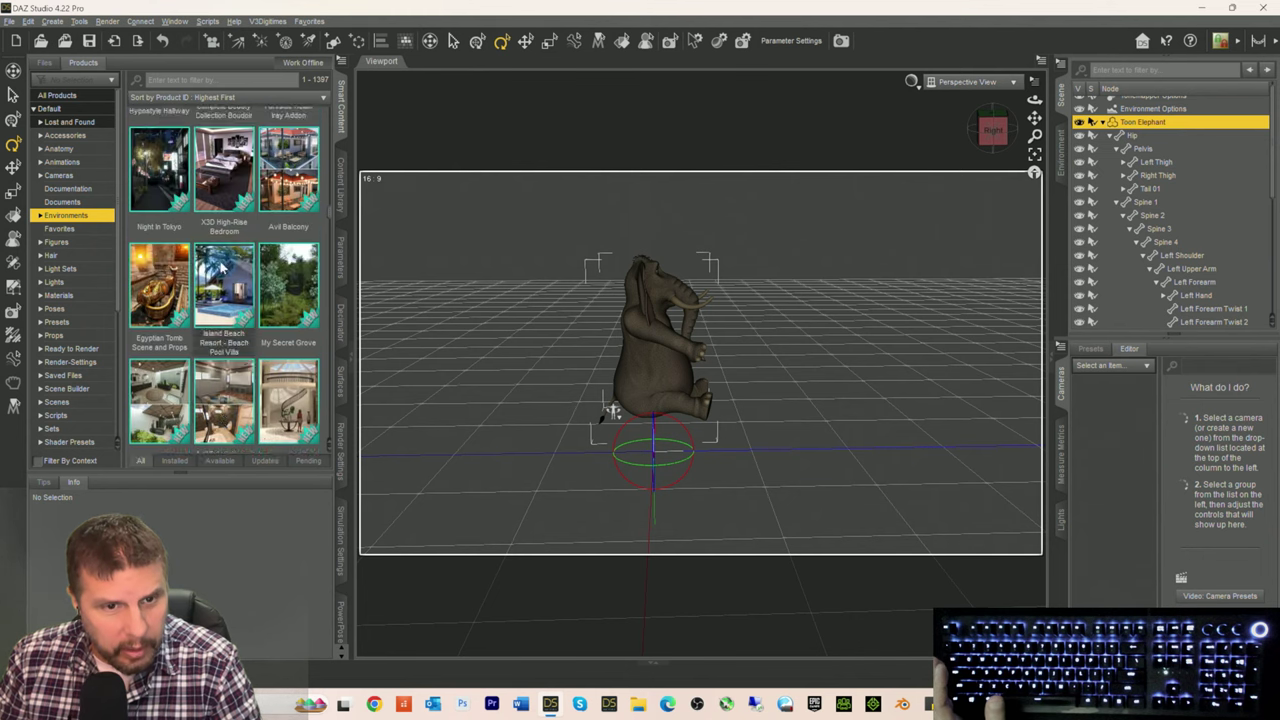
scroll(222, 266, "down", 4)
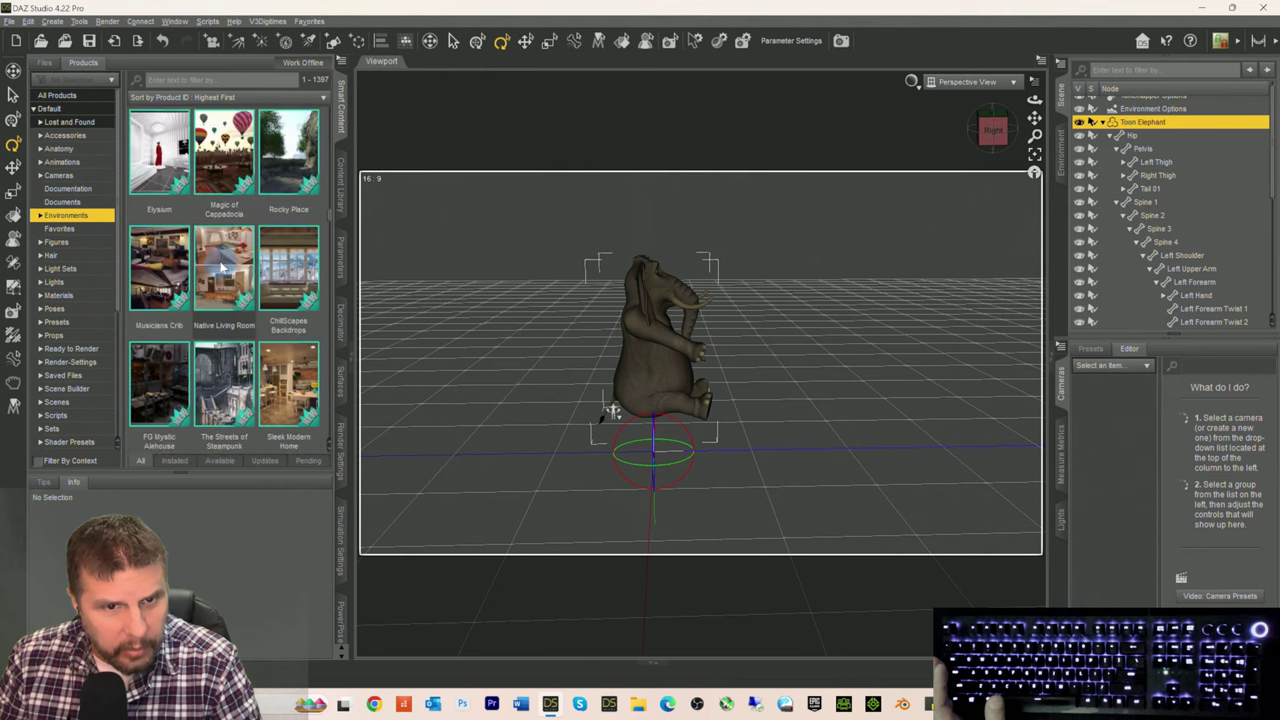
scroll(222, 265, "down", 5)
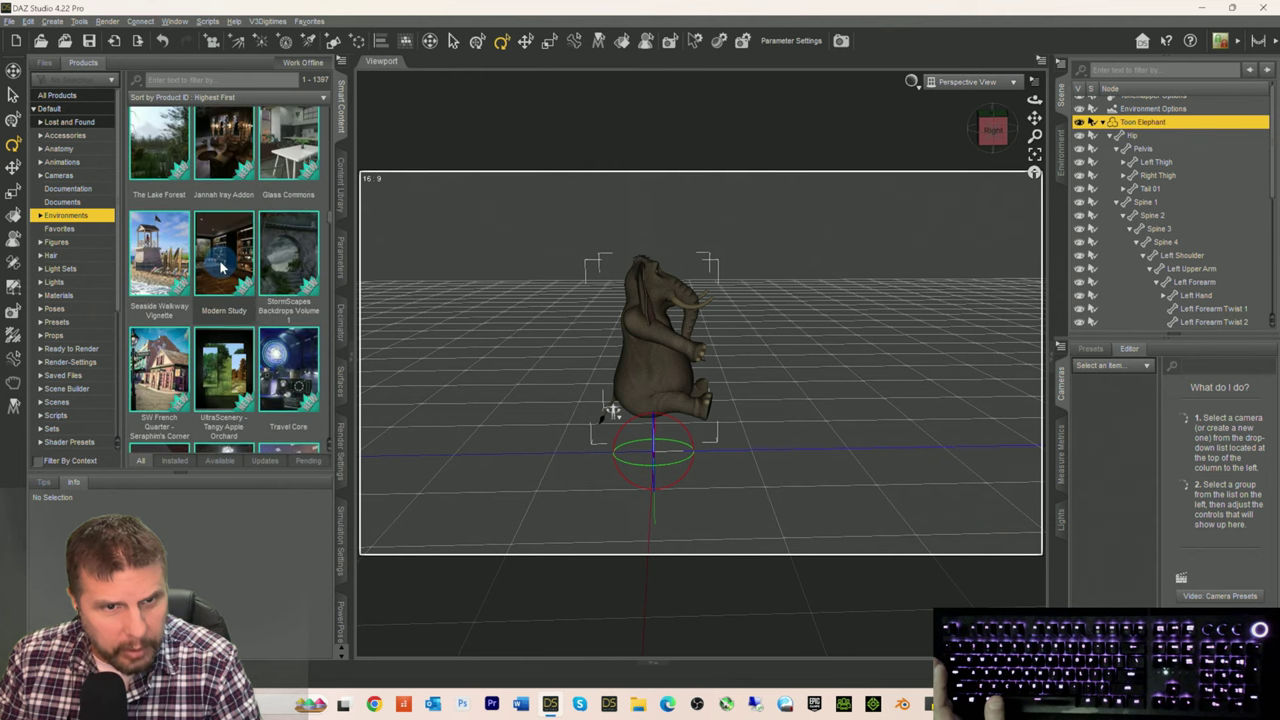
scroll(222, 276, "up", 5)
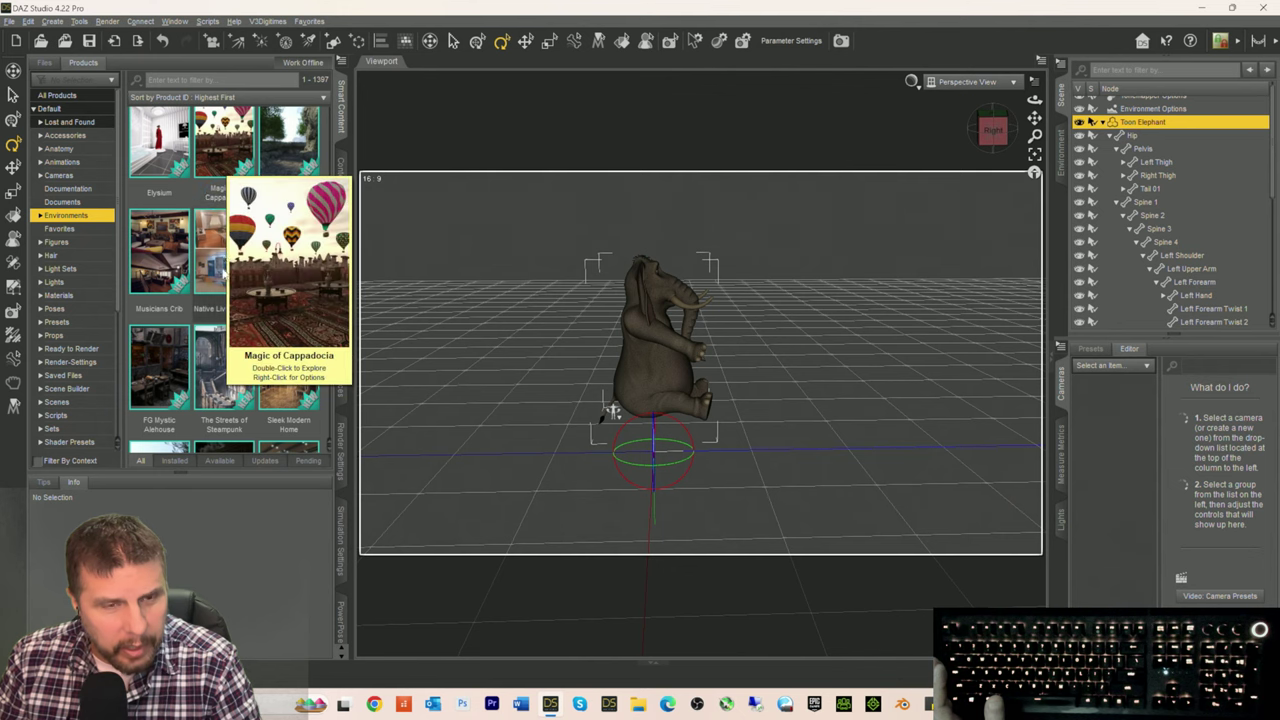
scroll(220, 335, "down", 5)
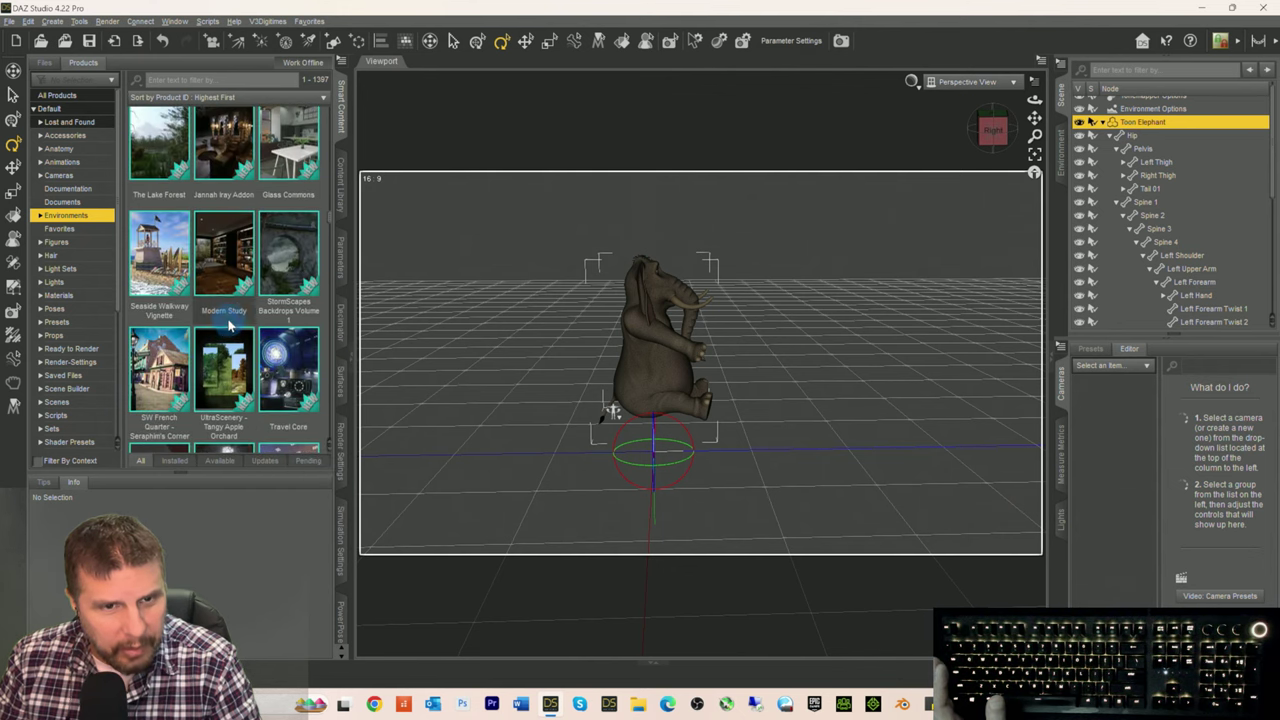
scroll(224, 279, "down", 5)
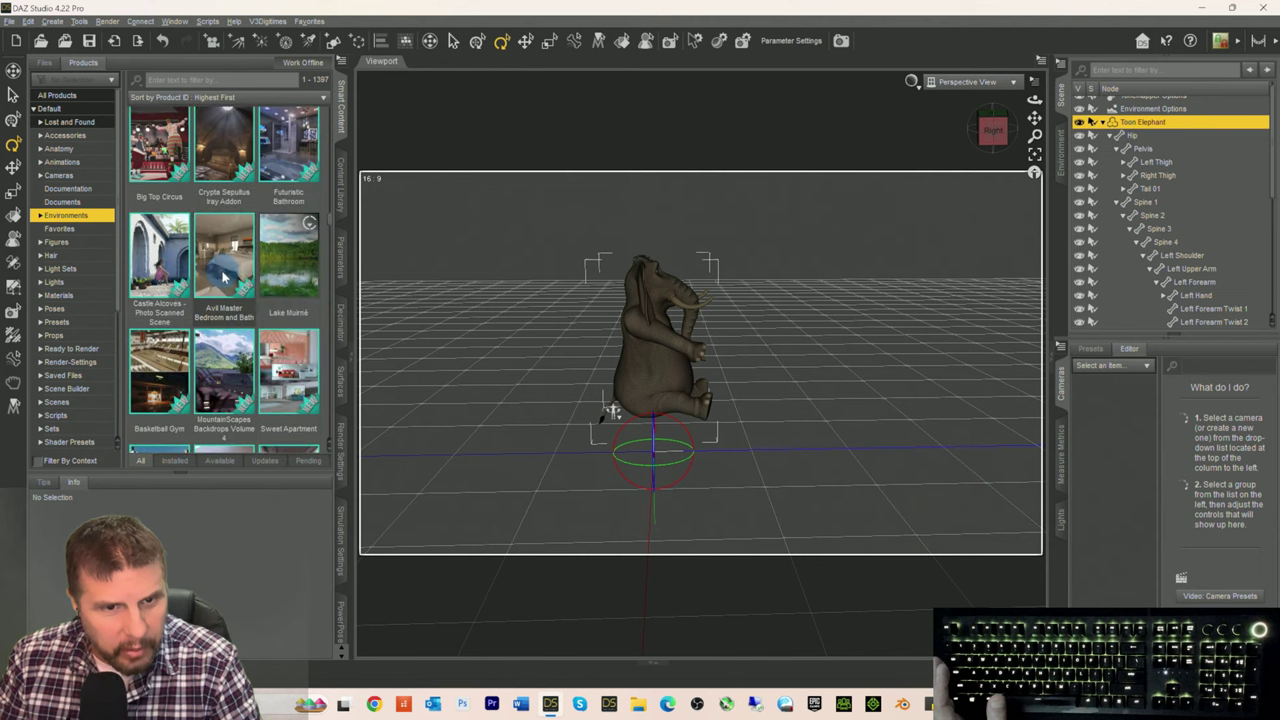
scroll(224, 277, "down", 5)
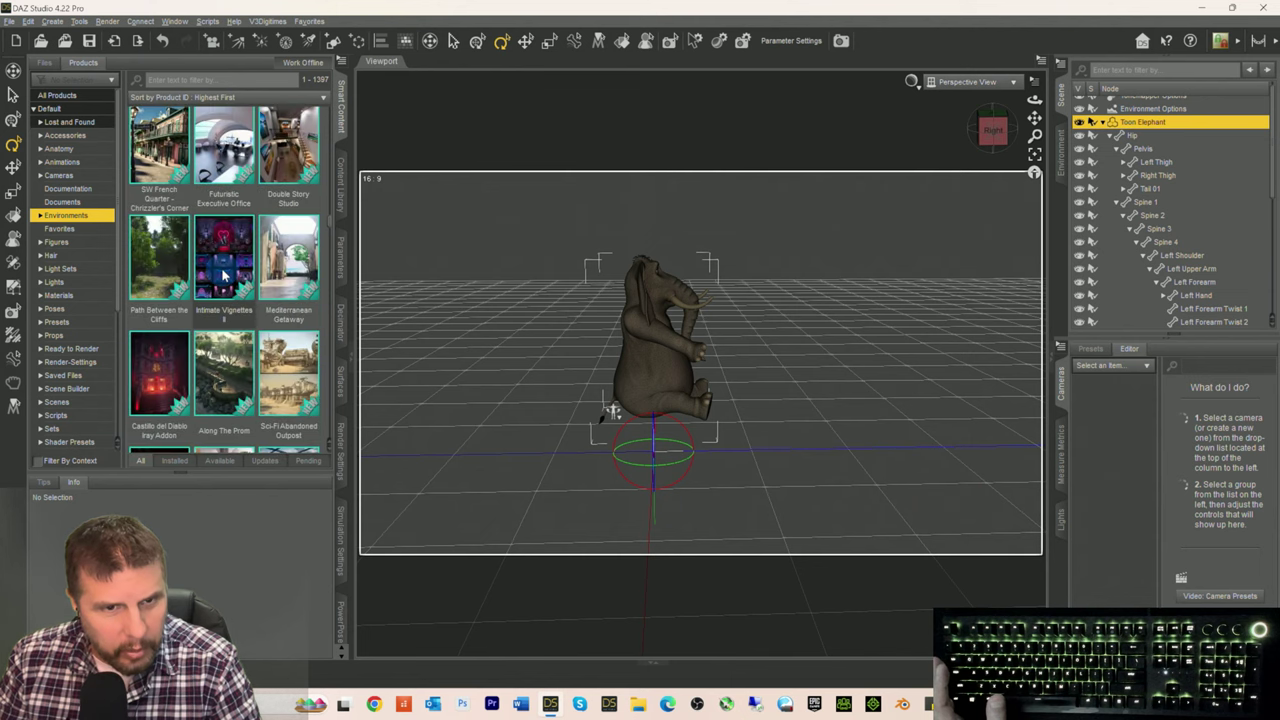
scroll(224, 276, "down", 2)
scroll(224, 277, "down", 5)
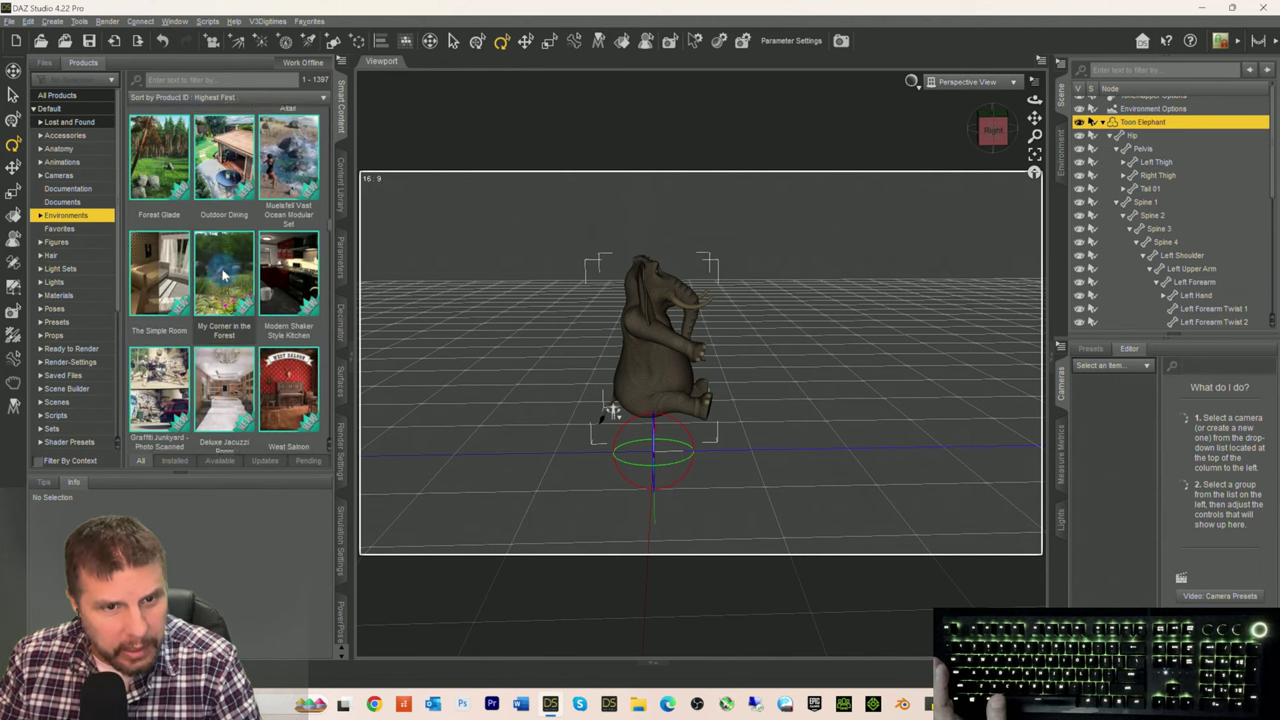
scroll(227, 285, "down", 5)
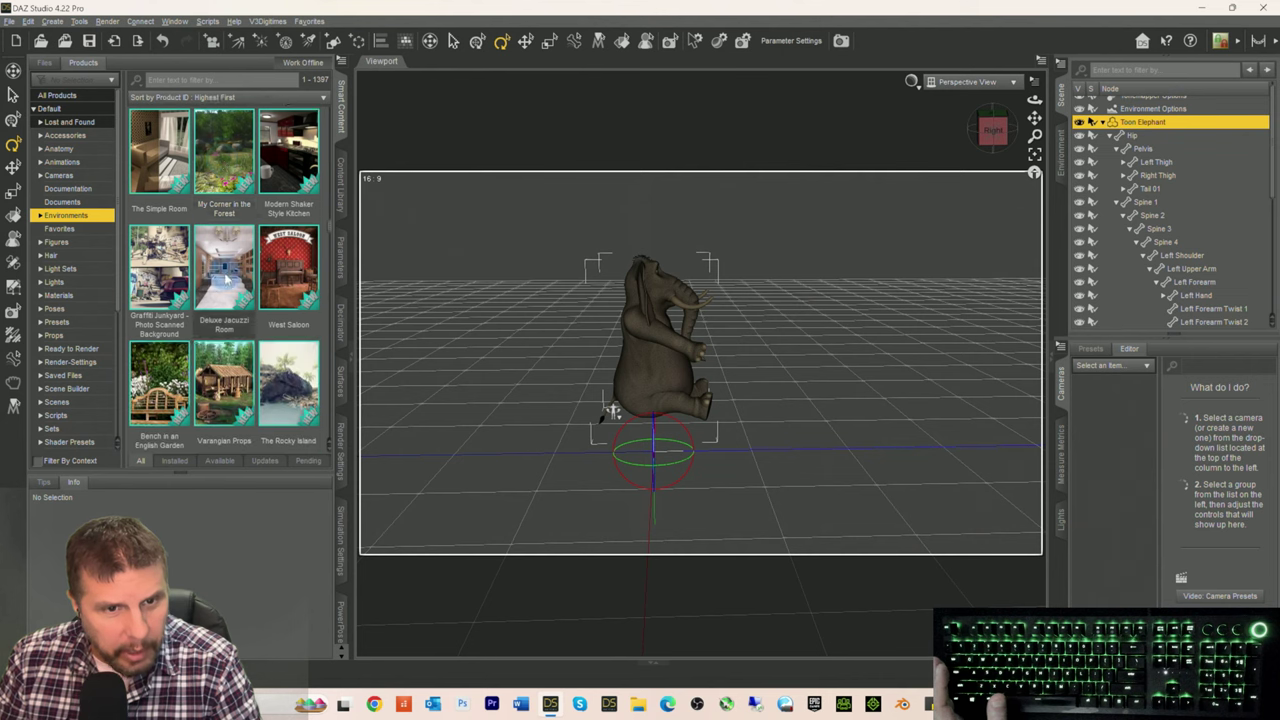
scroll(227, 281, "down", 5)
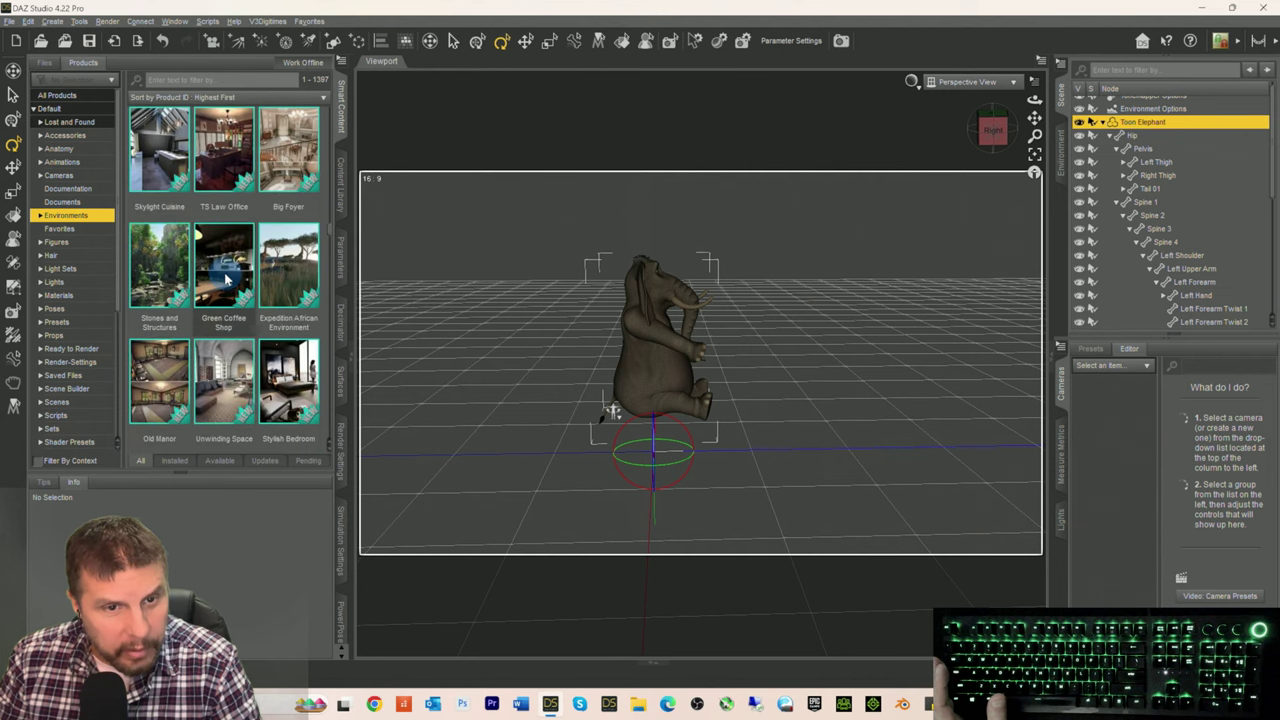
scroll(227, 281, "down", 5)
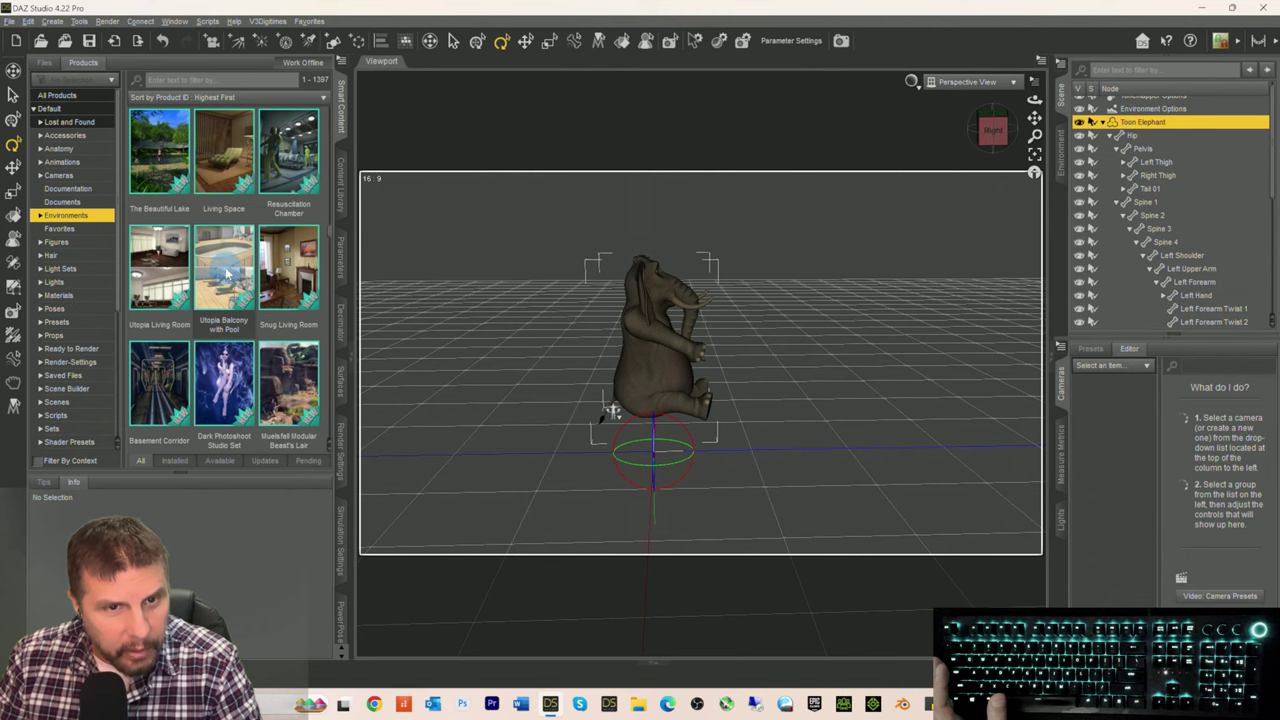
scroll(250, 272, "up", 5)
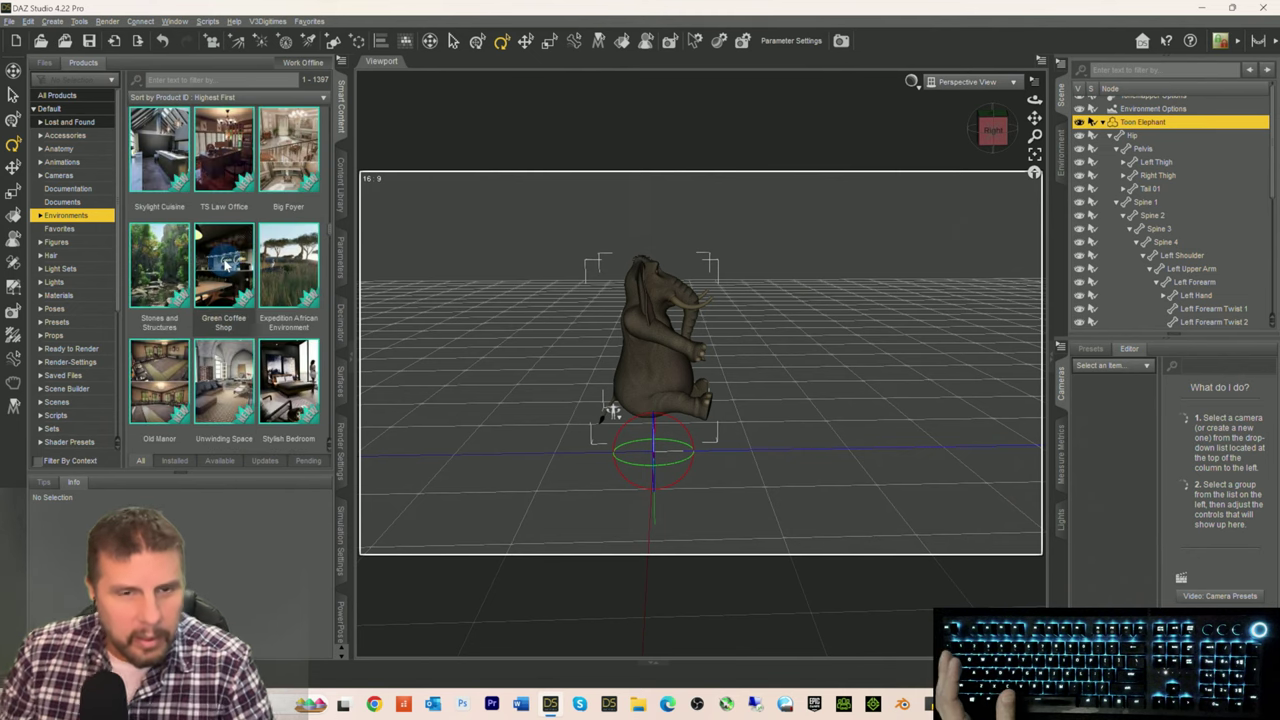
scroll(227, 263, "down", 5)
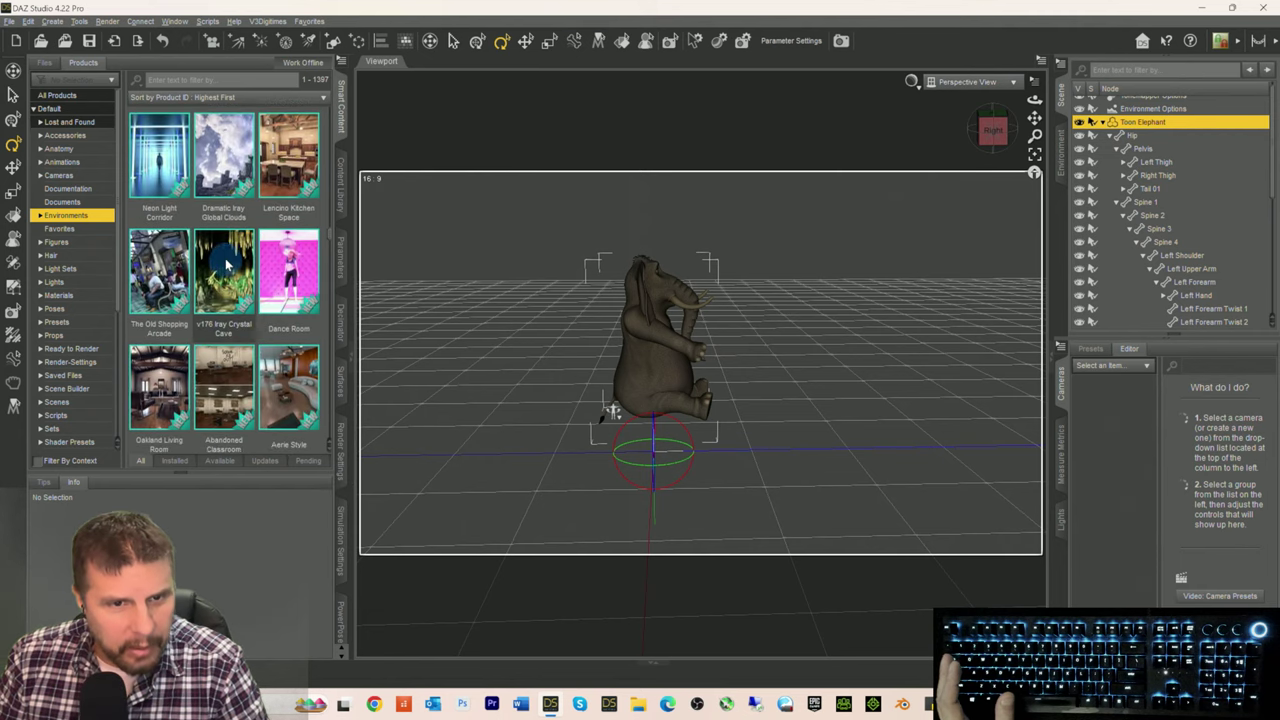
scroll(227, 263, "down", 3)
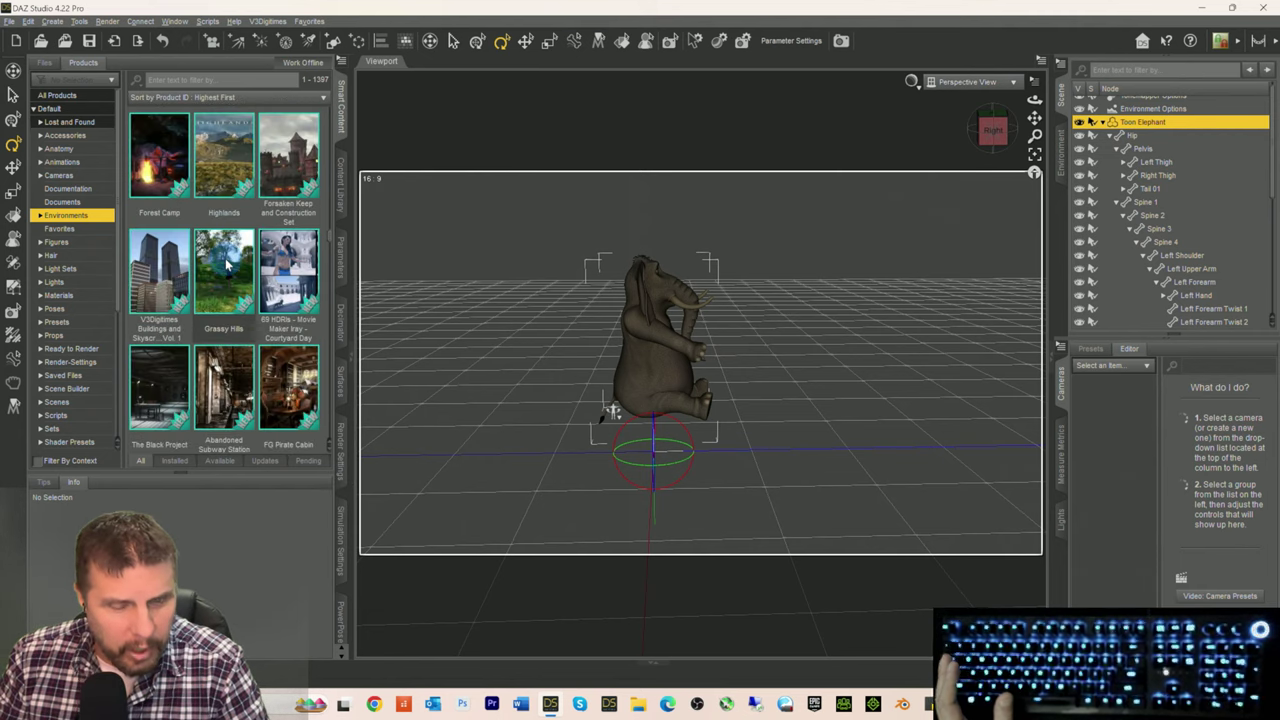
scroll(227, 263, "down", 3)
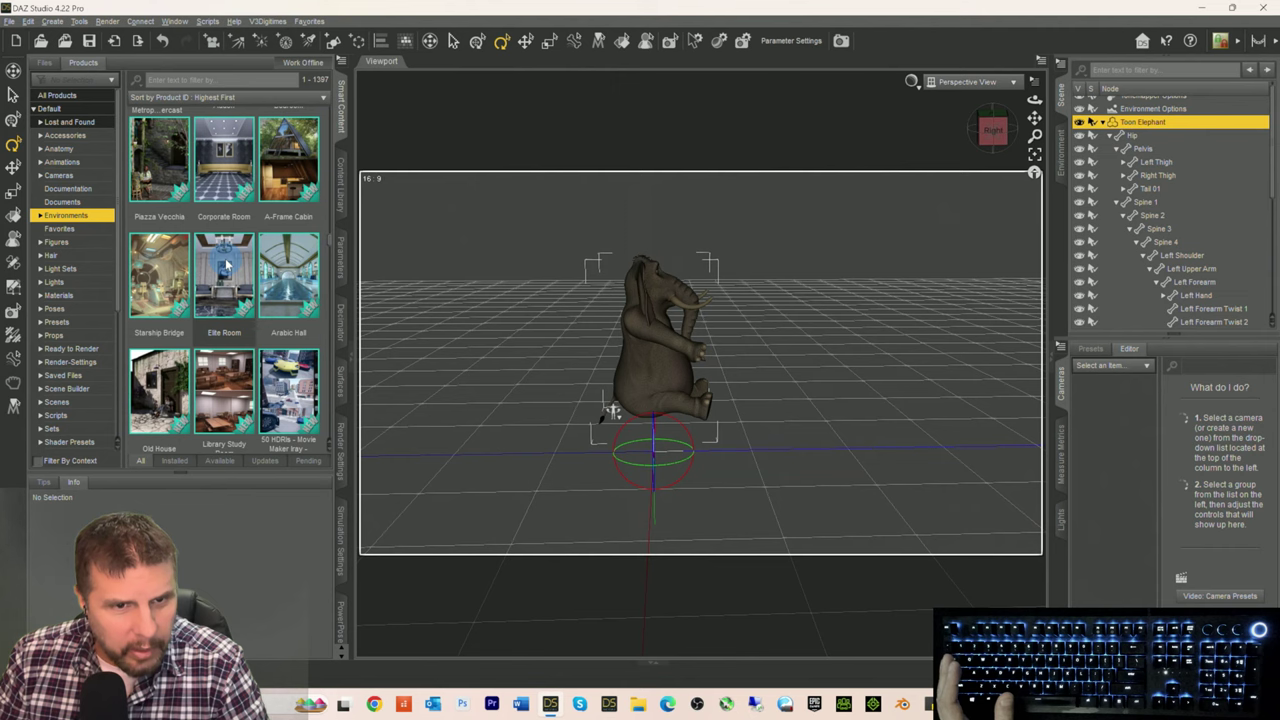
scroll(227, 263, "down", 5)
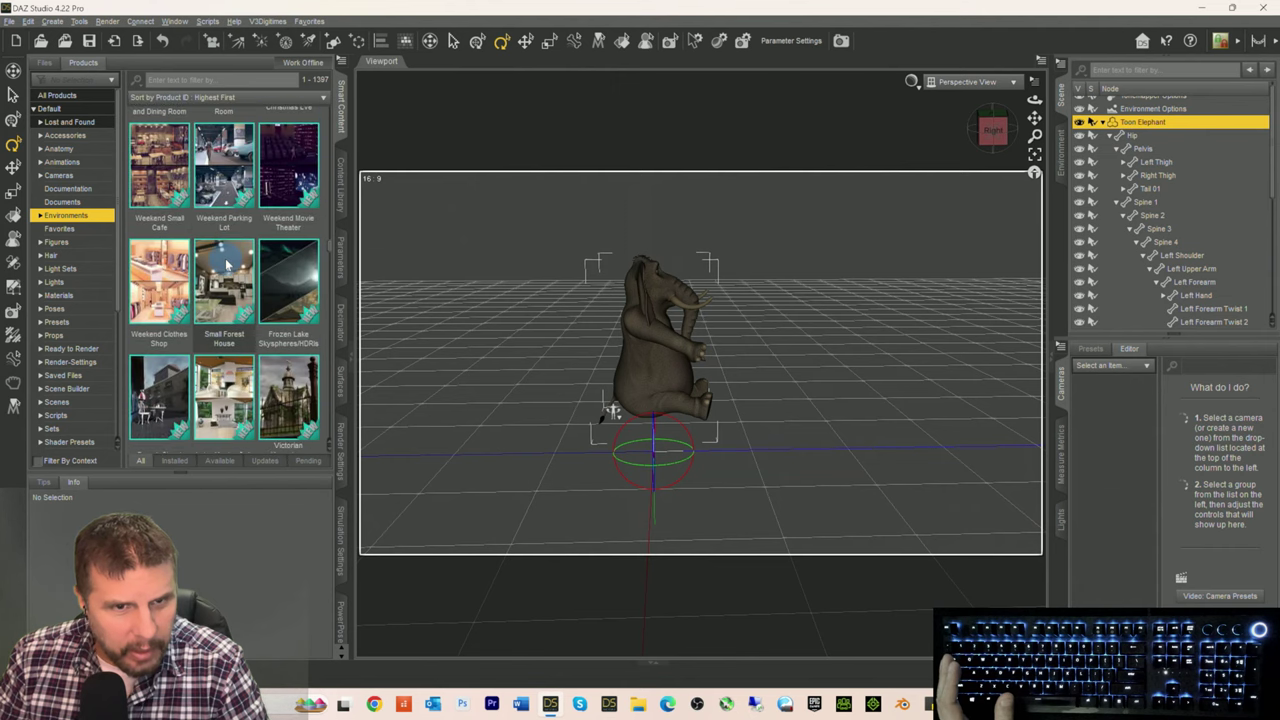
Step: Find the Lilac Chill Out product among the Environments and load its Lilac Chill Out Preload Iray set into the scene
scroll(227, 263, "down", 5)
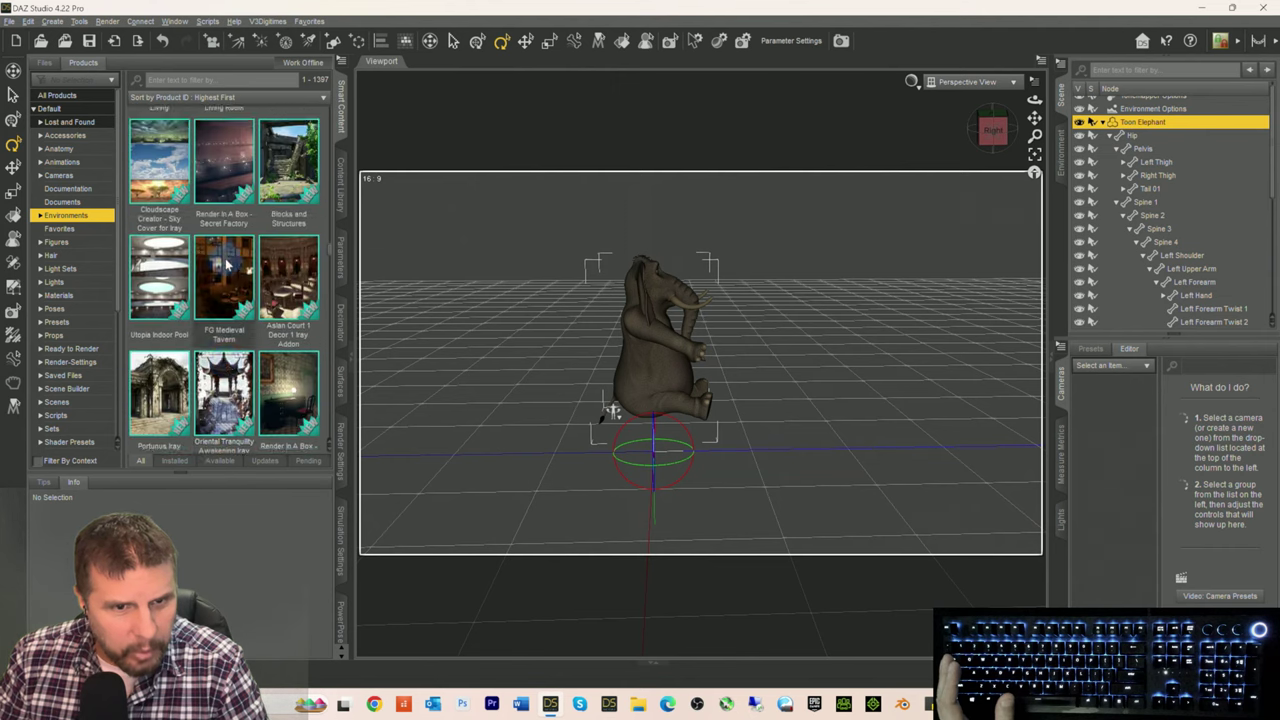
scroll(227, 250, "down", 5)
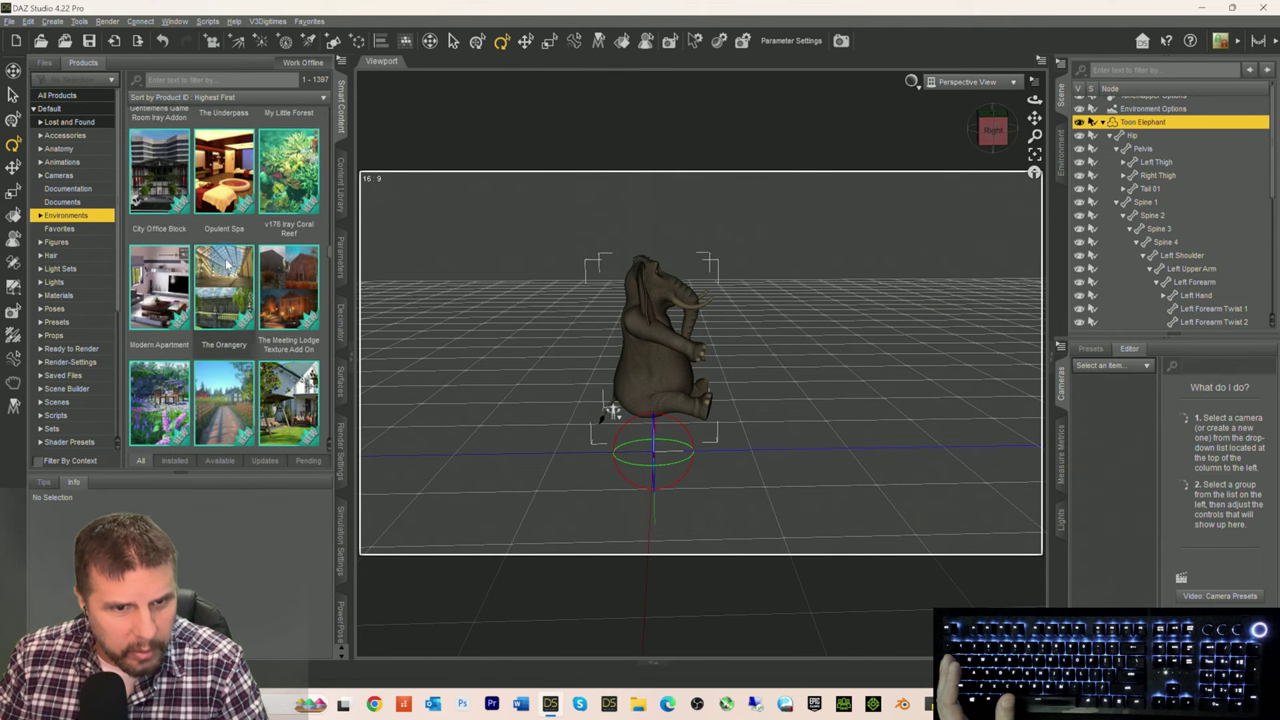
scroll(225, 270, "down", 5)
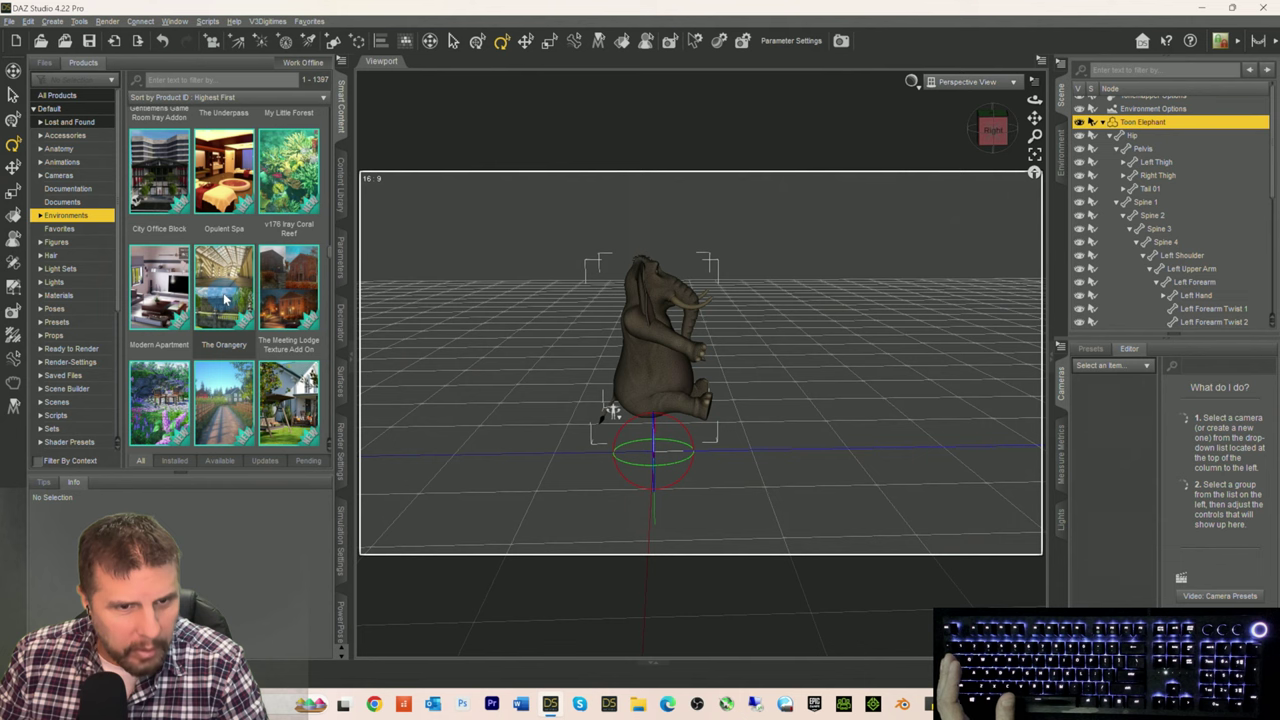
scroll(222, 300, "up", 5)
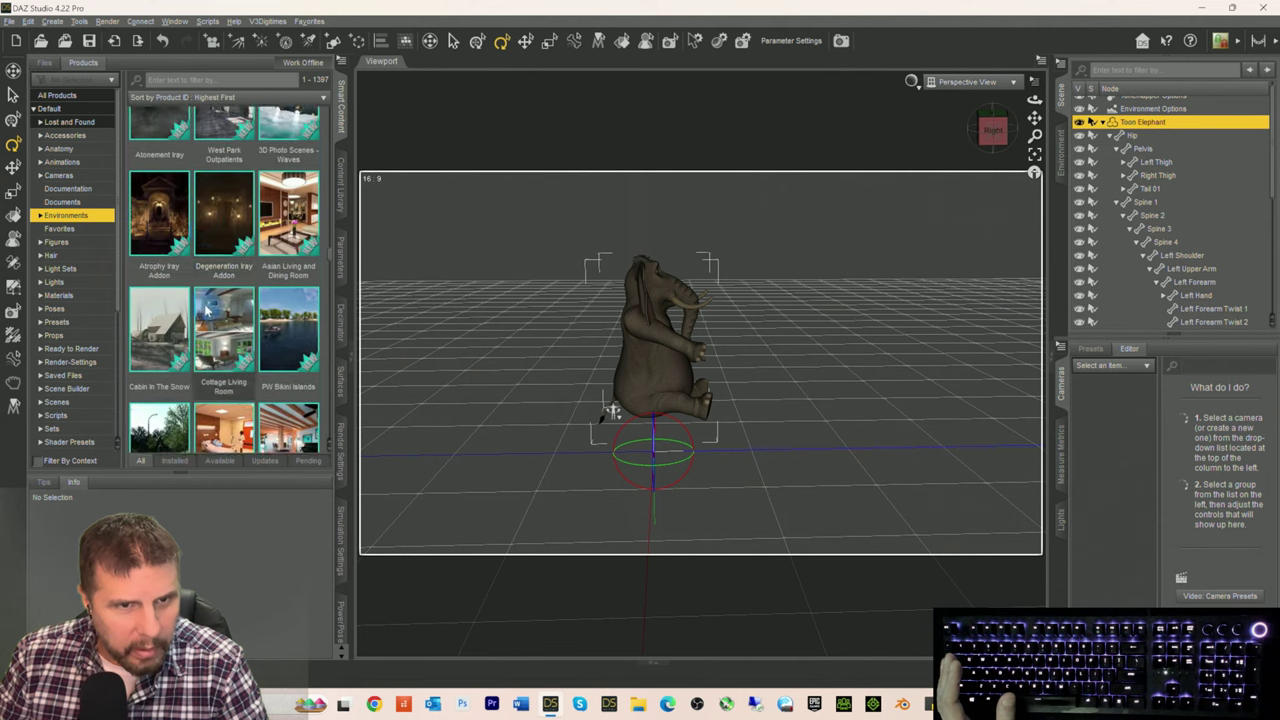
scroll(207, 315, "down", 5)
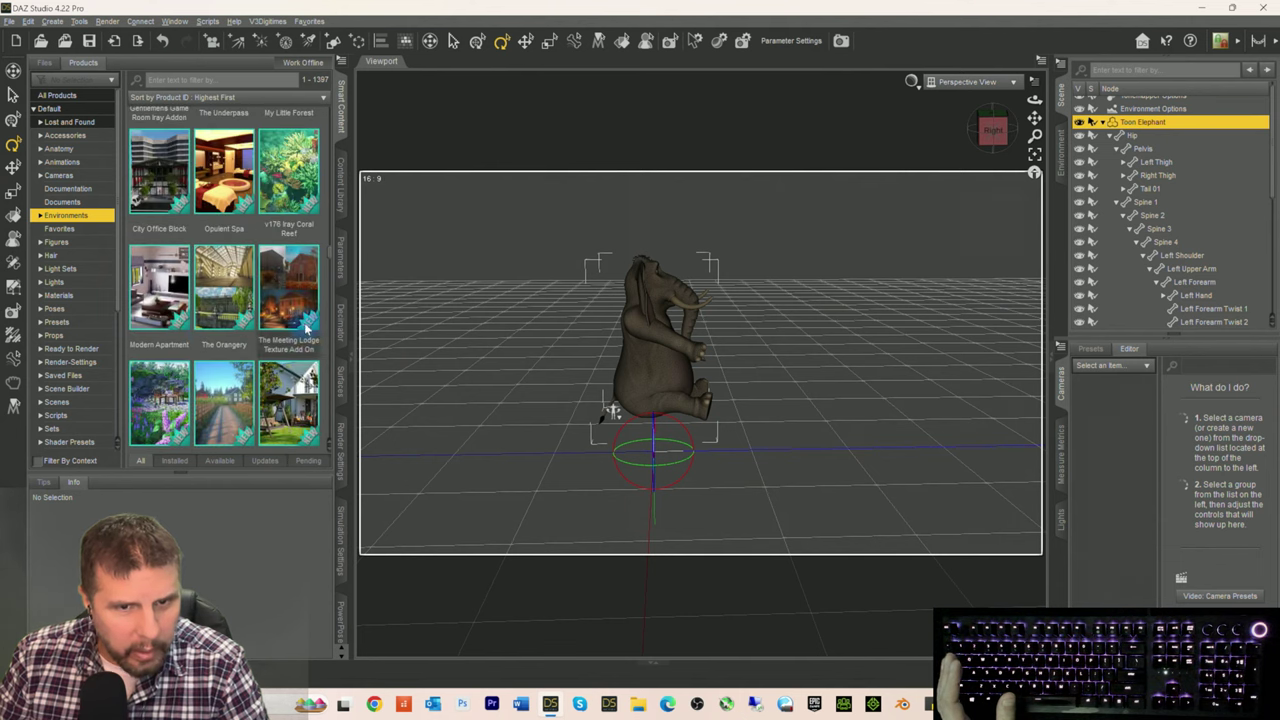
scroll(330, 258, "down", 2)
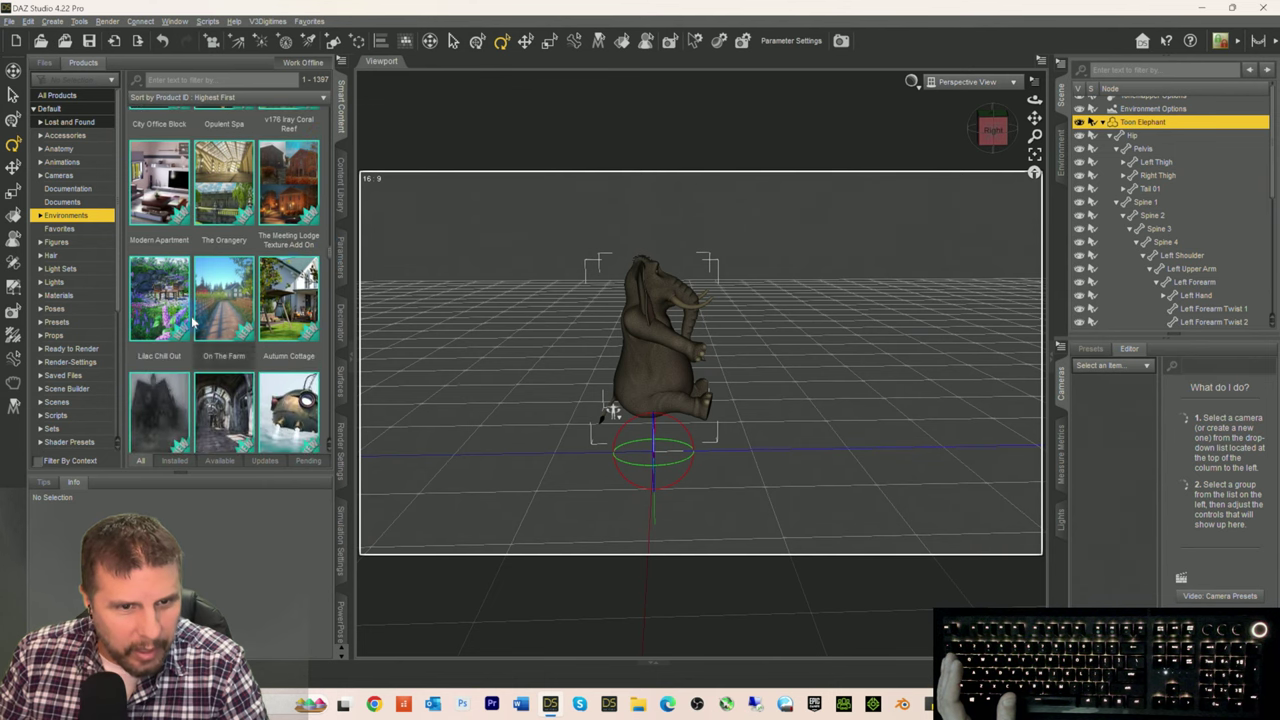
mouse_move(158, 318)
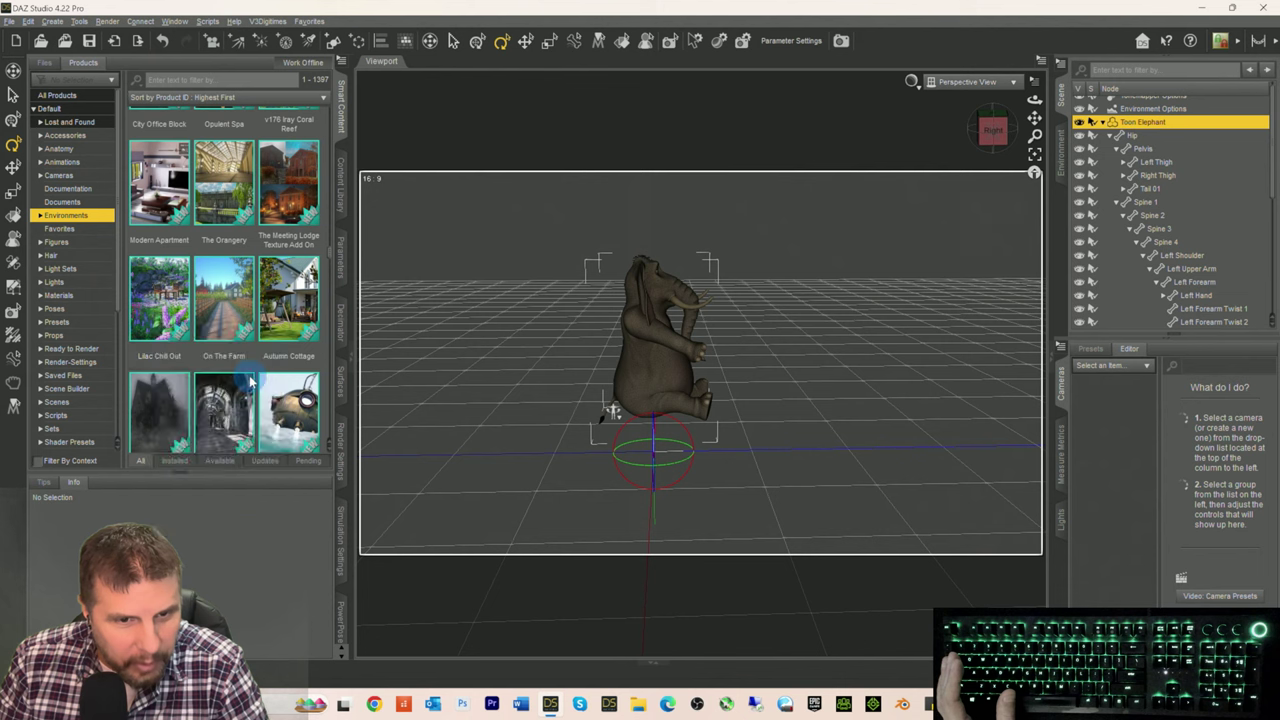
double_click(164, 310)
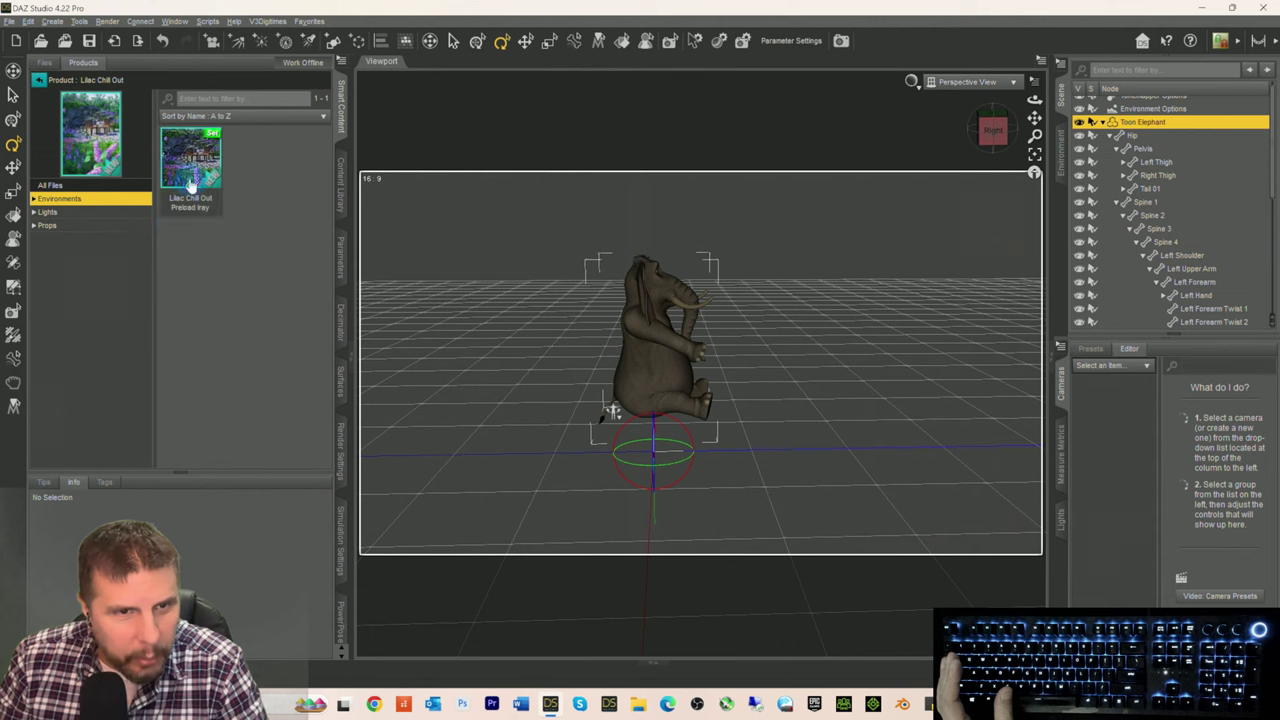
double_click(192, 178)
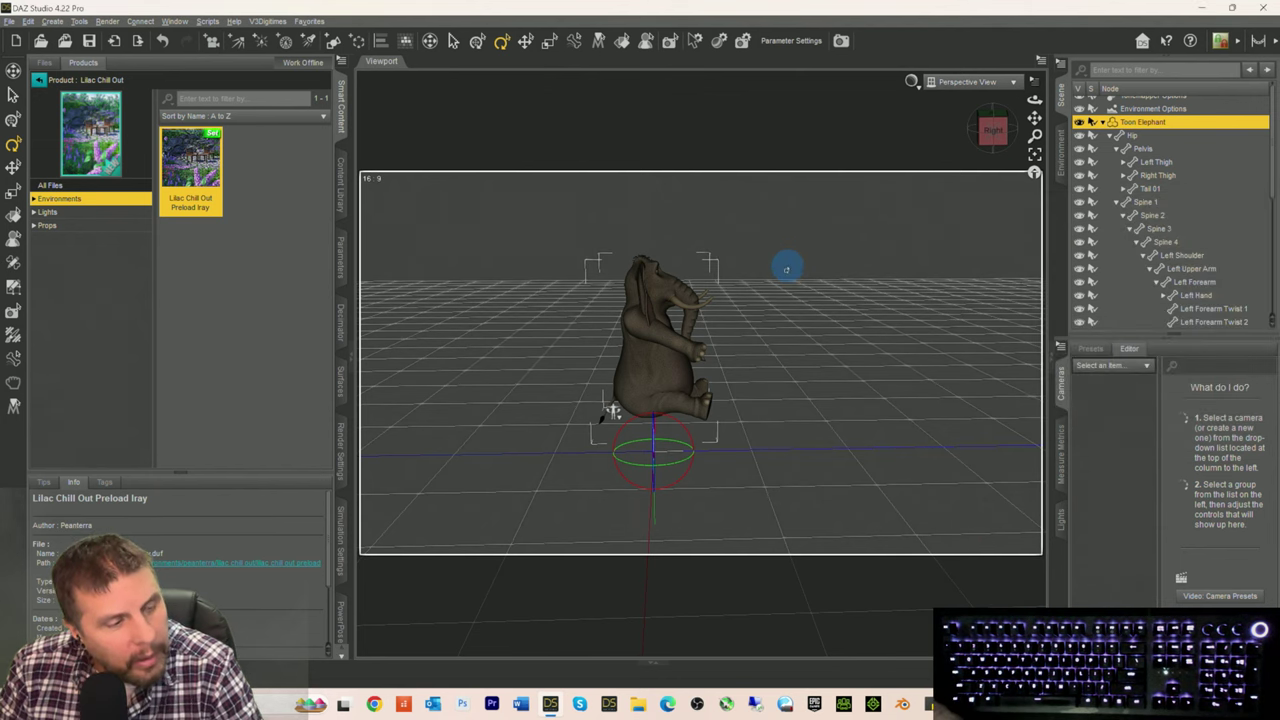
left_click(788, 265)
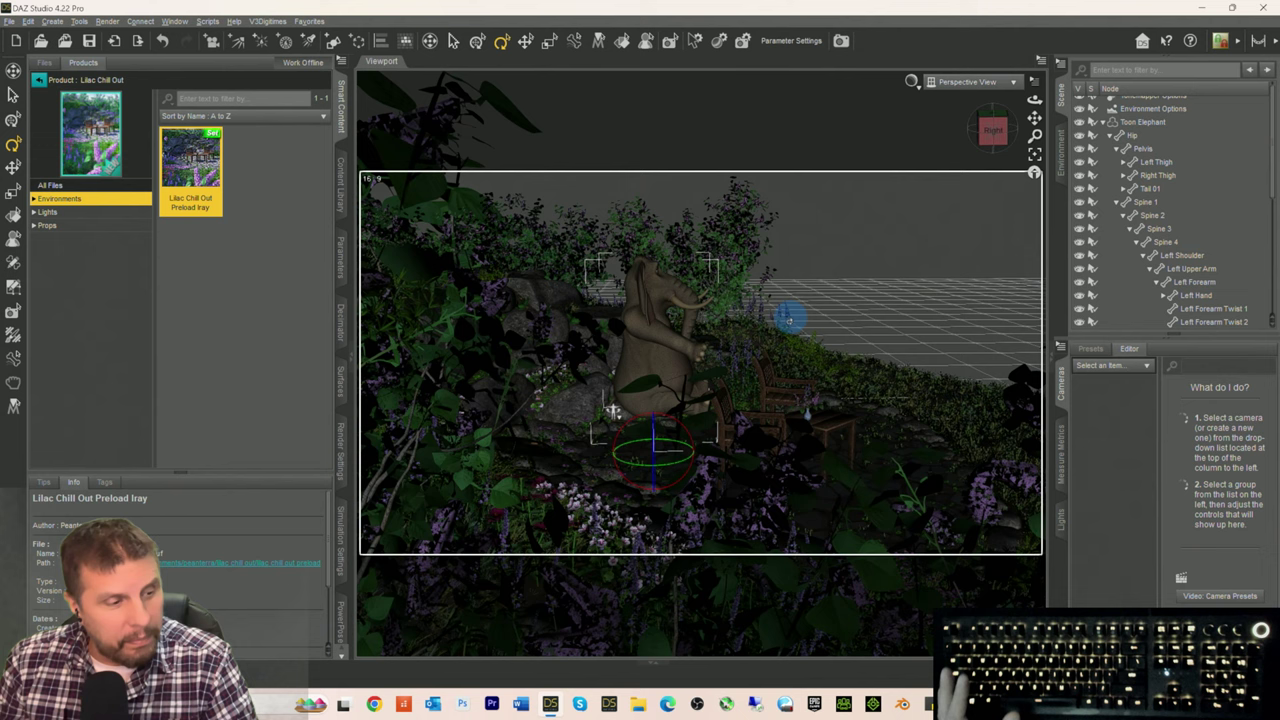
Step: Delete both wooden armchairs beside the table in front of the elephant, and select the vase on the table
left_click(572, 289)
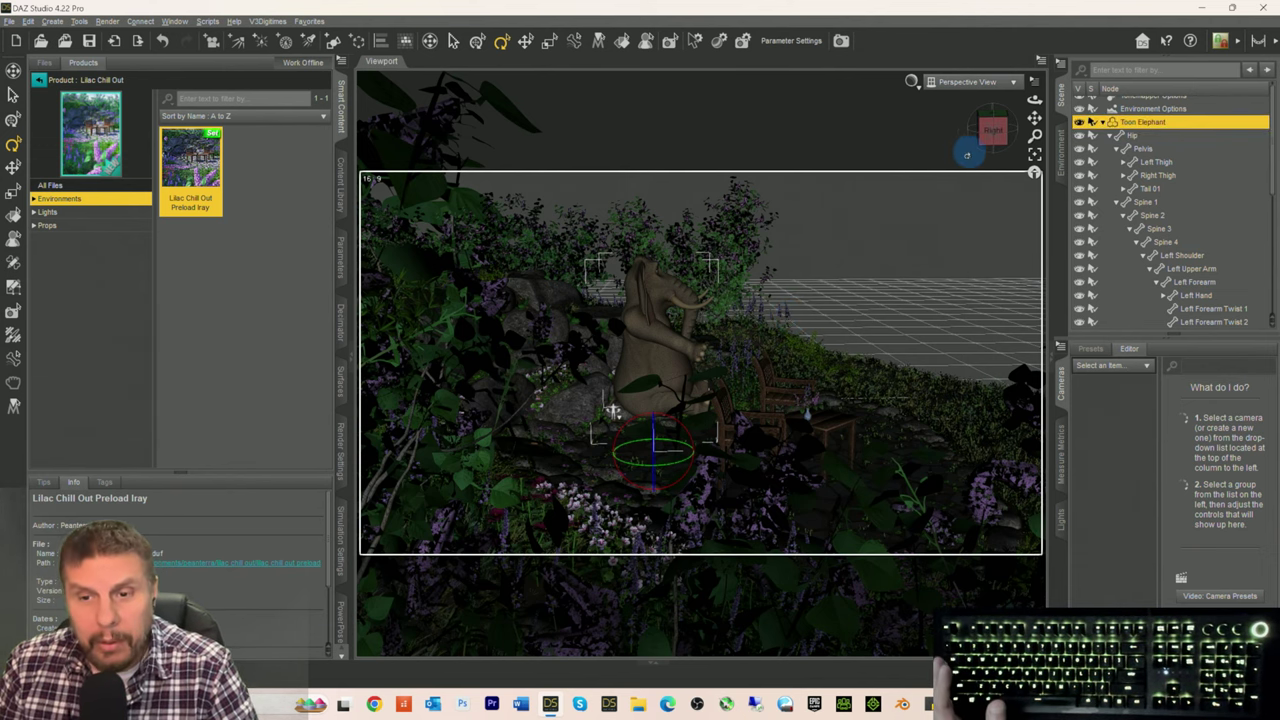
left_click_drag(966, 155, 1003, 127)
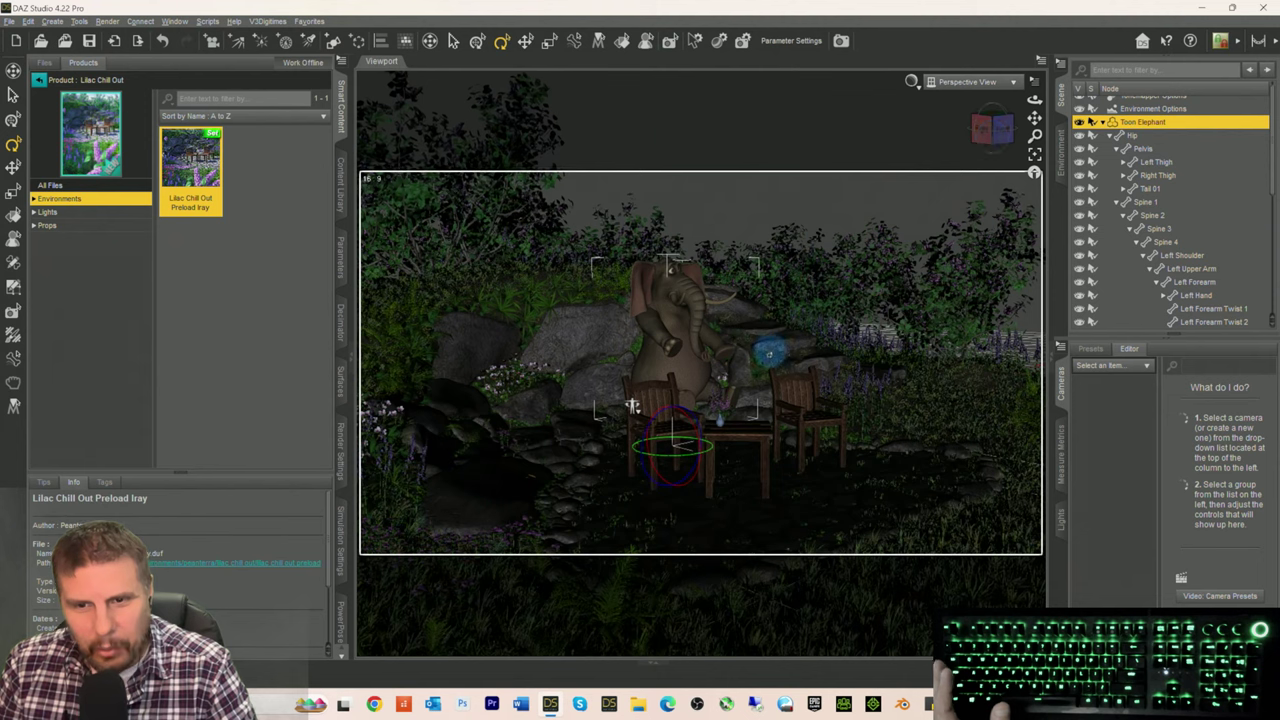
left_click(664, 430)
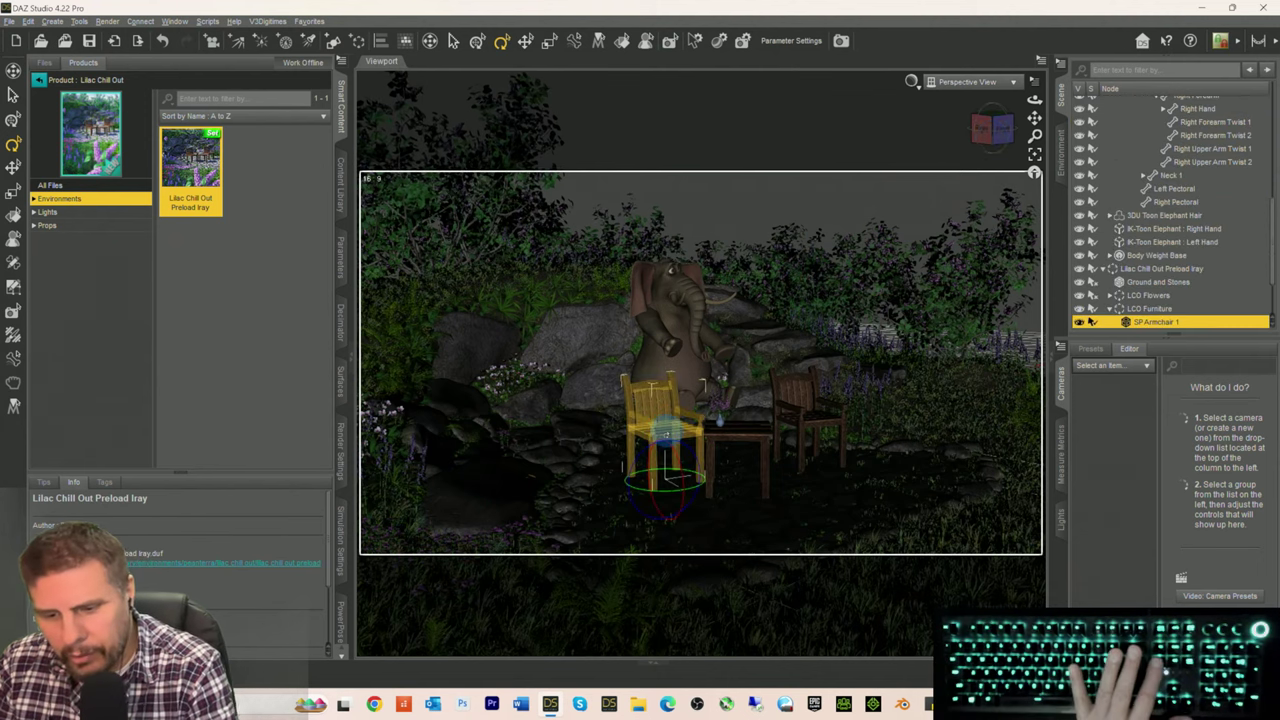
key("Delete")
key("Delete")
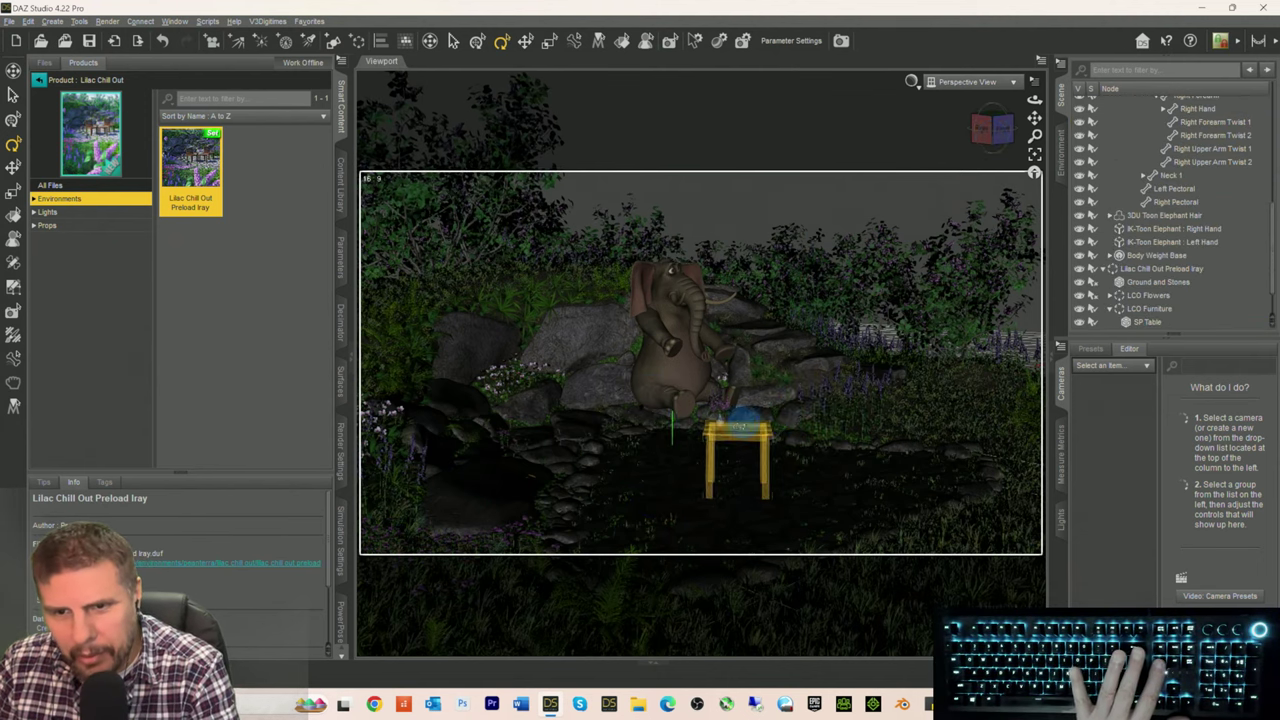
left_click(722, 418)
left_click(720, 420)
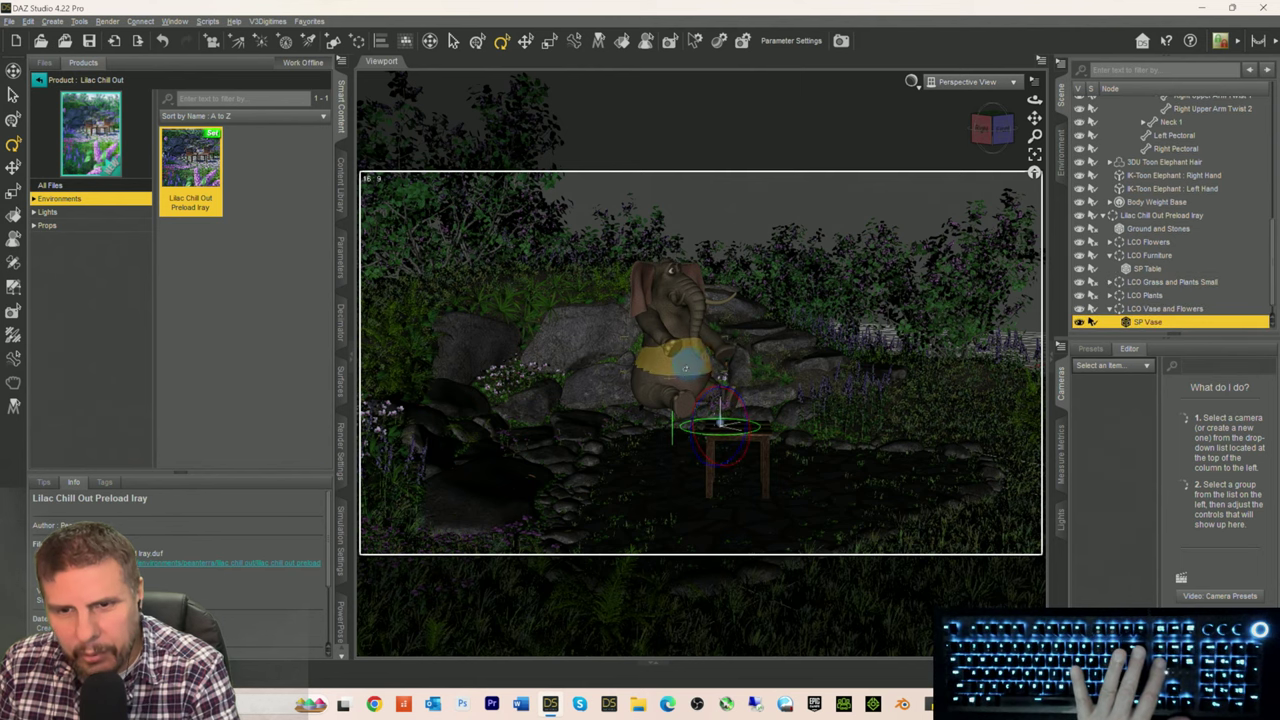
Step: Position the whole Toon Elephant with X Translate -72.96, Y Translate -40.20 and Y Rotate 22.80
left_click_drag(994, 122, 965, 124)
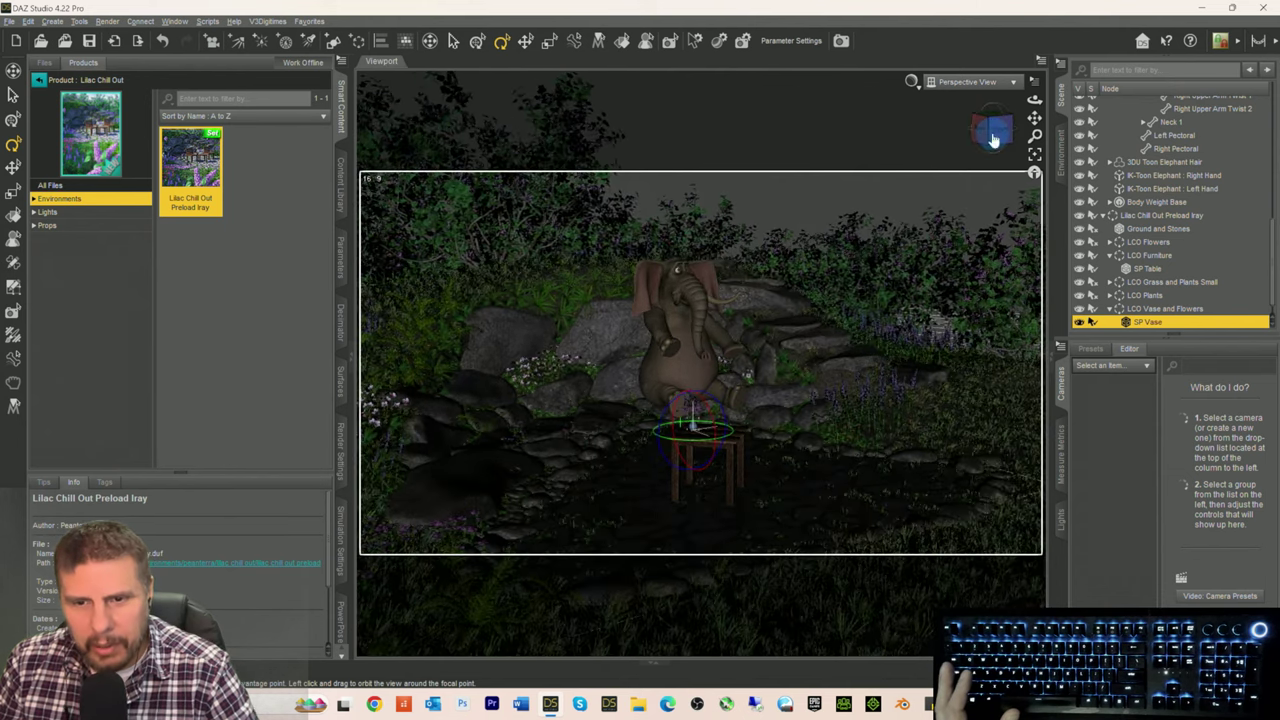
scroll(1145, 212, "up", 2)
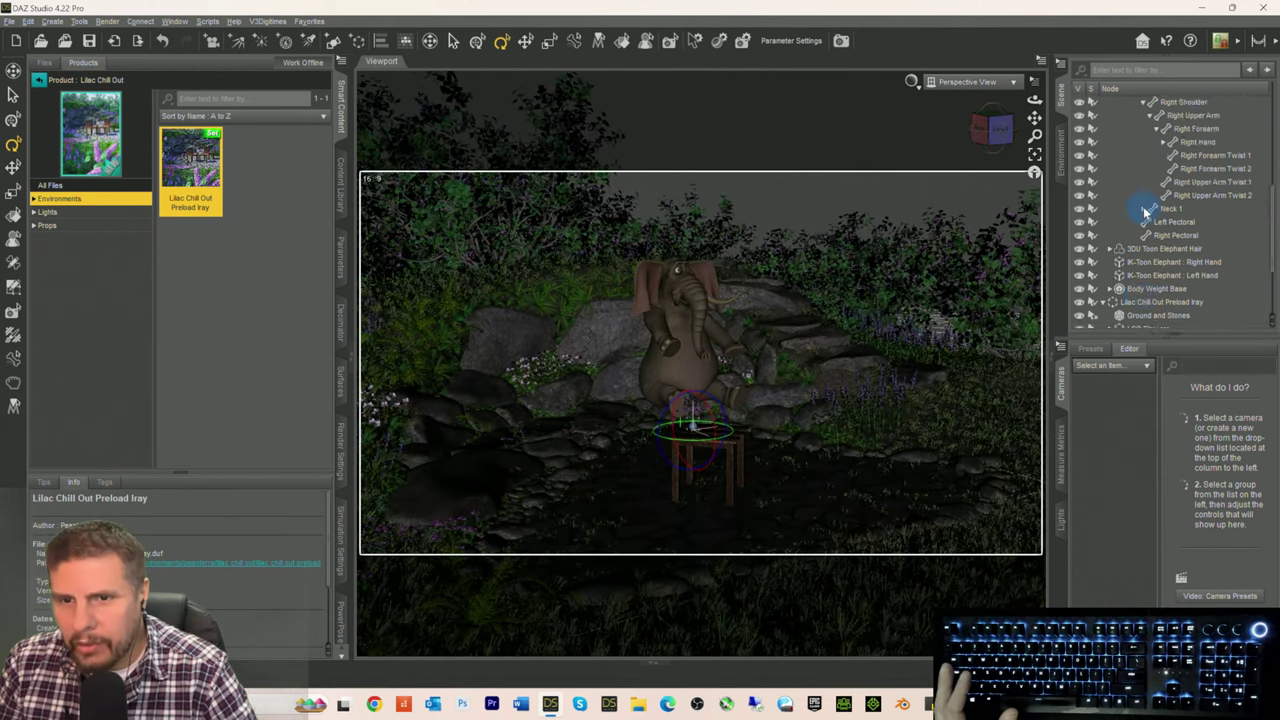
scroll(1145, 212, "up", 6)
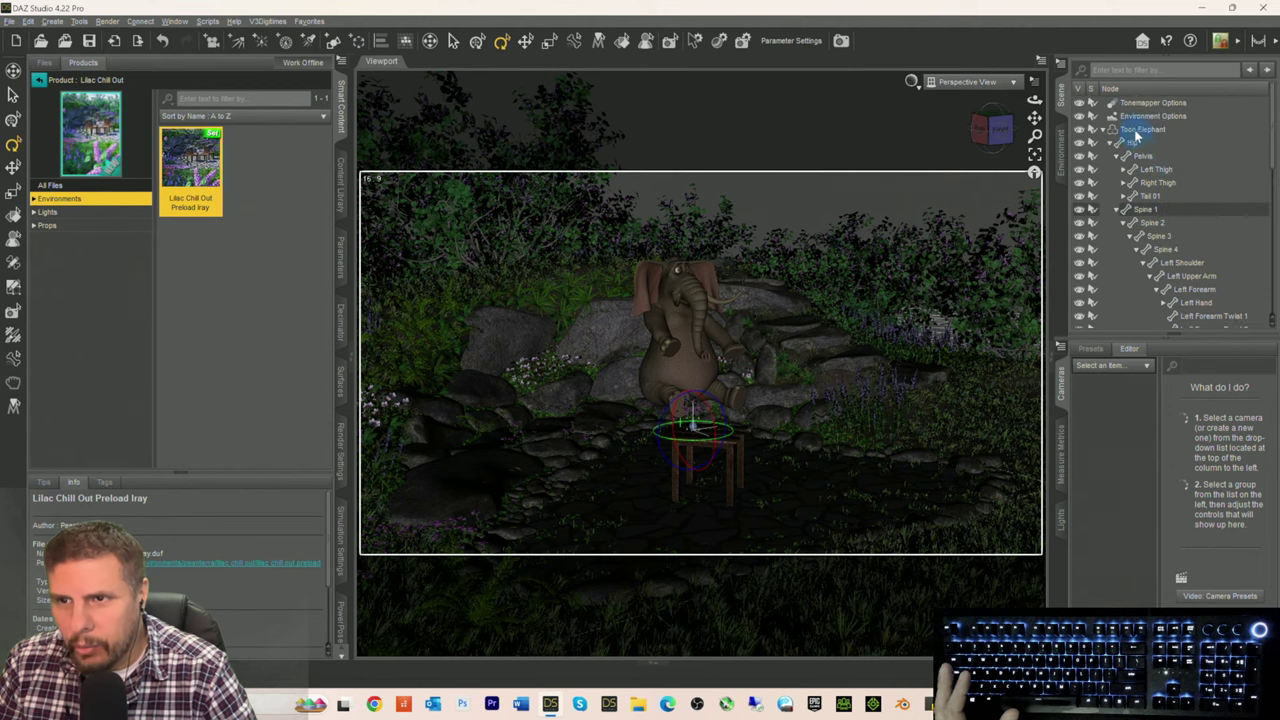
left_click(1138, 130)
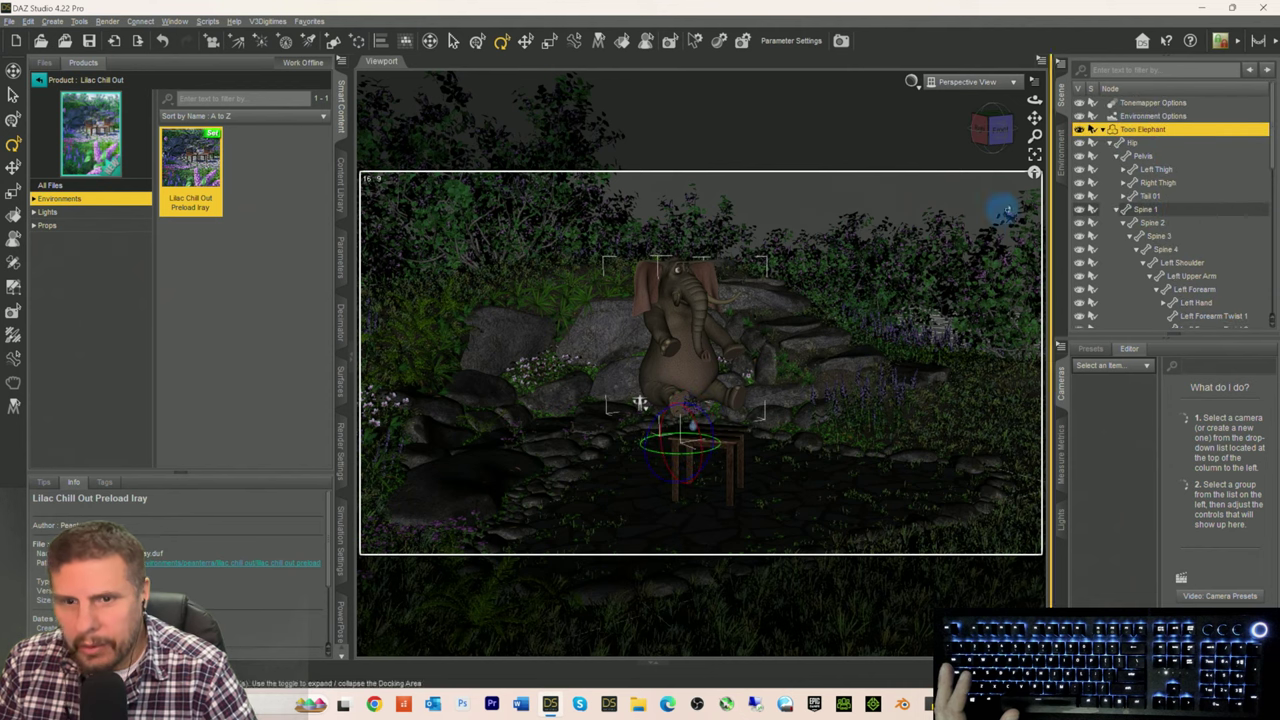
left_click(341, 255)
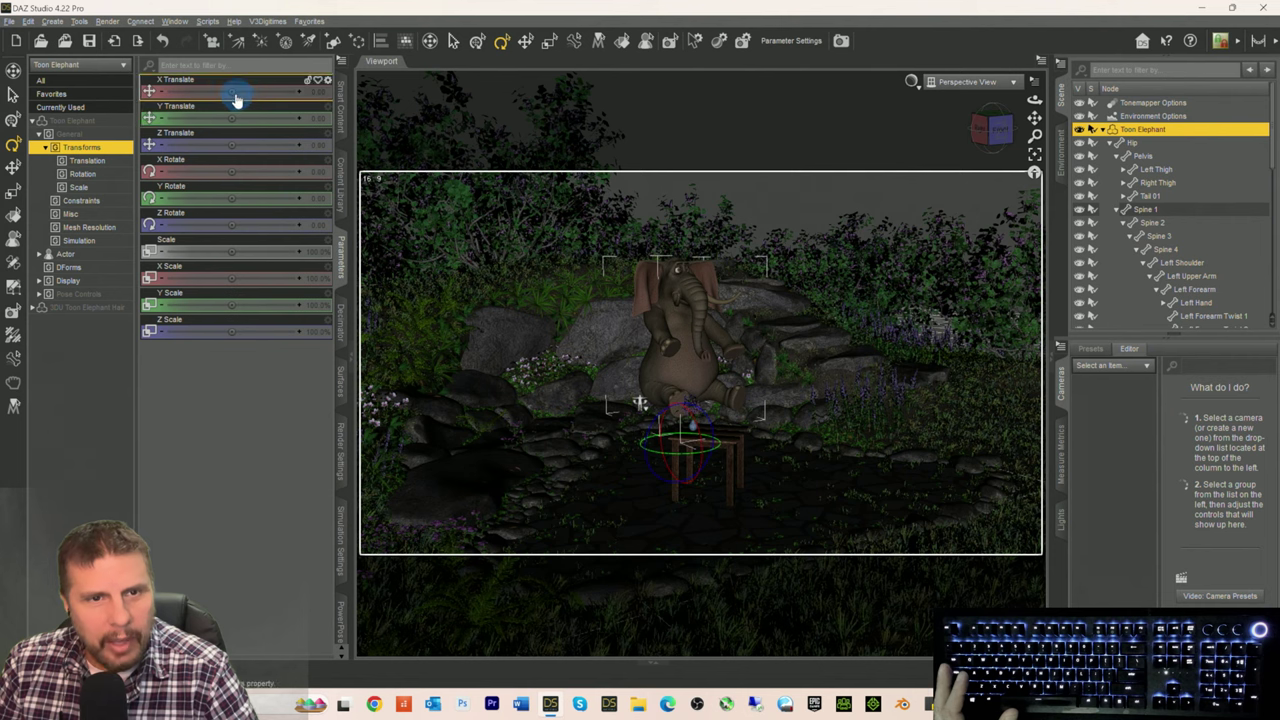
left_click_drag(229, 91, 231, 90)
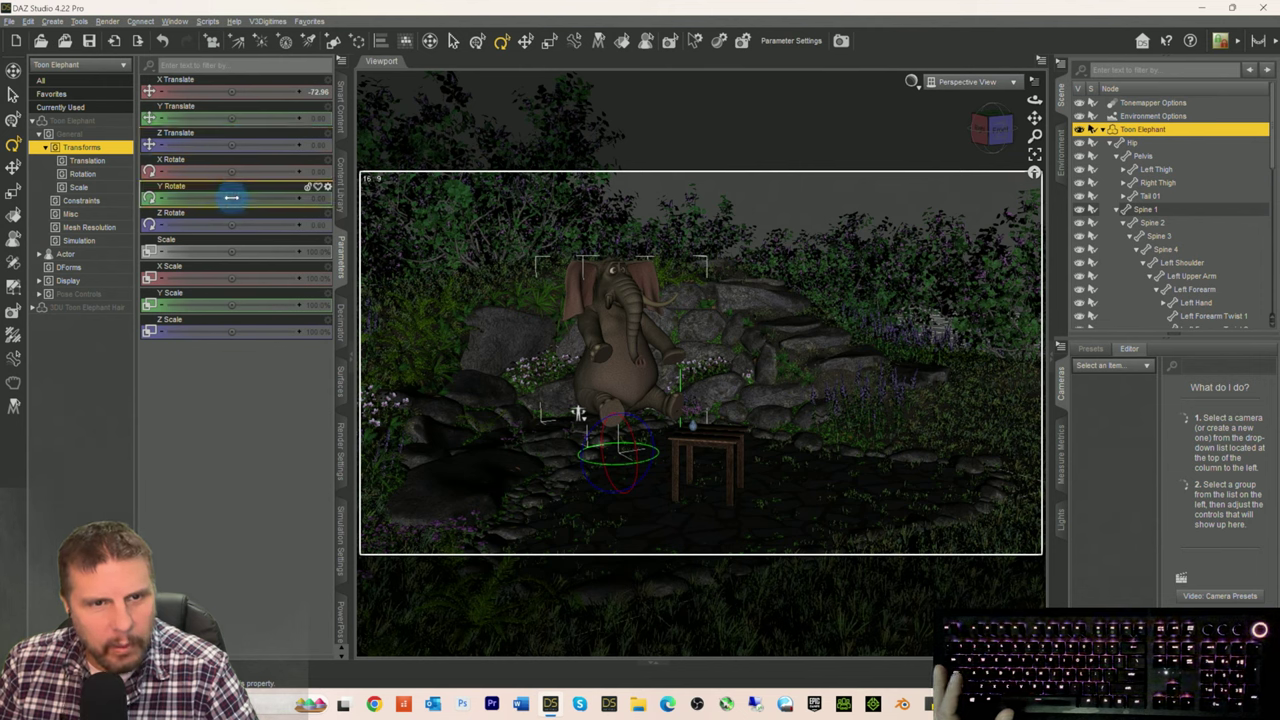
left_click_drag(231, 197, 234, 203)
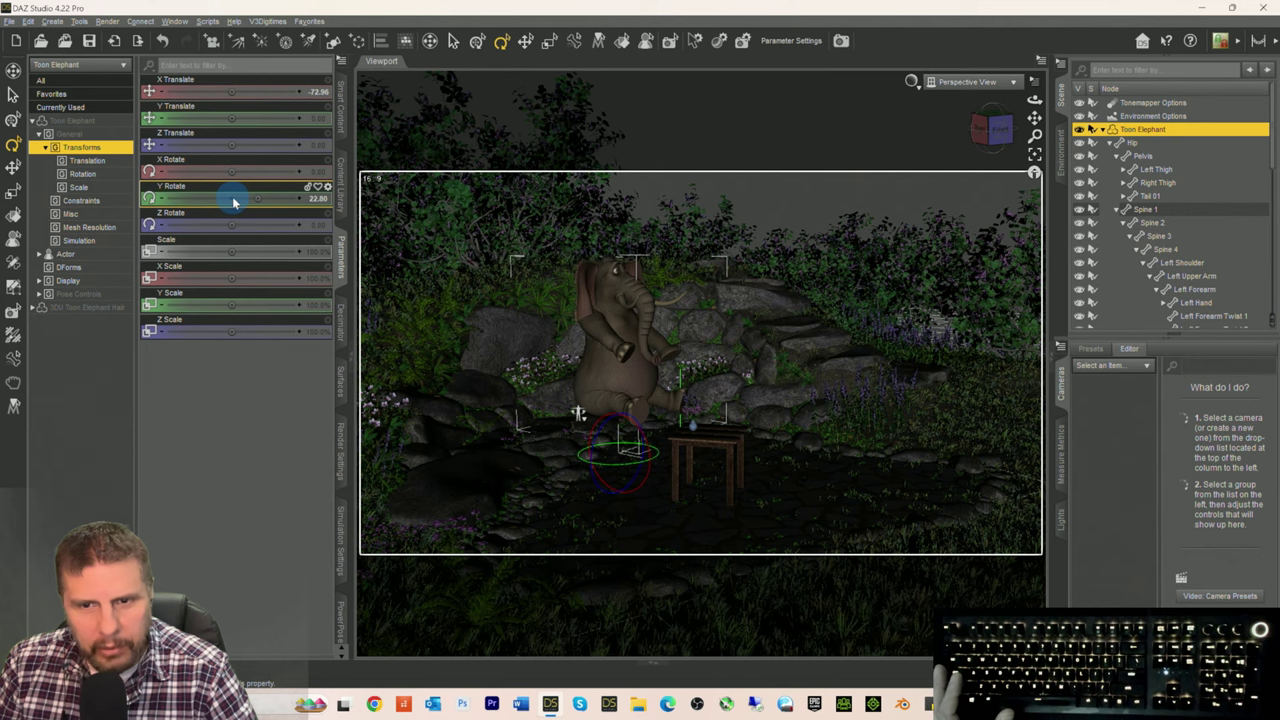
left_click_drag(229, 117, 226, 117)
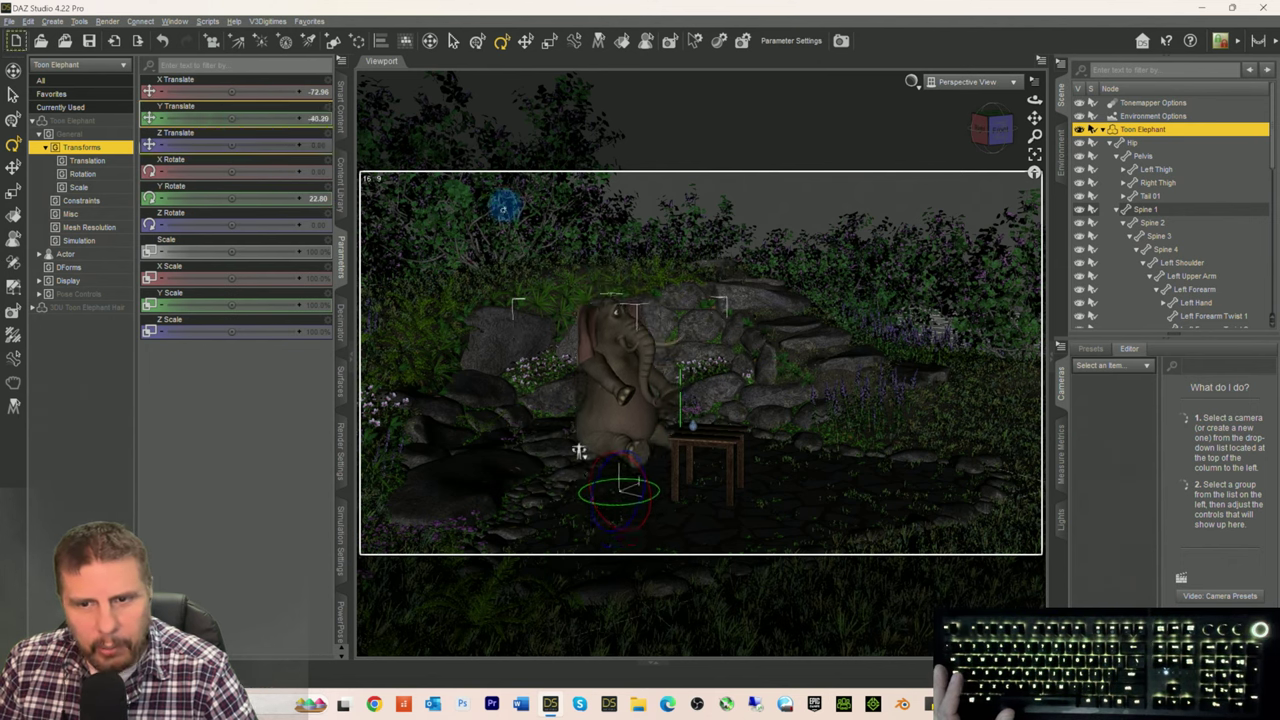
Step: Lower the SP Table to Y Translate -25.34 and move it to Z Translate 164.73
left_click(718, 452)
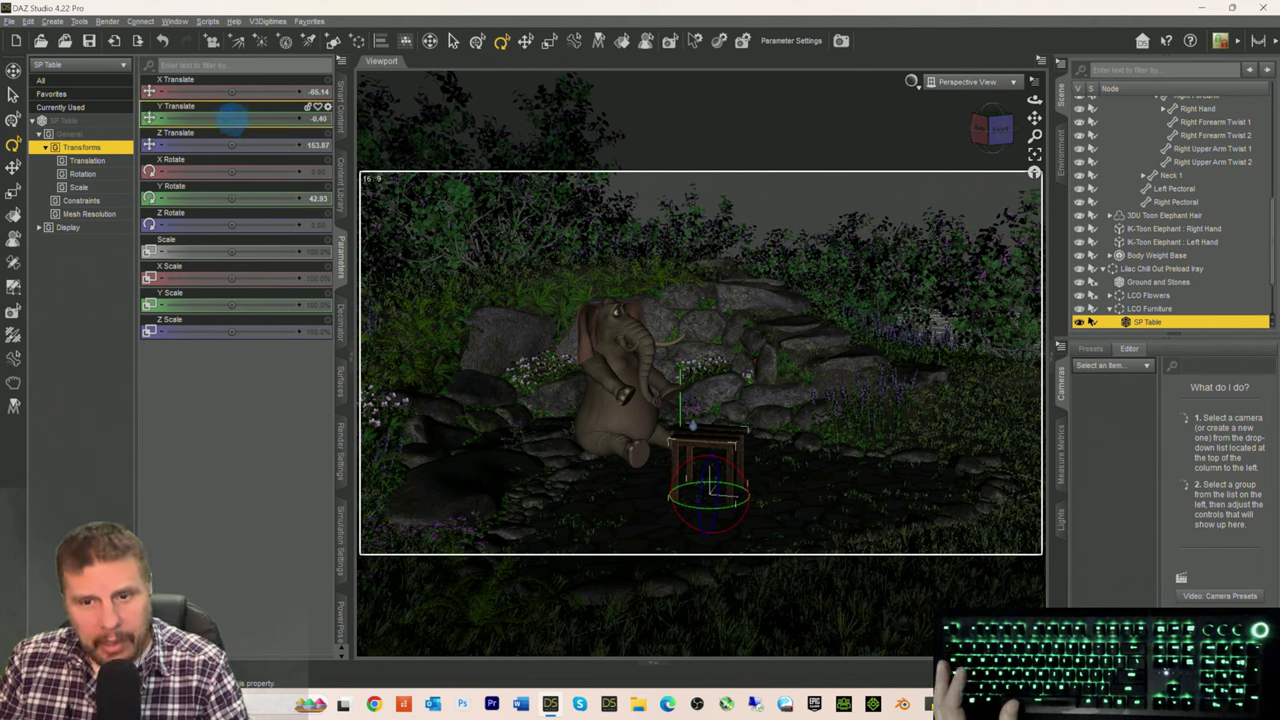
left_click_drag(231, 118, 230, 118)
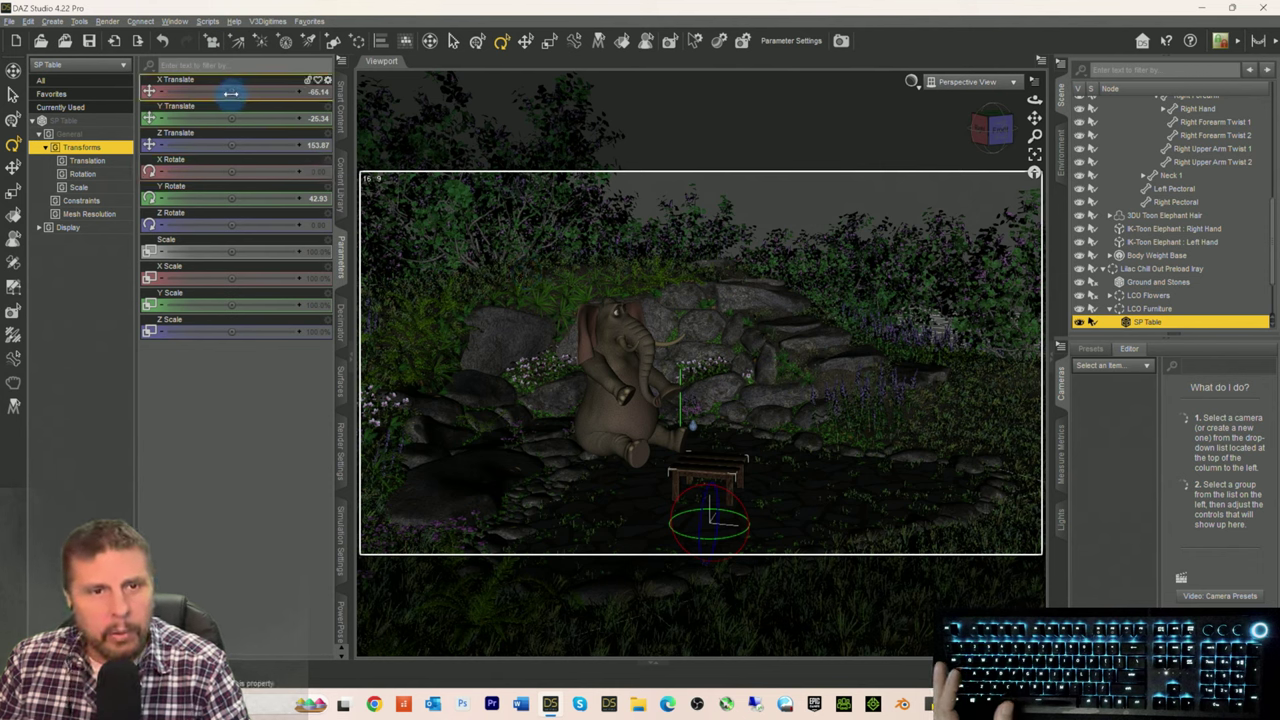
left_click_drag(229, 141, 230, 143)
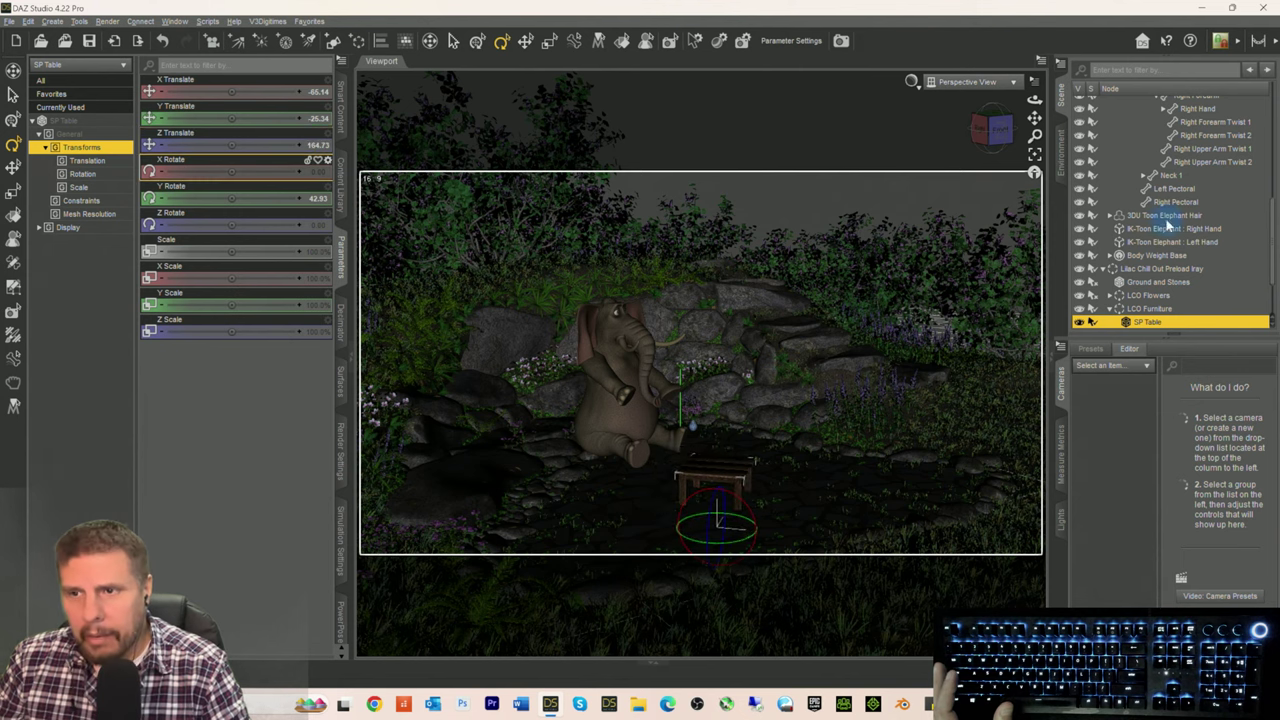
Step: Reposition the whole Toon Elephant at X Translate about -117, Y Translate -43.18 and Z Translate 84.55, with Y Rotate 37.19
scroll(1166, 224, "up", 7)
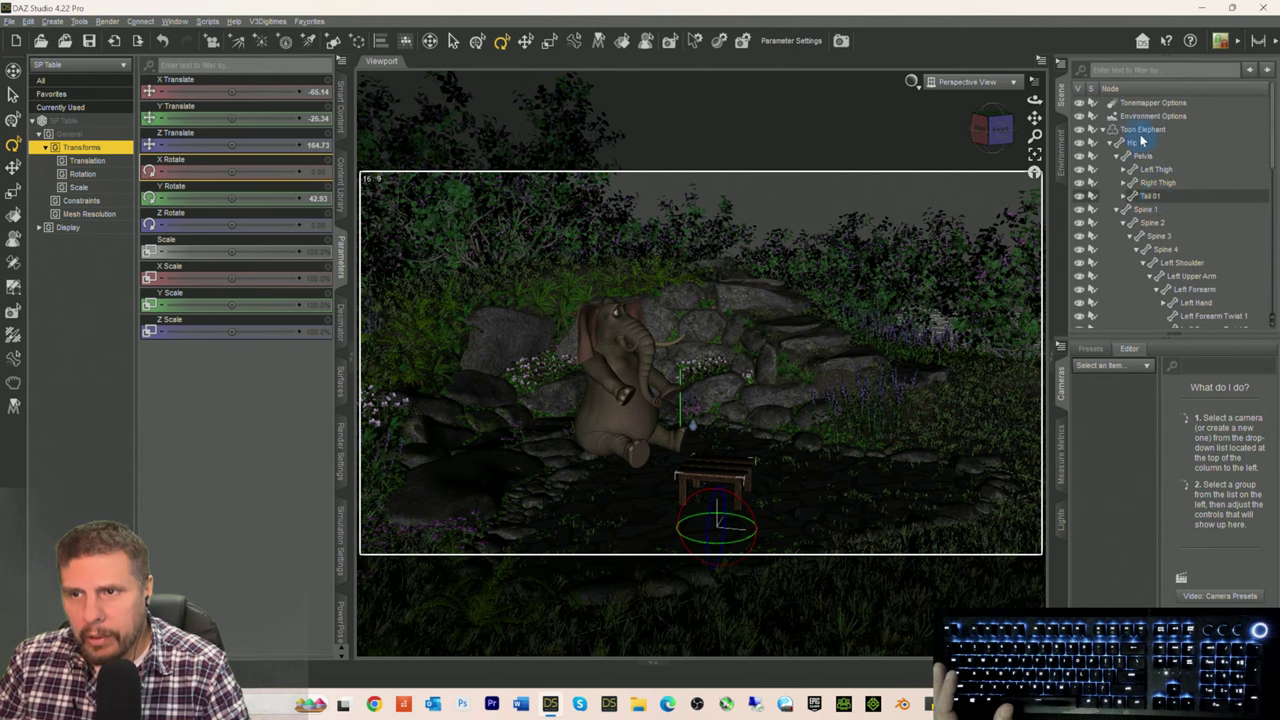
left_click(1140, 130)
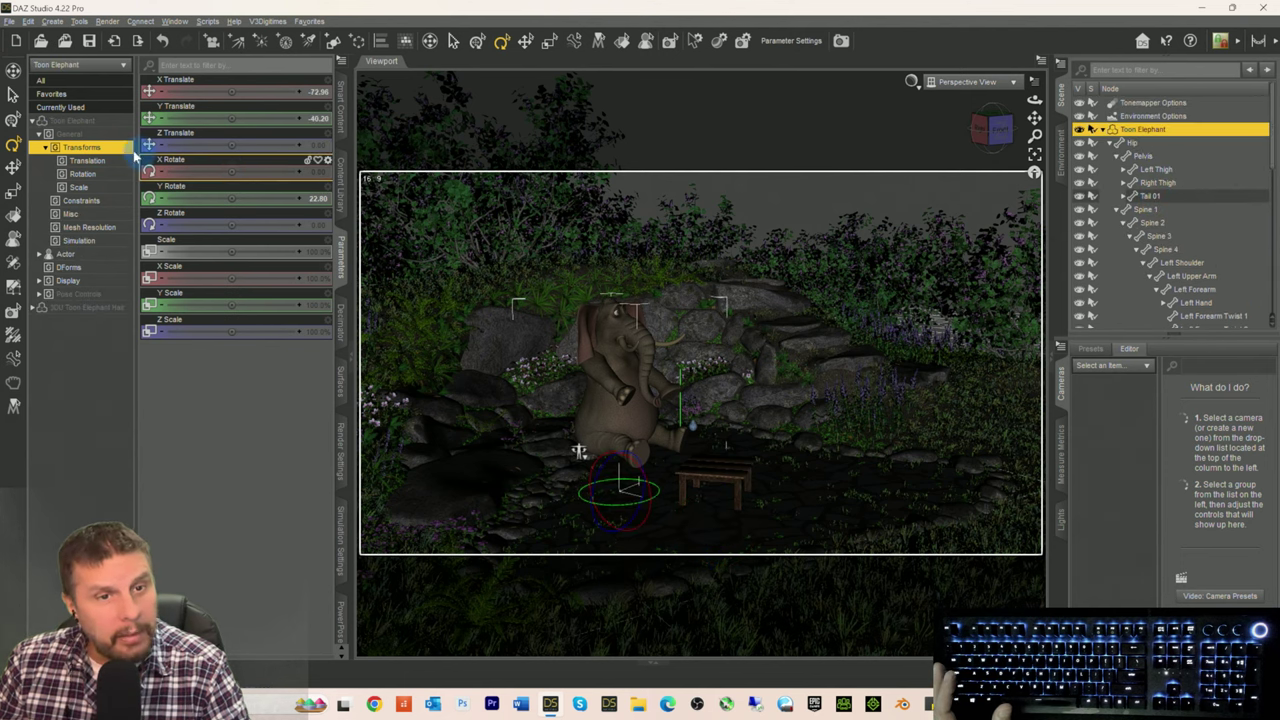
left_click(85, 120)
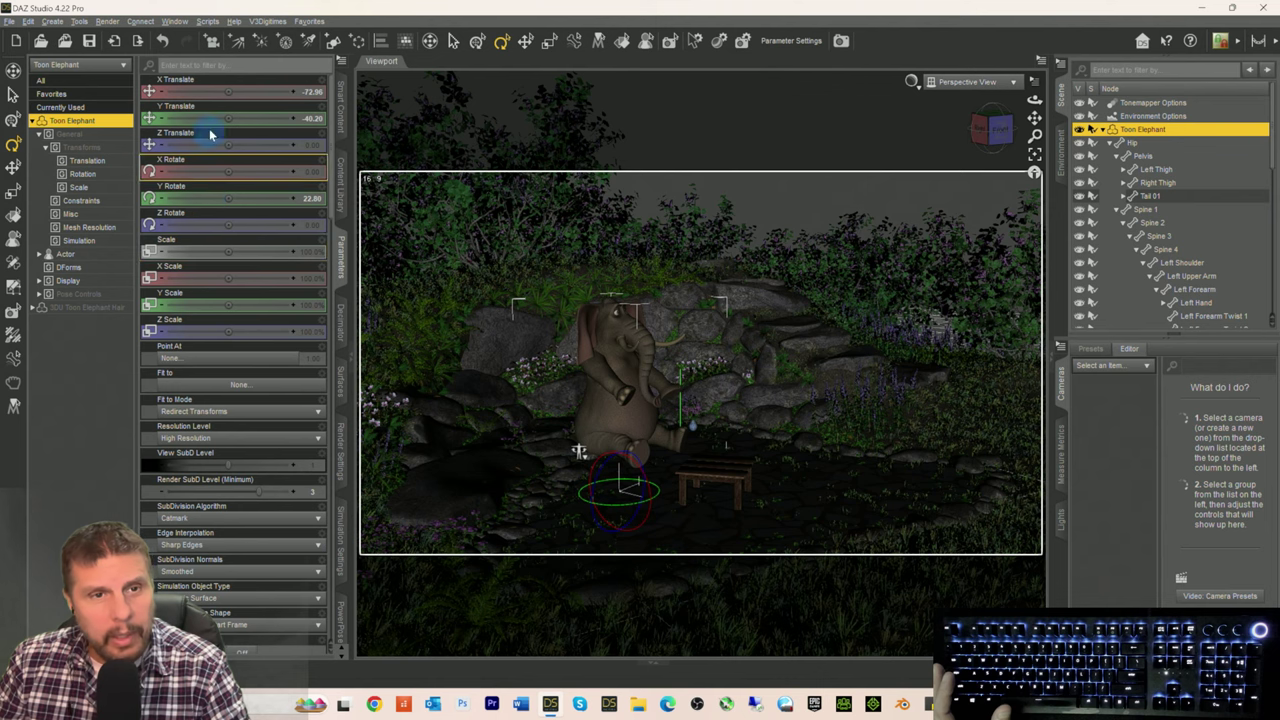
mouse_move(228, 143)
left_mouse_down()
mouse_move(258, 143)
mouse_move(226, 145)
left_mouse_up()
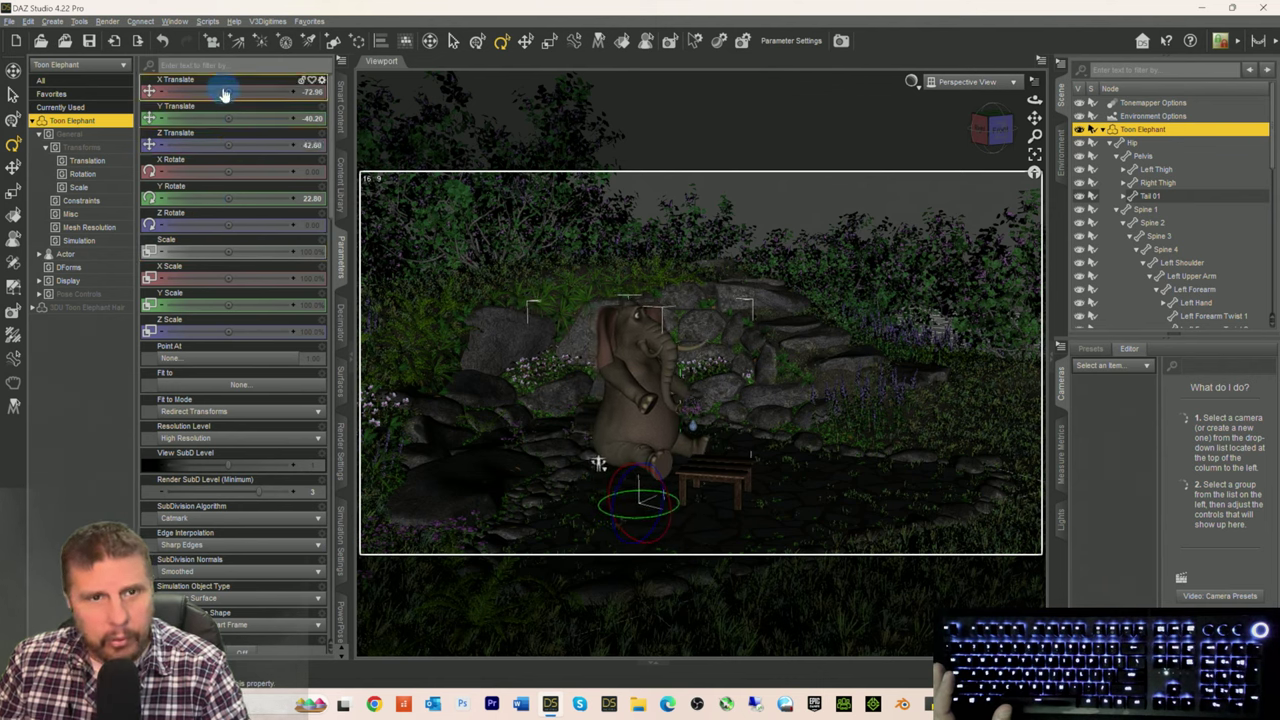
left_click_drag(228, 91, 229, 116)
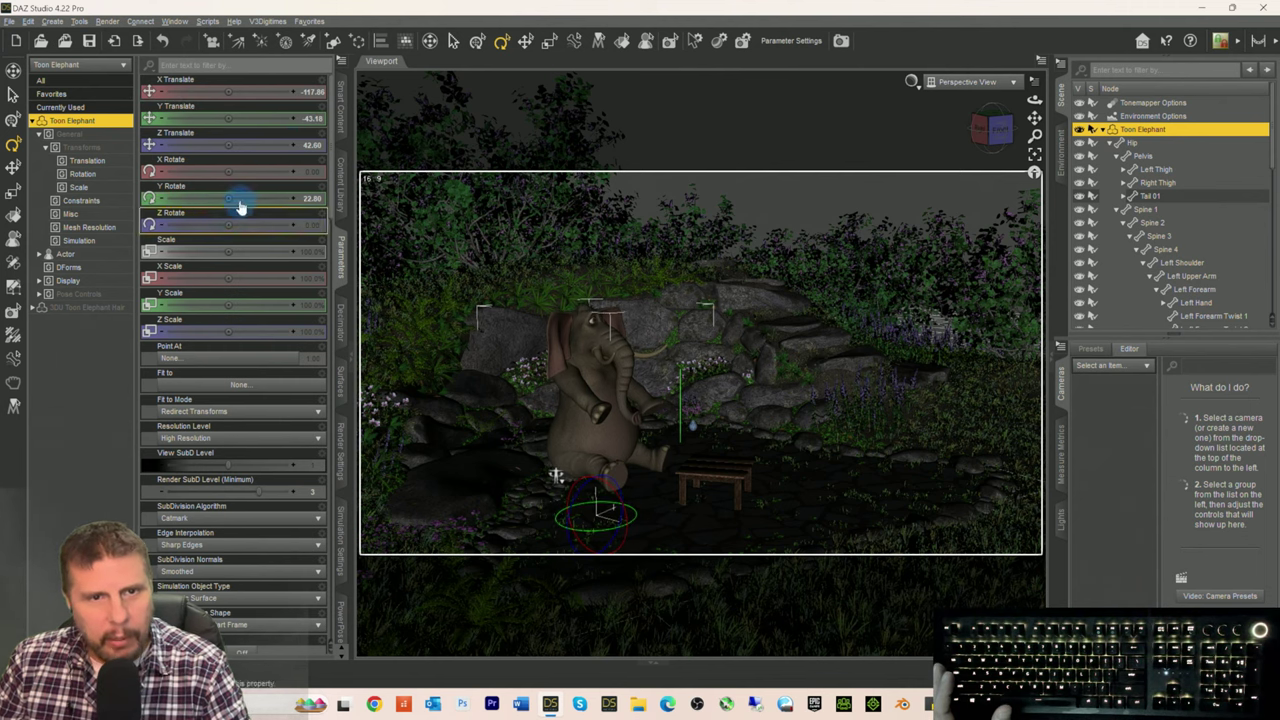
left_click_drag(229, 199, 232, 200)
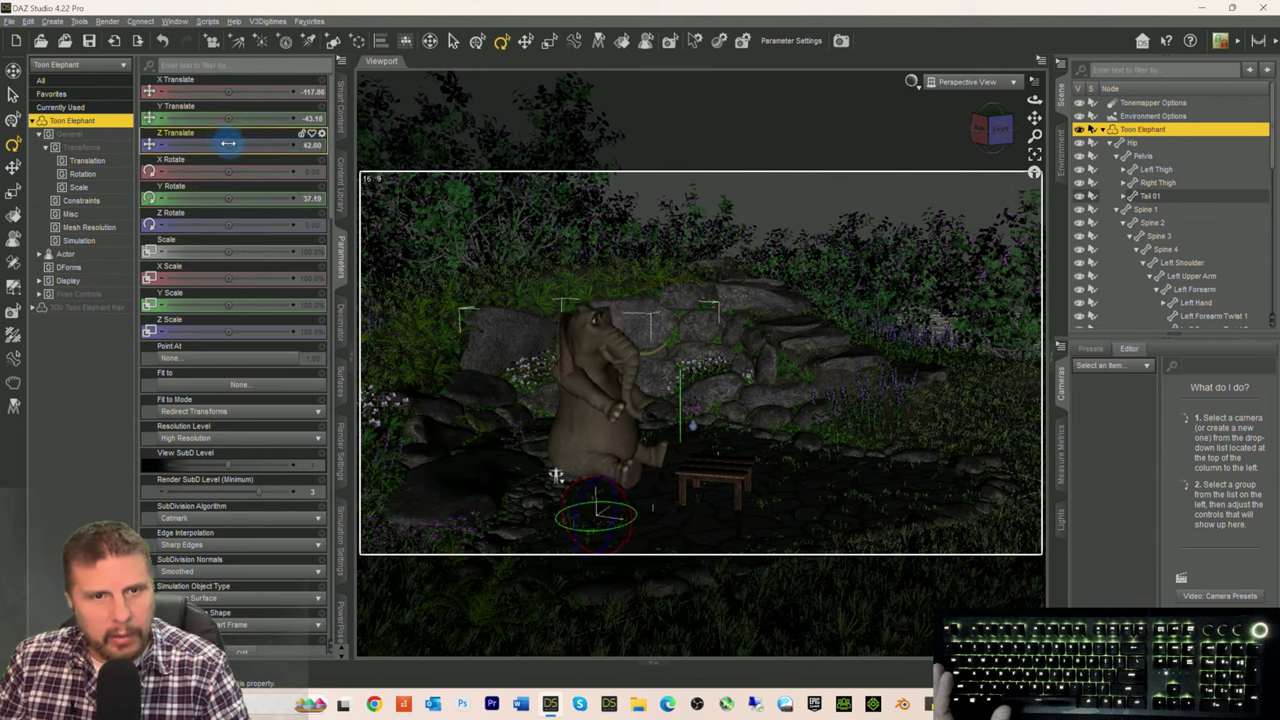
left_click_drag(229, 144, 230, 145)
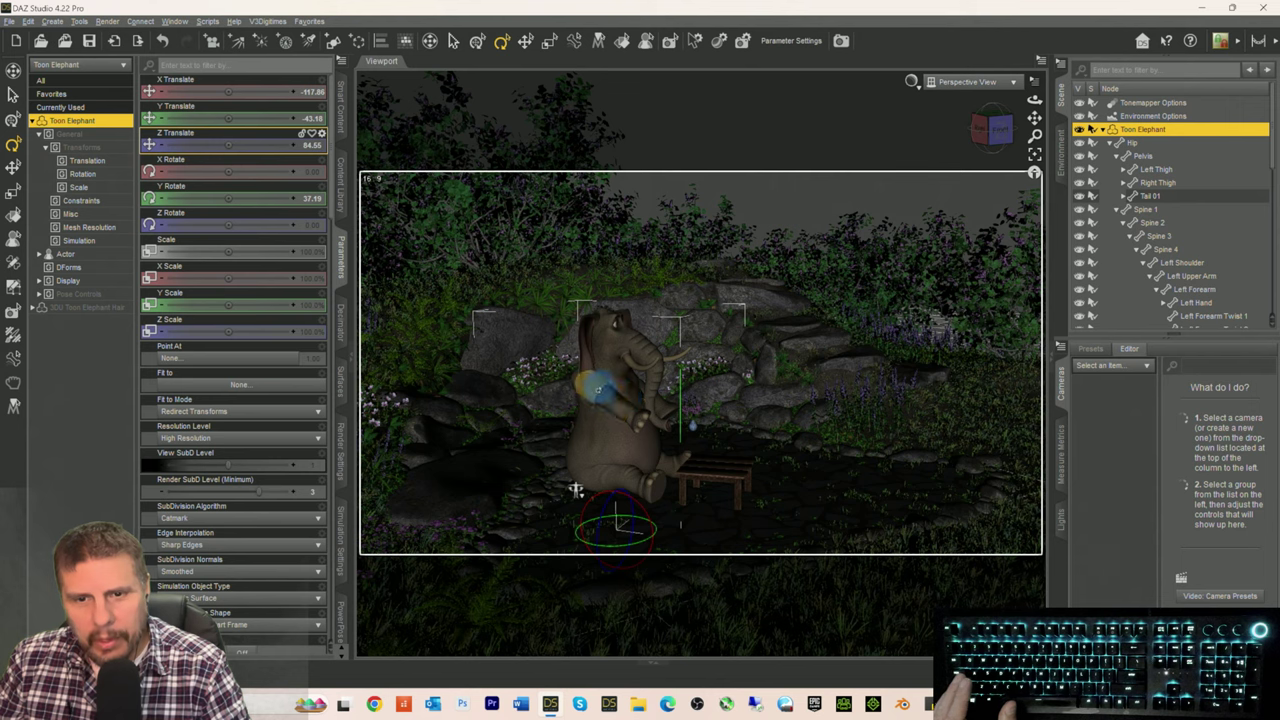
Step: Set the Front-Back rotation of the Toon Elephant's right upper arm to 40.47
left_click(596, 382)
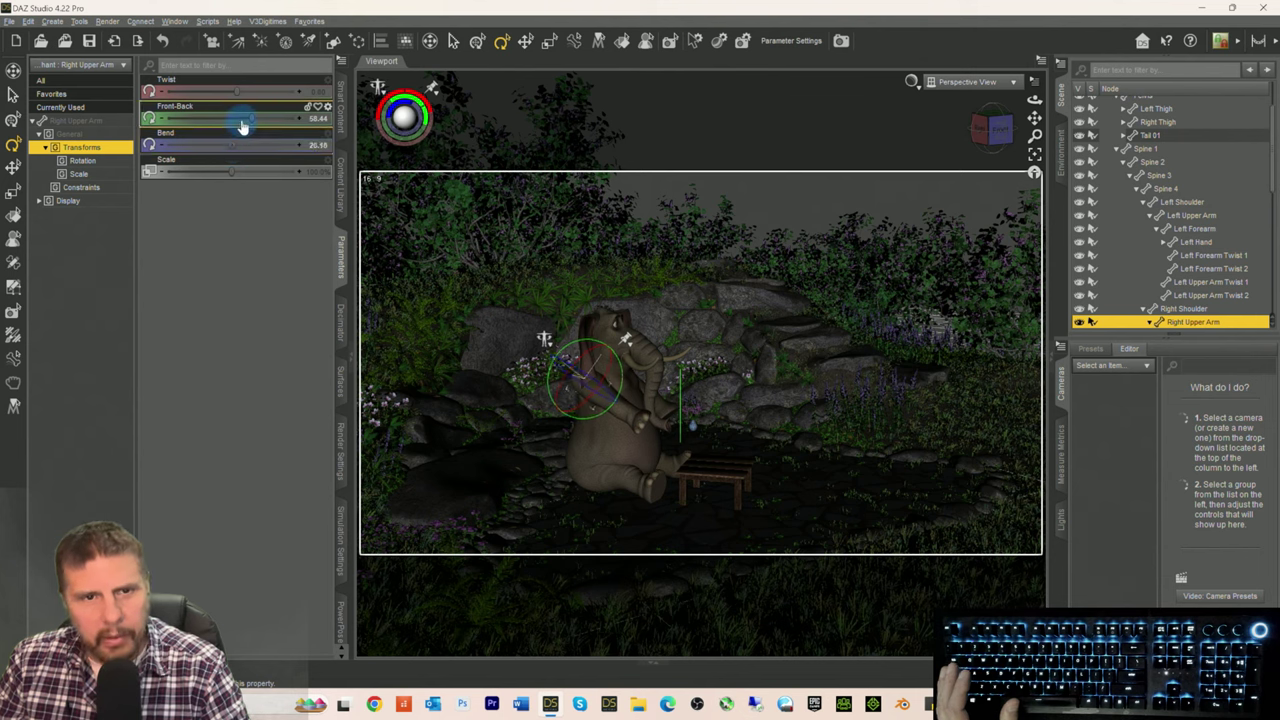
left_click_drag(248, 117, 234, 119)
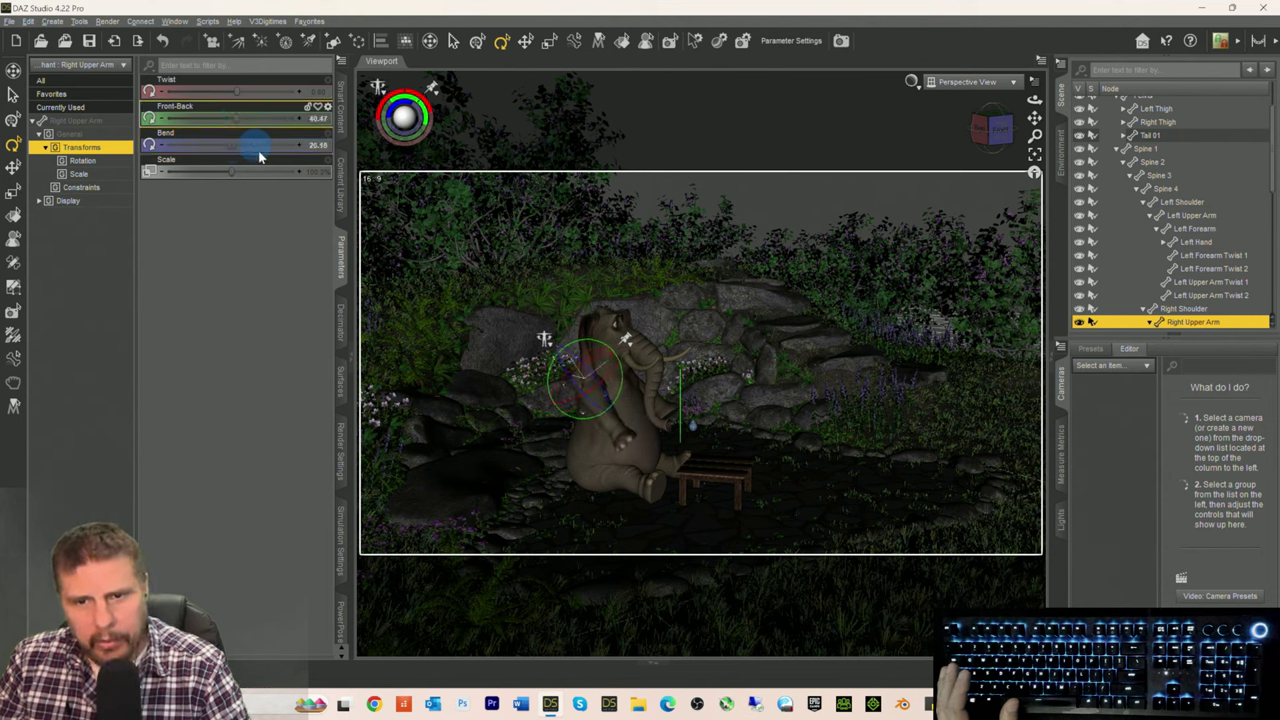
Step: Set the Bend of the Toon Elephant's right forearm to 26.77
left_click(600, 424)
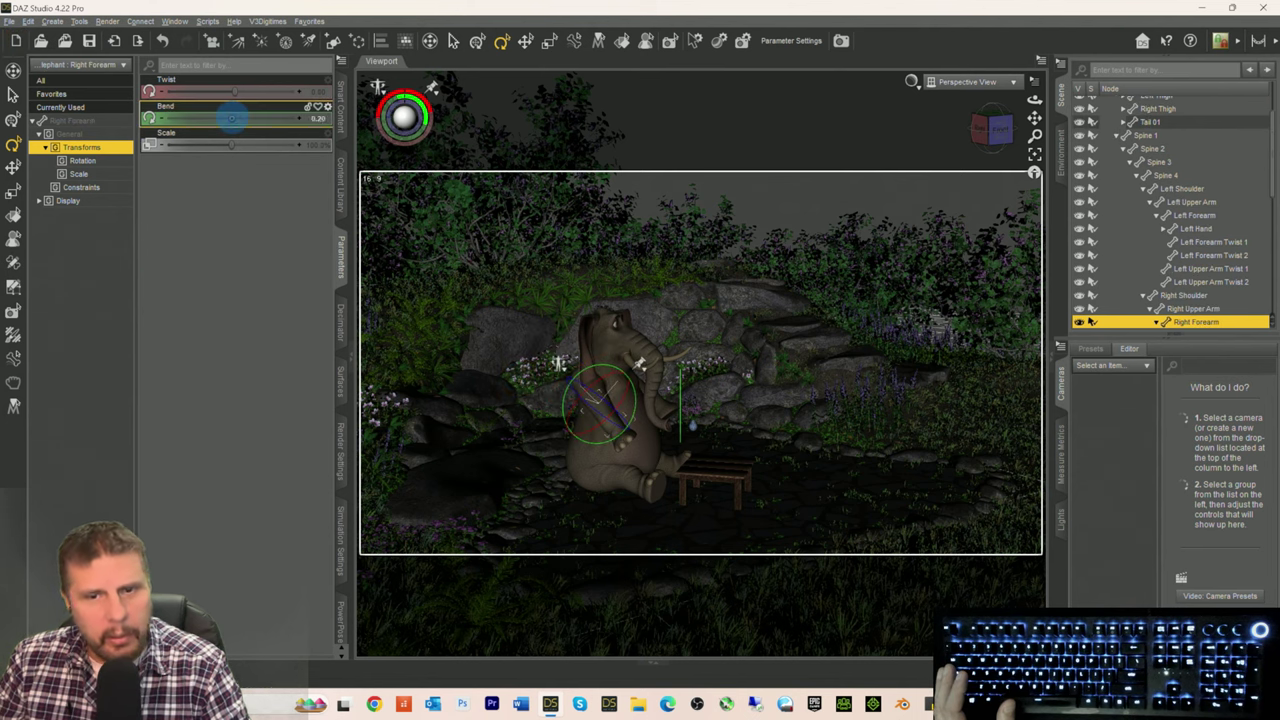
left_click_drag(234, 118, 231, 118)
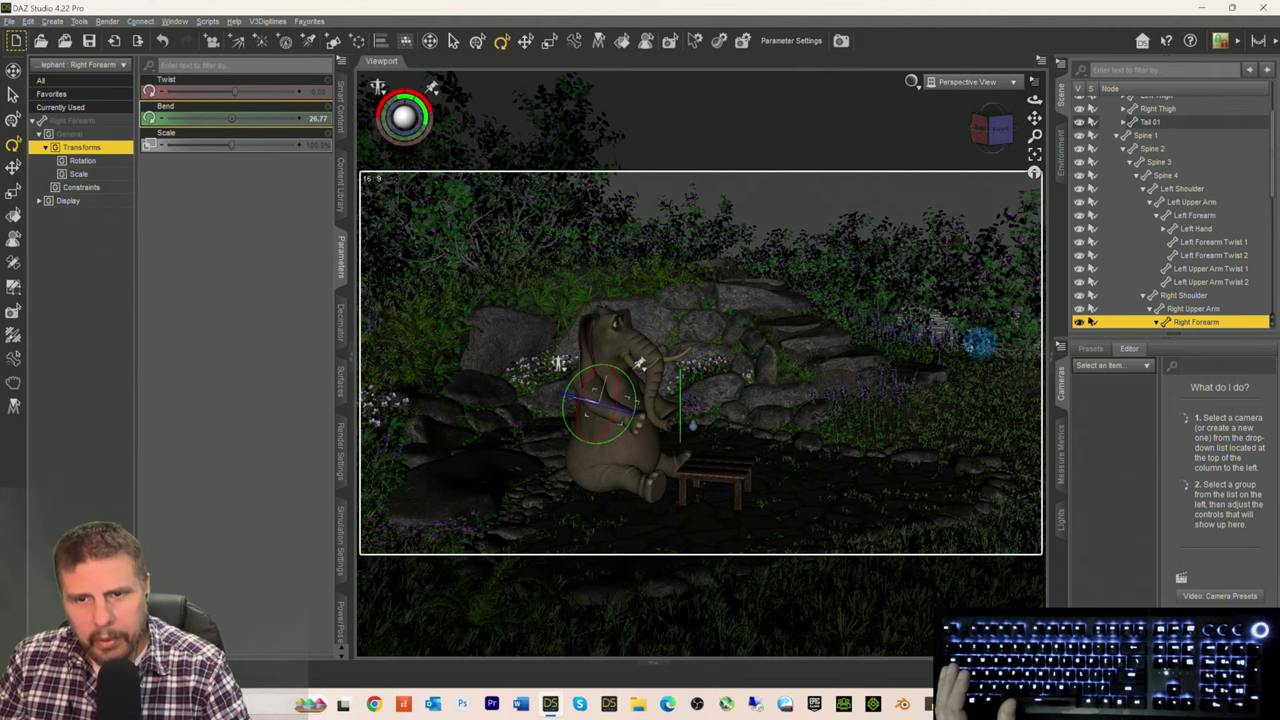
Step: Set the Front-Back rotation of the elephant's left upper arm to -25.62 and the Bend of its left forearm to -36.67
left_click_drag(988, 130, 990, 135)
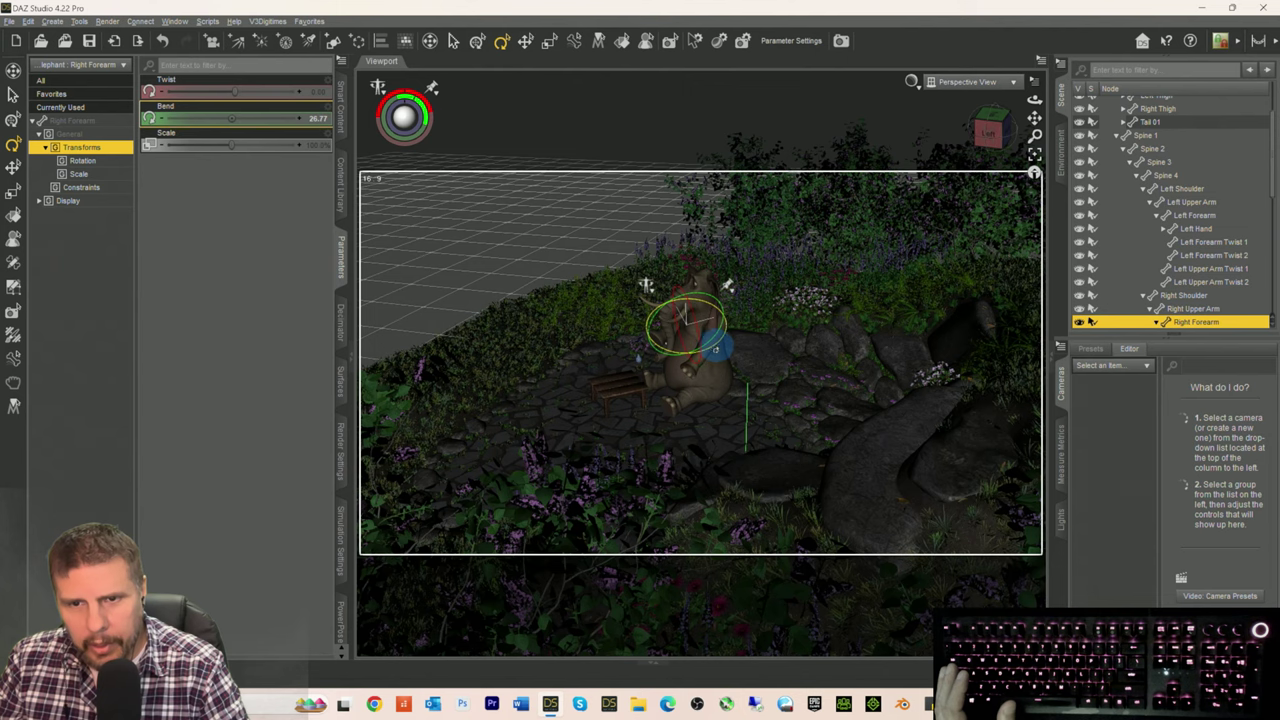
left_click_drag(797, 367, 771, 357, "alt")
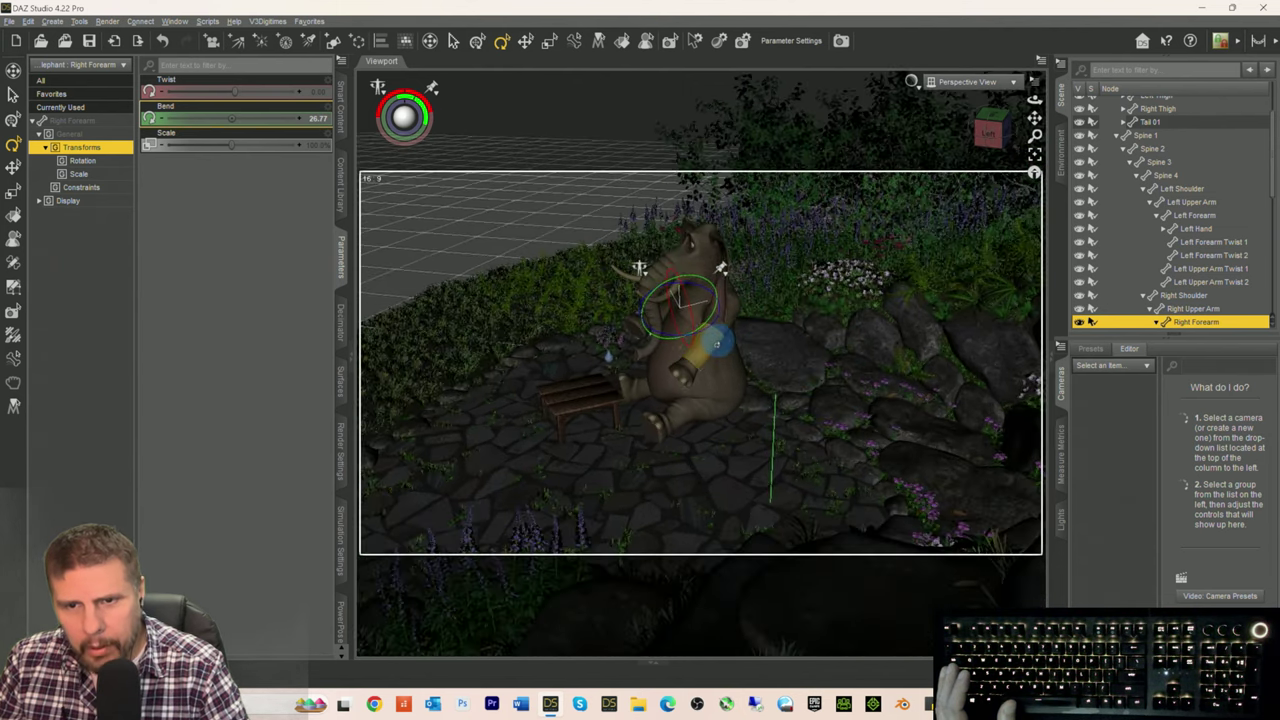
left_click(720, 335)
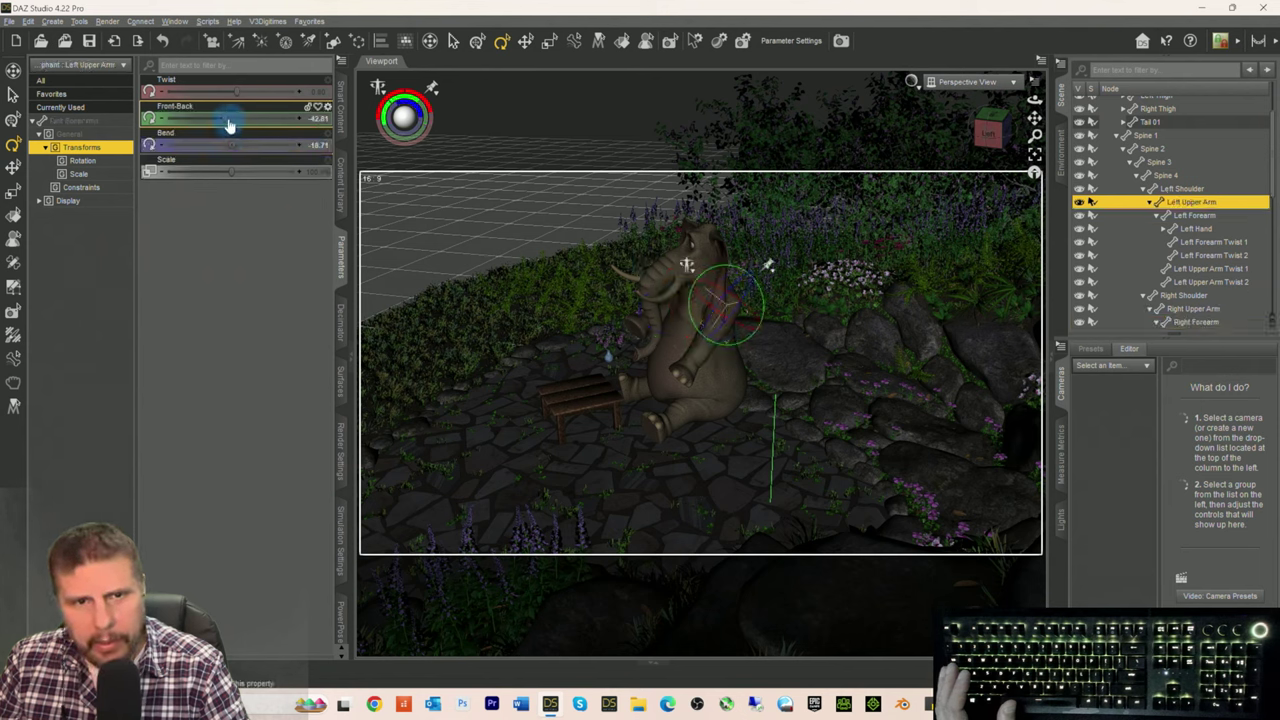
left_click_drag(227, 118, 241, 124)
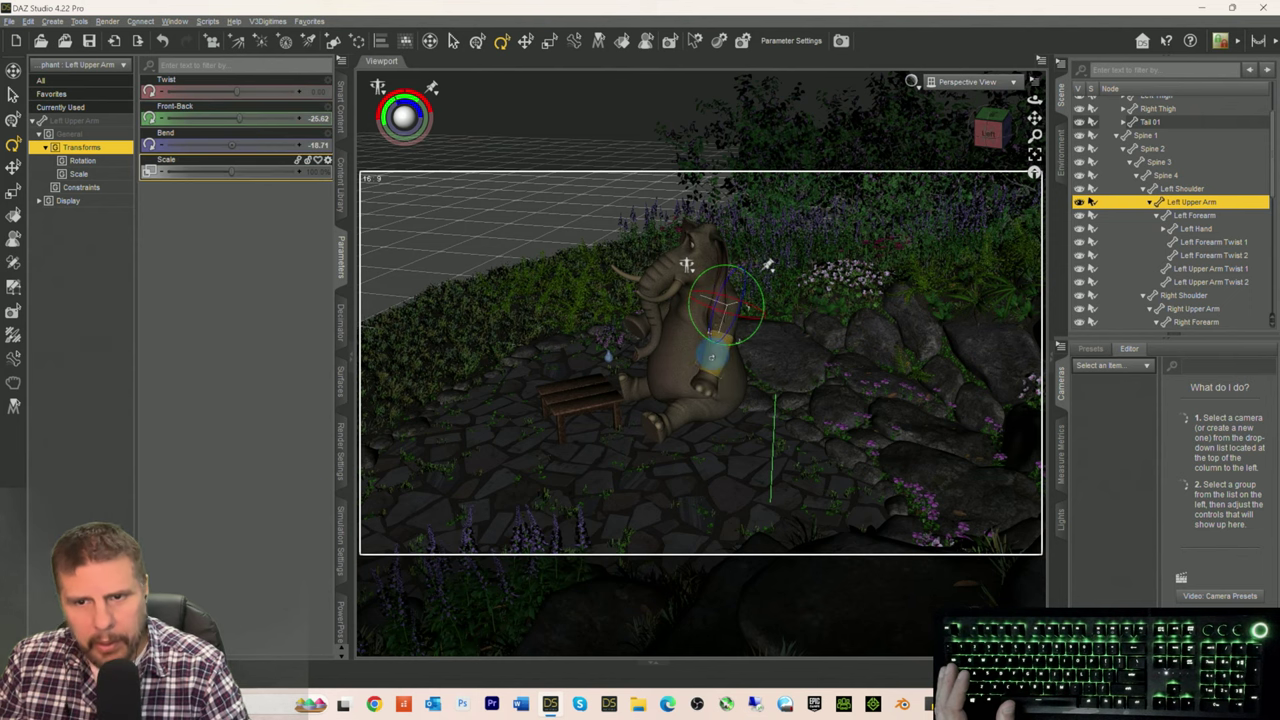
left_click(712, 353)
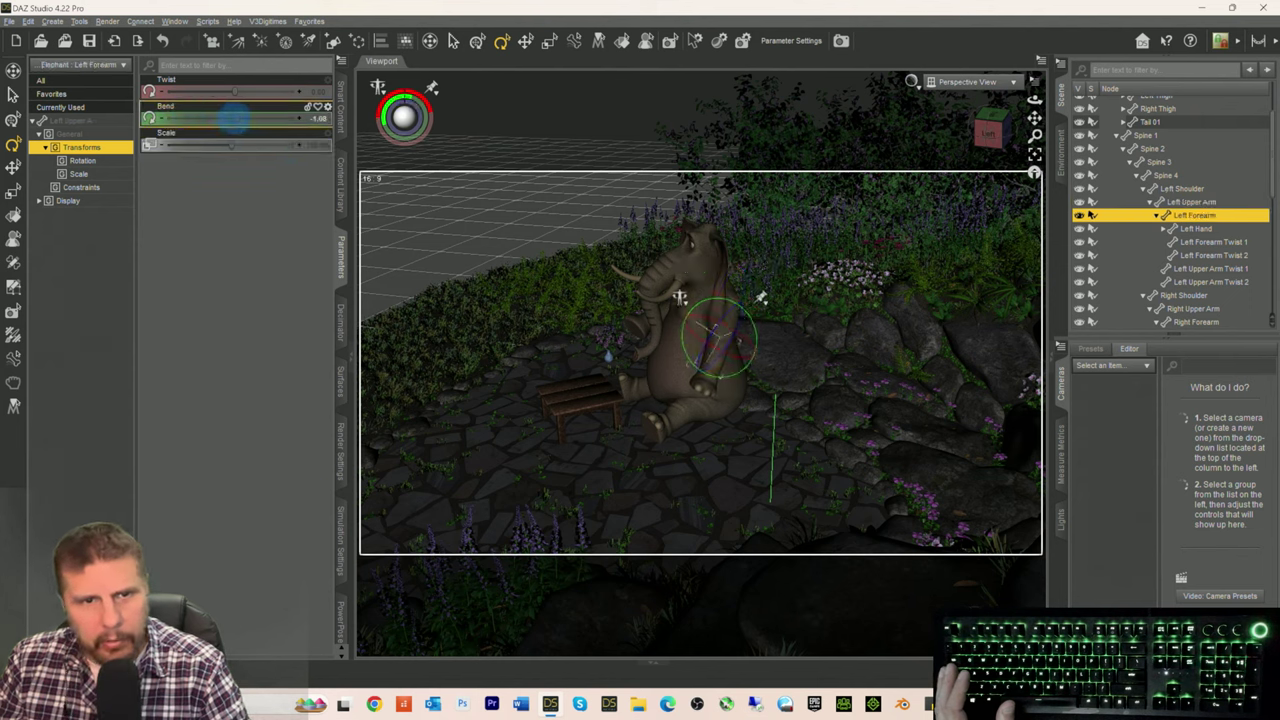
left_click_drag(233, 118, 229, 117)
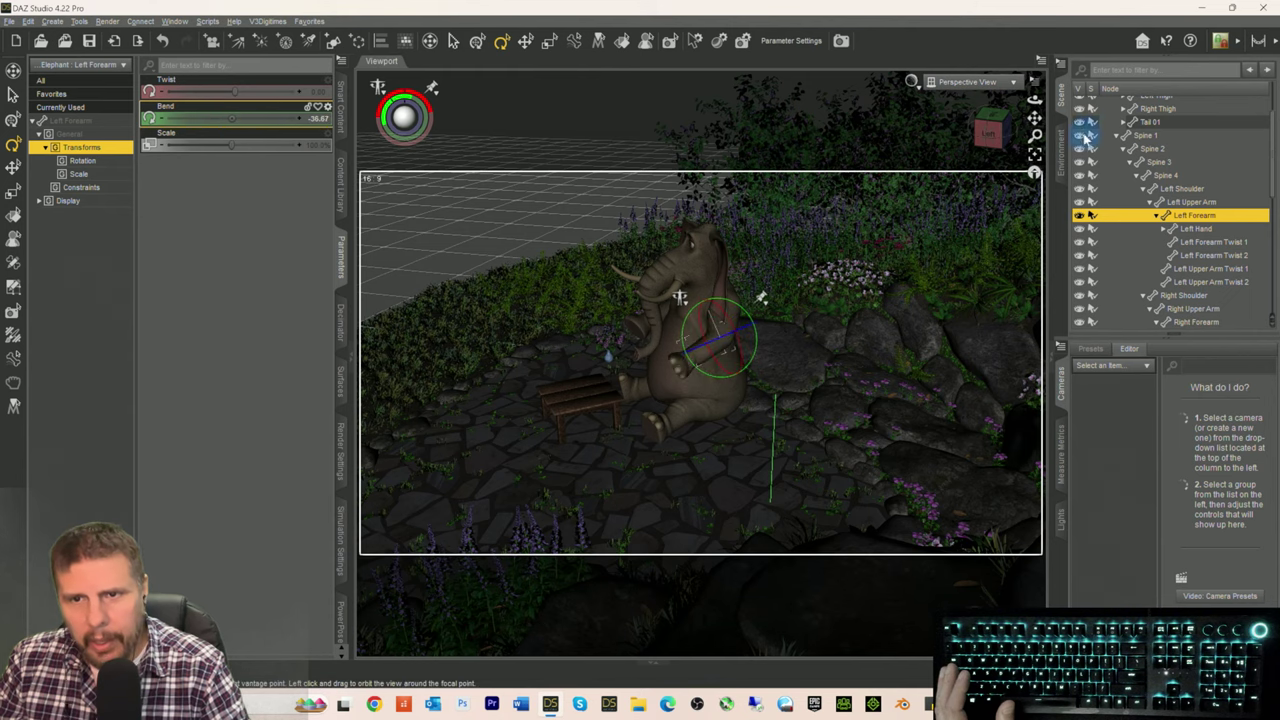
Step: Set the Bend of the Toon Elephant's right hand to 25.50
left_click_drag(995, 130, 1005, 150)
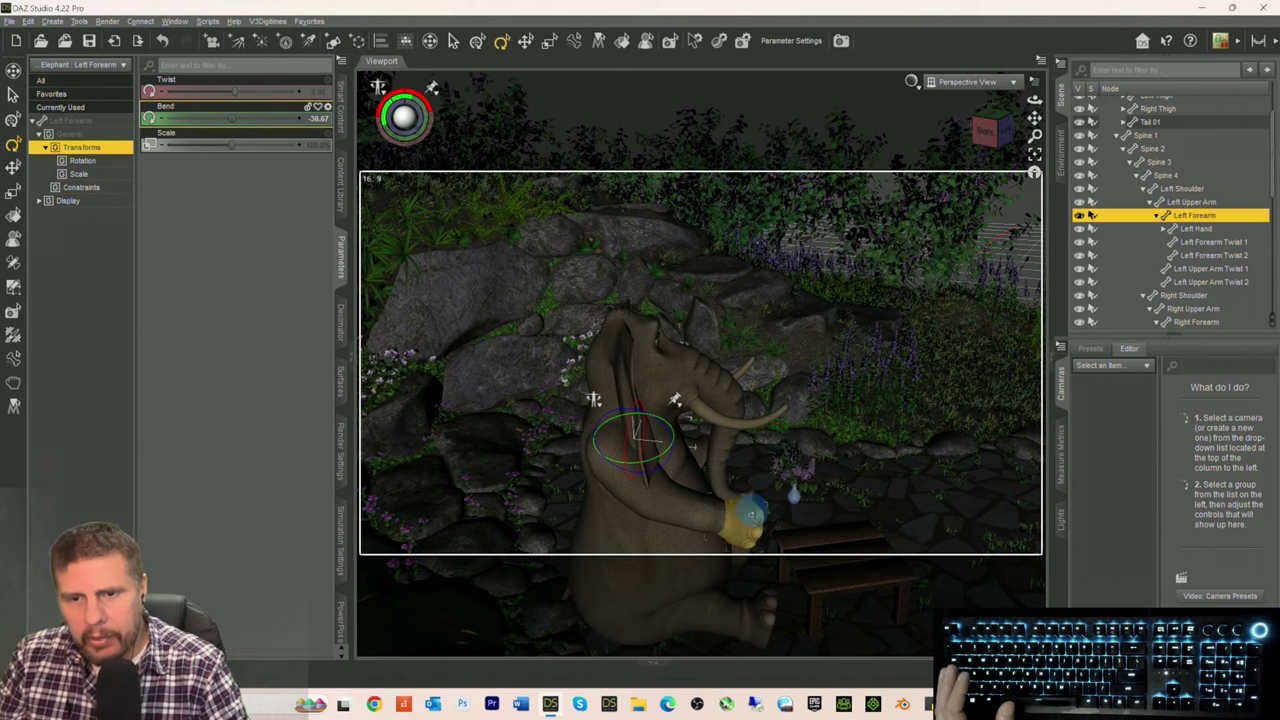
left_click(751, 513)
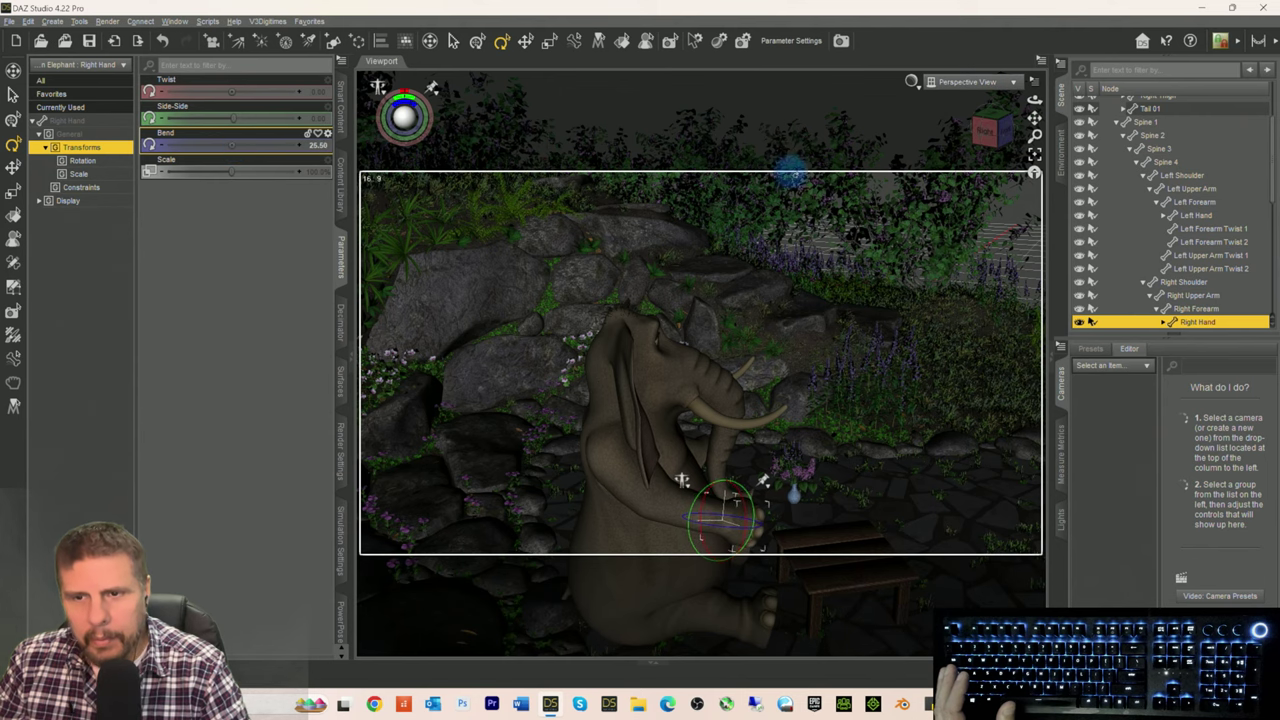
left_click_drag(1035, 118, 950, 220)
left_click_drag(986, 129, 1034, 130)
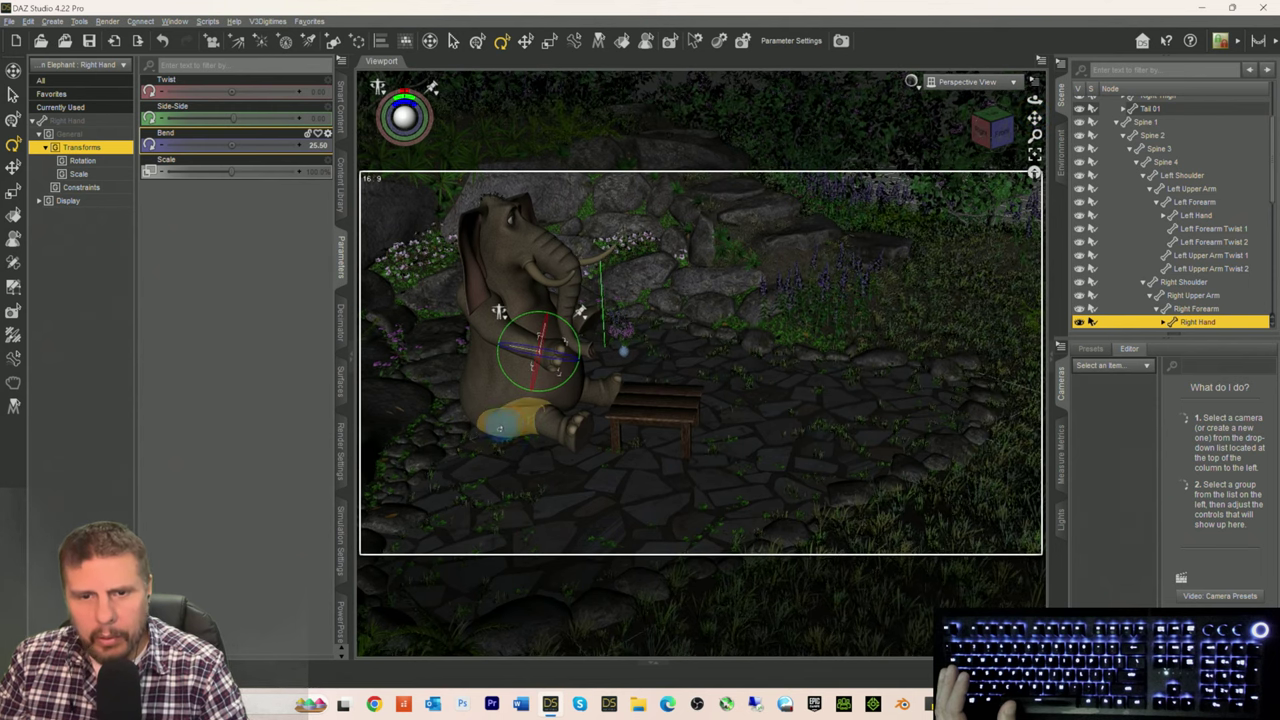
left_click(507, 424)
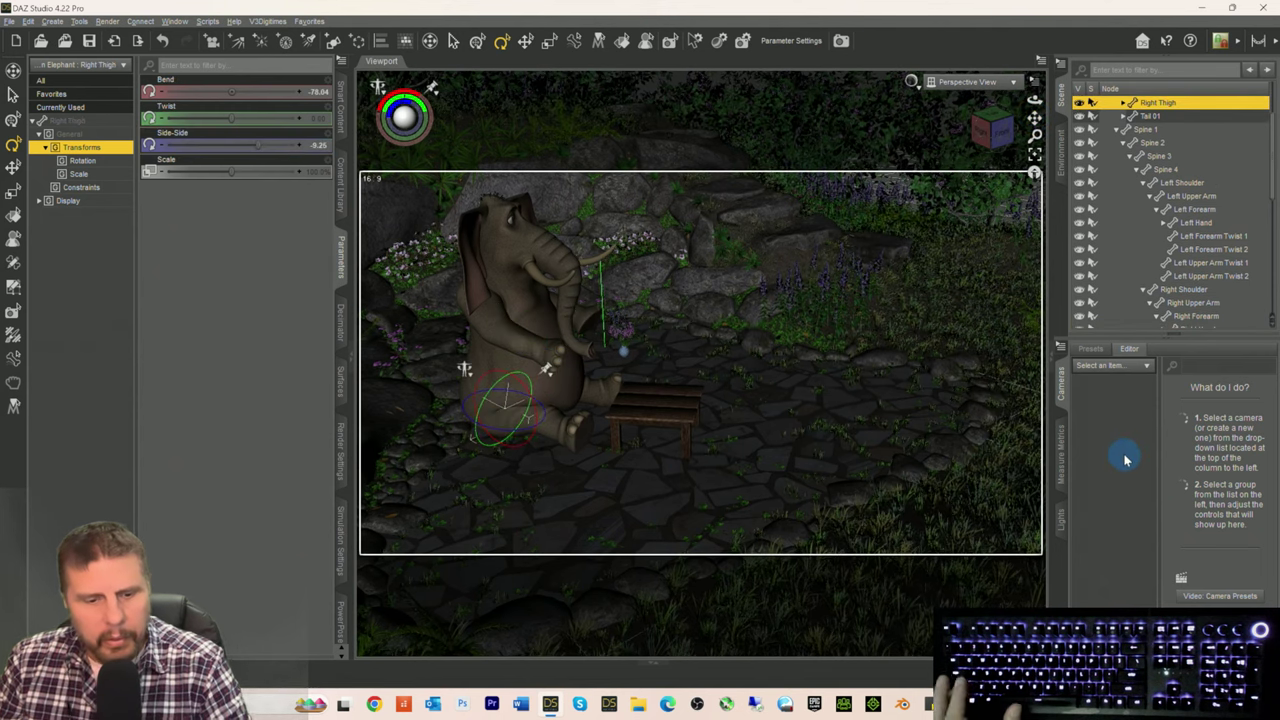
left_click(302, 380)
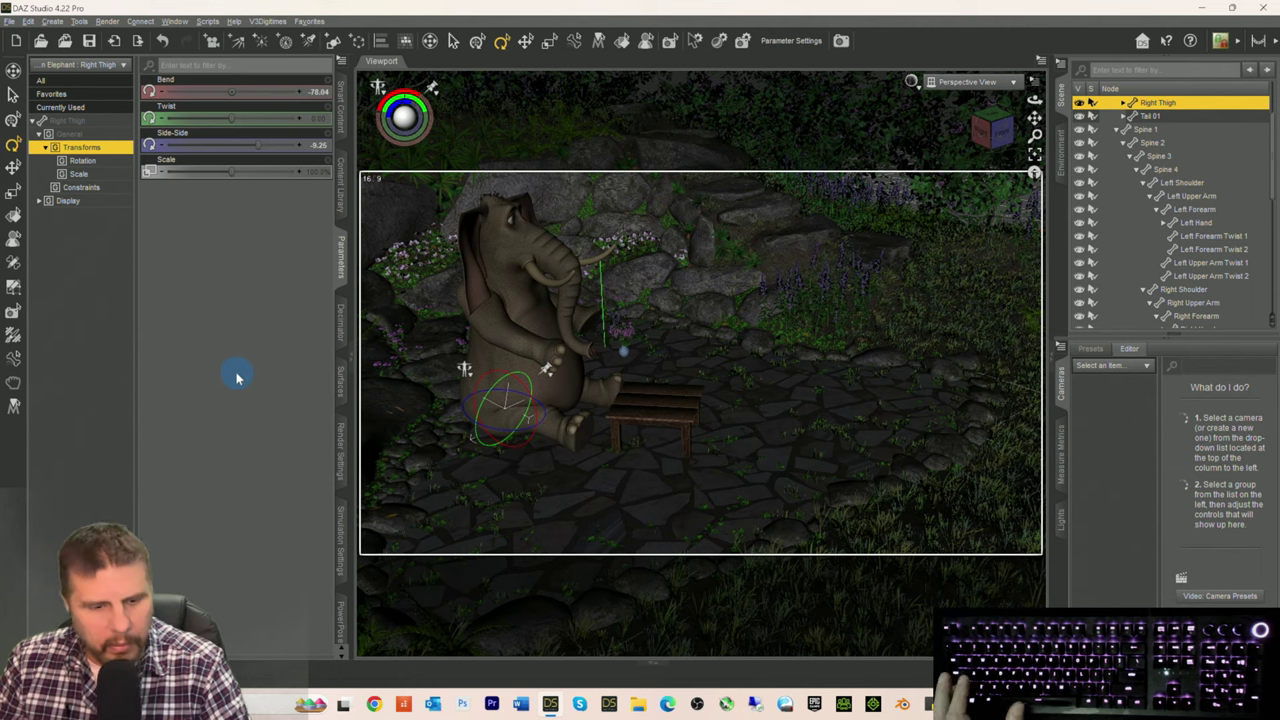
Step: Save the scene as Friends in My DAZ Studio Renders, including backdrop color, backdrop image and render settings, with file compression
key("ctrl+s")
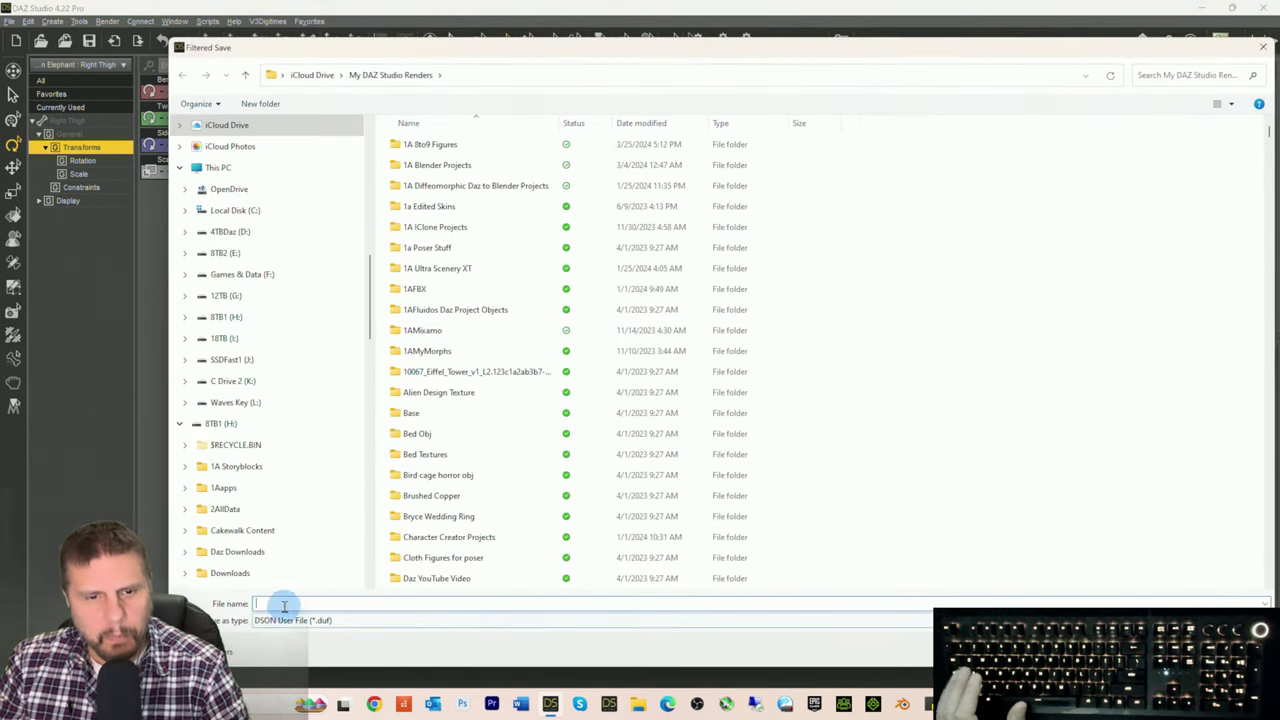
left_click(274, 603)
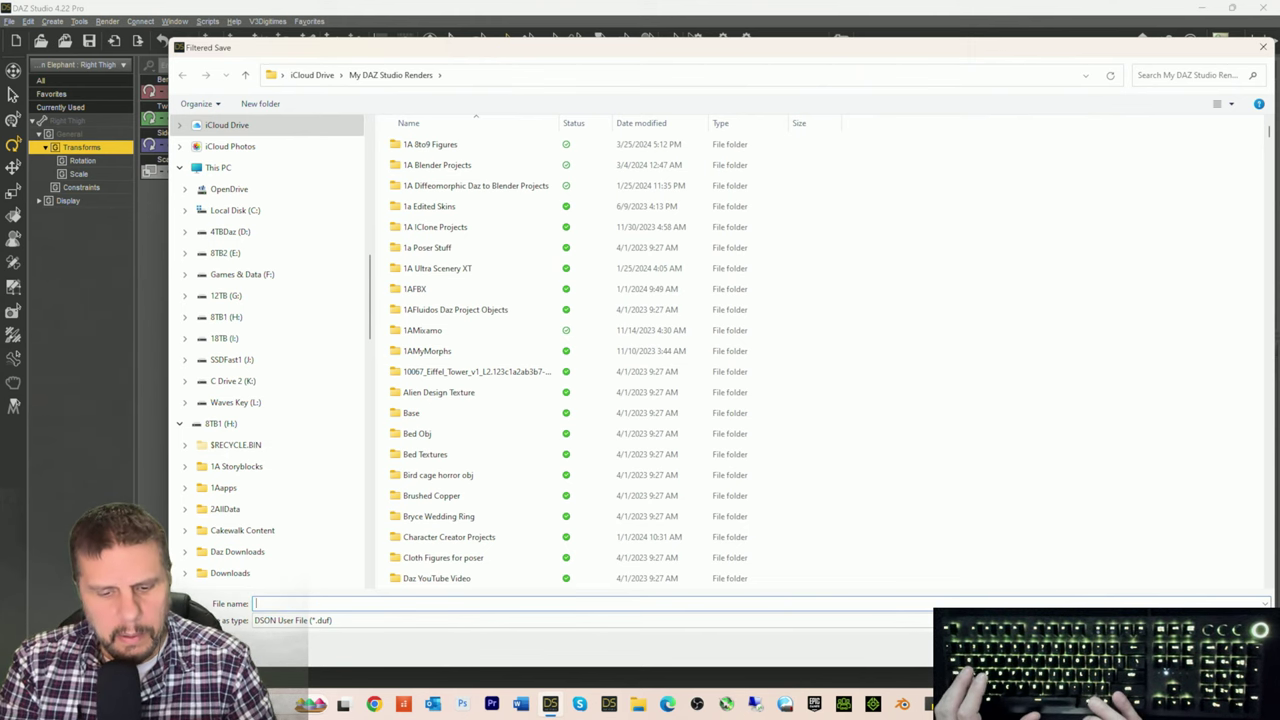
type("Fri")
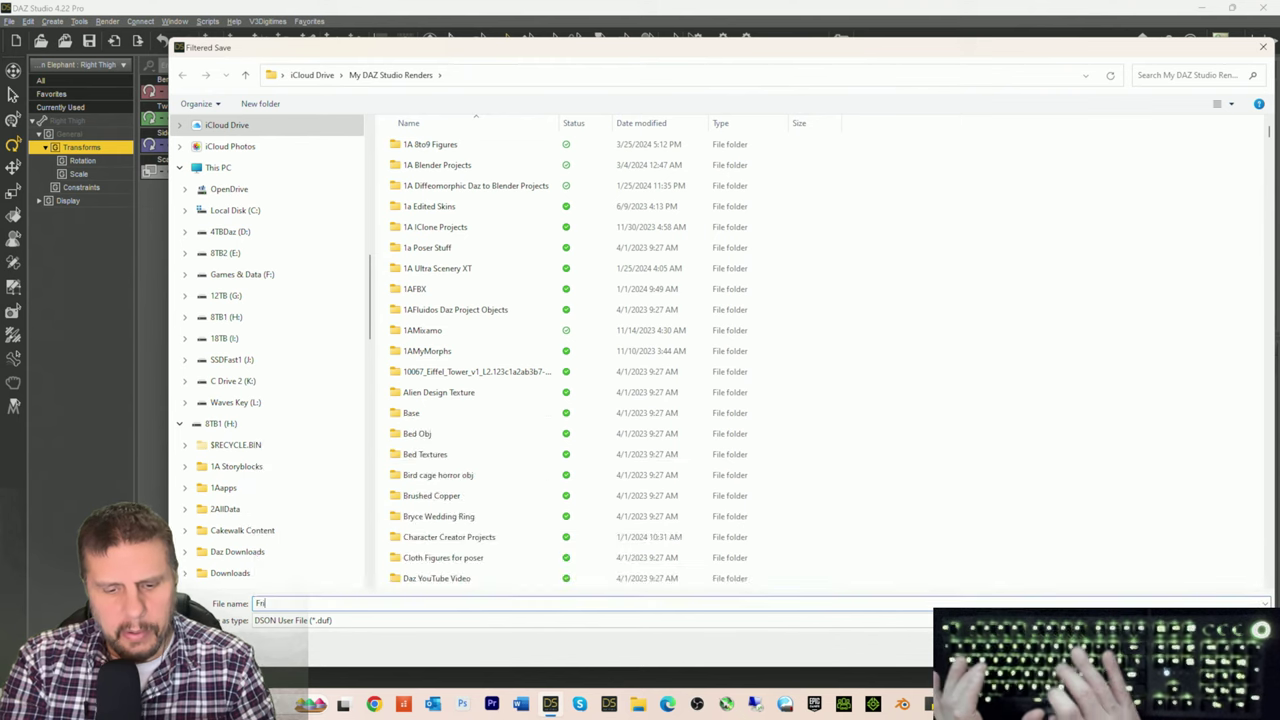
type("ends")
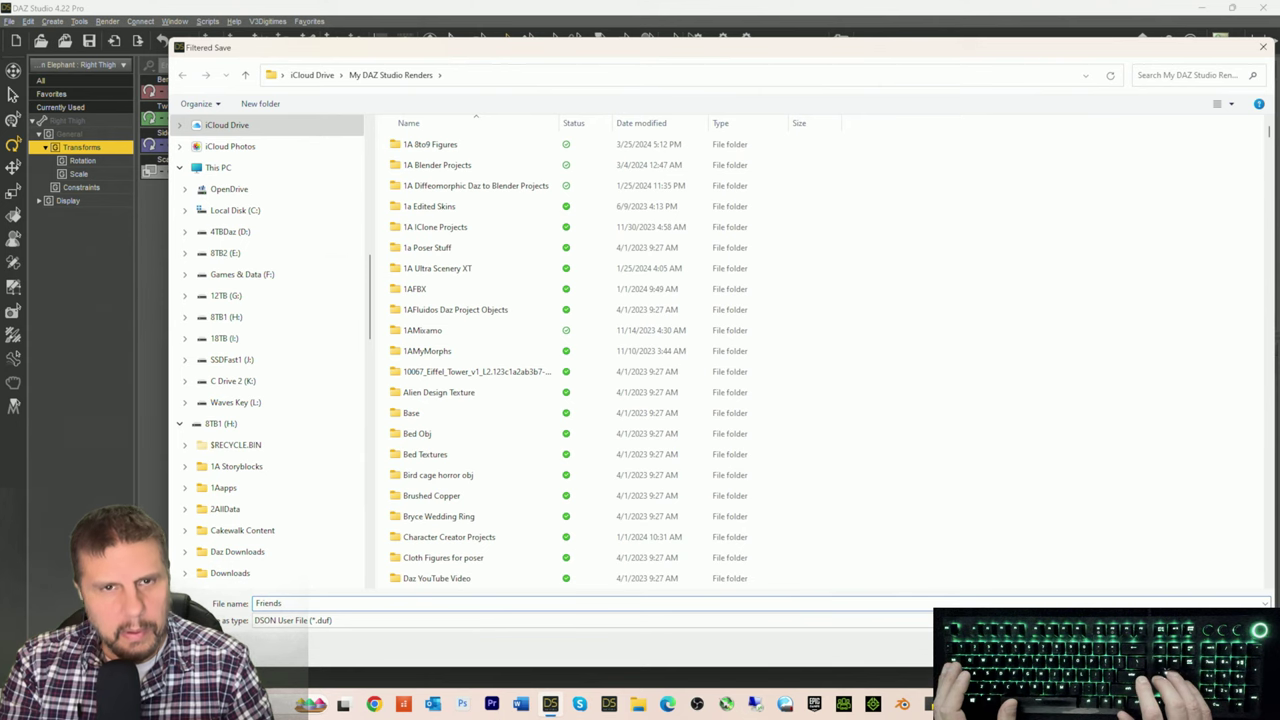
key("Return")
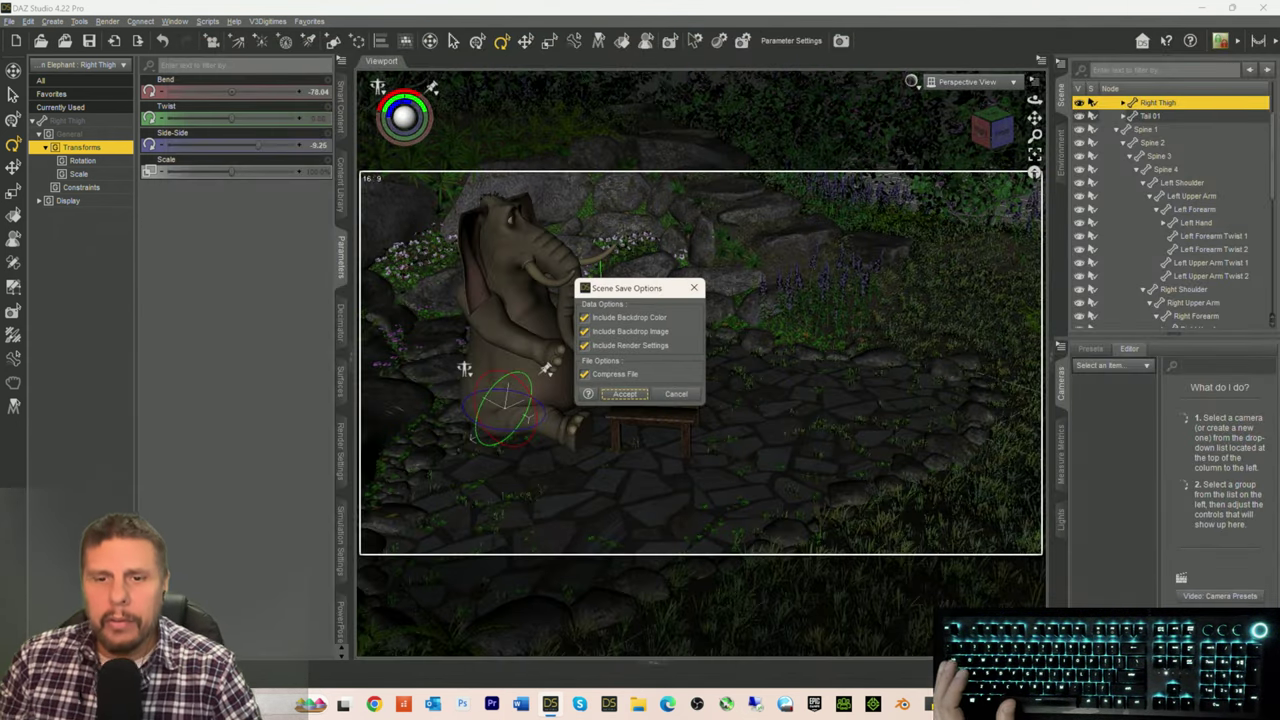
left_click(625, 396)
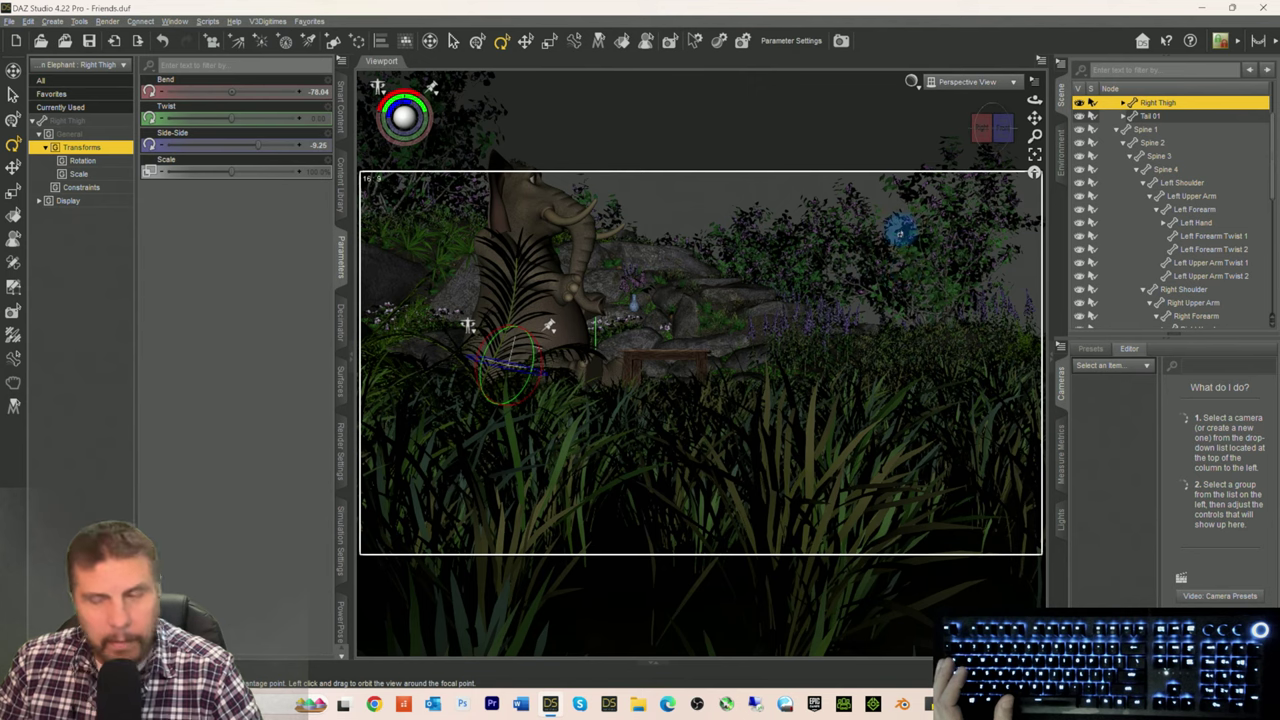
Step: Search the Figures products for "snuggles" and load Snuggles the Bear from the Snuggles the Toon Bear product into the scene
left_click(988, 130)
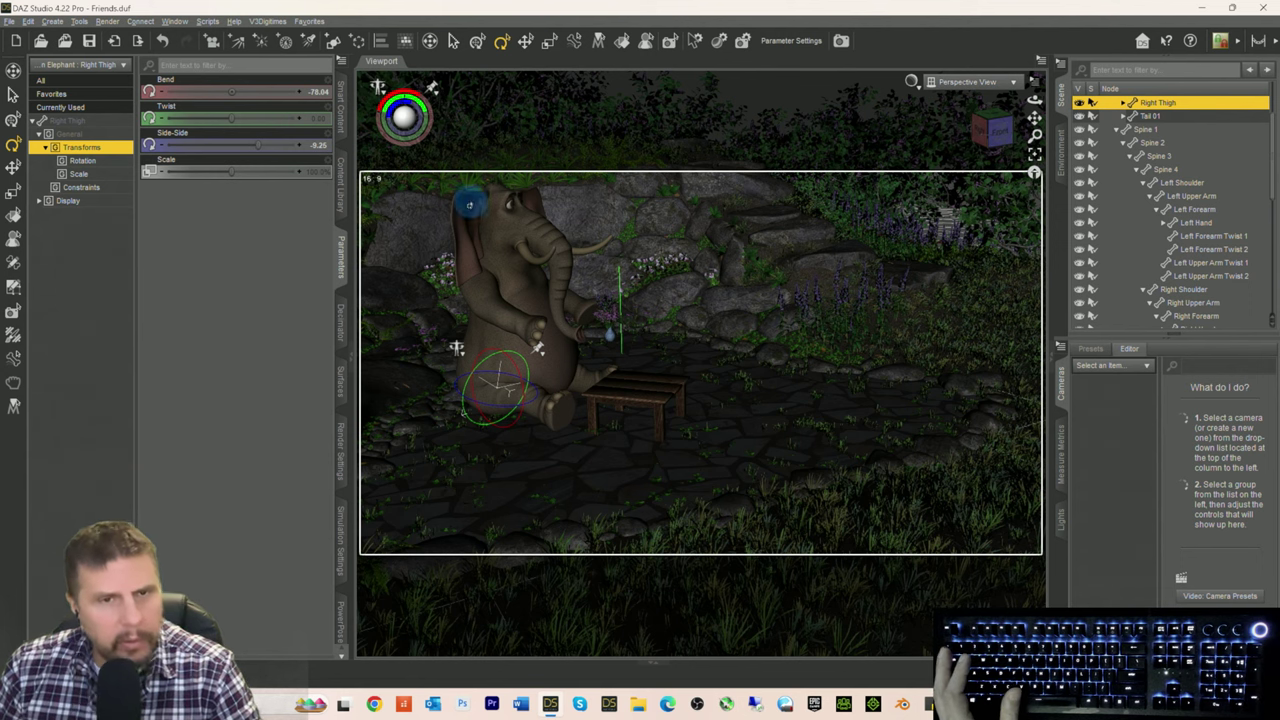
left_click(341, 115)
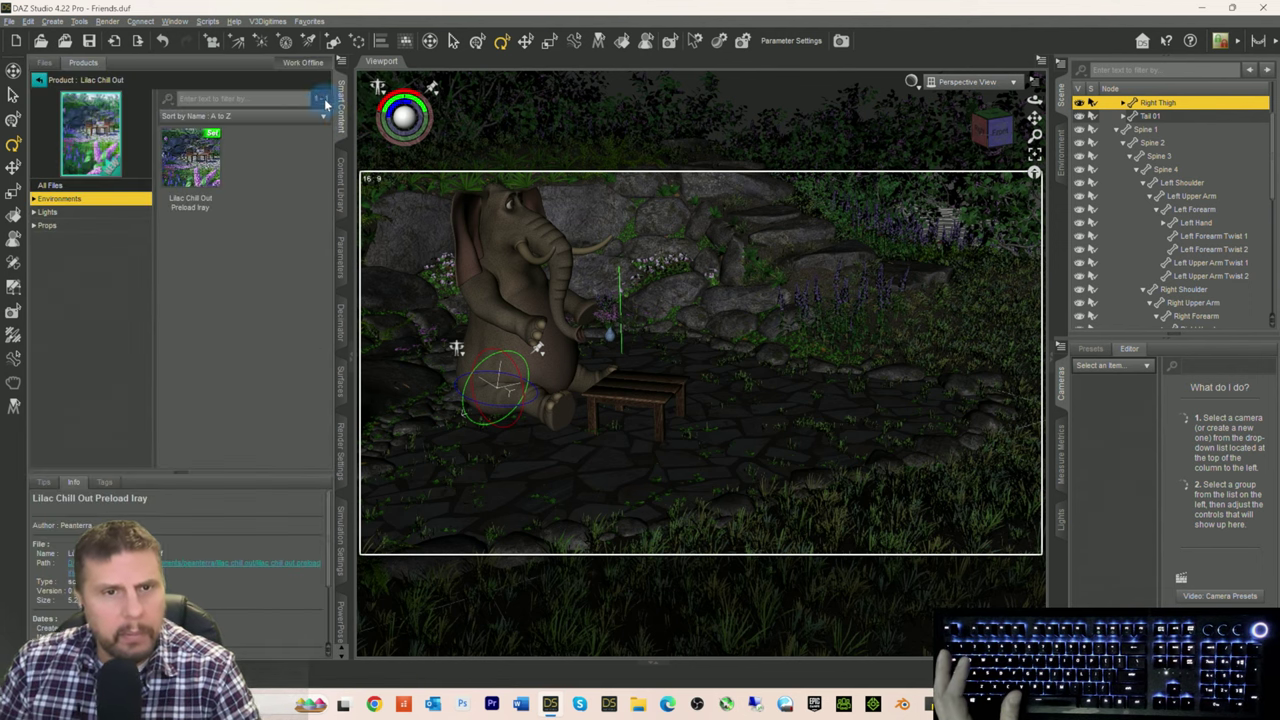
left_click(37, 82)
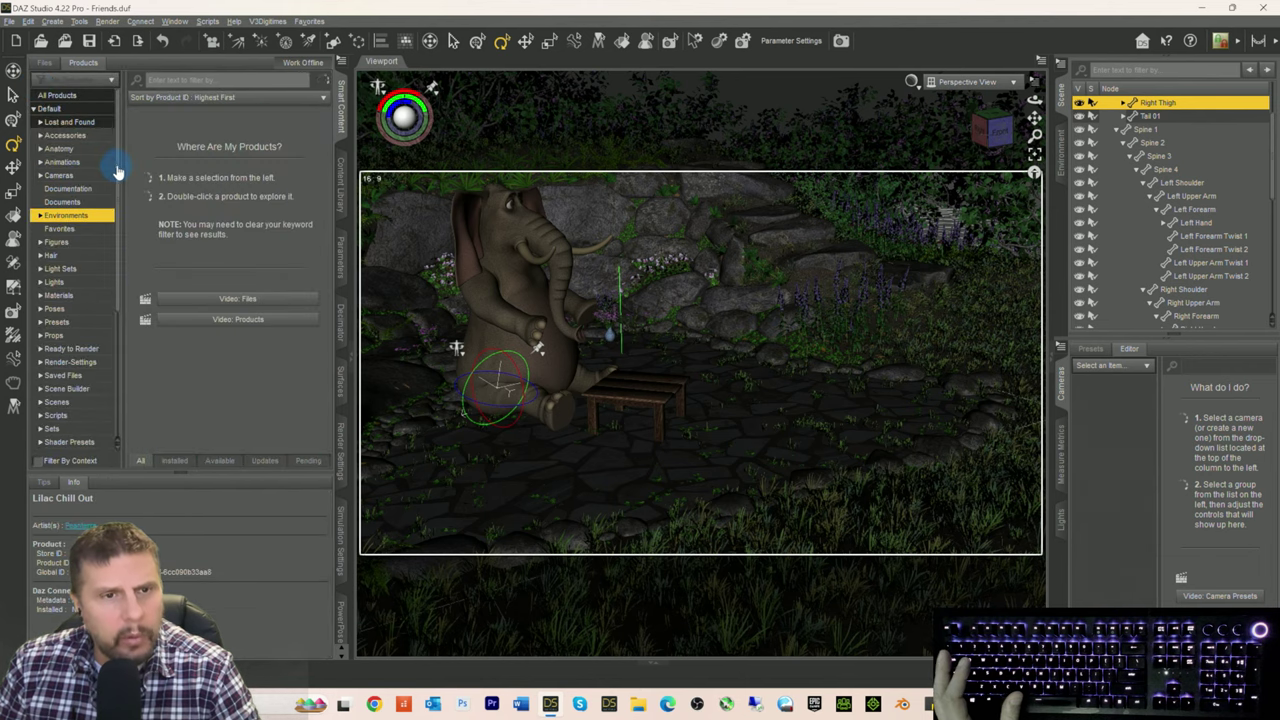
left_click(57, 242)
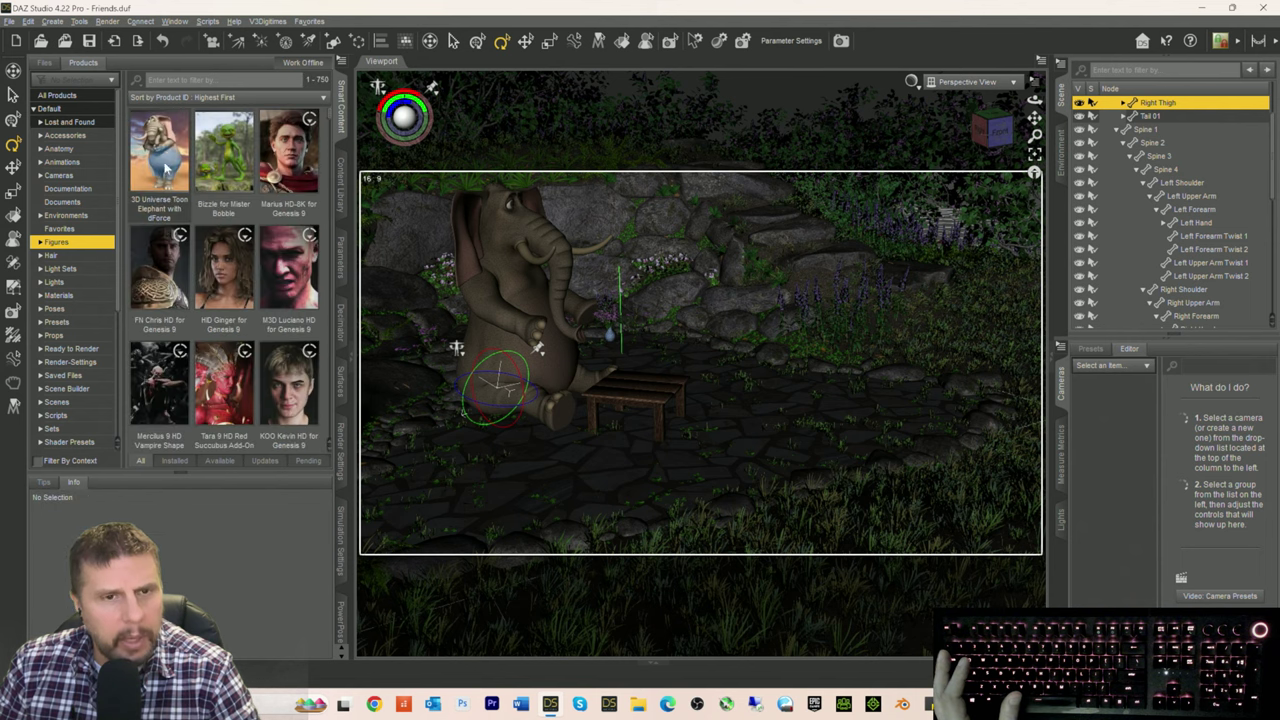
left_click(205, 79)
type("sn")
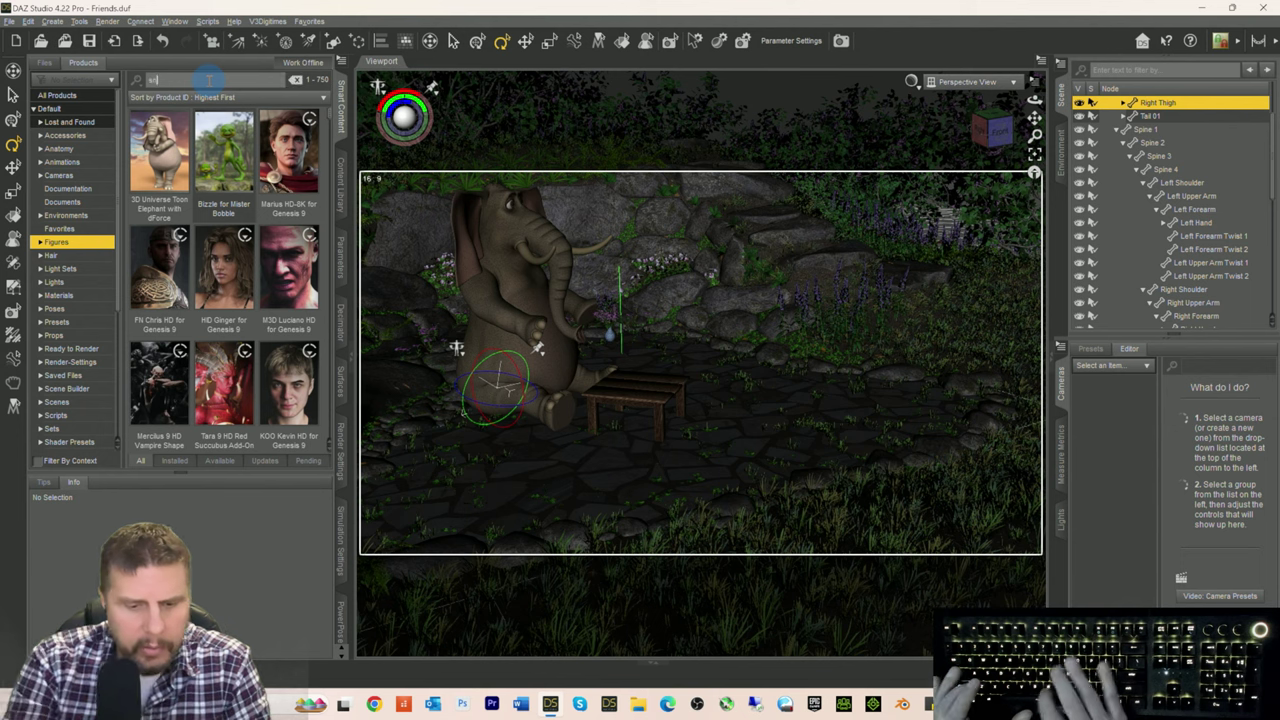
type("uggles")
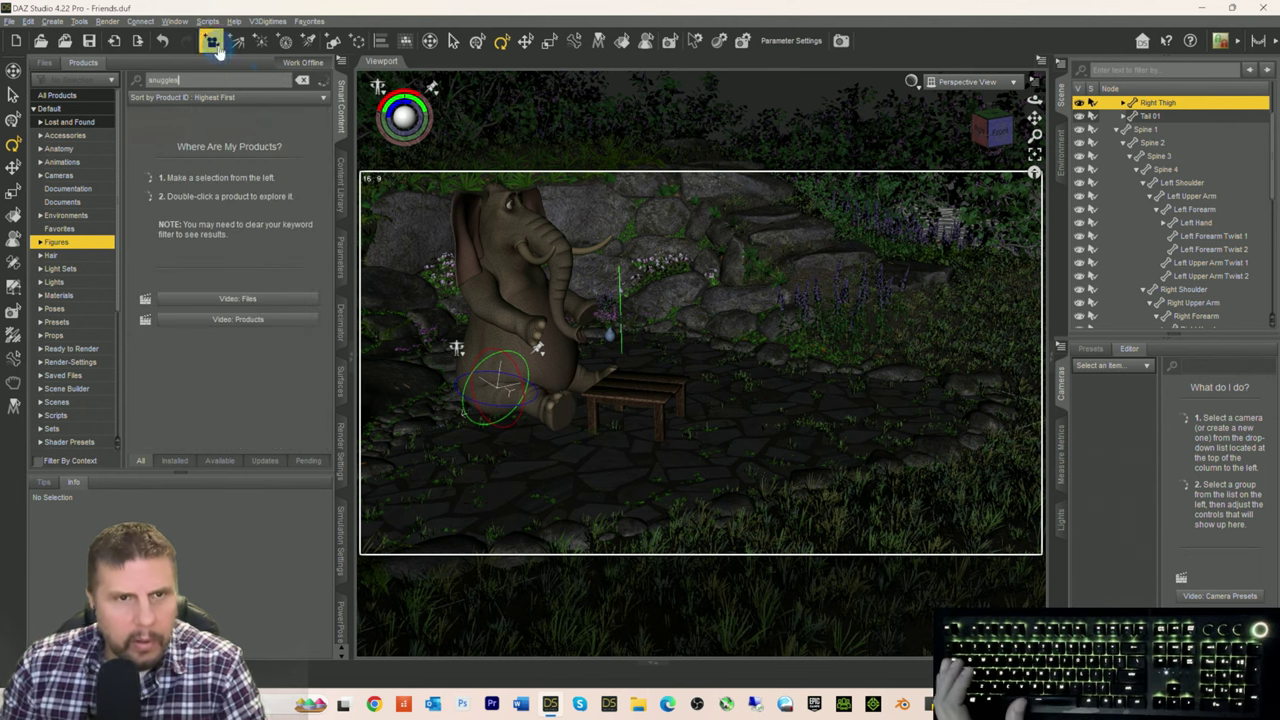
left_click(145, 178)
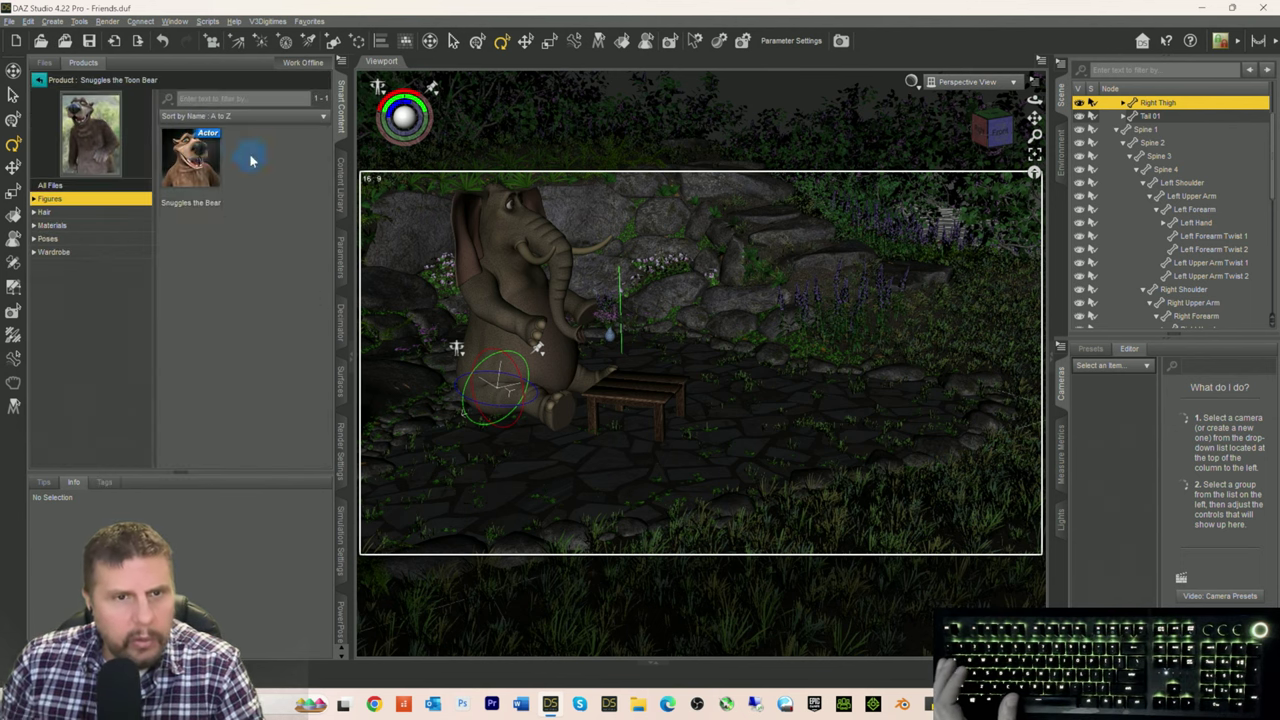
left_click(196, 175)
double_click(196, 175)
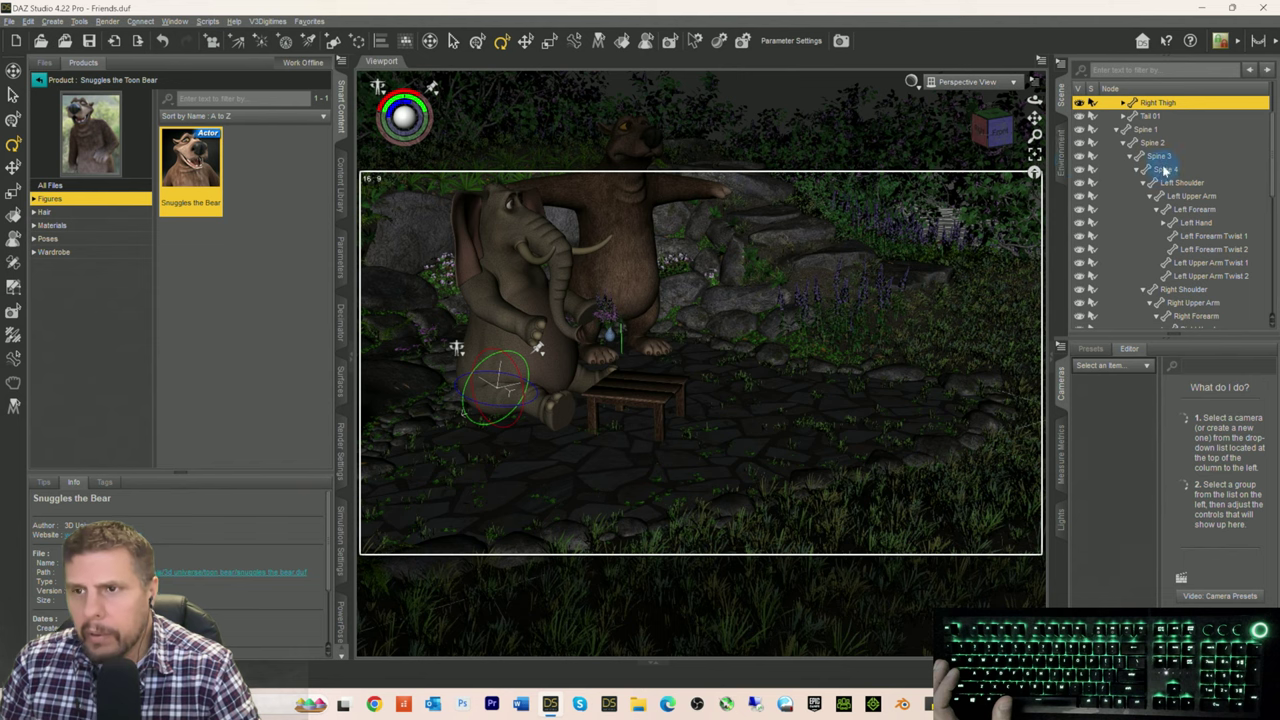
Step: Position the whole Snuggles The Bear figure with X Translate 32.82, Z Translate 243.04 and Y Rotate -130.93
scroll(1163, 170, "up", 2)
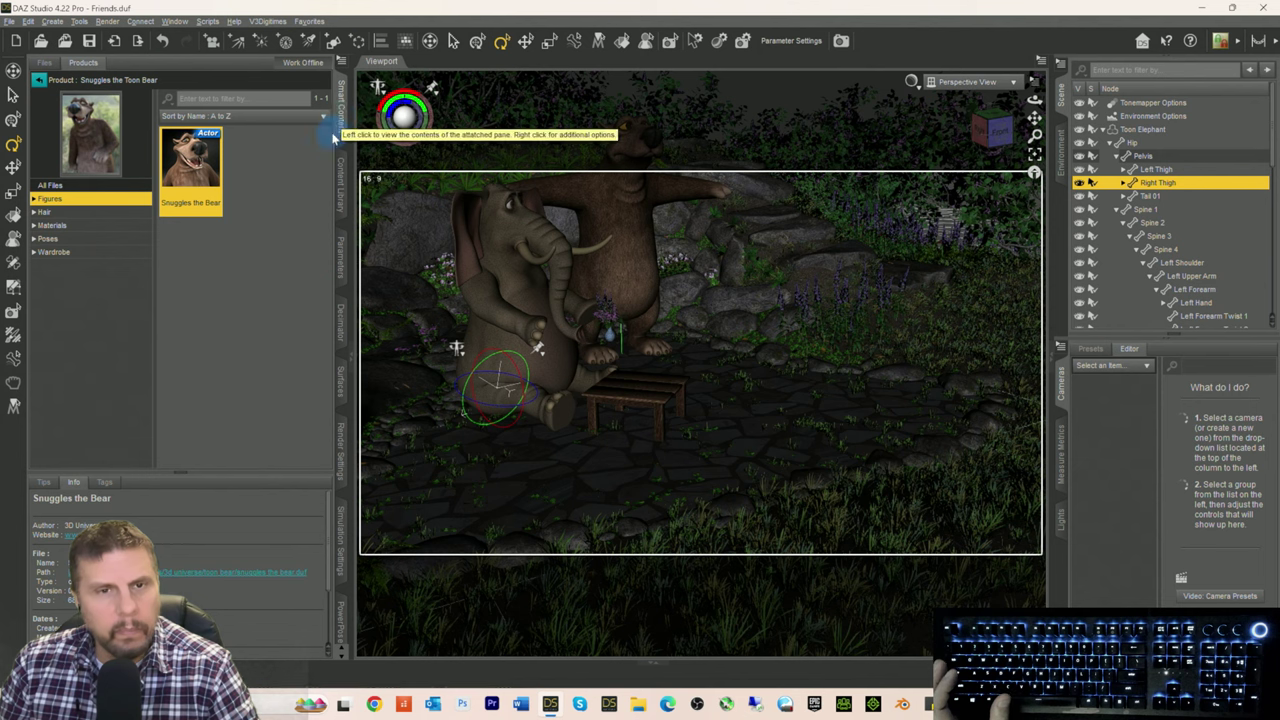
left_click(1104, 131)
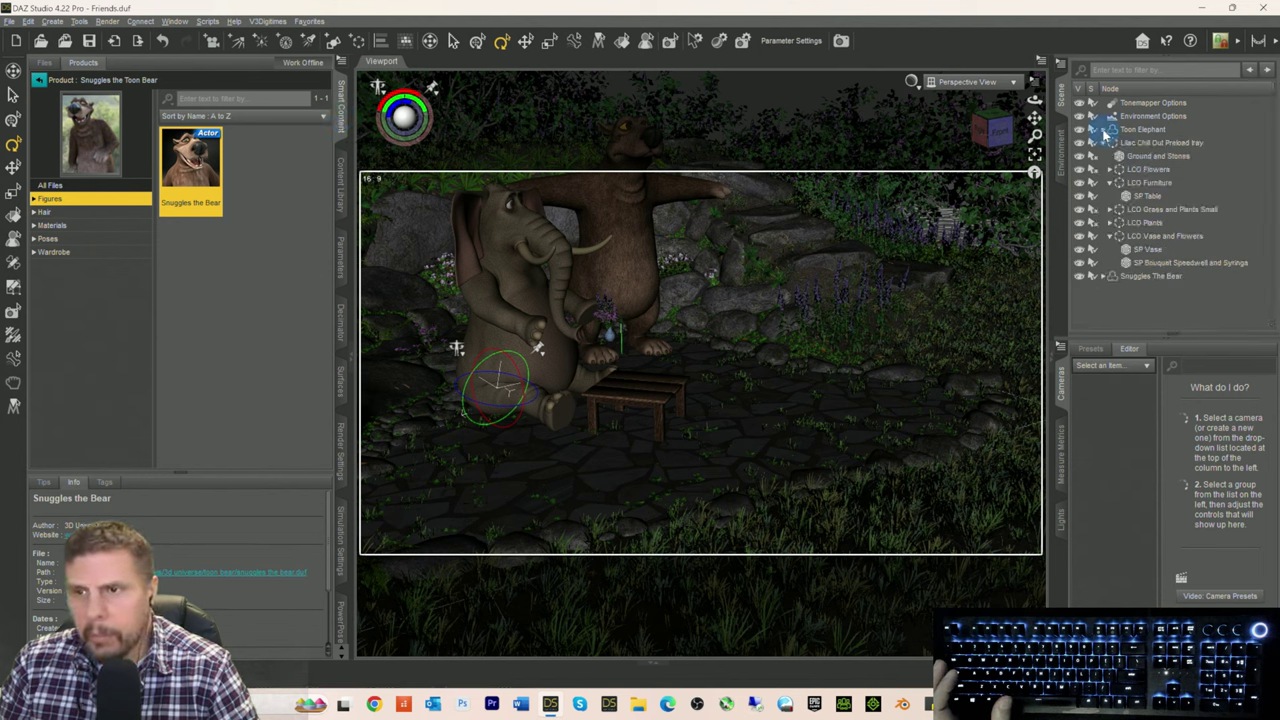
left_click(1120, 276)
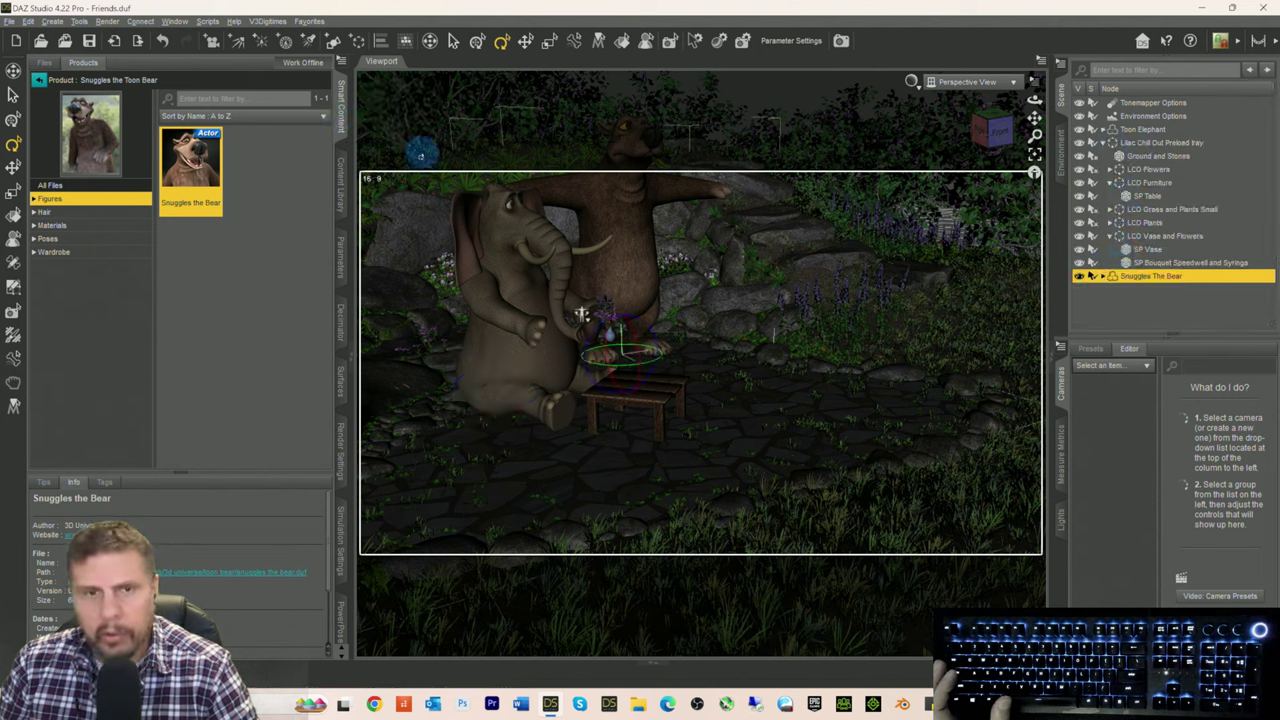
left_click(341, 255)
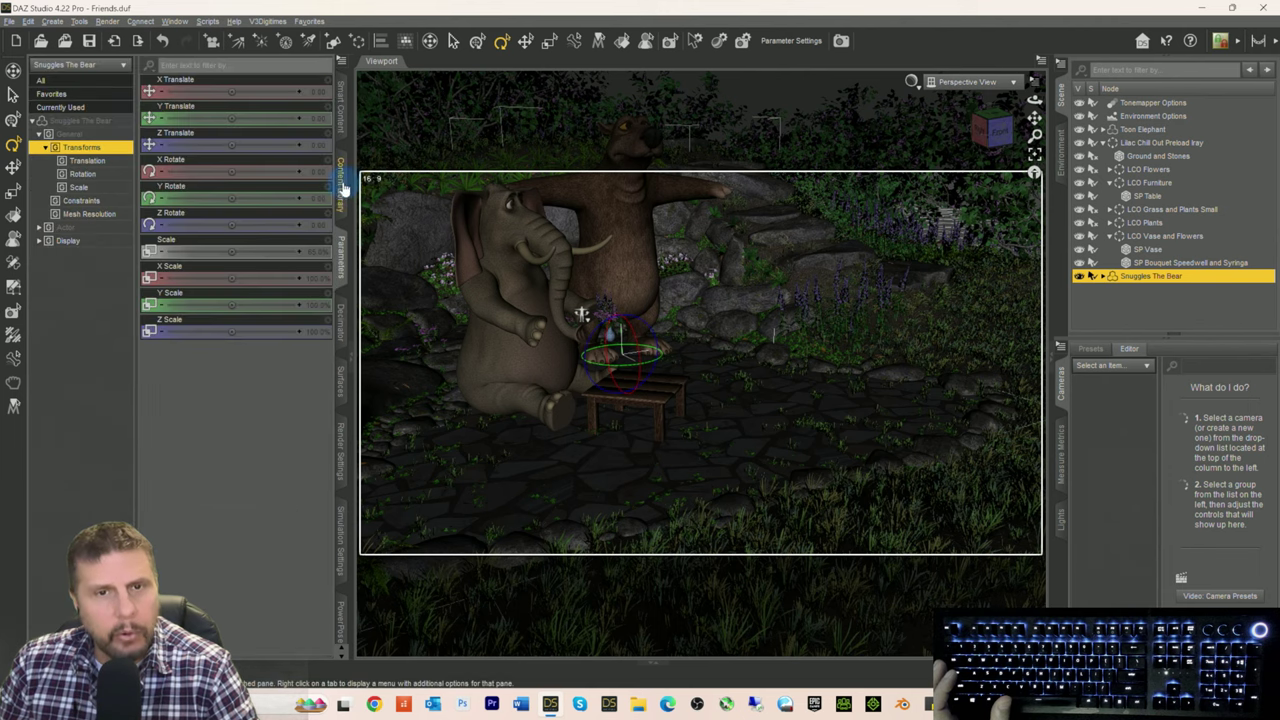
left_click_drag(231, 89, 237, 90)
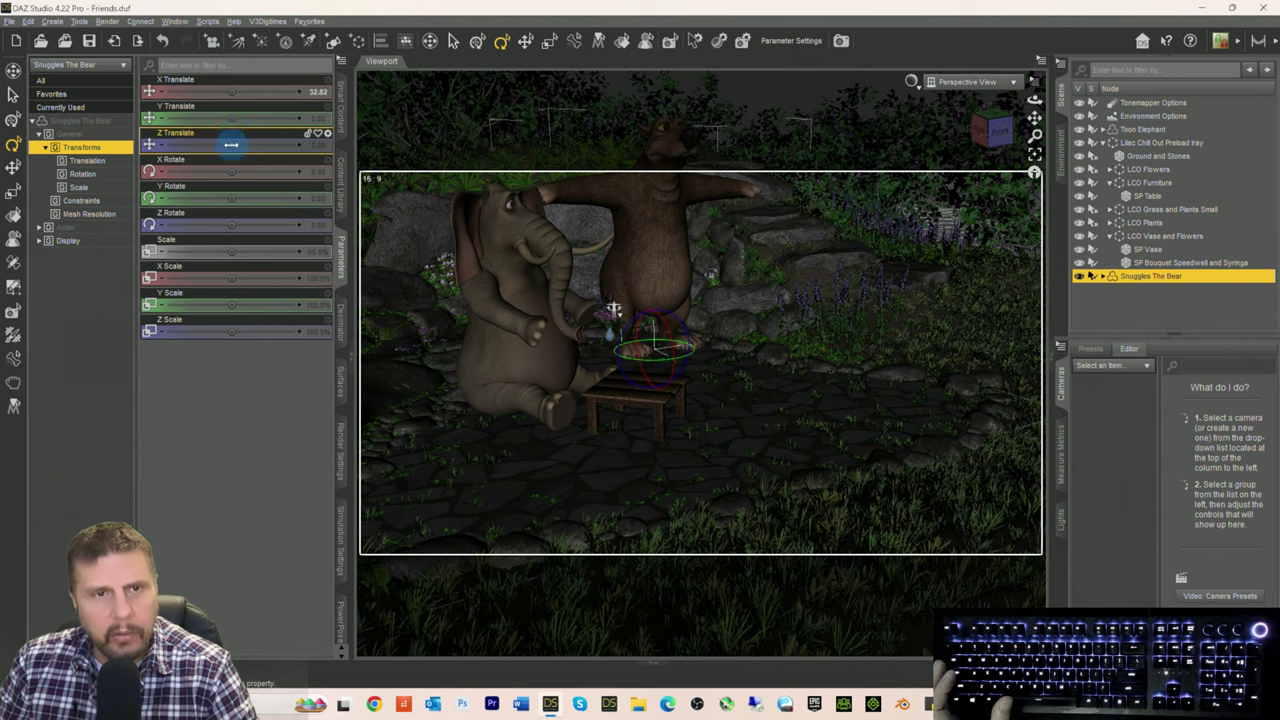
mouse_move(231, 145)
left_mouse_down()
mouse_move(251, 147)
mouse_move(230, 145)
left_mouse_up()
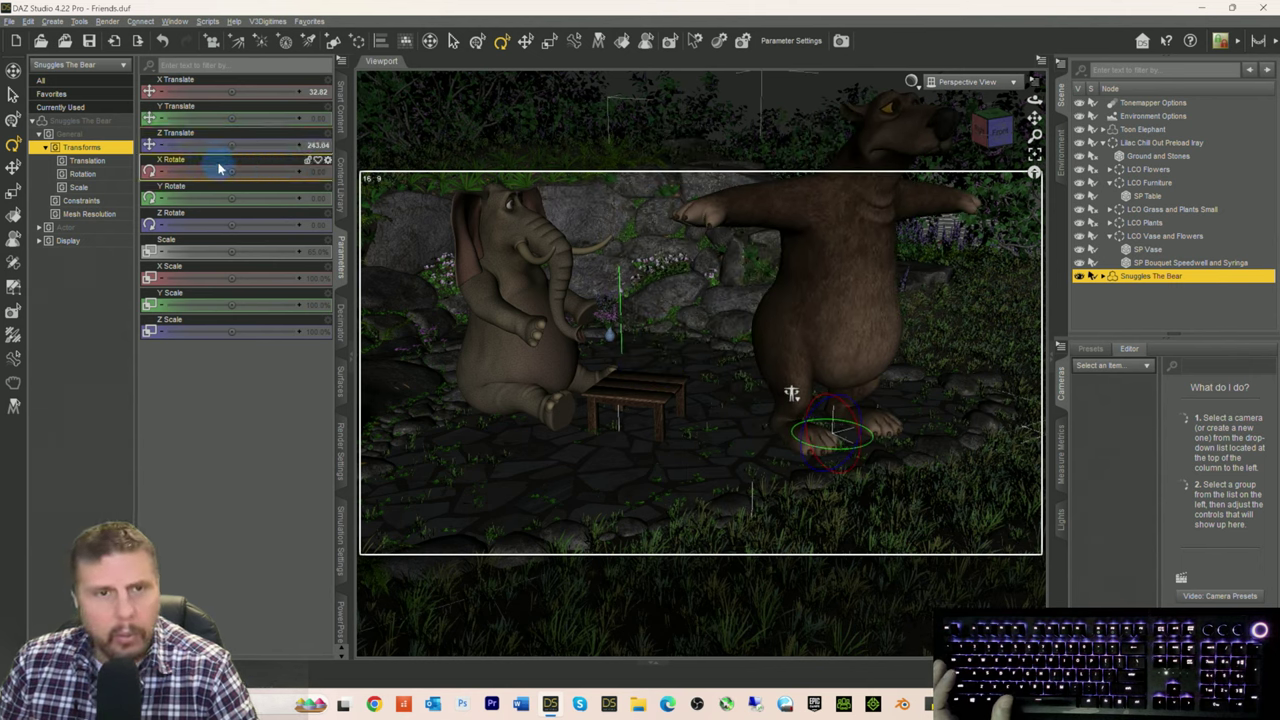
left_click_drag(229, 195, 228, 195)
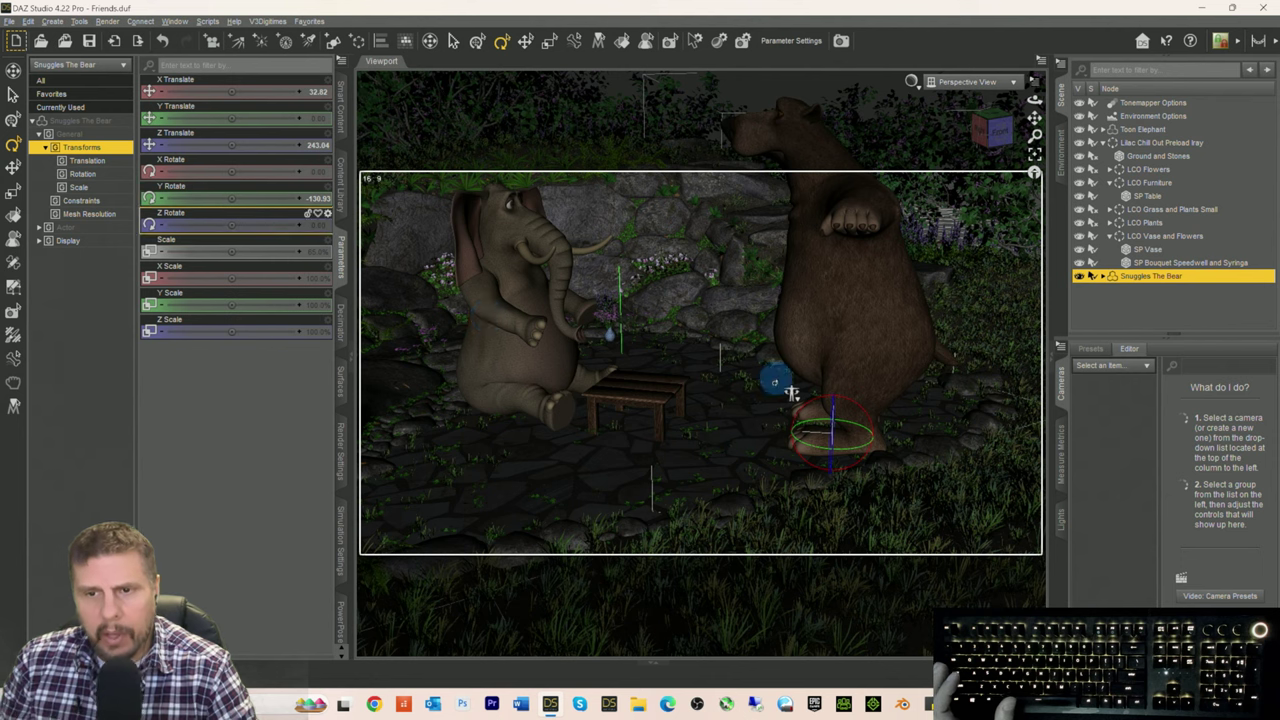
Step: Pose Snuggles The Bear's left leg for sitting with thigh Bend -55.00, shin Bend about -35 and foot Bend 18.33
left_click(849, 383)
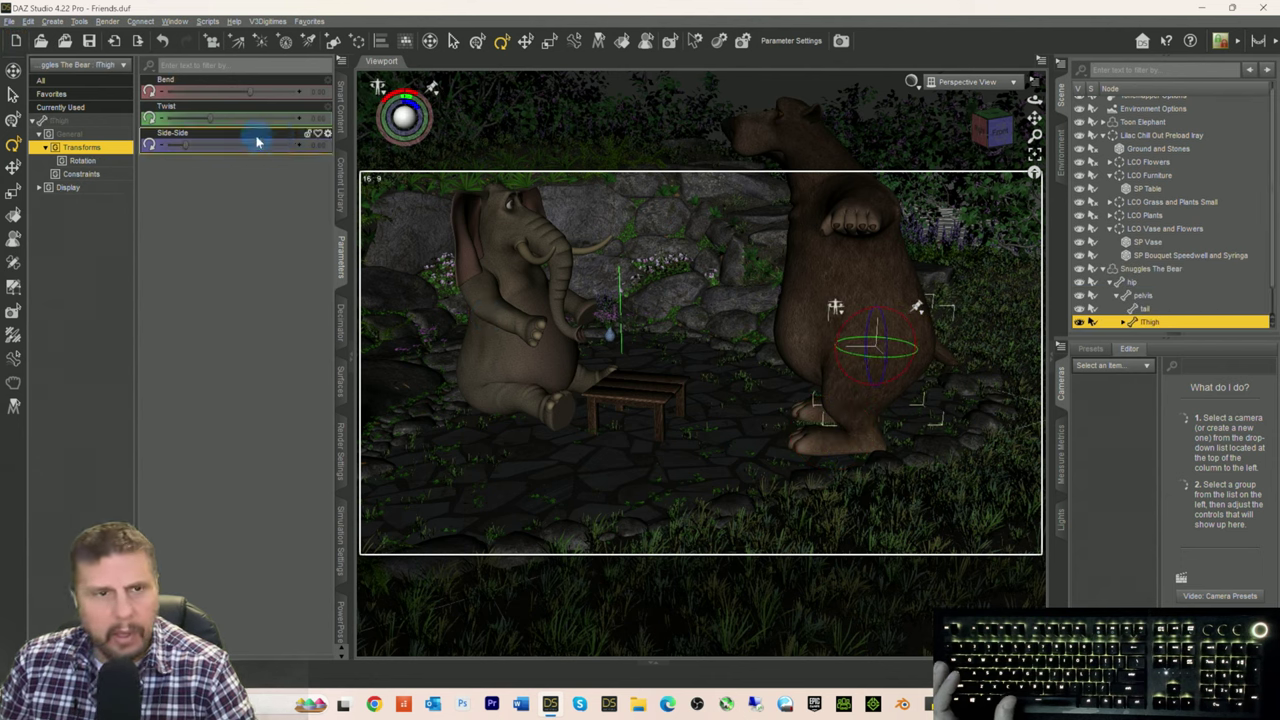
left_click_drag(235, 100, 137, 100)
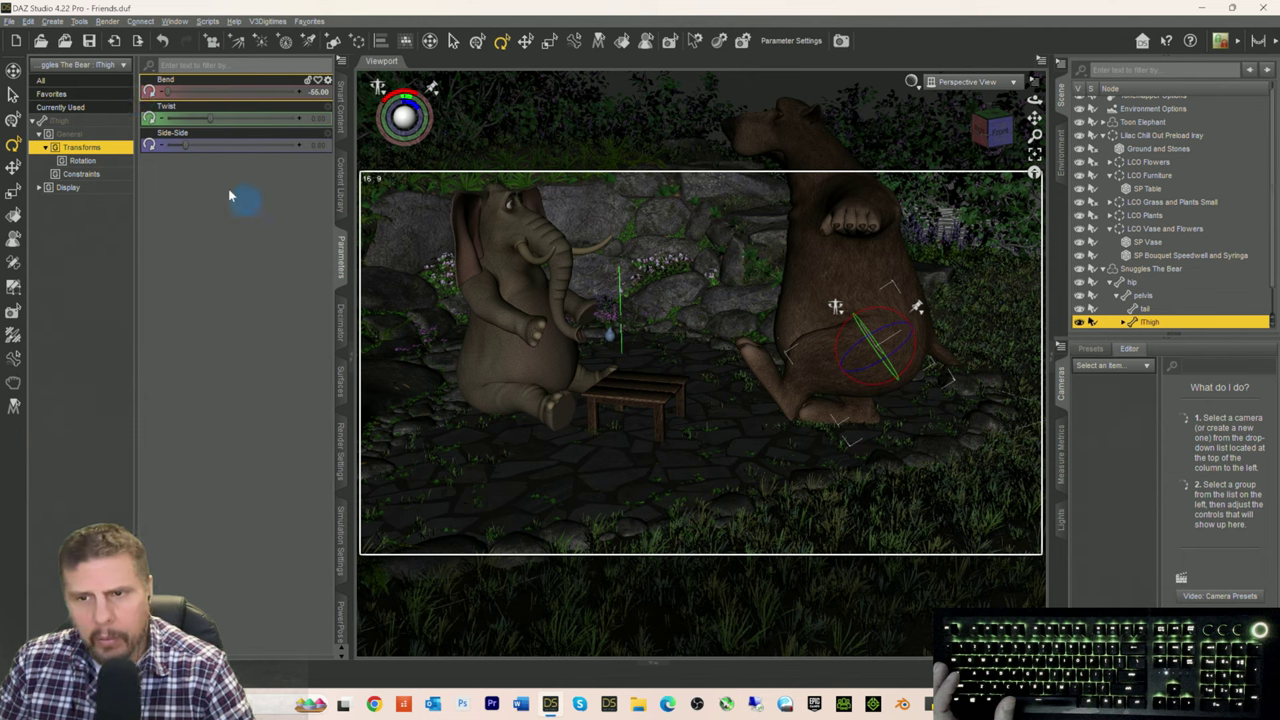
left_click(800, 392)
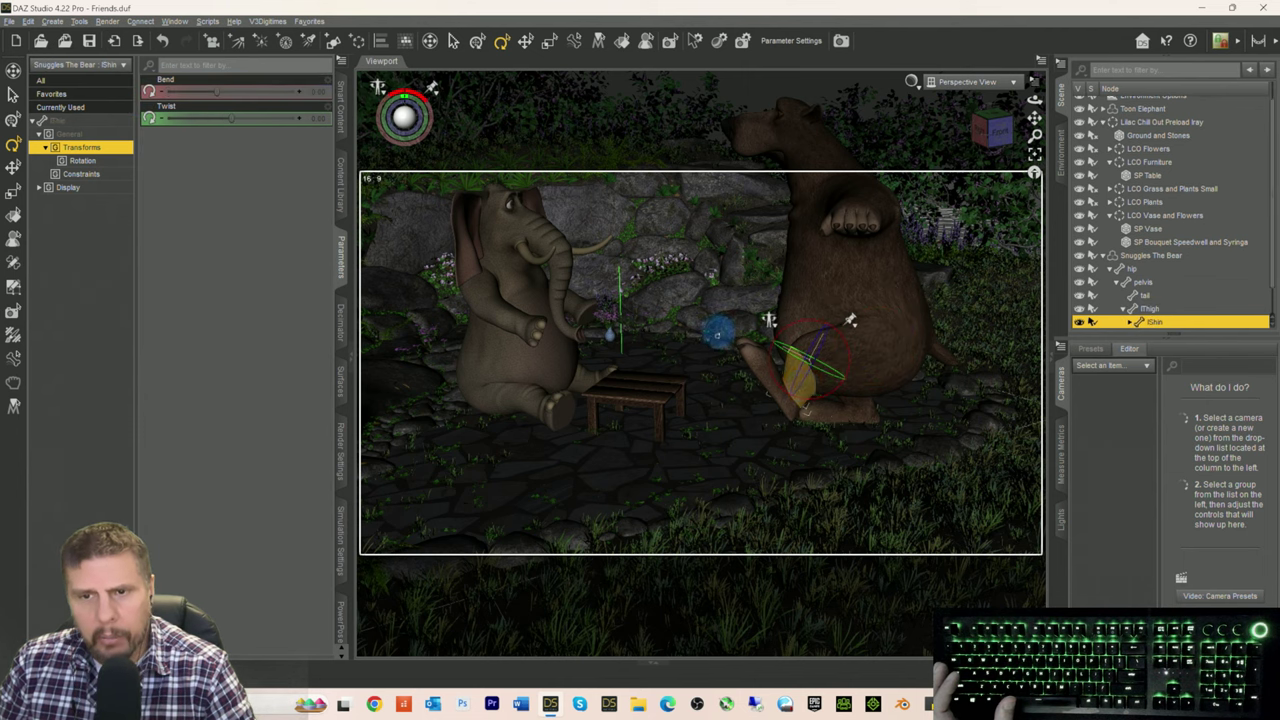
left_click_drag(214, 89, 167, 91)
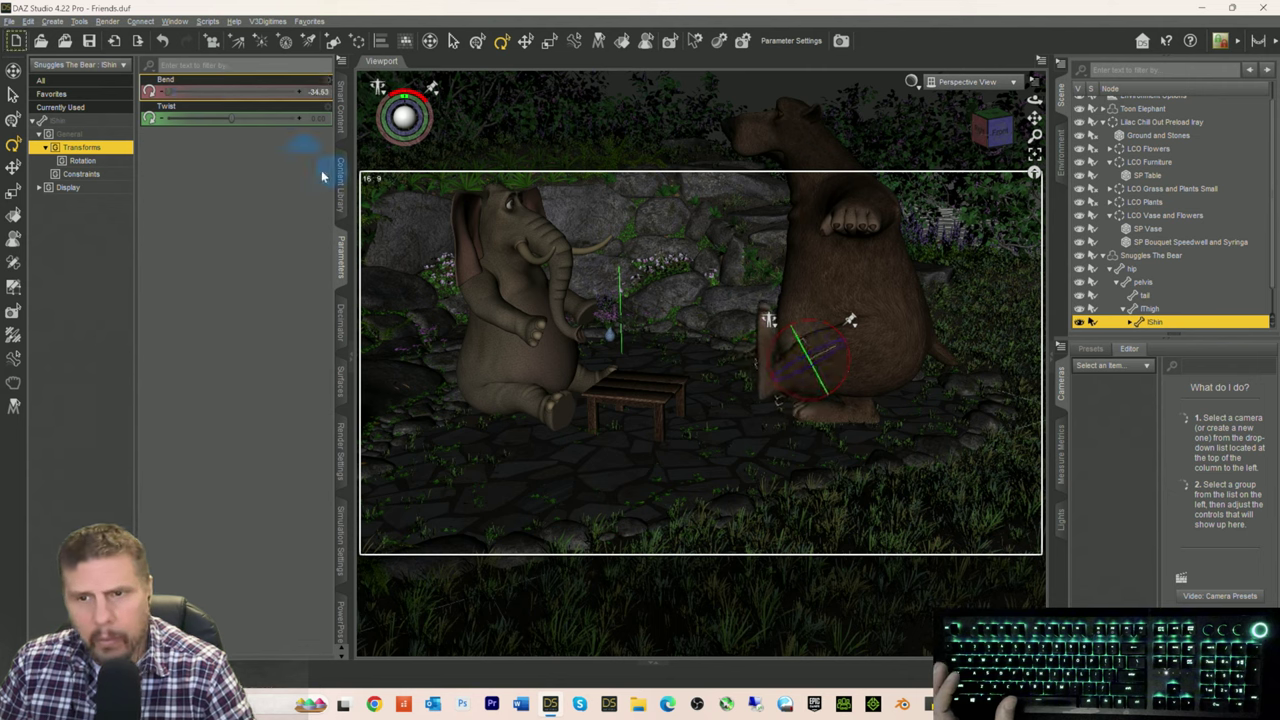
left_click(755, 372)
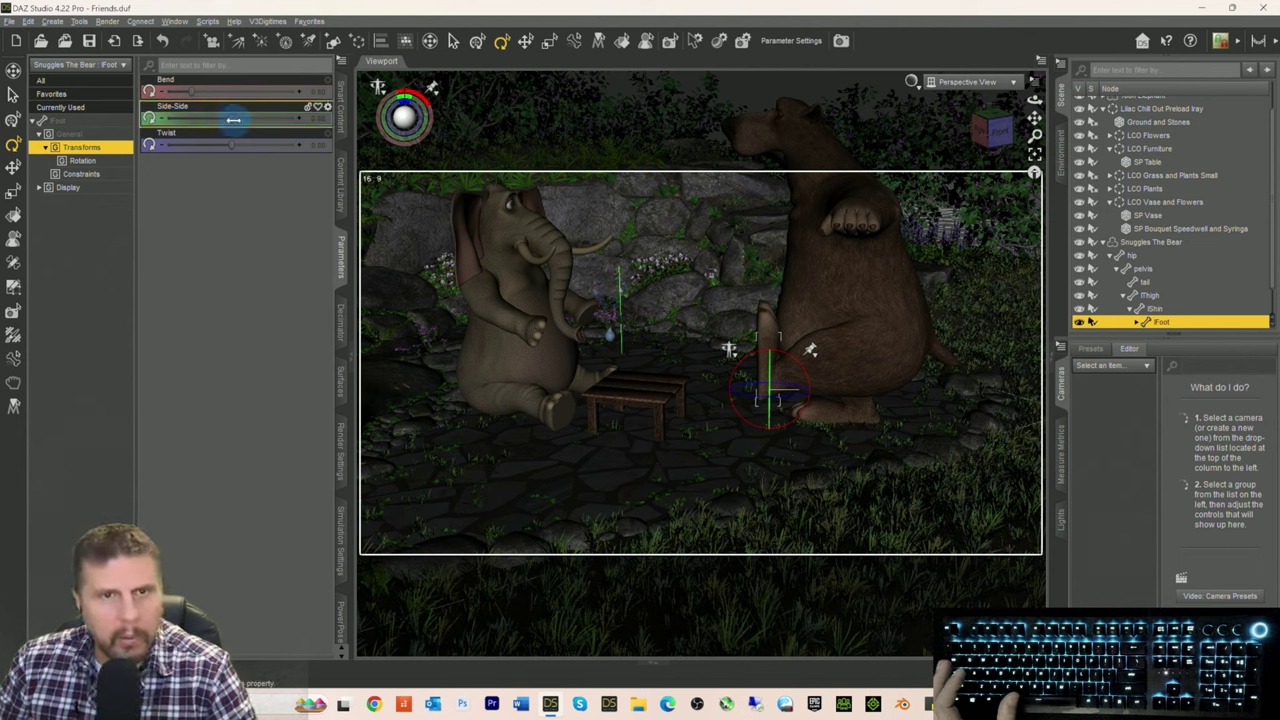
left_click_drag(190, 90, 247, 90)
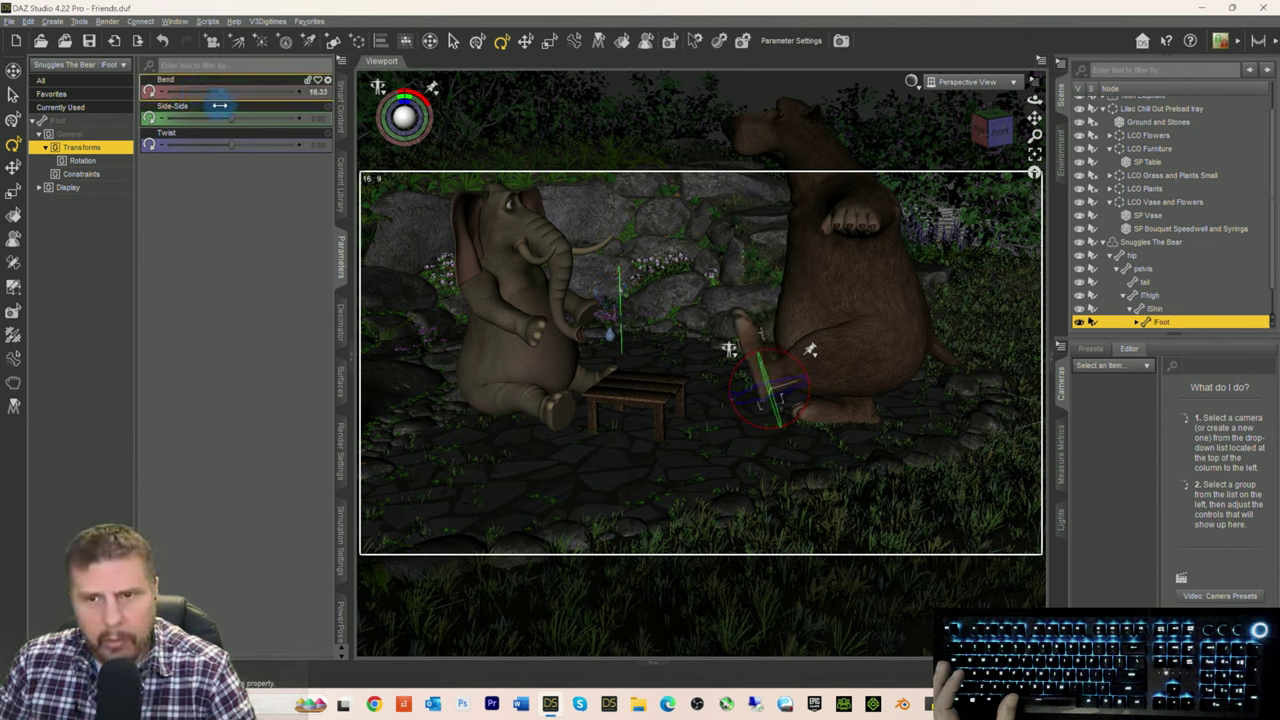
Step: Pose Snuggles The Bear's right leg for sitting with thigh Bend -55.00, shin Bend -35.00 and foot Bend 16.25
left_click(990, 130)
left_click(990, 133)
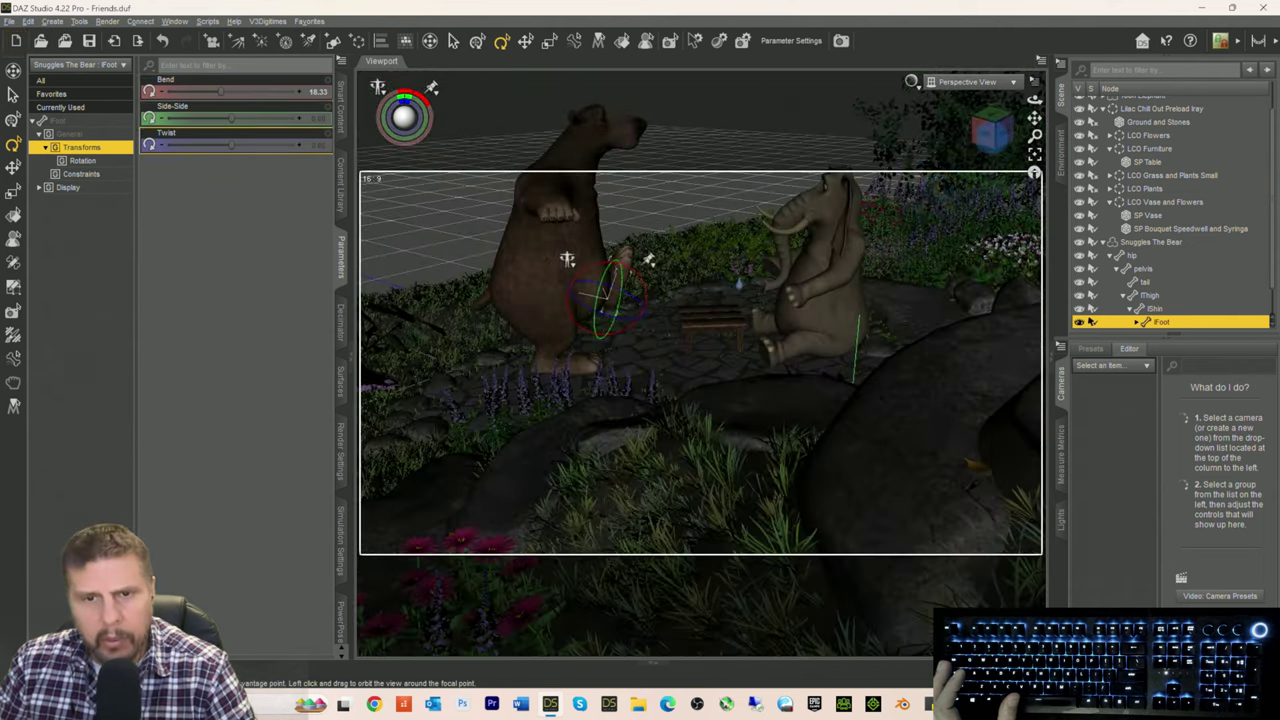
left_click(567, 259)
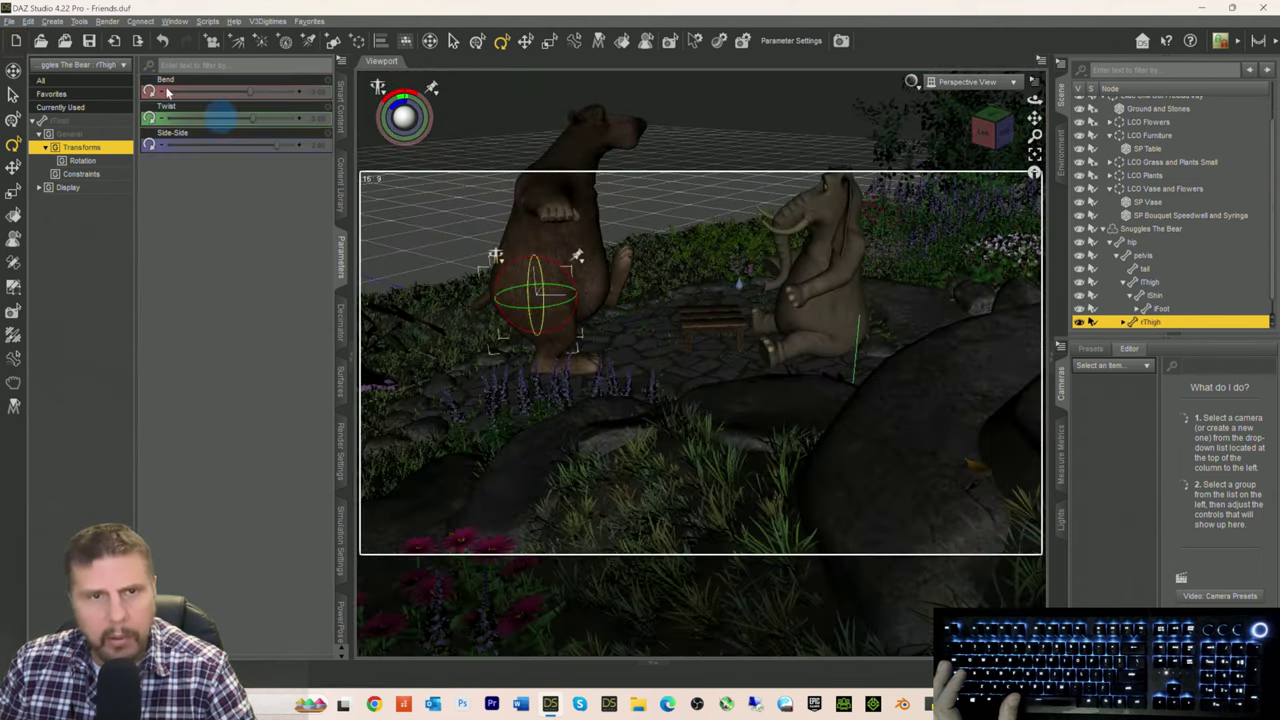
left_click_drag(249, 93, 96, 100)
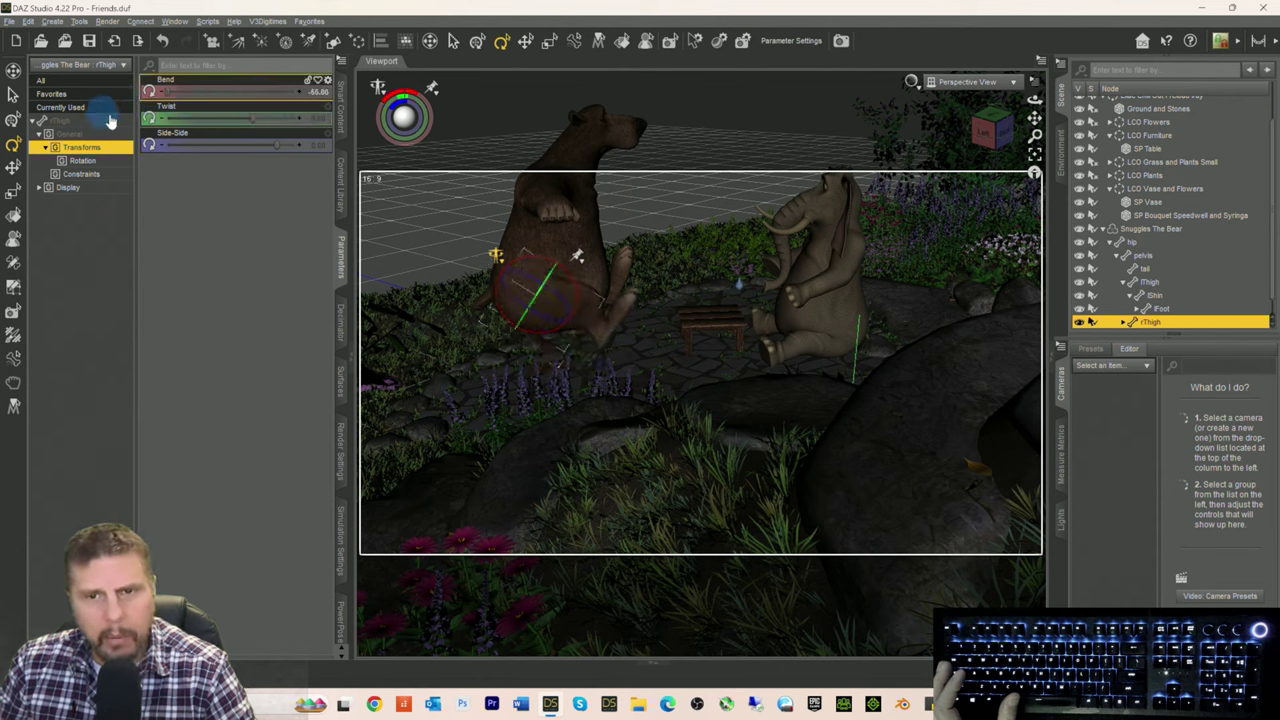
left_click(545, 263)
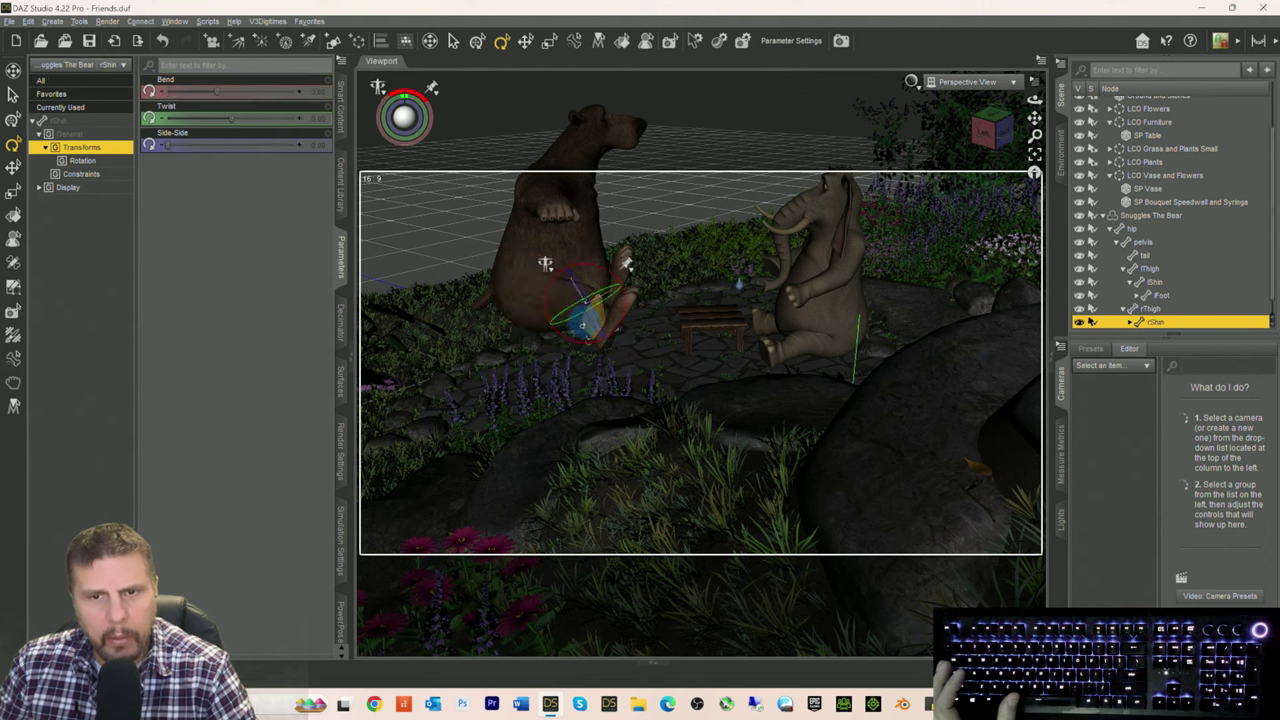
left_click_drag(212, 91, 166, 91)
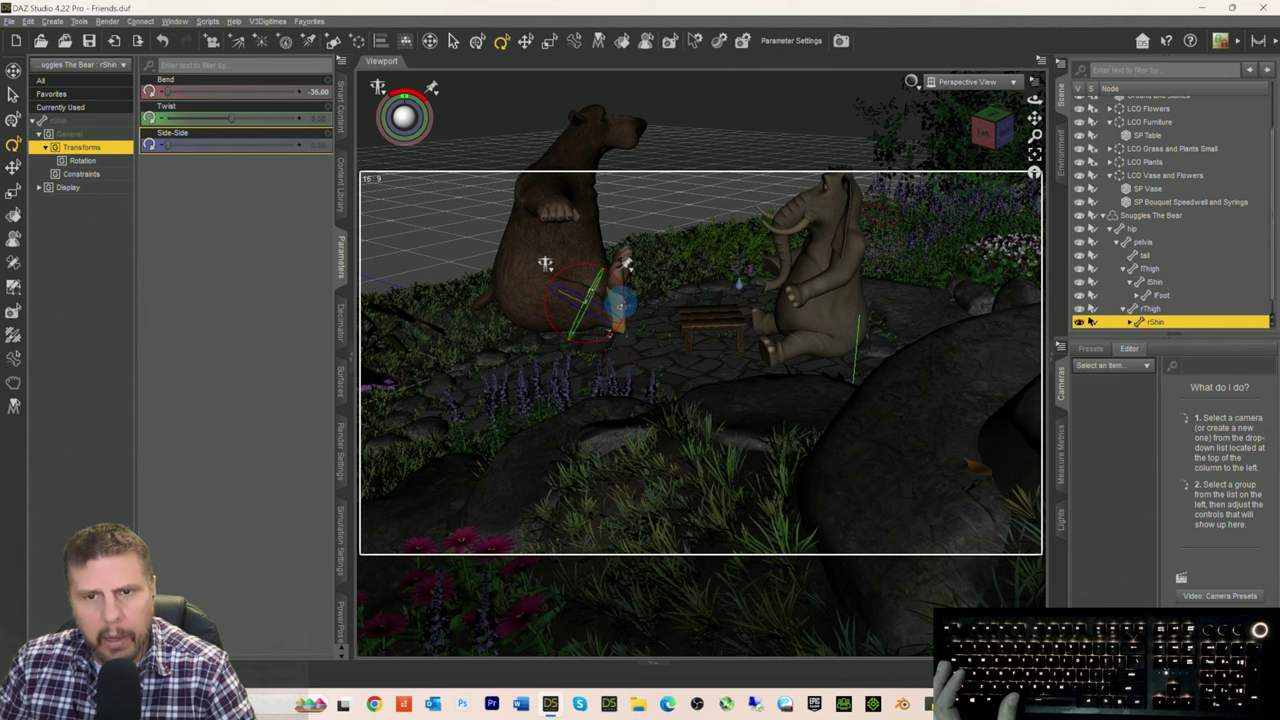
left_click(618, 303)
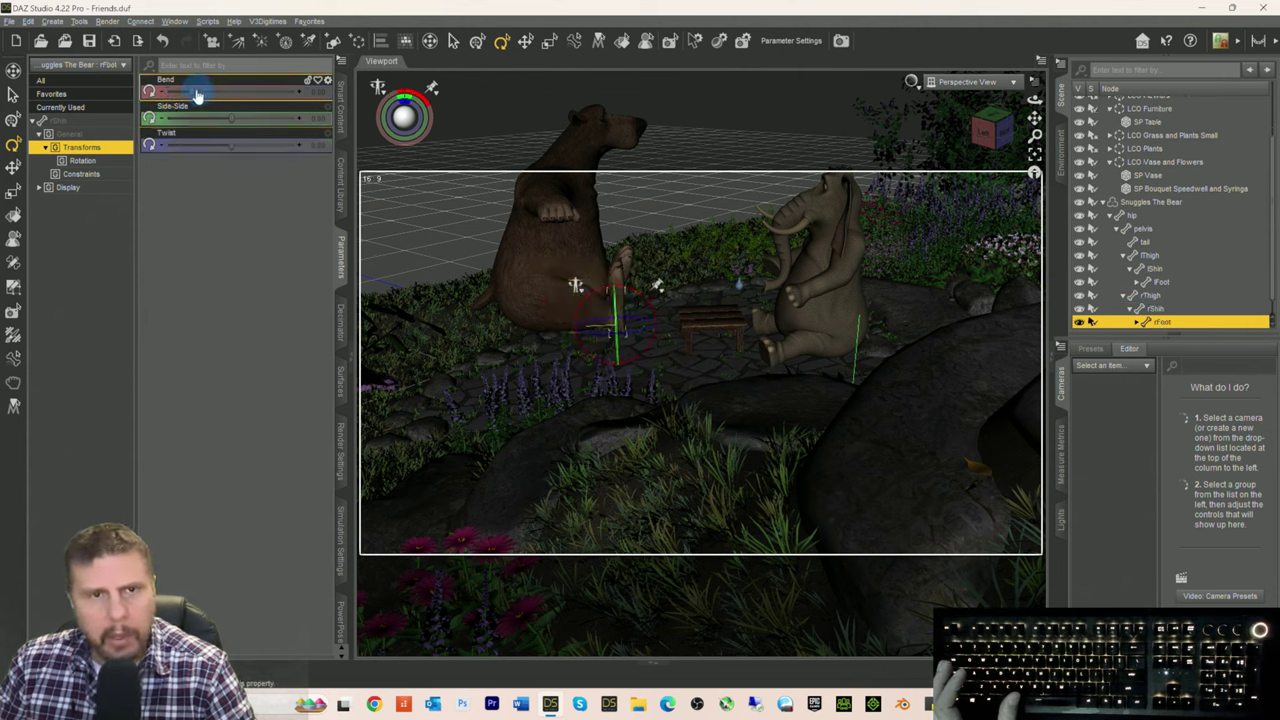
left_click_drag(193, 90, 217, 97)
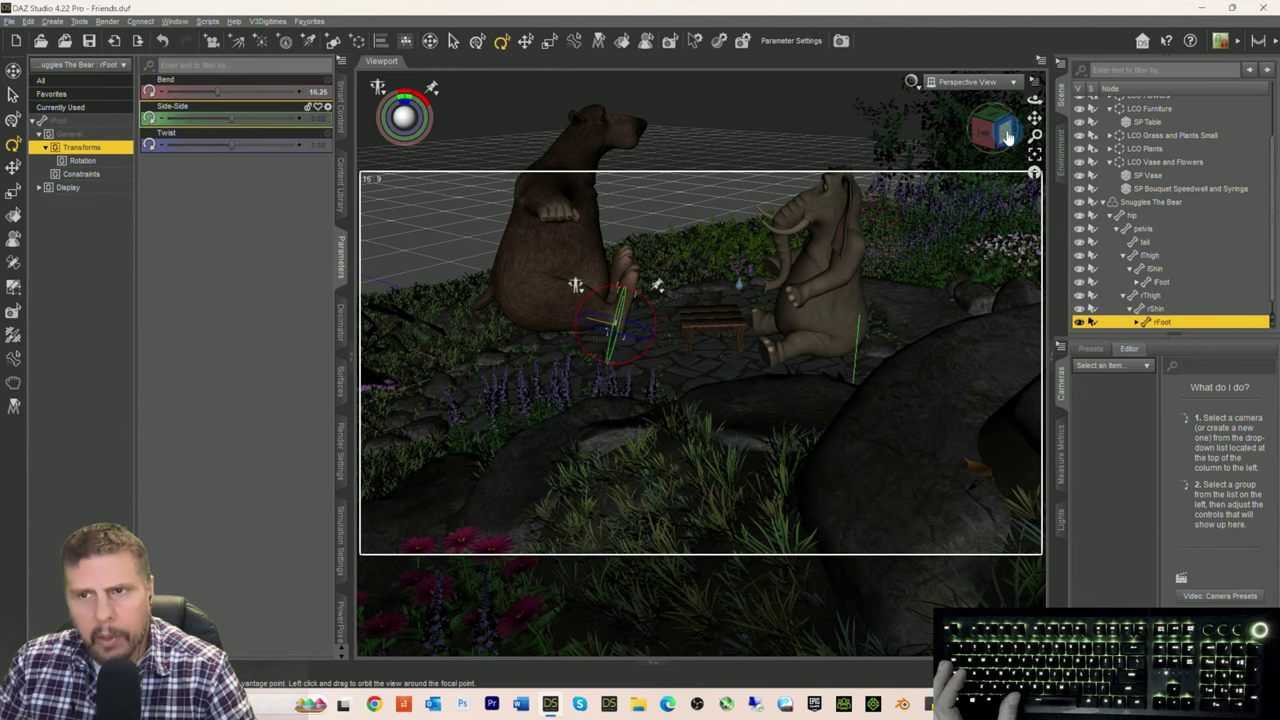
Step: Lower the whole Snuggles The Bear figure to Y Translate -28.56 and reduce its overall Scale to 59.1%
left_click_drag(992, 130, 1005, 140)
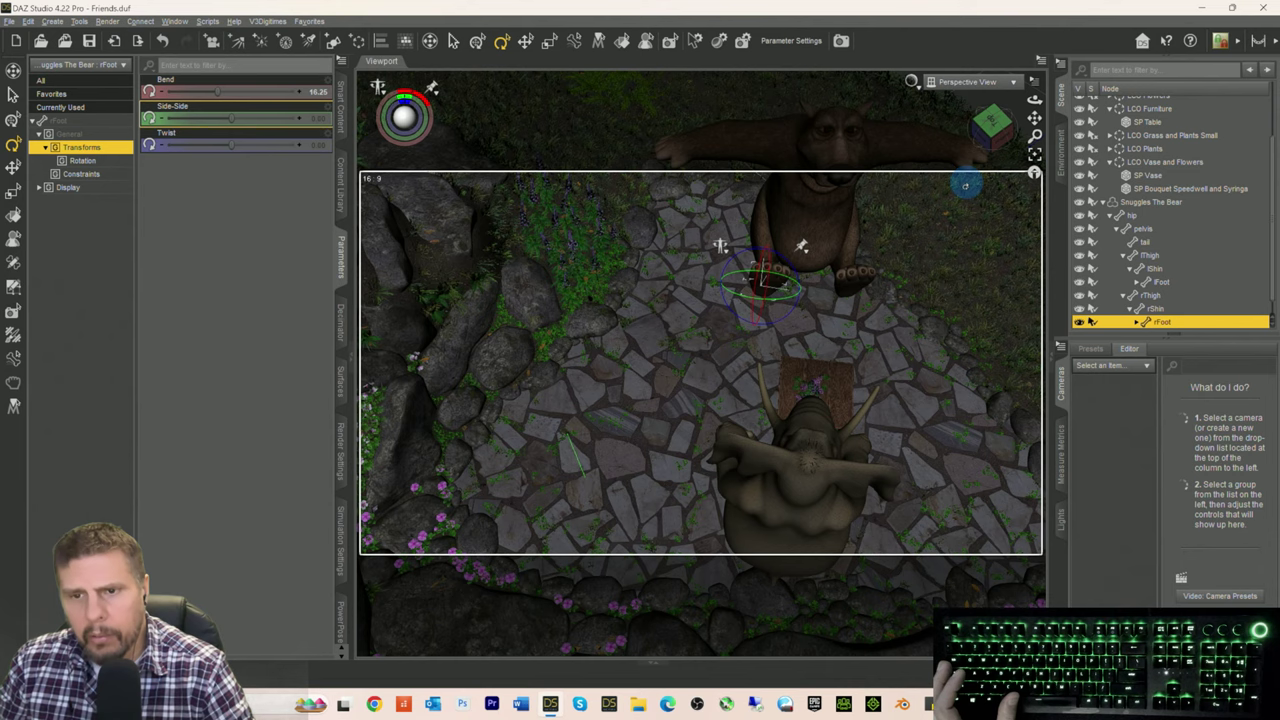
left_click_drag(986, 122, 986, 130)
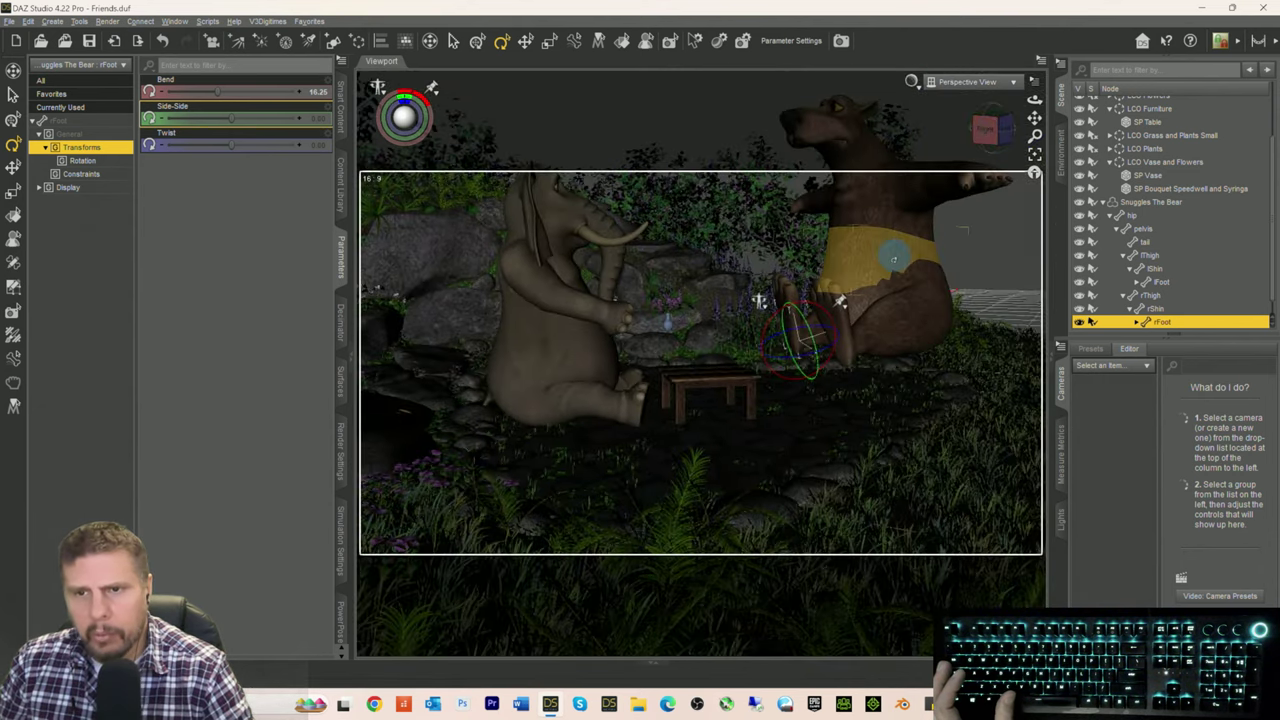
left_click(1148, 203)
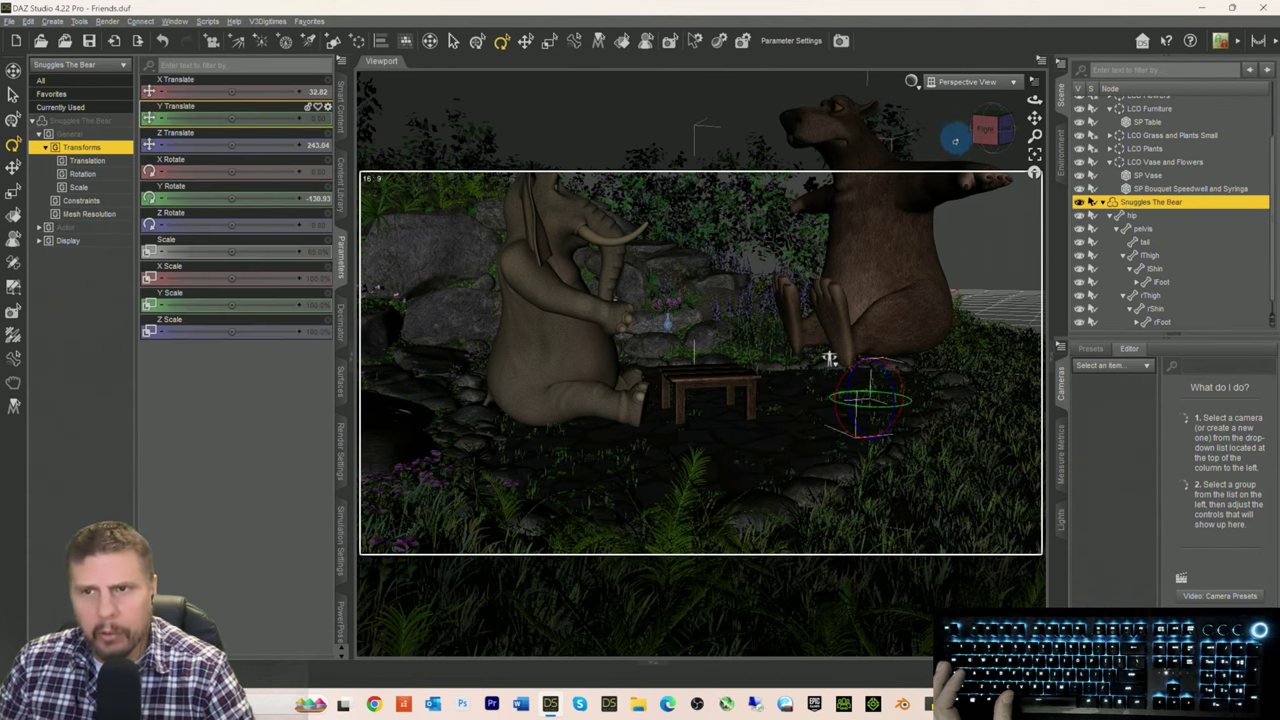
left_click_drag(962, 128, 956, 130)
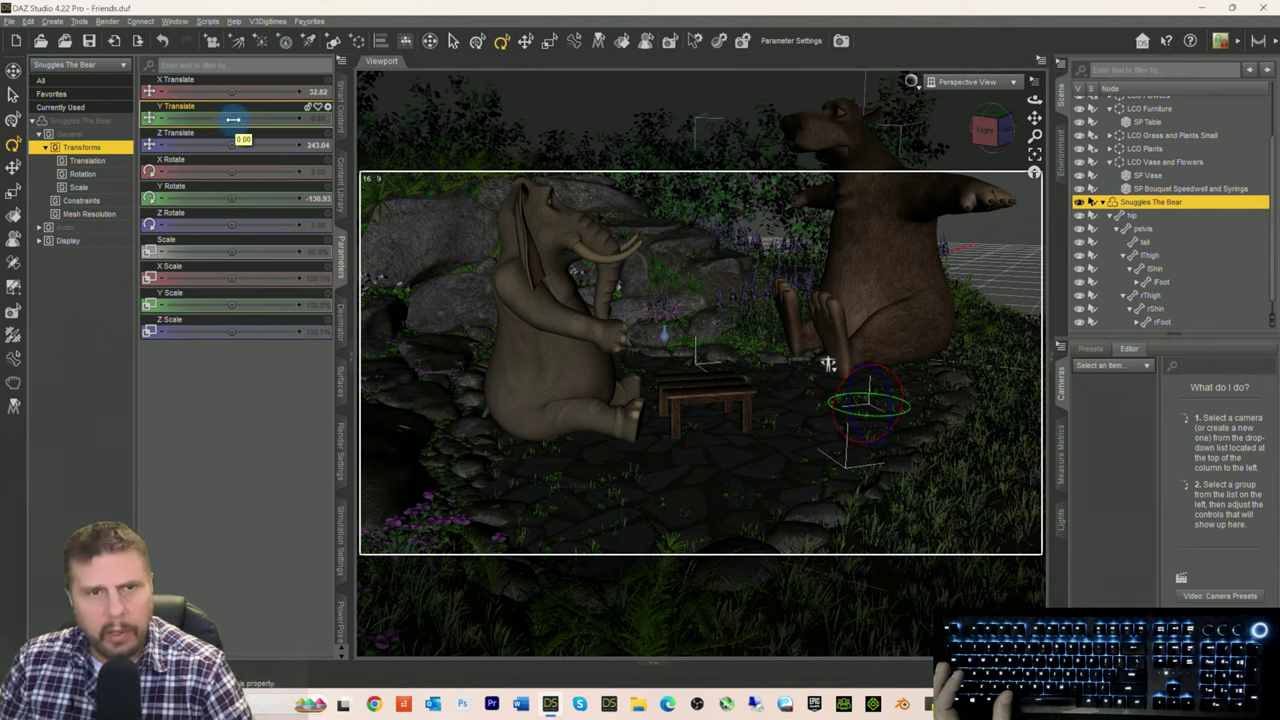
mouse_move(233, 119)
left_mouse_down()
mouse_move(206, 119)
mouse_move(237, 119)
left_mouse_up()
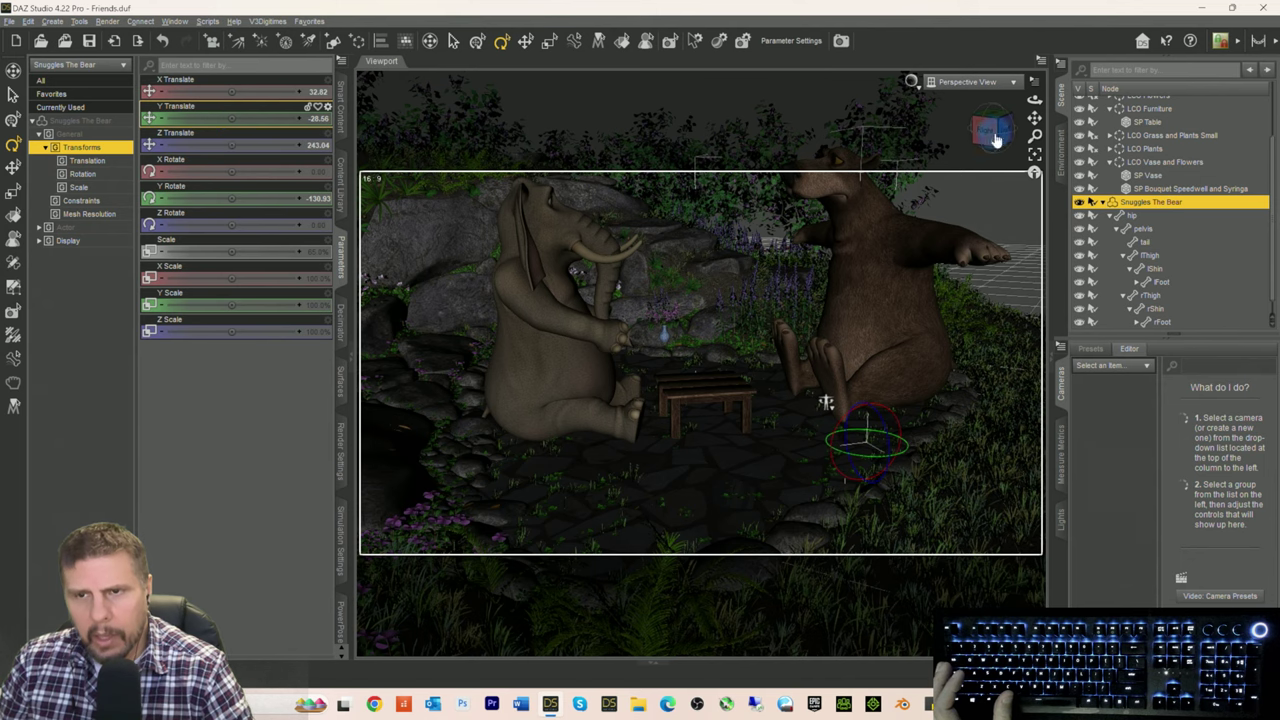
left_click_drag(991, 129, 972, 190)
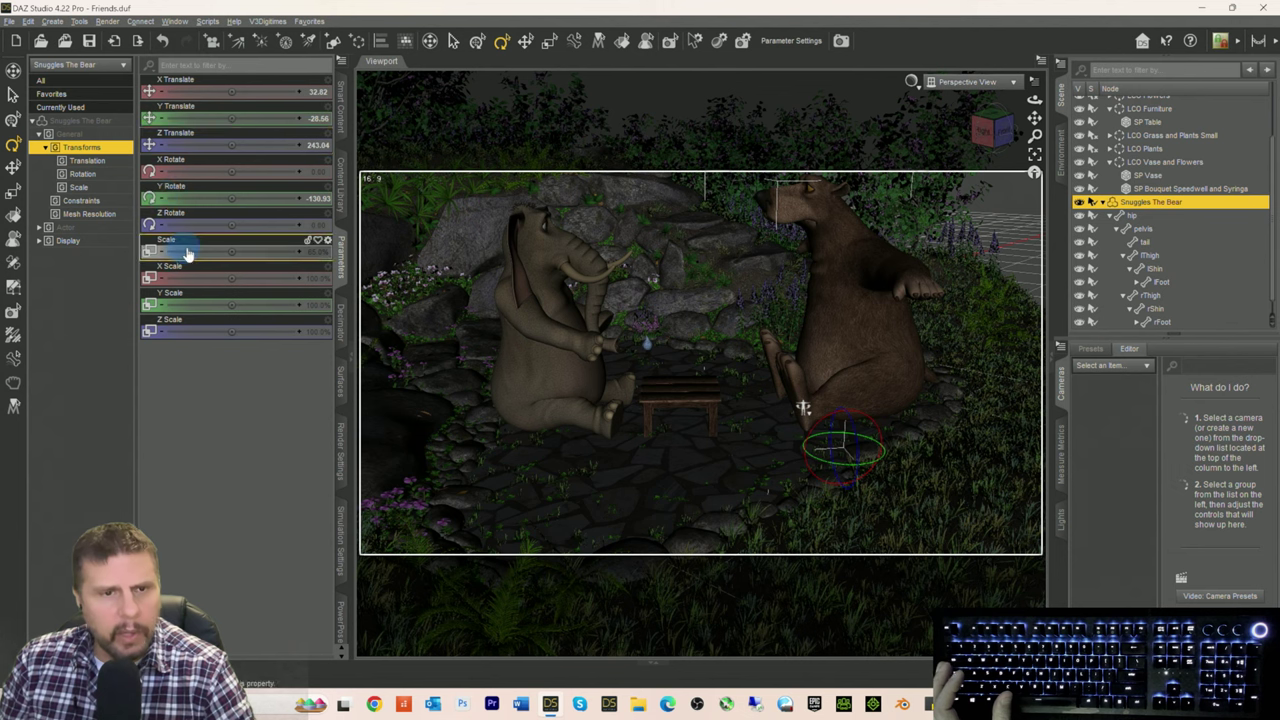
left_click_drag(231, 252, 234, 251)
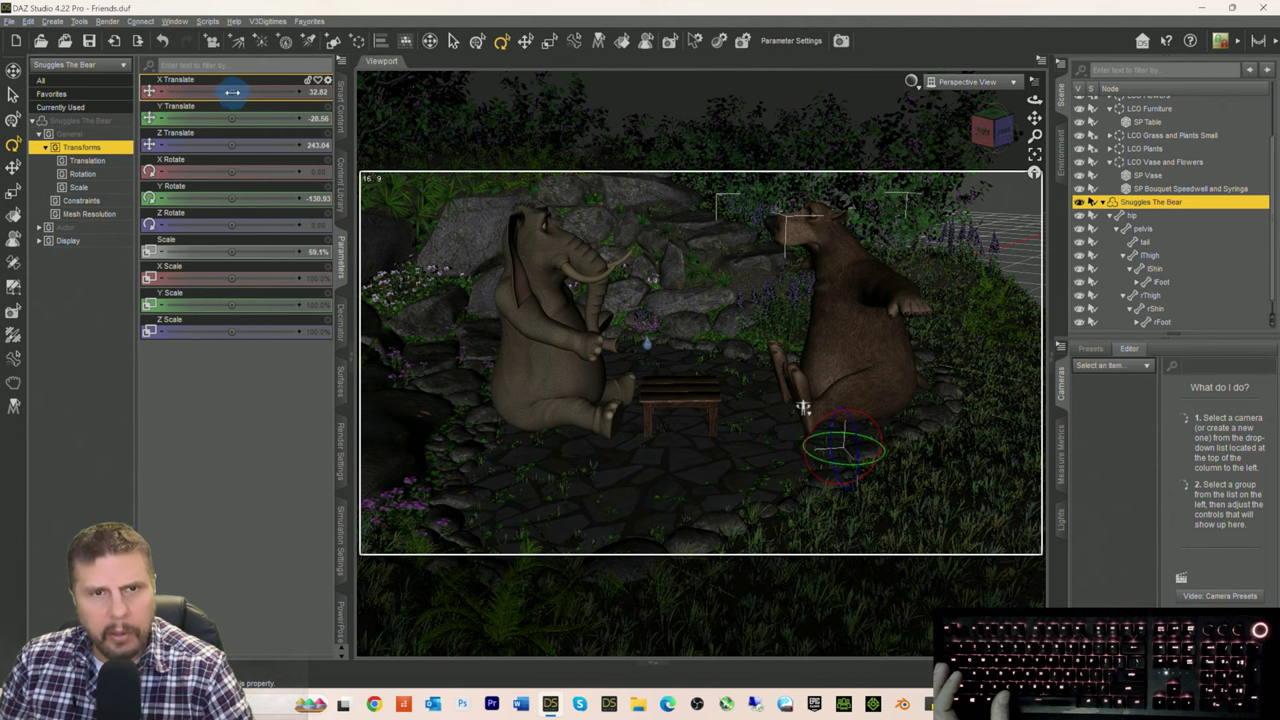
Step: Seat the whole bear nearer the table with X Translate 4.36, Y Translate -34.16, Z Translate 216.49 and X Rotate 355.94
left_click_drag(231, 91, 200, 92)
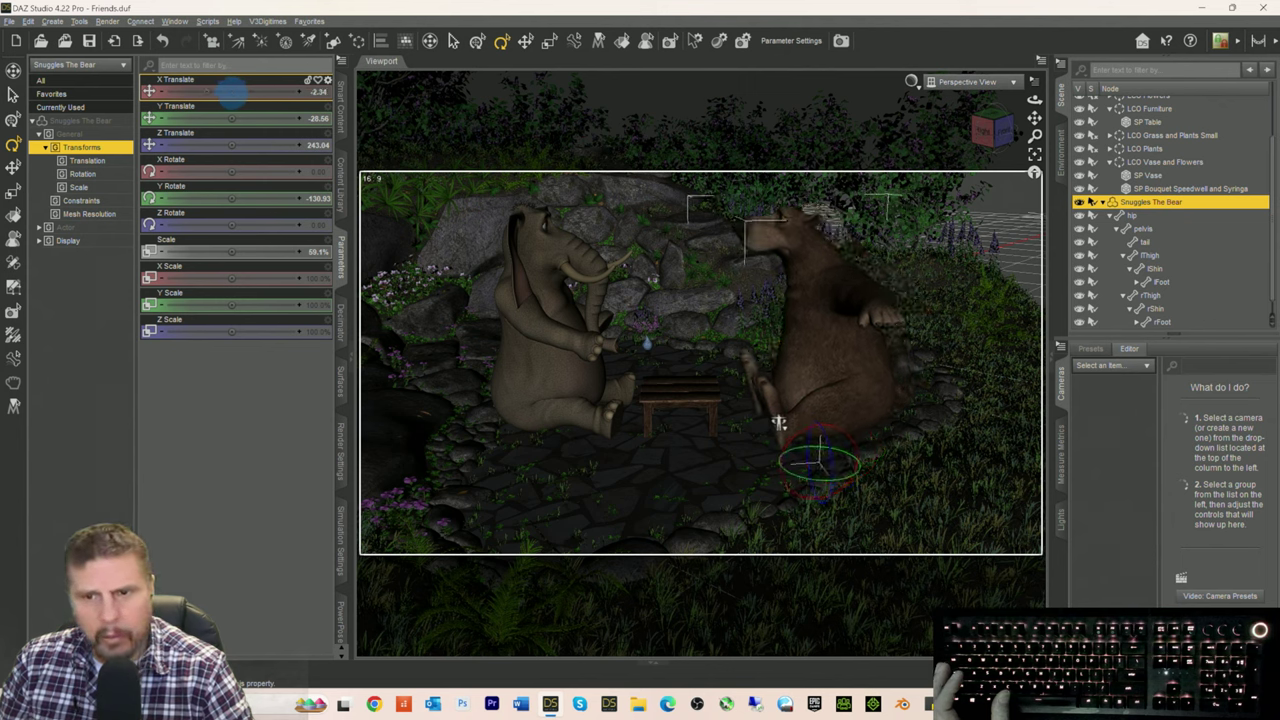
left_click_drag(233, 145, 226, 144)
left_click_drag(230, 91, 233, 91)
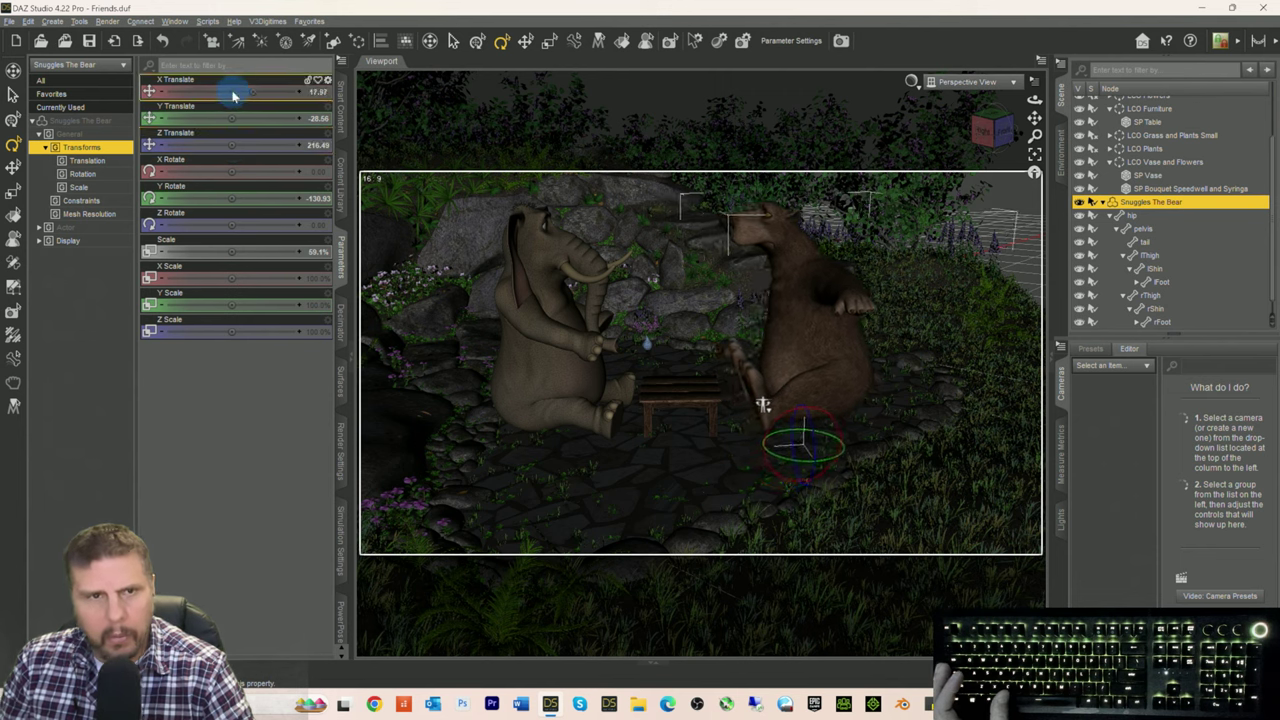
left_click_drag(228, 118, 234, 118)
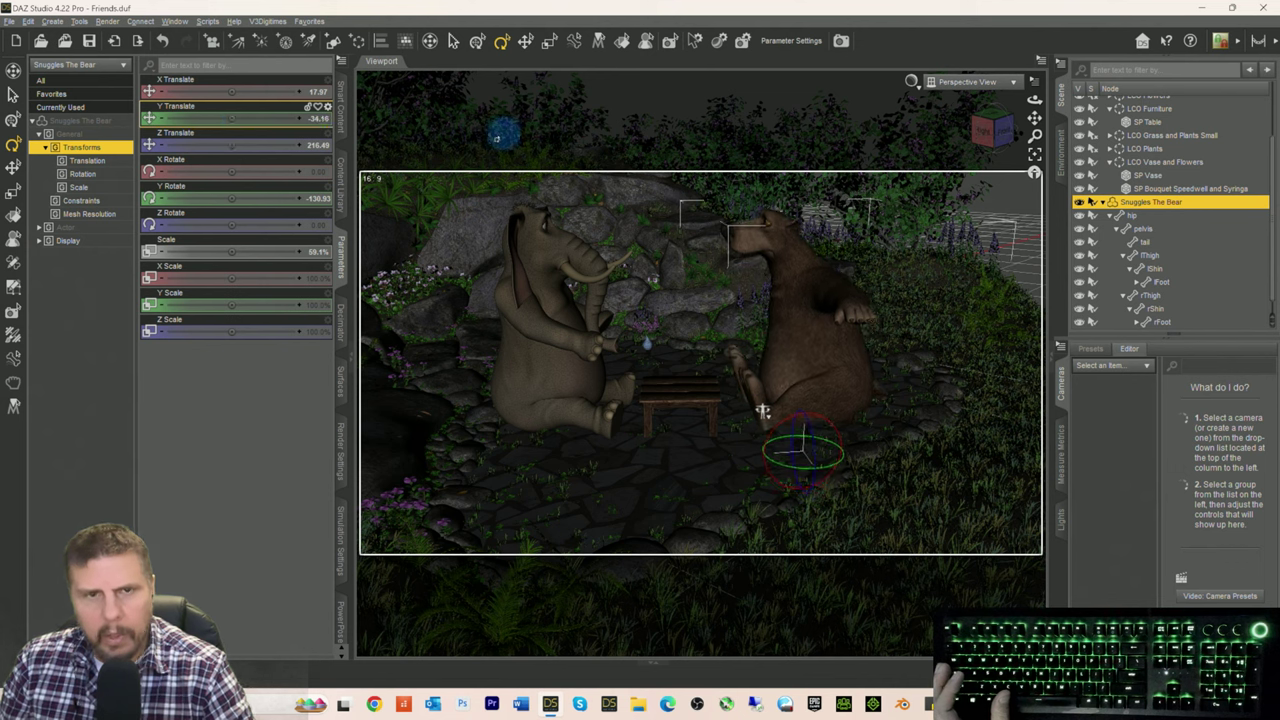
left_click_drag(762, 410, 762, 410)
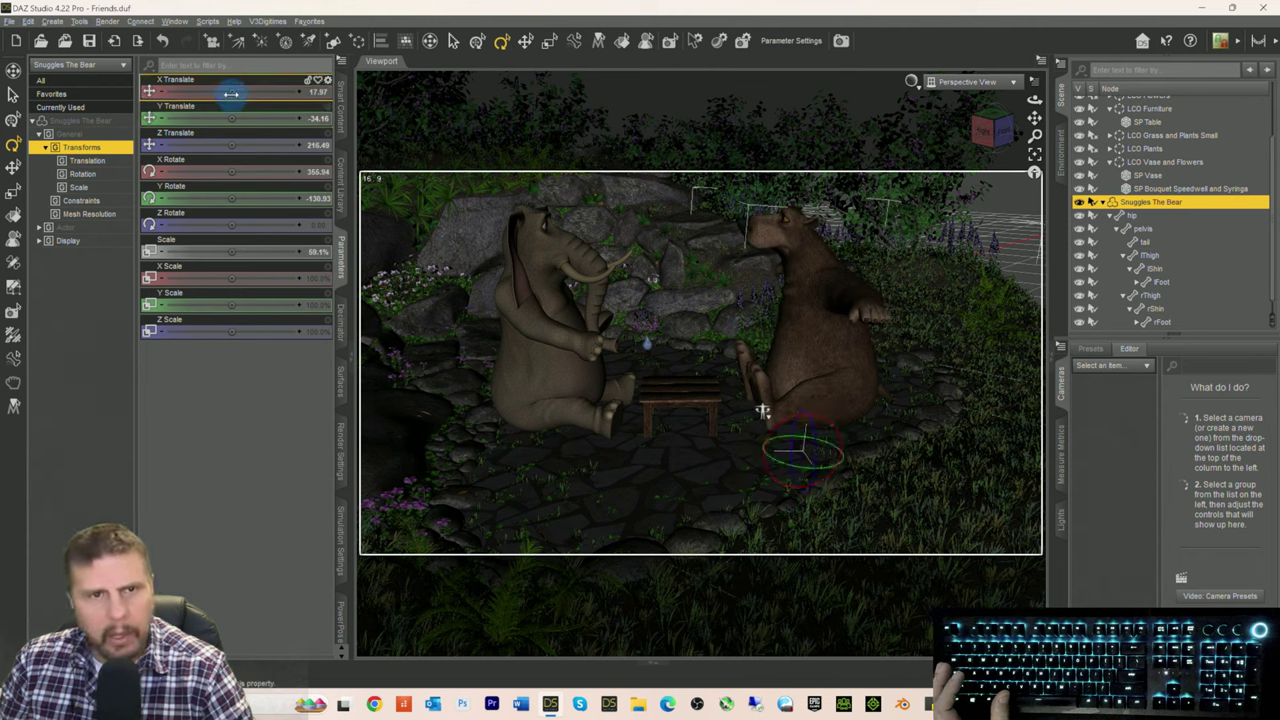
left_click_drag(231, 91, 229, 91)
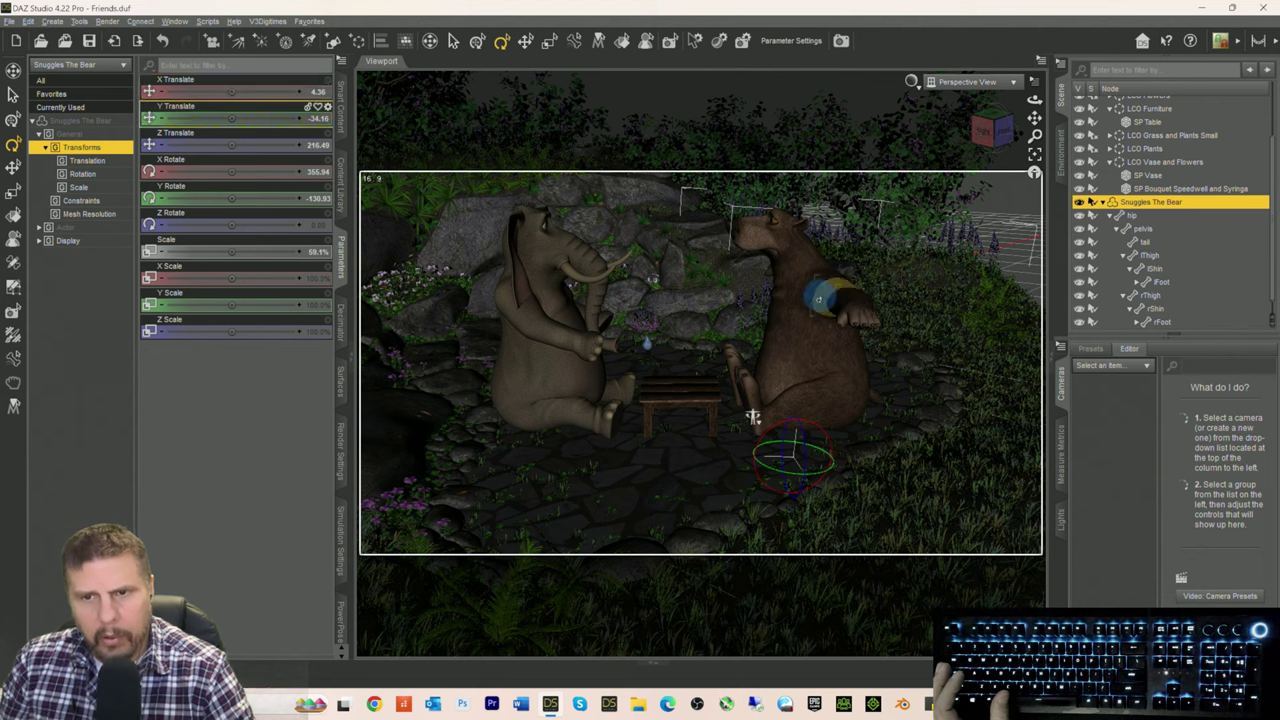
Step: Pose the bear's left arm with shoulder Fwd-Back -32.03, shoulder Bend -73.91 and forearm Bend -30.36, and clear the selection
left_click(819, 295)
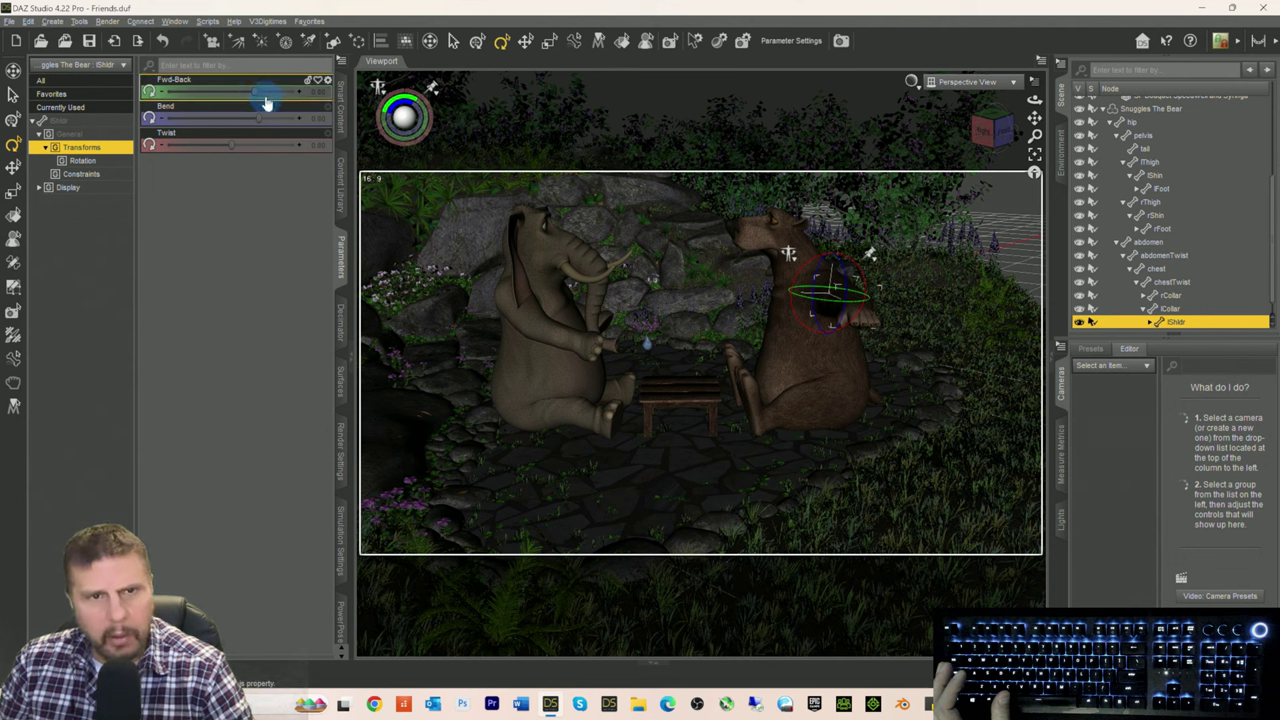
left_click_drag(247, 91, 166, 116)
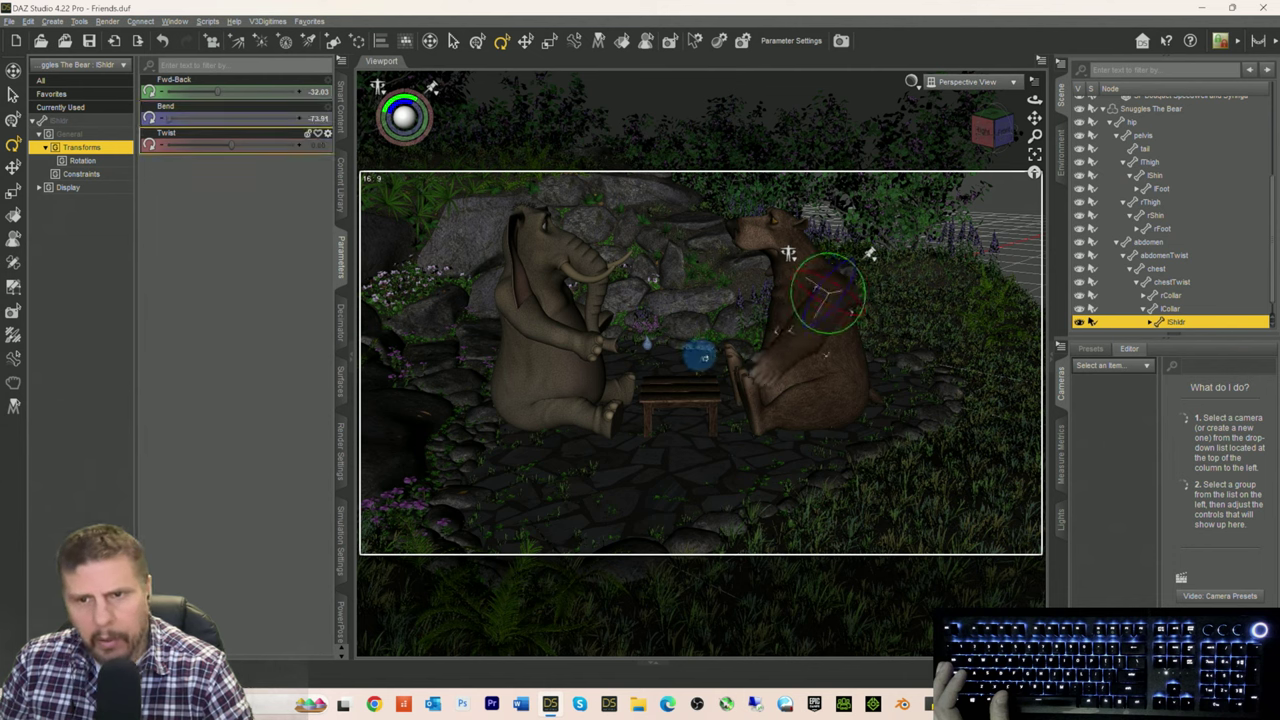
left_click(780, 340)
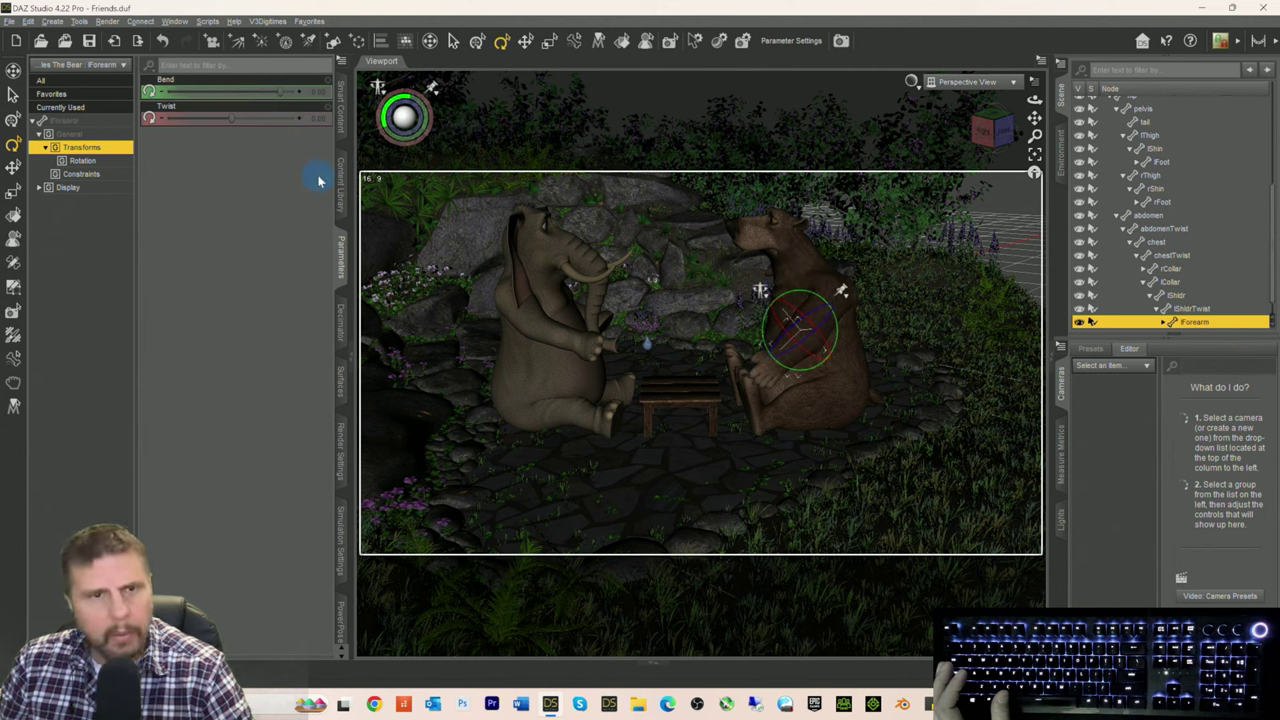
left_click_drag(277, 91, 251, 92)
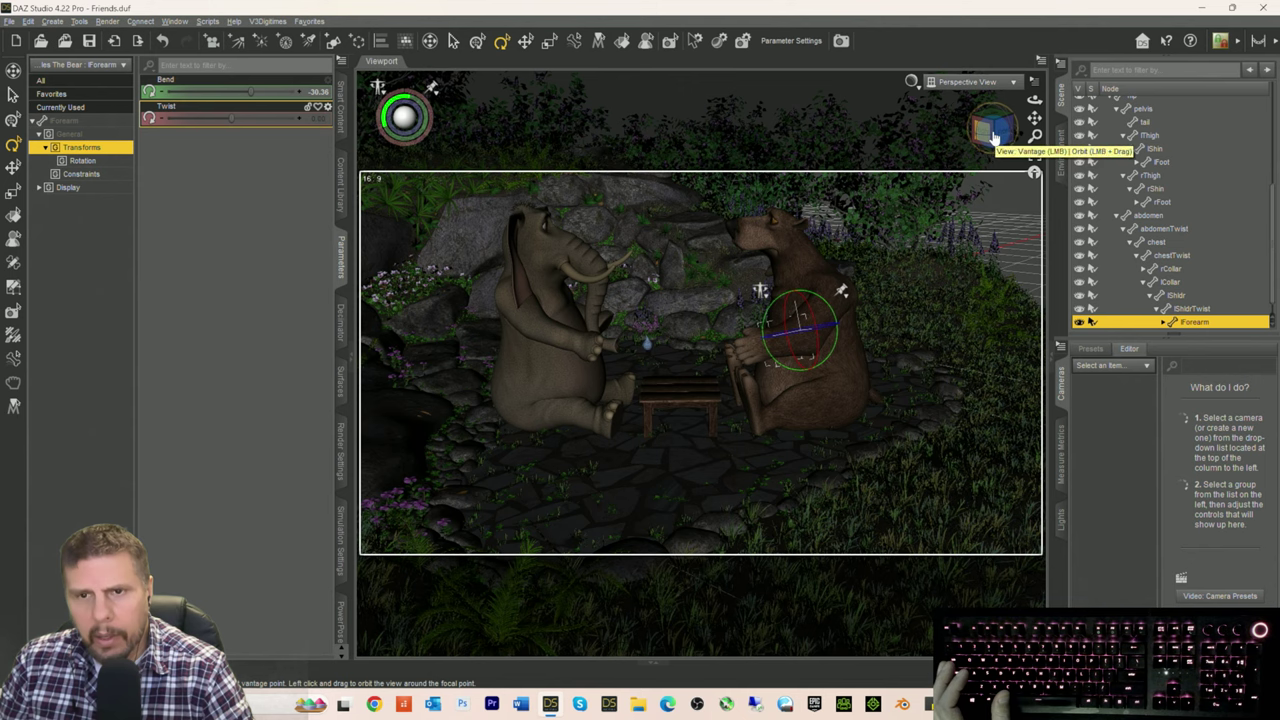
left_click_drag(993, 137, 991, 130)
left_click(938, 310)
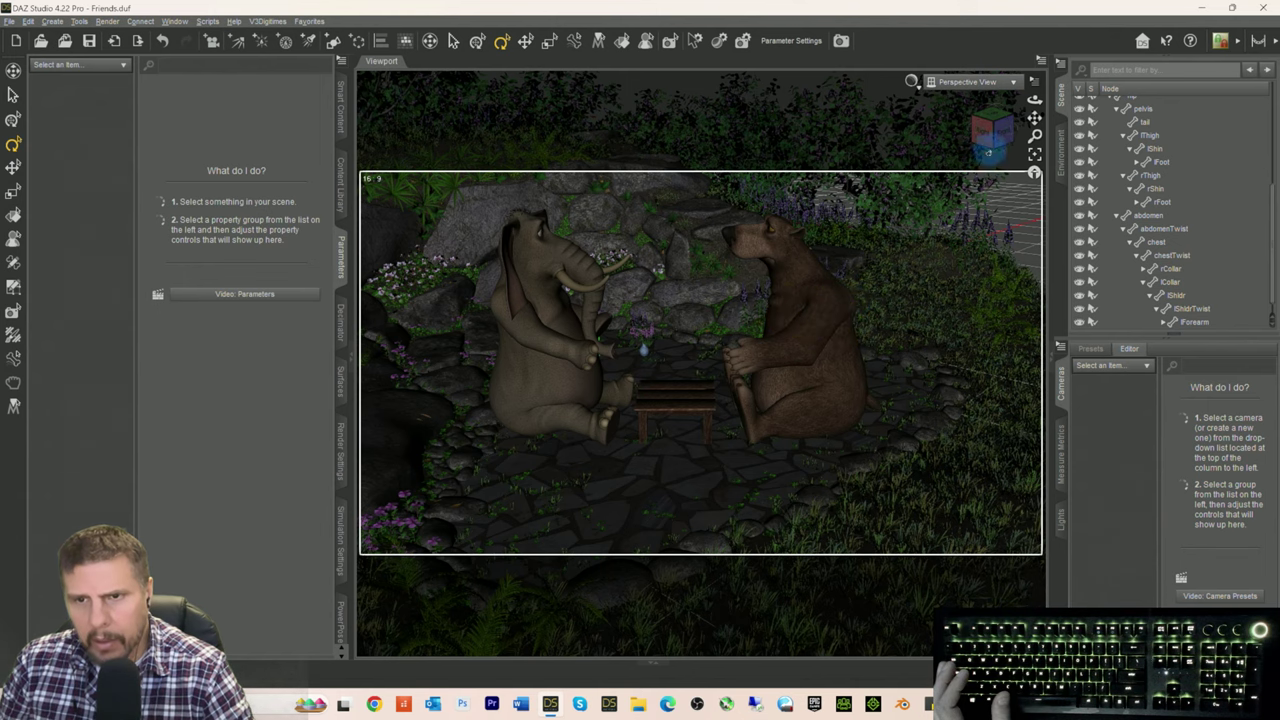
Step: Pose the bear's right arm with shoulder Fwd-Back 26.30, shoulder Bend about 70 and forearm Bend 43.23
left_click_drag(988, 148, 991, 131)
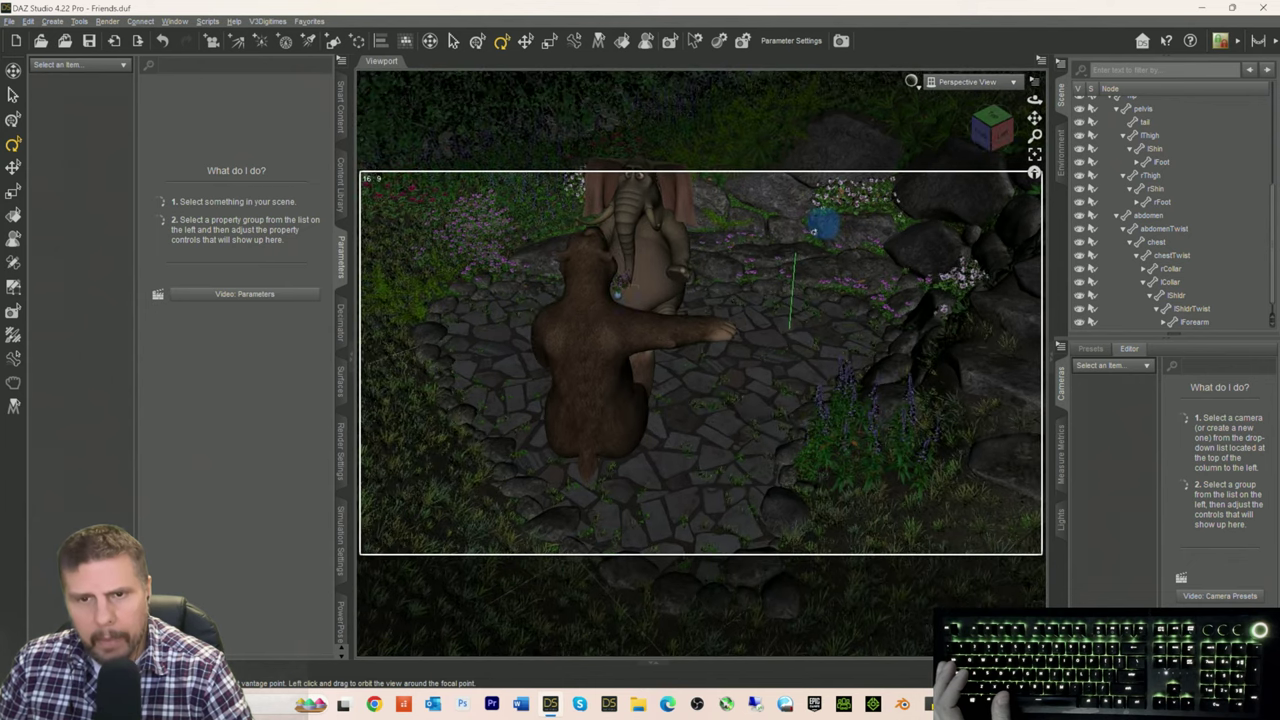
left_click(645, 316)
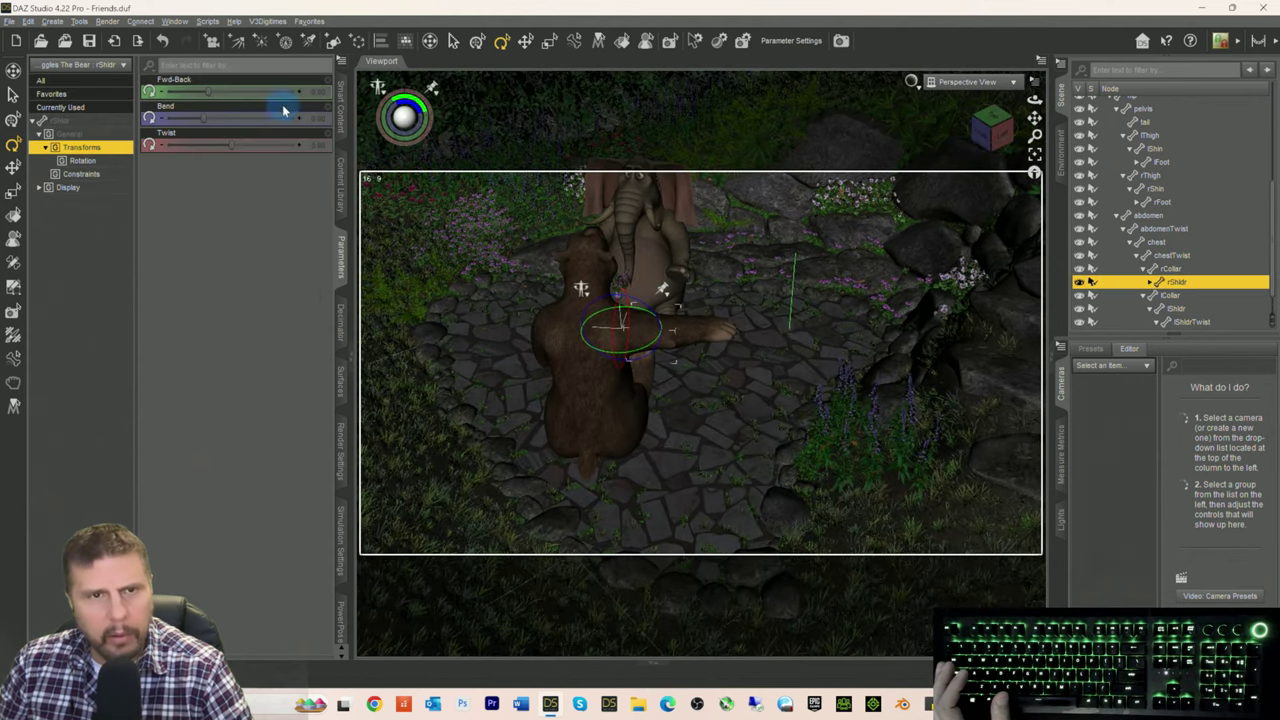
left_click_drag(205, 91, 298, 143)
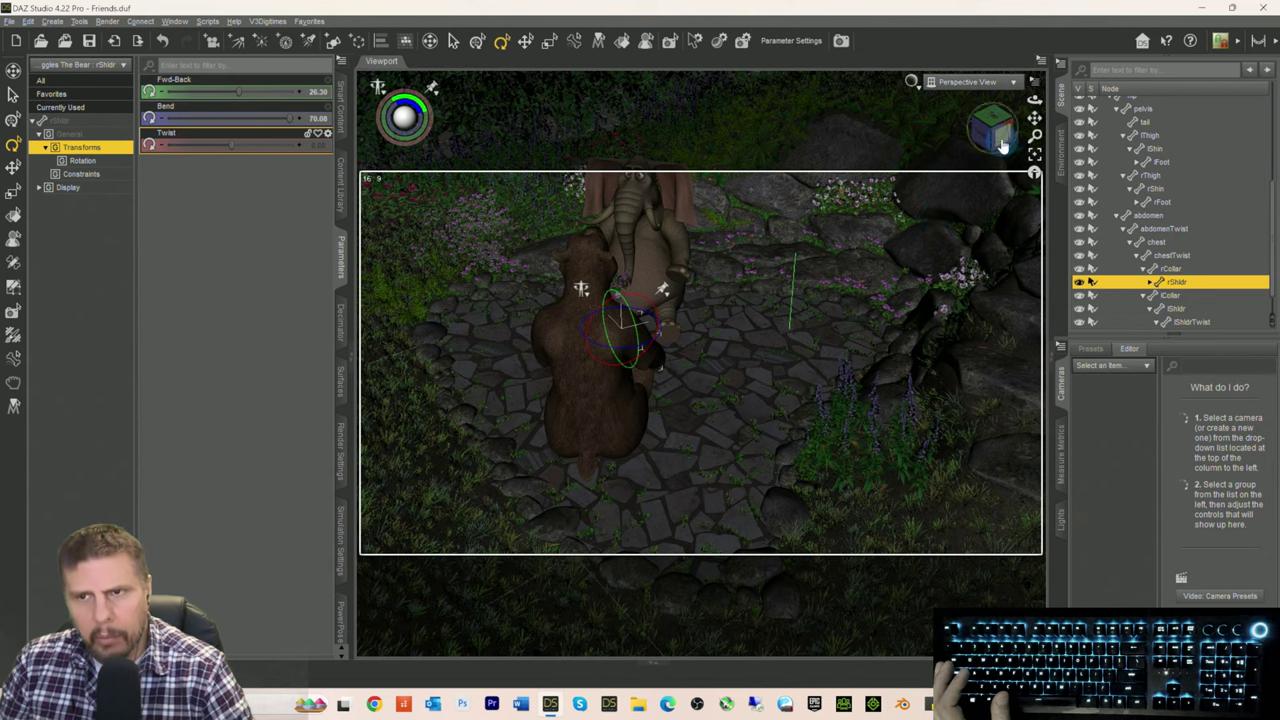
left_click_drag(991, 128, 1010, 140)
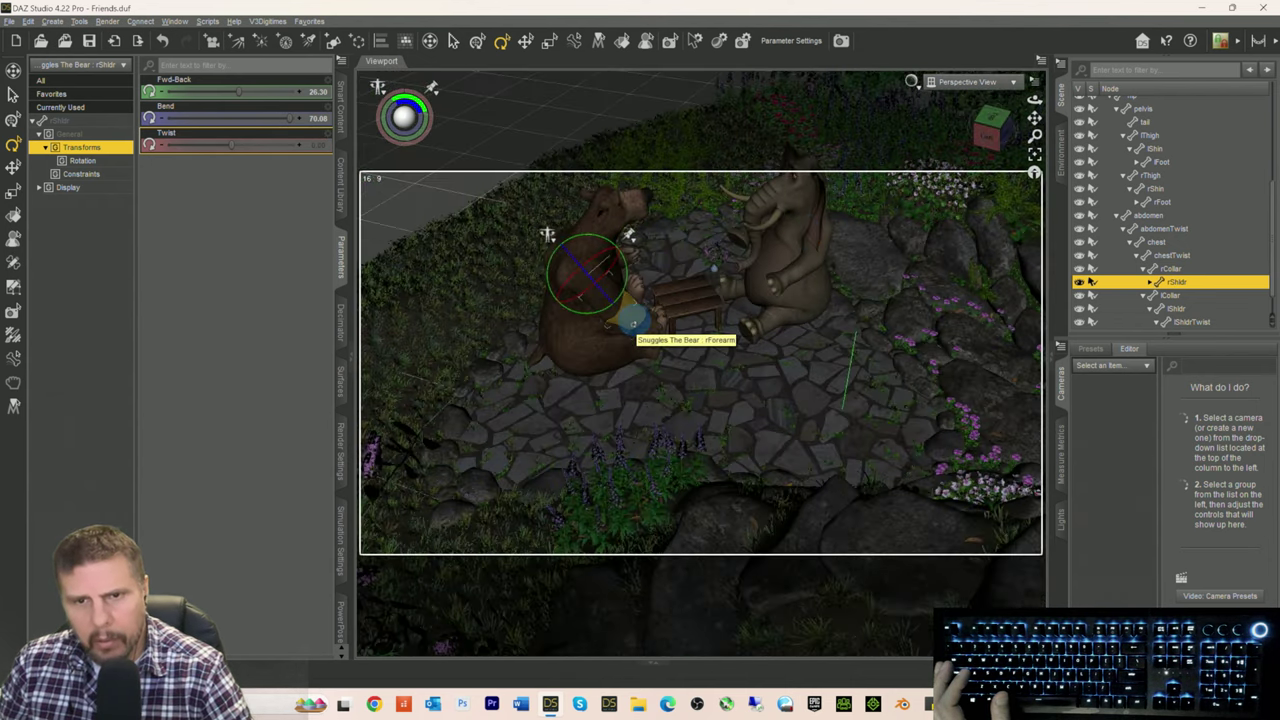
left_click(630, 316)
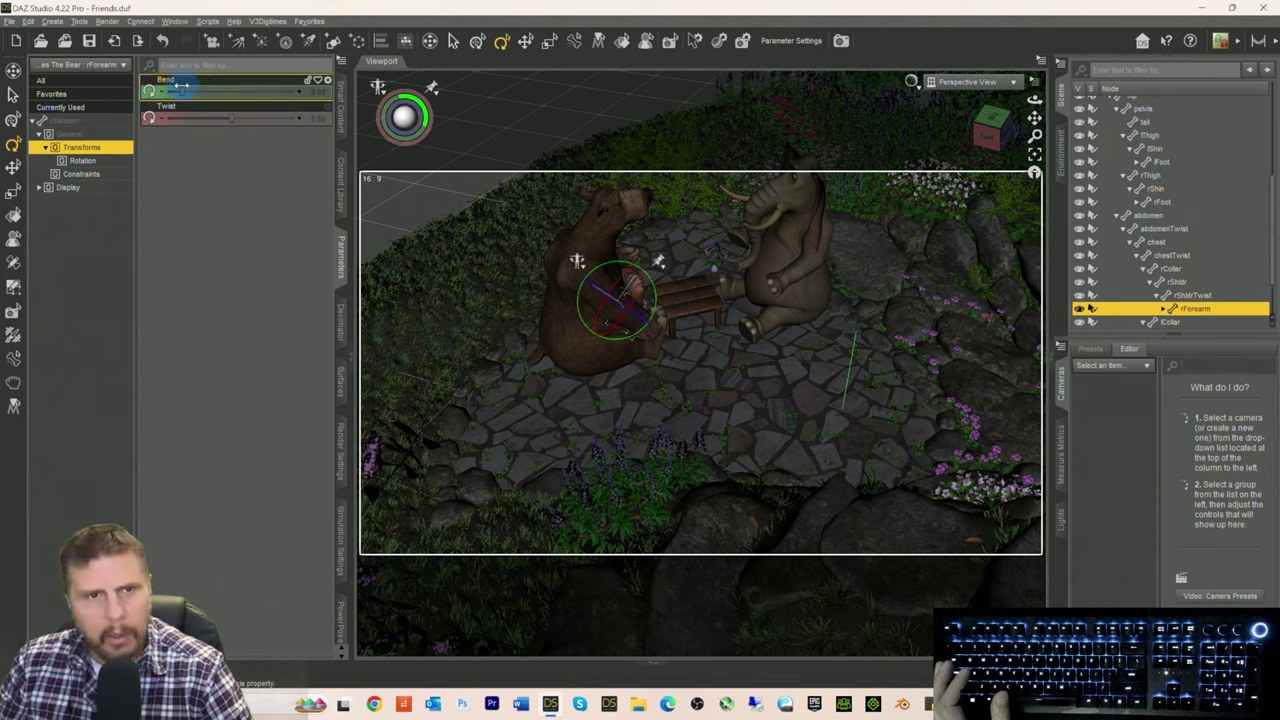
left_click_drag(209, 91, 225, 93)
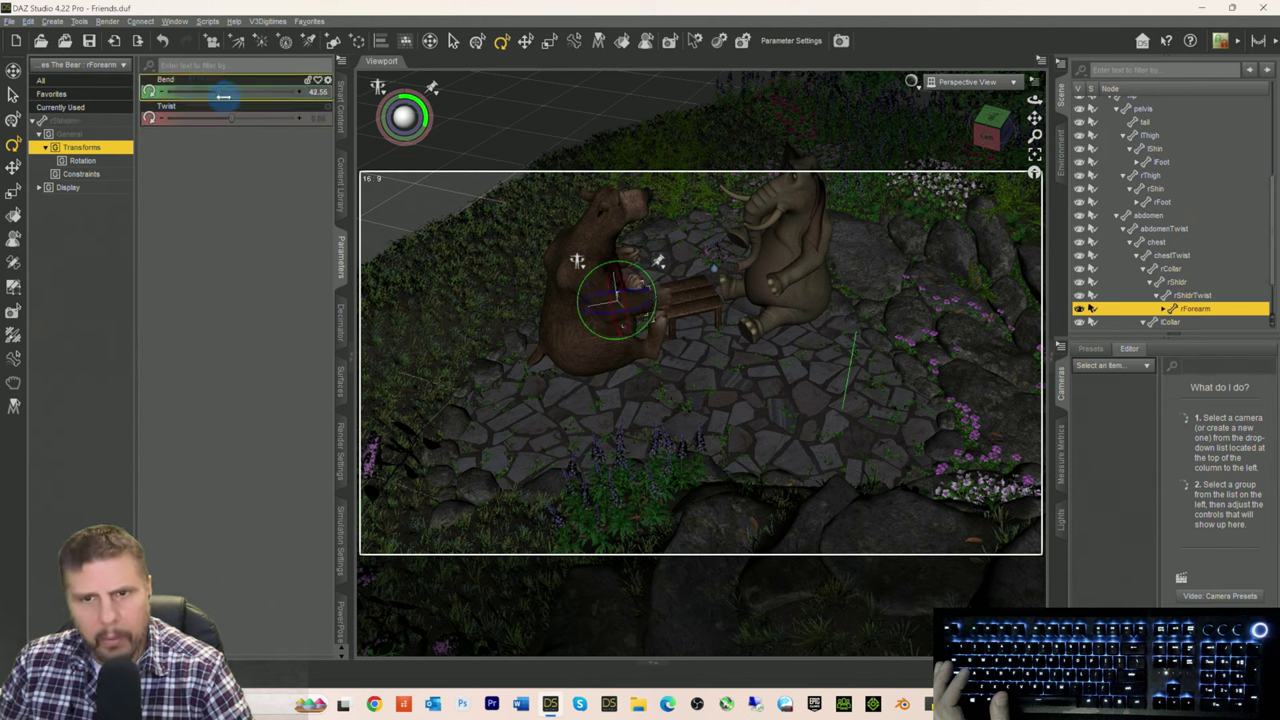
Step: Bend the elephant's trunk at segment trunk07 to -6.69
left_click_drag(980, 134, 905, 136)
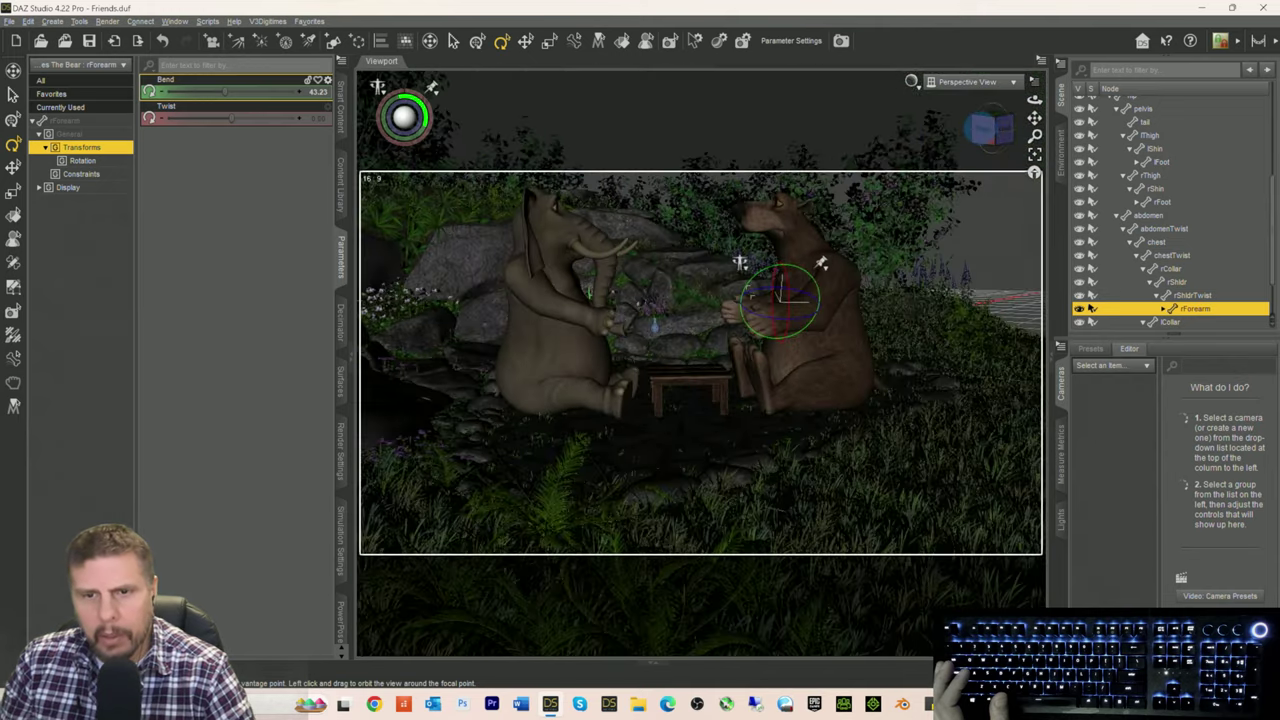
left_click_drag(984, 130, 982, 116)
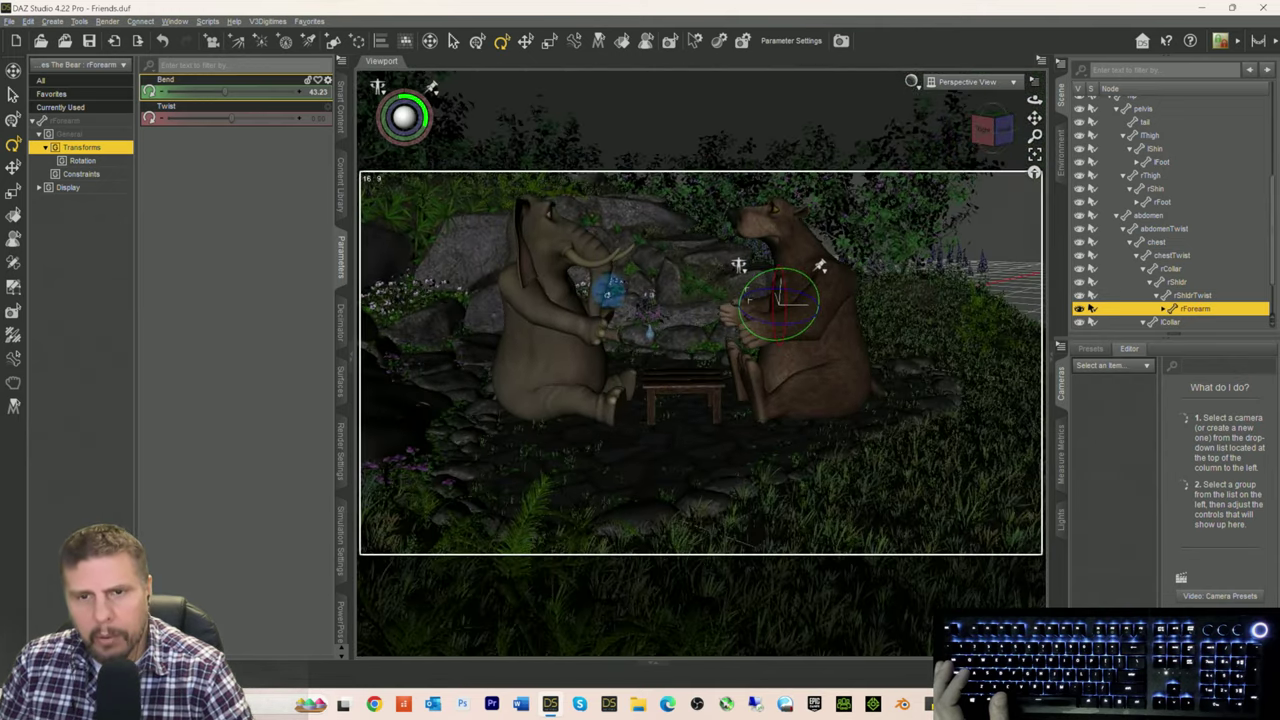
left_click(598, 285)
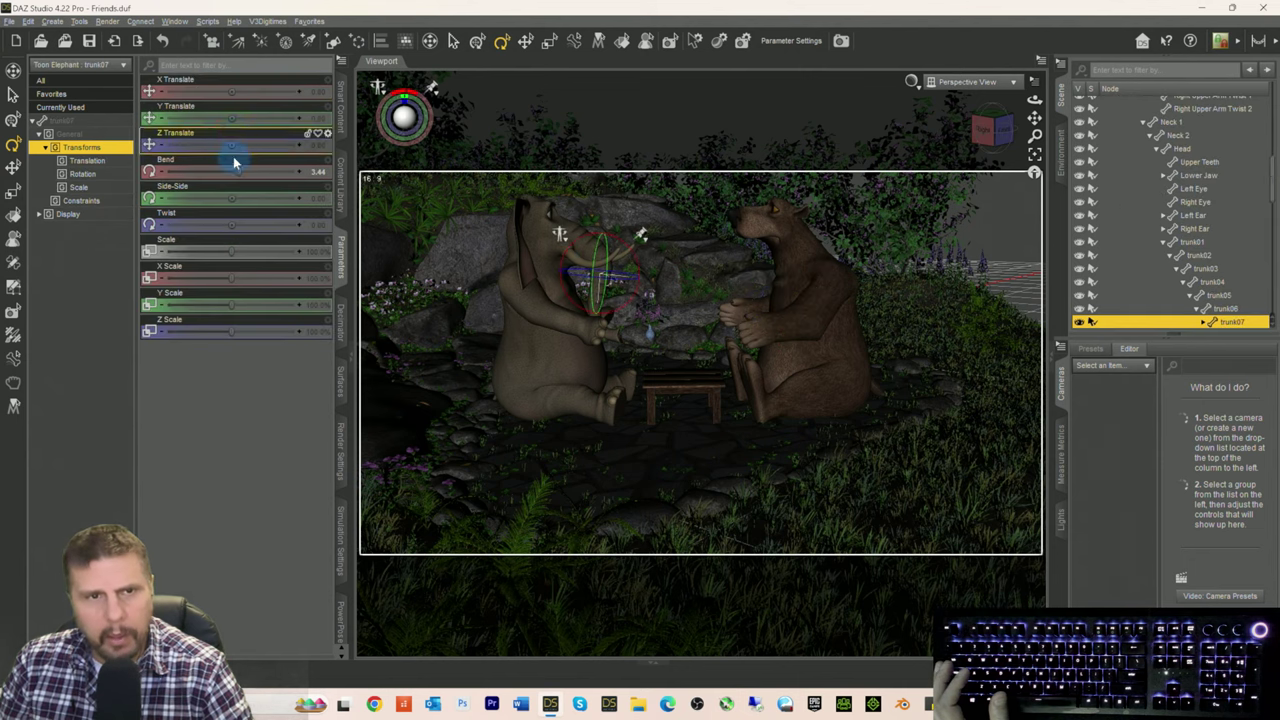
left_click_drag(232, 170, 210, 170)
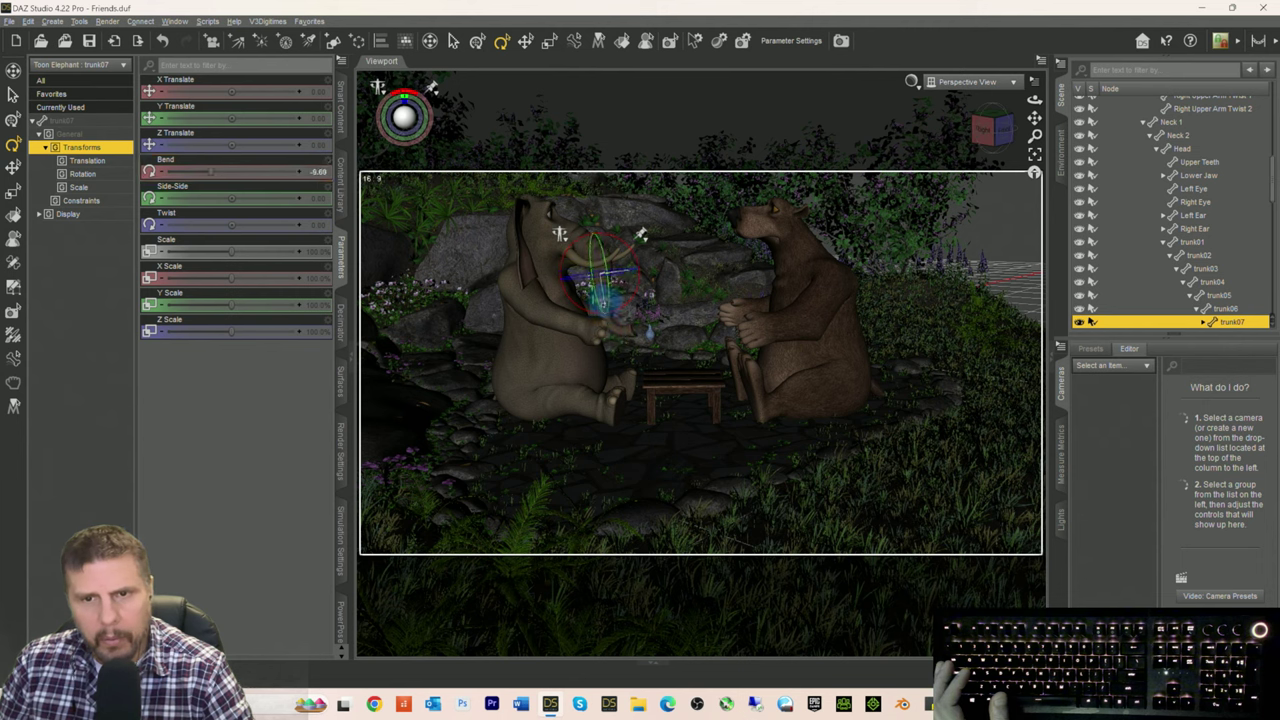
left_click(600, 300)
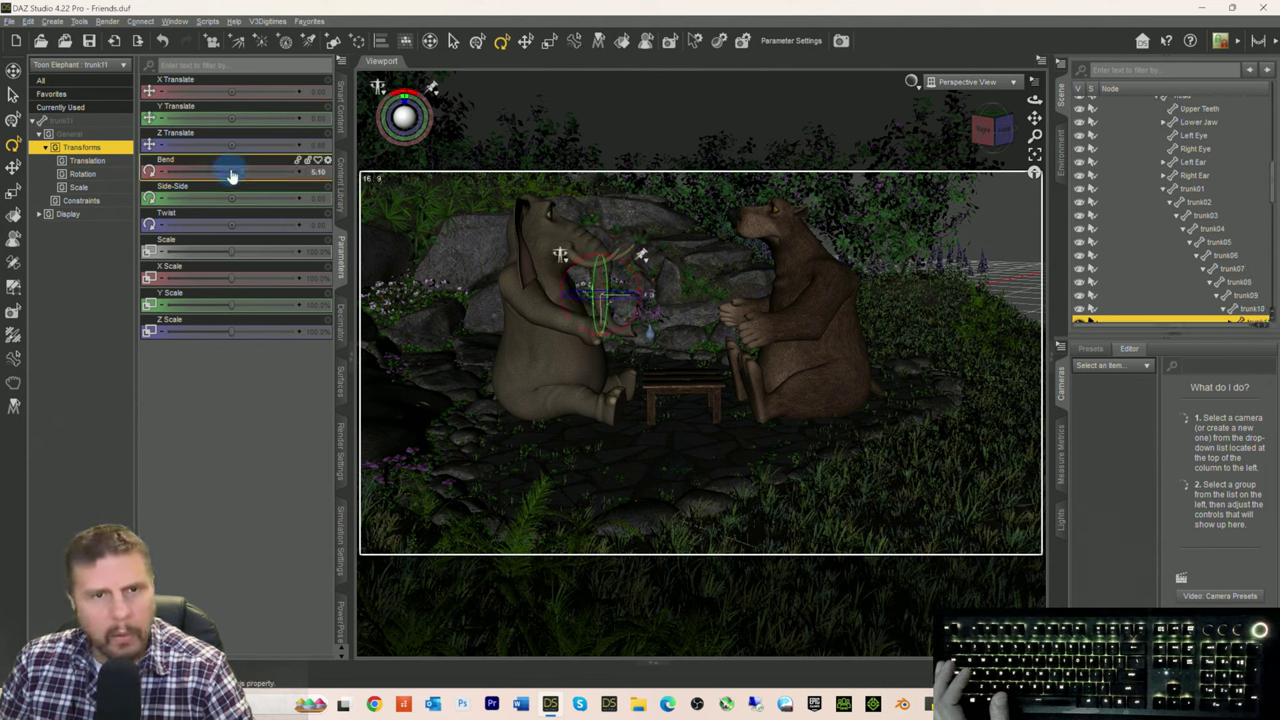
left_click_drag(247, 171, 165, 171)
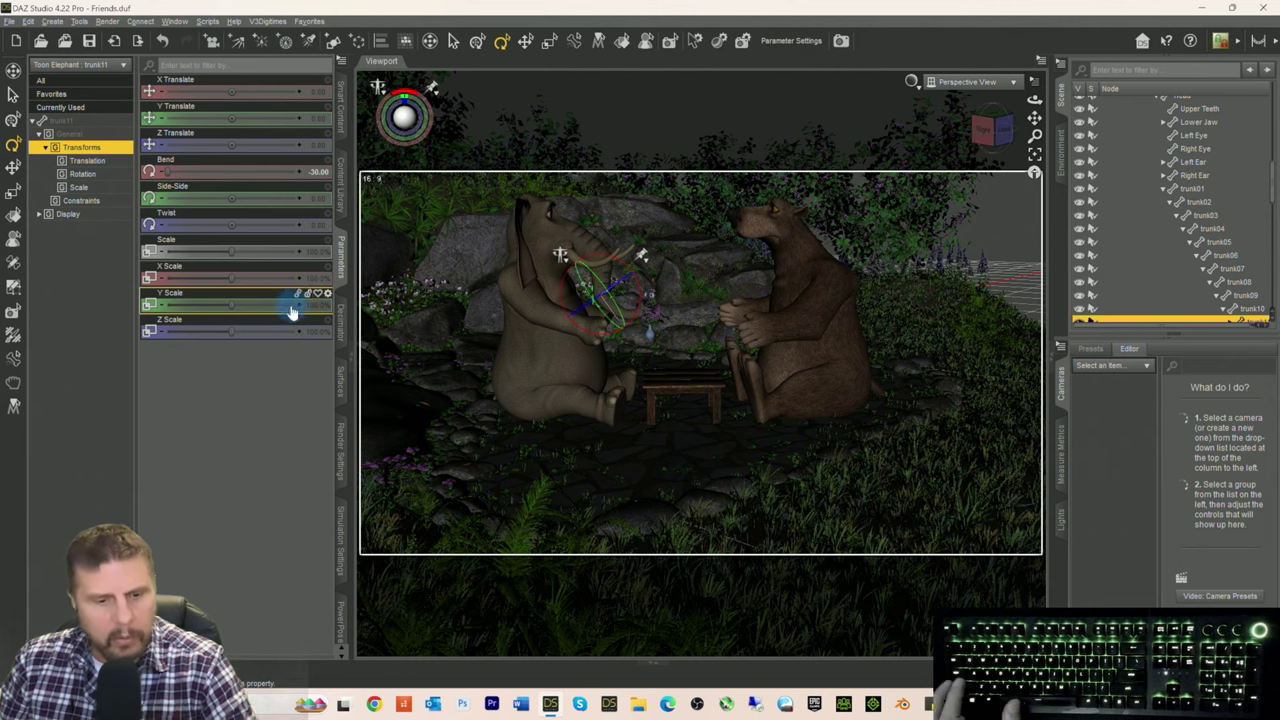
key("ctrl+z")
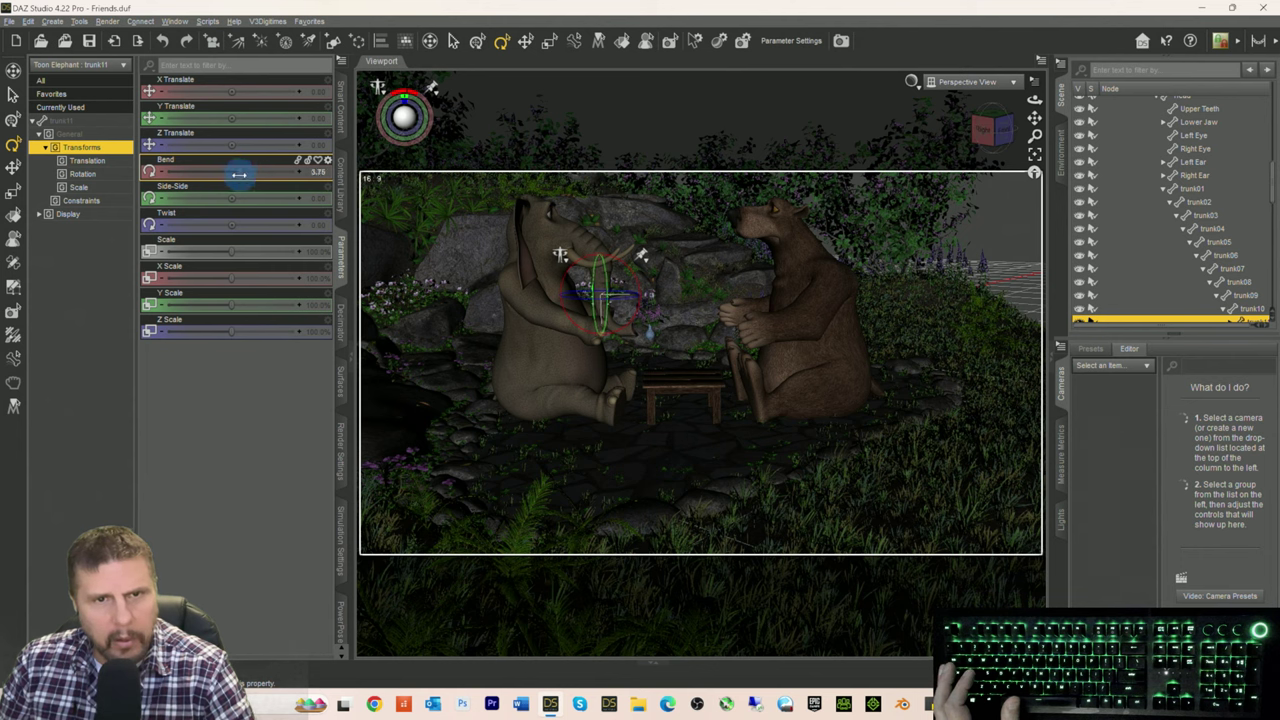
left_click_drag(231, 174, 229, 174)
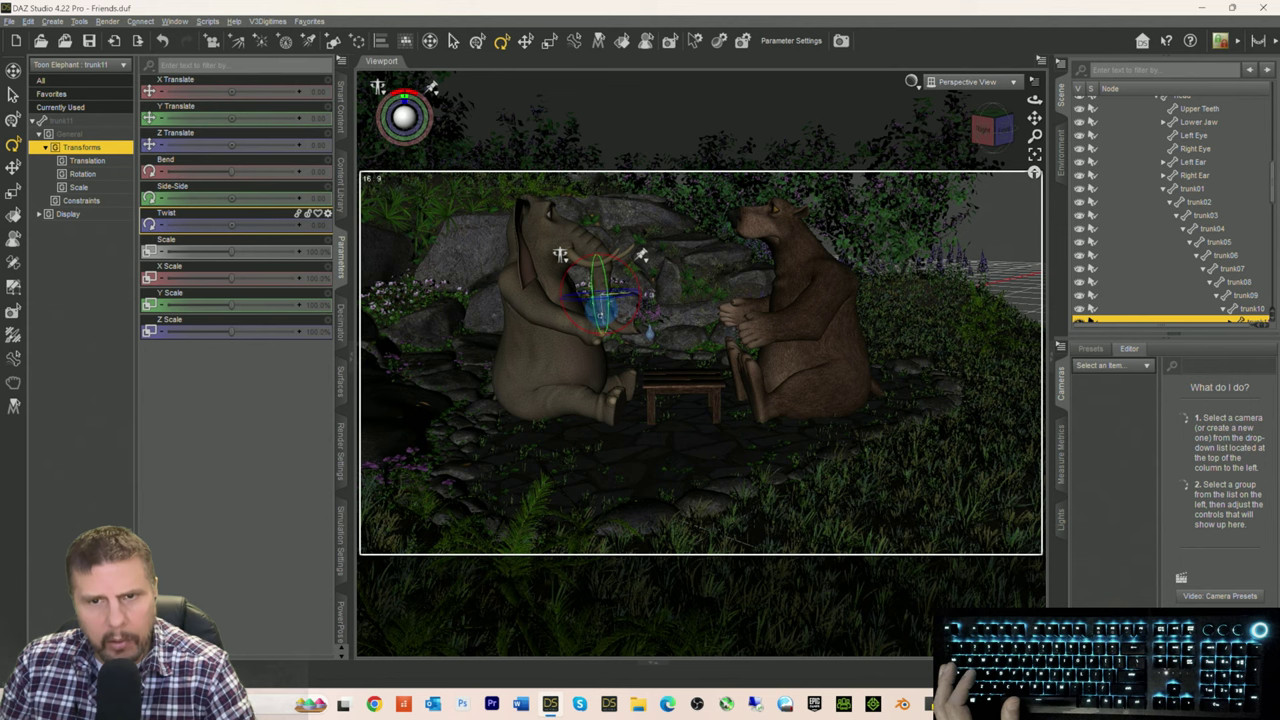
Step: Curl the elephant's lower trunk with trunk13 Bend -16.56 and Side-Side -7.81, adjust its Twist, and clear the selection
left_click(601, 311)
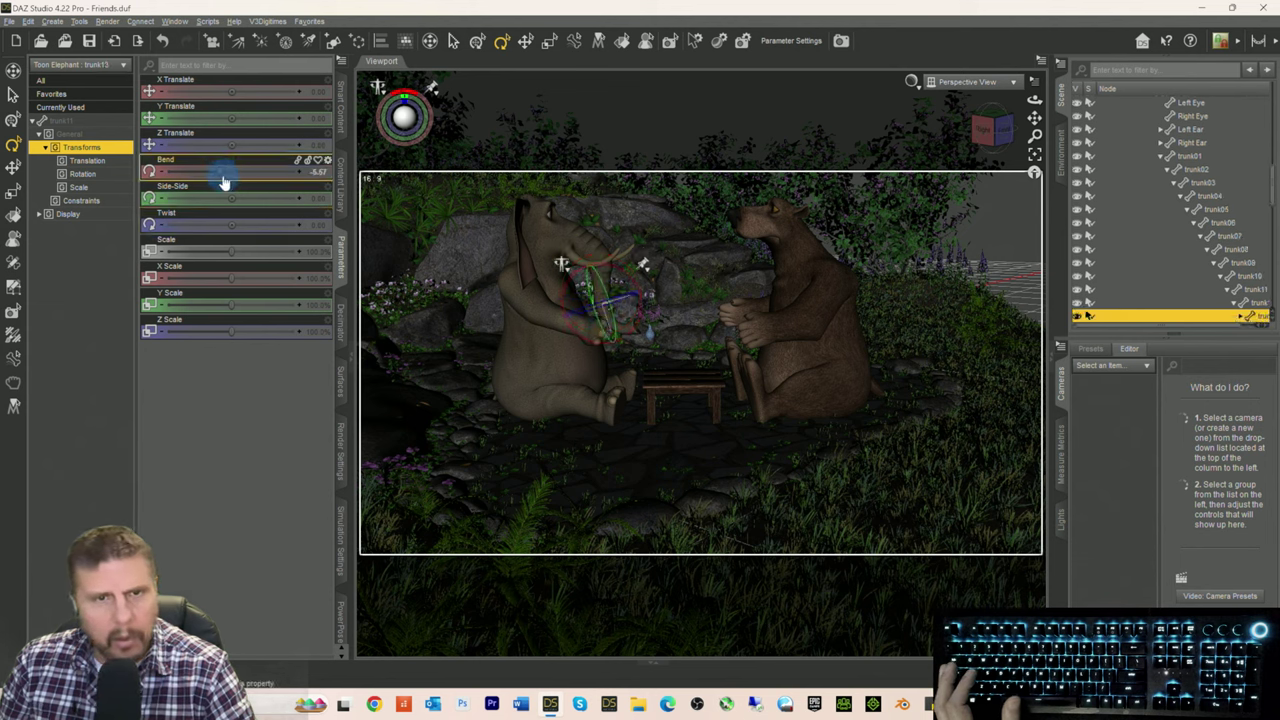
left_click_drag(218, 172, 200, 172)
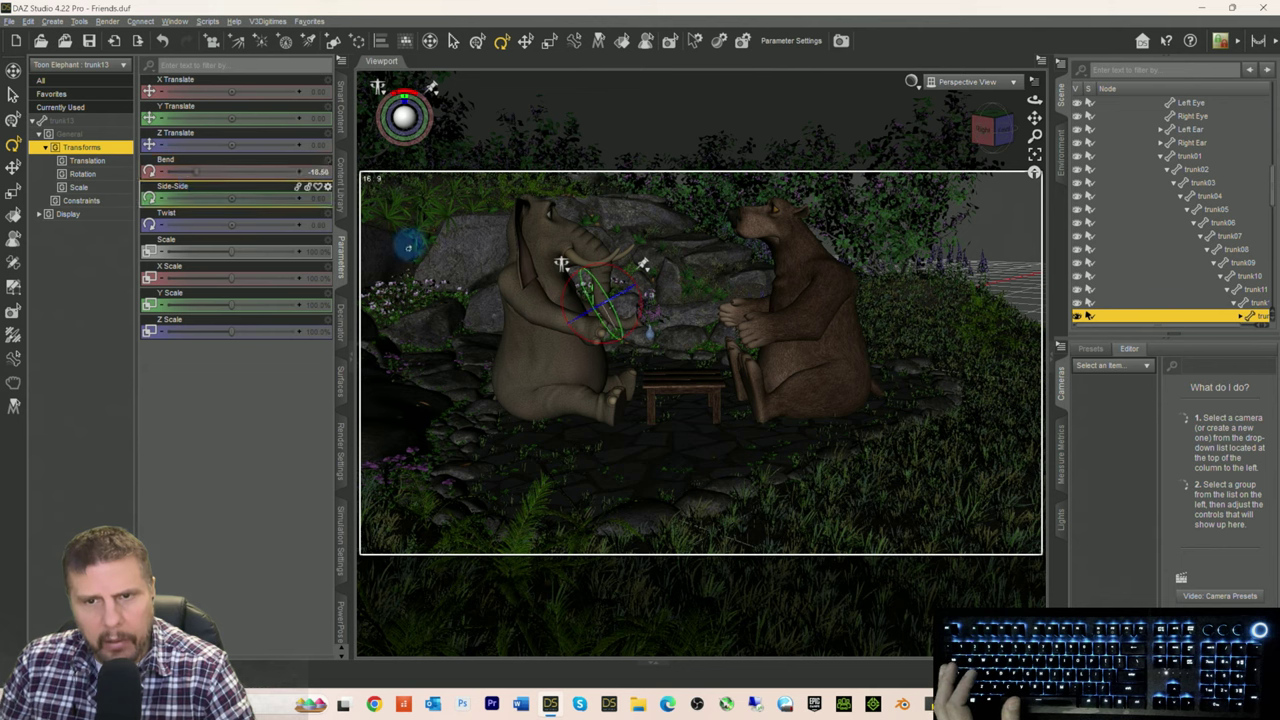
left_click(449, 413)
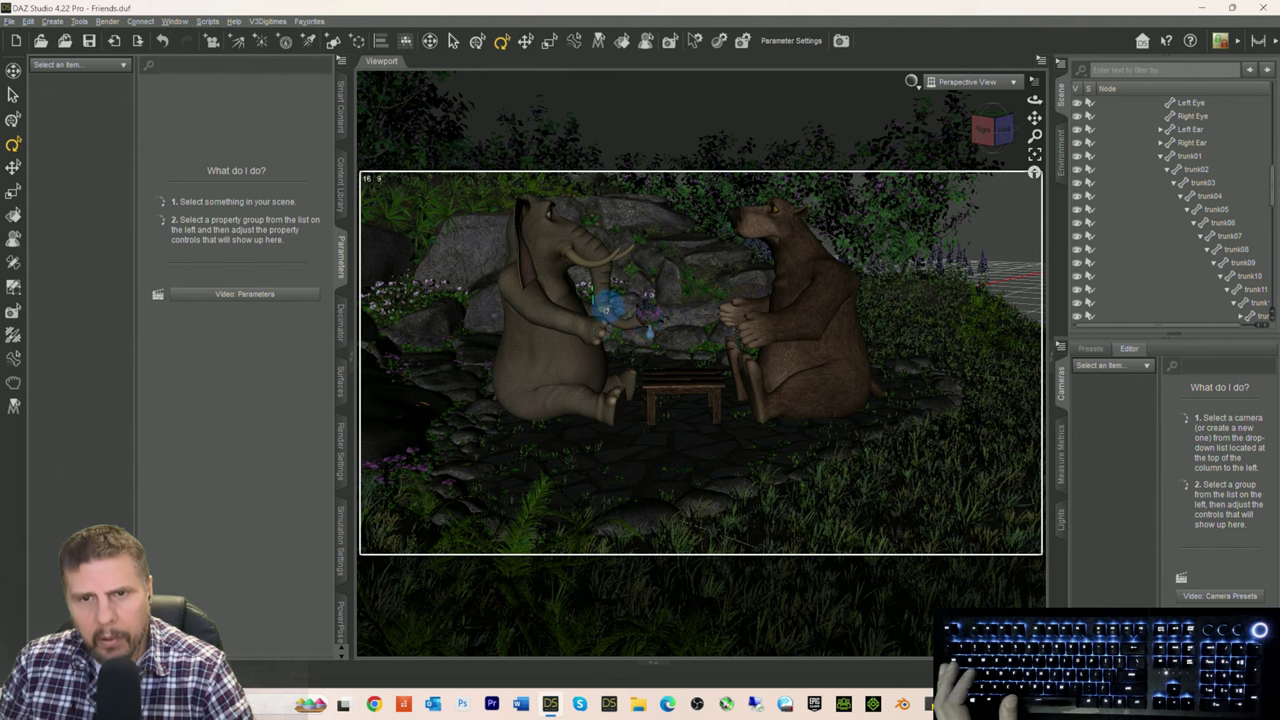
left_click(606, 305)
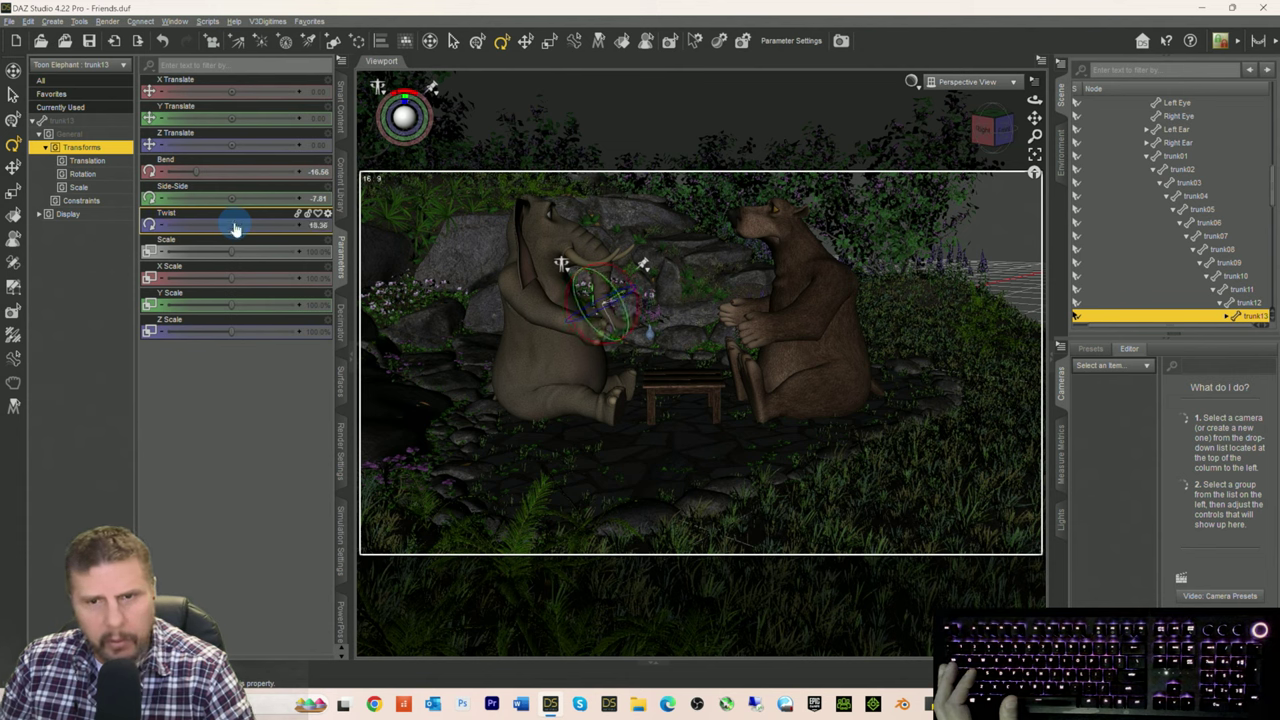
left_click(437, 434)
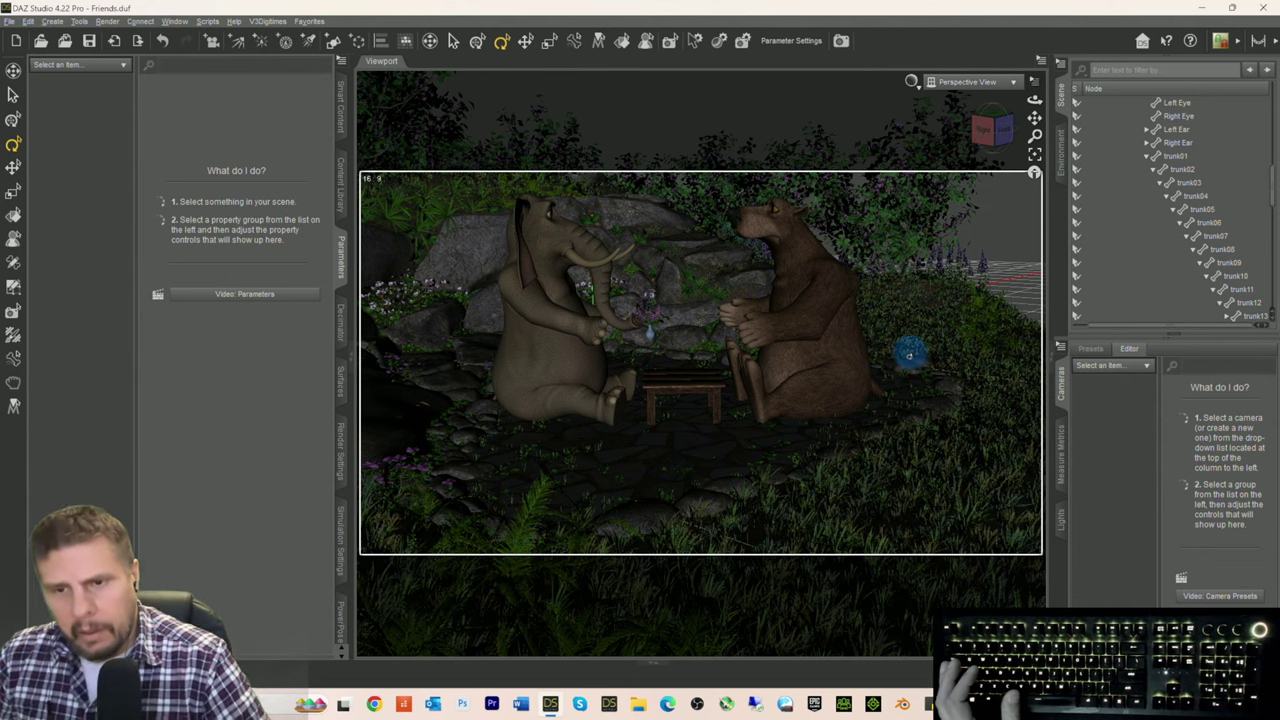
Step: Tilt the whole Snuggles The Bear figure to X Rotate 353.63 and move it to X Translate -6.26
left_click(776, 405)
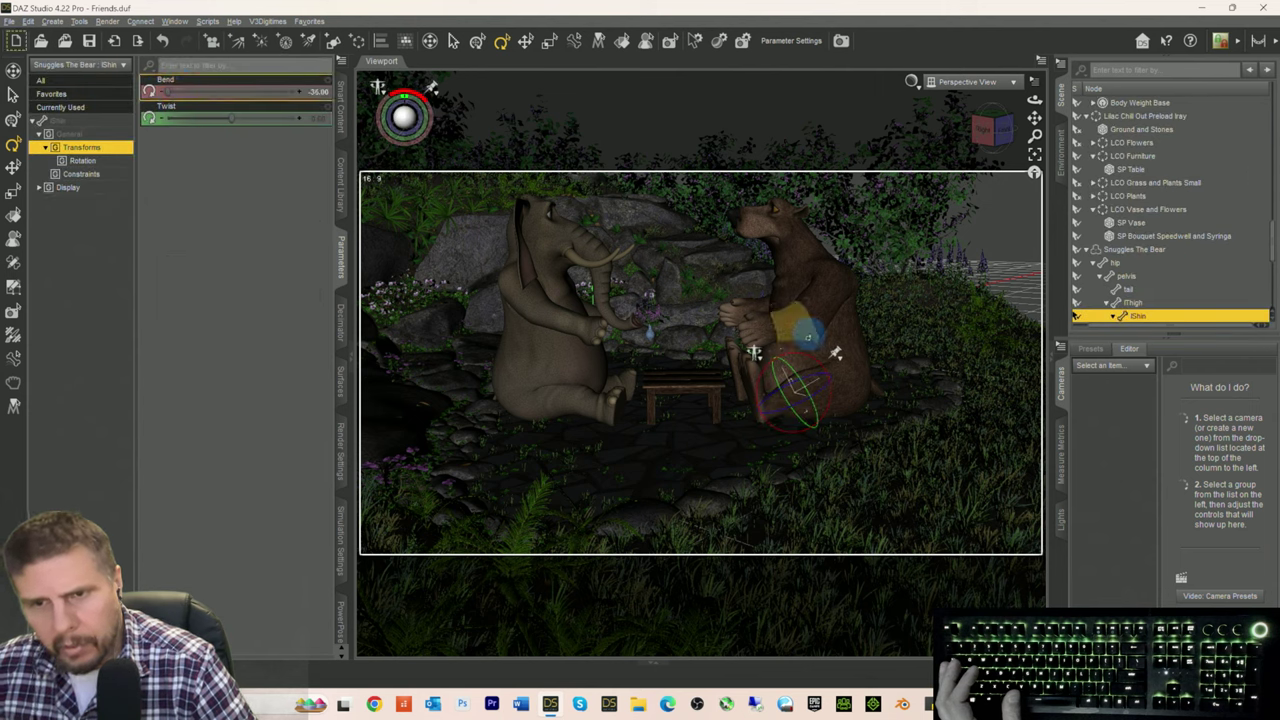
left_click(1136, 250)
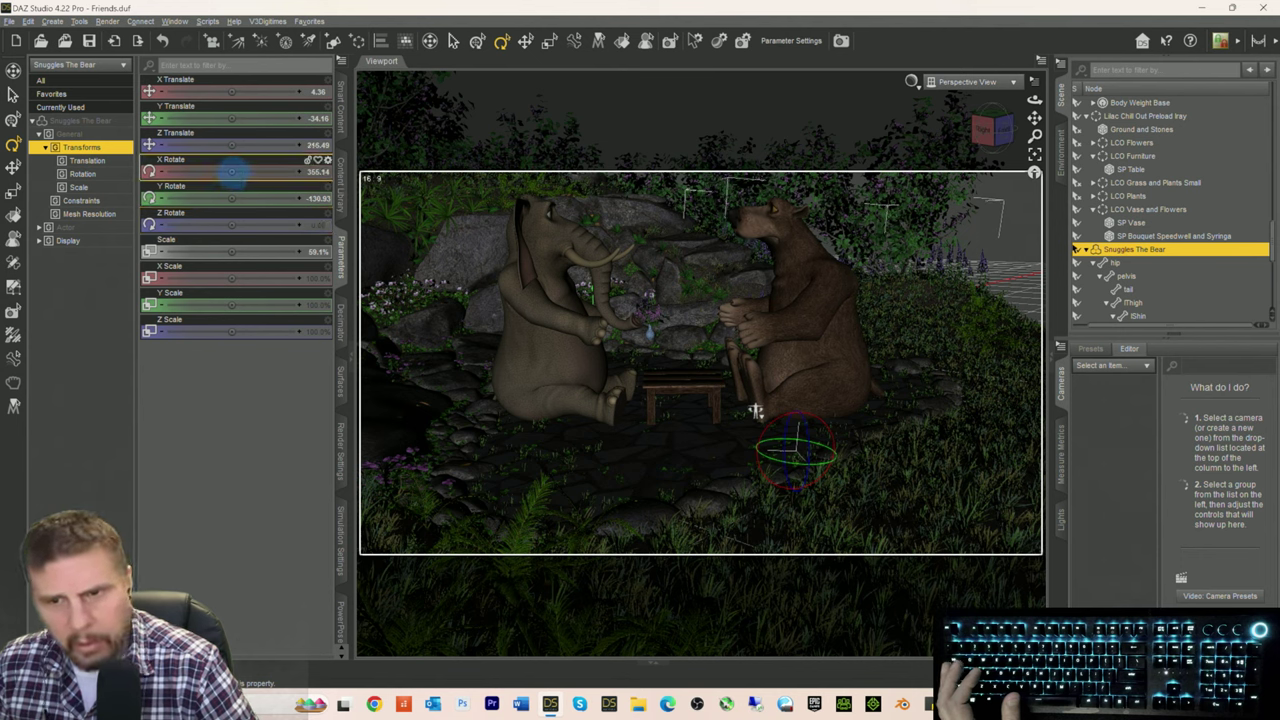
left_click_drag(231, 172, 229, 172)
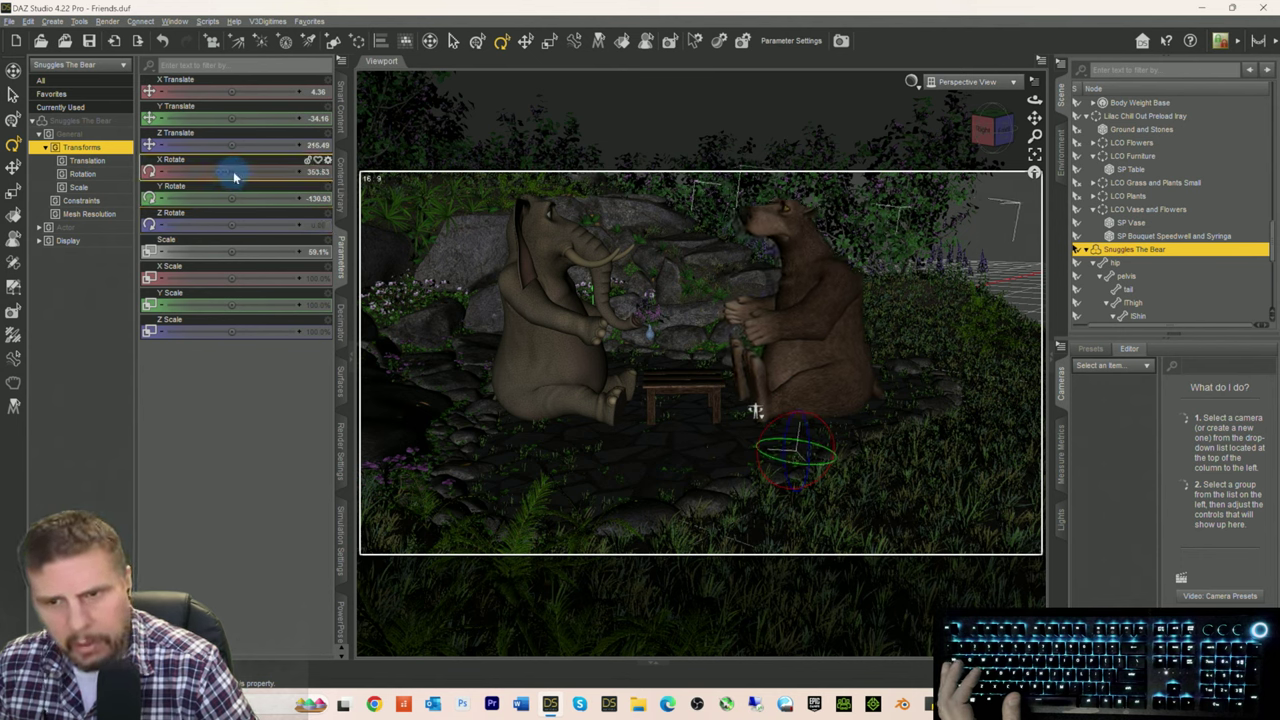
left_click(230, 91)
left_click_drag(230, 91, 227, 91)
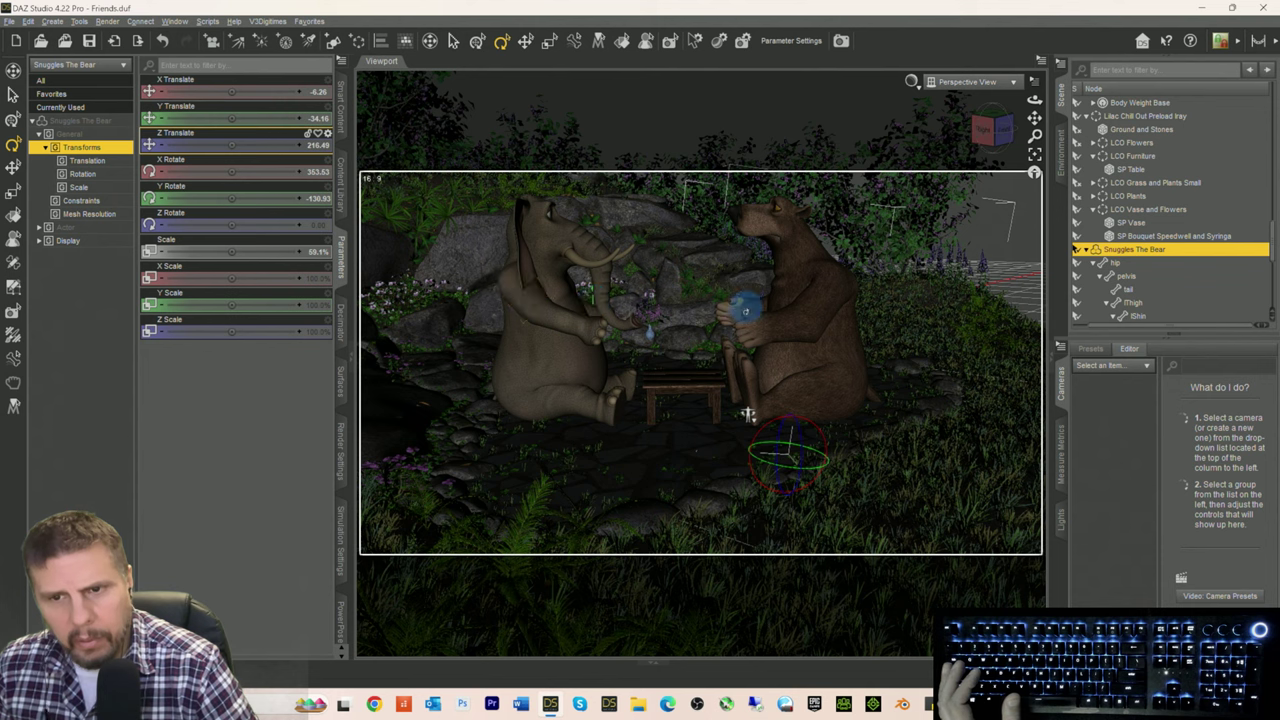
Step: Lower the bear's right forearm to Bend 12.08 and clear the selection
left_click(737, 265)
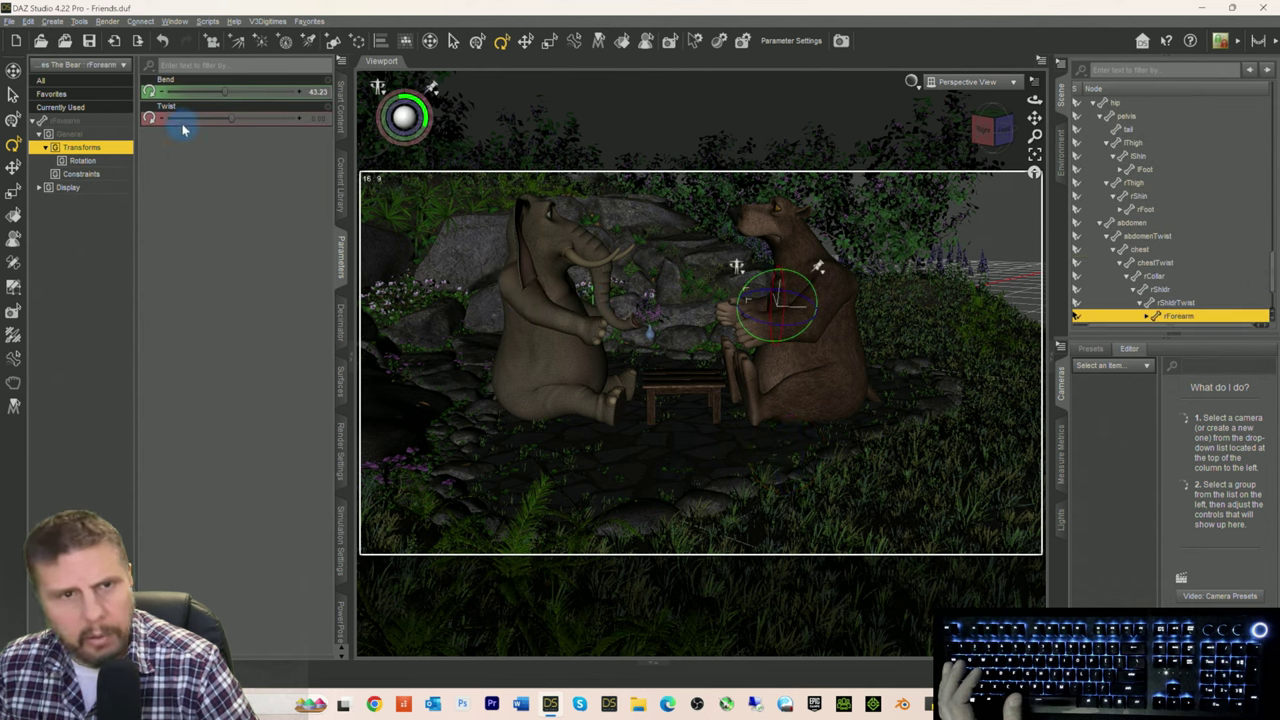
left_click_drag(228, 93, 188, 104)
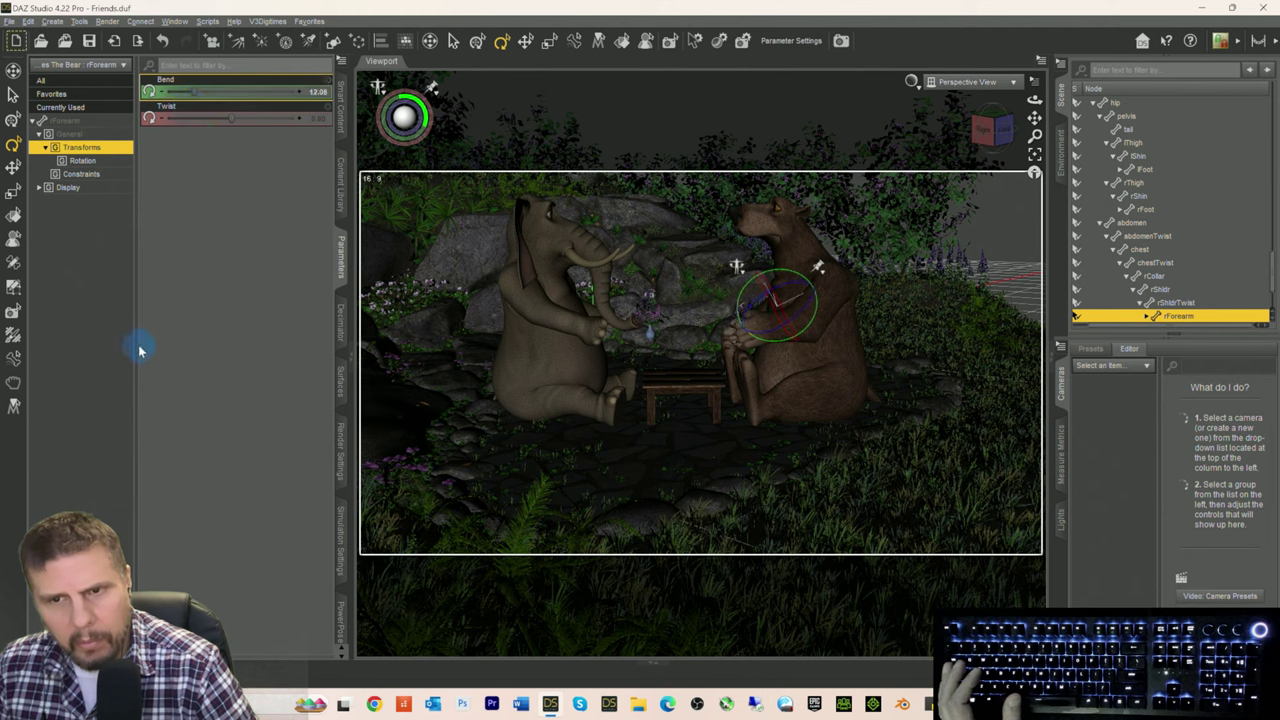
left_click(443, 429)
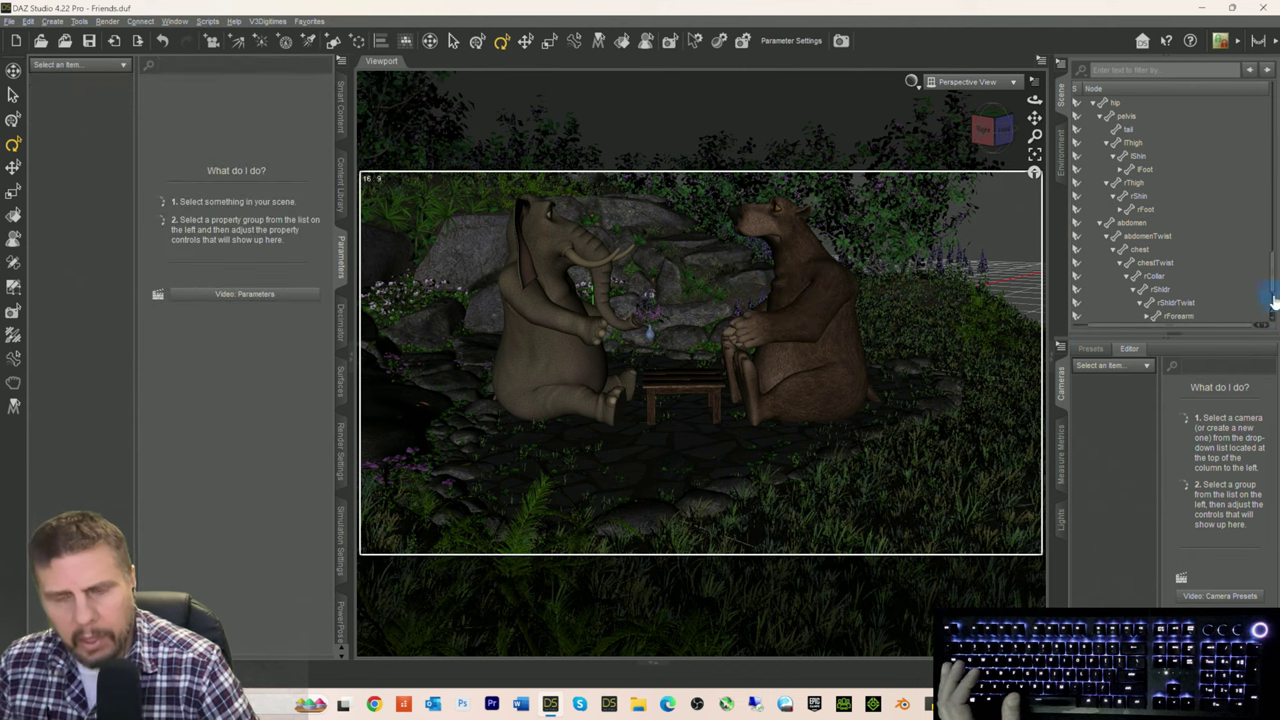
Step: Shift the SP Table to X Translate -68.56 and clear the selection
left_click(688, 400)
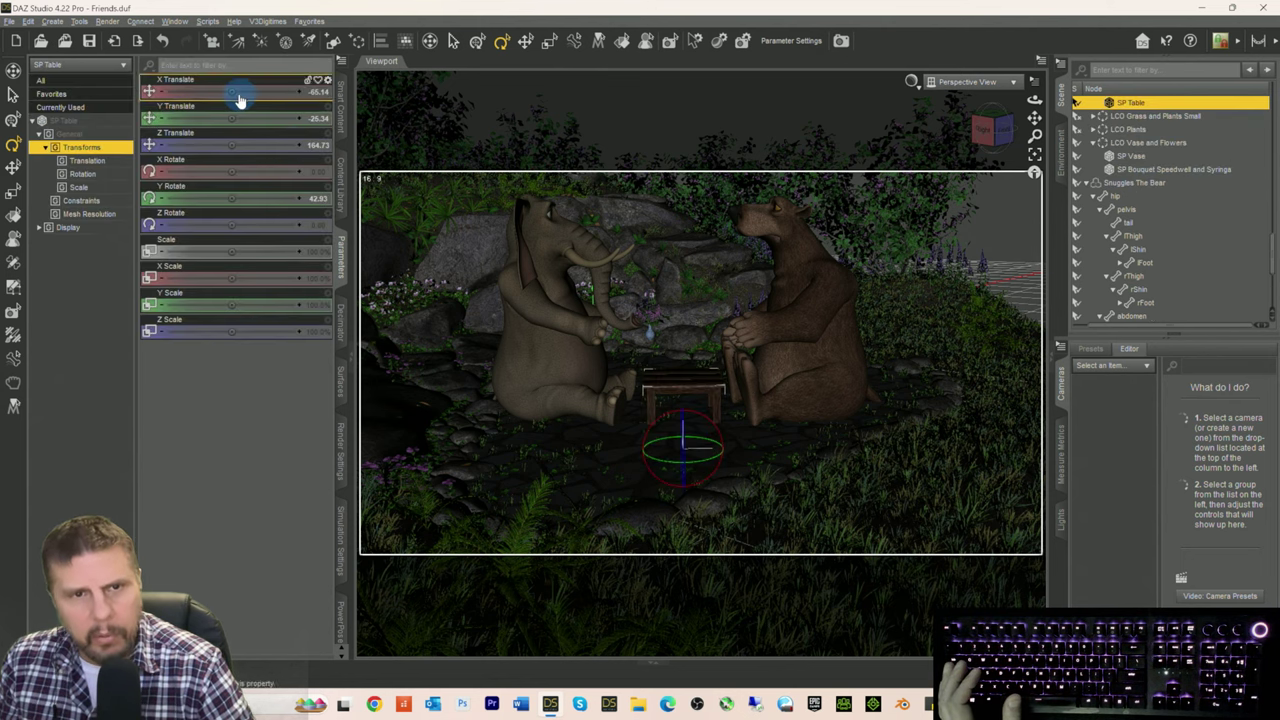
left_click_drag(232, 92, 229, 92)
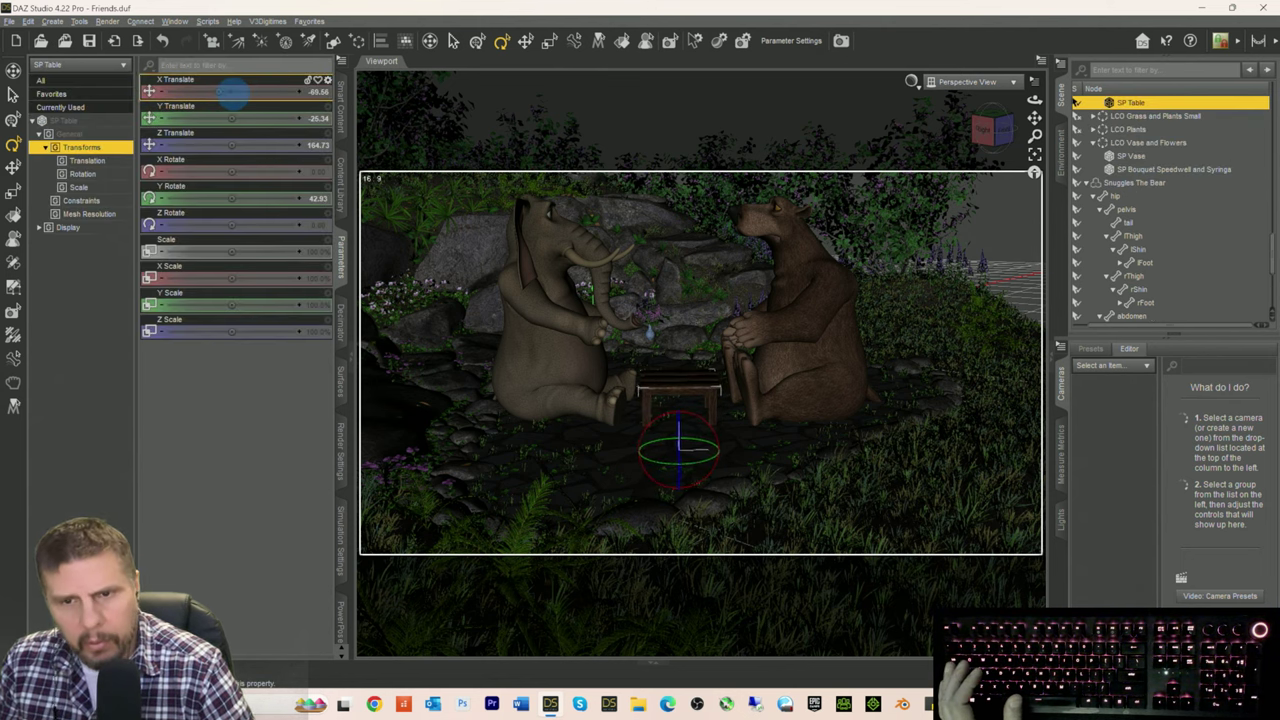
left_click(477, 443)
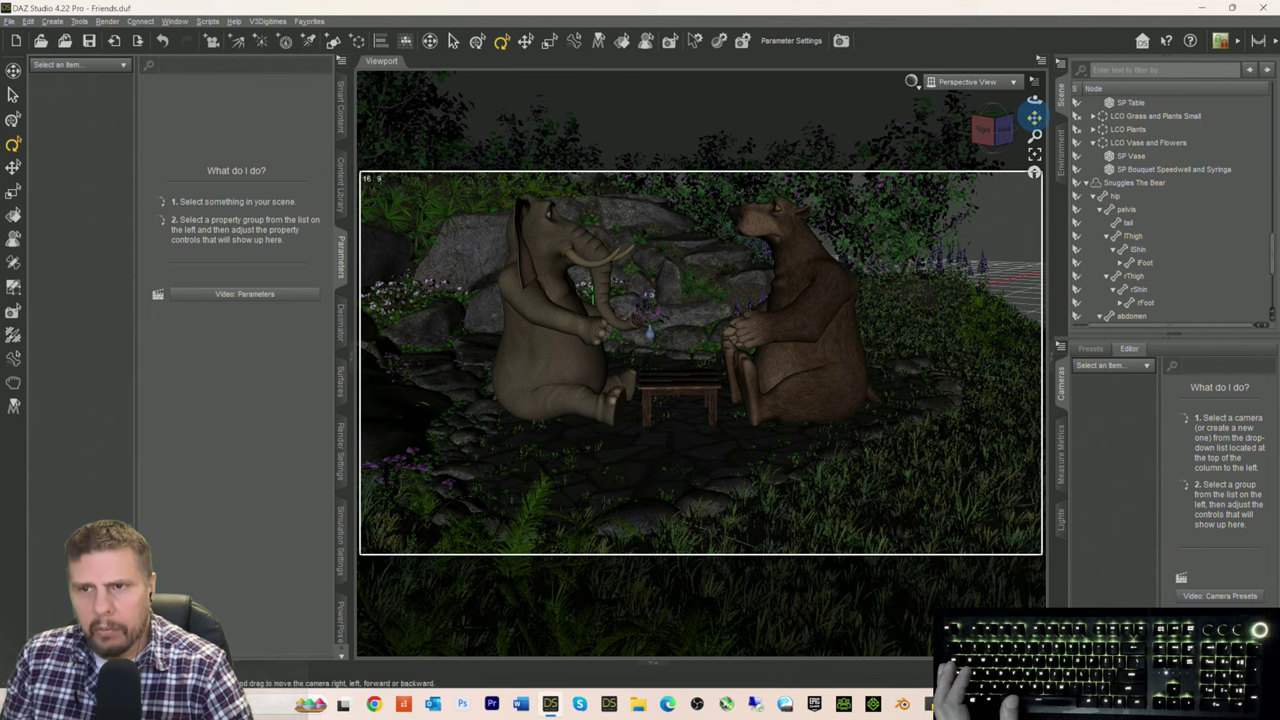
Step: Move the LCO Vase and Flowers group onto the table with Y Translate -25.89 and Z Translate 24.23
mouse_move(1034, 117)
left_mouse_down()
mouse_move(1034, 102)
mouse_move(985, 137)
mouse_move(1003, 140)
mouse_move(1034, 110)
left_mouse_up()
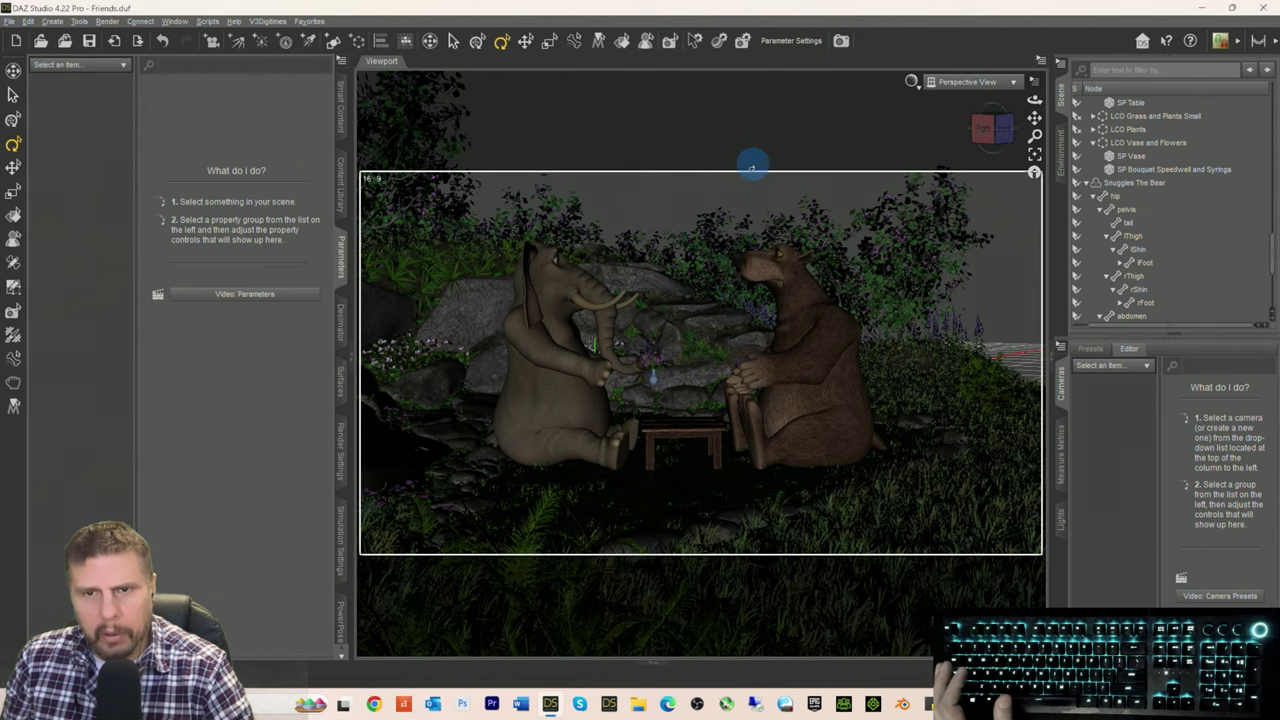
mouse_move(1034, 118)
left_mouse_down()
mouse_move(996, 127)
mouse_move(1016, 128)
left_mouse_up()
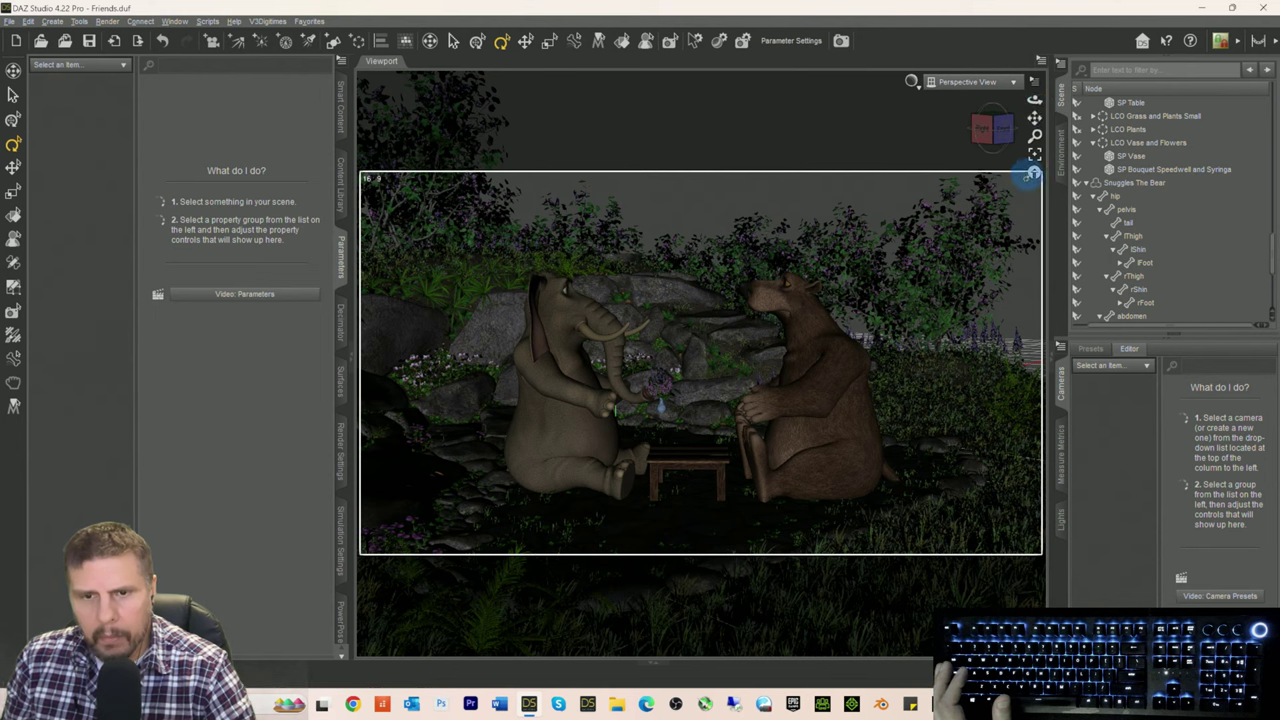
left_click(660, 403)
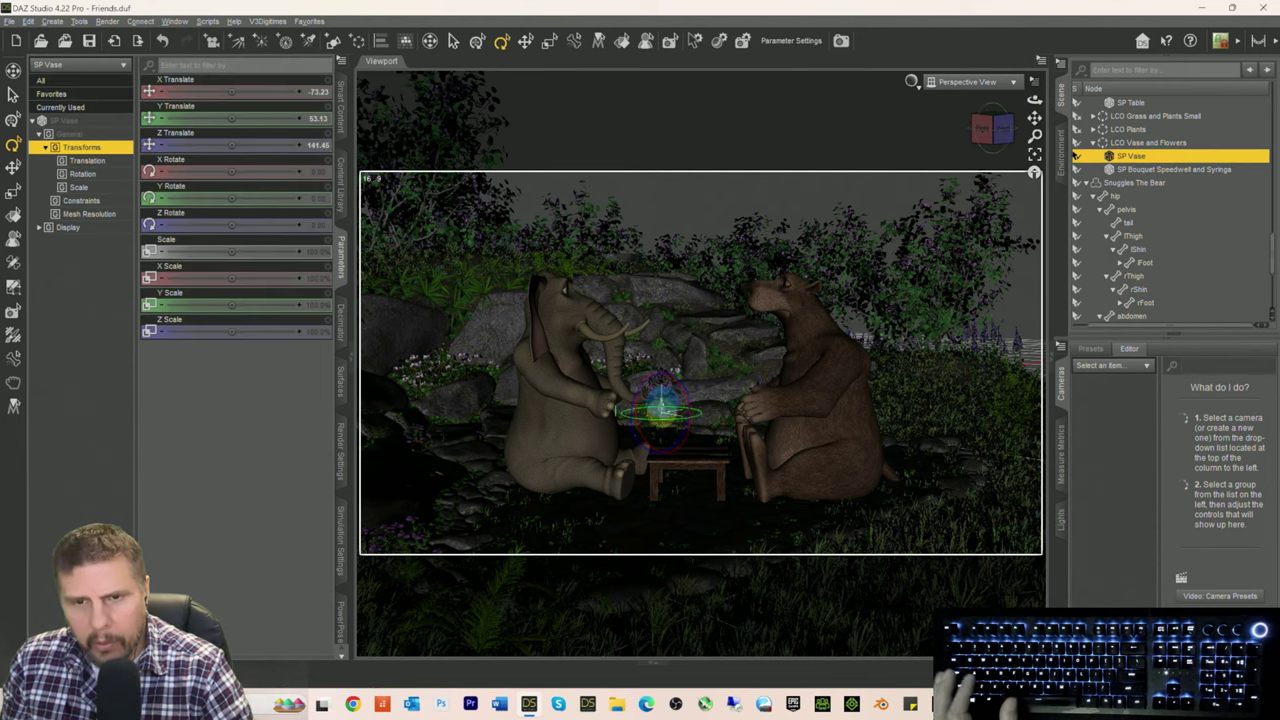
left_click(1142, 143)
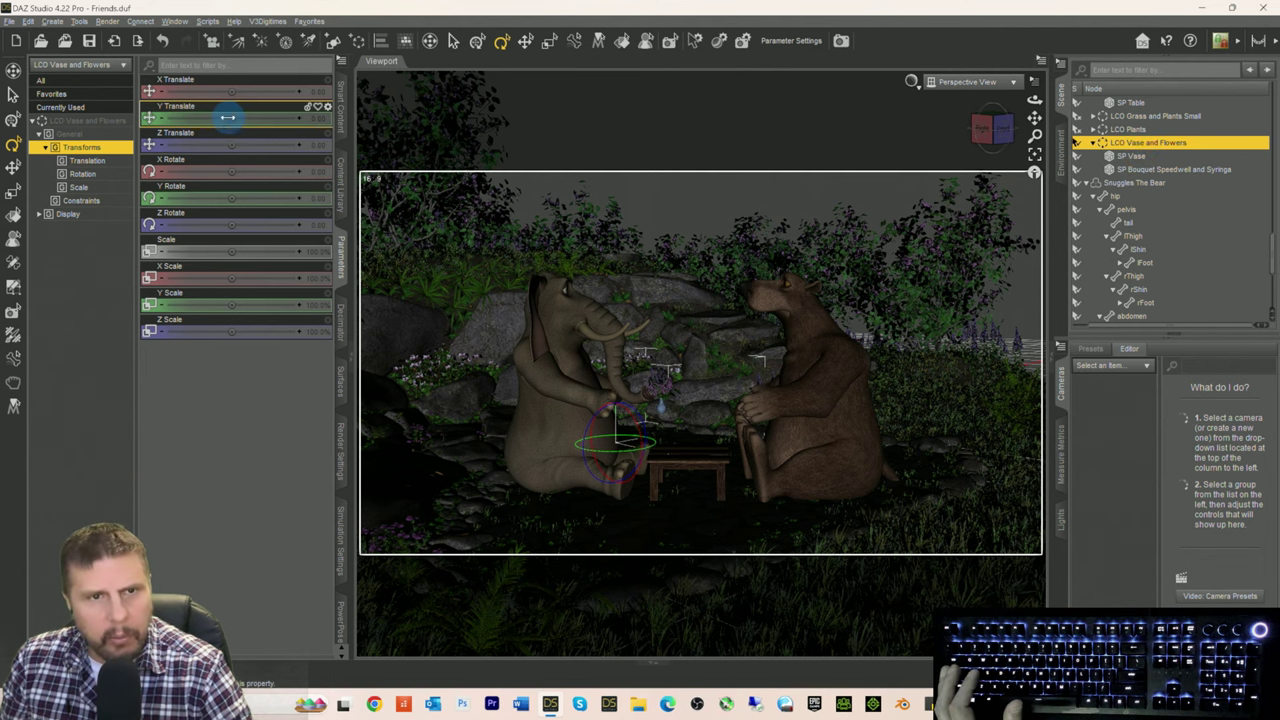
left_click_drag(228, 117, 230, 117)
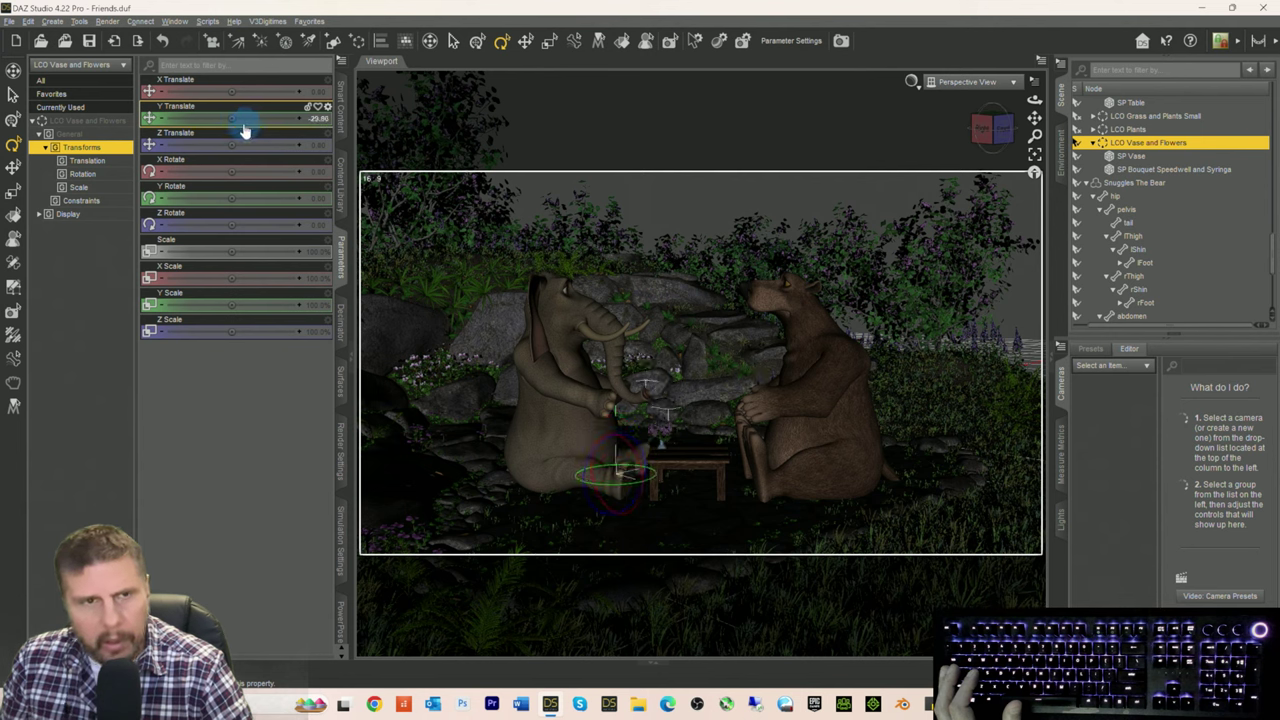
left_click_drag(231, 143, 274, 125)
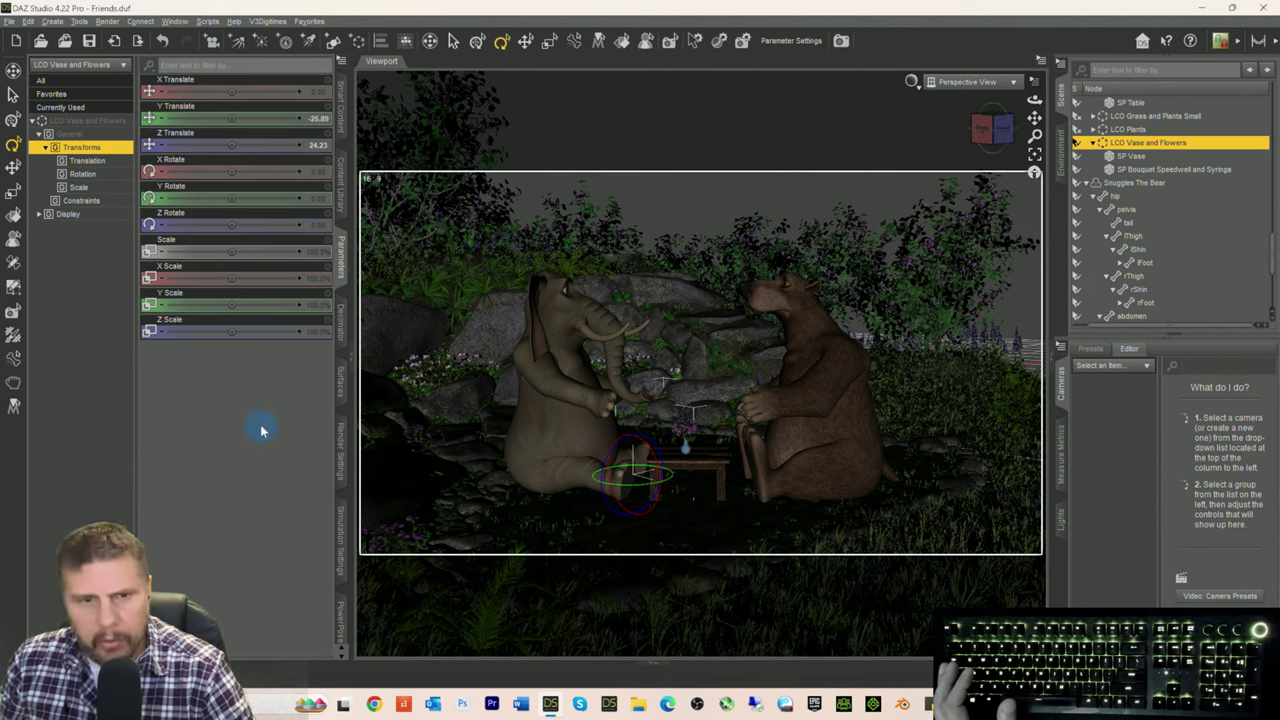
Step: Bend the Toon Elephant's left shin to -8.98 and select the whole Toon Elephant figure
left_click(428, 464)
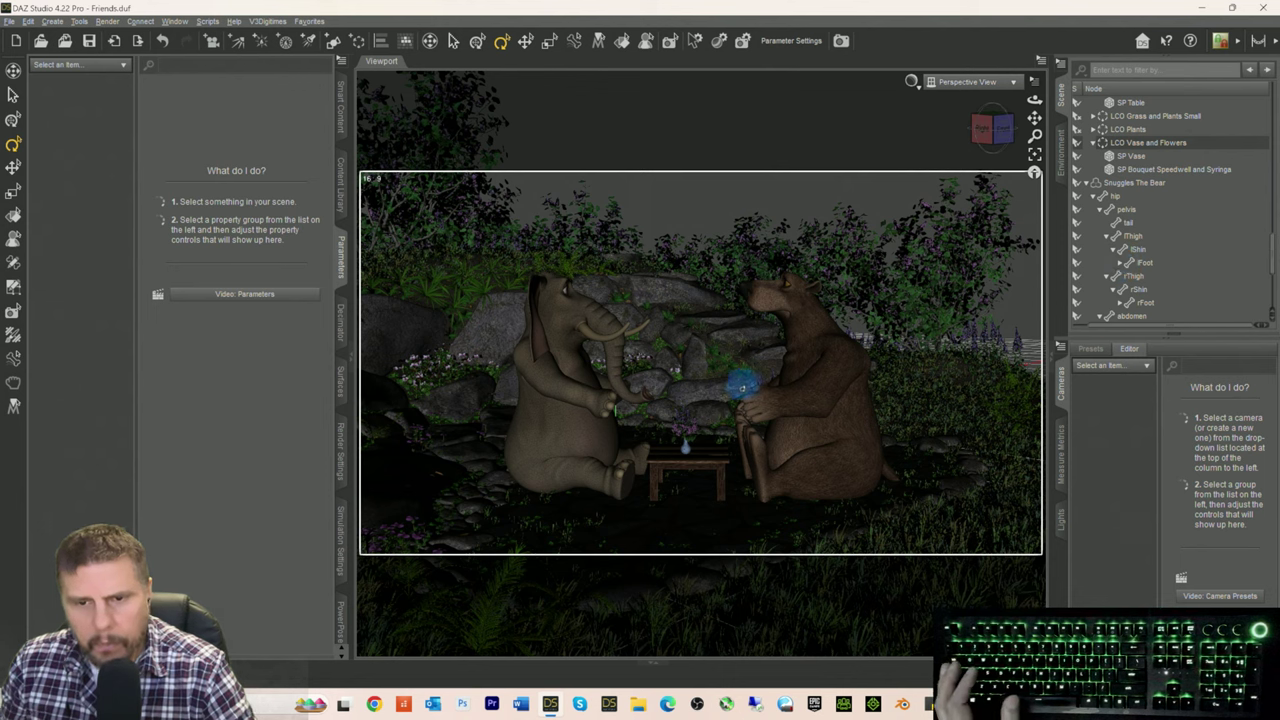
left_click(622, 456)
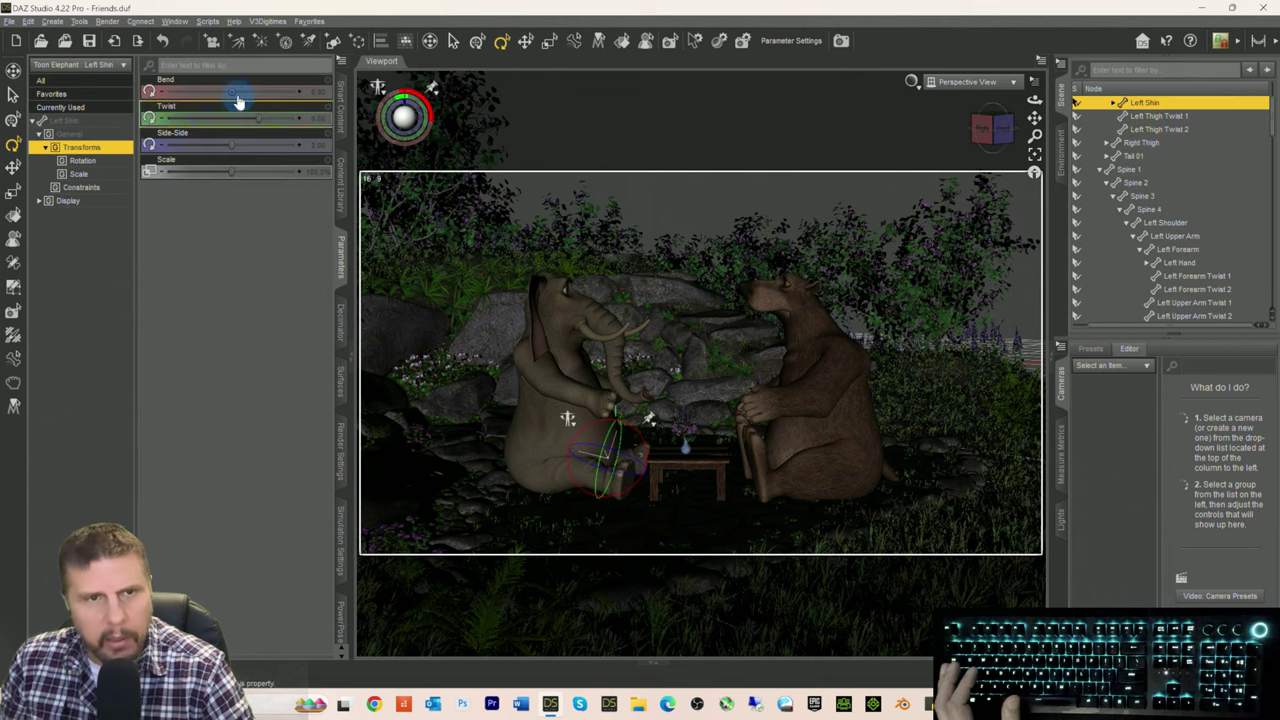
left_click_drag(231, 91, 212, 91)
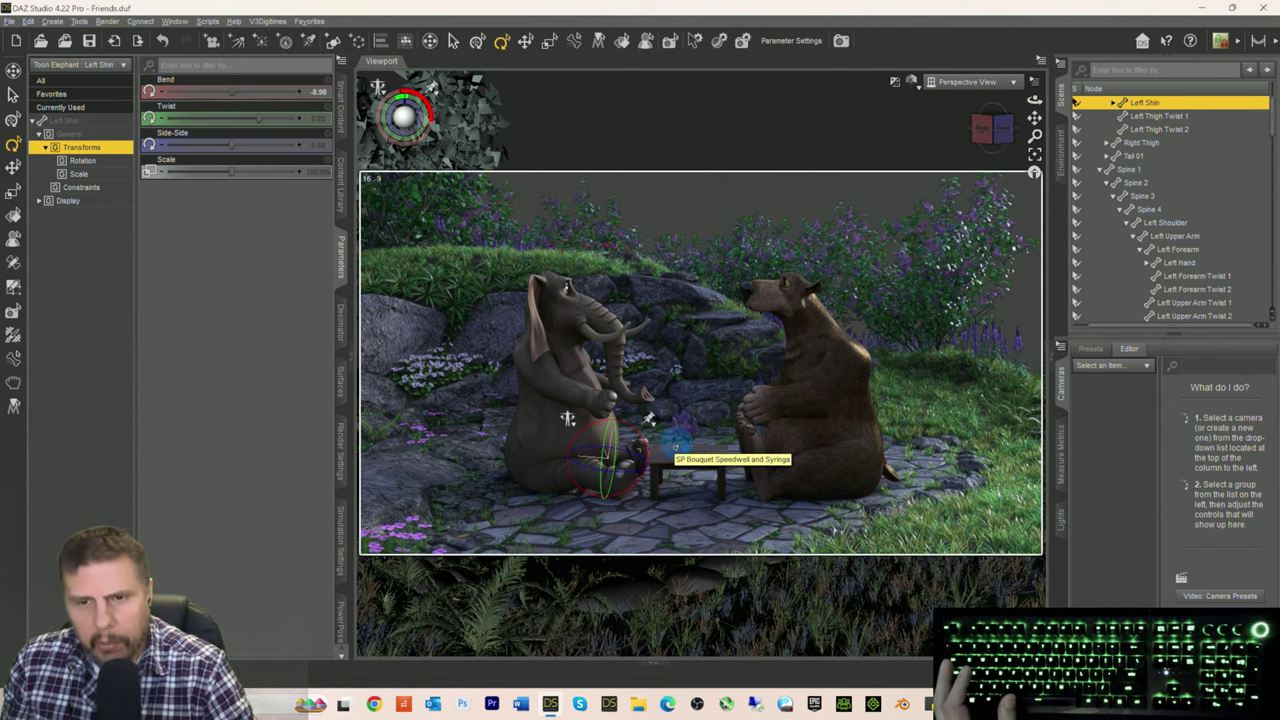
scroll(1140, 160, "up", 2)
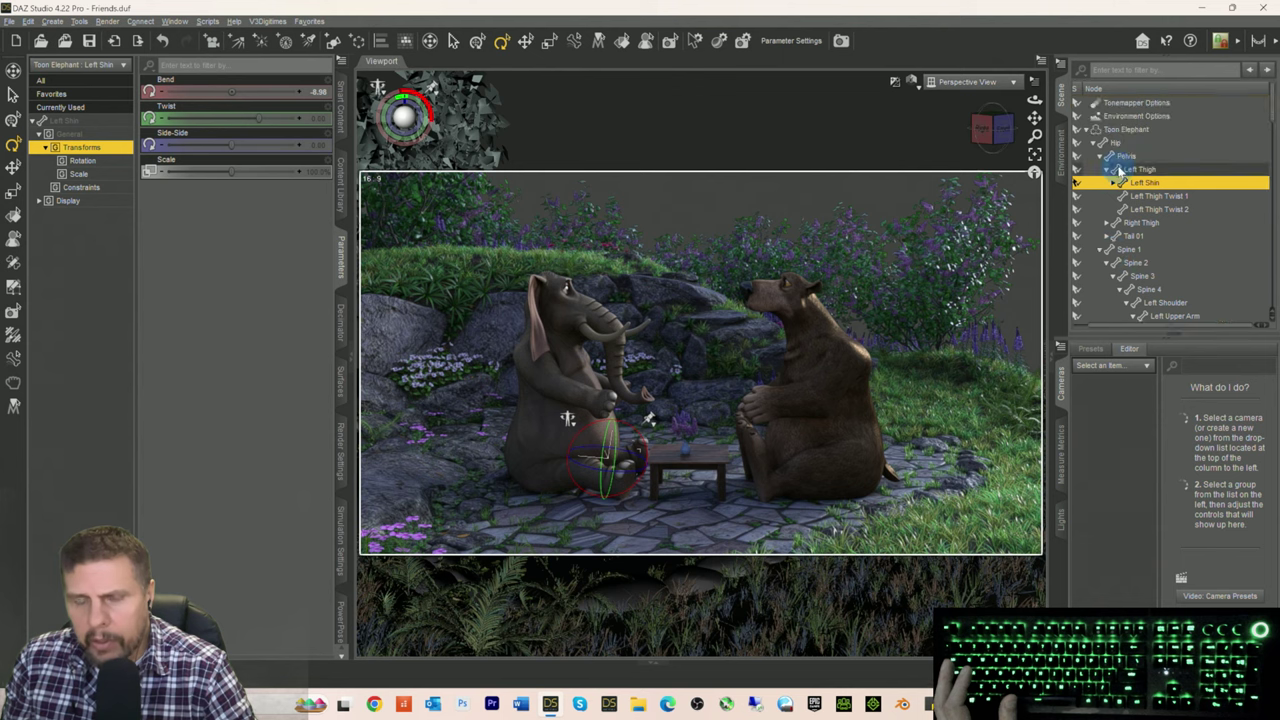
left_click(1128, 130)
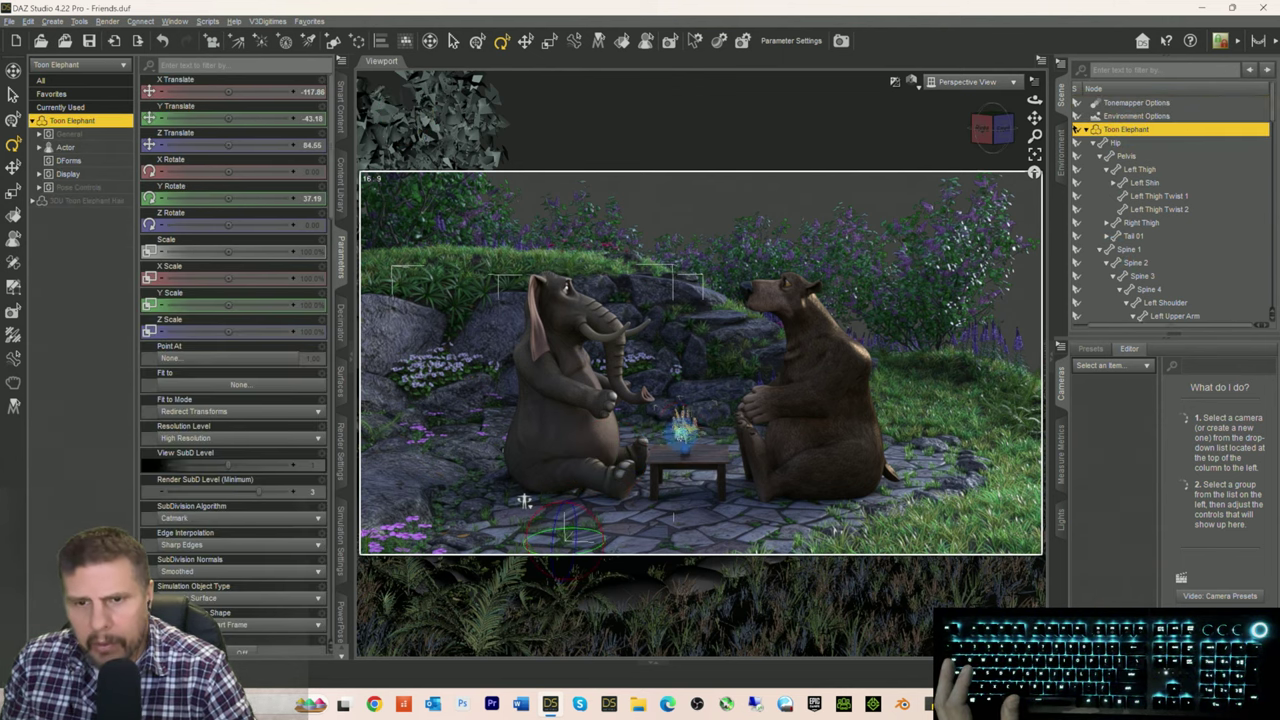
Step: Delete the LCO Vase and Flowers group from the table
left_click(682, 428)
scroll(1147, 295, "down", 3)
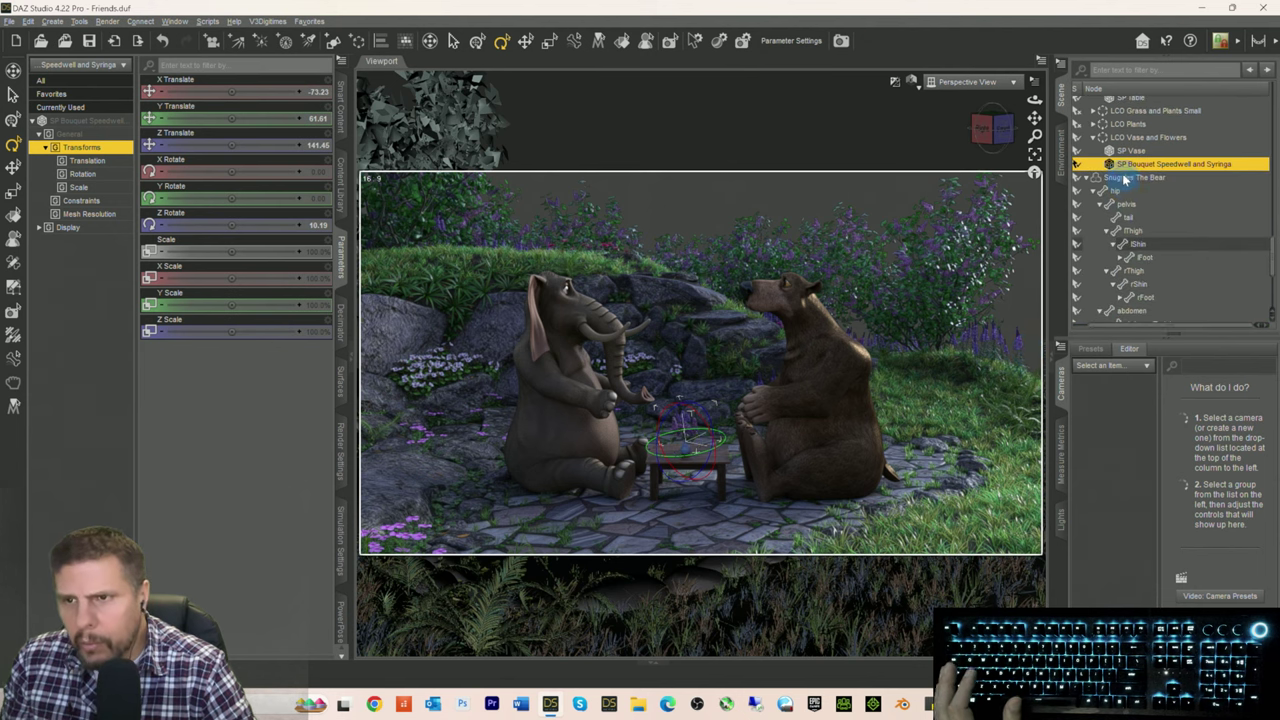
left_click(1122, 138)
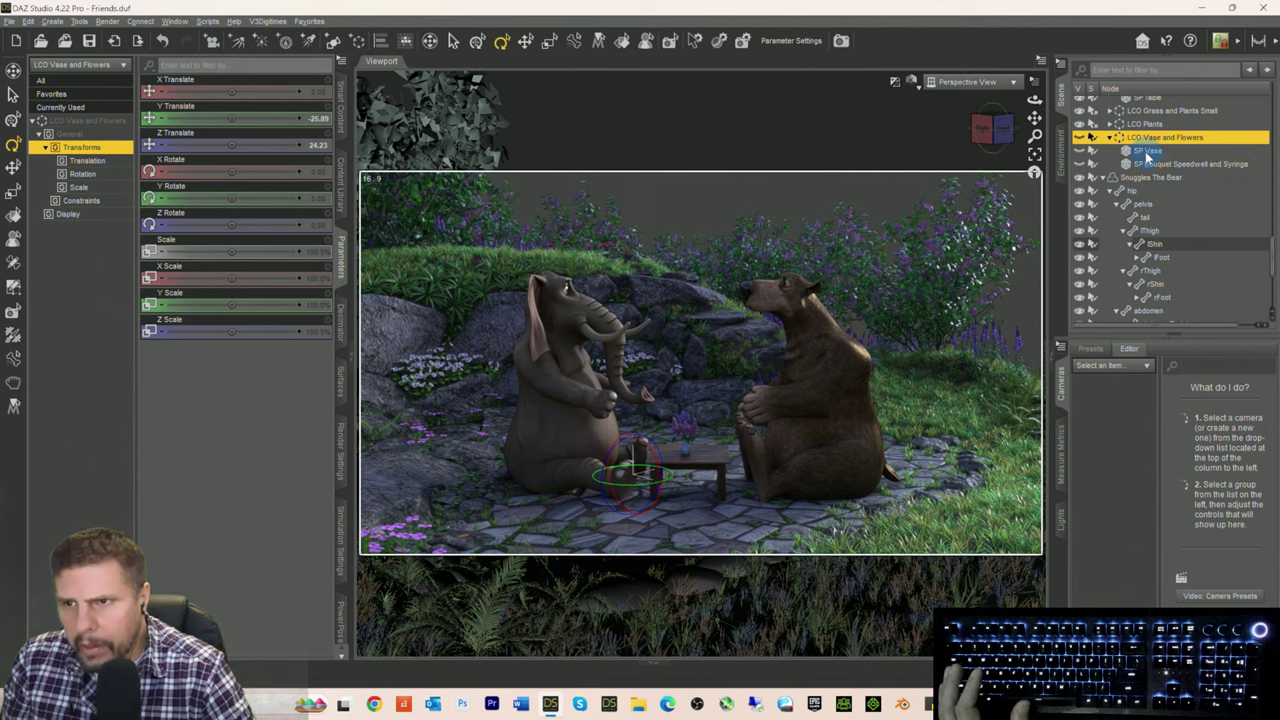
key("Delete")
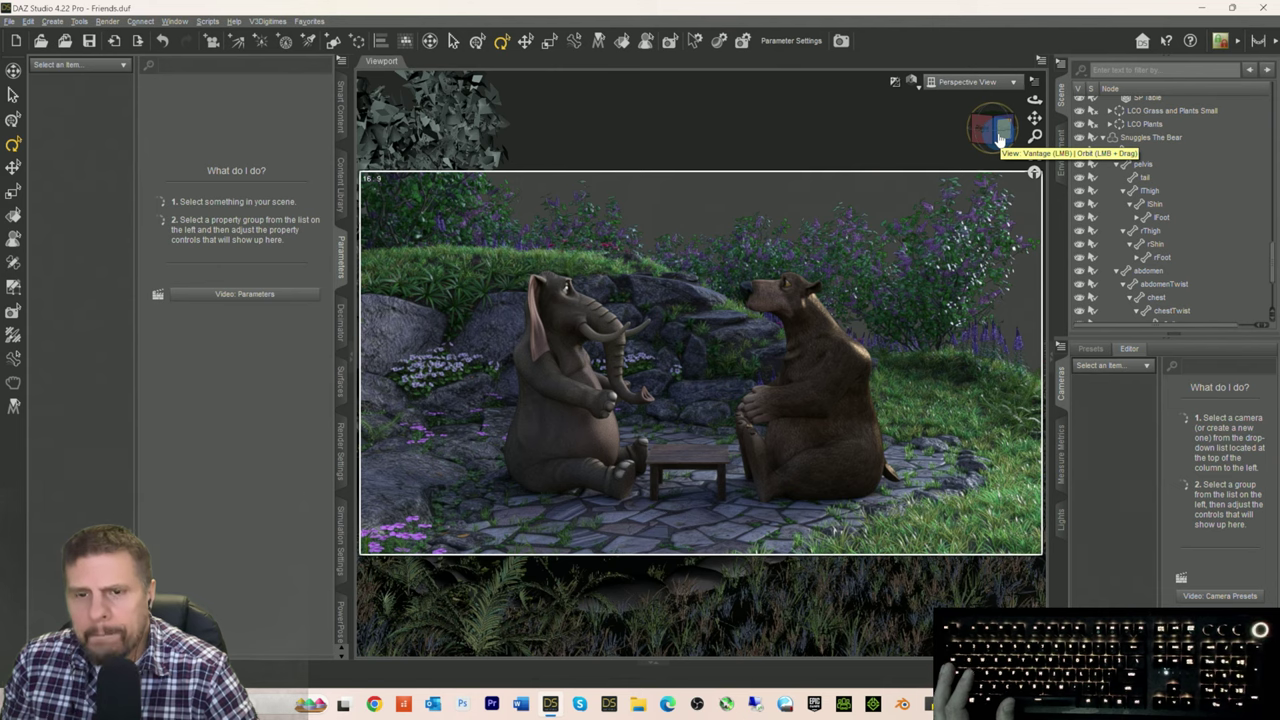
Step: Create a plane primitive at World Center with Y Positive as its primary axis and select it
left_click_drag(1000, 140, 993, 138)
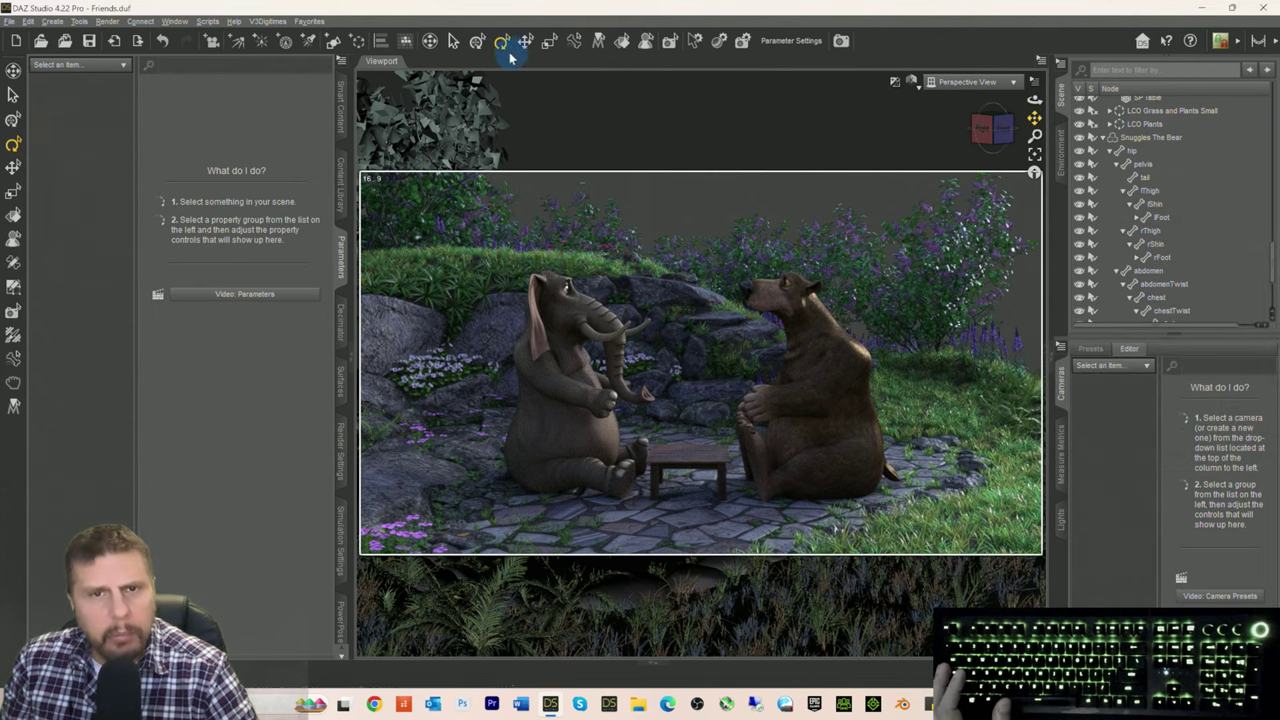
left_click(333, 40)
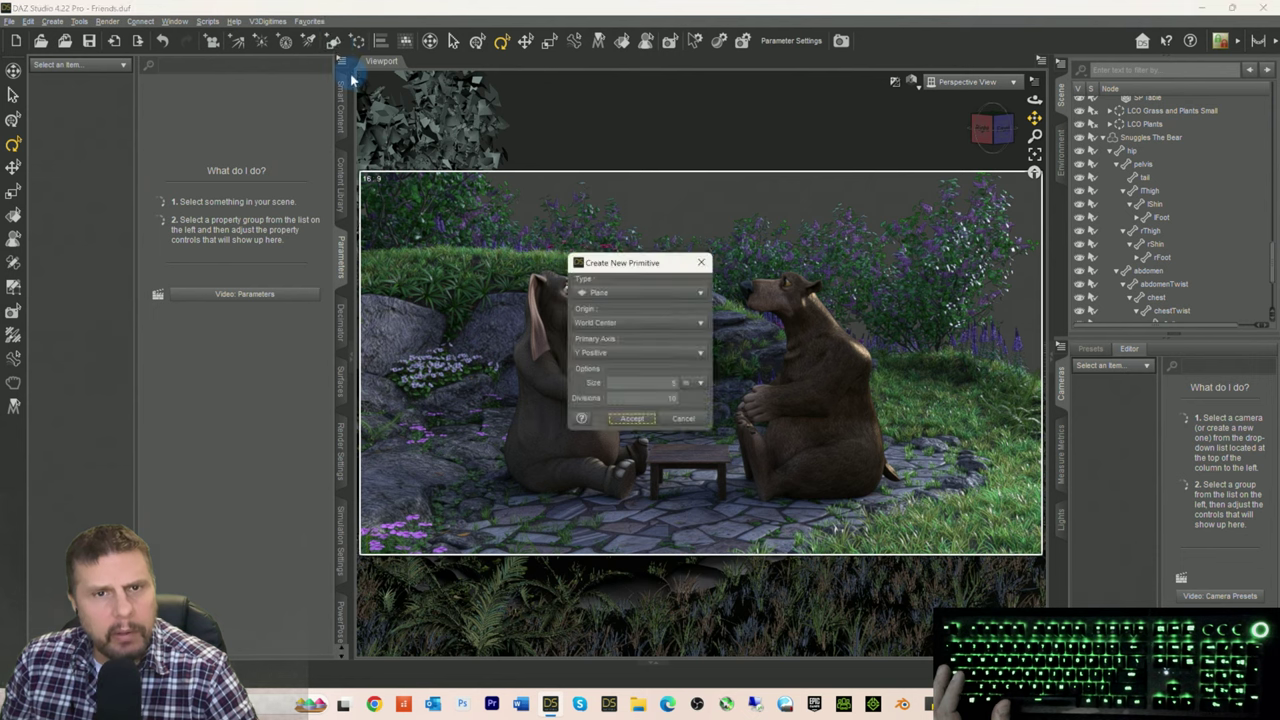
left_click(632, 420)
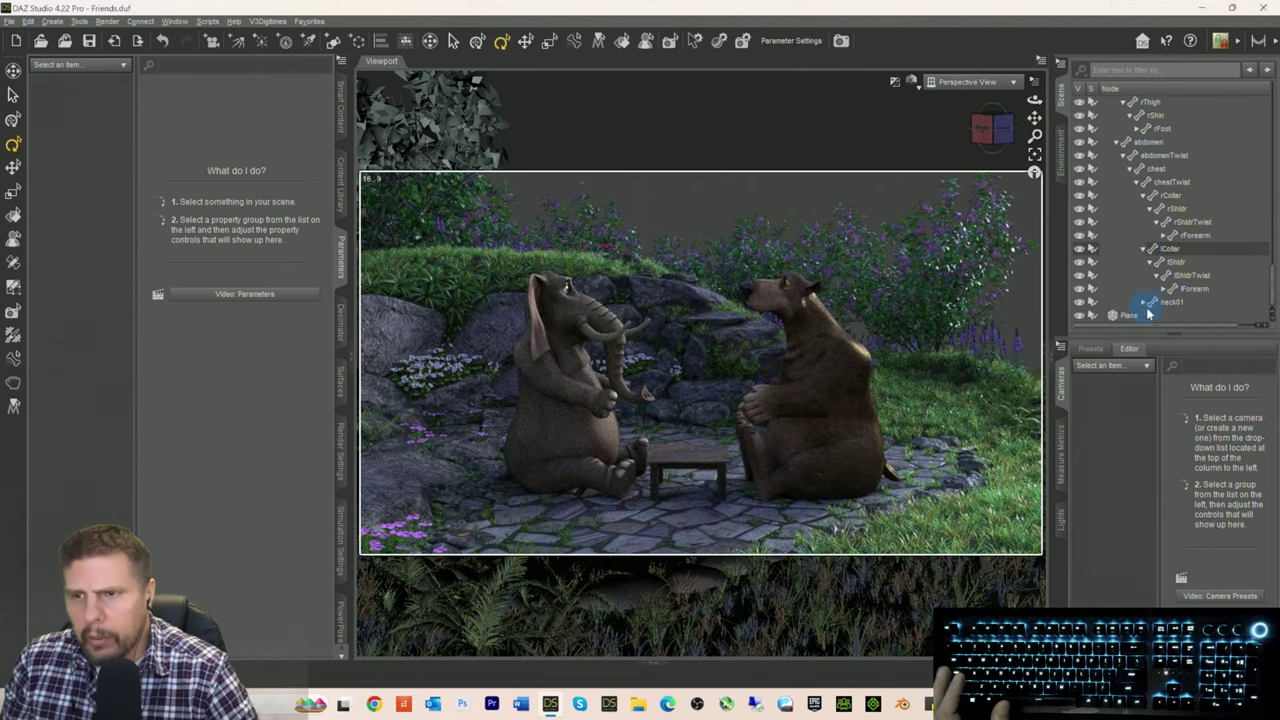
left_click(1112, 315)
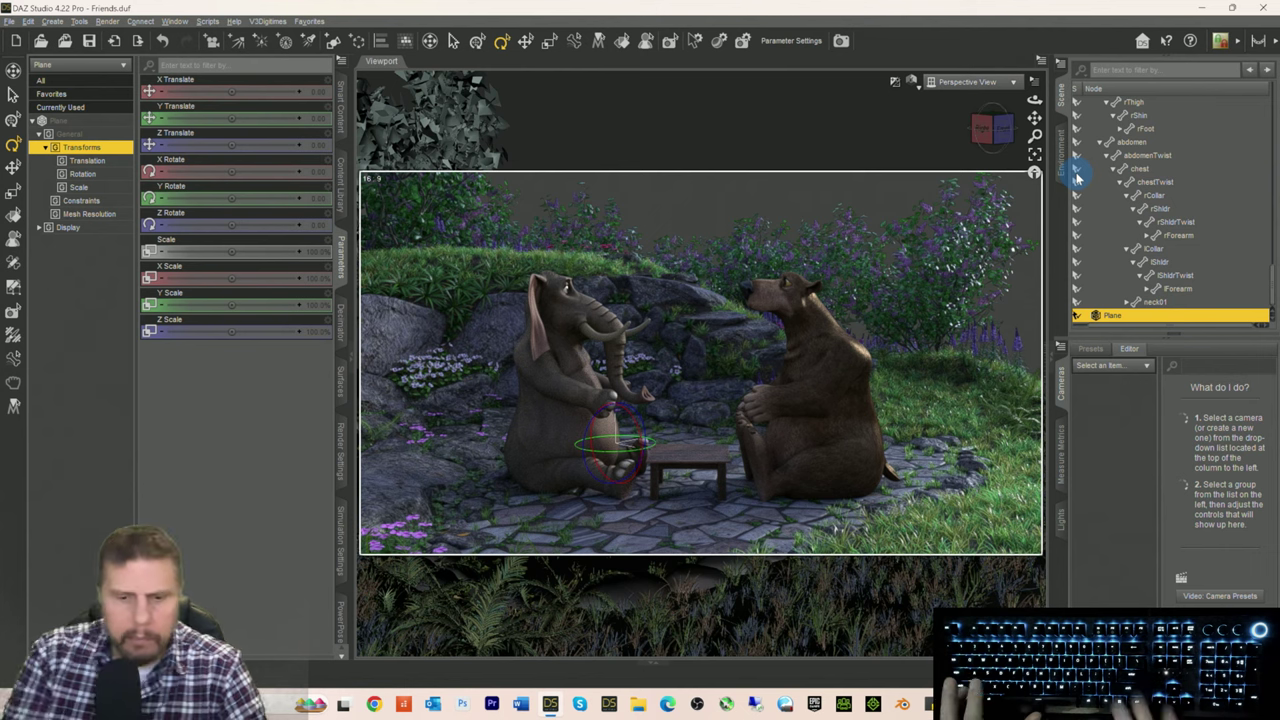
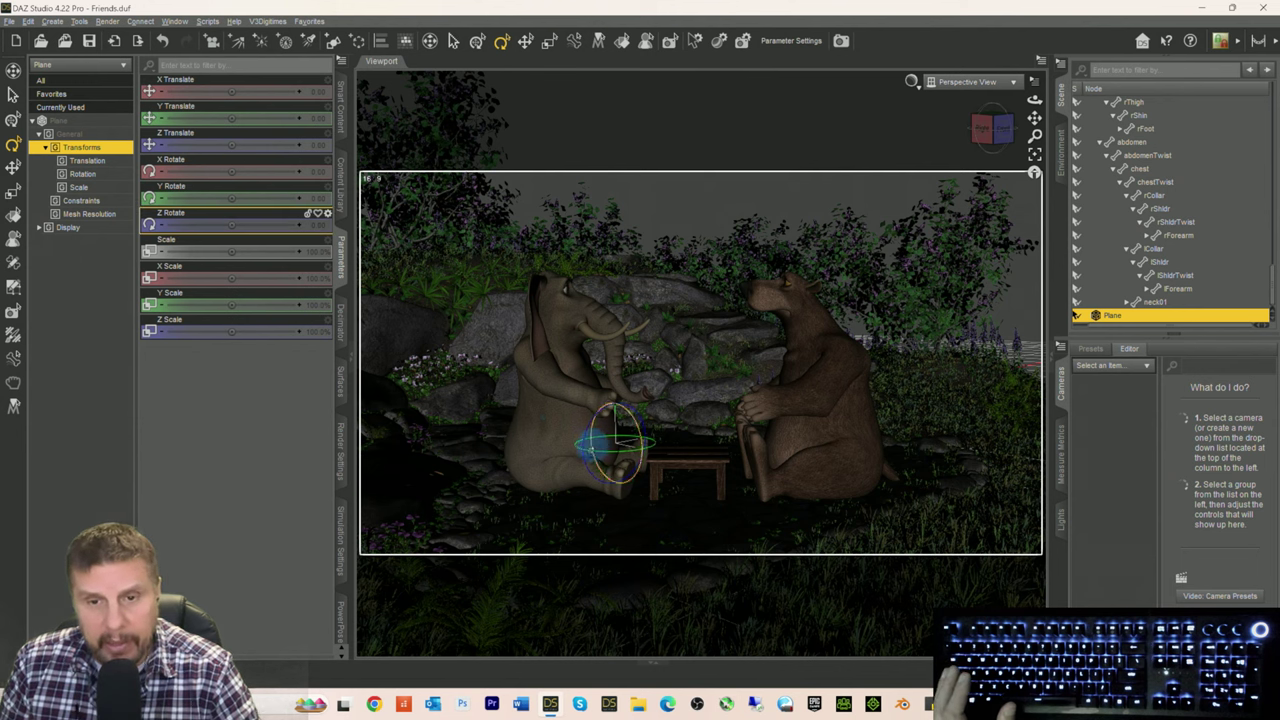
Step: Stand the plane upright by setting its X Rotate to 90
left_click_drag(598, 445, 626, 466)
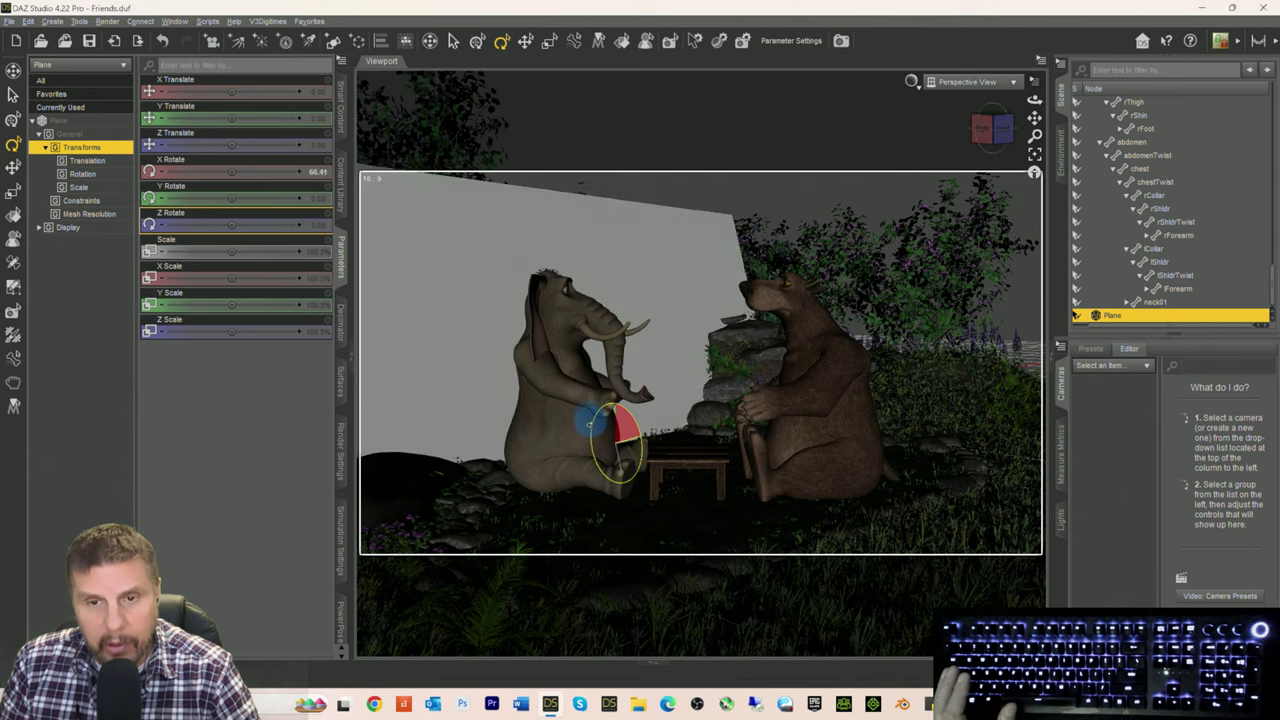
left_click_drag(590, 422, 579, 398)
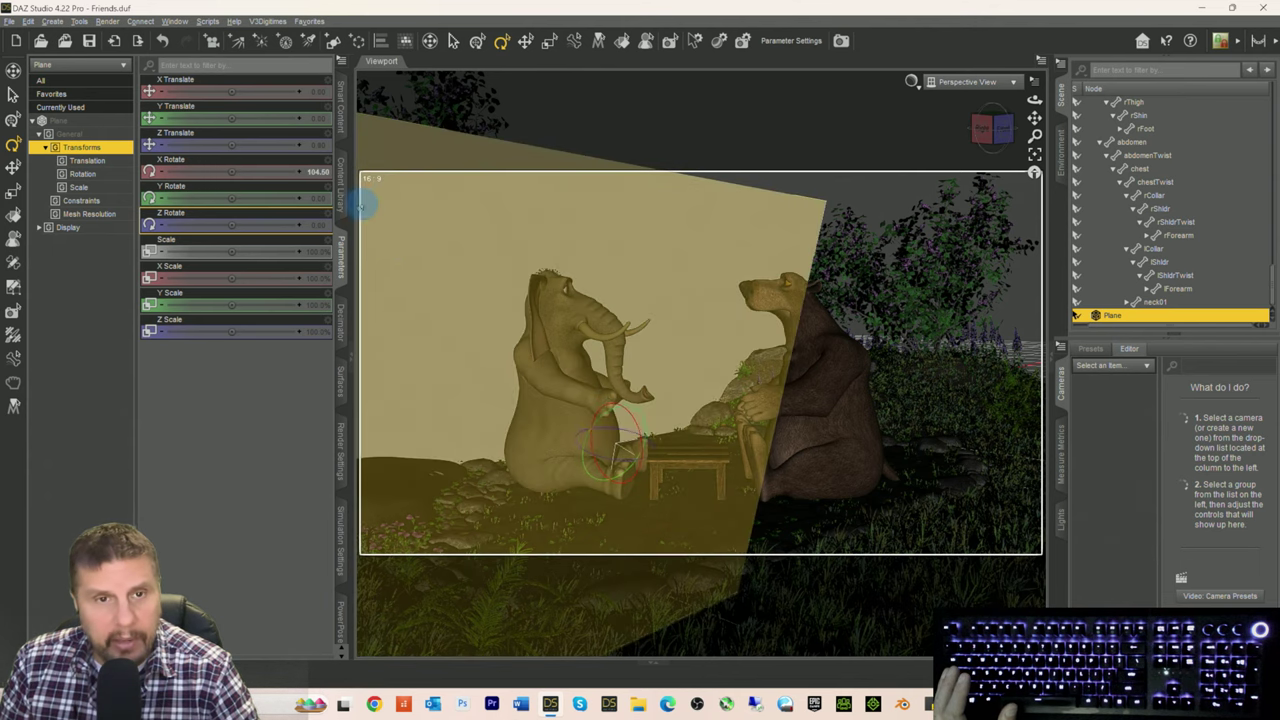
left_click(317, 174)
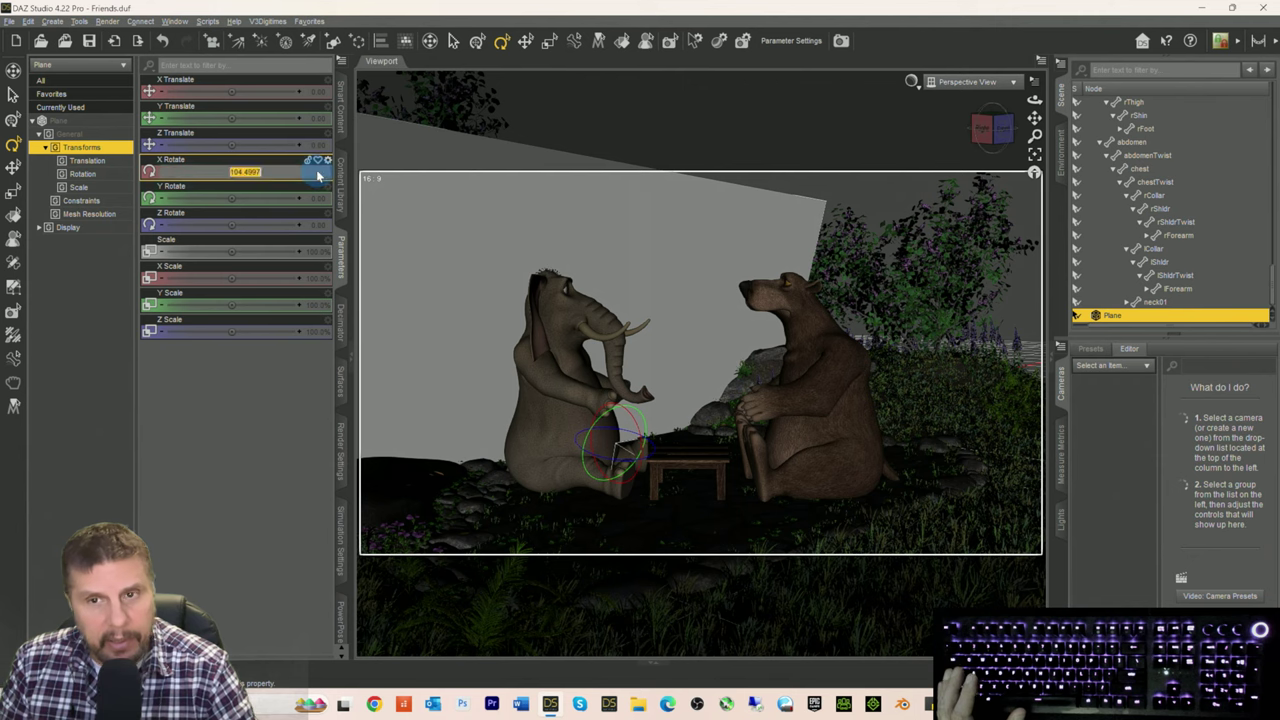
type("90")
key("Return")
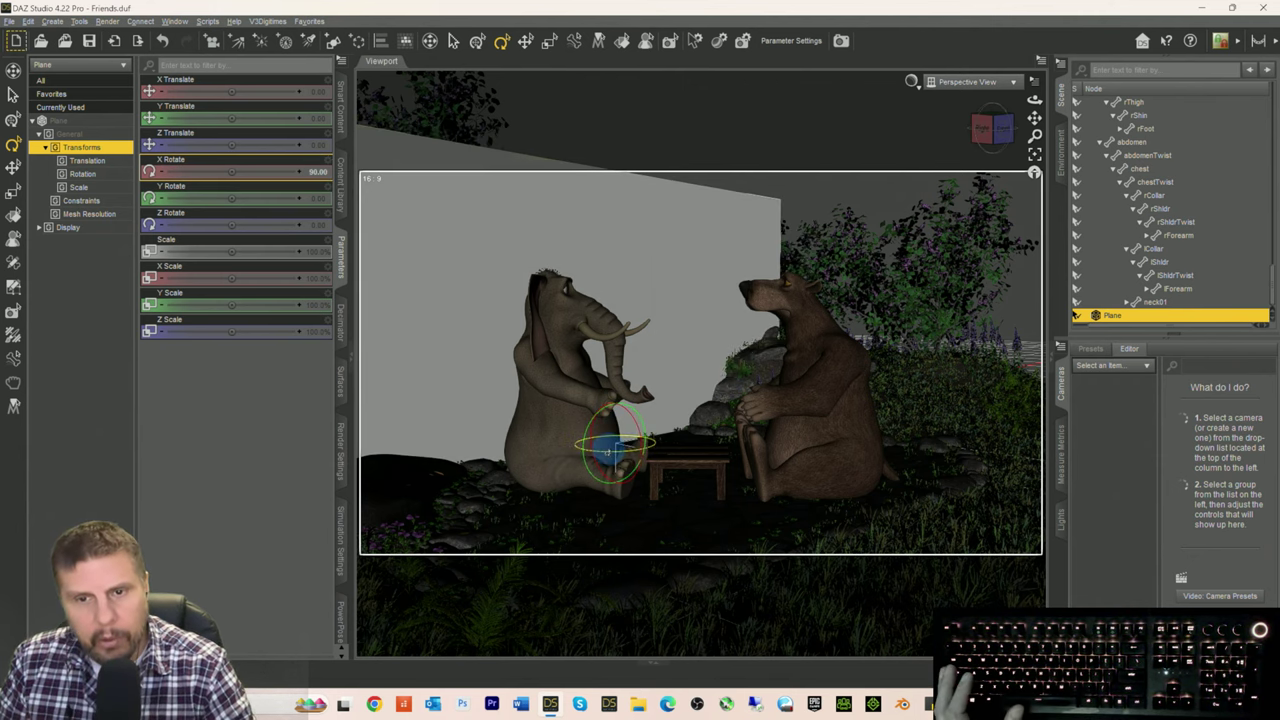
Step: Turn the plane to face the view with X Rotate 141.50, Y Rotate 0 and Z Rotate 268.48
left_click_drag(606, 453, 588, 455)
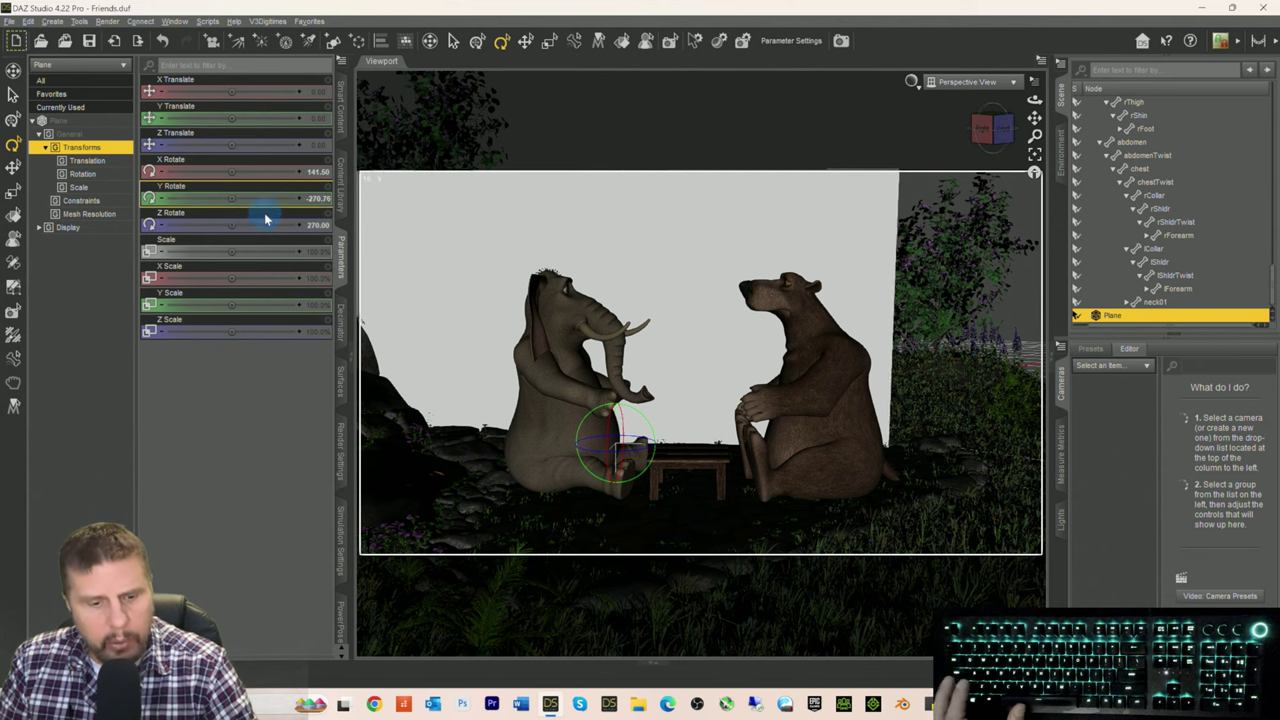
left_click(318, 200)
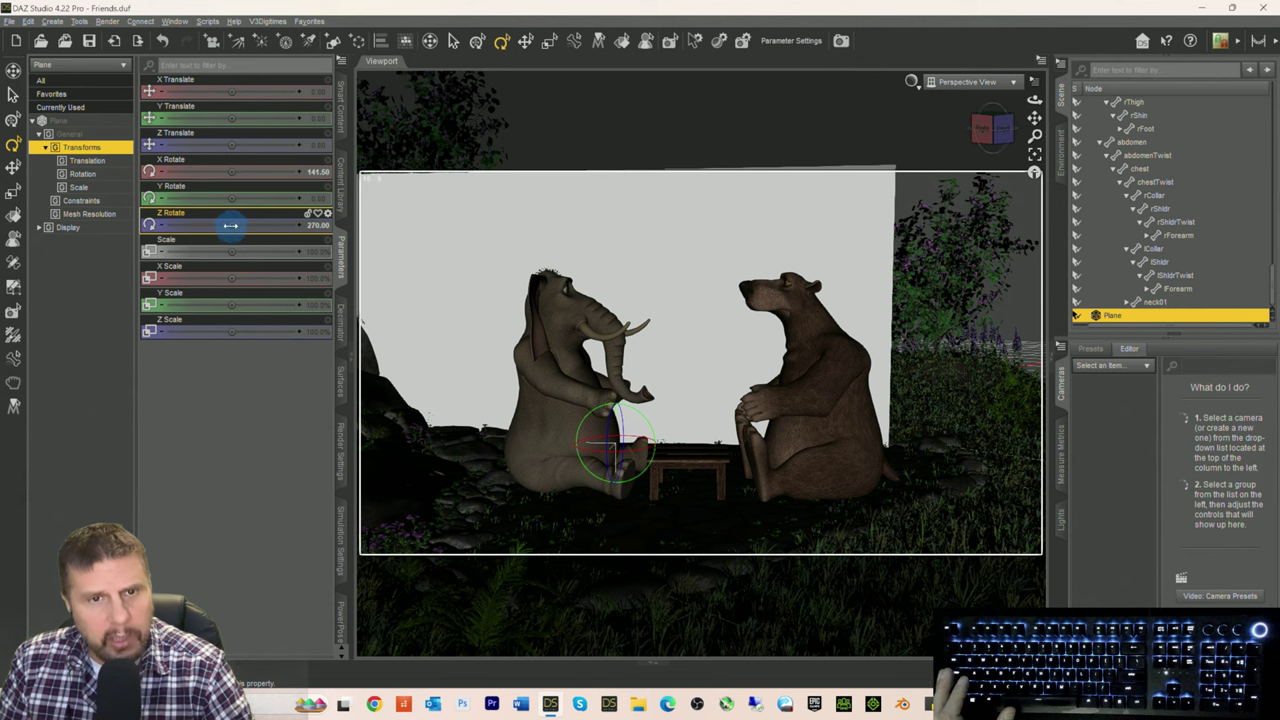
left_click_drag(229, 226, 231, 227)
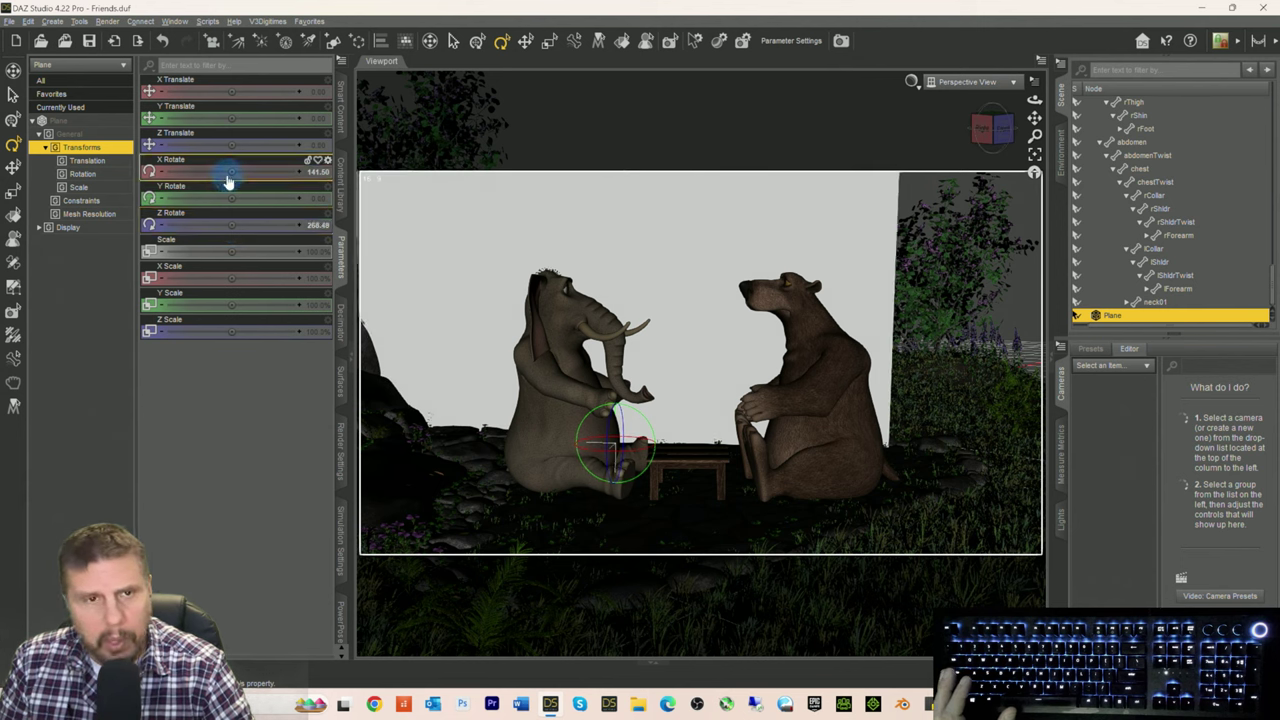
Step: Move the plane far behind the garden to X Translate 1093.43, Y Translate -4.07 and Z Translate -520.21
left_click_drag(231, 91, 231, 91)
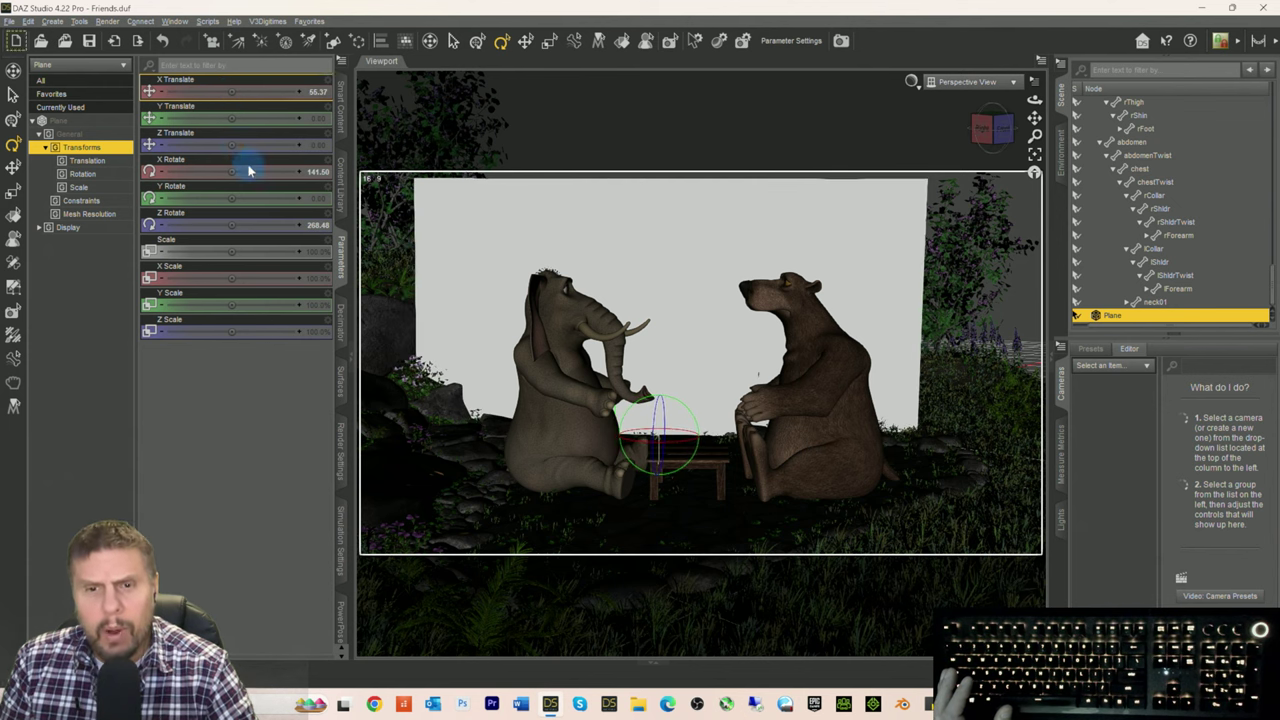
left_click(526, 44)
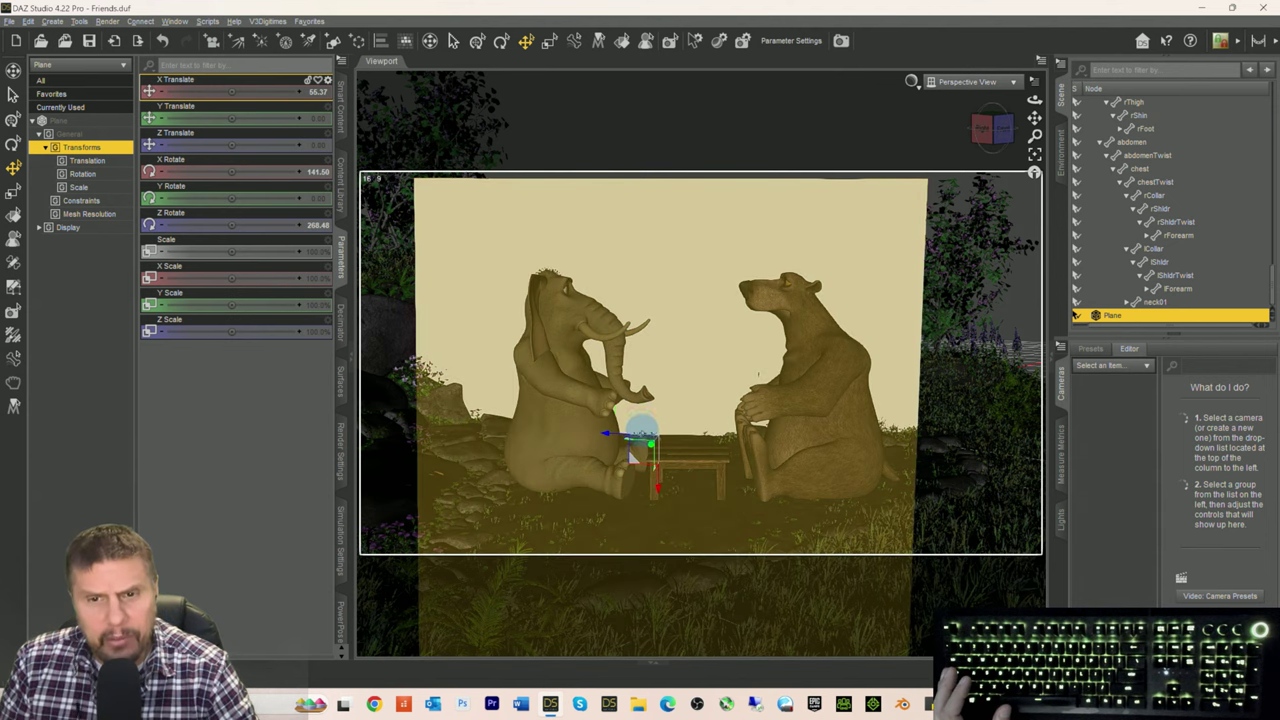
mouse_move(648, 444)
left_mouse_down()
mouse_move(662, 368)
mouse_move(656, 422)
left_mouse_up()
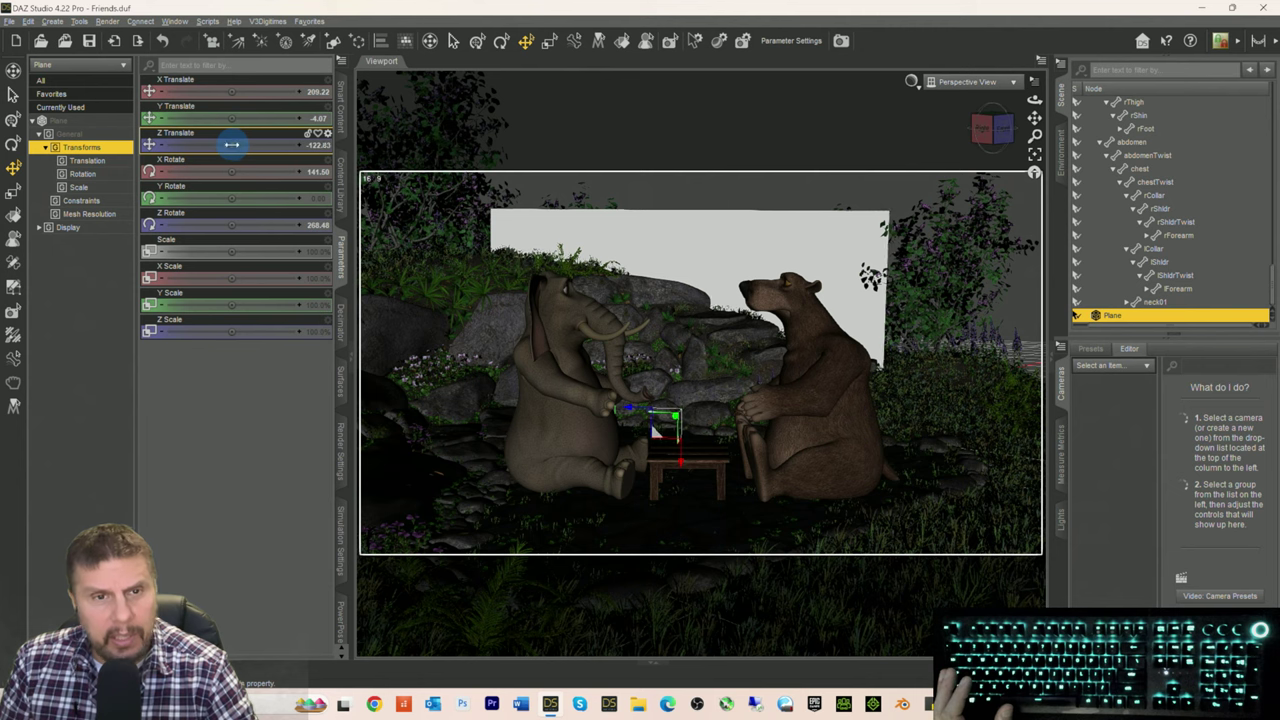
left_click_drag(231, 145, 207, 146)
left_click_drag(230, 91, 290, 91)
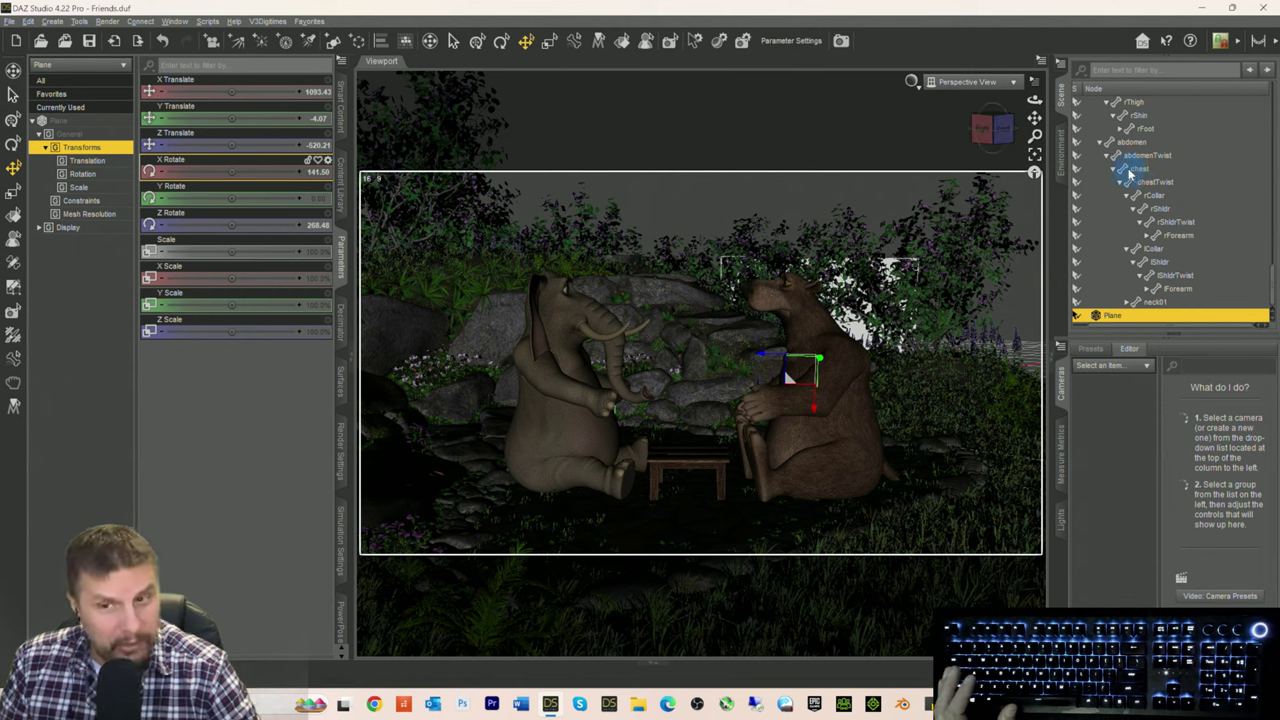
Step: Group the Toon Elephant, Lilac Chill Out Preload Iray and Snuggles The Bear under the label Scene All
scroll(1157, 207, "up", 3)
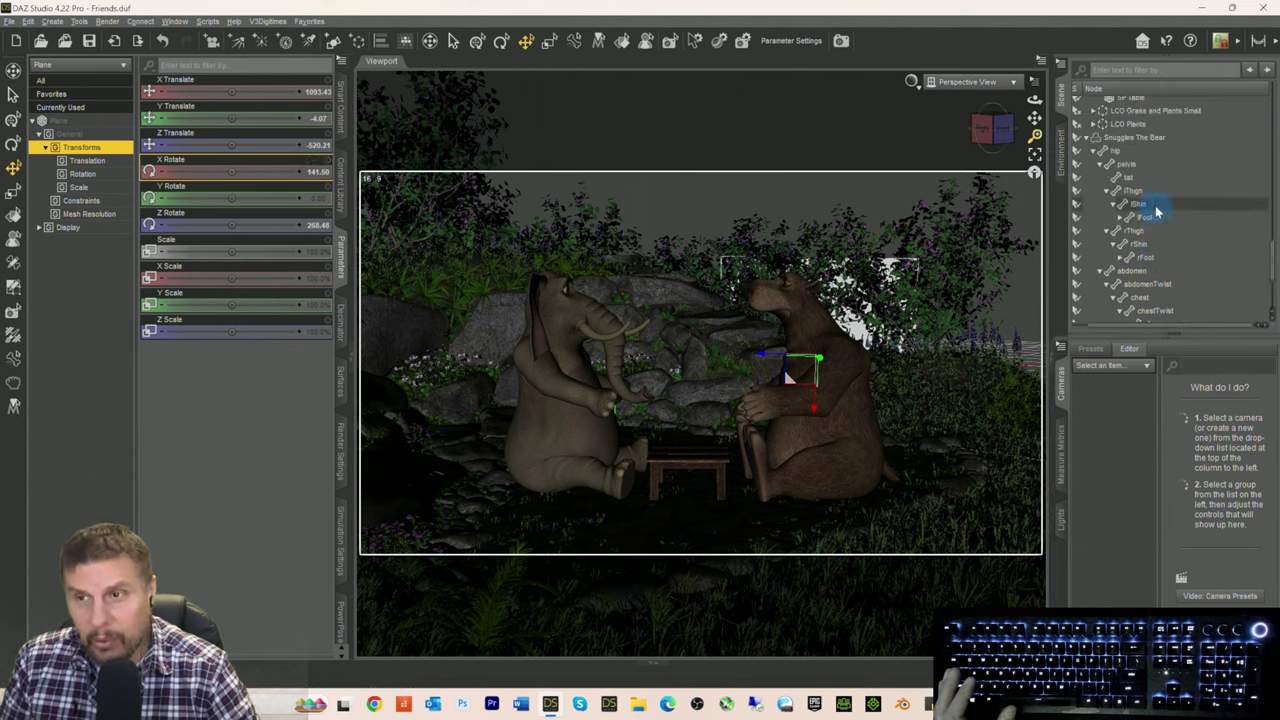
scroll(1157, 207, "up", 5)
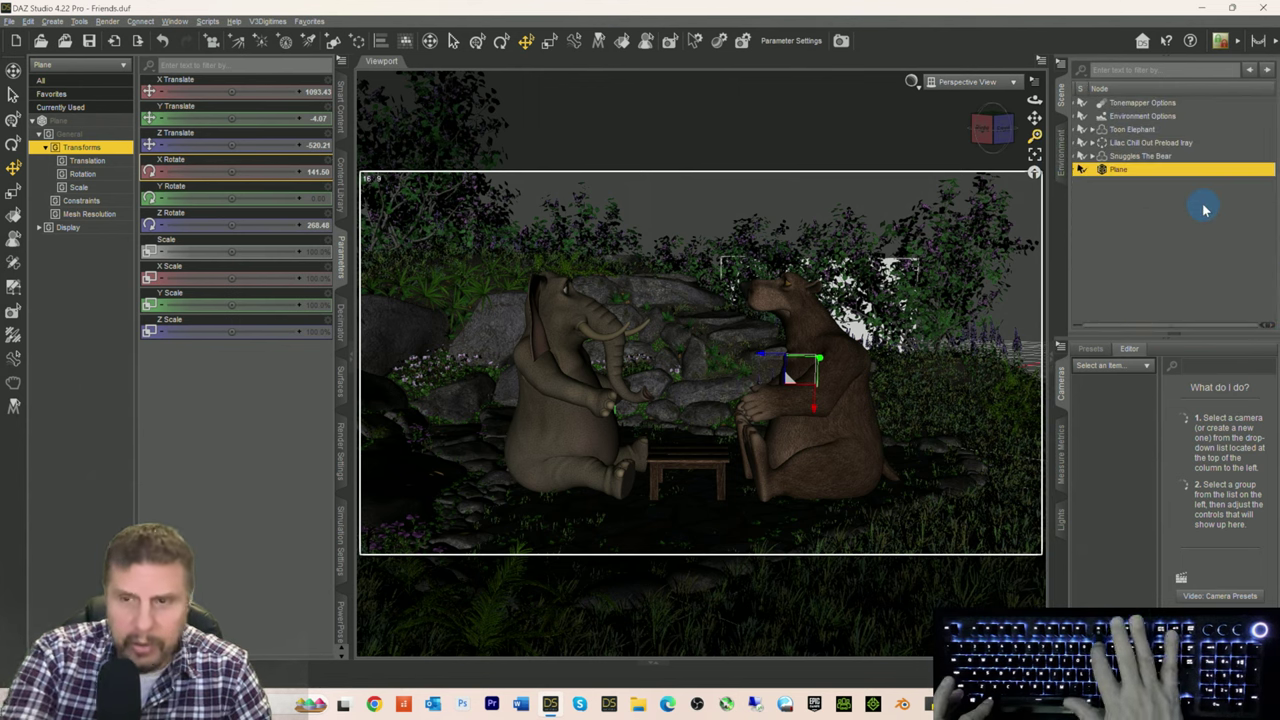
left_click(1134, 130)
left_click(1122, 143, "ctrl")
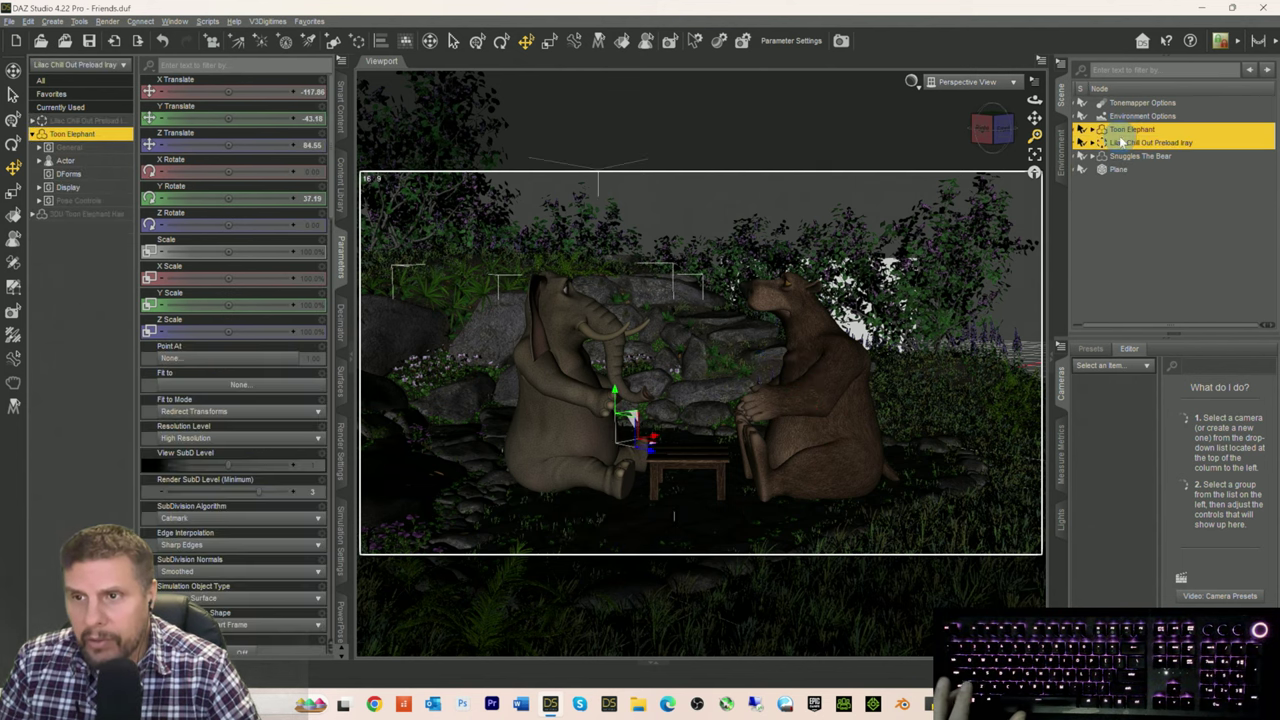
left_click(1120, 157, "ctrl")
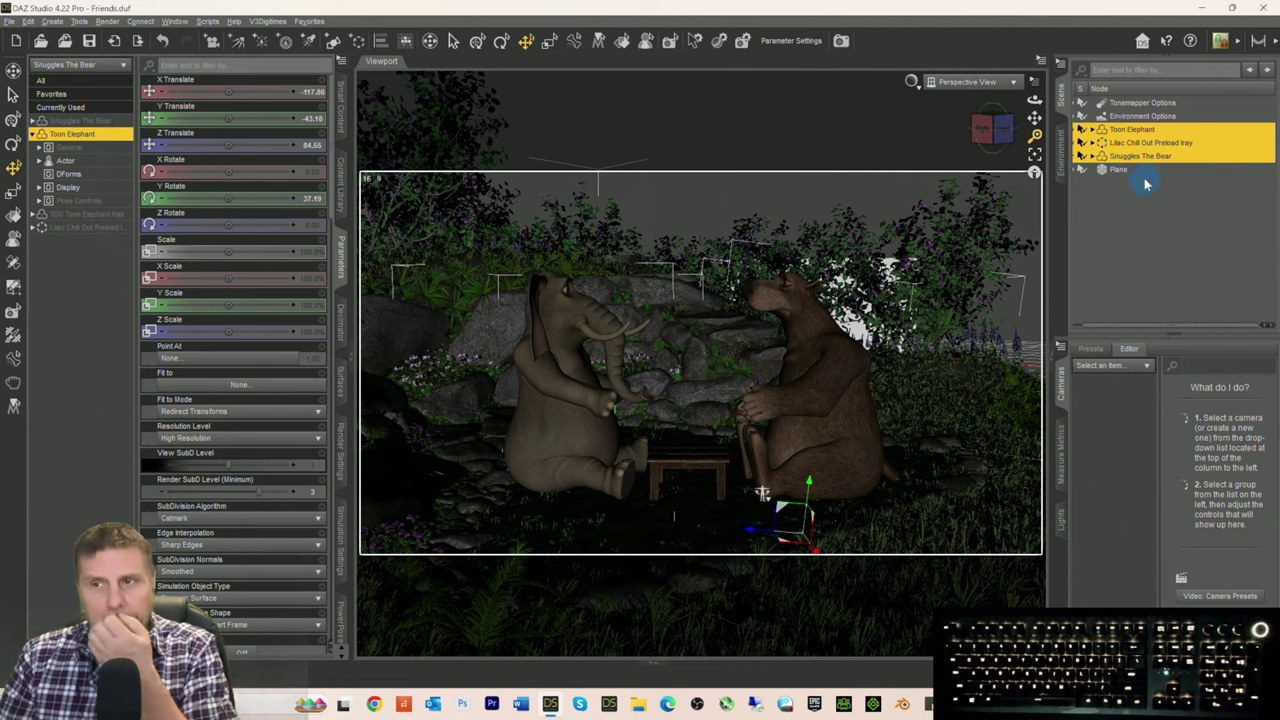
left_click(355, 42)
left_click_drag(590, 344, 528, 345)
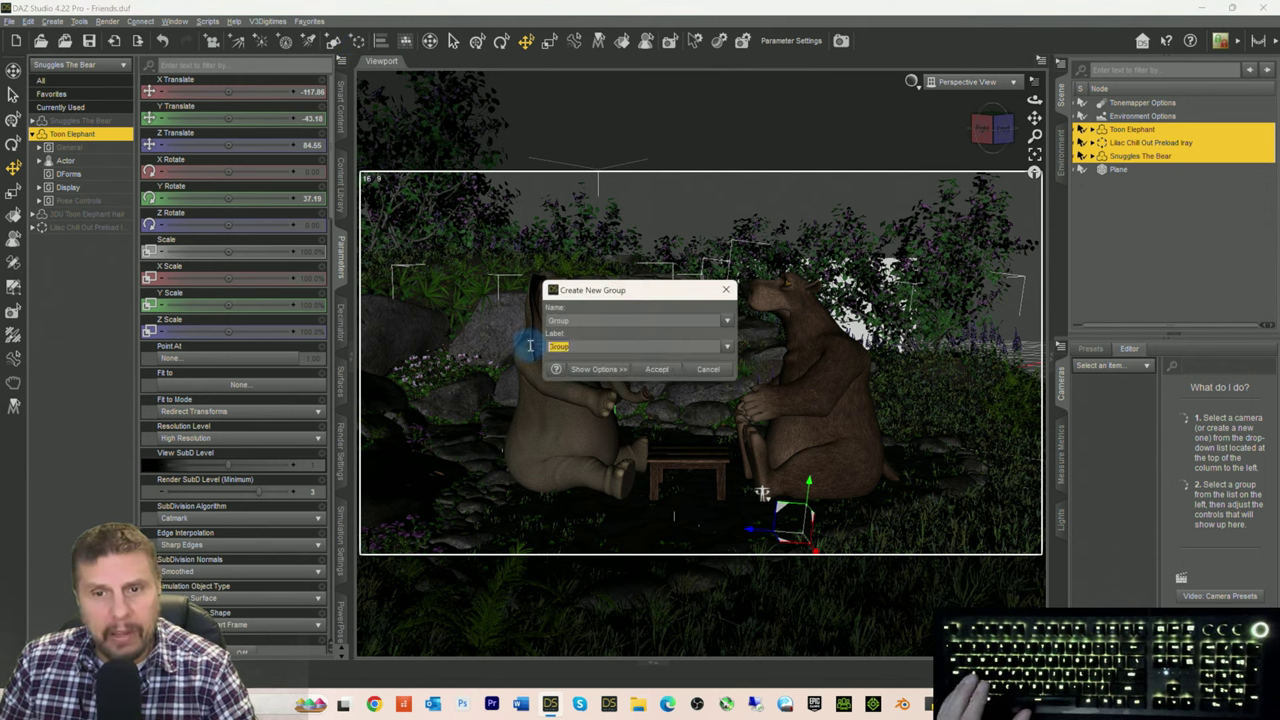
type("Sc")
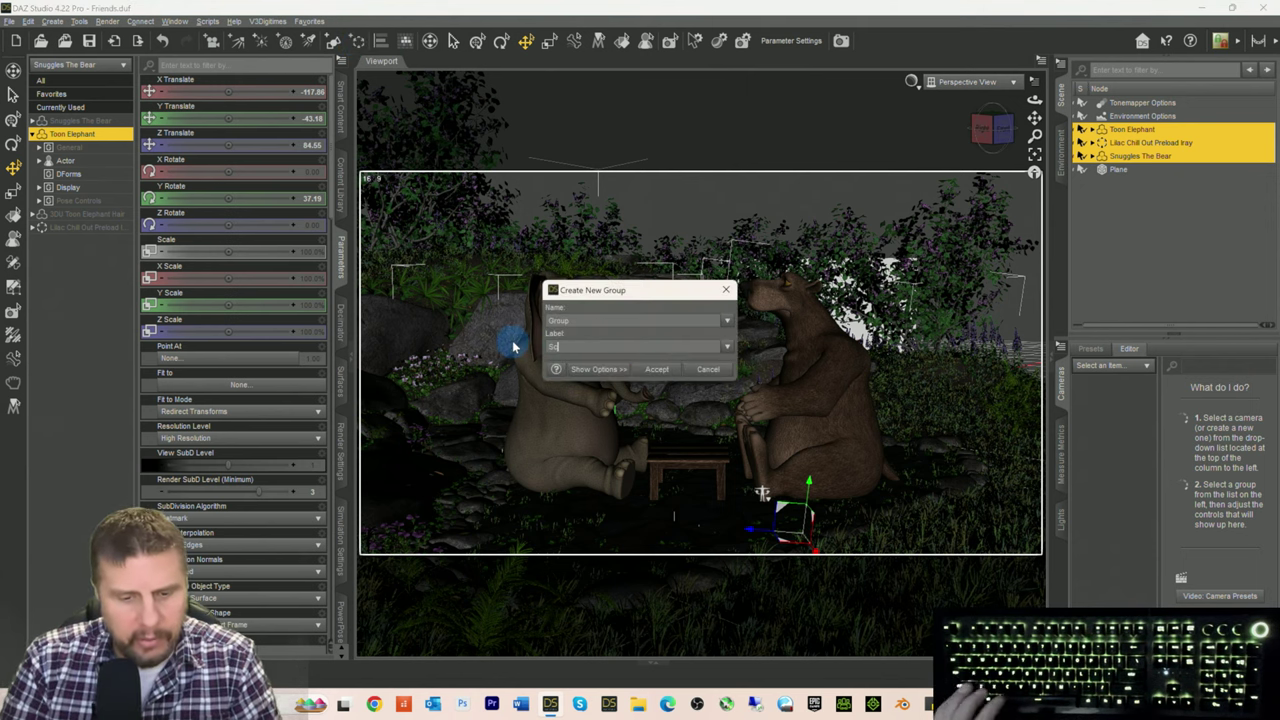
type("ene")
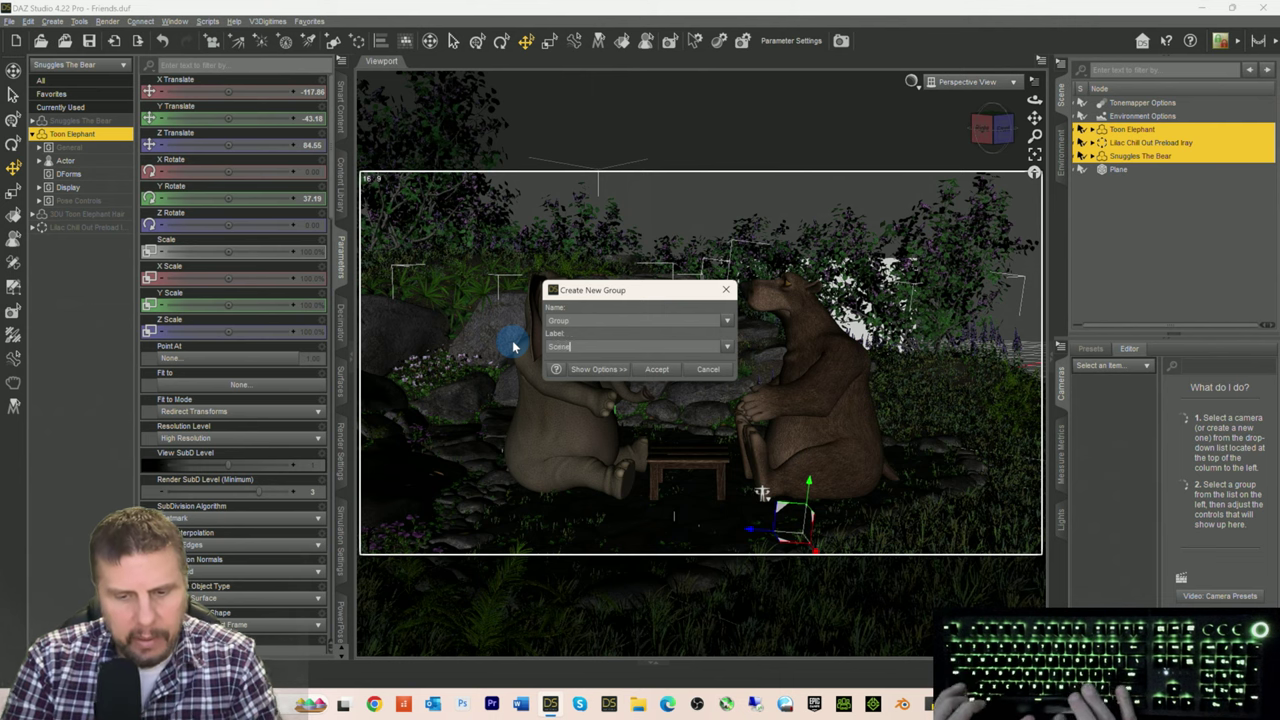
type(" All")
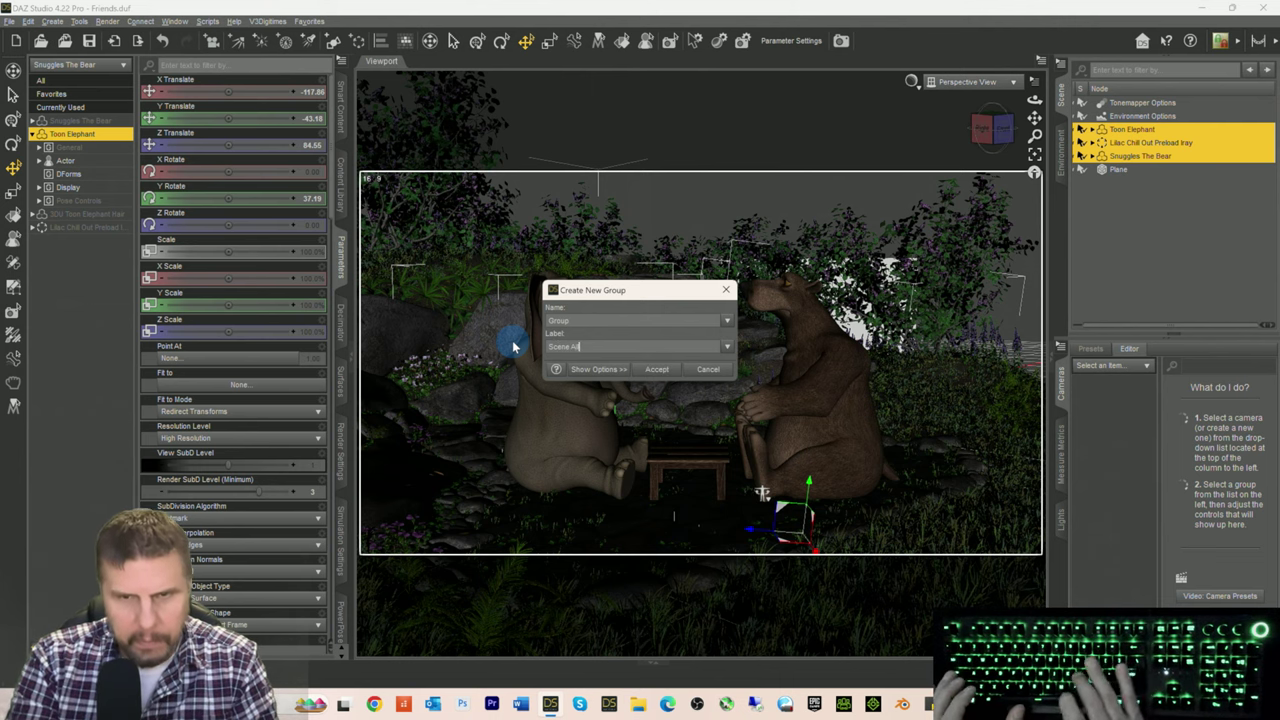
key("Return")
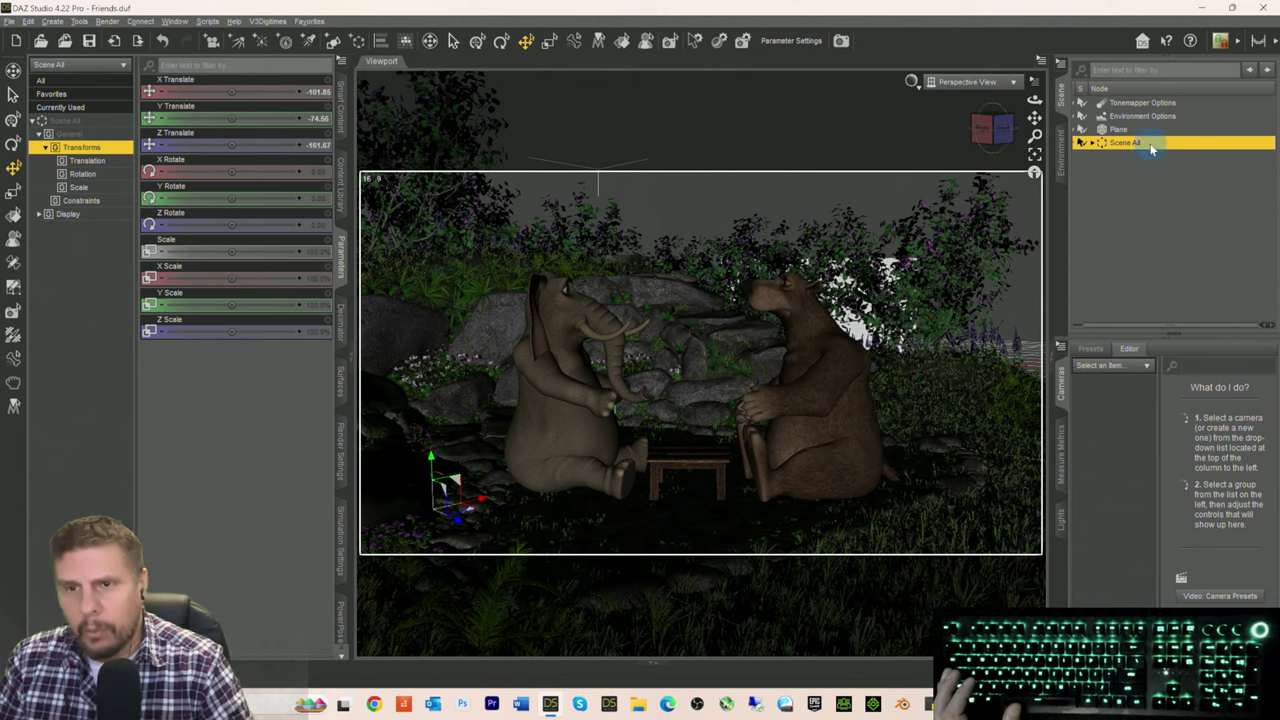
Step: Switch to the front view and rotate the Scene All group to Y Rotate 42.00
left_click(1003, 141)
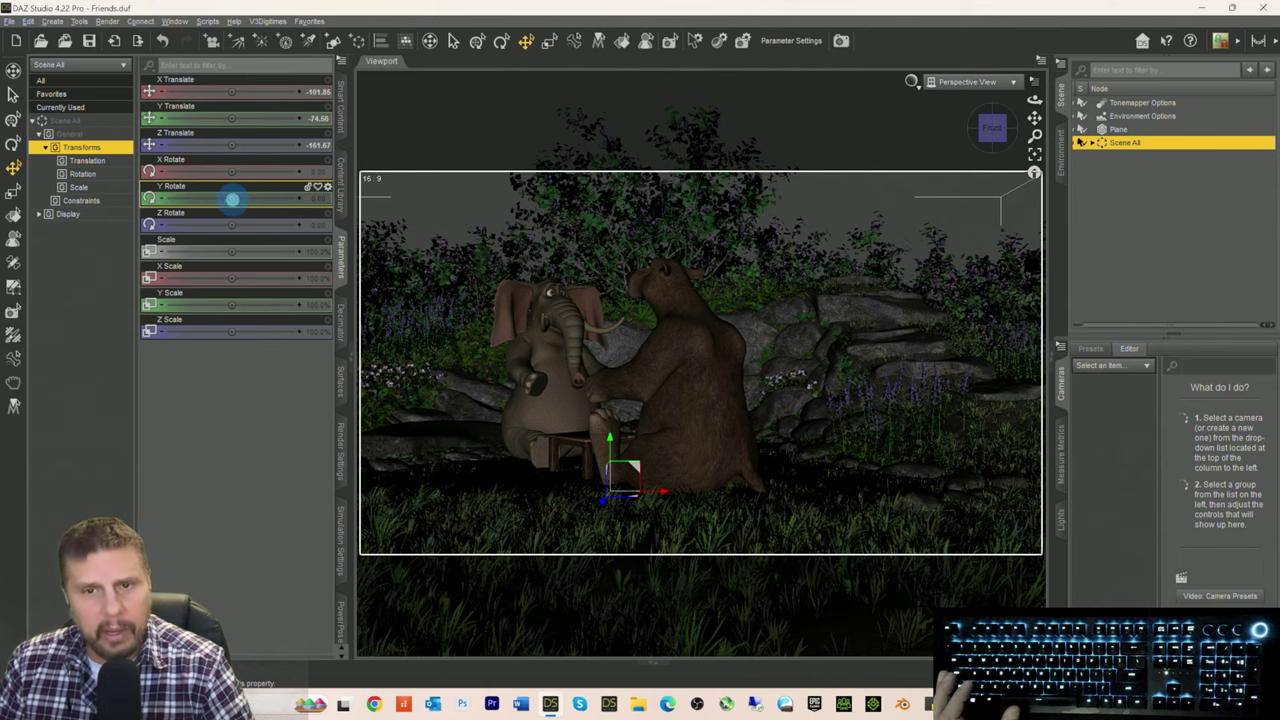
mouse_move(236, 198)
left_mouse_down()
mouse_move(251, 203)
mouse_move(234, 199)
left_mouse_up()
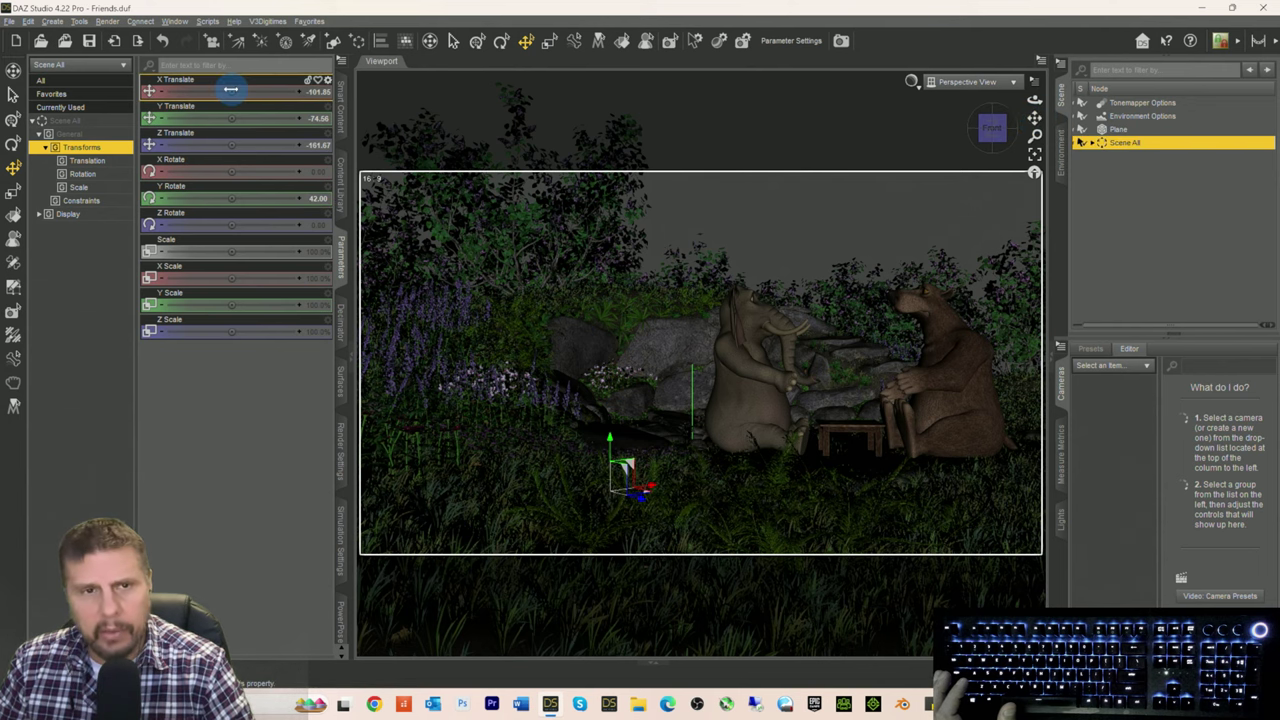
Step: Move the Scene All group to X Translate -227.36 and frame the elephant and bear centrally in a closer front view
mouse_move(219, 91)
left_mouse_down()
mouse_move(253, 91)
mouse_move(232, 94)
left_mouse_up()
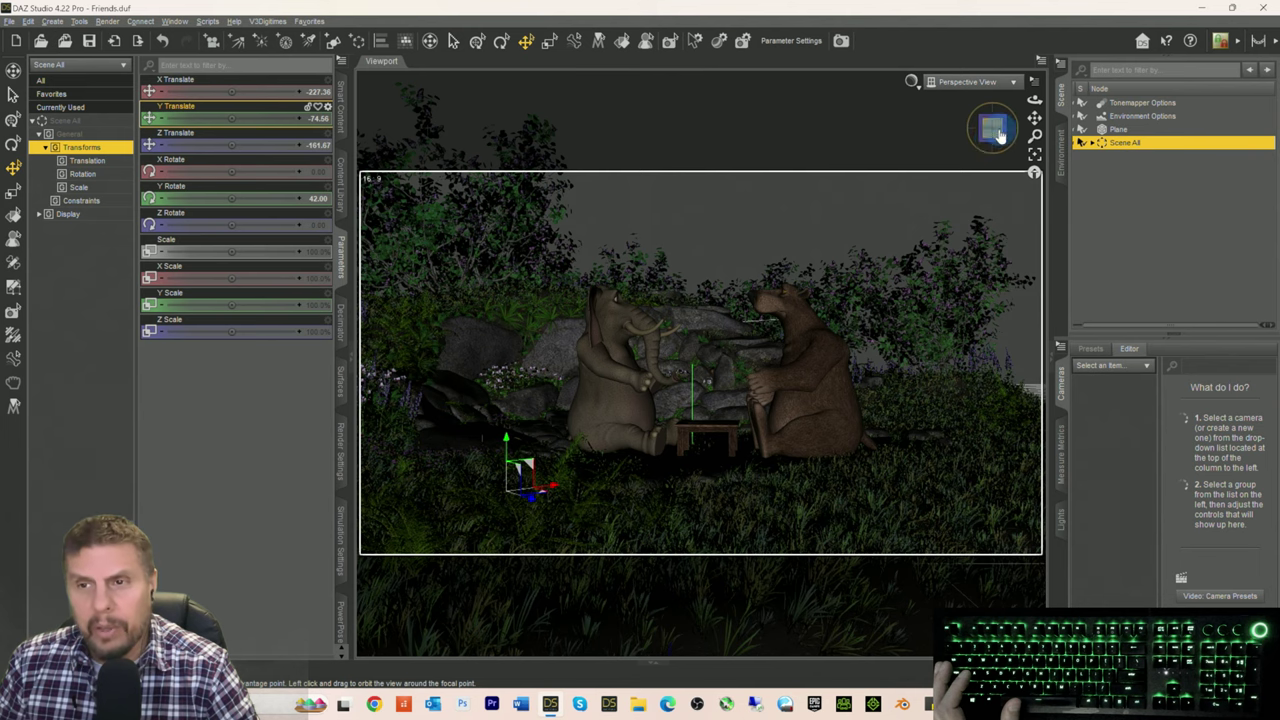
left_click_drag(1034, 113, 997, 140)
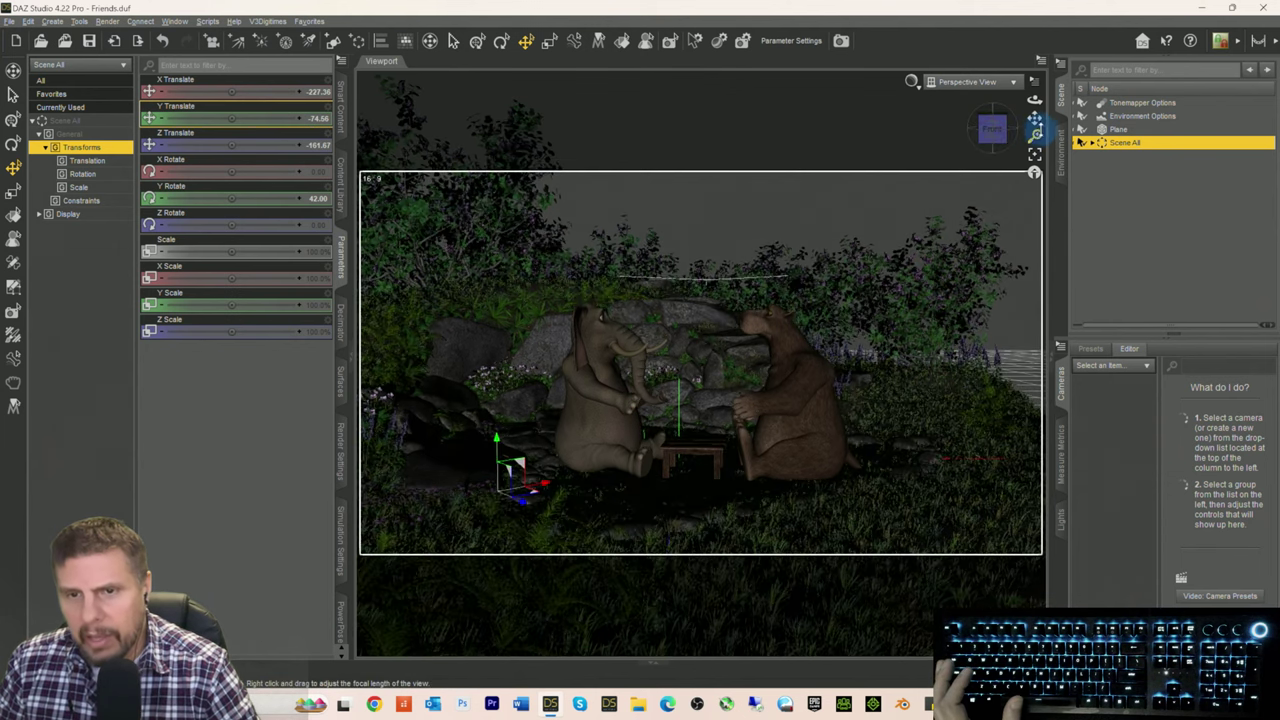
scroll(958, 218, "up", 3)
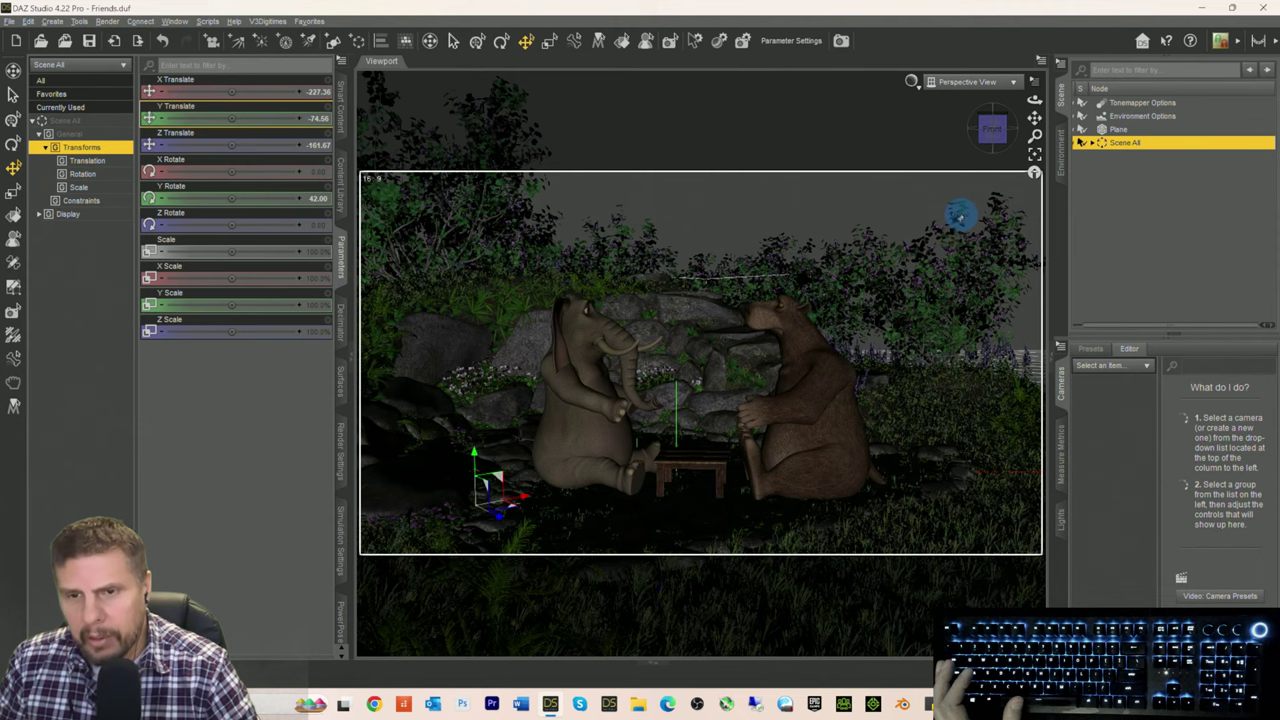
scroll(960, 210, "up", 1)
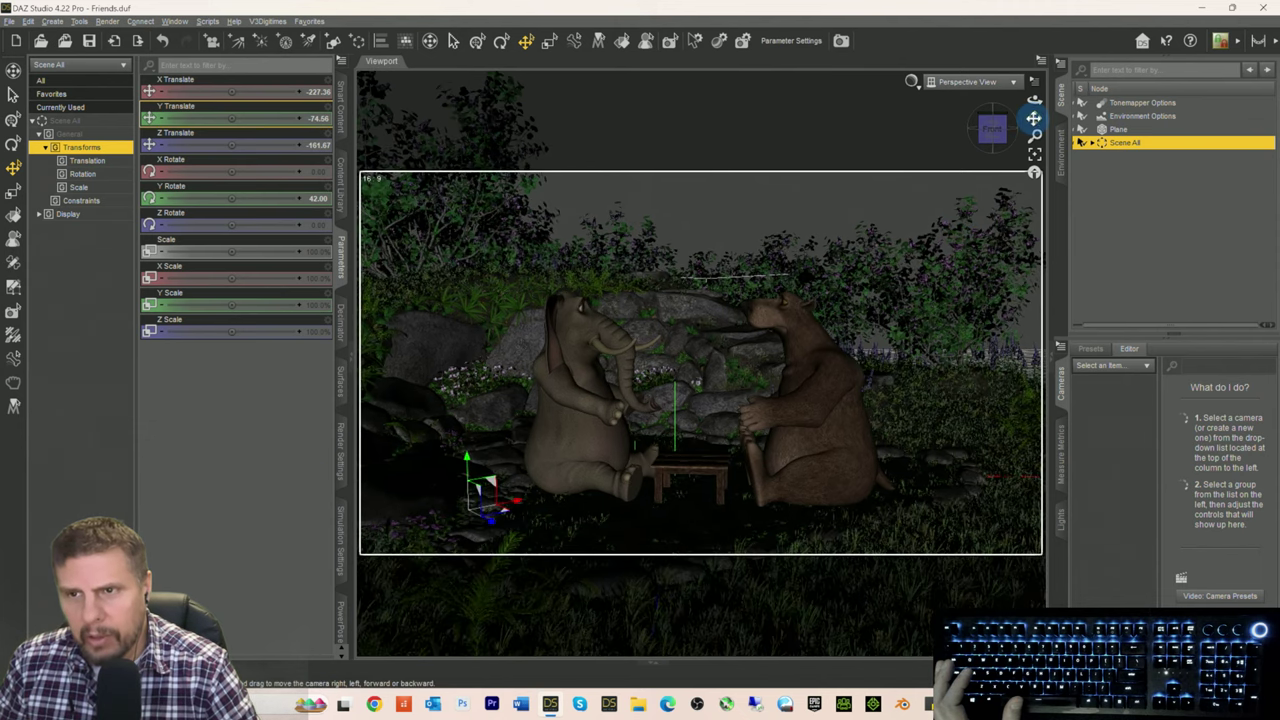
left_click_drag(1034, 118, 1040, 120)
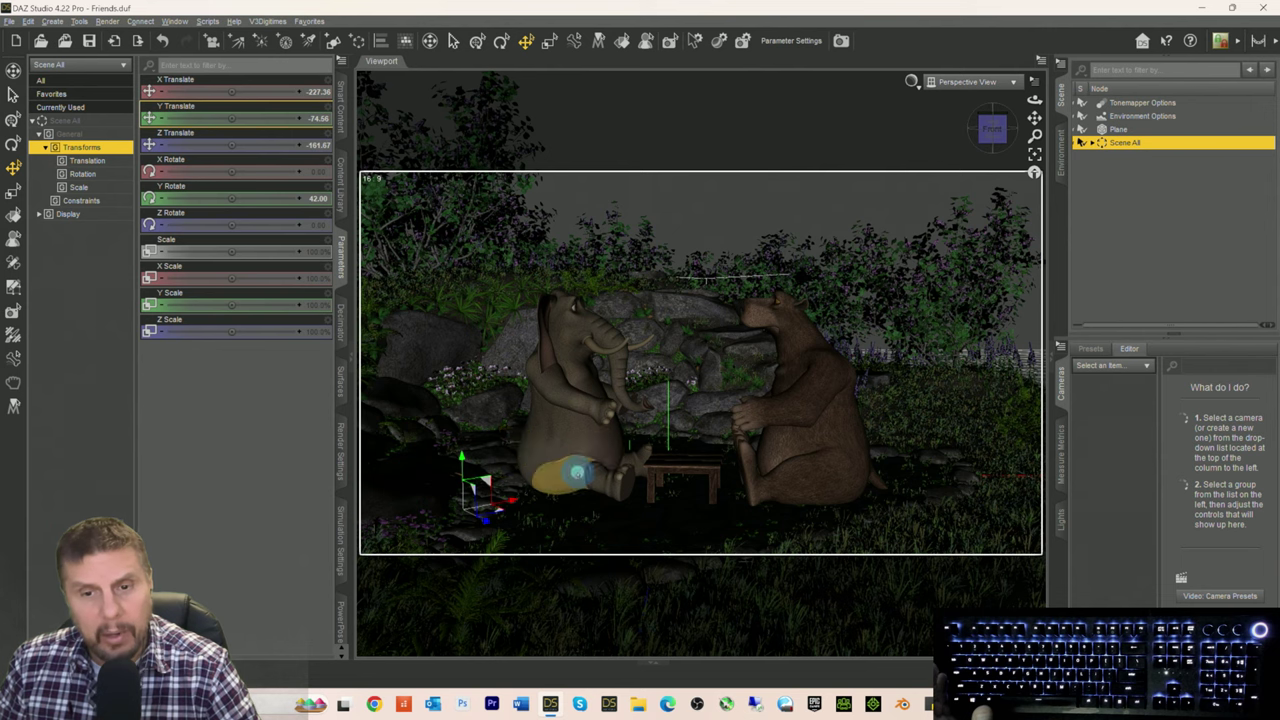
Step: Set the Bend of Snuggles The Bear's tail to 14.38 and clear the selection
left_click(576, 466)
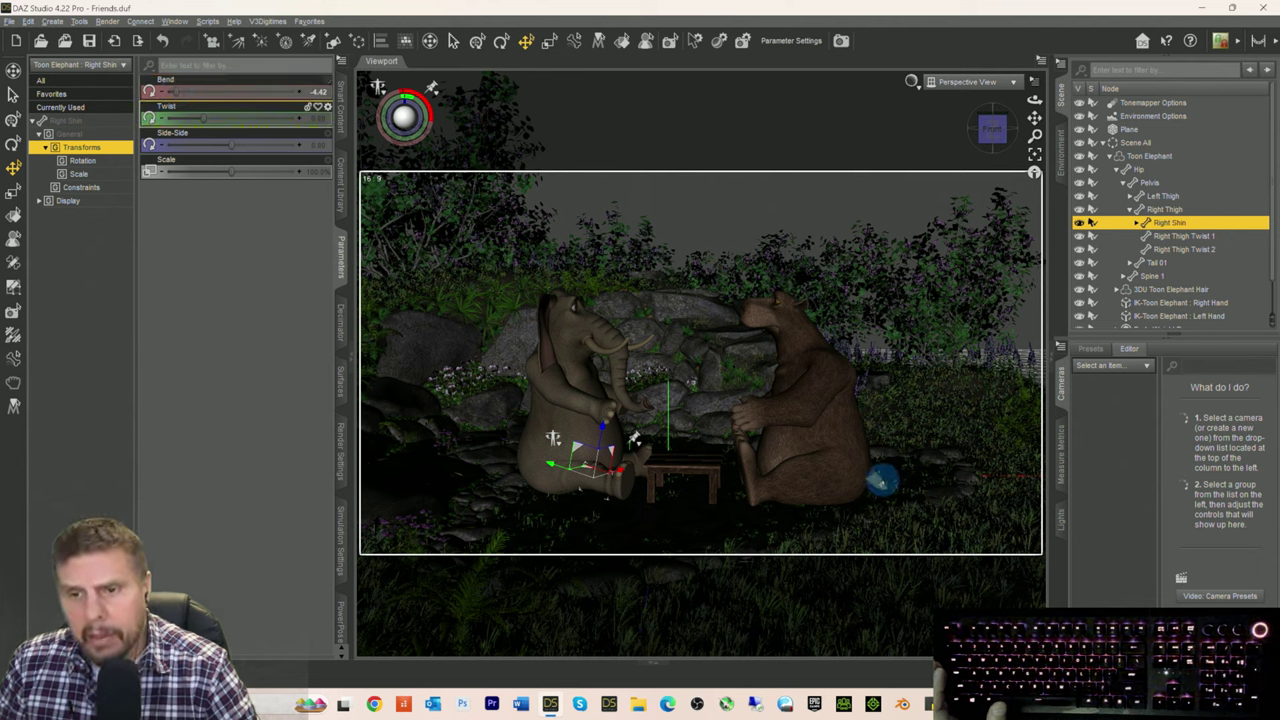
left_click(882, 480)
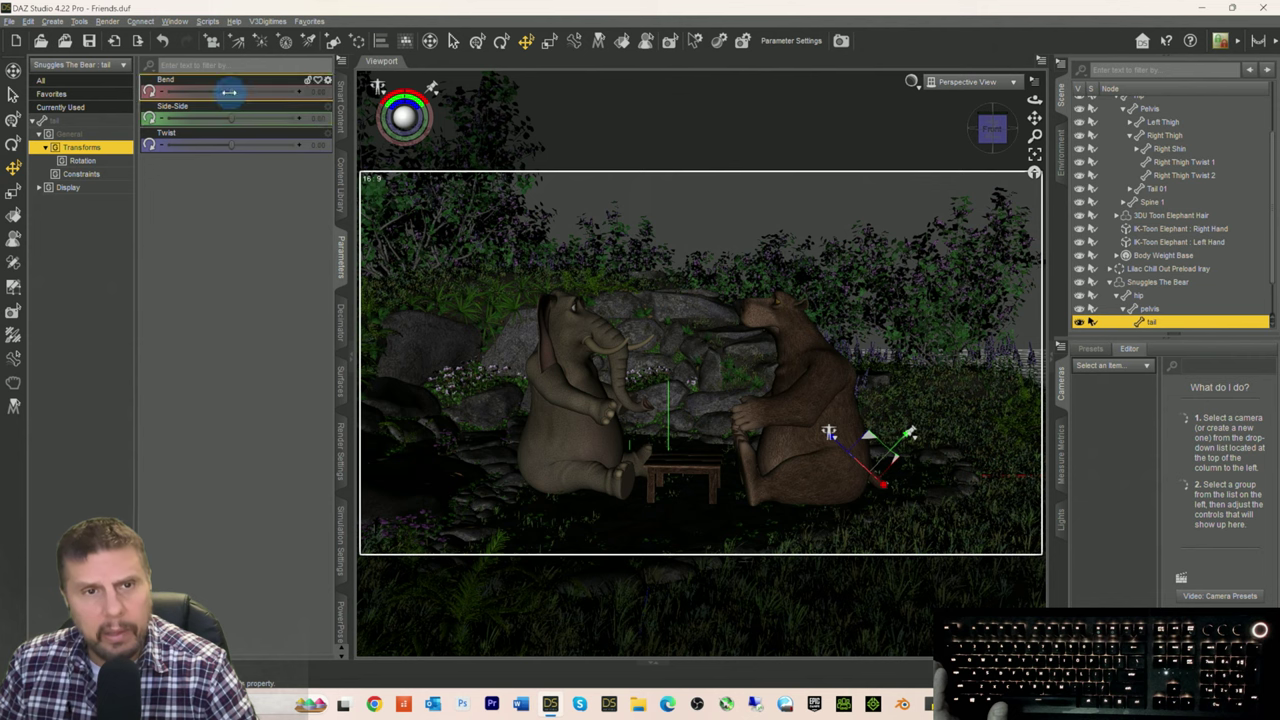
left_click_drag(230, 94, 239, 97)
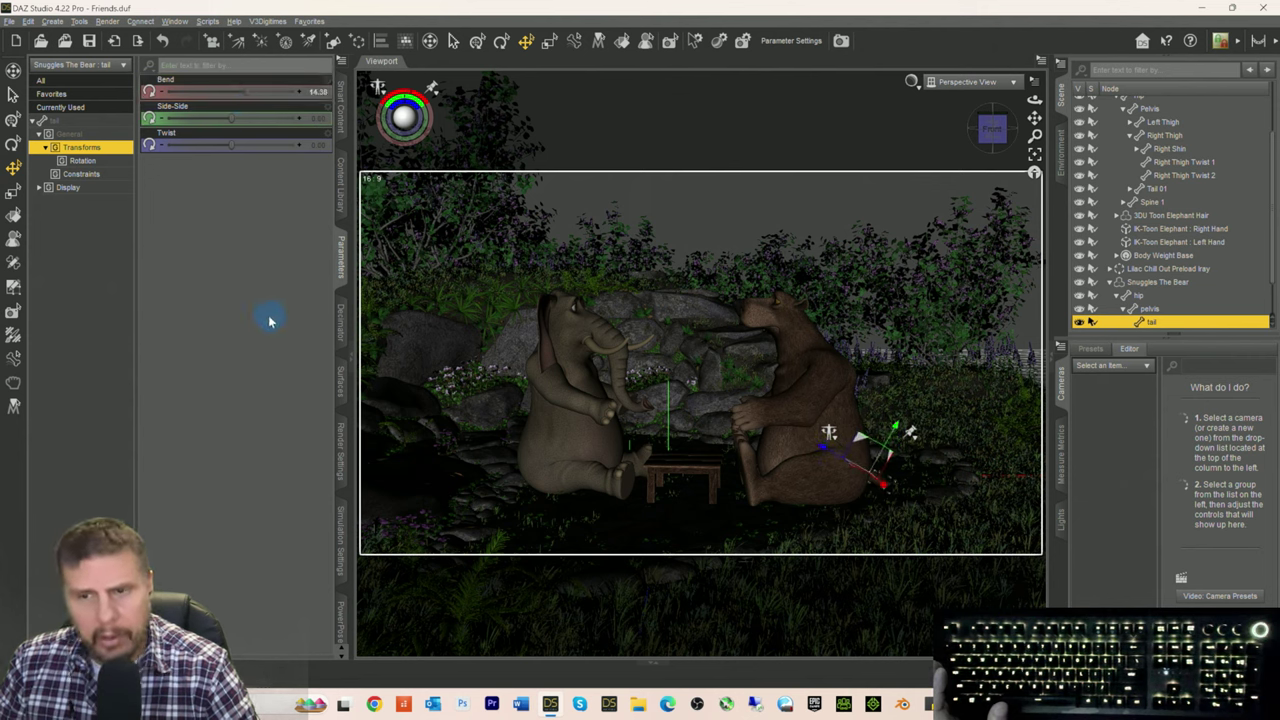
left_click(440, 418)
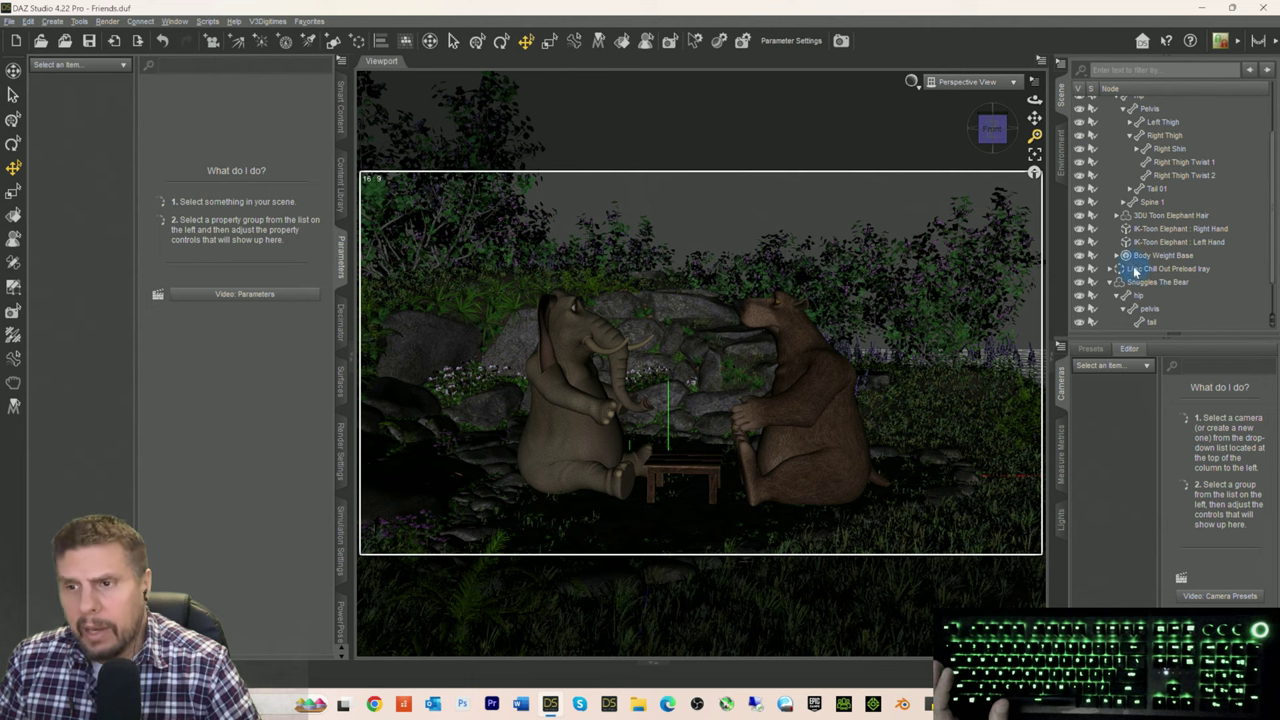
Step: Collapse the Scene All group in the scene tree and move the plane to X Translate 52.11
scroll(1140, 270, "down", 1)
scroll(1143, 290, "up", 3)
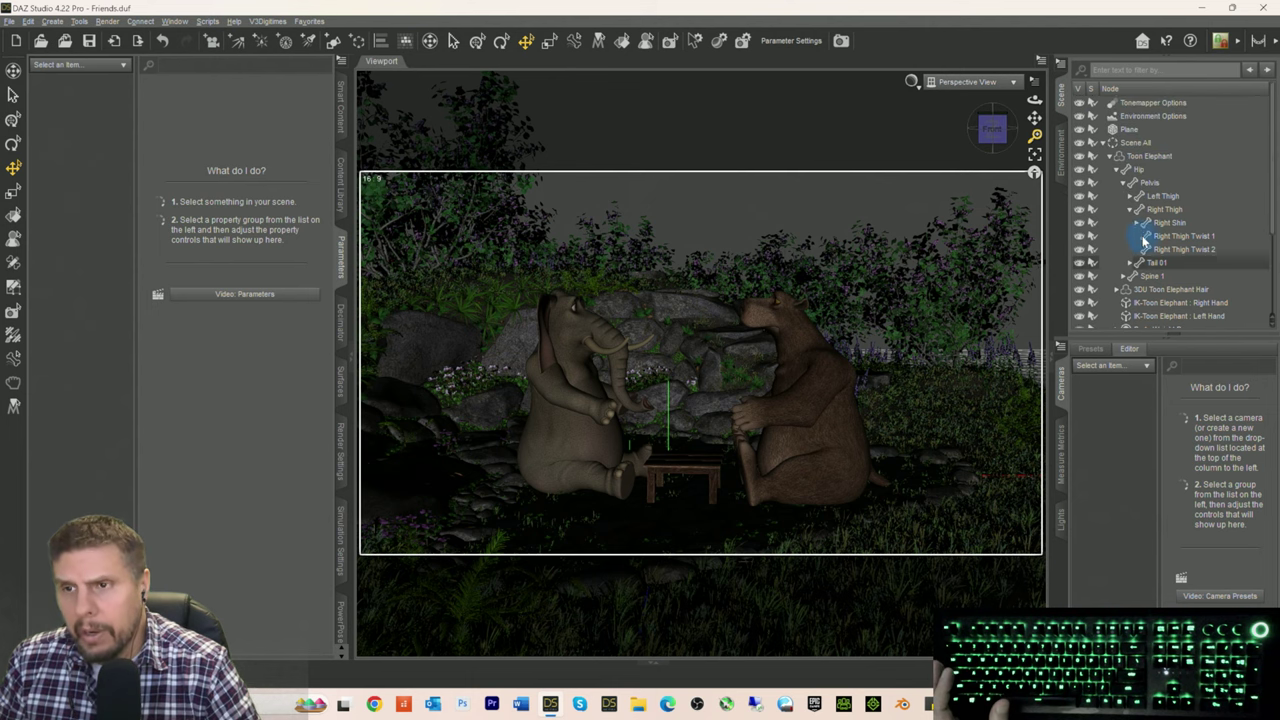
left_click(1104, 143)
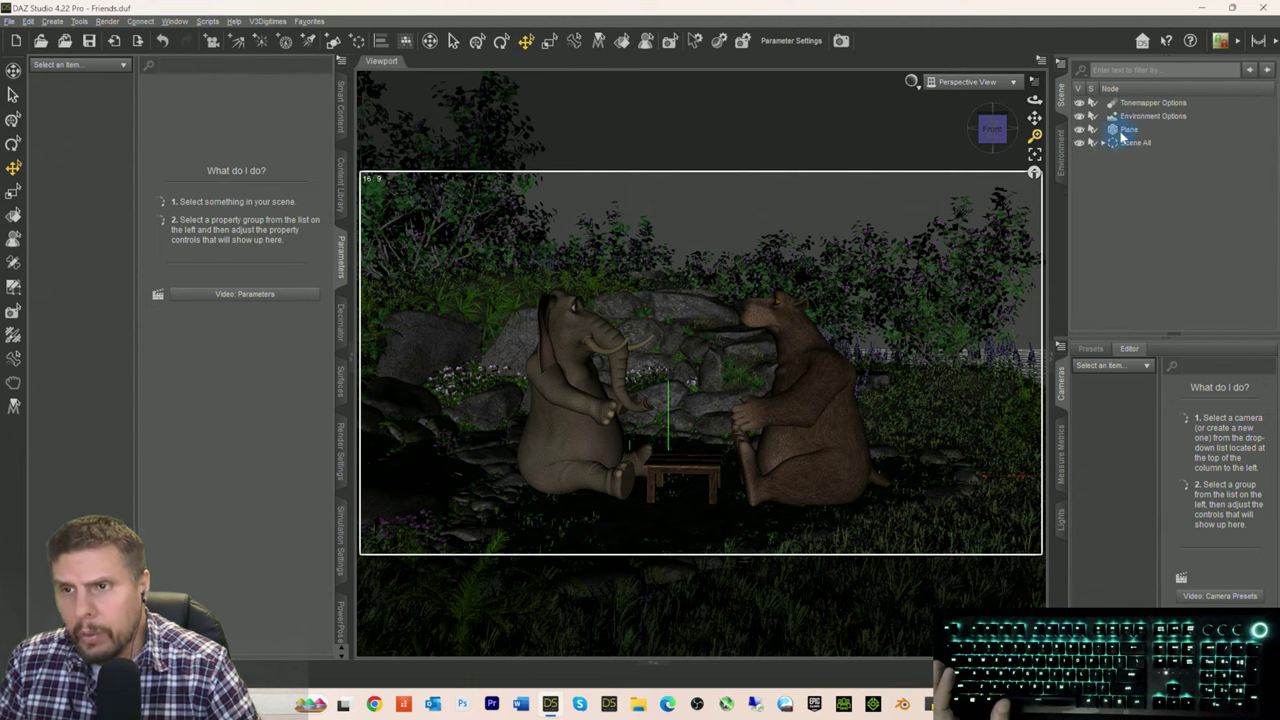
left_click(1127, 130)
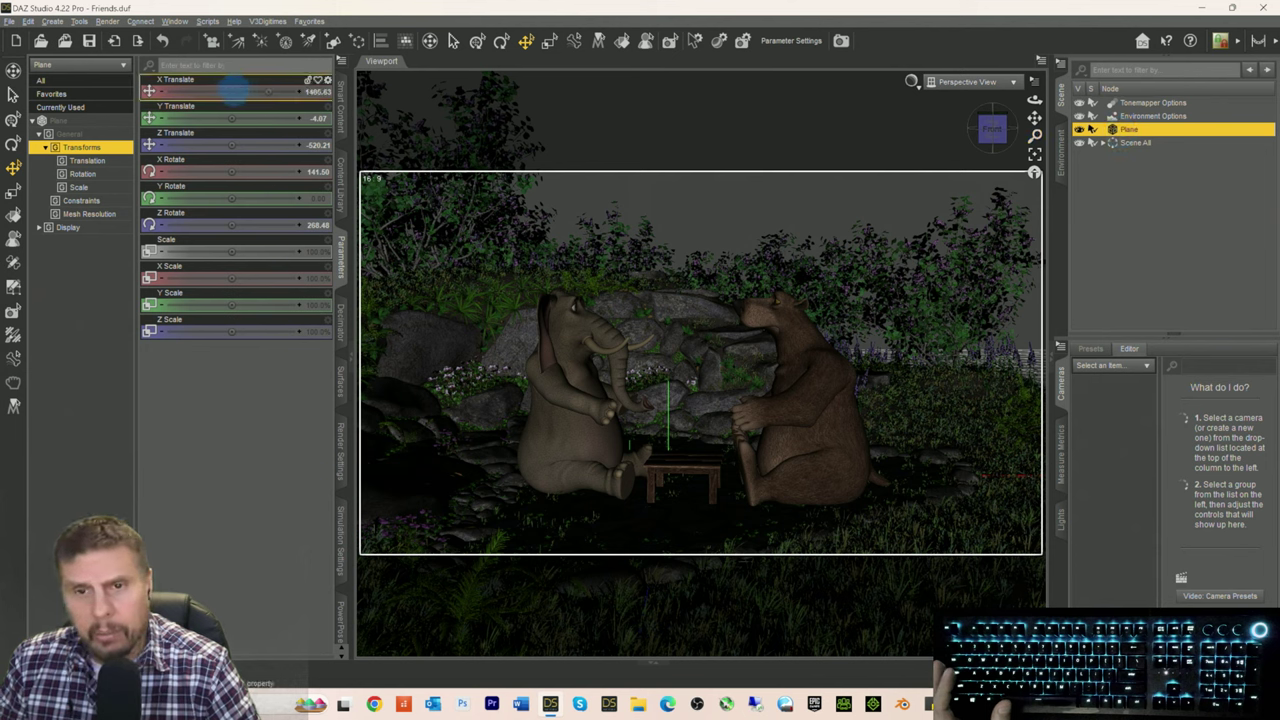
left_click_drag(200, 90, 230, 90)
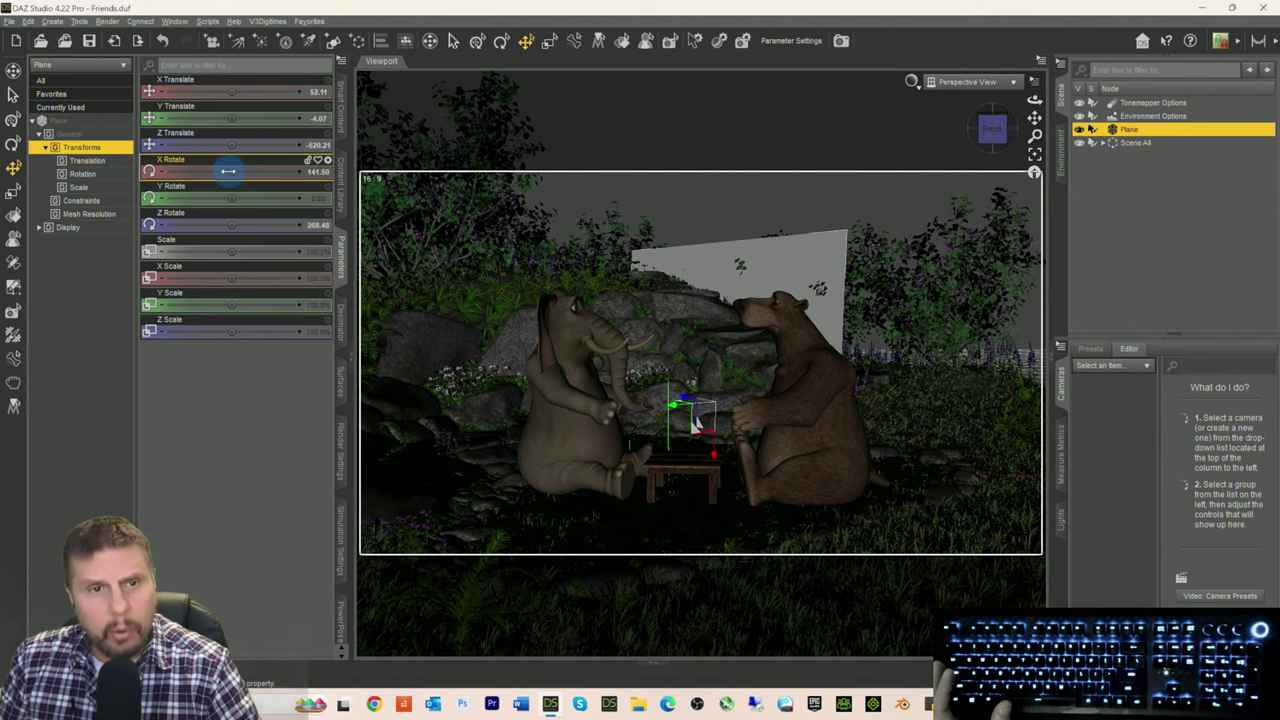
Step: Try tilting the plane with X Rotate 122.31, 0 and 50
left_click_drag(228, 171, 214, 171)
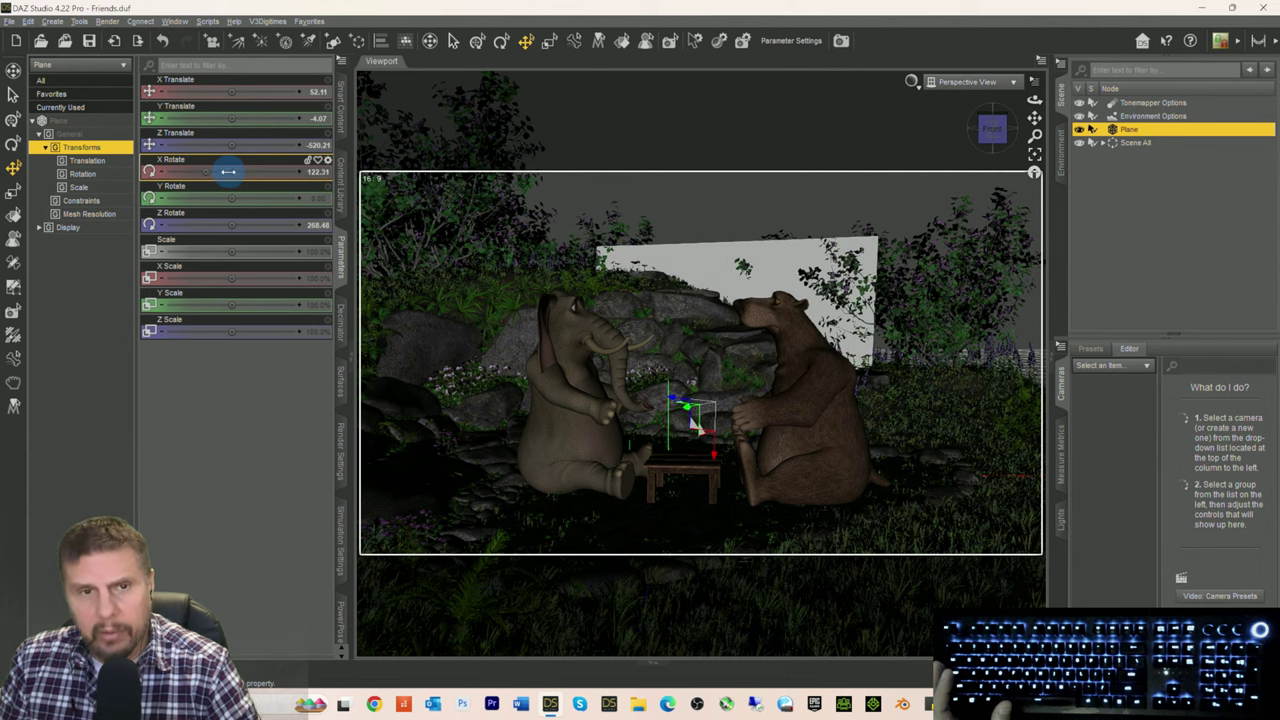
type("0")
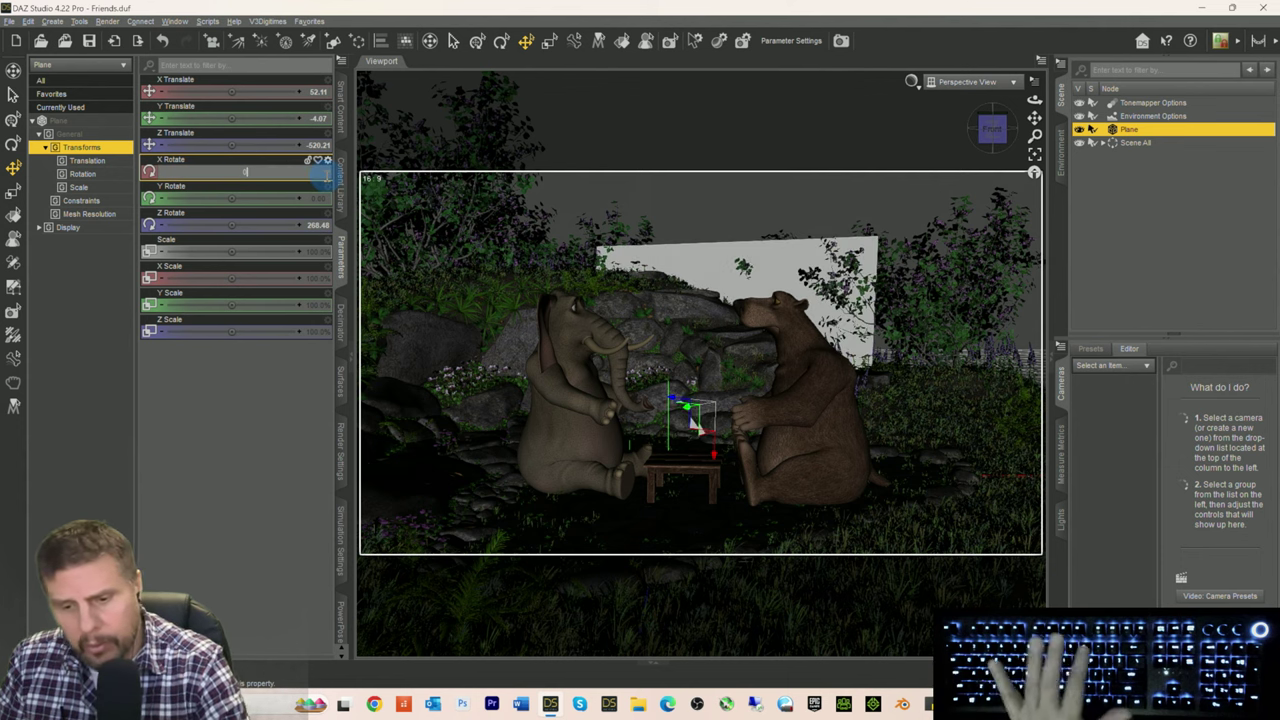
key("Return")
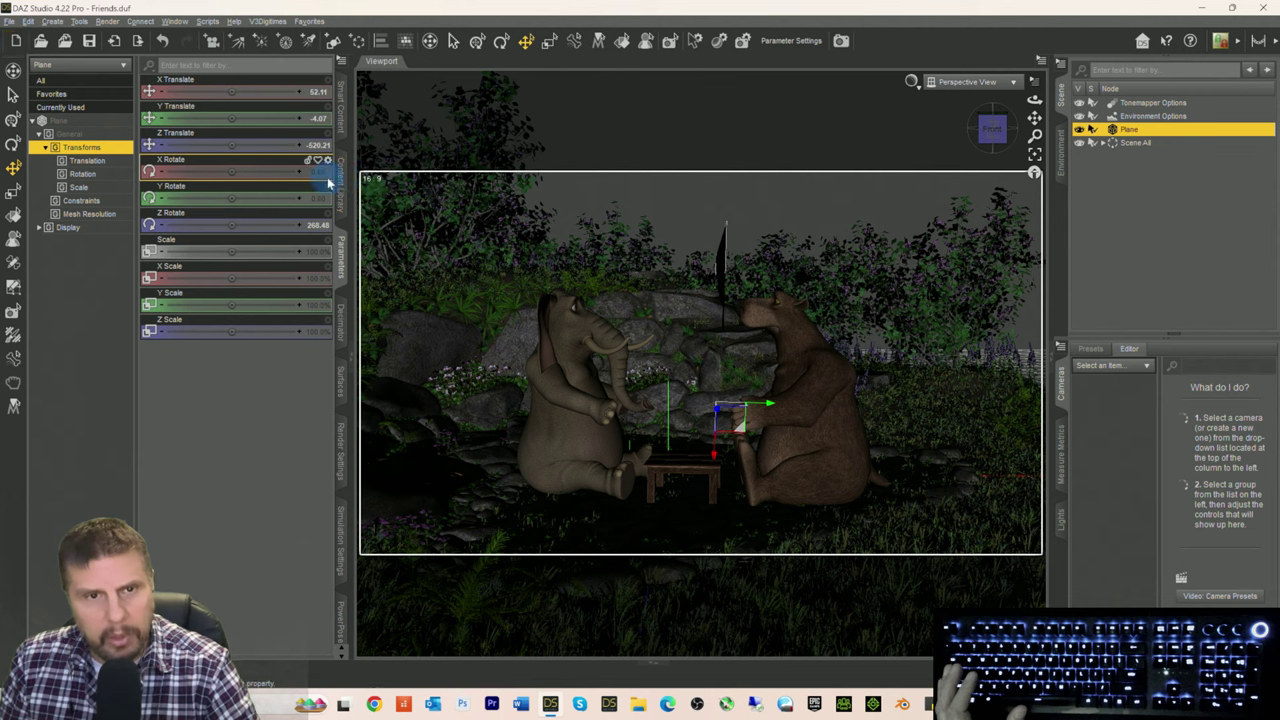
left_click(320, 176)
type("50")
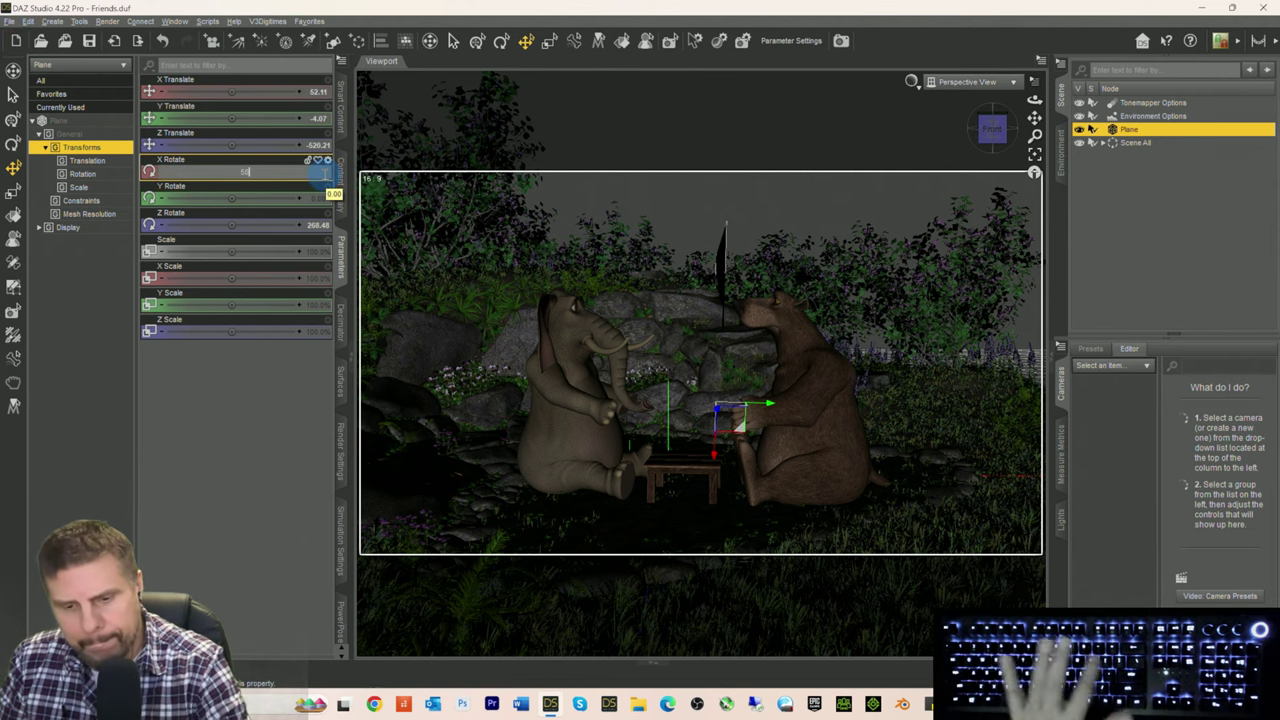
key("Return")
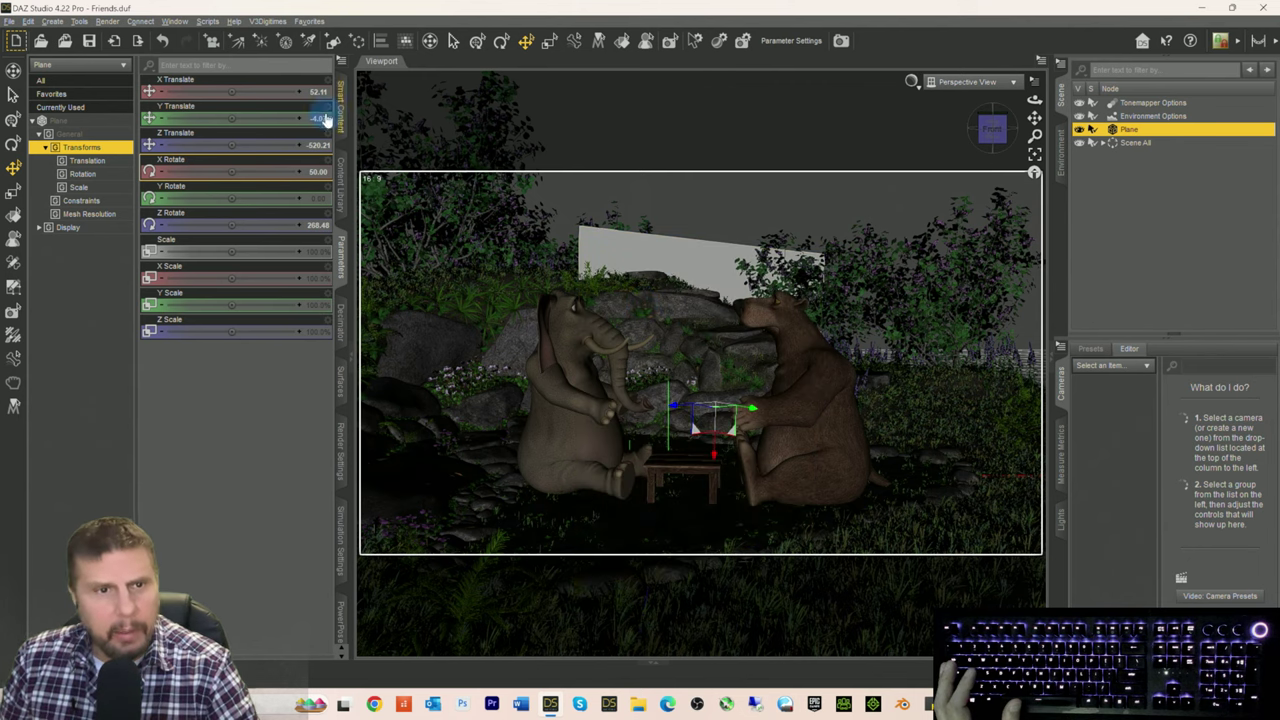
Step: Set the plane's Z Translate and Y Translate to 0
left_click(315, 148)
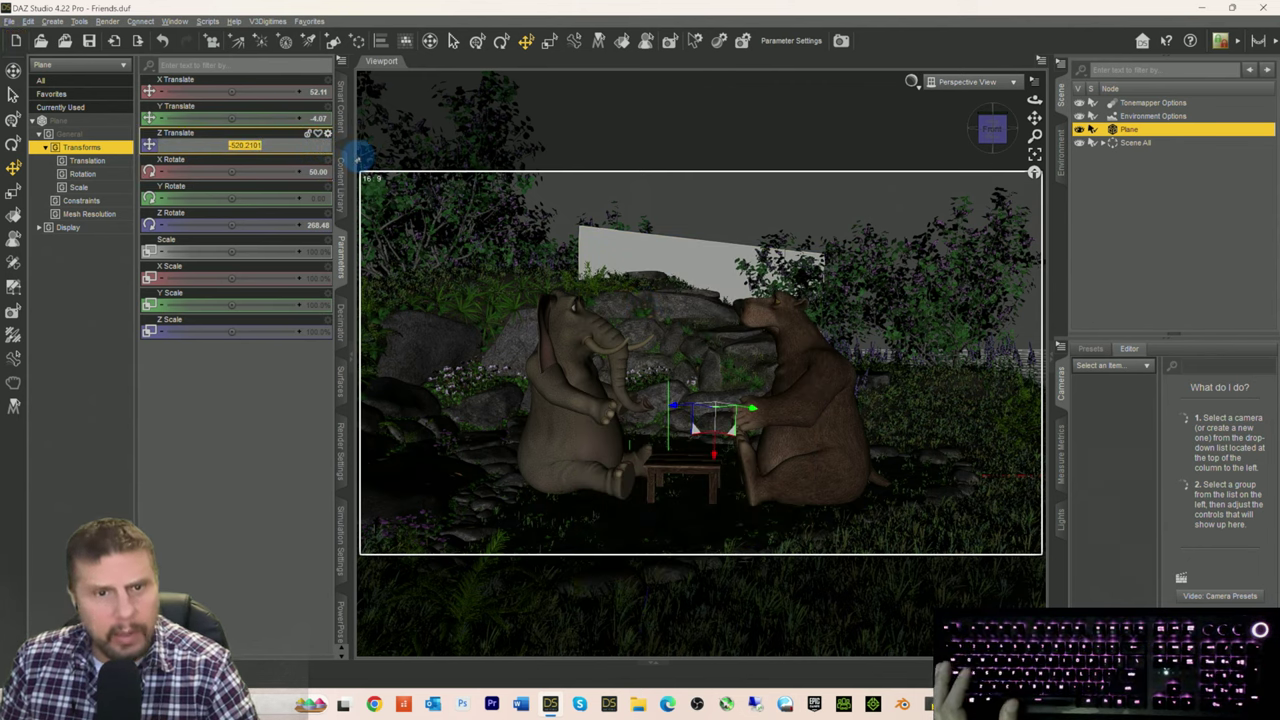
type("0")
key("Return")
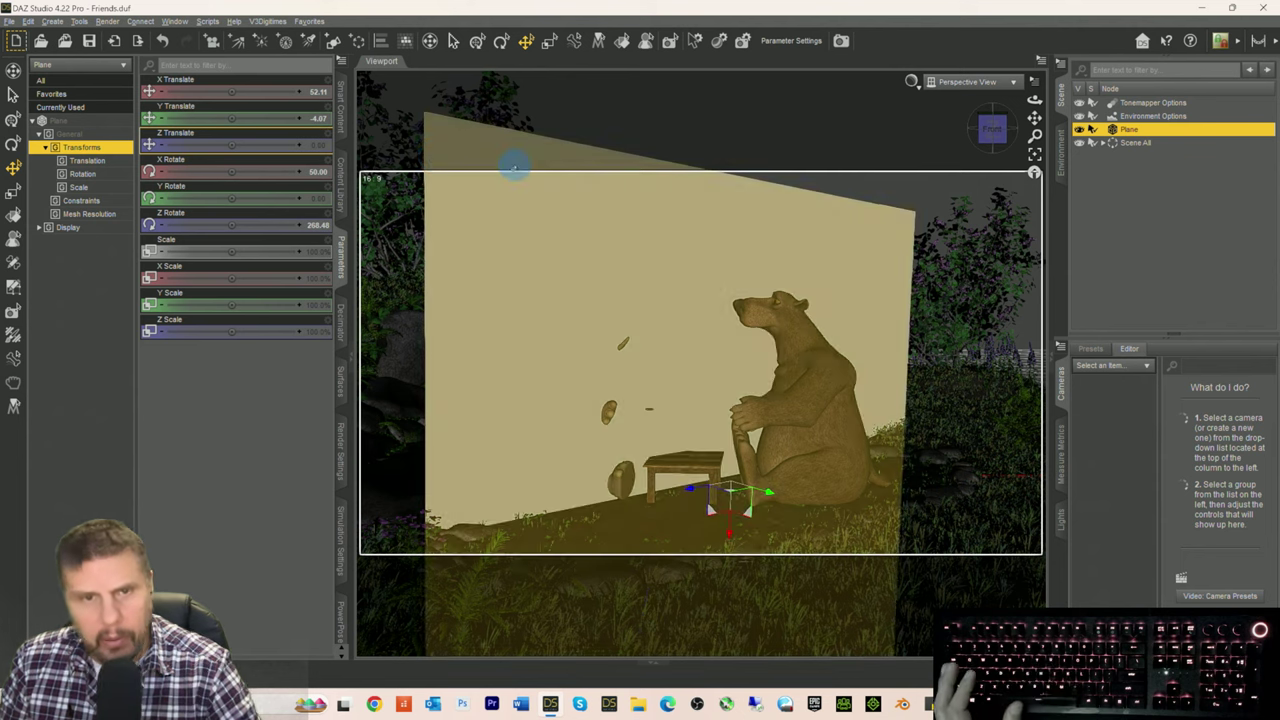
left_click(323, 124)
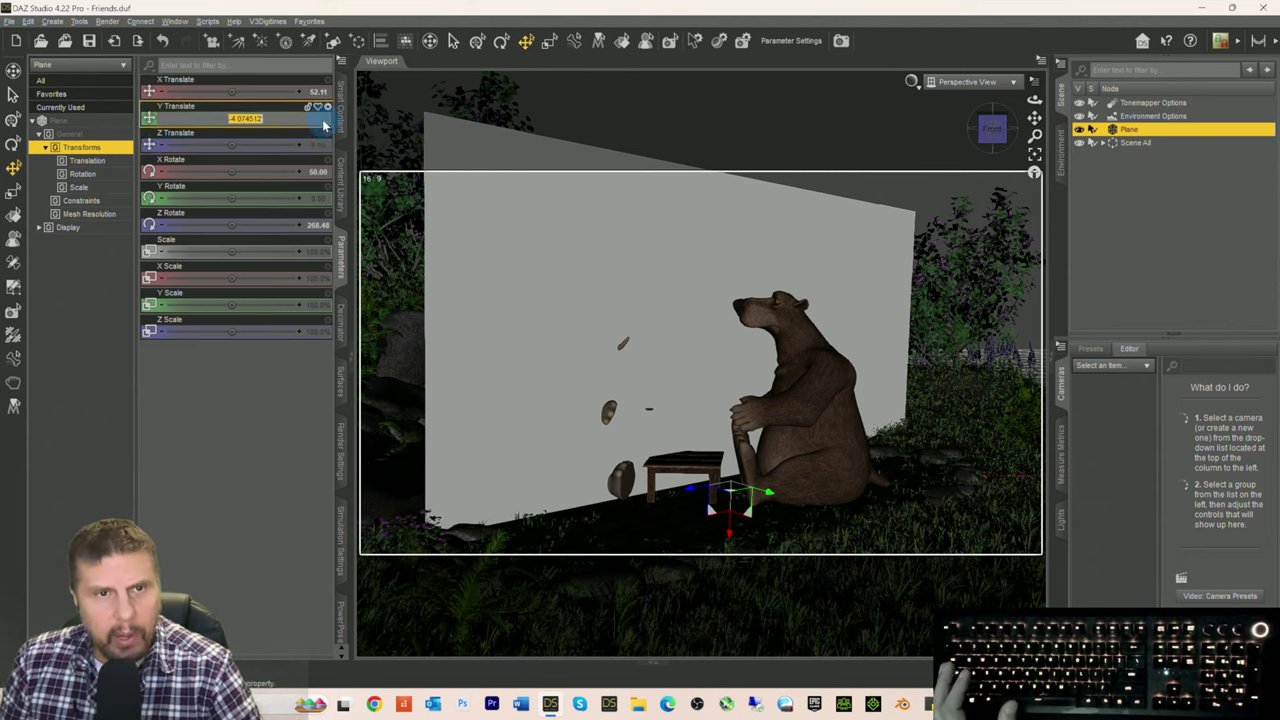
type("0")
key("Return")
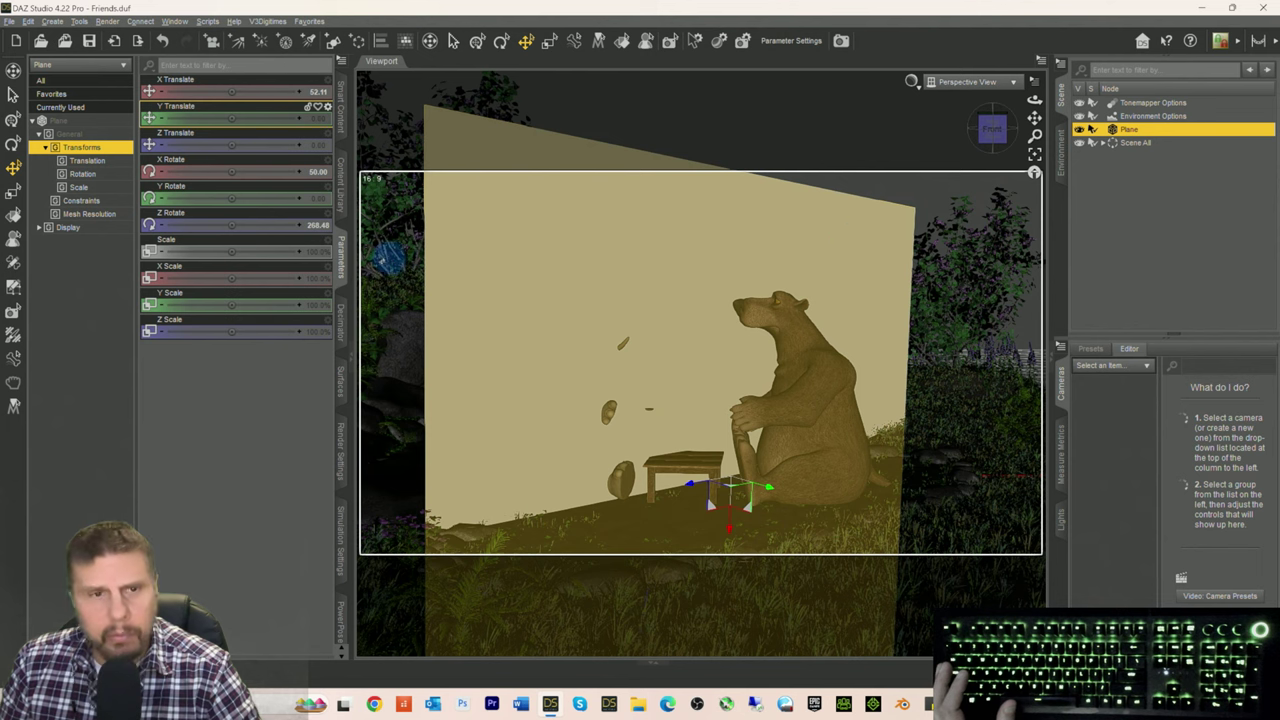
Step: Reset the plane's orientation by setting Z Rotate and X Rotate to 0
left_click(316, 226)
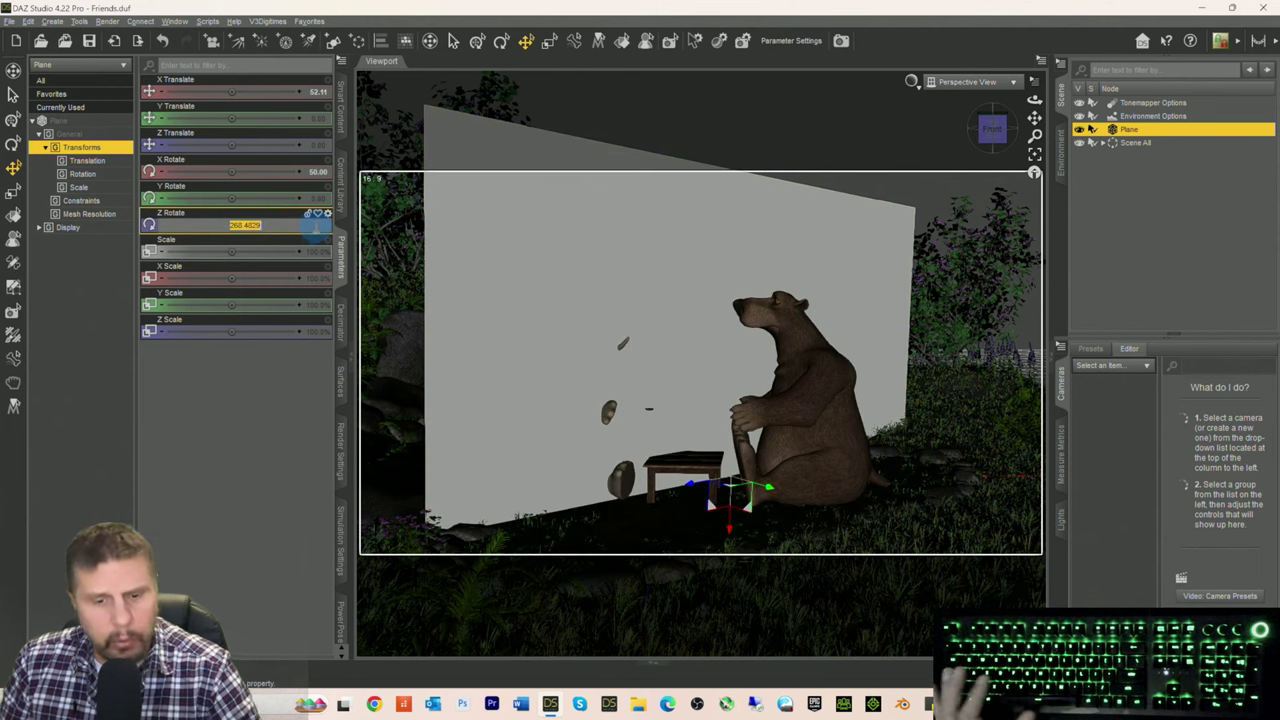
type("0")
key("Return")
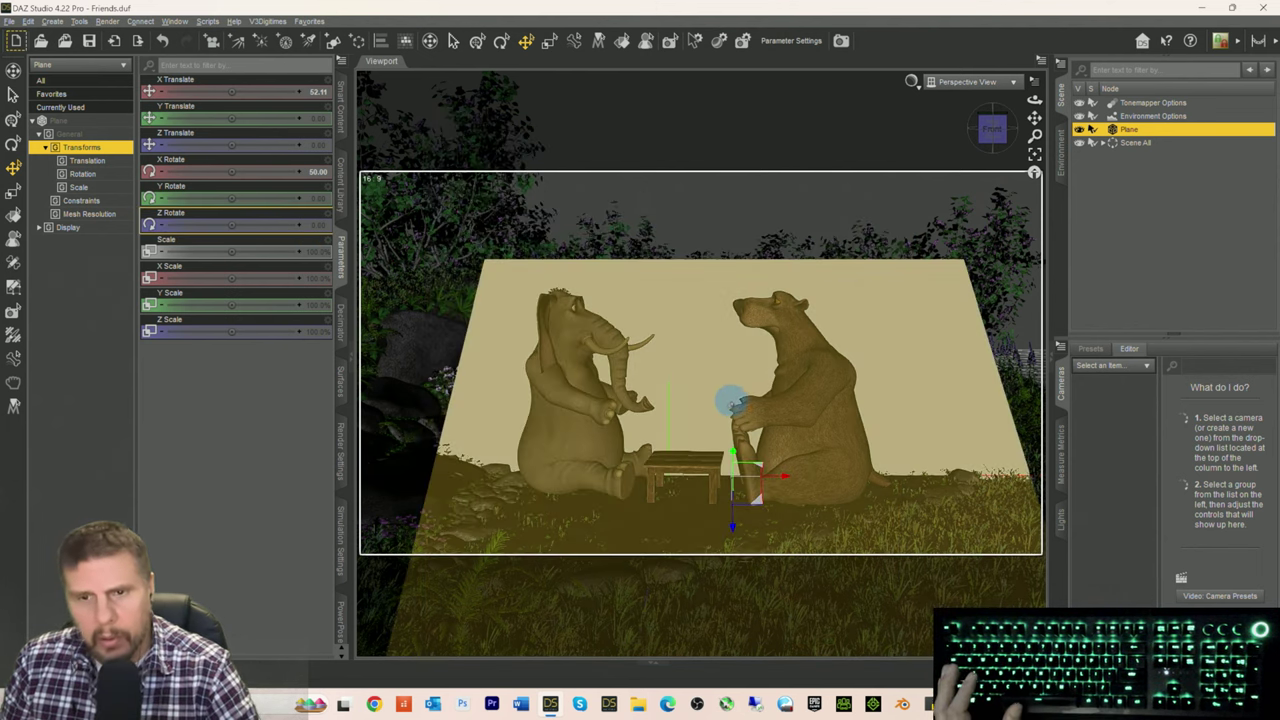
left_click(318, 172)
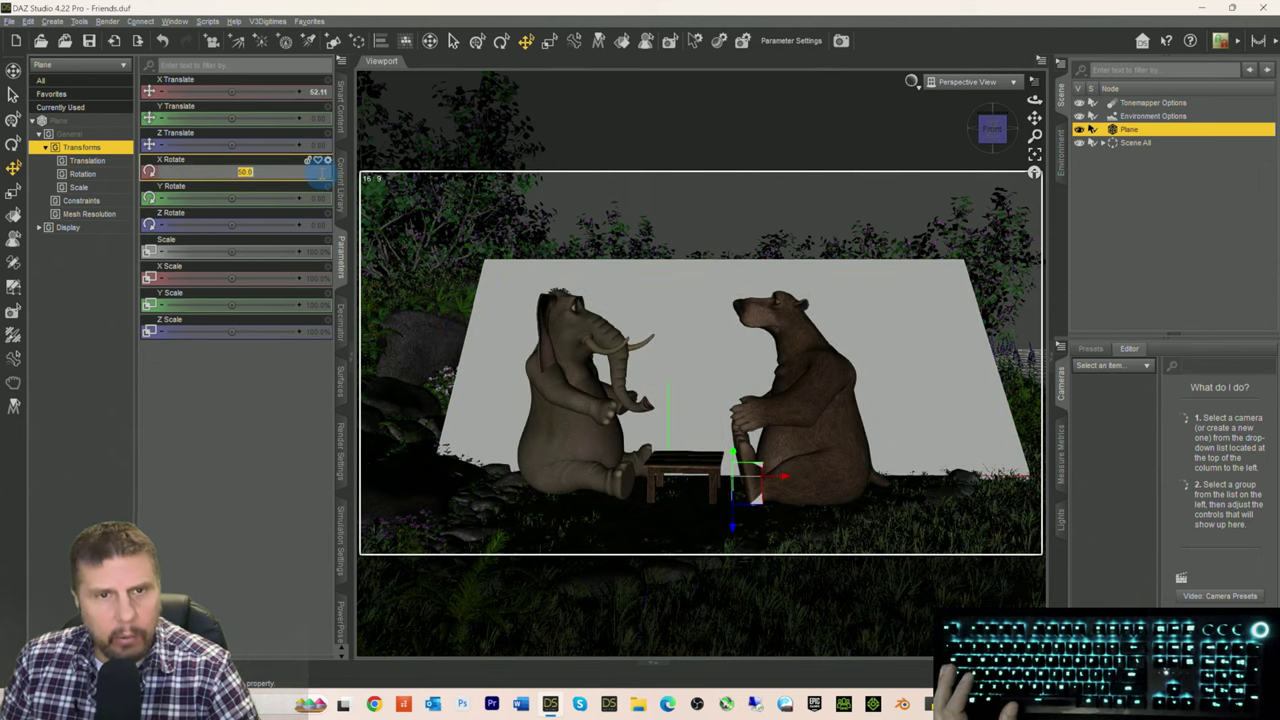
type("0")
key("Return")
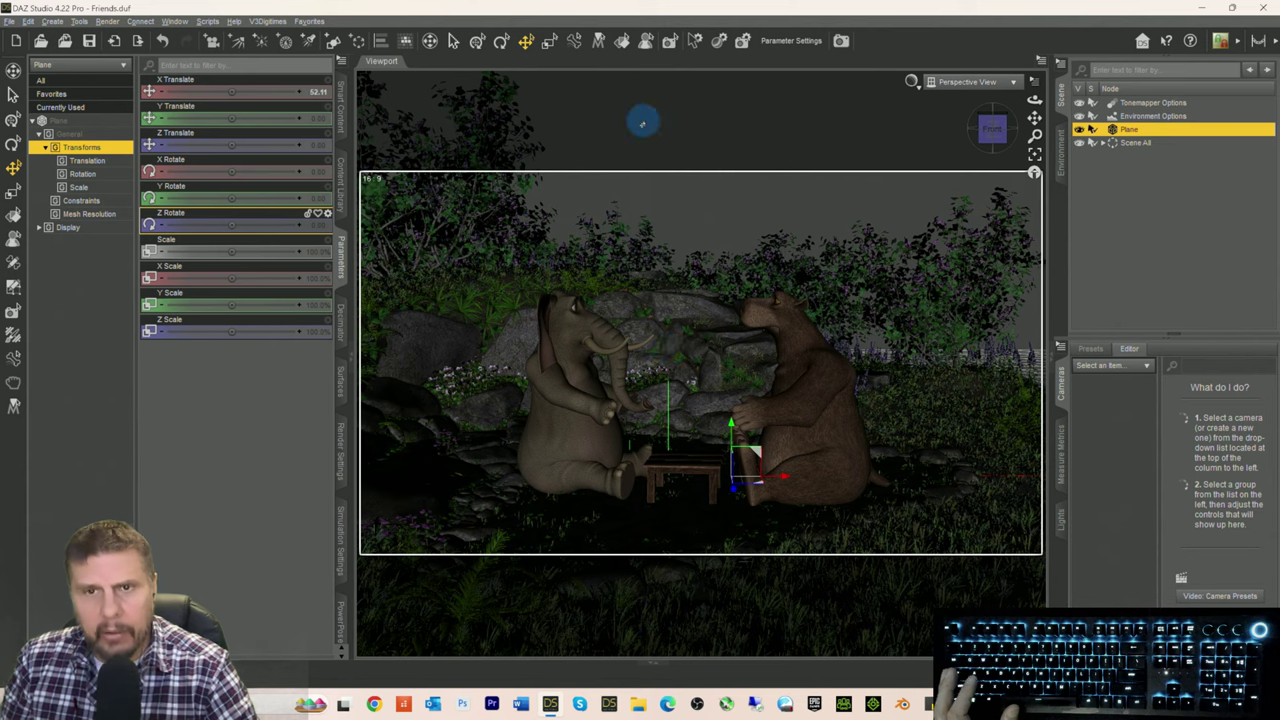
Step: Stand the plane upright facing the view with X Rotate 90
left_click(502, 40)
left_click_drag(690, 420, 725, 445)
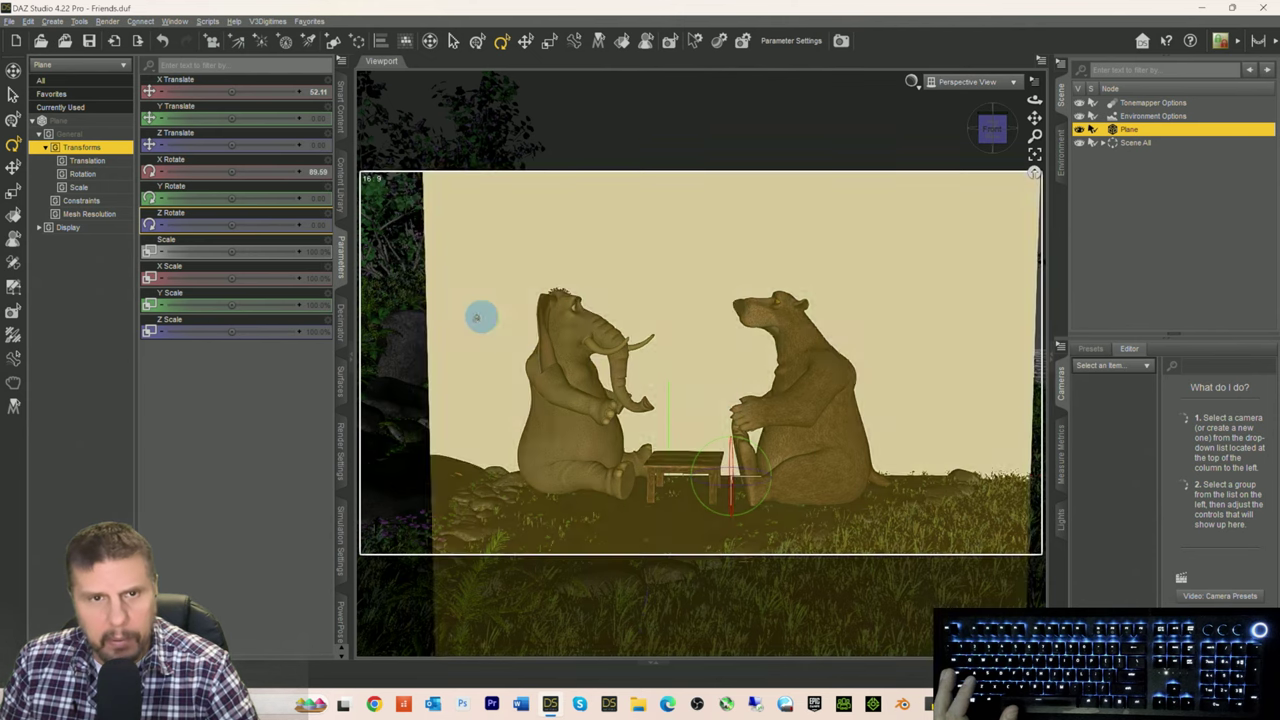
left_click(312, 176)
type("90")
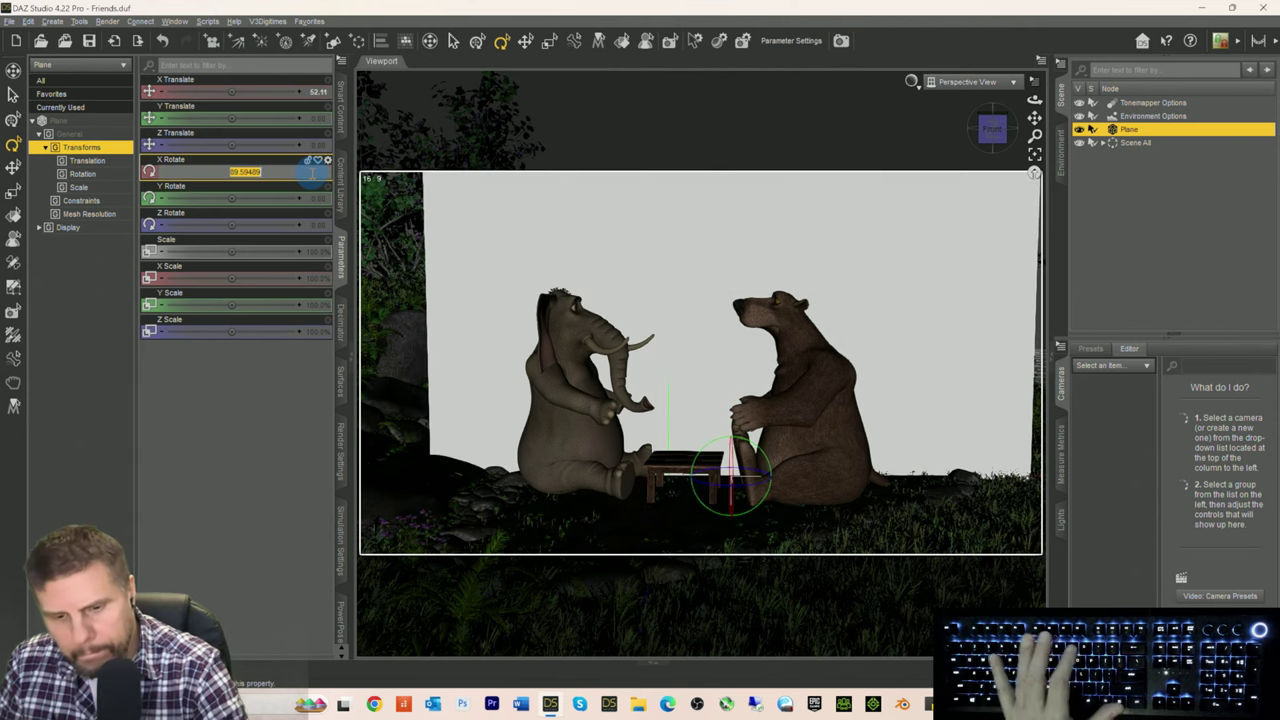
left_click(507, 218)
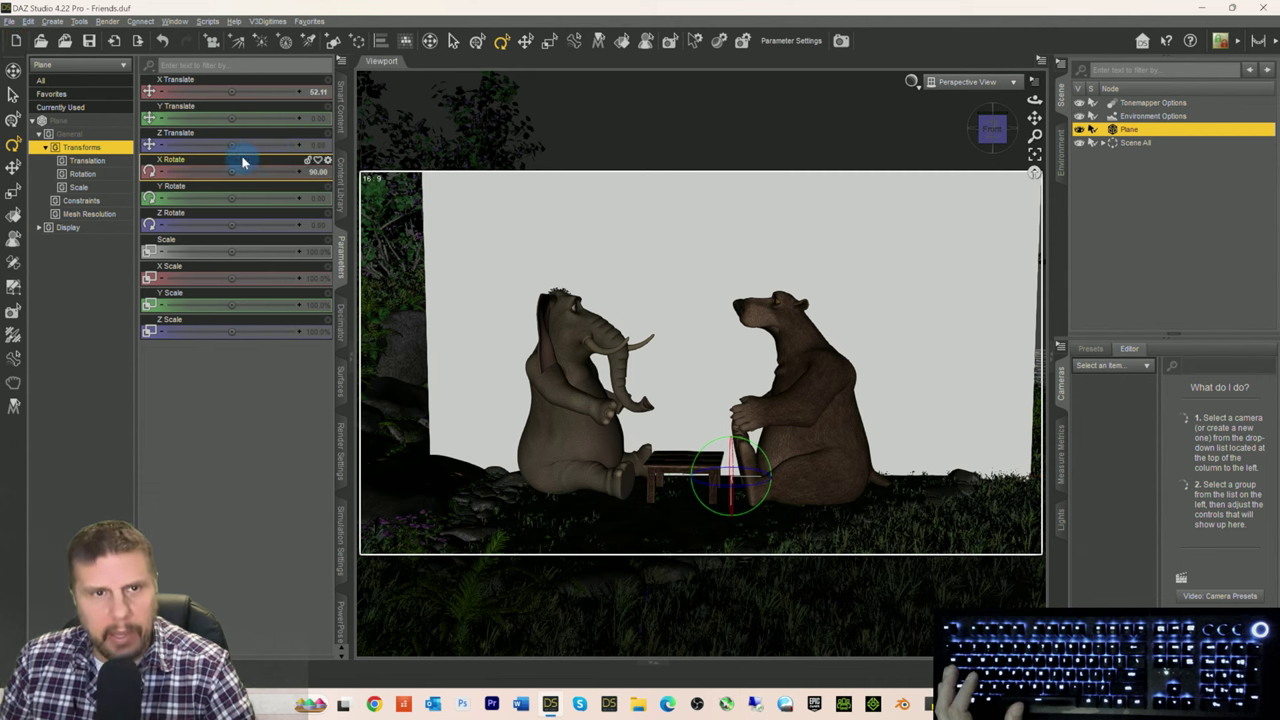
Step: Move the plane behind the garden to Z Translate about -4012 and enlarge it to Scale 430.3% with X Scale 212.5%
left_click(233, 147)
mouse_move(231, 145)
left_mouse_down()
mouse_move(200, 145)
mouse_move(314, 145)
mouse_move(240, 148)
left_mouse_up()
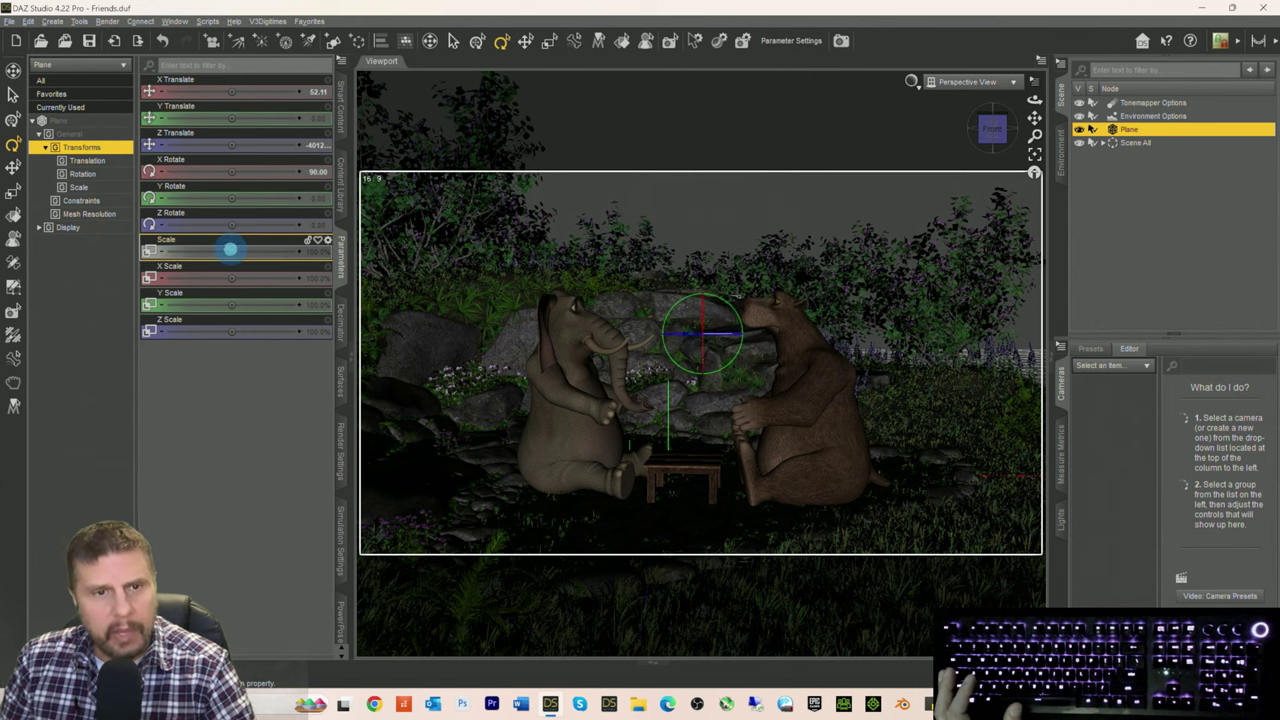
left_click_drag(238, 250, 230, 277)
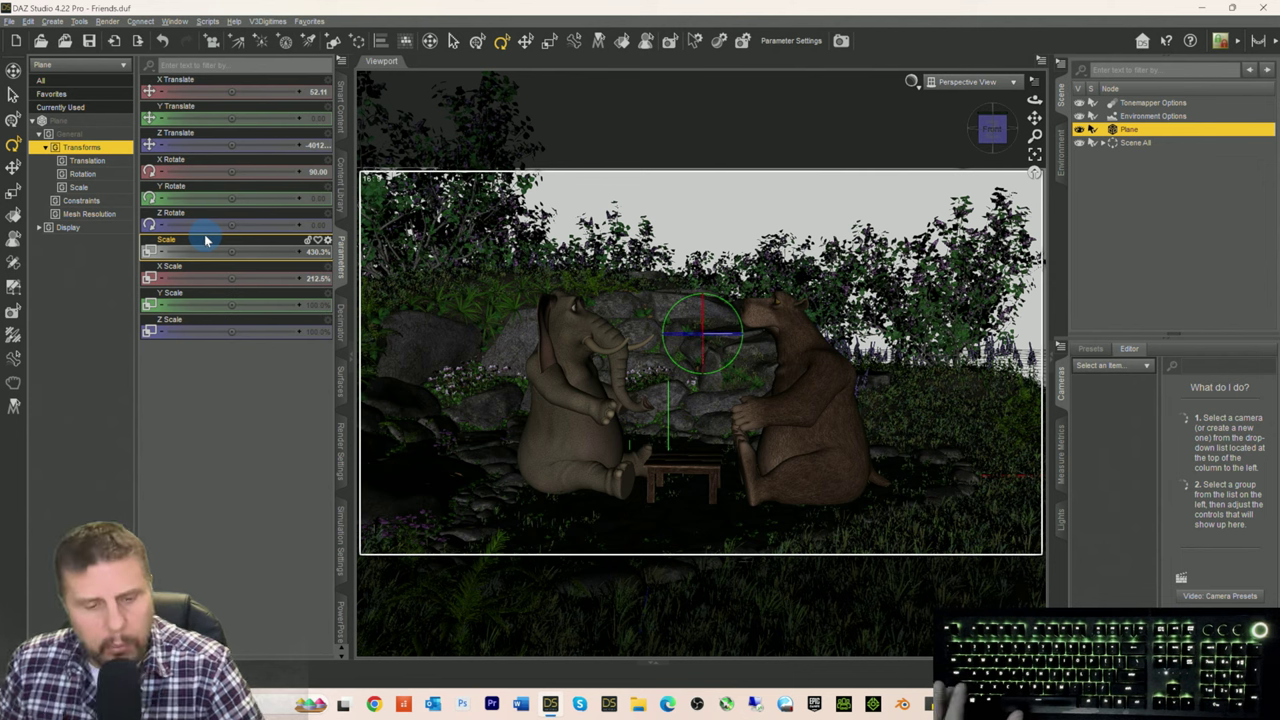
Step: Save the Friends.duf scene
left_click(201, 242)
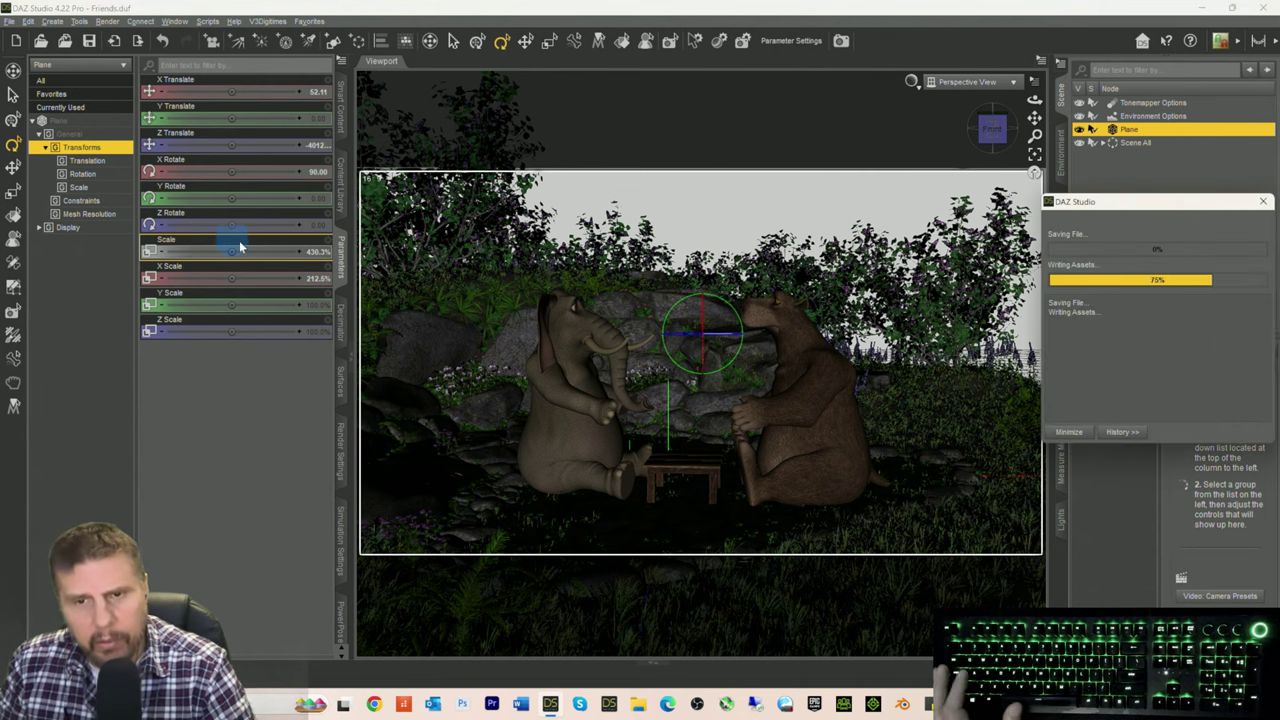
left_click(750, 187)
mouse_move(750, 187)
left_mouse_down()
mouse_move(711, 209)
mouse_move(801, 237)
left_mouse_up()
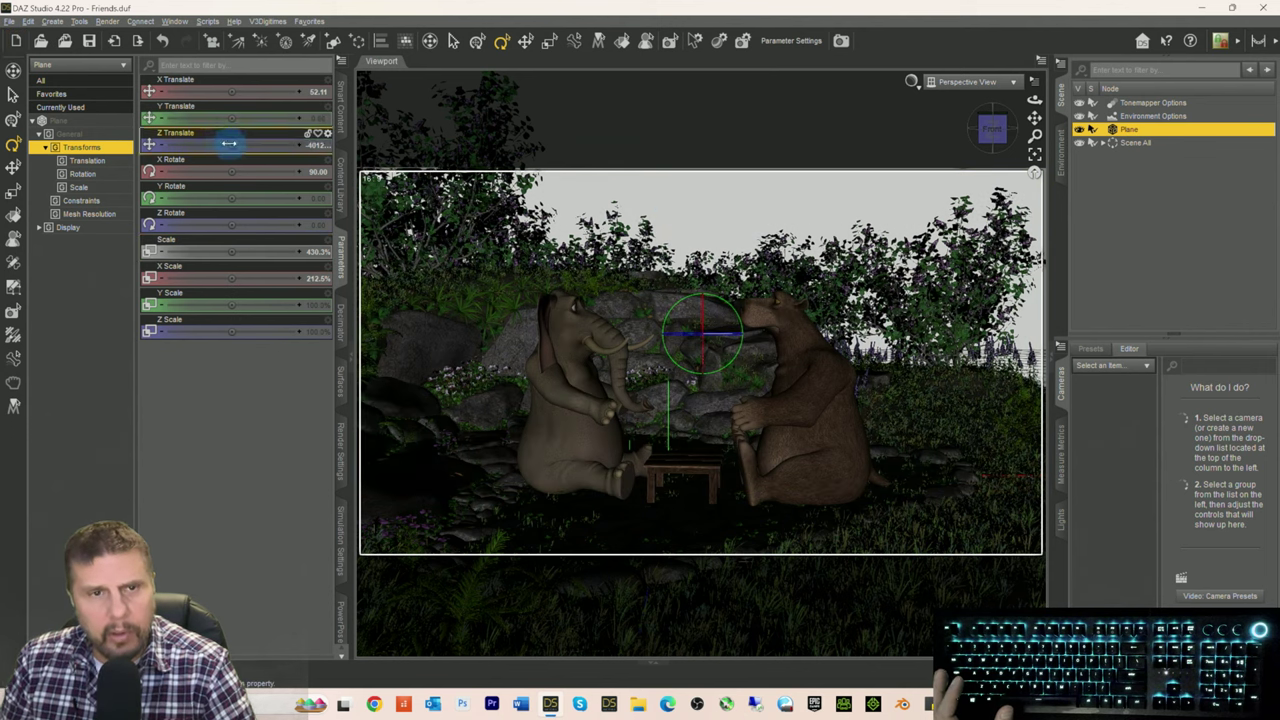
Step: Push the plane farther back to Z Translate about -7684 and enlarge its overall Scale to 775.6%
mouse_move(243, 145)
left_mouse_down()
mouse_move(171, 140)
mouse_move(230, 145)
left_mouse_up()
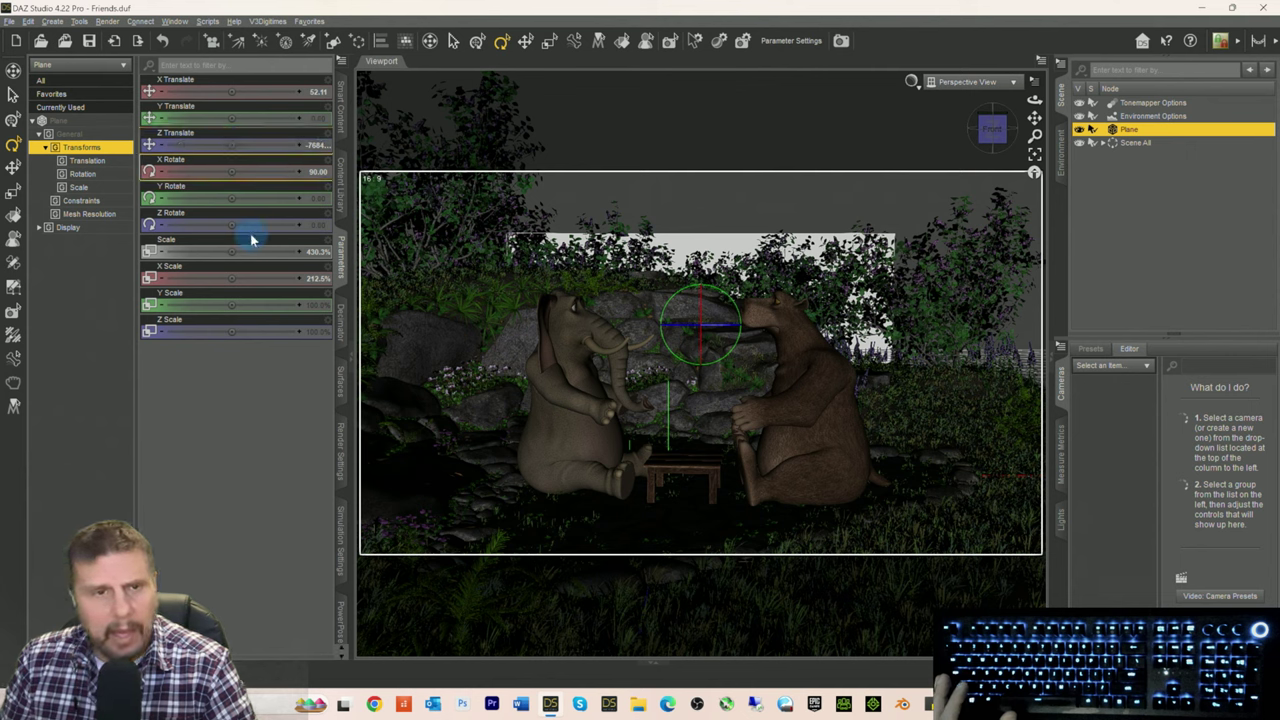
left_click_drag(233, 250, 231, 235)
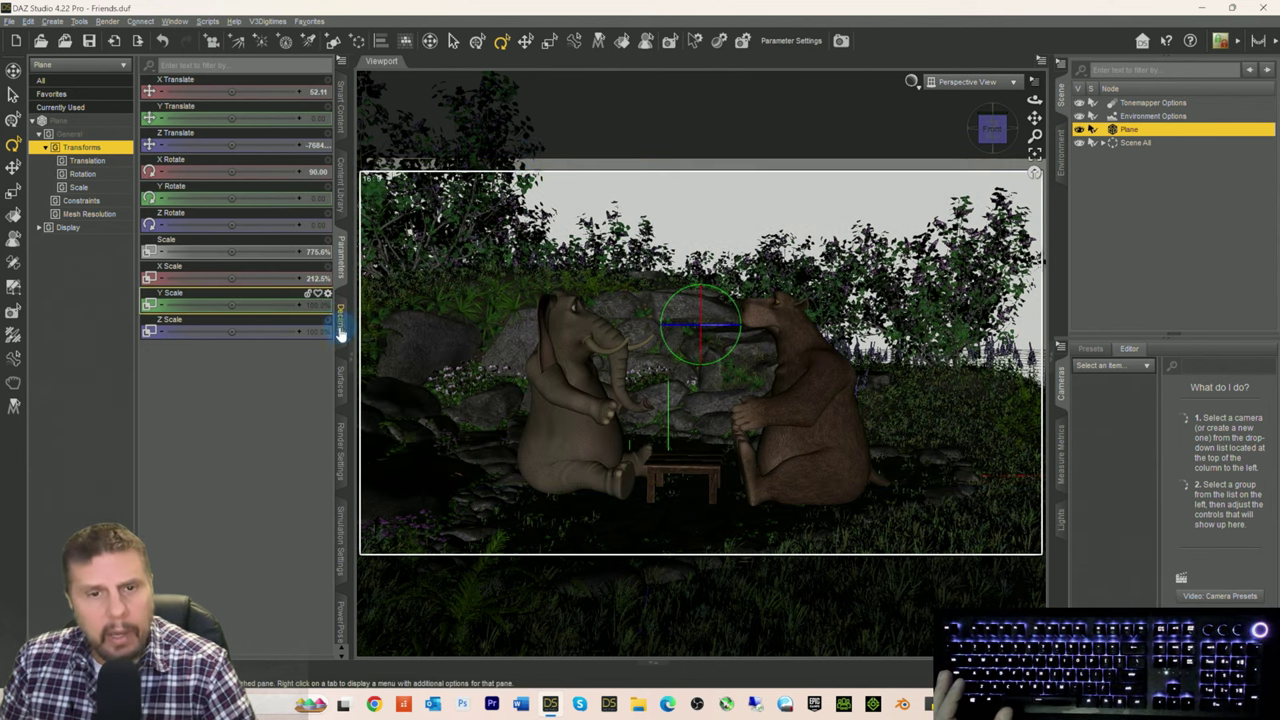
Step: Inspect the Environment Options parameters and the image choices available for the Environment Map
left_click(342, 380)
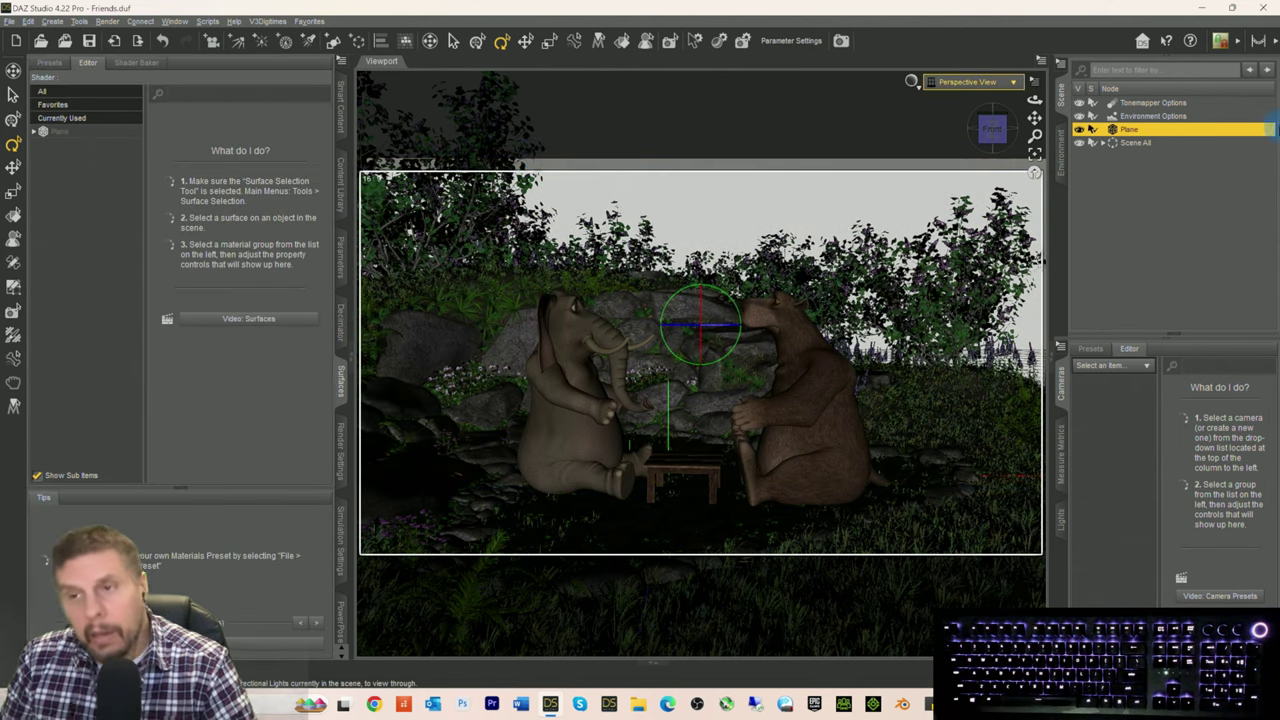
left_click(1140, 116)
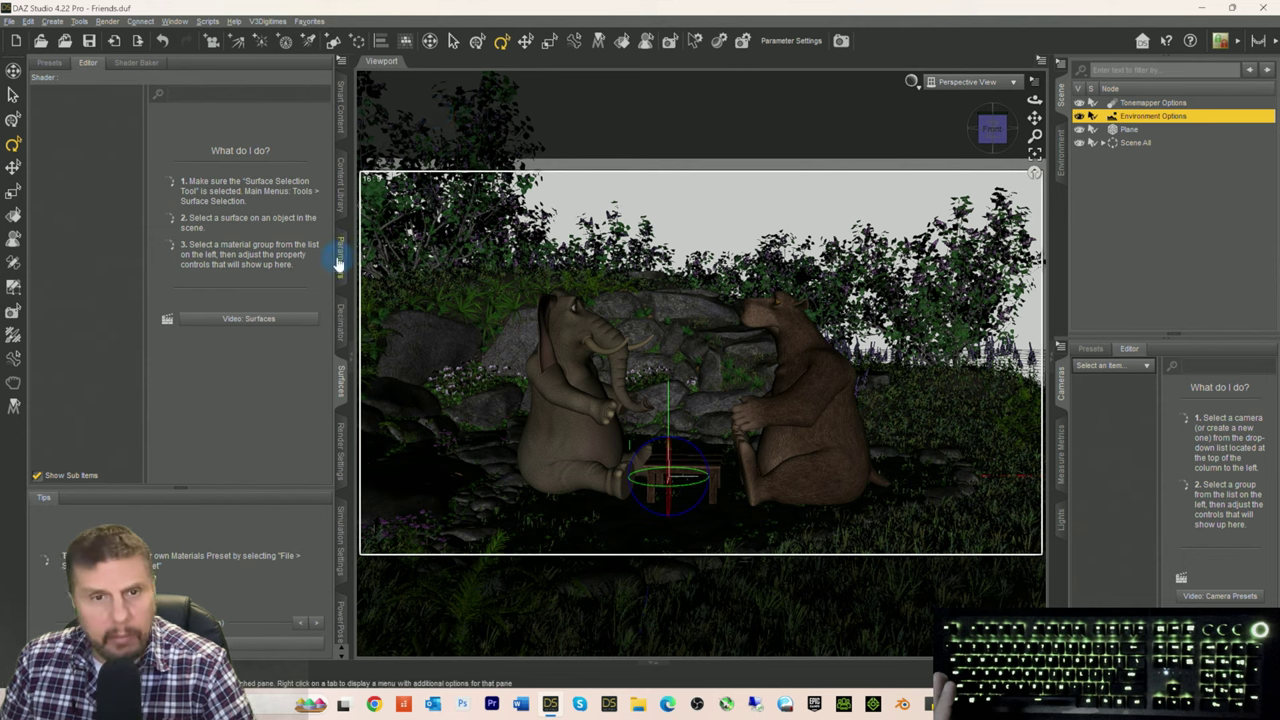
left_click(341, 289)
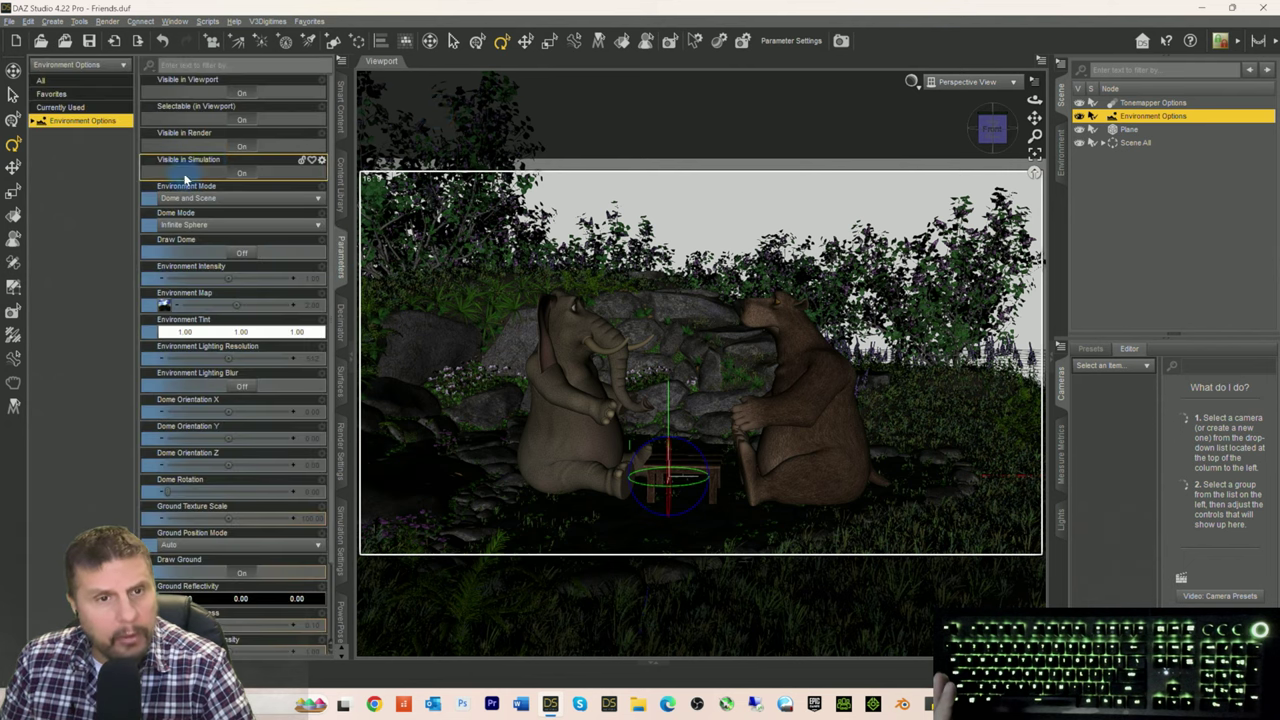
left_click(164, 310)
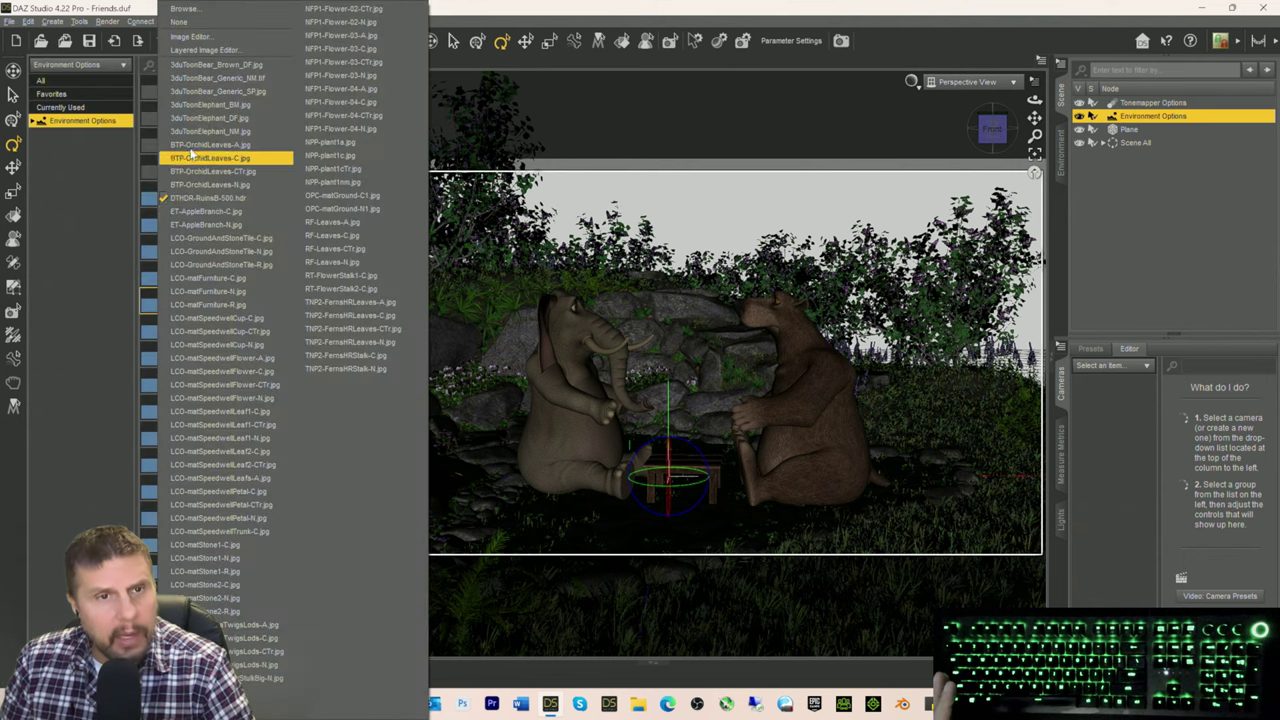
left_click(290, 157)
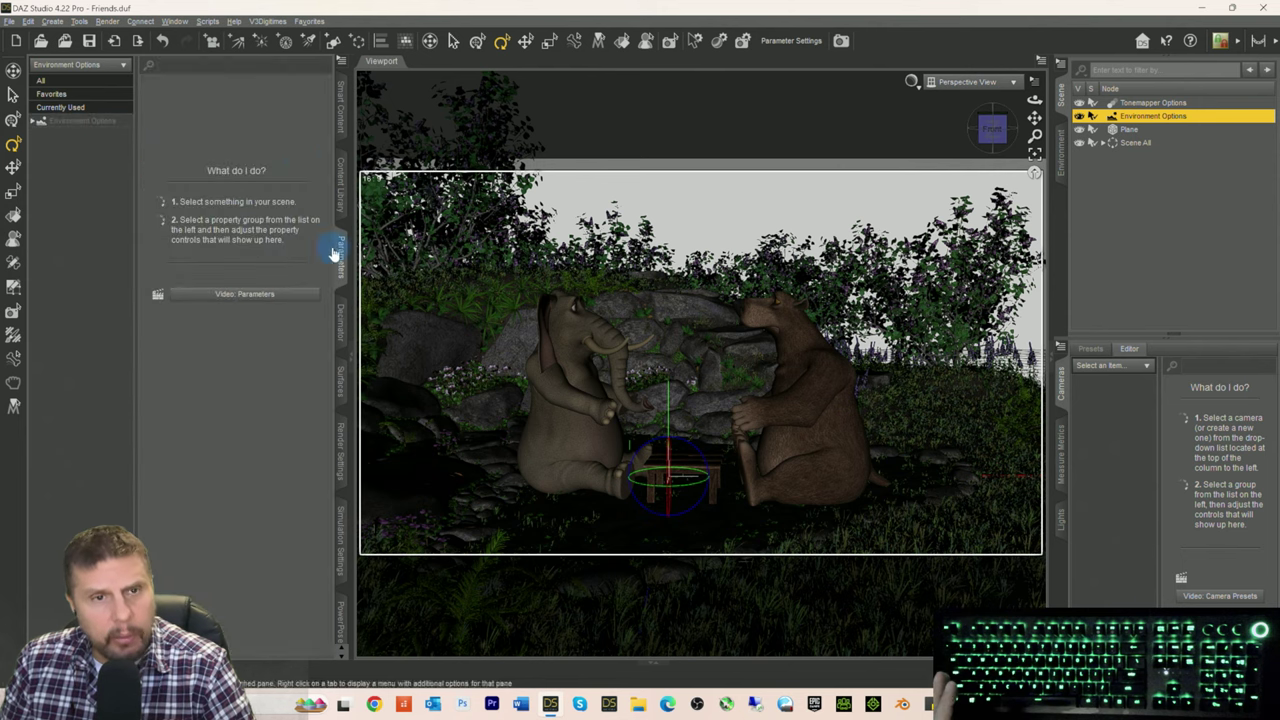
left_click(104, 123)
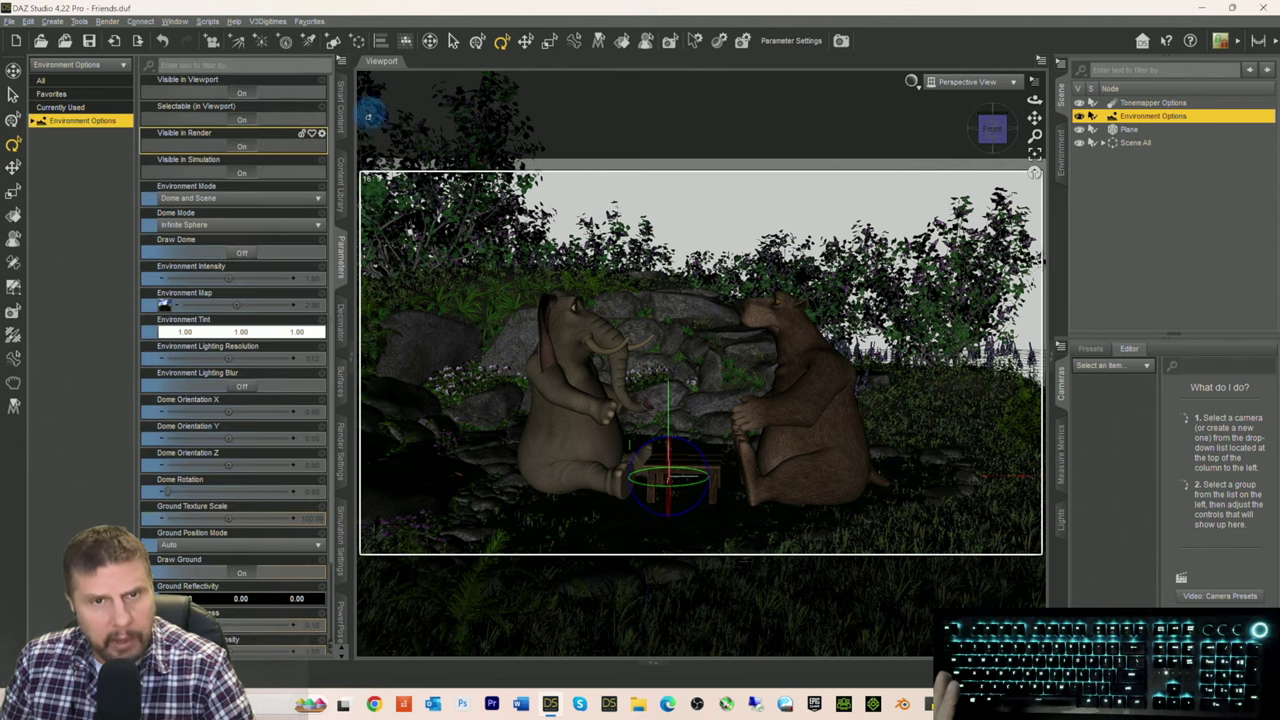
Step: Clear the product search filter and browse all products in the Render-Settings category
left_click(341, 100)
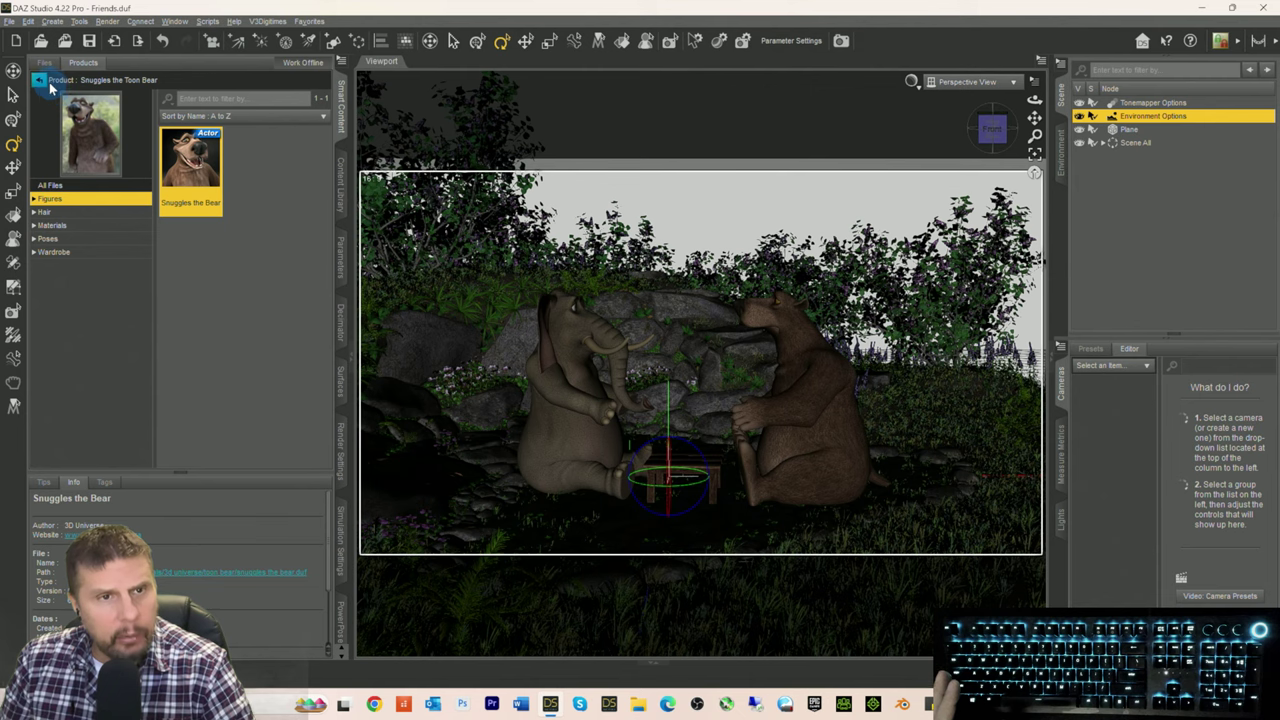
left_click(40, 80)
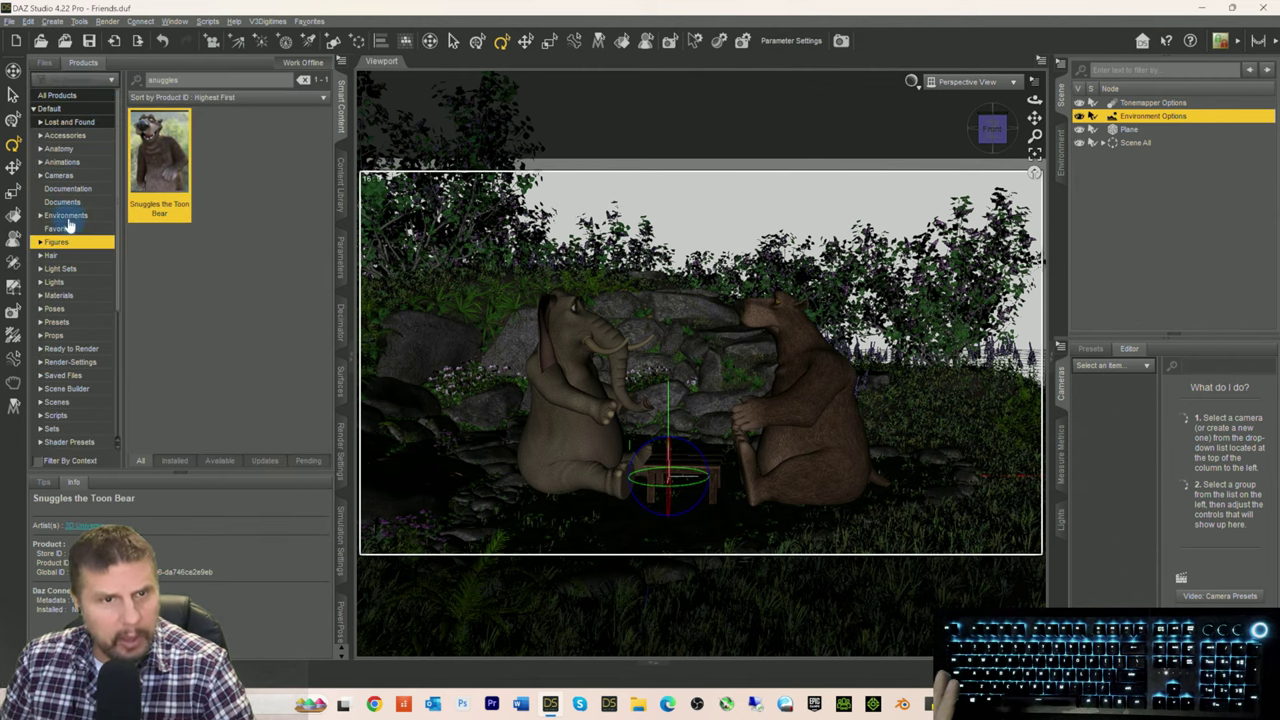
left_click(76, 363)
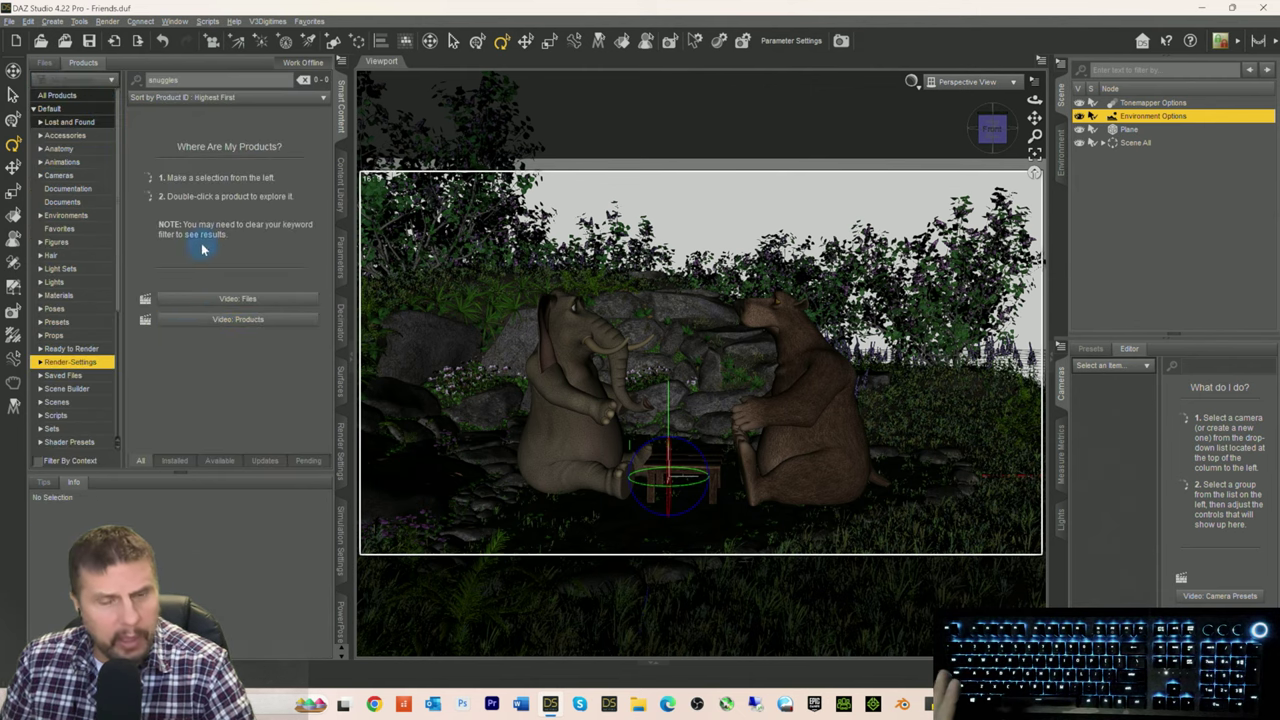
double_click(163, 80)
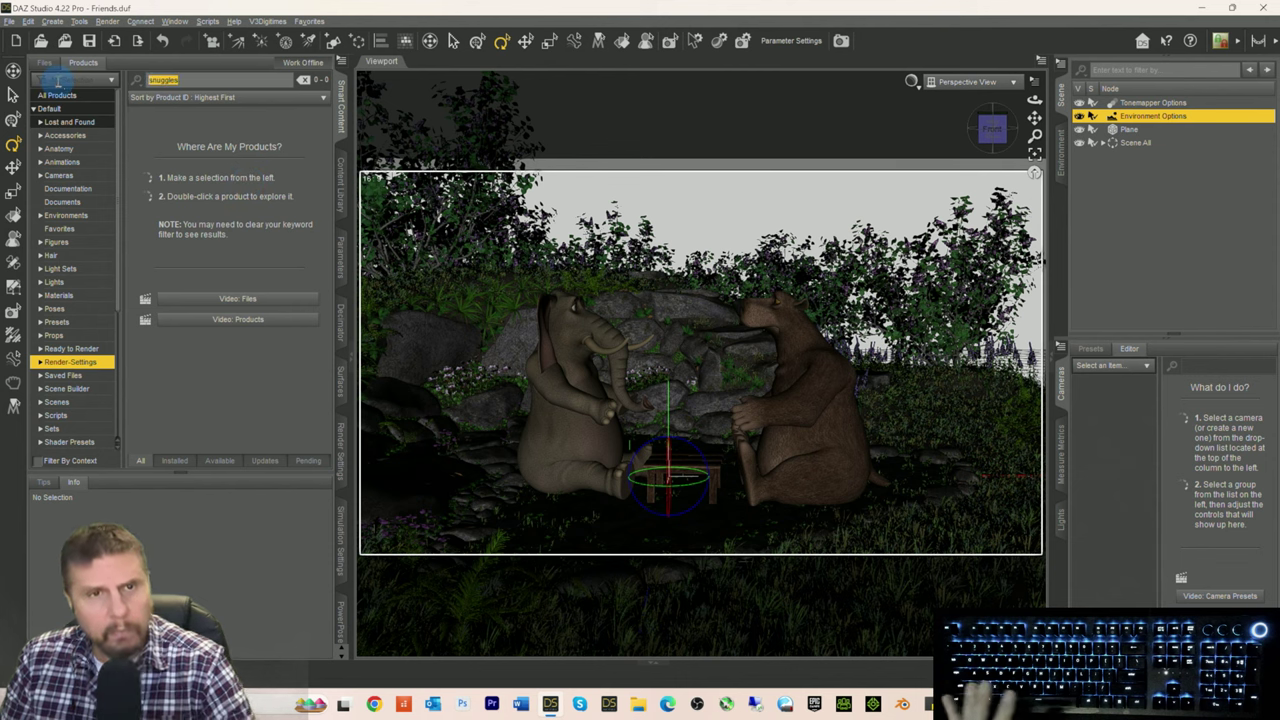
key("BackSpace")
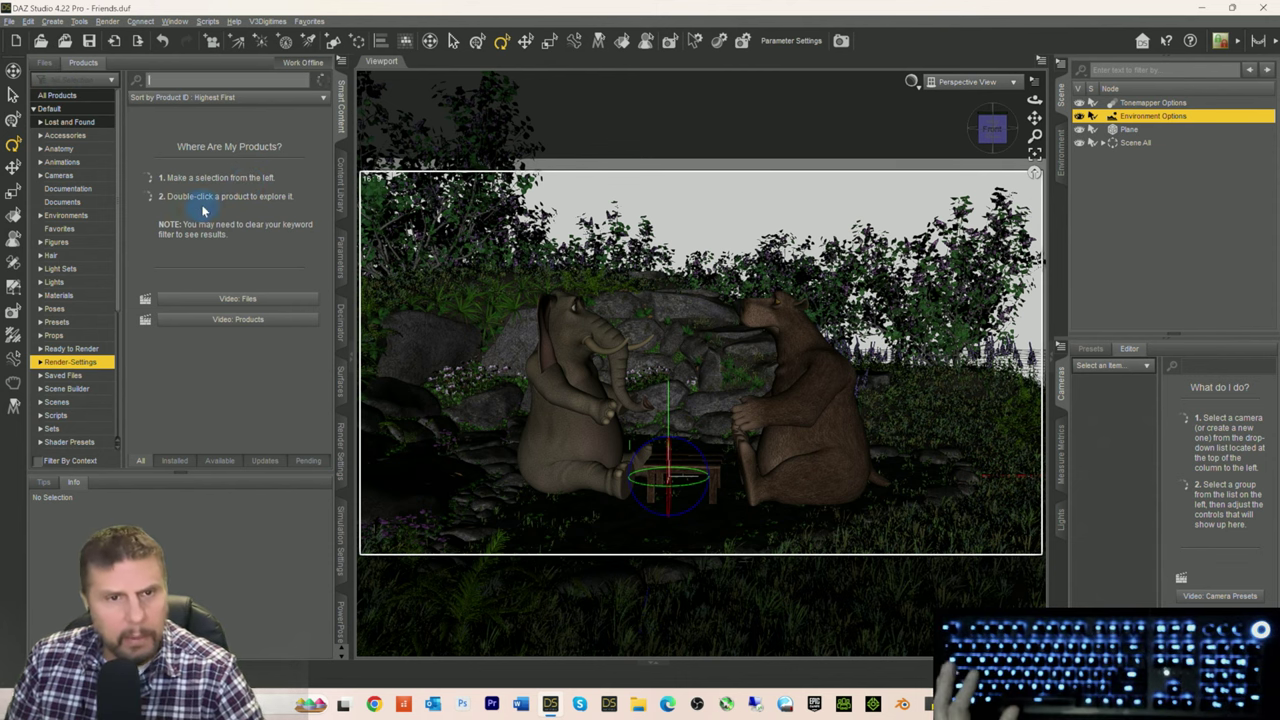
scroll(219, 240, "down", 10)
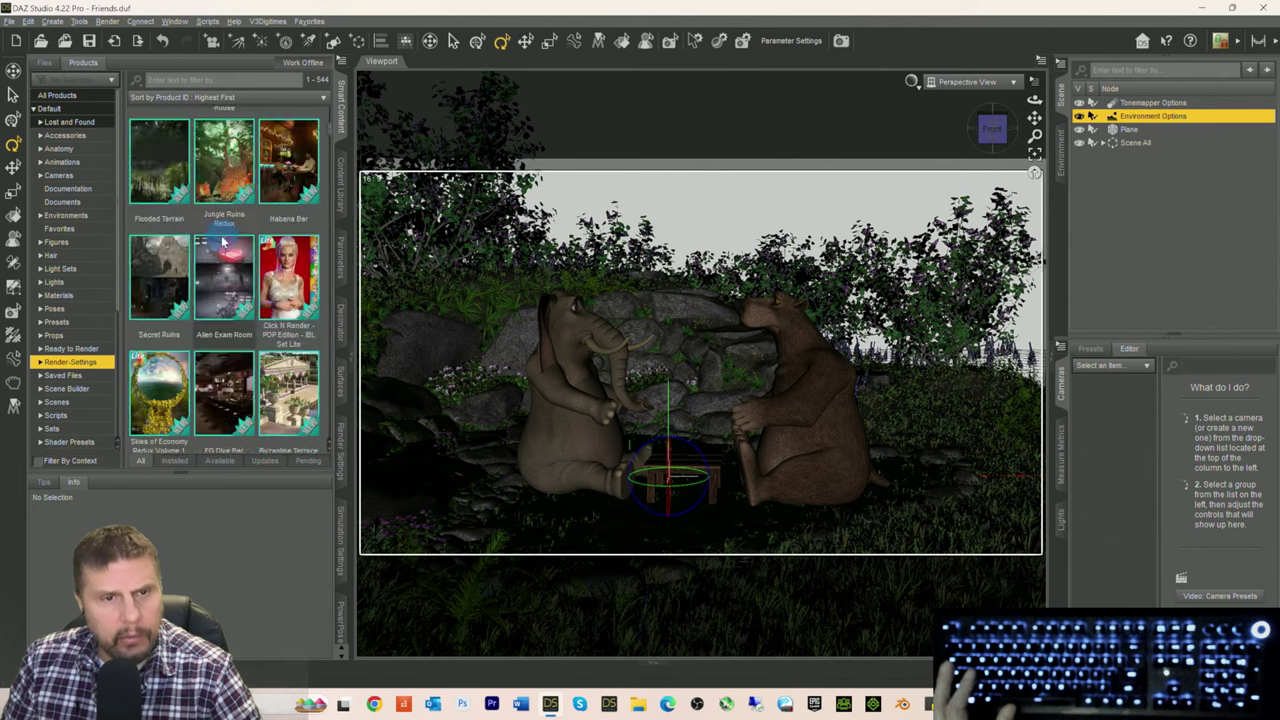
scroll(222, 243, "up", 10)
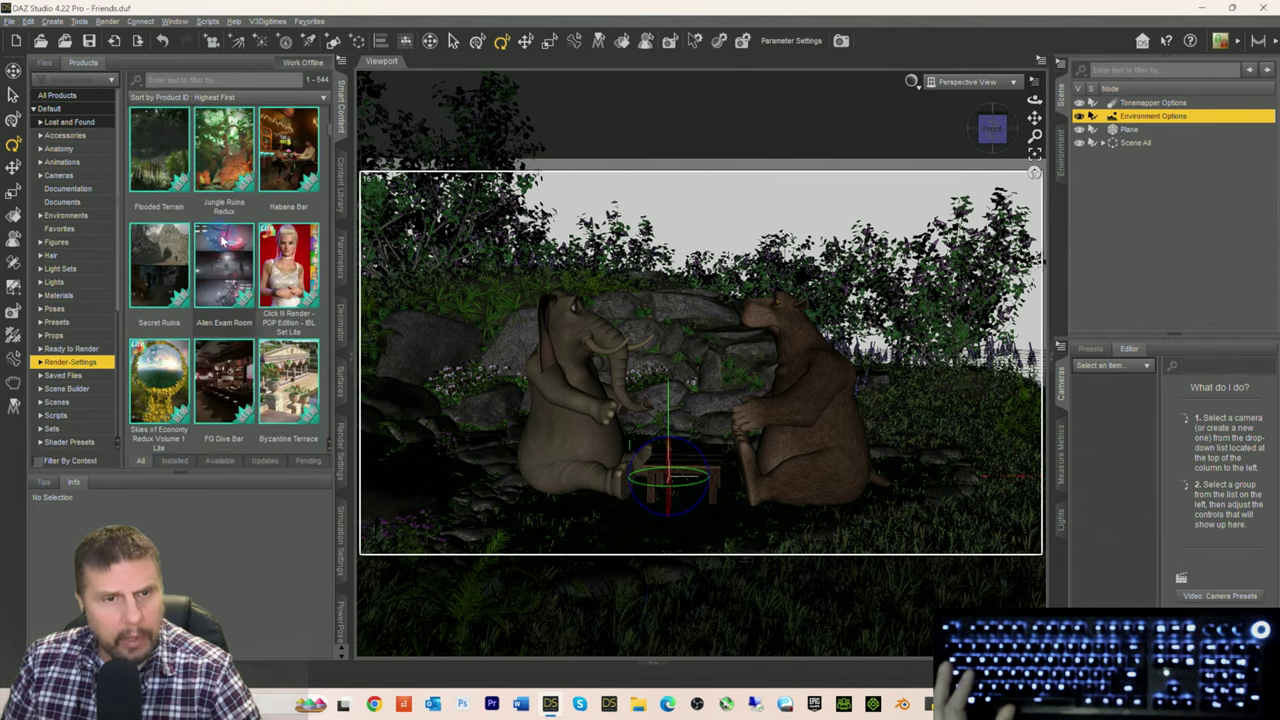
Step: Load the DTEC - Economy Sky 08 render preset from Skies of Economy Redux Volume 1 Lite
left_click(174, 389)
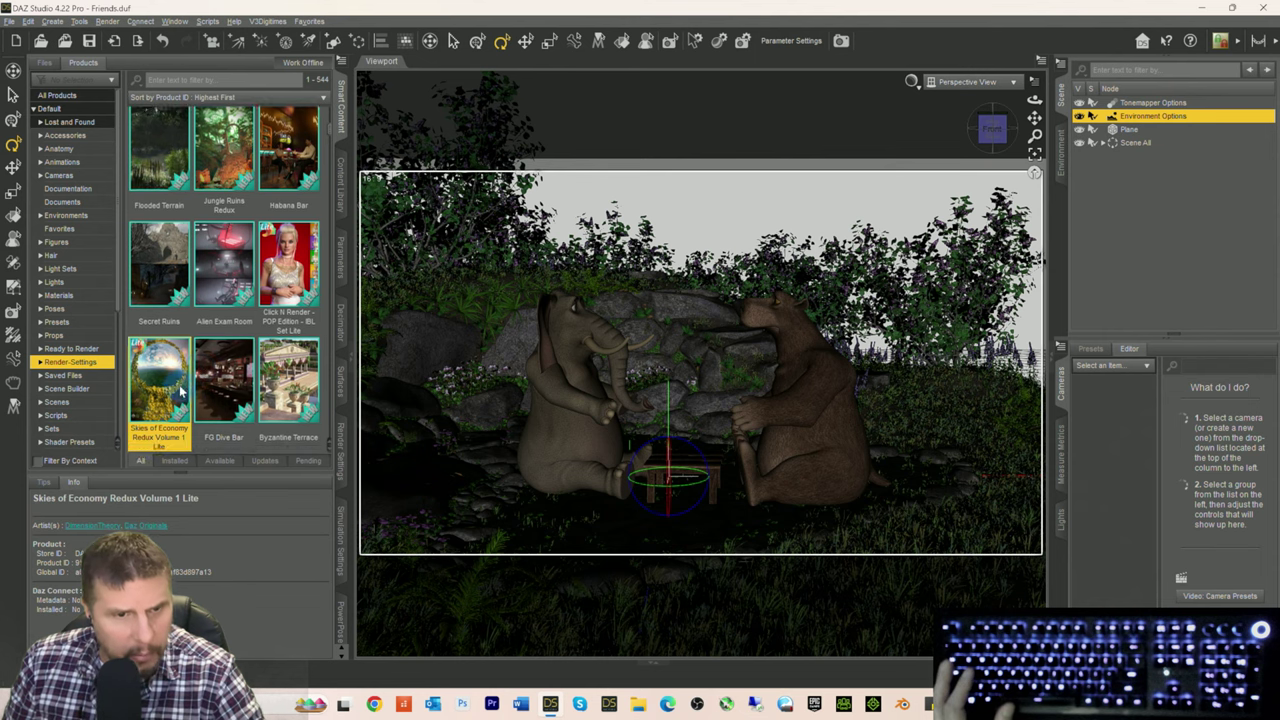
double_click(180, 392)
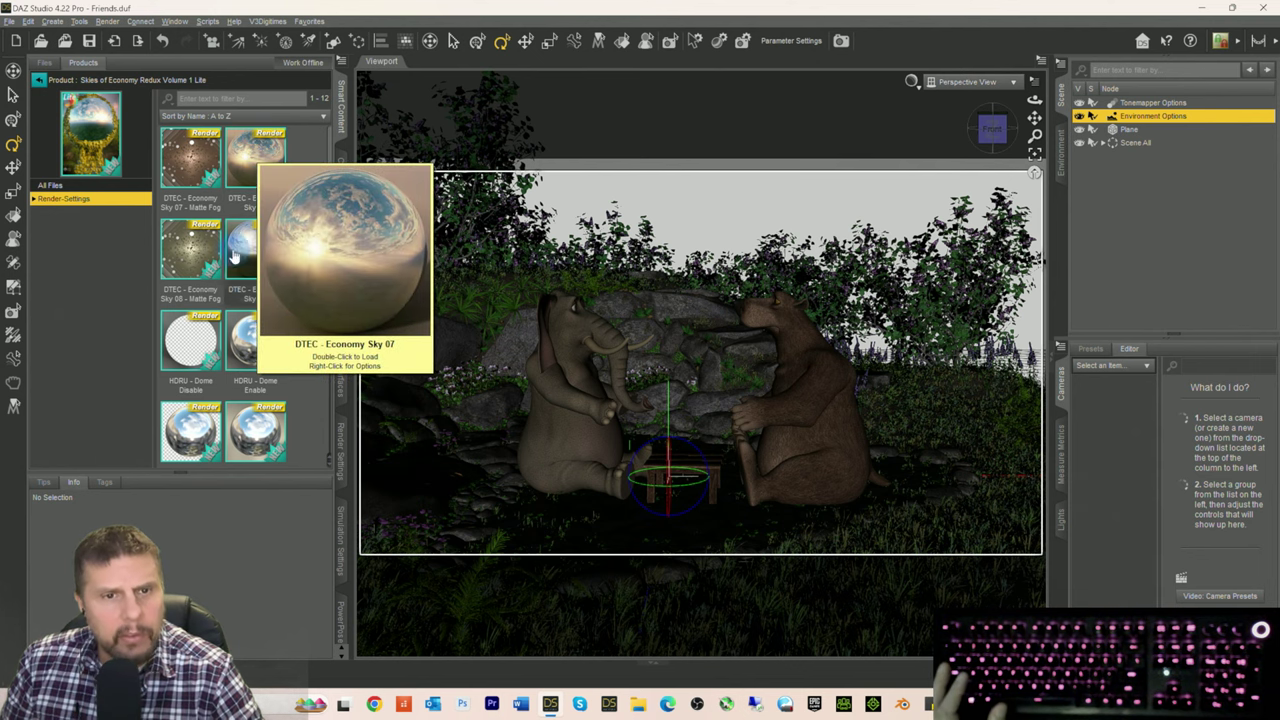
left_click(268, 258)
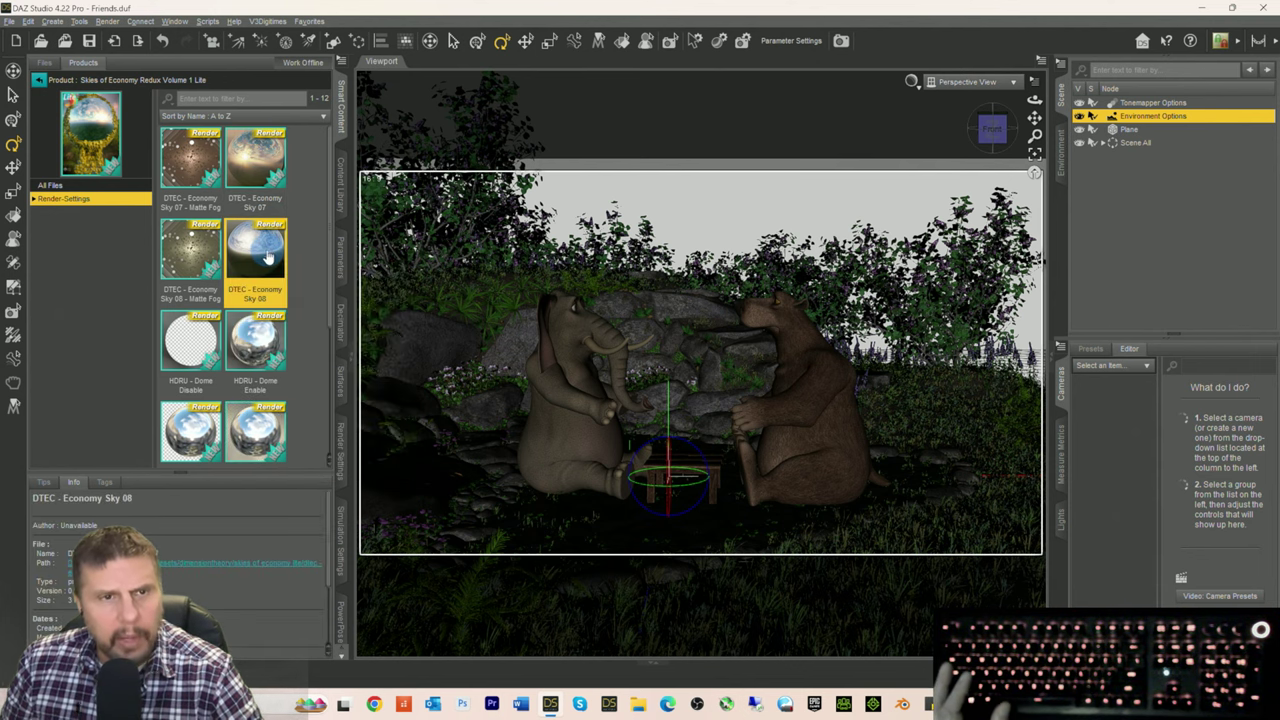
double_click(268, 258)
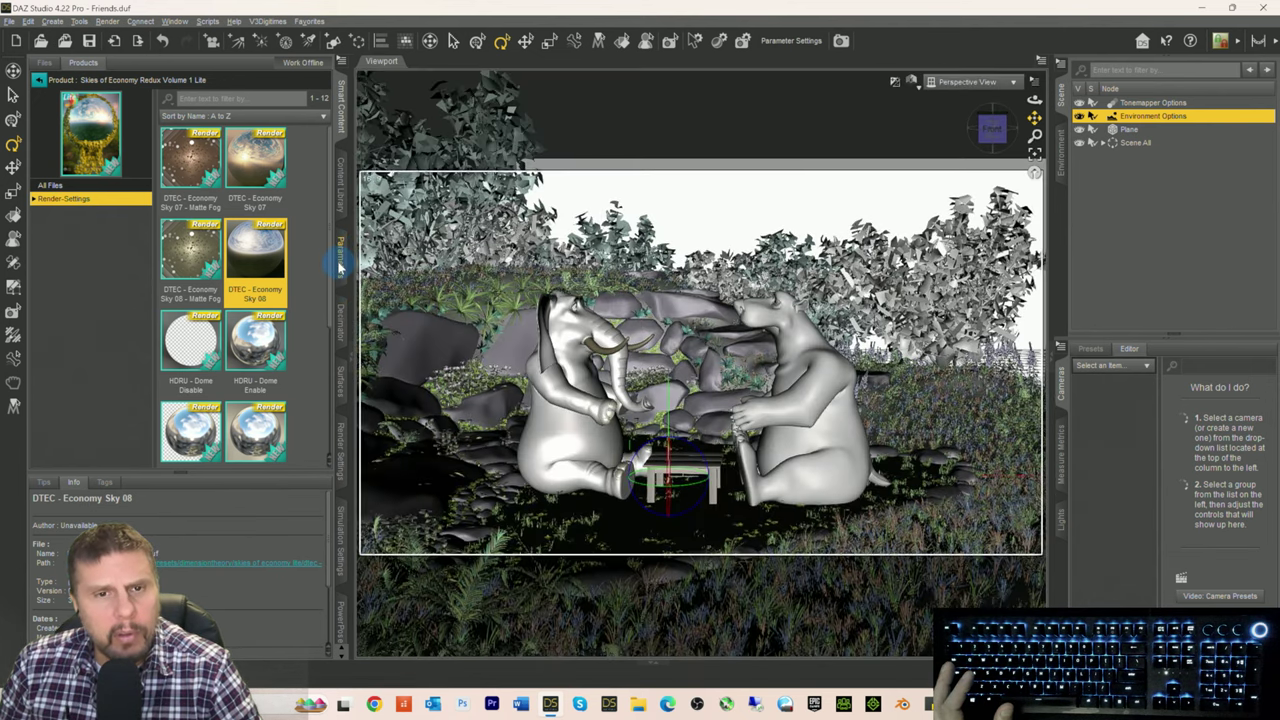
Step: Review the Environment Options parameters, the Scene All hierarchy and the other Skies of Economy Redux presets
left_click(340, 256)
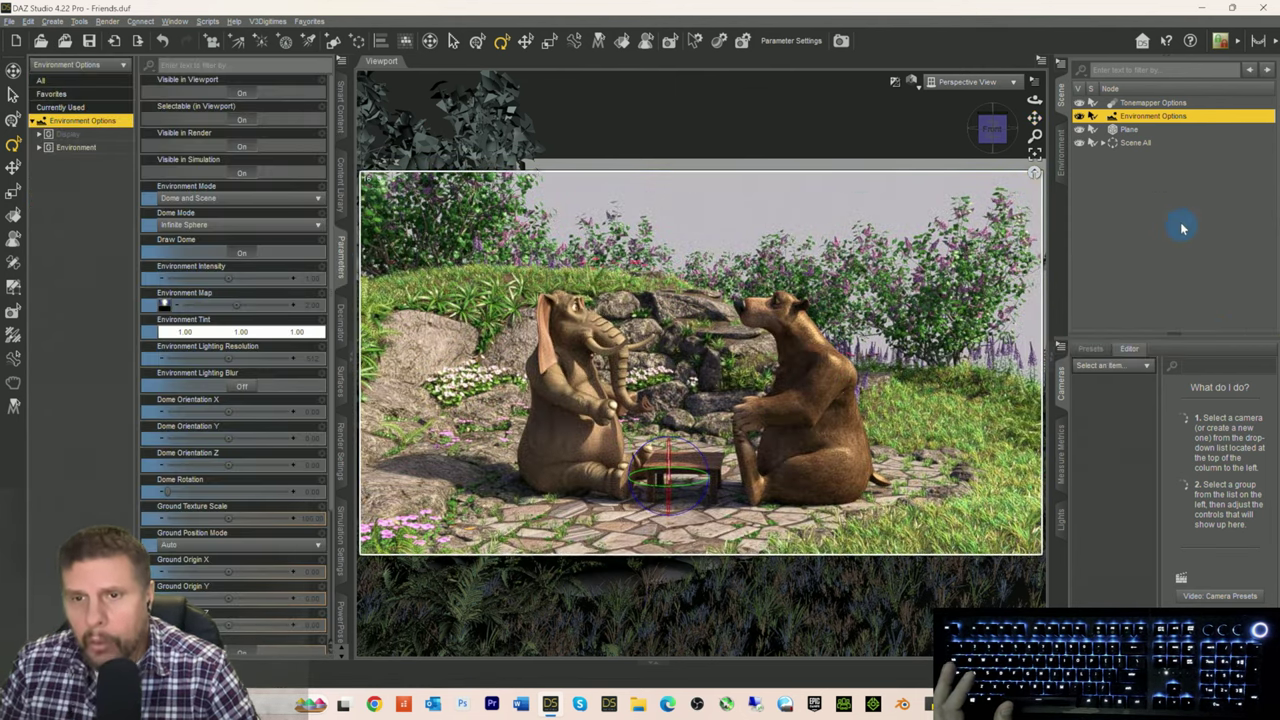
left_click(1102, 143)
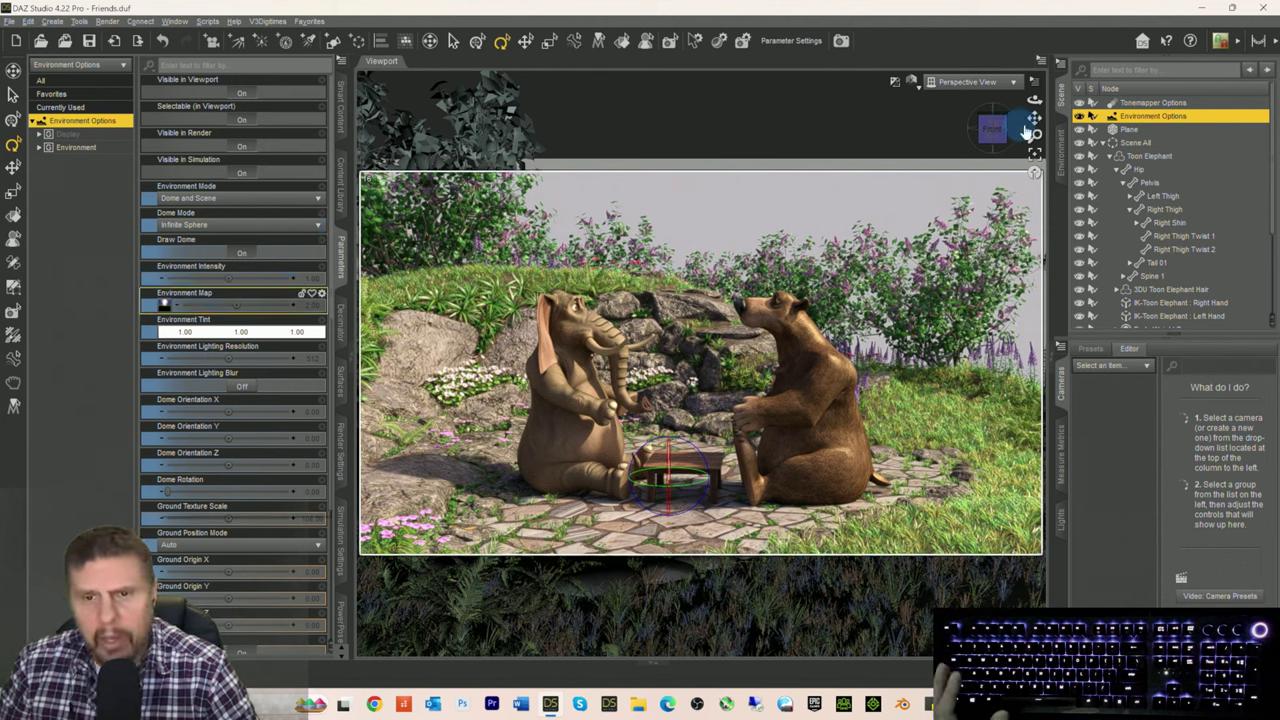
left_click(341, 108)
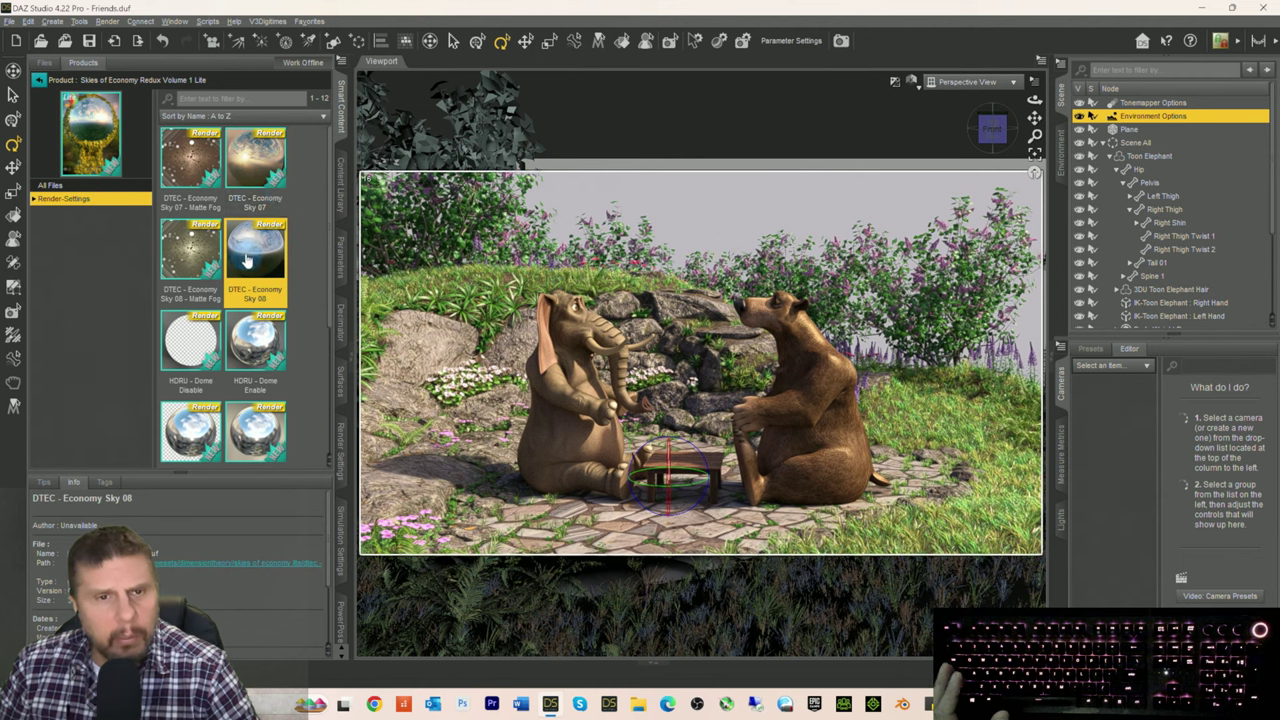
scroll(256, 310, "down", 3)
scroll(256, 310, "up", 3)
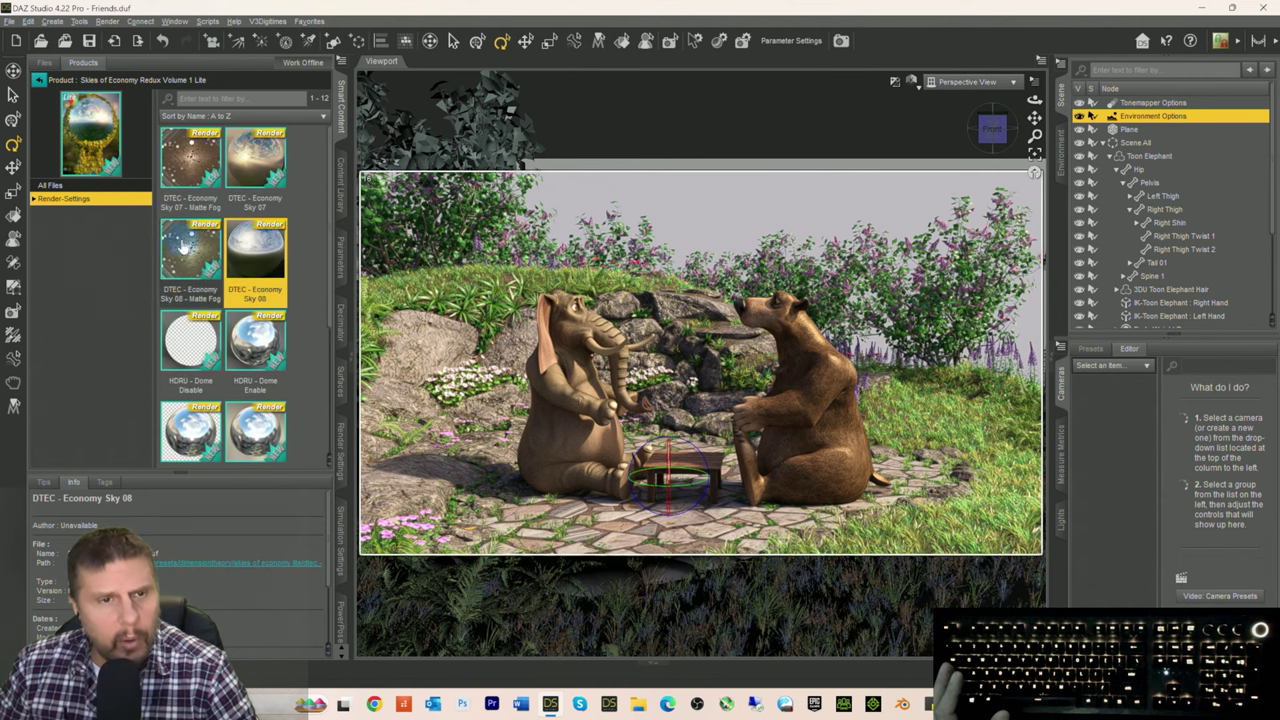
Step: Apply the DTEC - Economy Sky 07 render preset from Skies of Economy Redux Volume 1 Lite to the scene
left_click(34, 199)
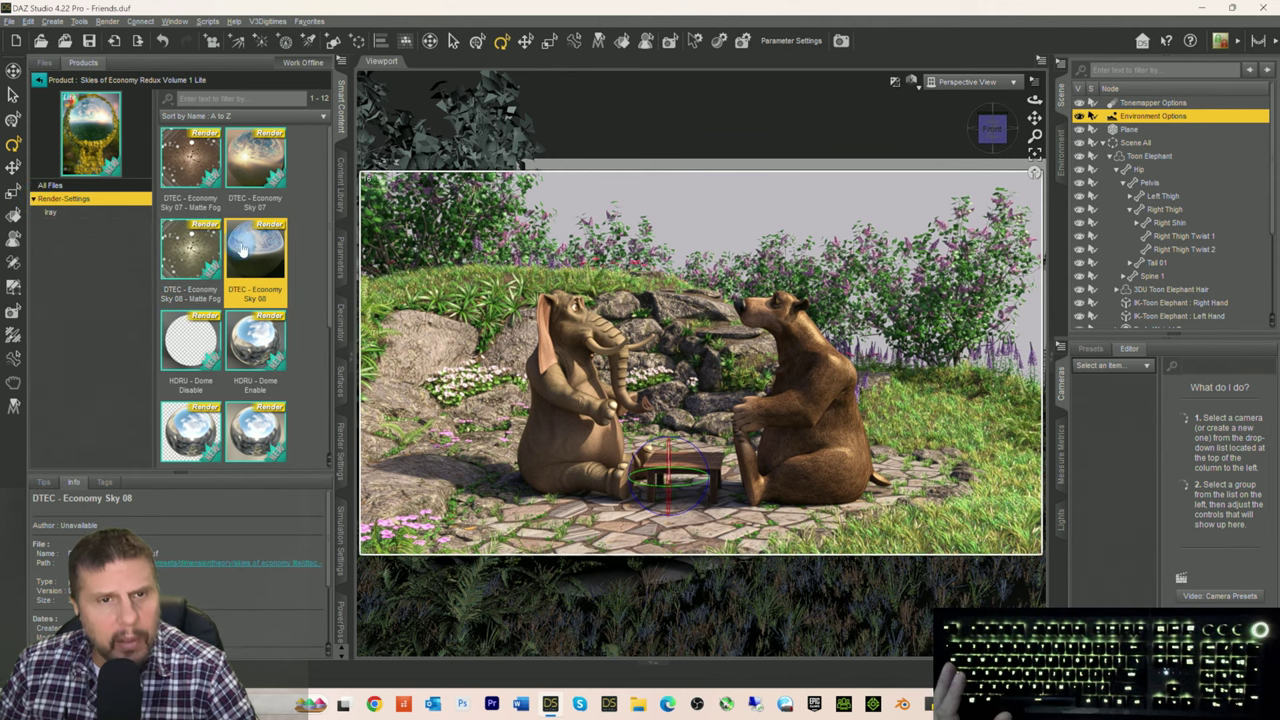
double_click(251, 160)
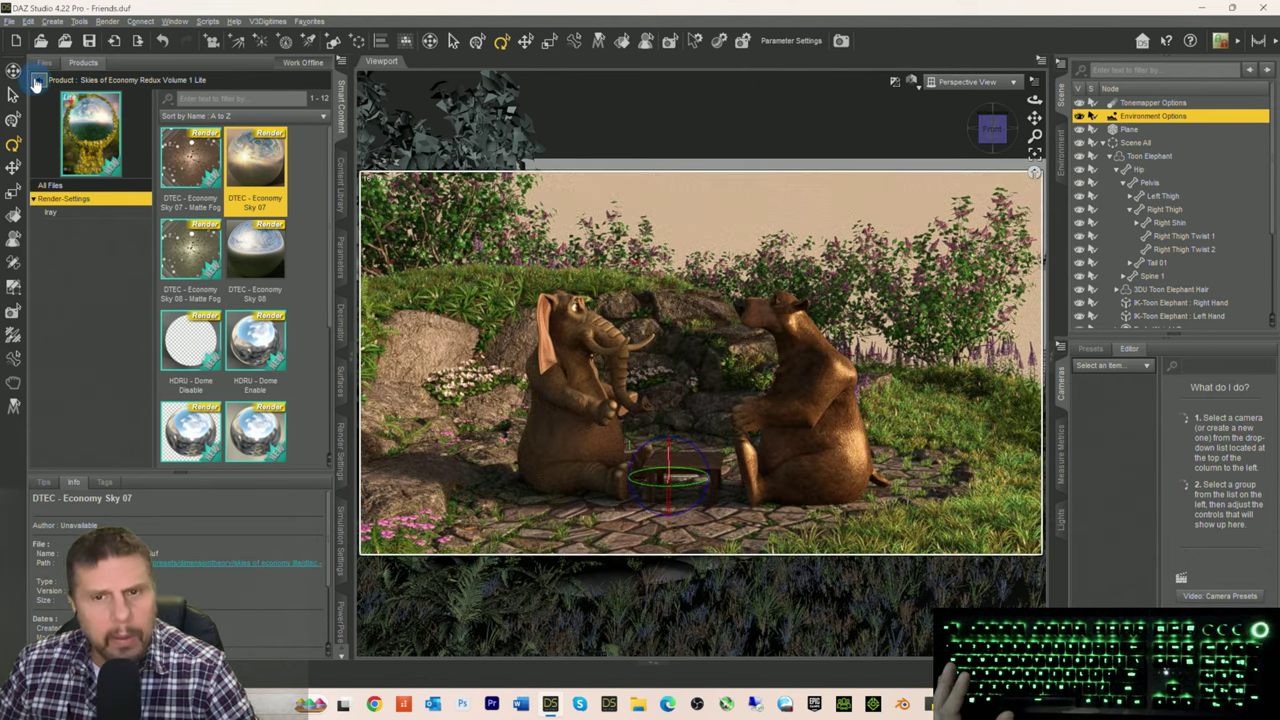
Step: Return to the Render-Settings product list and open the Skies of Economy Redux - Volume 2 product
left_click(37, 80)
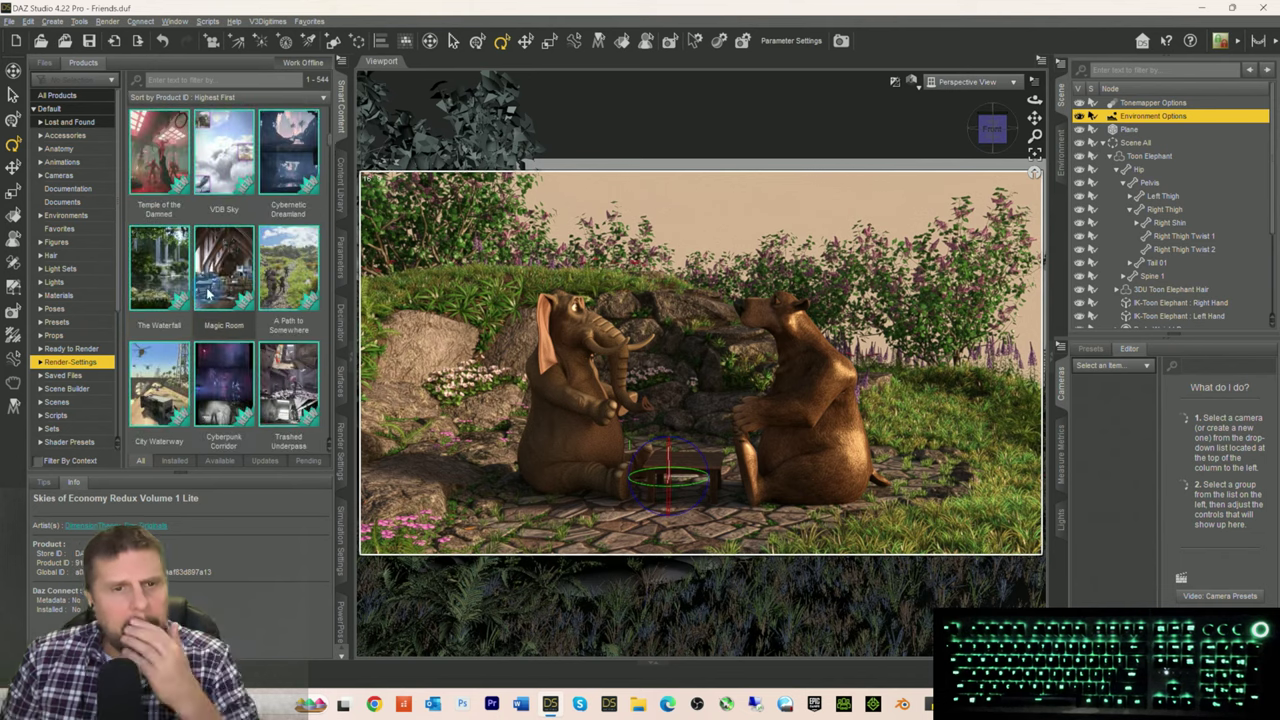
scroll(220, 260, "down", 10)
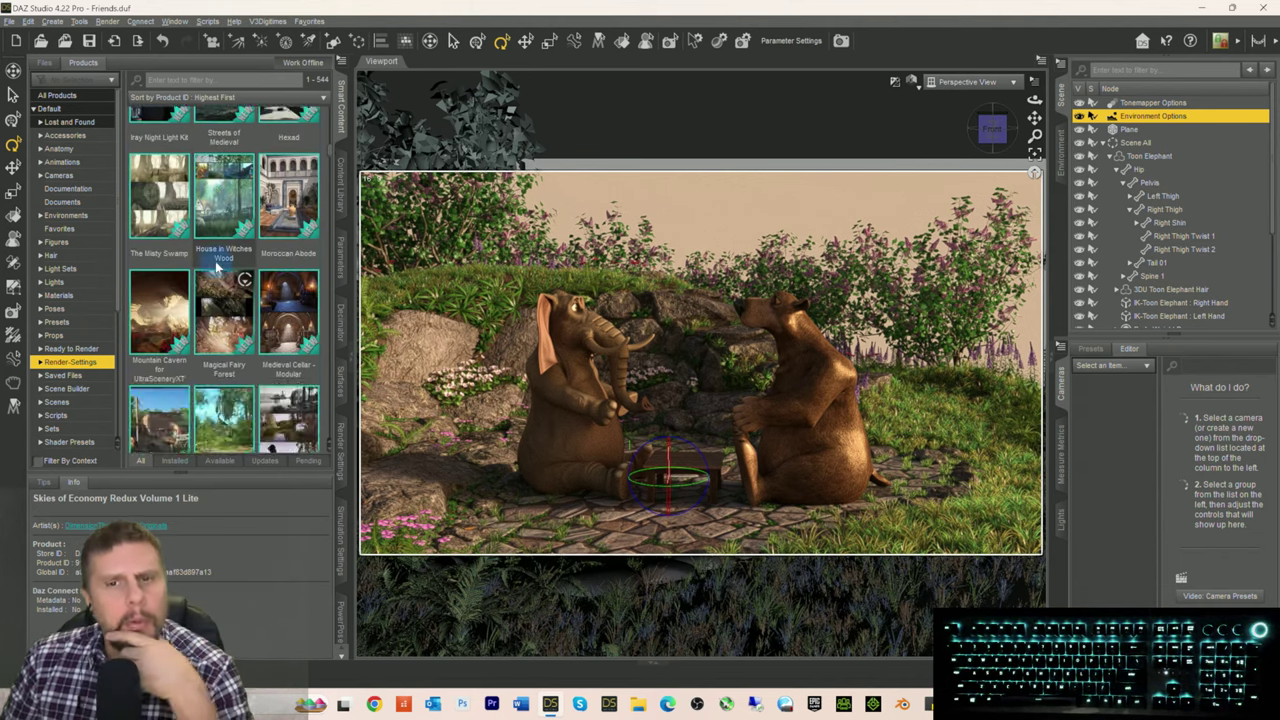
scroll(216, 264, "down", 15)
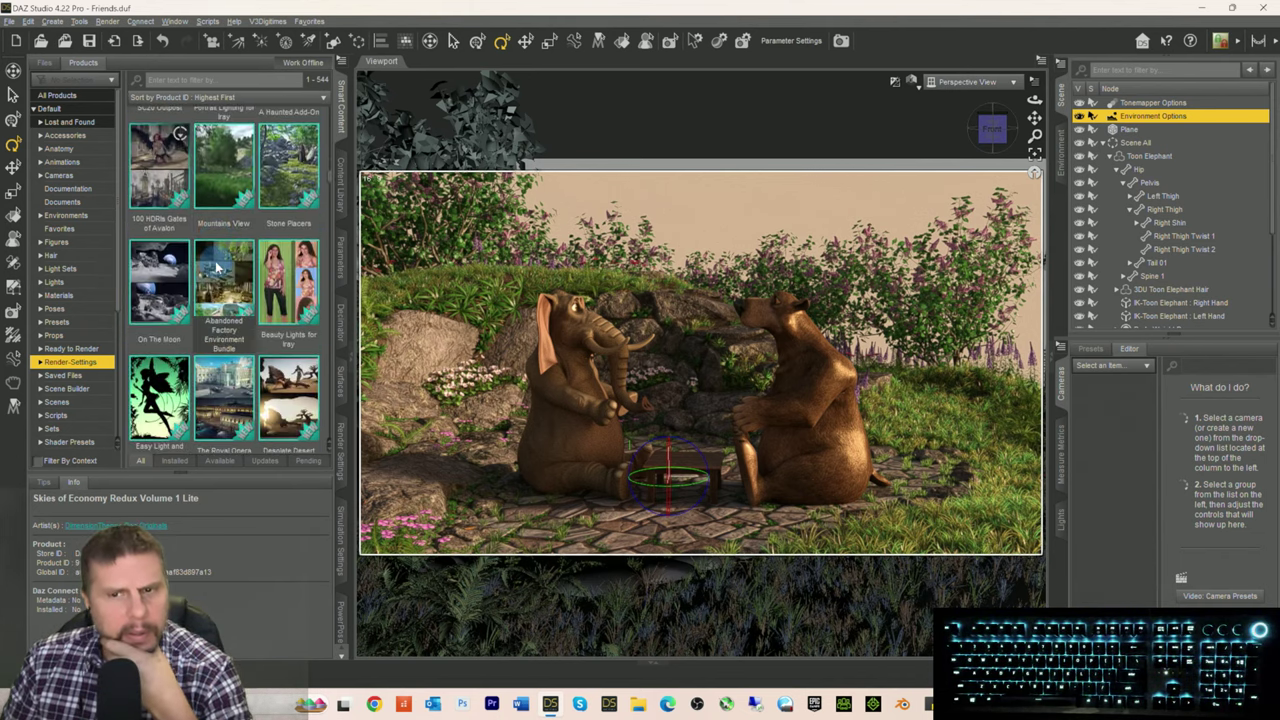
scroll(216, 266, "down", 10)
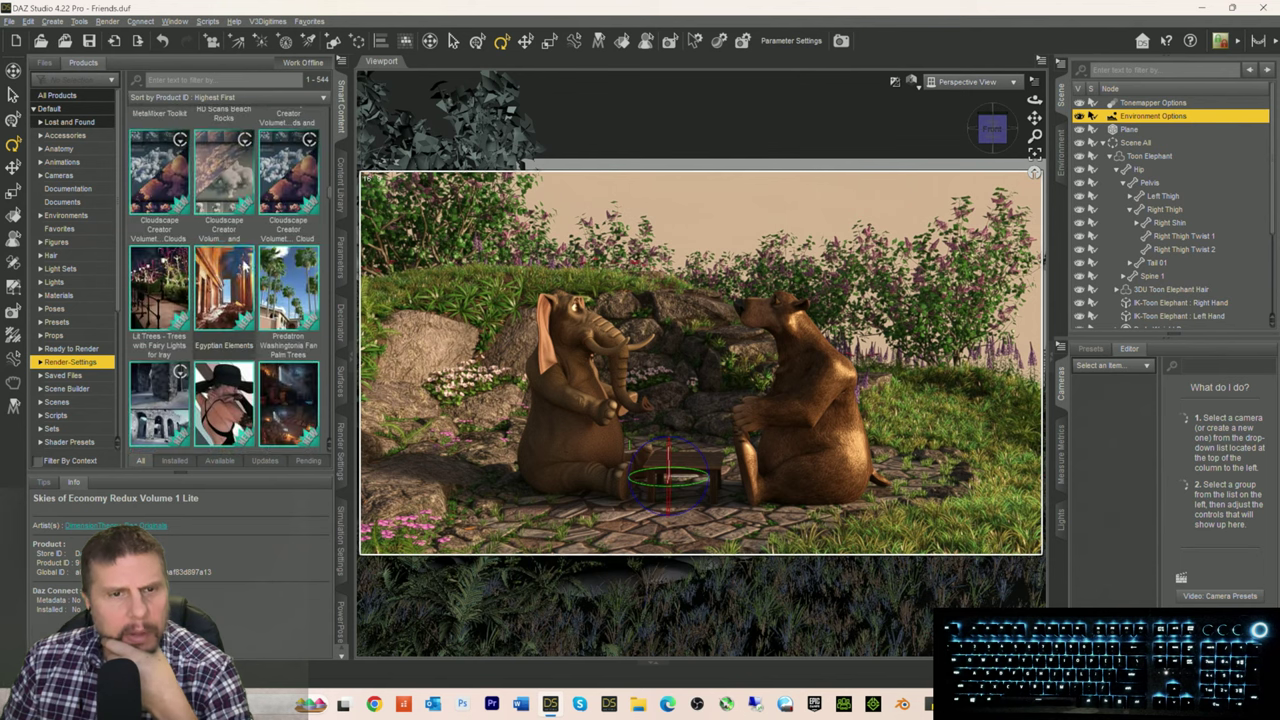
scroll(246, 263, "down", 10)
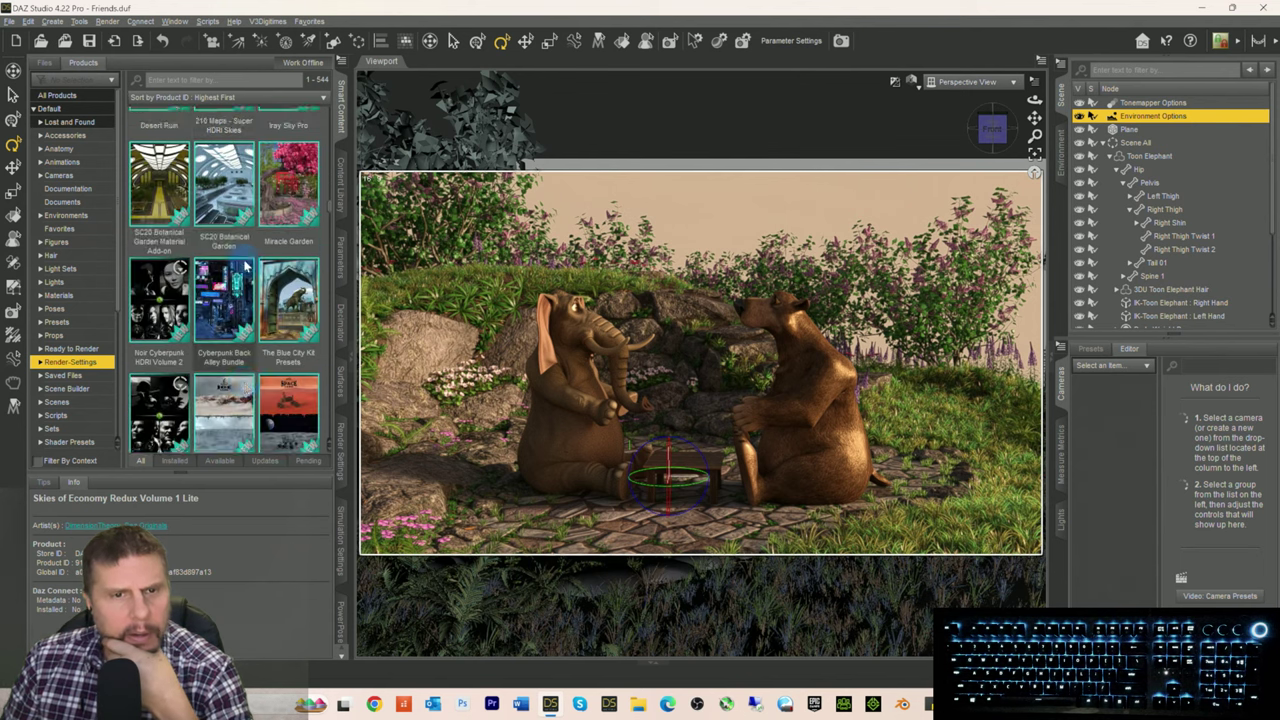
scroll(246, 264, "down", 10)
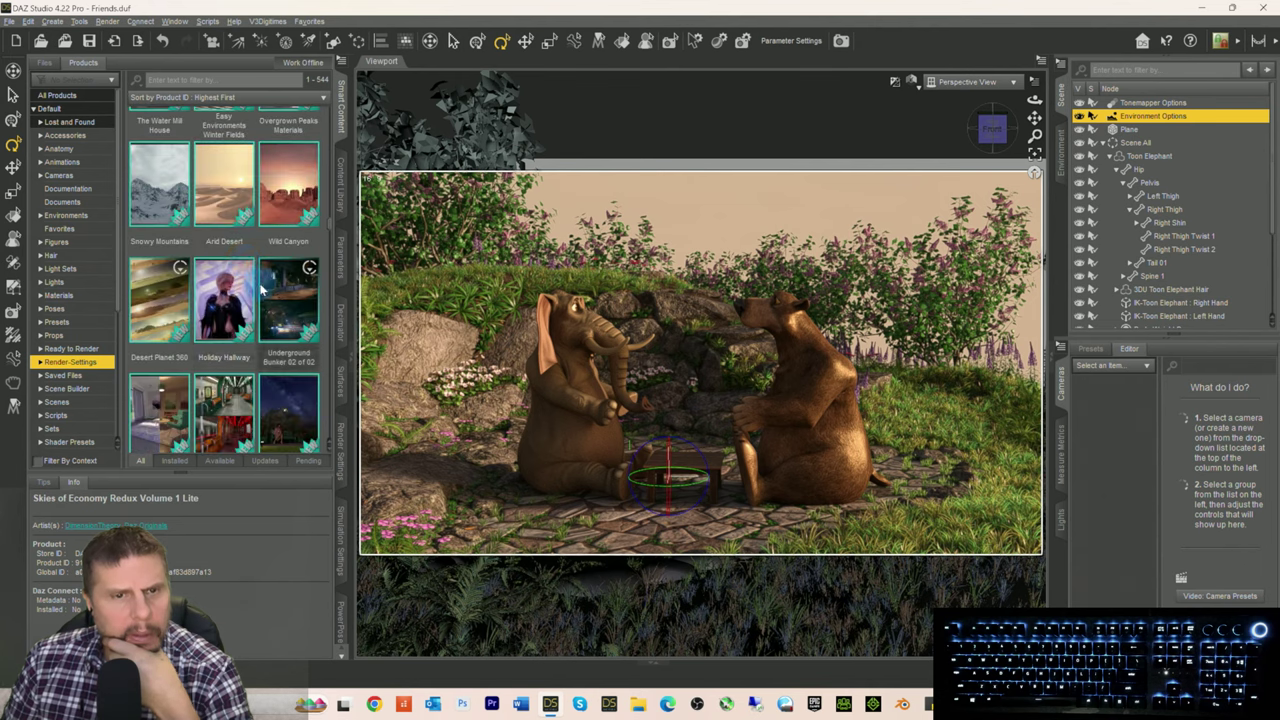
scroll(255, 280, "down", 10)
scroll(258, 287, "down", 10)
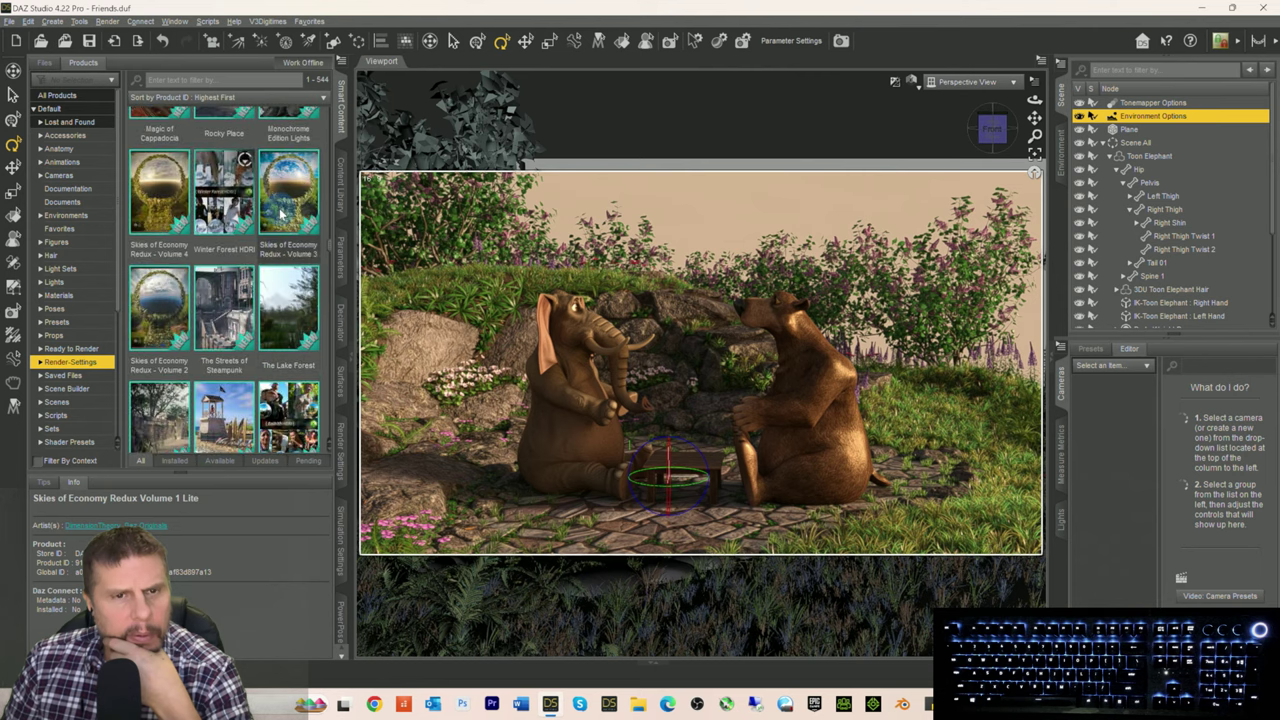
left_click(152, 318)
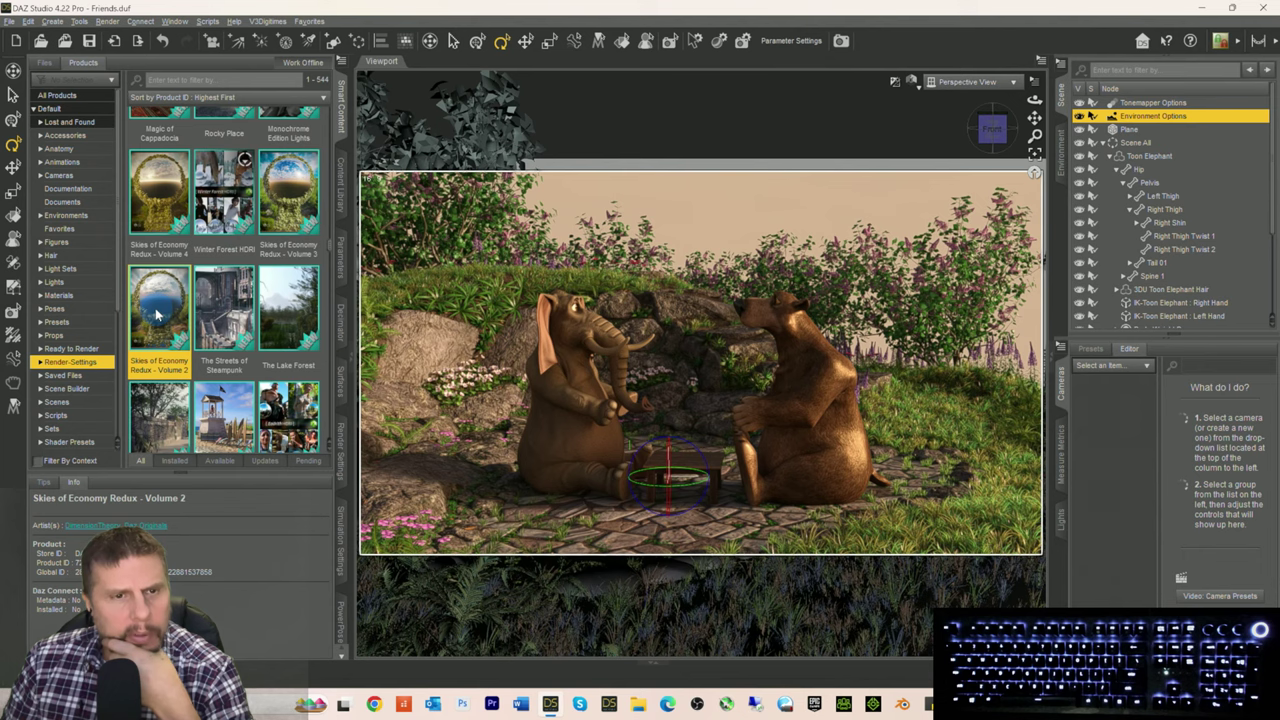
double_click(155, 315)
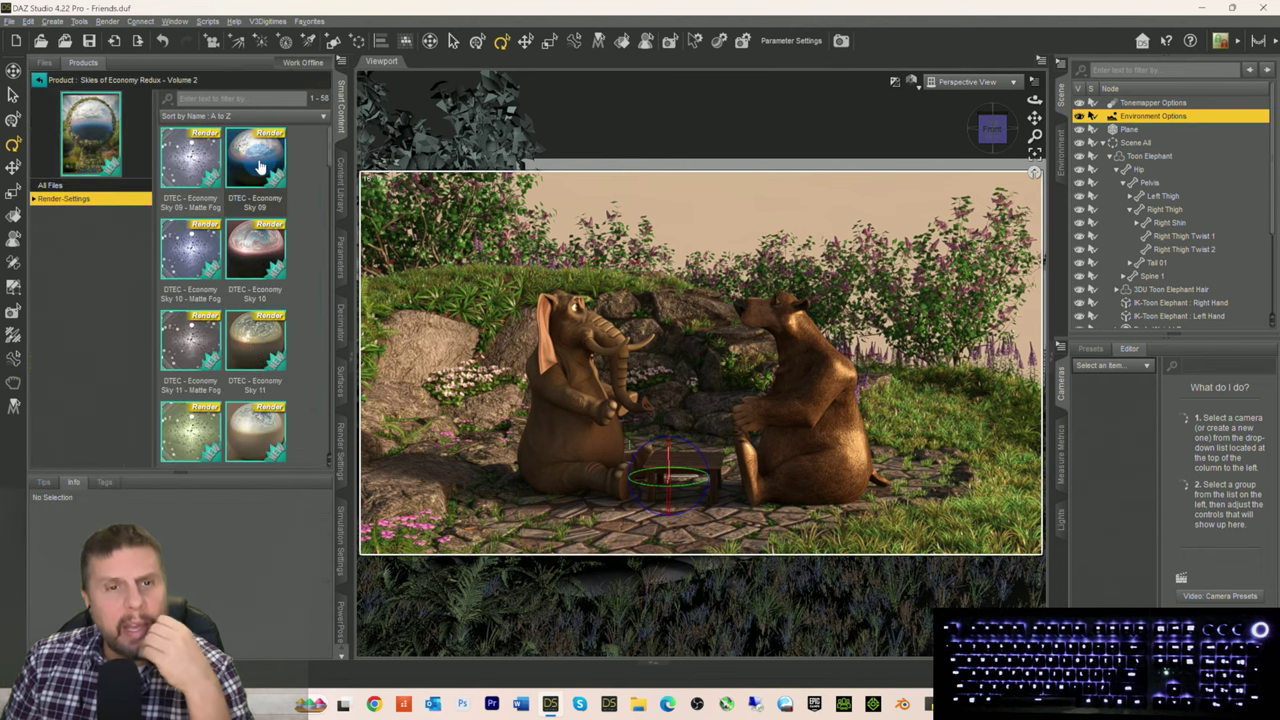
Step: Try the DTEC - Economy Sky 09, Sky 16 and Sky 15 render presets on the scene one after another
mouse_move(259, 166)
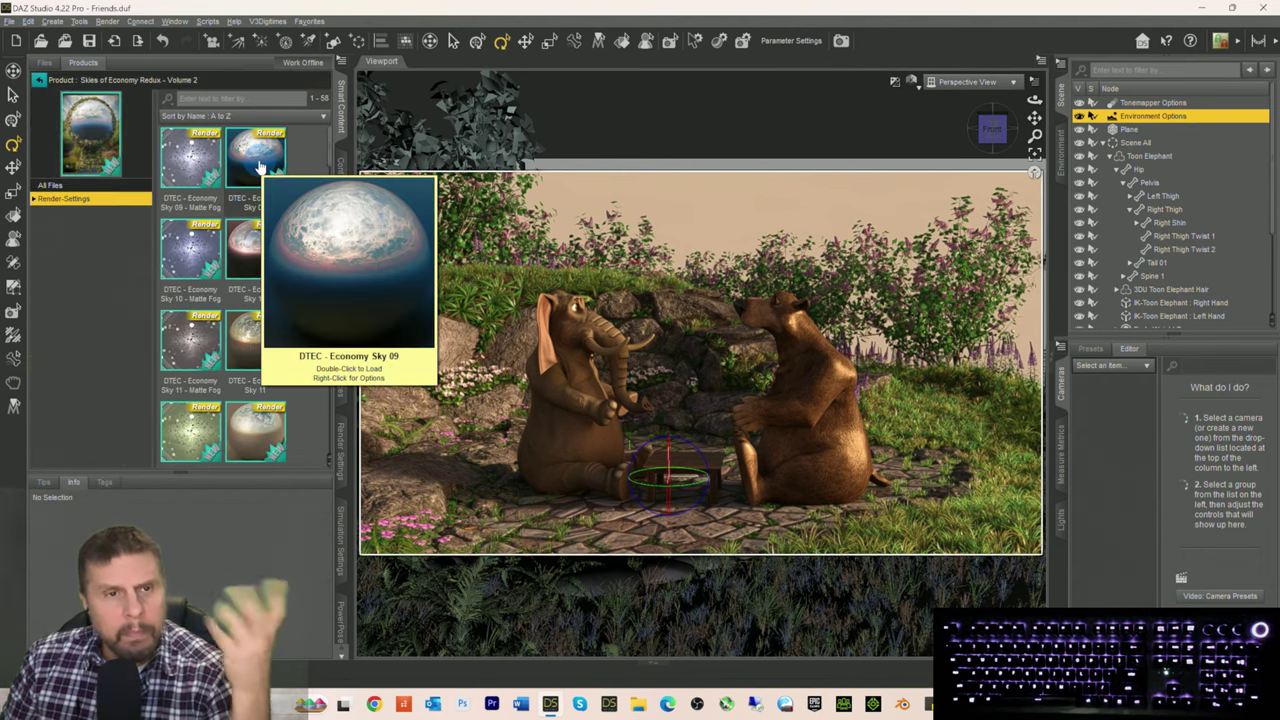
double_click(259, 166)
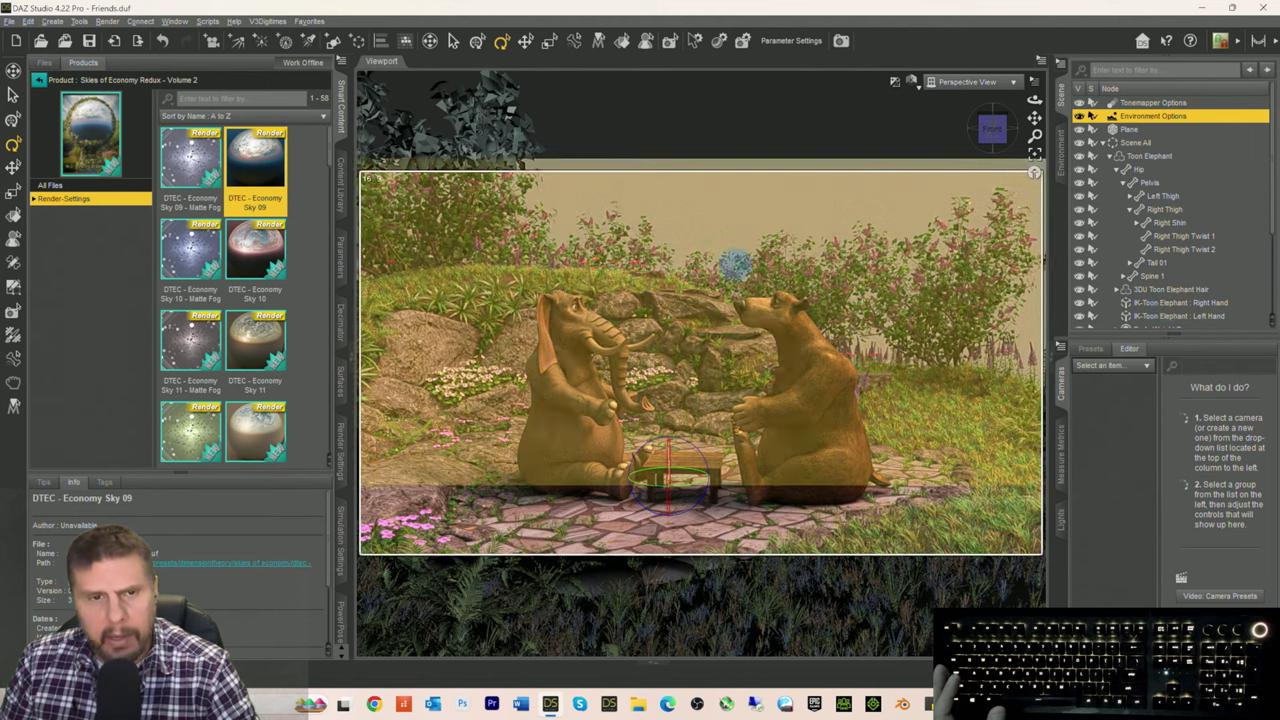
scroll(285, 285, "down", 5)
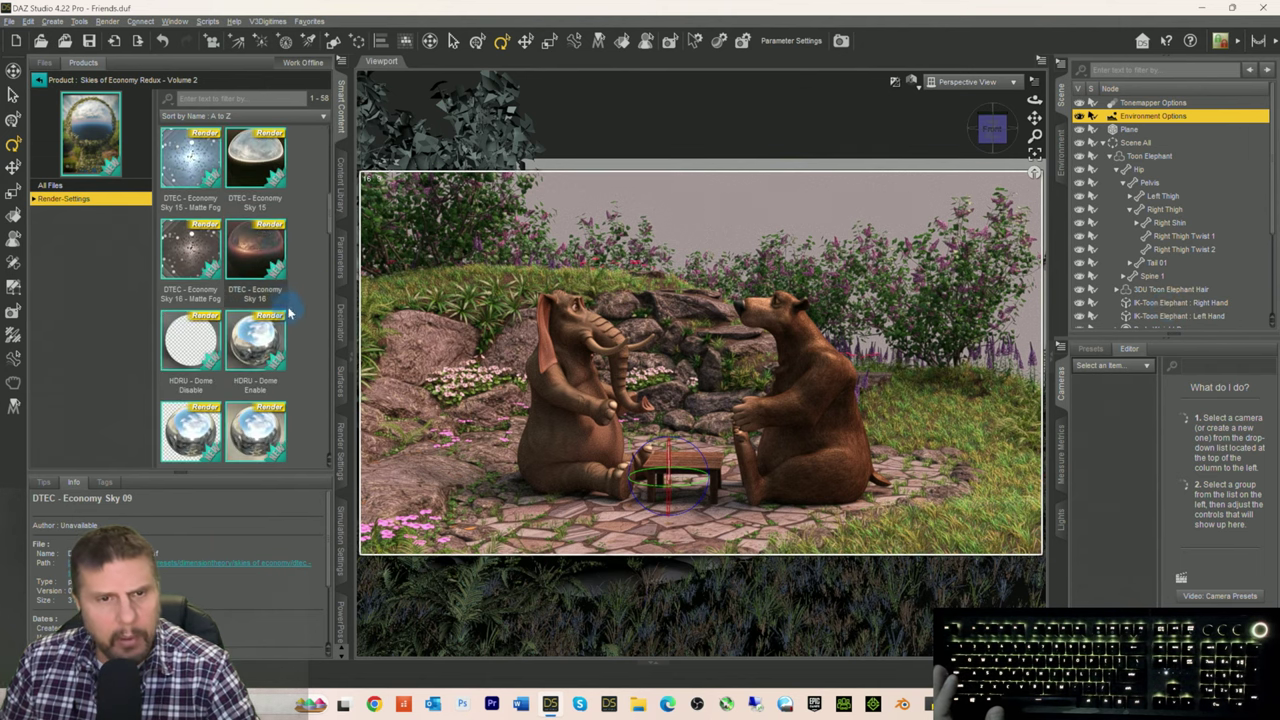
double_click(250, 263)
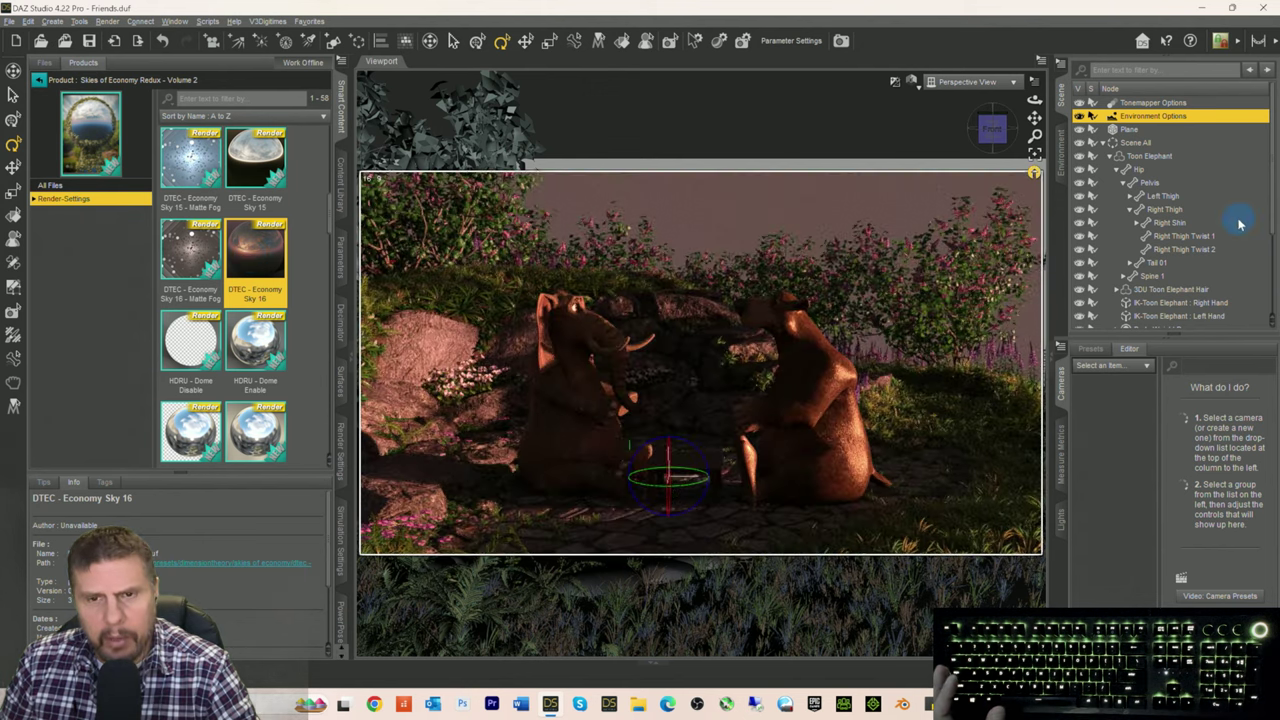
double_click(258, 166)
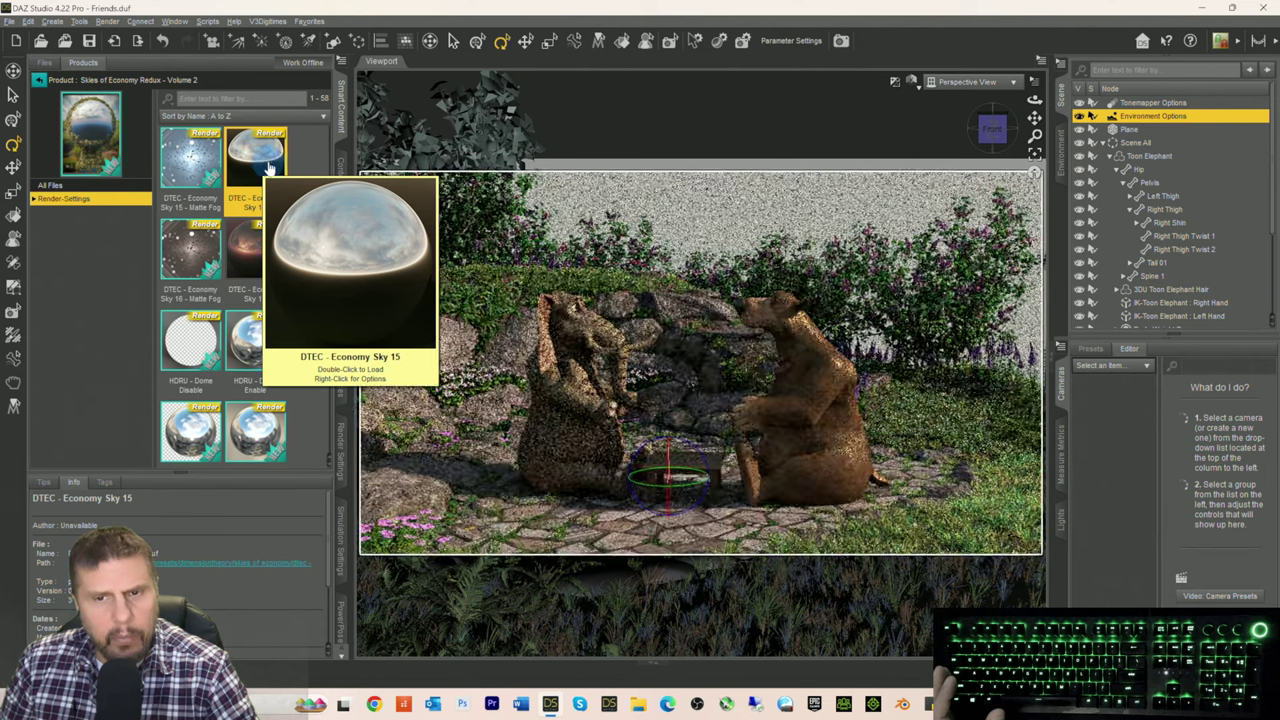
Step: Apply the DTEC - Economy Sky 09 render preset to light the garden scene
mouse_move(198, 200)
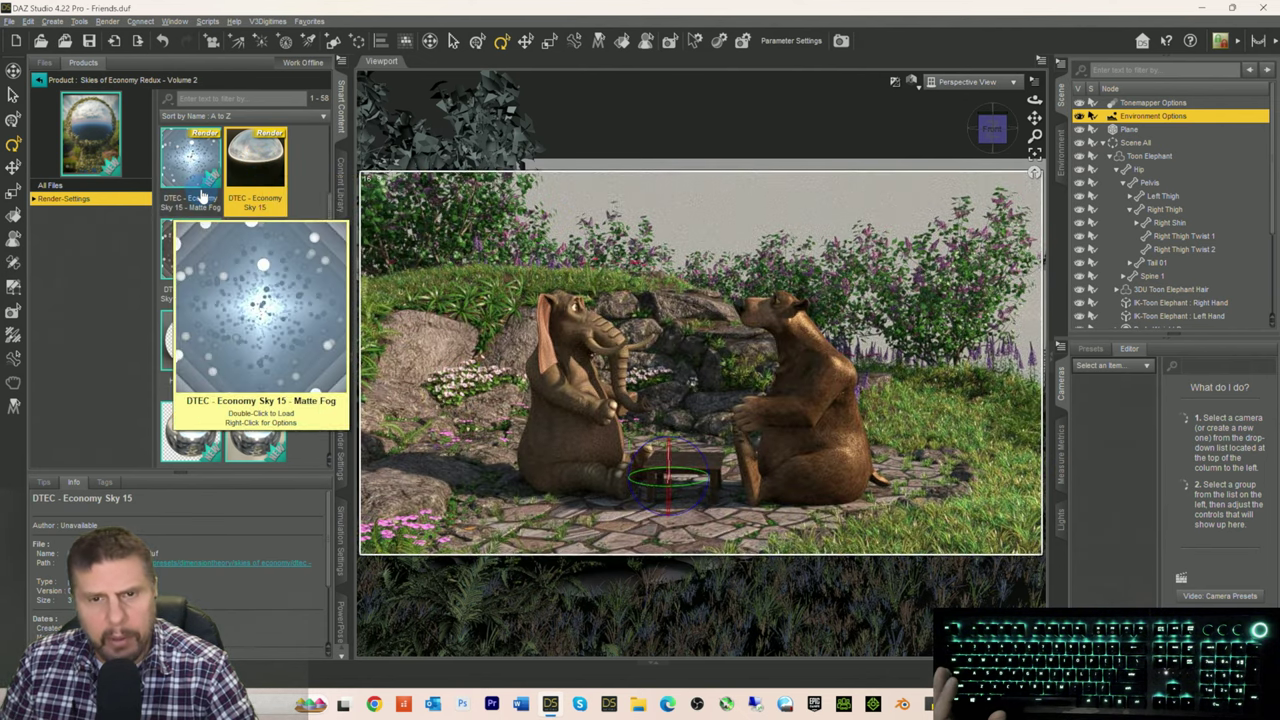
scroll(218, 188, "up", 5)
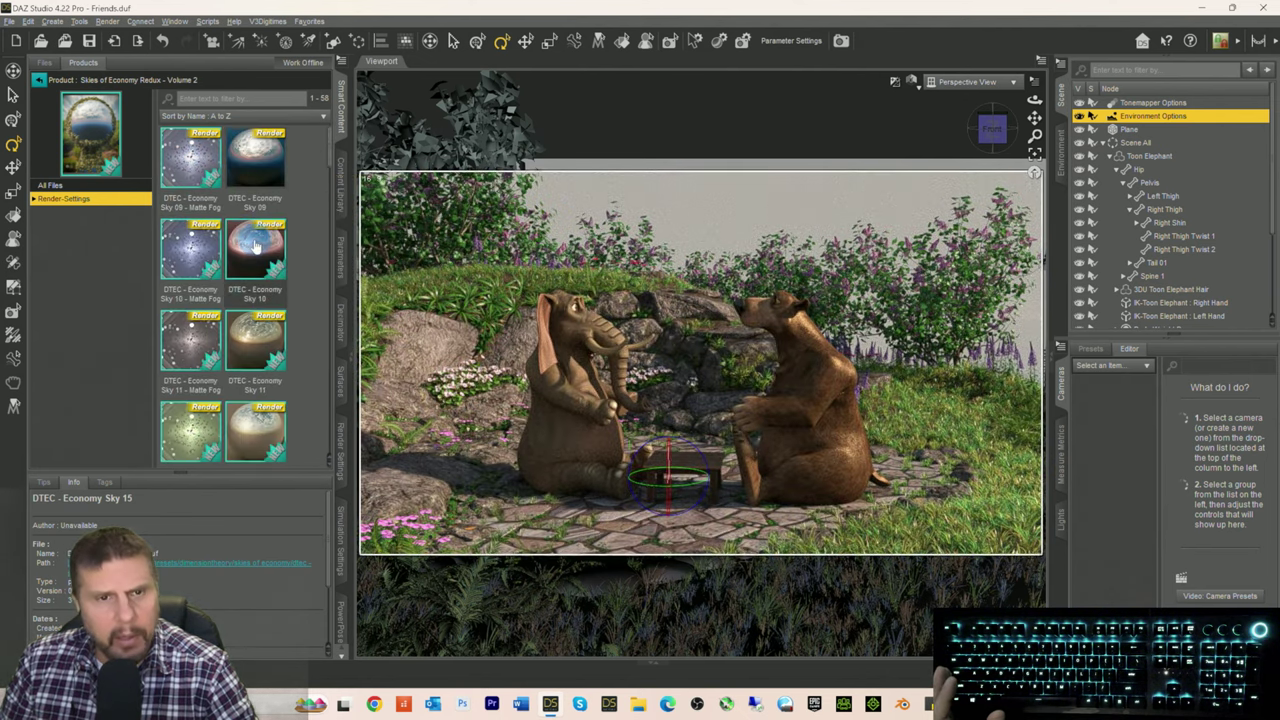
double_click(252, 170)
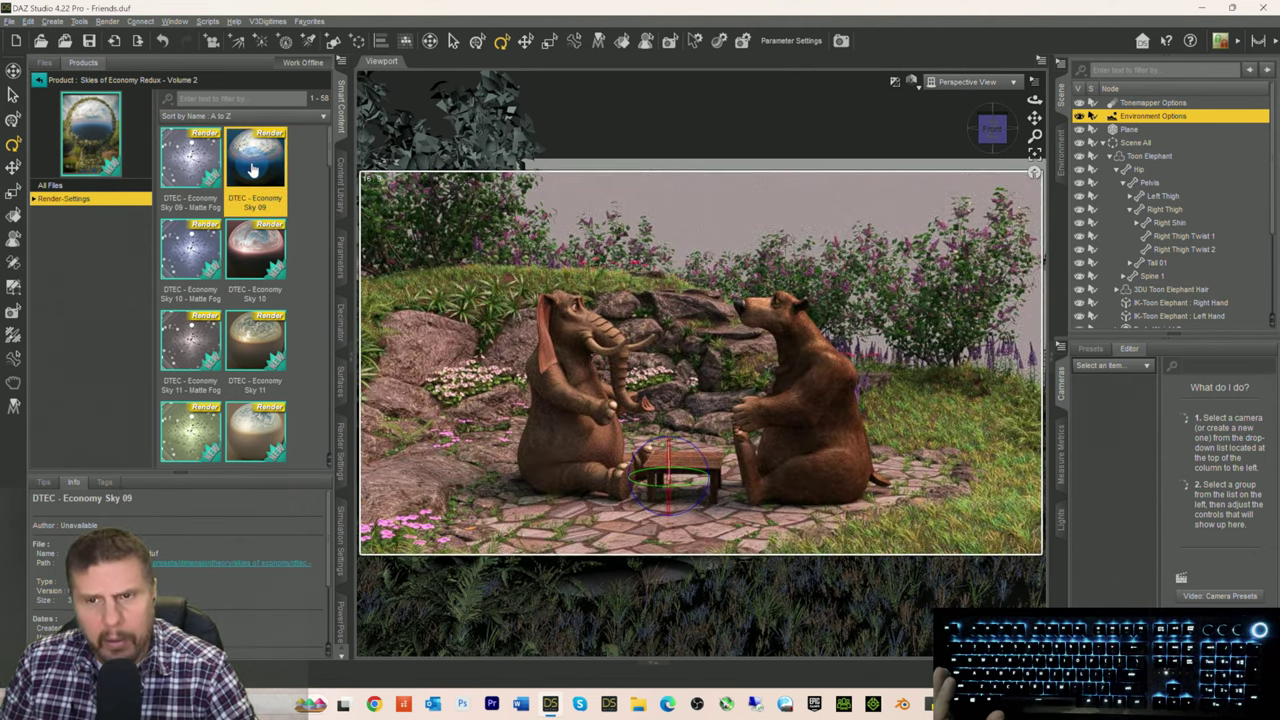
Step: Return to the Render-Settings product list and look through it for another sky HDRI product
left_click(38, 79)
scroll(252, 283, "down", 8)
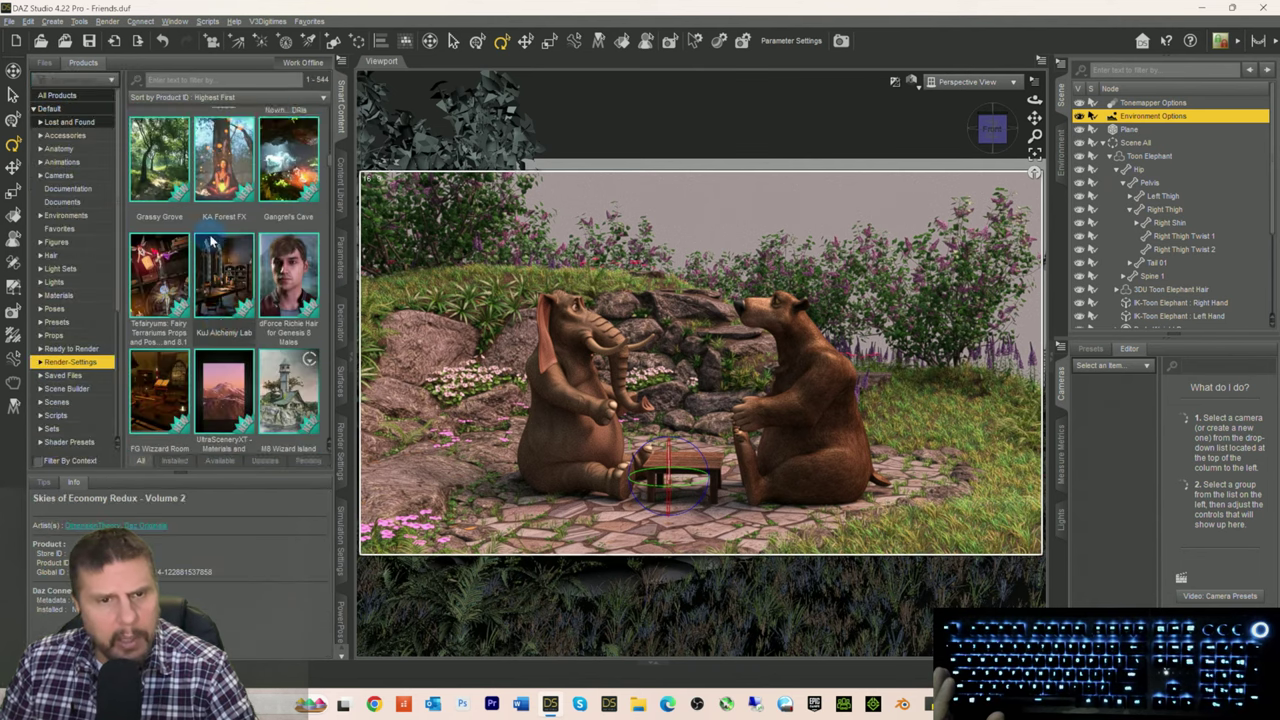
scroll(252, 283, "down", 8)
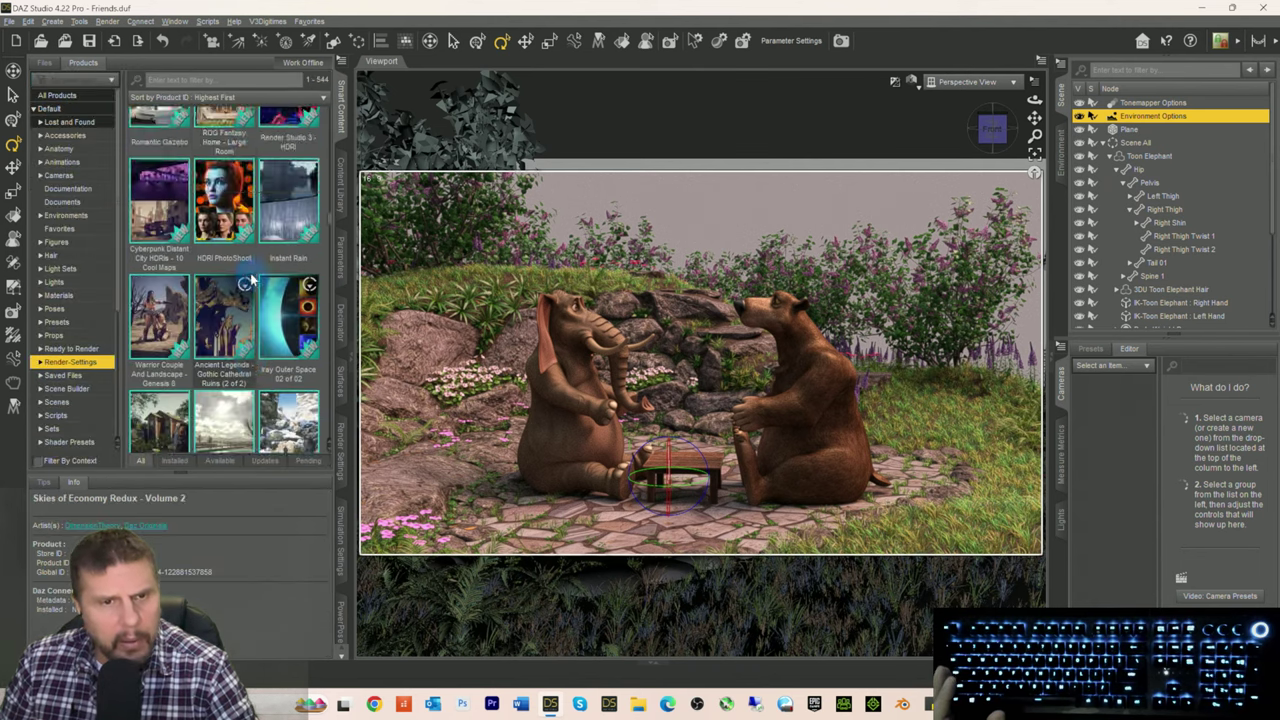
scroll(252, 283, "down", 8)
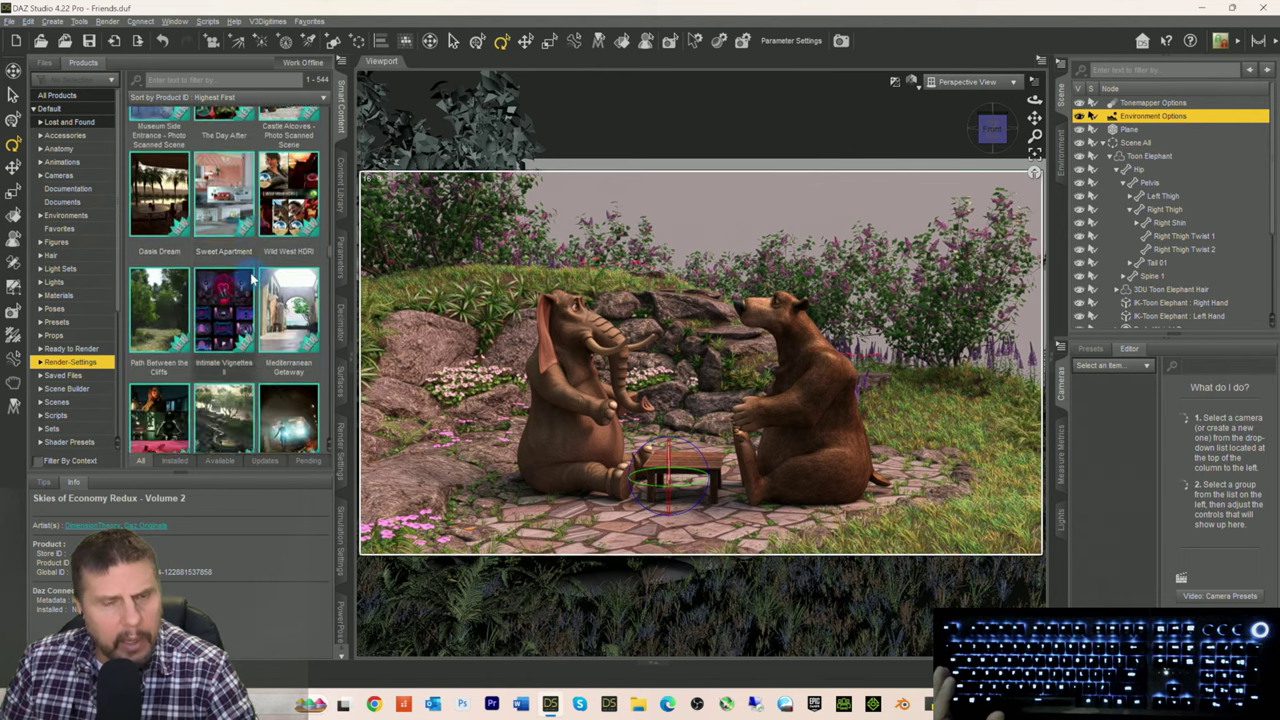
scroll(252, 283, "down", 8)
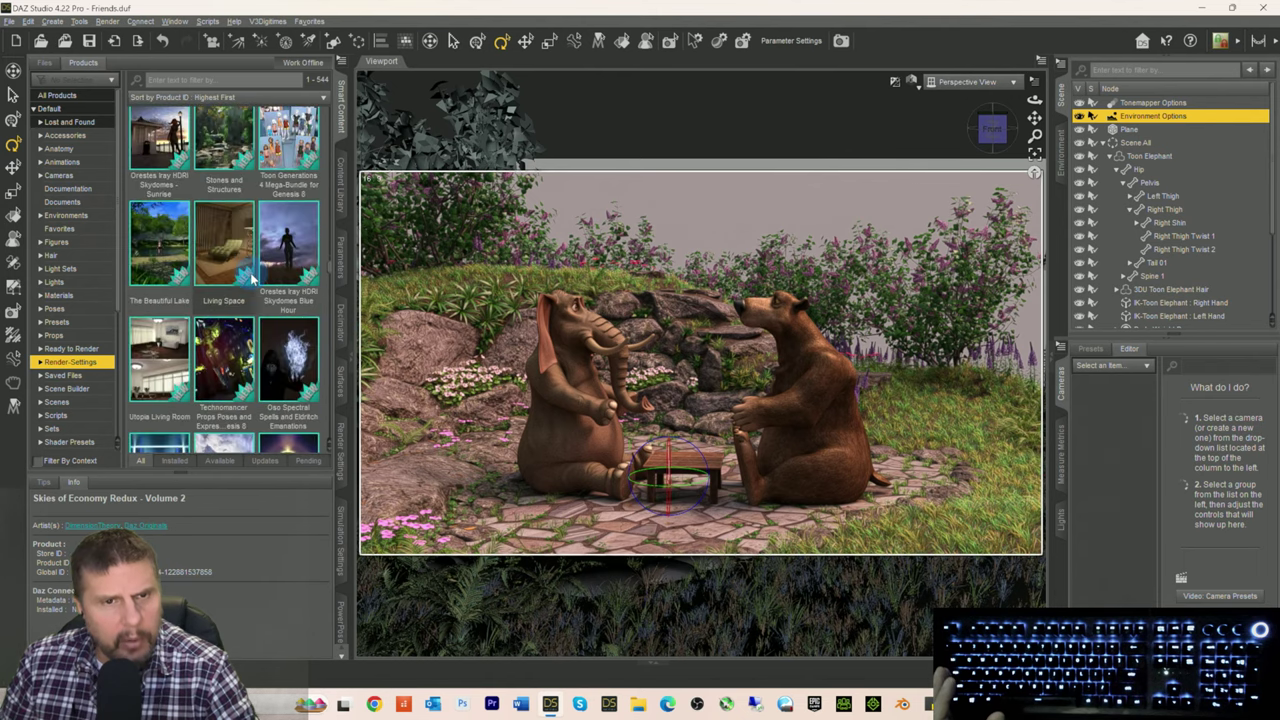
scroll(252, 283, "down", 1)
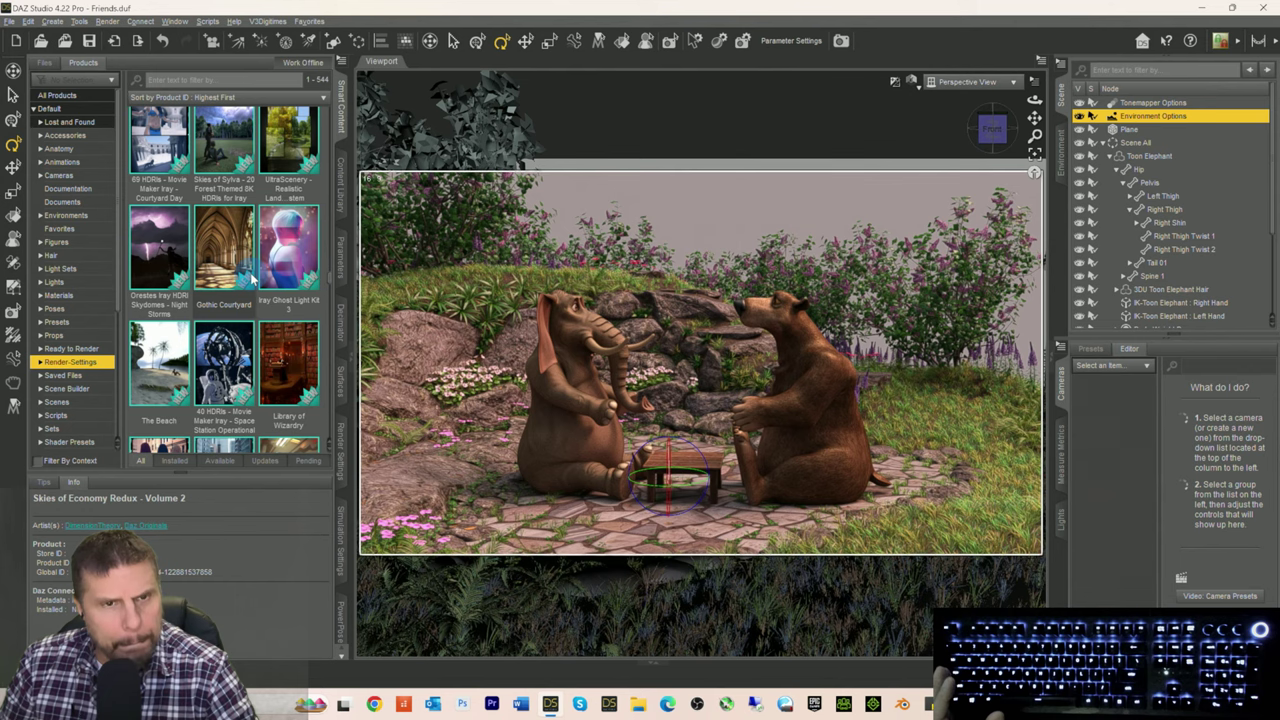
scroll(252, 283, "down", 8)
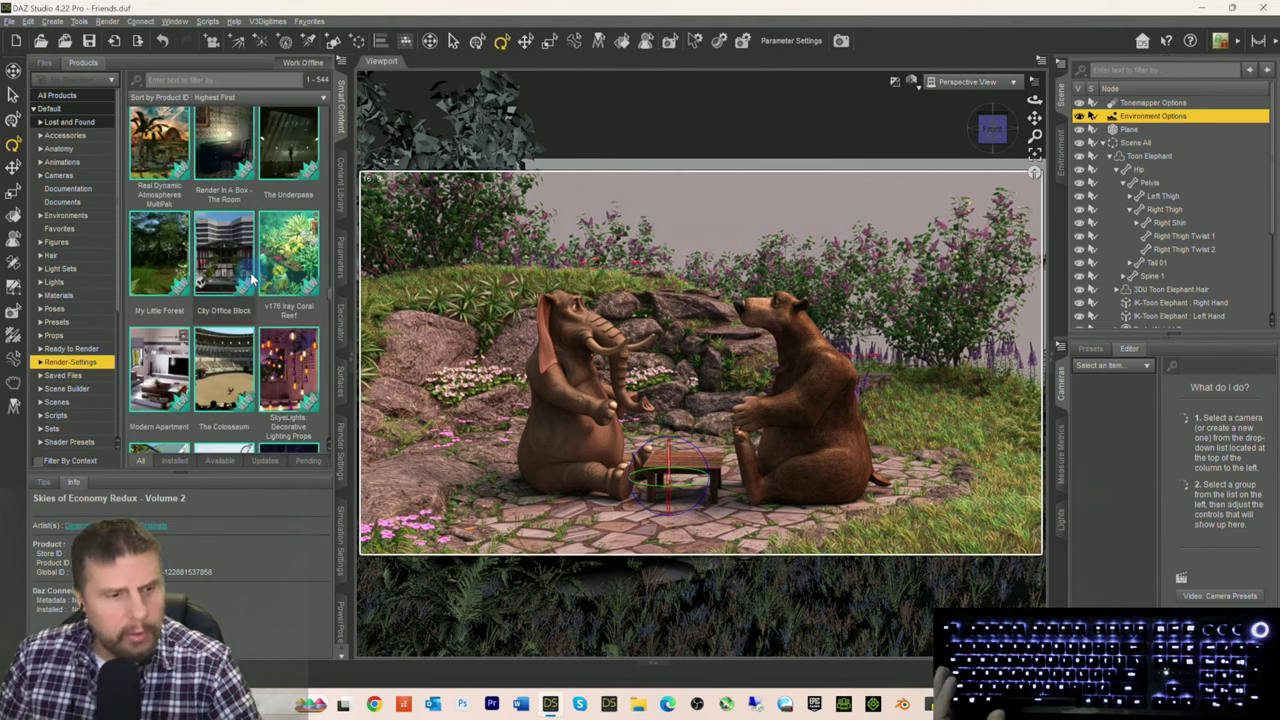
scroll(252, 283, "down", 5)
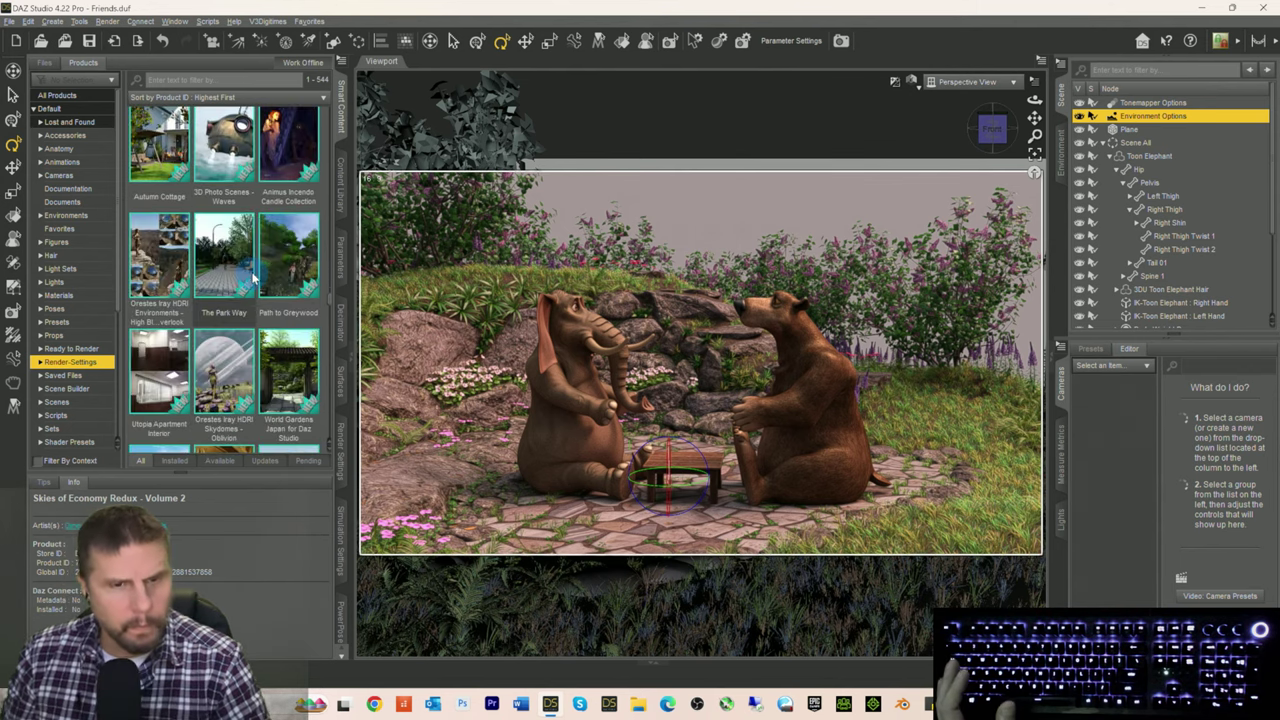
mouse_move(243, 243)
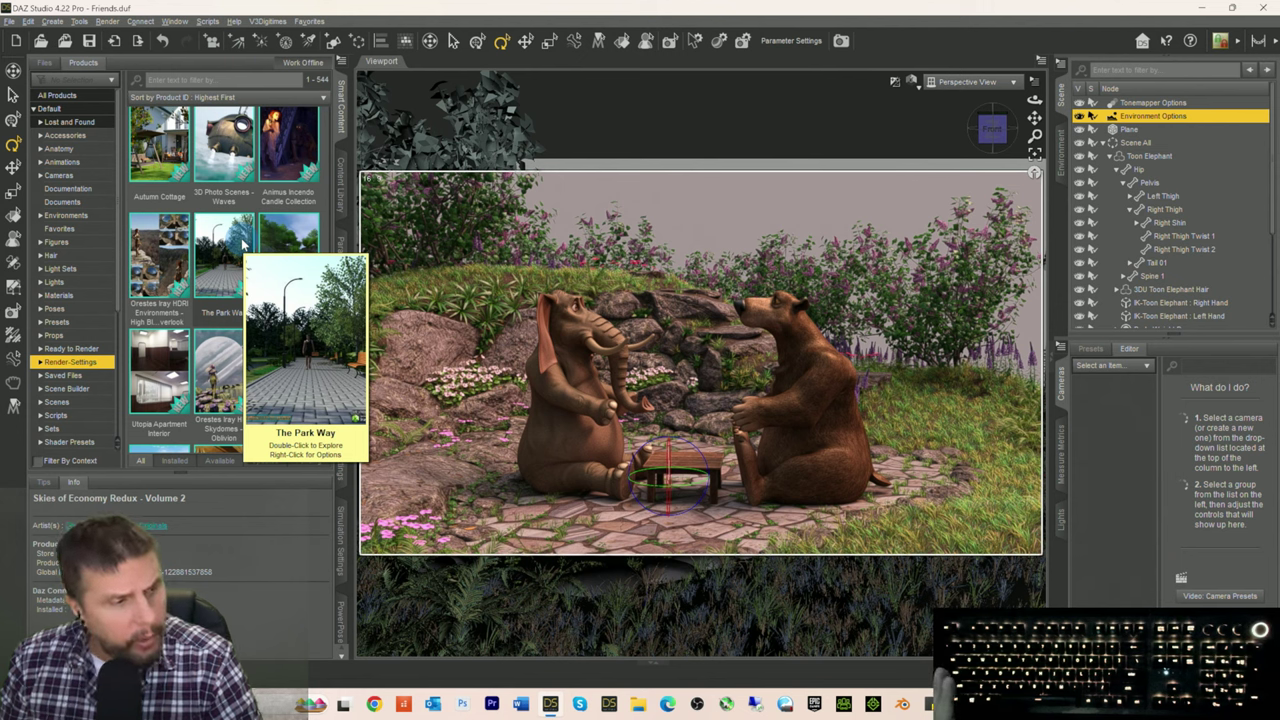
scroll(245, 242, "down", 5)
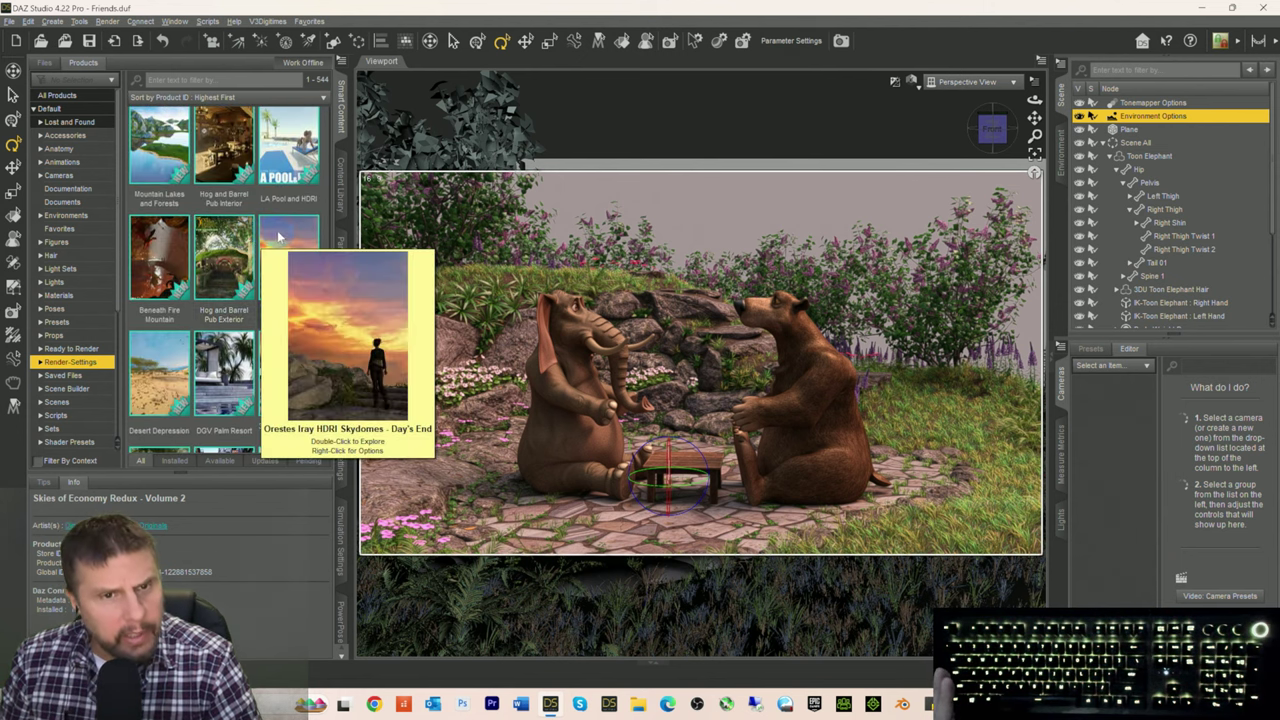
scroll(240, 245, "down", 6)
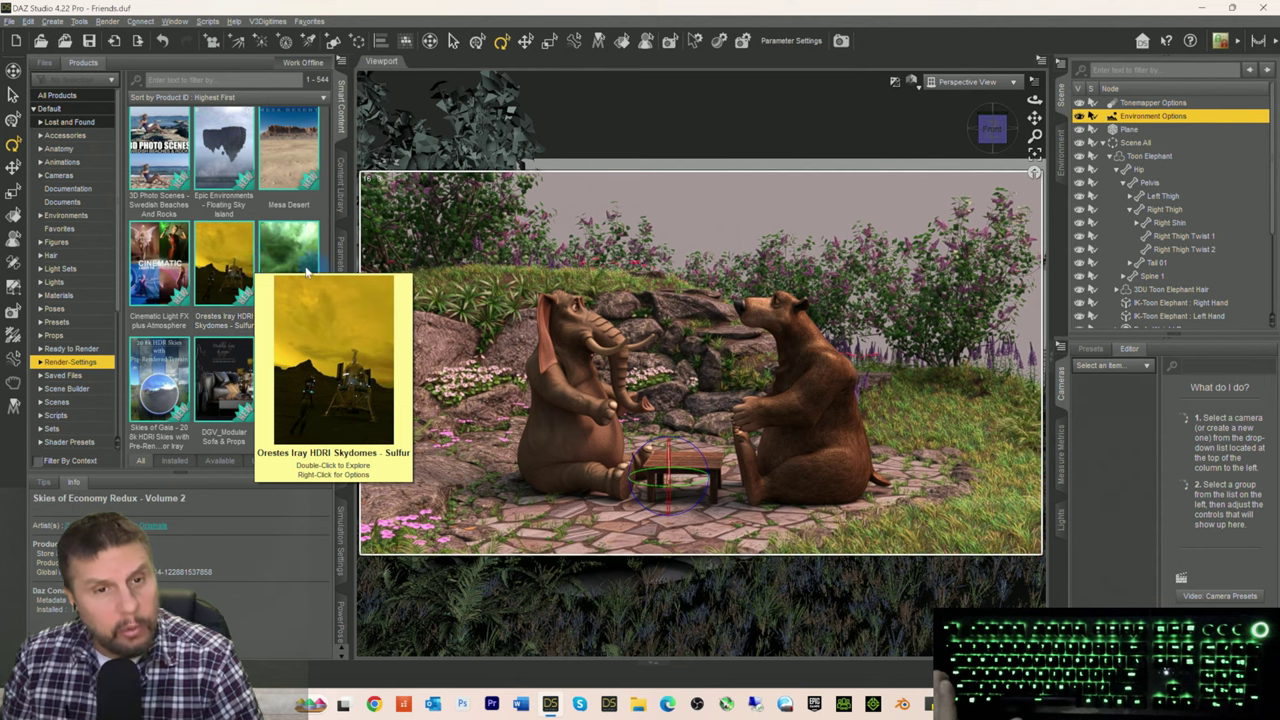
scroll(266, 258, "down", 3)
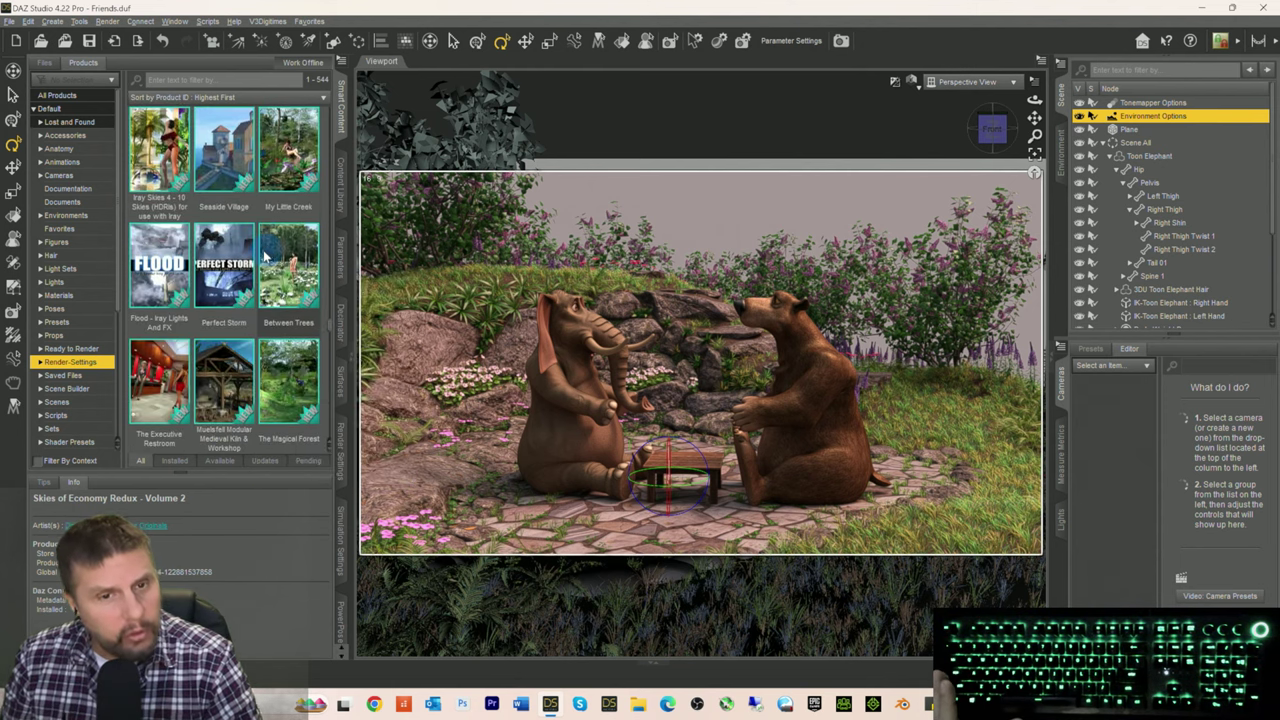
scroll(268, 258, "down", 3)
scroll(263, 258, "down", 2)
scroll(265, 258, "down", 2)
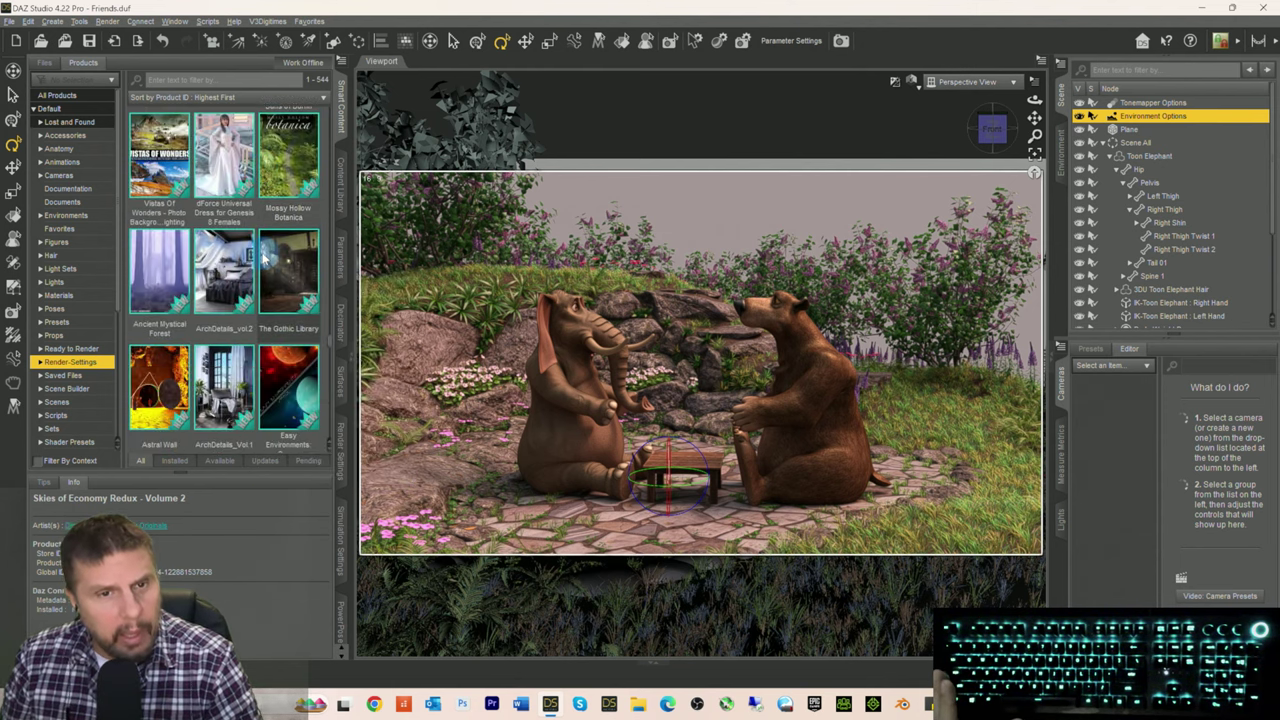
scroll(262, 258, "down", 3)
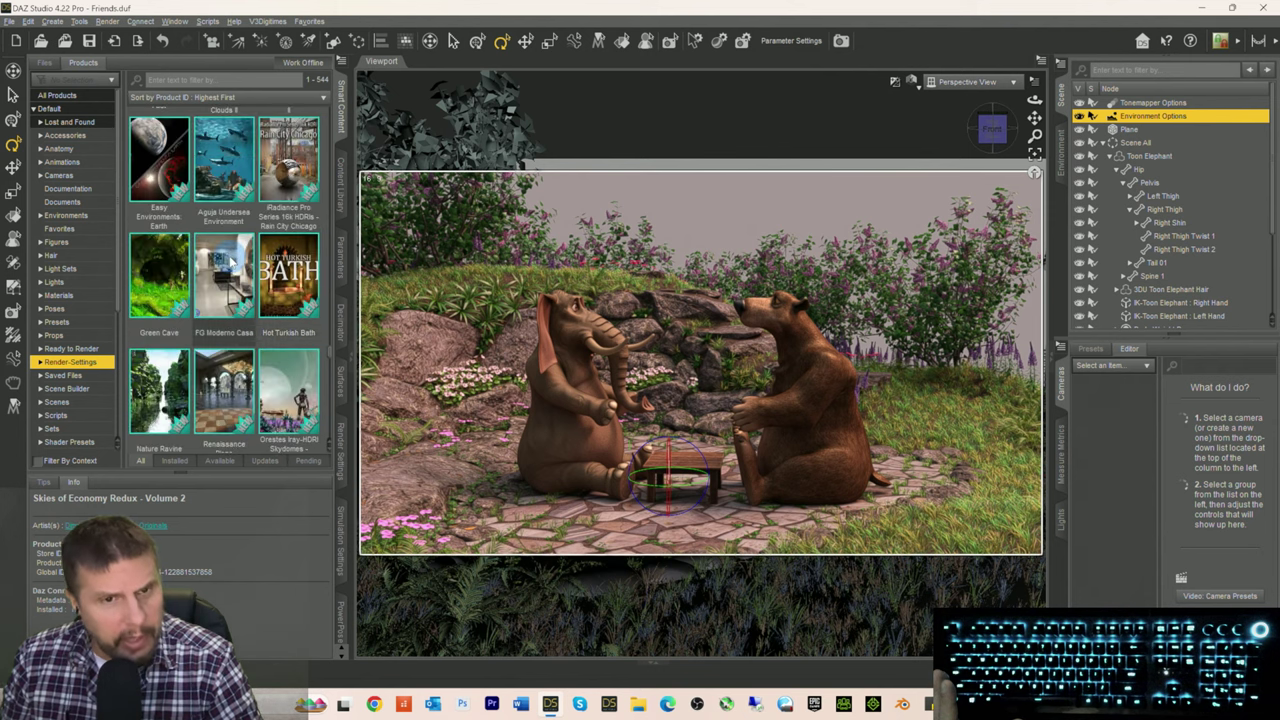
scroll(235, 261, "down", 2)
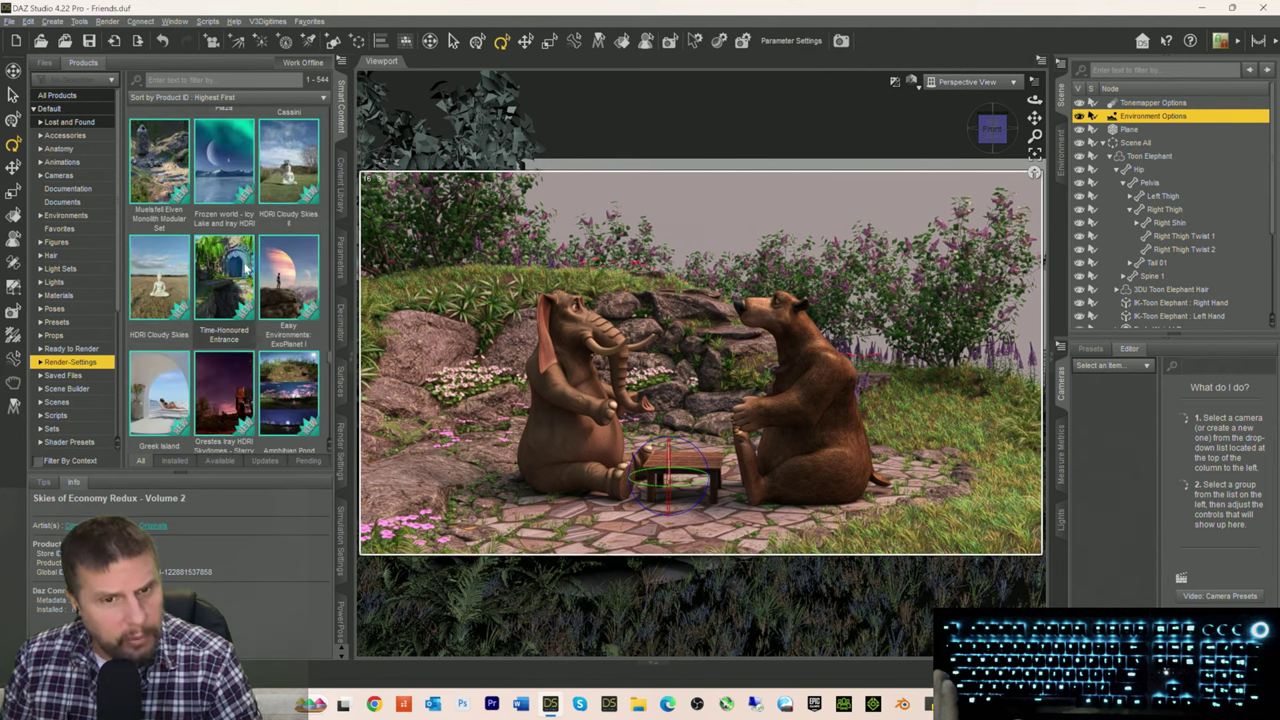
scroll(245, 280, "down", 3)
scroll(245, 265, "down", 3)
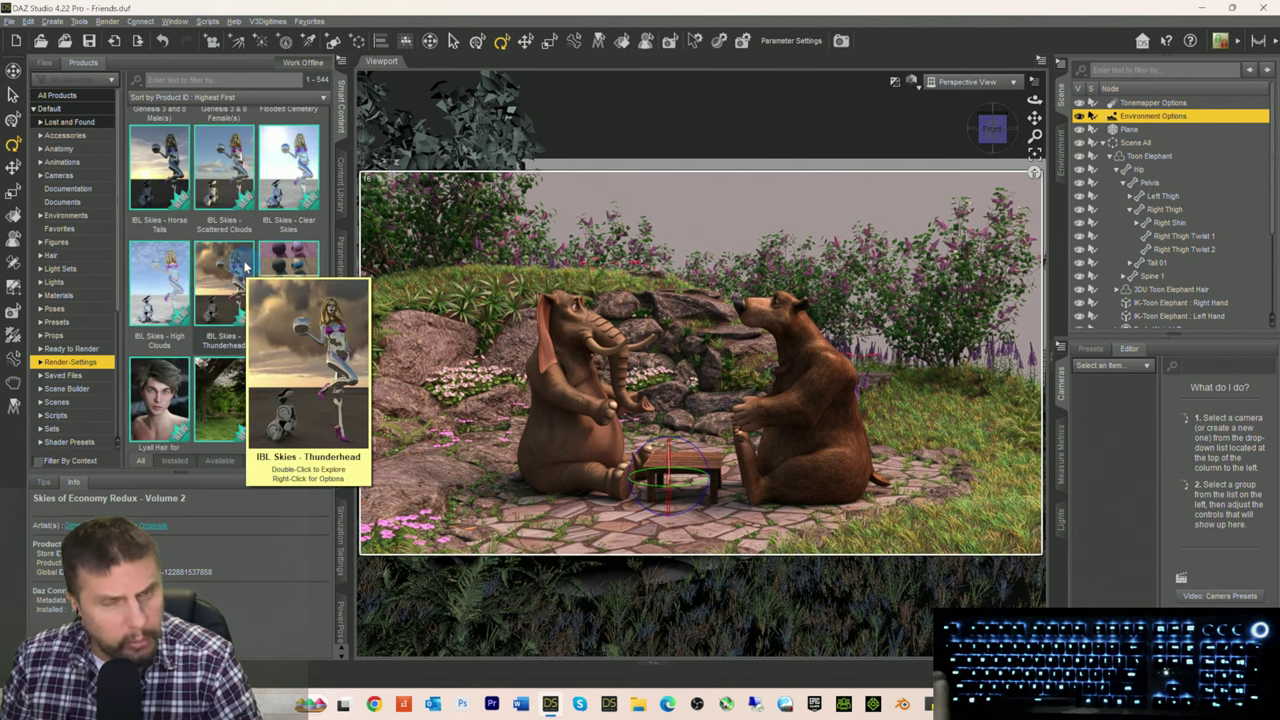
scroll(245, 265, "down", 5)
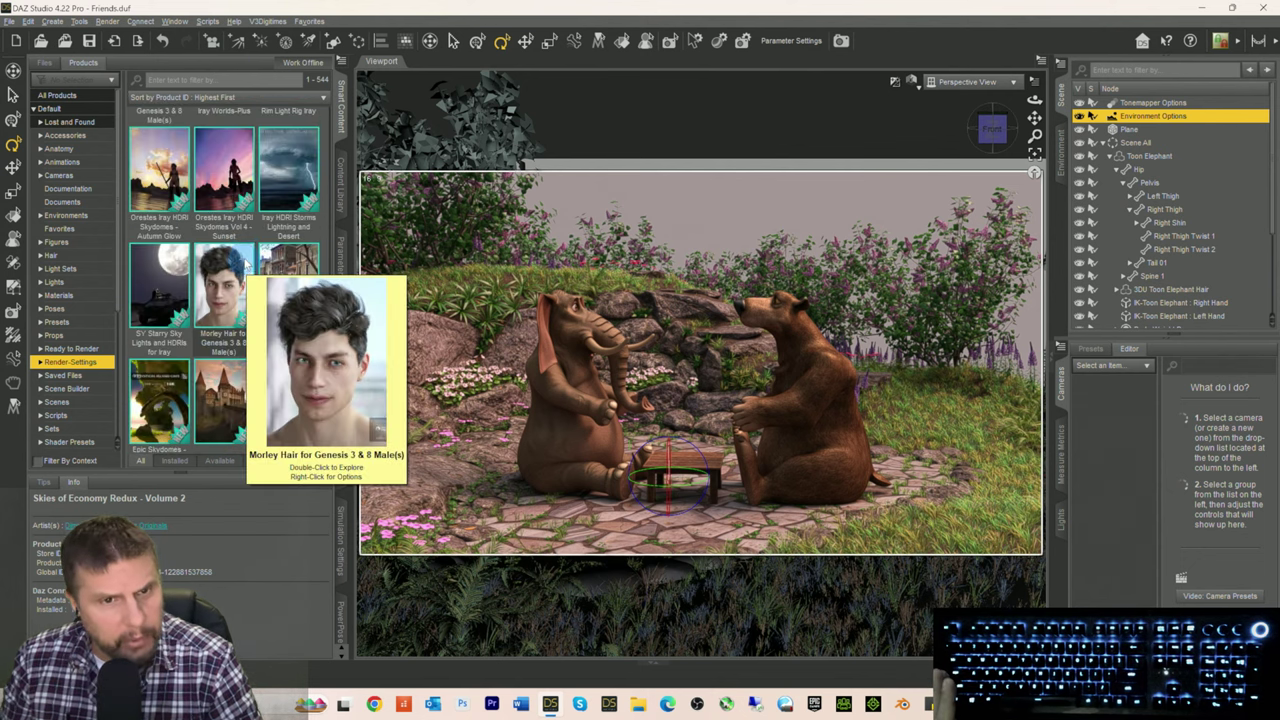
Step: Open Orestes Iray HDRI Skydomes Vol 4 - Sunset and try its Sunset 09 and Sunset 08 render presets on the scene
double_click(227, 195)
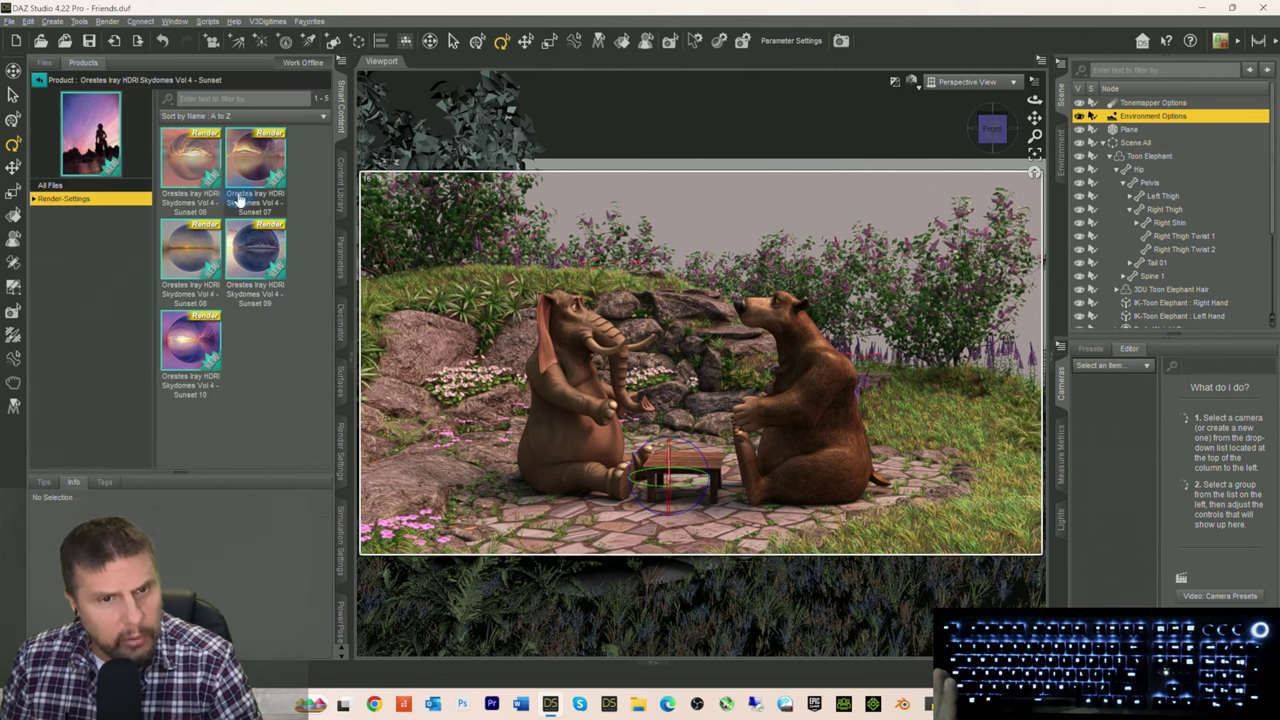
double_click(254, 256)
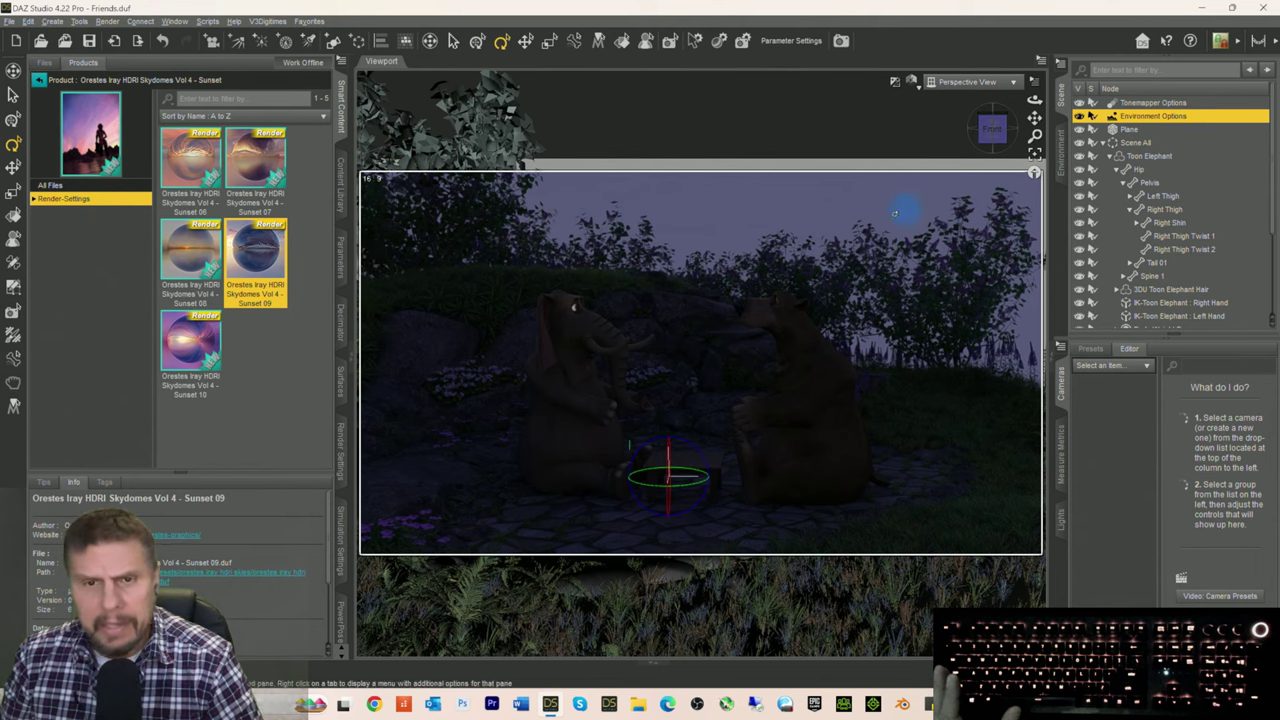
double_click(181, 240)
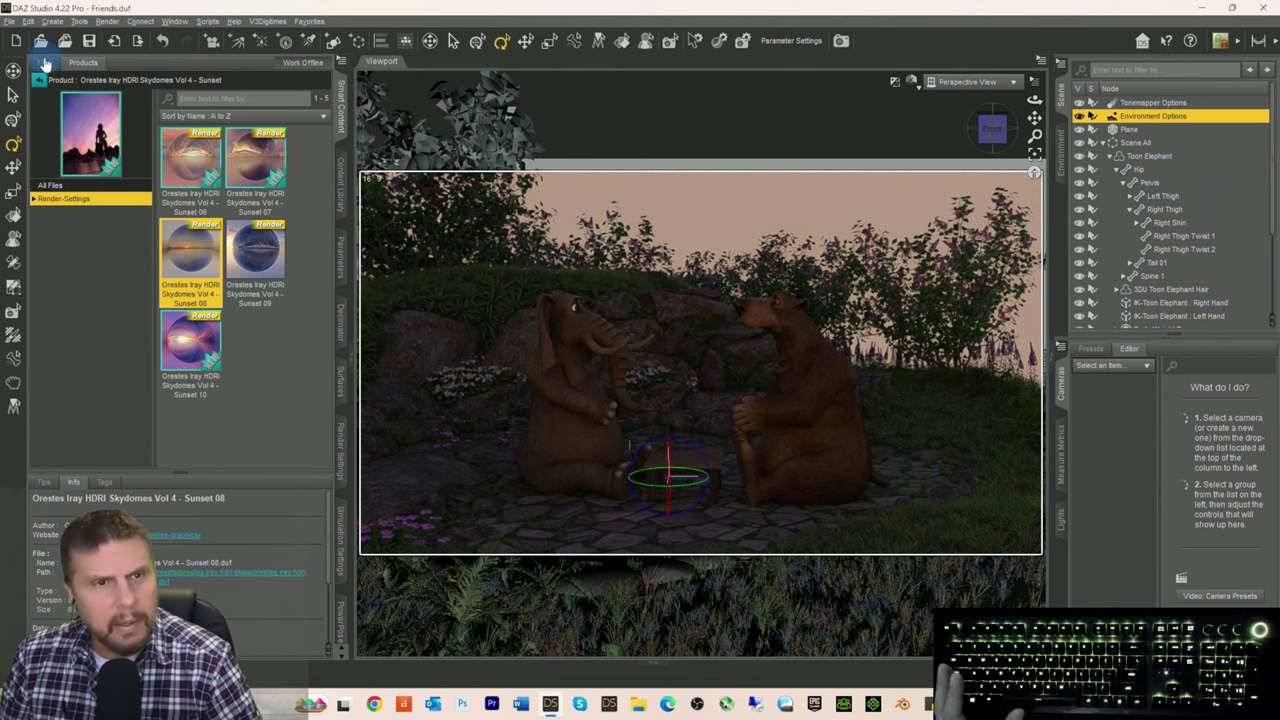
Step: Return to the Render-Settings product list and open the Skies of Radiance - Sunny Sky HDRIs for Iray product
left_click(40, 80)
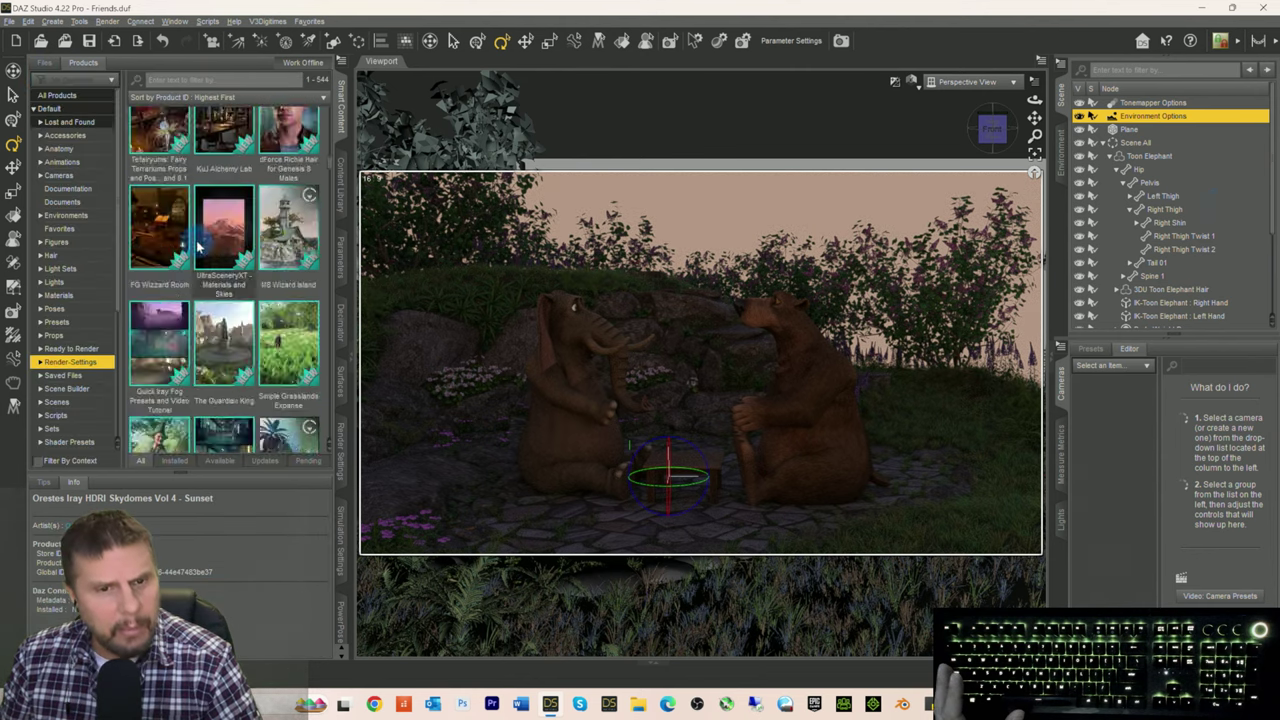
scroll(213, 248, "down", 15)
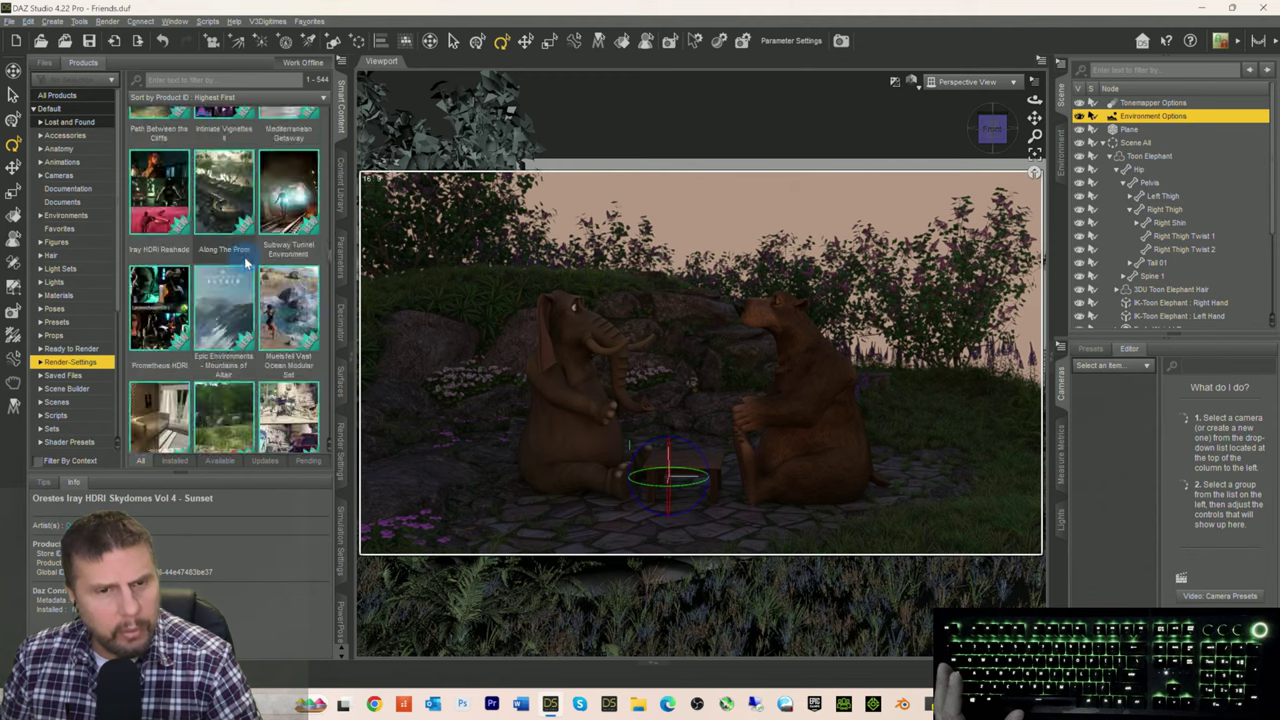
scroll(248, 262, "down", 12)
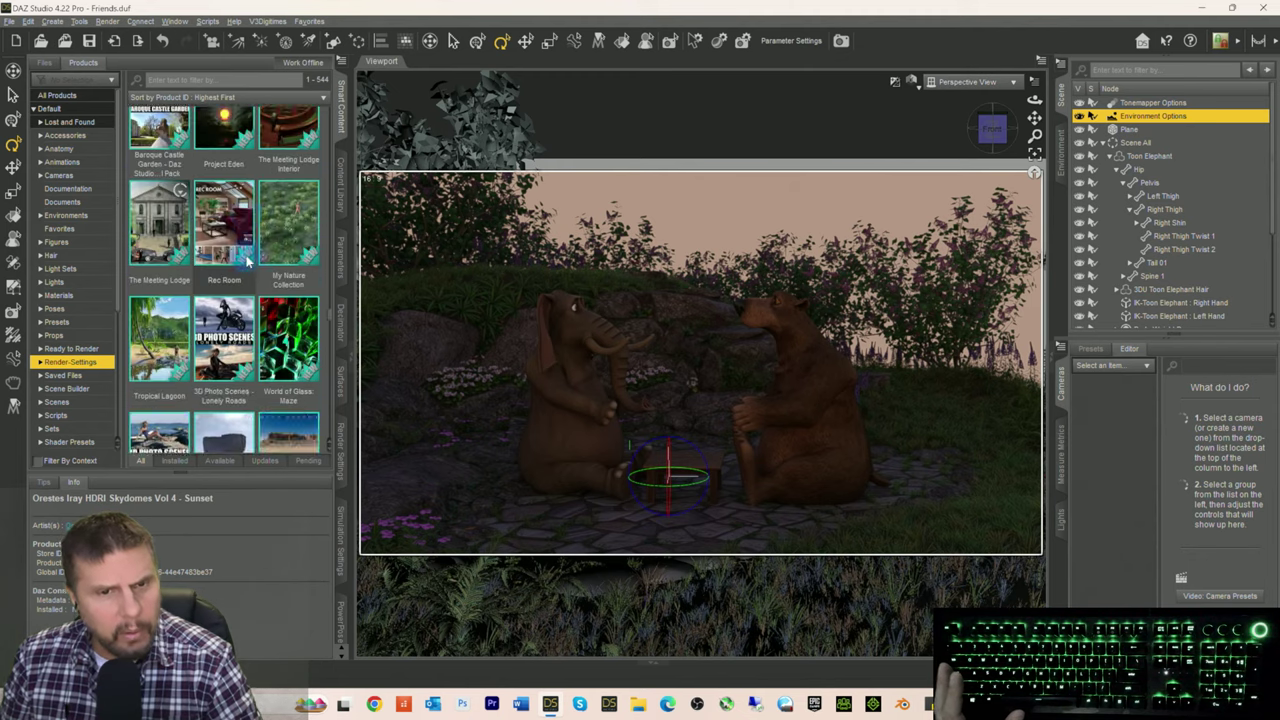
scroll(249, 258, "down", 4)
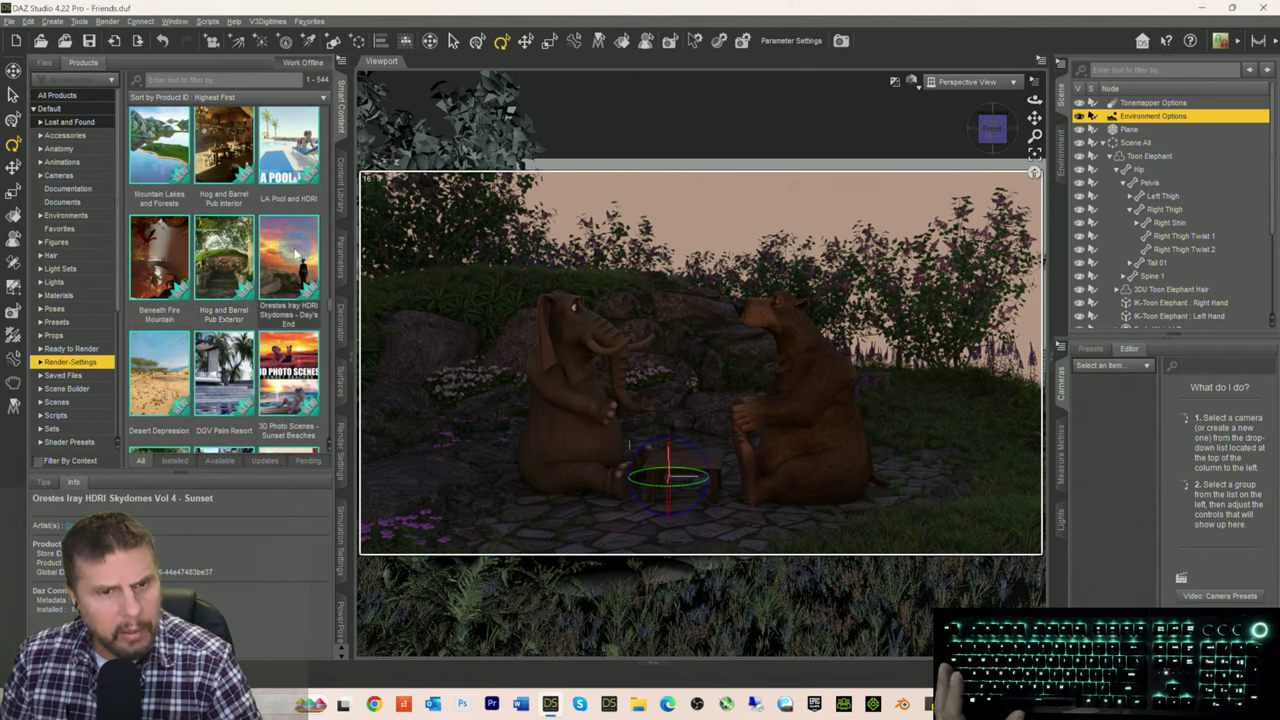
scroll(295, 255, "down", 10)
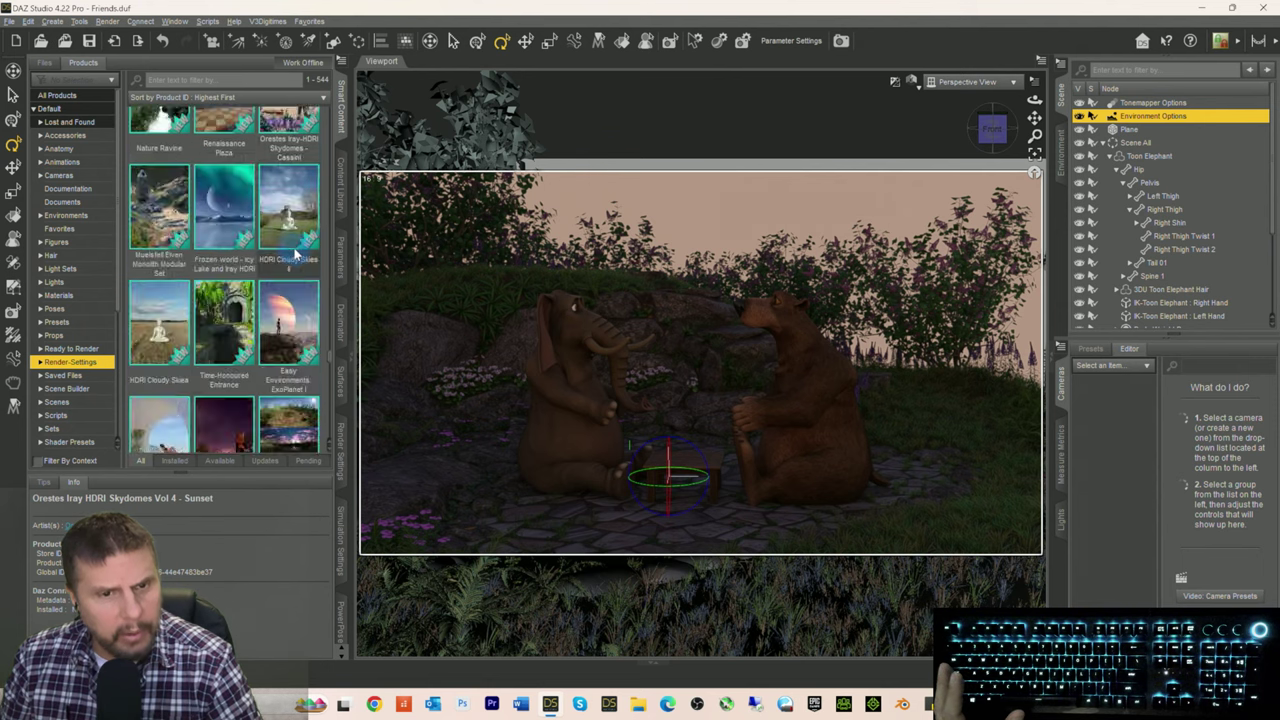
scroll(295, 255, "down", 5)
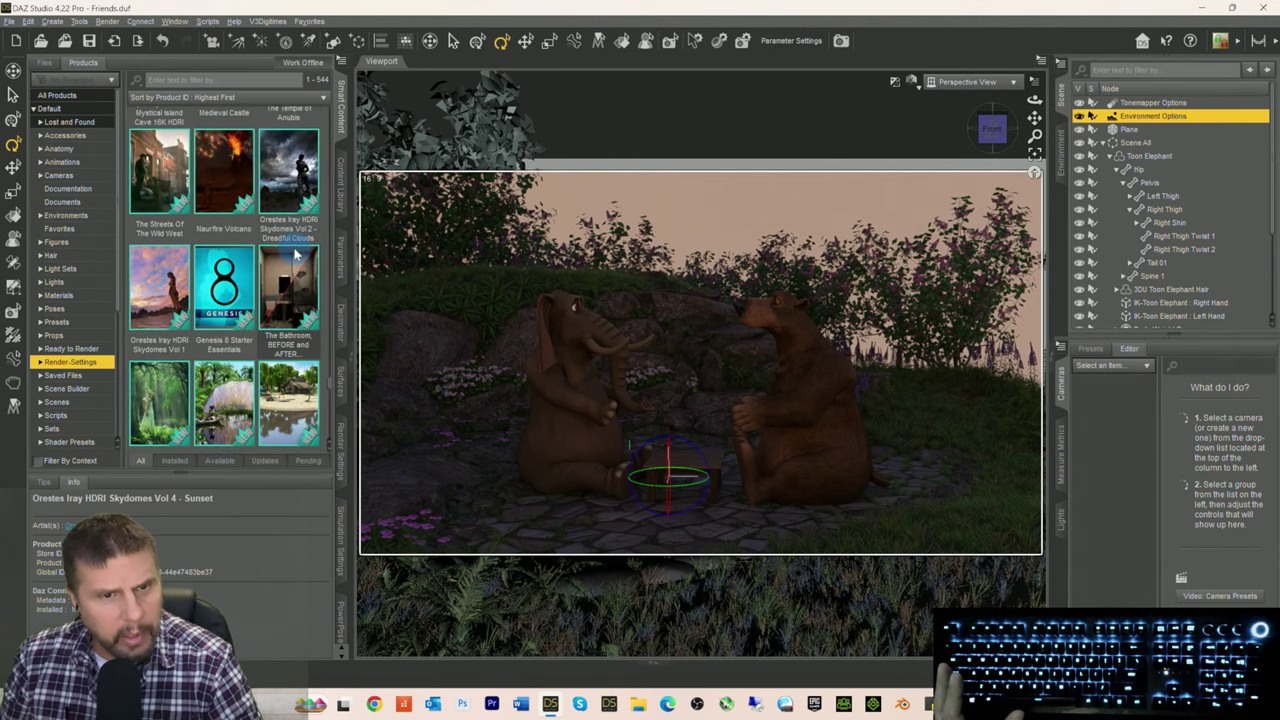
mouse_move(145, 288)
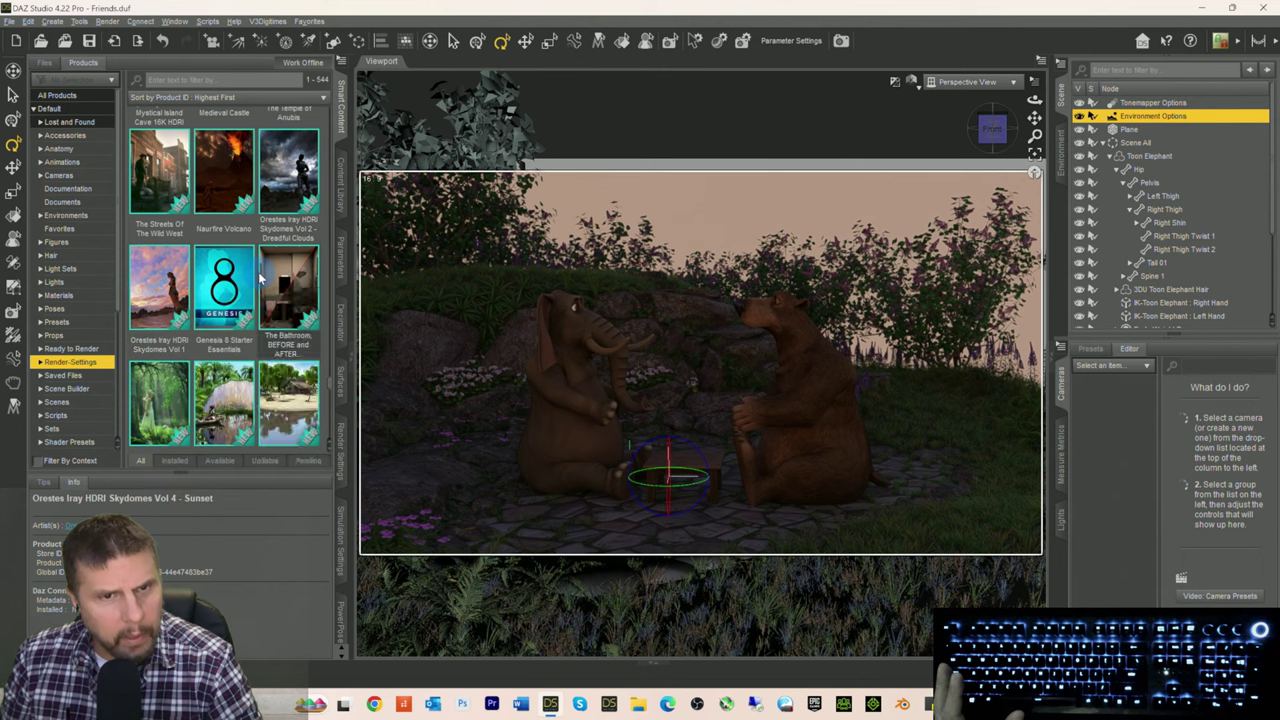
scroll(258, 280, "down", 10)
scroll(258, 280, "down", 10)
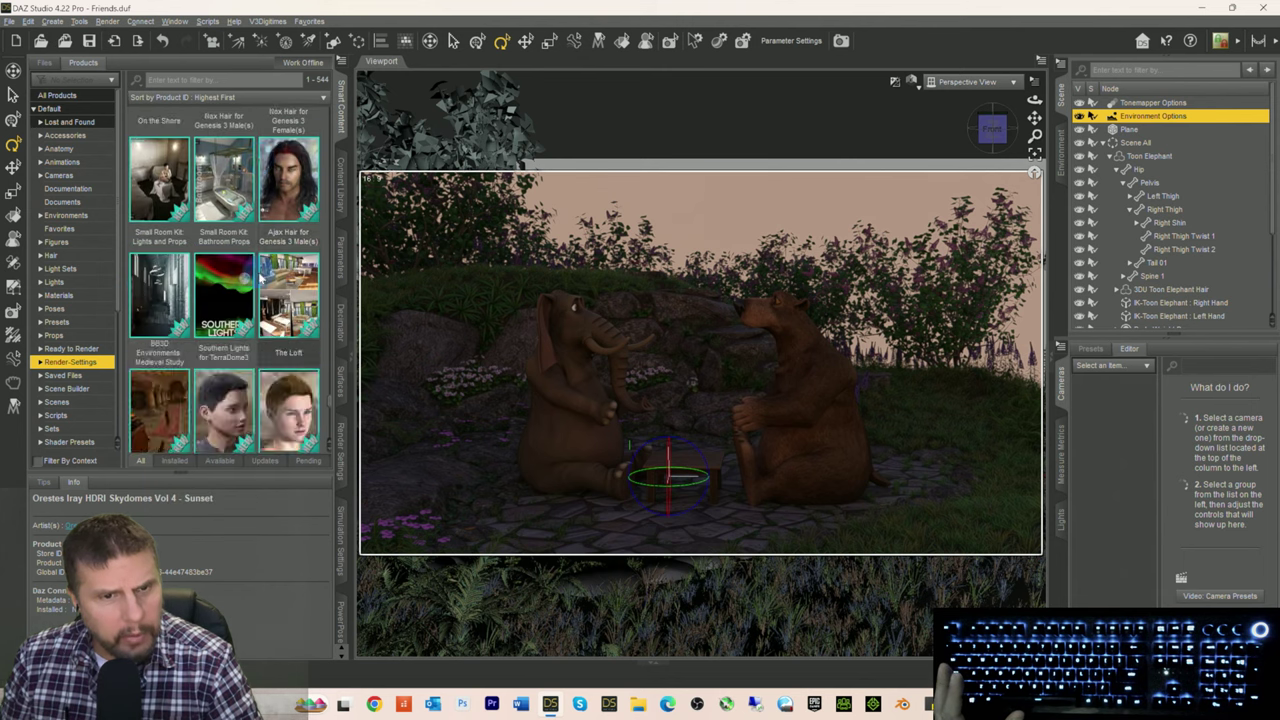
scroll(258, 280, "down", 5)
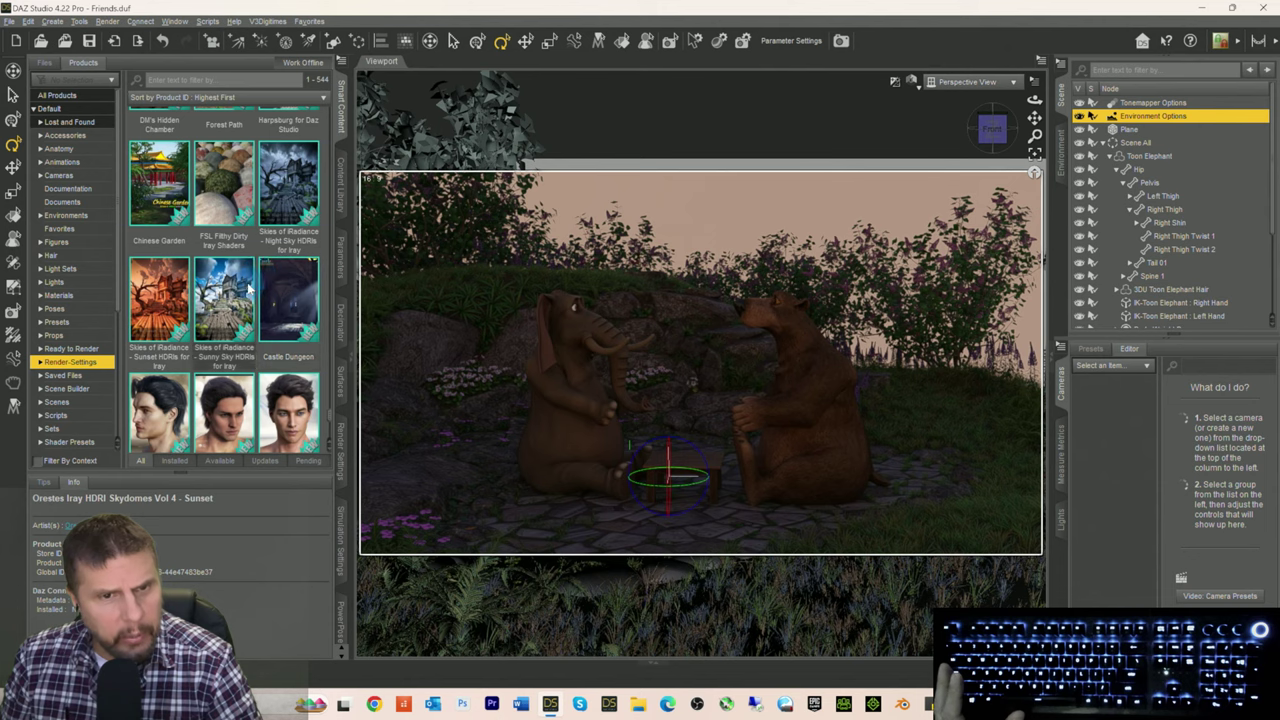
double_click(236, 290)
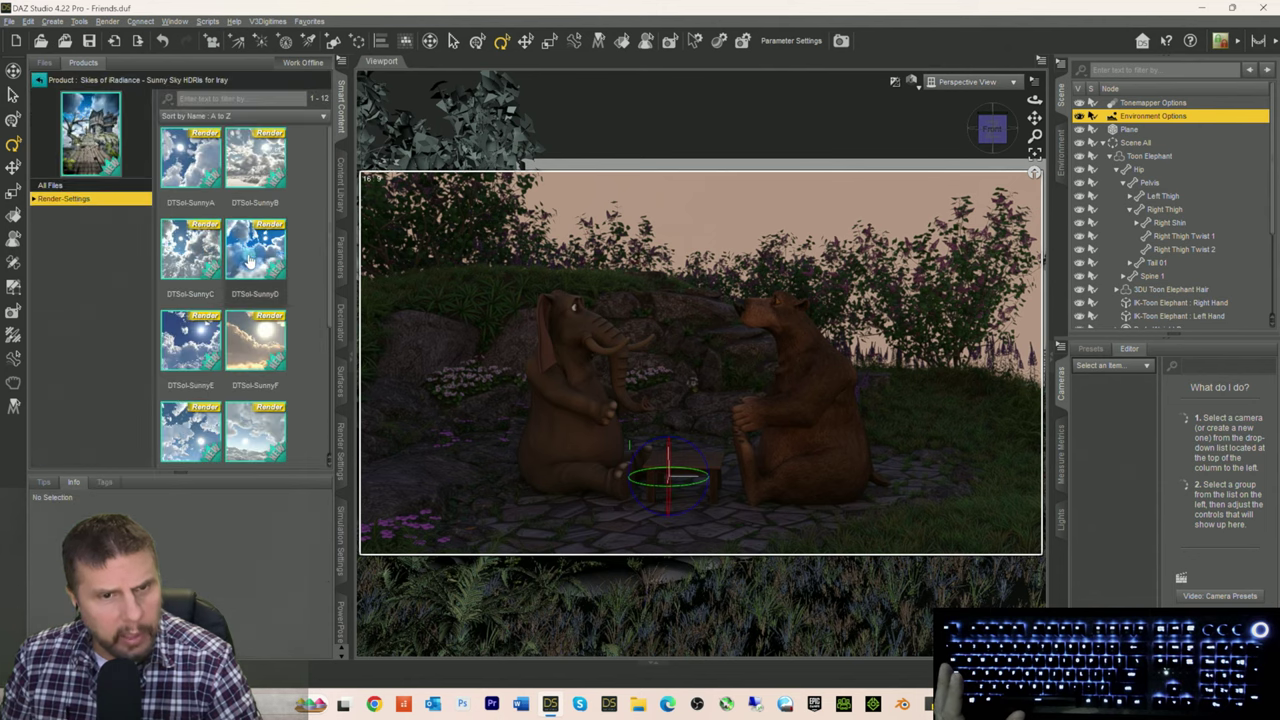
Step: Try the DTSol-SunnyD, DTSol-SunnyE and DTSol-SunnyL render presets on the garden scene one after another
double_click(252, 256)
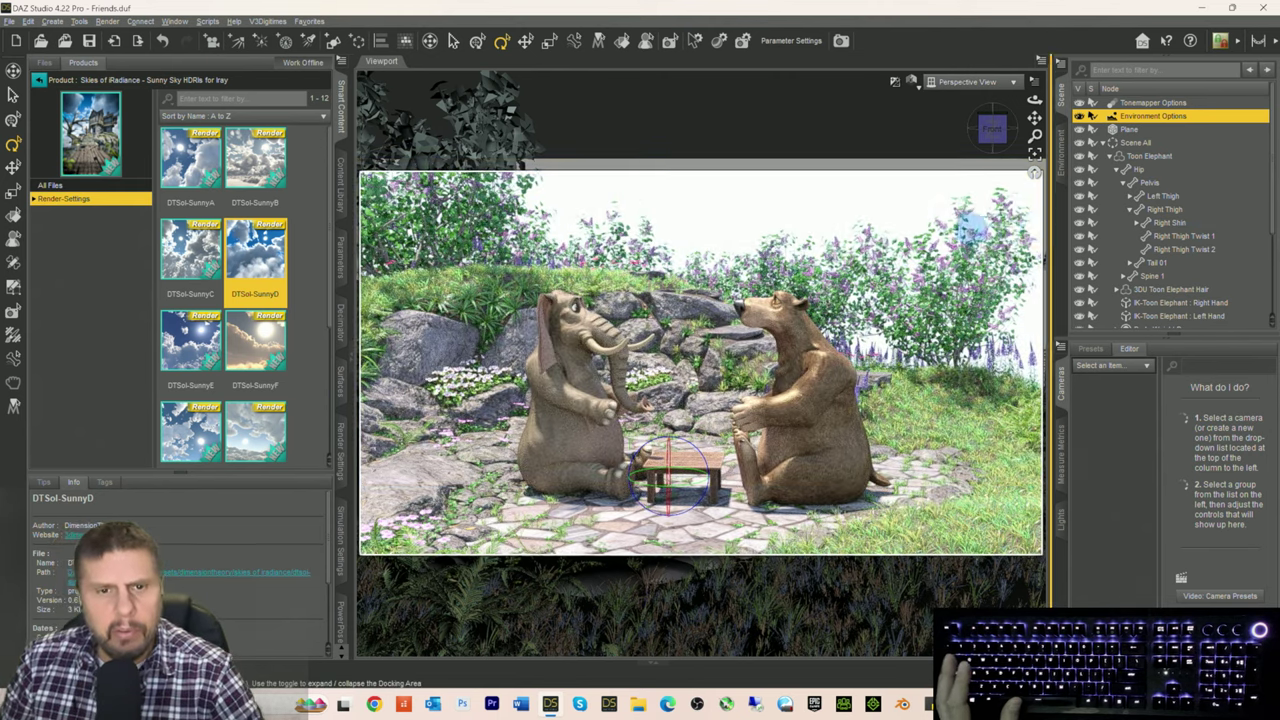
double_click(205, 348)
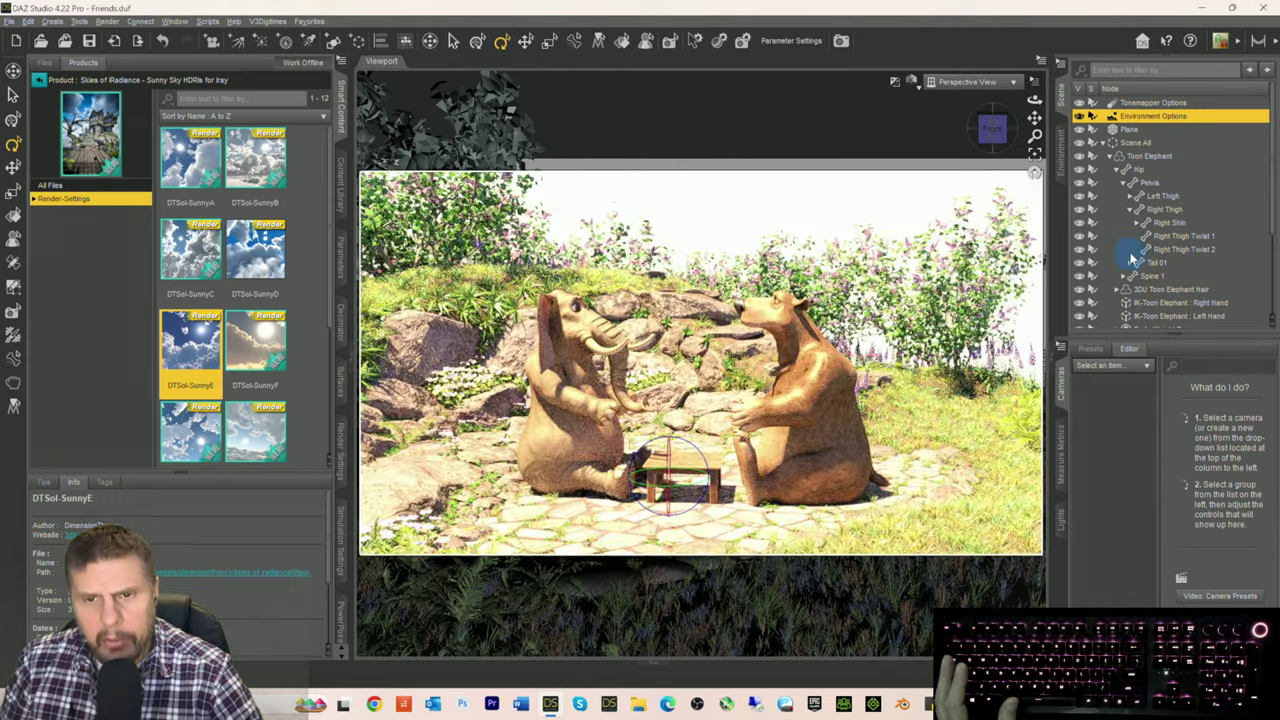
scroll(243, 400, "down", 3)
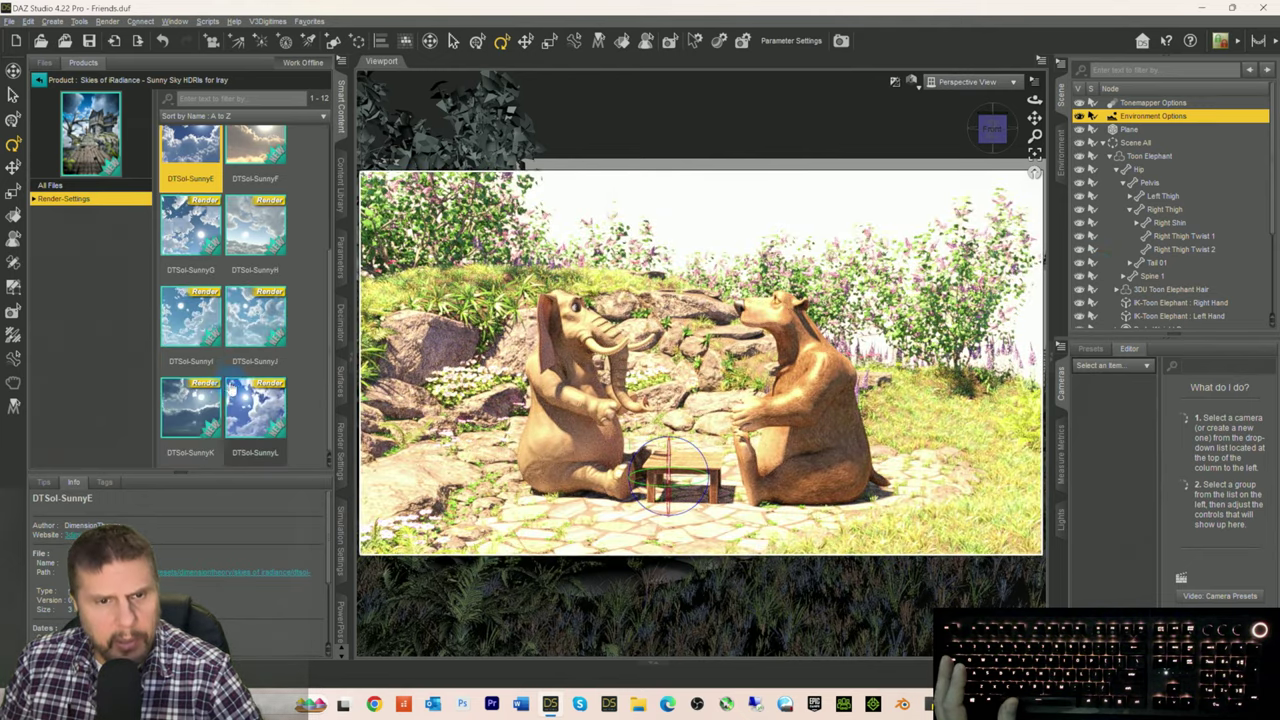
double_click(243, 400)
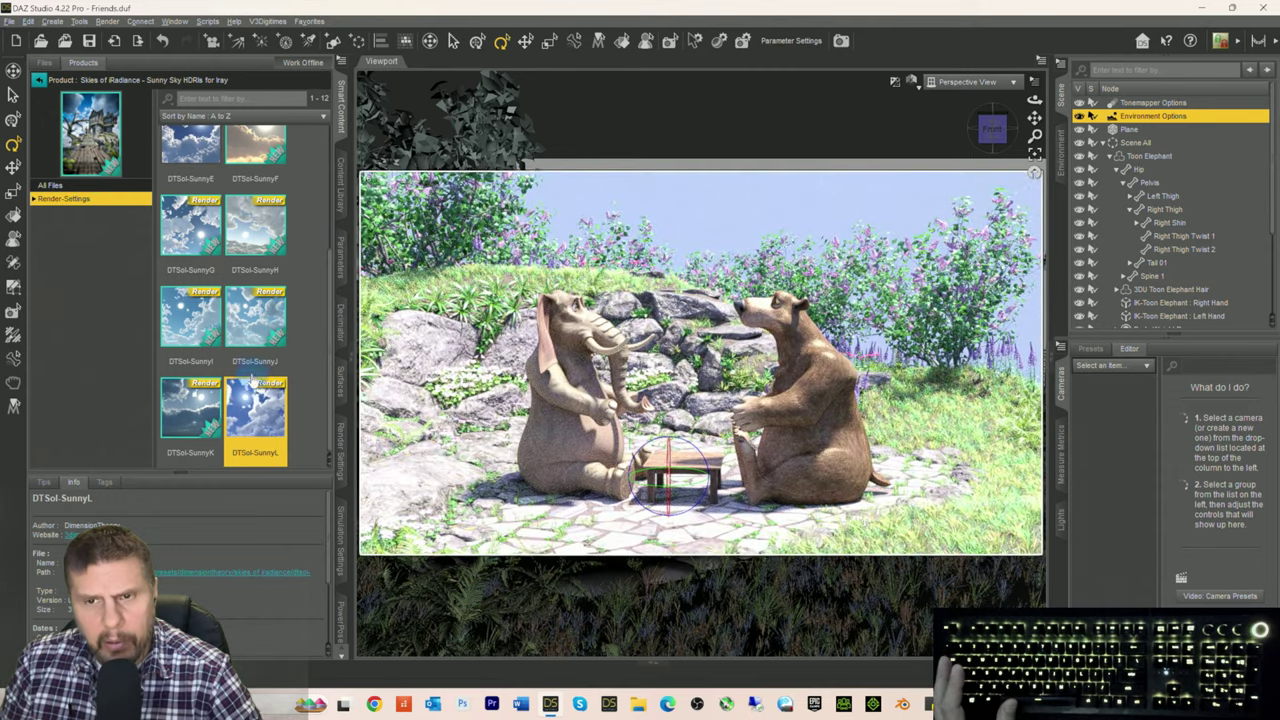
Step: Compare the DTSol-SunnyE render preset once more and apply DTSol-SunnyD to light the garden scene
scroll(242, 297, "up", 3)
double_click(192, 340)
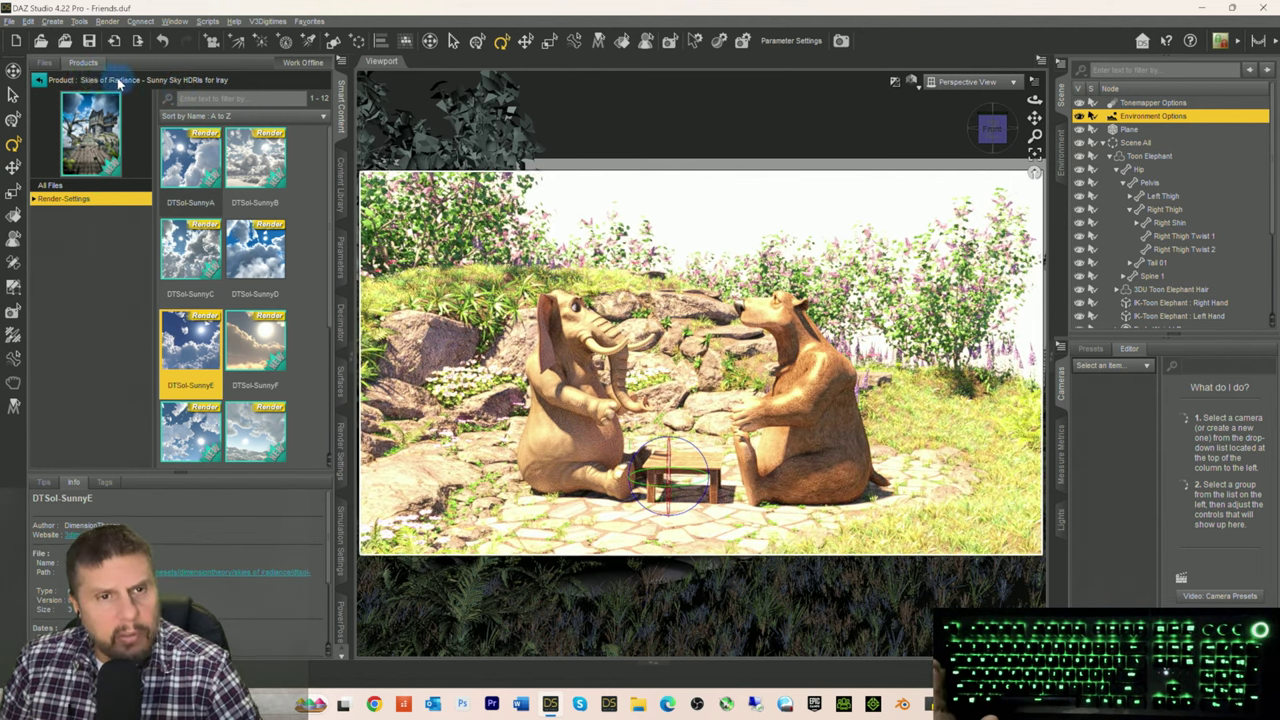
double_click(255, 250)
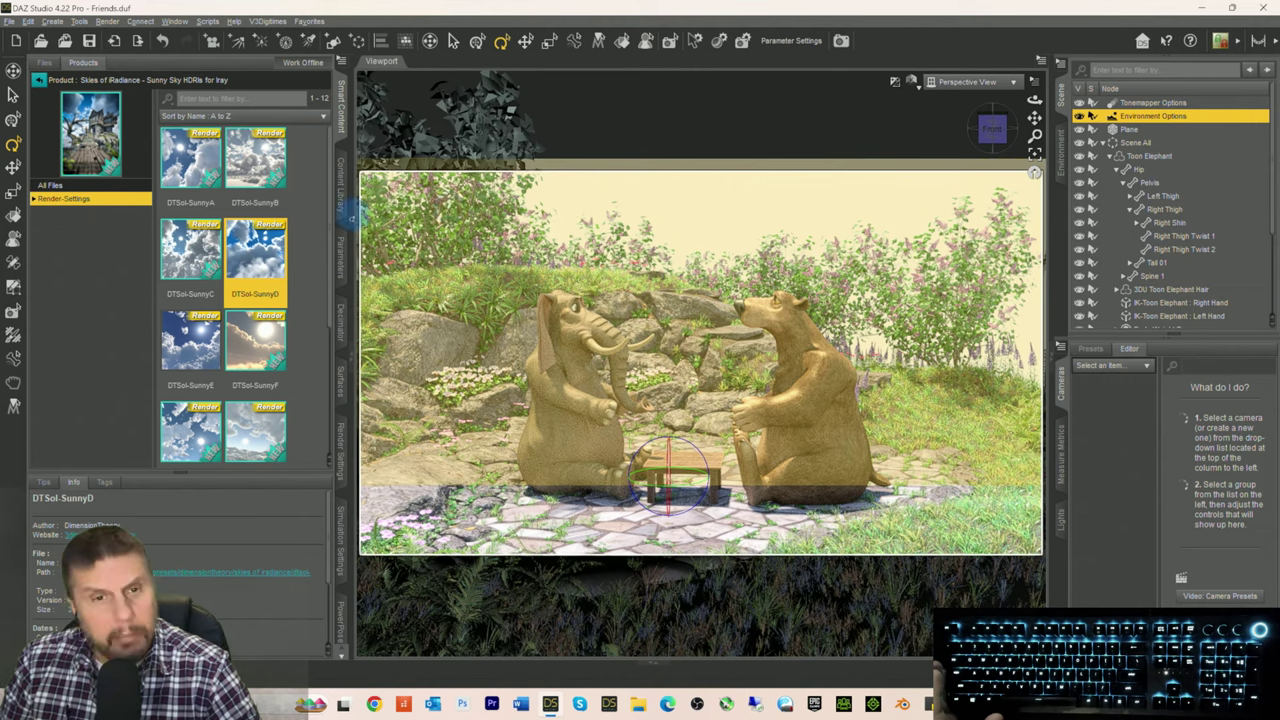
Step: Try the DTSol-SunnyA and DTSol-SunnyC render presets on the scene, then reapply DTSol-SunnyD
double_click(193, 178)
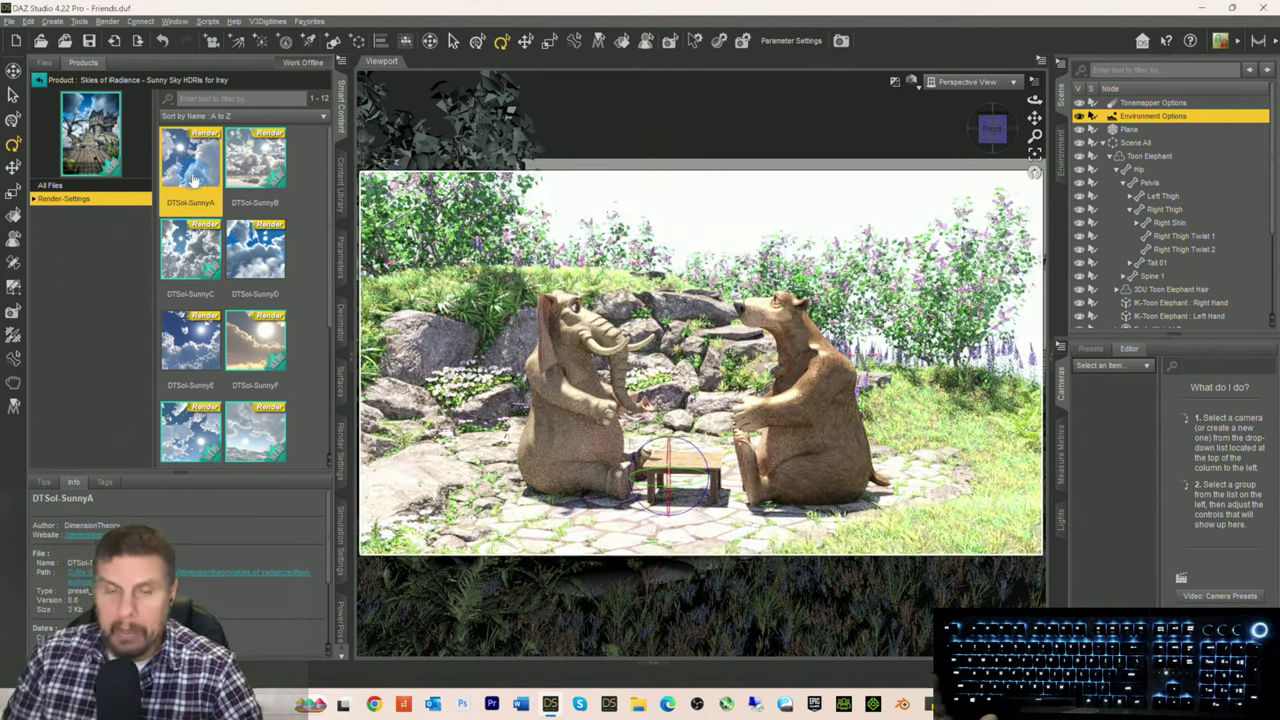
double_click(195, 250)
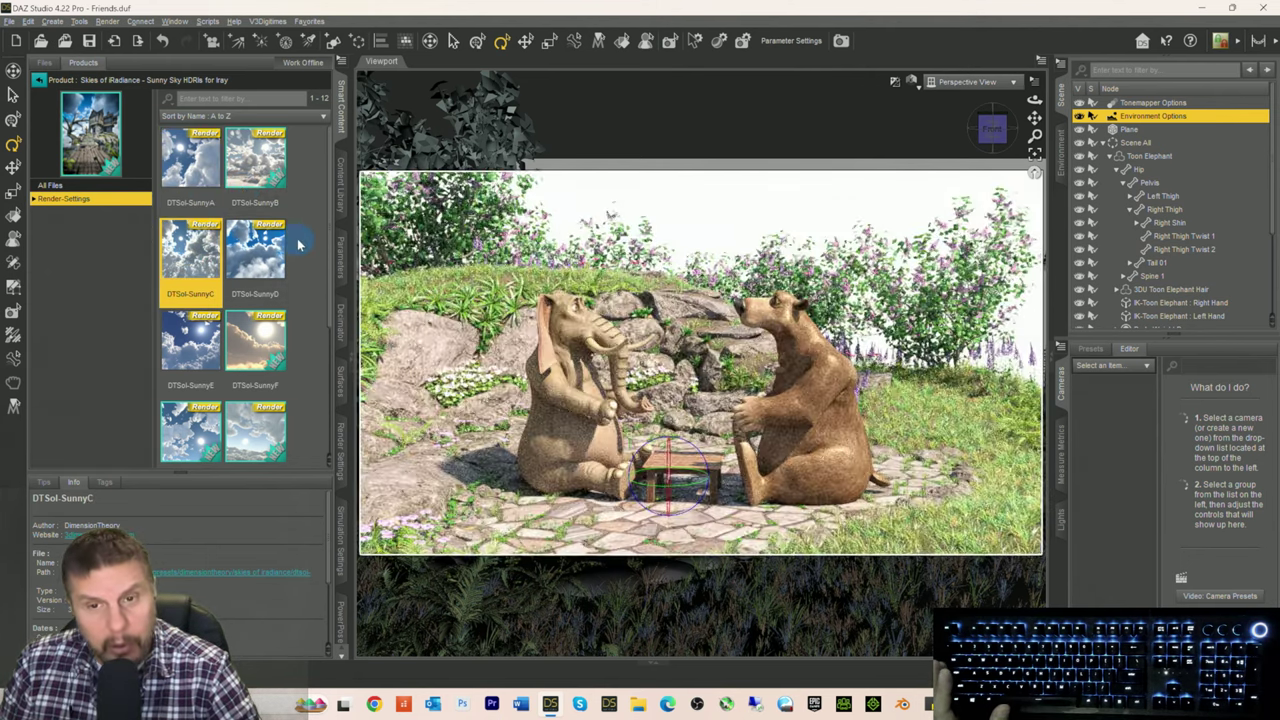
double_click(268, 252)
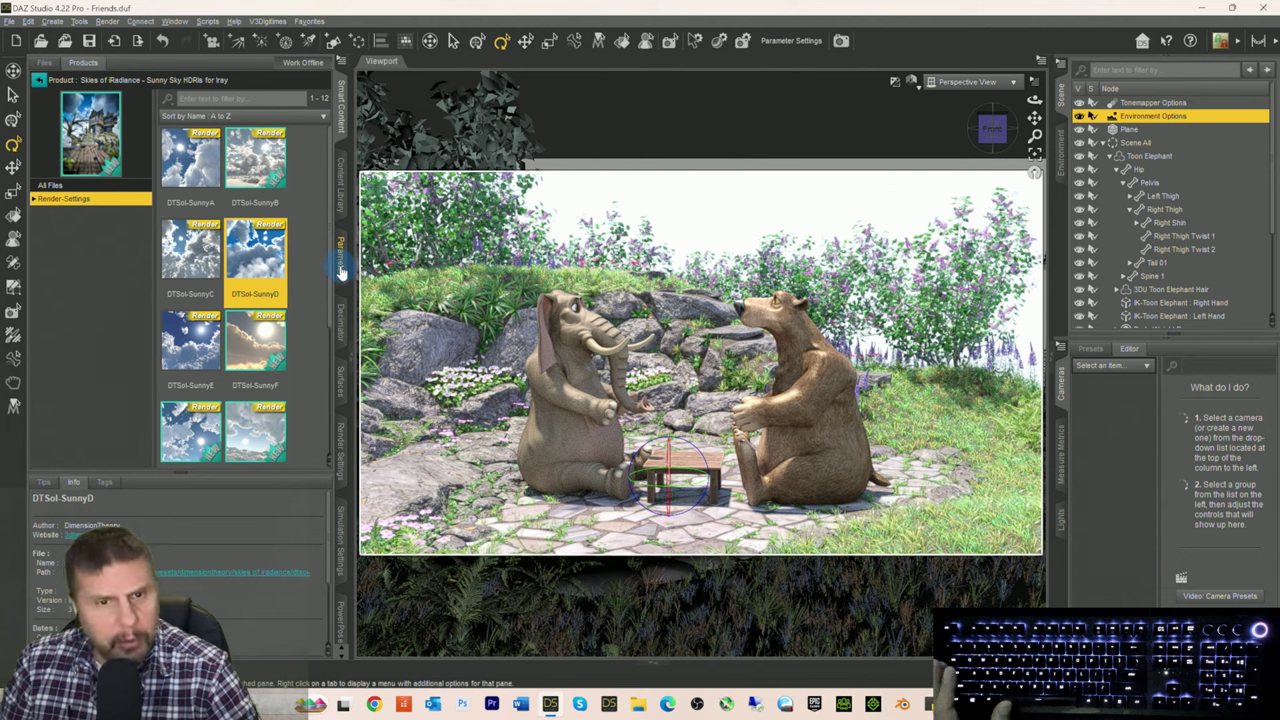
Step: In the Environment Options parameters, set the Environment Map value to 1 and the Dome Rotation to about 334.43
left_click(340, 268)
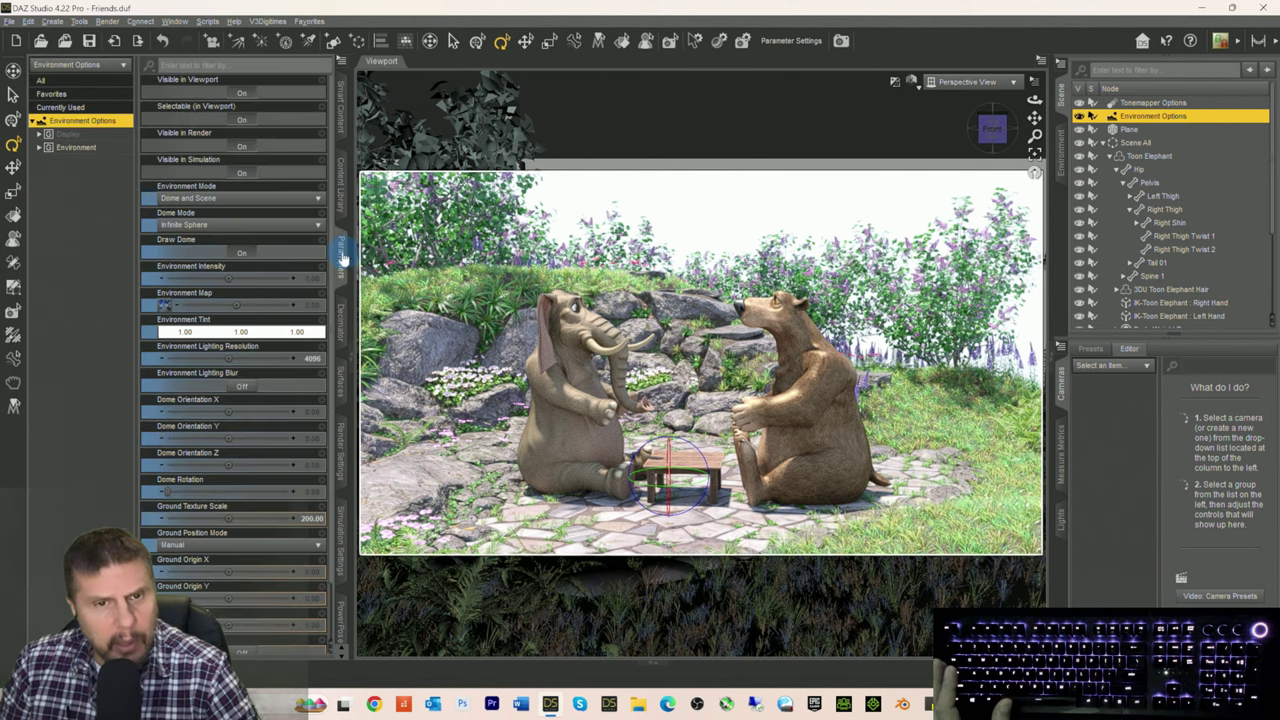
left_click(316, 306)
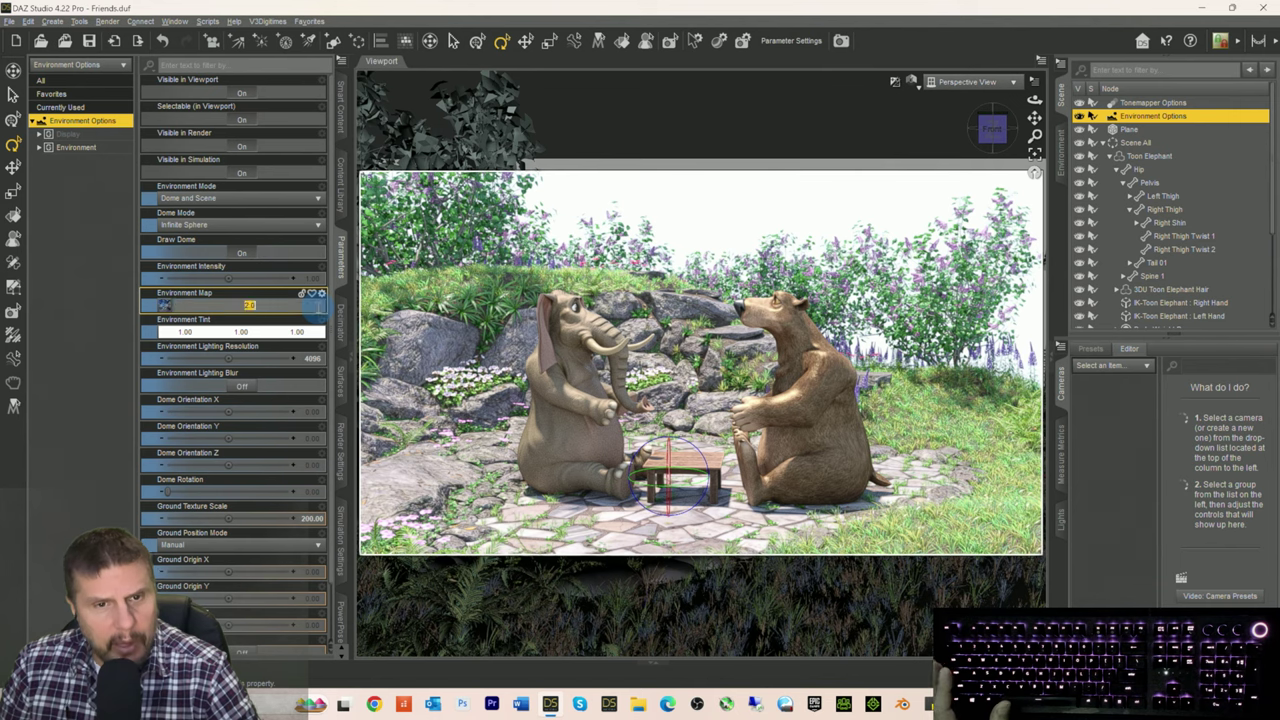
type("1")
key("Return")
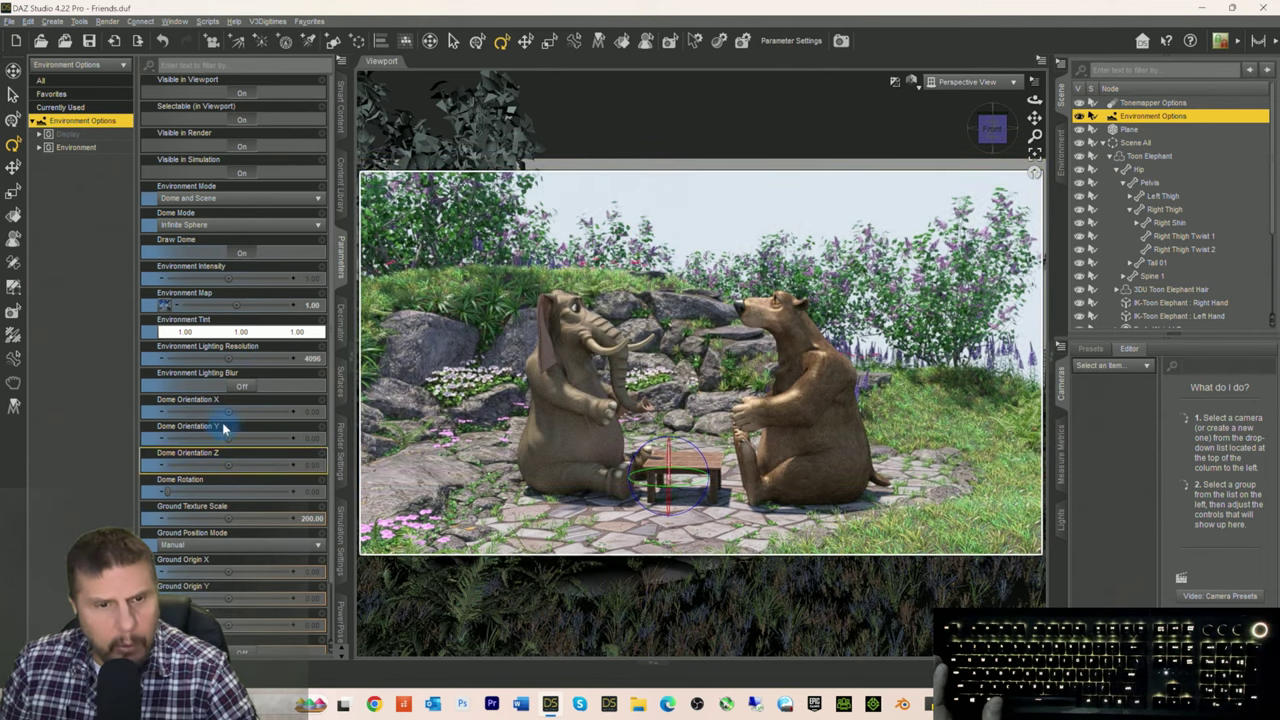
left_click_drag(177, 493, 281, 492)
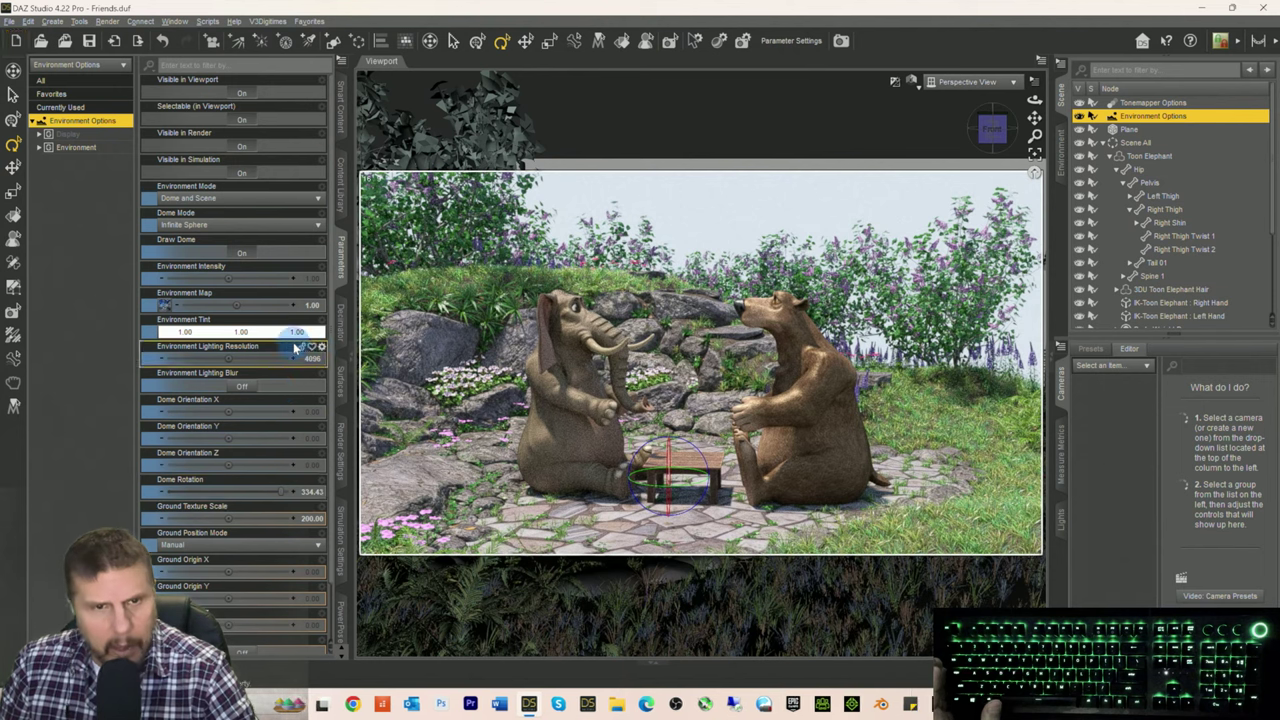
Step: Lower the Environment Intensity to 0.5 and set the Environment Map value to 2
left_click(314, 282)
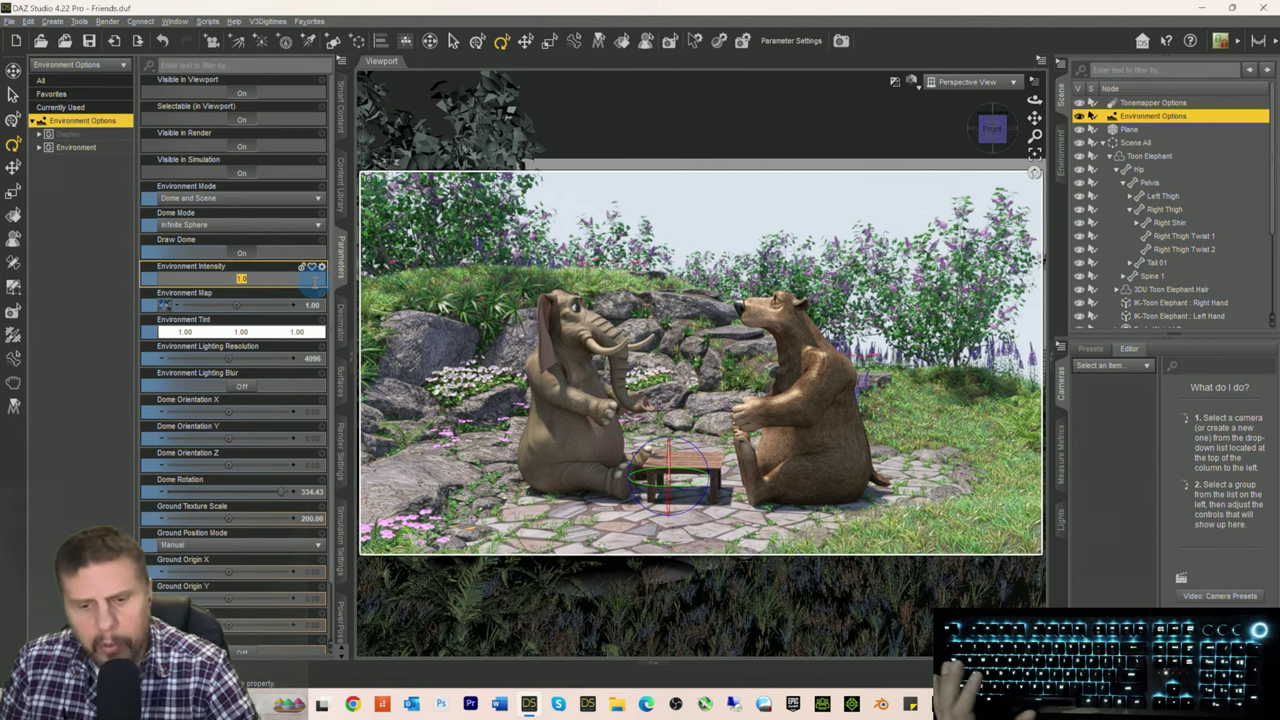
key("BackSpace")
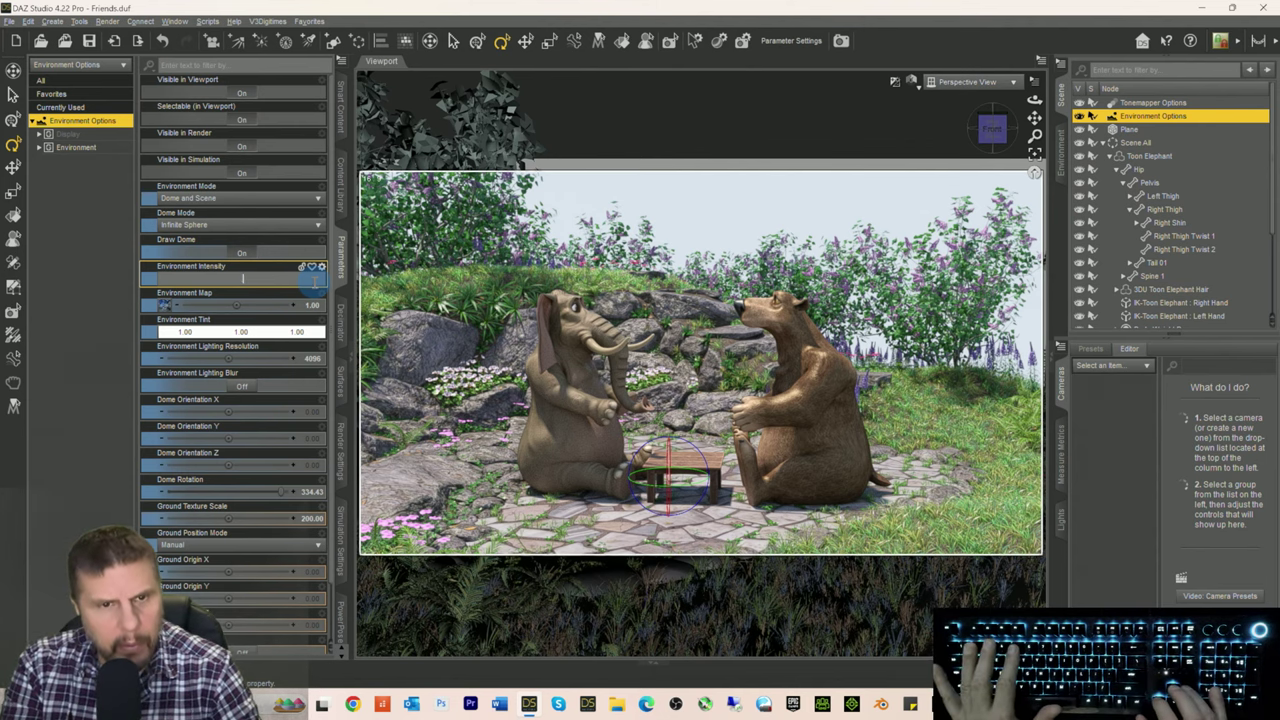
type("0.5")
key("Return")
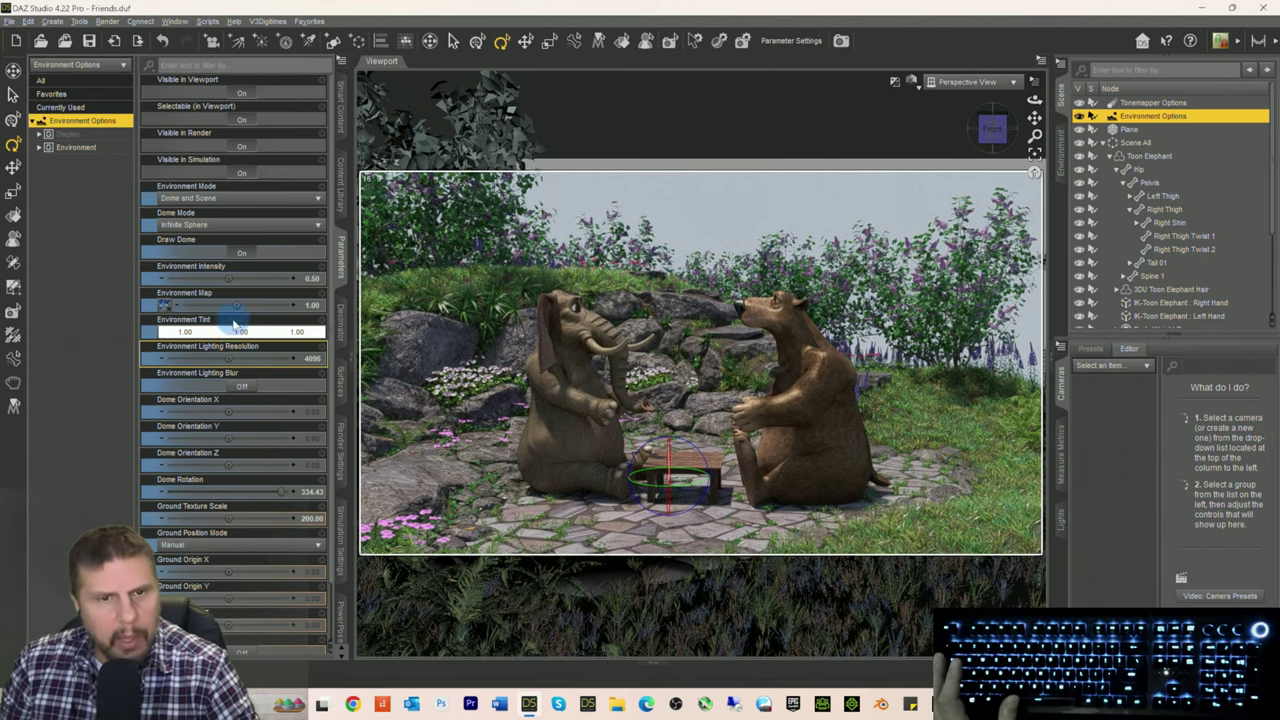
left_click(310, 305)
key("BackSpace")
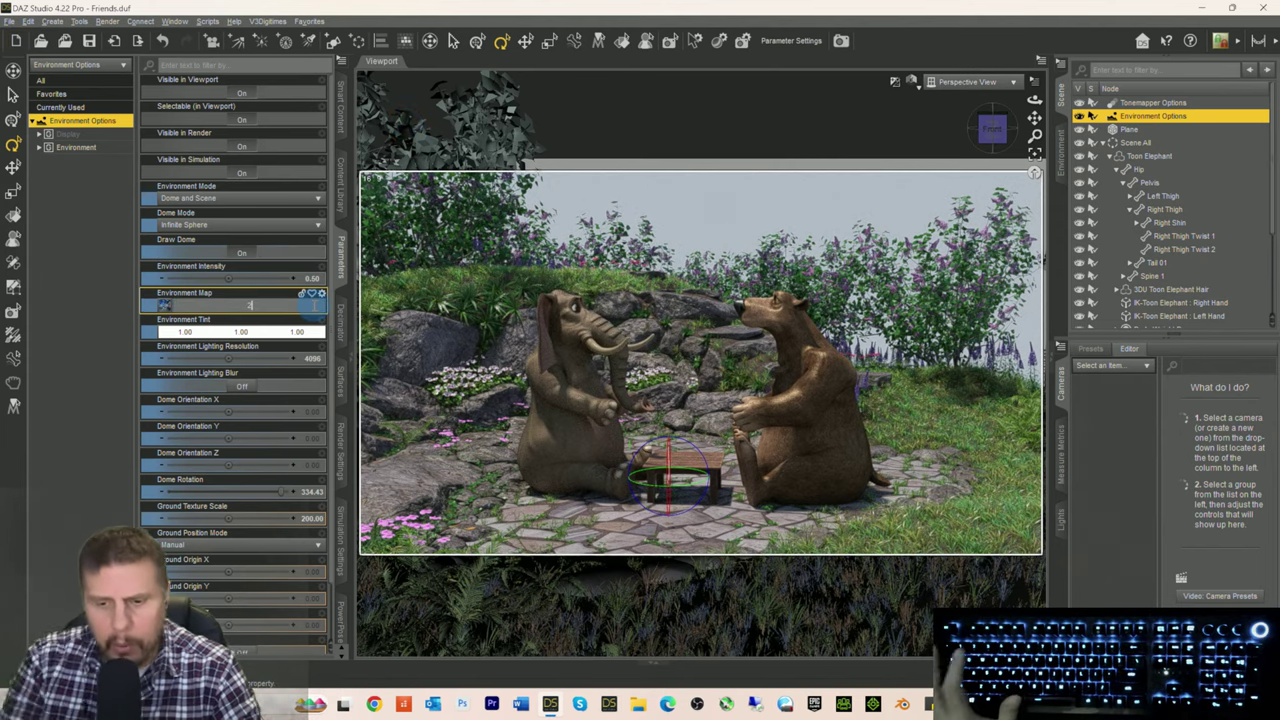
key("Return")
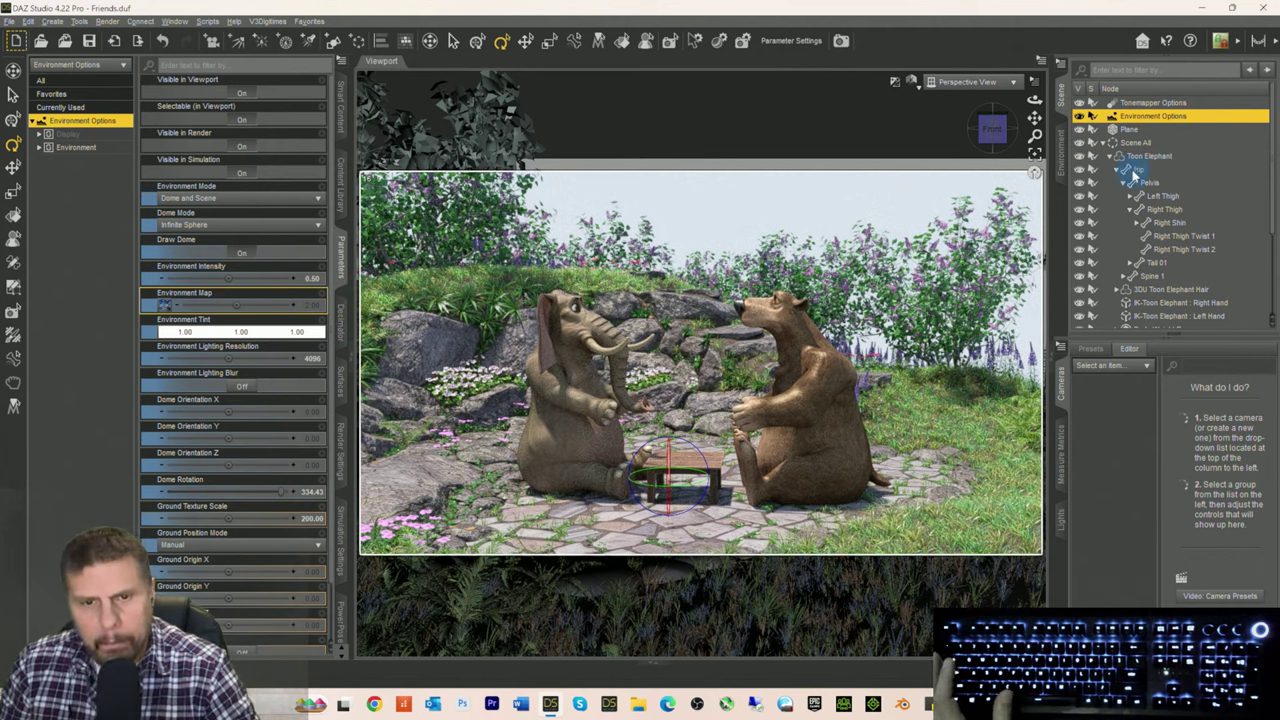
Step: Try a pink Environment Tint of RGB 255, 190, 255, followed by a lavender one of RGB 207, 190, 255
left_click(216, 331)
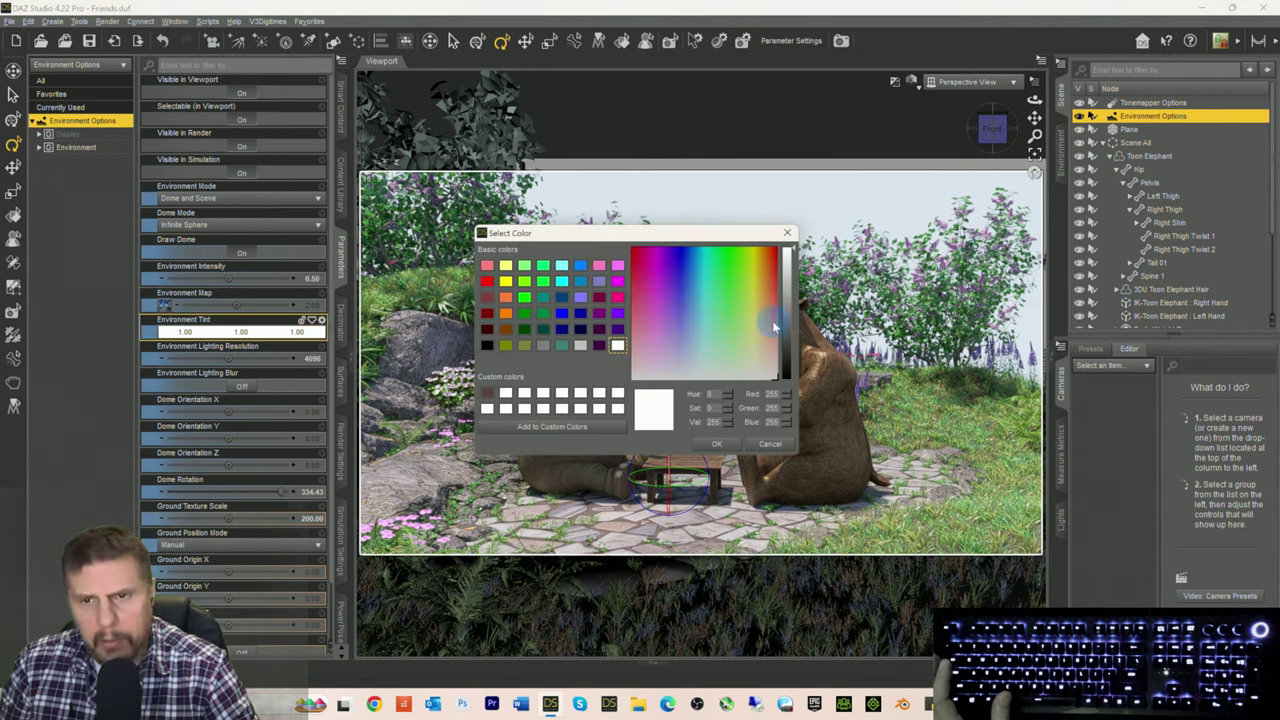
left_click(655, 346)
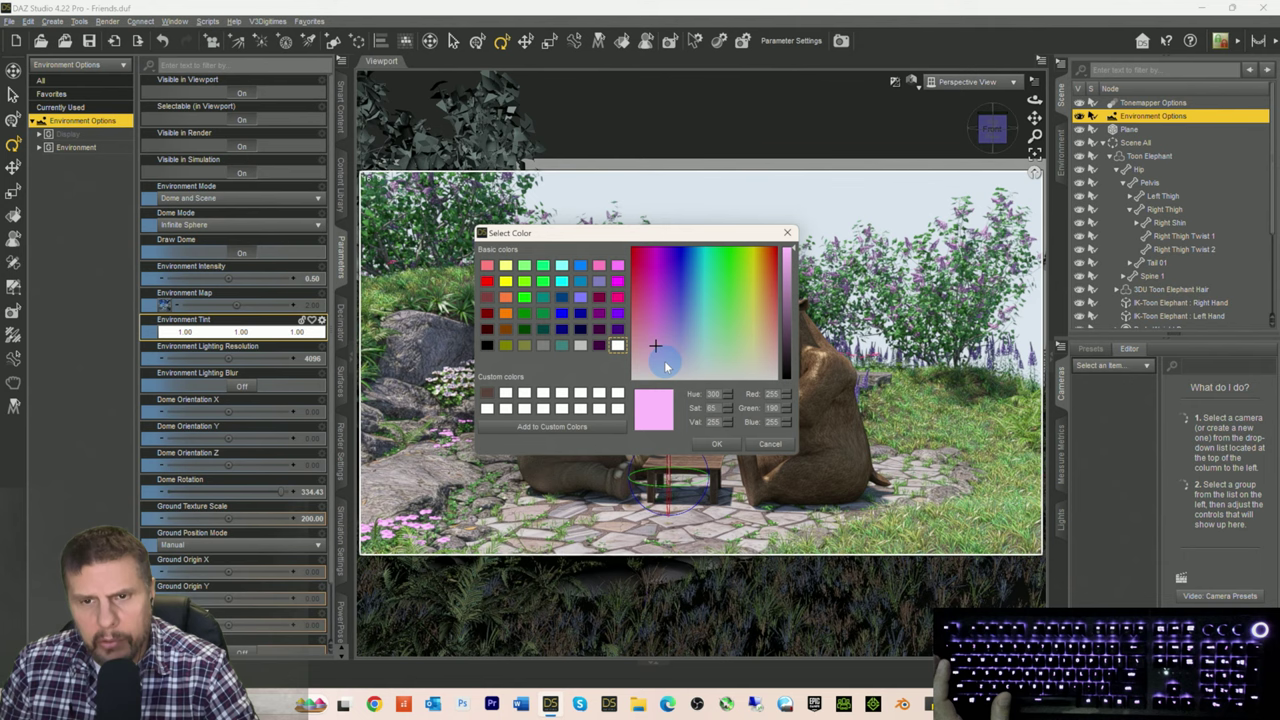
left_click(740, 444)
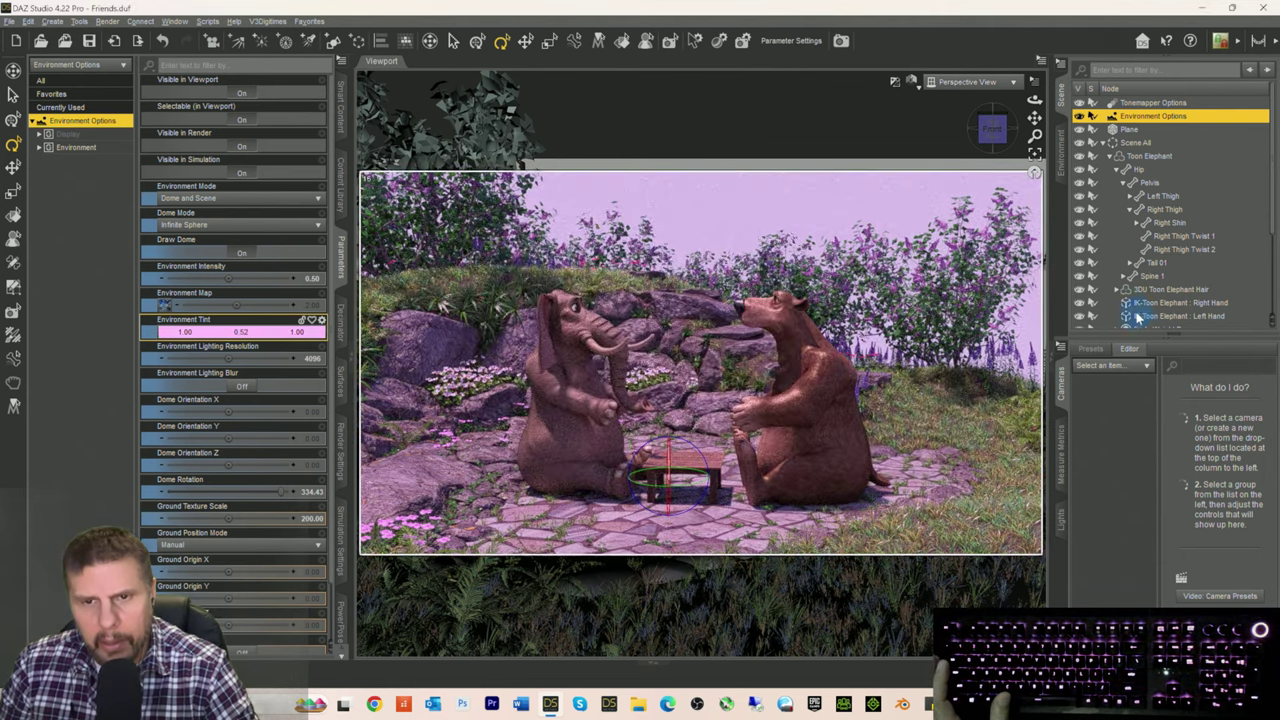
left_click(240, 332)
left_click(265, 336)
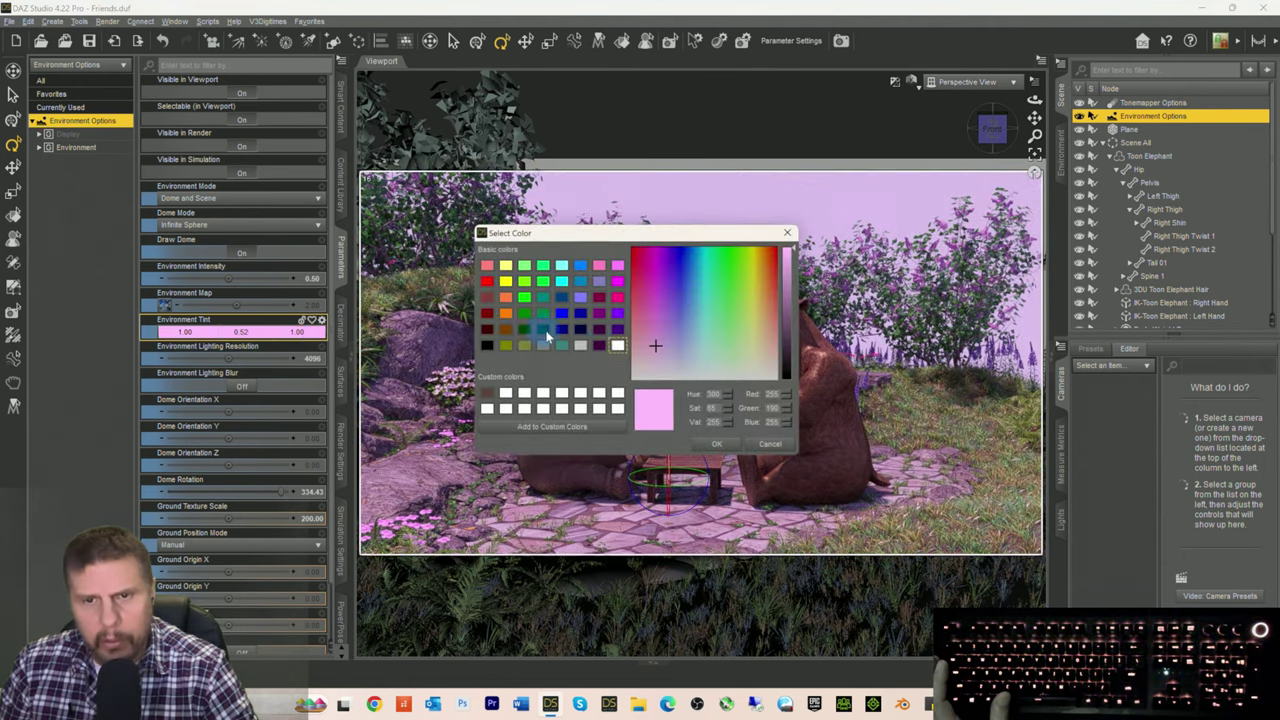
left_click(673, 350)
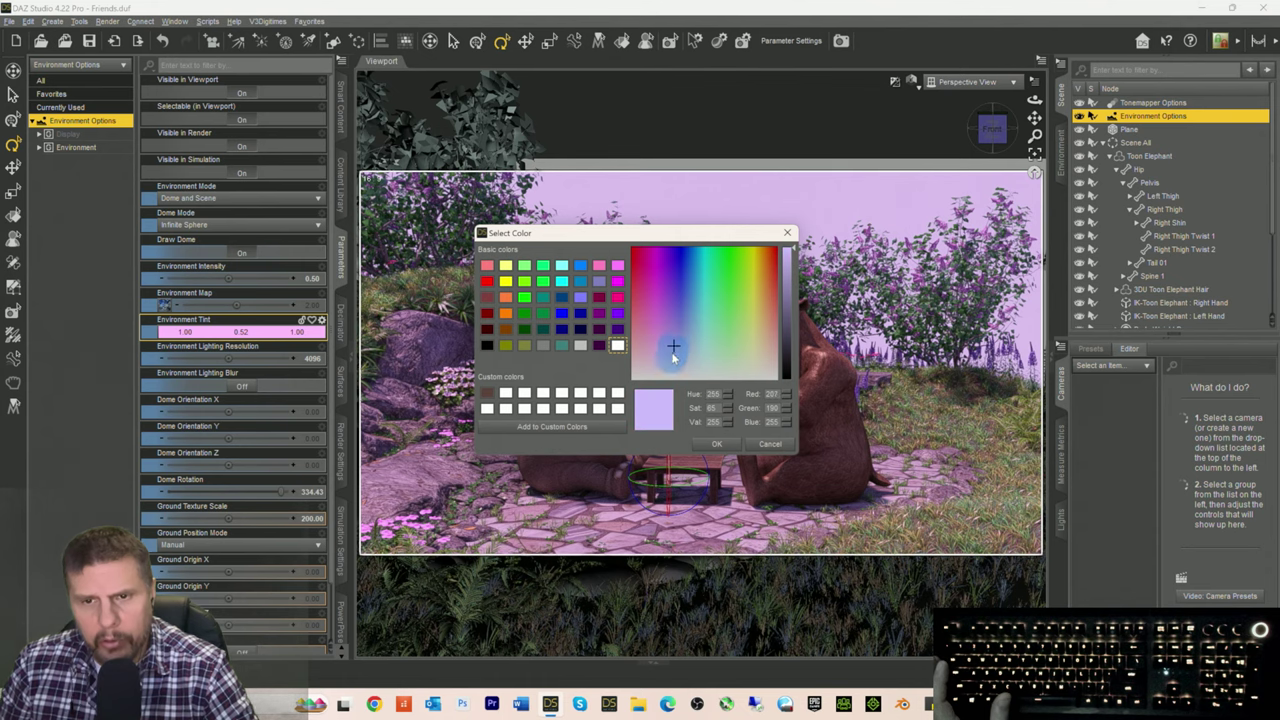
left_click(716, 444)
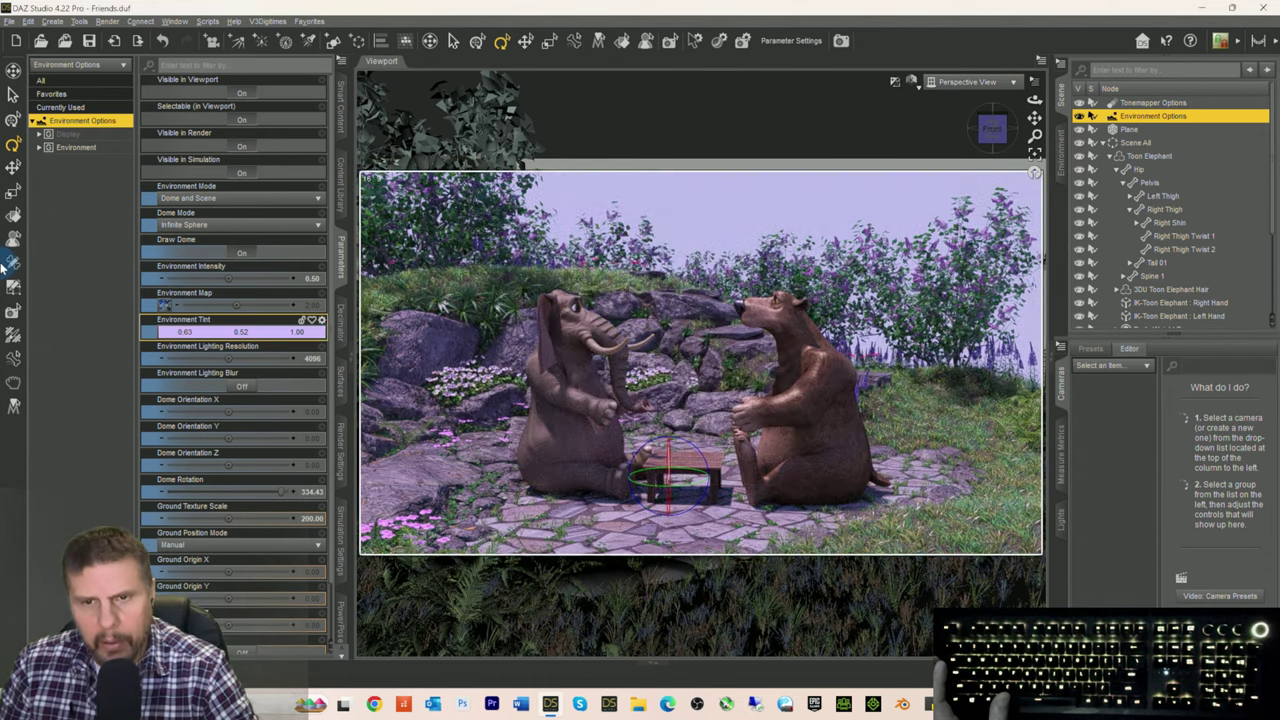
Step: Try light blue, pale green and pale yellow-green Environment Tints on the scene one after another
left_click(268, 336)
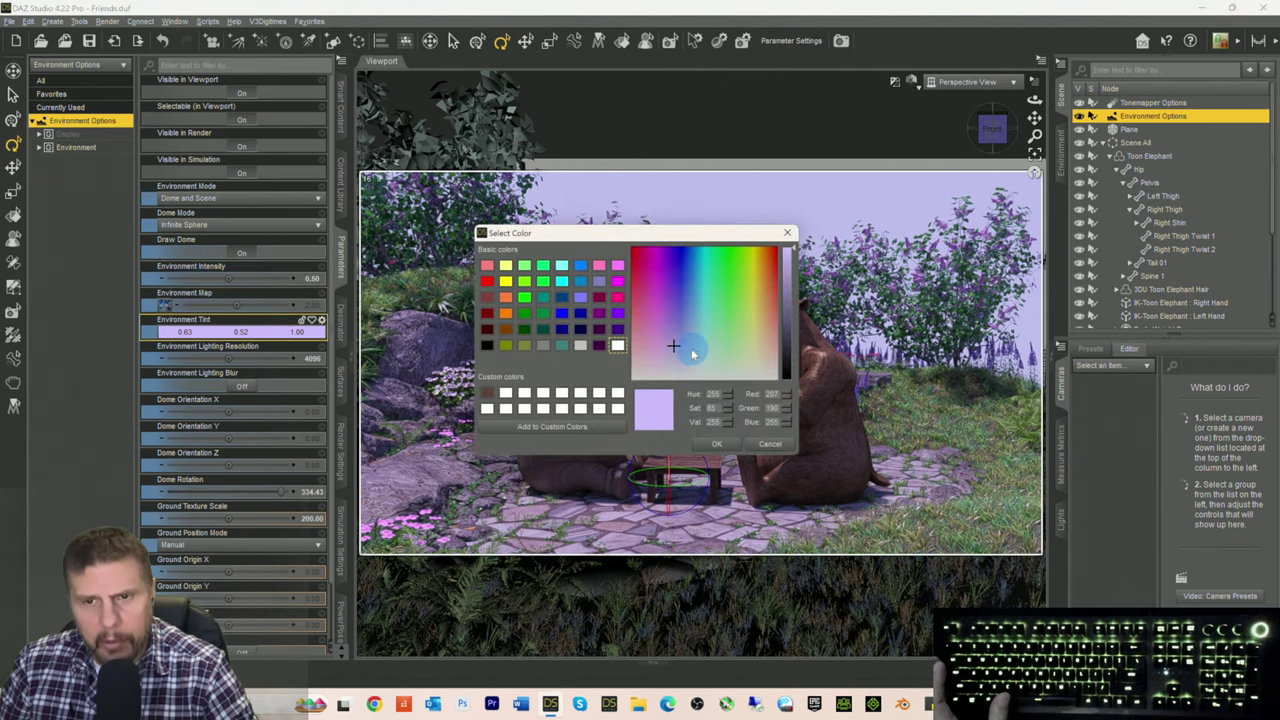
left_click(691, 349)
left_click(714, 444)
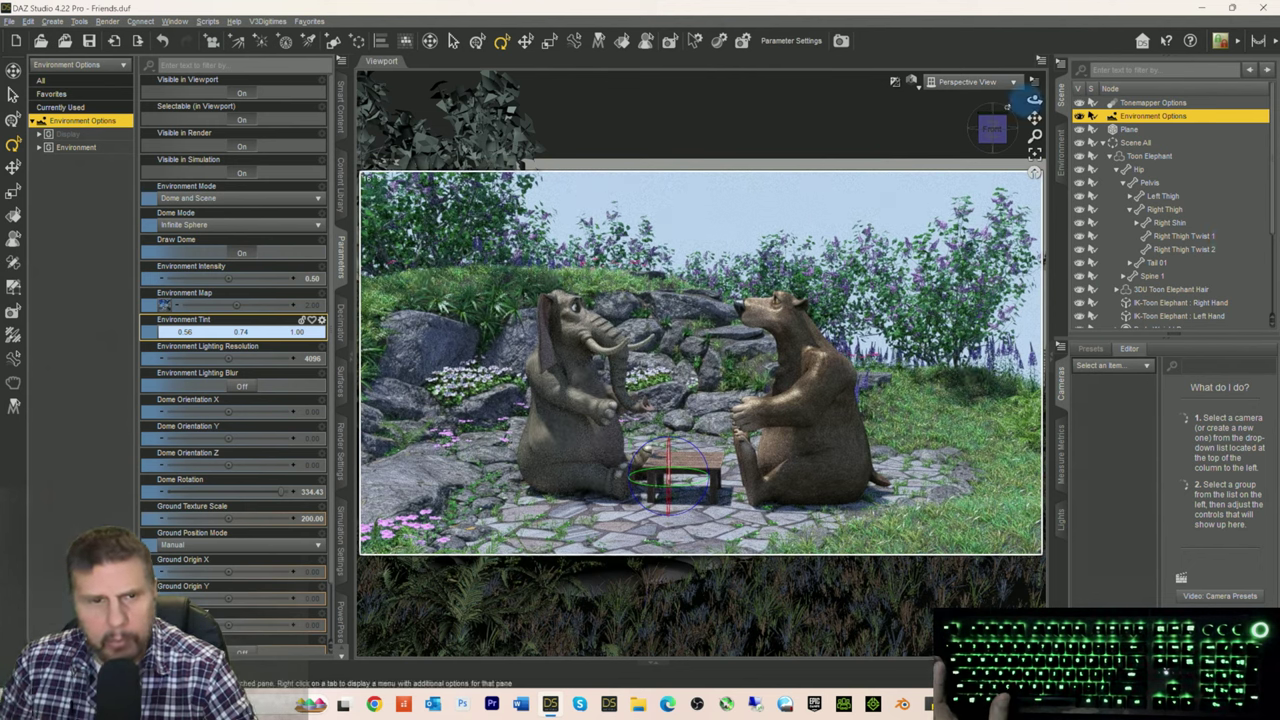
left_click(258, 330)
left_click(719, 351)
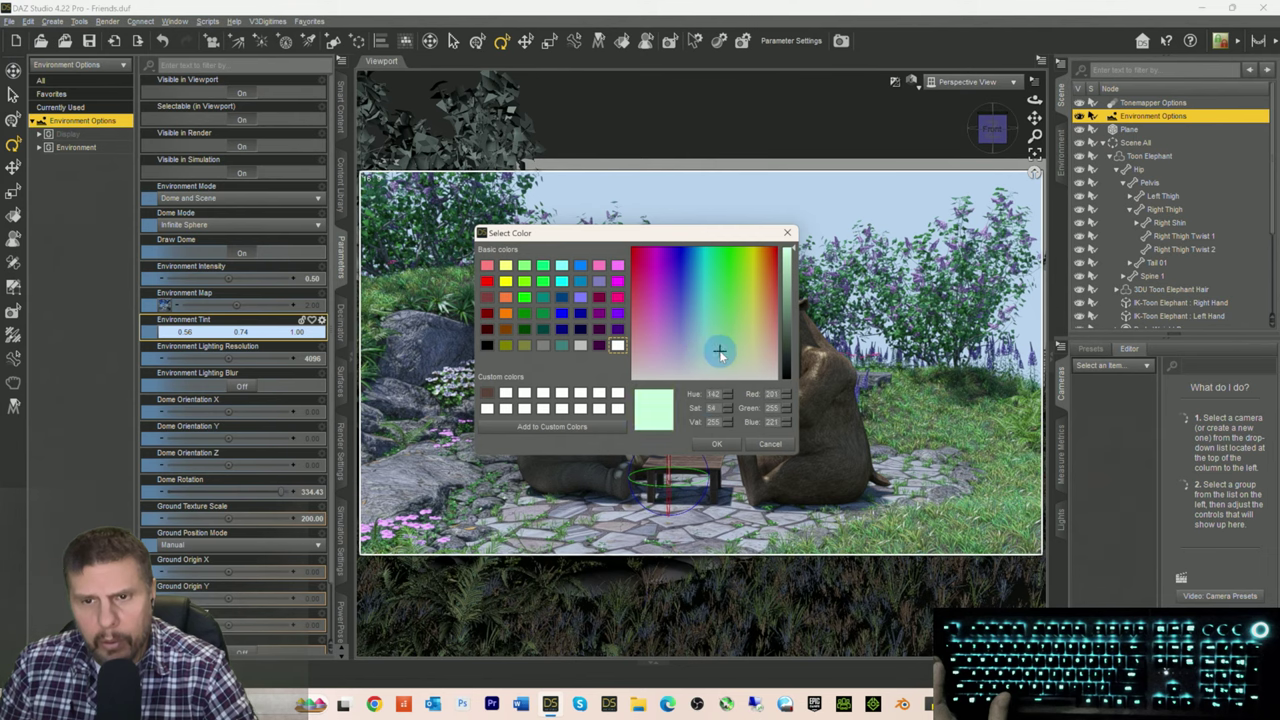
left_click(713, 447)
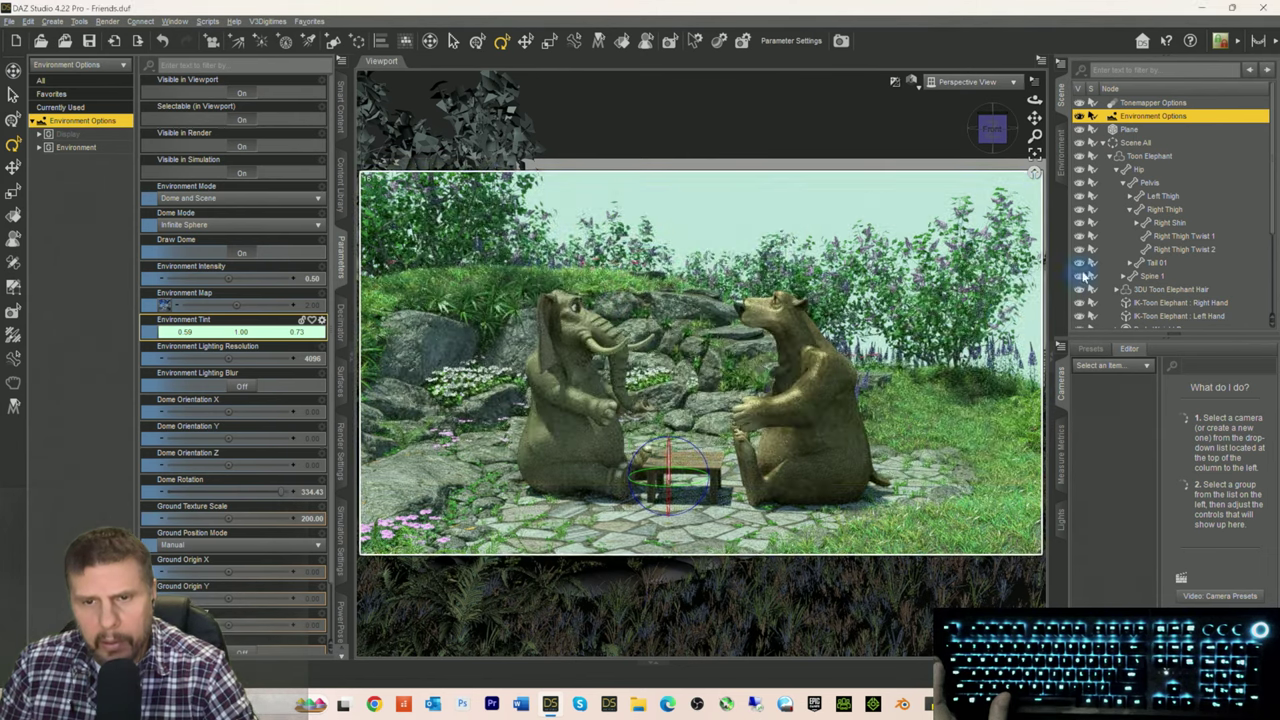
left_click(266, 332)
left_click(738, 355)
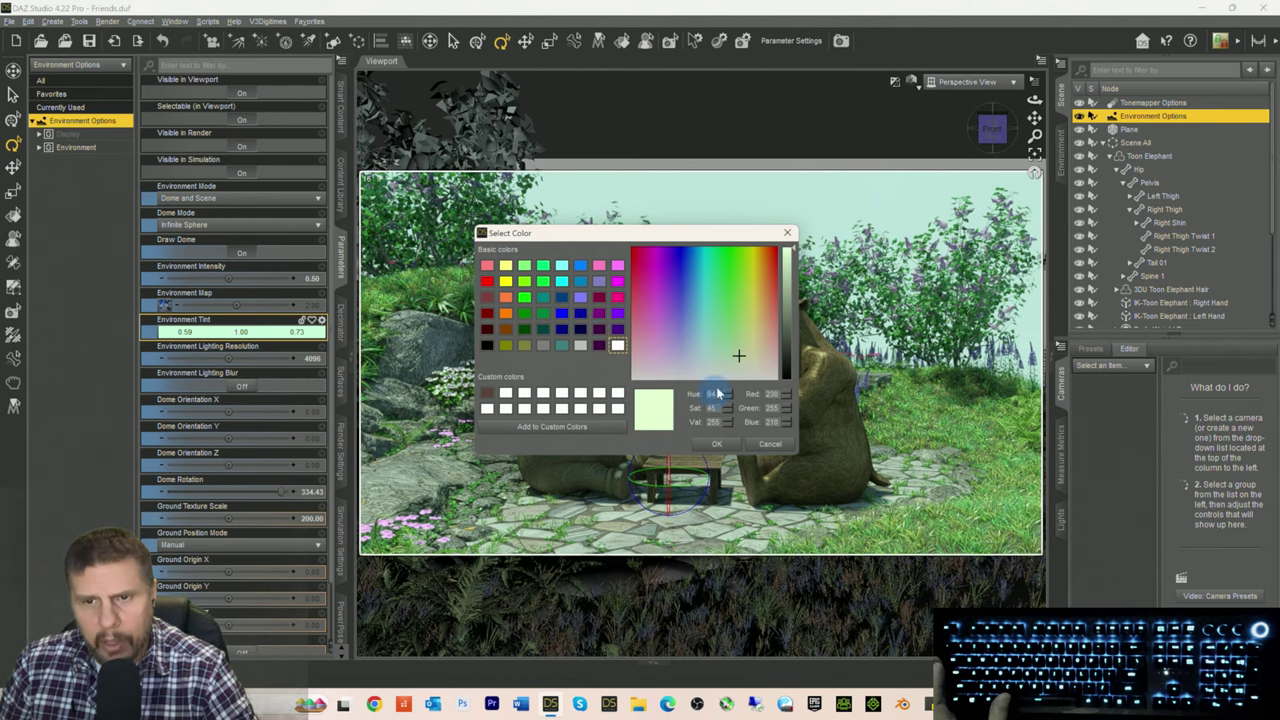
left_click(720, 446)
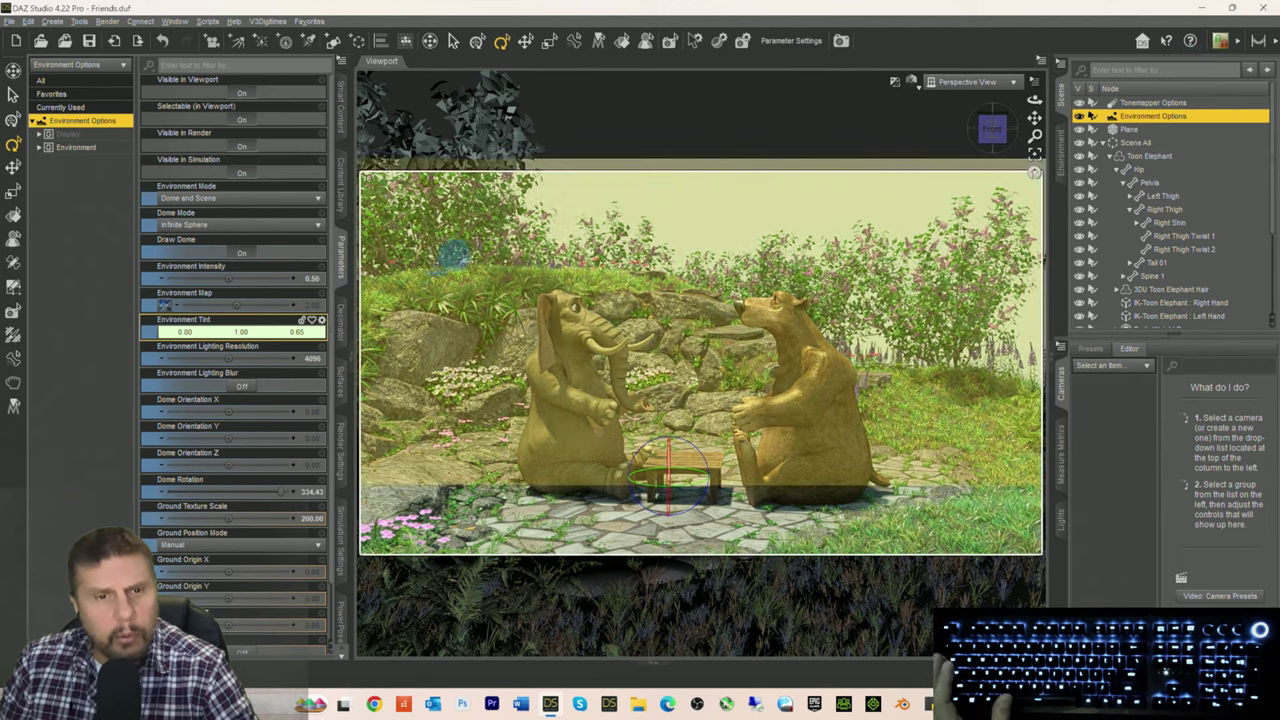
Step: Change the Environment Tint to a pale yellow and soften it to RGB 254, 255, 231
left_click(285, 320)
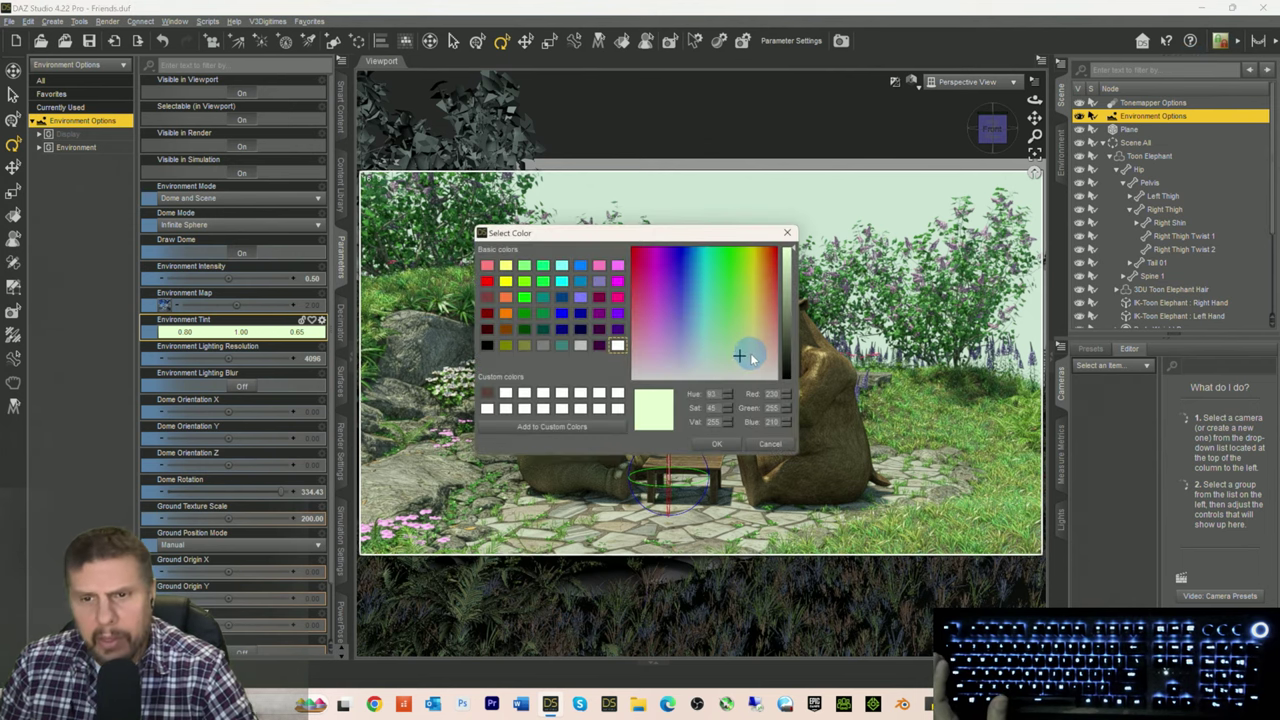
left_click(725, 445)
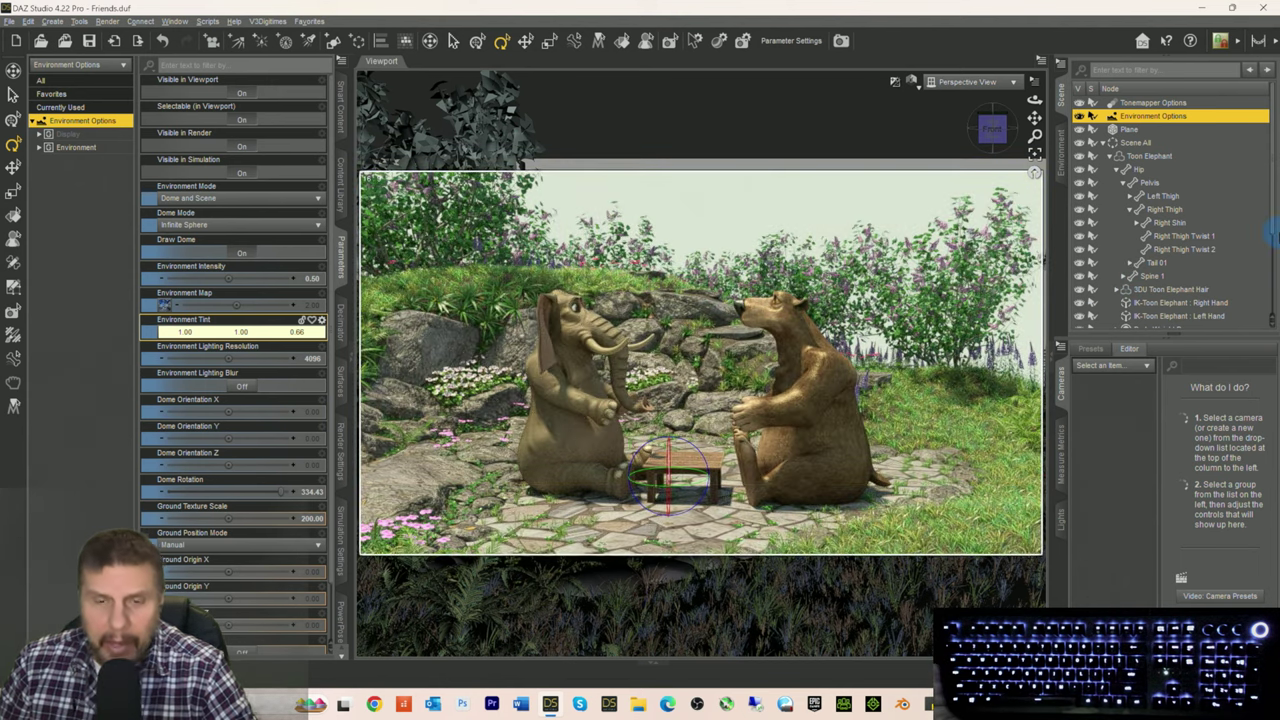
left_click(272, 334)
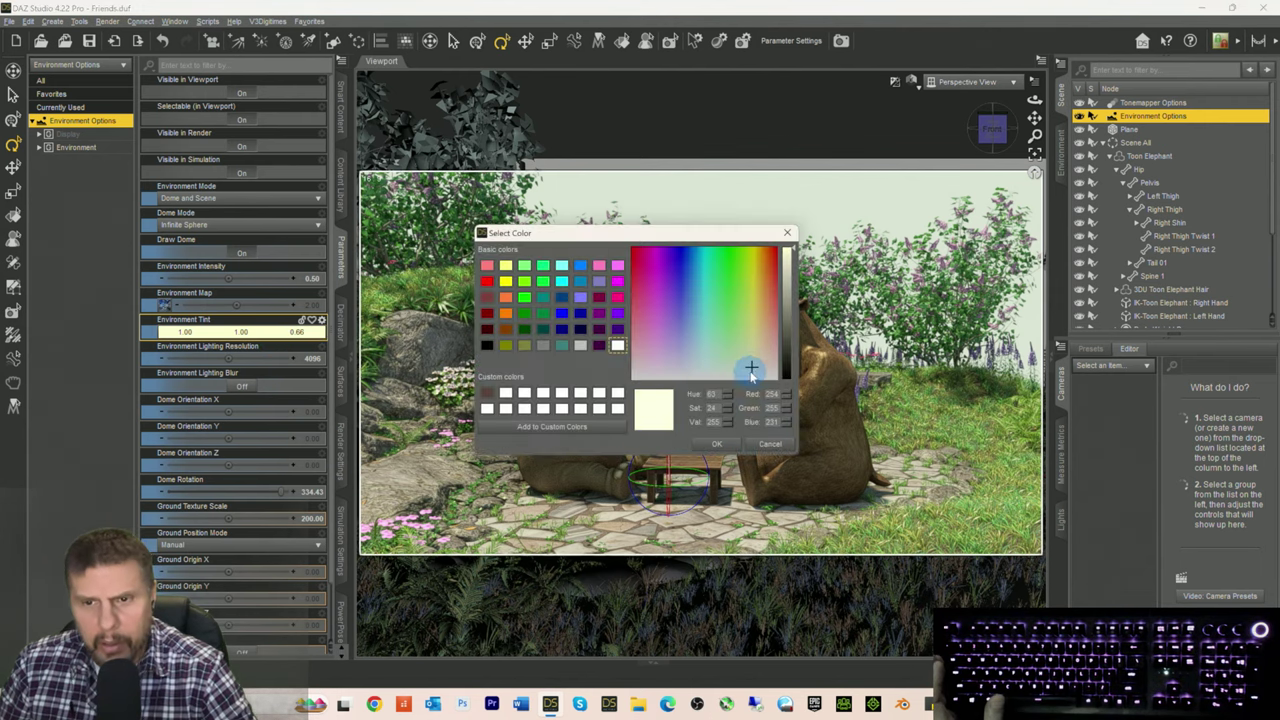
left_click(716, 443)
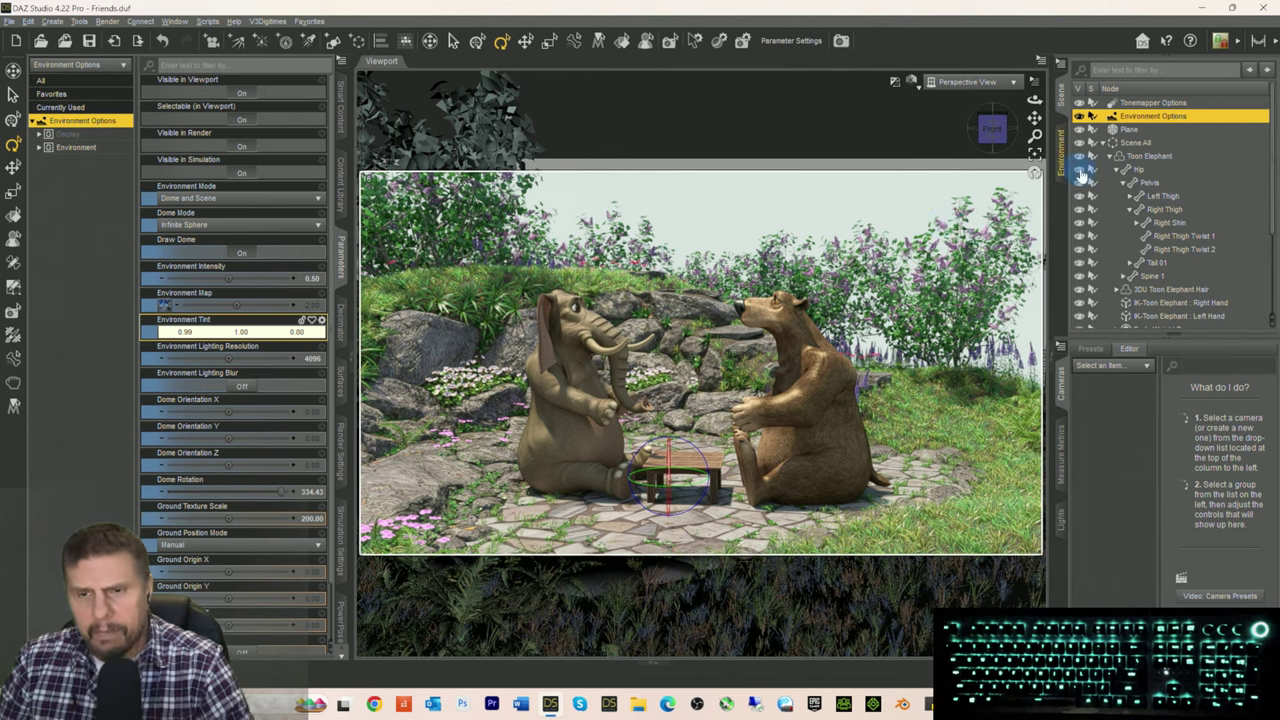
Step: Select the Snuggles The Bear figure in the scene hierarchy
scroll(1153, 181, "down", 3)
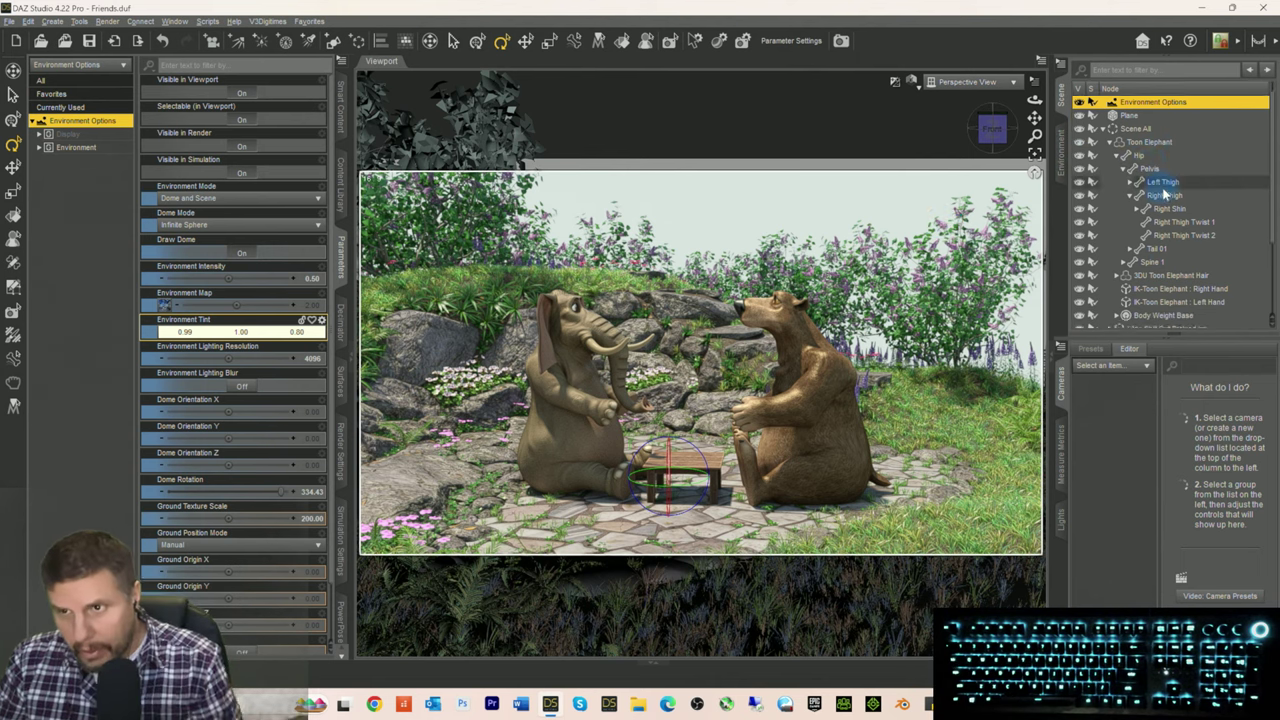
left_click(1136, 246)
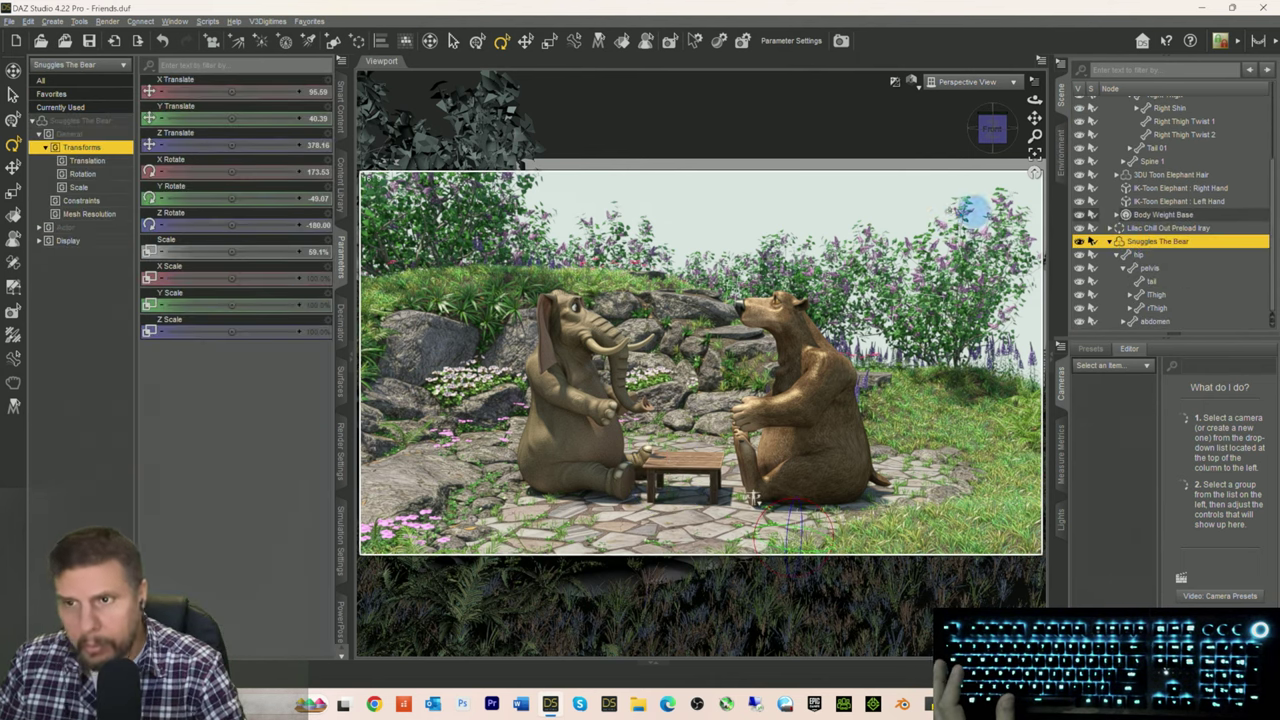
Step: Return to the Render-Settings product list, search it for "skies" and examine the Skies of iRadiance HDRI products
left_click(340, 108)
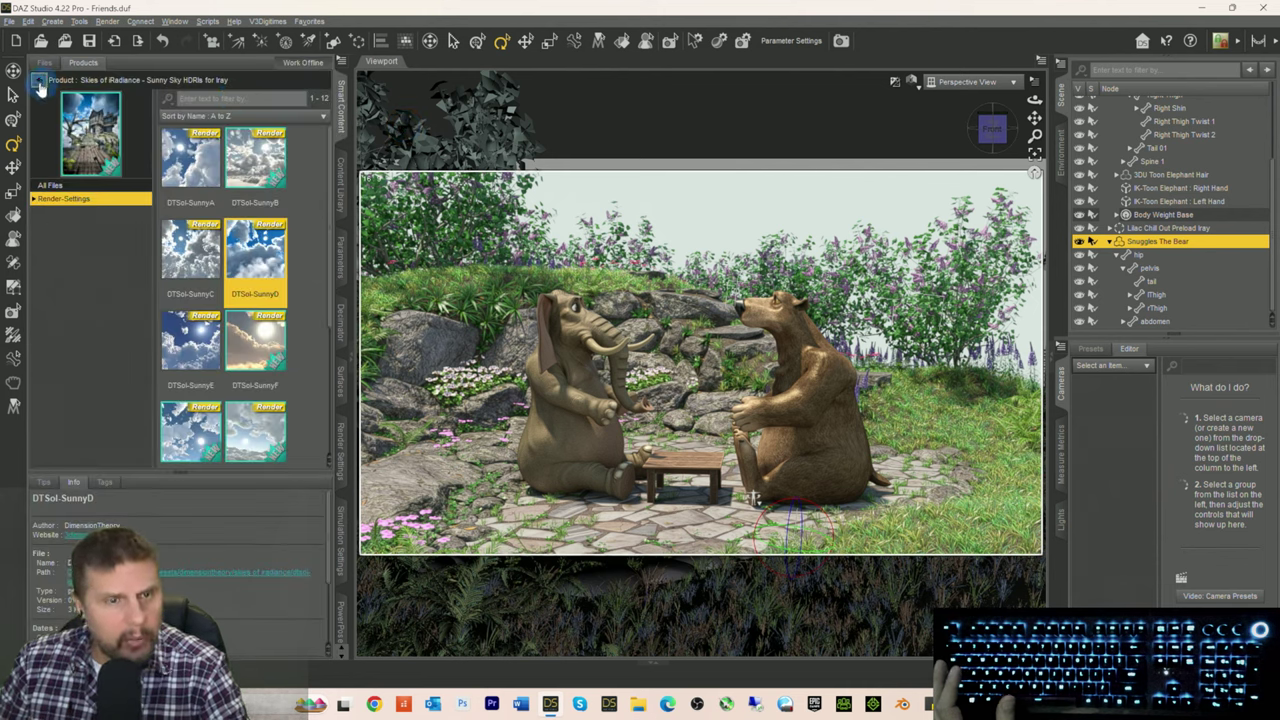
left_click(38, 81)
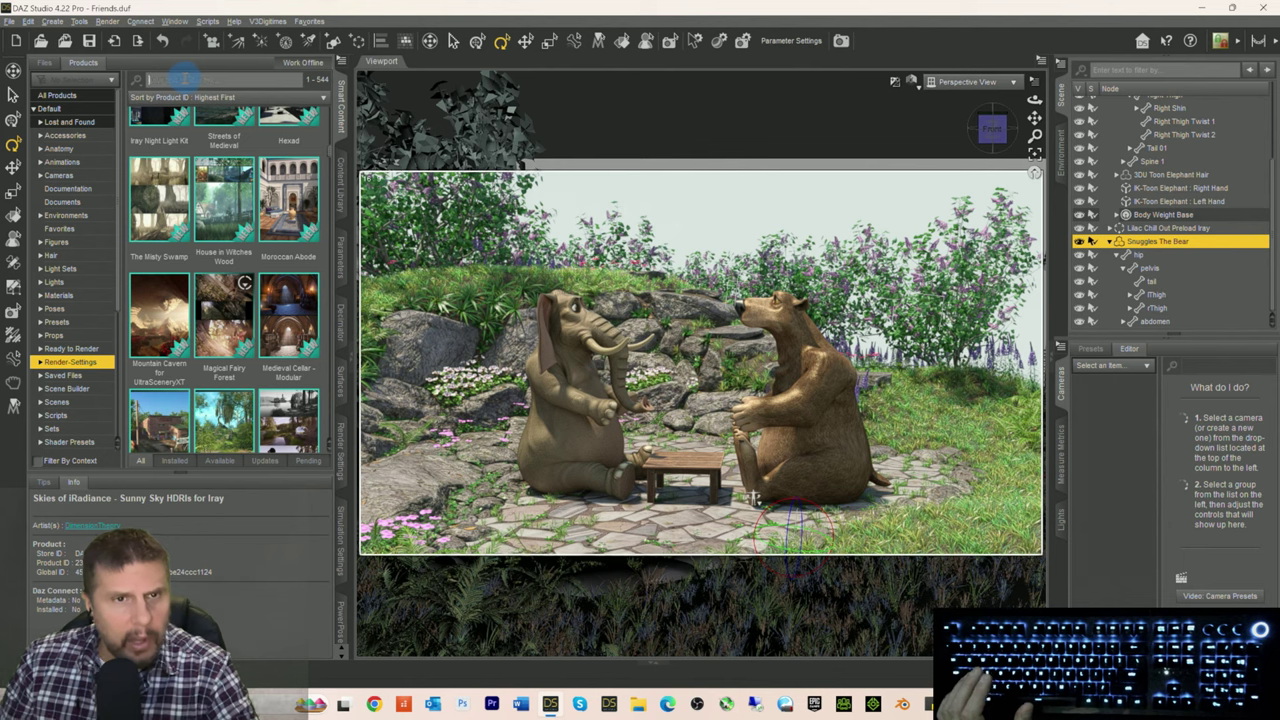
type("skies")
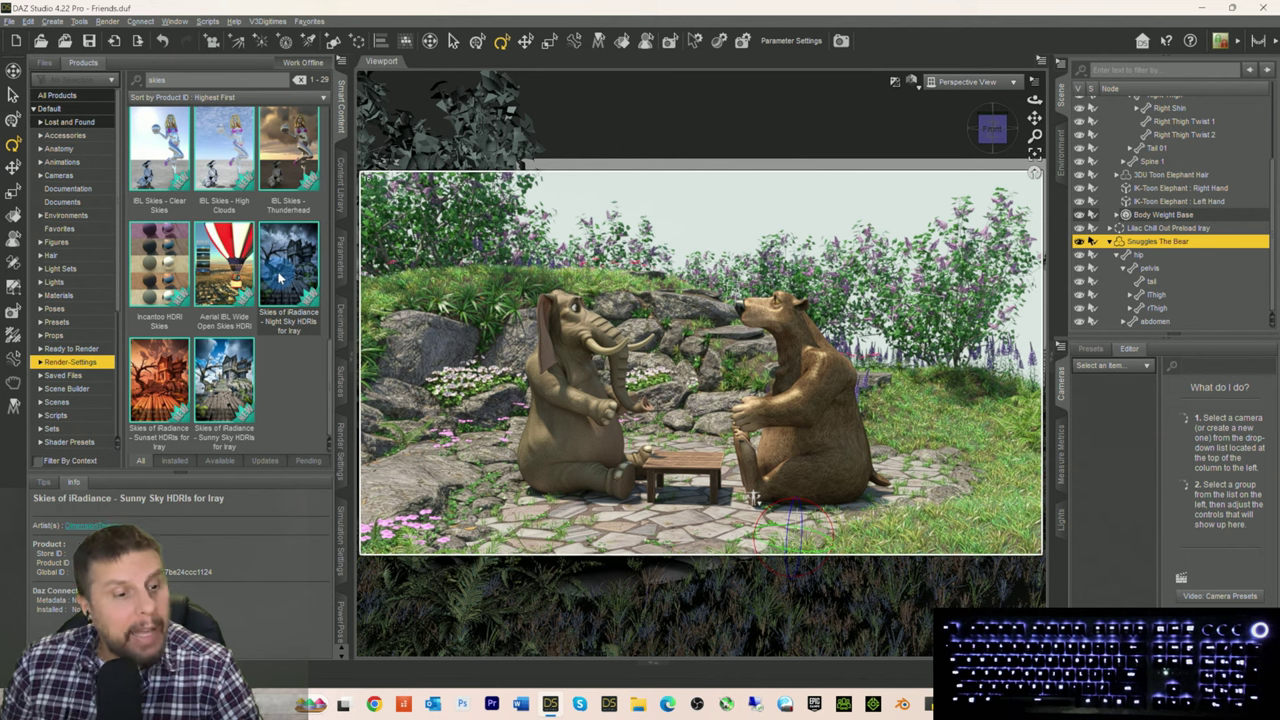
mouse_move(279, 279)
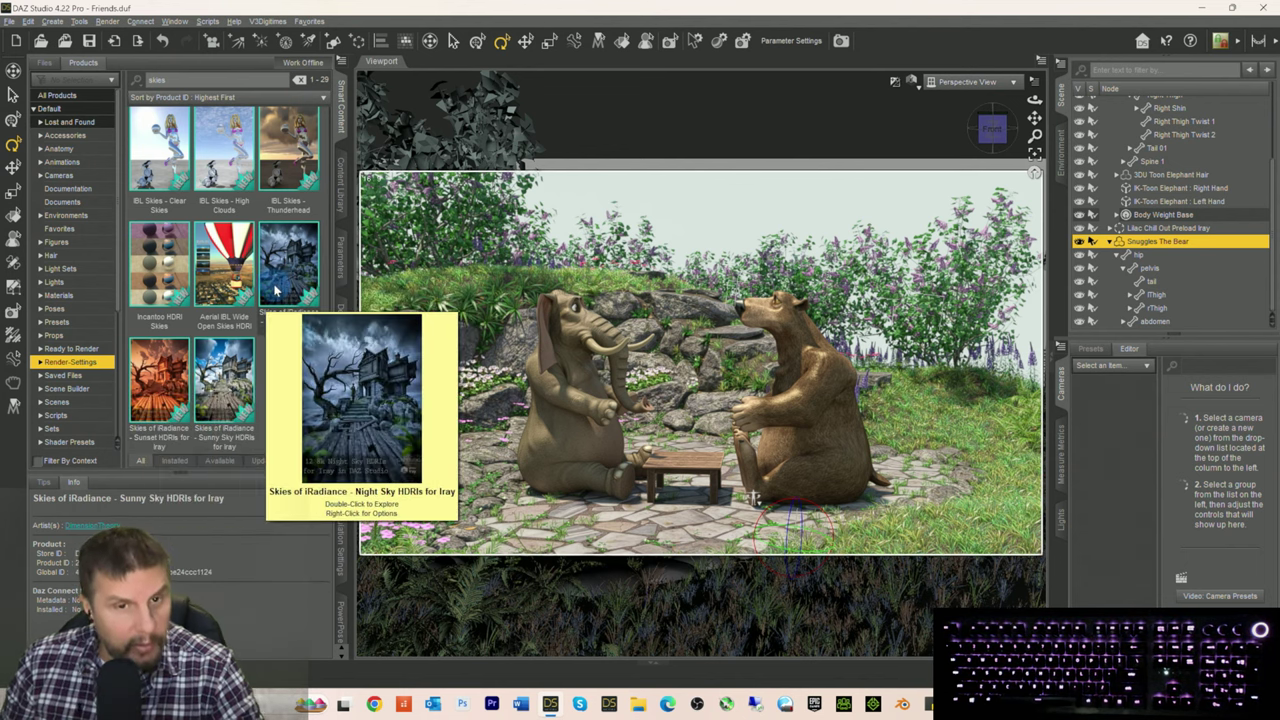
mouse_move(221, 388)
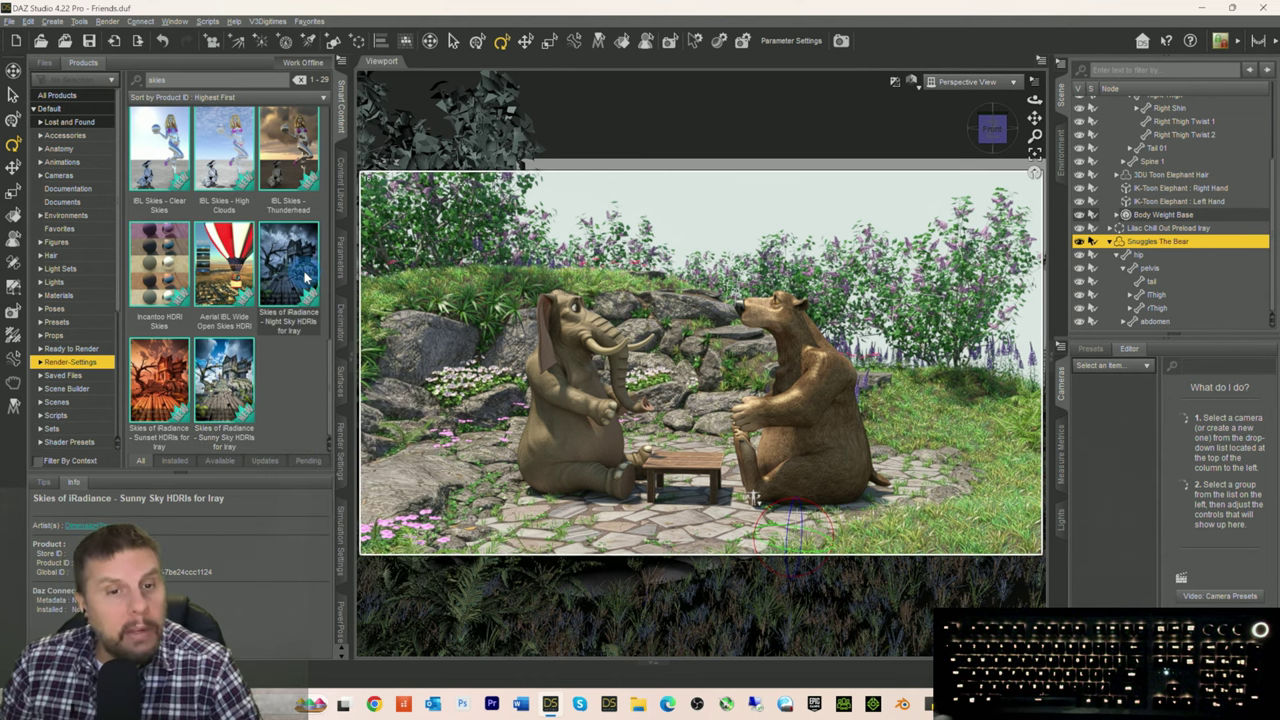
Step: Switch to Chrome, open the DAZ3D shop and search the store for "skies of radiance"
mouse_move(143, 435)
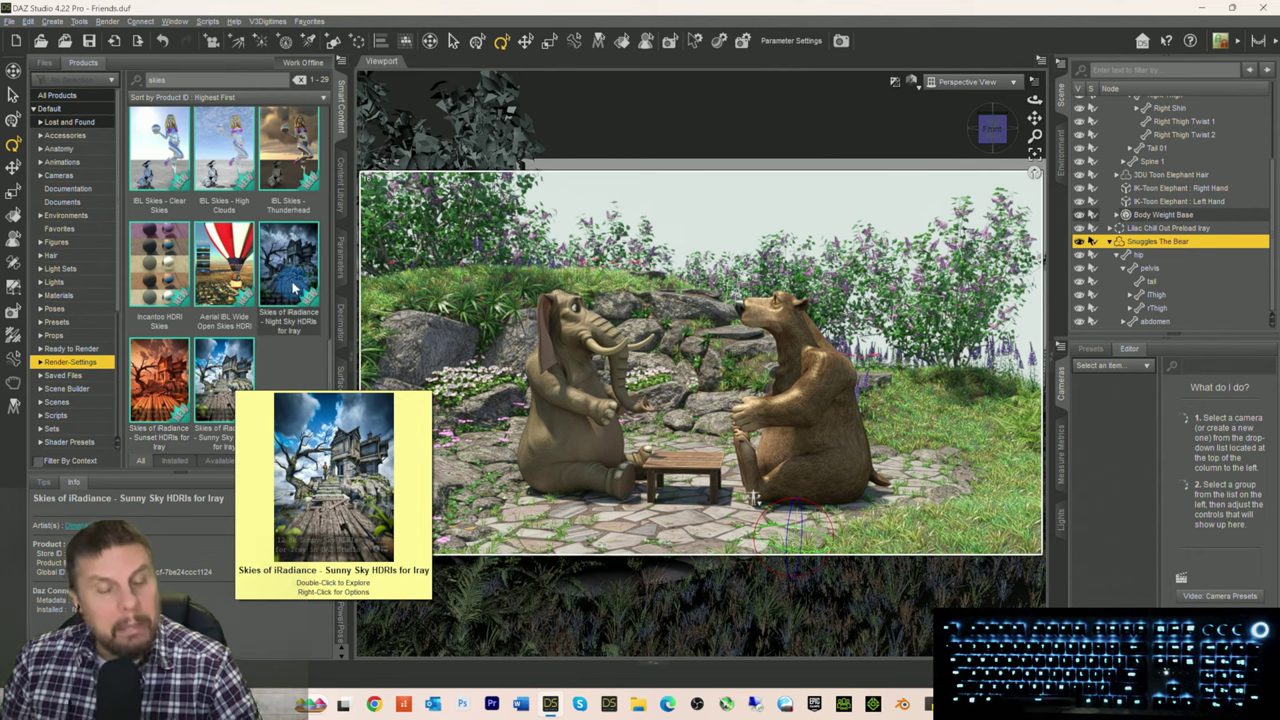
mouse_move(294, 288)
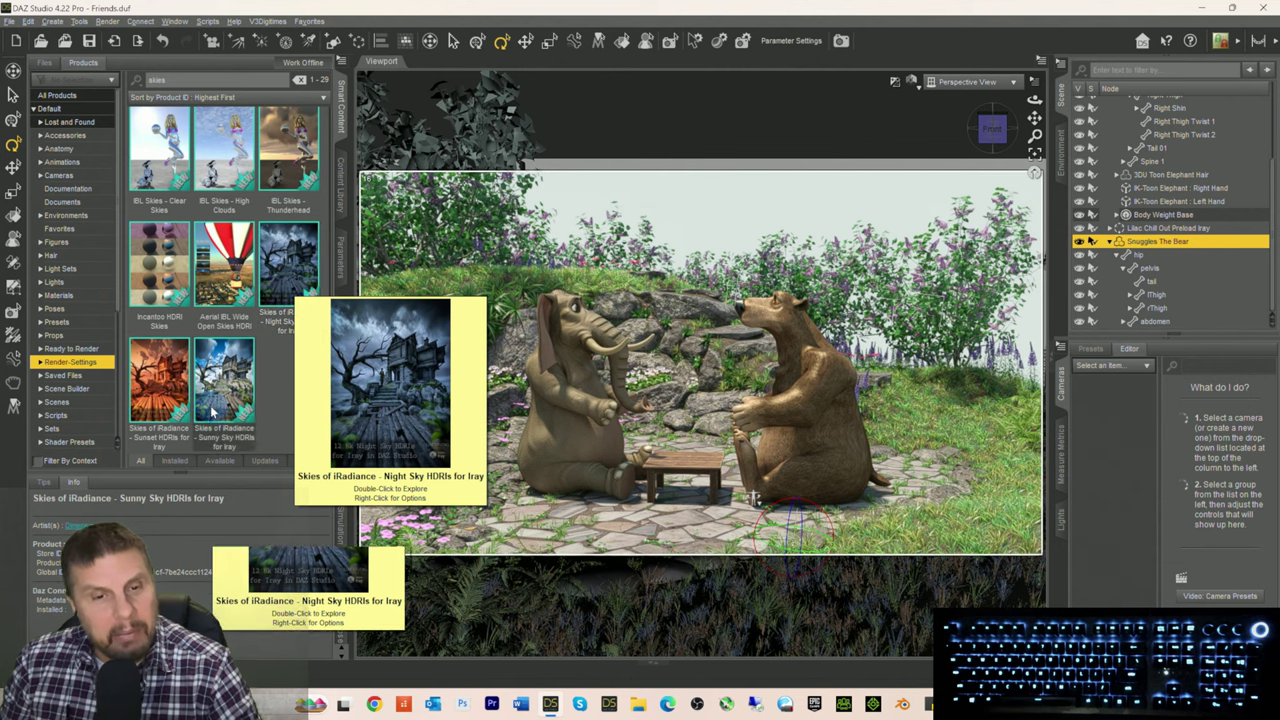
mouse_move(157, 393)
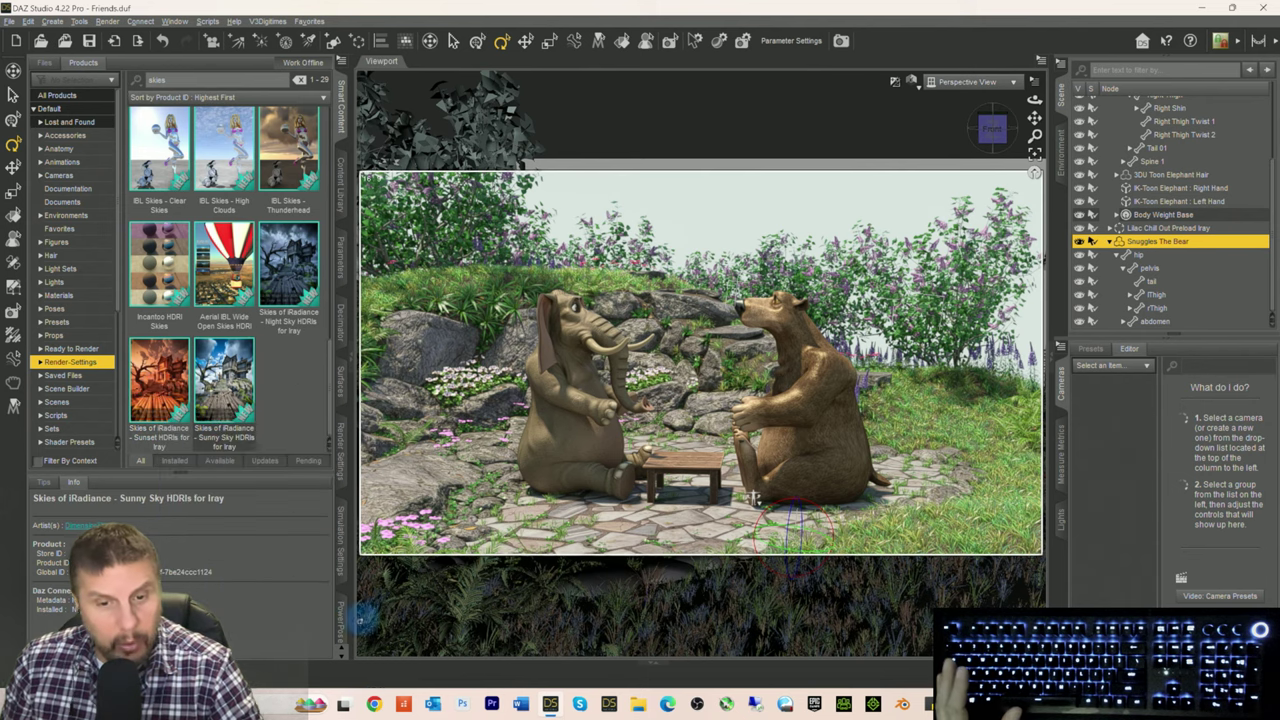
key("super+1")
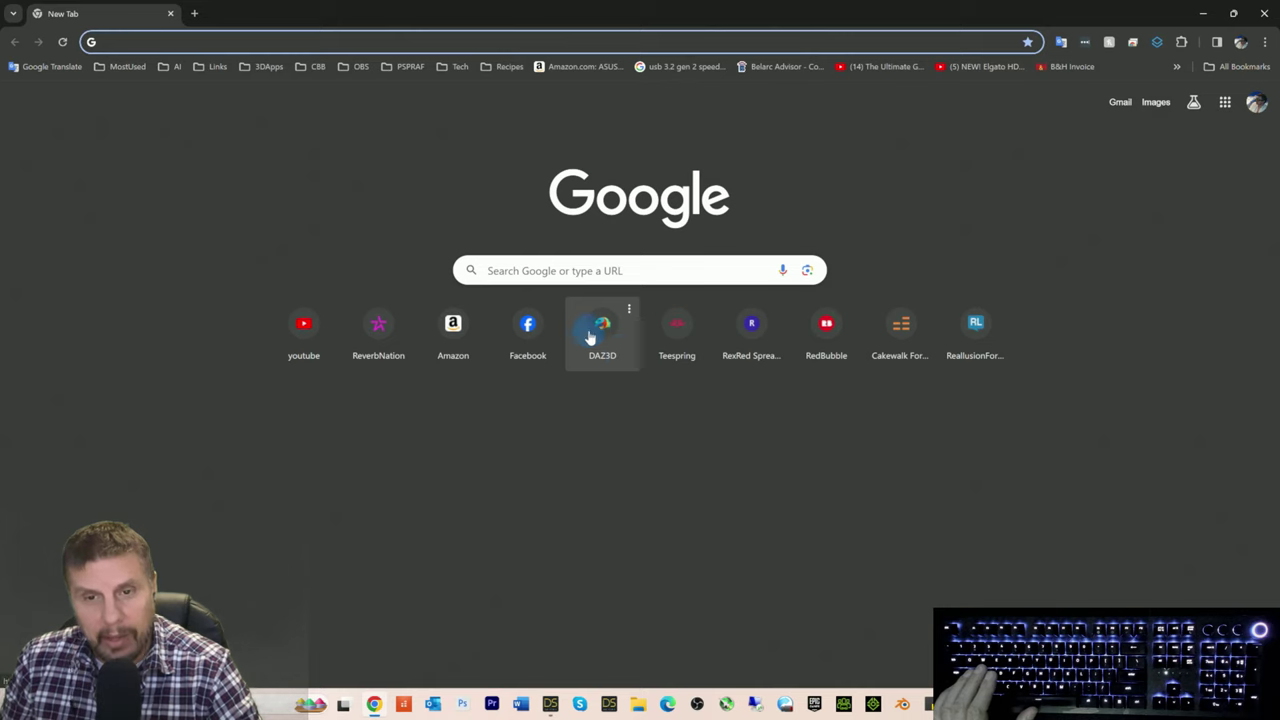
left_click(590, 338)
left_click(948, 102)
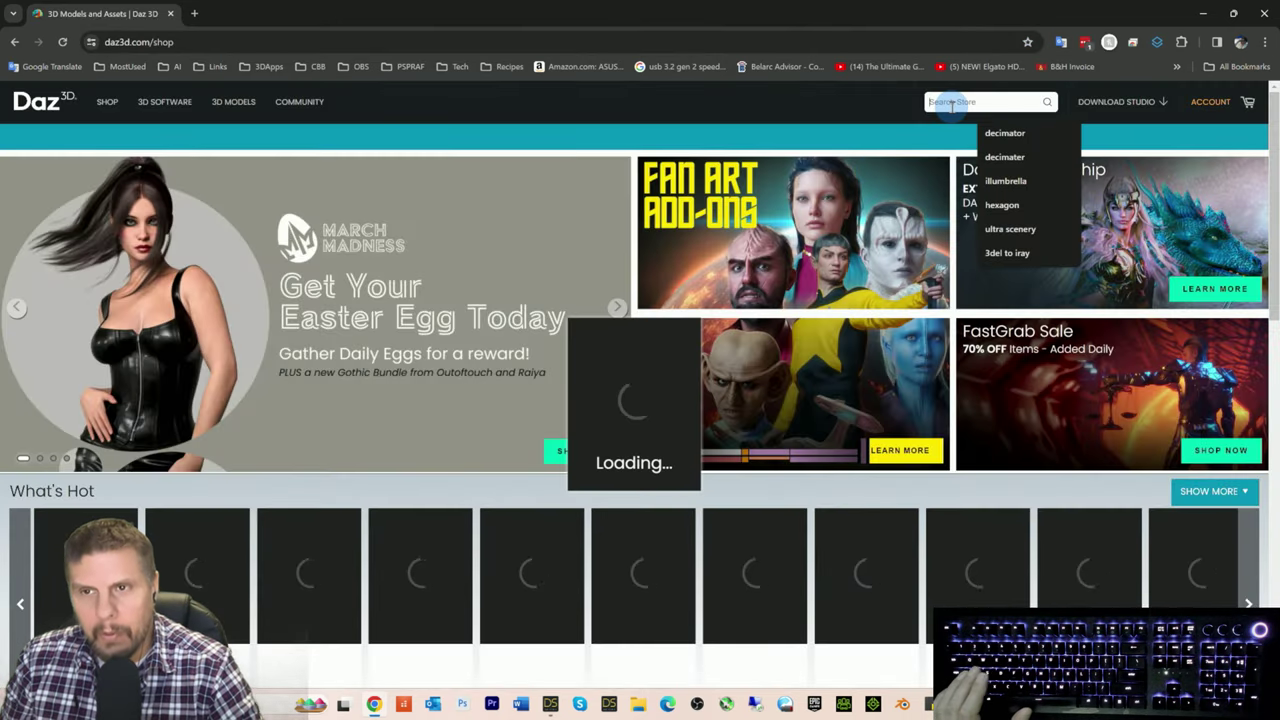
type("skies")
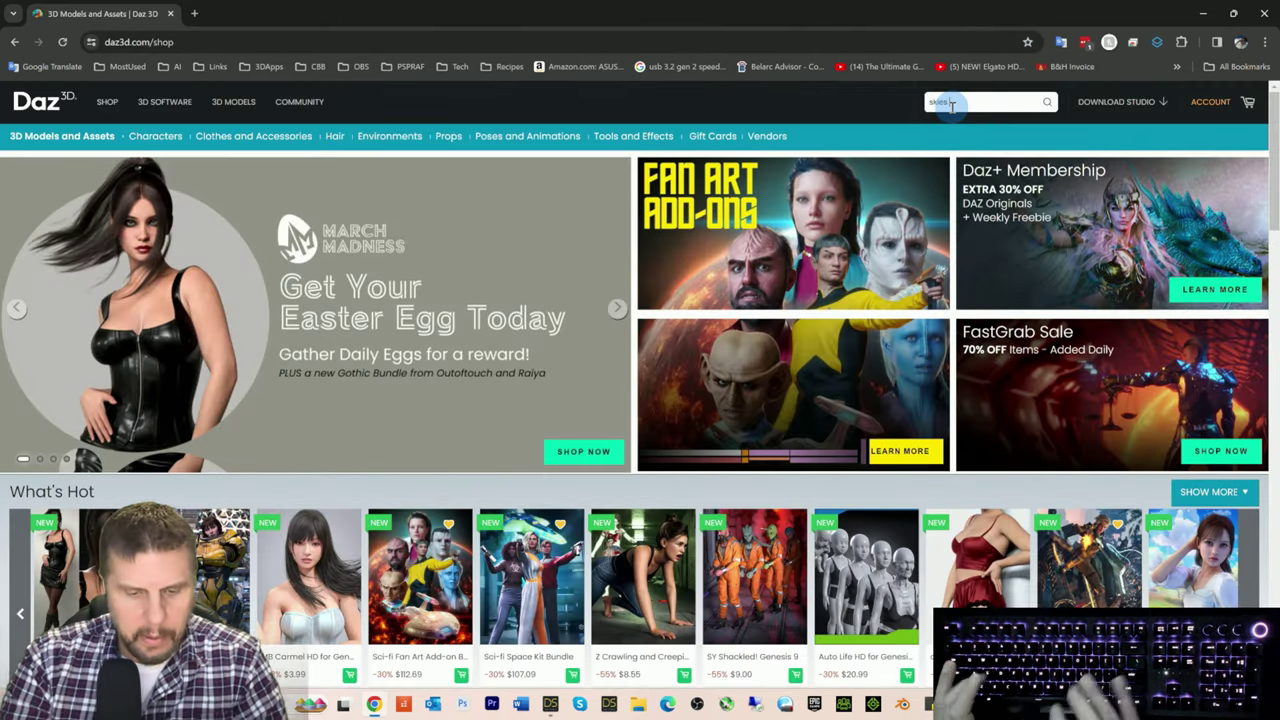
type(" of radiance")
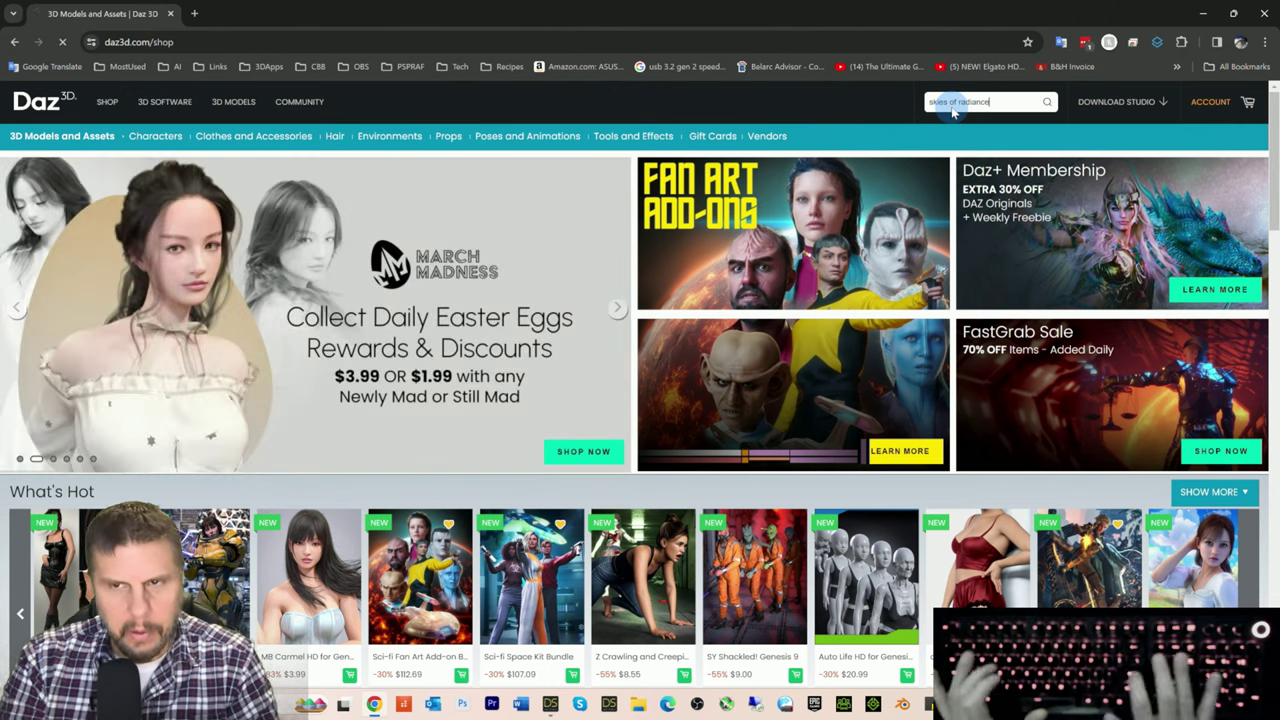
key("Return")
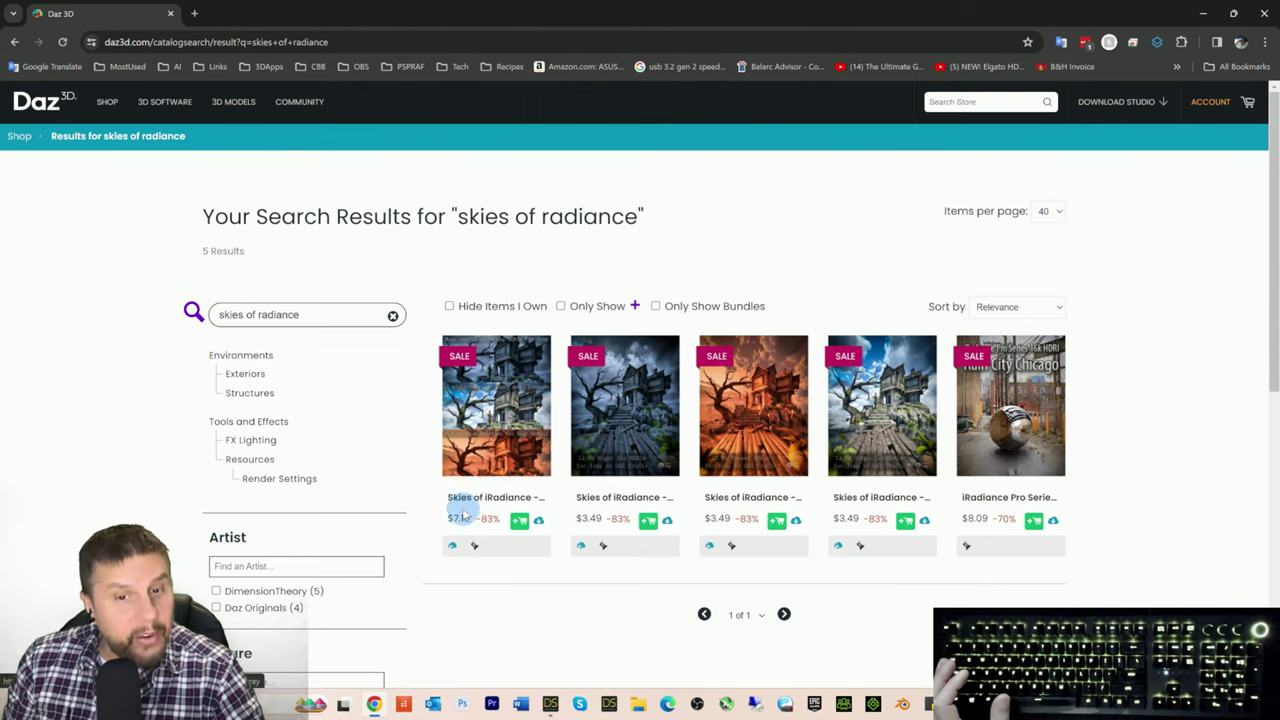
Step: Examine the Skies of iRadiance - High Sky HDRI Bundle for Iray page, including its main images and included products
scroll(490, 470, "down", 2)
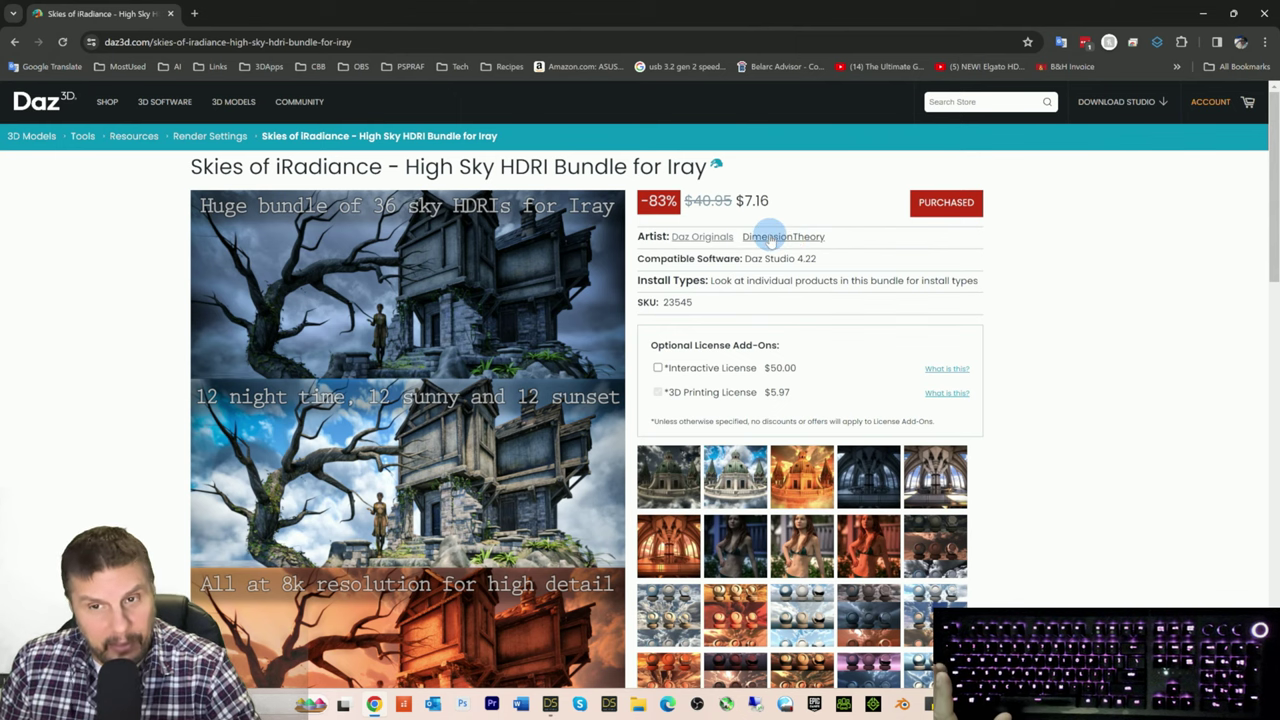
scroll(740, 300, "down", 4)
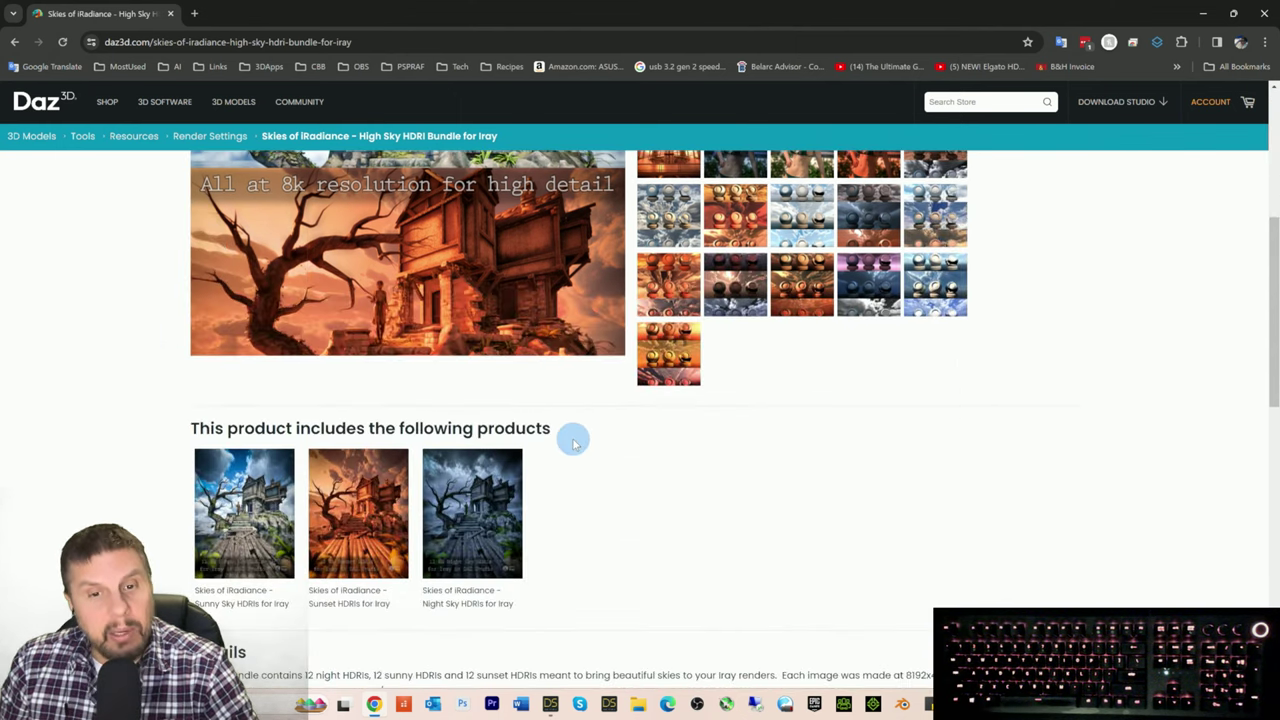
scroll(573, 443, "up", 2)
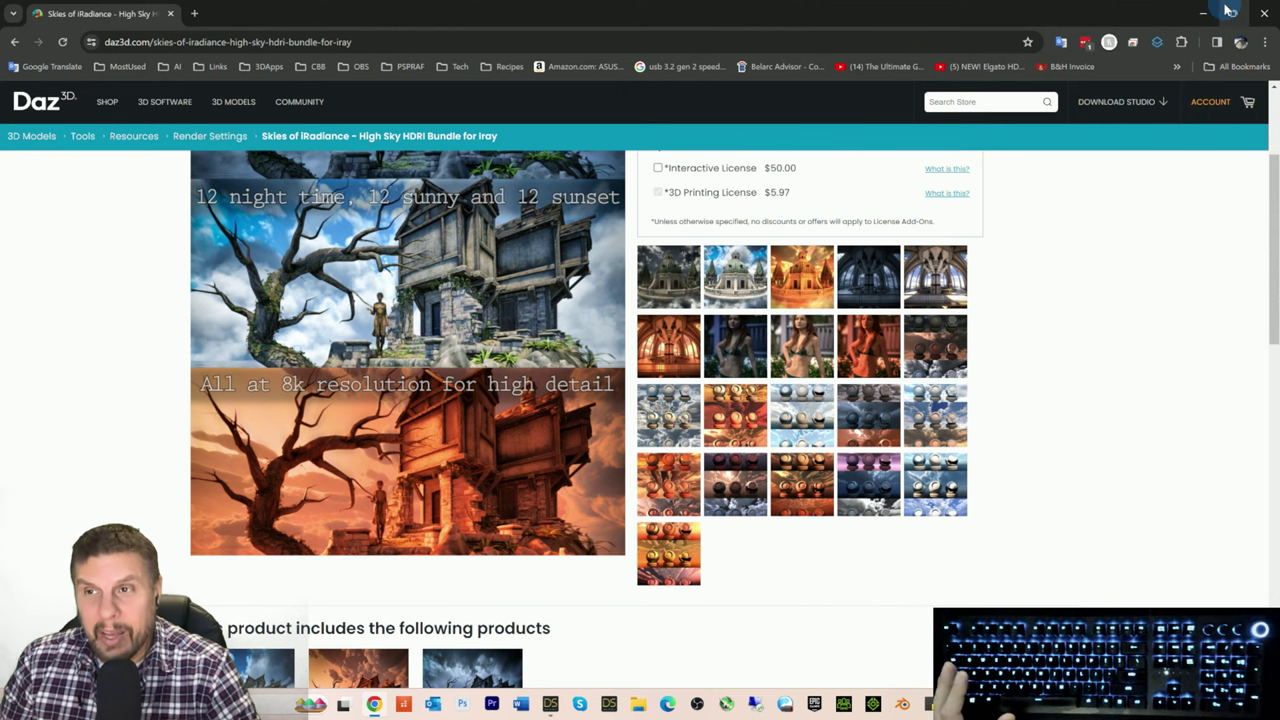
mouse_move(1208, 21)
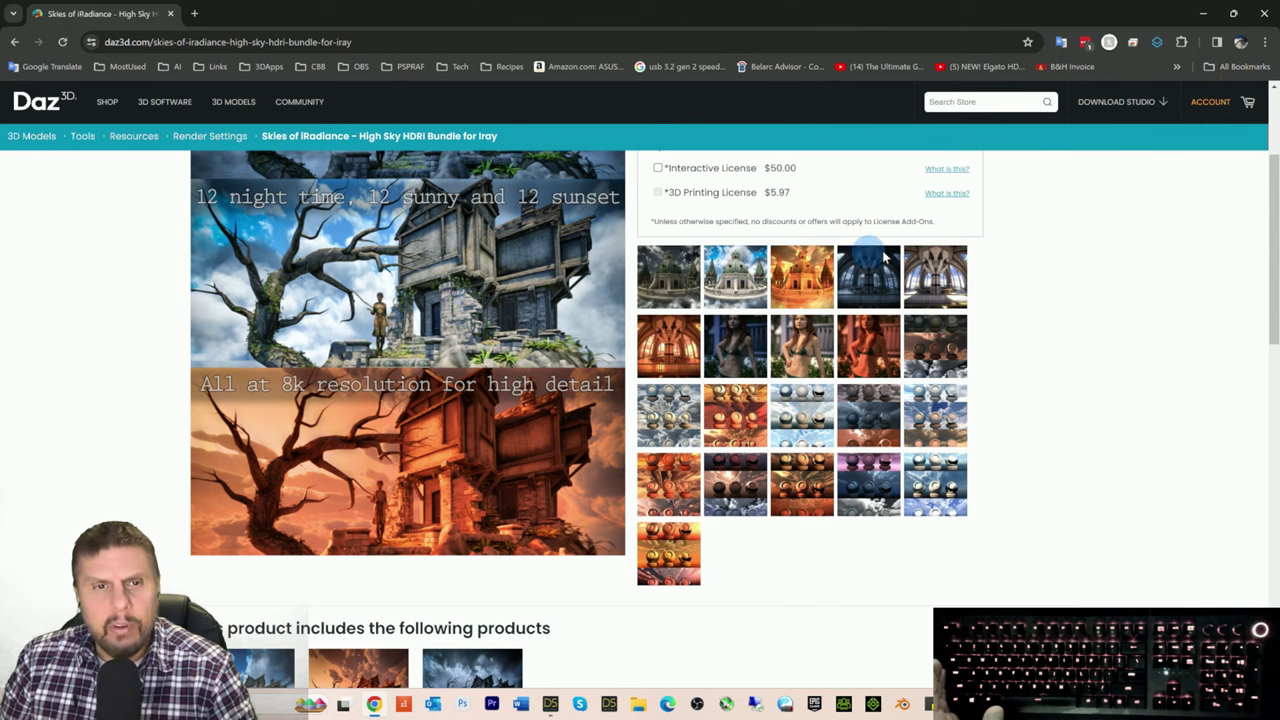
scroll(565, 316, "up", 2)
scroll(495, 265, "down", 3)
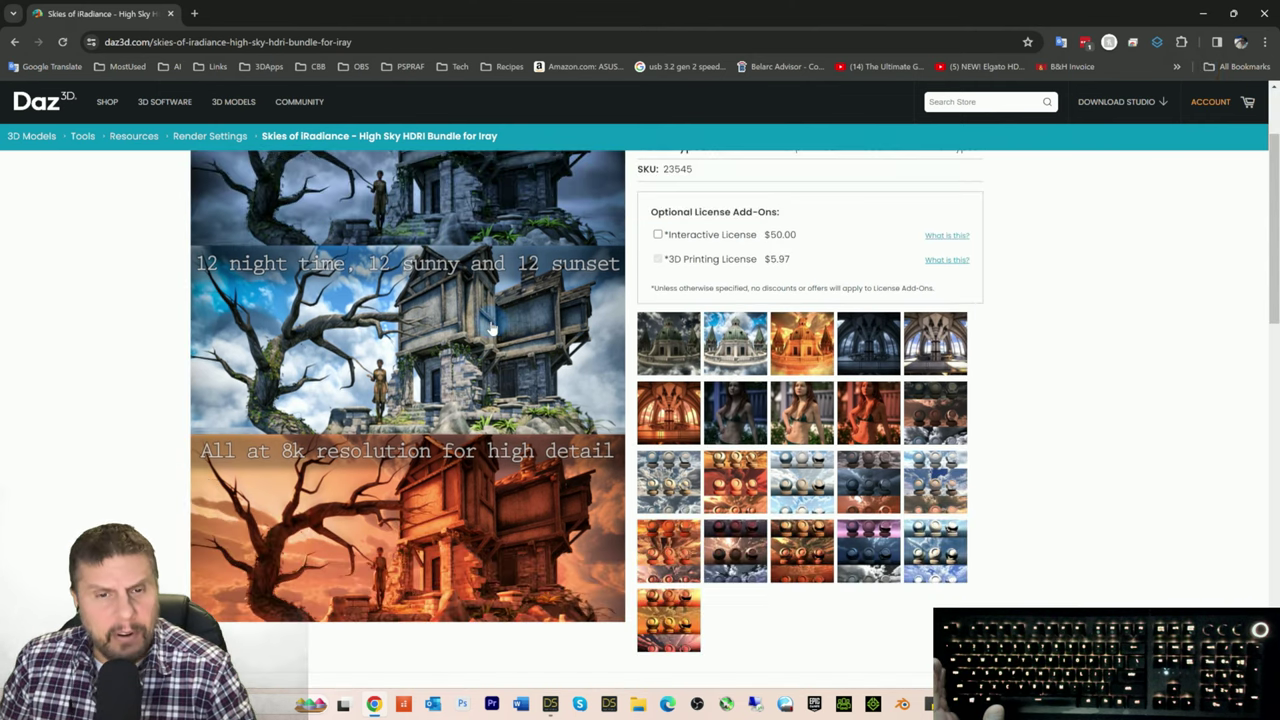
scroll(508, 352, "up", 3)
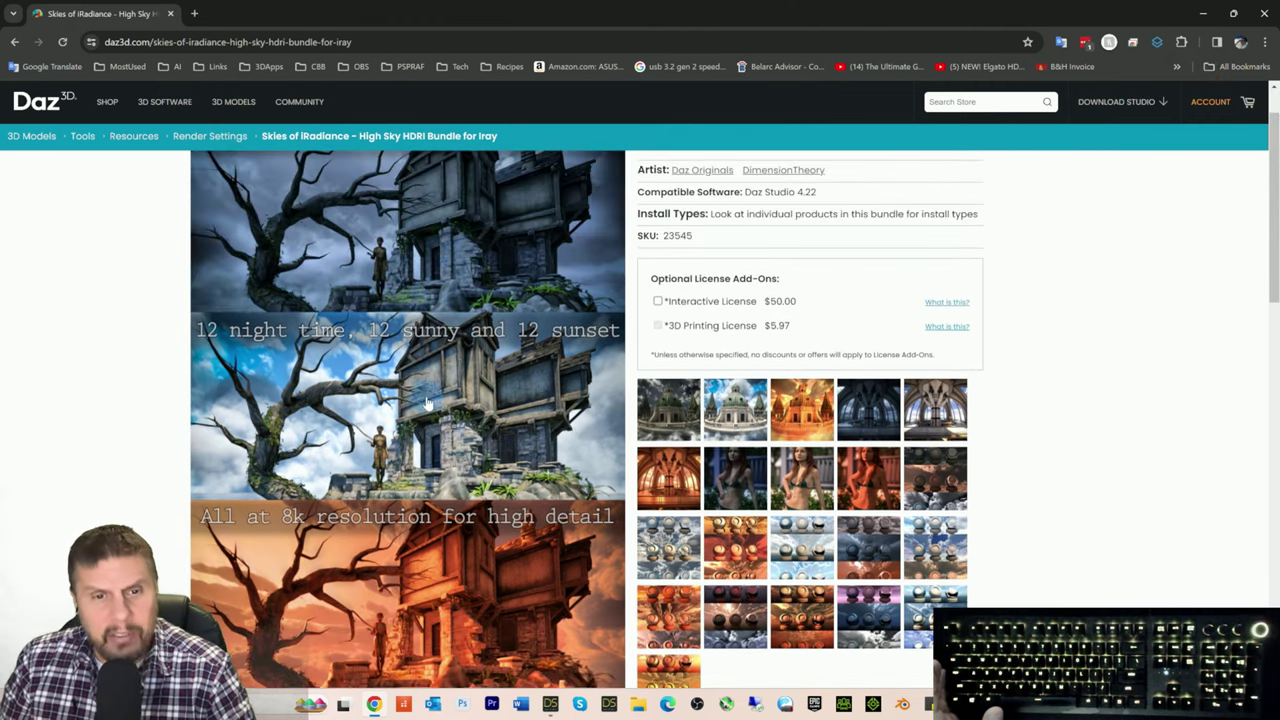
scroll(500, 390, "down", 1)
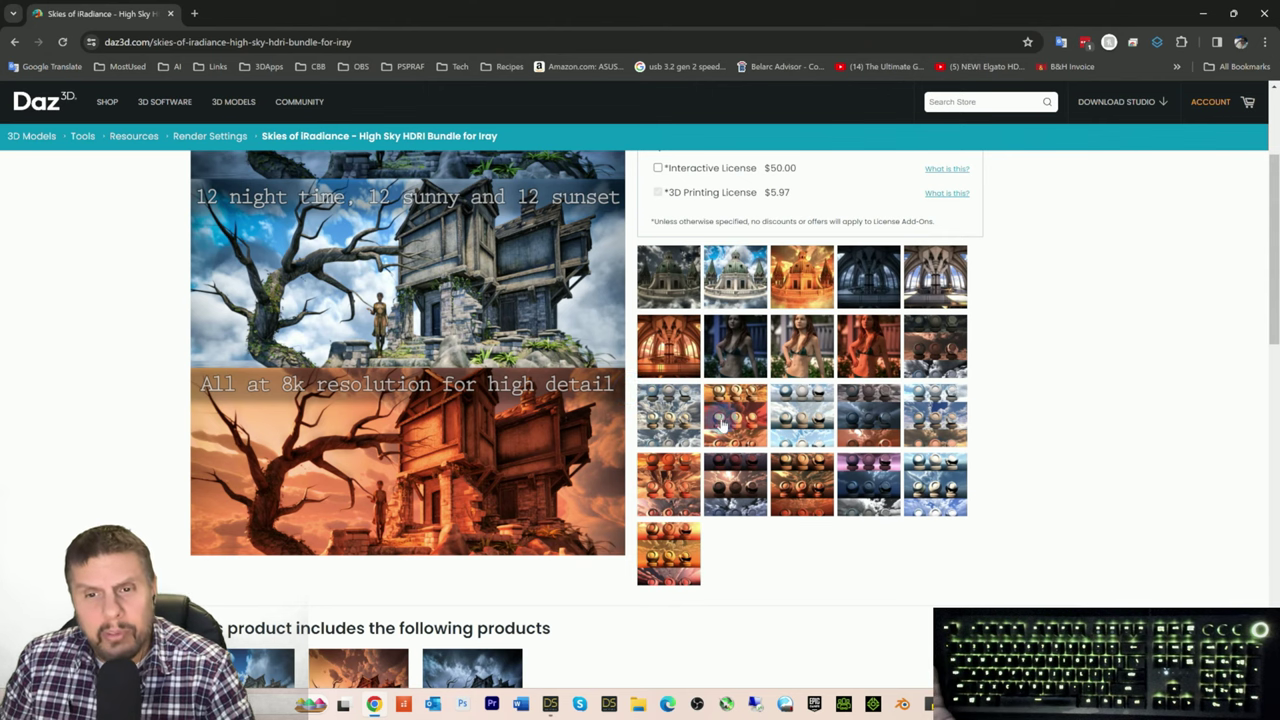
Step: Look through the bundle's enlarged sky preview images one after another, starting from the cloudy material-ball preview, and close the viewer
left_click(674, 432)
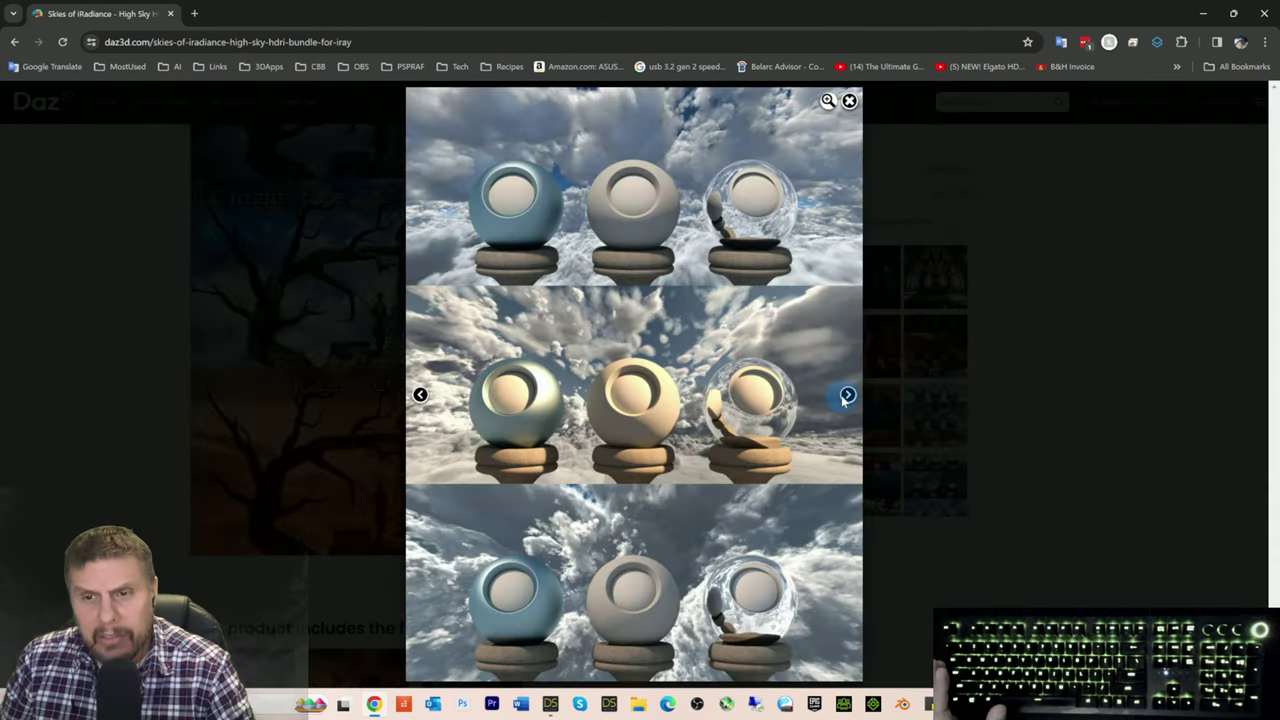
left_click(848, 396)
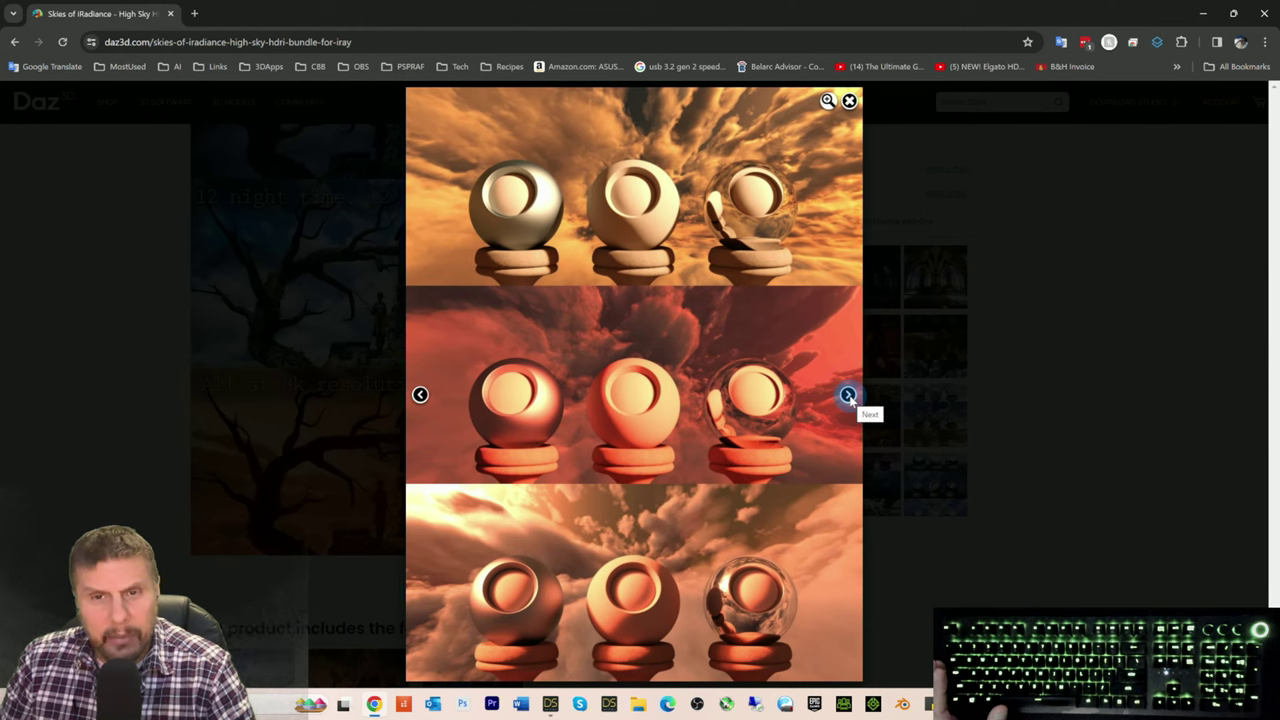
left_click(848, 396)
left_click(848, 396)
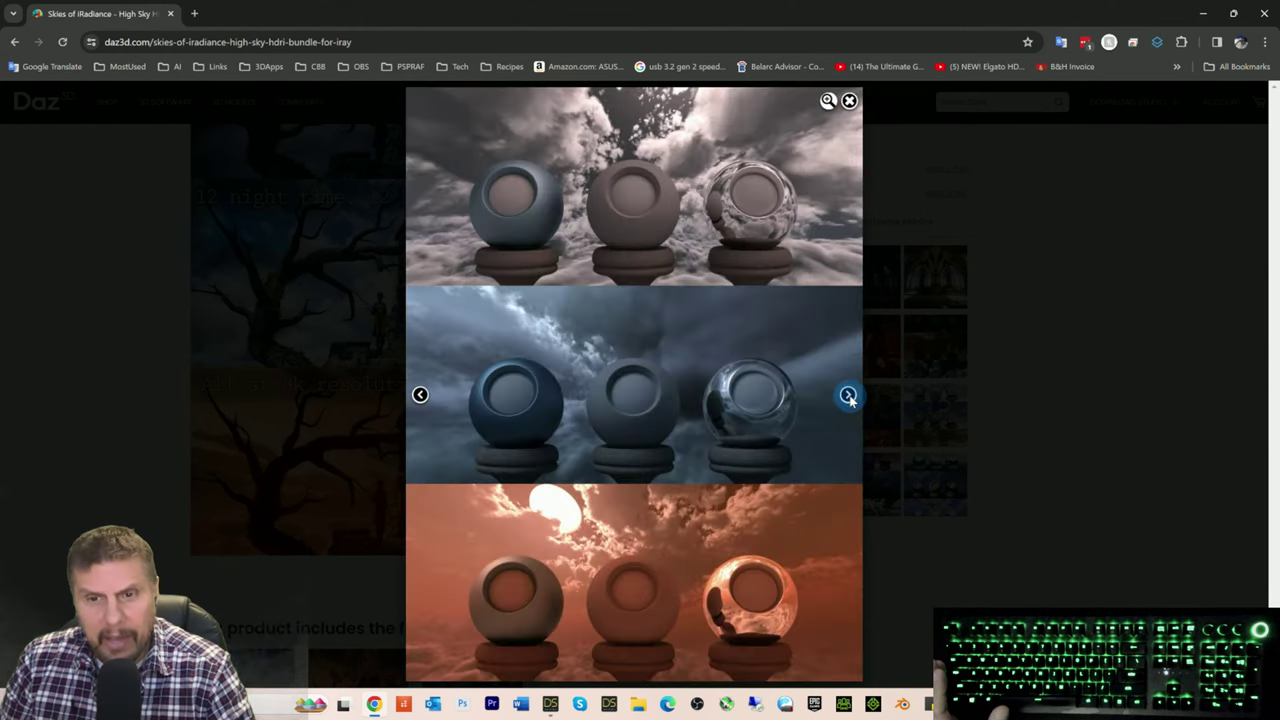
left_click(848, 396)
left_click(848, 396)
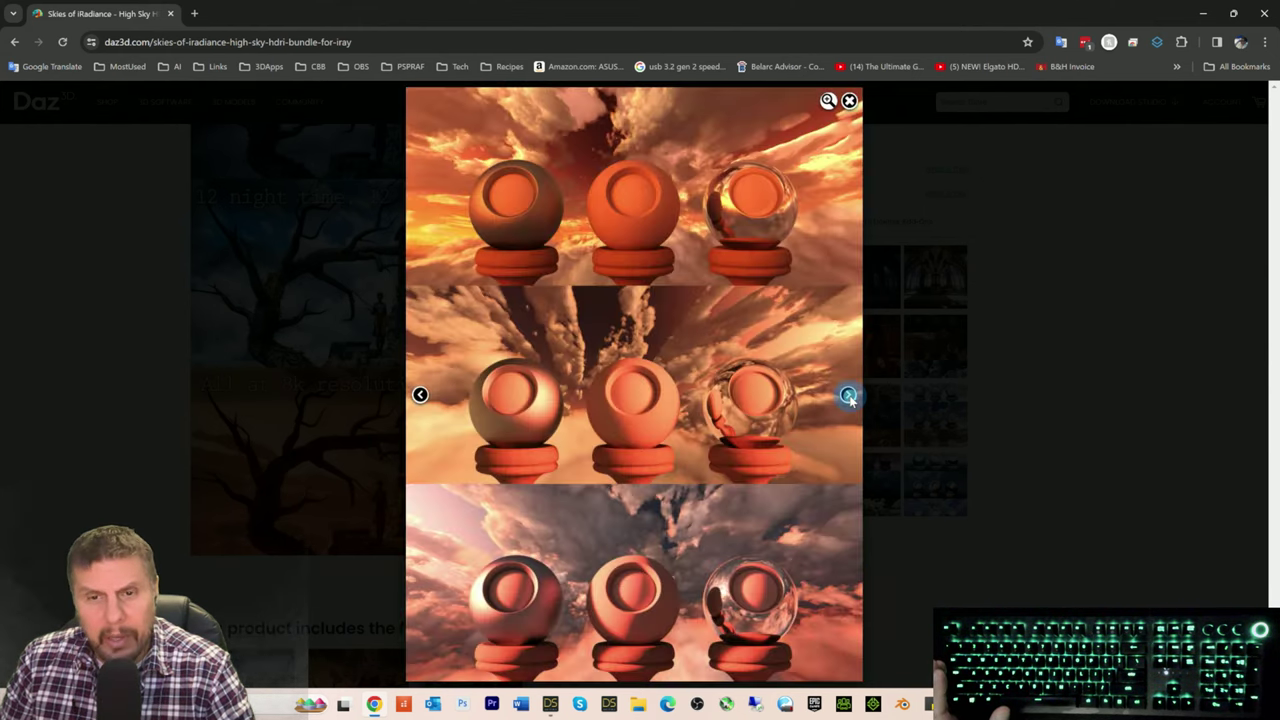
left_click(848, 396)
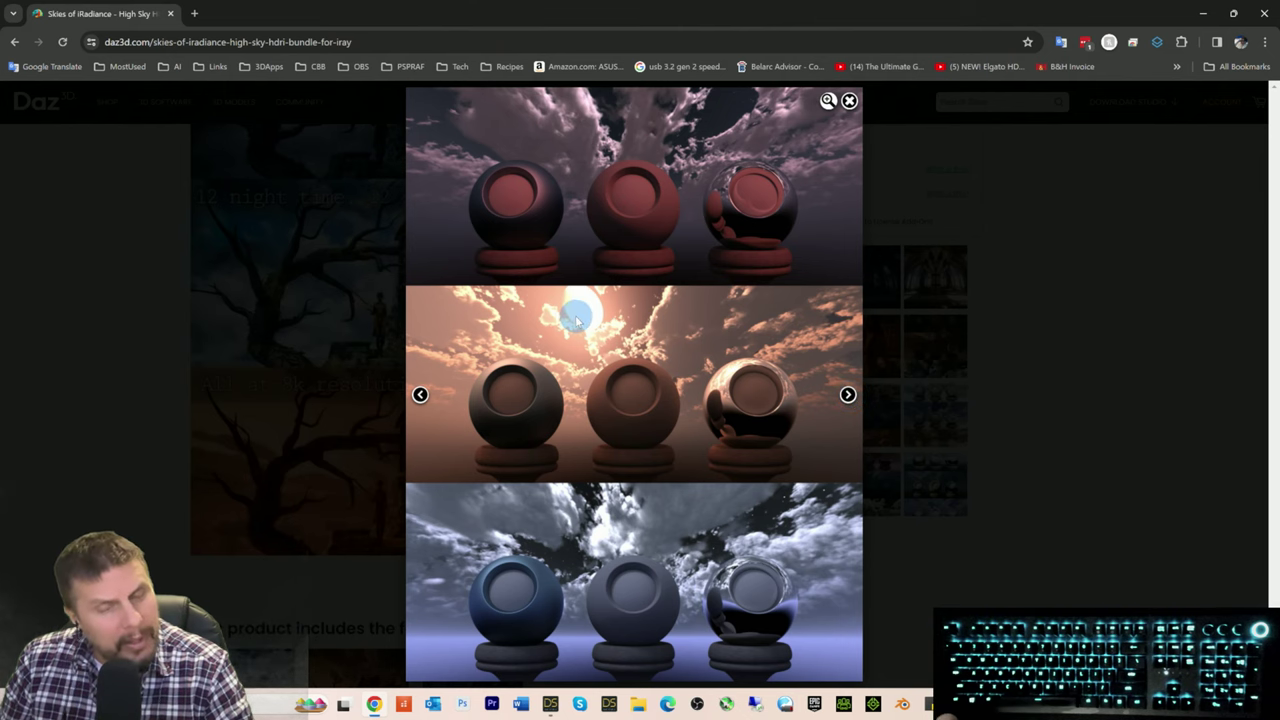
left_click(848, 396)
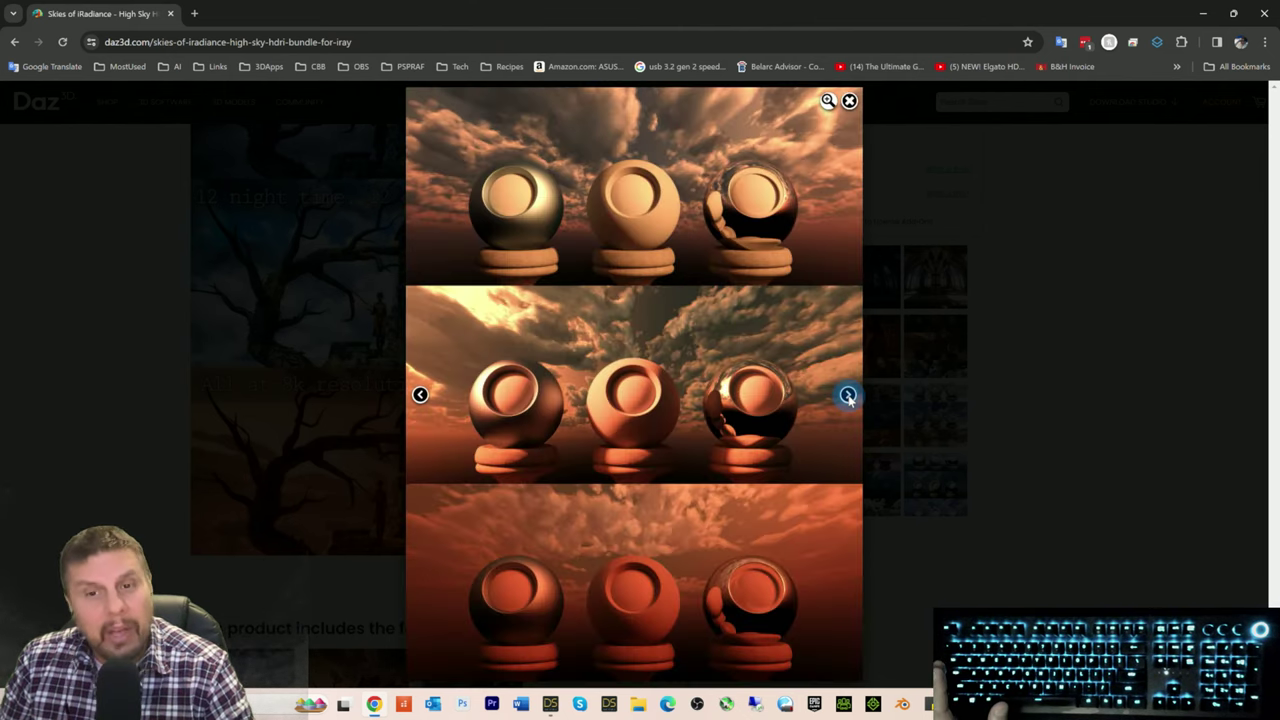
left_click(1032, 360)
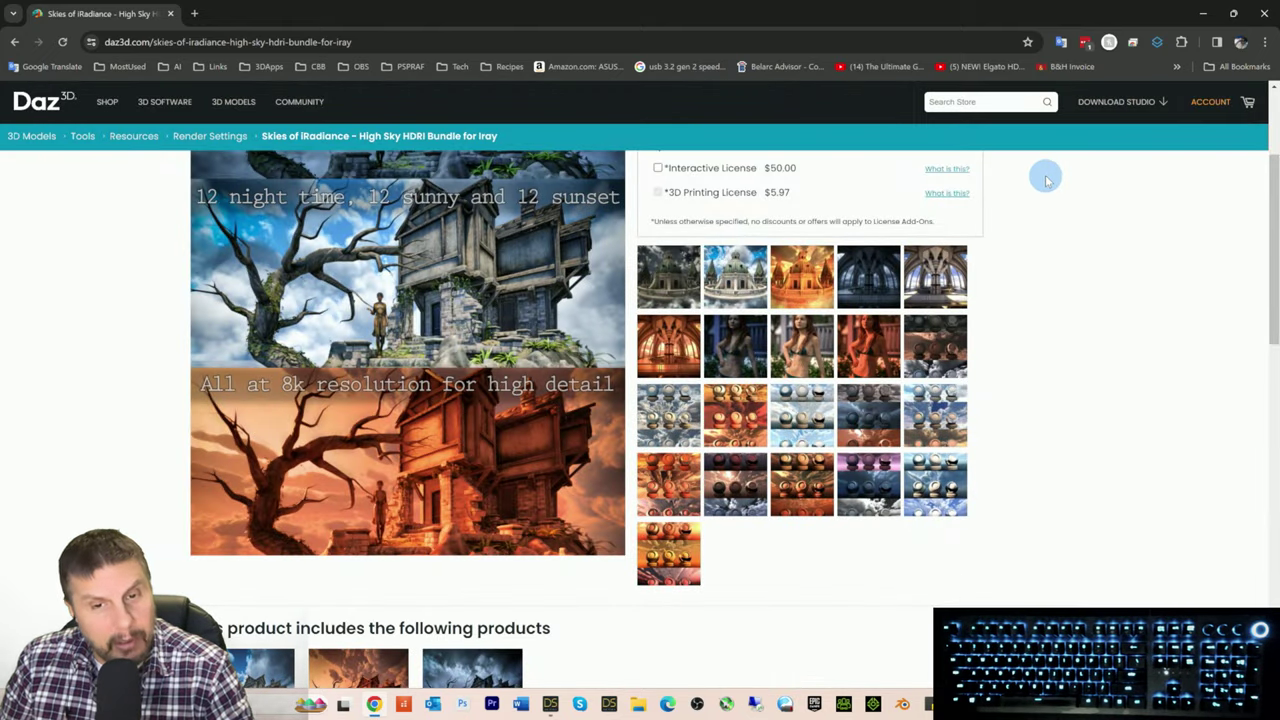
Step: Return to DAZ Studio and examine the Night Sky and Sunny Sky HDRIs products of Skies of iRadiance
left_click(1208, 17)
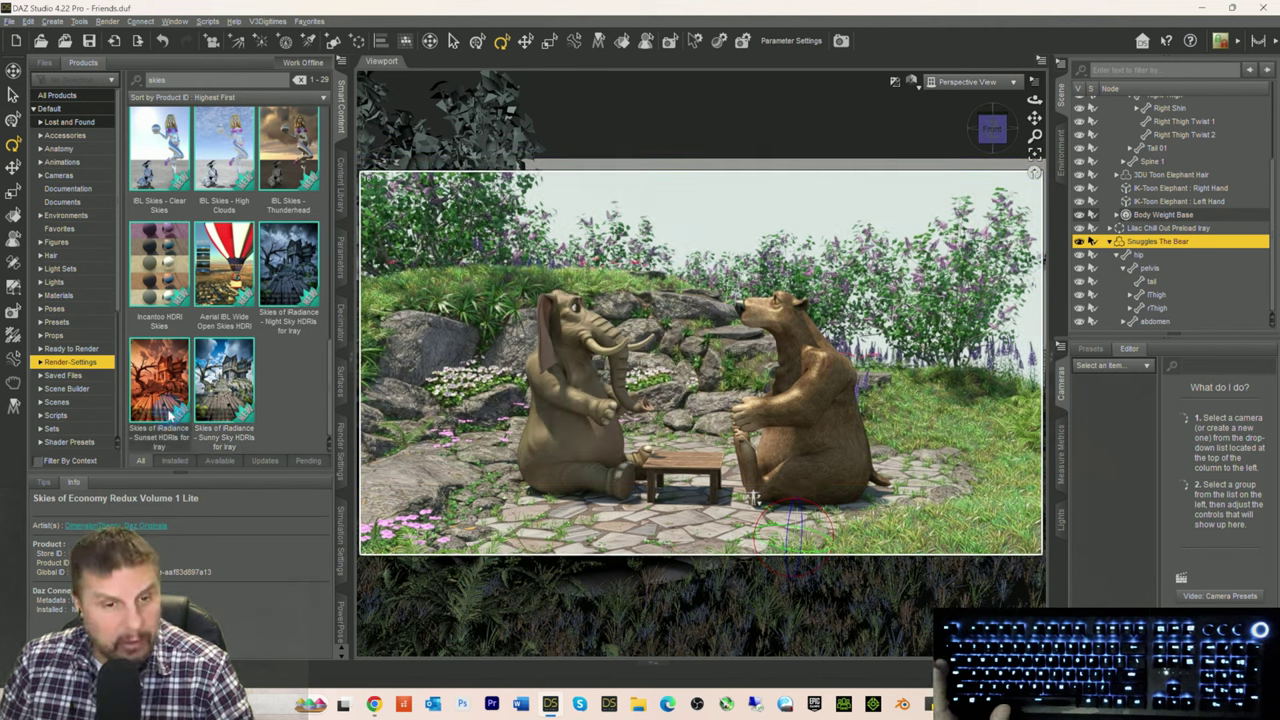
mouse_move(299, 279)
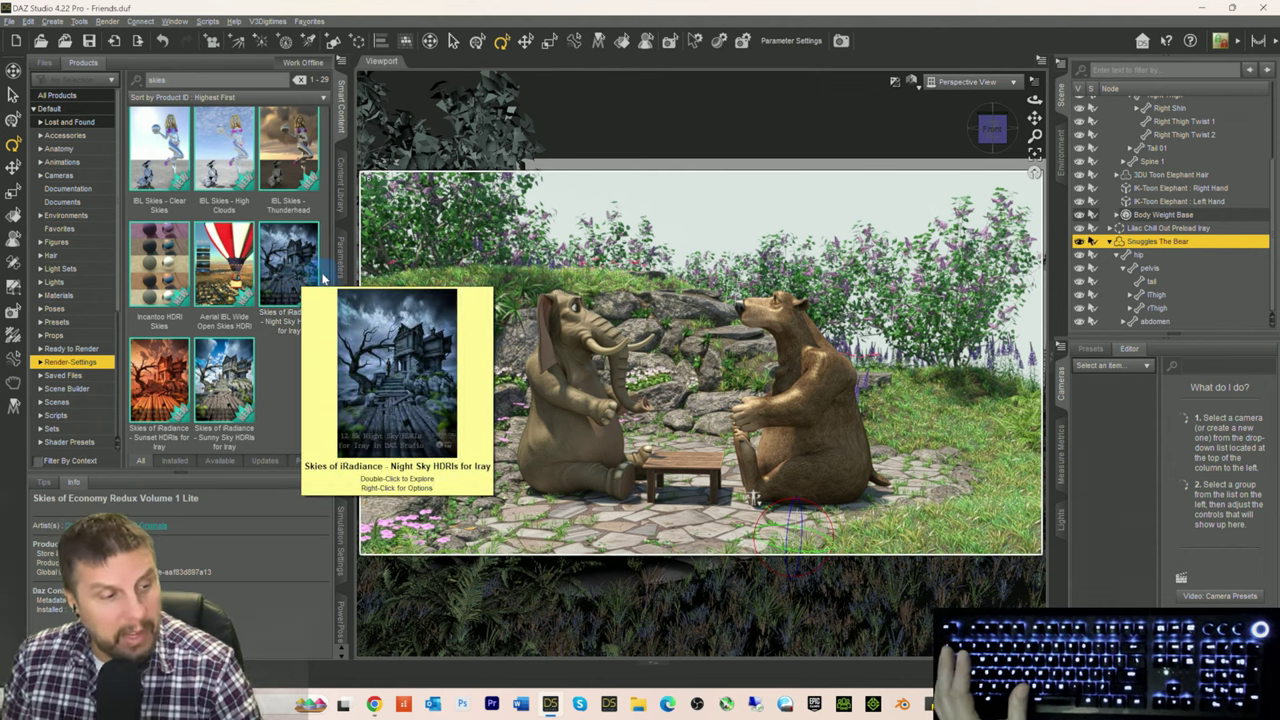
mouse_move(241, 397)
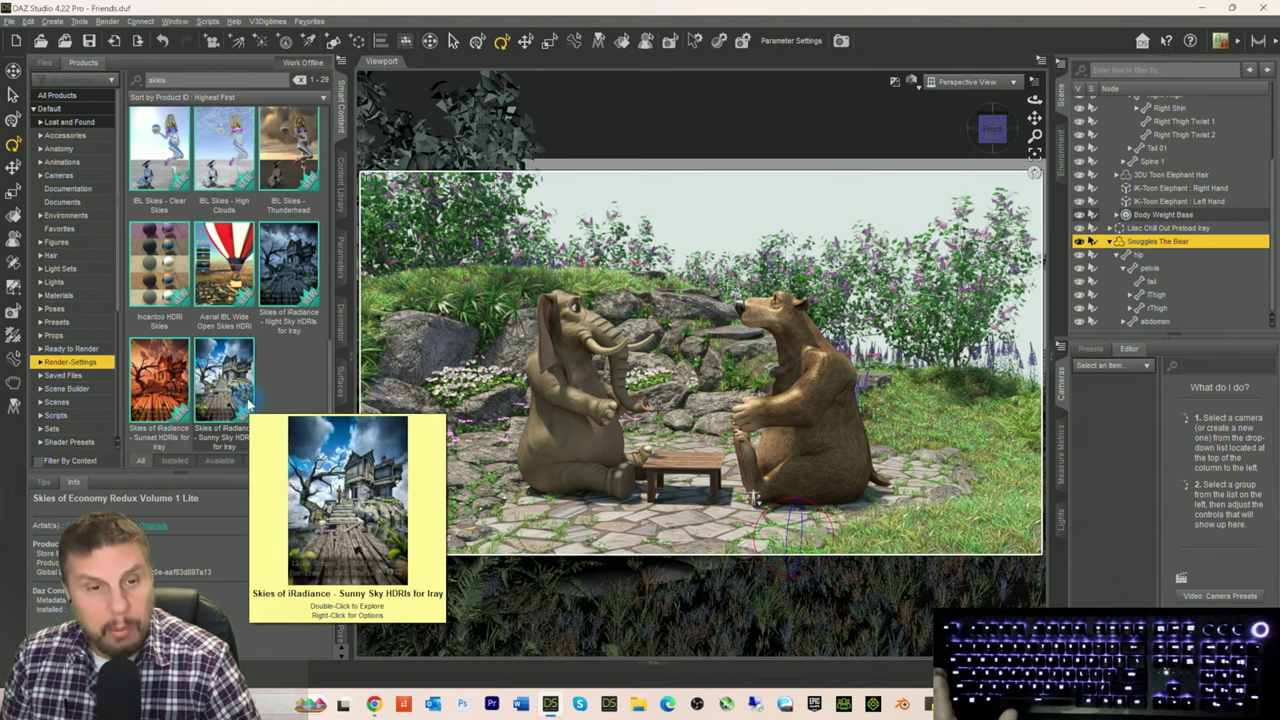
mouse_move(241, 400)
left_mouse_down()
mouse_move(700, 229)
mouse_move(880, 206)
mouse_move(883, 248)
left_mouse_up()
mouse_move(1274, 262)
left_mouse_down()
mouse_move(1218, 364)
mouse_move(837, 212)
mouse_move(502, 236)
mouse_move(1045, 242)
mouse_move(1032, 248)
mouse_move(1091, 257)
mouse_move(1202, 308)
mouse_move(376, 153)
mouse_move(295, 160)
left_mouse_up()
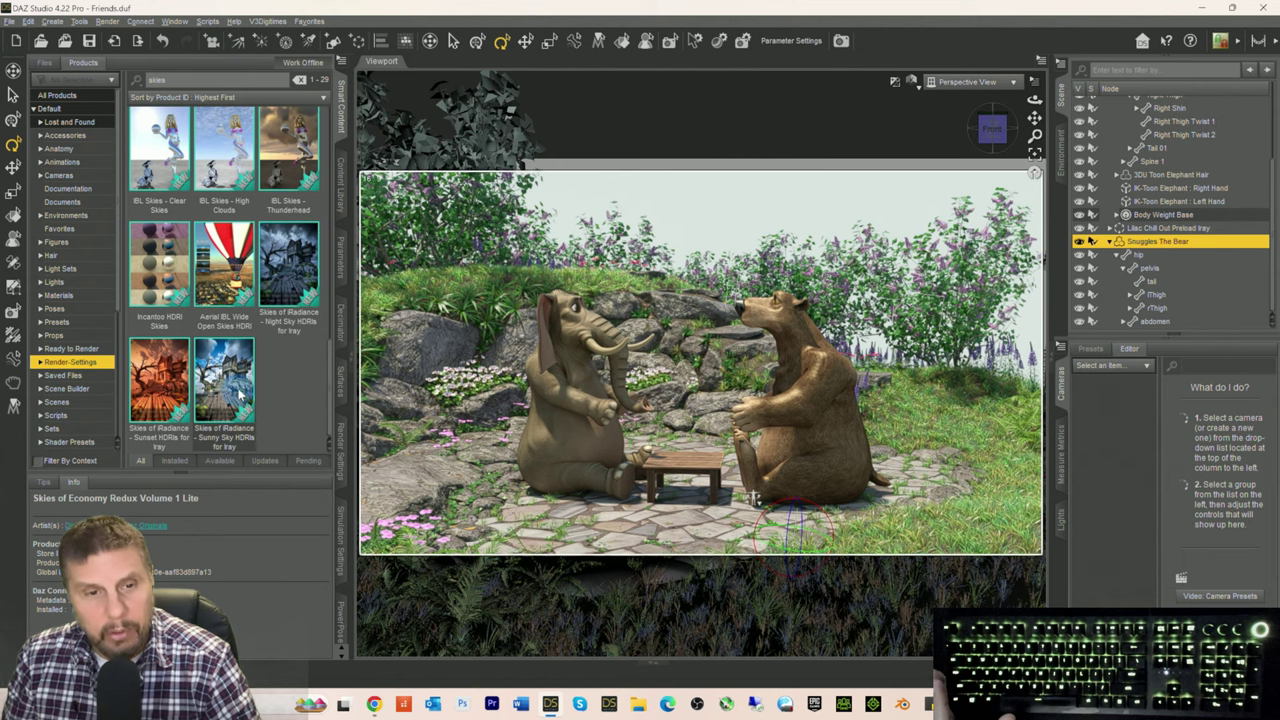
left_click_drag(240, 395, 797, 422)
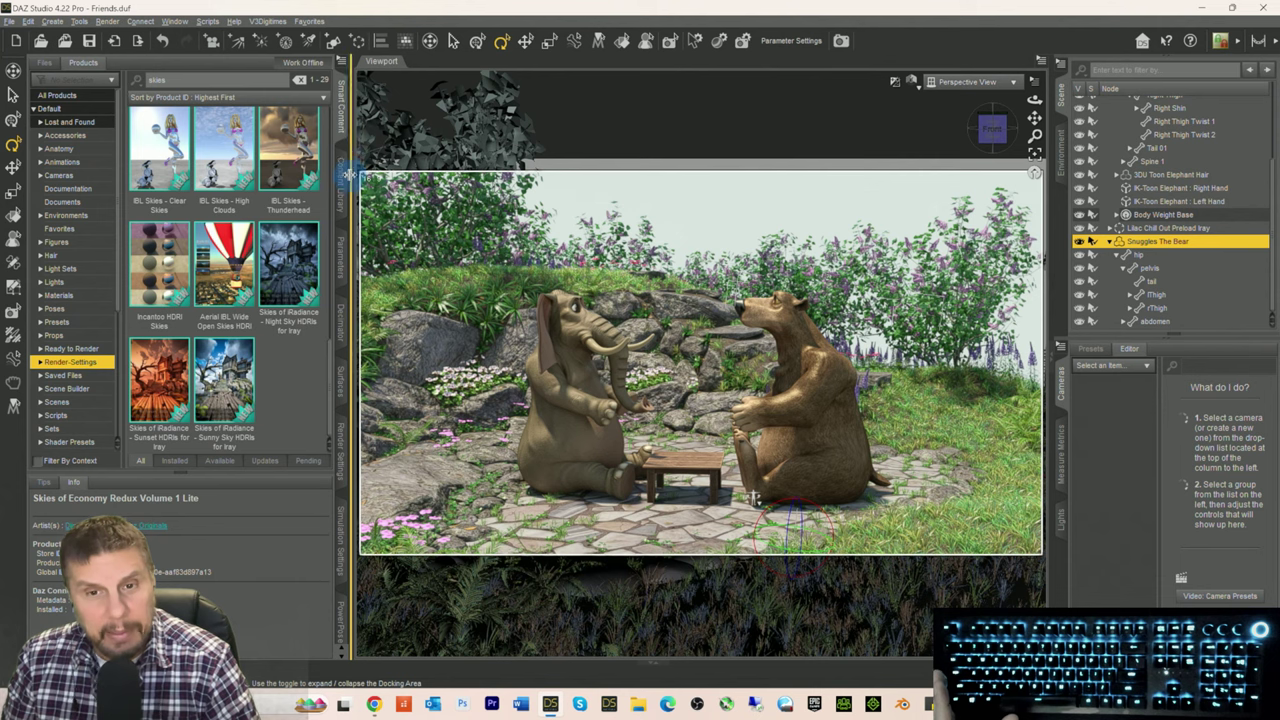
Step: Search the product library for "snuggles" and show the matching products in the Figures category
double_click(183, 79)
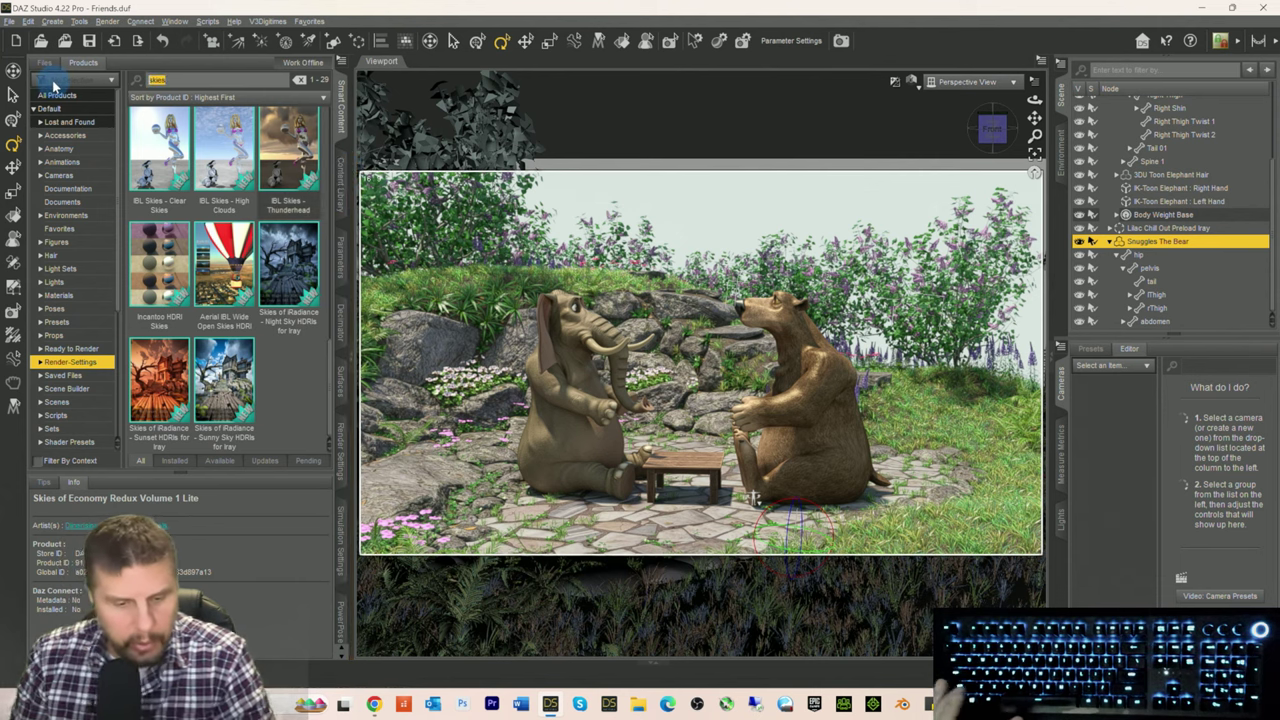
type("snuggles")
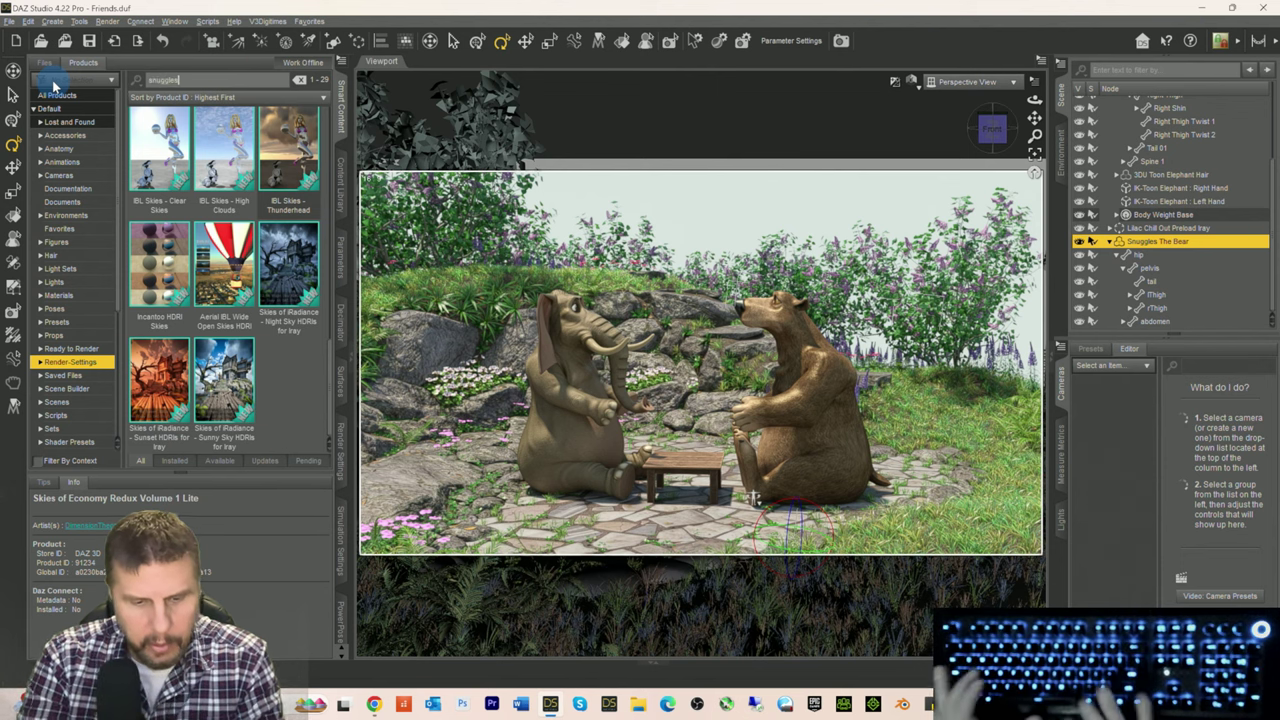
left_click(56, 241)
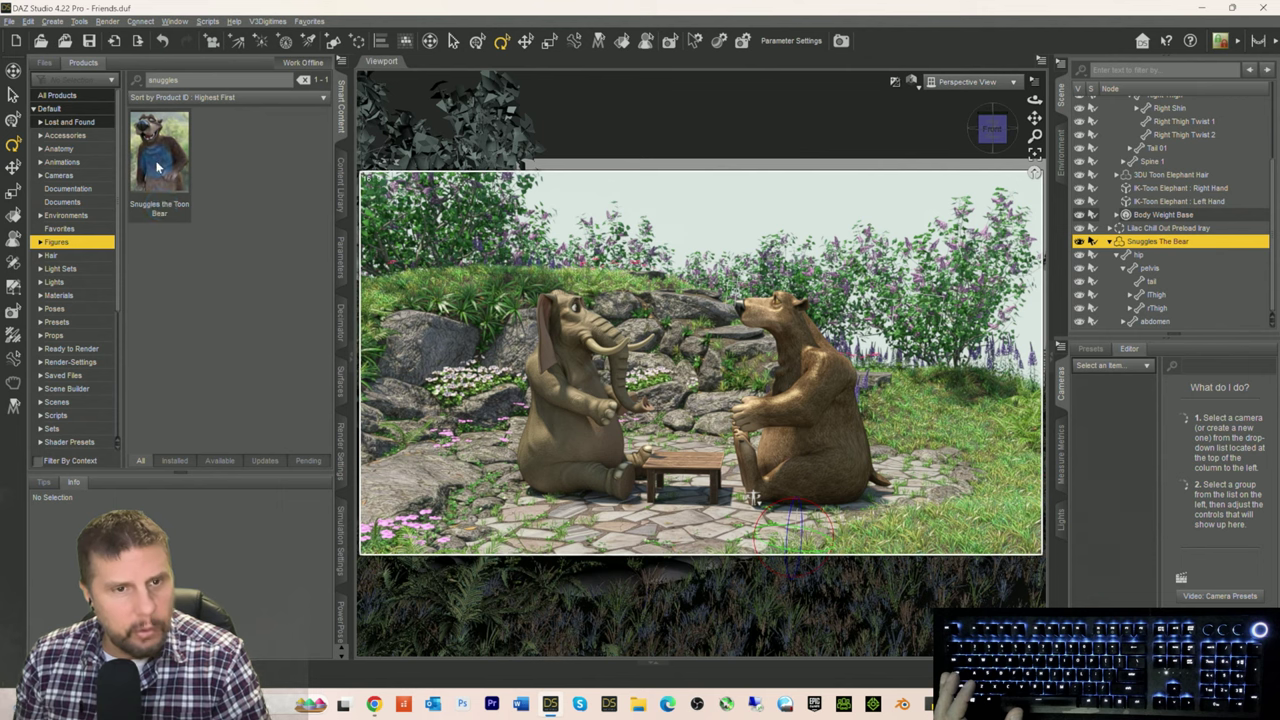
Step: Clear the product search, filter Materials by the selected bear's context, and open the LI FUR - For Snuggles the Toon Bear product
double_click(163, 79)
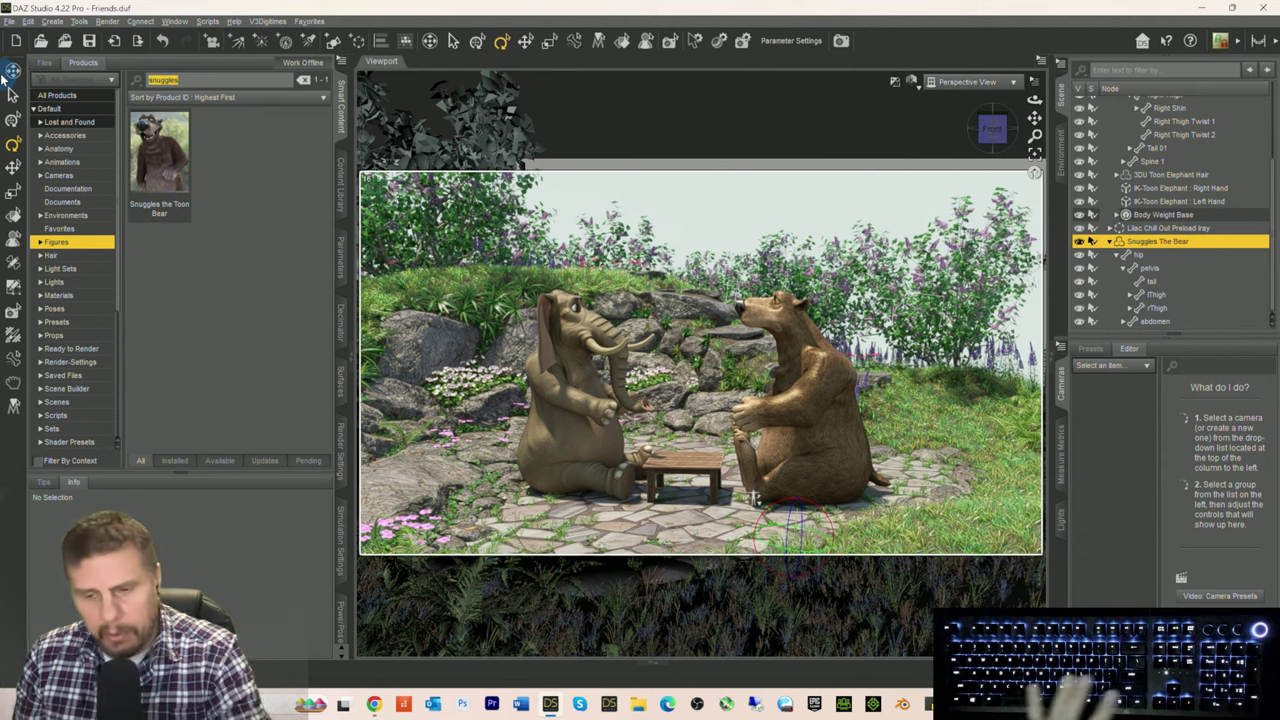
key("BackSpace")
left_click(58, 295)
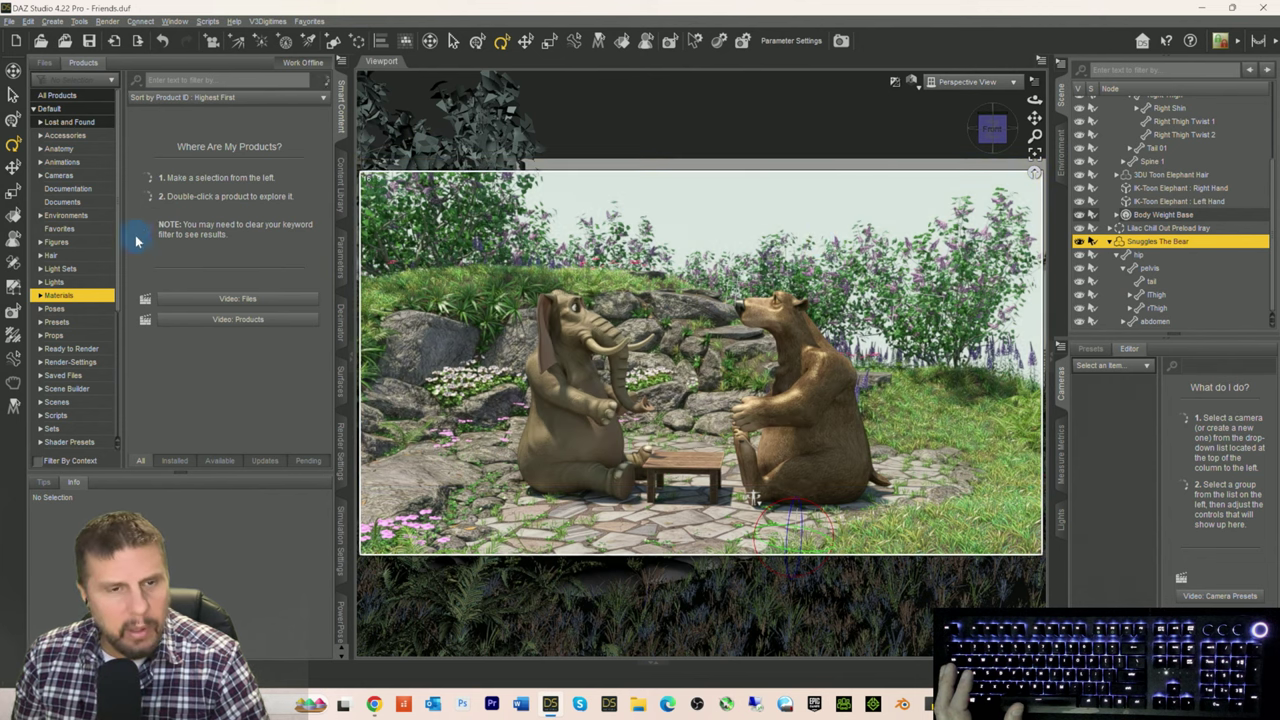
left_click(38, 461)
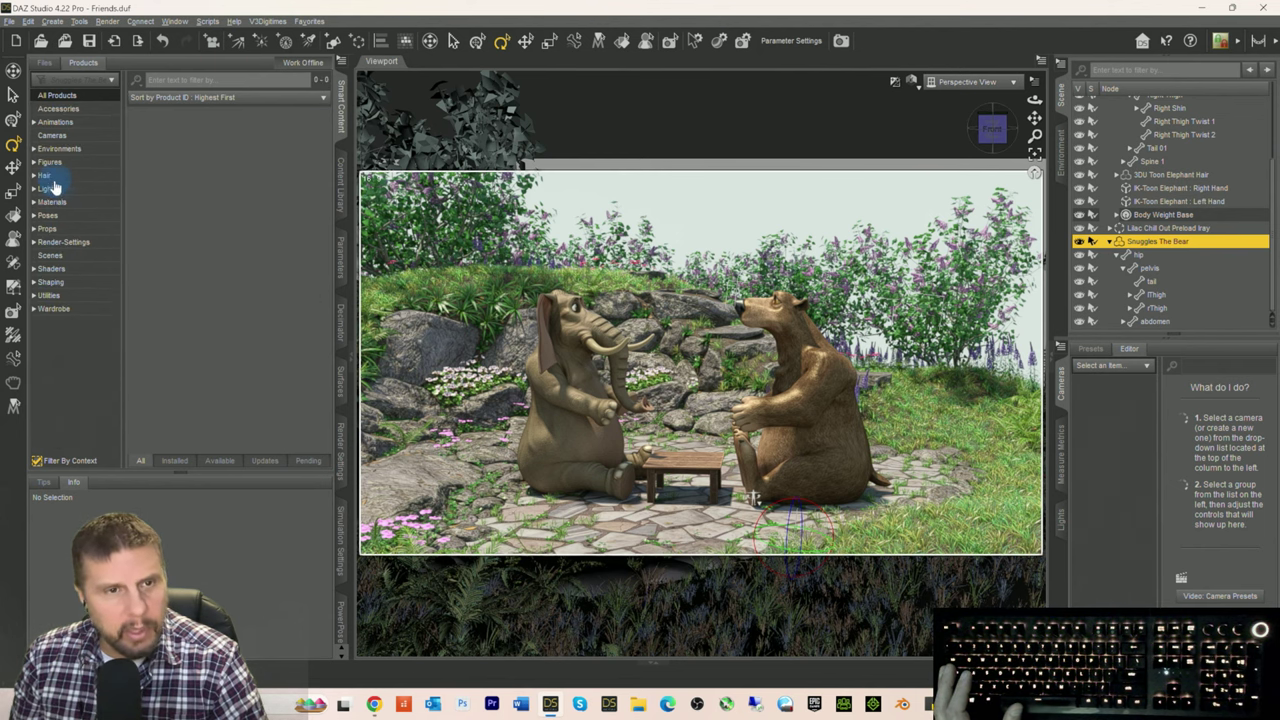
left_click(50, 201)
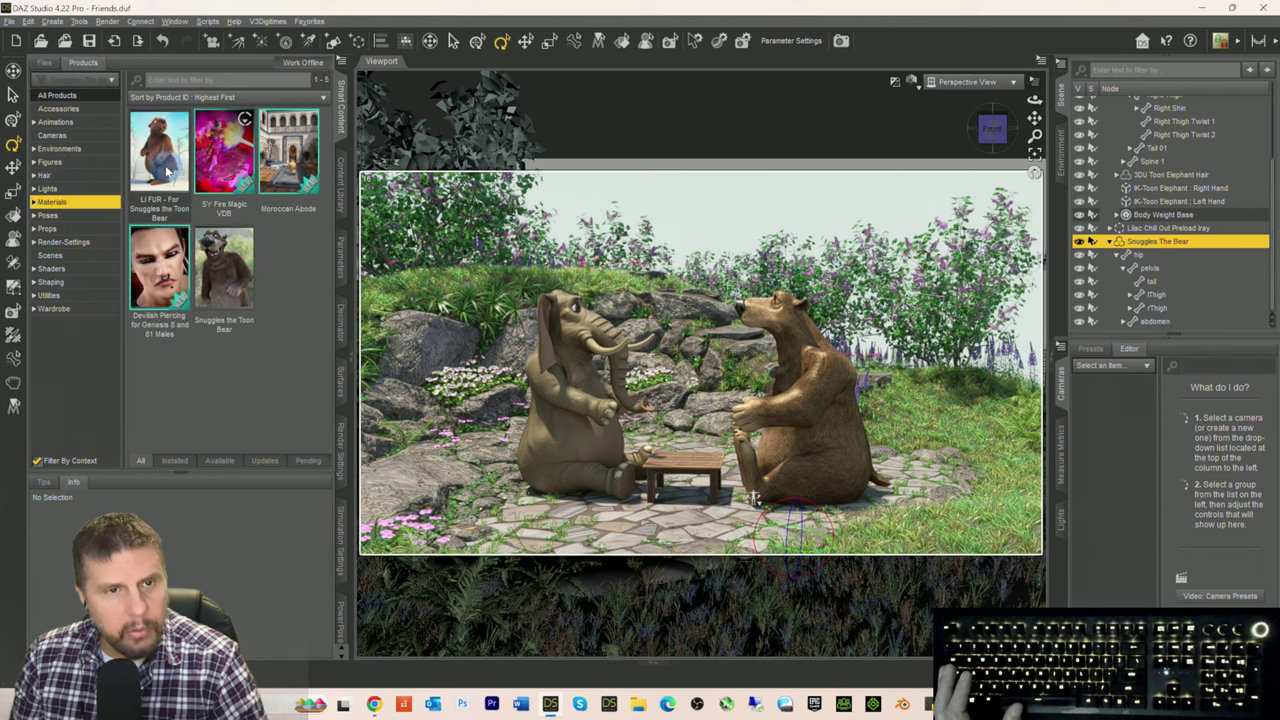
double_click(165, 168)
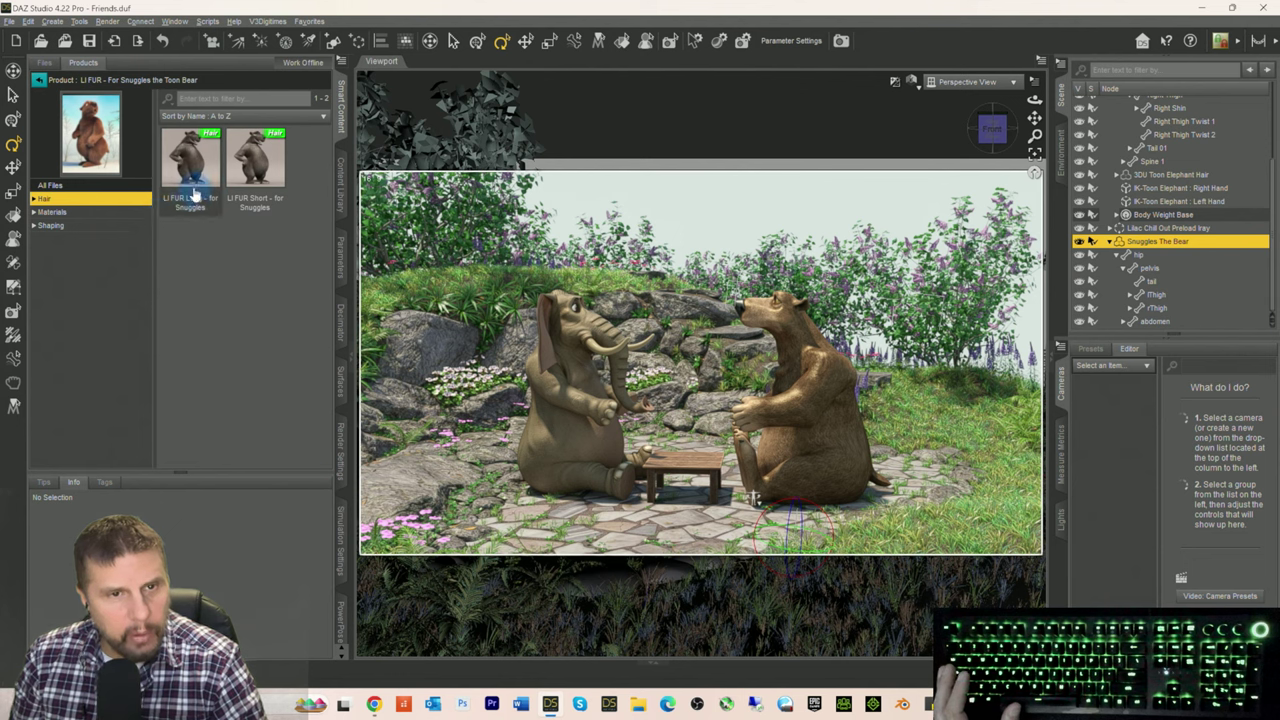
Step: Apply the LI FUR Short - for Snuggles hair to the selected Snuggles The Bear figure
left_click(259, 180)
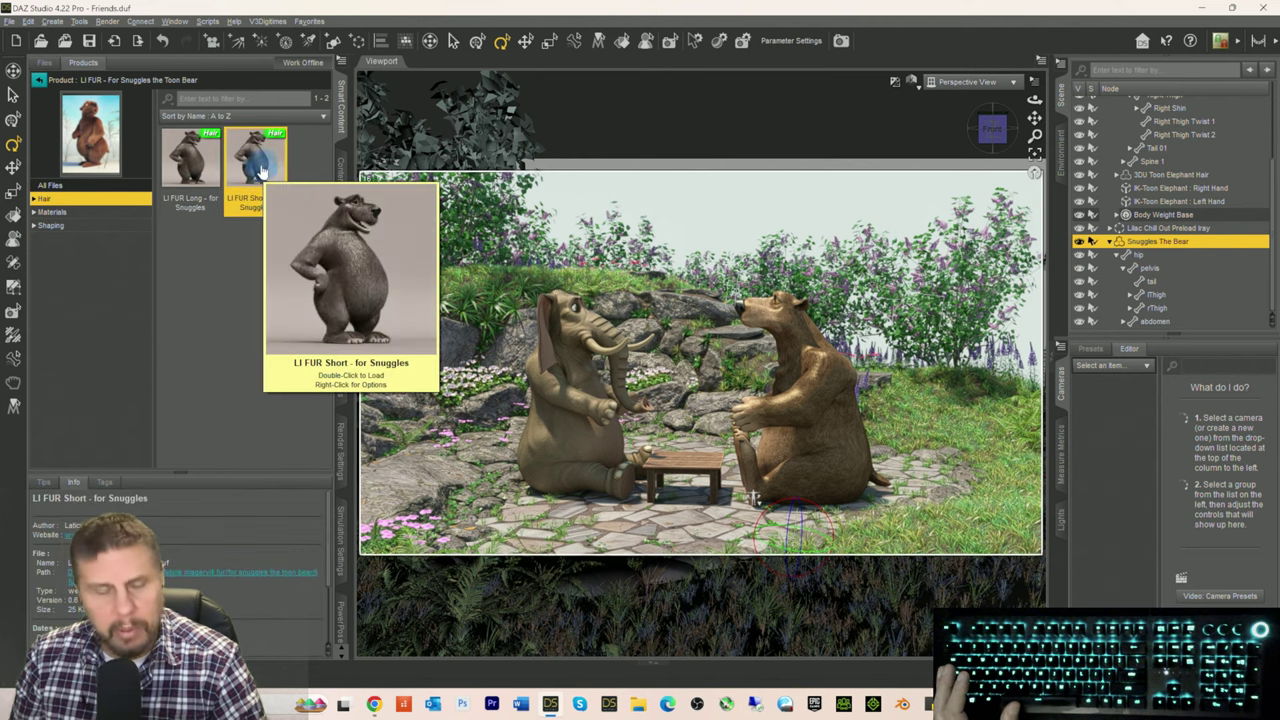
double_click(262, 172)
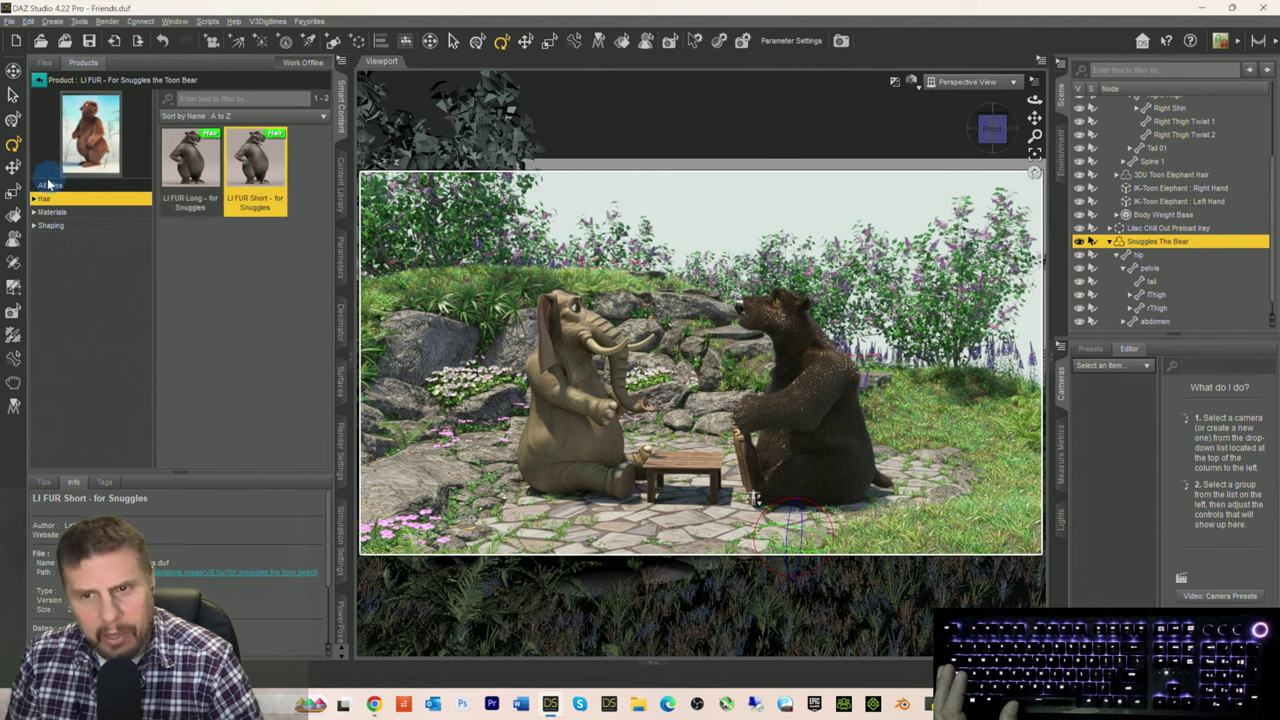
left_click_drag(255, 168, 843, 393)
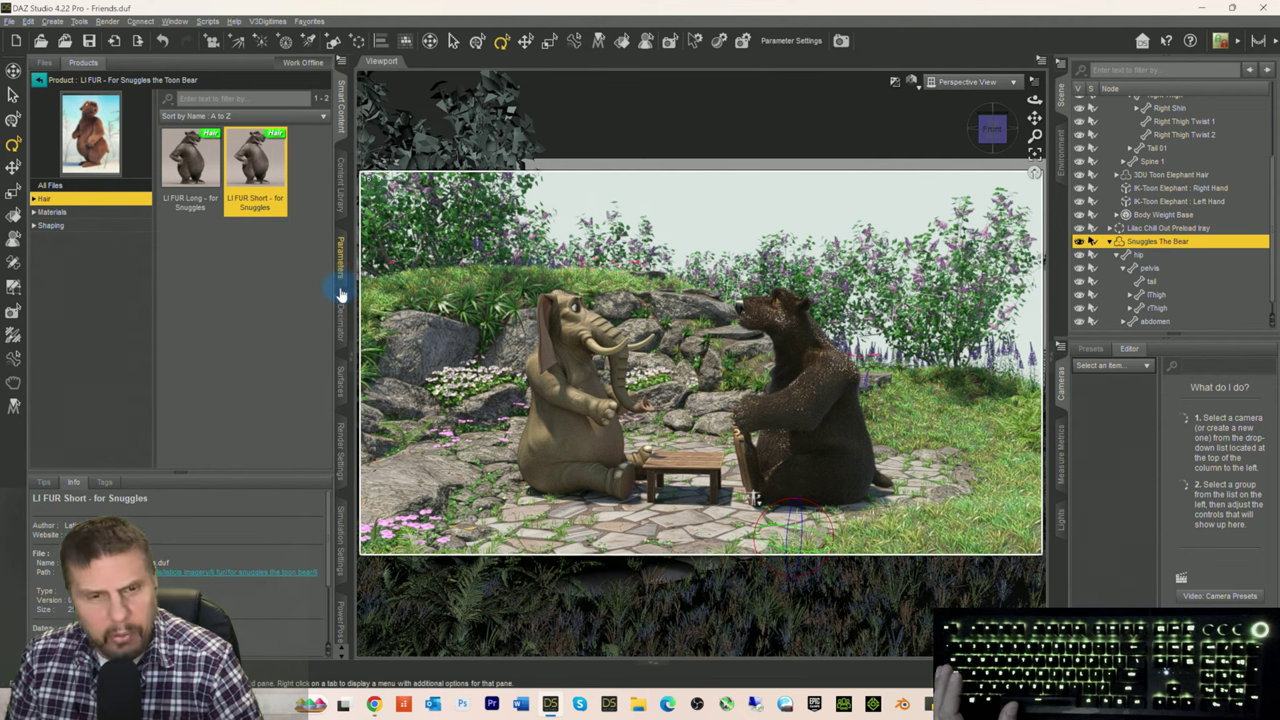
Step: Open the surface settings of Snuggles The Bear and lower the Bear surface's Glossiness to 0.071
left_click(340, 380)
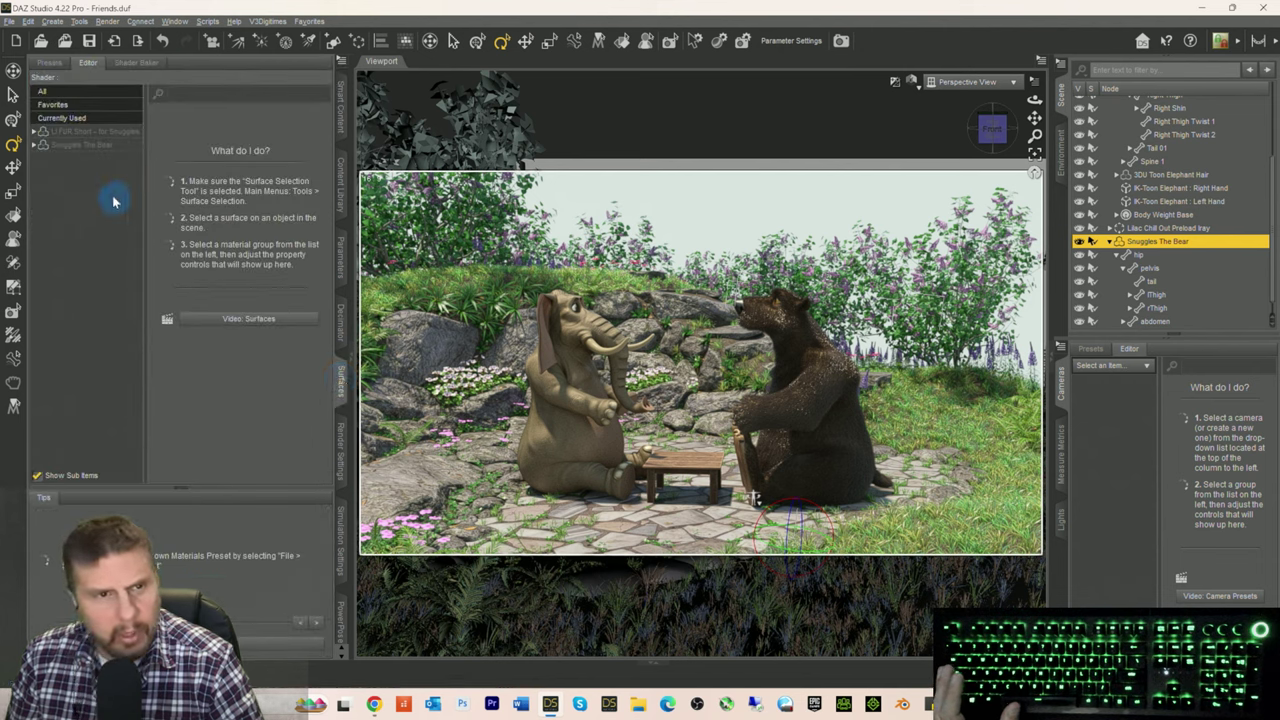
left_click(34, 146)
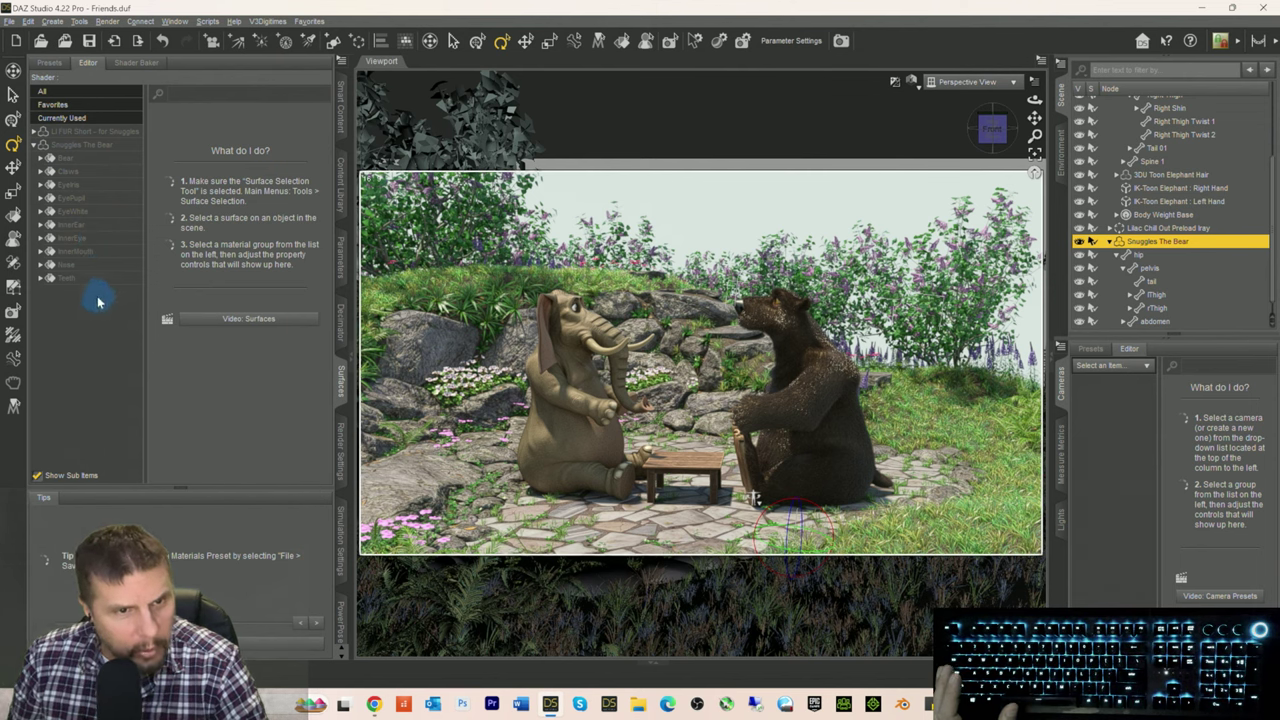
left_click(76, 160)
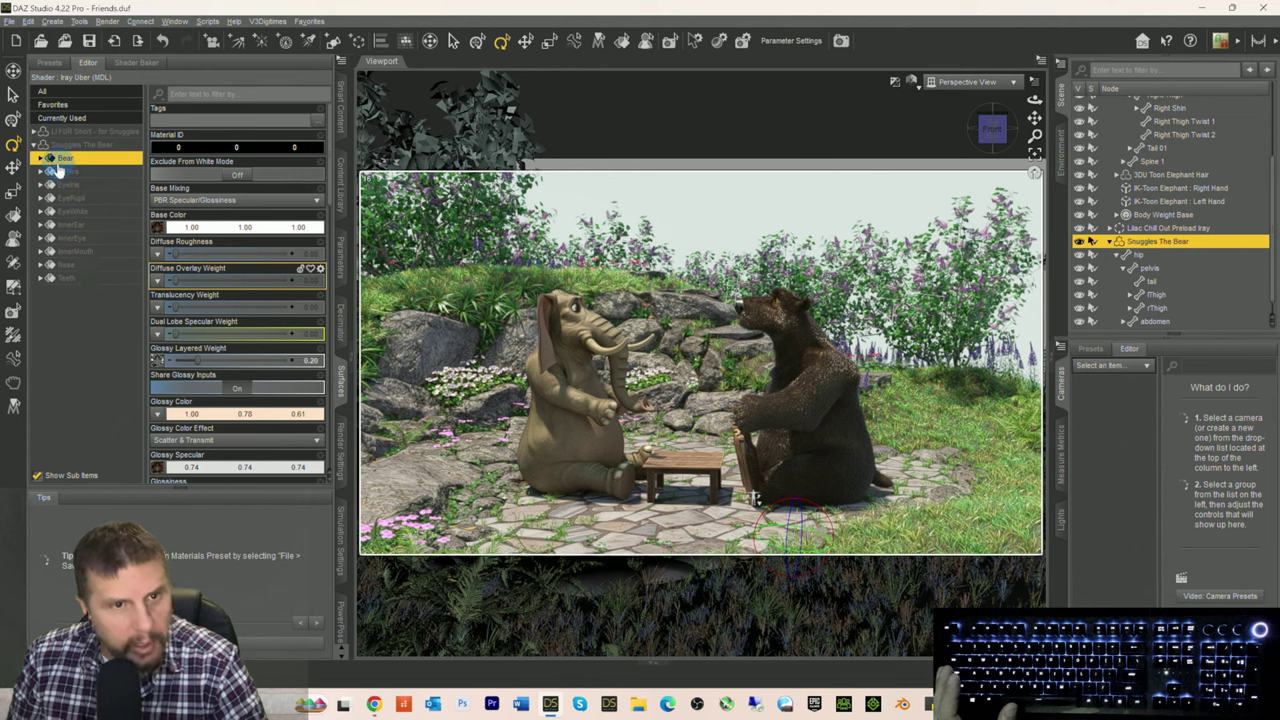
scroll(233, 335, "down", 1)
scroll(233, 335, "down", 4)
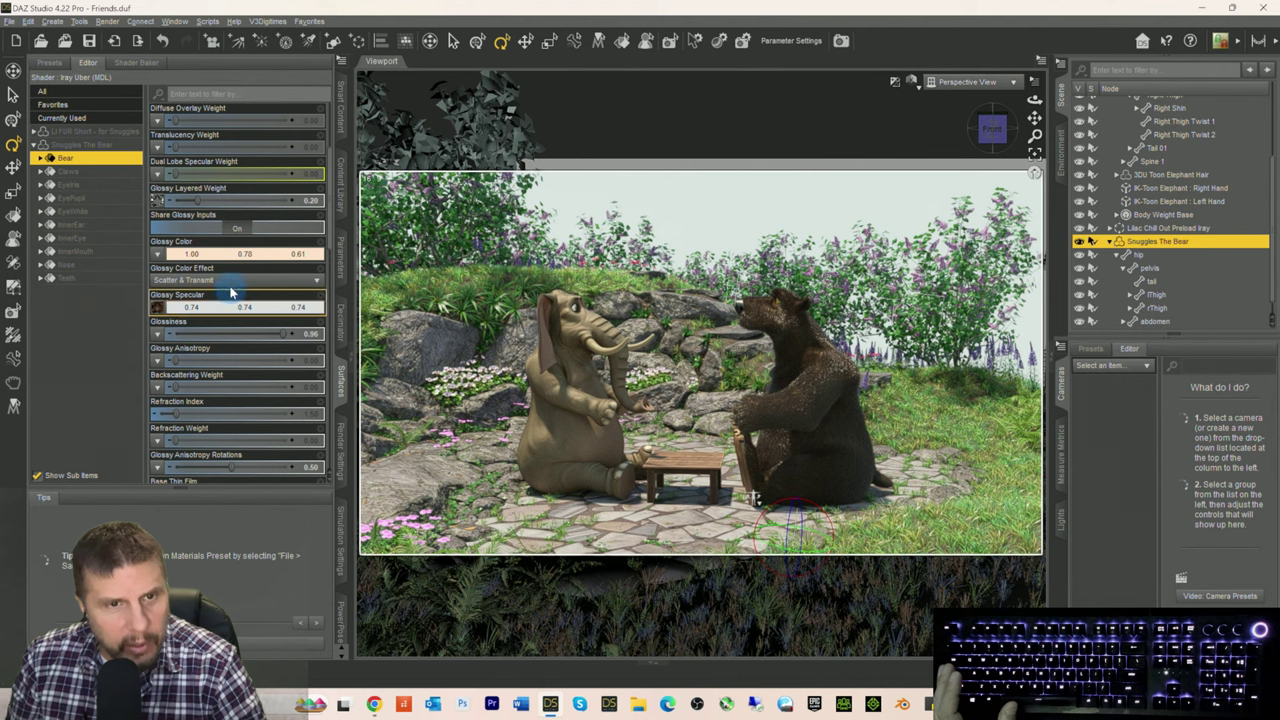
scroll(238, 300, "up", 5)
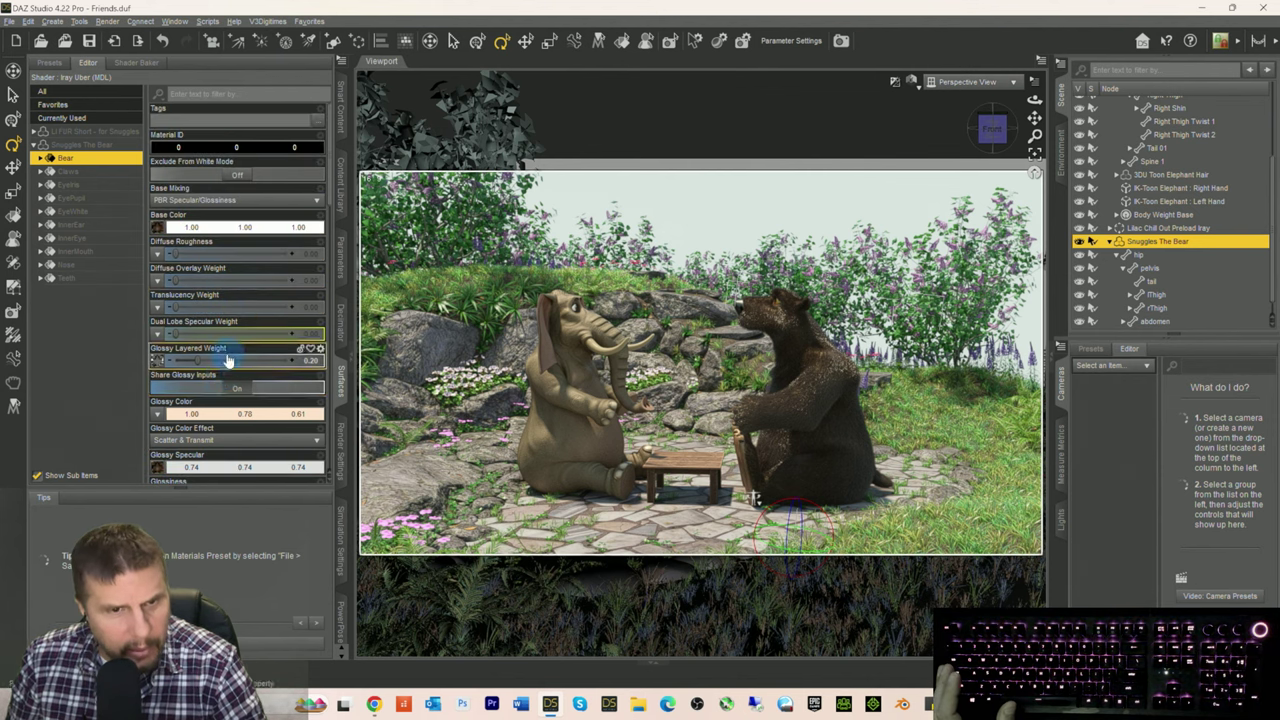
scroll(230, 350, "down", 5)
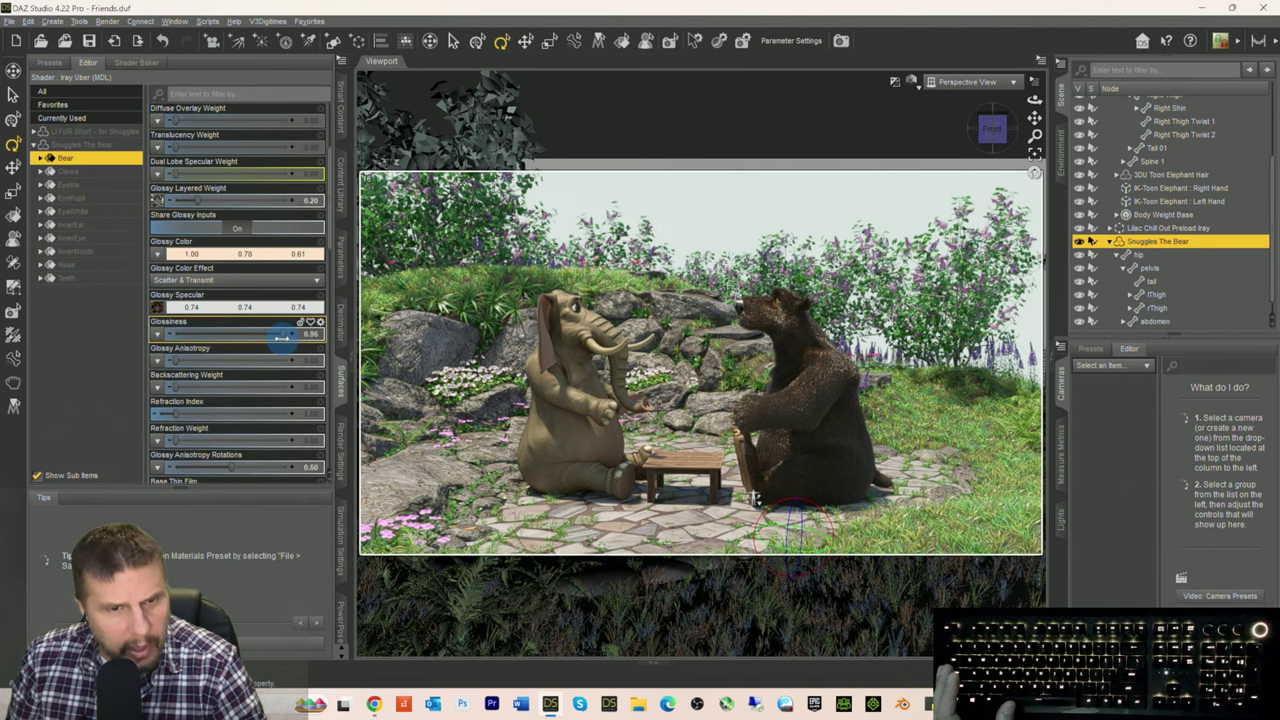
left_click_drag(288, 337, 184, 335)
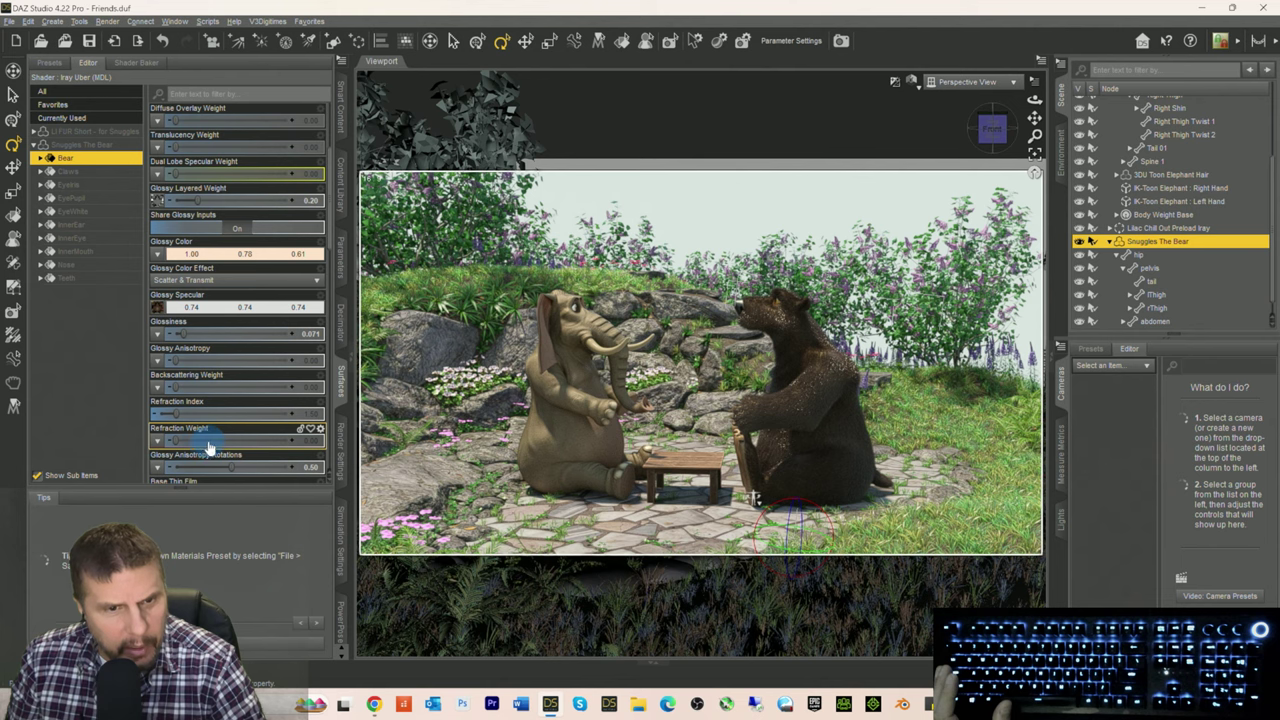
scroll(208, 447, "down", 6)
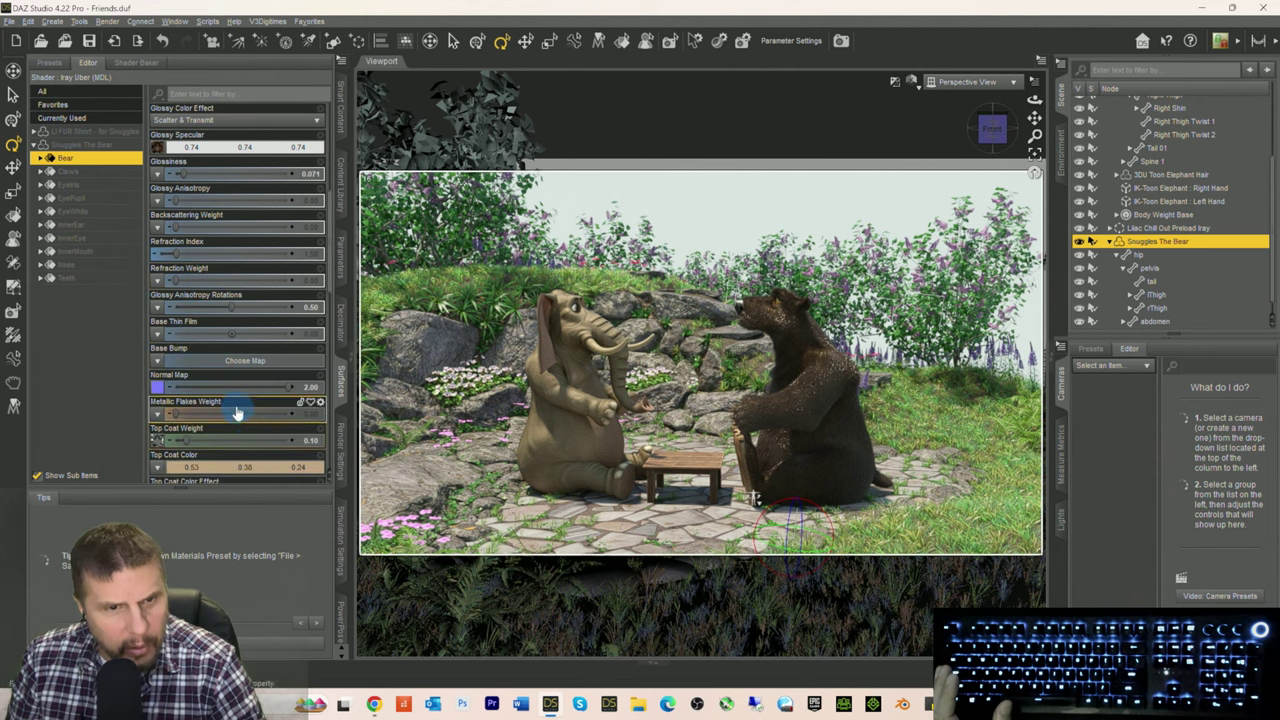
scroll(220, 360, "up", 6)
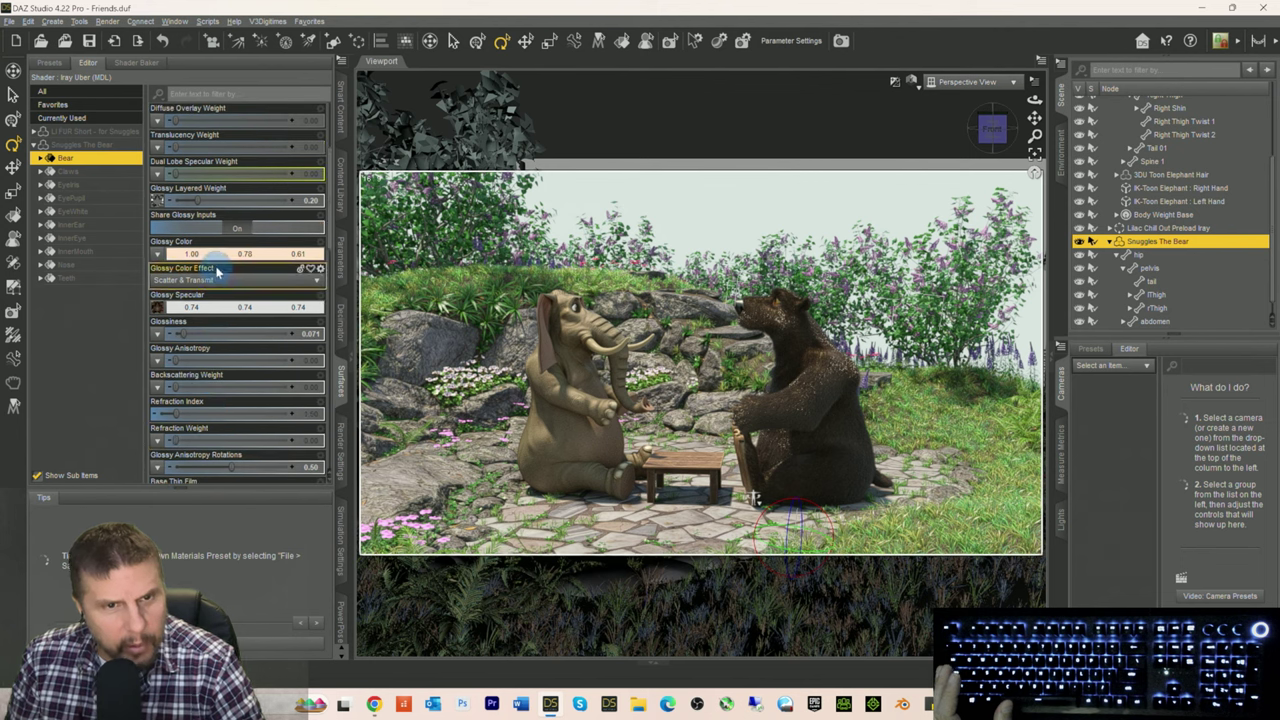
scroll(216, 290, "up", 3)
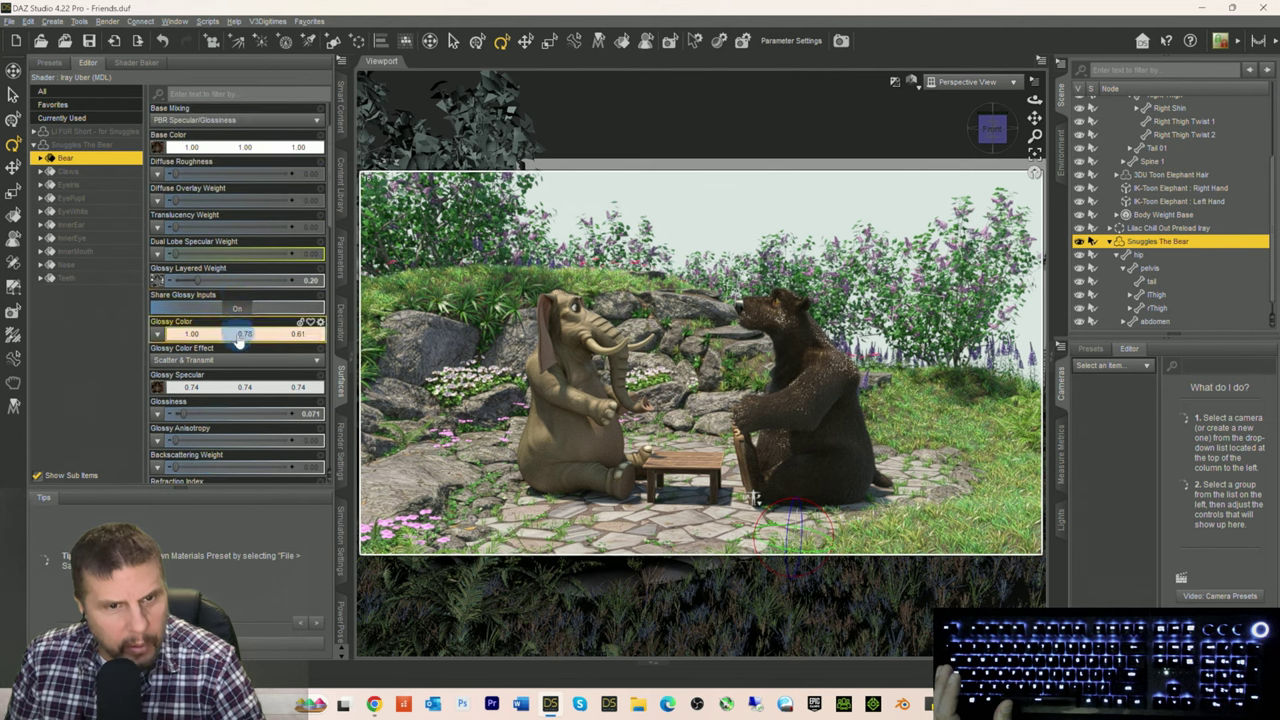
scroll(238, 338, "down", 3)
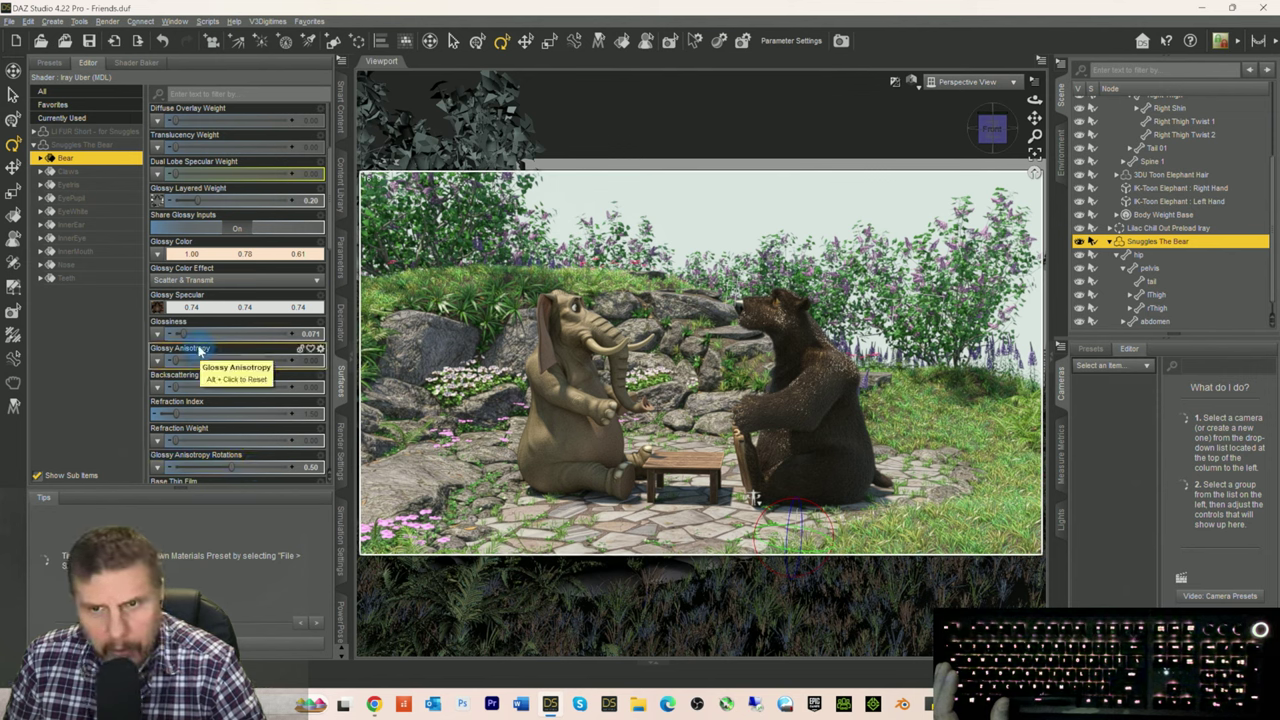
Step: Set Glossy Reflectivity to 0.077 and Glossy Roughness to 0.63 on all surfaces of LI FUR Short - for Snuggles
left_click(62, 132)
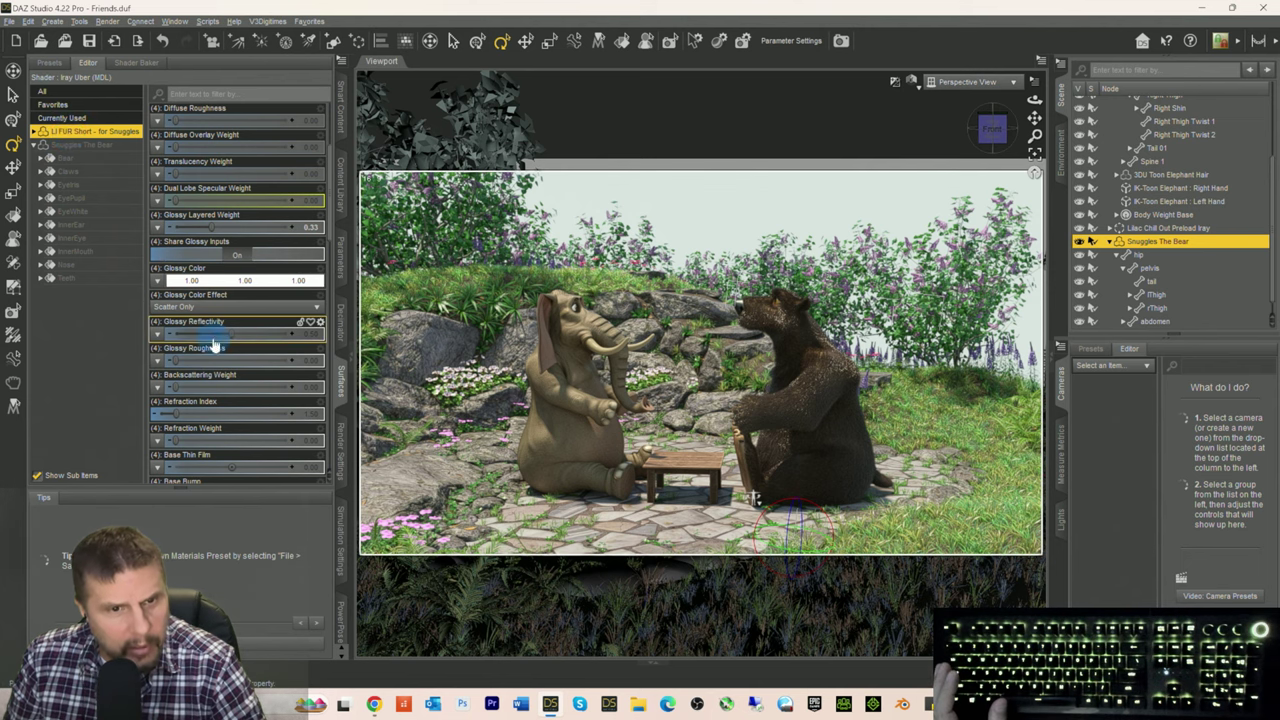
left_click_drag(203, 336, 220, 370)
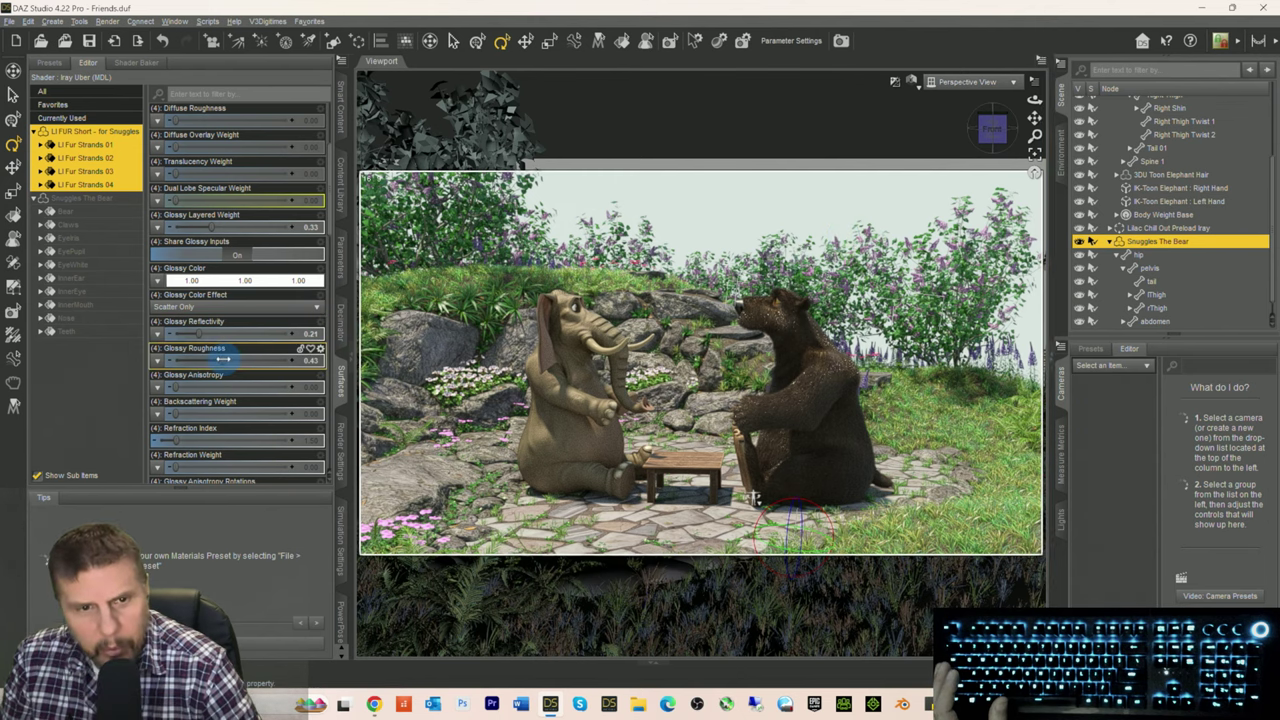
left_click_drag(229, 360, 232, 360)
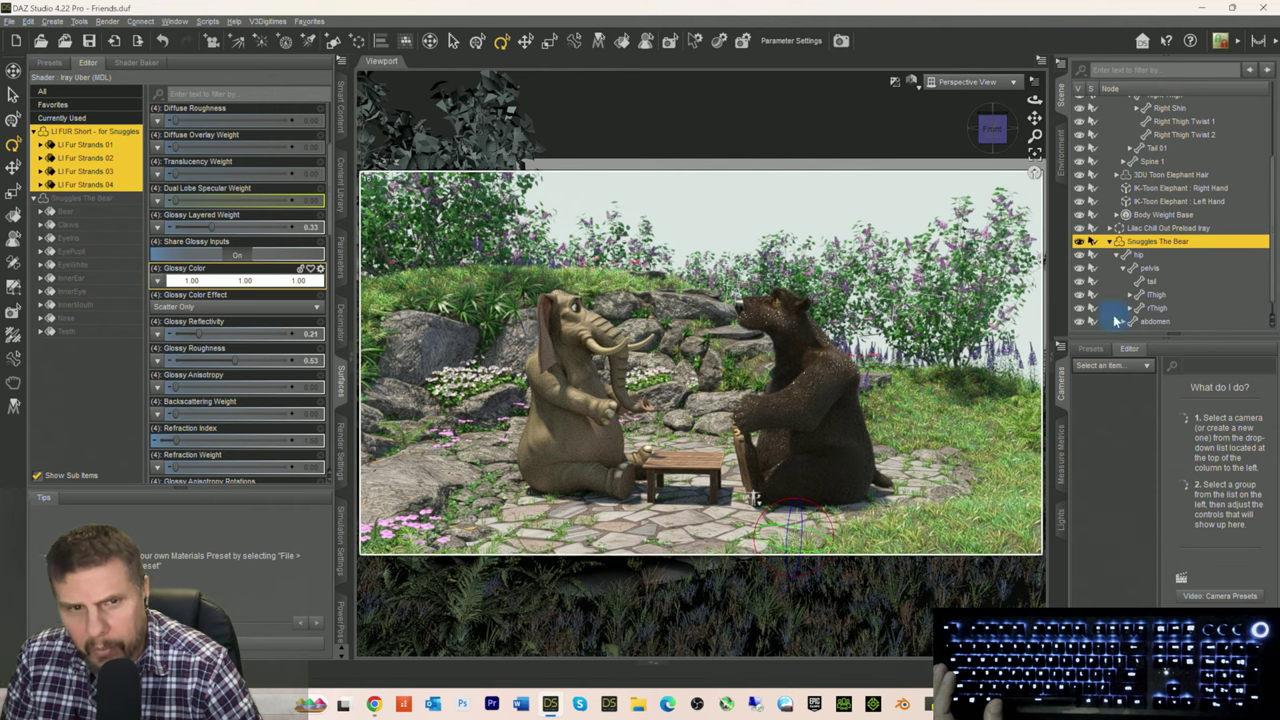
left_click(186, 332)
left_click_drag(184, 332, 178, 332)
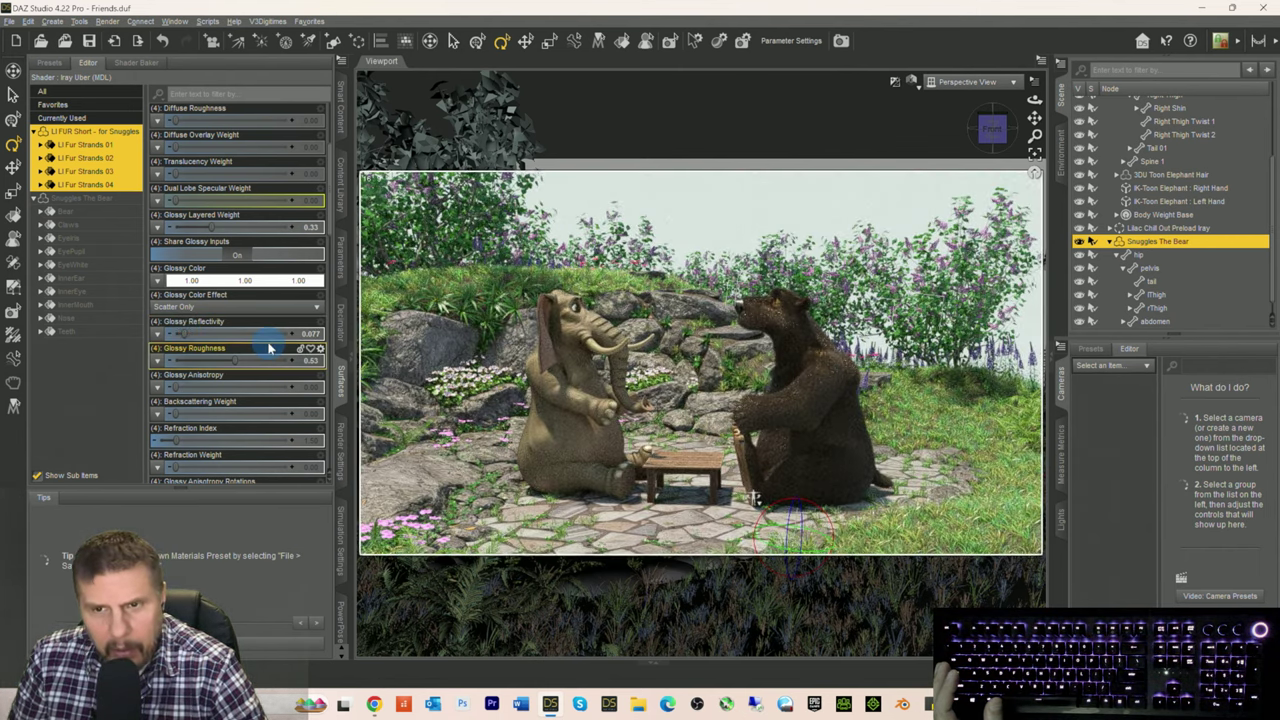
Step: Return to the Bear surface of Snuggles The Bear and reduce its Glossiness to 0.00
left_click(82, 199)
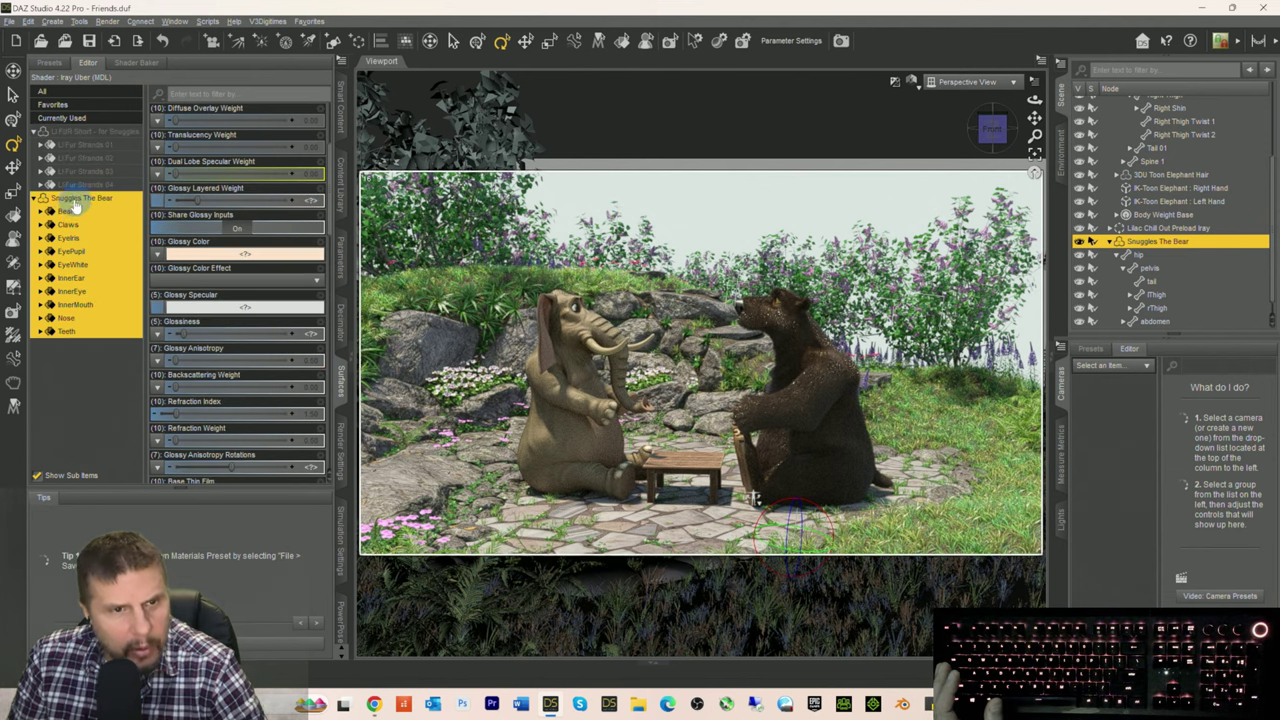
left_click(72, 250)
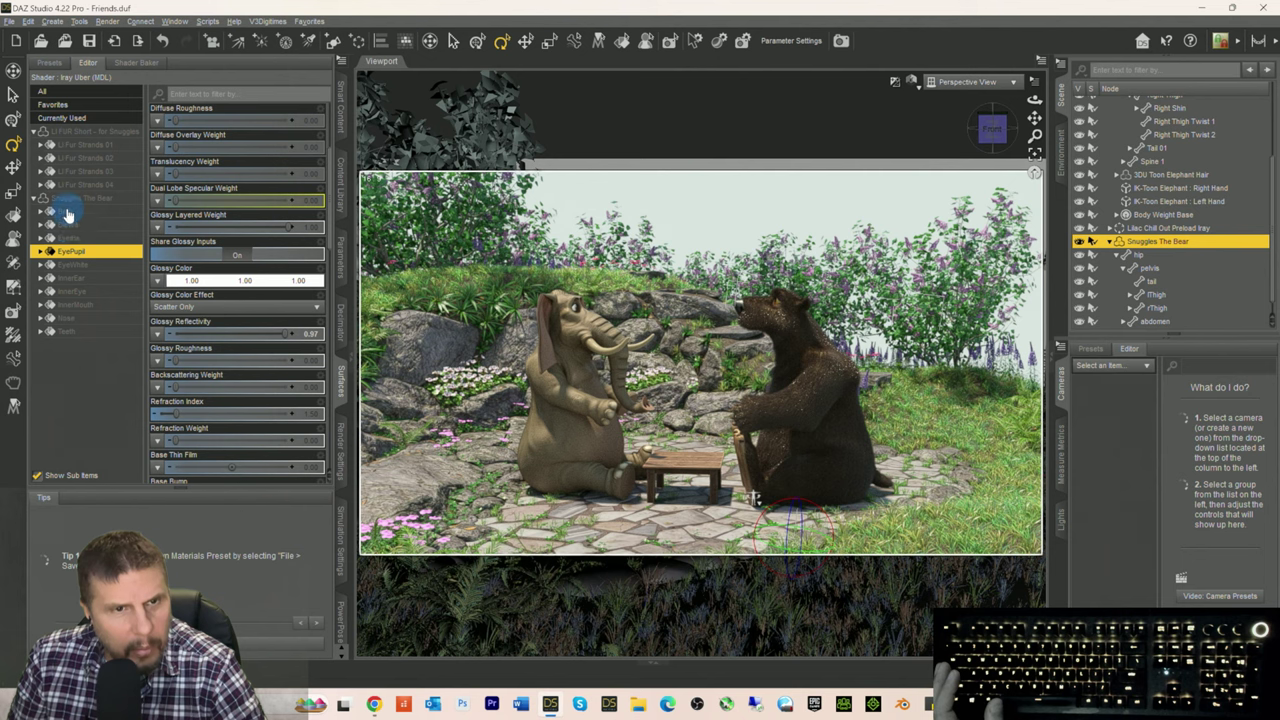
left_click(66, 212)
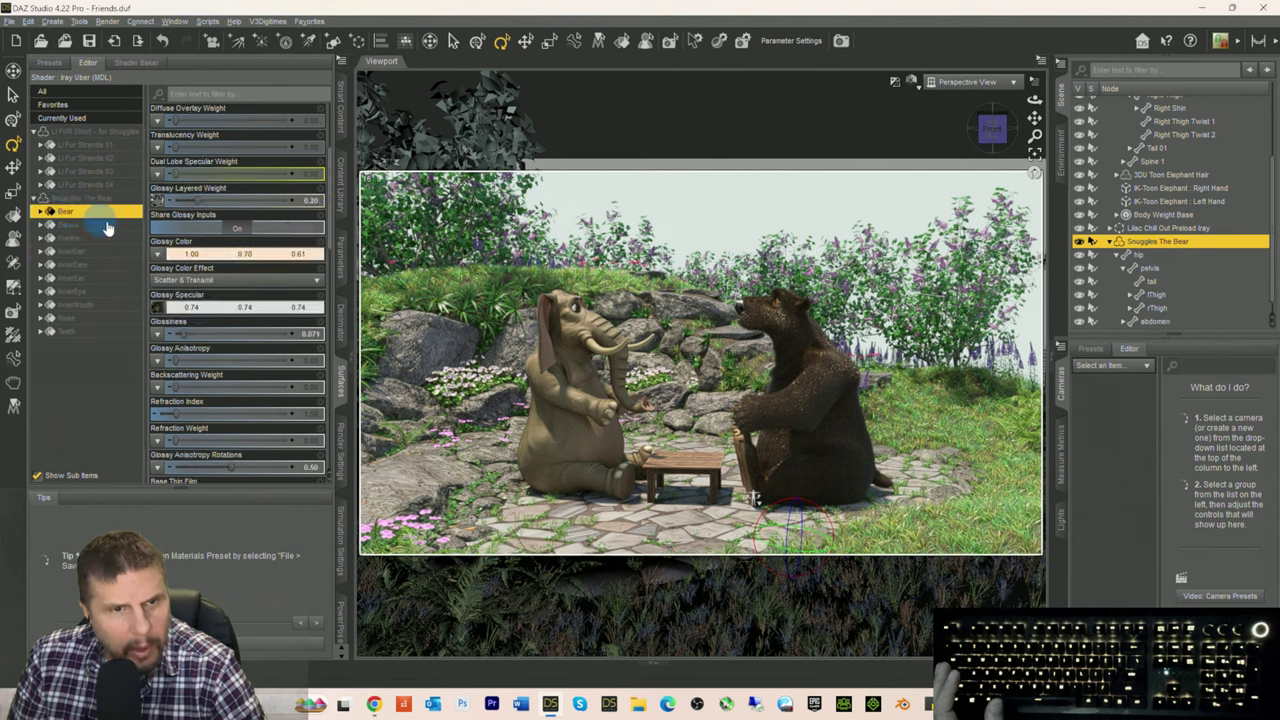
left_click(237, 229)
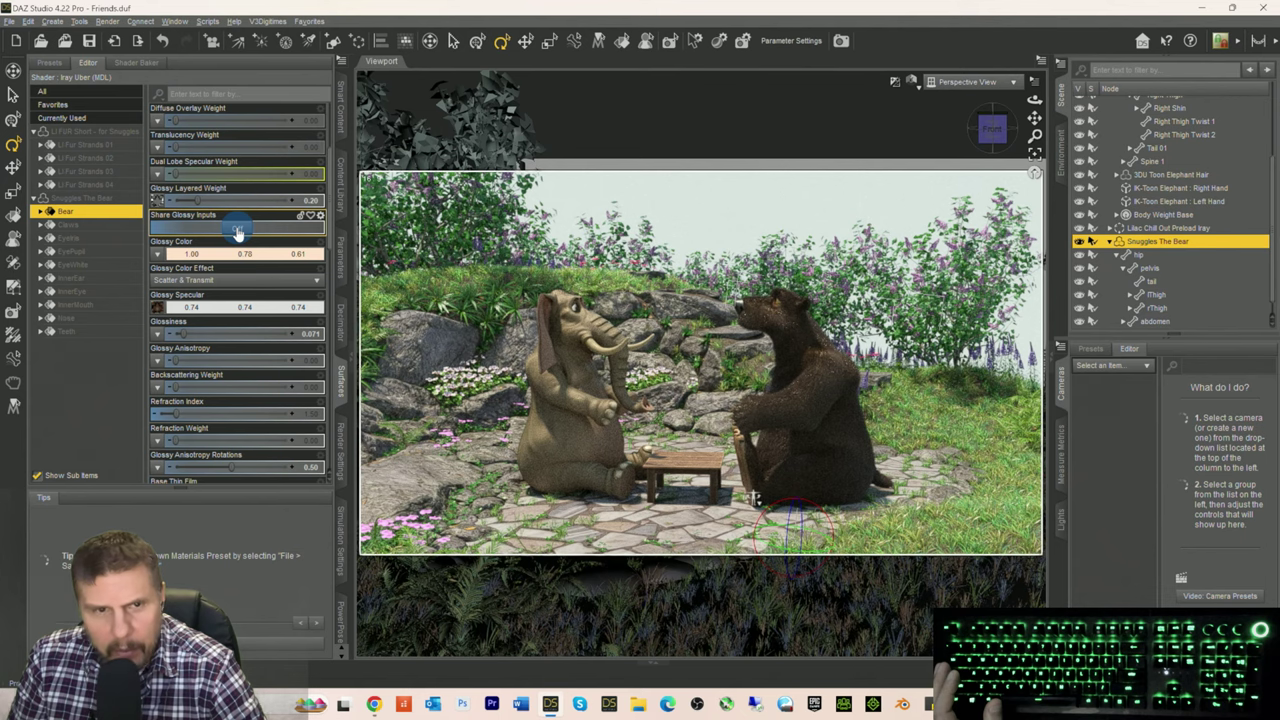
left_click(237, 229)
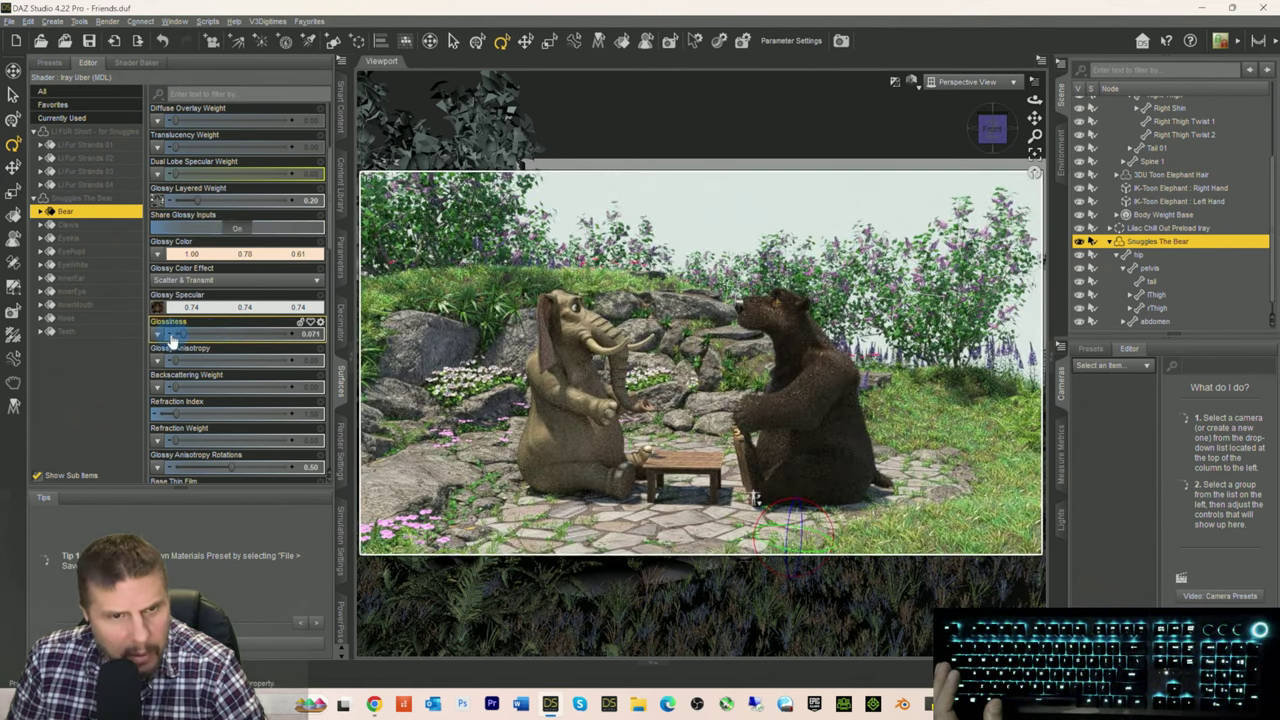
left_click_drag(161, 335, 143, 340)
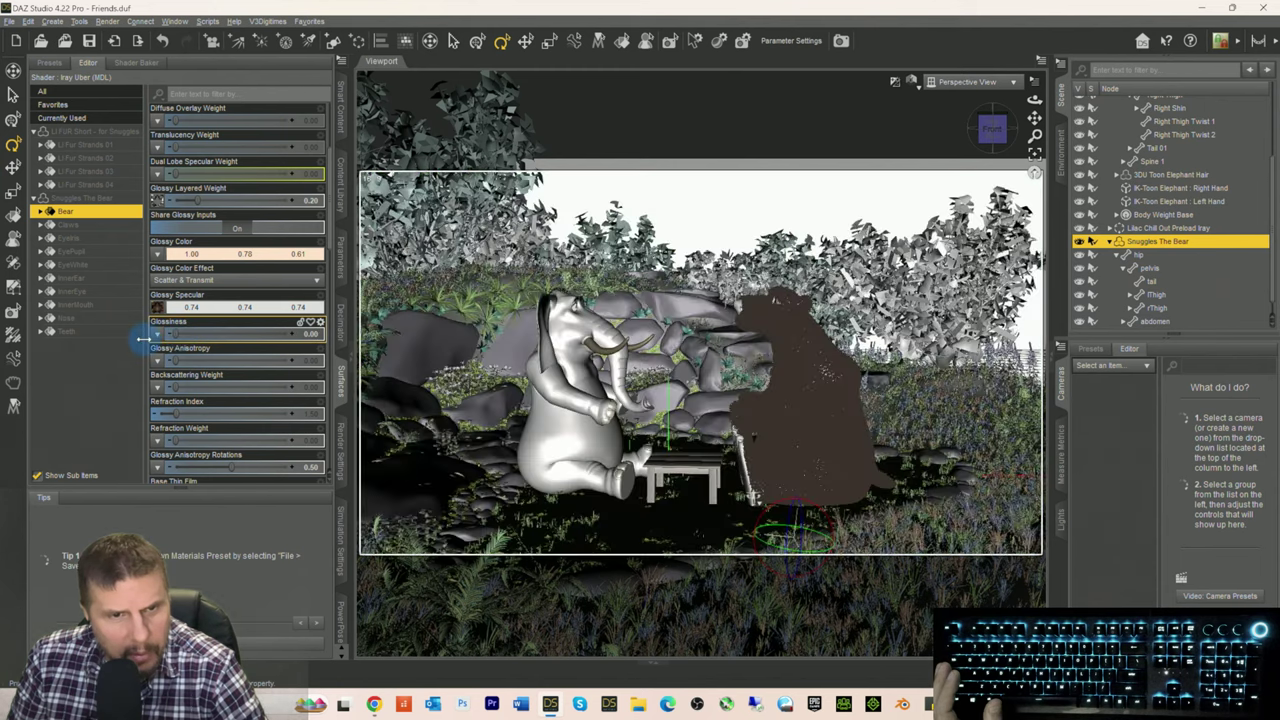
Step: Change both the Glossy Specular and Glossy Color of the Bear surface to black
left_click(218, 313)
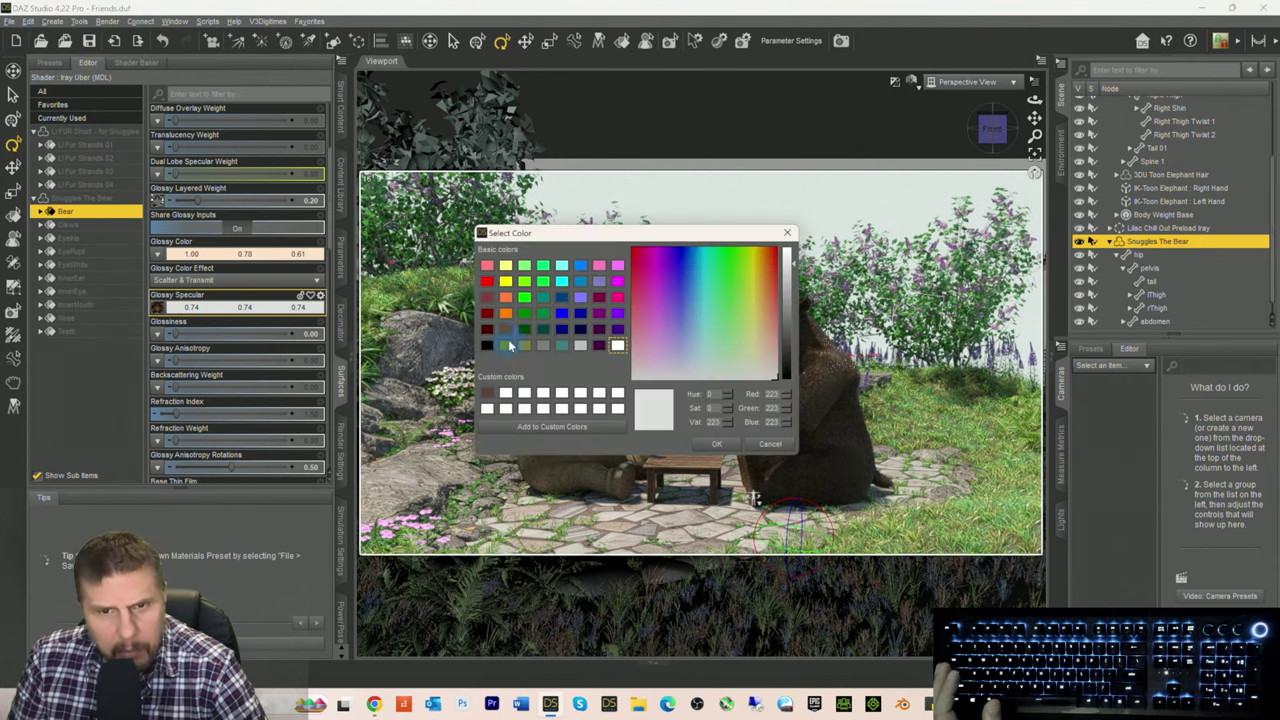
left_click(487, 346)
left_click(717, 446)
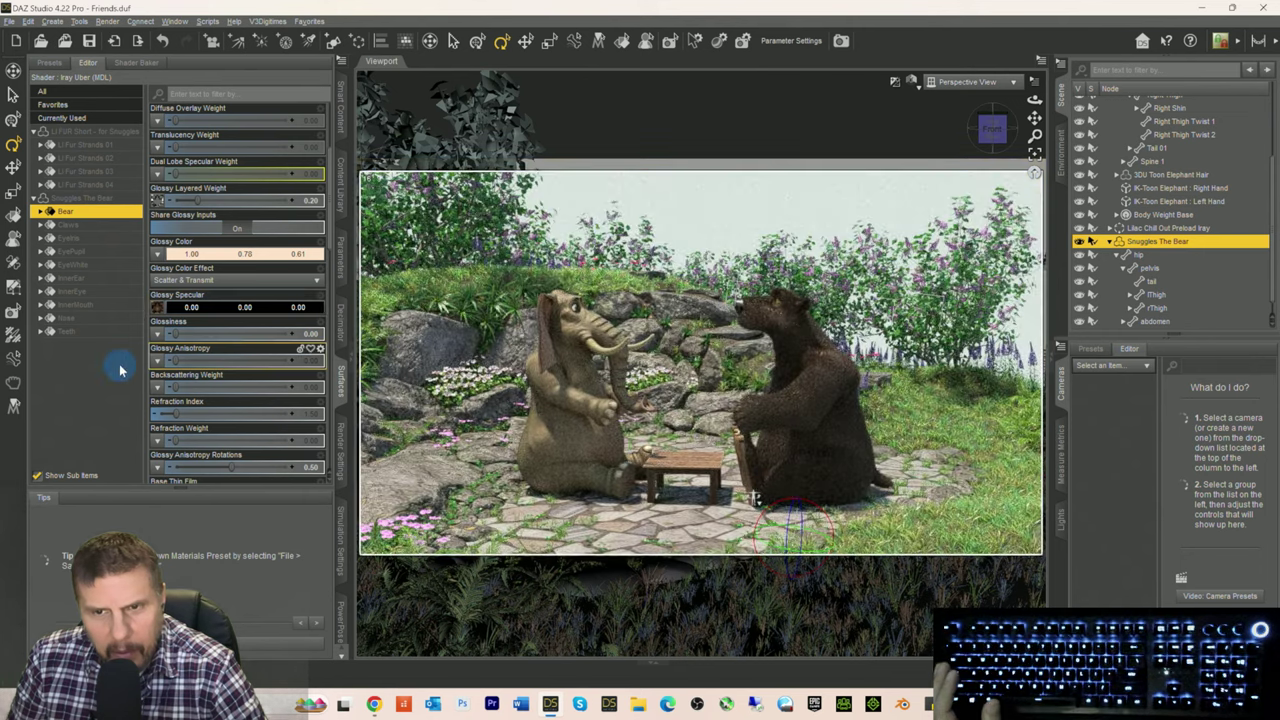
left_click(208, 256)
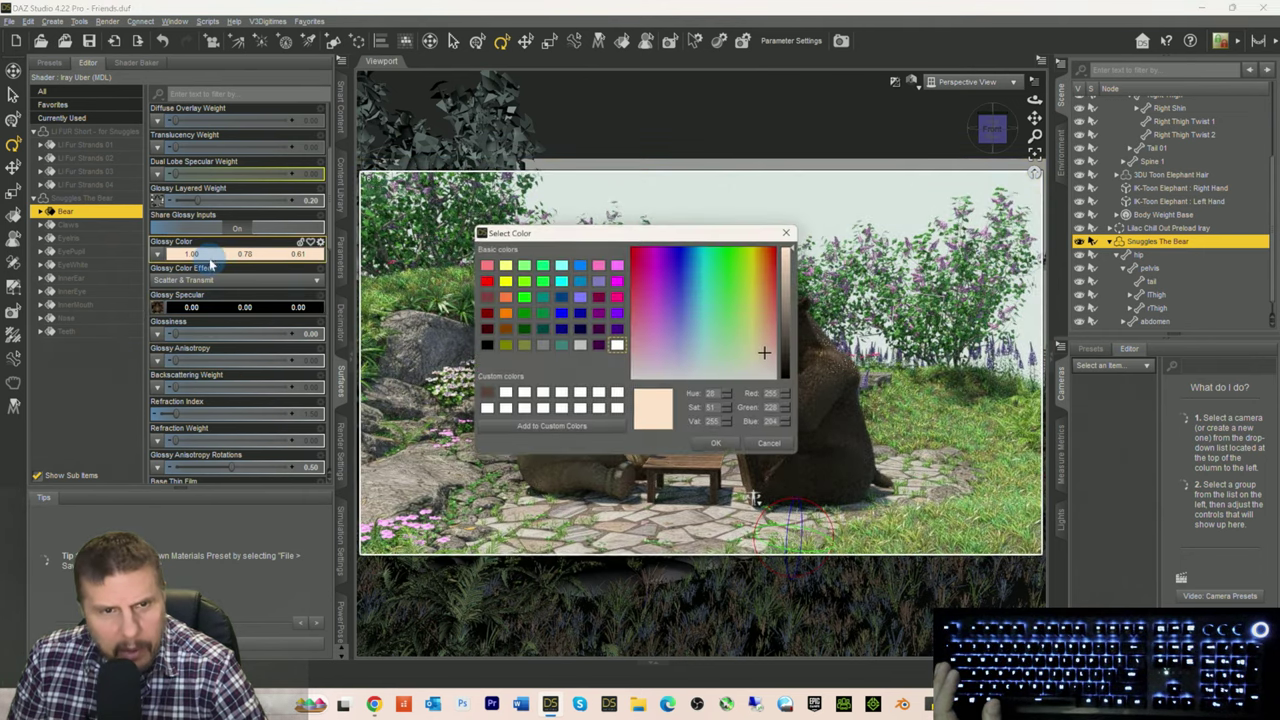
left_click(487, 346)
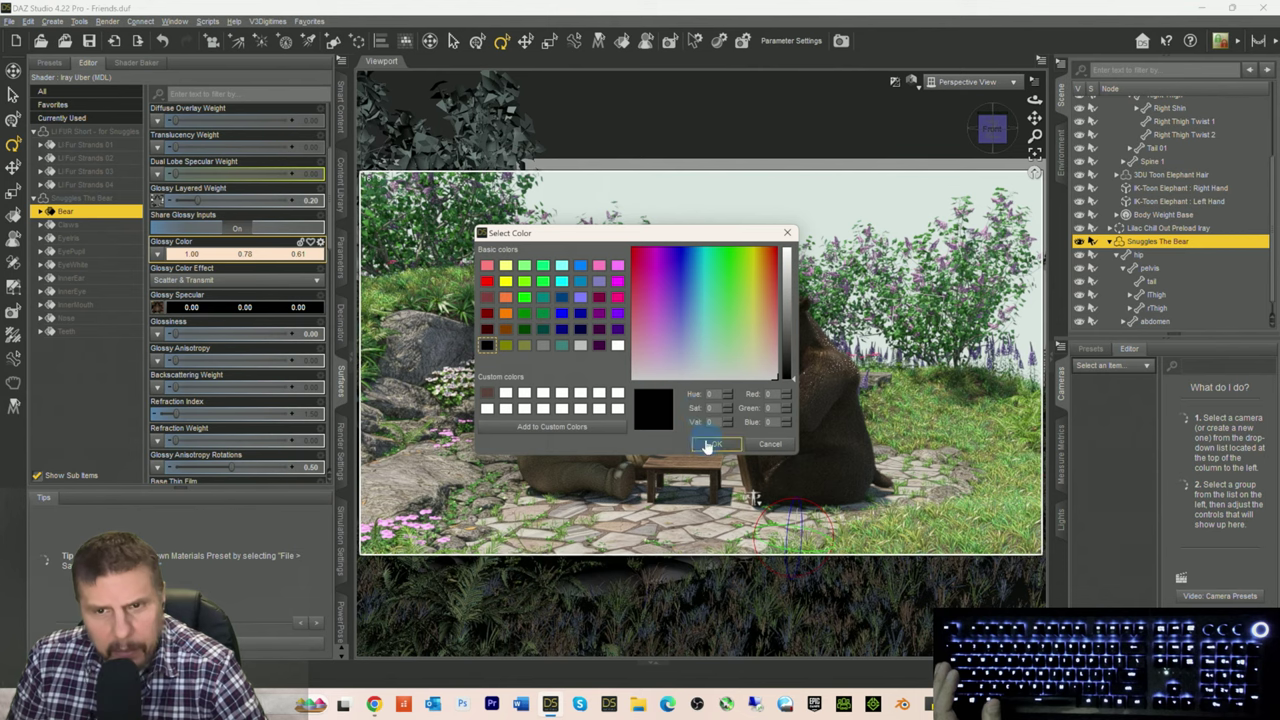
left_click(710, 445)
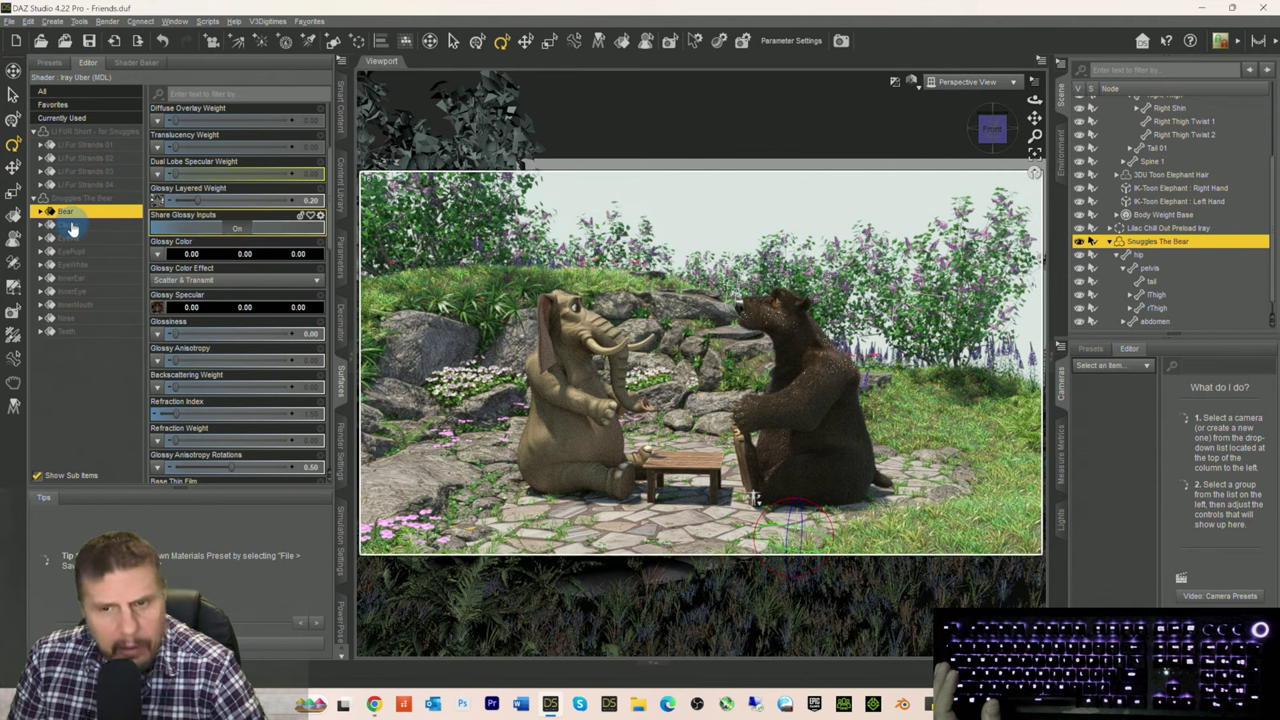
Step: Change the Glossy Color of all LI FUR Short - for Snuggles strand surfaces to black
left_click(90, 131)
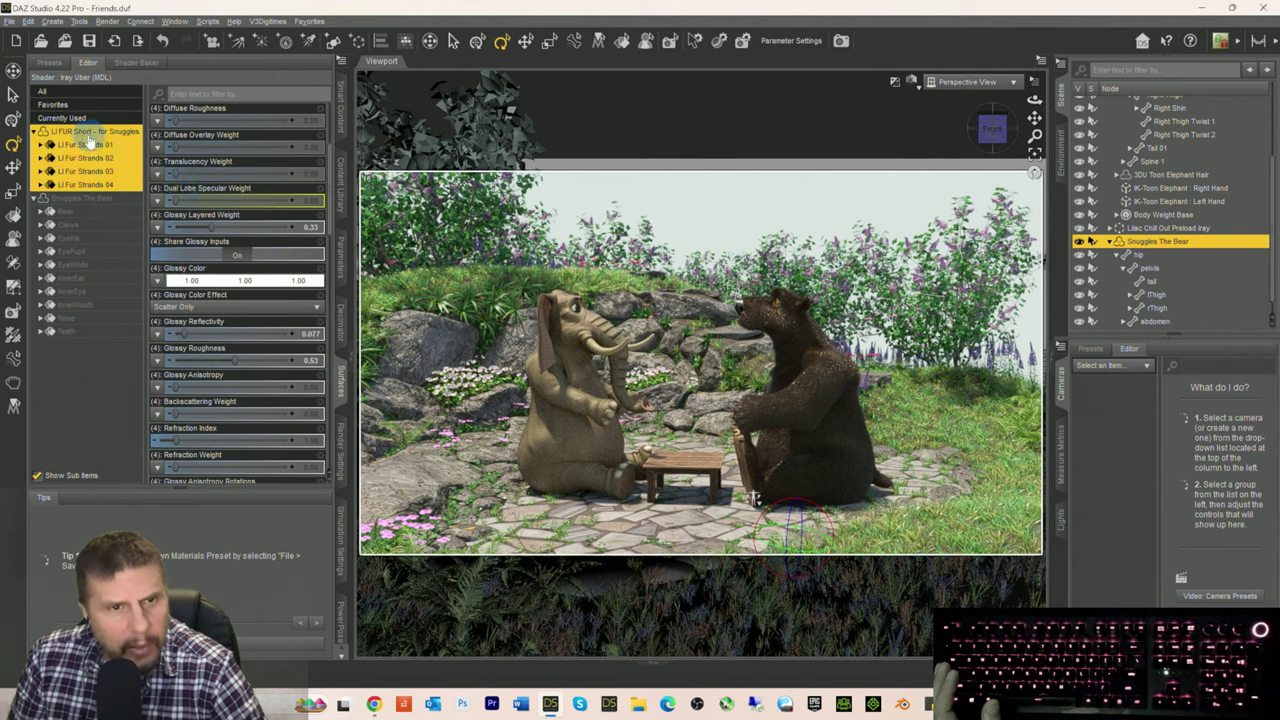
left_click(234, 254)
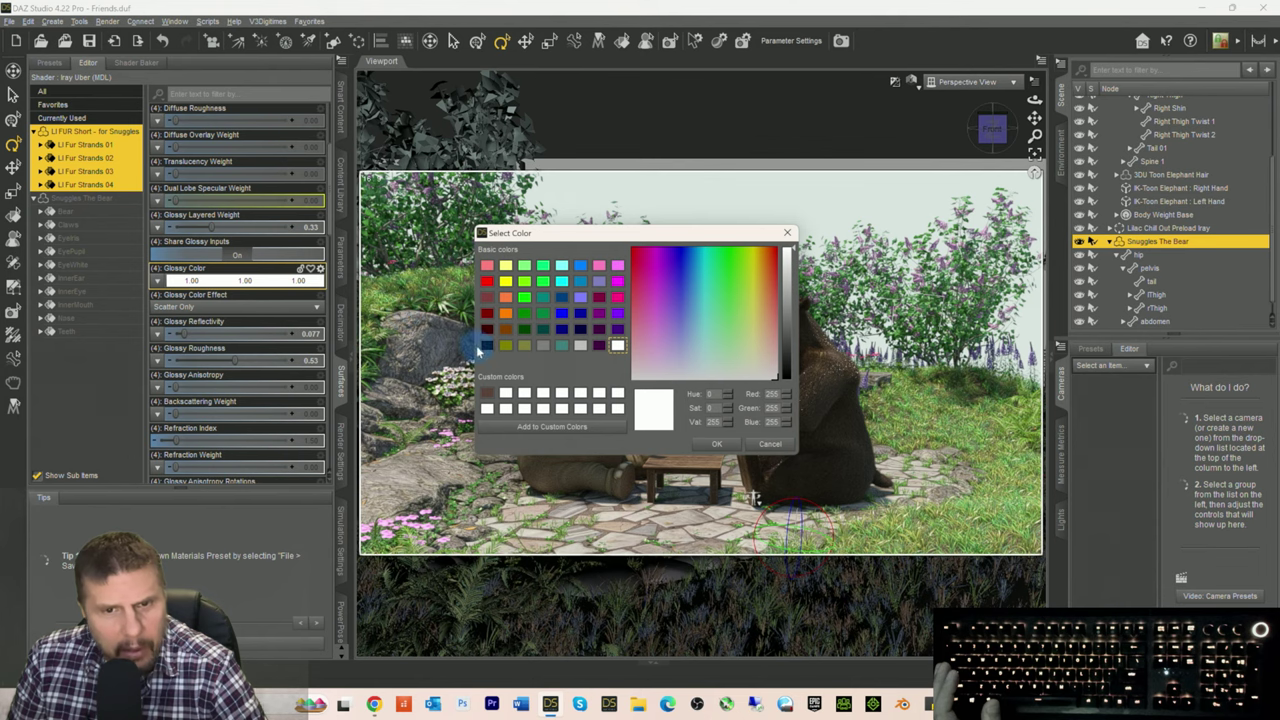
left_click(503, 332)
left_click(716, 443)
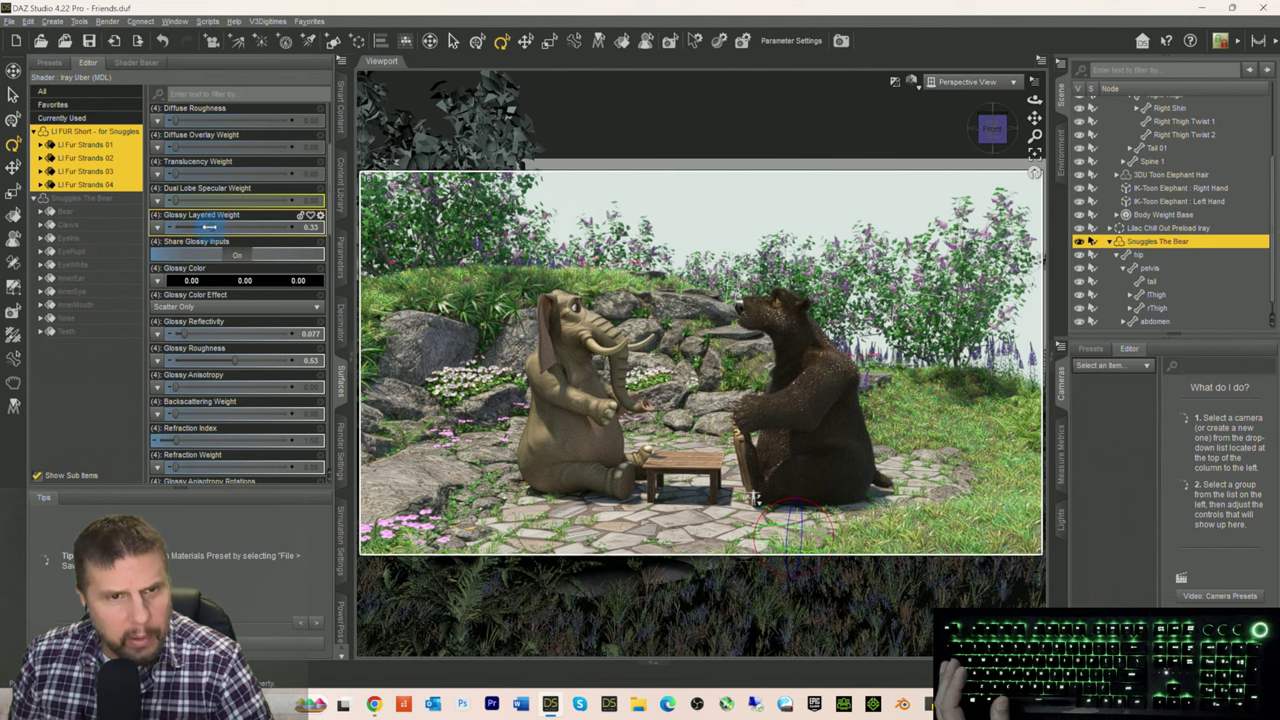
Step: Set the fur strands' Glossy Layered Weight to 0.00 and Glossy Roughness to 1.00
left_click(67, 229)
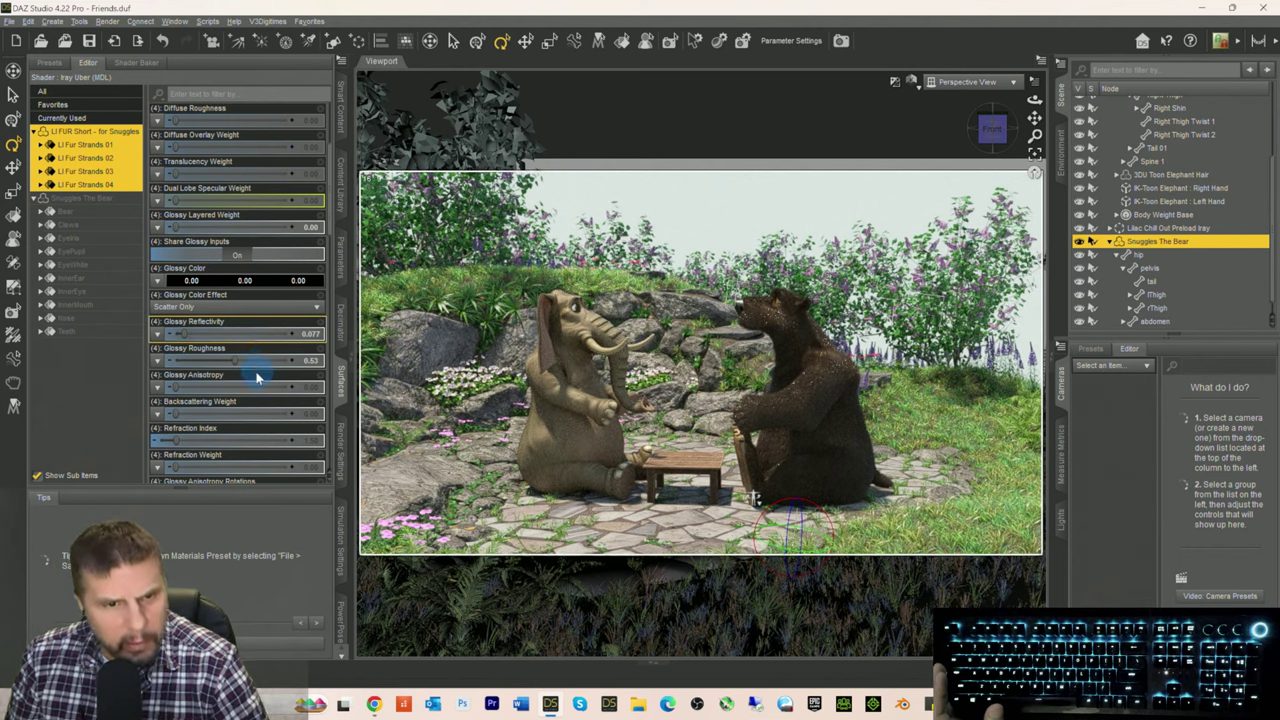
left_click_drag(307, 366, 313, 366)
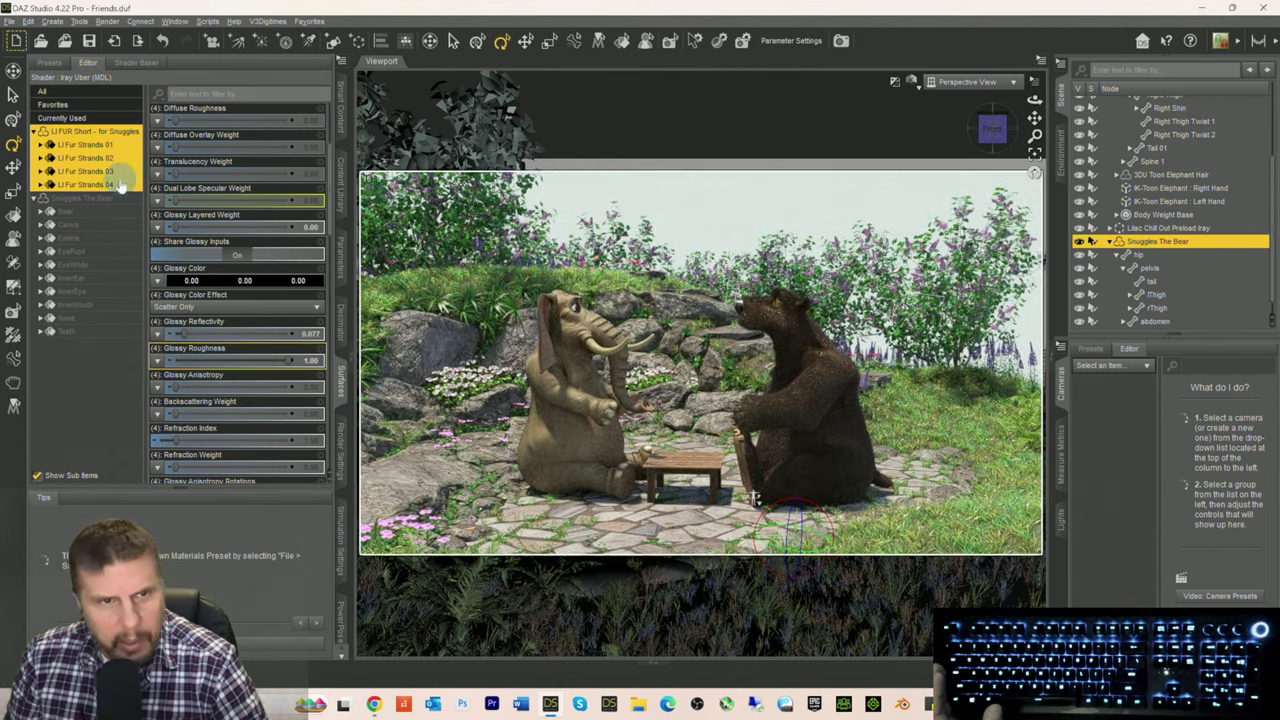
Step: Check the individual fur strand surfaces, then switch off Share Glossy Inputs for all four LI Fur Strands of Snuggles The Bear
left_click(95, 160)
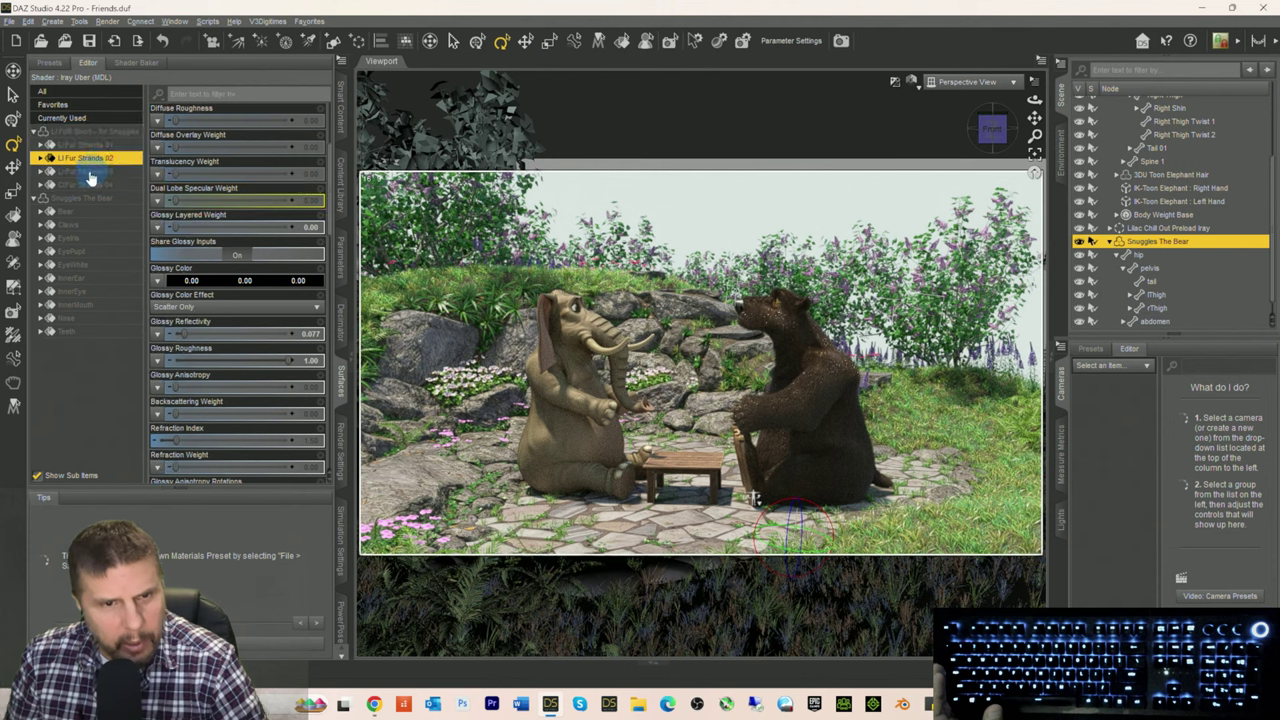
left_click(88, 185)
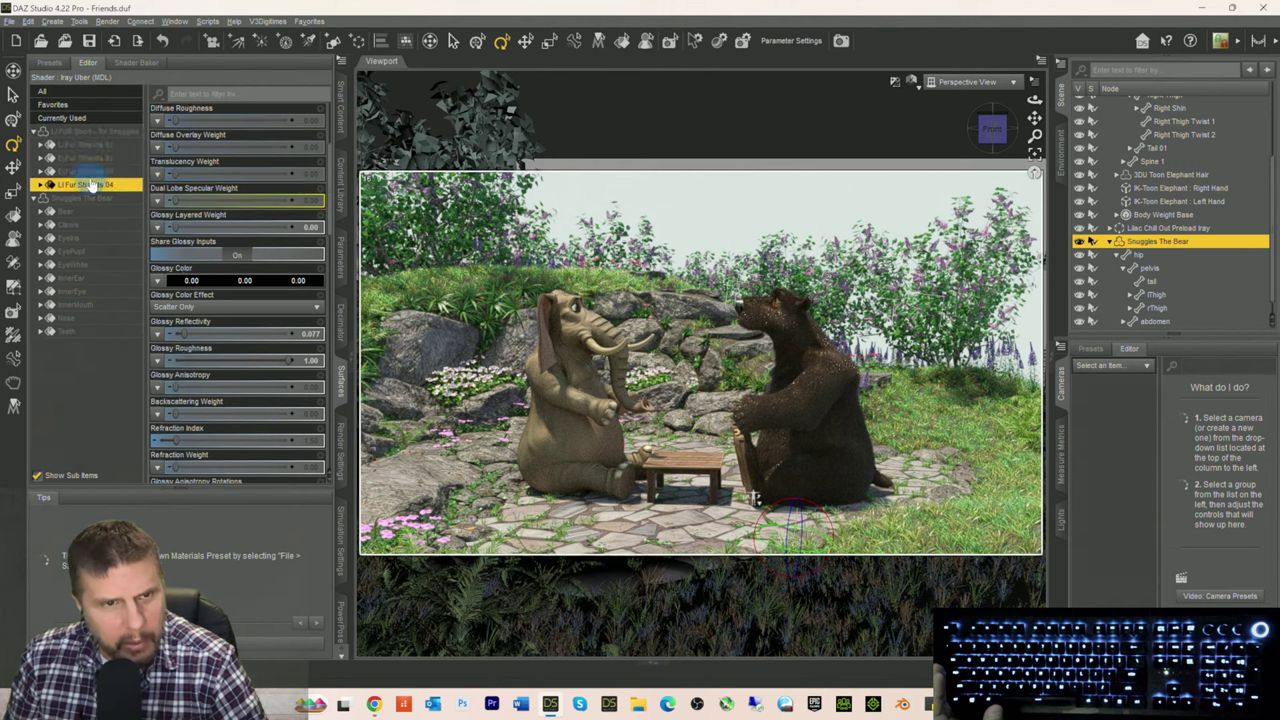
left_click(96, 172)
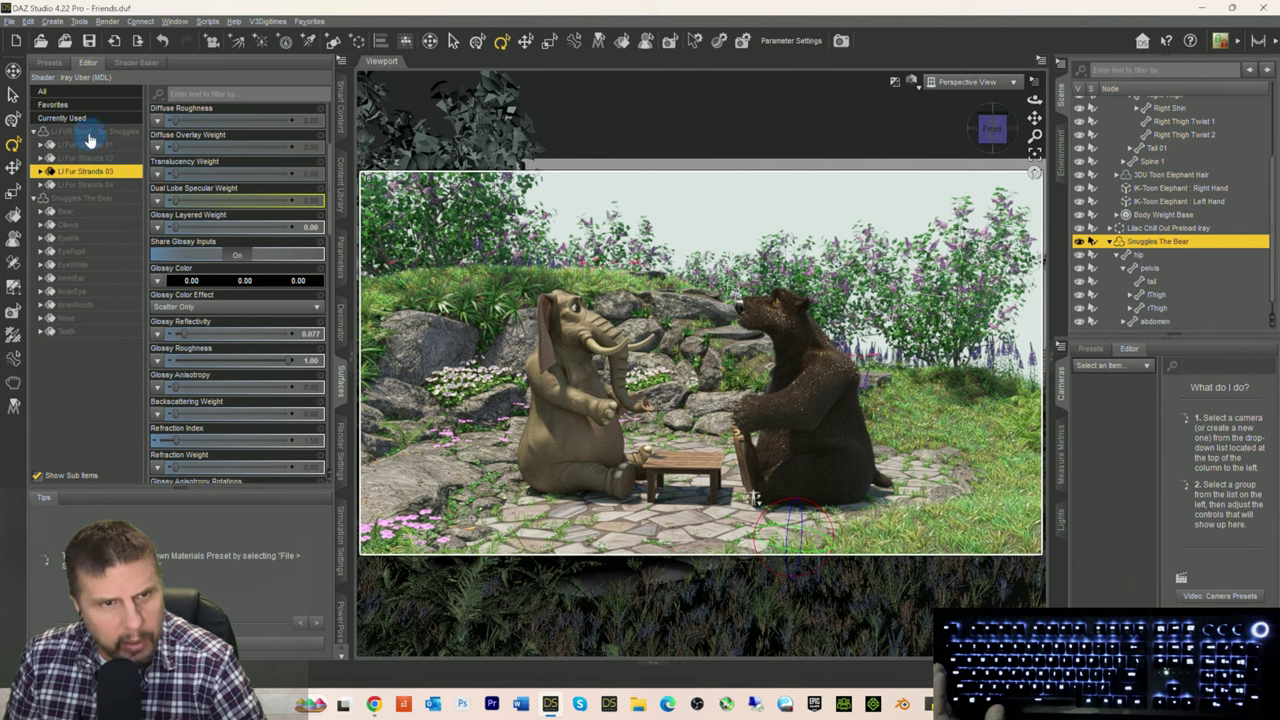
left_click(89, 134)
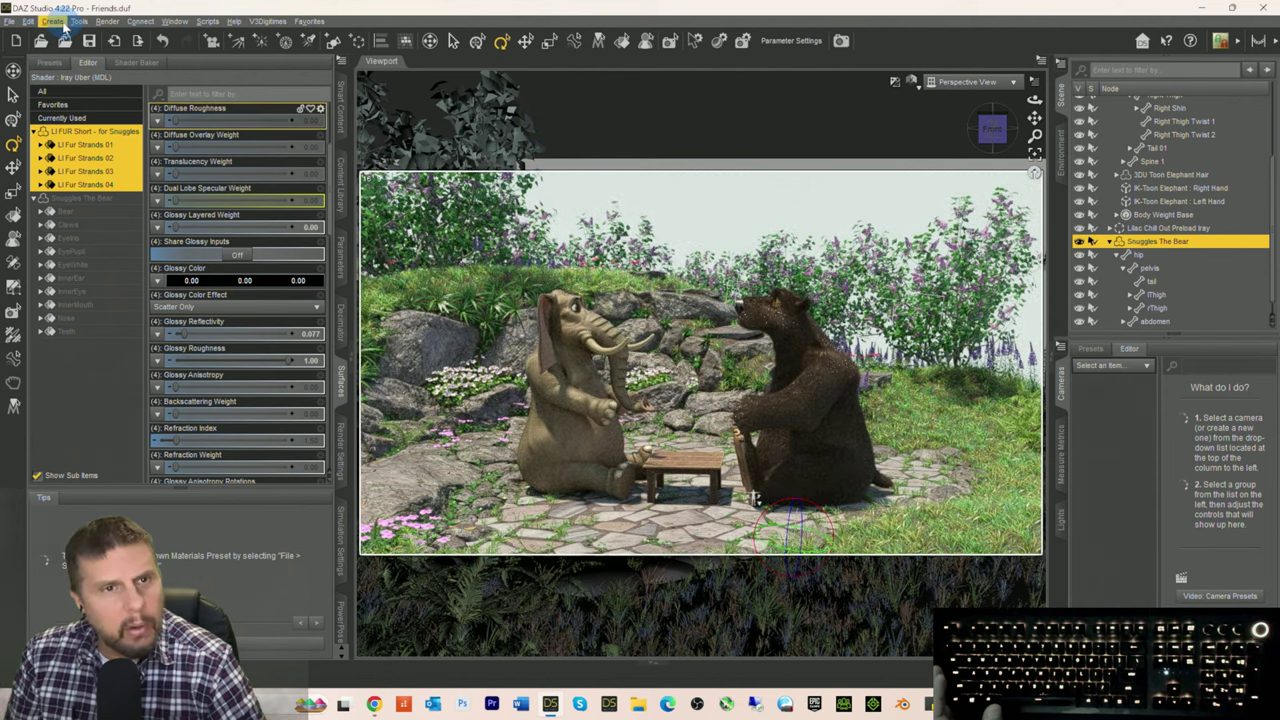
Step: Create a new camera named Camera that copies the active perspective view
left_click(58, 22)
left_click(80, 35)
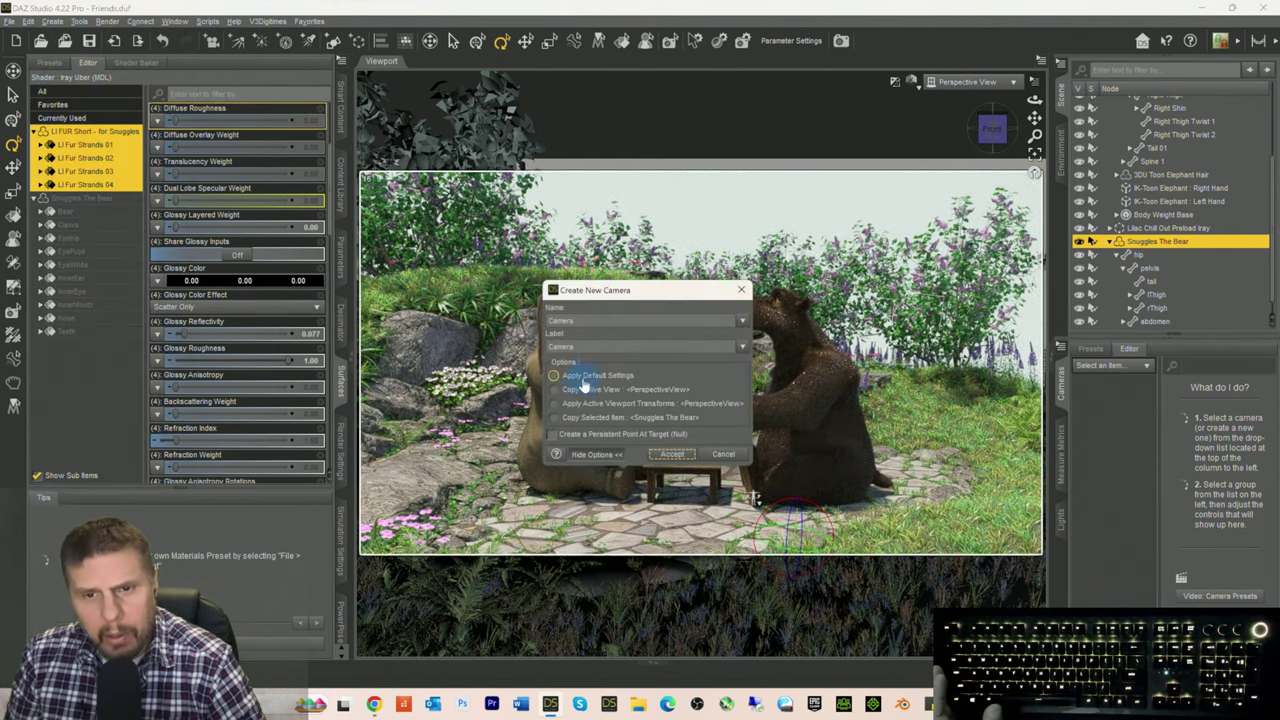
left_click(672, 455)
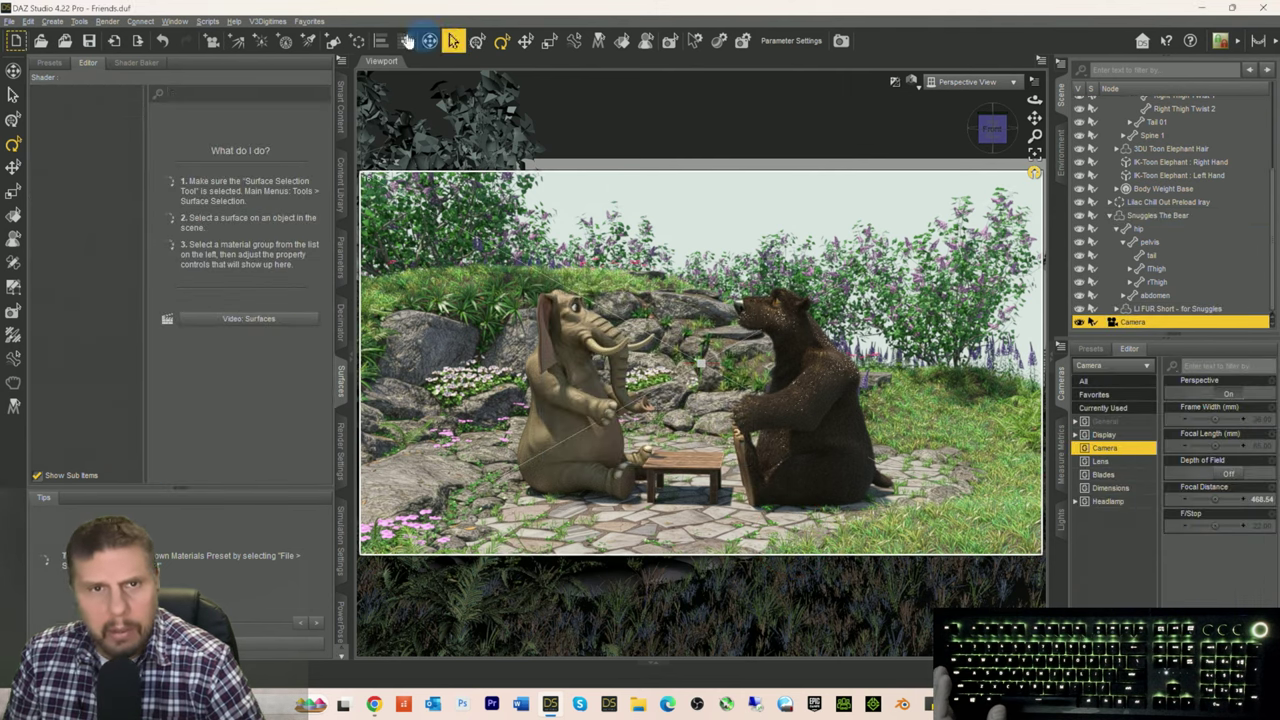
Step: Run the favorite MDAF Lock script to lock the selected camera
left_click(309, 21)
mouse_move(322, 62)
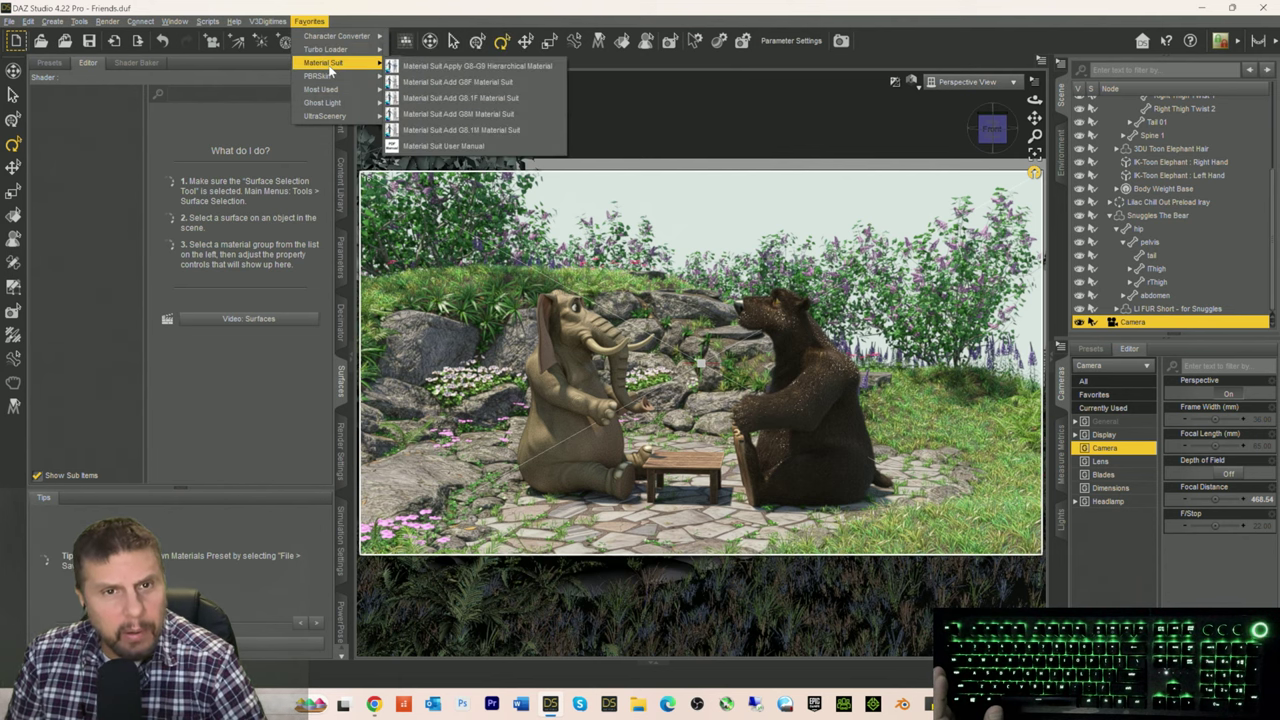
mouse_move(325, 95)
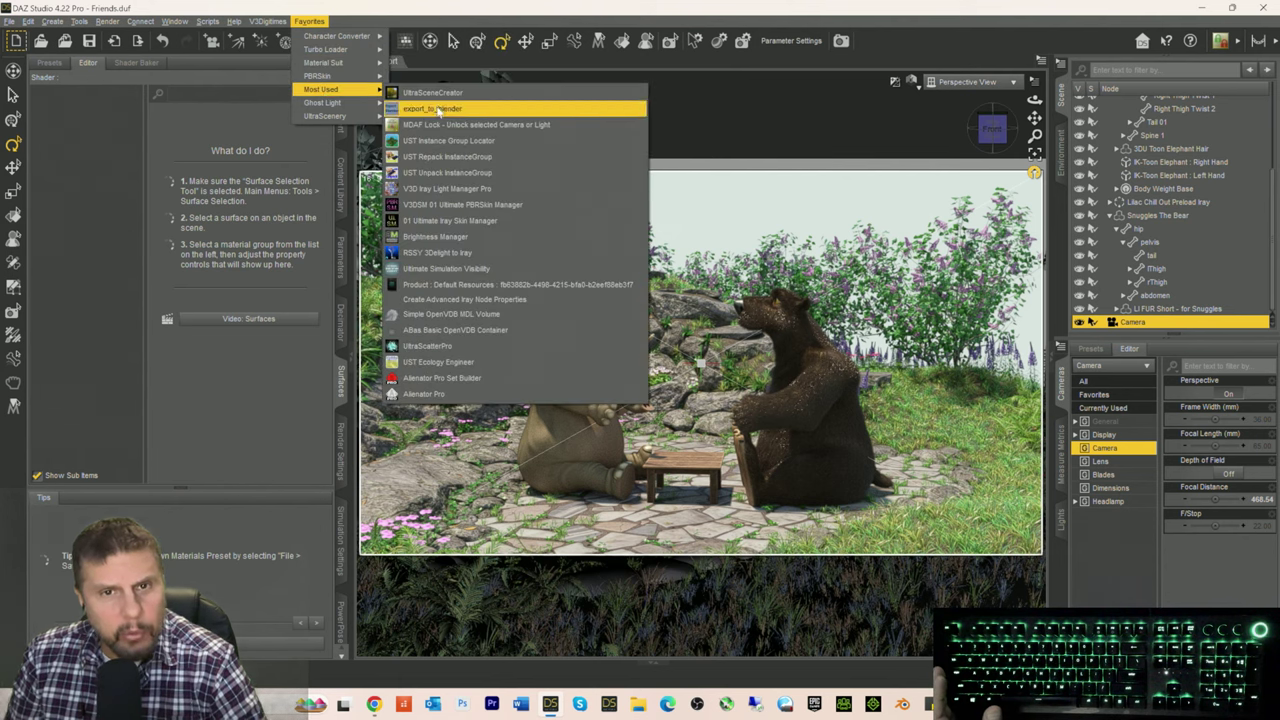
left_click(440, 124)
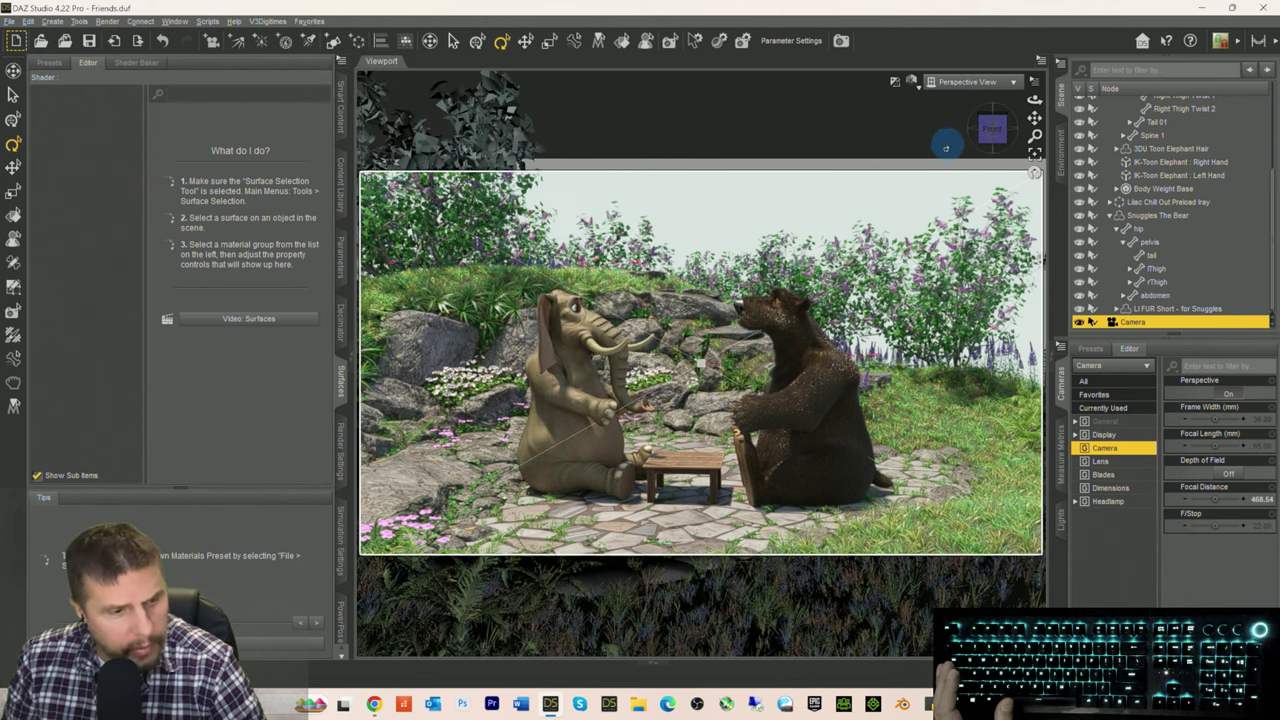
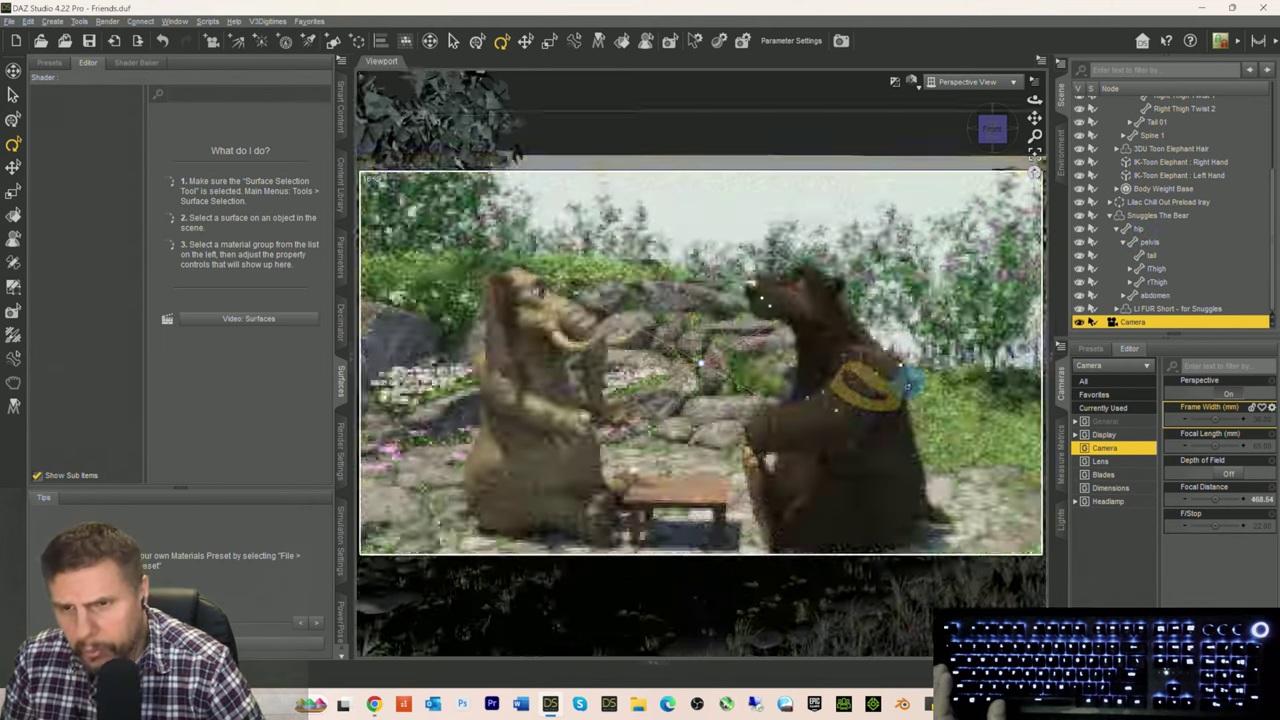
Step: Inspect the bear's fur up close and change the Top Coat Color of all four LI Fur Strands surfaces to black
scroll(905, 385, "up", 5)
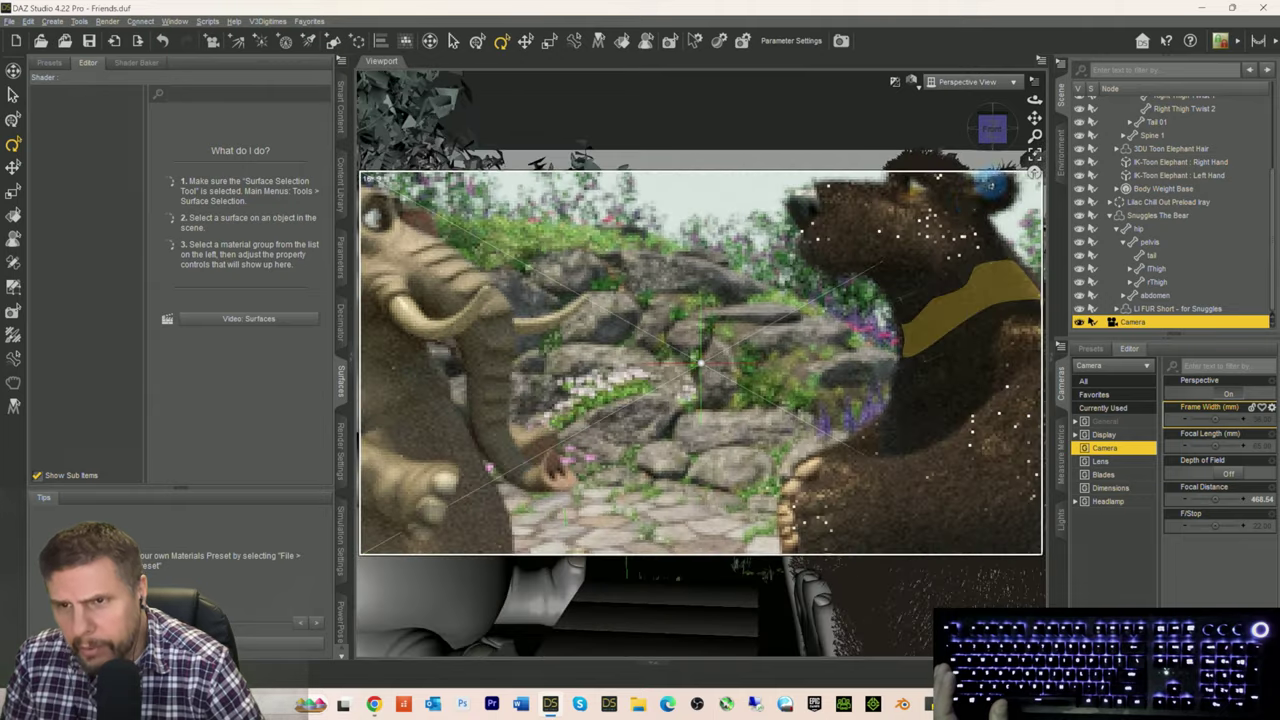
left_click_drag(1034, 118, 1060, 114)
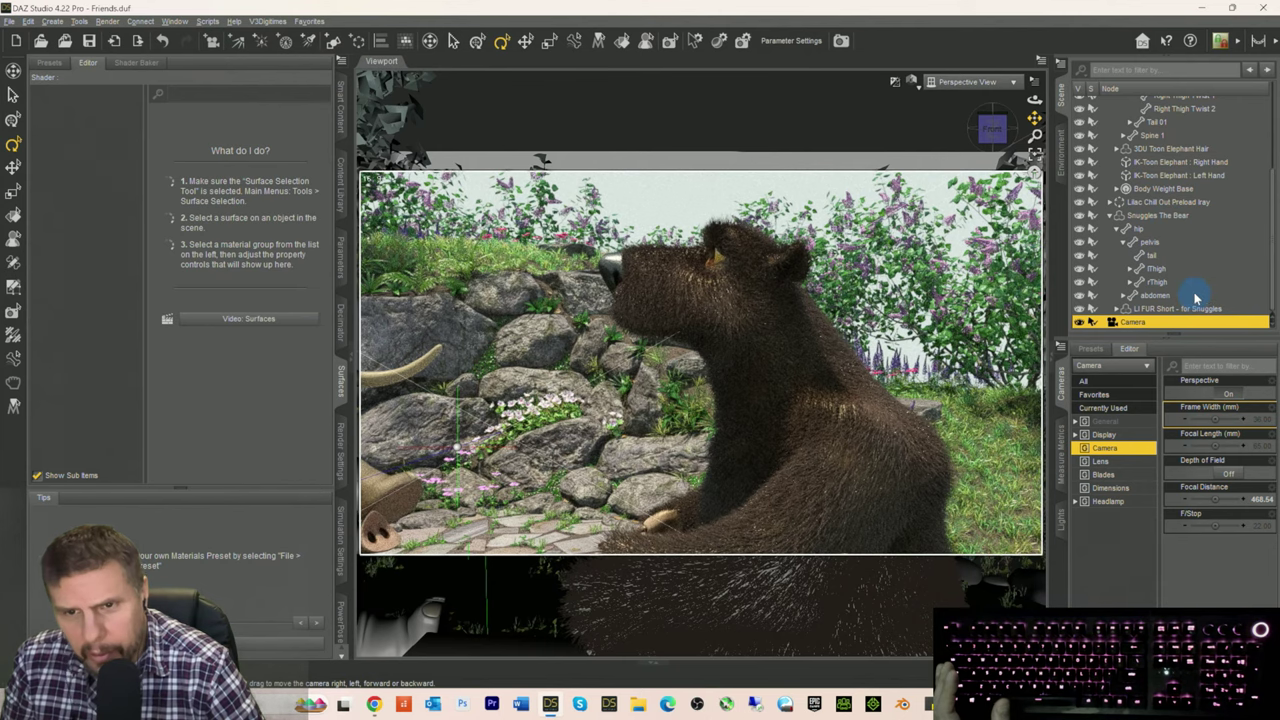
scroll(914, 314, "up", 3)
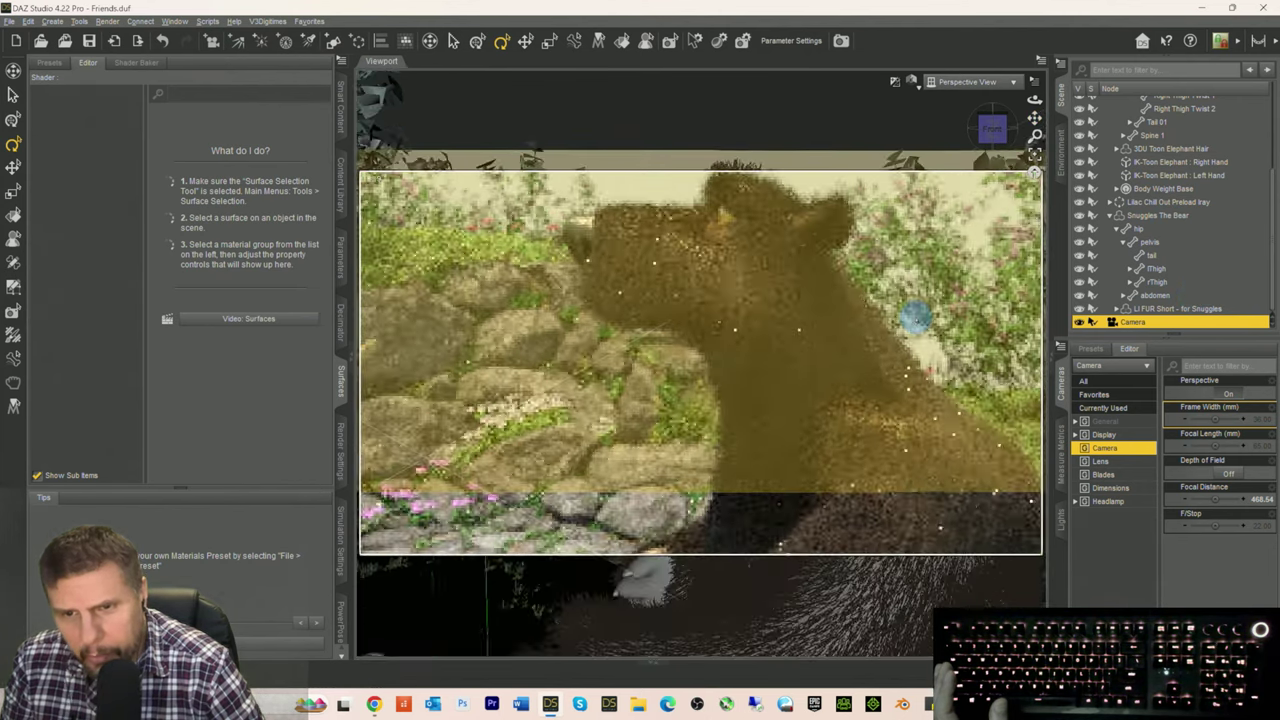
scroll(914, 317, "up", 3)
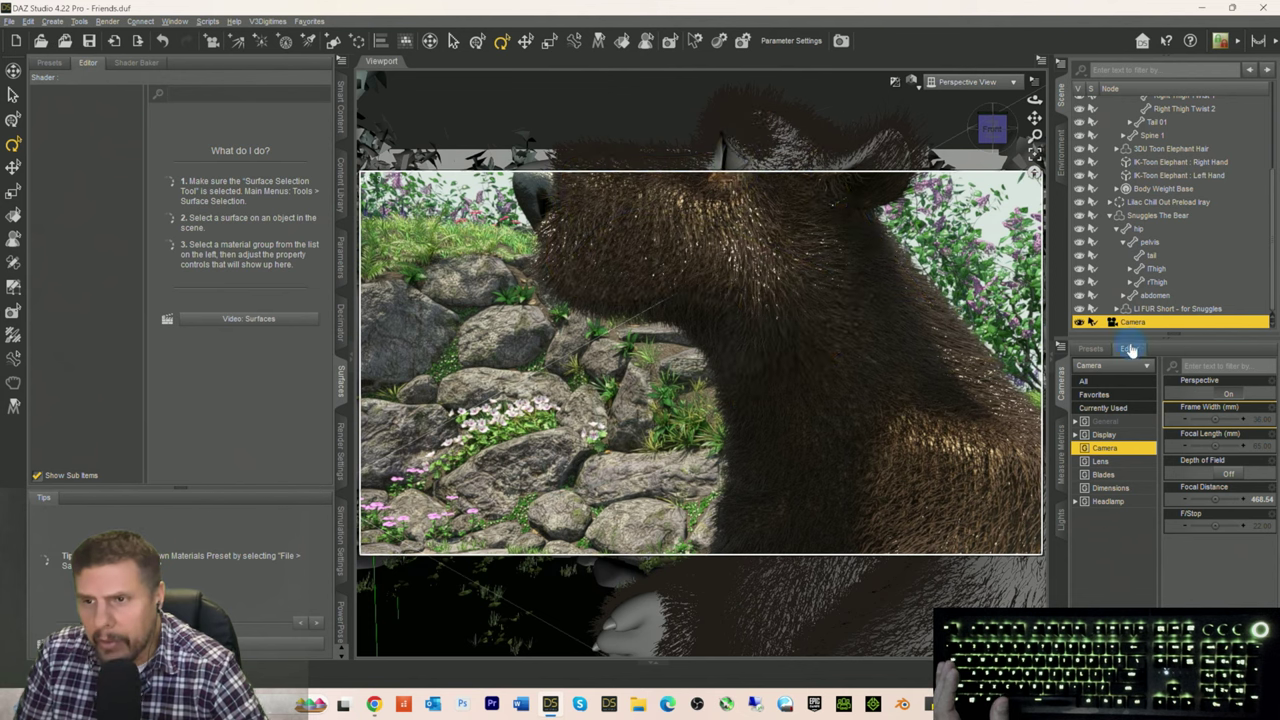
left_click(1156, 217)
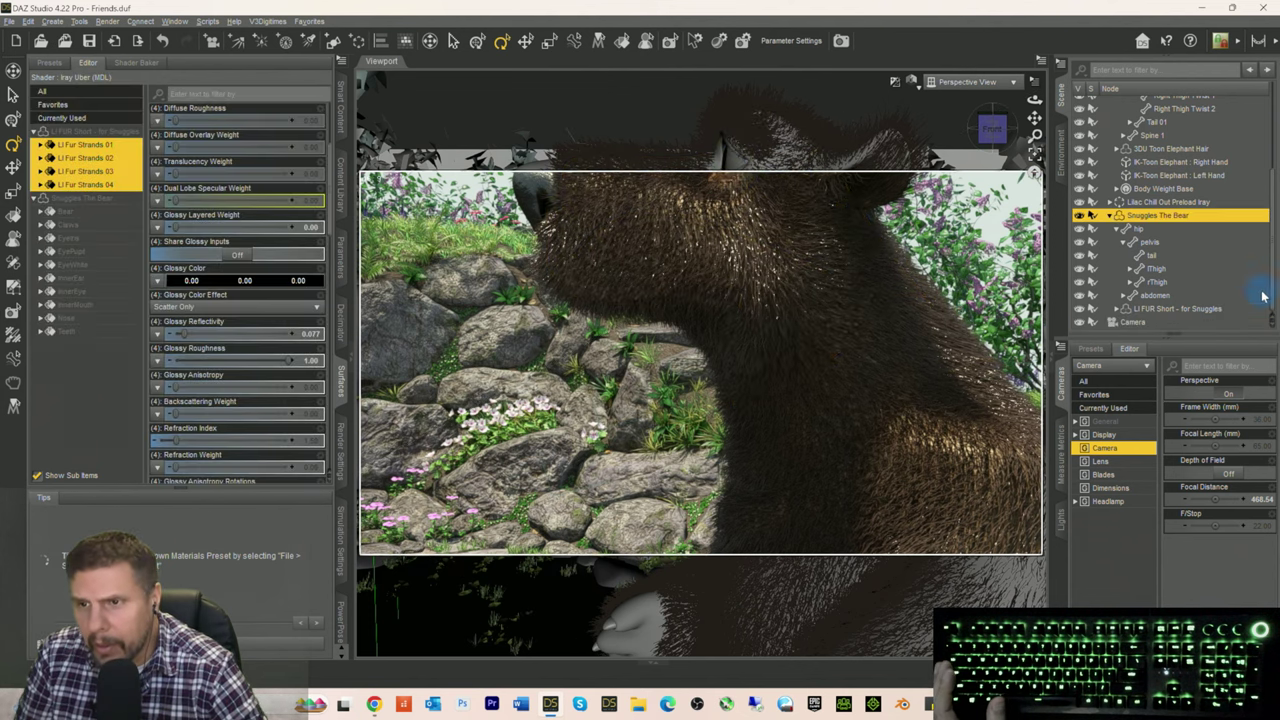
left_click(1190, 309)
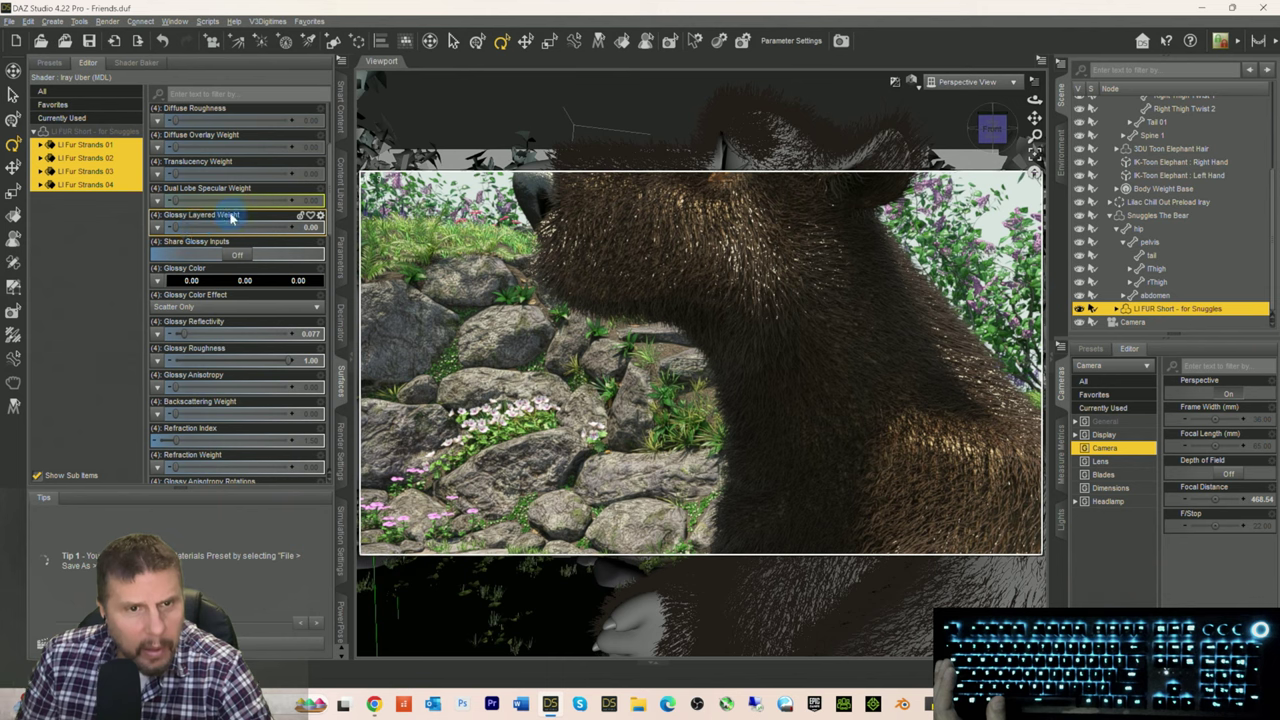
scroll(231, 217, "up", 4)
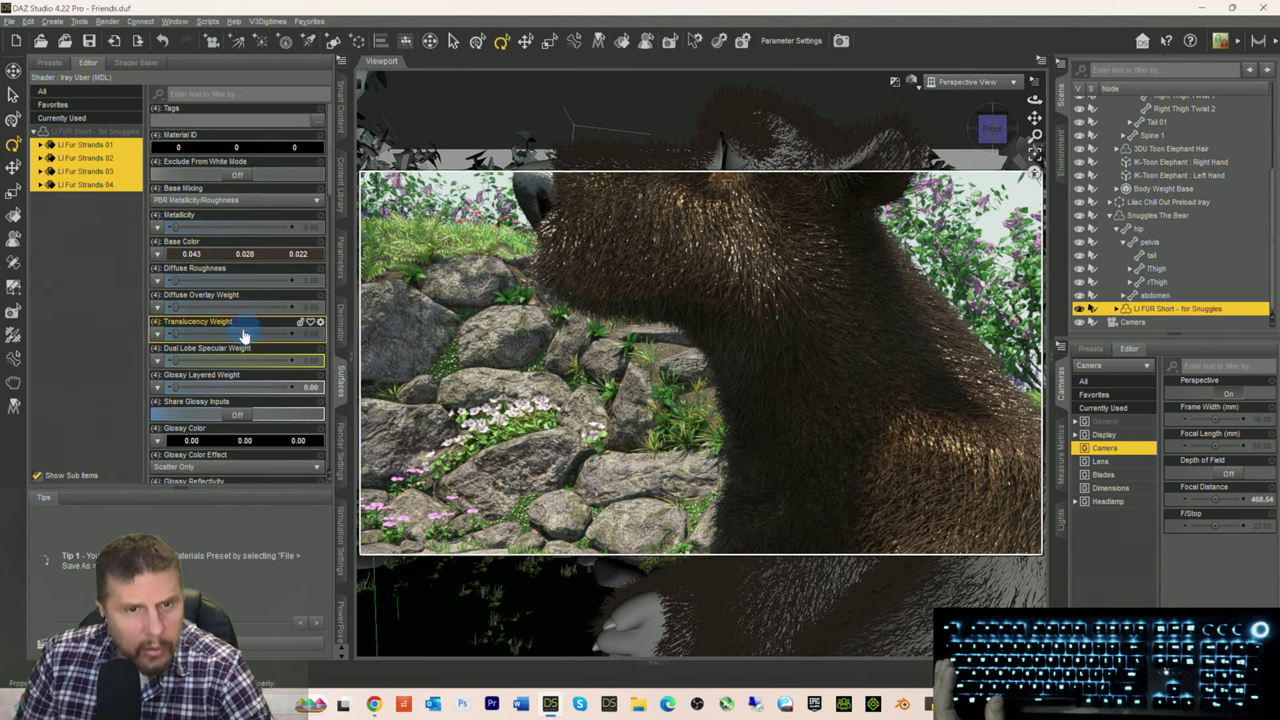
scroll(228, 305, "down", 6)
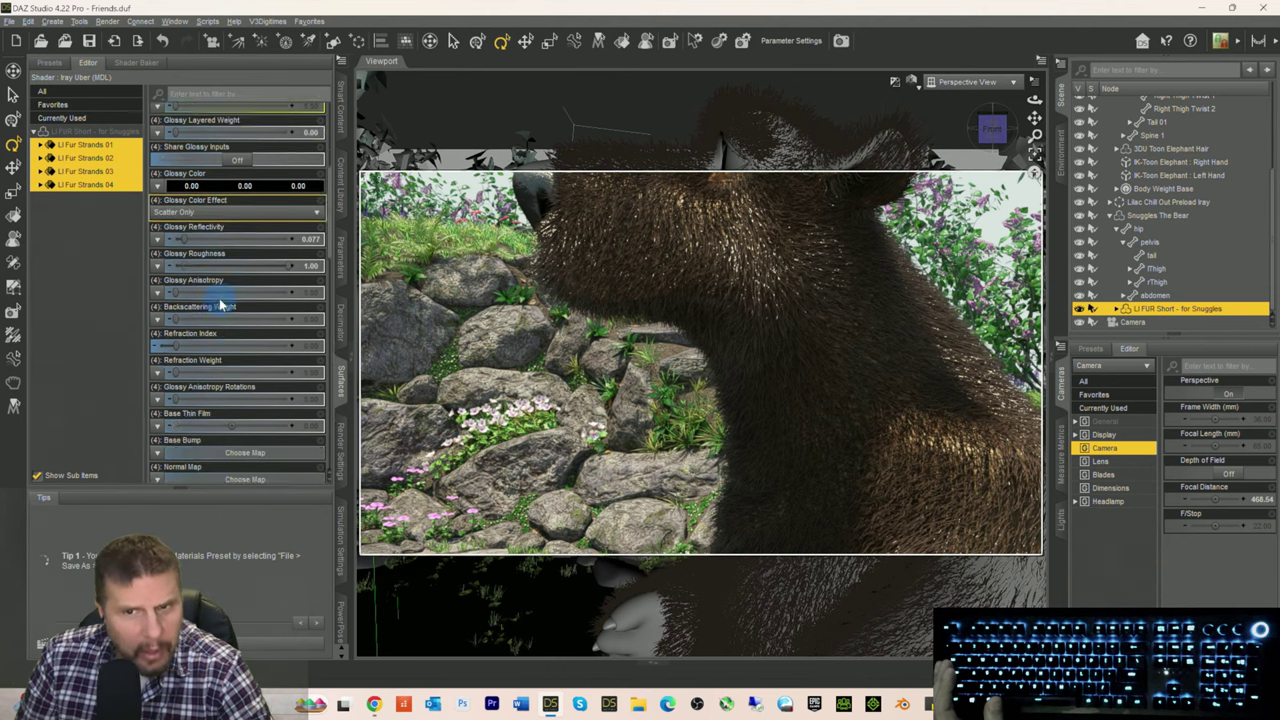
scroll(222, 306, "down", 8)
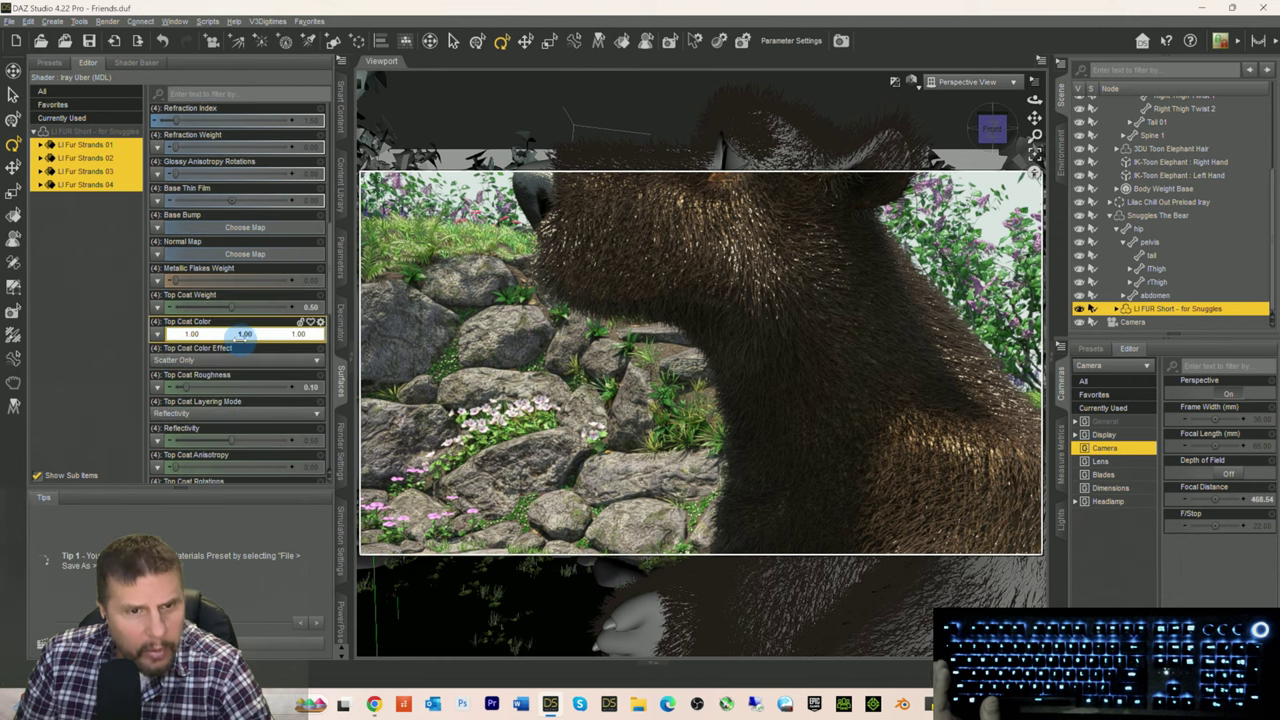
left_click(215, 338)
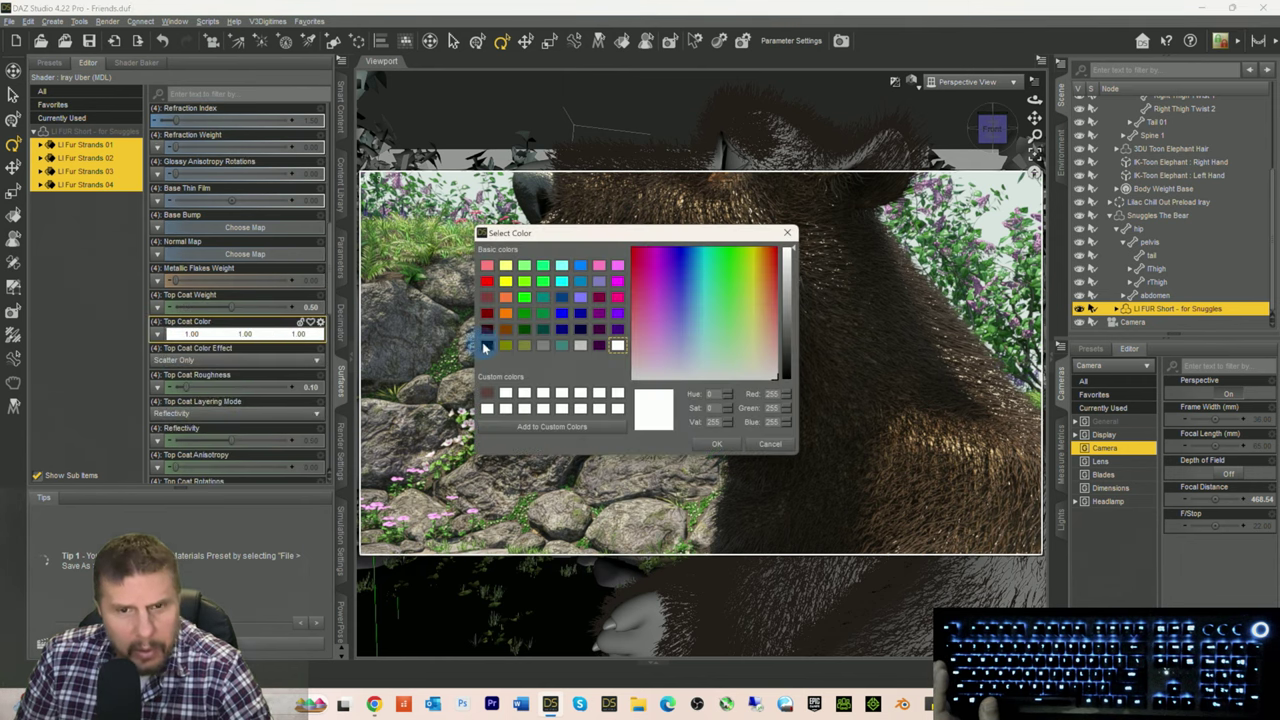
left_click(487, 346)
left_click(714, 445)
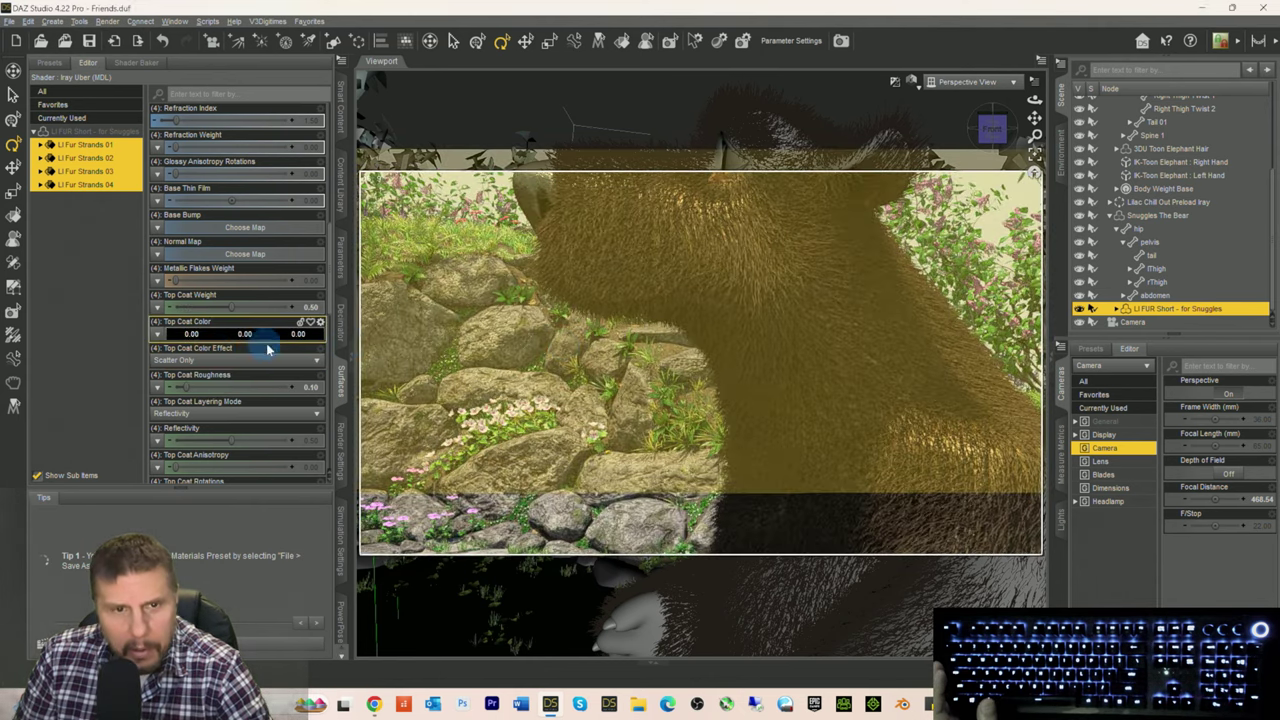
Step: Check the darkened fur from farther away and switch the viewport to the new Camera
scroll(600, 362, "down", 5)
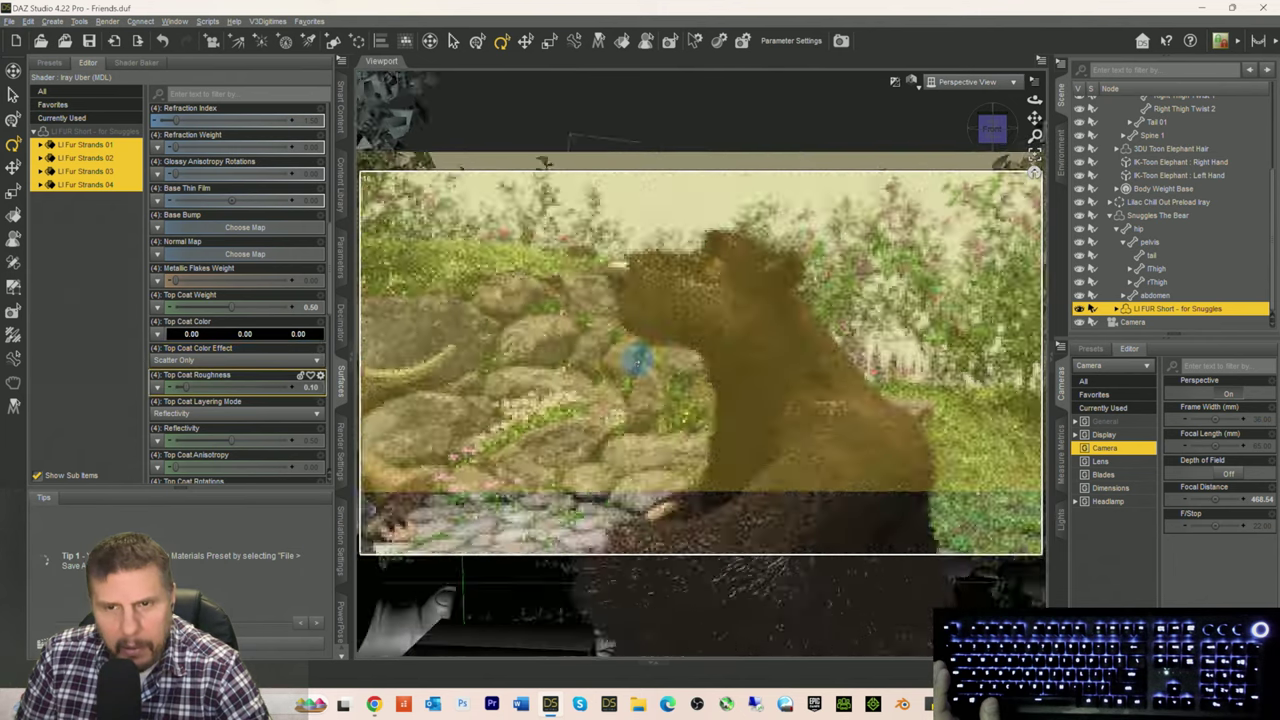
scroll(636, 360, "down", 5)
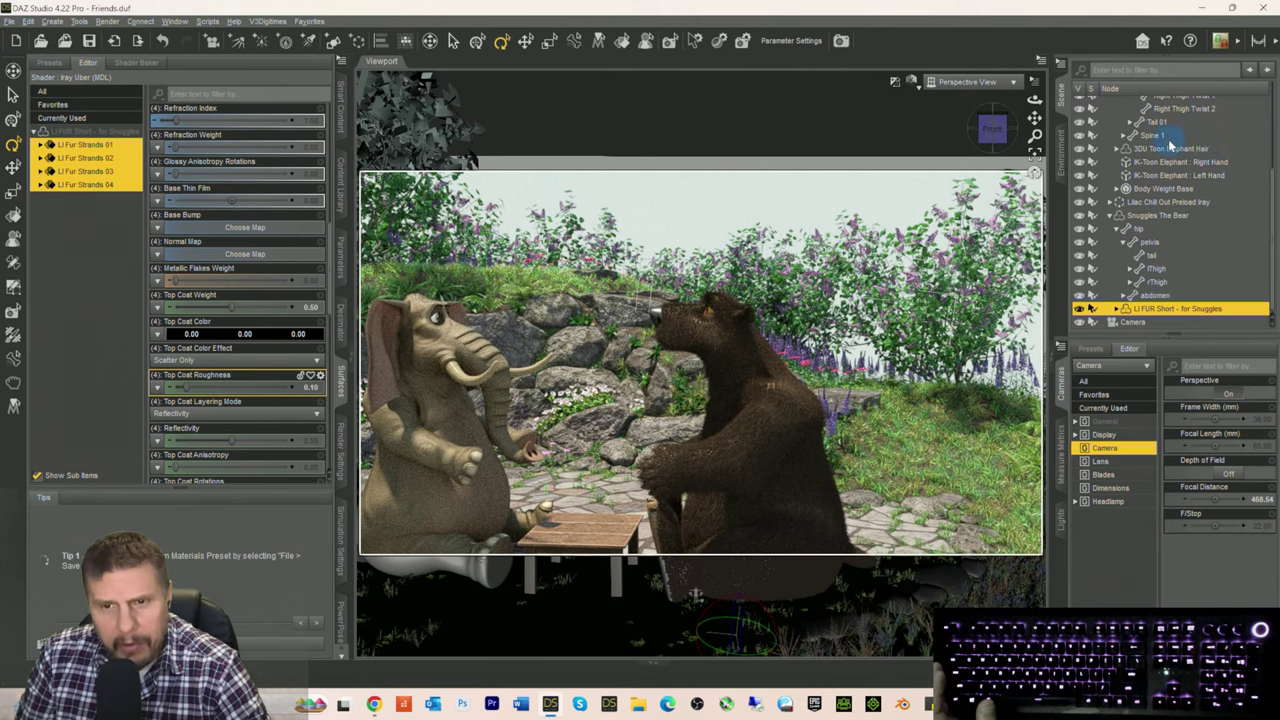
left_click_drag(1032, 119, 1058, 97)
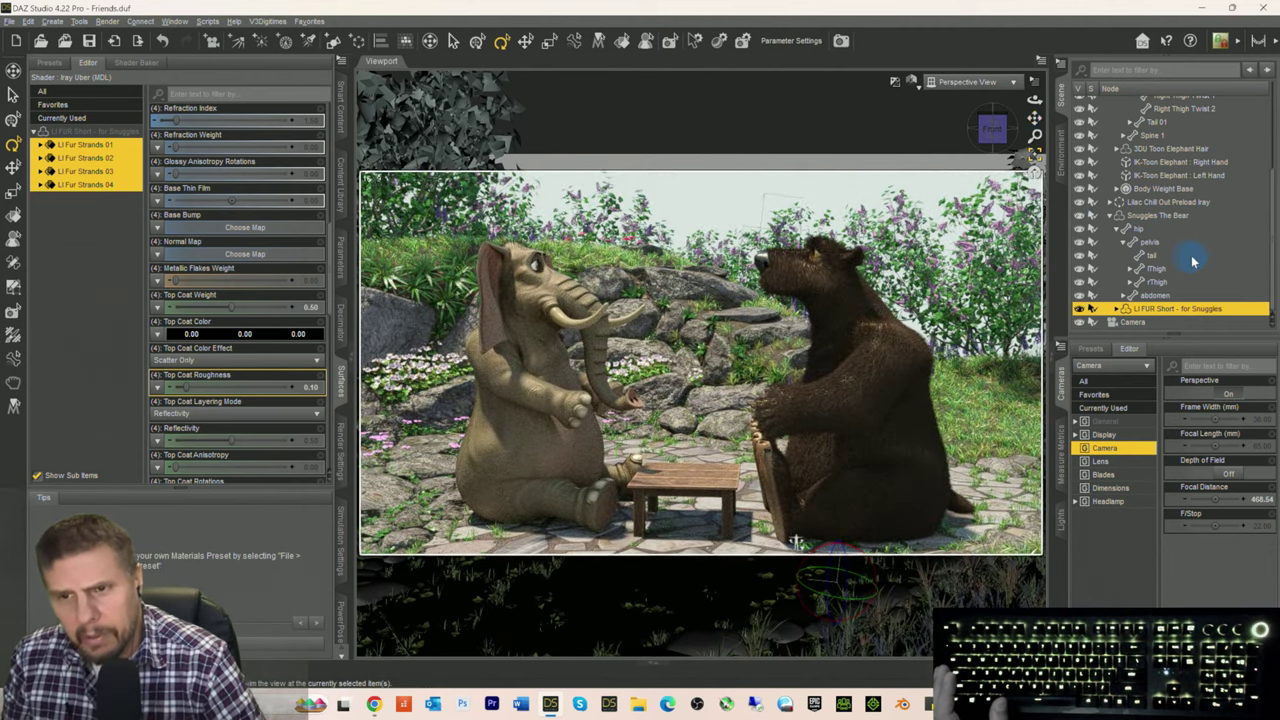
left_click_drag(1028, 238, 995, 300)
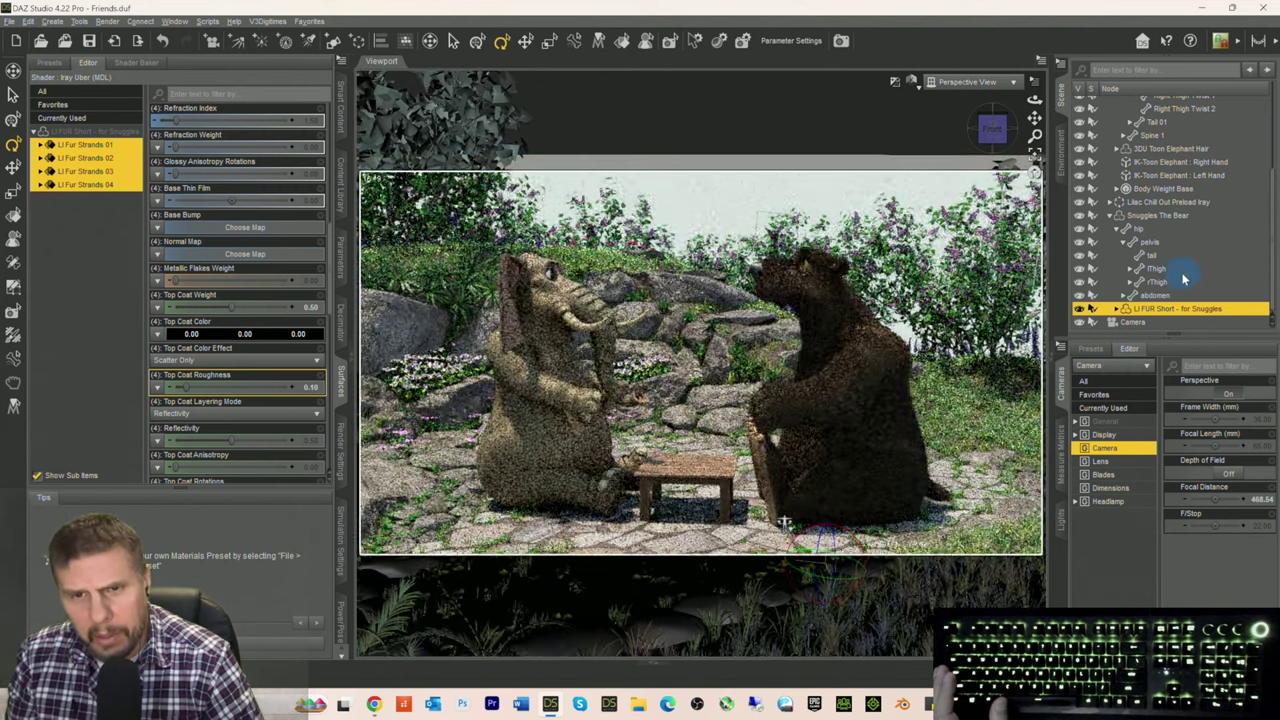
left_click(968, 86)
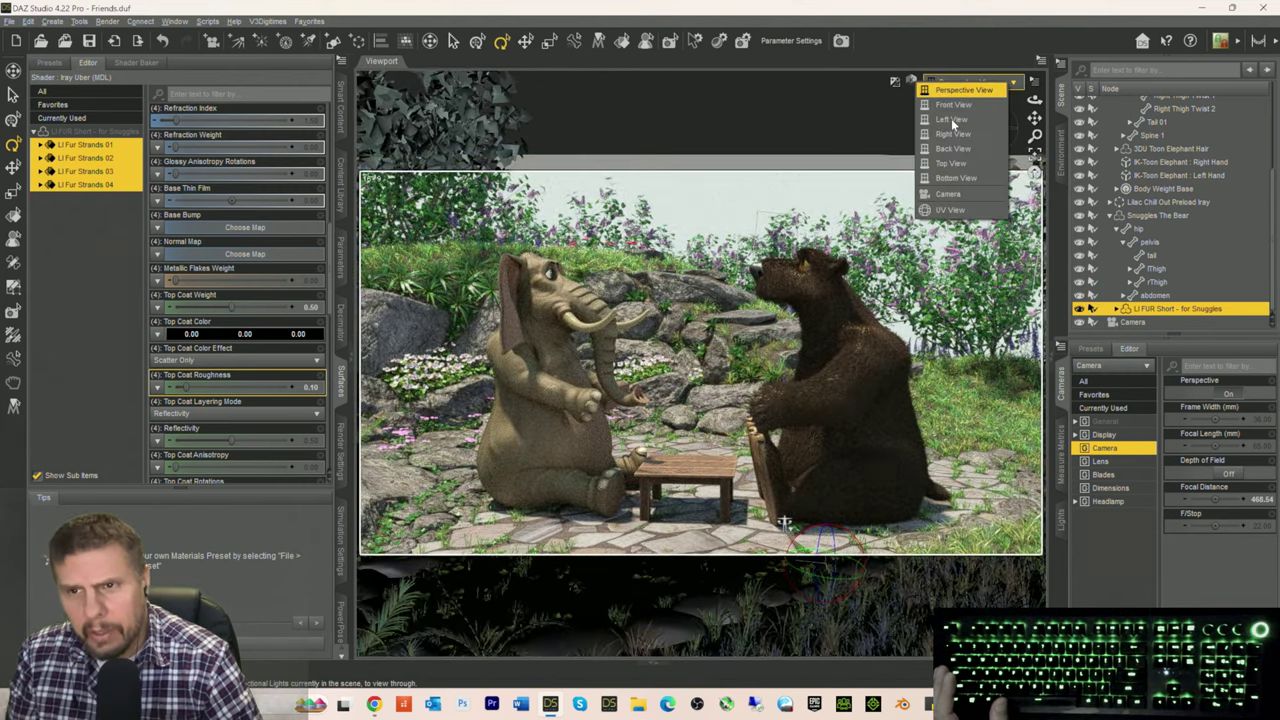
left_click(948, 192)
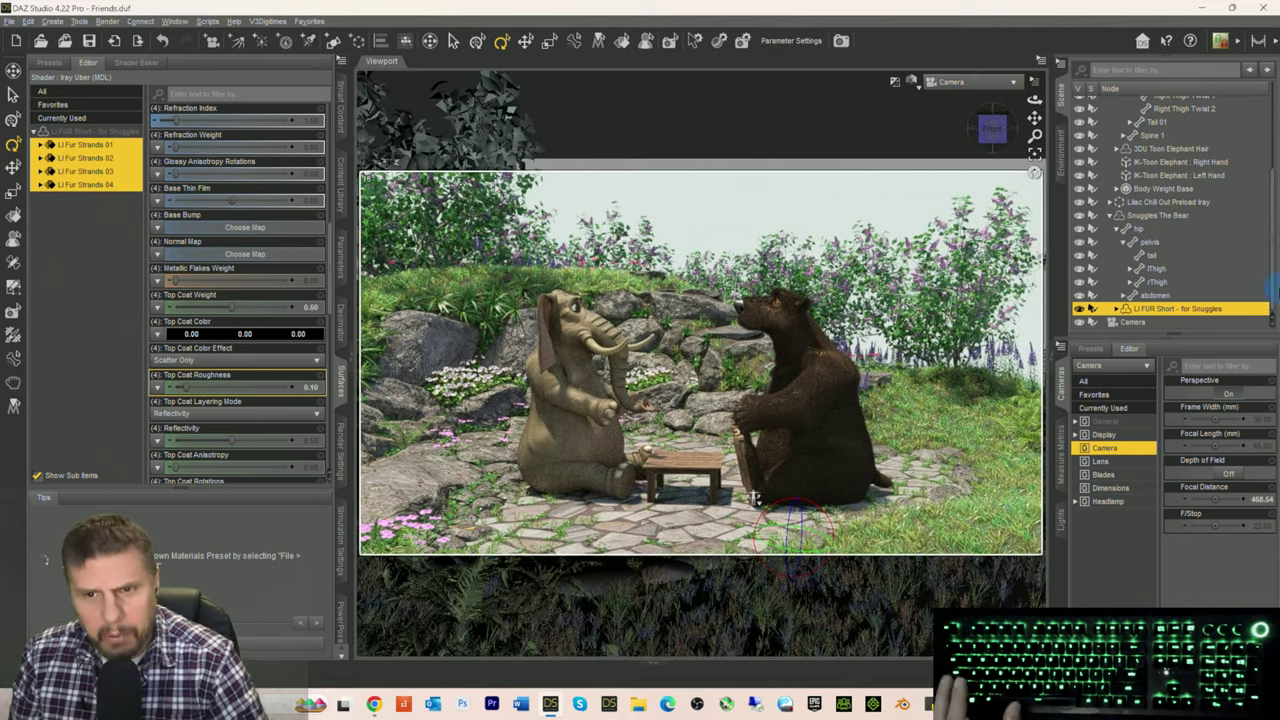
Step: Move the SP Table slightly away from the elephant, towards the bear
mouse_move(1275, 290)
left_click(1171, 289)
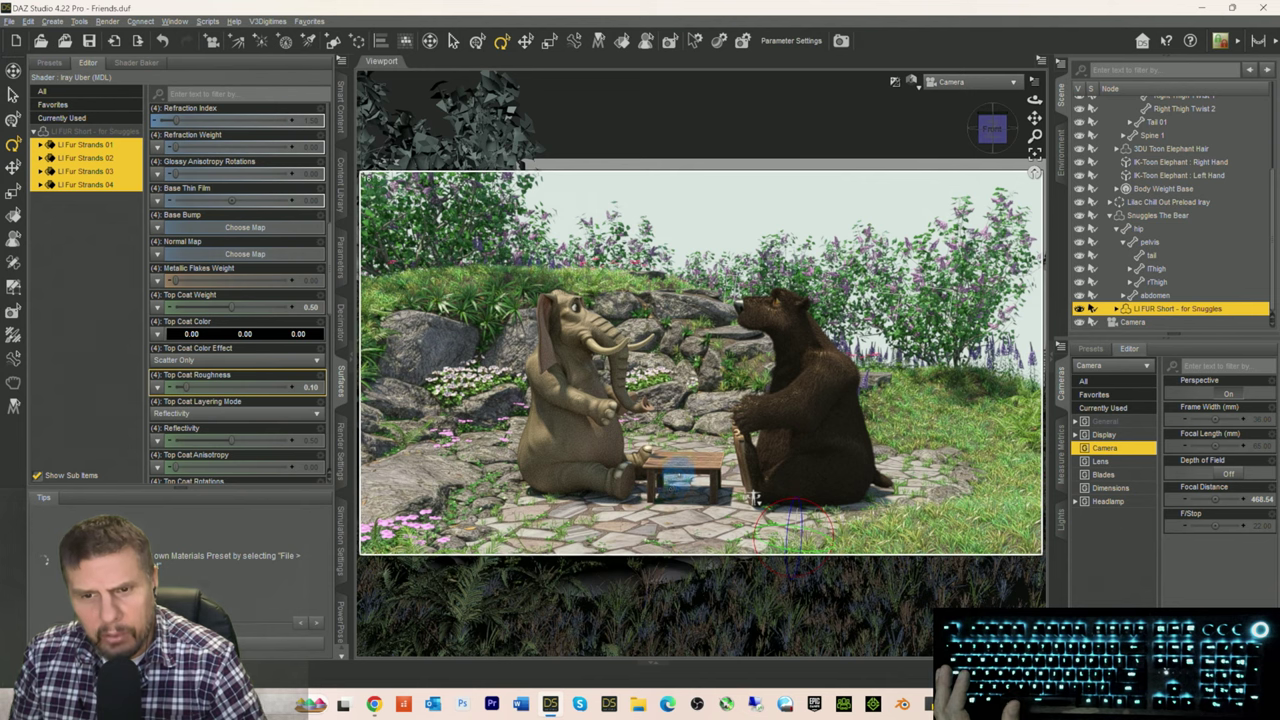
left_click(686, 462)
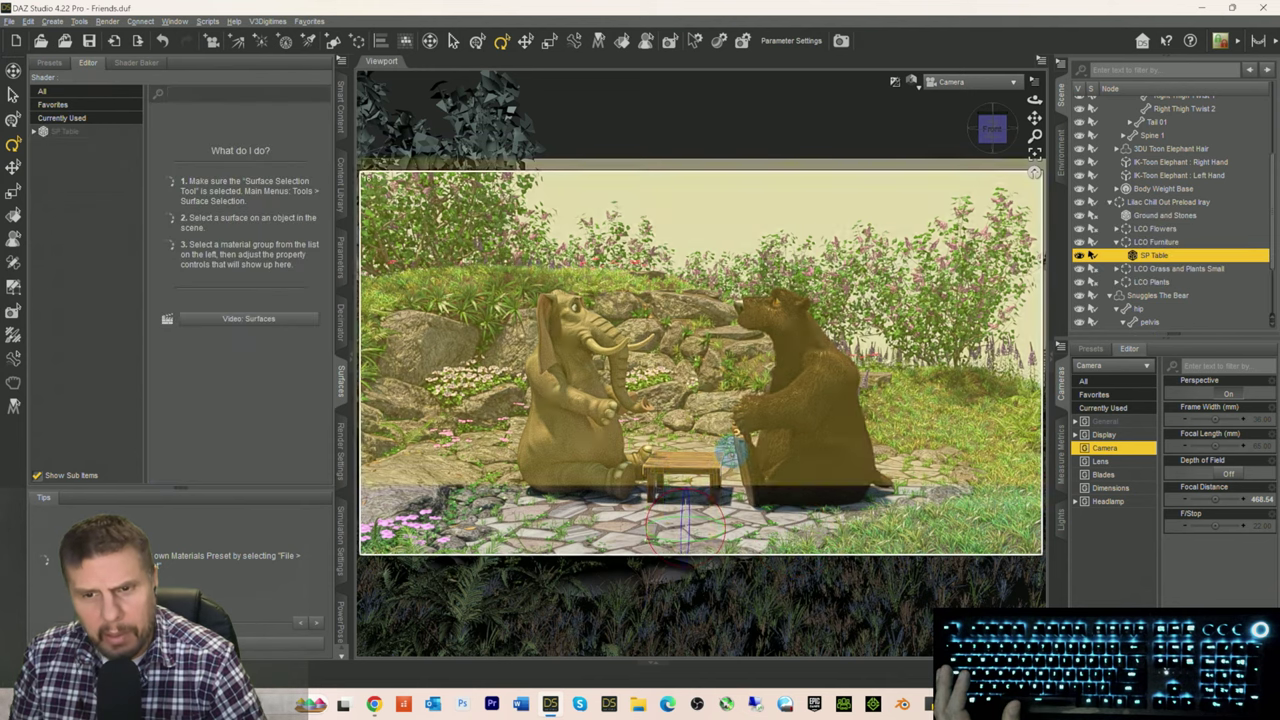
left_click(526, 40)
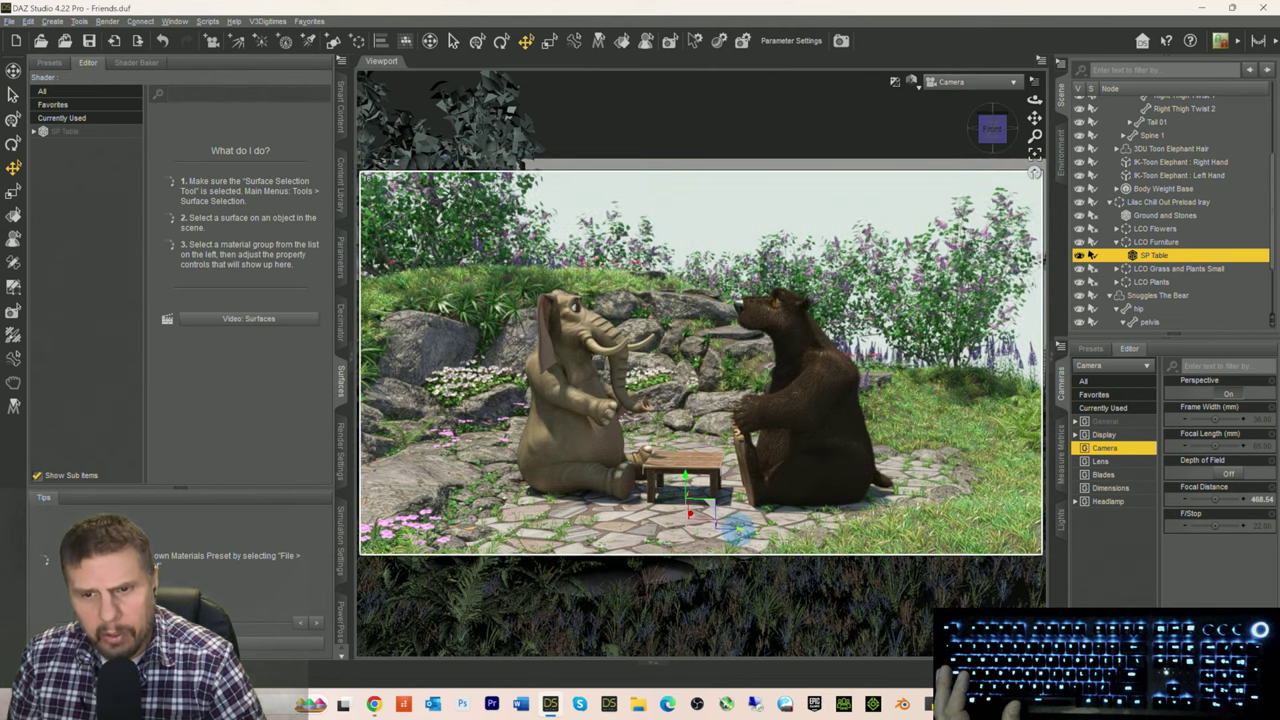
left_click_drag(738, 530, 742, 530)
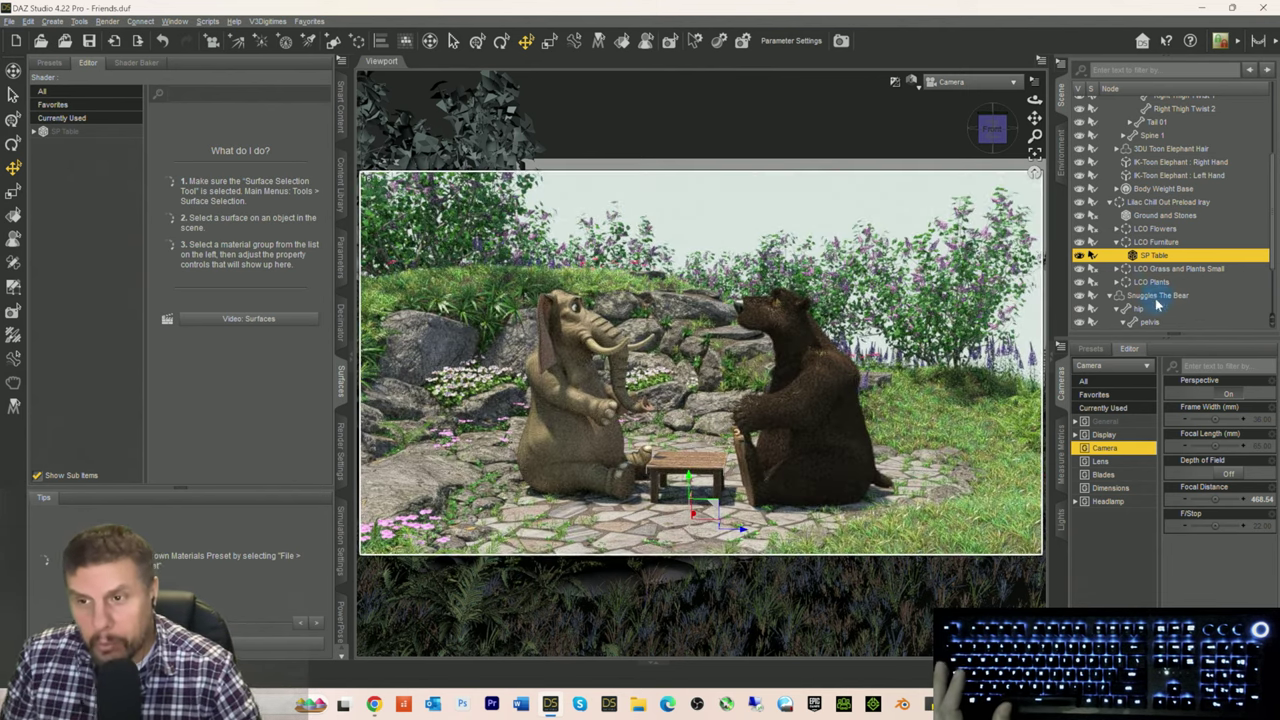
Step: Collapse the bear's hierarchy, select the background Plane and bring up its surface settings
left_click(1112, 297)
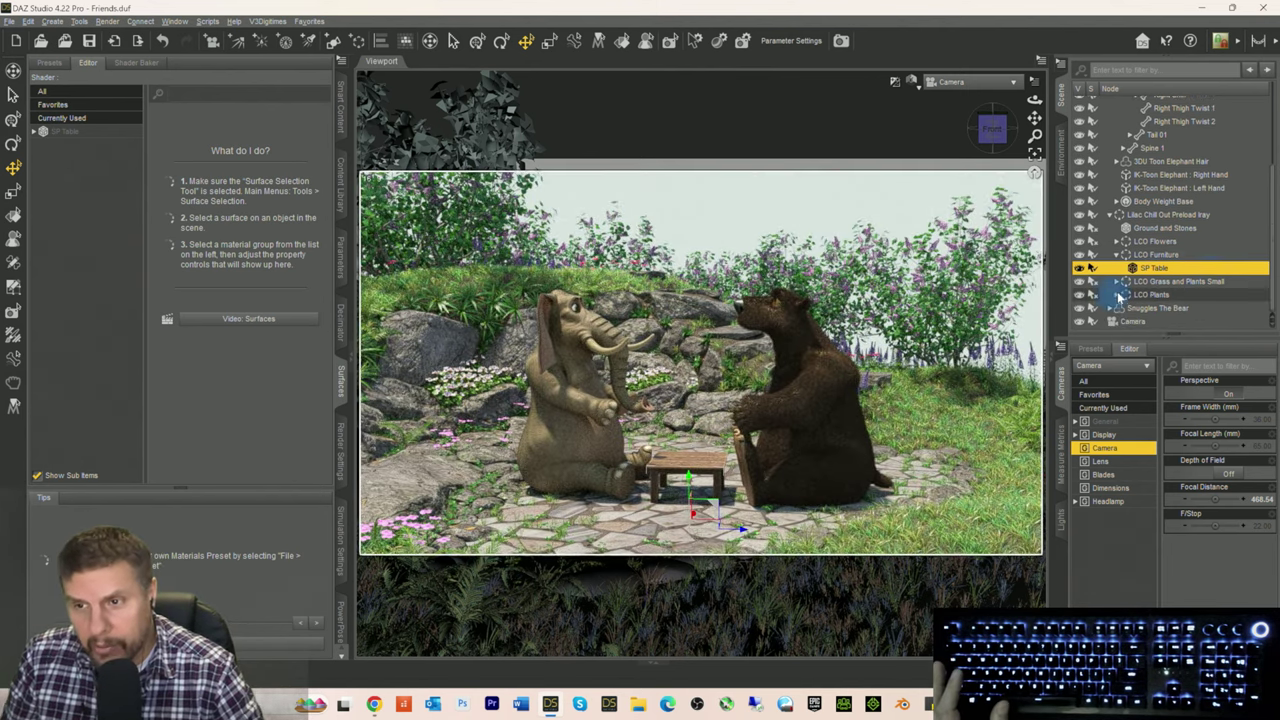
scroll(1190, 222, "up", 4)
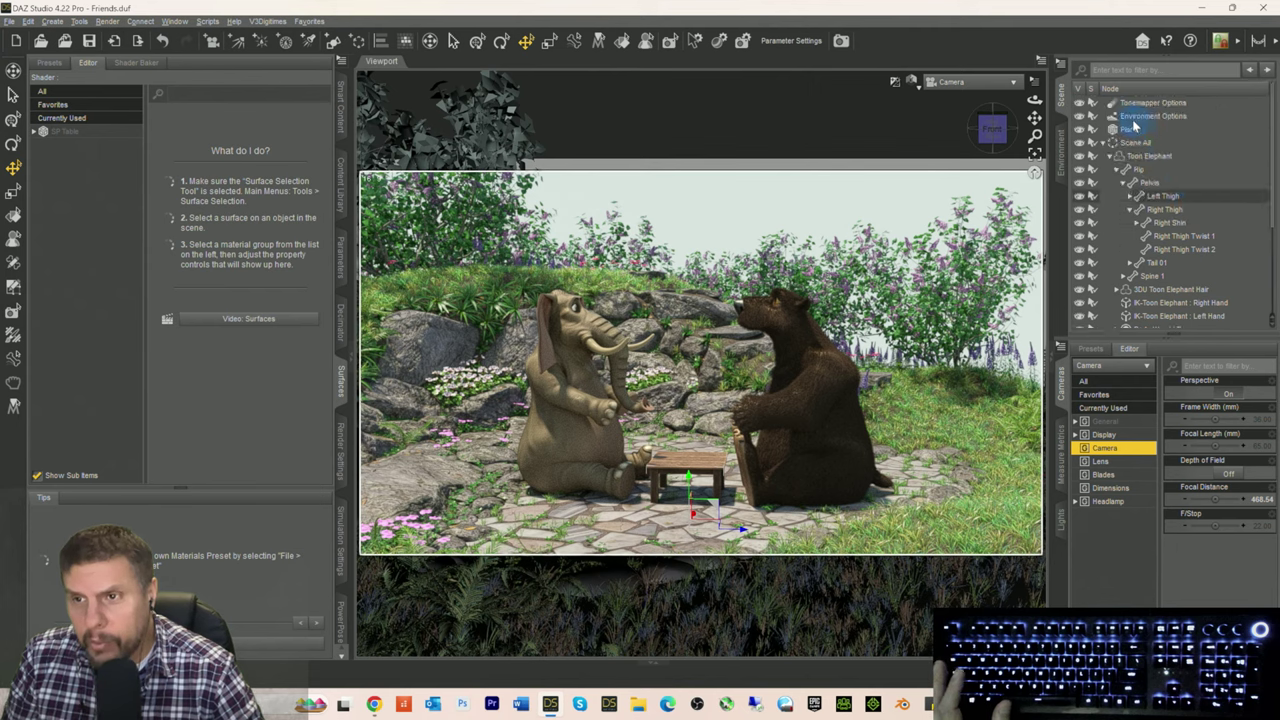
left_click(1132, 128)
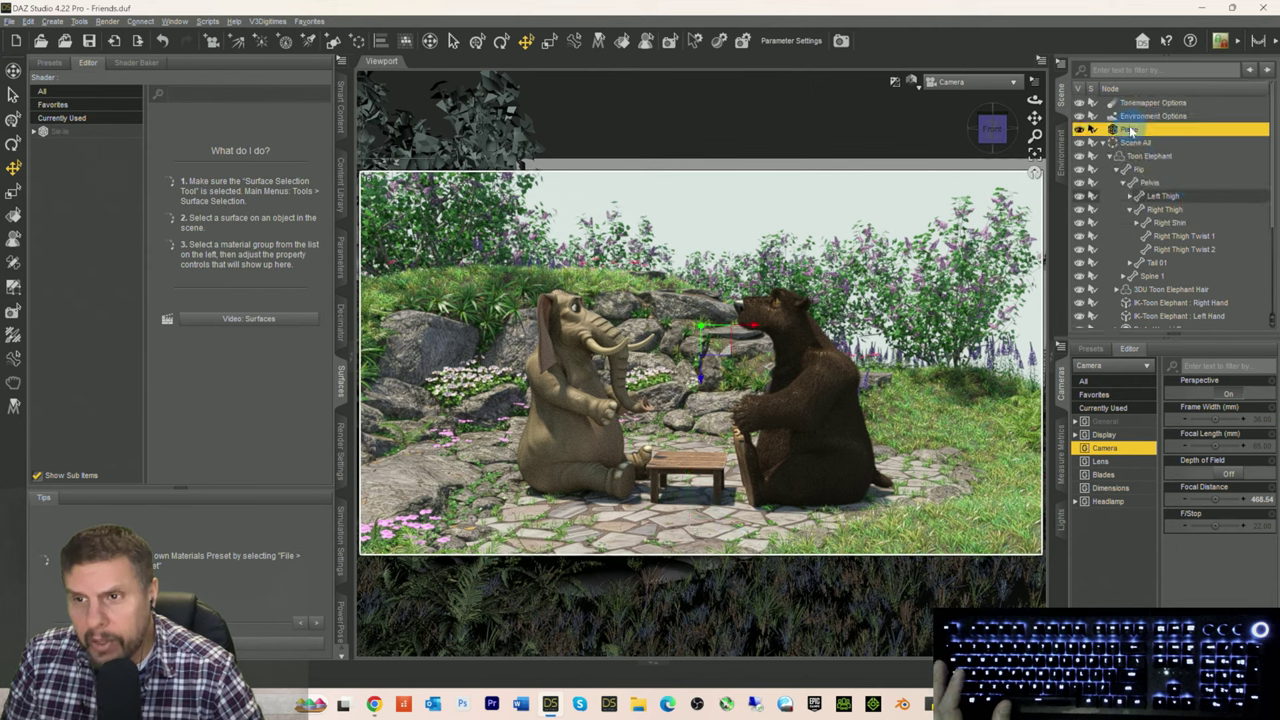
left_click(344, 110)
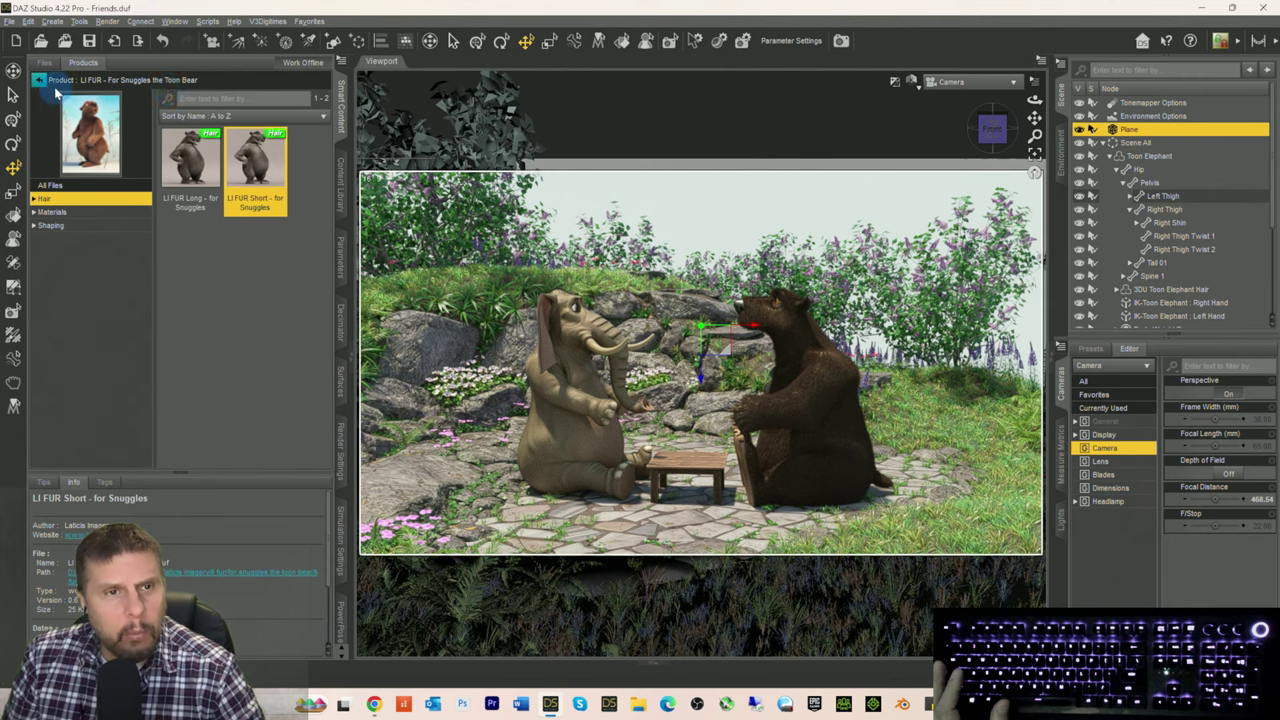
left_click(40, 84)
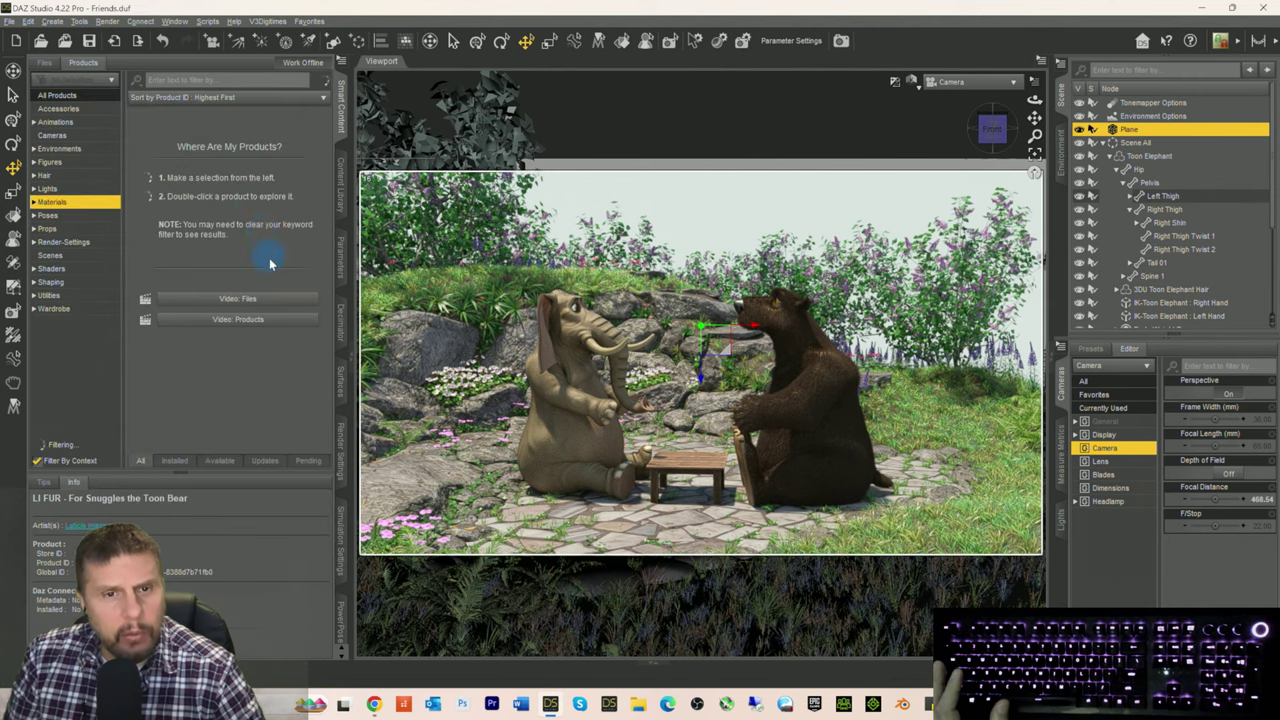
left_click(342, 378)
left_click(78, 132)
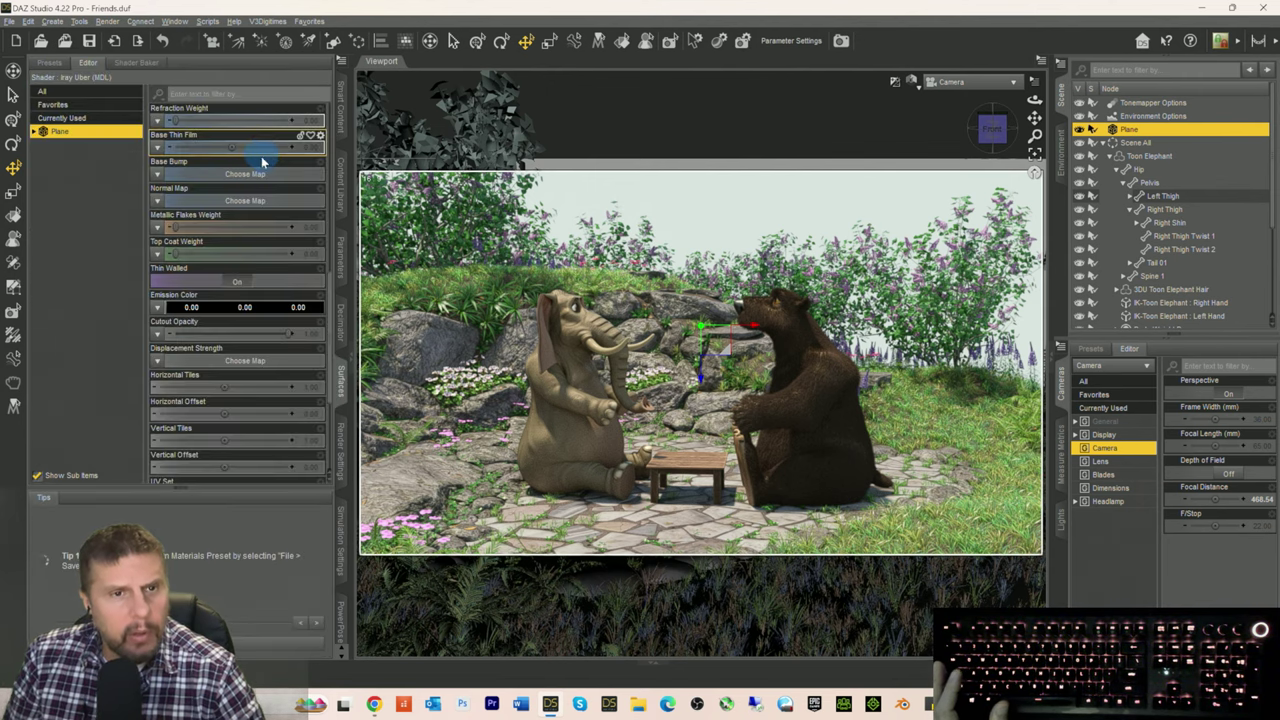
Step: Browse for an image map for the Plane's Base Color and open the HDRI All folder
left_click(162, 309)
scroll(215, 240, "up", 10)
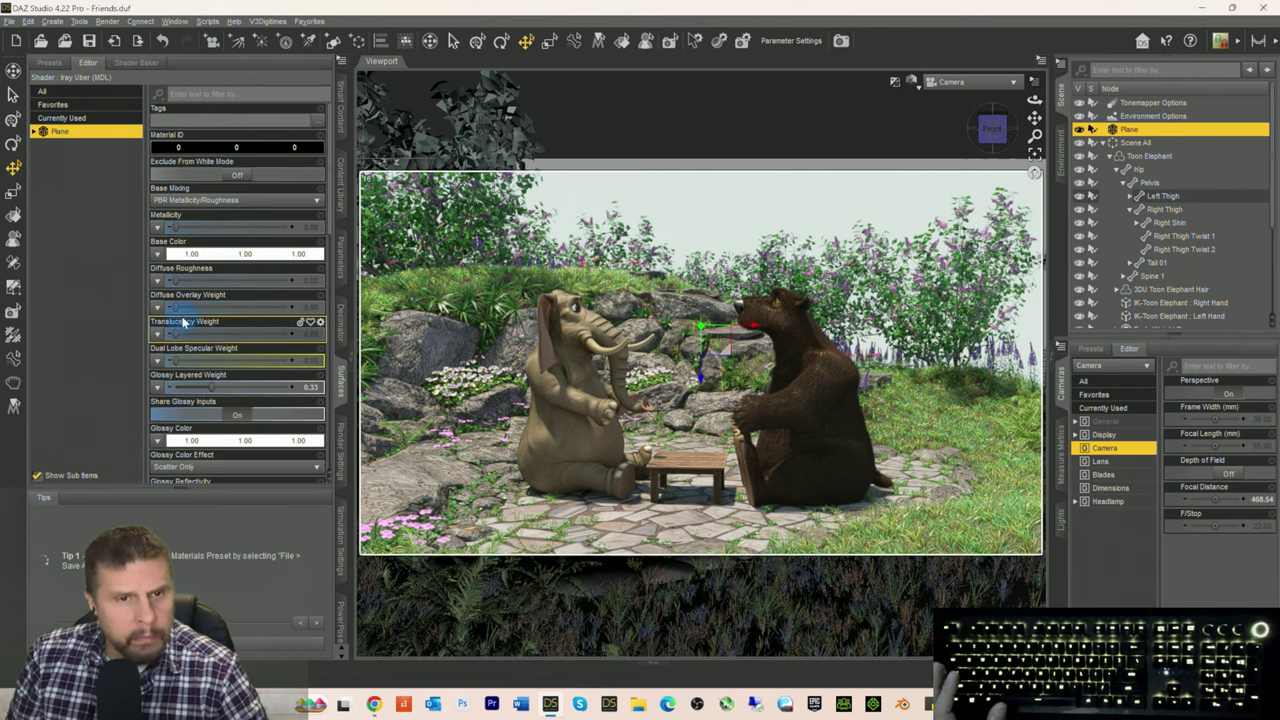
left_click(158, 255)
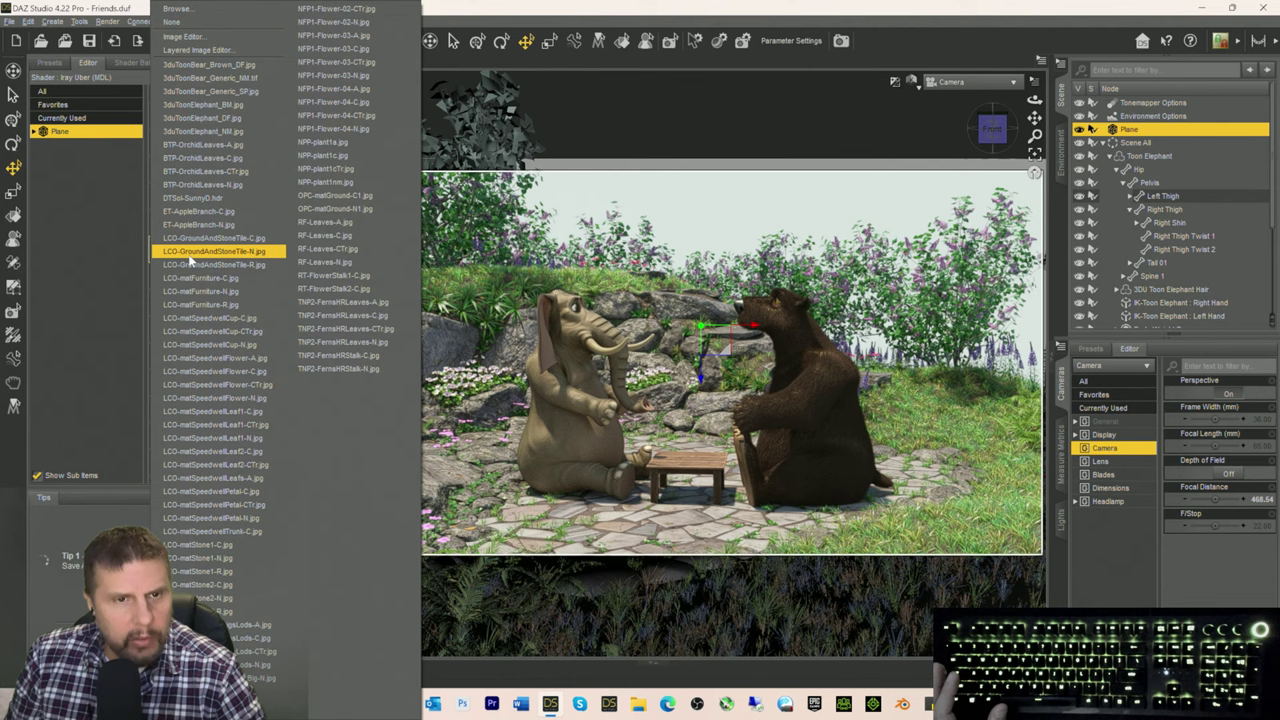
left_click(175, 13)
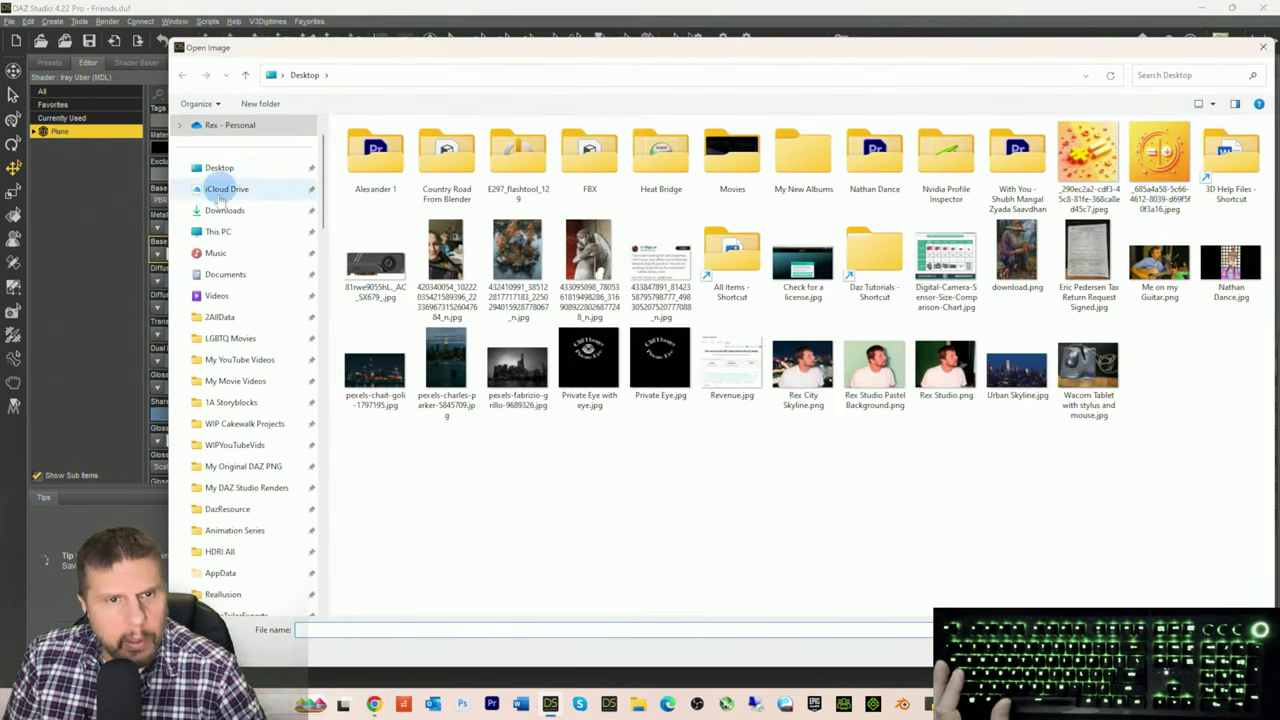
scroll(243, 402, "down", 4)
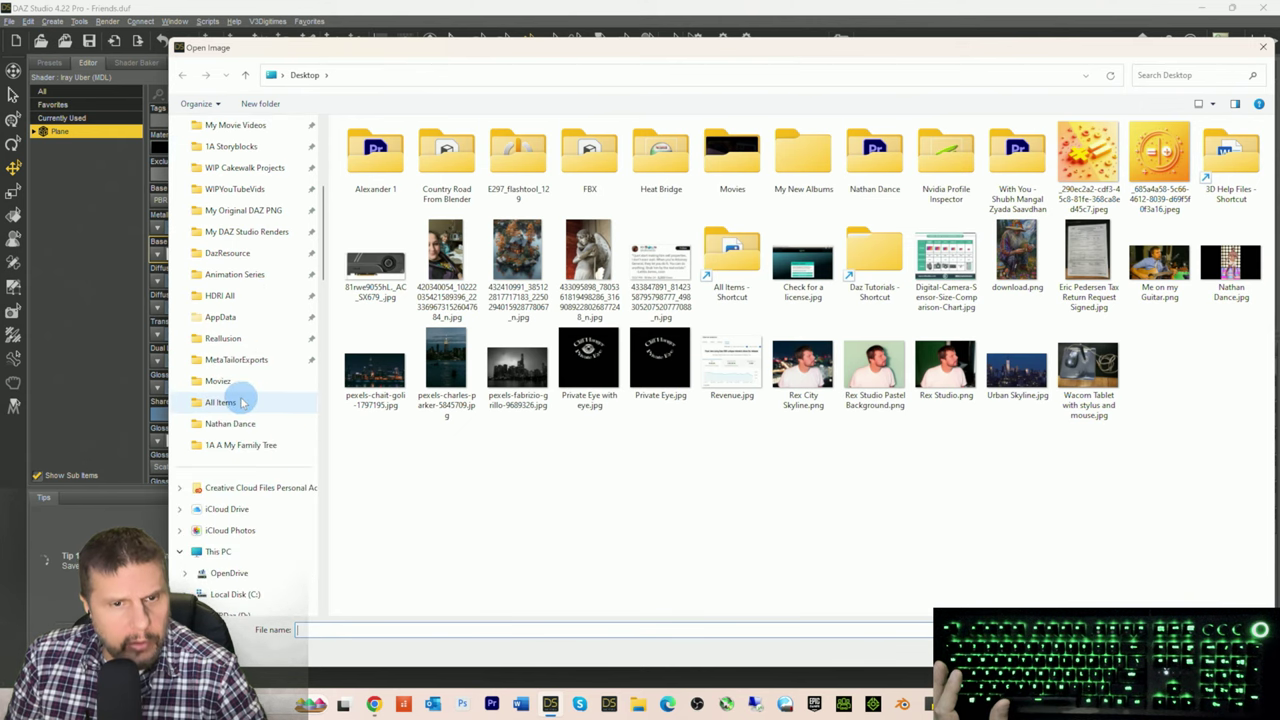
left_click(220, 295)
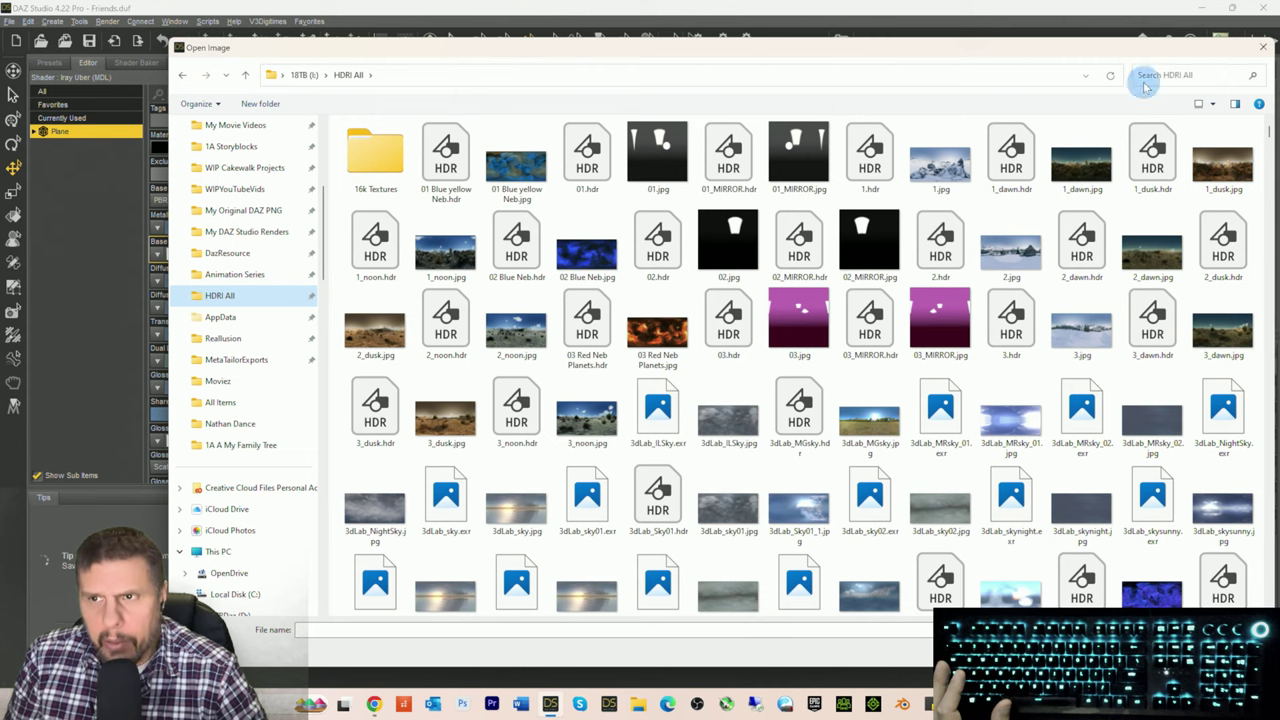
Step: Search the HDRI All folder for "radiance" and return to the full folder listing
left_click(1149, 76)
type("r")
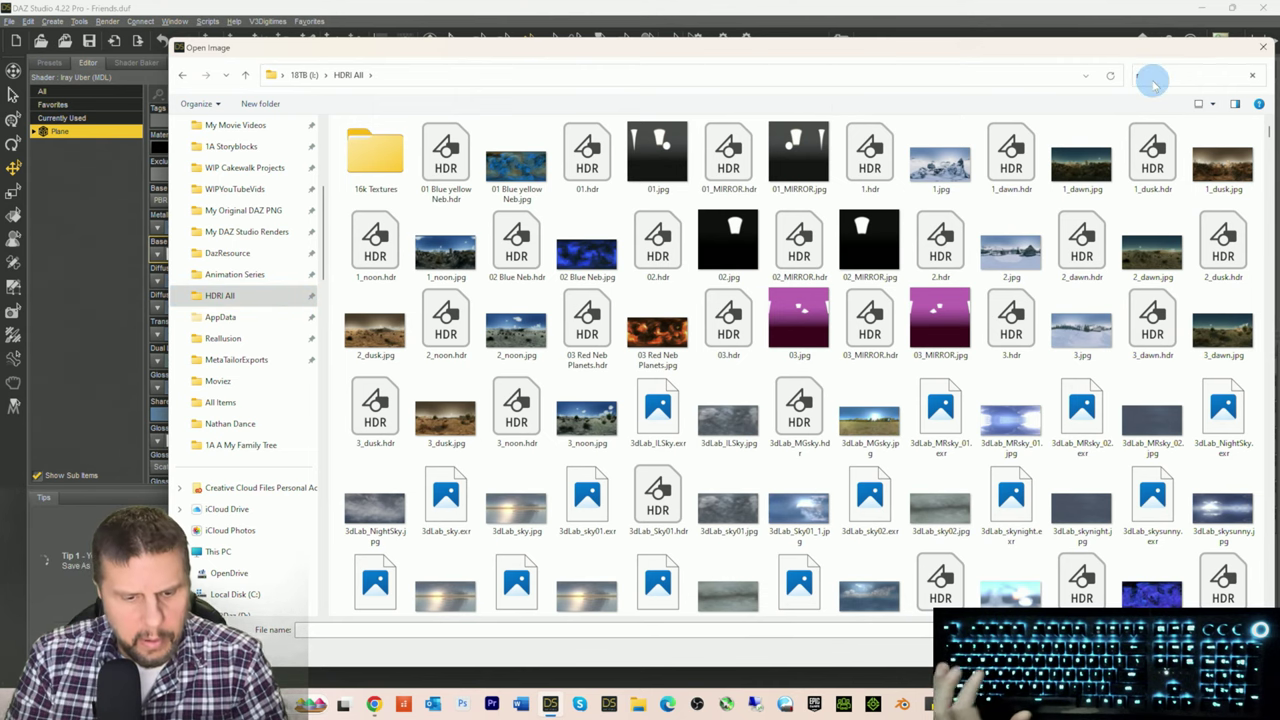
type("adiance")
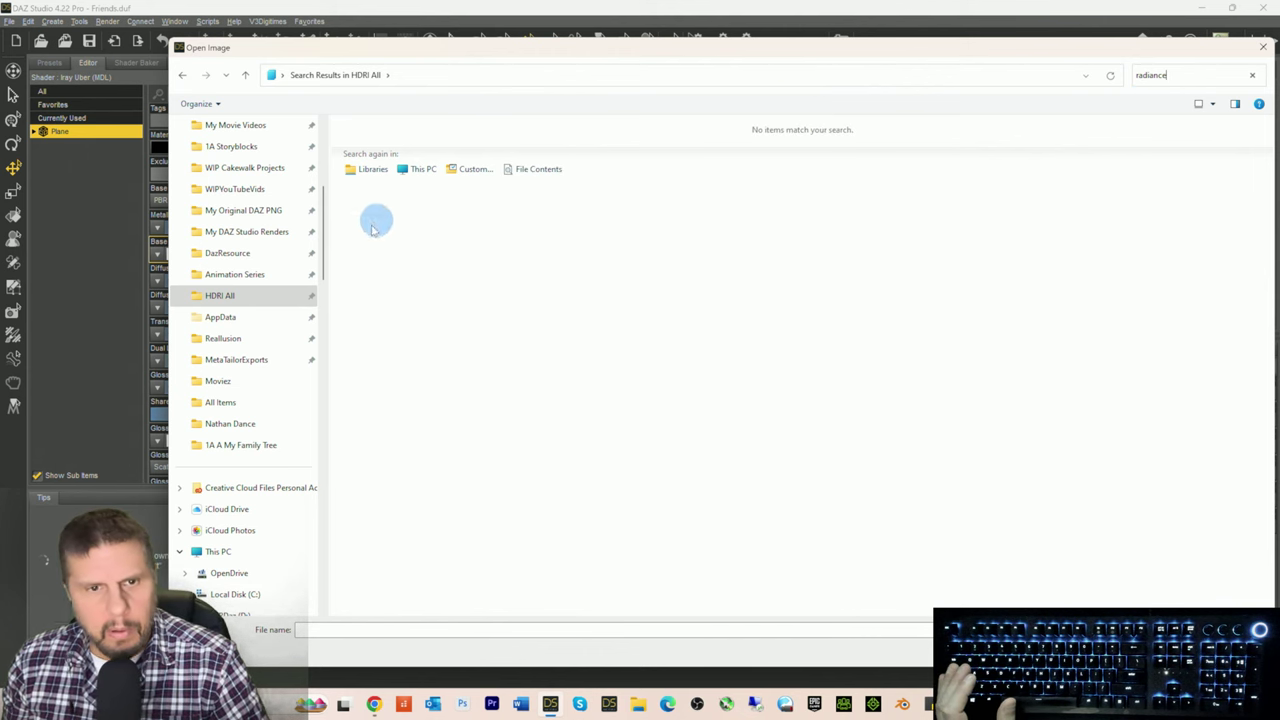
left_click(260, 297)
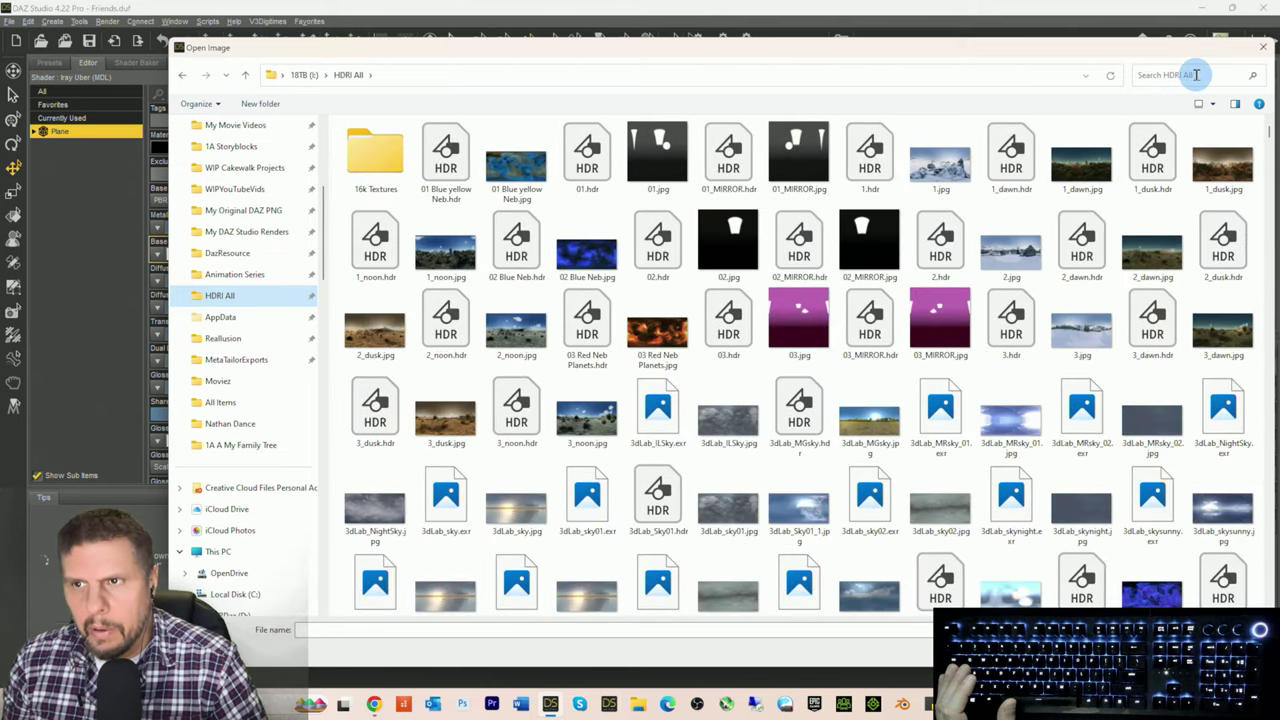
Step: Look through the sky, storm, studio and sunset images in the HDRI All folder for a suitable backdrop
left_click(1195, 74)
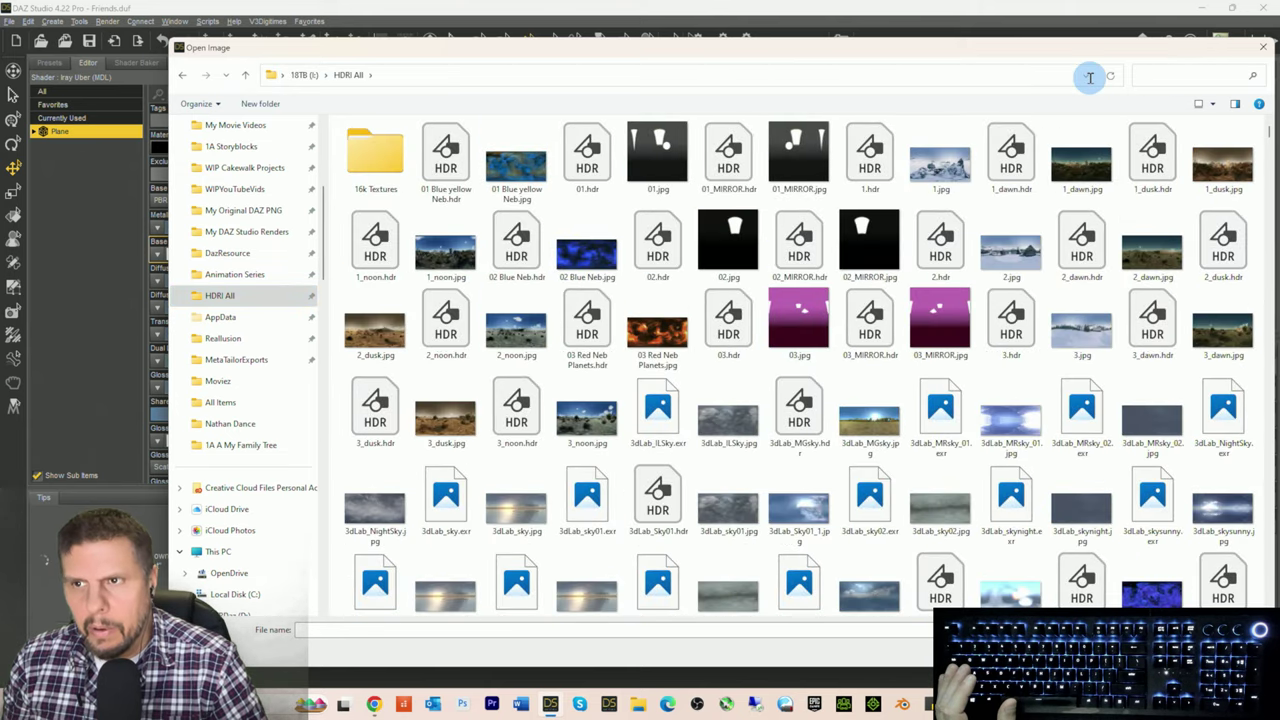
scroll(1123, 286, "down", 10)
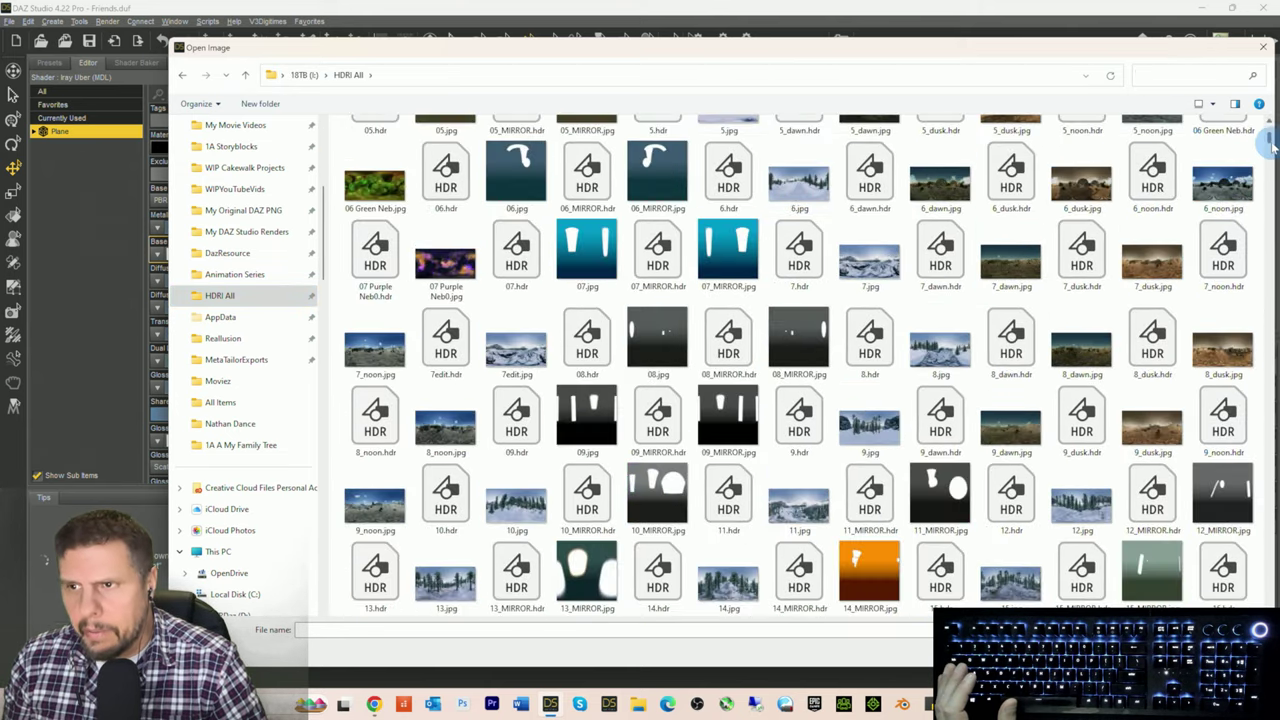
left_click_drag(1270, 158, 1265, 530)
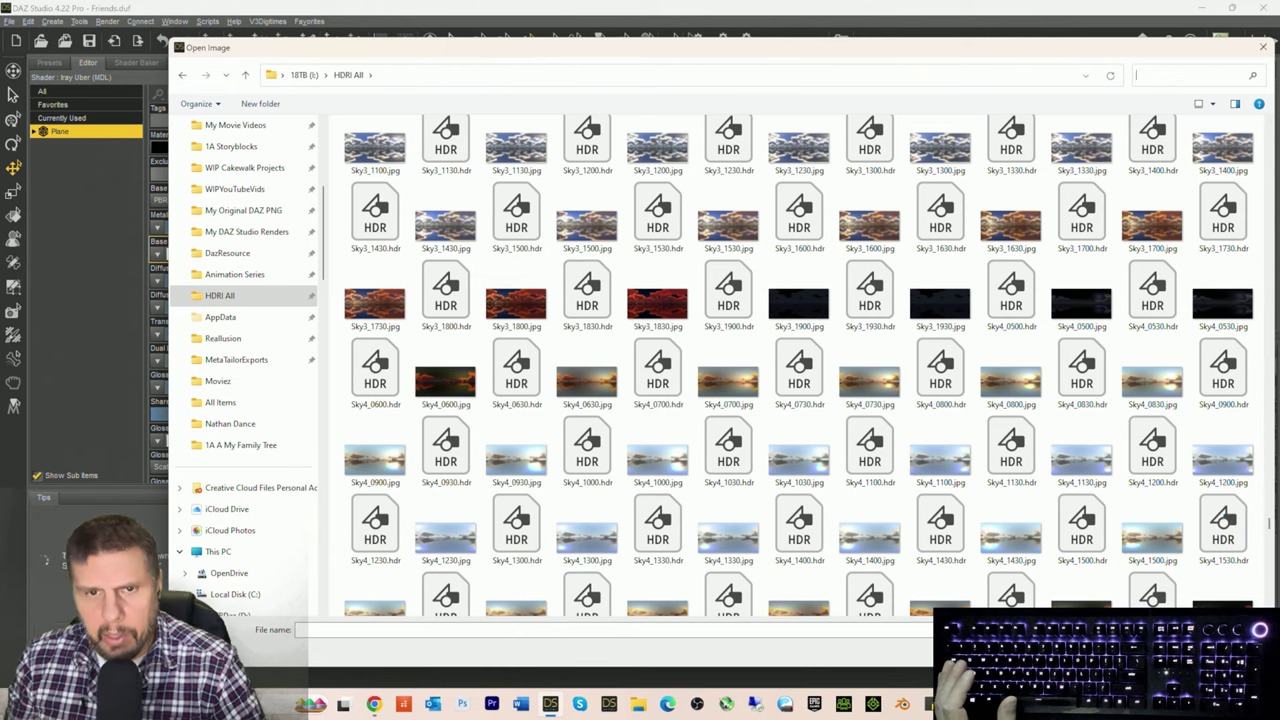
scroll(913, 290, "down", 5)
scroll(913, 290, "down", 15)
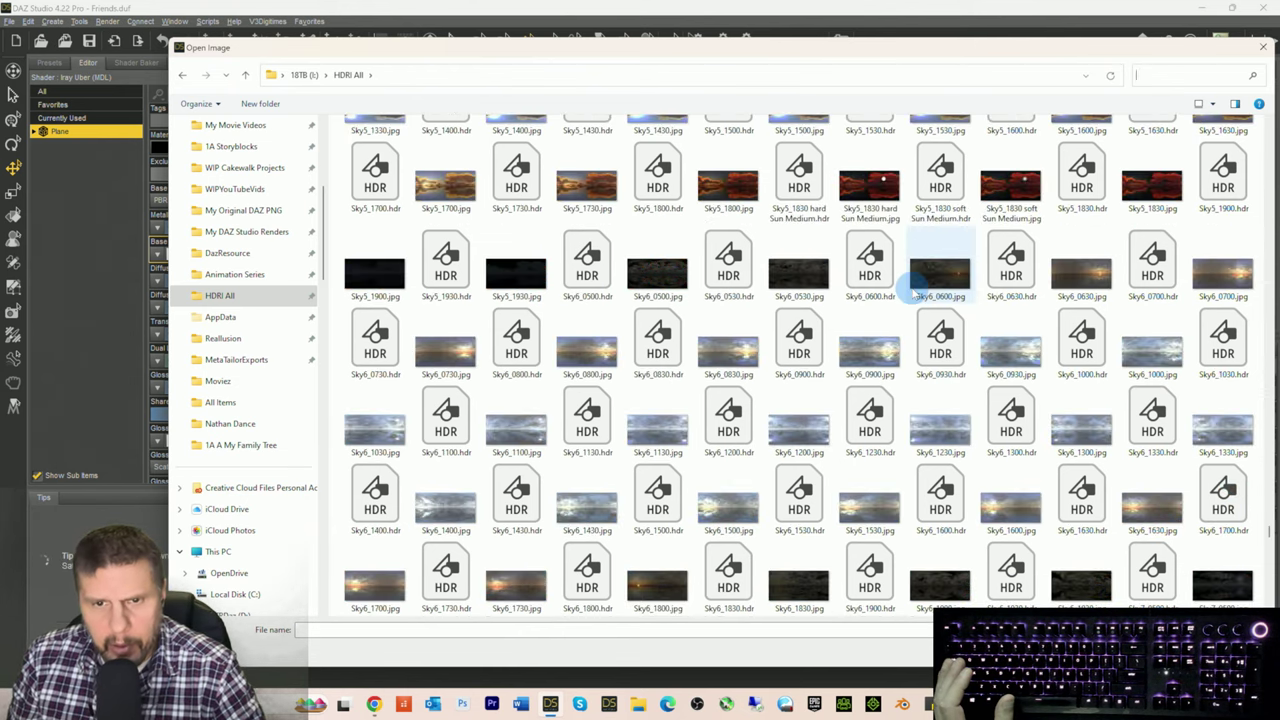
scroll(913, 290, "down", 10)
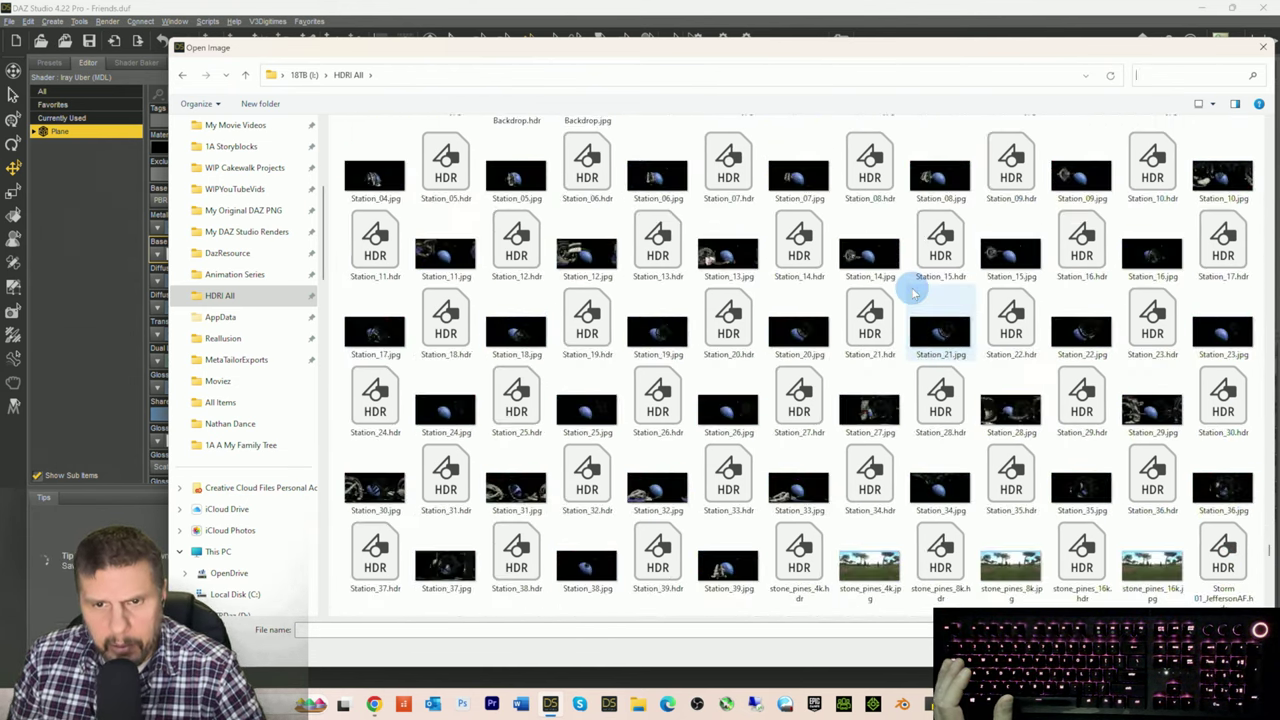
scroll(913, 290, "down", 10)
scroll(913, 290, "down", 10)
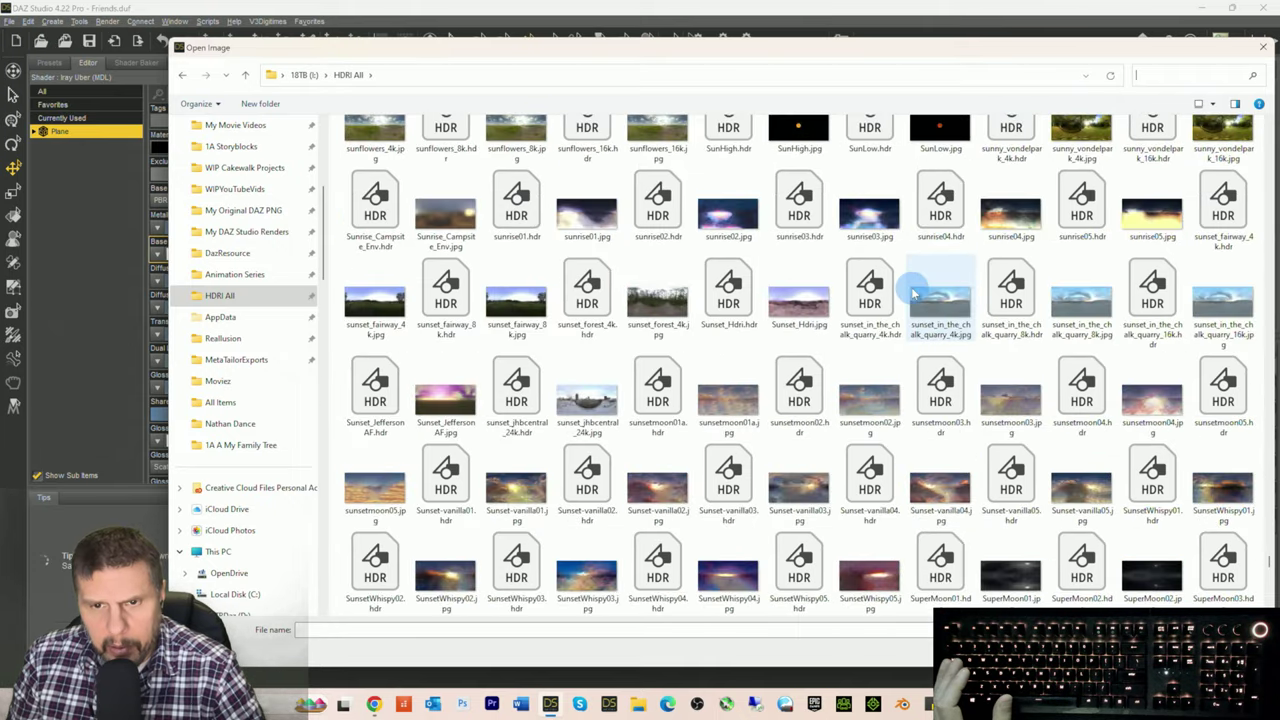
scroll(913, 290, "down", 10)
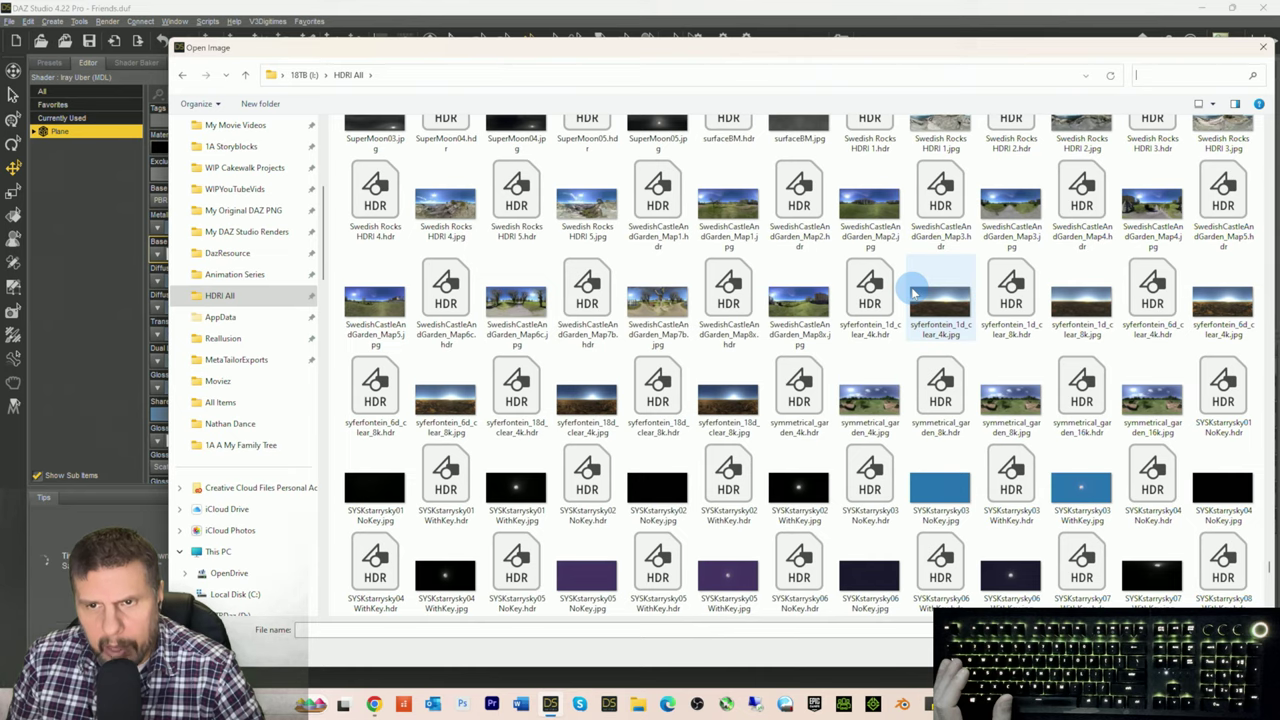
scroll(913, 290, "up", 5)
scroll(913, 290, "up", 5)
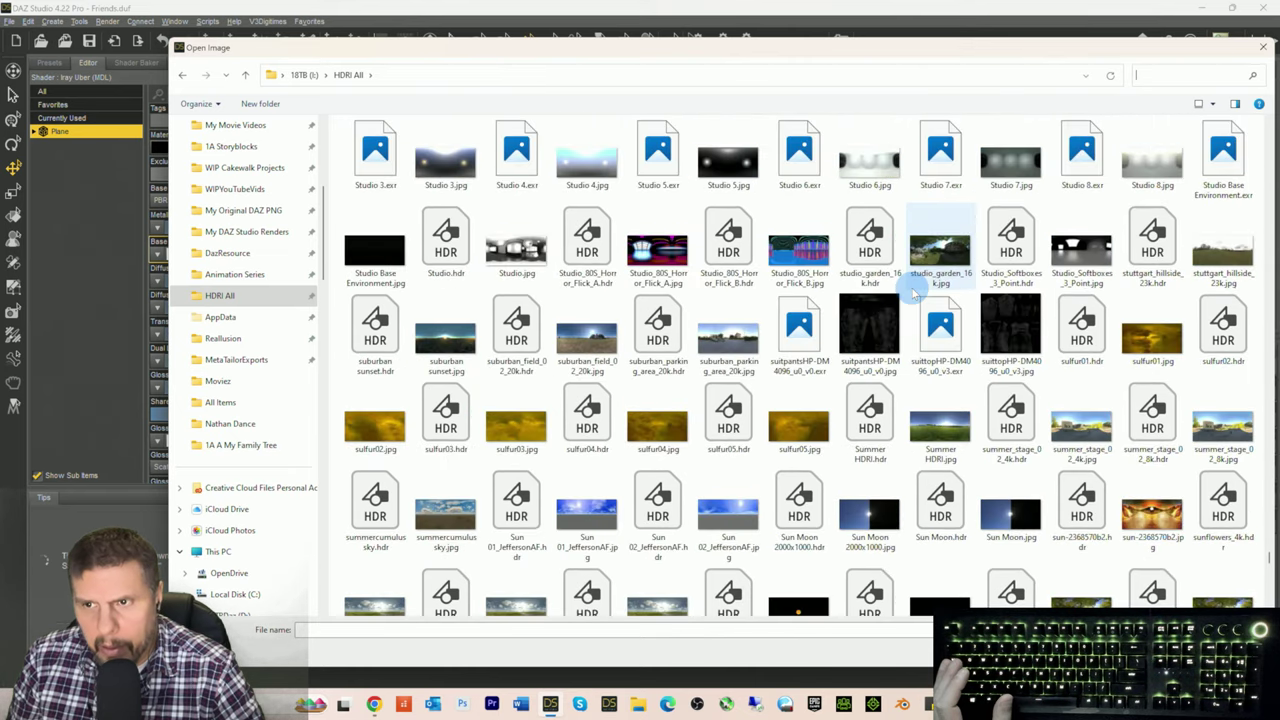
scroll(913, 290, "up", 3)
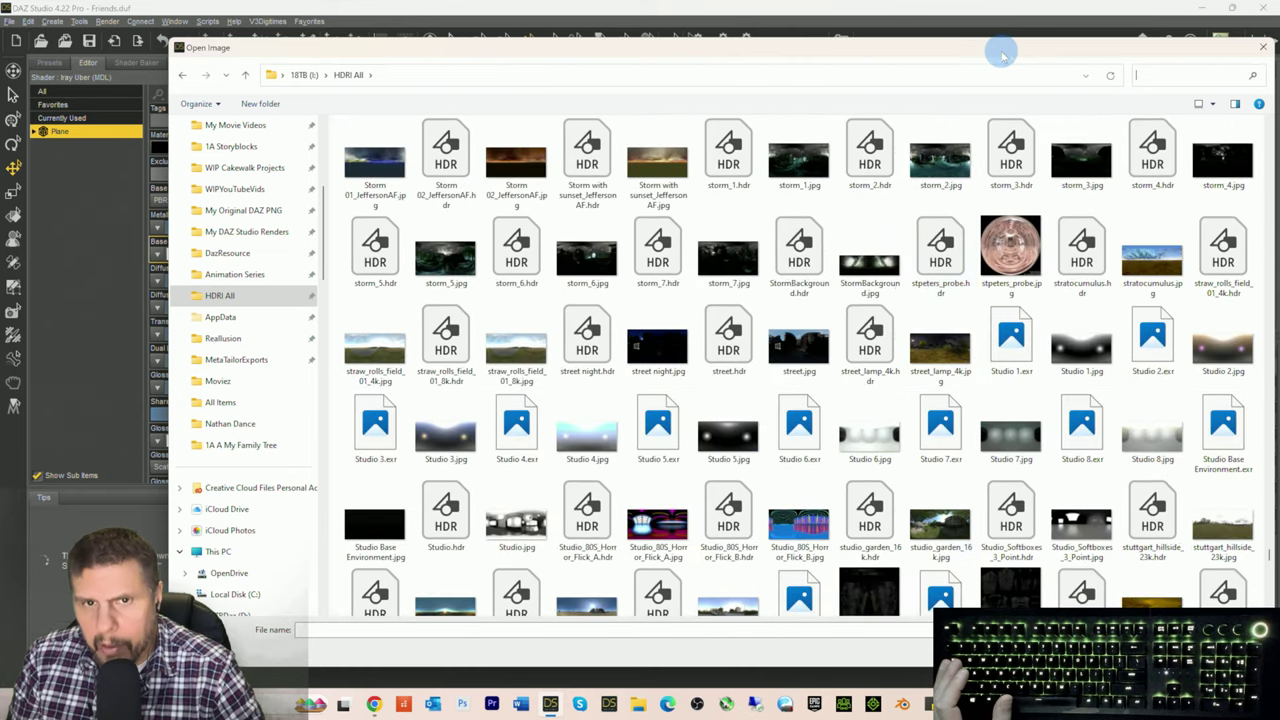
Step: Search the HDRI All folder for "skies" and examine the DTSol sunny and sunset sky images in the full listing
left_click(1153, 74)
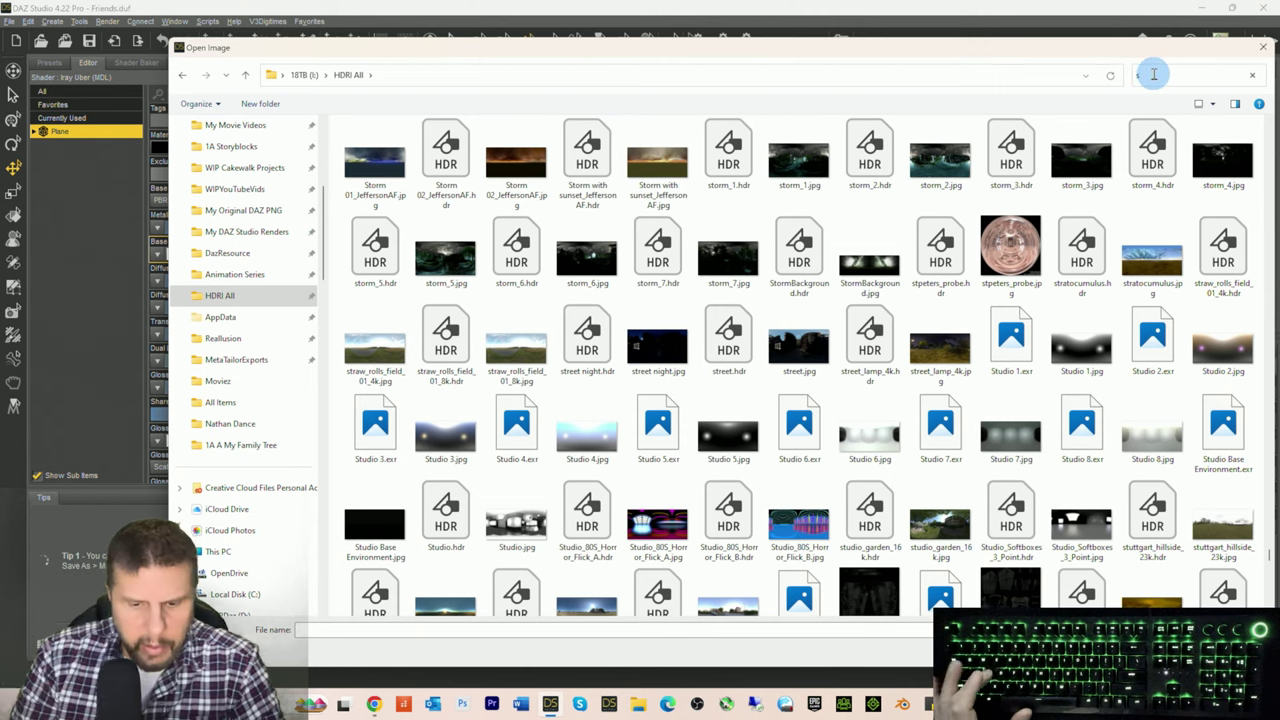
type("skies")
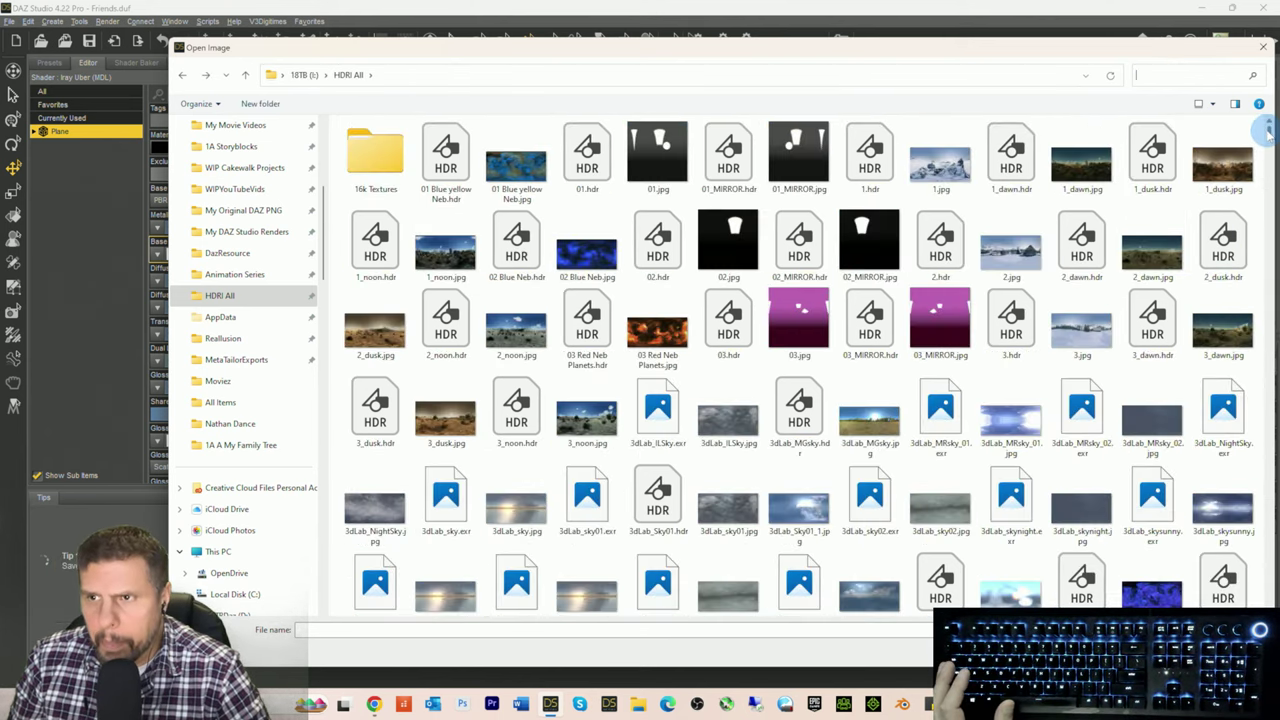
left_click_drag(1268, 130, 1264, 260)
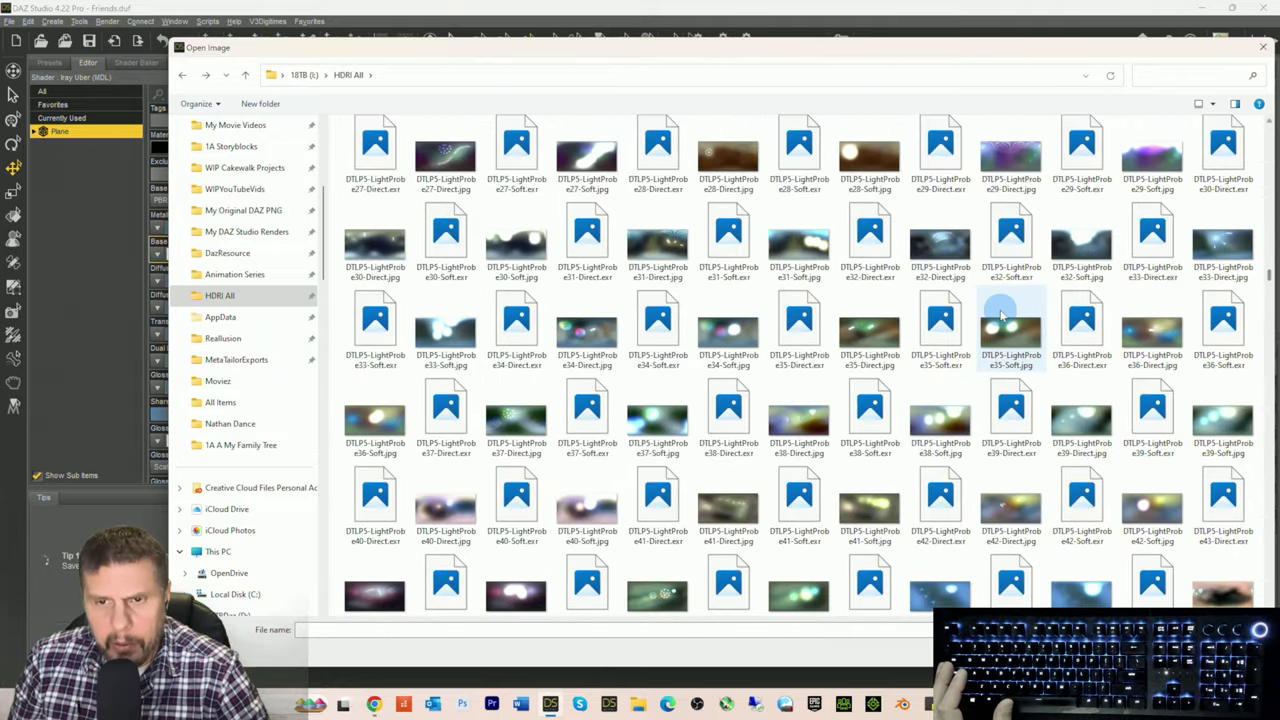
scroll(1010, 315, "down", 8)
scroll(1018, 315, "down", 5)
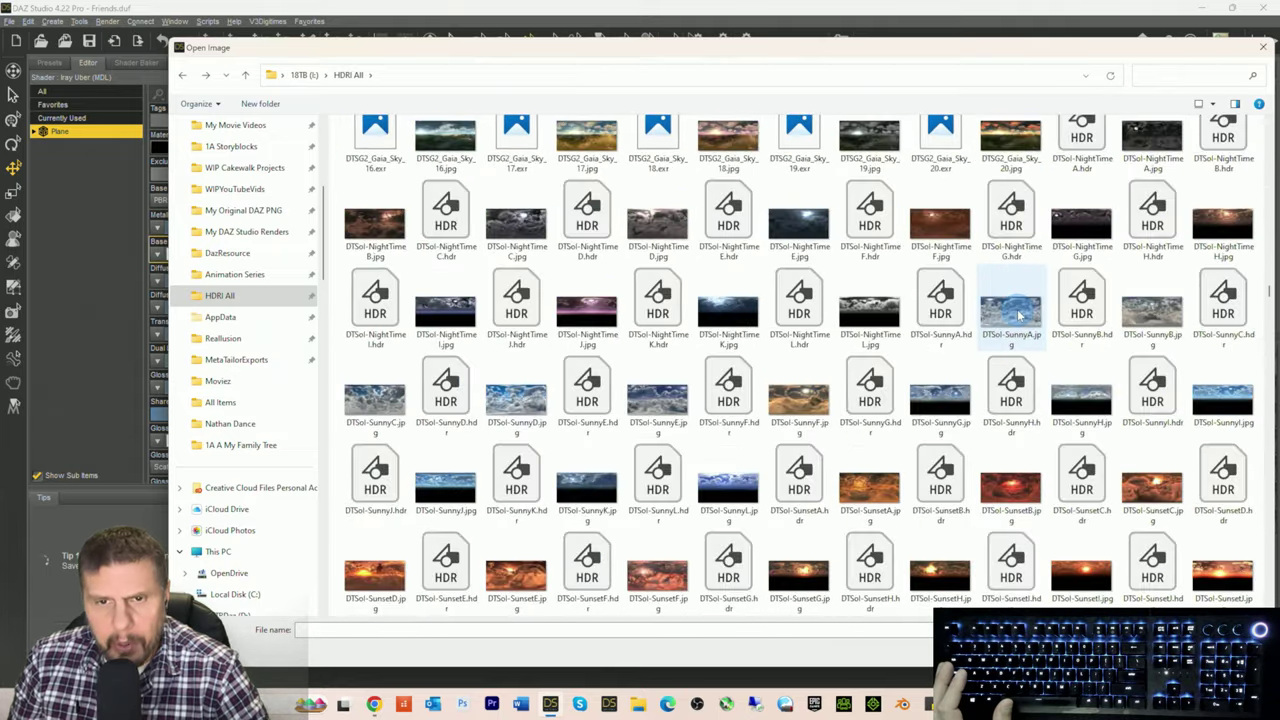
scroll(1018, 315, "down", 3)
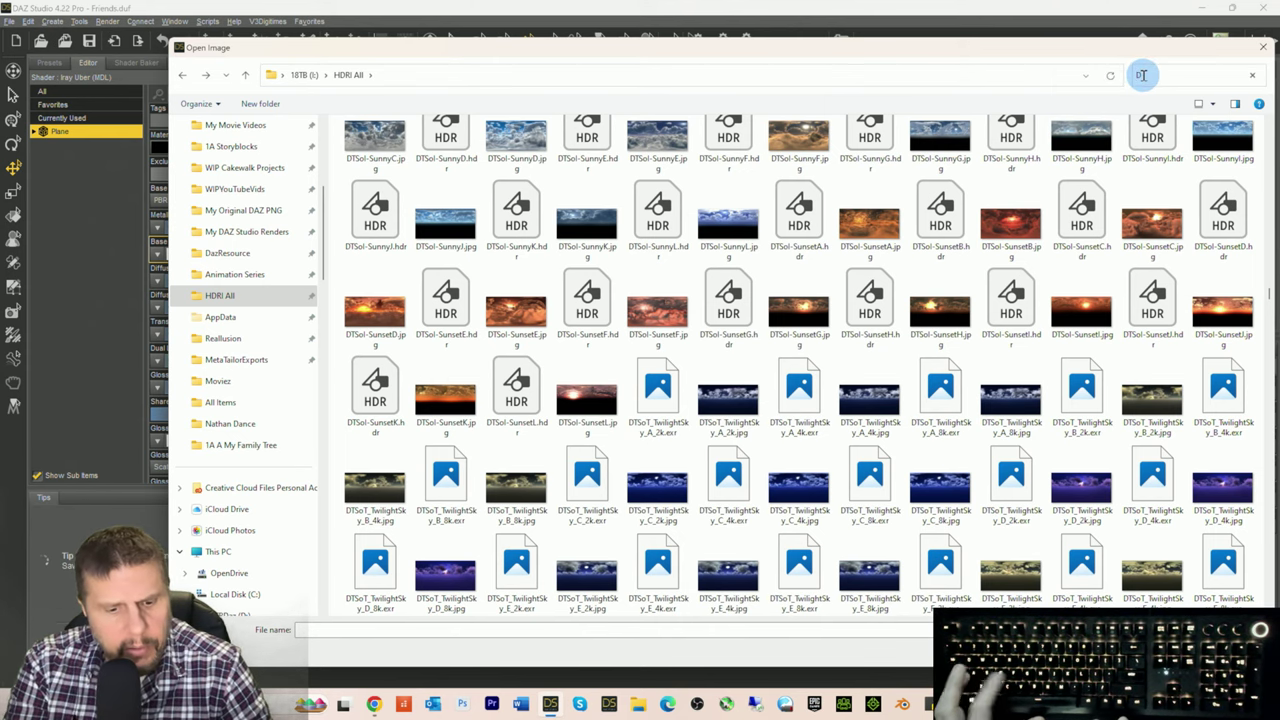
Step: Search the HDRI All folder for "DTsol" and clear the search to return to the full listing
type("TSol")
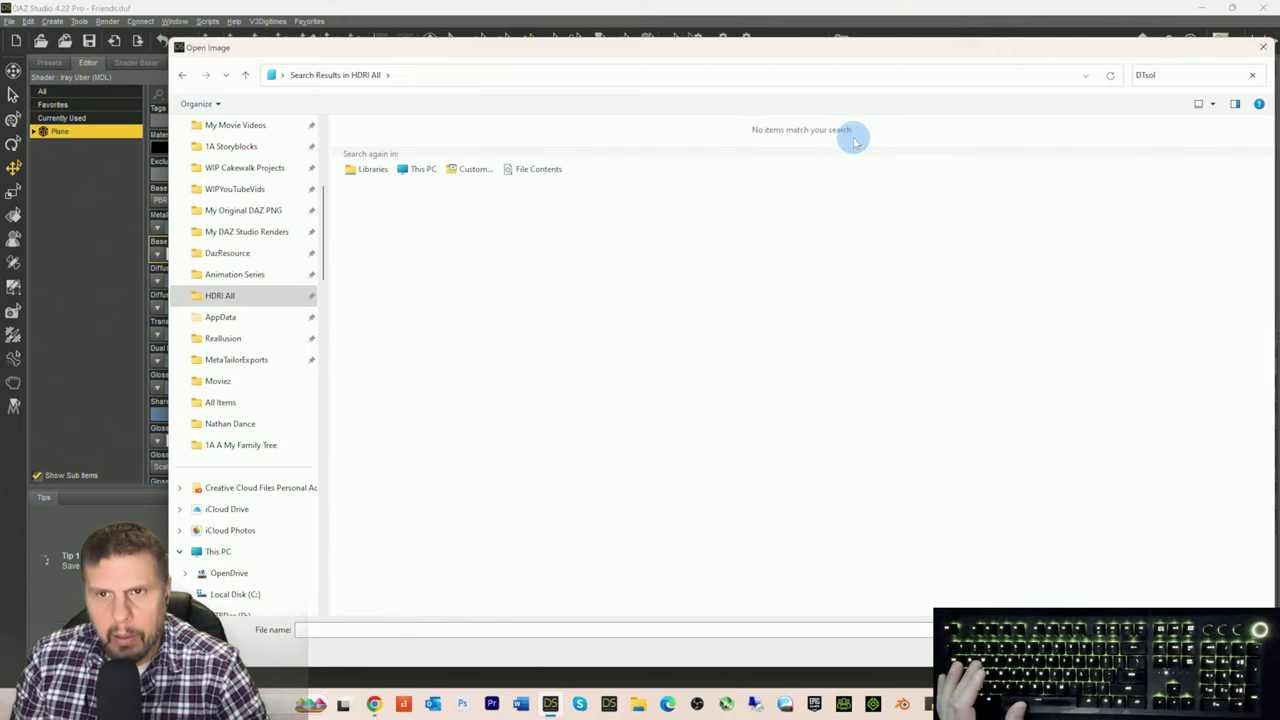
left_click_drag(1160, 75, 1102, 78)
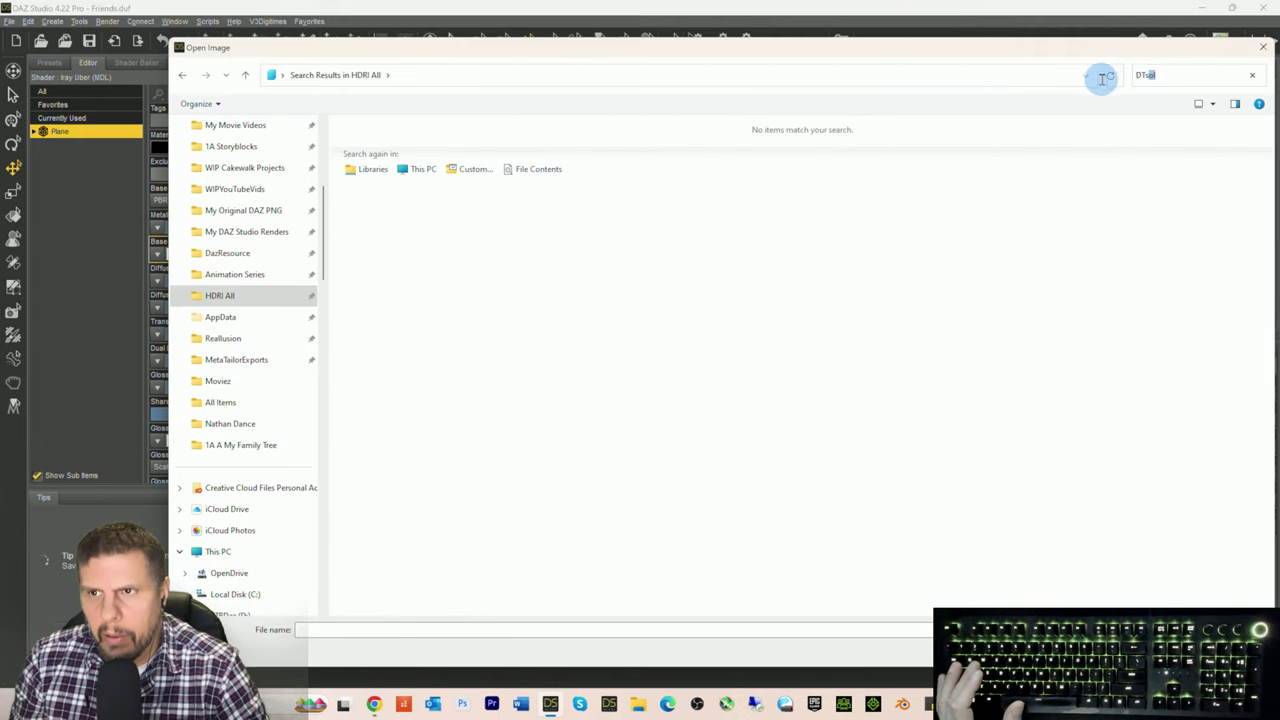
key("BackSpace")
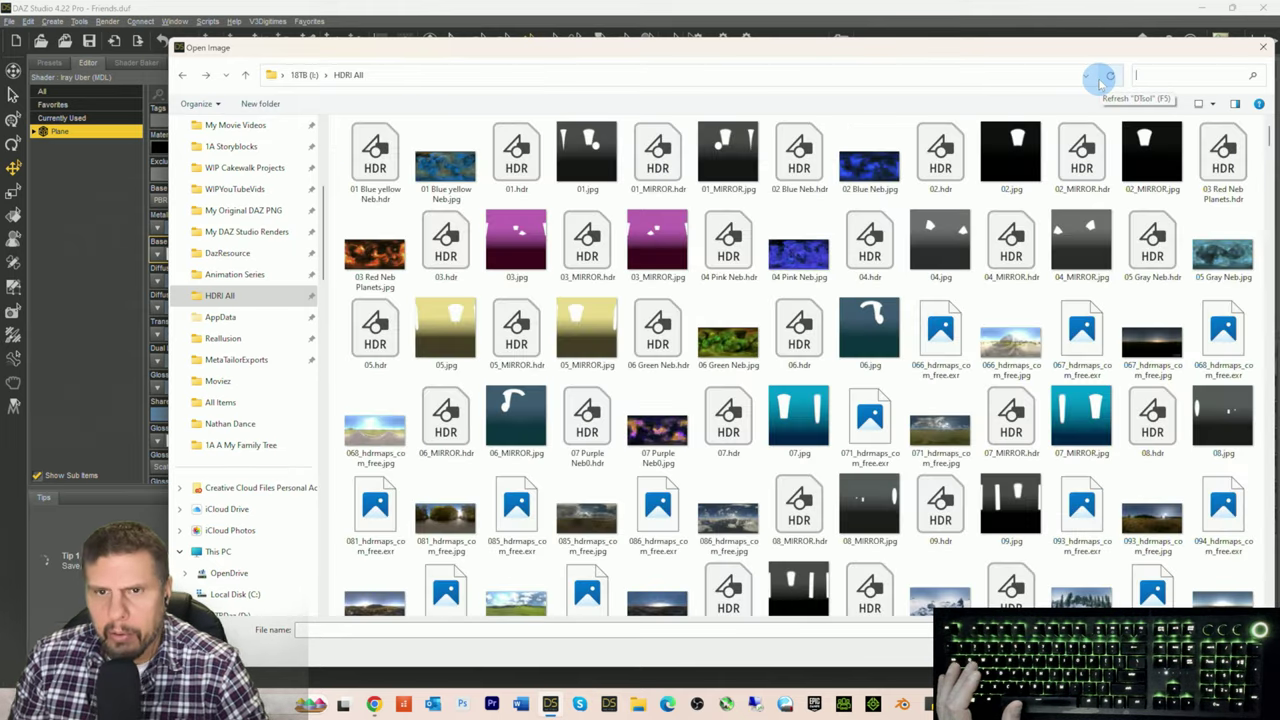
scroll(910, 272, "down", 15)
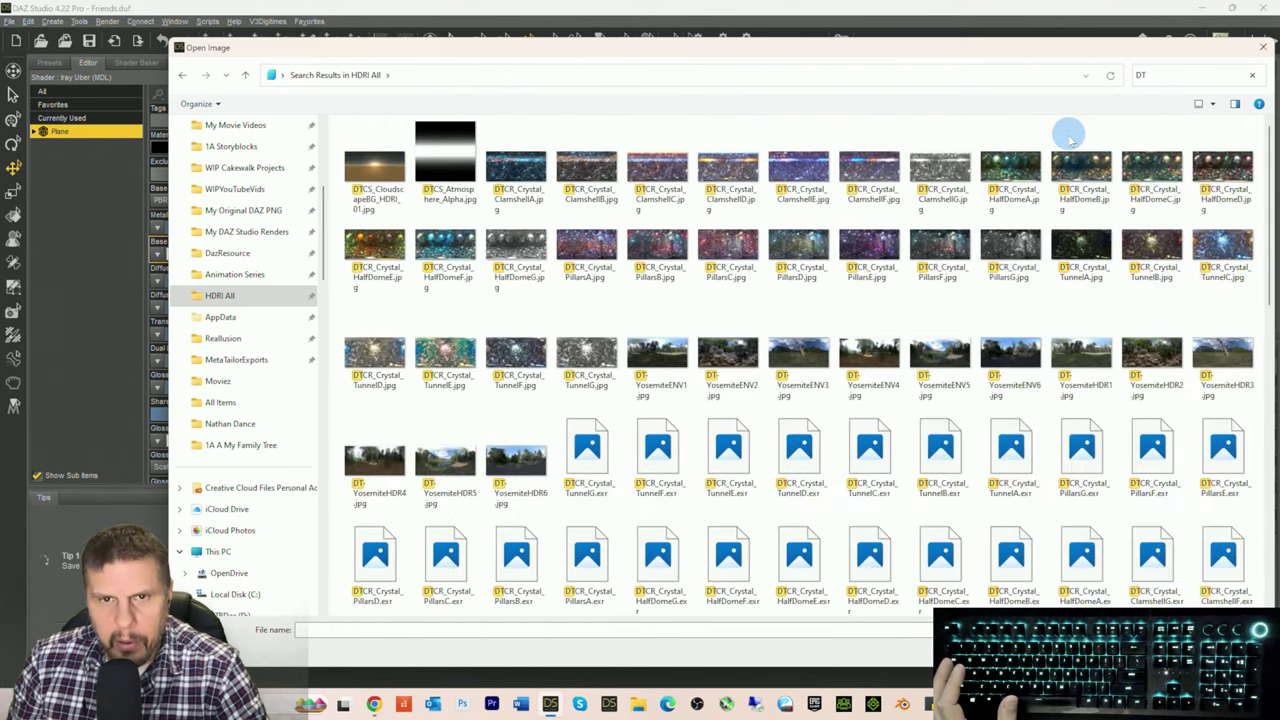
Step: Search the HDRI All folder for "DT", examine the matching sky images, and clear the search
scroll(880, 290, "down", 10)
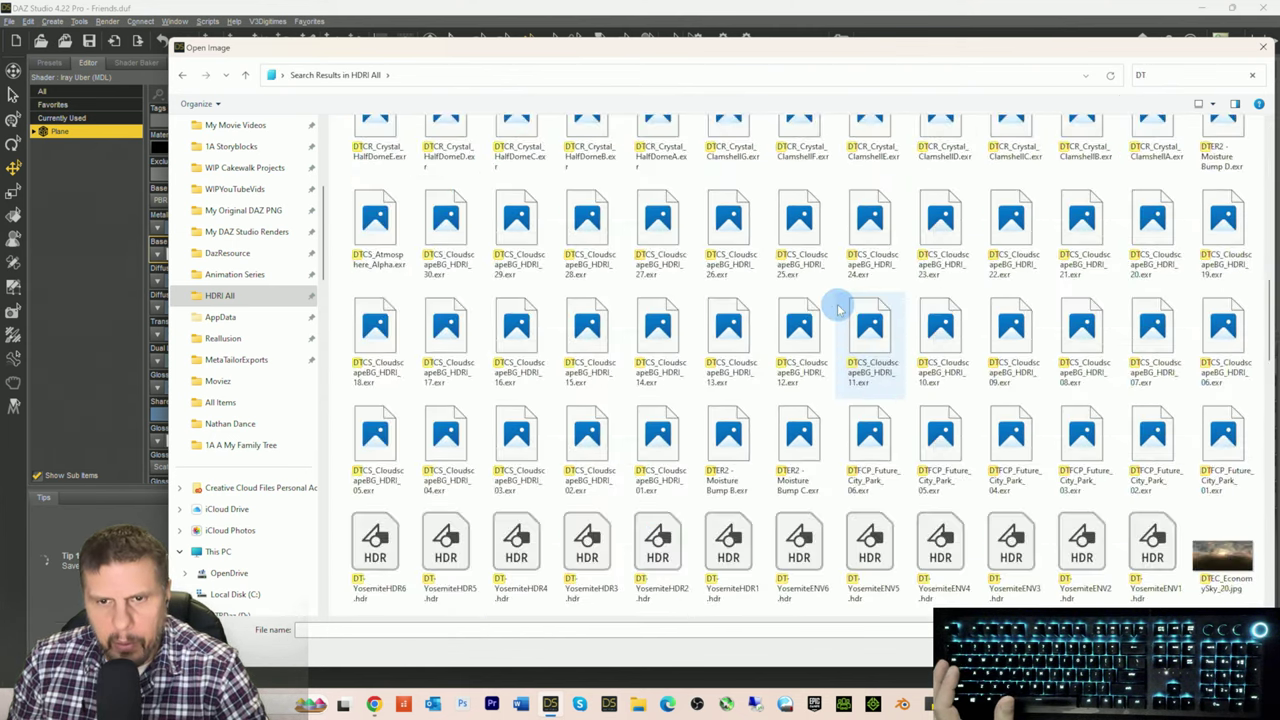
scroll(838, 307, "down", 5)
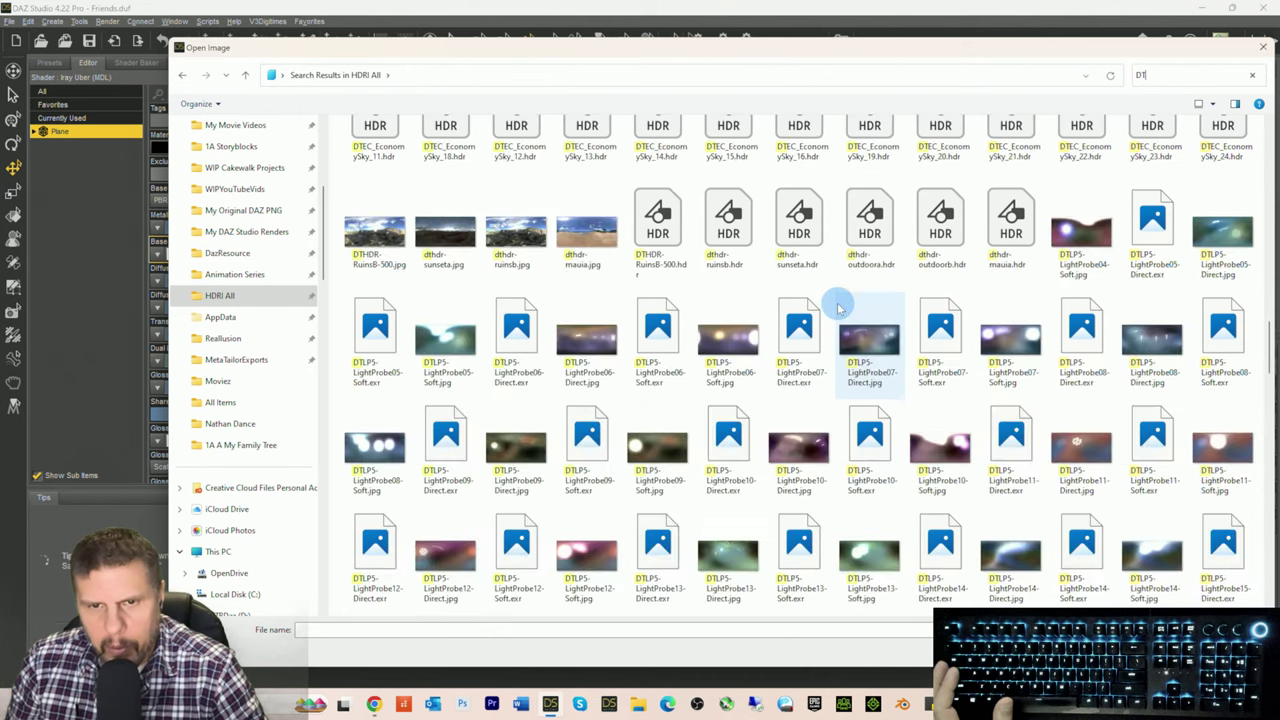
scroll(838, 307, "down", 10)
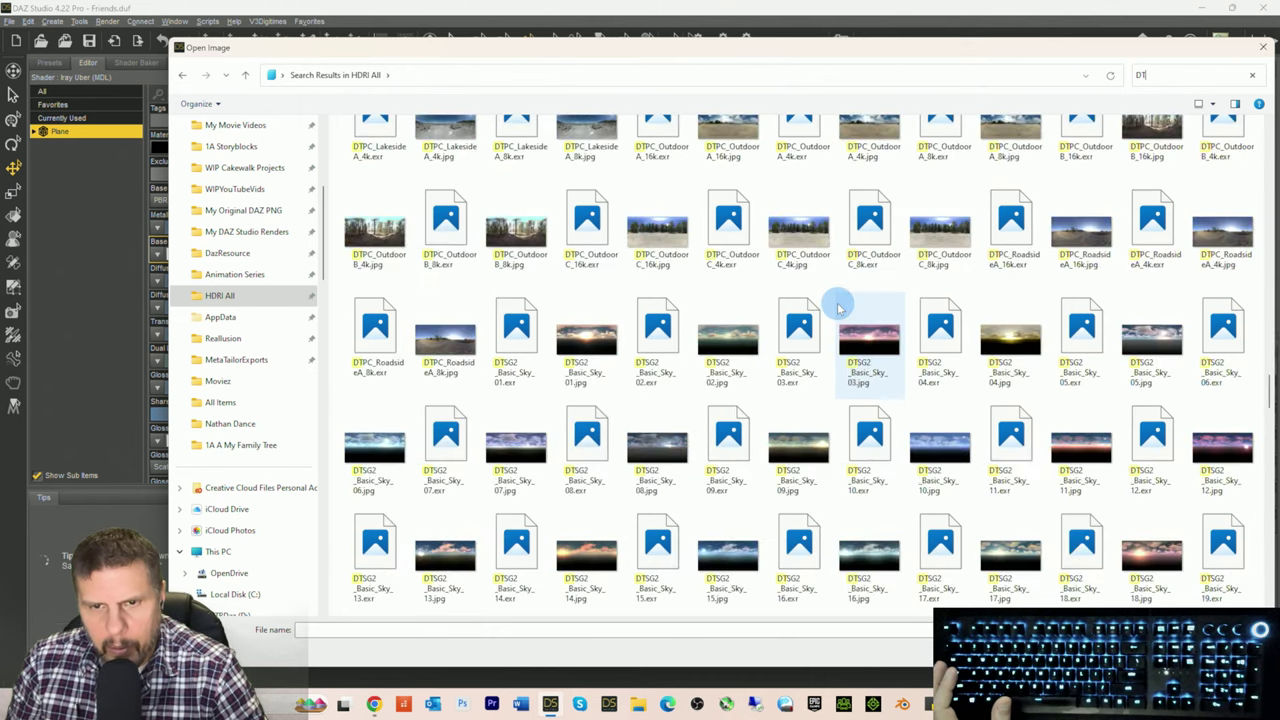
scroll(838, 307, "down", 10)
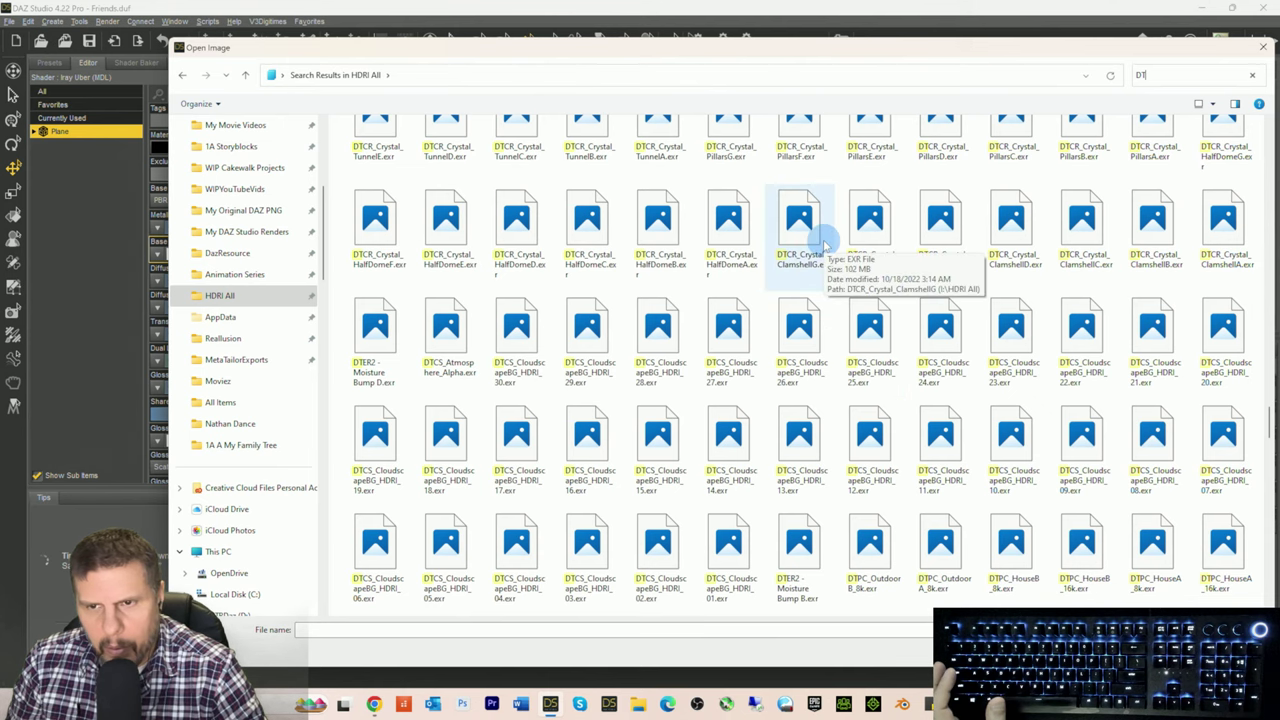
scroll(826, 244, "down", 10)
scroll(848, 282, "down", 10)
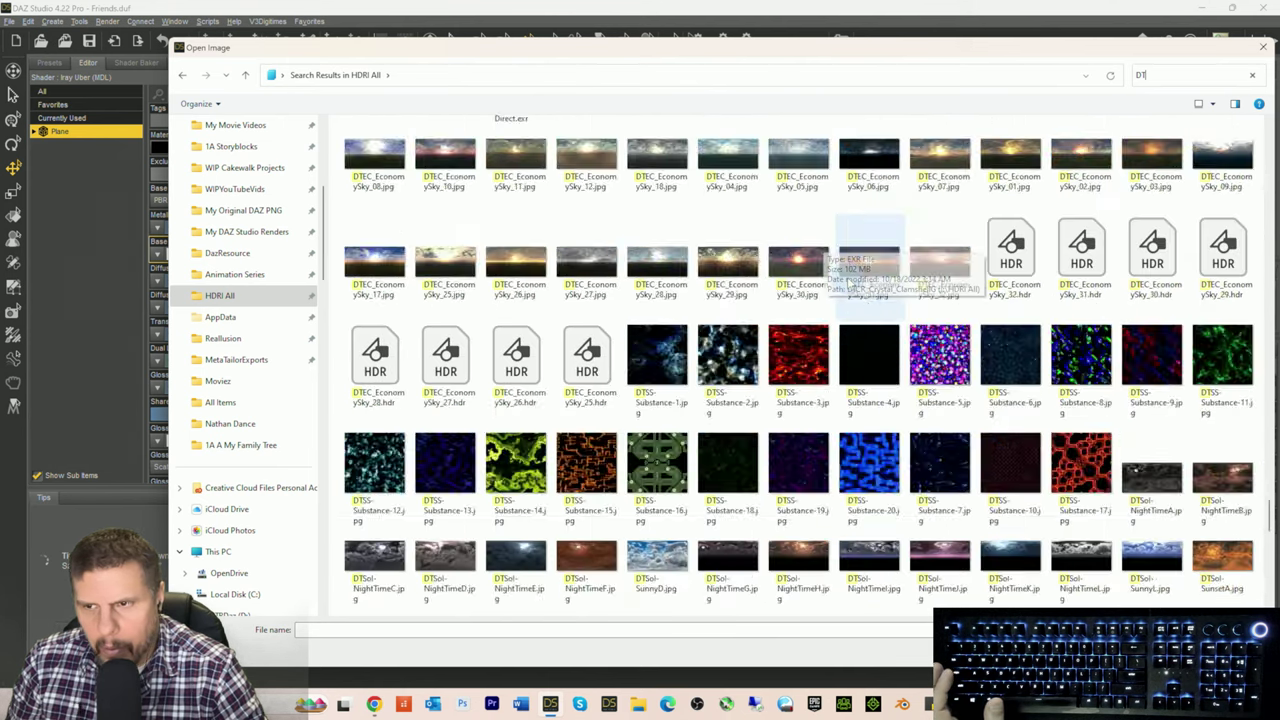
scroll(848, 282, "up", 3)
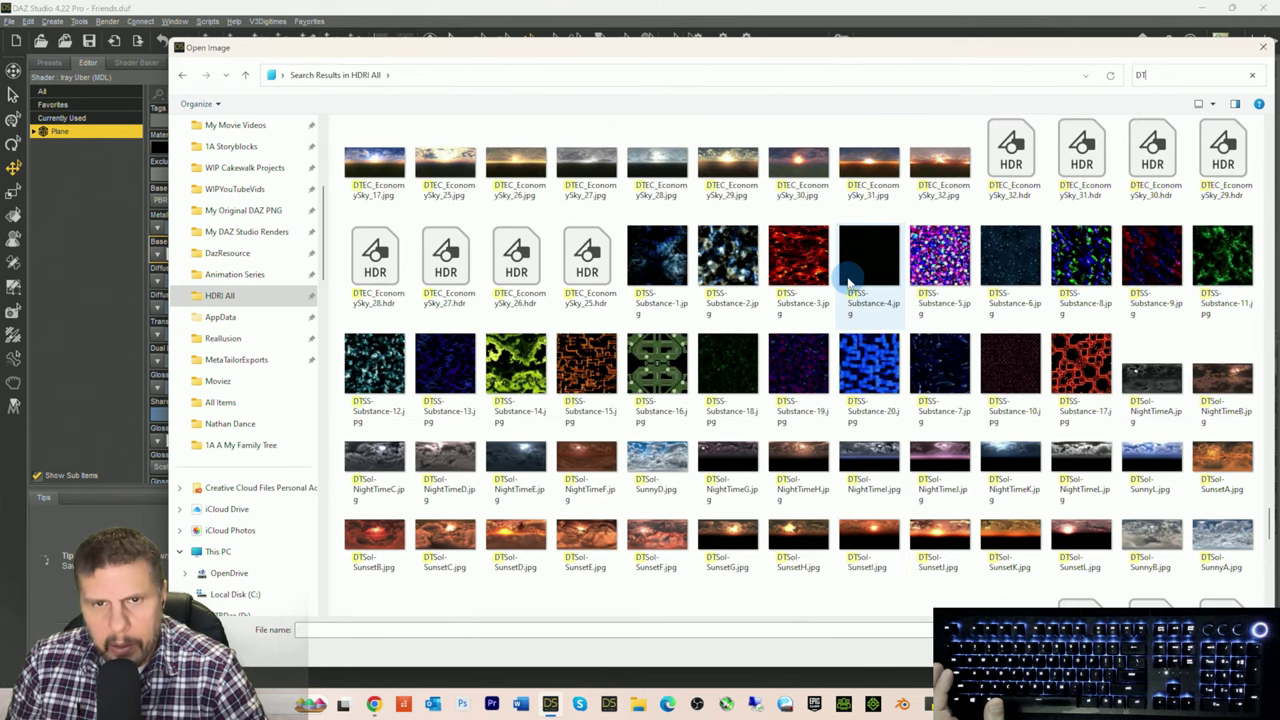
scroll(852, 280, "up", 7)
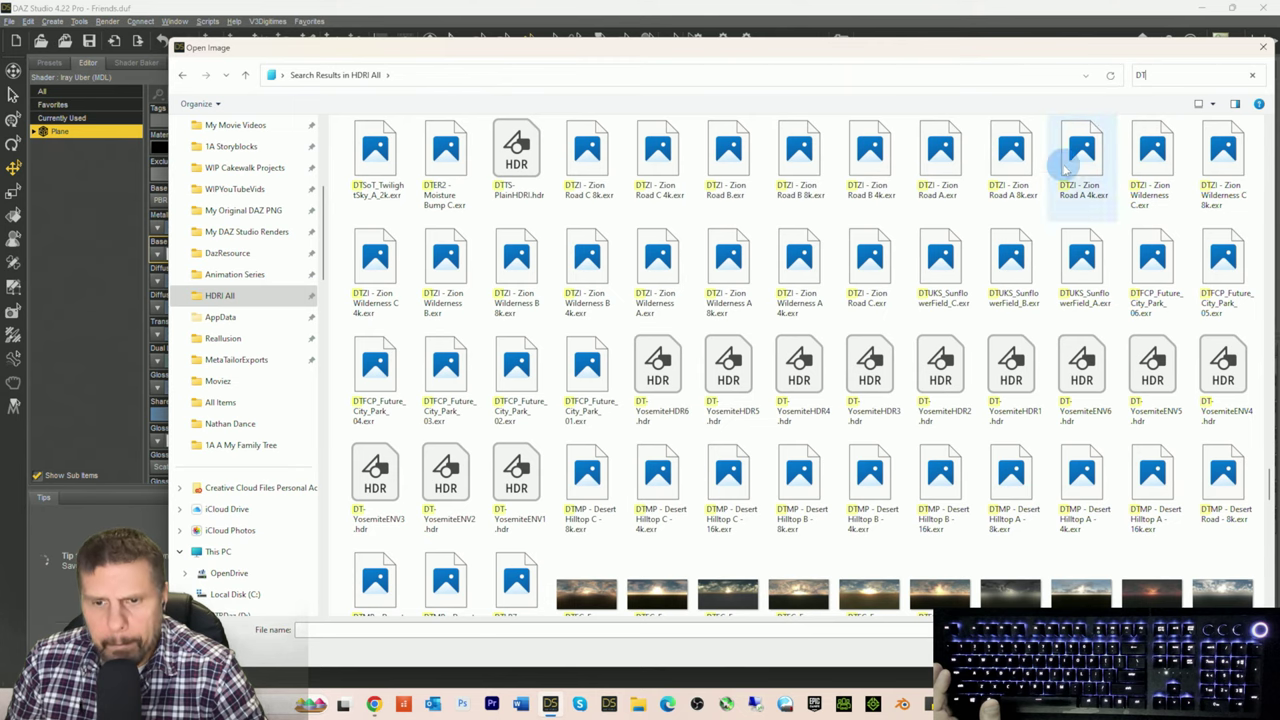
scroll(1060, 176, "down", 7)
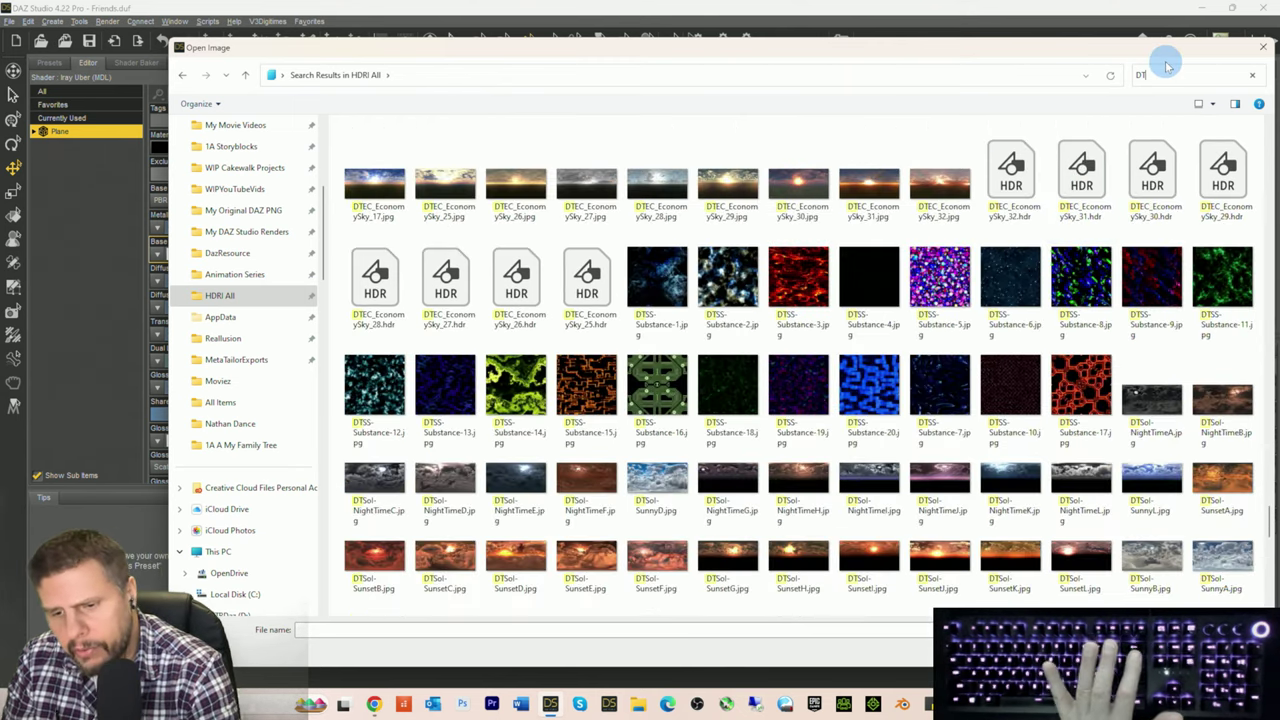
key("BackSpace")
key("BackSpace")
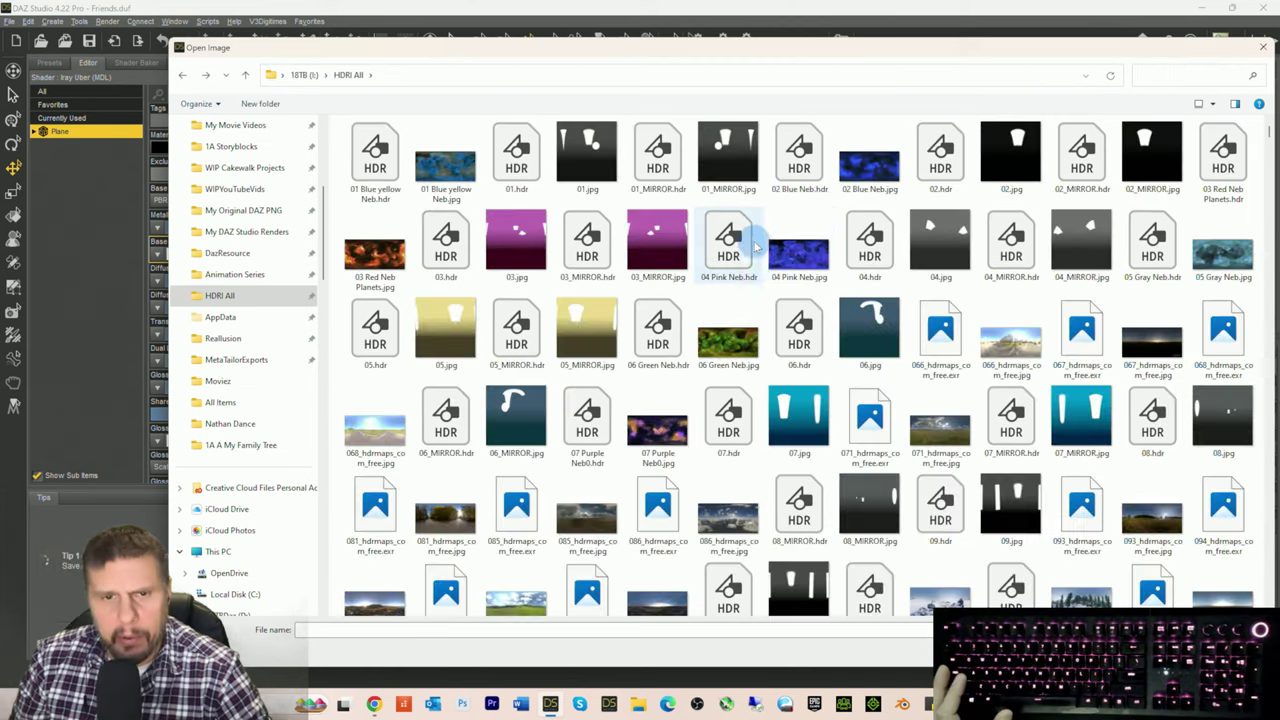
Step: Look through the full HDRI All listing for the DTSol sunny sky images
scroll(800, 280, "down", 10)
scroll(785, 292, "down", 20)
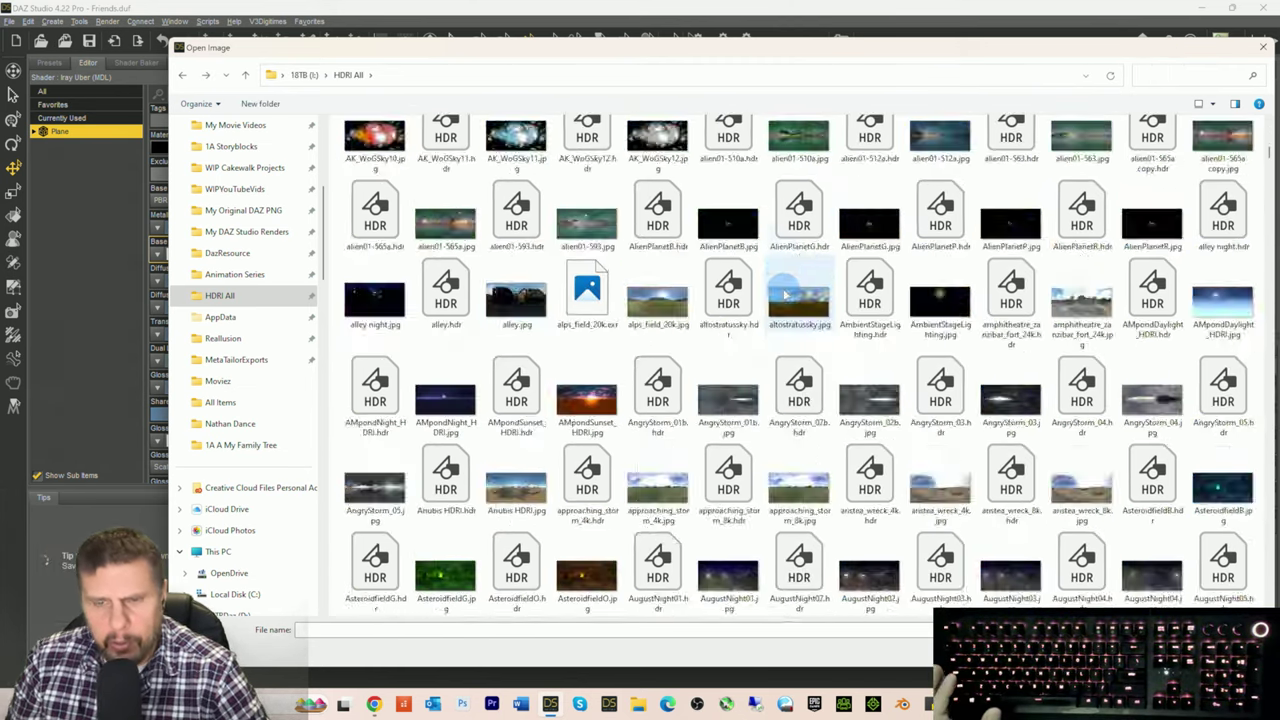
scroll(869, 315, "down", 20)
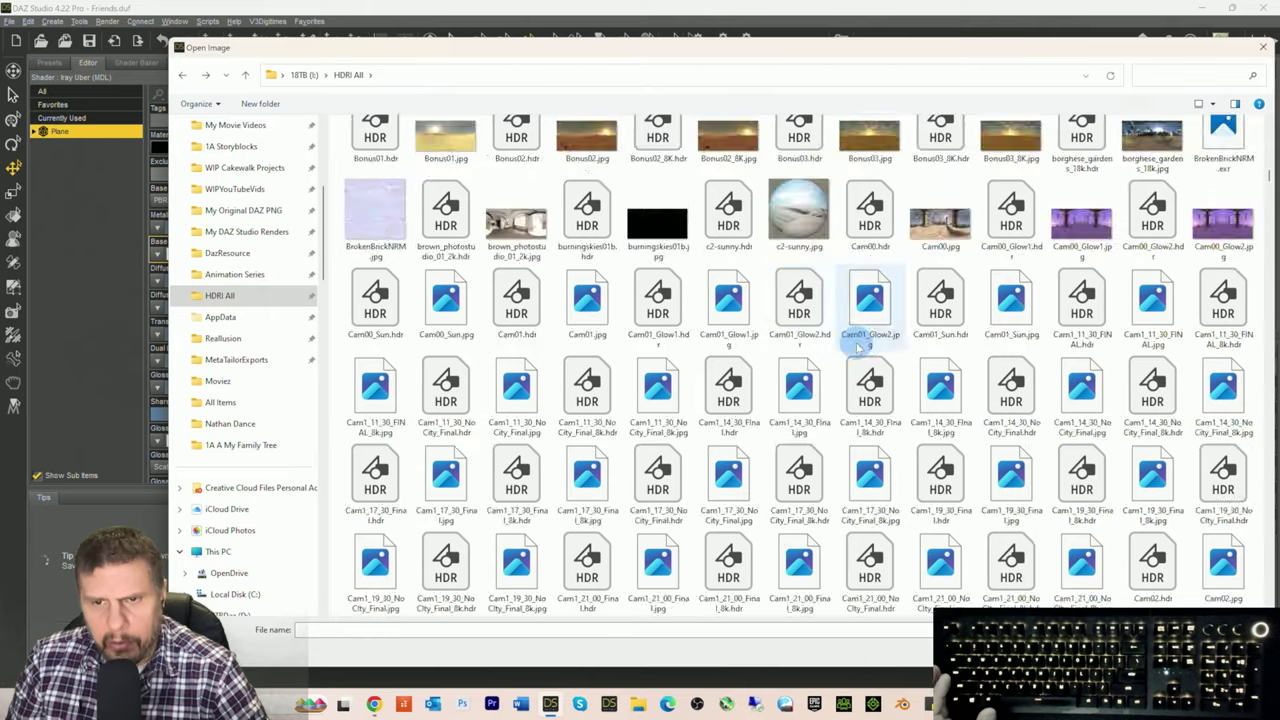
scroll(855, 348, "down", 20)
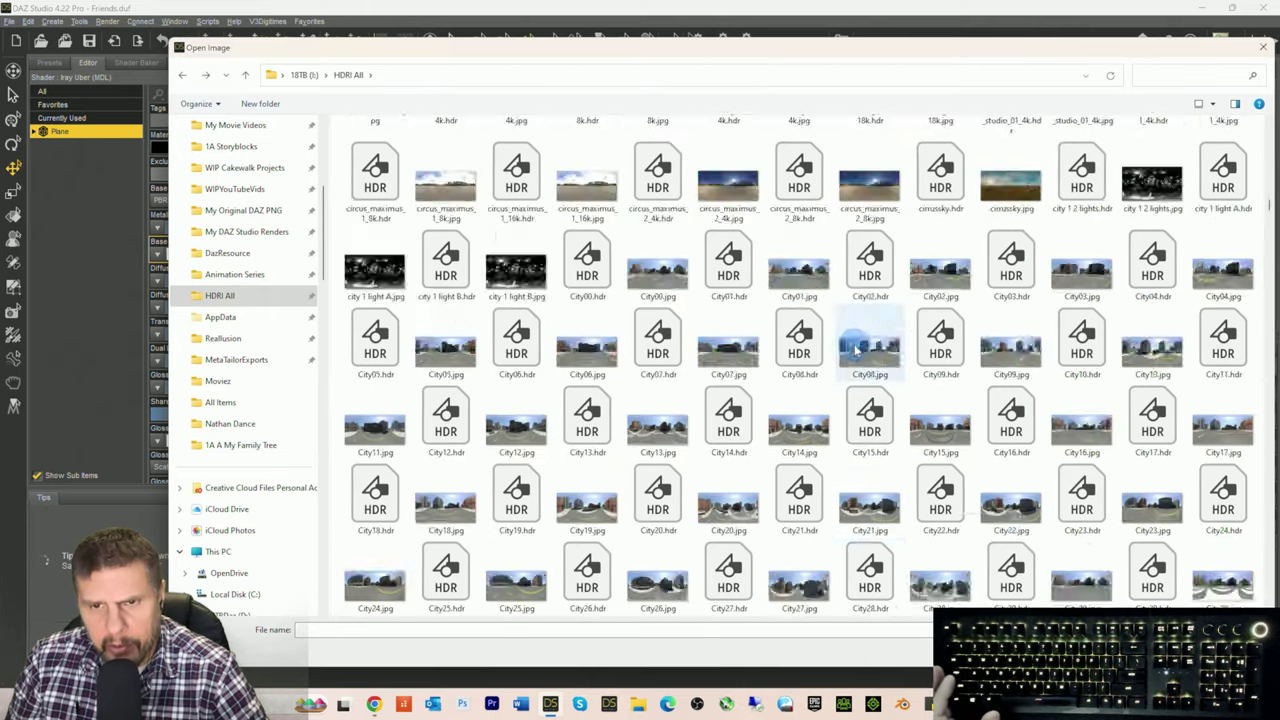
scroll(855, 348, "down", 20)
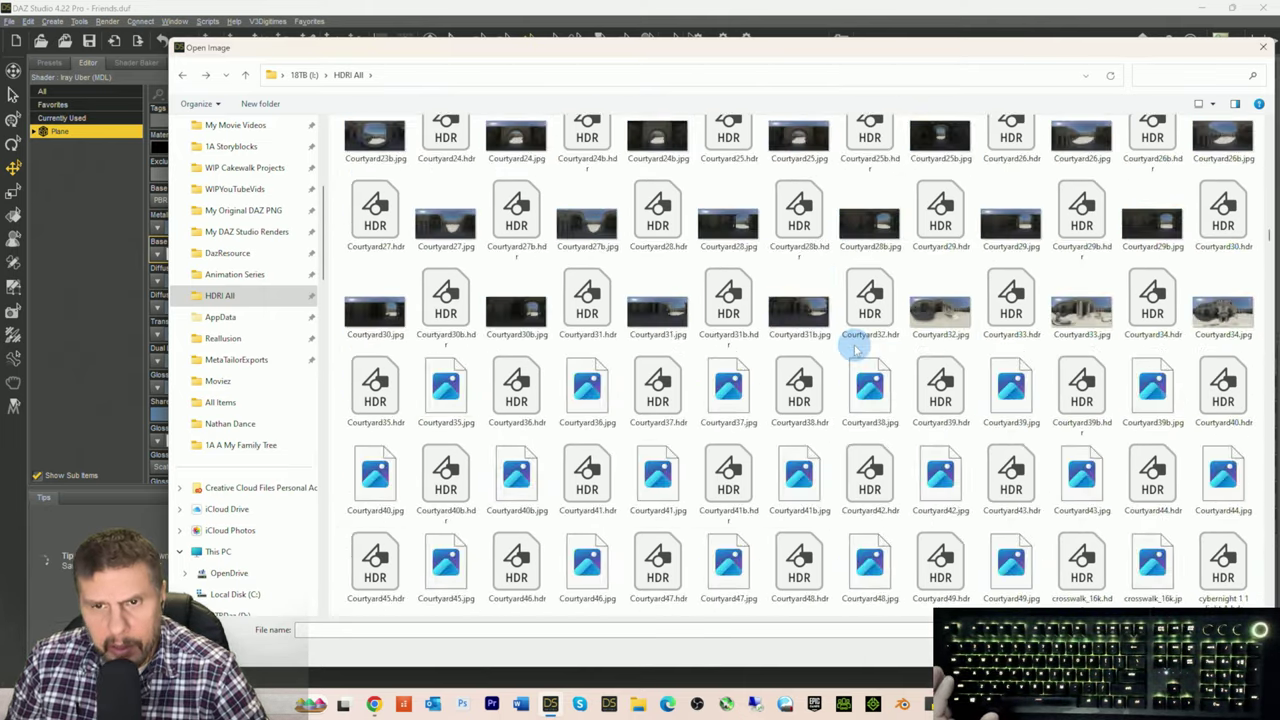
scroll(855, 348, "down", 15)
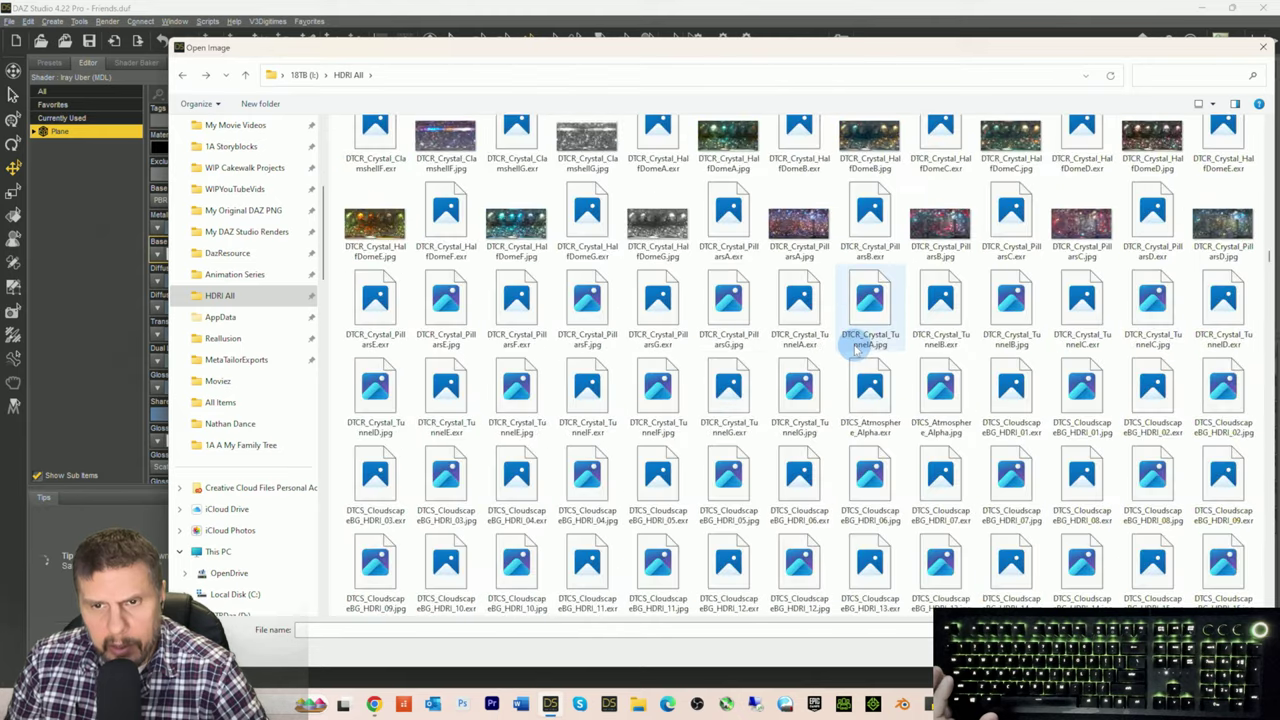
scroll(855, 348, "up", 13)
scroll(855, 348, "up", 5)
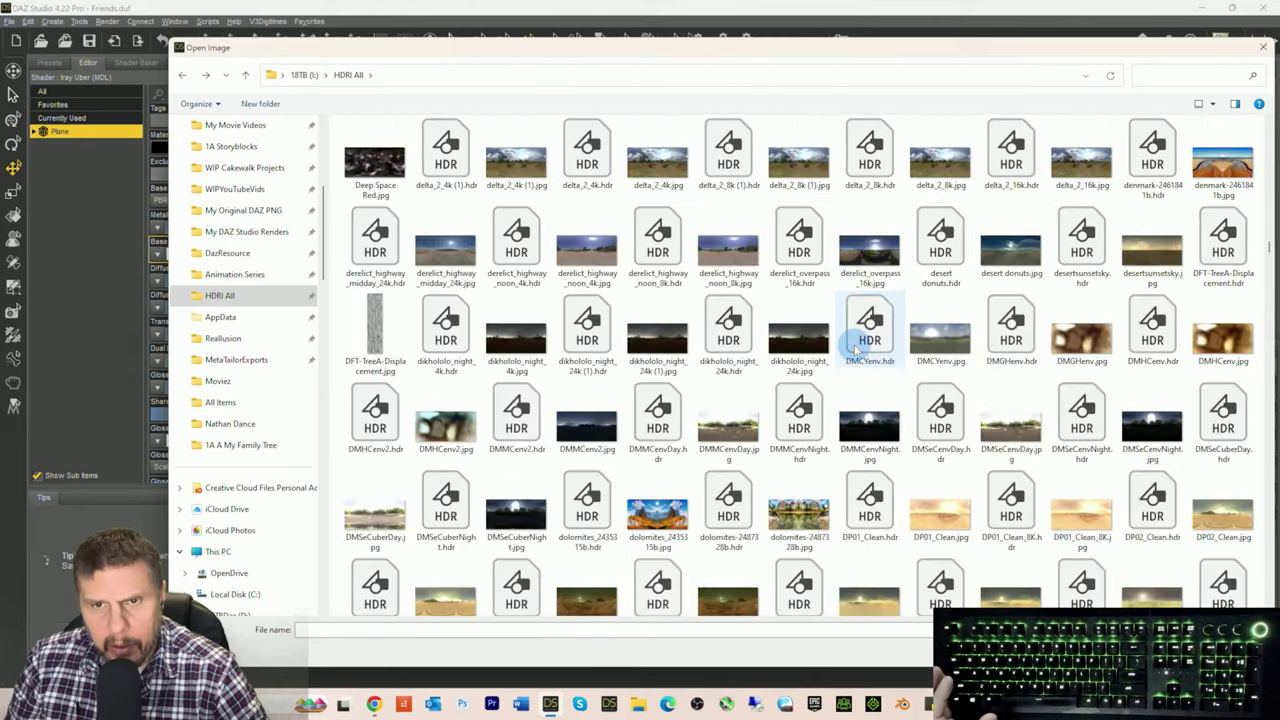
scroll(855, 348, "down", 20)
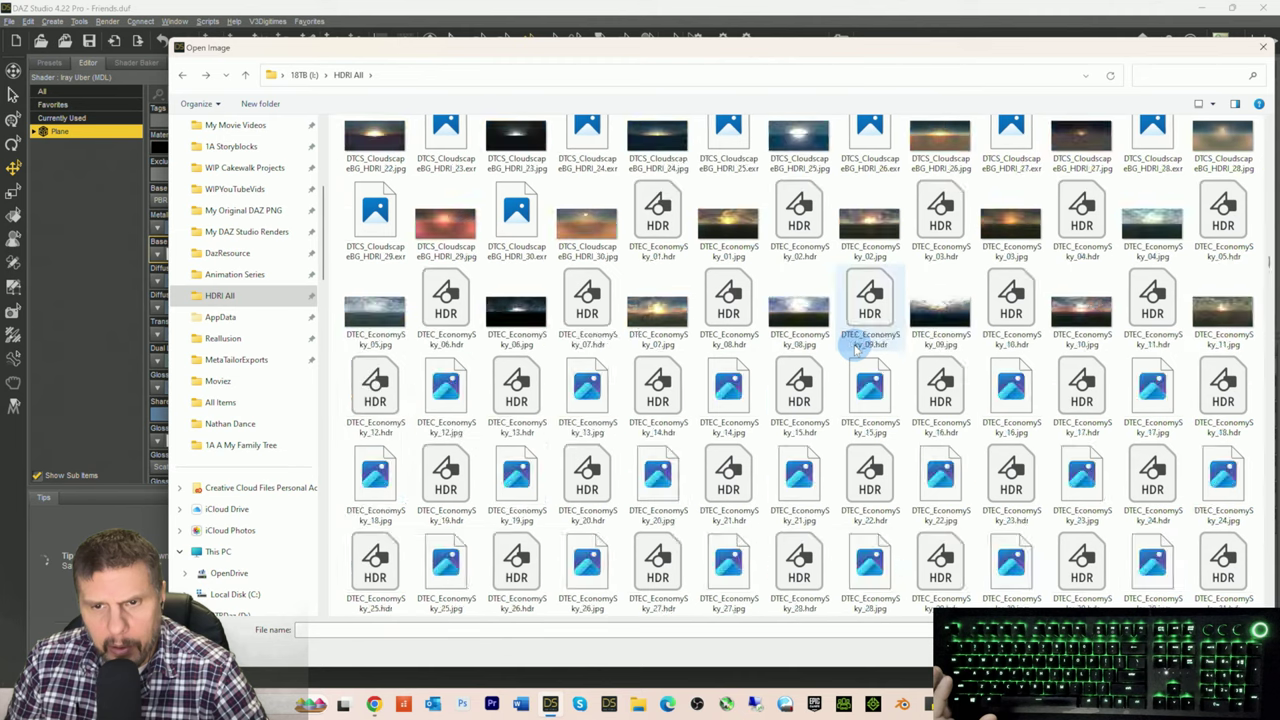
scroll(855, 348, "down", 7)
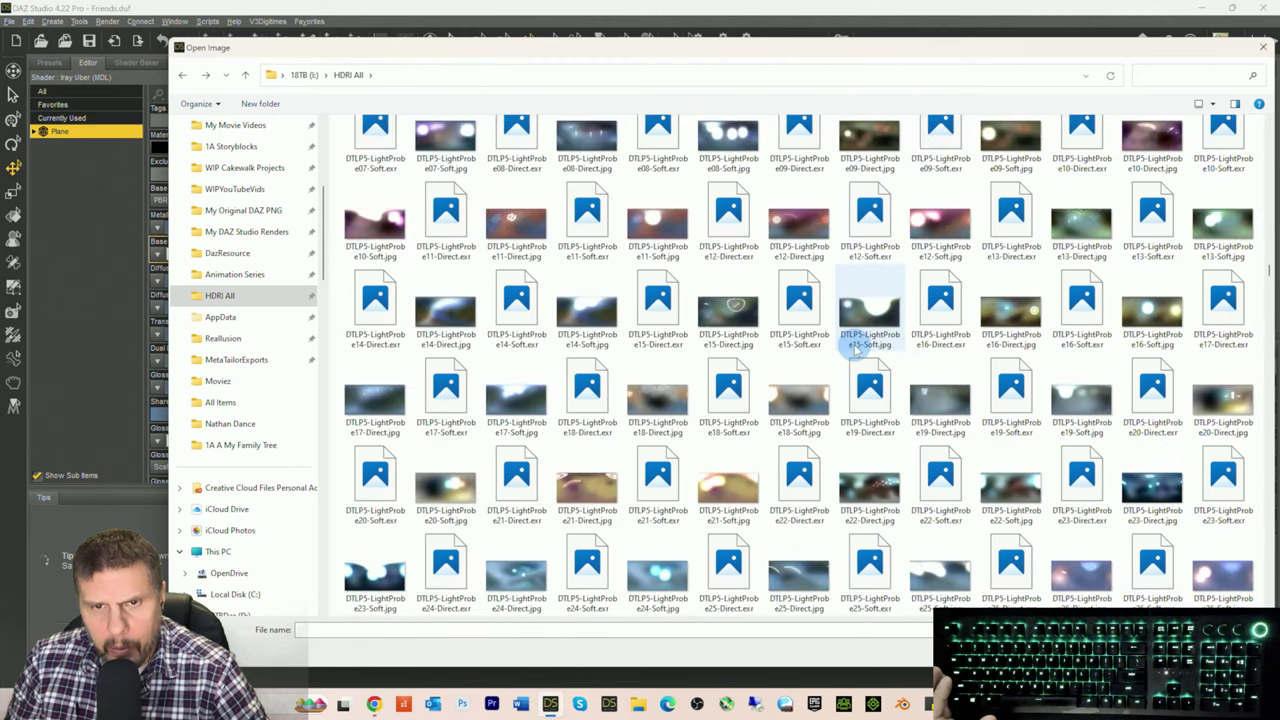
scroll(855, 348, "down", 10)
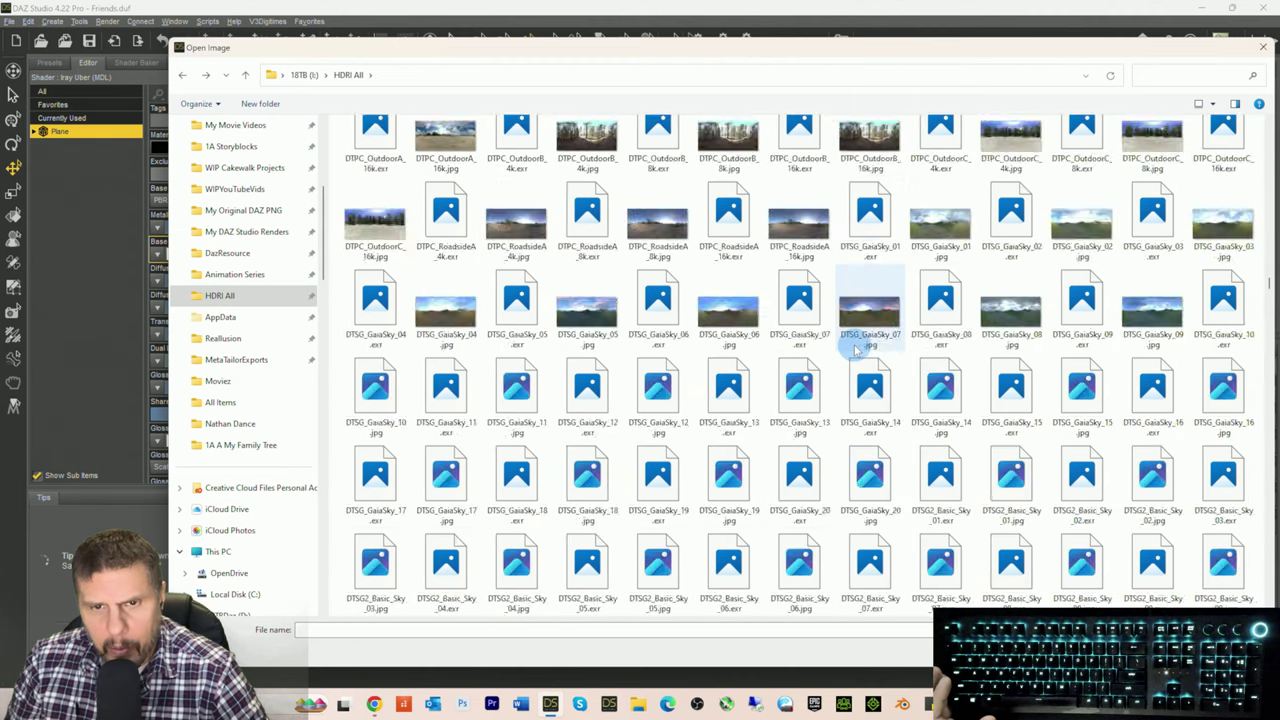
scroll(855, 348, "down", 10)
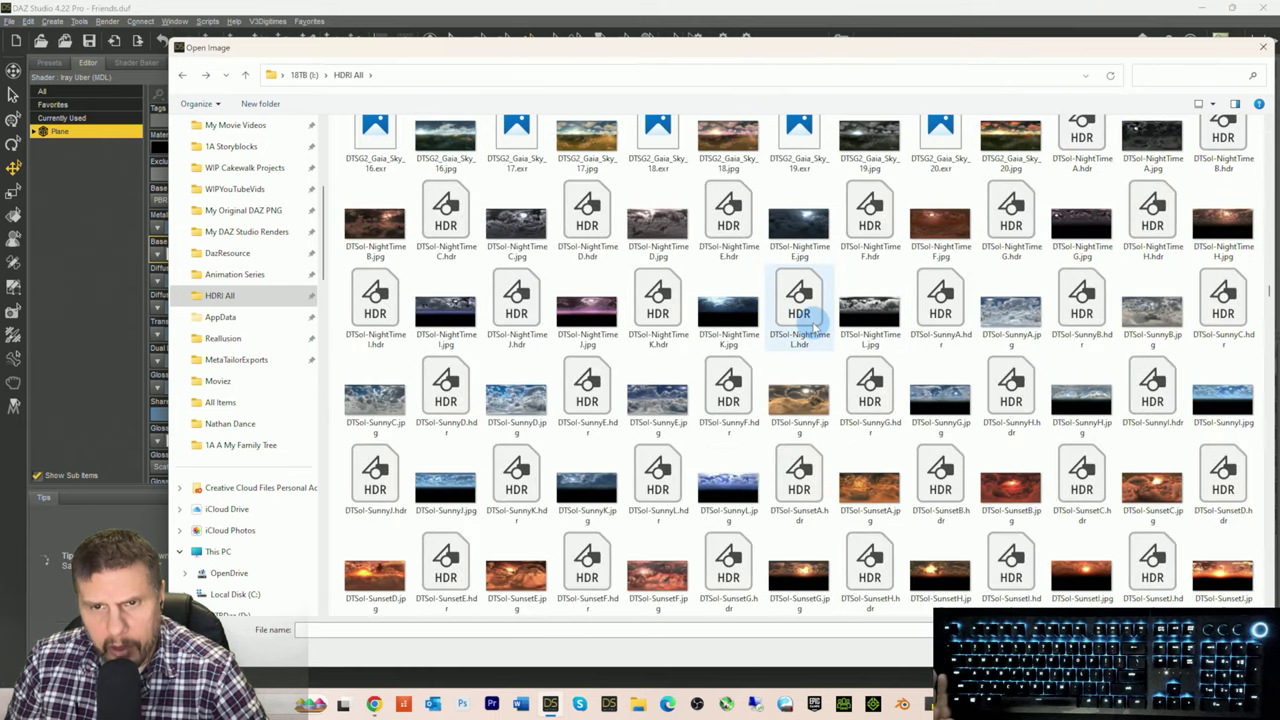
scroll(814, 325, "down", 10)
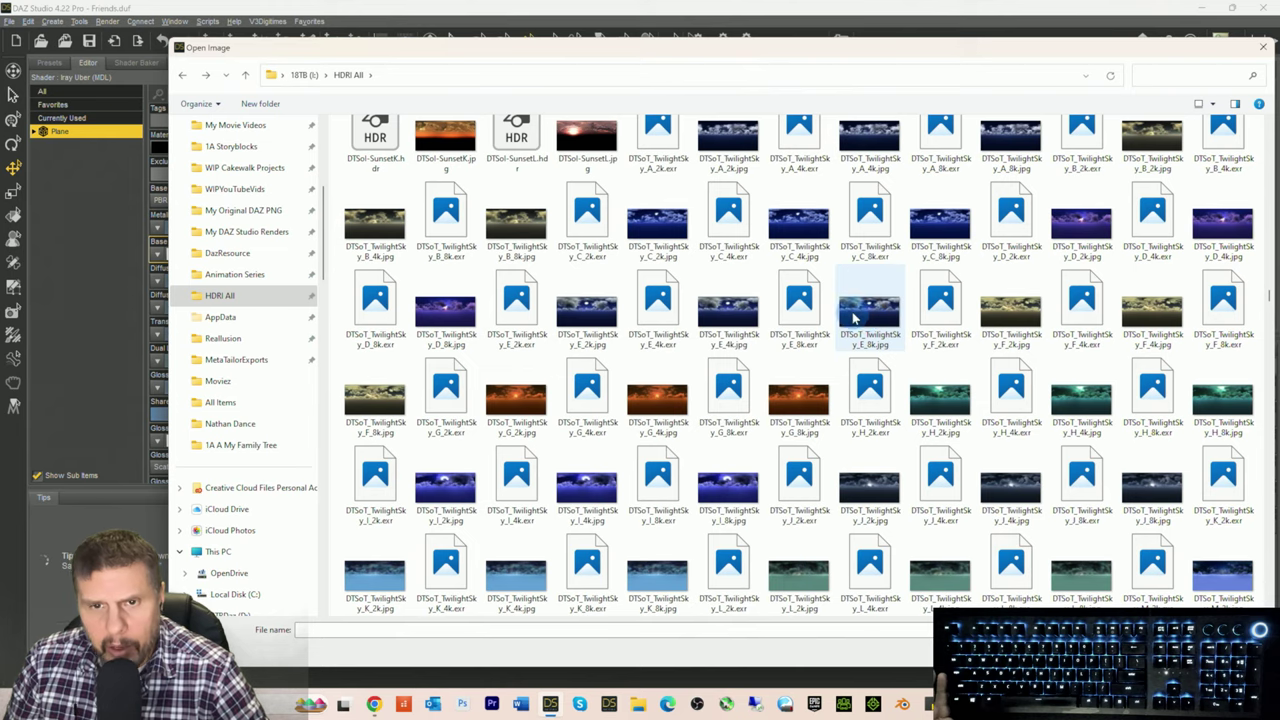
Step: Load DTSol-SunnyD.hdr as the Plane's Base Color image map
scroll(853, 318, "up", 2)
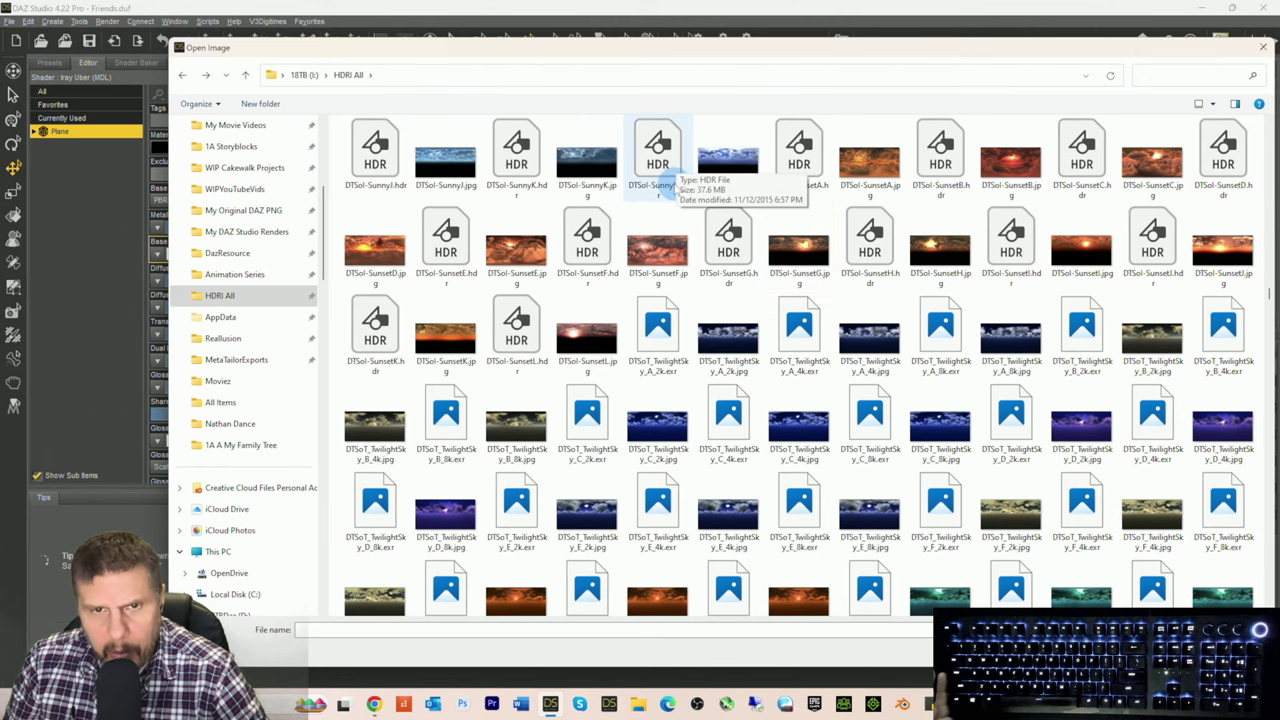
scroll(672, 188, "up", 3)
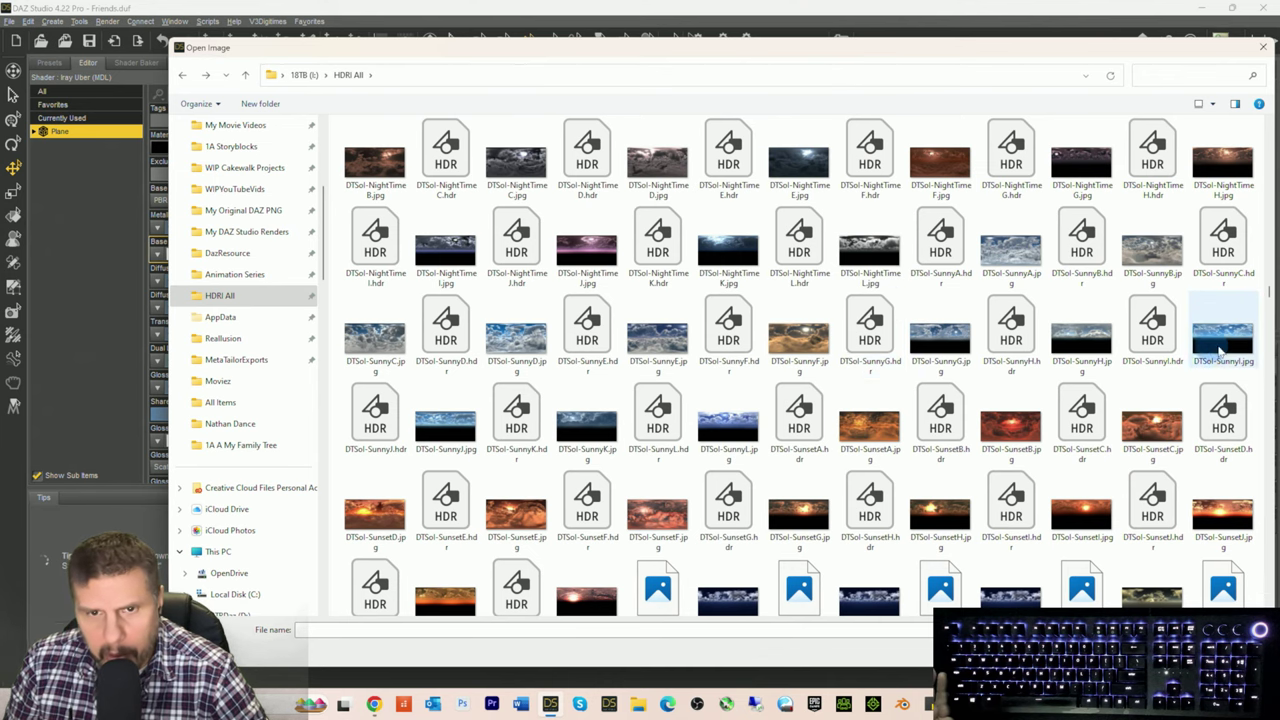
left_click(518, 342)
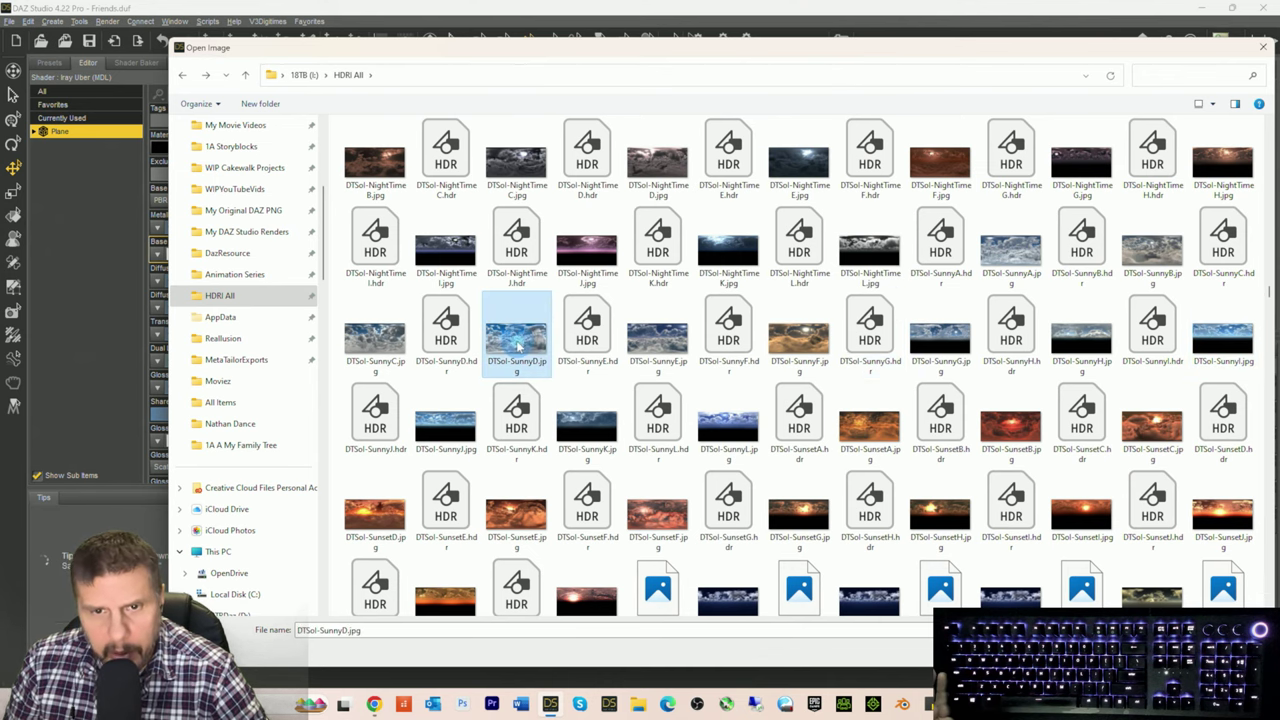
double_click(456, 345)
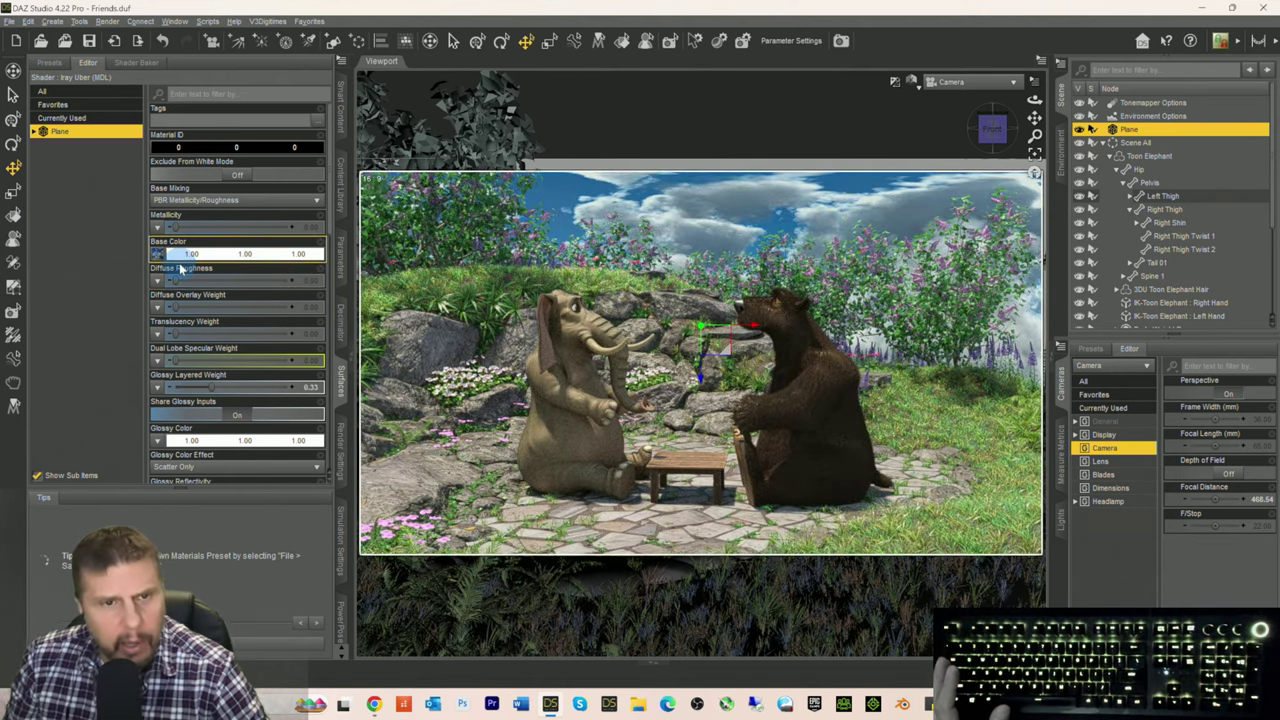
Step: Assign the already loaded DTSol-SunnyD.hdr image as the Plane's Emission Color map
scroll(207, 296, "down", 10)
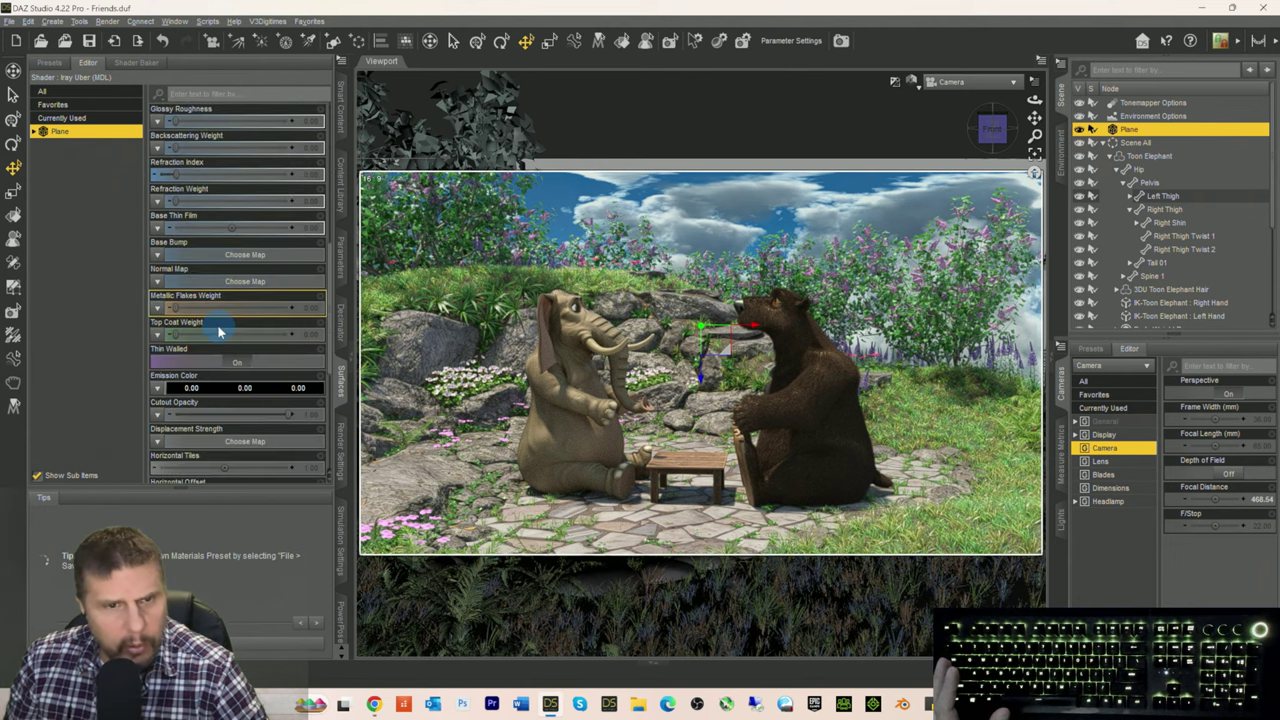
scroll(220, 333, "down", 1)
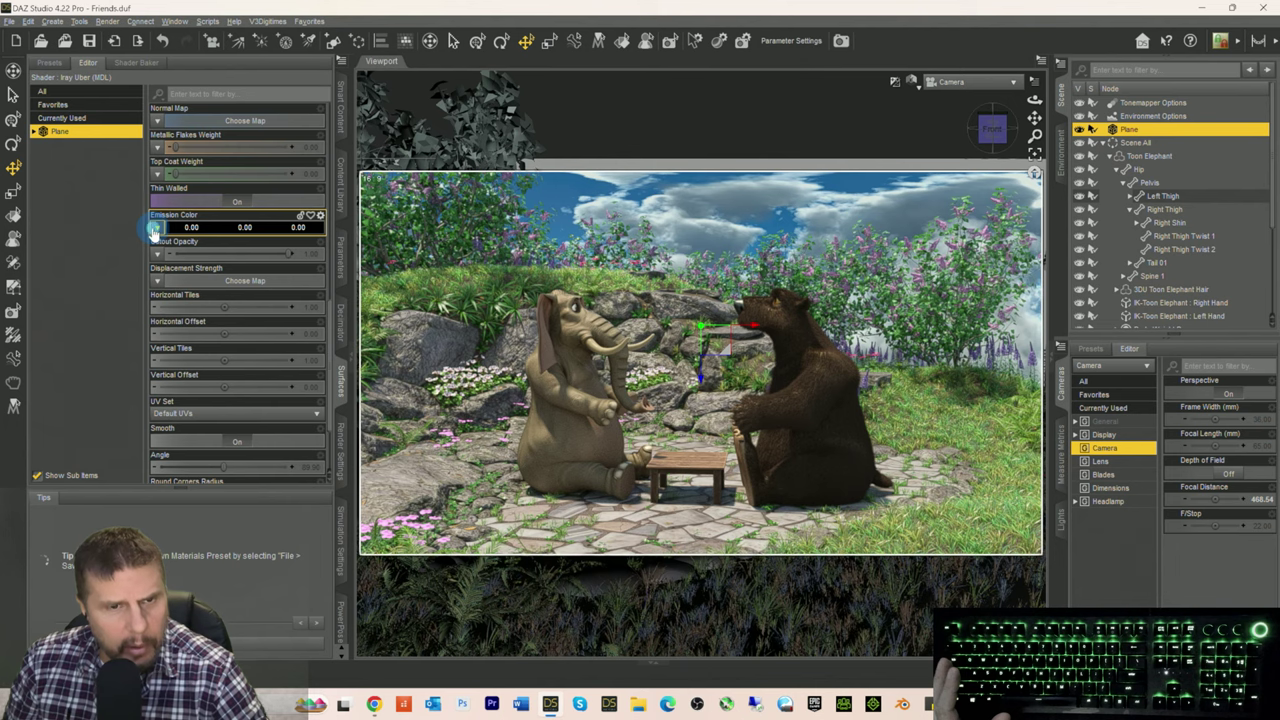
left_click(153, 228)
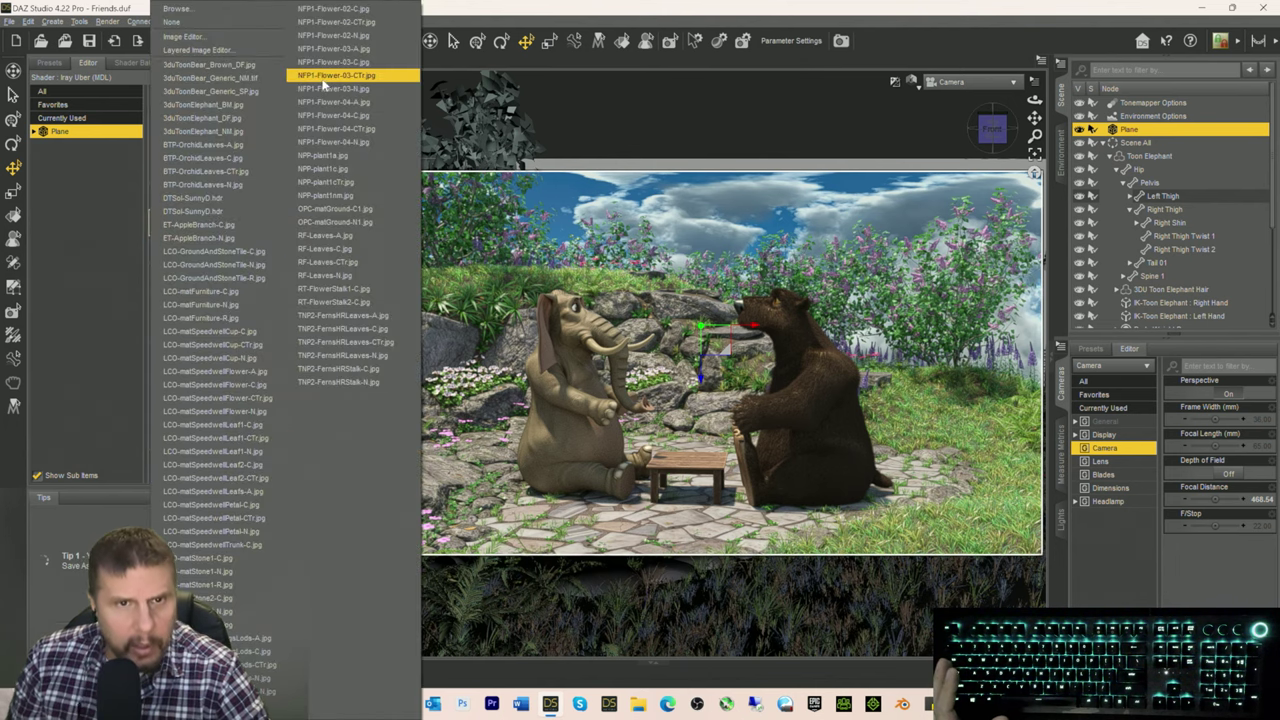
left_click(192, 211)
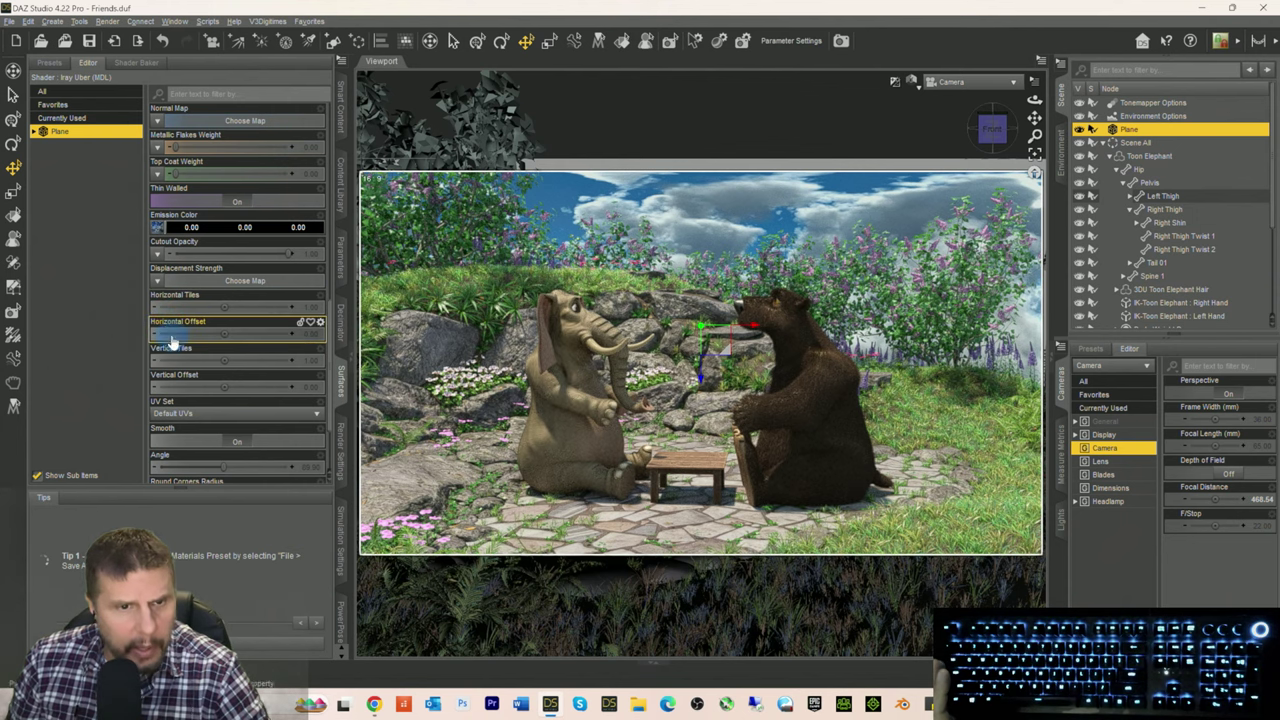
Step: Set the Plane's Emission Color to white (255, 255, 255)
left_click(157, 227)
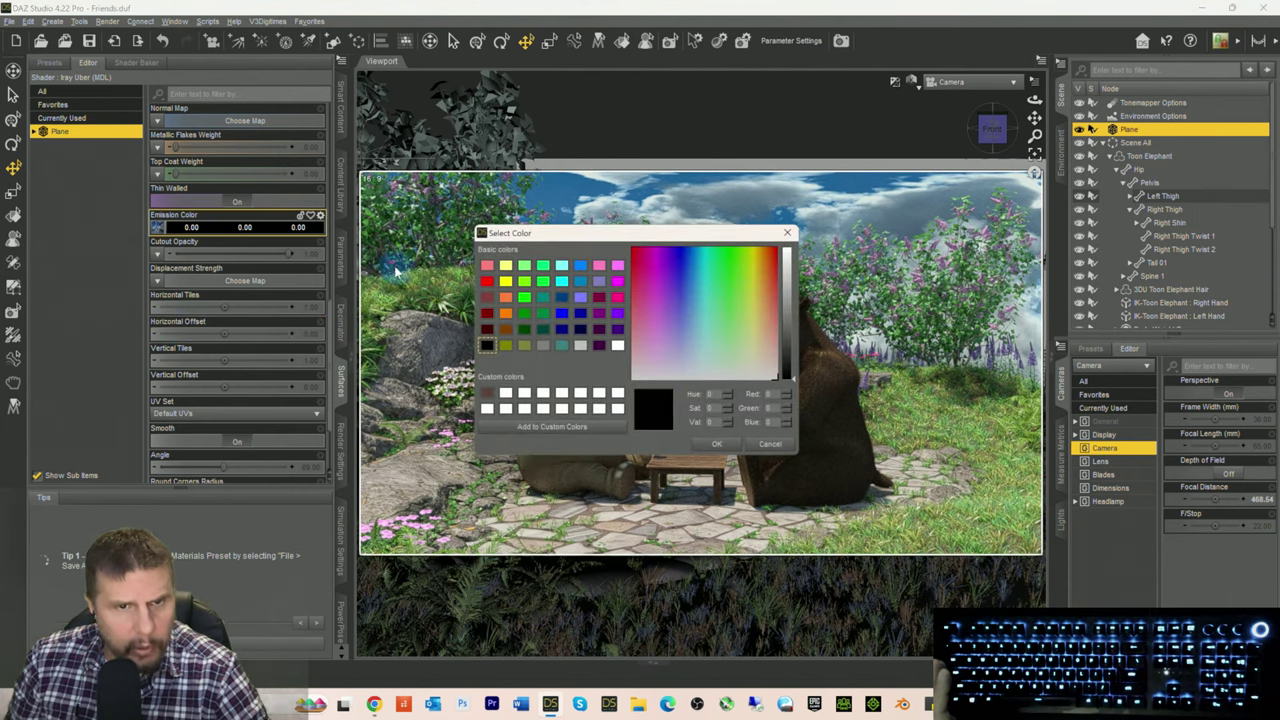
left_click(617, 346)
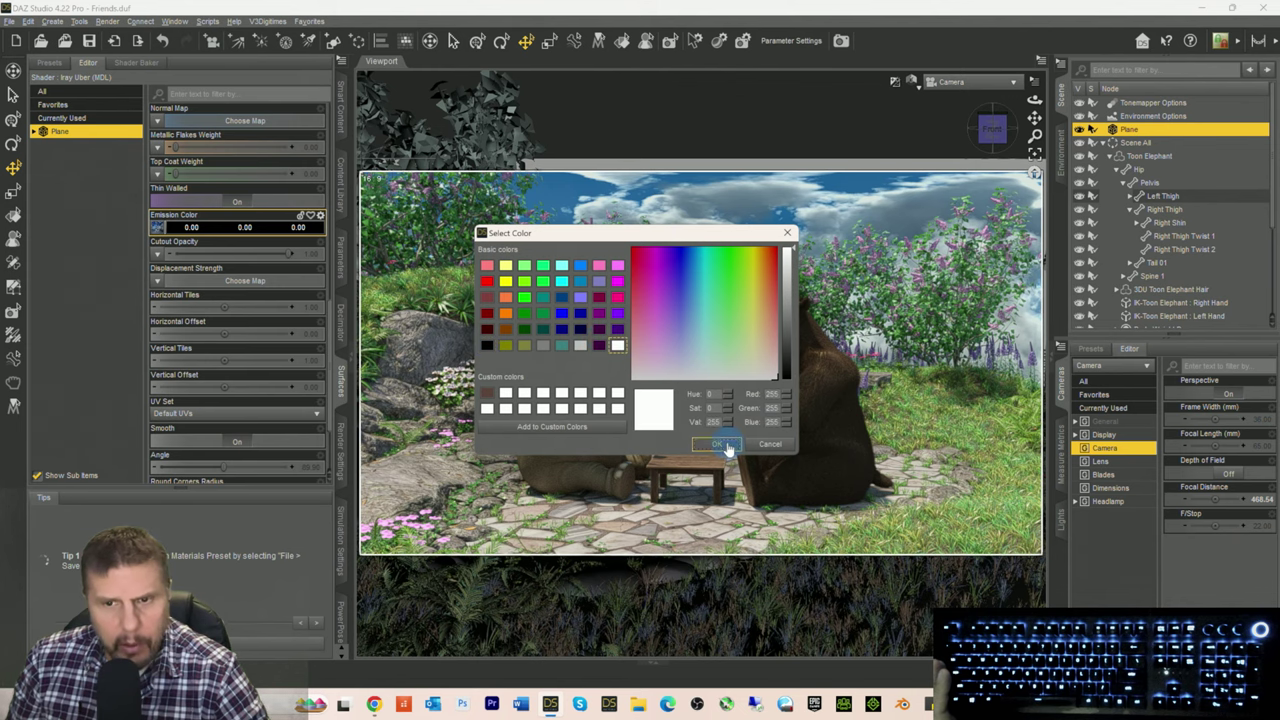
left_click(726, 446)
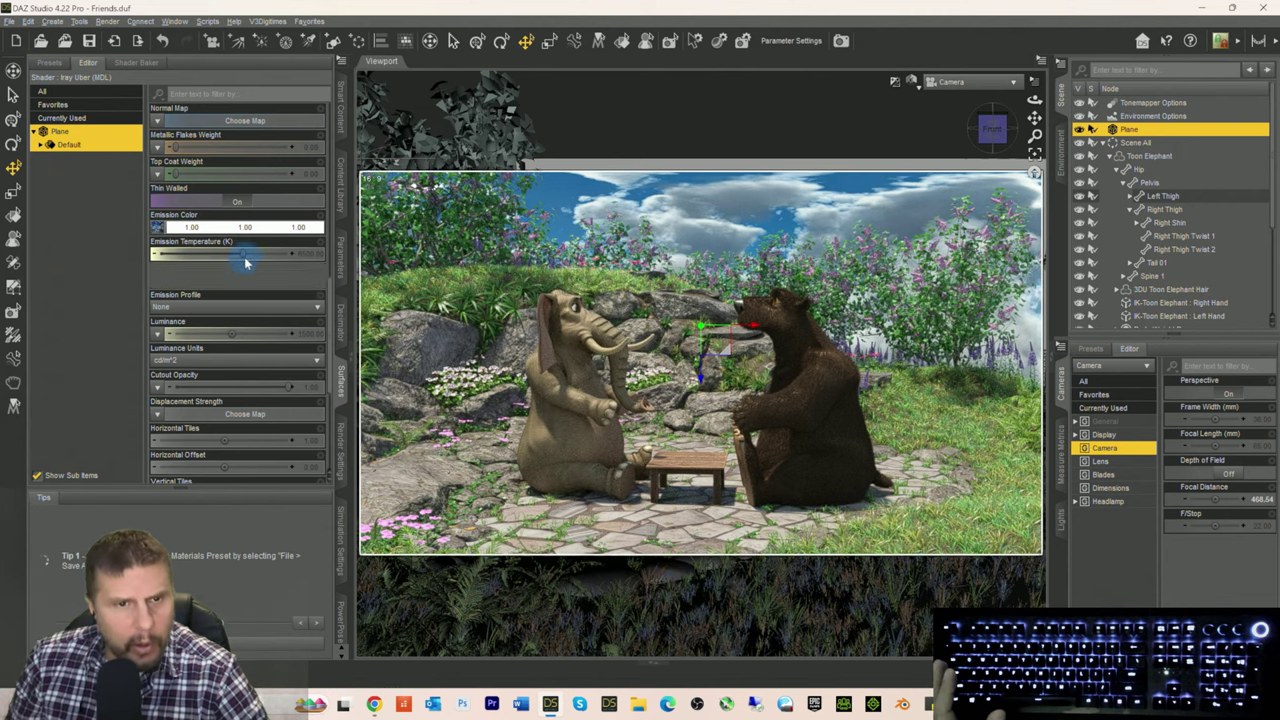
Step: Assign the already loaded DTSol-SunnyD.hdr image as the Plane's Luminance map
left_click(155, 337)
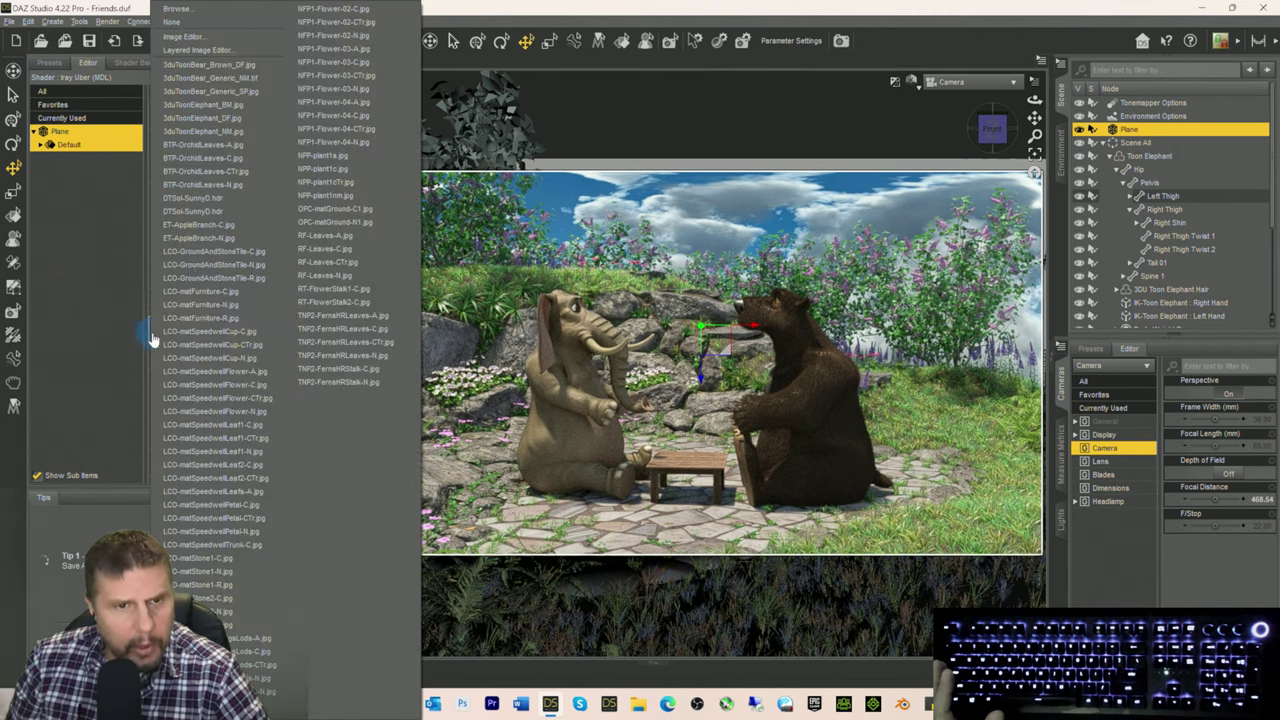
left_click(219, 199)
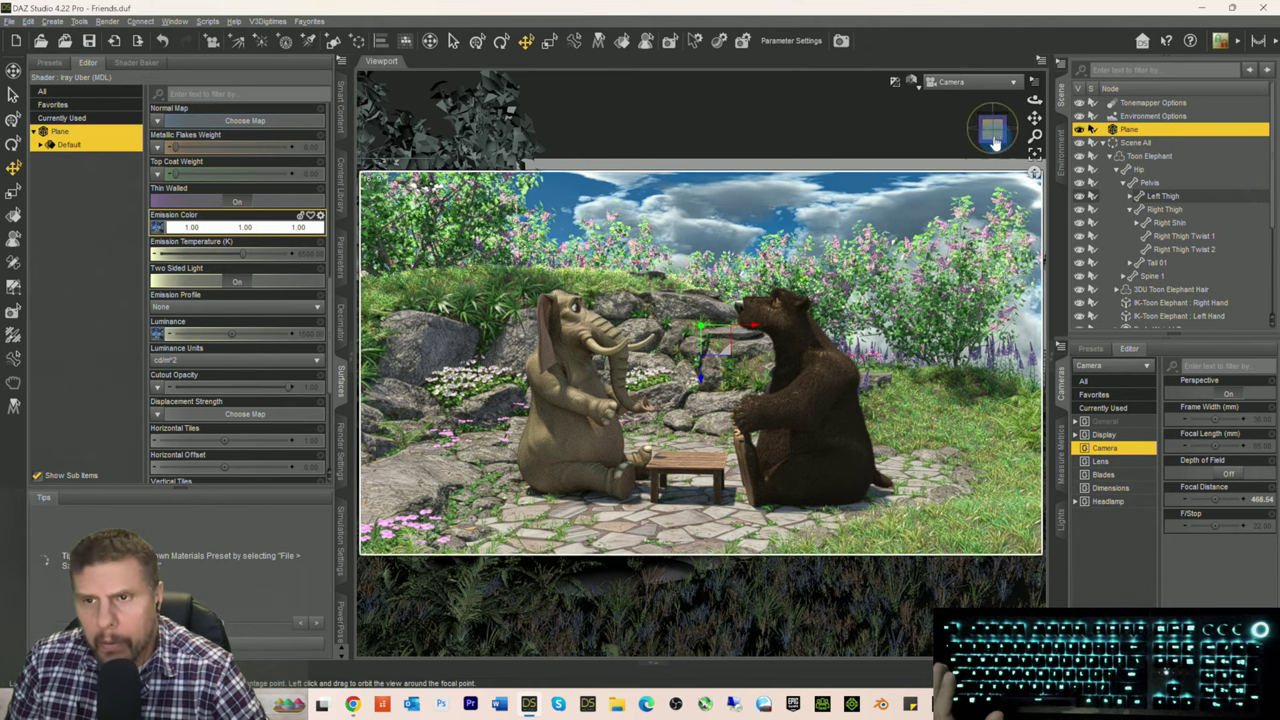
left_click_drag(990, 132, 993, 132)
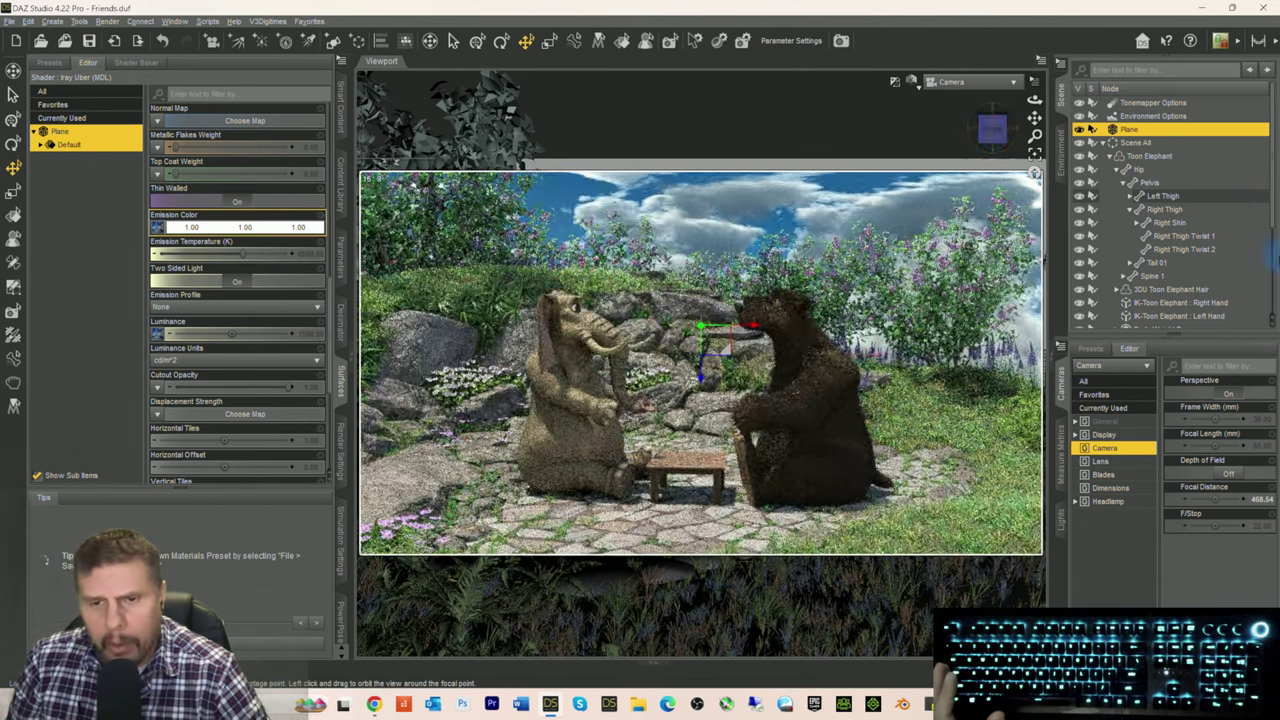
key("ctrl+s")
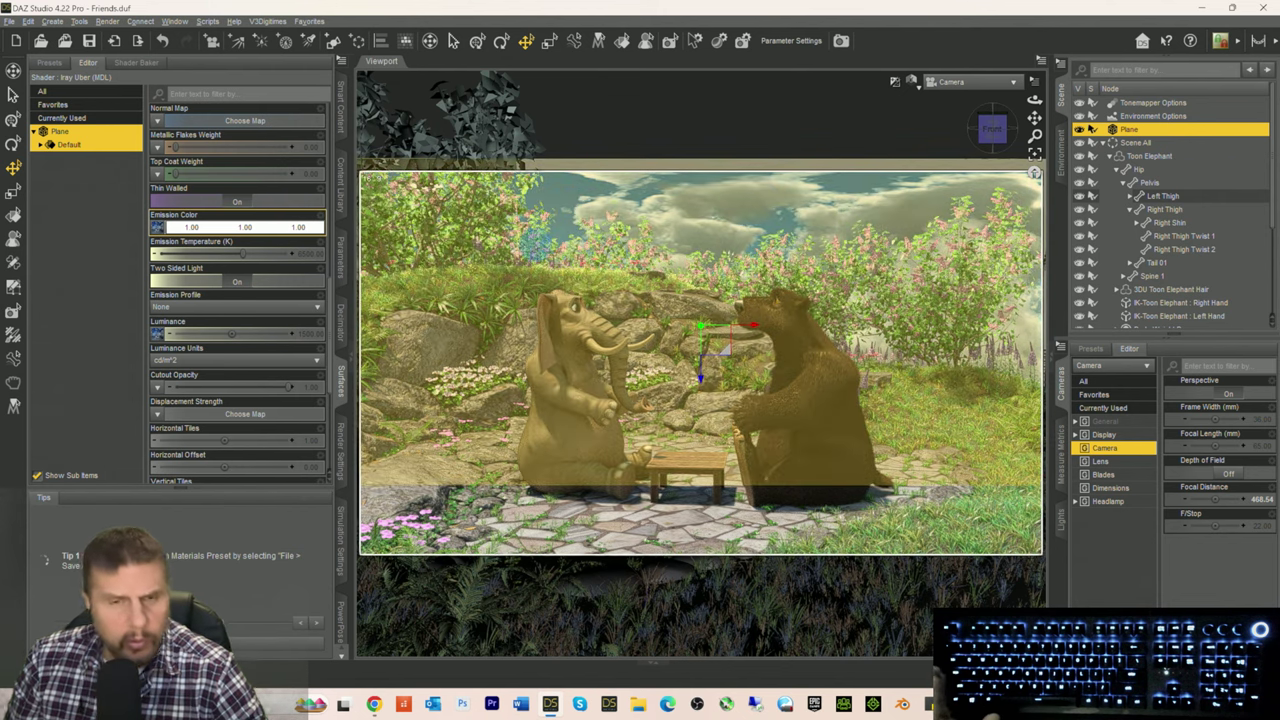
left_click(244, 228)
type("1 1 0.5")
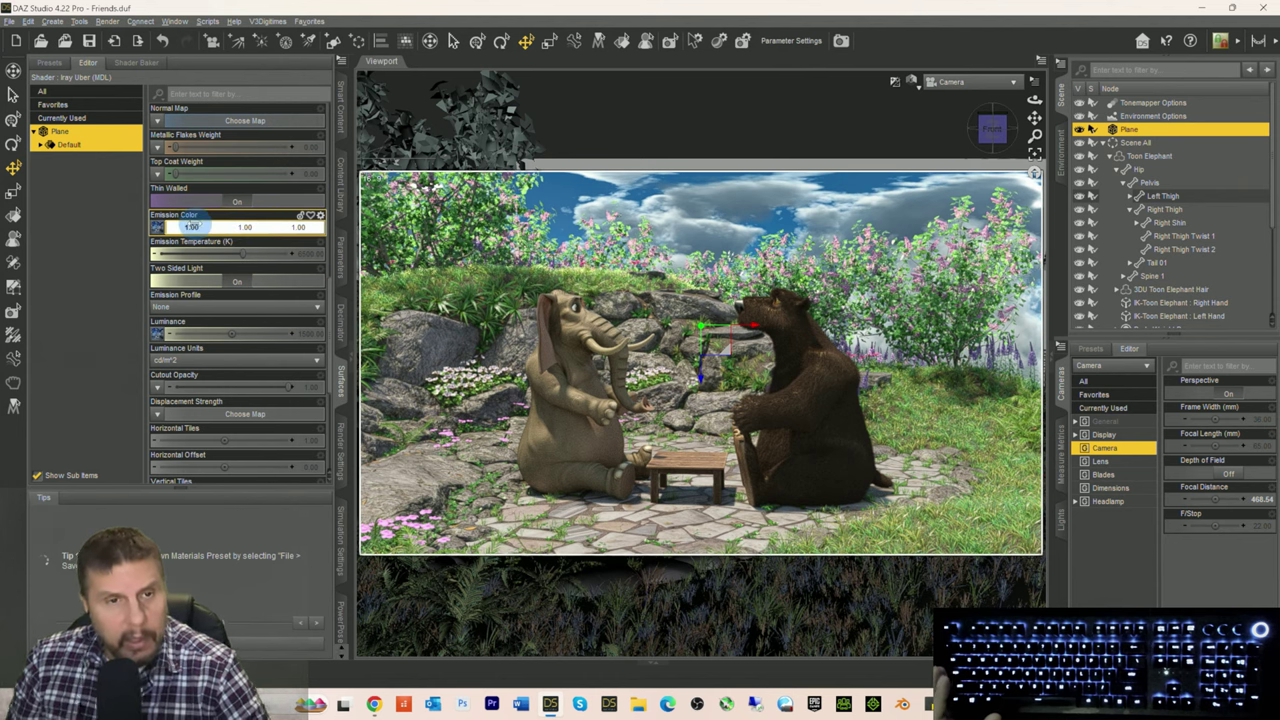
key("Return")
left_click(289, 206)
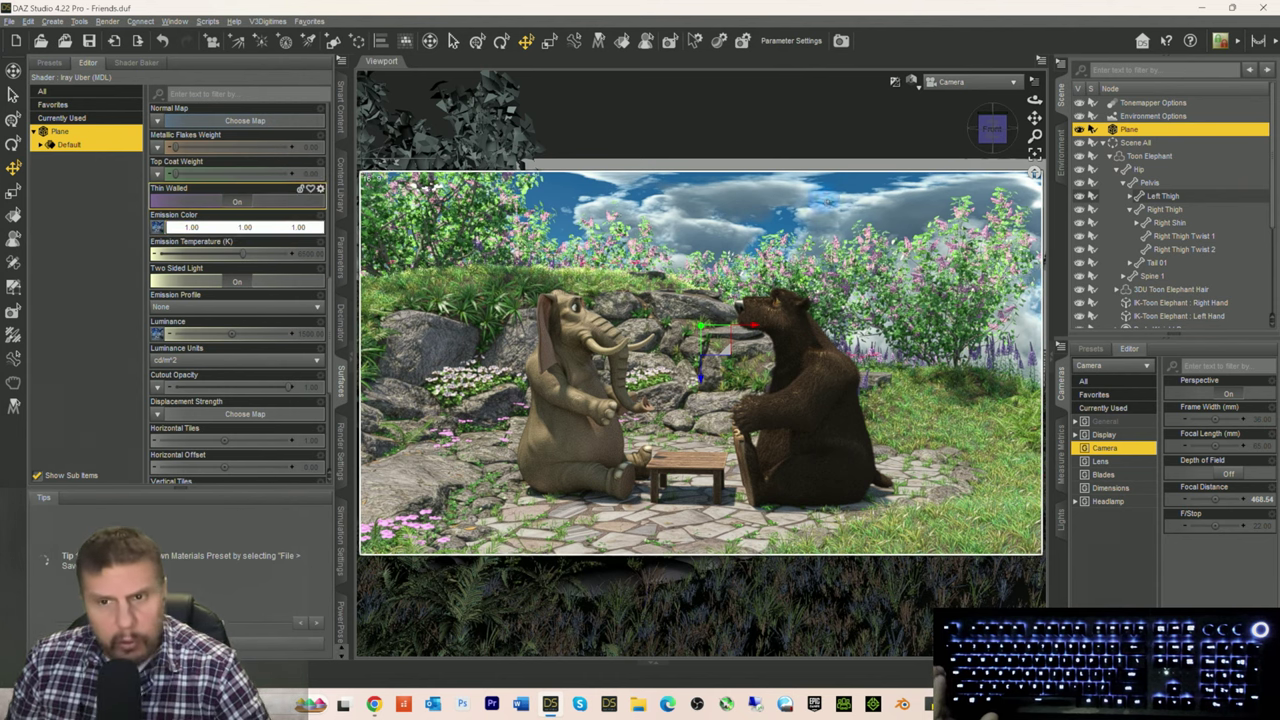
left_click(635, 100)
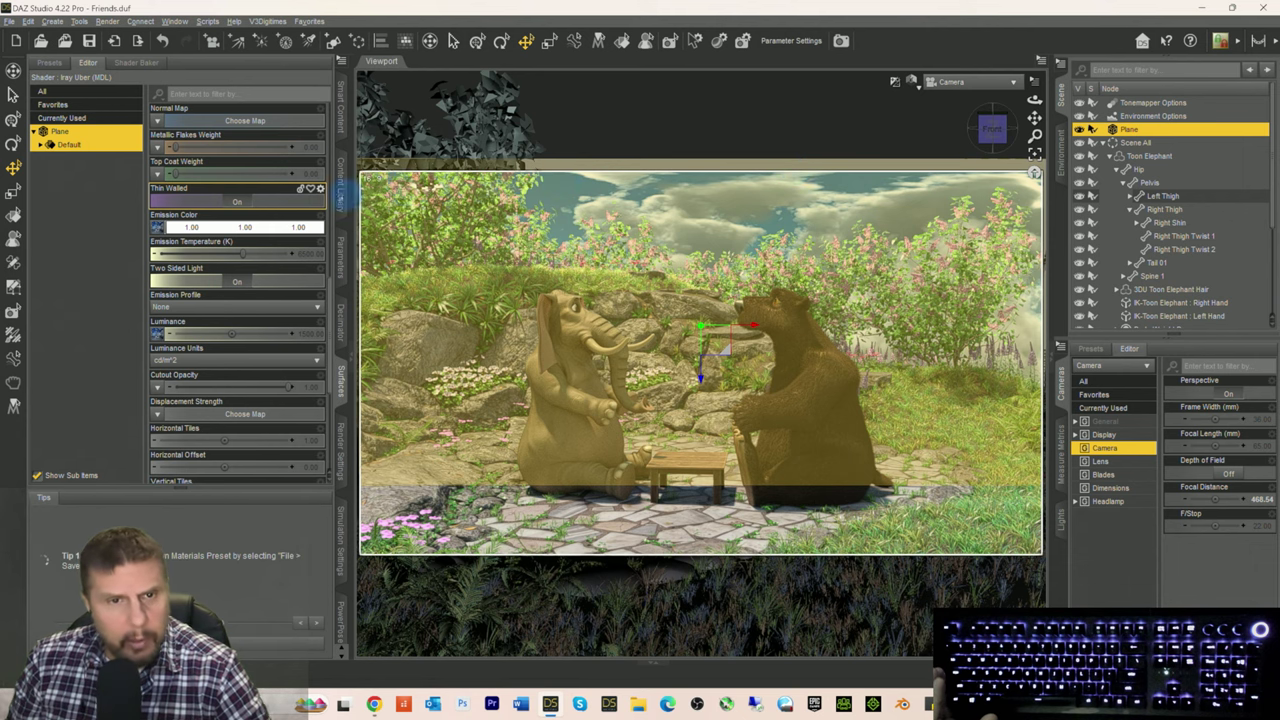
left_click(410, 270)
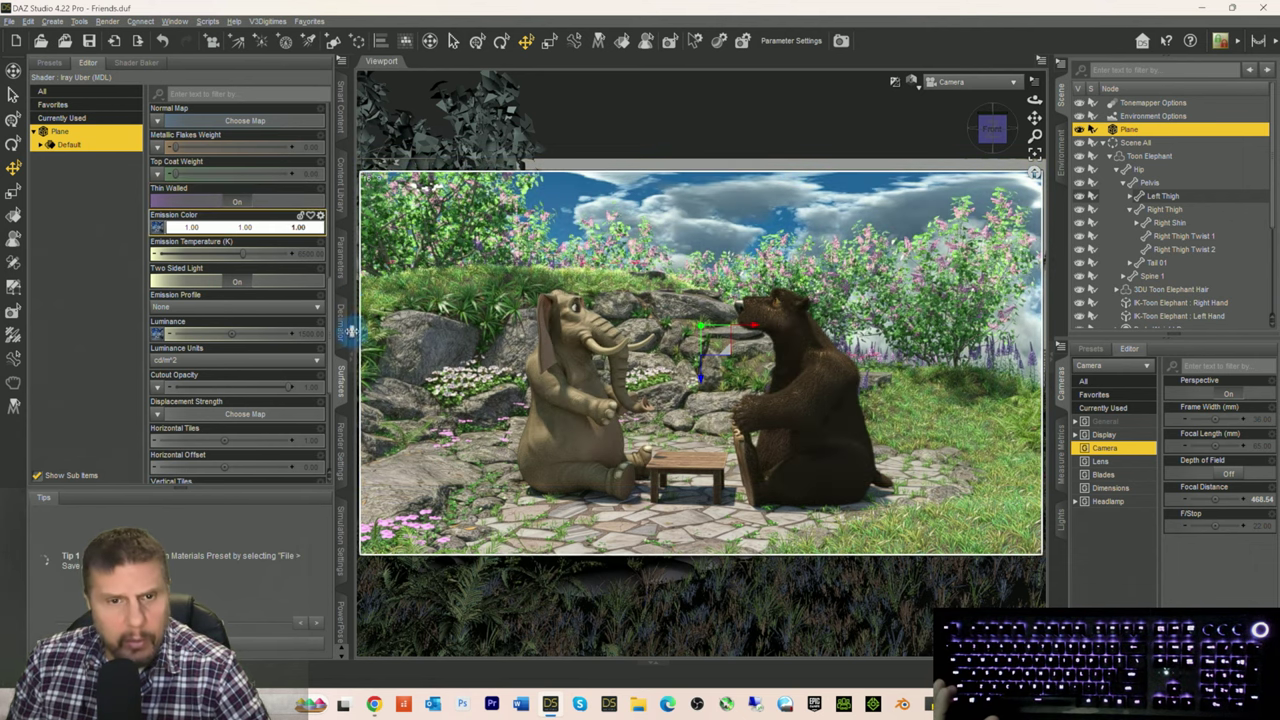
Step: Adjust the Plane's scale to 214.5% on X and about 160% on Z
left_click(342, 262)
left_click(585, 204)
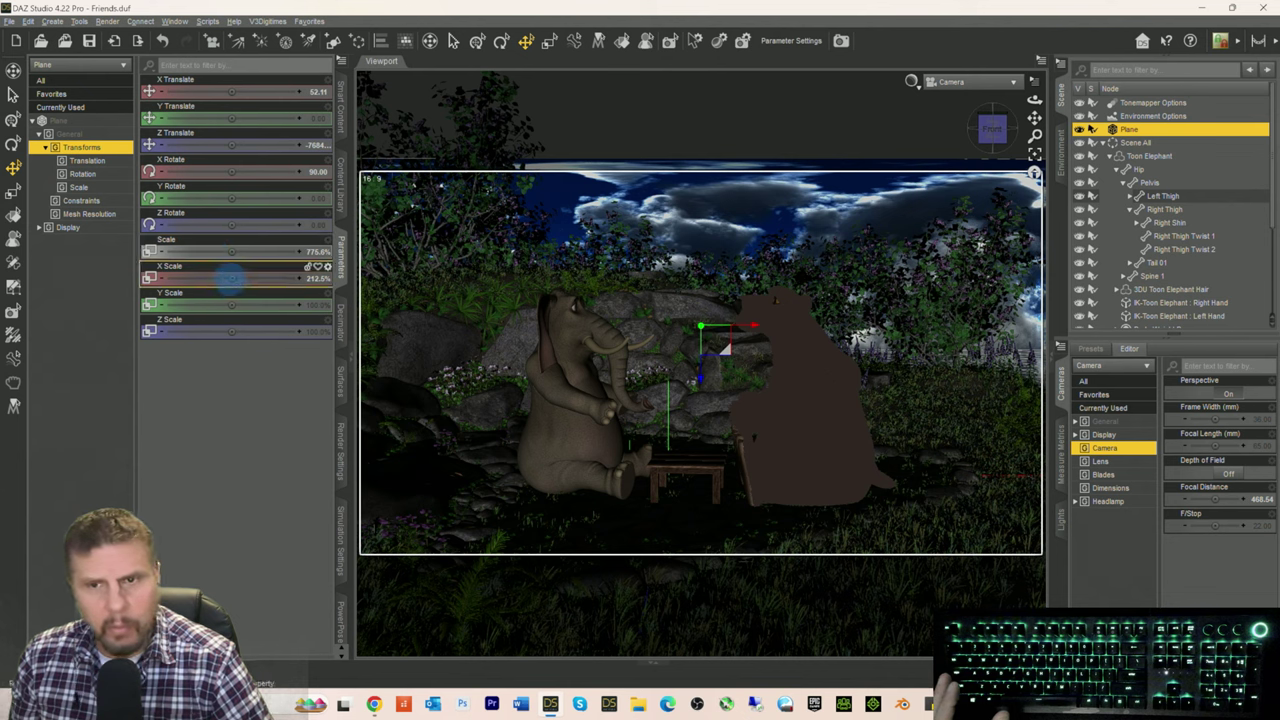
left_click_drag(229, 279, 230, 282)
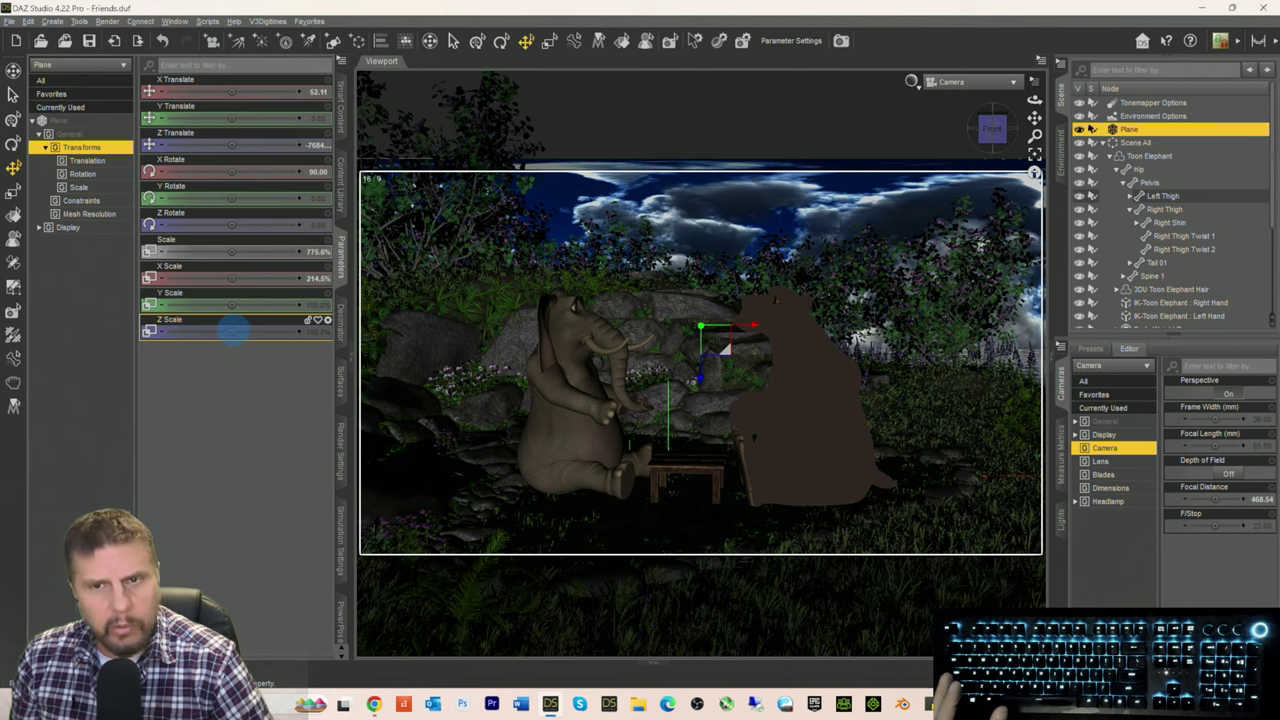
mouse_move(232, 331)
left_mouse_down()
mouse_move(247, 330)
mouse_move(231, 333)
left_mouse_up()
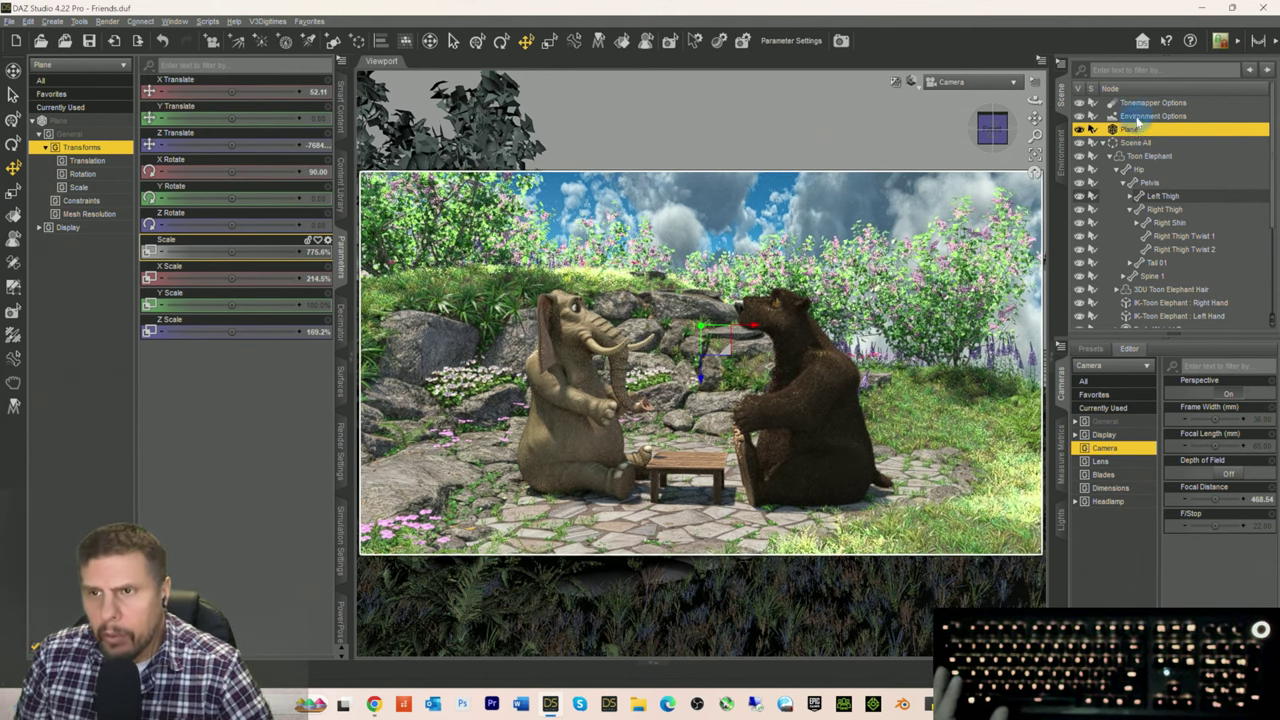
Step: Set the Dome Rotation in the Environment Options to 104.26 to change the direction of the scene lighting
left_click(1137, 117)
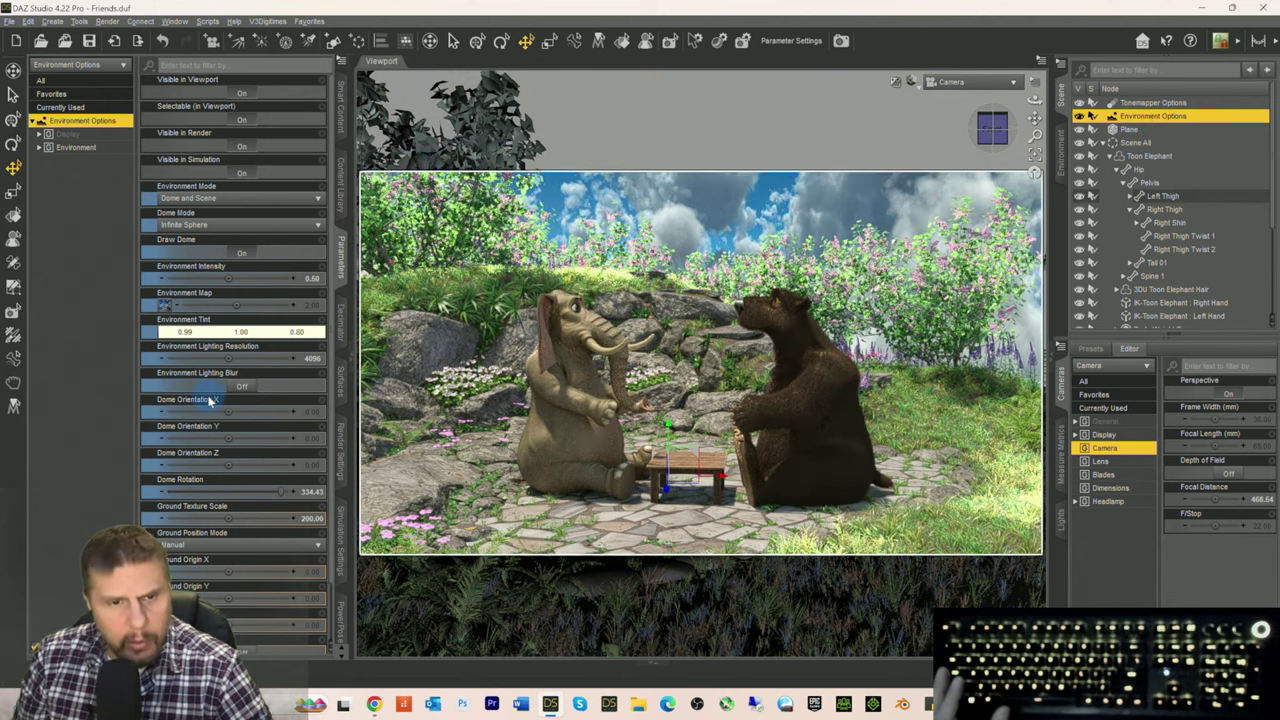
left_click_drag(246, 484, 230, 492)
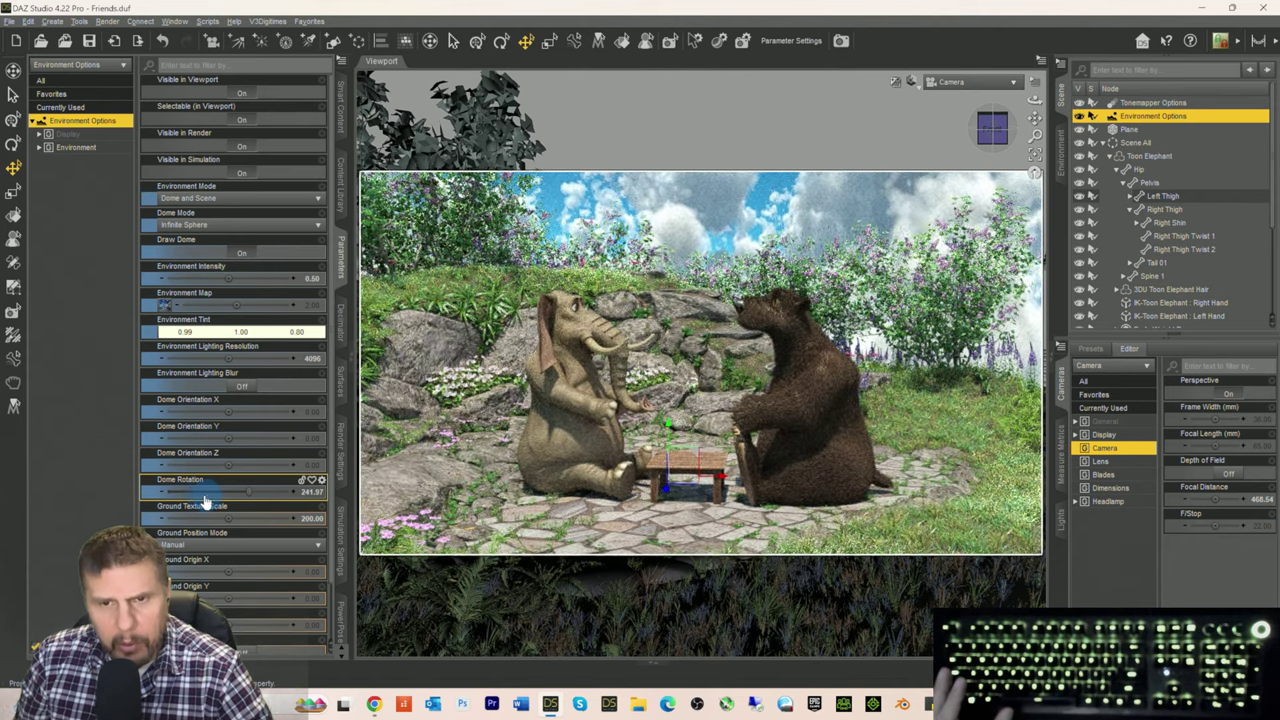
left_click(202, 493)
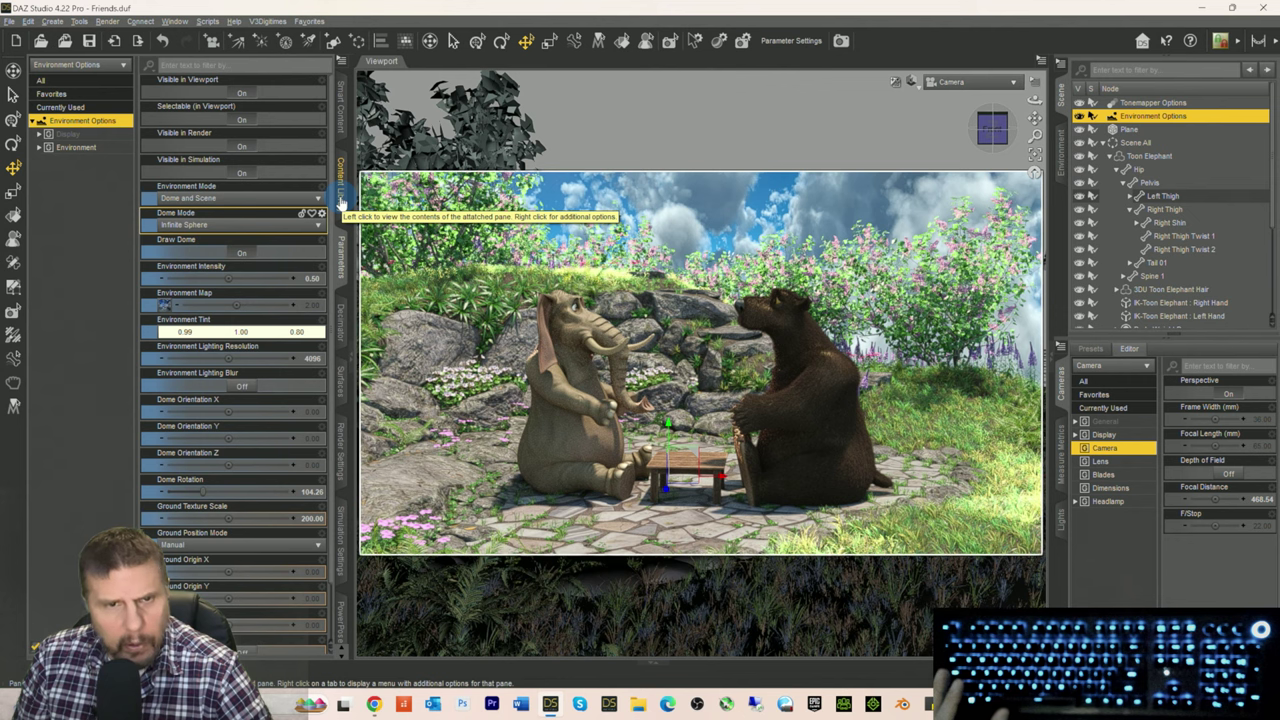
Step: Change the Environment Tint to pure white (255, 255, 255)
left_click(266, 331)
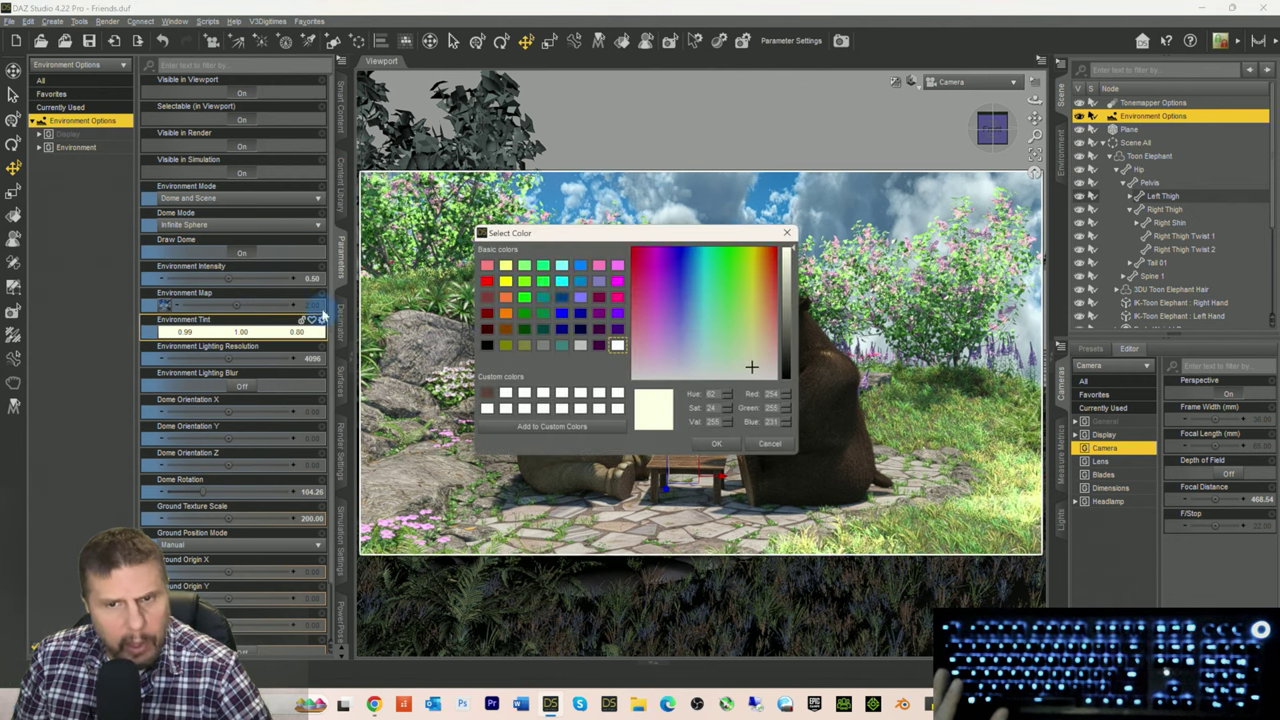
left_click(751, 377)
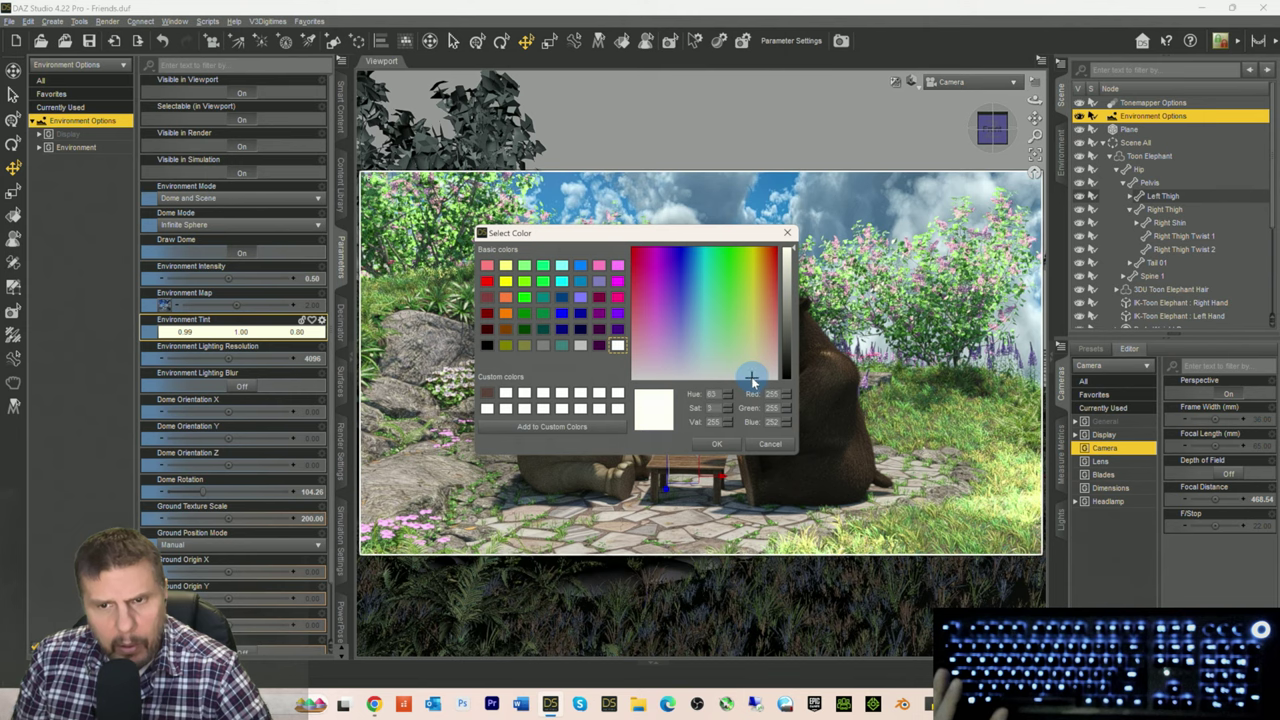
left_click(722, 444)
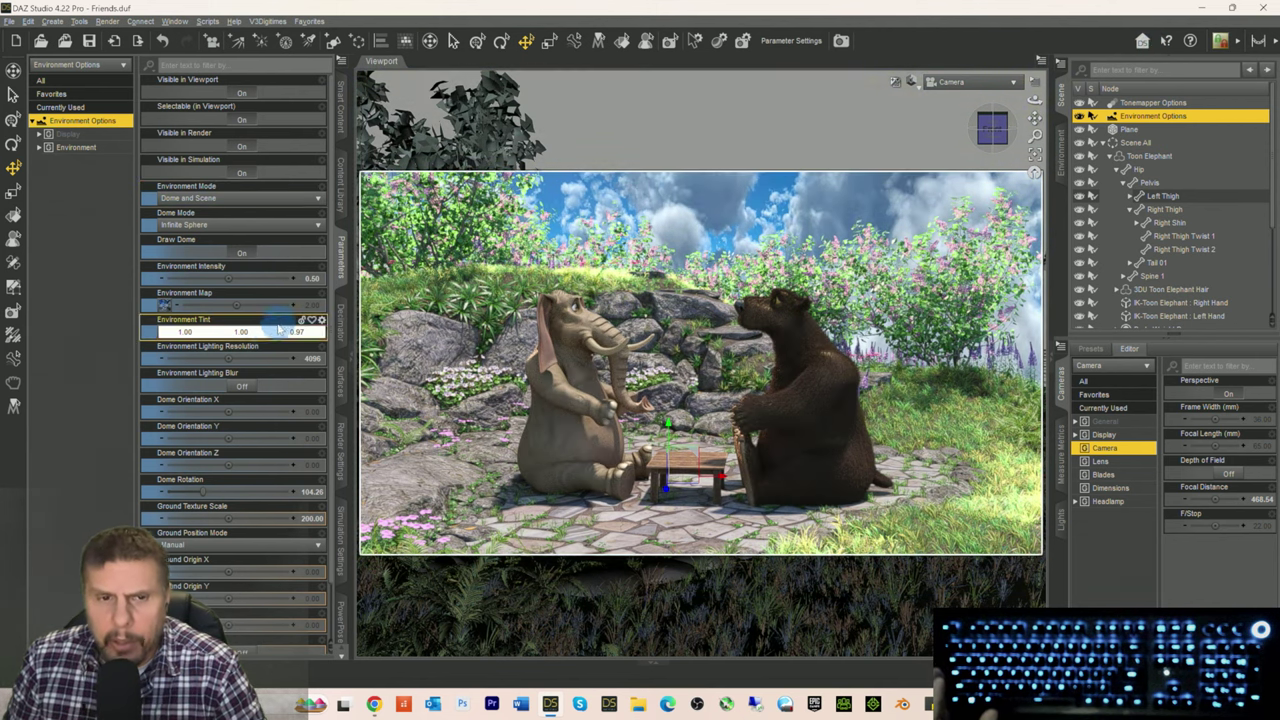
left_click(280, 330)
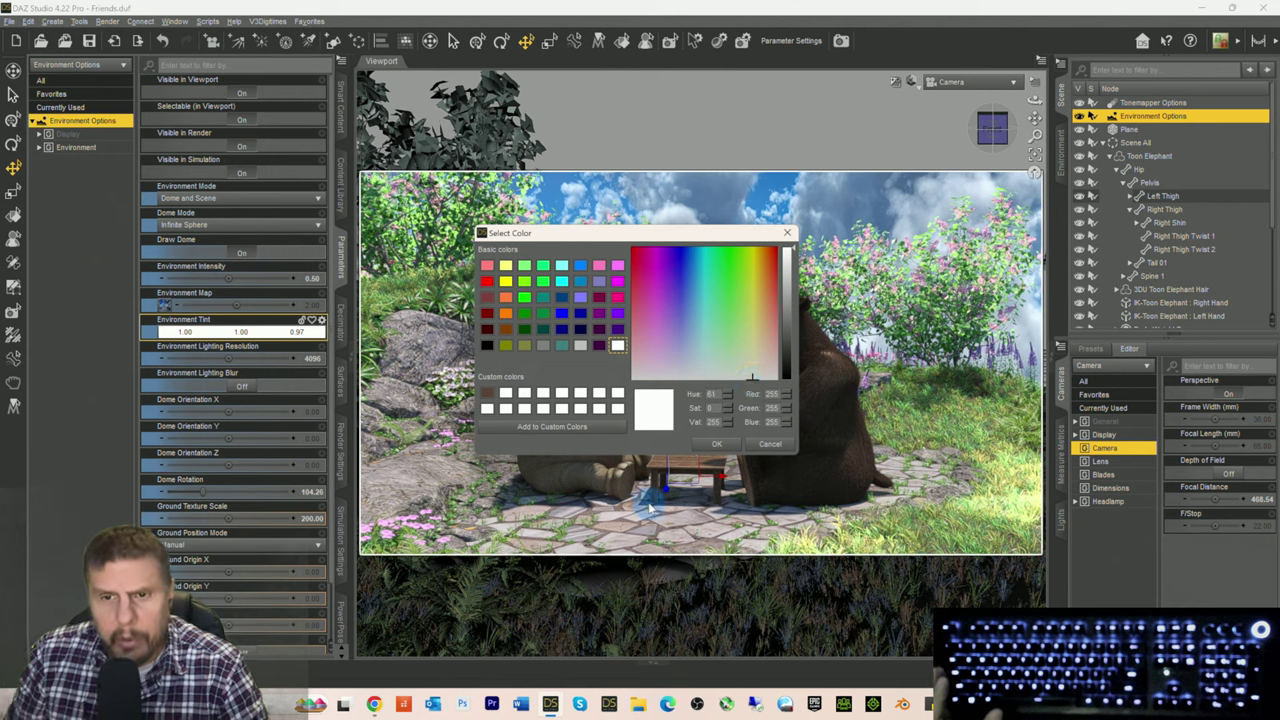
left_click(716, 447)
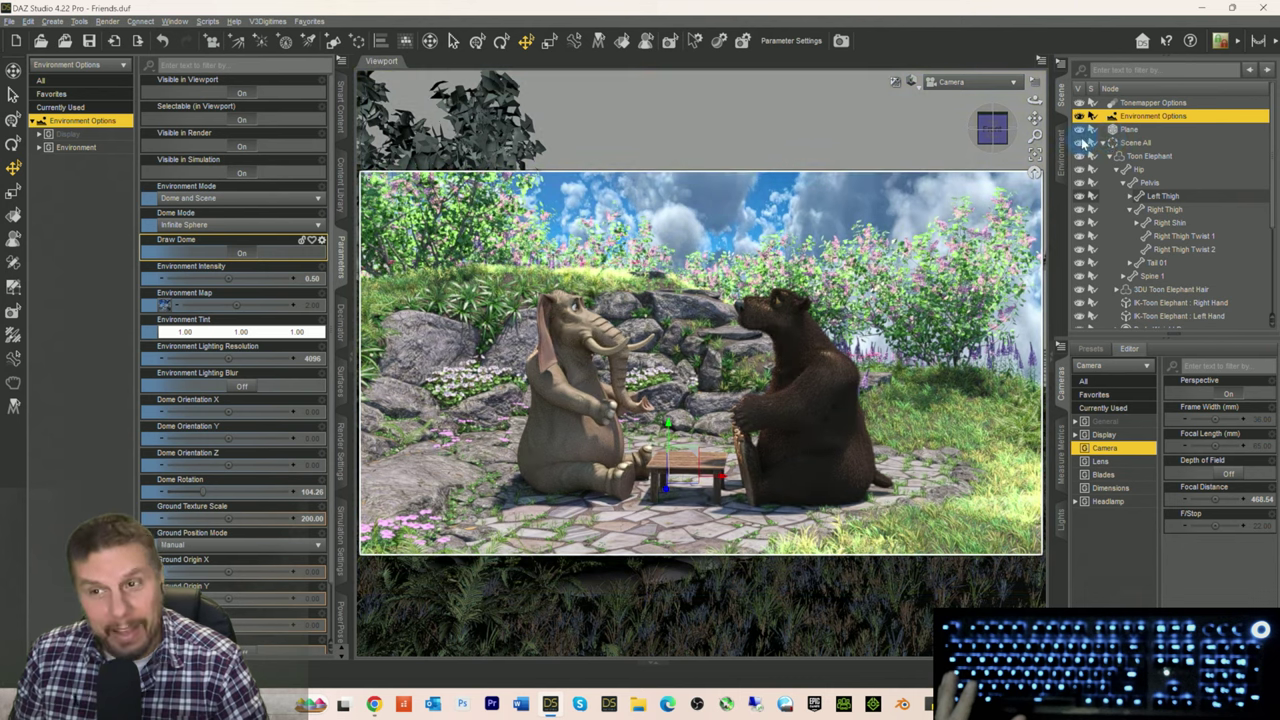
Step: Collapse the Scene All group and search the Smart Content files for "teapot" with context filtering turned off
left_click(1104, 143)
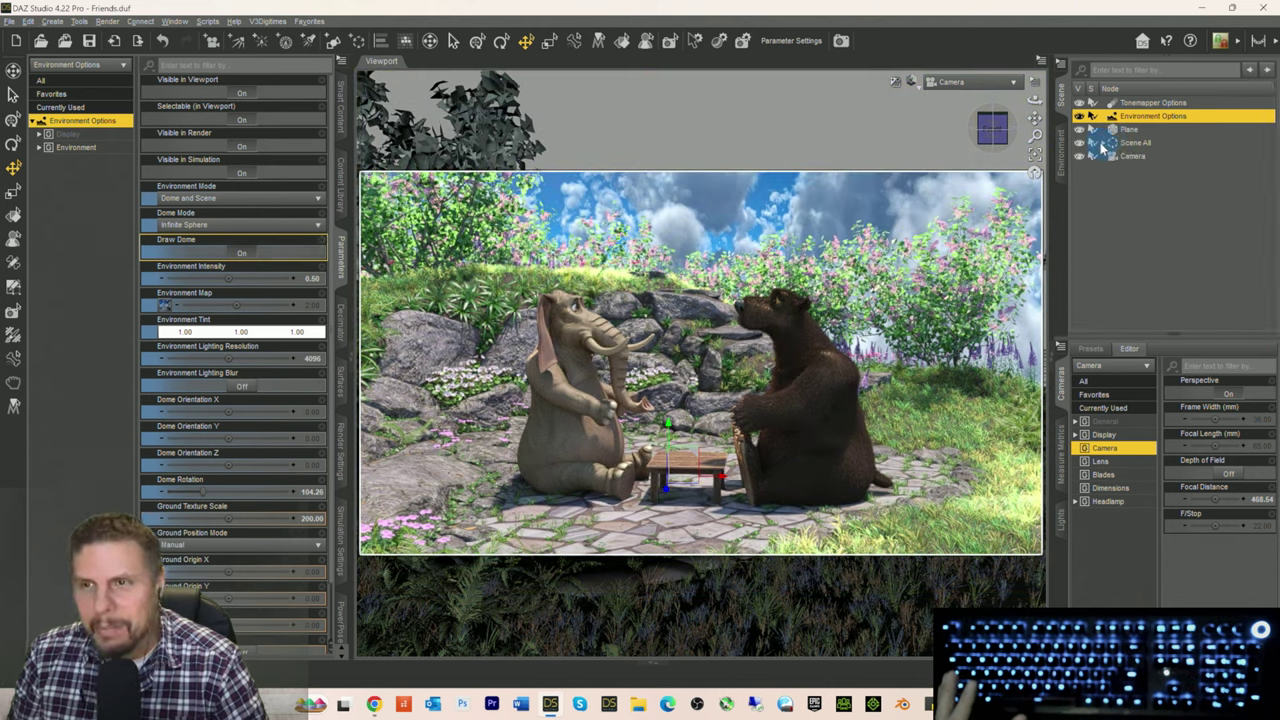
left_click(1116, 160)
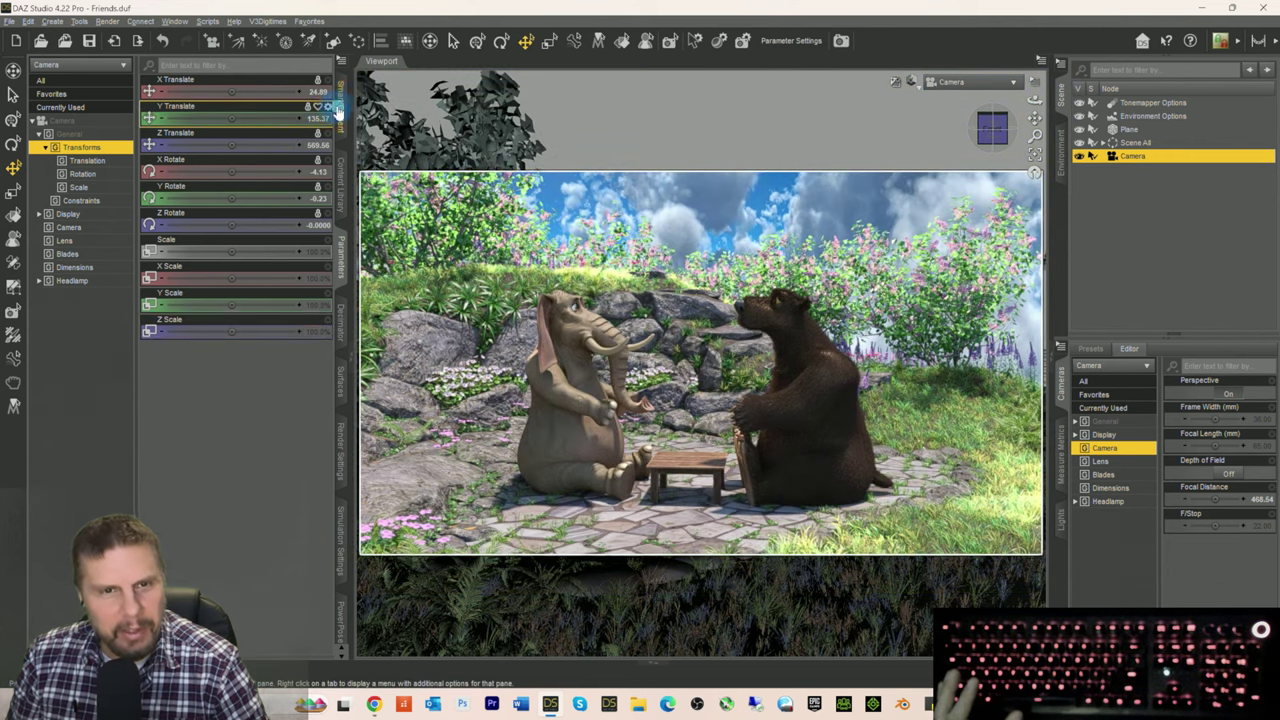
left_click(338, 112)
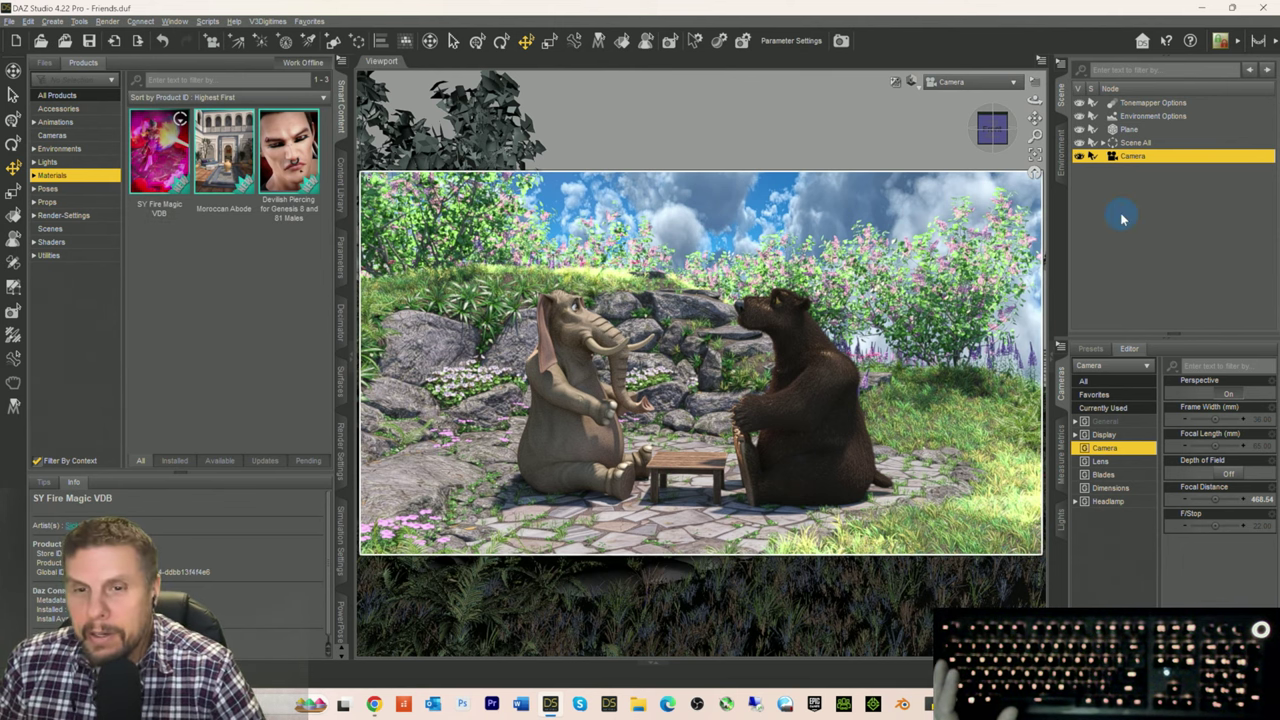
left_click(1122, 220)
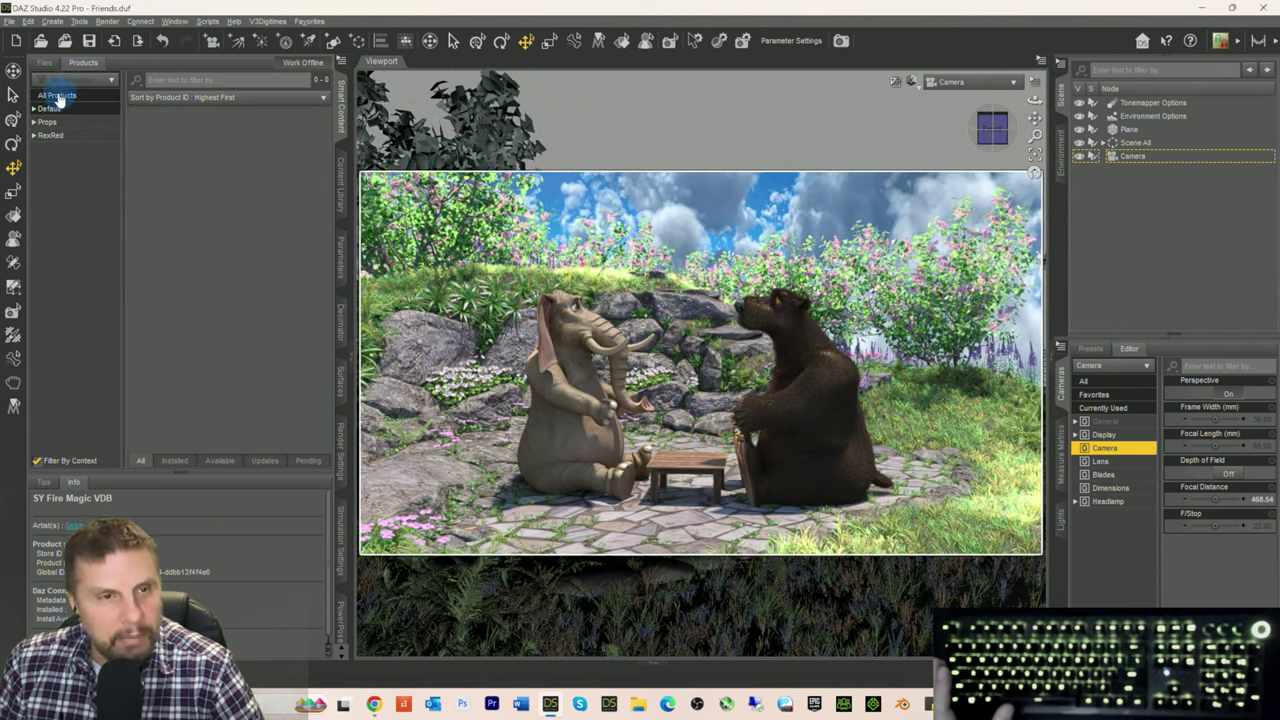
left_click(44, 66)
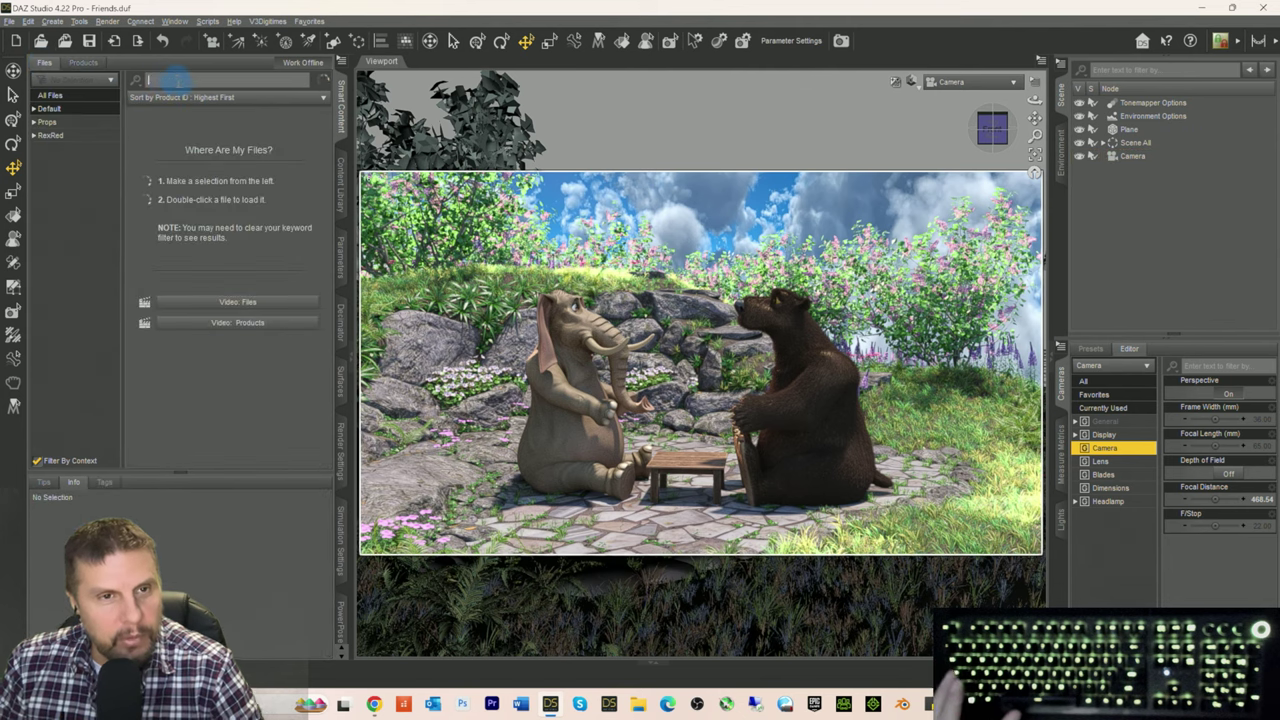
type("teapot")
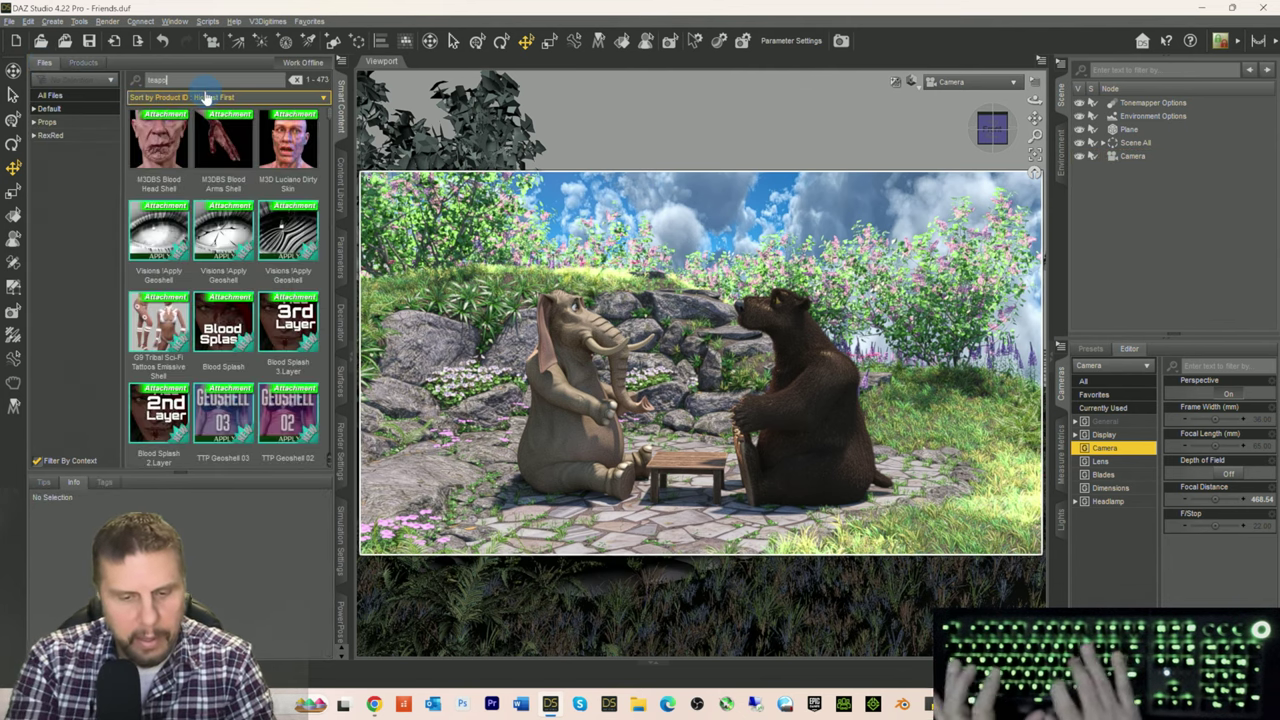
left_click(80, 110)
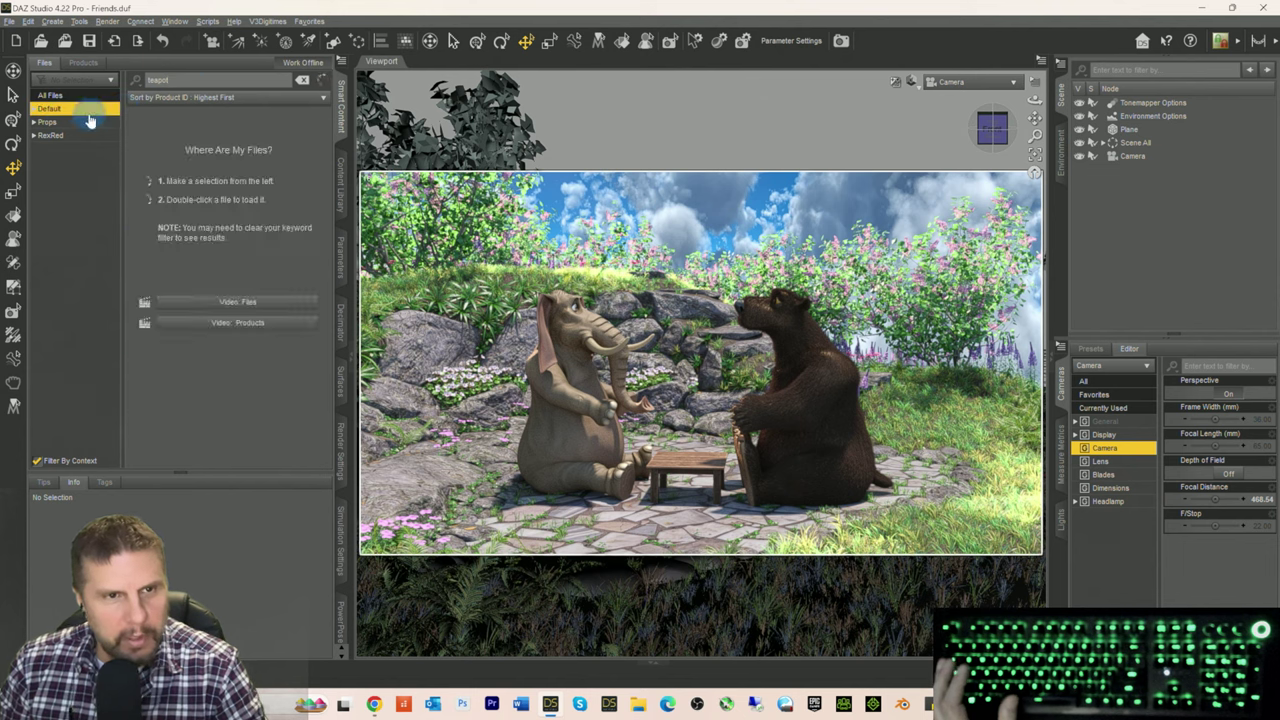
left_click(37, 461)
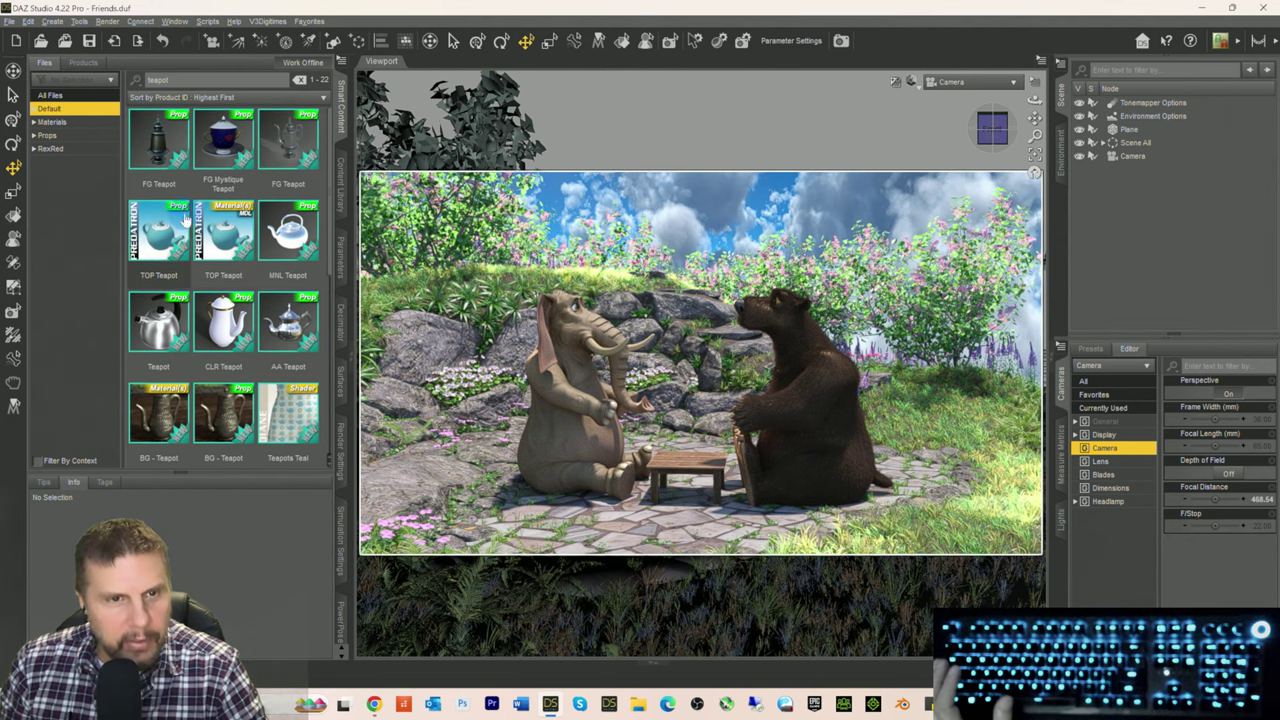
Step: Look through the teapot search results and load the TOP Teapot prop into the scene
scroll(168, 240, "down", 4)
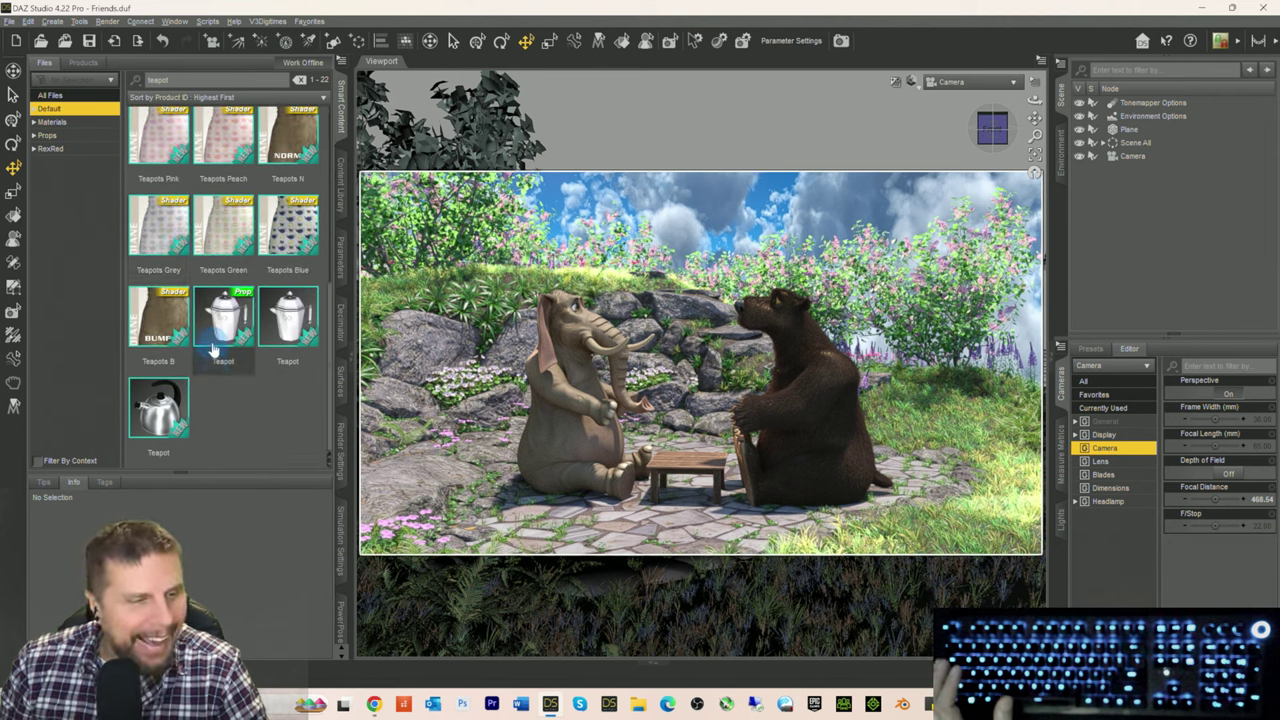
scroll(210, 342, "up", 4)
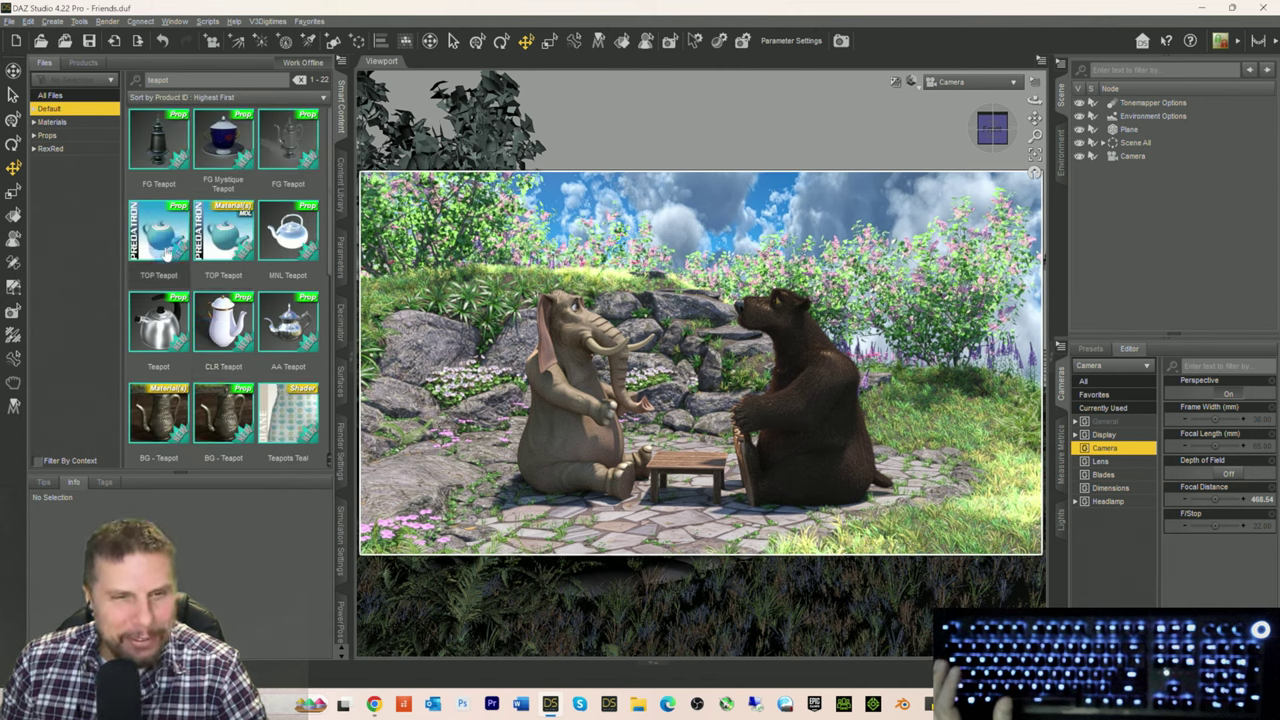
double_click(160, 245)
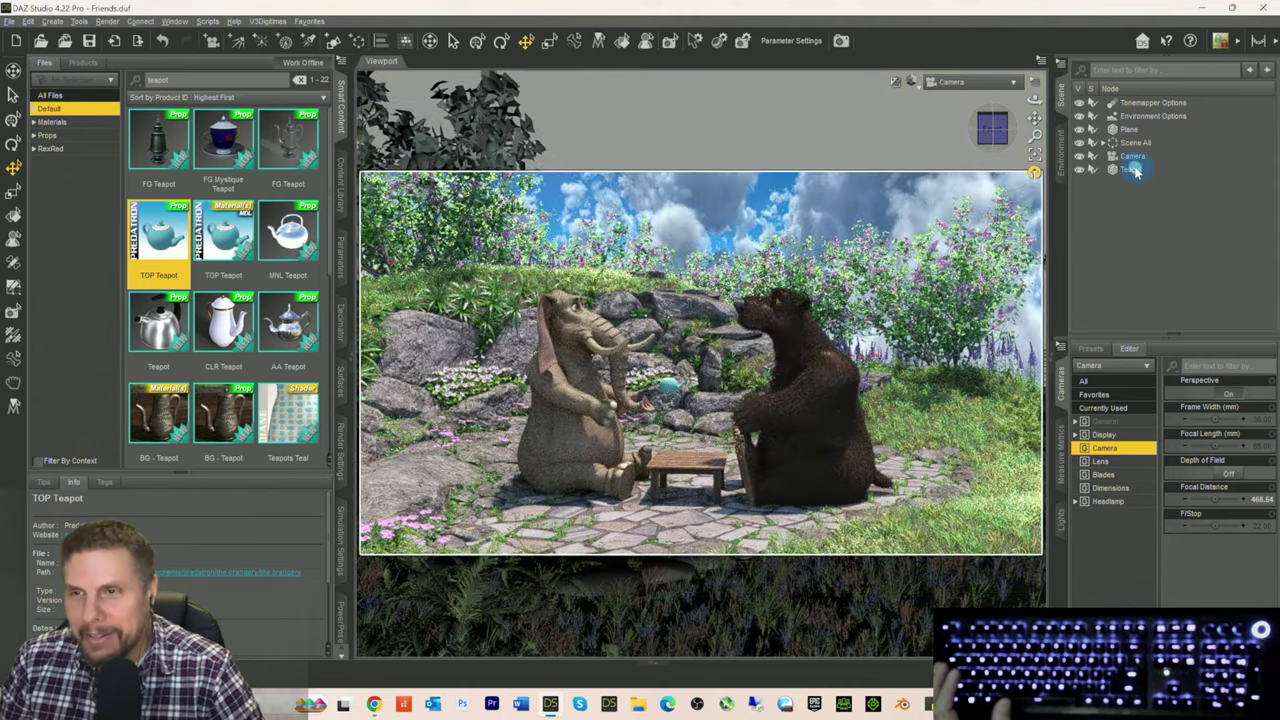
Step: Switch the viewport out of the Iray preview, lower the Teapot onto the small wooden table and shift it toward the bear
left_click(1130, 170)
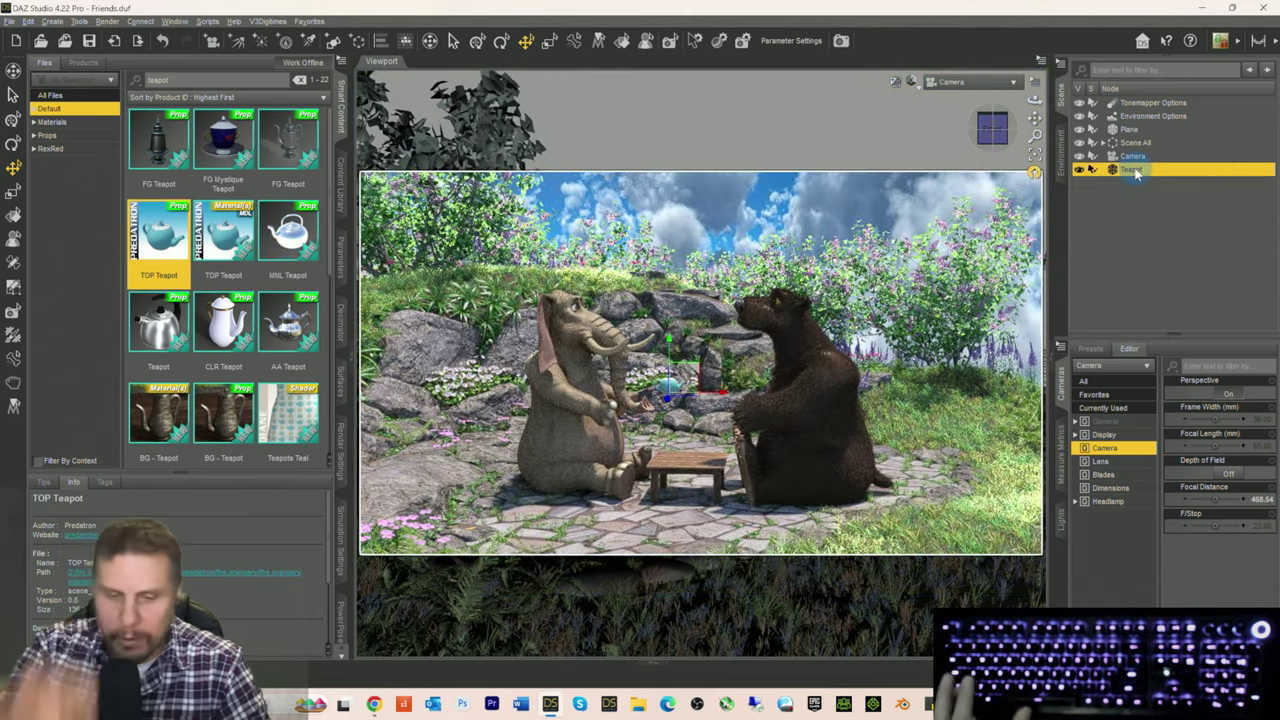
key("ctrl+shift+t")
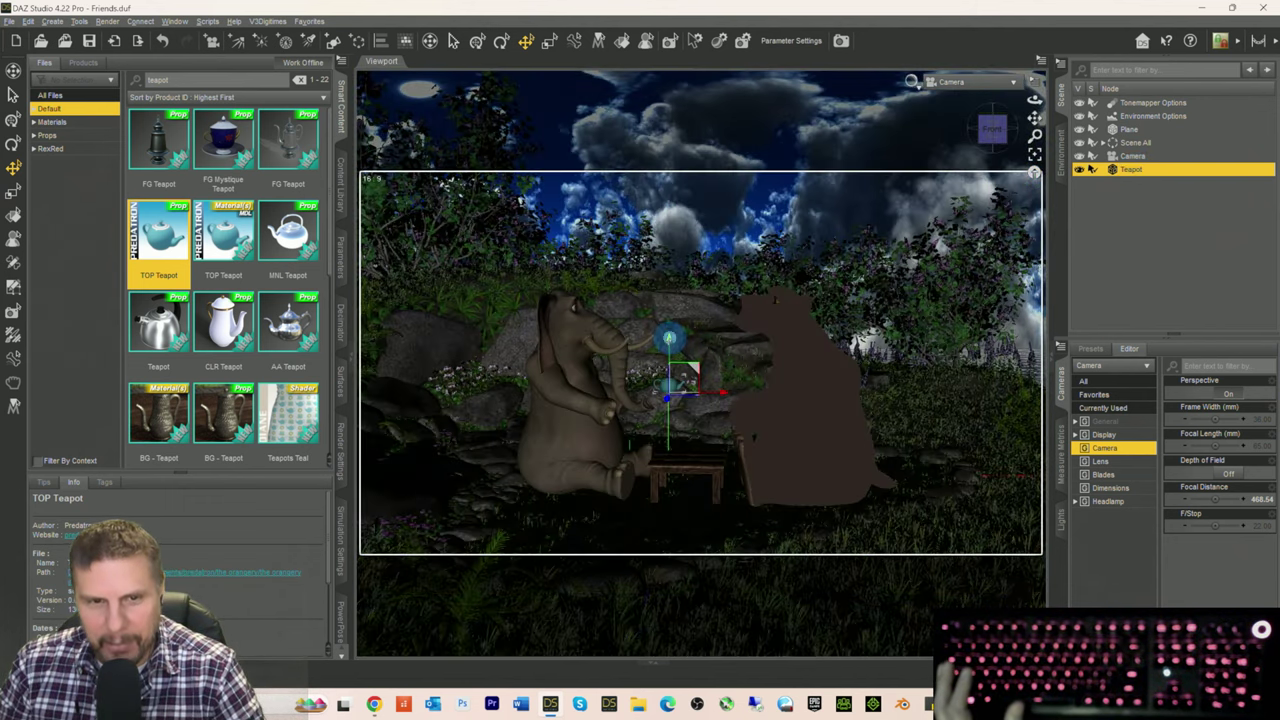
left_click_drag(668, 338, 668, 390)
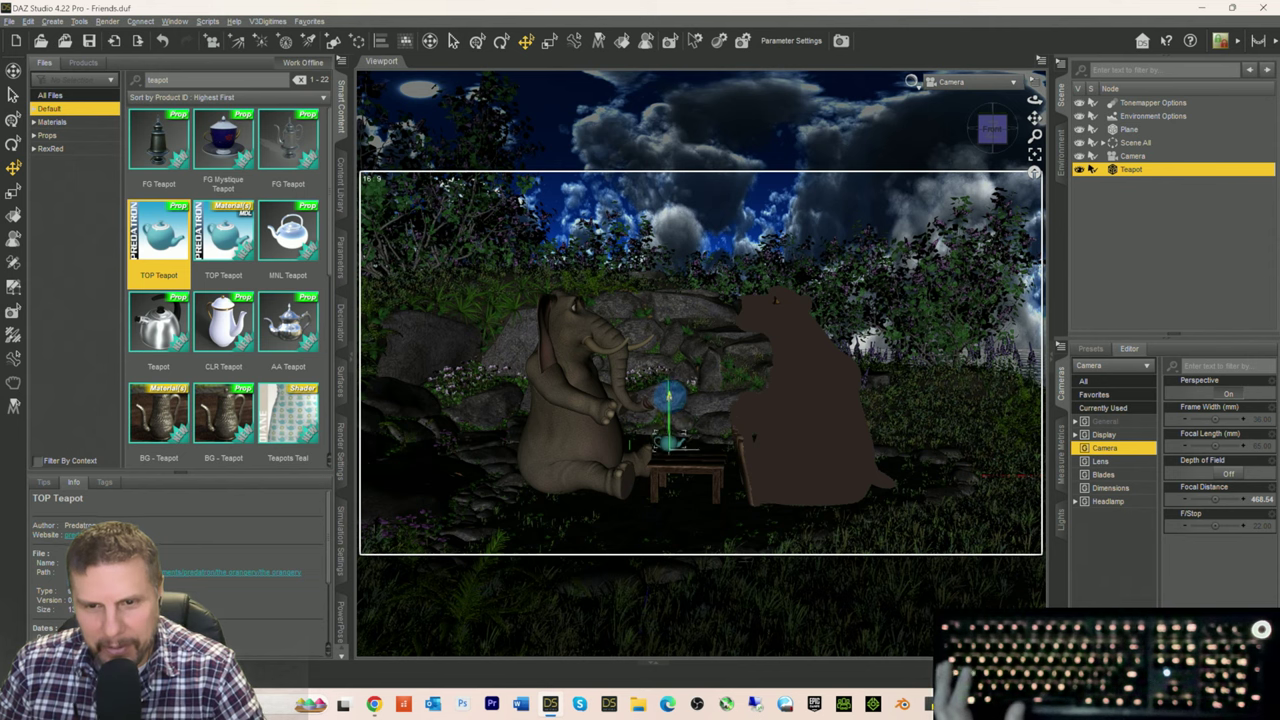
left_click_drag(723, 452, 744, 450)
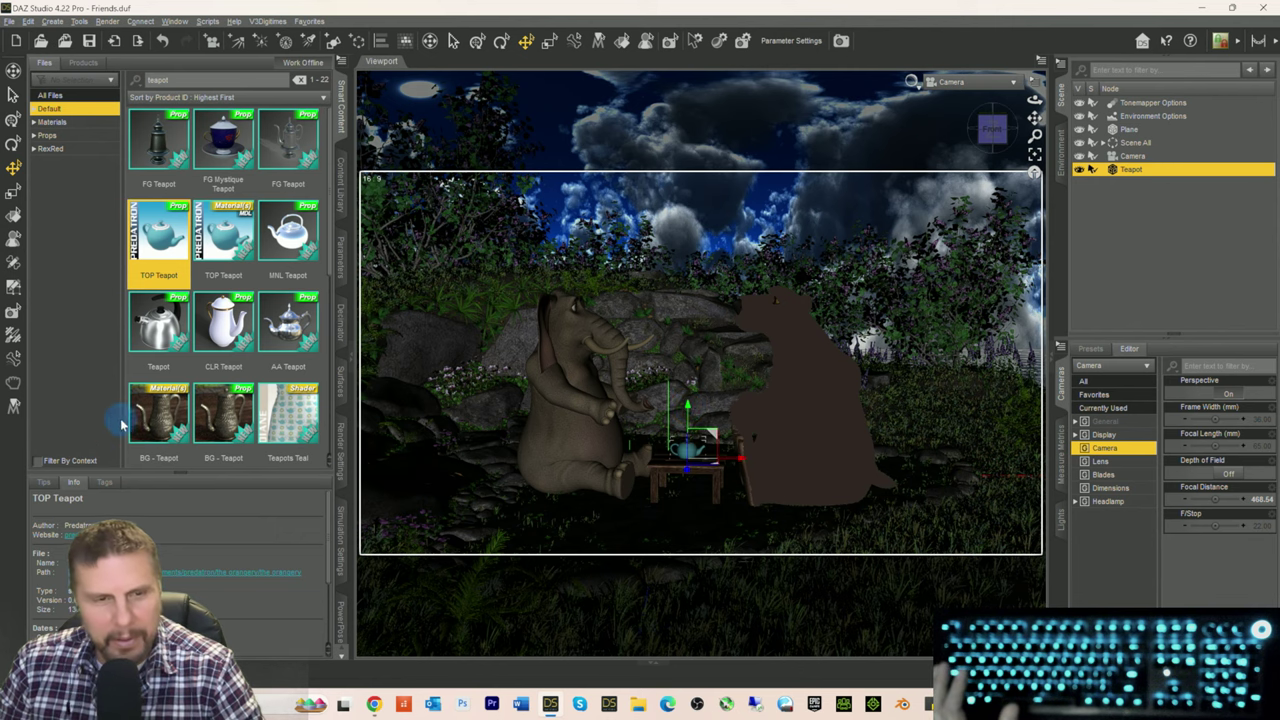
left_click(91, 387)
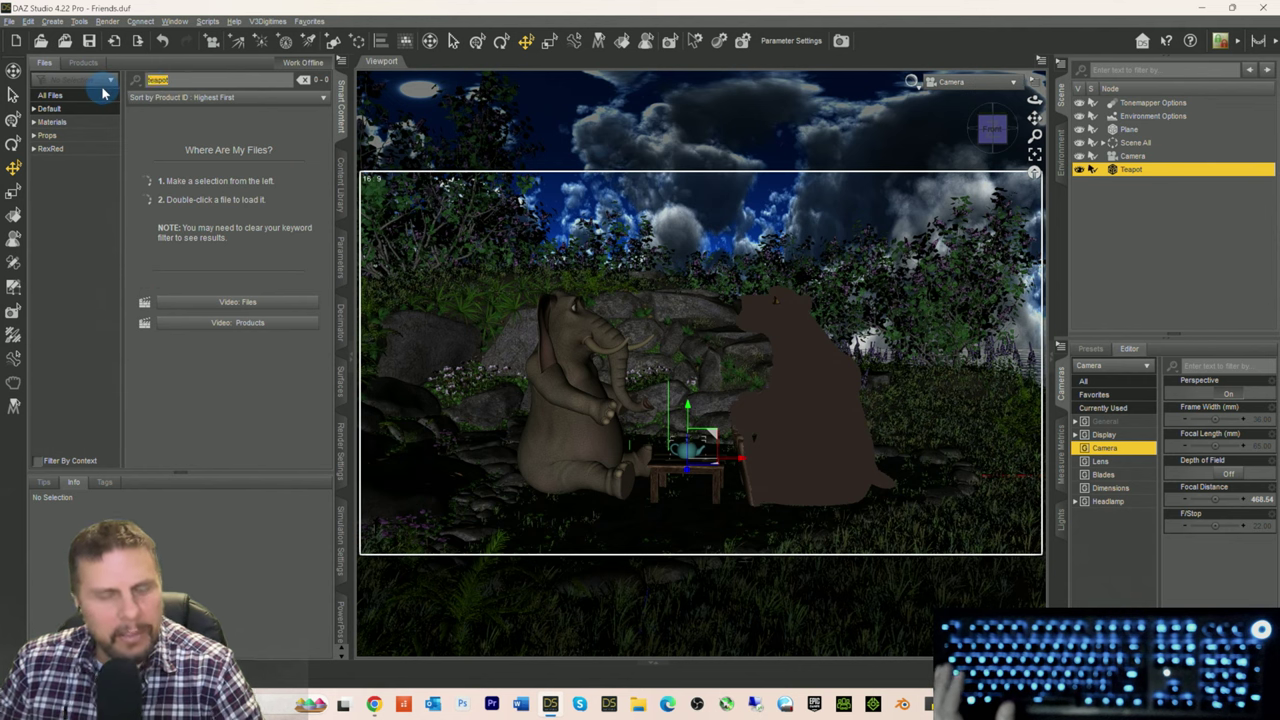
Step: Search the Smart Content files for "teacups" in the Default category and load the TOP Teacup Saucer Group prop
type("teacu")
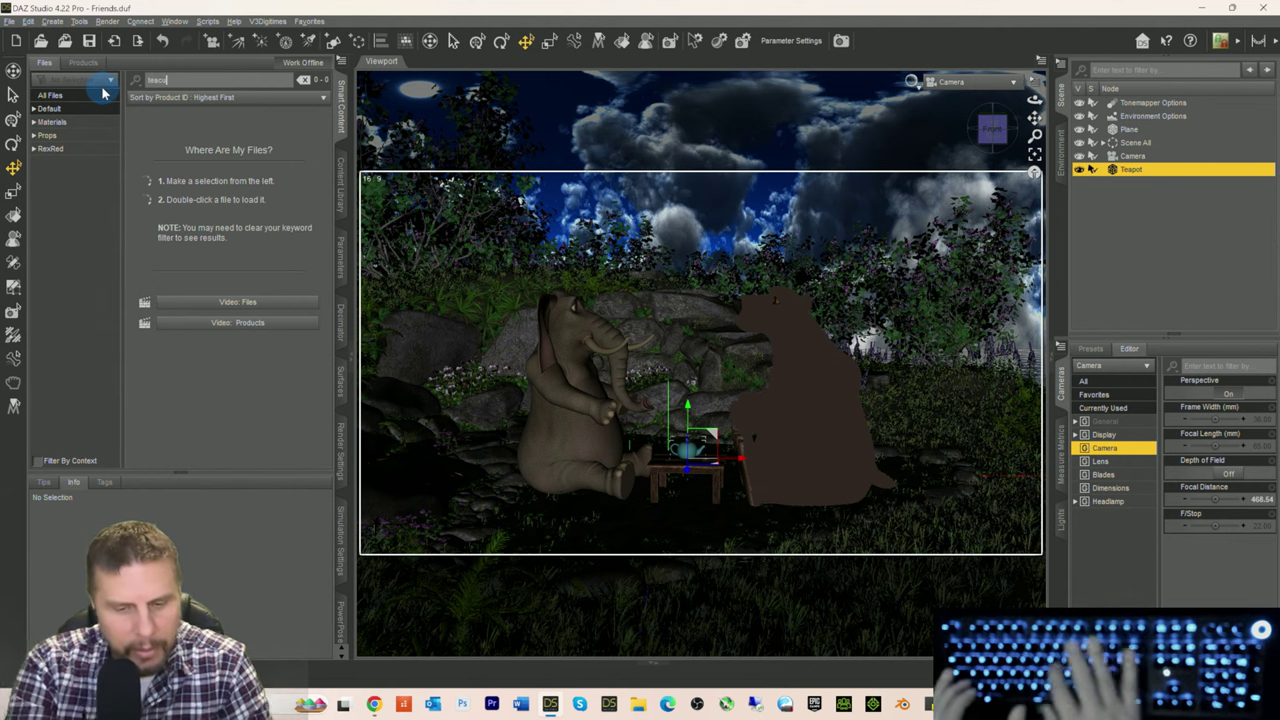
type("ps")
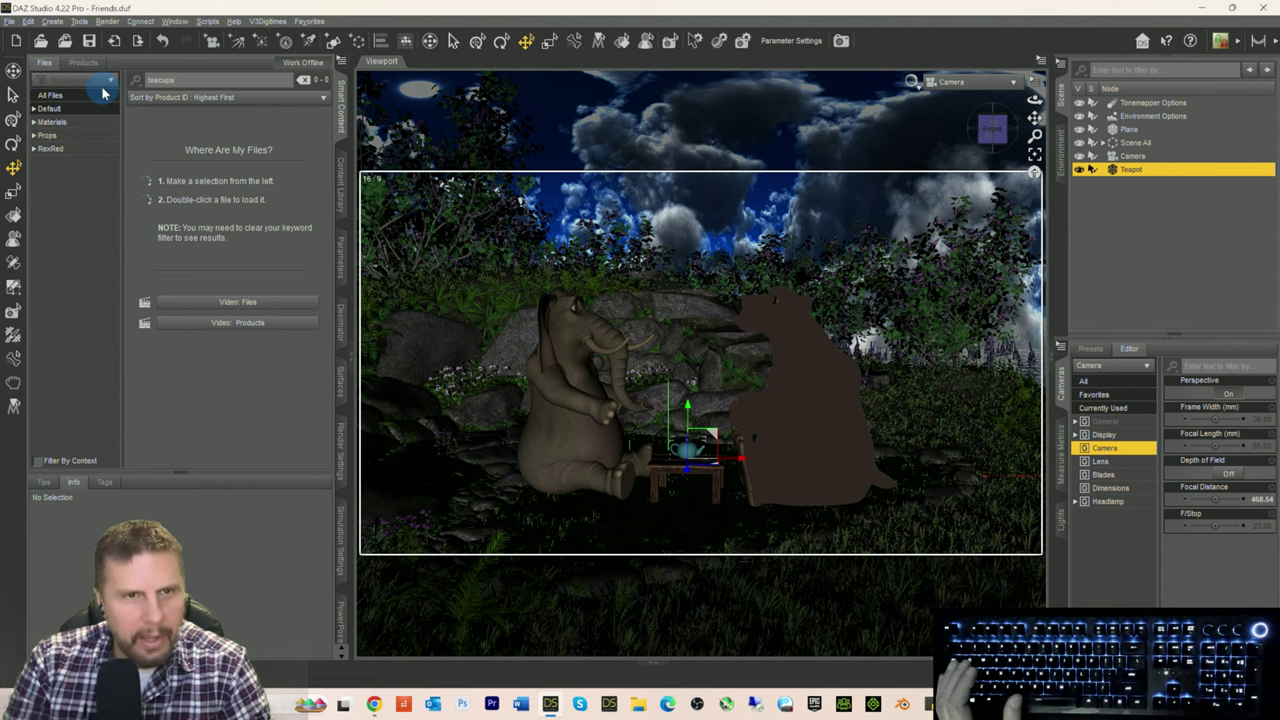
left_click(48, 110)
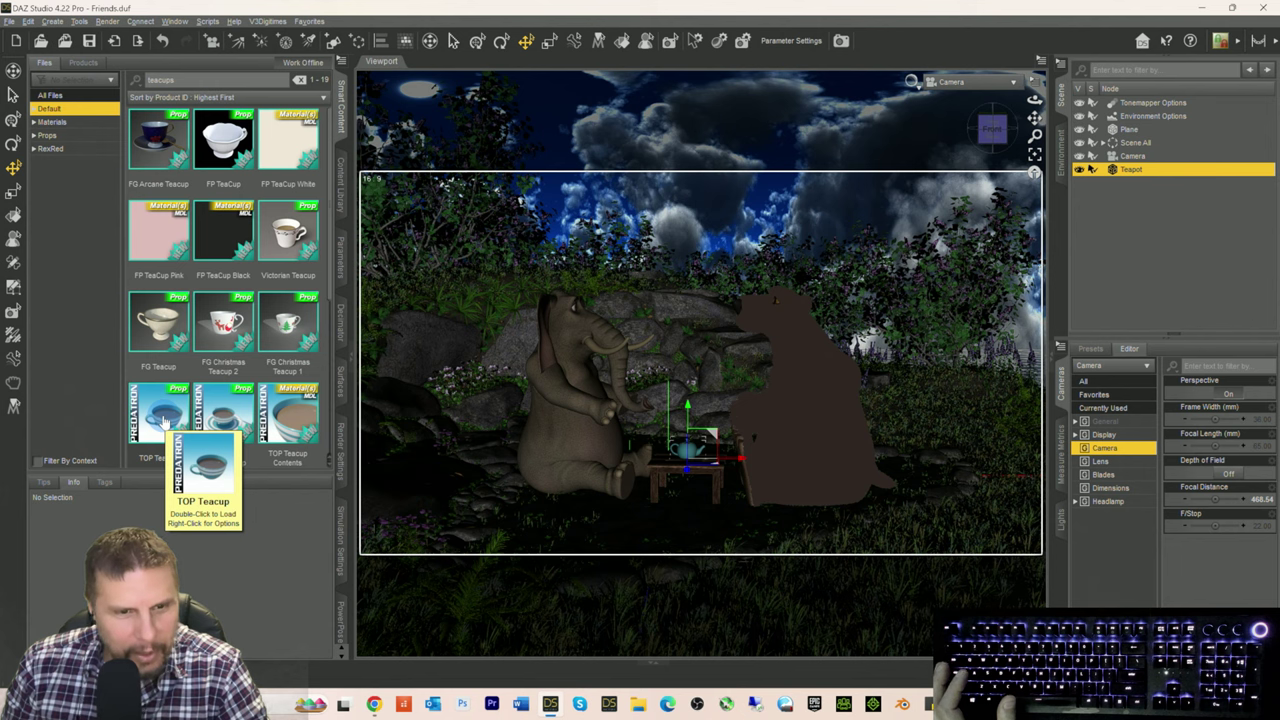
scroll(163, 413, "down", 3)
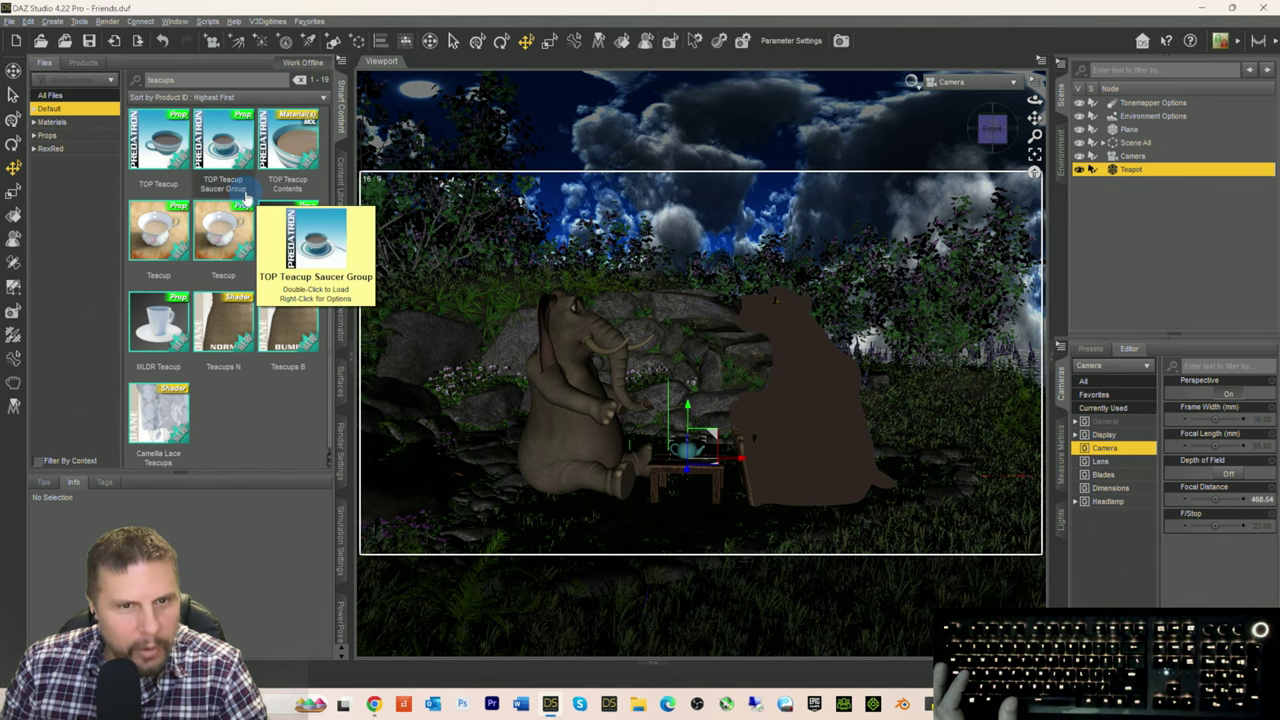
double_click(225, 150)
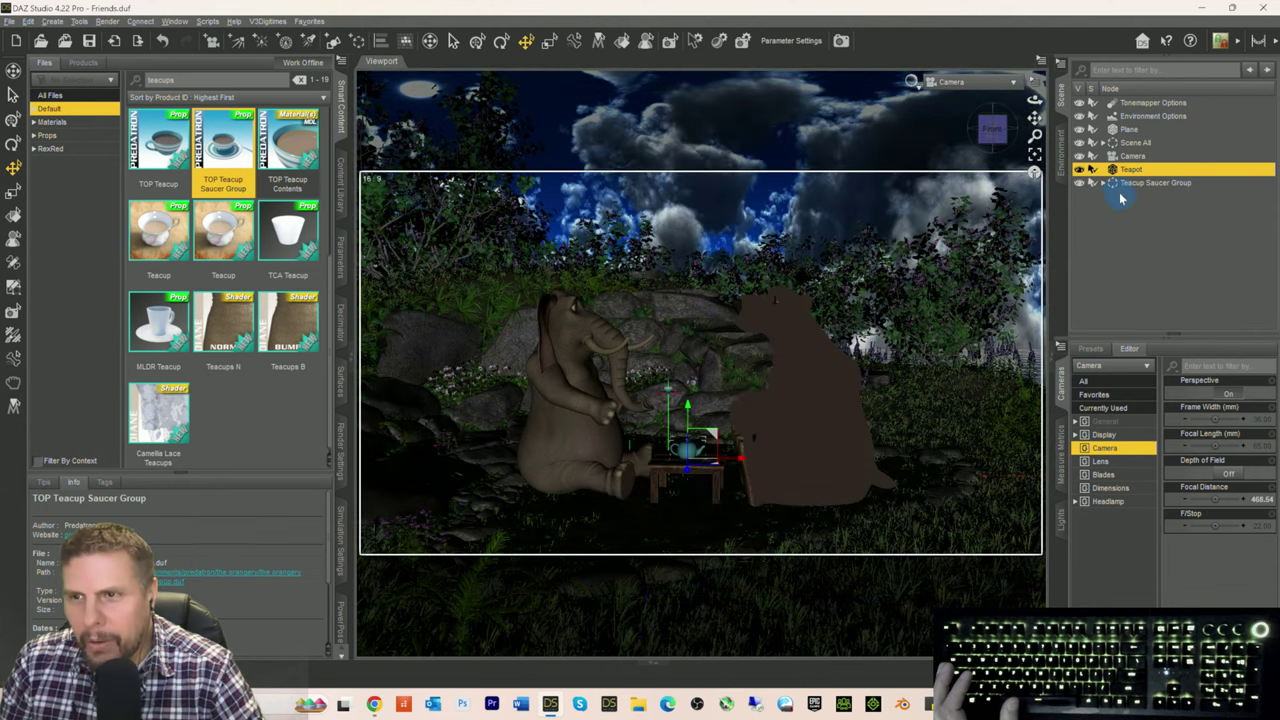
Step: Lower the Teacup Saucer Group onto the small table and, in the Perspective View, bring it forward beside the teapot on the elephant's side
left_click(1126, 184)
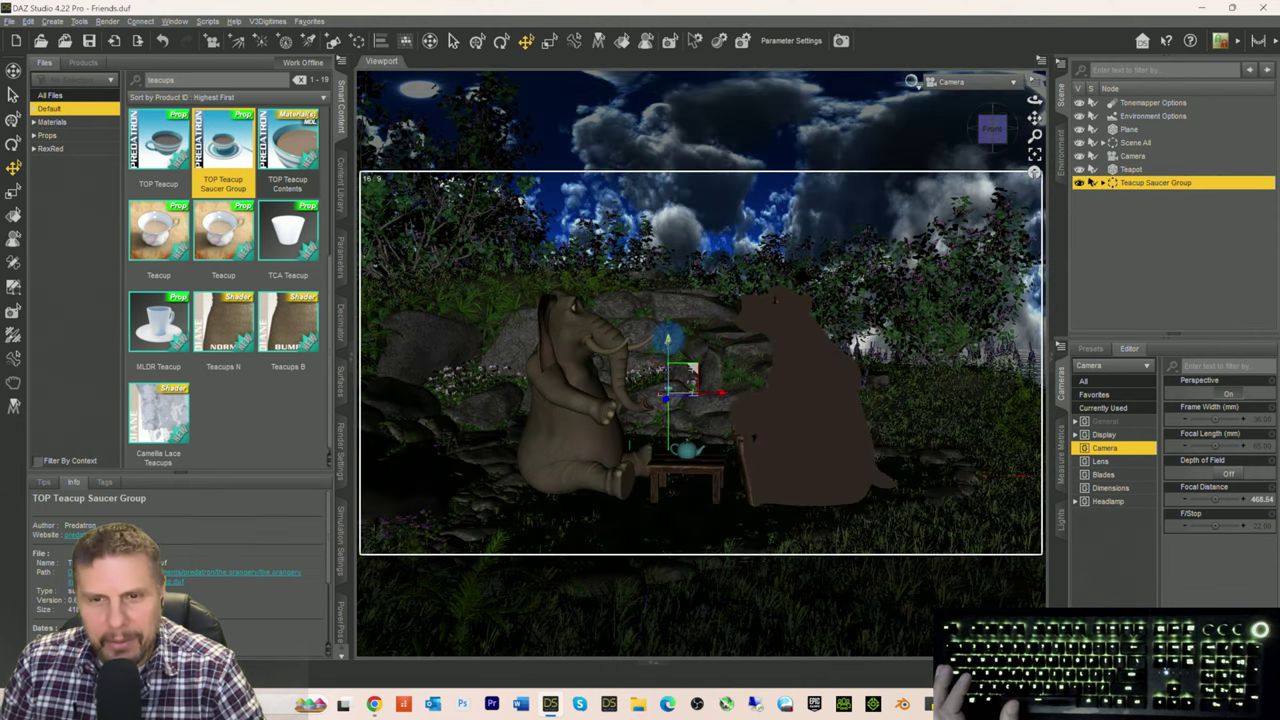
left_click_drag(688, 372, 690, 414)
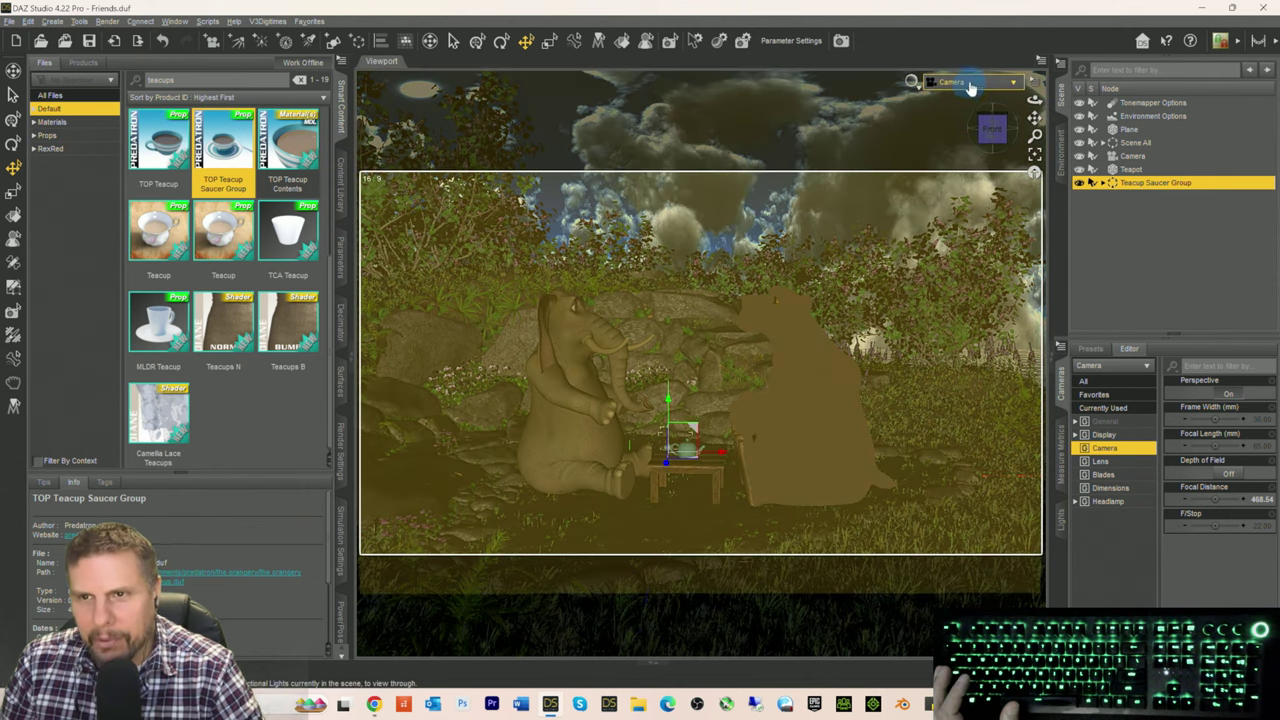
left_click(970, 88)
left_click(960, 95)
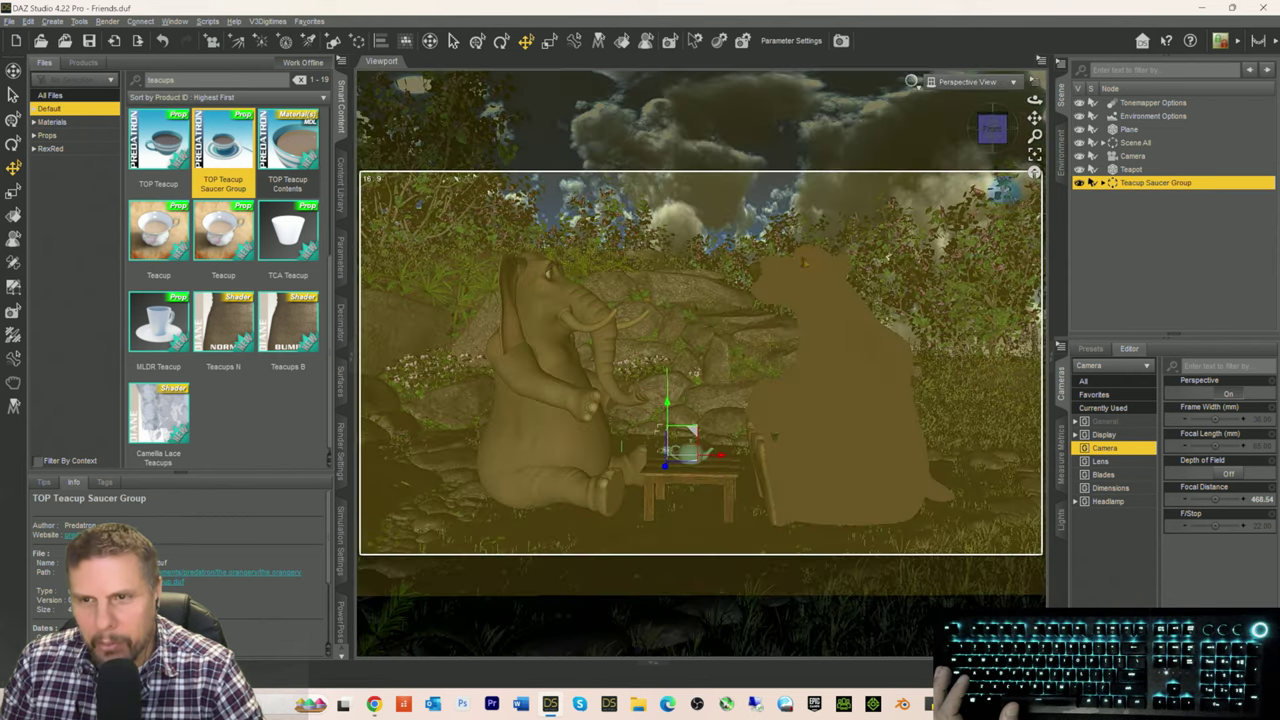
left_click(1034, 156)
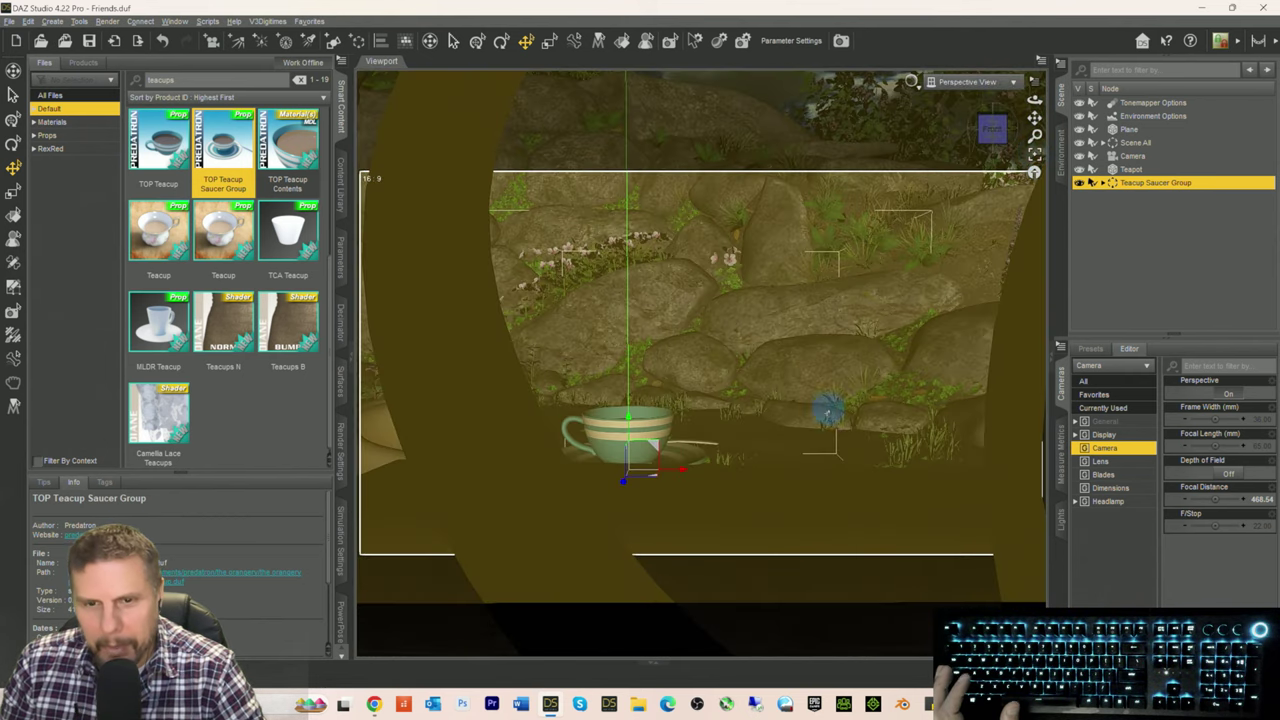
left_click_drag(826, 408, 780, 343, "alt")
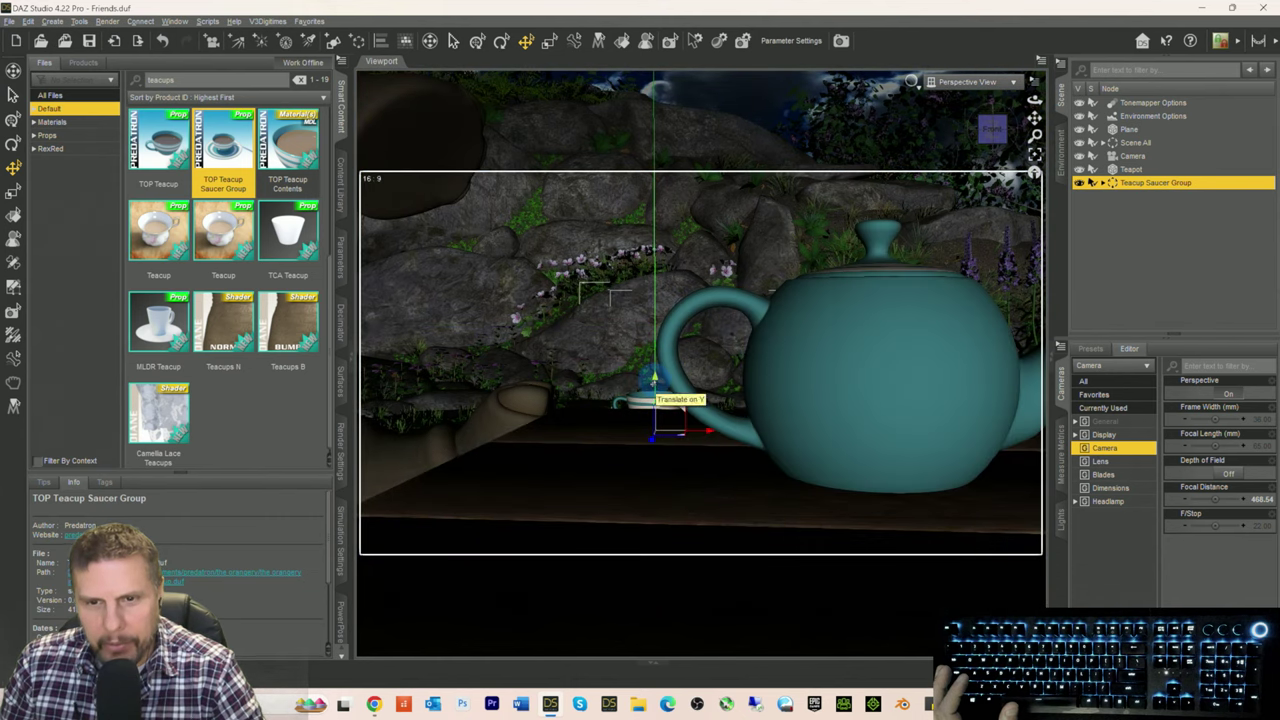
left_click_drag(652, 378, 652, 359)
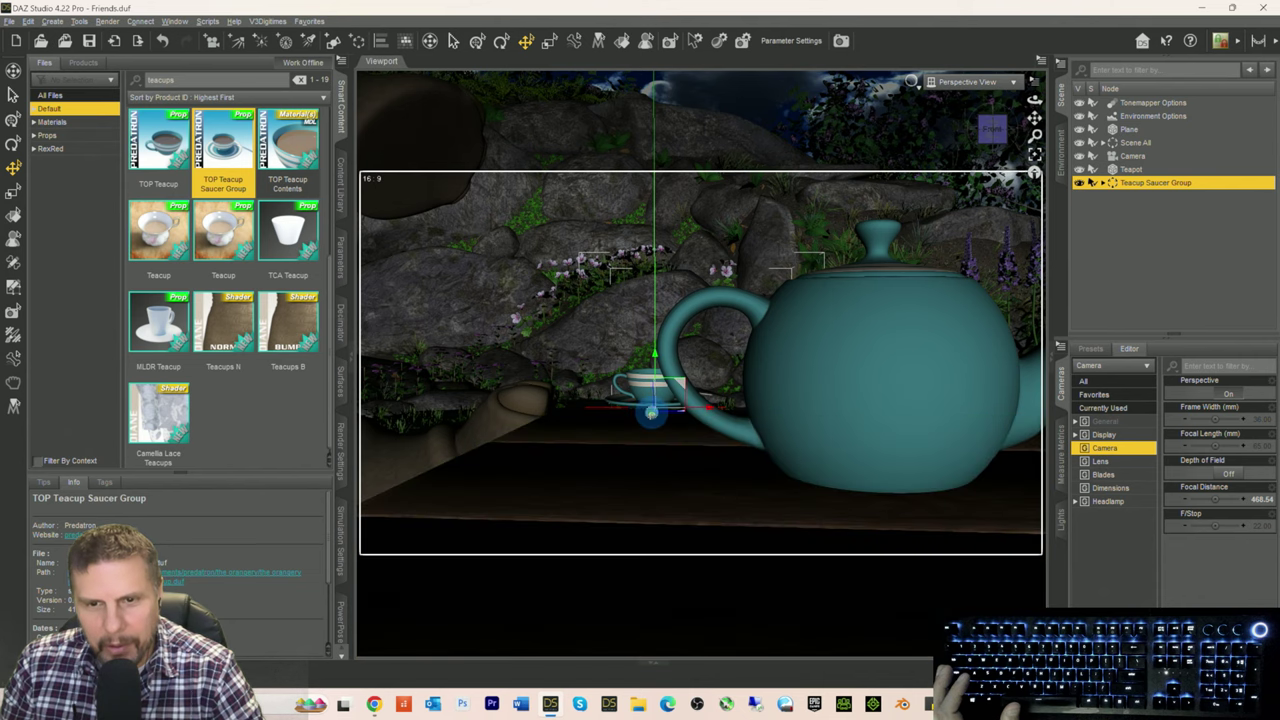
left_click_drag(651, 412, 595, 420)
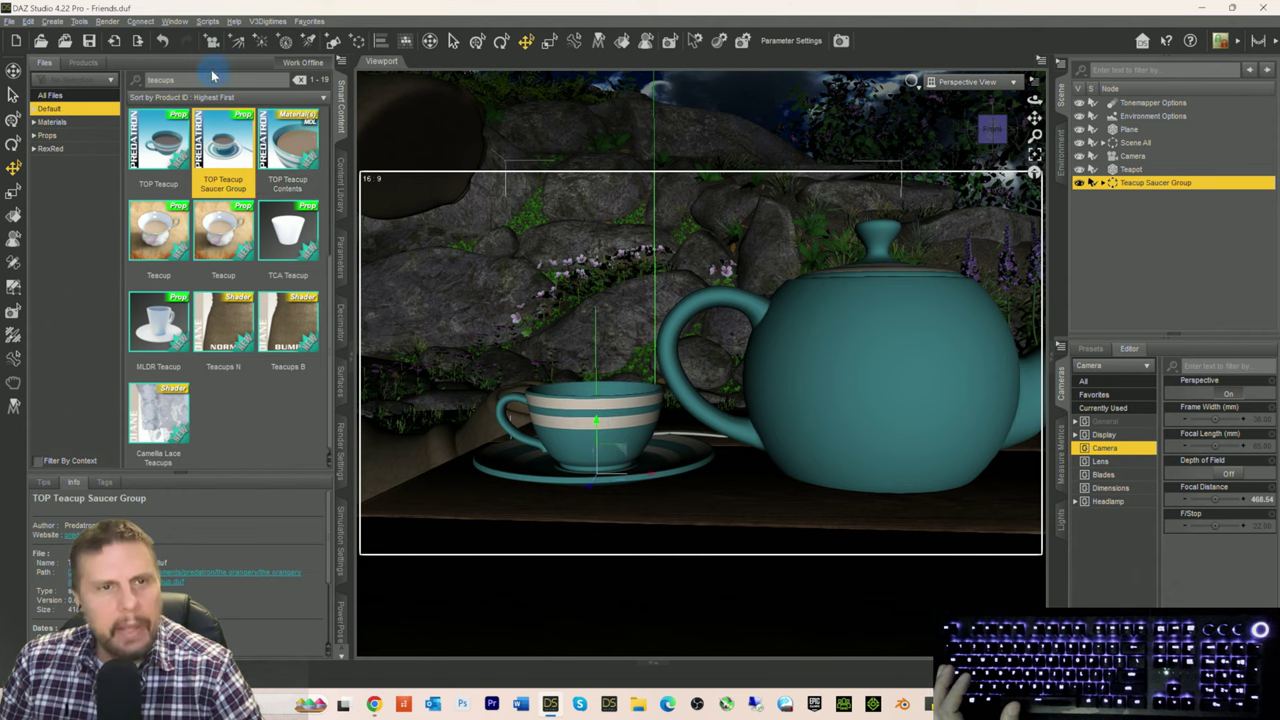
Step: Duplicate the Teacup Saucer Group and slide the original past the teapot's spout to the bear's side of the table
left_click(29, 21)
mouse_move(56, 97)
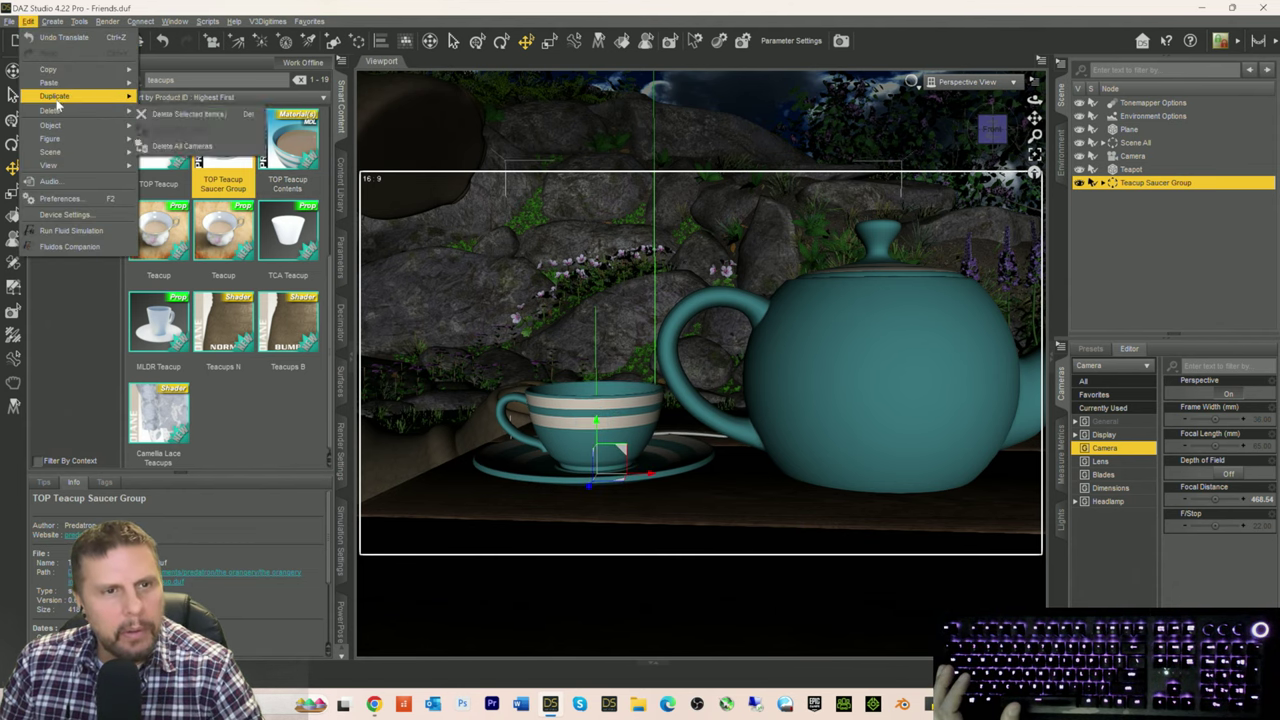
mouse_move(50, 138)
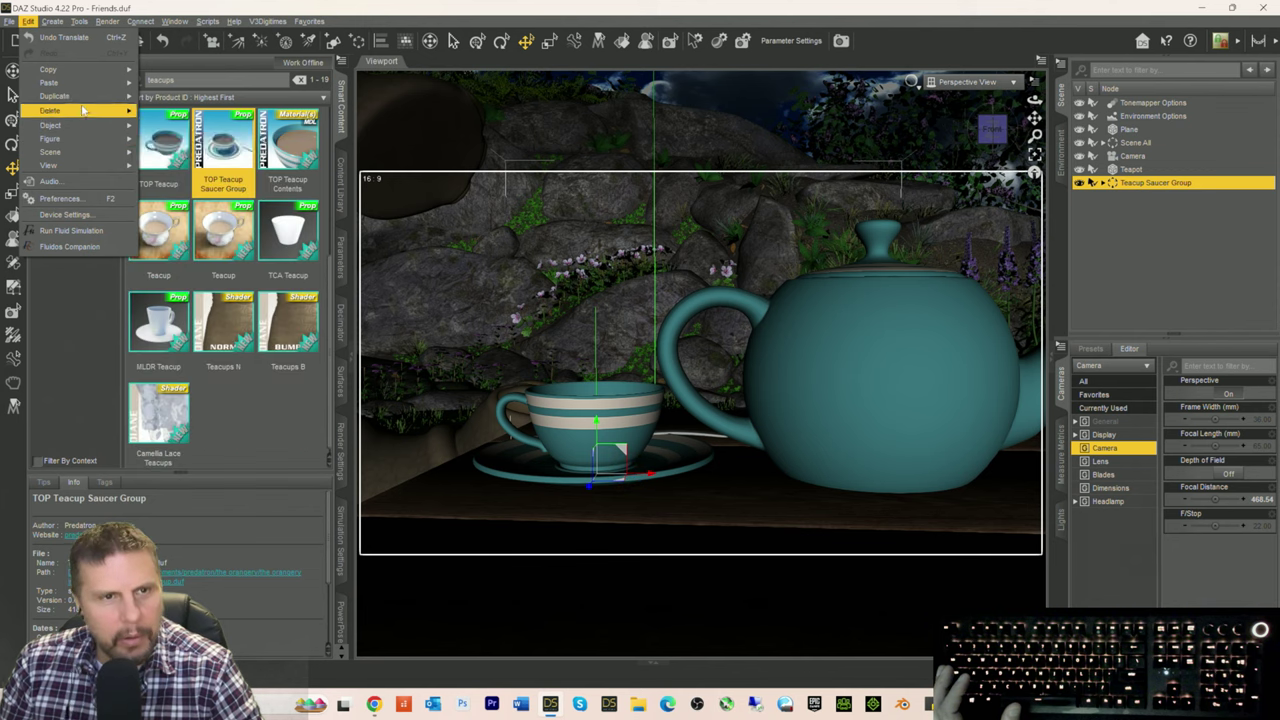
left_click(185, 112)
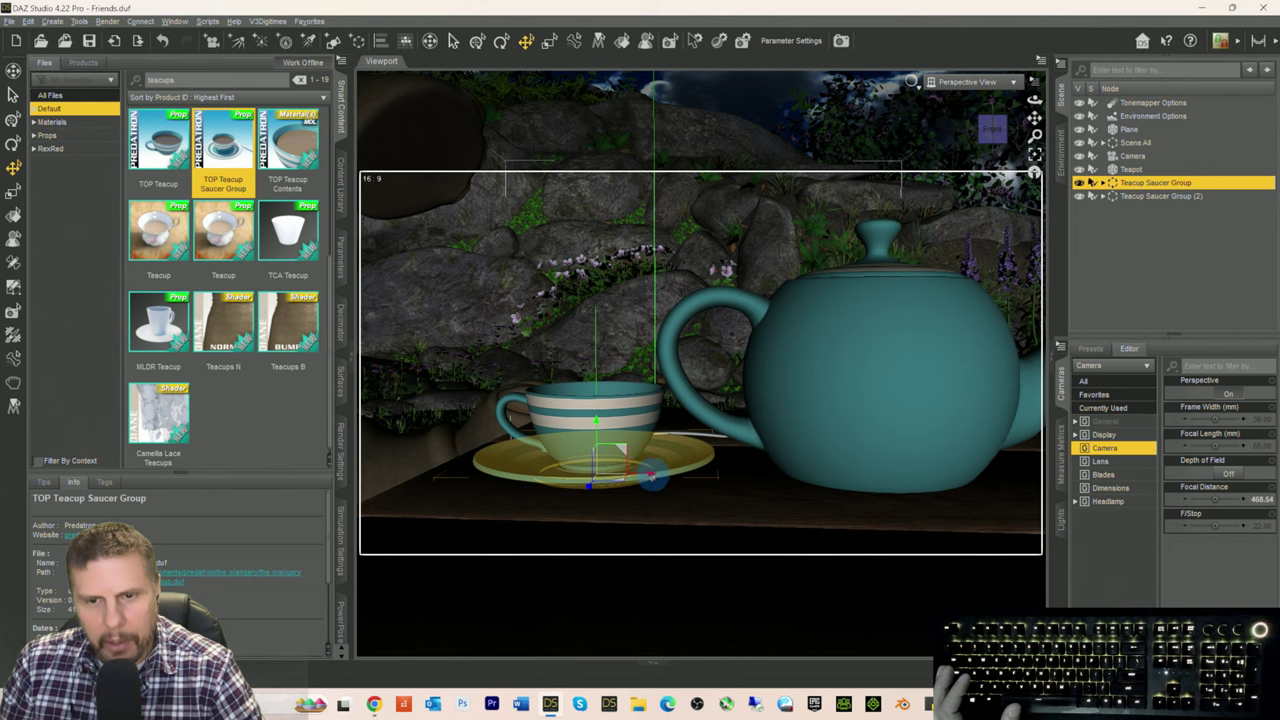
left_click_drag(651, 476, 1119, 541)
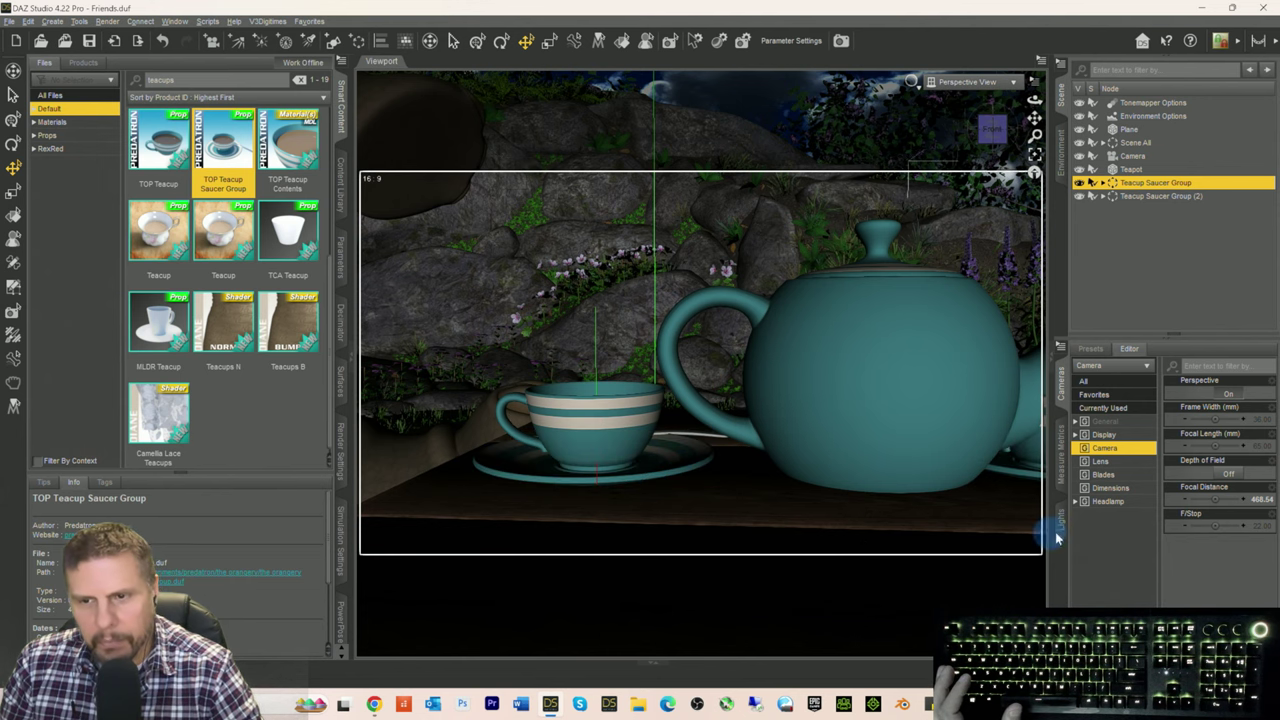
left_click(1035, 156)
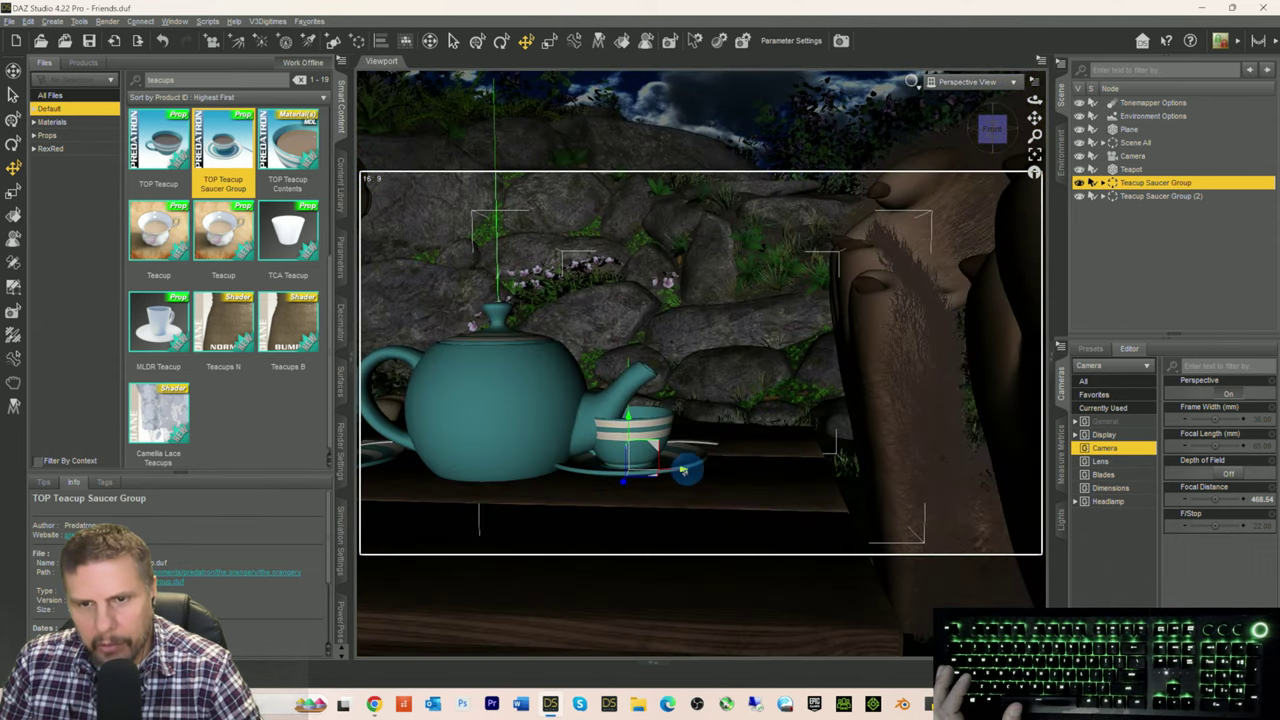
left_click_drag(684, 470, 763, 486)
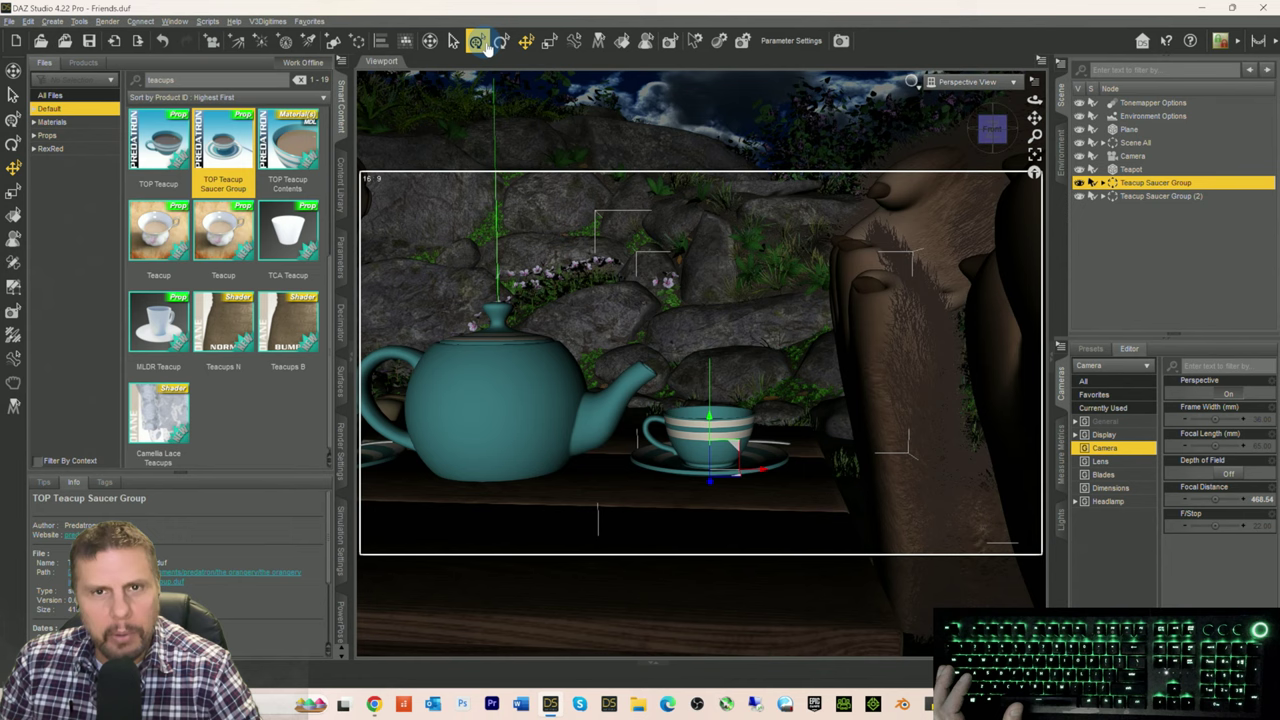
Step: Rotate the bear's teacup group around its vertical axis so the handle faces the bear, and return to the Camera view
left_click(501, 41)
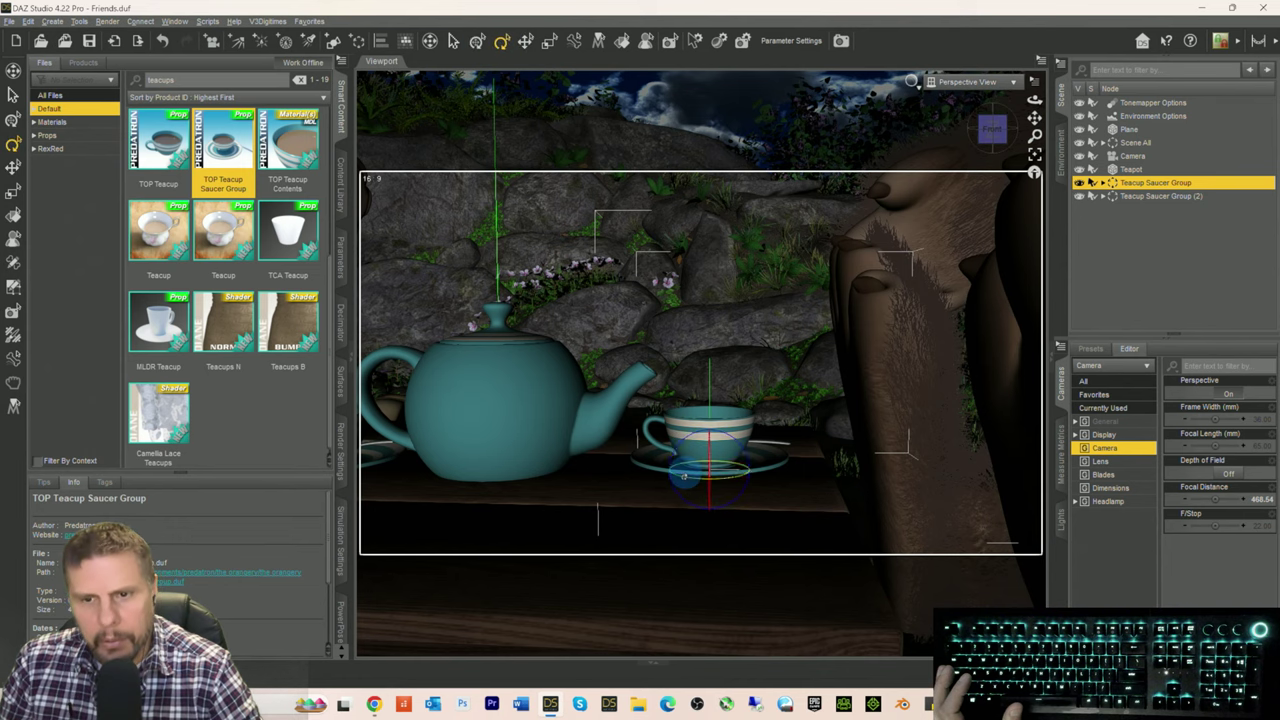
left_click_drag(672, 481, 612, 474)
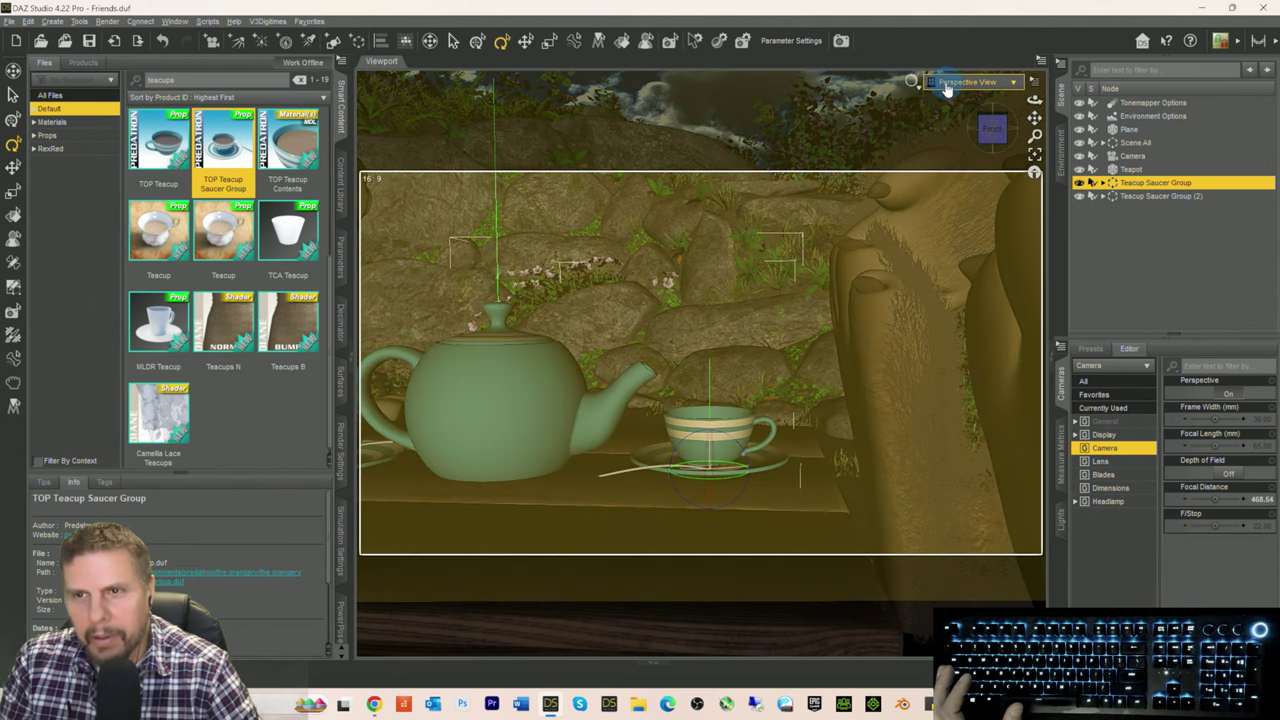
left_click(965, 81)
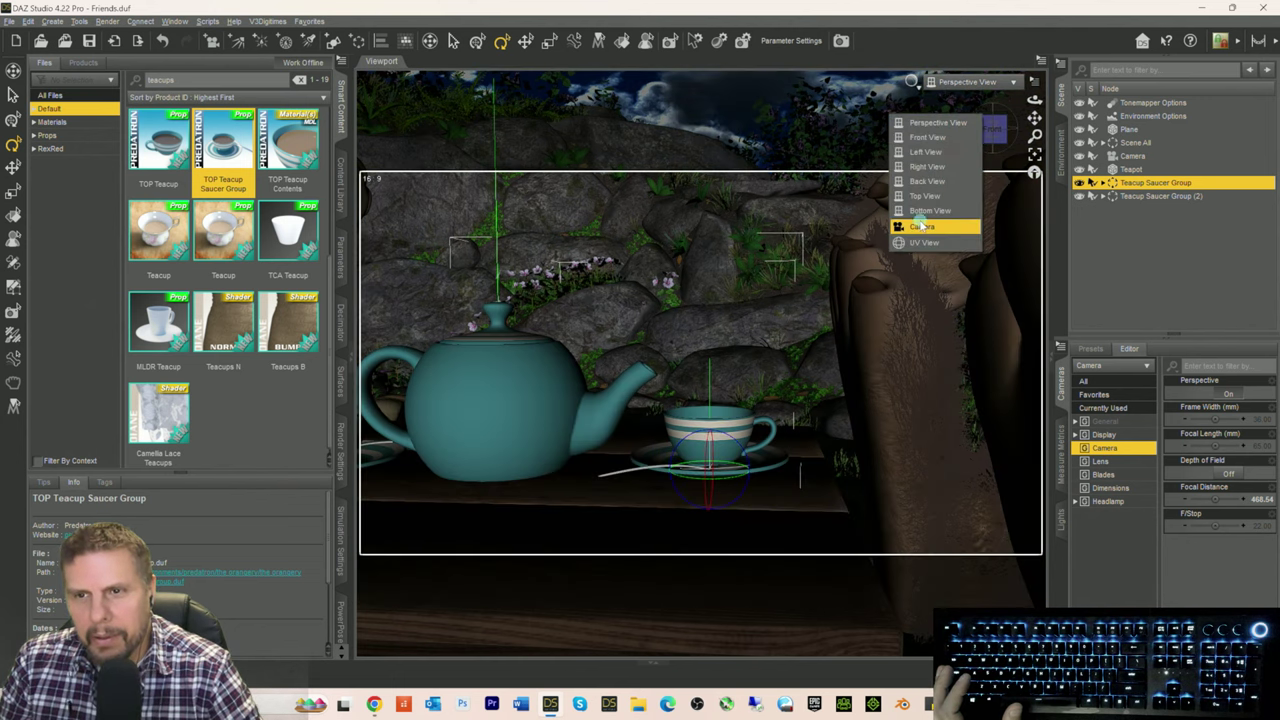
left_click(921, 227)
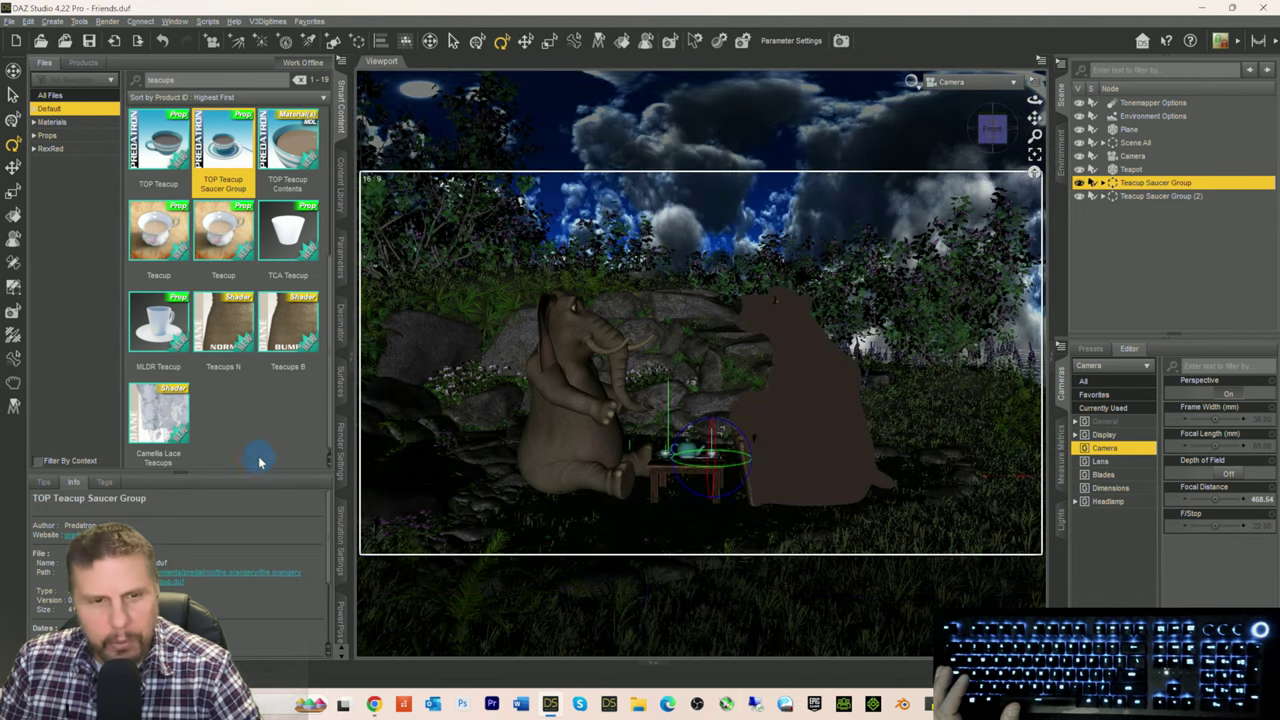
Step: Deselect the teacup preset and the scene node, and save the scene
left_click(260, 449)
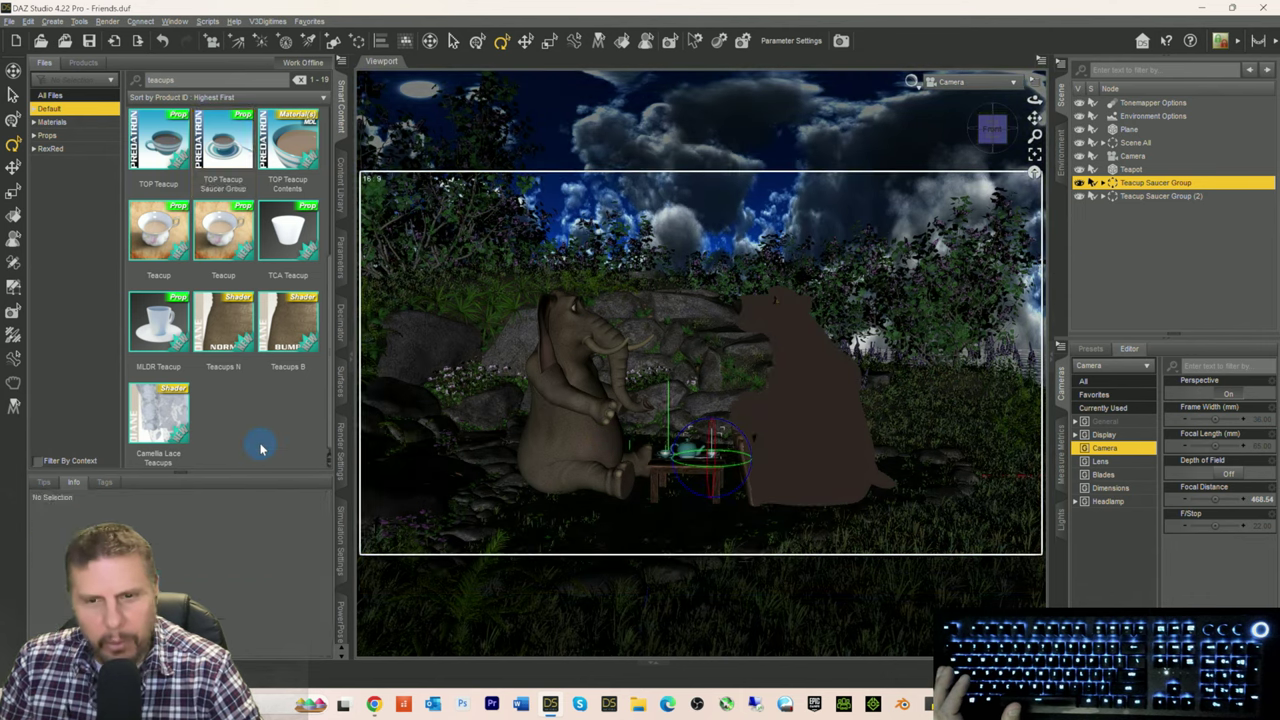
left_click(1223, 286)
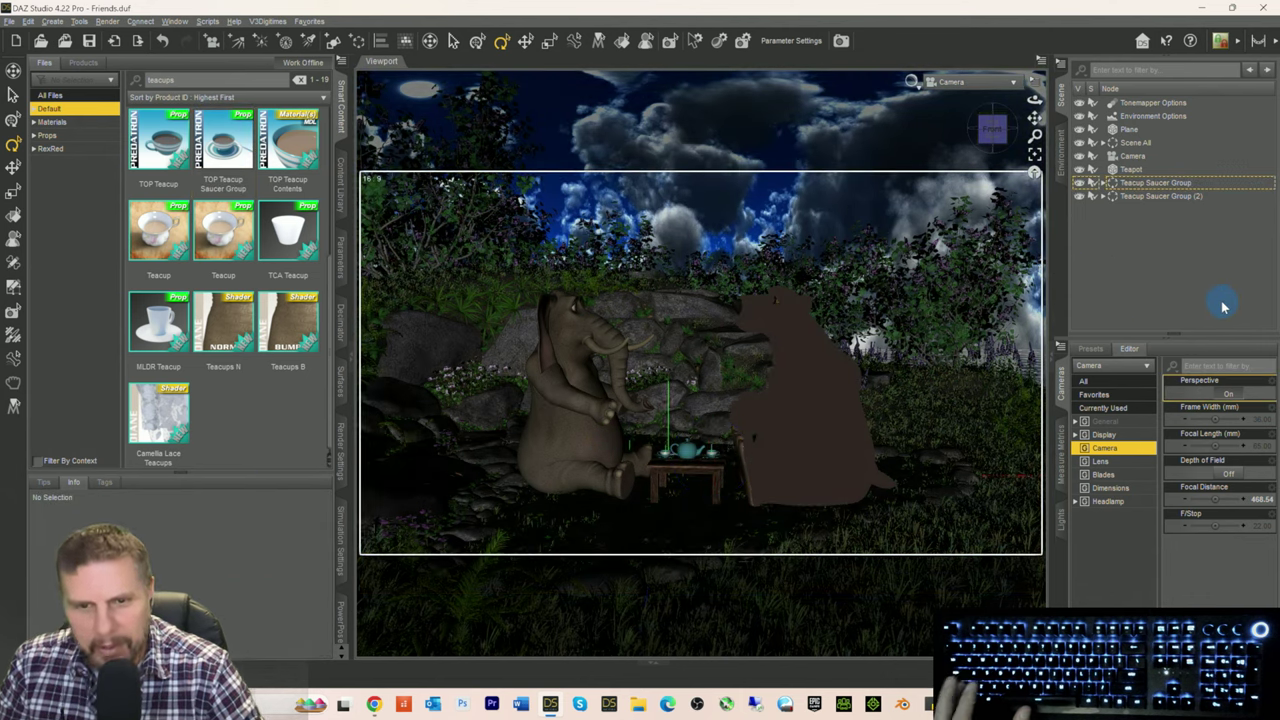
key("ctrl+s")
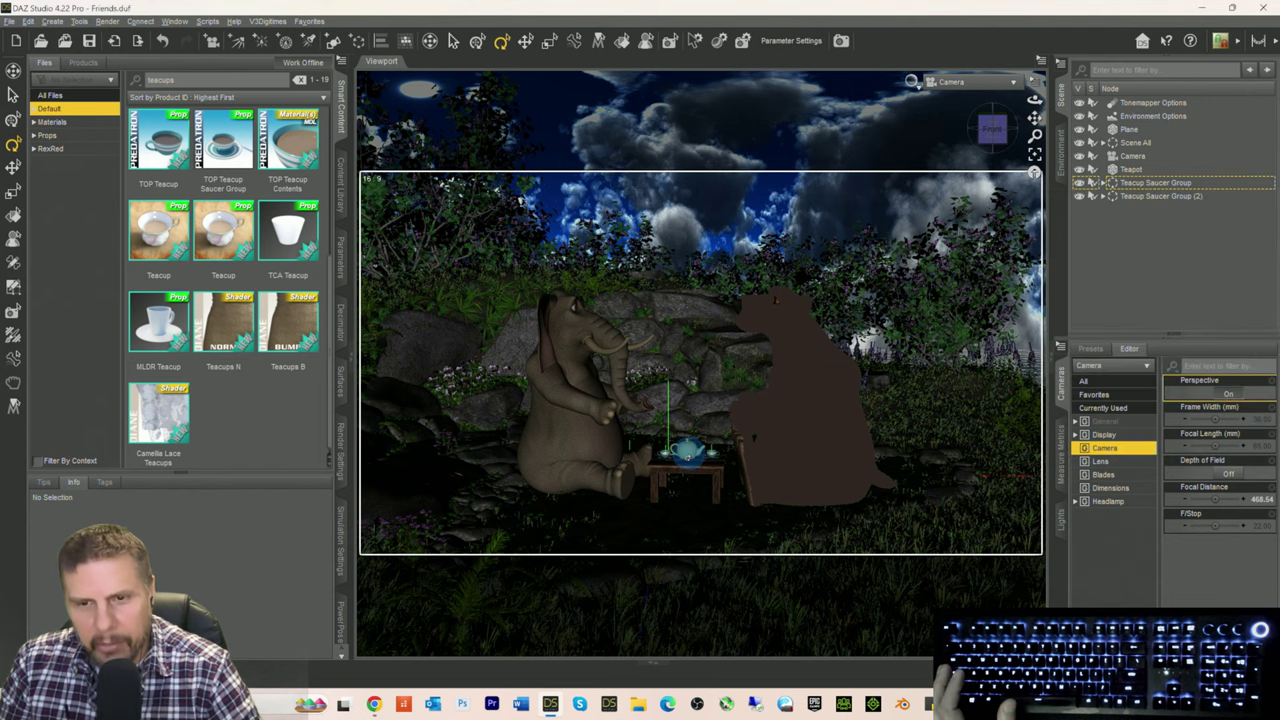
Step: Raise the Teapot slightly on the tabletop in a framed Perspective View and return to the Camera view
left_click(688, 452)
left_click(960, 81)
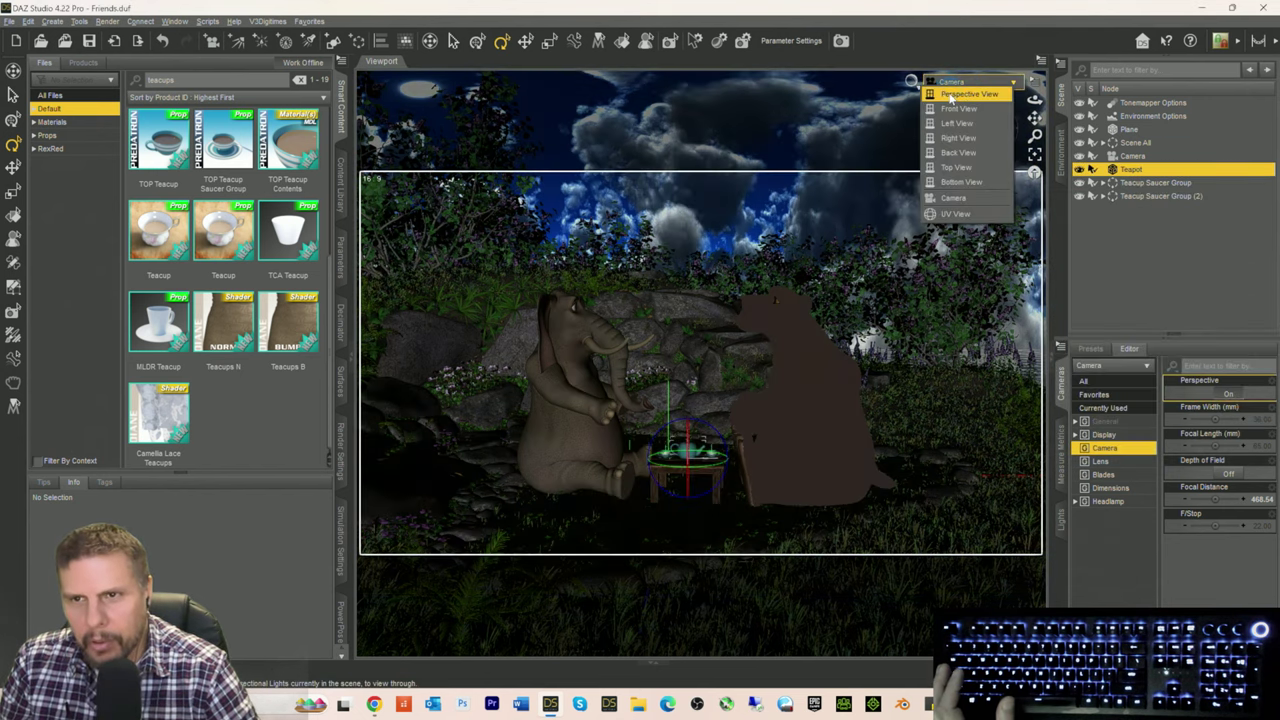
left_click(965, 94)
left_click(1034, 153)
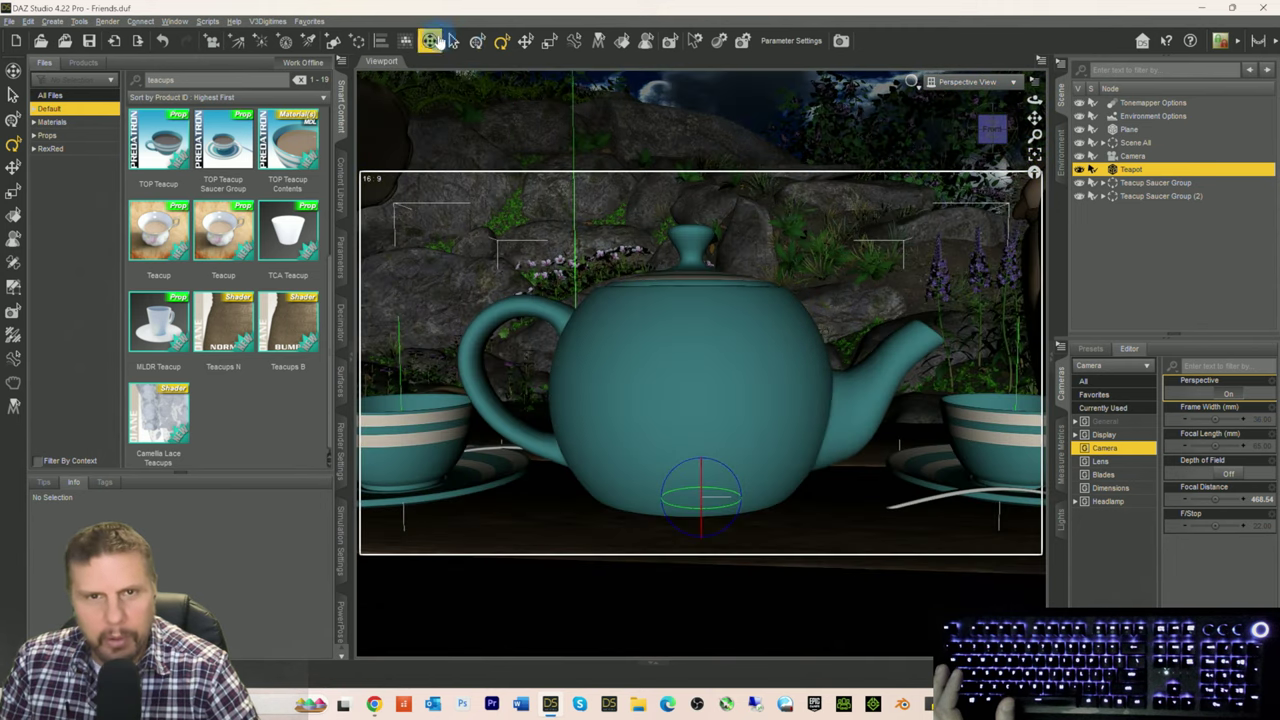
left_click(525, 40)
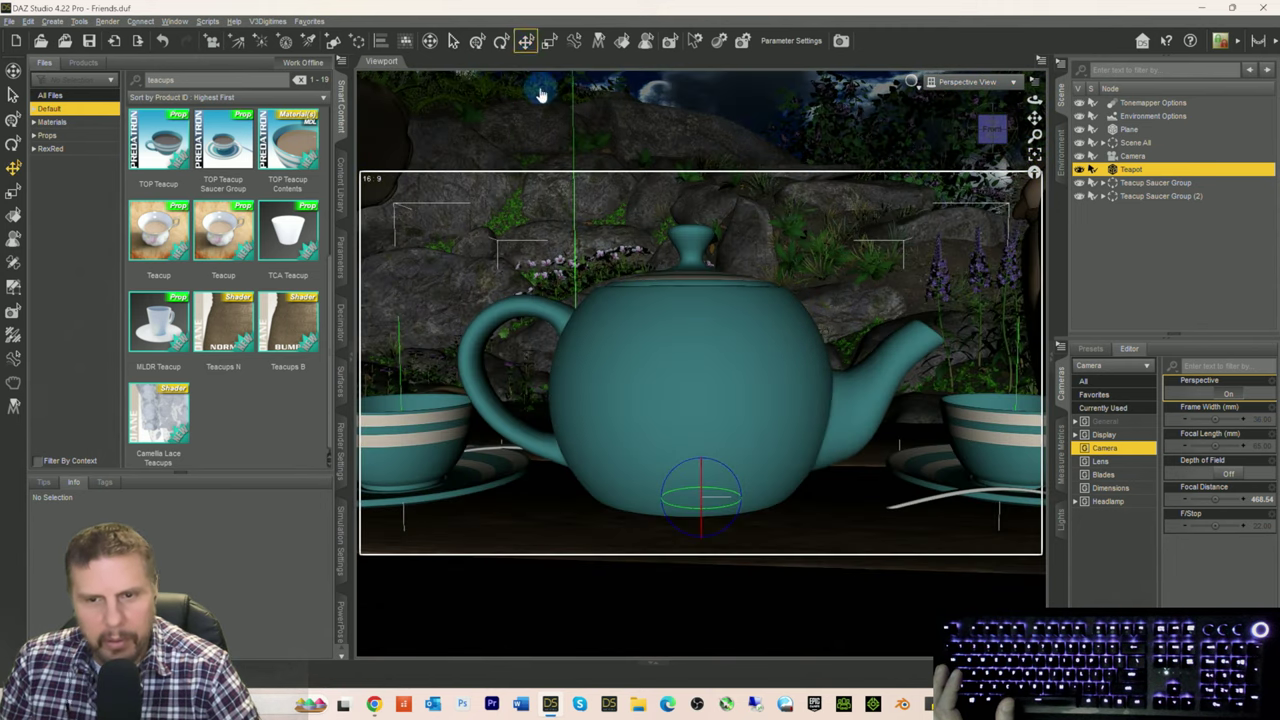
mouse_move(700, 444)
left_mouse_down()
mouse_move(697, 455)
mouse_move(699, 436)
left_mouse_up()
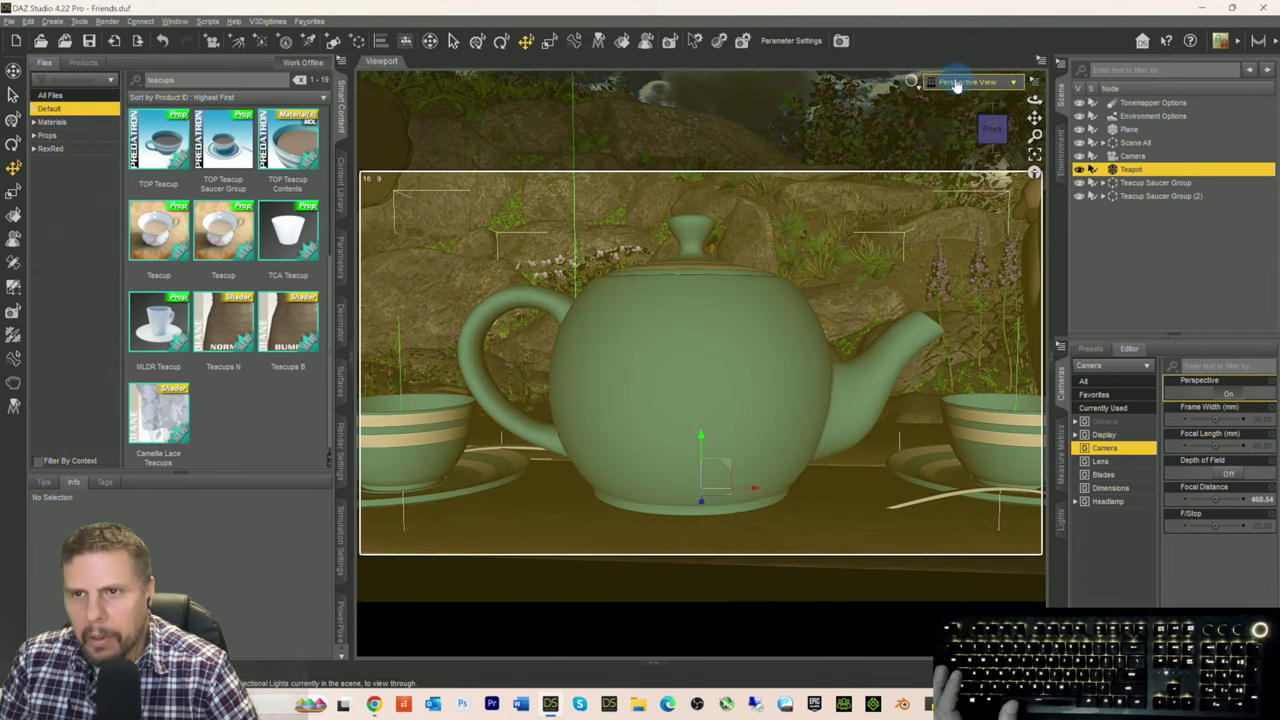
left_click(960, 82)
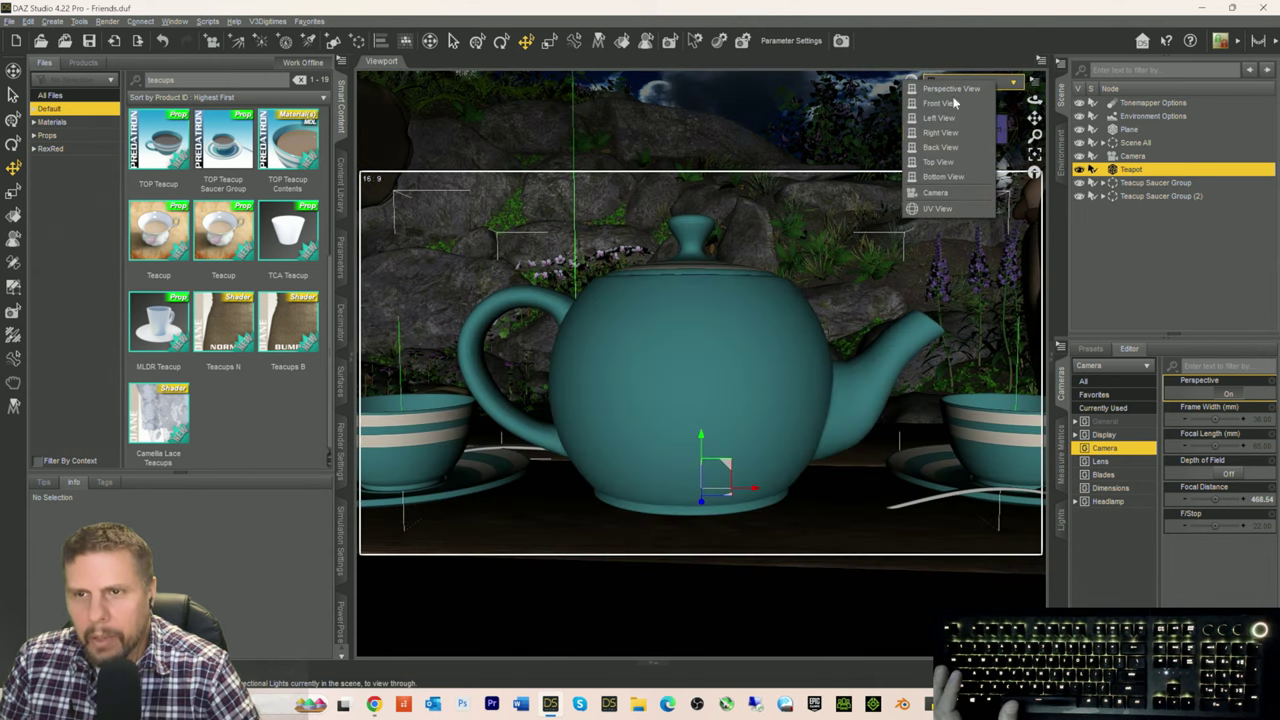
left_click(936, 192)
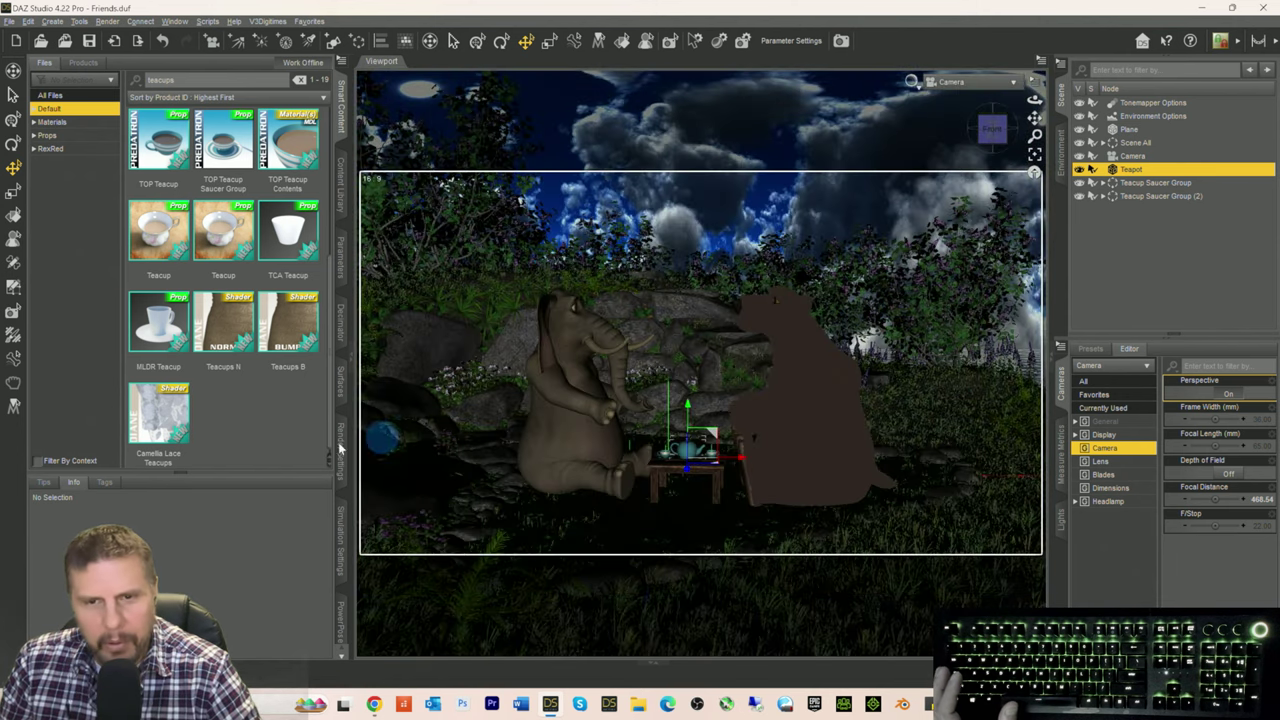
Step: Preview the scene in Iray and set the Environment Map value in the Environment Options to 1.00
left_click(1162, 279)
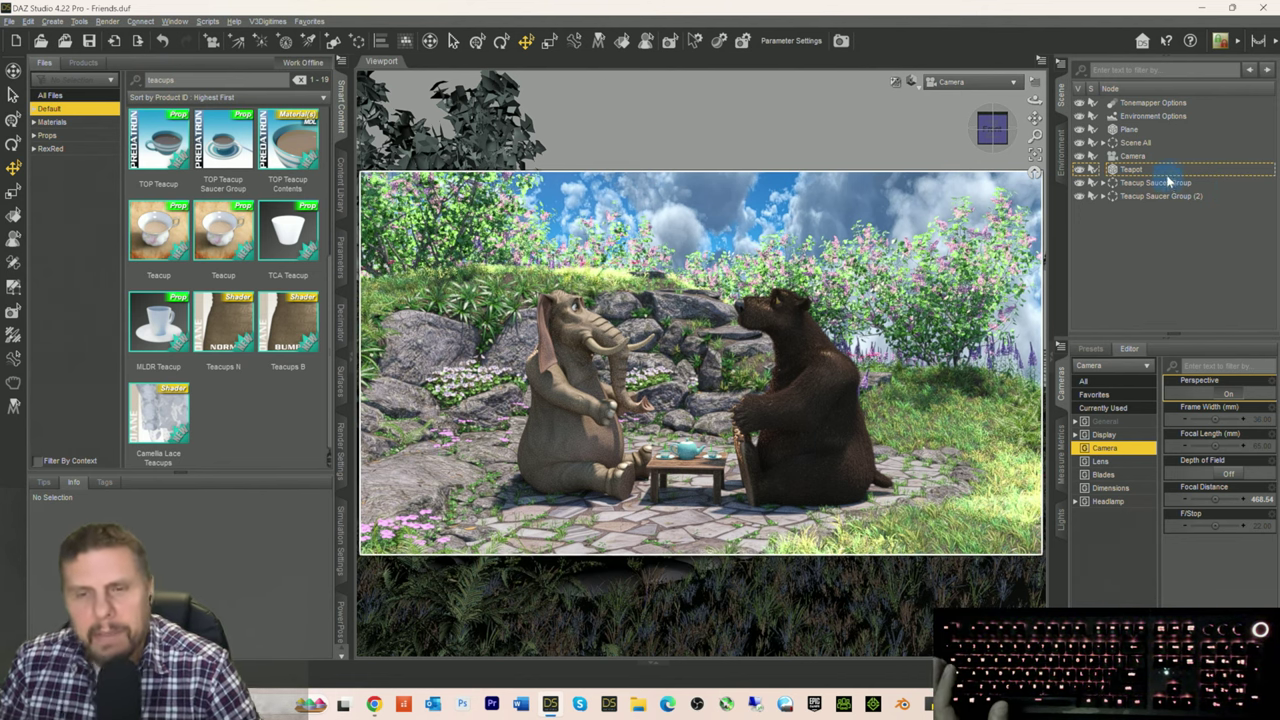
left_click(1140, 116)
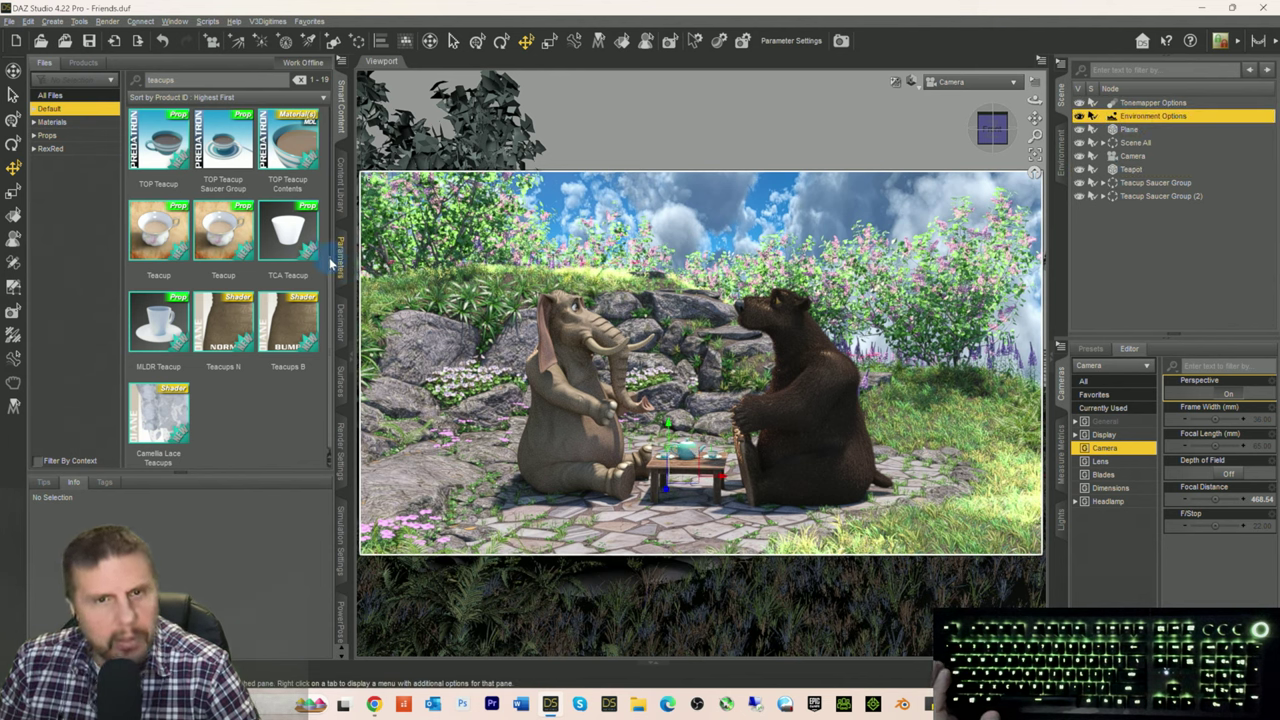
left_click(343, 258)
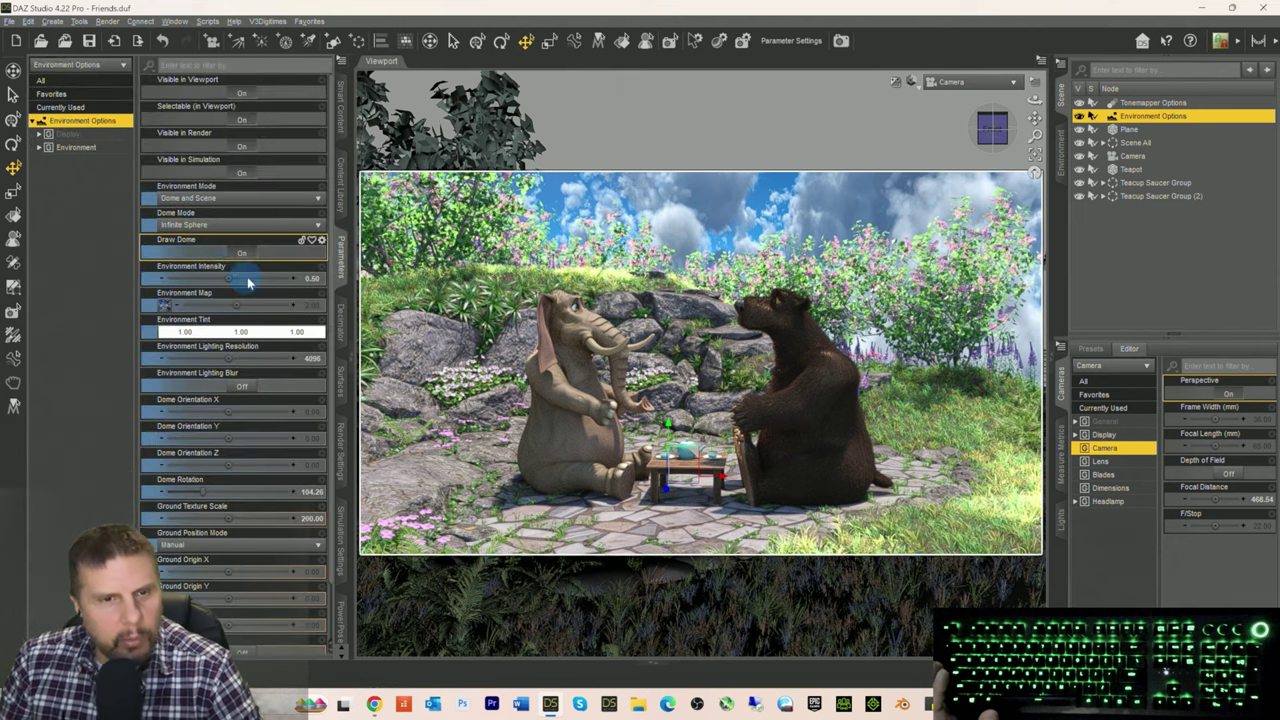
left_click(310, 305)
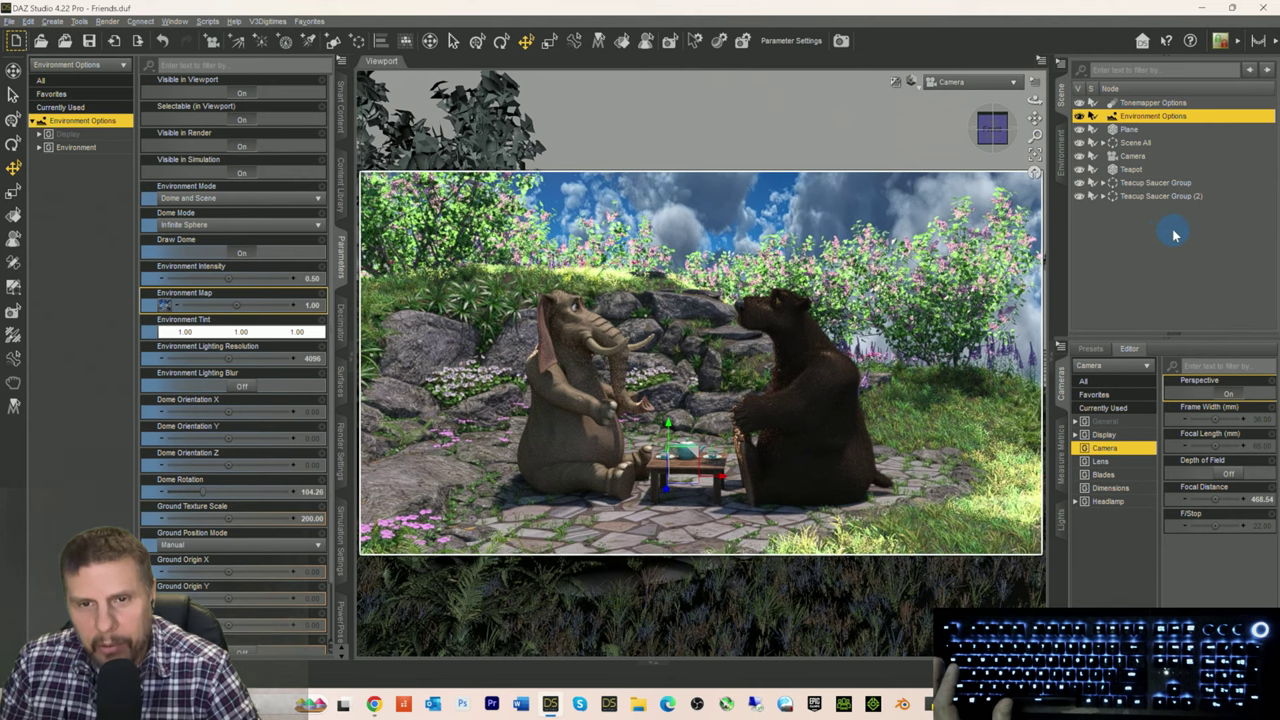
Step: Hide the sky Plane briefly to compare the scene lighting without it, and make it visible again
left_click(1126, 130)
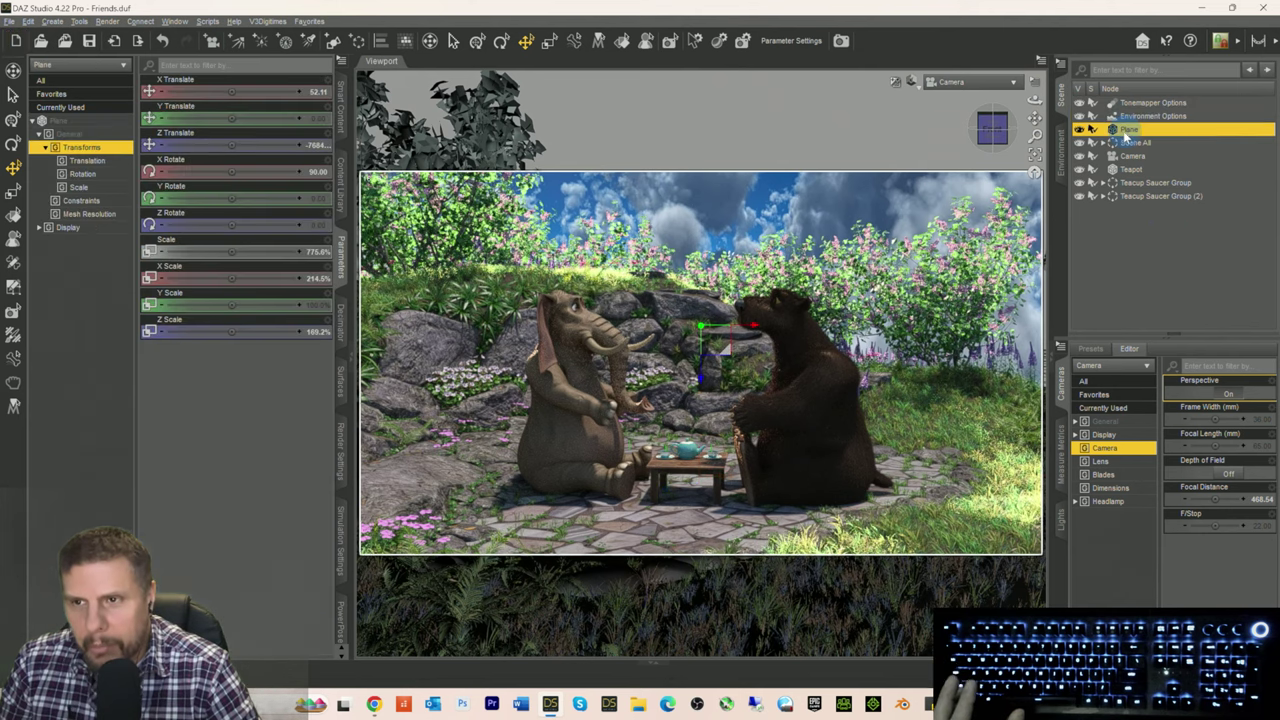
left_click(1079, 130)
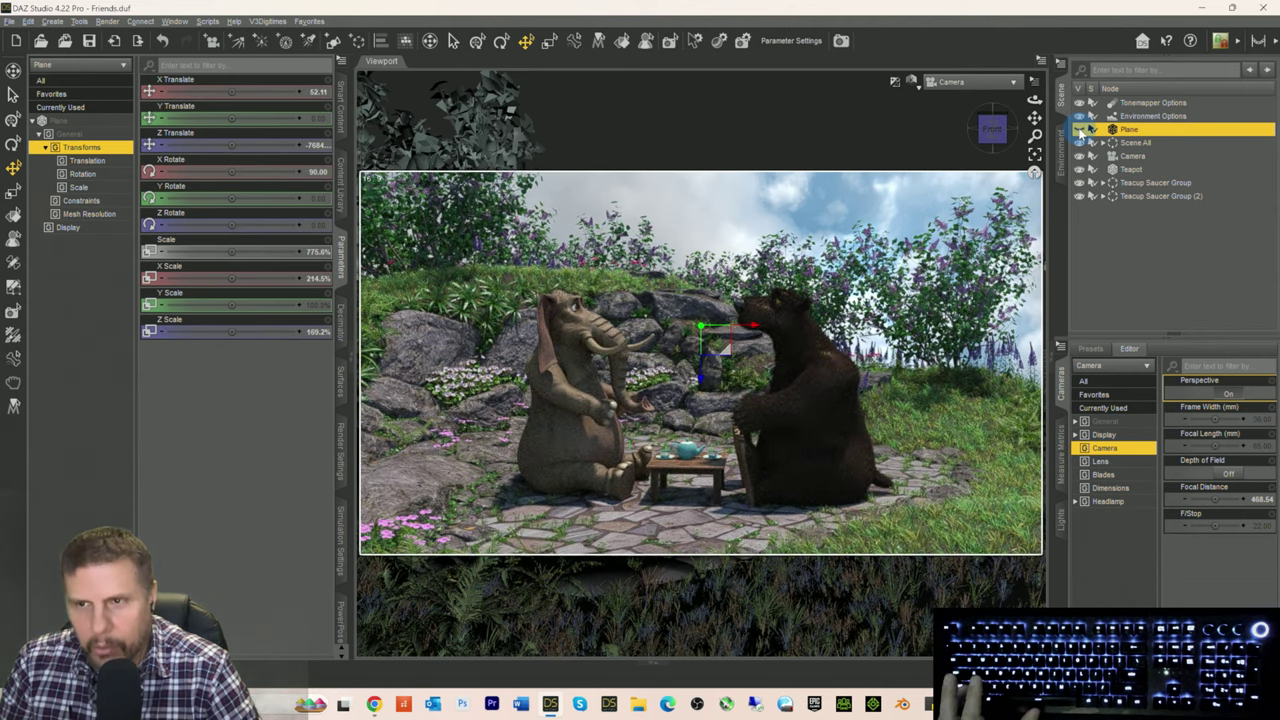
left_click(1079, 130)
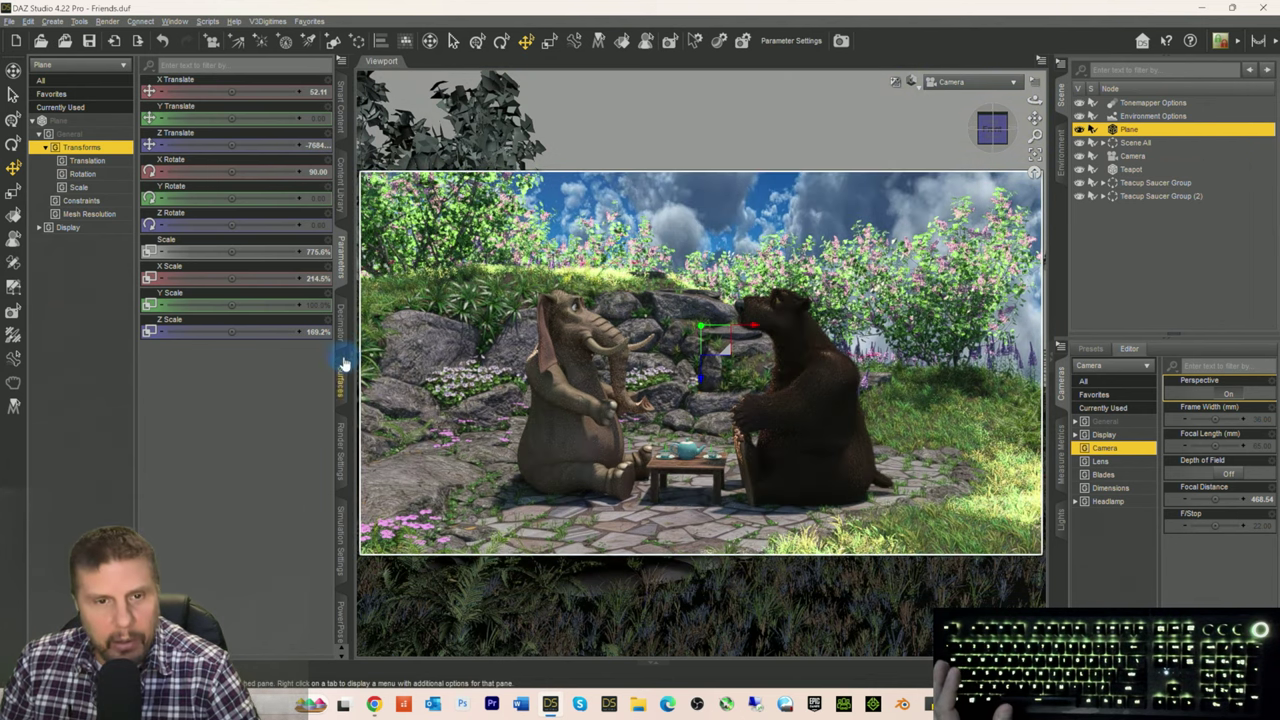
Step: Try an emission Luminance of 50 on the sky Plane's surface and settle on 100
left_click(341, 378)
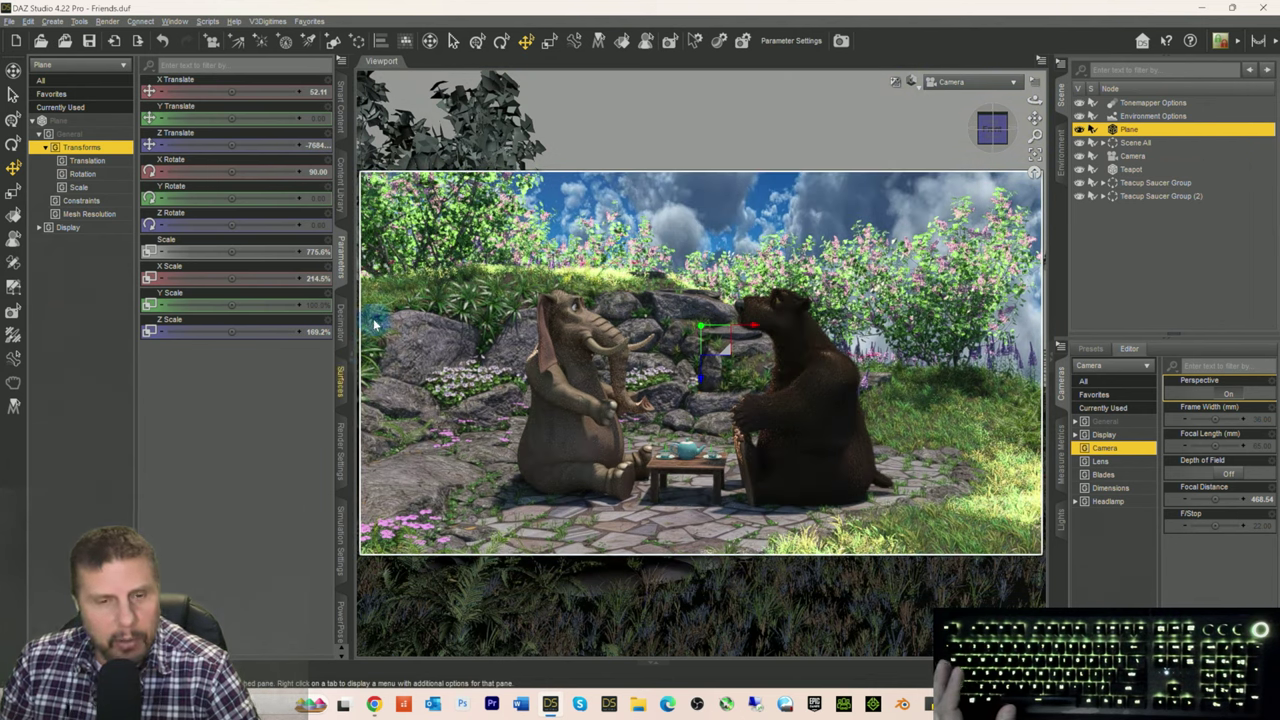
left_click(322, 334)
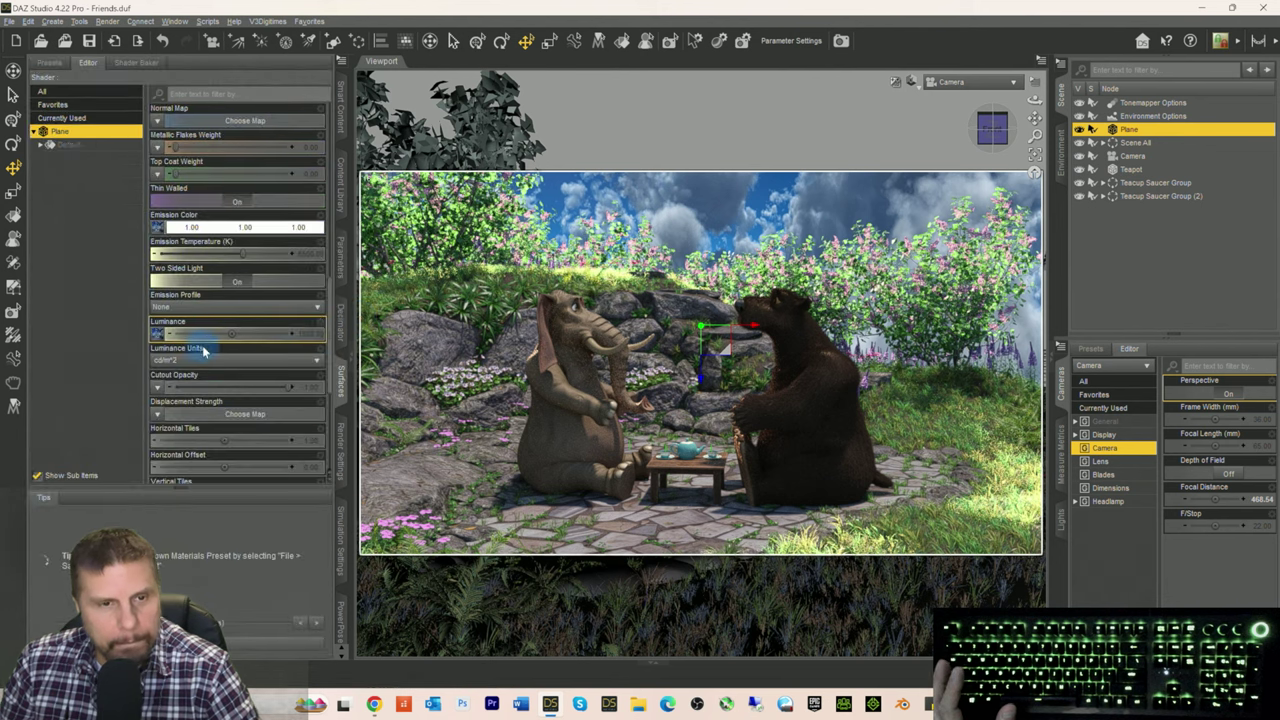
left_click(310, 340)
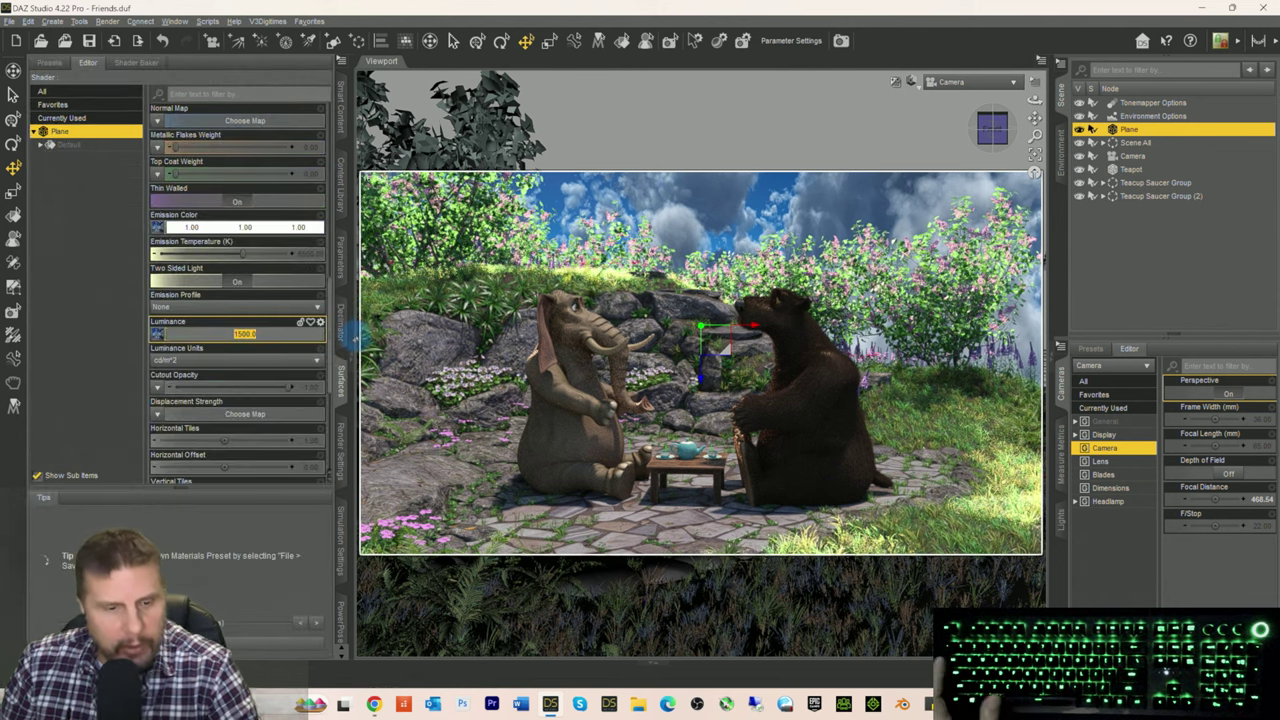
type("50")
key("Return")
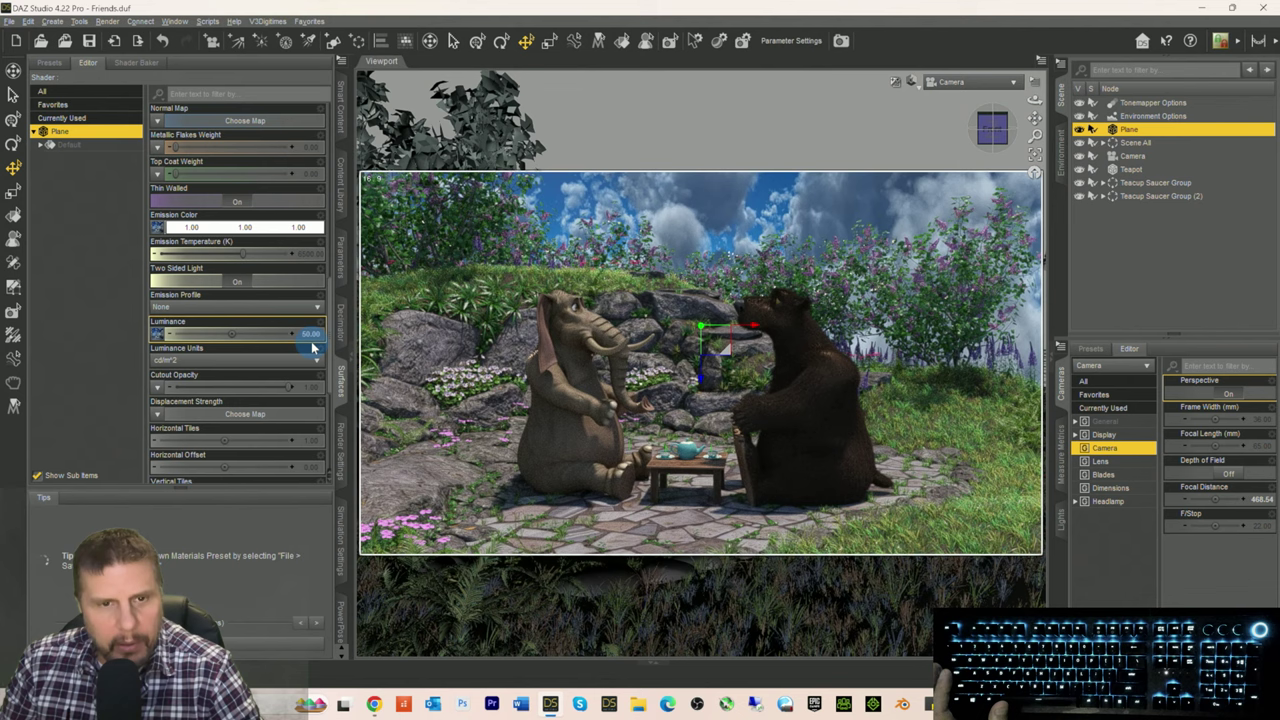
left_click(306, 338)
type("100")
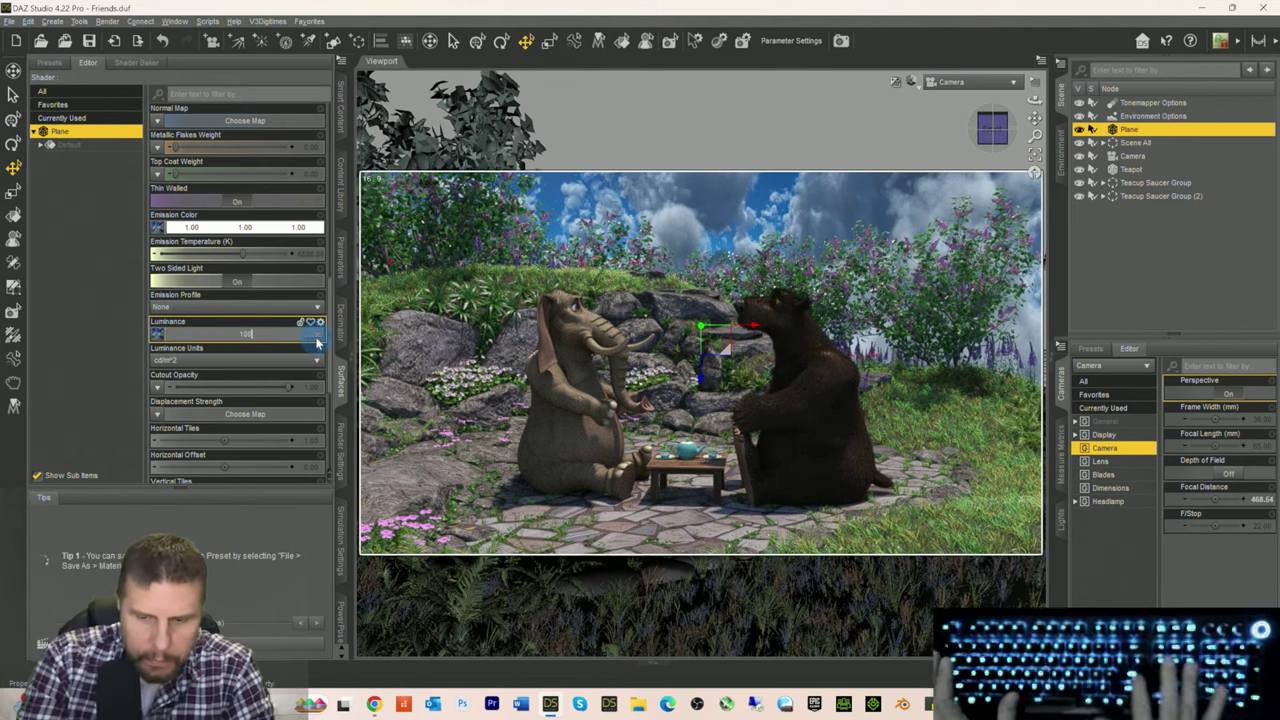
key("Return")
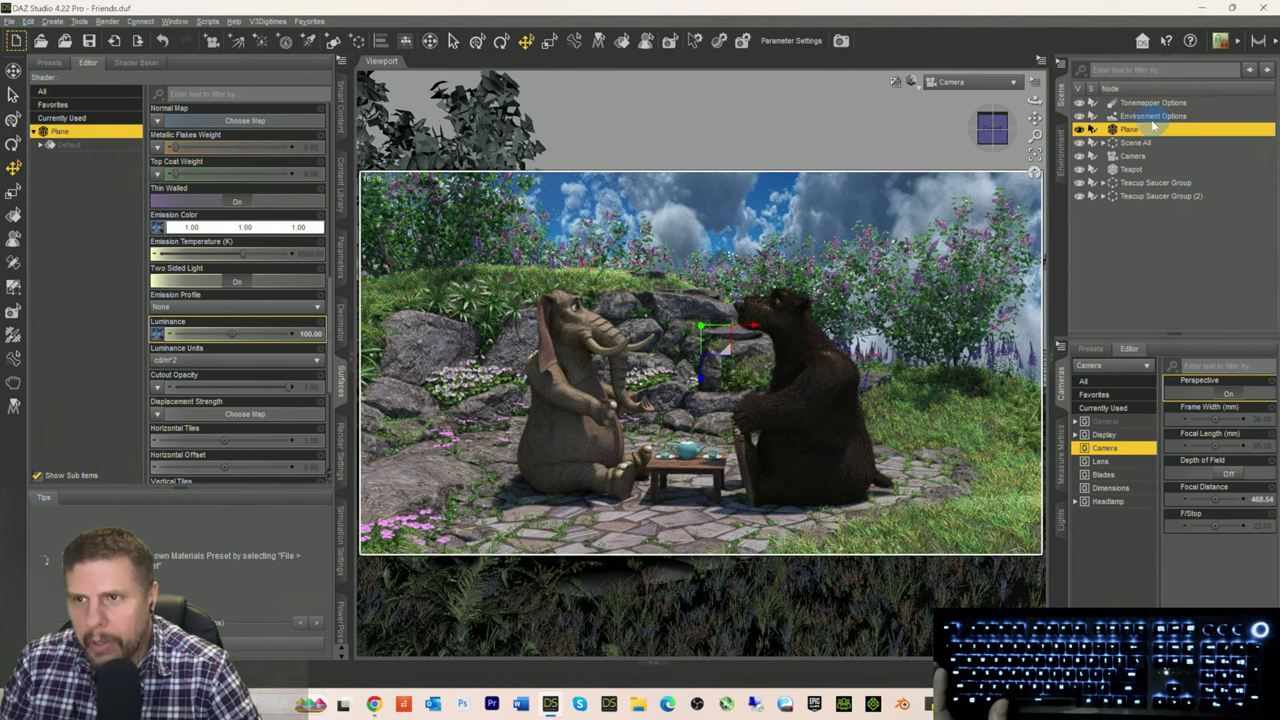
Step: Set the Environment Map value in the Environment Options to 1.50
left_click(1146, 117)
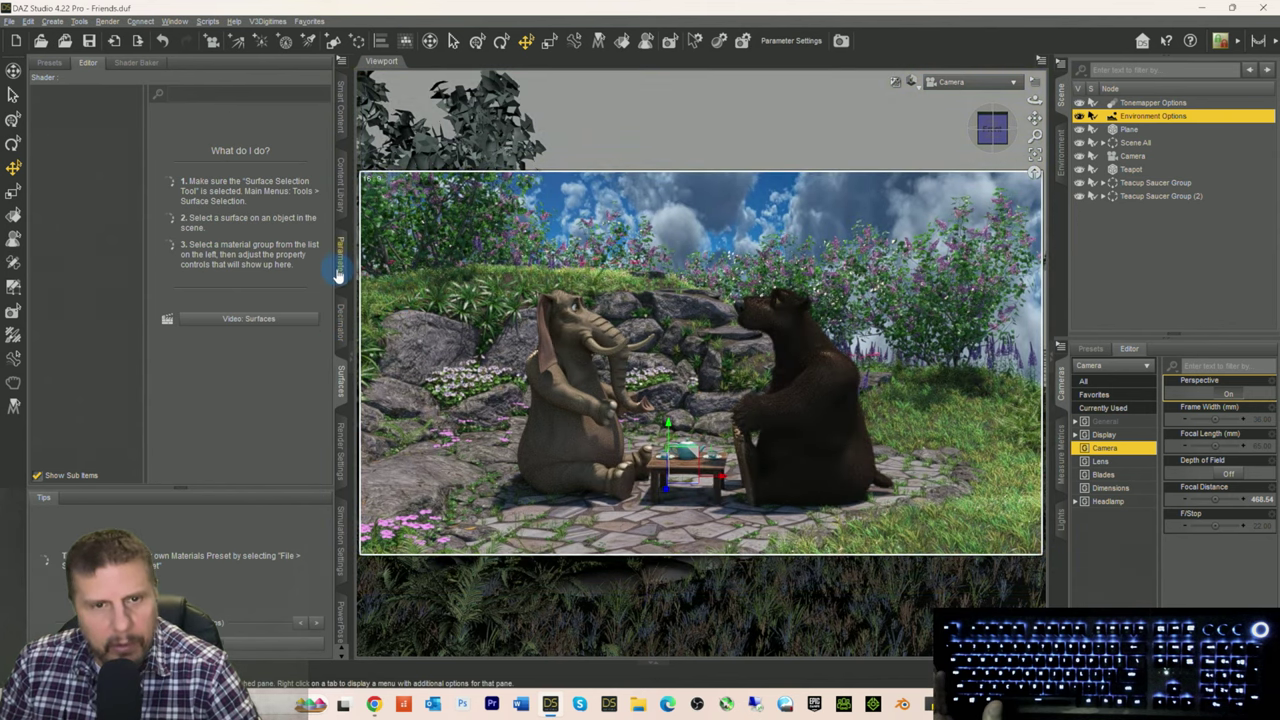
left_click(339, 268)
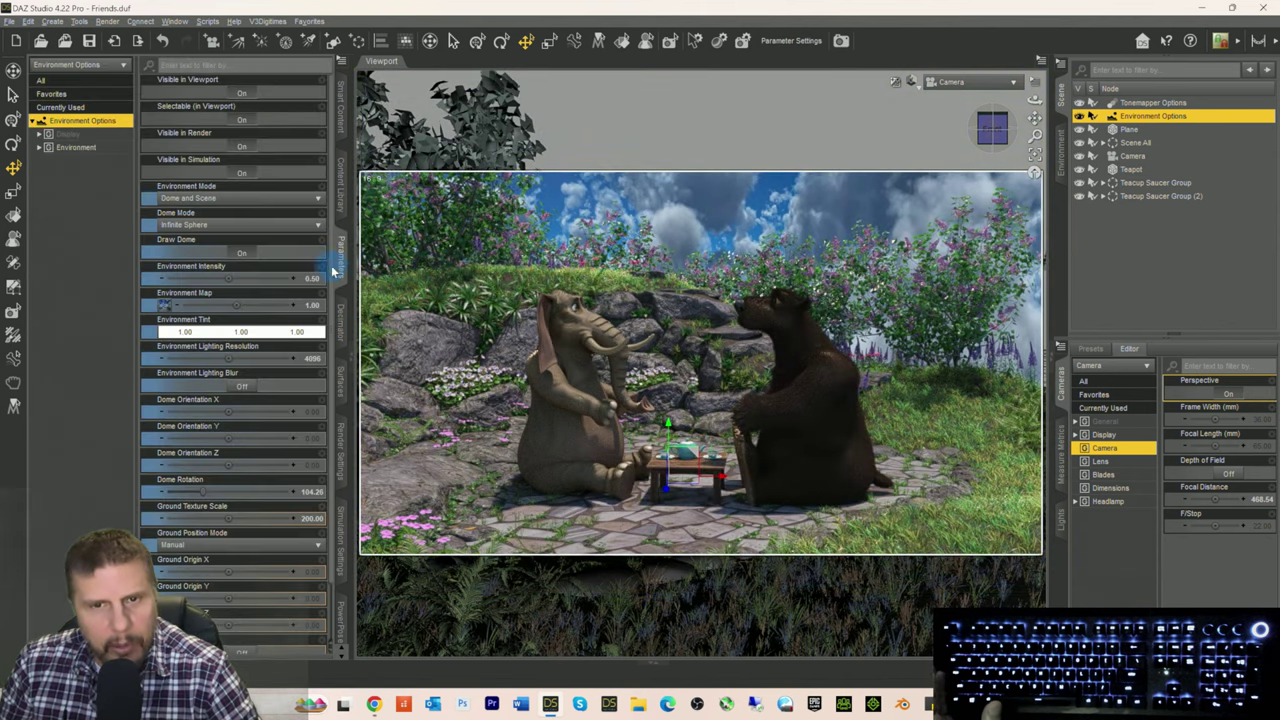
left_click(311, 306)
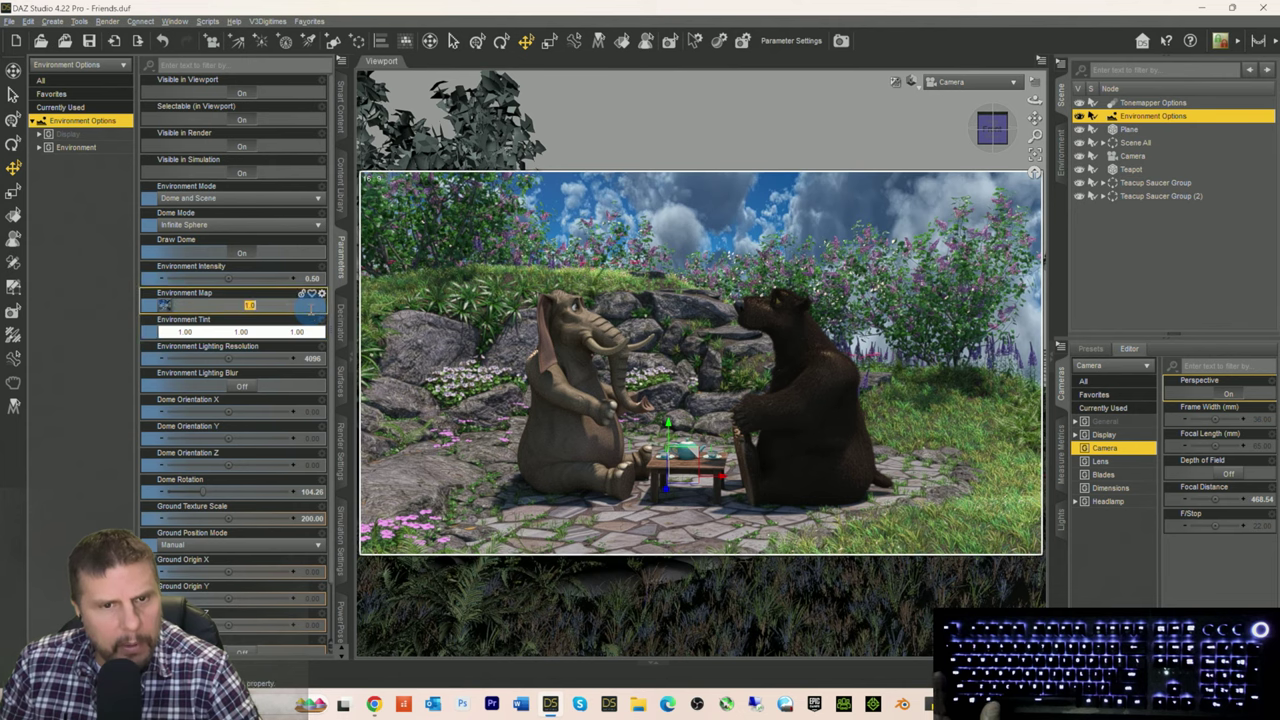
type("1.5")
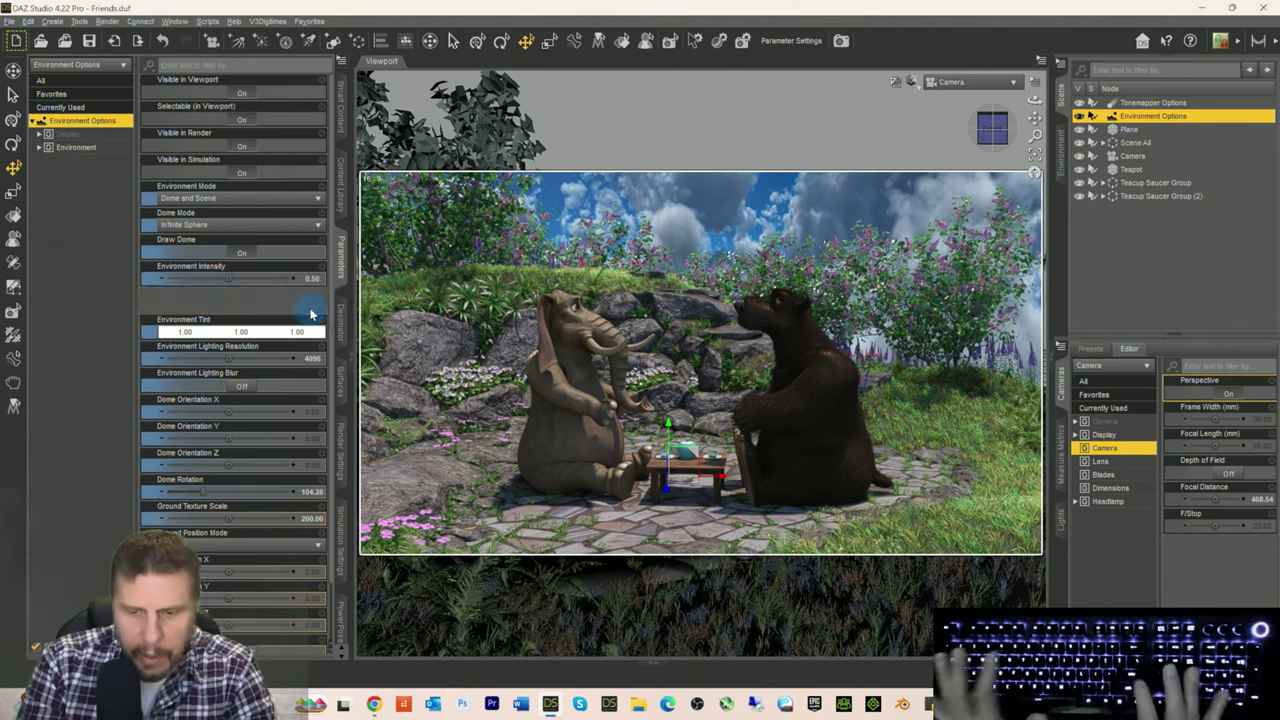
key("Return")
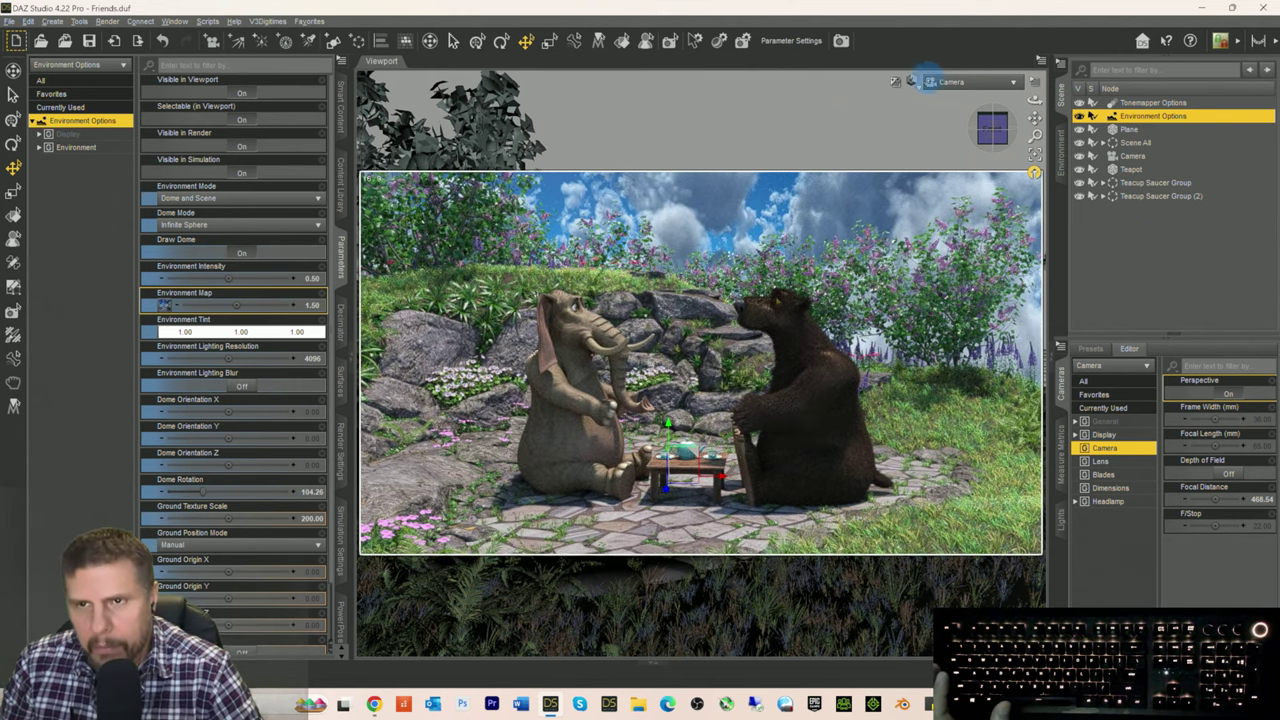
left_click(929, 82)
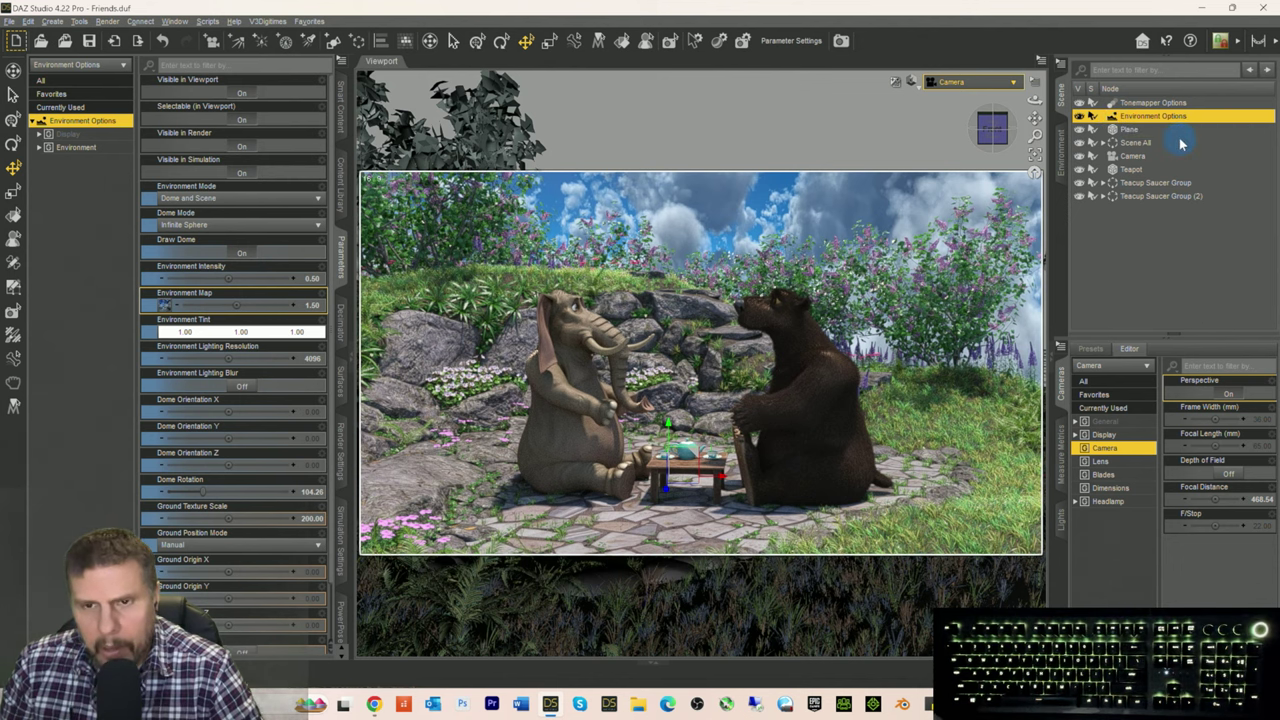
Step: Hide the sky Plane and switch the Camera view's draw style to Filament (PBR)
left_click(1112, 131)
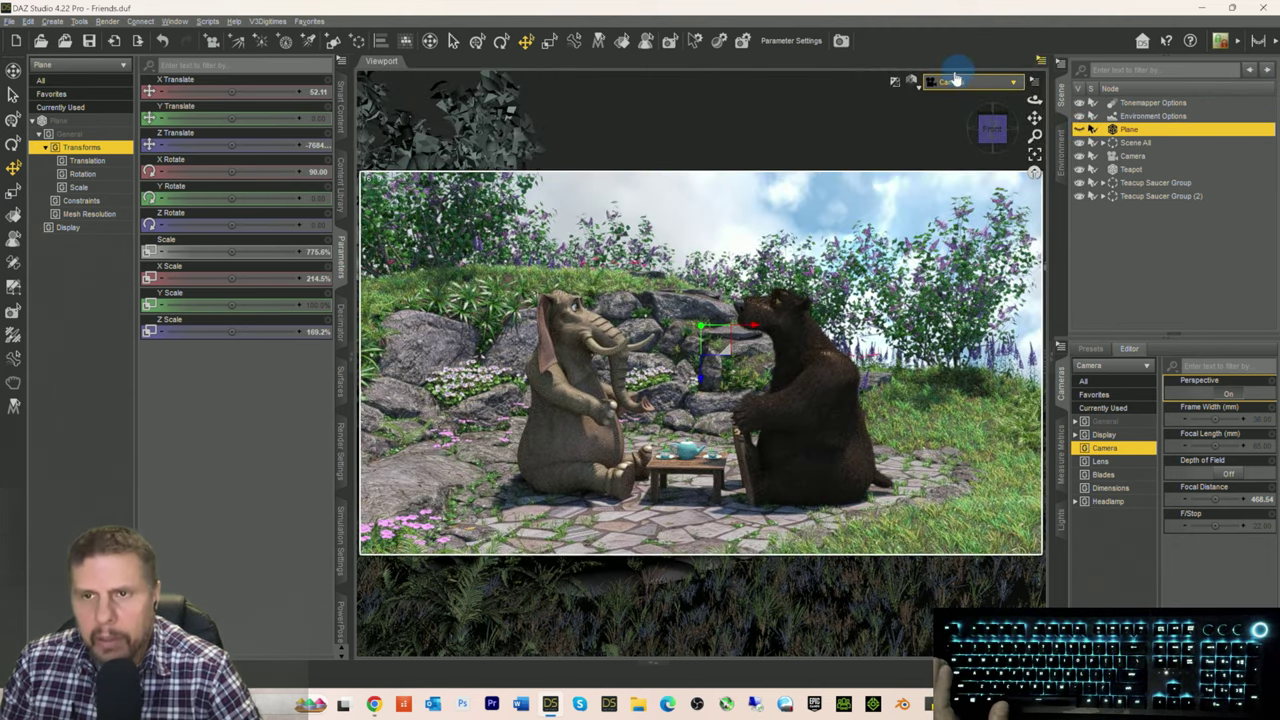
left_click(912, 86)
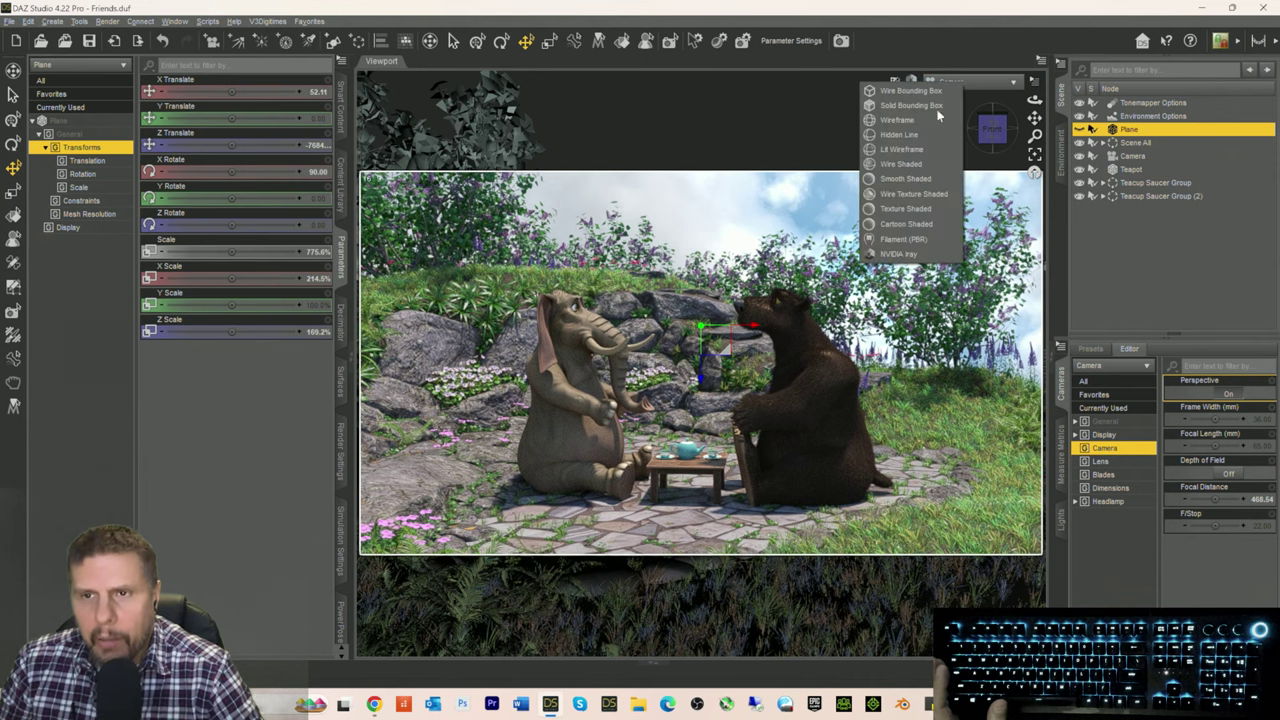
left_click(899, 235)
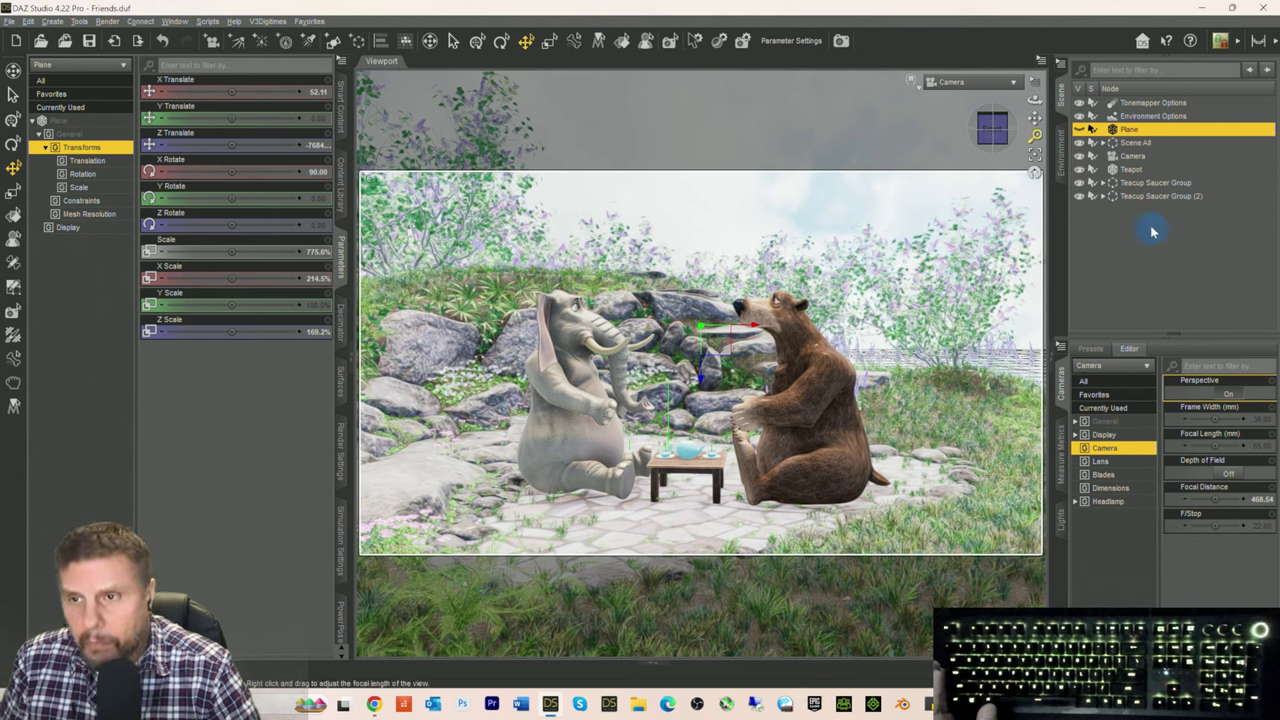
Step: Create a new Filament Draw Options node with the default name and label
left_click(52, 21)
mouse_move(80, 22)
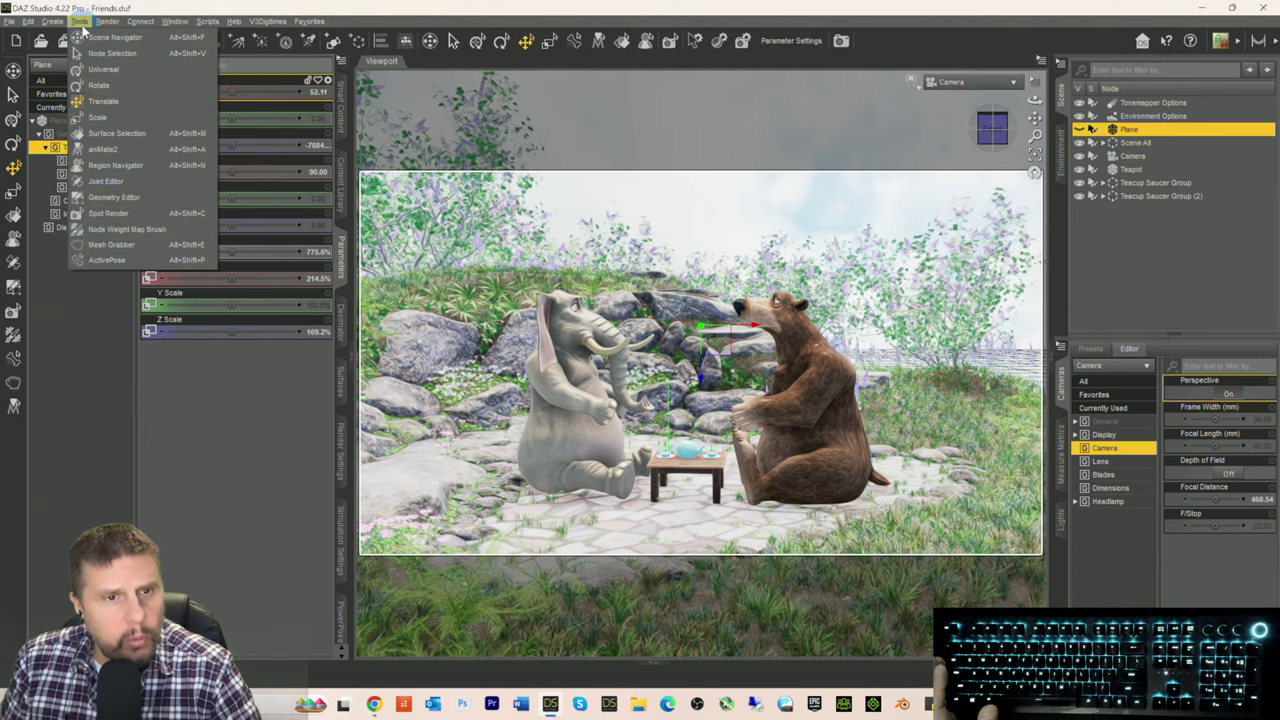
mouse_move(28, 21)
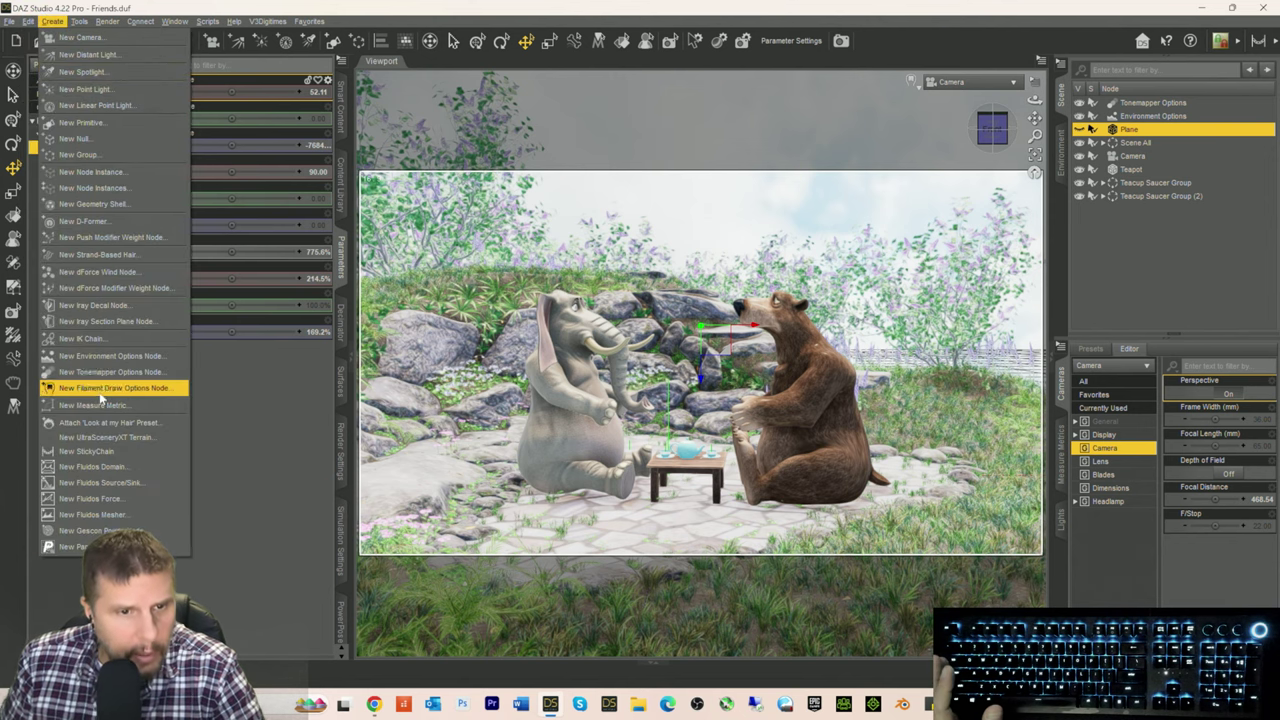
left_click(97, 390)
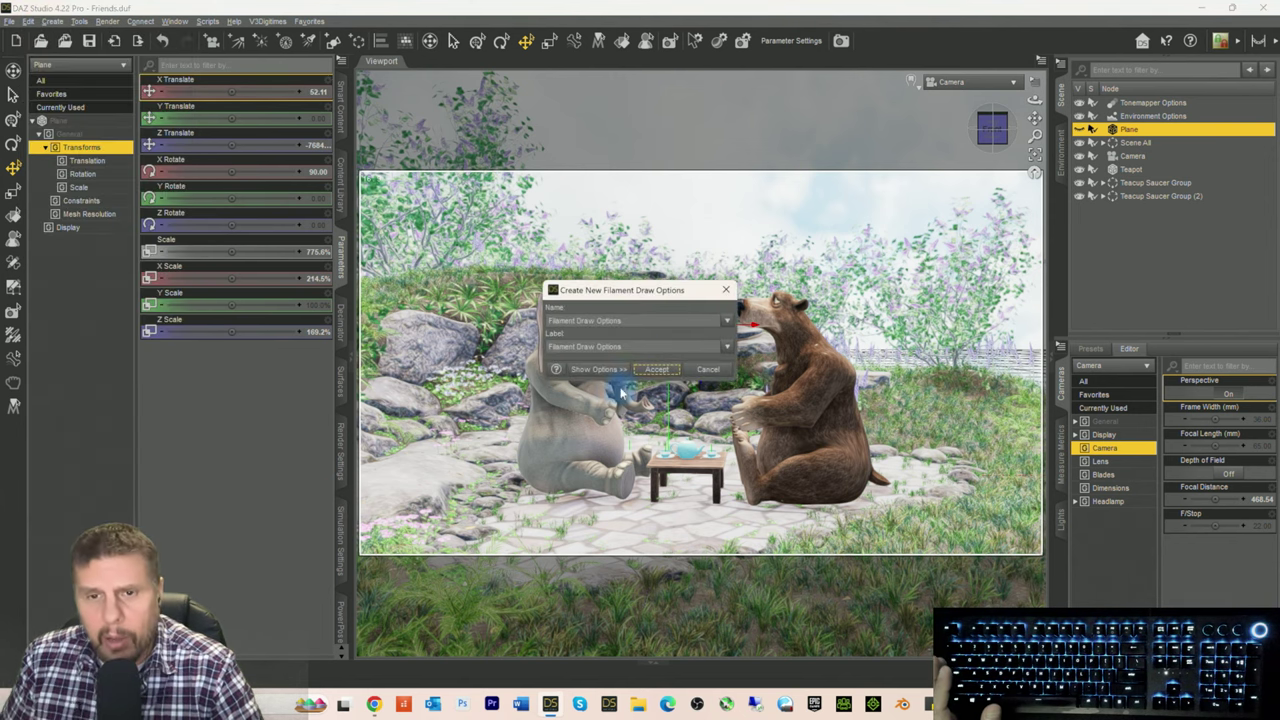
left_click(660, 378)
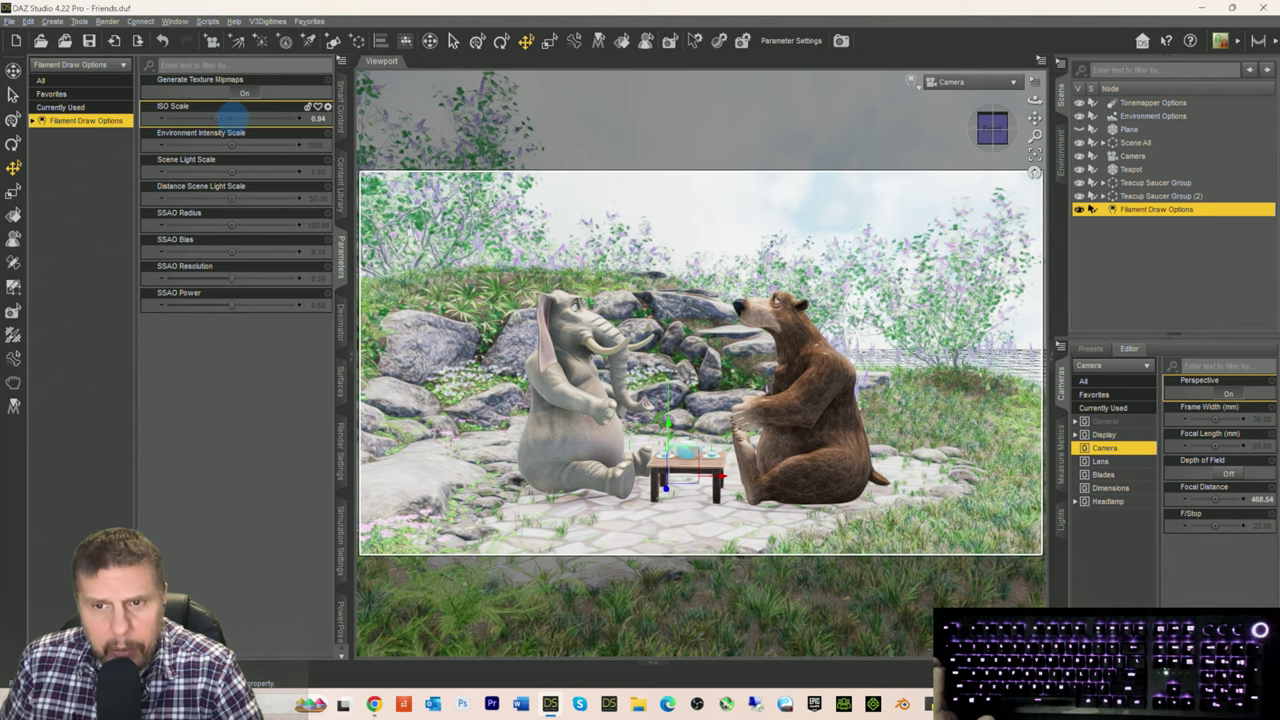
Step: Lower the ISO Scale of the Filament Draw Options to 0.30 to darken the overexposed preview
left_click(226, 117)
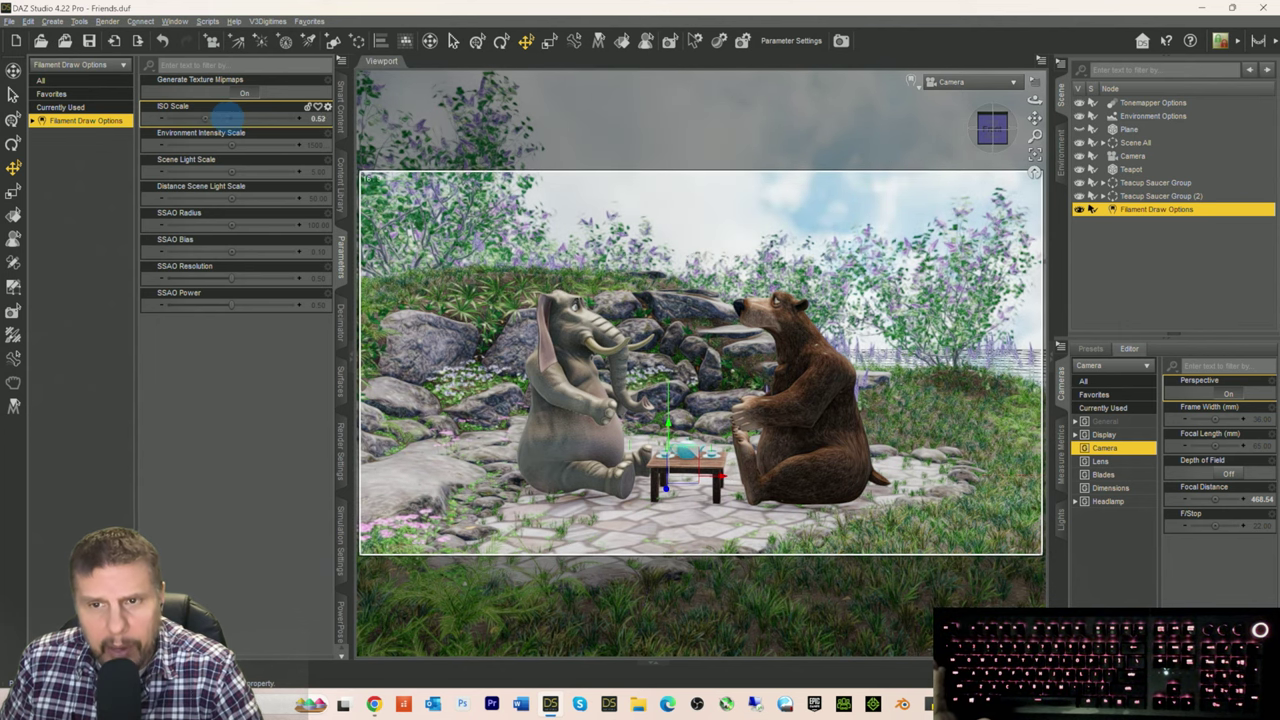
left_click(226, 117)
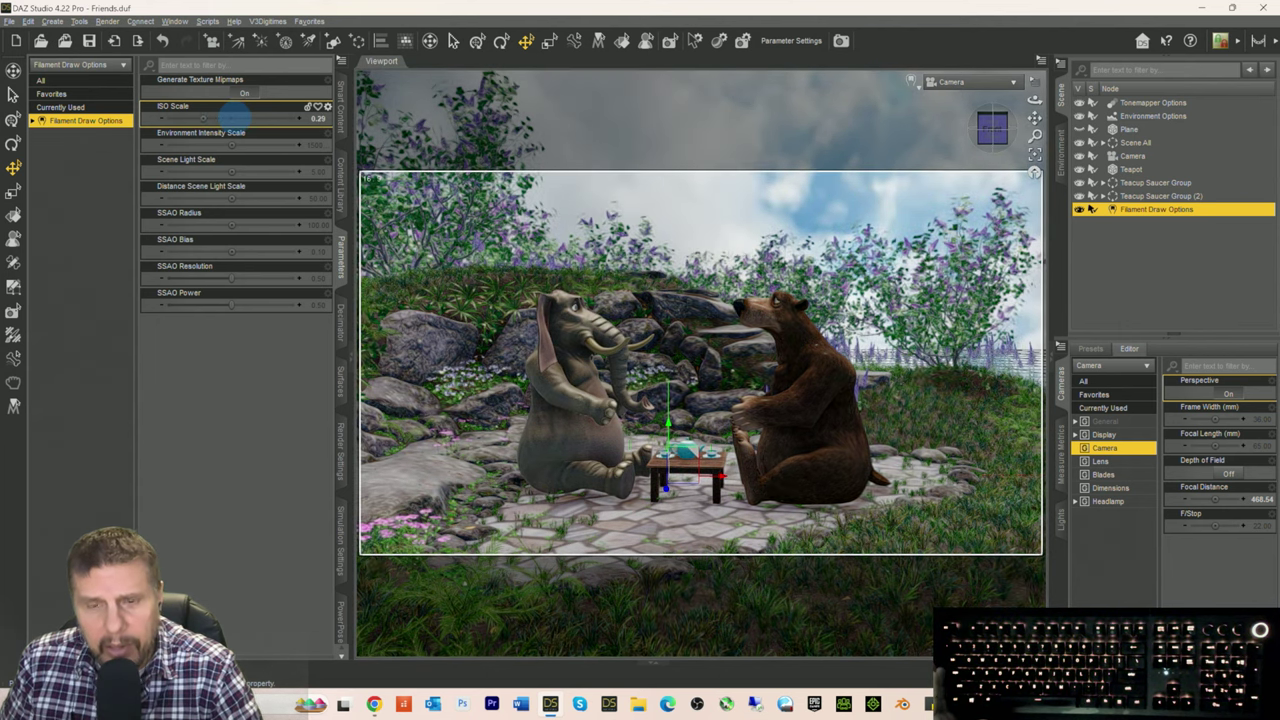
left_click(232, 117)
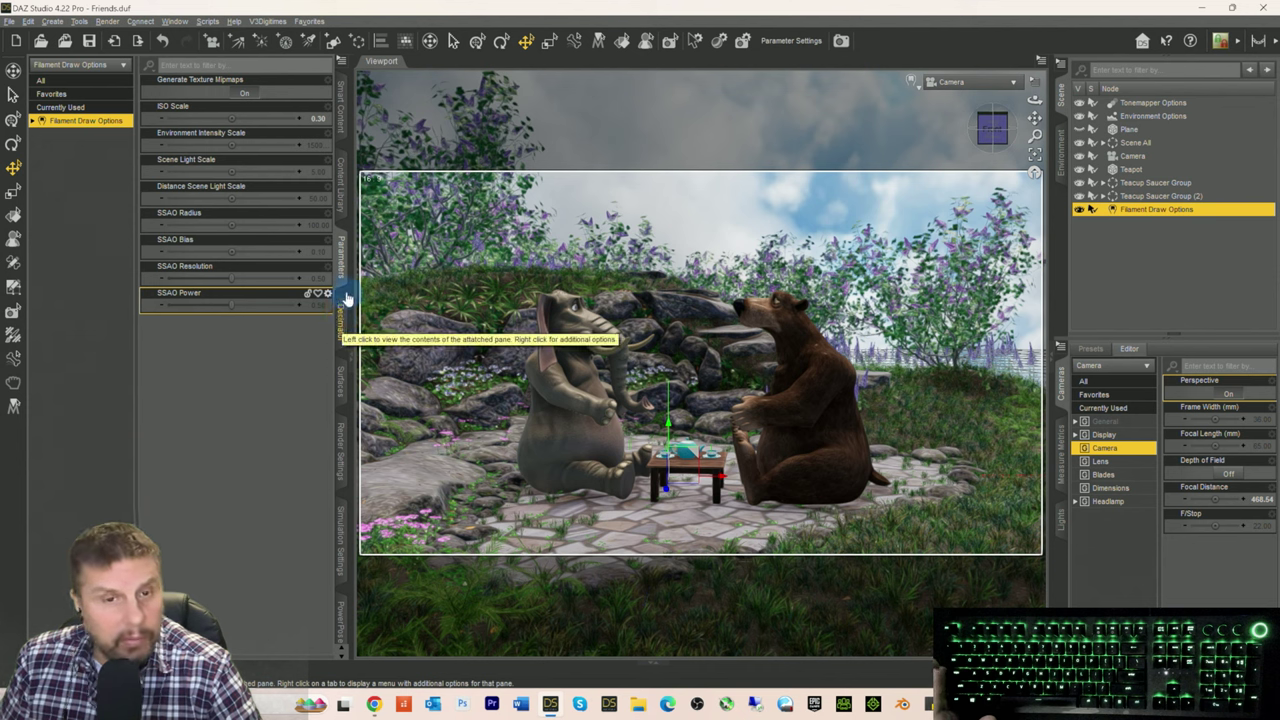
left_click(341, 378)
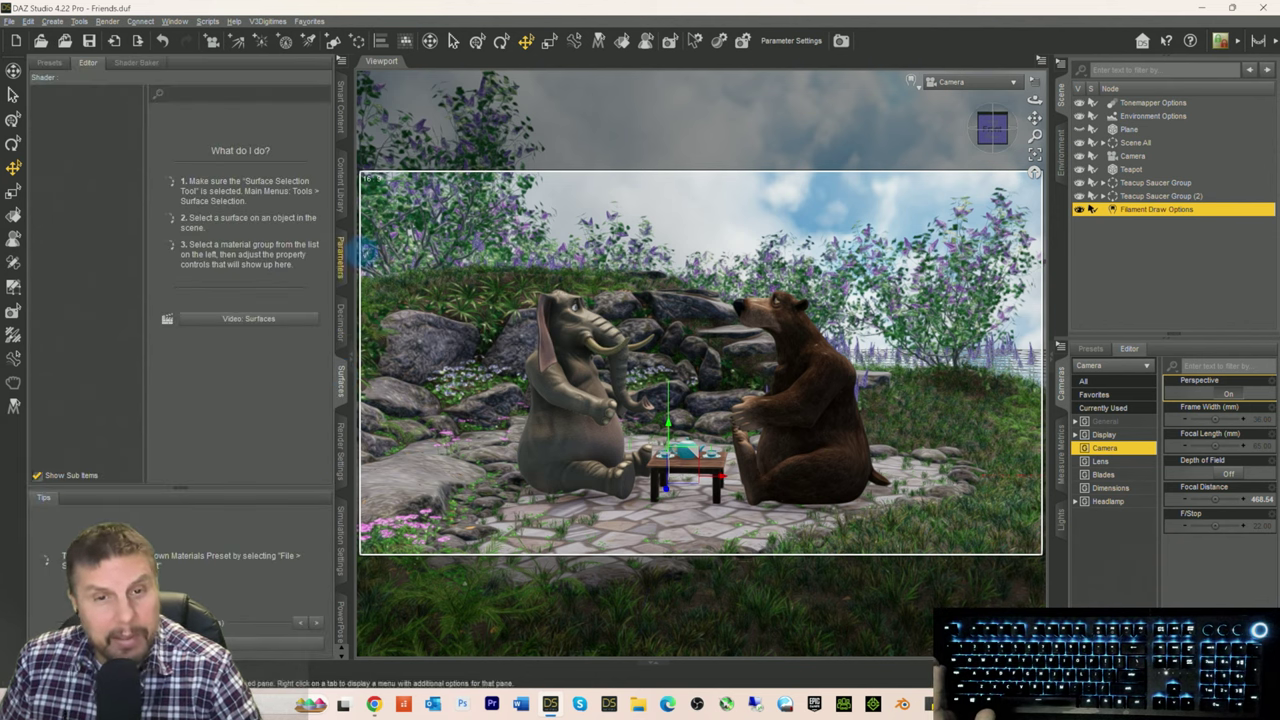
left_click(341, 258)
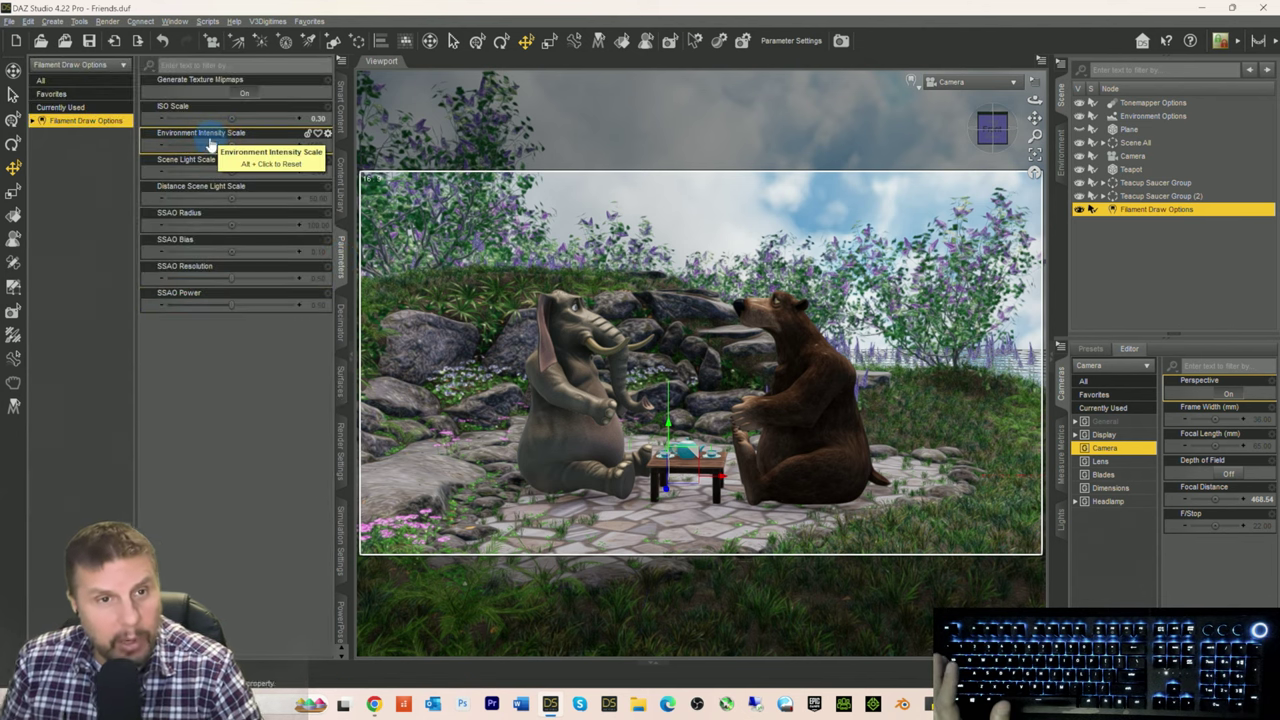
Step: Set the Environment Options' Dome Orientation to about X -30.26, Y 31.25 and Z -46.15
left_click(1119, 118)
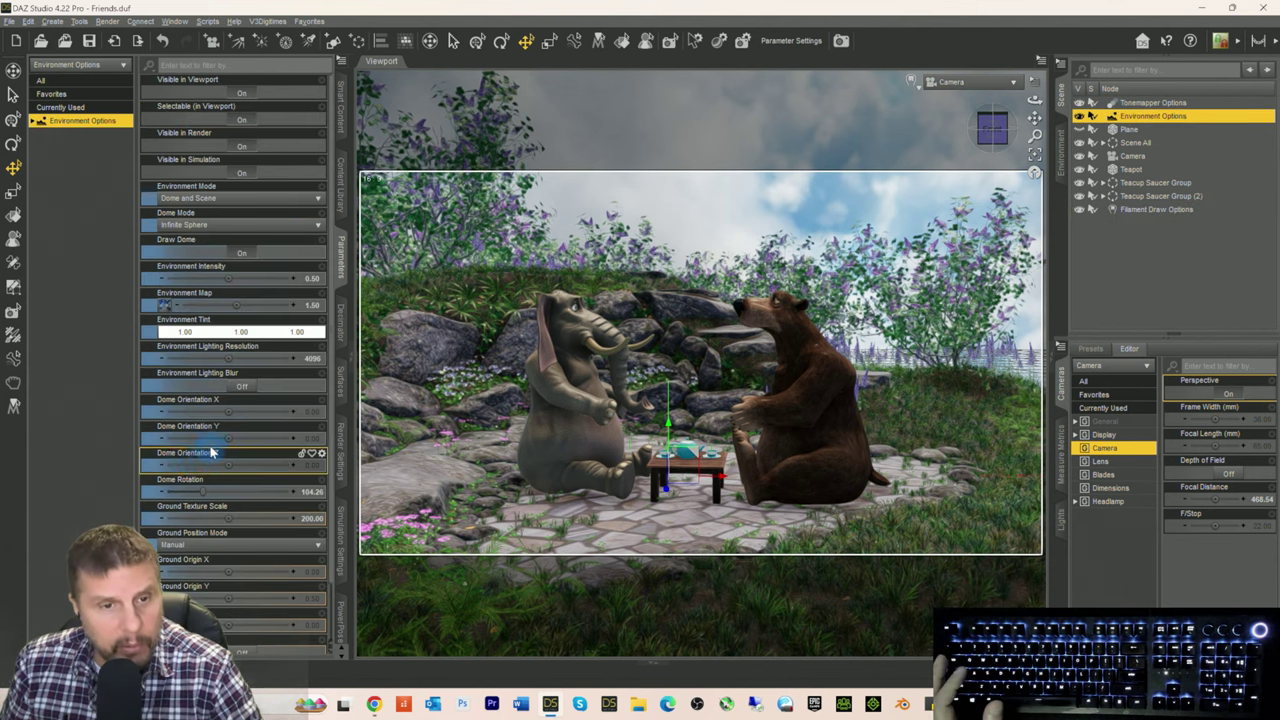
mouse_move(204, 491)
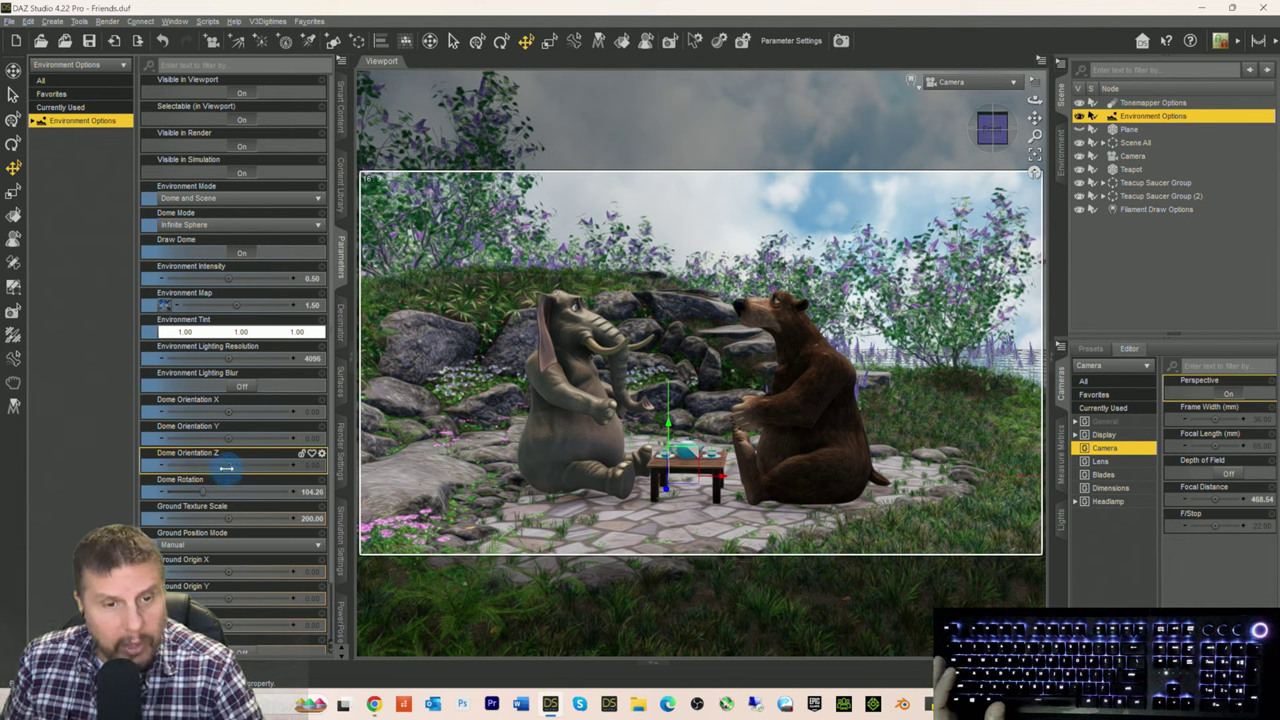
mouse_move(222, 465)
left_mouse_down()
mouse_move(286, 466)
mouse_move(221, 469)
left_mouse_up()
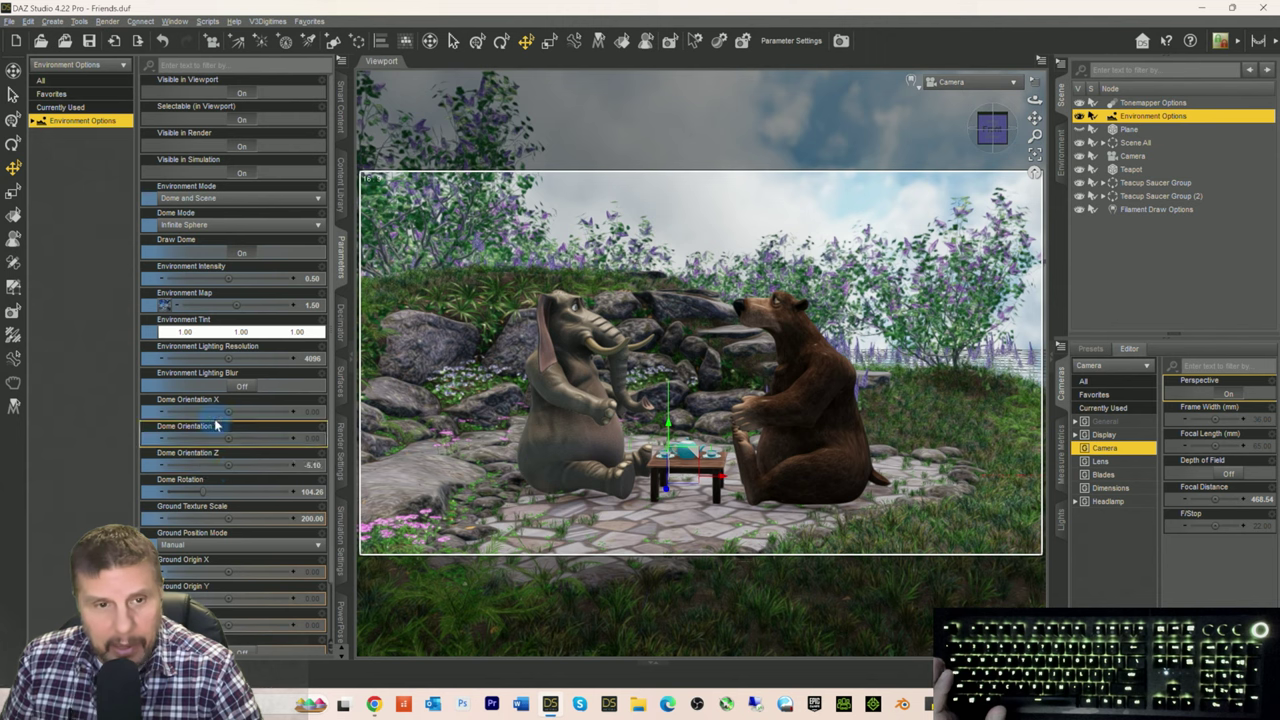
left_click_drag(220, 411, 222, 465)
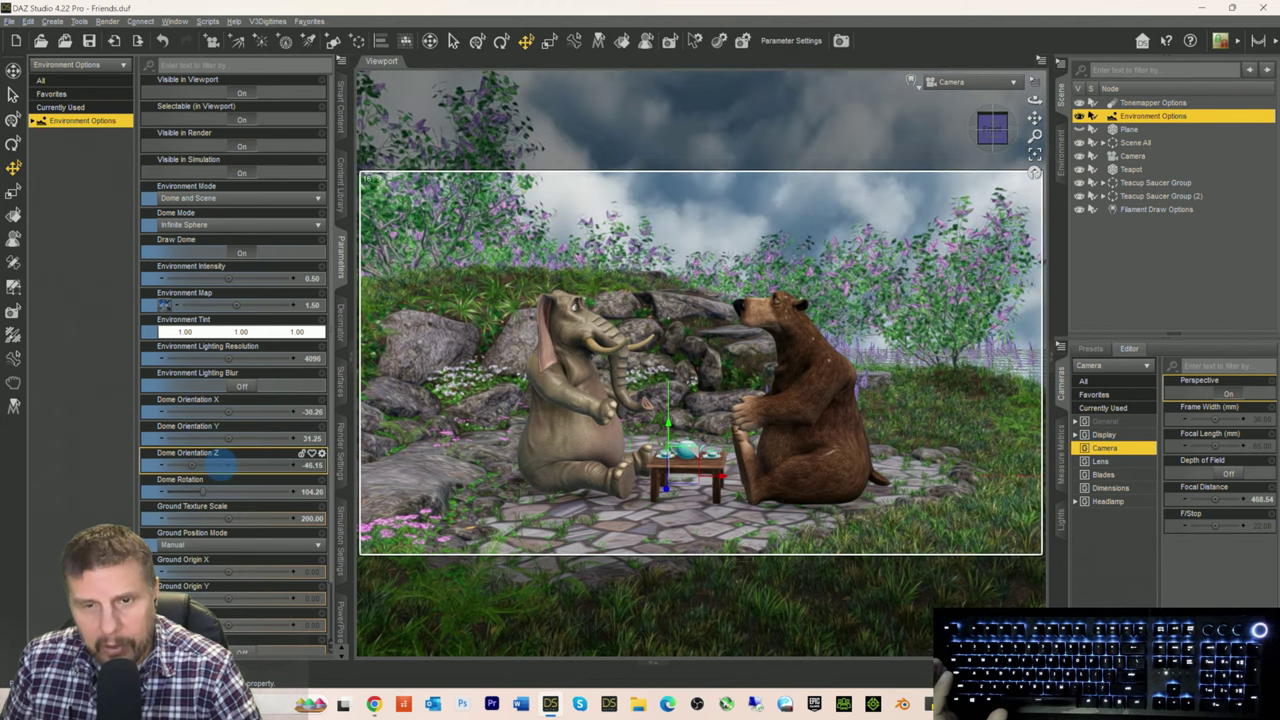
Step: Switch the viewport draw style back to NVIDIA Iray and make the sky Plane visible again
left_click(918, 86)
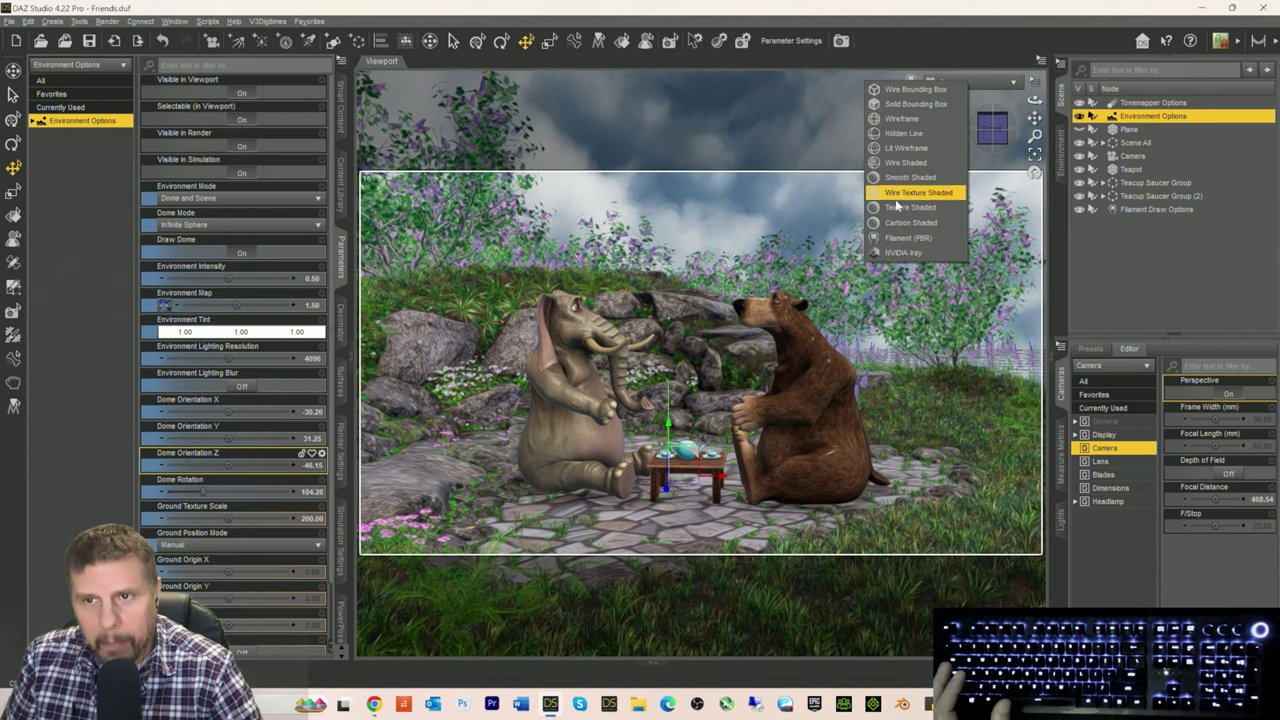
left_click(915, 248)
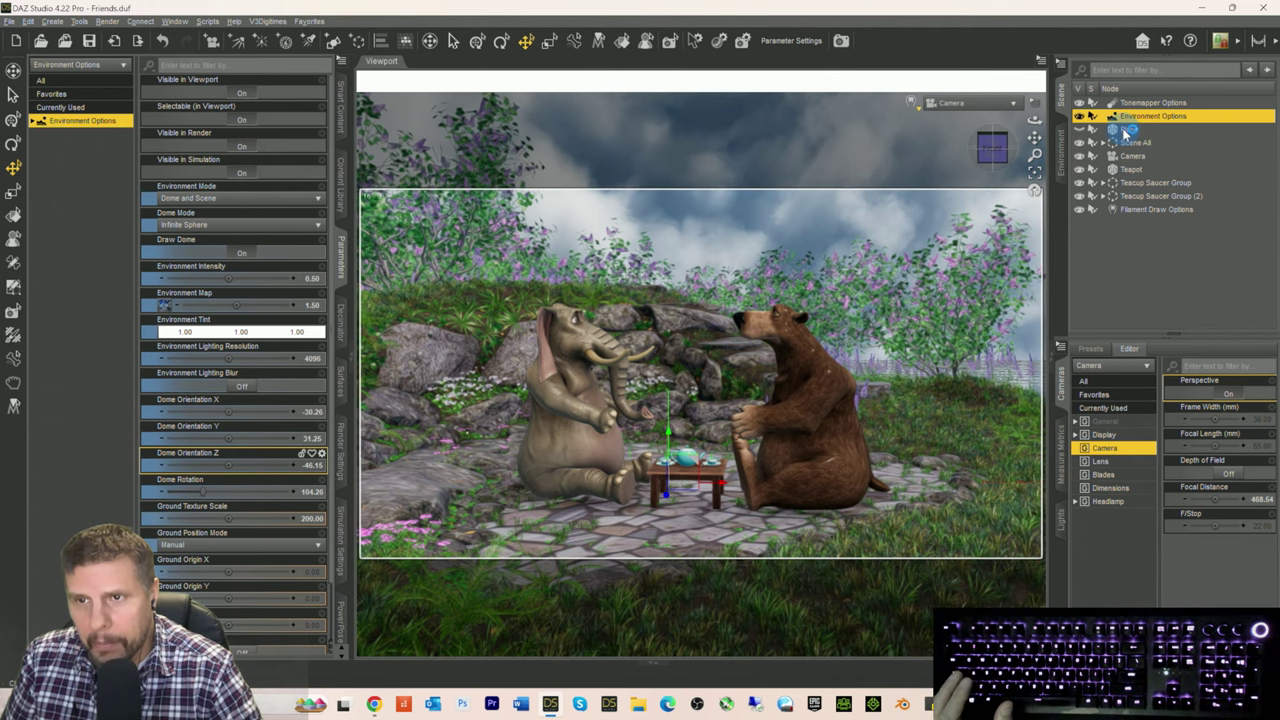
left_click(1126, 131)
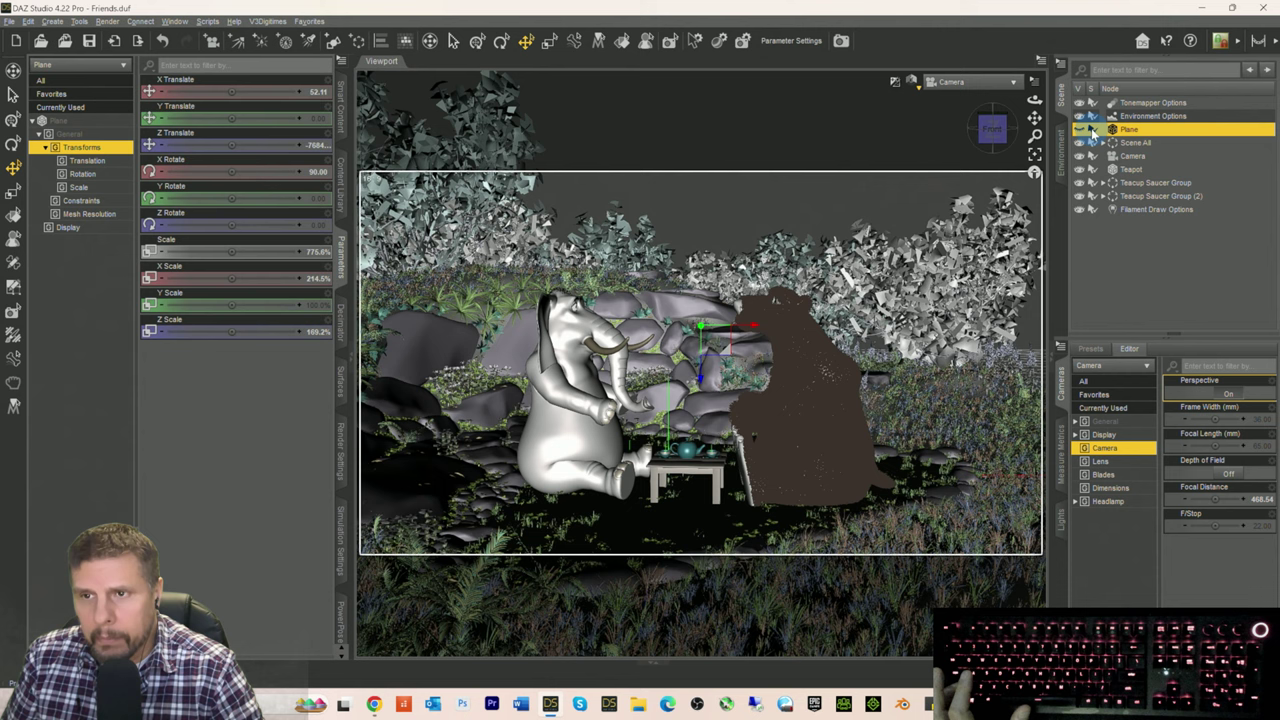
left_click(1093, 131)
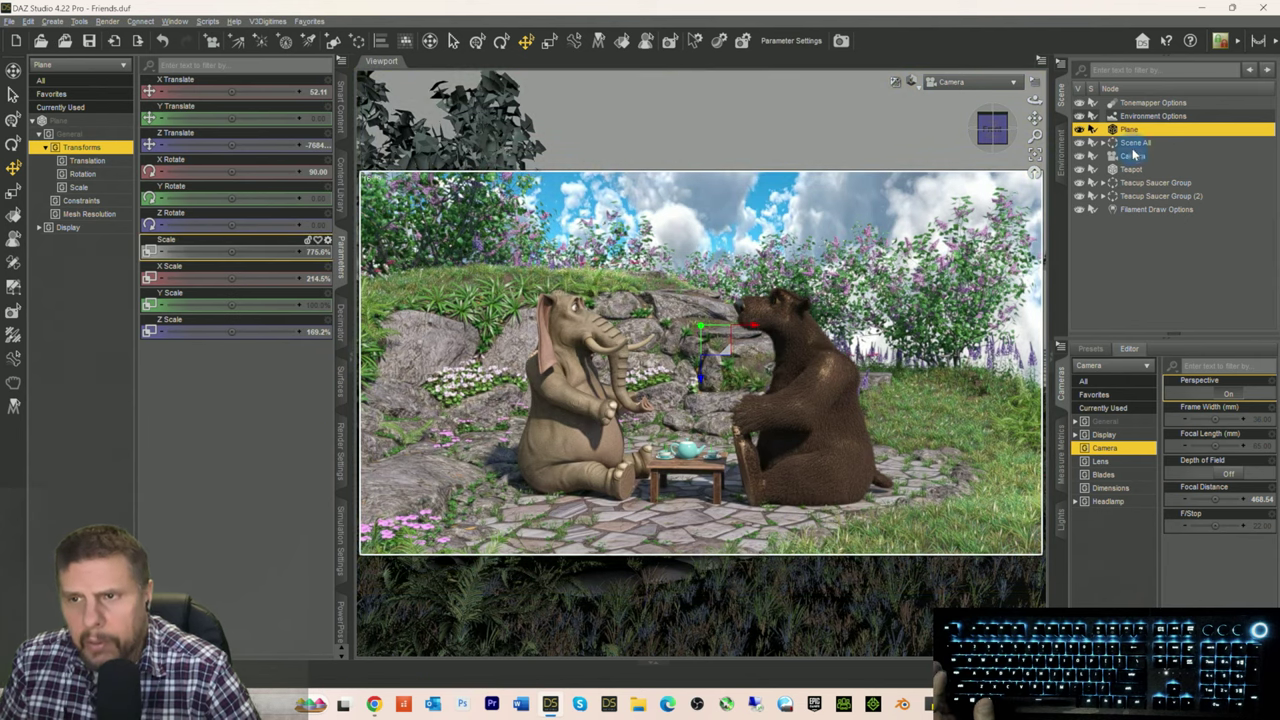
Step: Start browsing for a replacement environment map in the Environment Options and open the HDRI All folder
left_click(1140, 117)
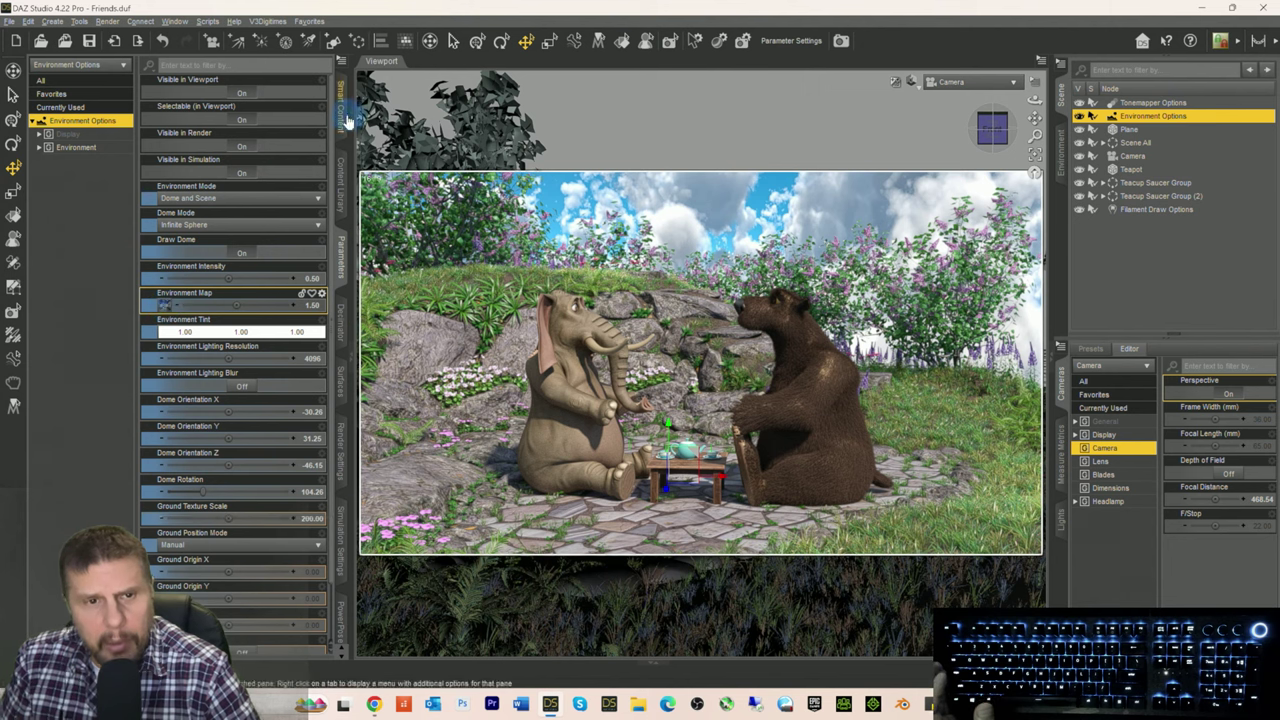
scroll(255, 460, "down", 2)
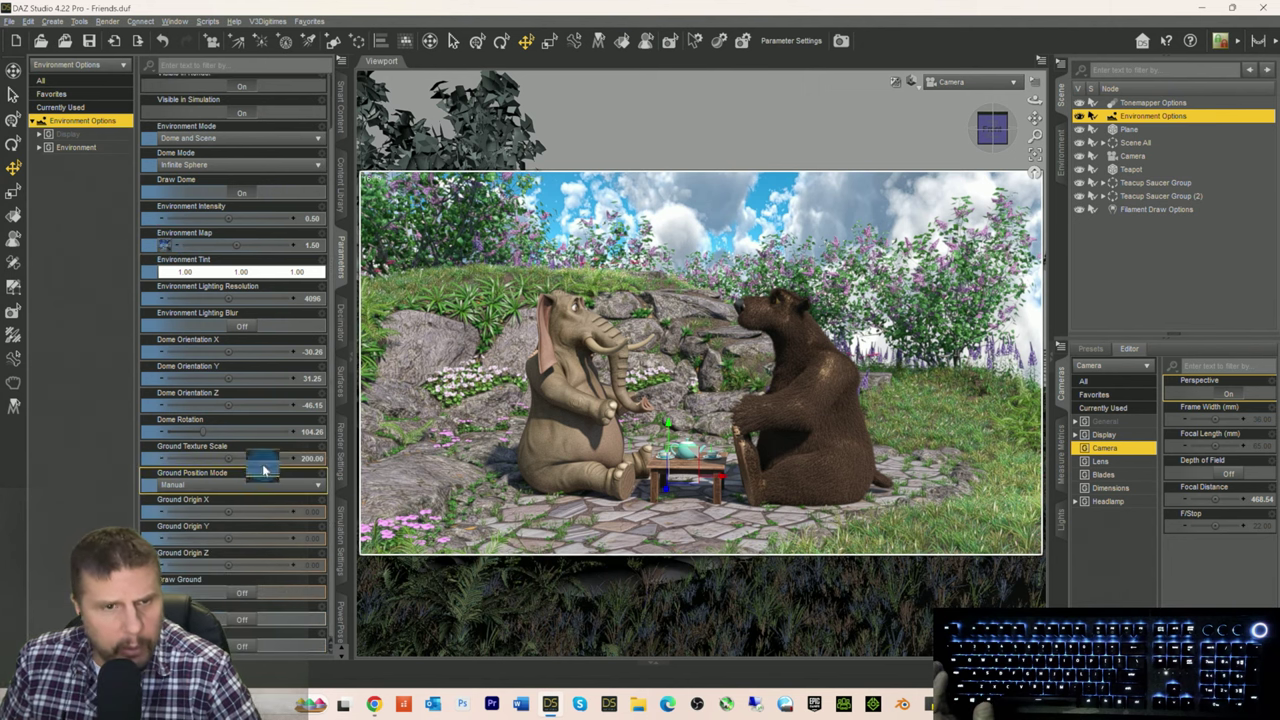
scroll(262, 466, "up", 2)
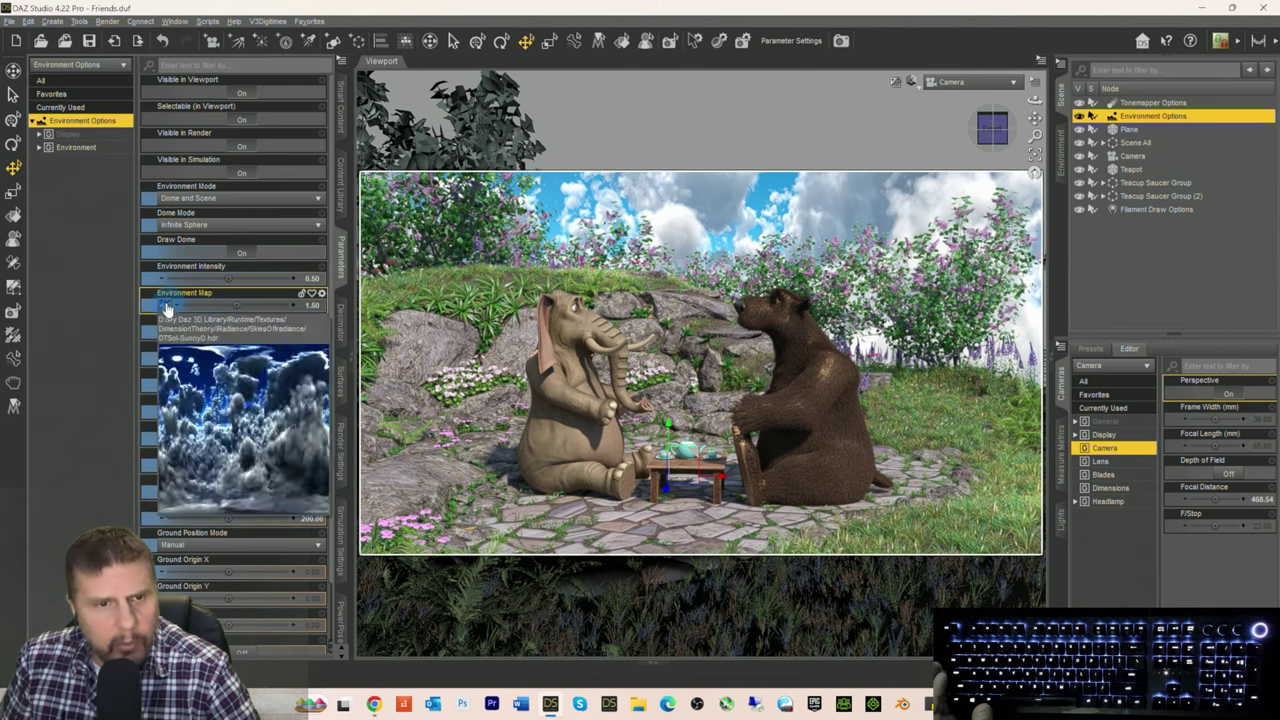
left_click(167, 308)
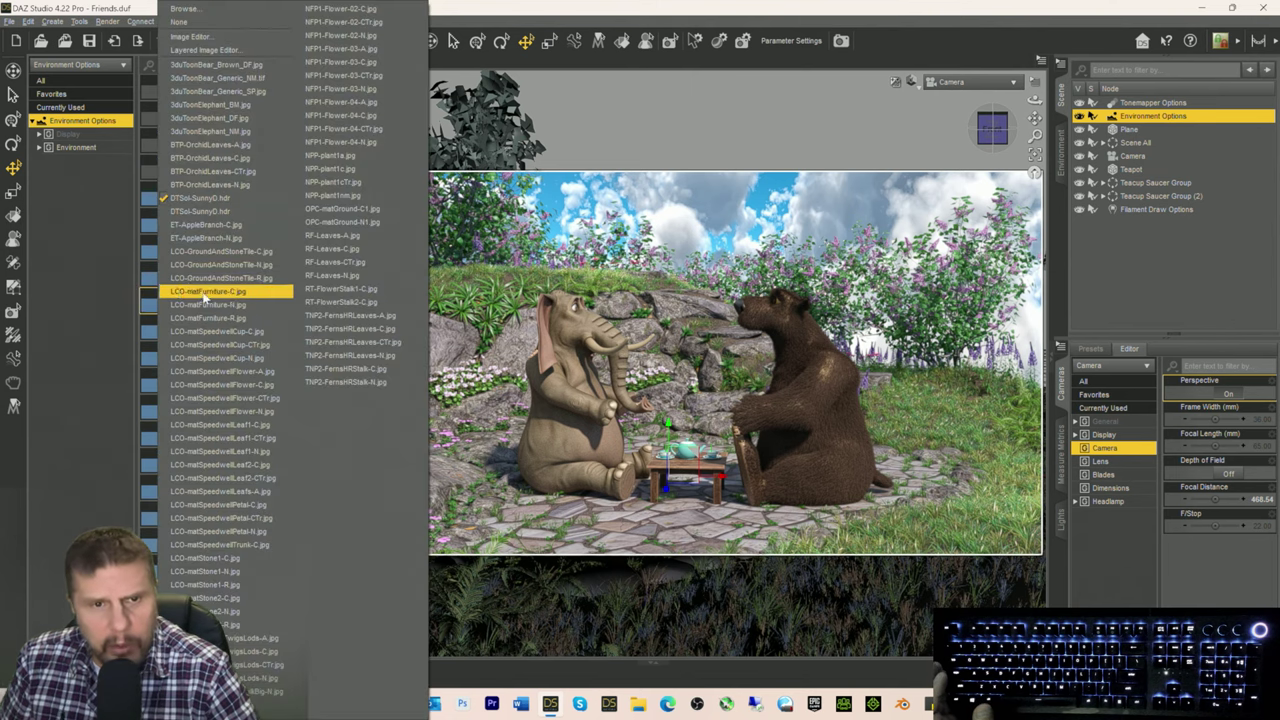
left_click(206, 14)
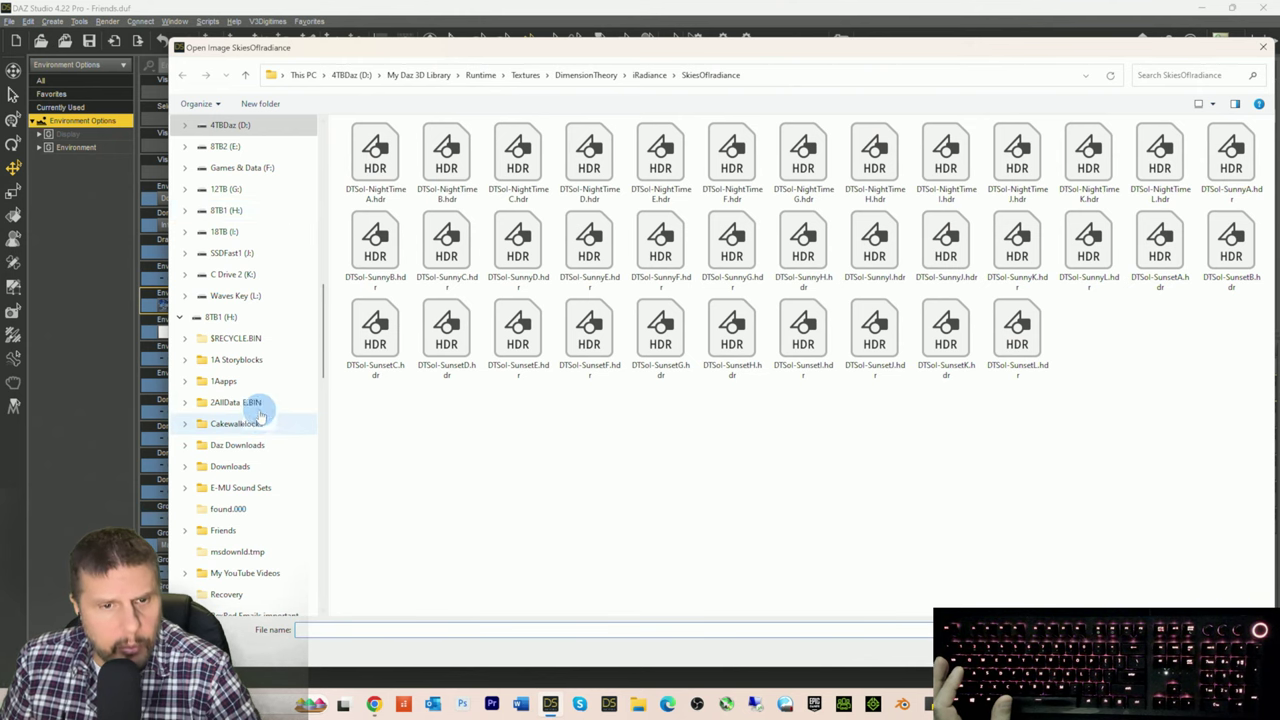
scroll(260, 415, "up", 10)
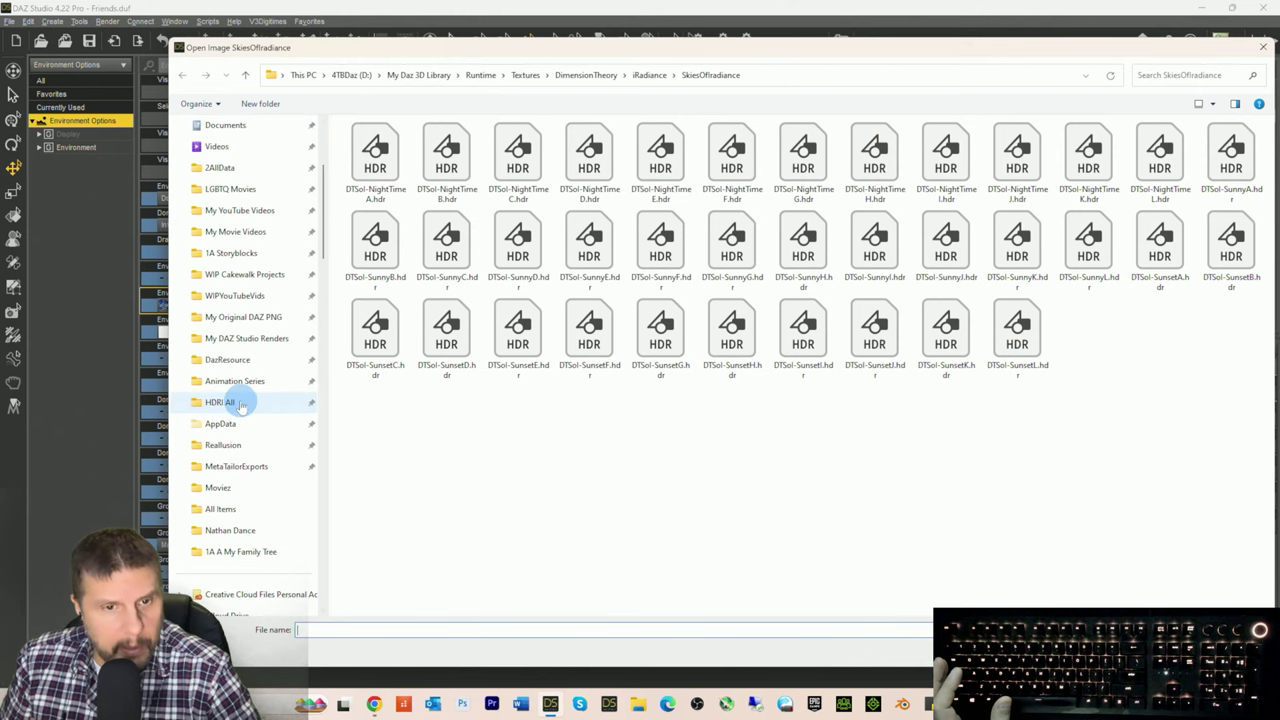
left_click(240, 405)
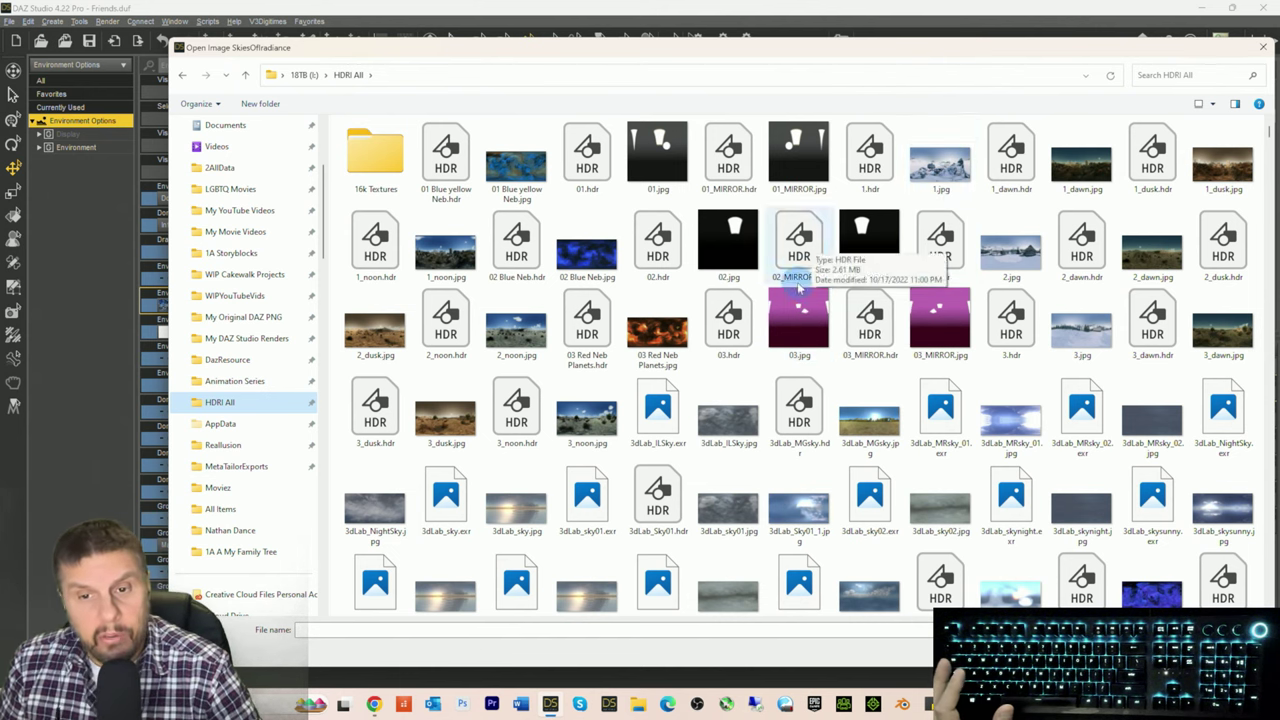
Step: Look through the HDR files and their JPG previews from the start of the HDRI All folder to the names beginning with D
scroll(791, 294, "down", 2)
scroll(714, 357, "up", 2)
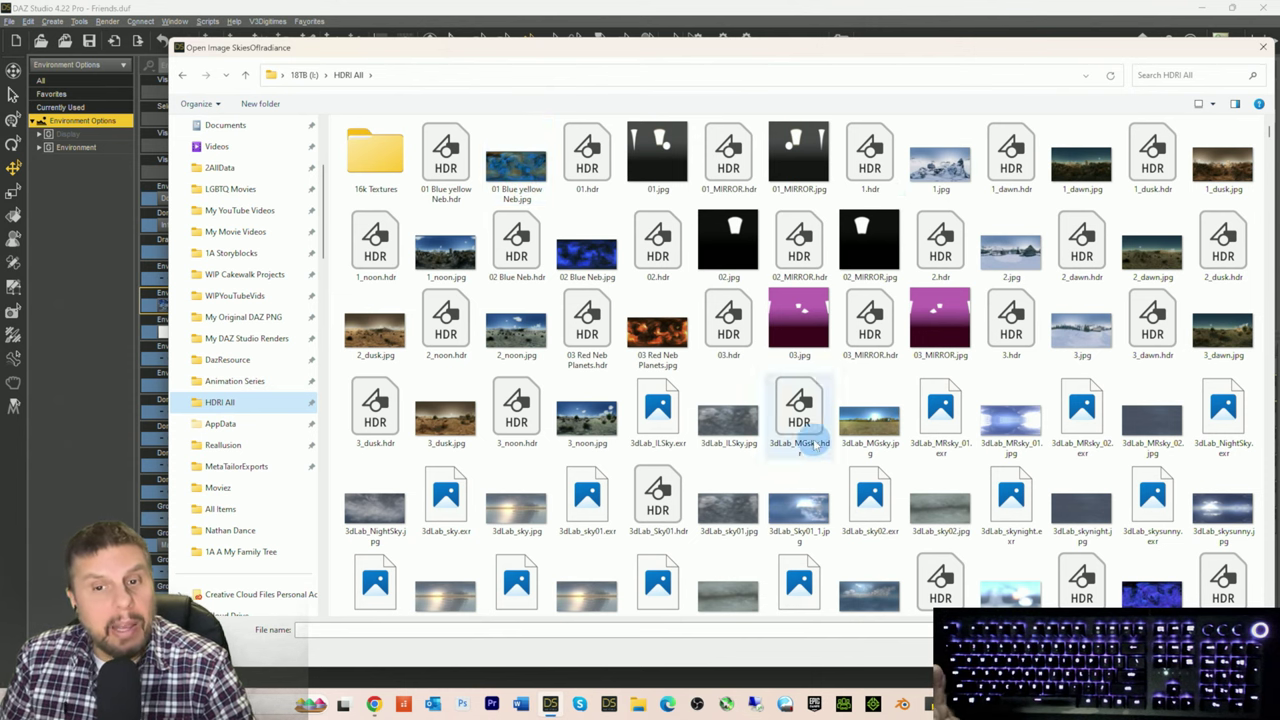
scroll(706, 373, "down", 4)
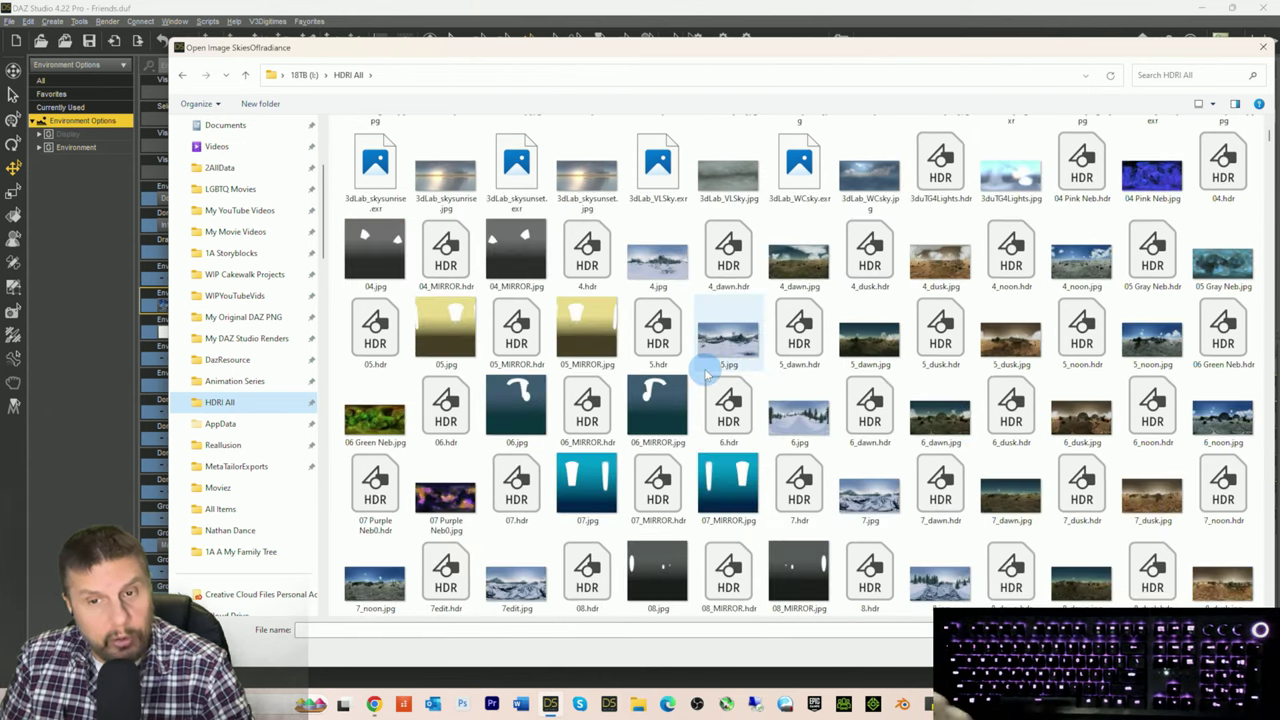
scroll(706, 373, "down", 15)
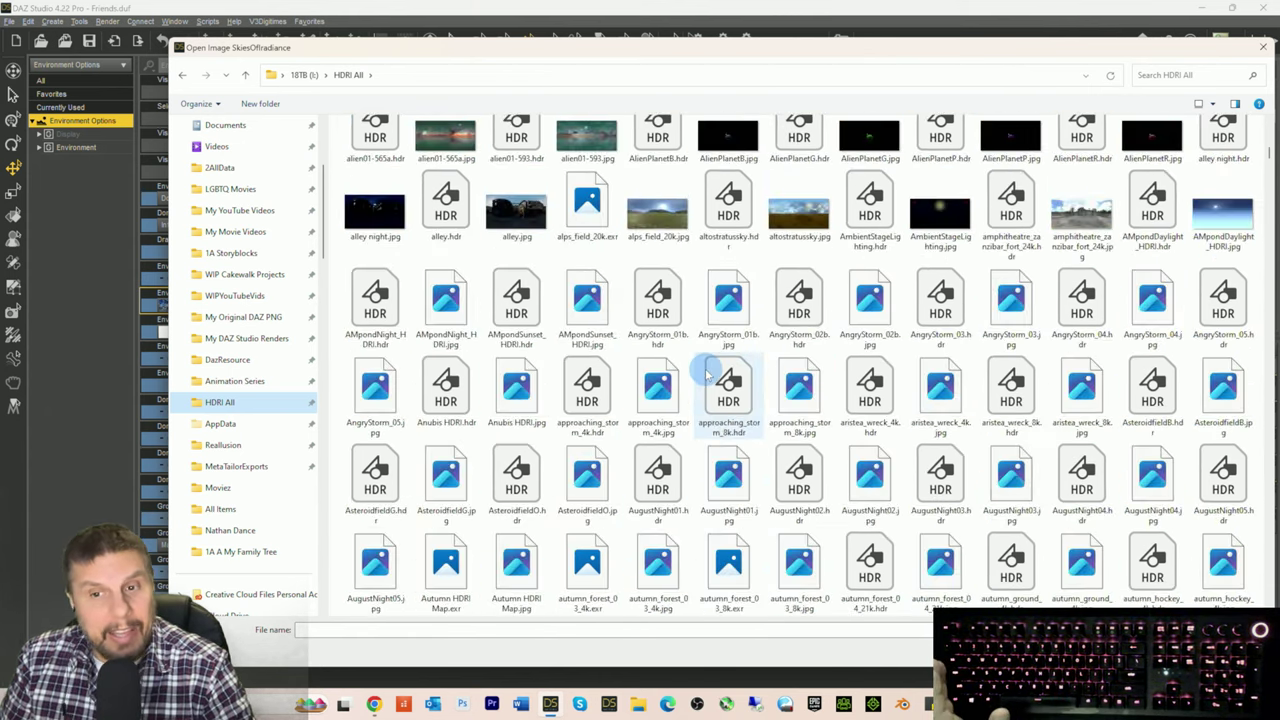
scroll(706, 373, "down", 20)
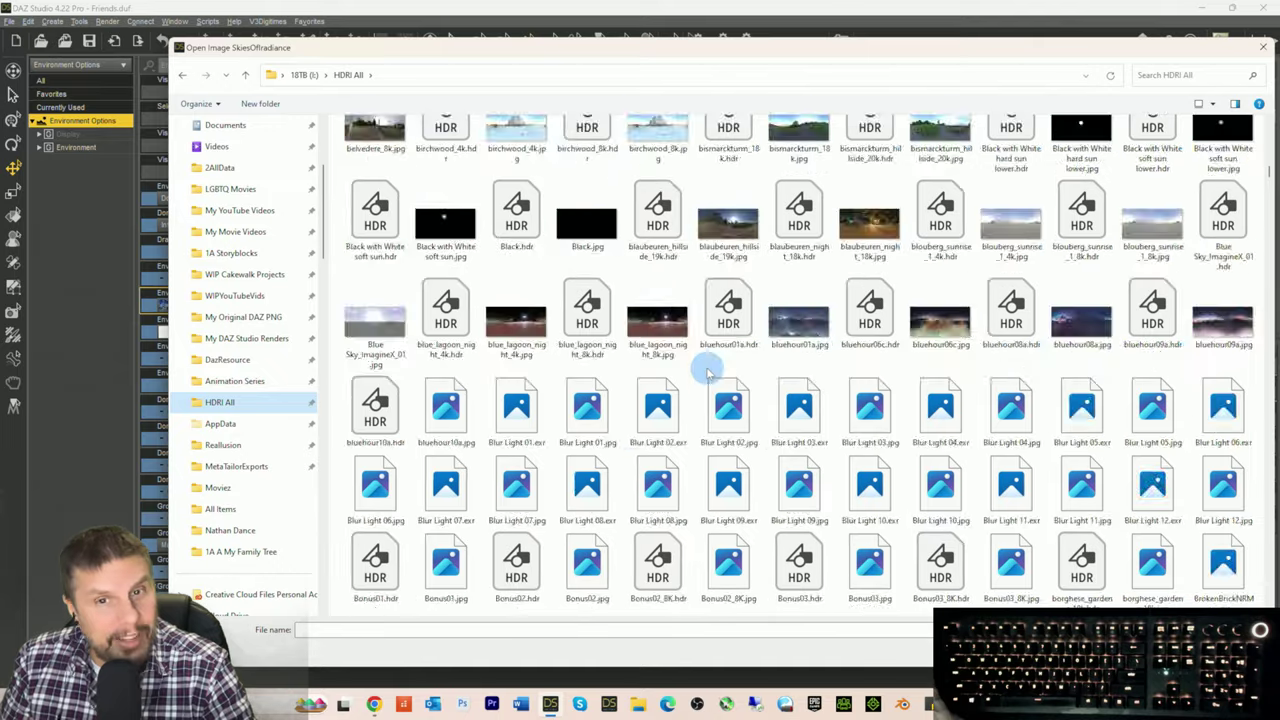
scroll(706, 373, "down", 20)
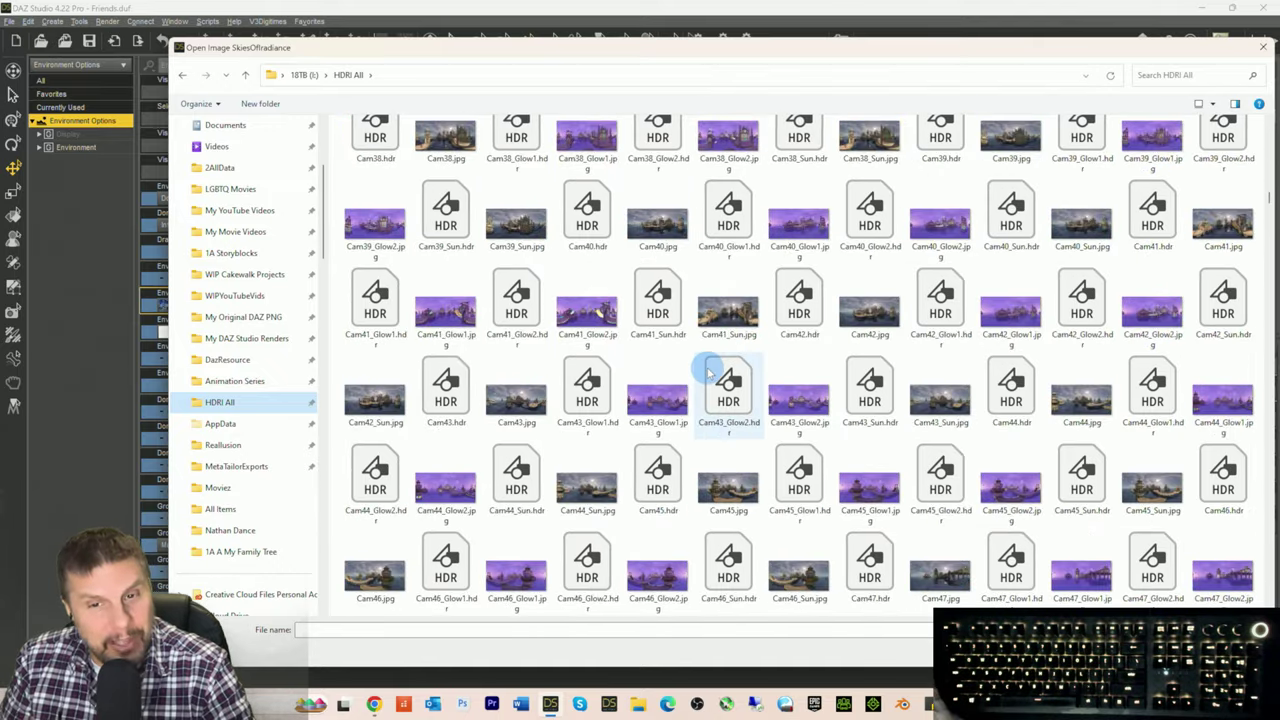
scroll(706, 373, "down", 20)
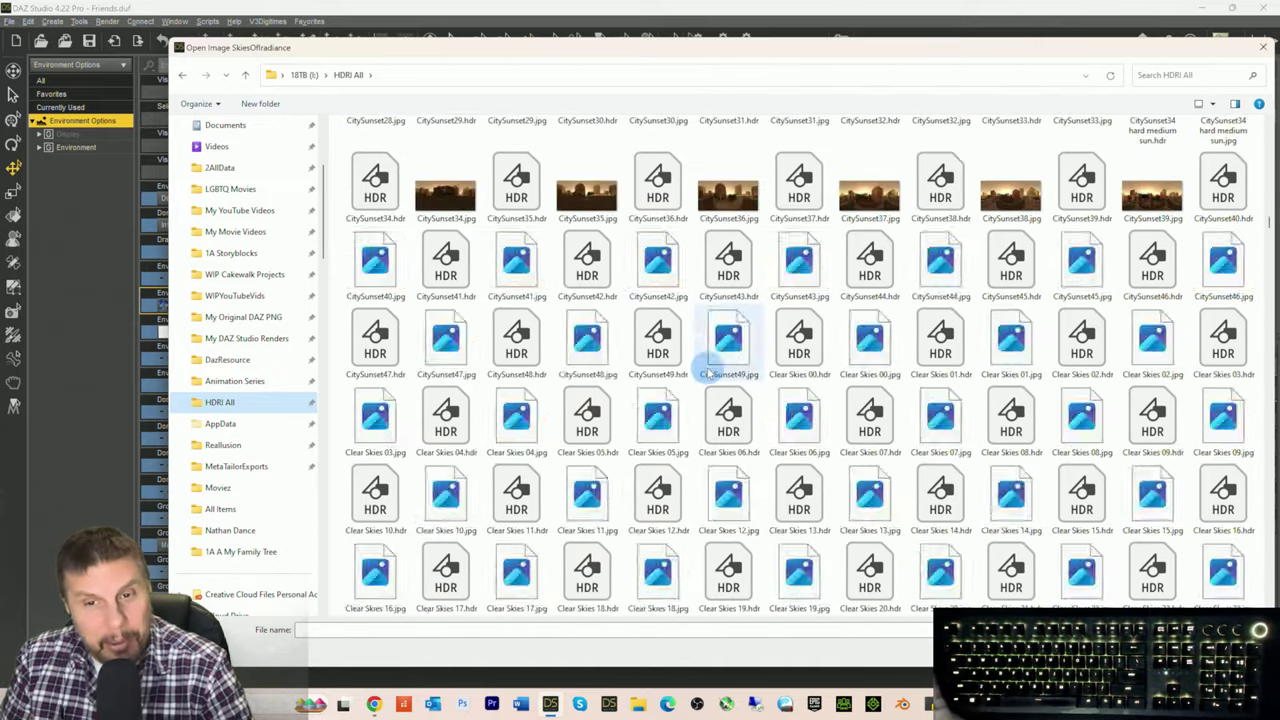
scroll(706, 373, "down", 20)
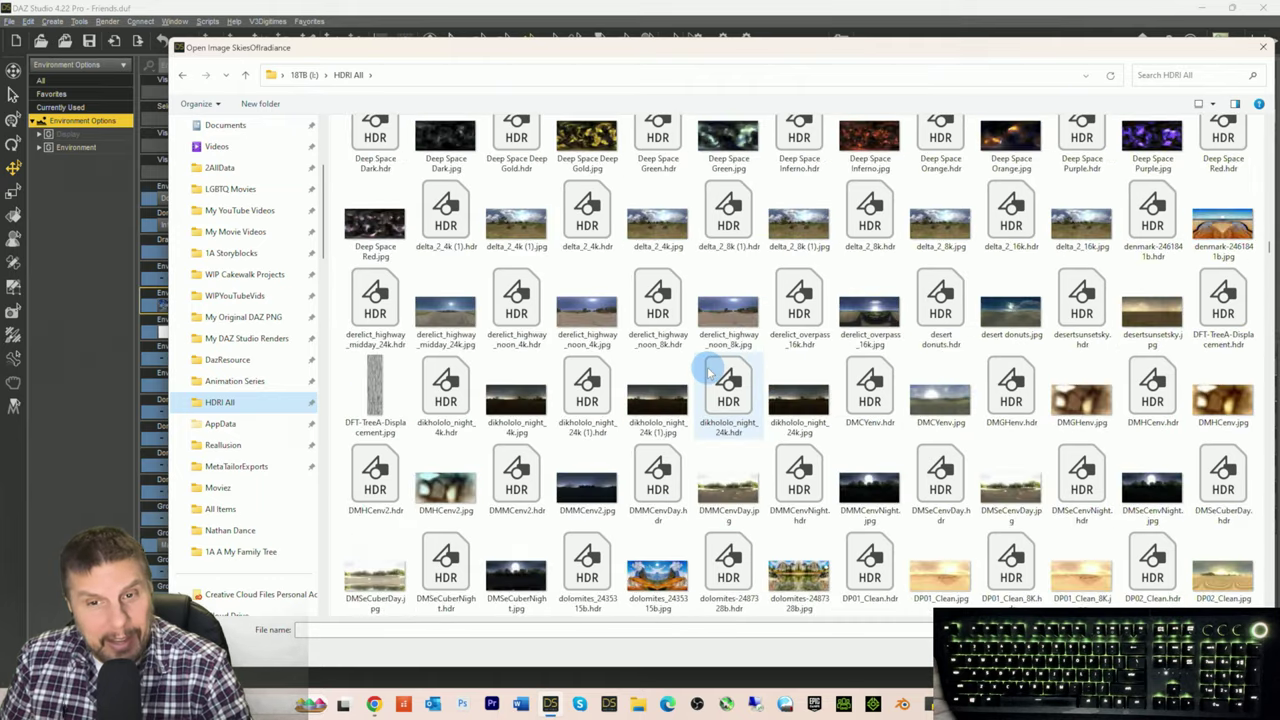
scroll(706, 373, "down", 8)
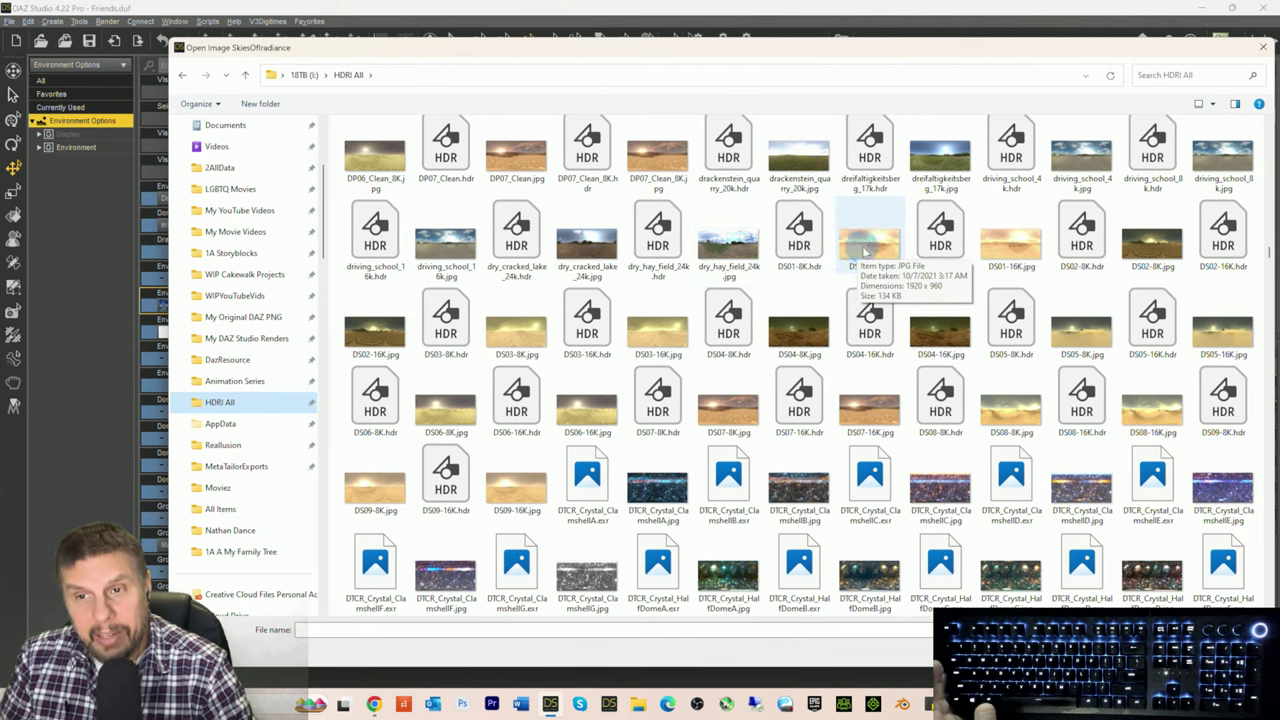
Step: View the dry_hay_field_24k.jpg preview in the image viewer and close it again
left_click(729, 242)
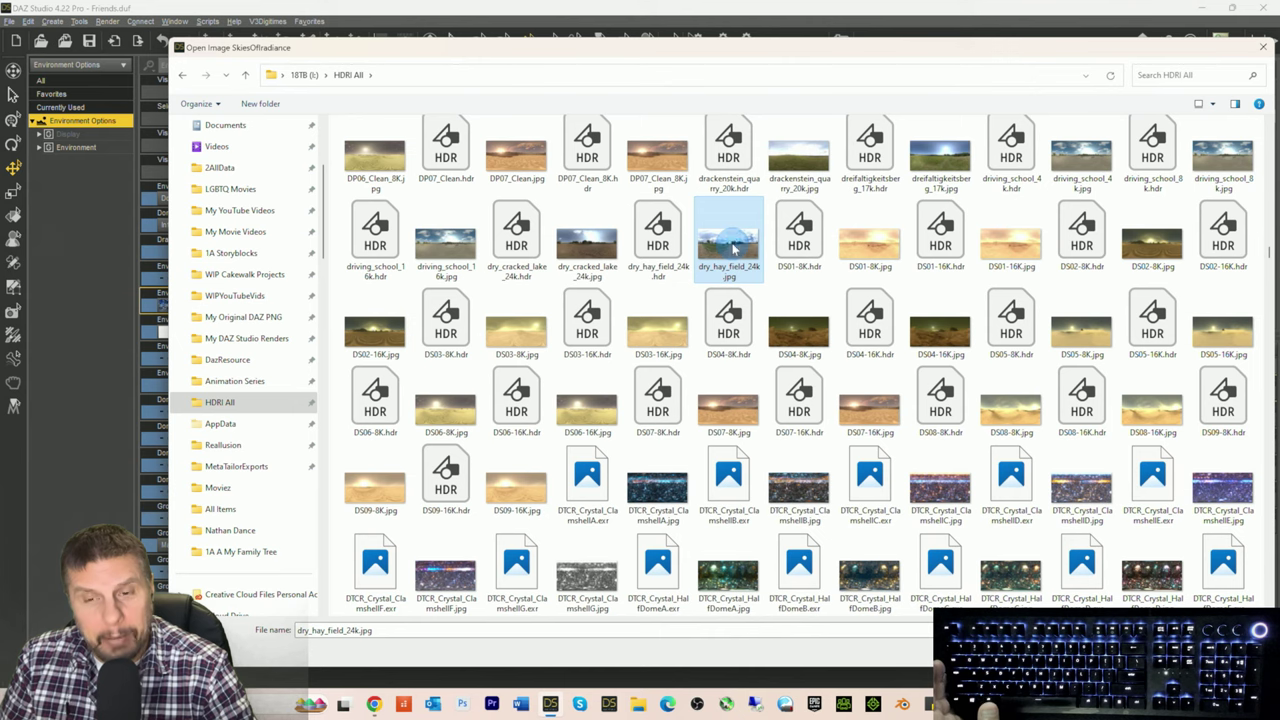
right_click(745, 232)
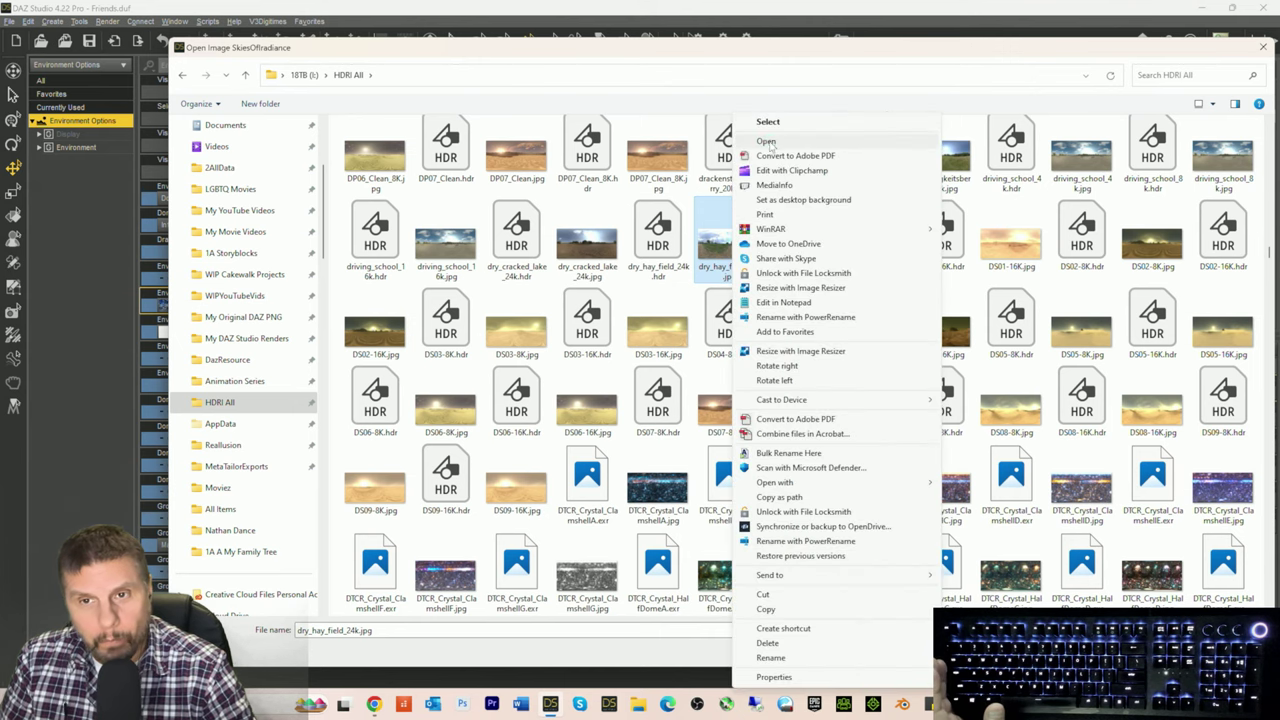
key("Escape")
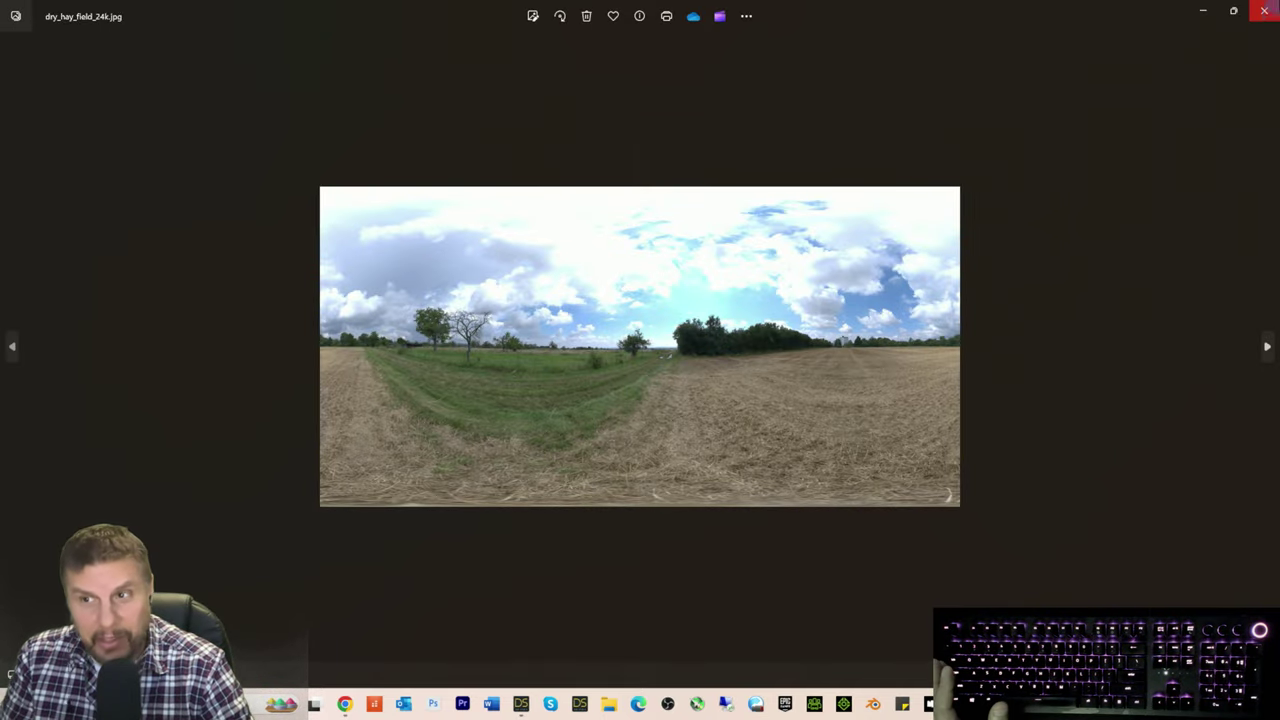
left_click(1266, 12)
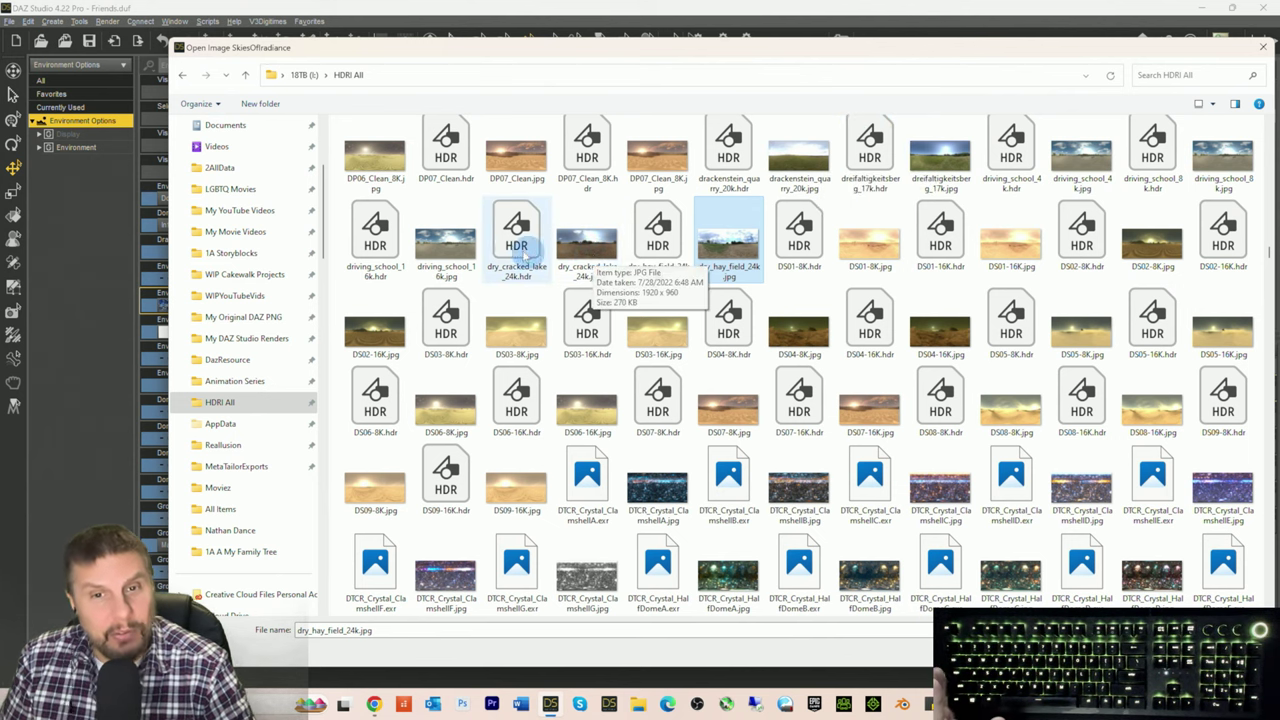
Step: Look through the environment map previews in the HDRI All folder from the DS skies to the names beginning with H
scroll(584, 265, "down", 10)
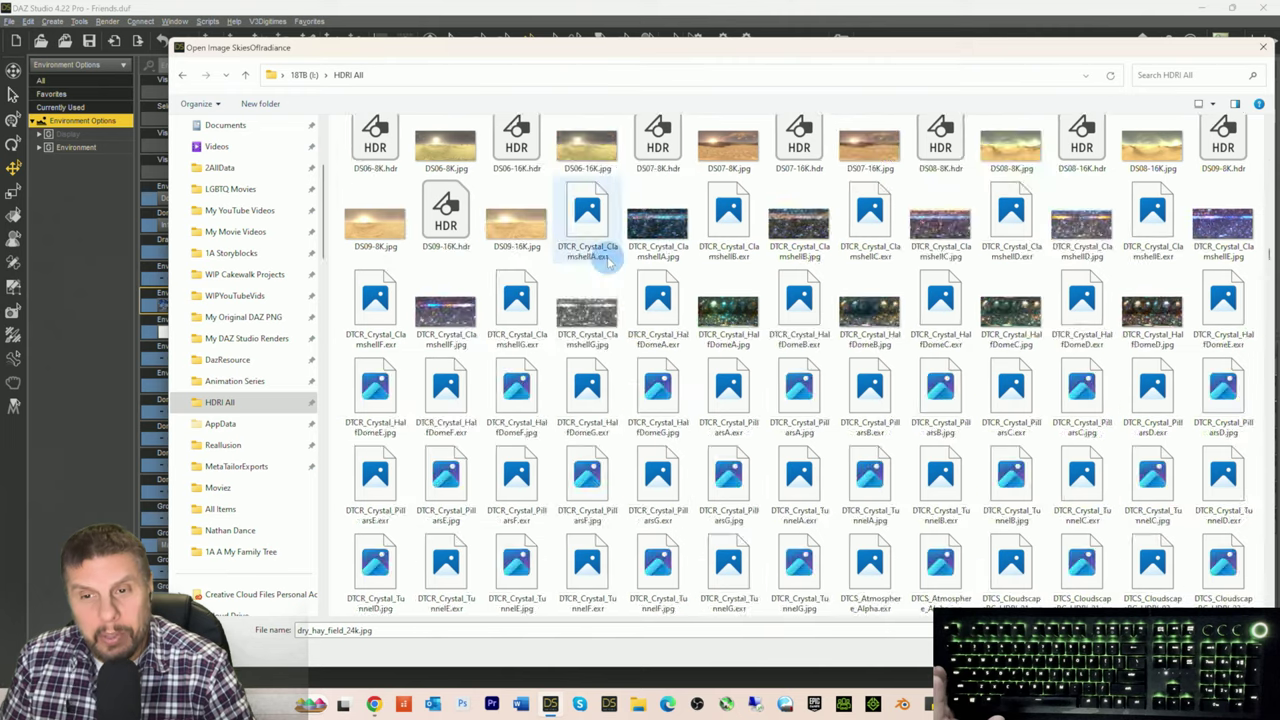
scroll(658, 315, "down", 6)
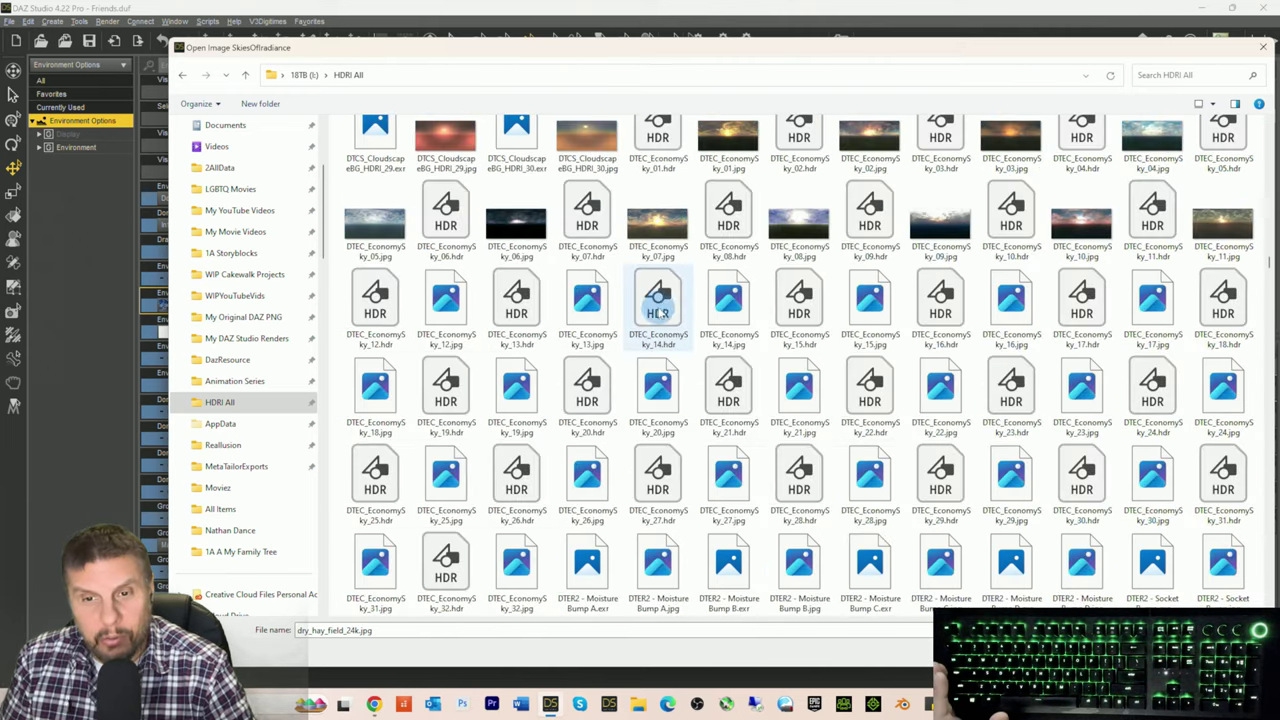
scroll(668, 300, "down", 10)
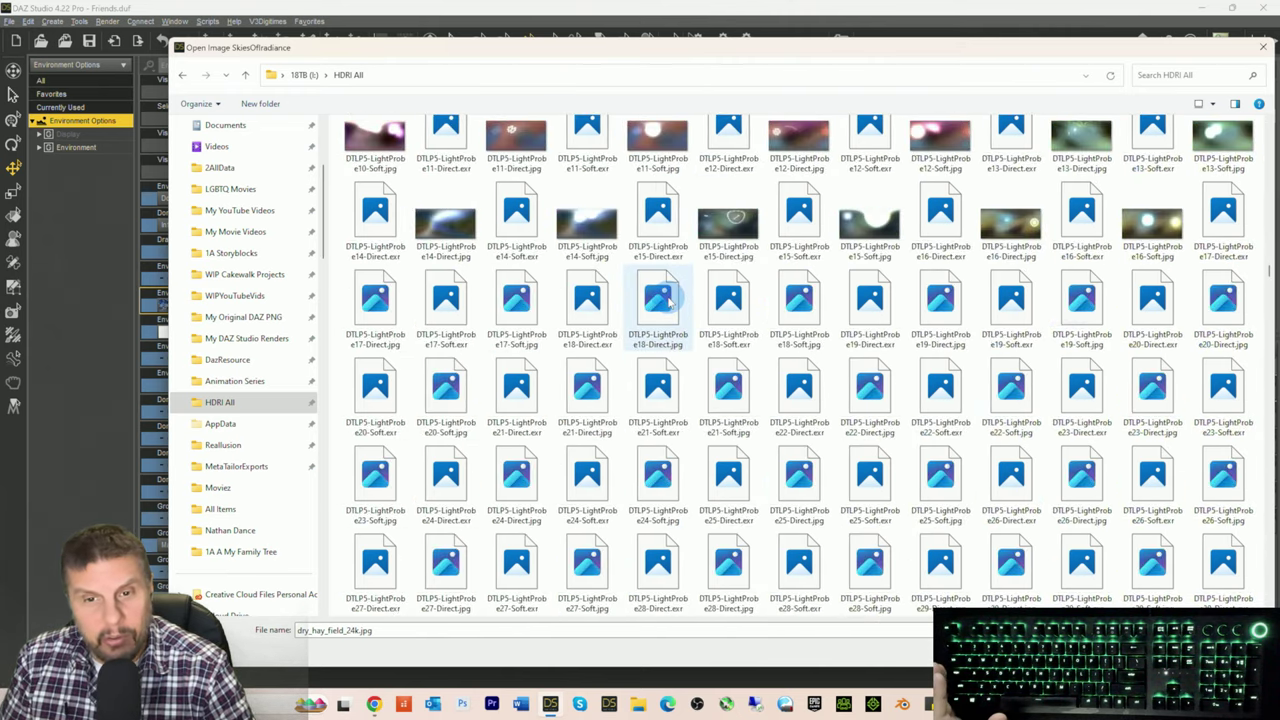
scroll(668, 303, "down", 10)
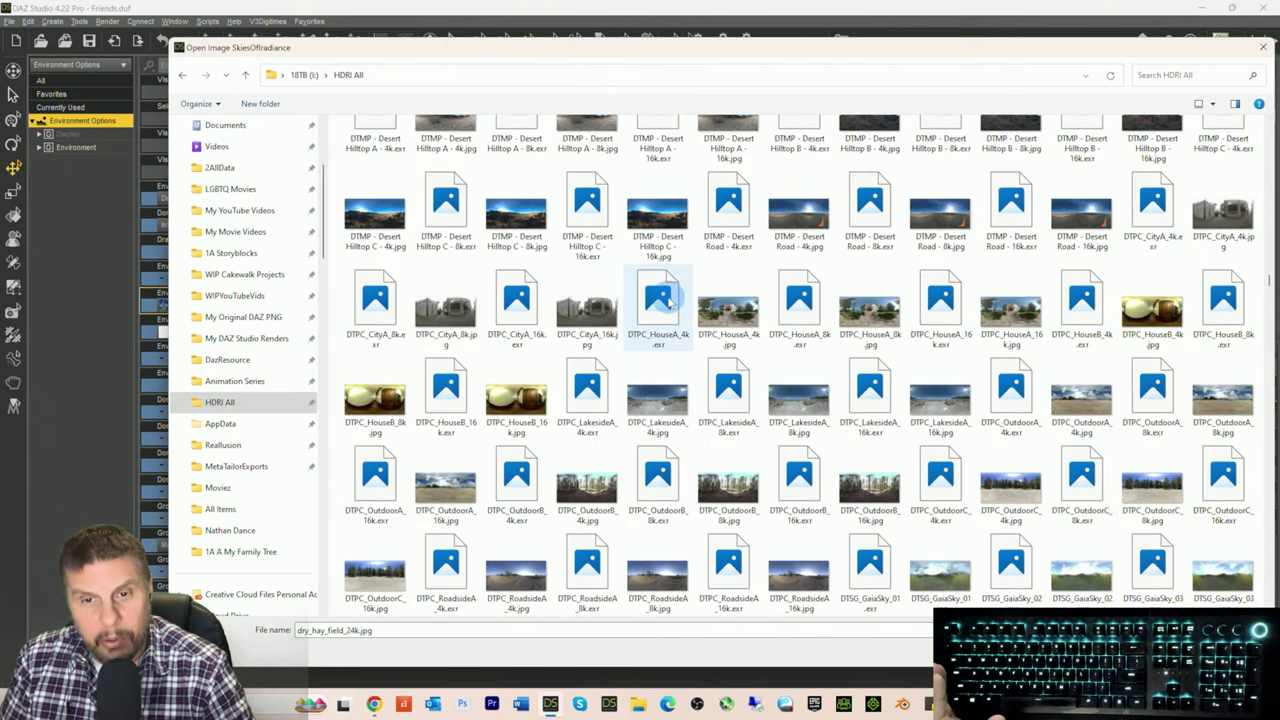
scroll(670, 300, "down", 12)
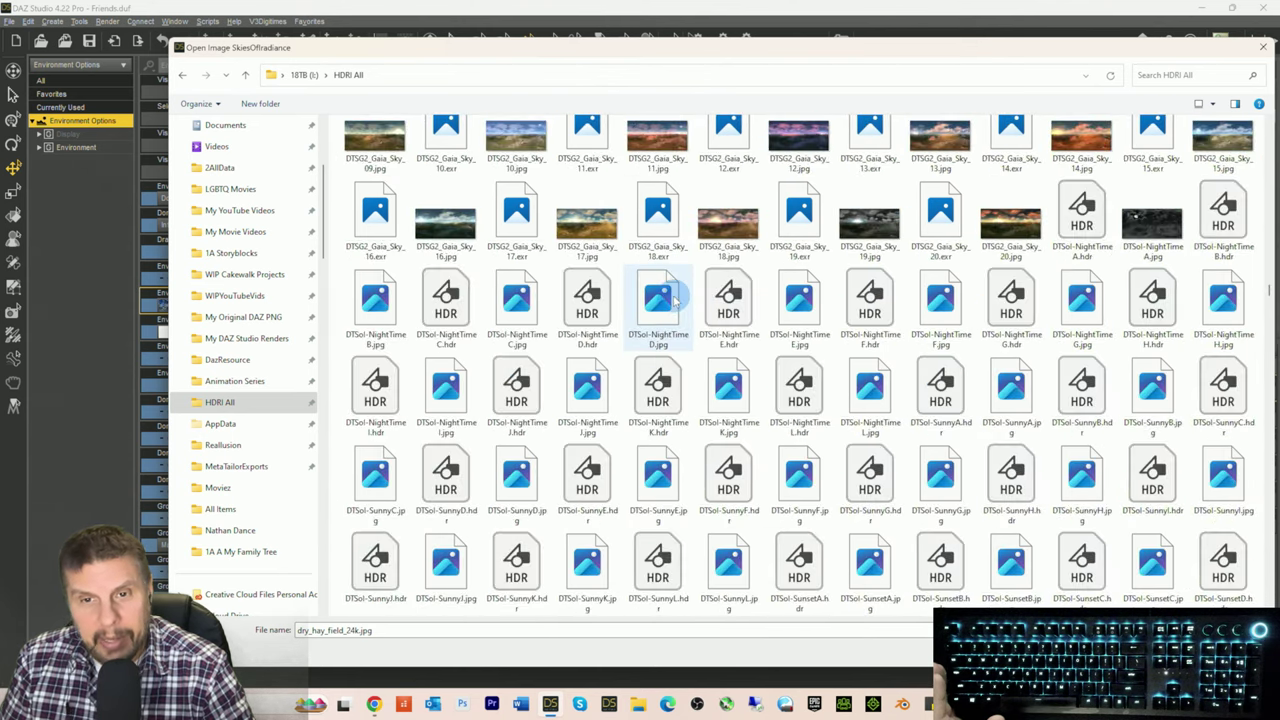
scroll(676, 300, "down", 10)
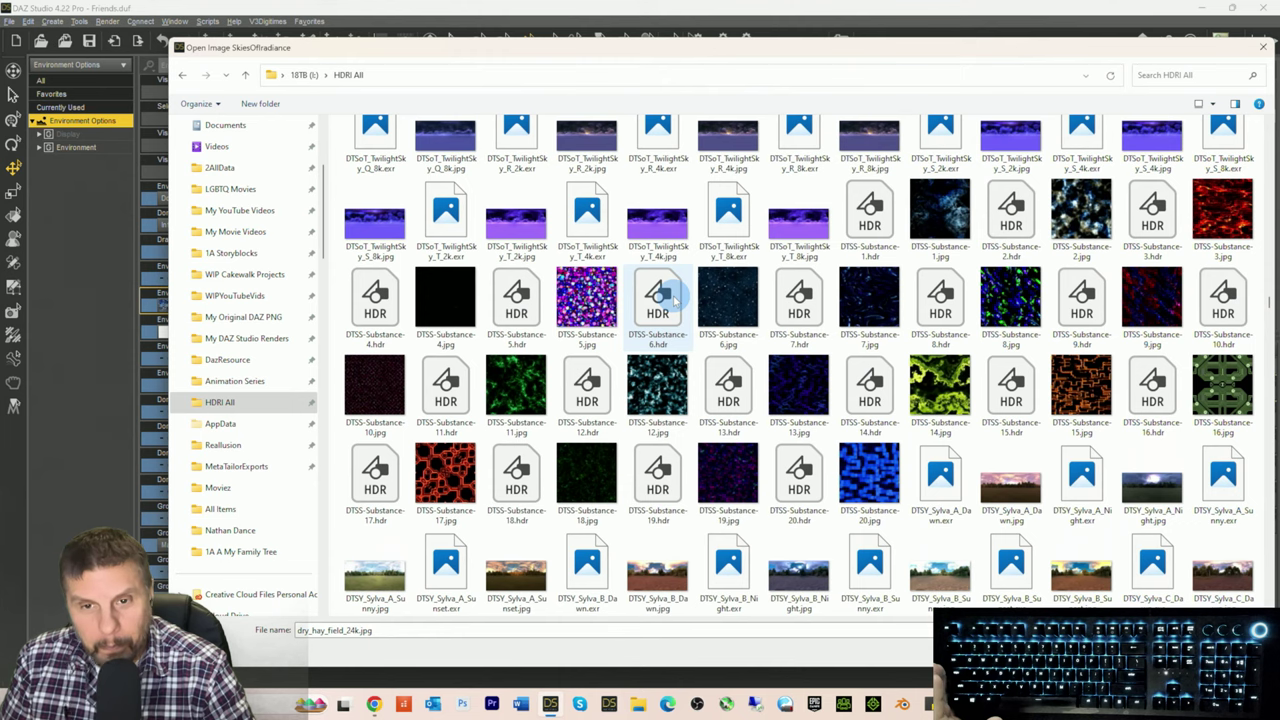
scroll(675, 300, "down", 15)
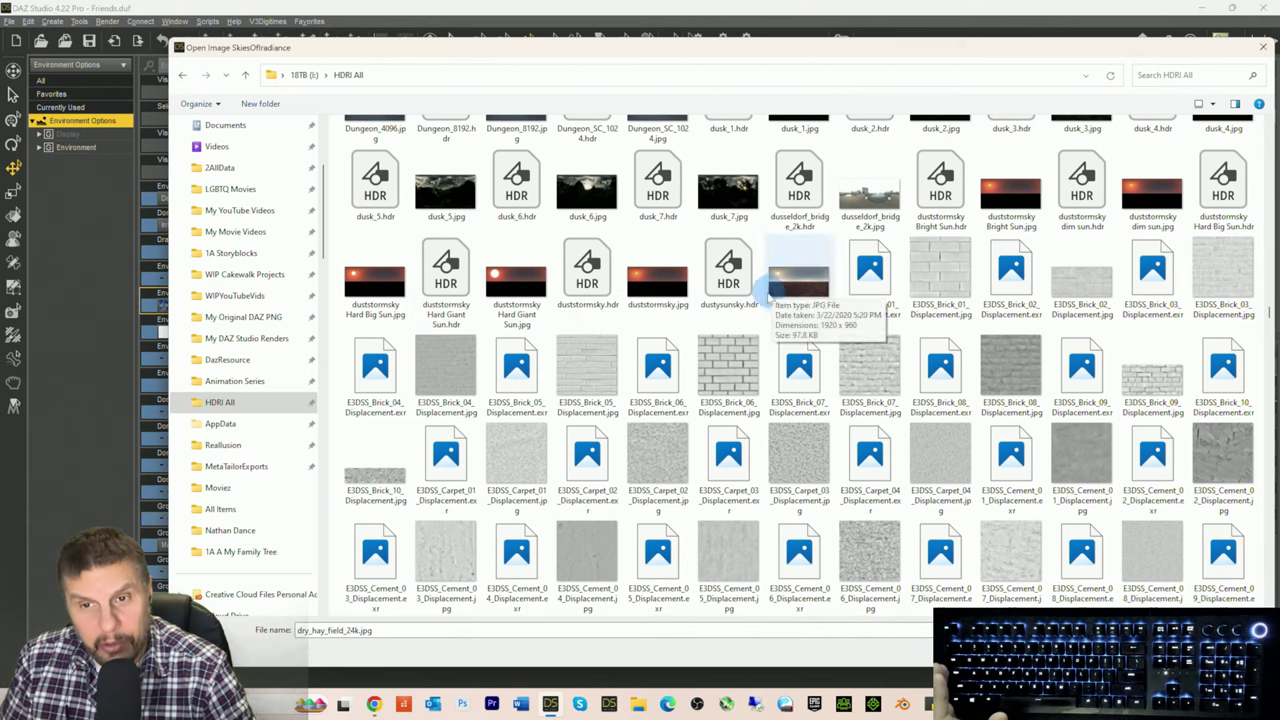
scroll(672, 291, "down", 3)
scroll(672, 291, "down", 15)
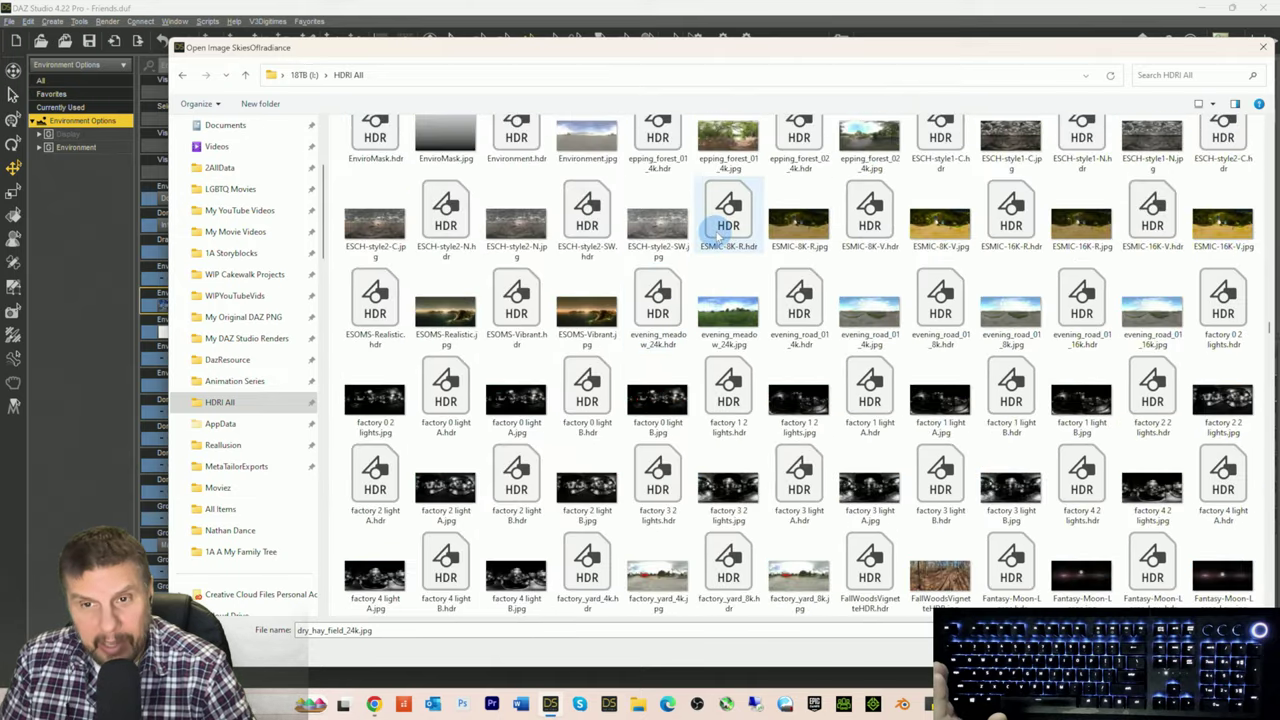
scroll(660, 300, "down", 5)
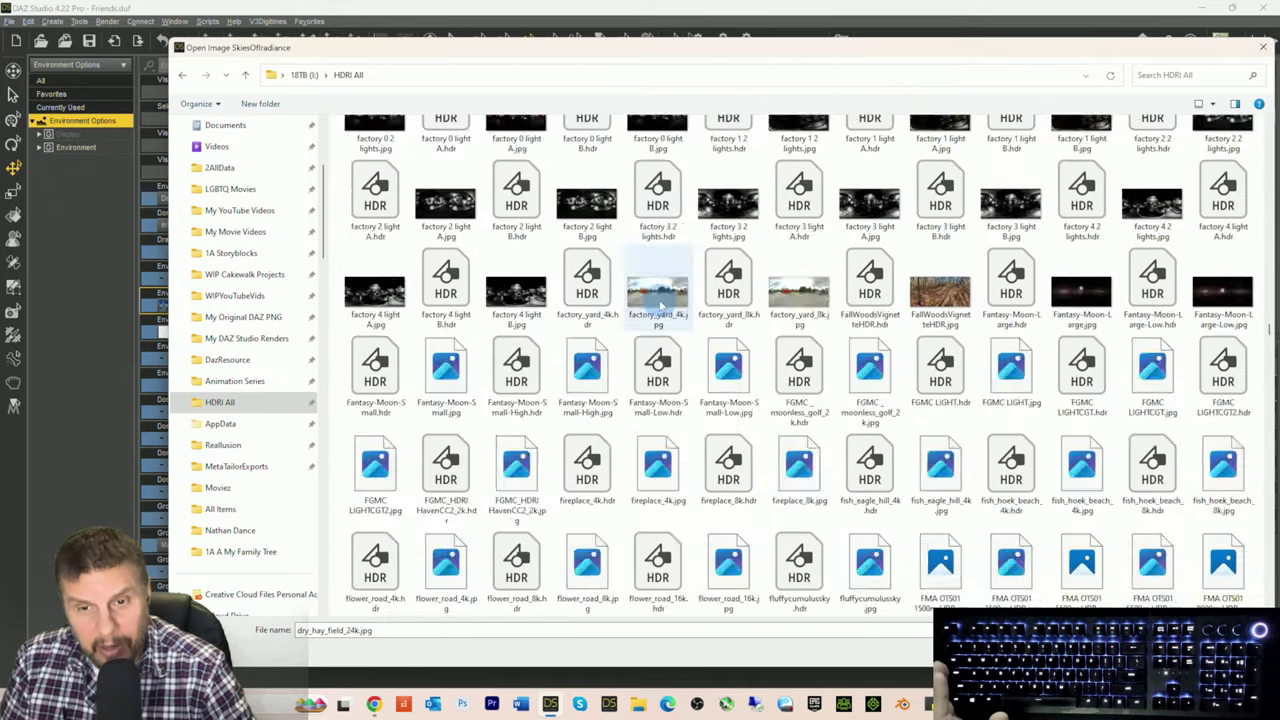
scroll(658, 305, "down", 15)
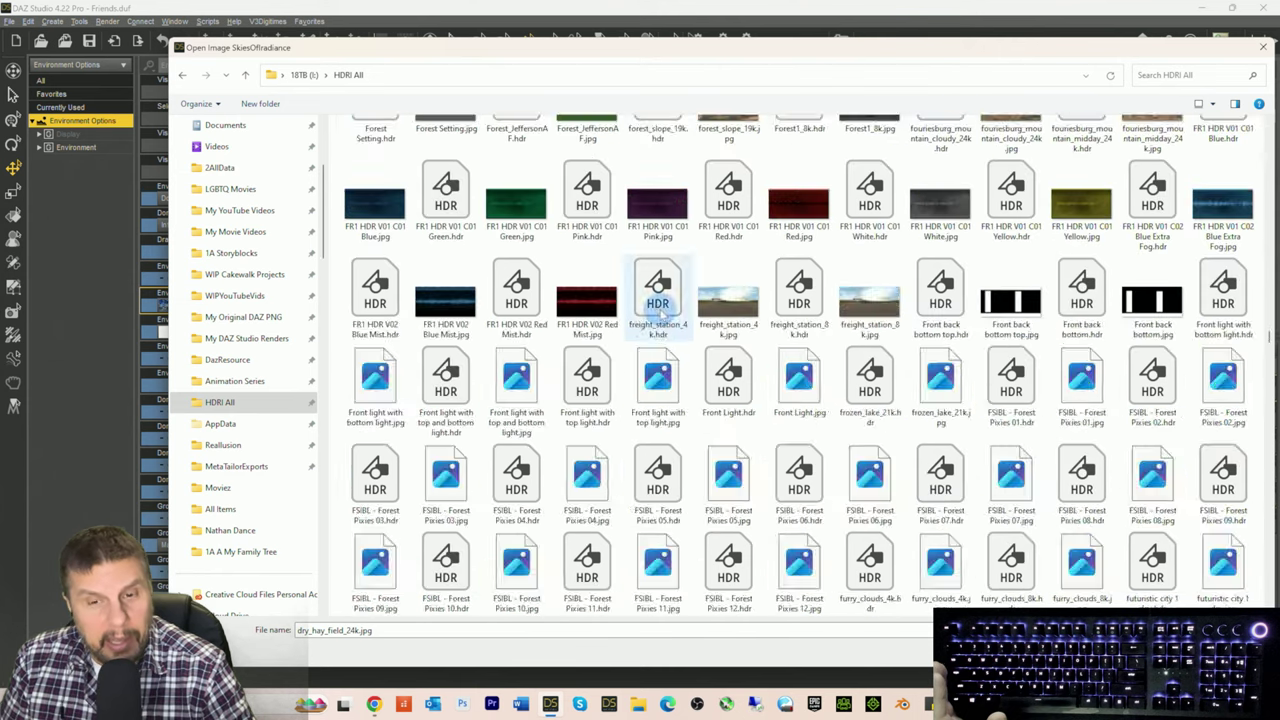
scroll(658, 305, "down", 3)
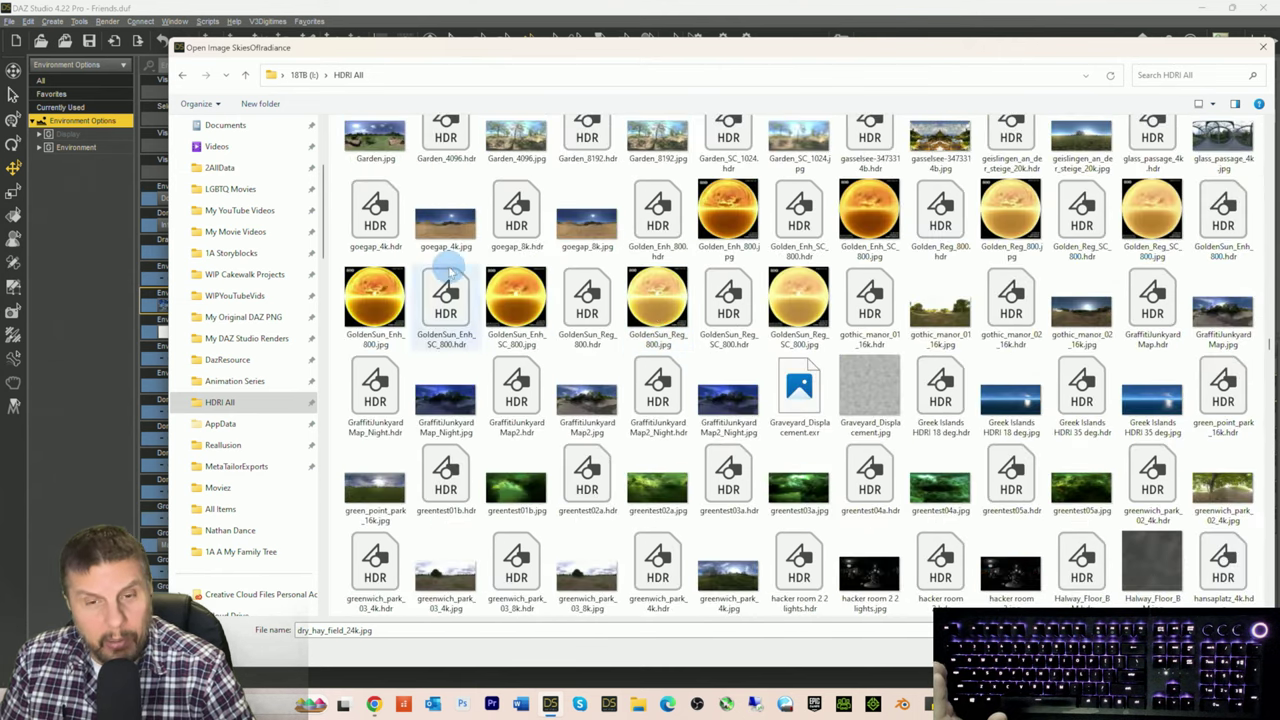
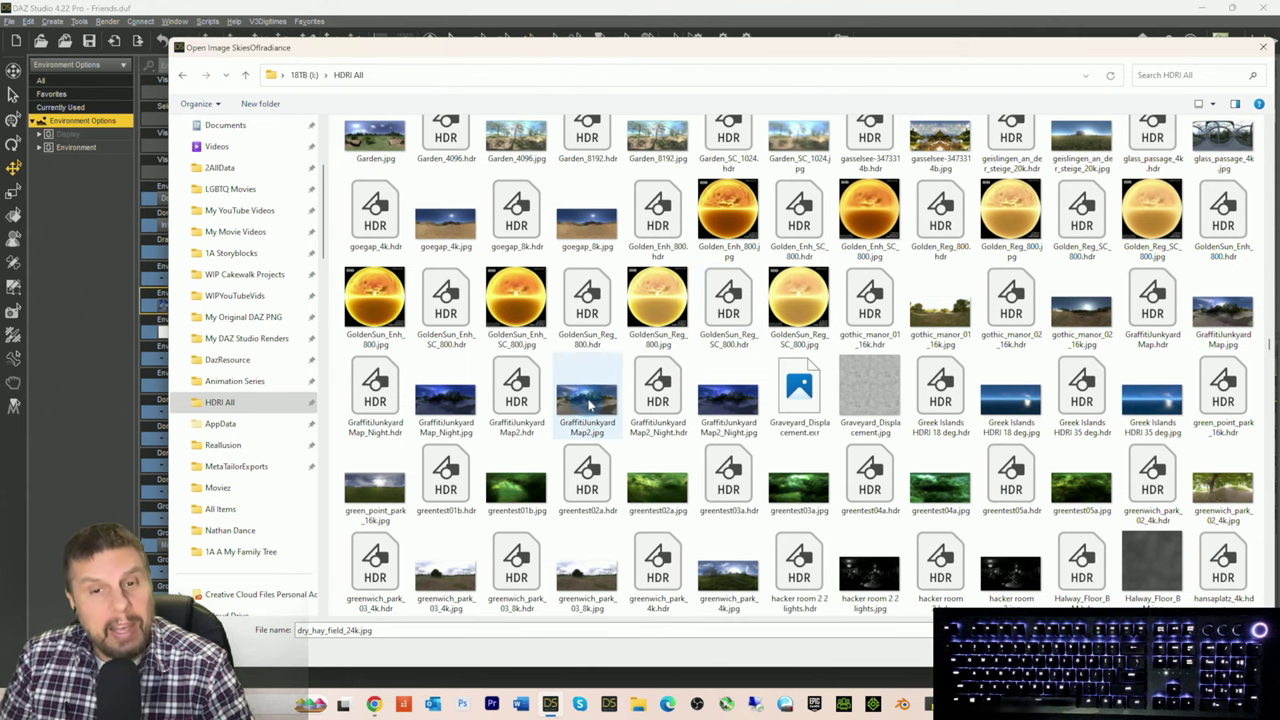
scroll(707, 298, "down", 10)
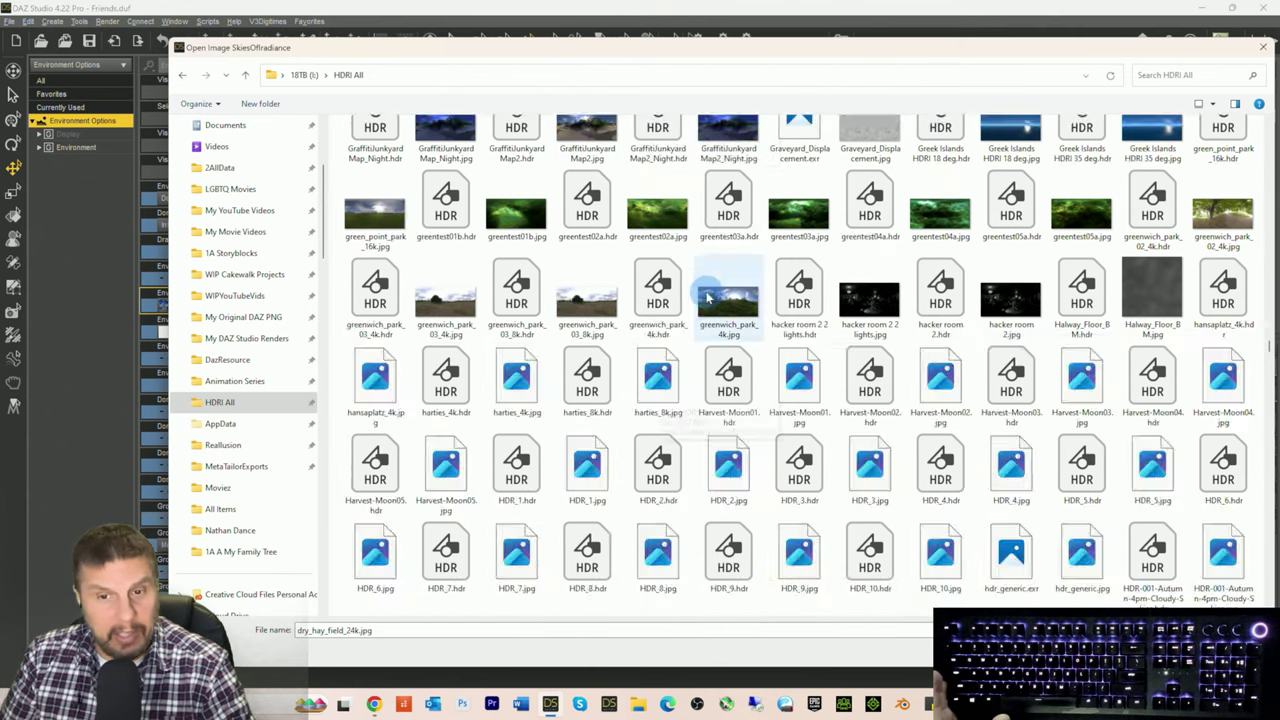
Step: Go back to the start of the HDRI All folder and review the previews again through the names beginning with D
scroll(707, 298, "up", 10)
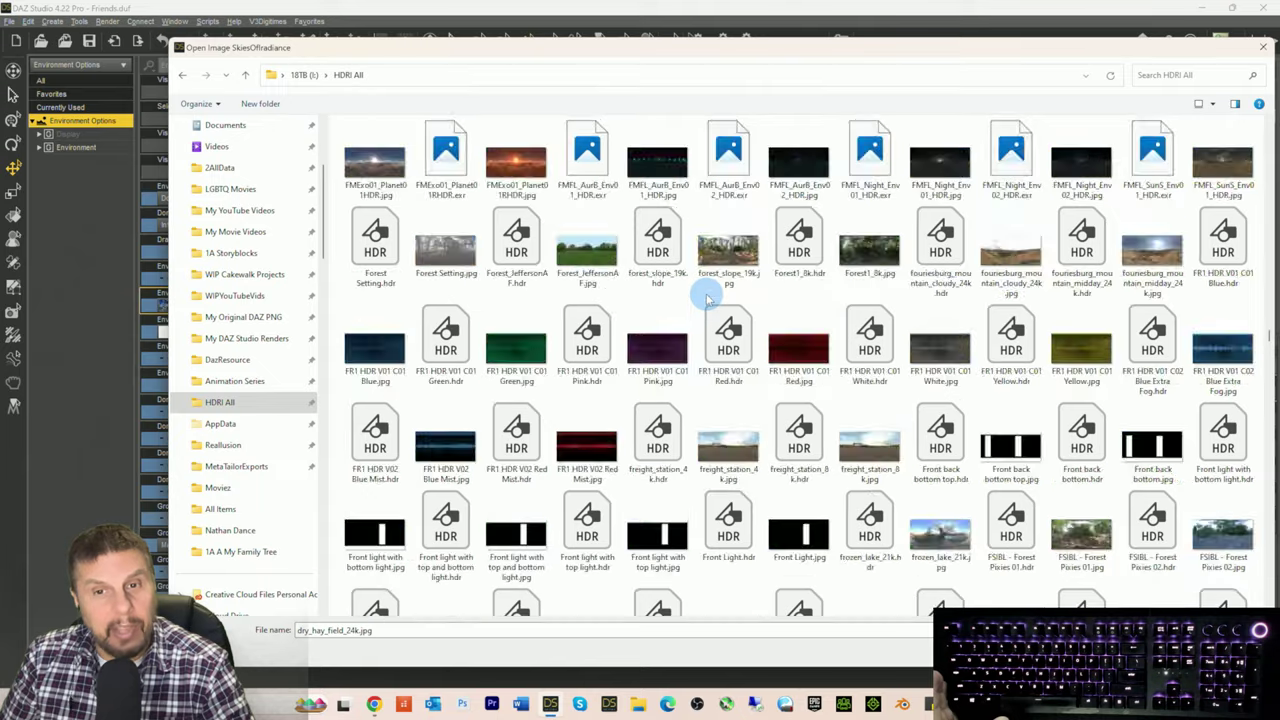
scroll(706, 293, "up", 5)
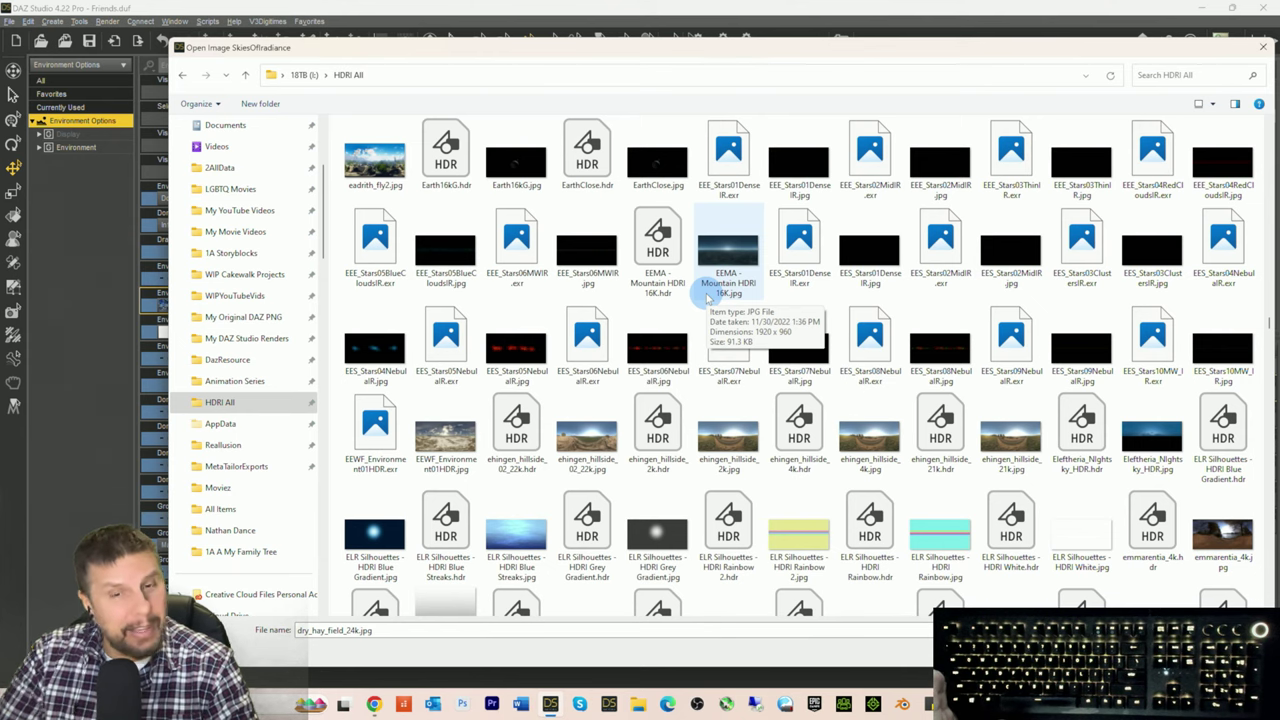
scroll(650, 250, "up", 5)
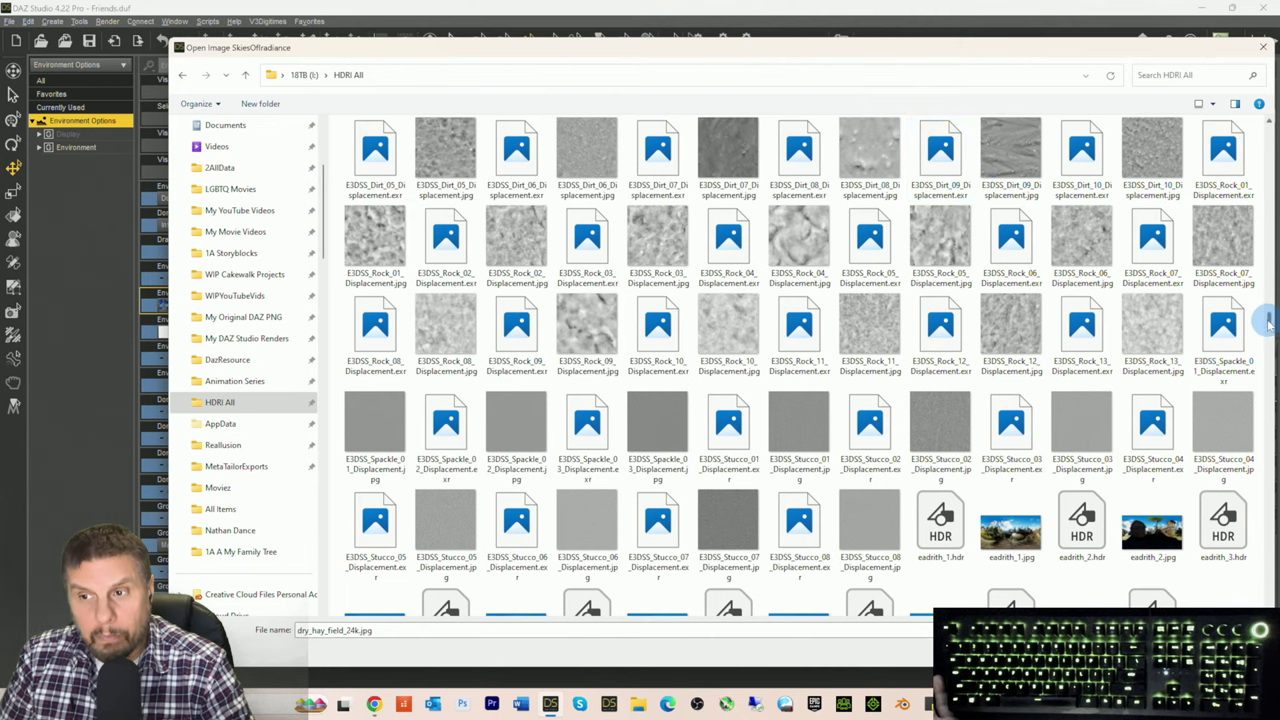
left_click_drag(1268, 322, 1268, 128)
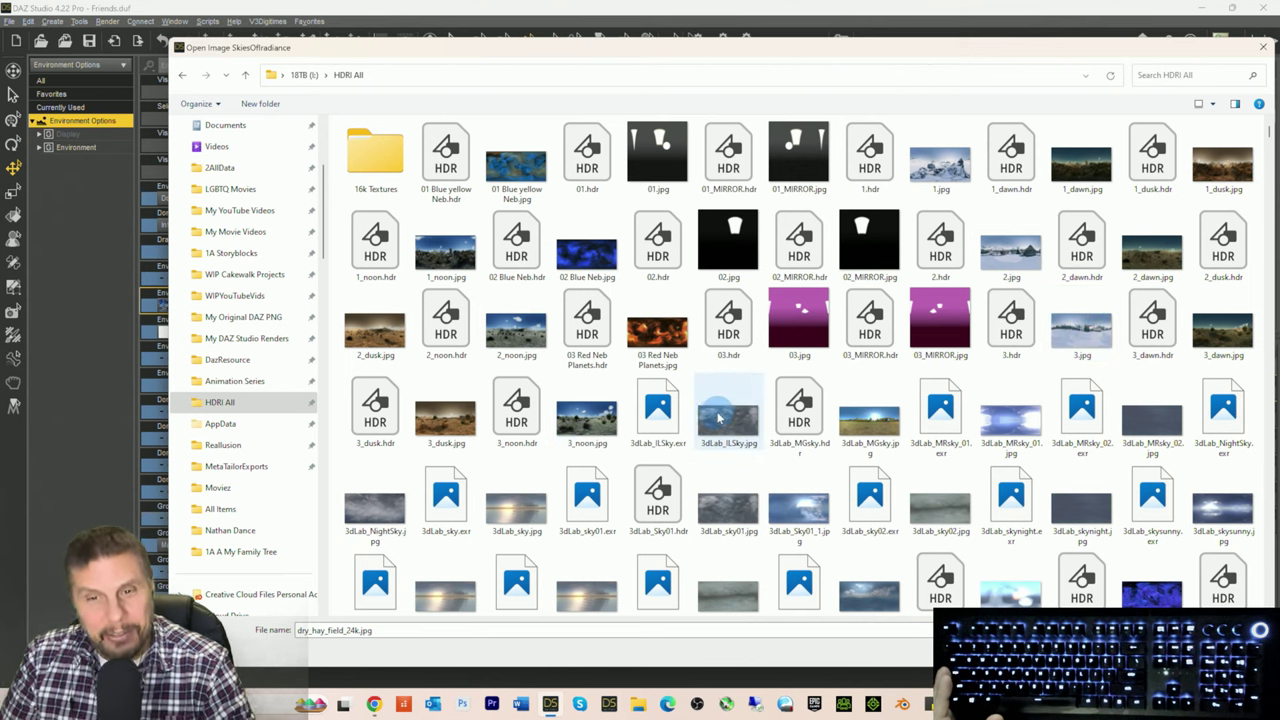
scroll(928, 356, "down", 15)
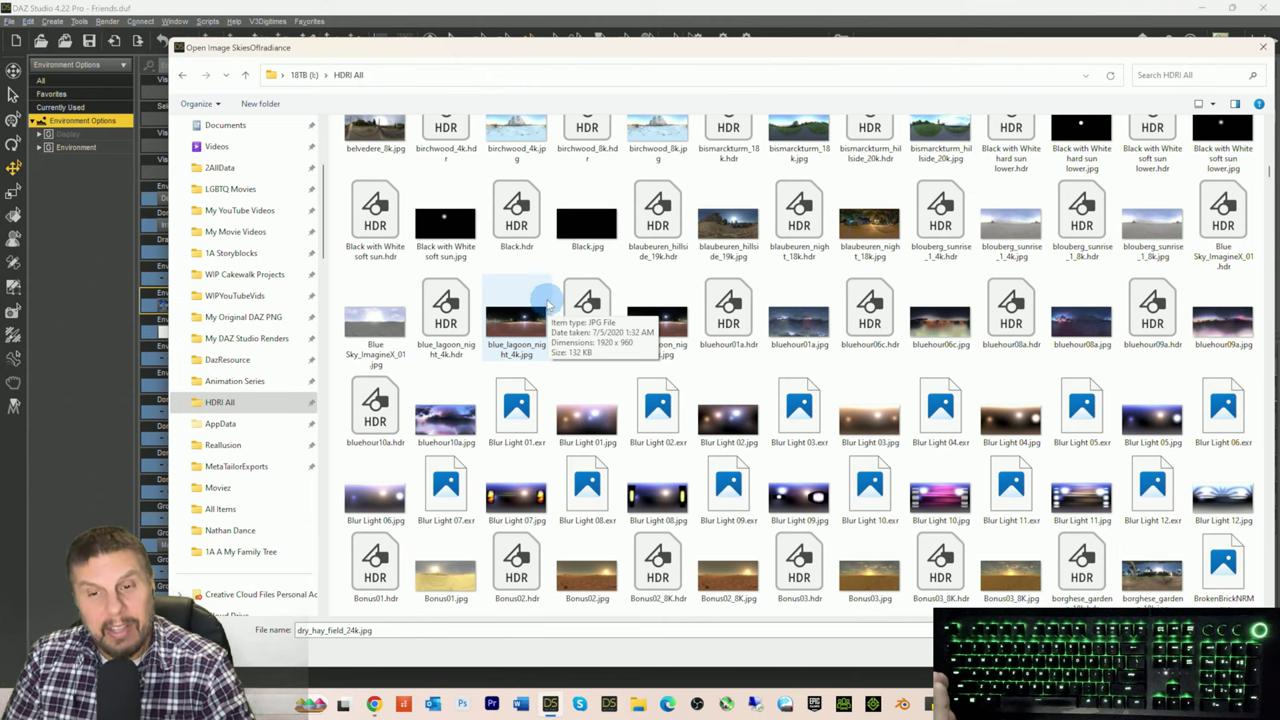
scroll(729, 350, "down", 15)
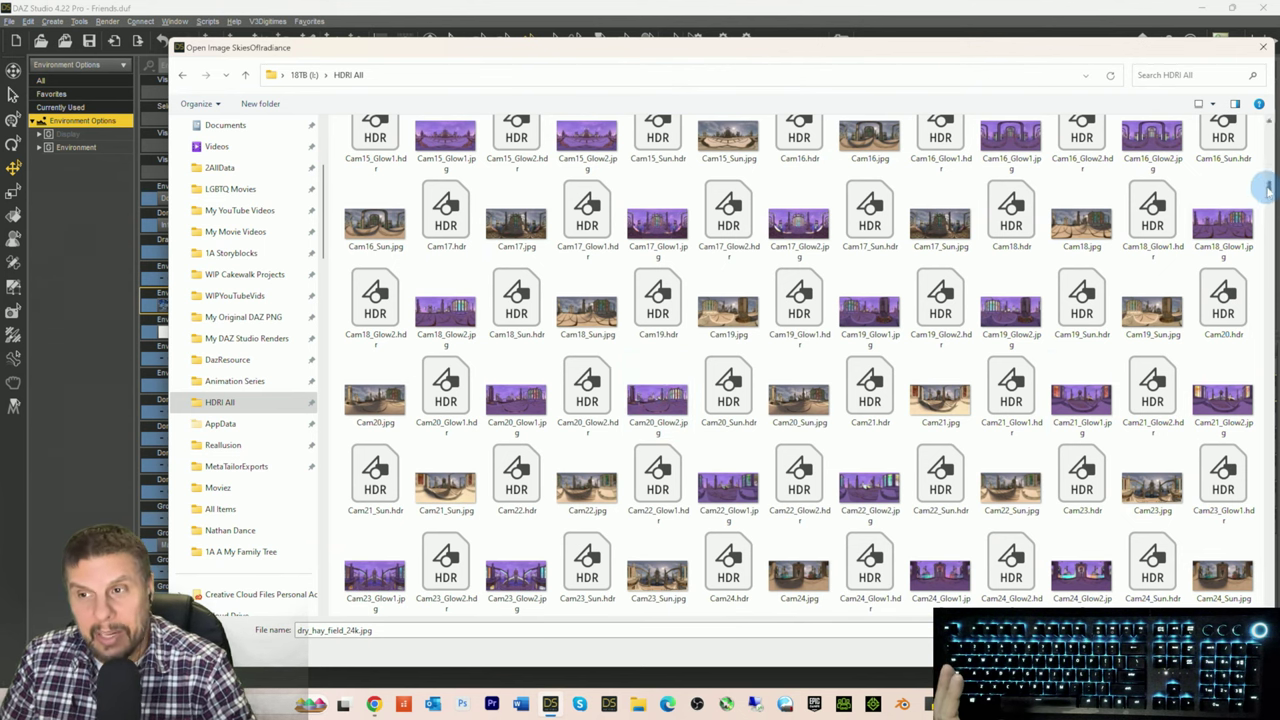
left_click_drag(1270, 190, 1270, 262)
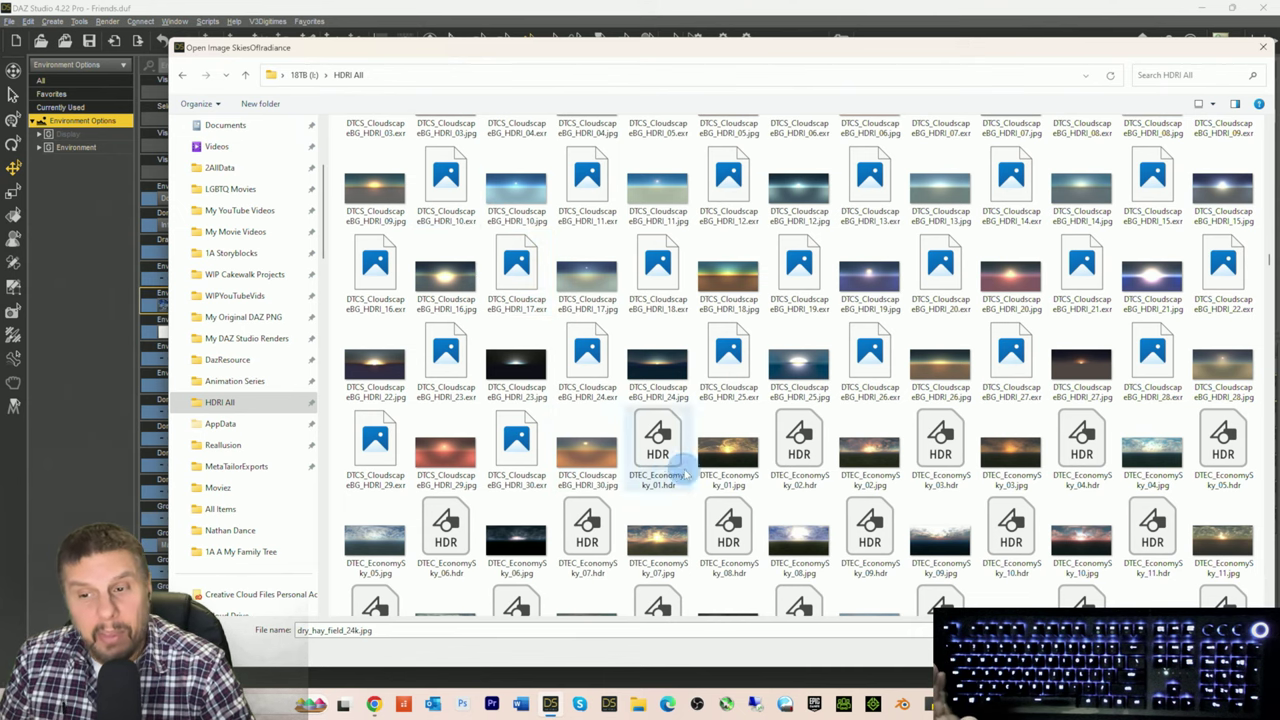
scroll(829, 456, "down", 5)
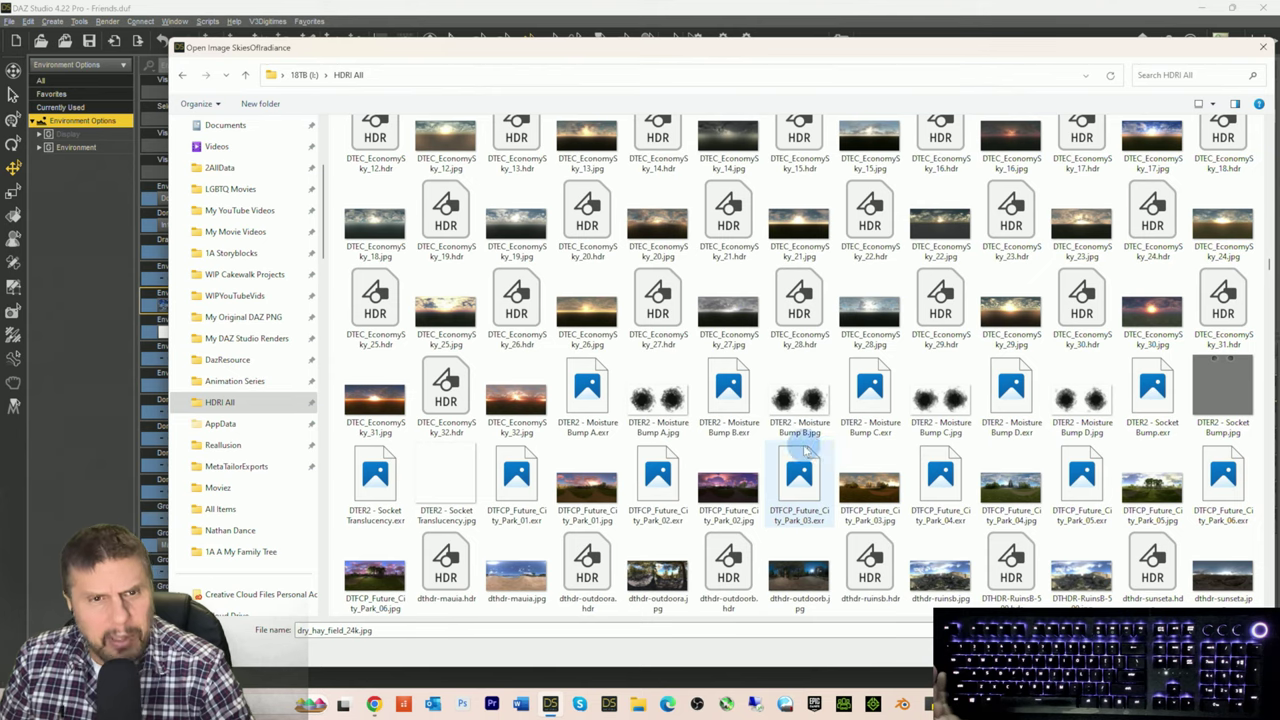
scroll(800, 450, "up", 5)
scroll(565, 487, "up", 8)
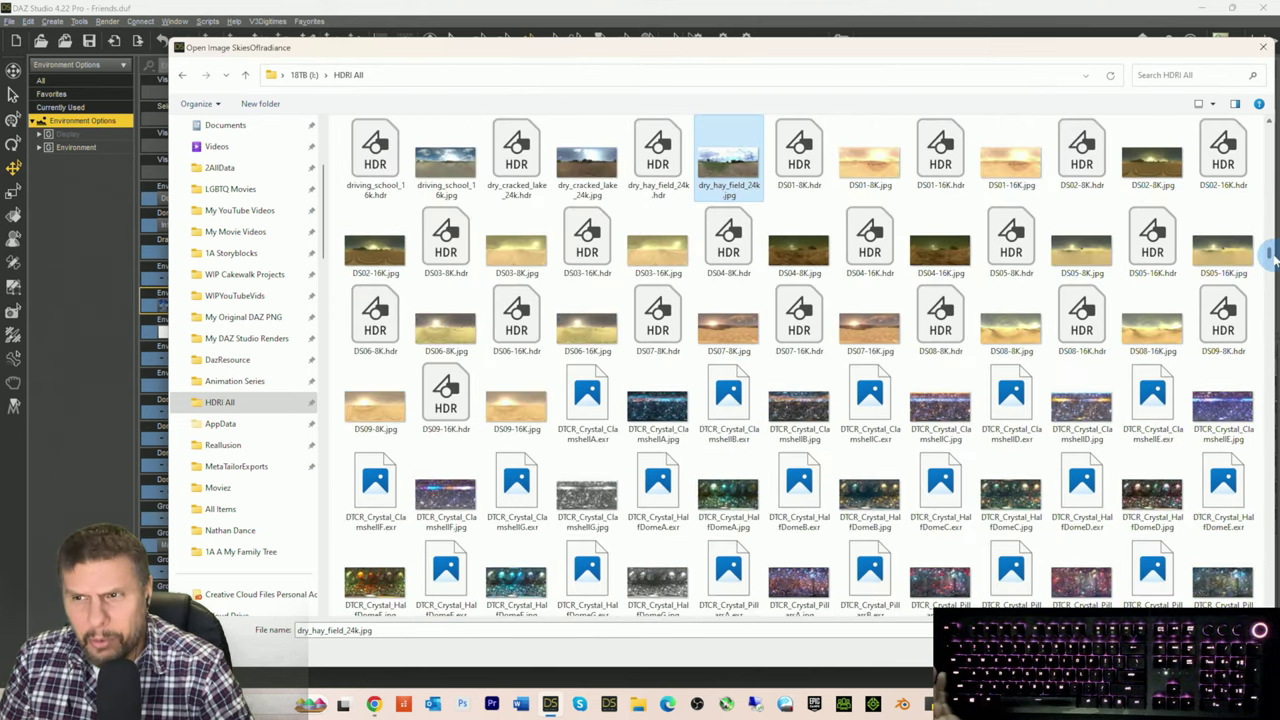
scroll(1270, 255, "up", 10)
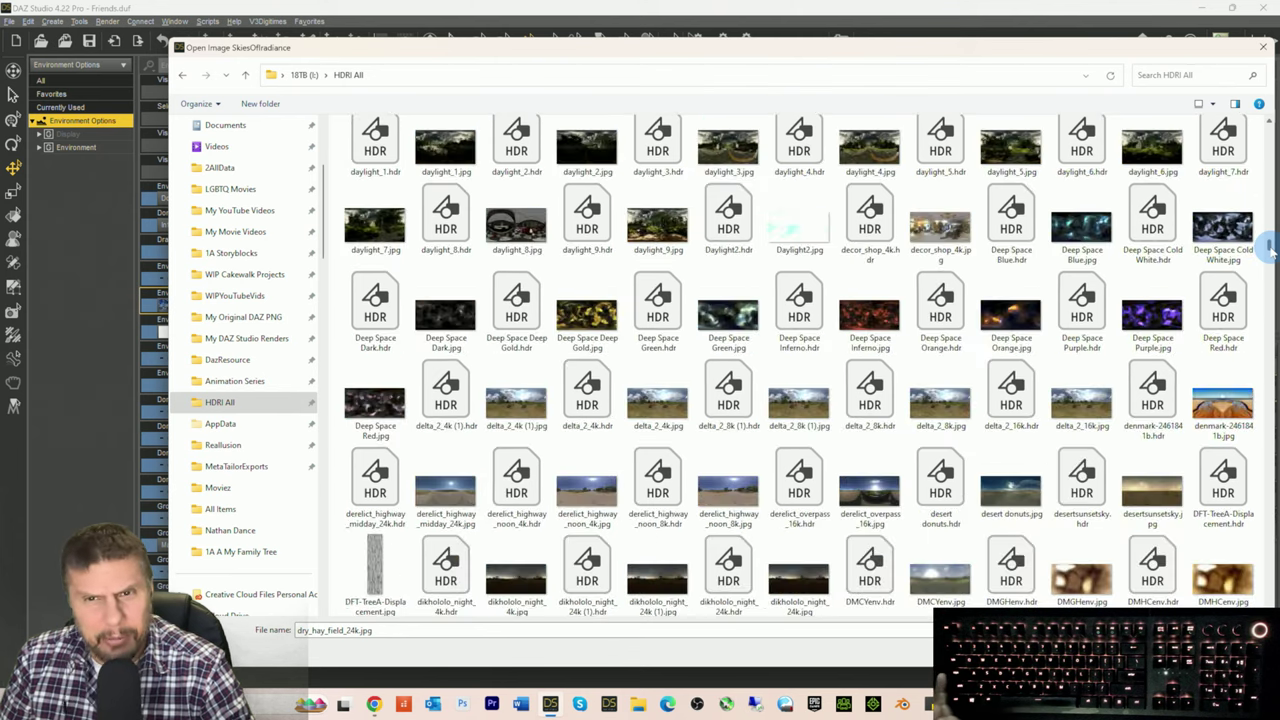
Step: Look through the environment map previews in the HDRI All folder from the DTEC skies to the names beginning with M
scroll(755, 340, "down", 20)
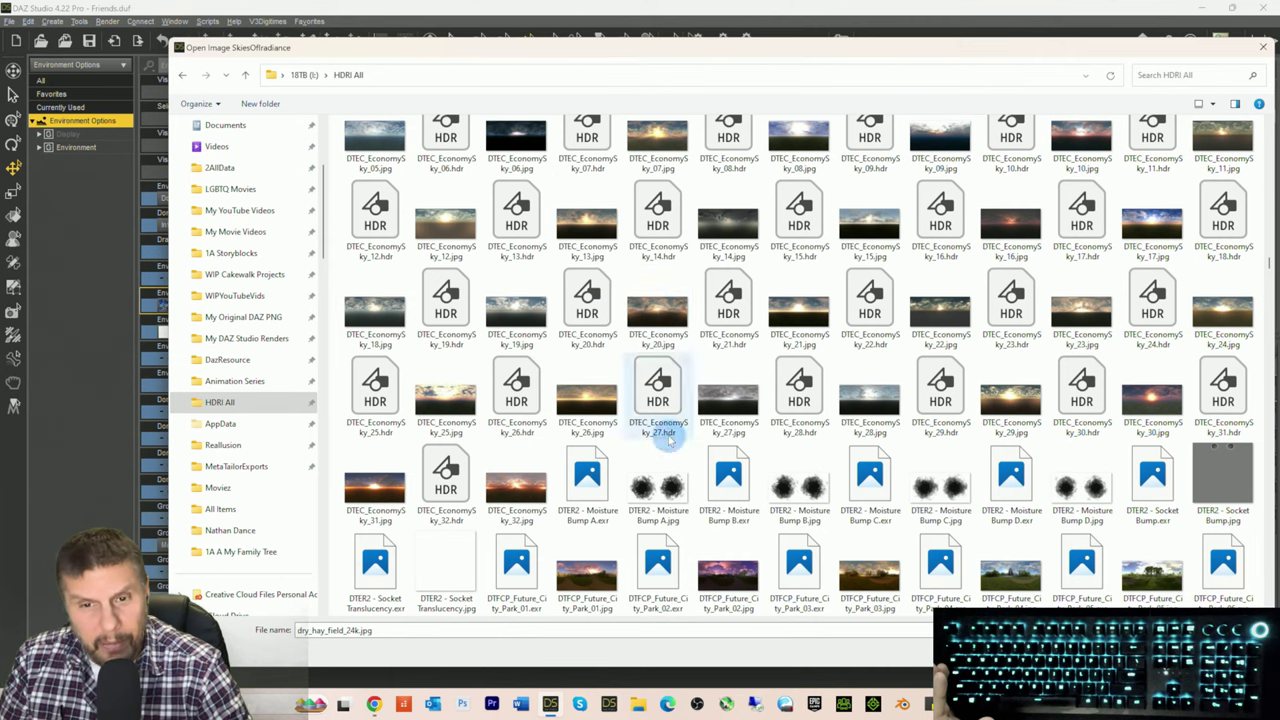
scroll(766, 443, "down", 6)
scroll(770, 450, "down", 15)
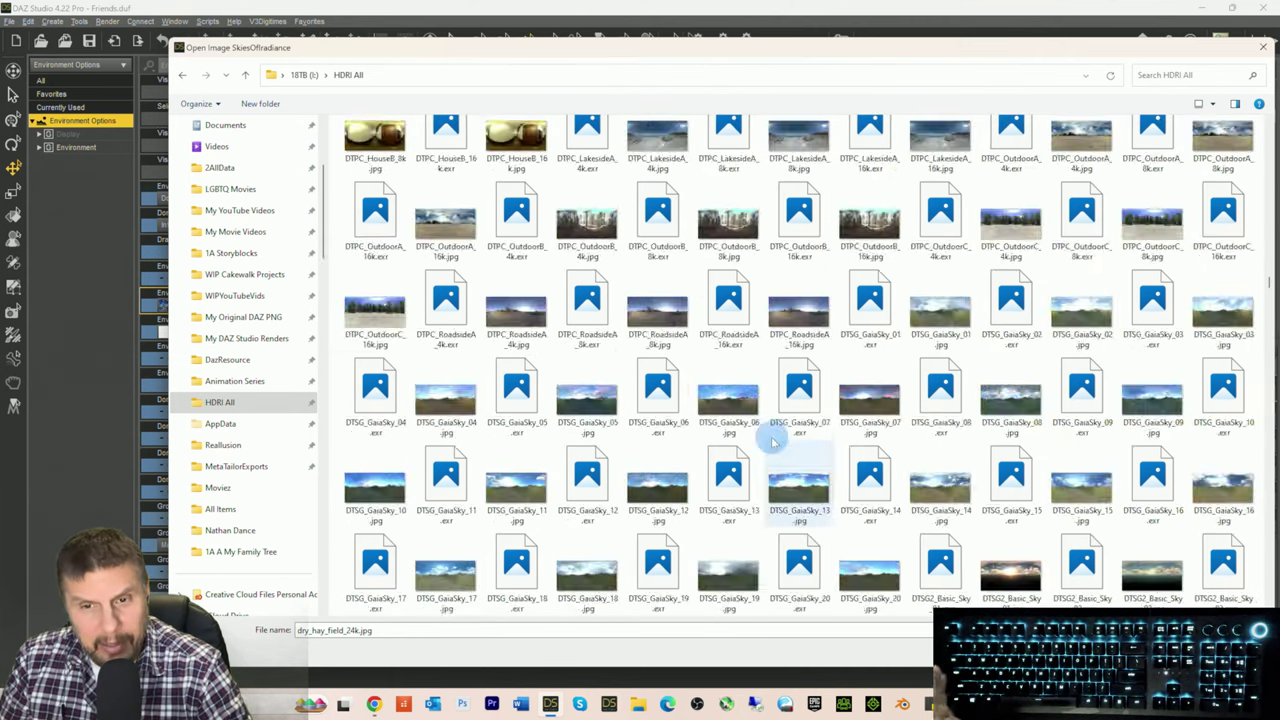
scroll(778, 437, "down", 15)
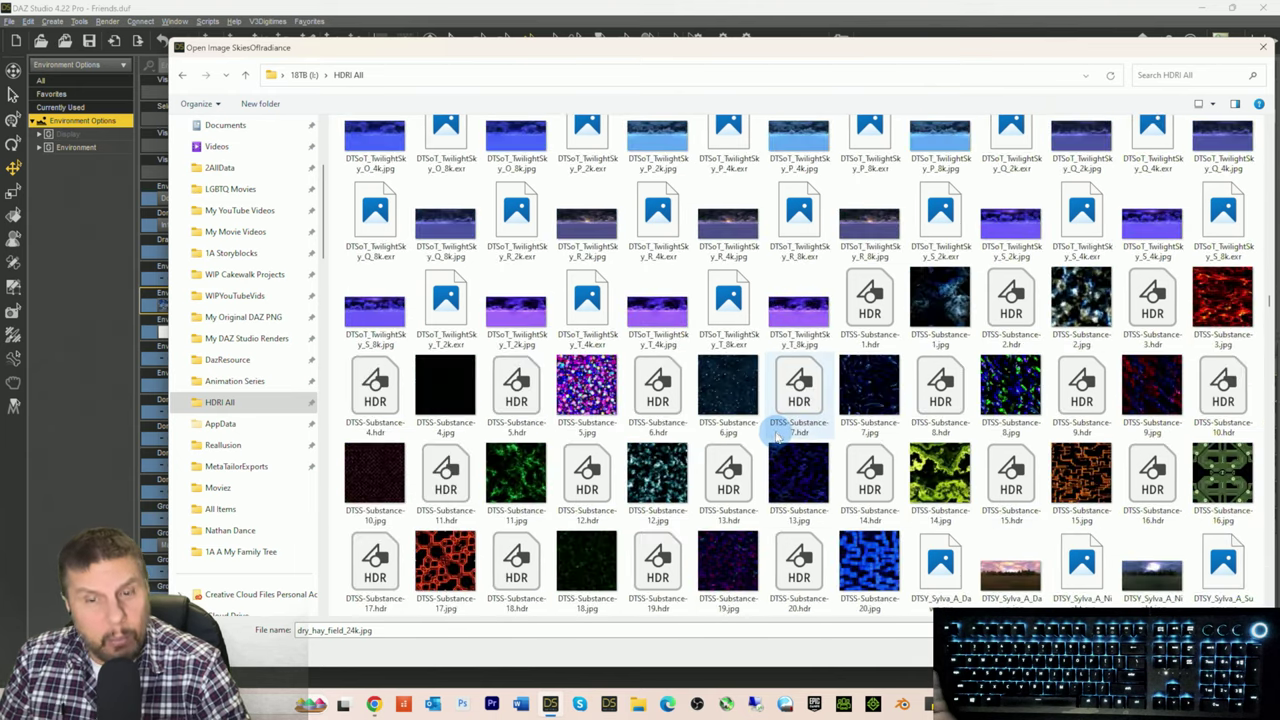
scroll(760, 430, "down", 5)
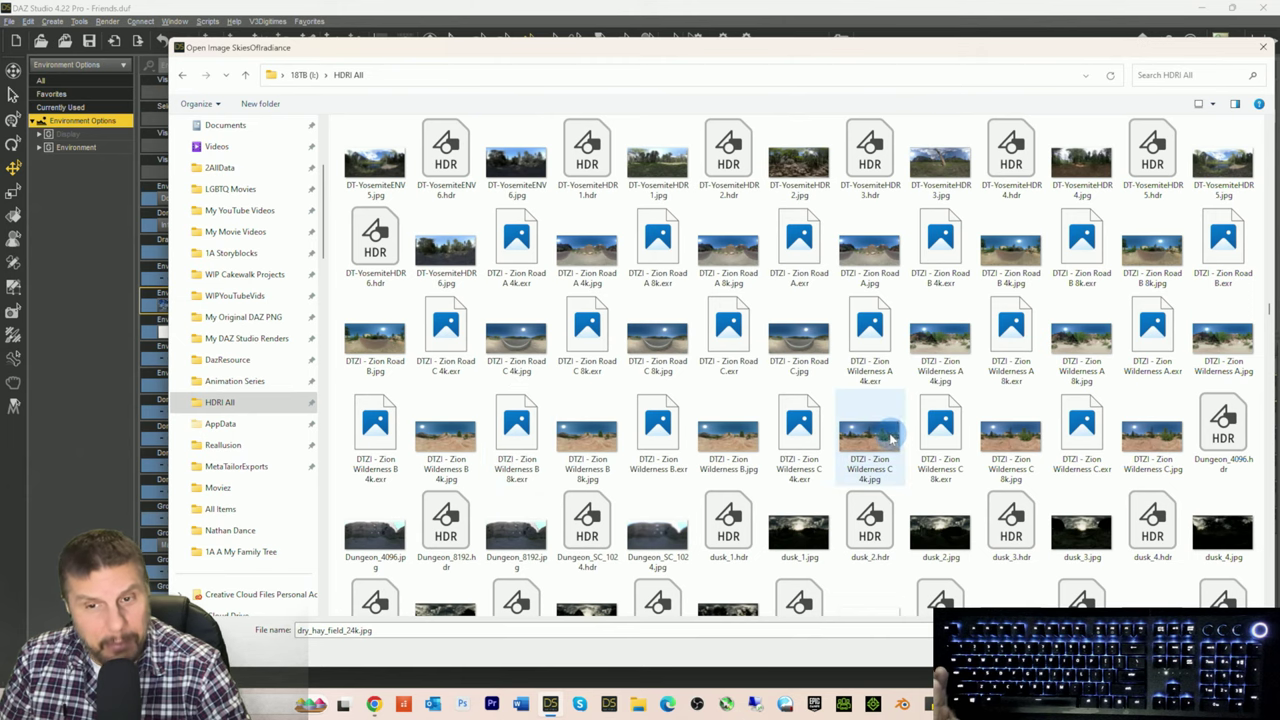
scroll(886, 438, "down", 10)
scroll(886, 438, "down", 10)
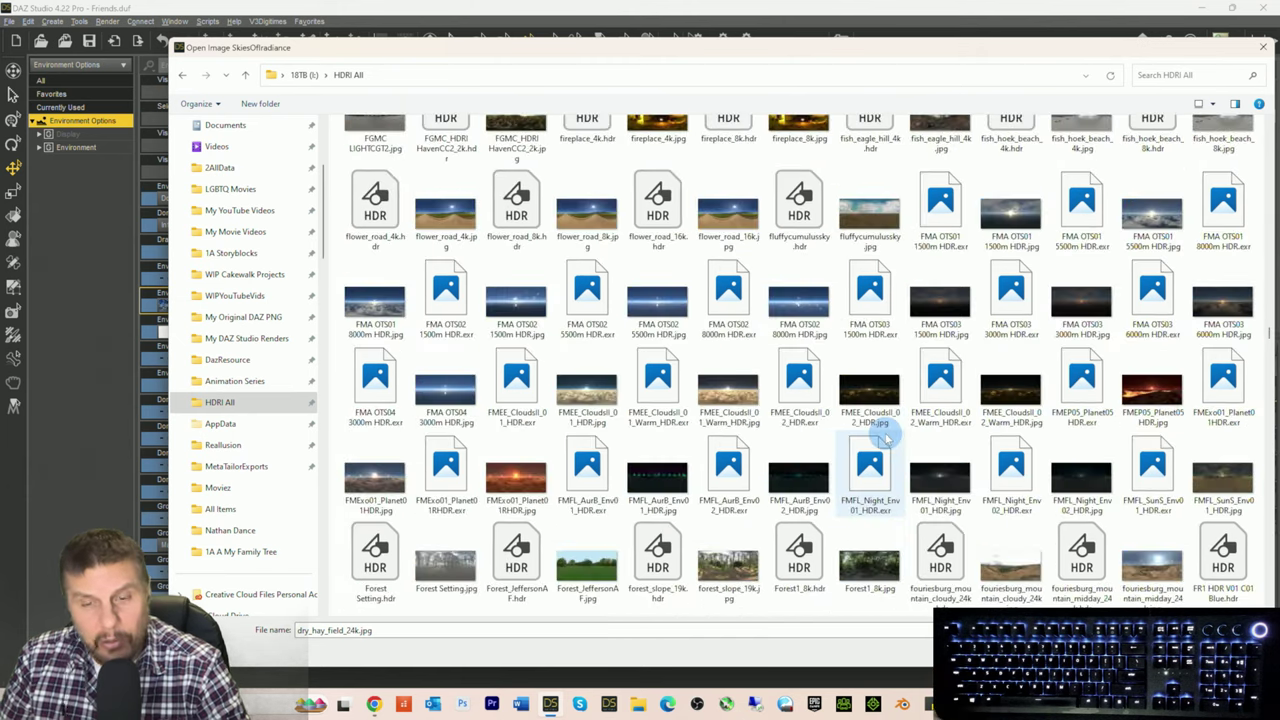
scroll(885, 438, "down", 5)
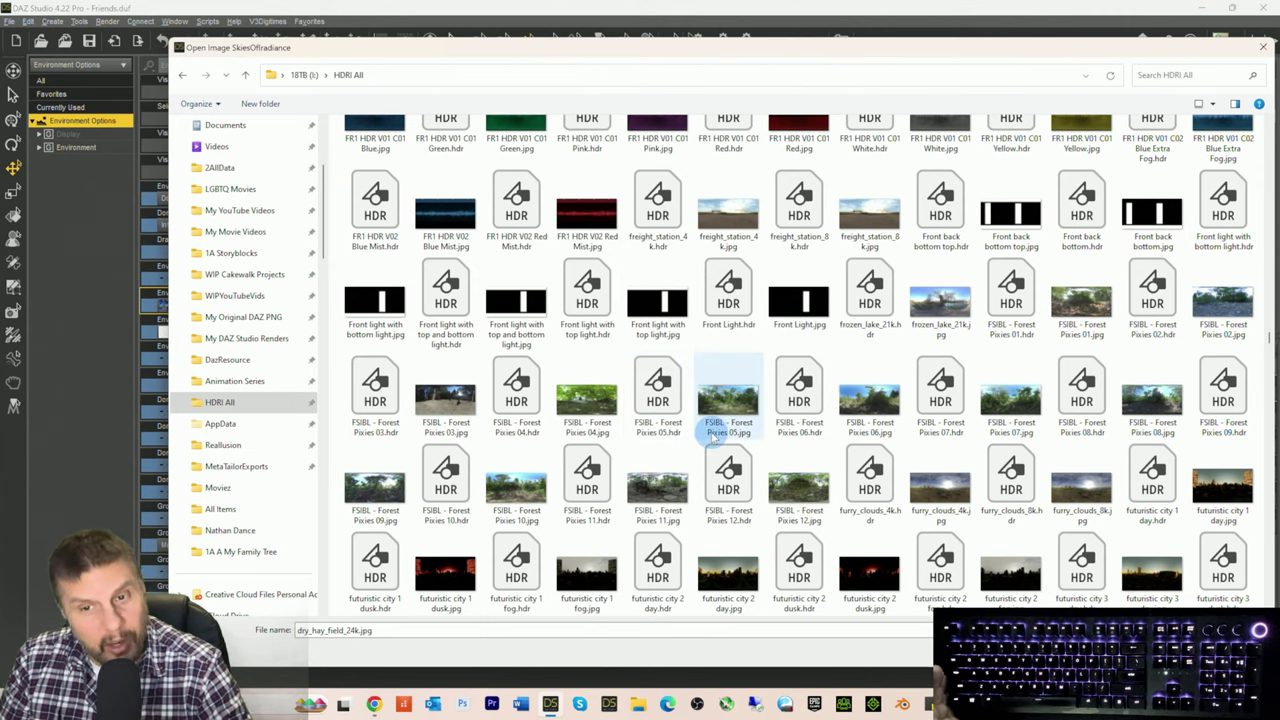
scroll(720, 430, "down", 15)
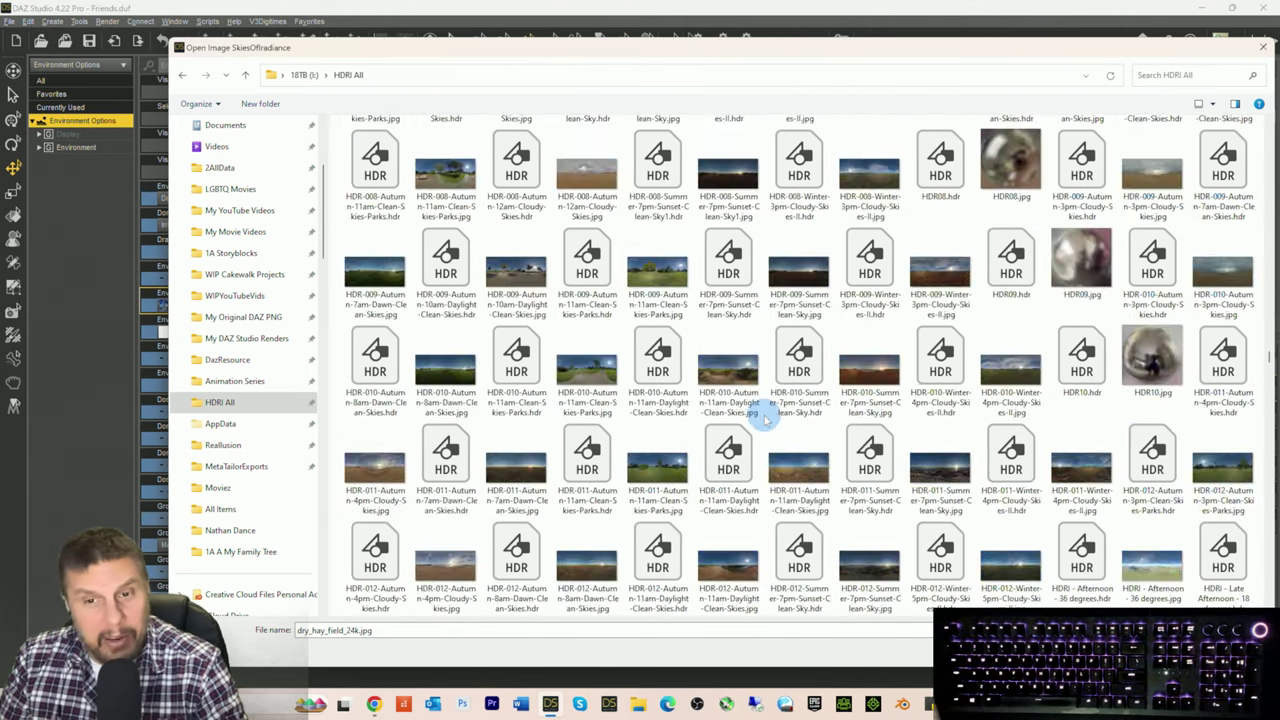
scroll(765, 420, "down", 20)
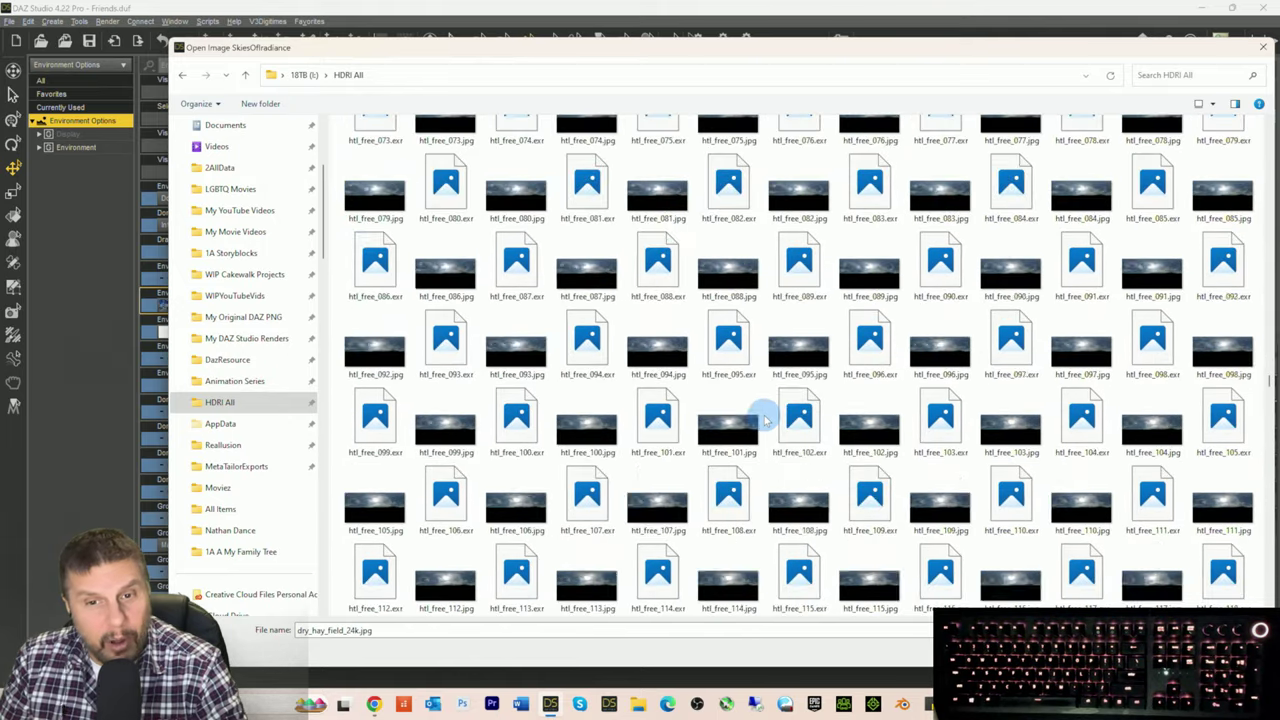
scroll(765, 420, "down", 20)
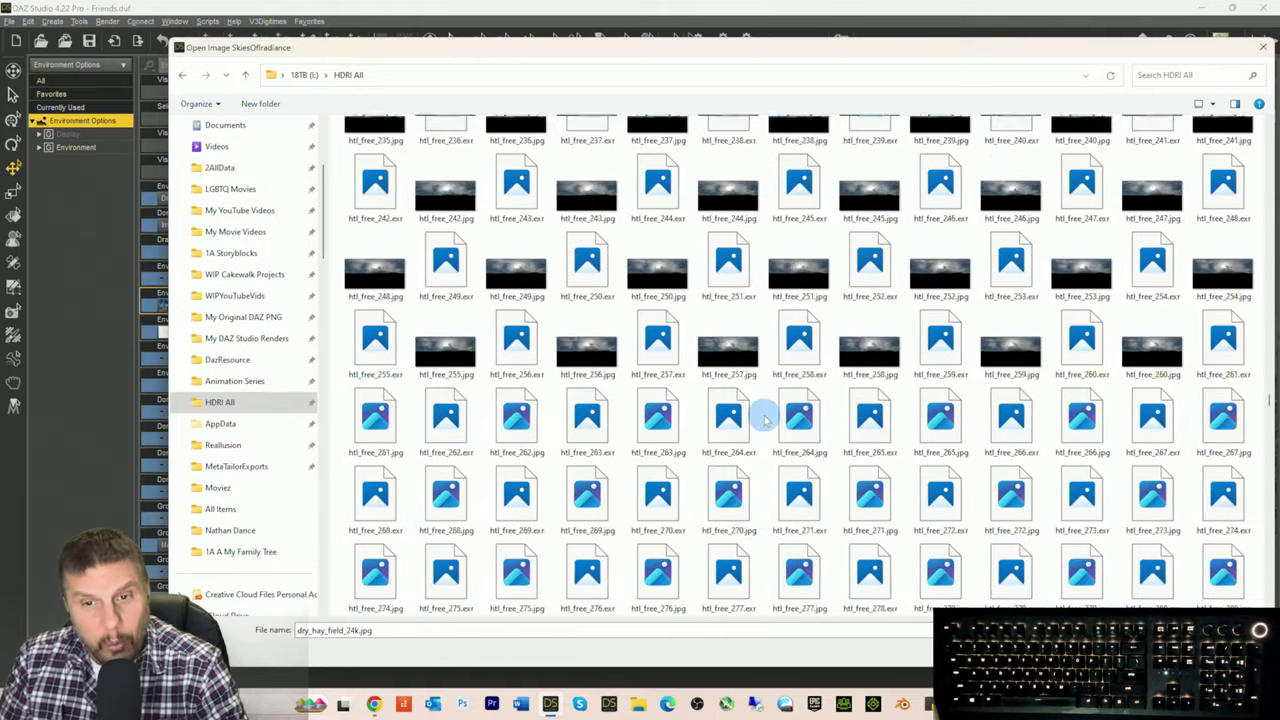
scroll(765, 420, "down", 20)
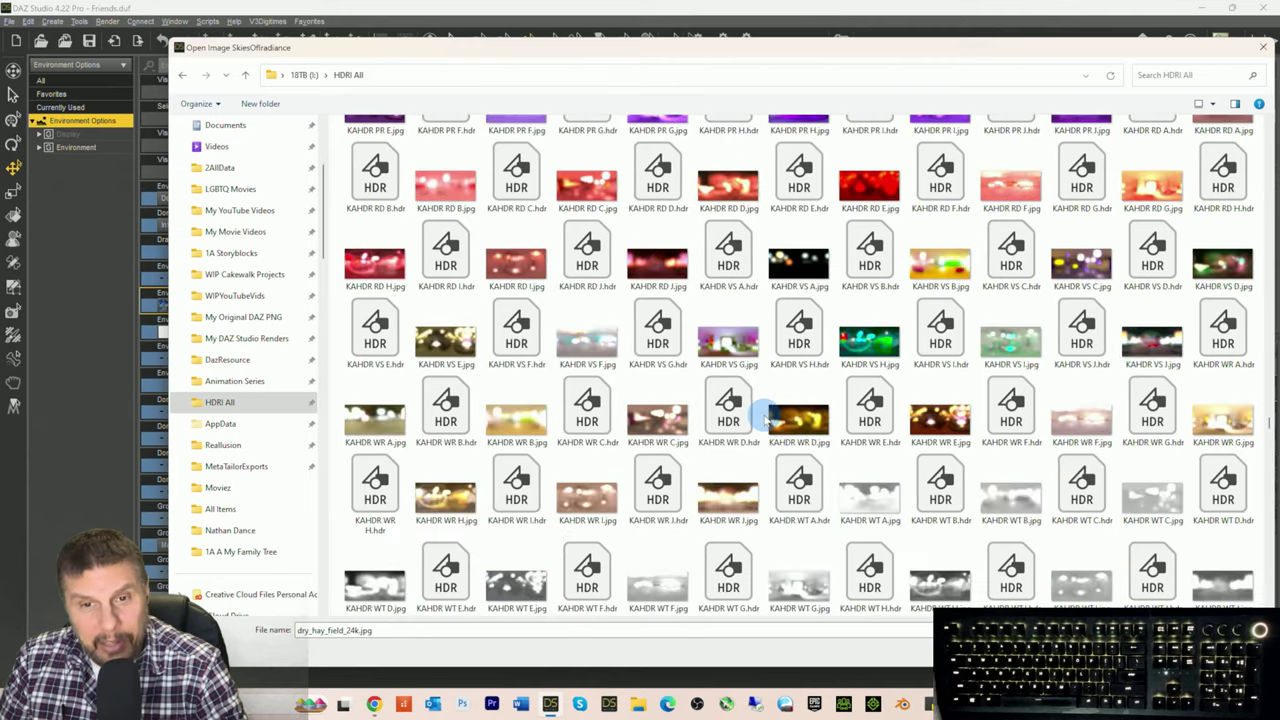
scroll(765, 420, "down", 20)
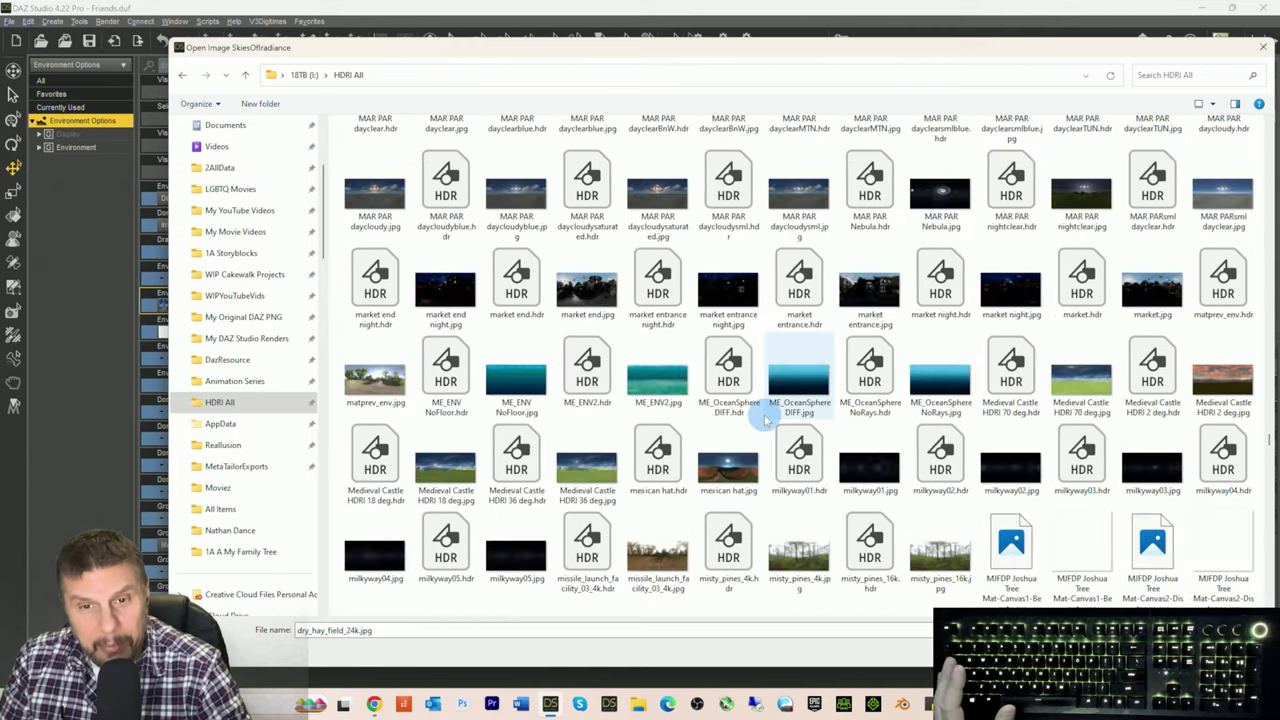
Step: Load moutain lake altitude 2.hdr from the HDRI All folder as the scene's environment map
scroll(765, 420, "down", 15)
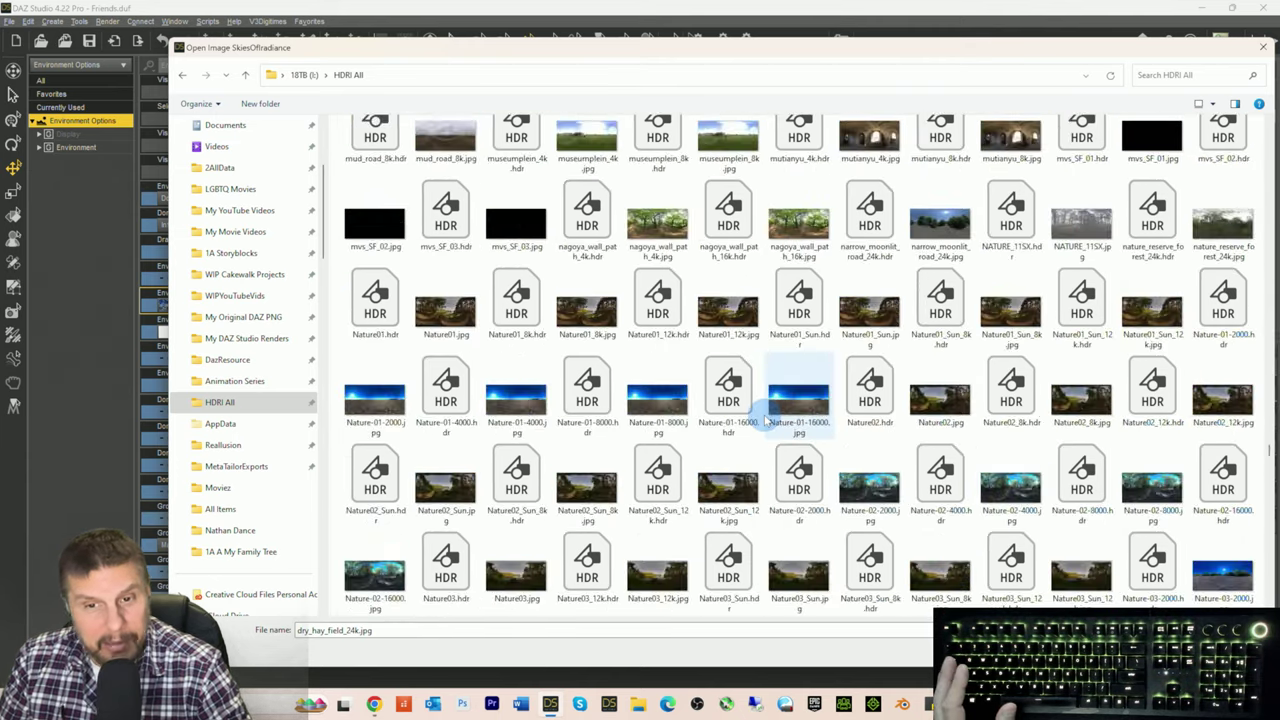
scroll(765, 420, "up", 4)
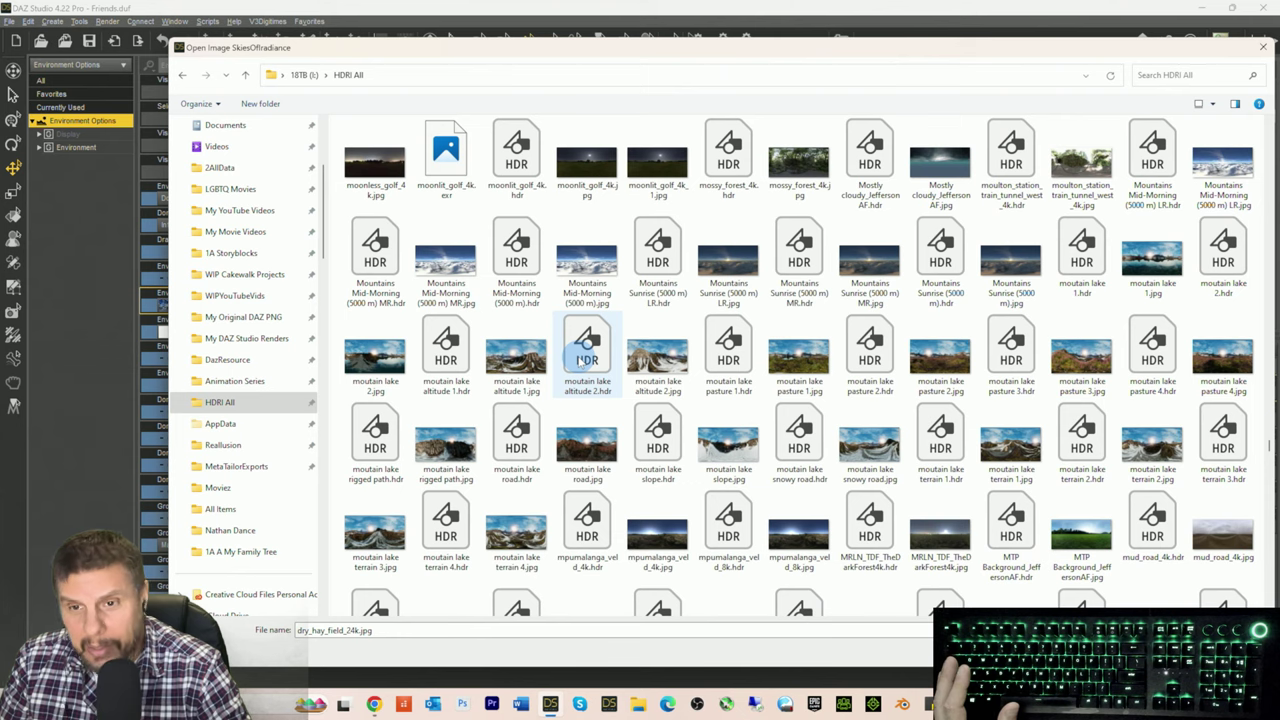
double_click(587, 352)
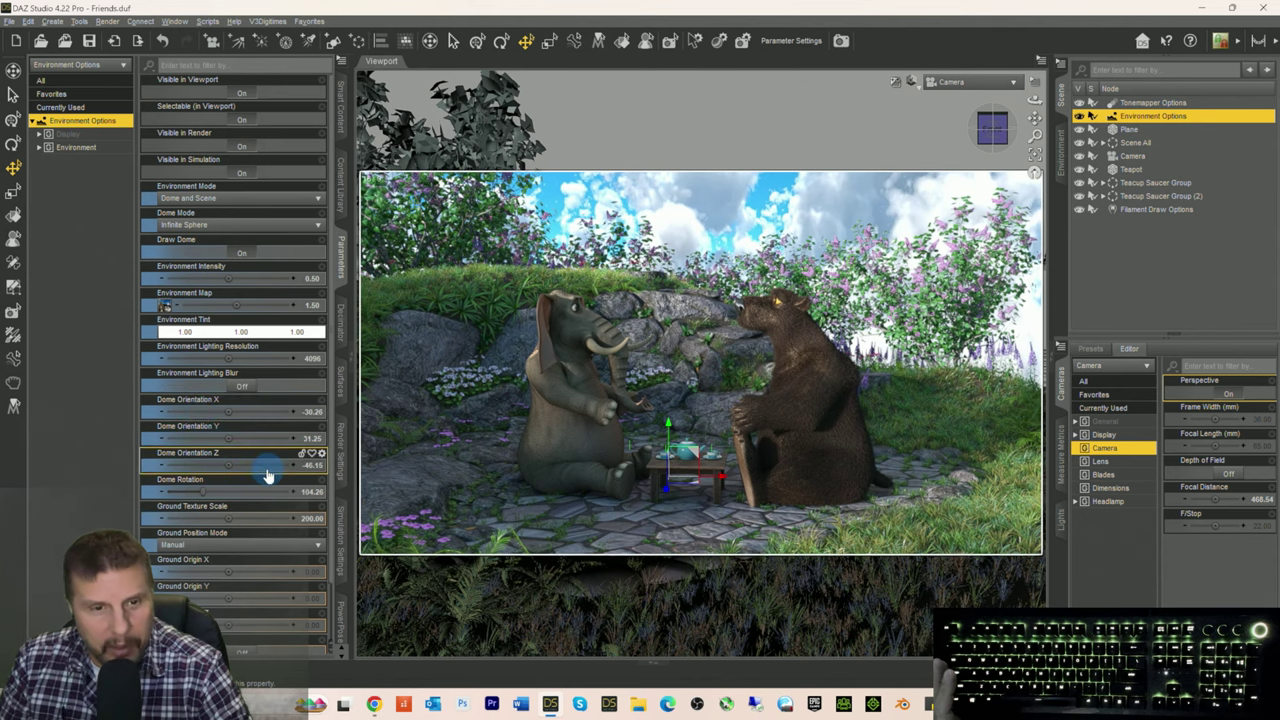
Step: Try Dome Rotation values of 218.36, 45.25, 108.20 and 94.43 for the environment map
left_click_drag(203, 491, 250, 491)
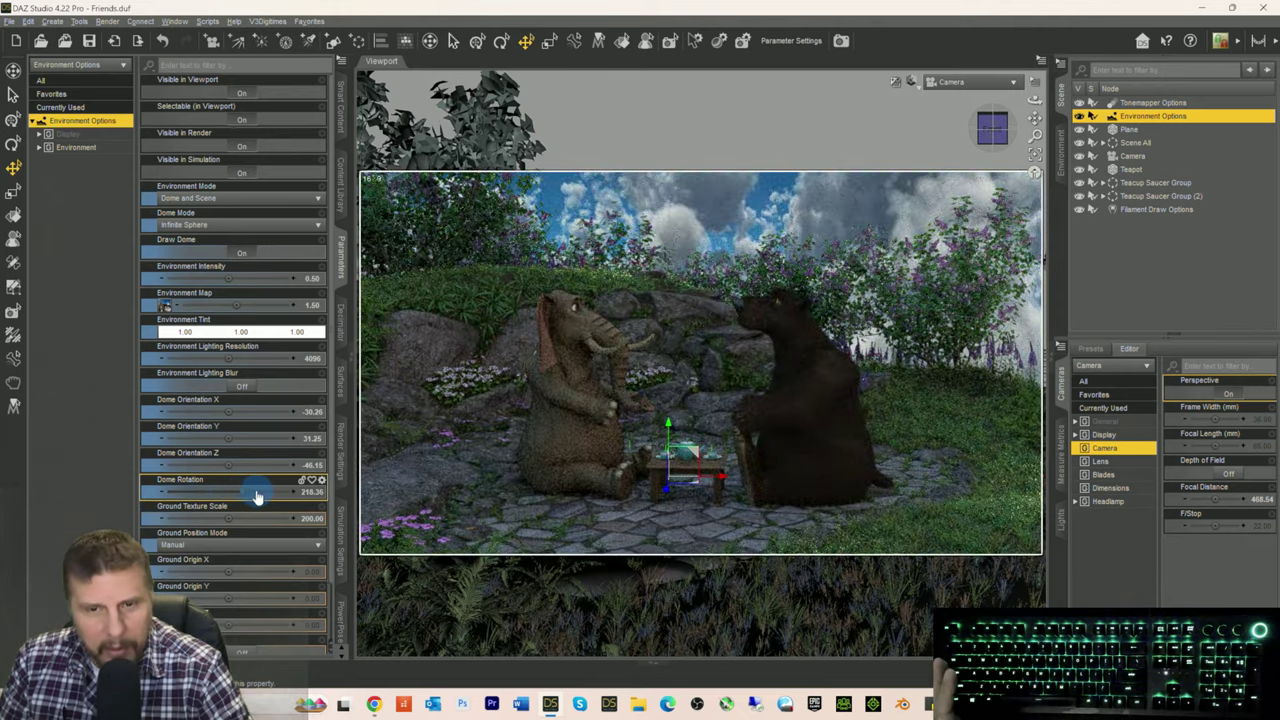
left_click(183, 493)
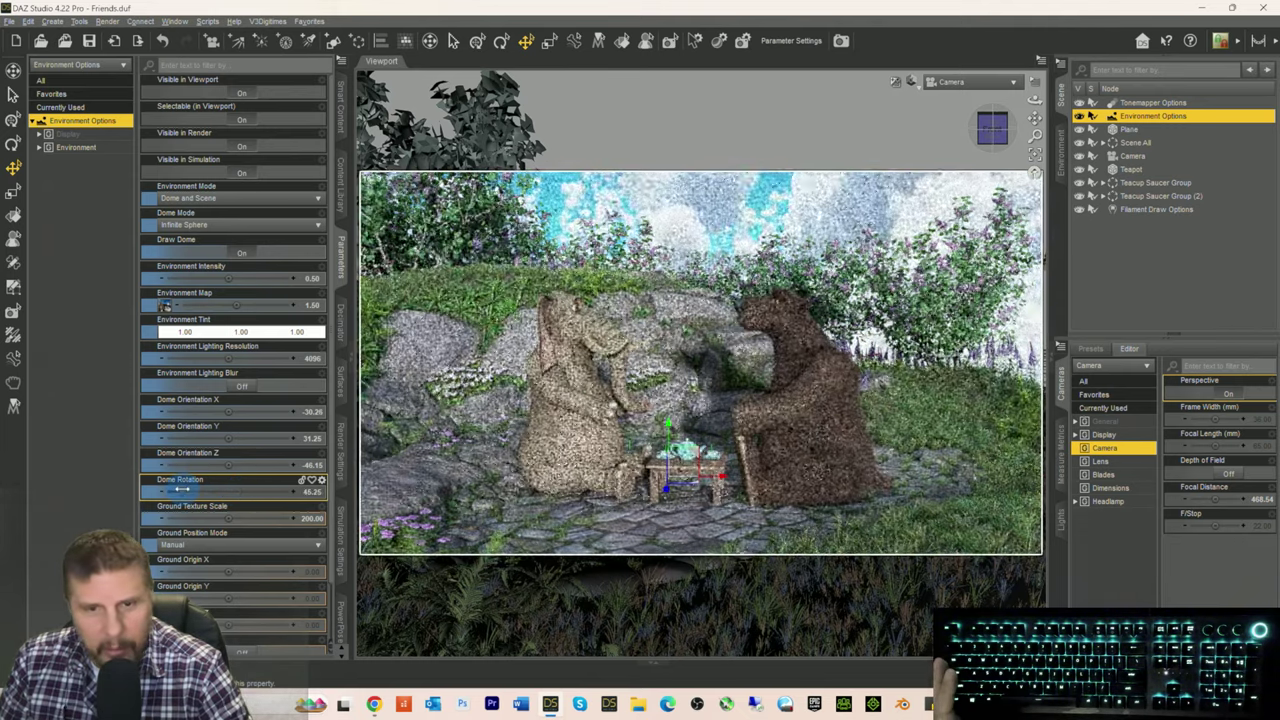
left_click_drag(187, 494, 203, 491)
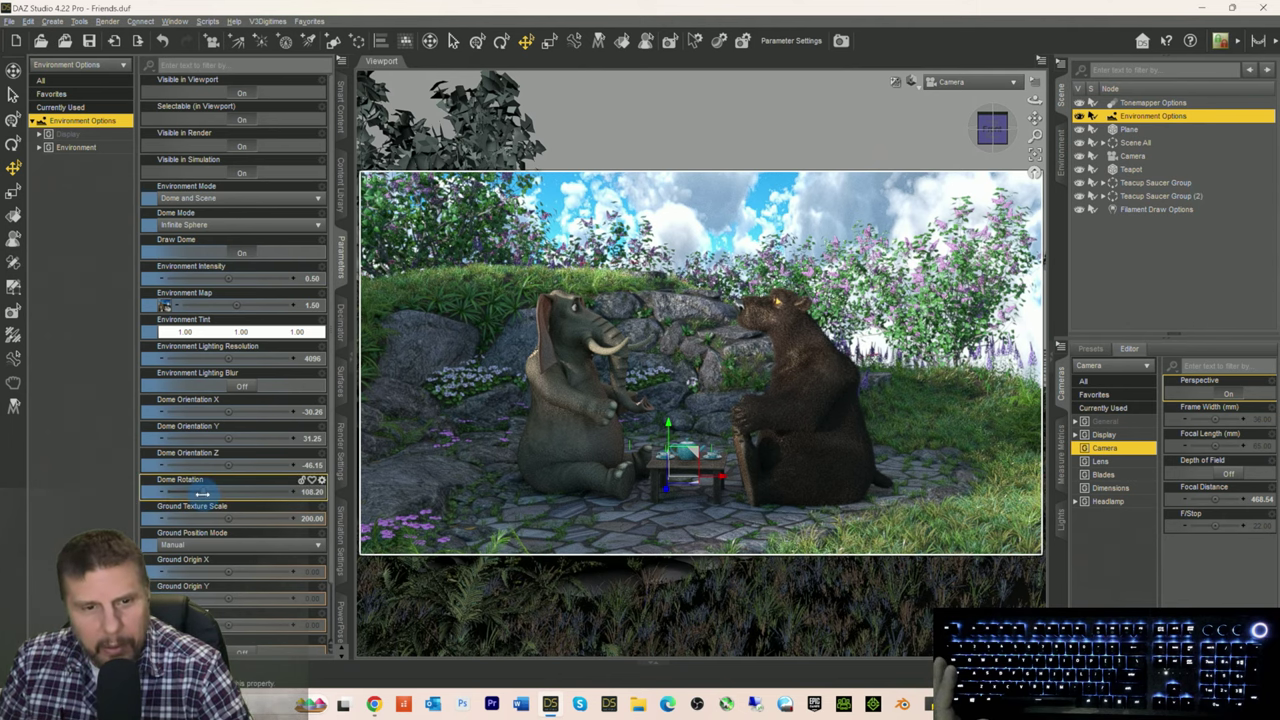
left_click_drag(202, 493, 199, 493)
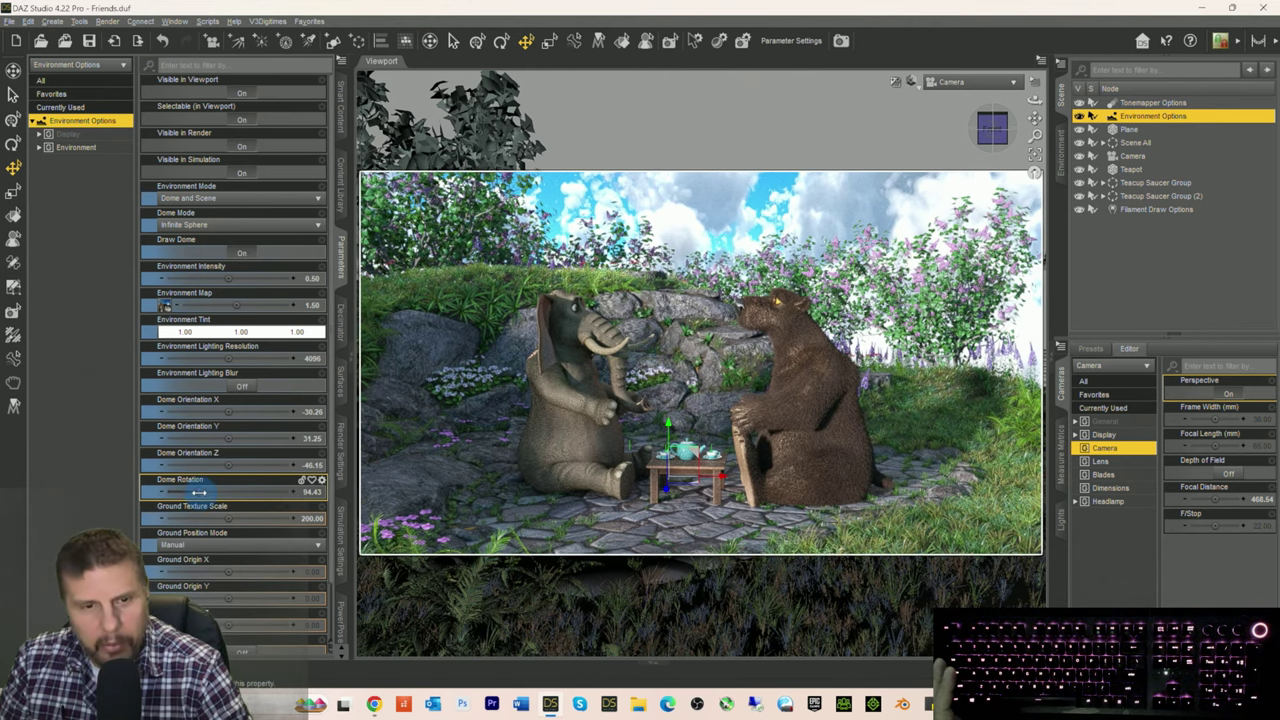
Step: Compare Dome Rotation angles between about 279 and 342, and settle the environment dome at 263.61
left_click_drag(199, 492, 284, 493)
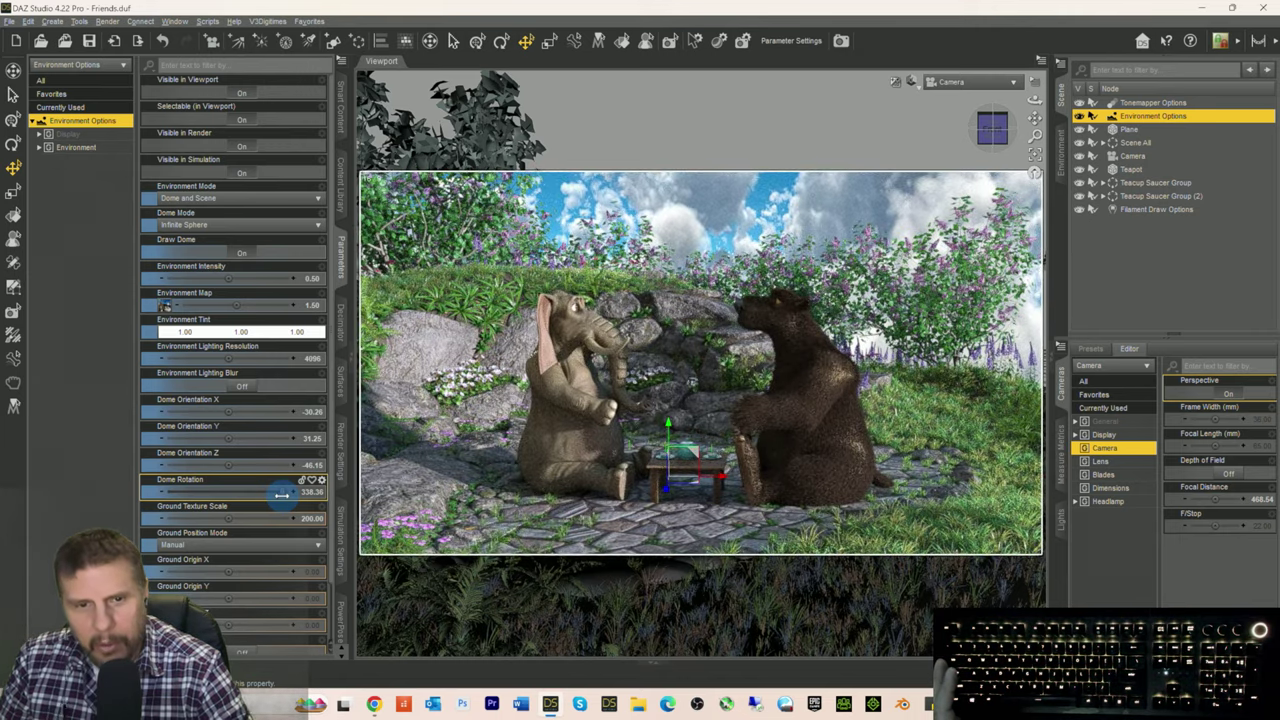
left_click_drag(283, 494, 277, 492)
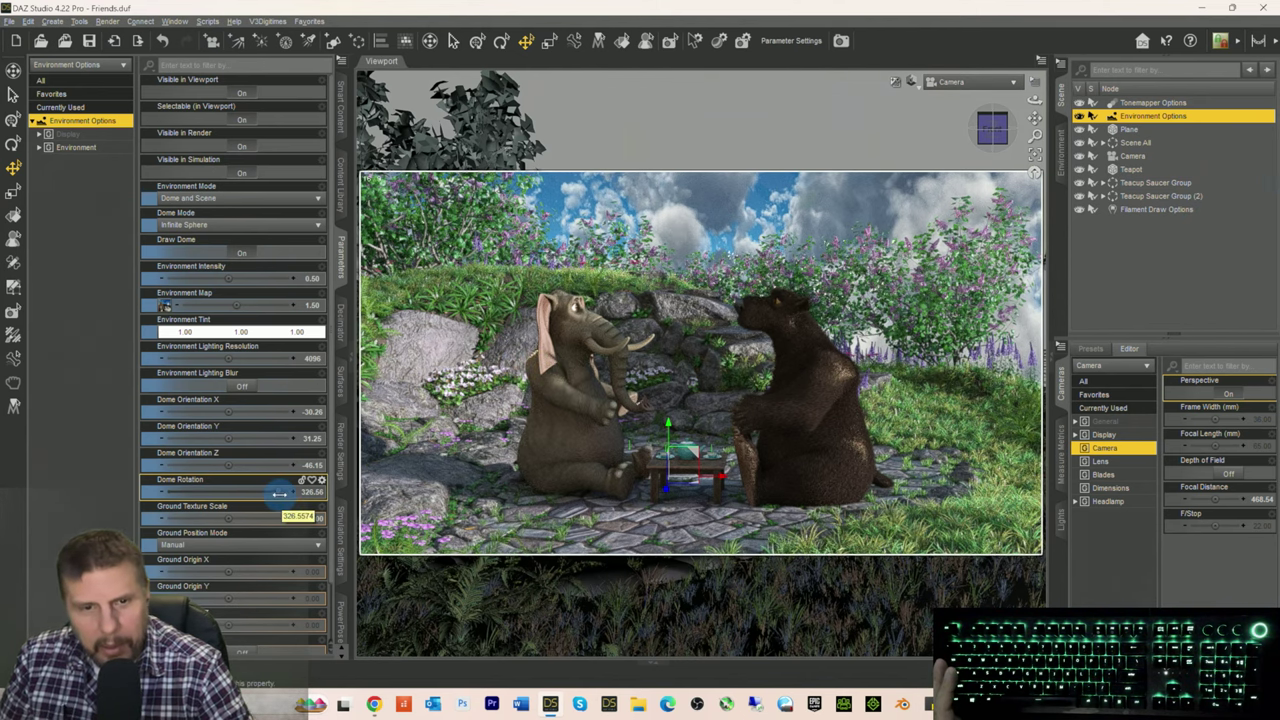
left_click_drag(290, 493, 263, 493)
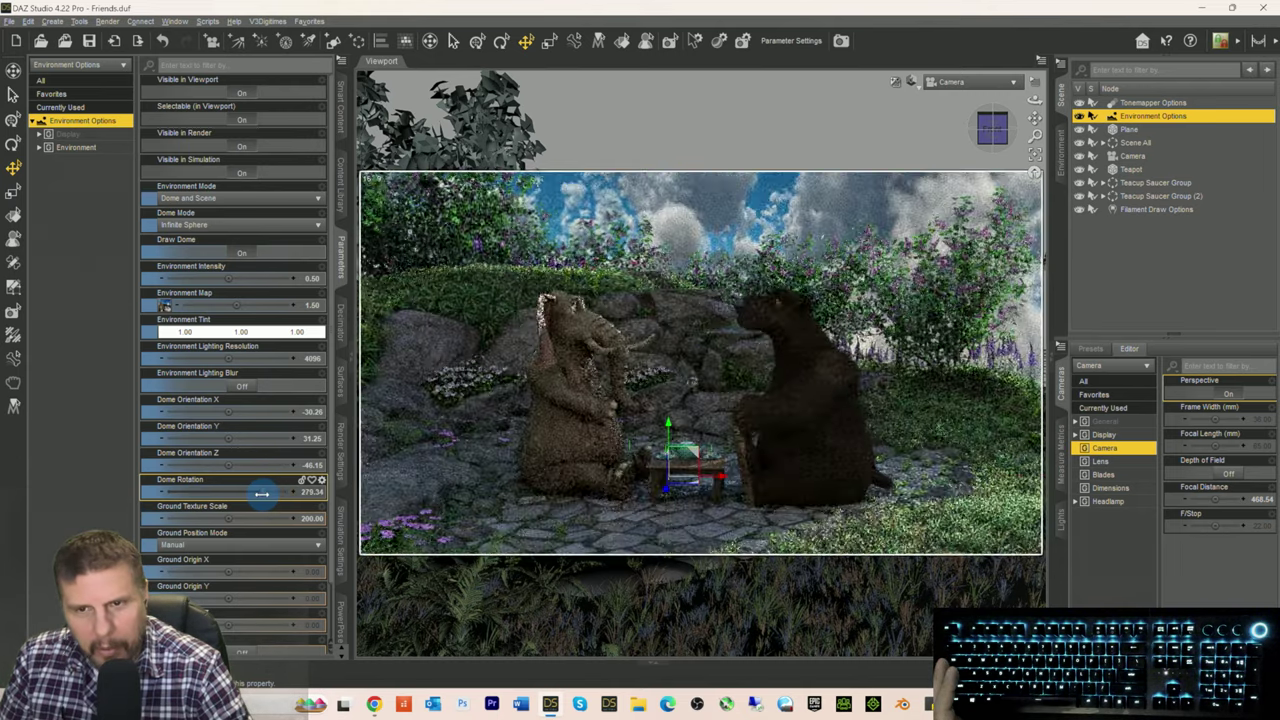
left_click_drag(261, 493, 282, 493)
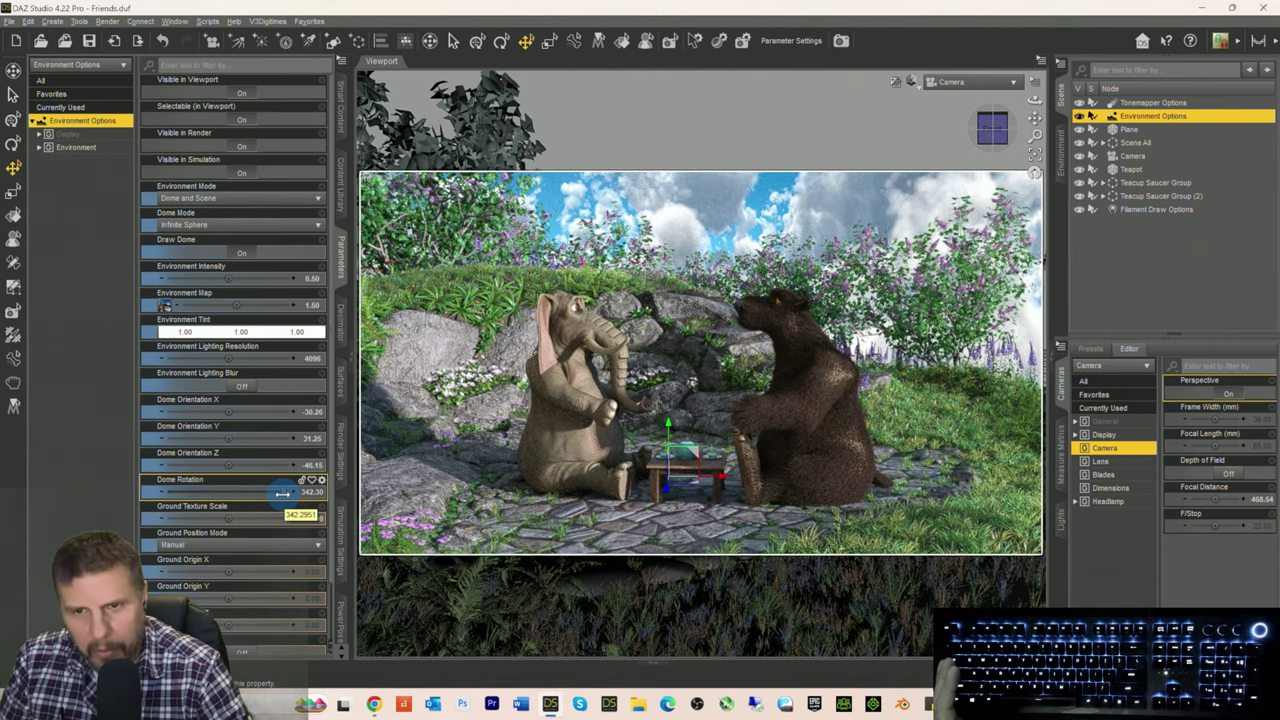
left_click_drag(283, 493, 282, 493)
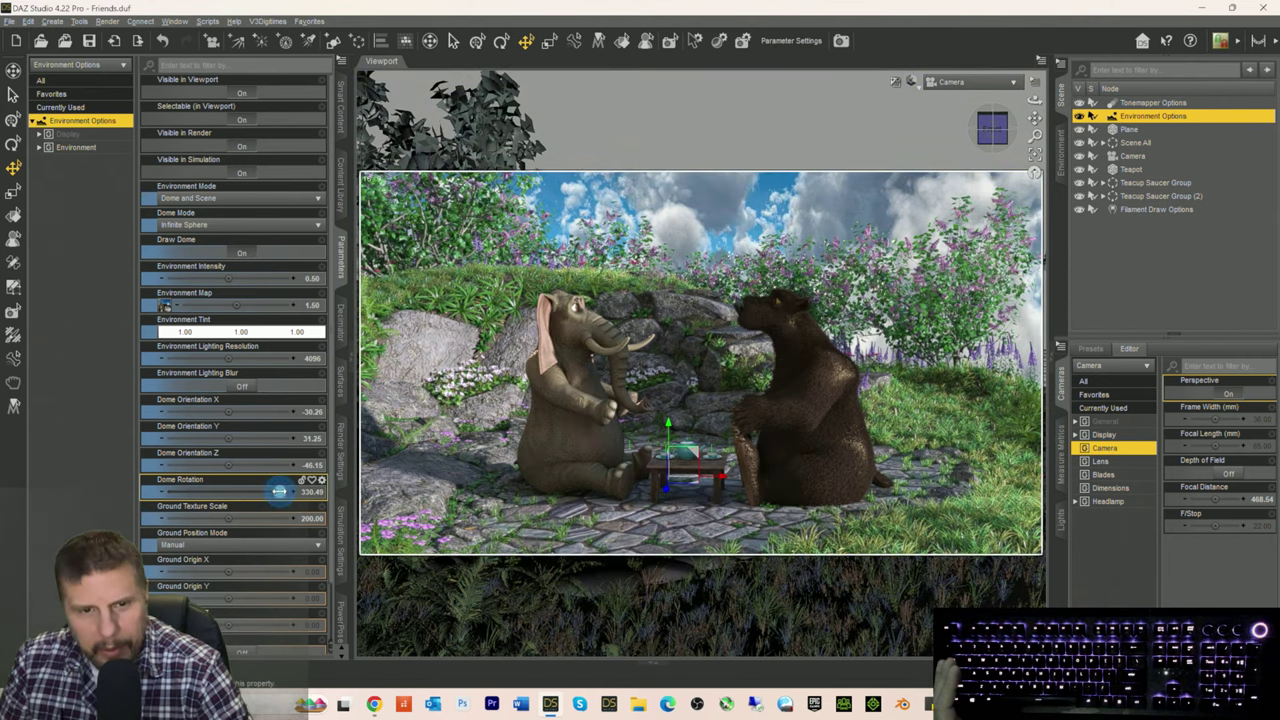
left_click_drag(279, 491, 259, 489)
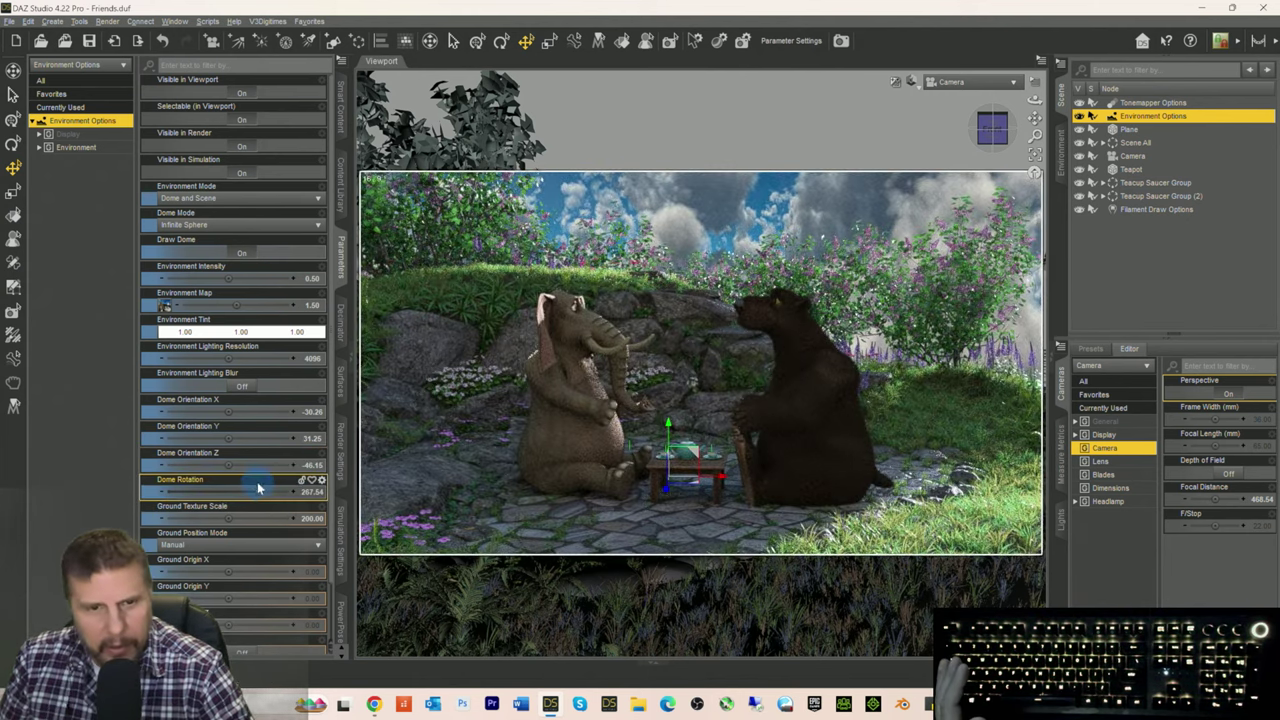
left_click_drag(257, 488, 256, 488)
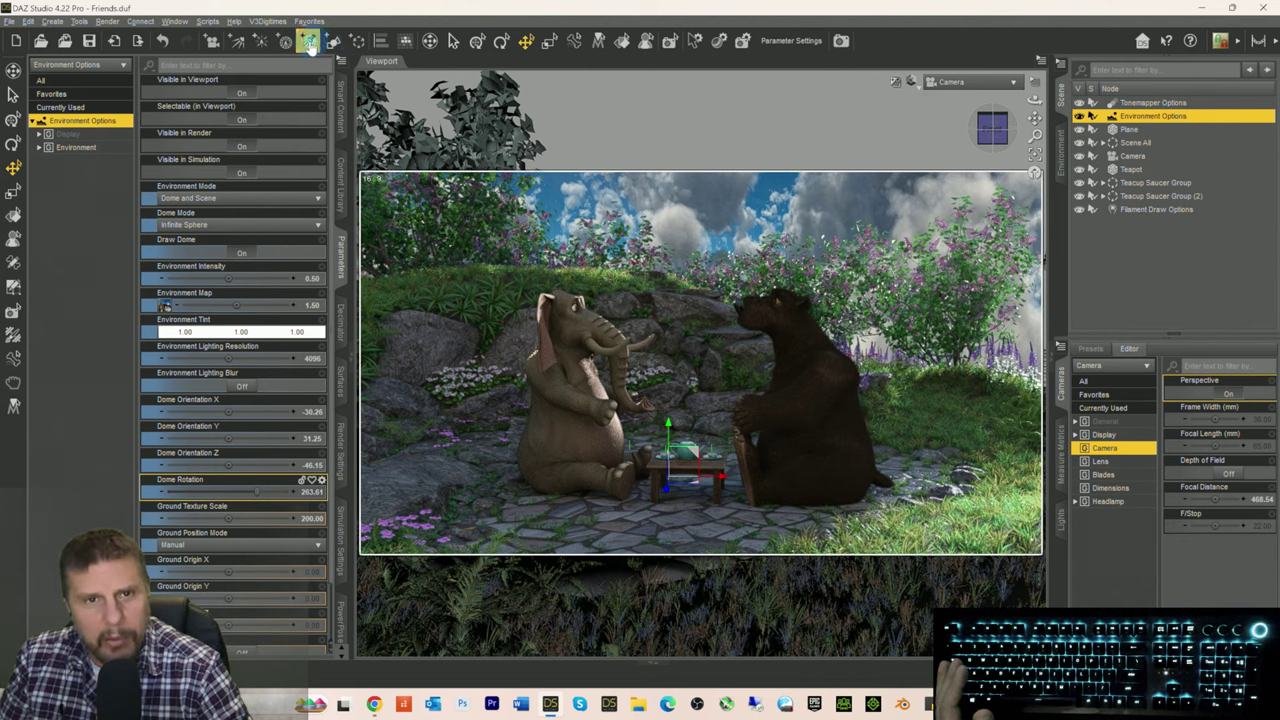
Step: Create a SpotLight with the default settings and view the scene through it
left_click(309, 42)
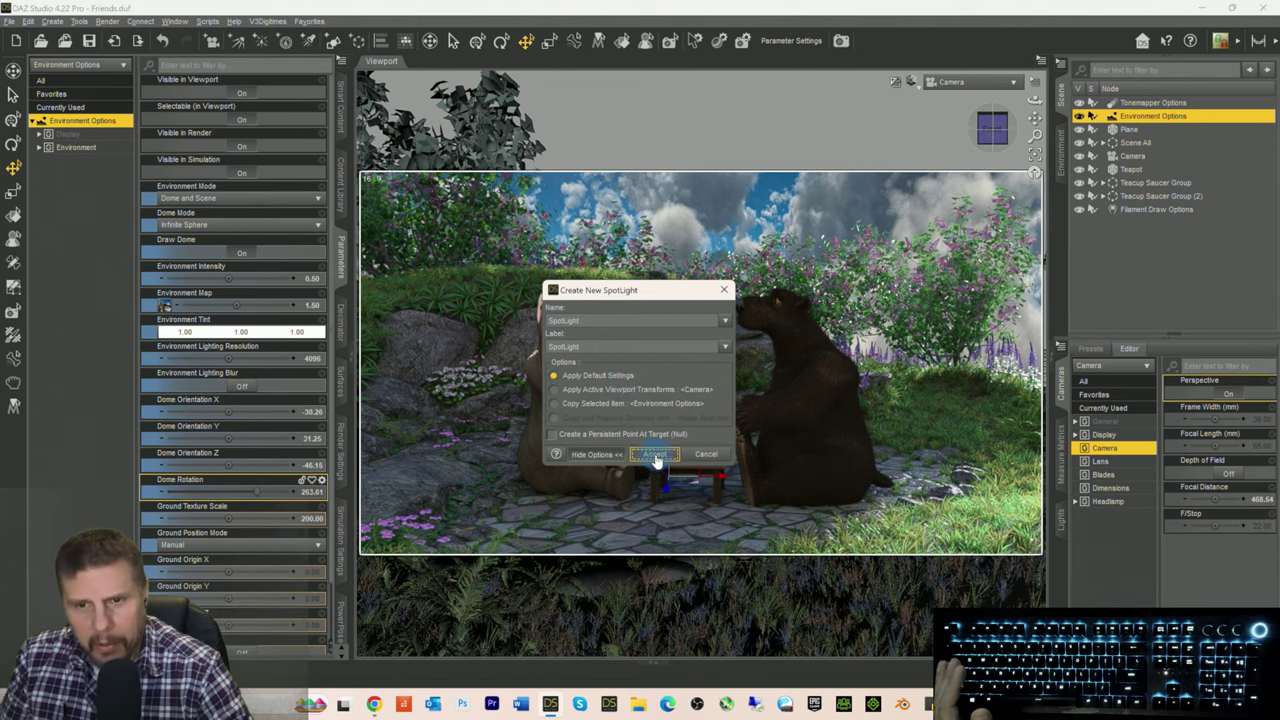
left_click(654, 455)
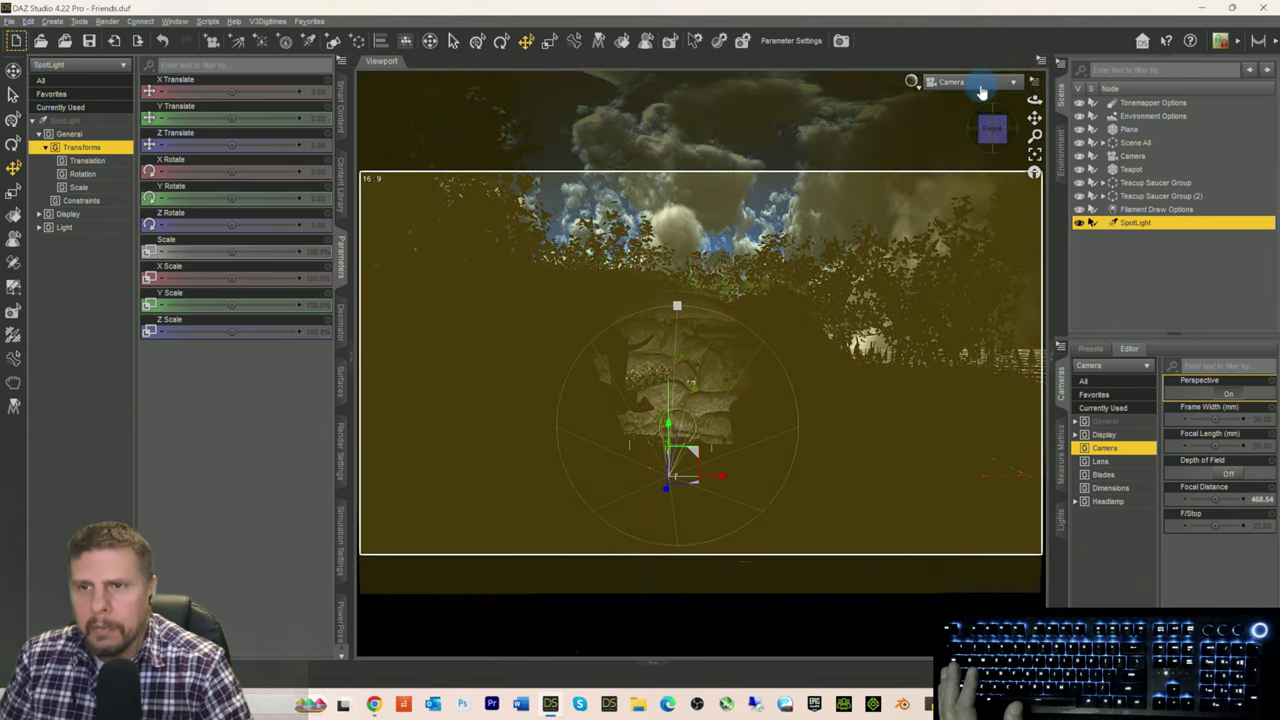
left_click(978, 83)
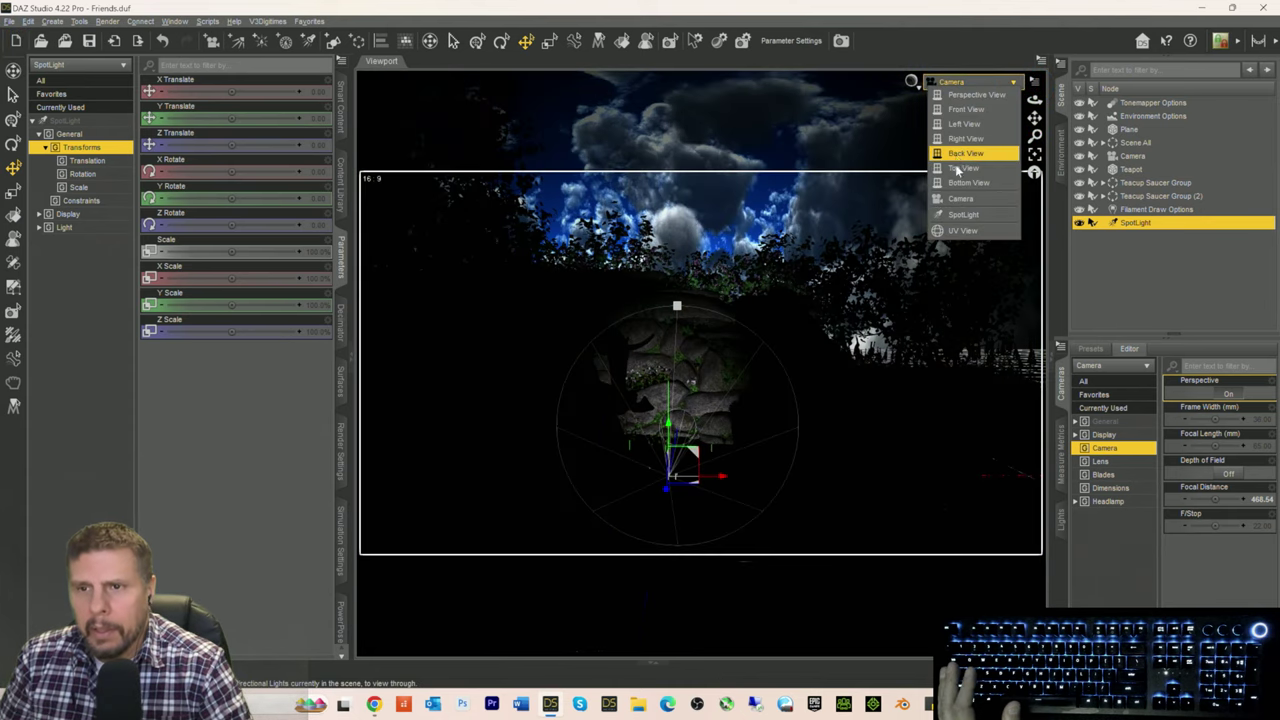
left_click(957, 215)
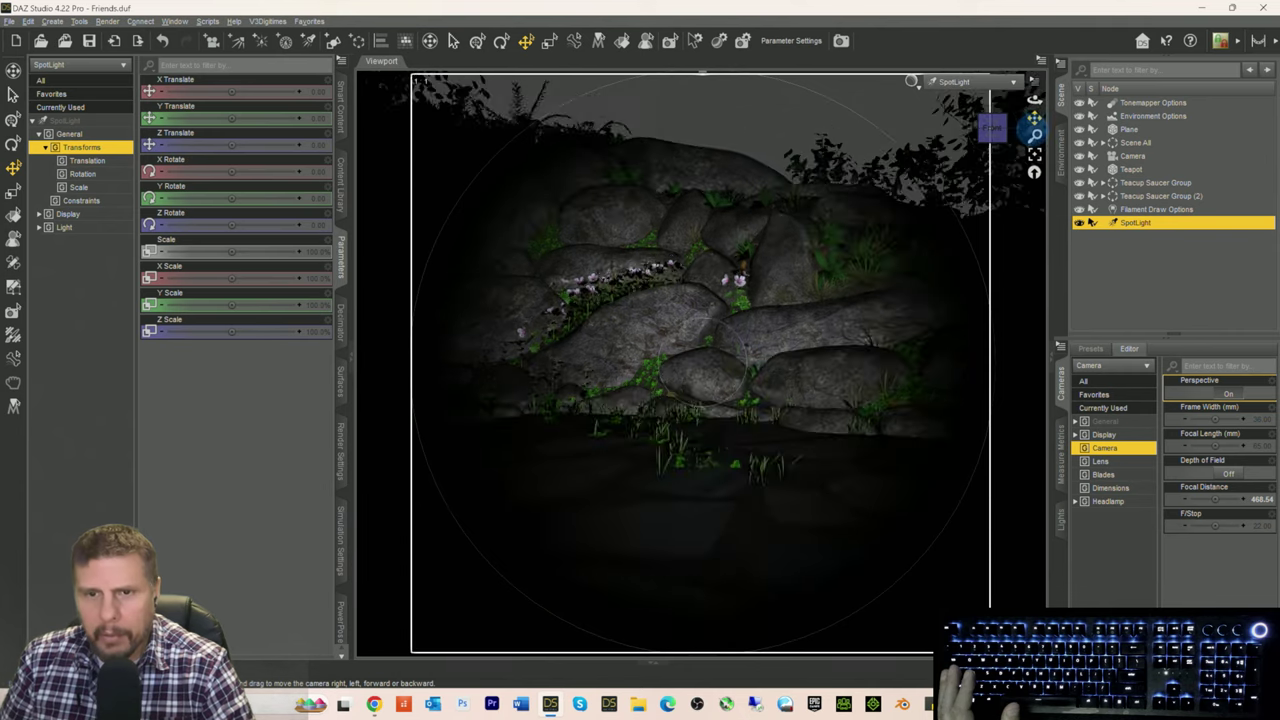
Step: Aim the SpotLight at the animals from about X -18, Y 292, Z 640, rotated about -24° in X and -3° in Y, and return to the Camera view
left_click_drag(1034, 118, 870, 228)
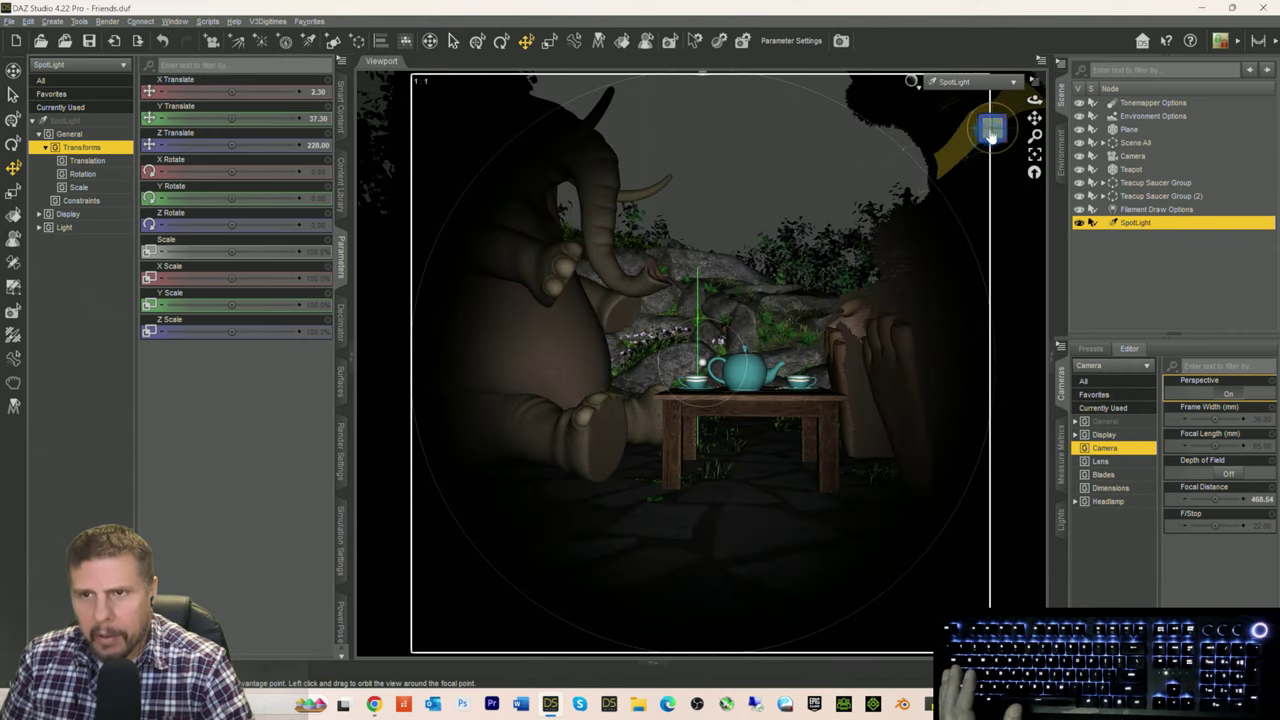
left_click_drag(992, 133, 956, 144)
left_click_drag(1034, 120, 991, 130)
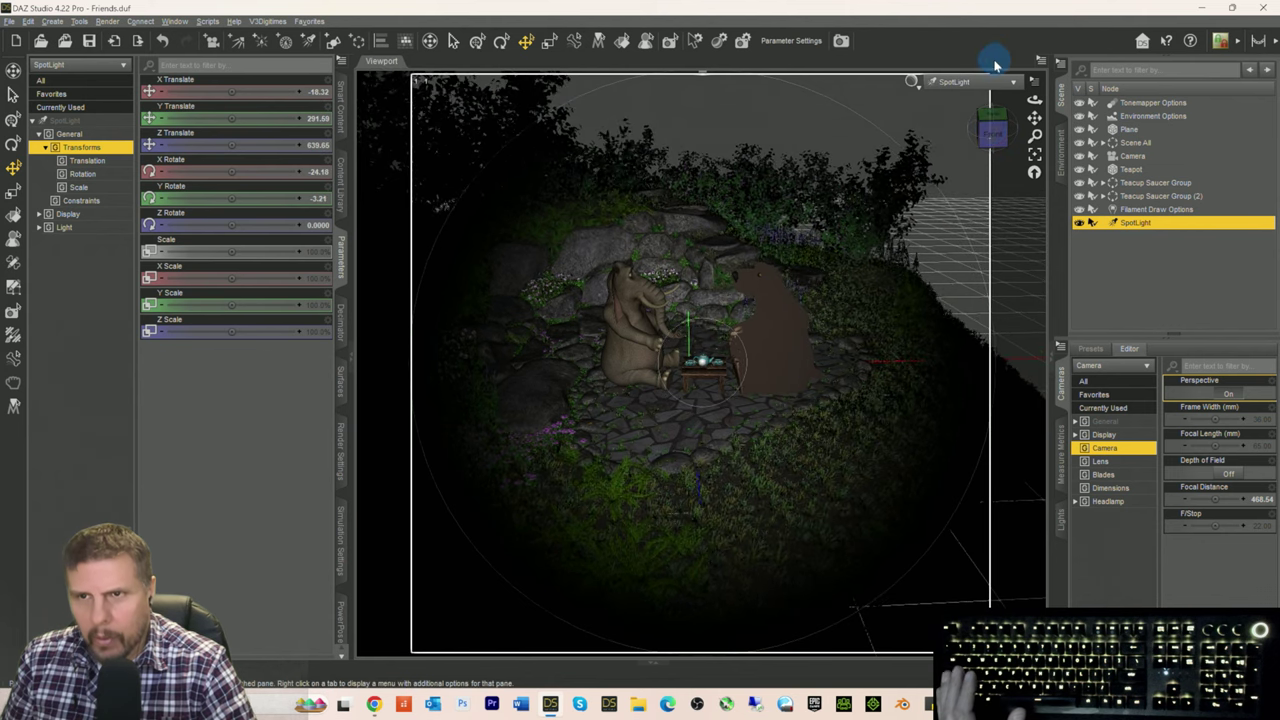
left_click(962, 82)
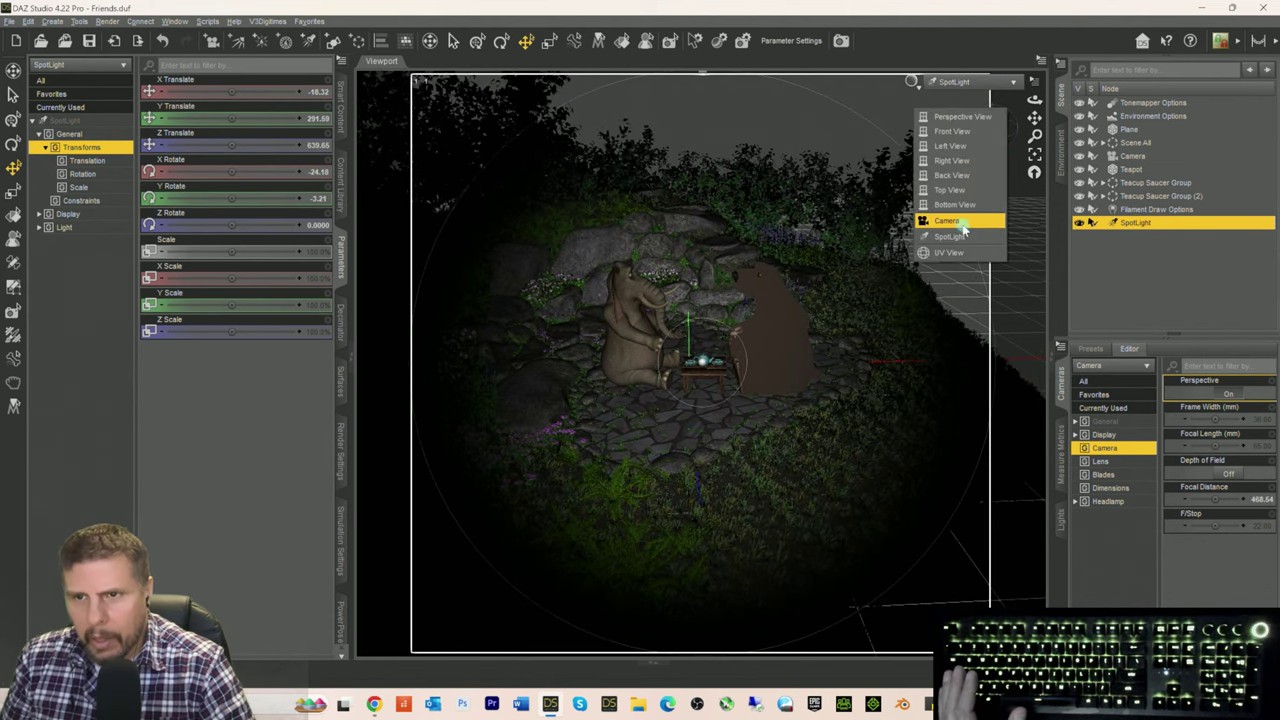
left_click(960, 222)
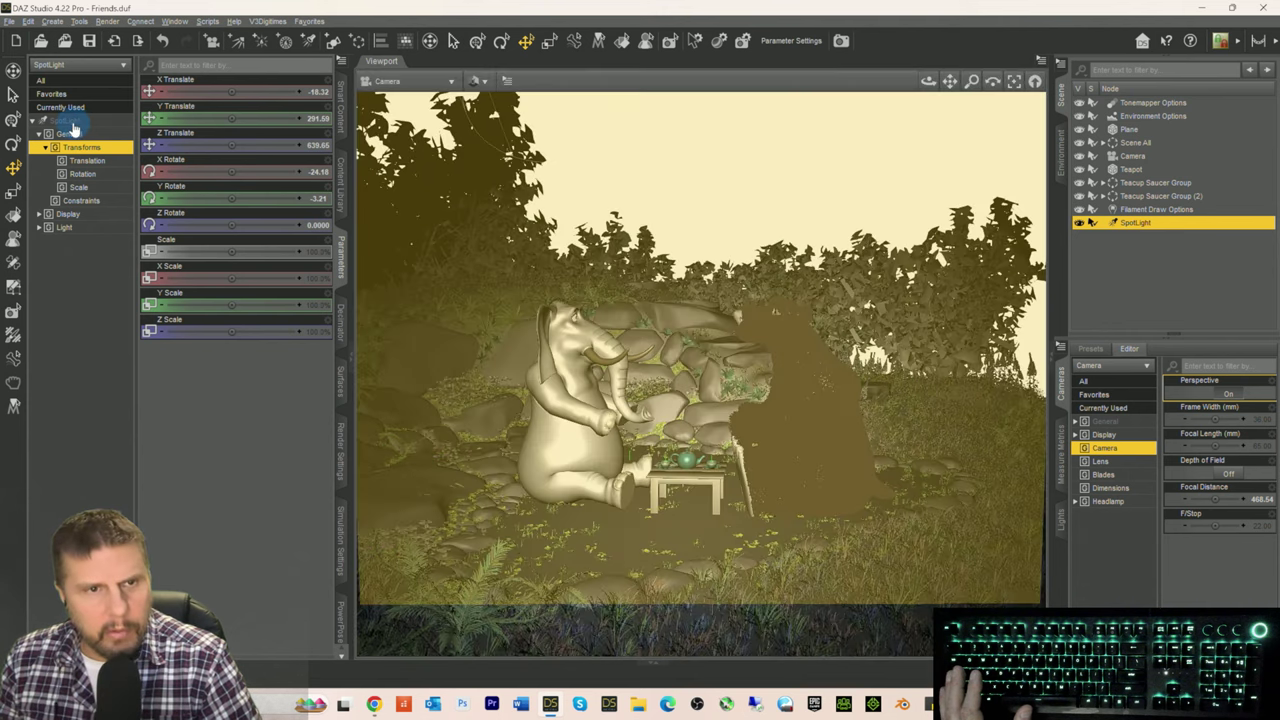
Step: Set a stronger luminous flux in Lumen for the SpotLight so it brightens the elephant and the bear
left_click(64, 120)
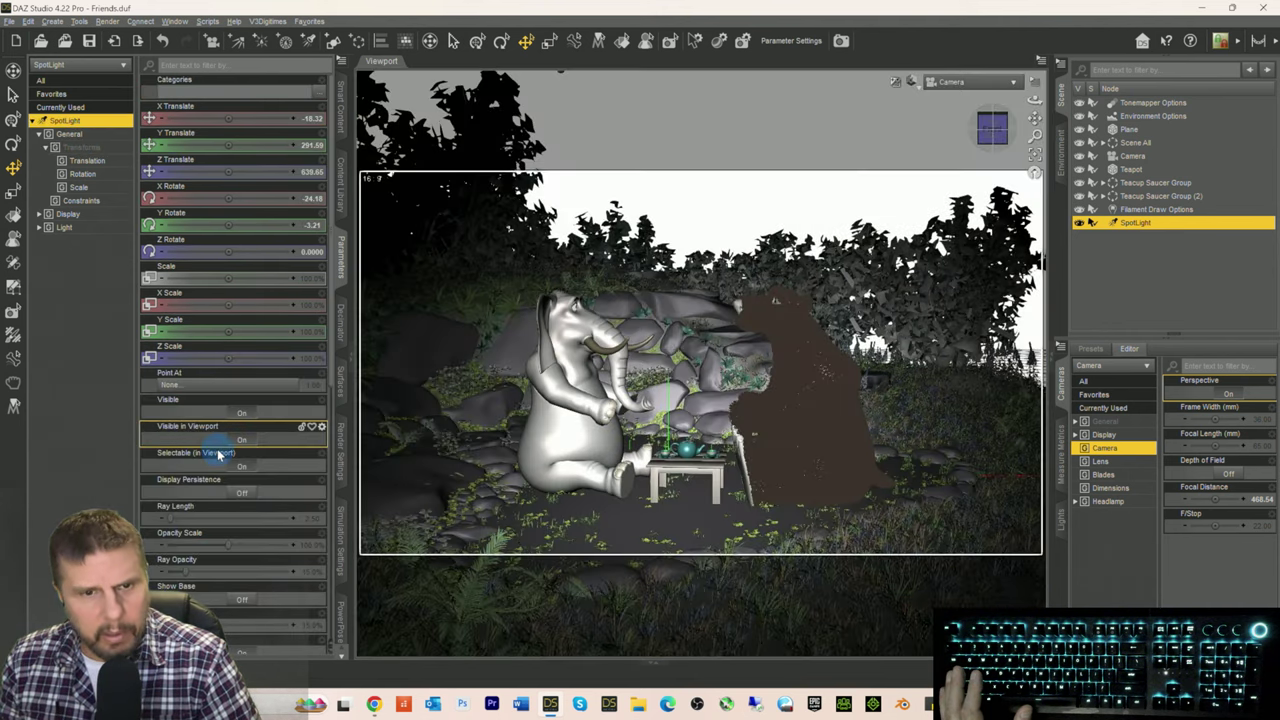
scroll(246, 537, "down", 8)
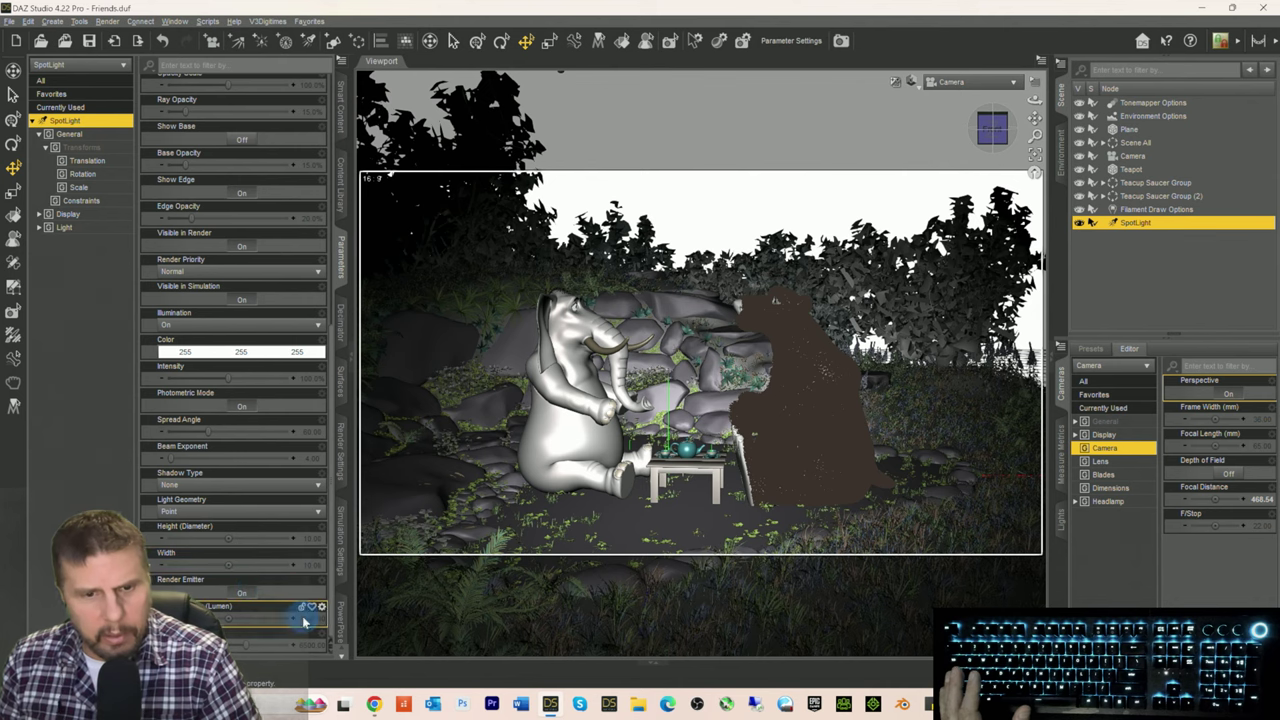
key("Return")
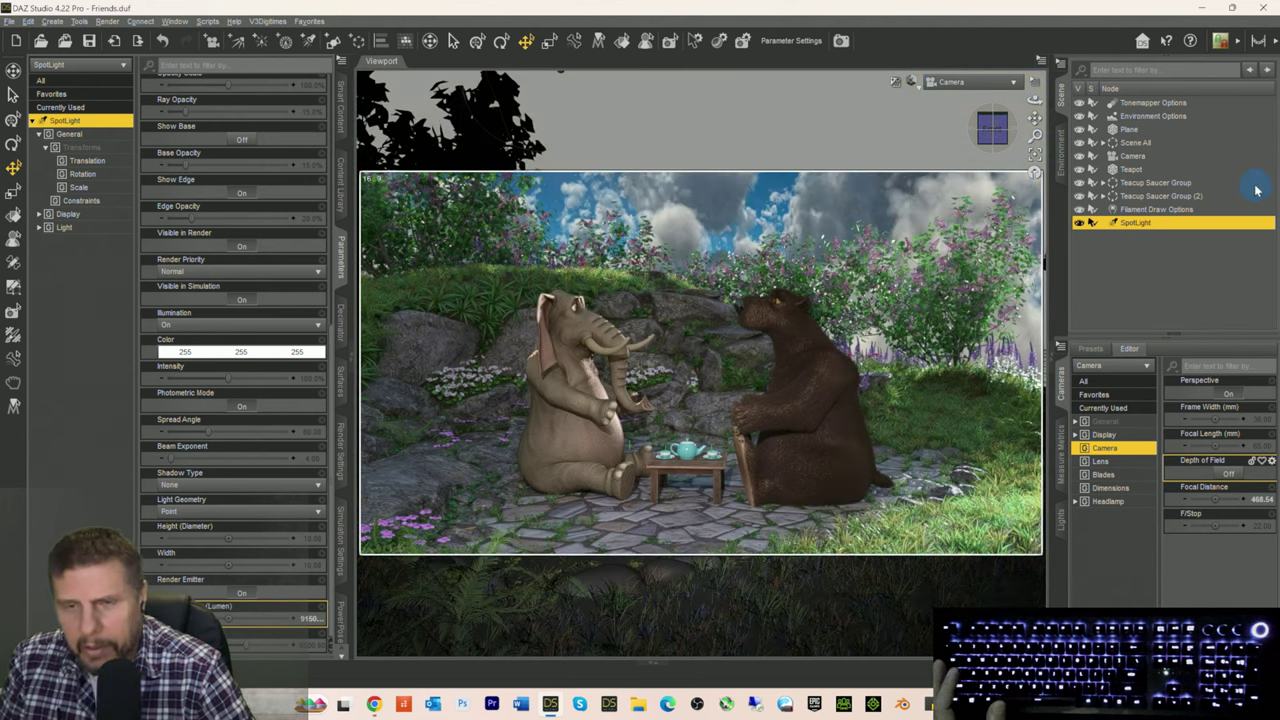
Step: Select the sky Plane, show all its surface properties and save the scene
left_click(1130, 130)
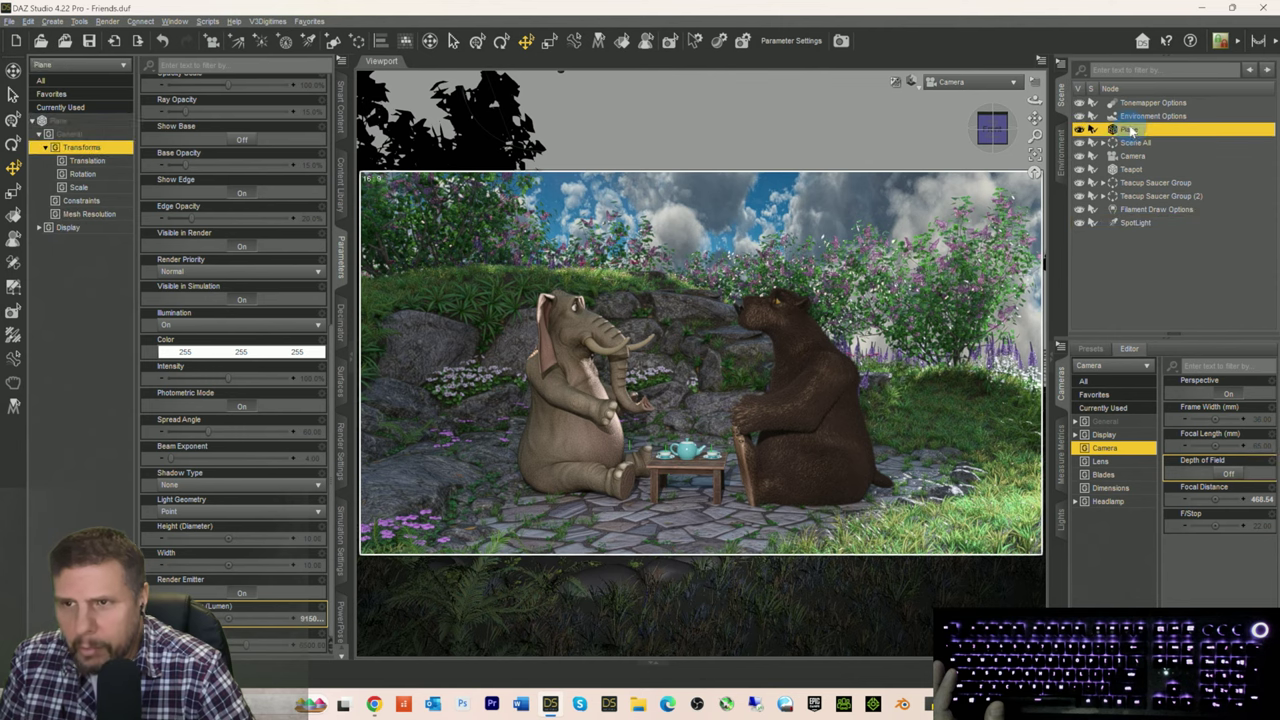
left_click(82, 147)
left_click(84, 128)
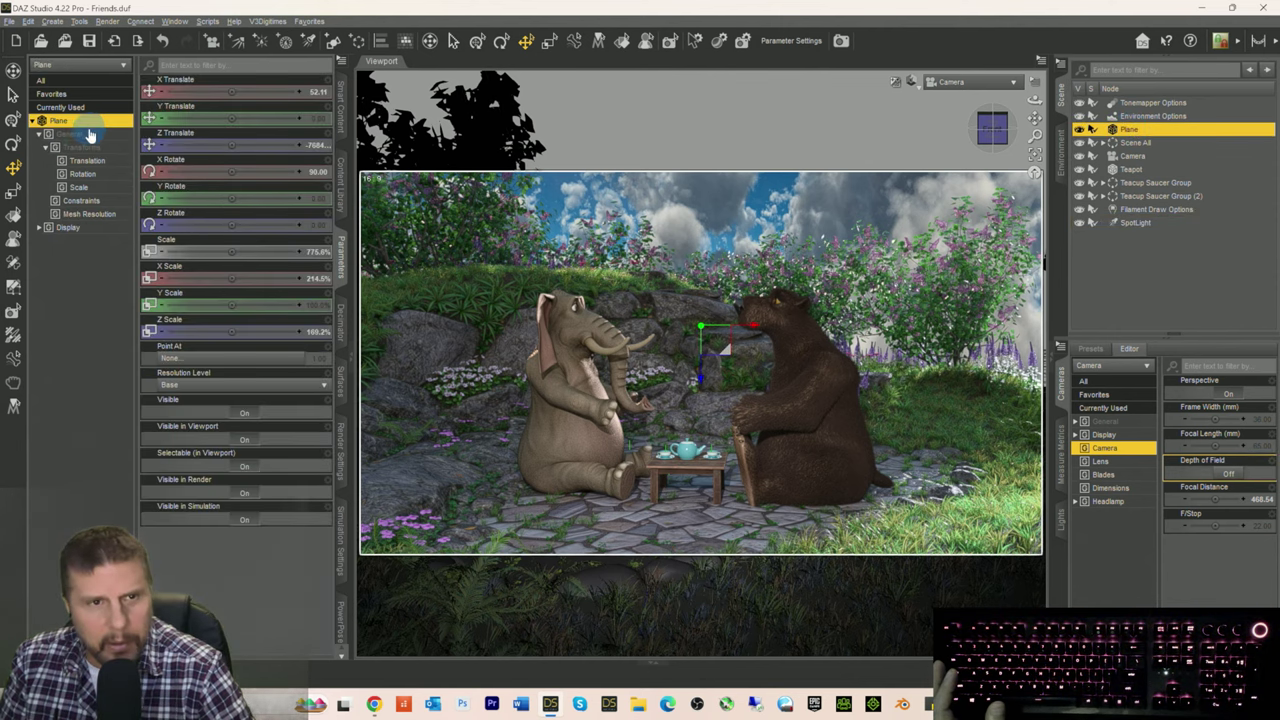
left_click(338, 385)
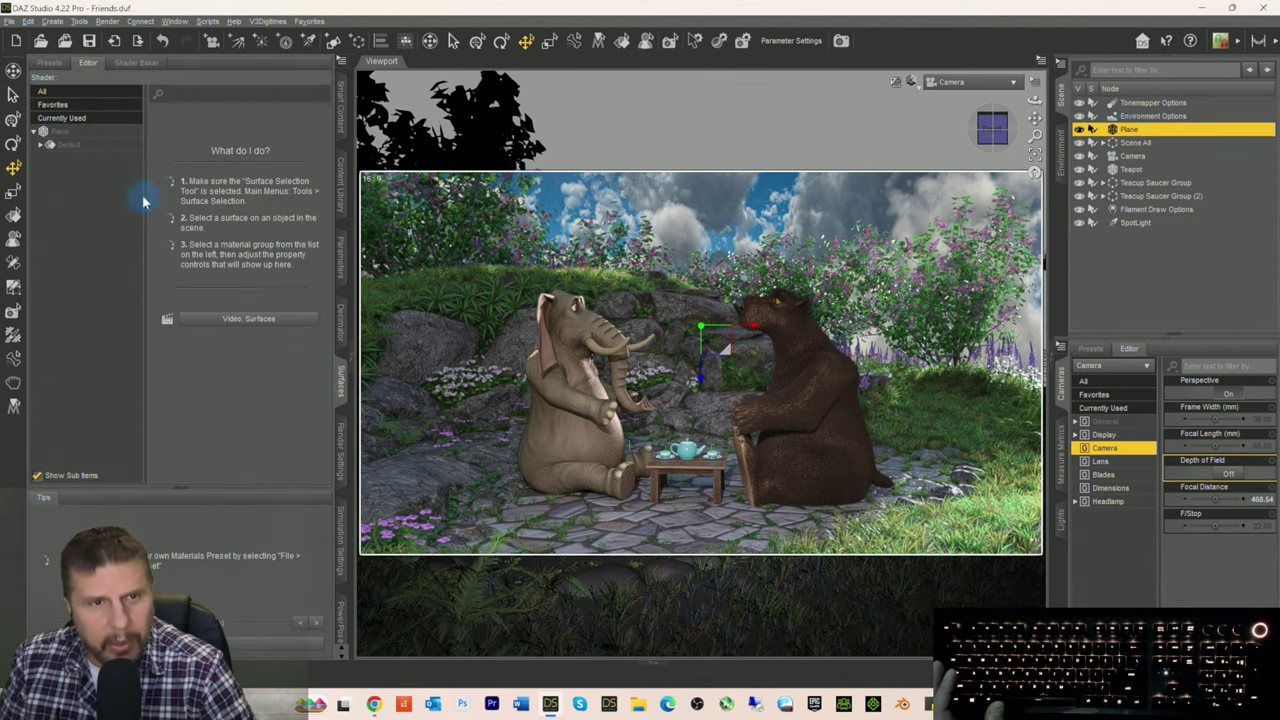
left_click(56, 132)
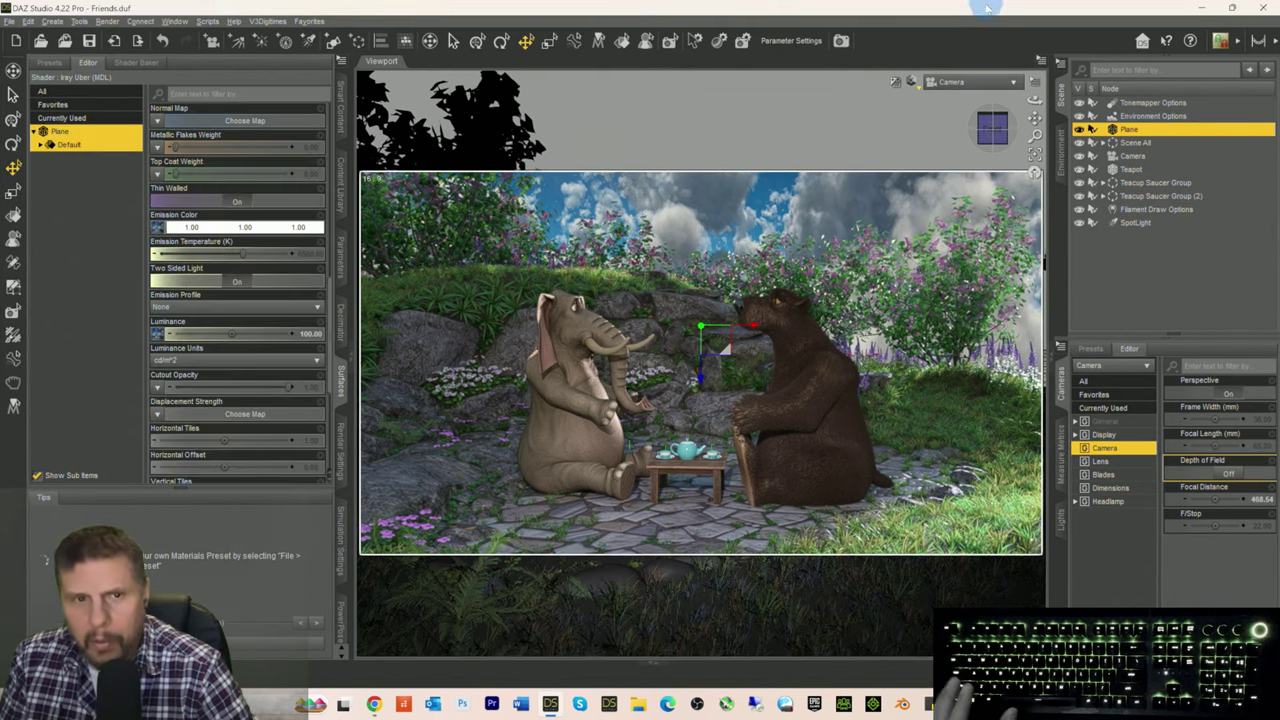
key("ctrl+s")
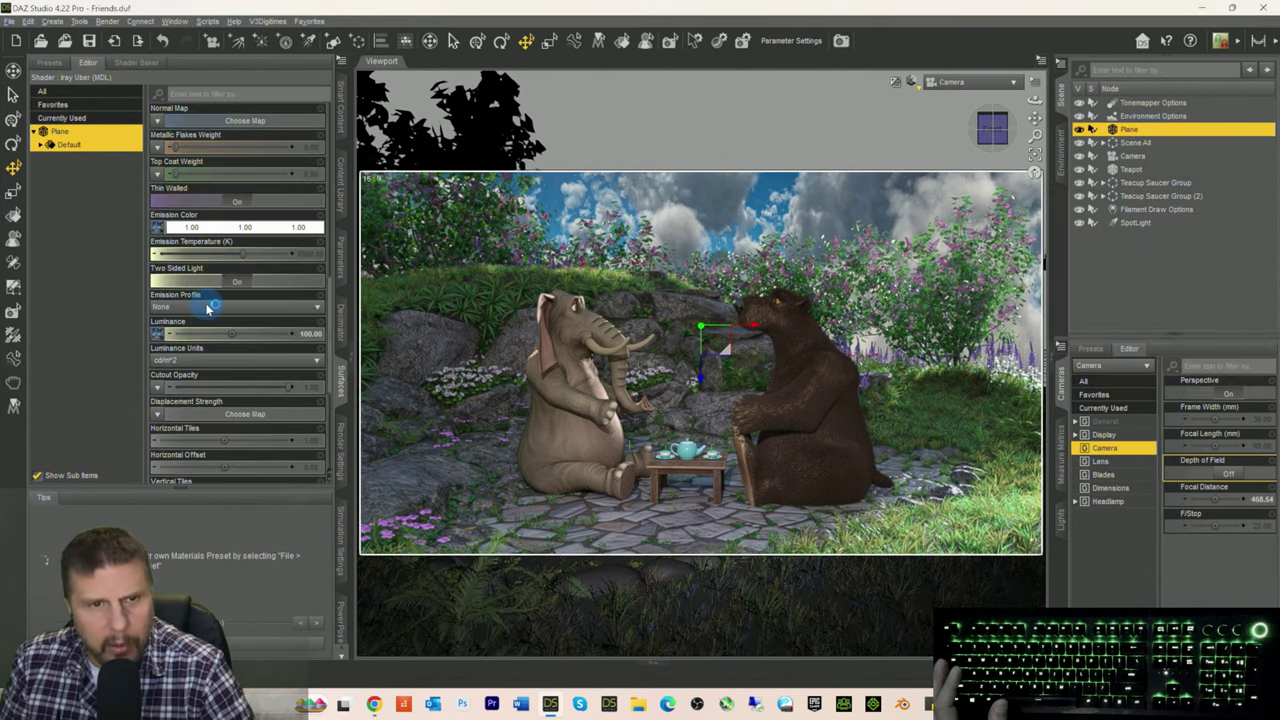
left_click(226, 244)
scroll(240, 260, "up", 5)
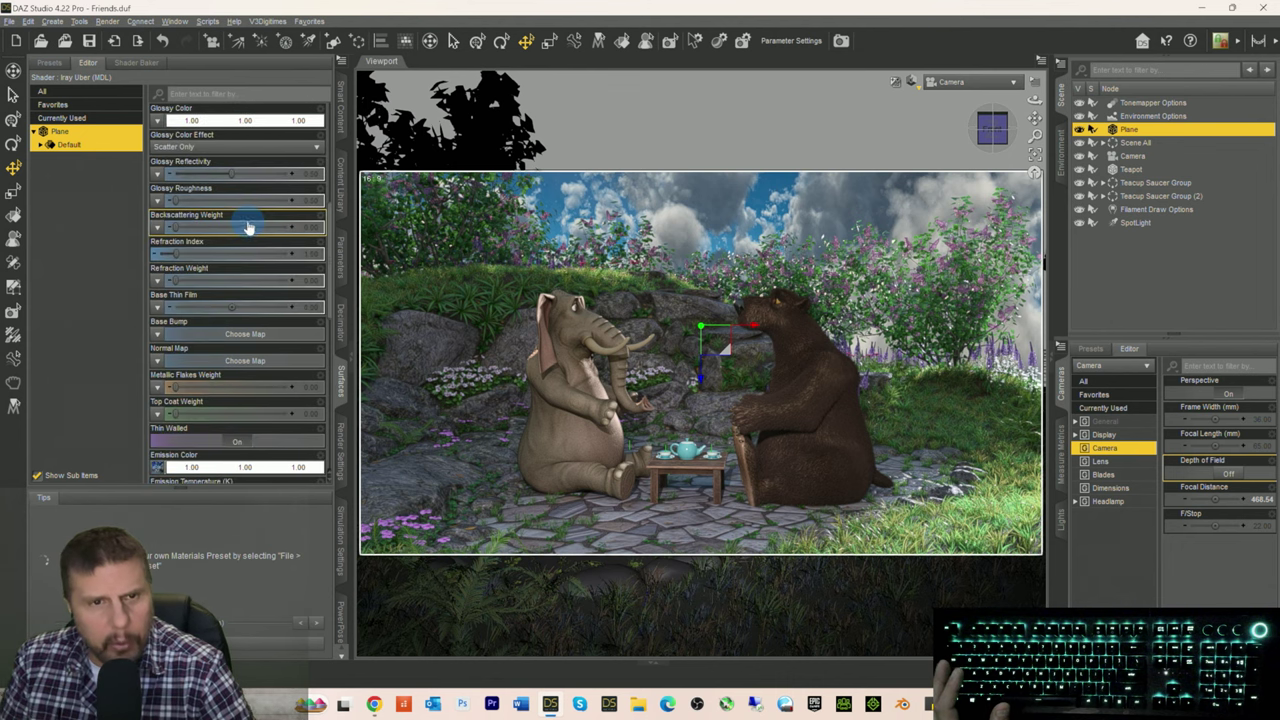
scroll(258, 282, "down", 3)
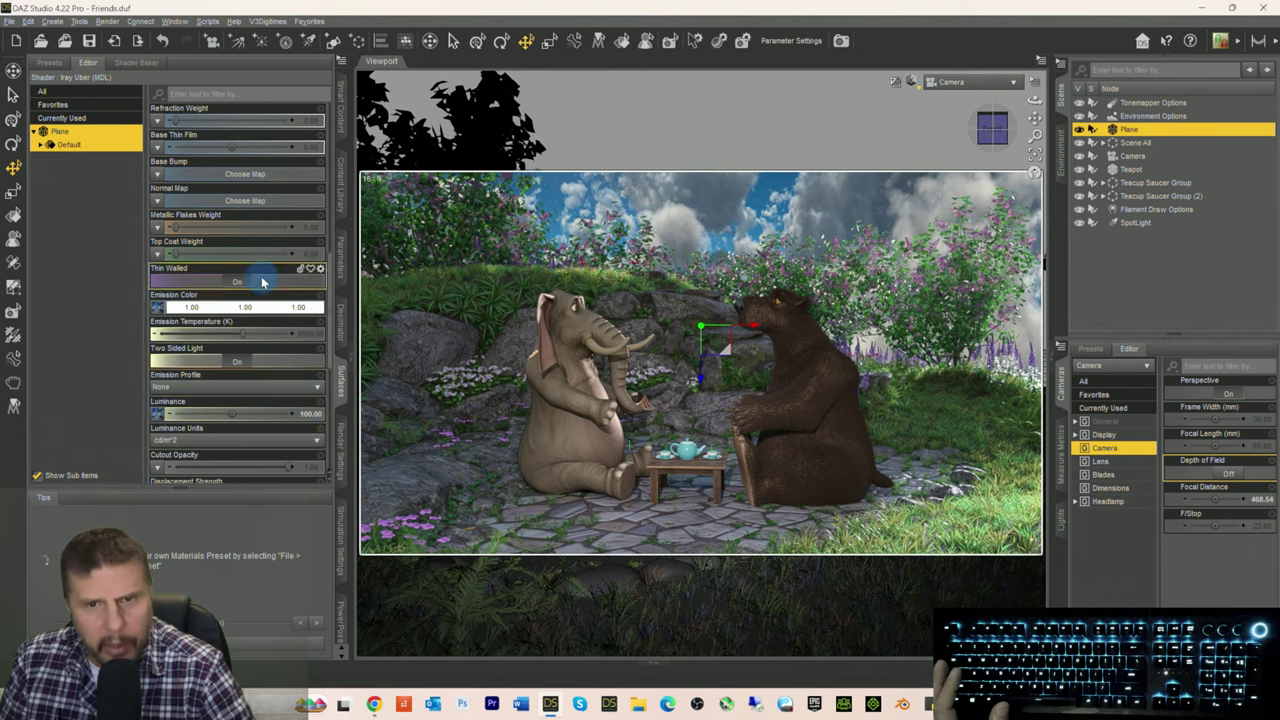
scroll(260, 280, "up", 6)
left_click(212, 200)
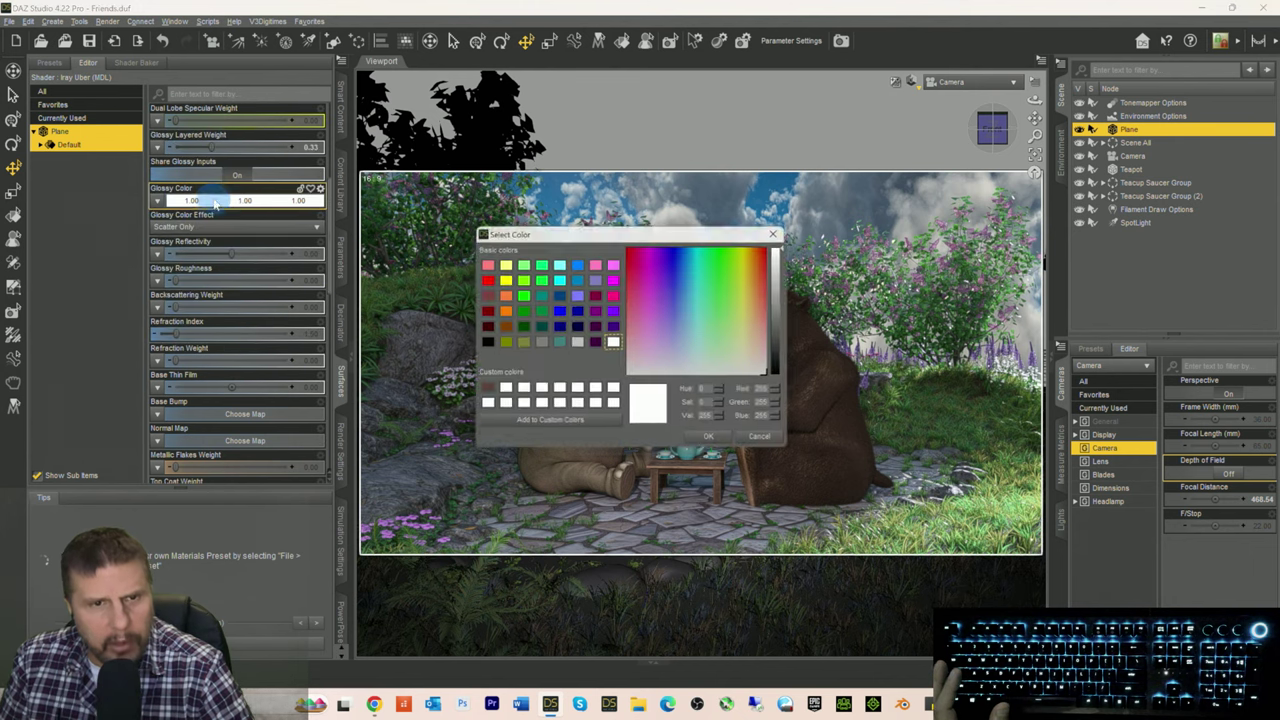
left_click(769, 443)
Step: Darken the sky Plane's Base Color to a neutral gray of 0.65 in all three channels
scroll(242, 305, "up", 6)
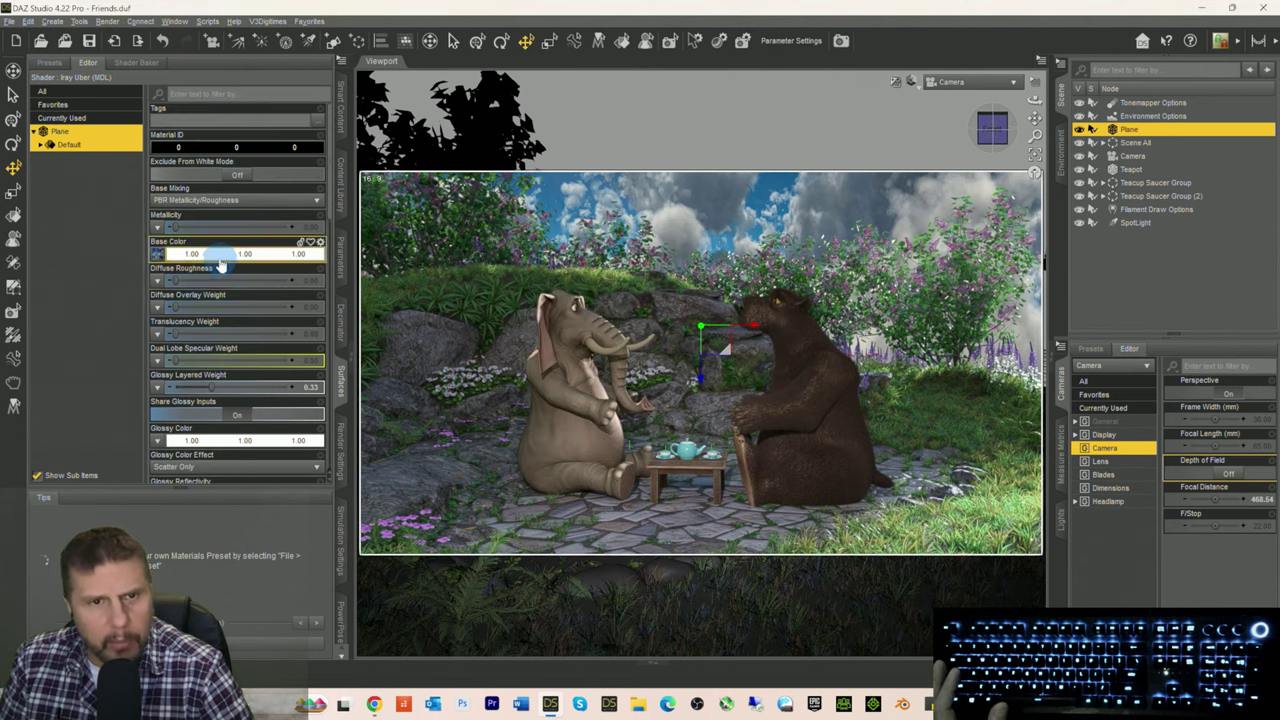
left_click(215, 254)
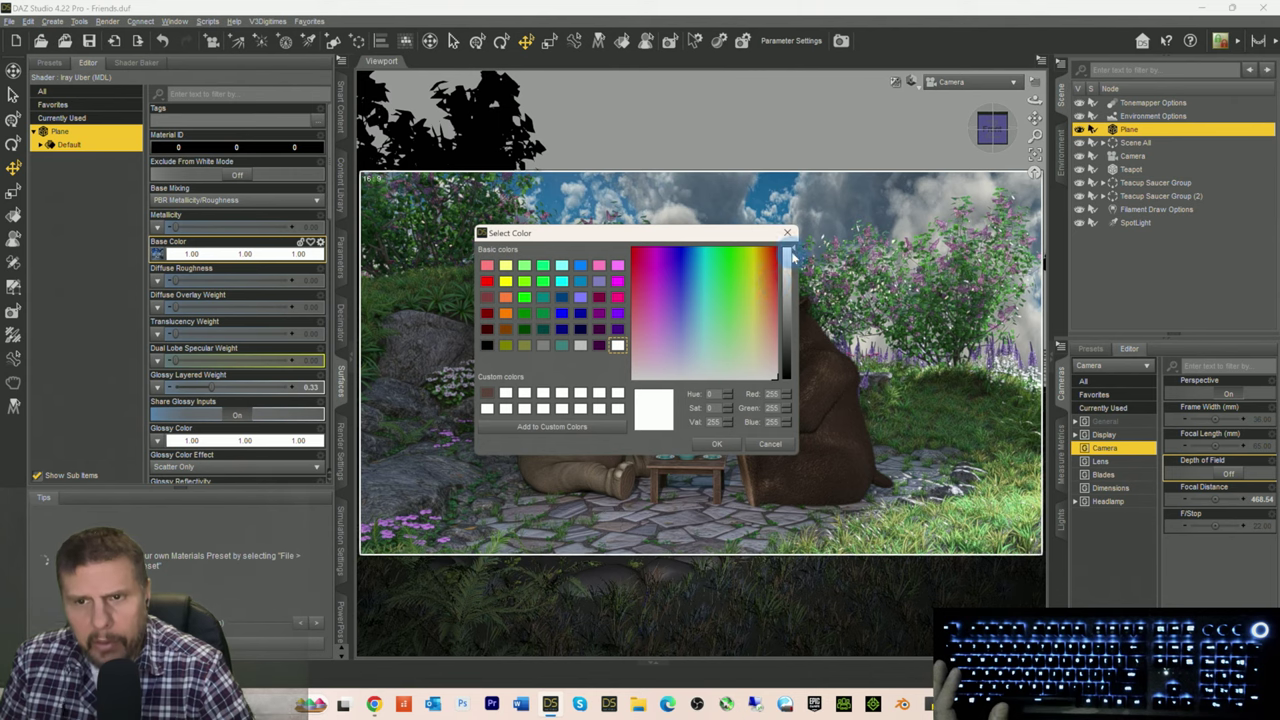
left_click_drag(786, 252, 786, 272)
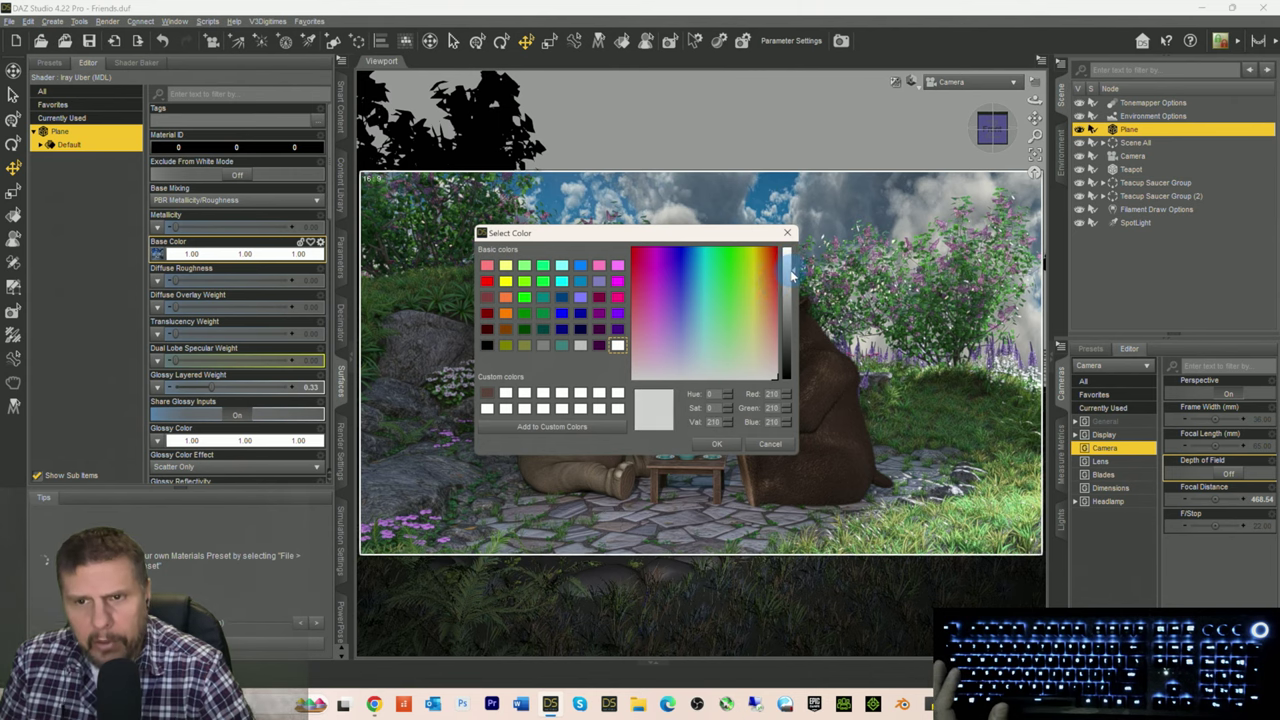
left_click(716, 444)
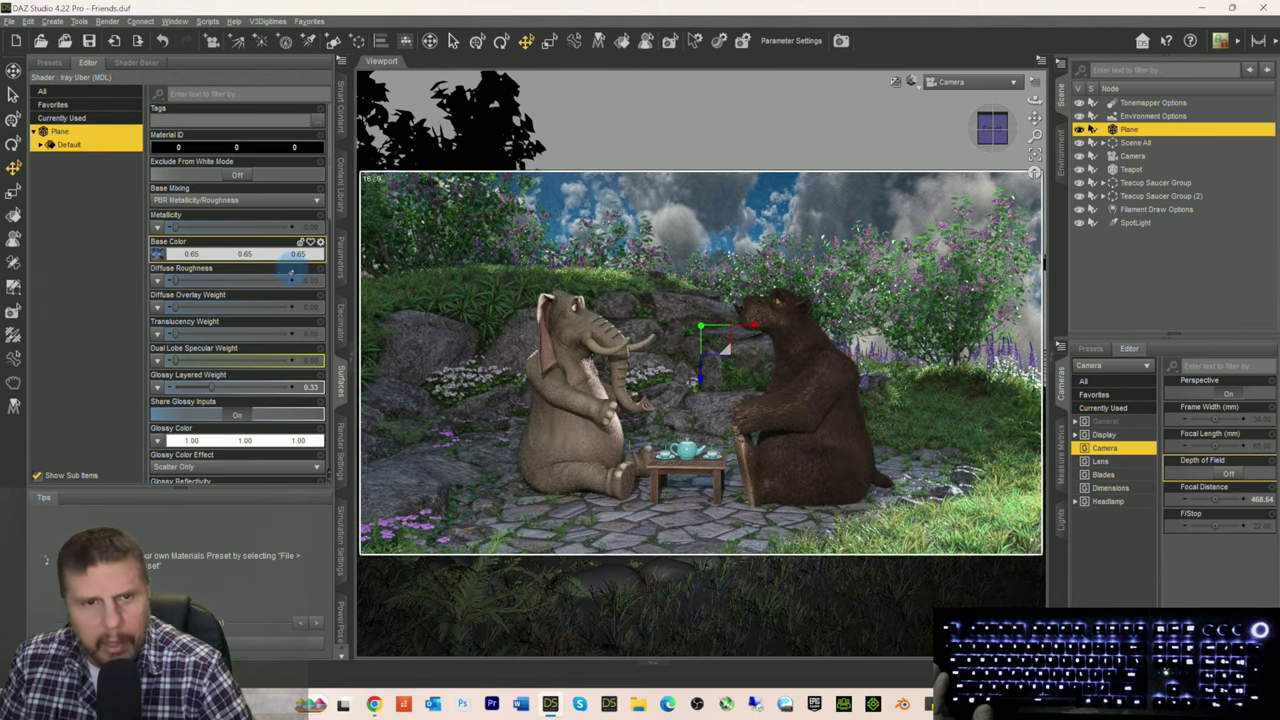
Step: Tint the sky Plane's Base Color pale green, trying 0.48, 0.65, 0.49 and settling on 0.55, 0.65, 0.56
left_click(213, 258)
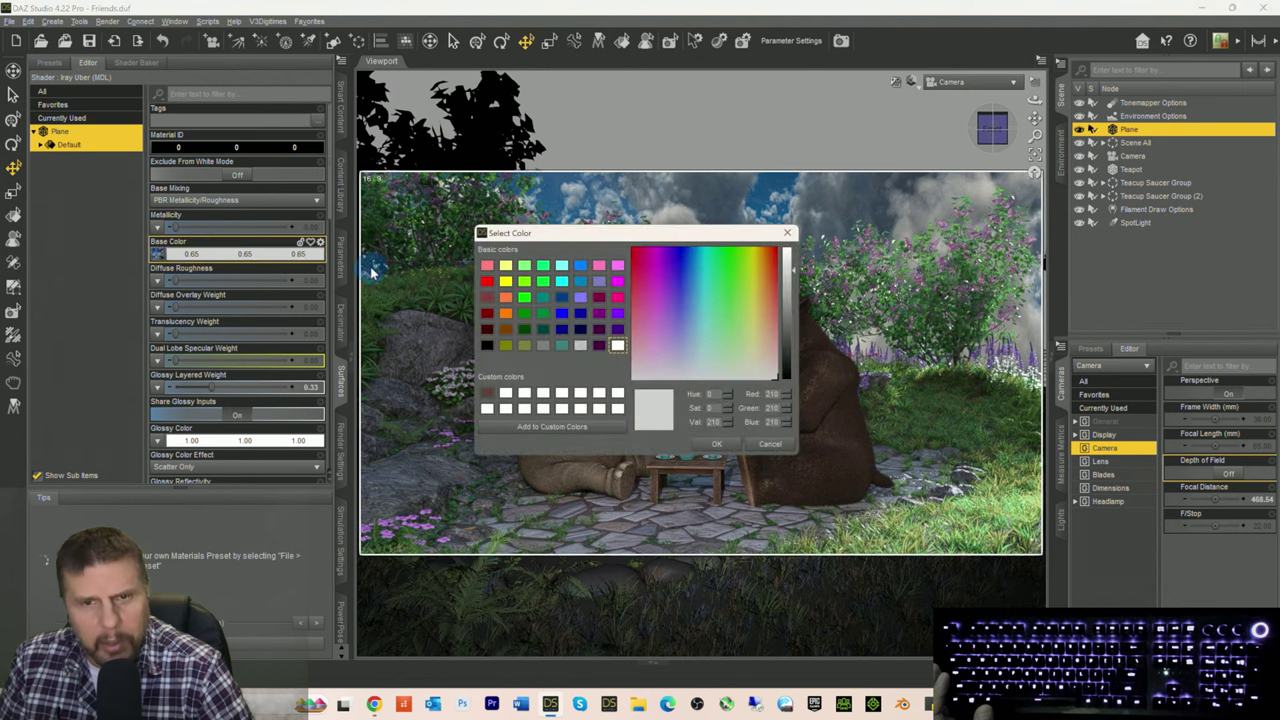
left_click(726, 362)
left_click(717, 444)
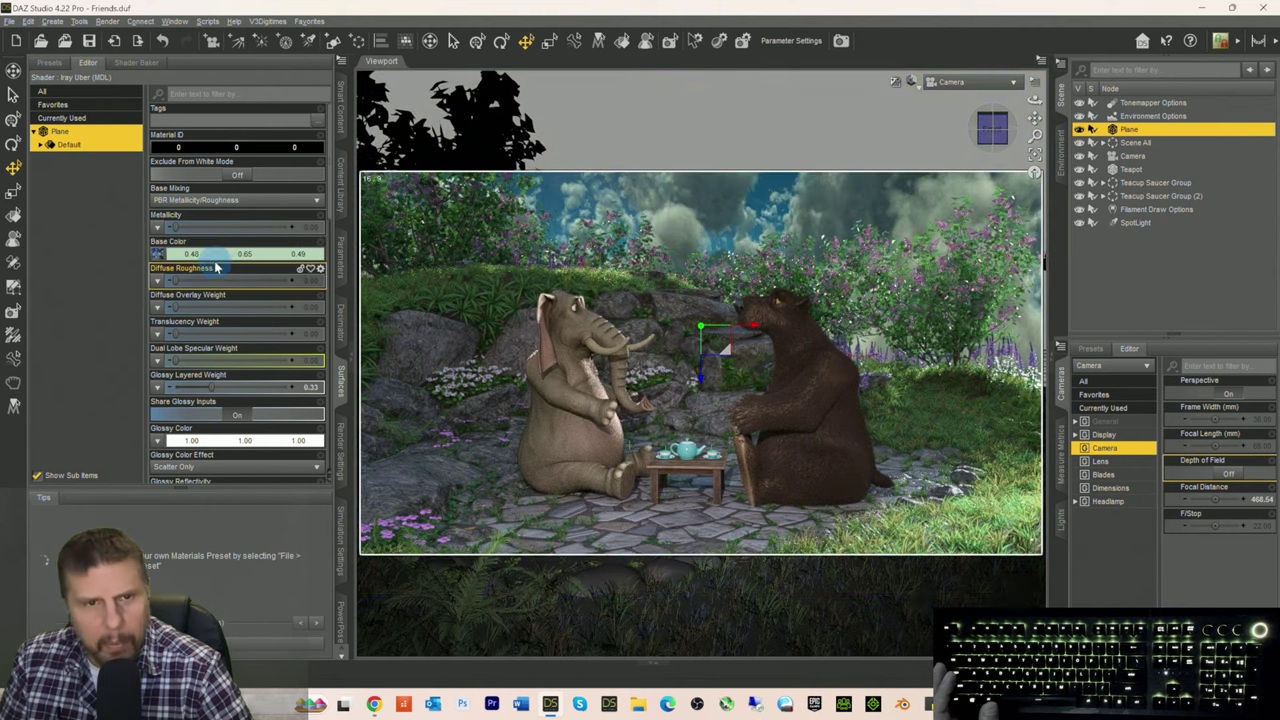
left_click(212, 254)
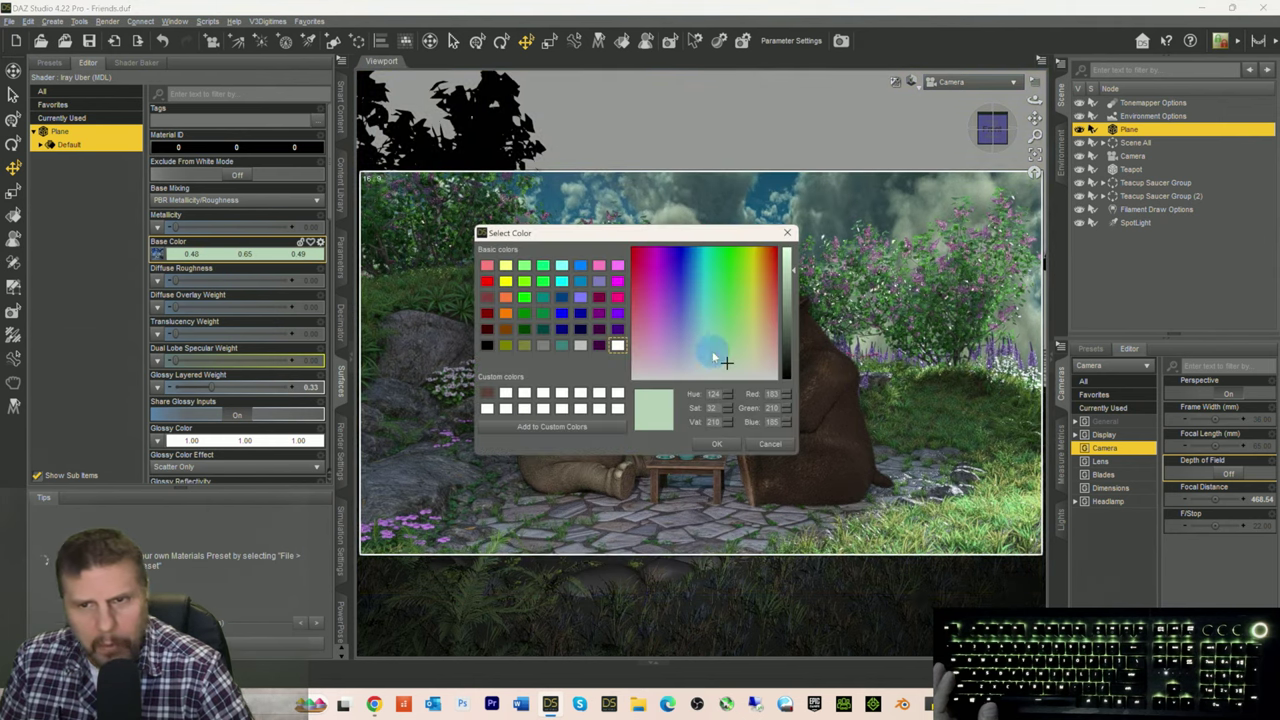
left_click_drag(725, 364, 725, 370)
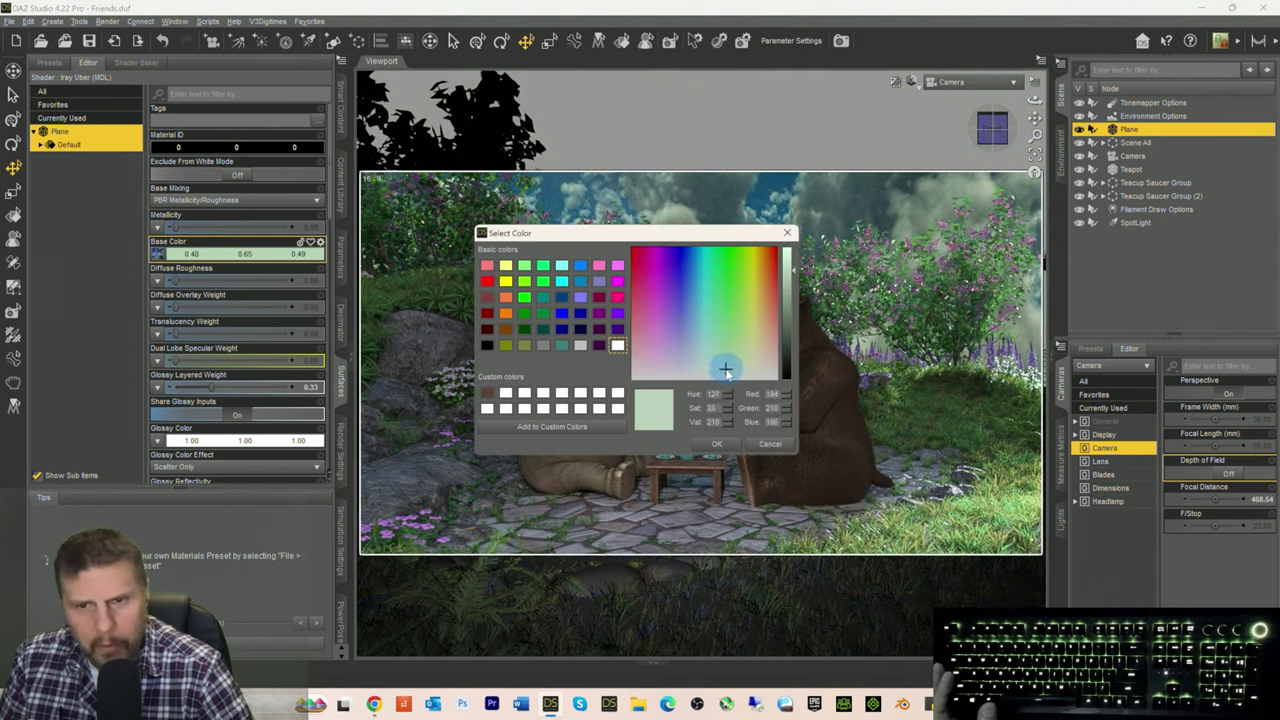
left_click(716, 443)
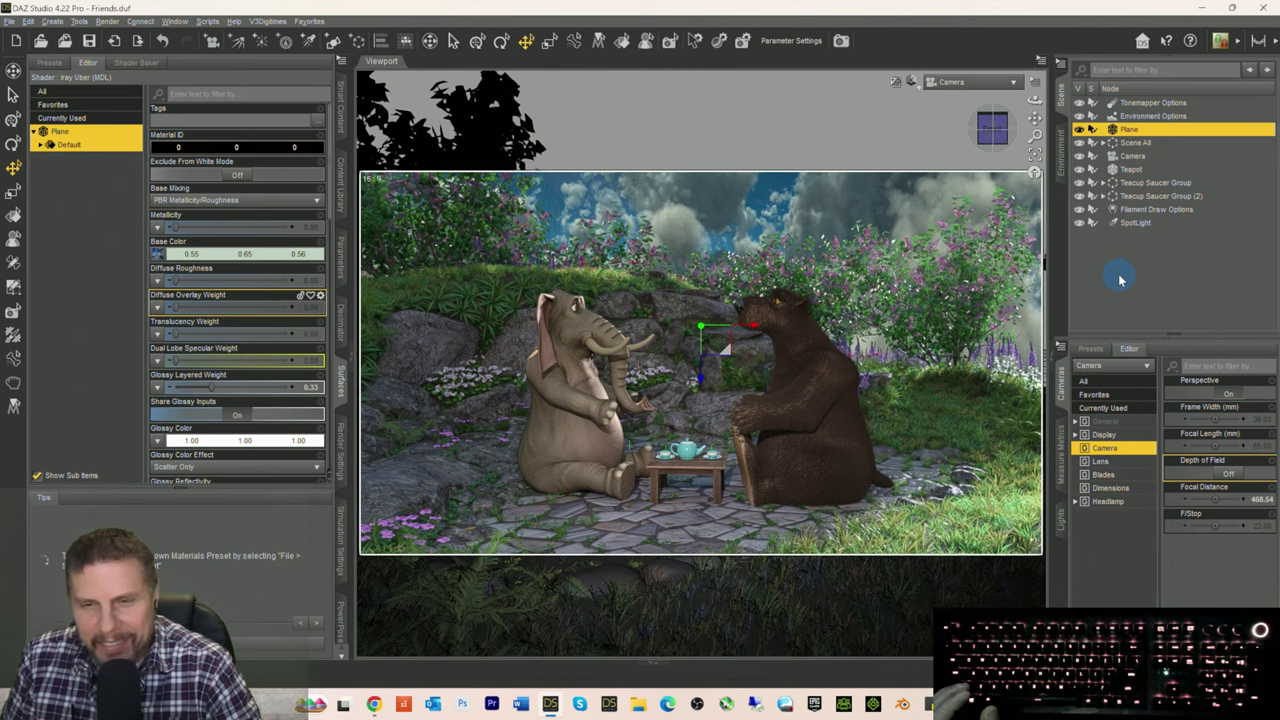
Step: Select the SpotLight in the scene list and save the scene
left_click(1079, 129)
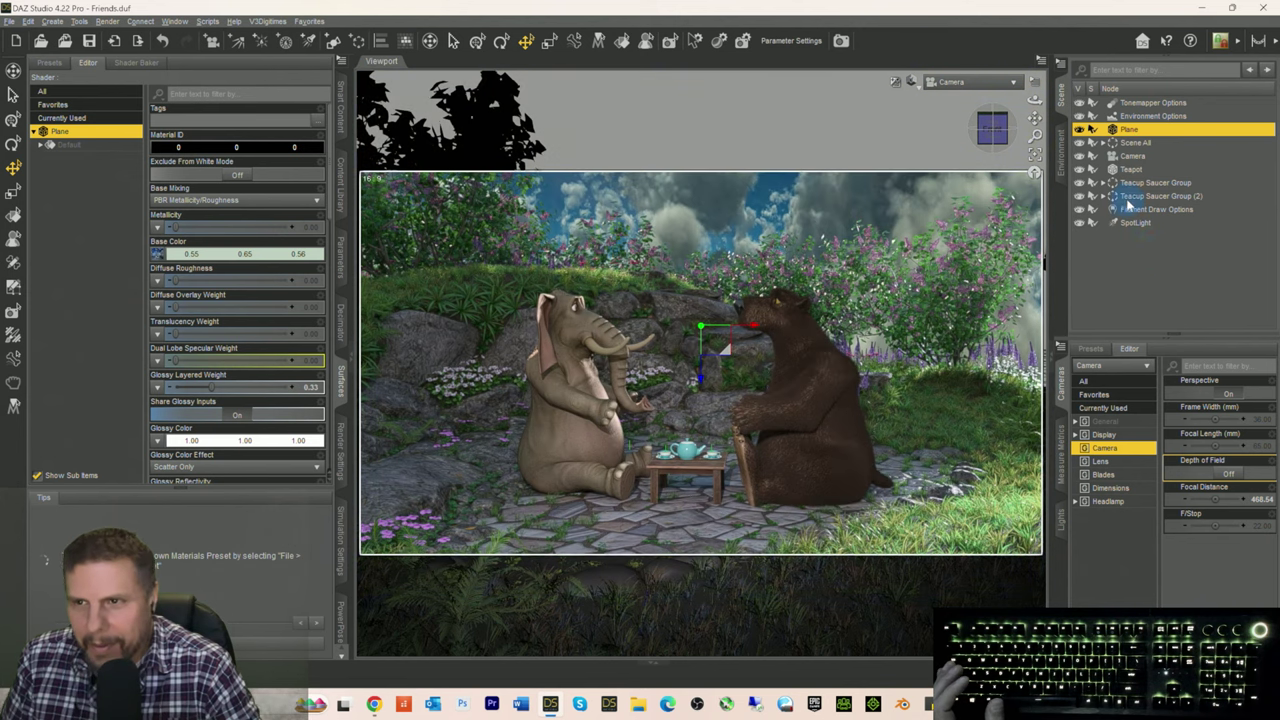
left_click(1132, 224)
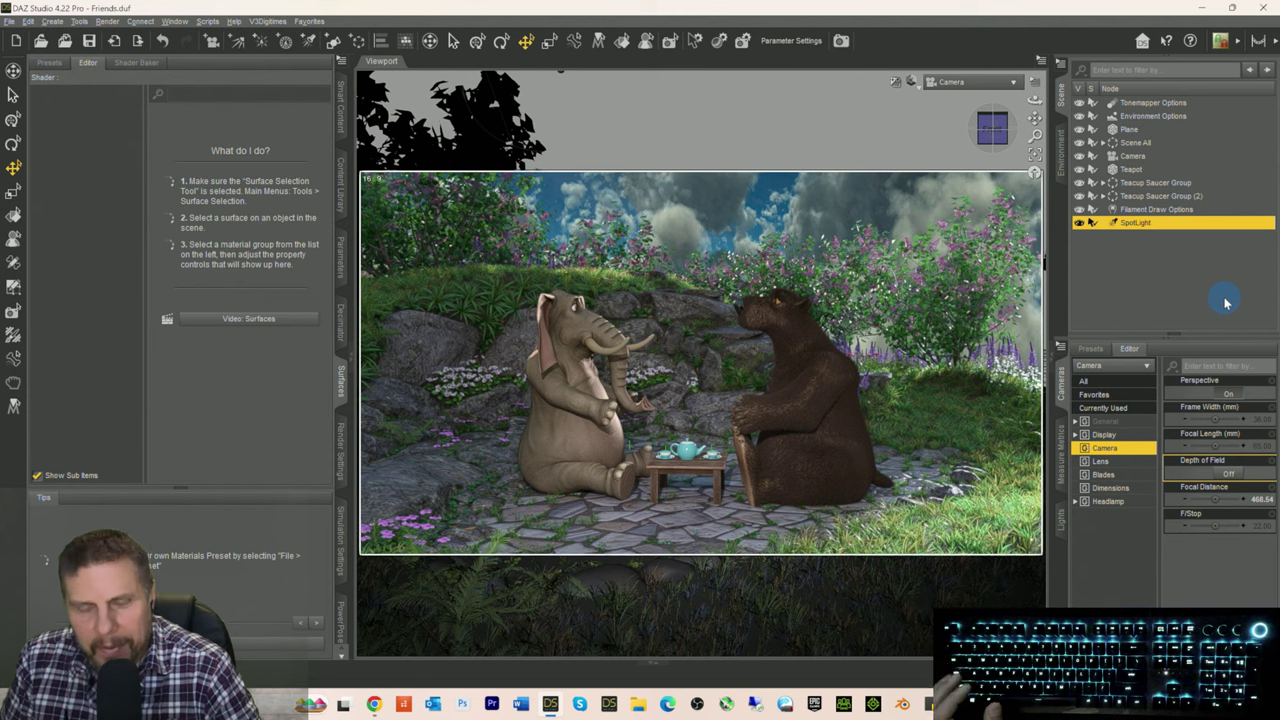
key("ctrl+s")
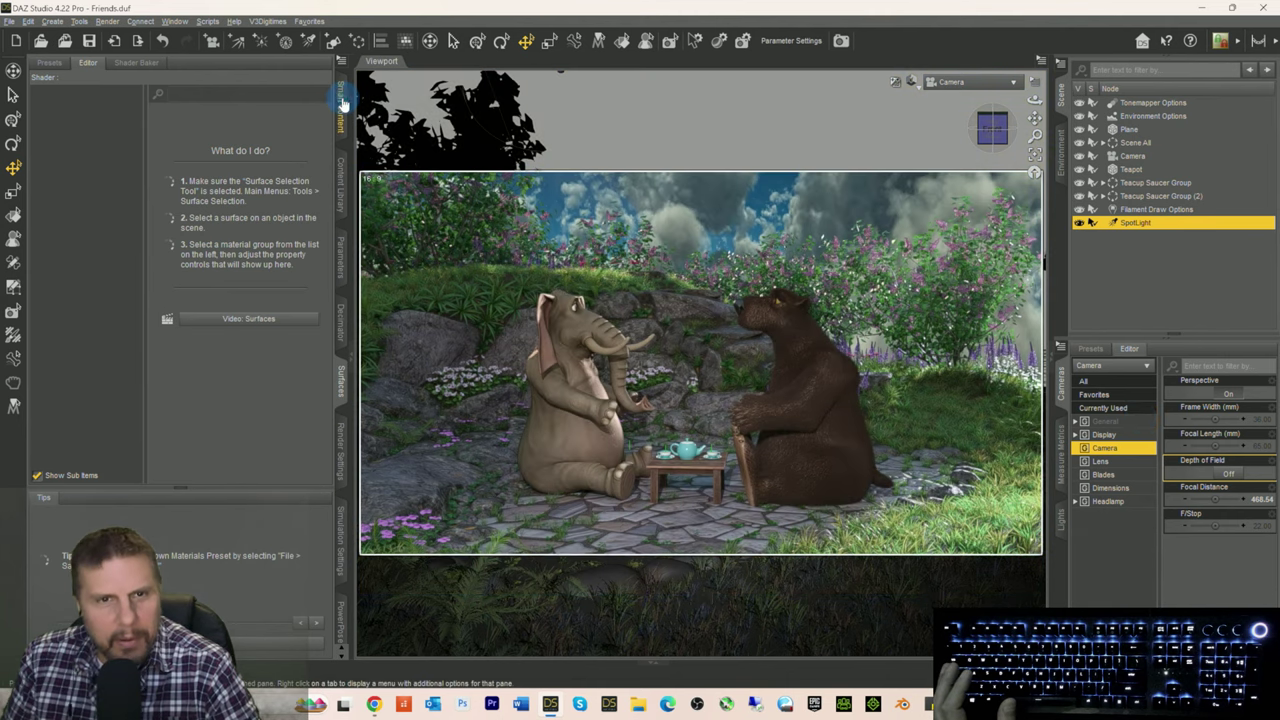
Step: Search the Smart Content library for flowers, replacing the teacups search term
left_click(340, 105)
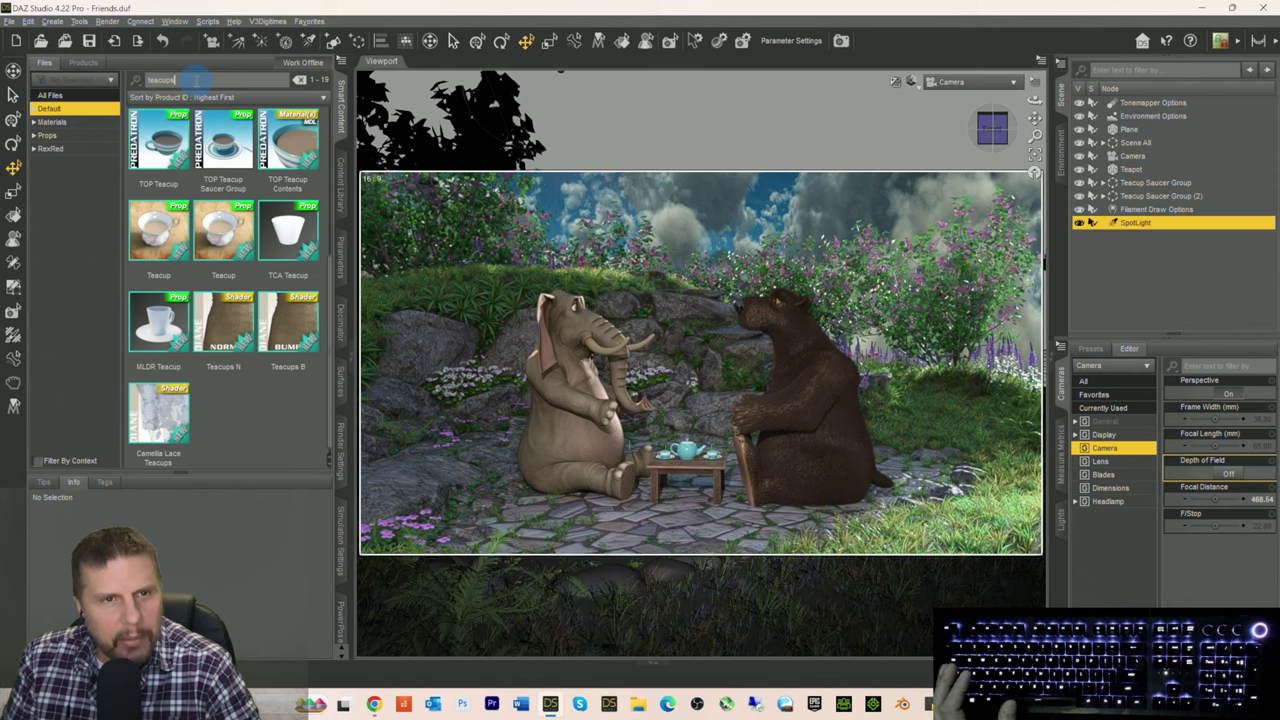
key("BackSpace")
type("flo")
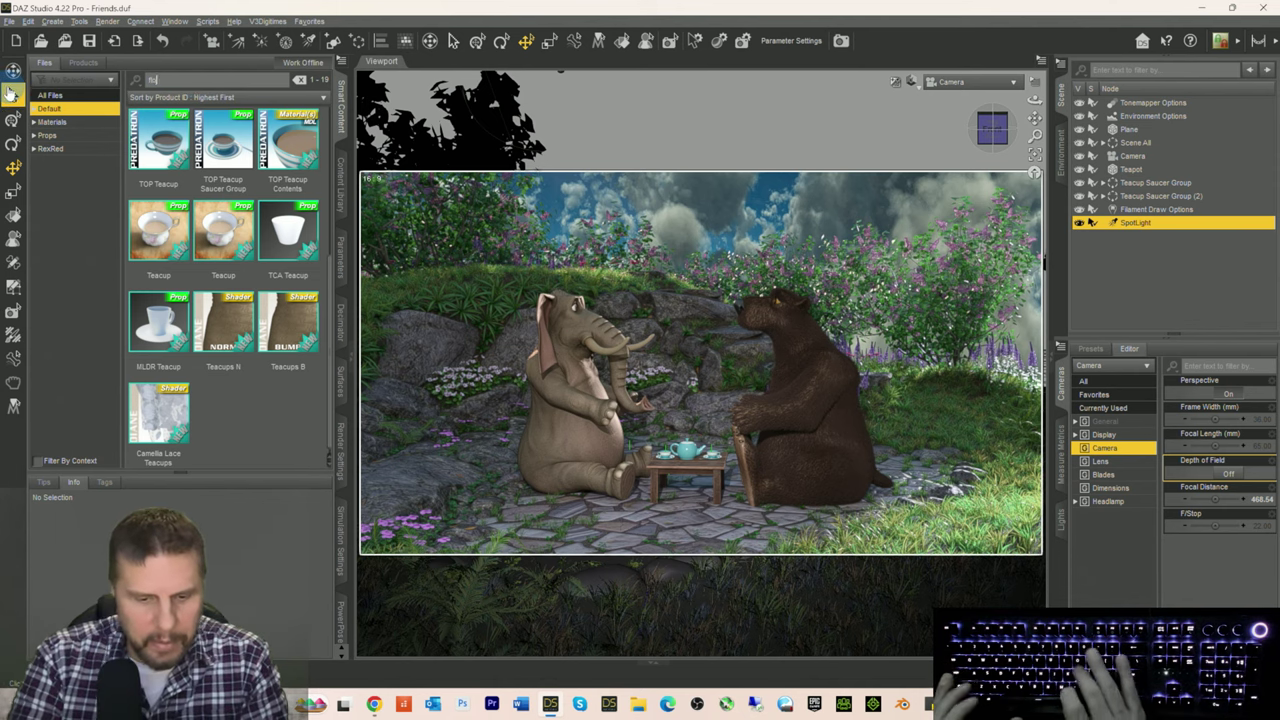
type("wers")
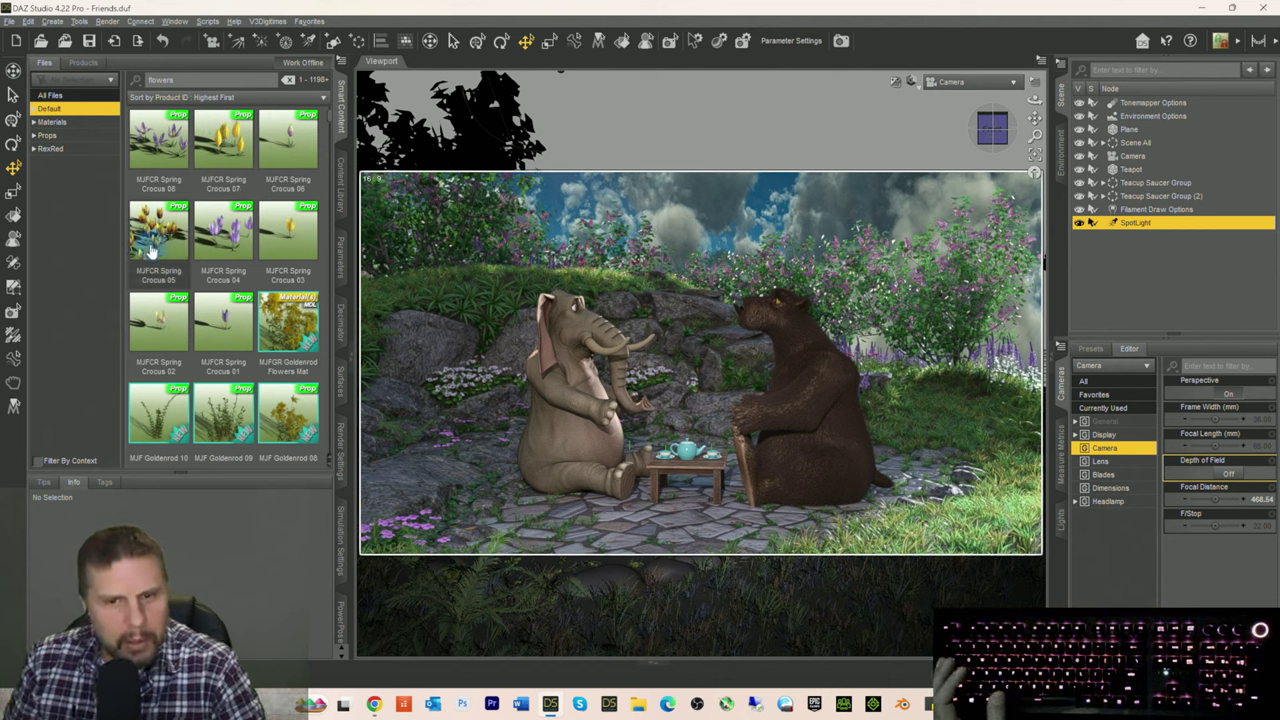
Step: Add the MJFCR Spring Crocus 05 prop and move it to the foreground edge of the paving, in front of the tea table
mouse_move(150, 250)
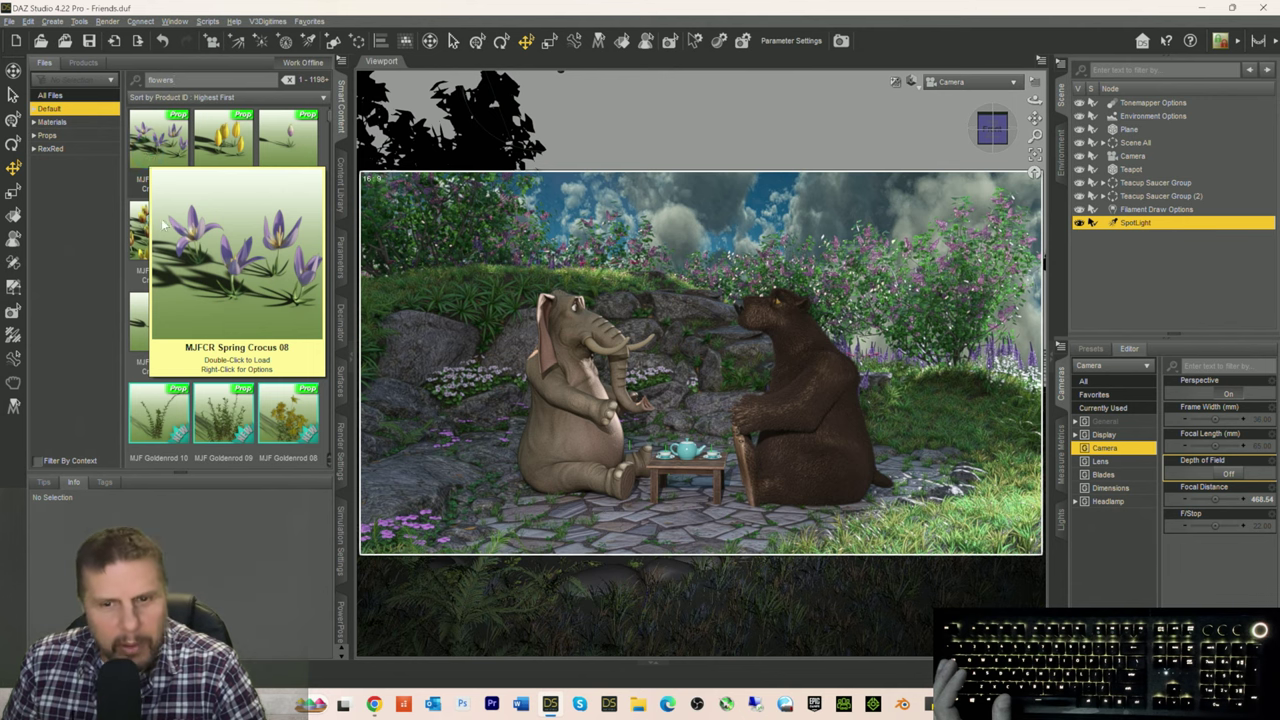
double_click(158, 240)
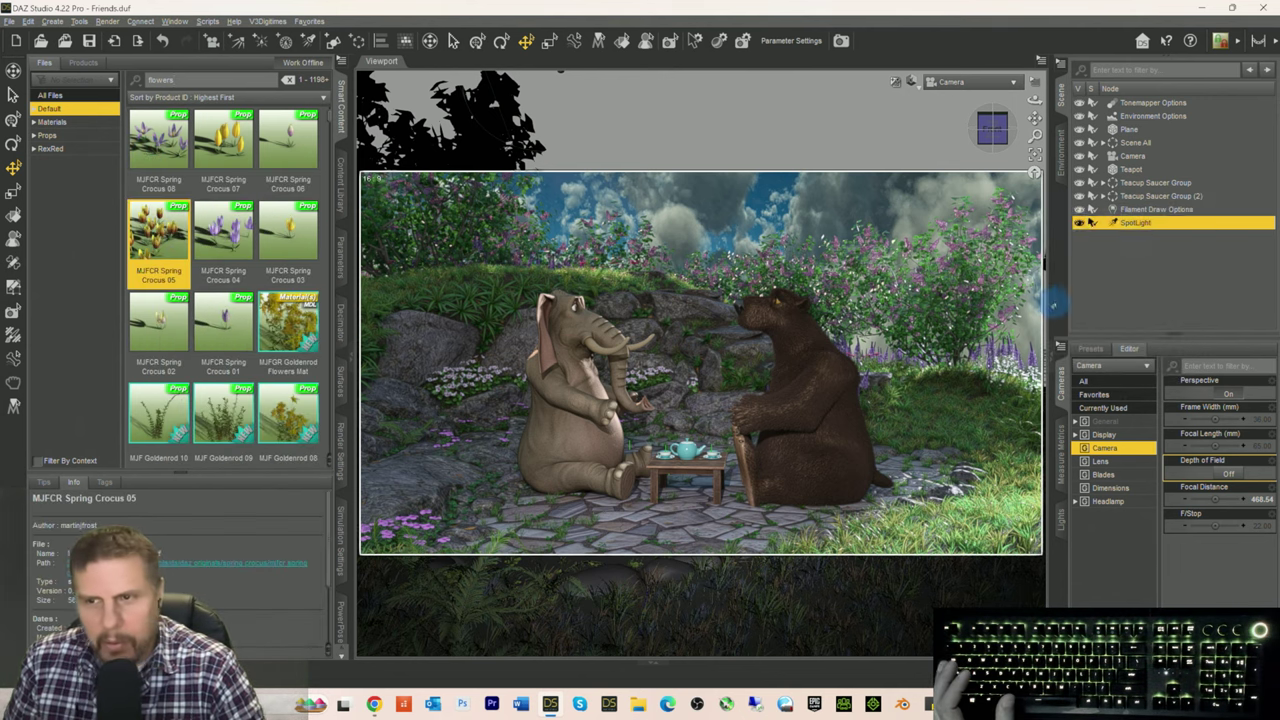
left_click(1128, 236)
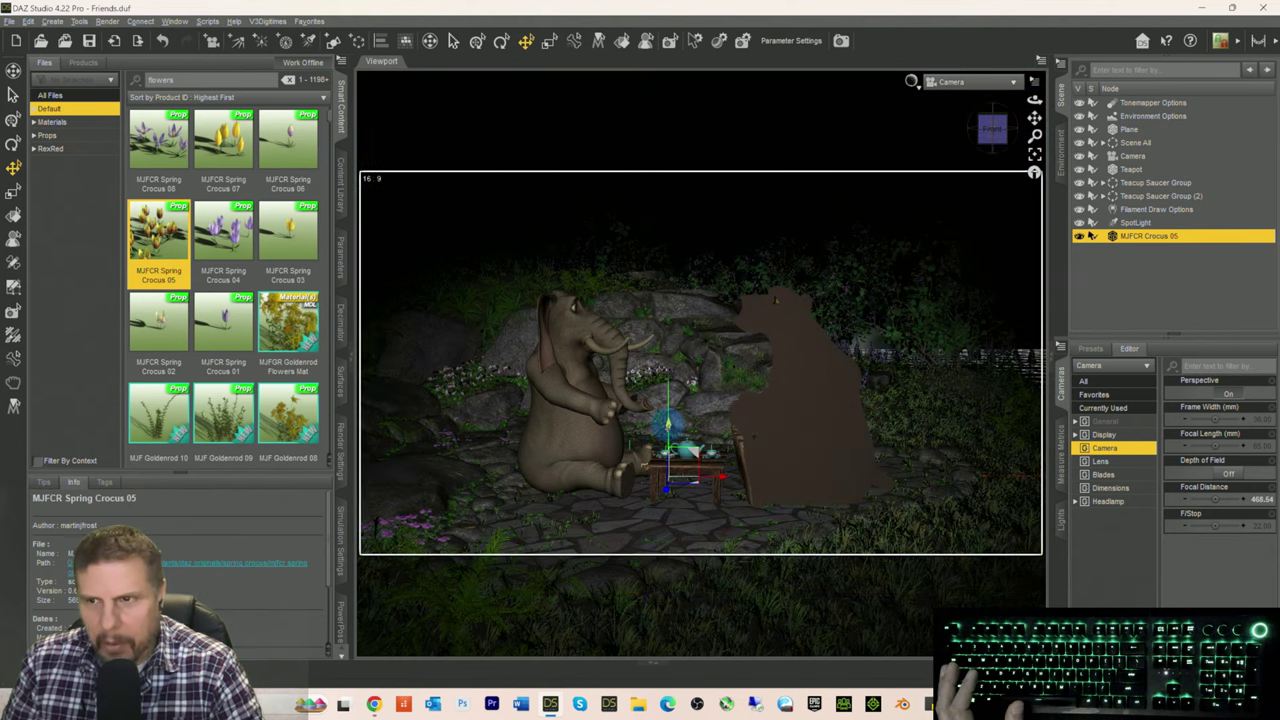
left_click_drag(670, 429, 626, 575)
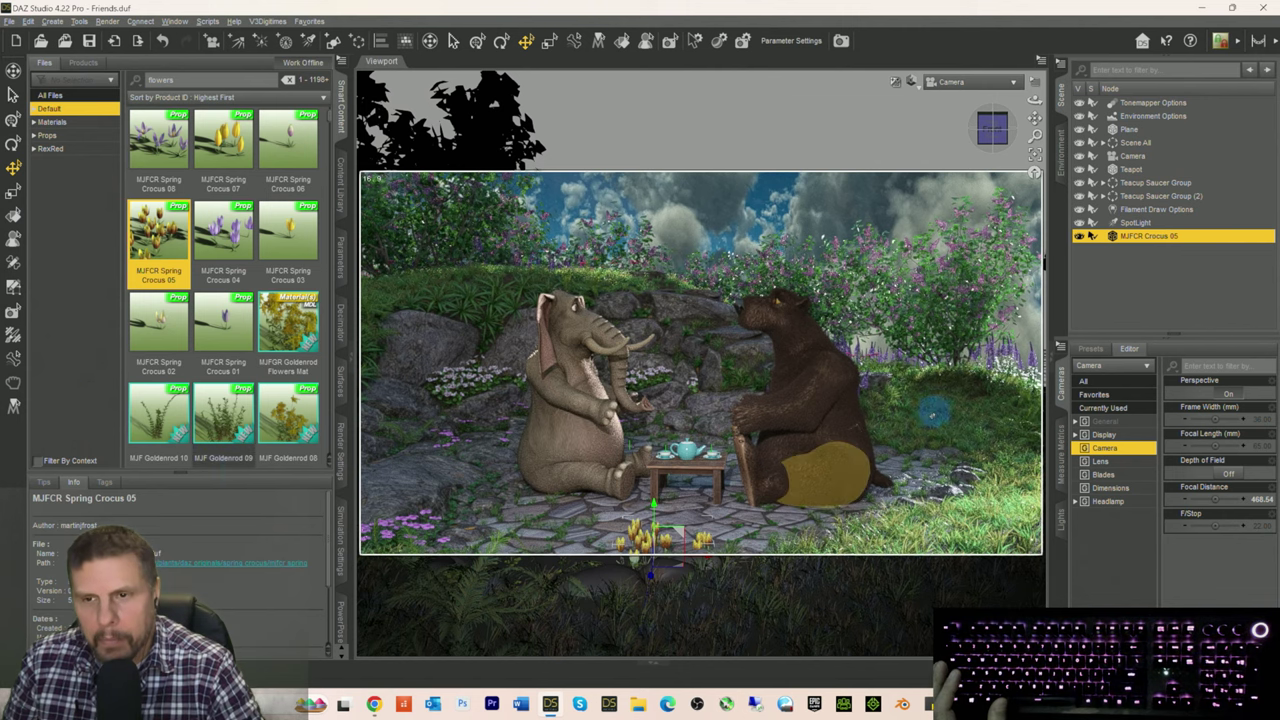
left_click(948, 410)
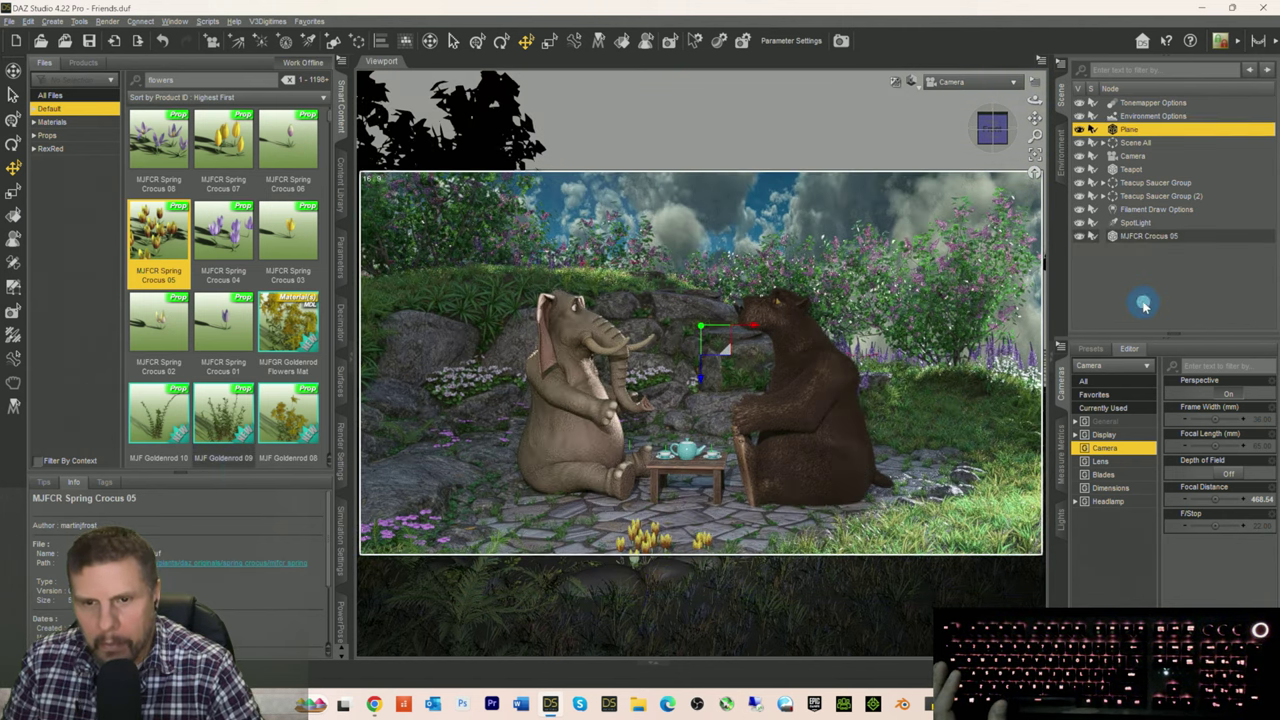
left_click(1150, 306)
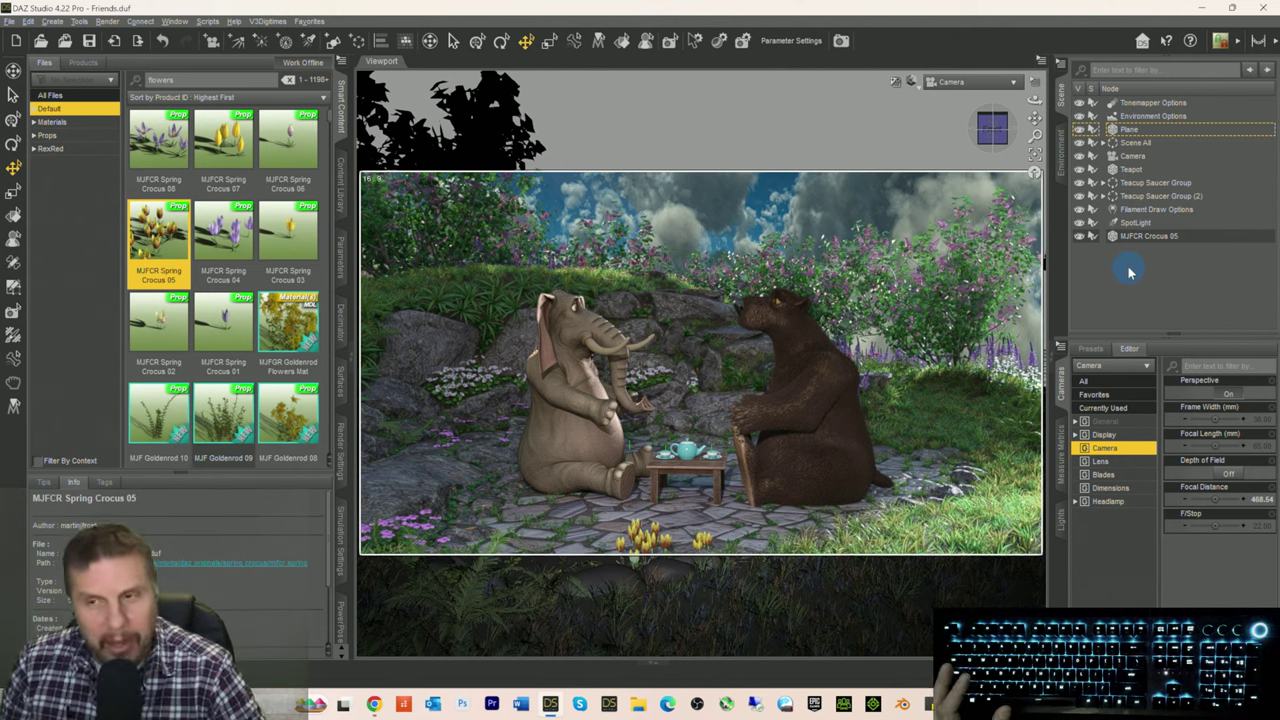
left_click(1125, 237)
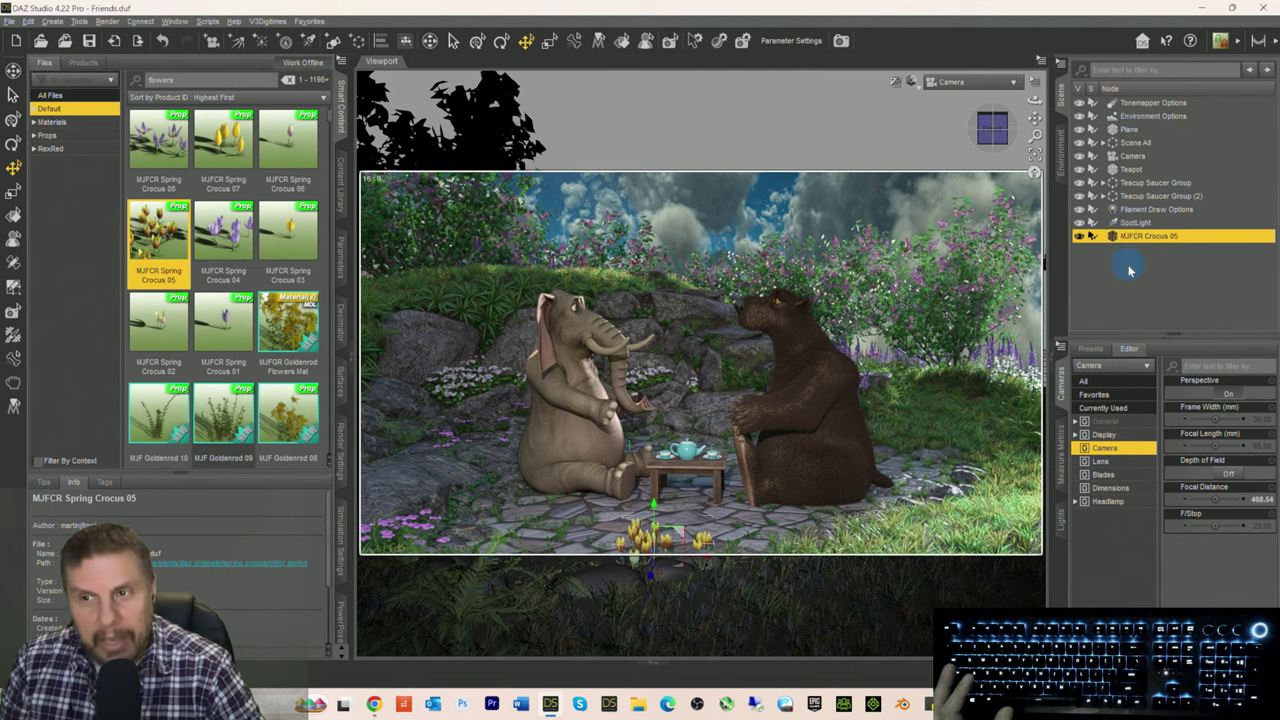
left_click(1128, 278)
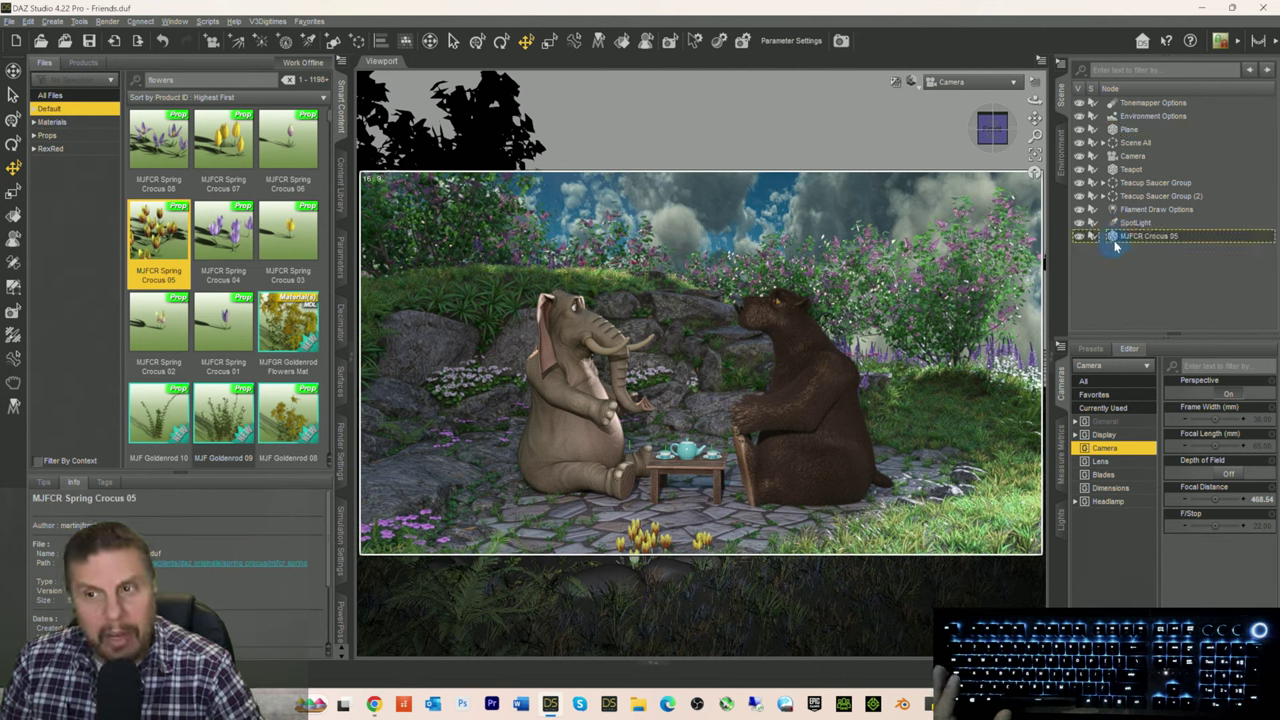
left_click(1116, 240)
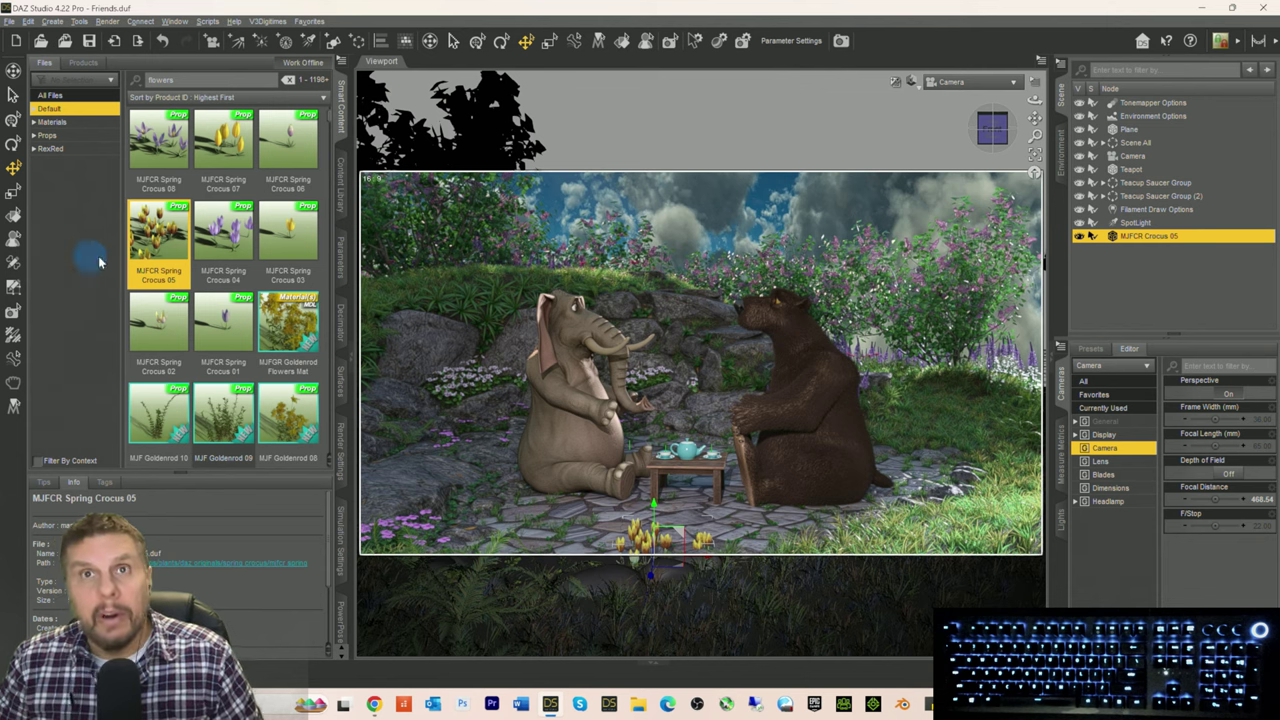
left_click_drag(299, 347, 403, 290)
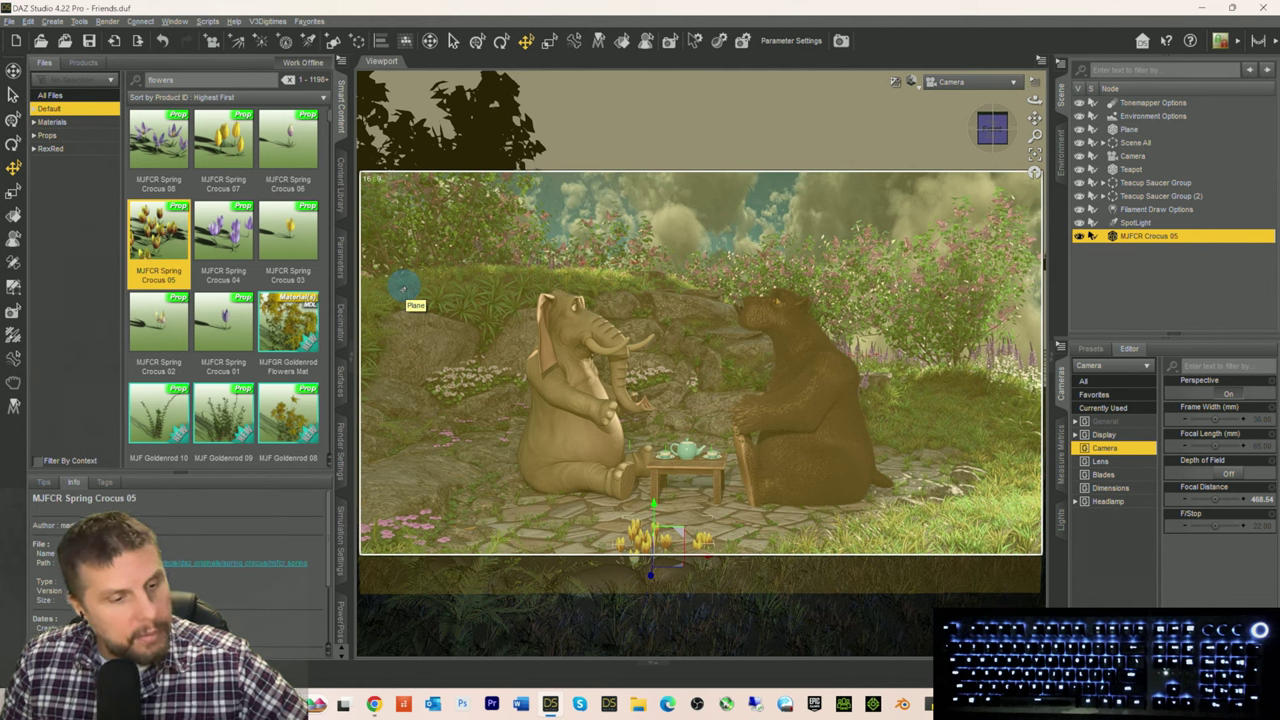
left_click_drag(403, 290, 352, 246)
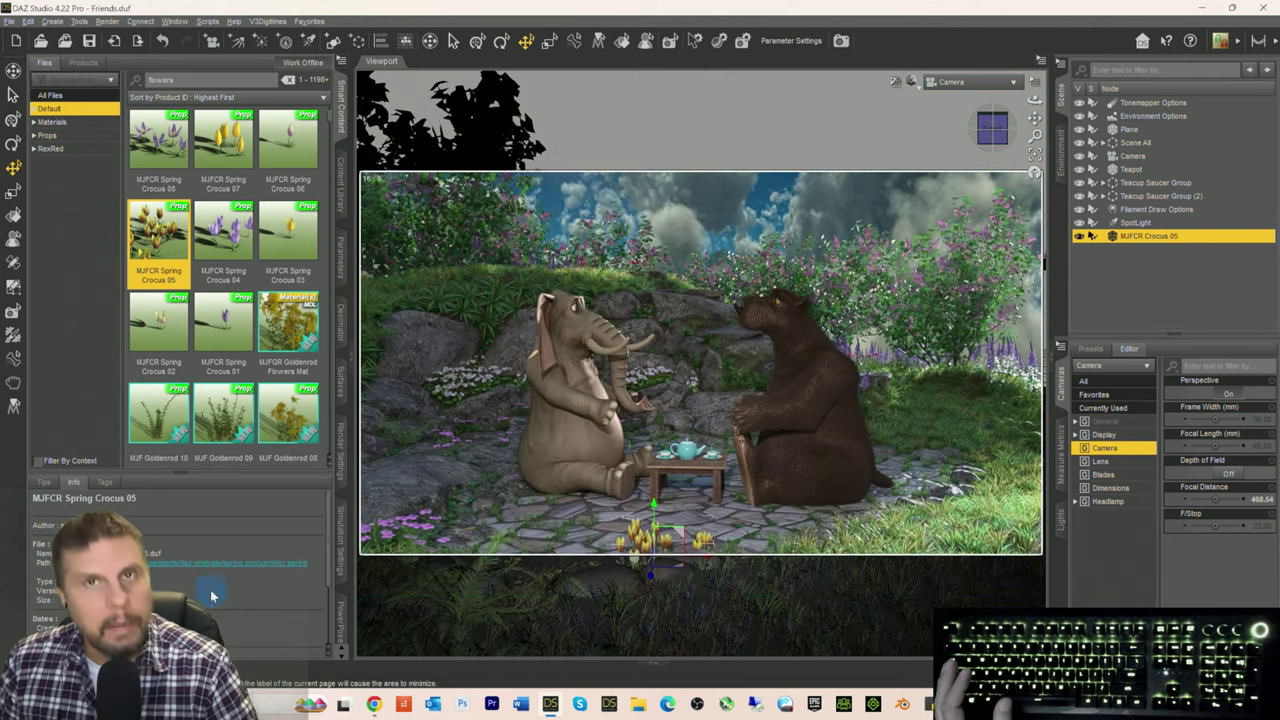
left_click_drag(288, 430, 300, 500)
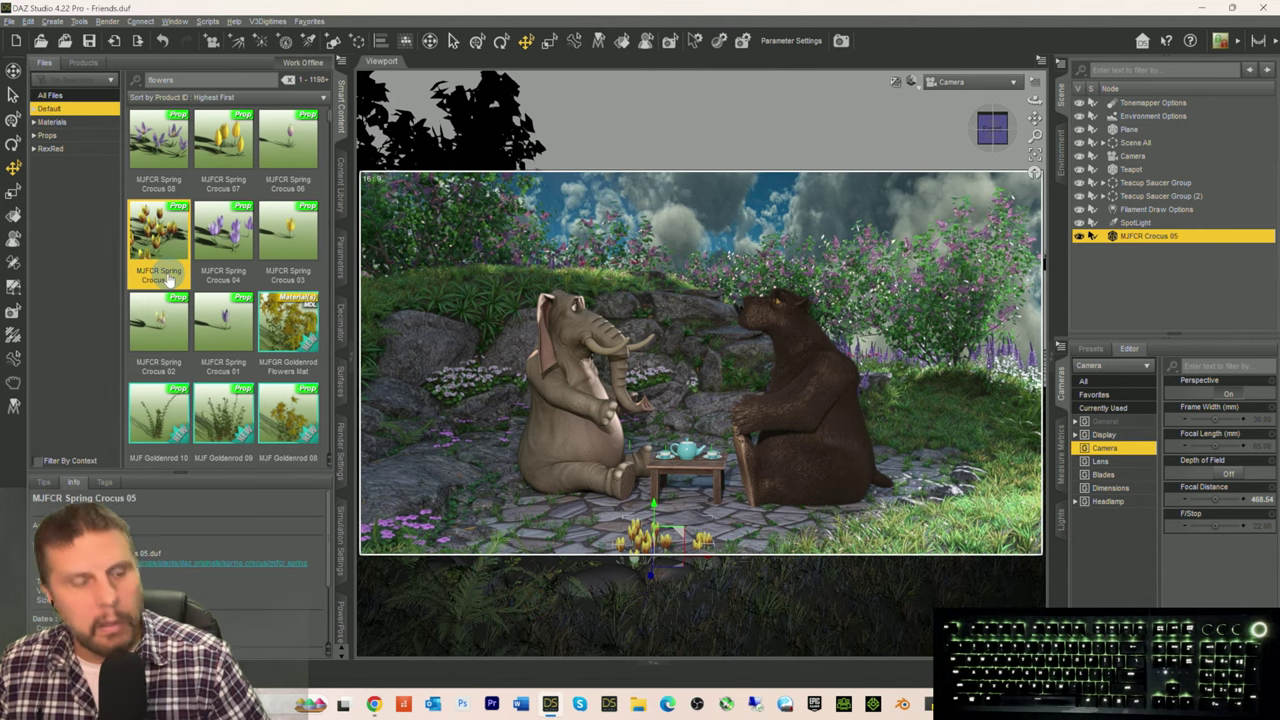
mouse_move(168, 281)
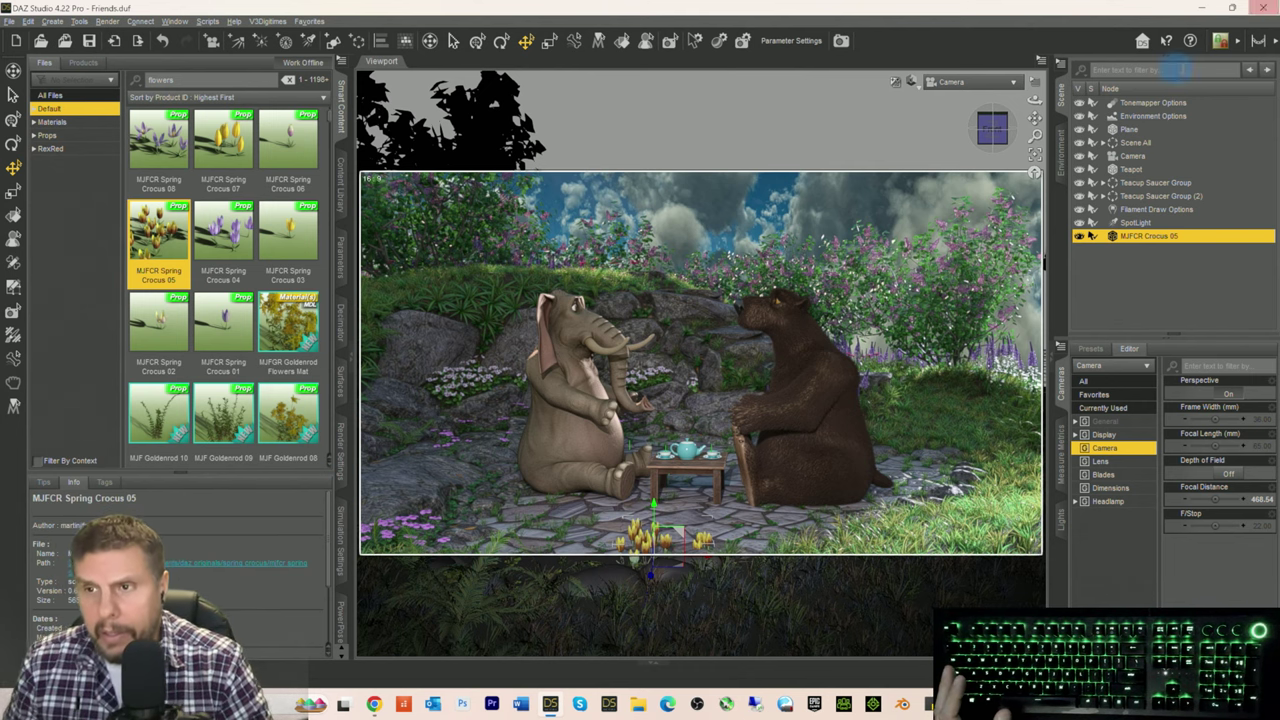
Step: Brighten the sky Plane's Base Color to a lighter pale green of 0.65, 0.77, 0.66
left_click(1135, 130)
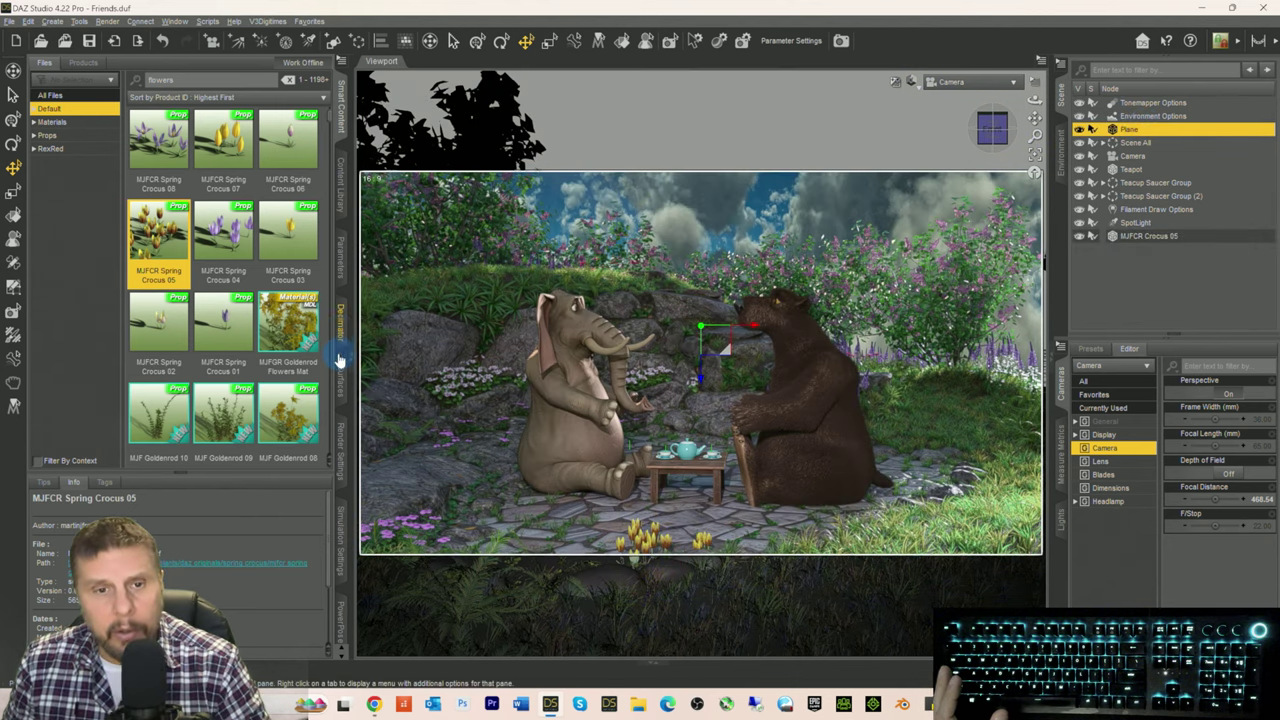
left_click(342, 365)
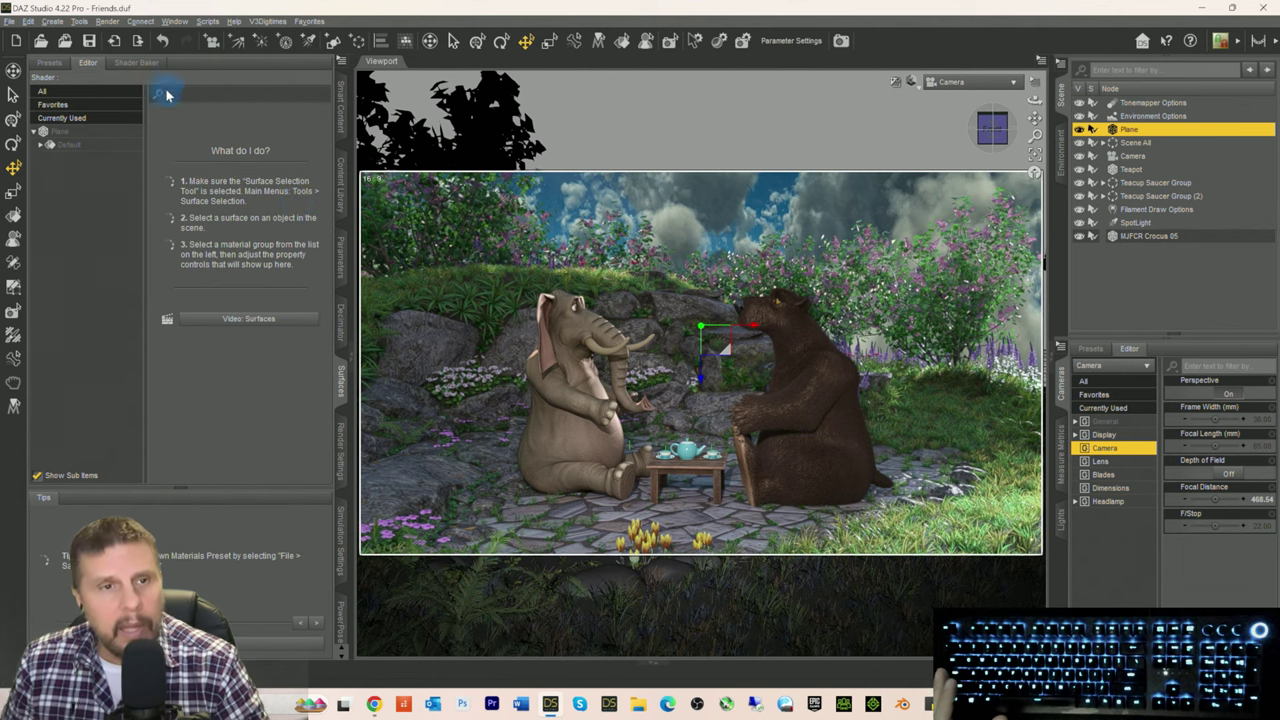
left_click(58, 139)
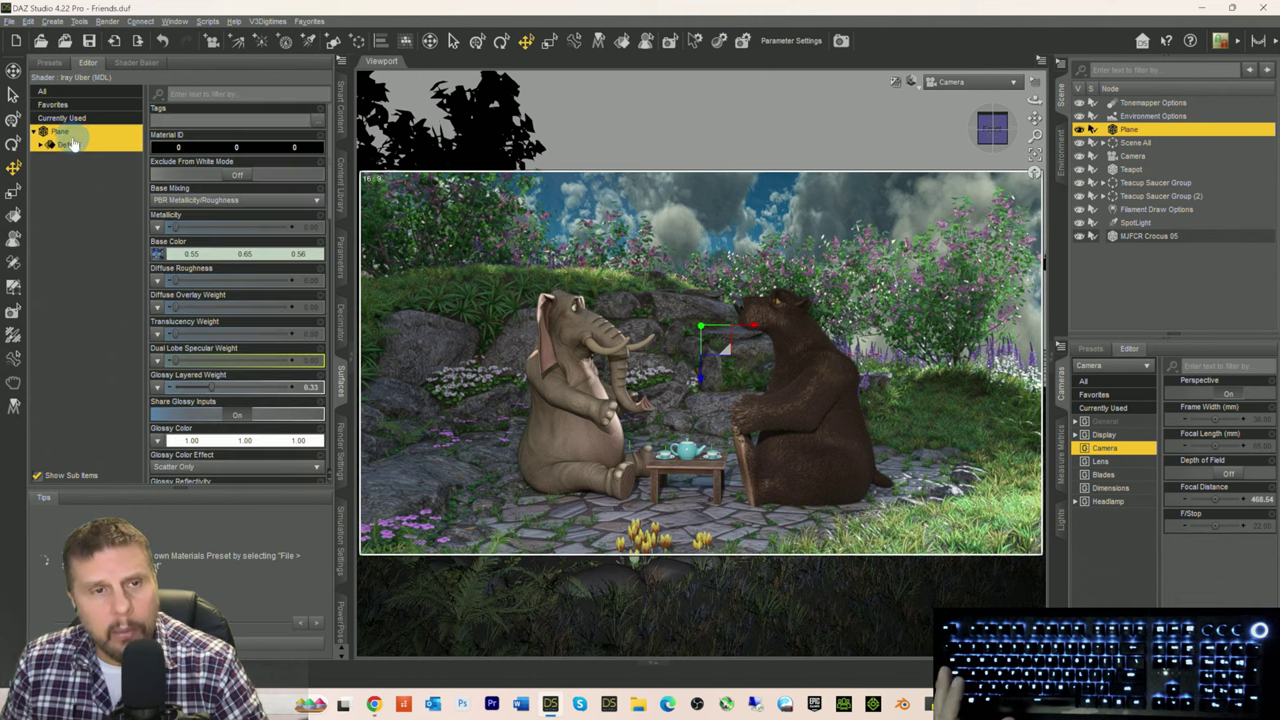
left_click(78, 134)
left_click(217, 252)
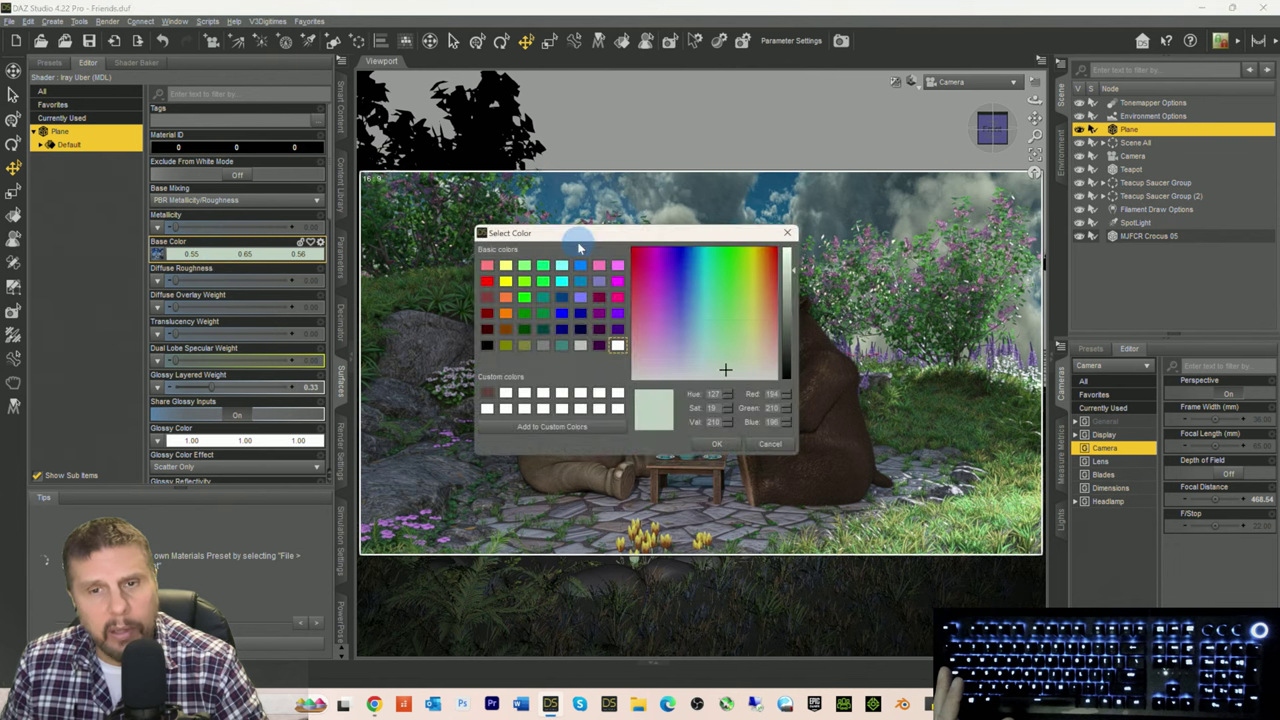
left_click_drag(795, 270, 795, 262)
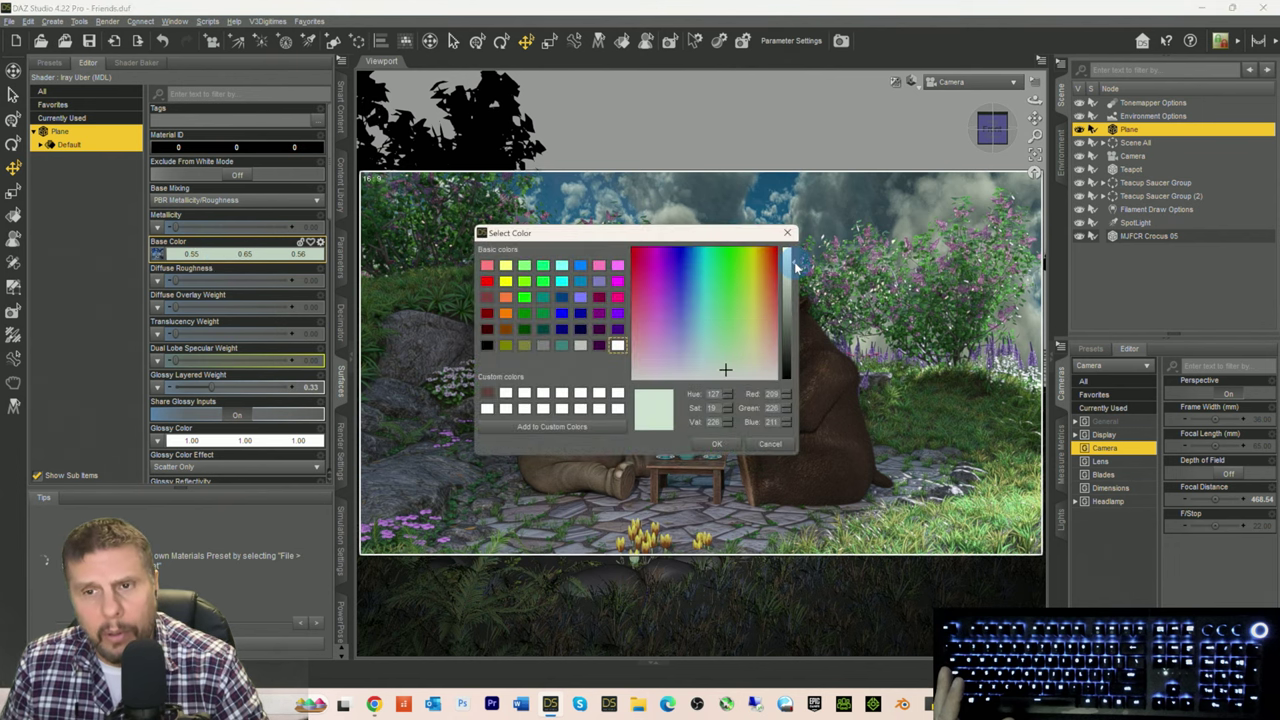
left_click(718, 446)
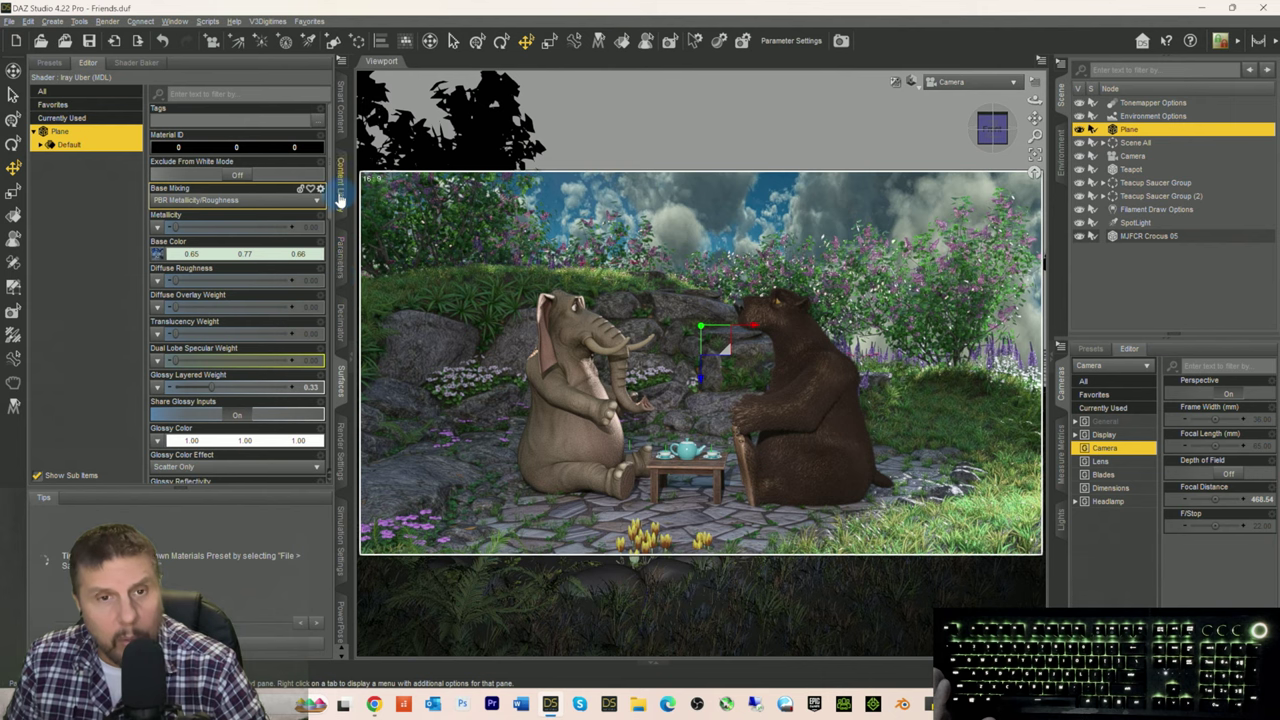
Step: Widen the sky Plane to an X Scale of 239.3% and return the viewport to the rendered preview
left_click(340, 257)
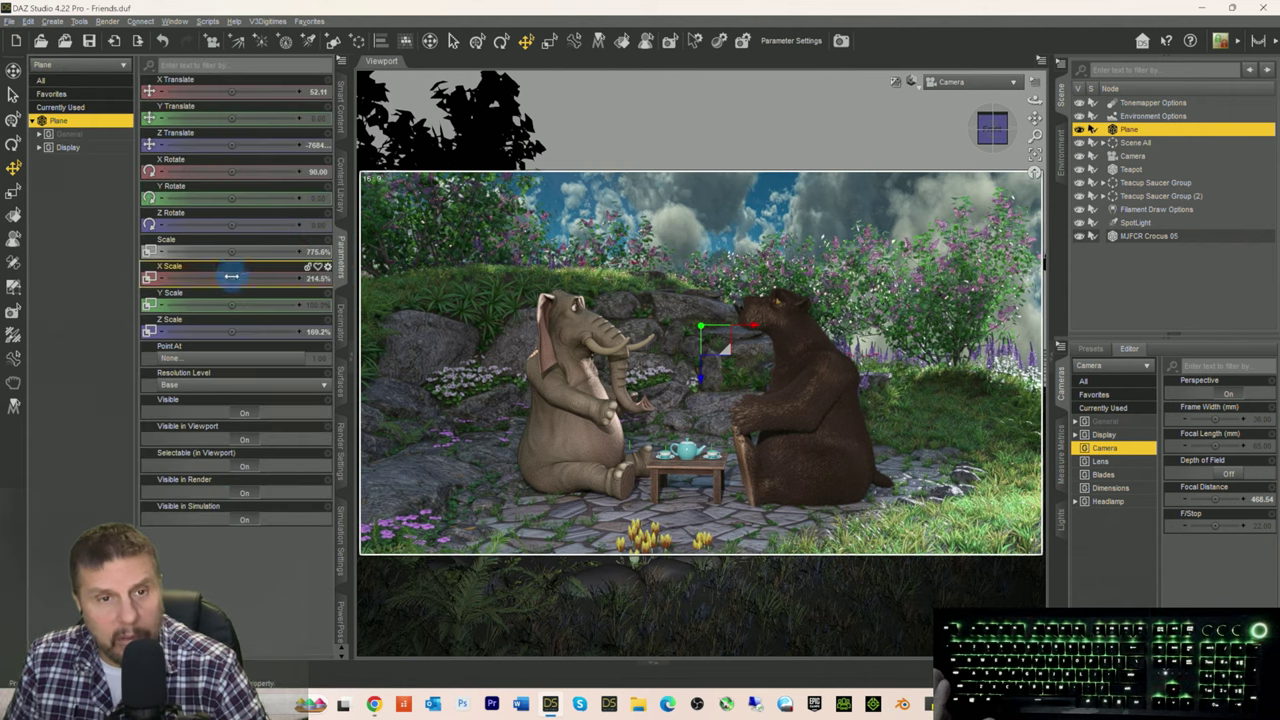
left_click_drag(231, 276, 231, 277)
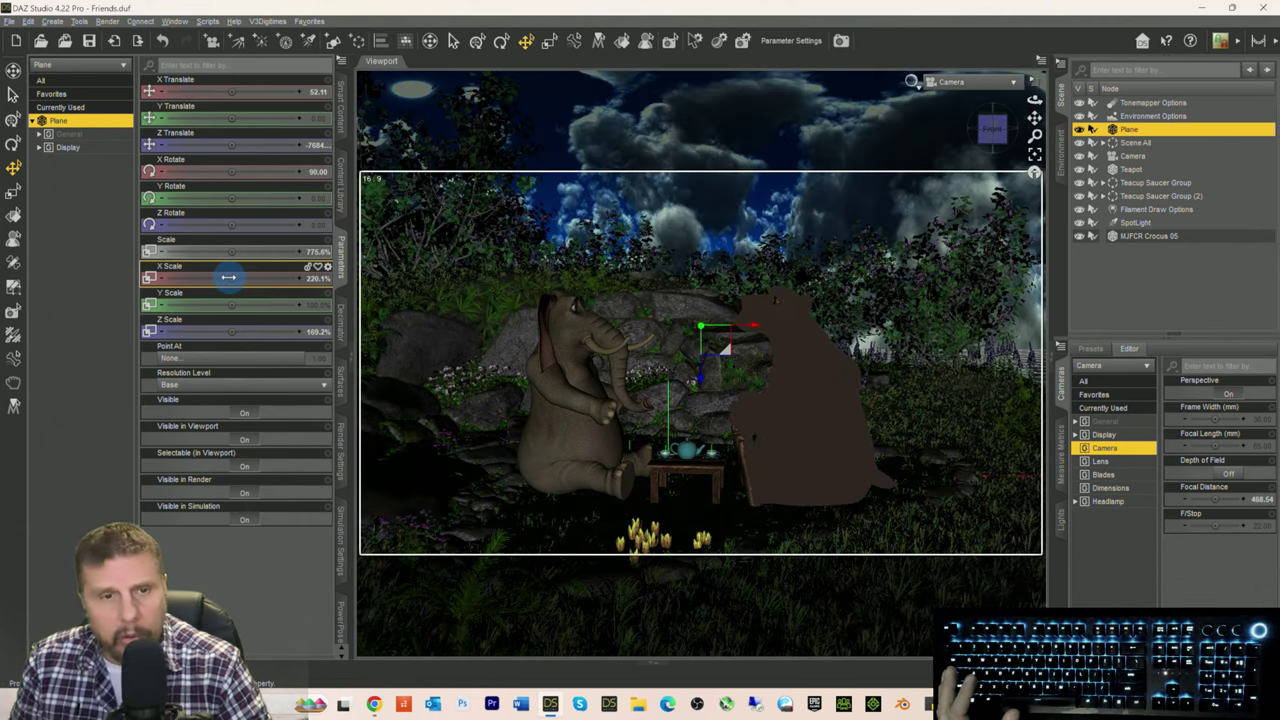
left_click_drag(233, 279, 229, 279)
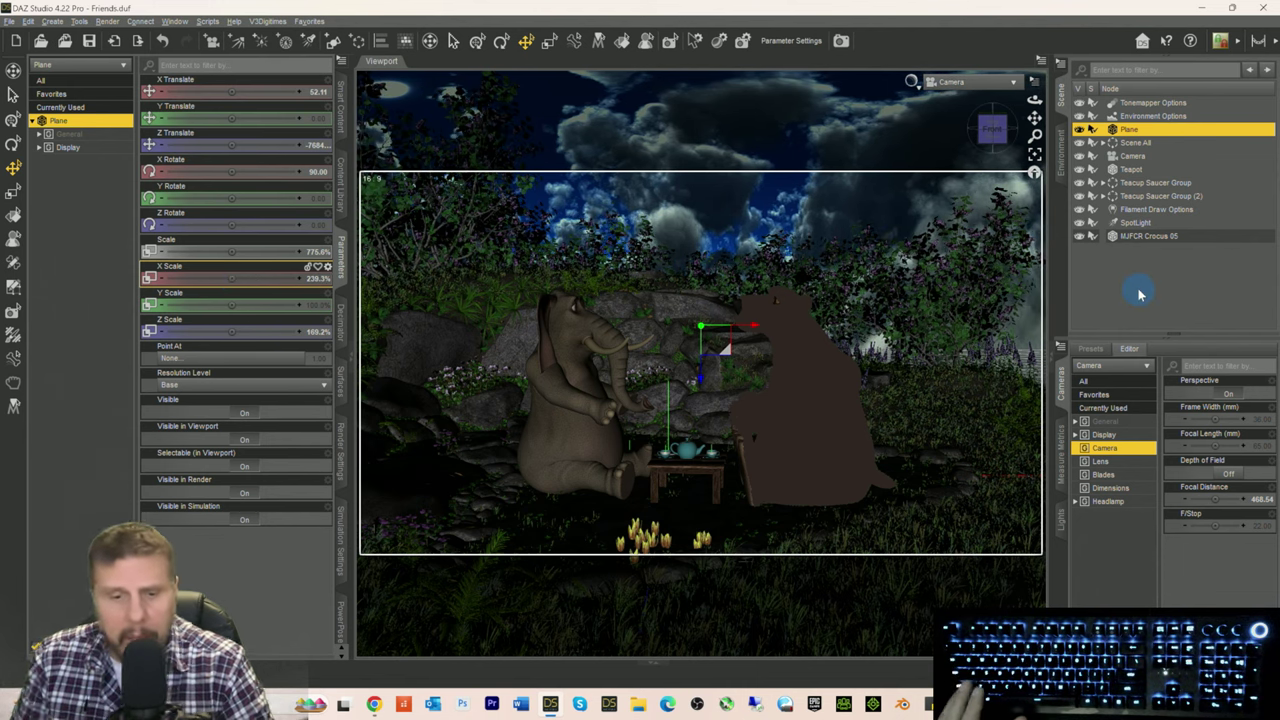
key("ctrl+alt+v")
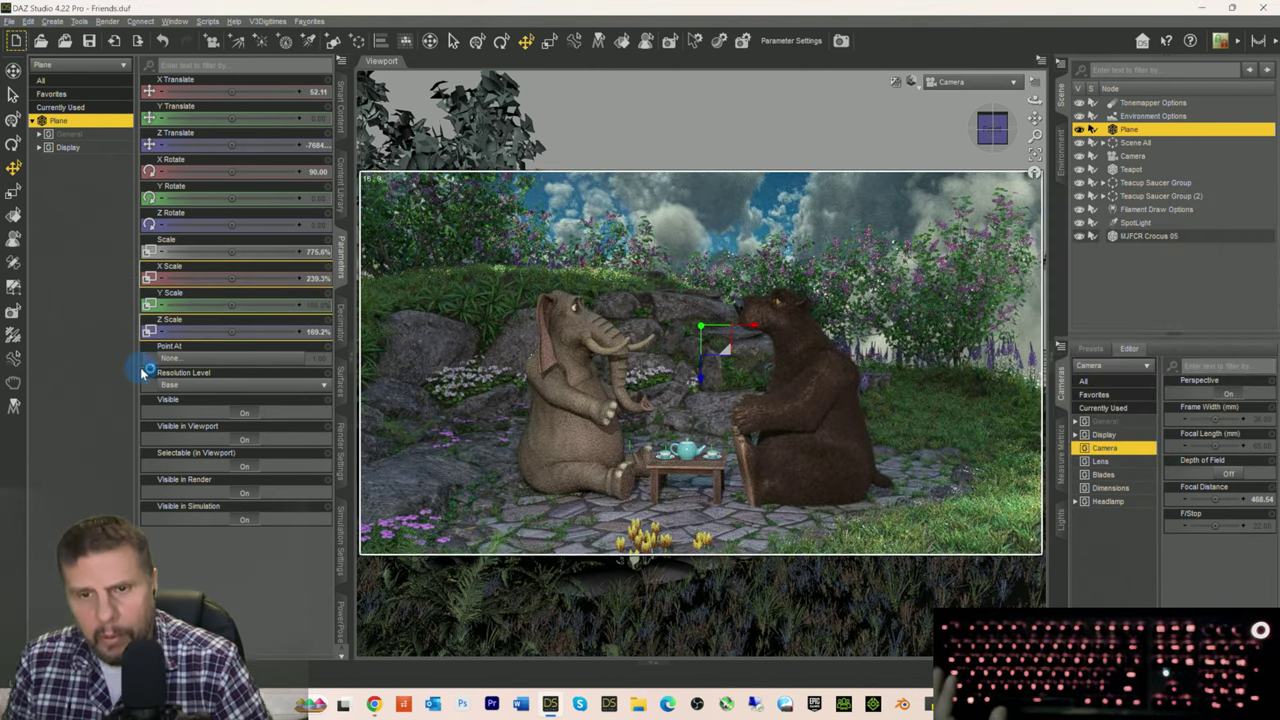
Step: Raise the SpotLight's luminous flux, trying 291500 and settling on 191500 lumens, and save the scene
left_click(1136, 223)
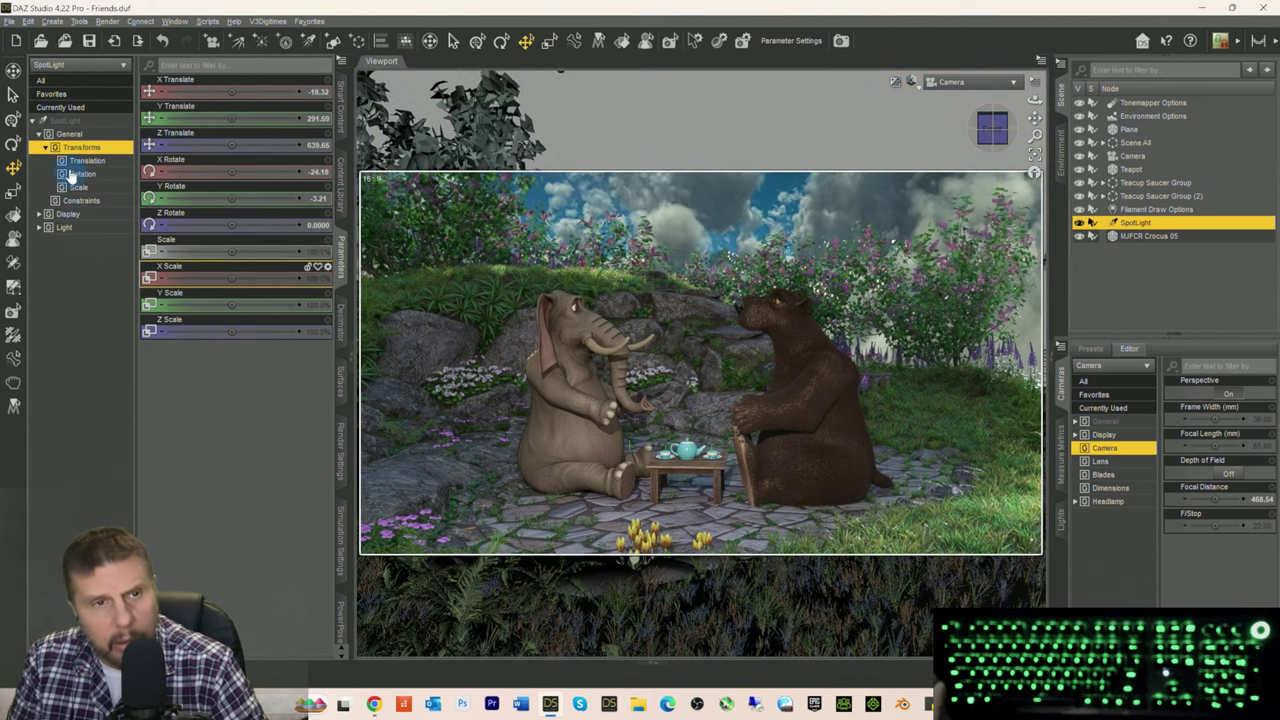
left_click(66, 120)
scroll(205, 430, "down", 10)
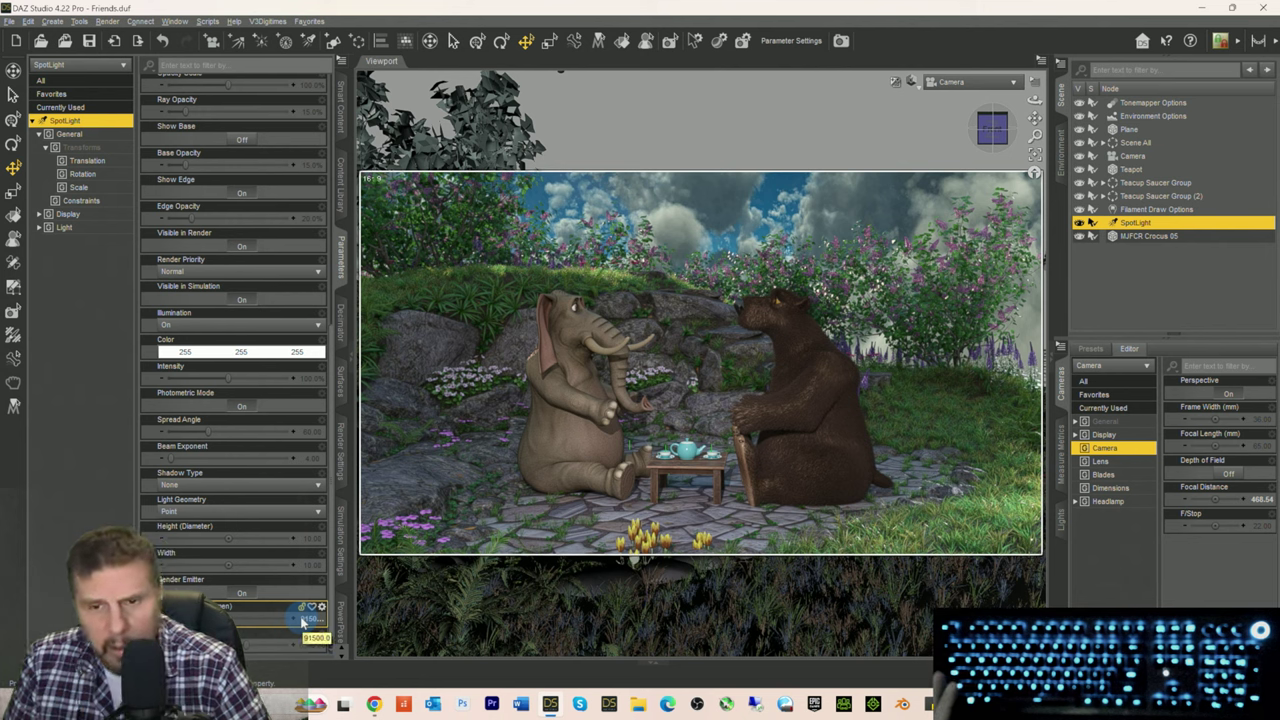
left_click(310, 625)
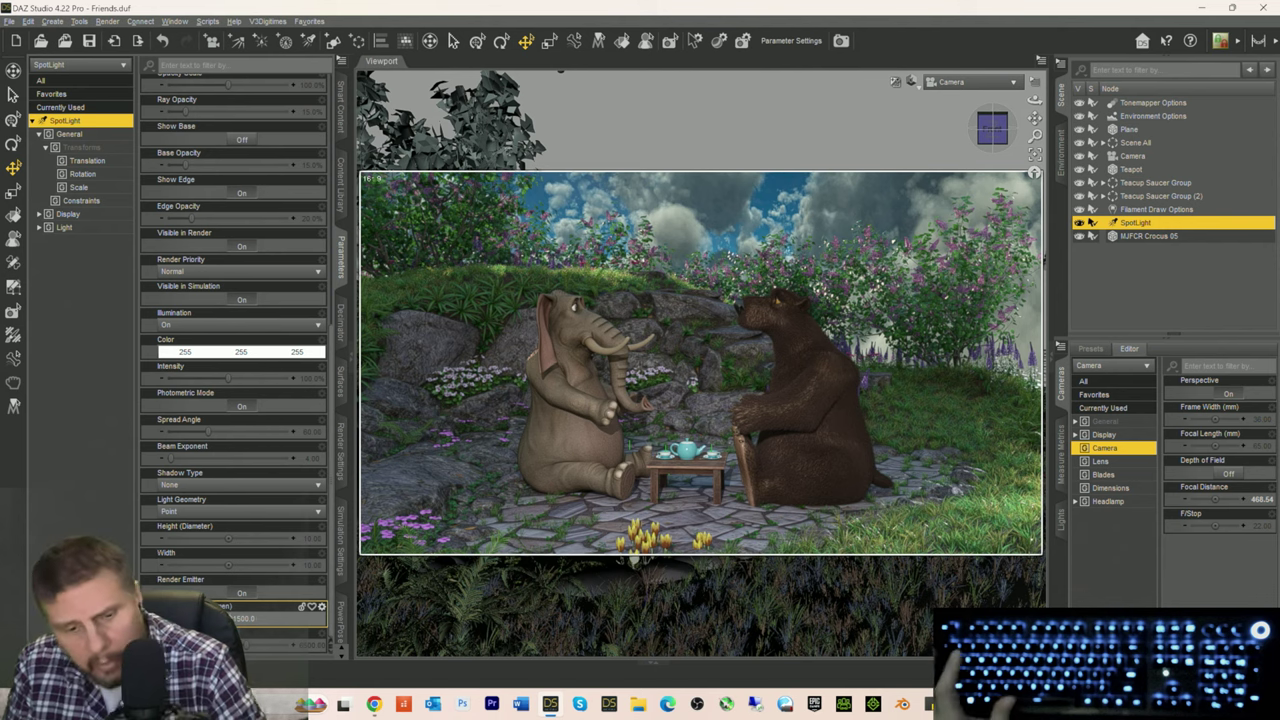
key("Return")
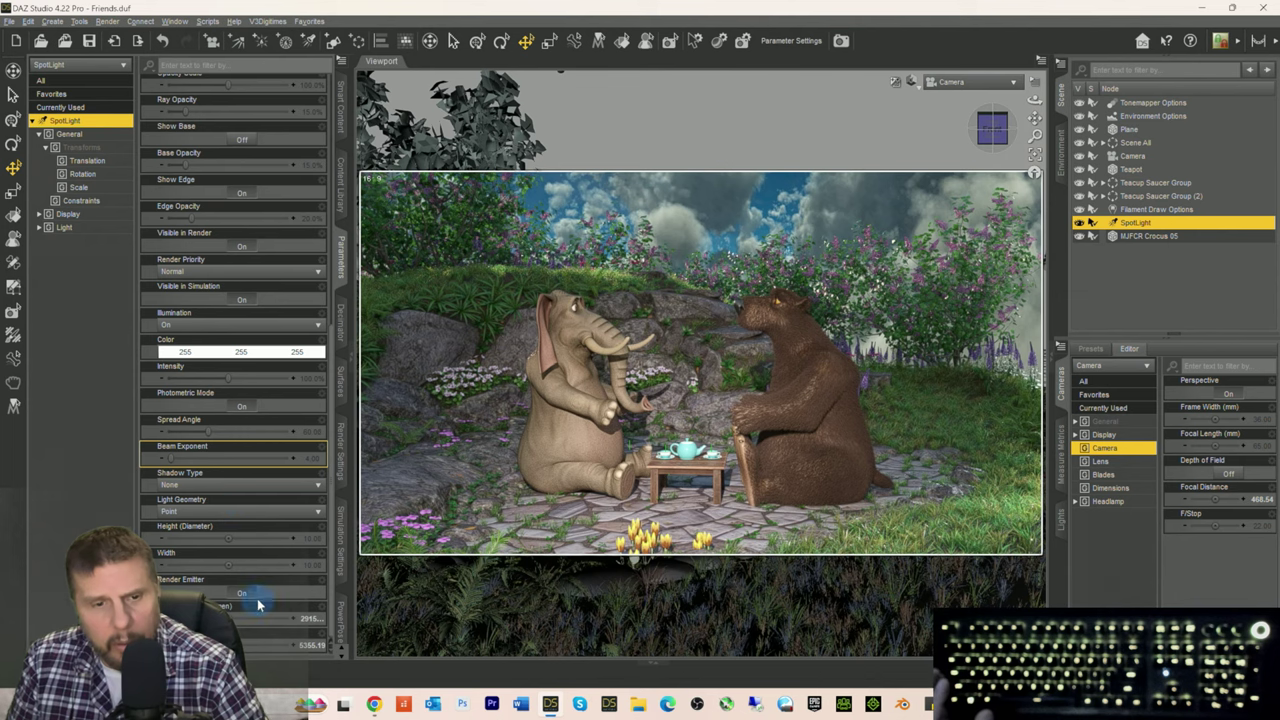
left_click(315, 620)
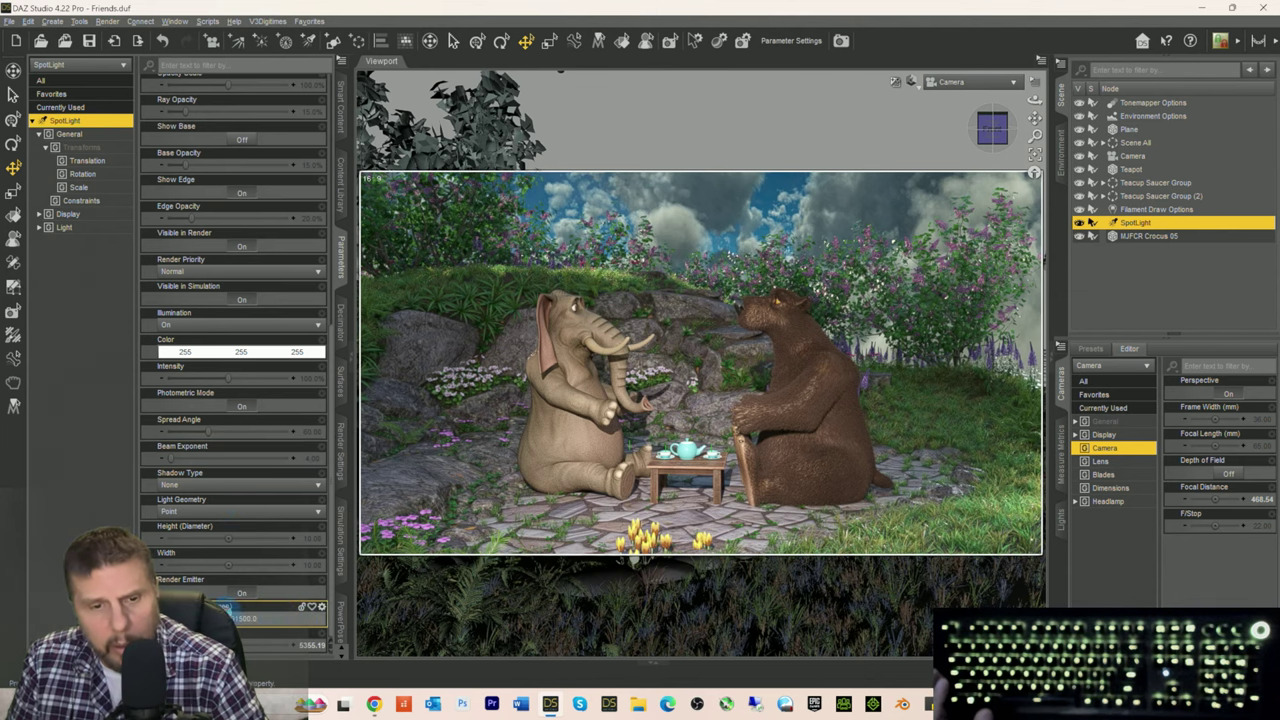
type("1500")
key("Return")
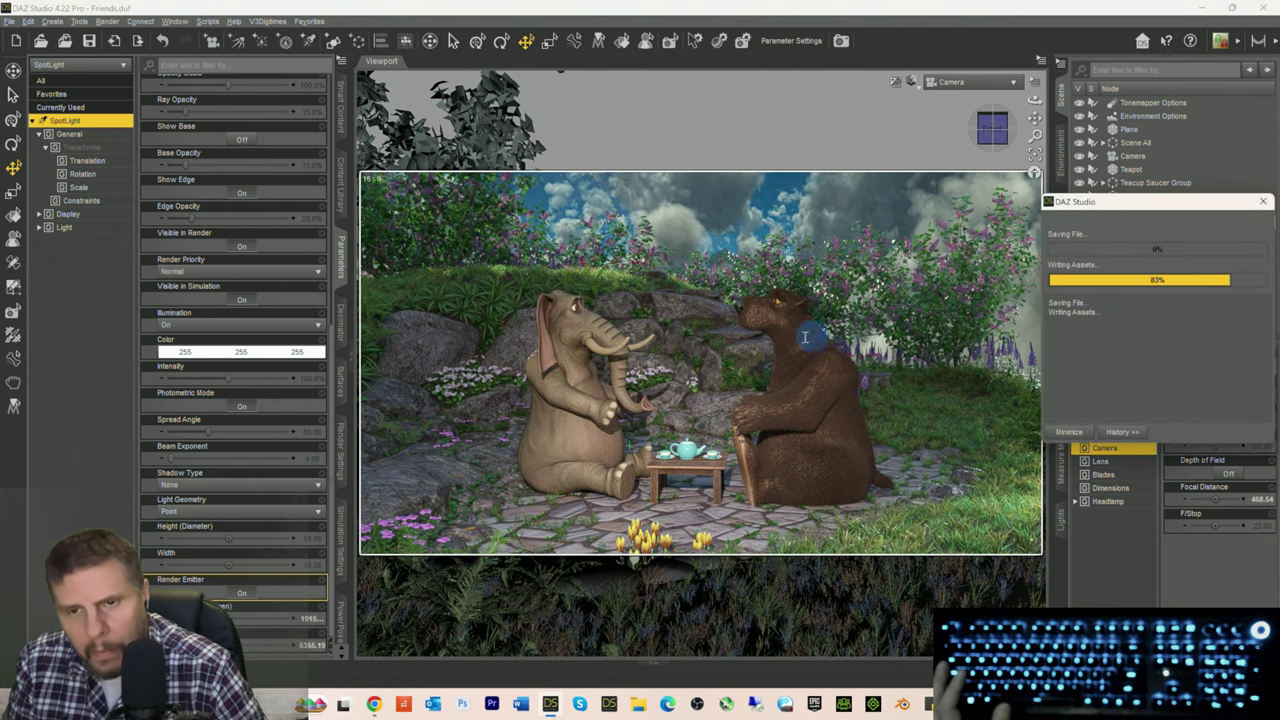
left_click(645, 337)
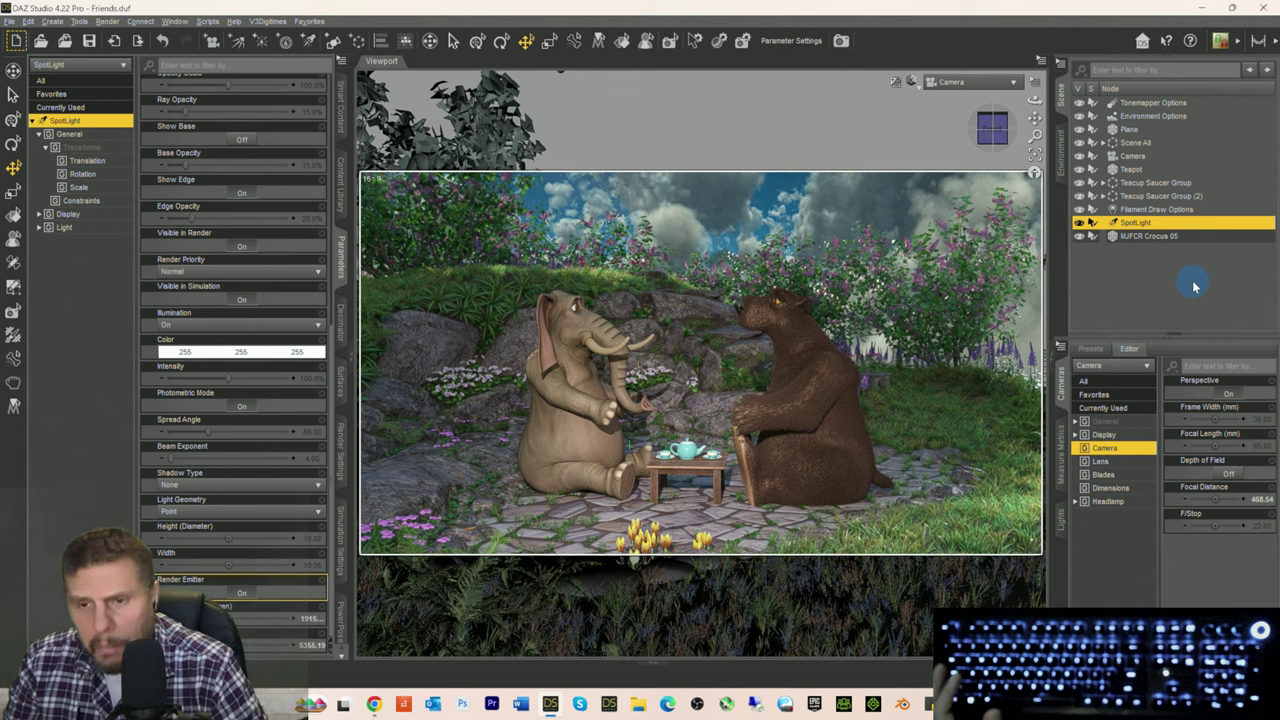
Step: Add the MJF Goldenrod 07 prop from the flower results and move it onto the grass behind the bear
scroll(185, 80, "up", 1)
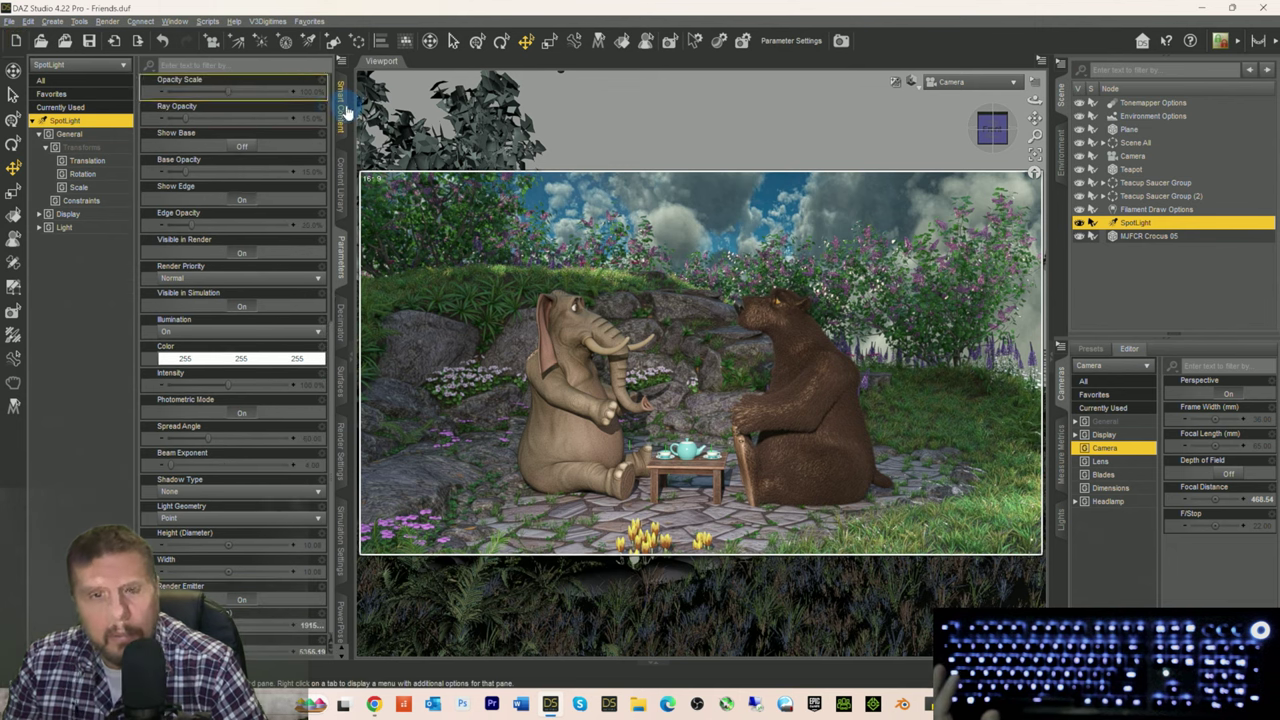
left_click(342, 106)
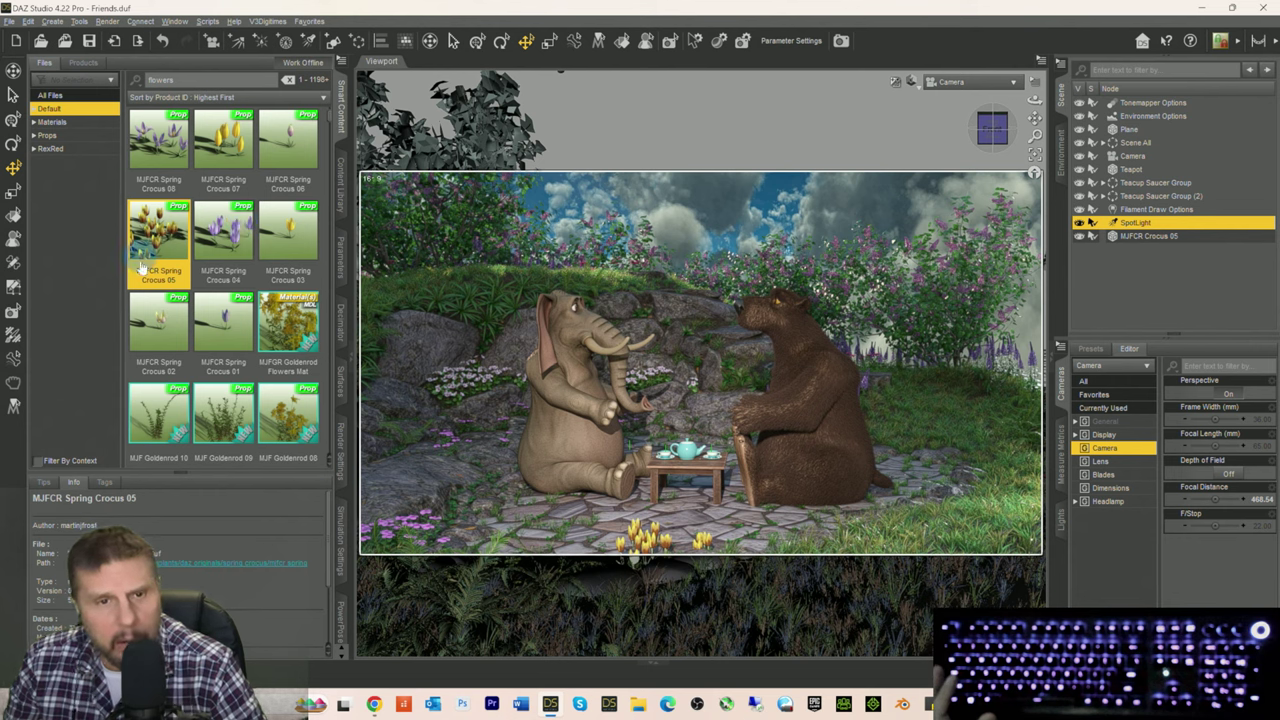
scroll(241, 335, "down", 1)
scroll(241, 335, "up", 1)
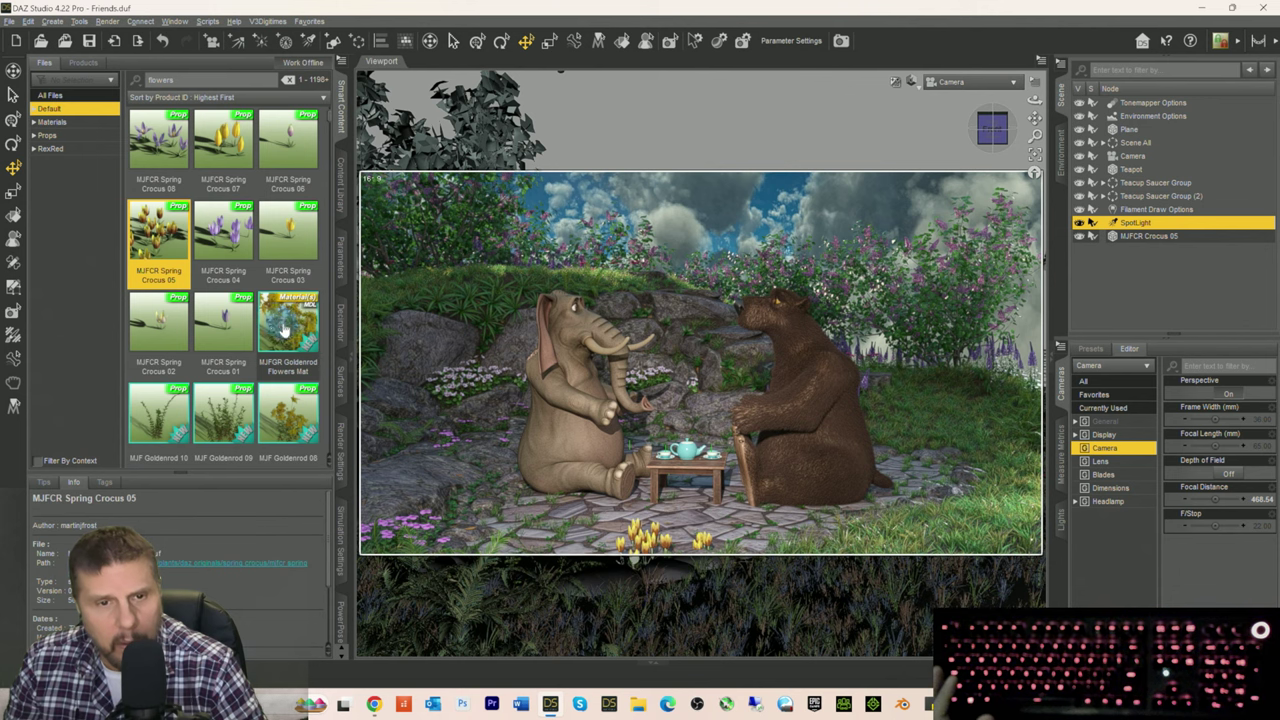
scroll(249, 334, "down", 3)
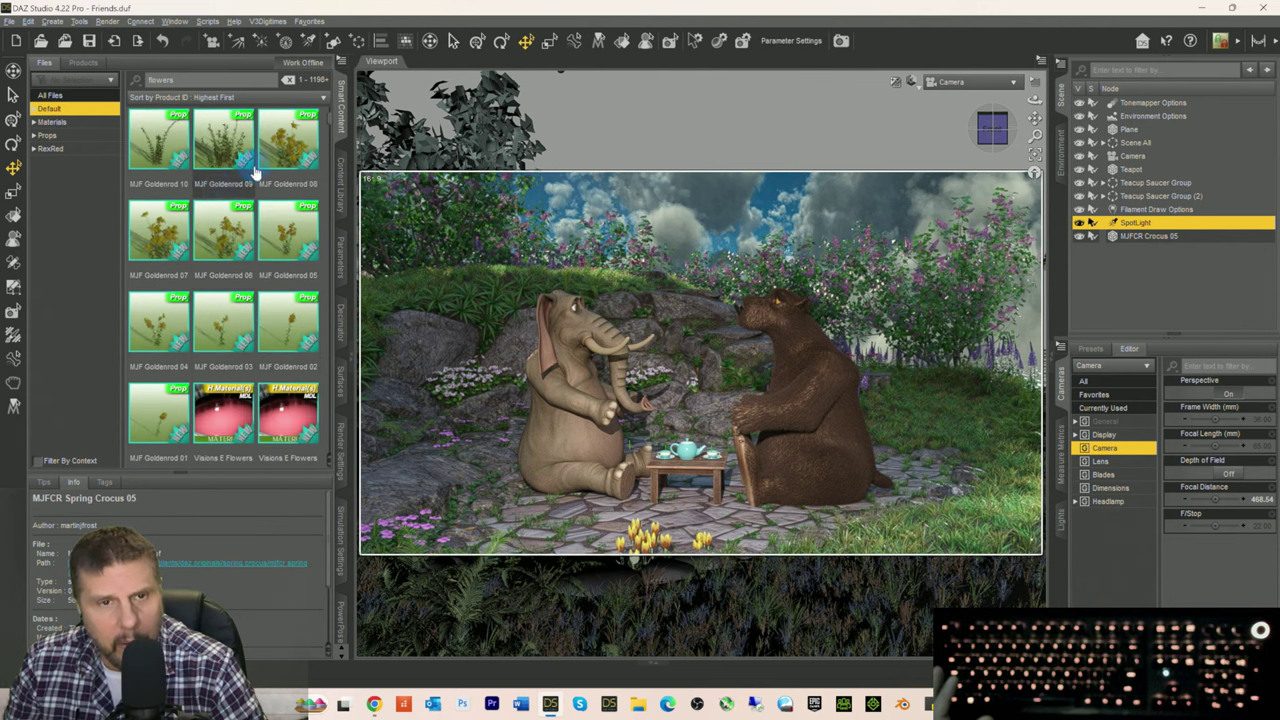
double_click(160, 238)
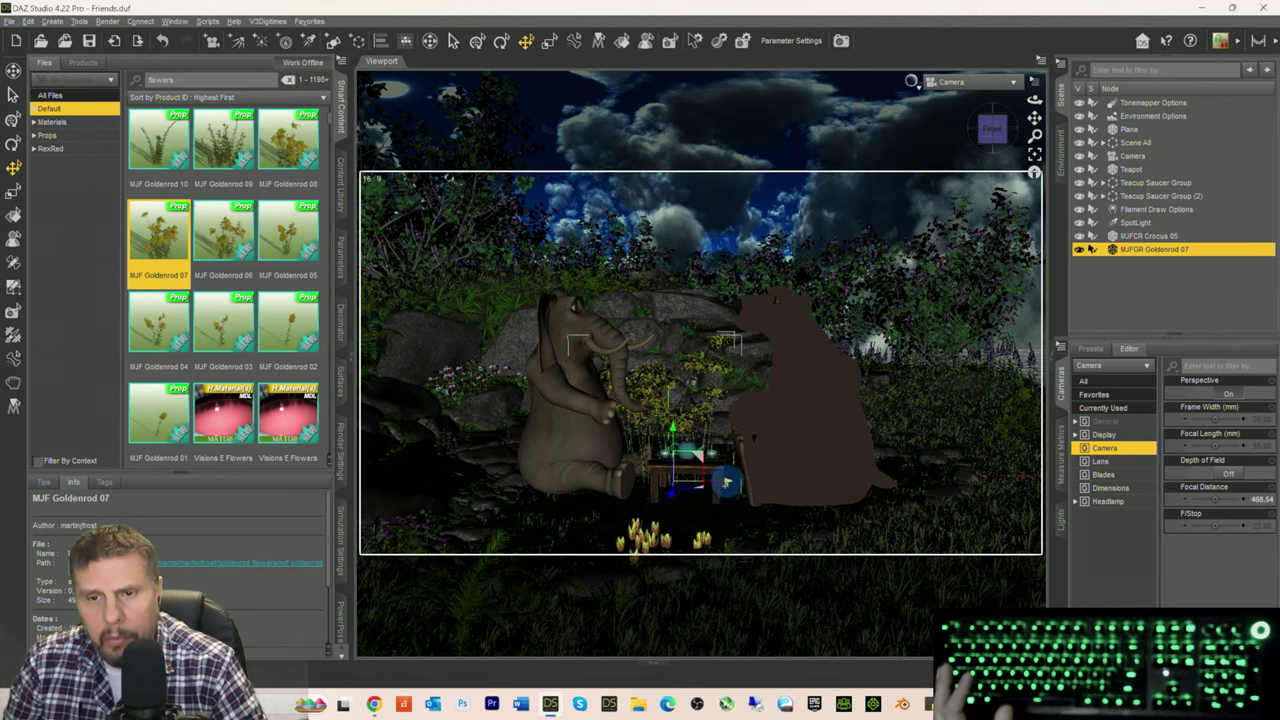
left_click_drag(727, 483, 1018, 490)
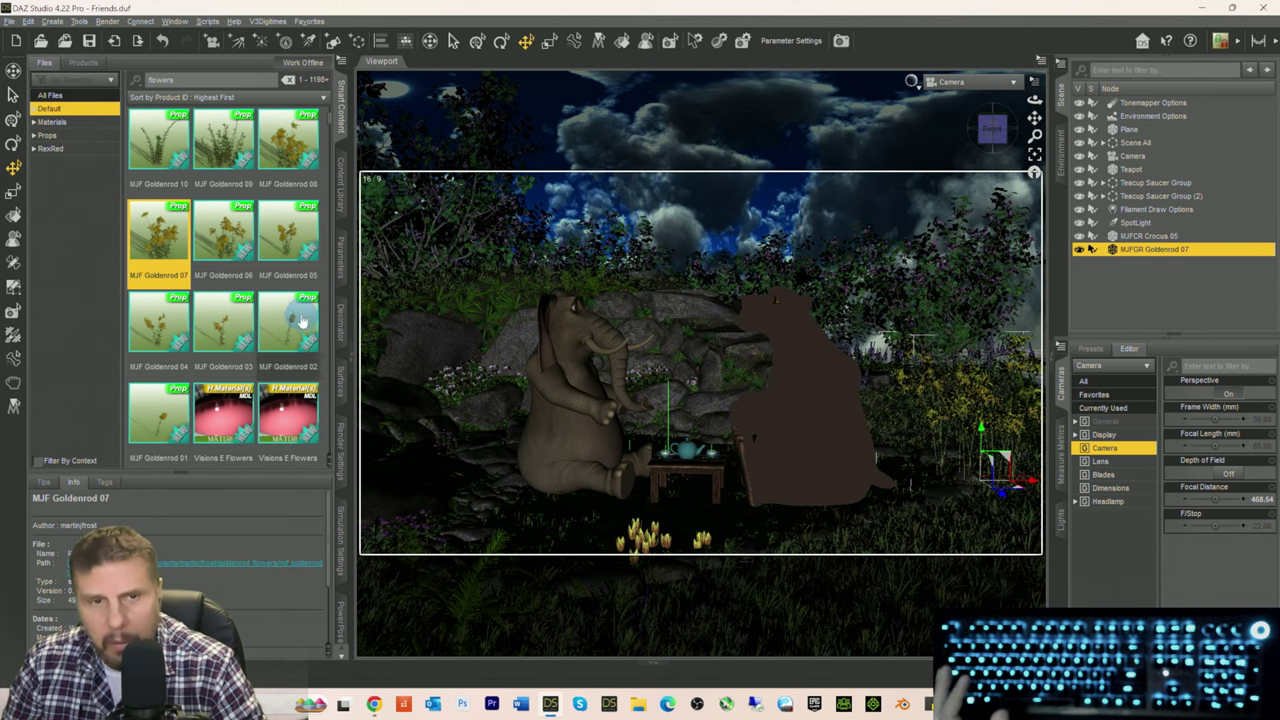
Step: Add the MJF Goldenrod 09 prop and move it behind the elephant, beside the rocks
double_click(222, 150)
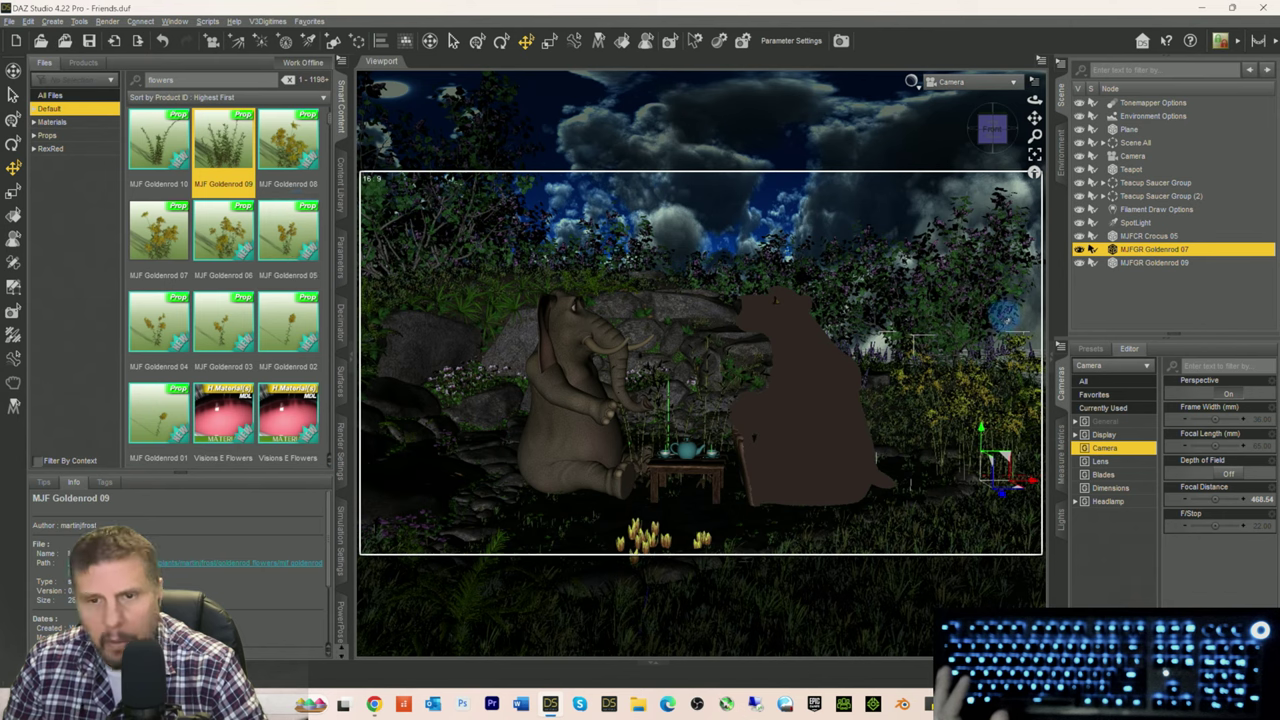
left_click(1135, 264)
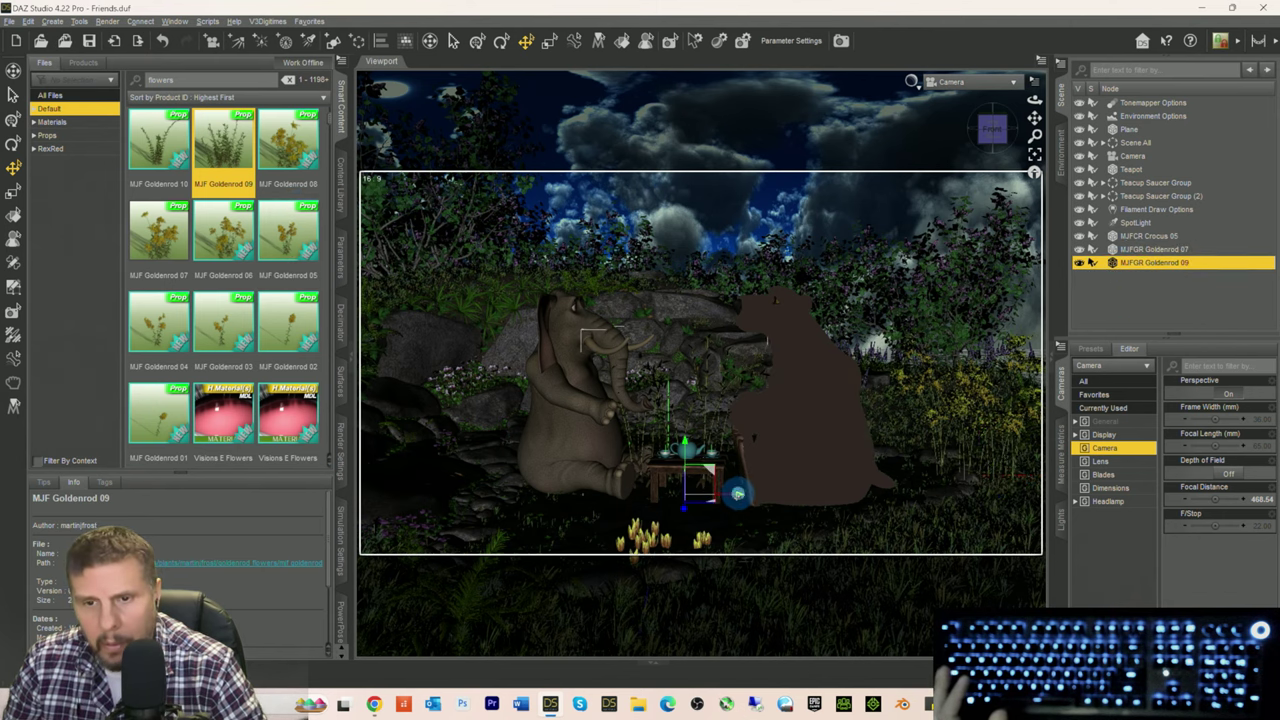
left_click_drag(737, 493, 479, 497)
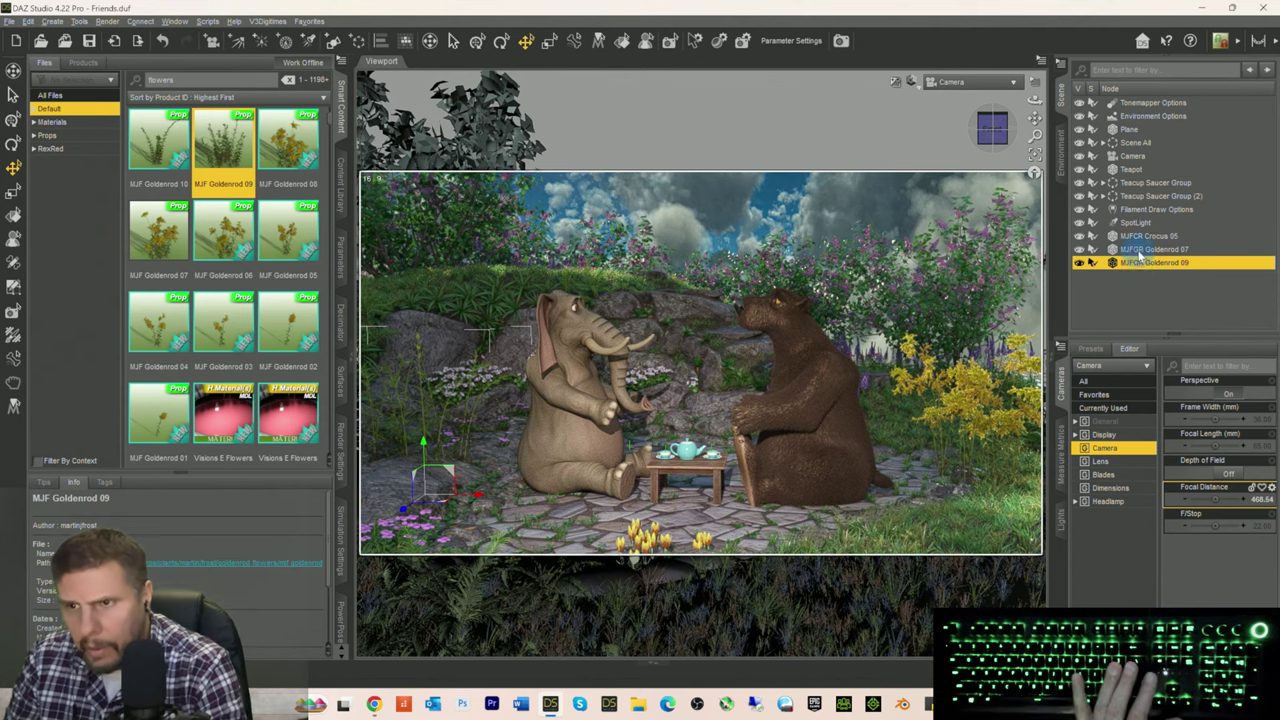
Step: Delete the yellow MJFGR Goldenrod 07 plant from the scene
left_click(1140, 250)
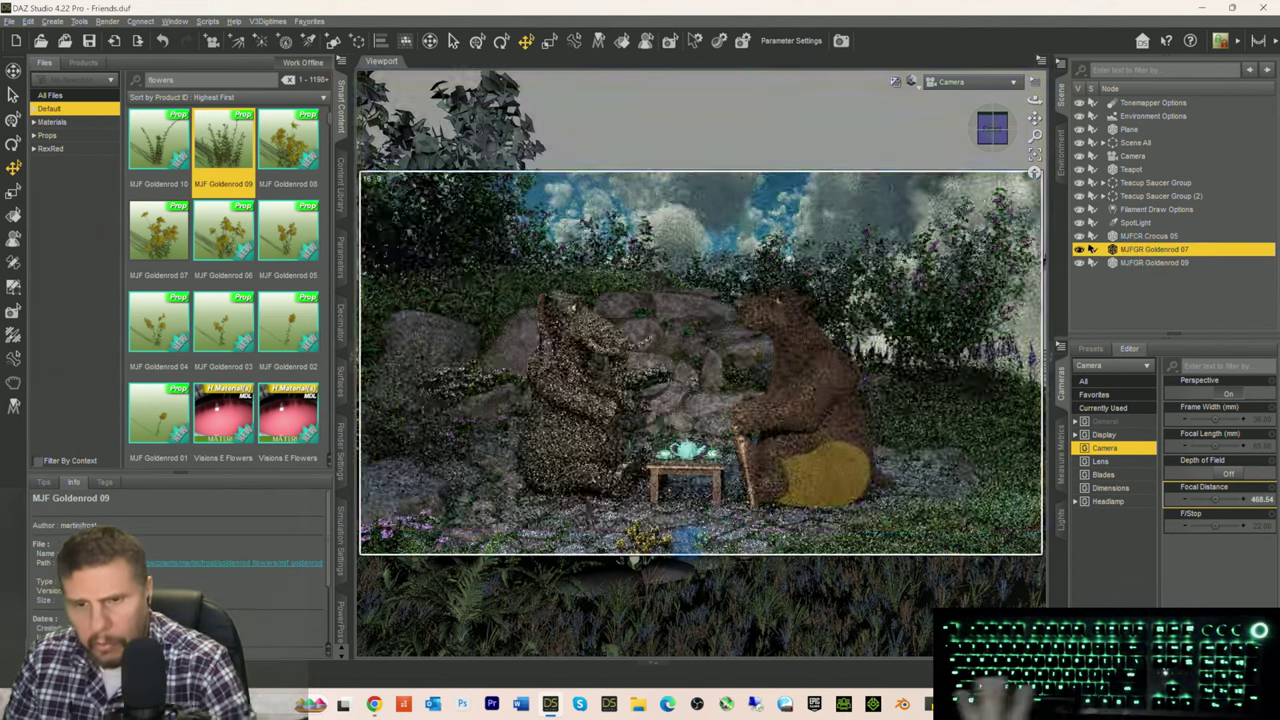
key("Delete")
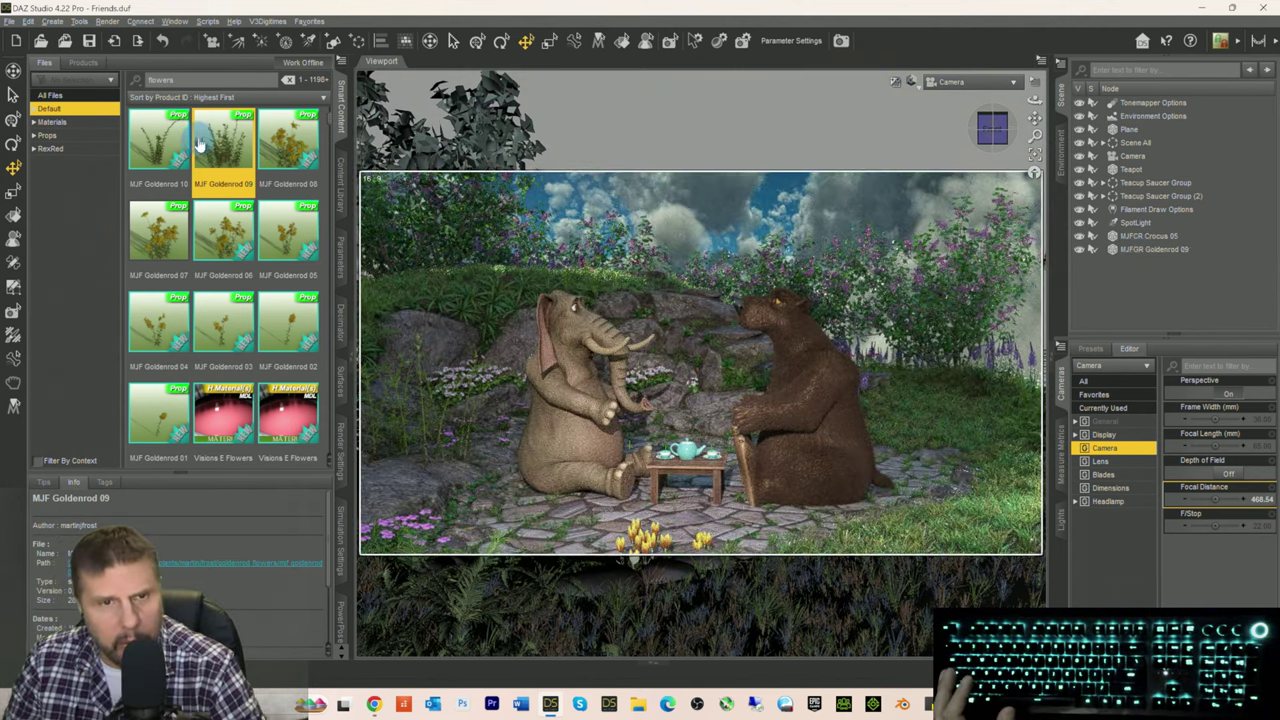
Step: Add a second MJF Goldenrod 09 prop and move it sideways onto the grass behind the bear
left_click_drag(215, 150, 1108, 270)
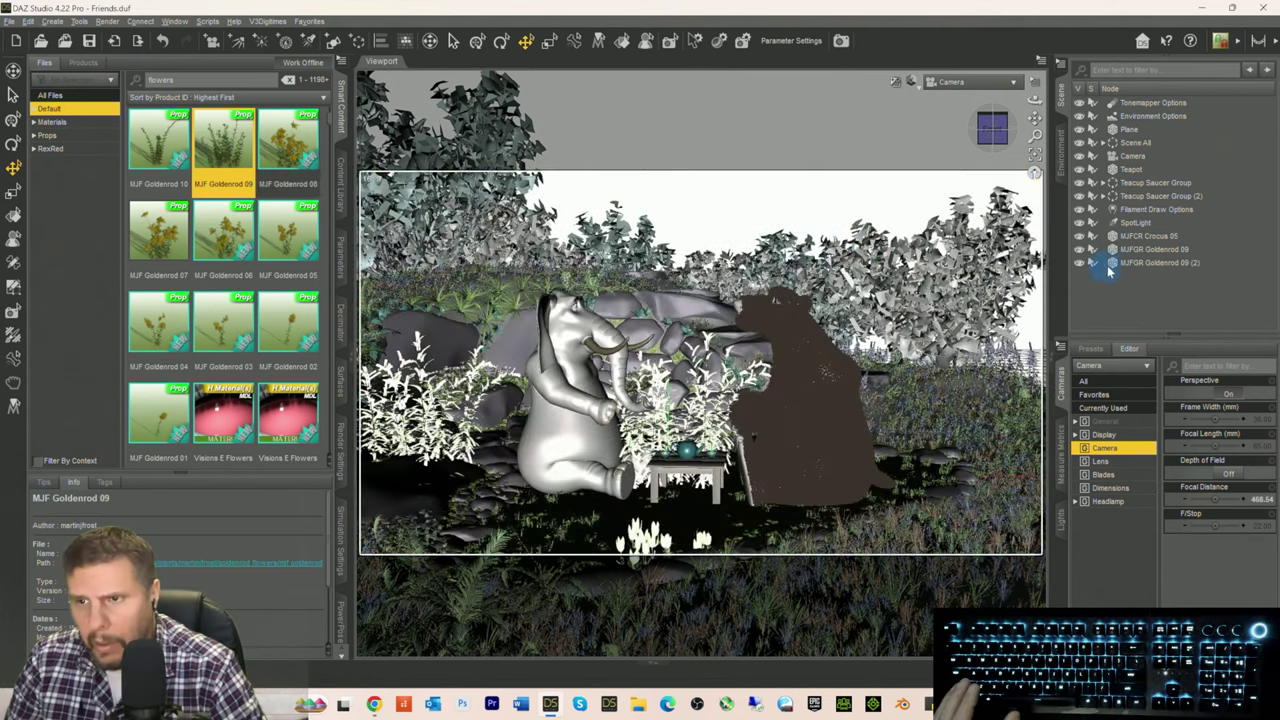
left_click(1110, 263)
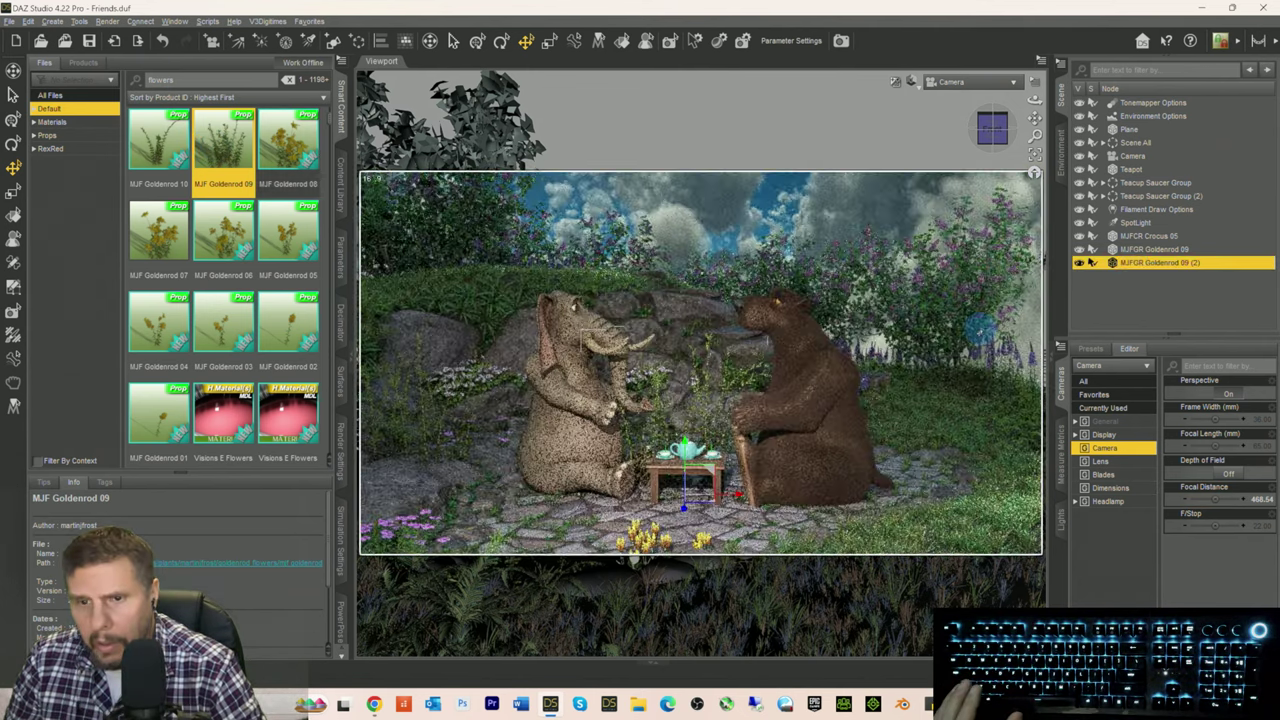
key("ctrl+4")
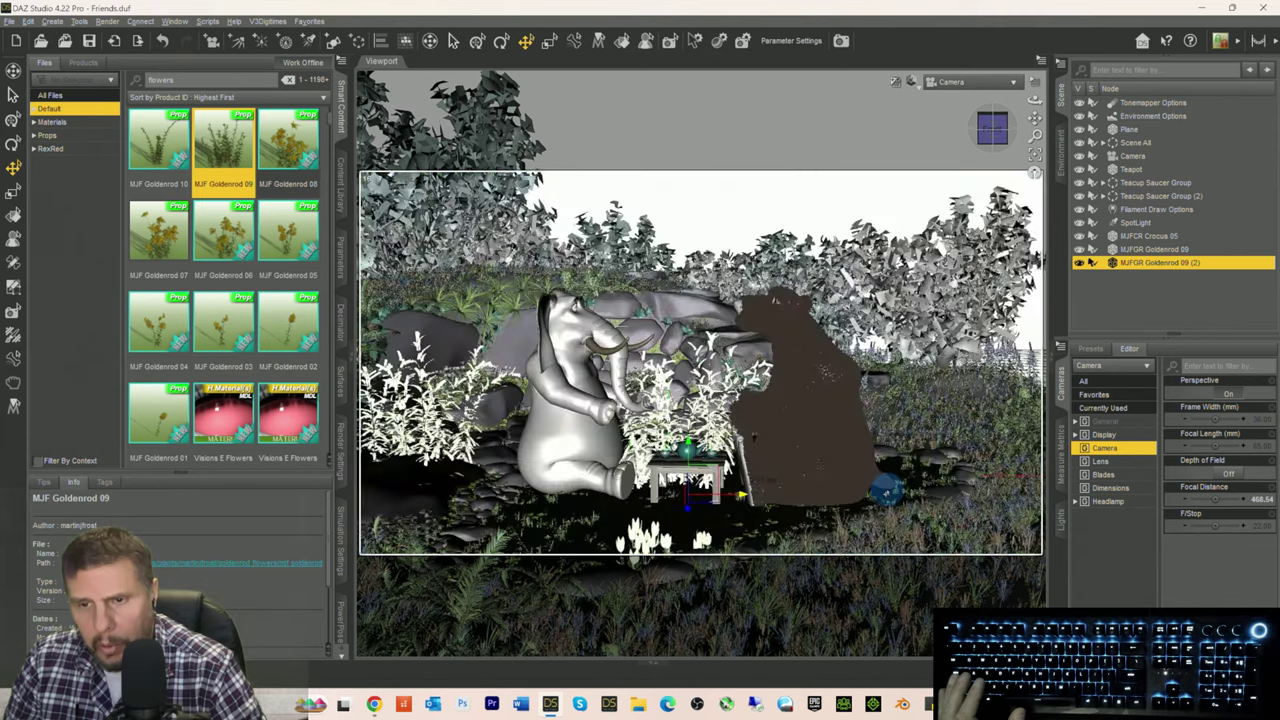
left_click_drag(742, 495, 1014, 481)
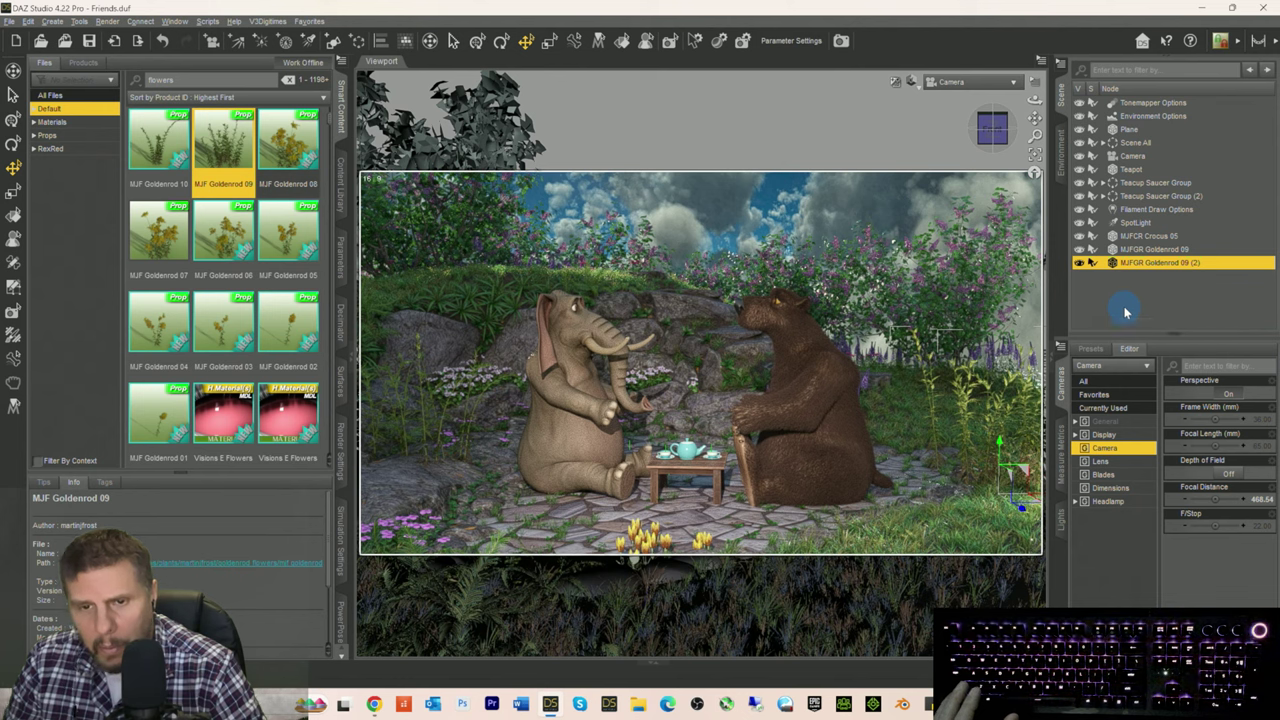
Step: Look through the SpotLight, move it closer to the elephant and bear, and return to the Camera view
left_click(1135, 222)
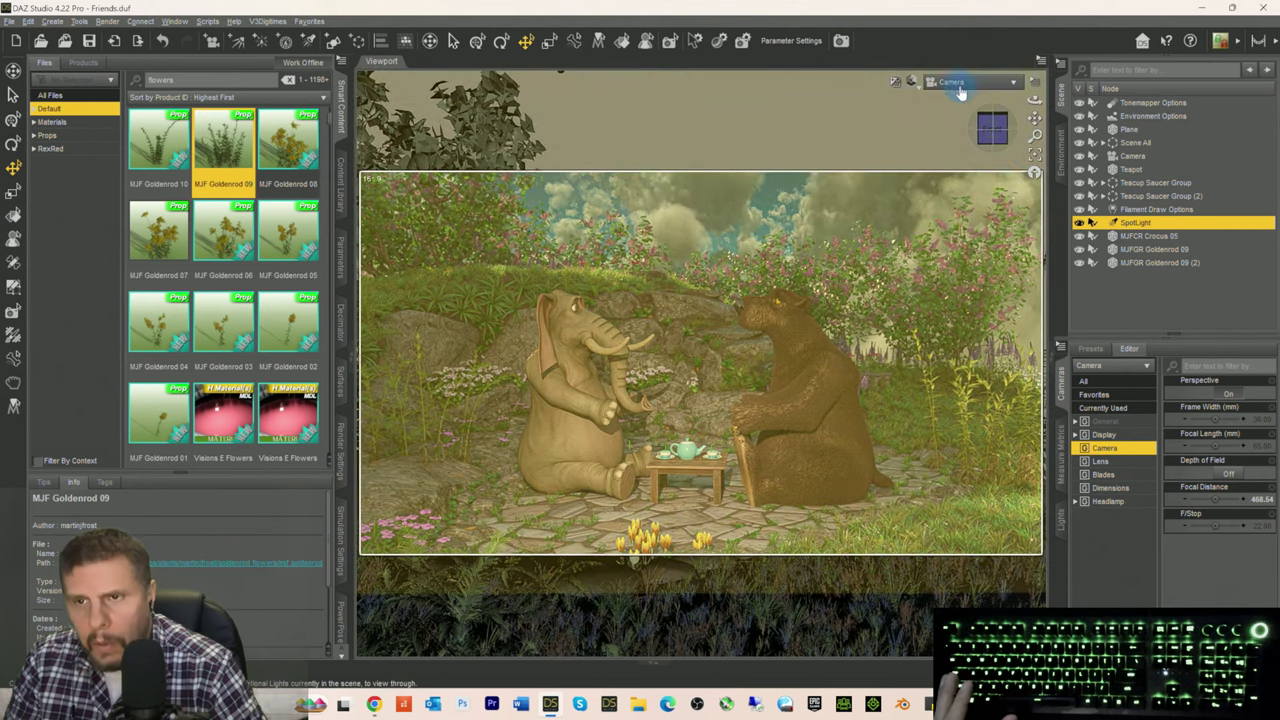
left_click(962, 82)
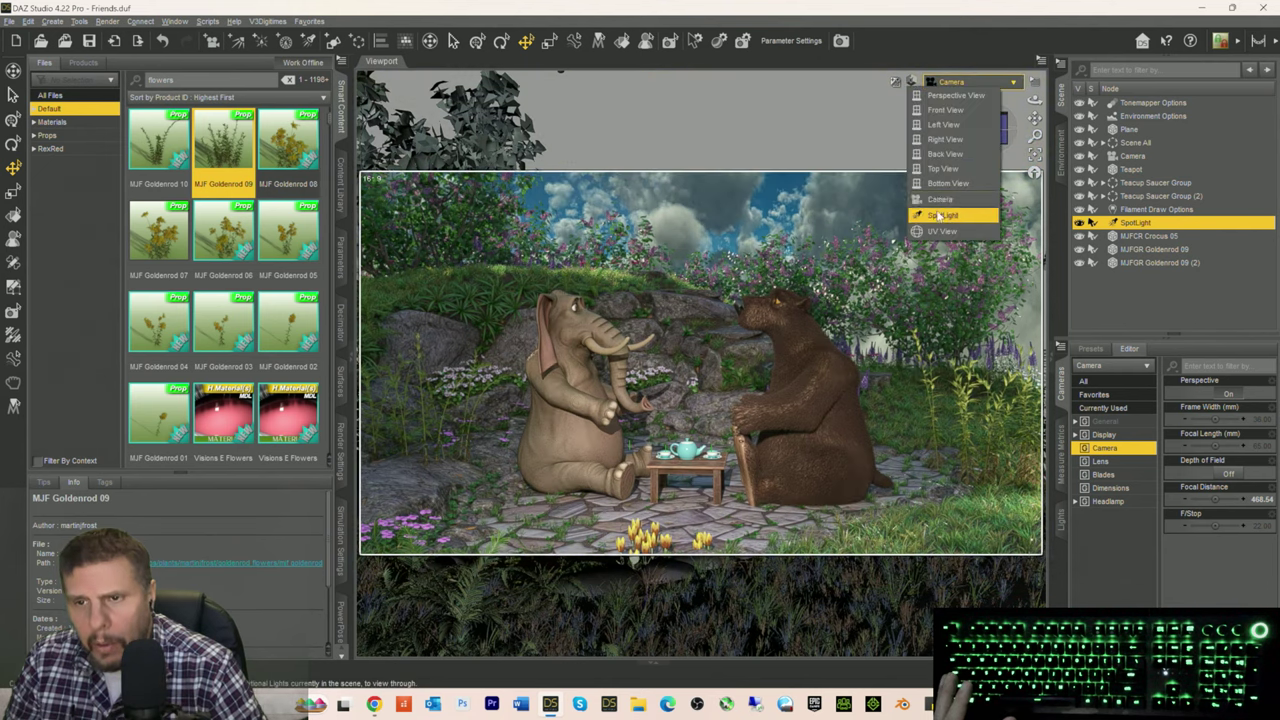
left_click(940, 216)
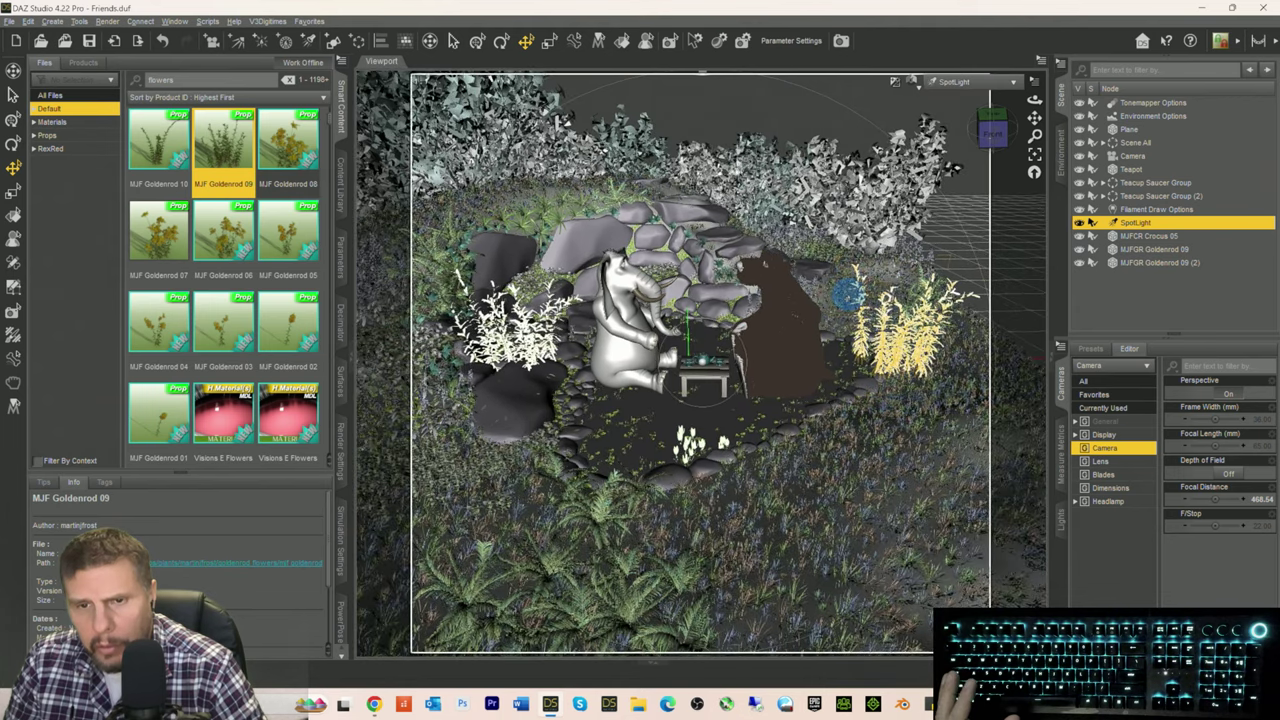
scroll(700, 360, "up", 2)
scroll(700, 360, "up", 2)
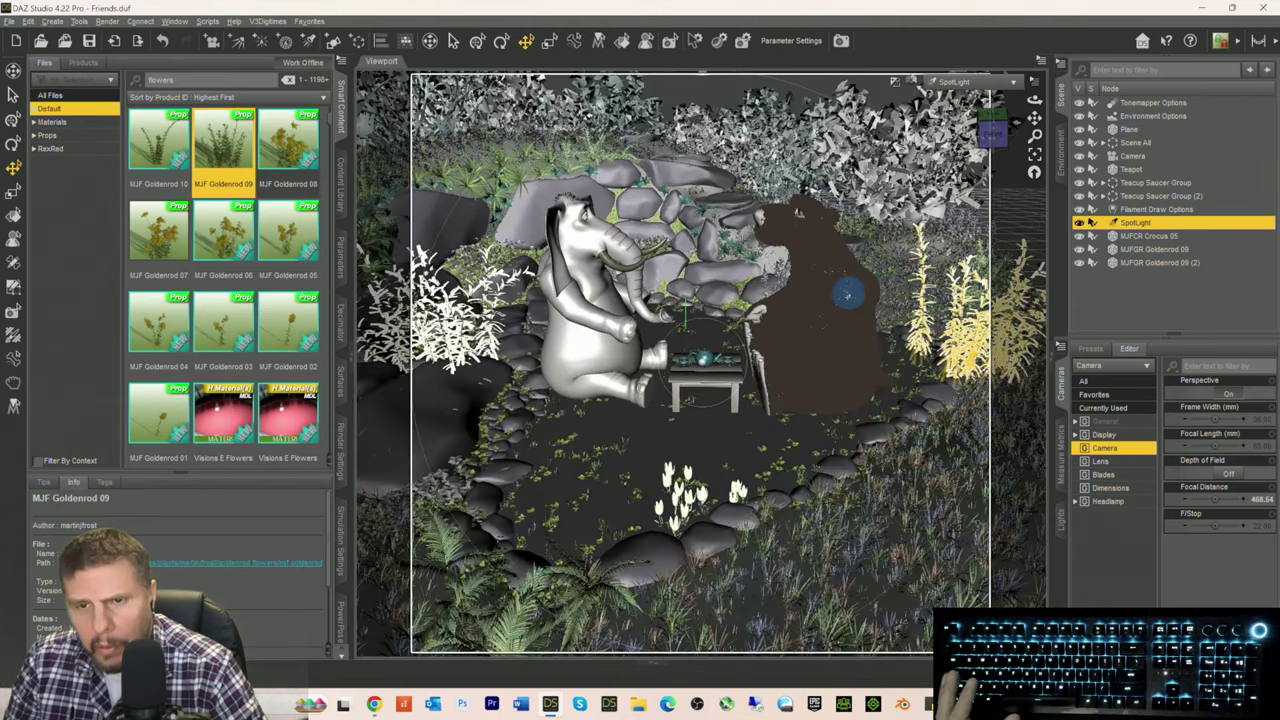
scroll(847, 293, "up", 2)
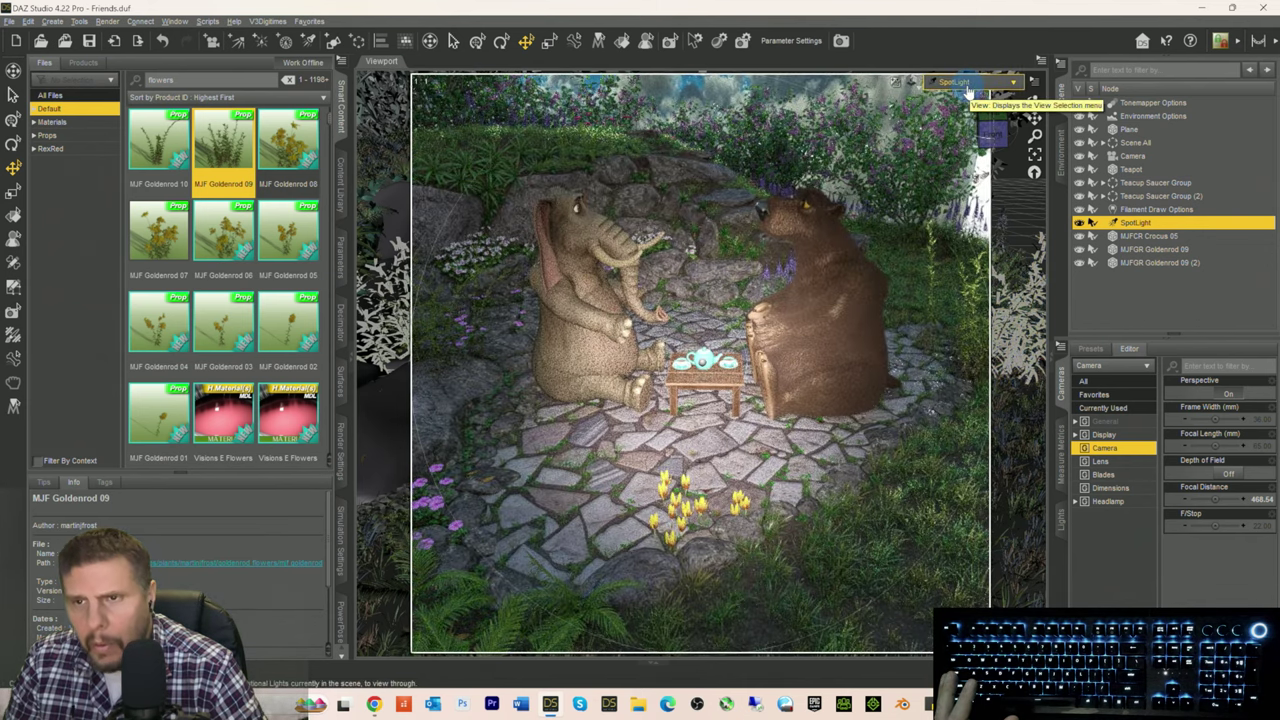
left_click(966, 86)
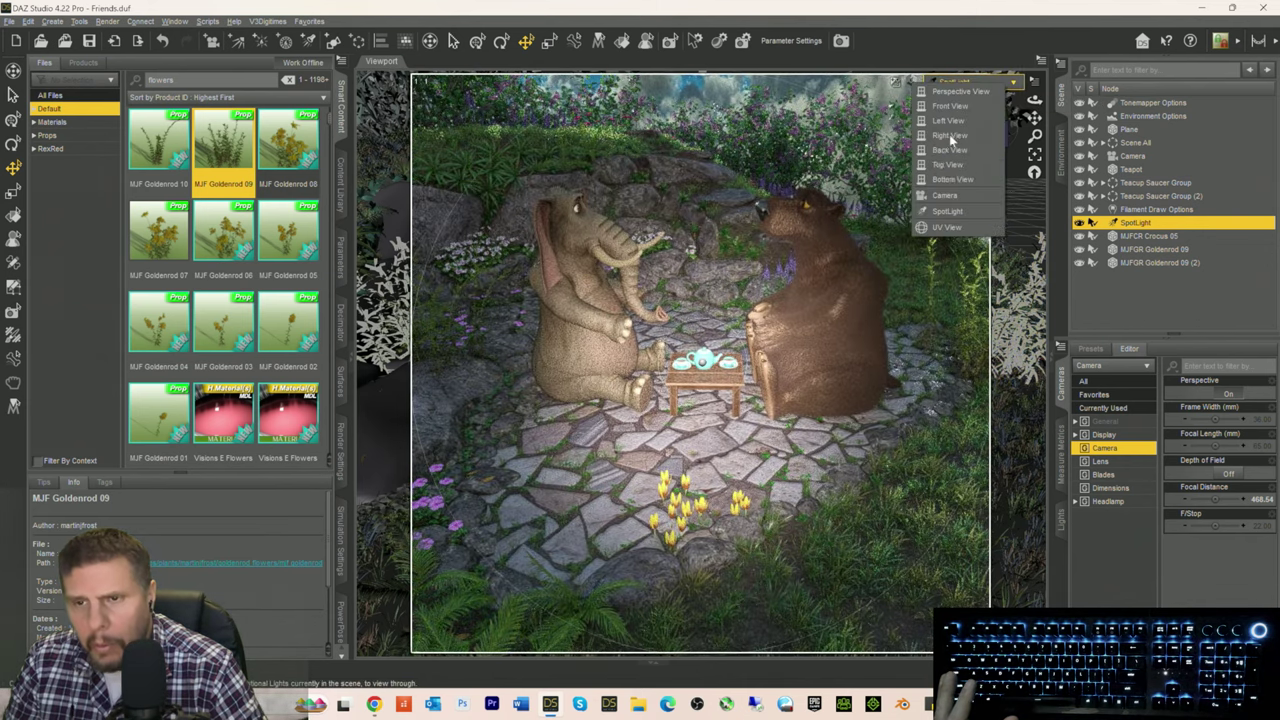
left_click(947, 212)
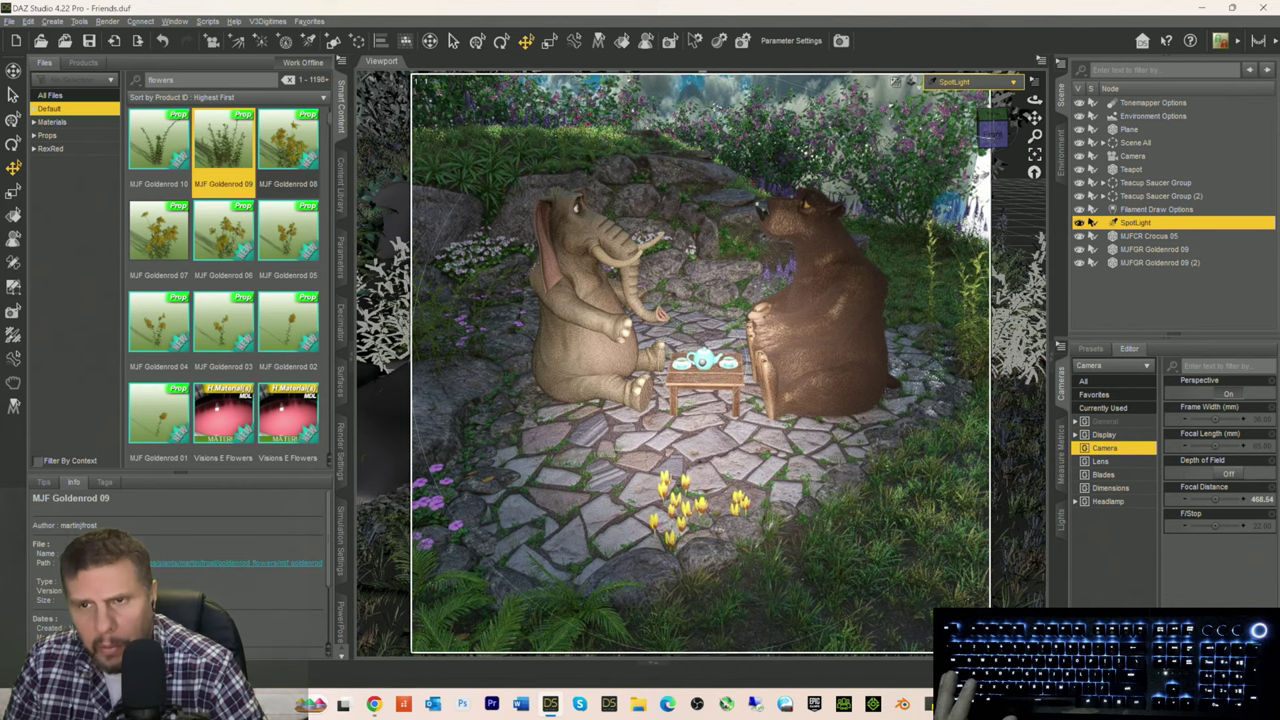
left_click(958, 88)
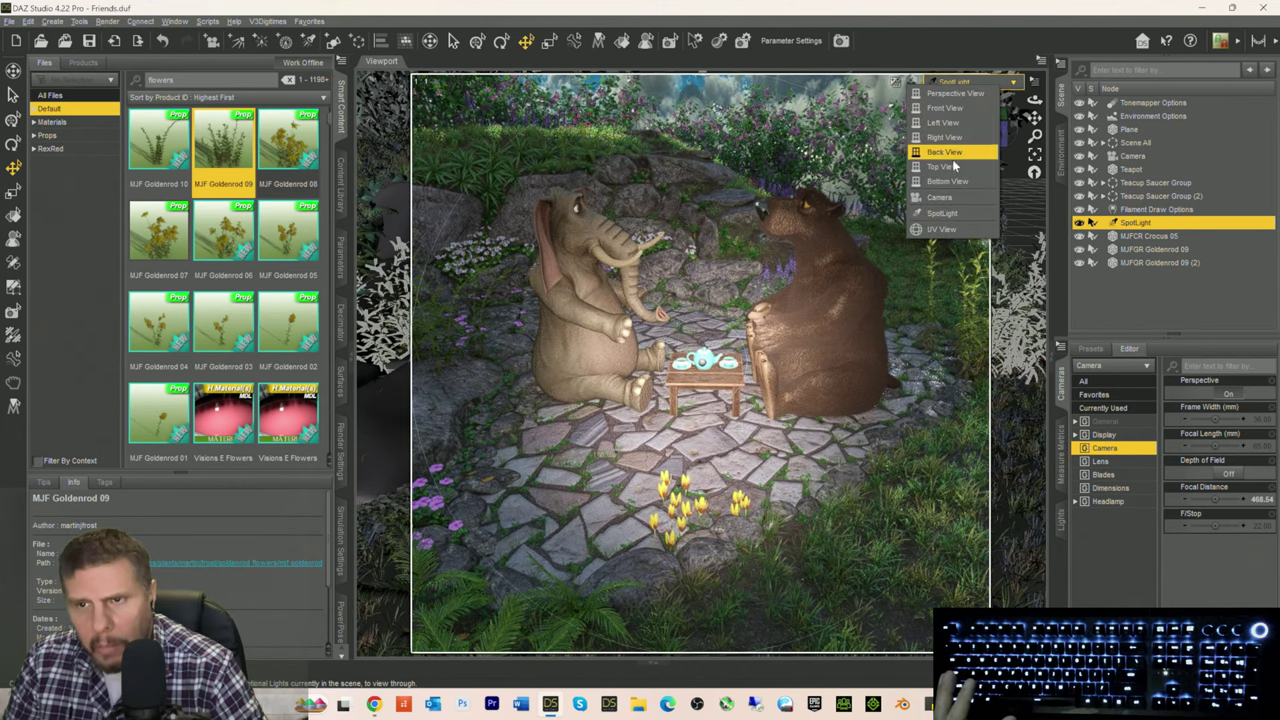
left_click(945, 196)
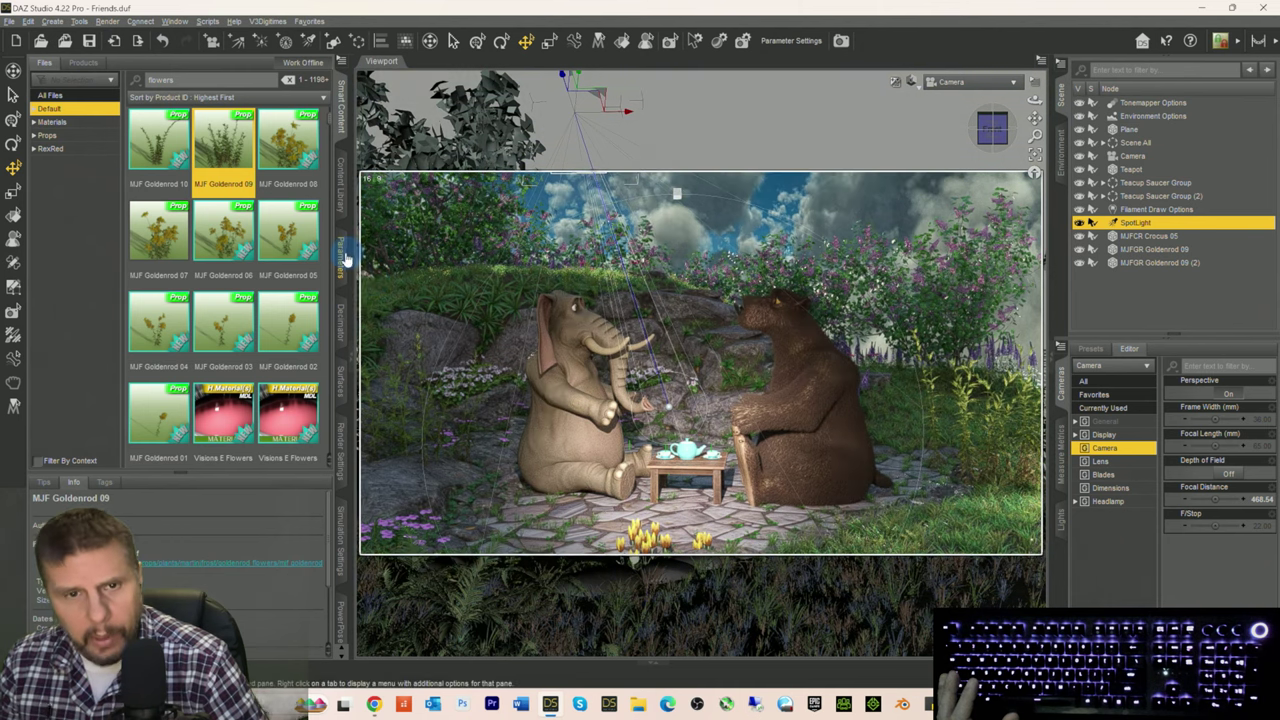
Step: Set the SpotLight's luminous flux to 51500 lumens
left_click(341, 255)
scroll(282, 540, "down", 1)
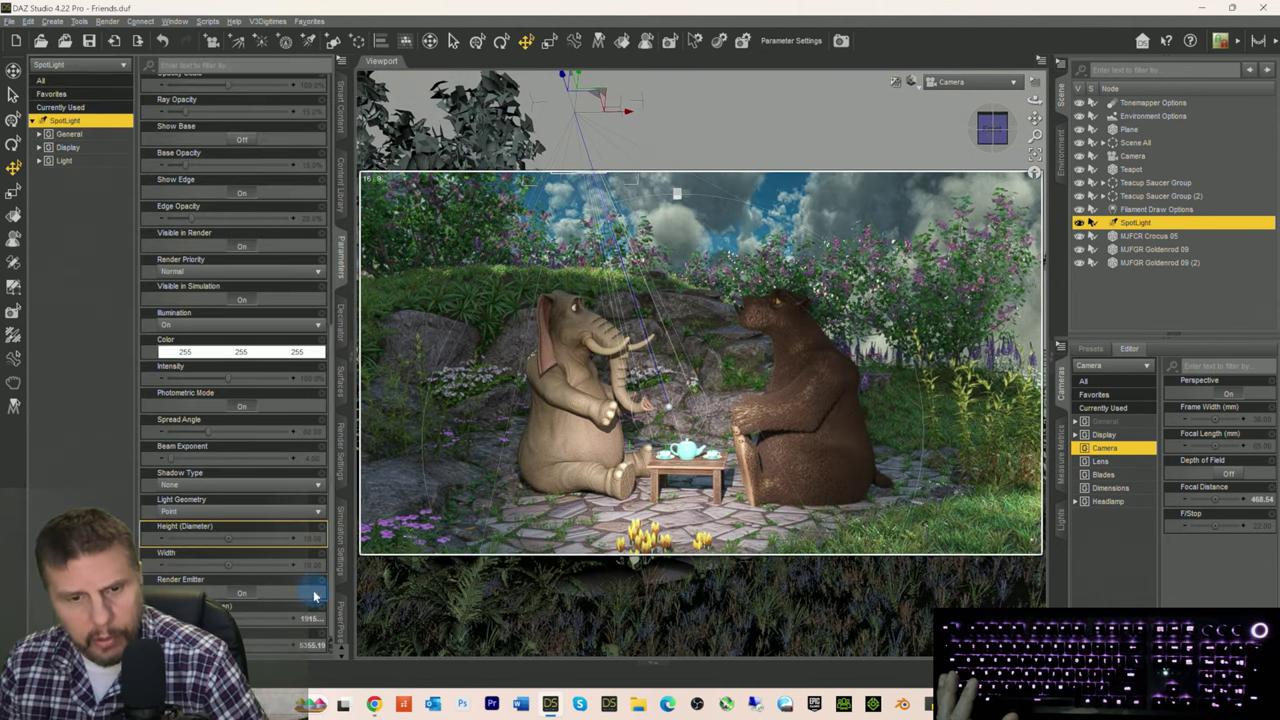
key("Return")
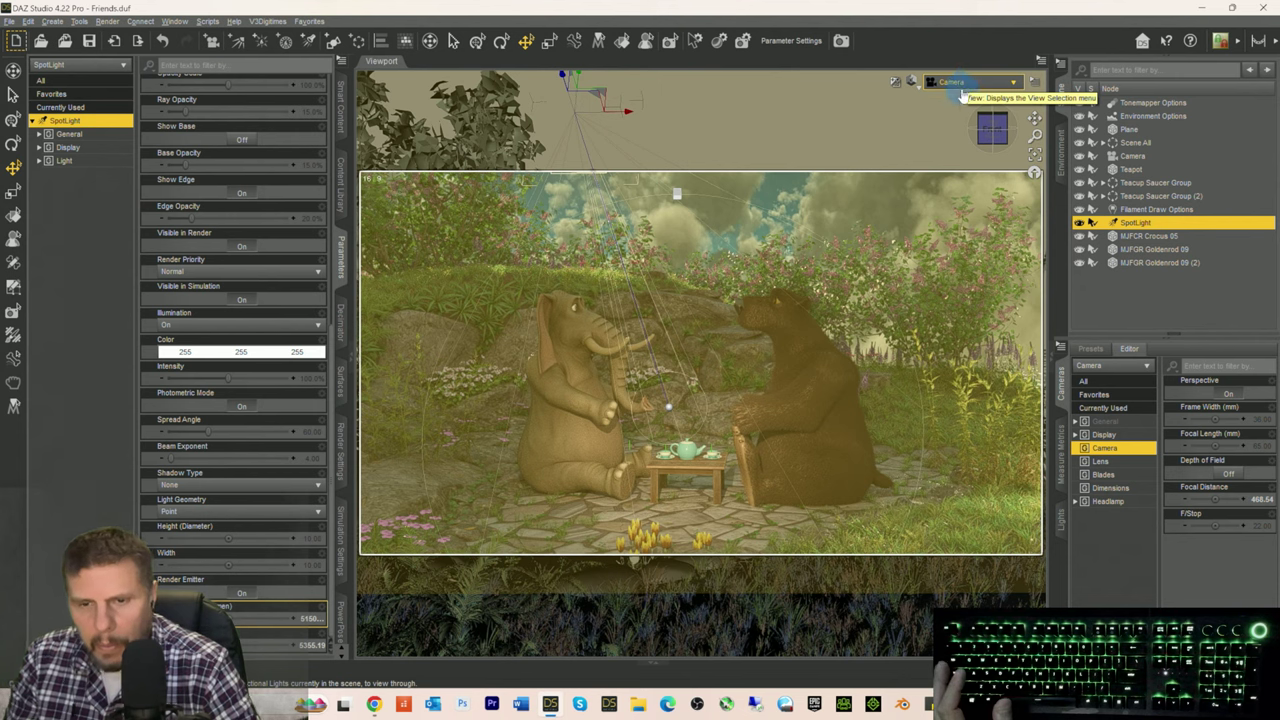
Step: Look through the SpotLight and shift it sideways until its beam is centred on the elephant's upper body
left_click(955, 84)
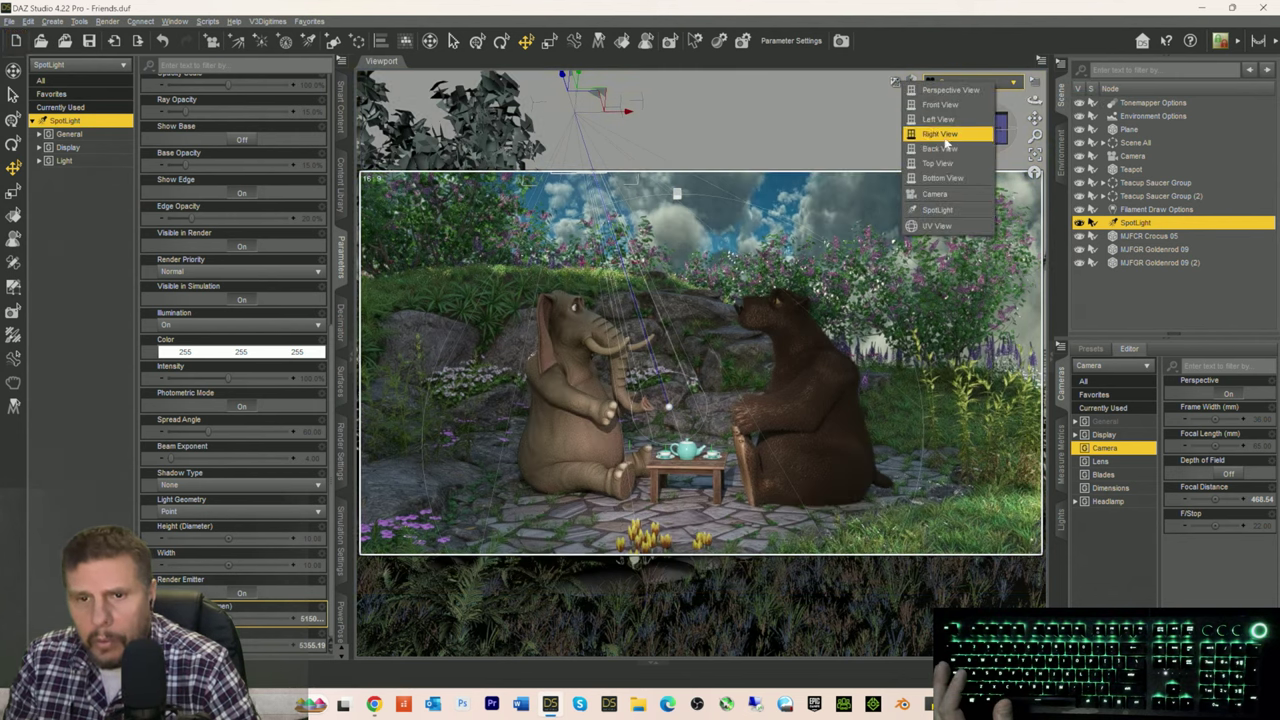
left_click(936, 209)
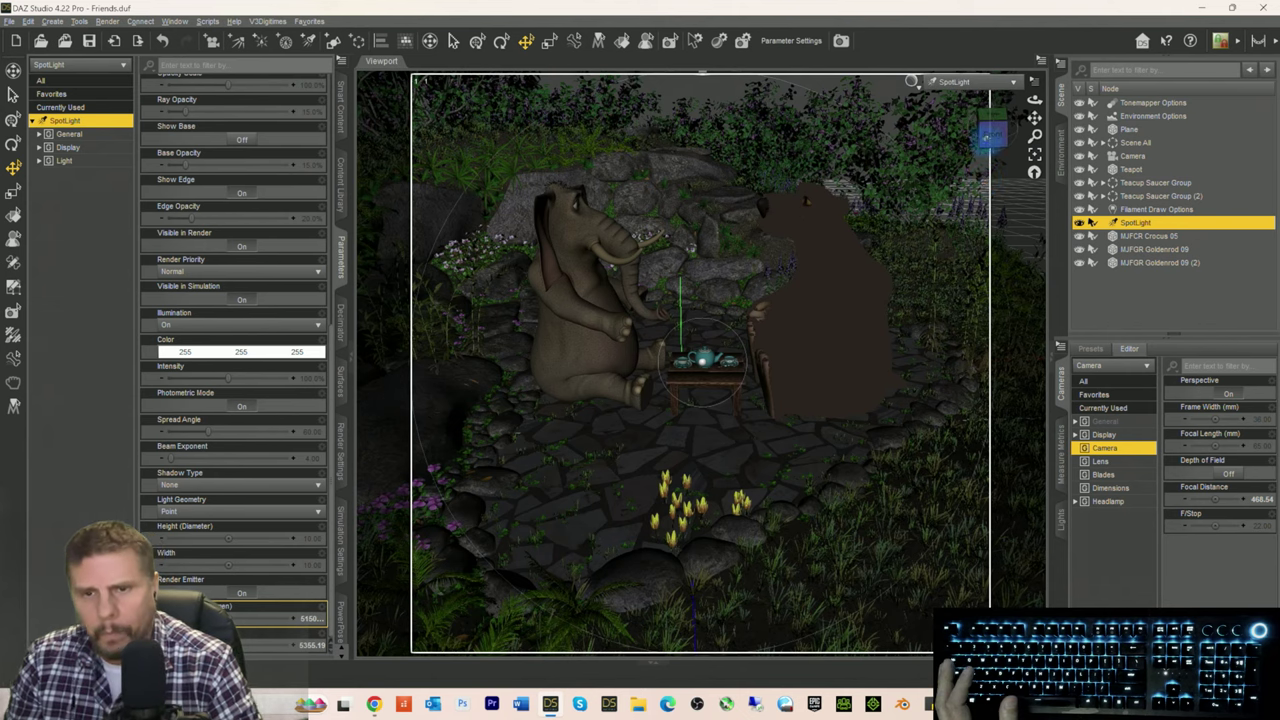
left_click_drag(1035, 118, 1035, 122)
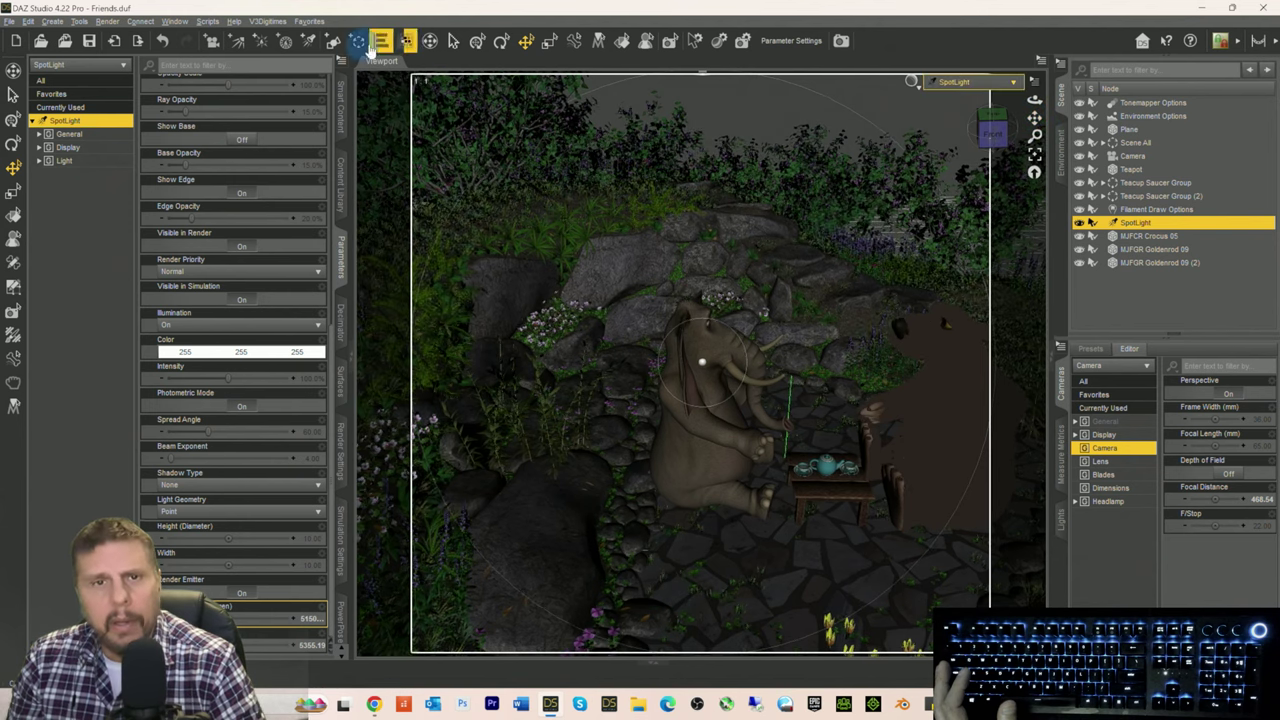
Step: Duplicate the SpotLight node in place over the elephant
left_click(29, 21)
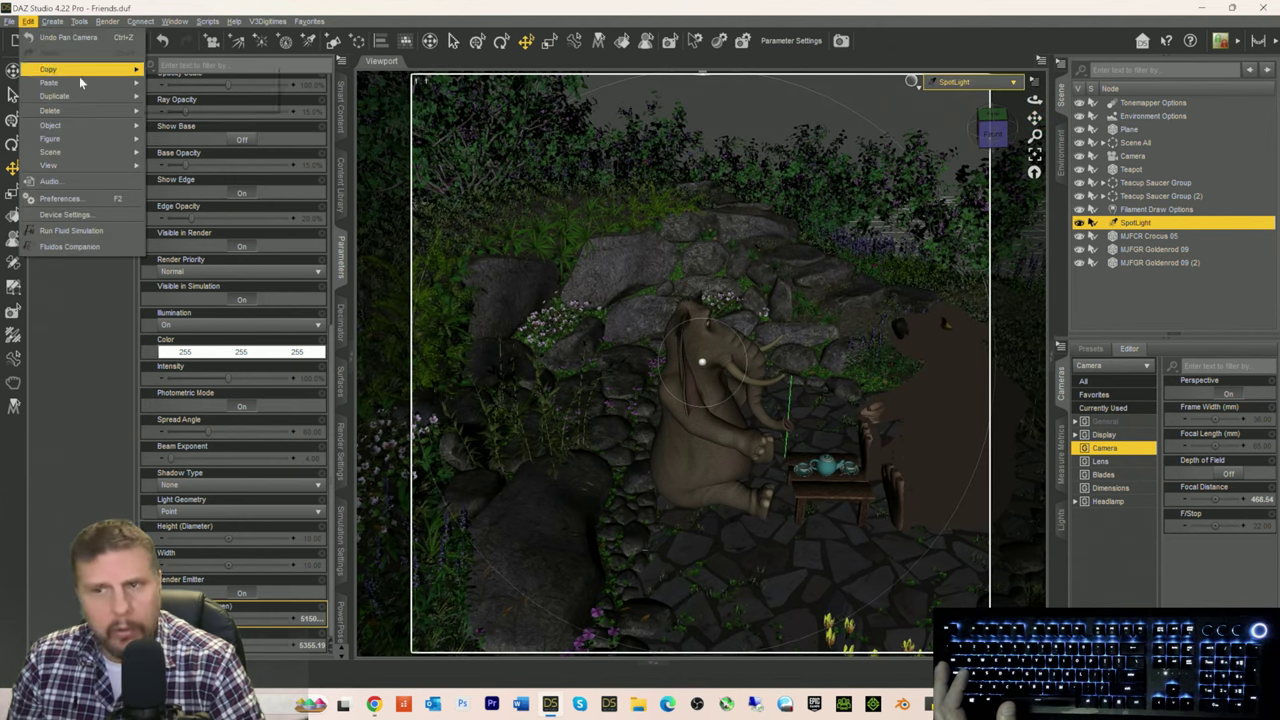
mouse_move(67, 110)
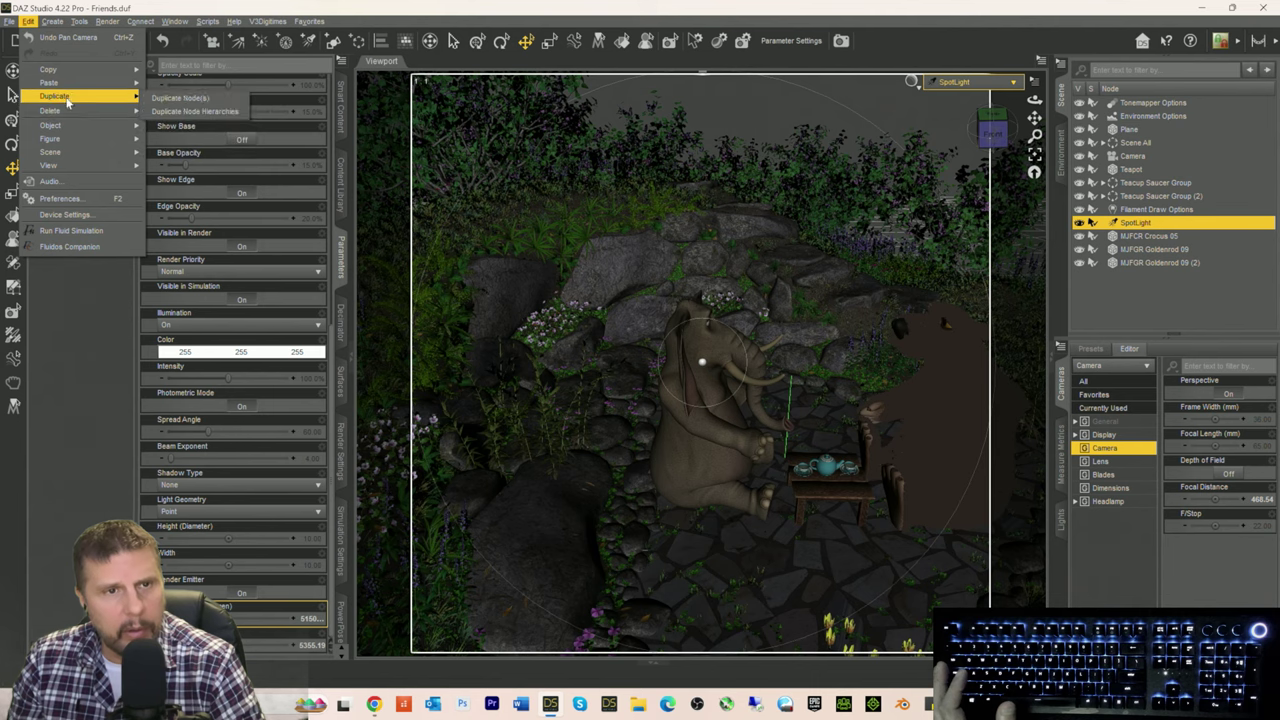
left_click(190, 95)
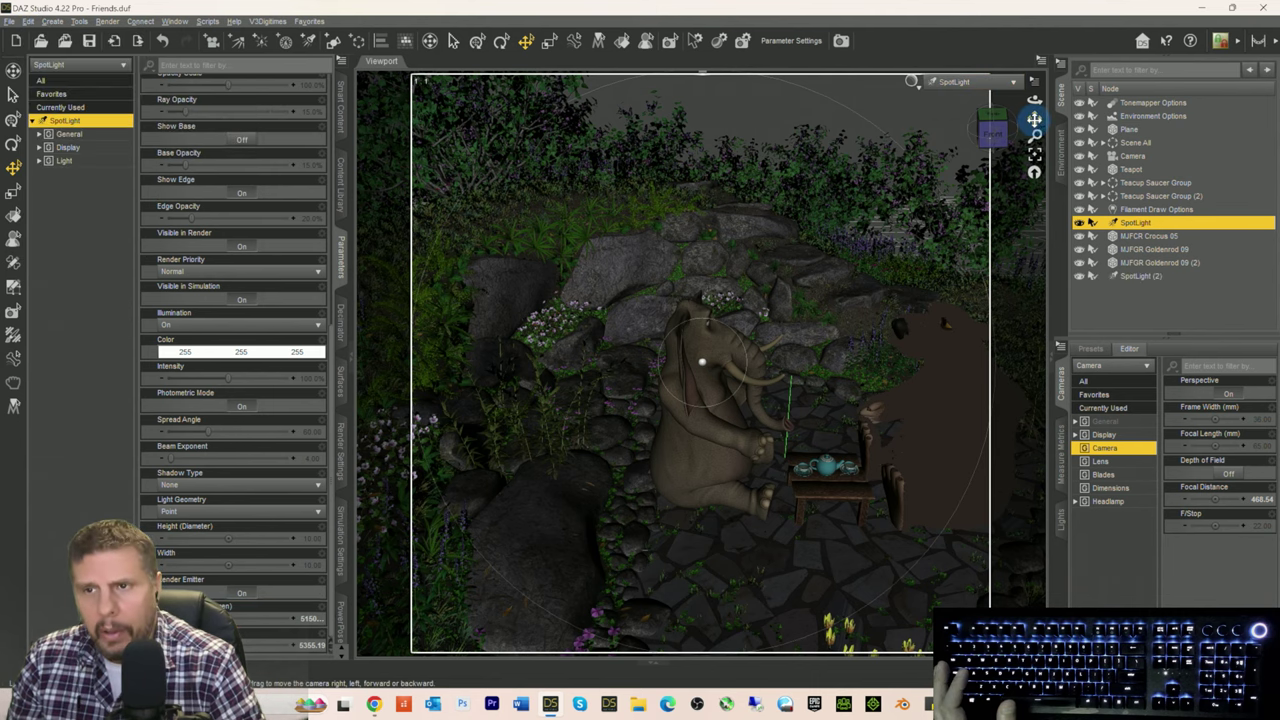
Step: Shift the original SpotLight over to the bear, return to the Camera view and deselect the light
mouse_move(1034, 119)
left_mouse_down()
mouse_move(992, 118)
mouse_move(991, 129)
mouse_move(1034, 118)
mouse_move(1034, 95)
left_mouse_up()
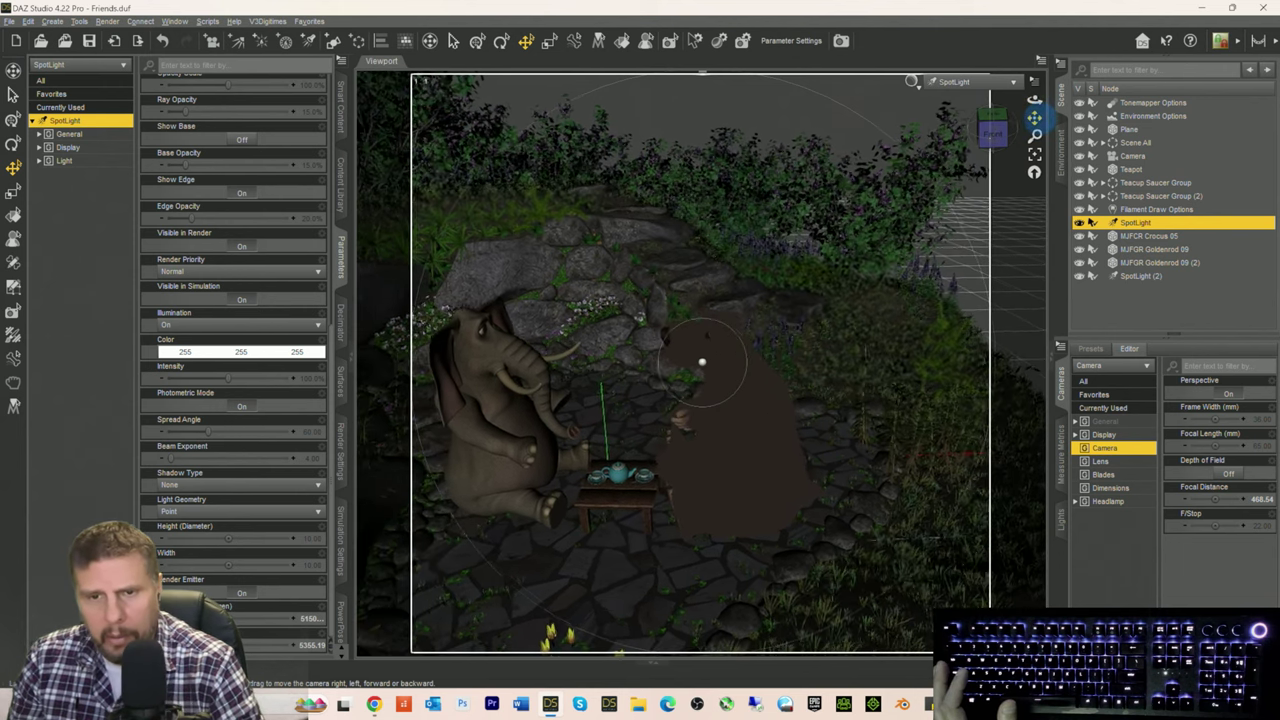
left_click(962, 82)
left_click(941, 190)
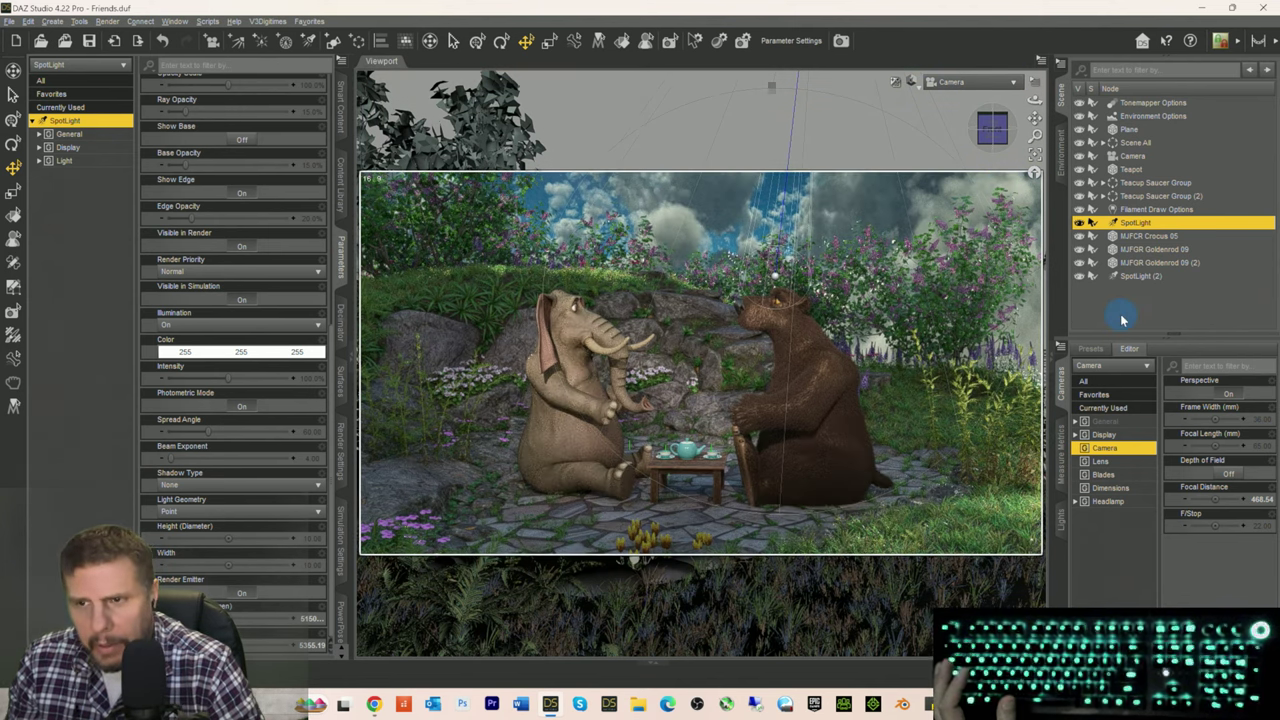
left_click(1128, 320)
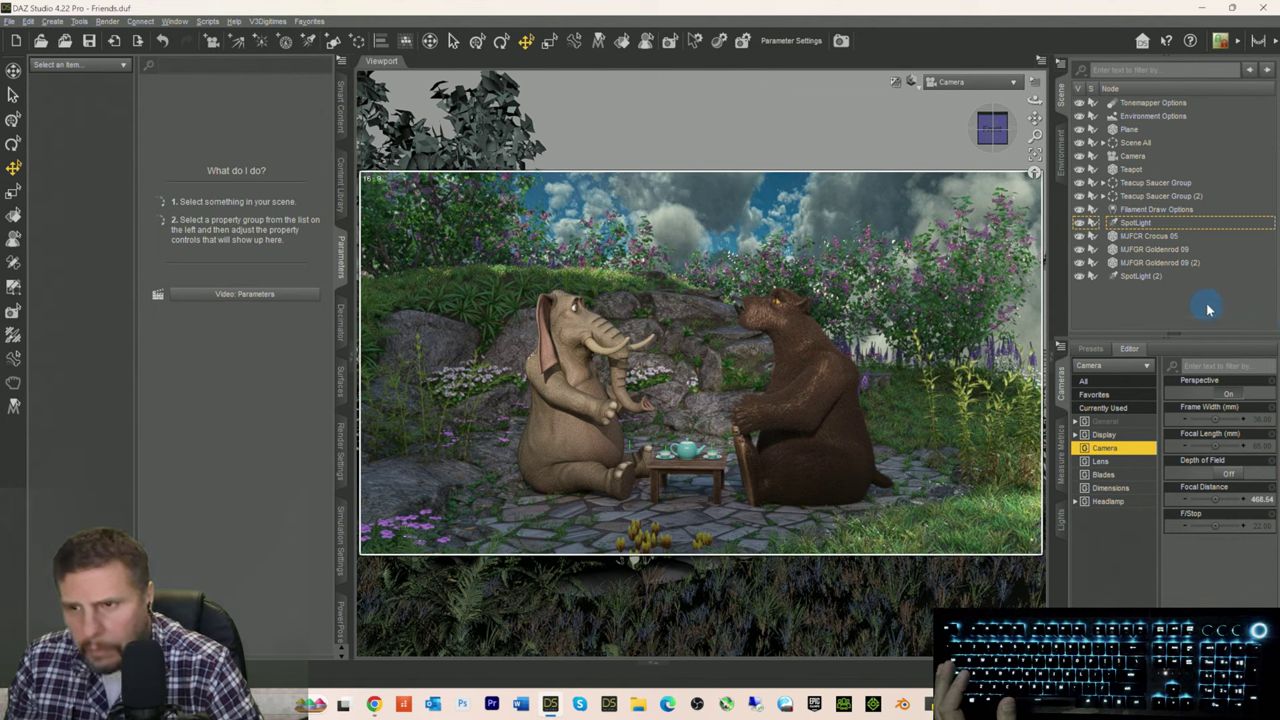
Step: Set the original SpotLight's luminous flux to 21500 lumens and deselect it
left_click(1150, 263)
left_click(1157, 277)
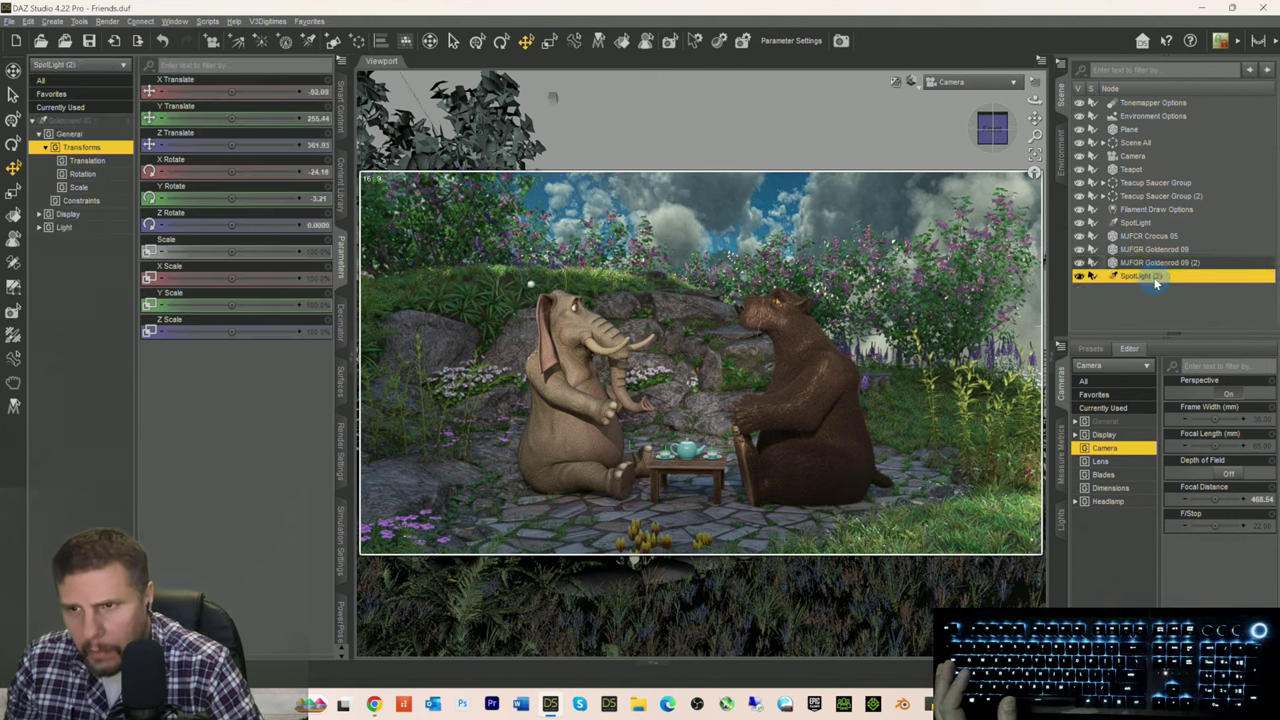
left_click(1136, 223)
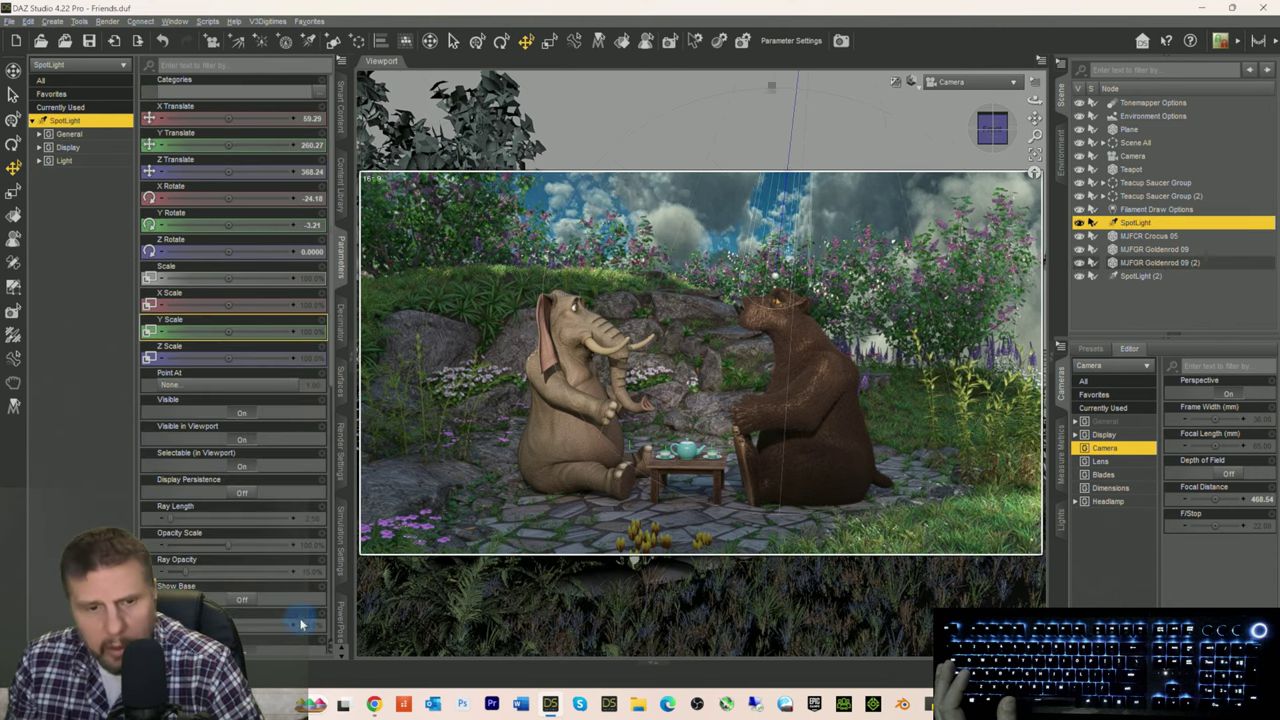
scroll(302, 615, "down", 5)
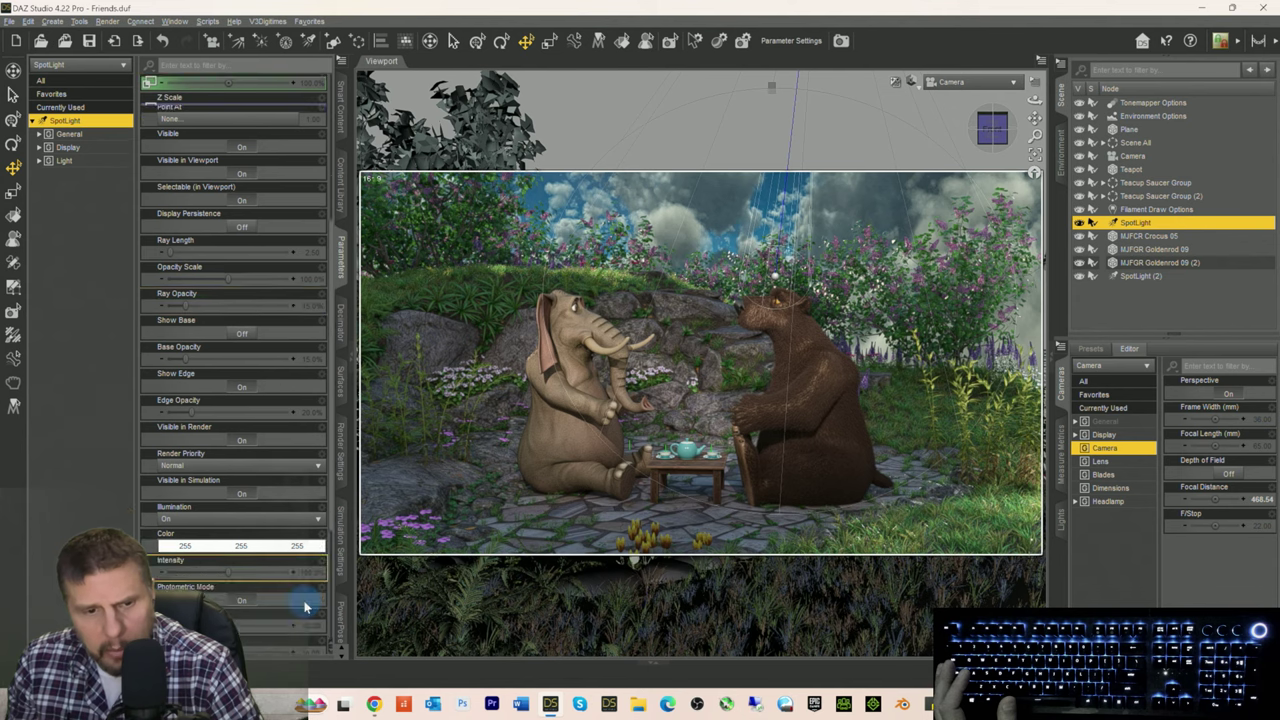
scroll(305, 607, "down", 4)
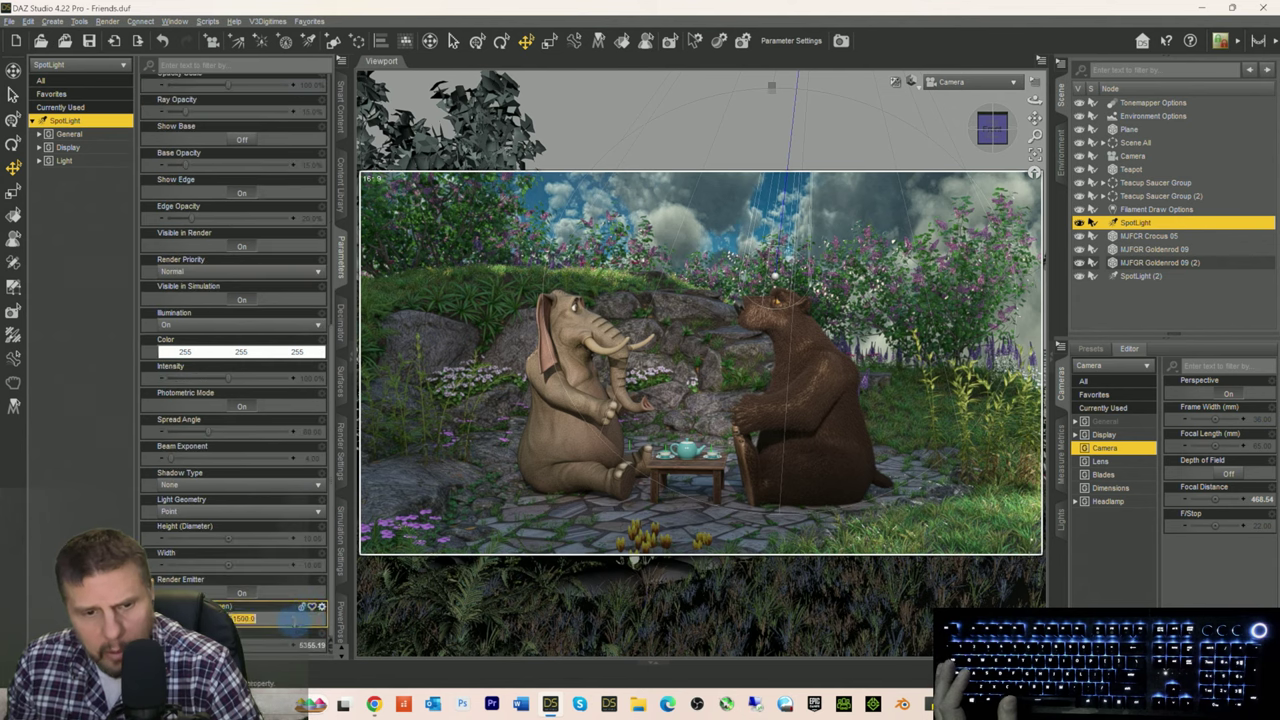
type("2150")
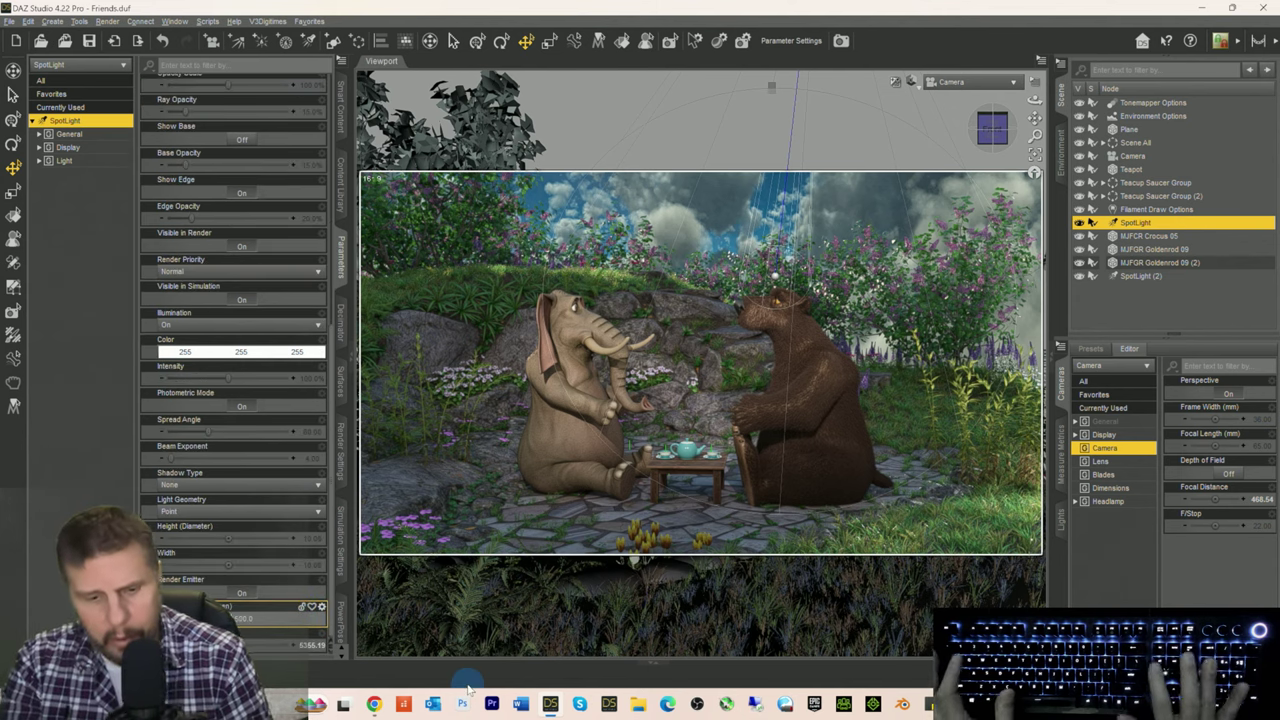
key("Return")
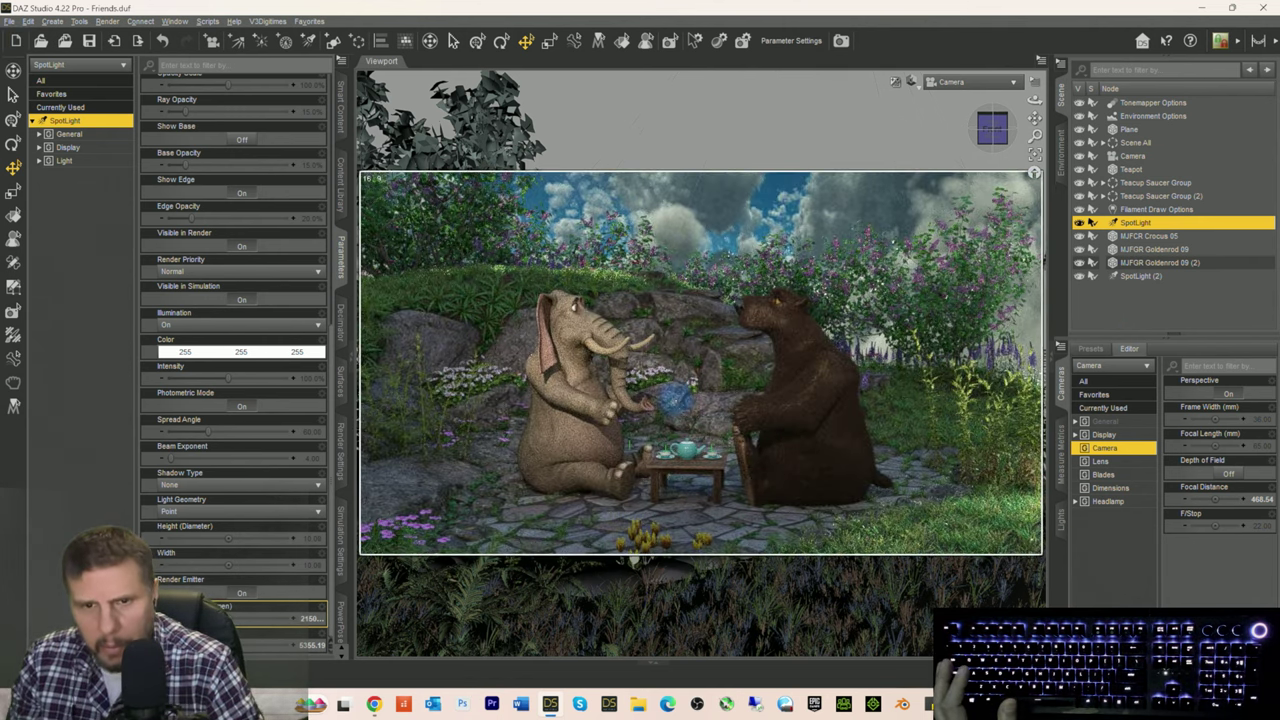
key("ctrl+shift+a")
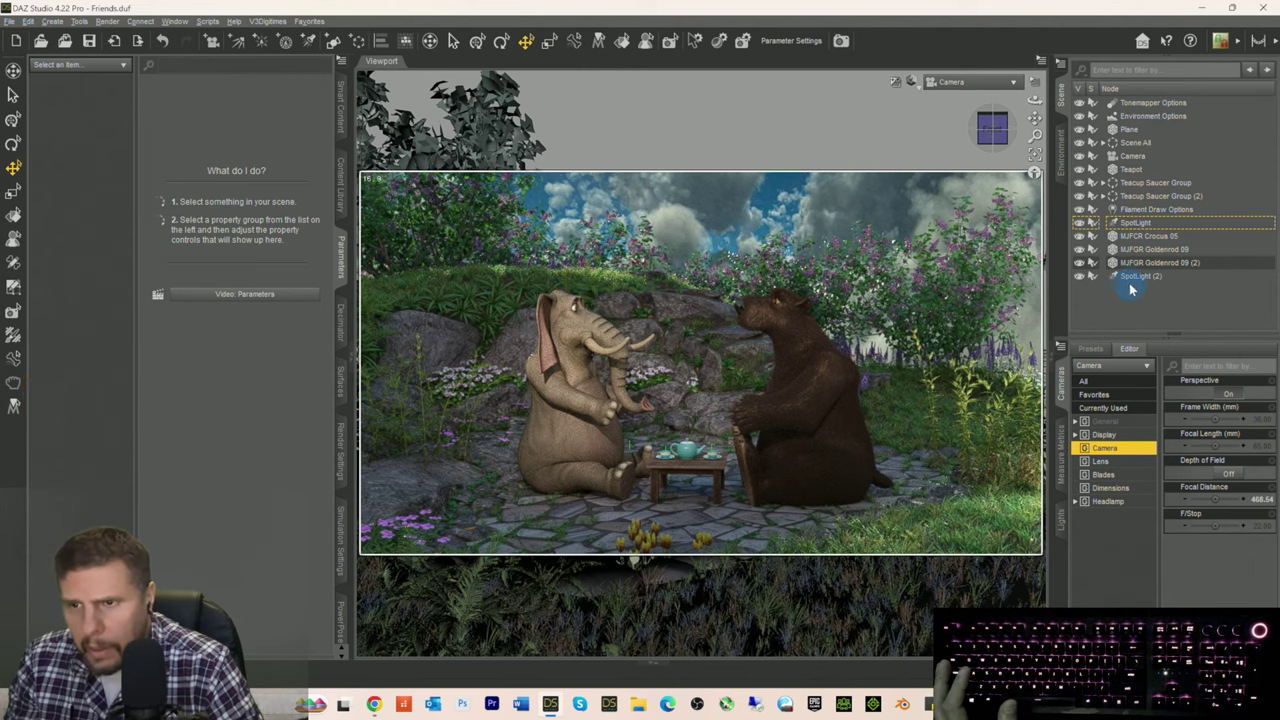
Step: Set the luminous flux of SpotLight (2) over the elephant to 41500 lumens and deselect the light
left_click(1133, 281)
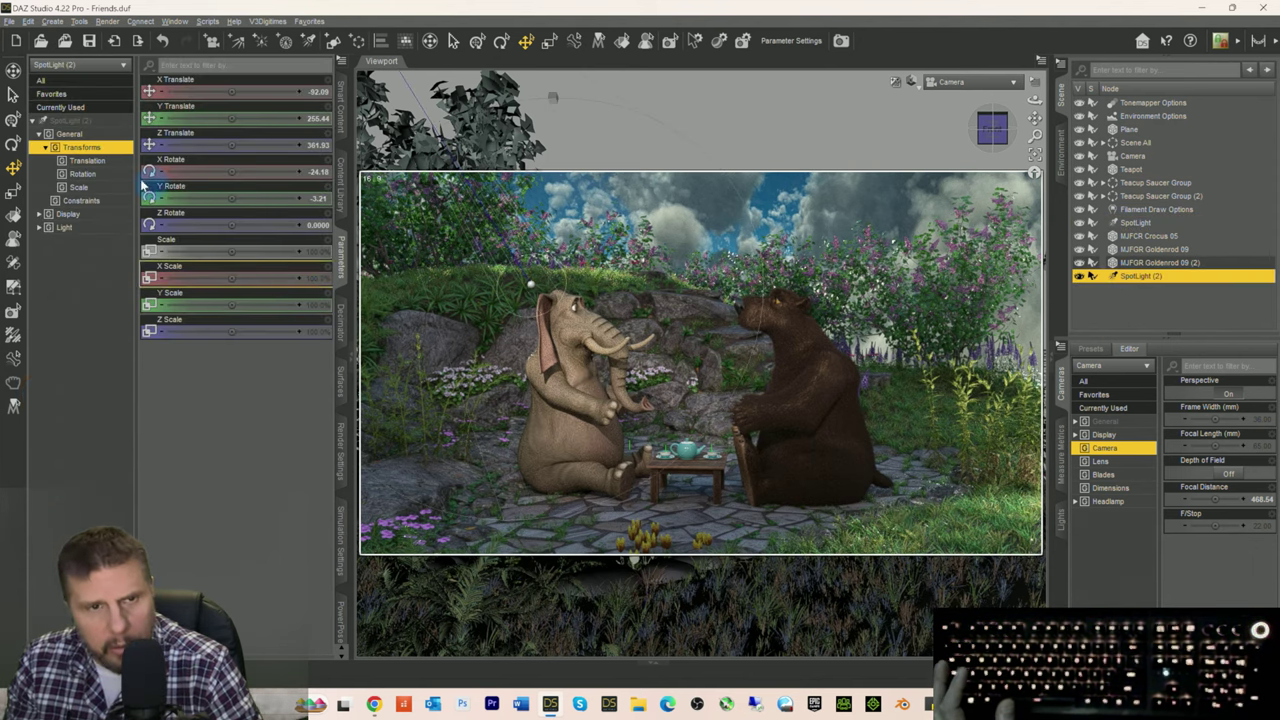
left_click(70, 120)
scroll(214, 374, "down", 3)
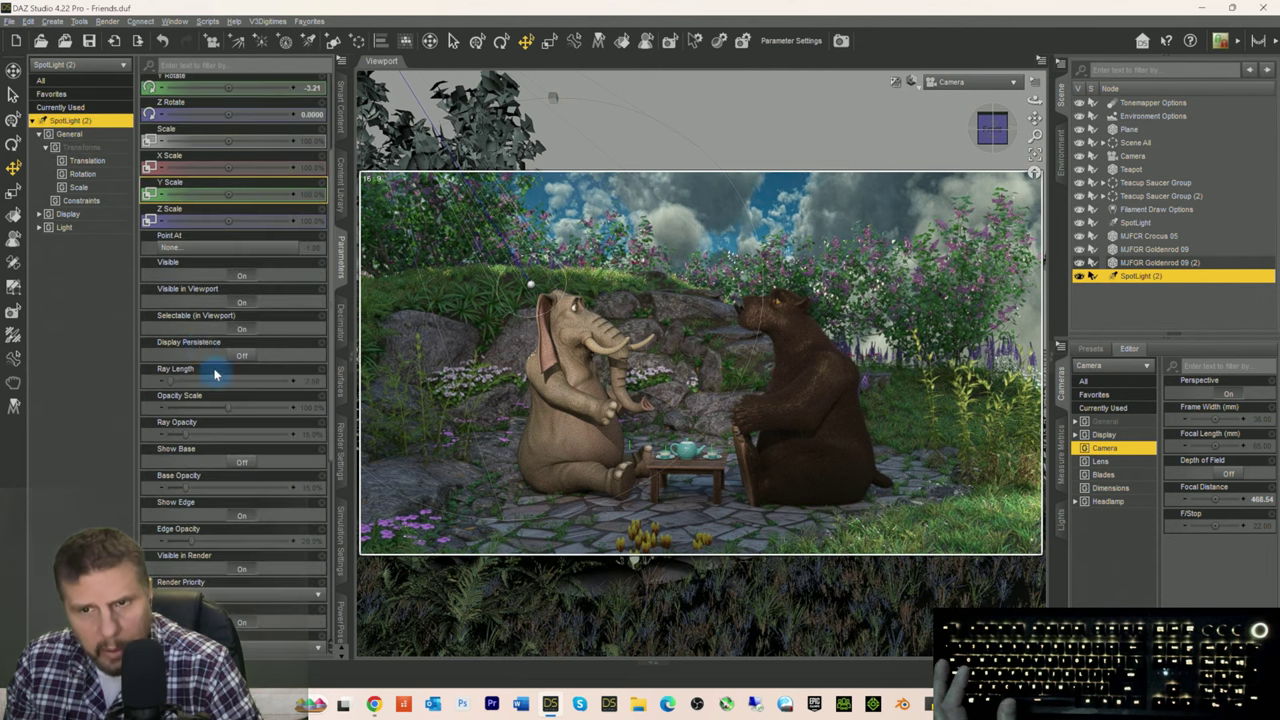
scroll(214, 374, "down", 3)
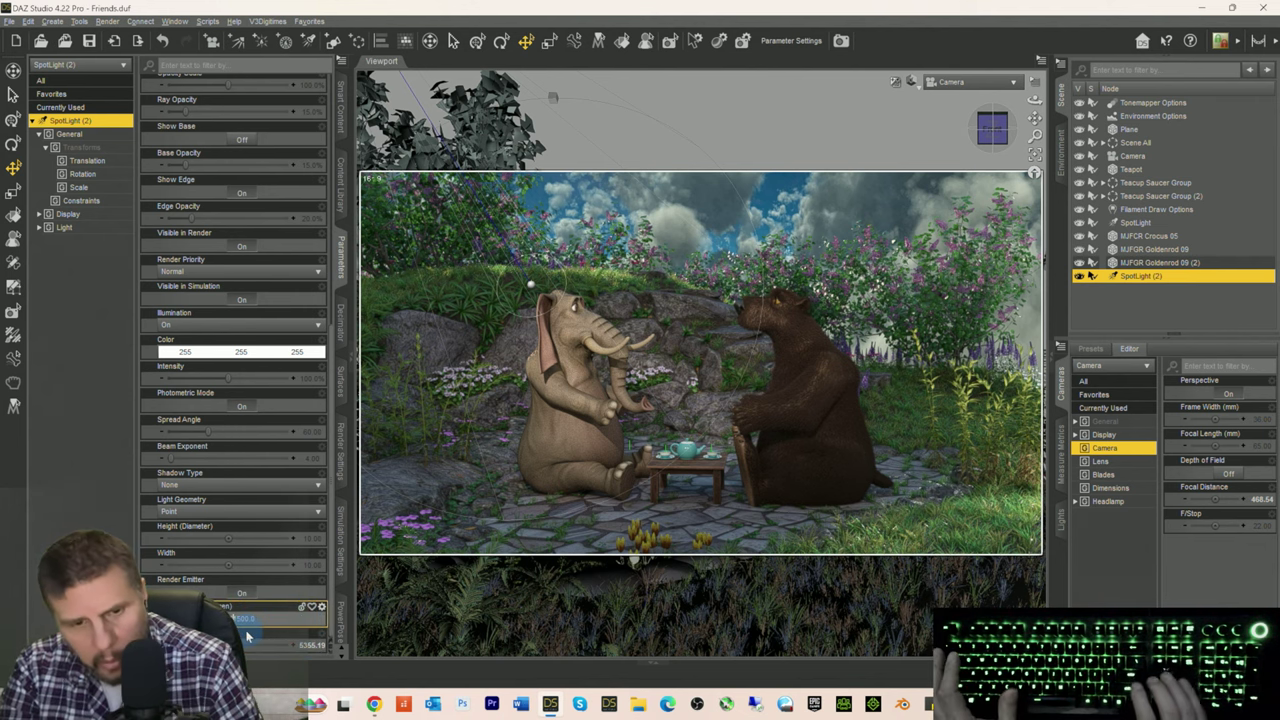
left_click_drag(248, 636, 268, 634)
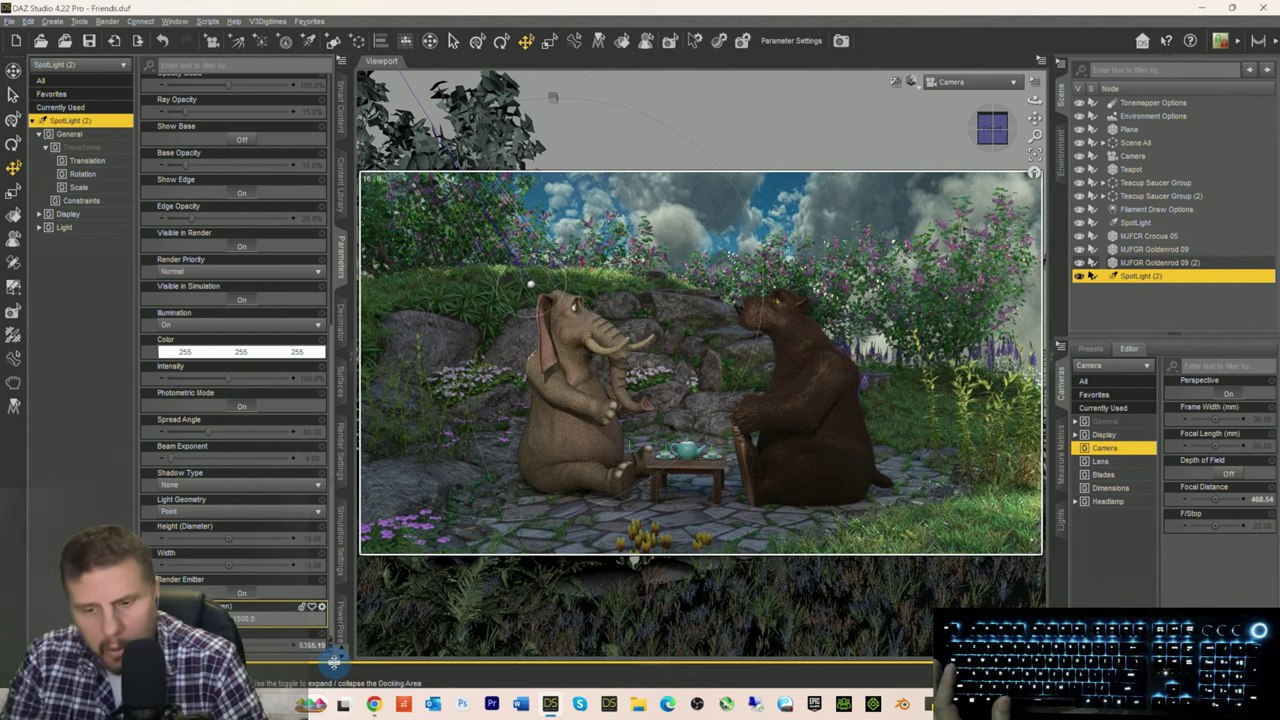
key("Return")
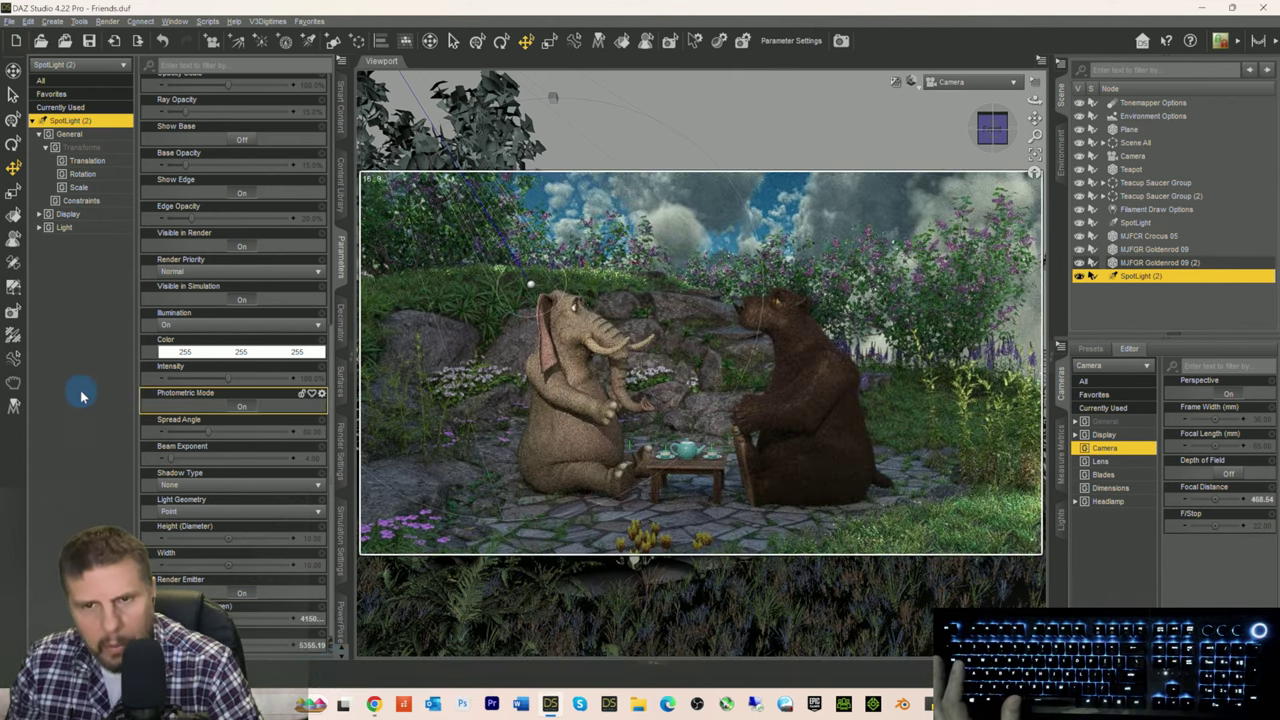
left_click(843, 385)
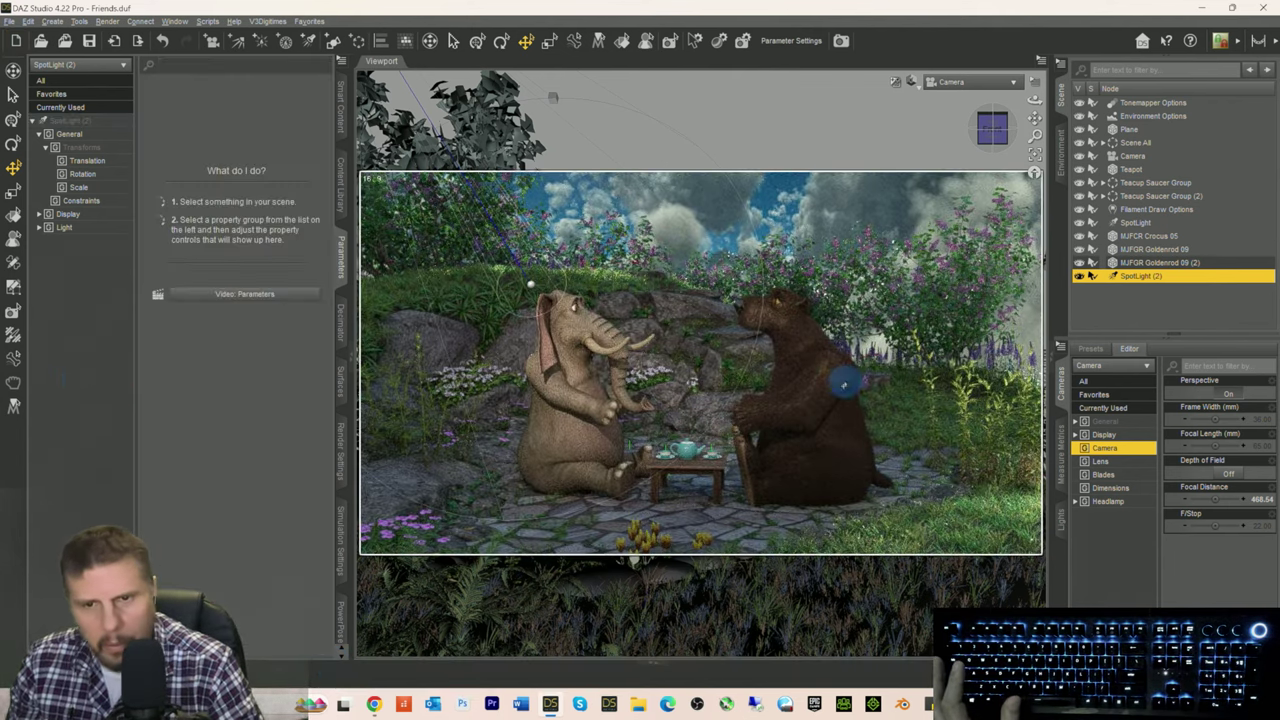
left_click(1102, 313)
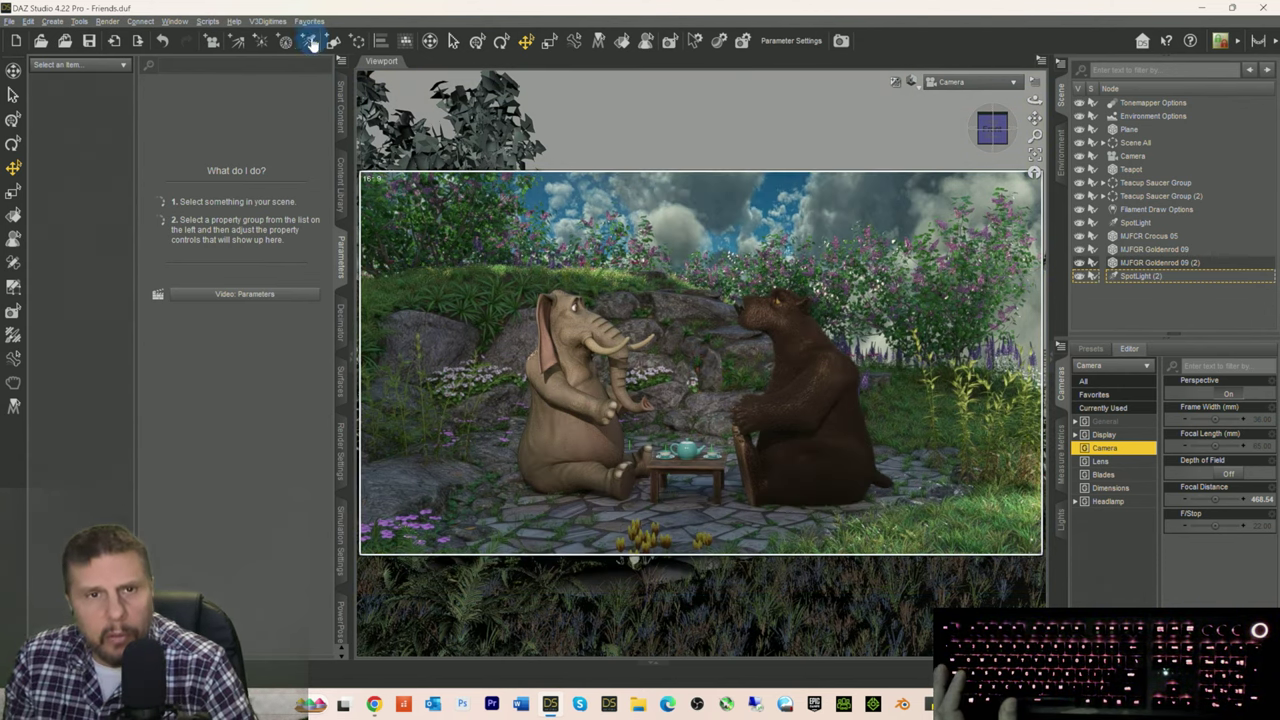
Step: Create a third spotlight with default settings, keeping the mismatched name and label, and look through it
left_click(311, 42)
left_click(652, 453)
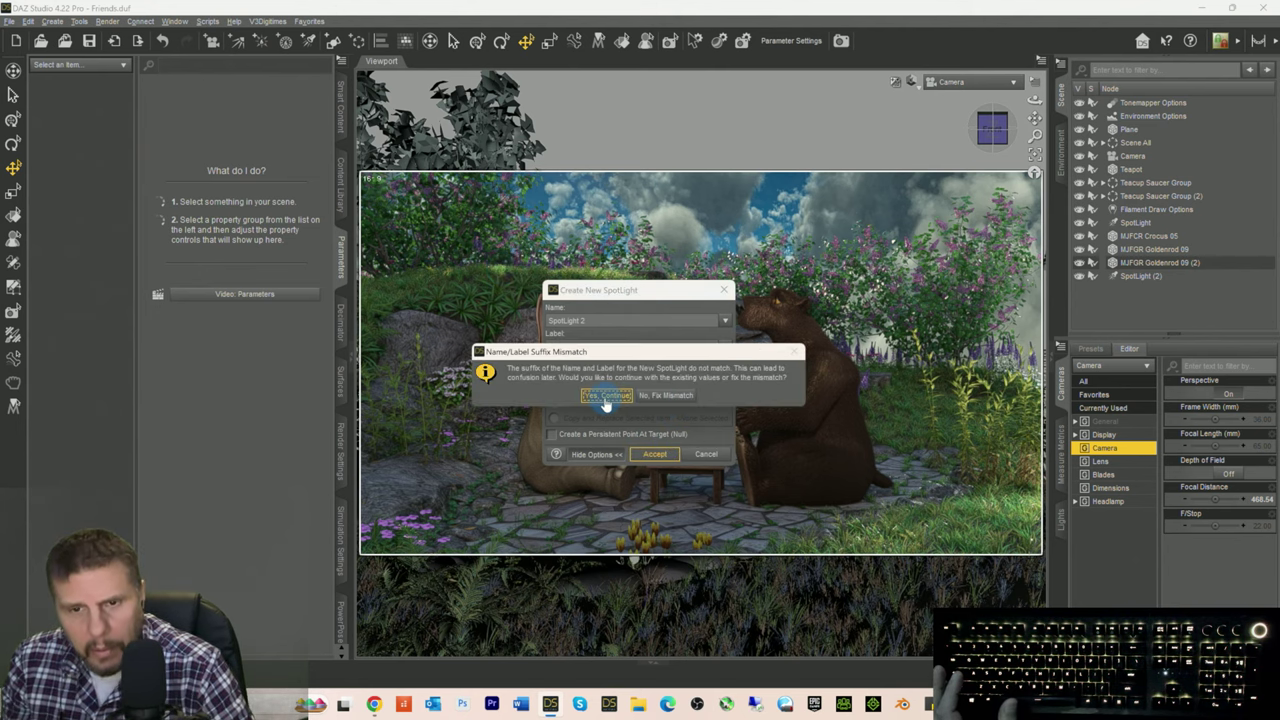
left_click(605, 398)
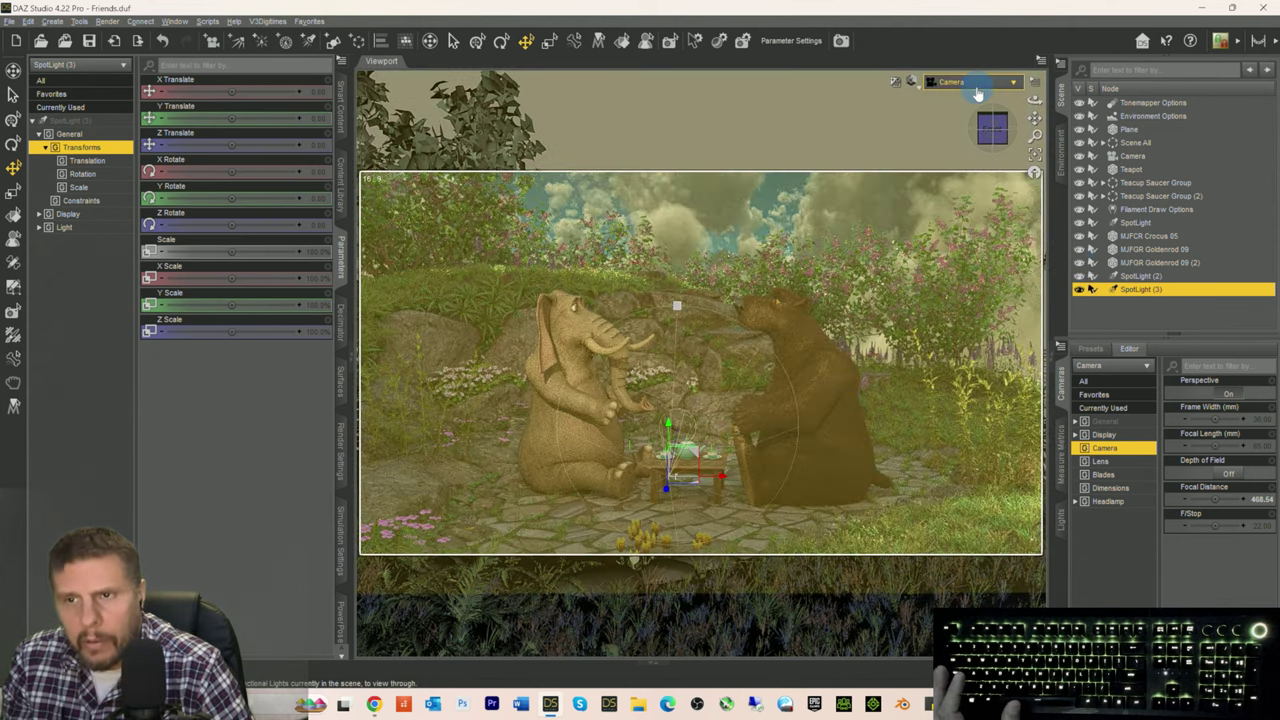
left_click(978, 84)
left_click(968, 246)
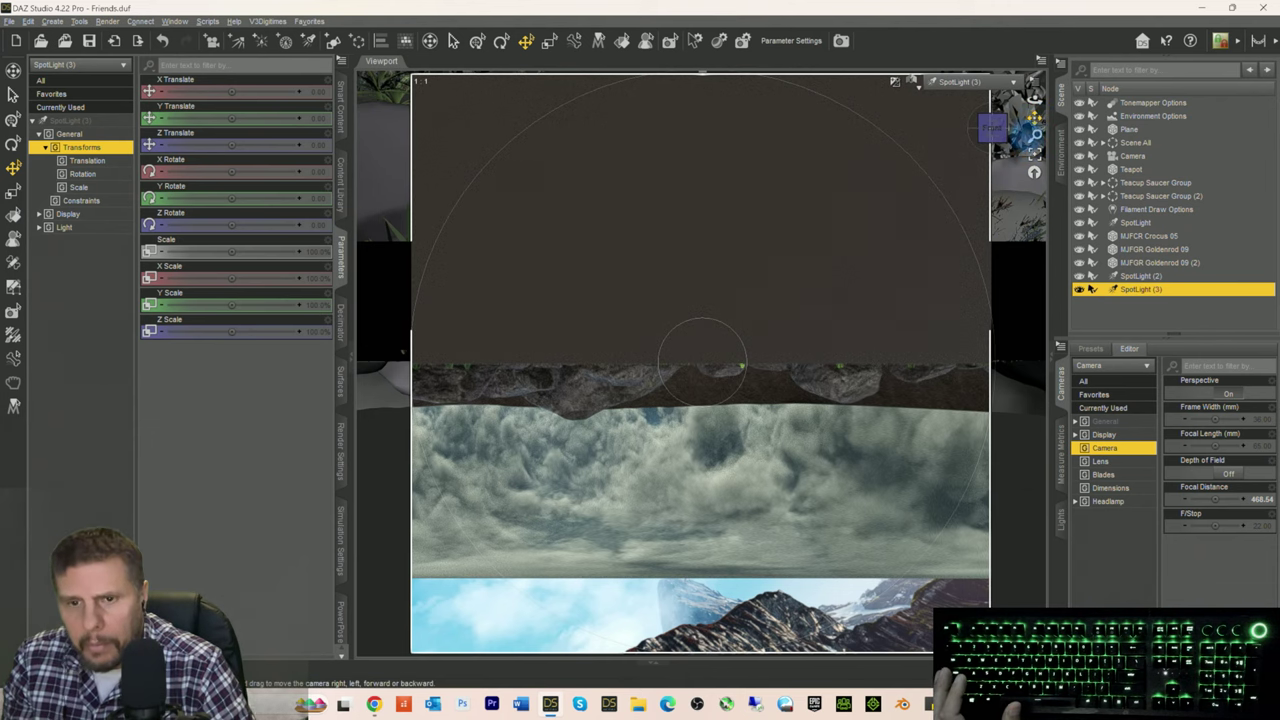
Step: Pull SpotLight (3) up and back from the tea table and swing it around behind the elephant
left_click_drag(1035, 118, 1060, 205)
left_click_drag(1035, 118, 991, 126)
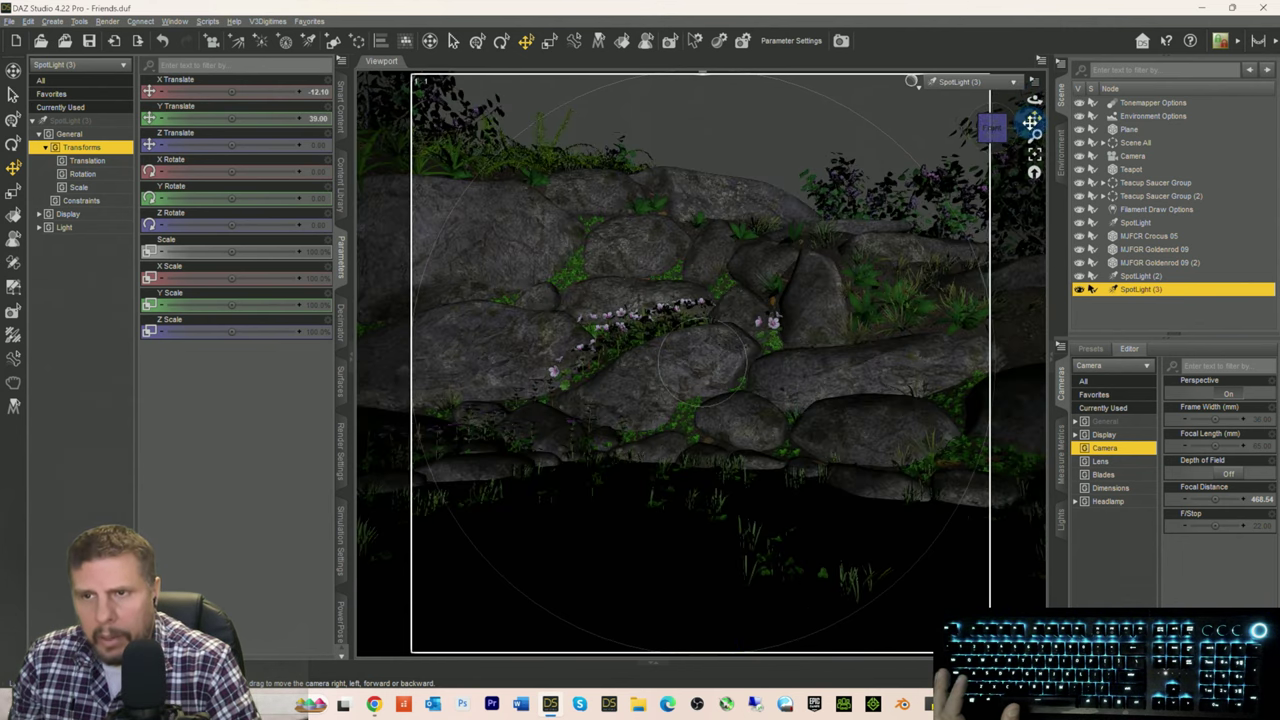
left_click_drag(943, 209, 902, 172)
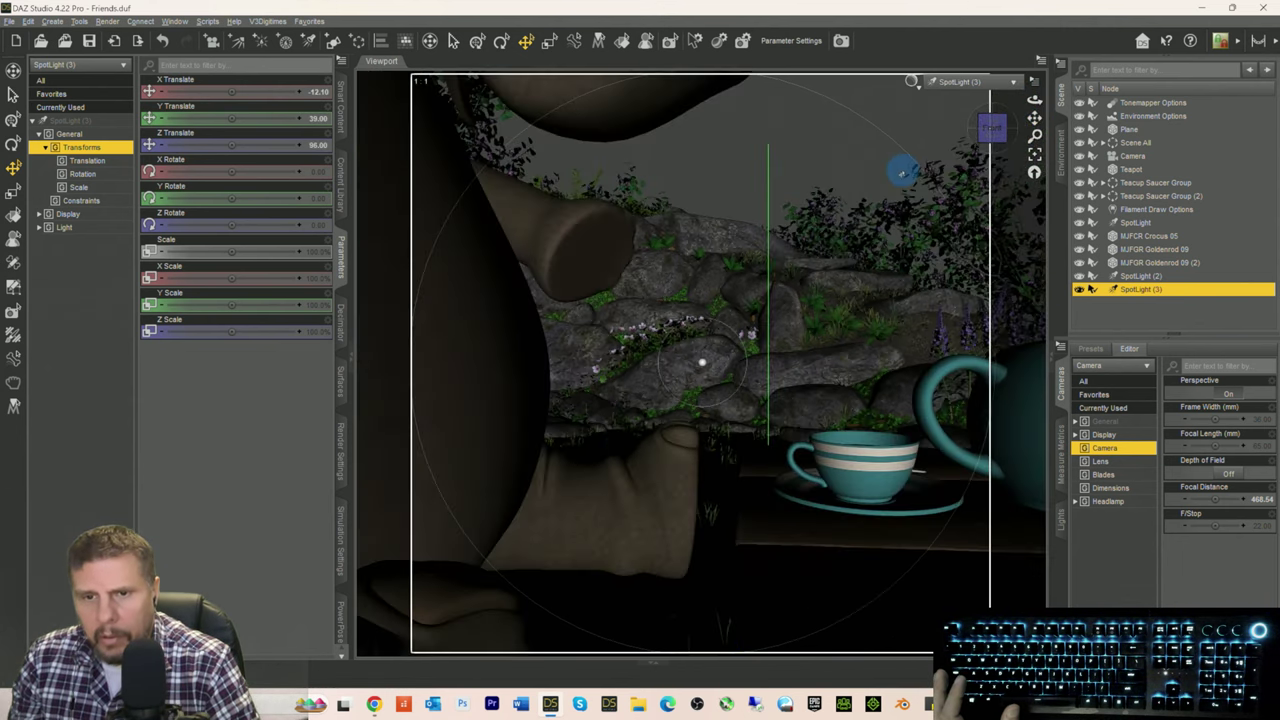
scroll(902, 172, "down", 5)
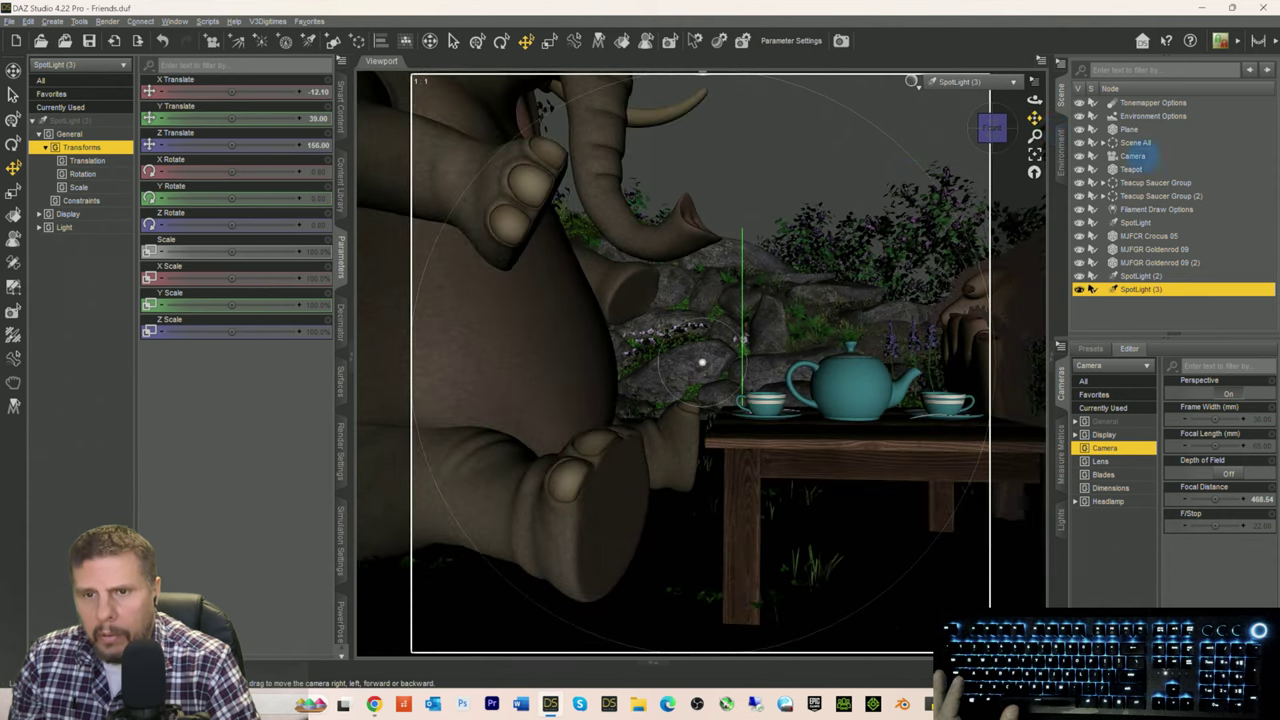
mouse_move(991, 127)
left_mouse_down()
mouse_move(979, 136)
mouse_move(994, 126)
left_mouse_up()
left_click(968, 132)
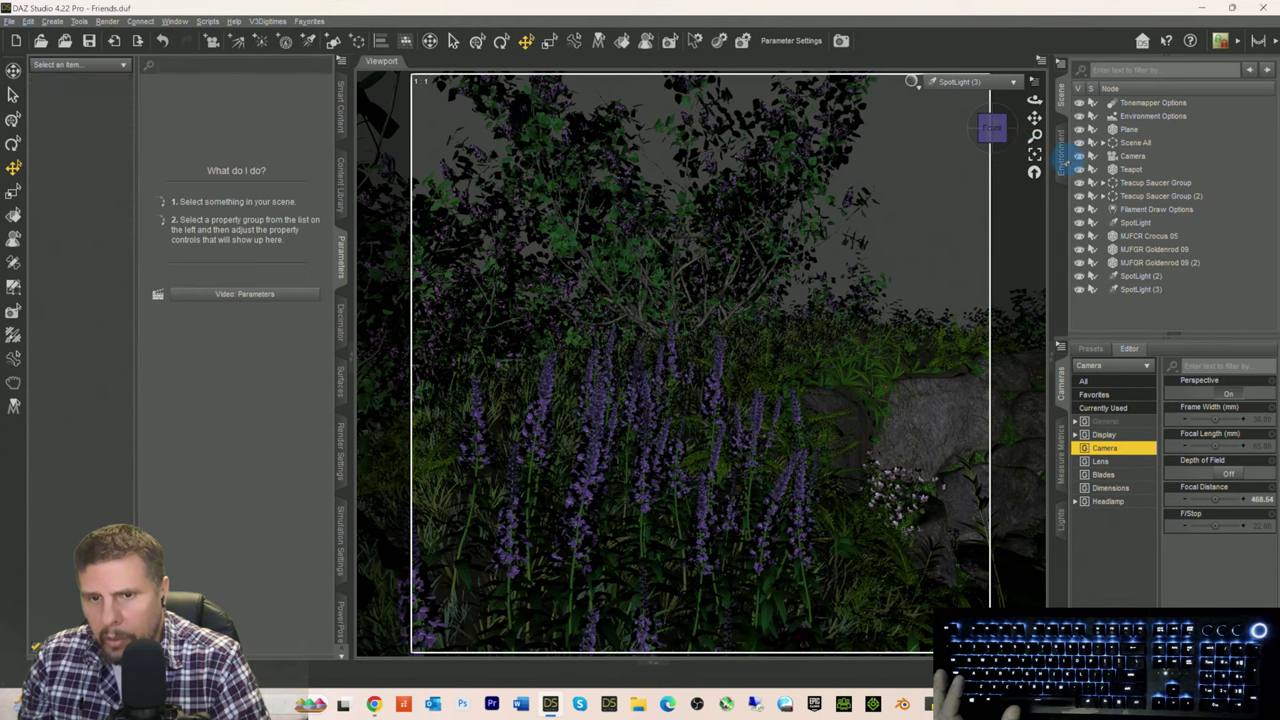
left_click_drag(995, 133, 1003, 135)
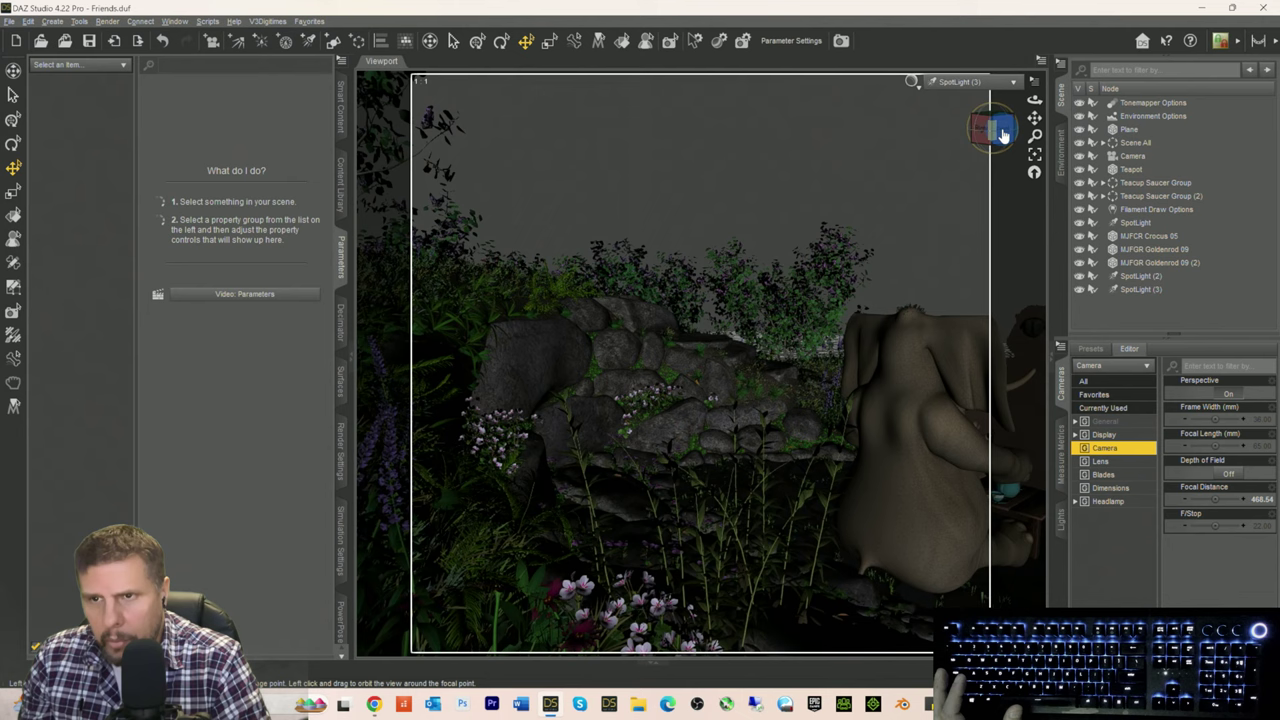
Step: Raise SpotLight (3) to about 273 on Y and move it farther out behind the elephant, angled down at the rocks
left_click(1134, 290)
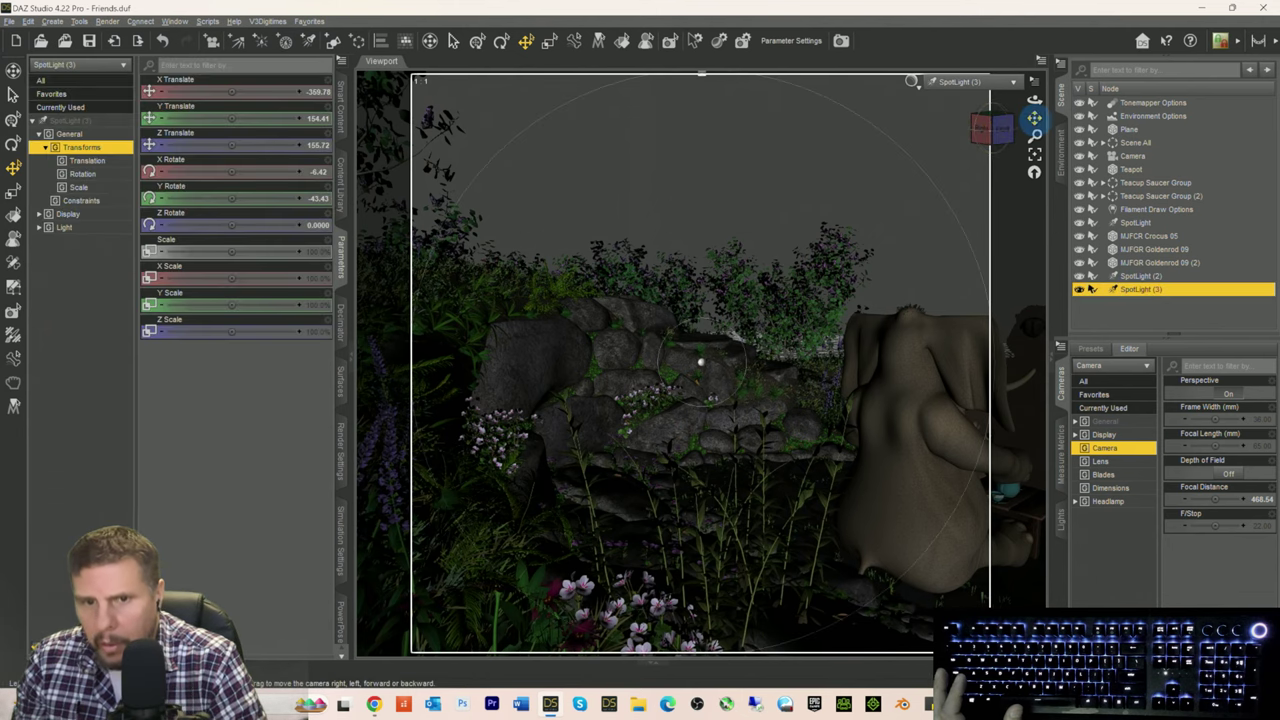
left_click_drag(1034, 118, 1034, 90)
left_click_drag(990, 130, 1034, 125)
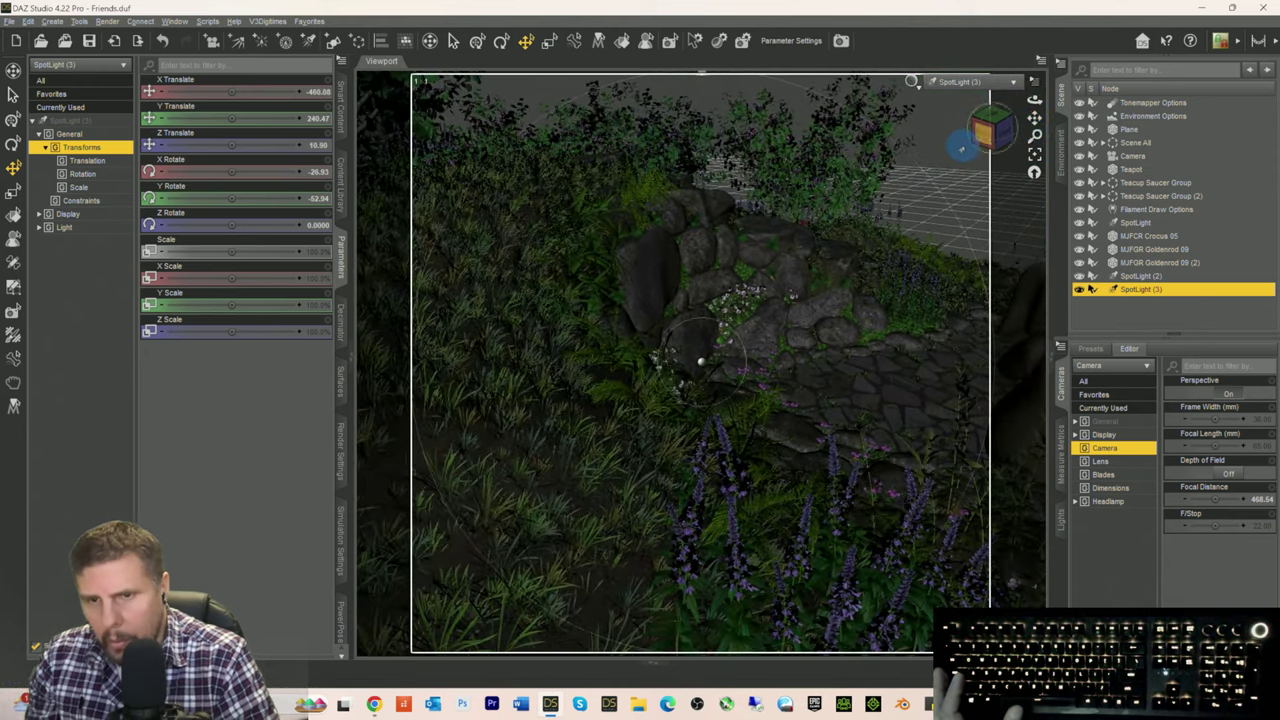
left_click_drag(950, 136, 1034, 119)
scroll(954, 140, "up", 3)
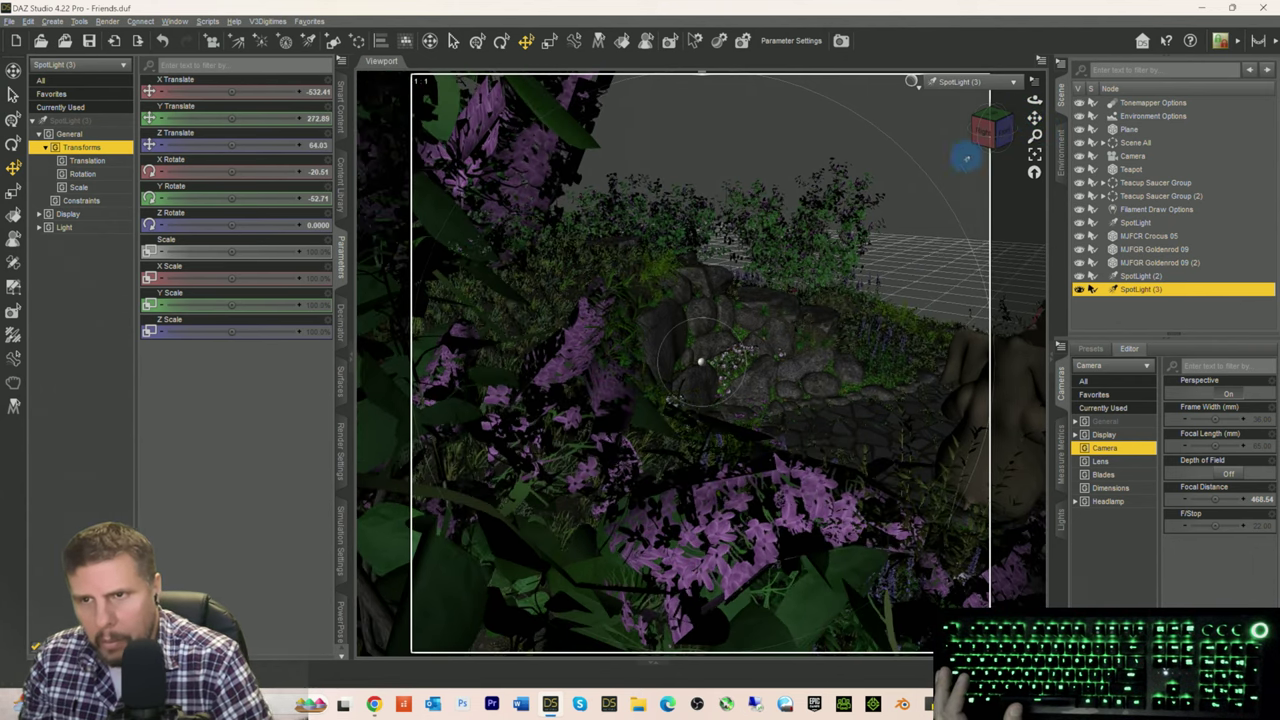
Step: Fine-tune SpotLight (3) to about -520, 289, 64, aim it down at the rock wall and return to the Camera view
left_click_drag(983, 132, 1034, 119)
left_click(1027, 121)
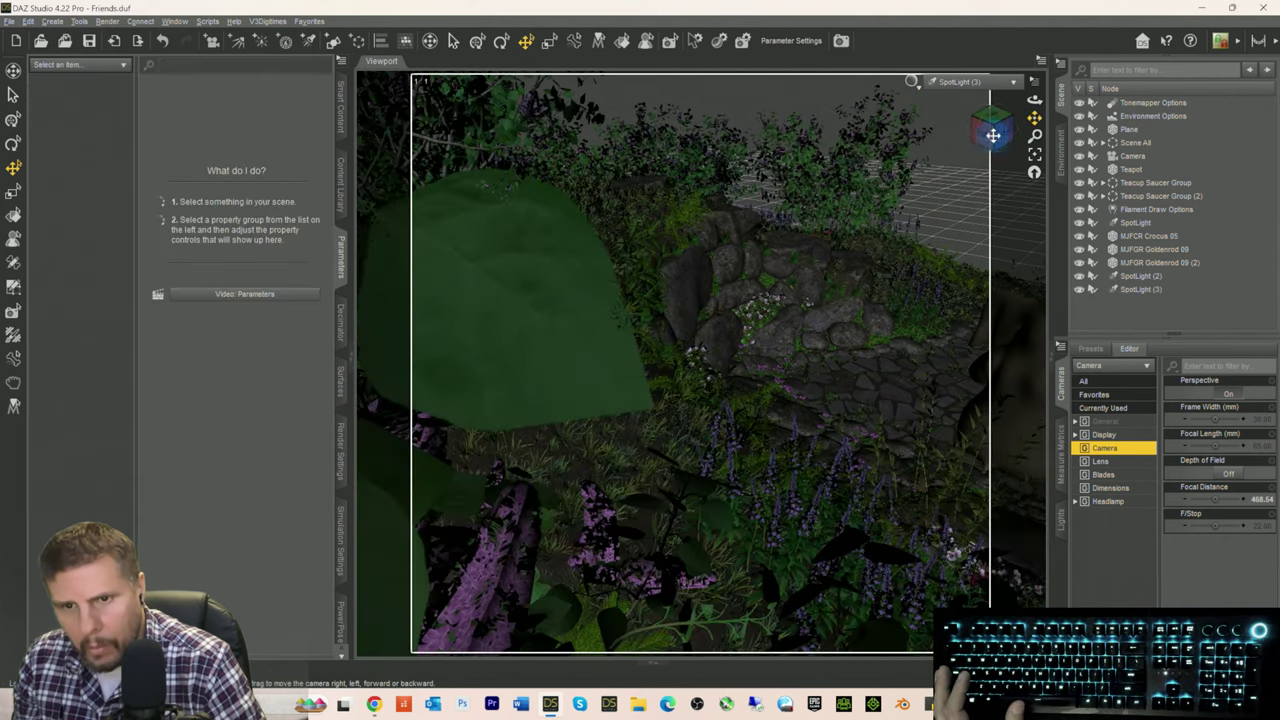
left_click(1118, 289)
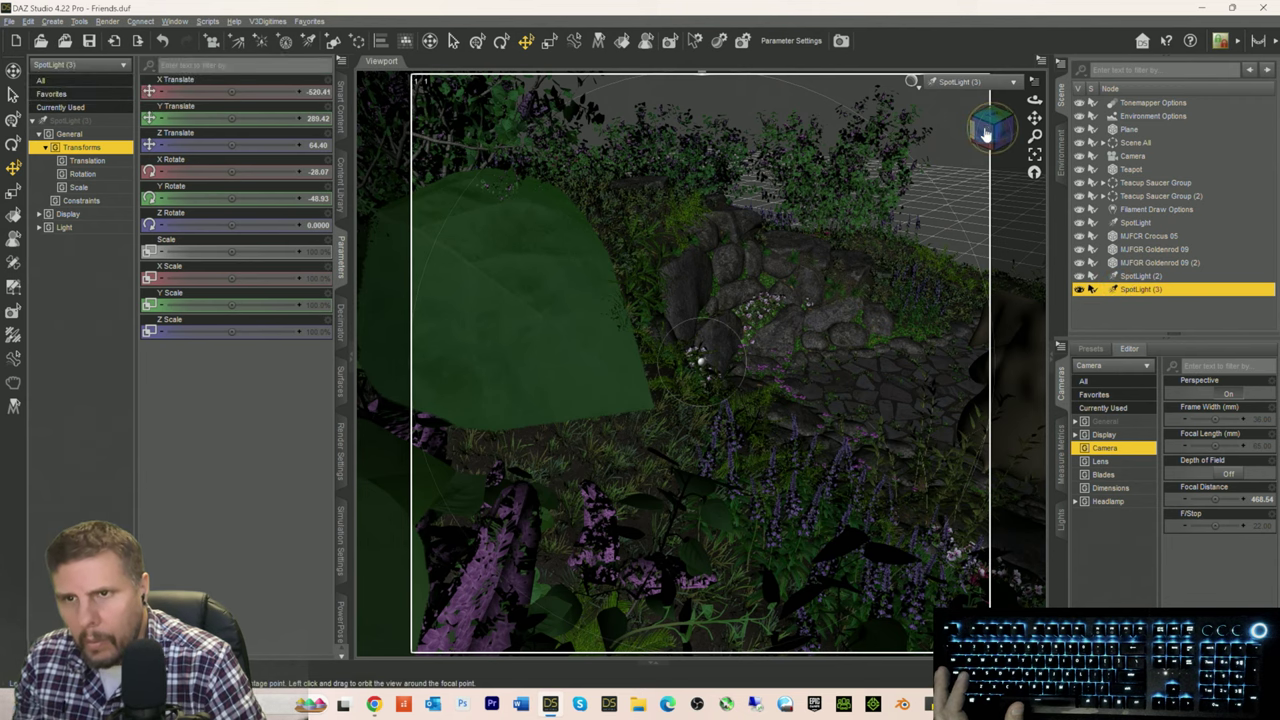
left_click_drag(985, 133, 970, 148)
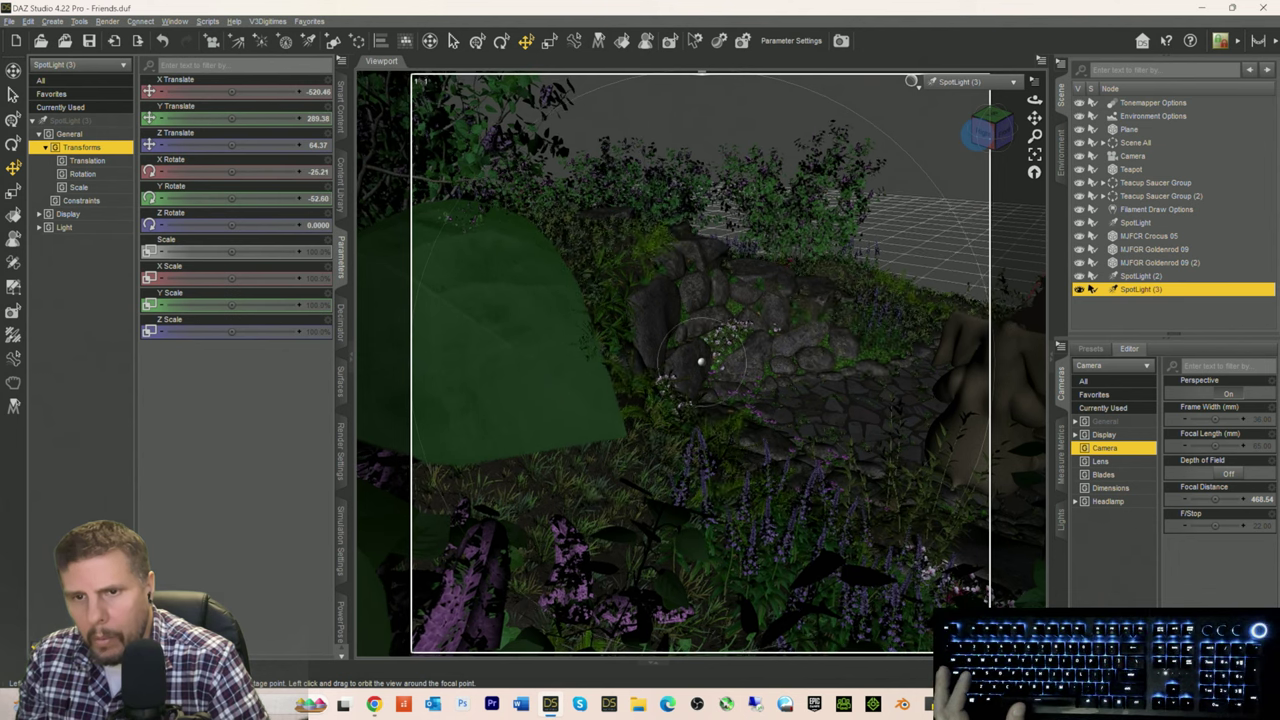
left_click(955, 84)
left_click(905, 196)
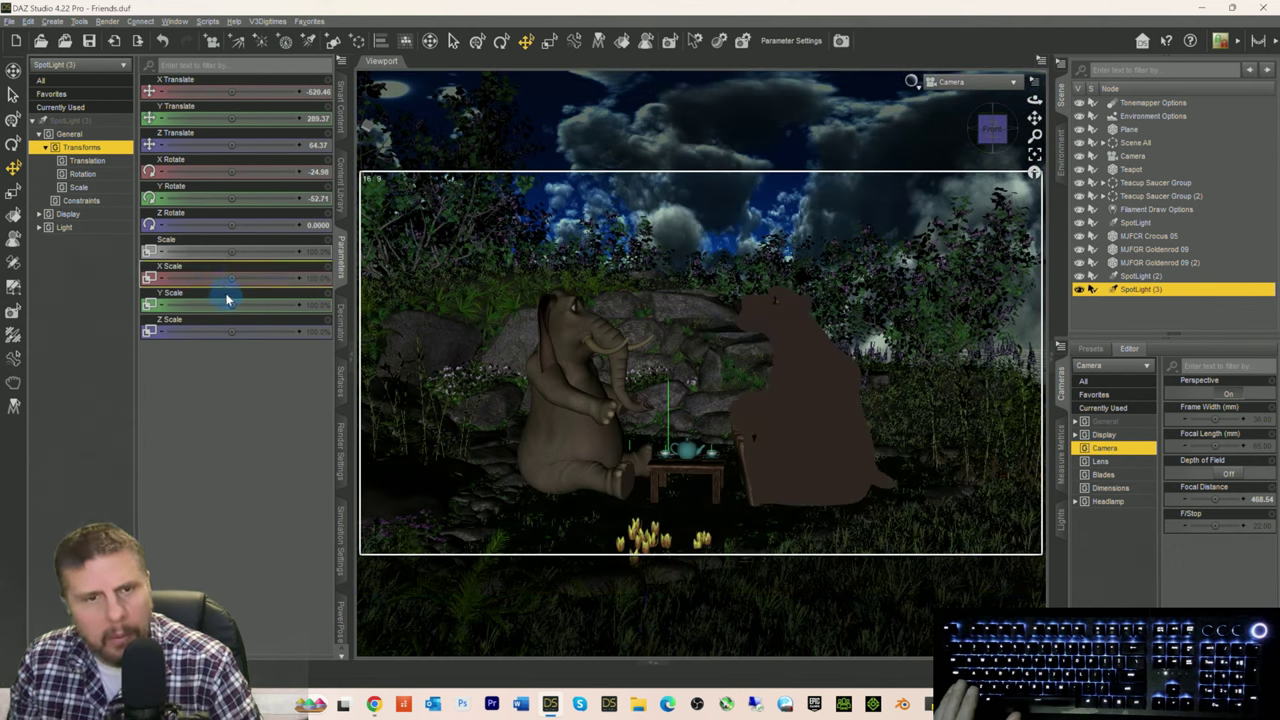
Step: Set the luminous flux of SpotLight (3) to 491500 lumens to brighten the rocks behind the animals
left_click_drag(285, 250, 300, 250)
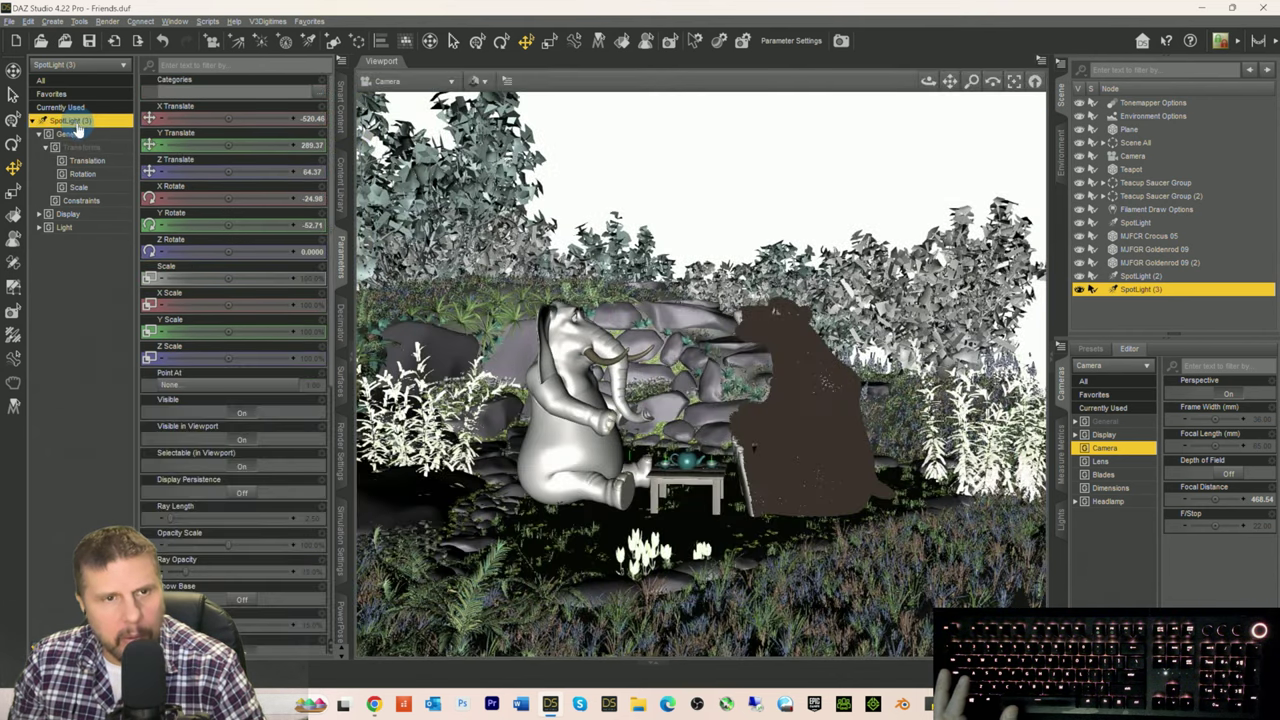
left_click(75, 120)
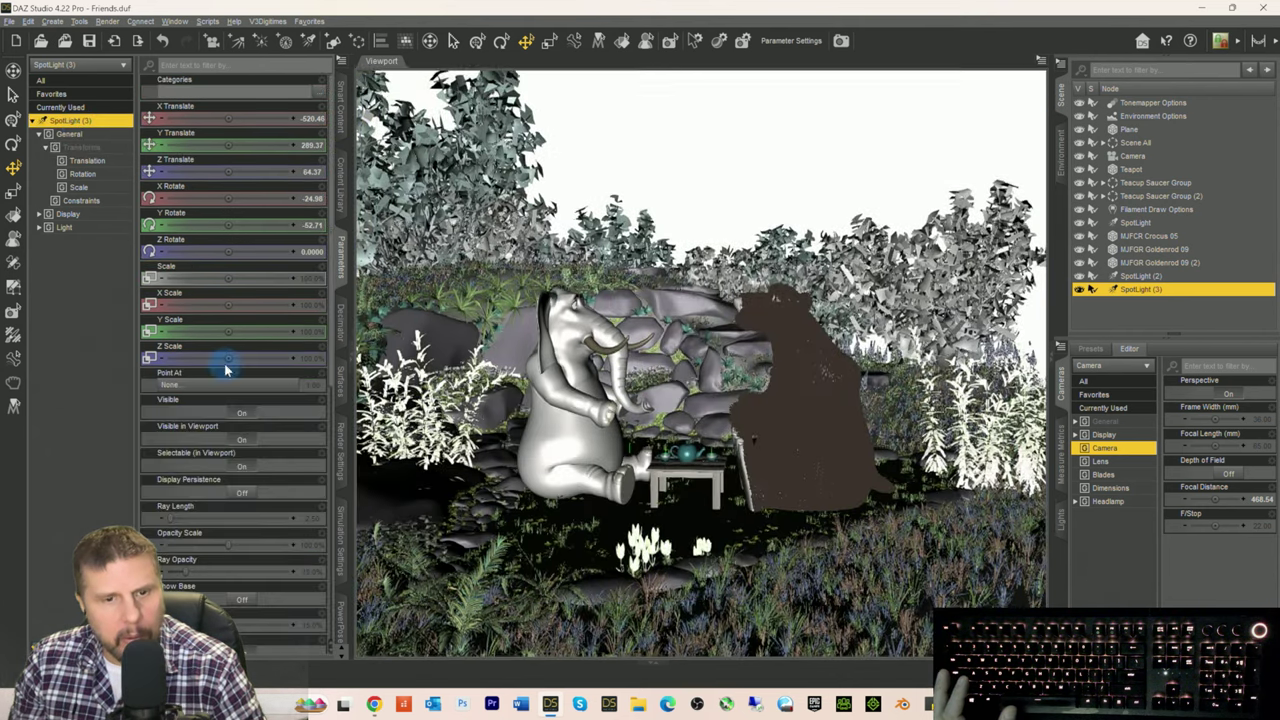
scroll(258, 470, "down", 10)
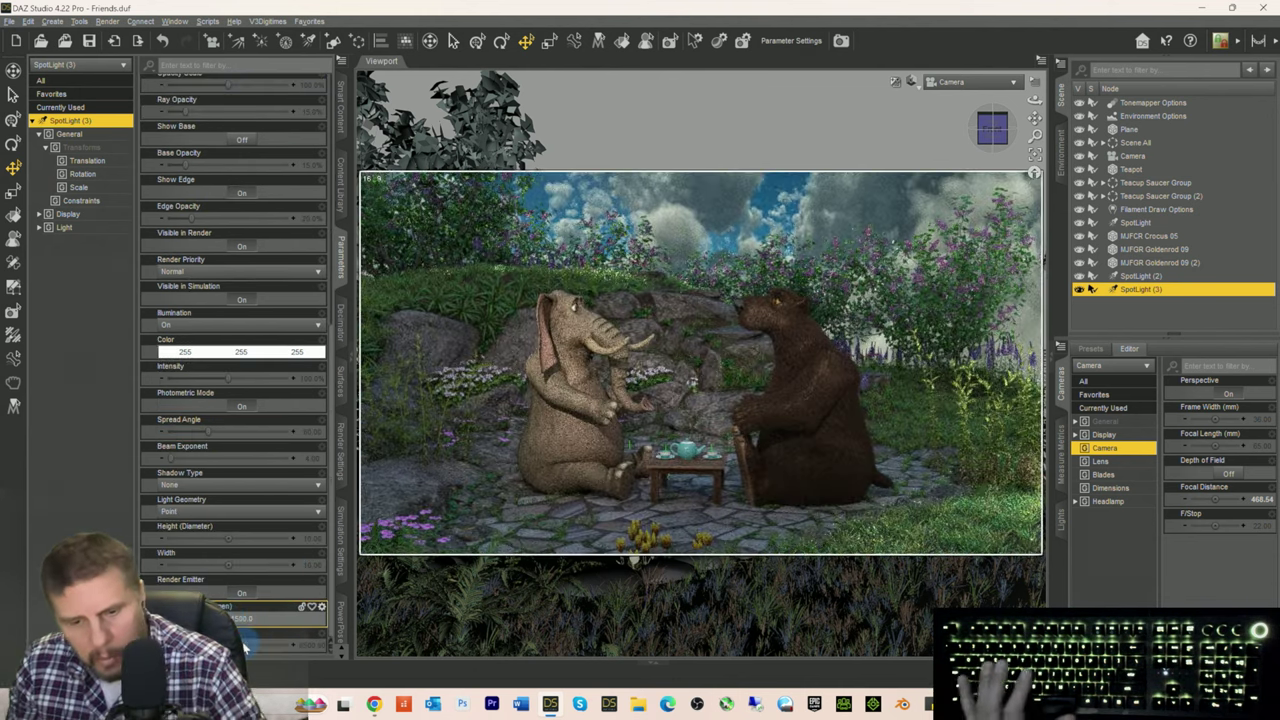
key("Return")
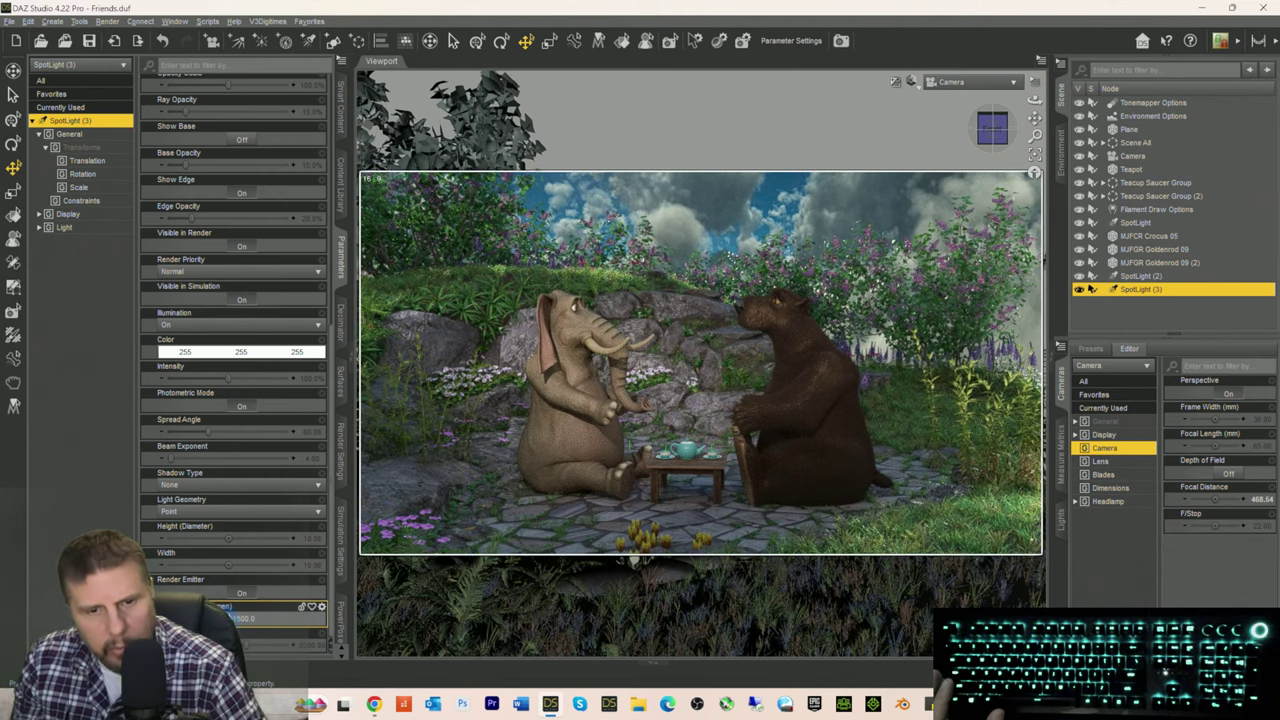
left_click_drag(255, 620, 280, 627)
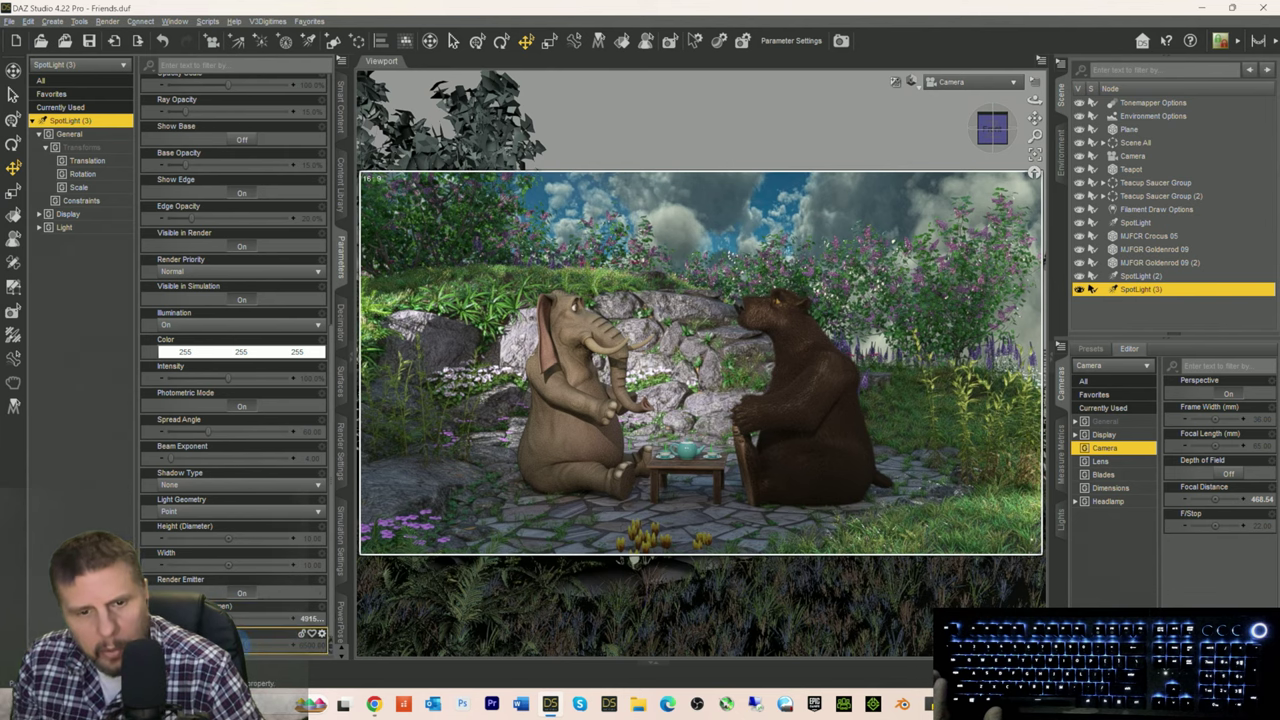
Step: Adjust the light temperature of SpotLight (3) to about 6066 K and re-enter its luminous flux
mouse_move(240, 640)
left_mouse_down()
mouse_move(402, 624)
mouse_move(672, 513)
mouse_move(994, 408)
mouse_move(1137, 297)
left_mouse_up()
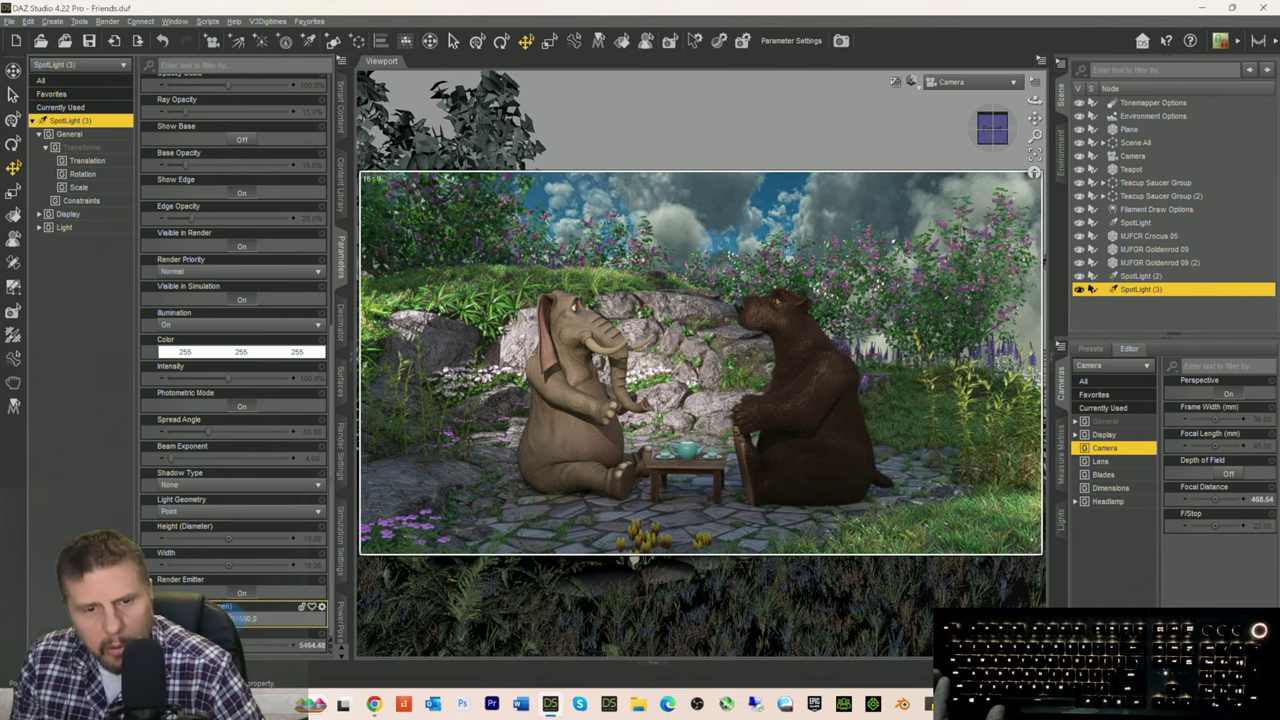
type("3915")
key("Return")
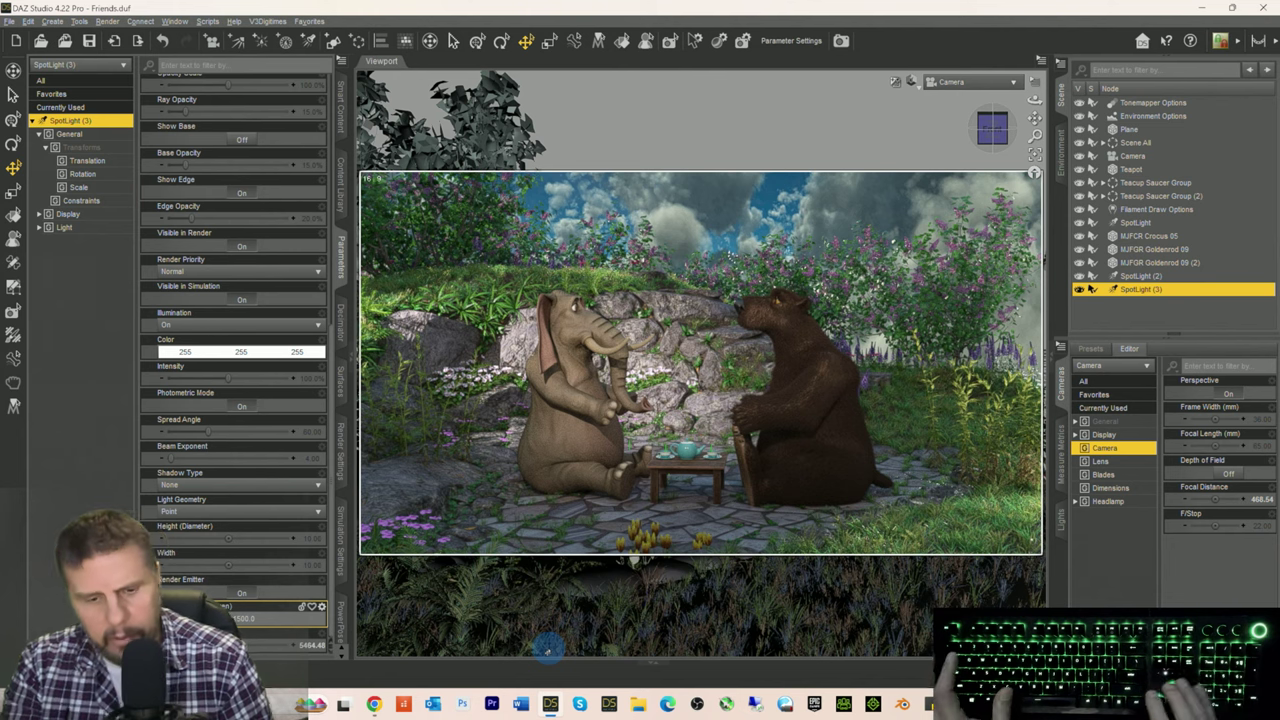
key("Return")
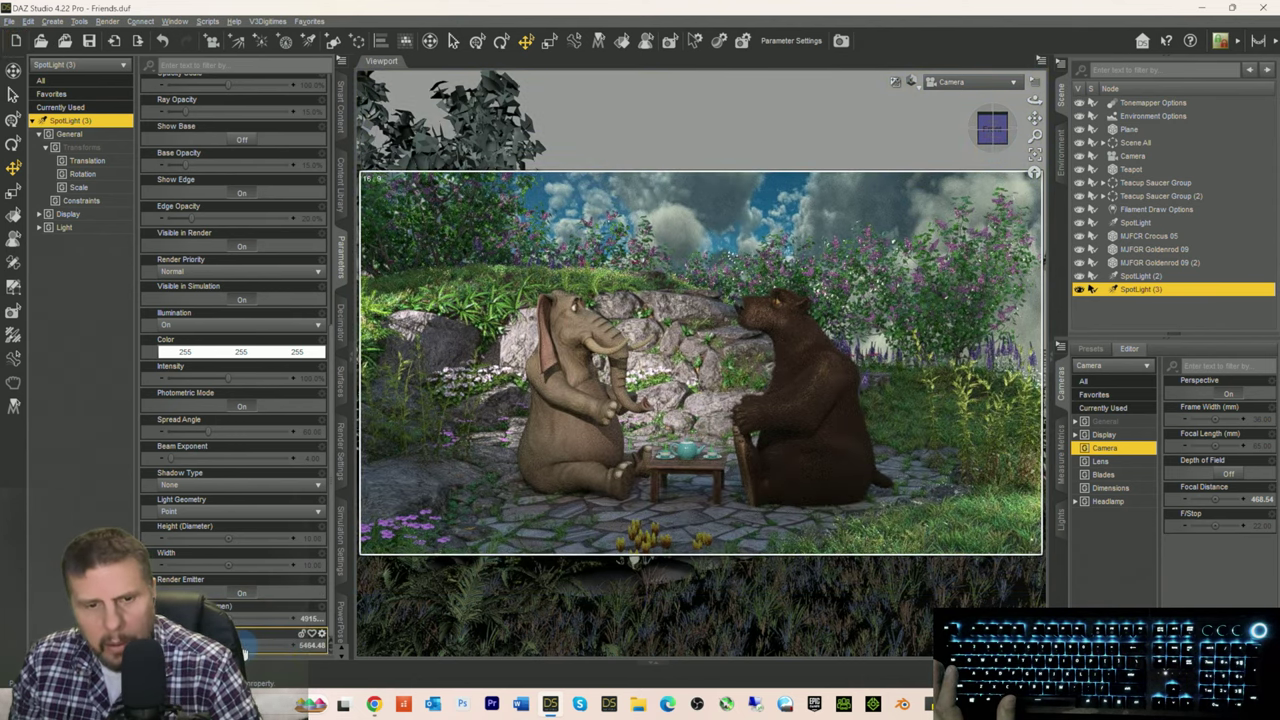
left_click_drag(244, 653, 243, 645)
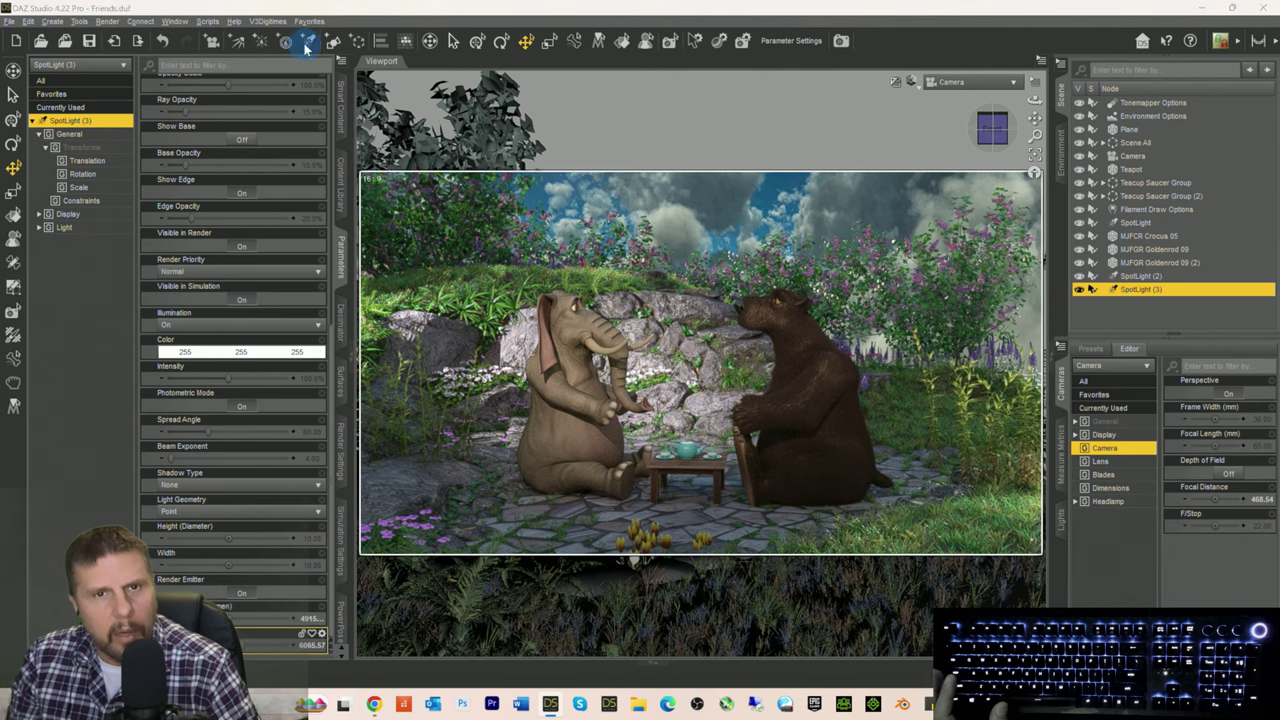
Step: Create a fourth spotlight with default settings, accept the suffix mismatch, and switch the viewport to look through it
left_click(308, 42)
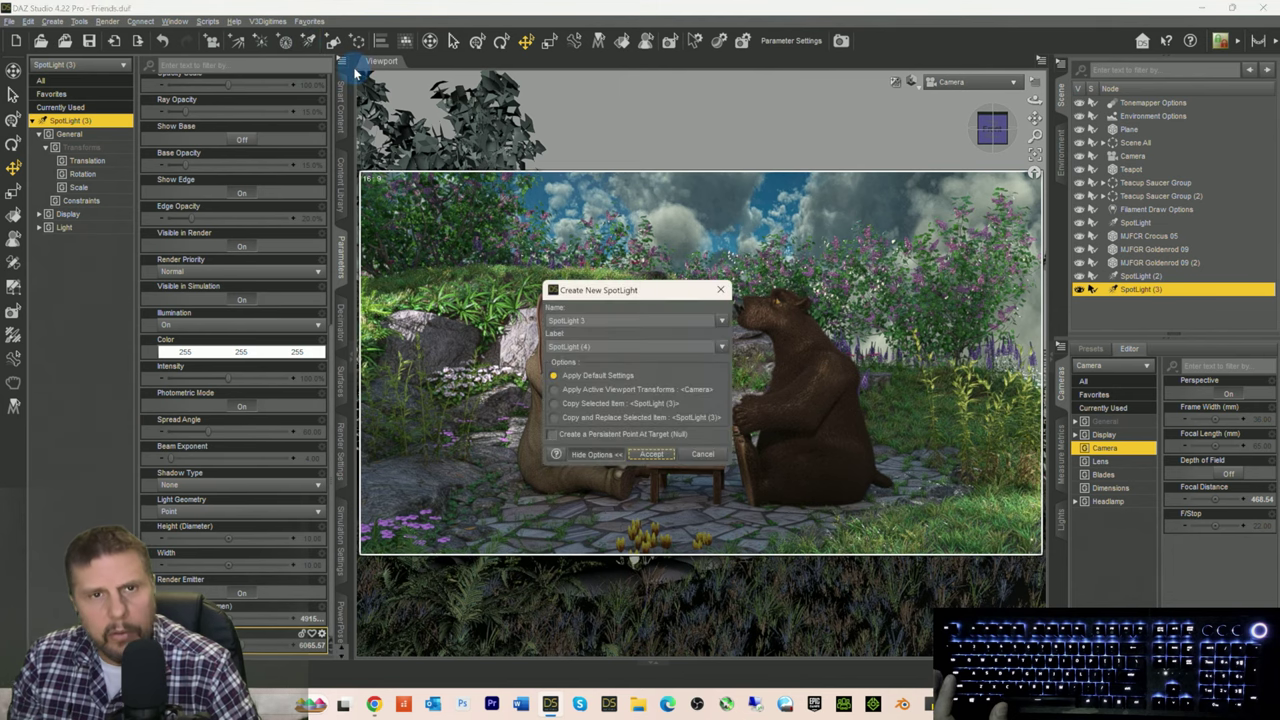
left_click(652, 456)
left_click(605, 395)
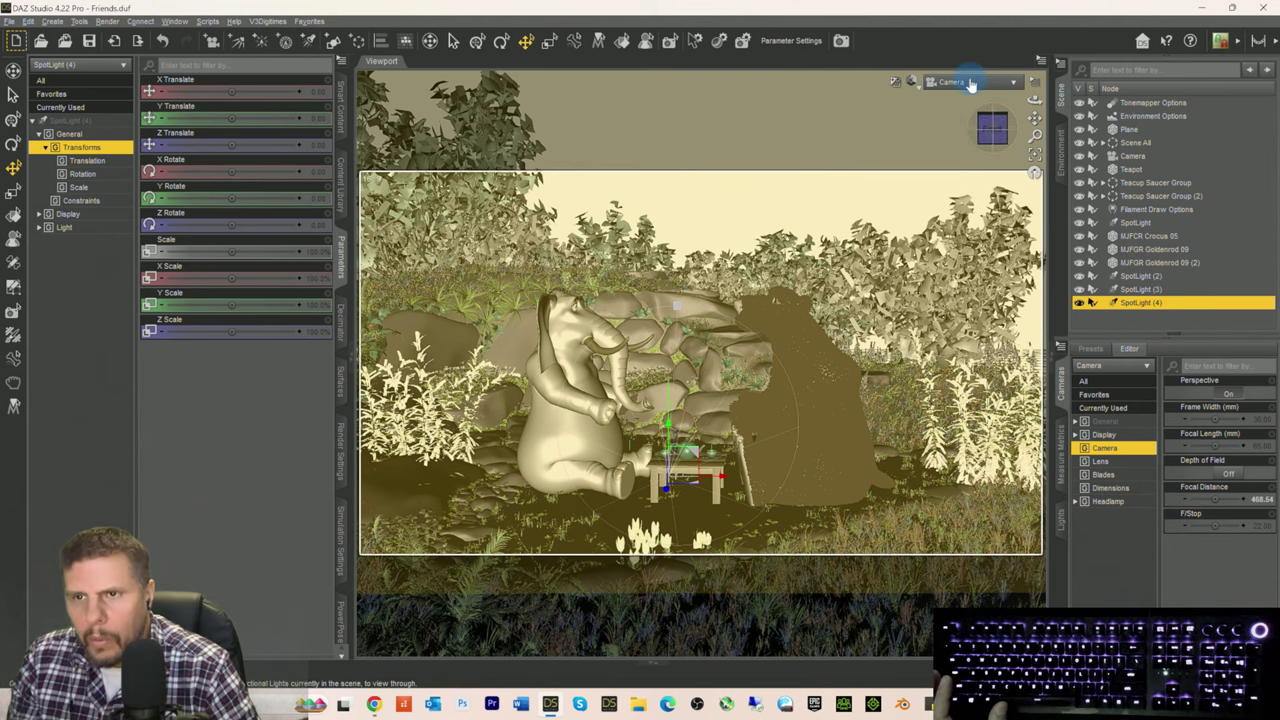
left_click(975, 82)
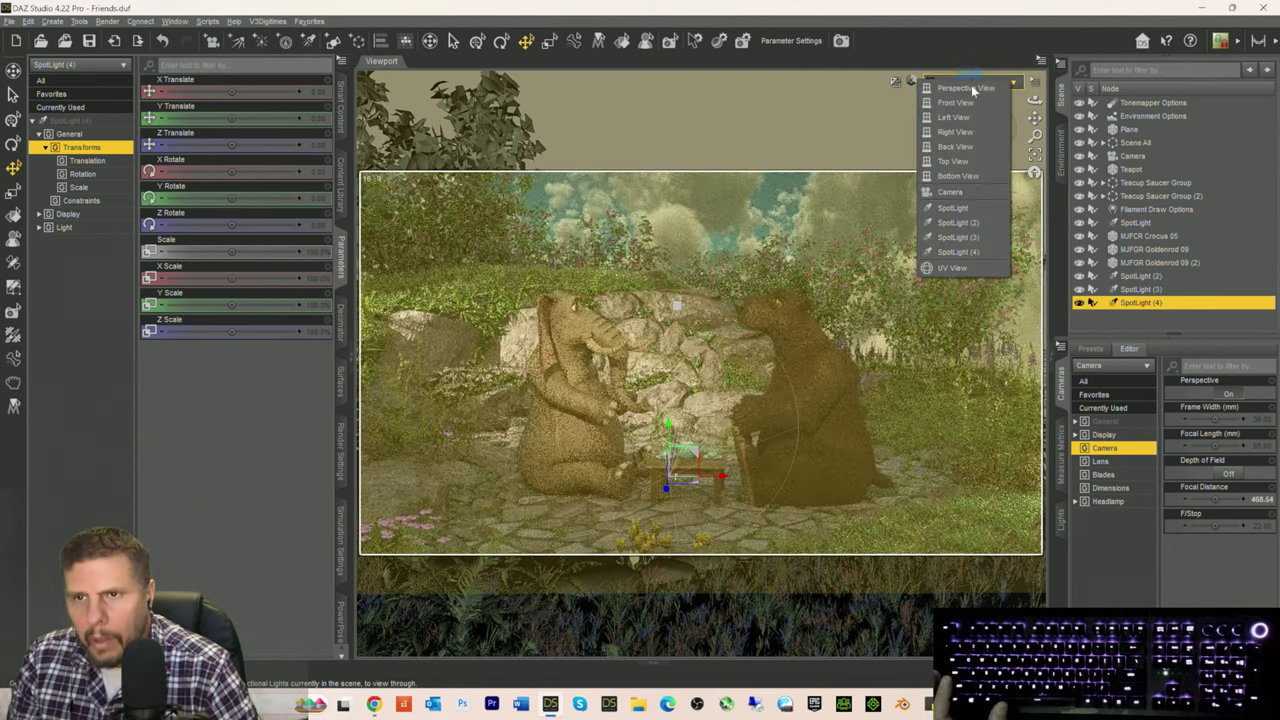
left_click(956, 254)
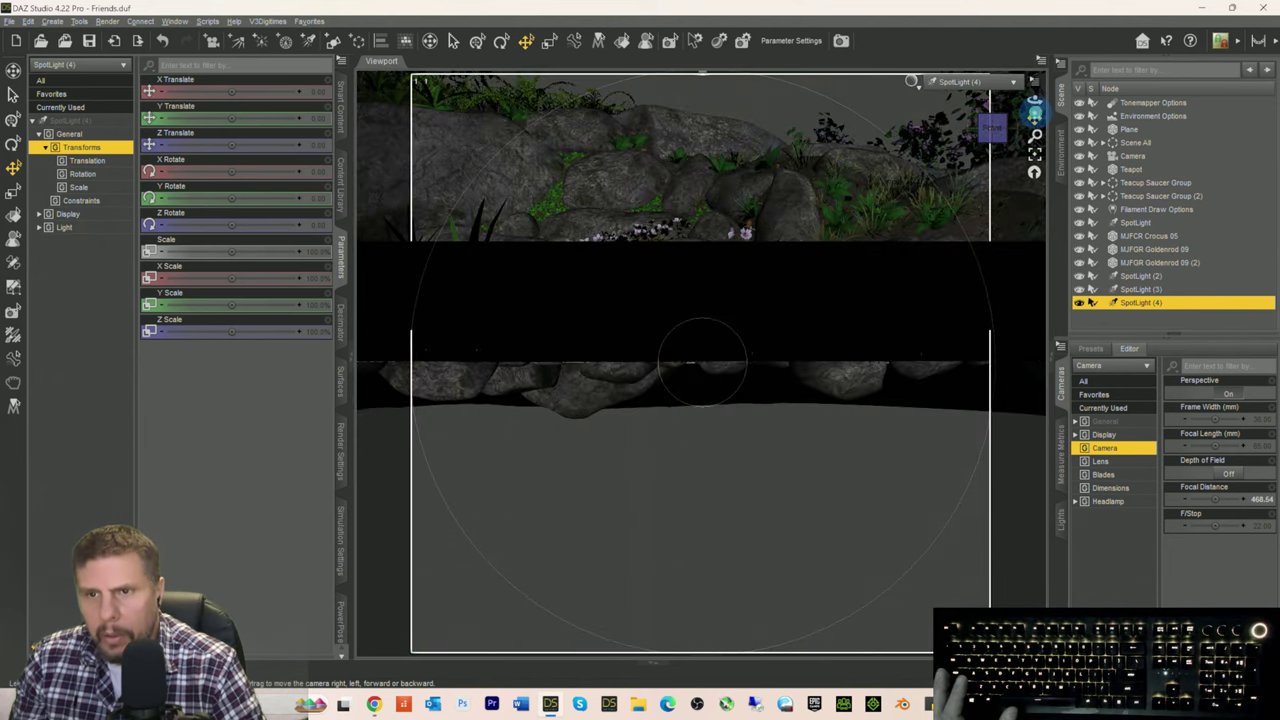
Step: Move SpotLight (4) to about 377, 218, 241 and angle it down toward the rocks and bushes
left_click_drag(1034, 112, 958, 202)
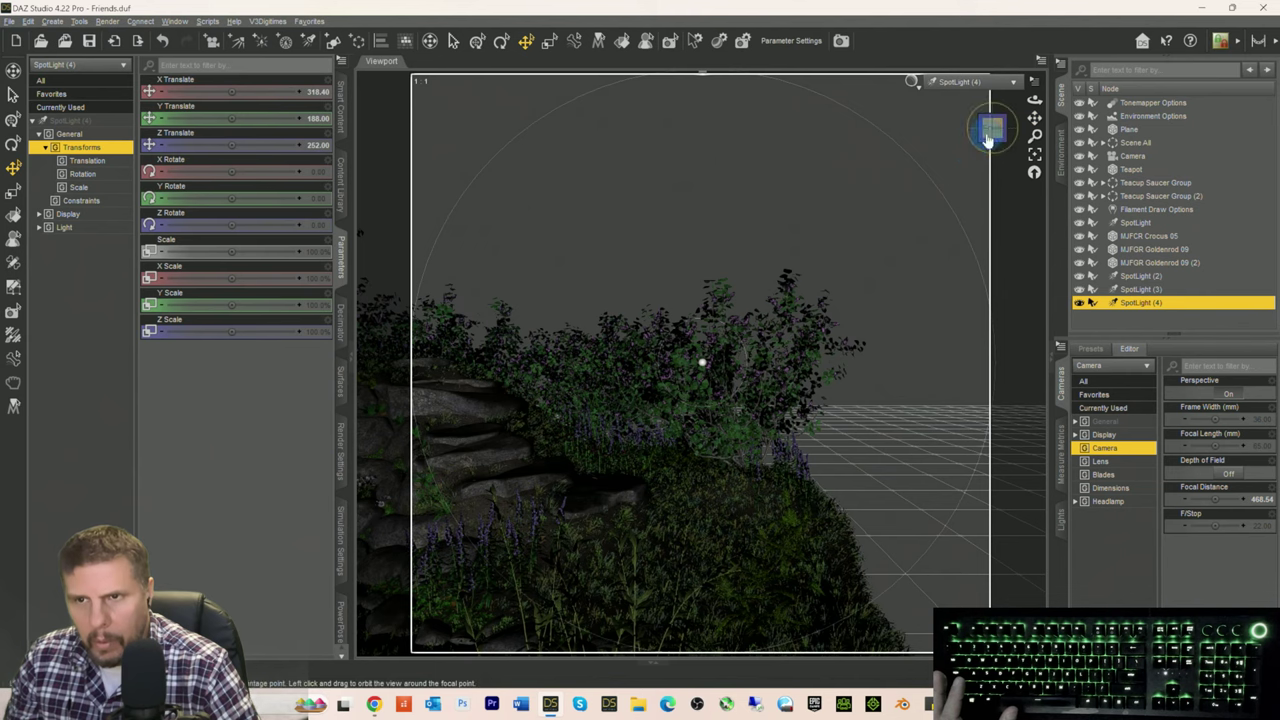
left_click_drag(987, 140, 987, 160)
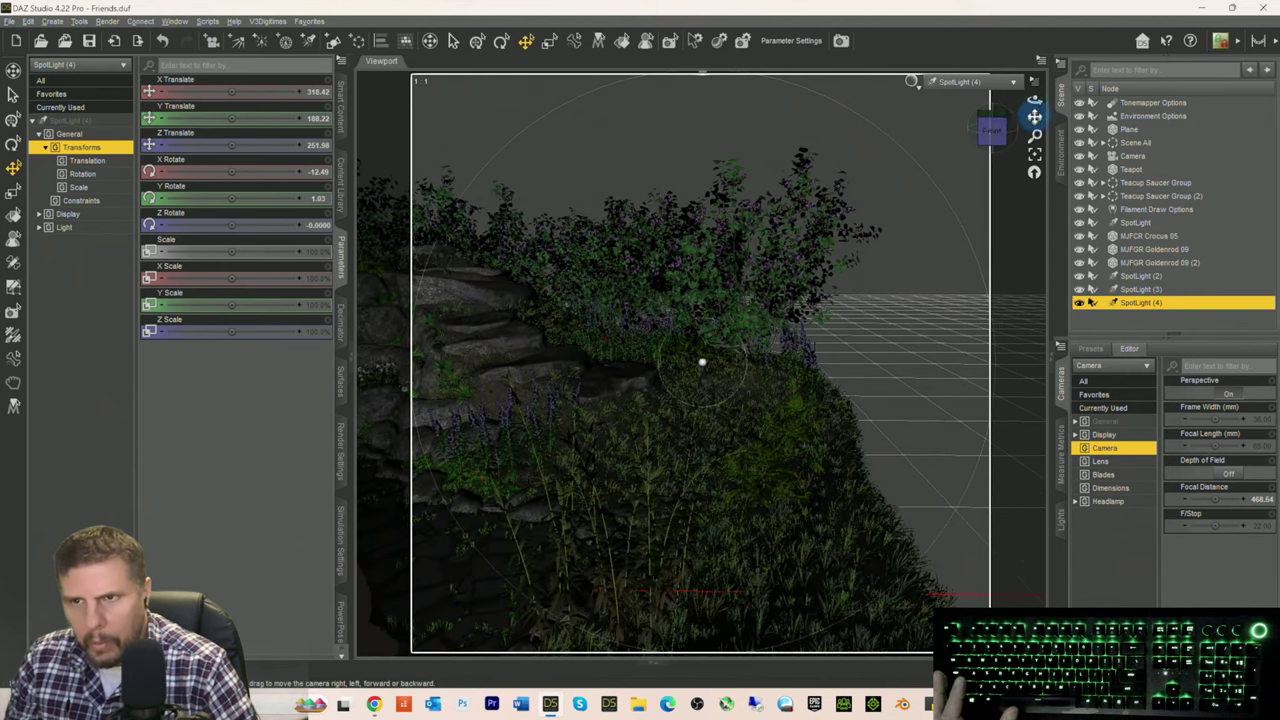
left_click_drag(1034, 116, 980, 146)
left_click(980, 146)
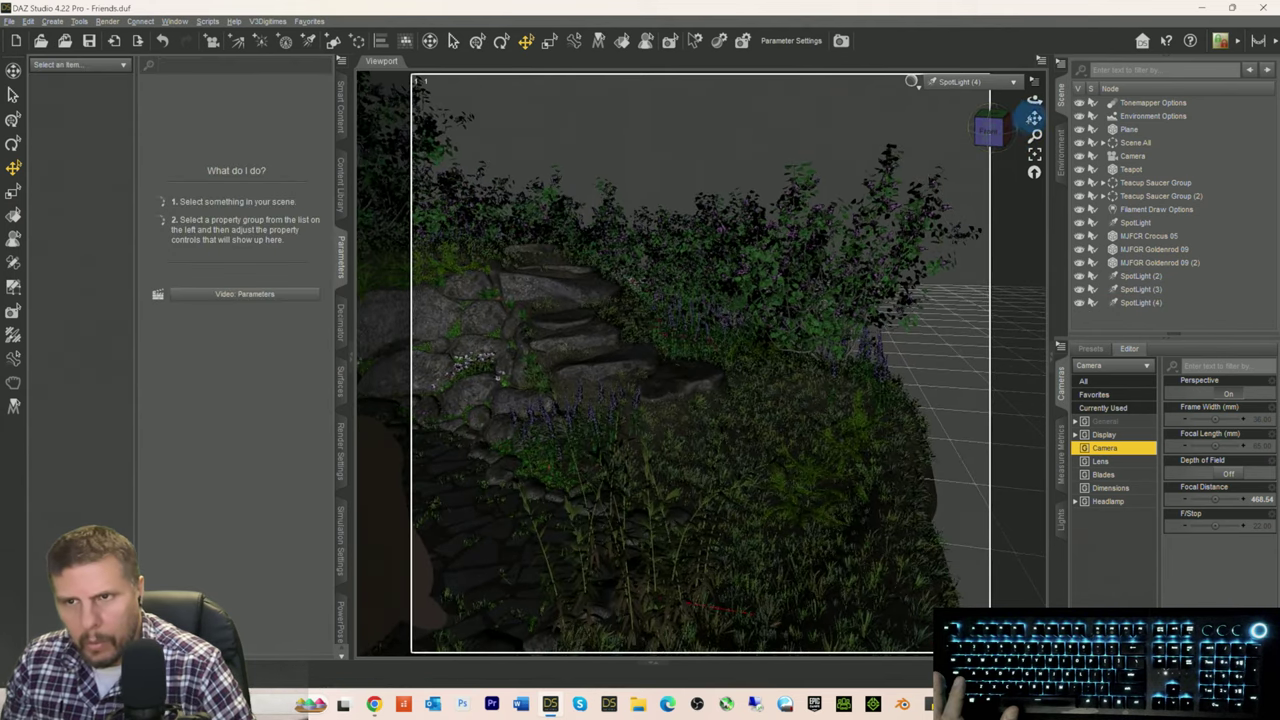
left_click(1140, 302)
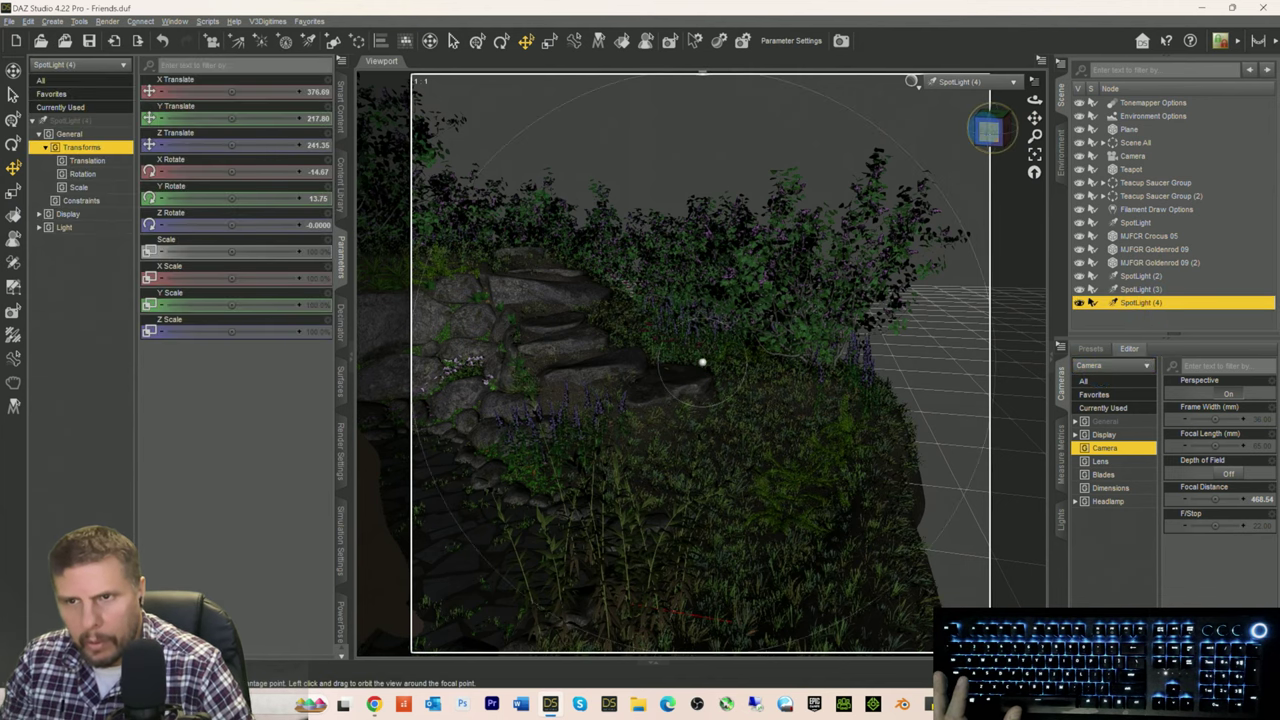
Step: Fine-tune SpotLight (4) to about 603, 284, 238 with rotation about -17.4, 31.5, and return to the Camera view
left_click_drag(986, 132, 1015, 135)
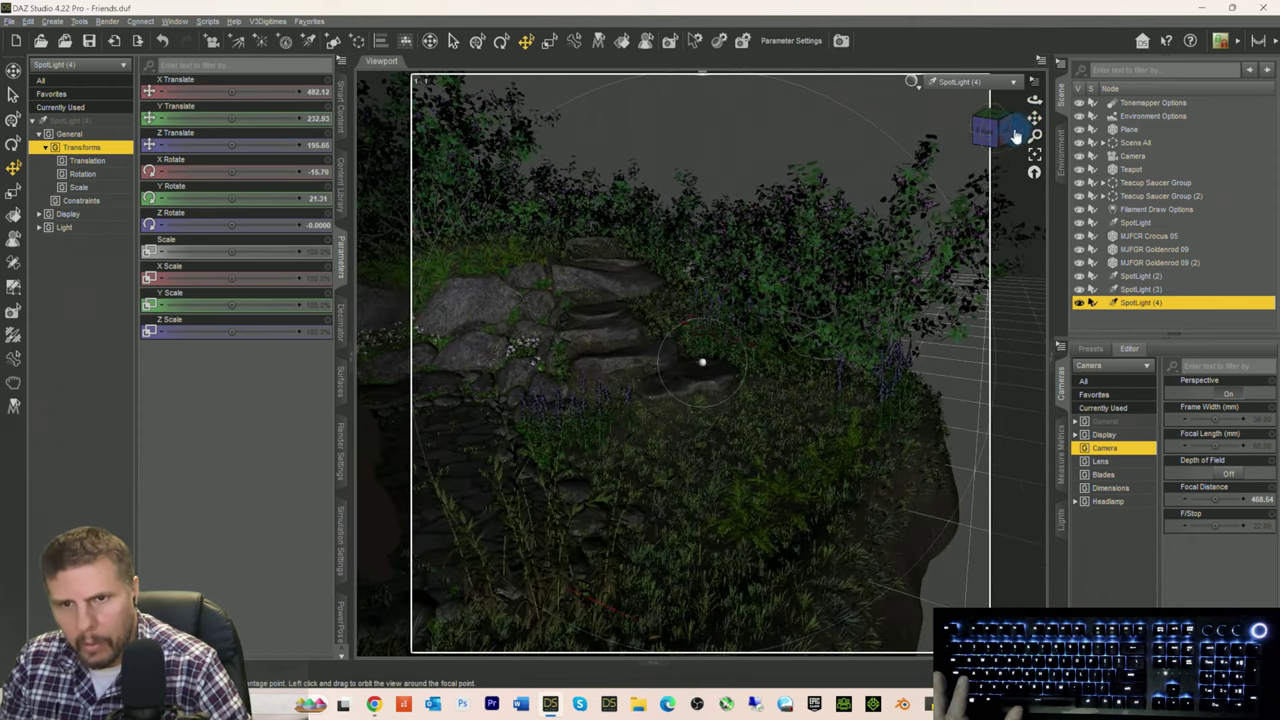
left_click_drag(1034, 117, 1034, 178)
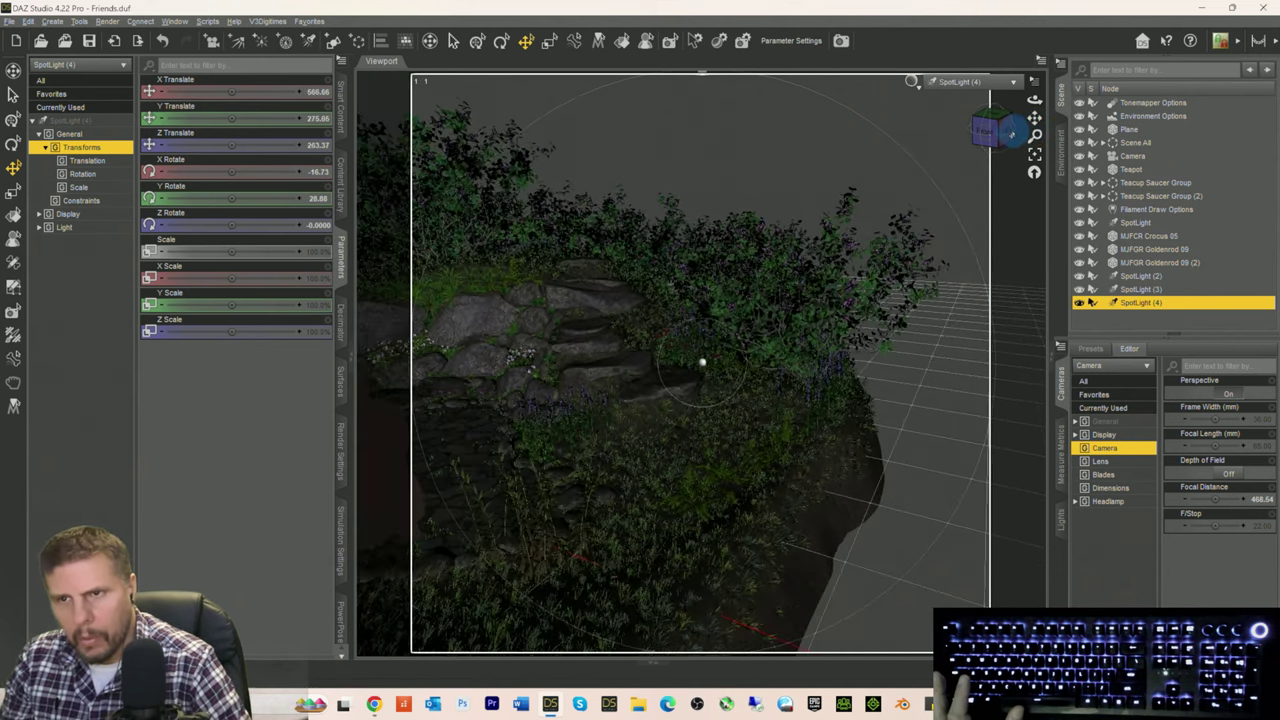
left_click_drag(1034, 118, 1036, 119)
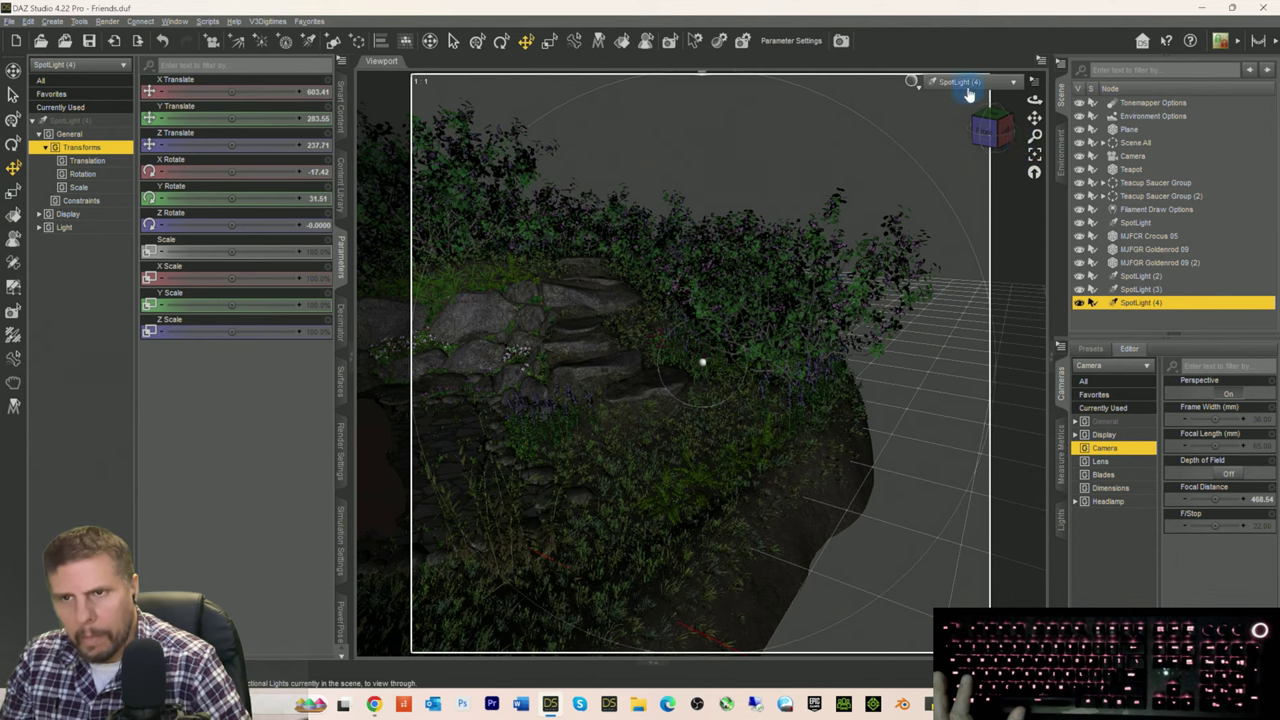
left_click(965, 84)
left_click(942, 203)
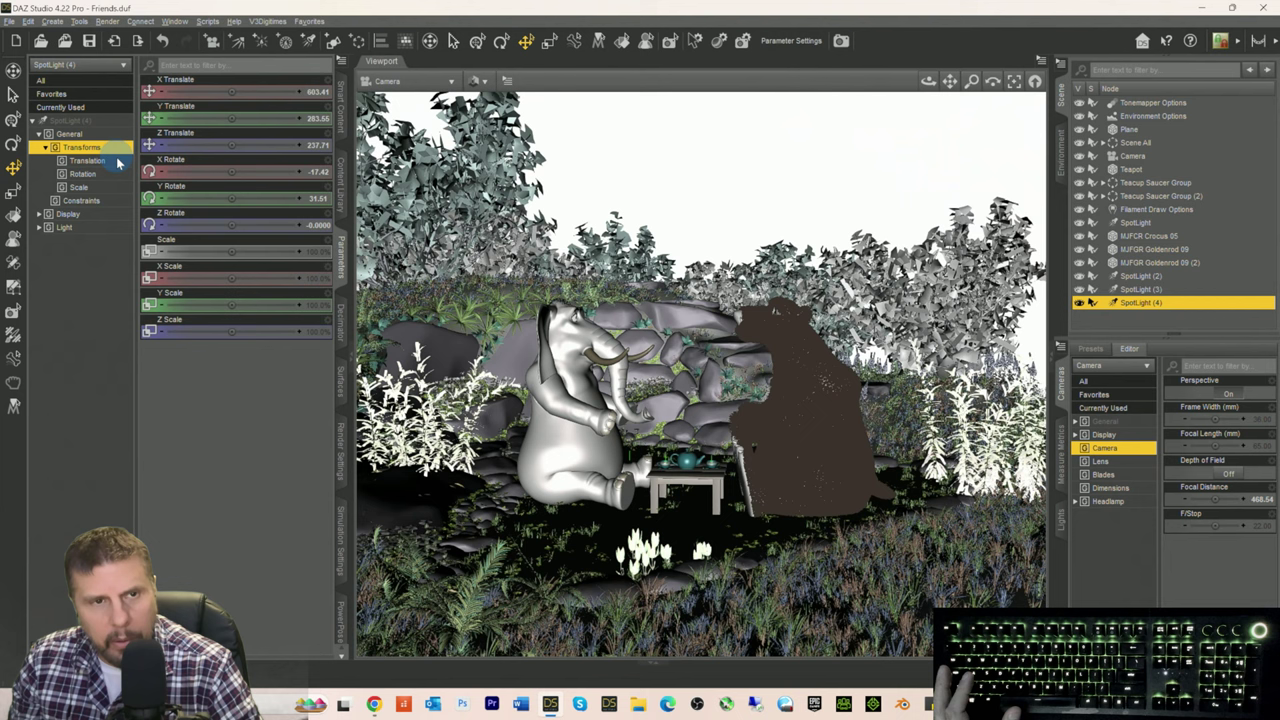
Step: Set the luminous flux of SpotLight (4) to 291500 lumens and its light temperature to about 5137 K
left_click(72, 120)
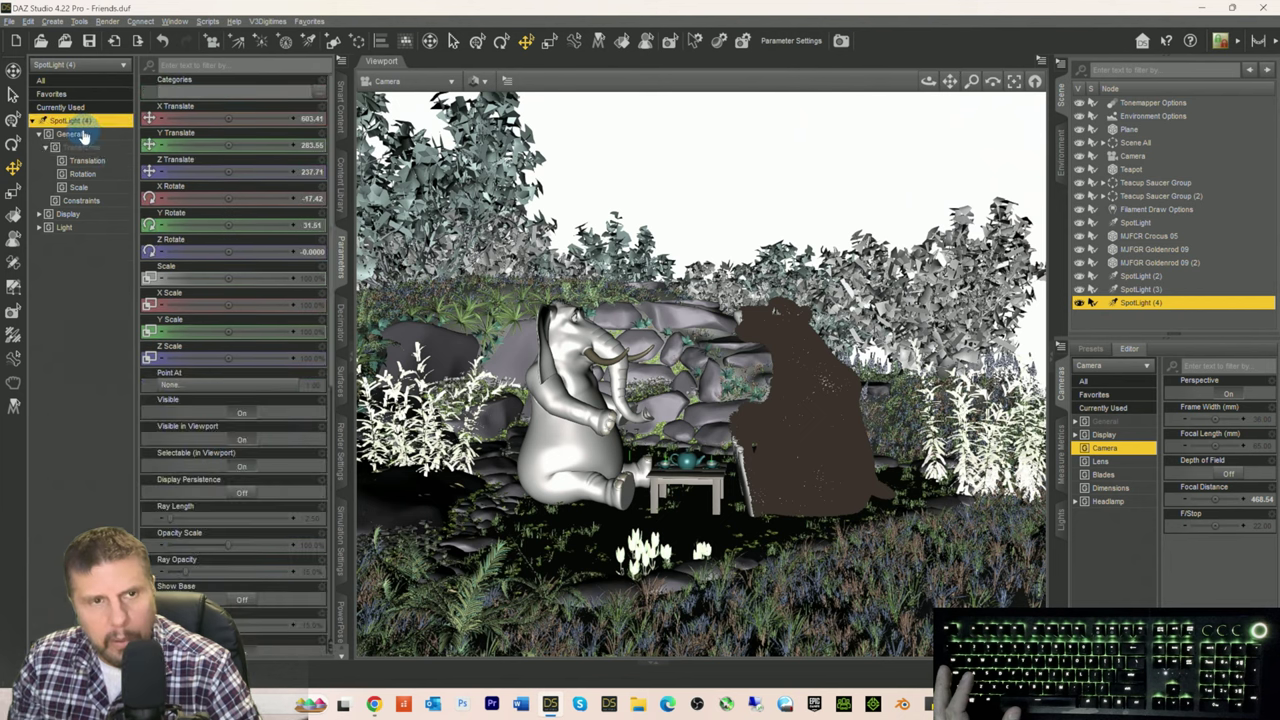
scroll(230, 488, "down", 5)
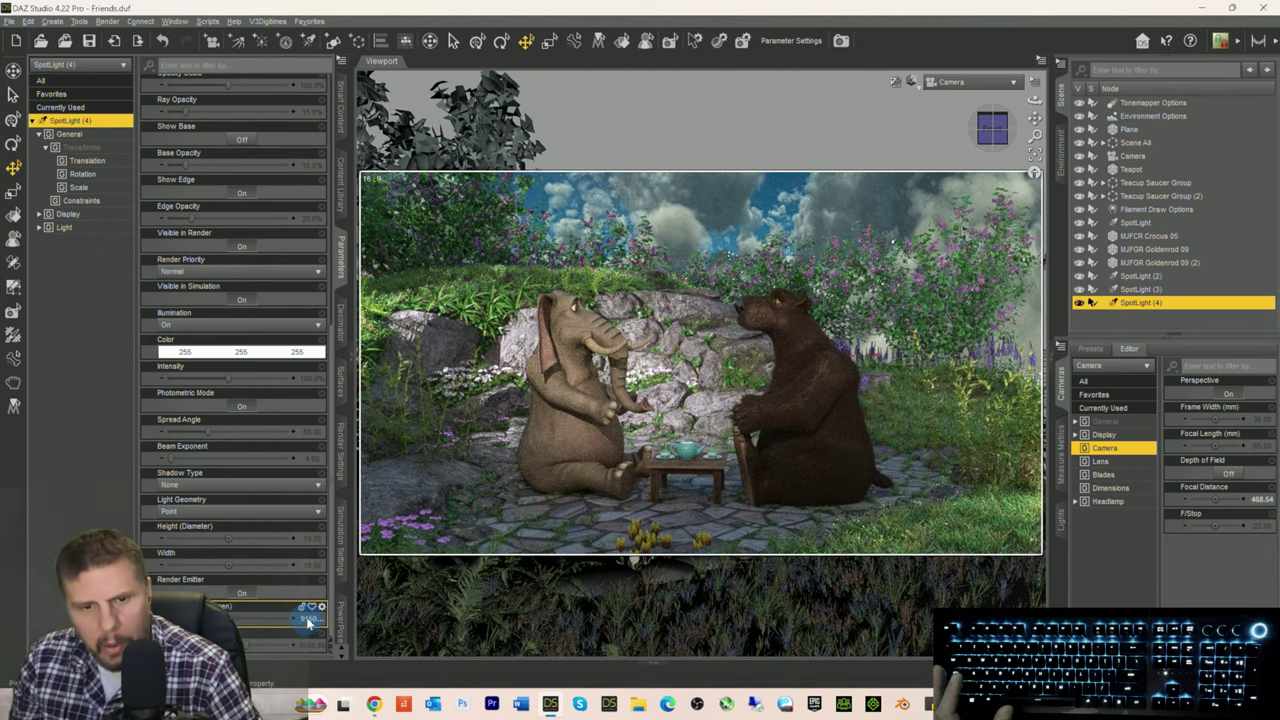
left_click(306, 619)
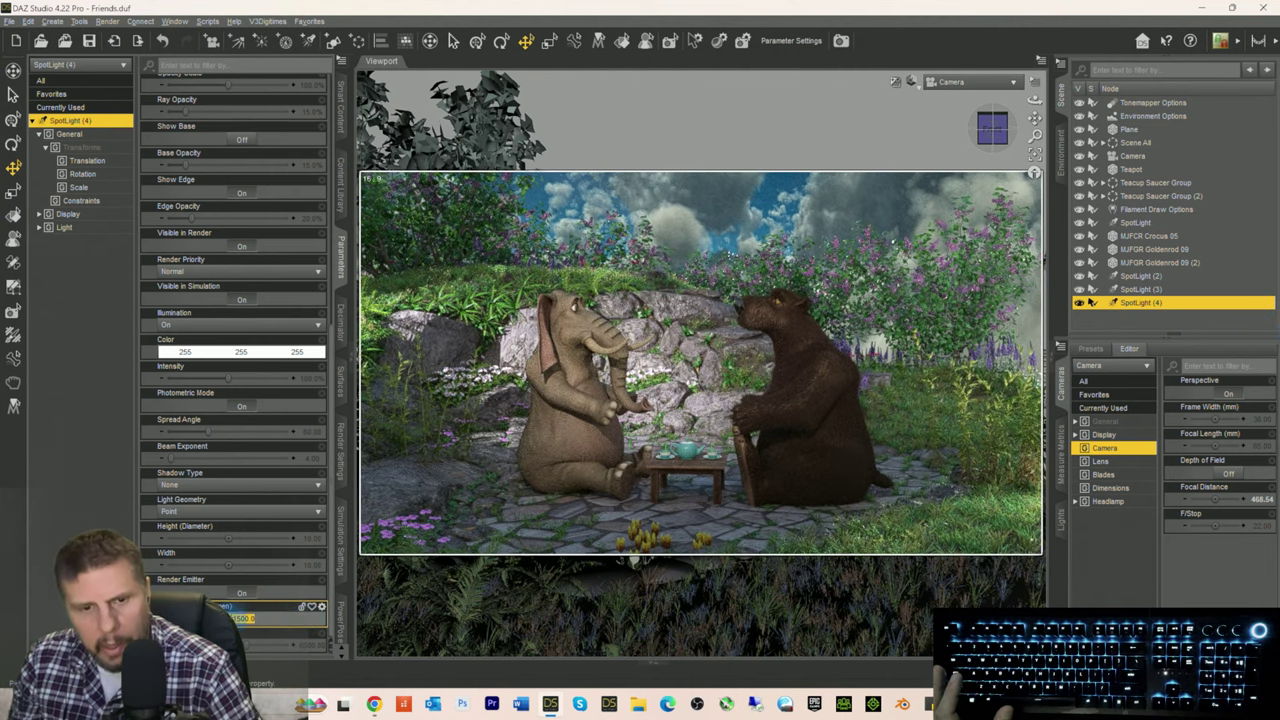
type("5000")
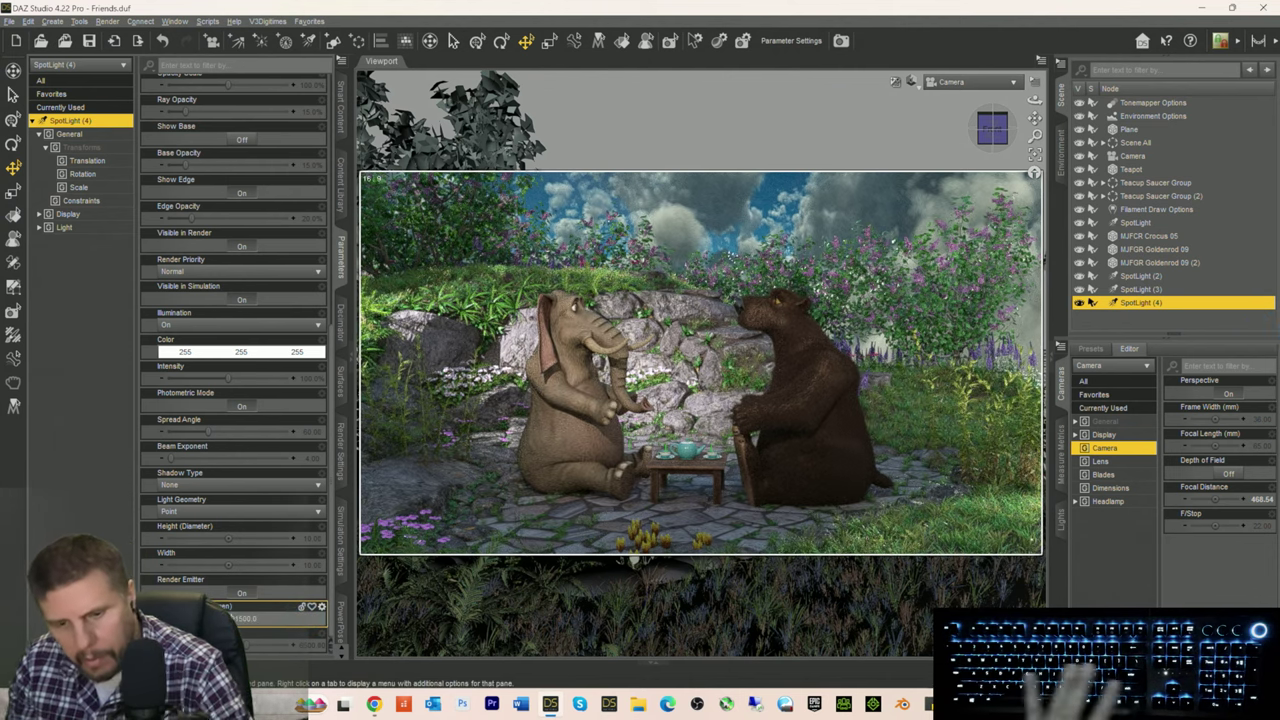
key("Return")
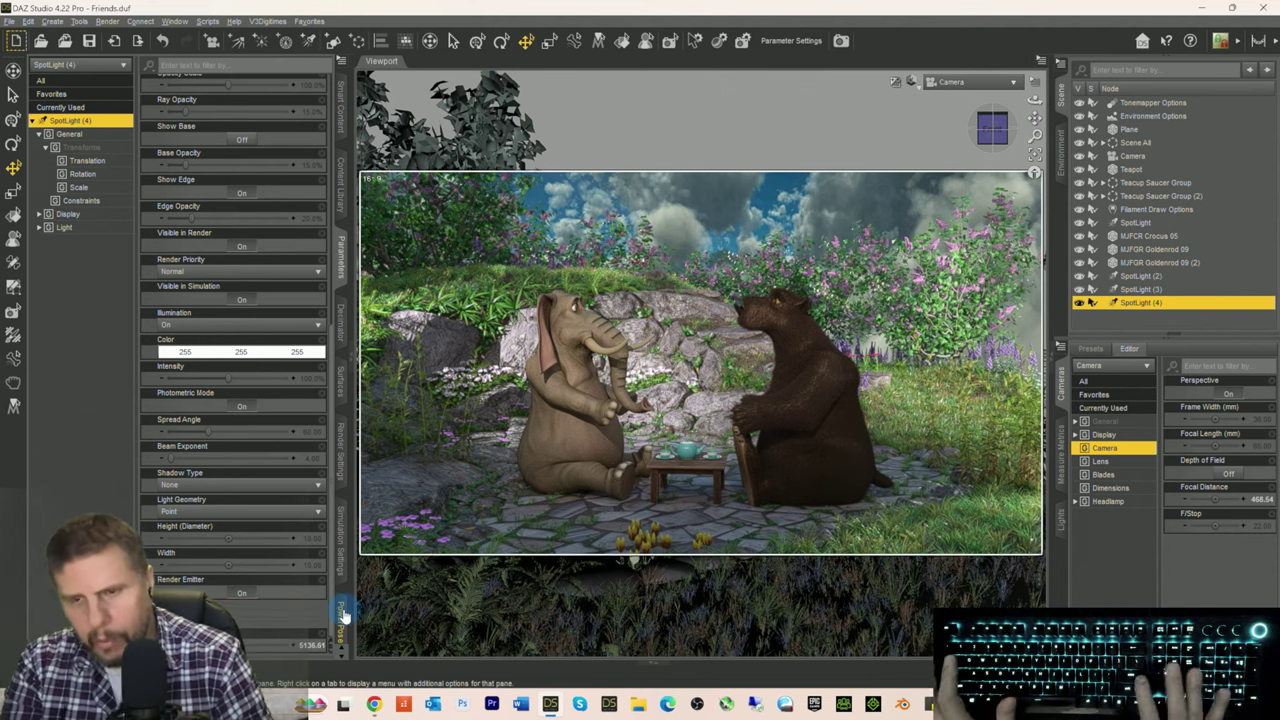
left_click_drag(235, 619, 265, 619)
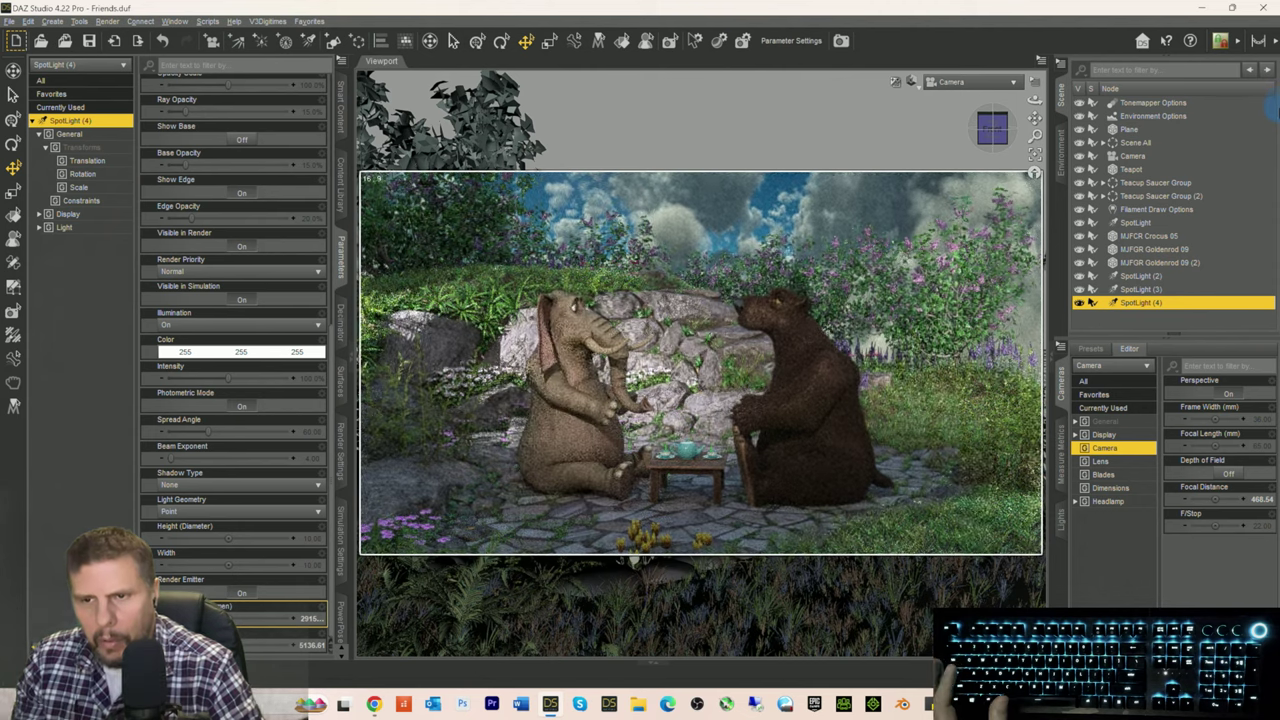
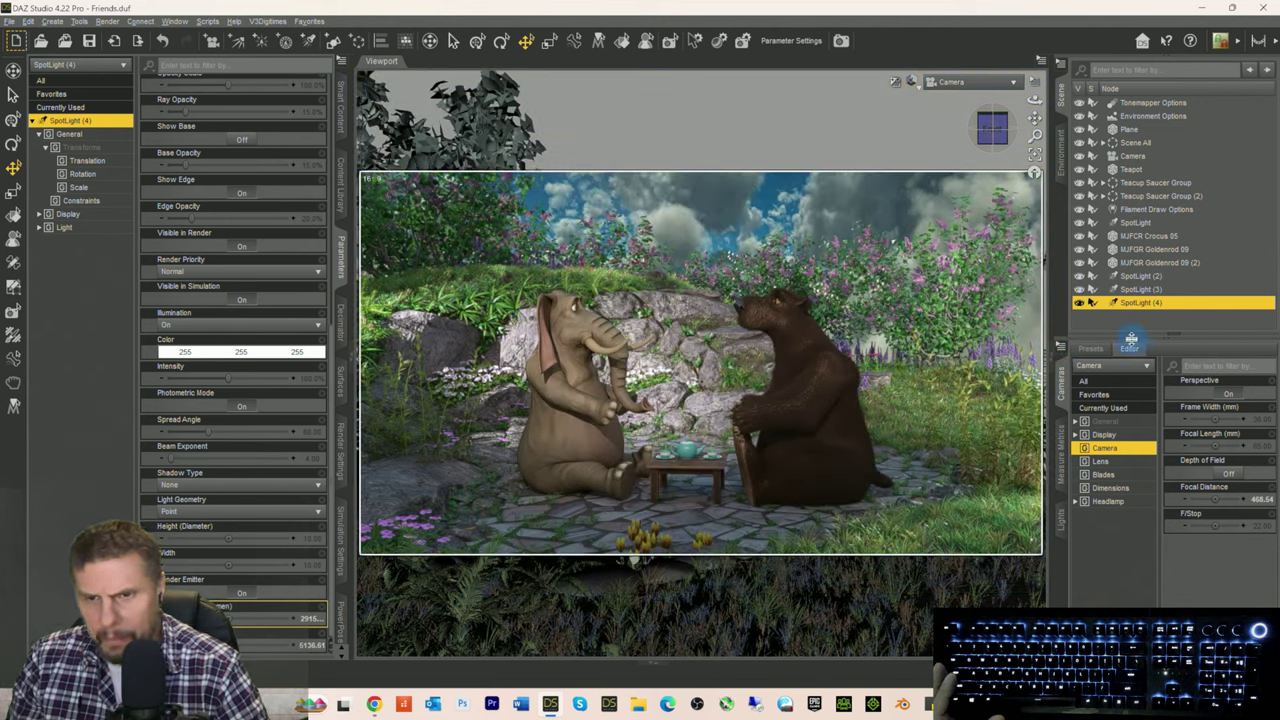
Step: Pull the original SpotLight back to about 94, 220, 526, tilt it to about -13.6 degrees, and return to the Camera view
left_click(1145, 276)
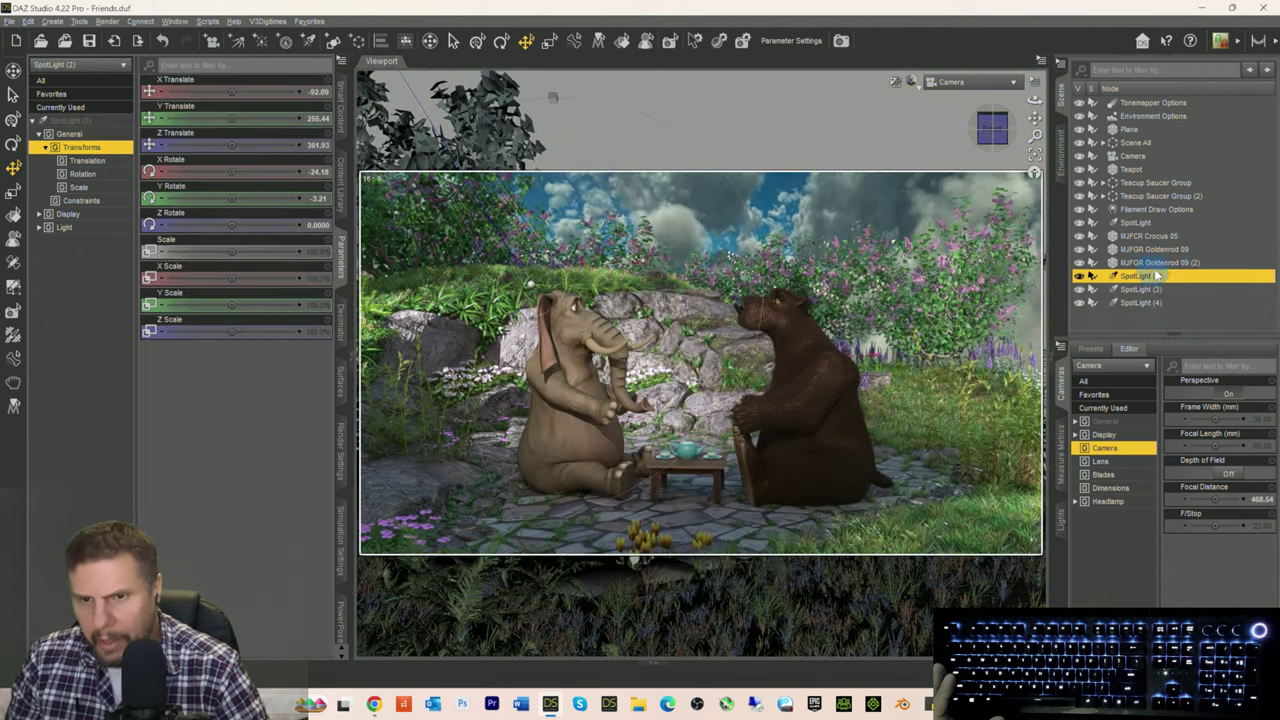
left_click(1136, 223)
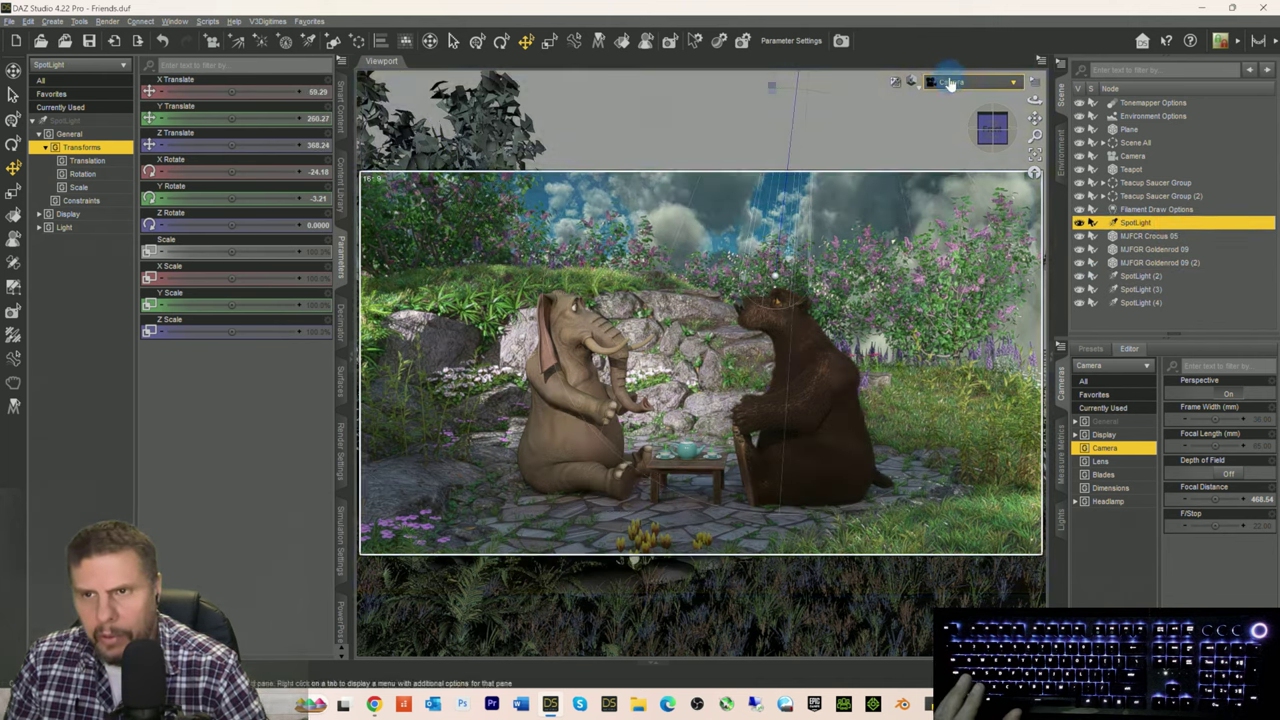
left_click(956, 86)
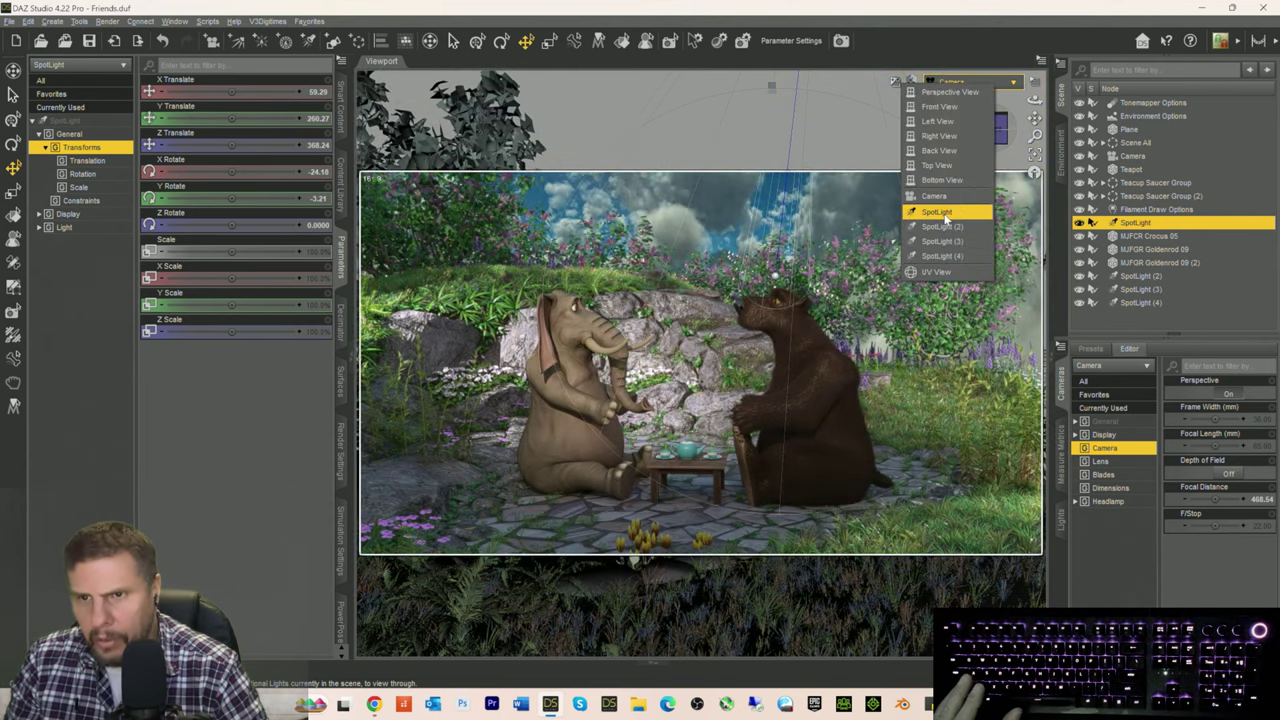
left_click(937, 212)
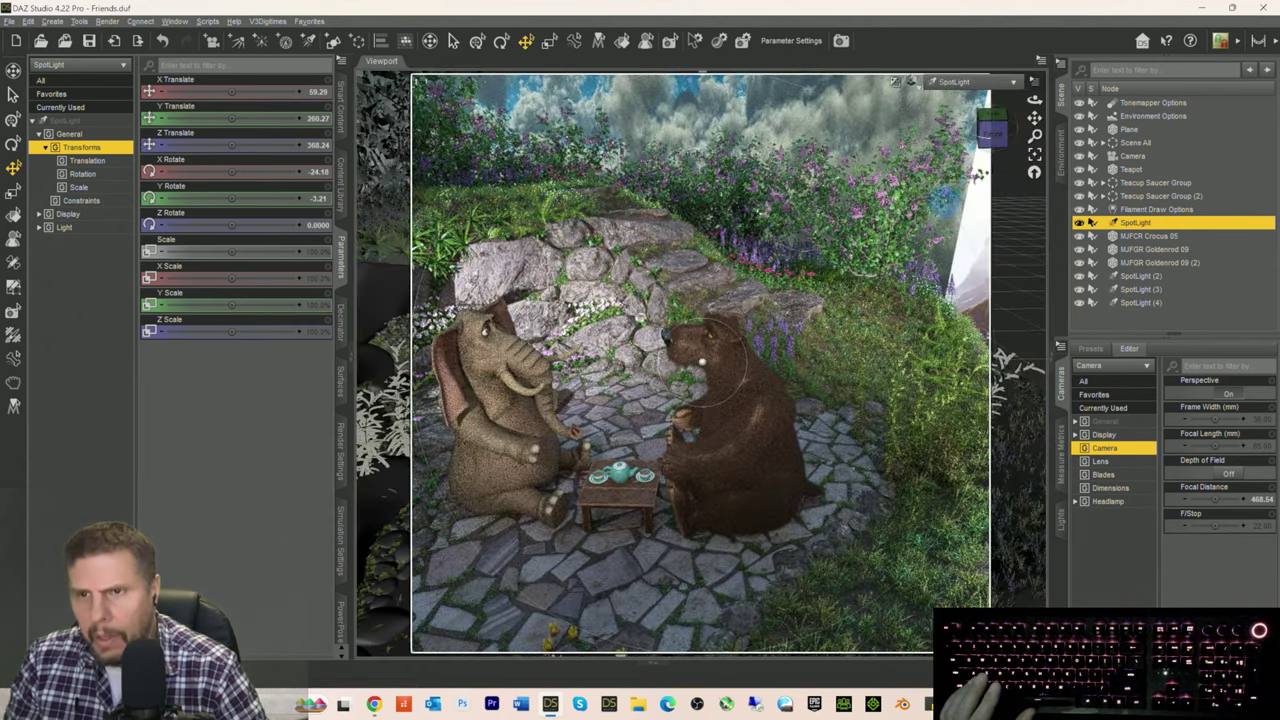
left_click(987, 130)
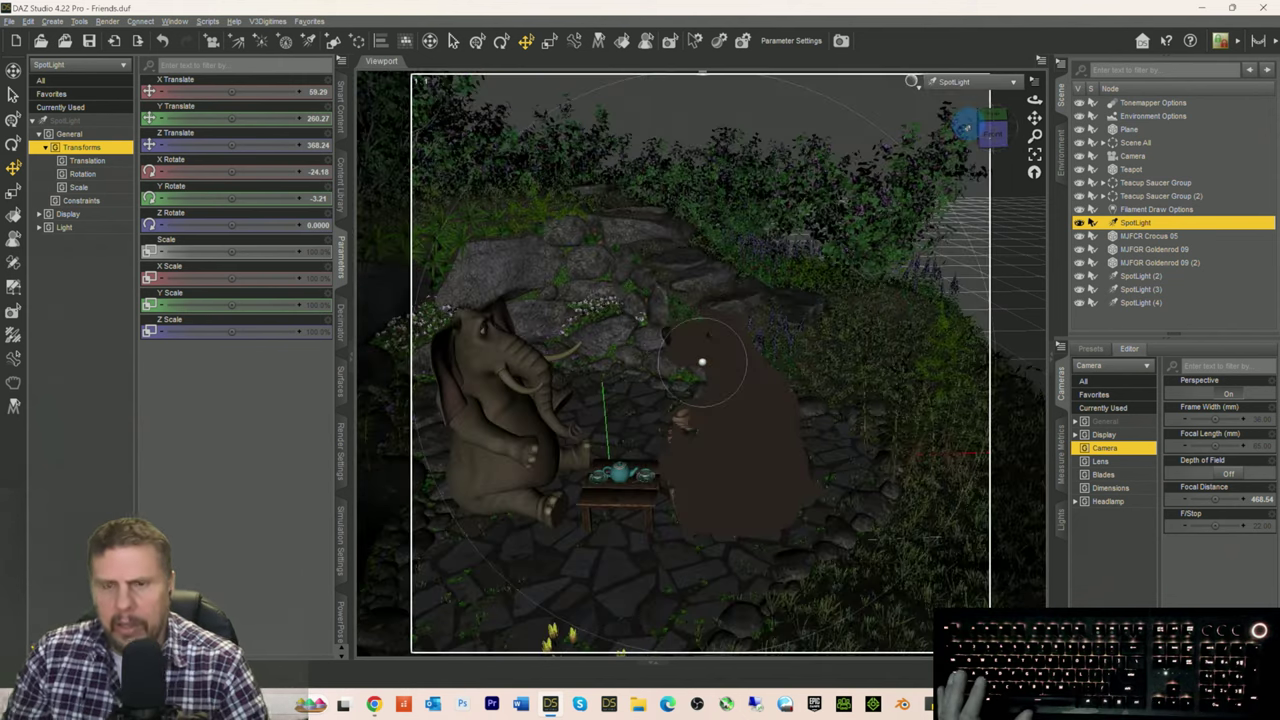
left_click_drag(988, 130, 1010, 89)
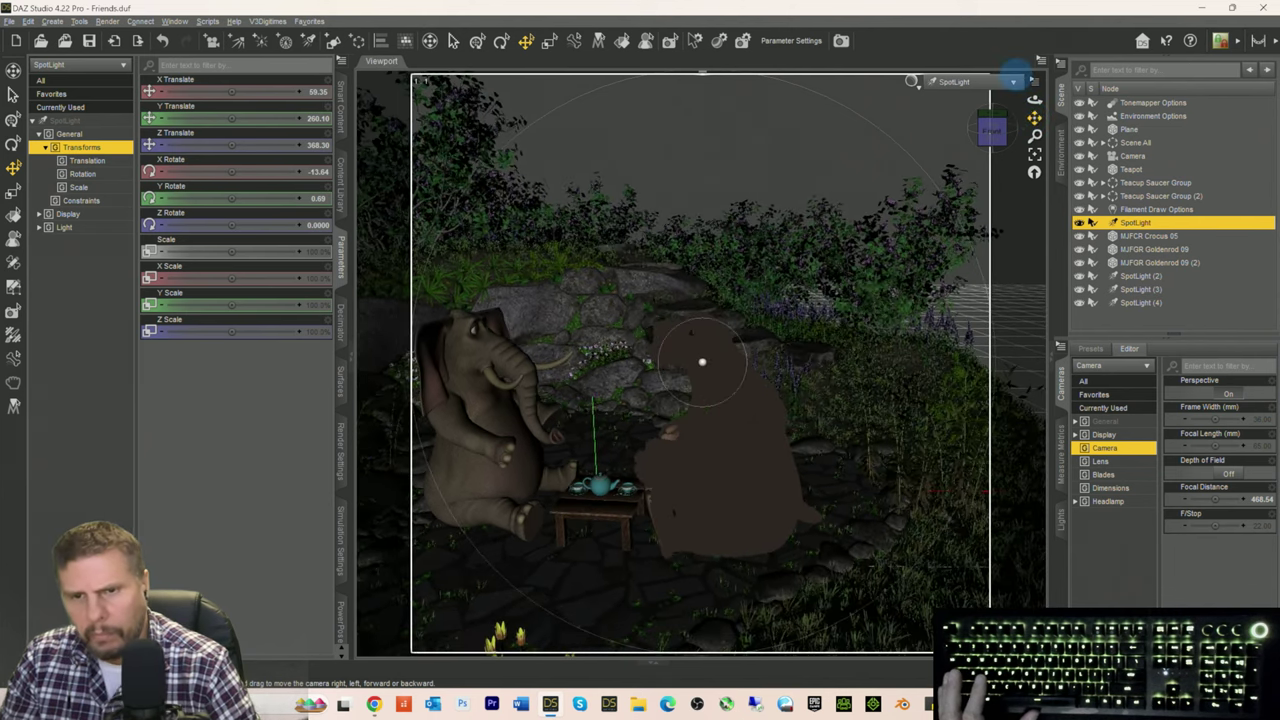
scroll(893, 320, "down", 5)
scroll(893, 320, "down", 2)
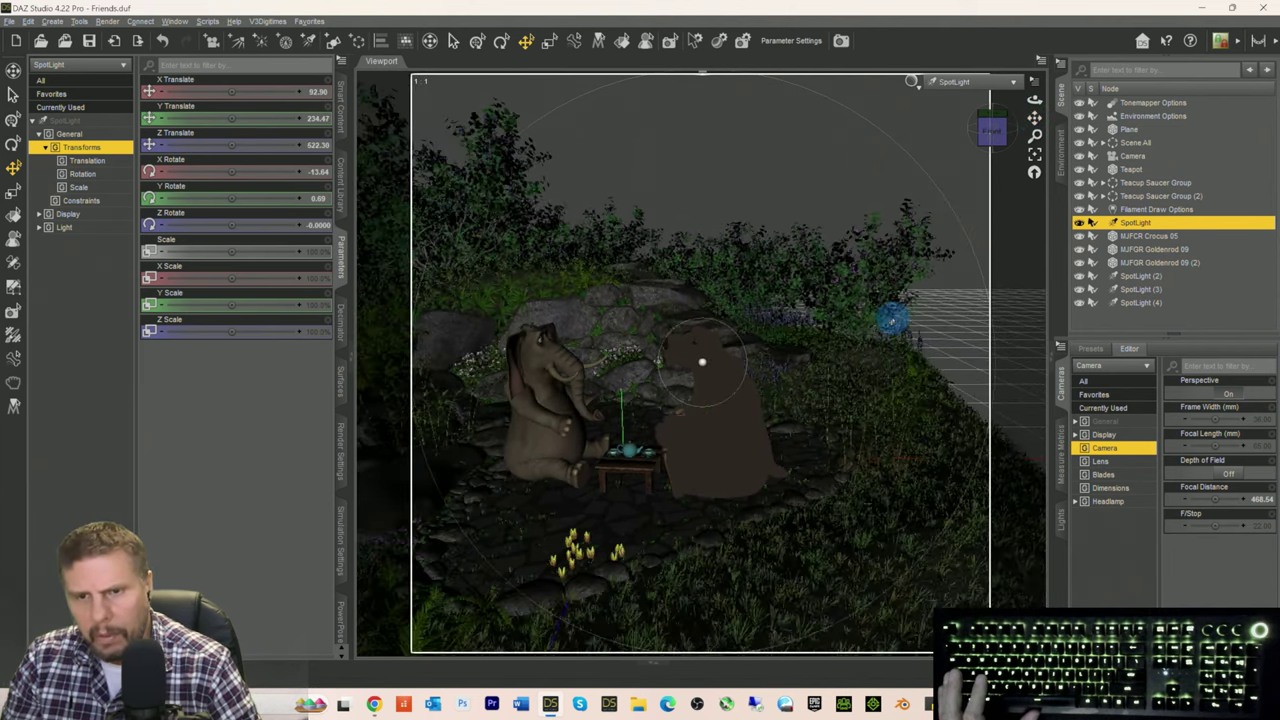
left_click_drag(1034, 100, 1034, 112)
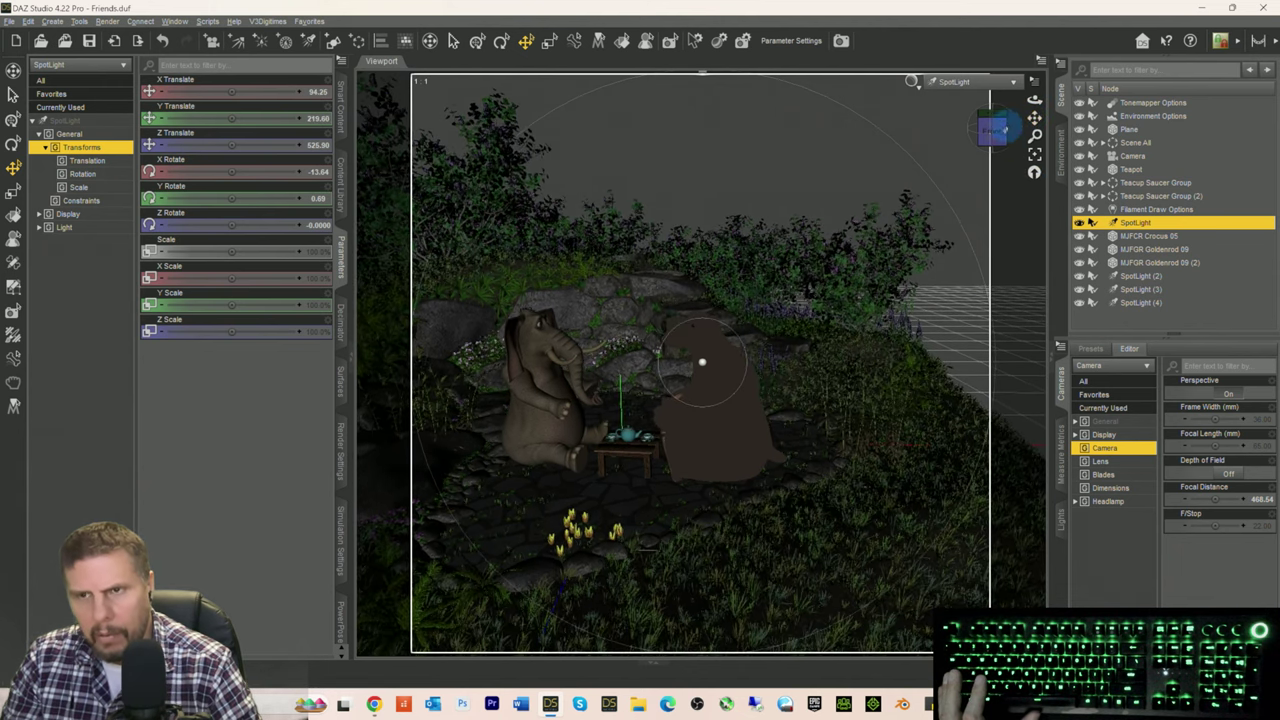
left_click(956, 82)
left_click(938, 194)
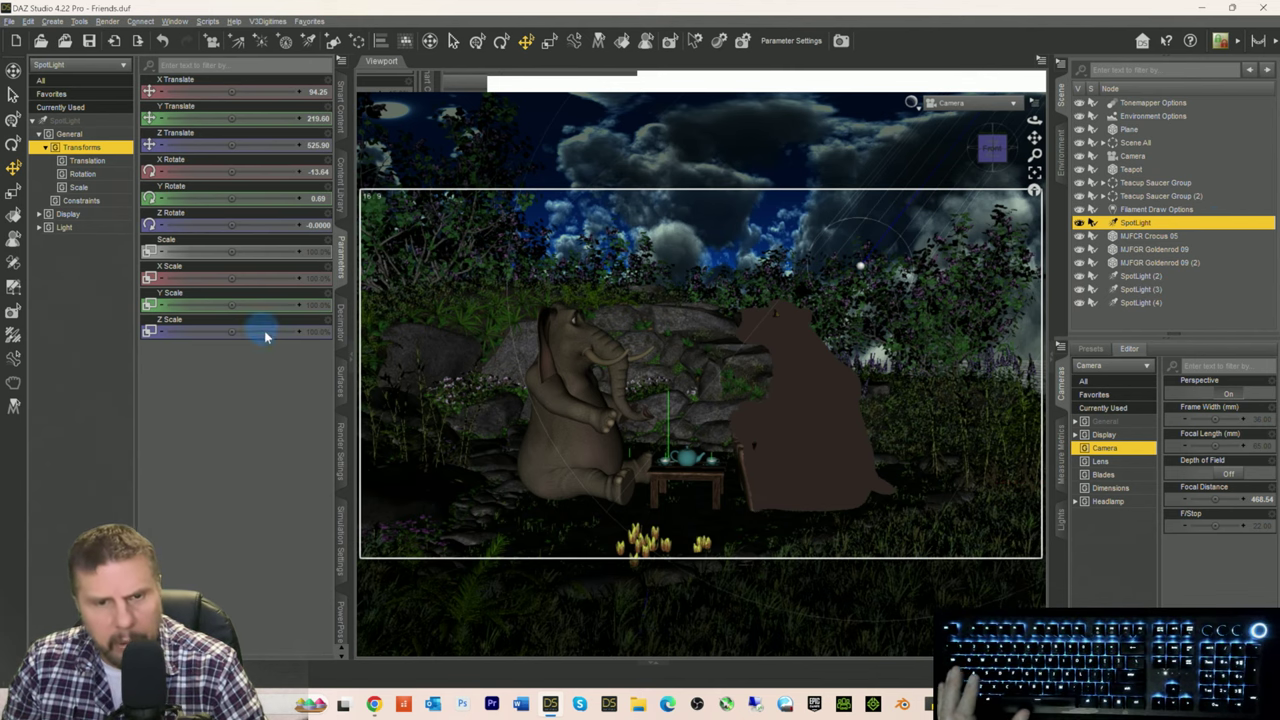
Step: Raise the original SpotLight's luminous flux, reduce it to balance the brightness on the bear, and clear the selection
left_click(70, 125)
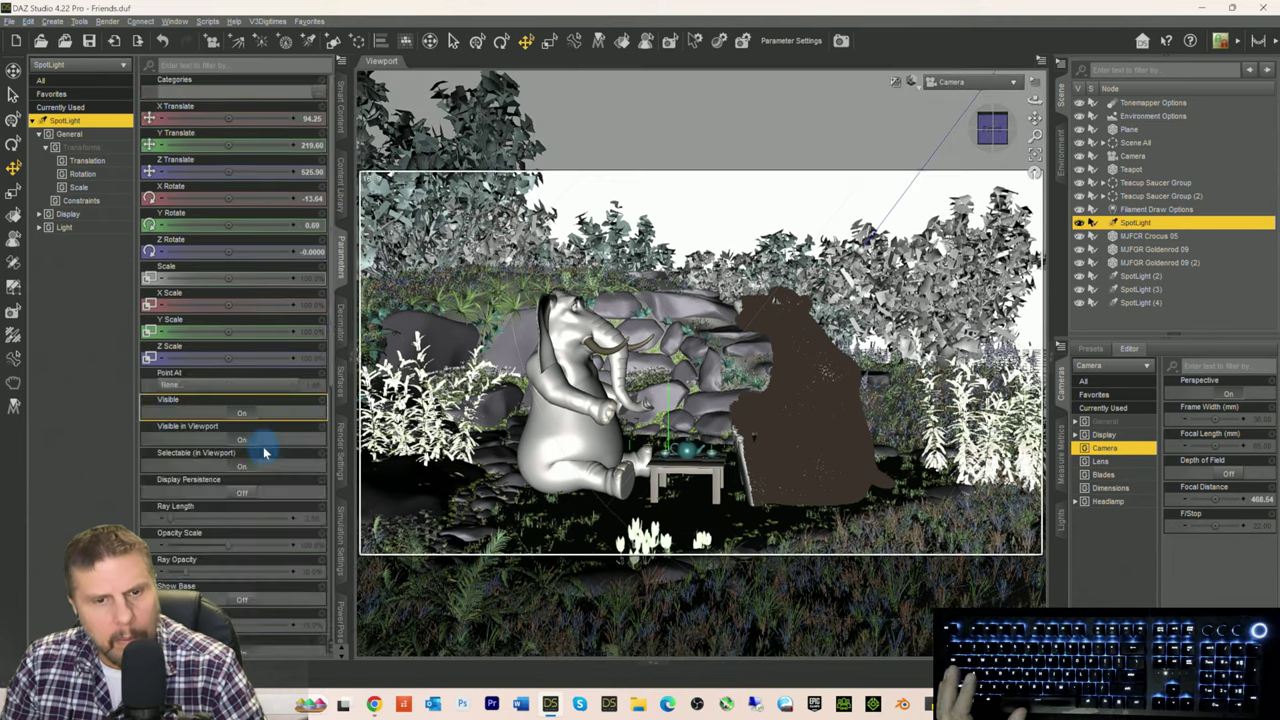
scroll(251, 560, "down", 10)
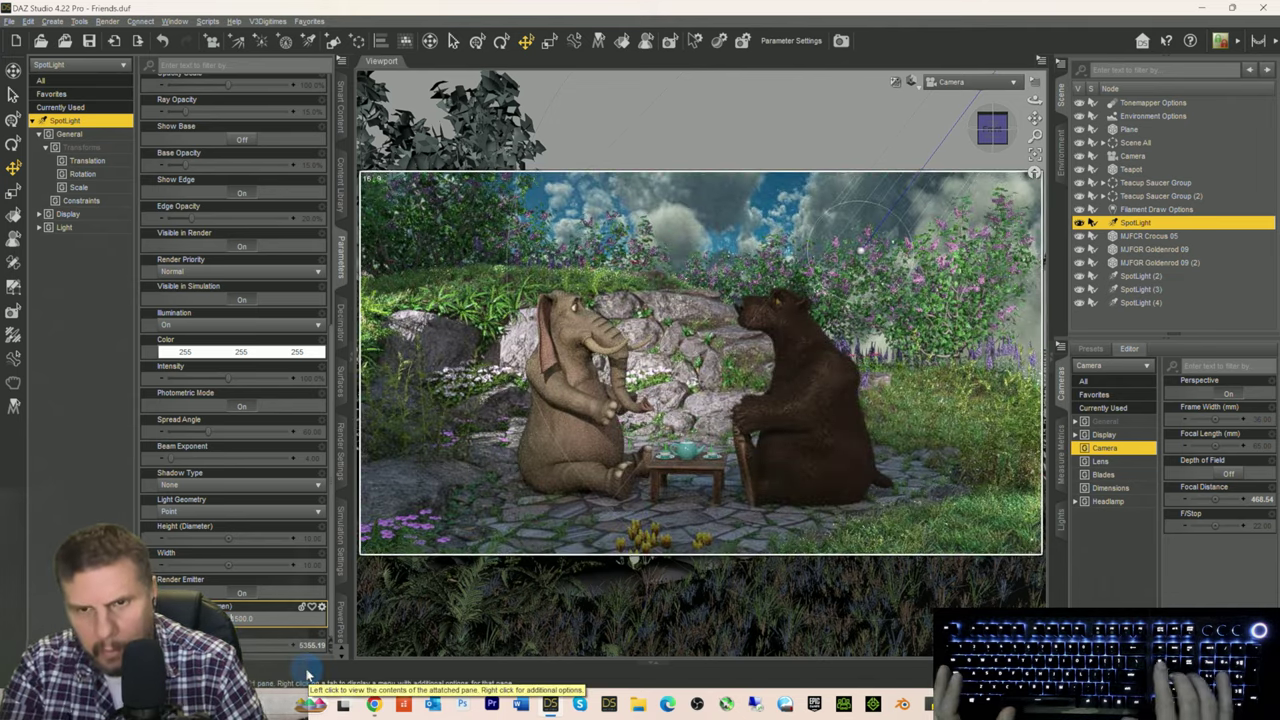
key("Return")
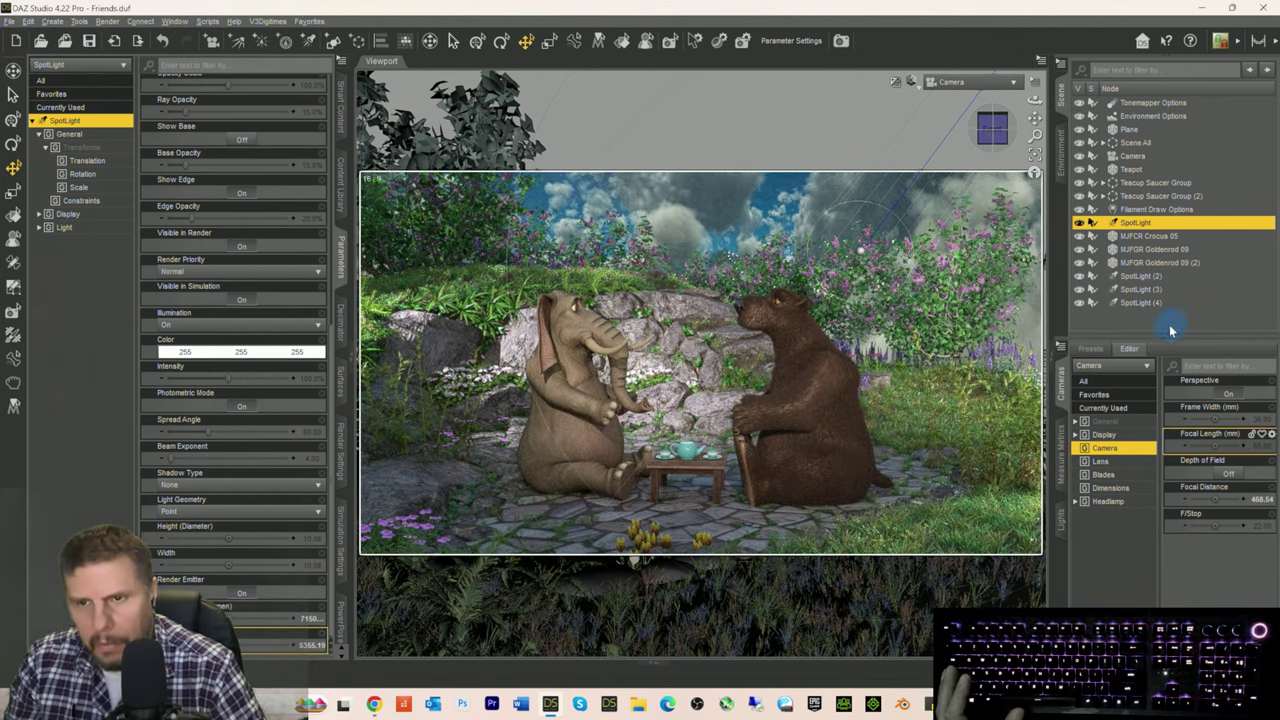
left_click(309, 620)
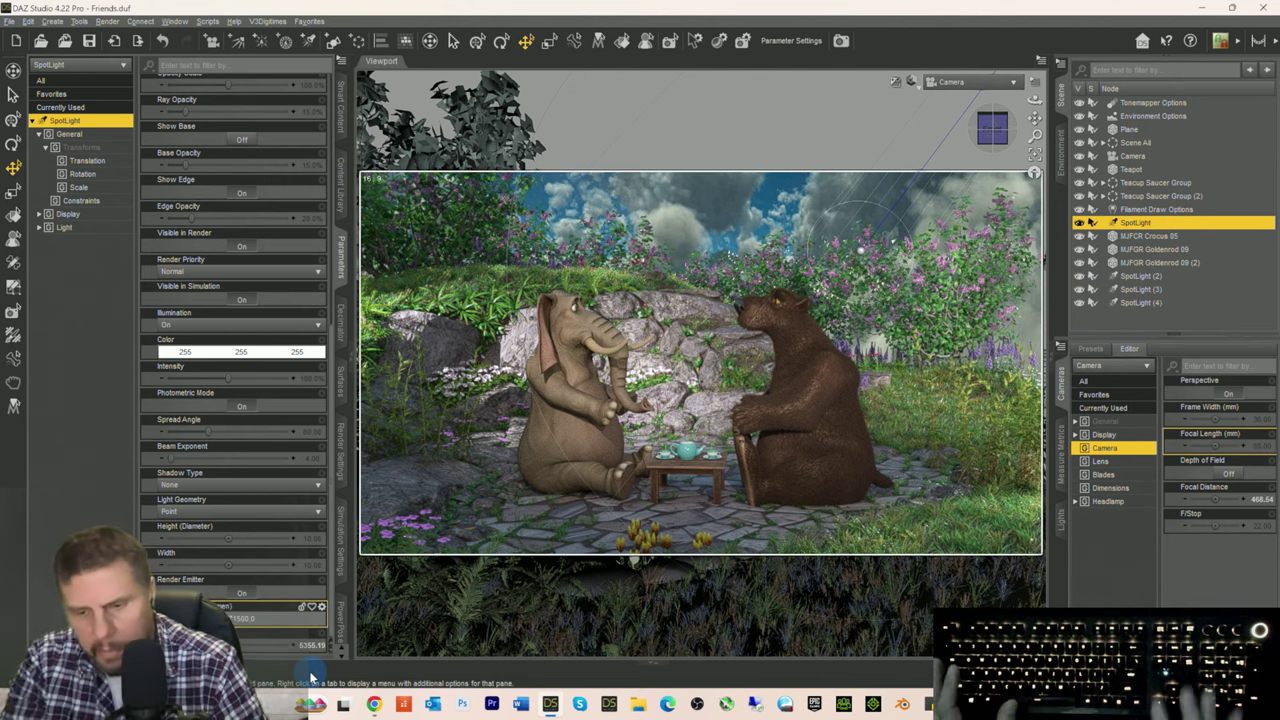
key("Return")
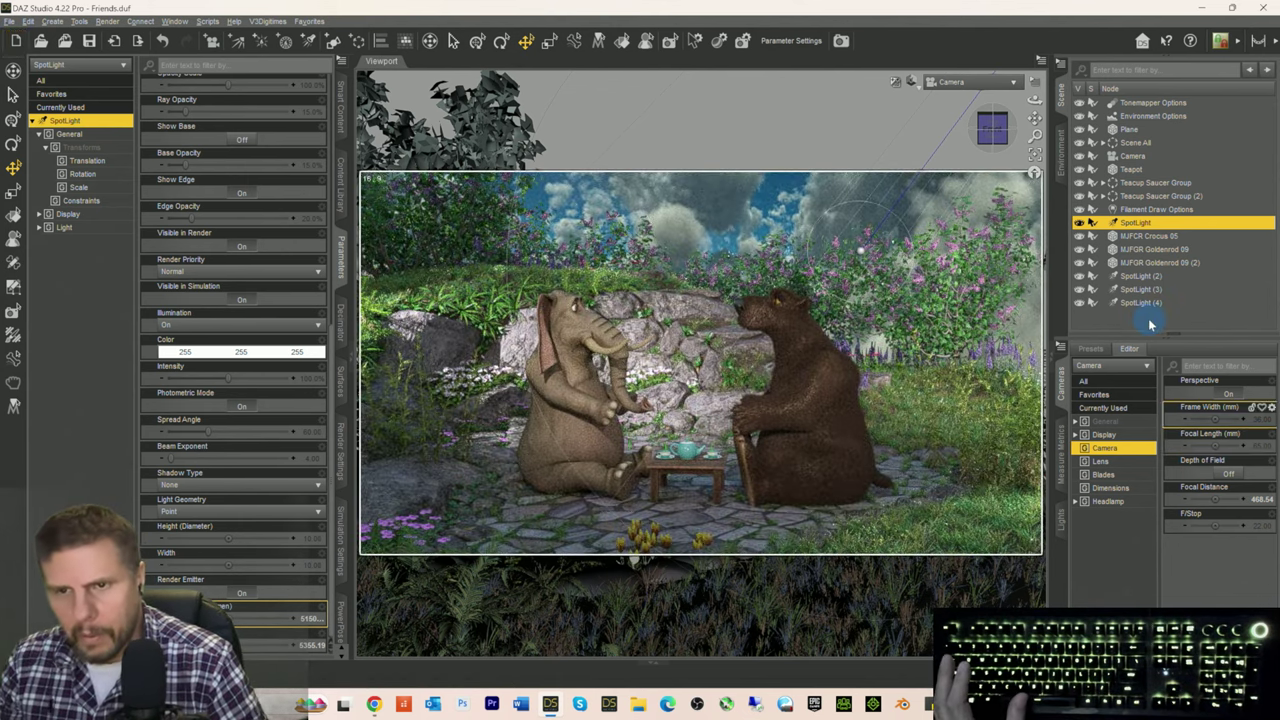
left_click(1146, 317)
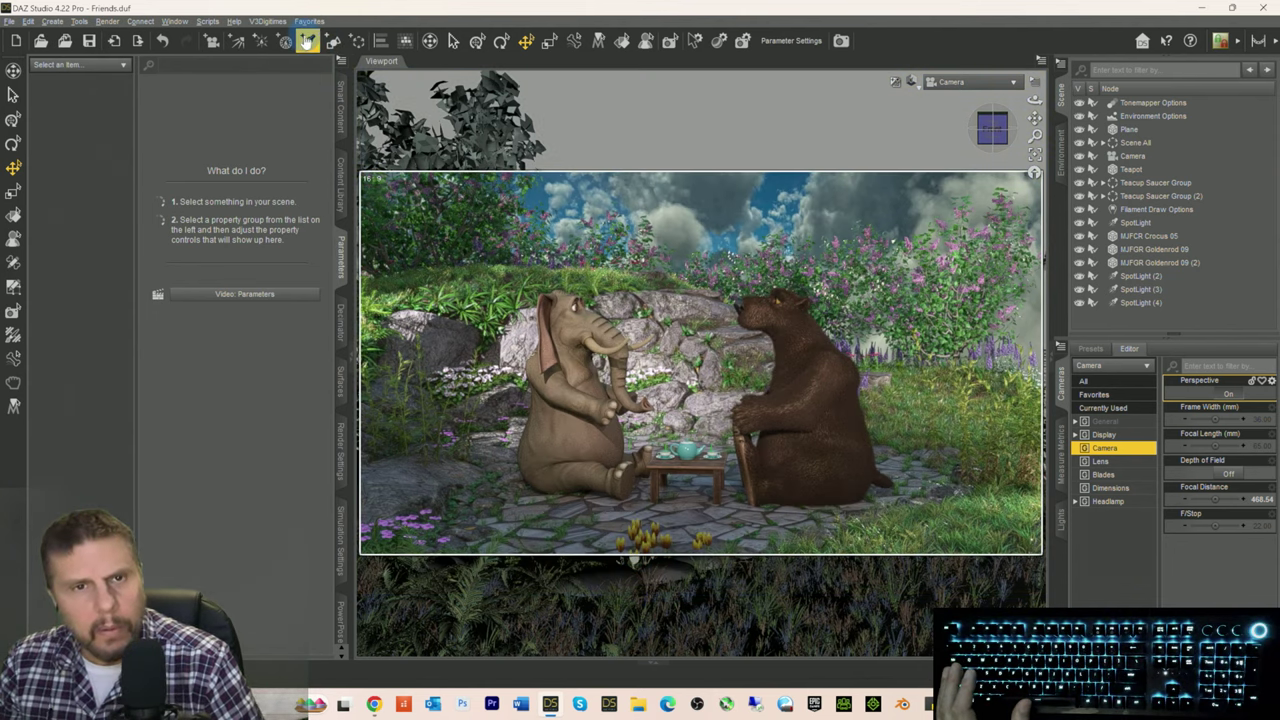
Step: Create a fifth spotlight with default settings, keeping its mismatched name and label suffixes
left_click(306, 40)
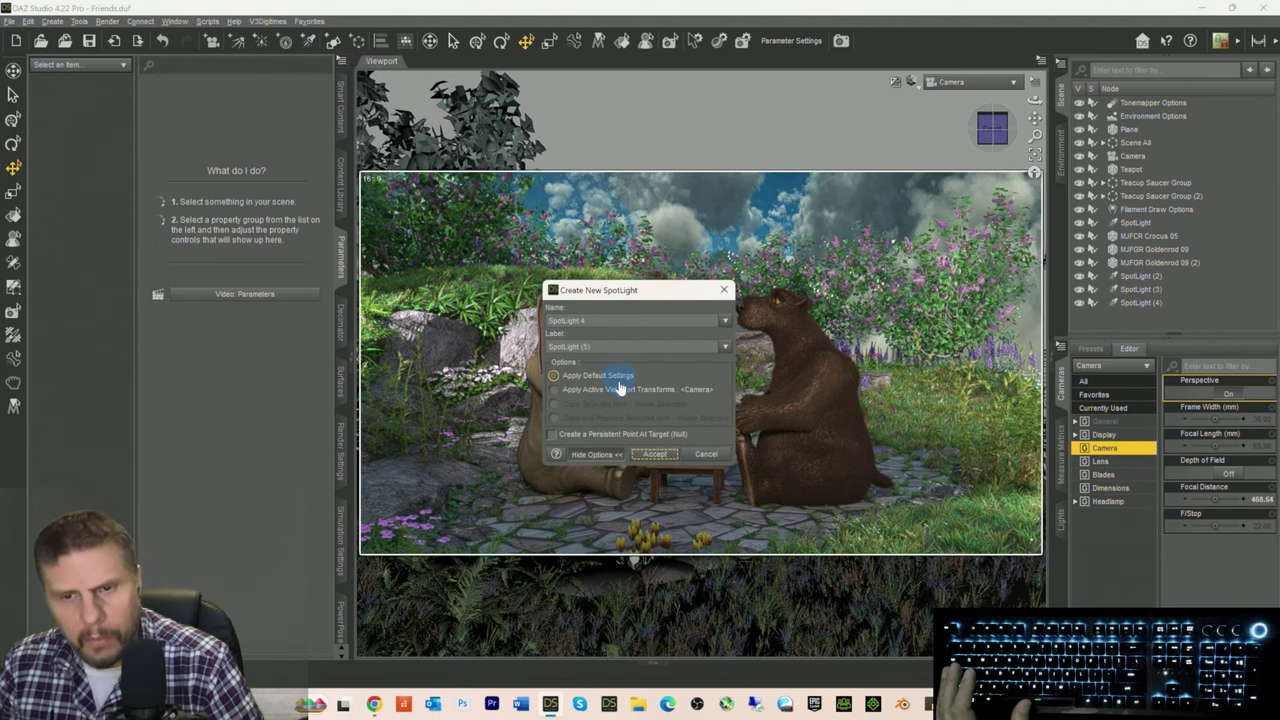
left_click(654, 454)
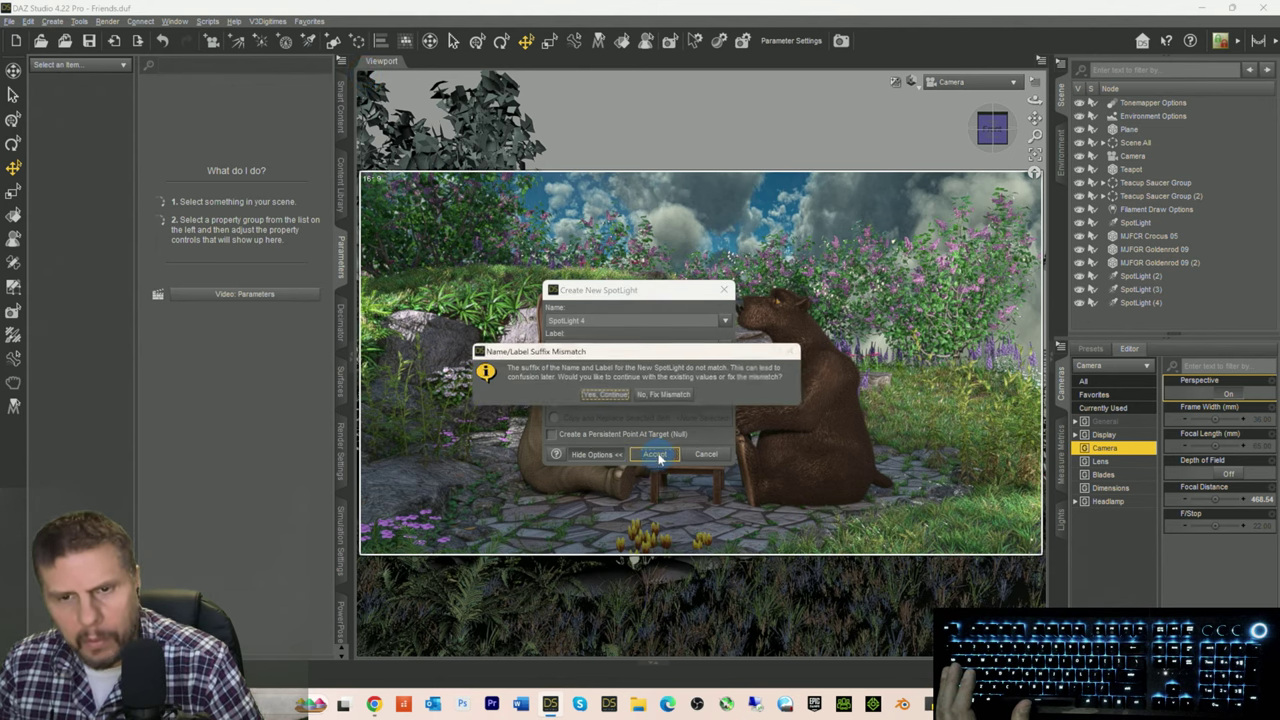
left_click(600, 398)
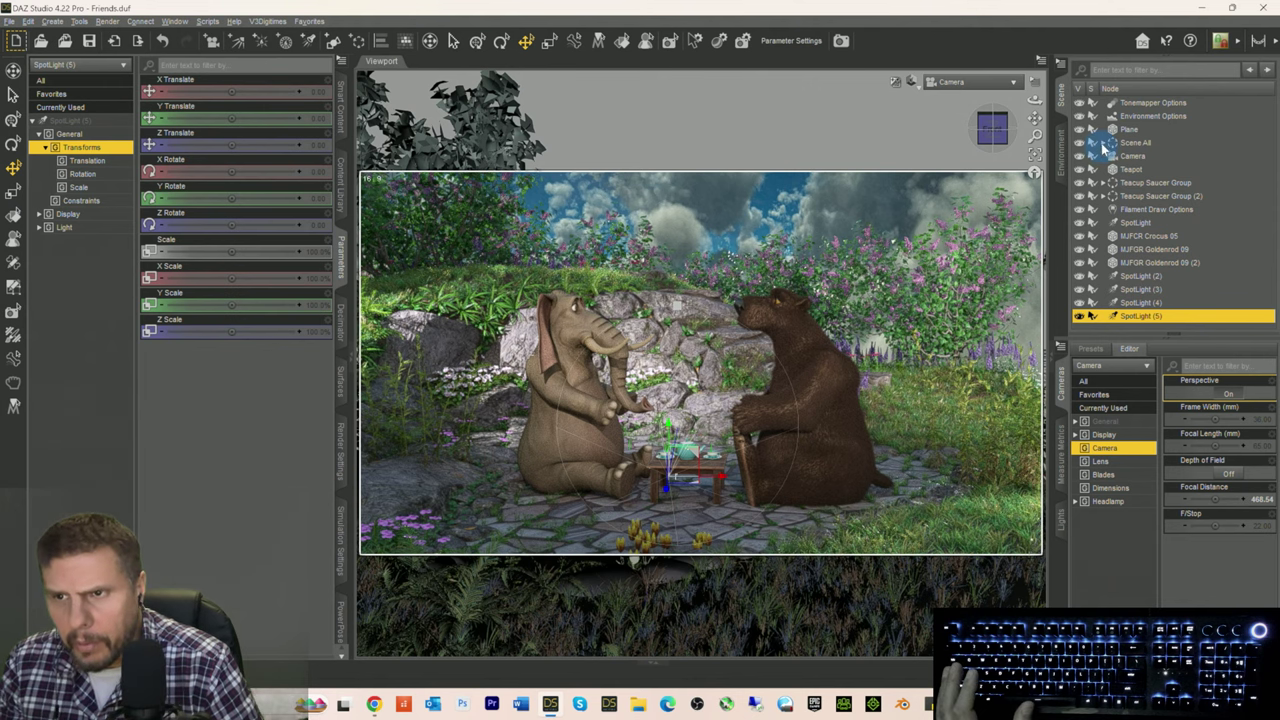
left_click(1104, 146)
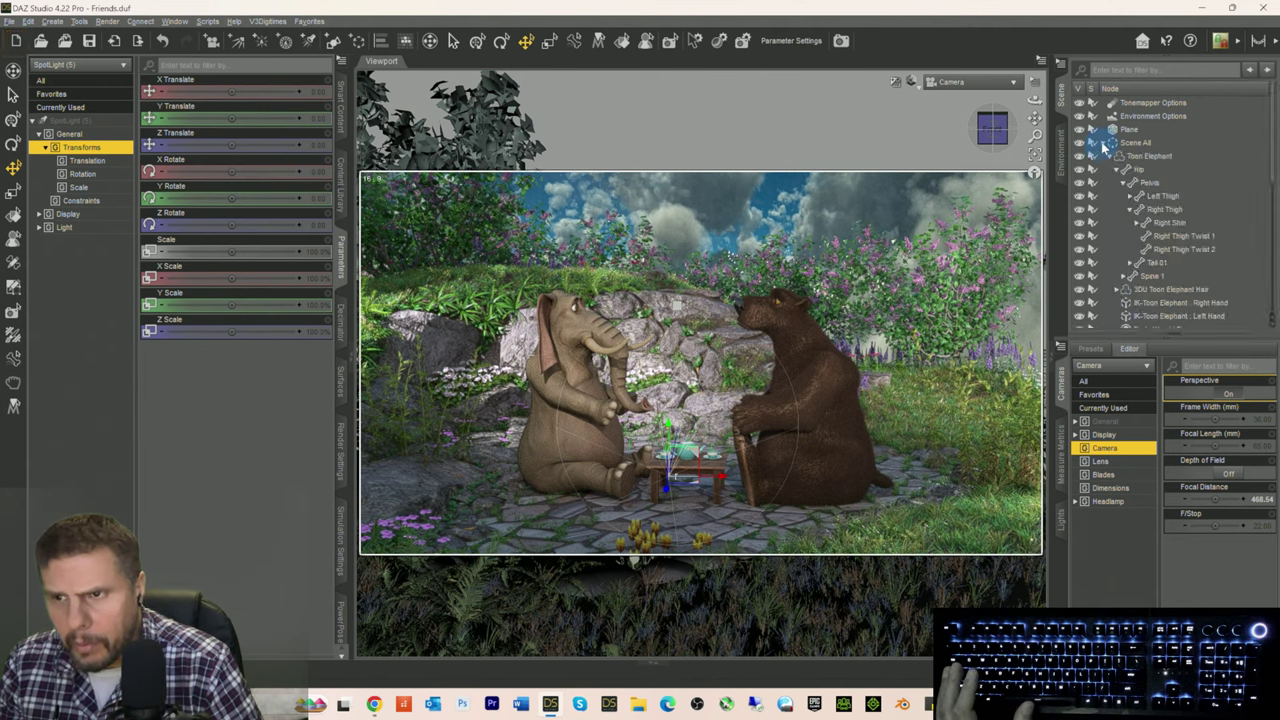
scroll(1145, 210, "down", 2)
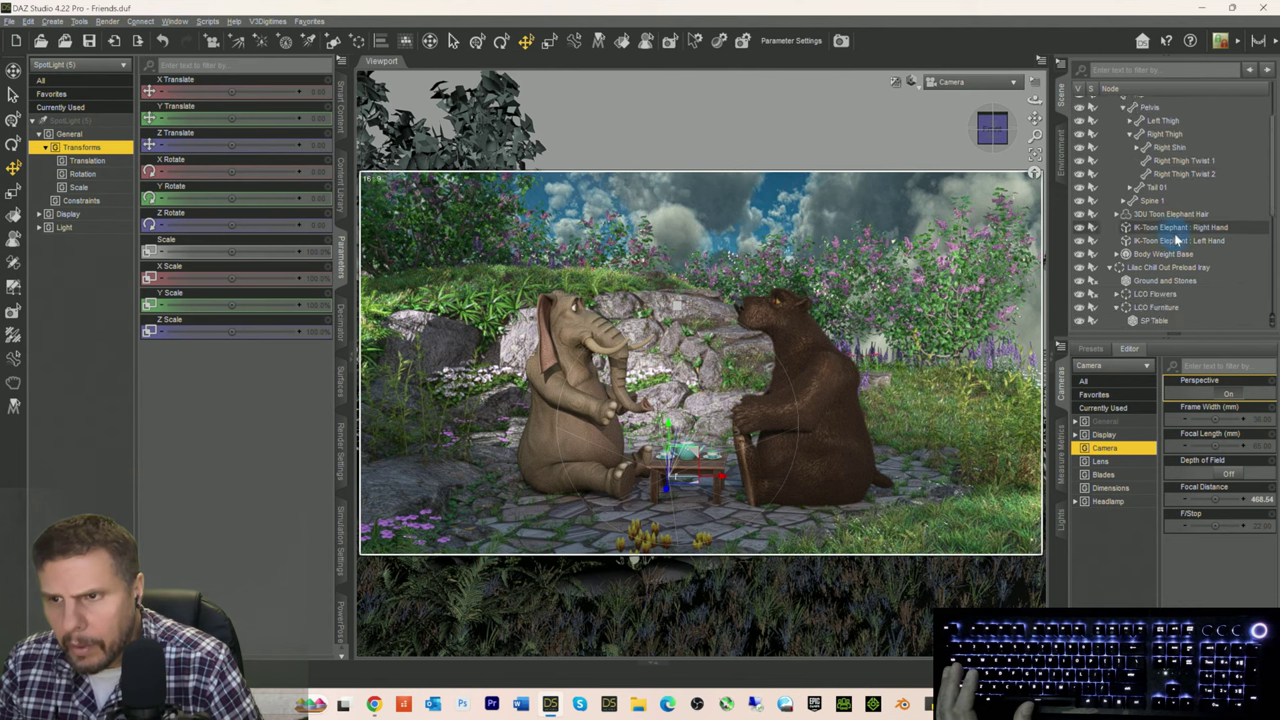
scroll(1163, 255, "up", 2)
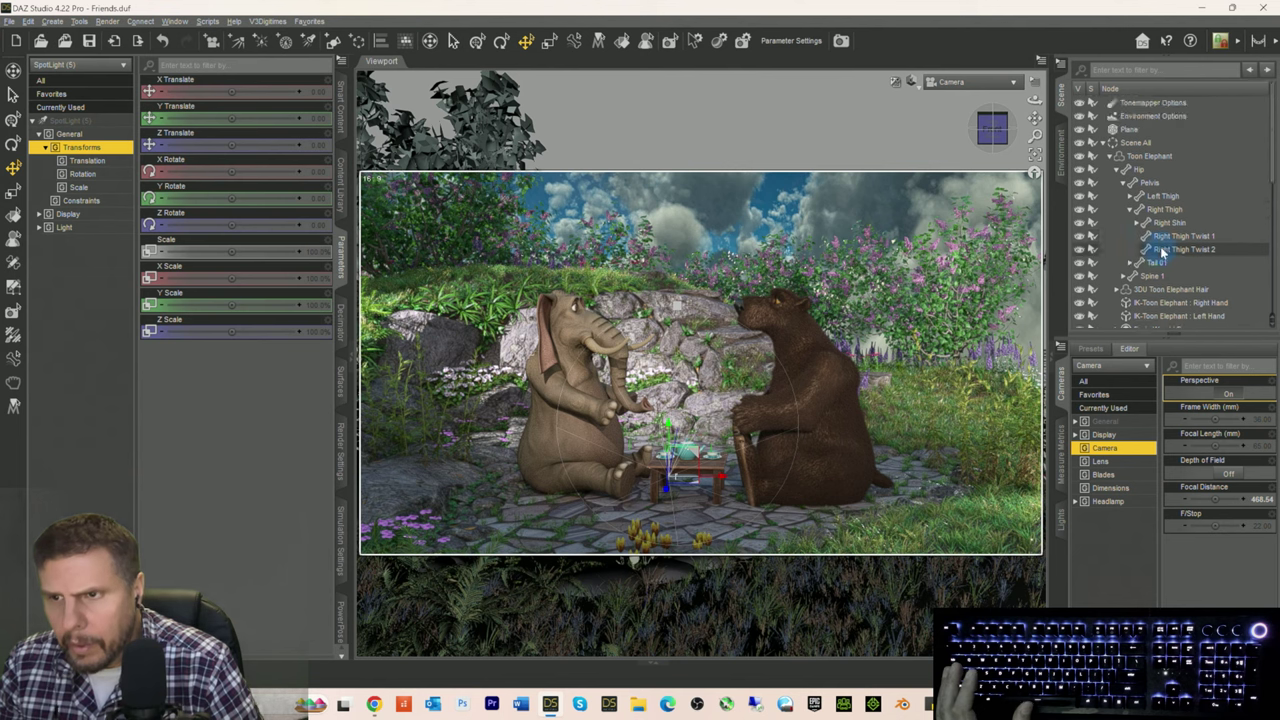
left_click(1104, 143)
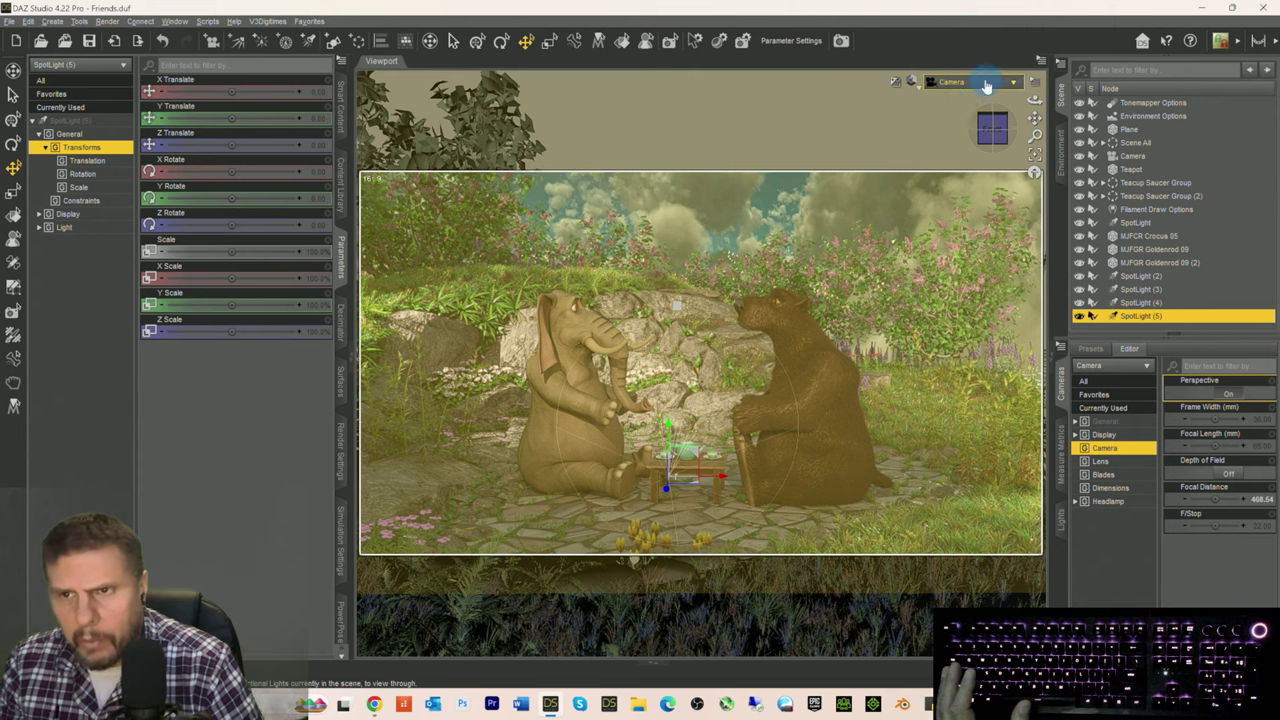
Step: Look through SpotLight (5), place it at about 13, 129, 371 with X rotation -35 and Y rotation 5.4, and return to the Camera view
left_click(986, 86)
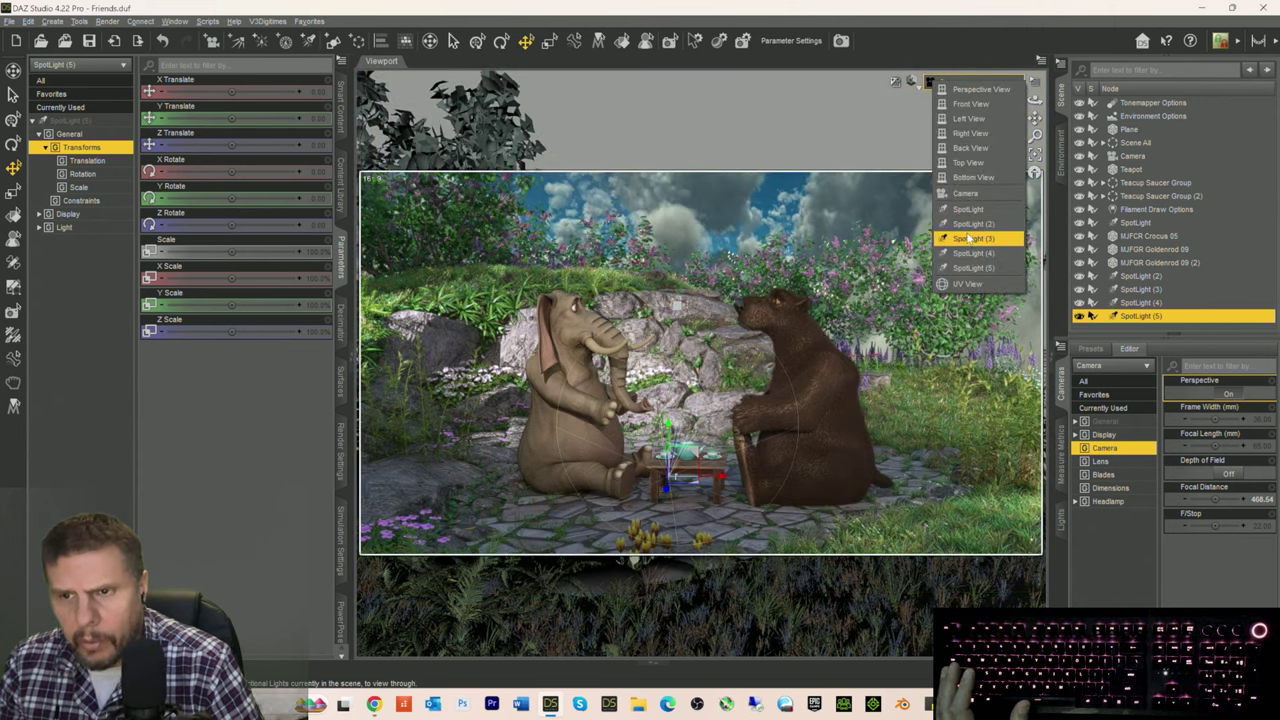
left_click(970, 268)
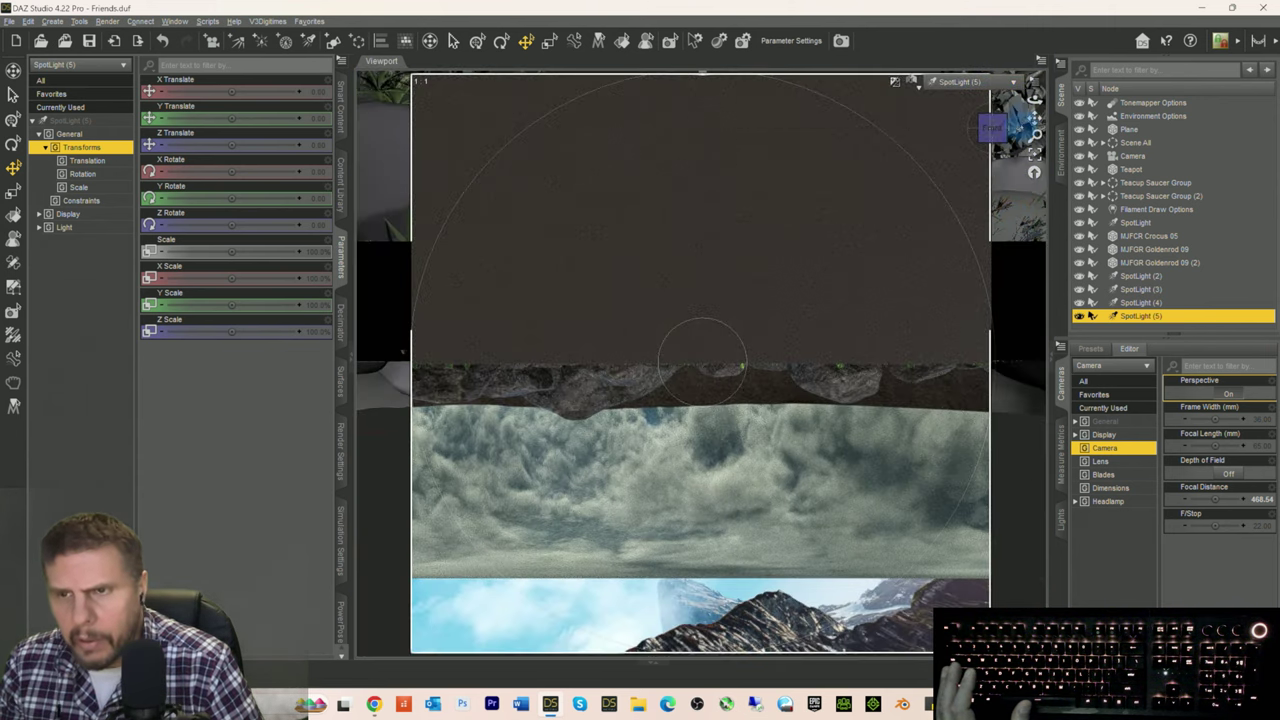
left_click_drag(1034, 118, 990, 257)
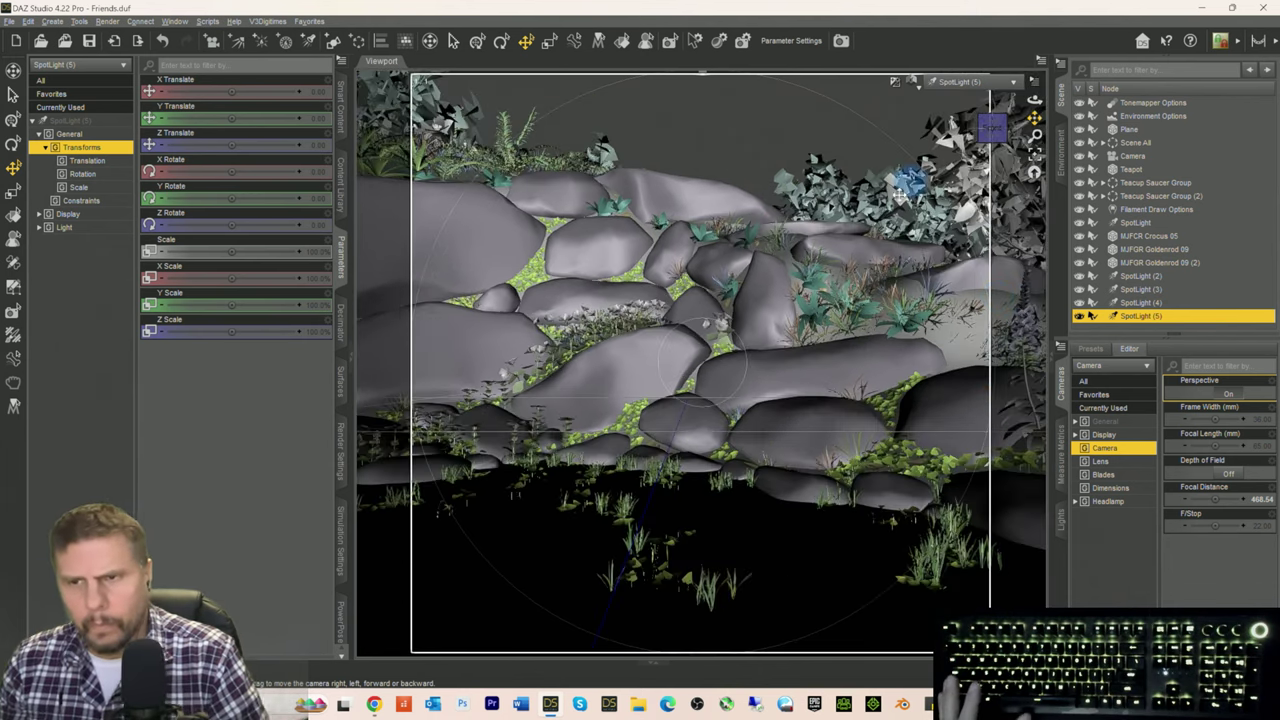
key("ctrl+z")
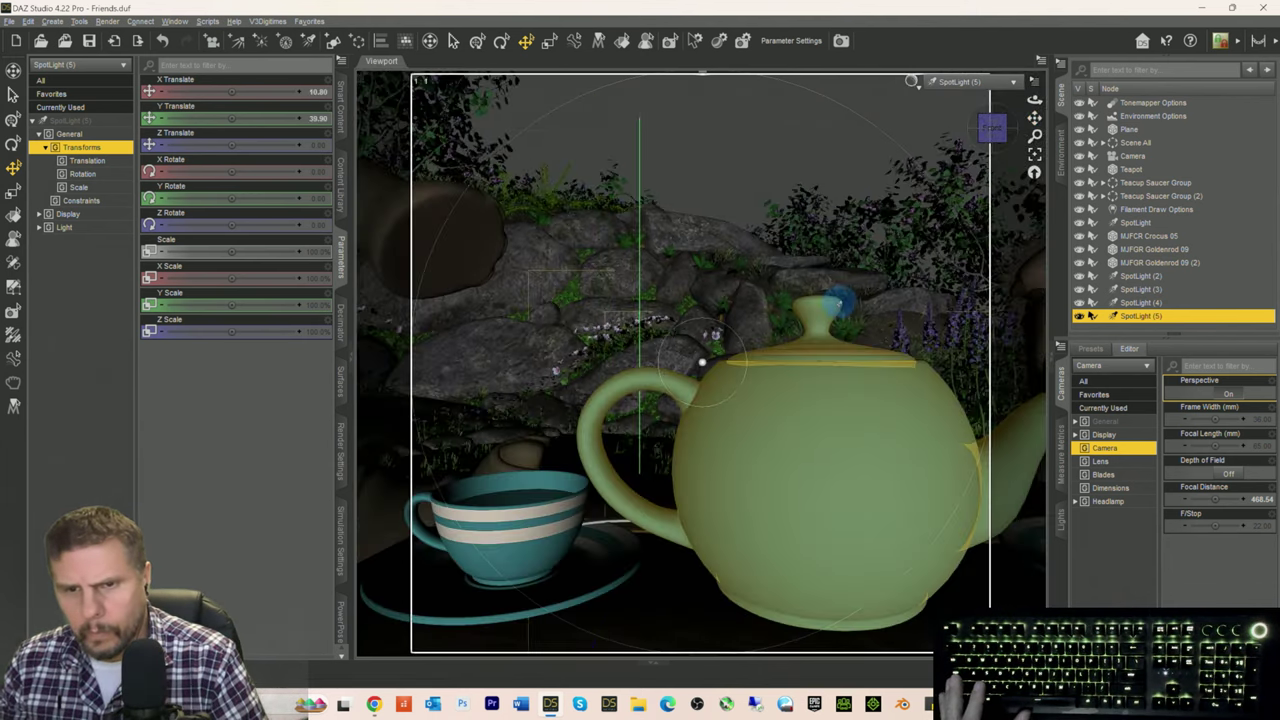
key("ctrl+y")
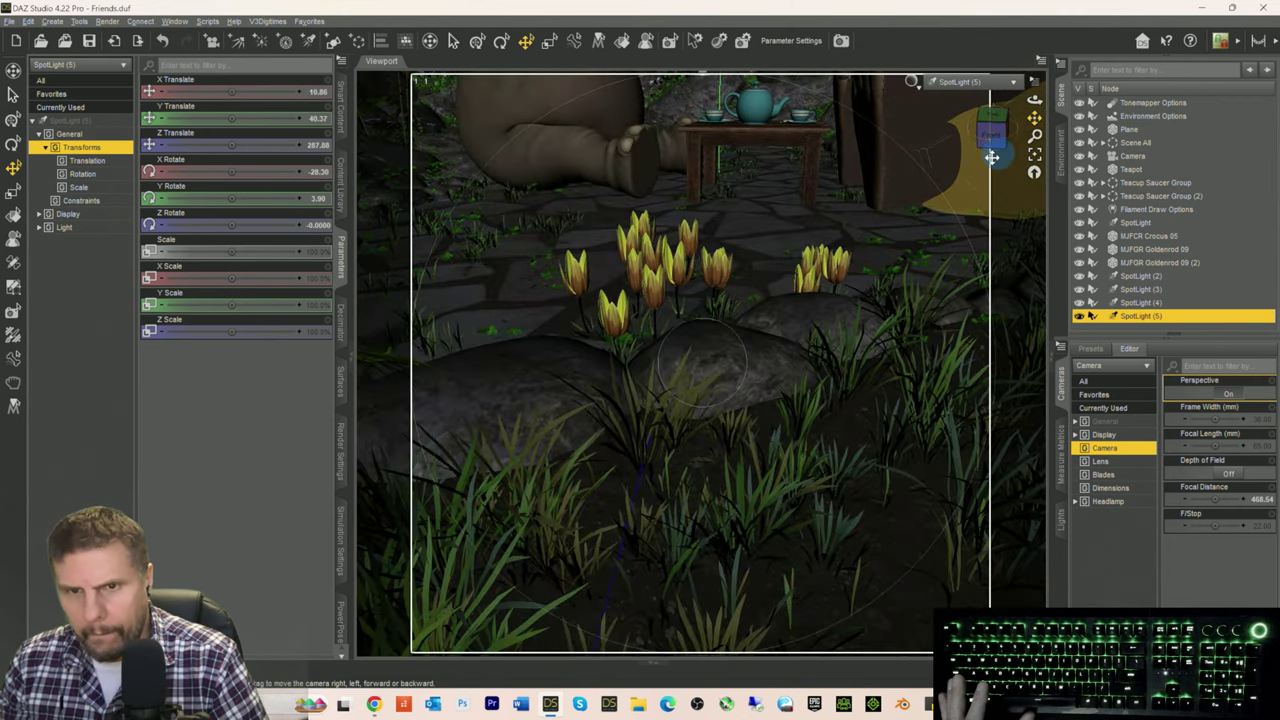
left_click_drag(993, 130, 905, 165)
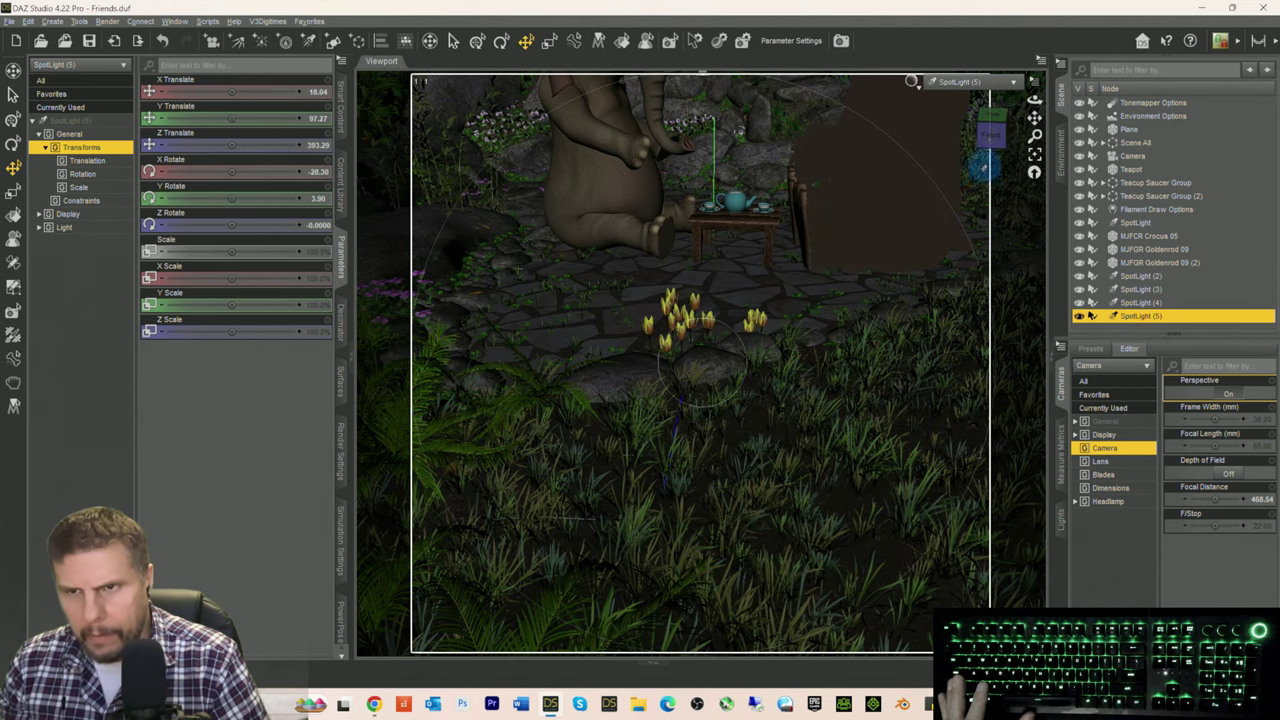
left_click_drag(990, 135, 1034, 118)
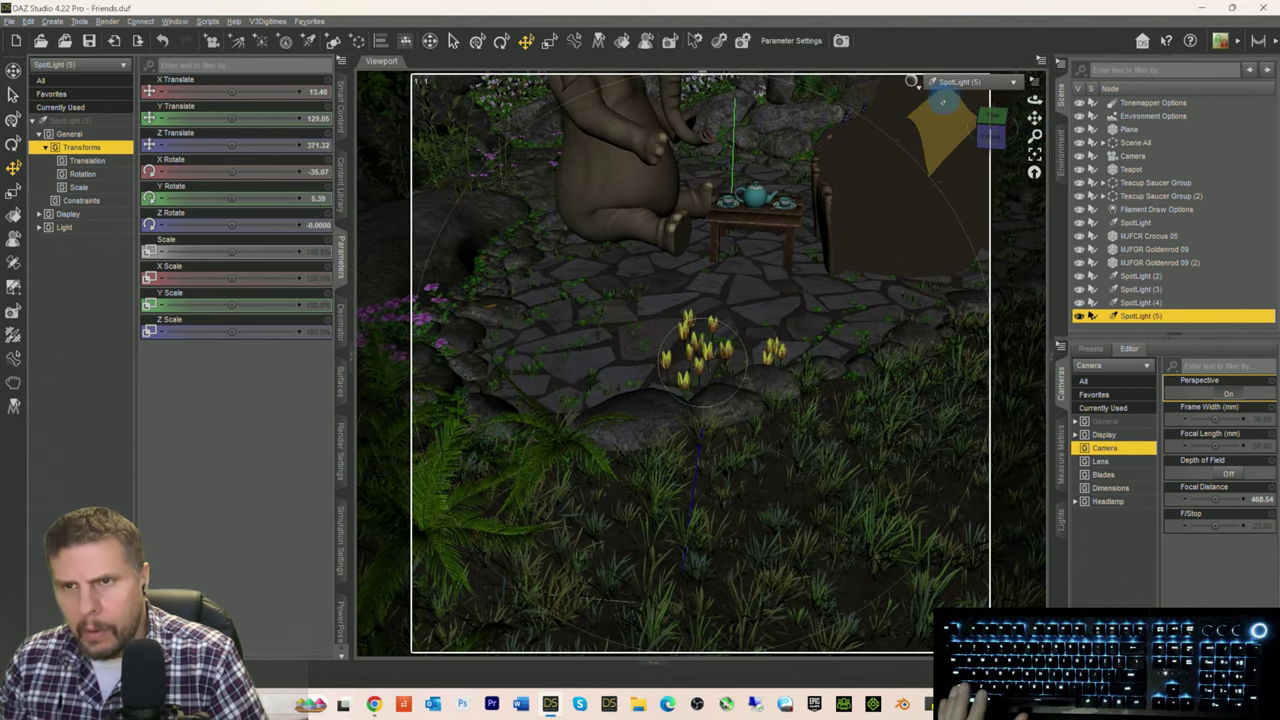
left_click(948, 92)
left_click(929, 195)
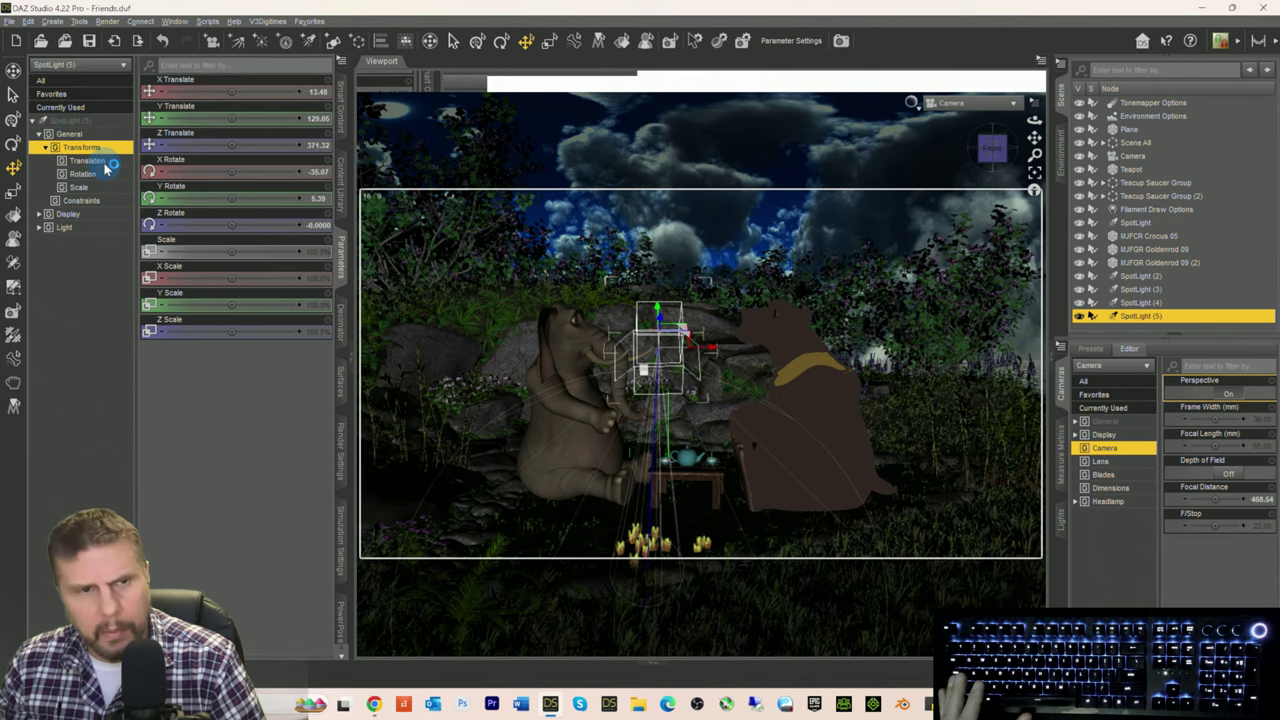
Step: Set SpotLight (5)'s luminous flux to 51500 lumens and its light temperature to about 3507 K, and clear the property group selection
left_click(78, 121)
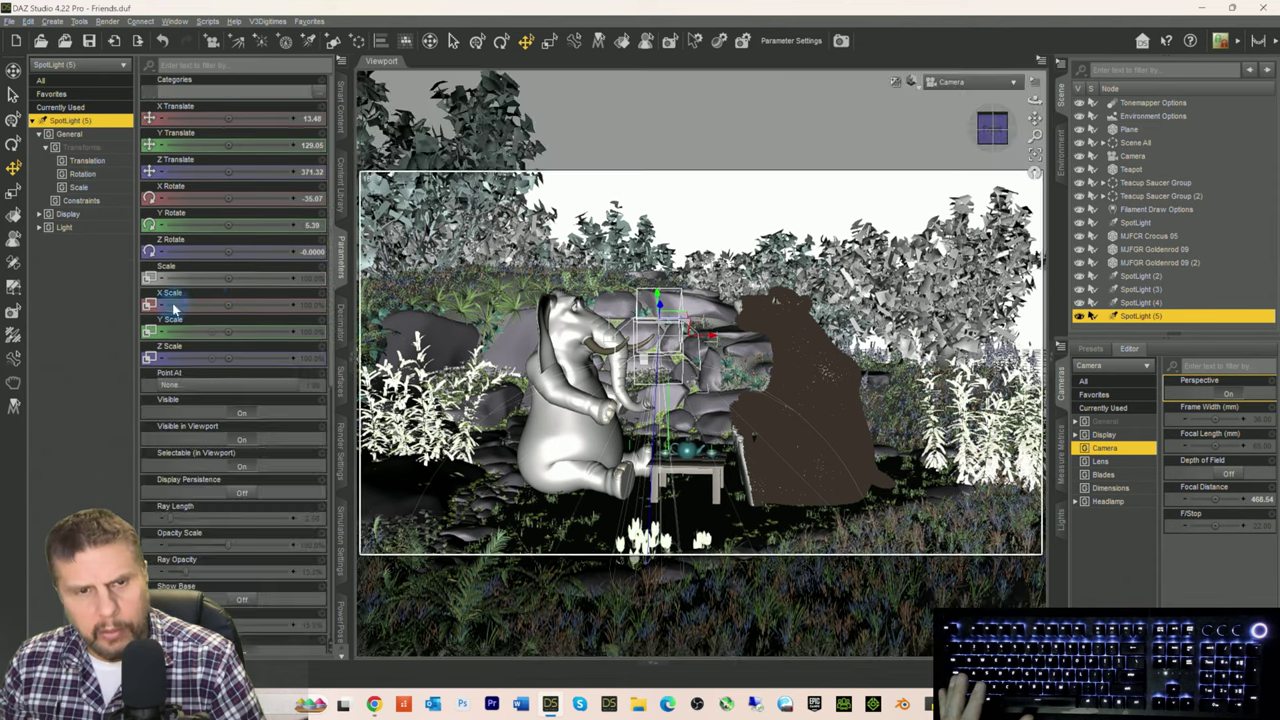
scroll(208, 423, "down", 10)
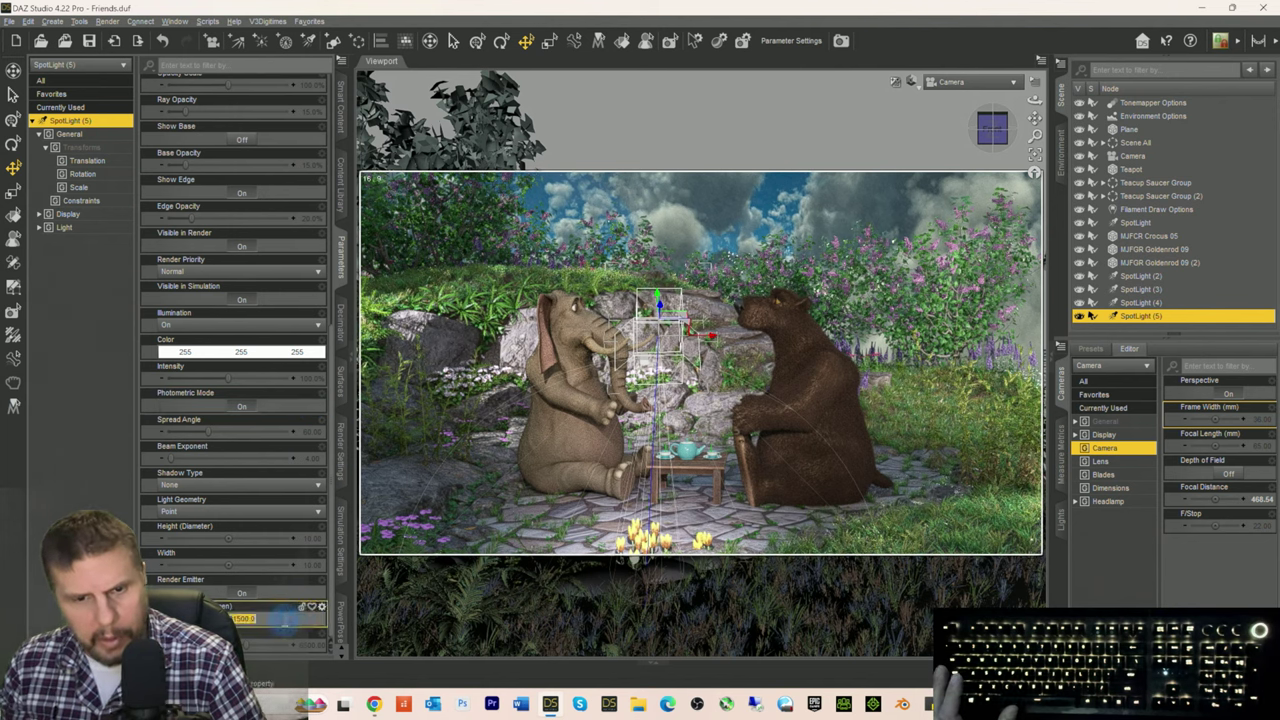
key("Return")
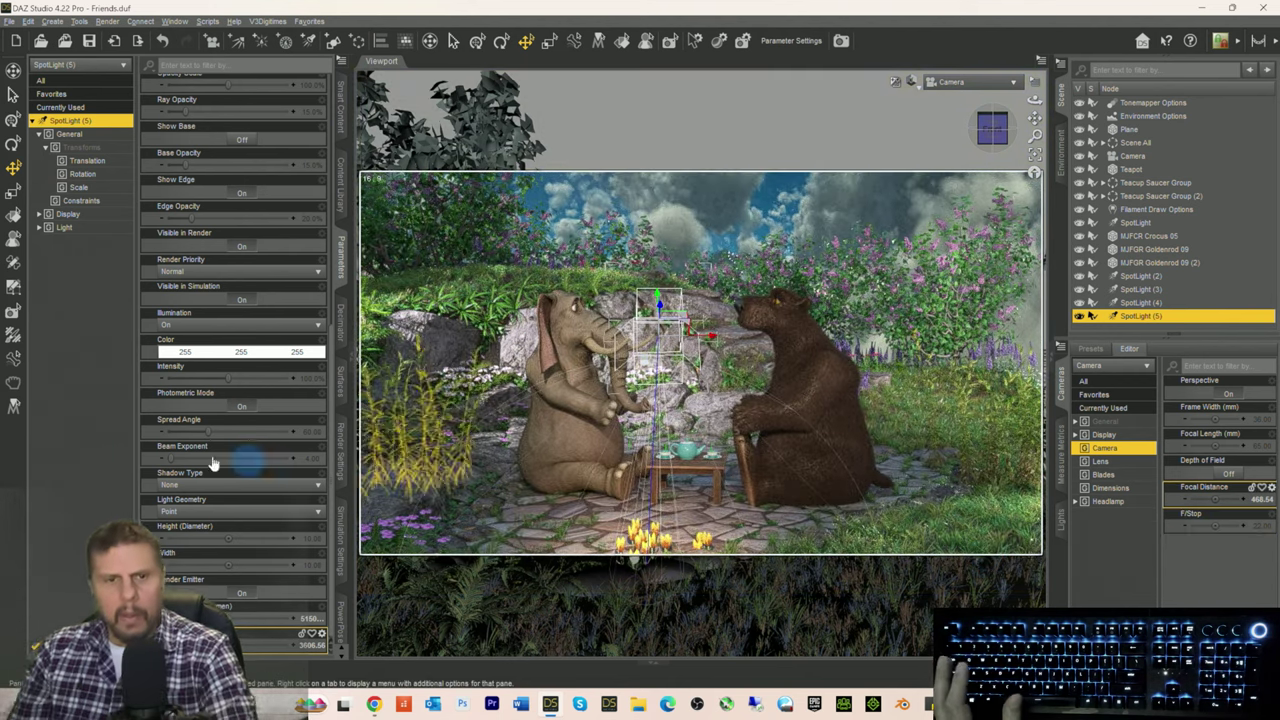
left_click(99, 404)
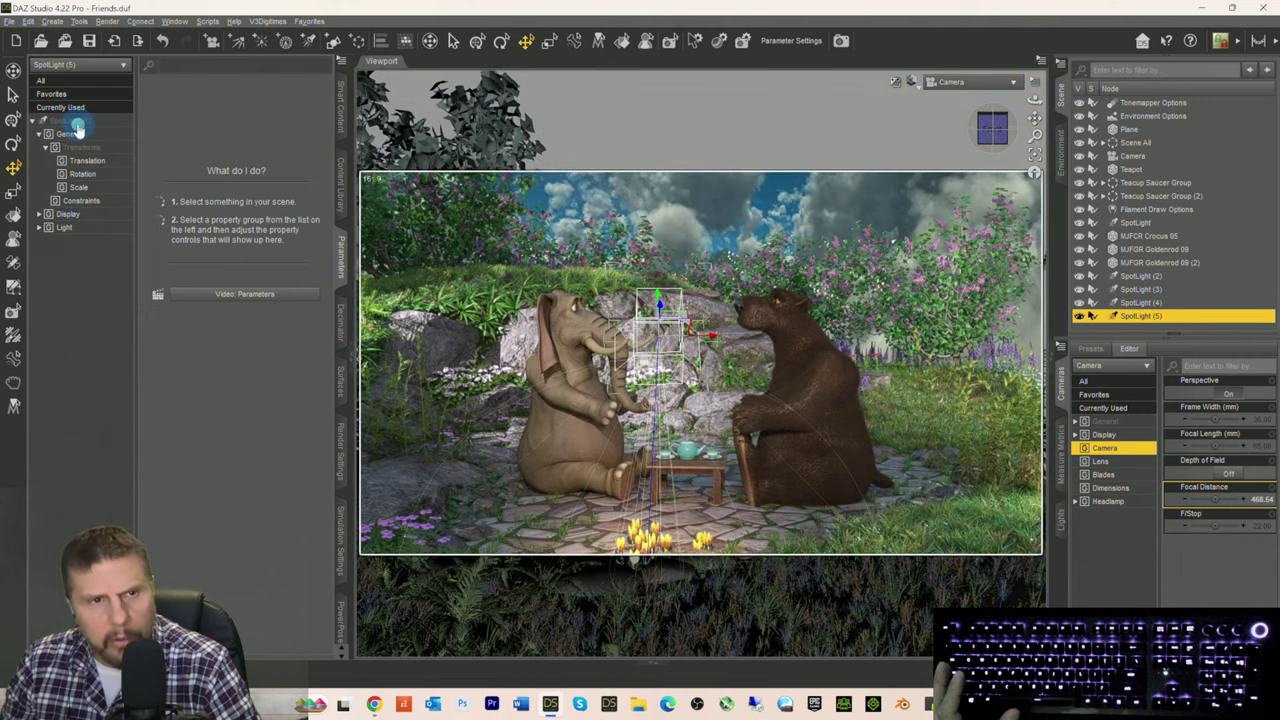
Step: Reduce SpotLight (5)'s luminous flux to 21500 lumens and clear the property group selection
left_click(75, 120)
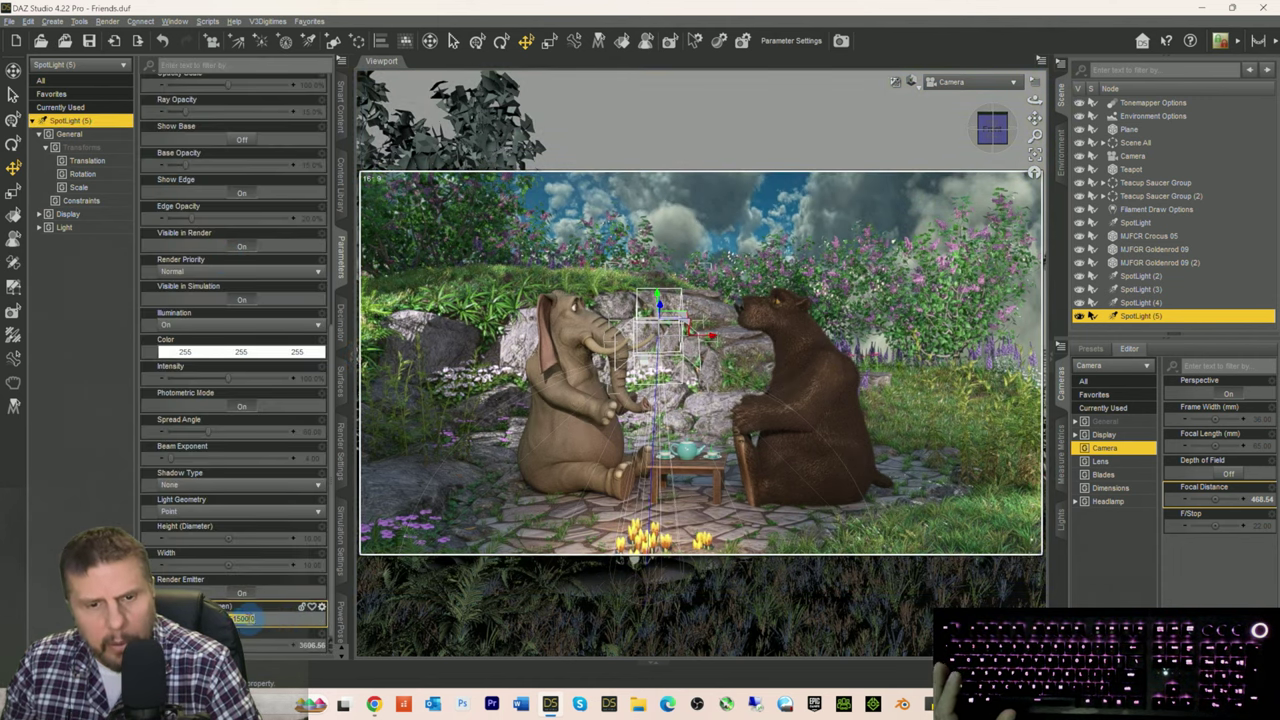
type("2150")
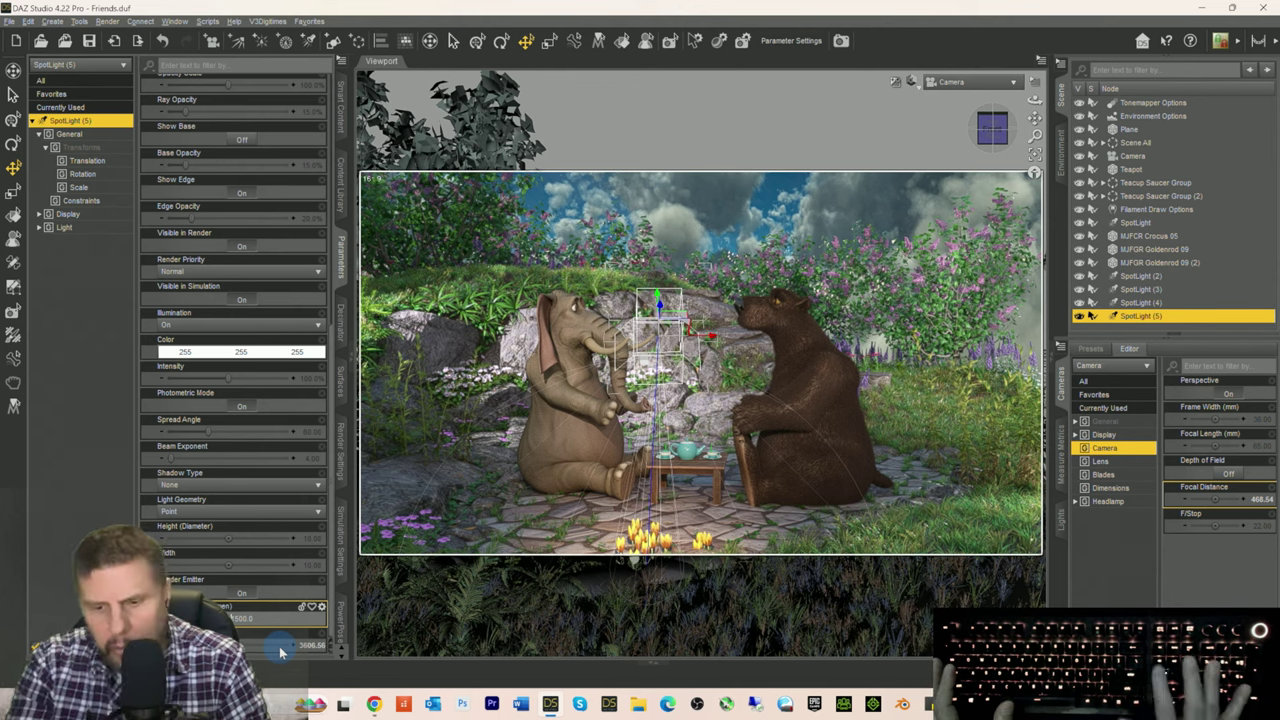
key("Return")
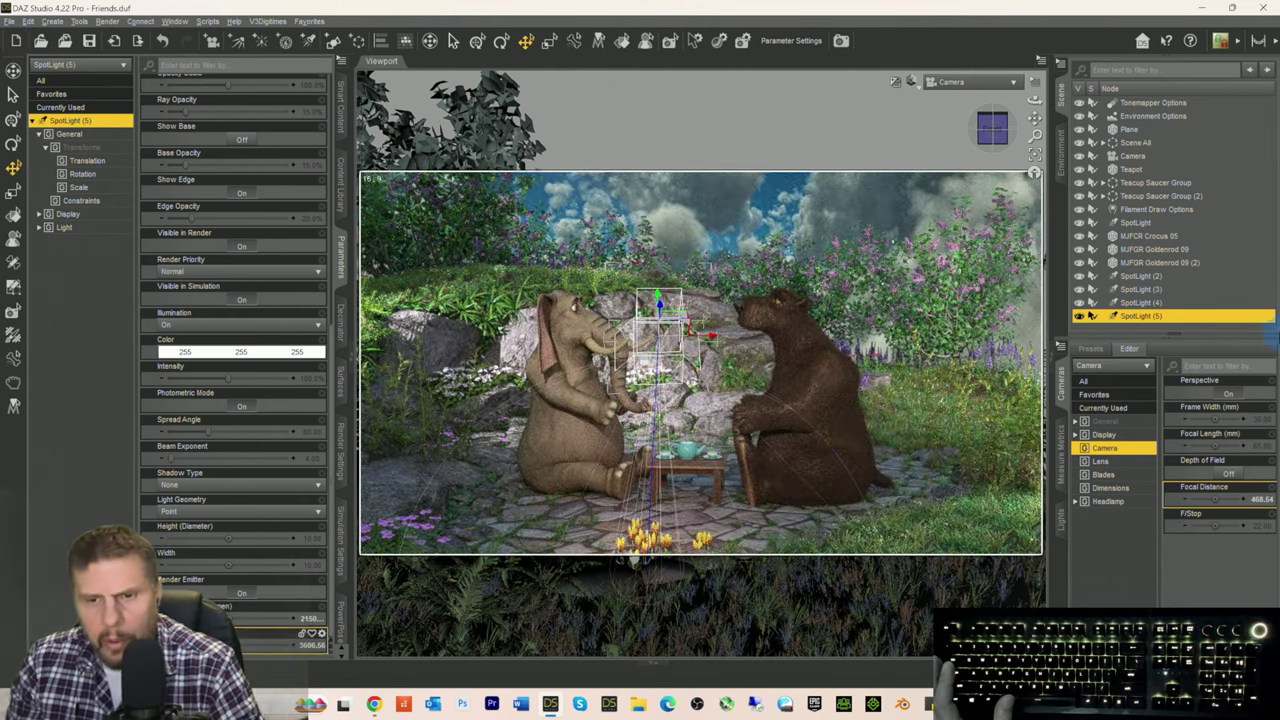
left_click(110, 423)
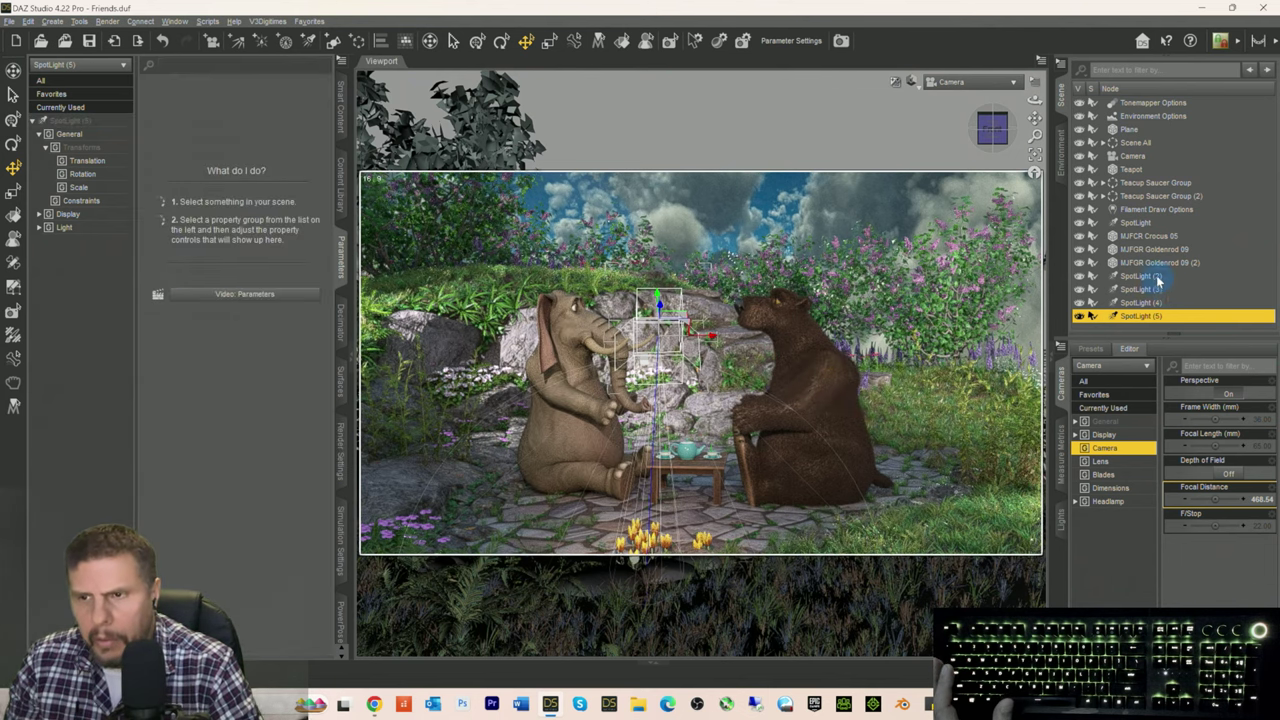
Step: Brighten the background Plane's base color to a near-neutral white with hue 127, saturation 4 and value 243
left_click(1140, 276)
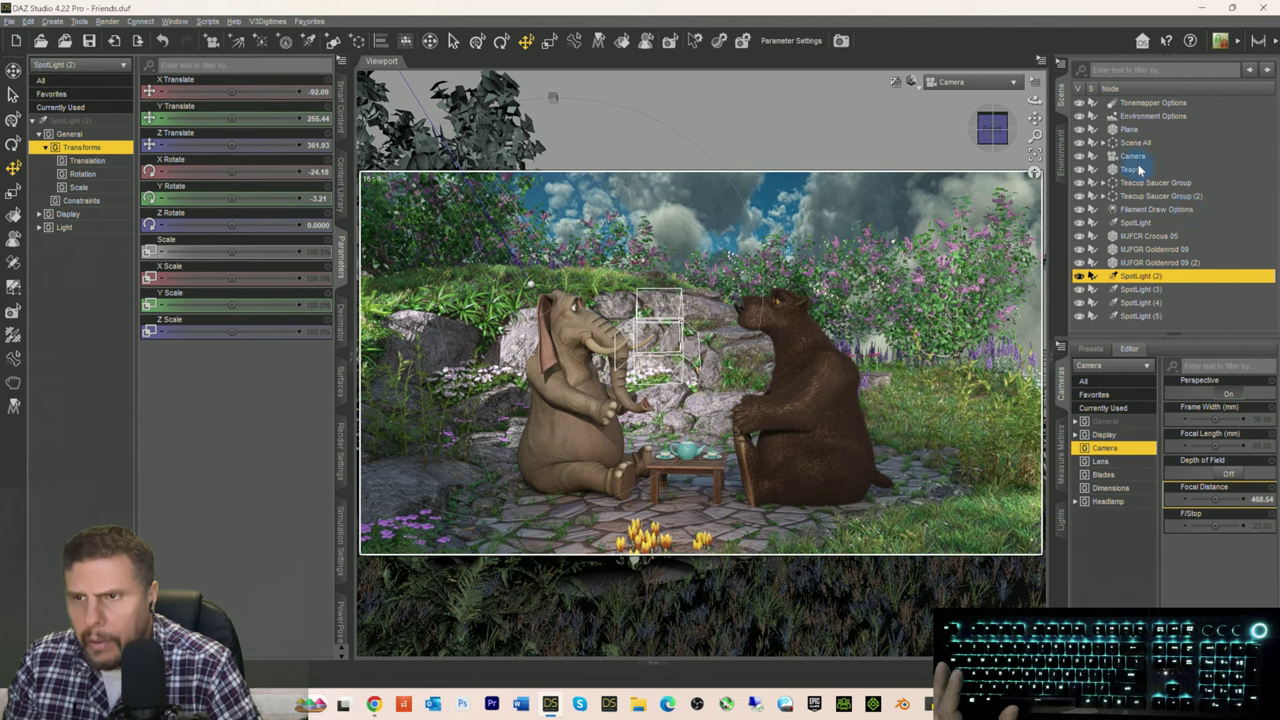
left_click(1126, 130)
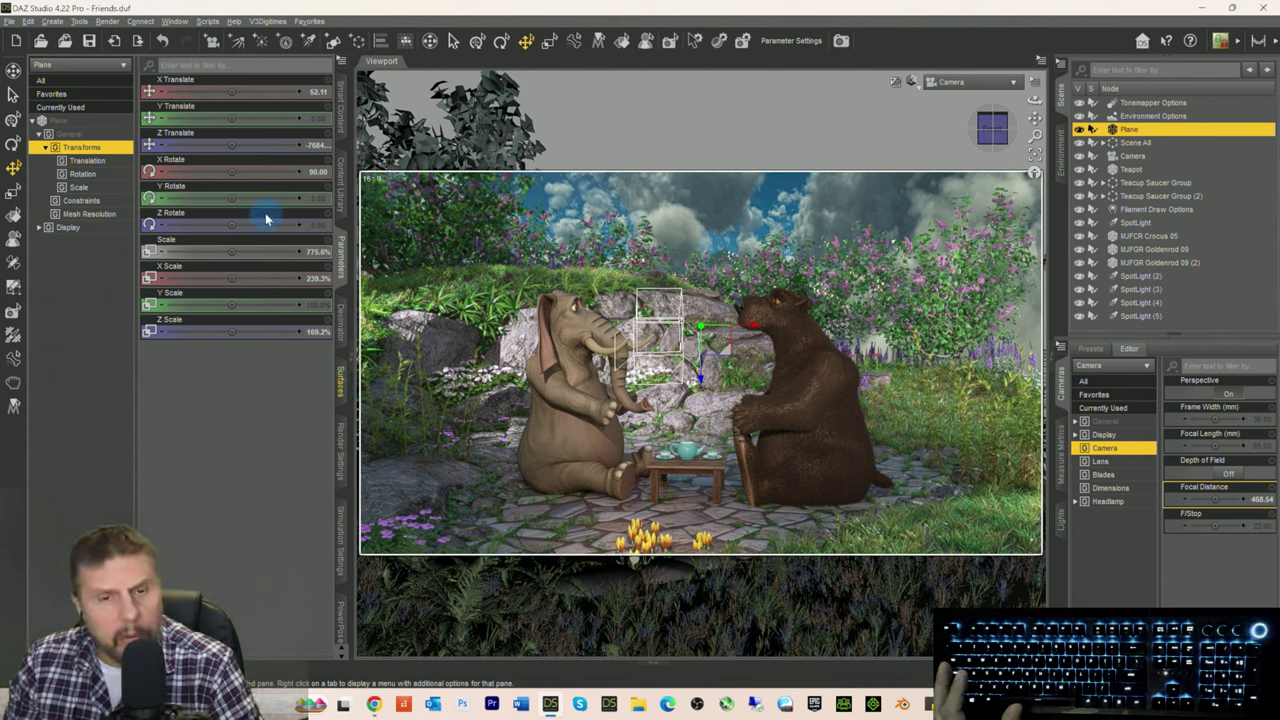
key("ctrl+shift+u")
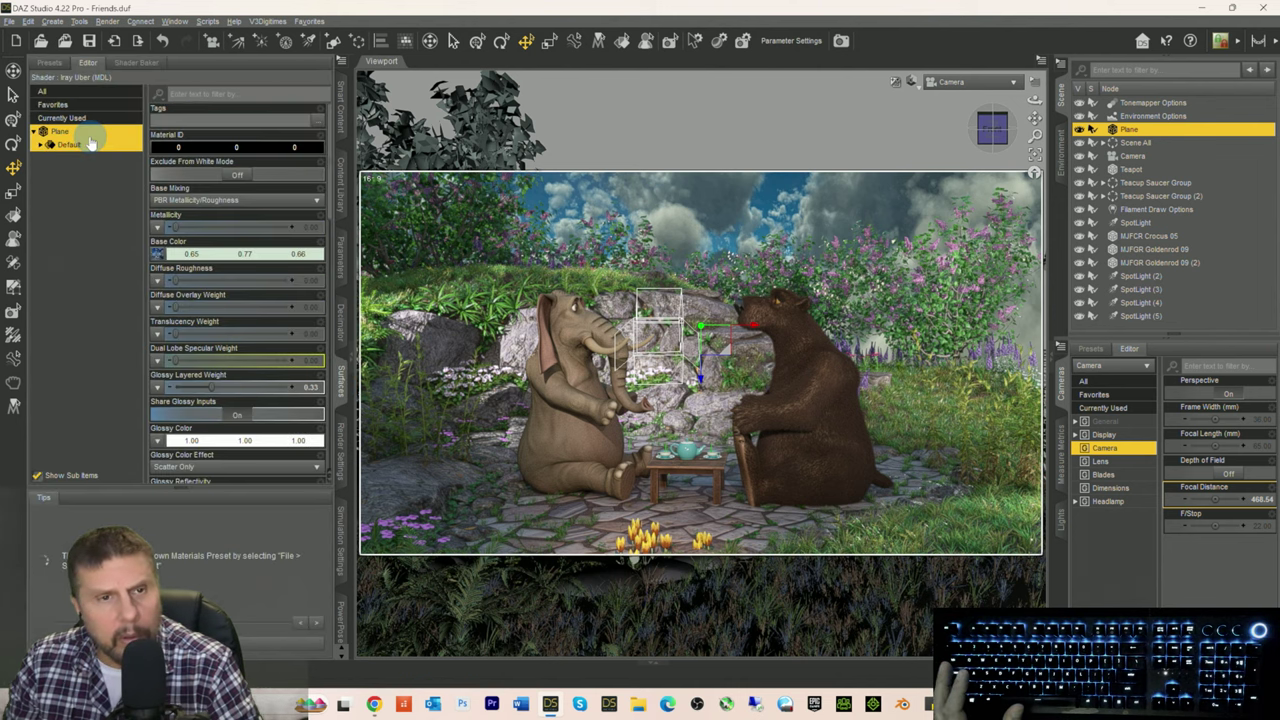
left_click(222, 258)
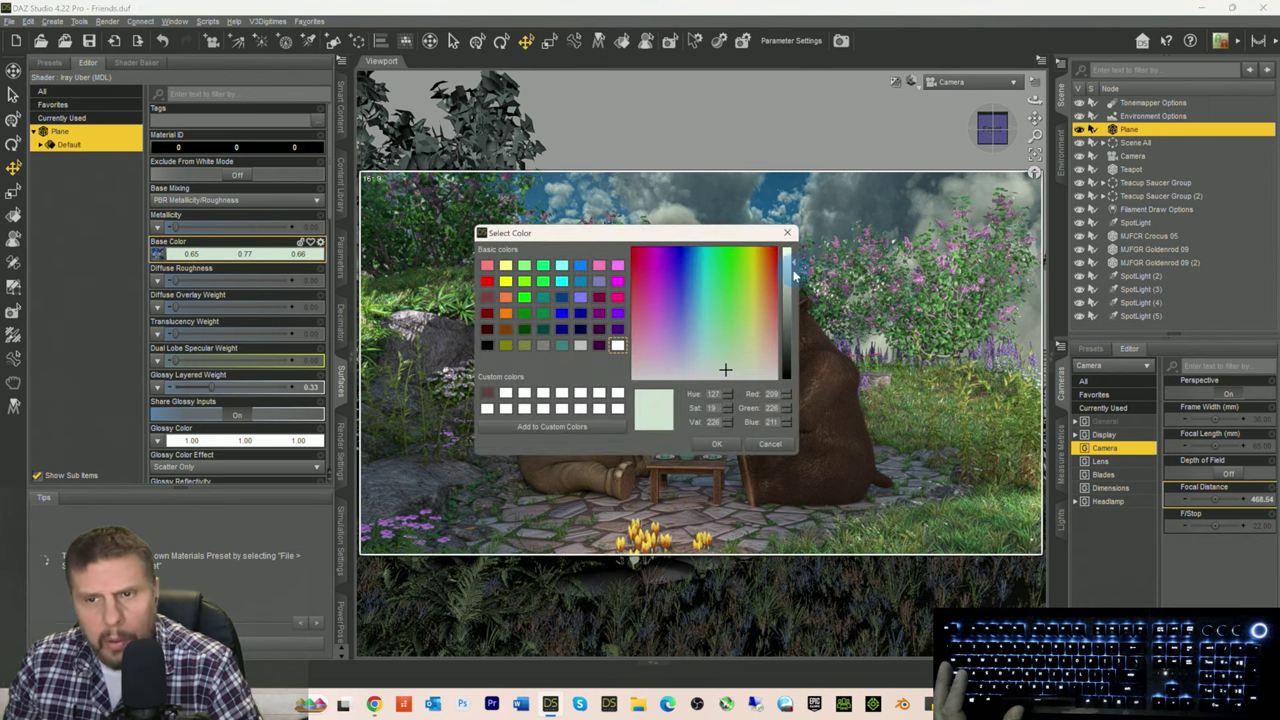
left_click_drag(795, 265, 795, 258)
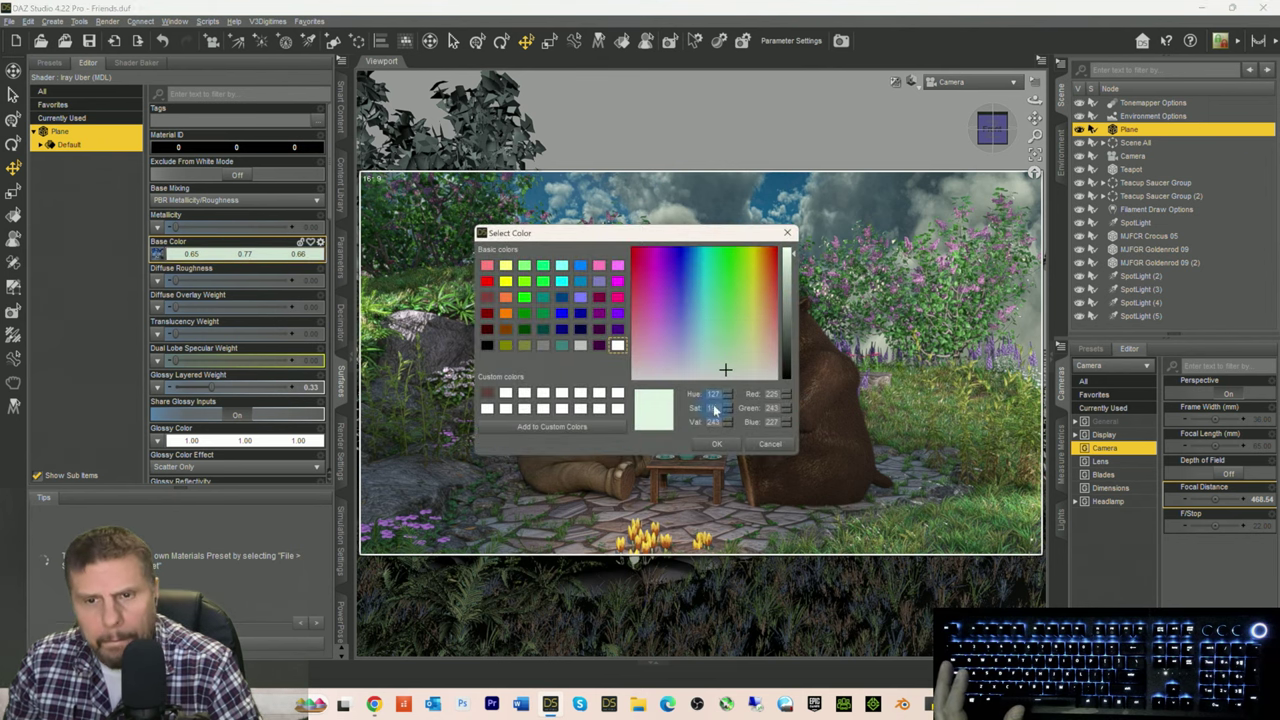
left_click(715, 446)
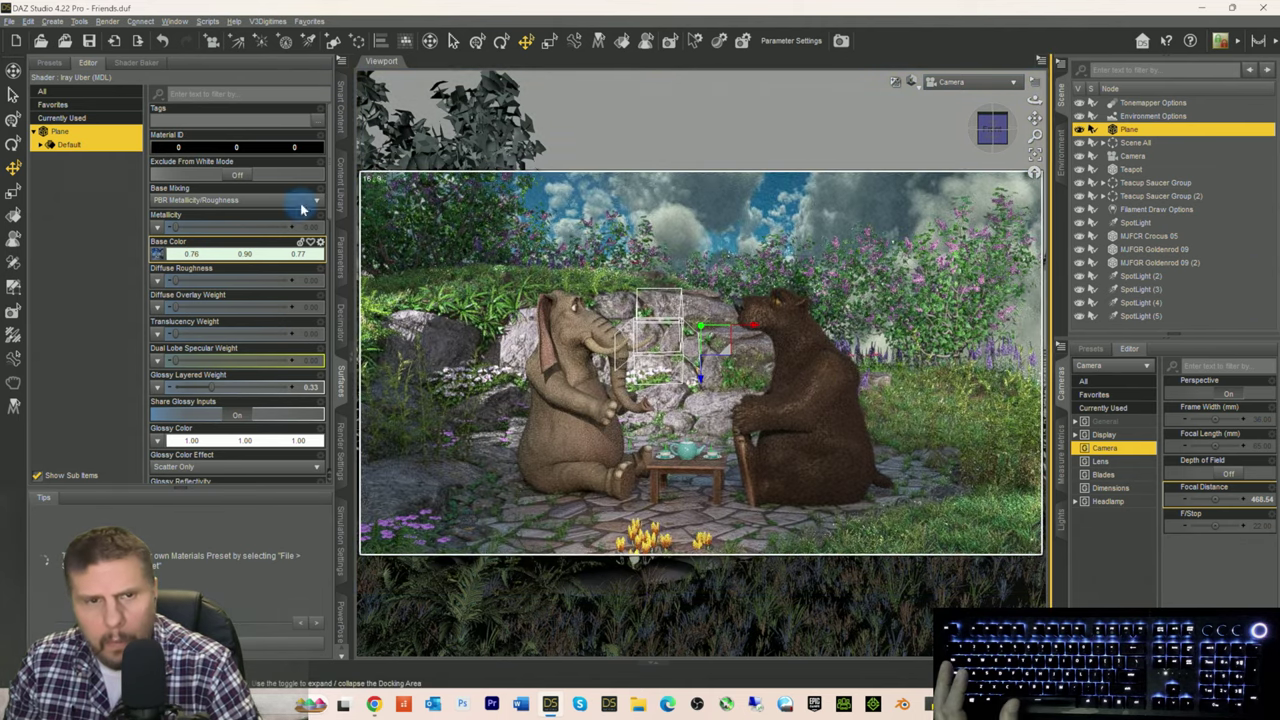
left_click(218, 257)
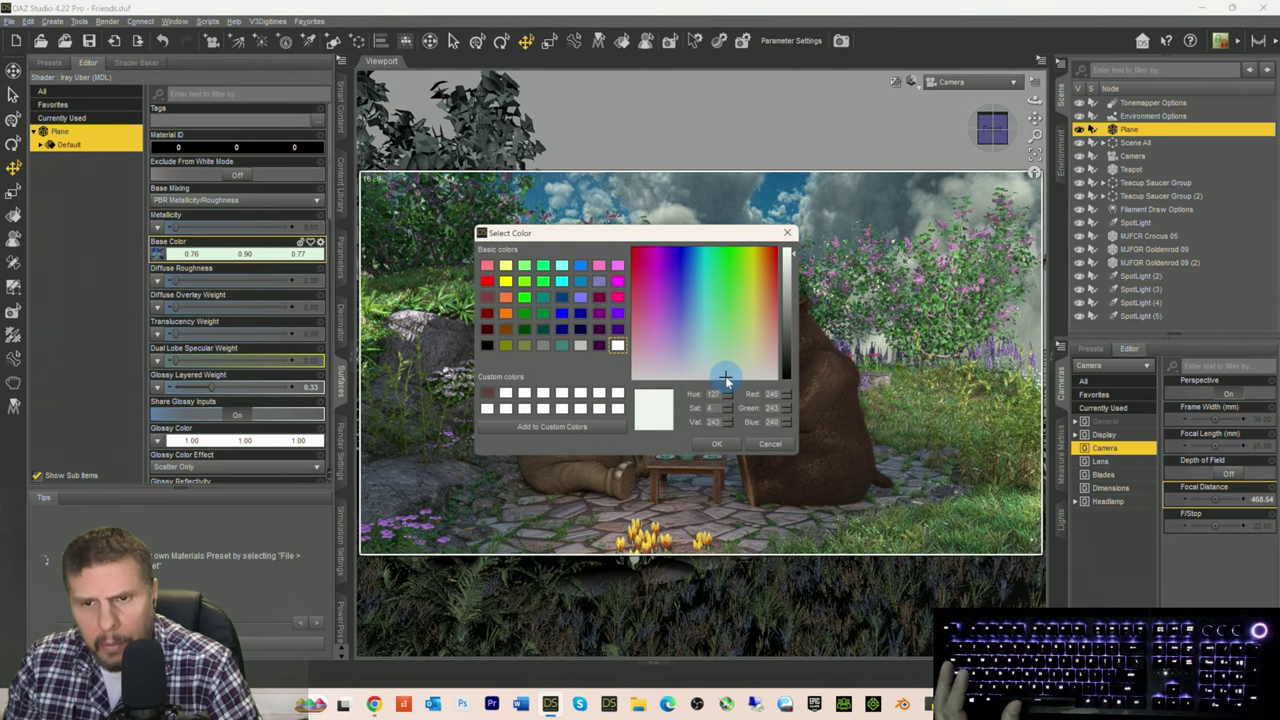
left_click(716, 444)
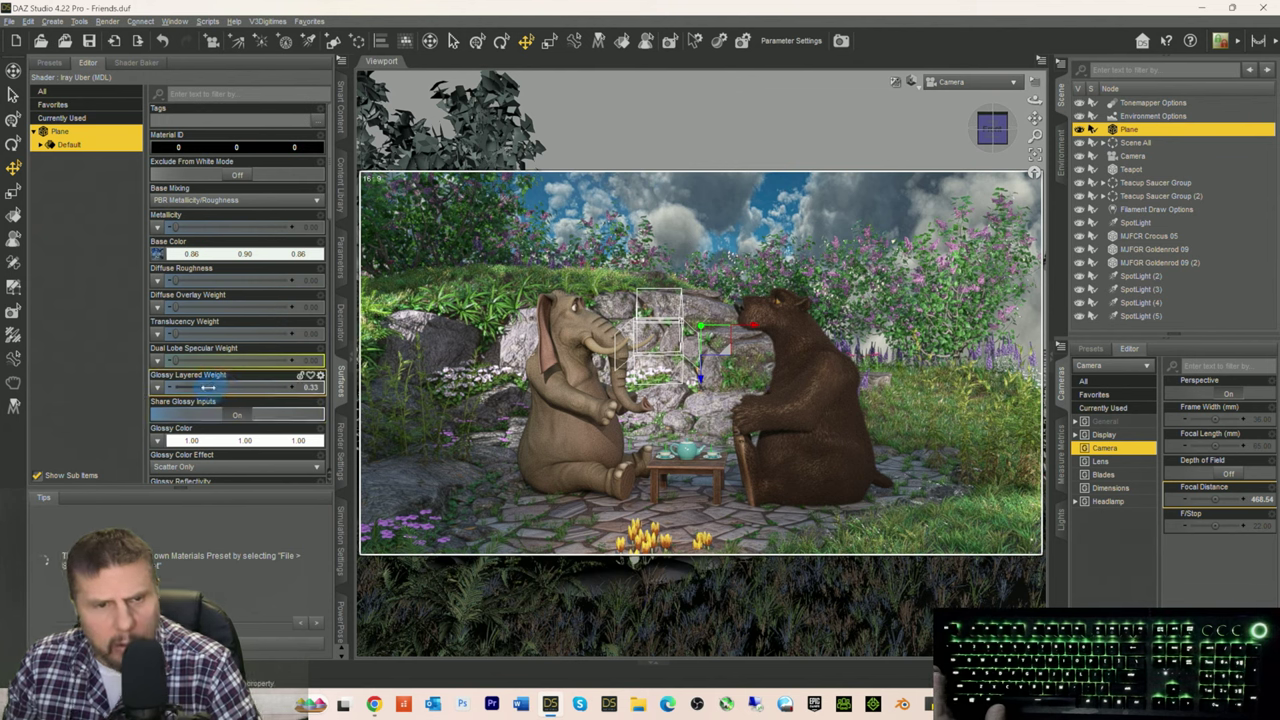
Step: Set the Plane's glossy color to black and turn off Share Glossy Inputs
left_click(224, 440)
left_click(487, 345)
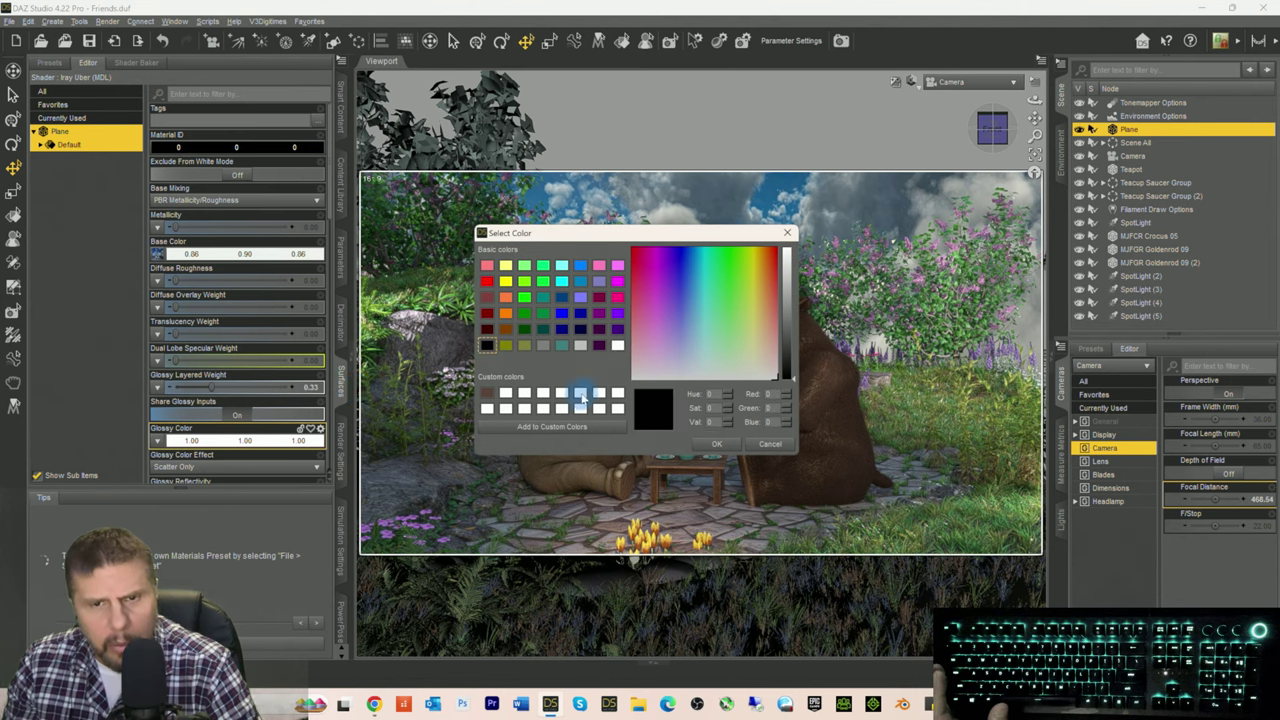
left_click(716, 444)
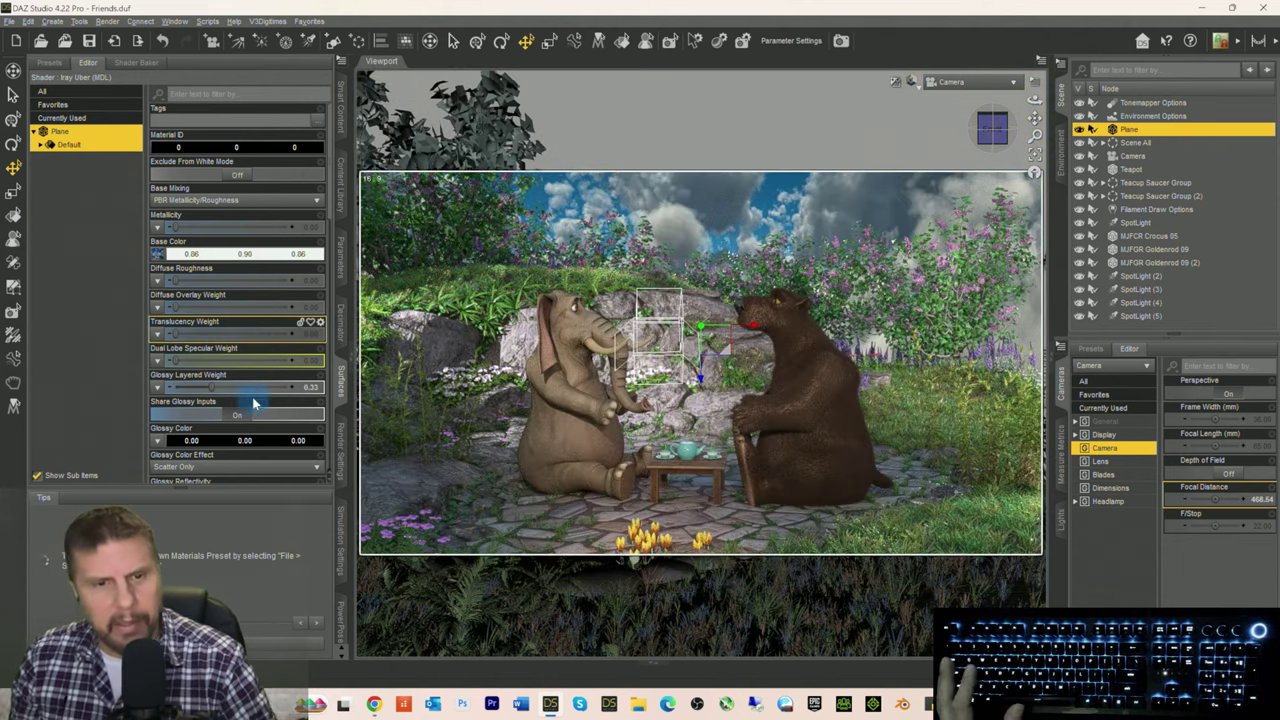
left_click(242, 418)
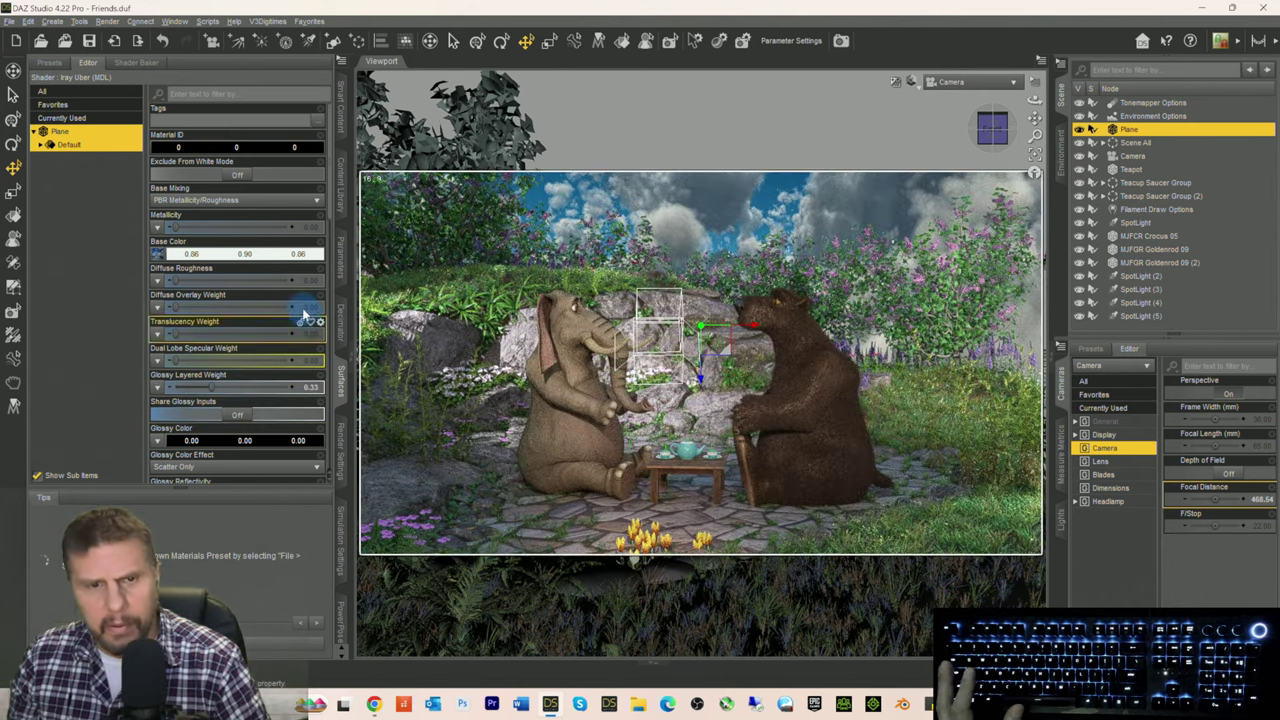
Step: Tint the background Plane's emission color pale blue with saturation 17 and value 255
scroll(286, 338, "down", 1)
scroll(305, 352, "down", 2)
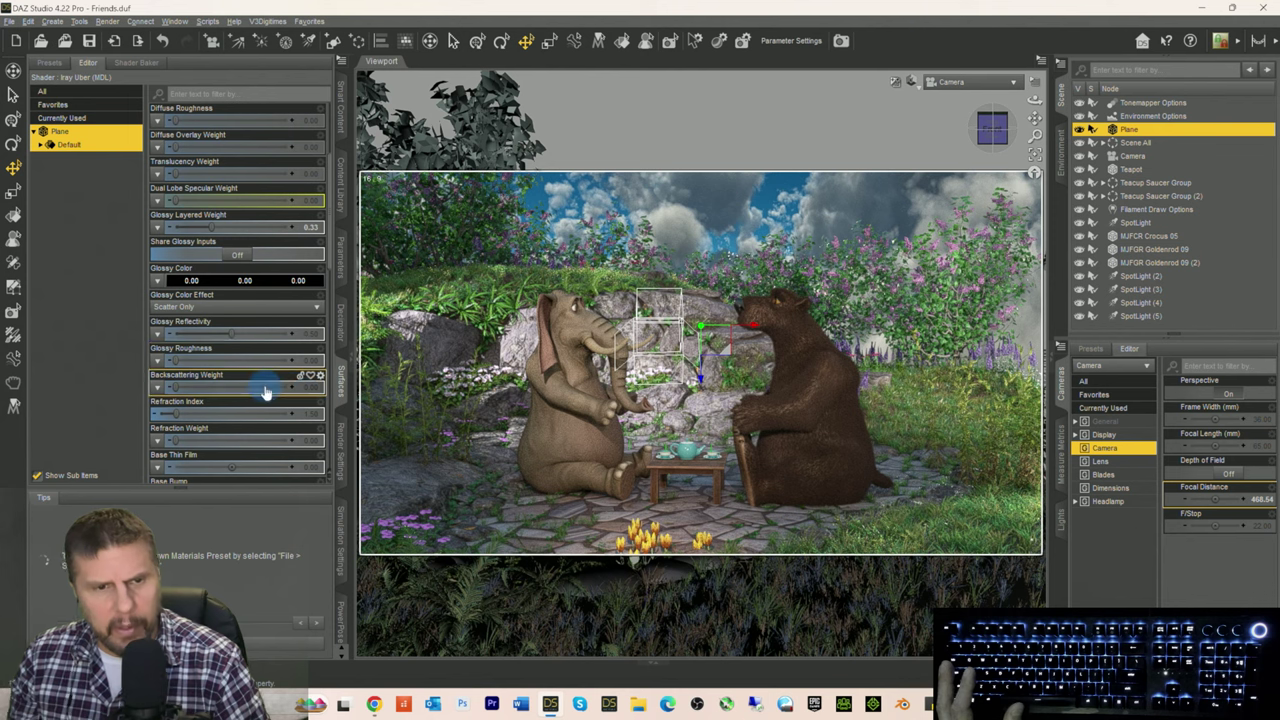
scroll(255, 392, "down", 3)
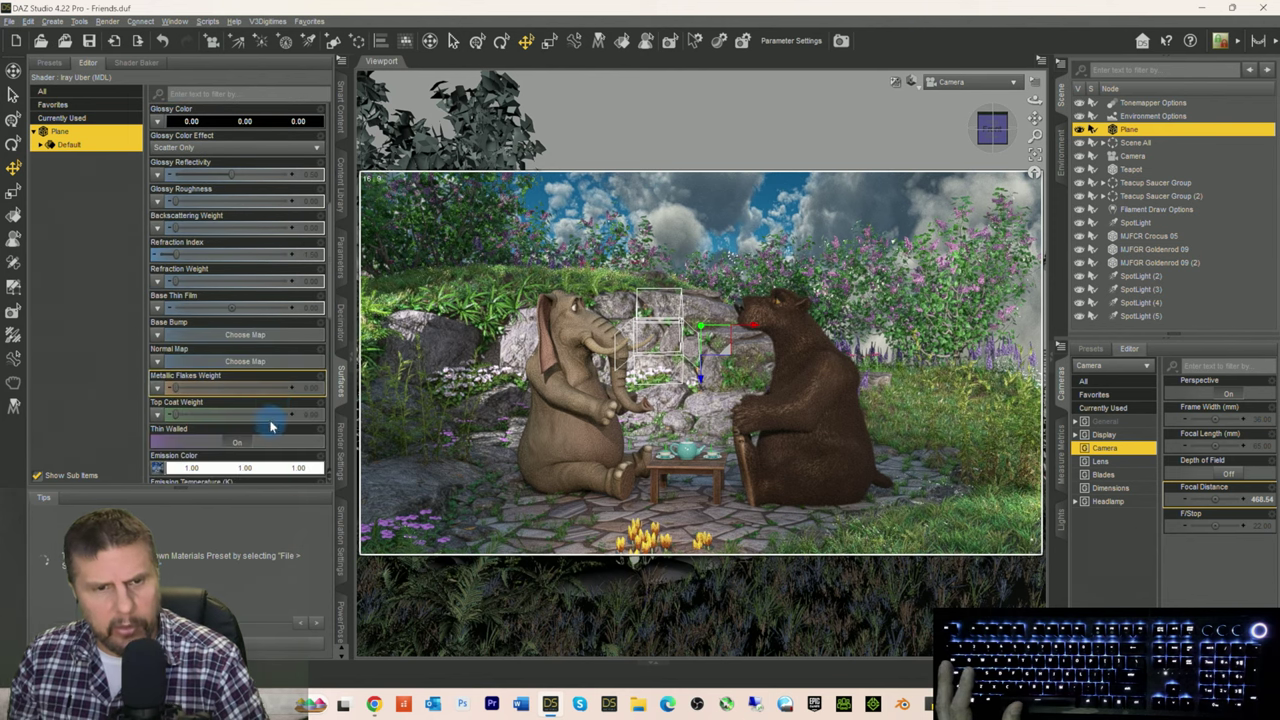
scroll(300, 425, "down", 8)
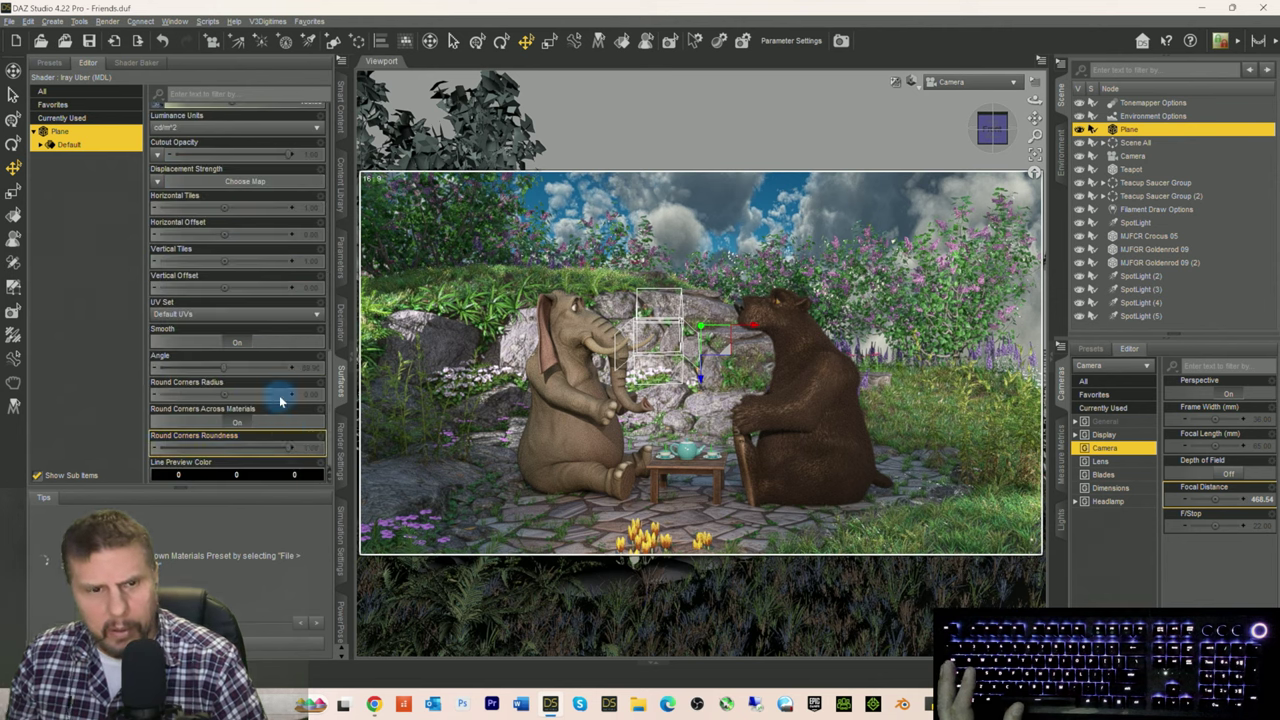
scroll(257, 336, "up", 1)
scroll(257, 337, "up", 5)
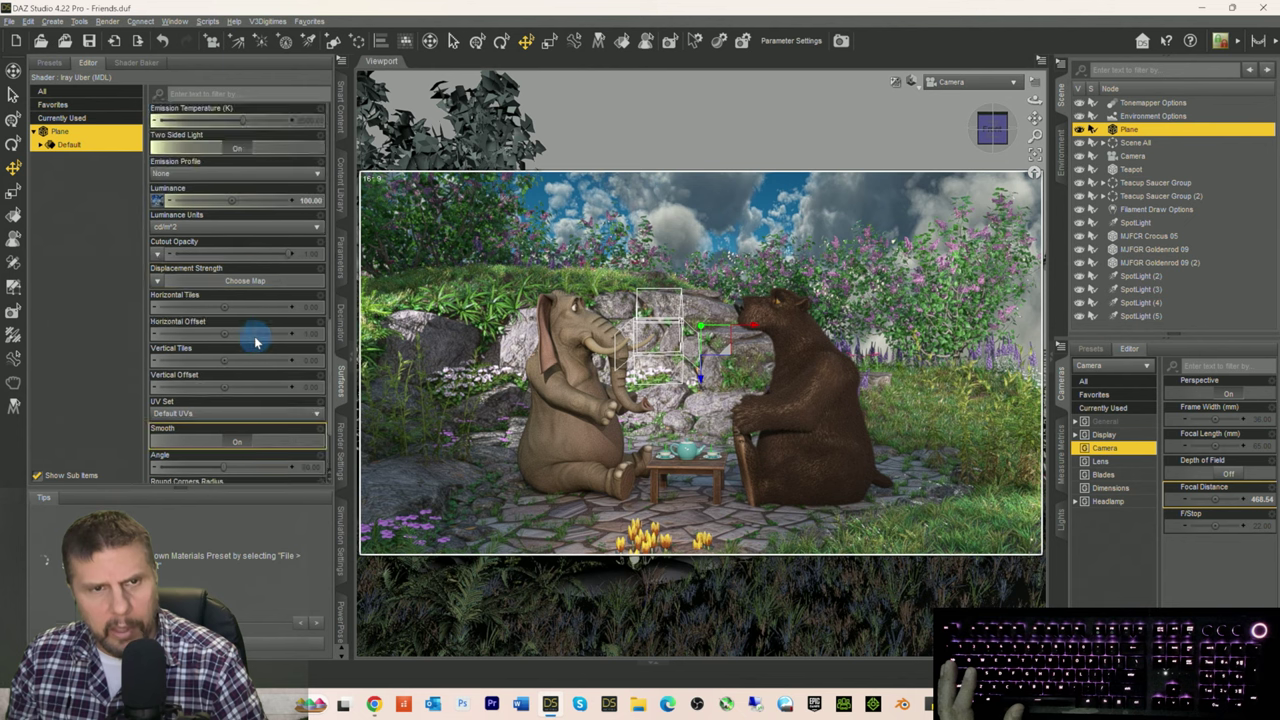
left_click(216, 150)
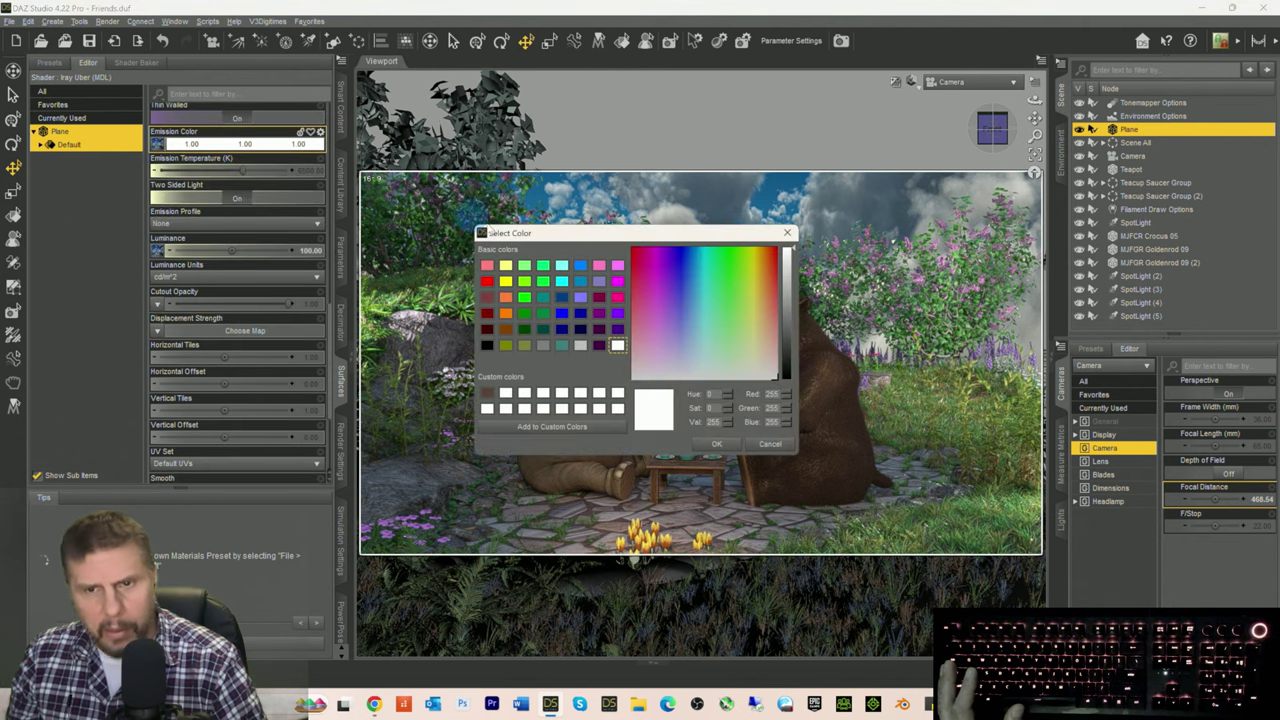
left_click(692, 356)
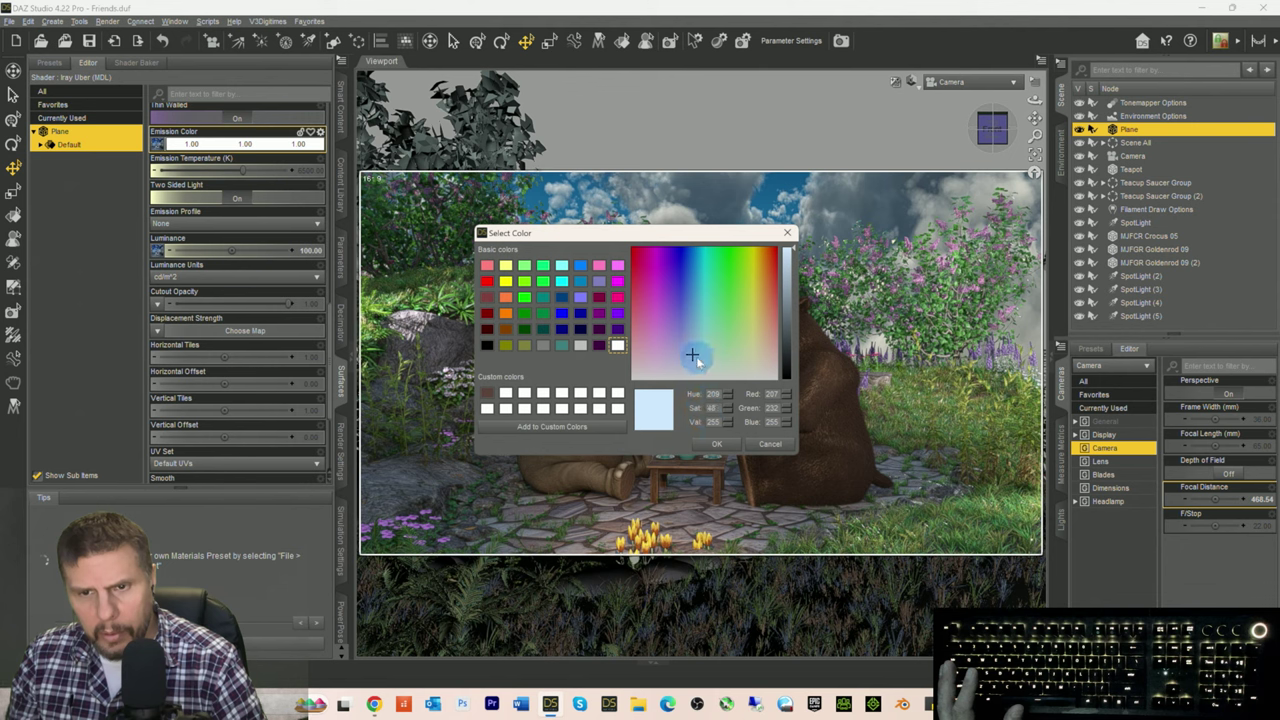
left_click_drag(695, 356, 698, 373)
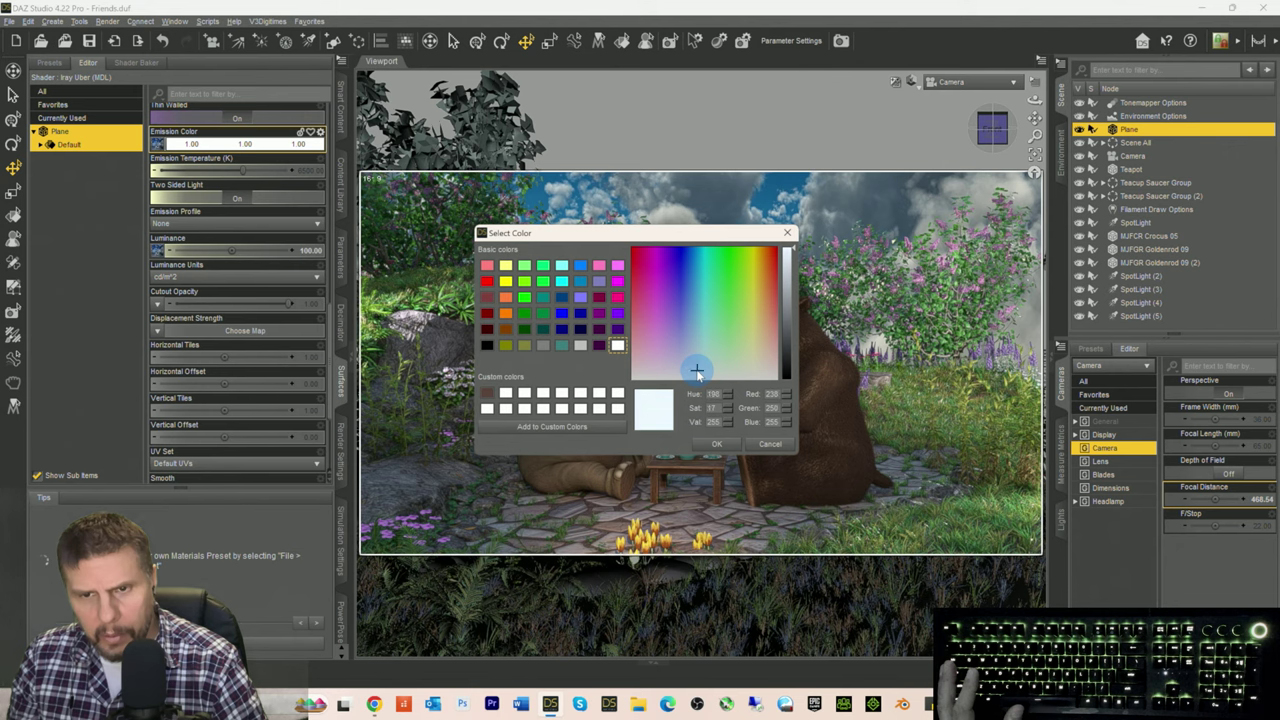
left_click(712, 443)
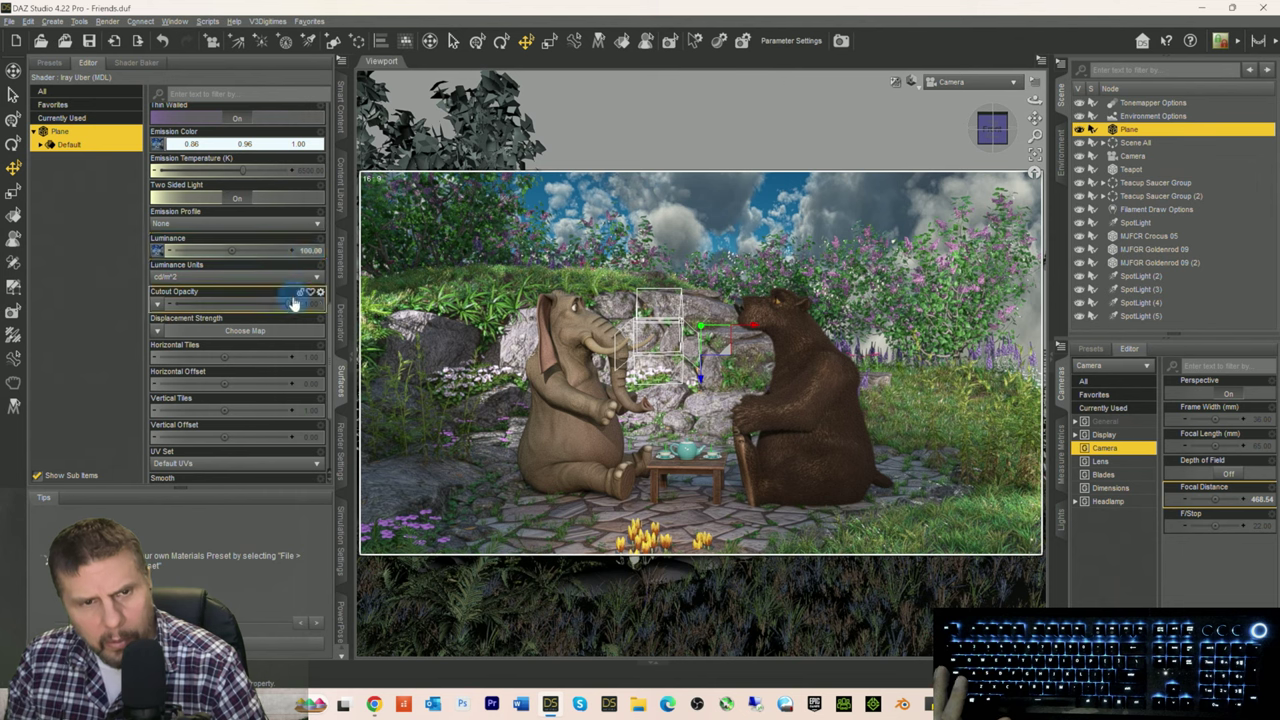
Step: Set the background Plane's emission luminance to 400
left_click(306, 251)
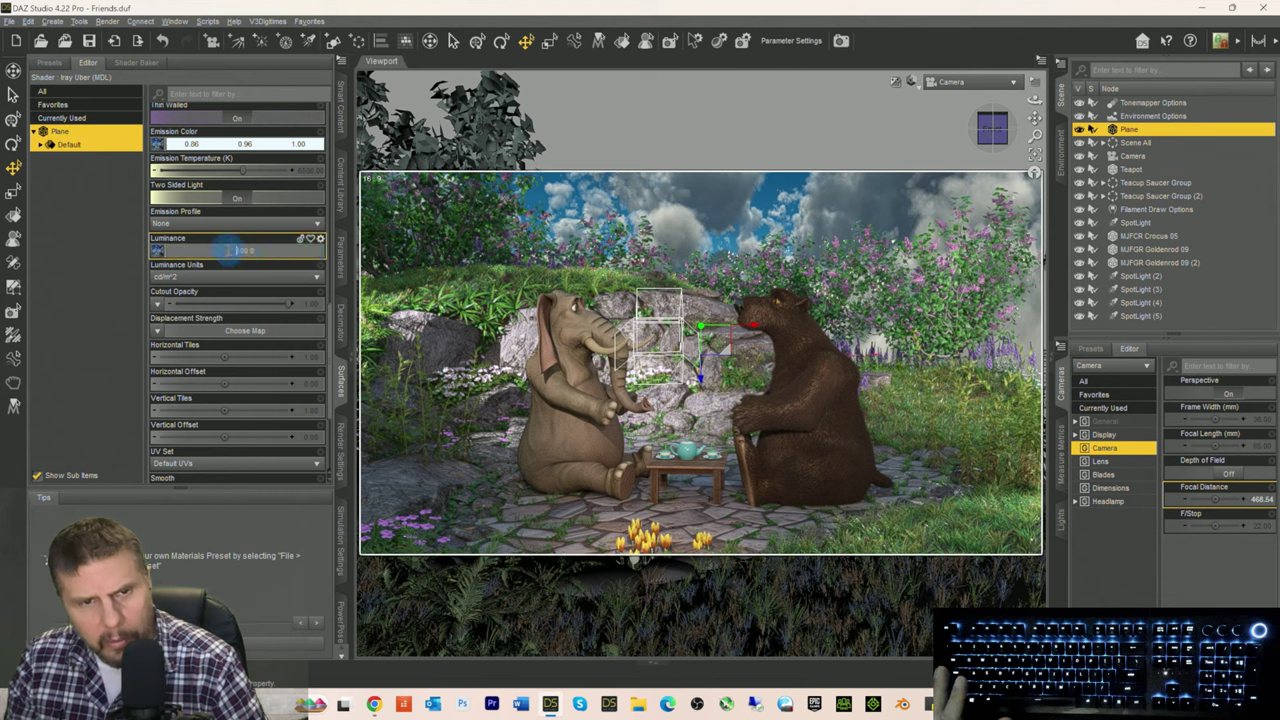
type("400.0")
left_click(275, 316)
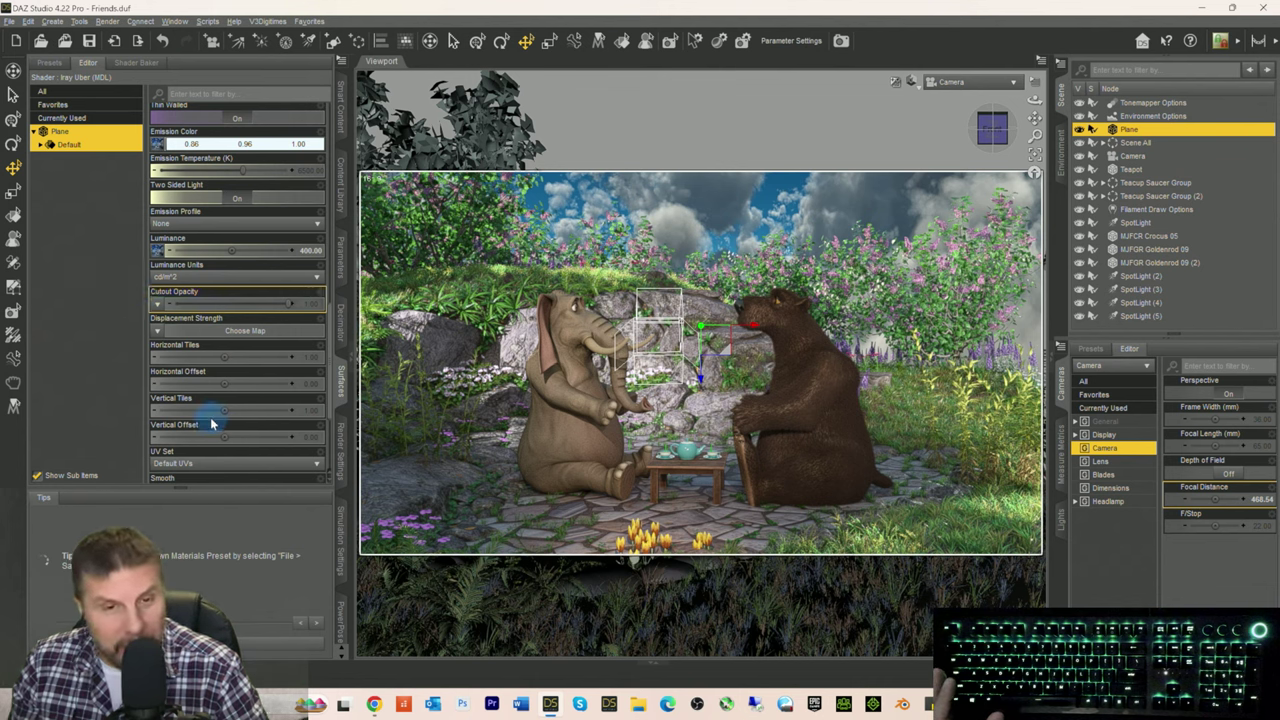
Step: Reduce the background Plane's emission luminance to 300
mouse_move(240, 360)
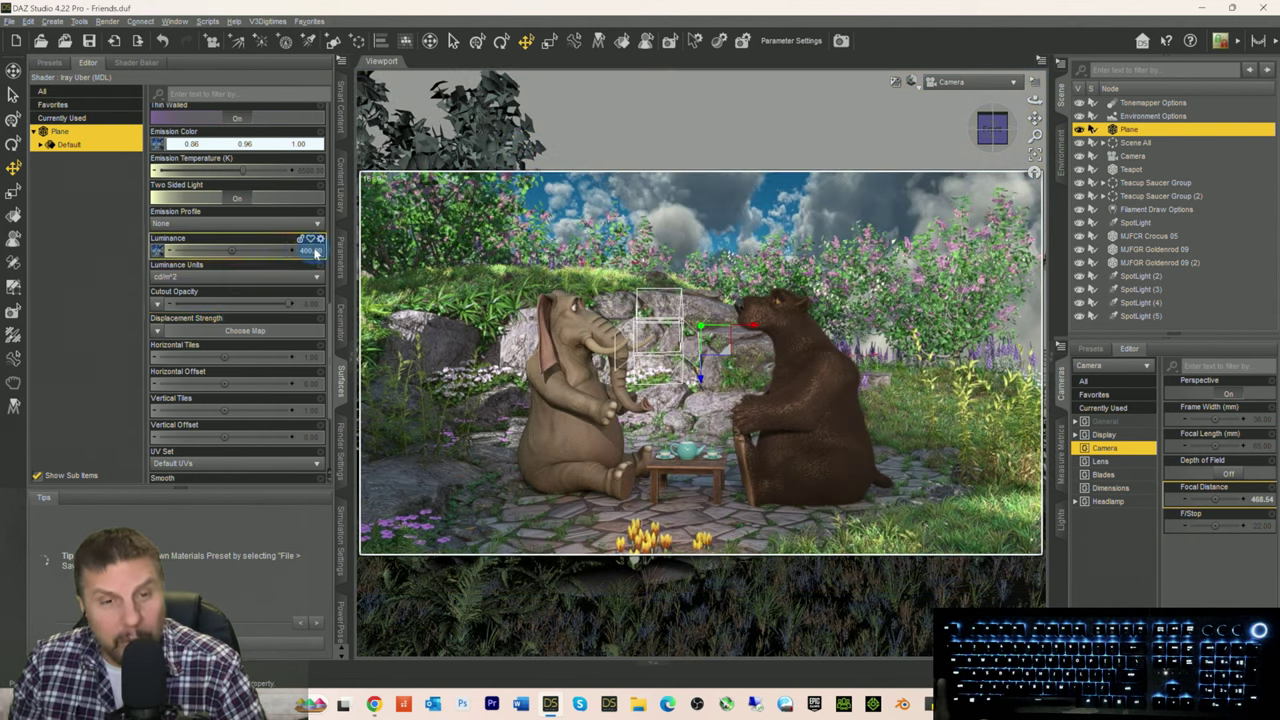
mouse_move(303, 256)
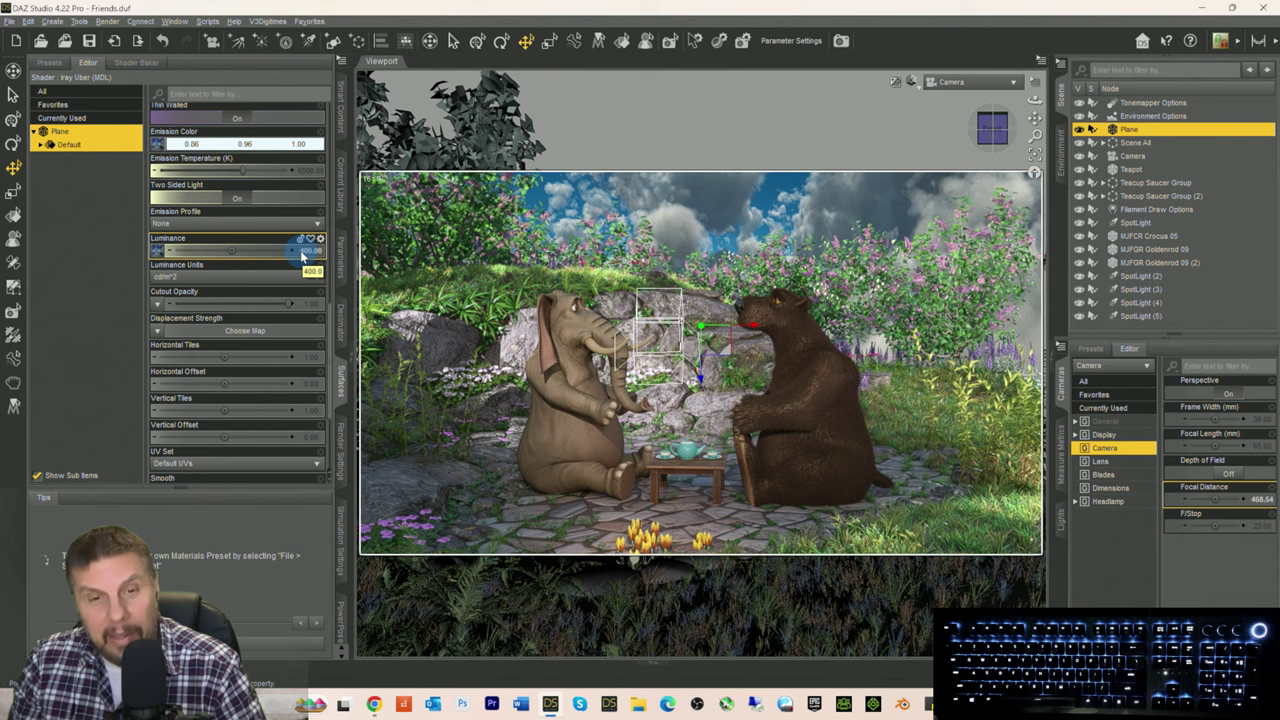
left_click(243, 250)
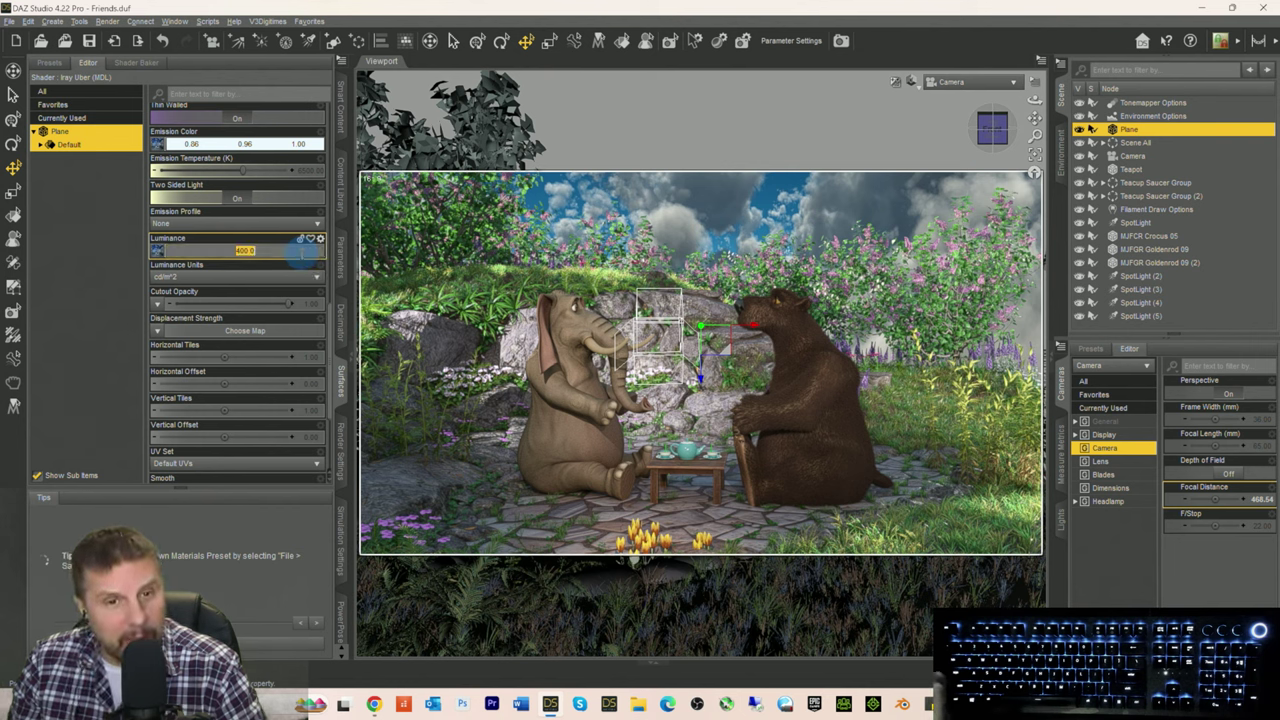
left_click(255, 288)
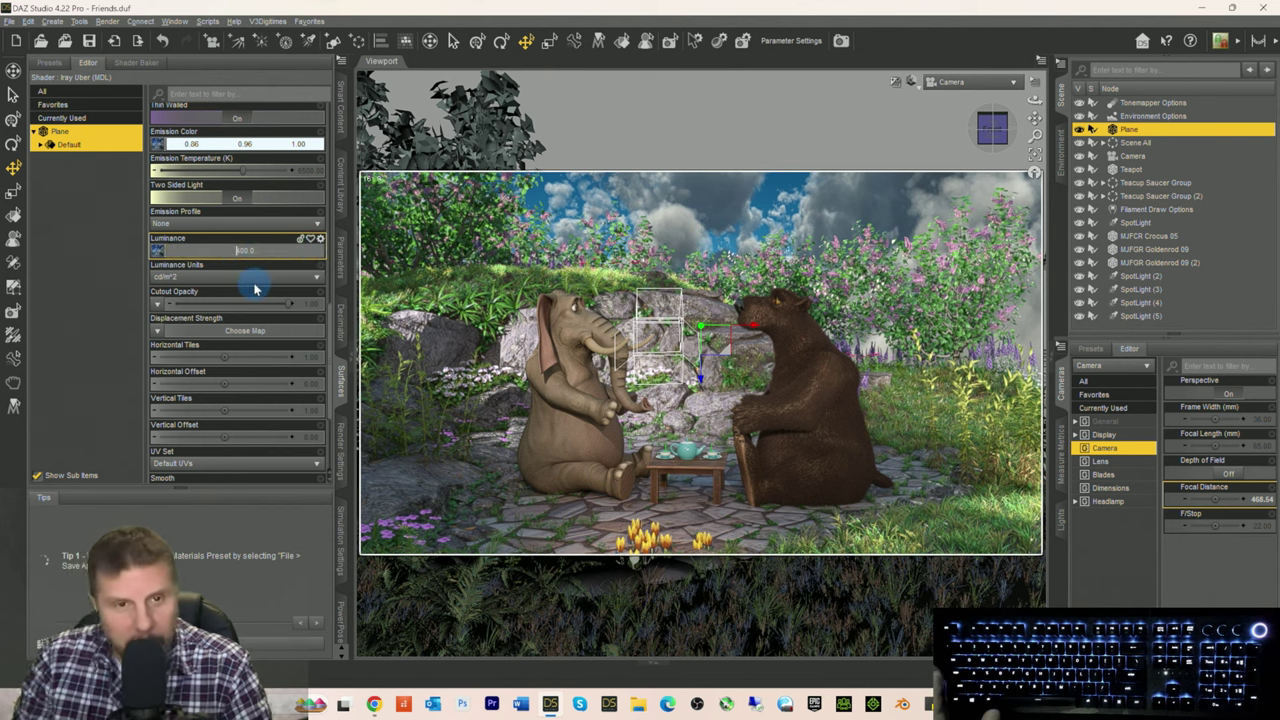
key("Return")
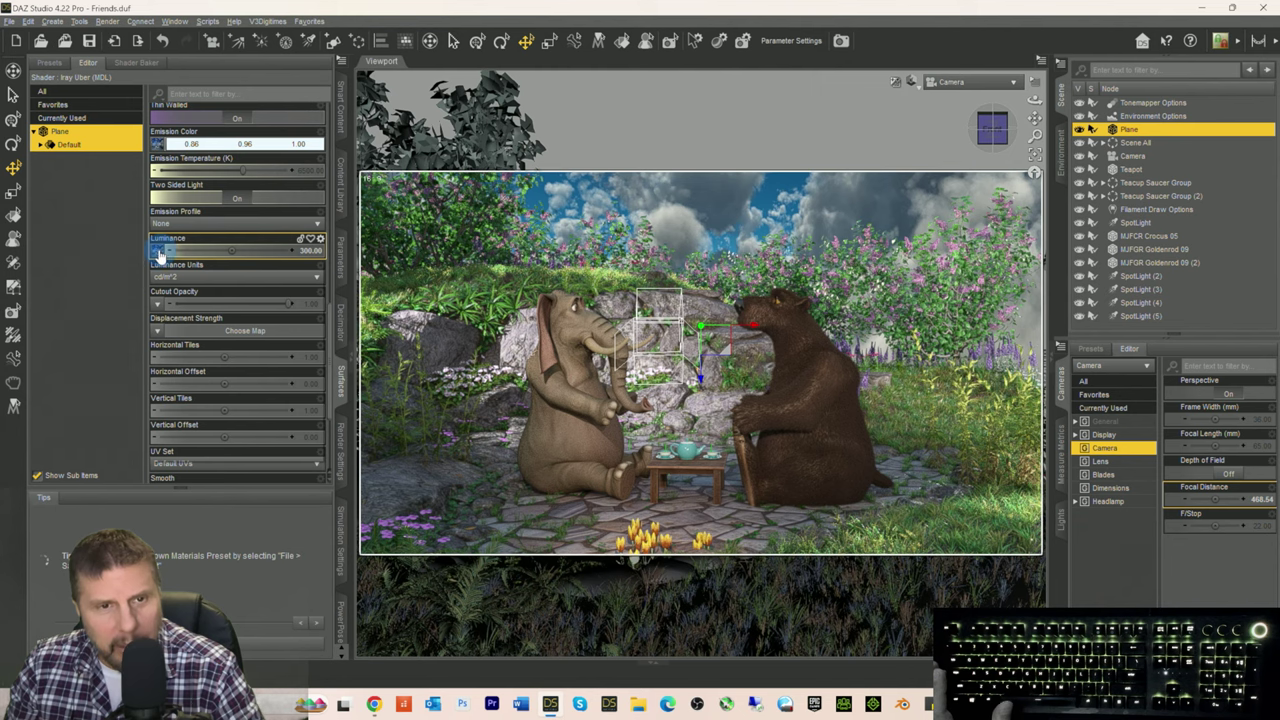
left_click(158, 253)
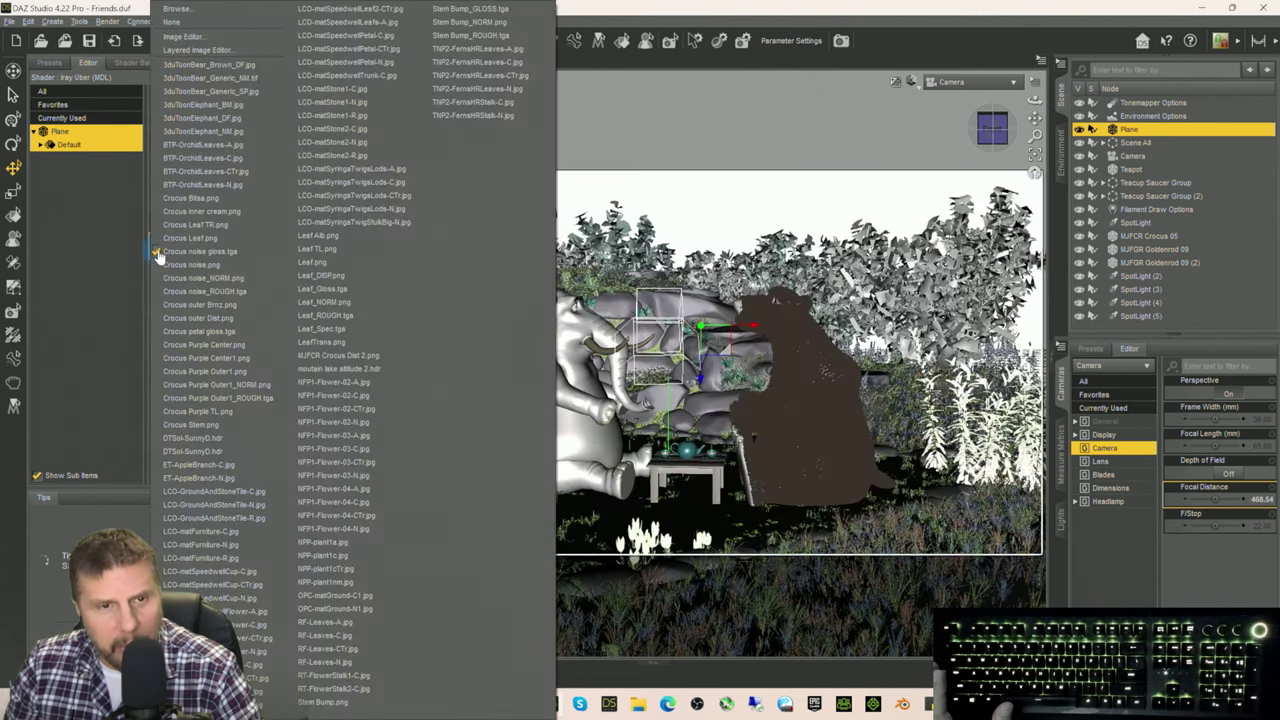
left_click(182, 11)
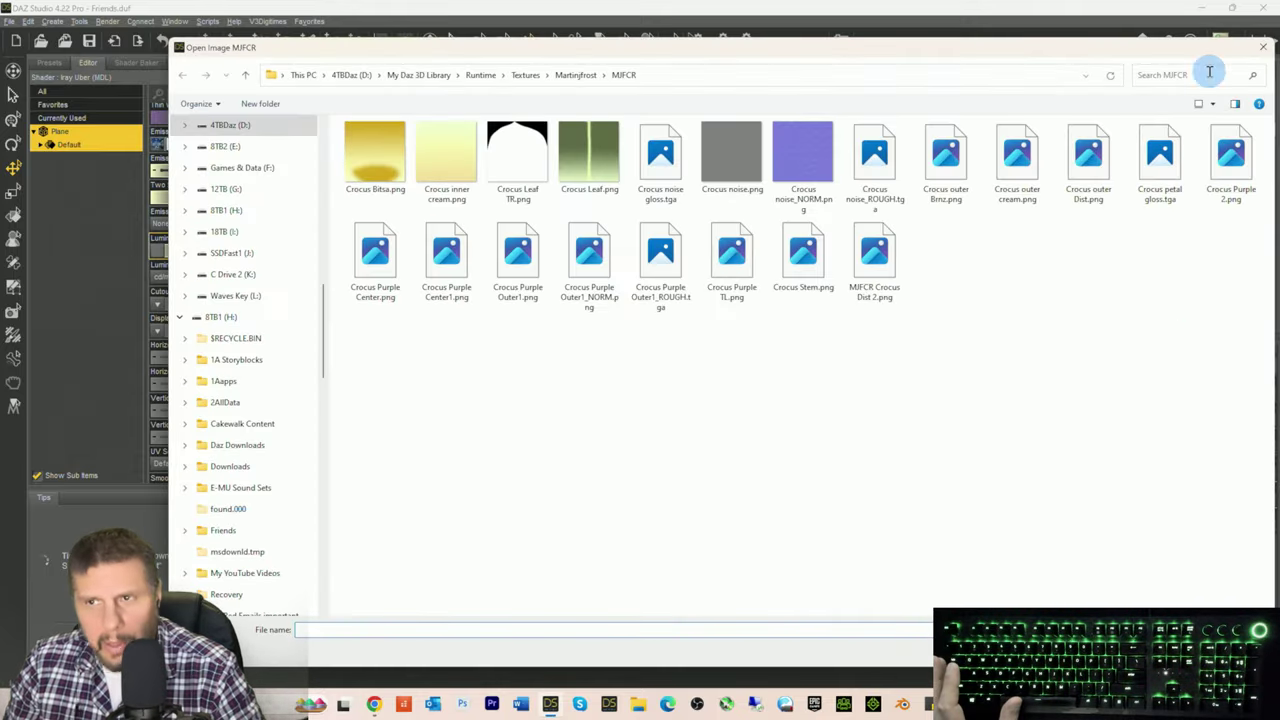
left_click(1258, 50)
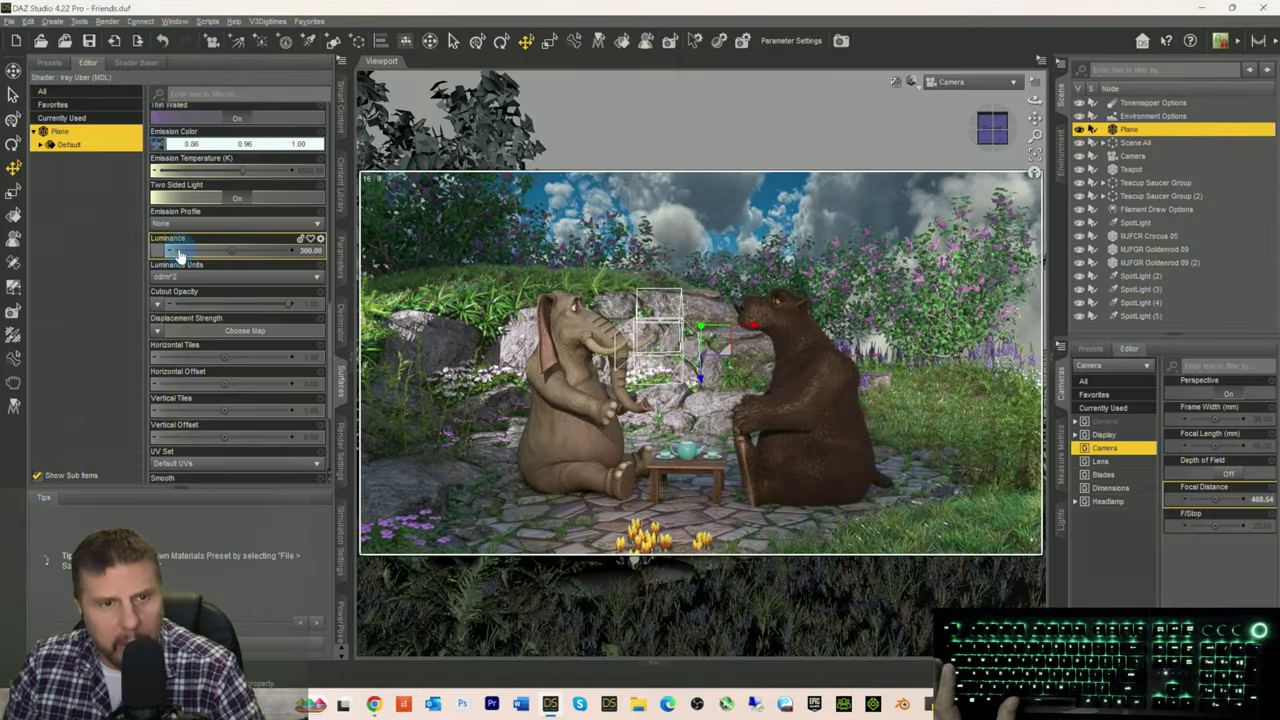
Step: Assign the already loaded DTSol-SunnyD.hdr image as the Plane's luminance map
mouse_move(158, 258)
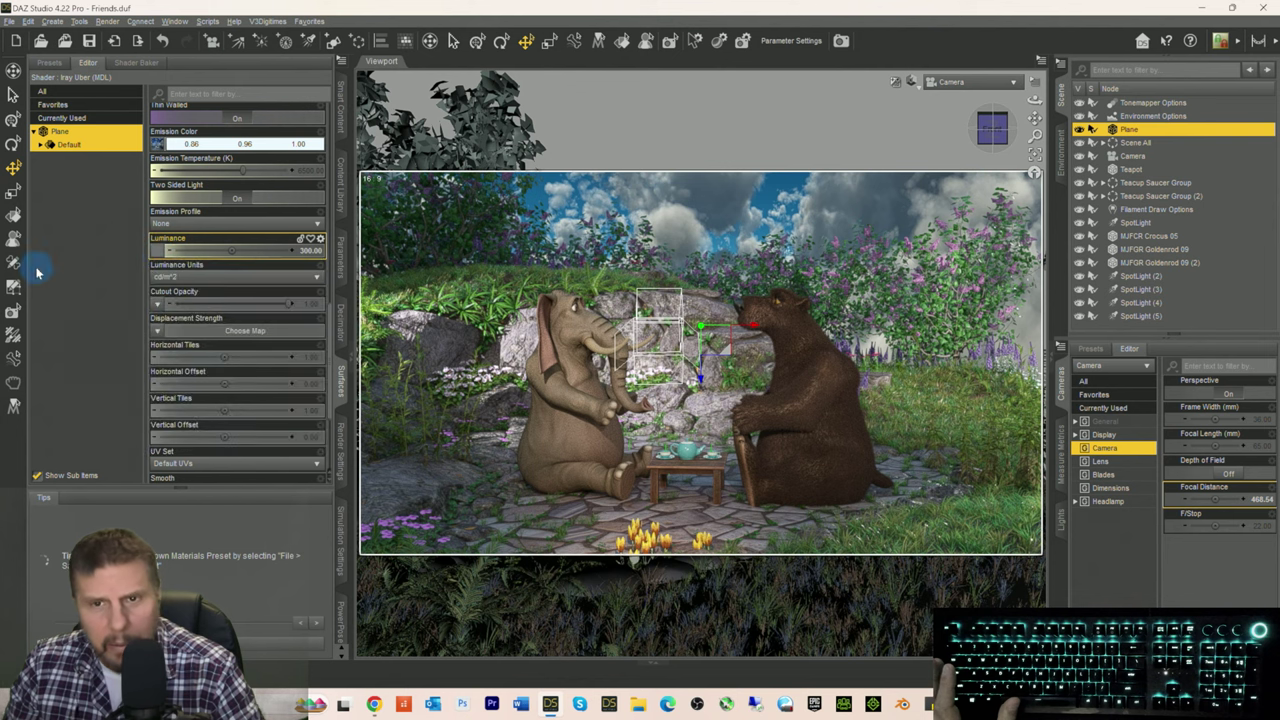
left_click(157, 257)
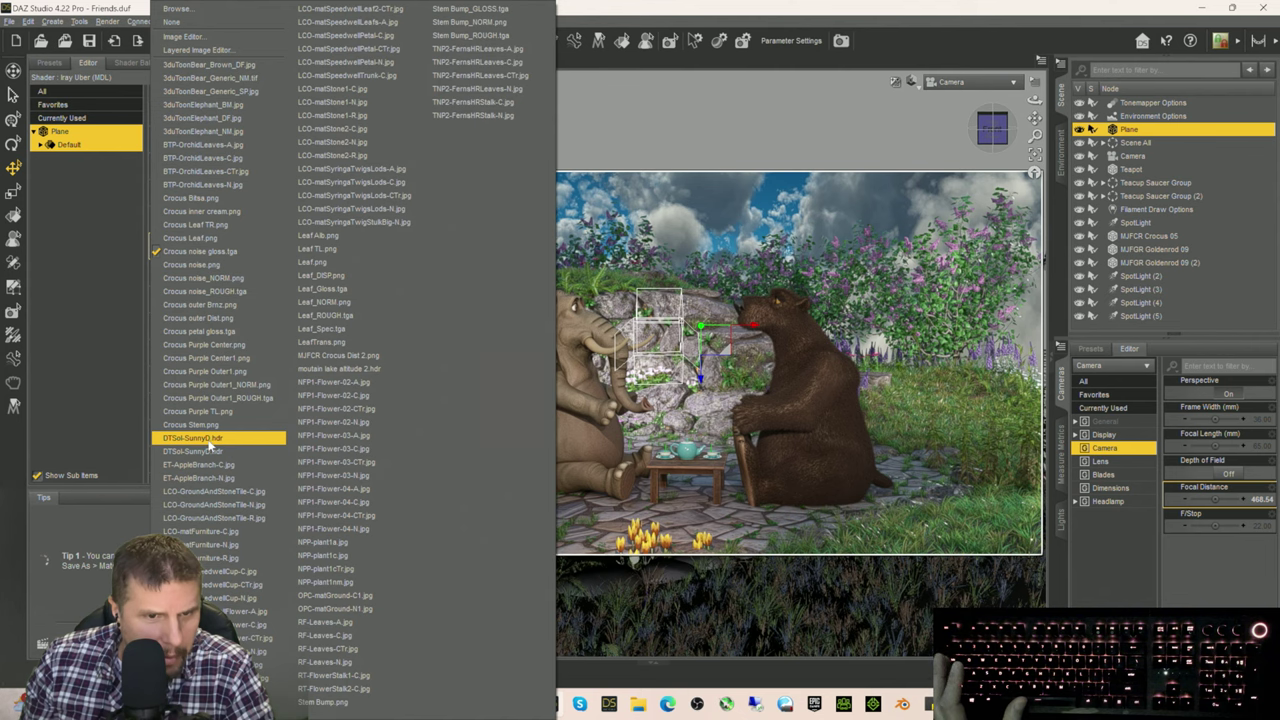
left_click(205, 439)
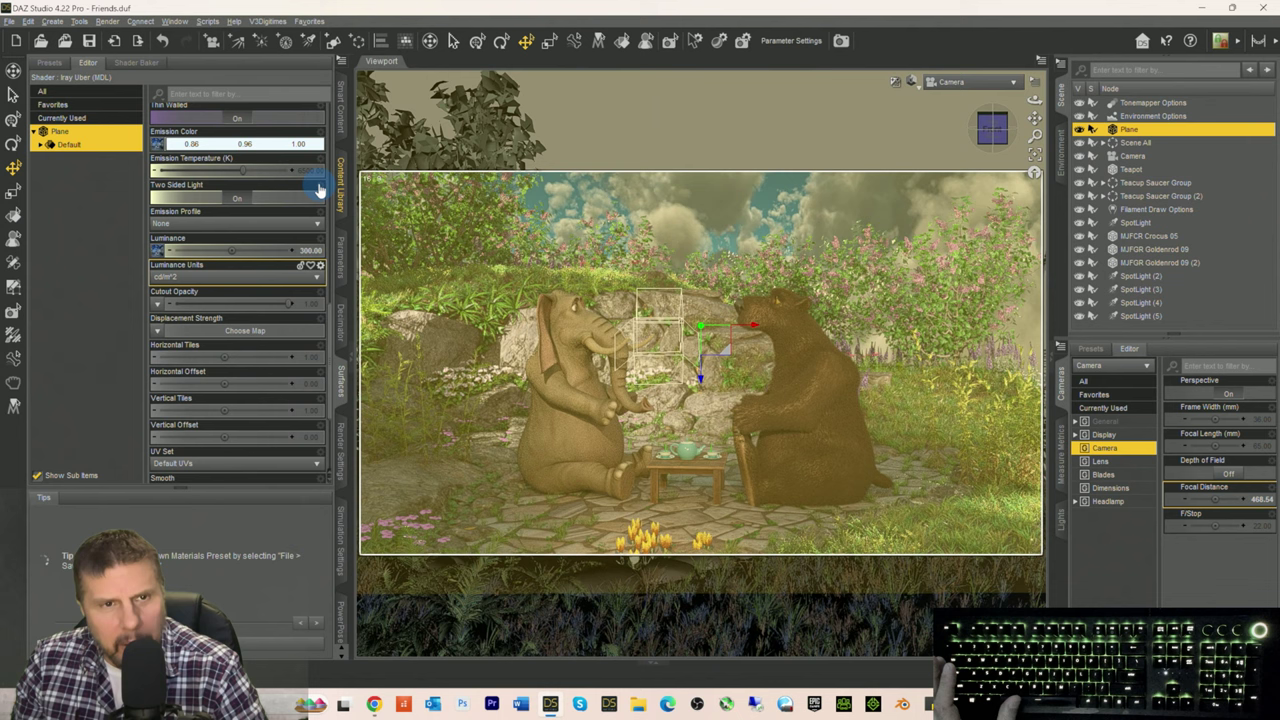
Step: Lighten the Plane's emission color to a near-white with red 251, green 254 and blue 255
left_click(228, 144)
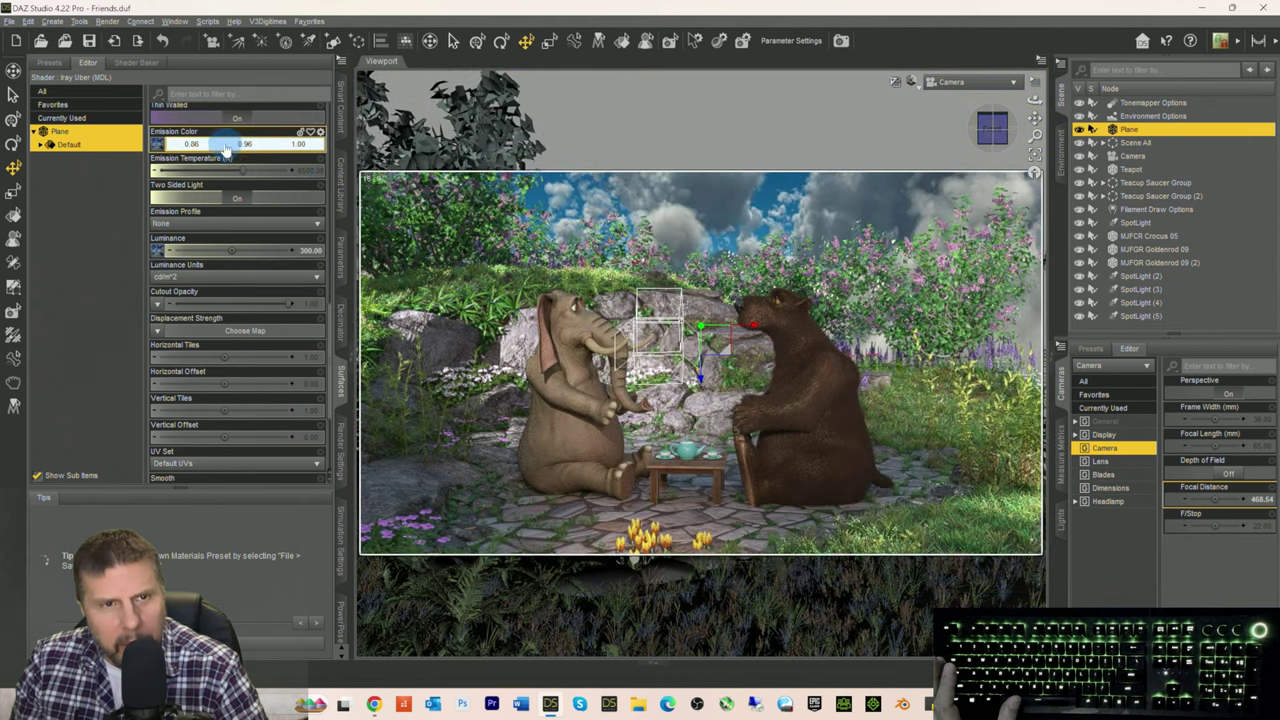
left_click(226, 146)
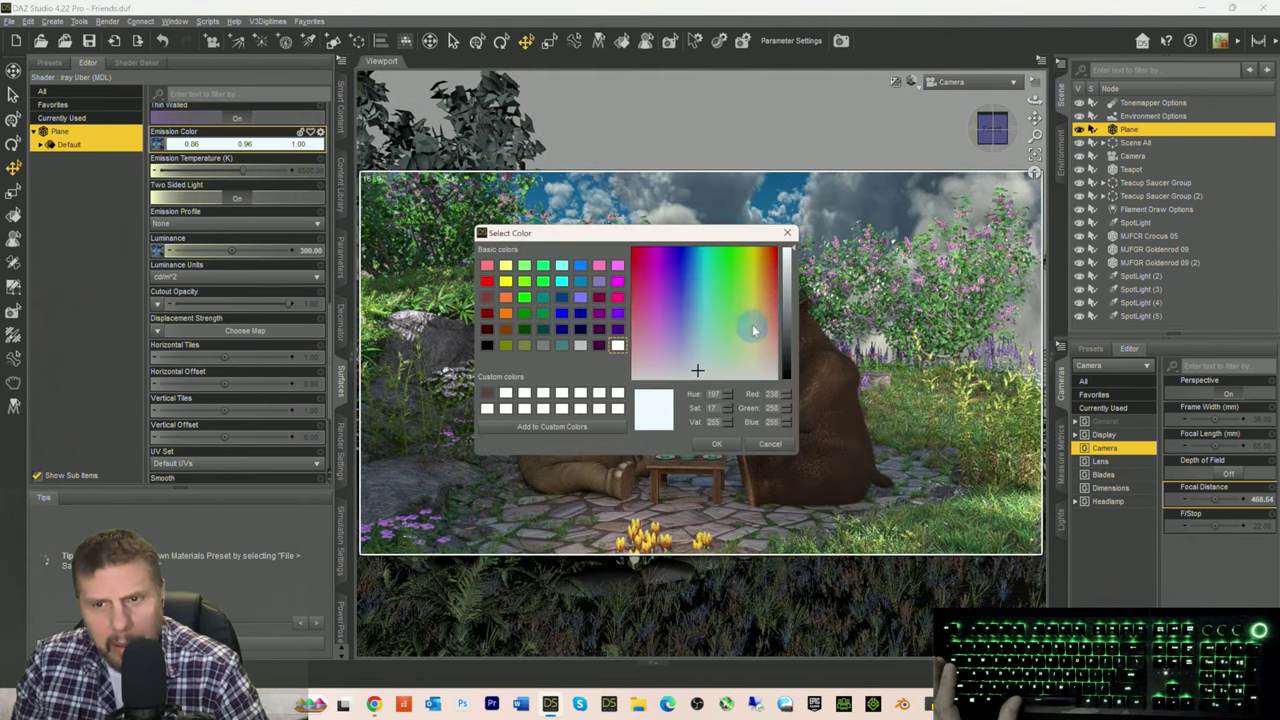
left_click_drag(699, 374, 698, 381)
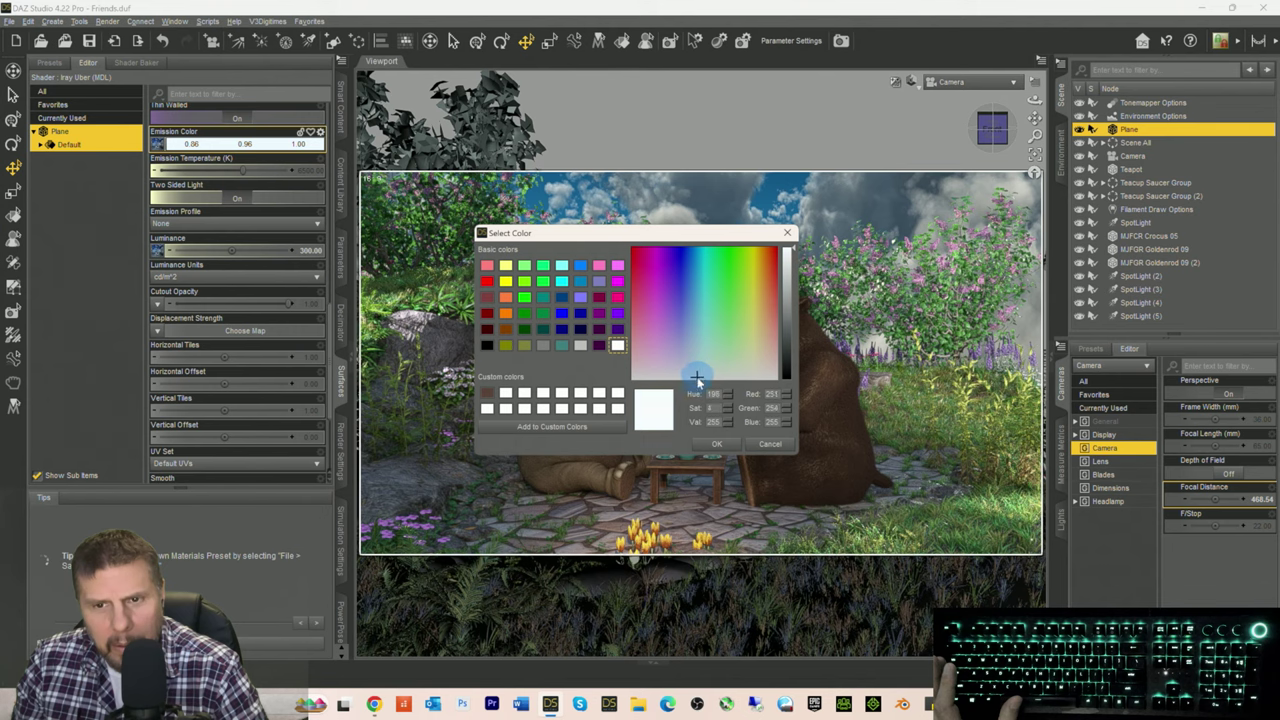
left_click(716, 443)
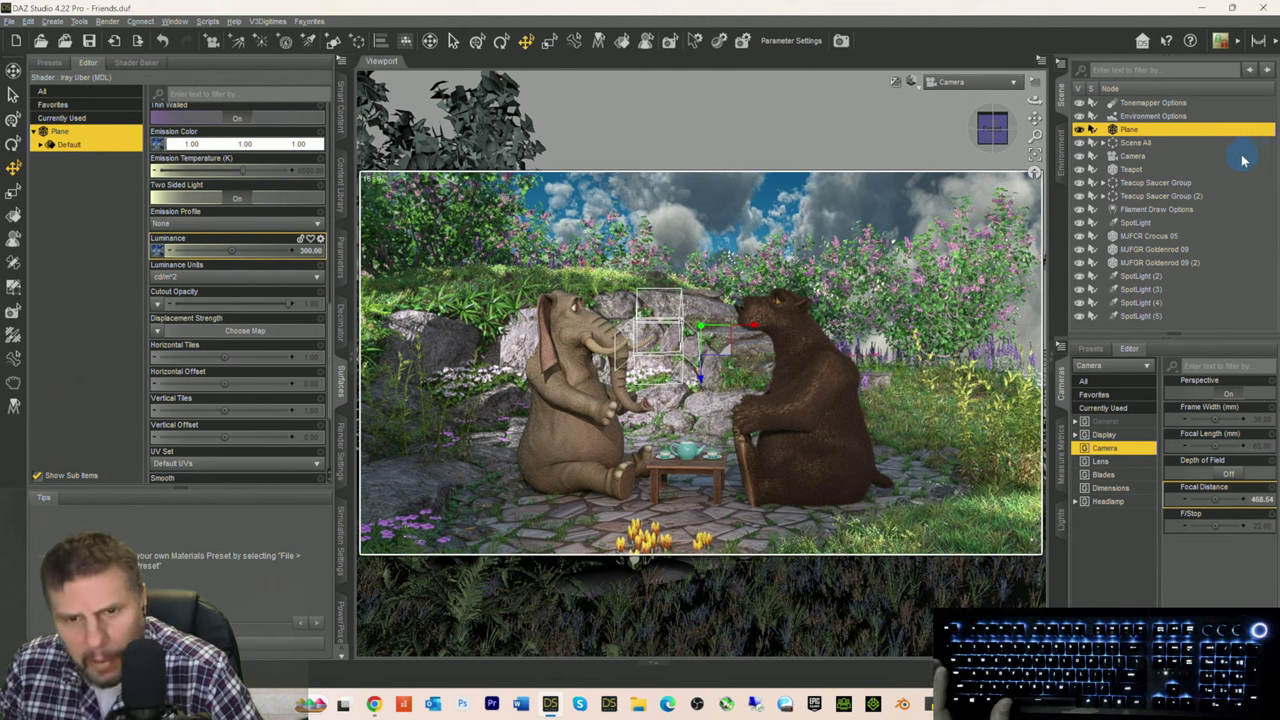
Step: Select each spotlight from SpotLight to SpotLight (5) in turn to examine its placement in the scene
left_click(1138, 303)
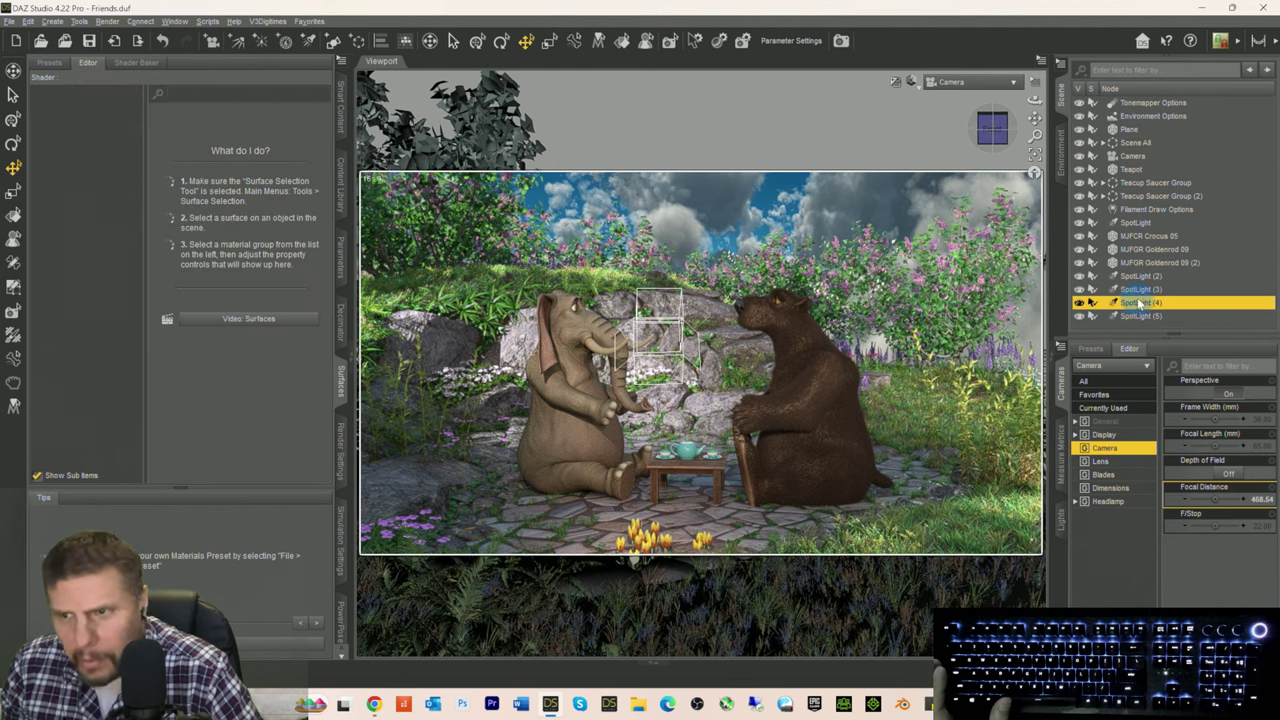
left_click(1140, 290)
left_click(1135, 317)
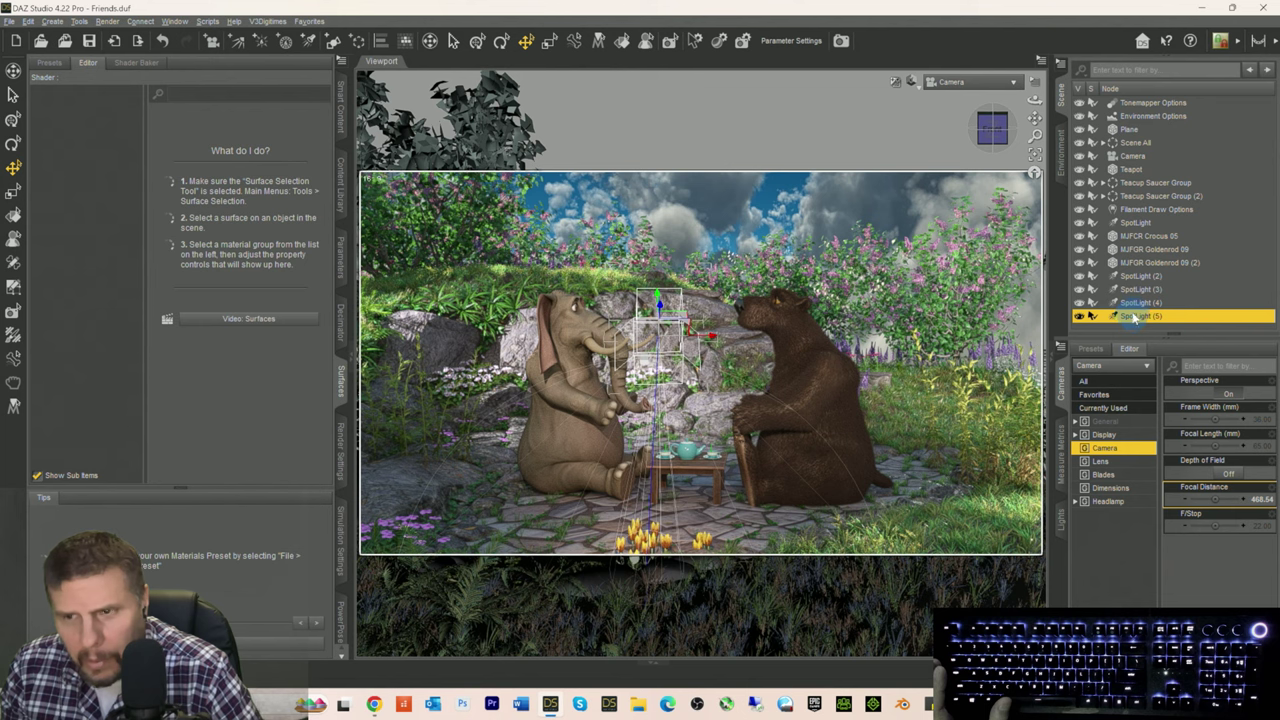
left_click(1138, 304)
left_click(1140, 291)
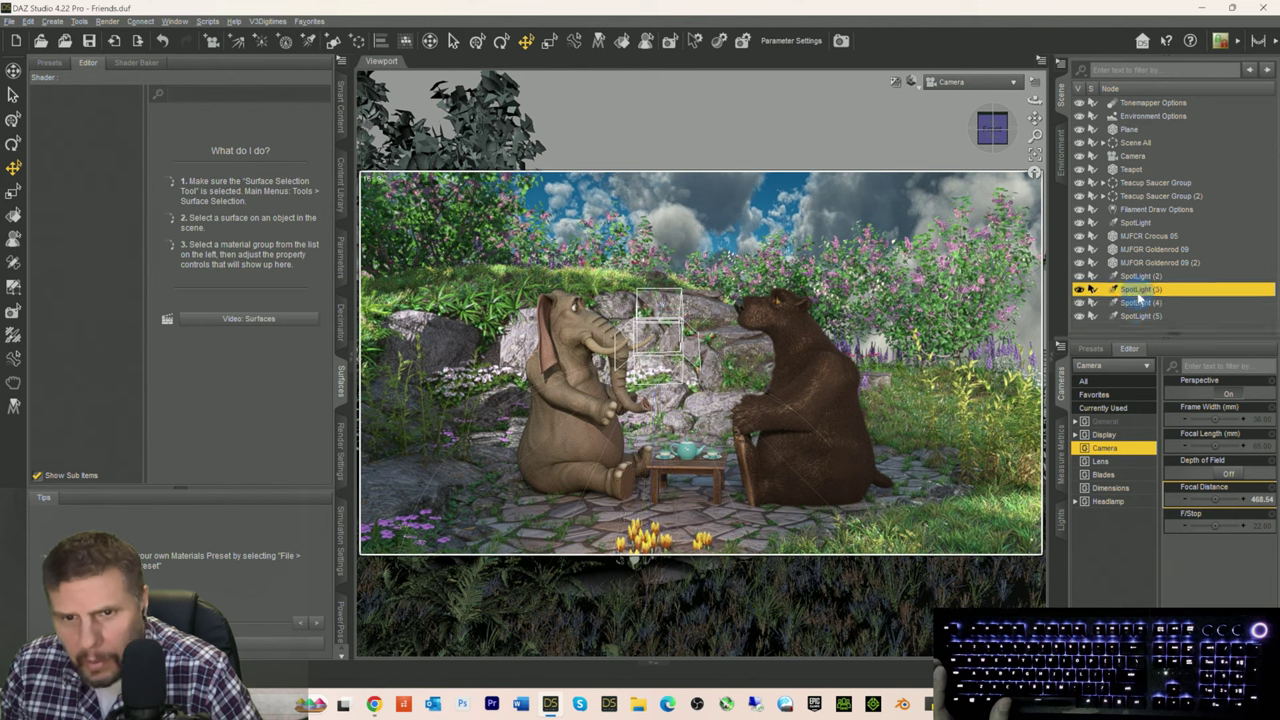
left_click(1141, 277)
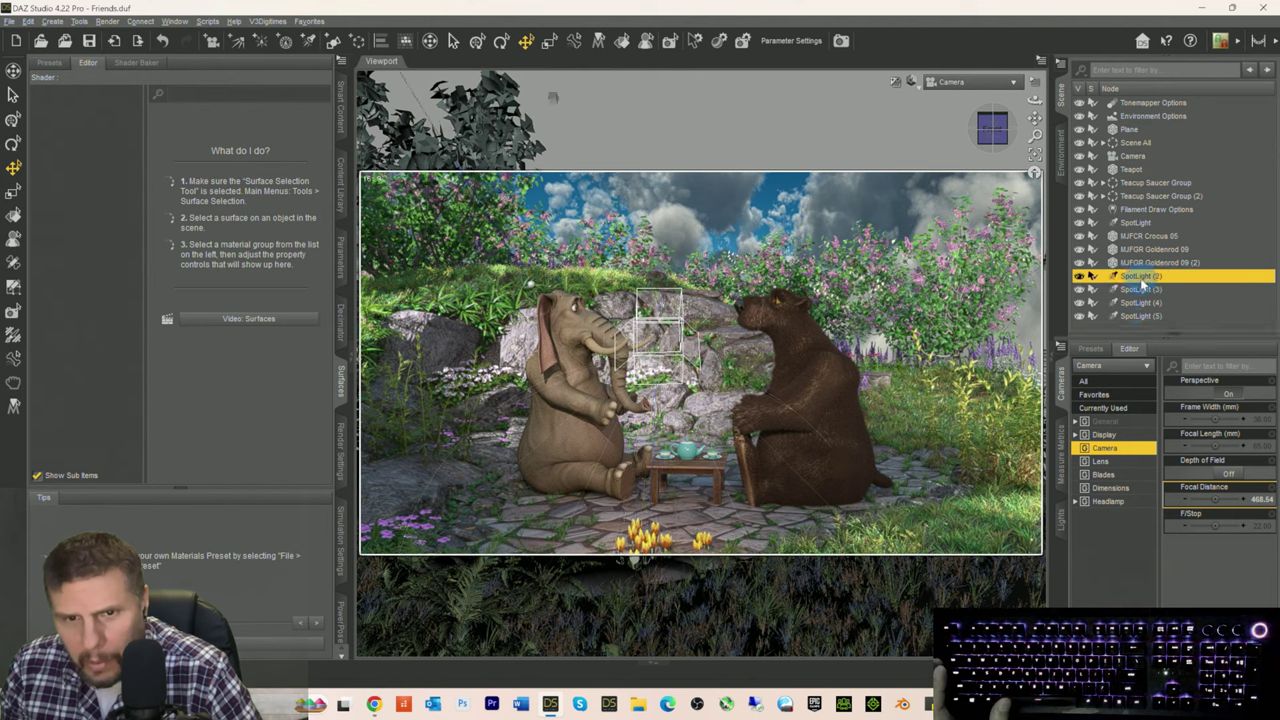
left_click(1139, 224)
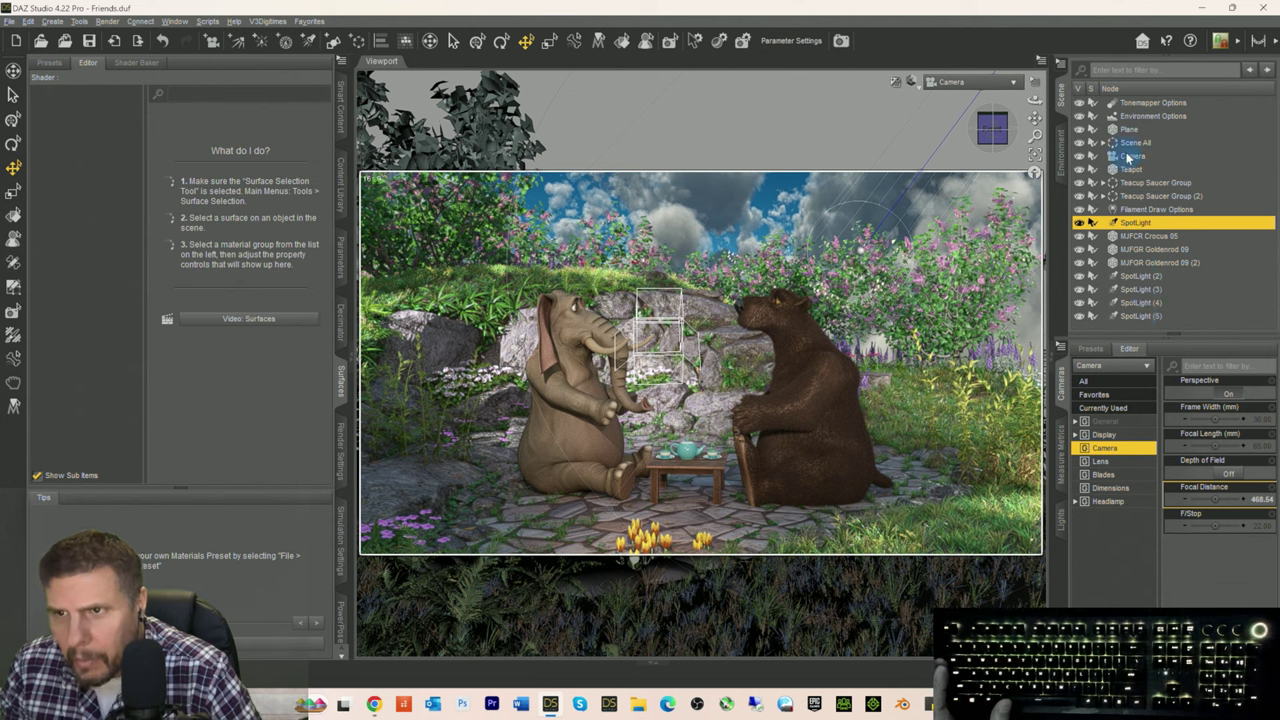
left_click(1143, 277)
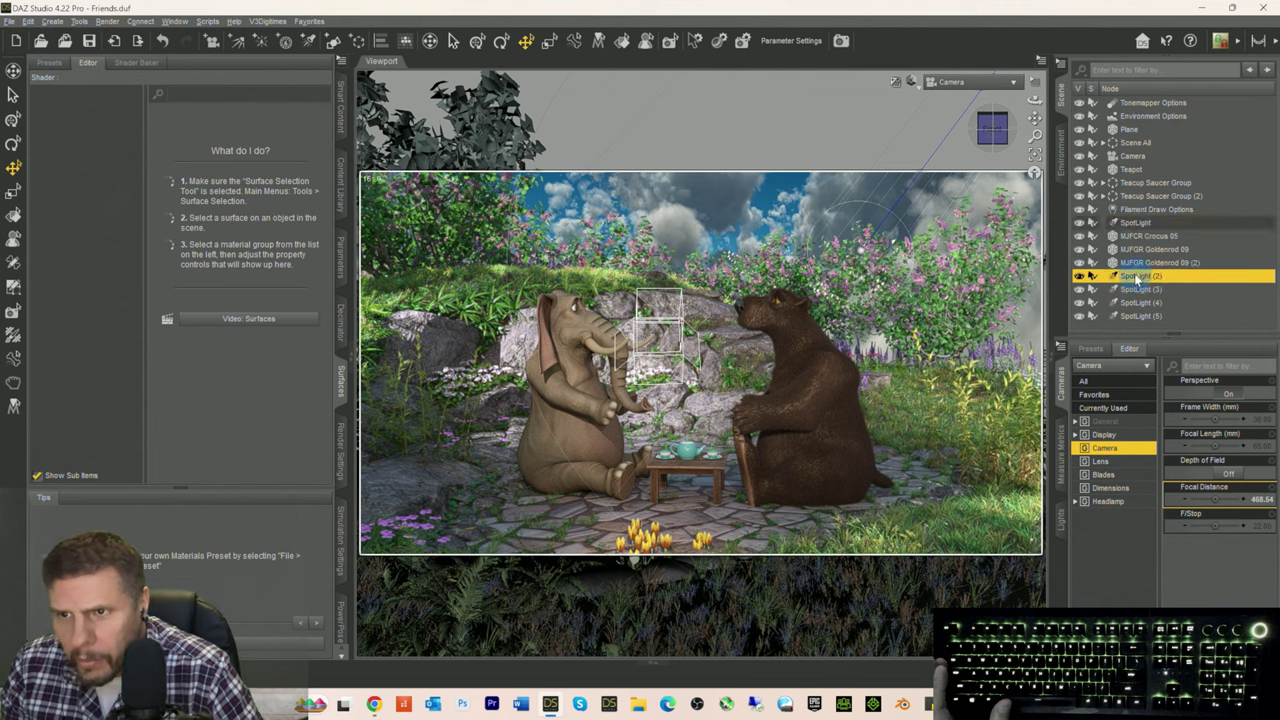
left_click(1133, 289)
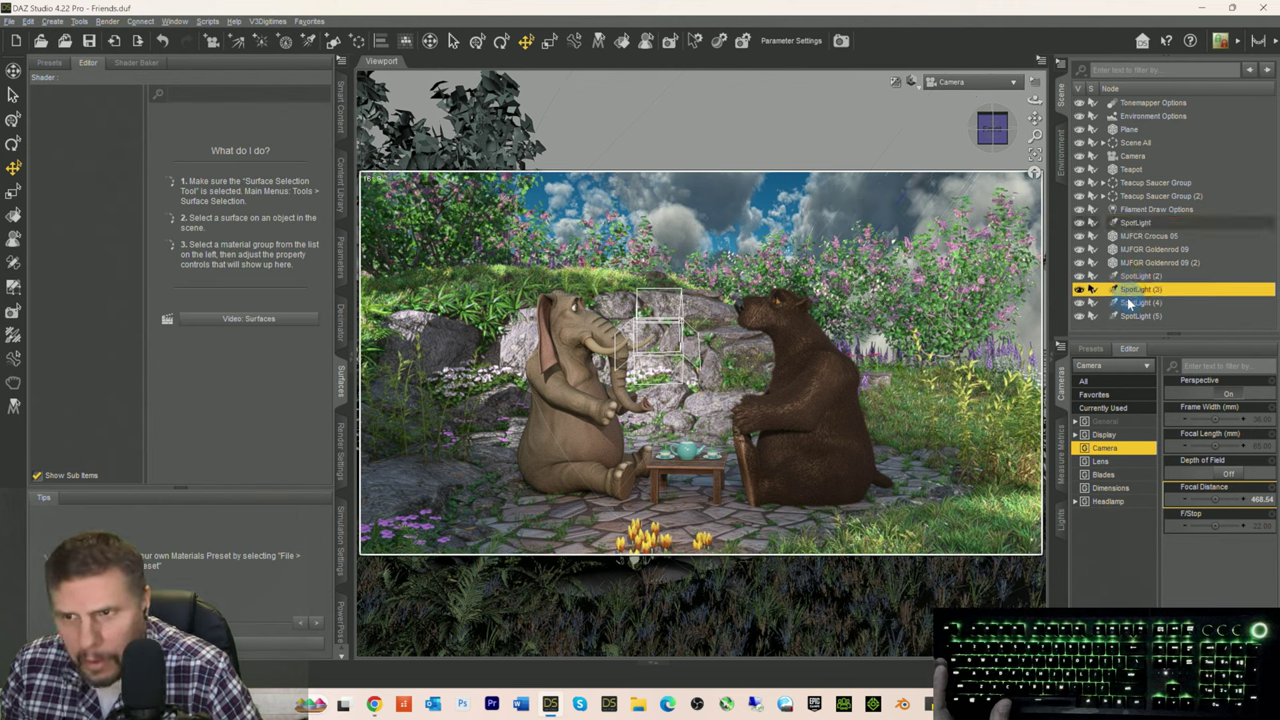
left_click(1131, 302)
left_click(1128, 317)
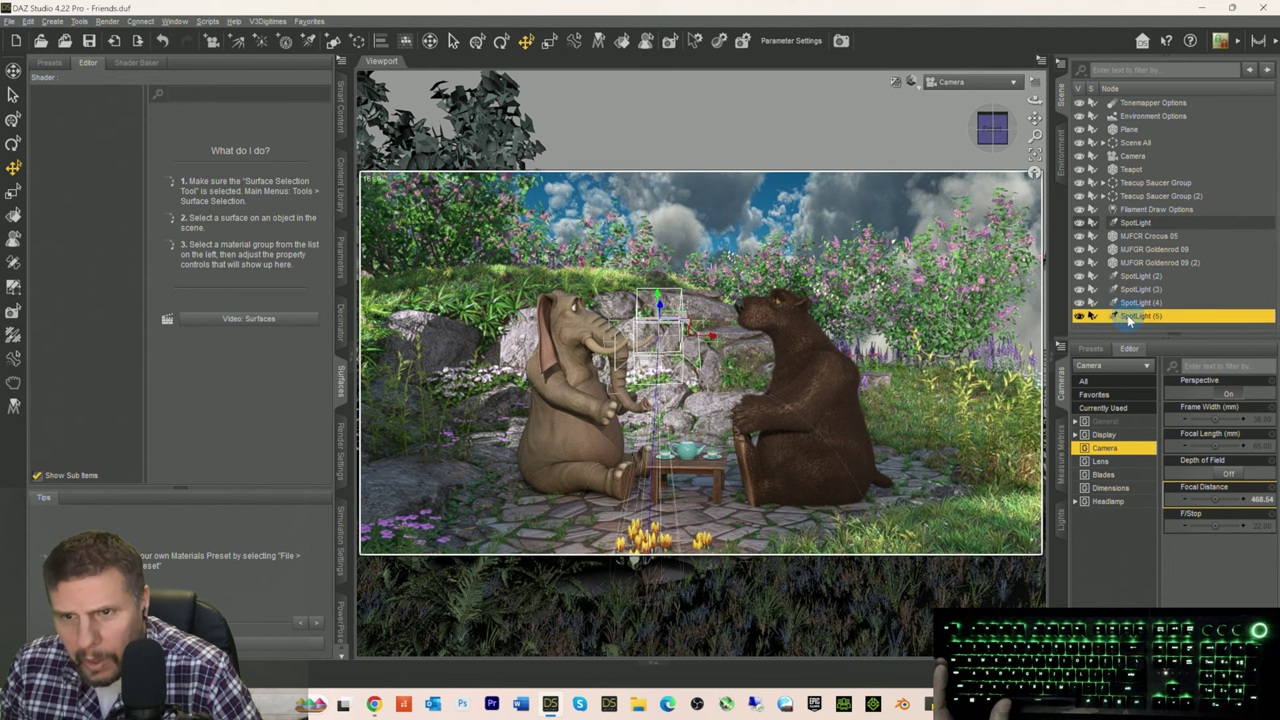
left_click(1131, 304)
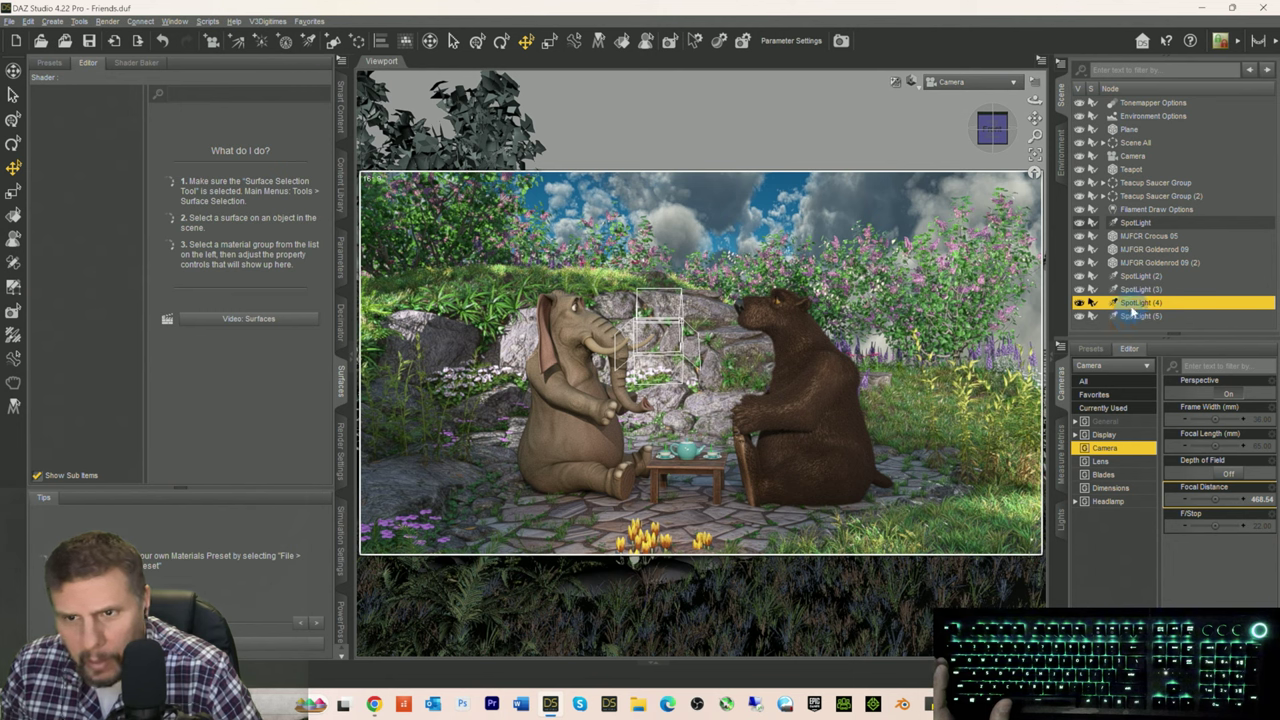
left_click(1130, 289)
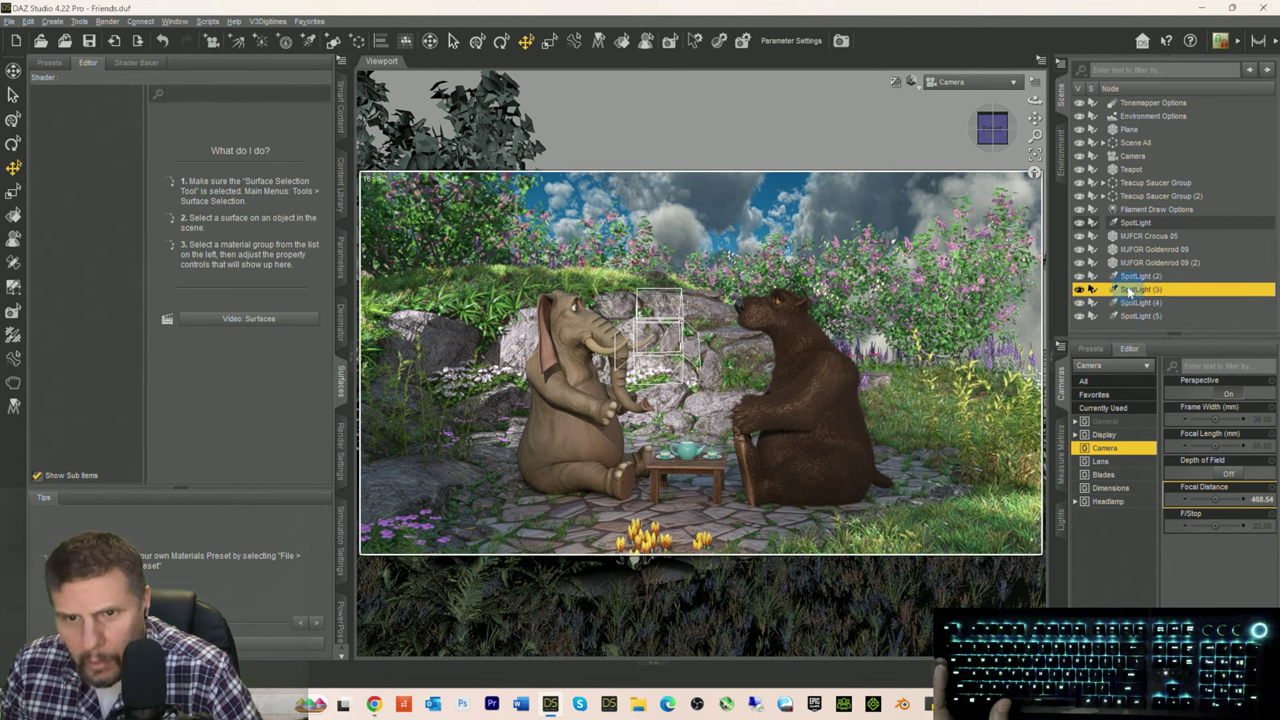
Step: Frame SpotLight (4) and SpotLight (3) in turn in the Perspective View and examine where each light sits
left_click(1129, 304)
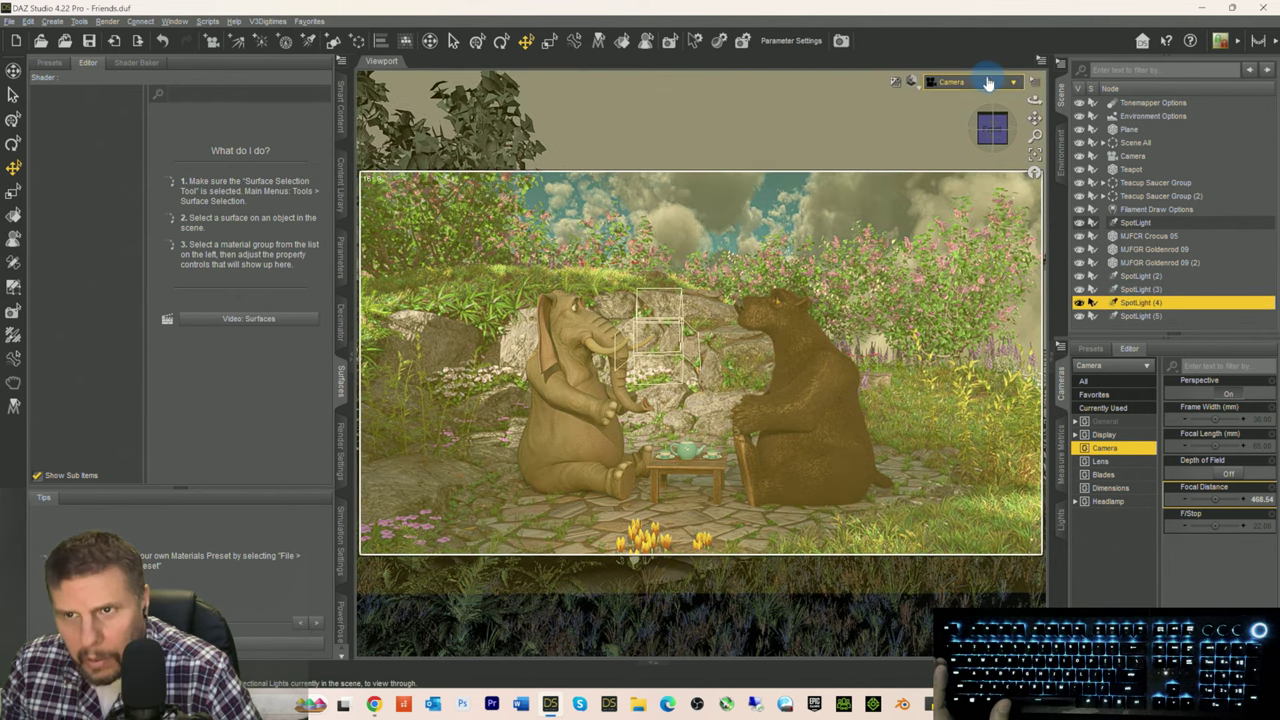
left_click(987, 82)
left_click(975, 110)
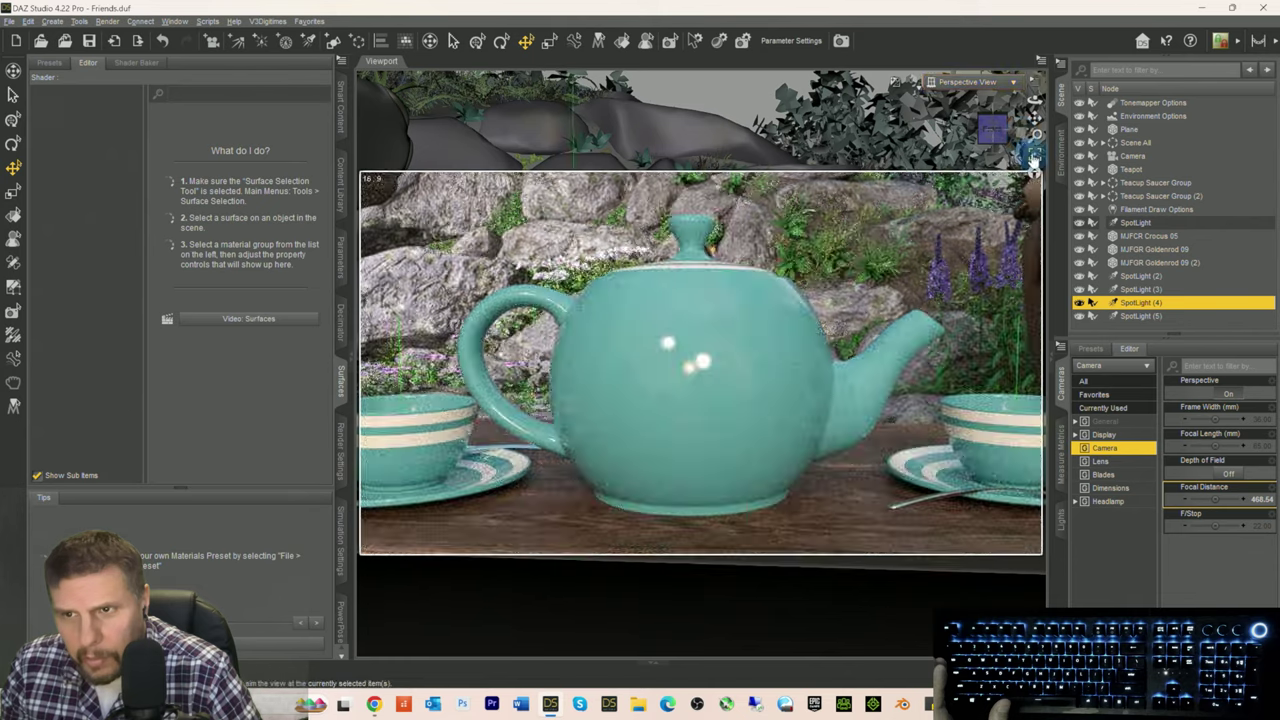
left_click(1034, 160)
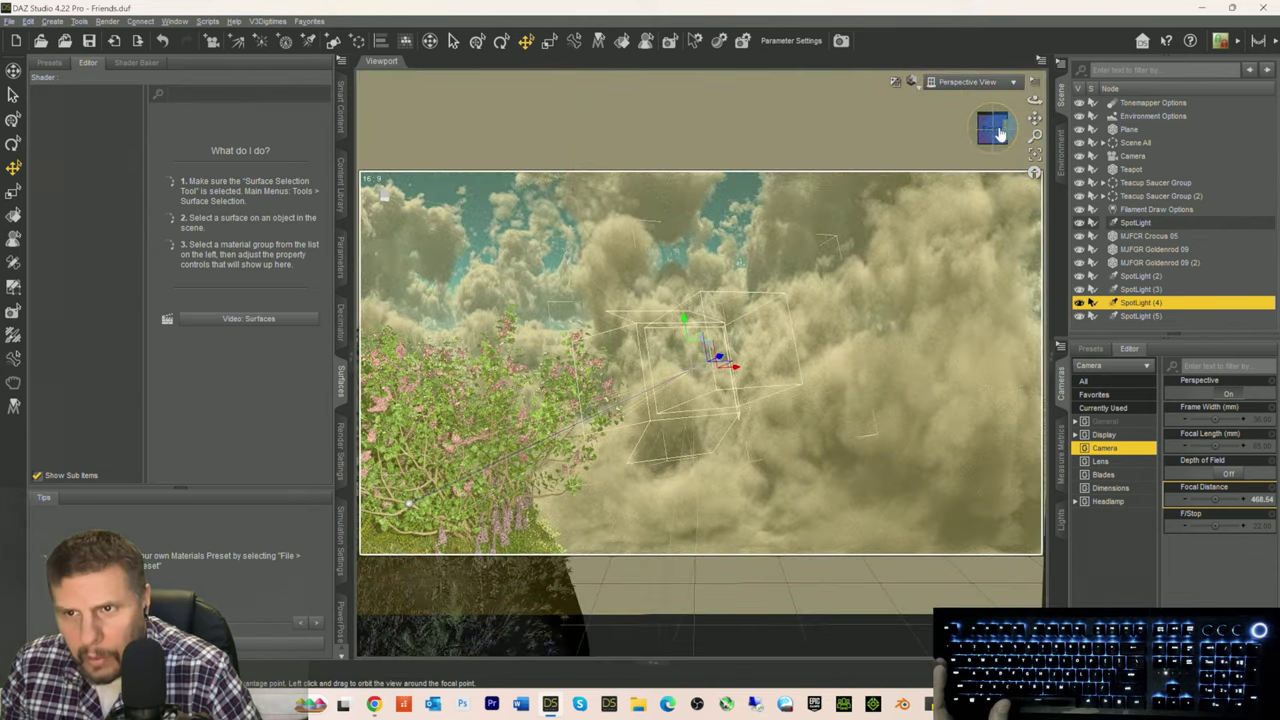
mouse_move(1034, 172)
left_mouse_down()
mouse_move(996, 196)
mouse_move(1030, 175)
left_mouse_up()
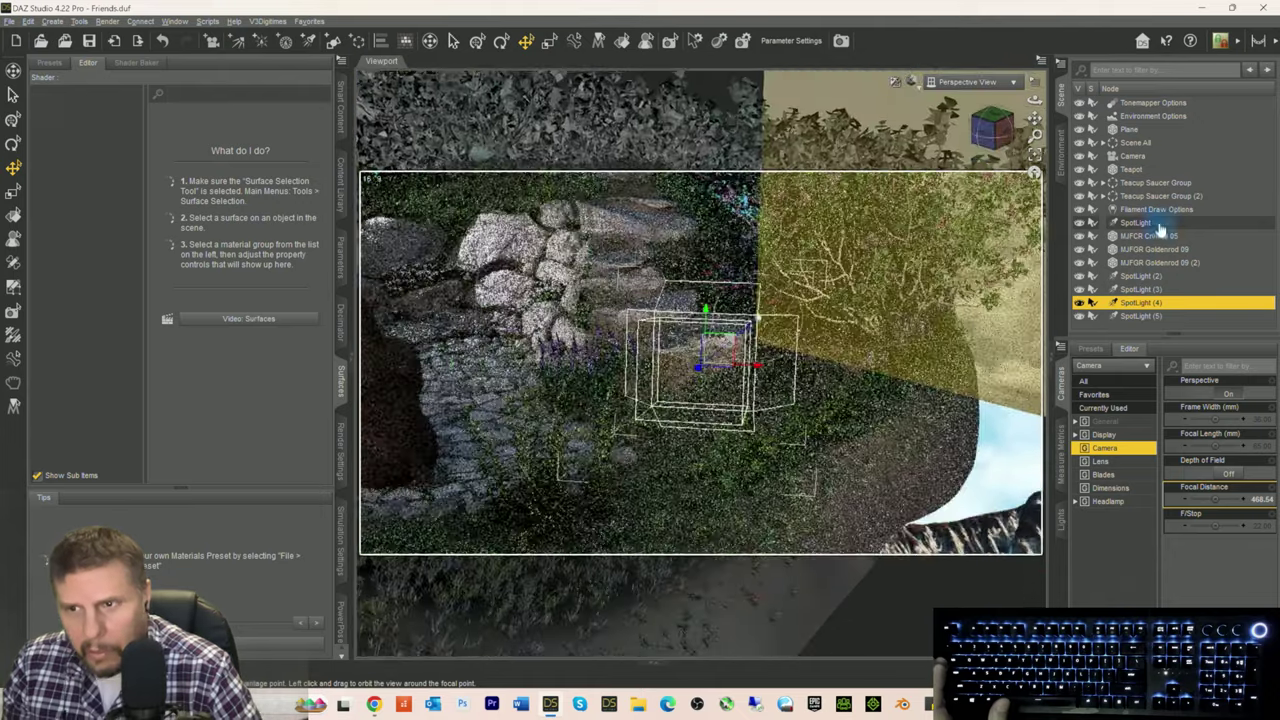
left_click(1136, 290)
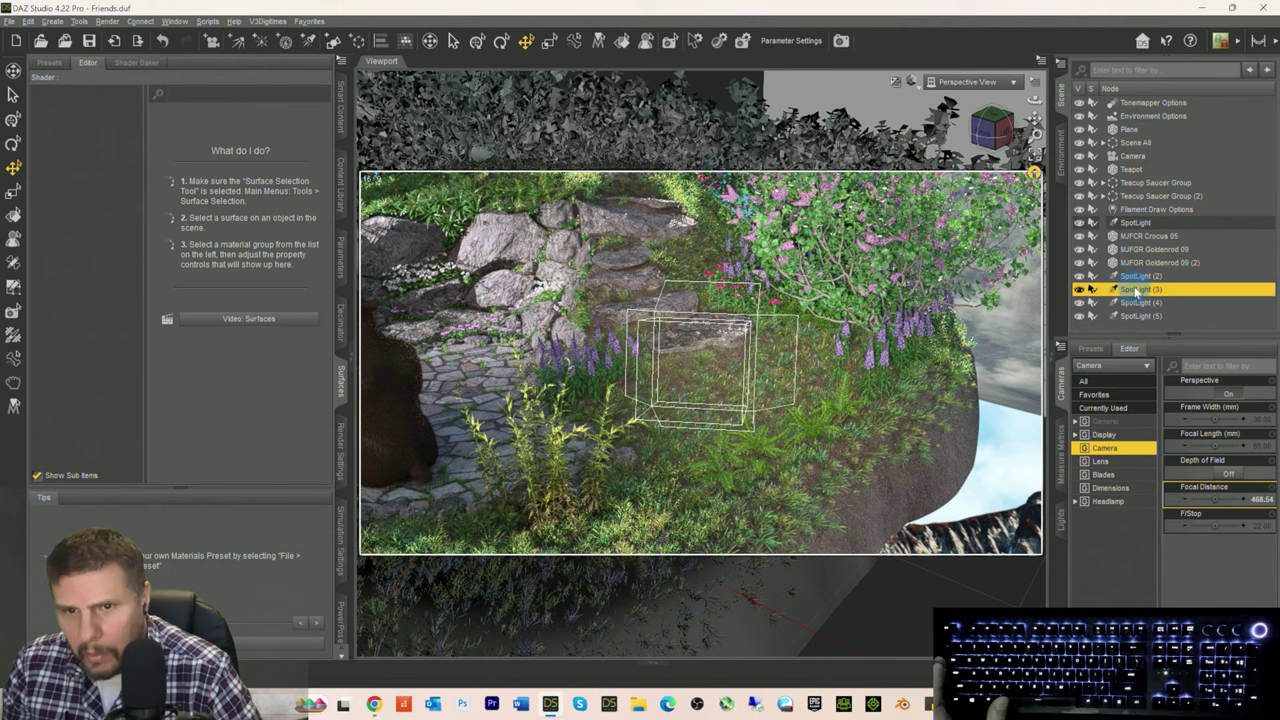
left_click(1035, 163)
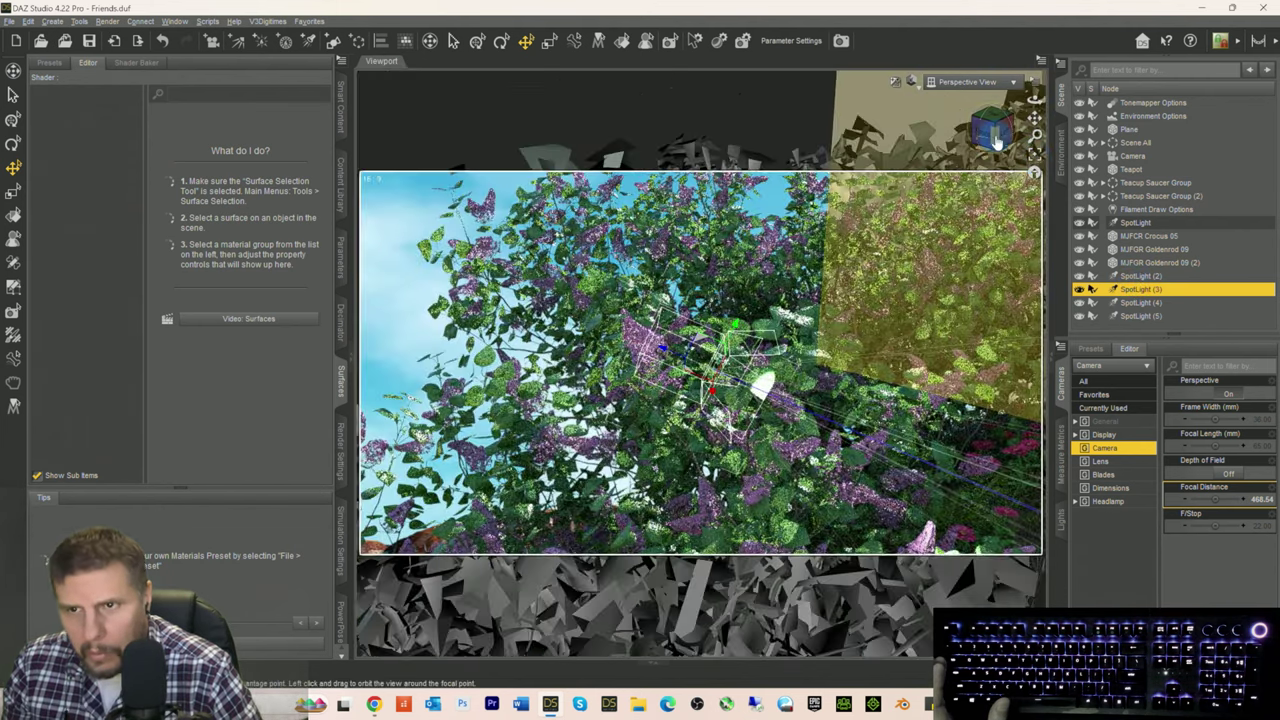
left_click_drag(1034, 152, 1014, 157)
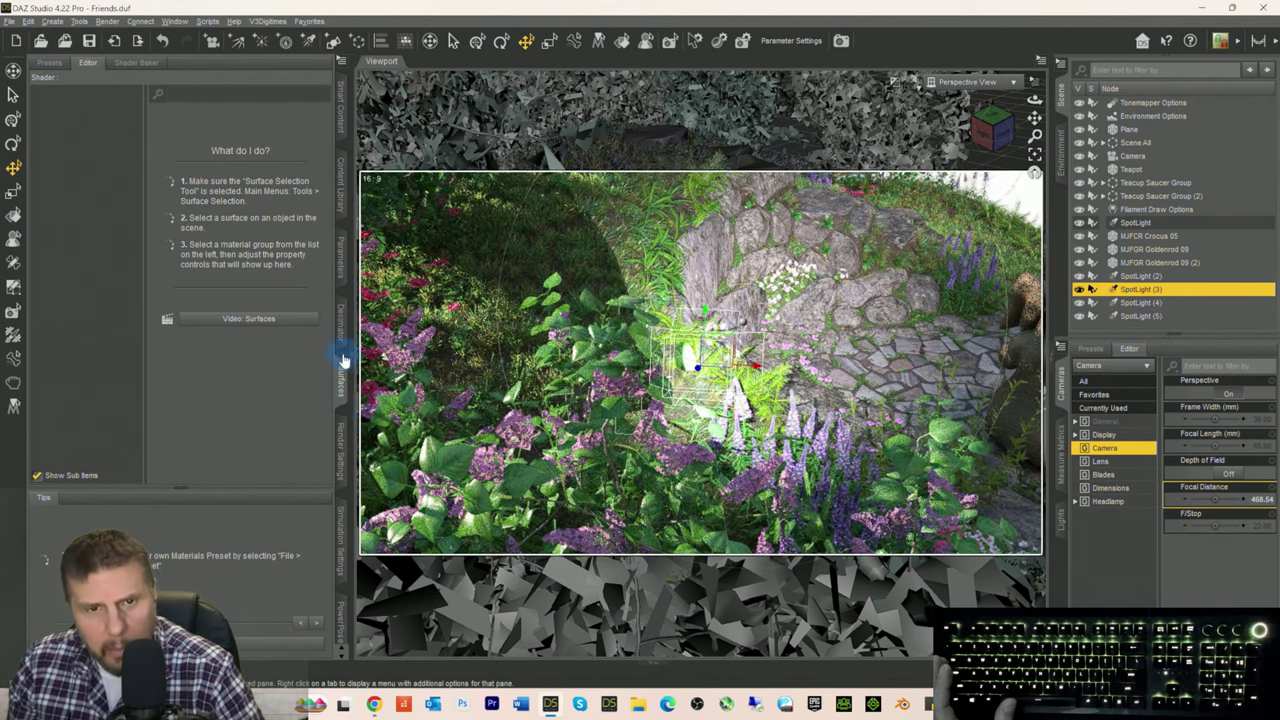
Step: Raise the luminous flux of SpotLight (3) to 591500 lumens
left_click(340, 260)
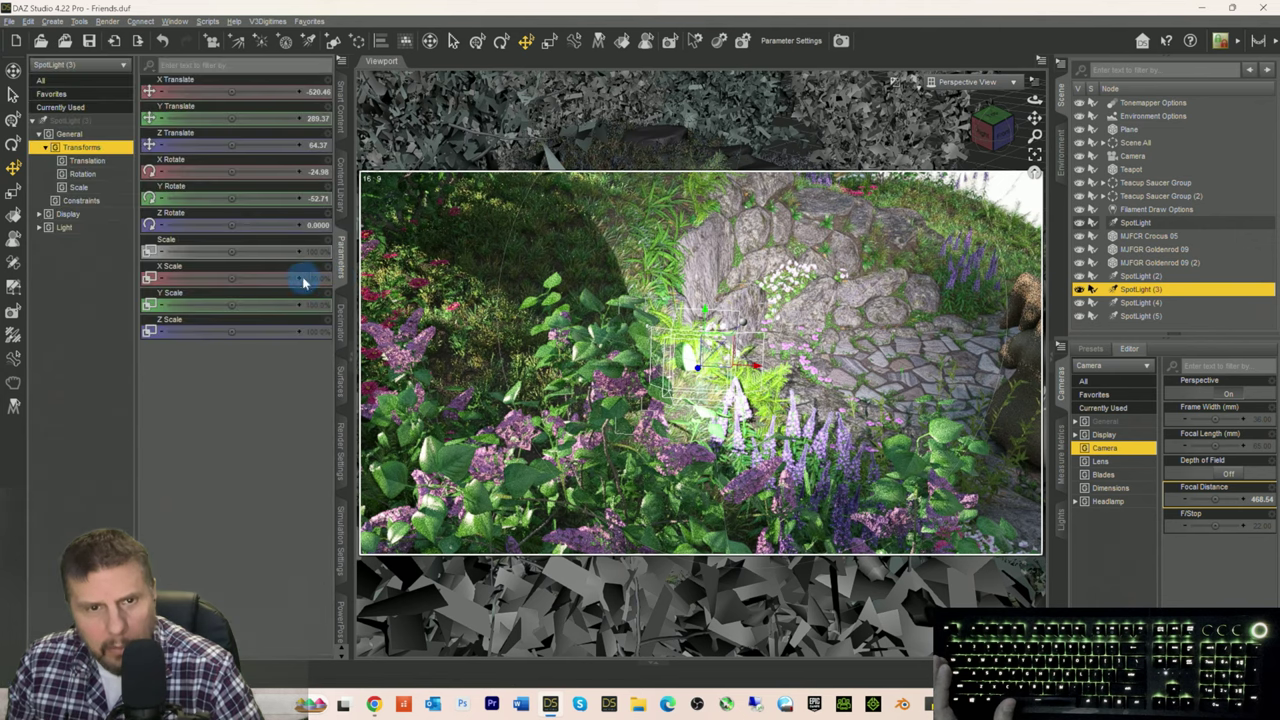
left_click(84, 122)
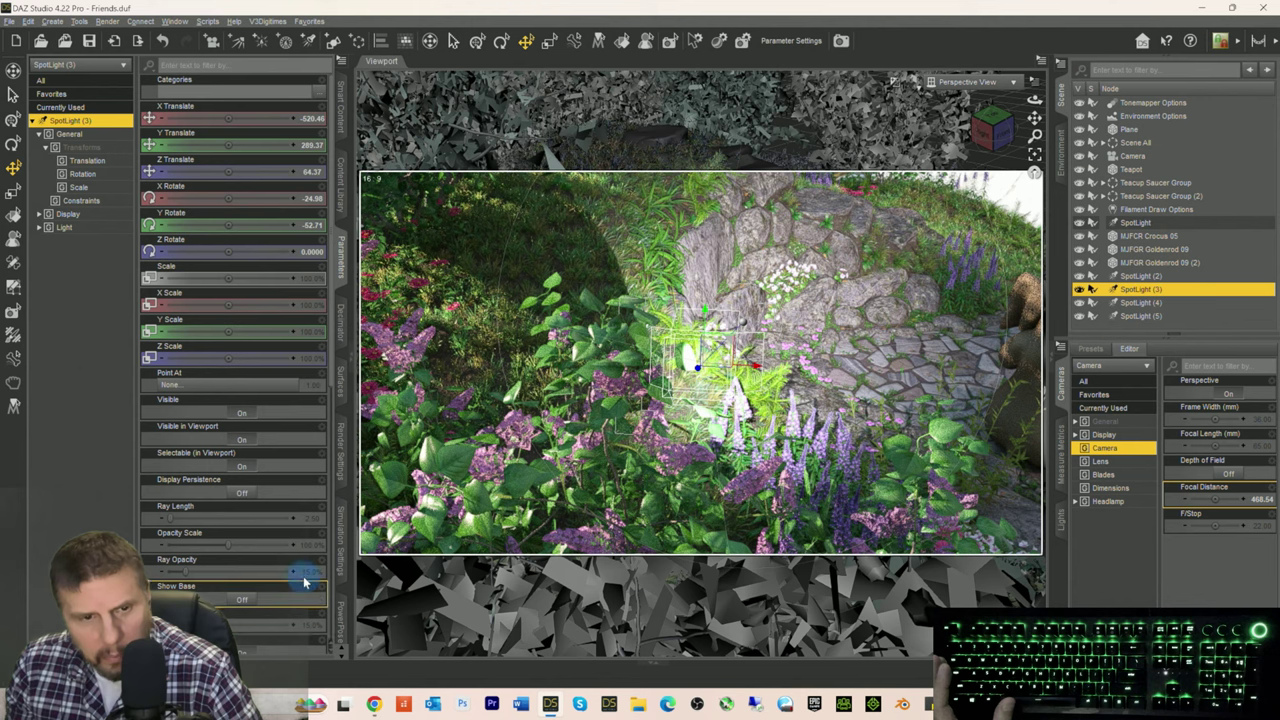
scroll(308, 600, "down", 10)
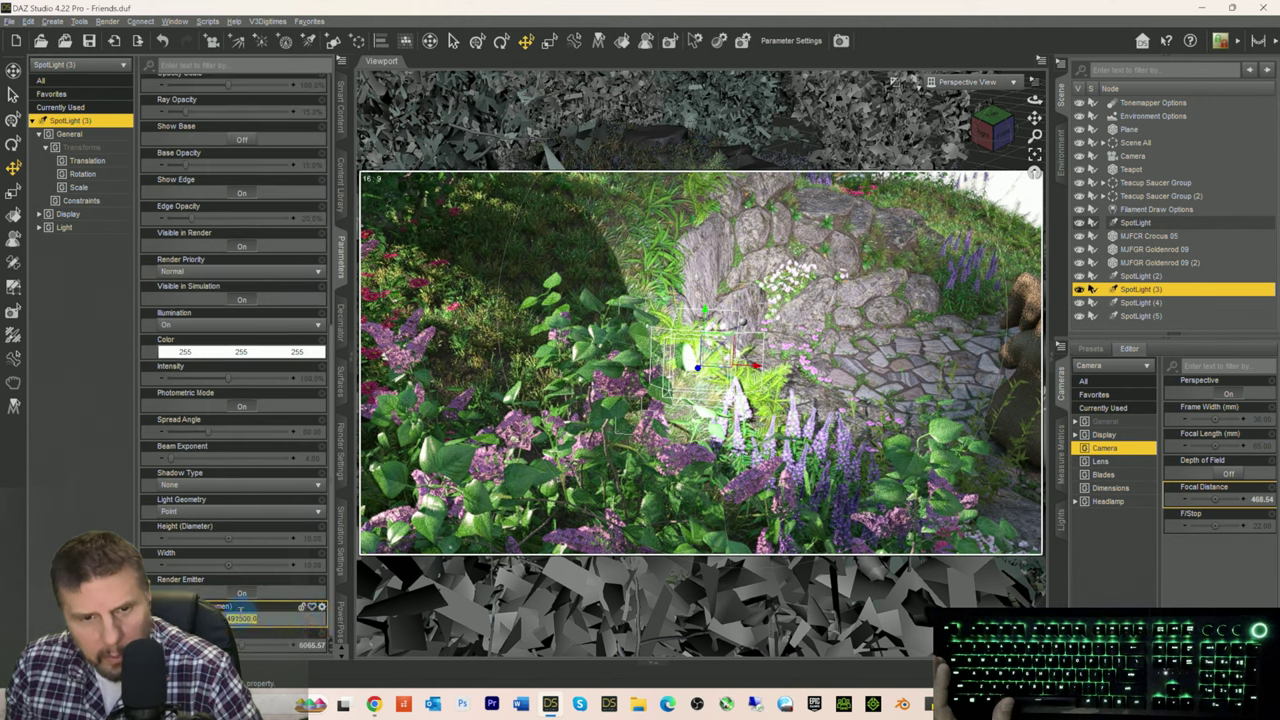
type("5915")
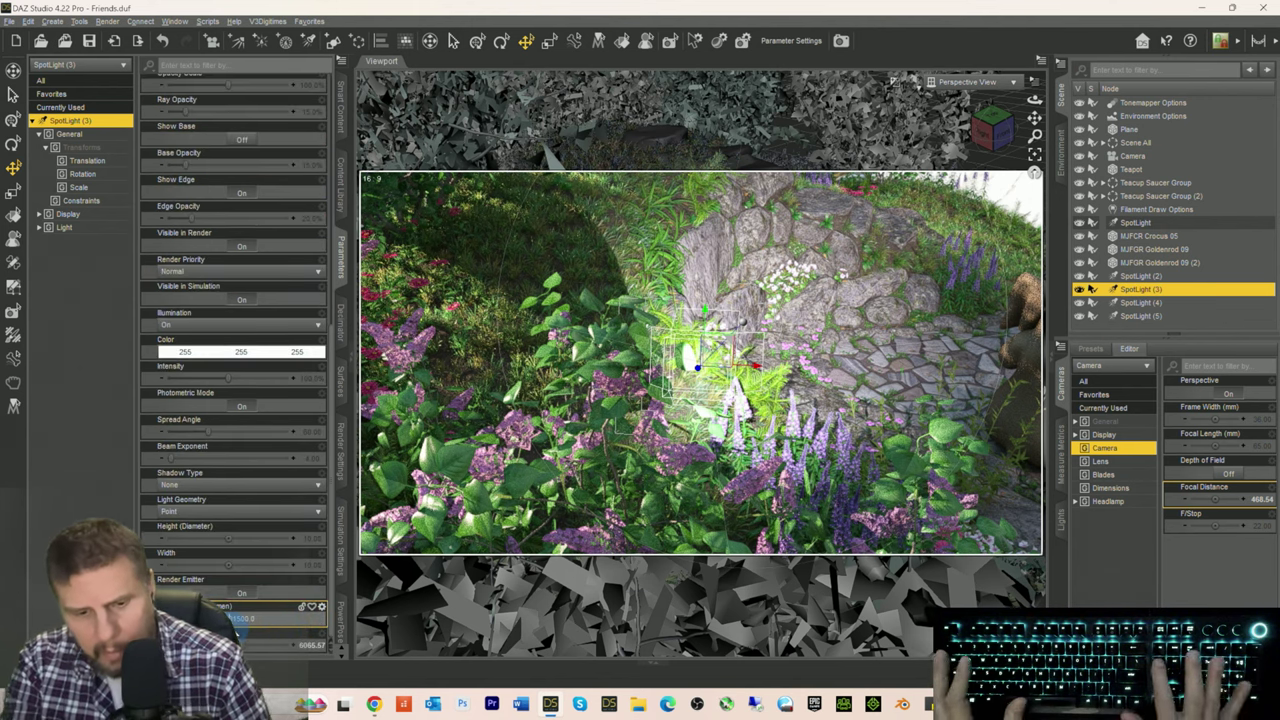
key("Return")
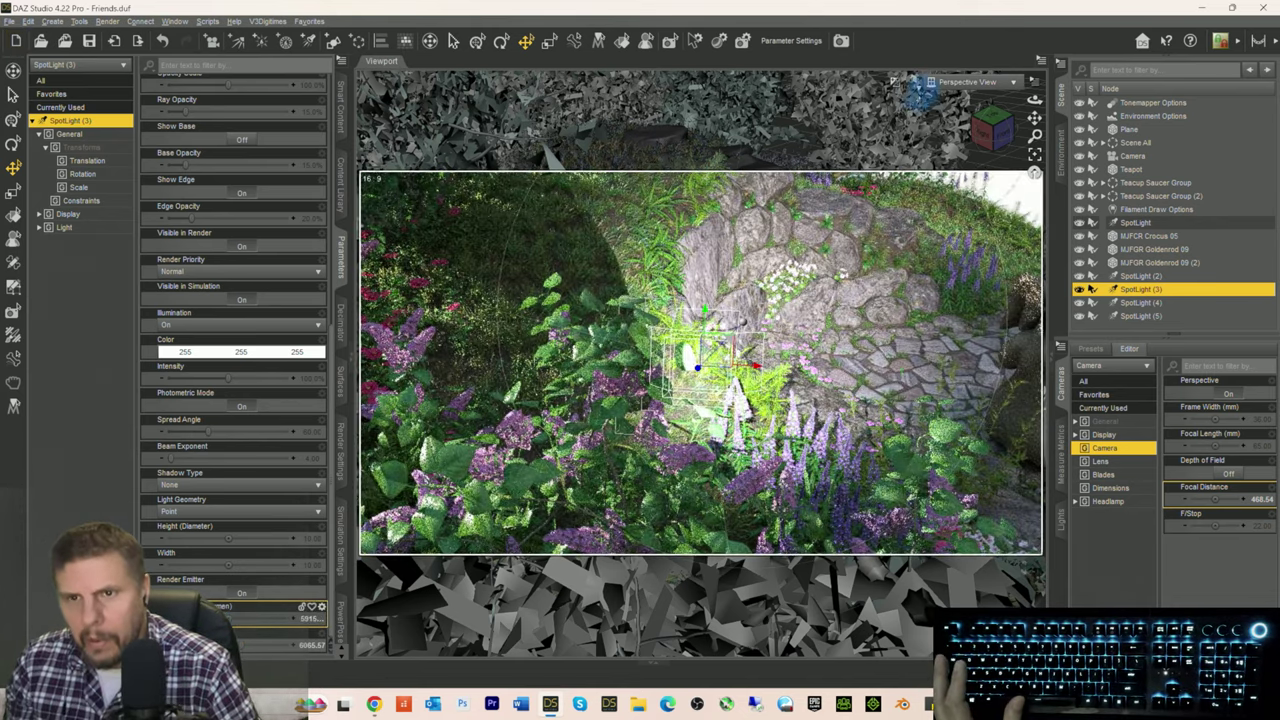
Step: Working through the scene Camera, restore SpotLight (3)'s luminous flux to 491500 lumens and save the scene
left_click(958, 82)
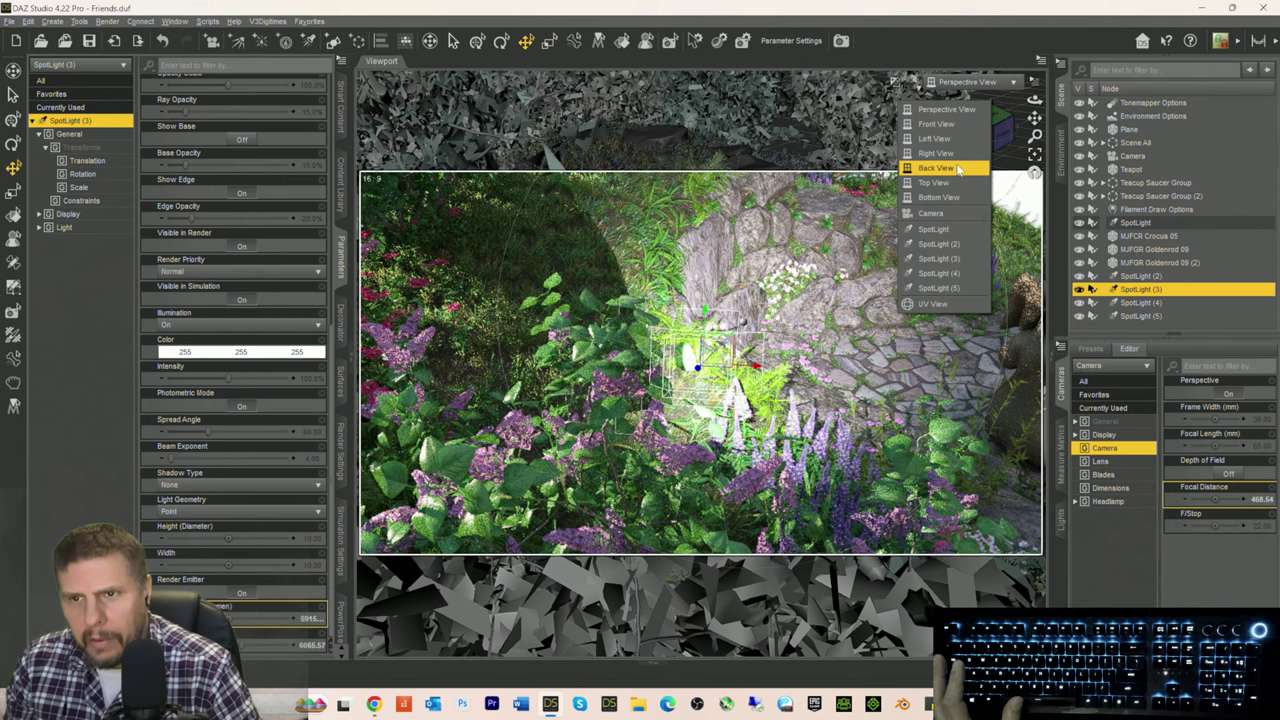
left_click(931, 213)
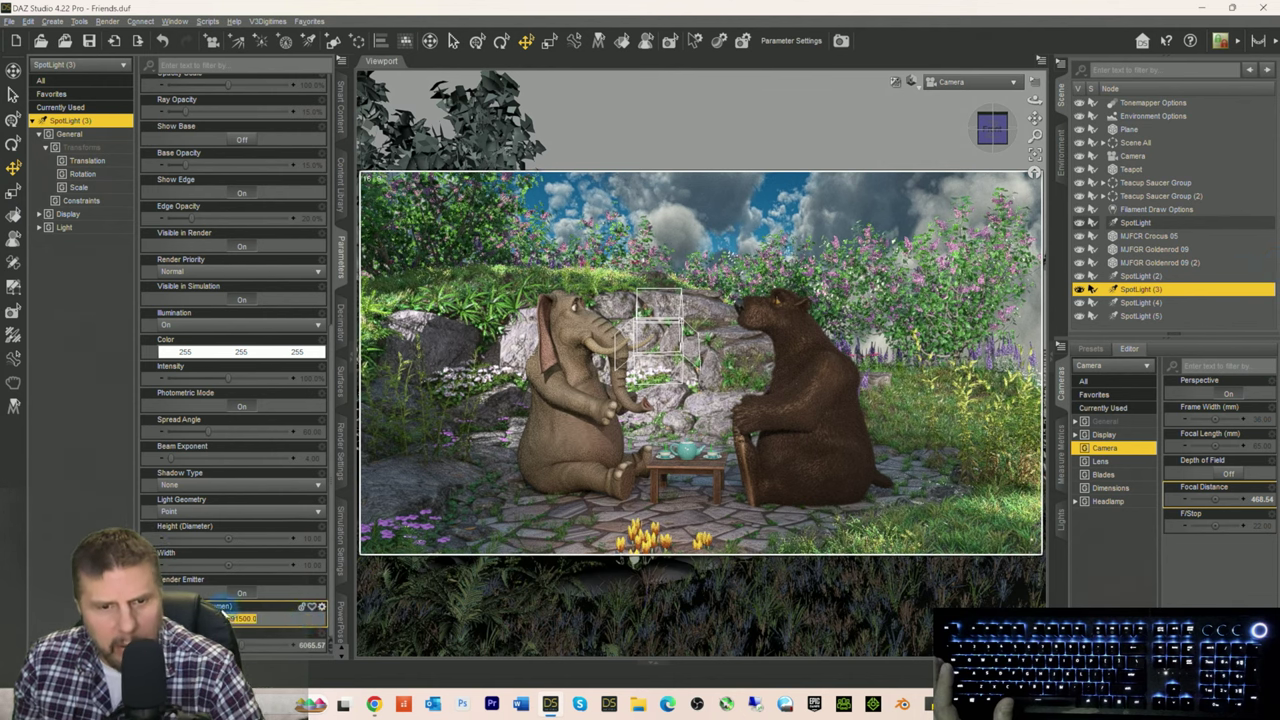
left_click(814, 612)
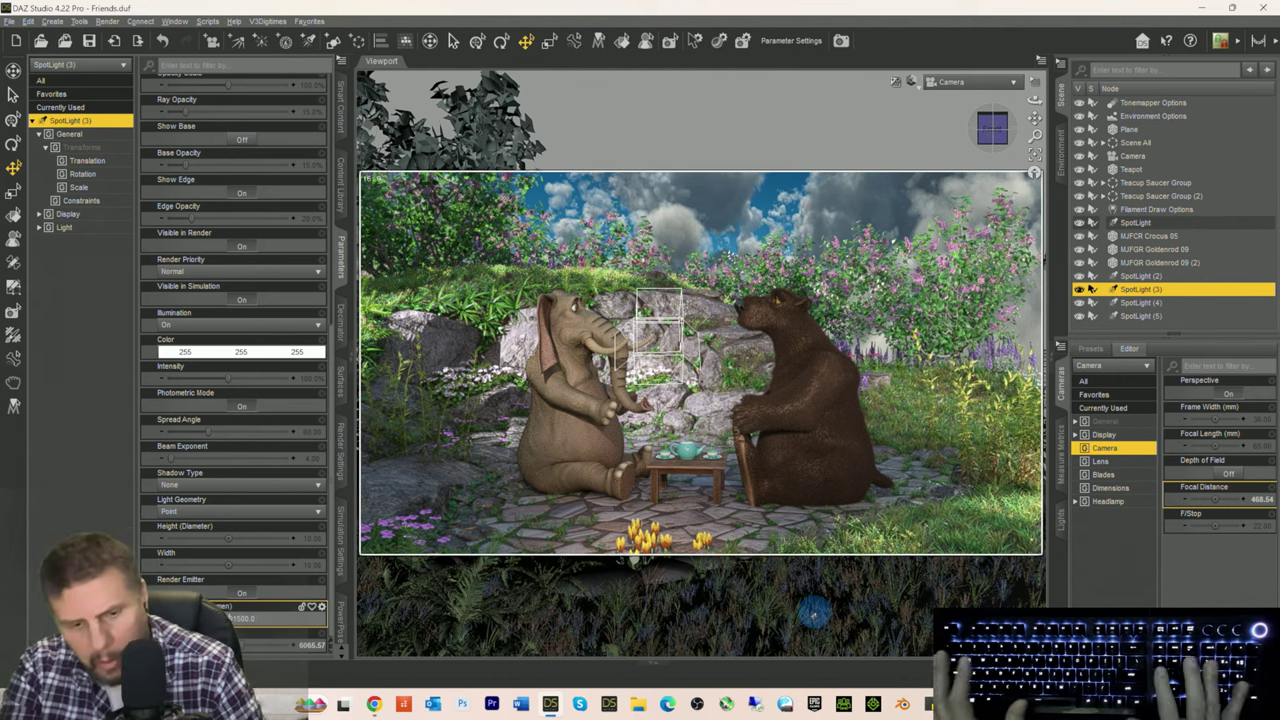
key("ctrl+z")
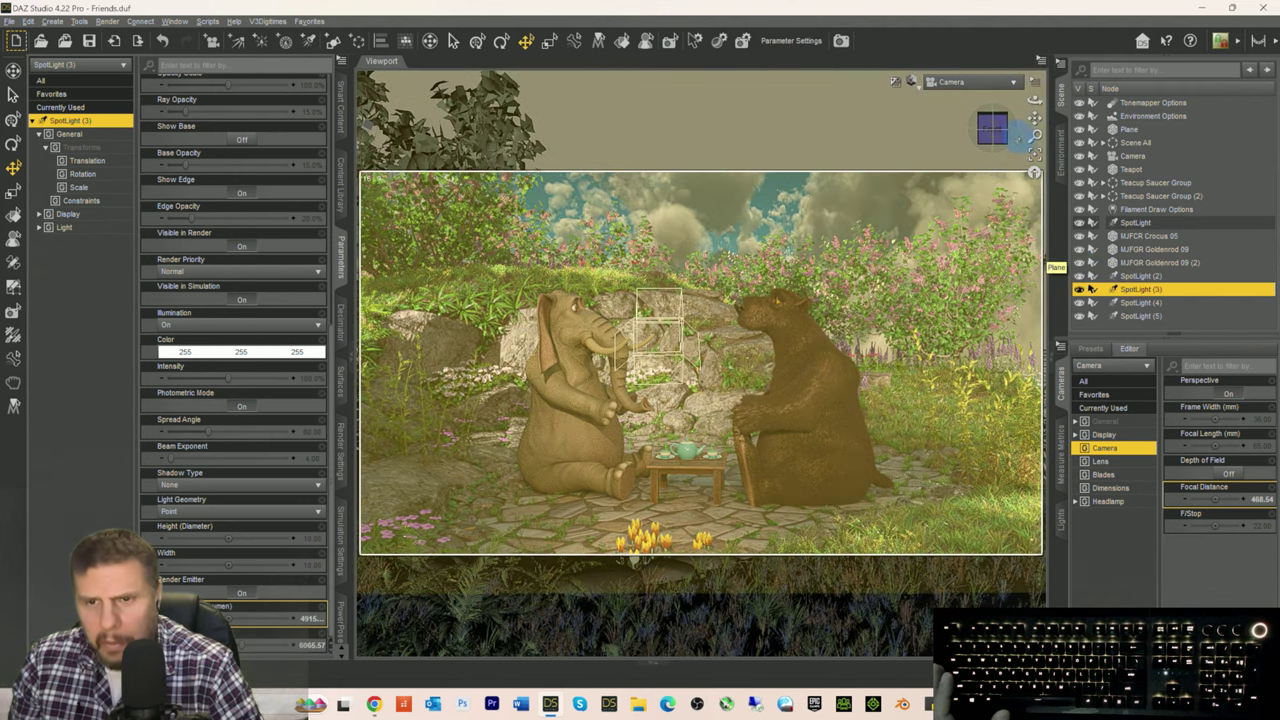
key("ctrl+s")
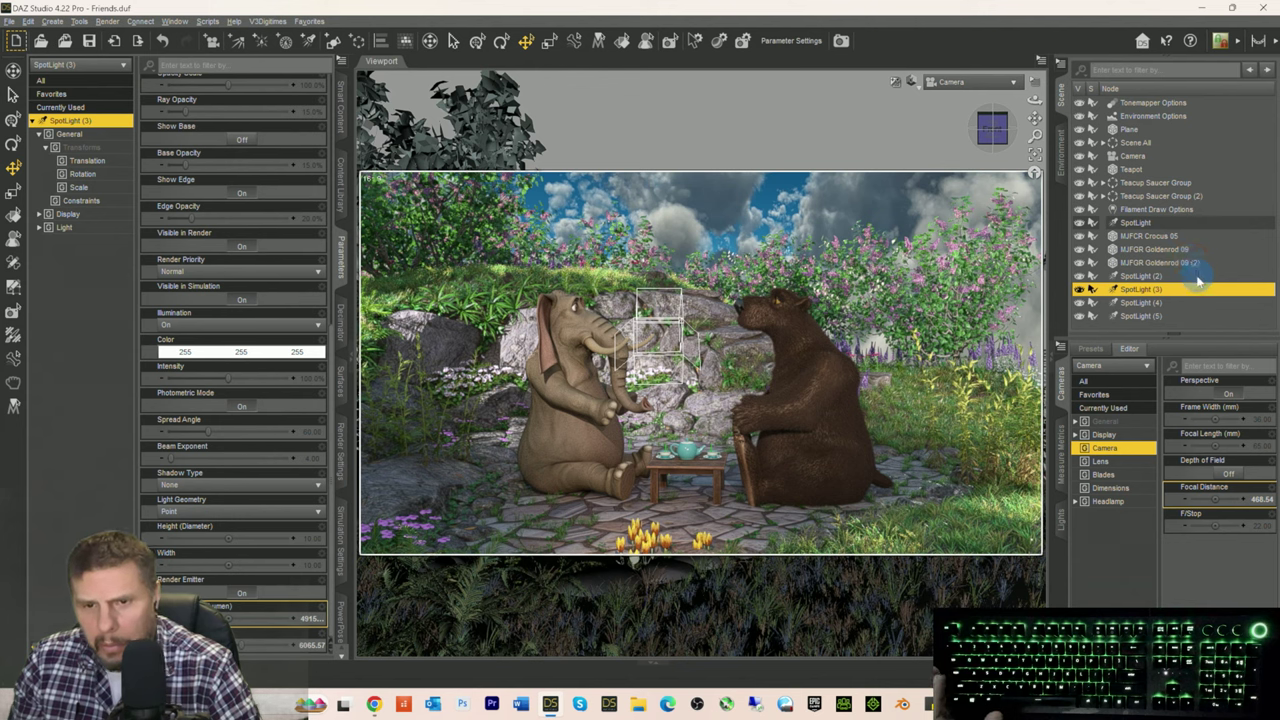
Step: Raise the luminous flux of SpotLight (2) to 51500 lumens
left_click(1137, 276)
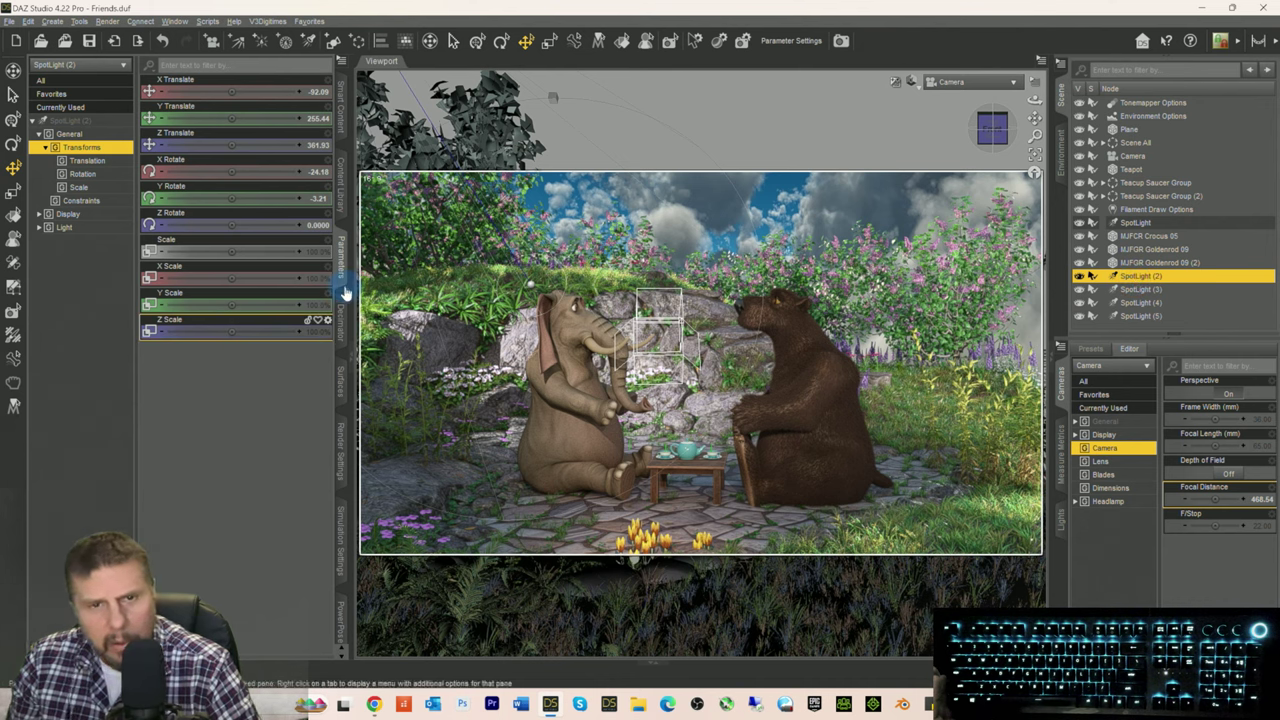
left_click(74, 134)
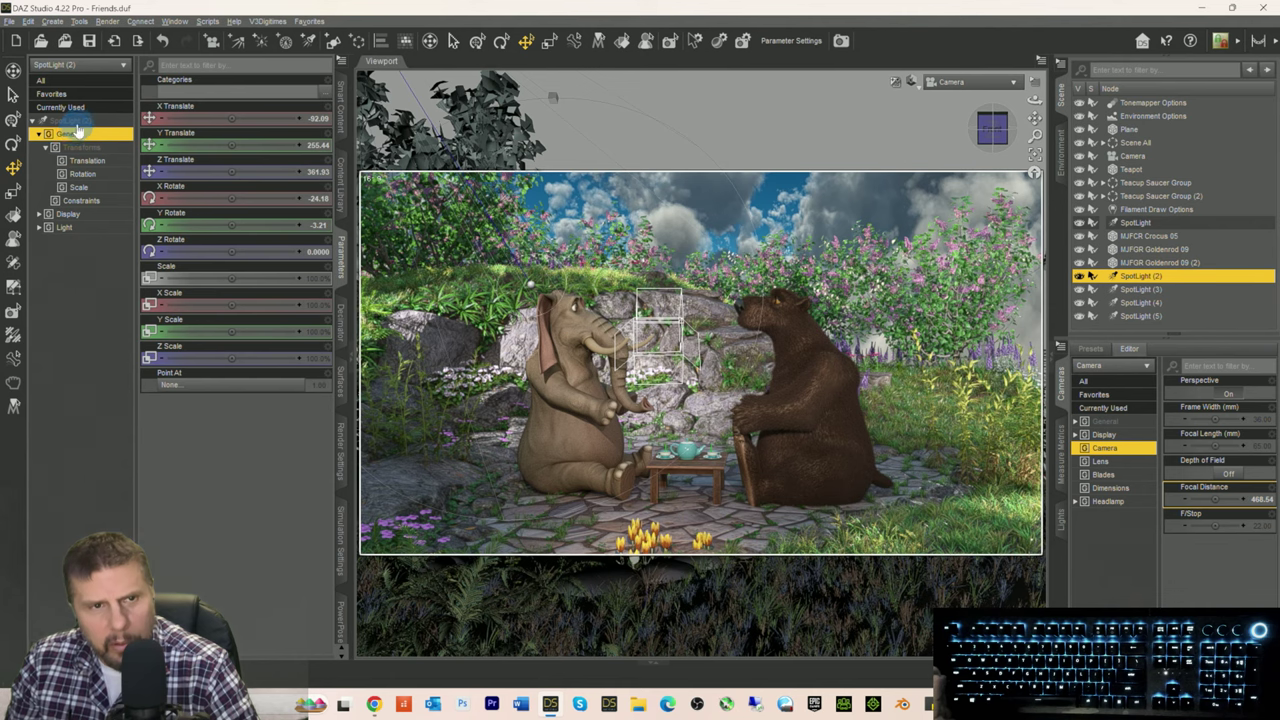
left_click(74, 120)
scroll(260, 430, "down", 10)
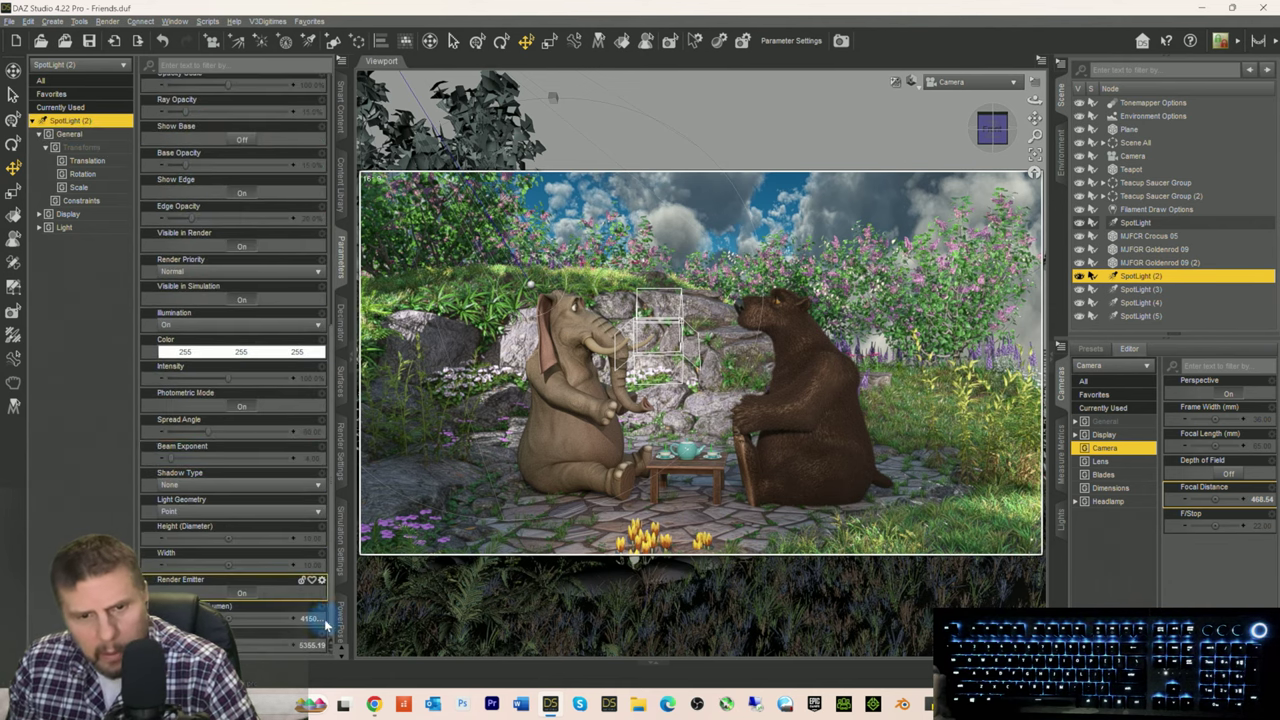
left_click(258, 618)
type("1500.0")
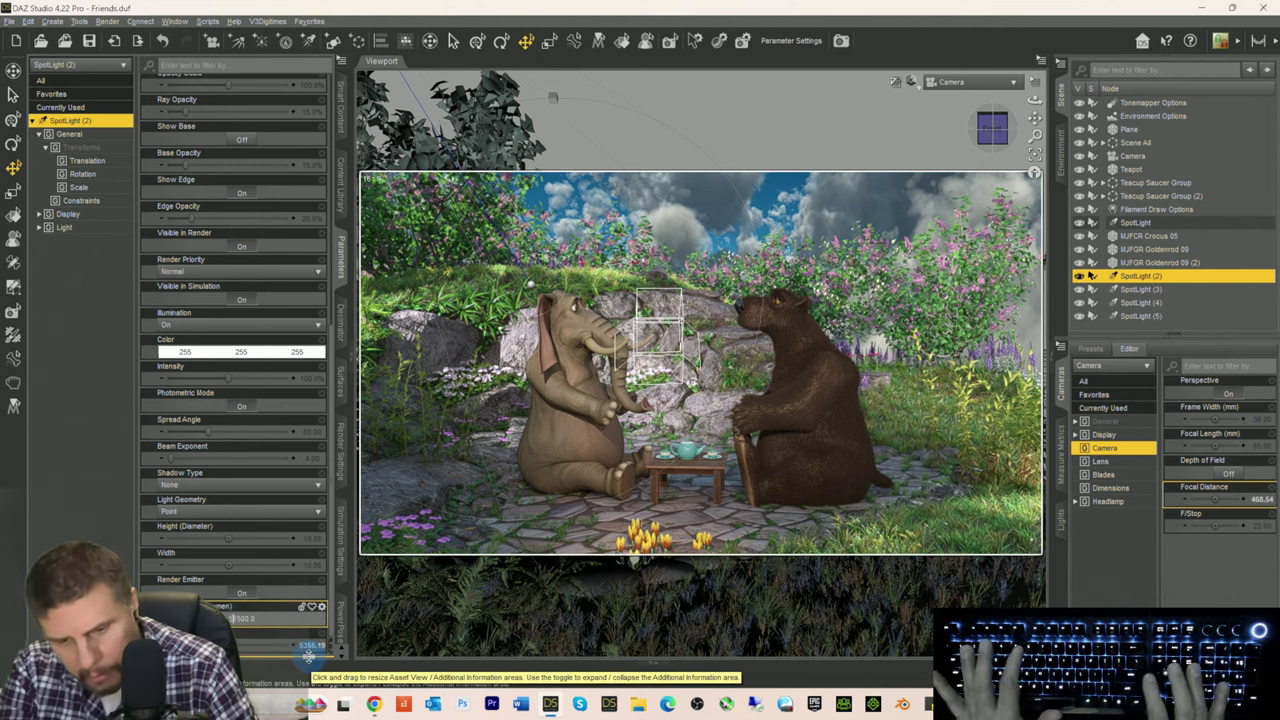
key("Return")
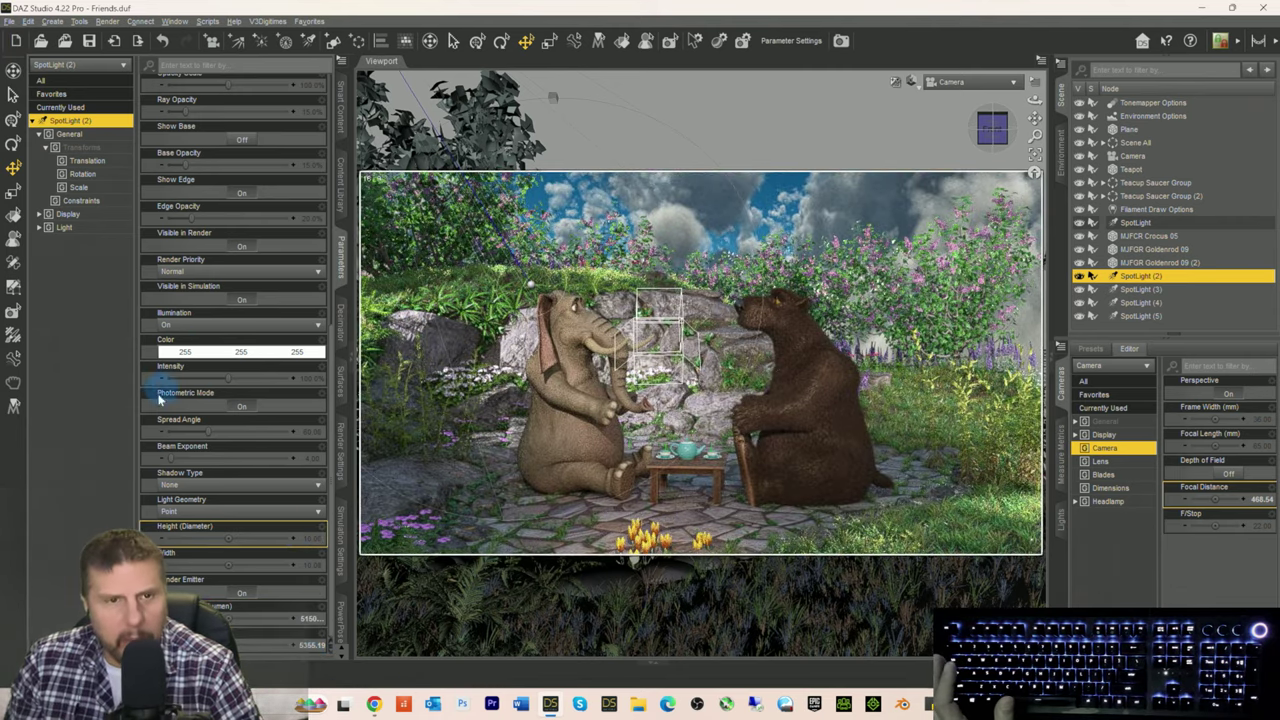
Step: Raise SpotLight (2)'s color temperature to about 6284 K and save the scene
scroll(230, 280, "up", 10)
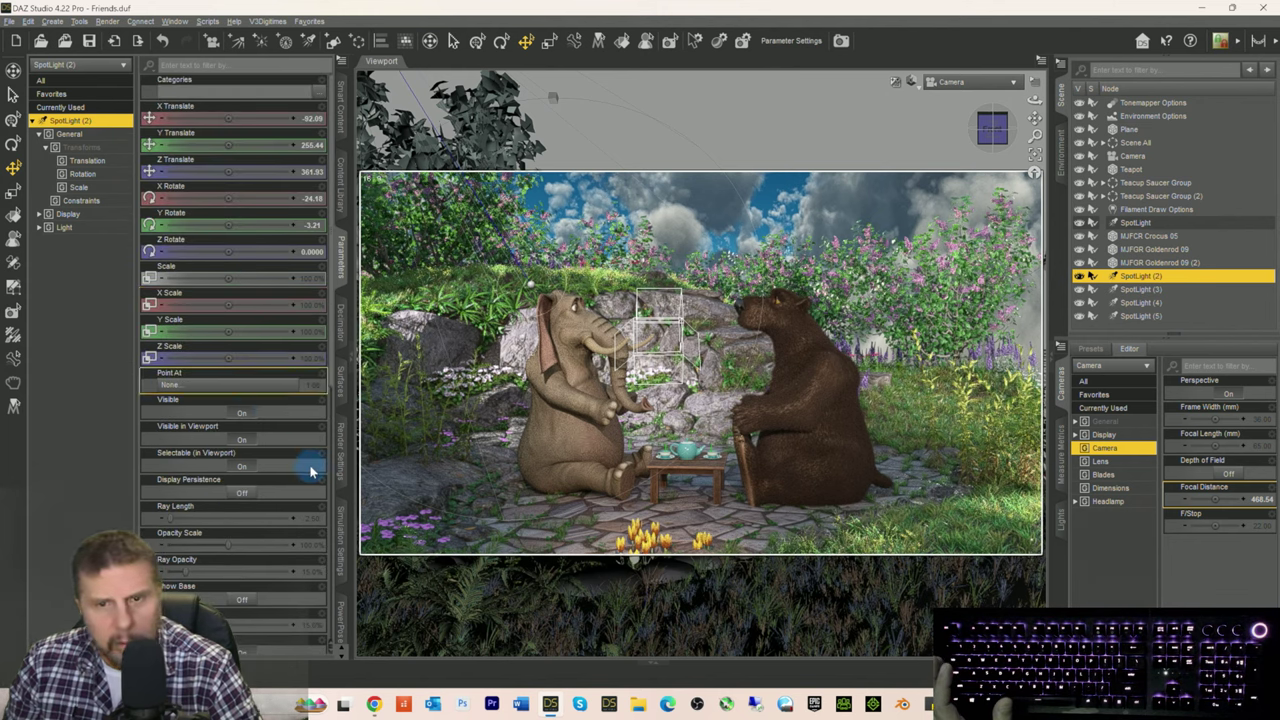
scroll(278, 456, "down", 9)
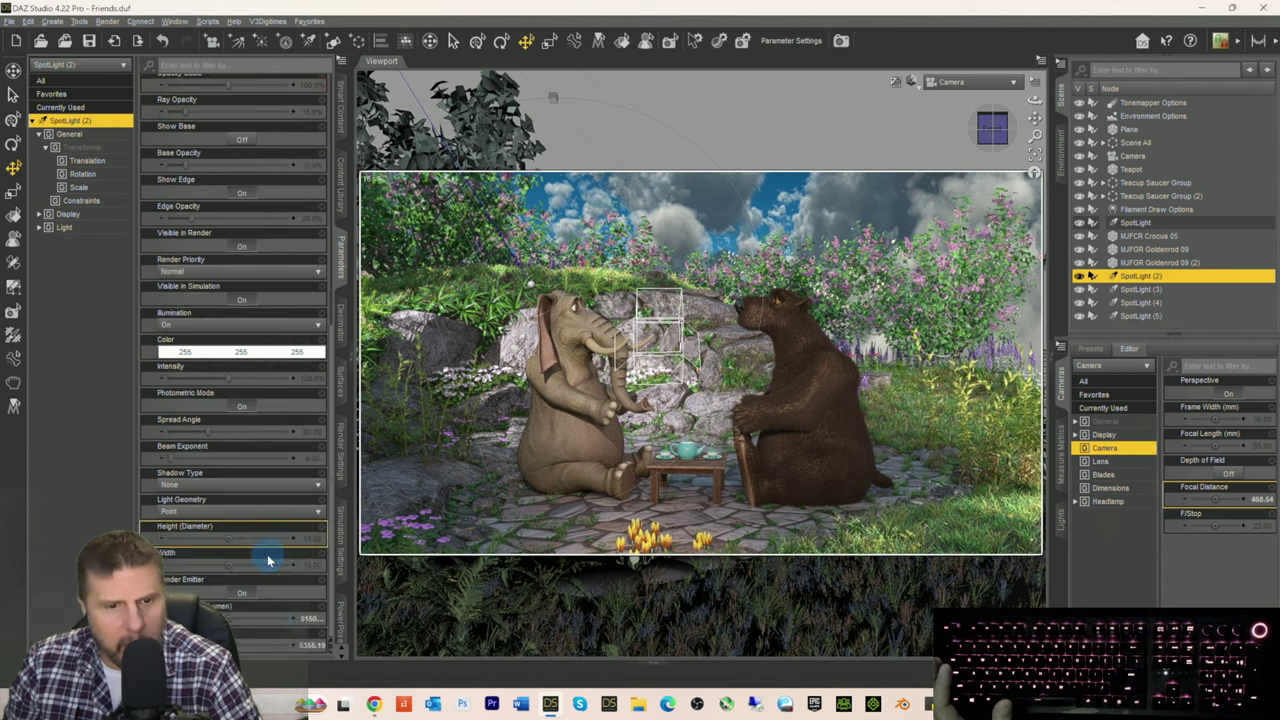
left_click_drag(240, 650, 243, 645)
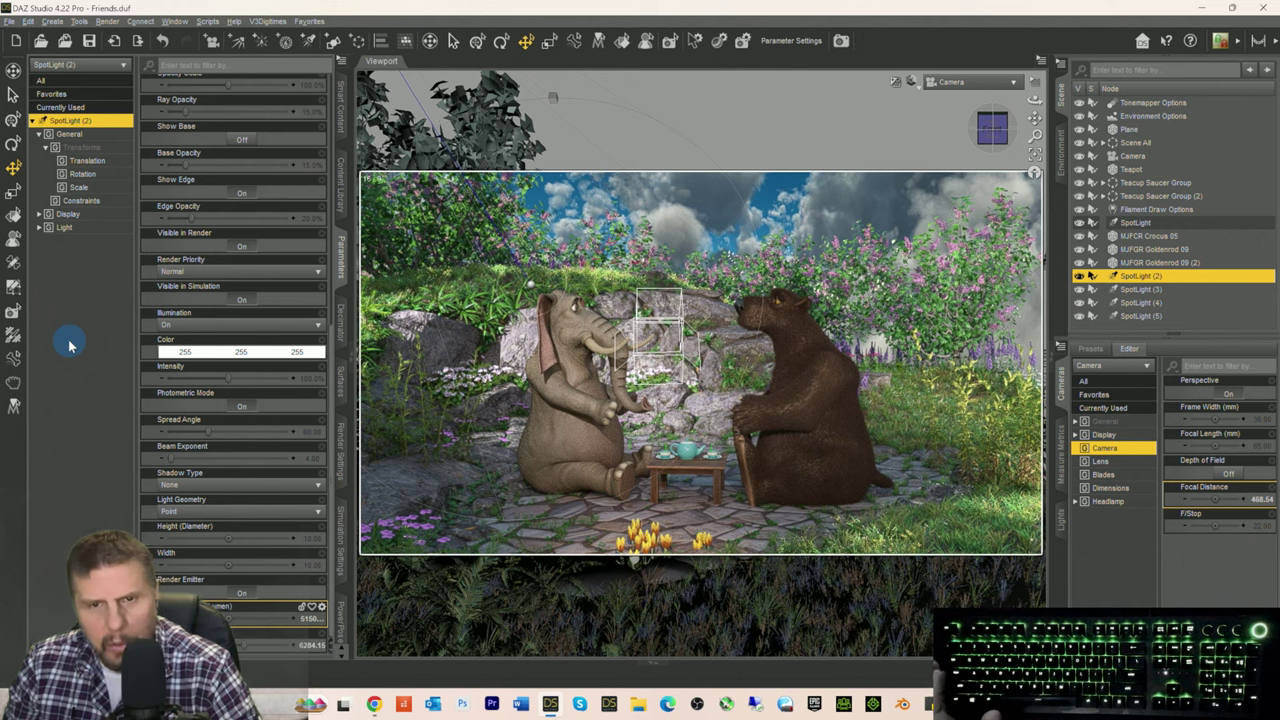
left_click(69, 345)
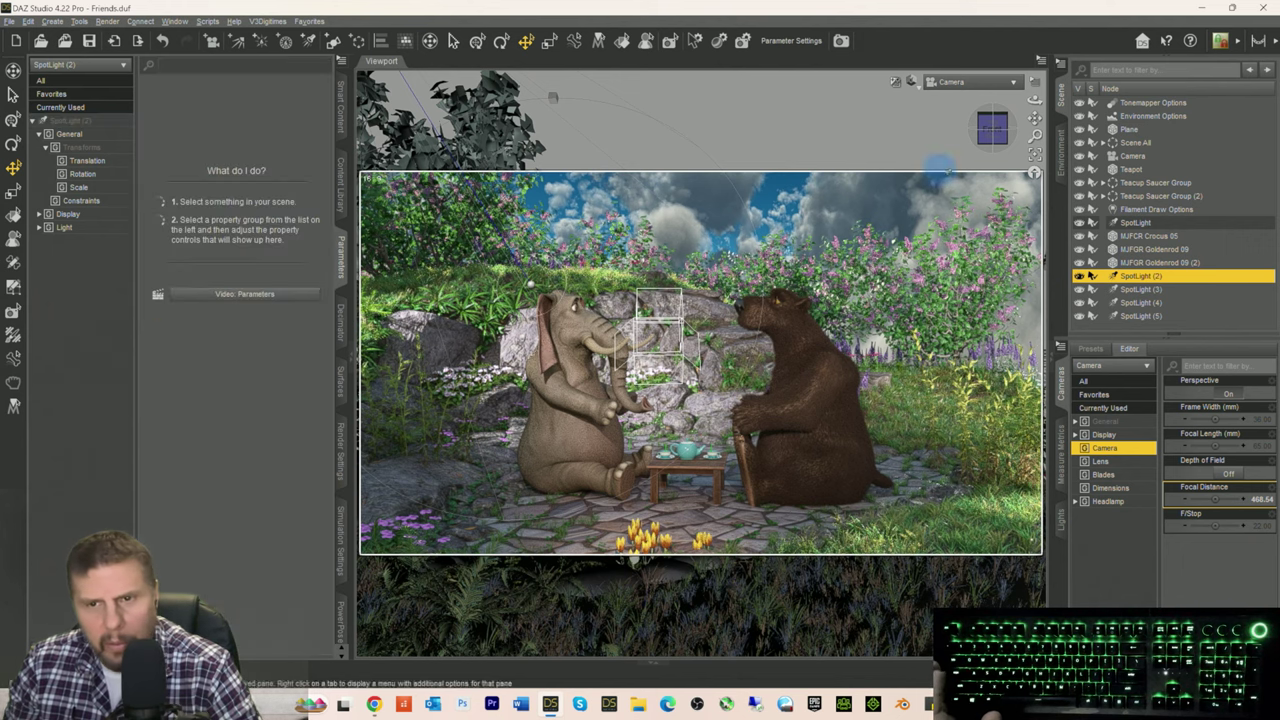
key("ctrl+s")
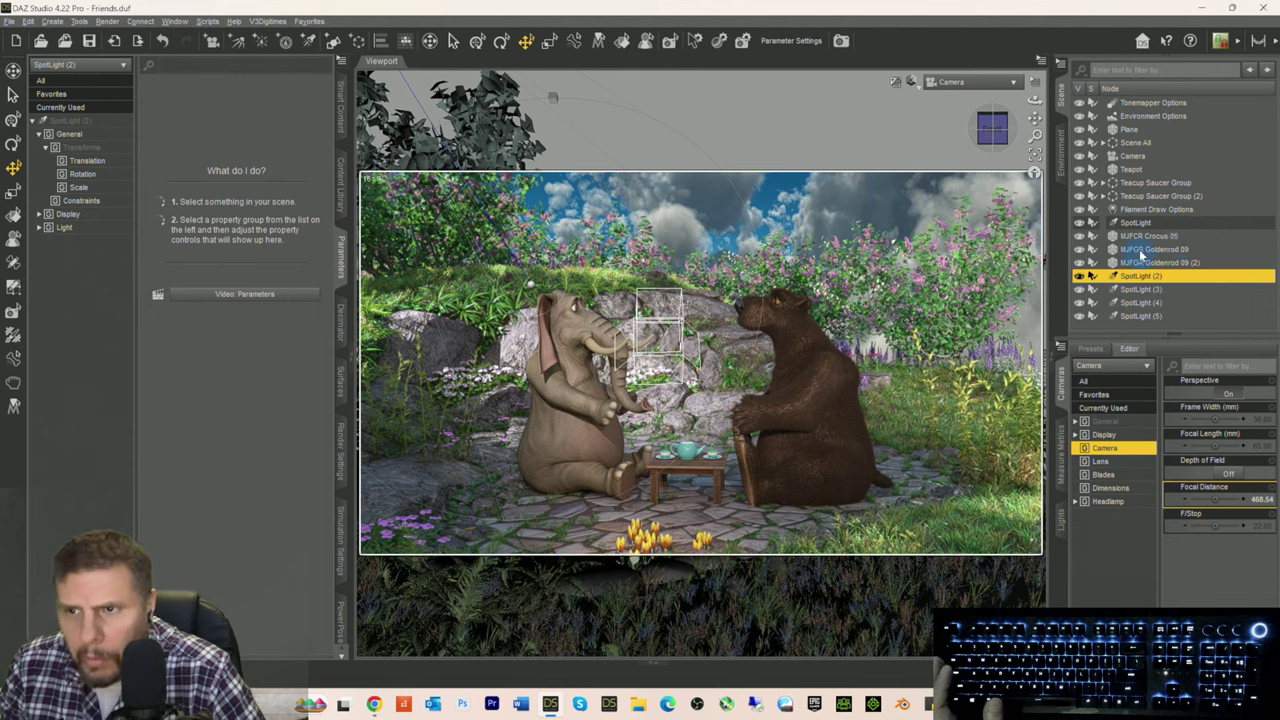
Step: Select Toon Elephant inside the Scene All group and filter its parameters by "eye"
left_click(1104, 143)
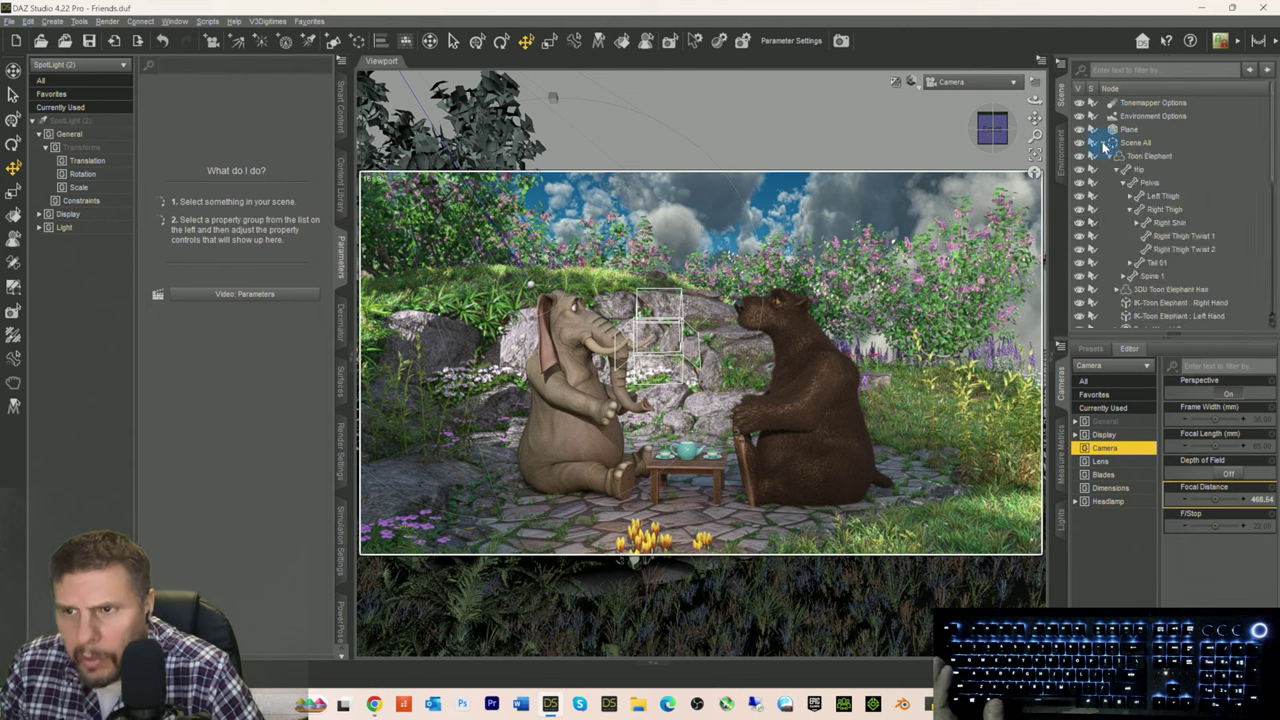
left_click(1150, 157)
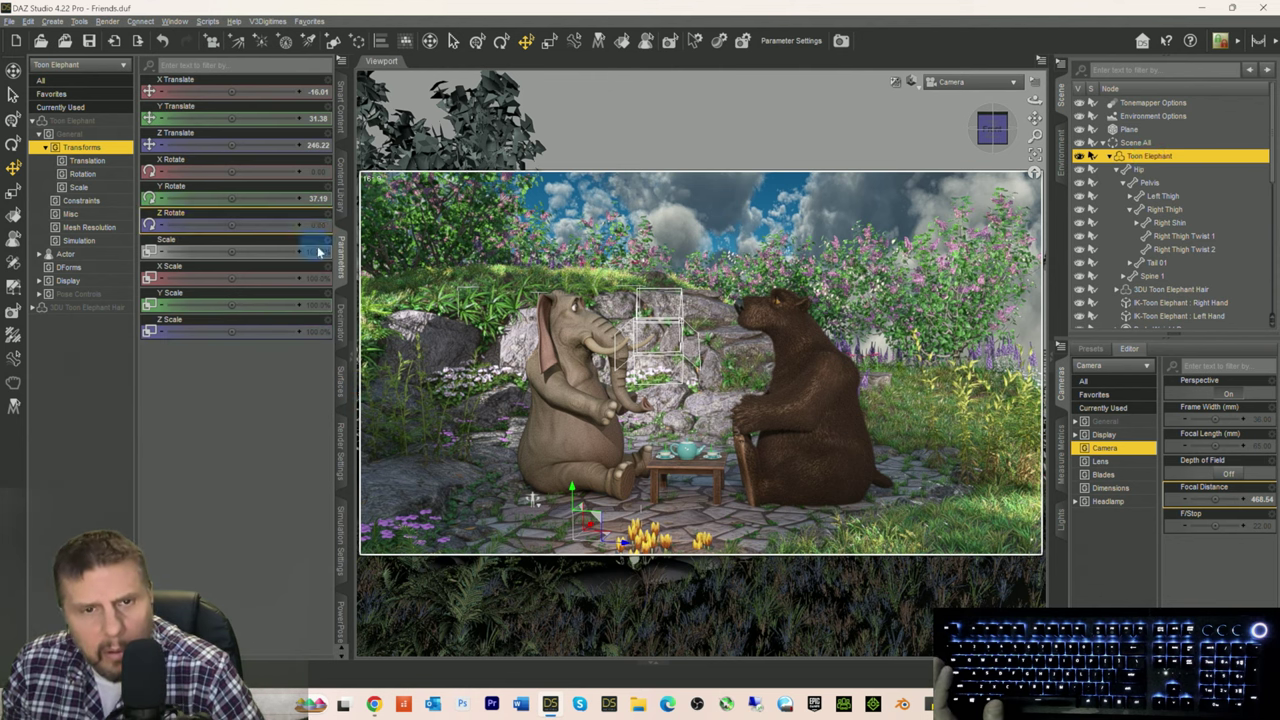
left_click(87, 126)
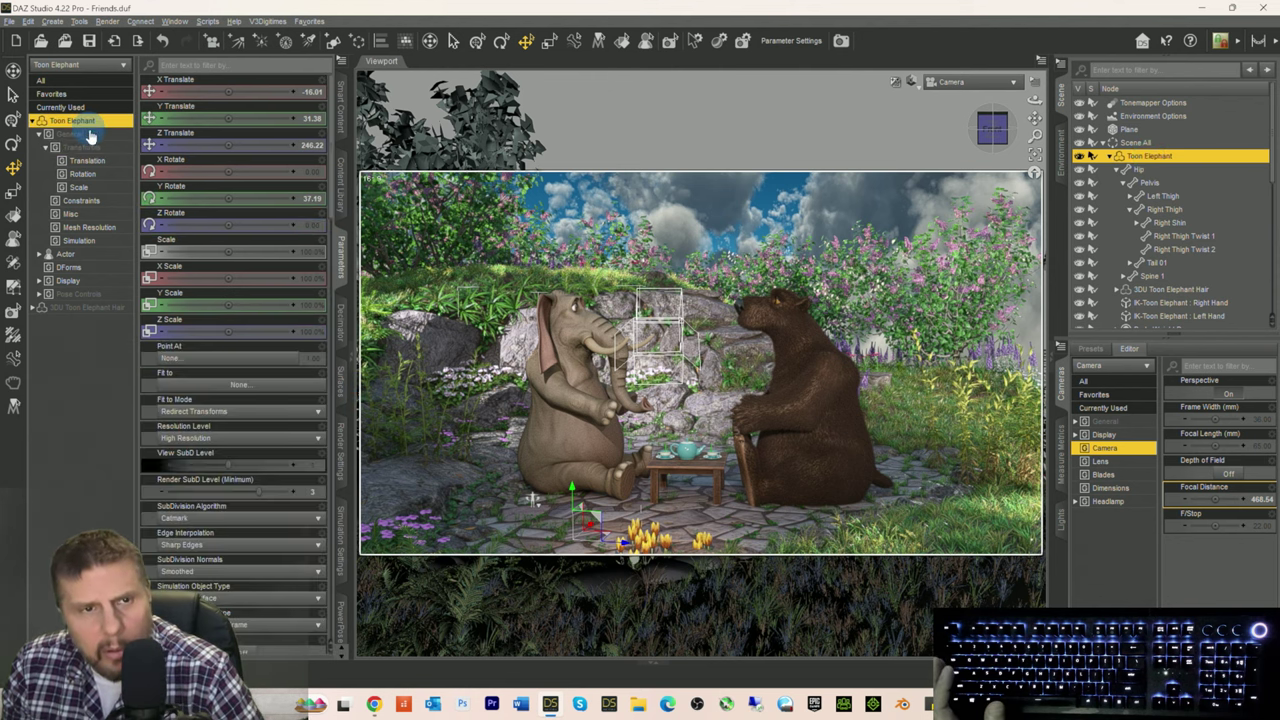
scroll(240, 522, "down", 5)
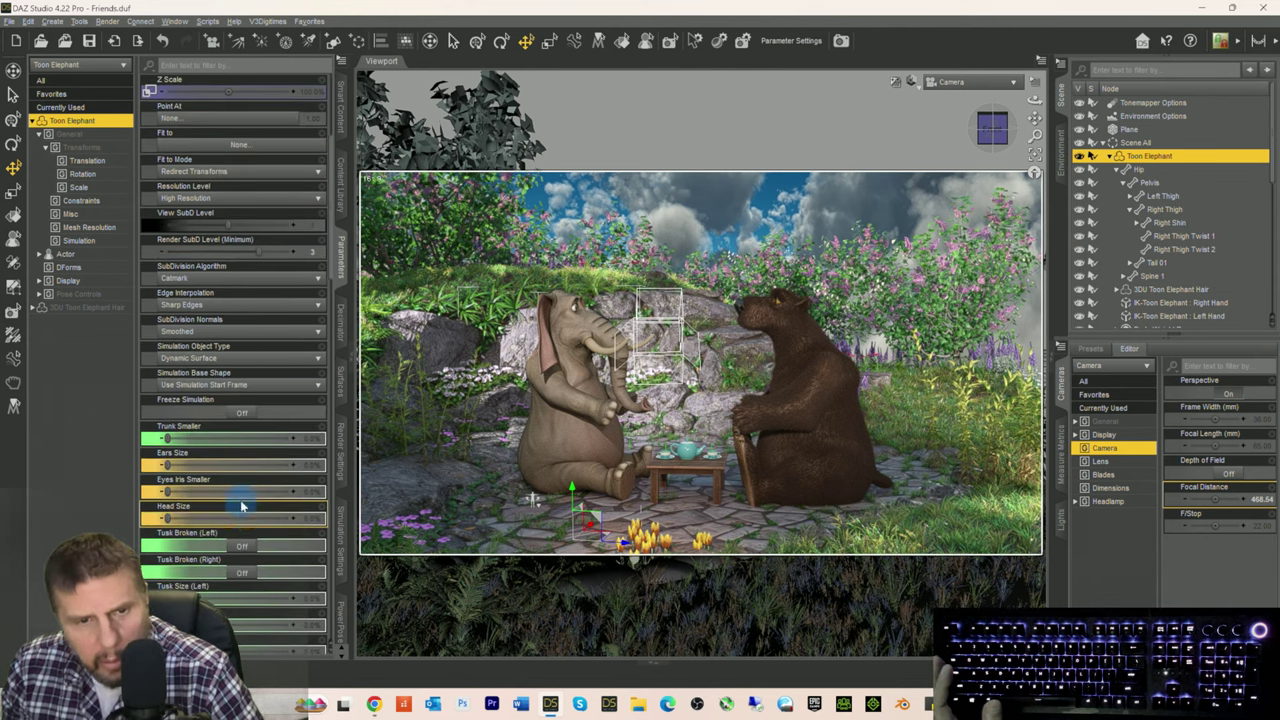
scroll(242, 510, "down", 4)
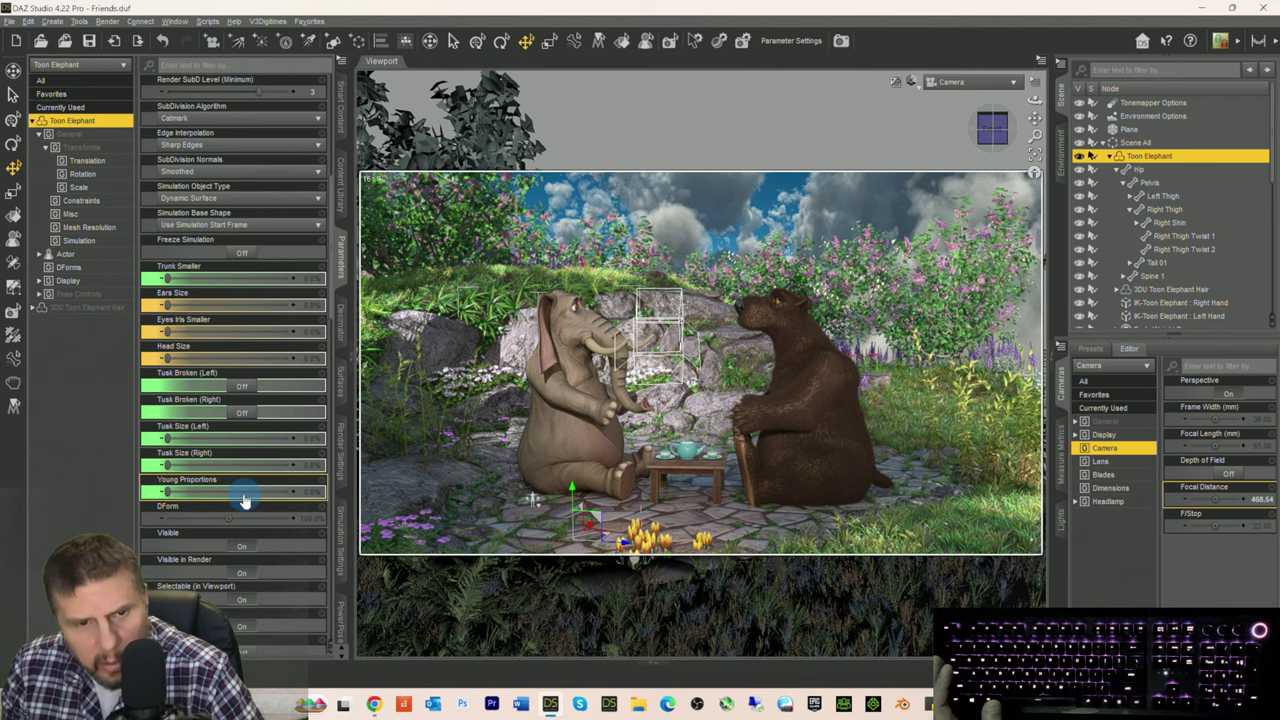
scroll(245, 500, "down", 10)
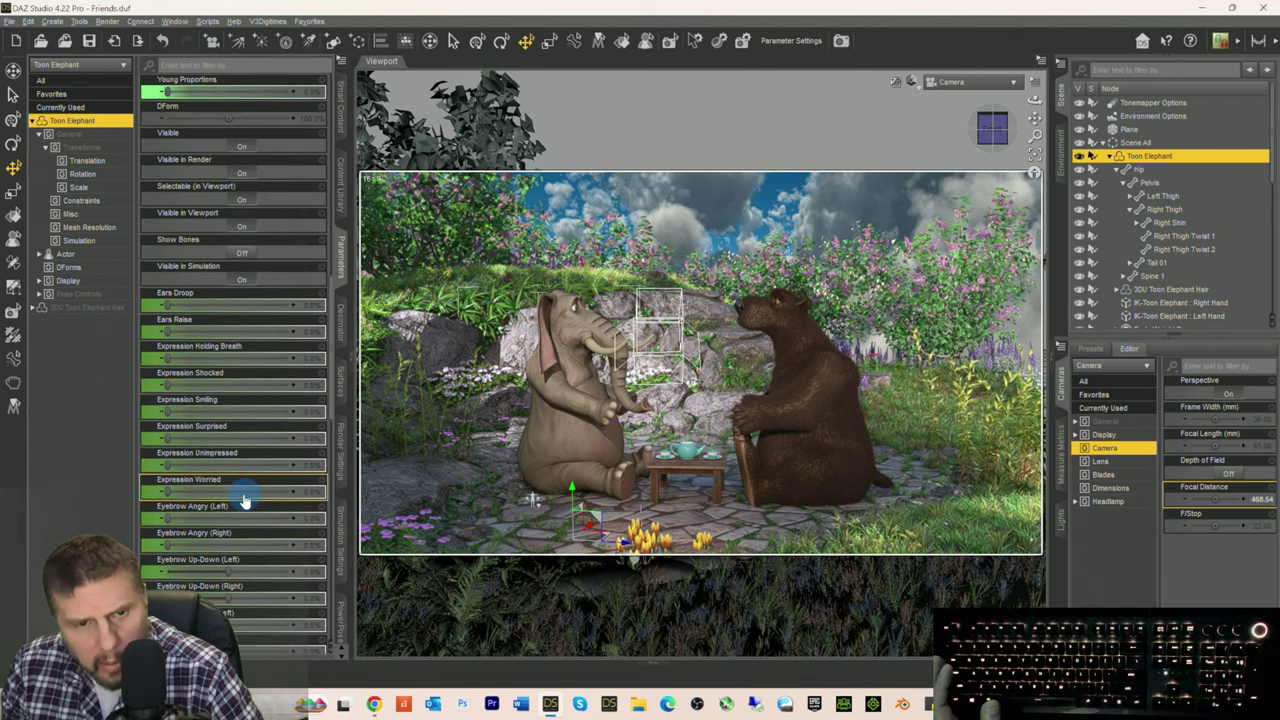
scroll(244, 500, "down", 2)
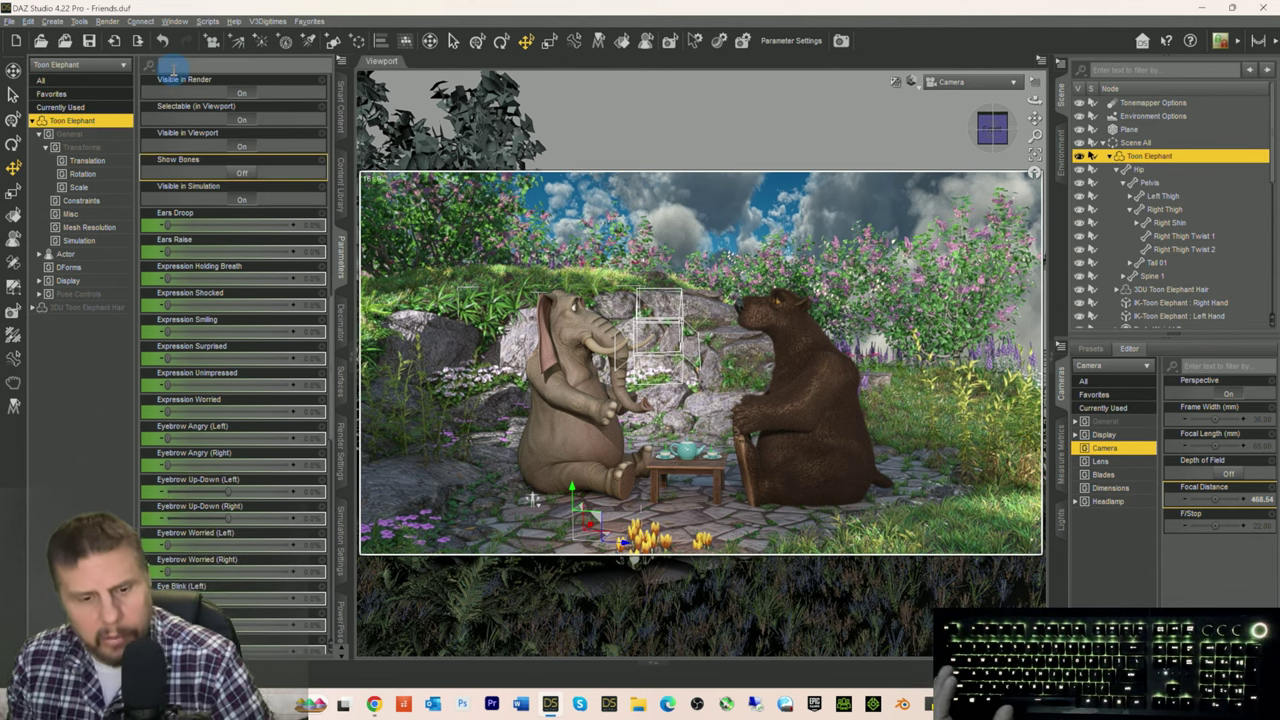
type("eye")
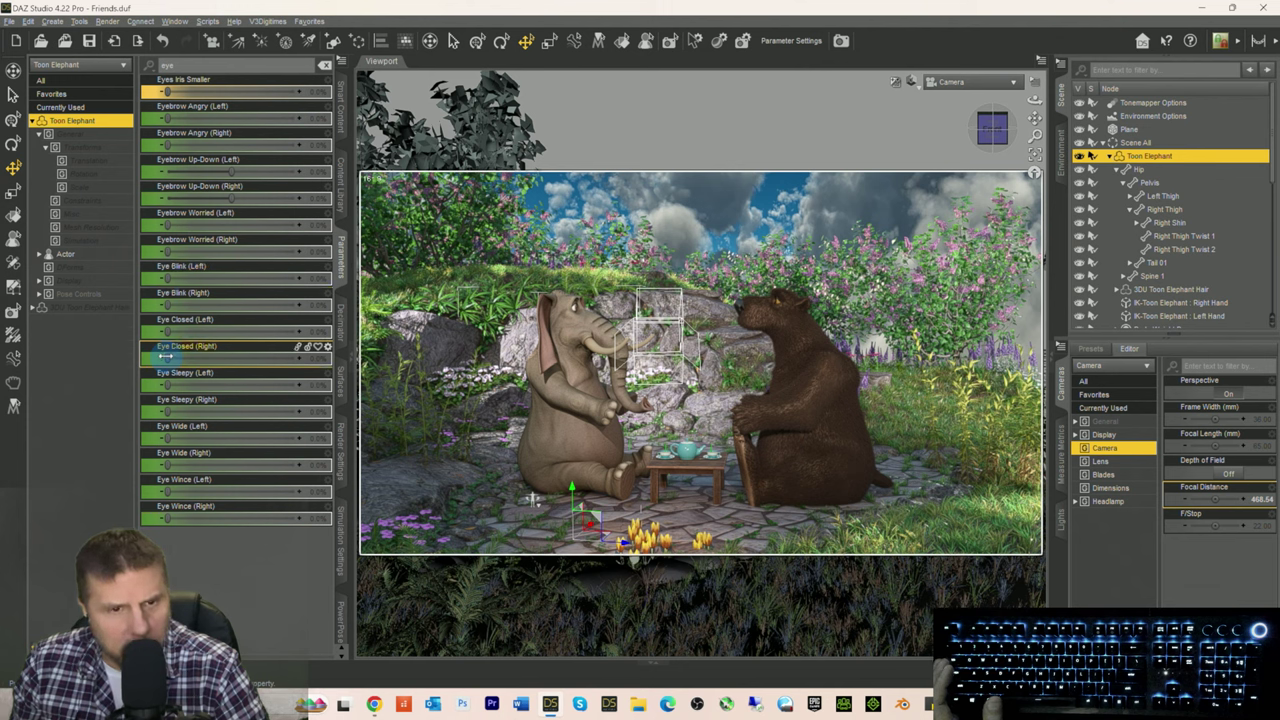
Step: Partly close the elephant's eyes, setting both Eye Closed (Left) and Eye Closed (Right) to about 15%
left_click_drag(166, 360, 158, 362)
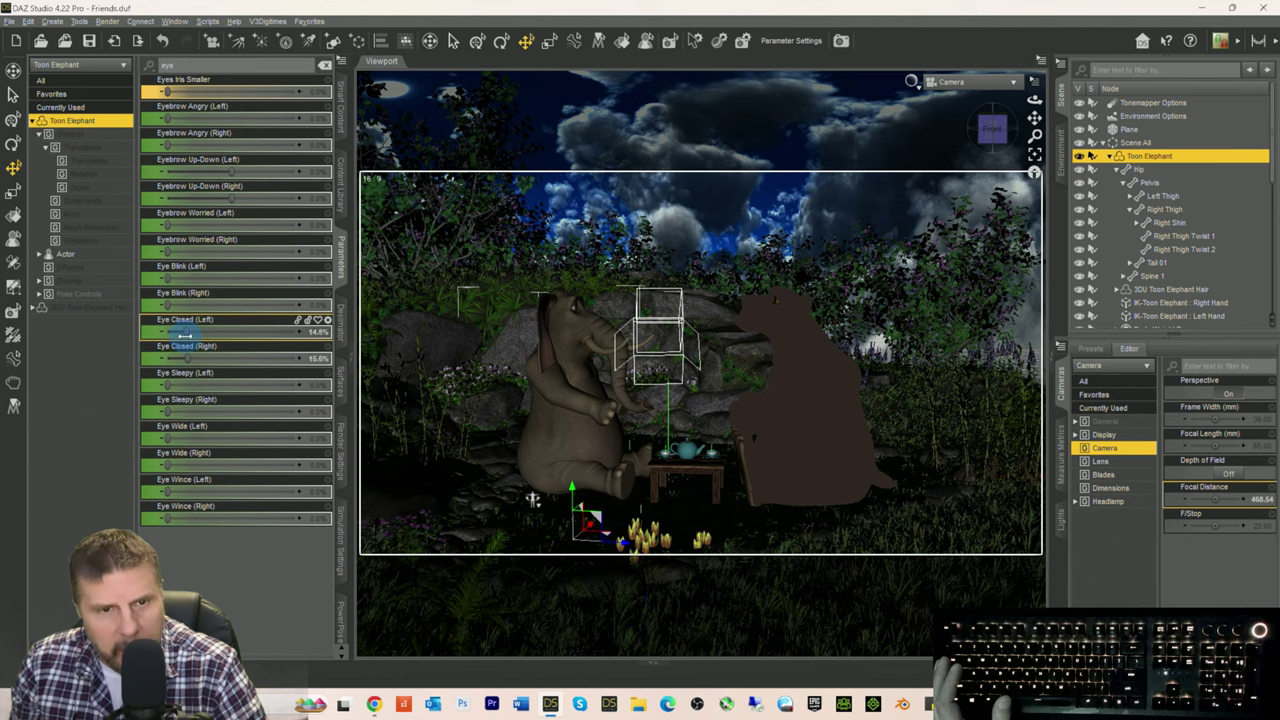
left_click_drag(316, 326, 419, 313)
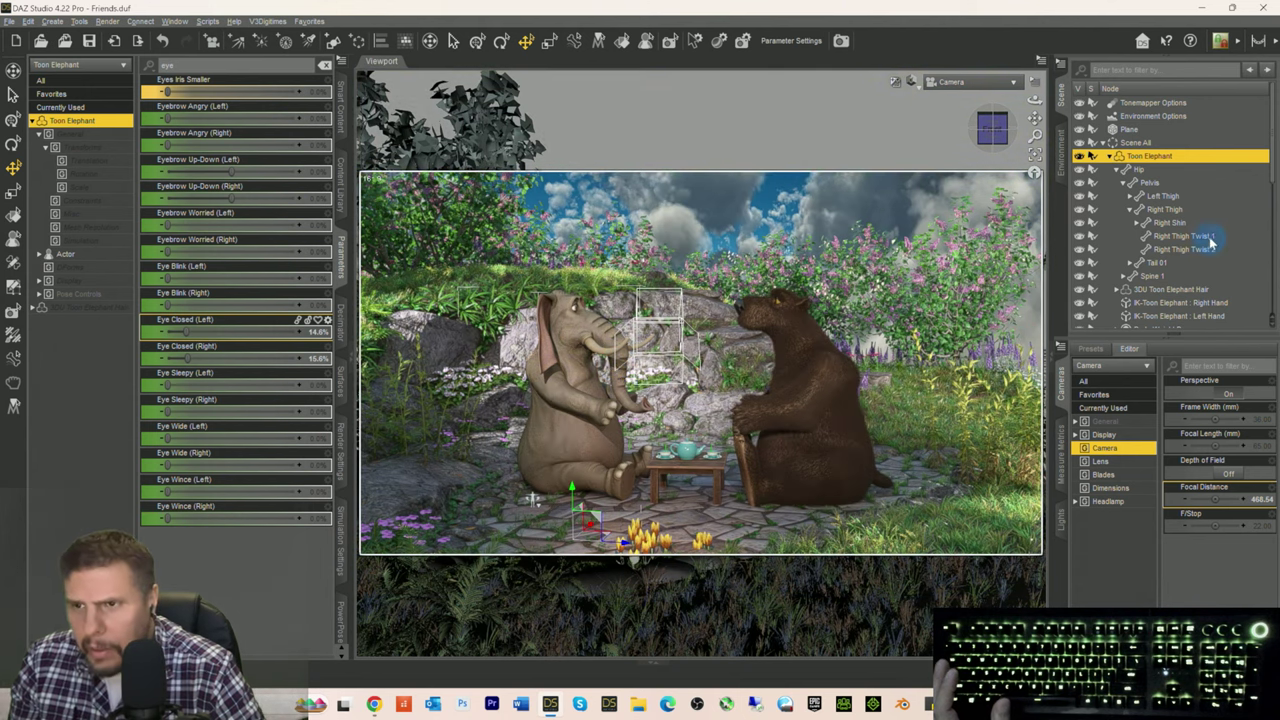
Step: Delete SpotLight (2) from the scene
scroll(1205, 250, "down", 5)
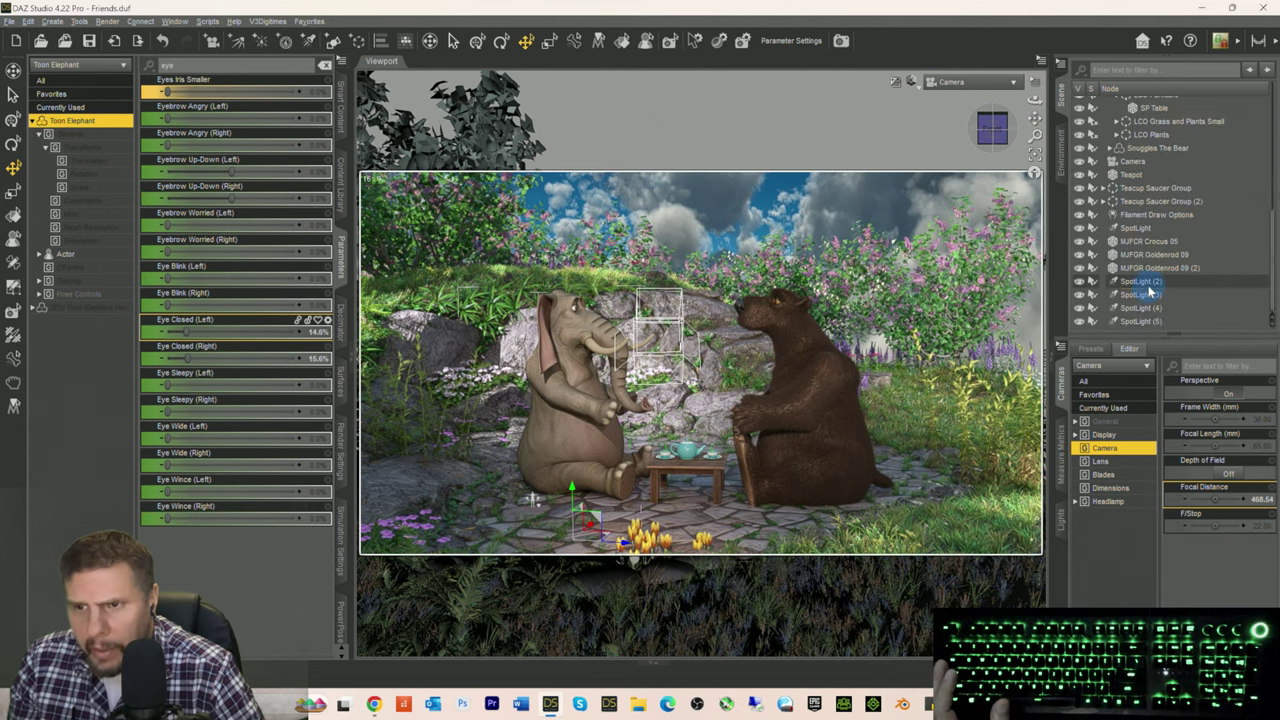
left_click(1145, 282)
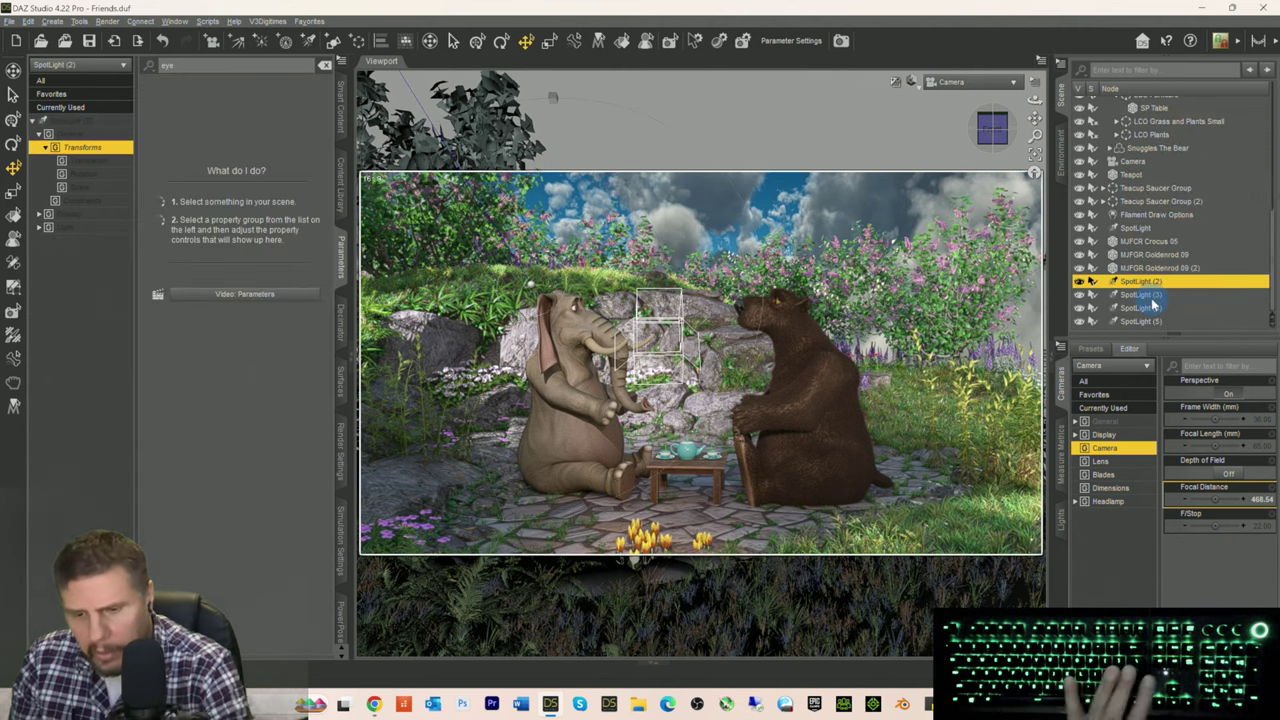
key("Delete")
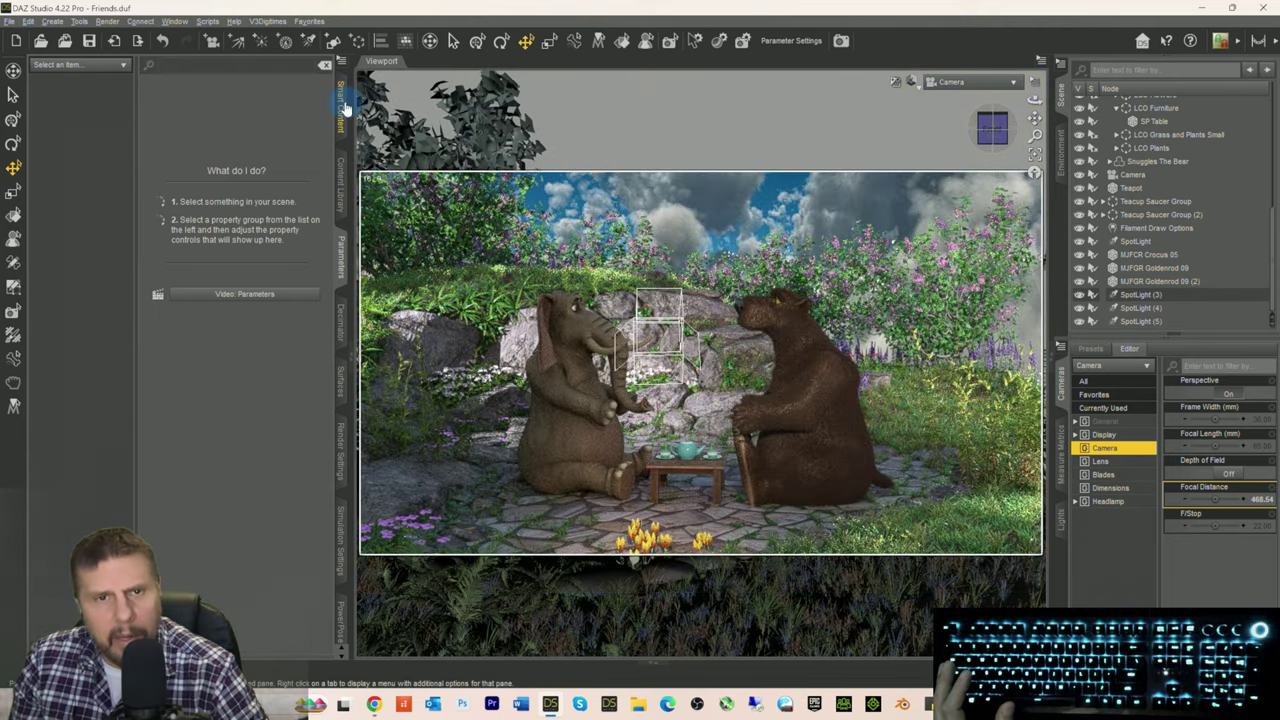
Step: Search the Smart Content products for "ghost" within the Default category
left_click(341, 117)
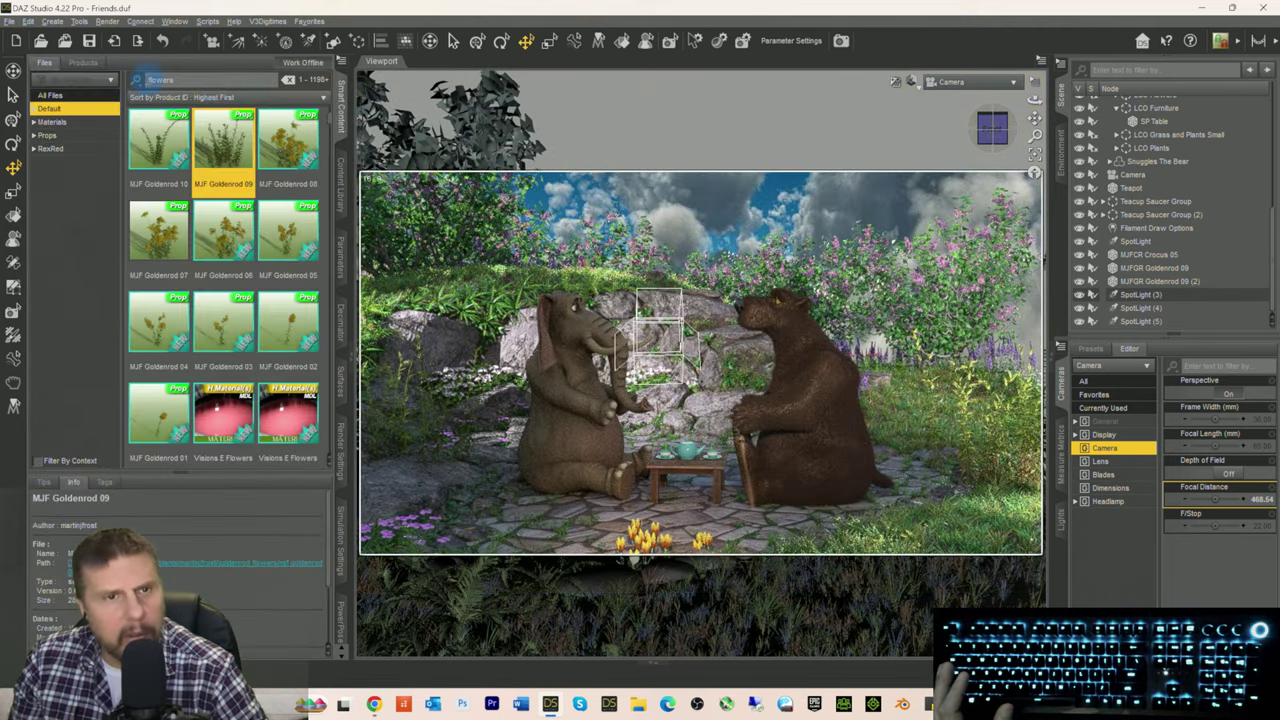
left_click(86, 63)
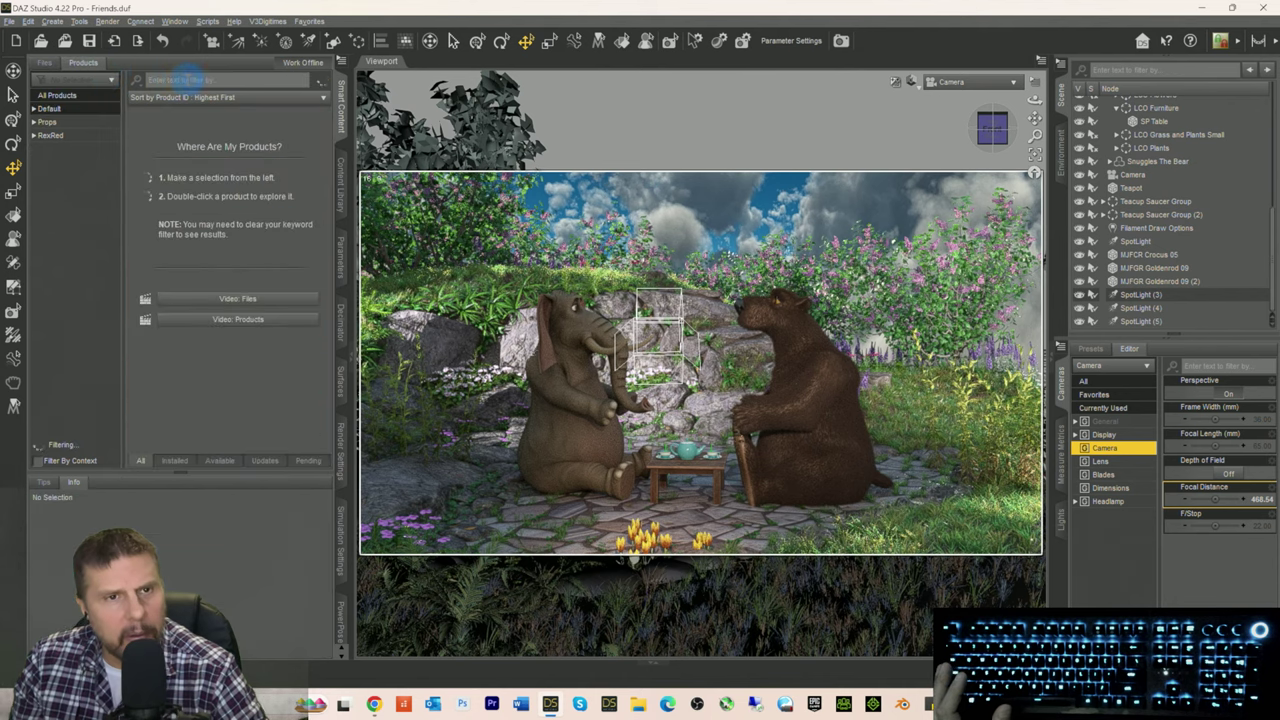
type("ghost")
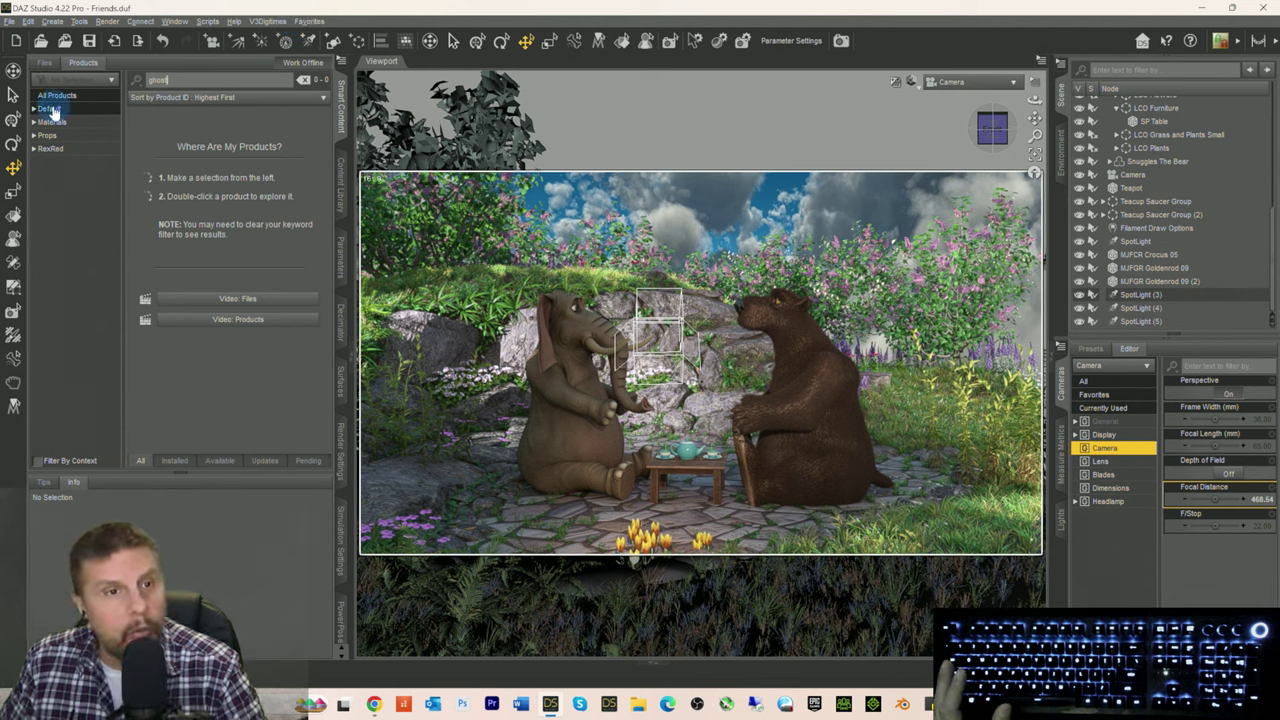
left_click(97, 110)
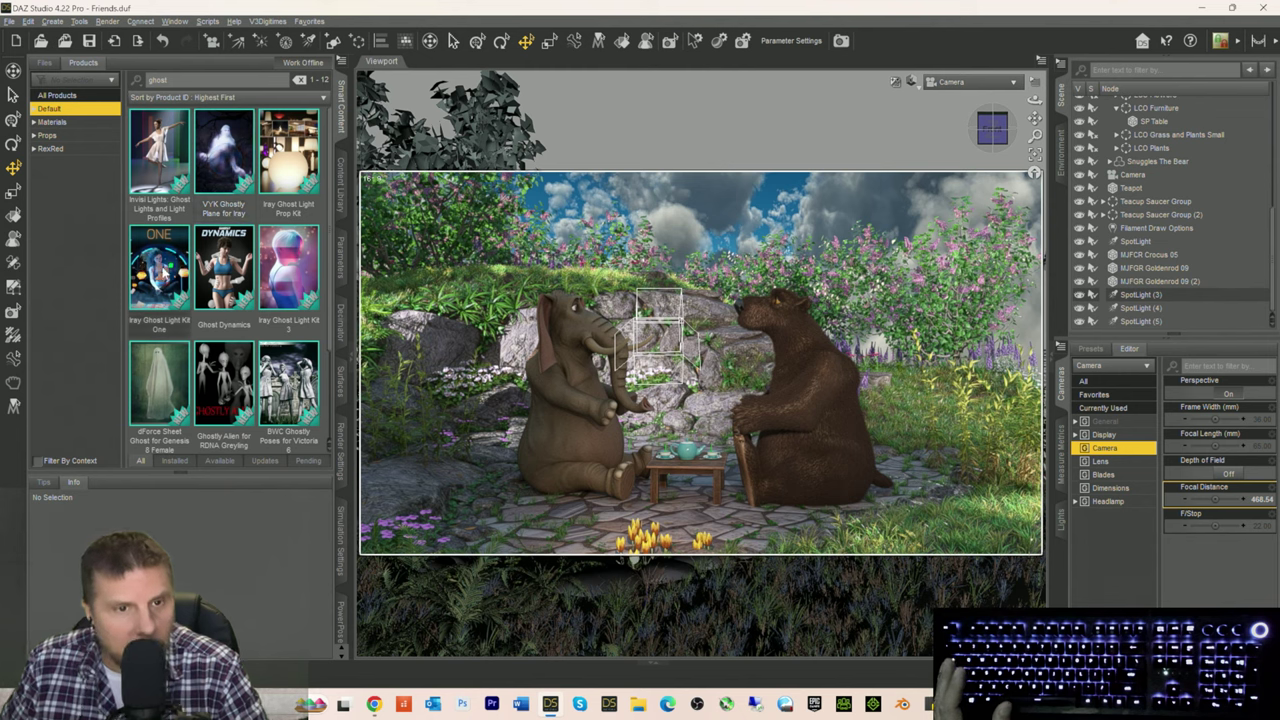
Step: Open the Iray Ghost Light Kit One product and add its IGLK1 Square Light prop to the scene
left_click(160, 272)
double_click(161, 271)
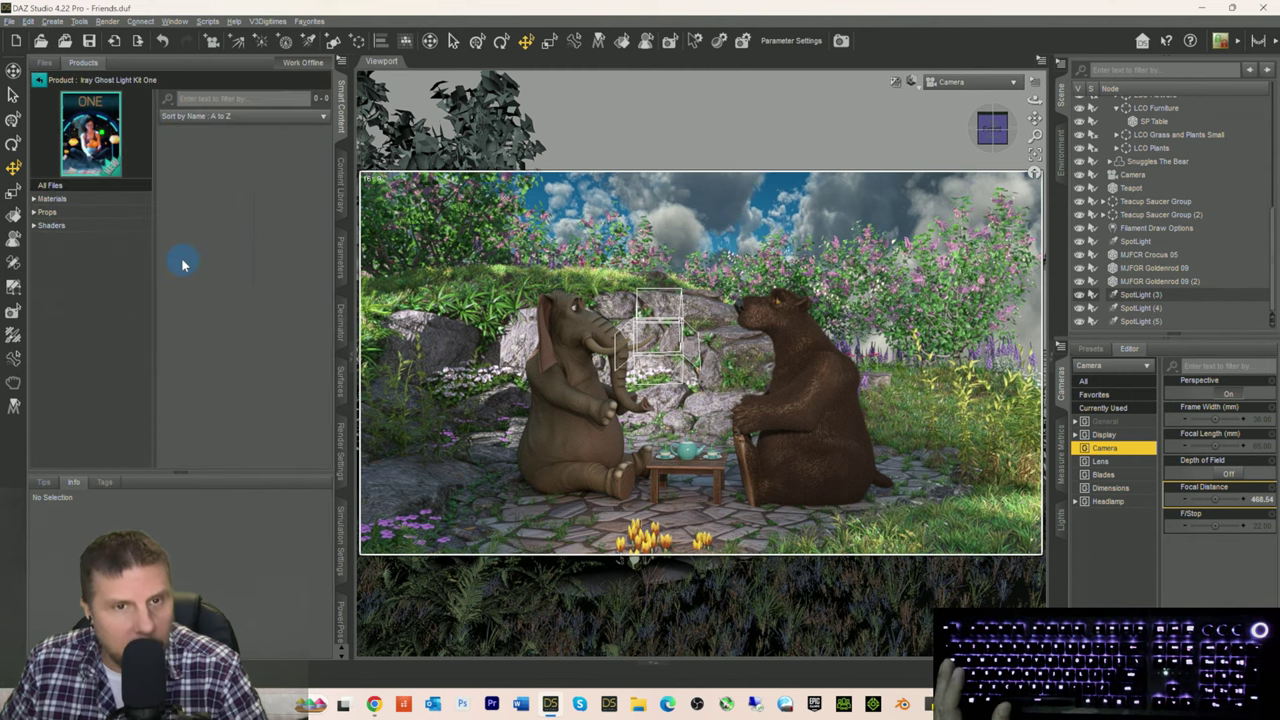
left_click(47, 212)
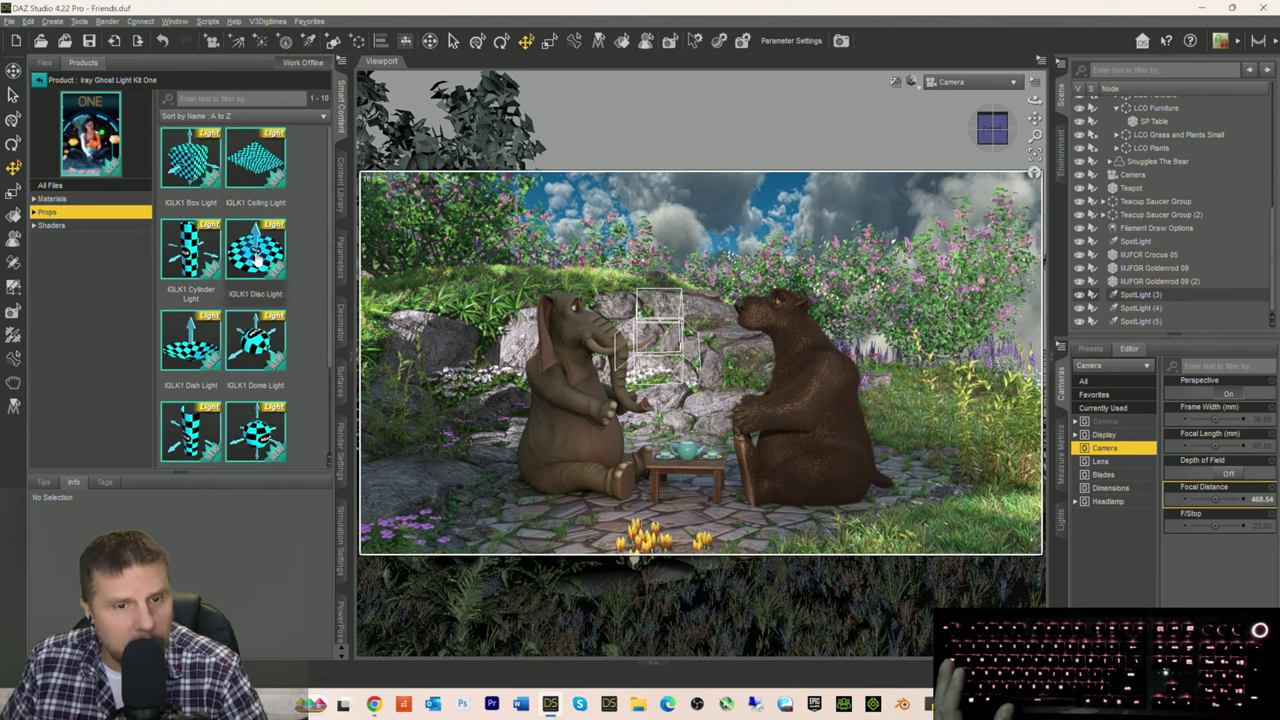
scroll(255, 300, "down", 3)
double_click(190, 410)
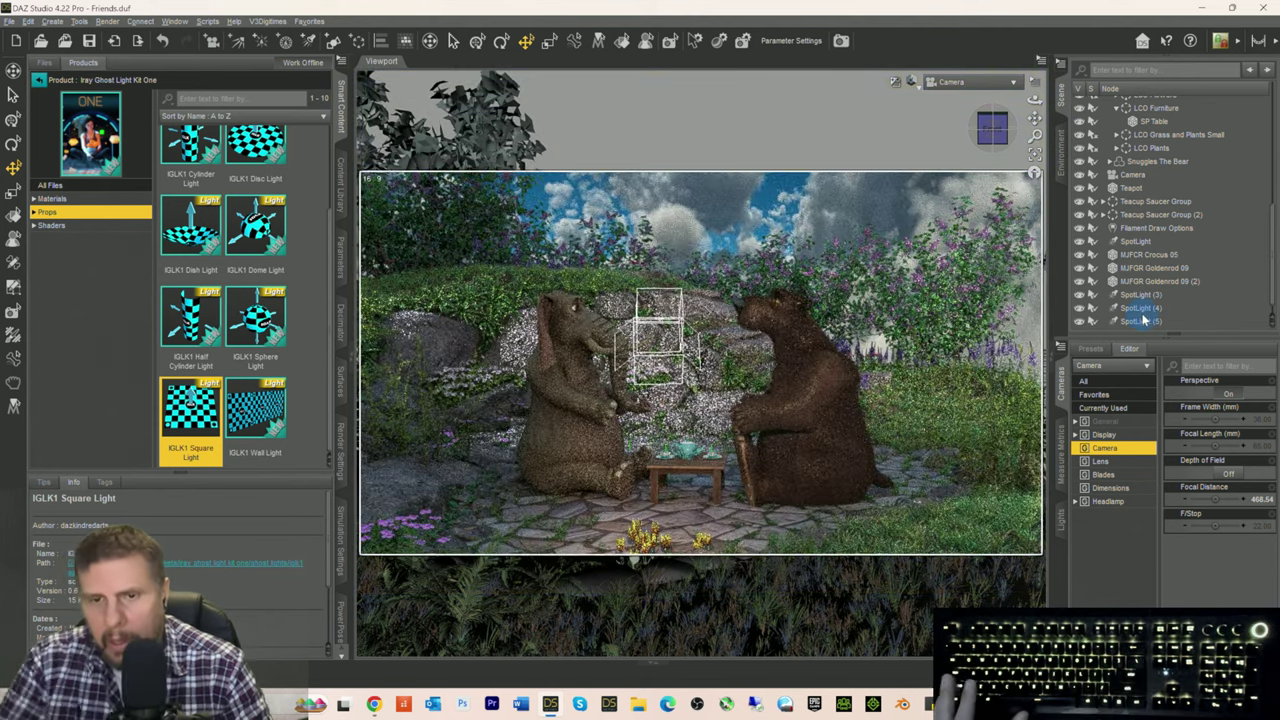
Step: Select the IGLK1 Square Light in the scene and activate the Rotate tool for it
left_click(1128, 243)
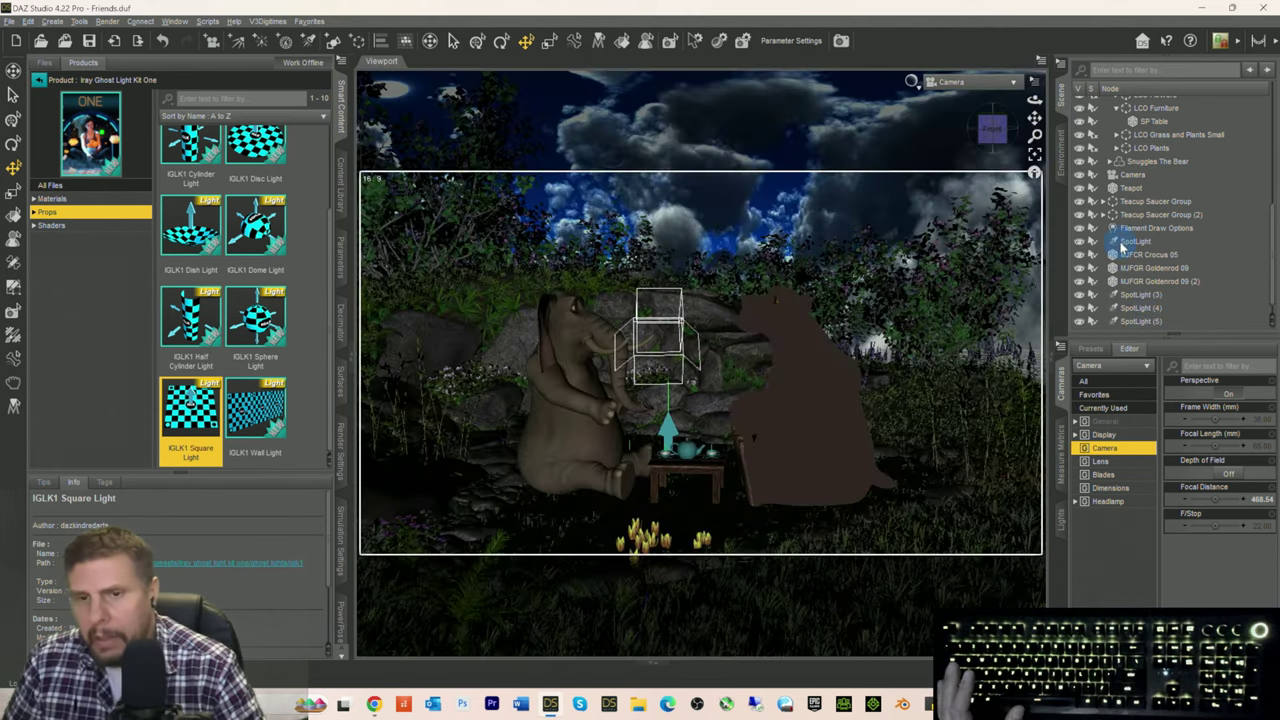
scroll(1137, 265, "down", 1)
left_click(1145, 321)
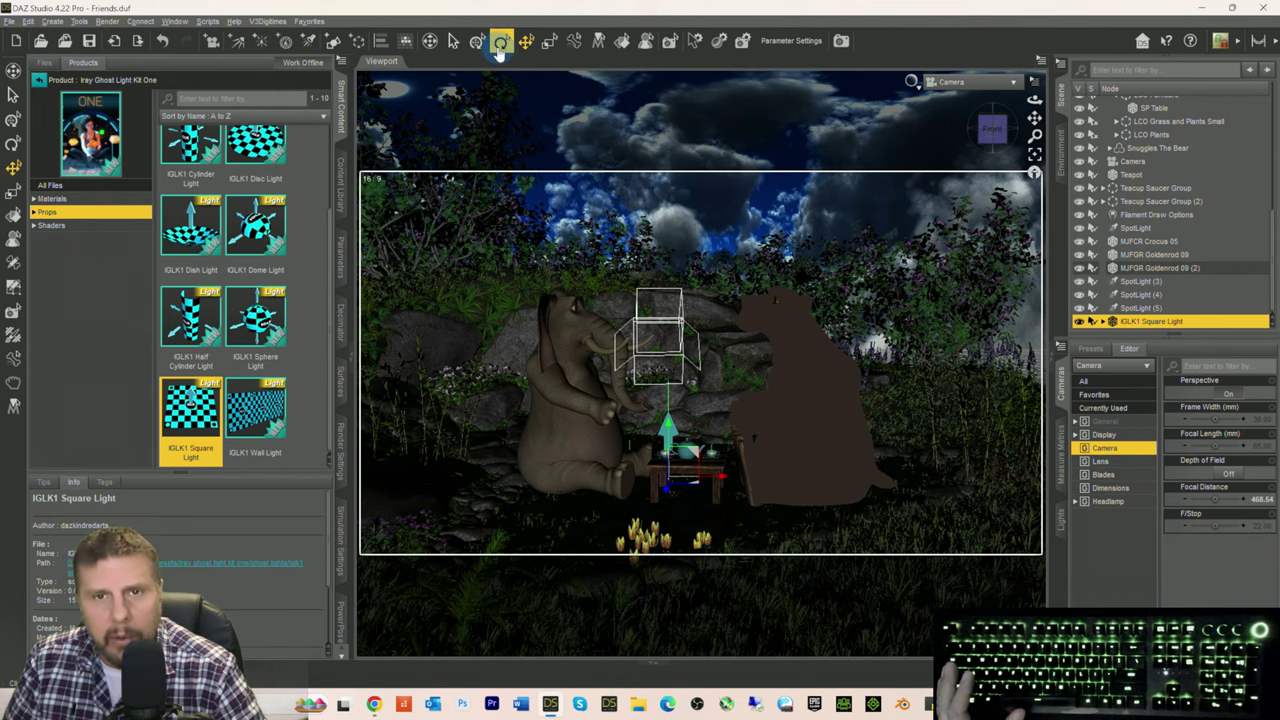
left_click(500, 44)
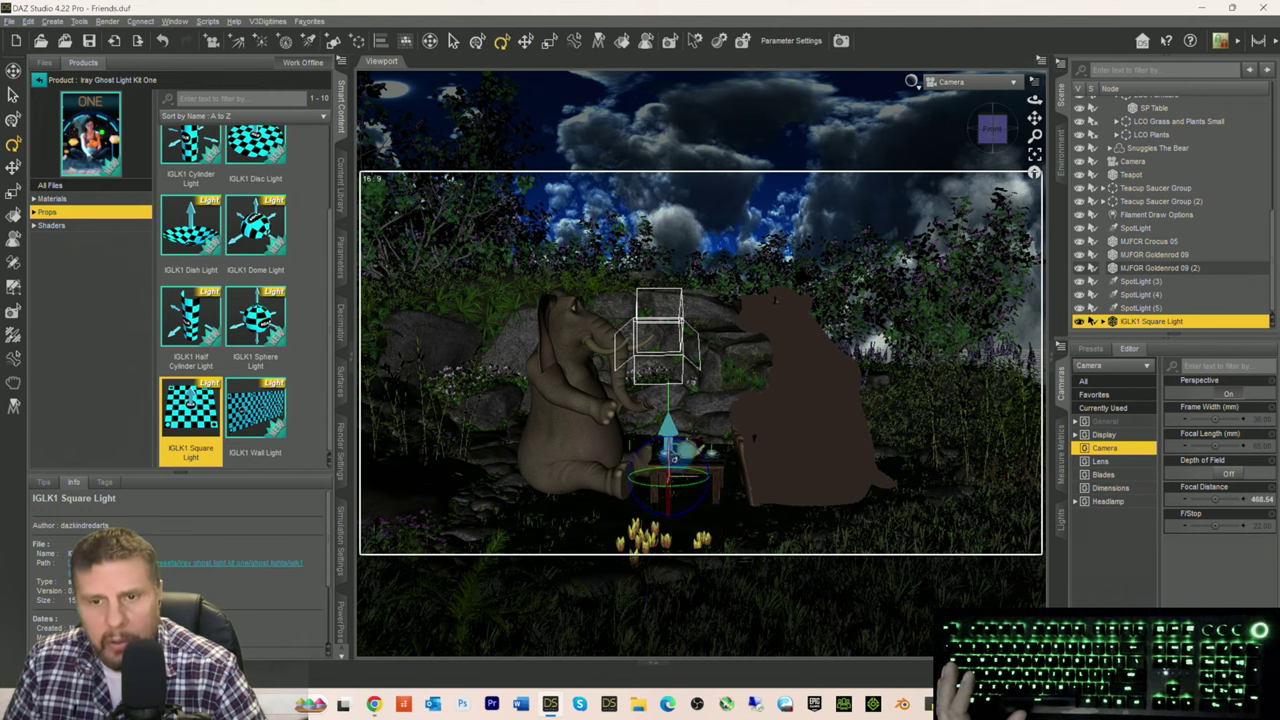
Step: Rotate the IGLK1 Square Light upright by setting its X rotation to -90 degrees
left_click_drag(700, 485, 700, 424)
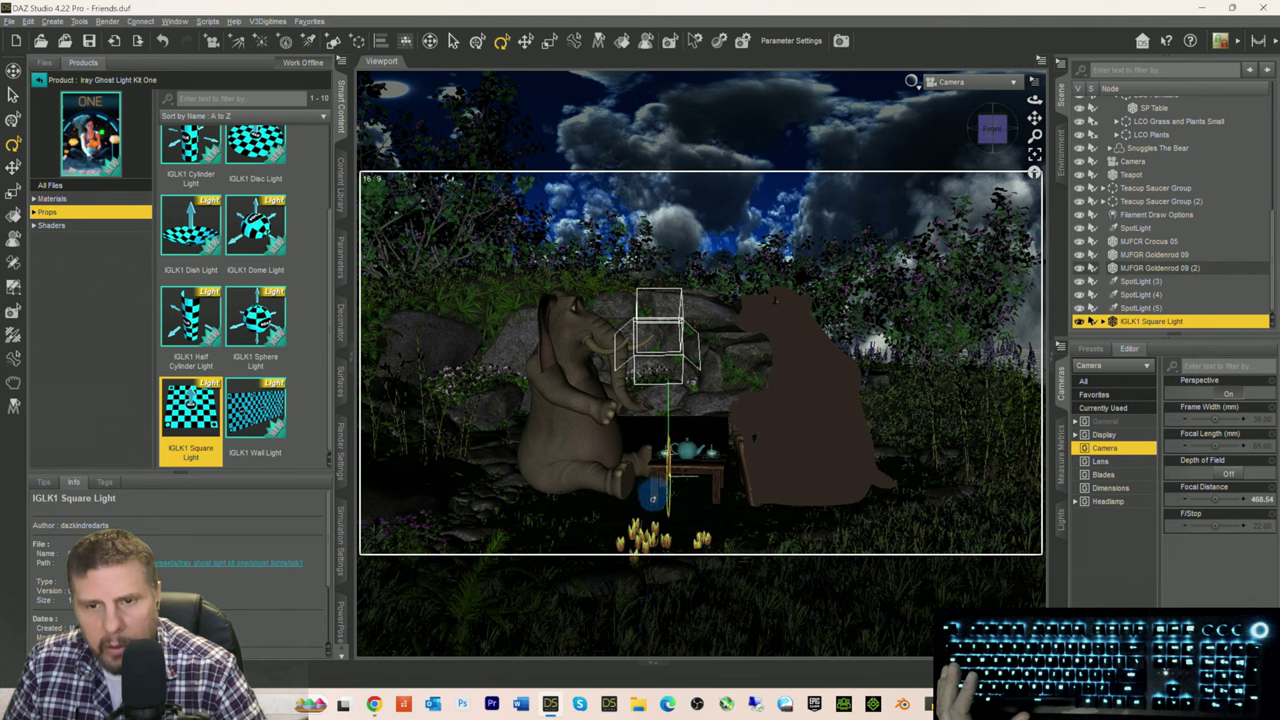
left_click(340, 268)
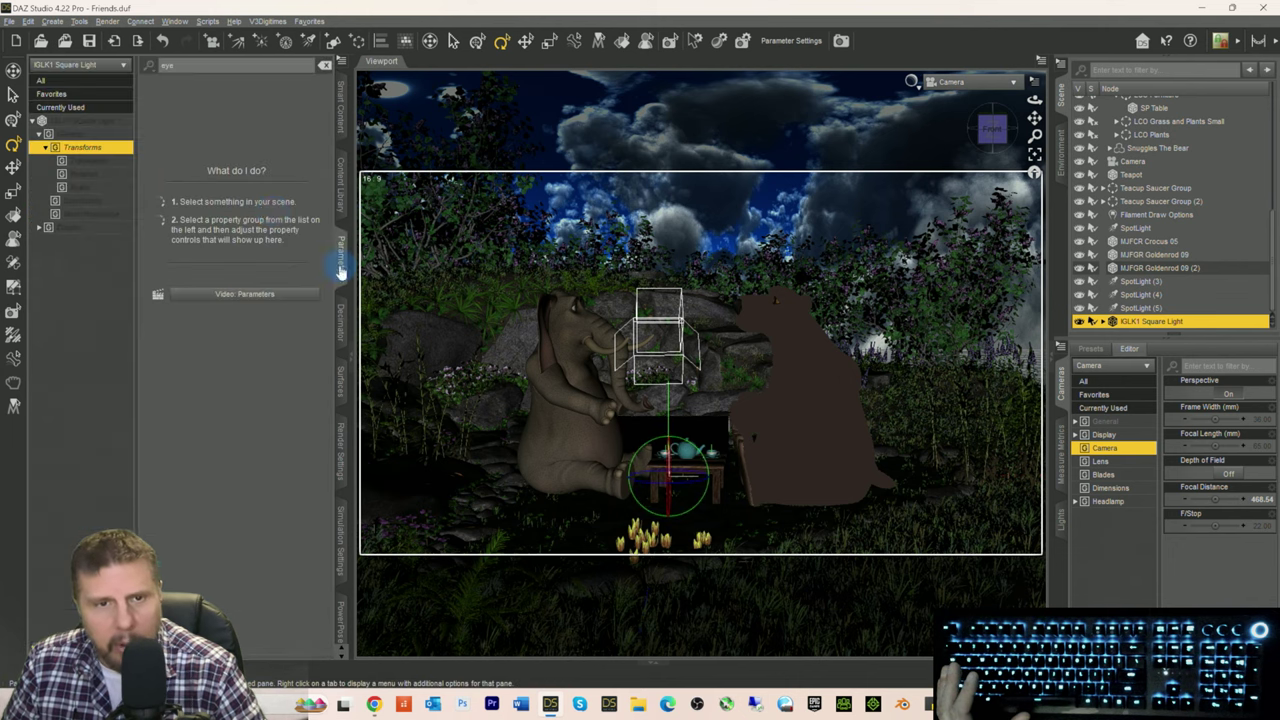
left_click(72, 134)
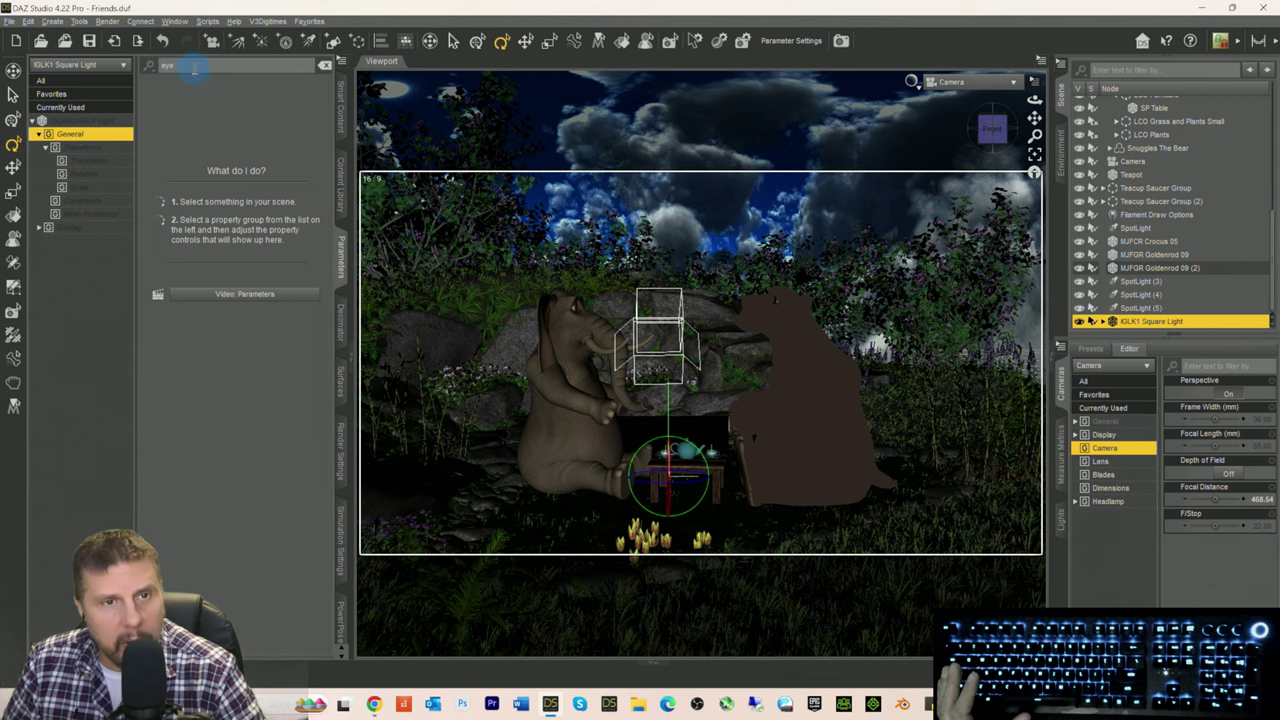
left_click(324, 65)
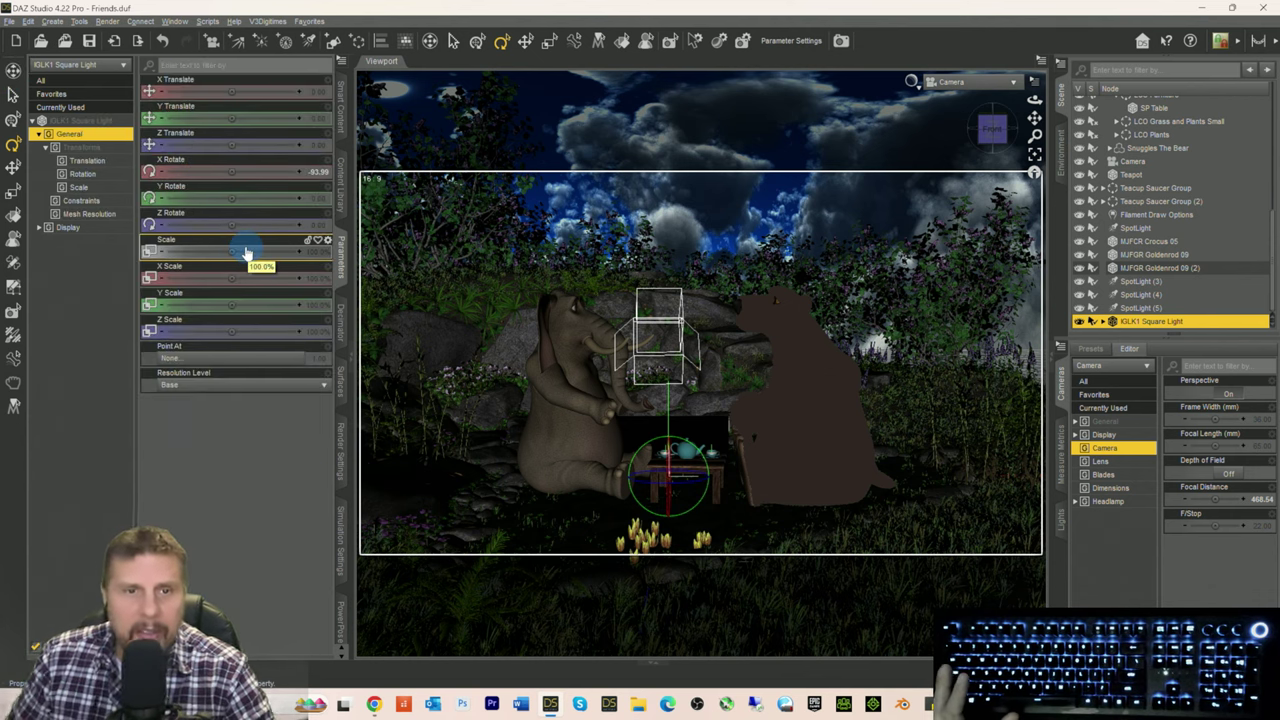
left_click(315, 173)
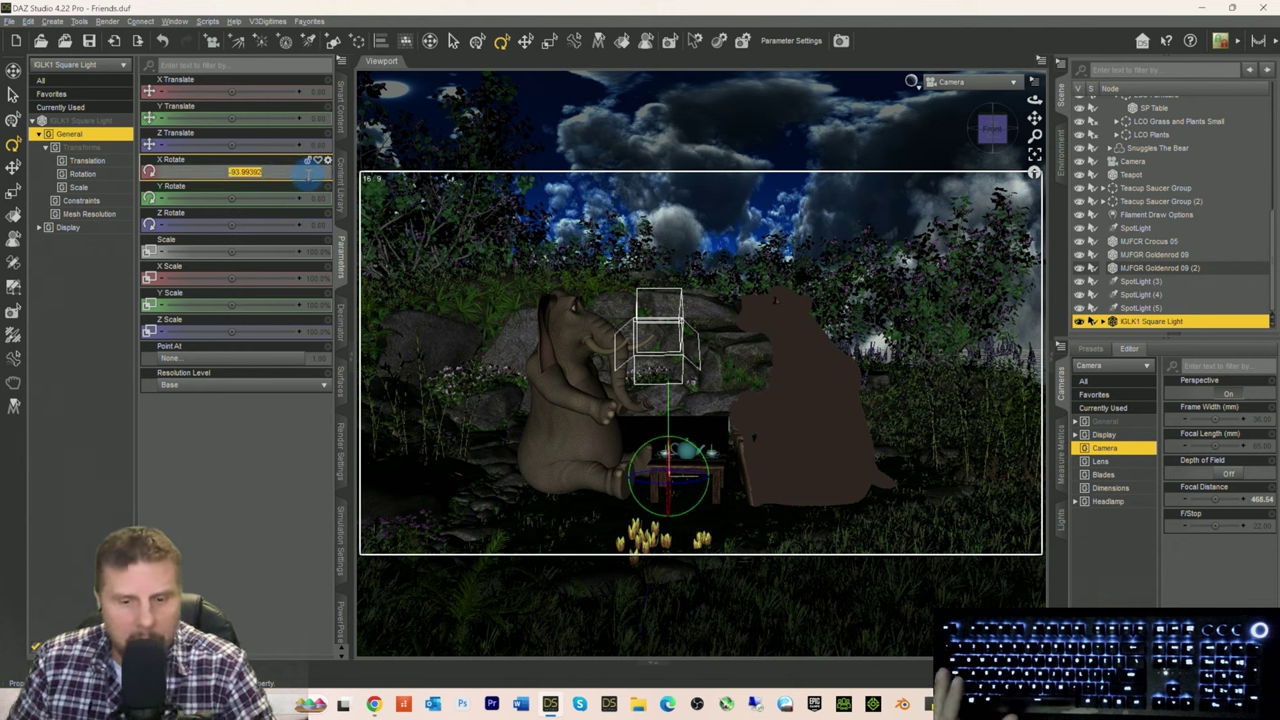
type("-90")
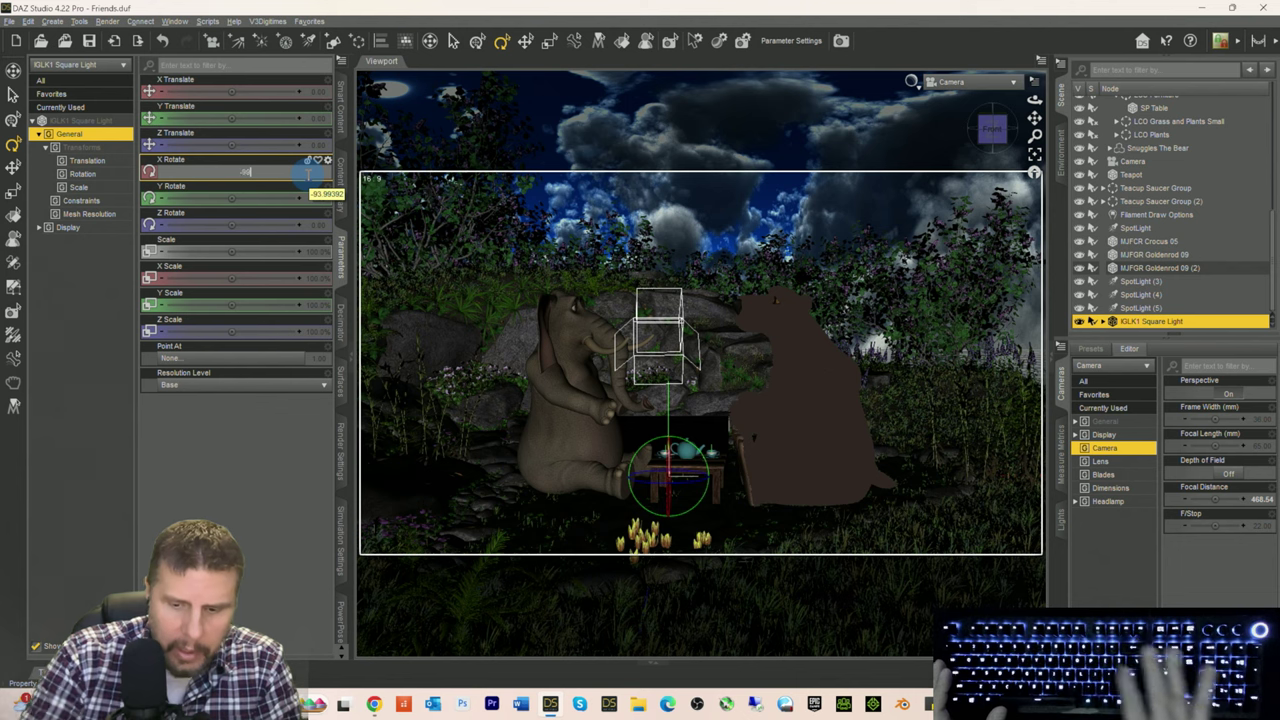
key("Return")
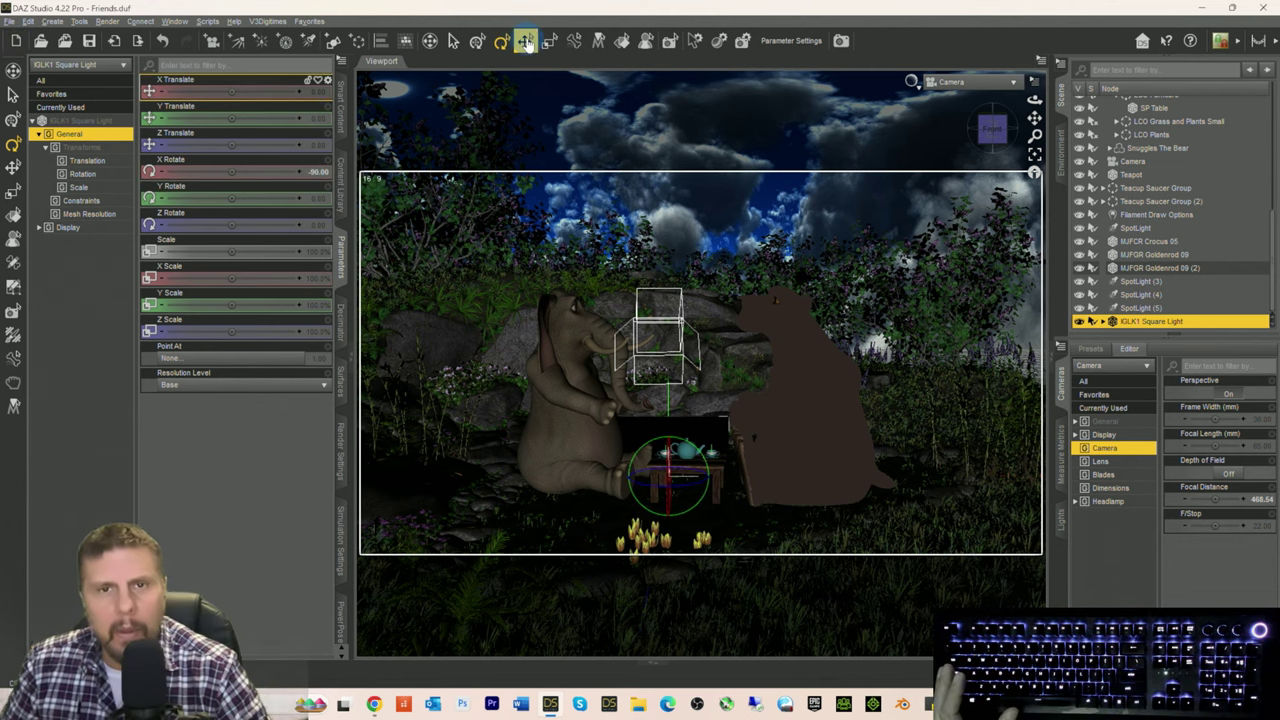
Step: Move the square light up and over in front of the elephant, then tilt it to about -110 degrees on X
left_click(525, 41)
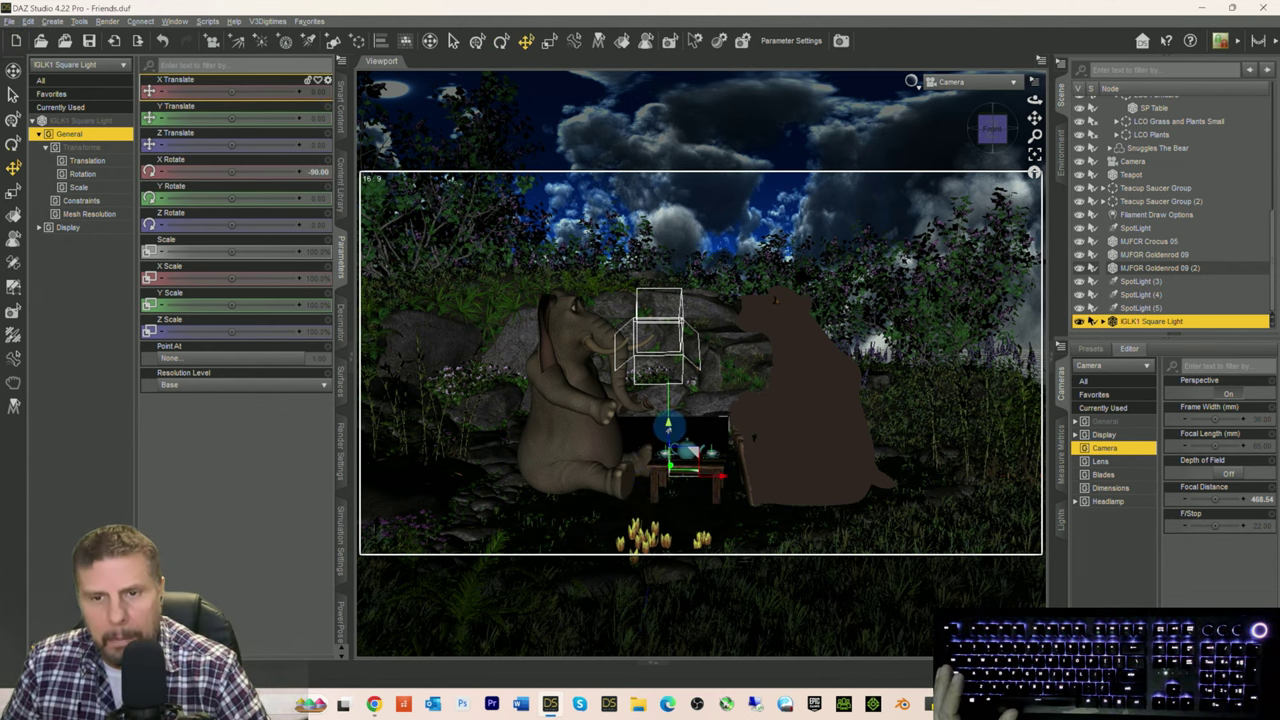
left_click_drag(667, 423, 685, 233)
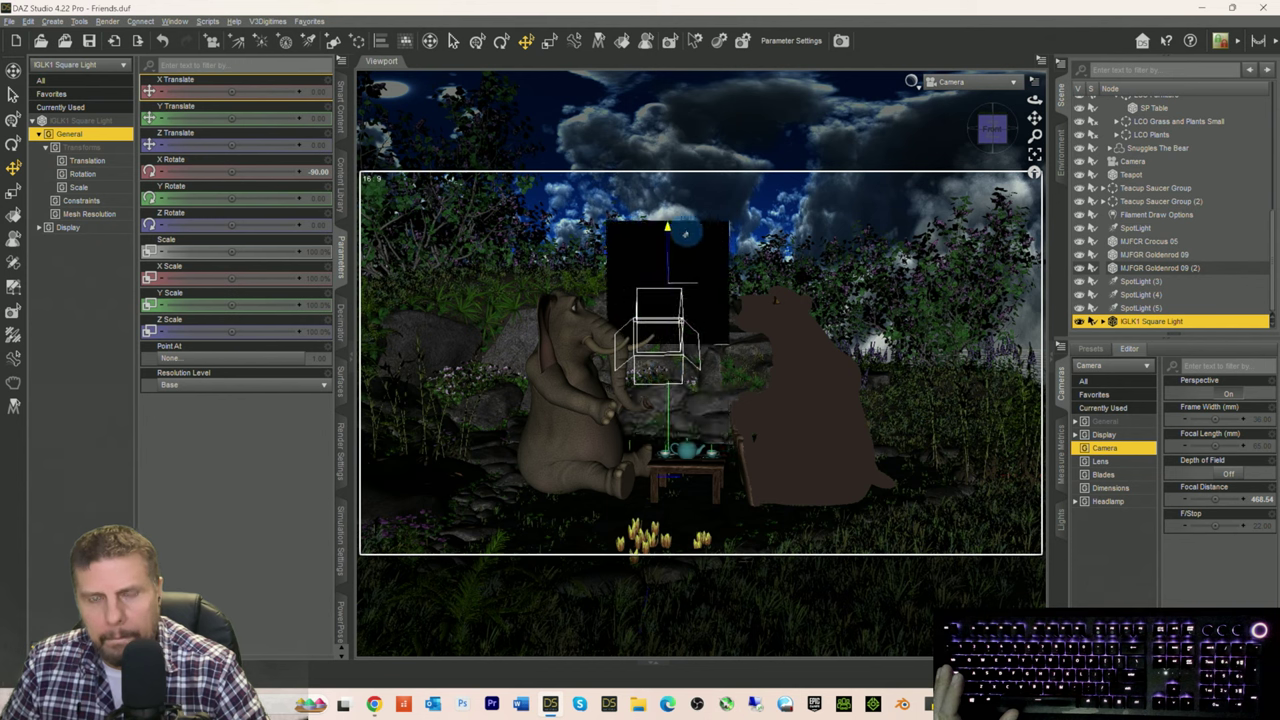
left_click_drag(720, 285, 483, 335)
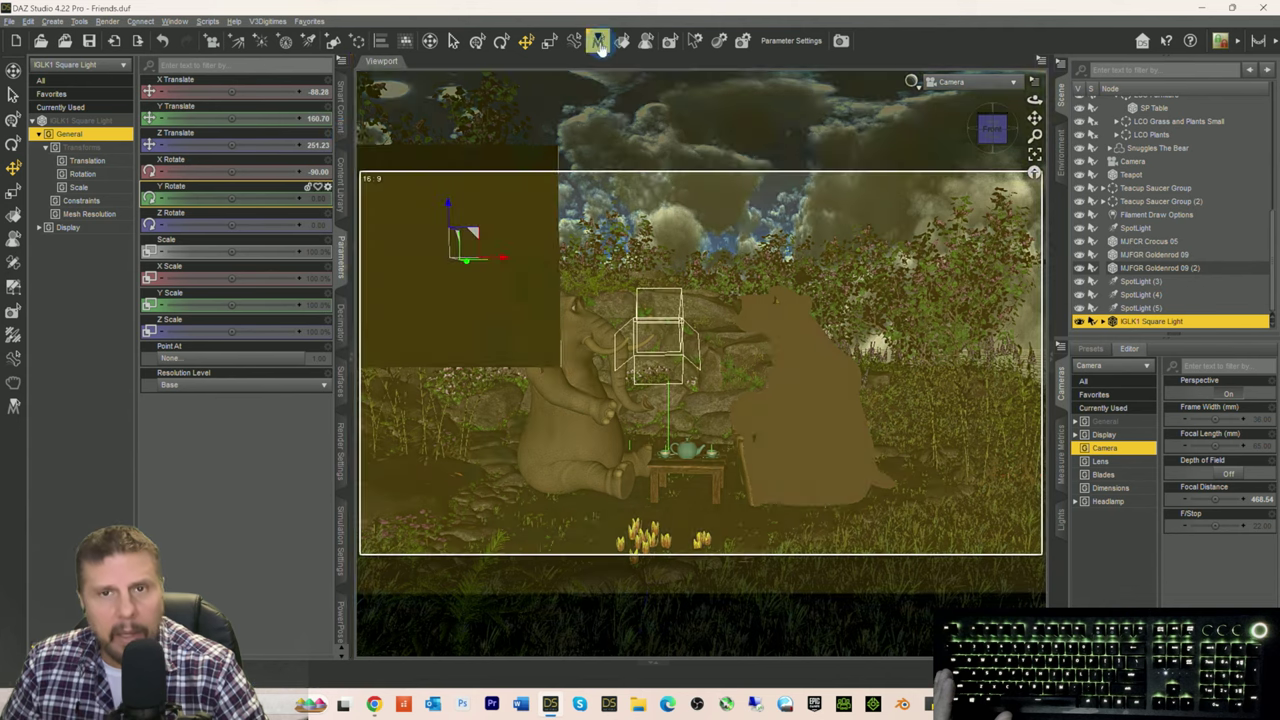
left_click(502, 43)
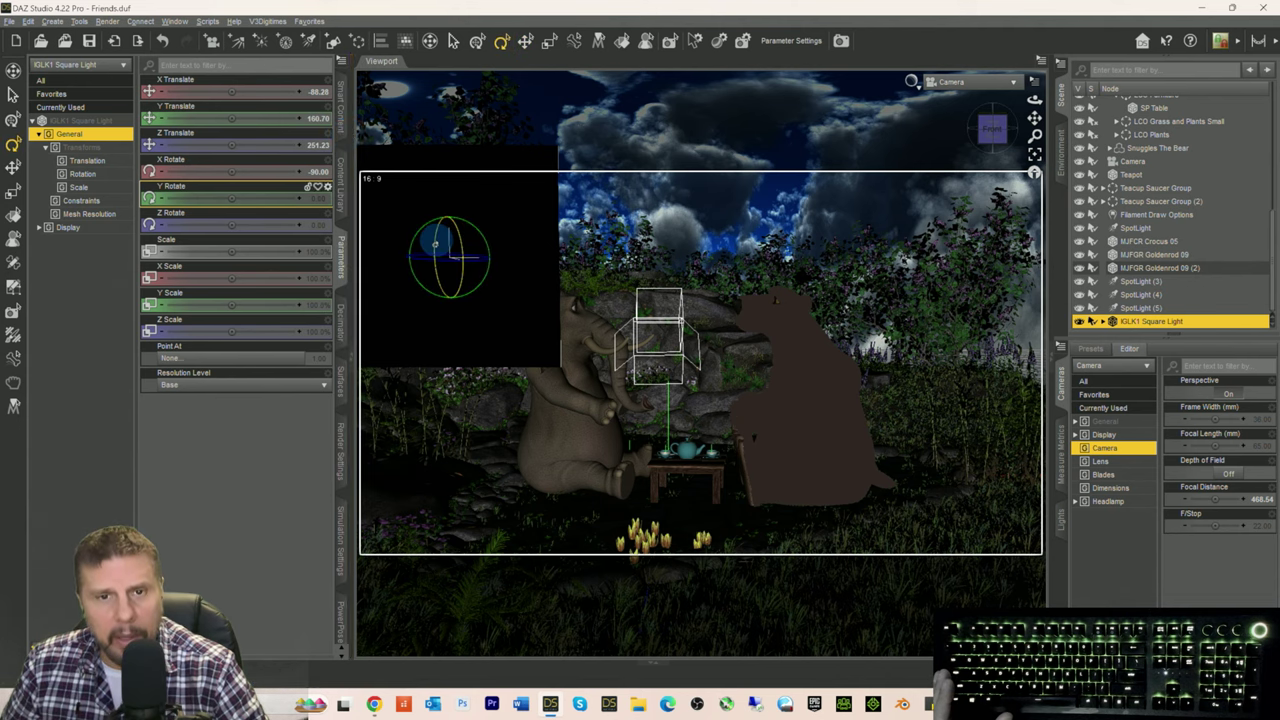
left_click_drag(435, 243, 438, 234)
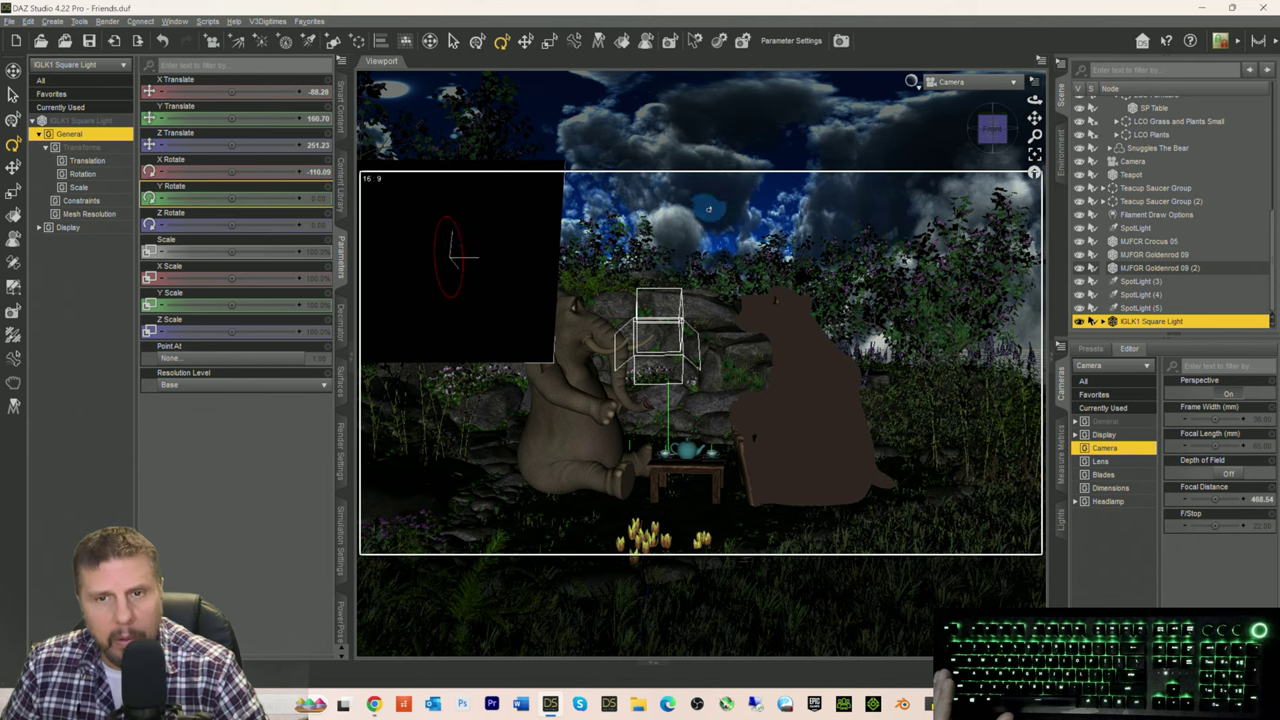
Step: In the Perspective View, fine-tune the square light's position to about X -85.96, Y 155.37 and Z 253.17
left_click(950, 81)
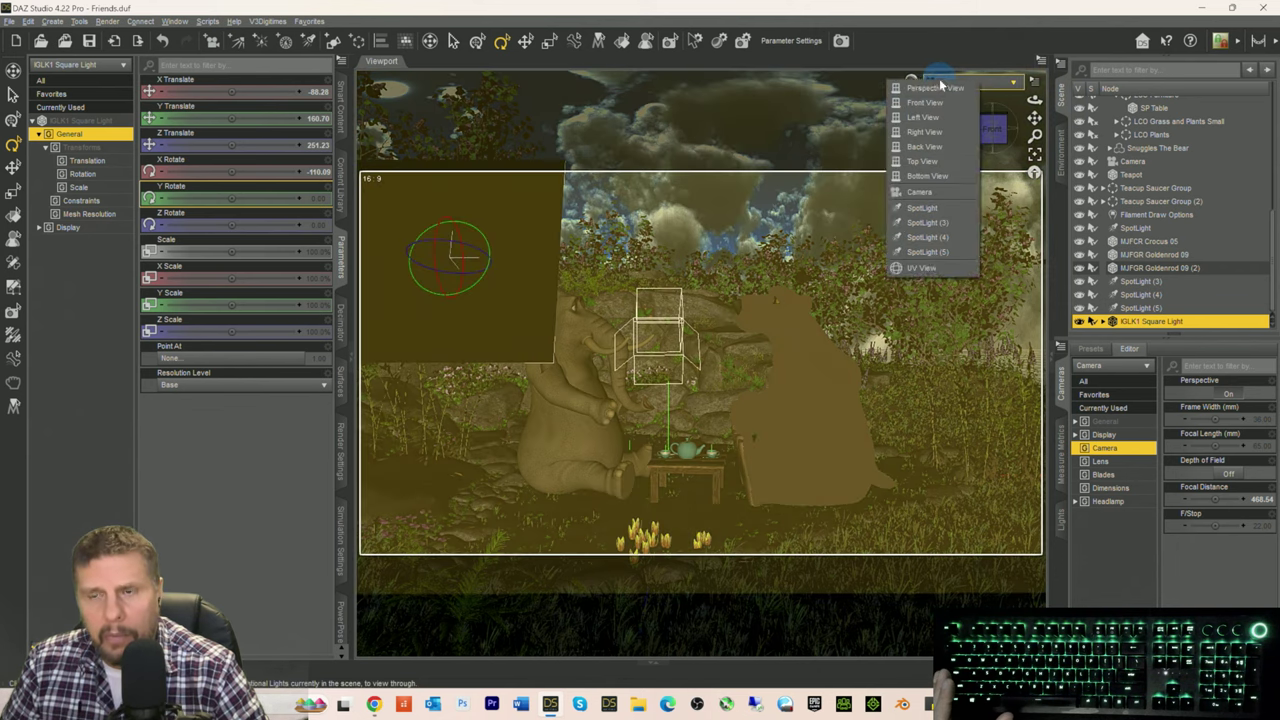
left_click(950, 88)
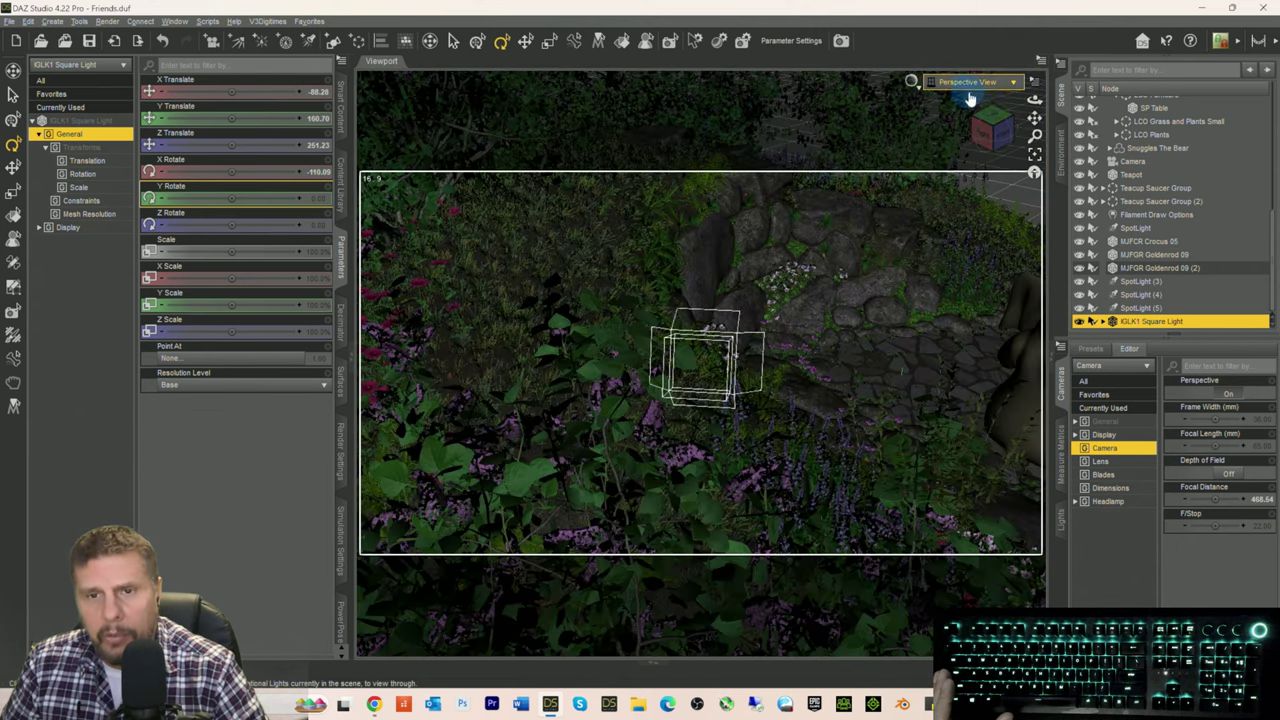
left_click(1034, 153)
left_click_drag(1034, 98, 755, 222)
left_click_drag(930, 238, 897, 226)
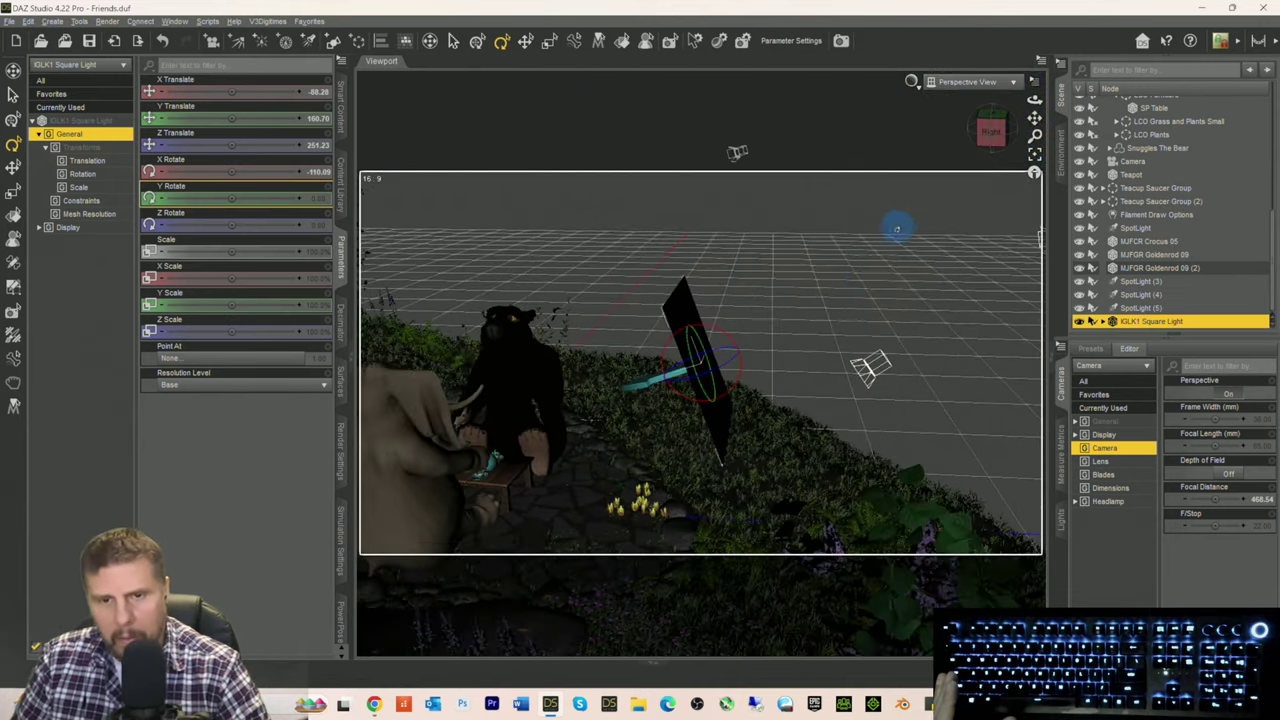
left_click_drag(760, 334, 779, 267)
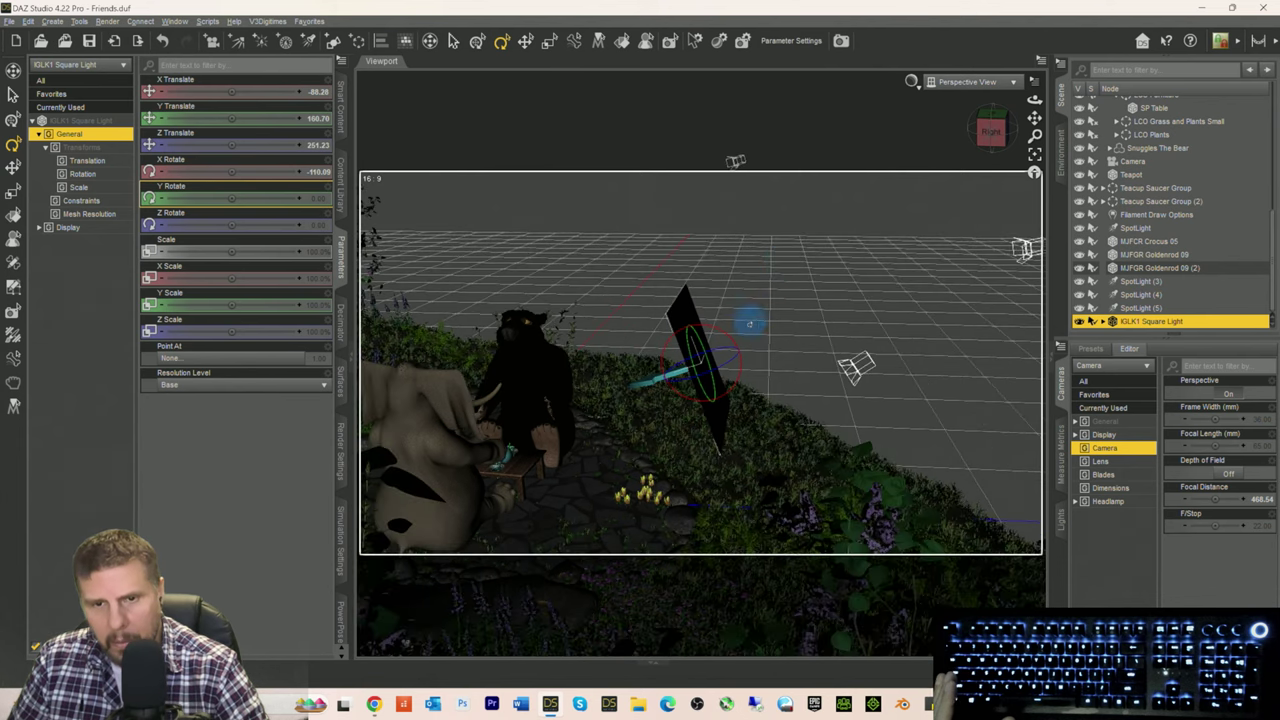
mouse_move(989, 126)
left_mouse_down()
mouse_move(972, 136)
mouse_move(990, 133)
left_mouse_up()
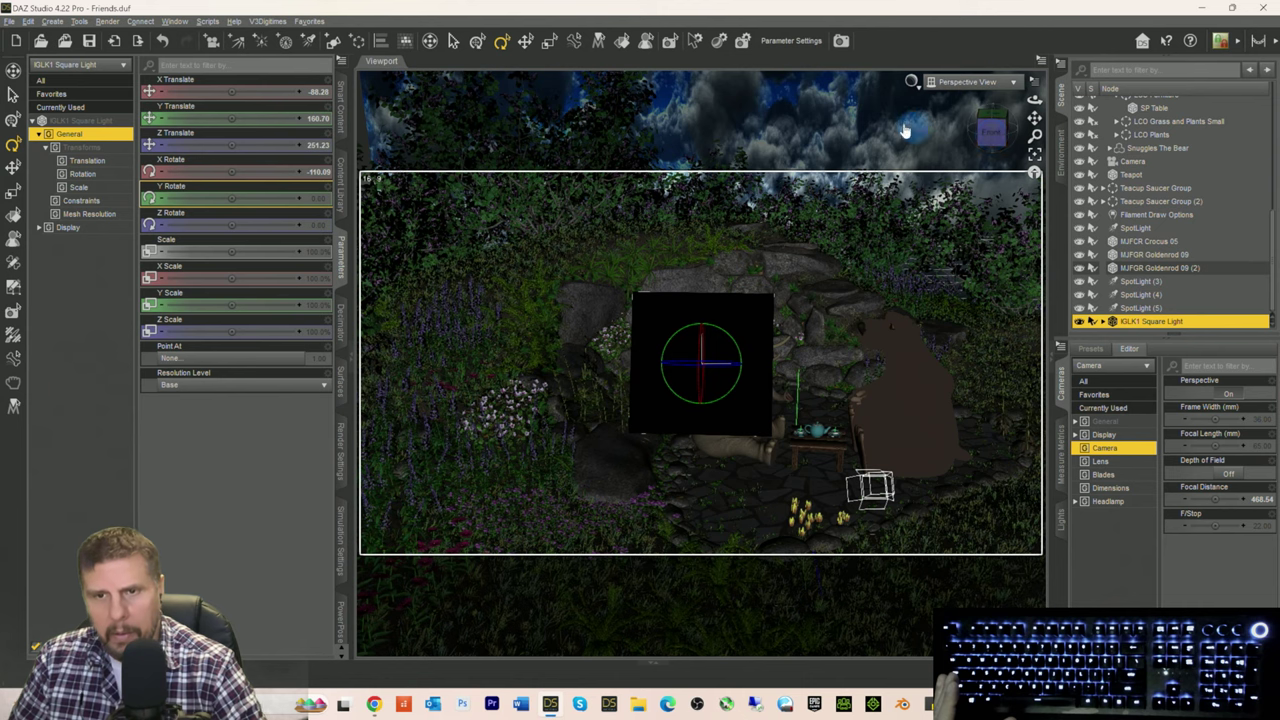
left_click(526, 40)
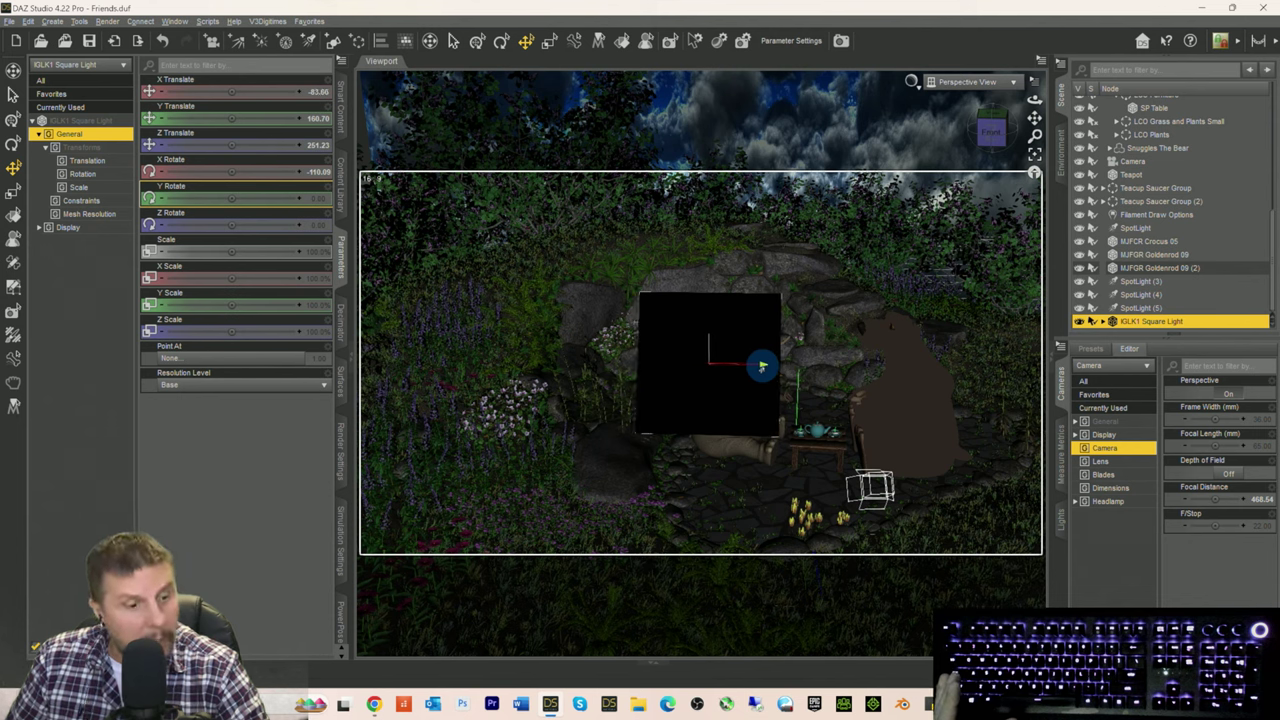
left_click_drag(765, 367, 773, 368)
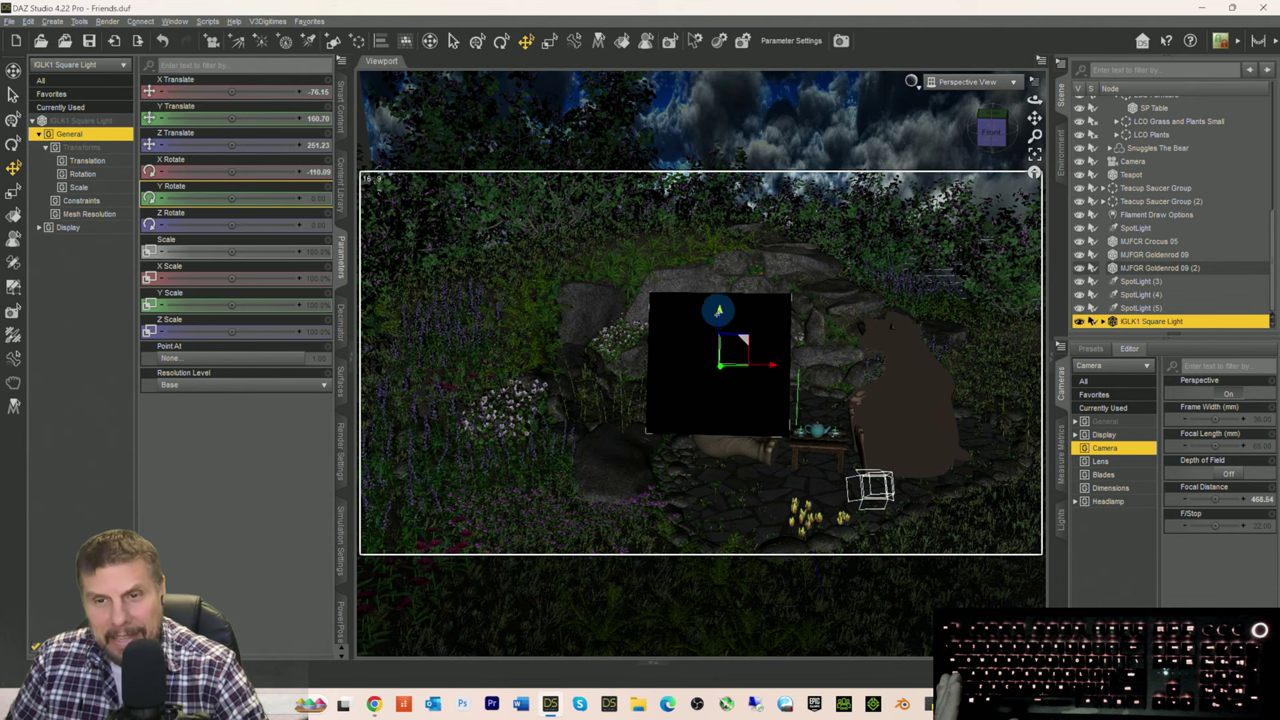
left_click_drag(718, 311, 718, 321)
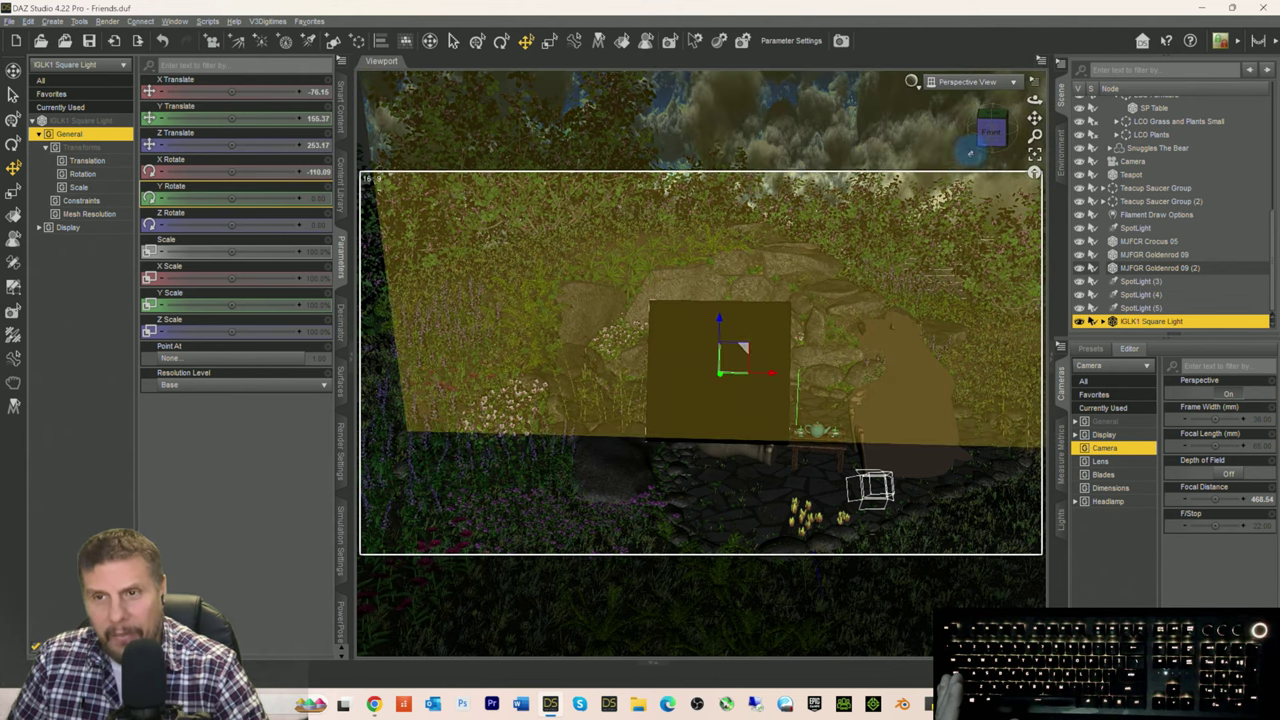
mouse_move(990, 132)
left_mouse_down()
mouse_move(1012, 150)
mouse_move(996, 166)
mouse_move(994, 128)
left_mouse_up()
left_click_drag(766, 366, 749, 366)
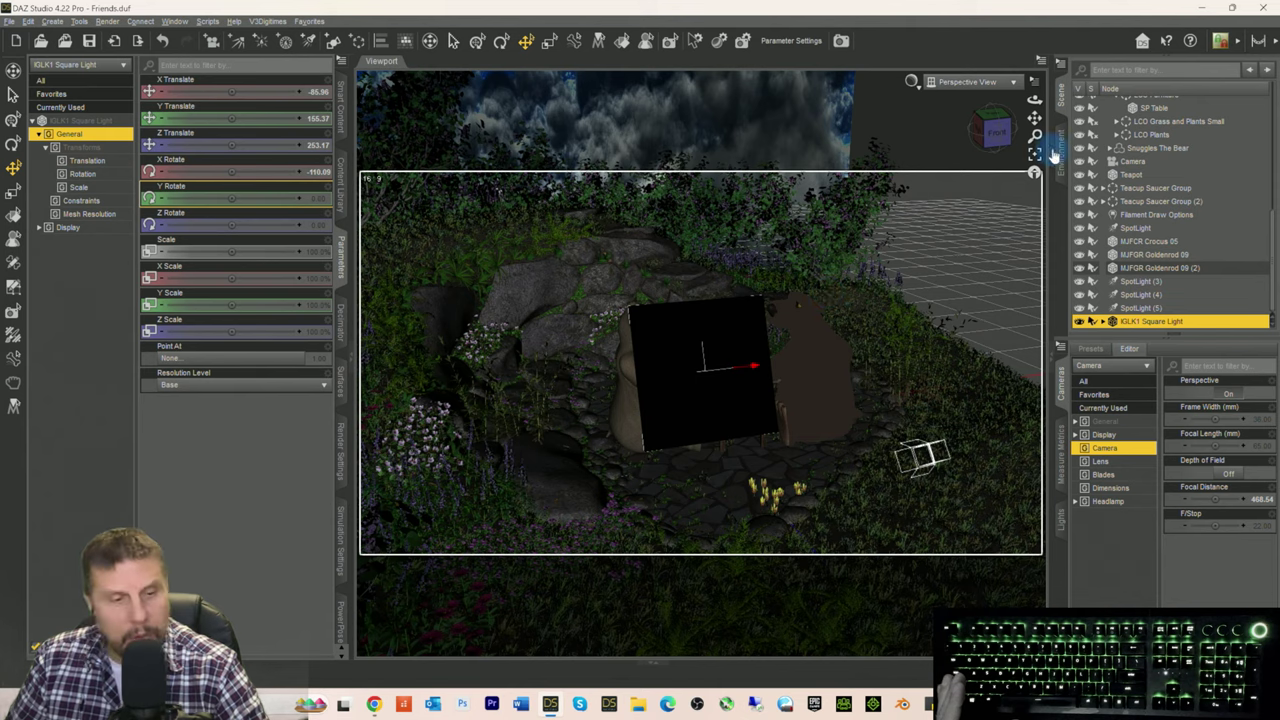
left_click_drag(999, 141, 993, 132)
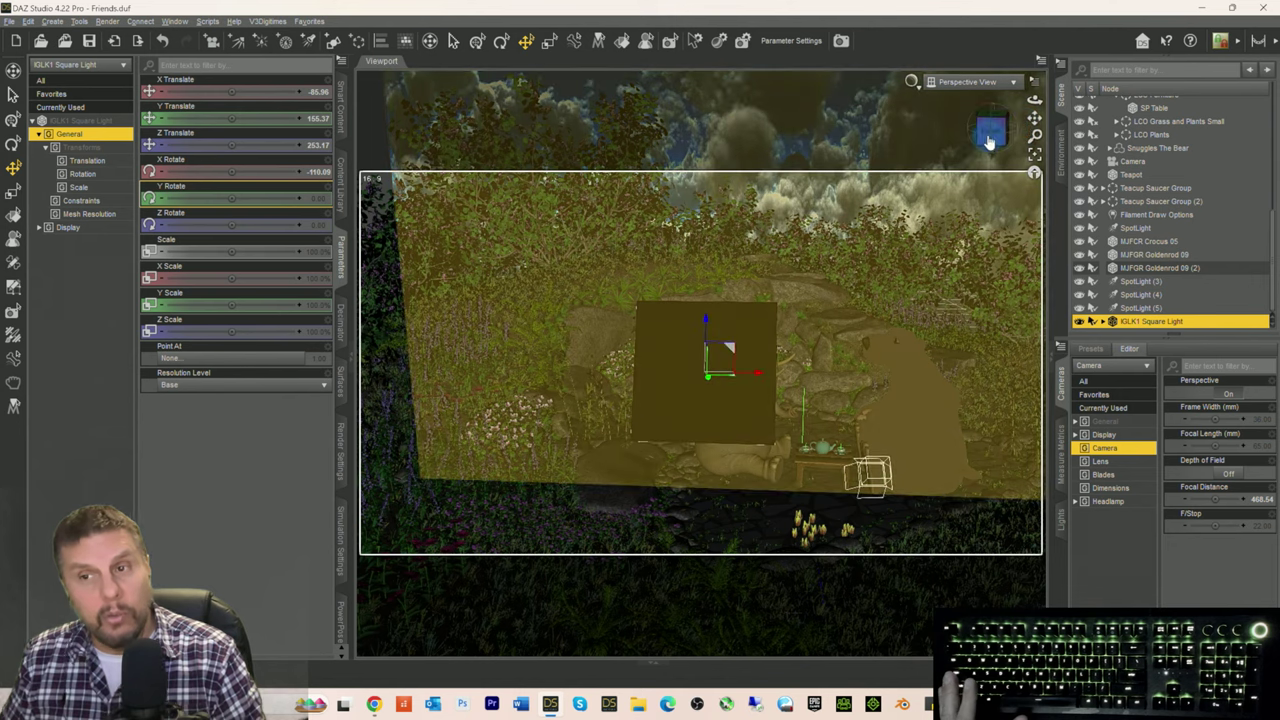
mouse_move(990, 130)
left_mouse_down()
mouse_move(970, 165)
mouse_move(990, 134)
left_mouse_up()
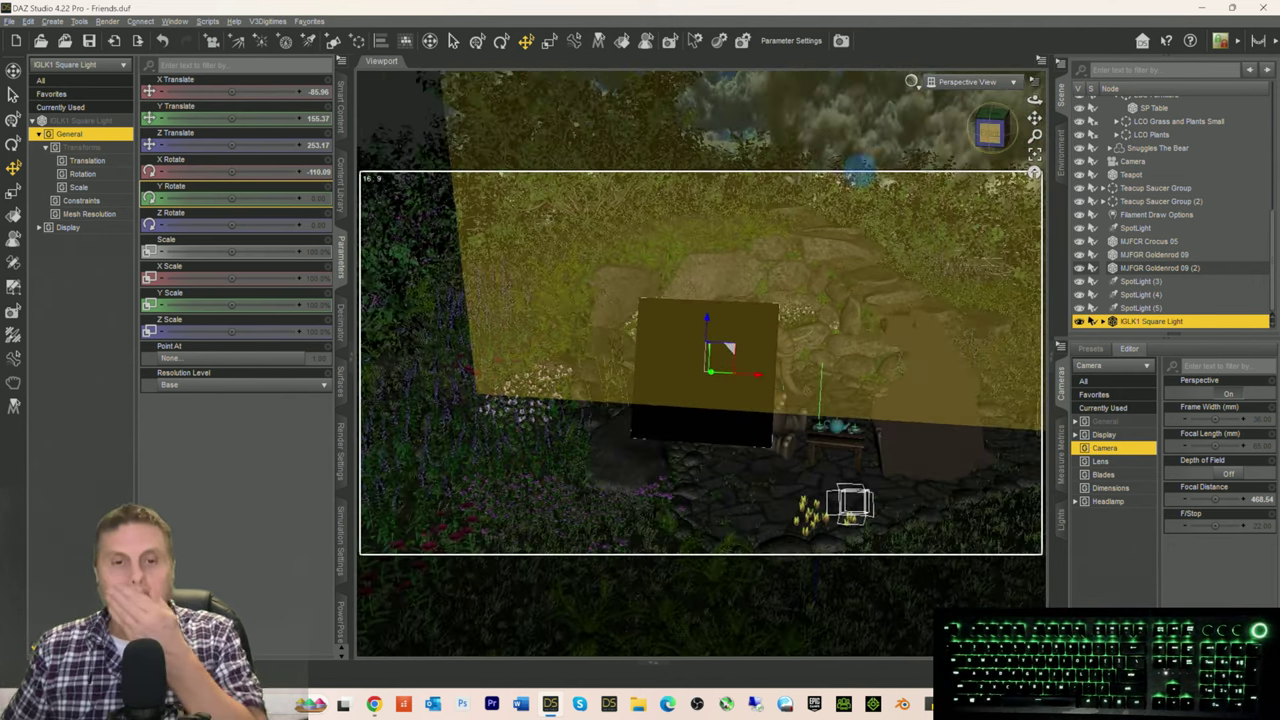
Step: Switch to Chrome and search the Daz 3D store for "Iray ghost light kit"
left_click(341, 105)
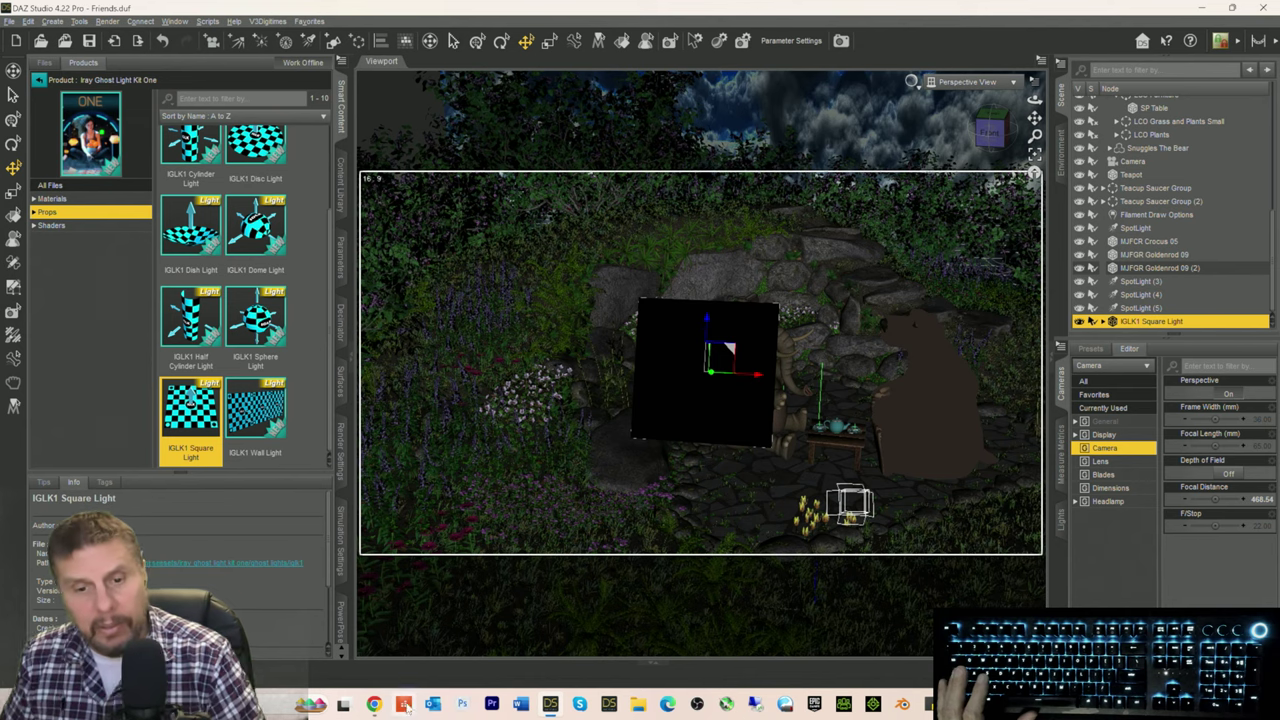
left_click(374, 705)
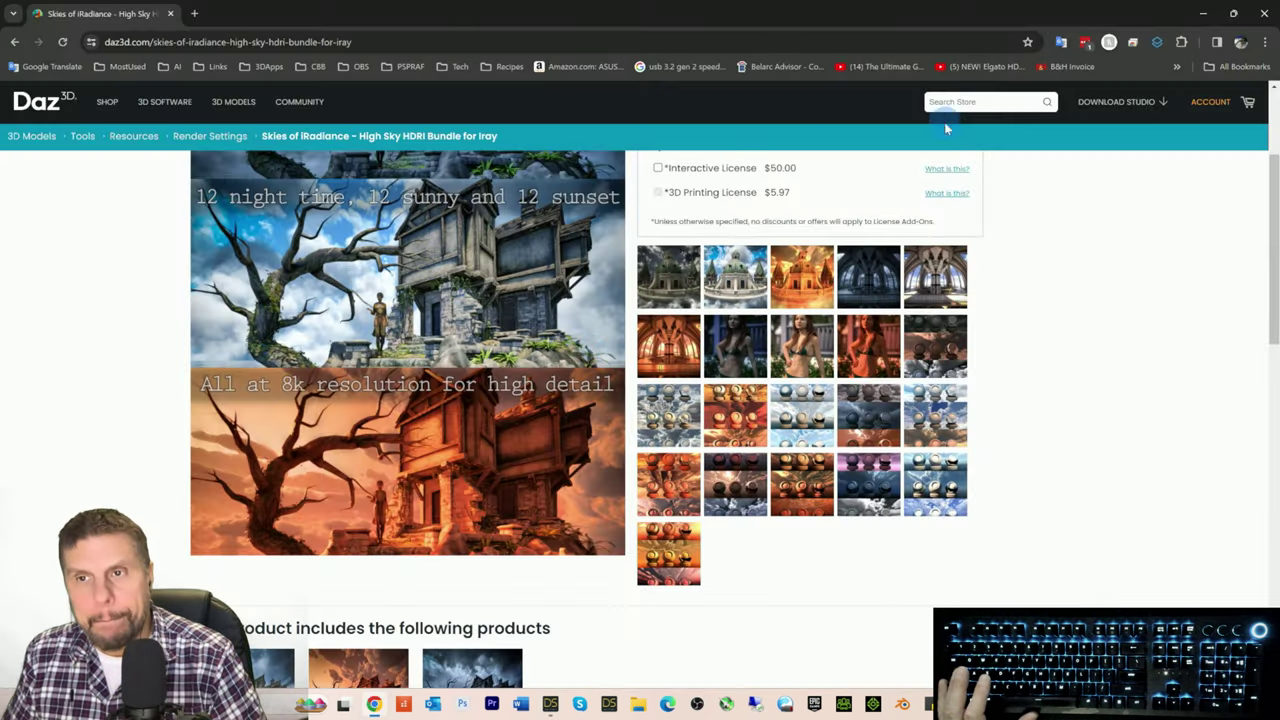
left_click(951, 103)
type("Iray")
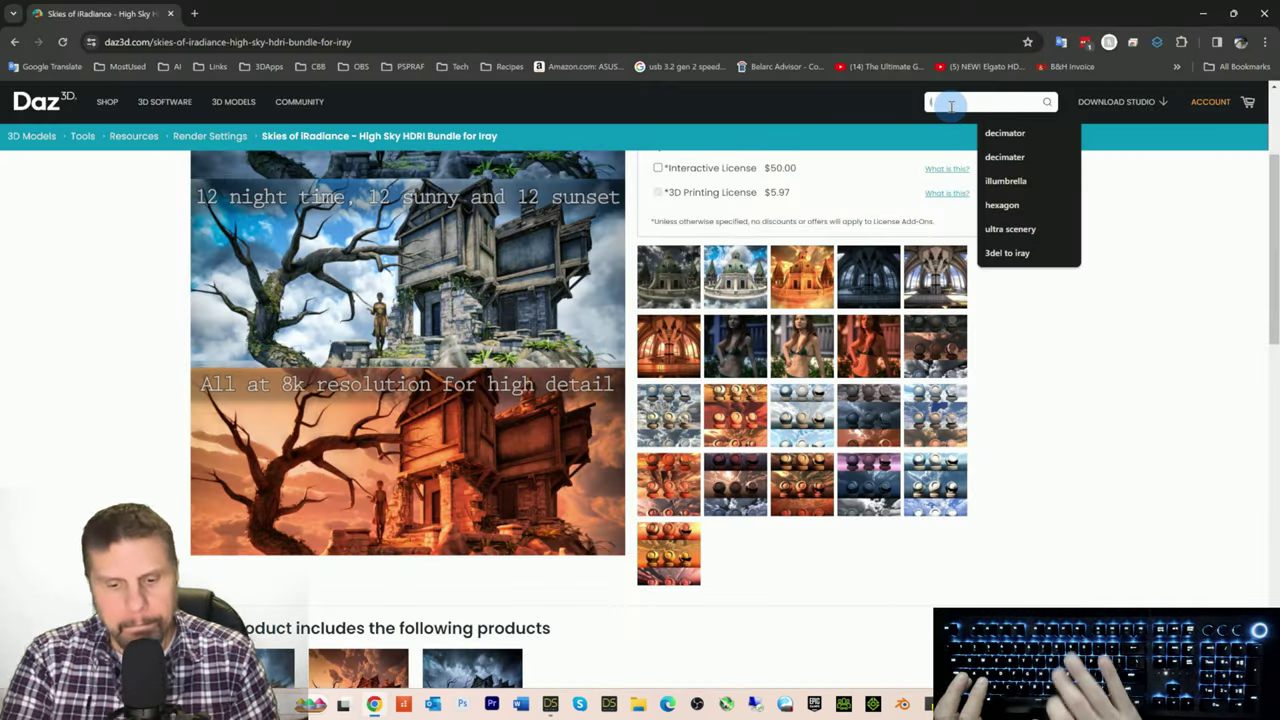
type(" ghost")
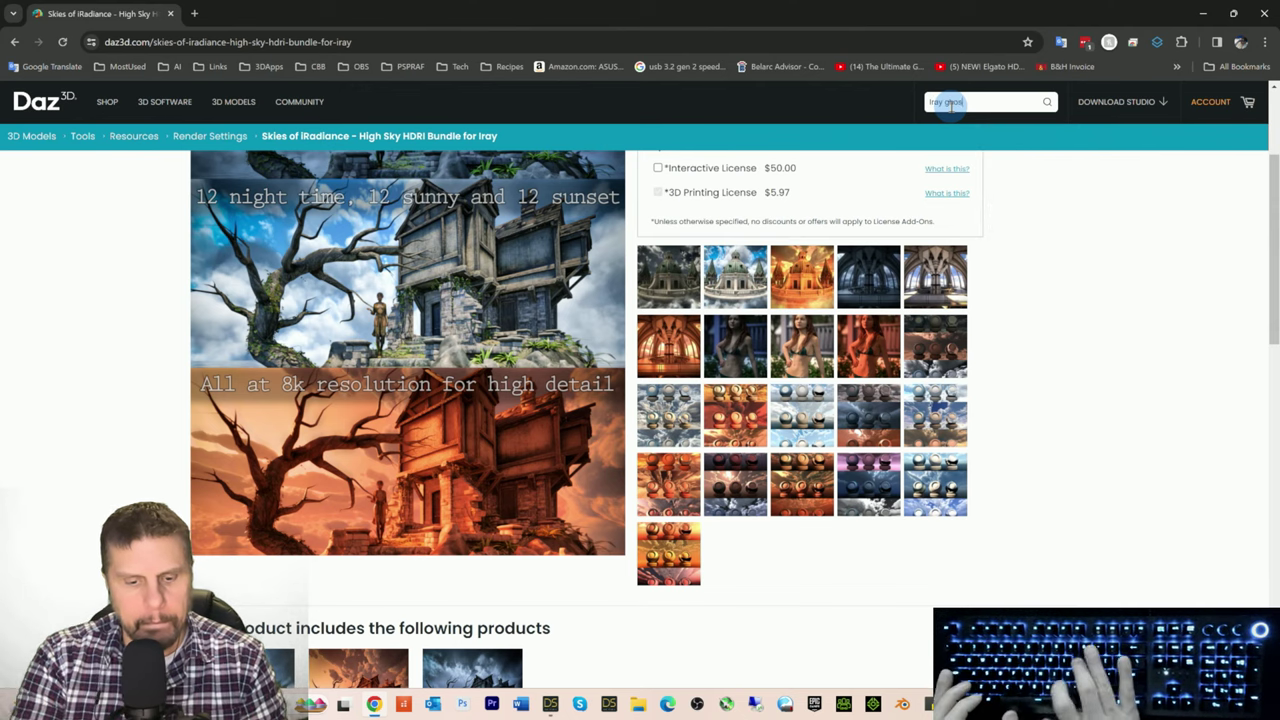
type(" light kit")
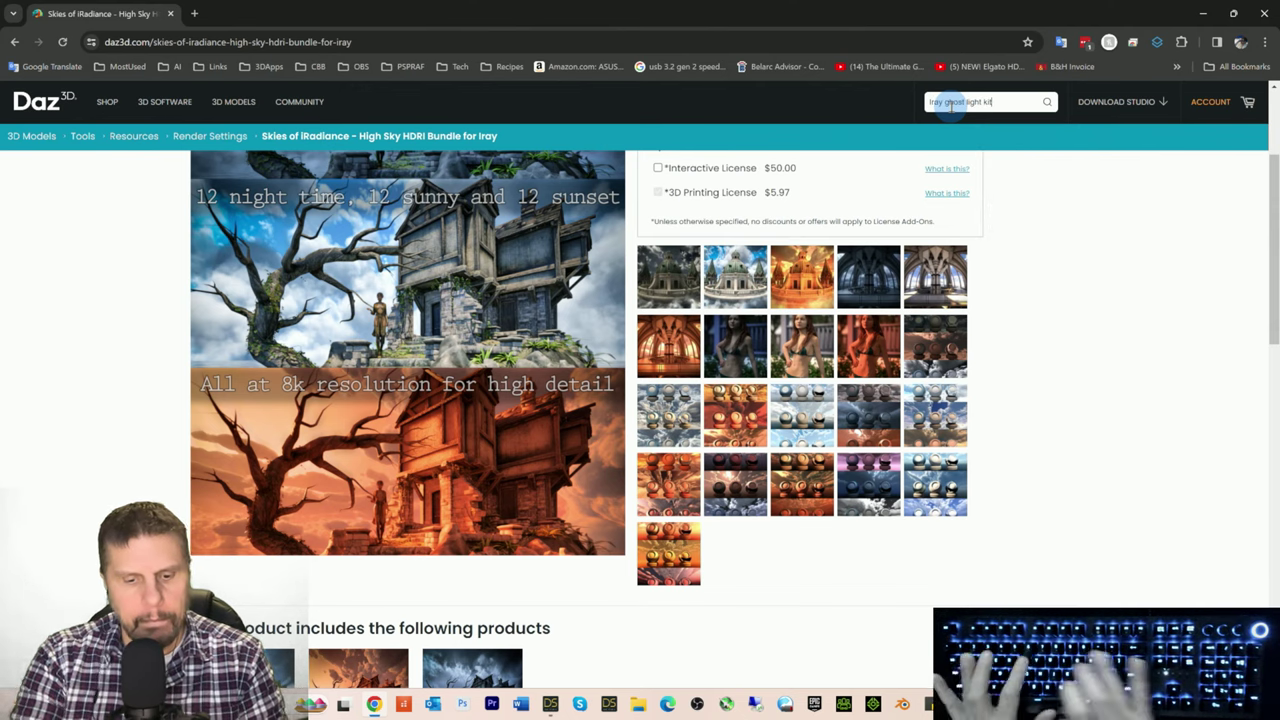
key("Return")
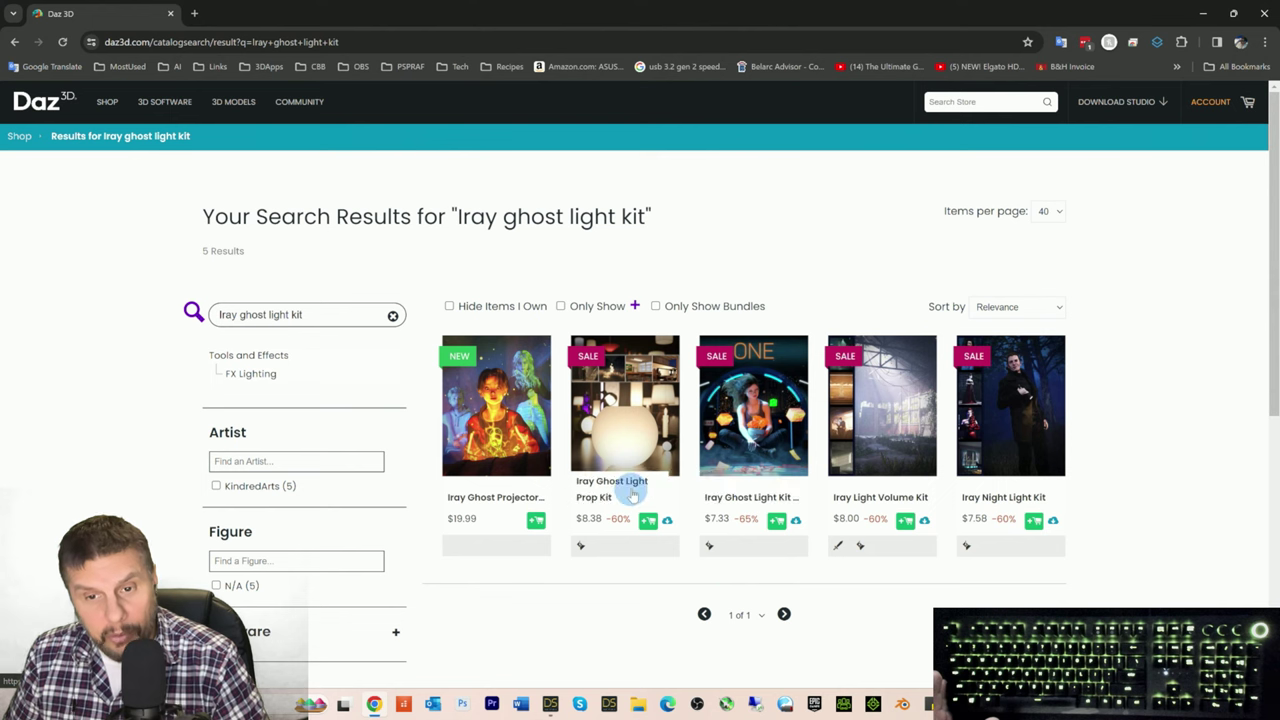
Step: Open the Iray Ghost Projector Lights product page and look through its first six promo images at full size
left_click_drag(630, 489, 595, 495)
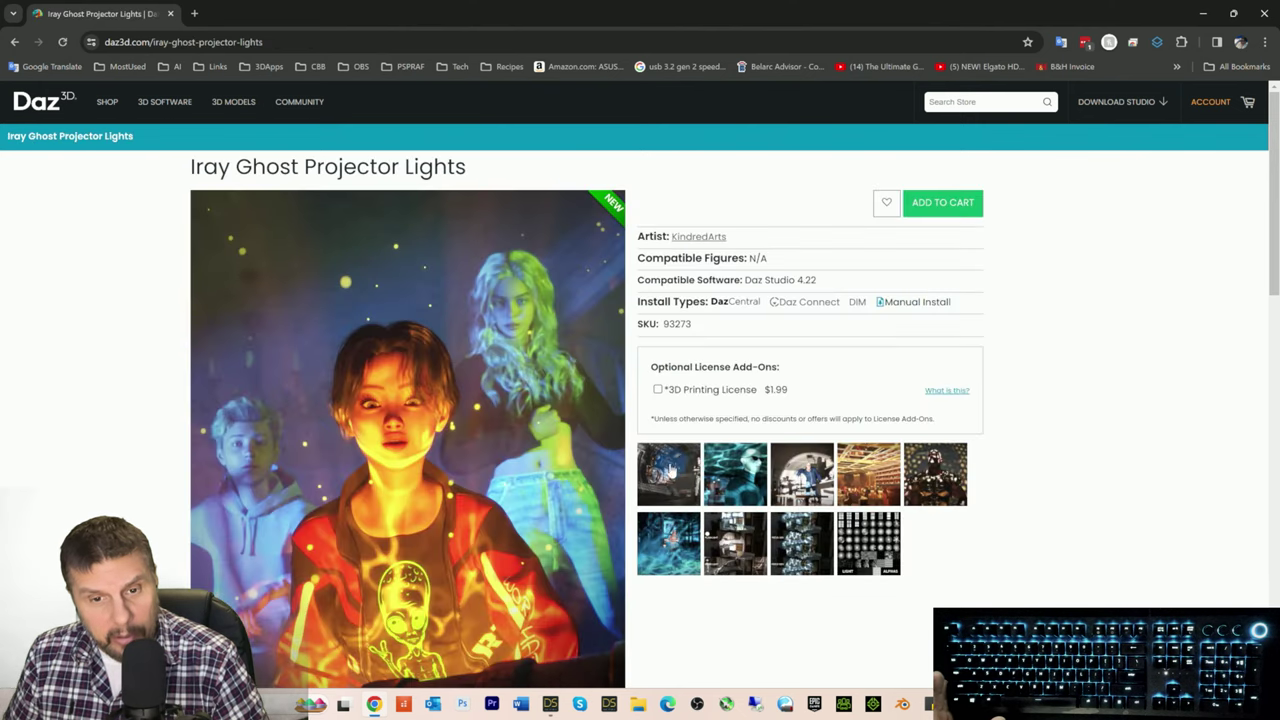
scroll(744, 366, "down", 2)
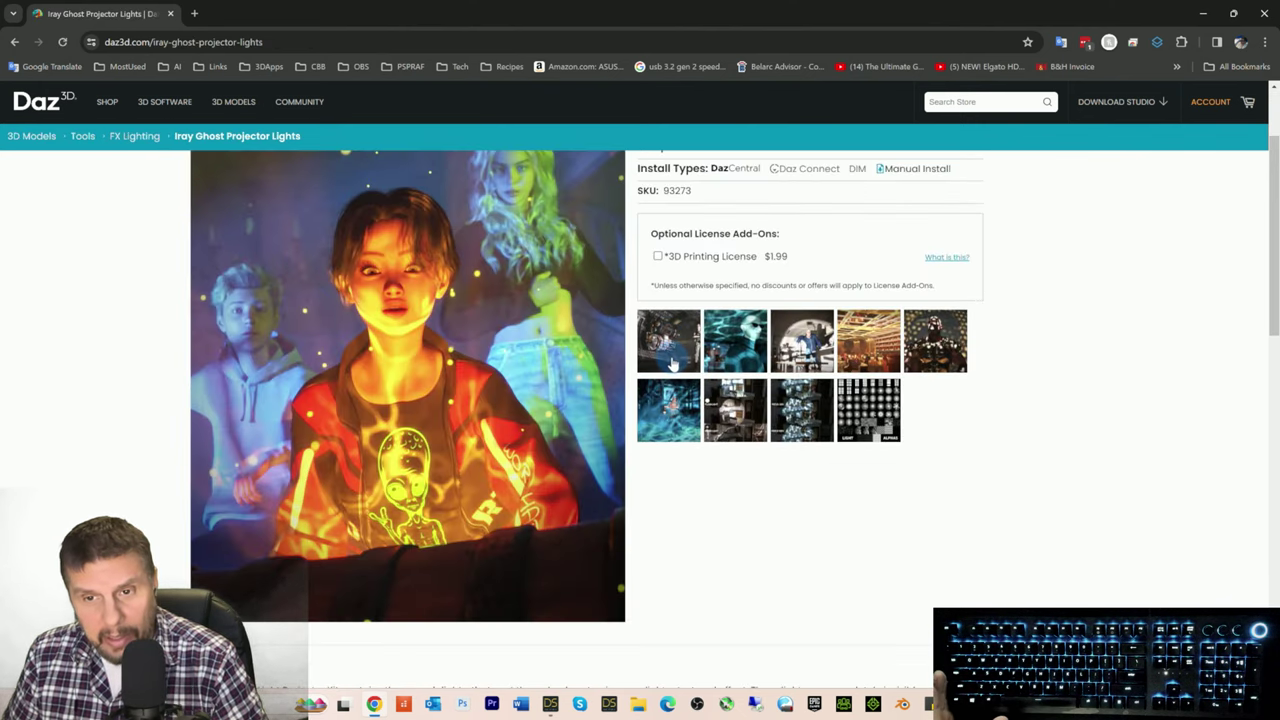
left_click(672, 363)
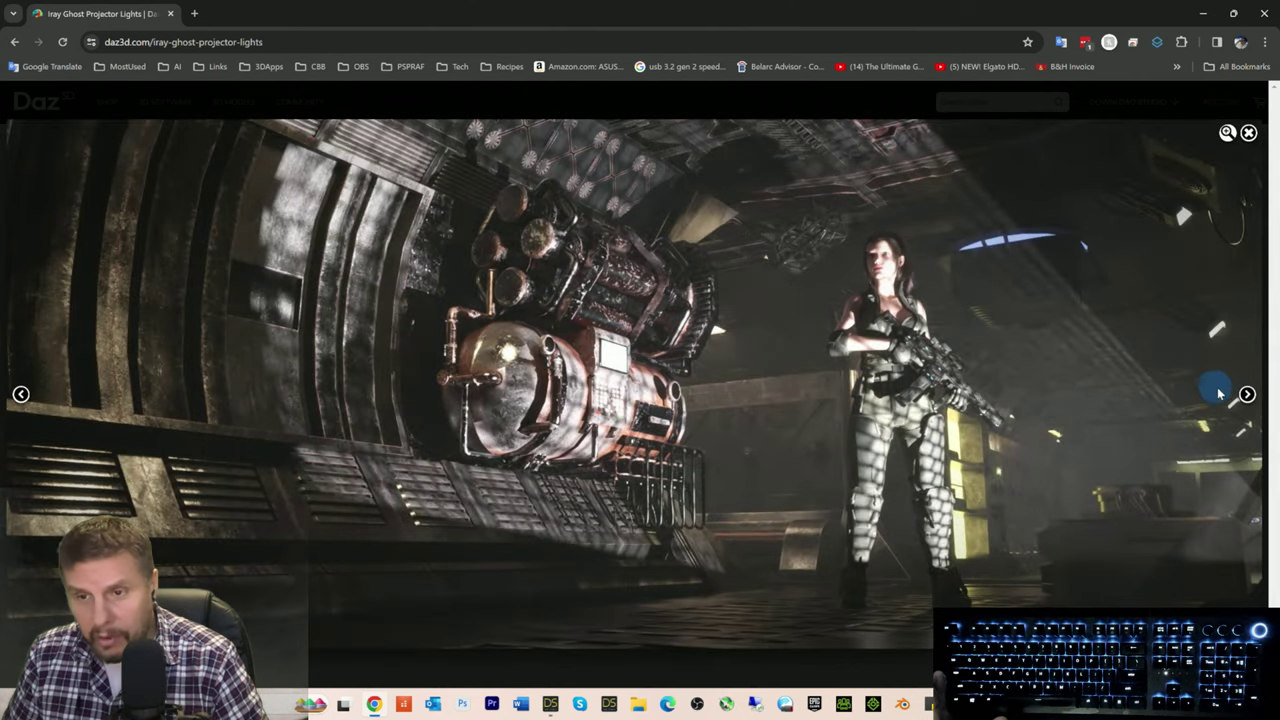
left_click(1248, 395)
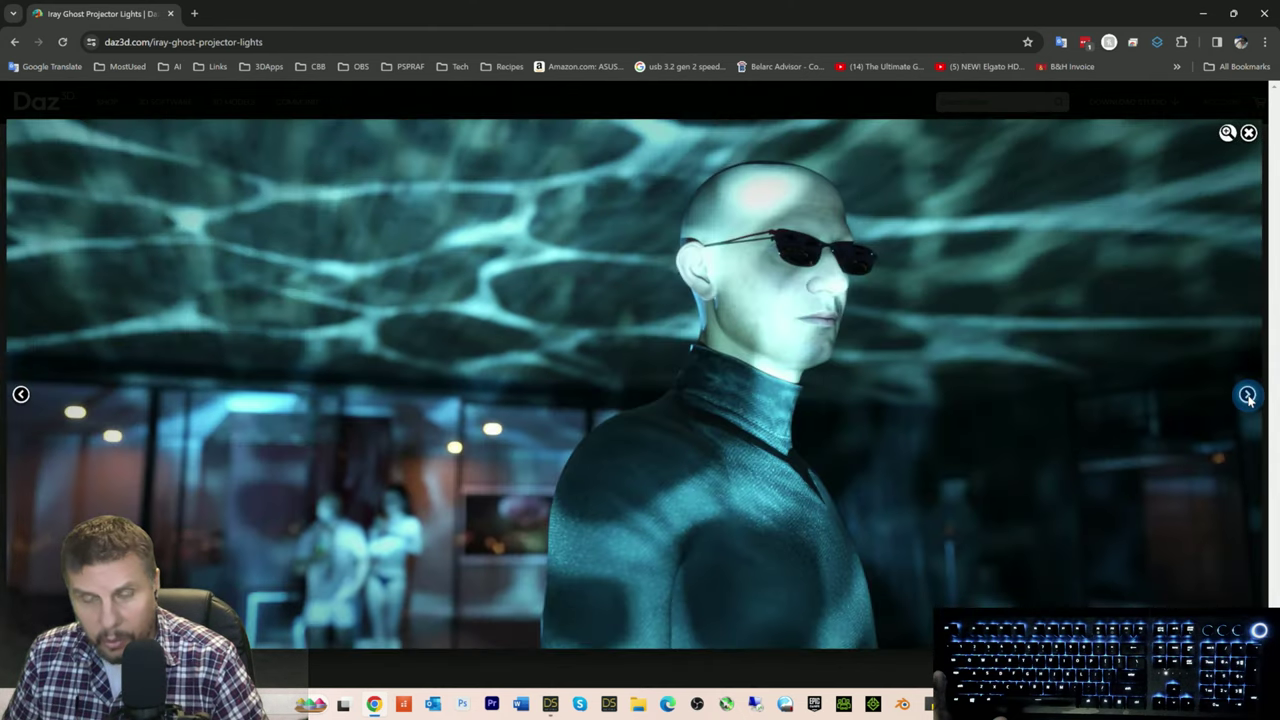
left_click(1246, 396)
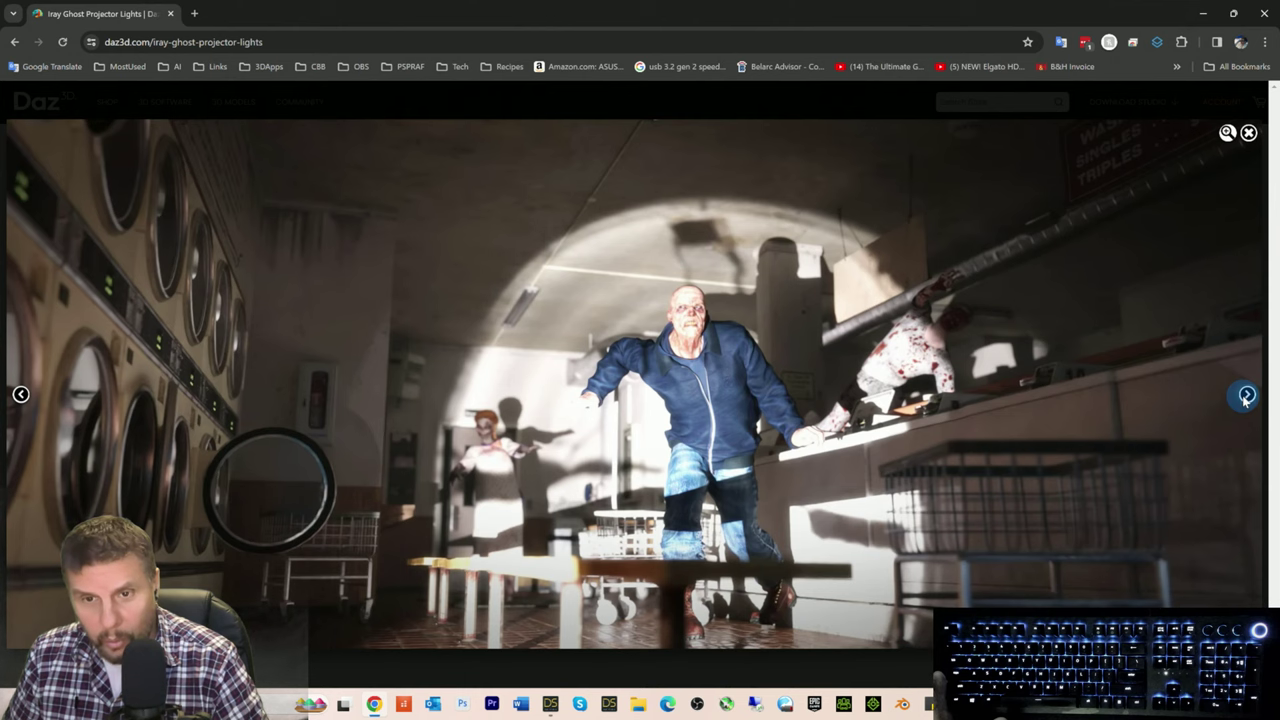
left_click(1246, 396)
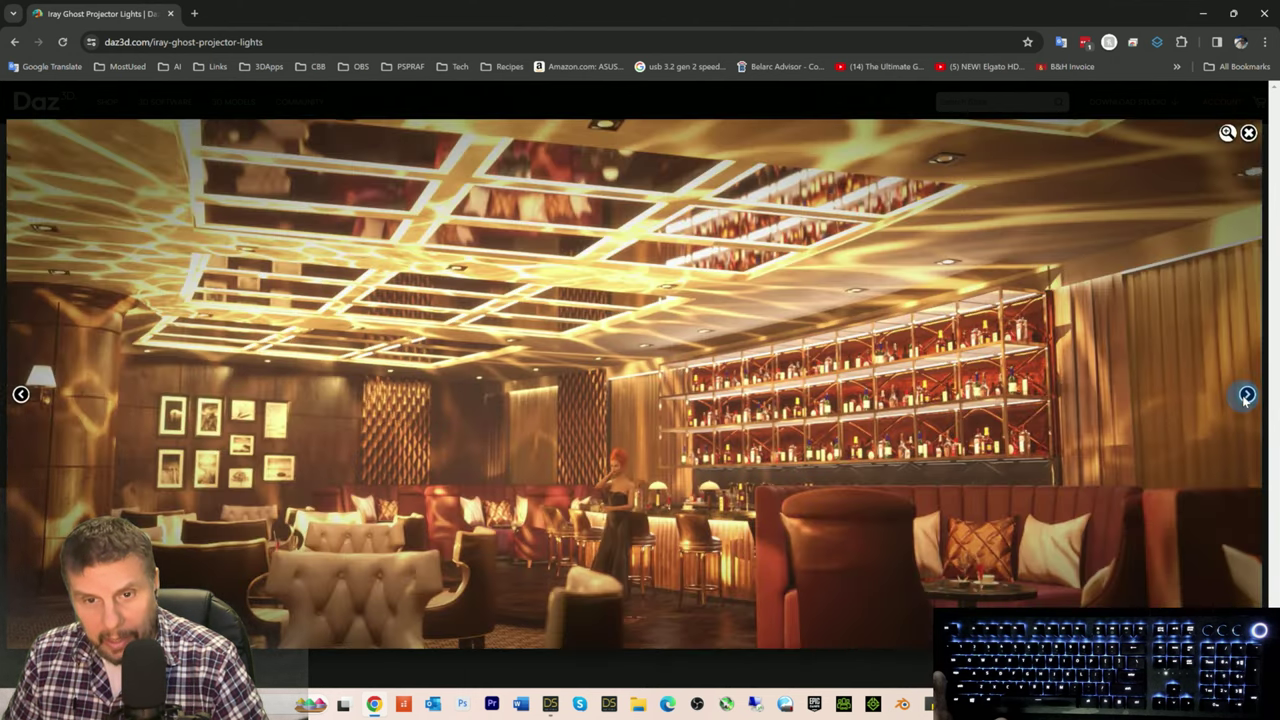
left_click(1246, 396)
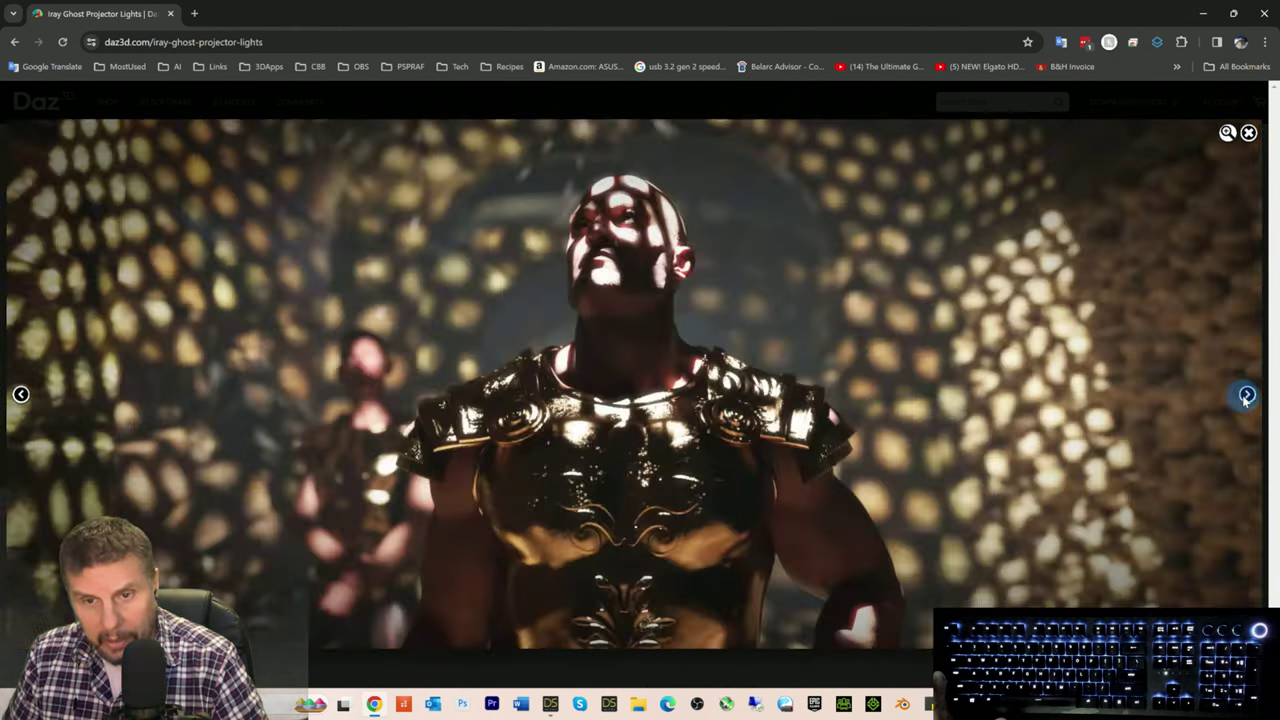
left_click(1246, 396)
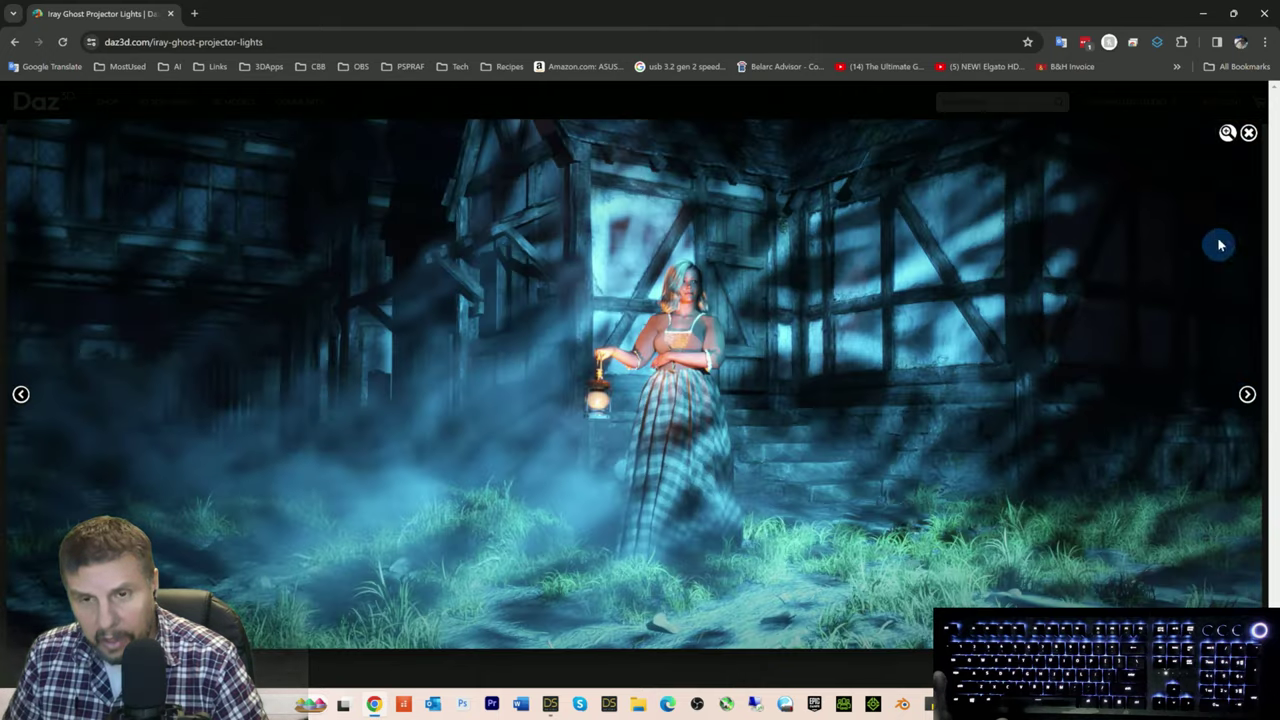
left_click(1247, 135)
scroll(877, 266, "up", 2)
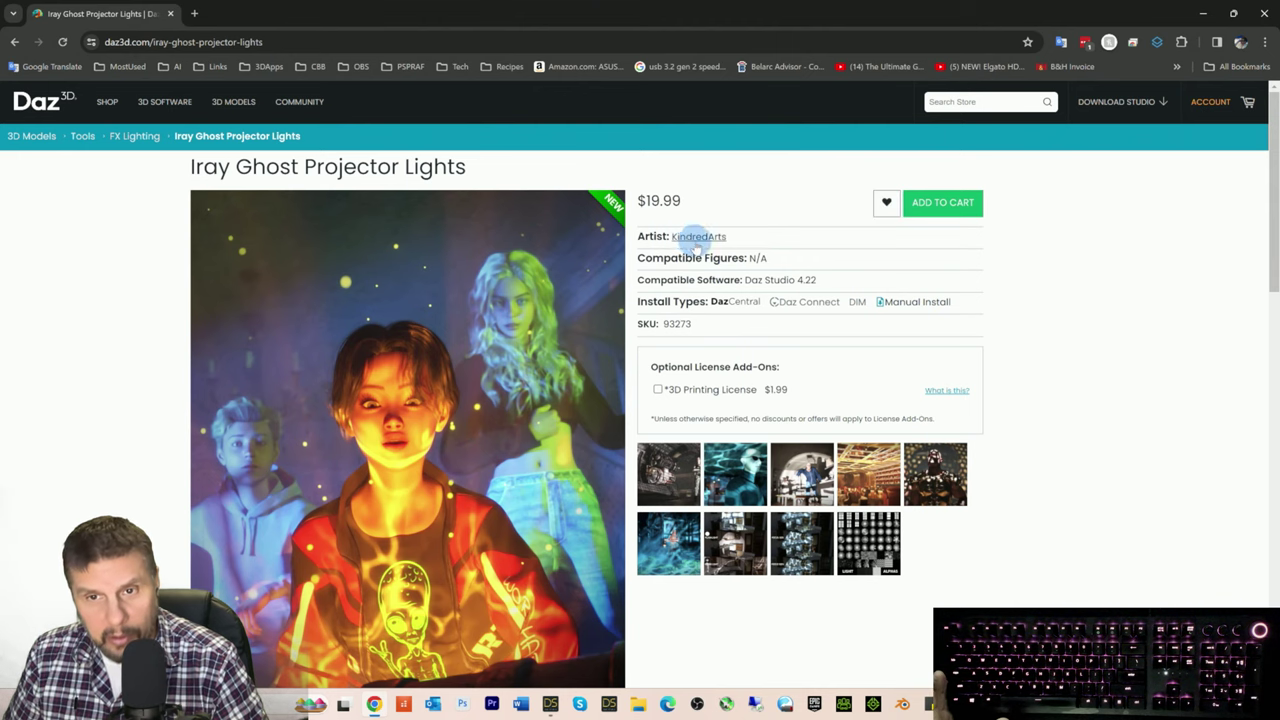
Step: Review the Iray Ghost Projector Lights description, included features and notes on the product page
scroll(392, 285, "down", 2)
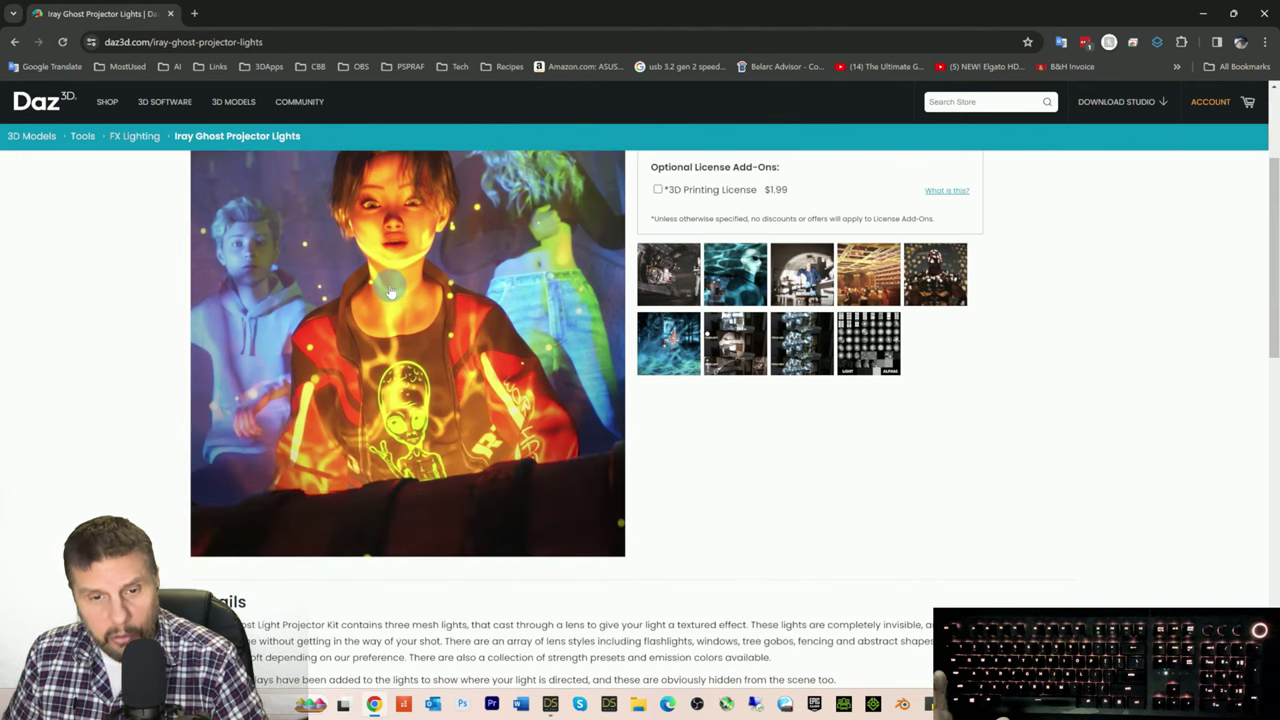
scroll(392, 290, "up", 2)
scroll(447, 281, "down", 3)
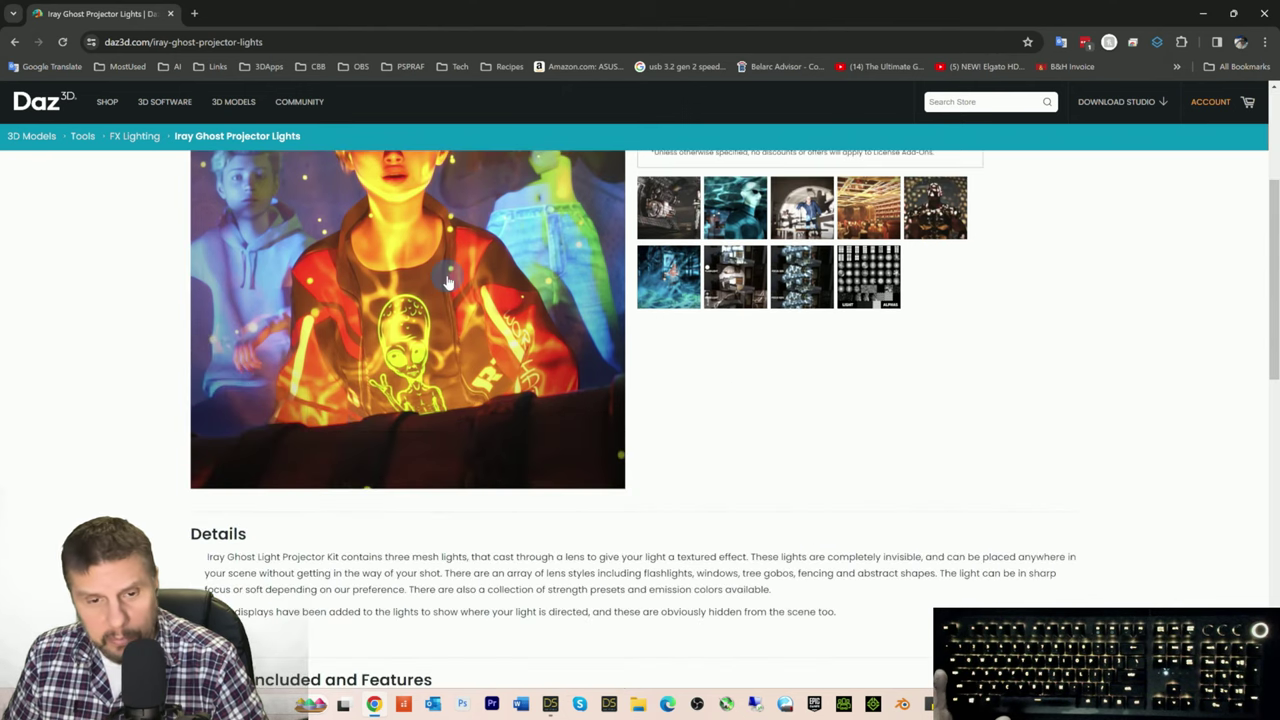
scroll(447, 282, "up", 3)
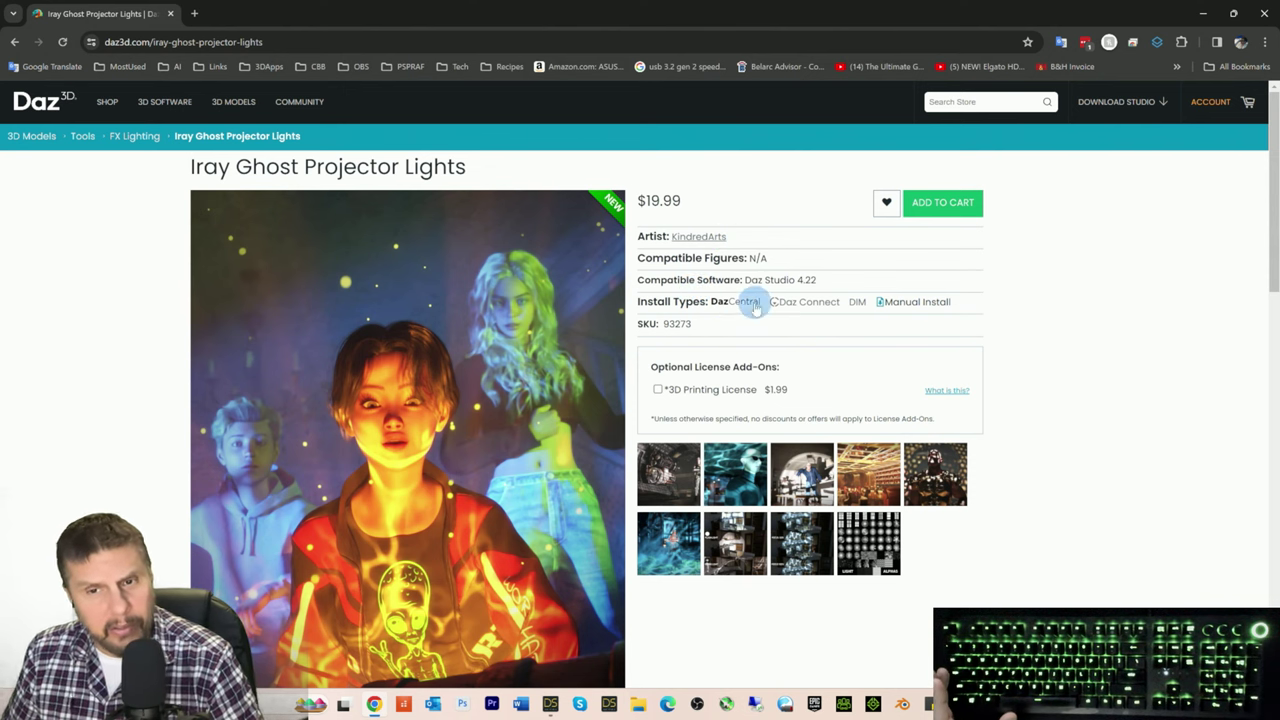
scroll(717, 283, "down", 1)
scroll(717, 283, "down", 6)
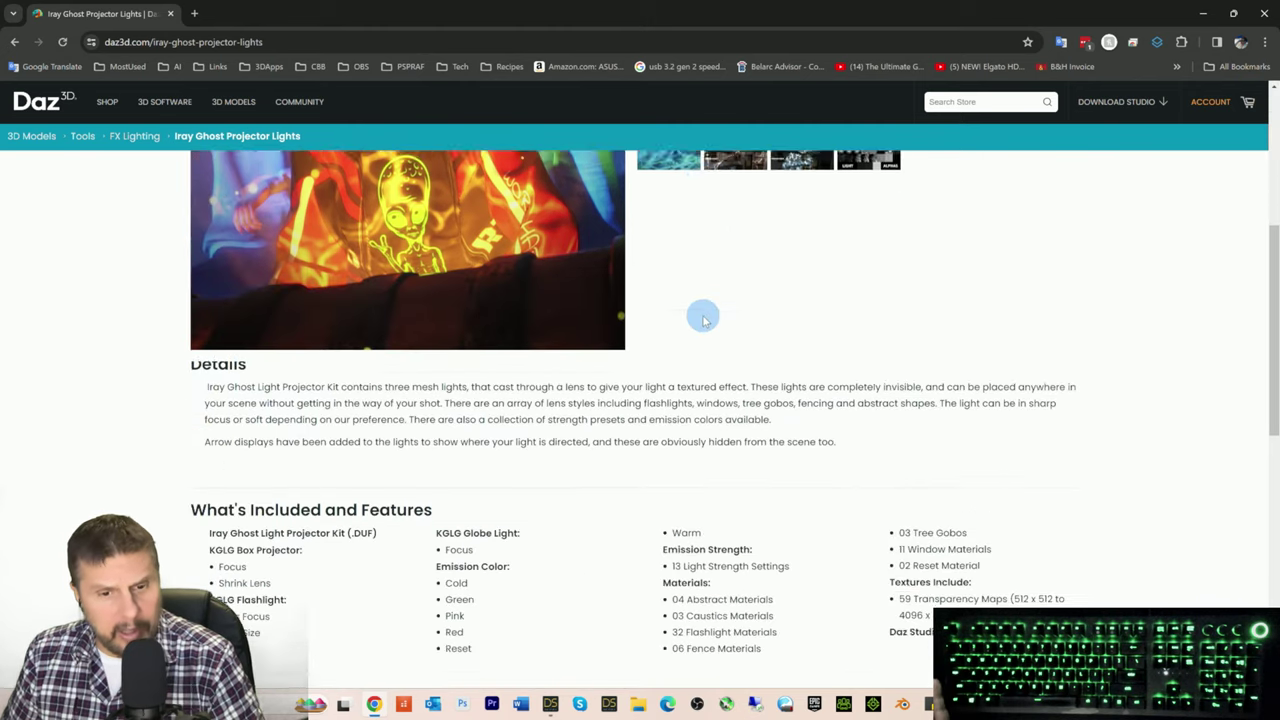
scroll(705, 320, "down", 2)
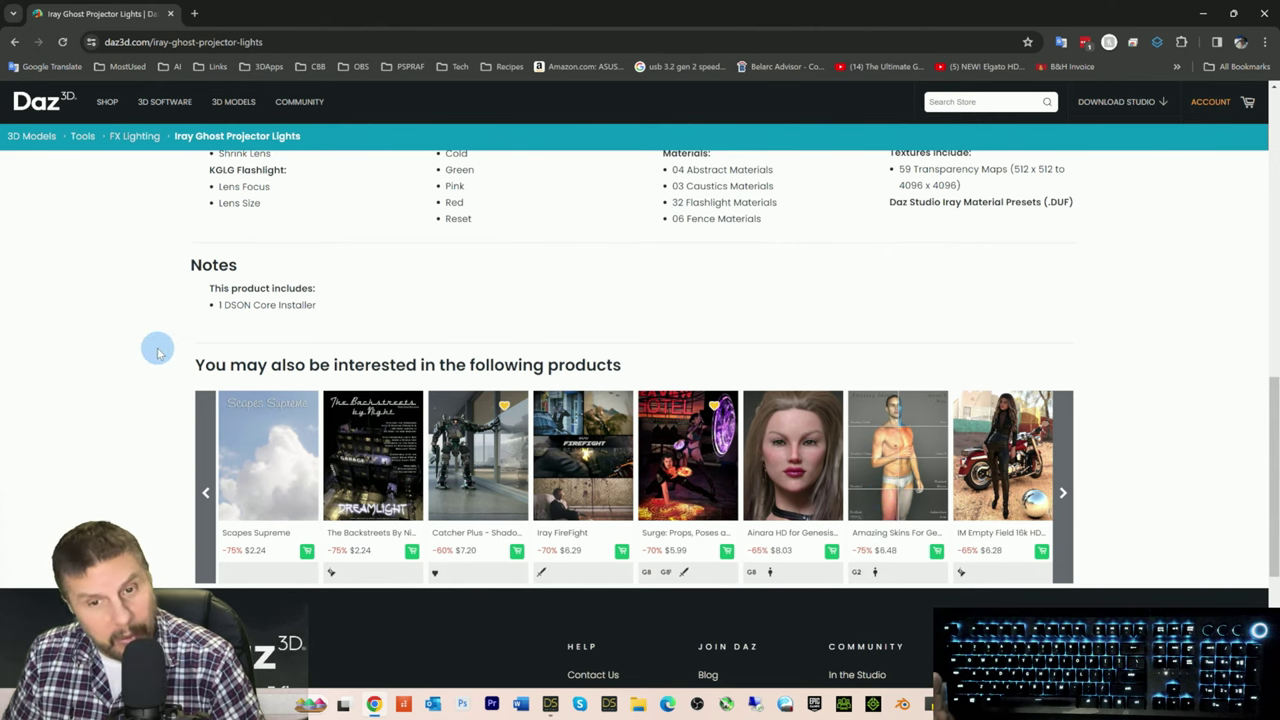
scroll(157, 350, "up", 10)
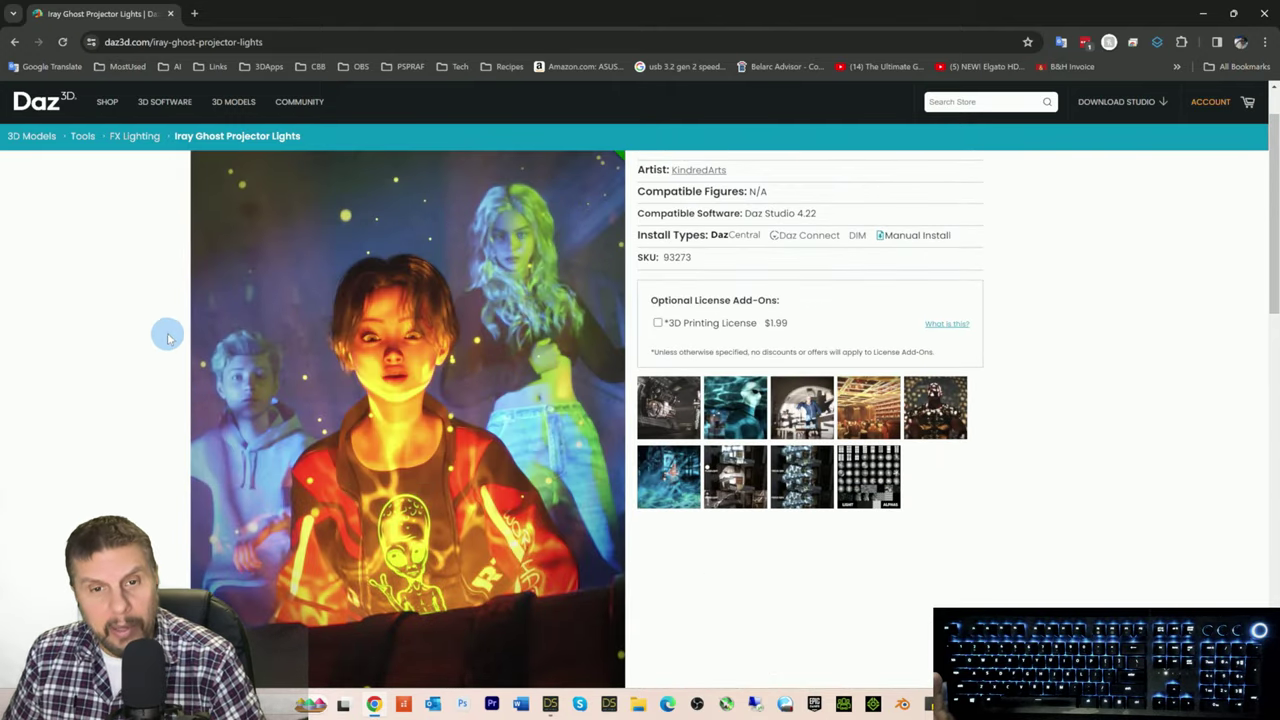
scroll(590, 345, "up", 2)
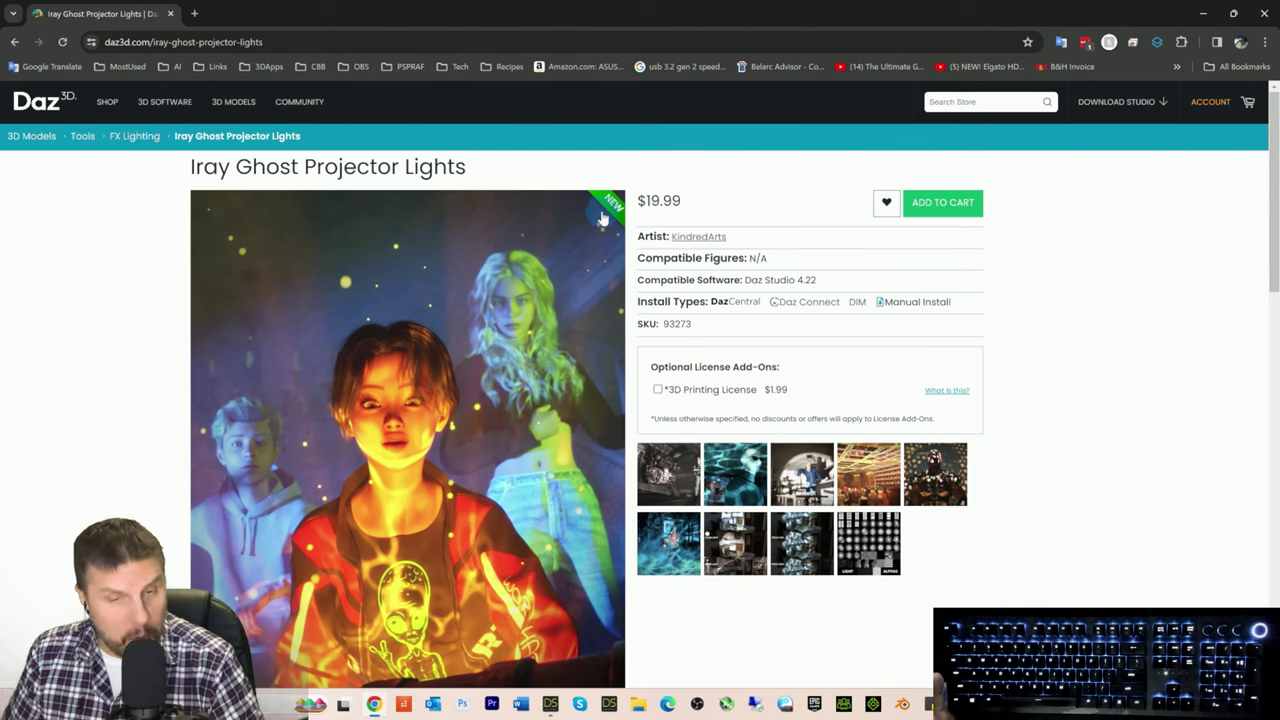
Step: Open the store's 3D Models and Assets page and browse the product listing sorted by New Arrivals
mouse_move(240, 114)
left_click(295, 144)
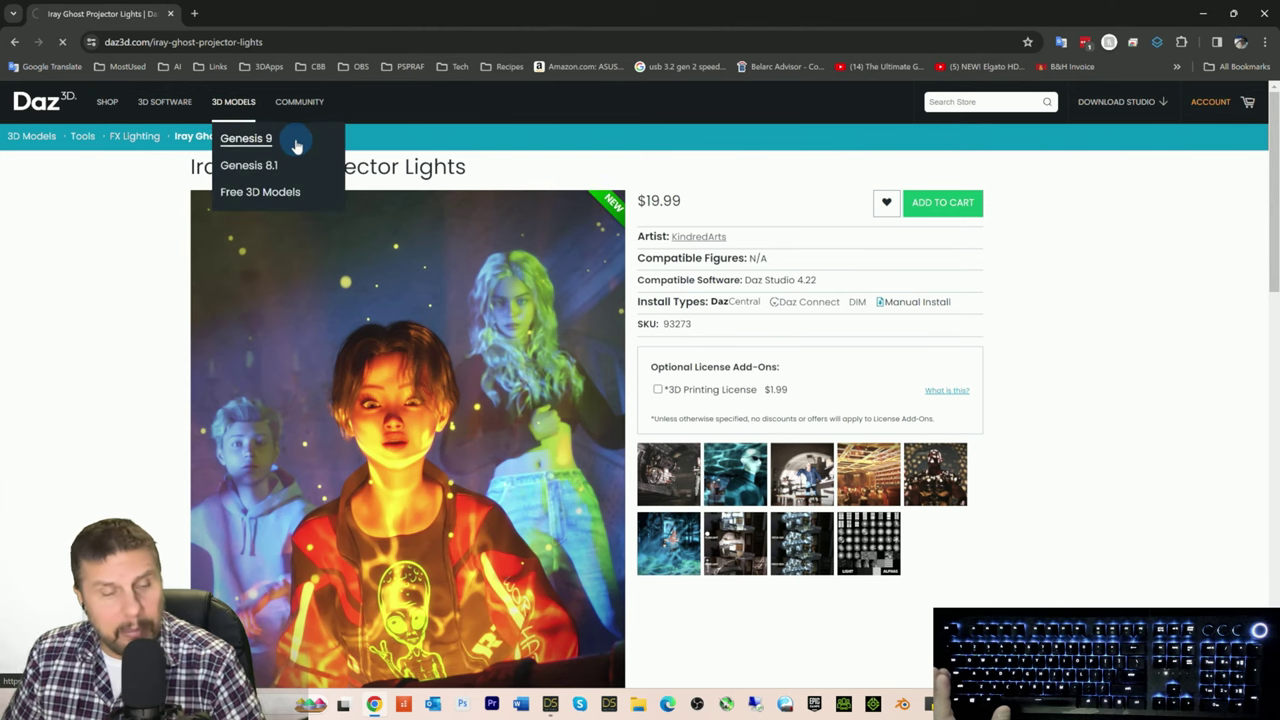
scroll(686, 291, "down", 3)
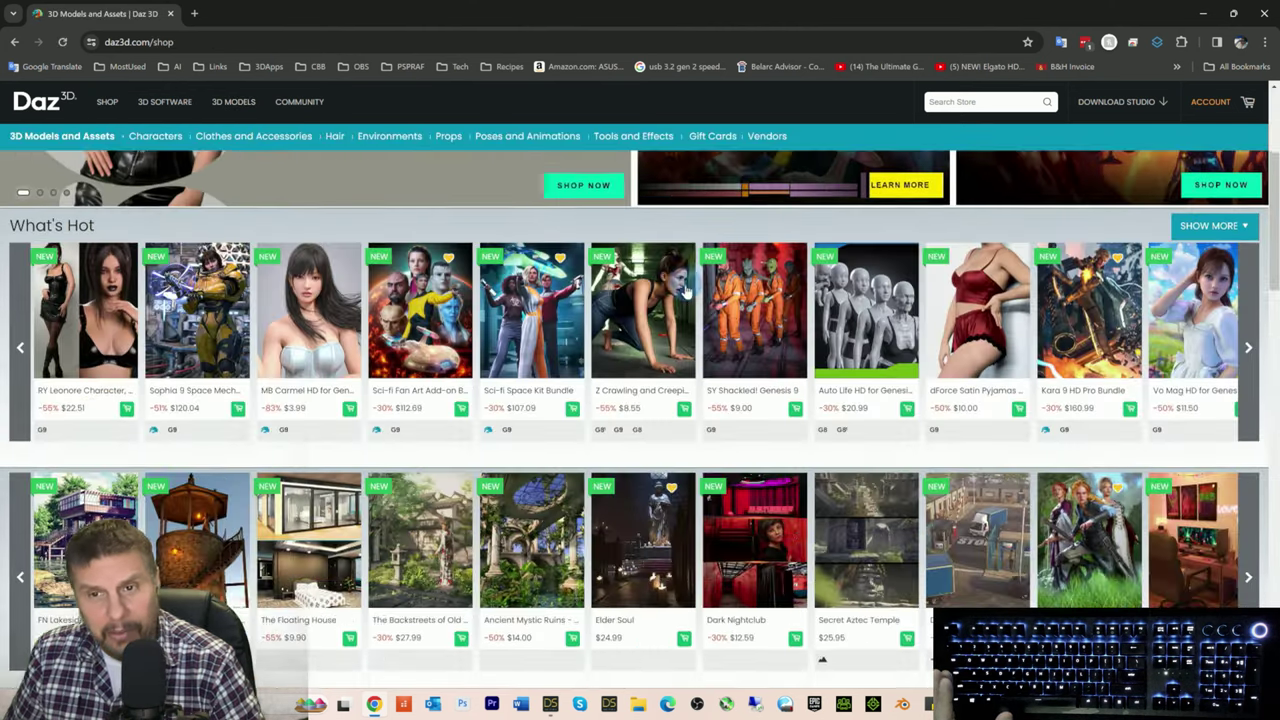
scroll(685, 291, "down", 7)
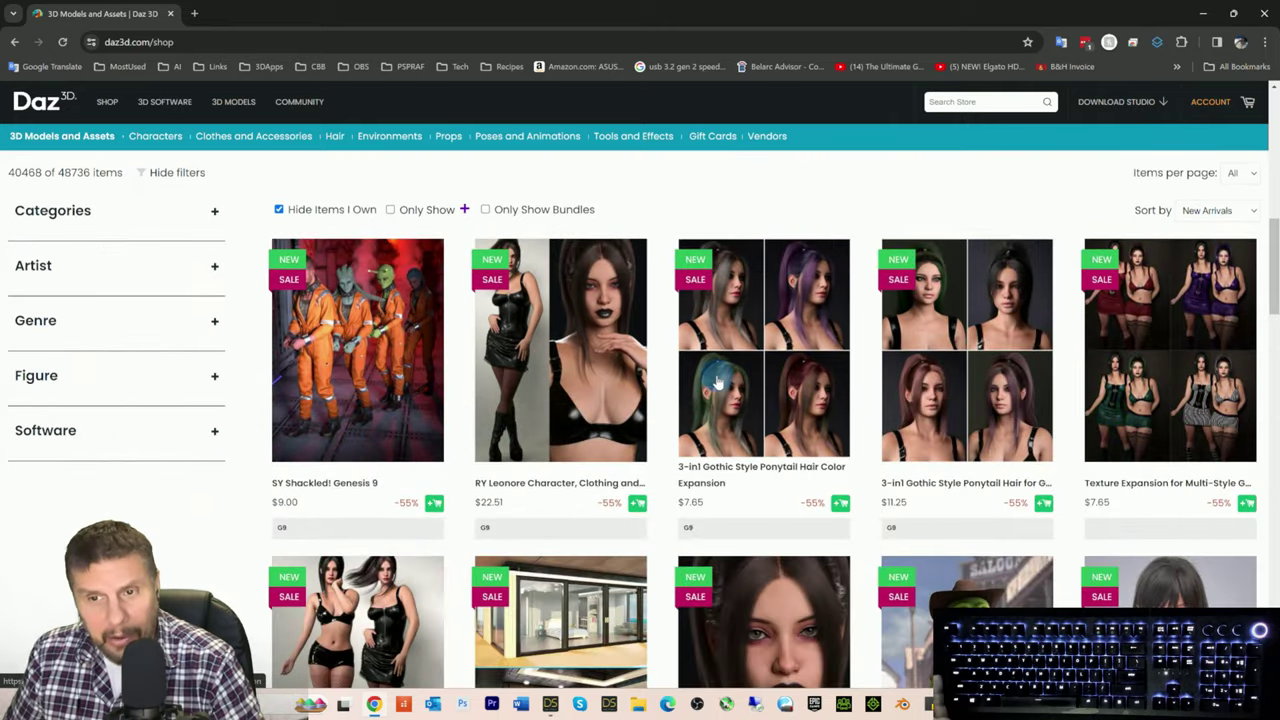
scroll(716, 383, "down", 2)
scroll(716, 383, "down", 5)
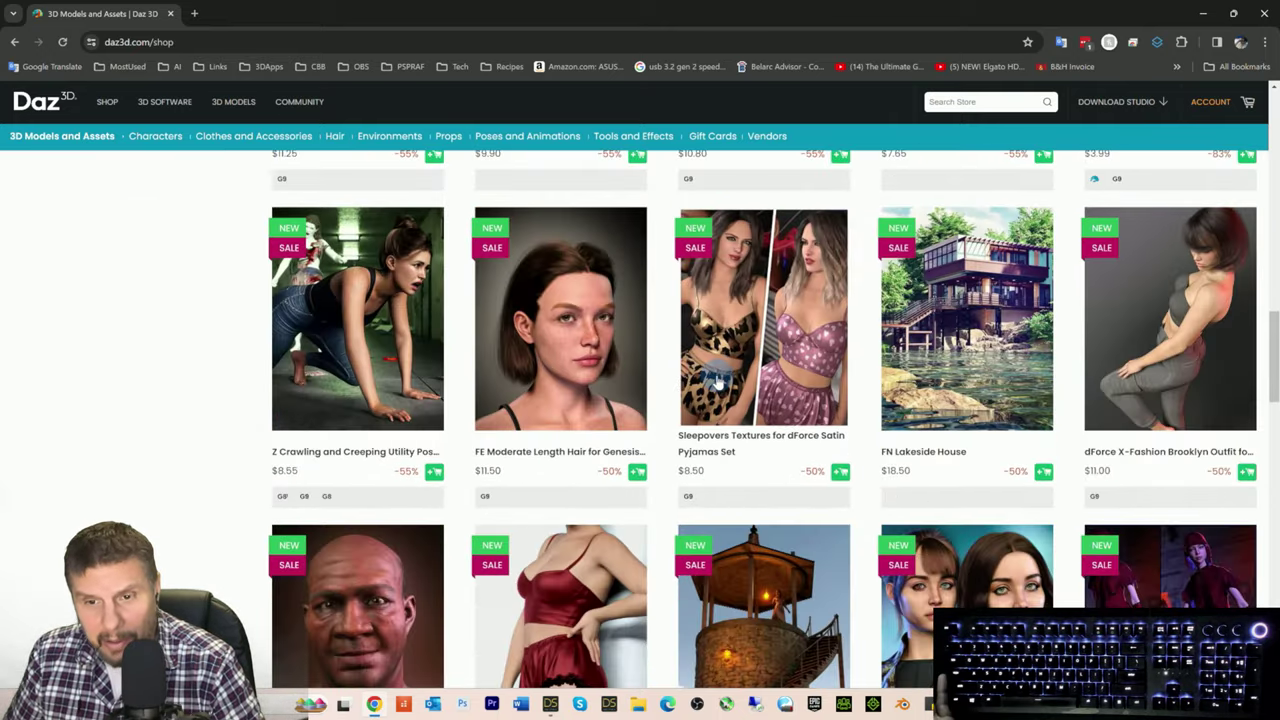
scroll(716, 383, "down", 9)
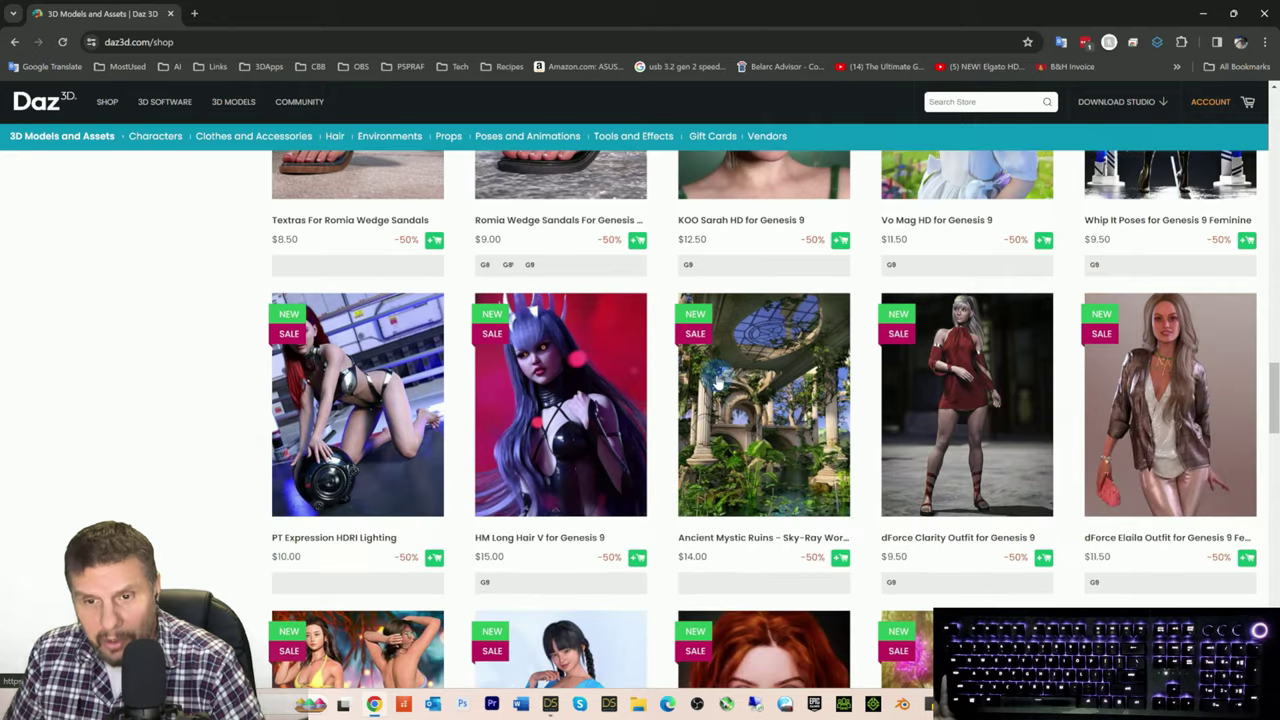
scroll(716, 383, "down", 8)
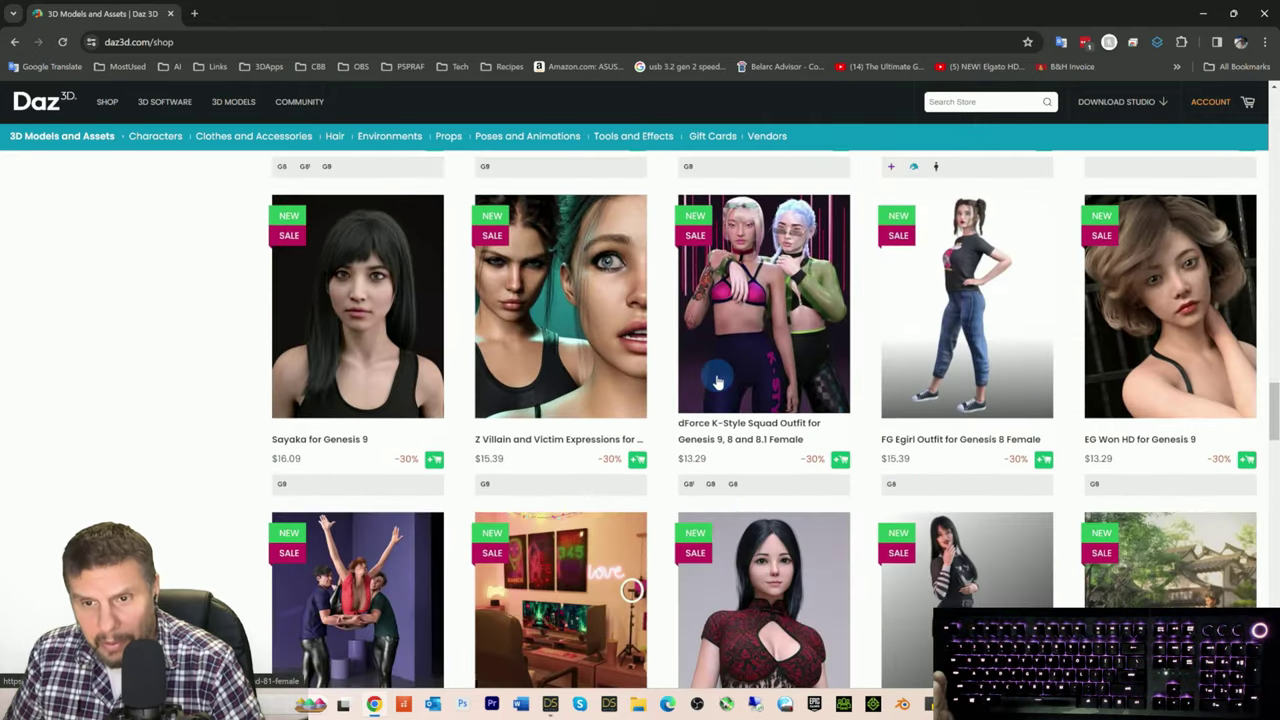
scroll(716, 383, "down", 7)
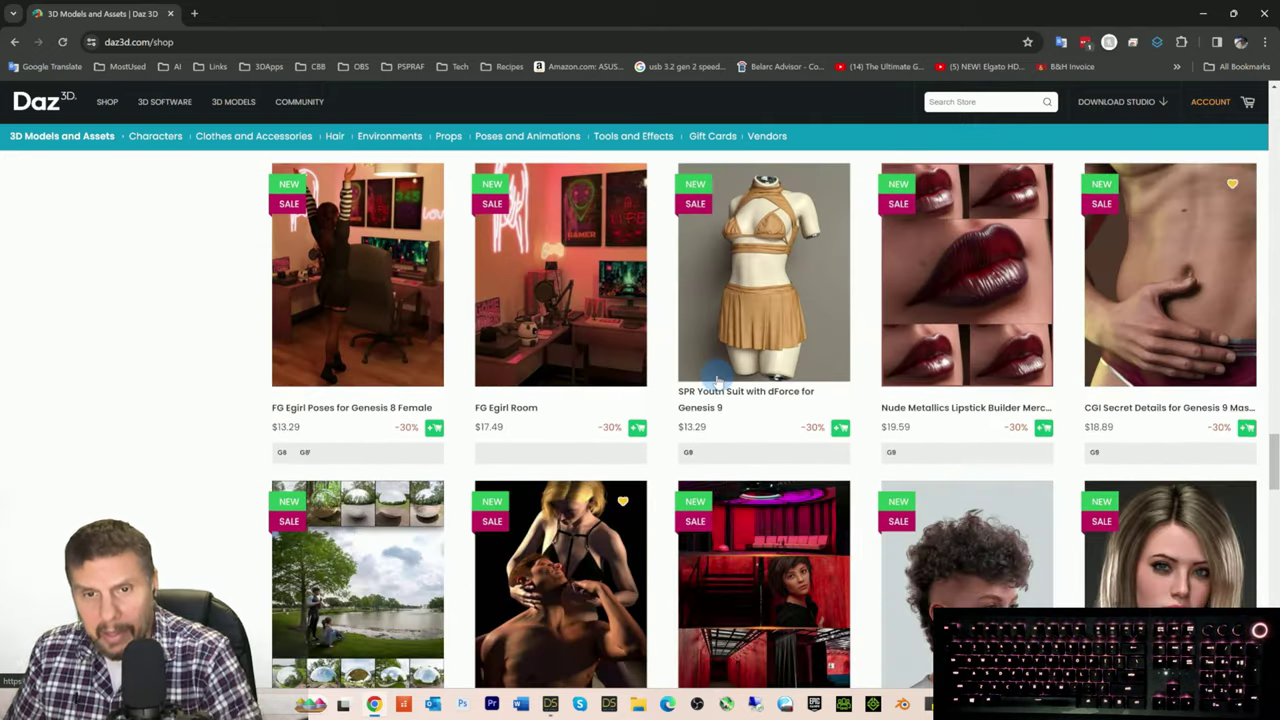
scroll(709, 360, "up", 2)
scroll(709, 358, "down", 6)
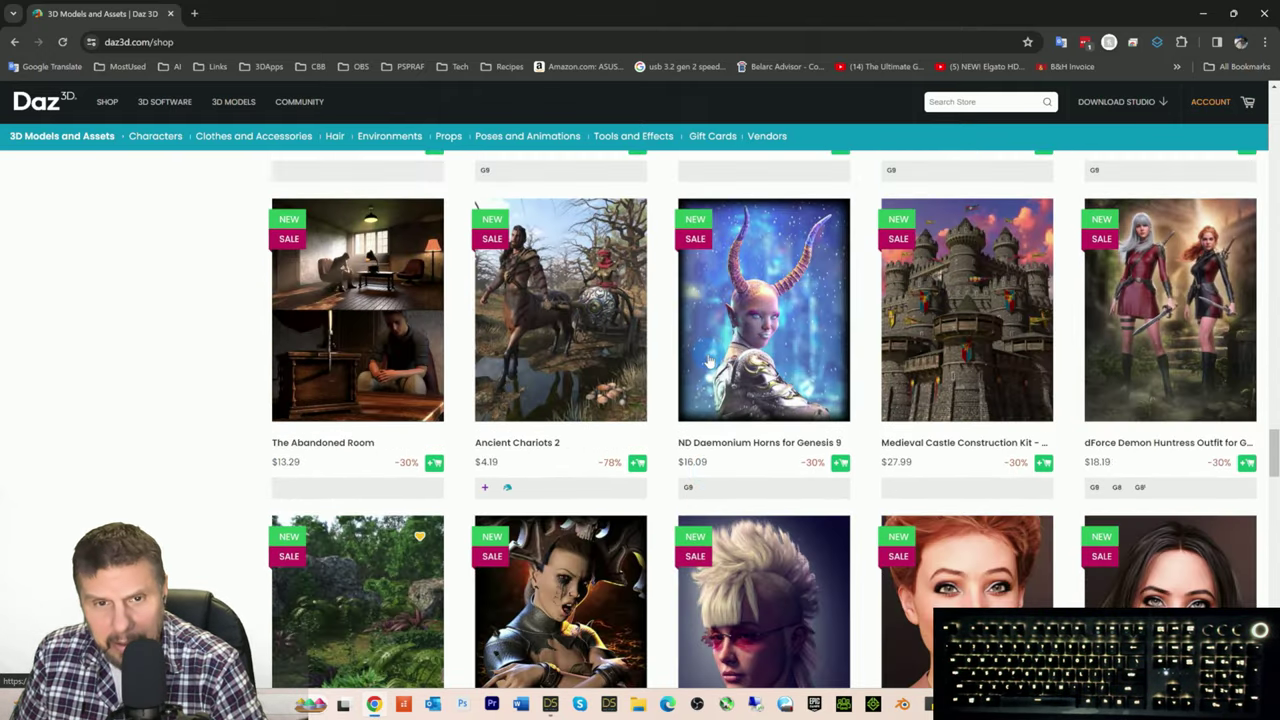
scroll(709, 360, "down", 5)
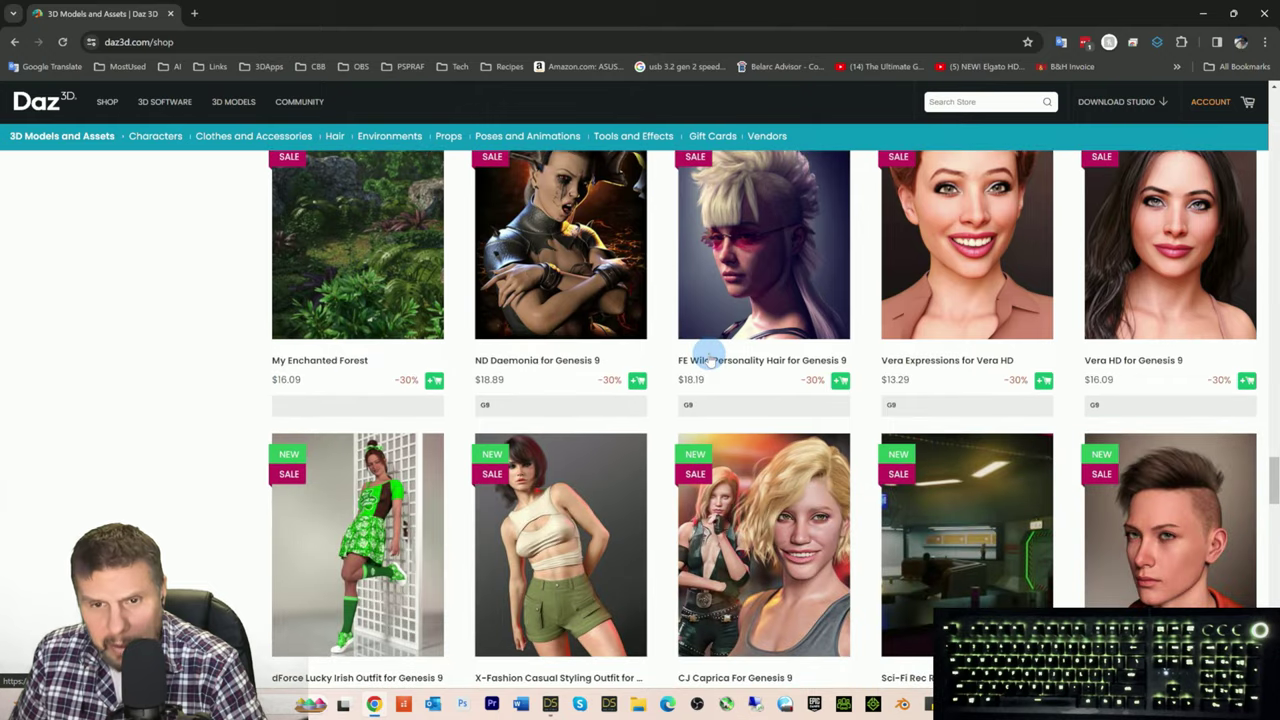
scroll(709, 360, "down", 5)
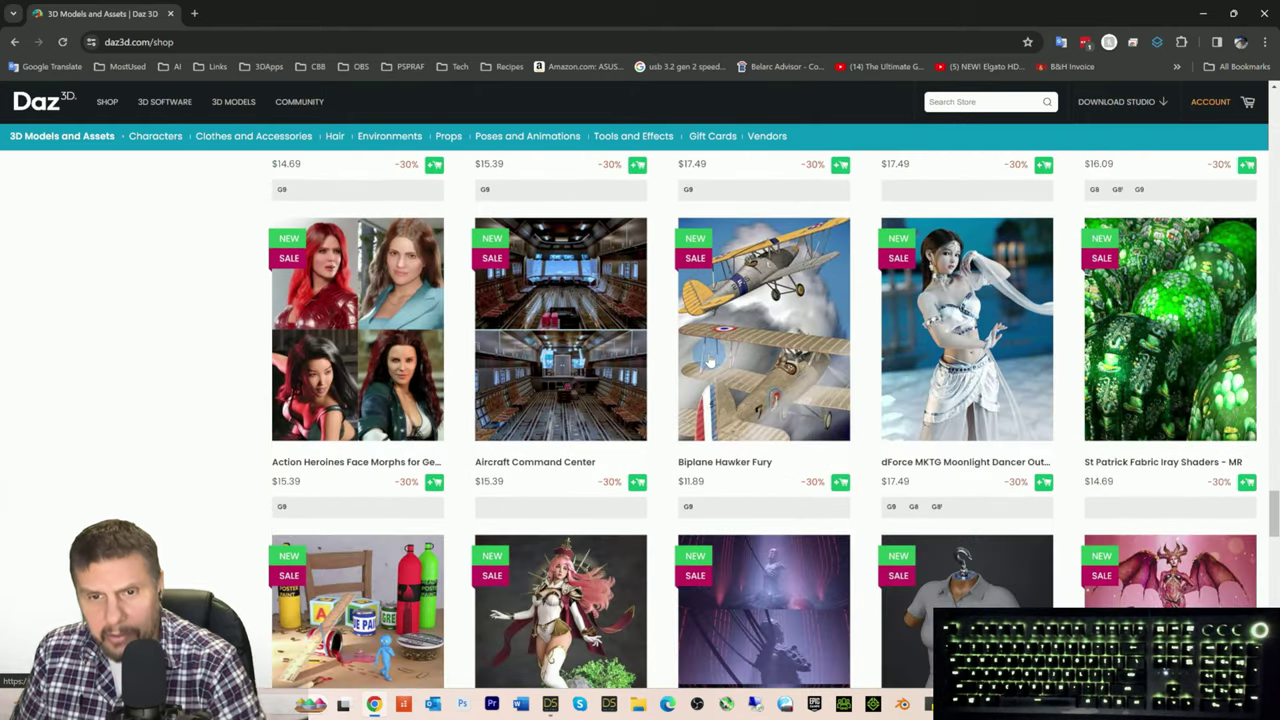
scroll(709, 360, "down", 3)
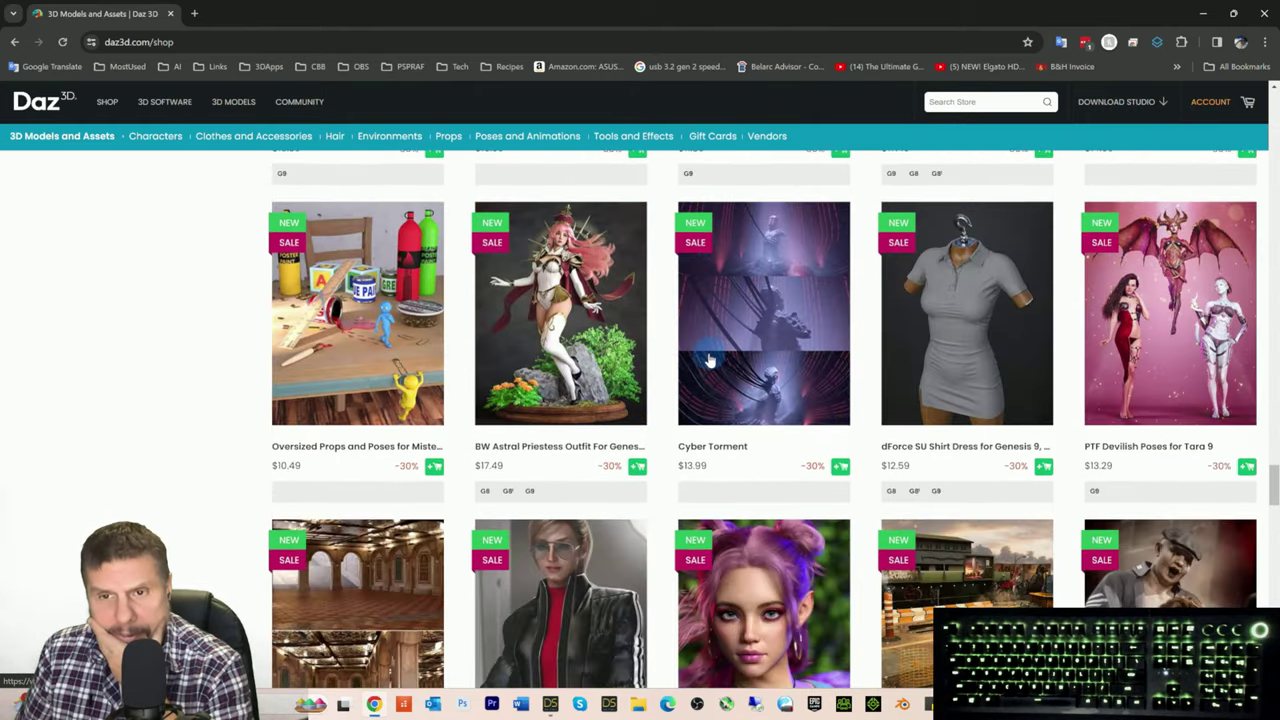
scroll(709, 360, "down", 6)
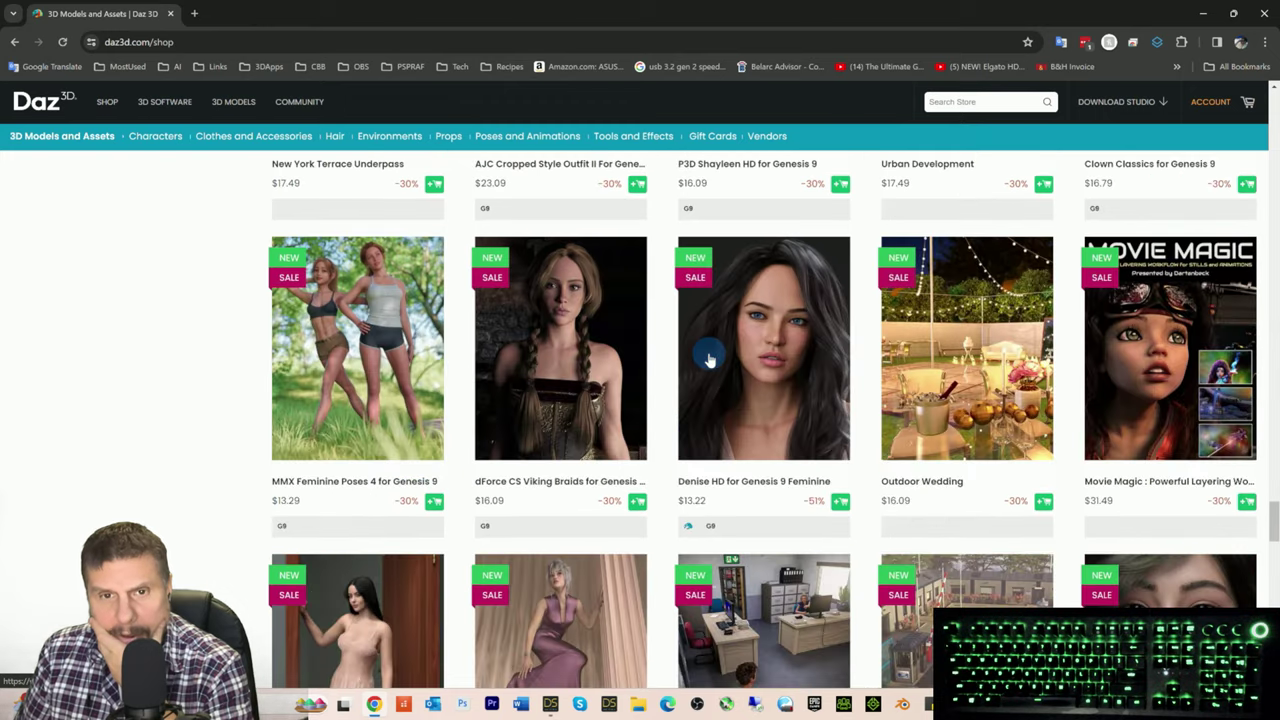
scroll(709, 360, "down", 1)
scroll(709, 360, "down", 4)
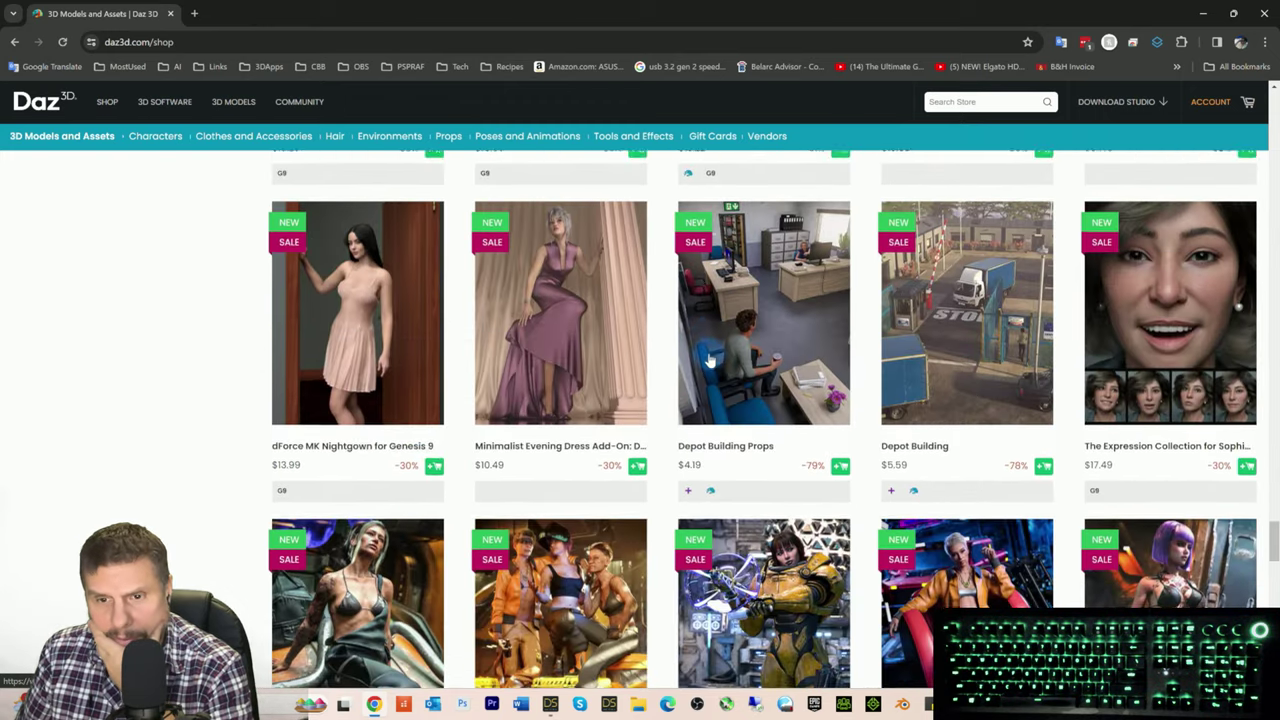
scroll(827, 358, "down", 3)
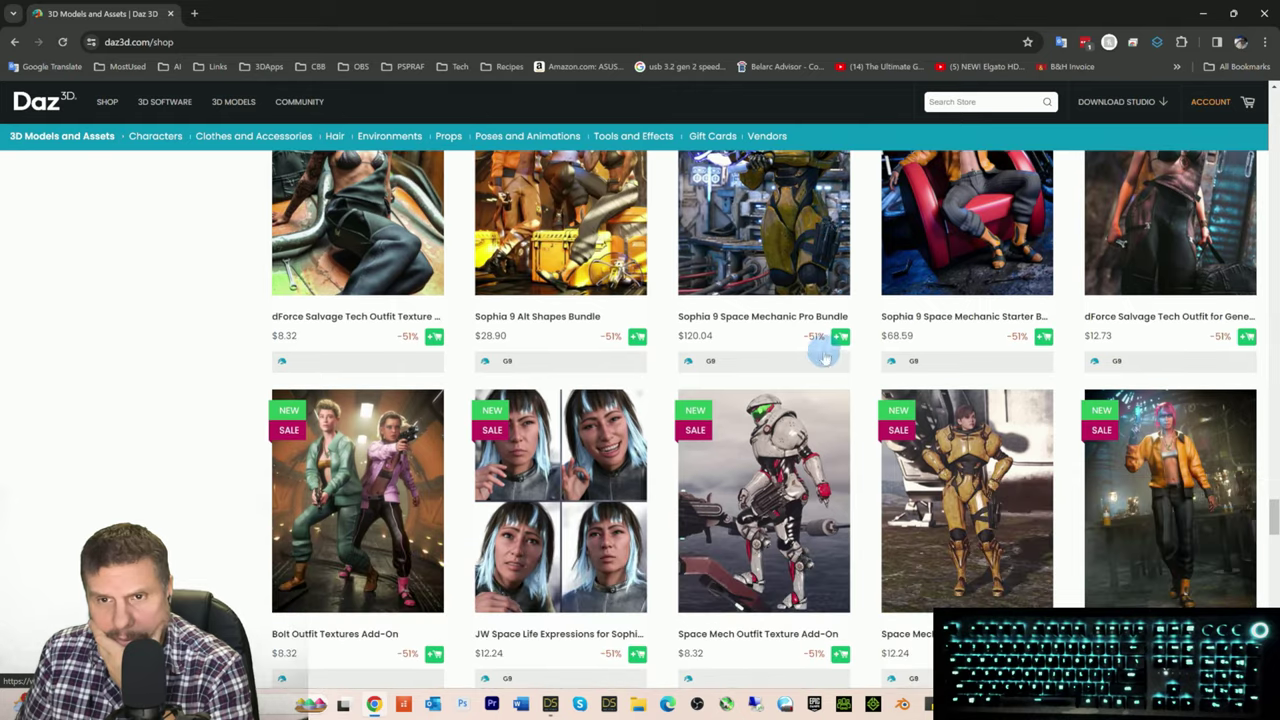
scroll(752, 360, "down", 5)
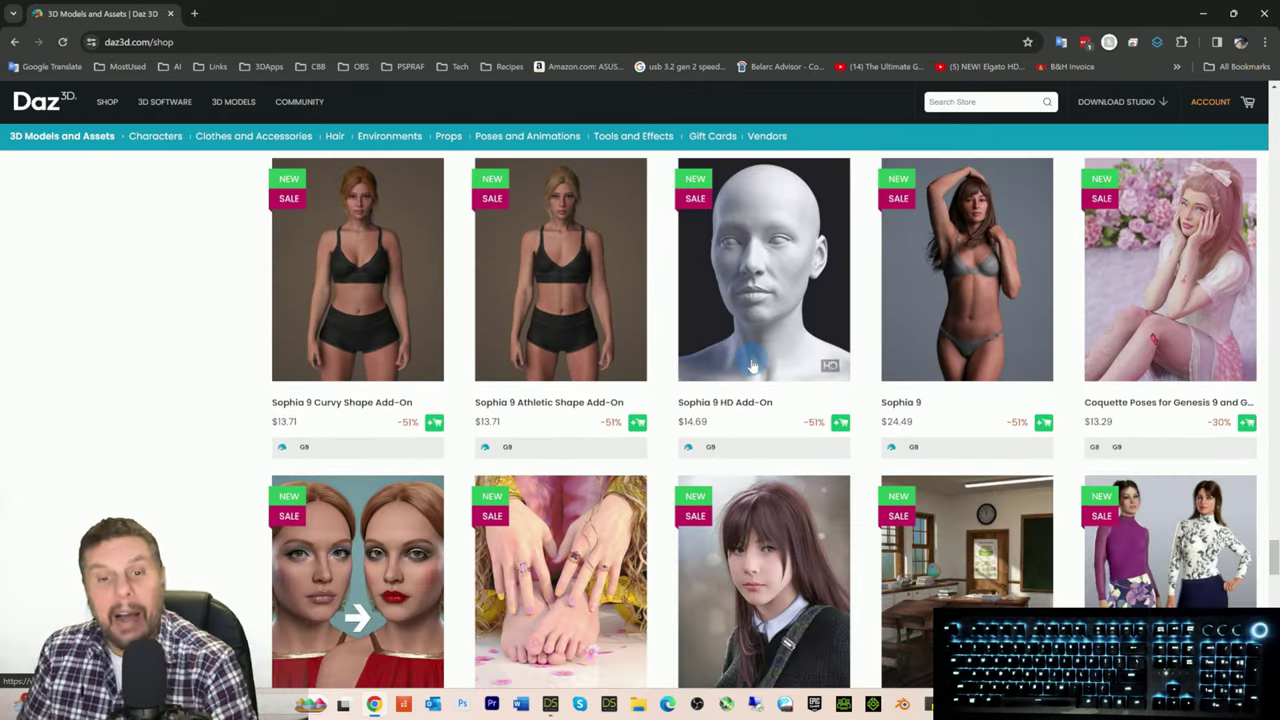
scroll(752, 364, "down", 4)
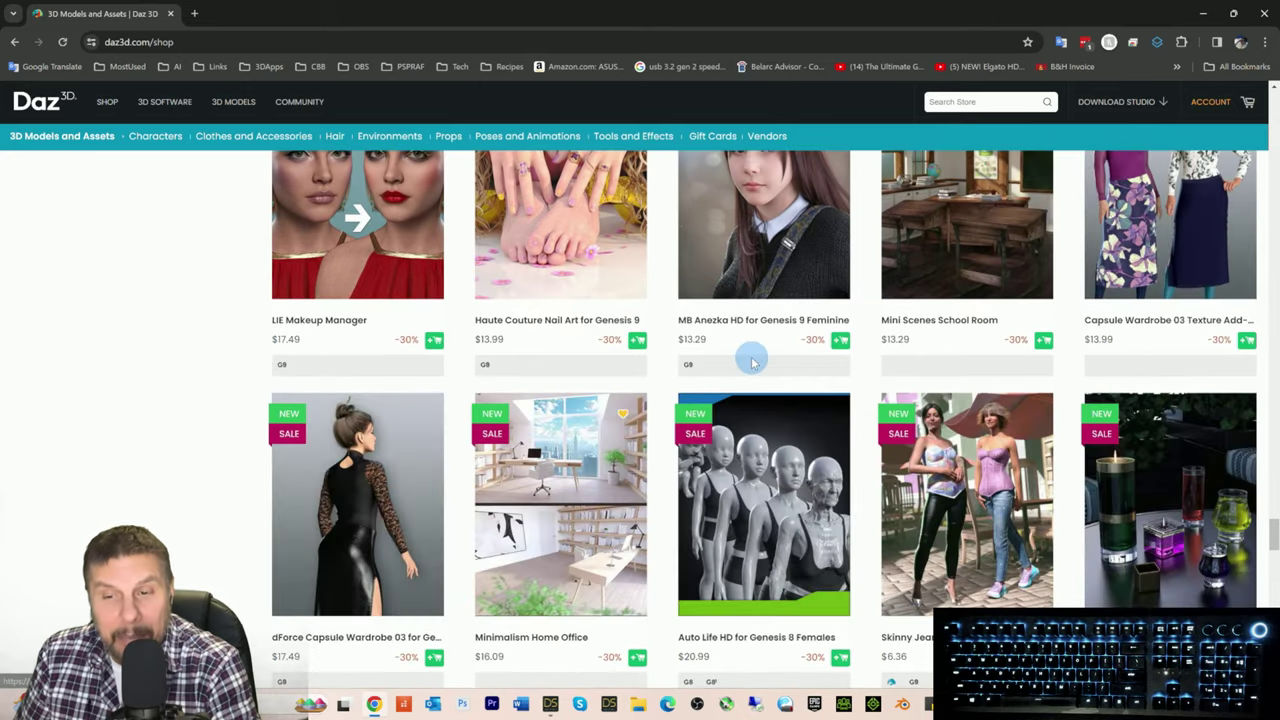
scroll(752, 362, "down", 4)
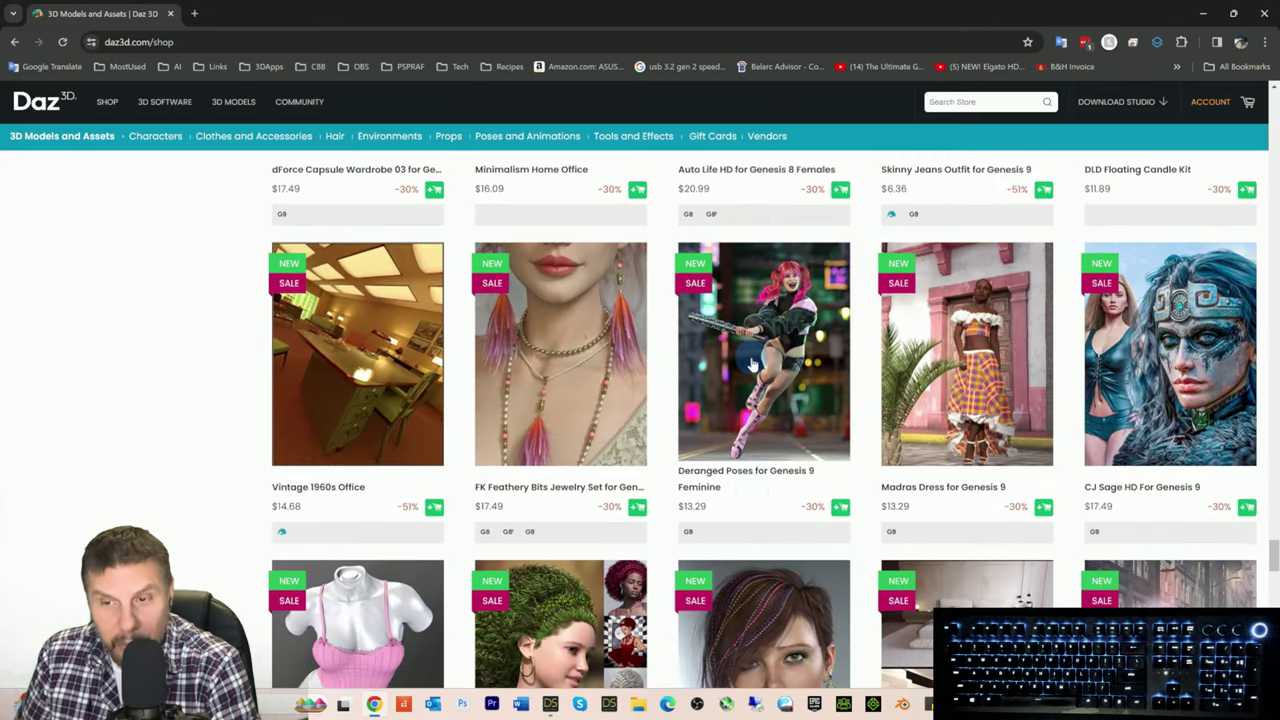
scroll(752, 364, "down", 4)
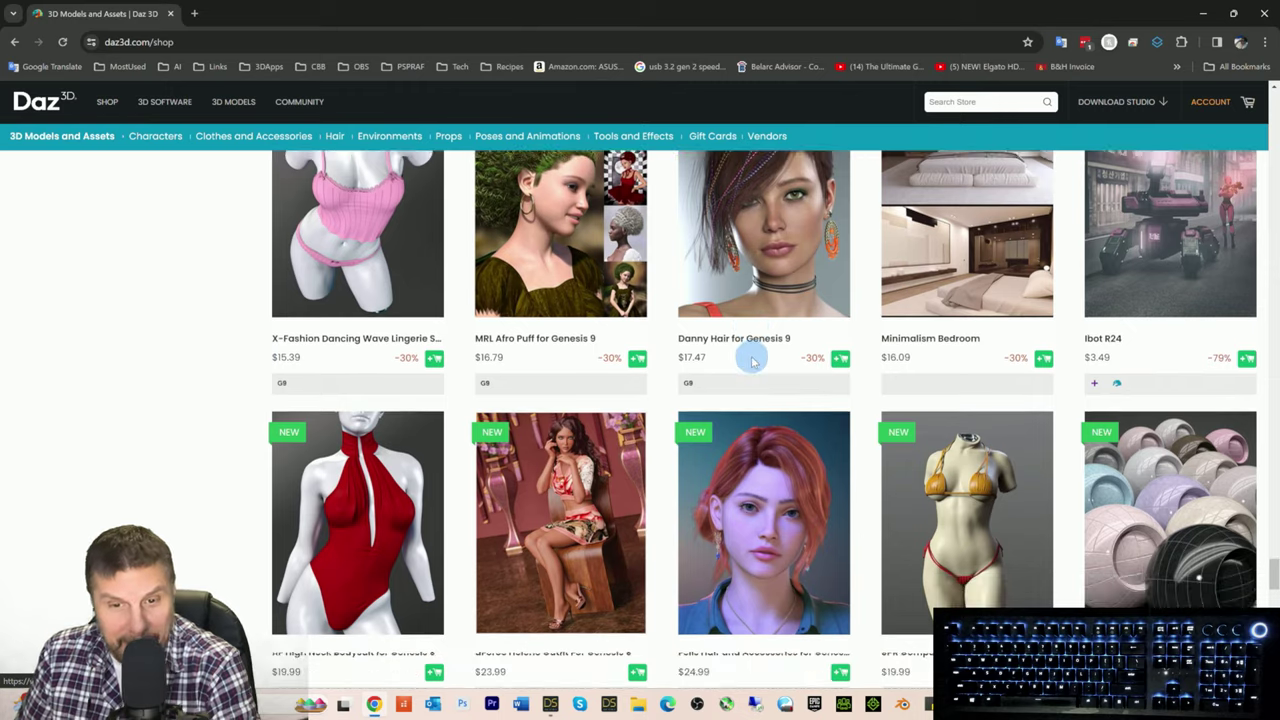
scroll(752, 364, "down", 1)
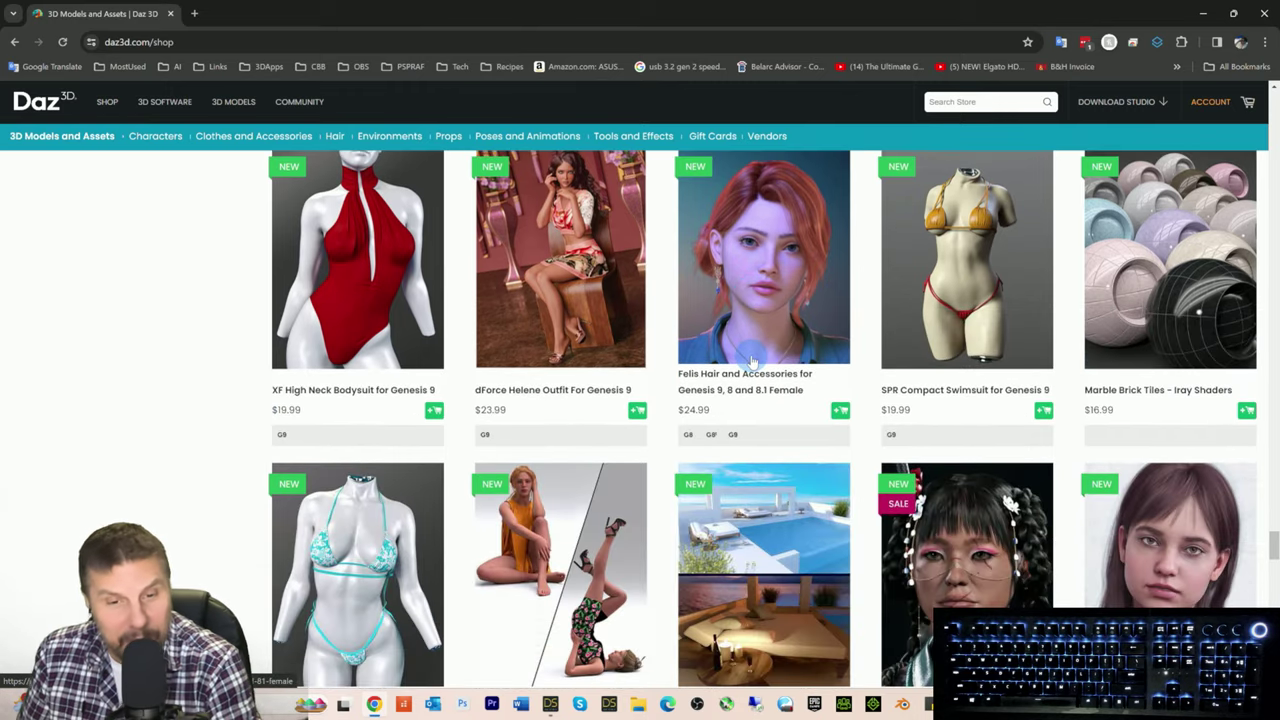
Step: Look further through the store's new arrivals on the 3D Models and Assets page, examining the characters, outfits, poses, environments, props and shaders
scroll(752, 362, "down", 3)
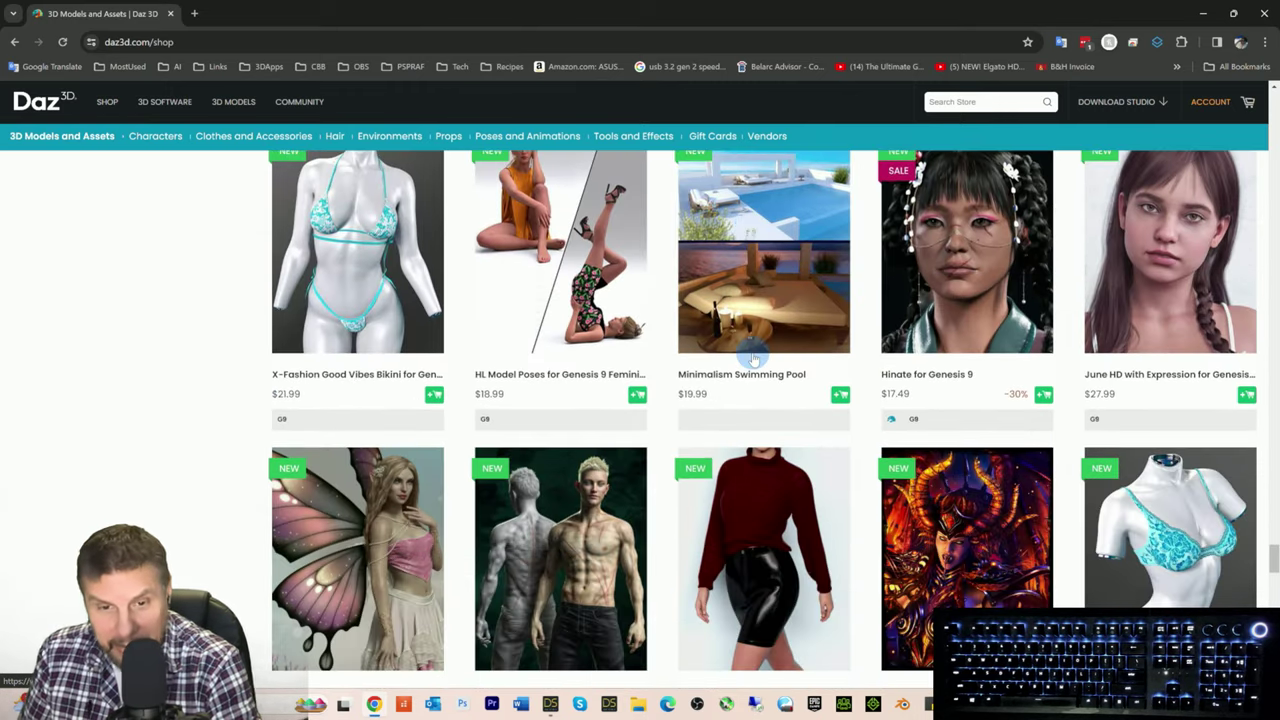
scroll(752, 358, "down", 5)
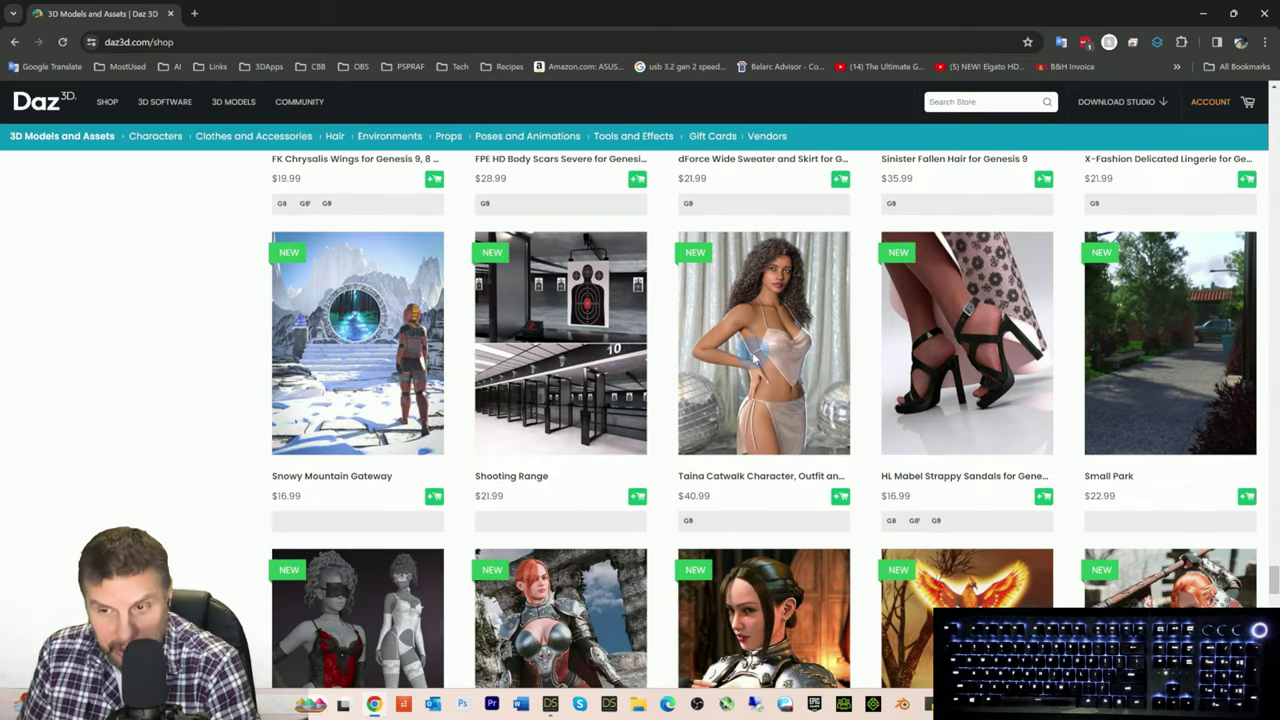
scroll(754, 356, "down", 5)
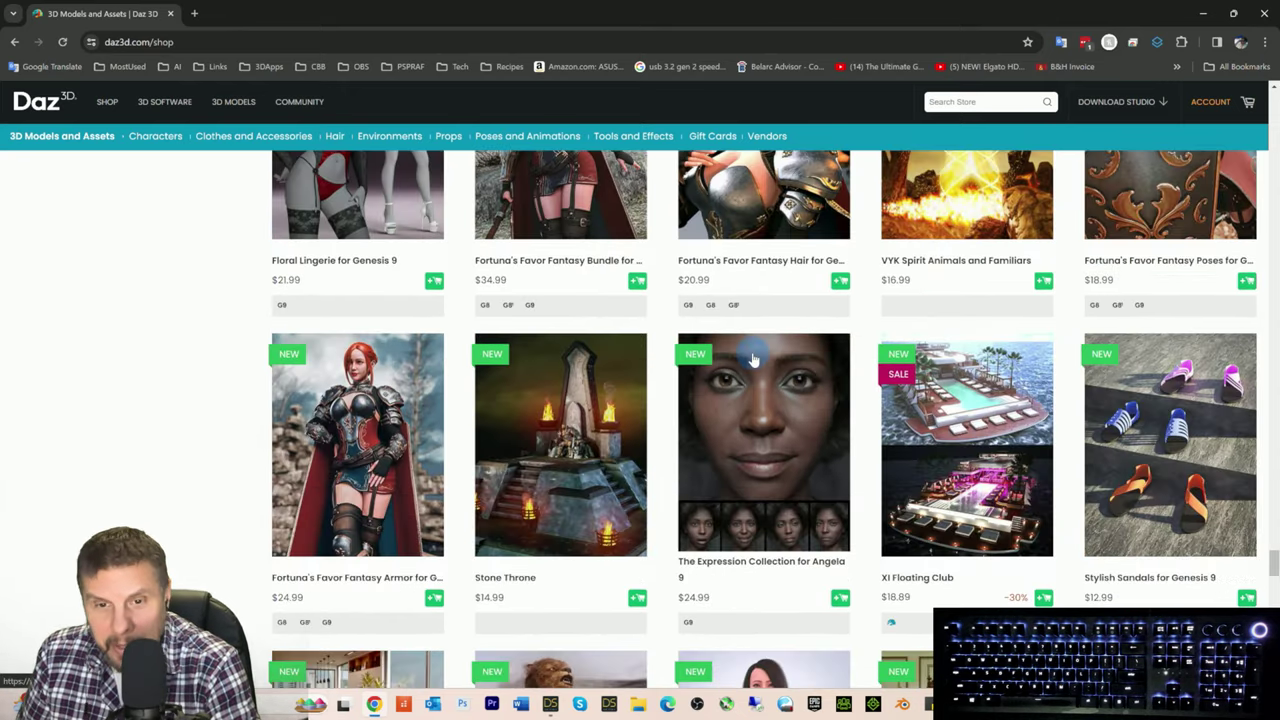
scroll(754, 360, "down", 1)
scroll(754, 360, "down", 2)
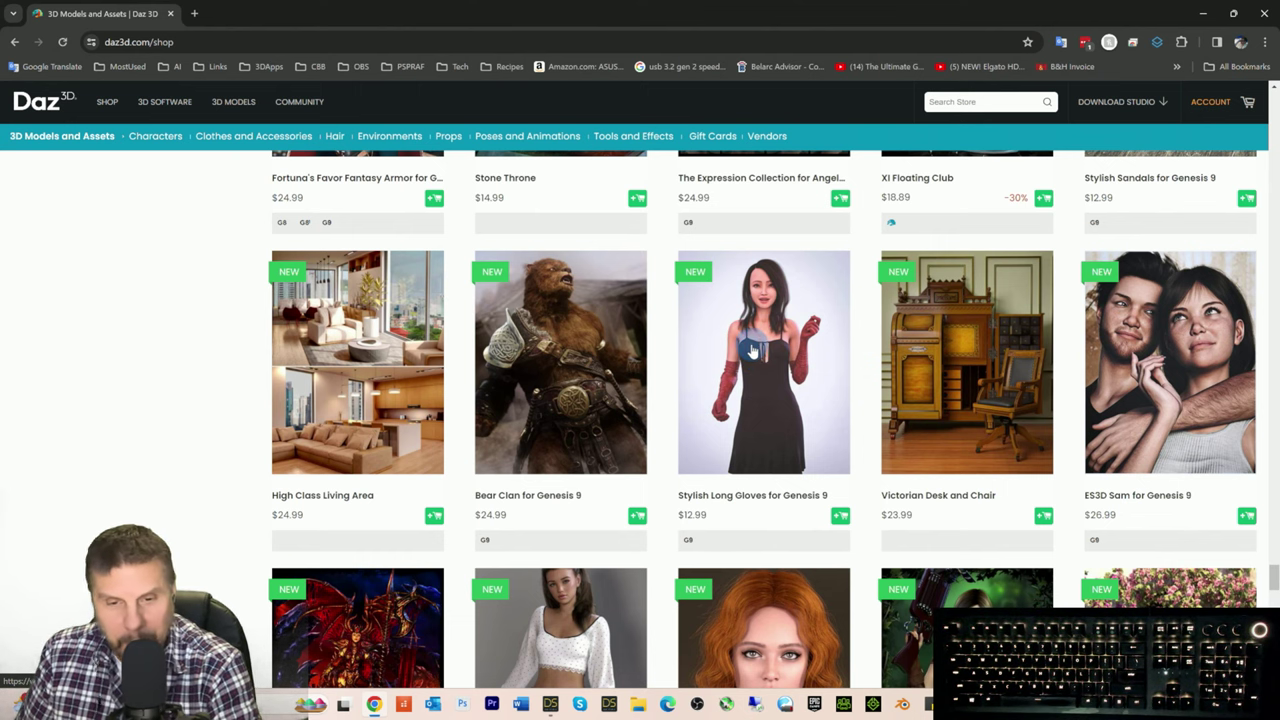
scroll(752, 350, "down", 5)
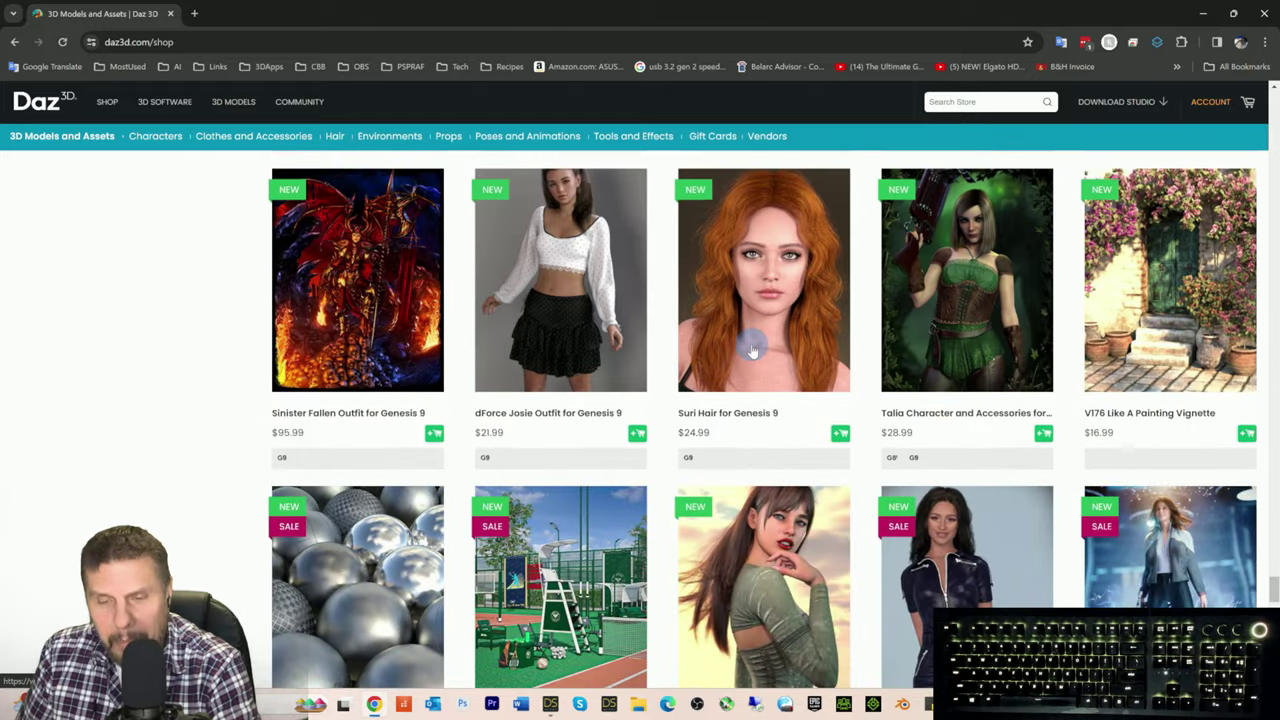
scroll(752, 350, "down", 1)
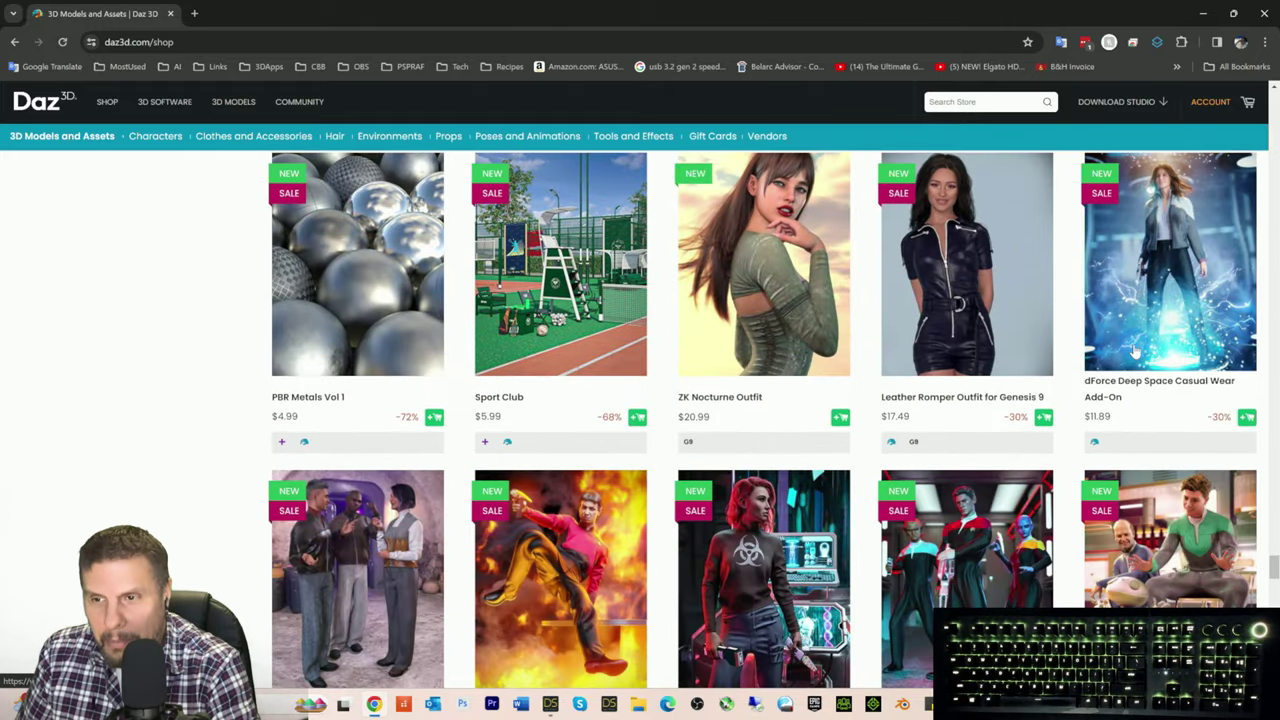
scroll(732, 355, "down", 1)
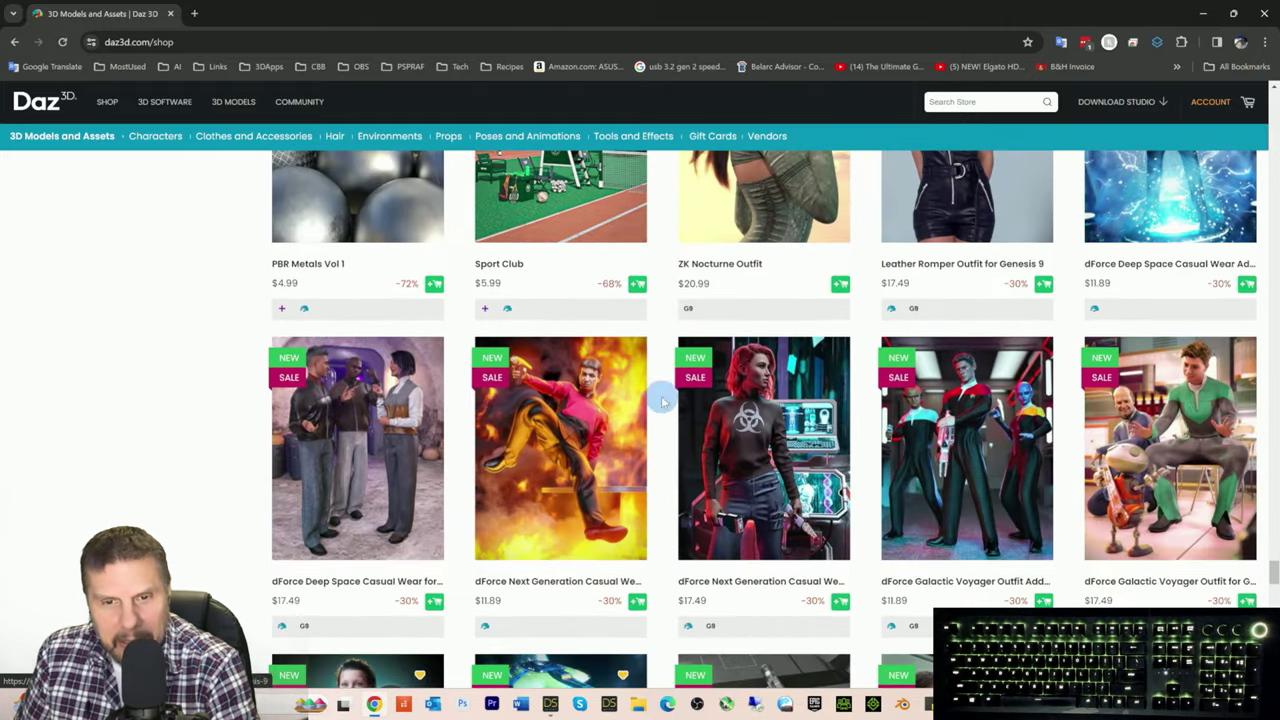
scroll(882, 395, "down", 3)
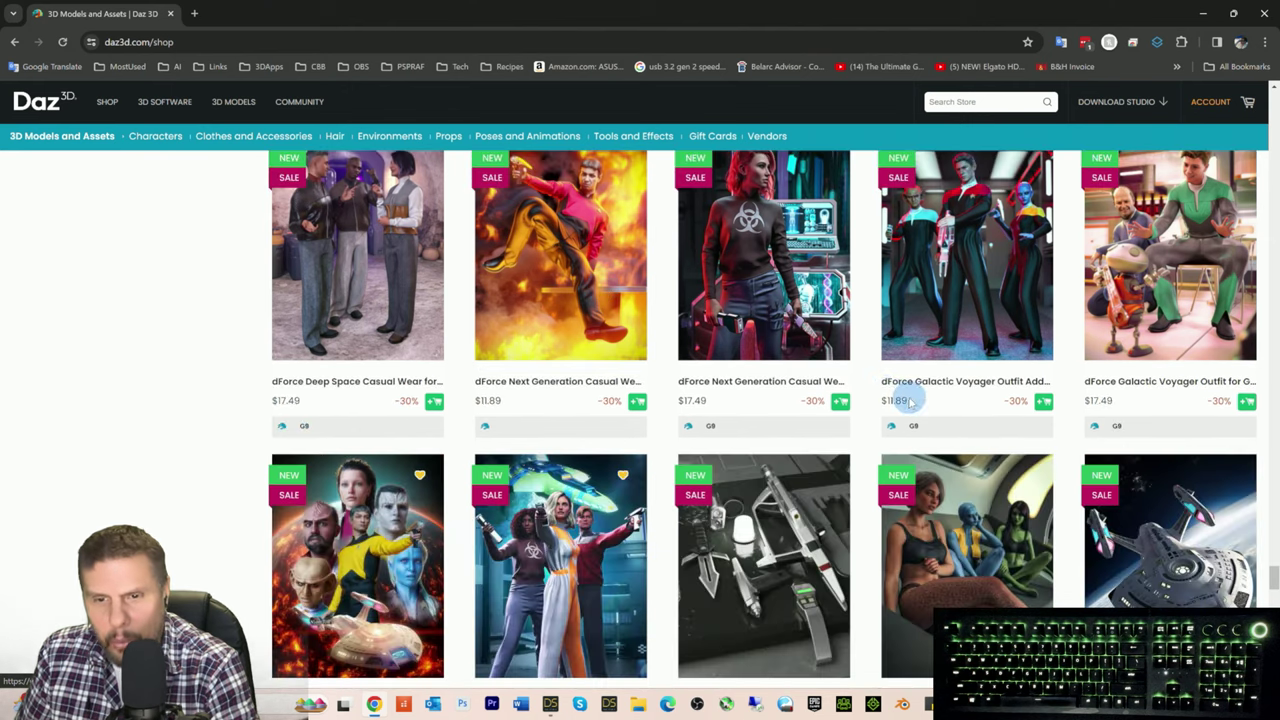
scroll(871, 390, "down", 3)
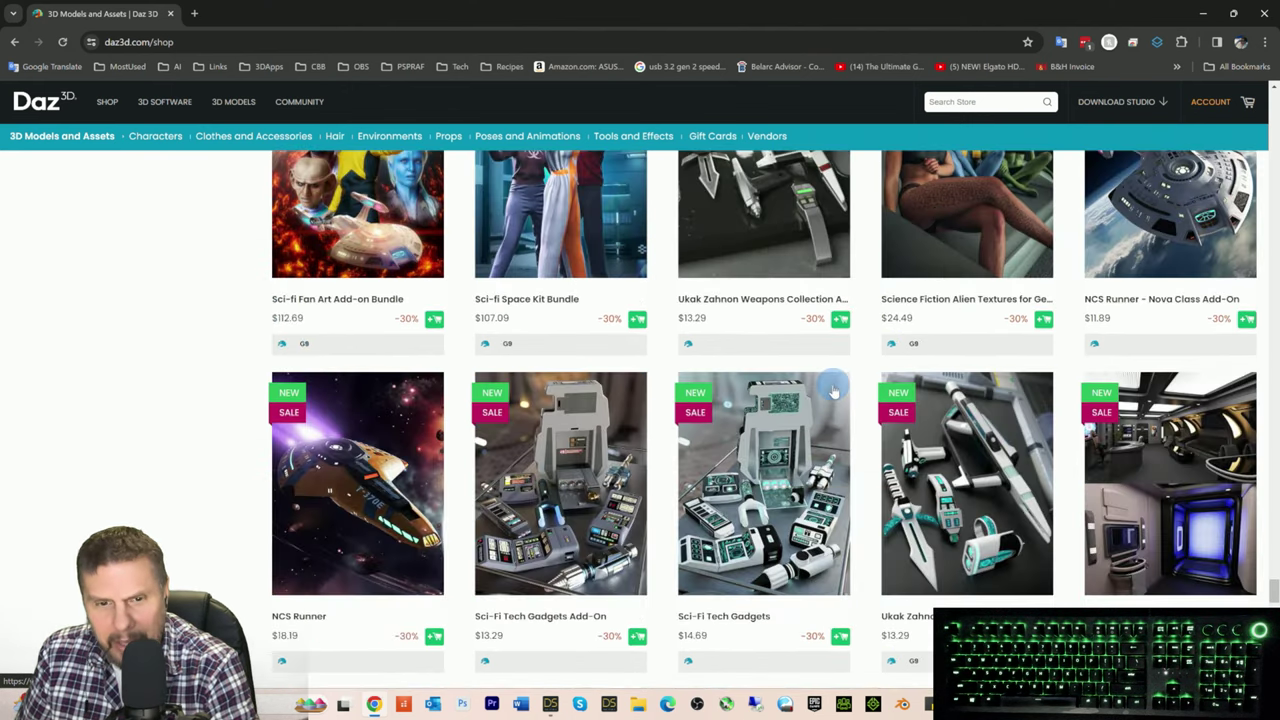
scroll(825, 390, "down", 3)
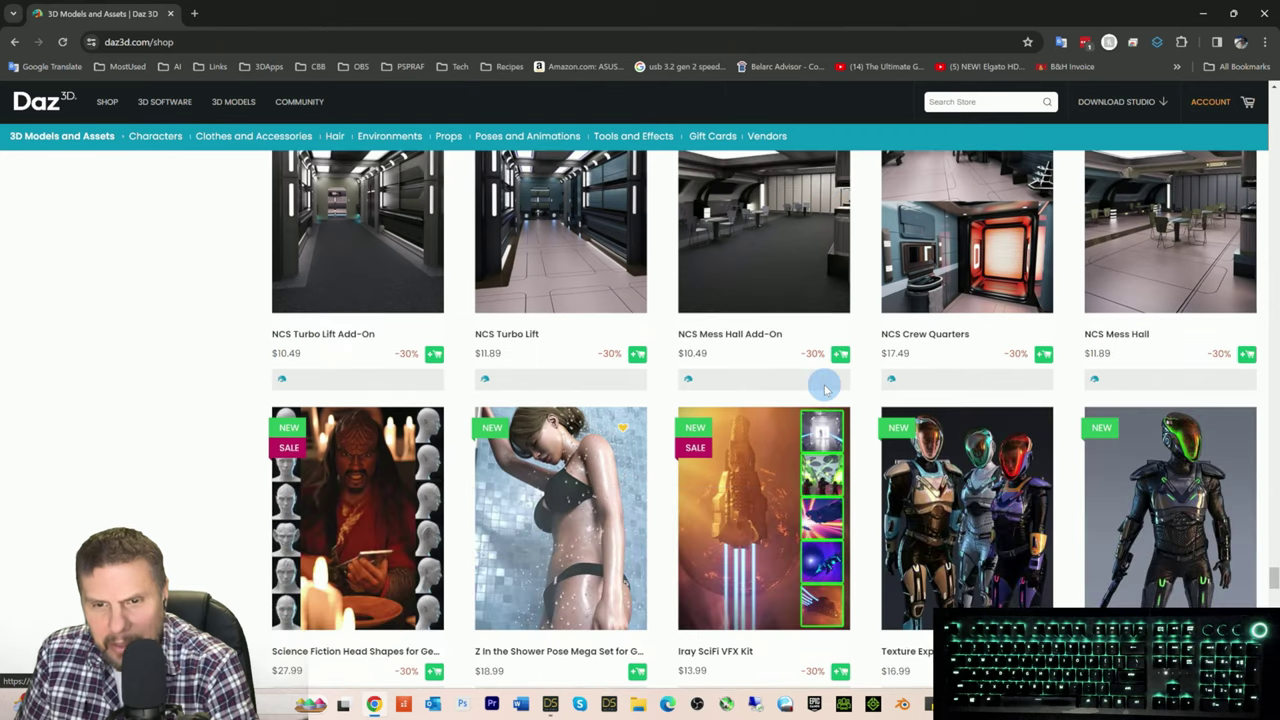
scroll(825, 390, "down", 4)
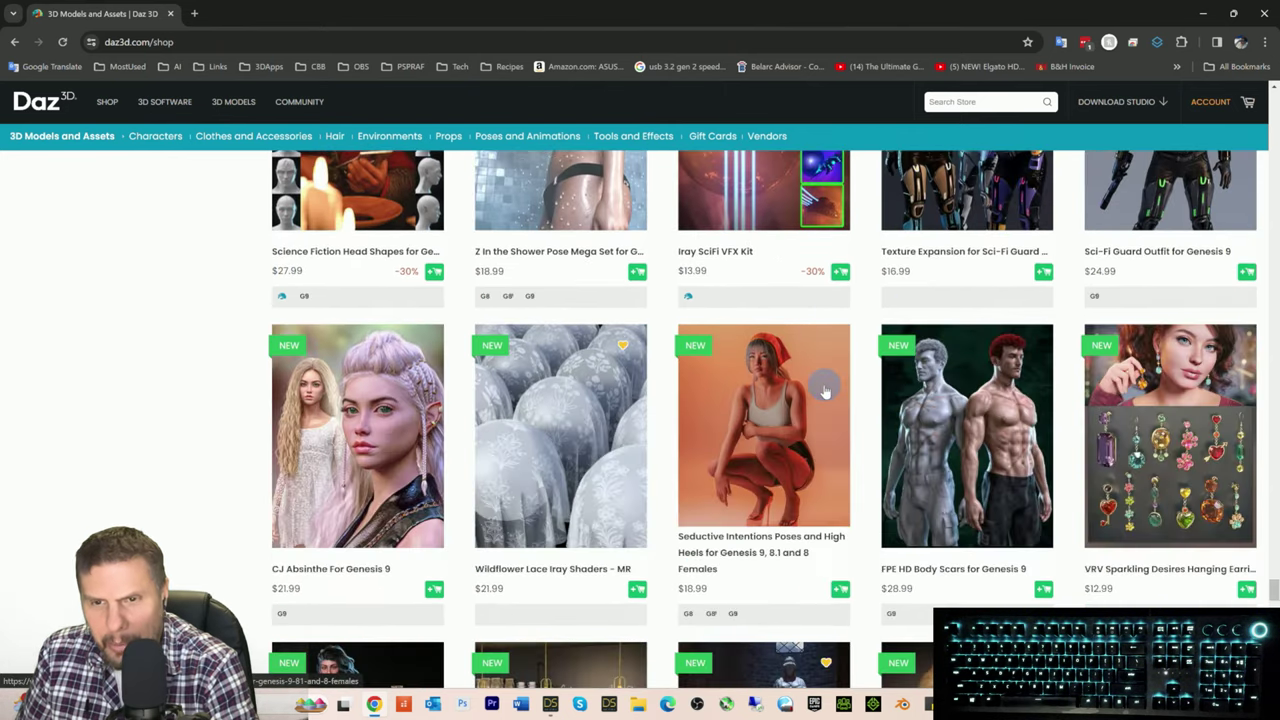
scroll(825, 390, "down", 3)
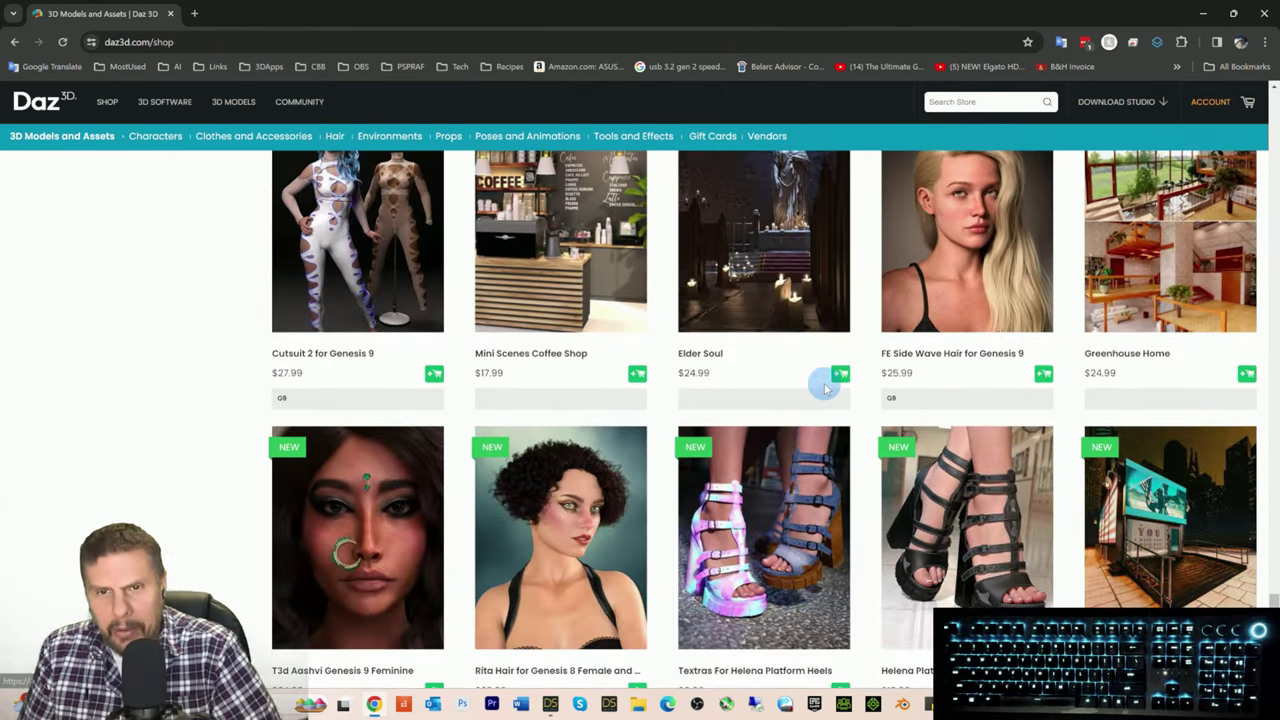
scroll(825, 388, "down", 3)
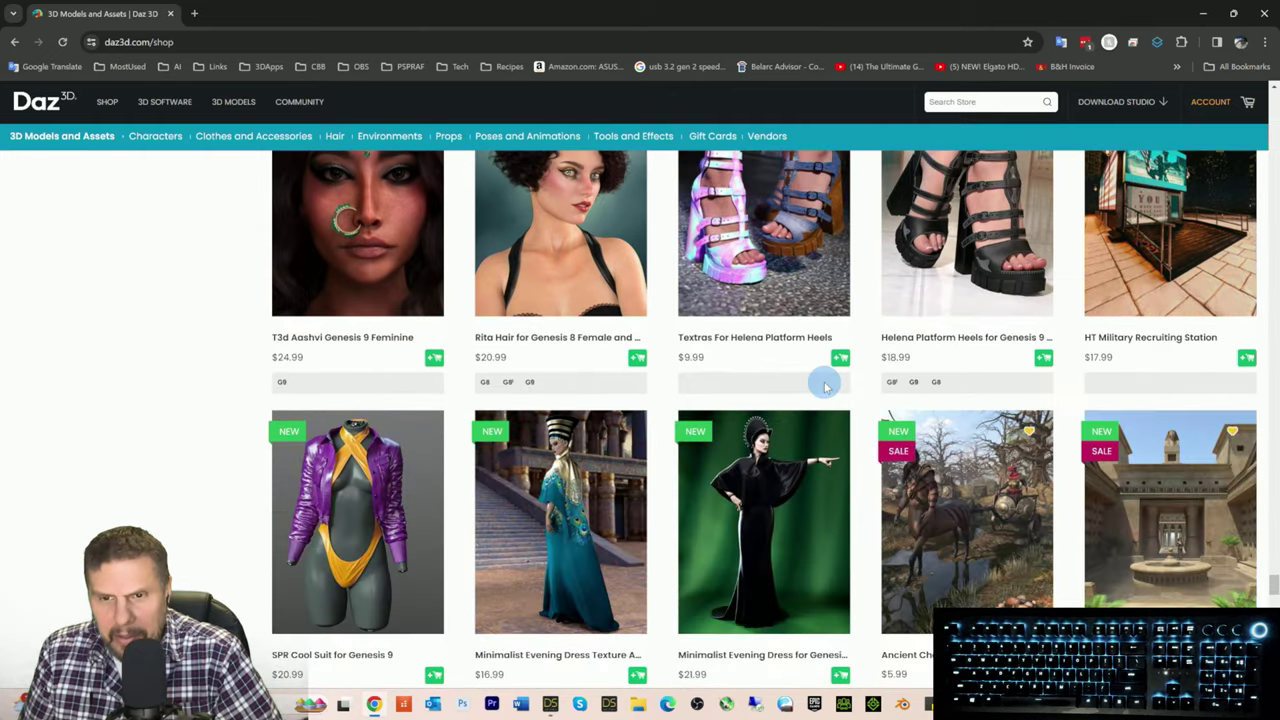
scroll(825, 388, "down", 6)
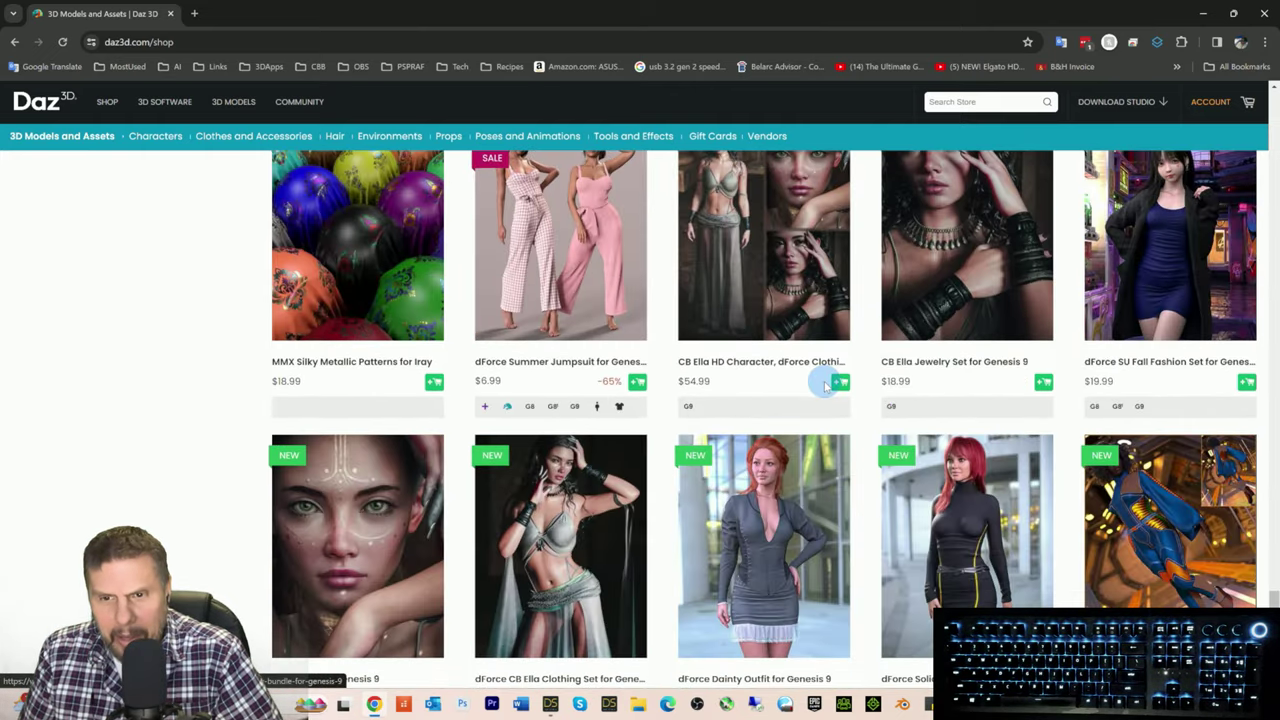
scroll(825, 388, "down", 4)
scroll(825, 388, "down", 5)
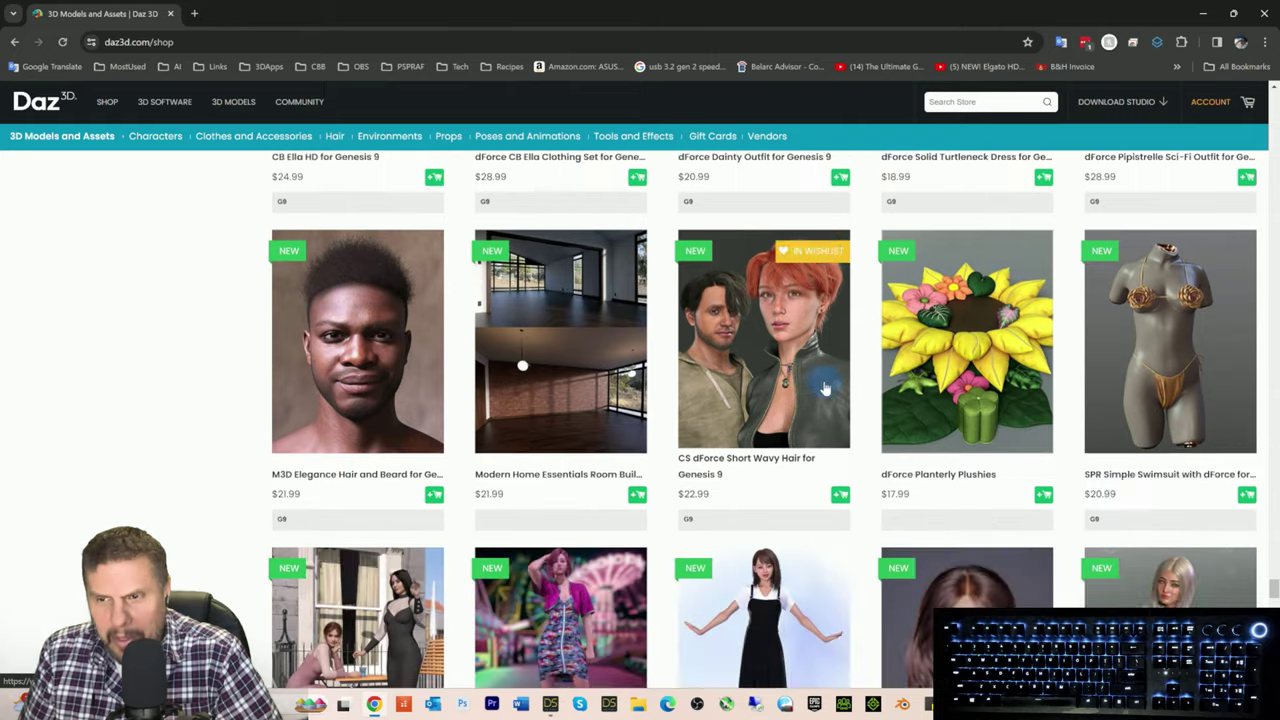
scroll(825, 388, "down", 3)
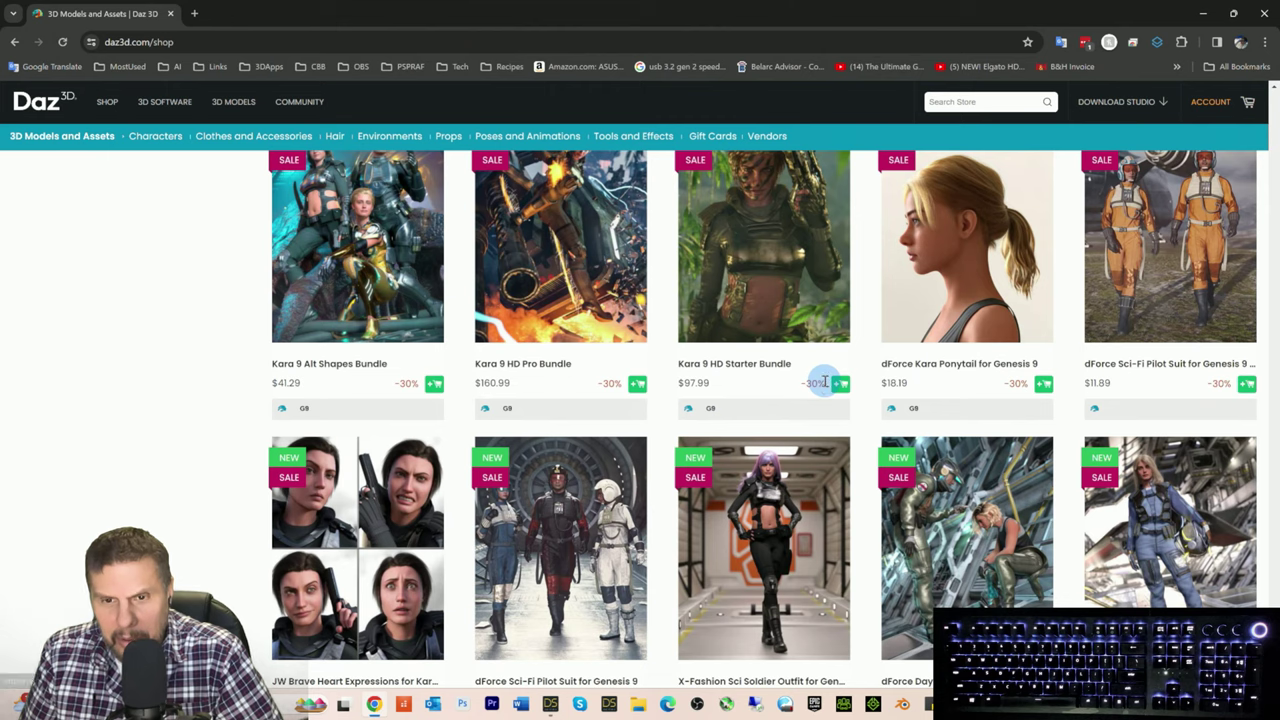
scroll(822, 383, "down", 2)
scroll(824, 386, "down", 4)
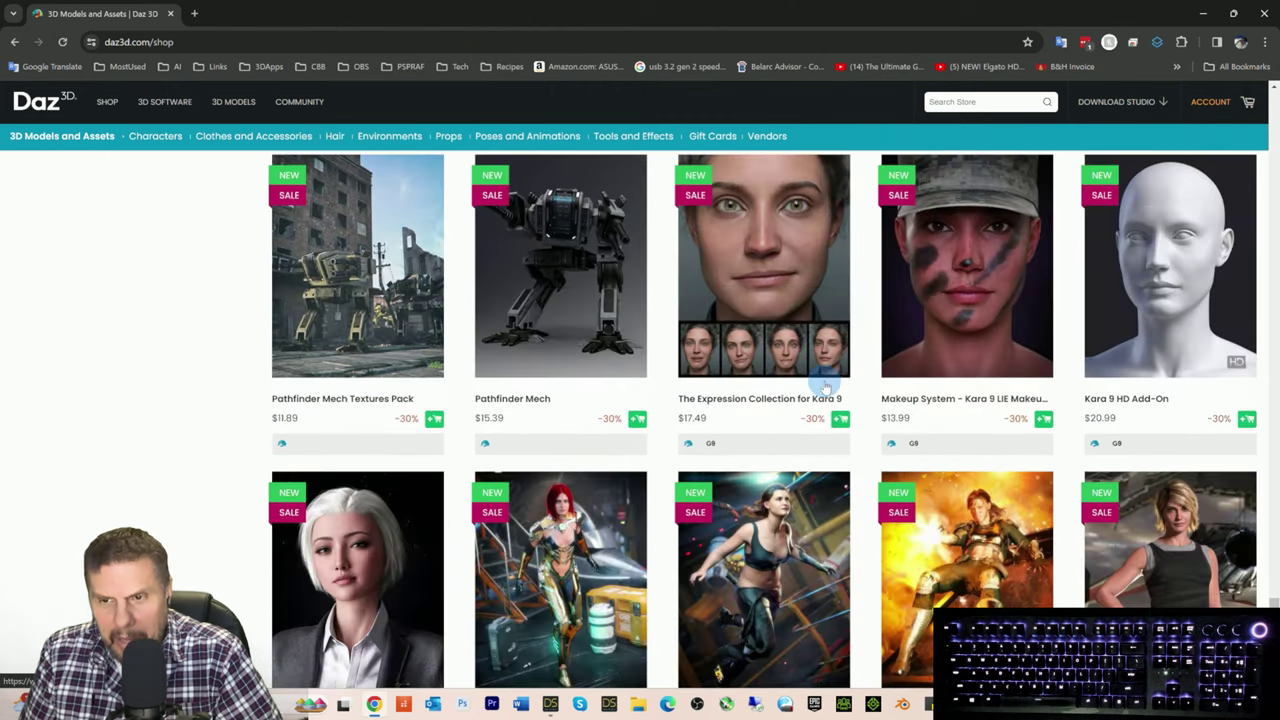
scroll(824, 386, "down", 1)
scroll(824, 387, "down", 2)
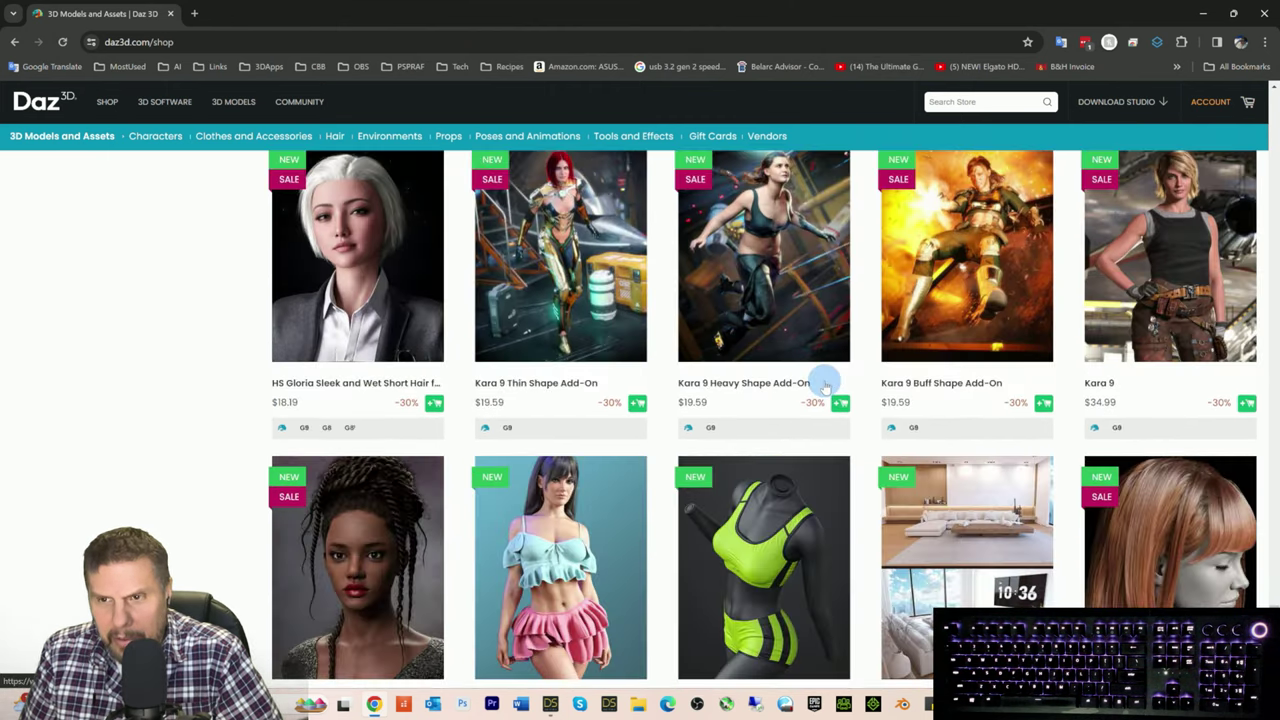
scroll(824, 386, "down", 4)
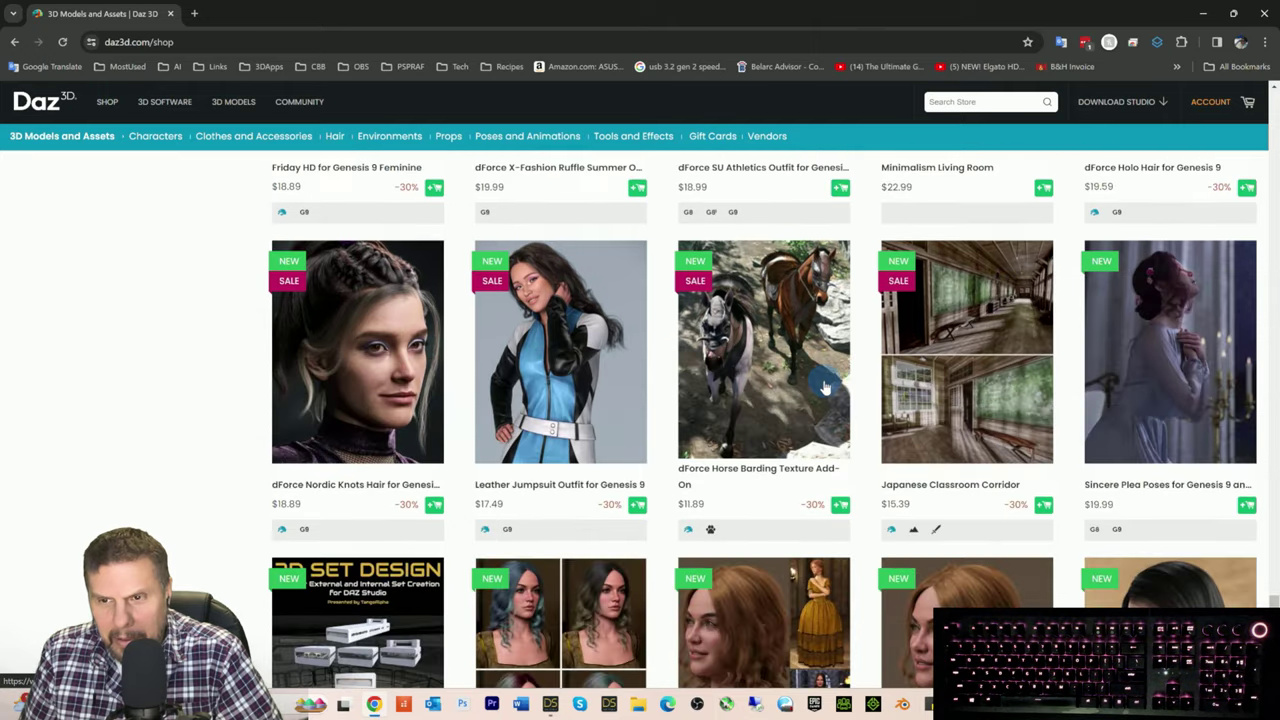
scroll(824, 386, "down", 1)
scroll(824, 386, "down", 2)
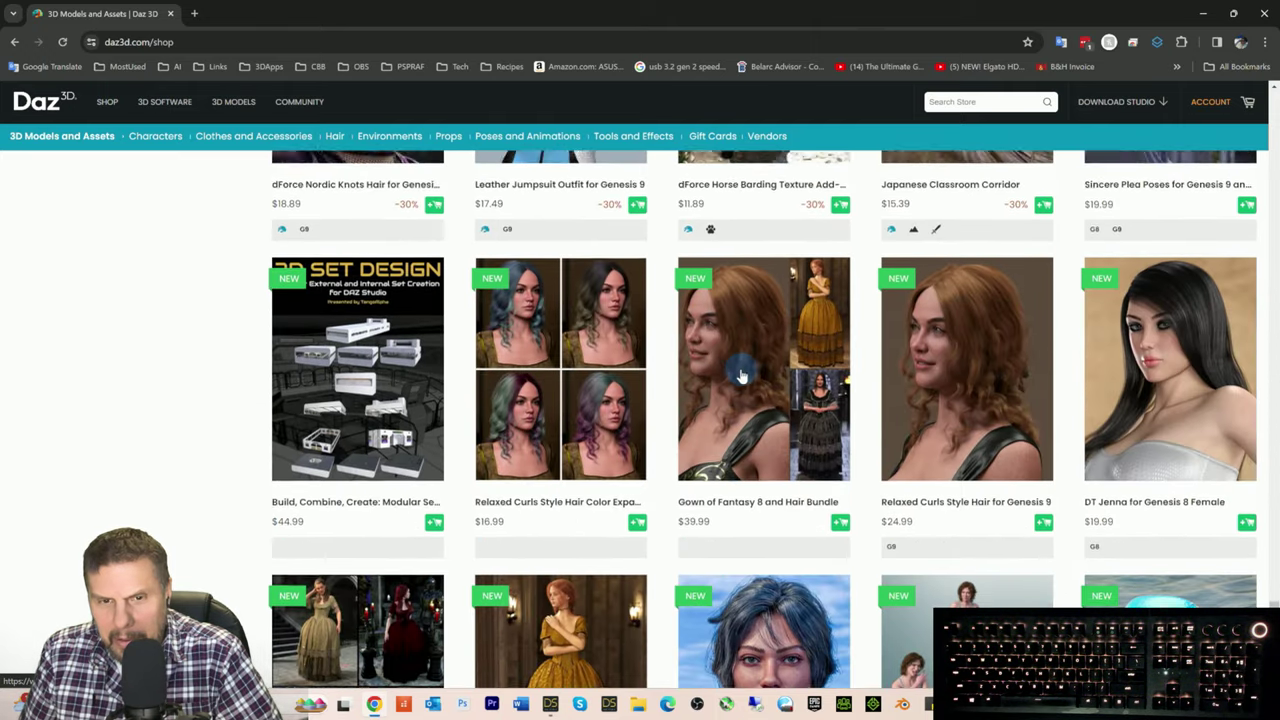
scroll(742, 376, "down", 1)
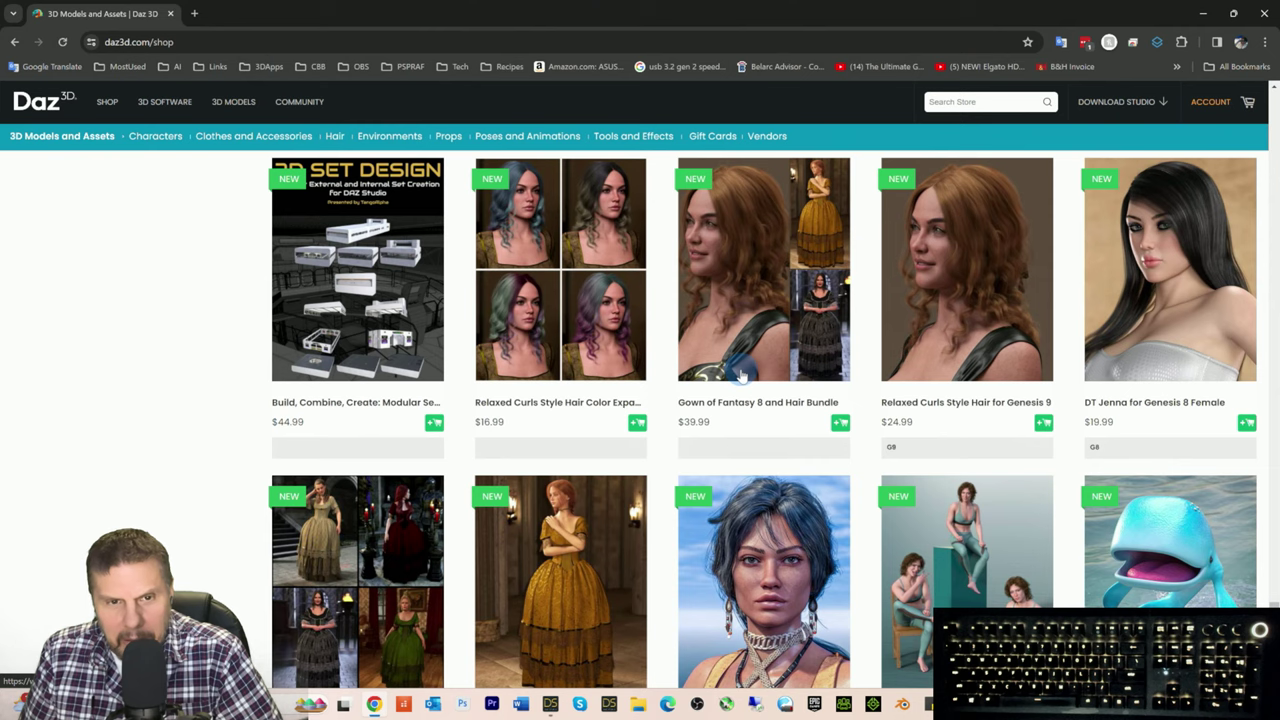
scroll(742, 376, "down", 5)
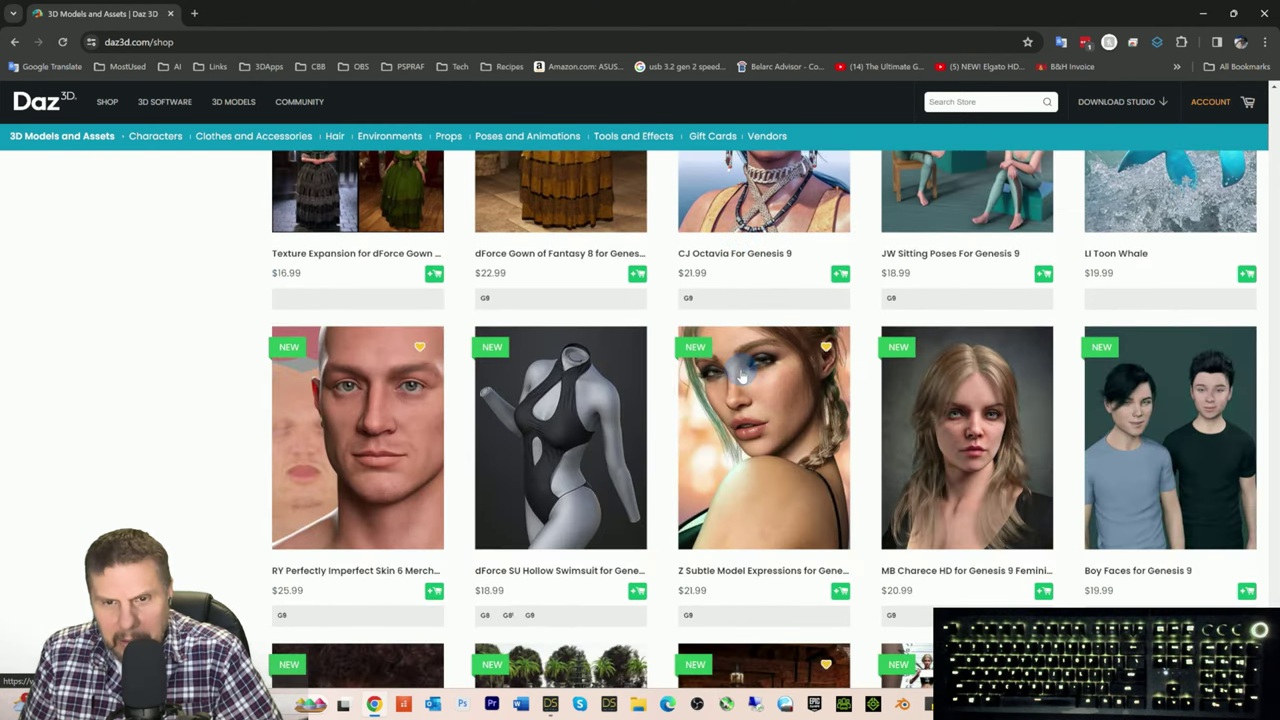
scroll(742, 376, "down", 2)
scroll(742, 376, "down", 1)
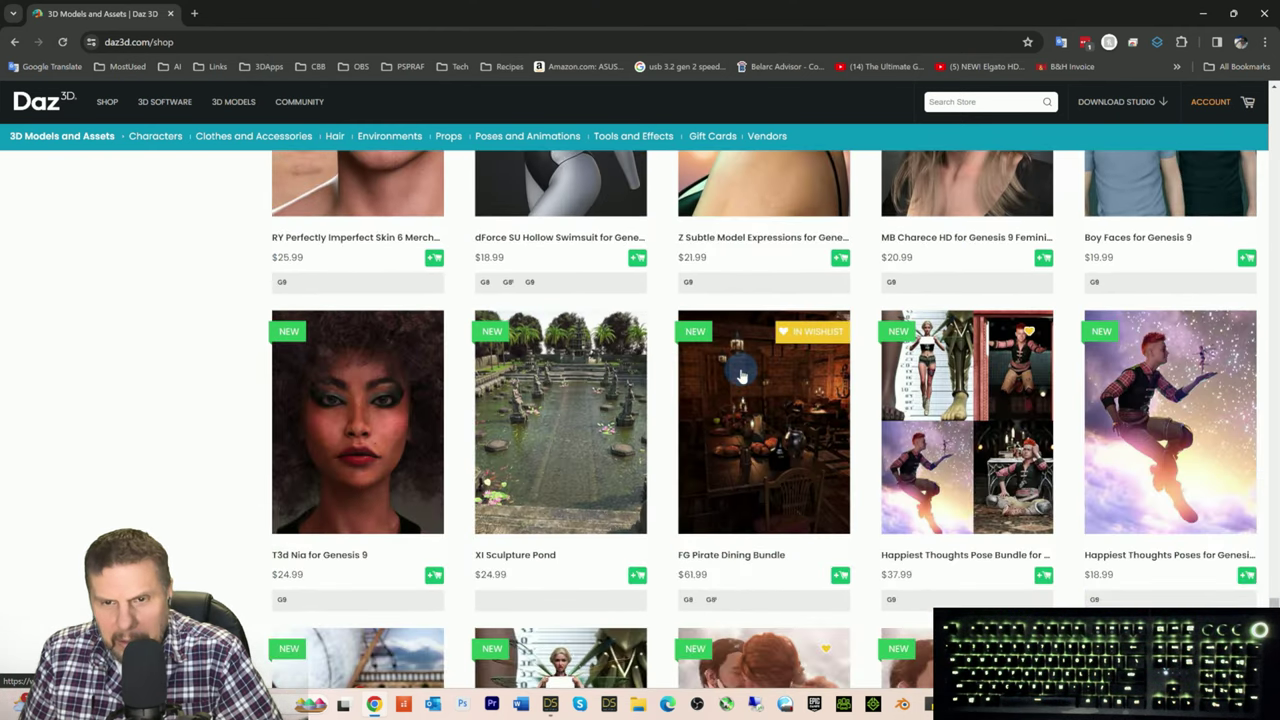
scroll(737, 371, "down", 1)
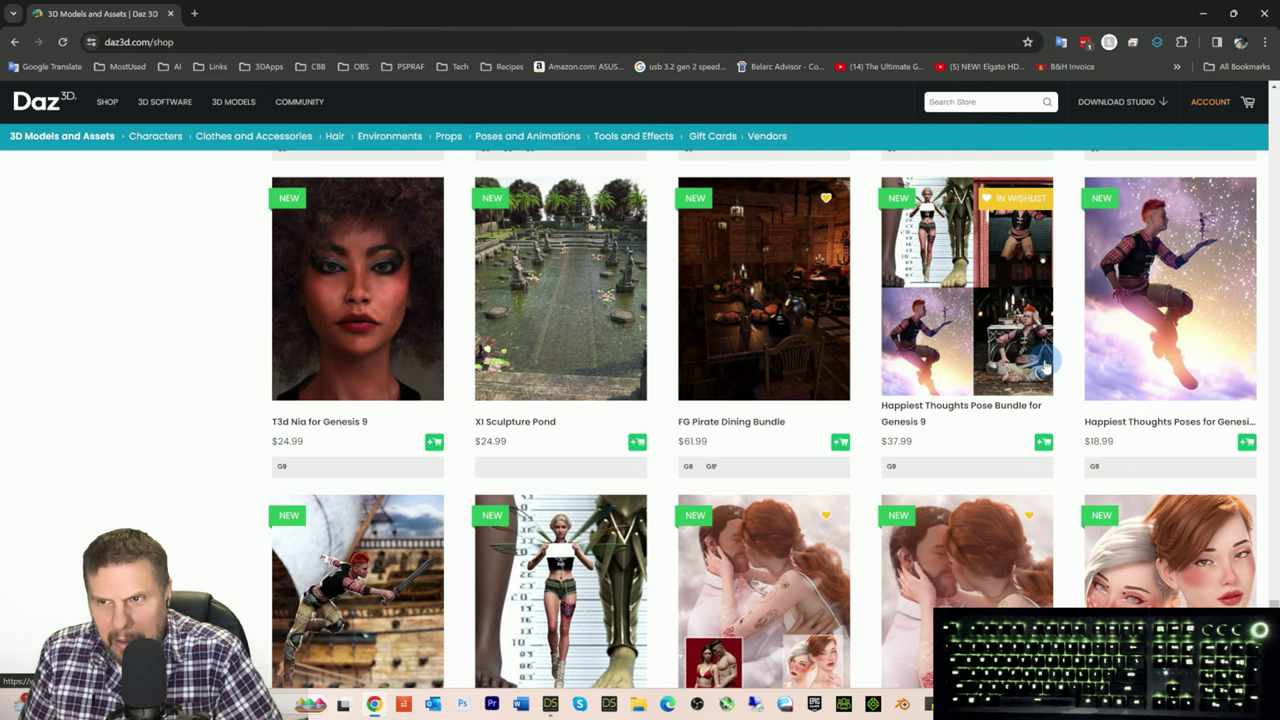
scroll(980, 365, "down", 1)
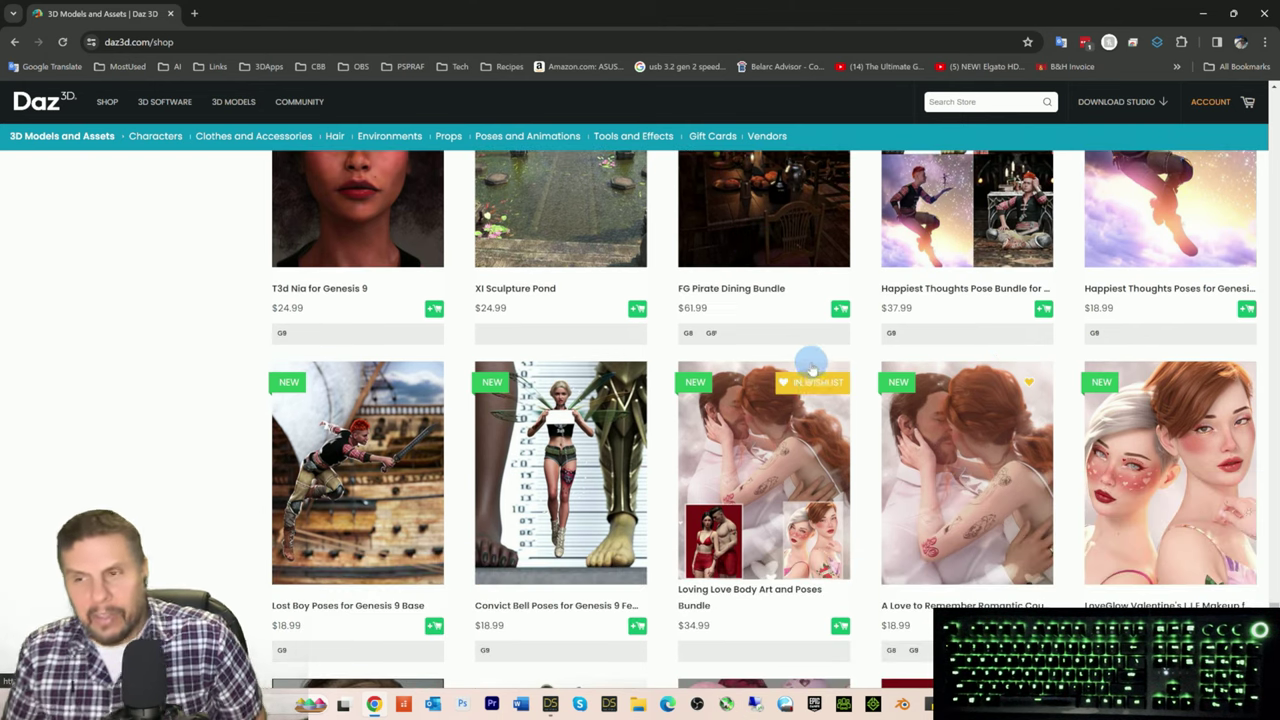
scroll(797, 355, "down", 1)
scroll(1000, 291, "down", 2)
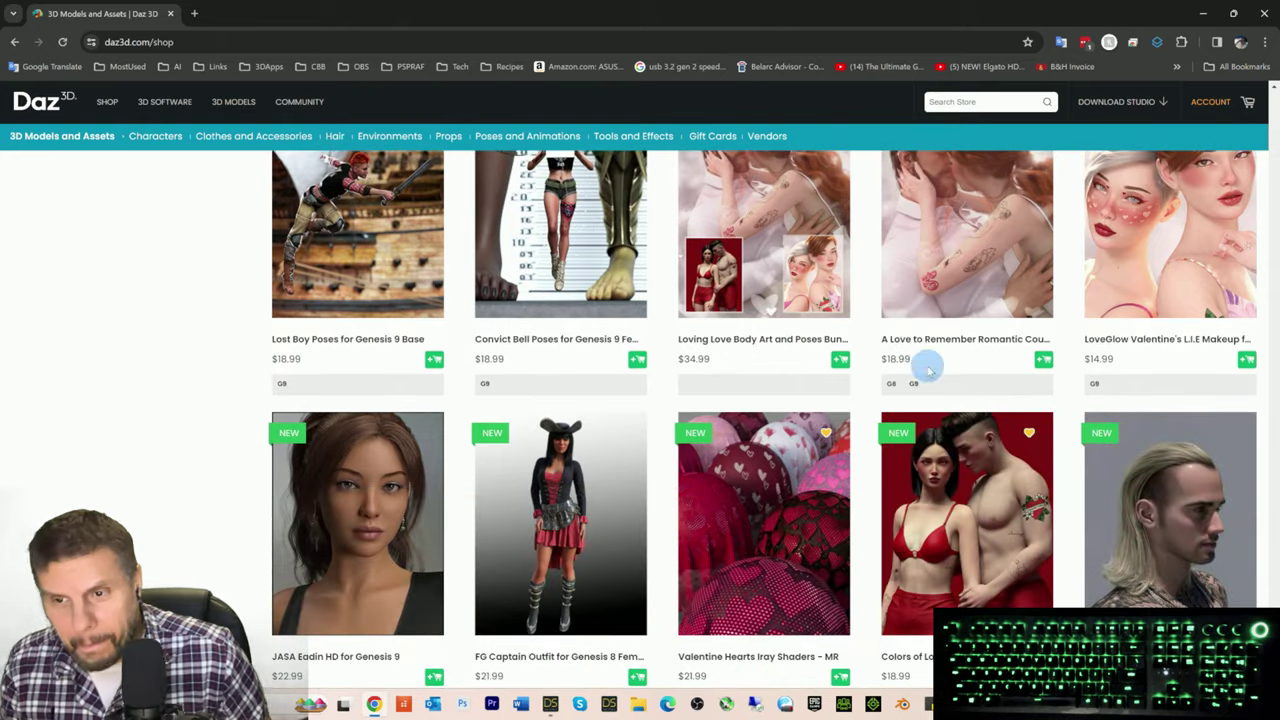
scroll(915, 365, "up", 2)
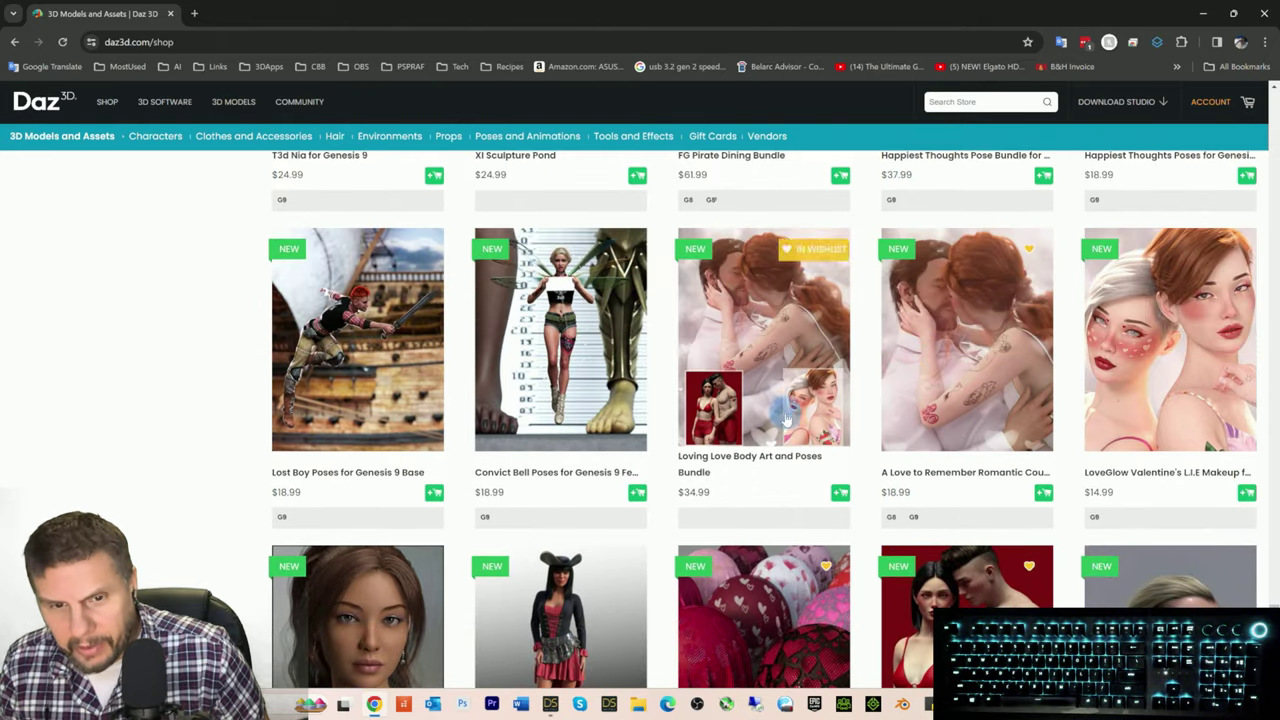
scroll(778, 418, "down", 2)
scroll(778, 418, "down", 4)
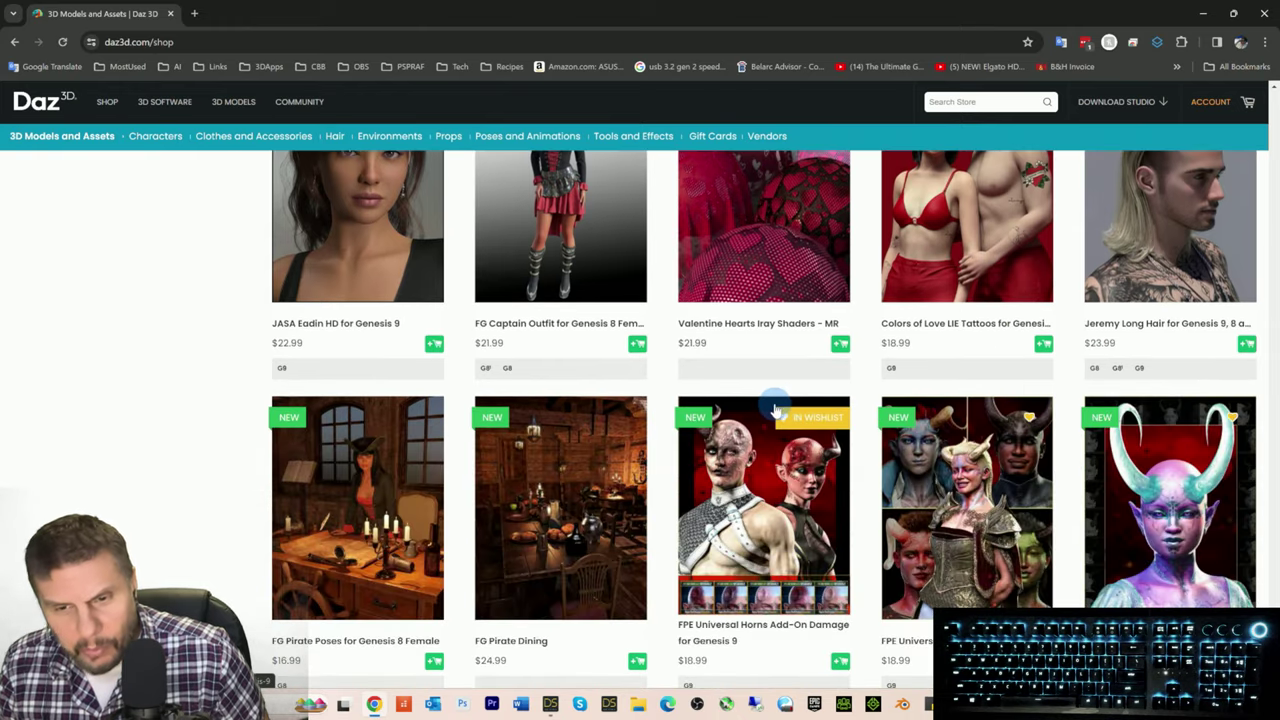
scroll(776, 410, "down", 4)
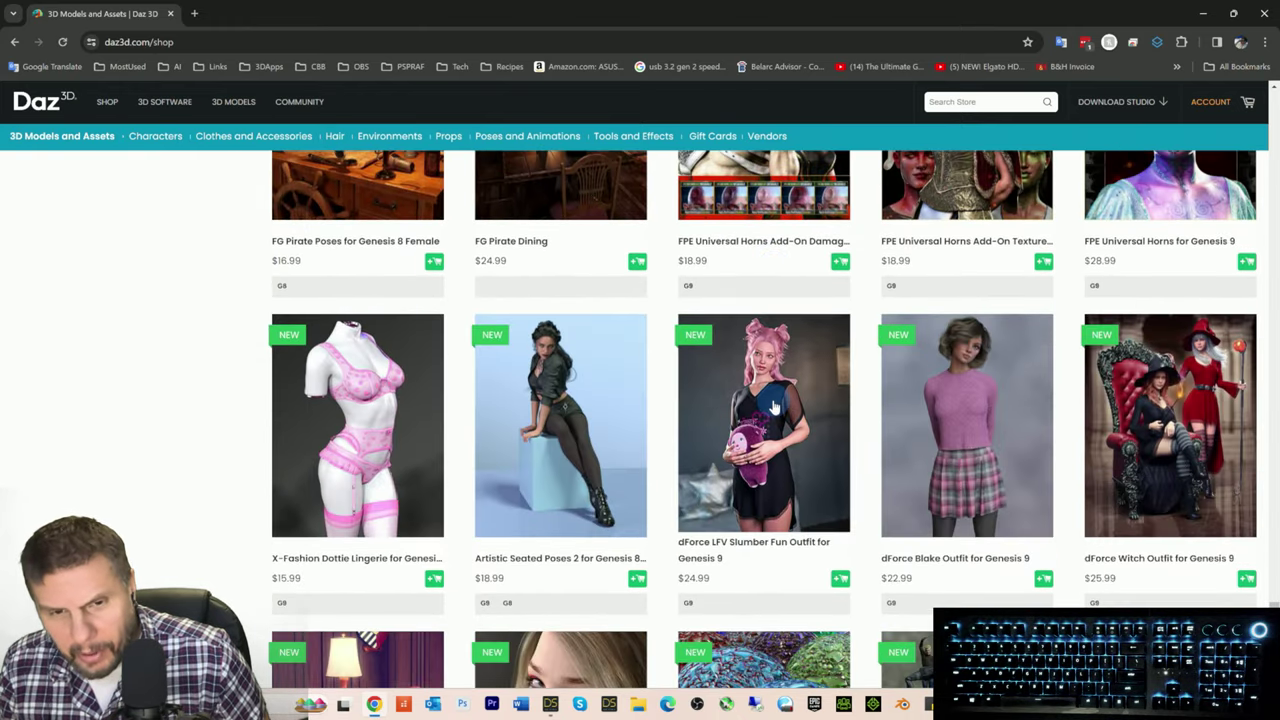
scroll(776, 408, "down", 3)
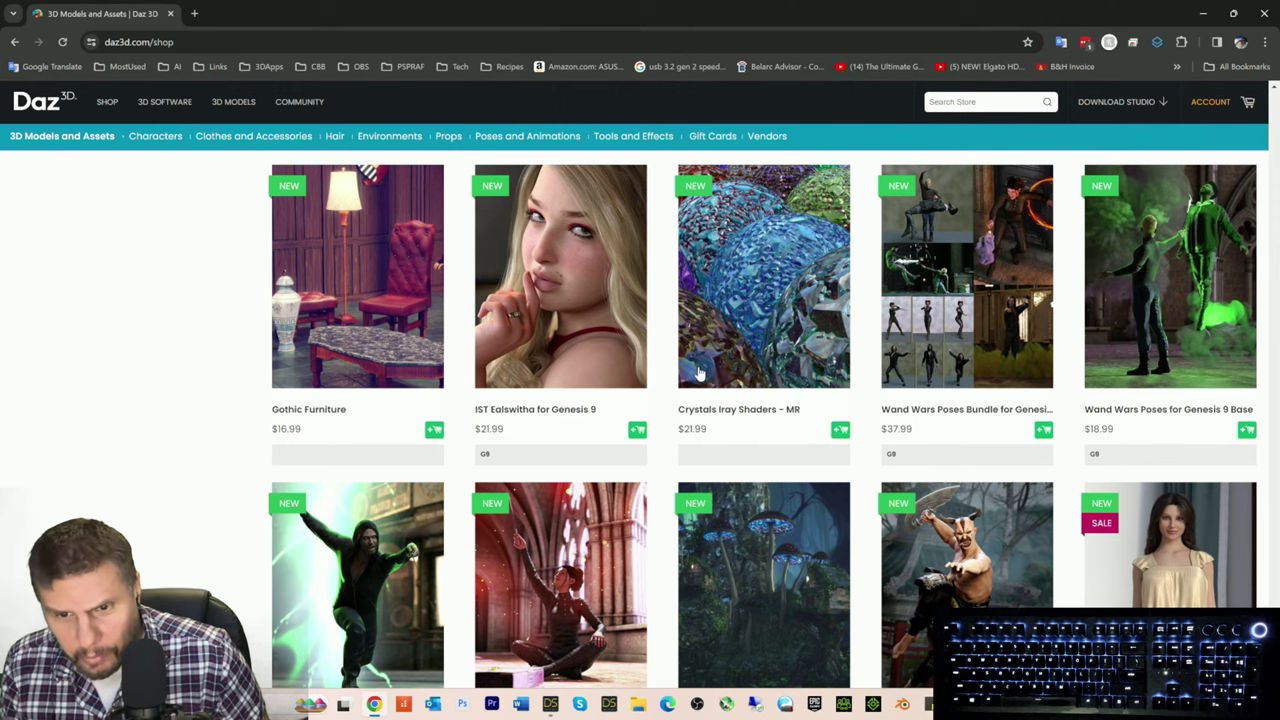
scroll(690, 368, "down", 2)
scroll(577, 372, "down", 1)
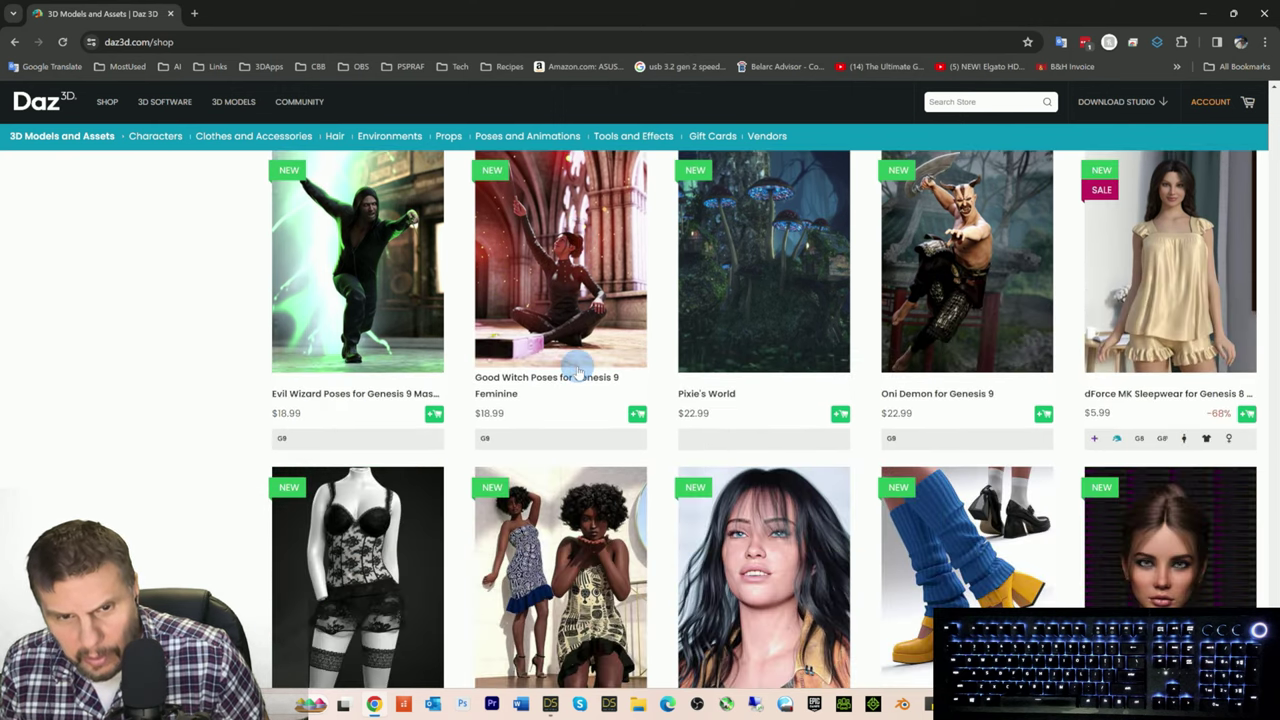
scroll(508, 368, "down", 3)
scroll(508, 365, "down", 5)
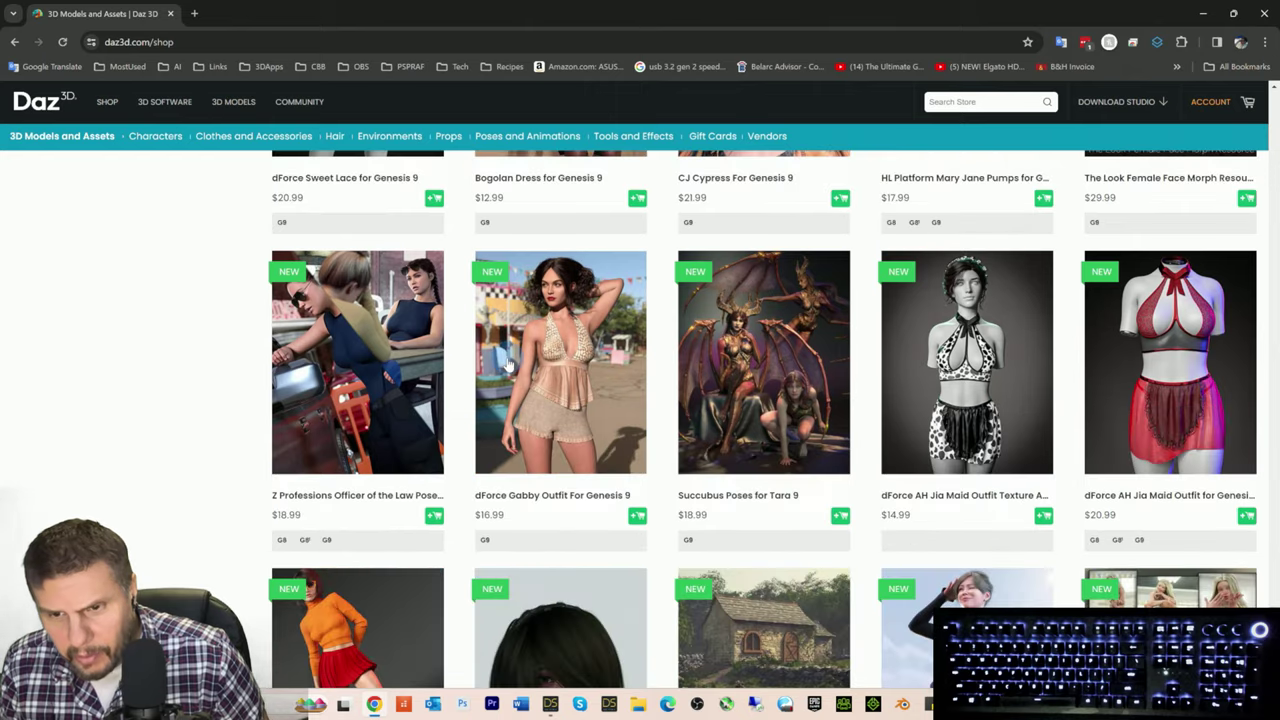
scroll(508, 365, "down", 6)
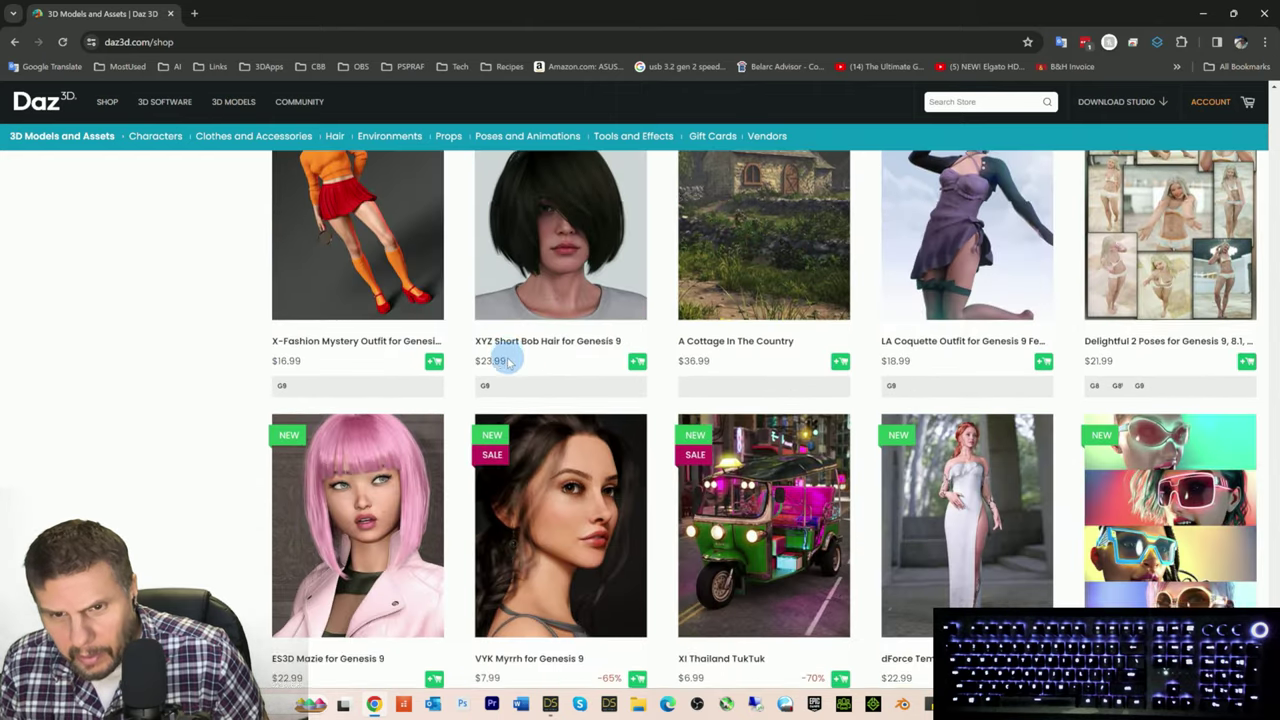
scroll(508, 365, "down", 1)
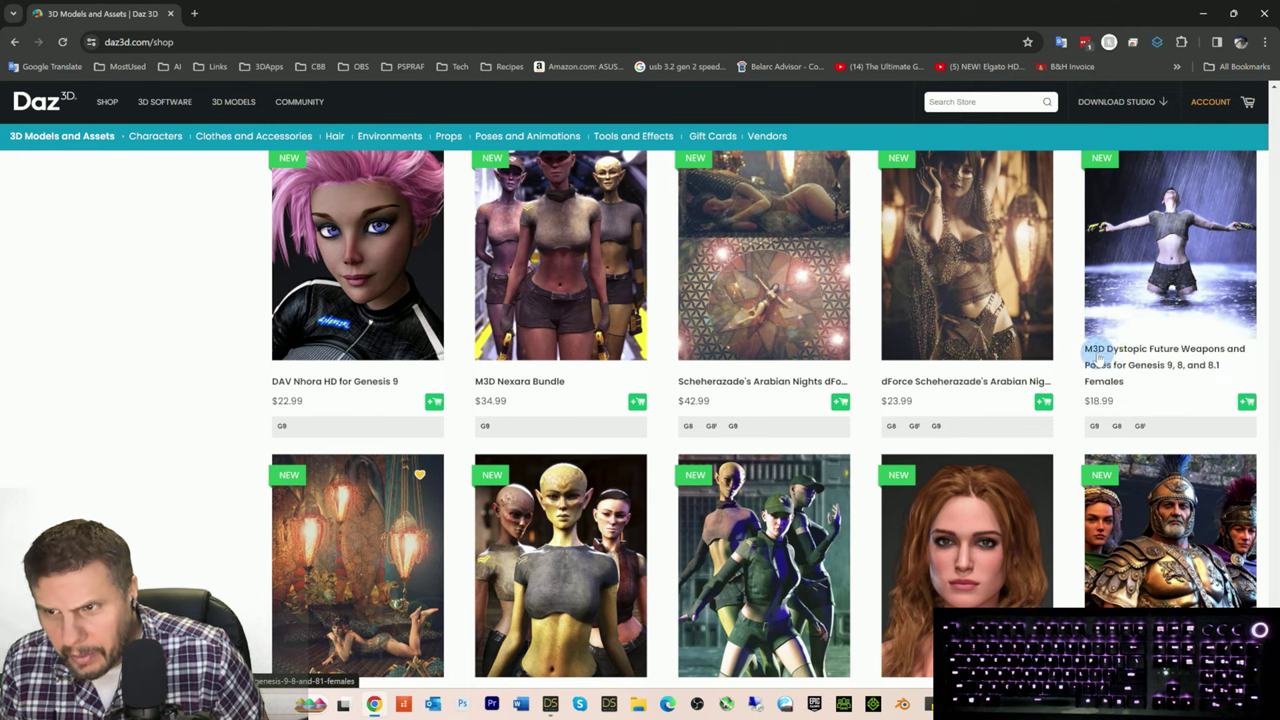
scroll(632, 361, "down", 2)
scroll(617, 368, "down", 4)
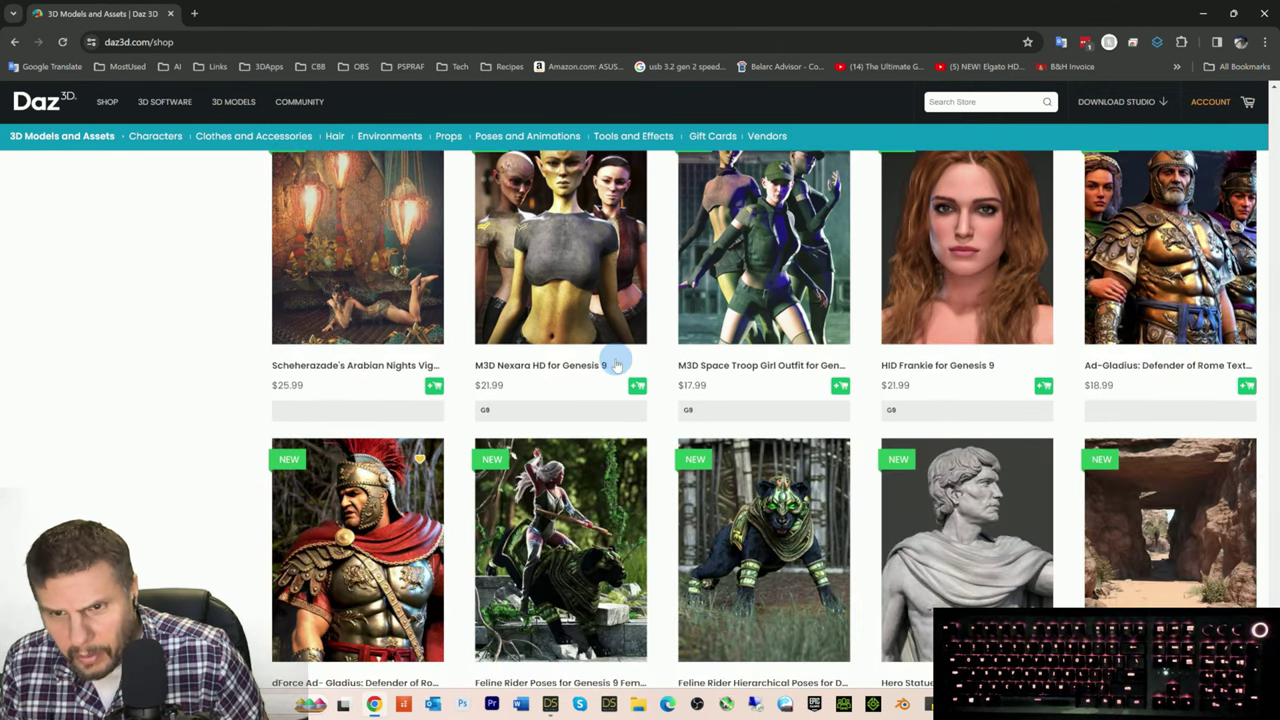
Step: Browse the older new arrivals further down the store listing, examining the Genesis 9 characters, outfits, hair, pose sets and environments
scroll(617, 365, "down", 1)
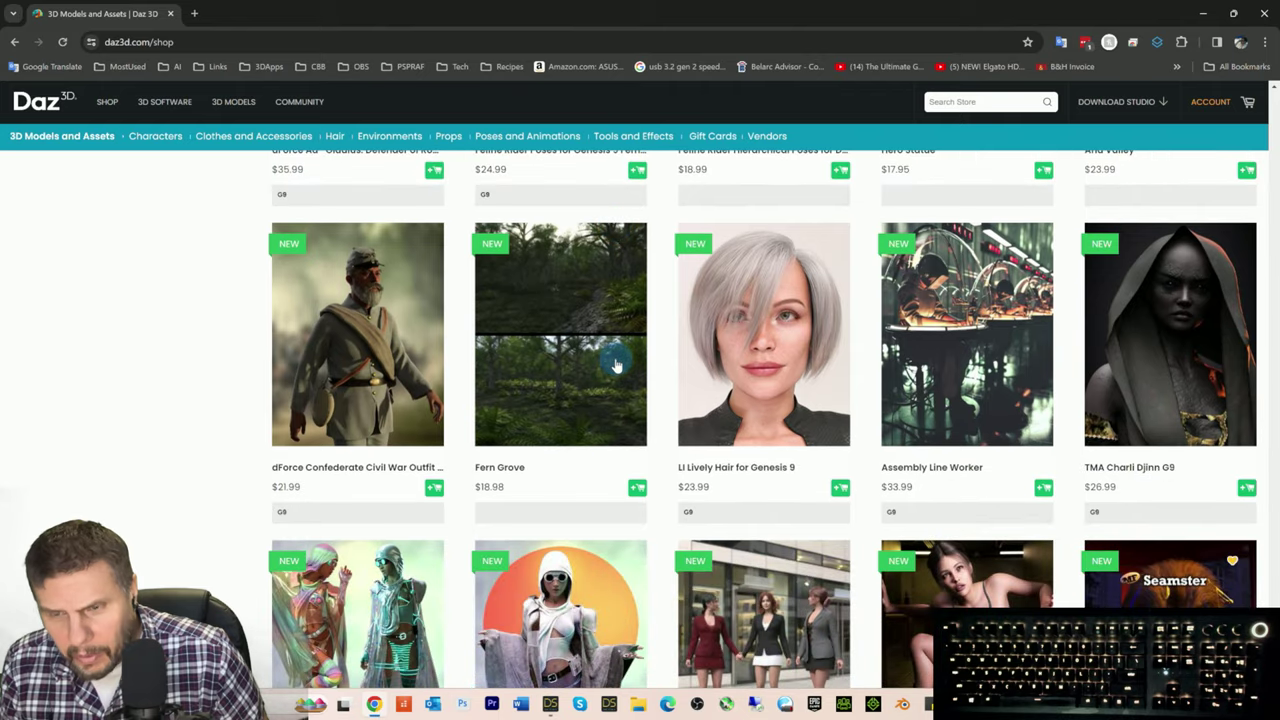
scroll(617, 366, "down", 3)
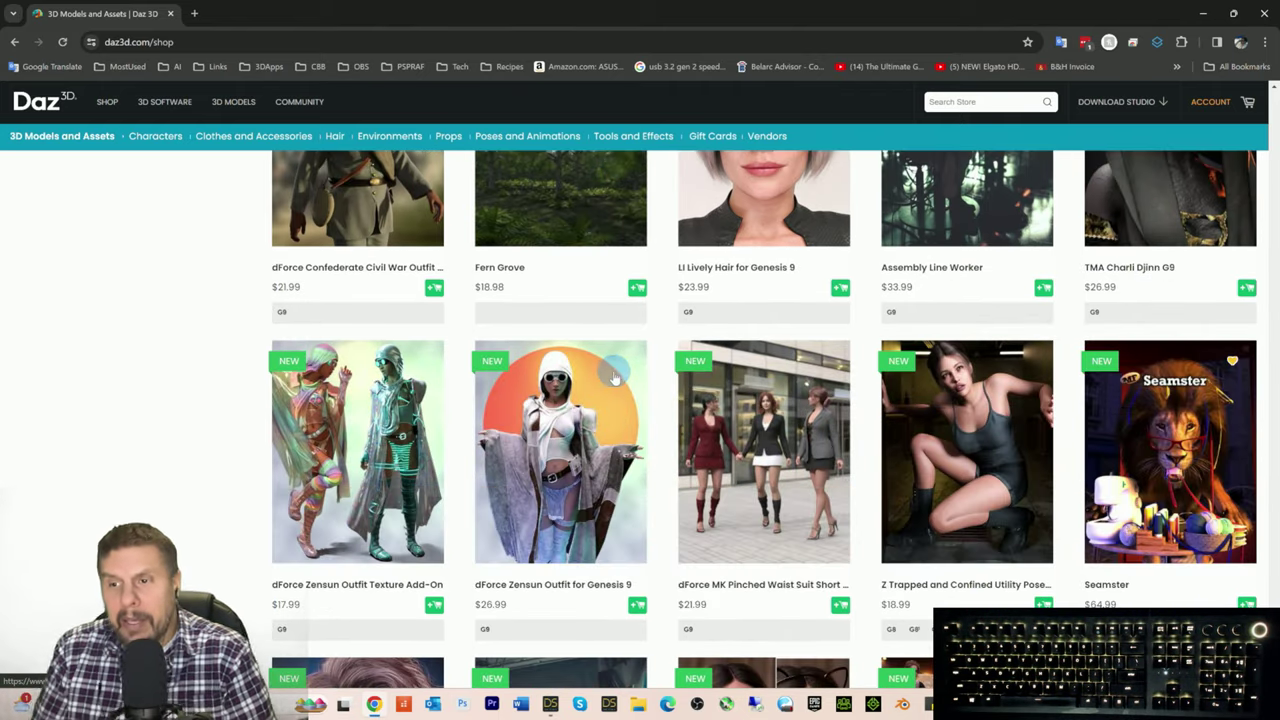
scroll(615, 377, "down", 3)
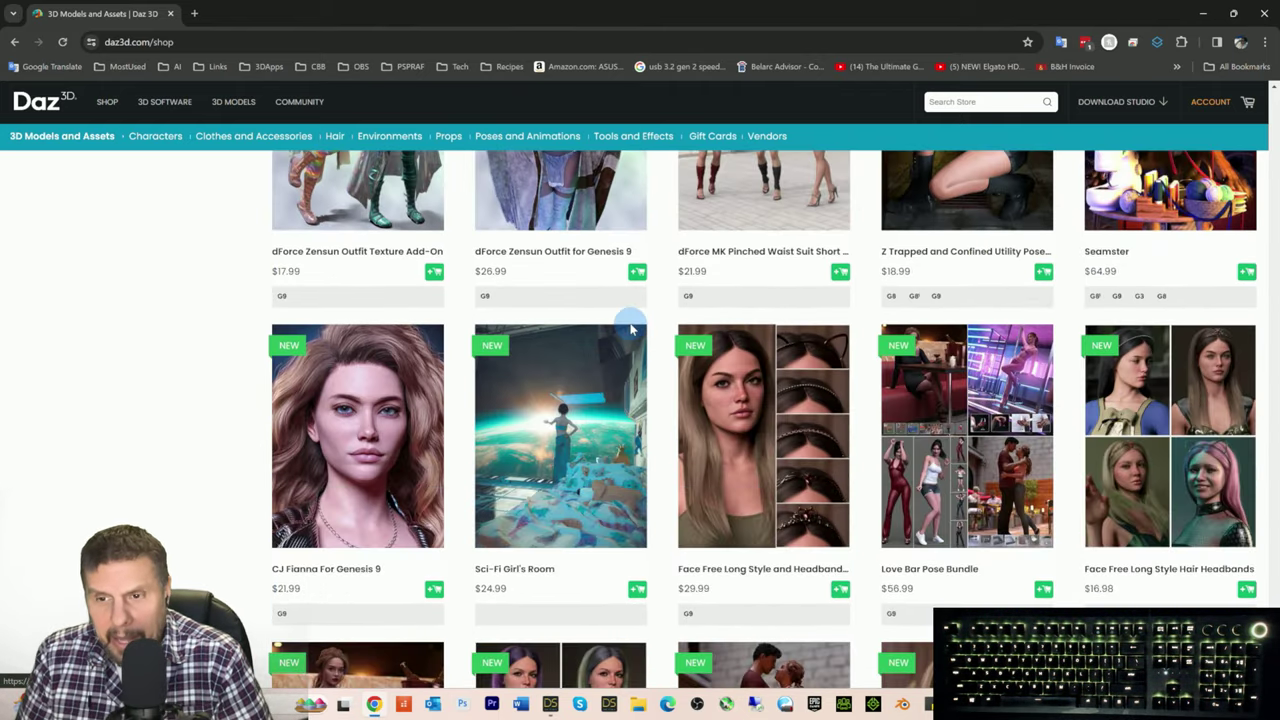
scroll(632, 328, "down", 4)
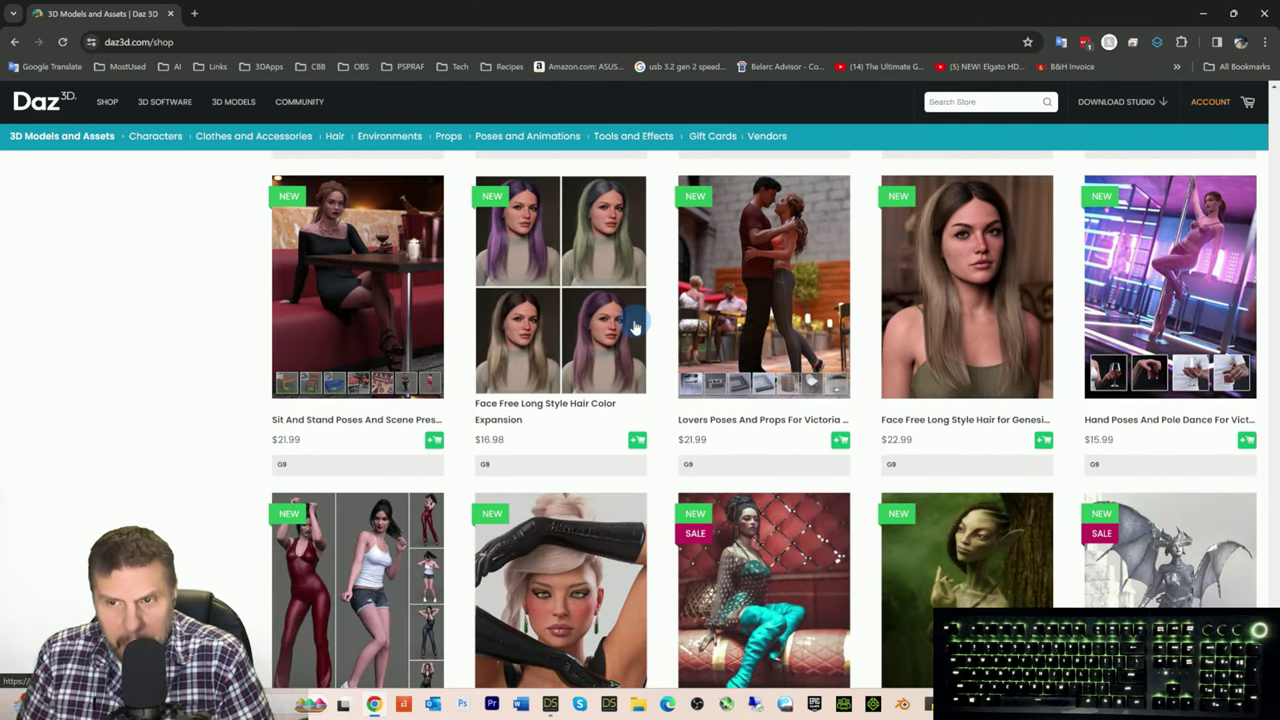
scroll(634, 327, "down", 3)
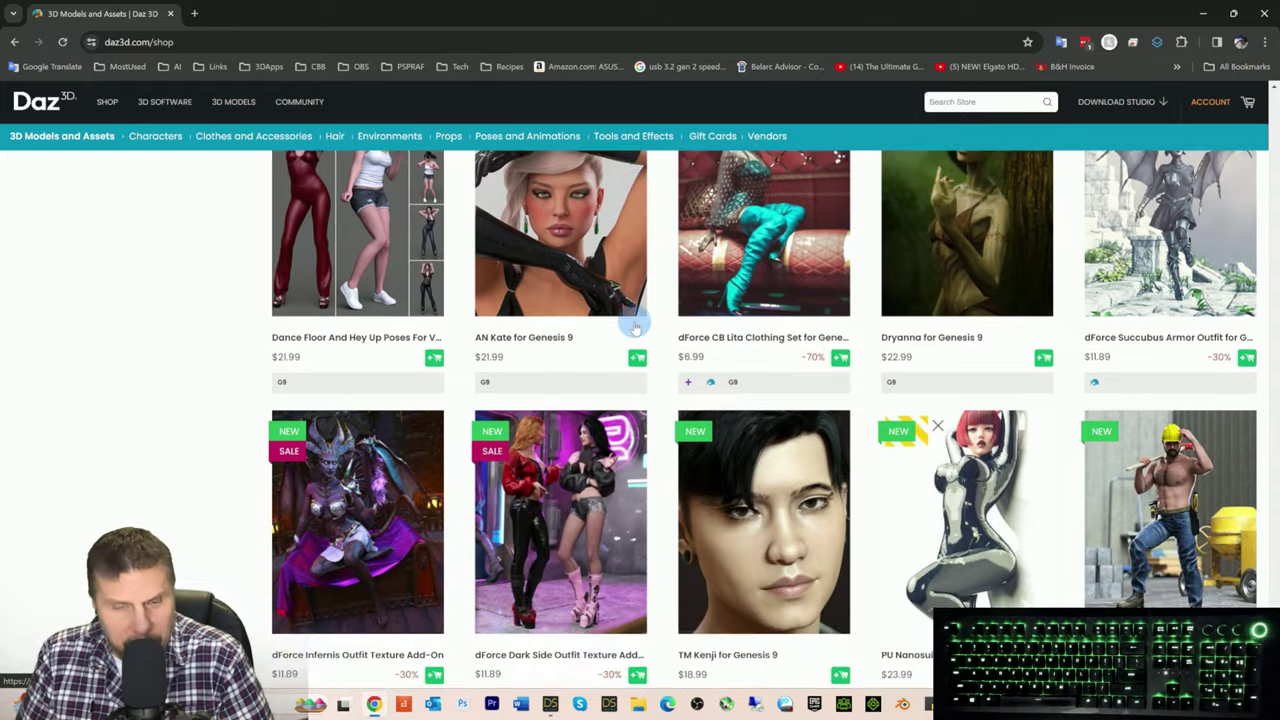
scroll(634, 327, "down", 2)
scroll(634, 327, "down", 3)
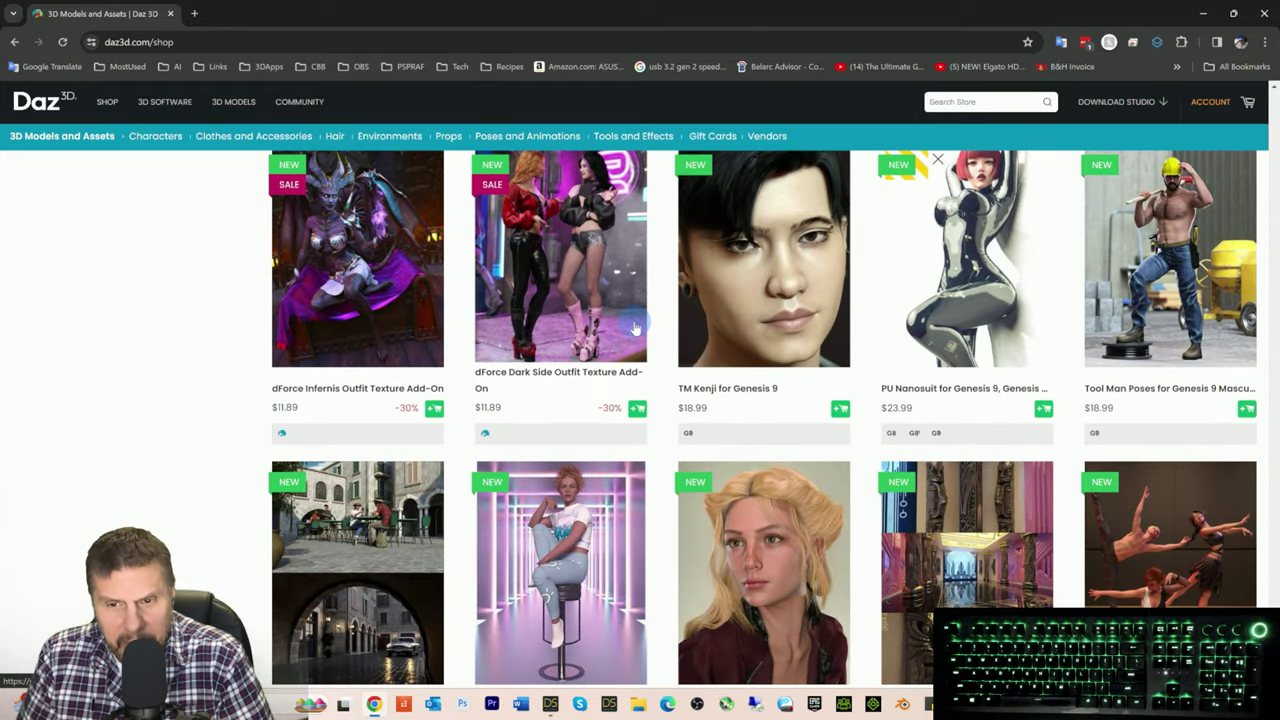
scroll(634, 327, "down", 2)
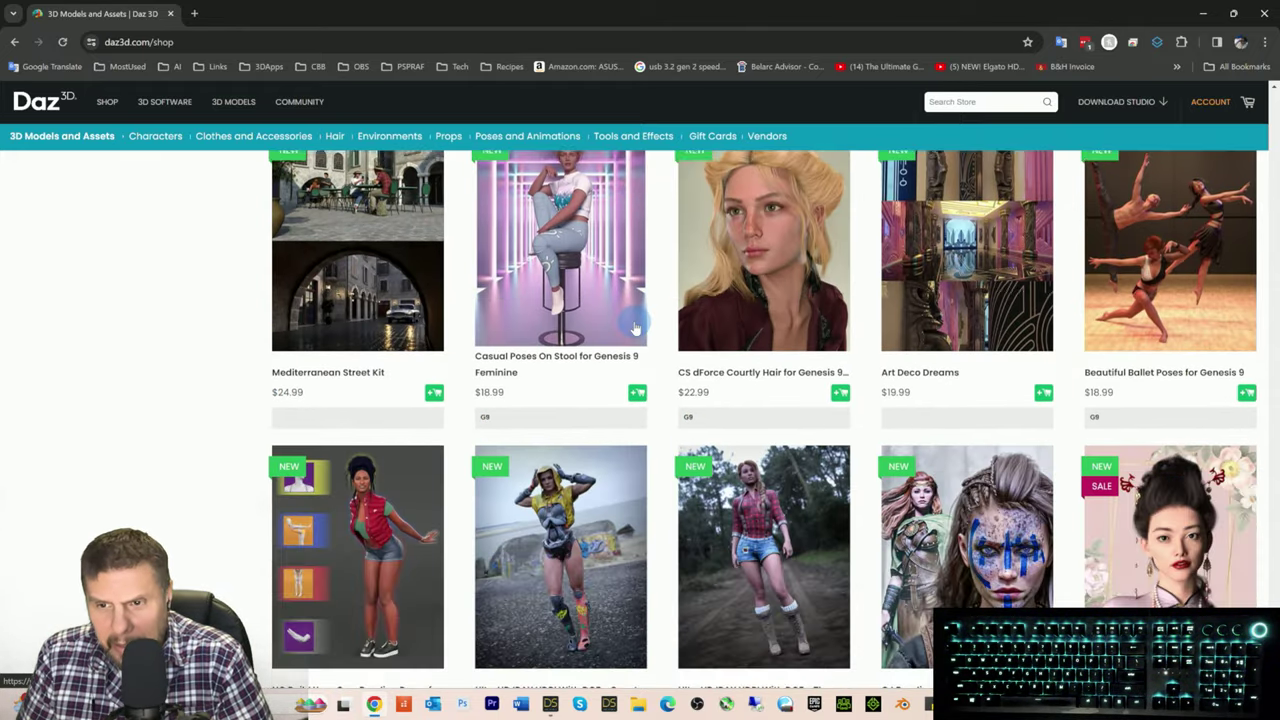
scroll(634, 327, "down", 3)
scroll(634, 327, "down", 5)
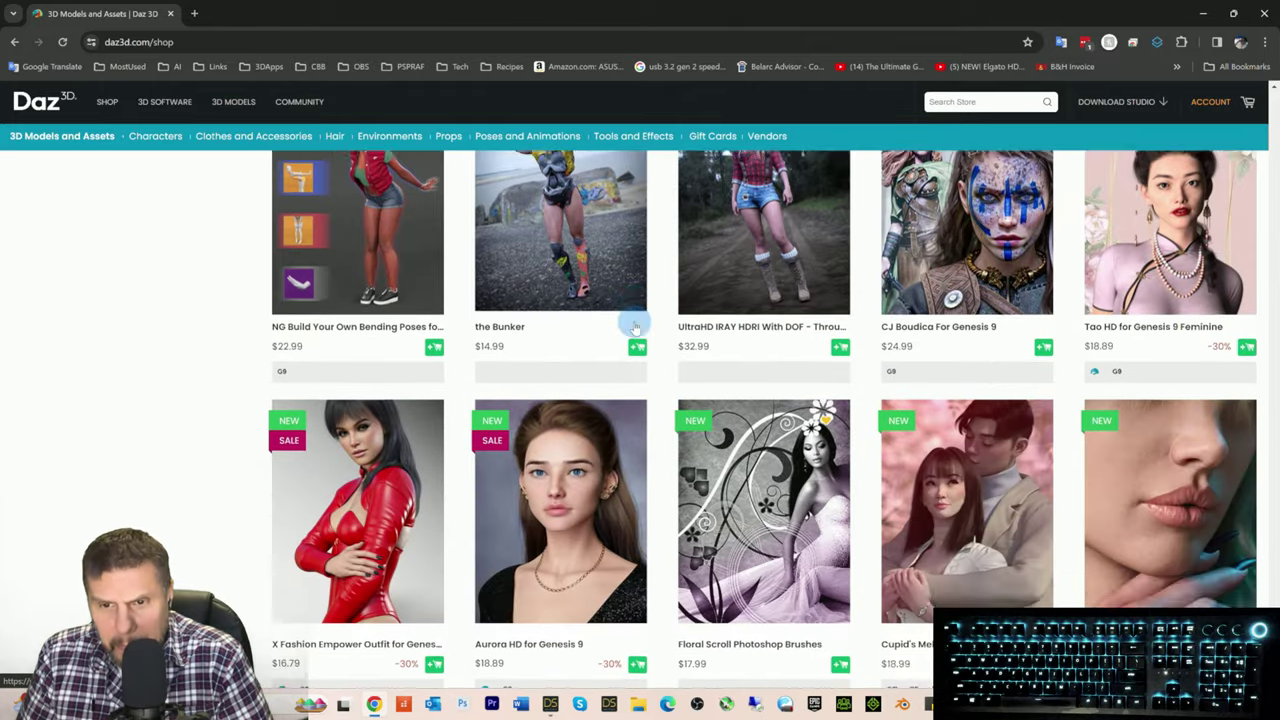
scroll(634, 327, "down", 3)
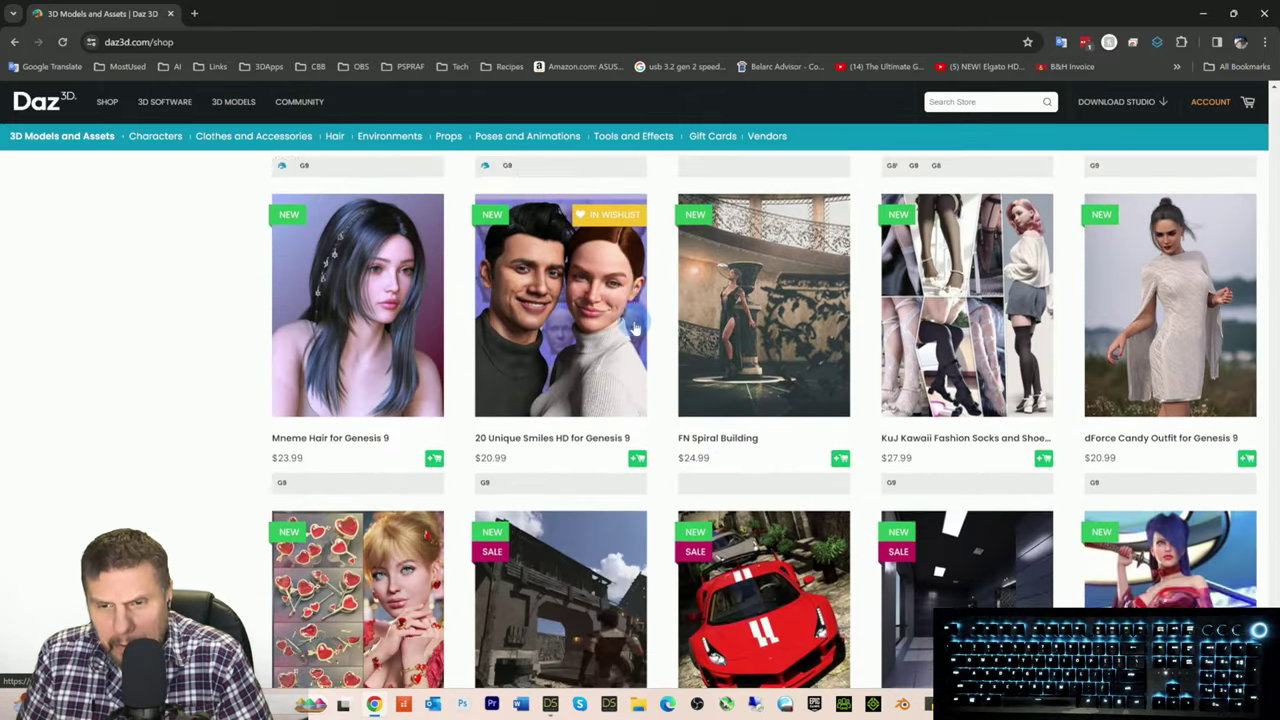
Step: Return to the Iray Ghost Projector Lights product page and examine its light alphas promo image at full size
left_click(15, 43)
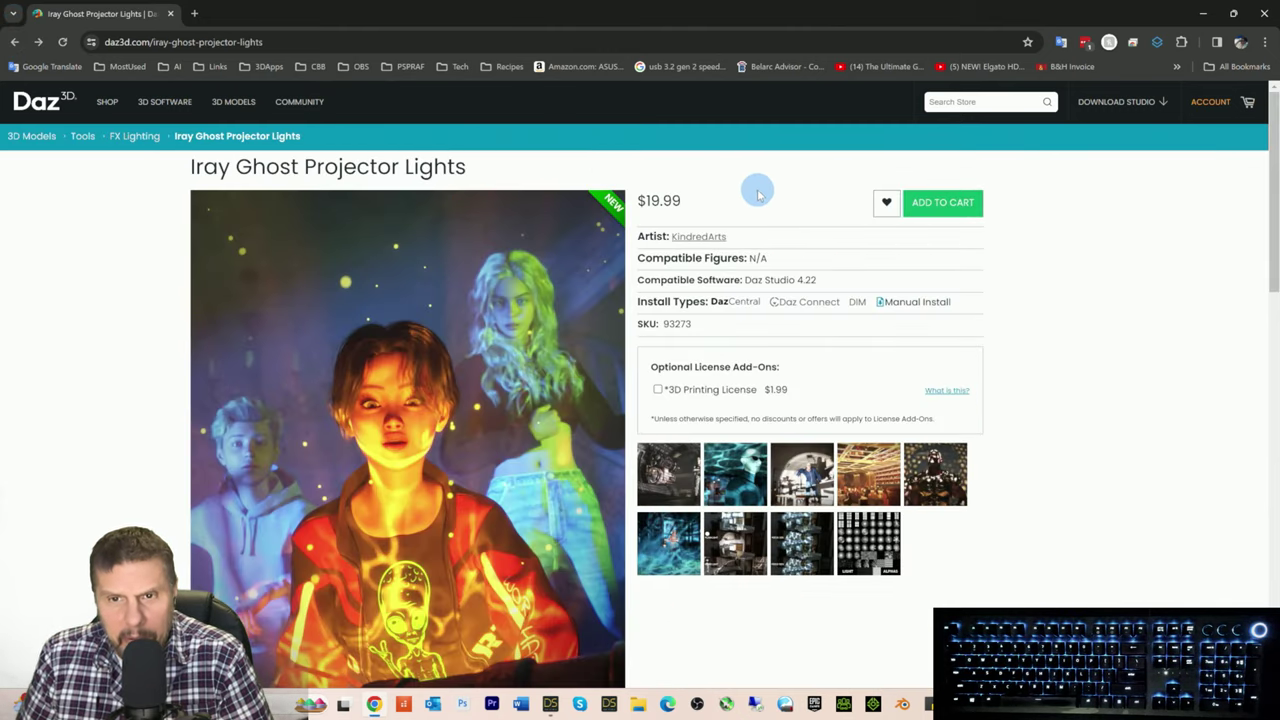
scroll(757, 230, "down", 4)
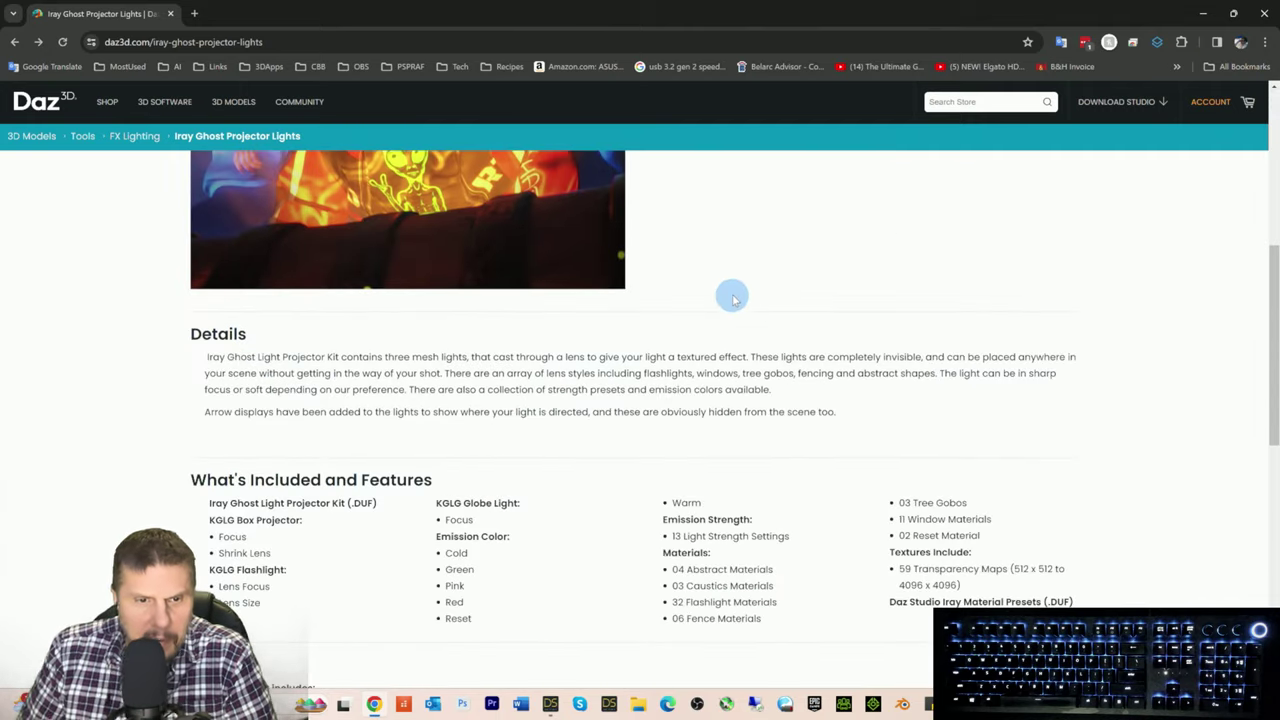
scroll(416, 458, "up", 5)
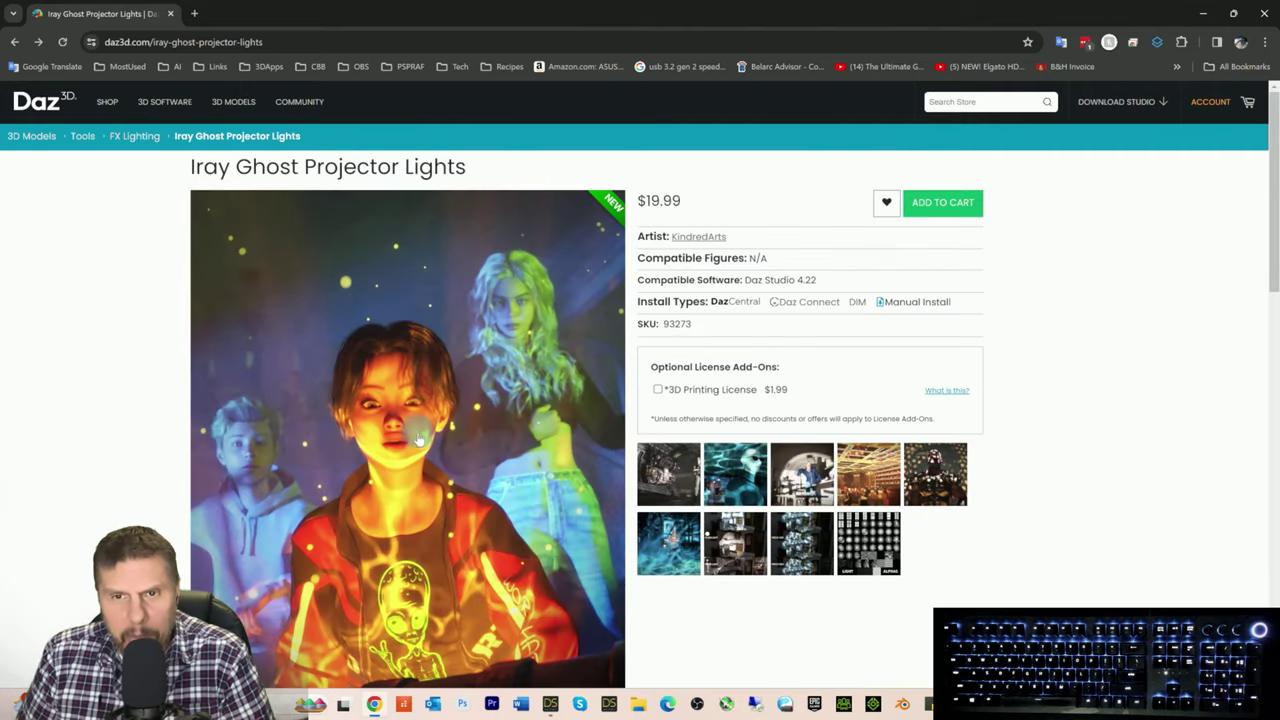
scroll(670, 325, "down", 2)
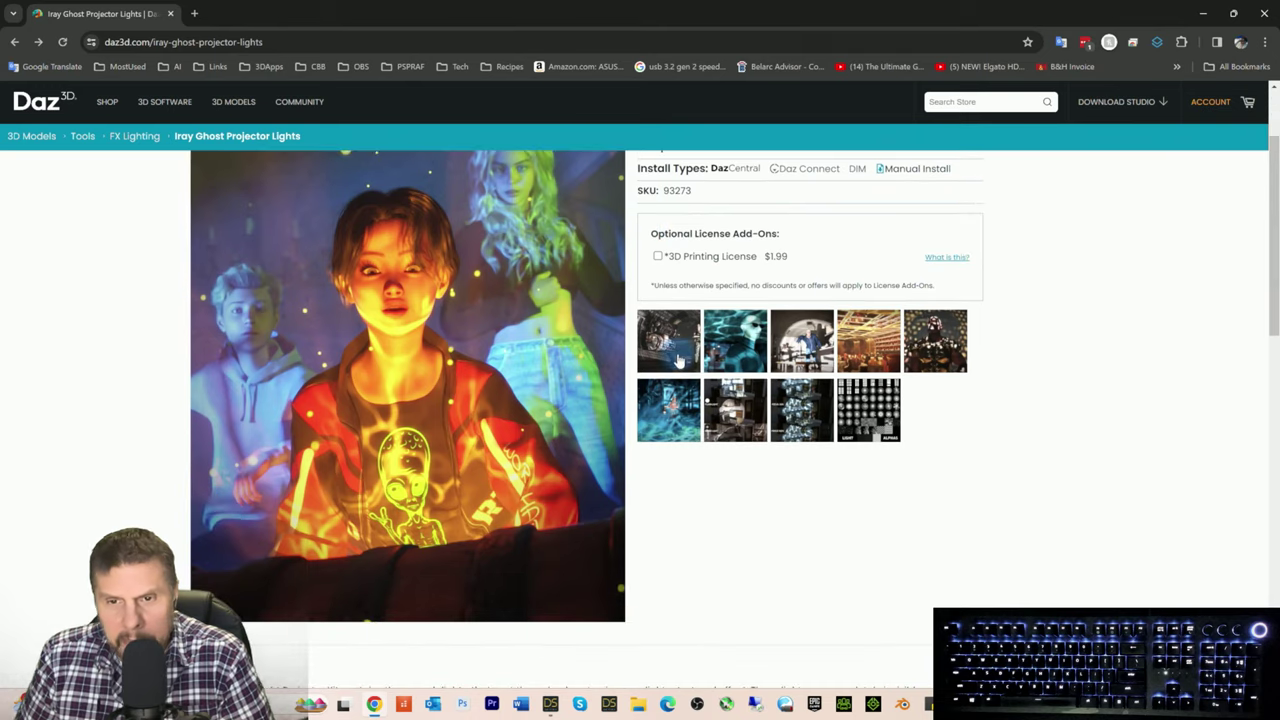
left_click(840, 405)
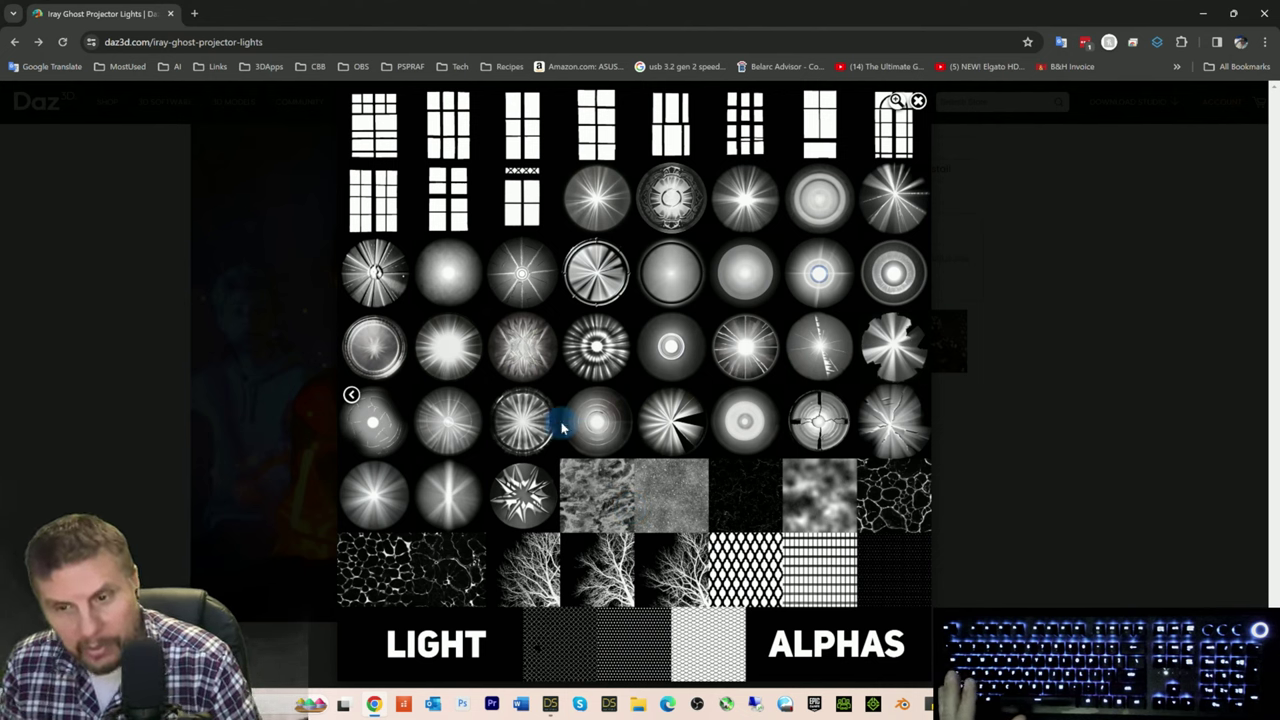
left_click(918, 103)
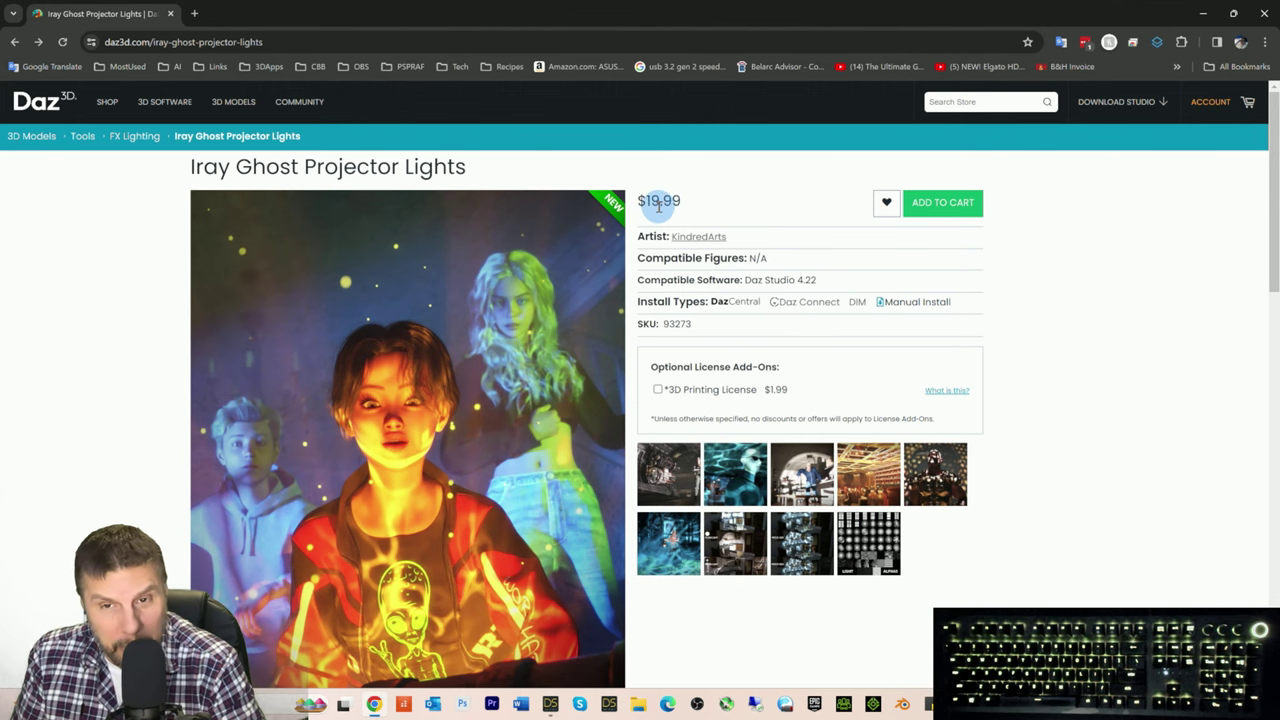
Step: View the promo image comparing 10%, 50% and 100% focus at full size, followed by the light alphas image
scroll(757, 294, "down", 1)
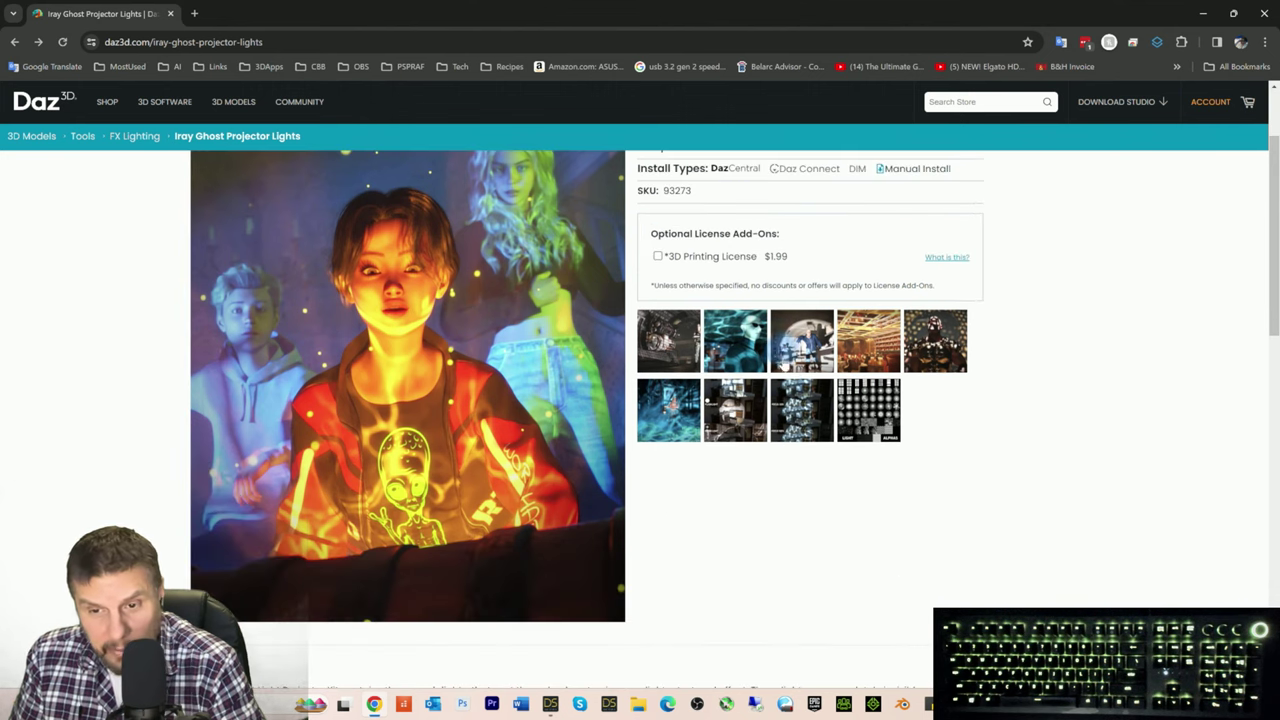
left_click(800, 430)
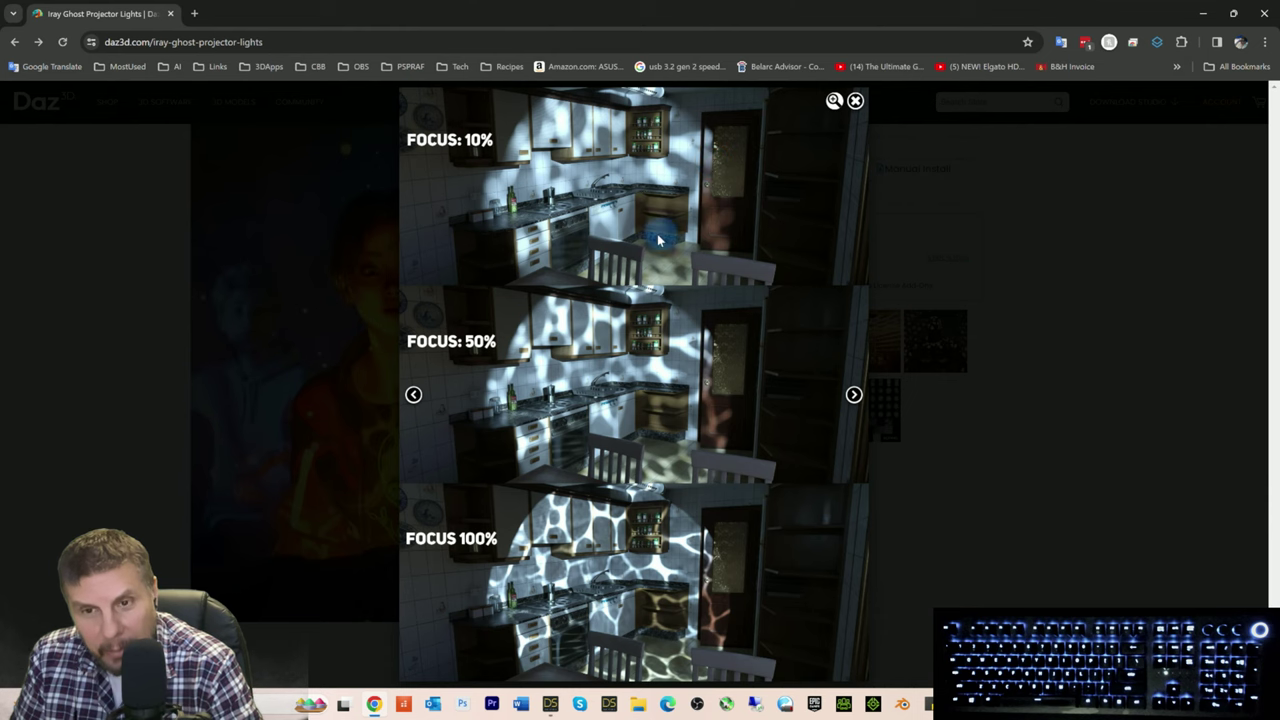
left_click(853, 395)
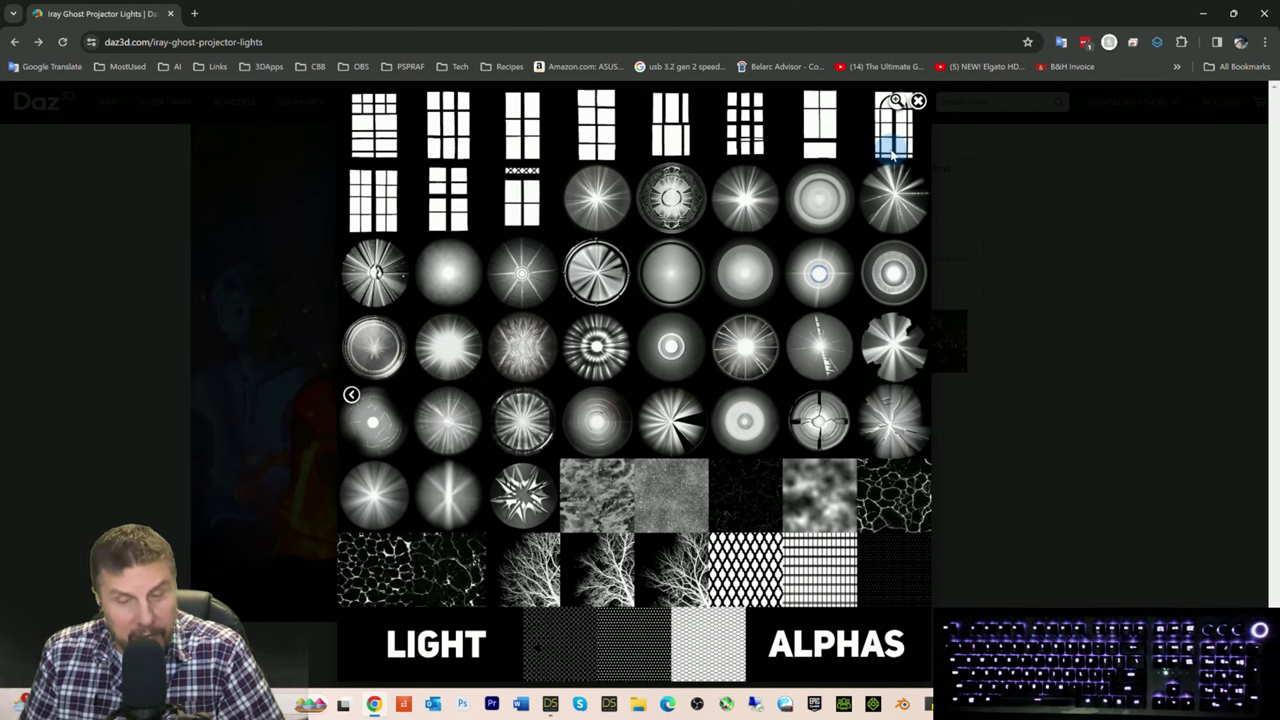
left_click(918, 102)
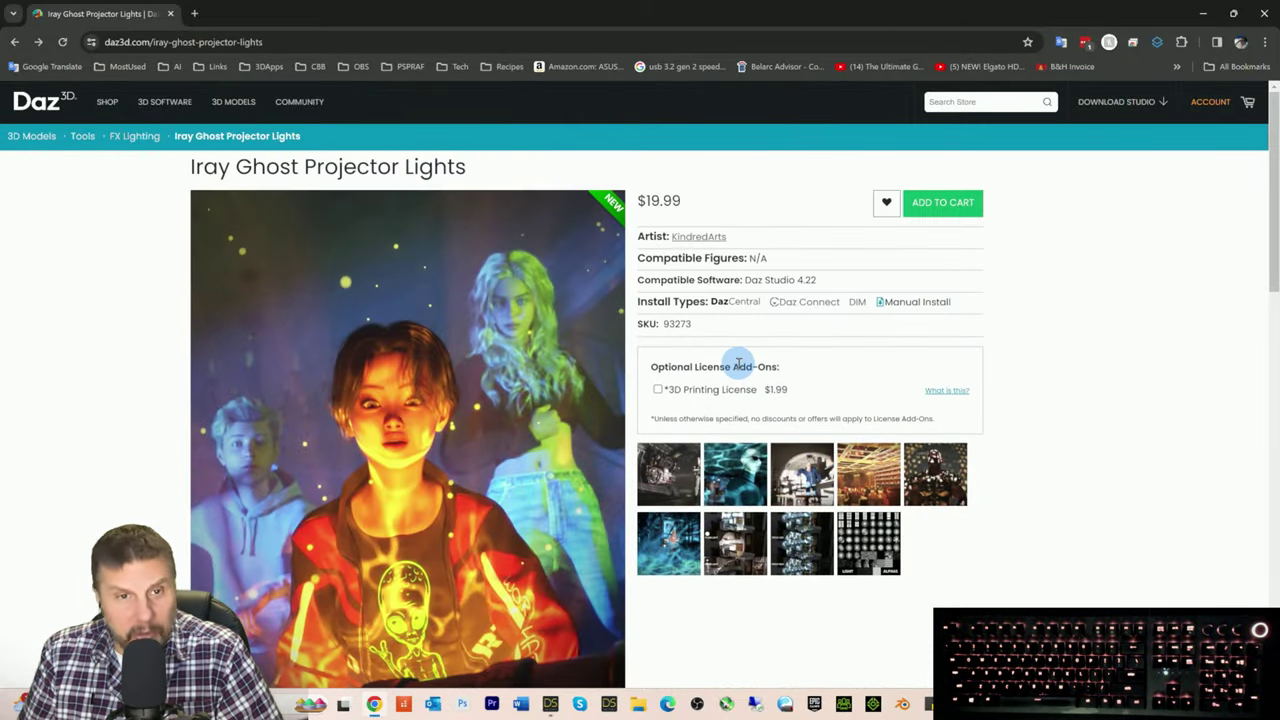
Step: Reread the product's details and its list of included materials, emission colors and strength settings
scroll(738, 364, "down", 2)
scroll(738, 370, "down", 4)
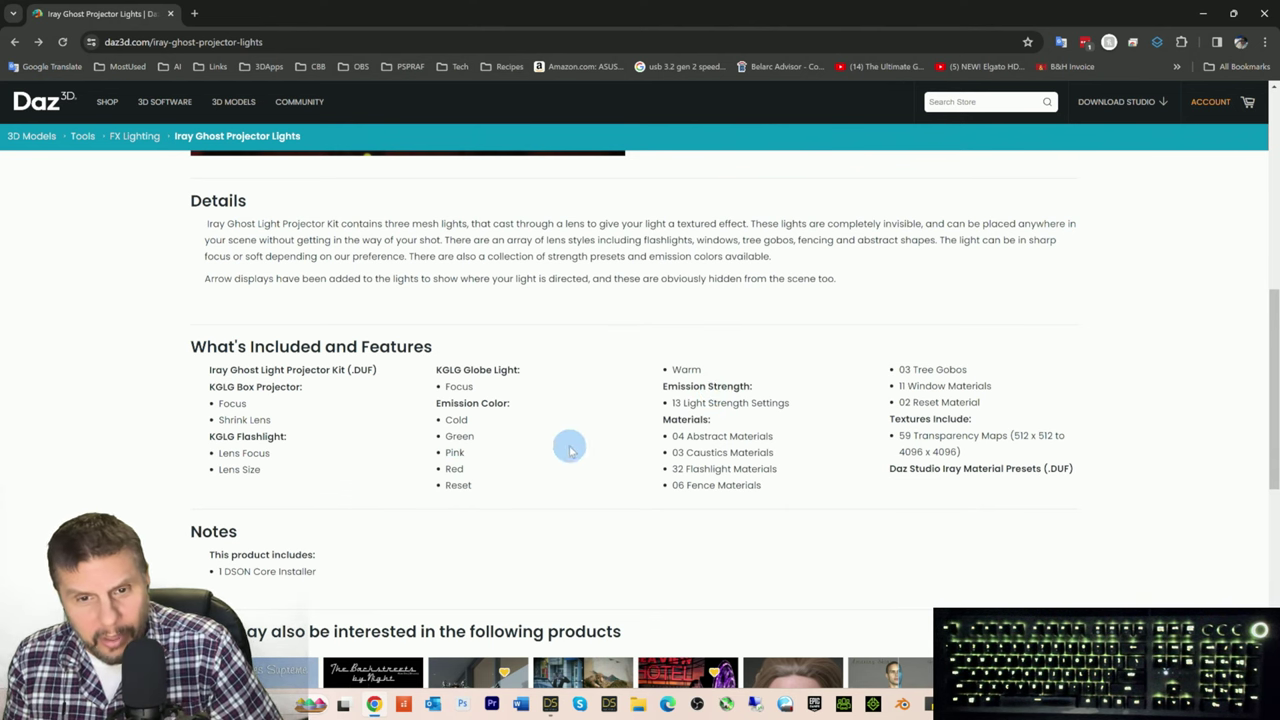
scroll(511, 403, "up", 5)
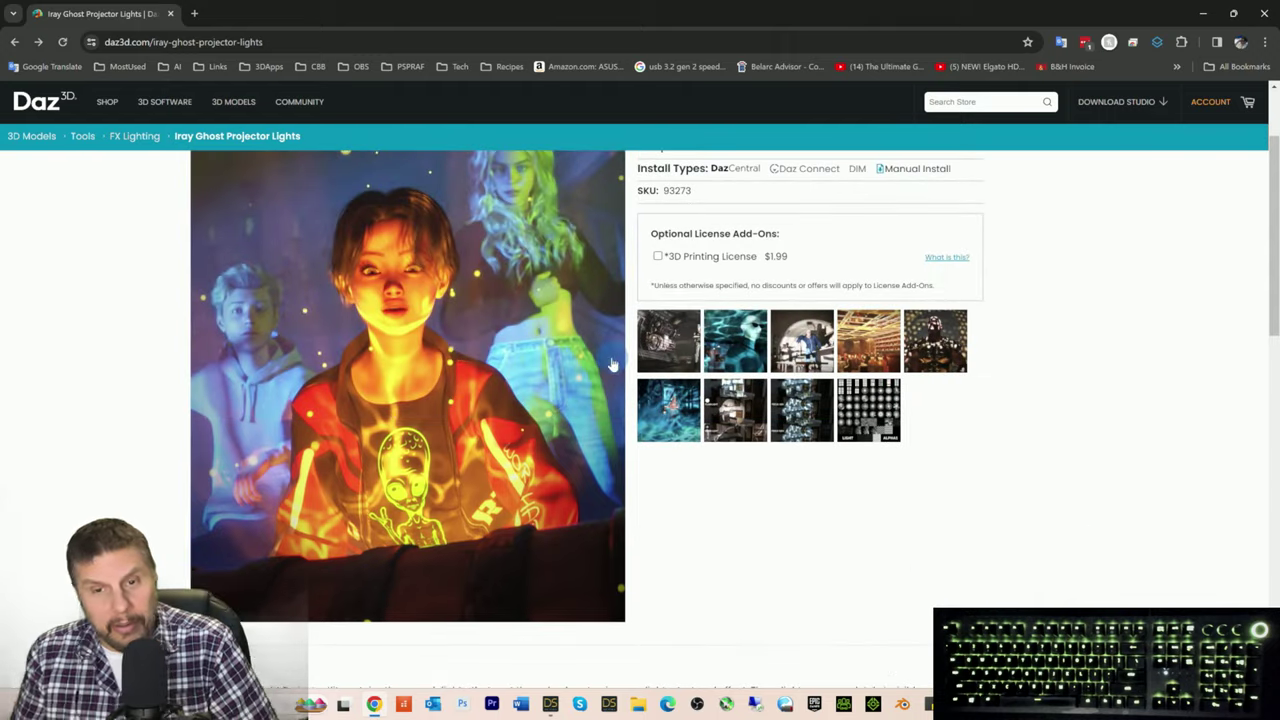
scroll(694, 318, "up", 1)
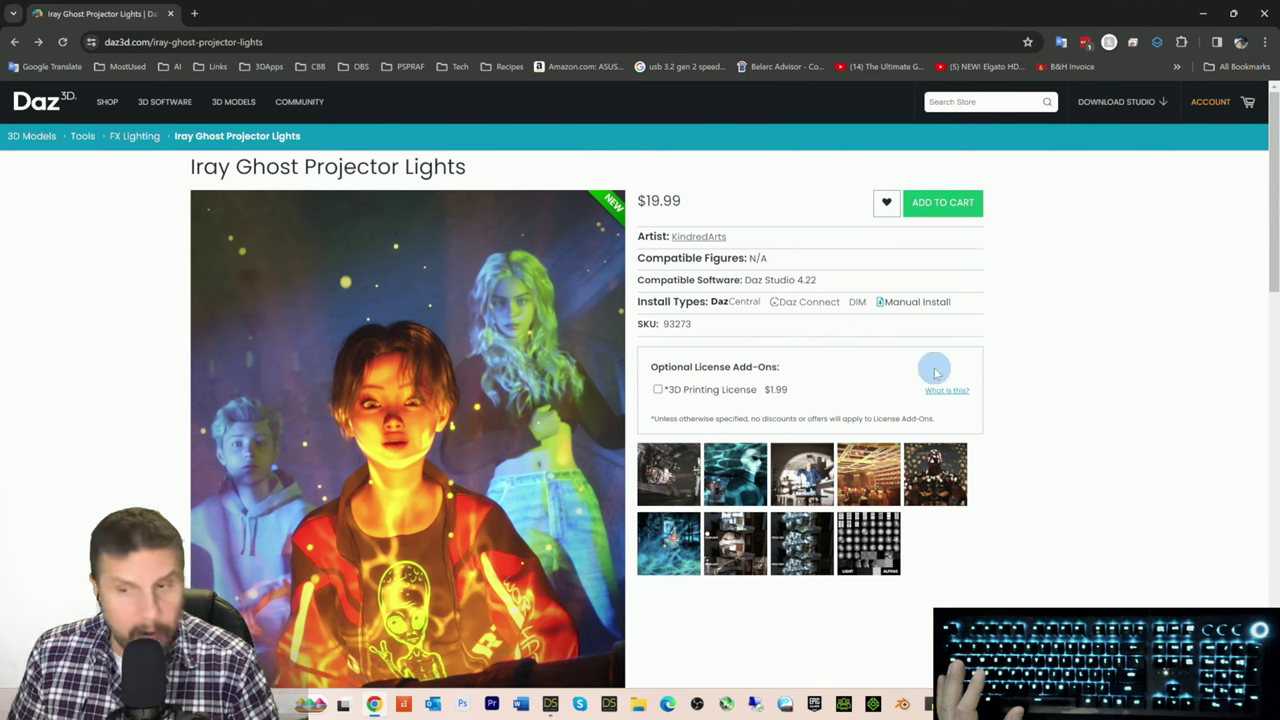
Step: Add the Iray Ghost Projector Lights to the cart and open the shopping cart
left_click(955, 207)
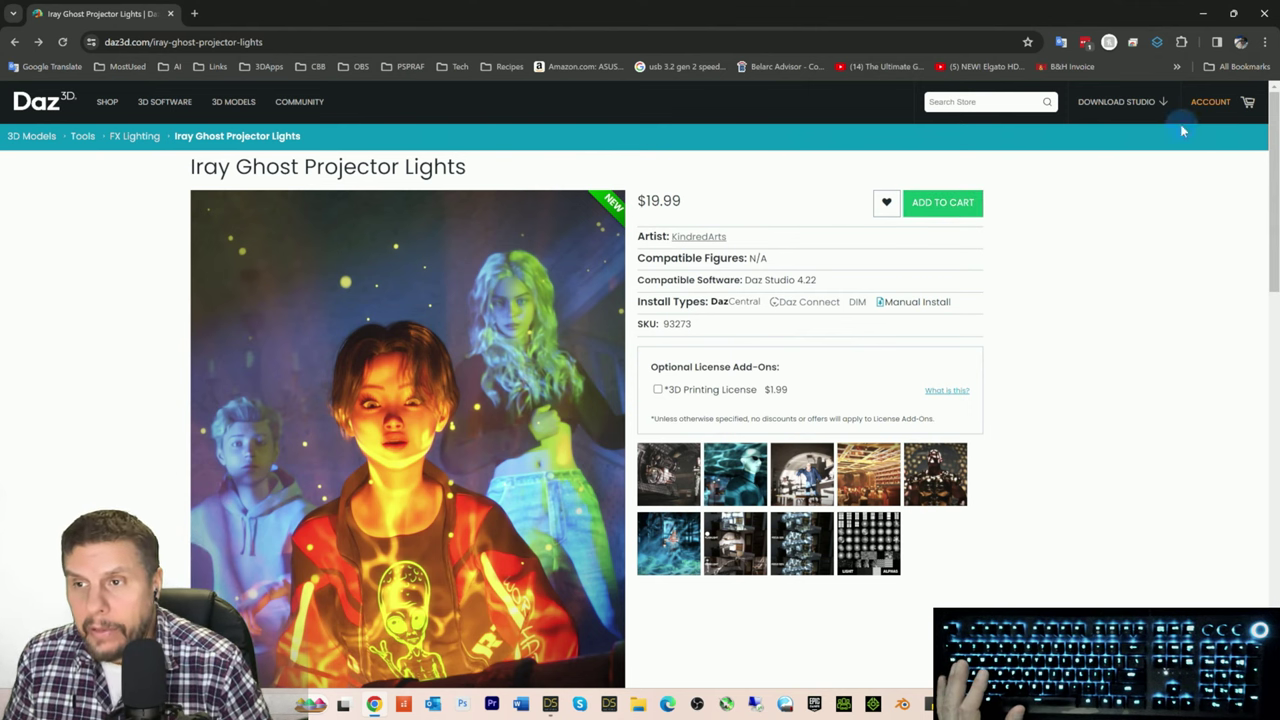
left_click(957, 206)
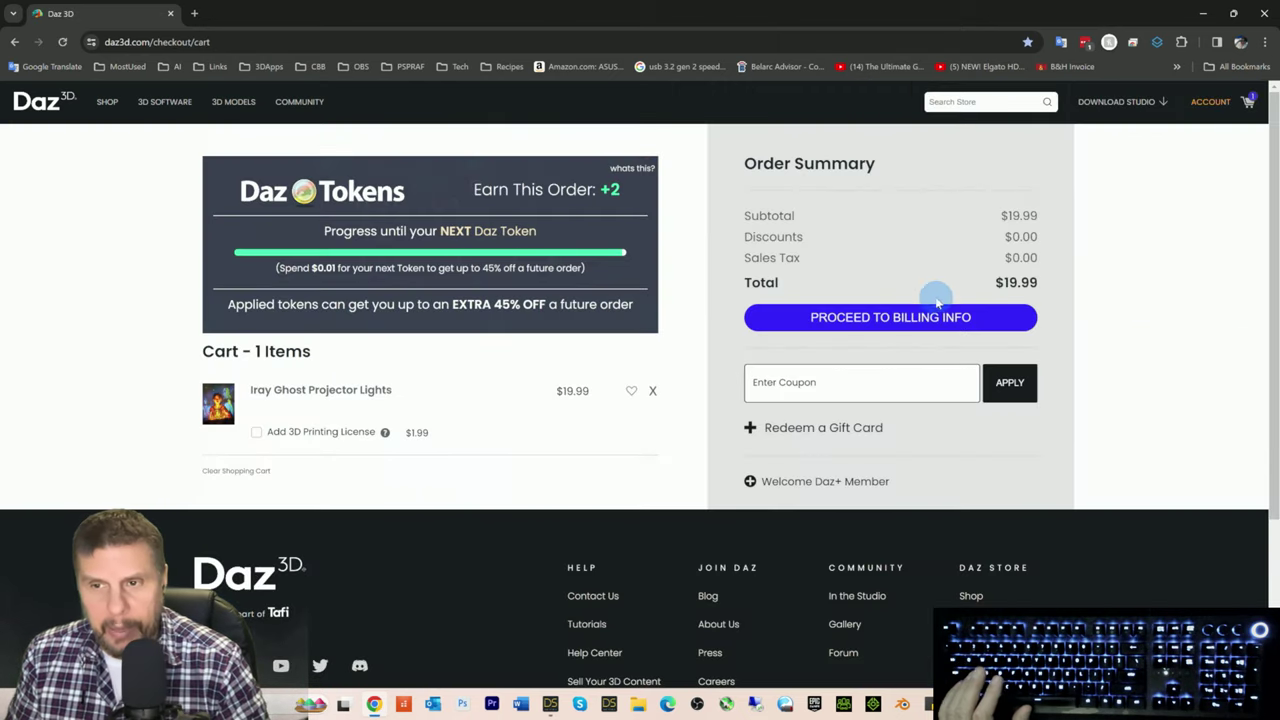
Step: Try to apply the coupon code WISH-LOVE to the cart order
left_click(769, 382)
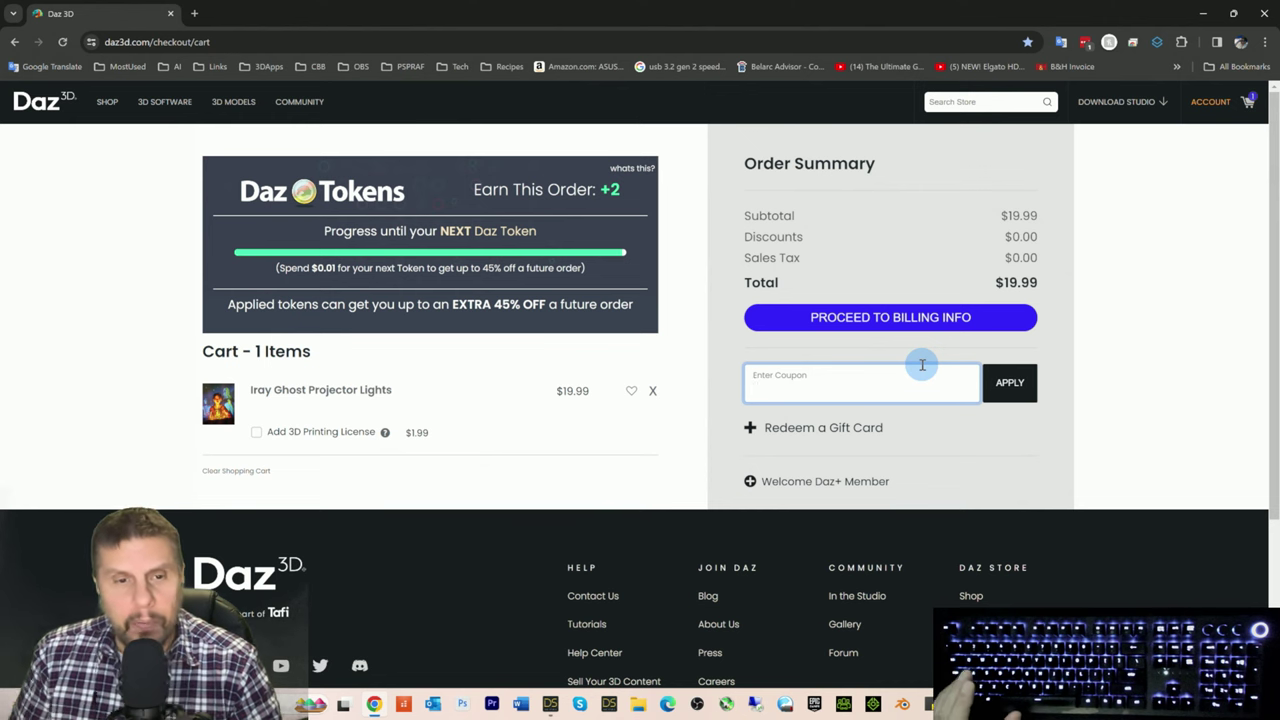
type("W")
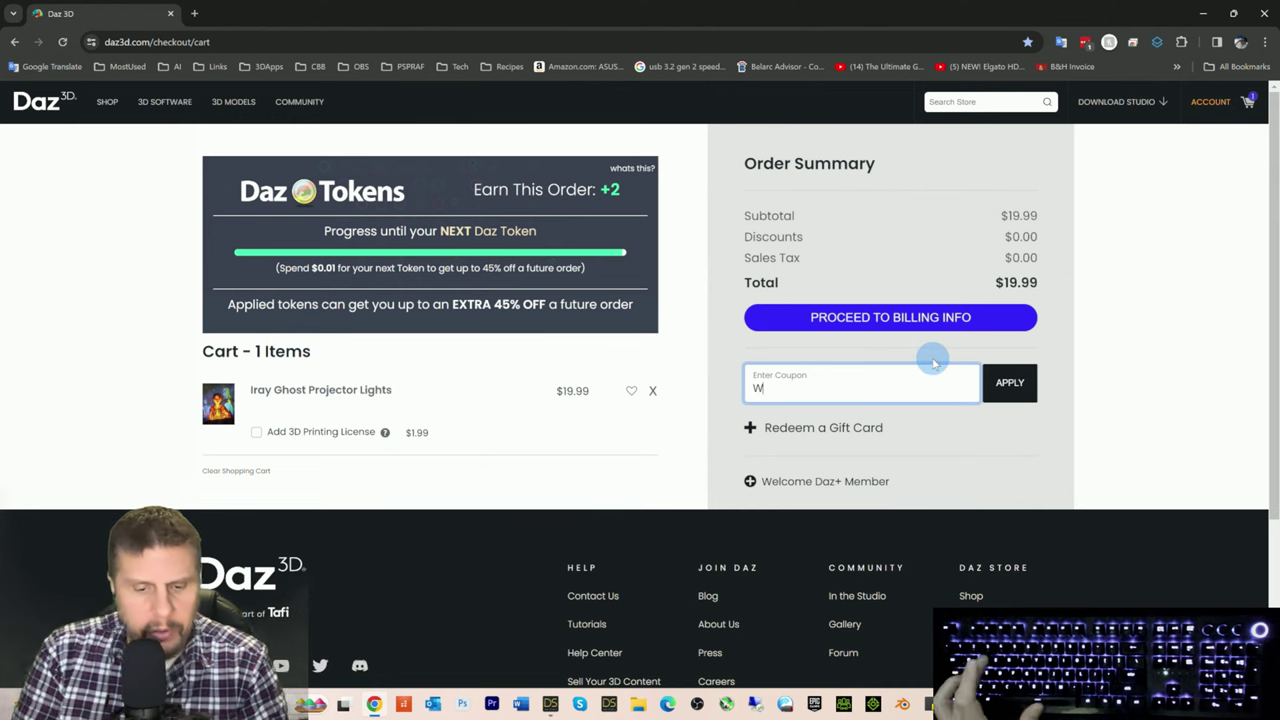
type("ISH")
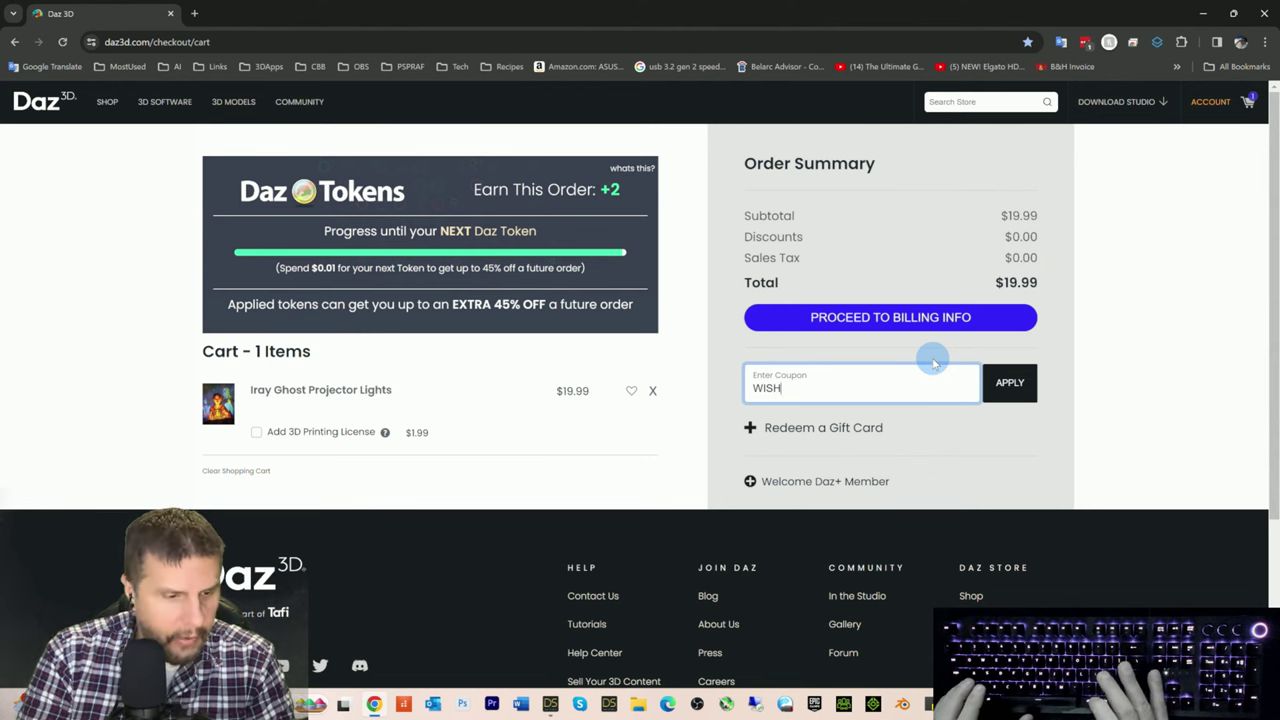
type("-")
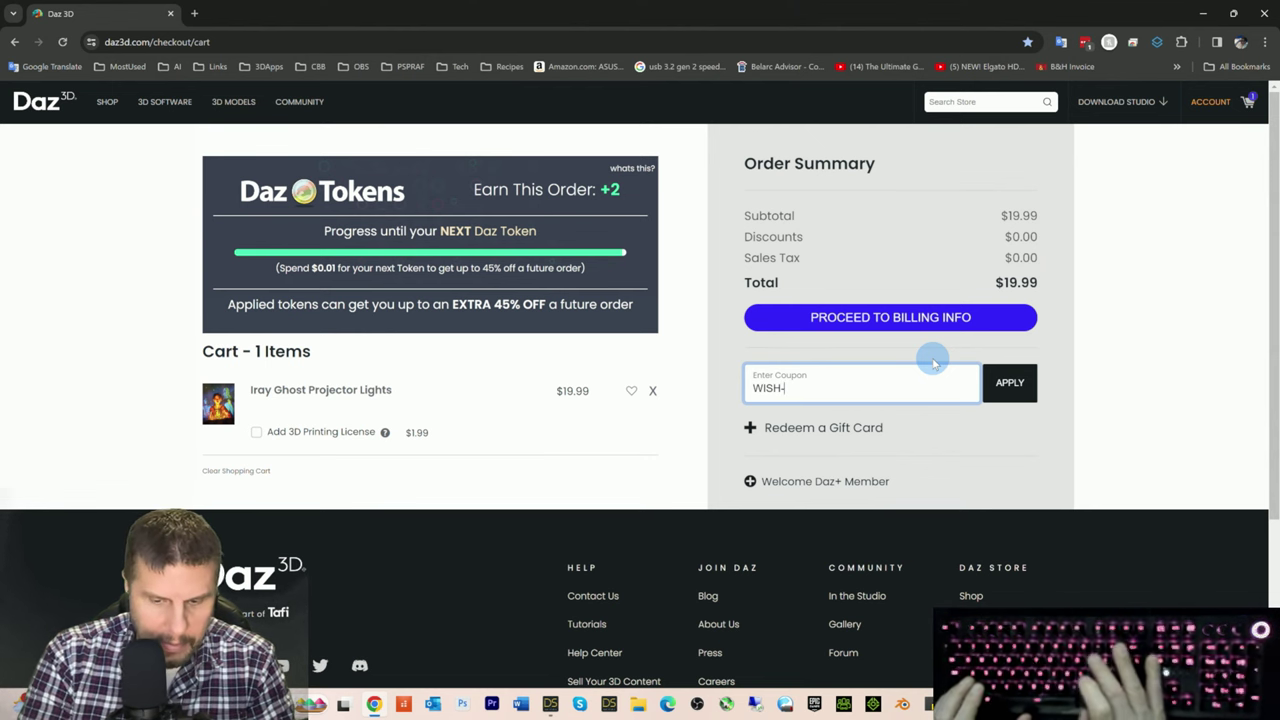
type("LOVE")
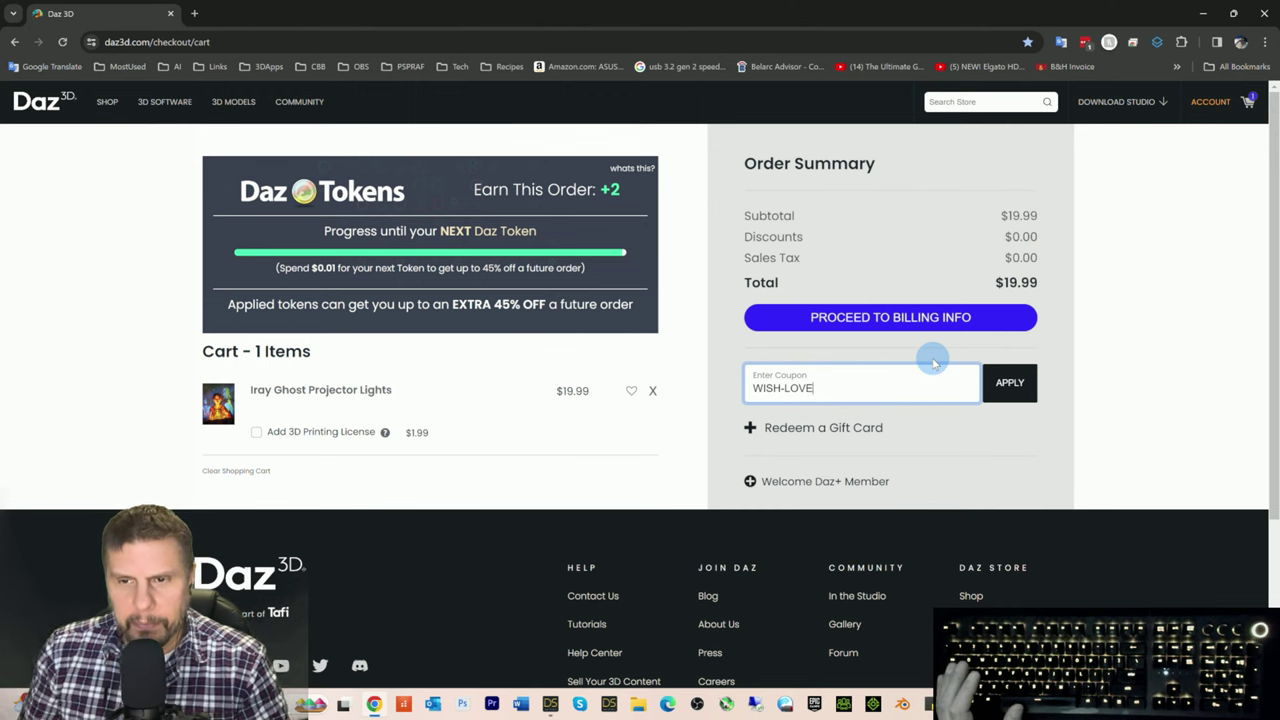
left_click(1018, 378)
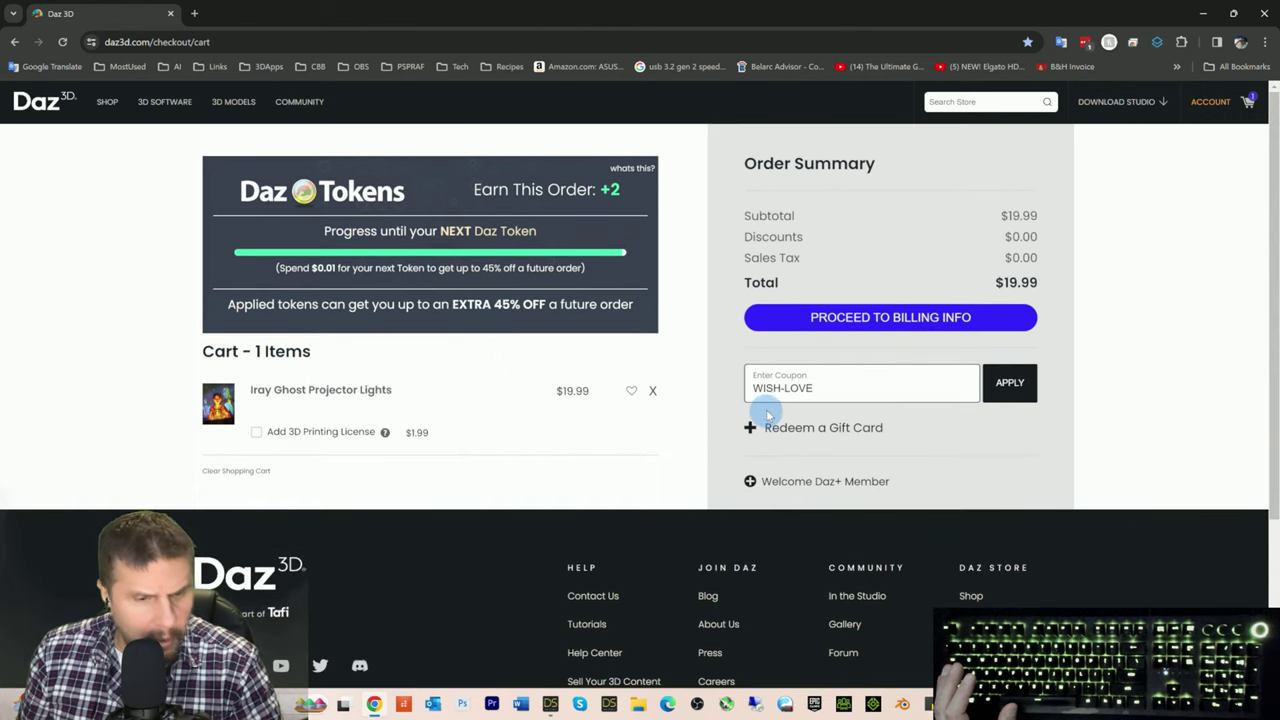
Step: Replace the coupon code with MADNESS-BAG and try to apply it to the order
left_click_drag(829, 387, 760, 388)
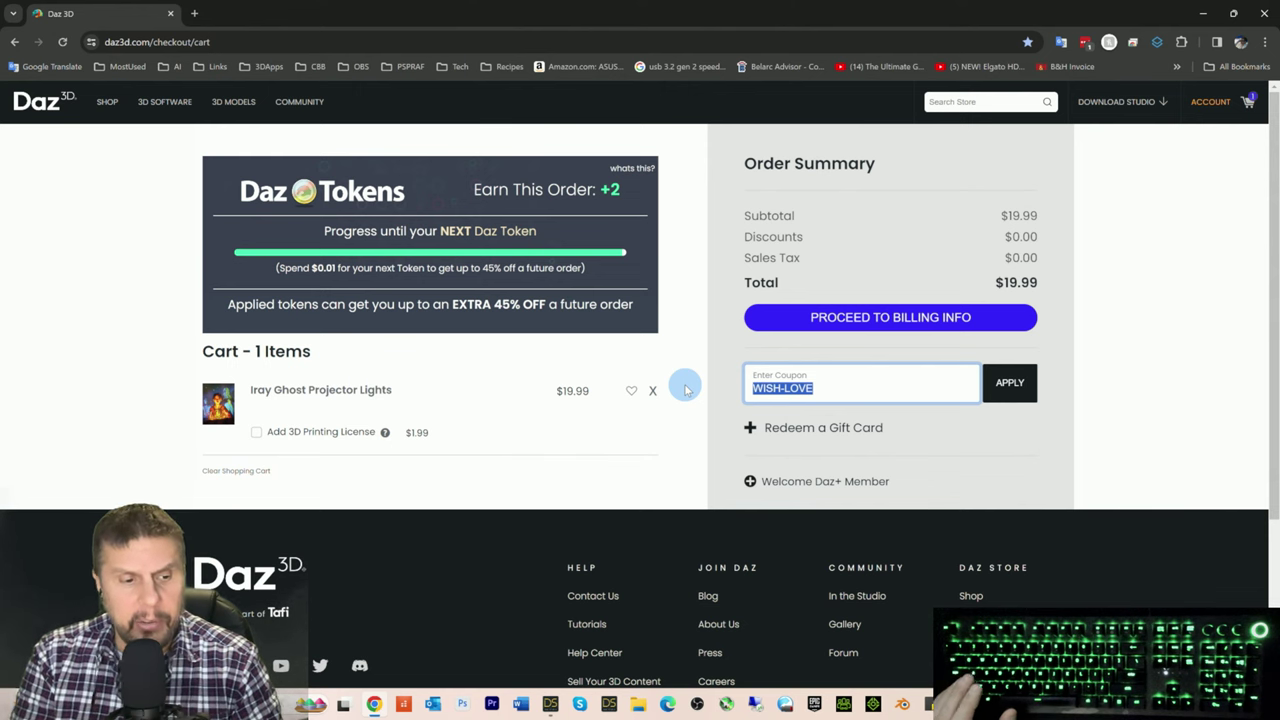
type("MADNESS")
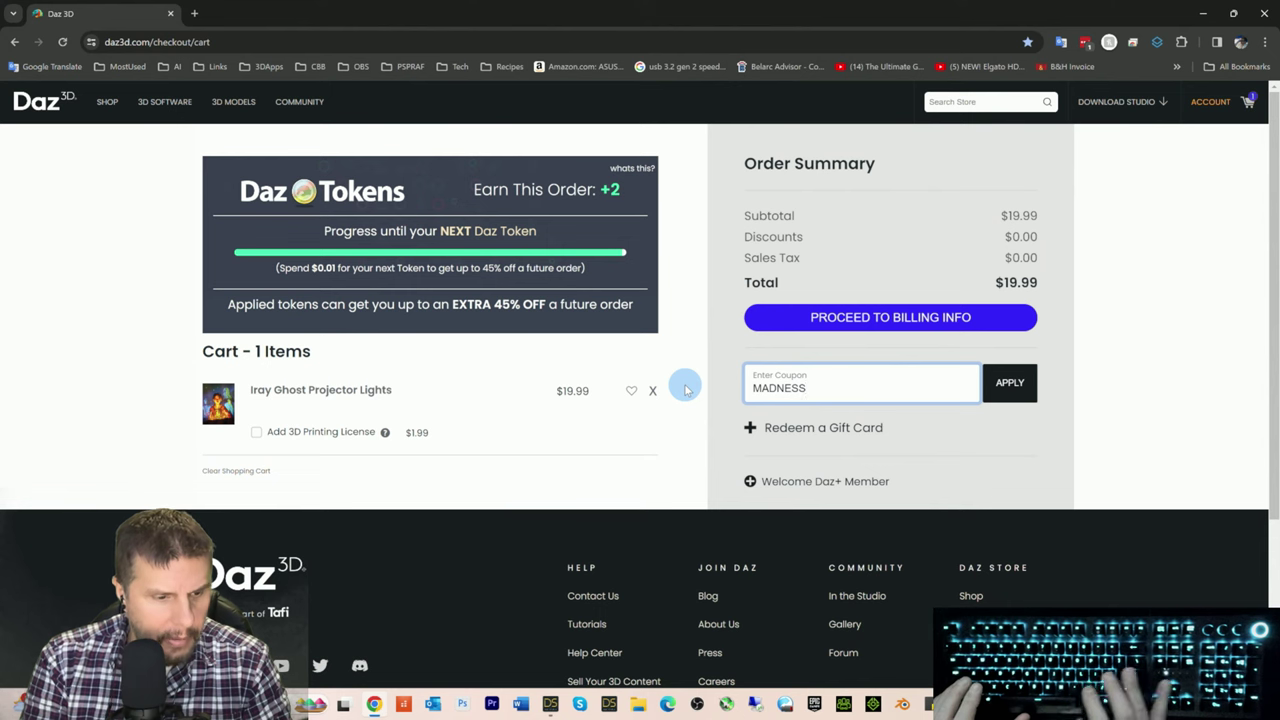
type("-")
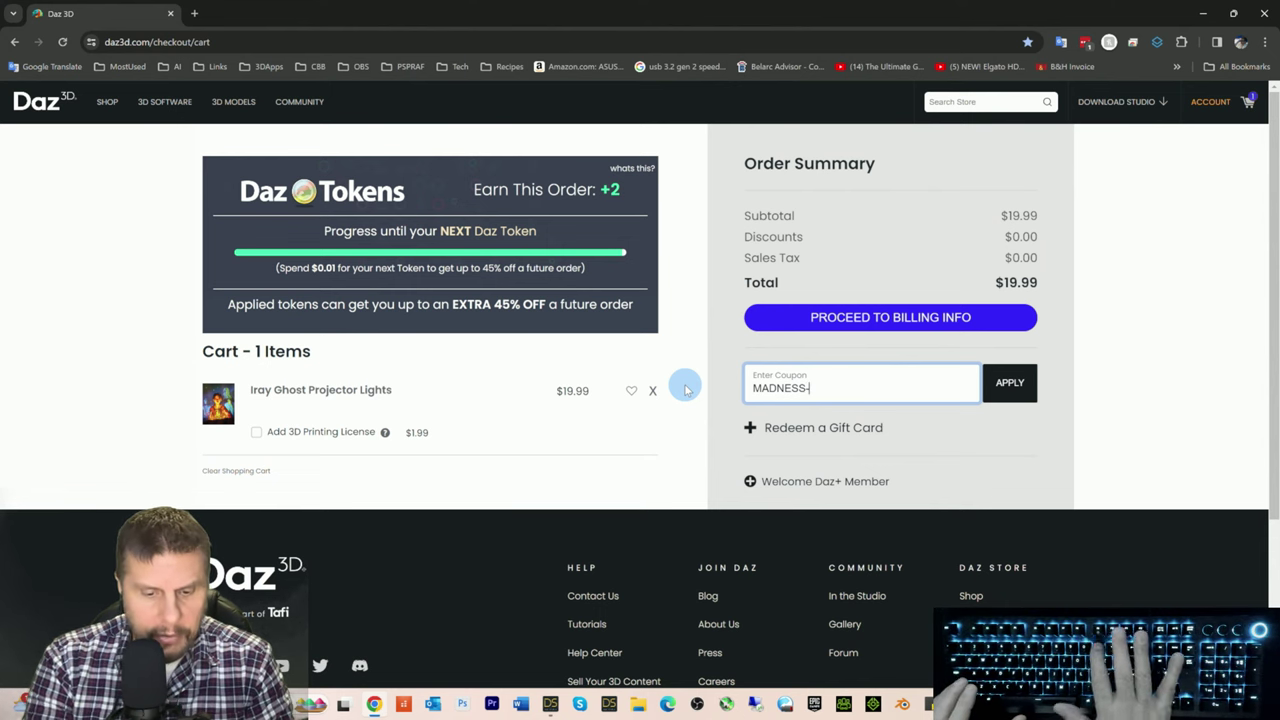
type("BAG")
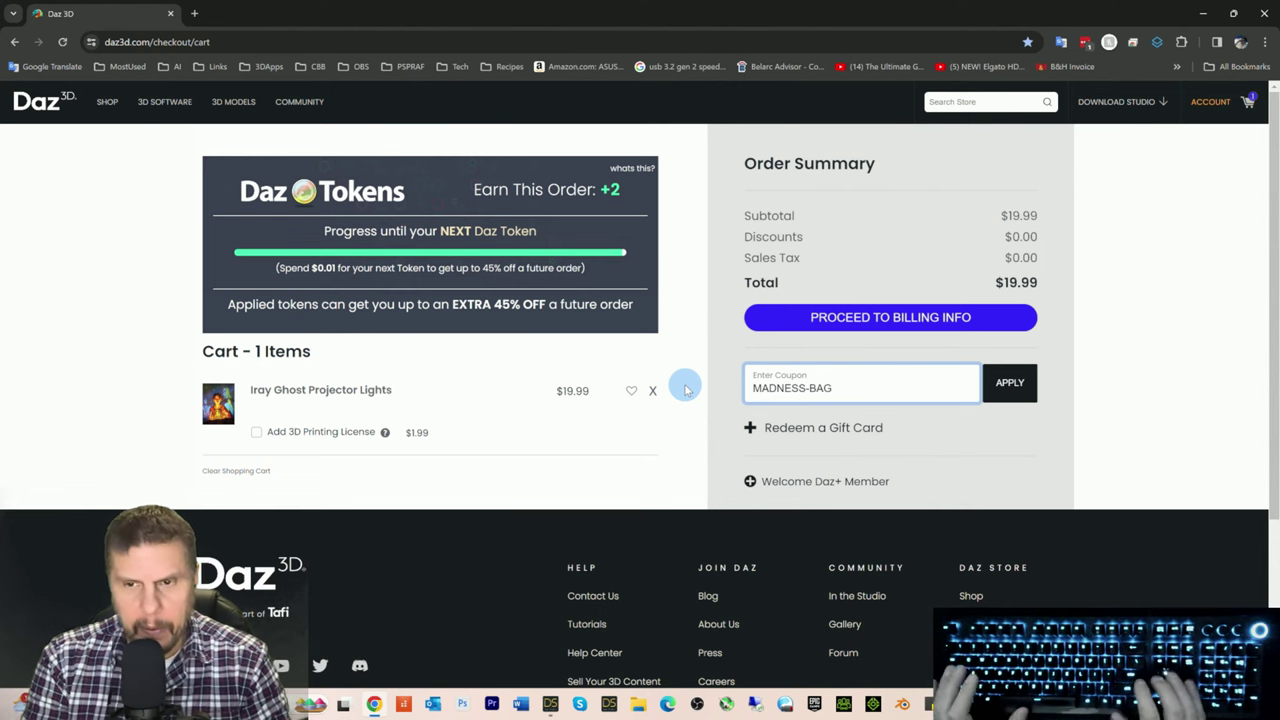
left_click(1000, 382)
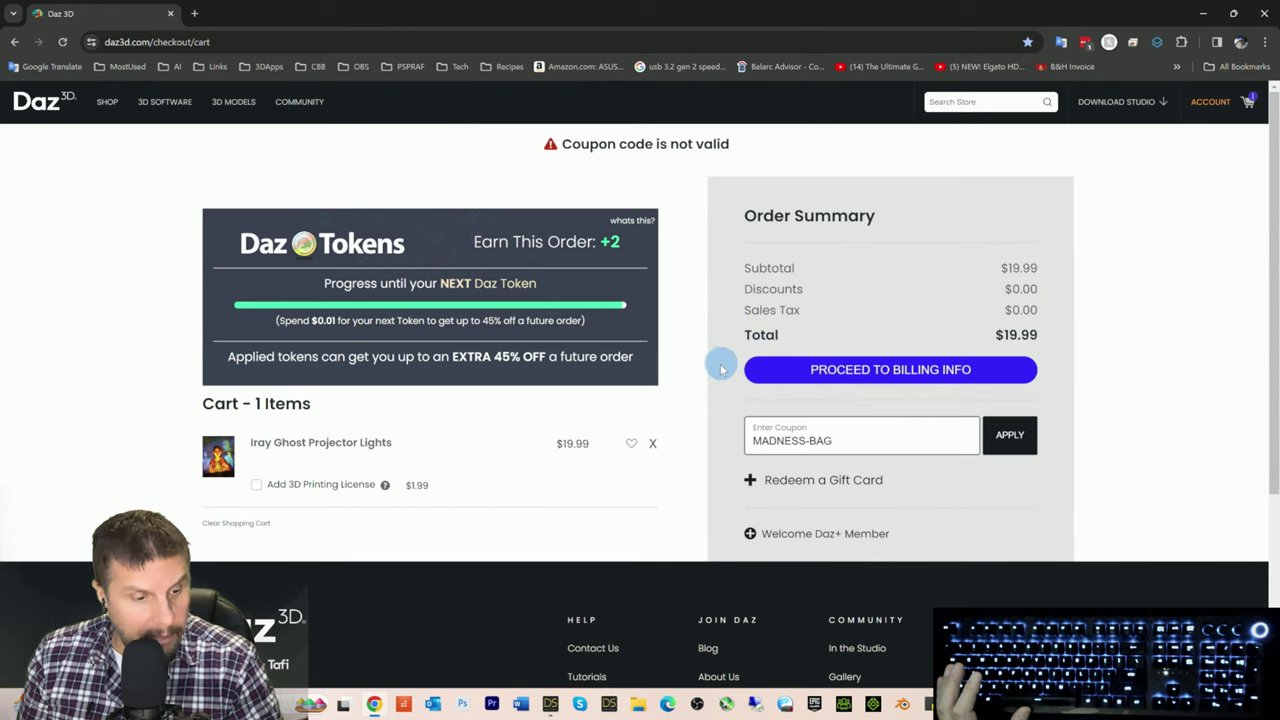
Step: Replace the coupon code with FUN-FINDS and try to apply it to the order
left_click(838, 388)
left_click_drag(838, 388, 740, 385)
type("FUN")
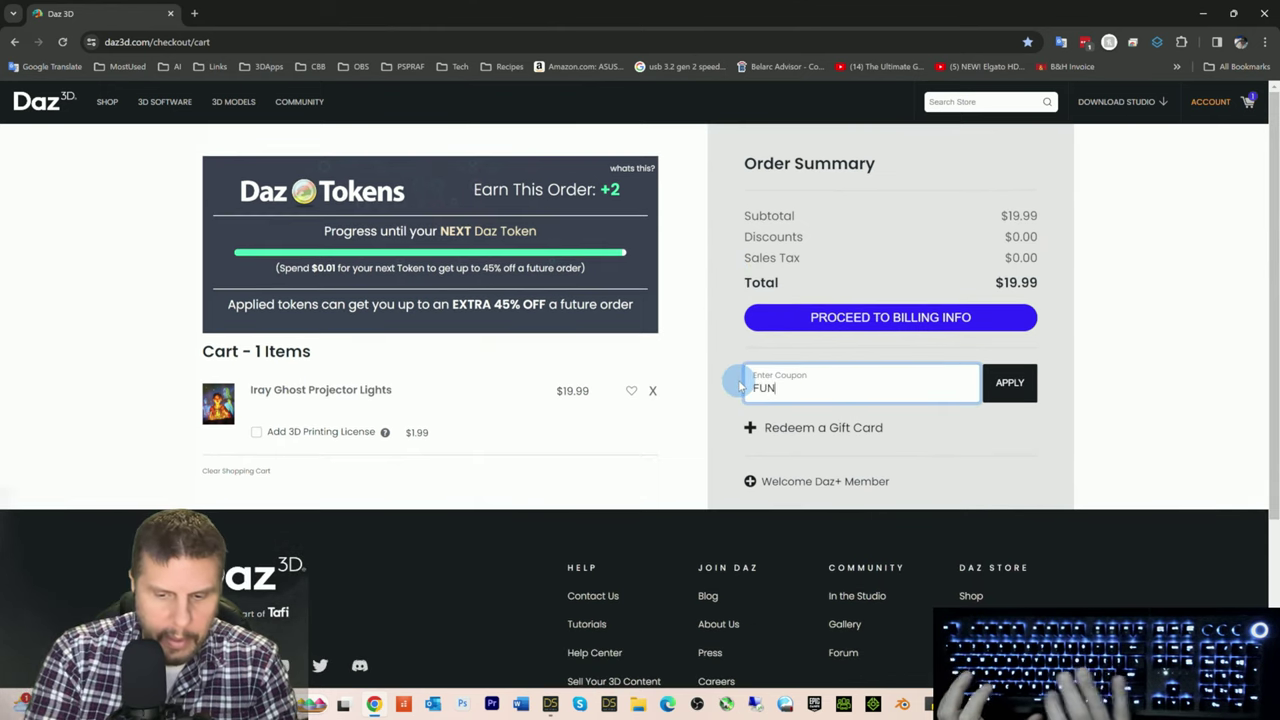
type("-FINDS")
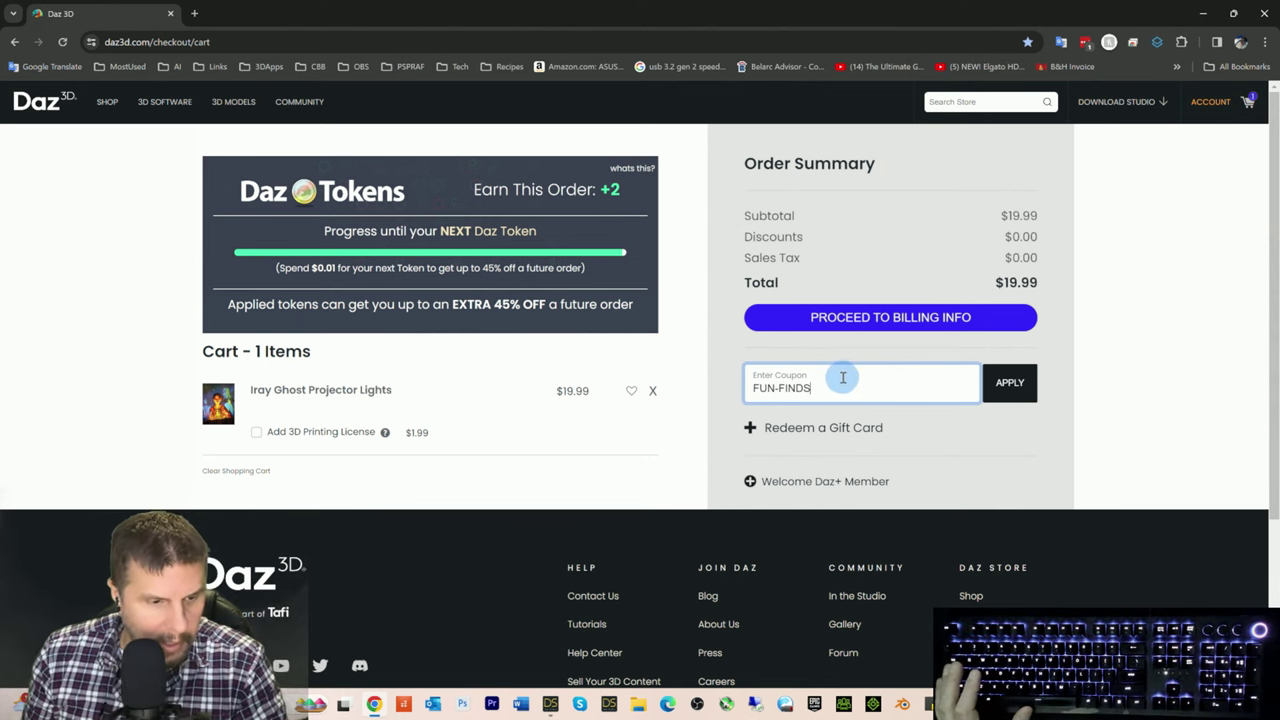
left_click(1010, 388)
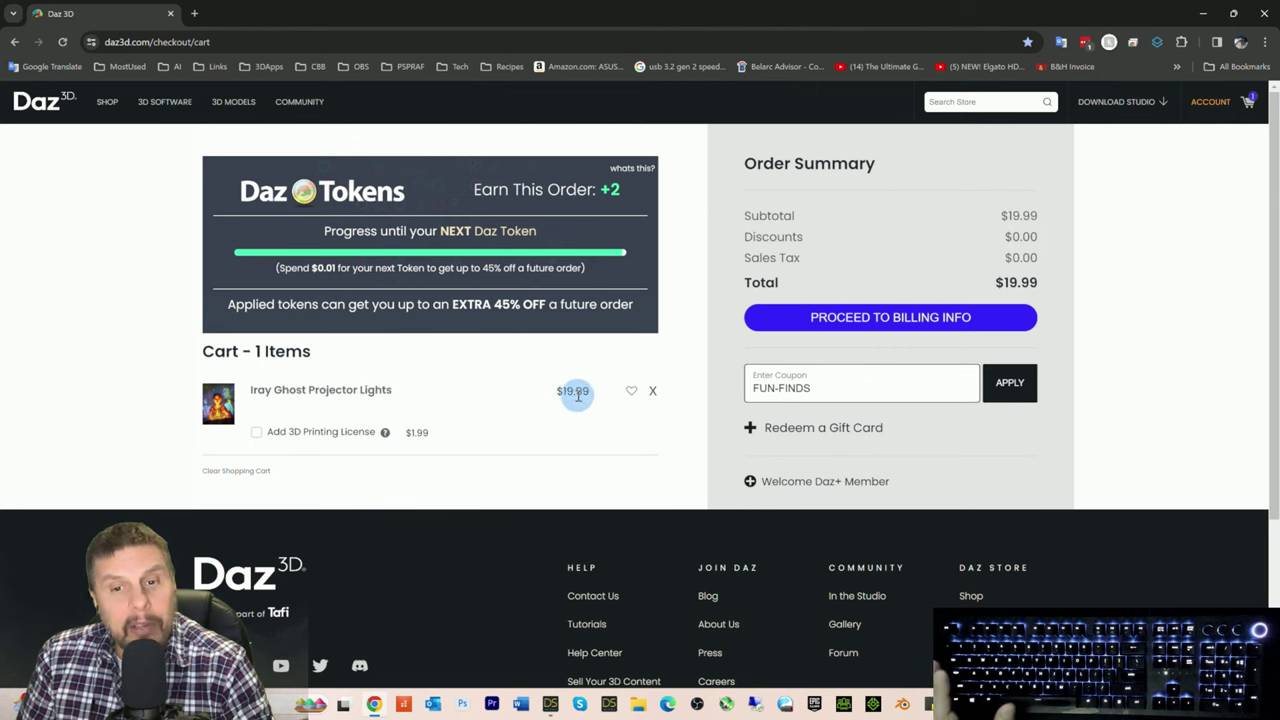
Step: Move the Iray Ghost Projector Lights from the cart to the wishlist and return to the previous cart page
left_click(631, 393)
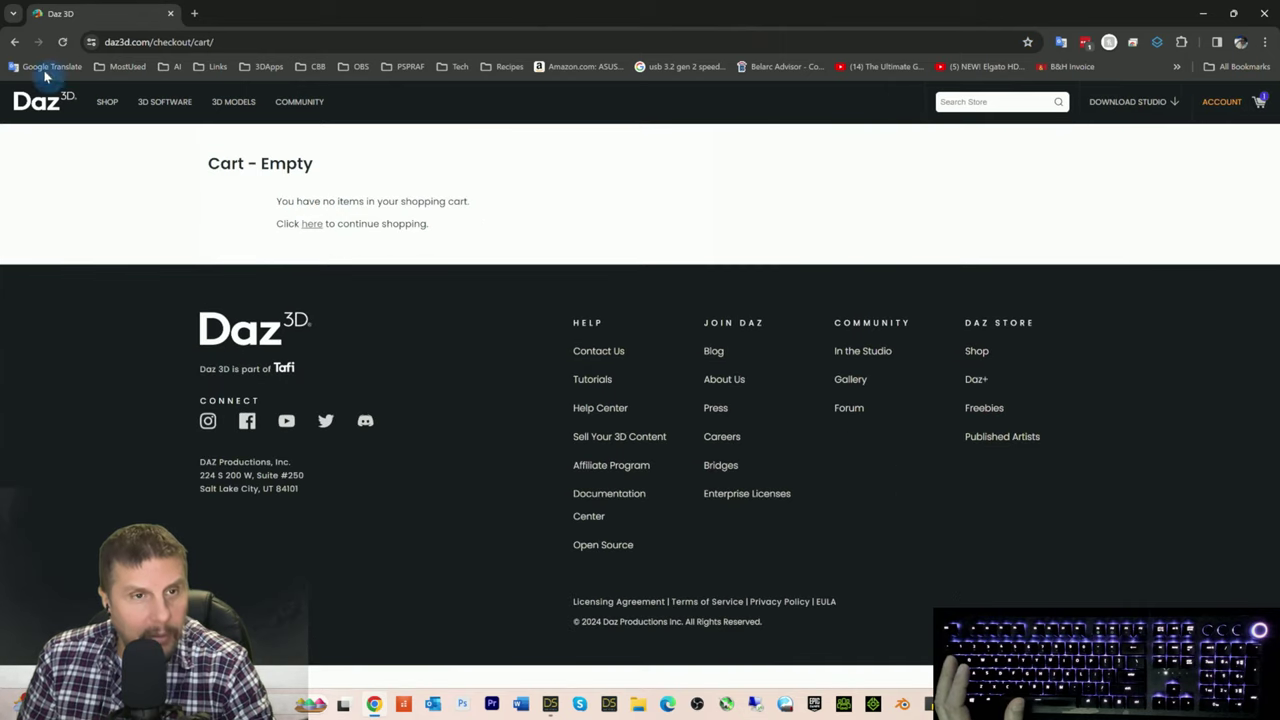
left_click(14, 42)
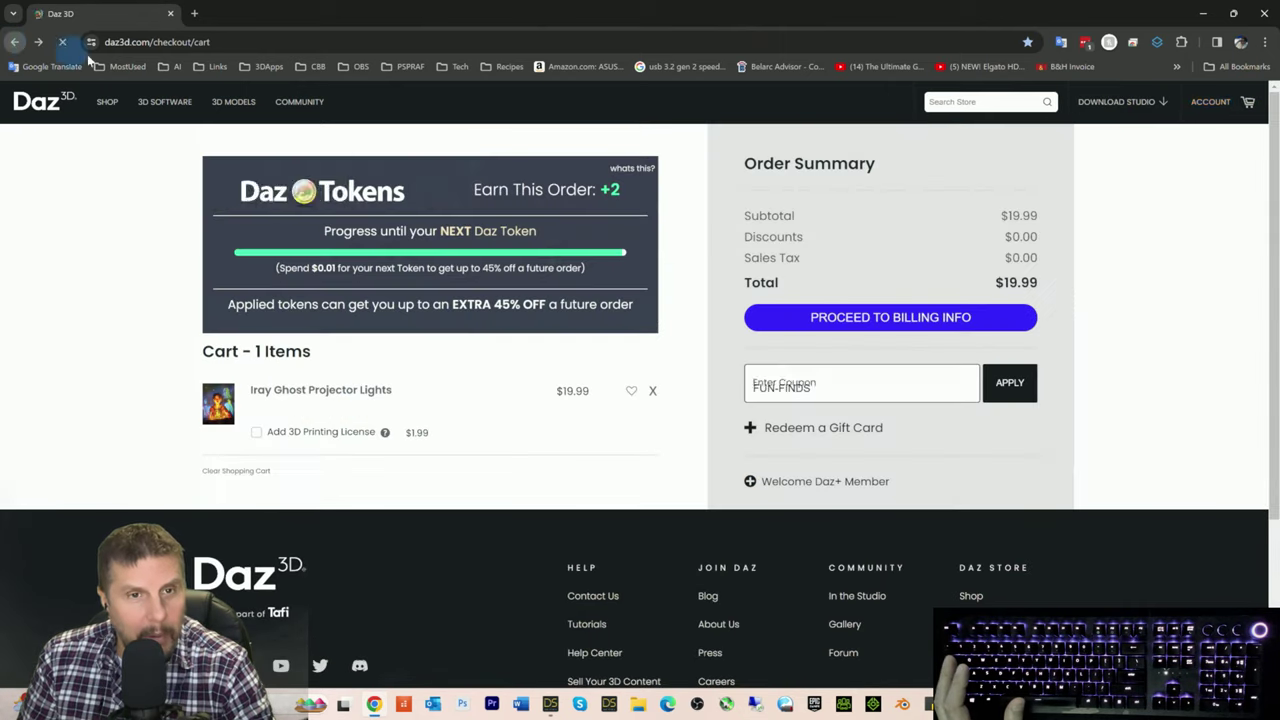
Step: Replace the coupon code with FORTY-FOR-ME and try to apply it to the order
left_click(832, 389)
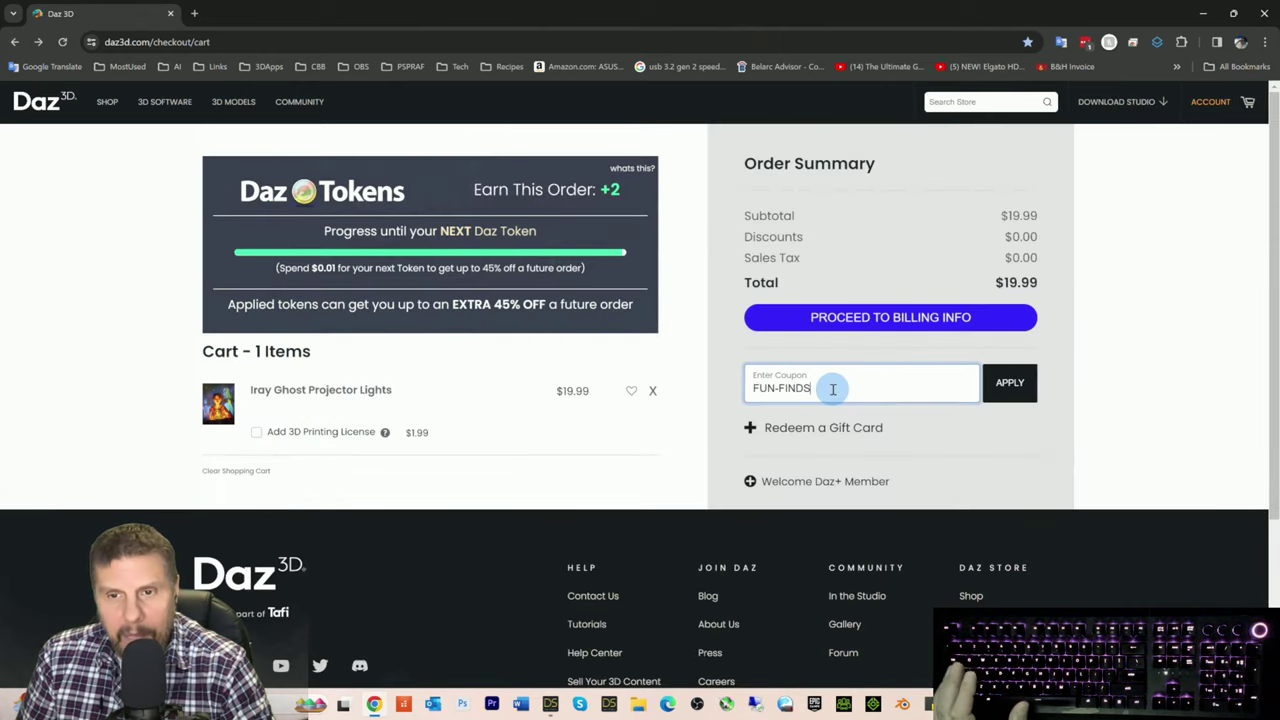
left_click_drag(834, 389, 685, 383)
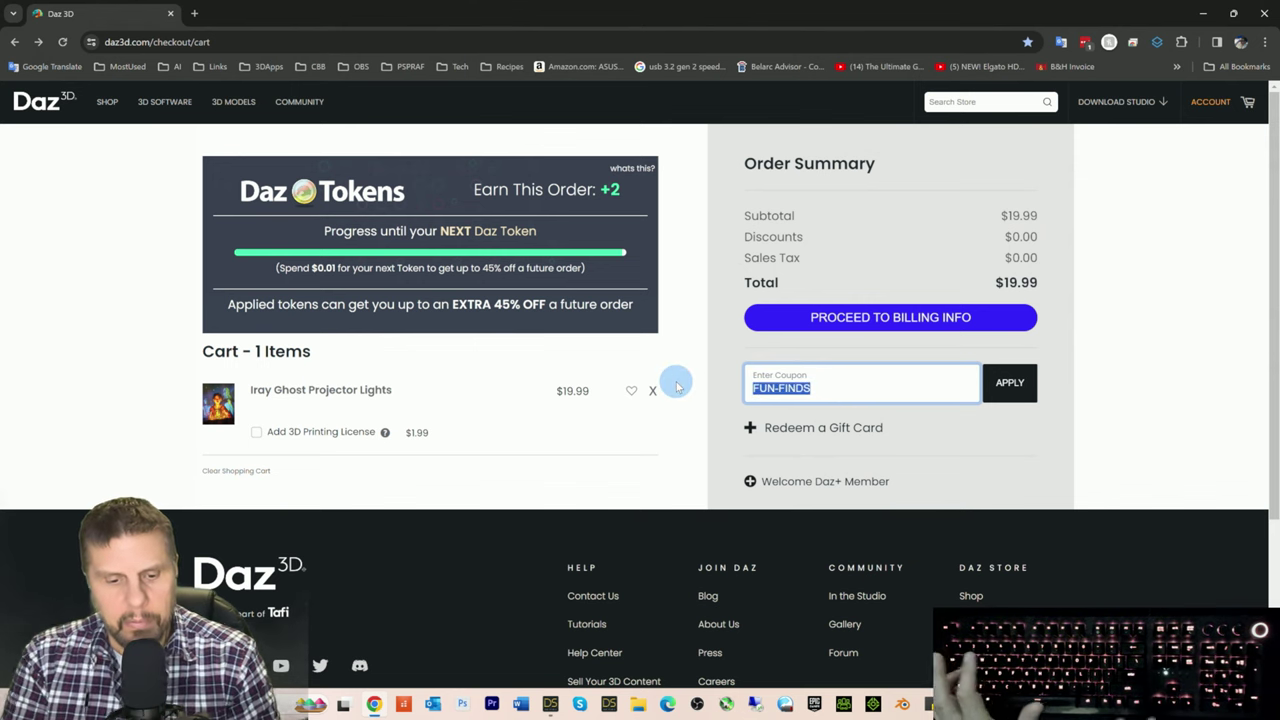
type("S")
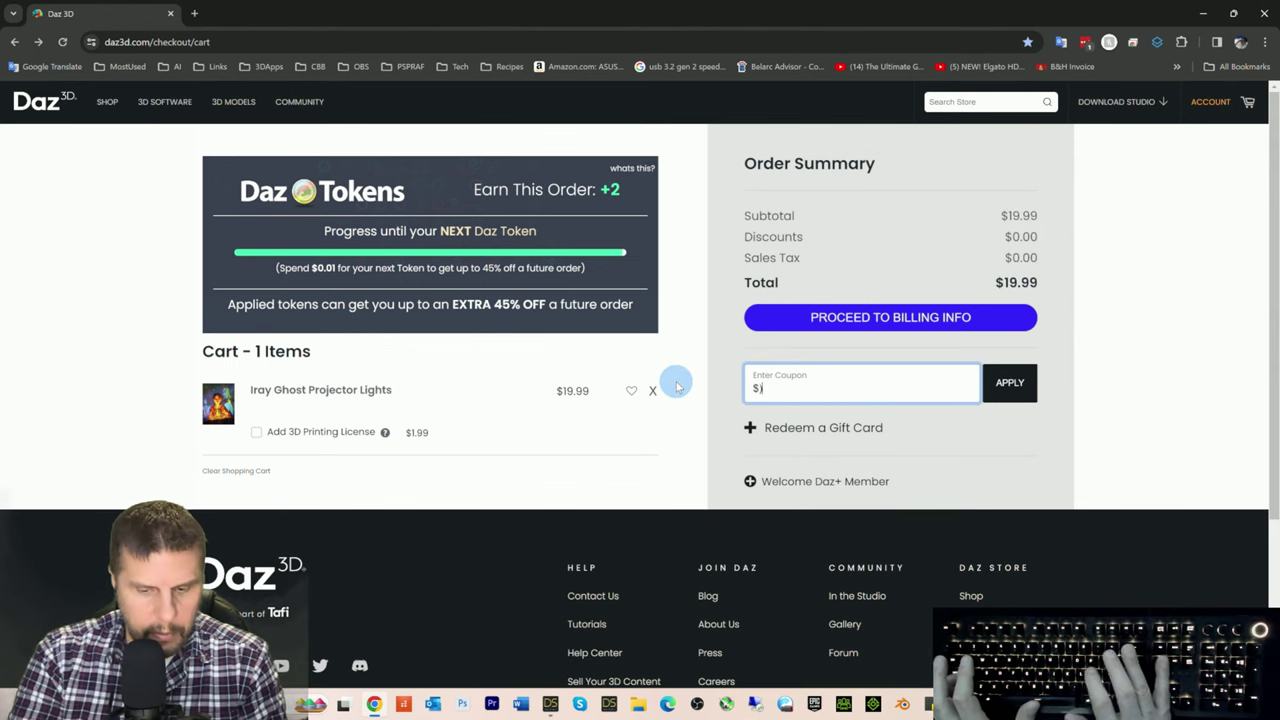
key("BackSpace")
type("F")
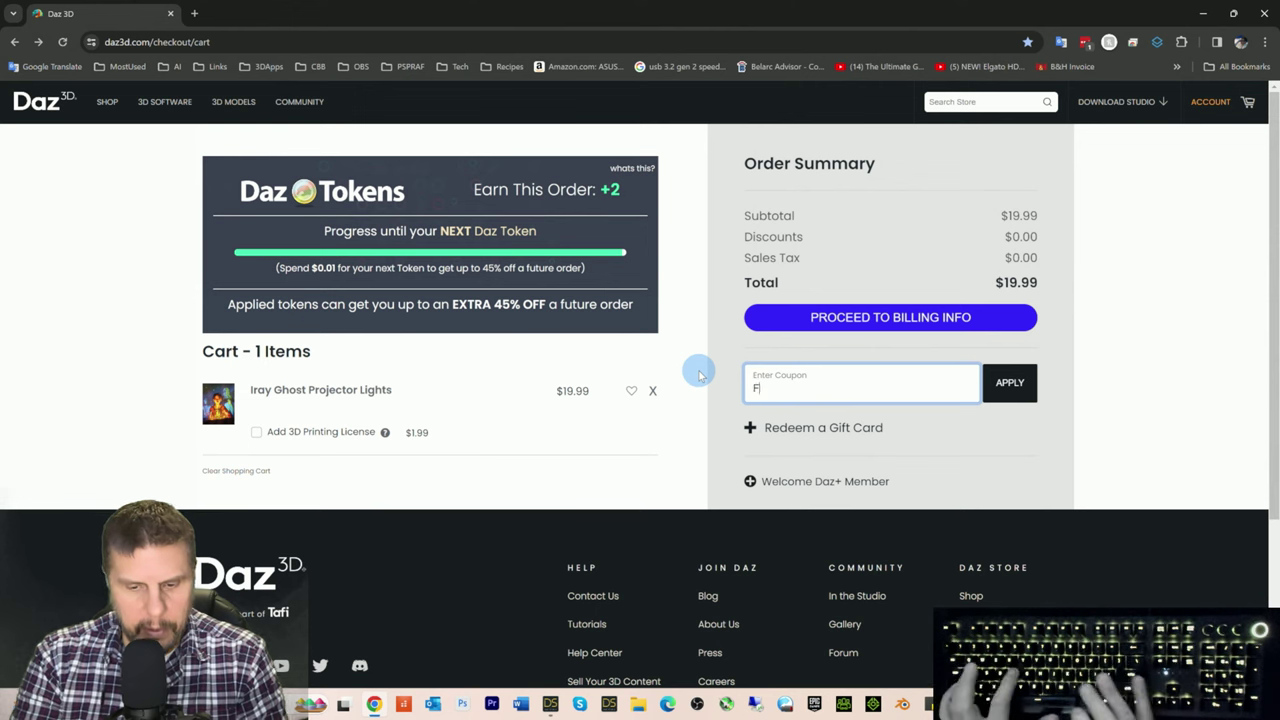
type("ORTY")
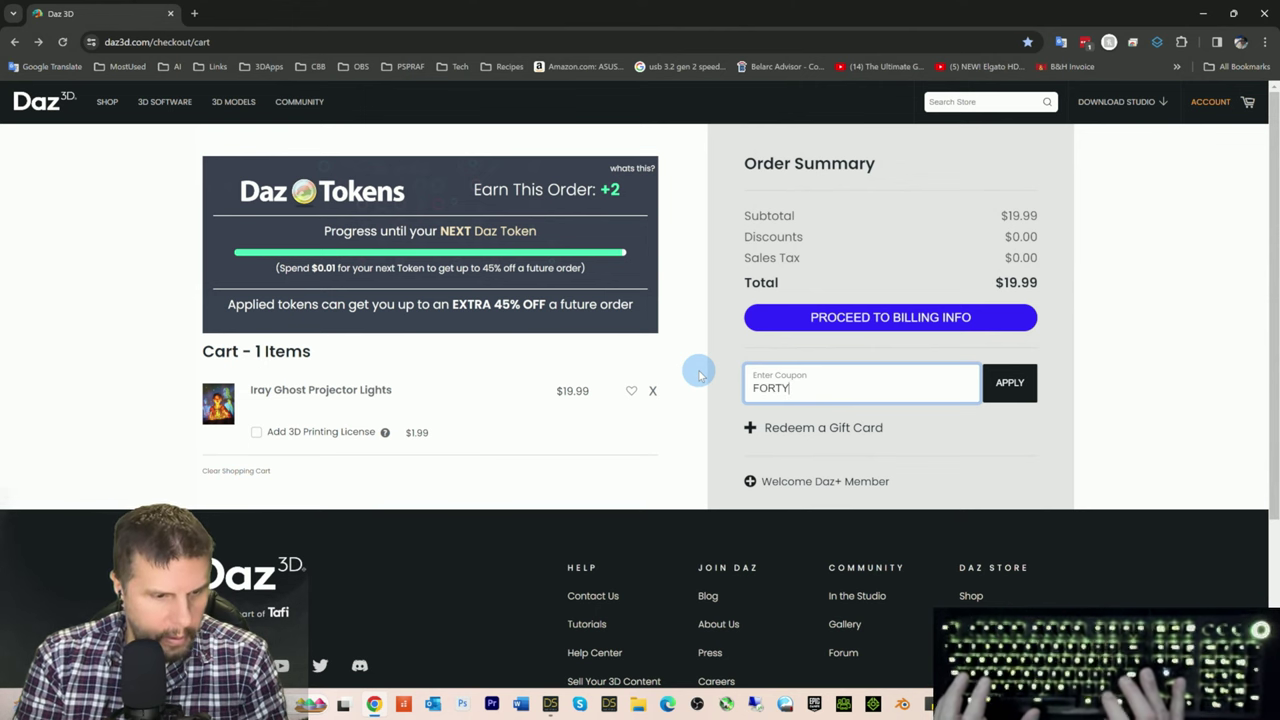
type("-")
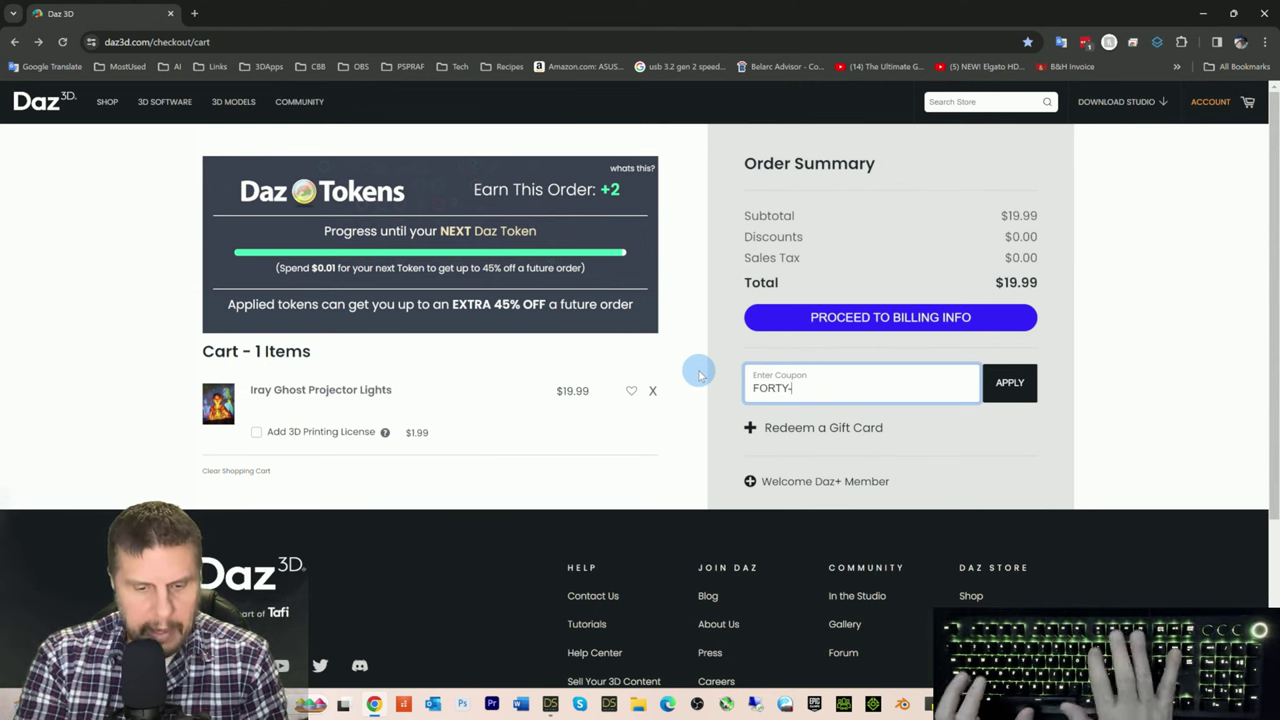
type("FOR-ME")
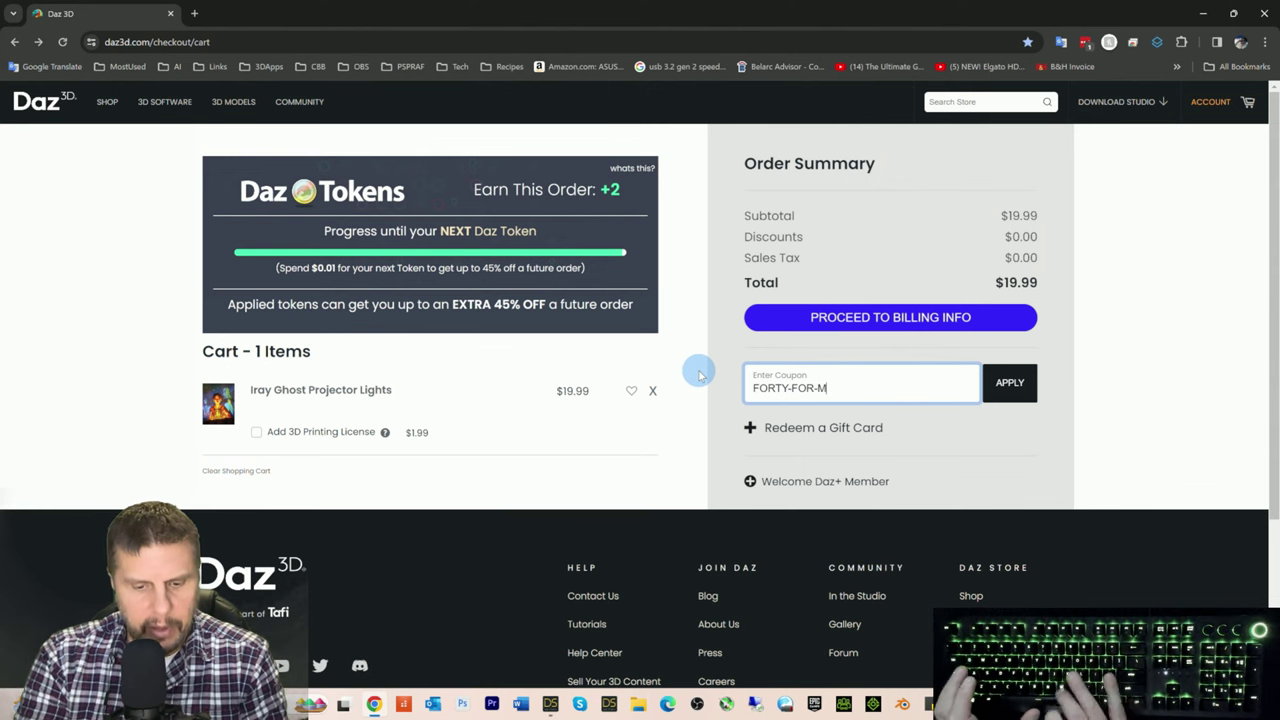
left_click(1010, 395)
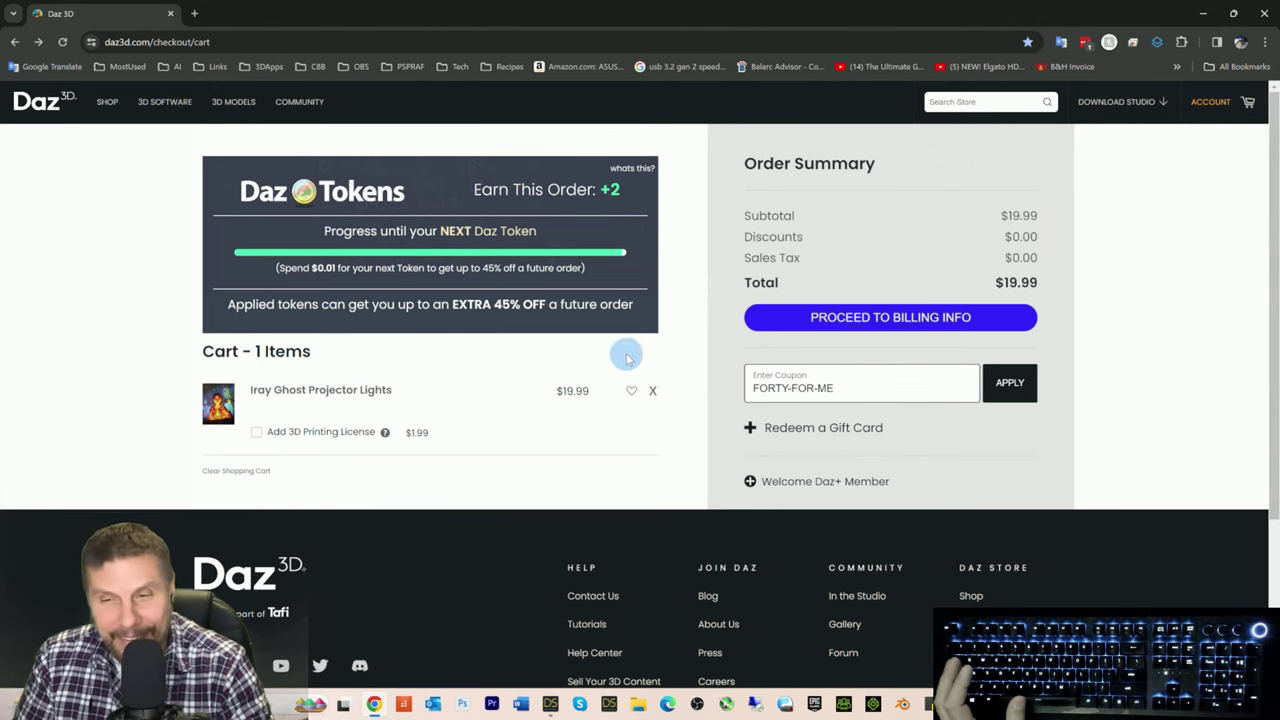
Step: Open the Iray Ghost Projector Lights product page separately, add the product to the cart again, and close the outdated cart page
left_click(869, 385)
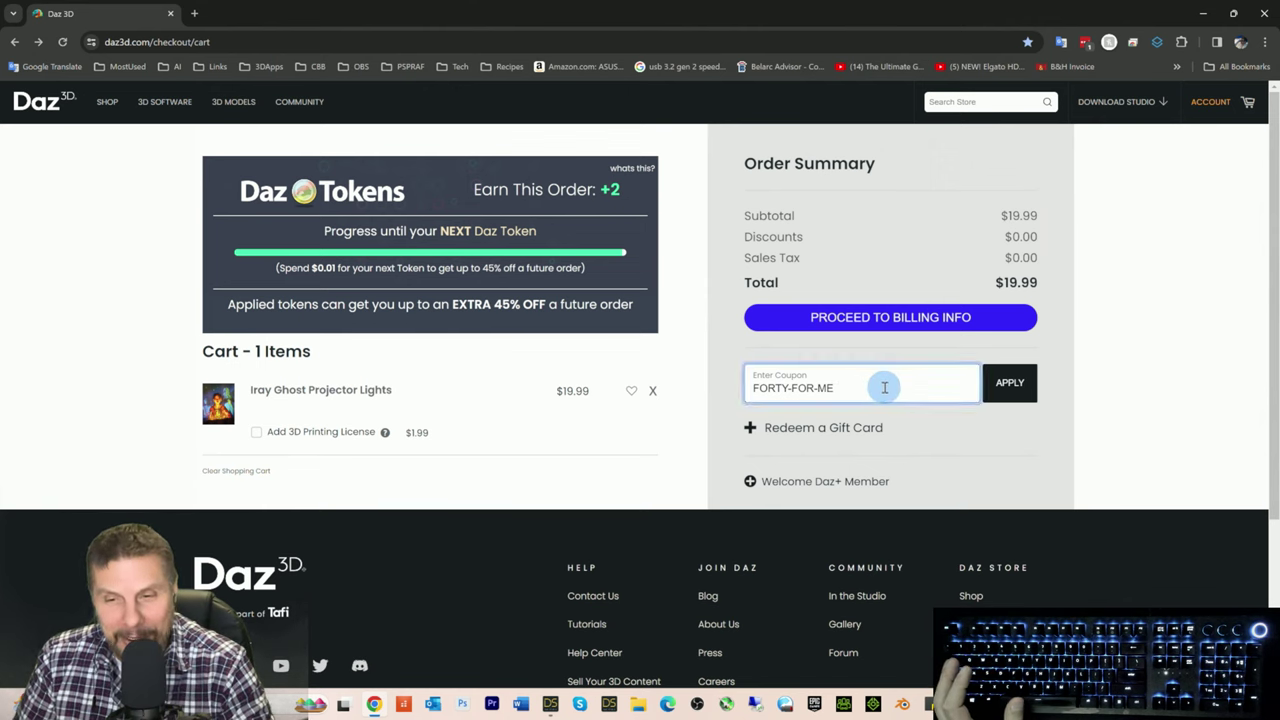
left_click_drag(884, 387, 725, 388)
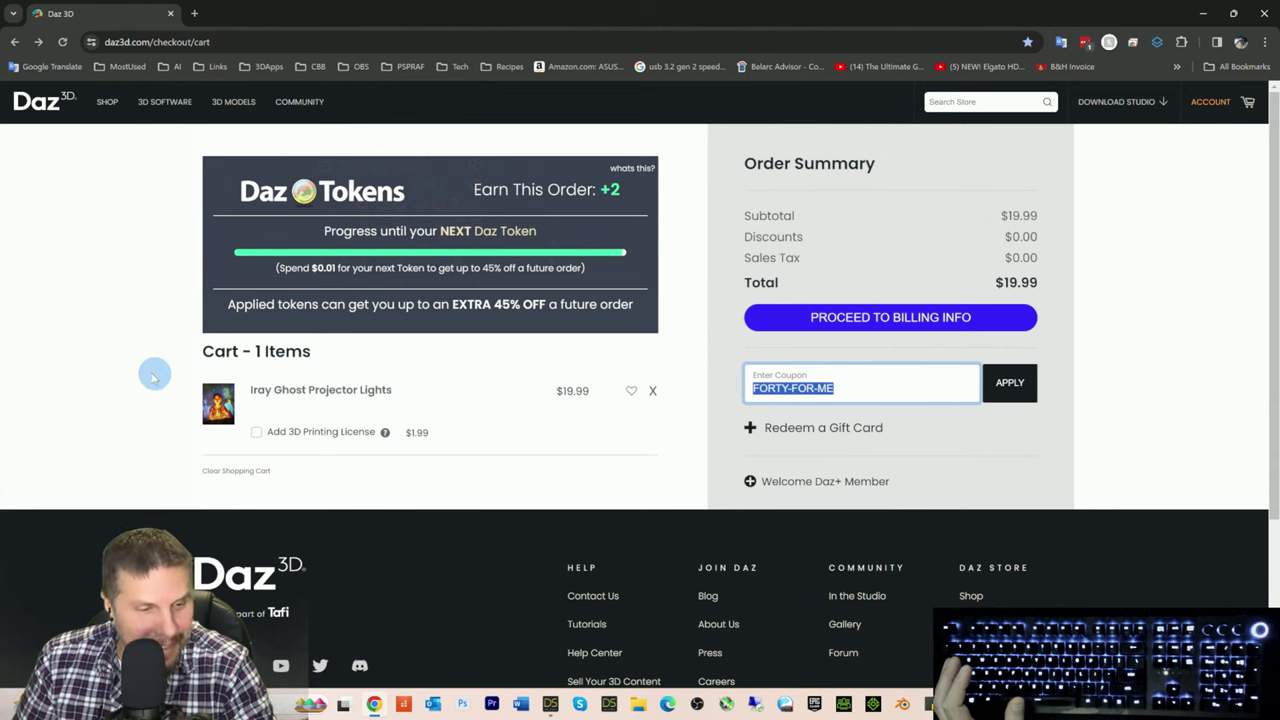
right_click(286, 394)
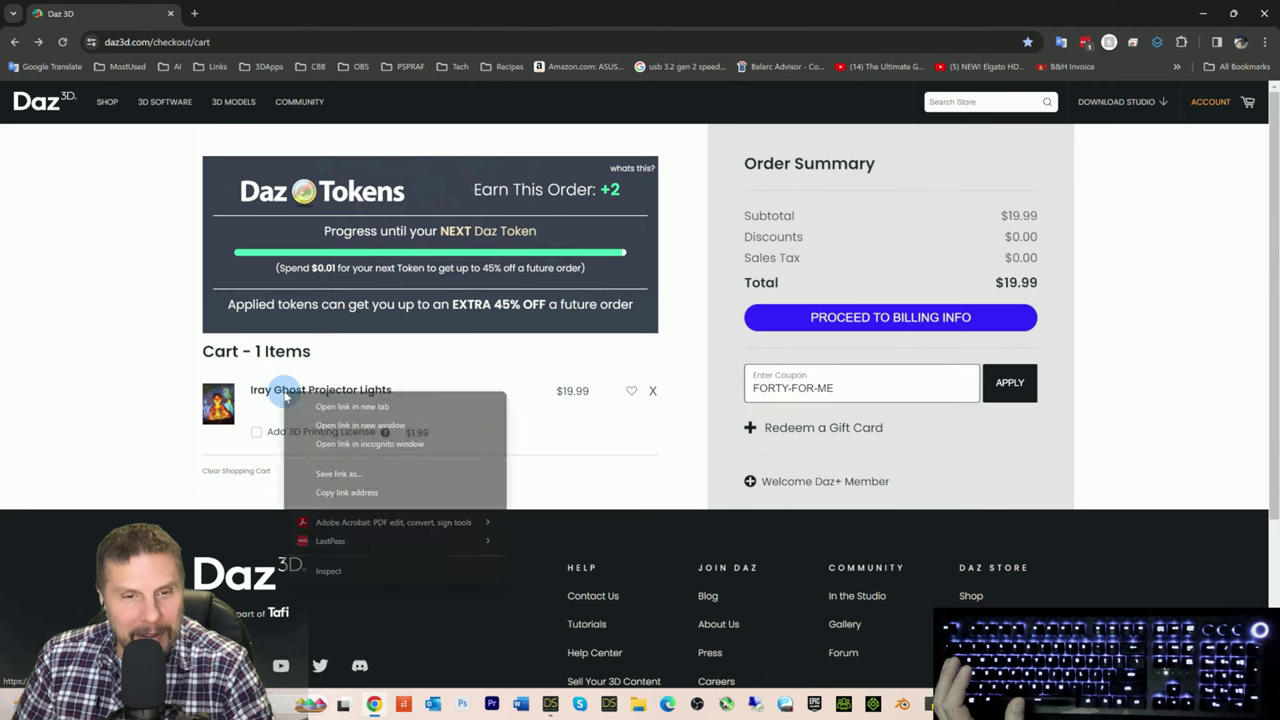
left_click(333, 406)
left_click(232, 16)
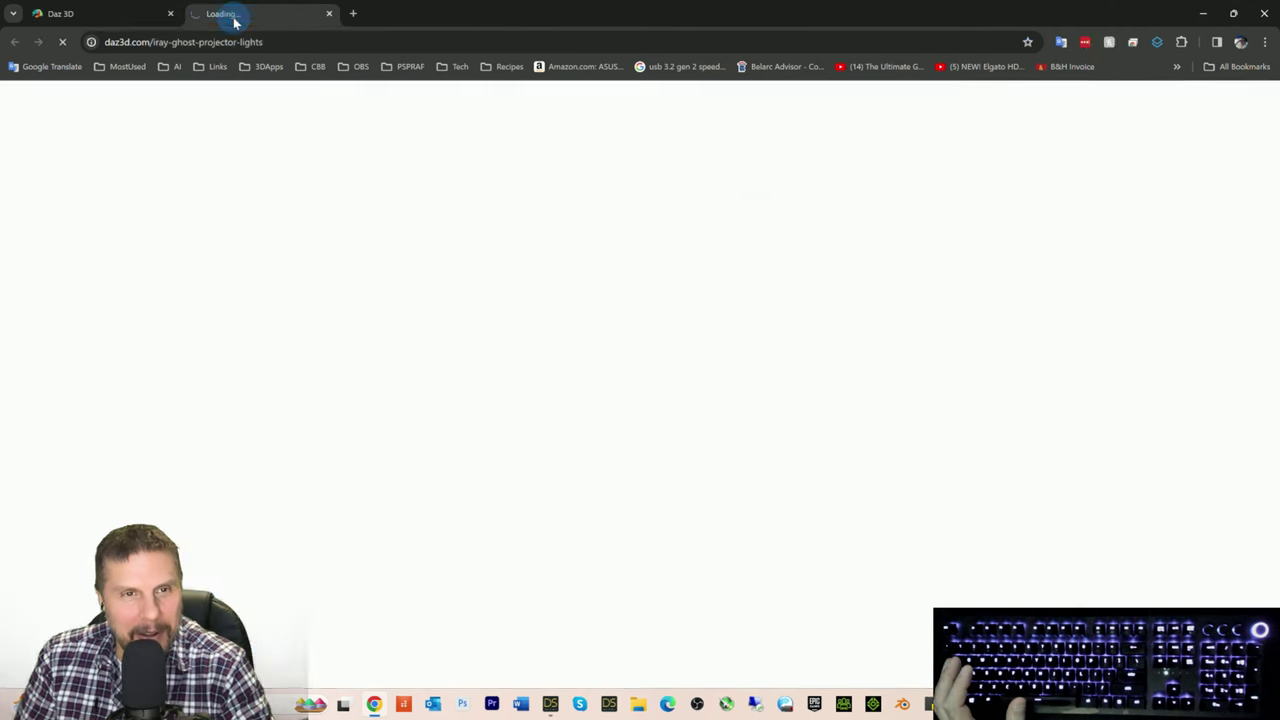
left_click(942, 202)
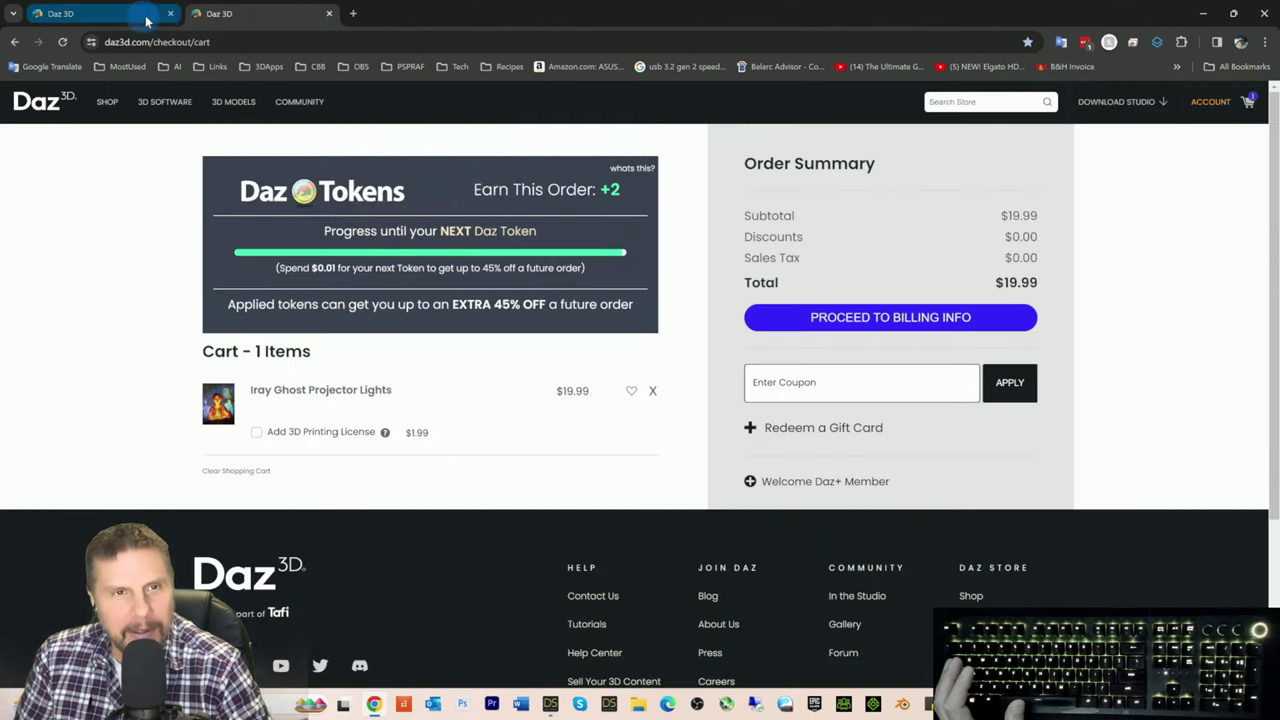
left_click(170, 14)
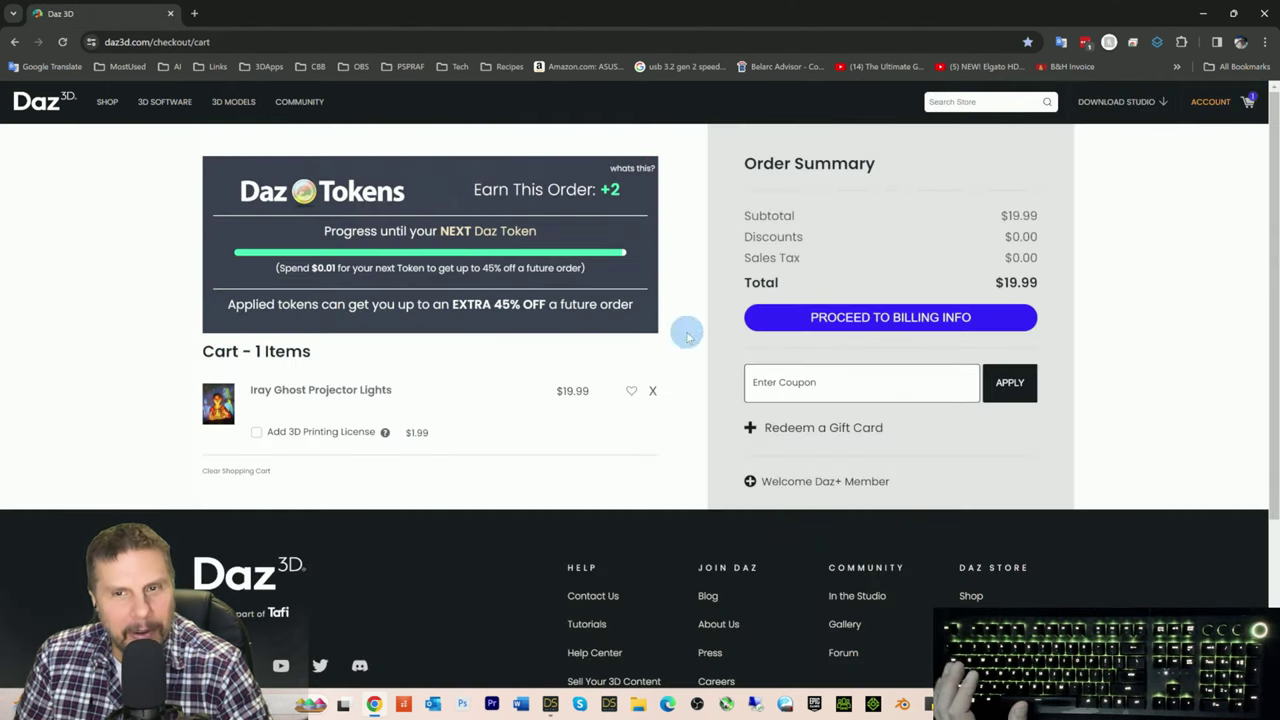
Step: Enter the coupon code FORTY-FOR-ME for the refreshed cart and apply it
left_click(765, 390)
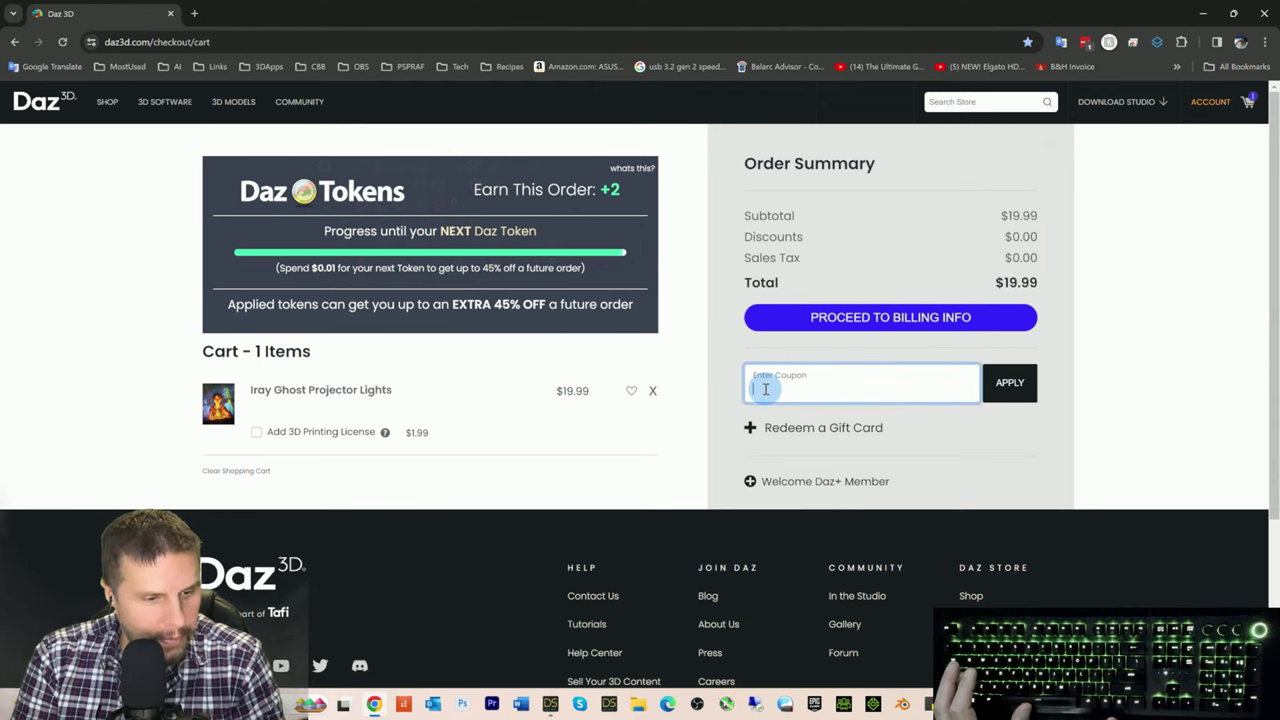
type("FOR")
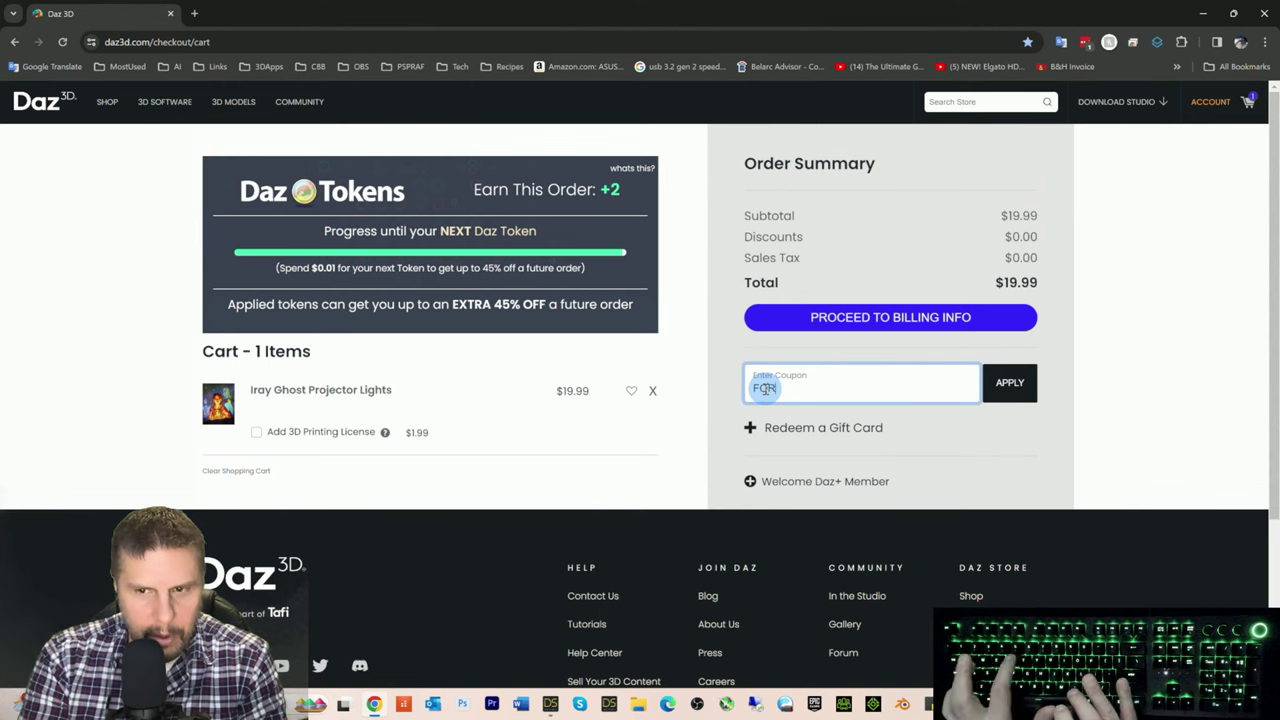
type("TY-")
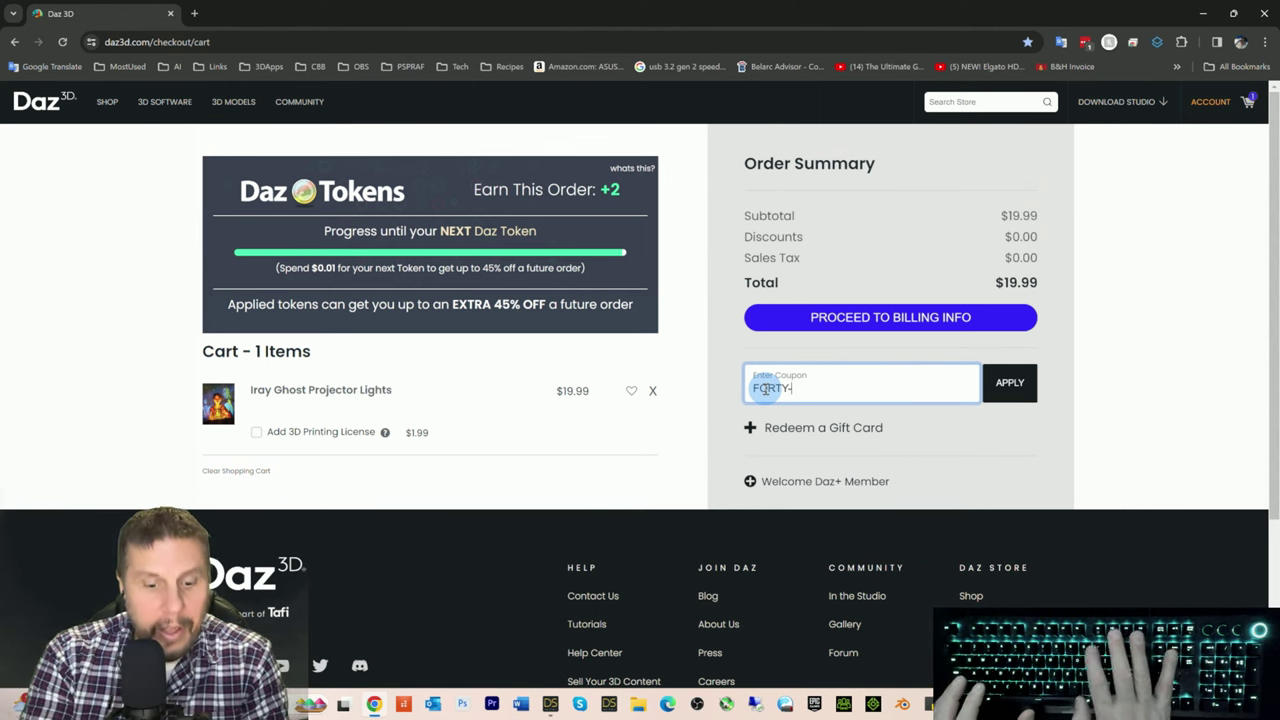
type("FOR-ME")
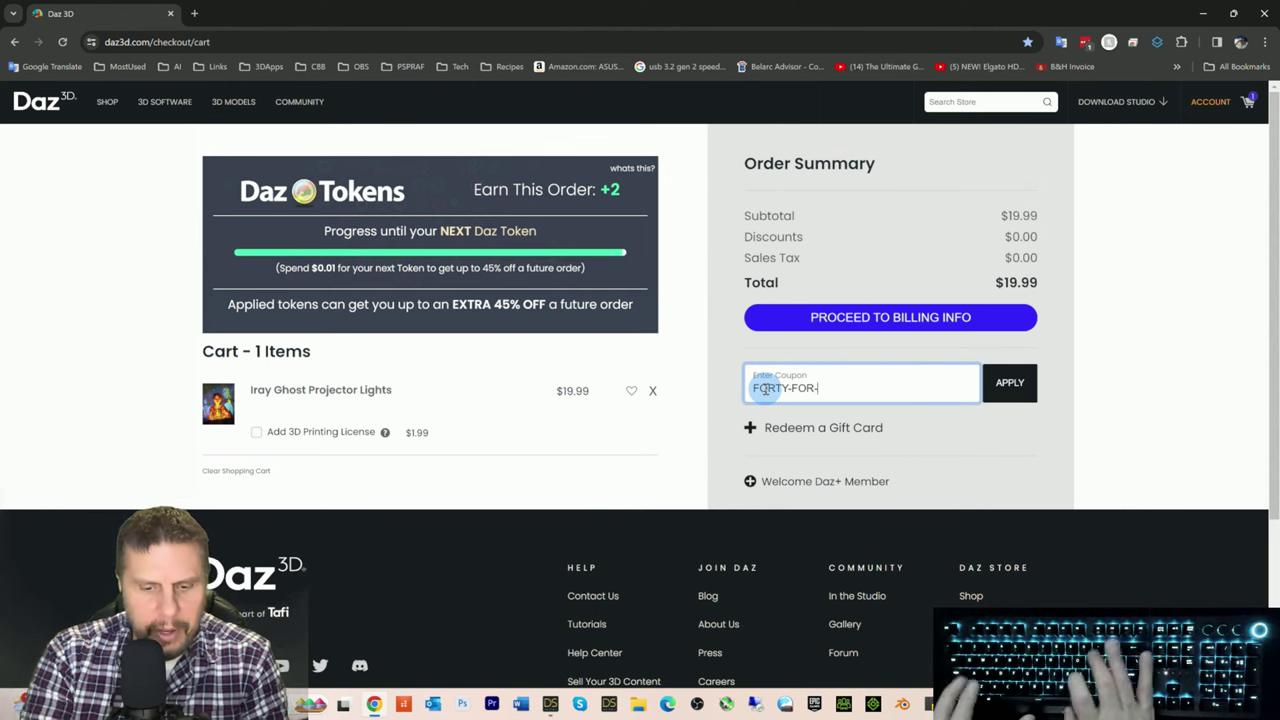
left_click(1010, 390)
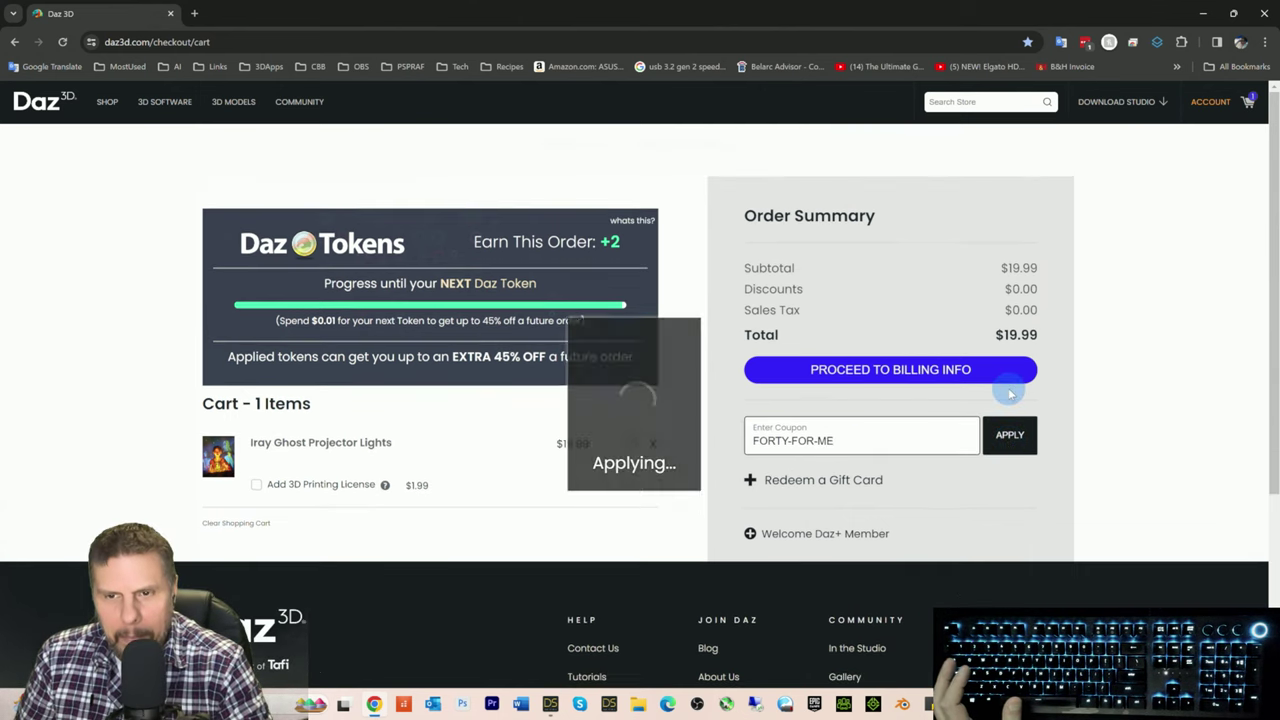
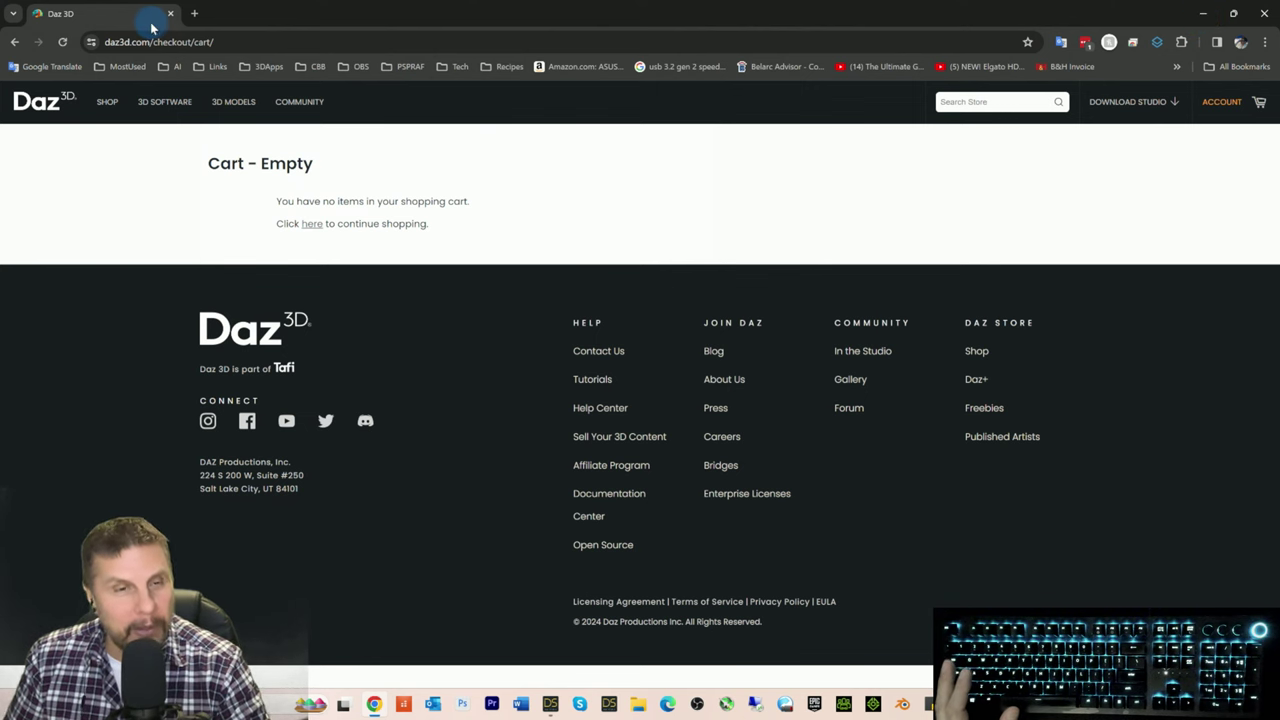
Step: Switch to DAZ Studio to review the Iray Ghost Light Kit One props and the square light in the scene
left_click(1203, 13)
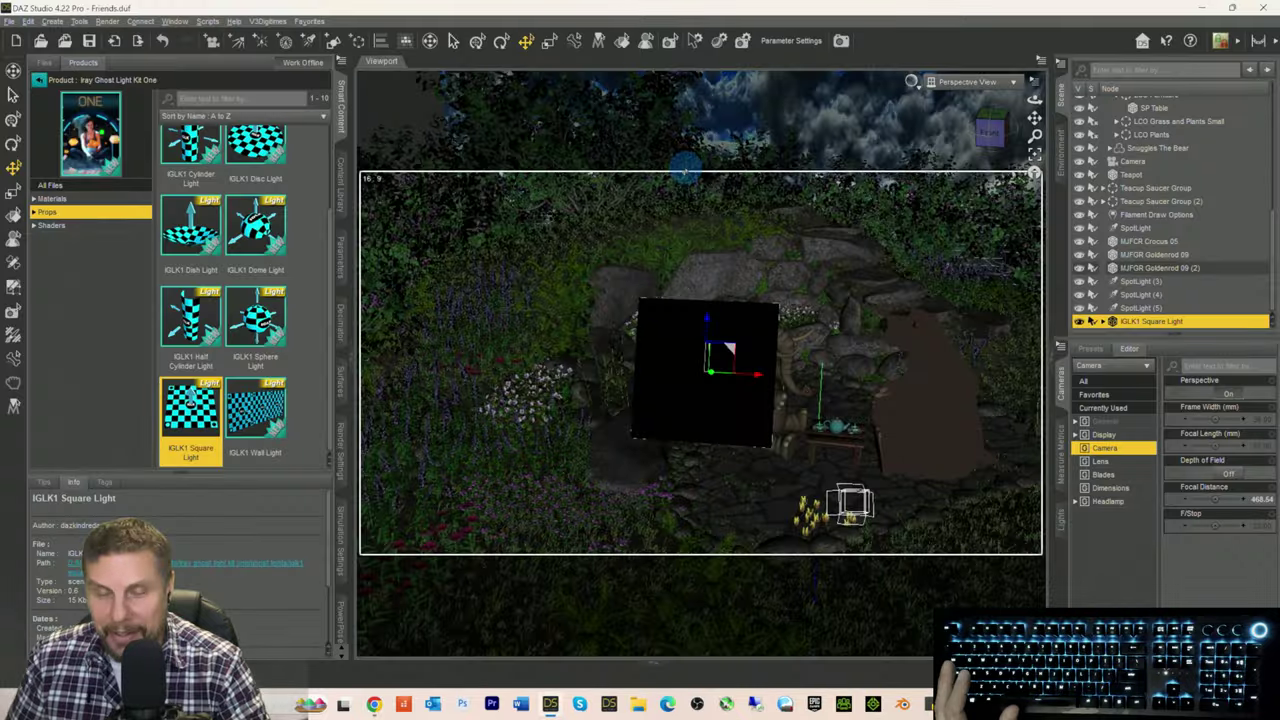
left_click(13, 382)
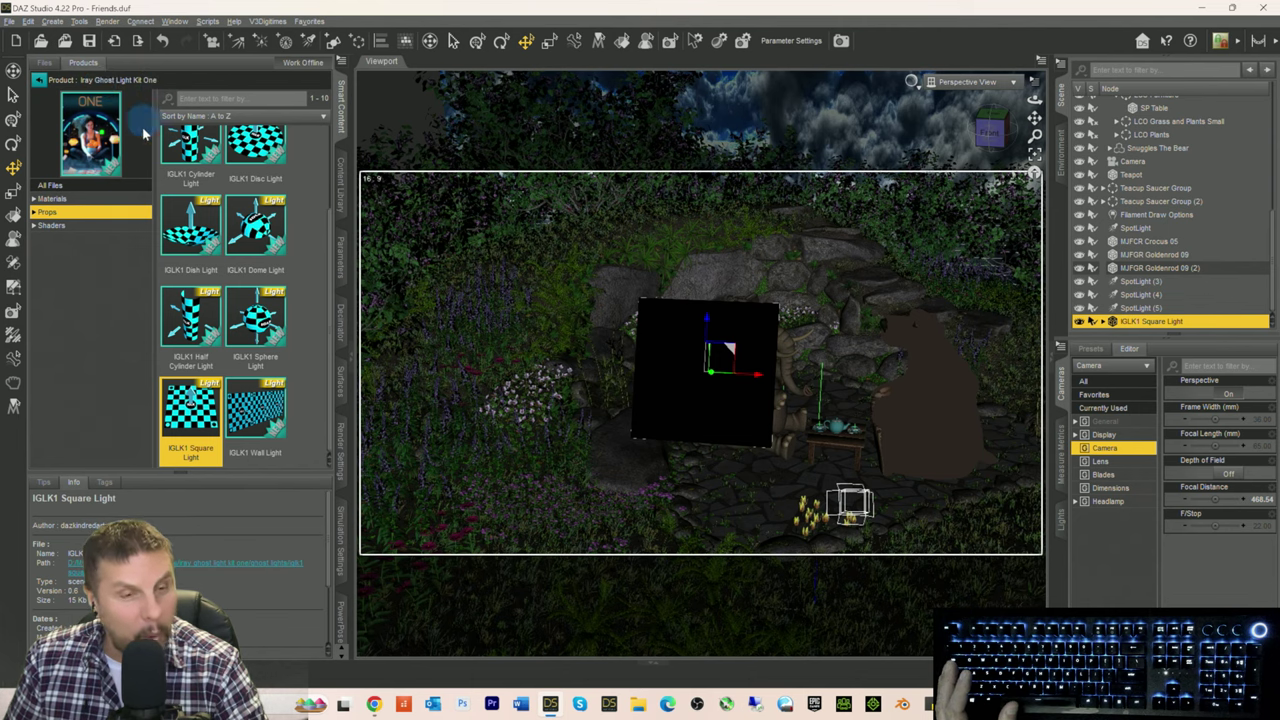
Step: Switch back to the browser, enter "Iray ghost light kit" as the Daz store search phrase, and copy it
left_click(374, 704)
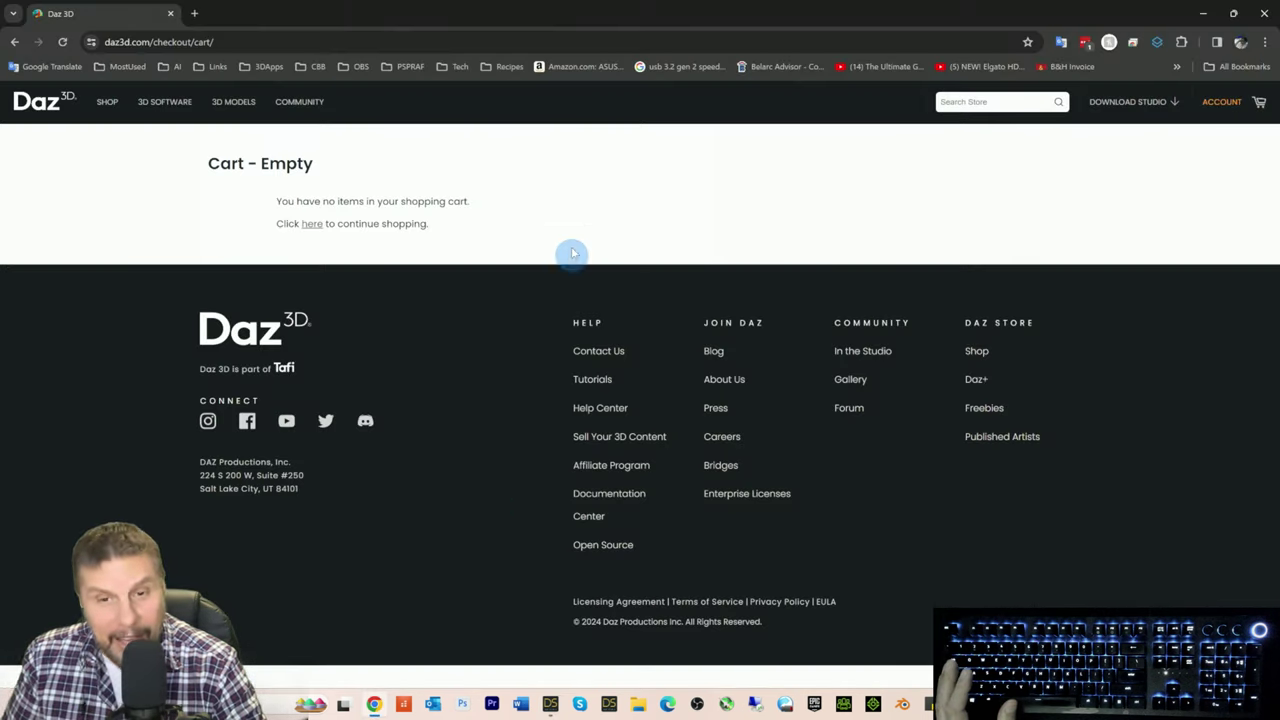
left_click(950, 102)
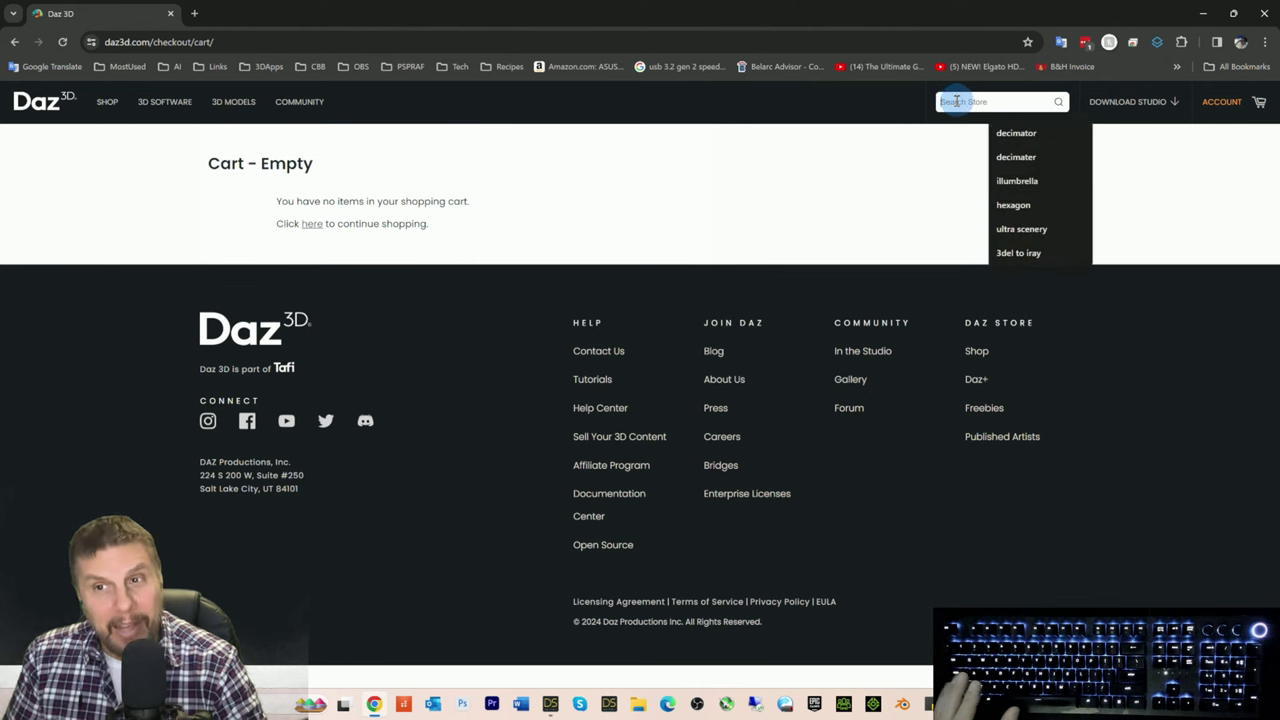
type("iray gh")
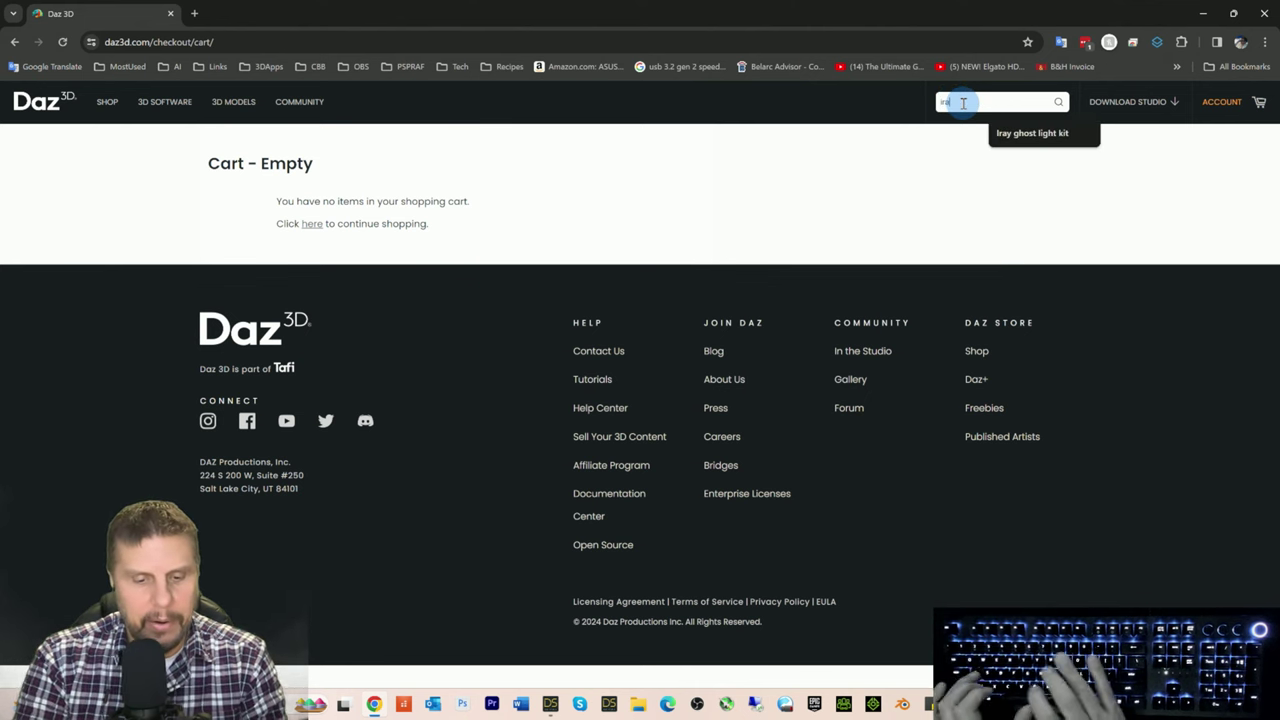
type("ost lgiuth")
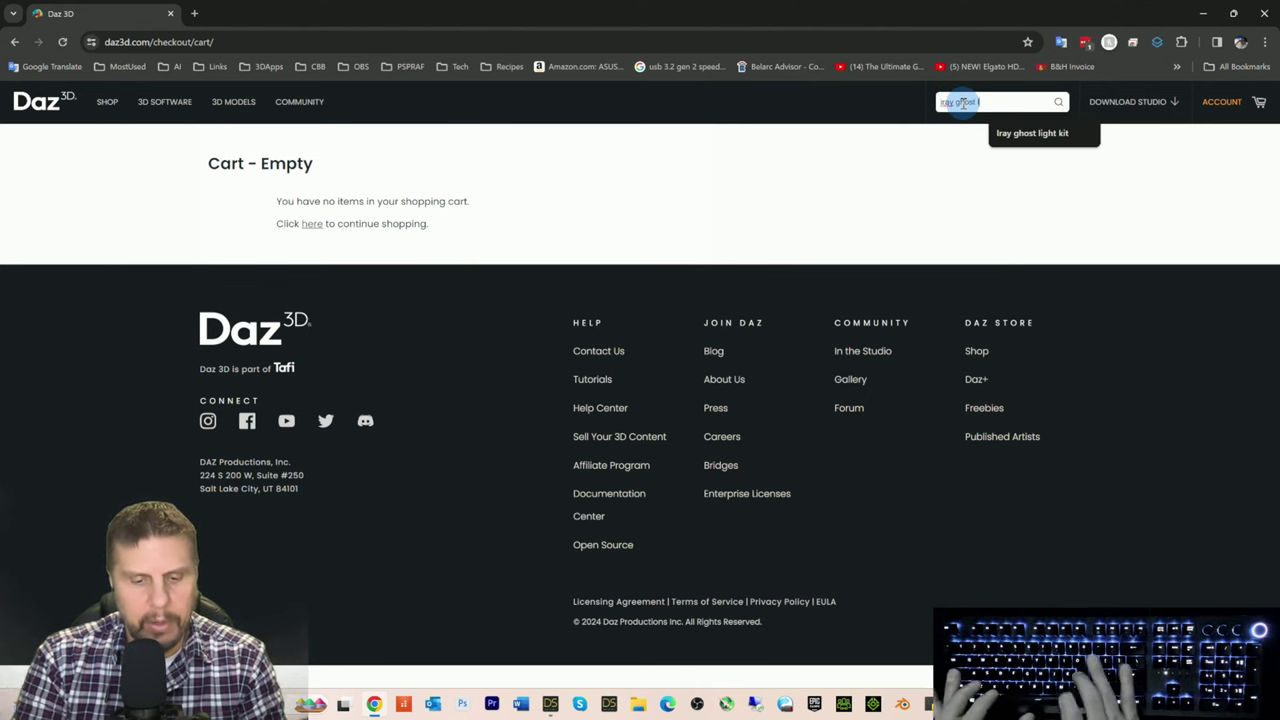
key("Left")
key("Left")
key("Left")
key("BackSpace")
key("BackSpace")
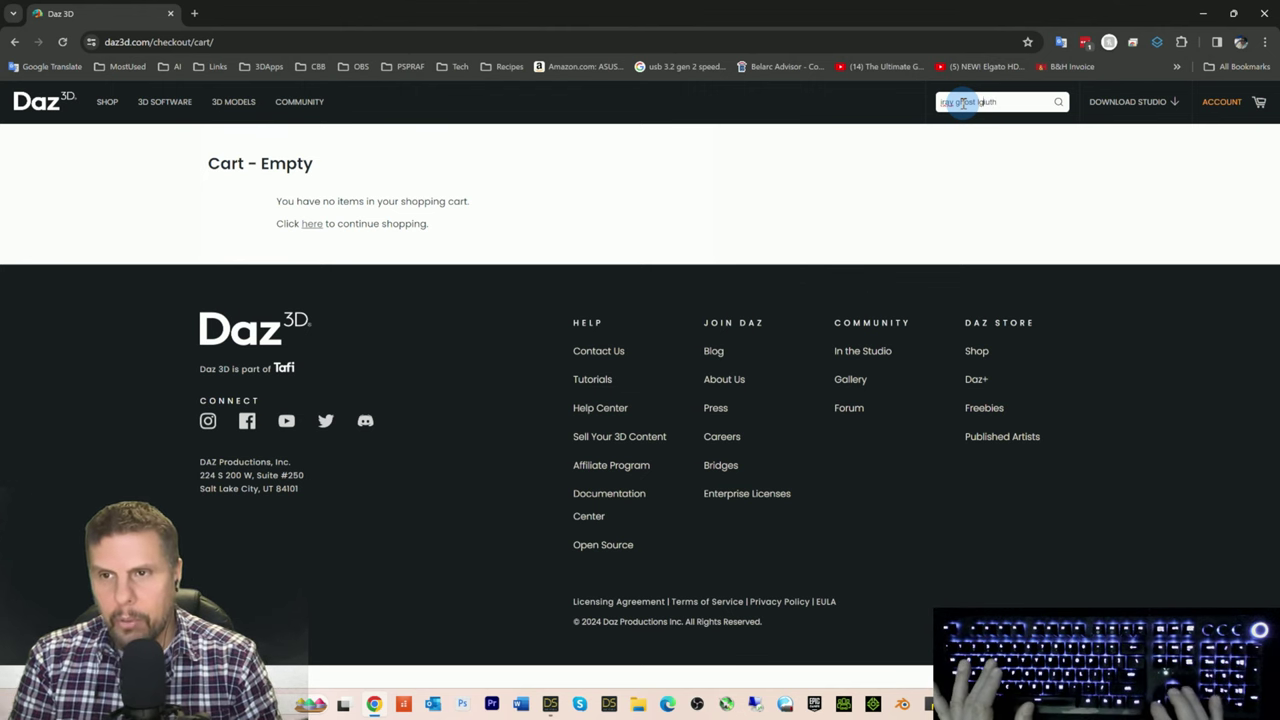
key("BackSpace")
key("BackSpace")
key("BackSpace")
key("BackSpace")
key("BackSpace")
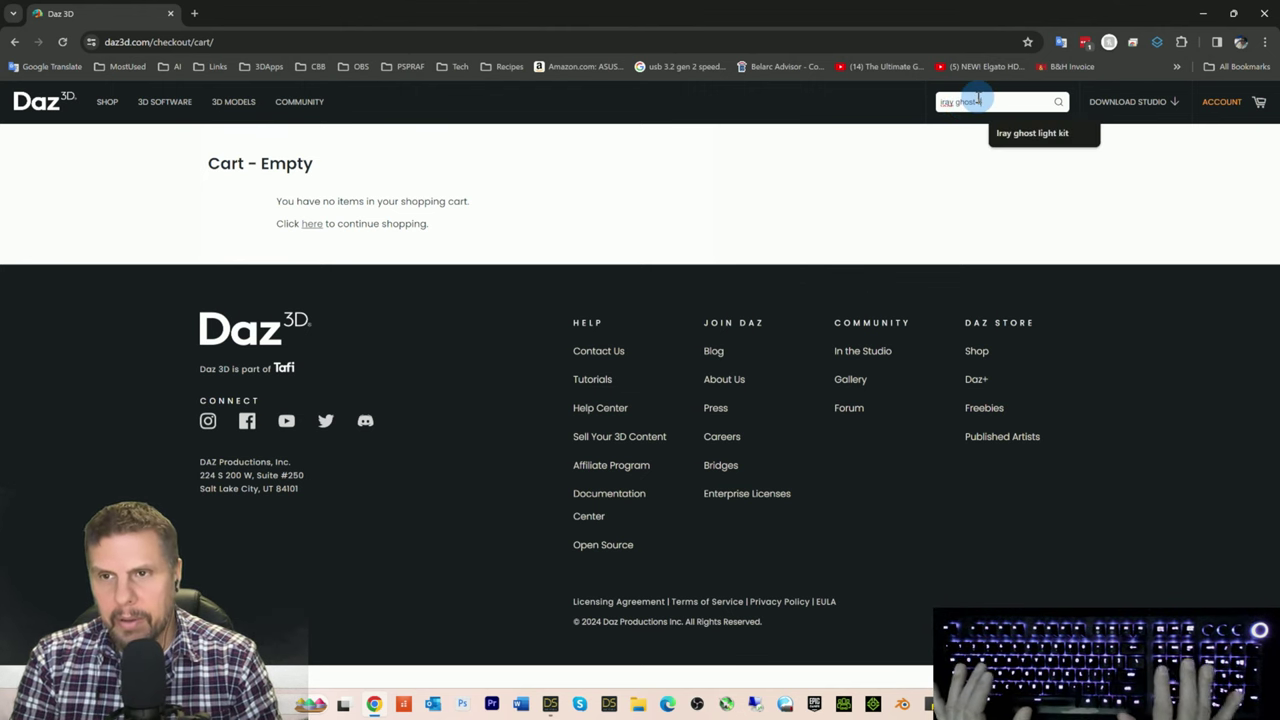
left_click(1030, 134)
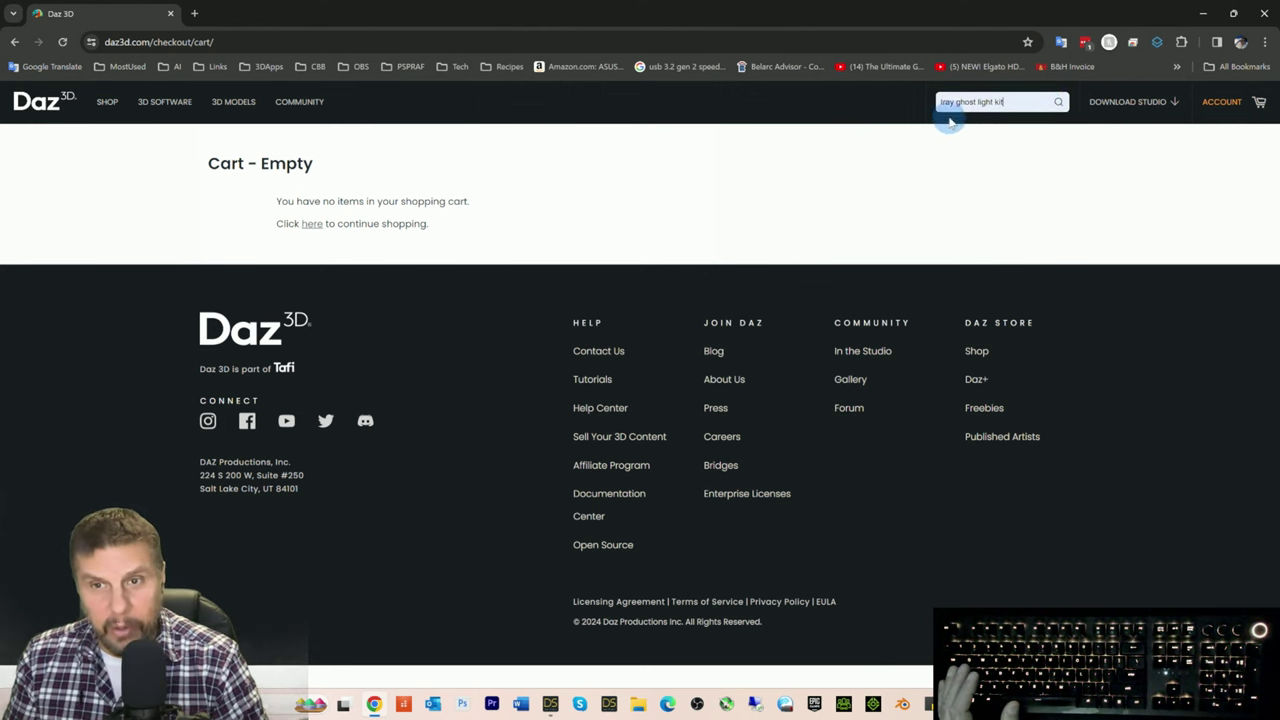
left_click_drag(1018, 102, 822, 107)
key("ctrl+c")
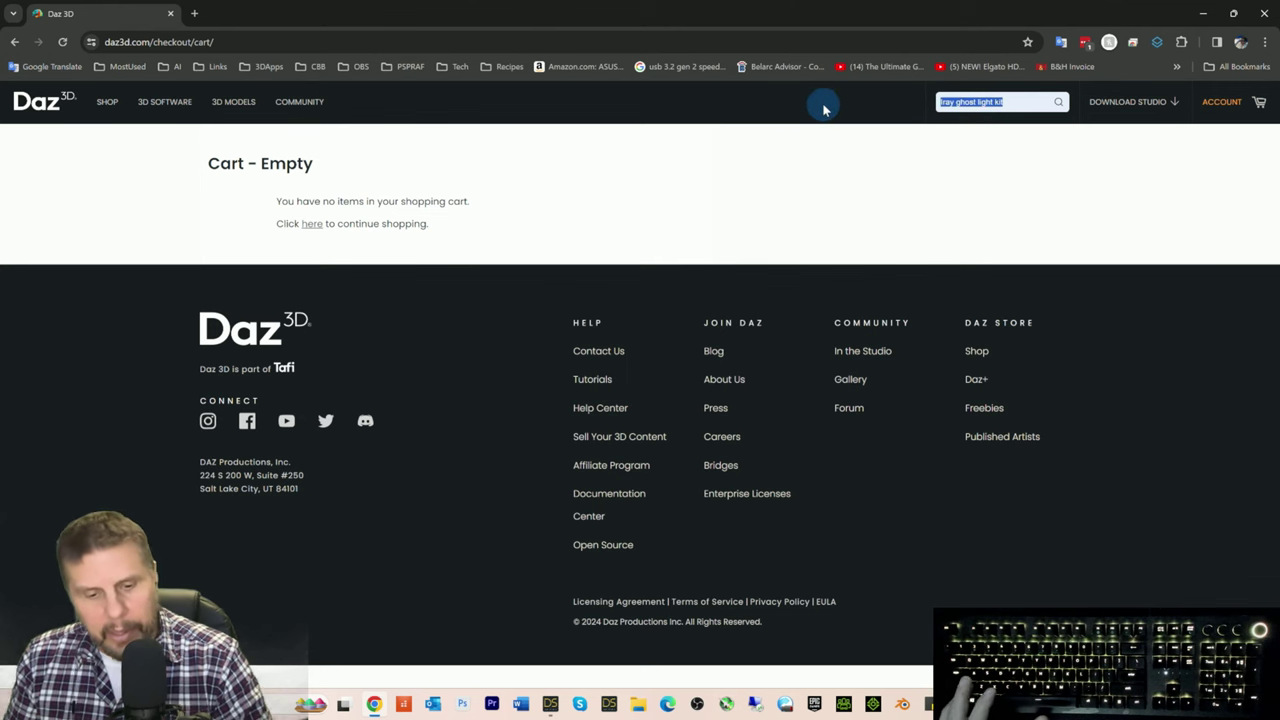
Step: Search the Daz shop for "iray ghost light kit" and open the Iray Ghost Light Kit One product page
left_click(109, 102)
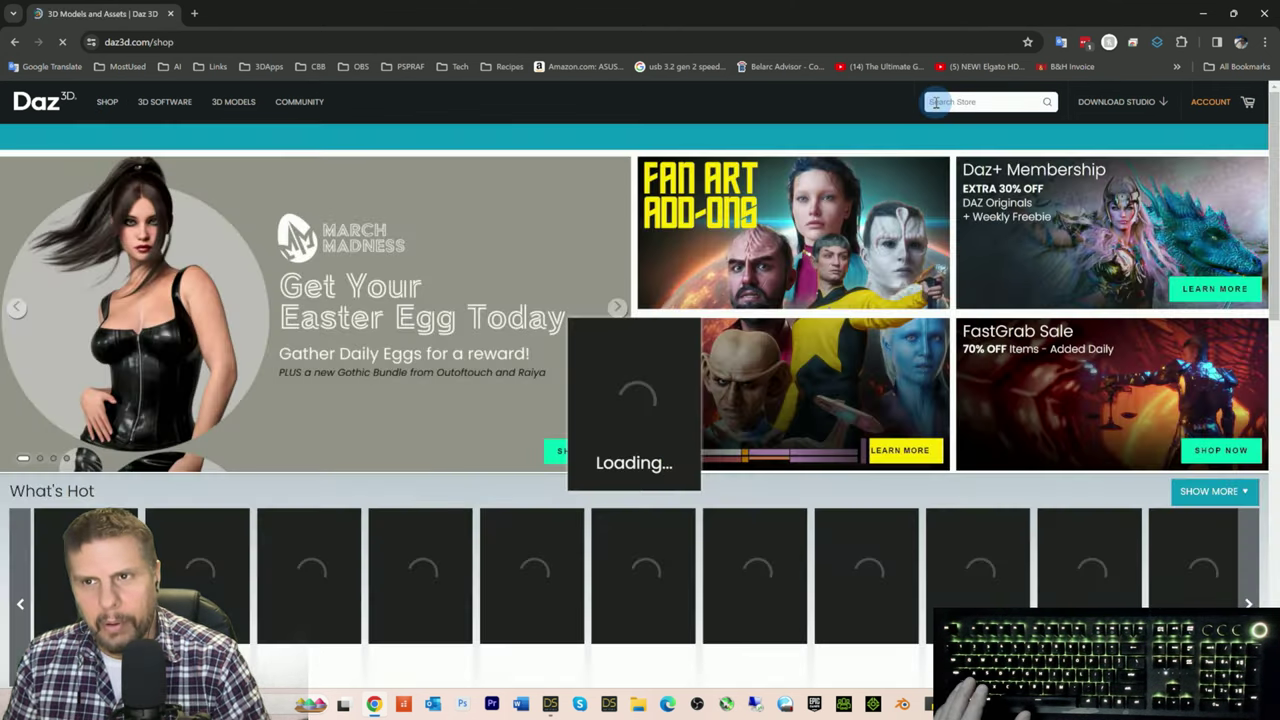
left_click(950, 101)
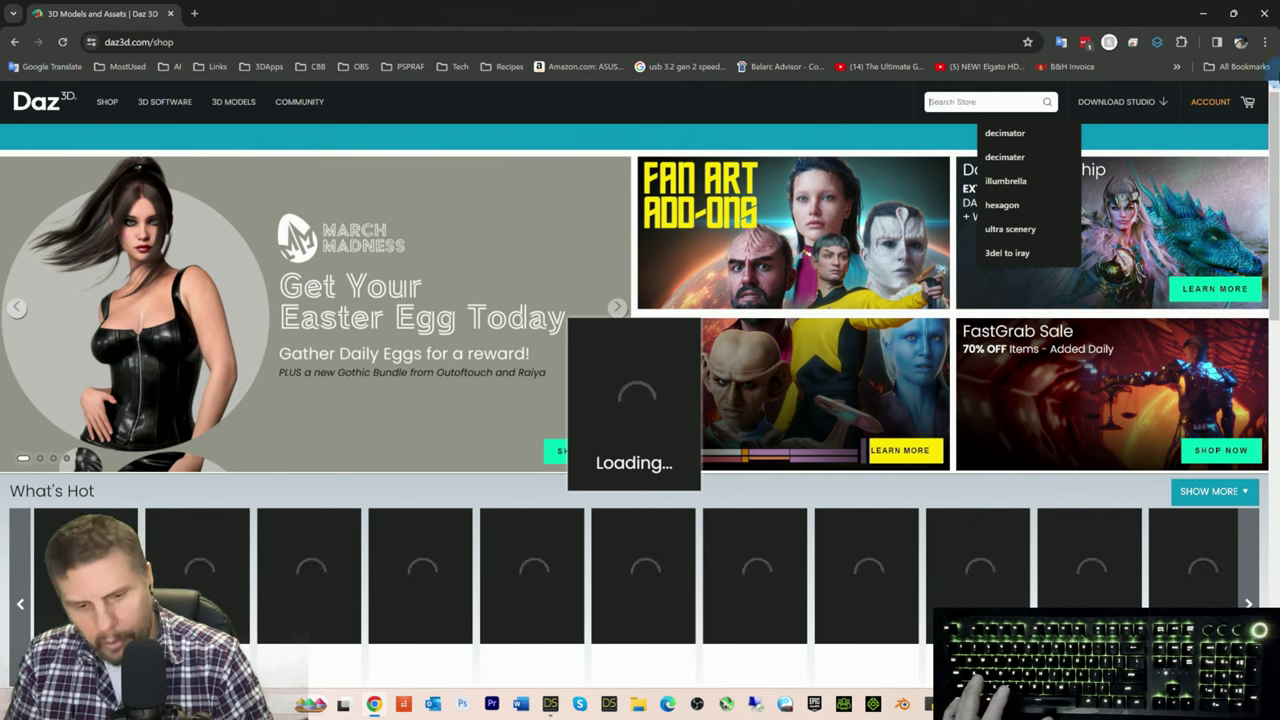
key("ctrl+v")
key("Return")
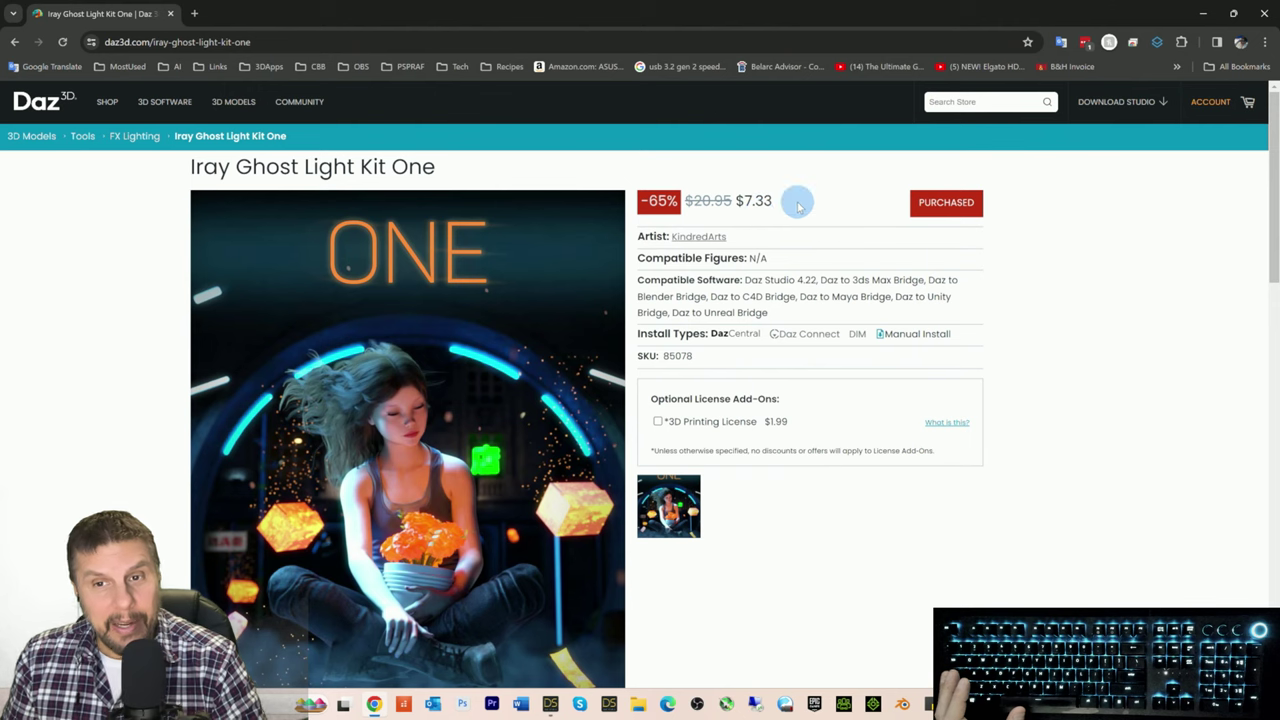
Step: Examine the Iray Ghost Light Kit One product page and view its promo image enlarged
scroll(728, 255, "down", 2)
scroll(726, 340, "up", 2)
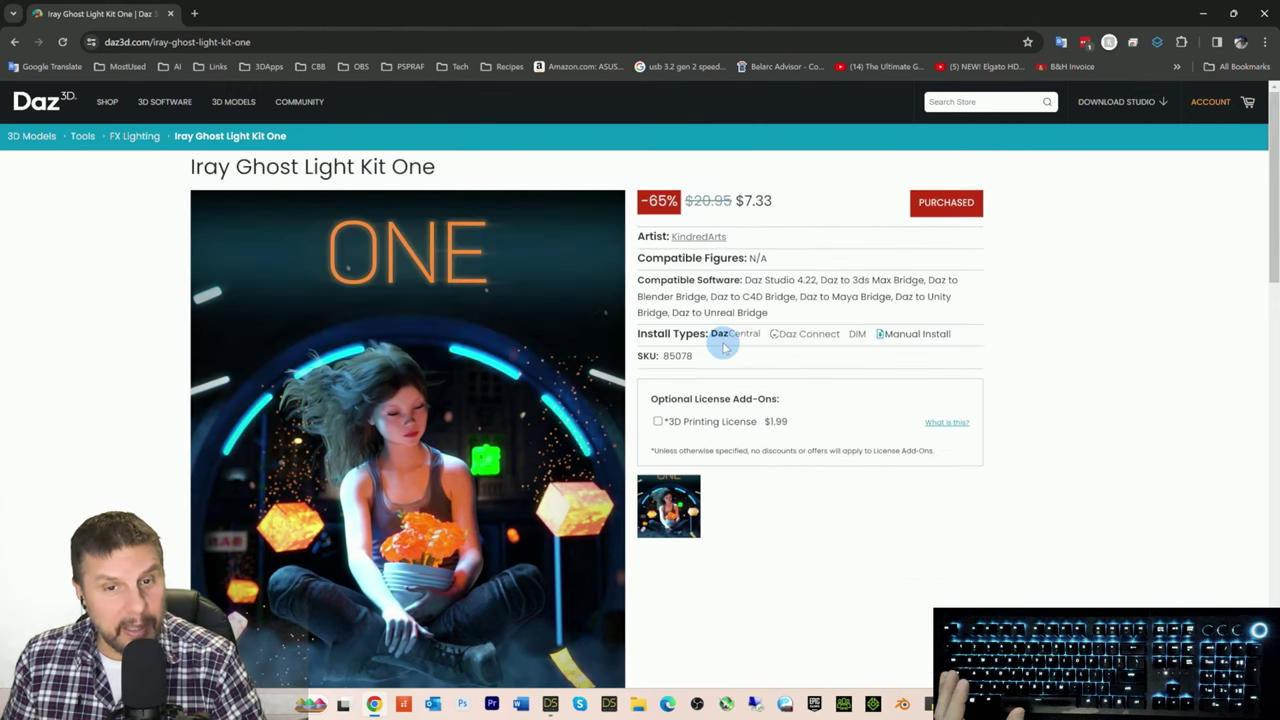
scroll(722, 343, "down", 3)
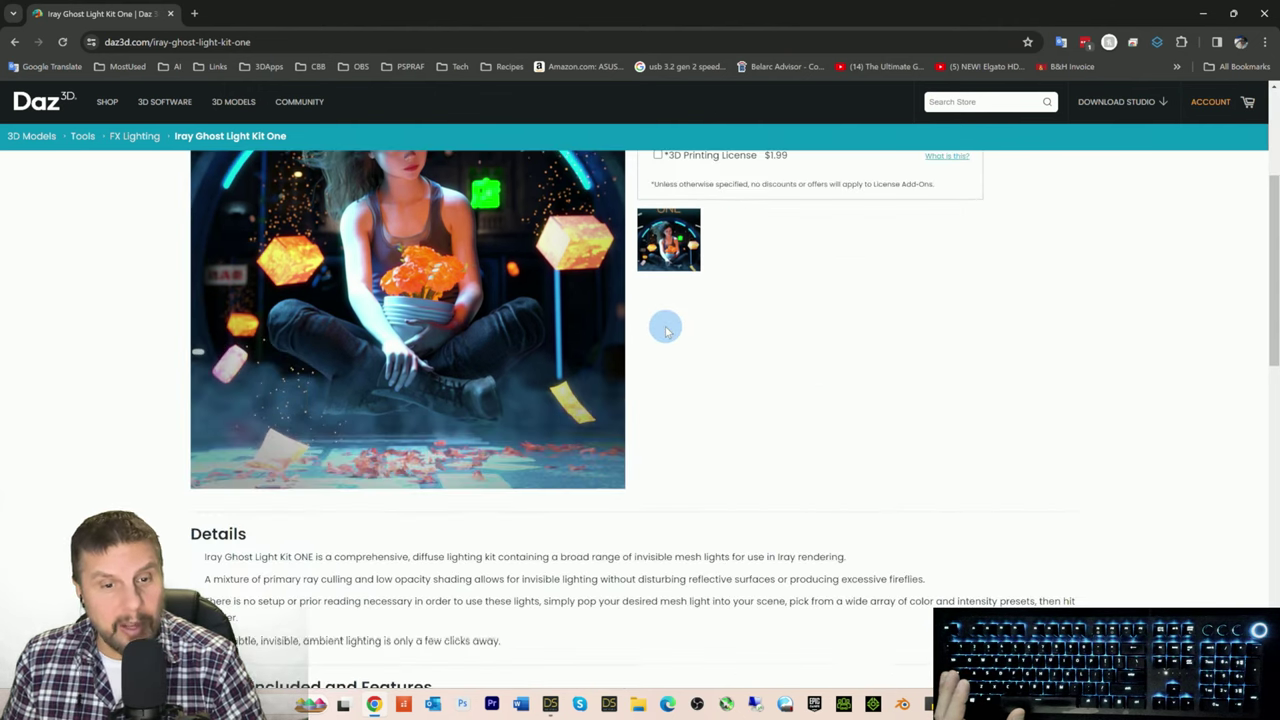
scroll(666, 325, "up", 3)
scroll(680, 383, "down", 5)
scroll(675, 378, "up", 3)
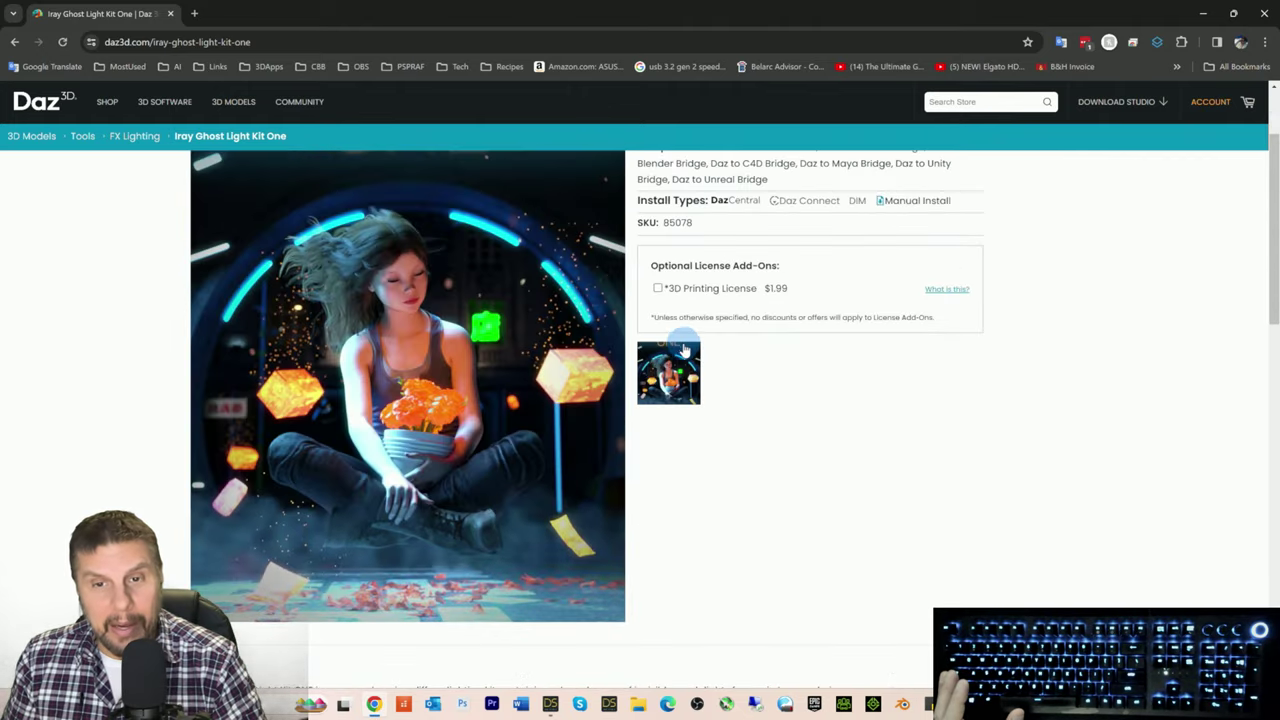
left_click(669, 372)
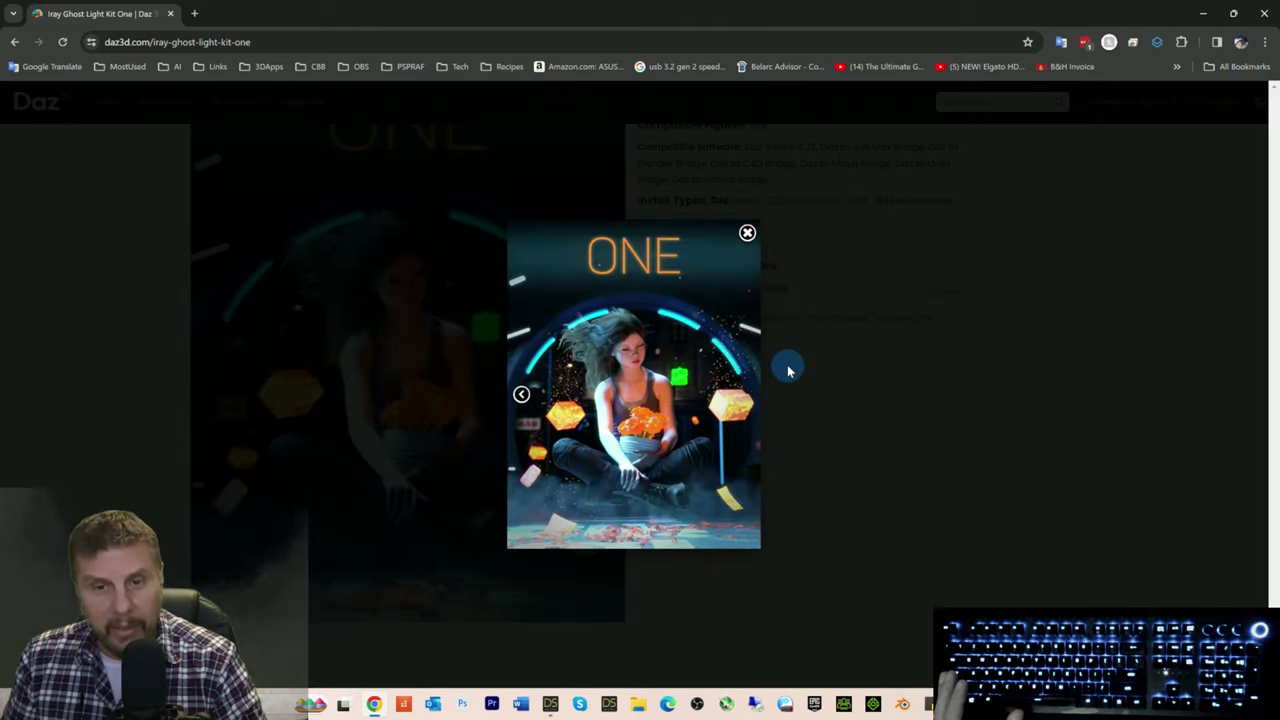
left_click(772, 362)
Step: Review the kit's details and its list of included lights, colours, intensities and temperatures
scroll(523, 357, "down", 5)
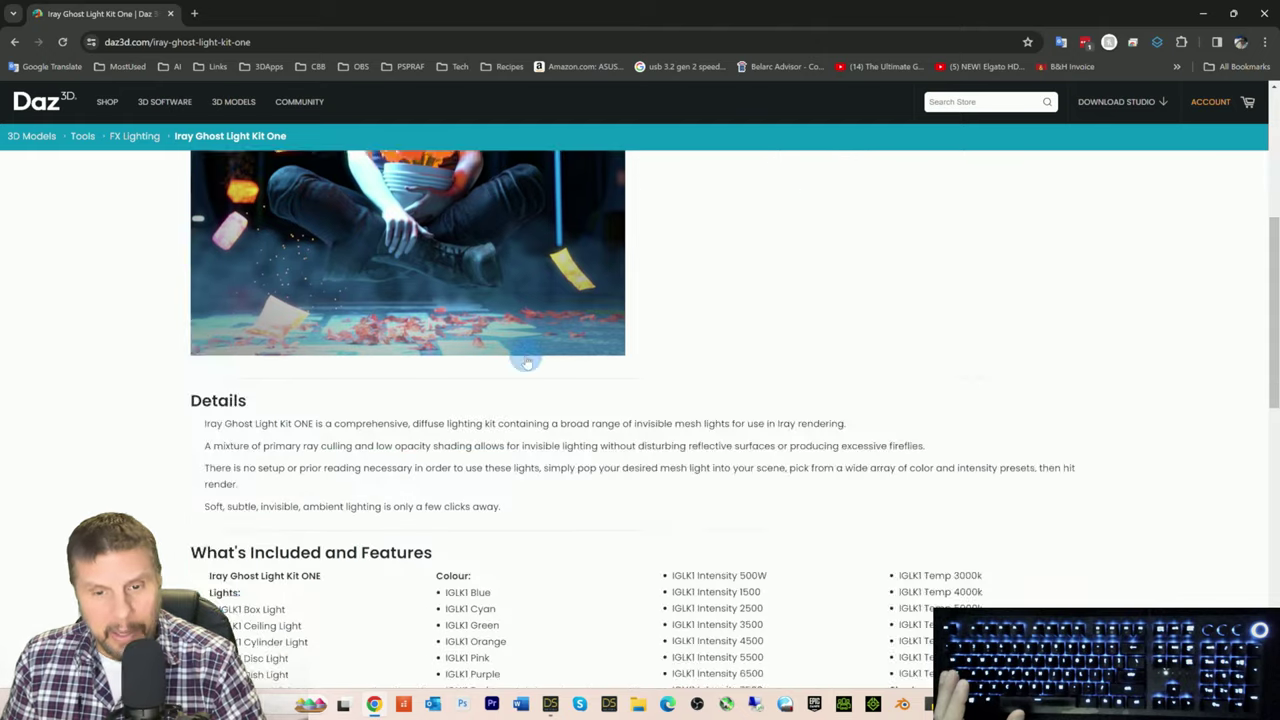
scroll(525, 357, "up", 5)
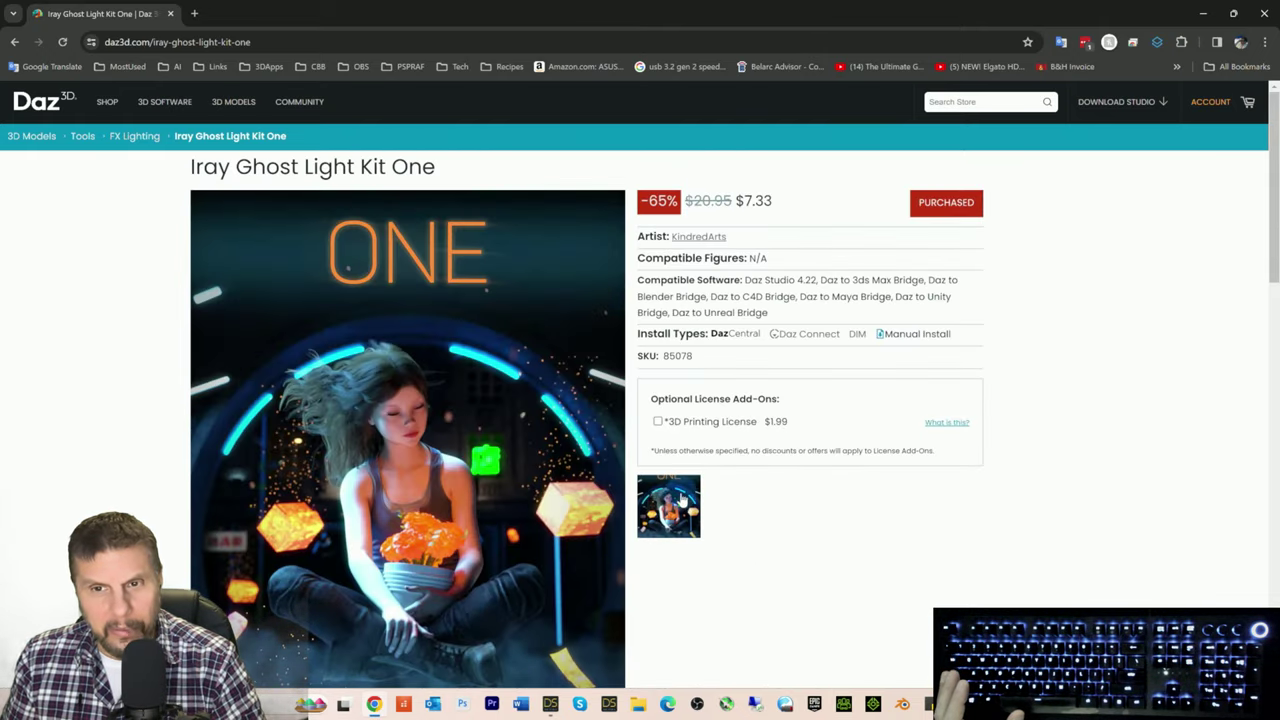
scroll(745, 500, "down", 5)
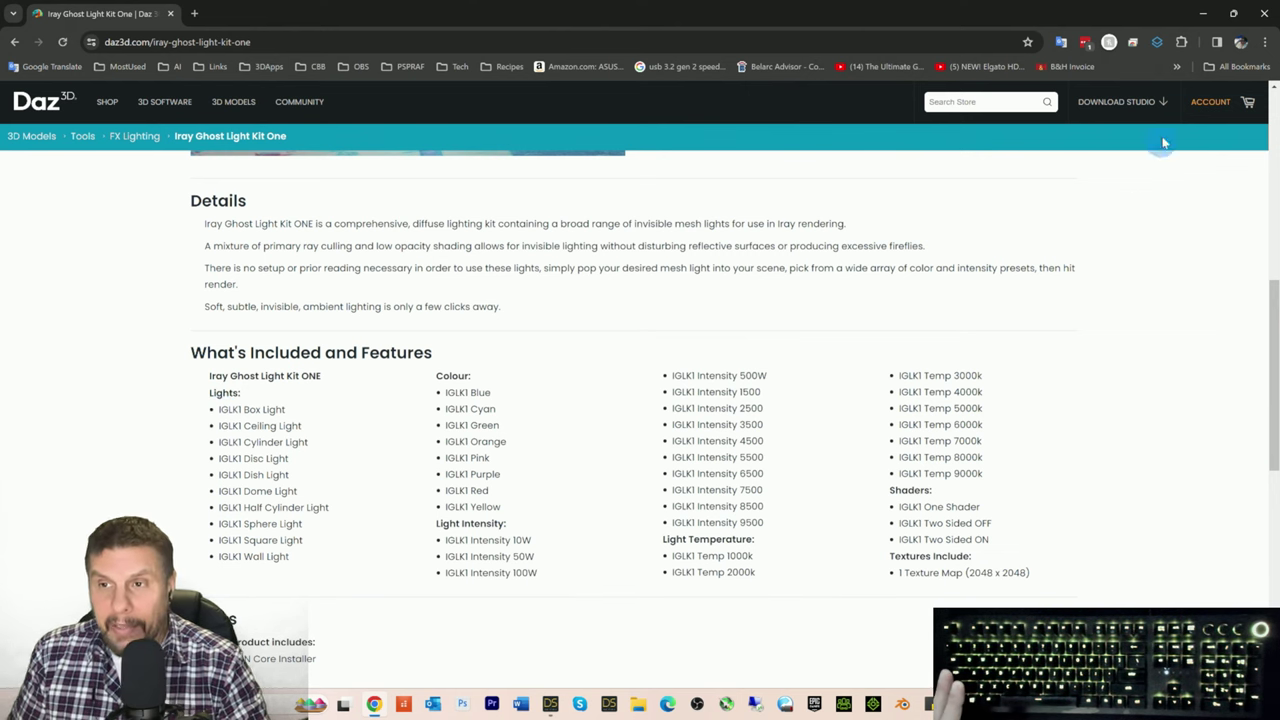
Step: Return to the shop, open the account's wishlist, and sort its items by Price High-Low
left_click(107, 107)
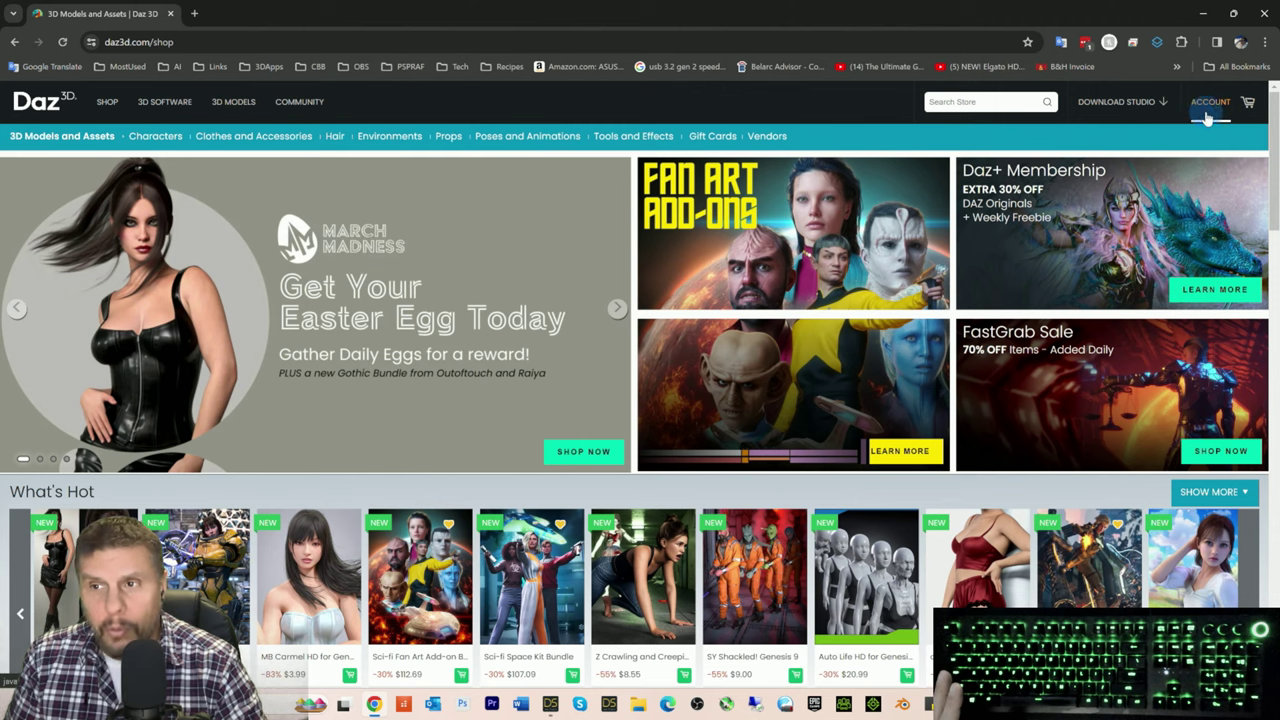
mouse_move(1215, 113)
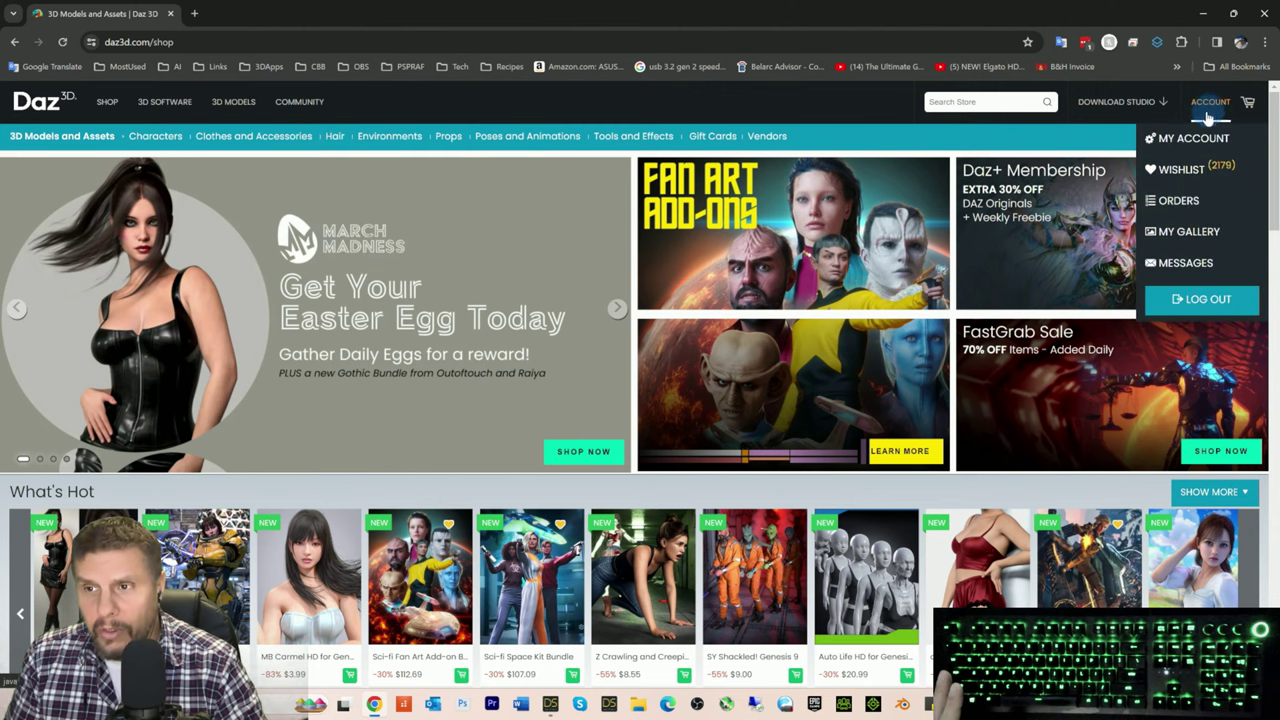
left_click(1183, 177)
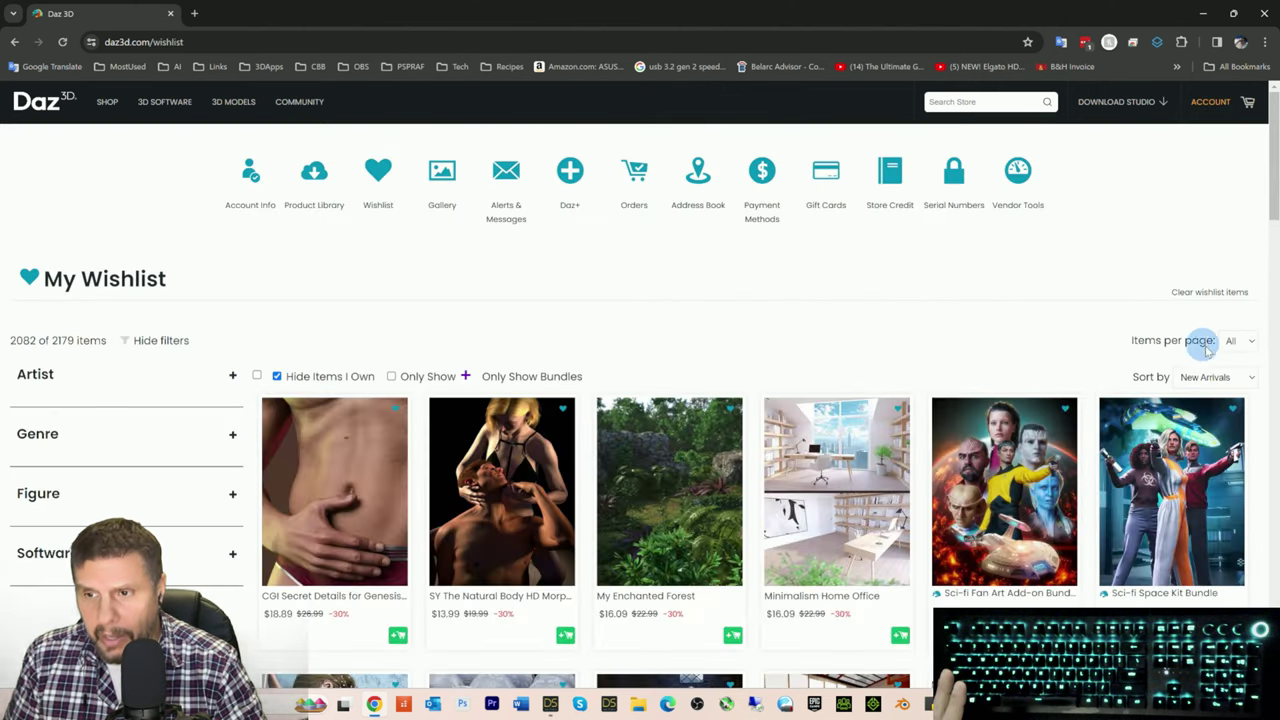
left_click(1240, 377)
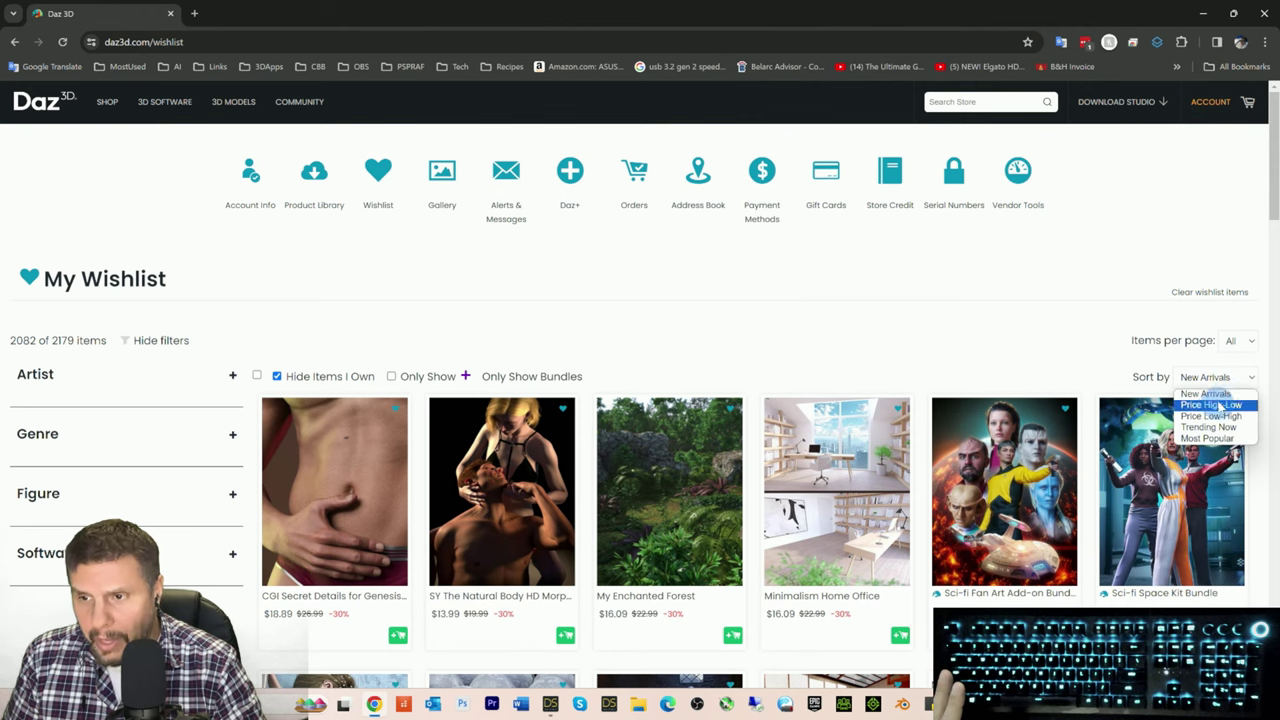
left_click(1211, 405)
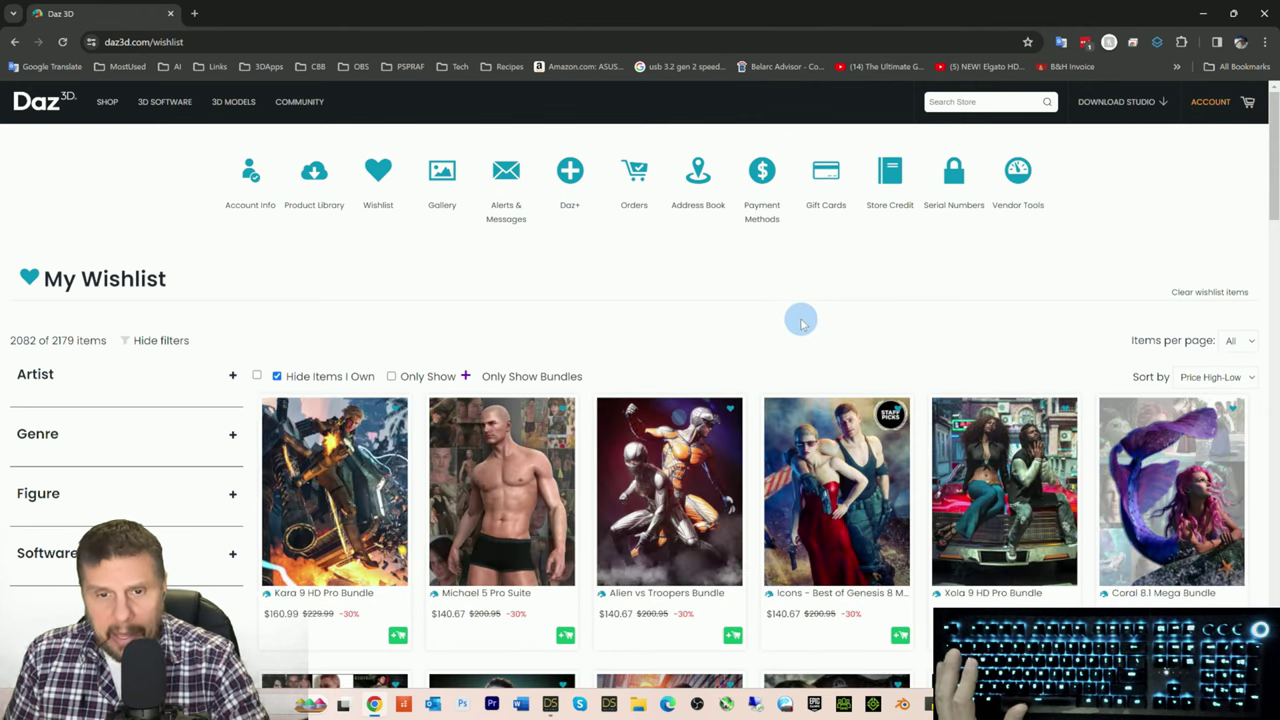
Step: Browse the most expensive wishlist items, from the Kara 9 HD Pro Bundle down to the starter bundles, comparing prices and discounts
scroll(800, 326, "down", 2)
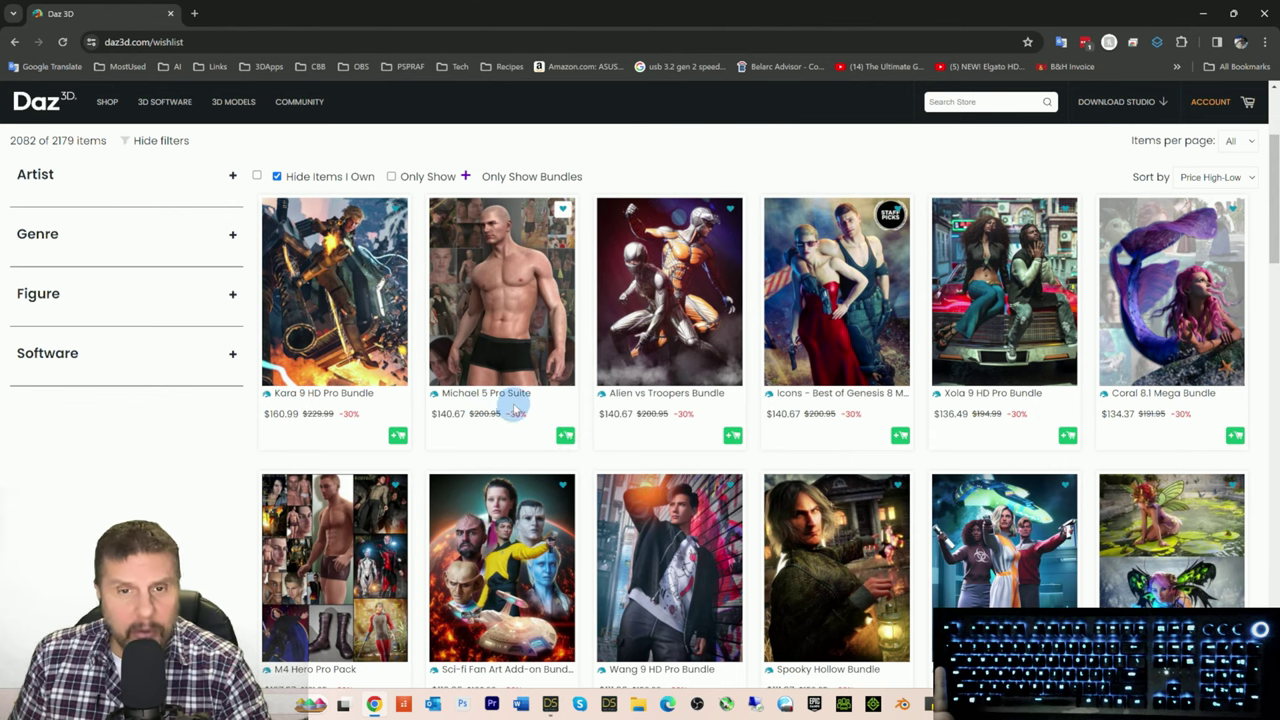
scroll(877, 398, "down", 3)
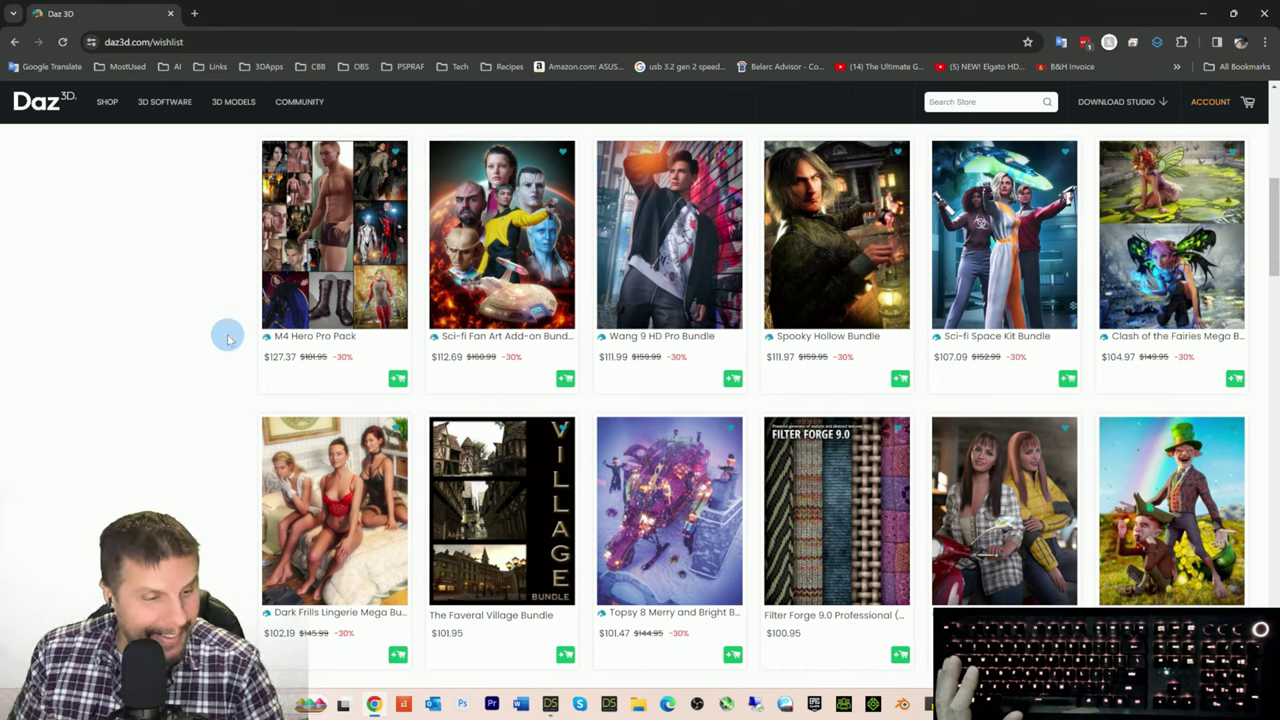
scroll(940, 350, "down", 3)
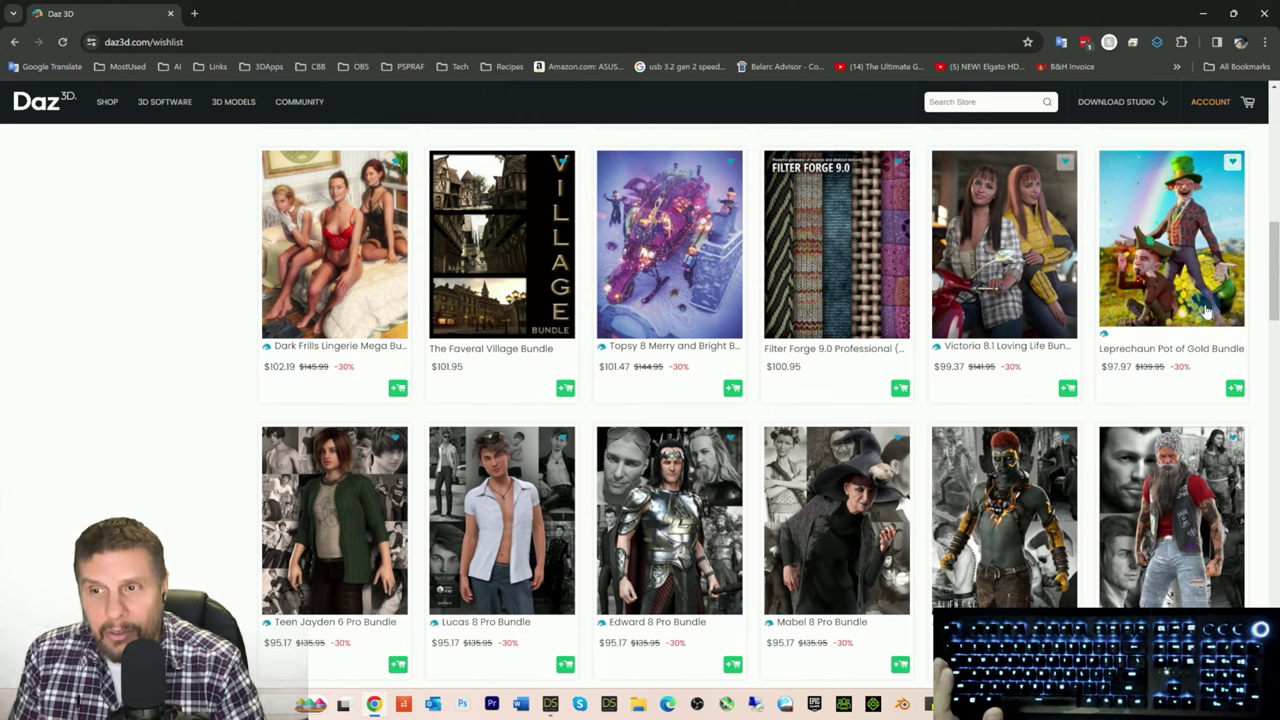
scroll(730, 370, "down", 4)
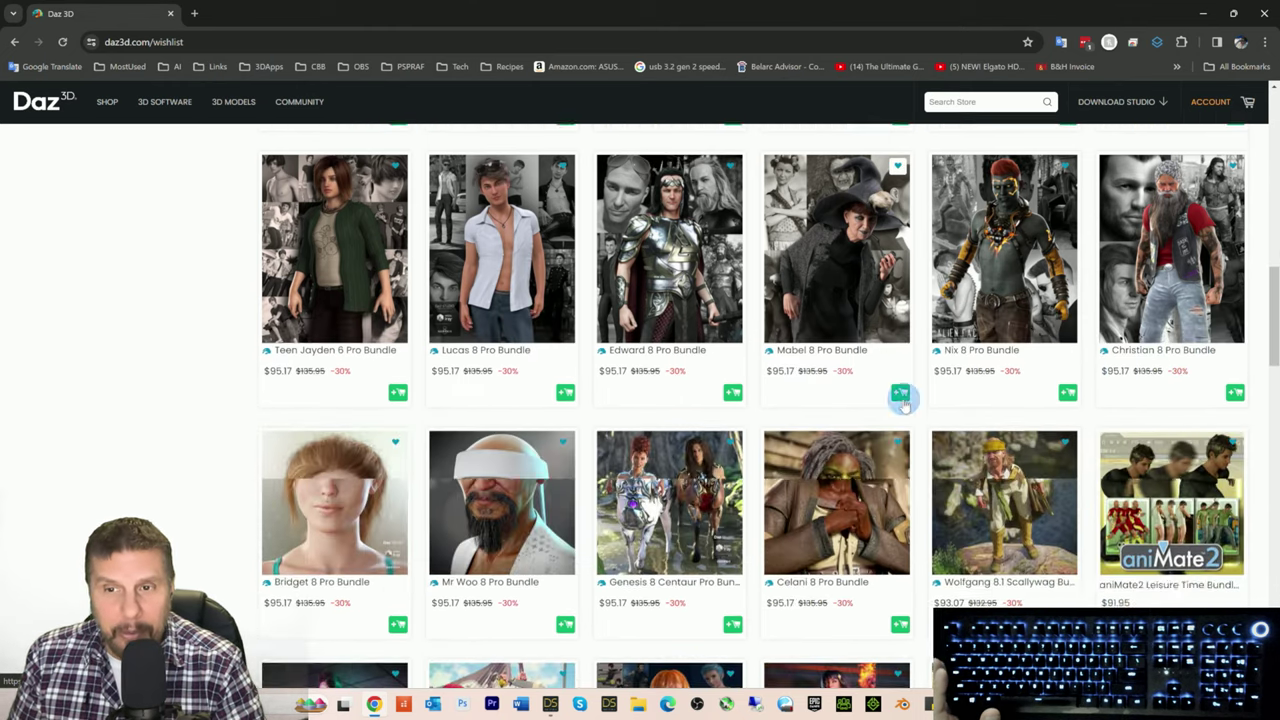
scroll(775, 357, "down", 1)
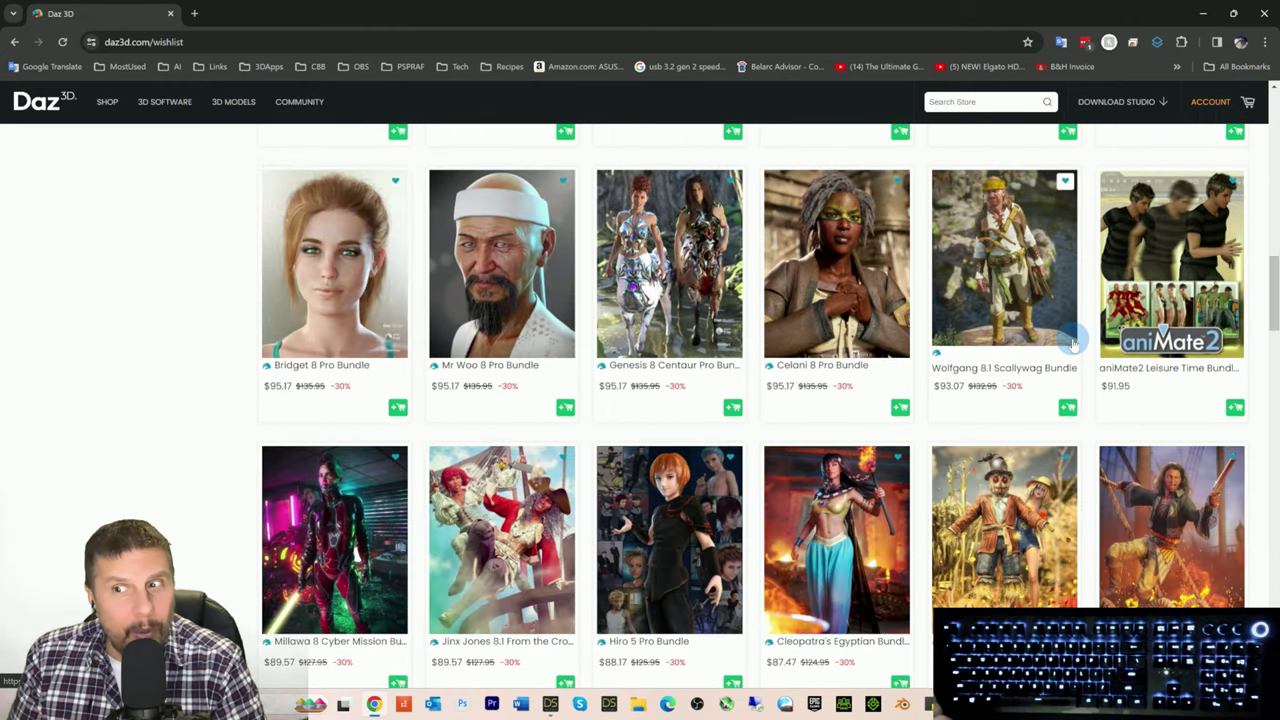
scroll(808, 383, "down", 1)
scroll(674, 377, "down", 1)
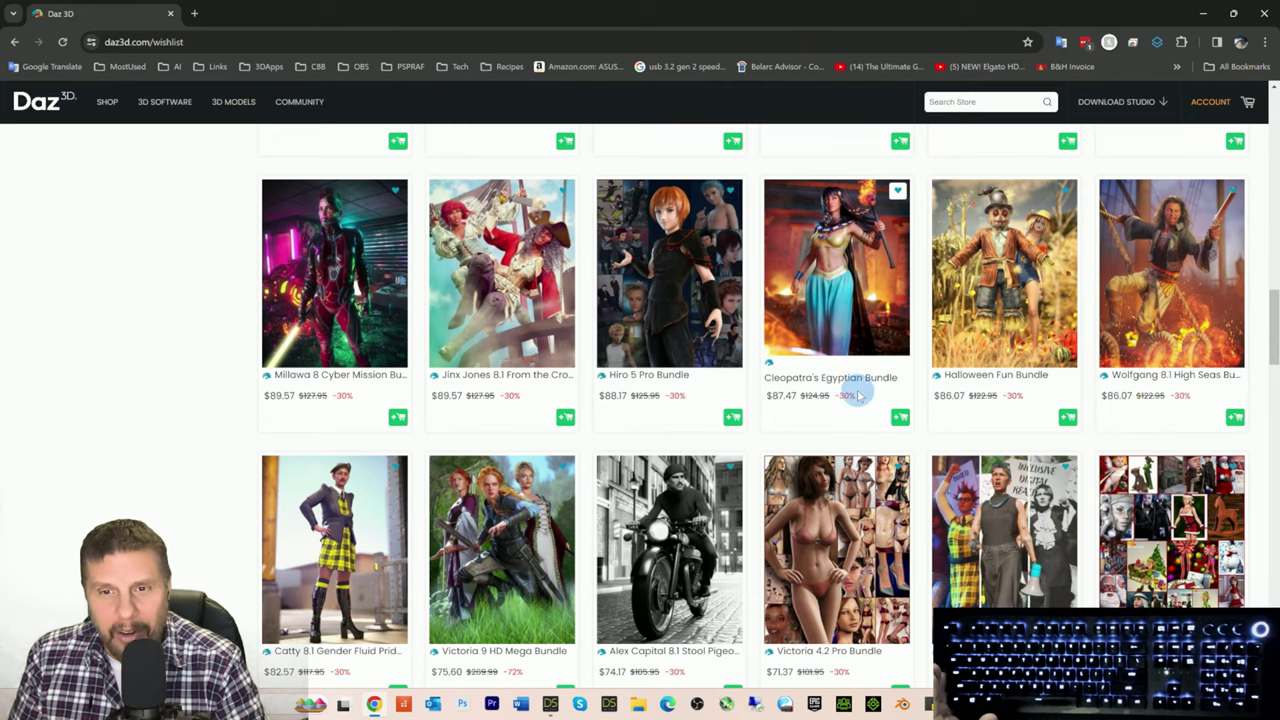
scroll(776, 393, "down", 1)
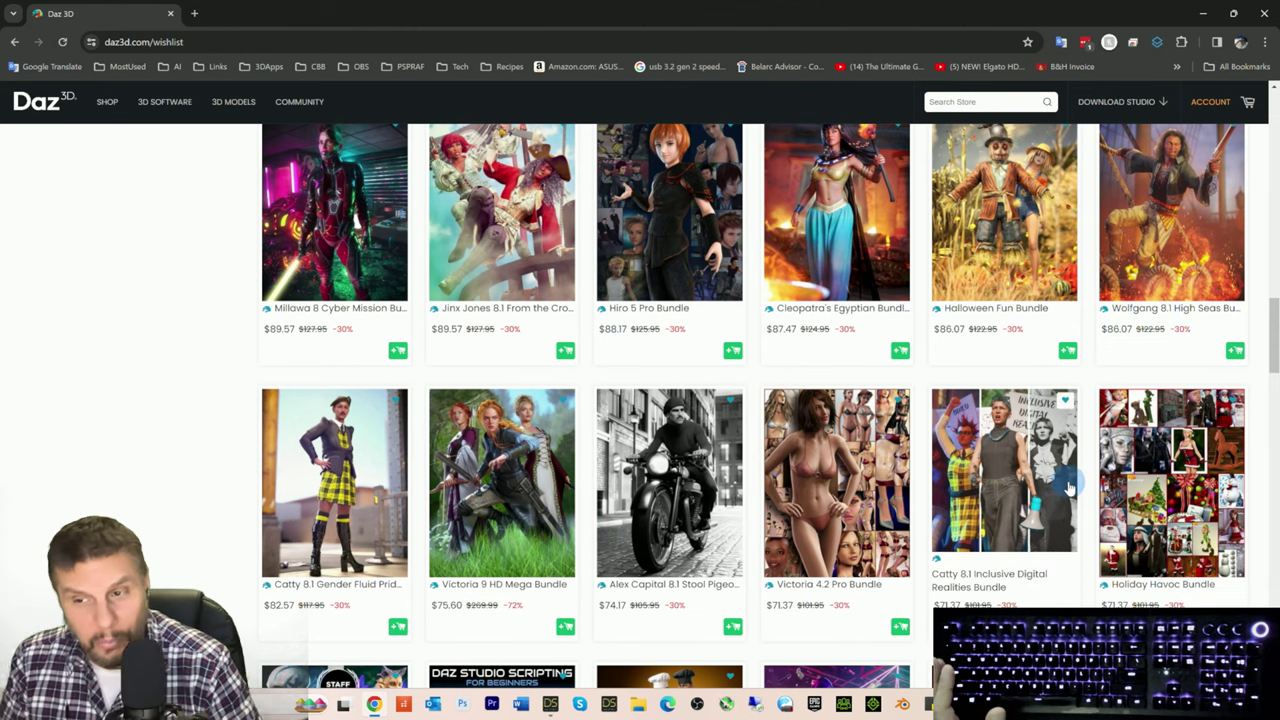
scroll(1075, 480, "down", 1)
scroll(1135, 432, "down", 2)
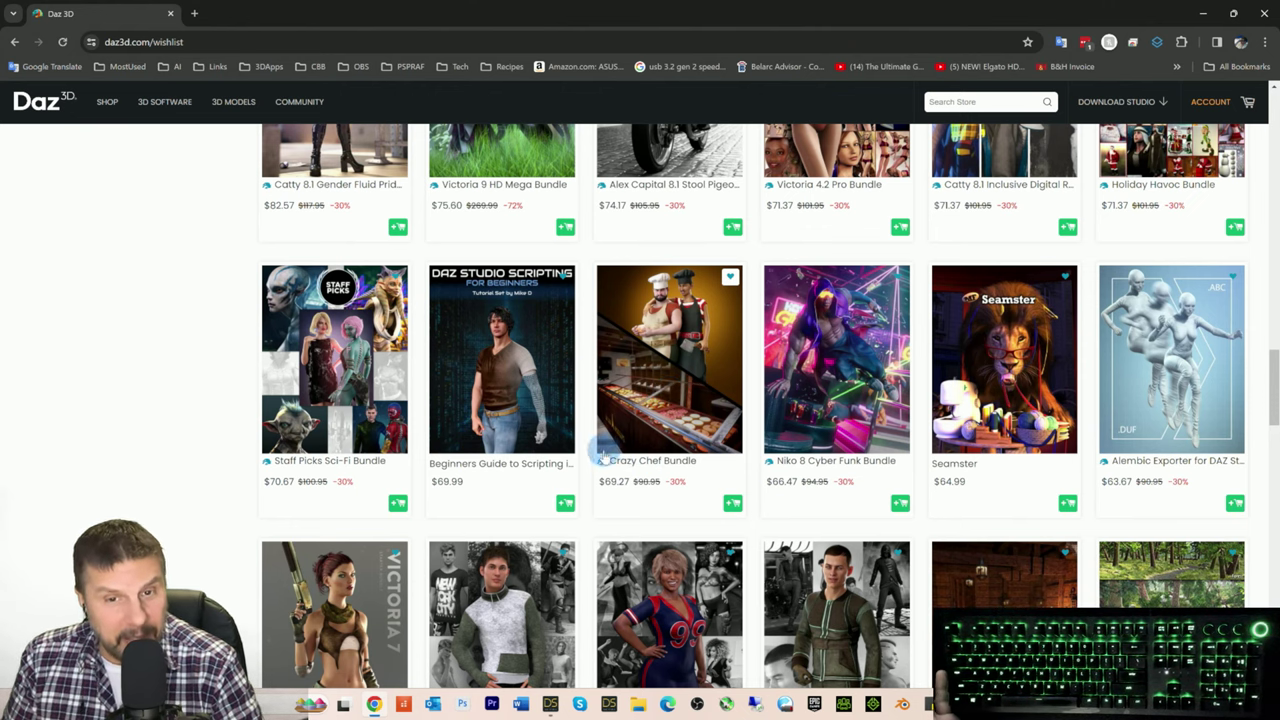
scroll(603, 458, "down", 1)
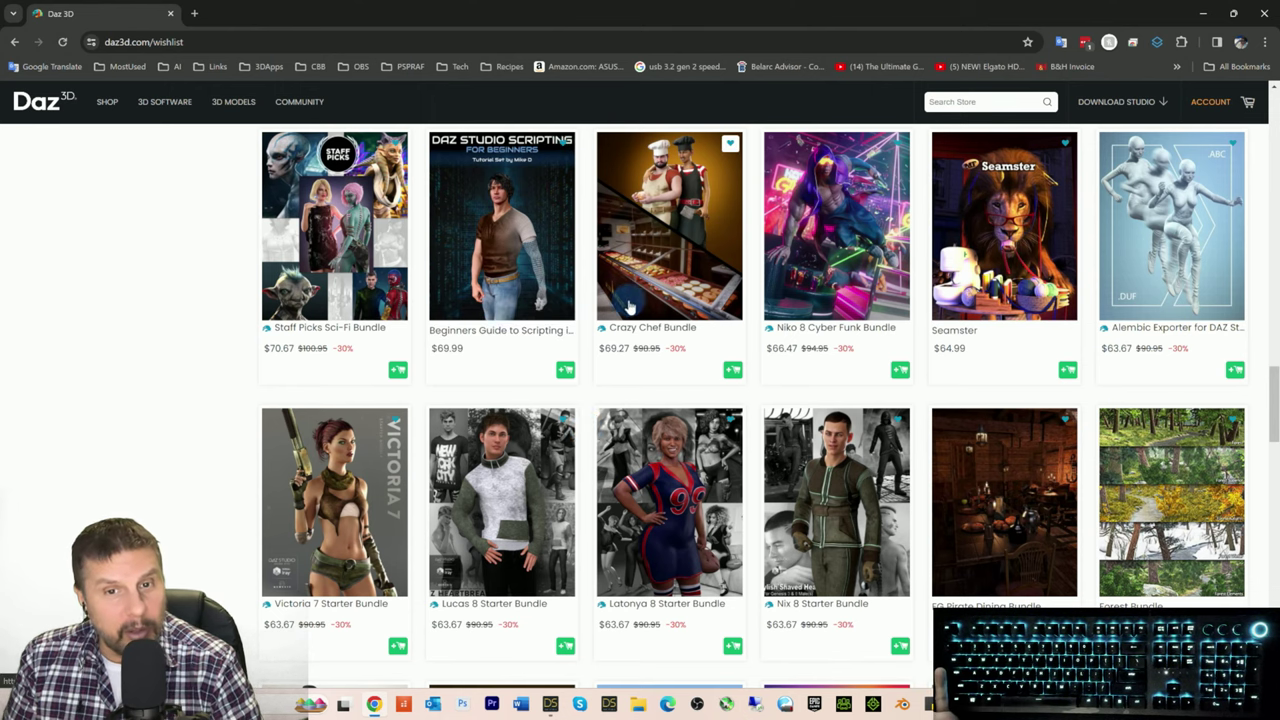
Step: Recheck the wishlist from its start and browse on to the mid-priced environments, plugins and bundles such as The Base Camp Bundle
scroll(537, 329, "up", 6)
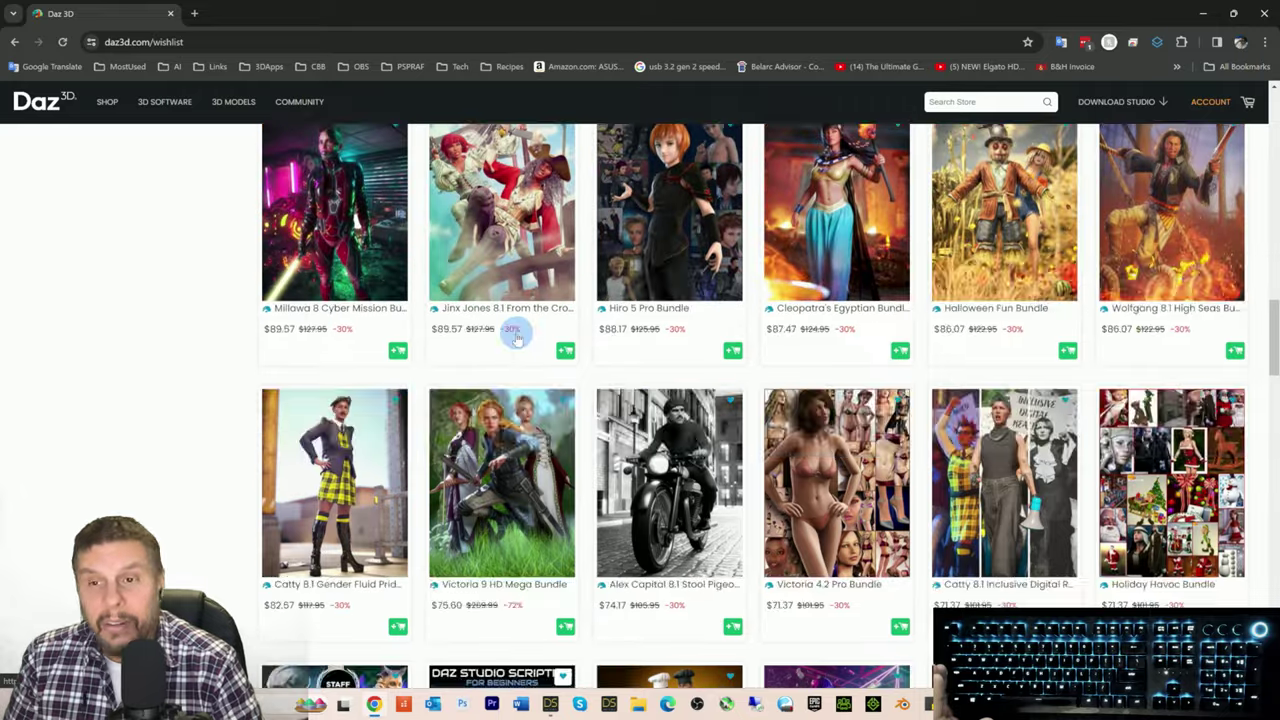
scroll(517, 340, "up", 10)
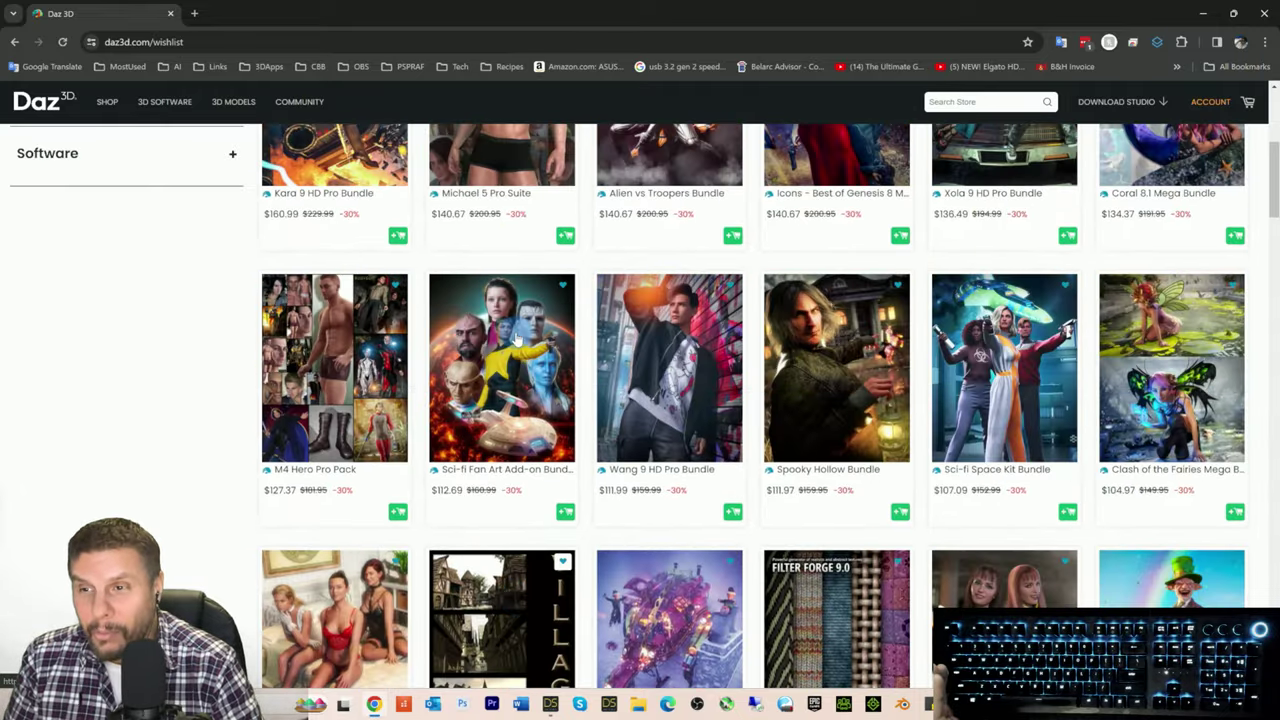
scroll(517, 340, "up", 2)
scroll(517, 338, "down", 10)
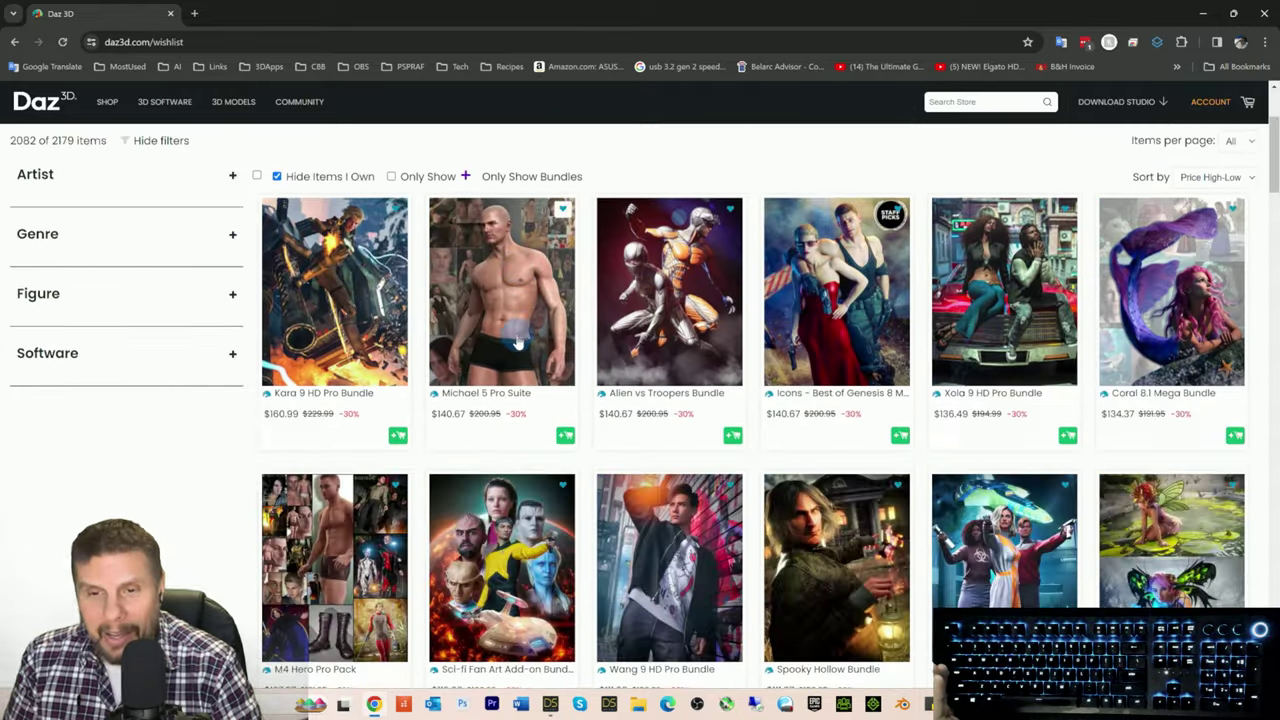
scroll(530, 388, "down", 10)
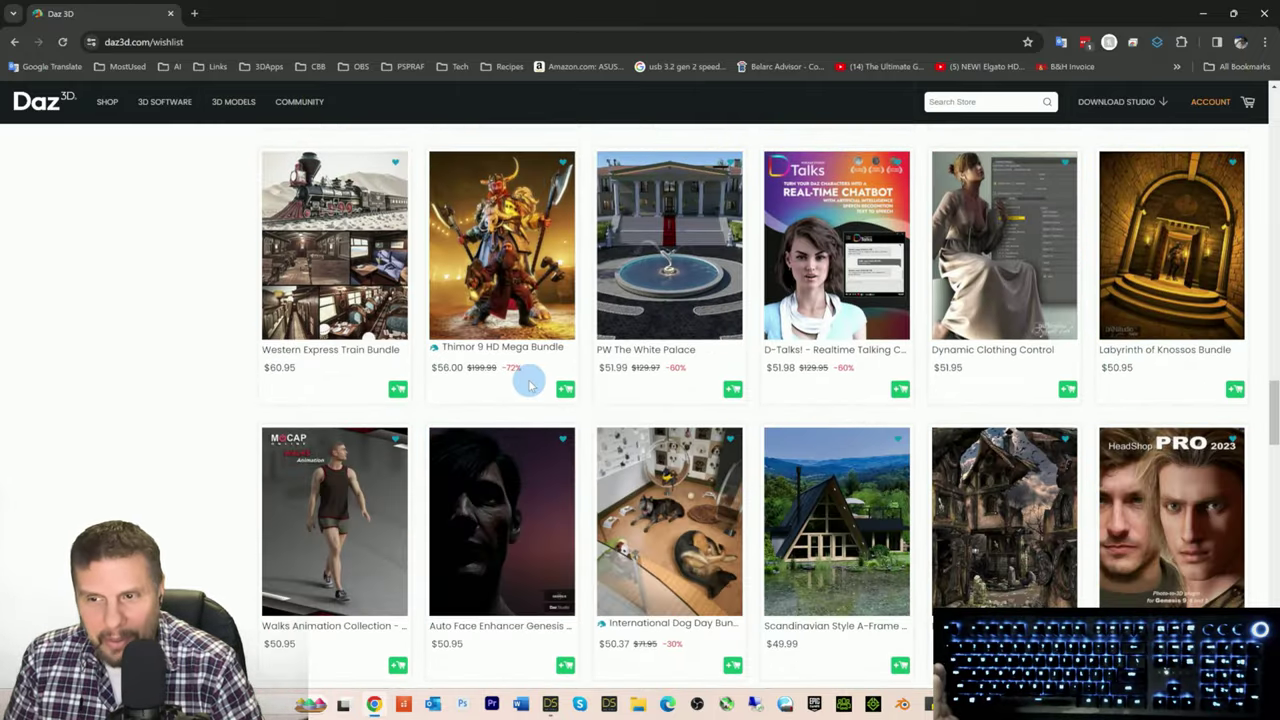
scroll(530, 385, "down", 3)
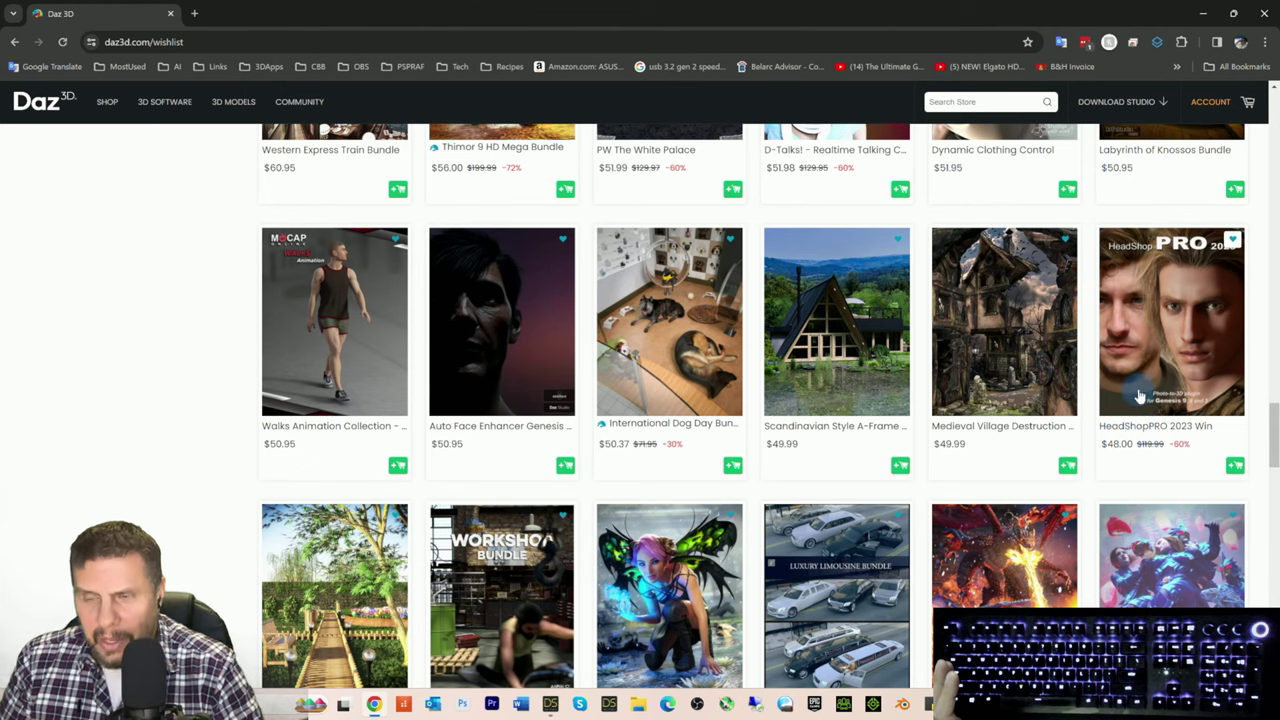
left_click(209, 360)
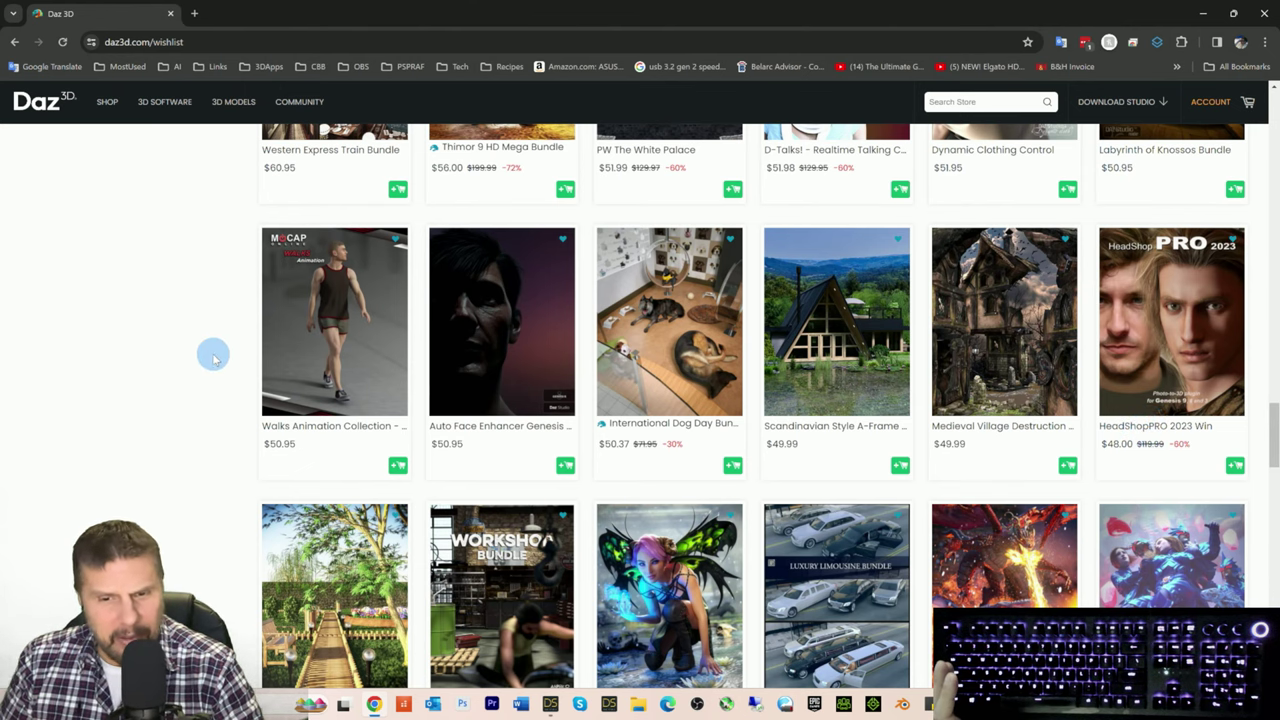
scroll(220, 345, "down", 2)
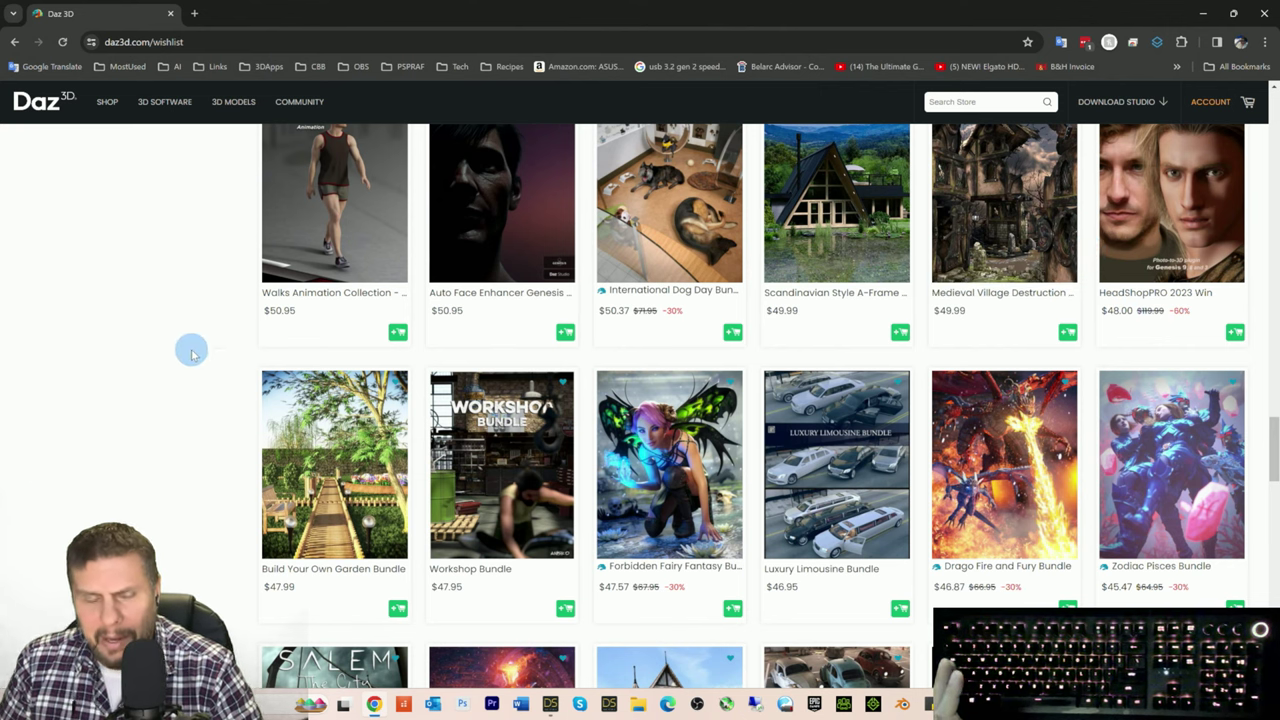
scroll(192, 354, "down", 3)
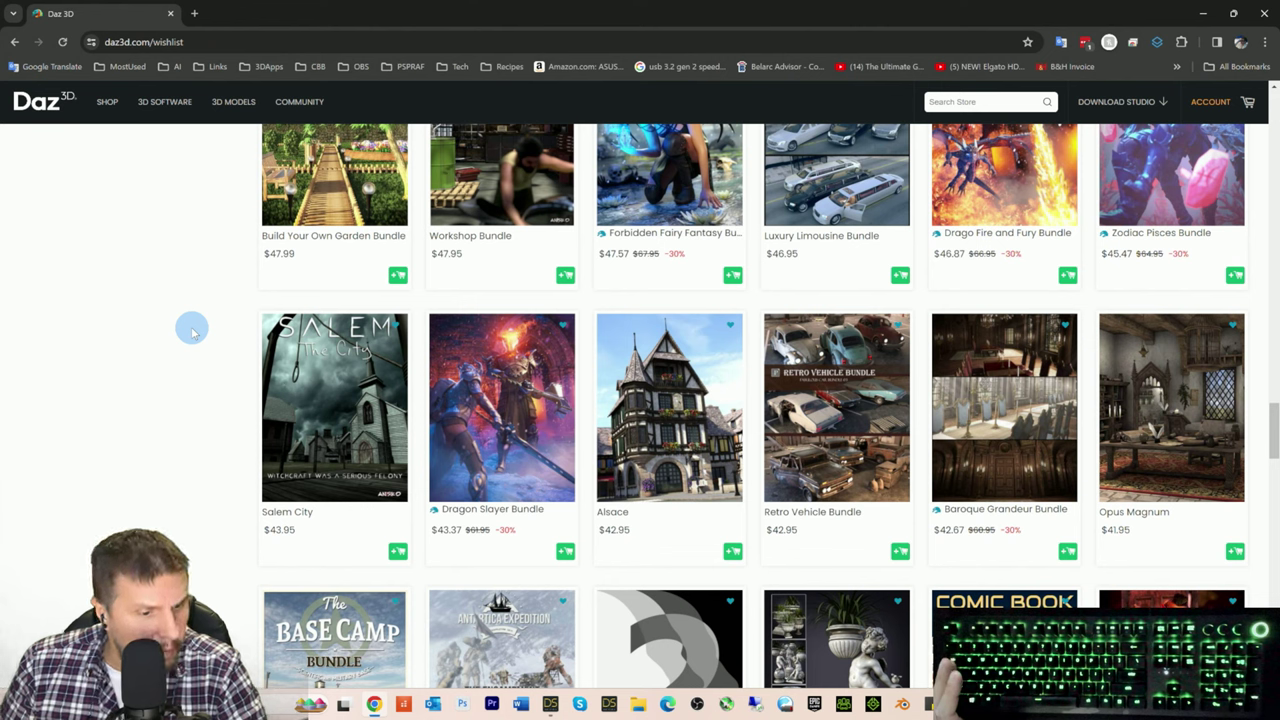
scroll(194, 330, "up", 2)
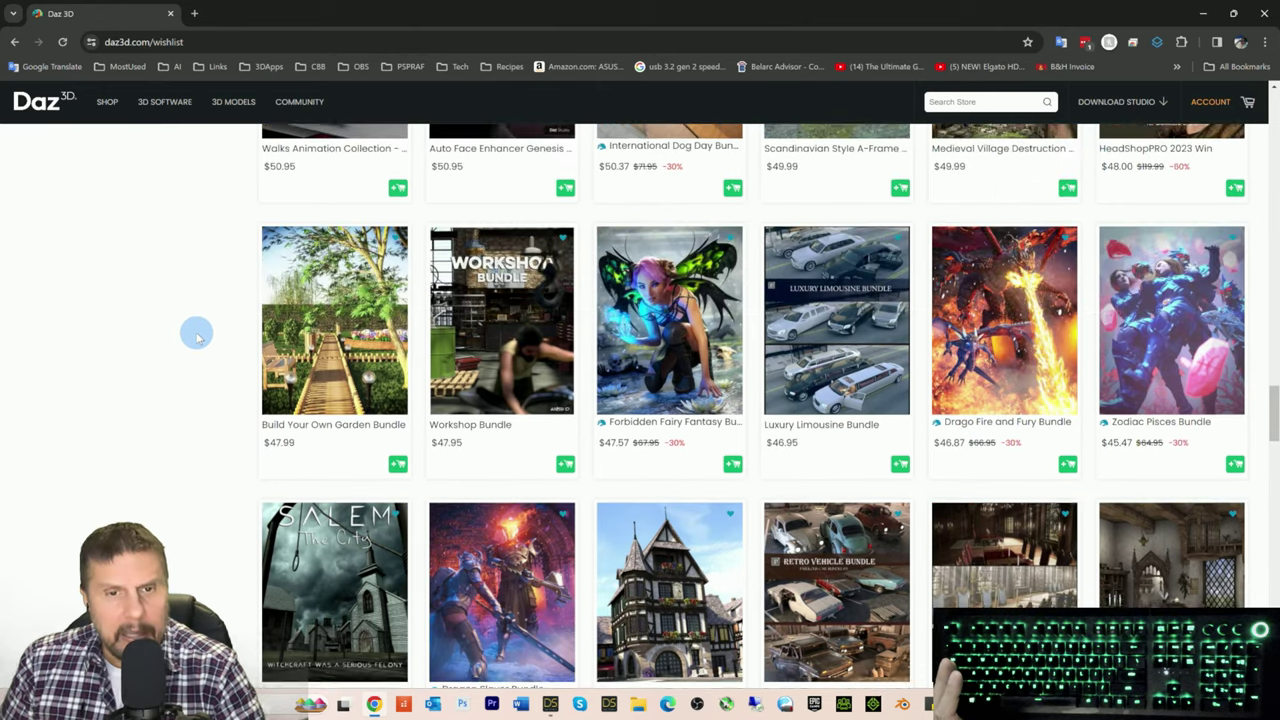
scroll(197, 336, "down", 2)
scroll(197, 336, "down", 4)
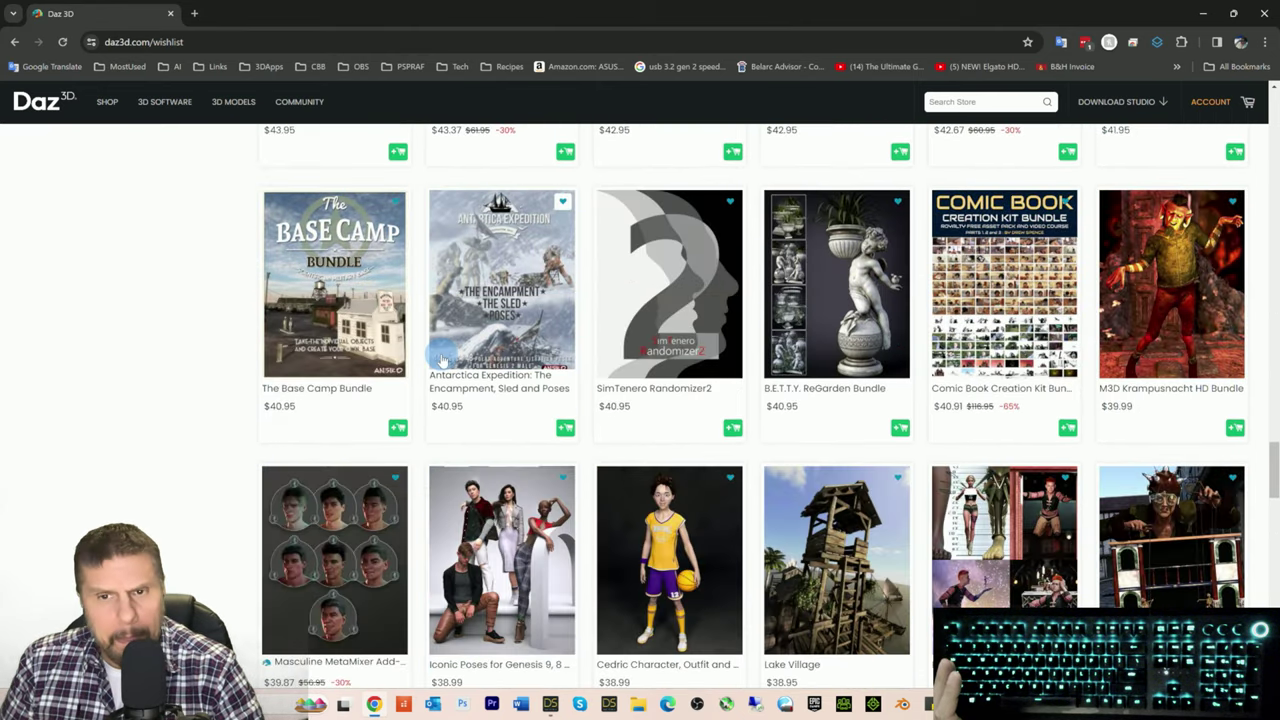
scroll(610, 338, "down", 1)
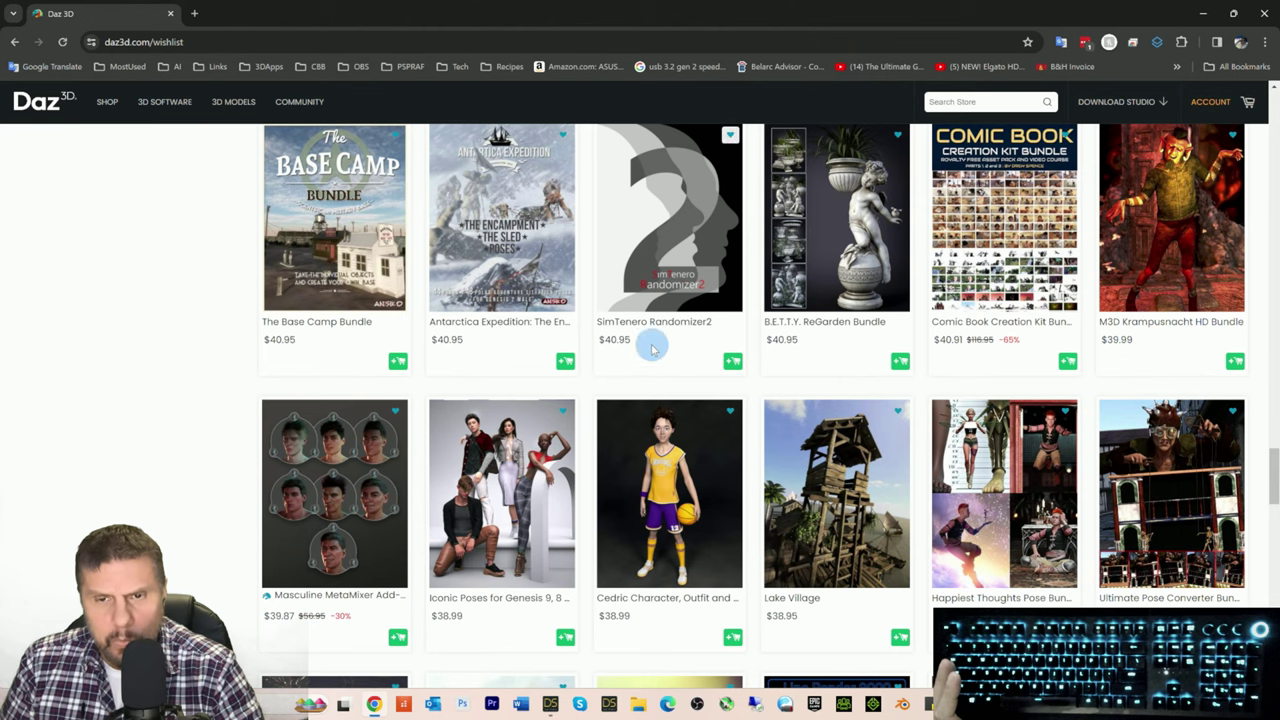
Step: Browse the wishlist from The Base Camp Bundle down through characters, plugins and environments to the Hidden Treasure set, comparing prices and discounts
scroll(388, 326, "down", 1)
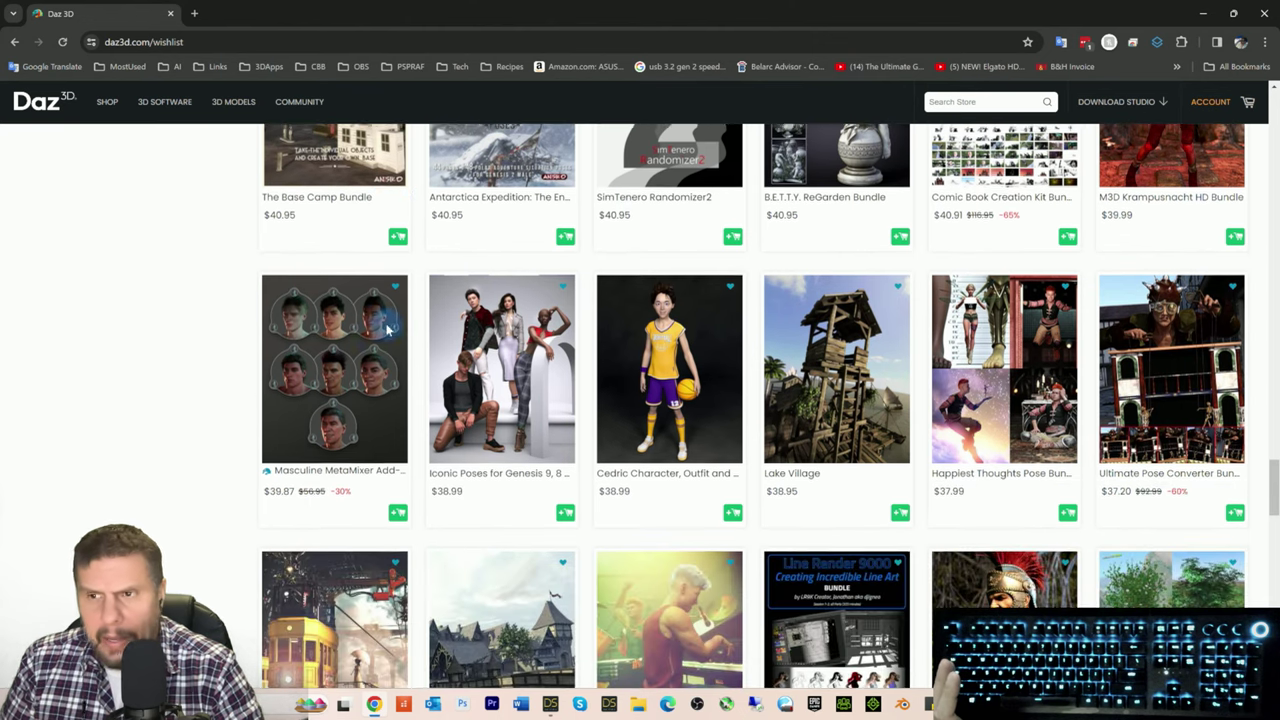
scroll(388, 326, "down", 3)
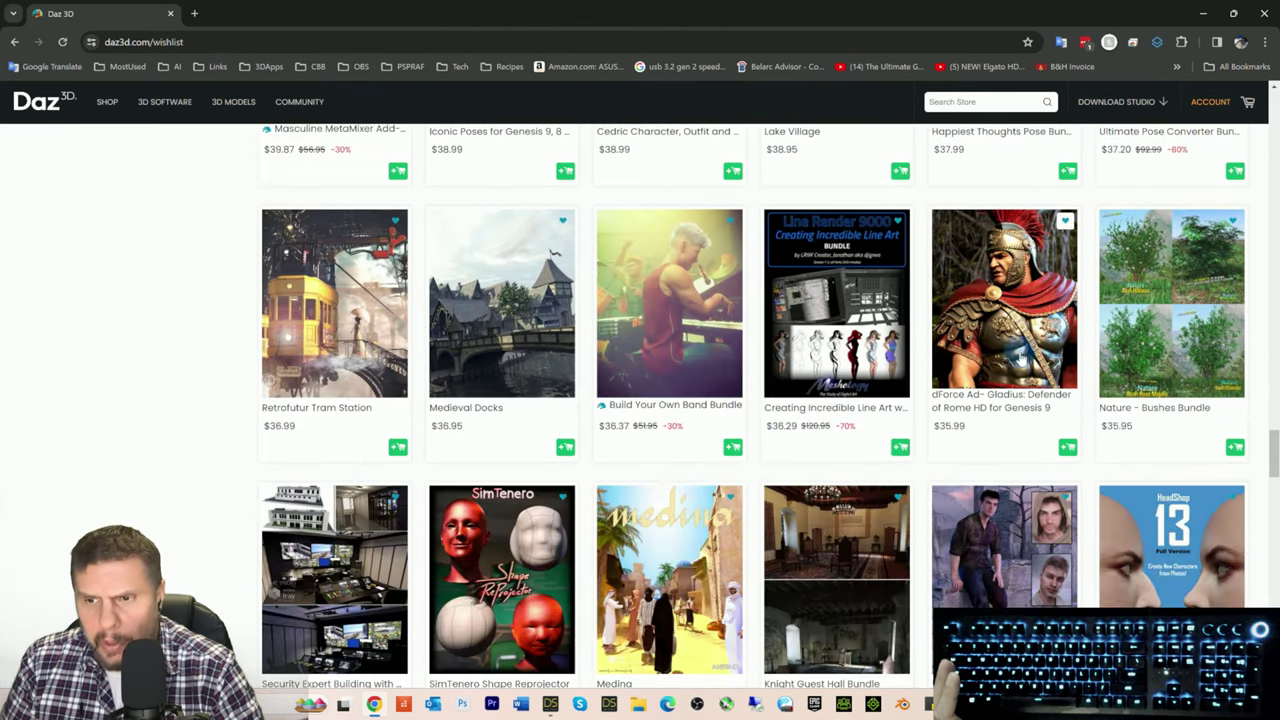
scroll(637, 361, "down", 1)
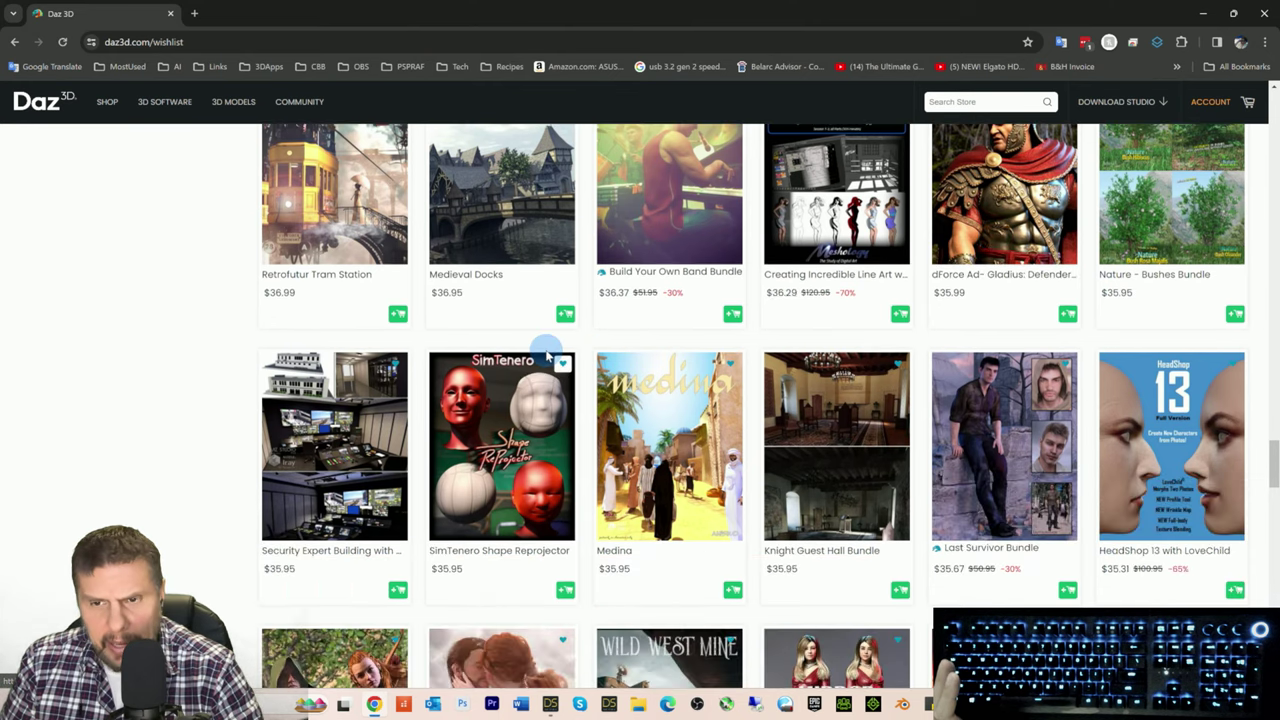
scroll(550, 357, "down", 1)
scroll(550, 357, "down", 4)
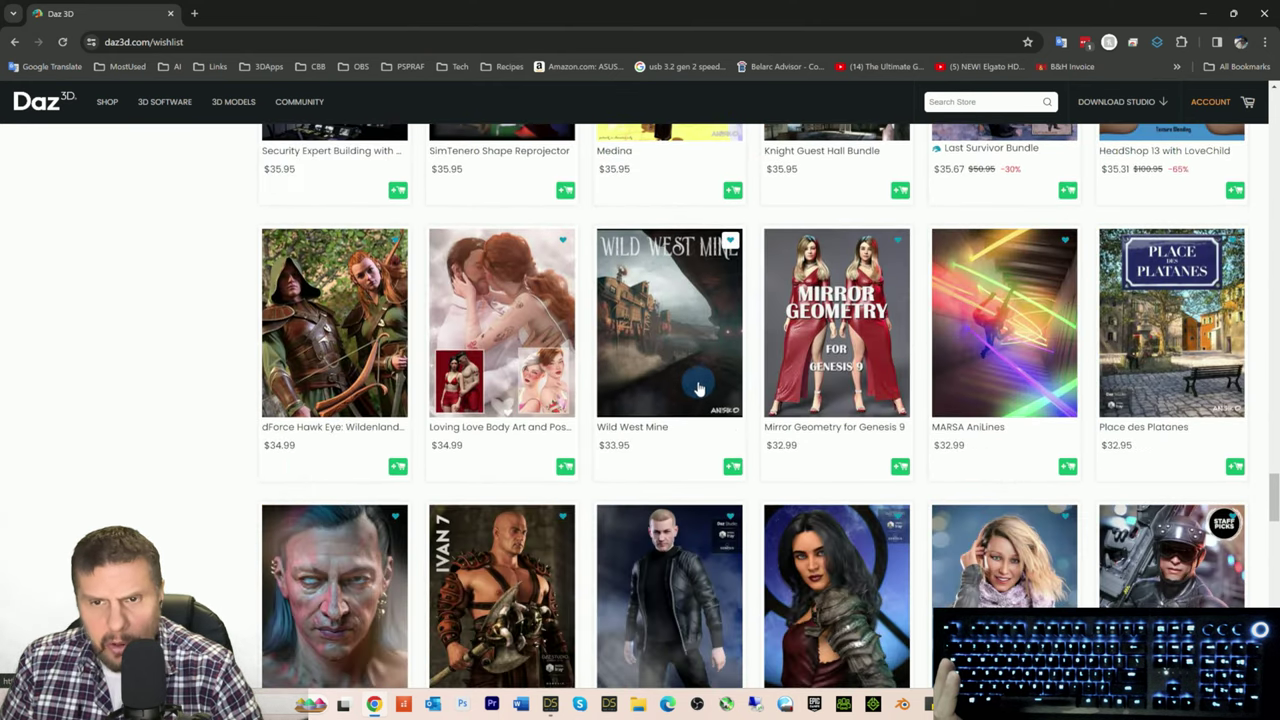
scroll(559, 361, "down", 1)
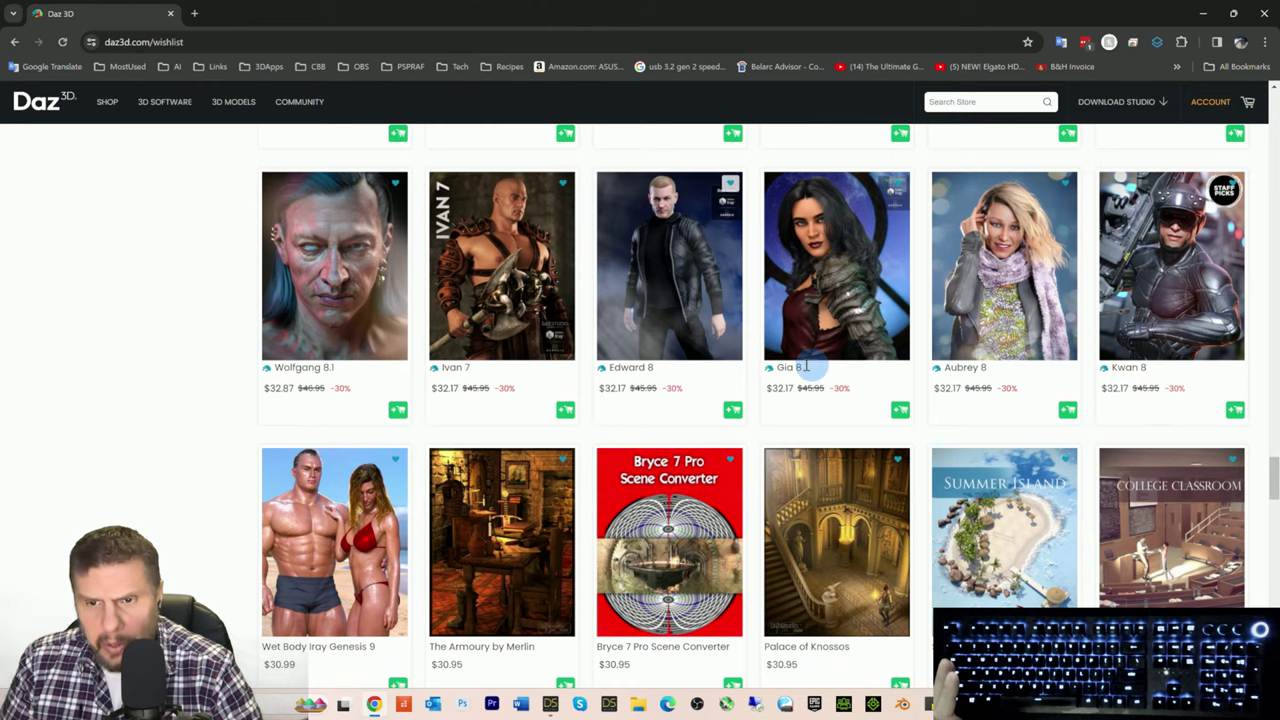
scroll(812, 365, "down", 2)
scroll(914, 386, "down", 3)
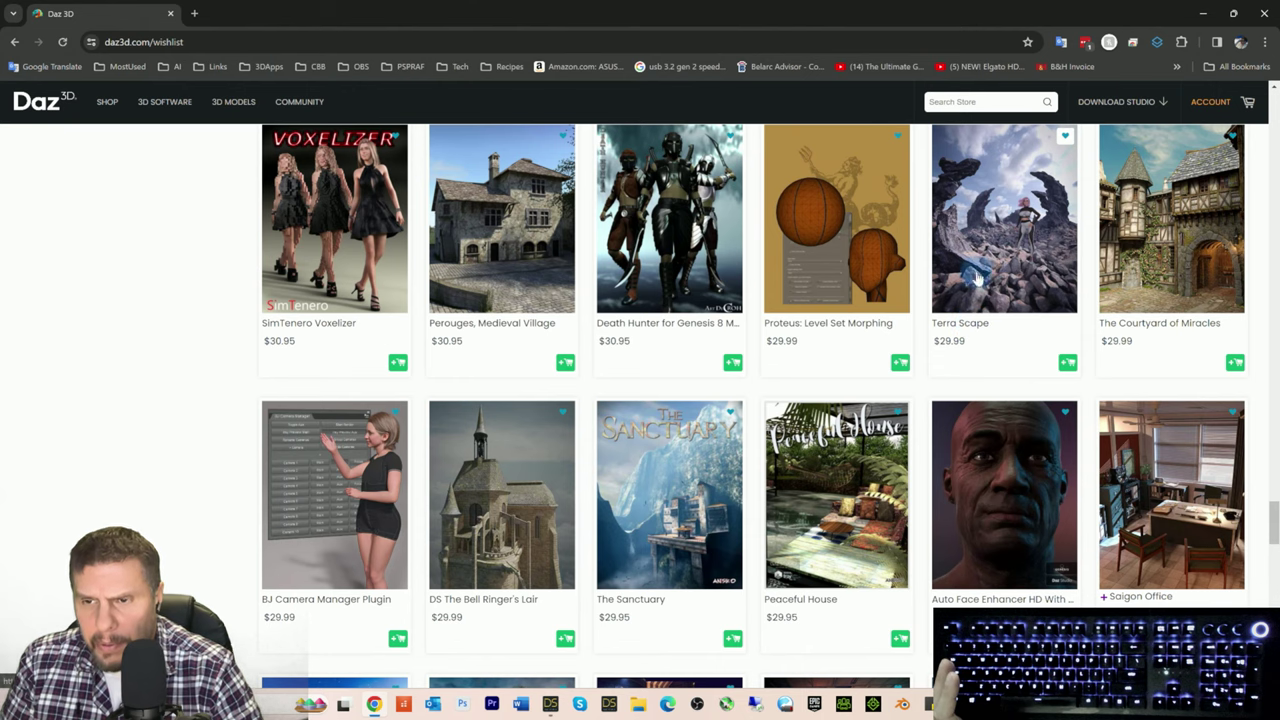
scroll(475, 307, "down", 2)
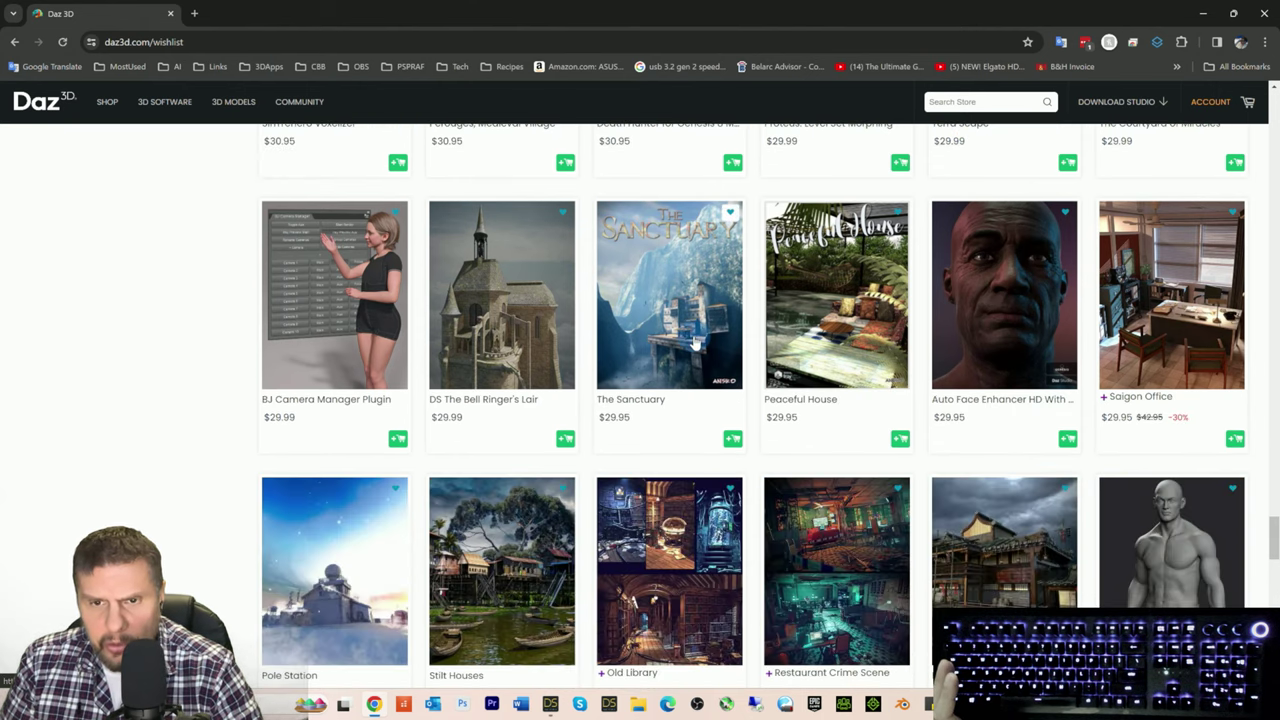
scroll(688, 355, "down", 5)
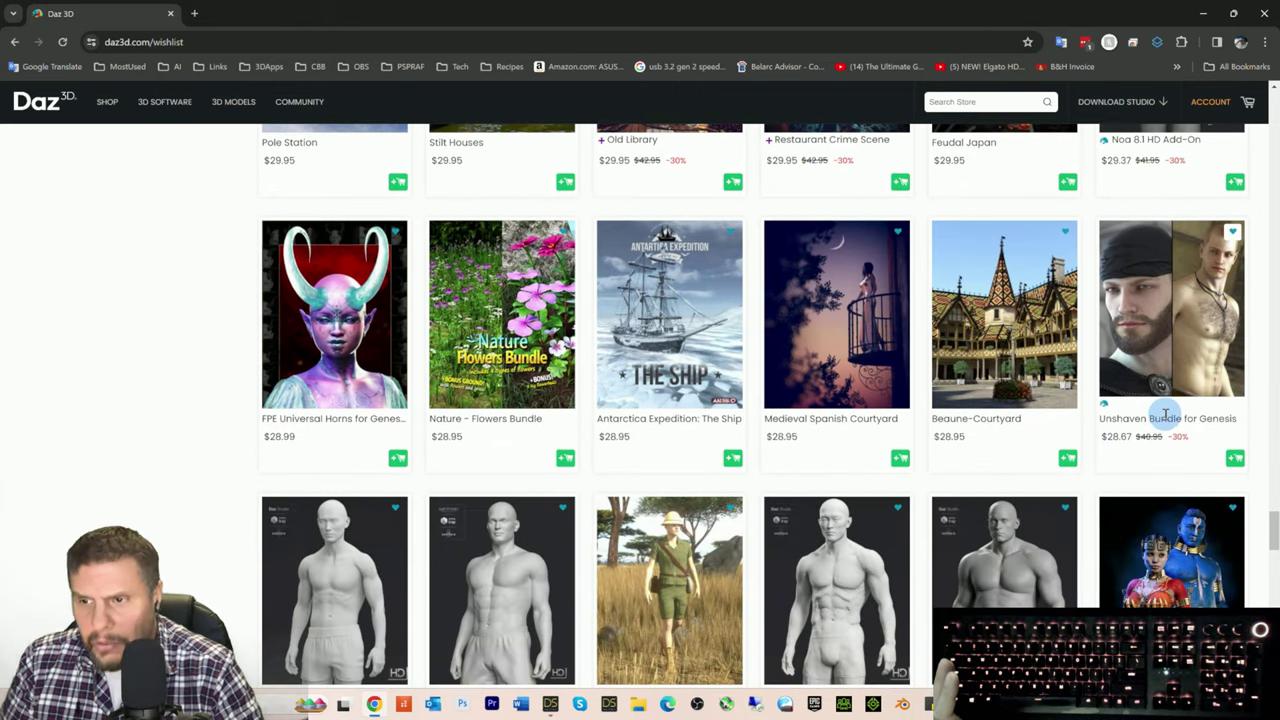
scroll(722, 390, "down", 8)
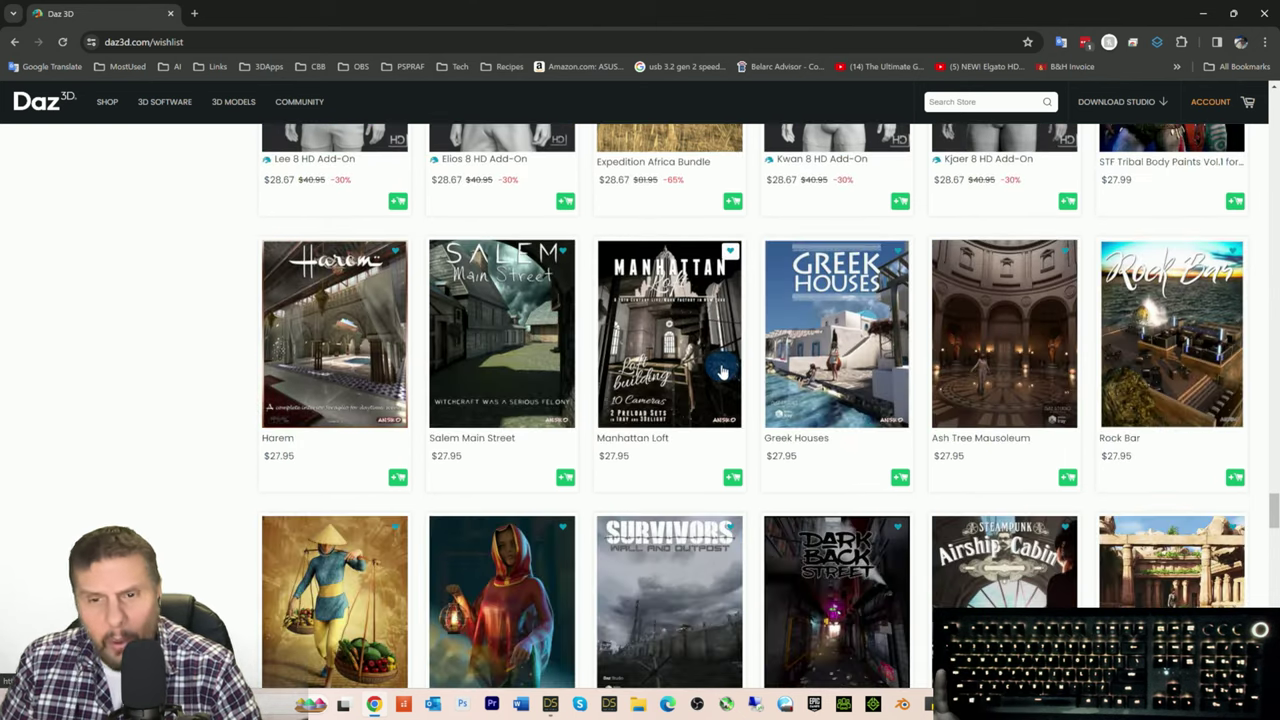
scroll(722, 390, "down", 4)
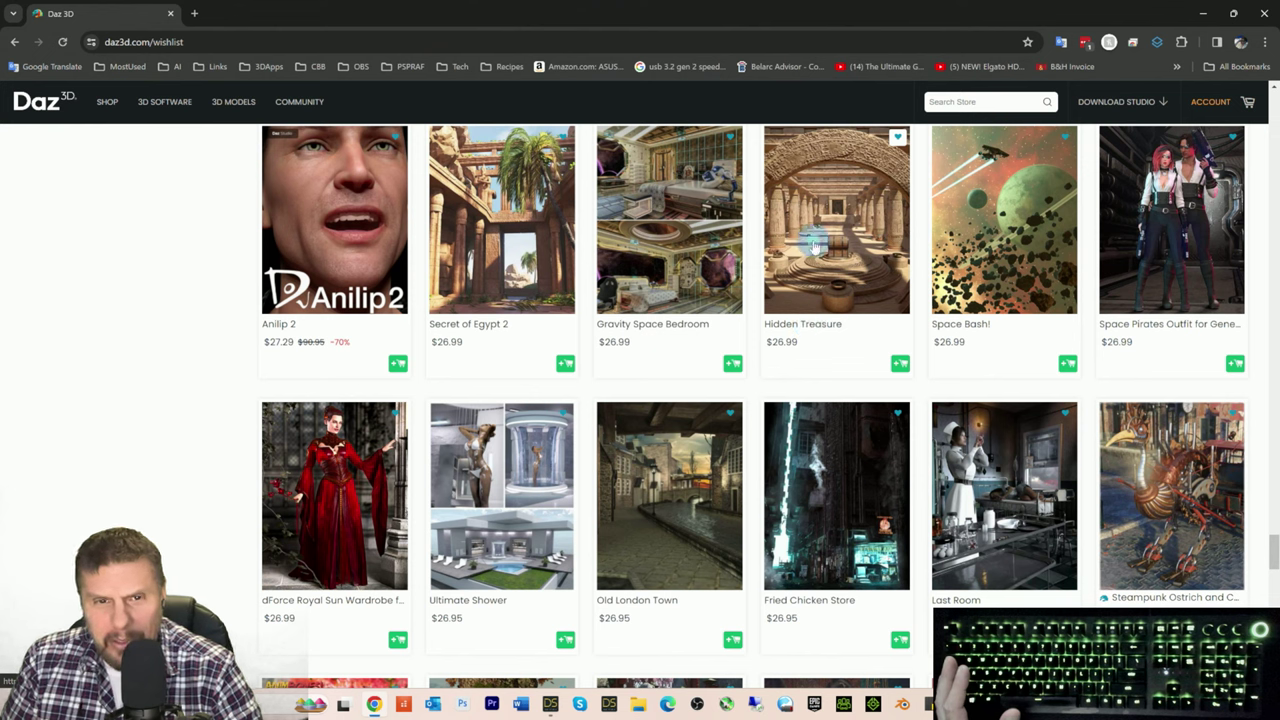
Step: Open the Hidden Treasure product in a separate tab and review its preview images and list of included props and render settings
right_click(815, 245)
left_click(828, 254)
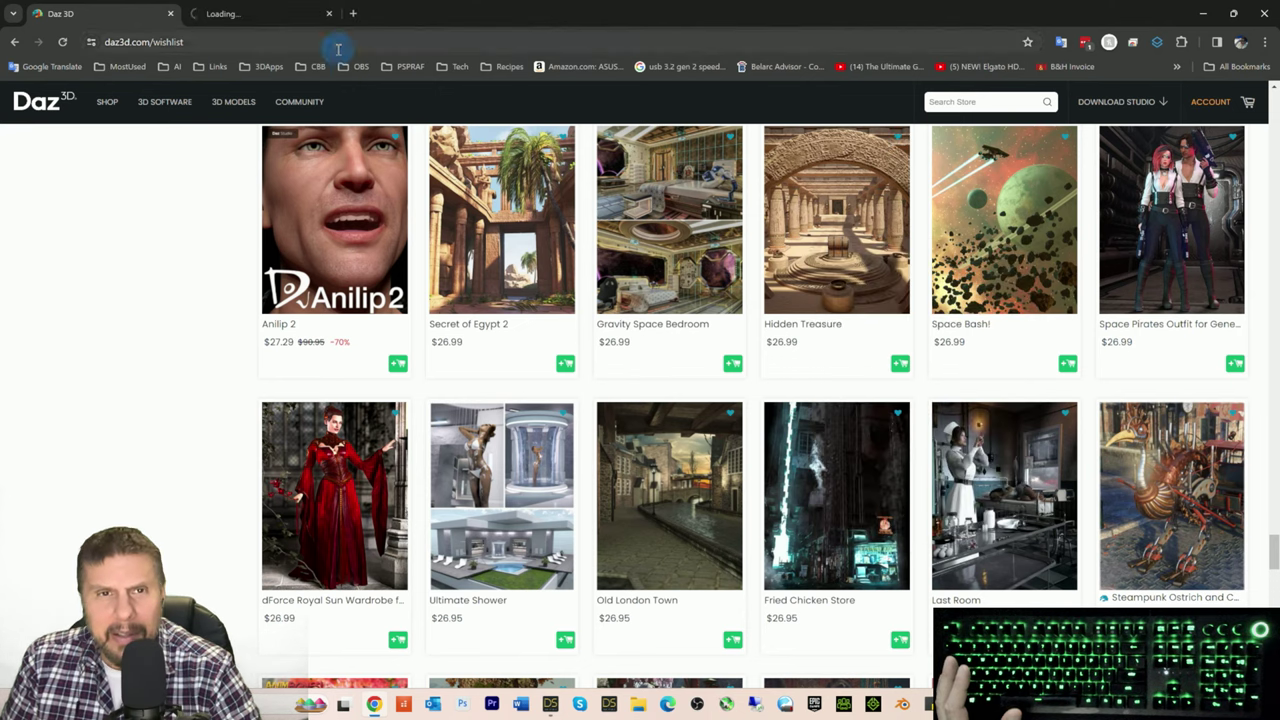
left_click(258, 14)
scroll(760, 330, "down", 1)
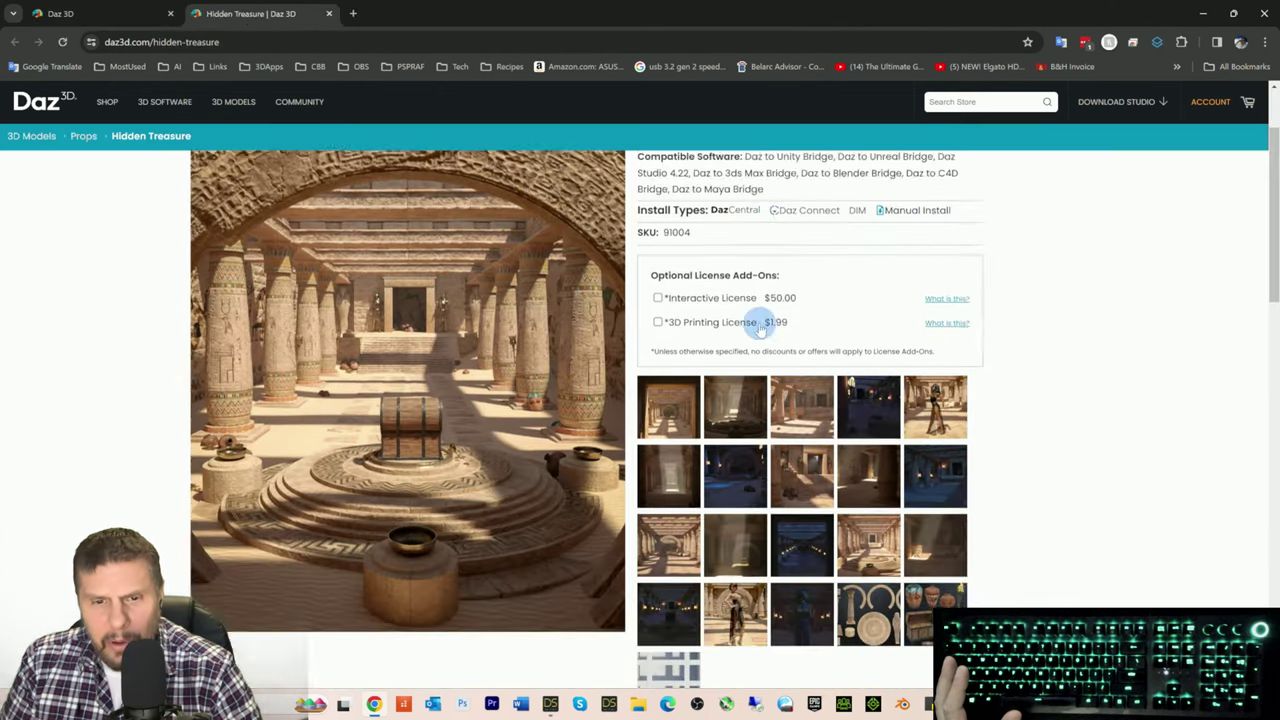
scroll(760, 330, "down", 6)
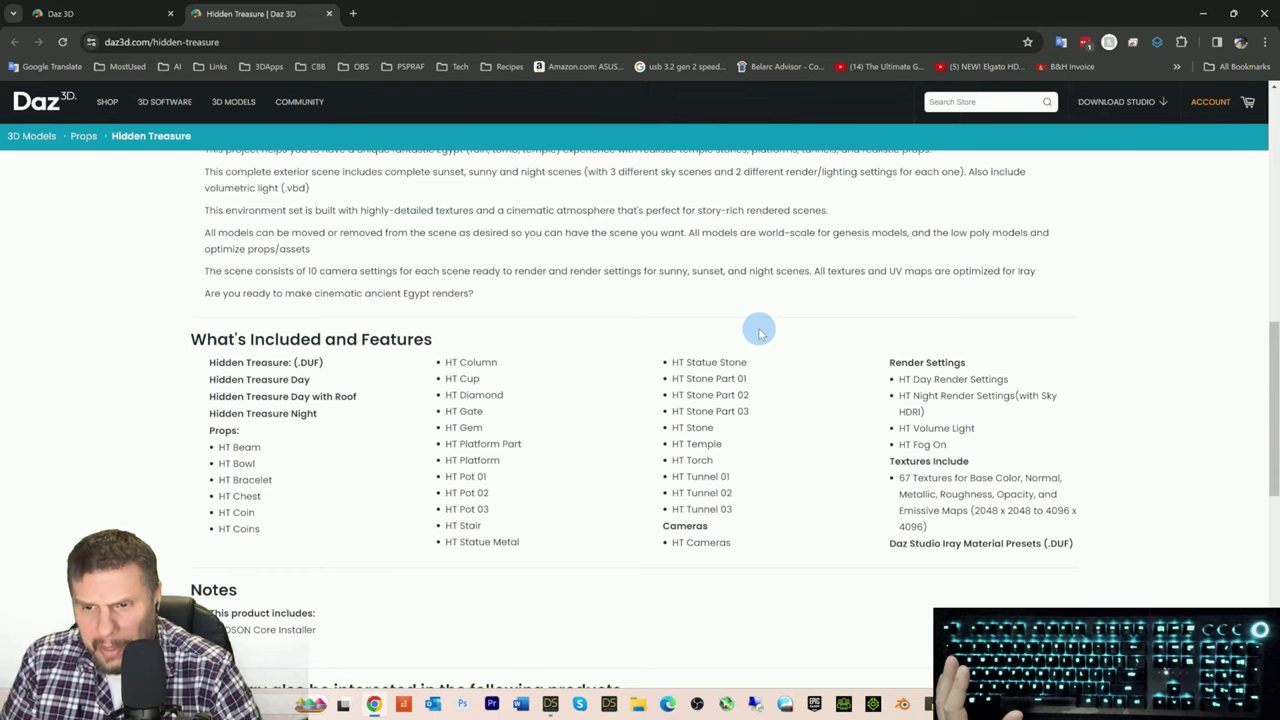
scroll(758, 333, "up", 7)
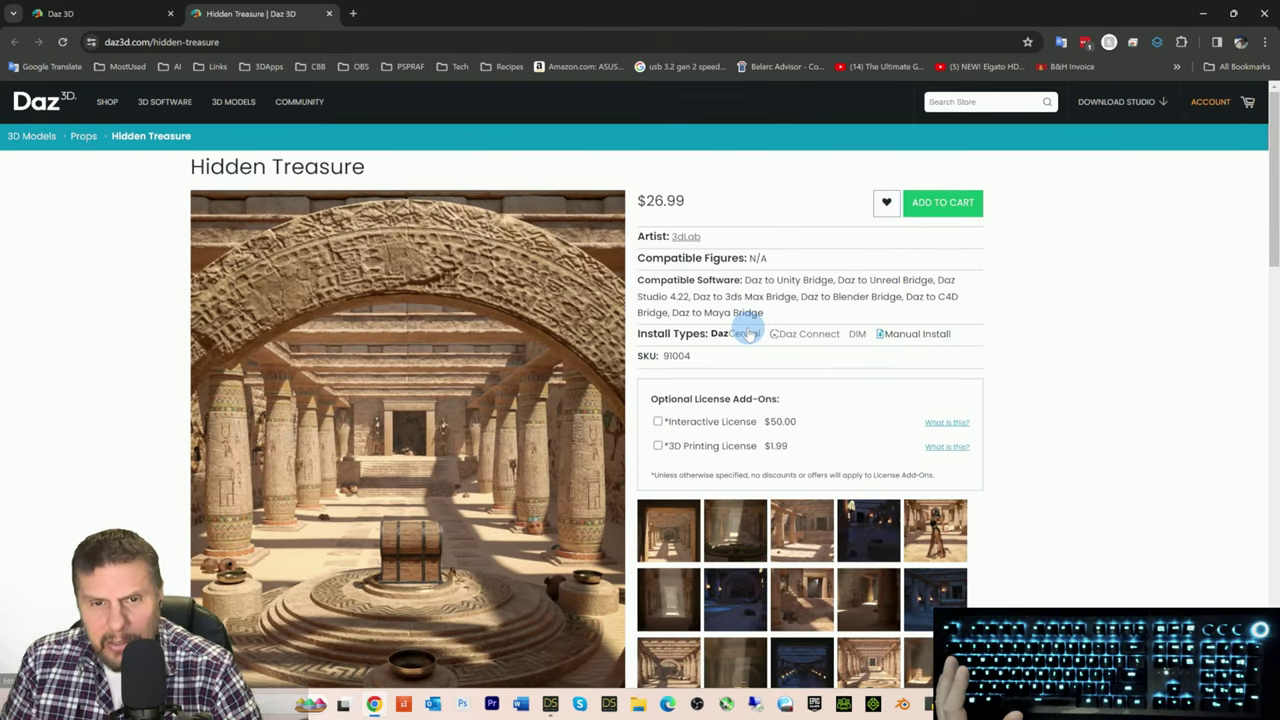
scroll(748, 335, "down", 2)
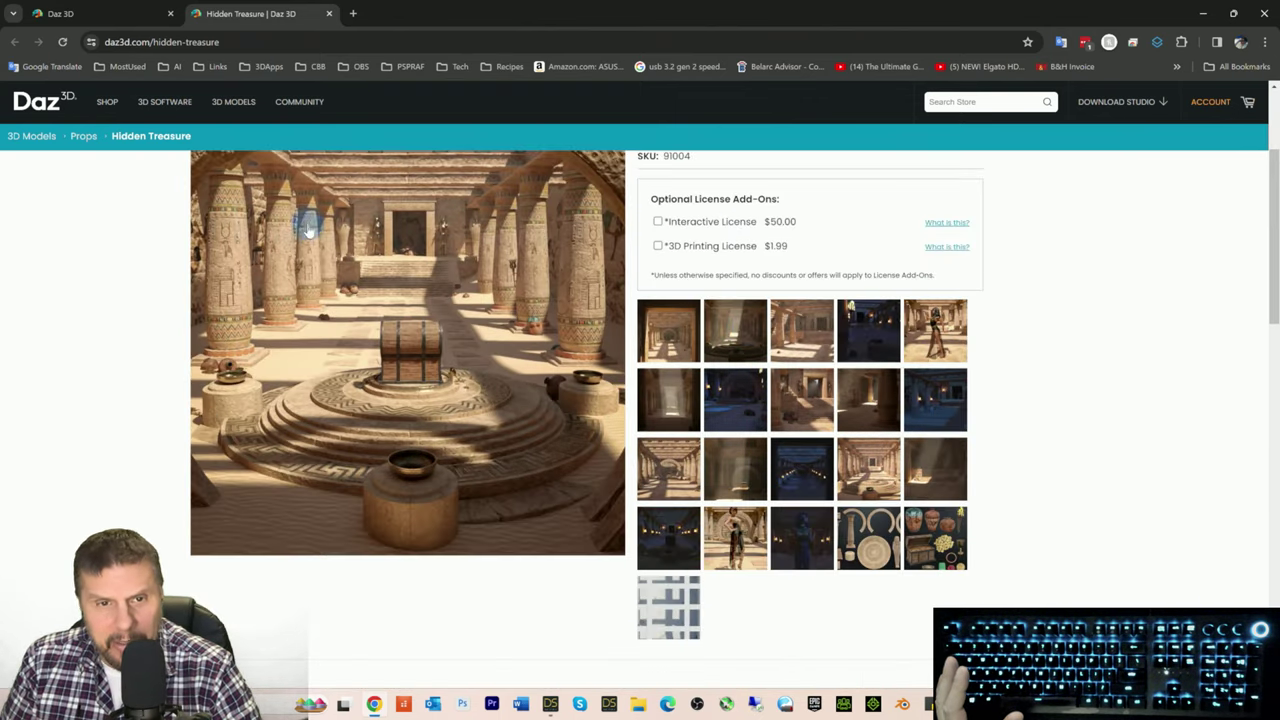
scroll(308, 230, "up", 2)
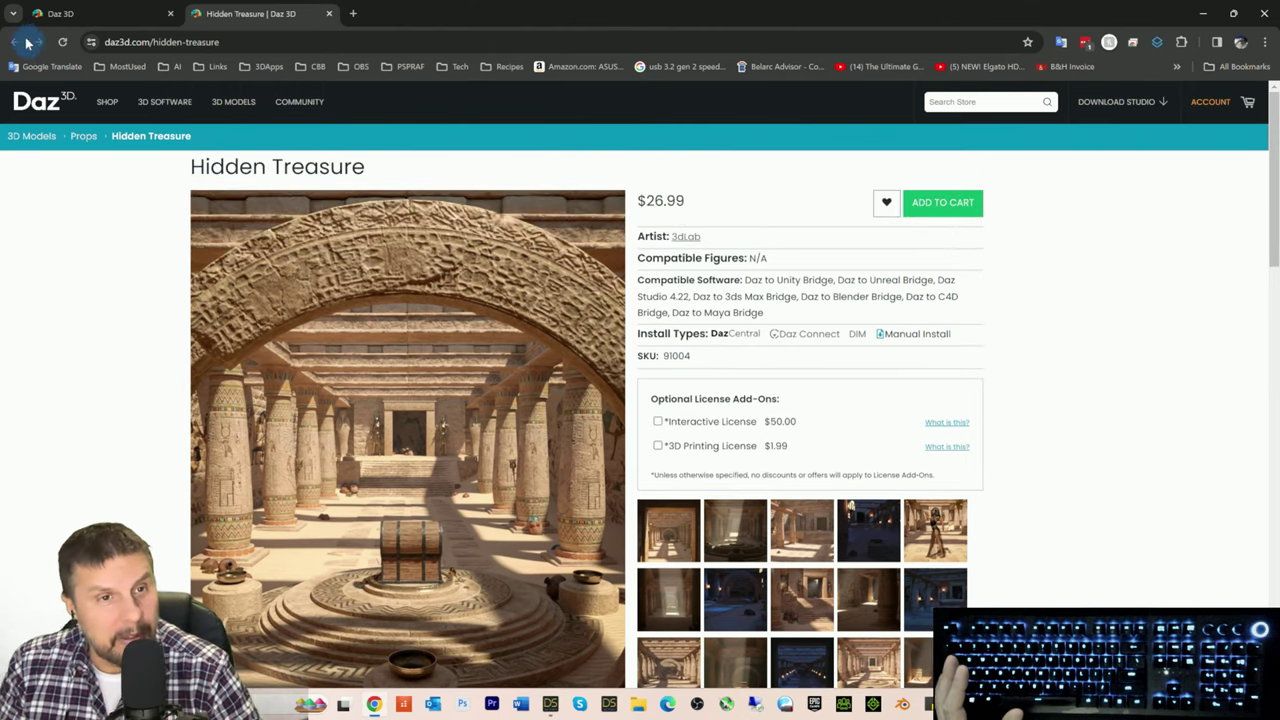
Step: Return to the wishlist, browse from Old London Town on to items such as Modern Interior, and close the wishlist
left_click(55, 14)
scroll(632, 257, "down", 3)
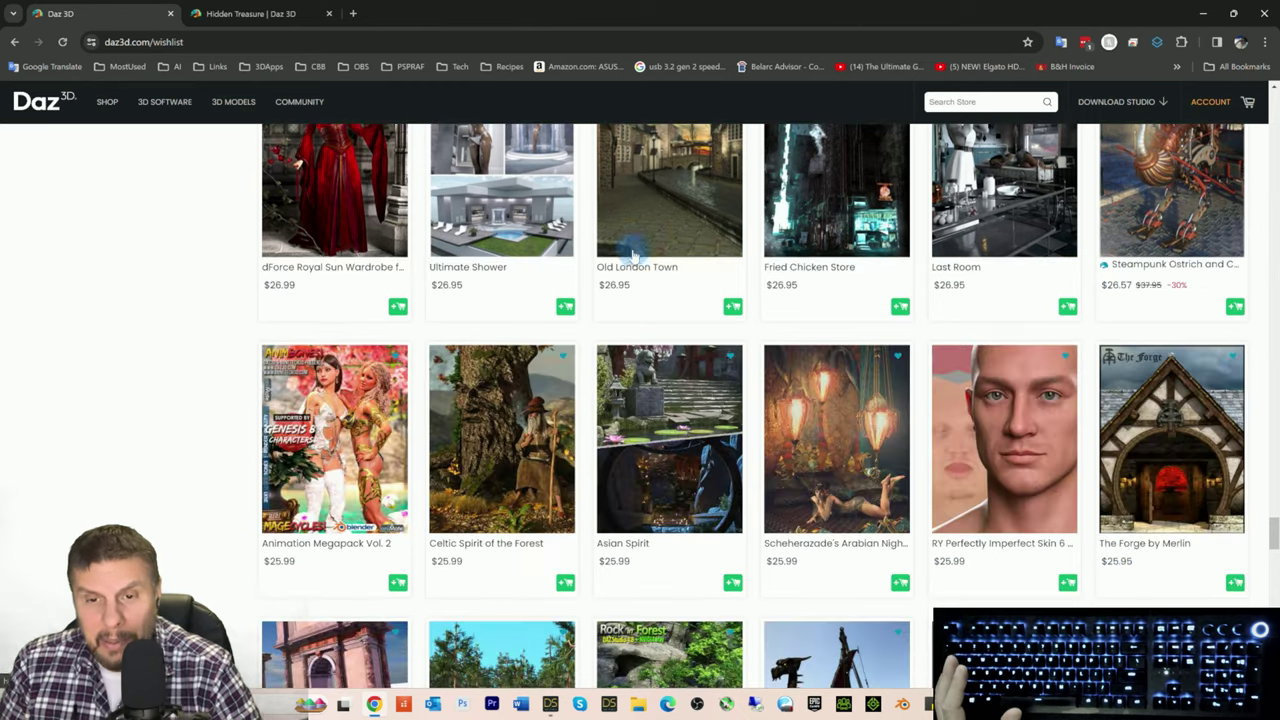
scroll(649, 245, "up", 1)
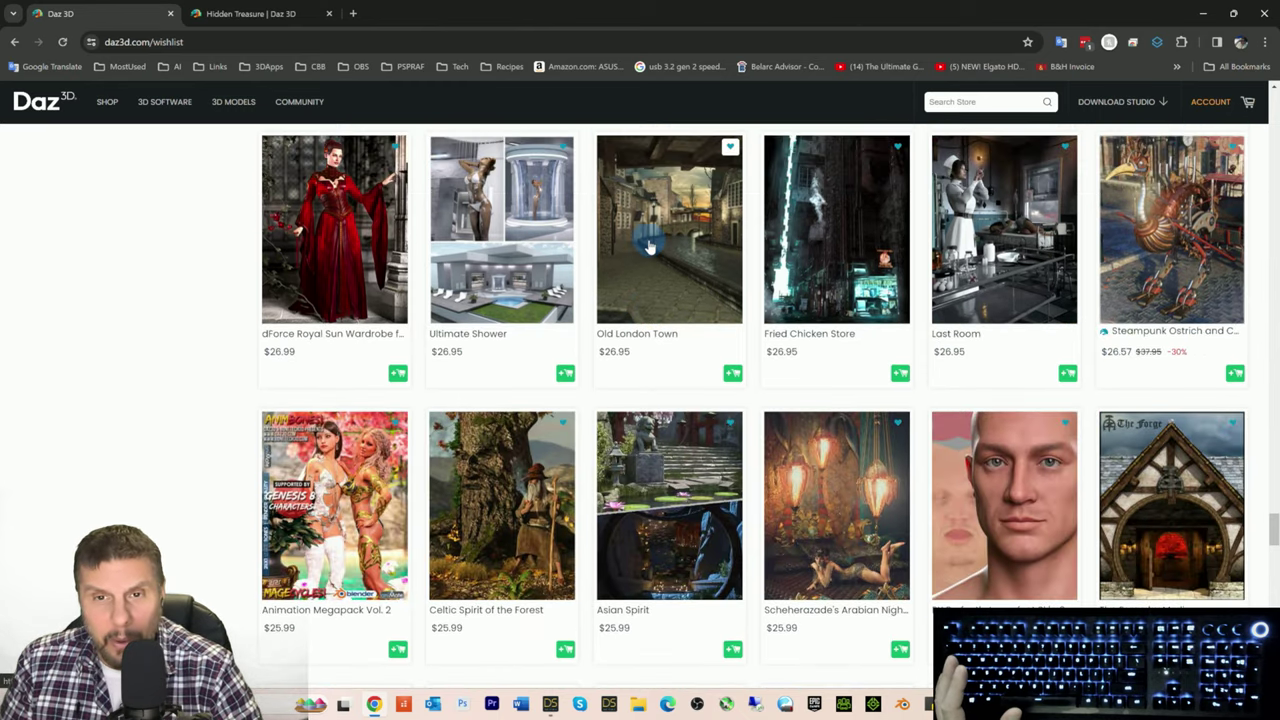
scroll(649, 245, "down", 8)
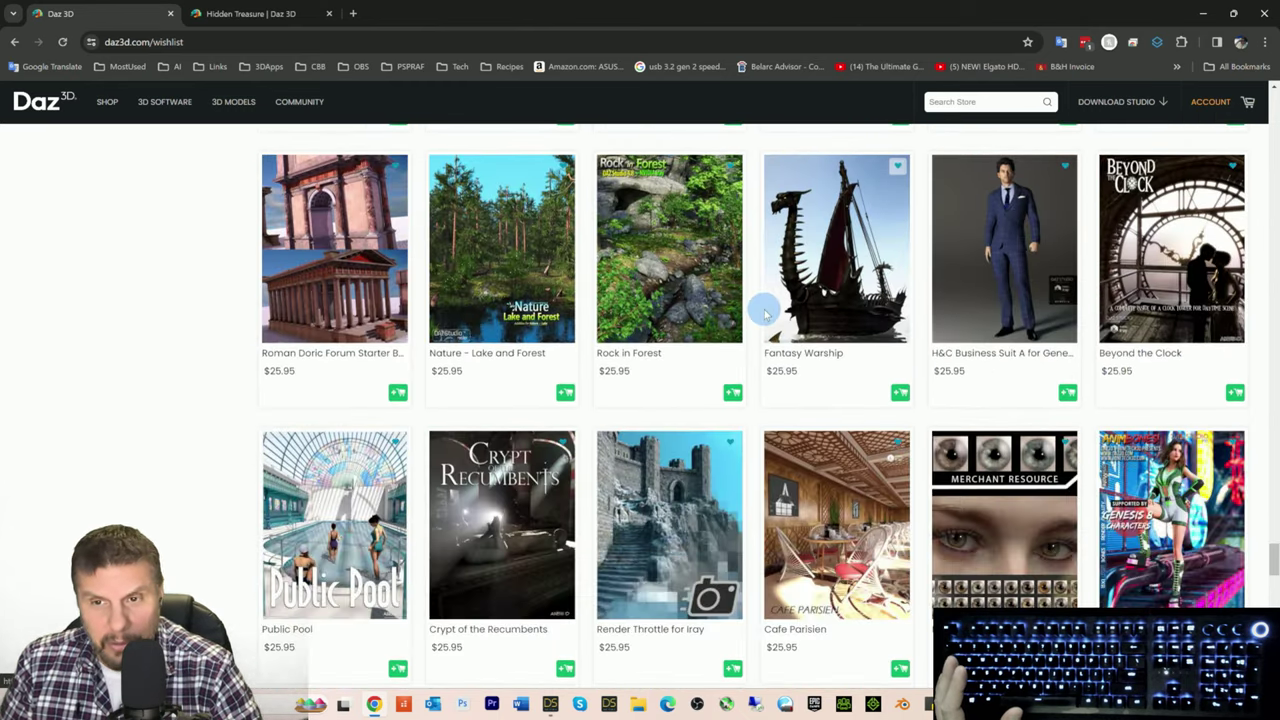
scroll(765, 314, "down", 3)
scroll(765, 314, "down", 2)
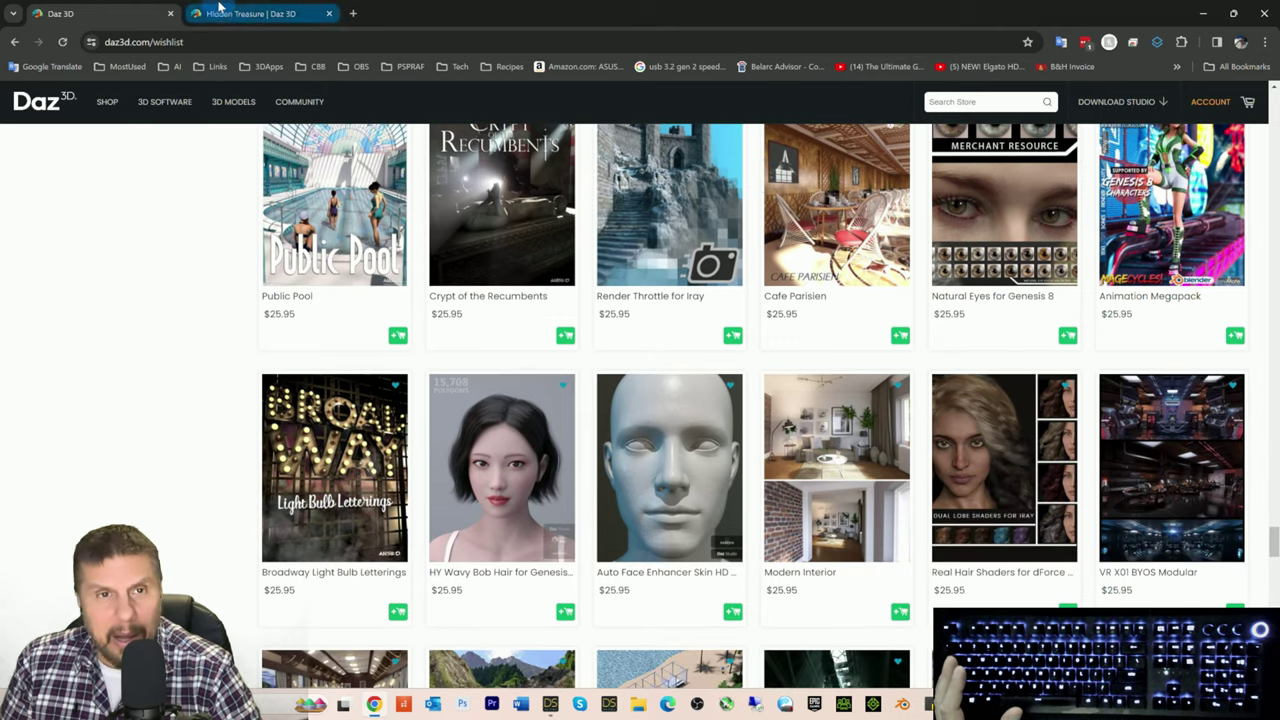
left_click(171, 14)
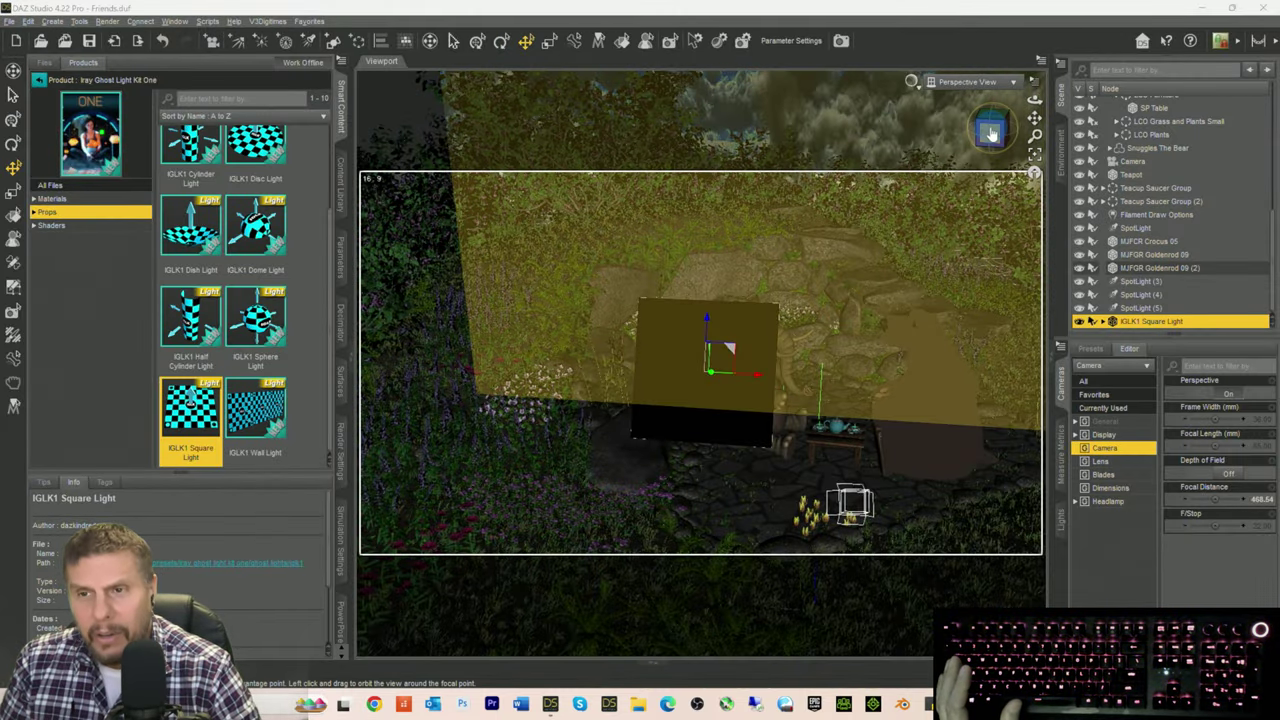
Step: In DAZ Studio, move the IGLK1 Square Light closer to the elephant and view the scene through the Camera
left_click_drag(990, 133, 981, 132)
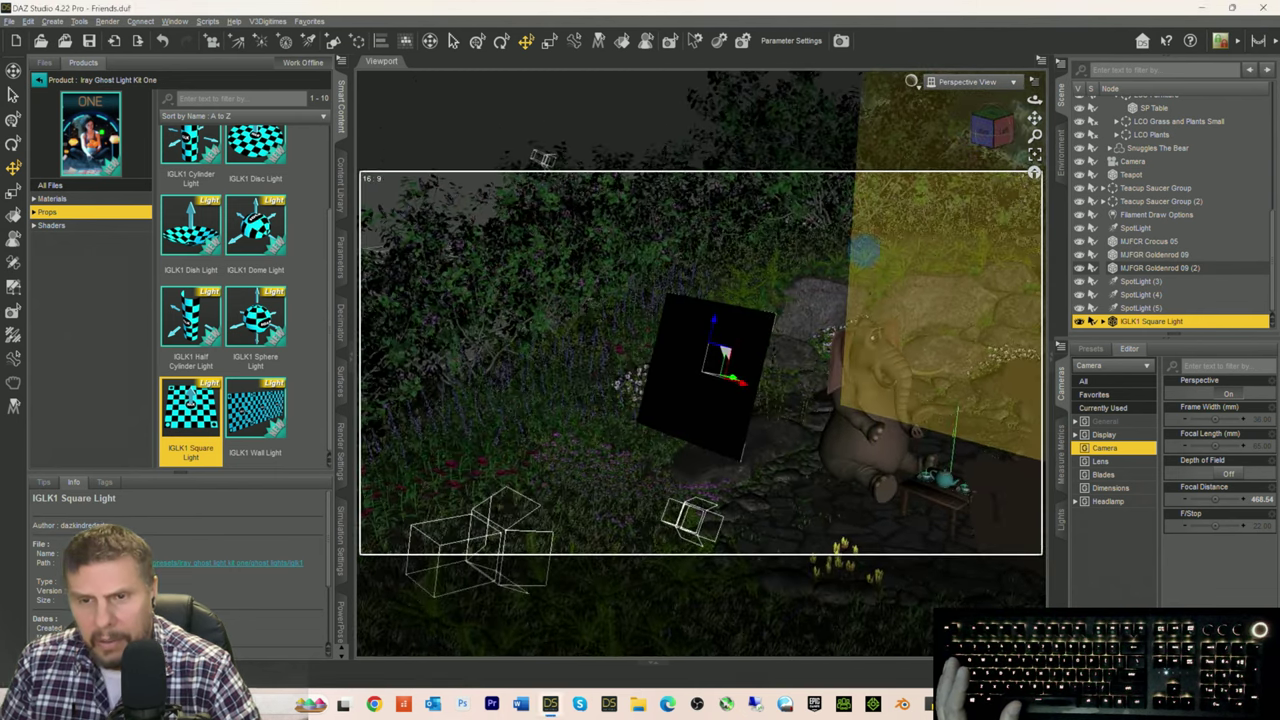
left_click_drag(724, 354, 770, 379)
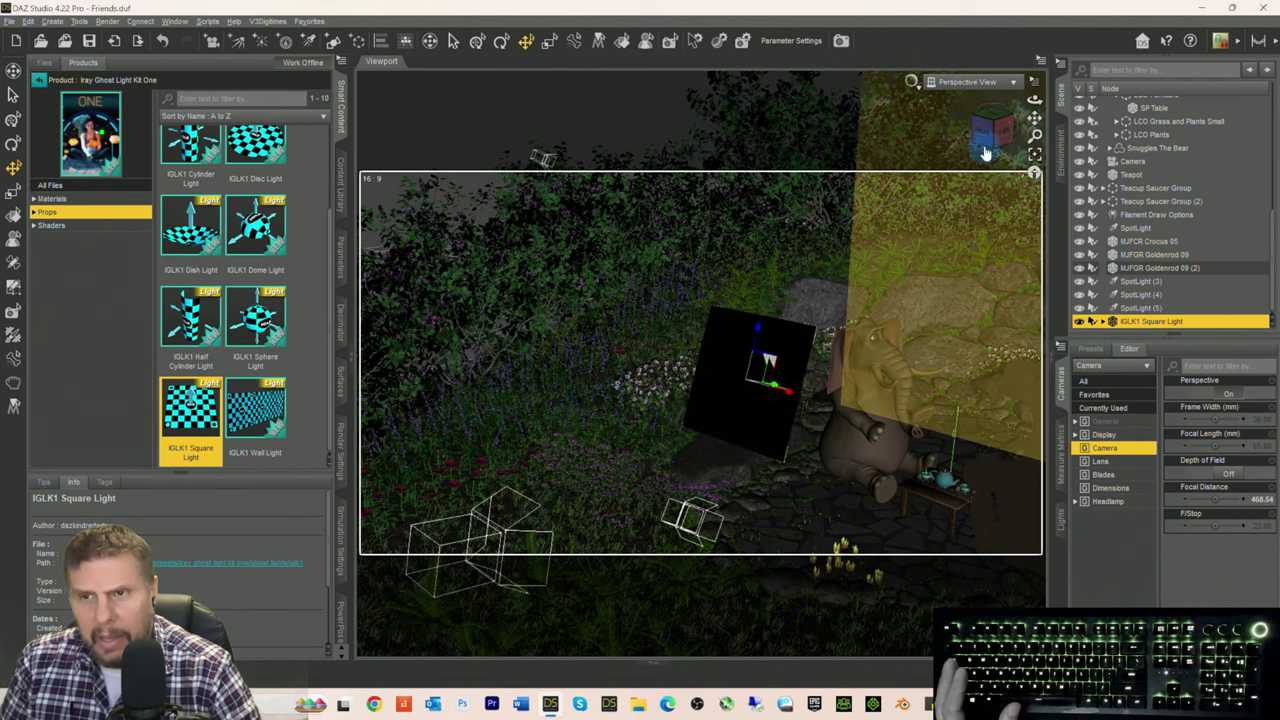
left_click(990, 125)
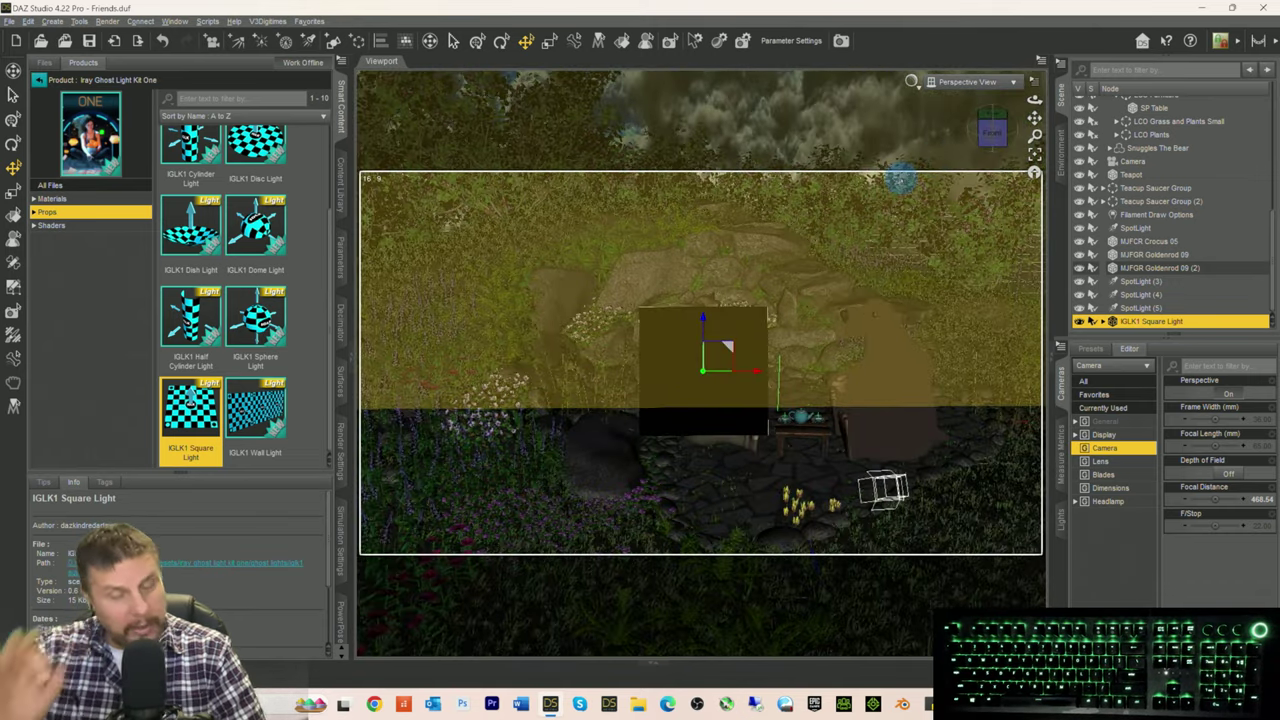
left_click(990, 135)
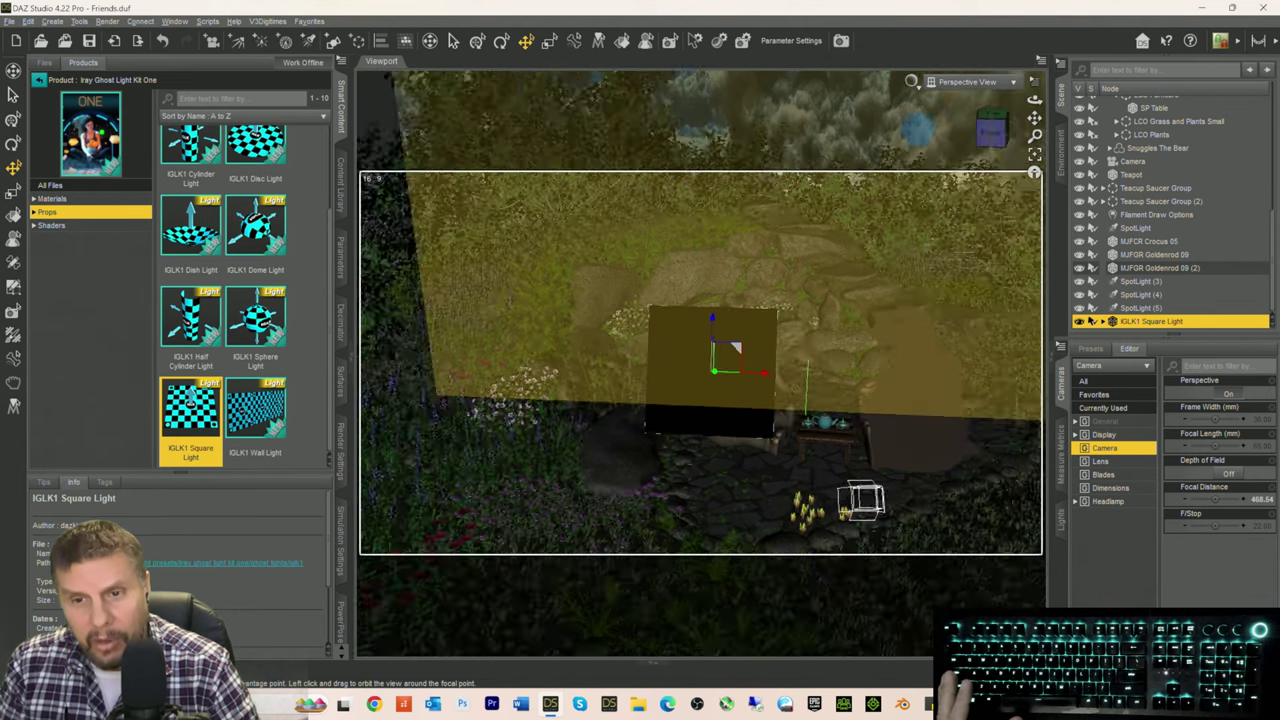
left_click_drag(990, 135, 980, 128)
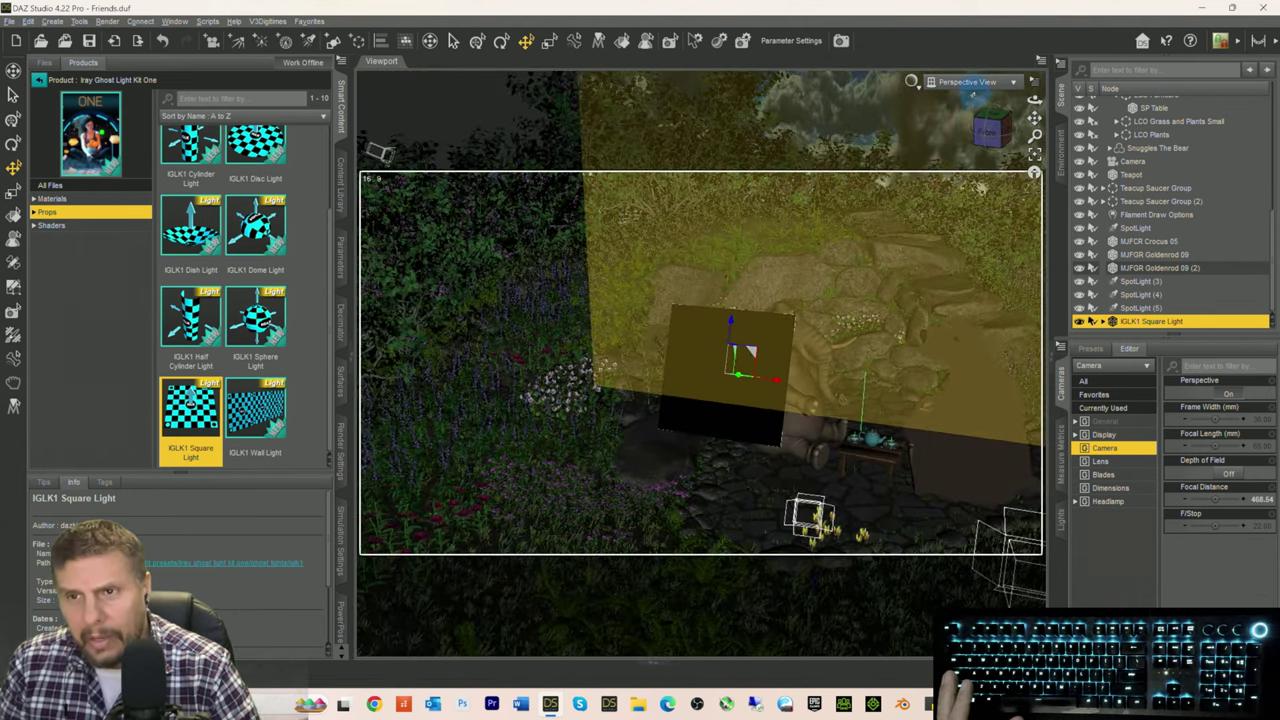
left_click(968, 84)
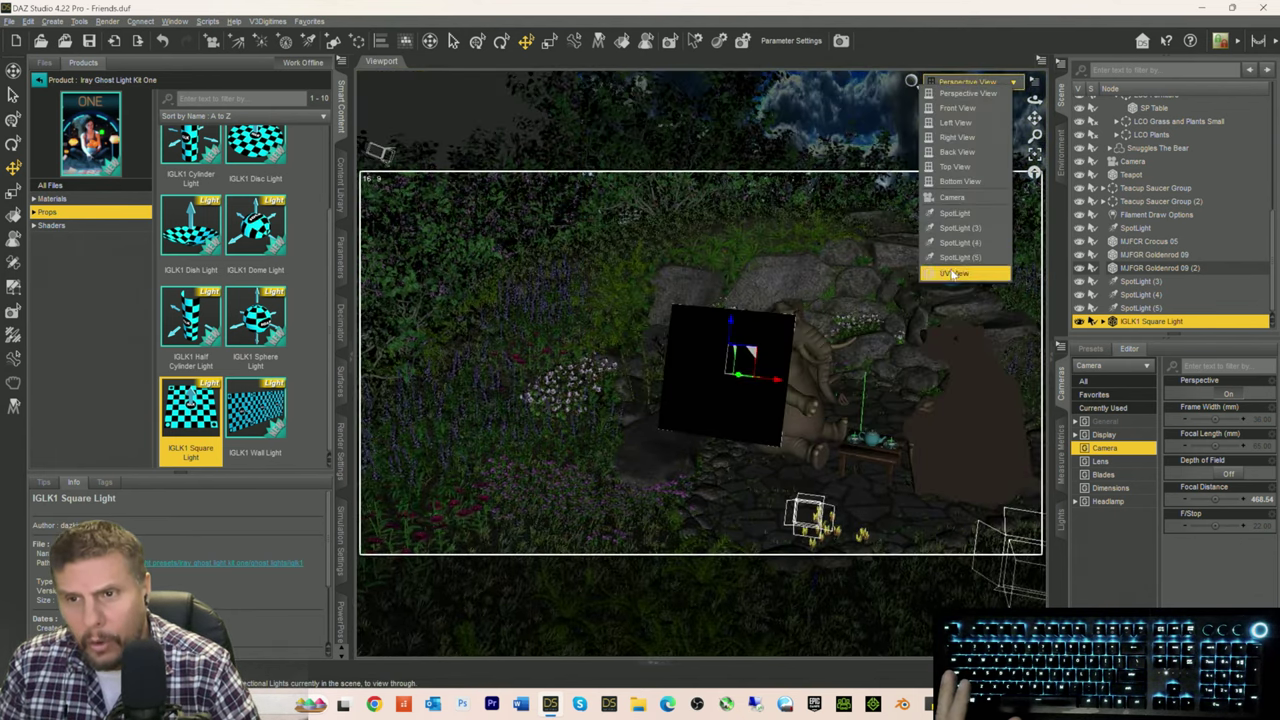
left_click(952, 198)
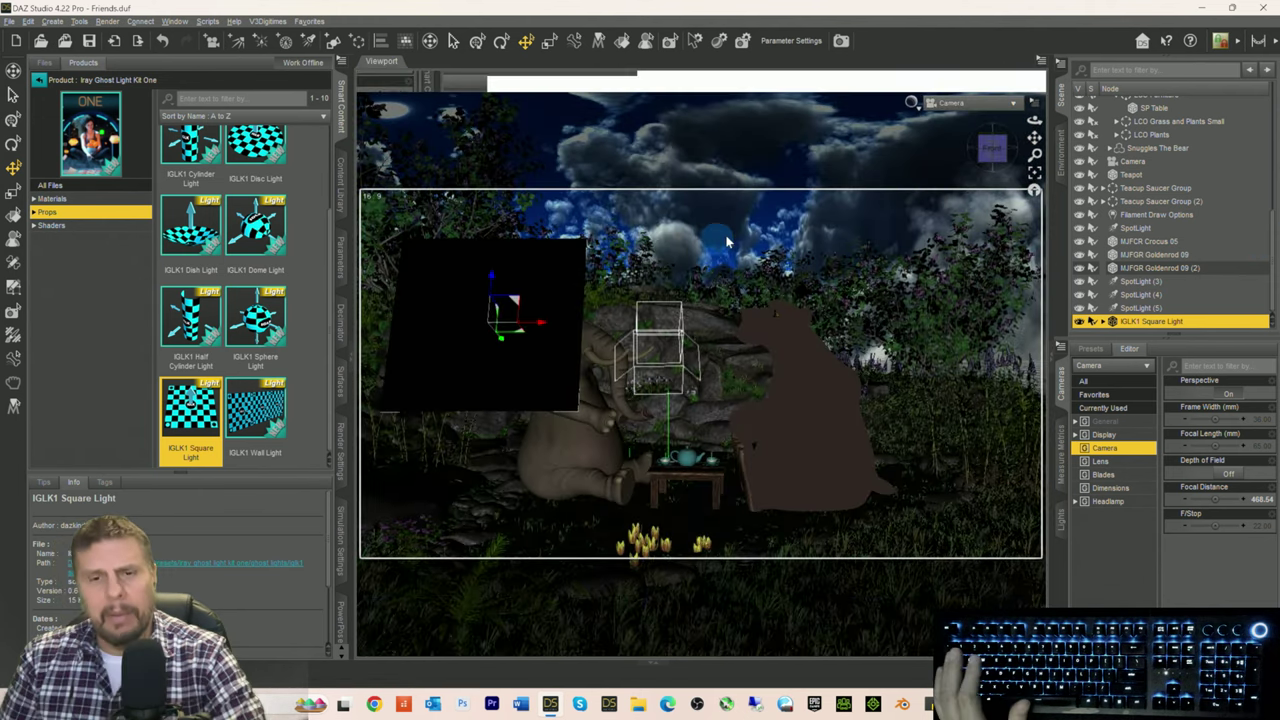
Step: Reduce the IGLK1 Square Light's surface luminance by replacing the leading 15 of its value with 1
left_click(340, 380)
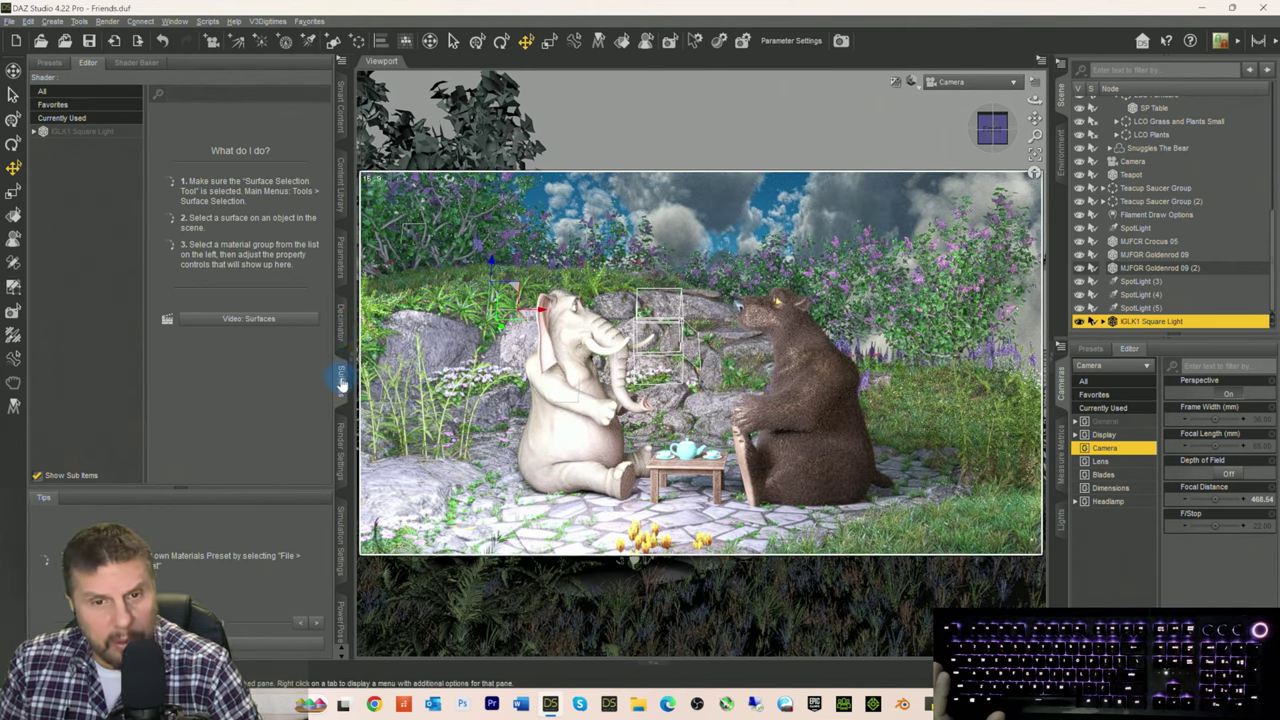
left_click(84, 134)
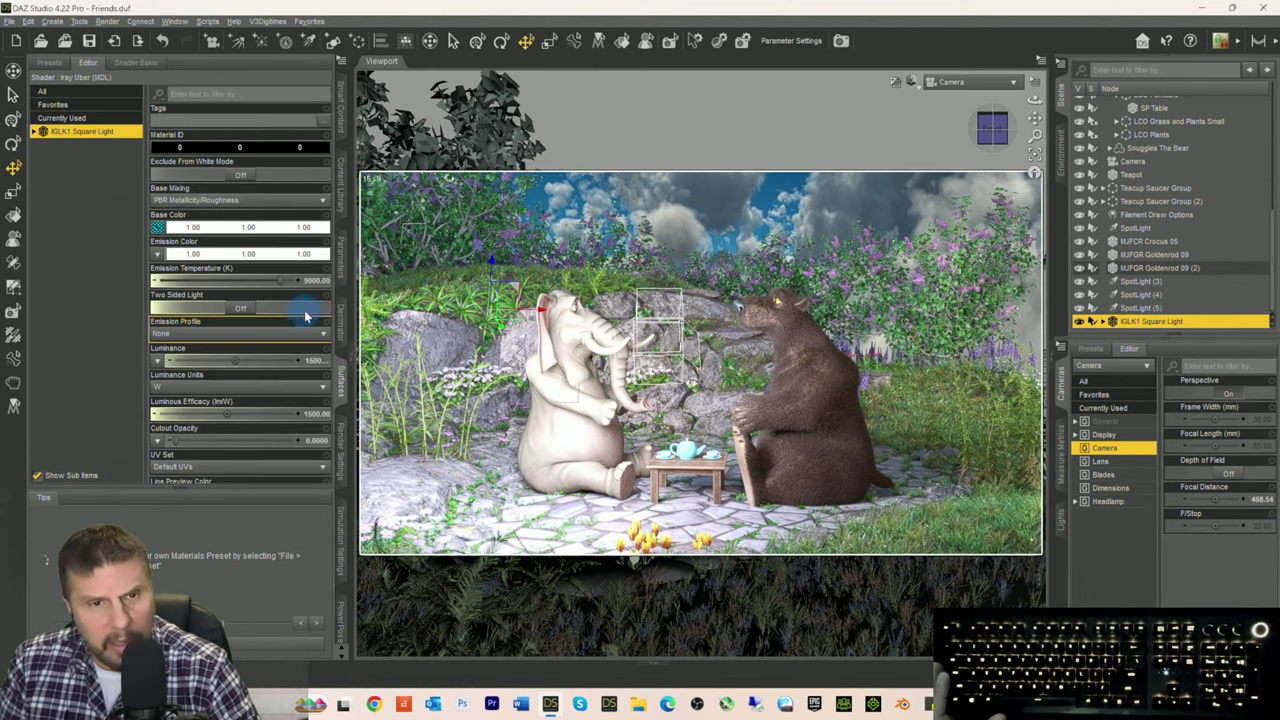
left_click(321, 362)
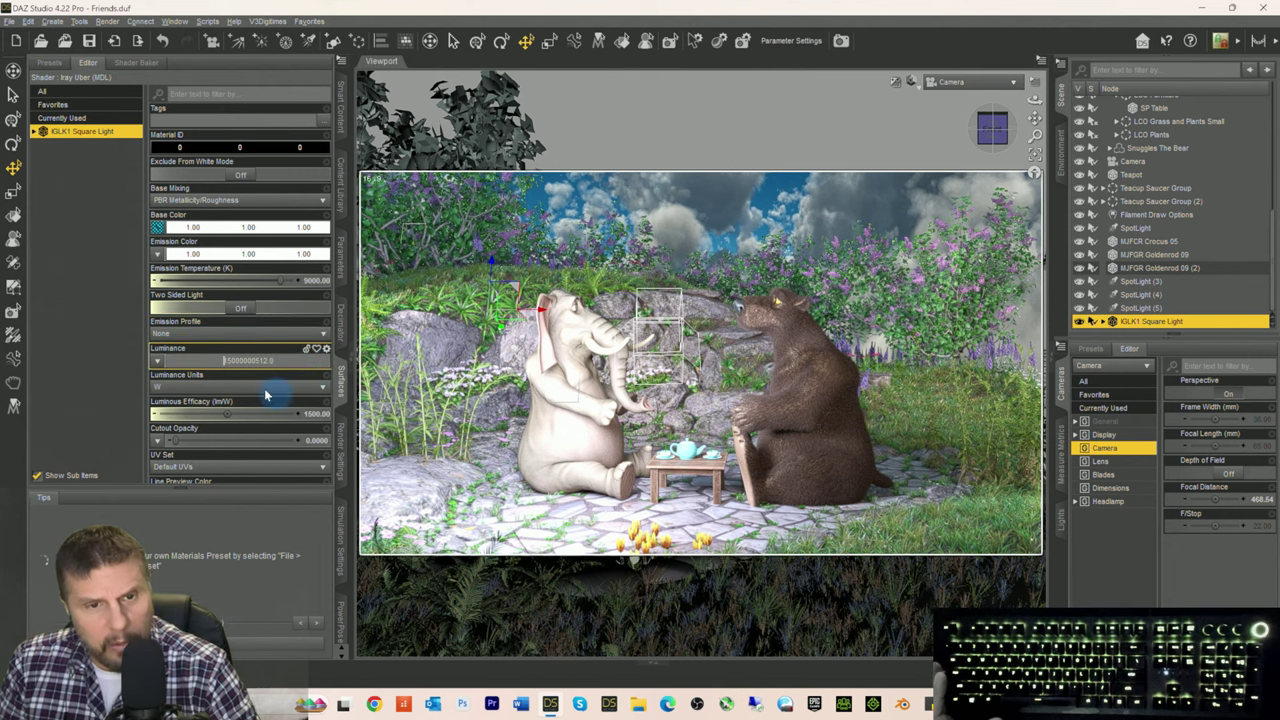
key("Home")
key("Delete")
key("Delete")
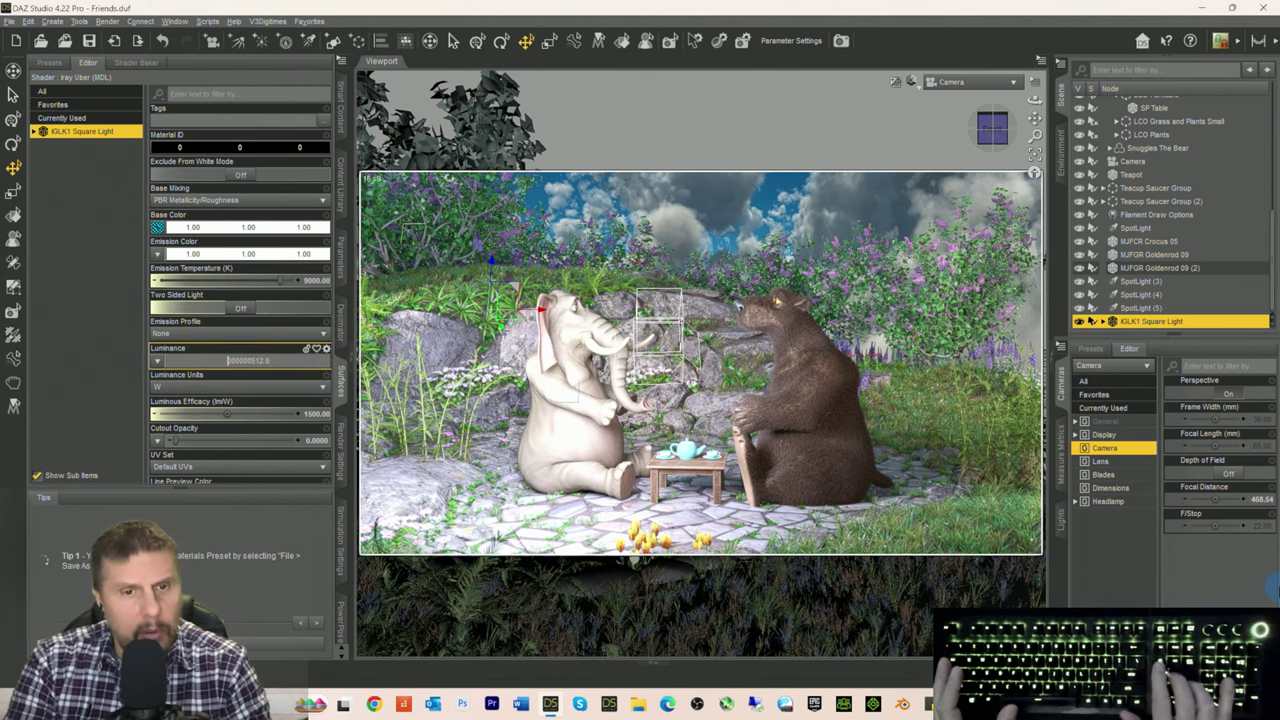
type("1")
key("Return")
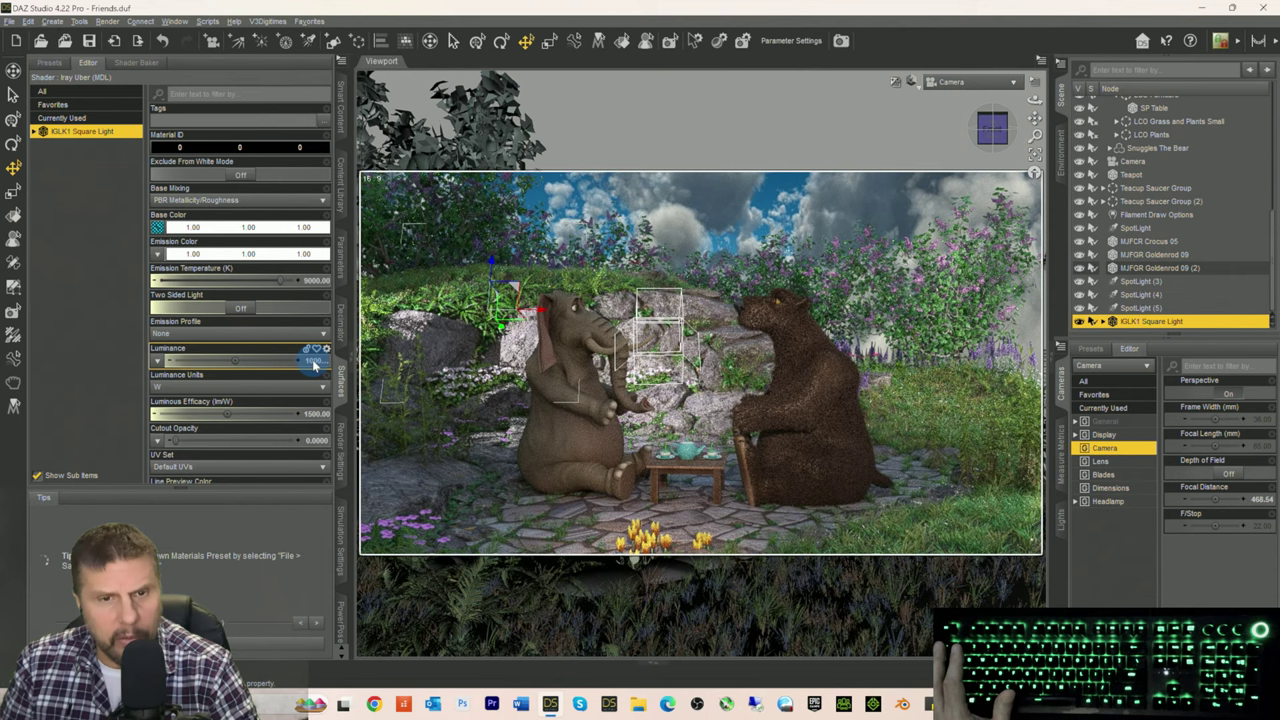
Step: Lower the IGLK1 Square Light's luminance further, entering a value that begins with 9000
left_click(310, 360)
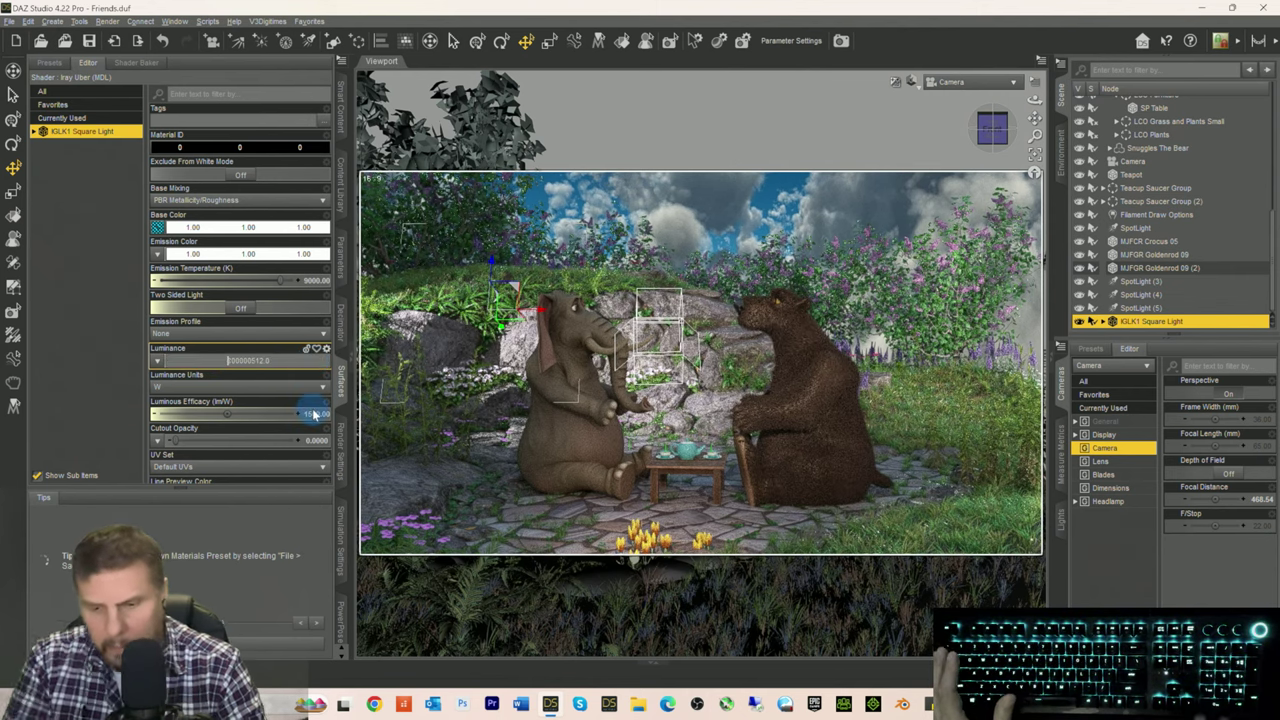
type("9000")
key("Return")
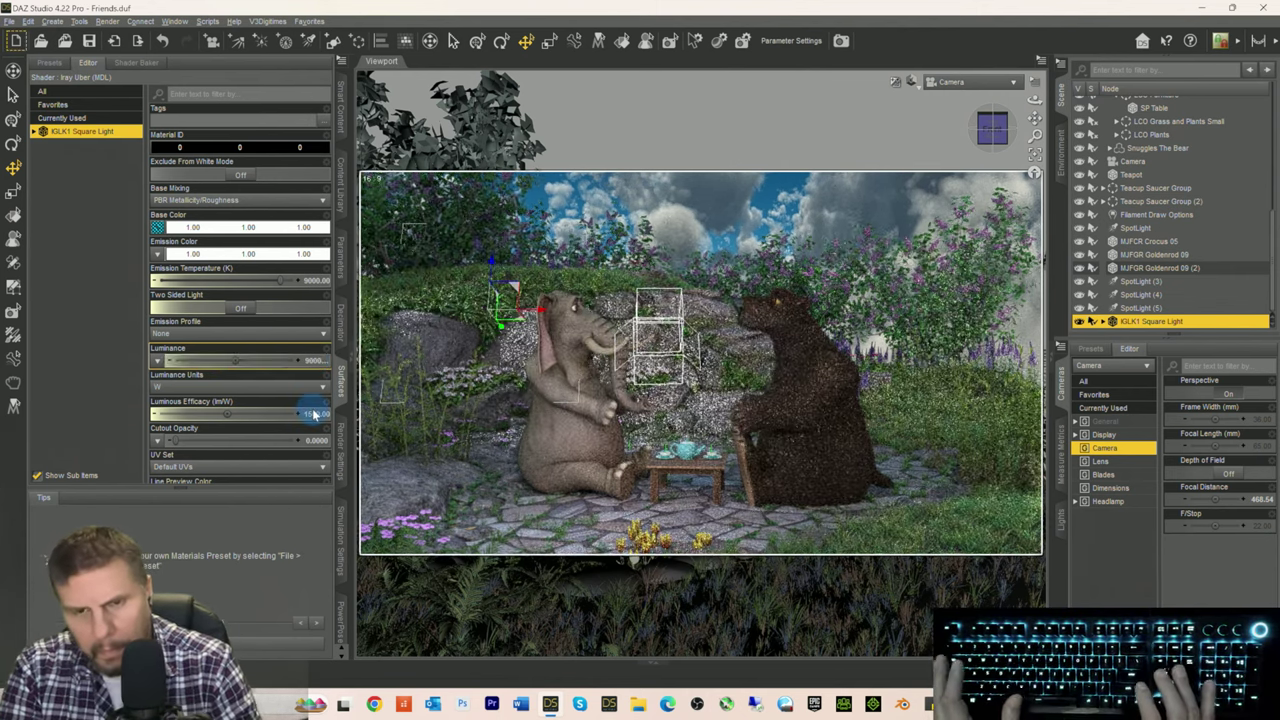
Step: Set the IGLK1 Square Light's luminous efficacy to 1500 and enter a luminance value that begins with 2900
type("1500")
key("Return")
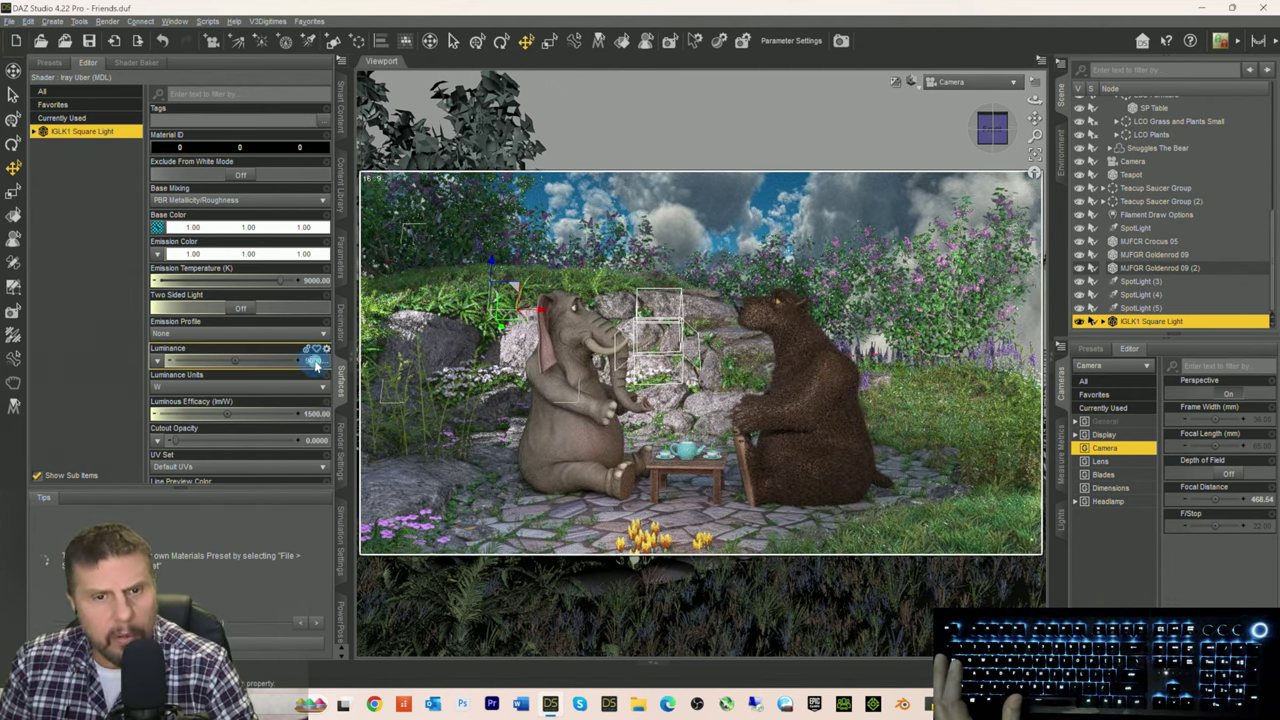
left_click(247, 360)
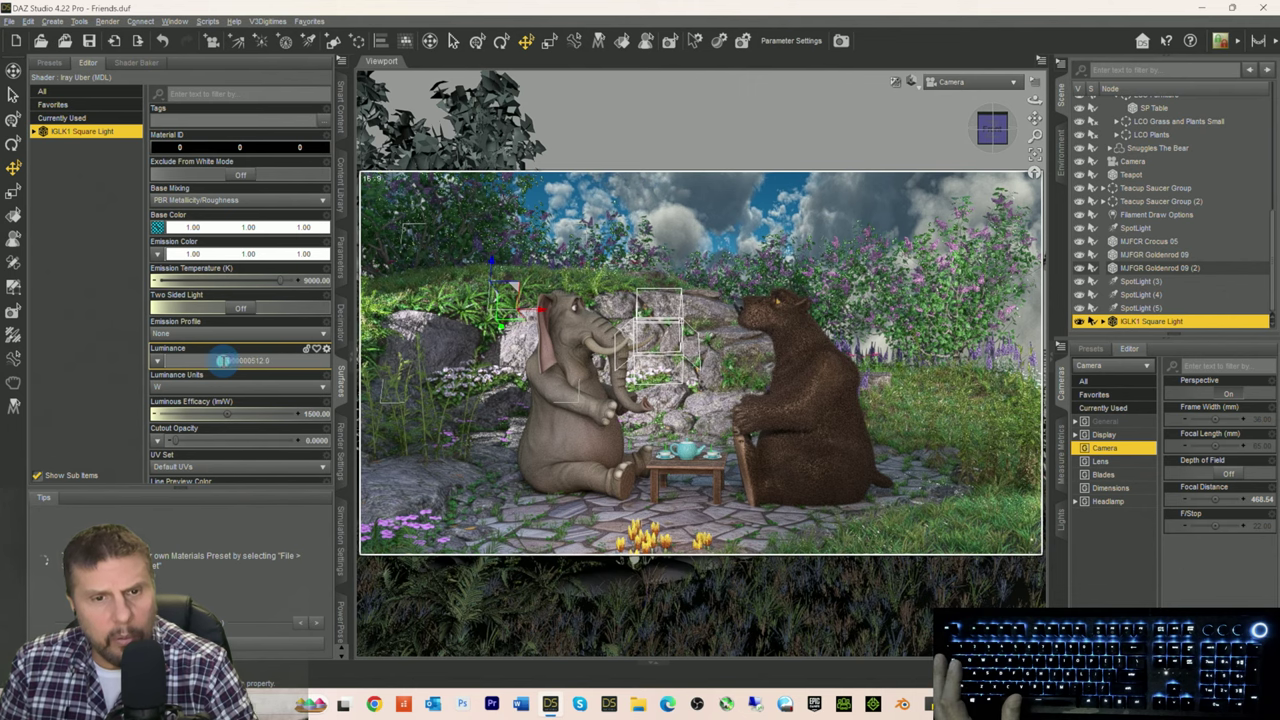
type("2900")
key("Return")
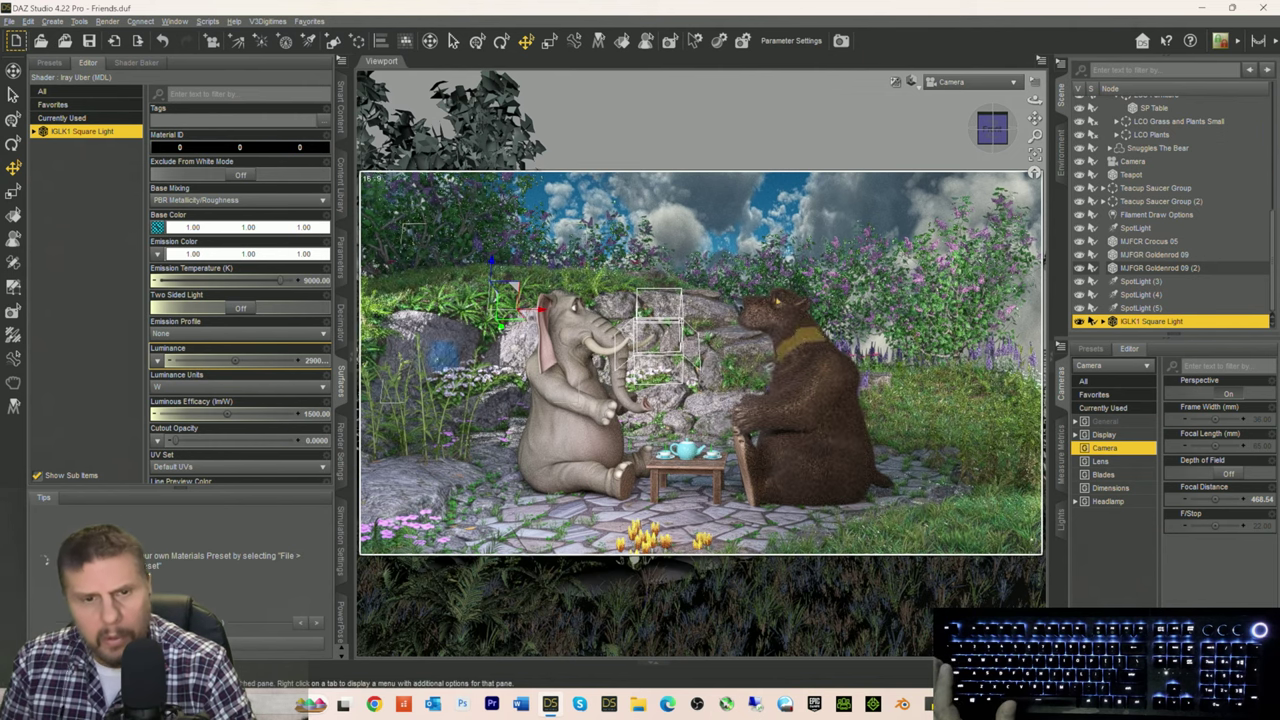
Step: Lower the IGLK1 Square Light's luminance by changing its leading digits so the value begins with 1000
double_click(240, 362)
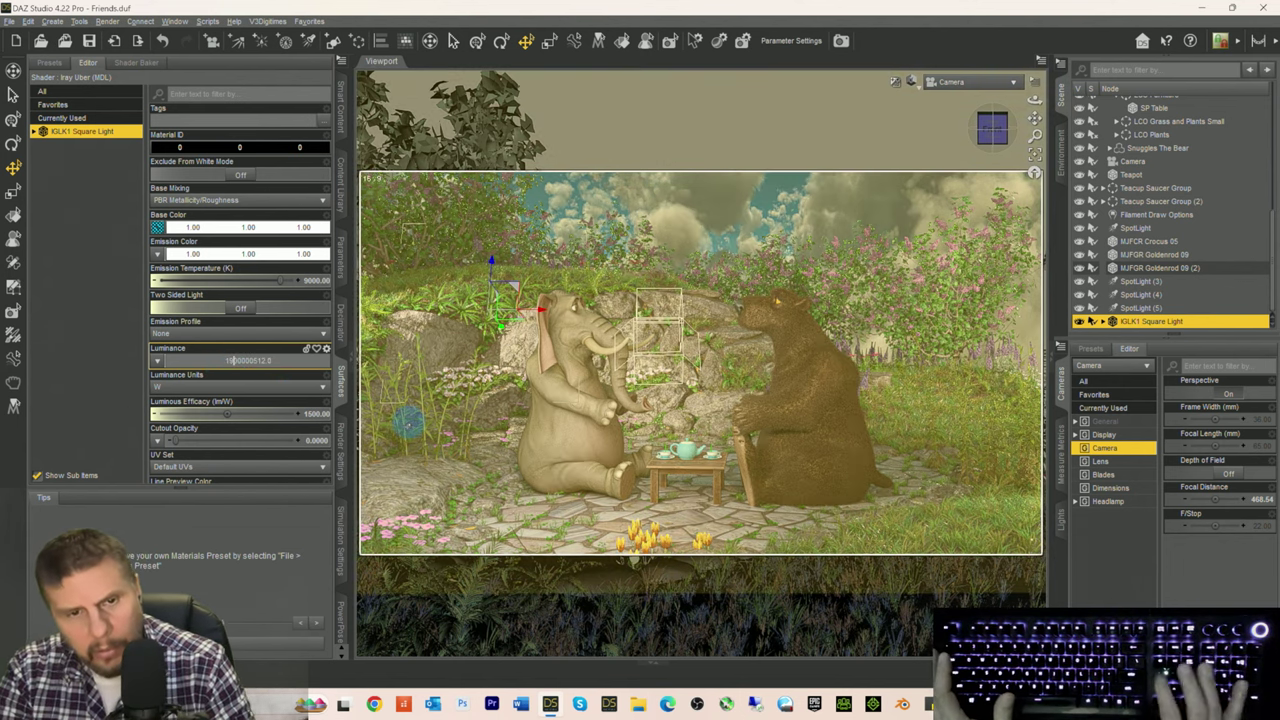
type("0")
key("Return")
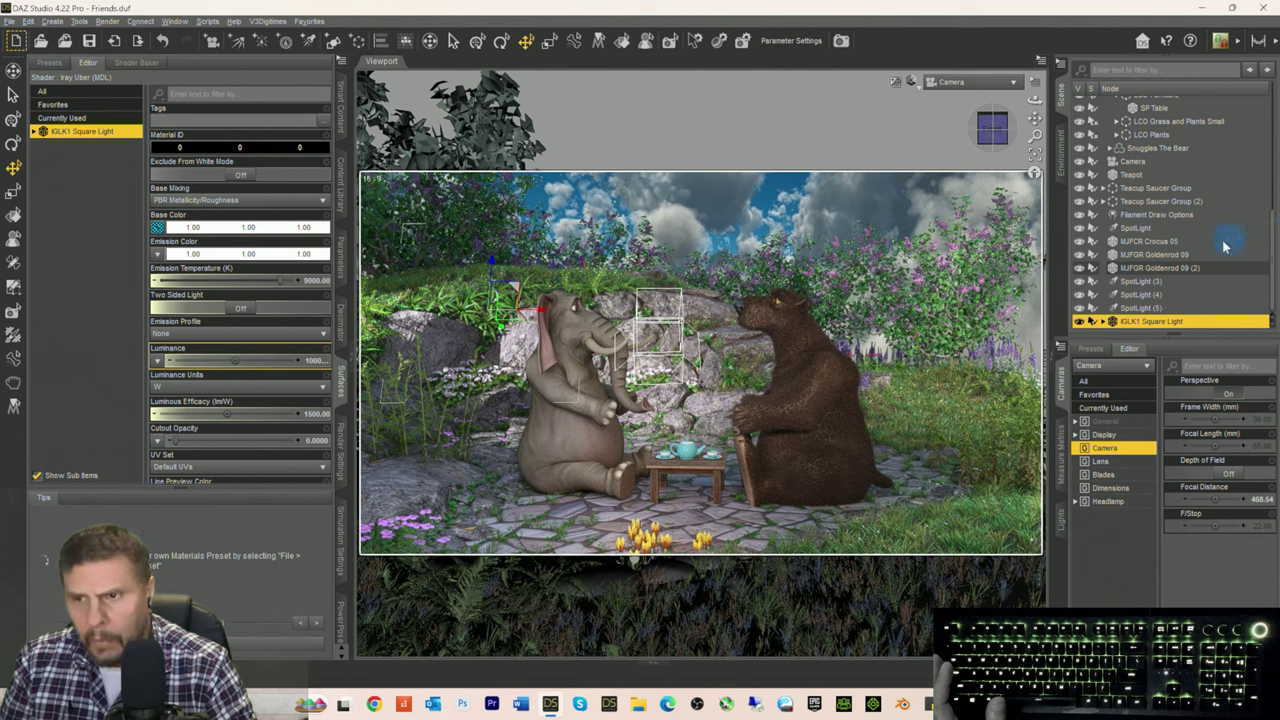
Step: Warm up SpotLight (5) by lowering its color temperature to 2185.79
left_click(1134, 308)
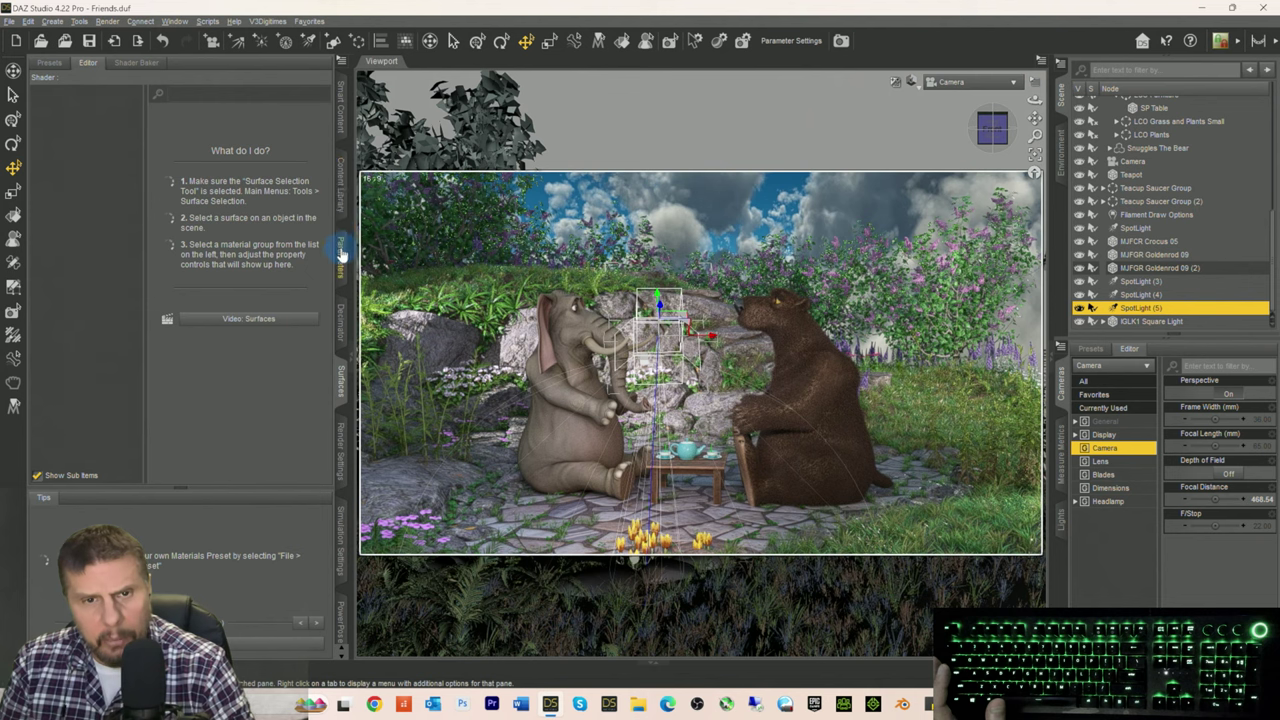
left_click(341, 255)
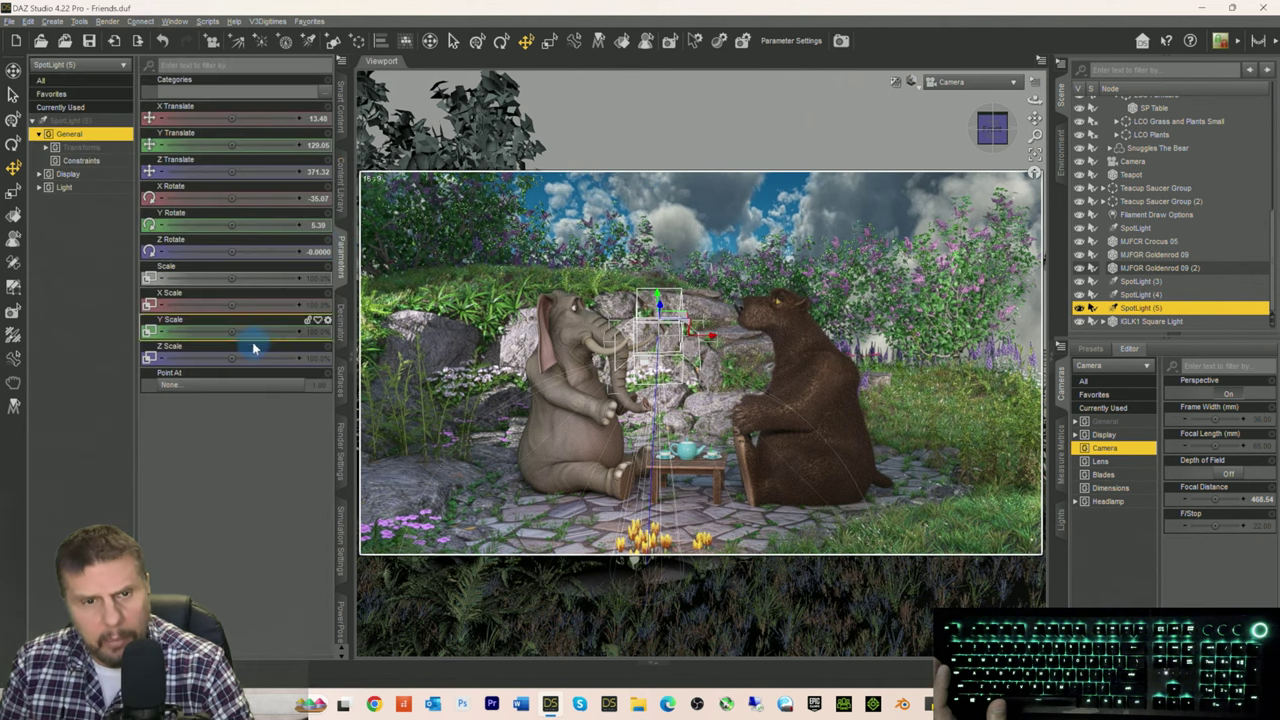
left_click(76, 120)
scroll(200, 466, "down", 10)
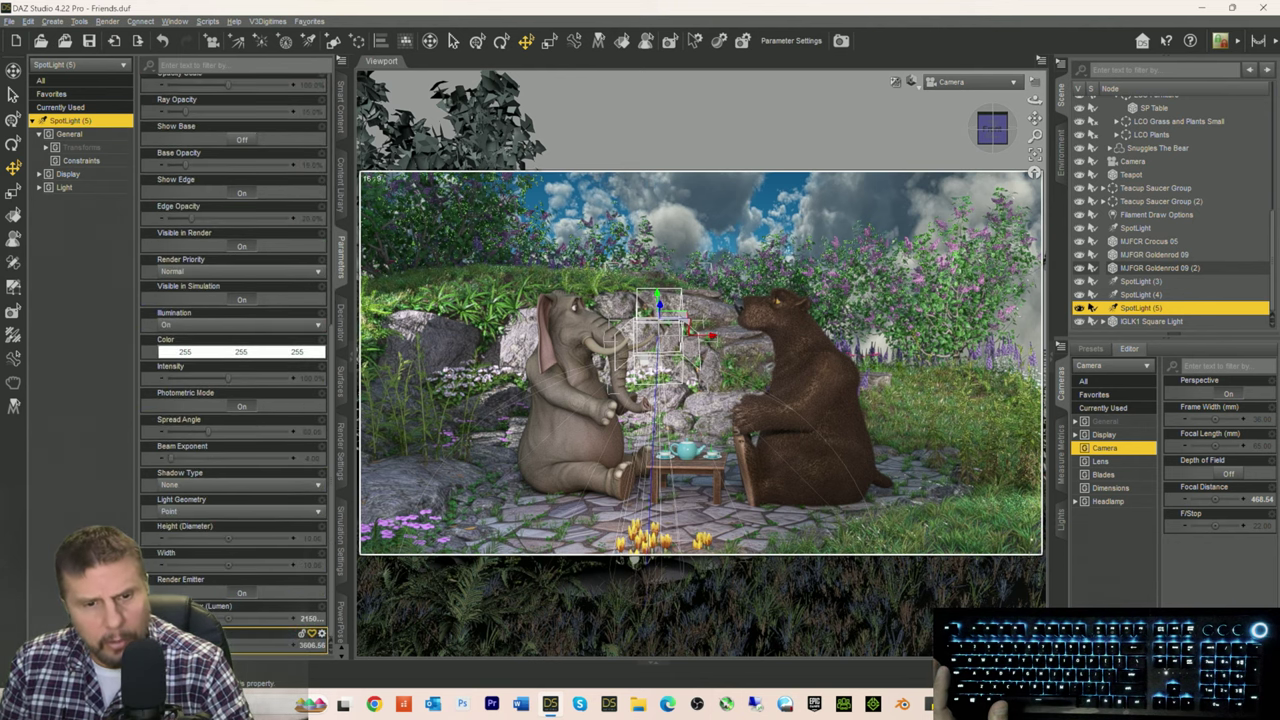
left_click_drag(300, 640, 240, 640)
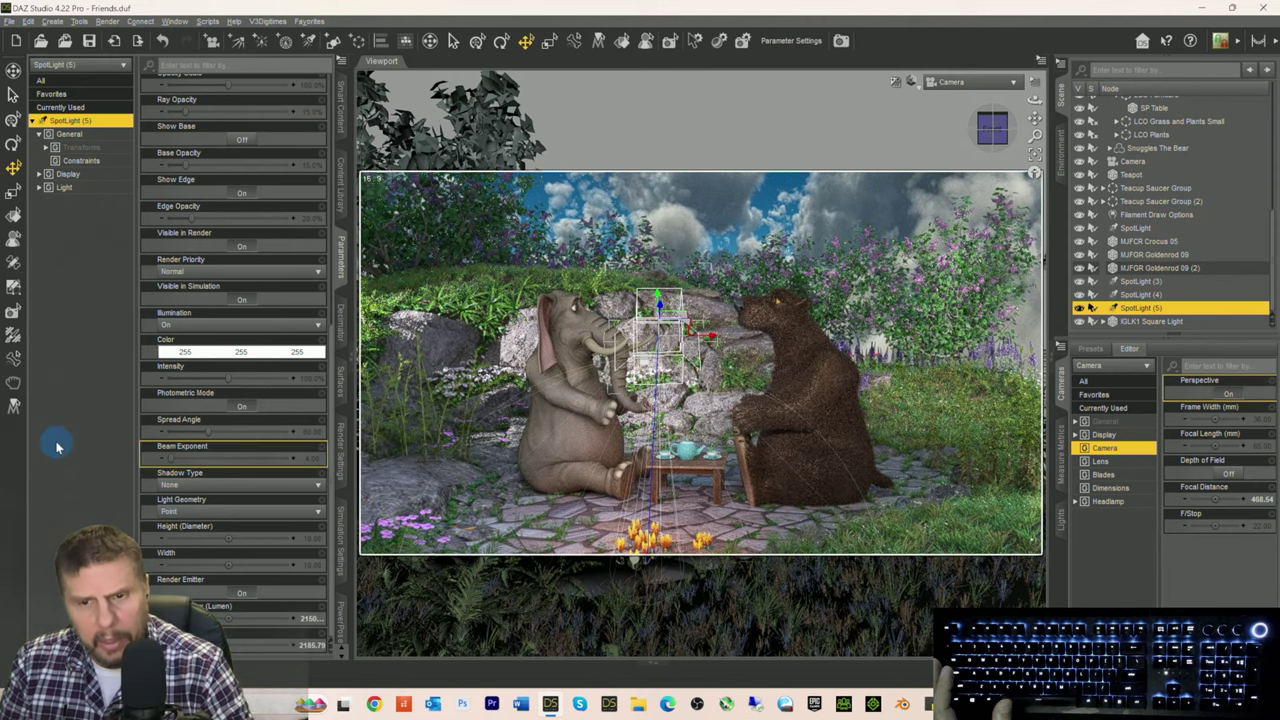
left_click(57, 447)
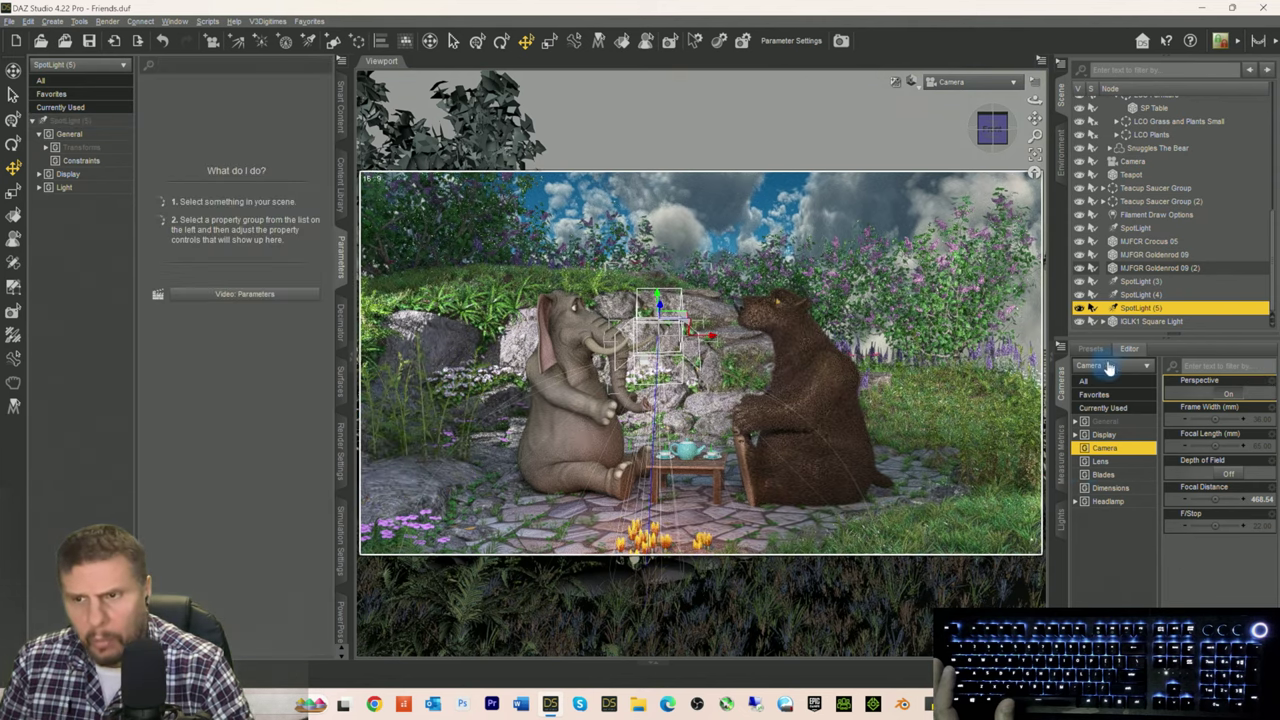
left_click(1120, 560)
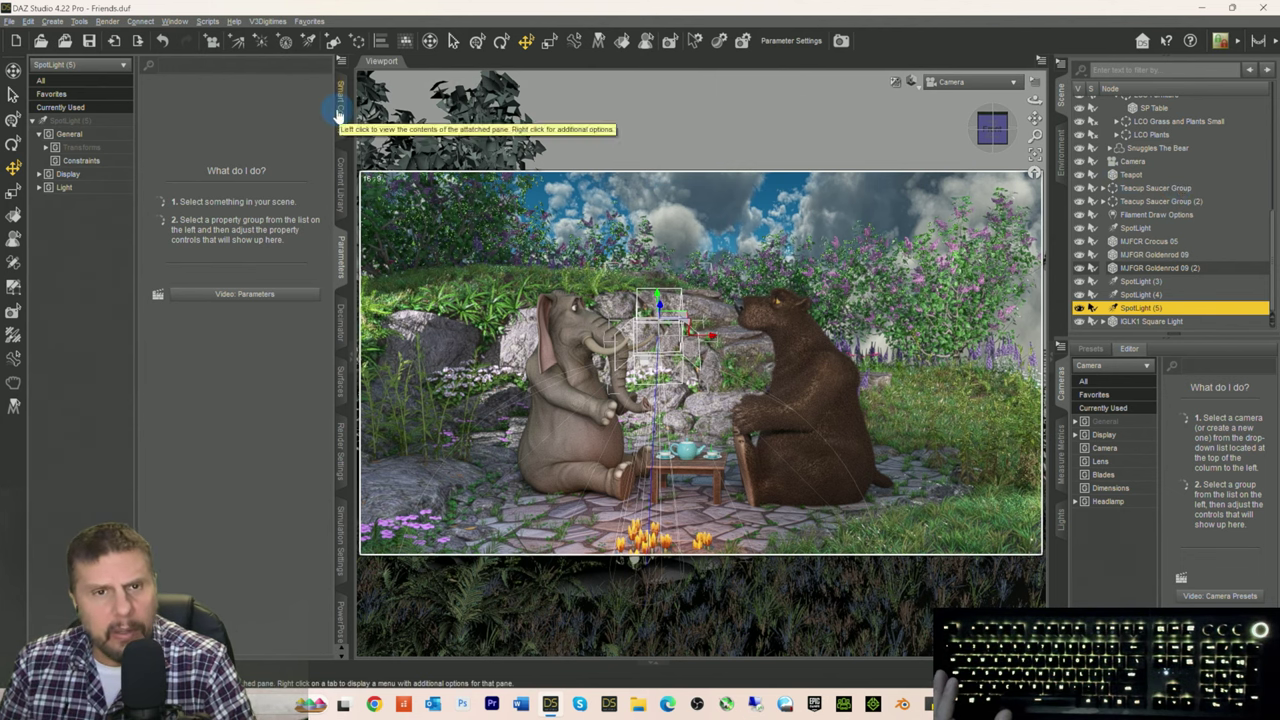
Step: Search the installed products for "vdb" and open the SY Real Fog Iray VDB product
left_click(339, 100)
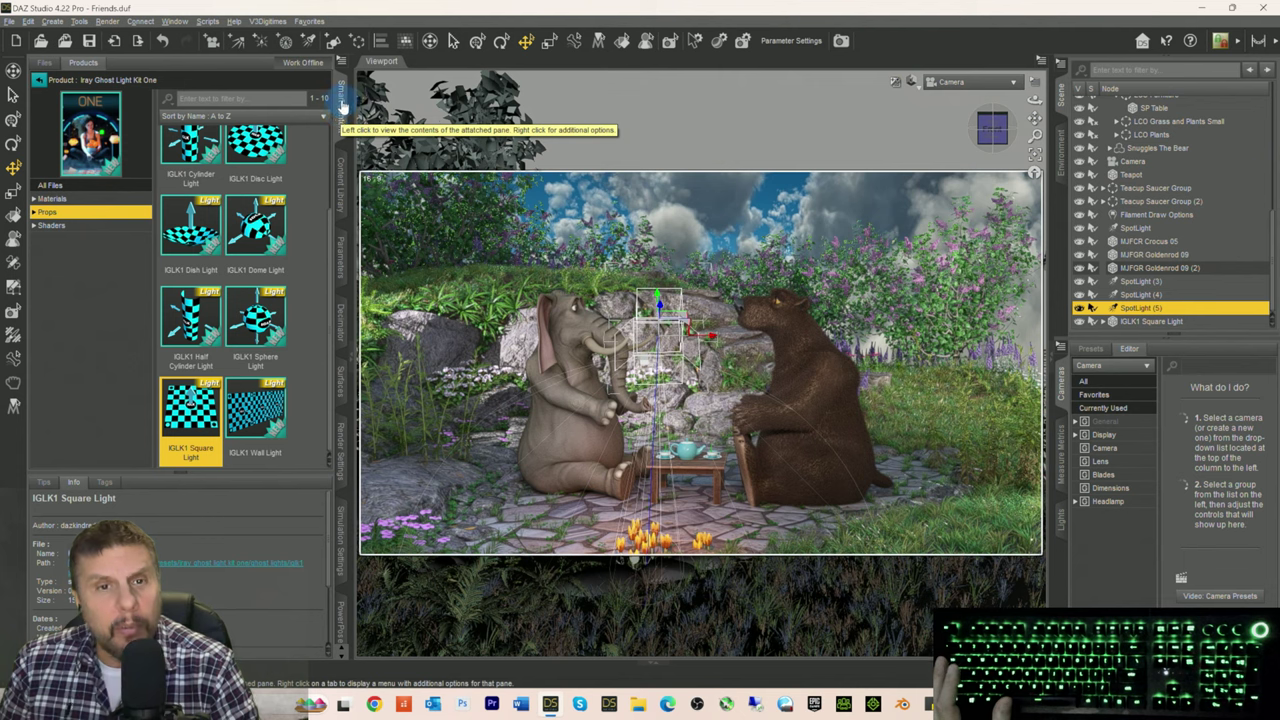
left_click(40, 82)
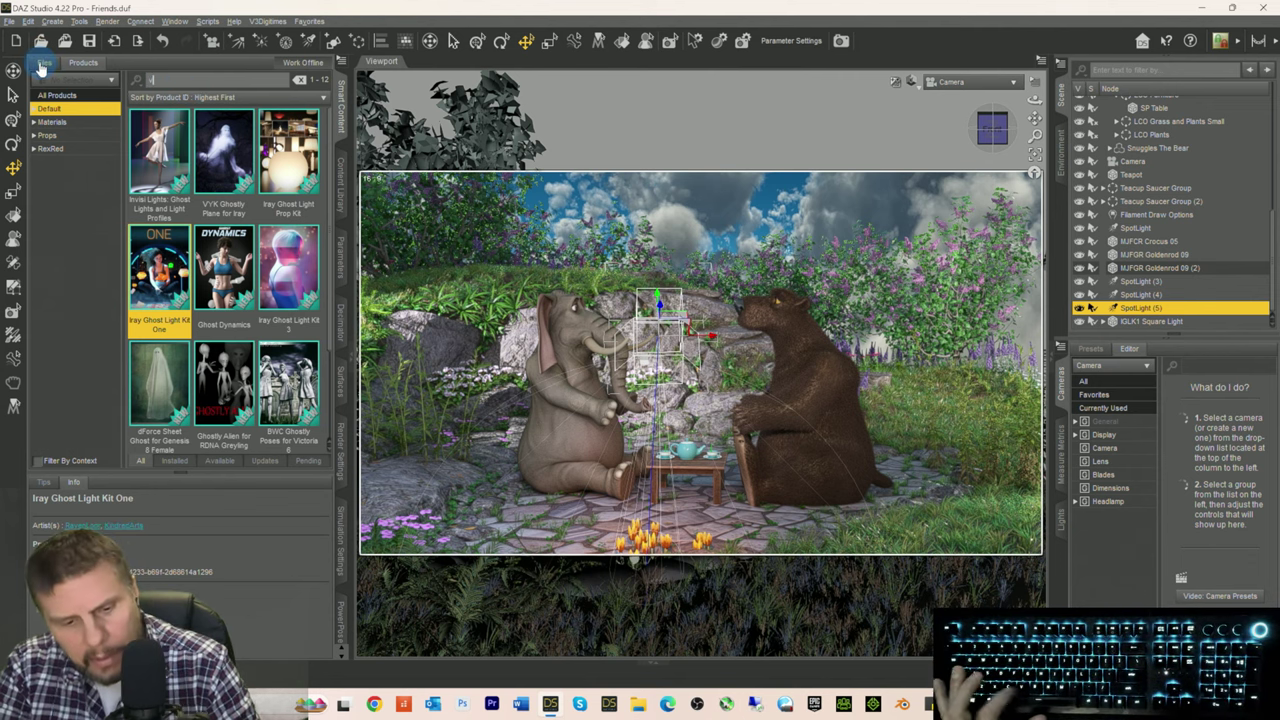
type("vdb")
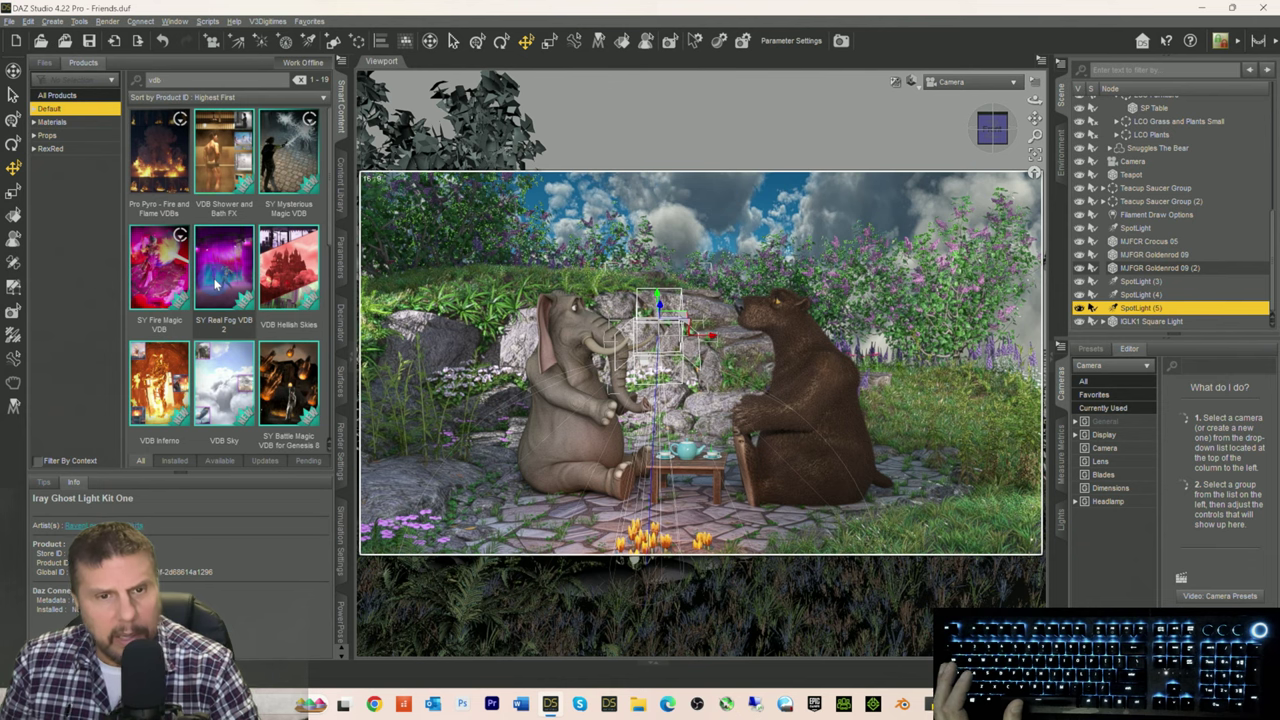
scroll(220, 287, "down", 3)
double_click(268, 275)
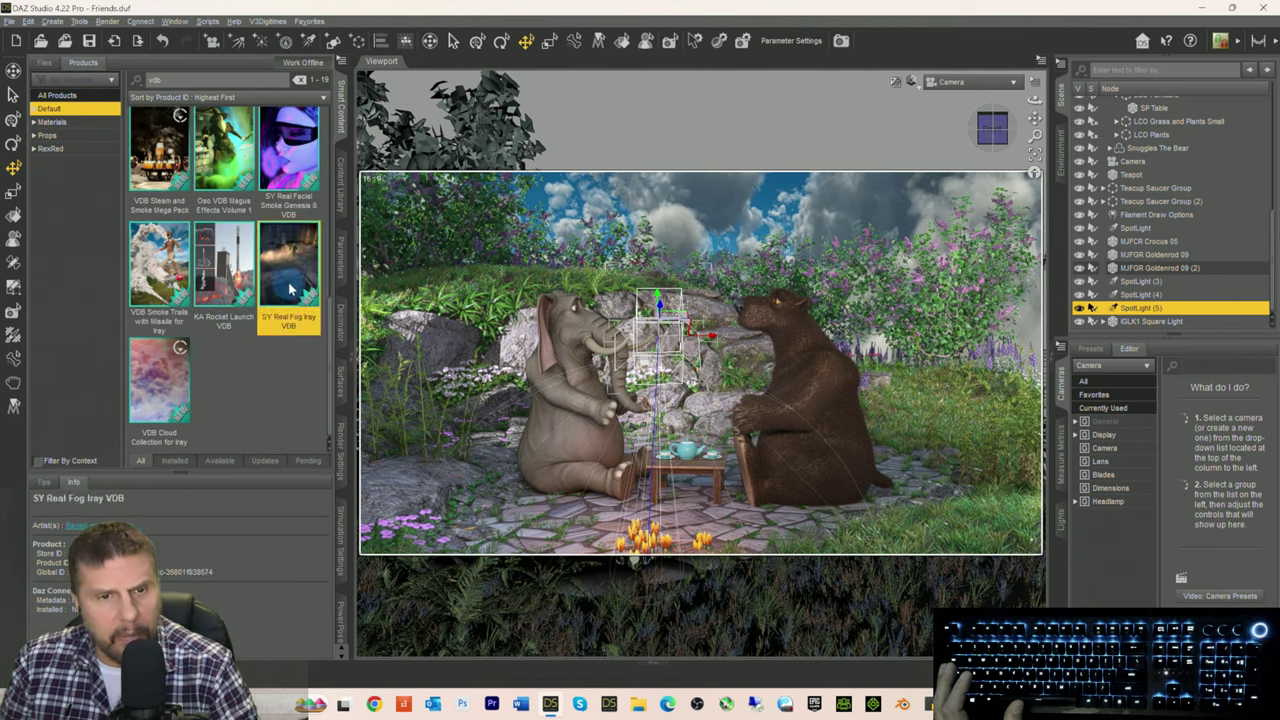
Step: Load the SYRF Fog Spindly prop from the product's props into the scene
left_click(46, 212)
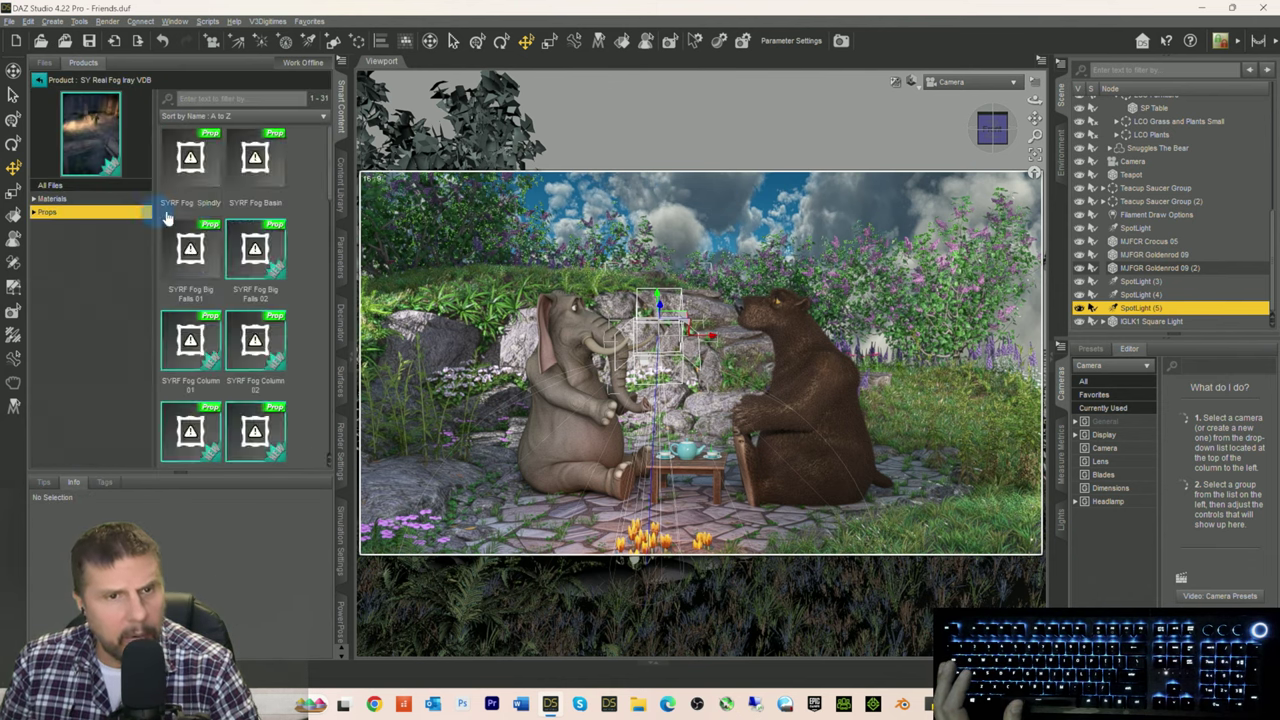
left_click(184, 172)
double_click(184, 172)
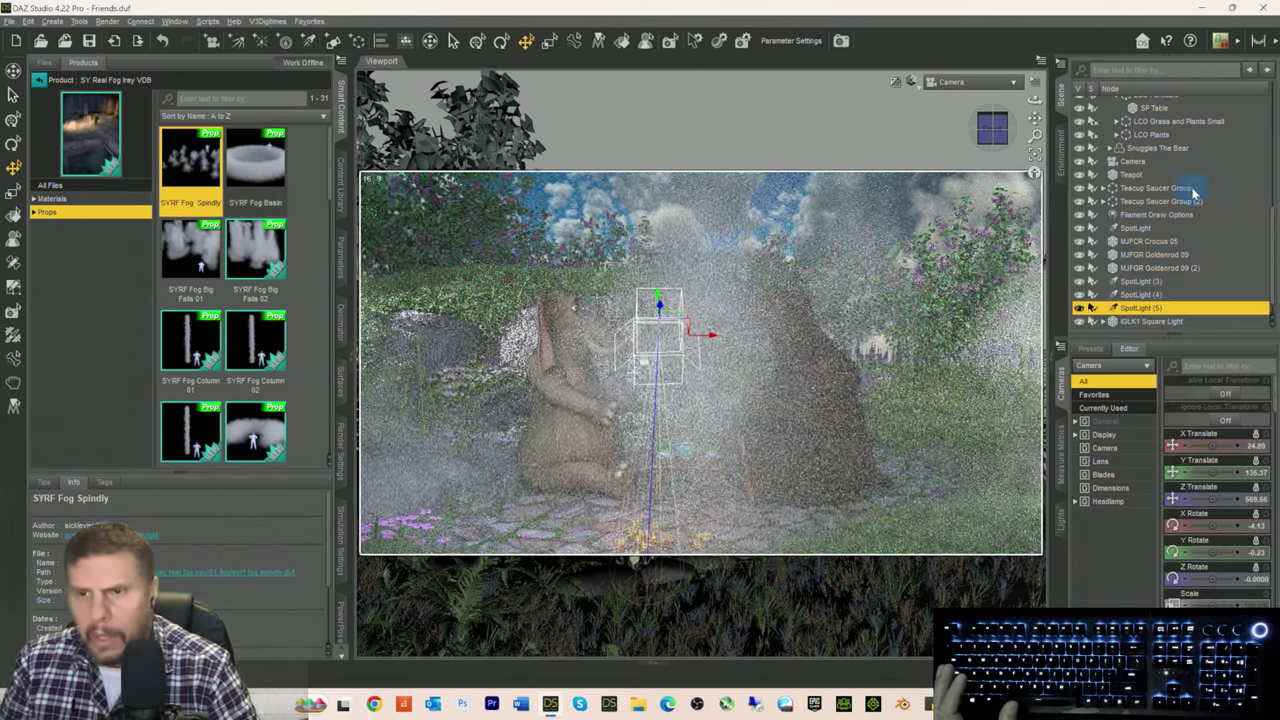
Step: Examine the surface settings of SYRF Fog Placer Square 09 within the SYRF Fog Spindly group for a fog density control
left_click(1145, 321)
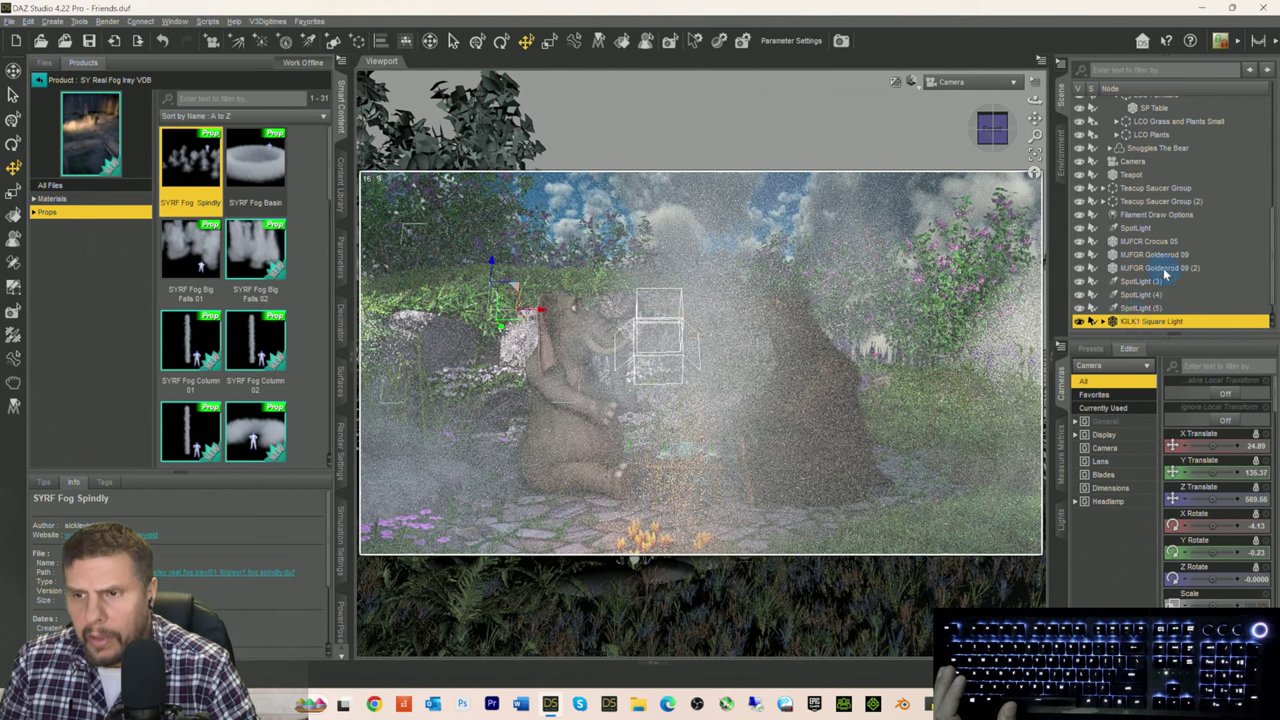
scroll(1160, 290, "down", 1)
left_click(1143, 322)
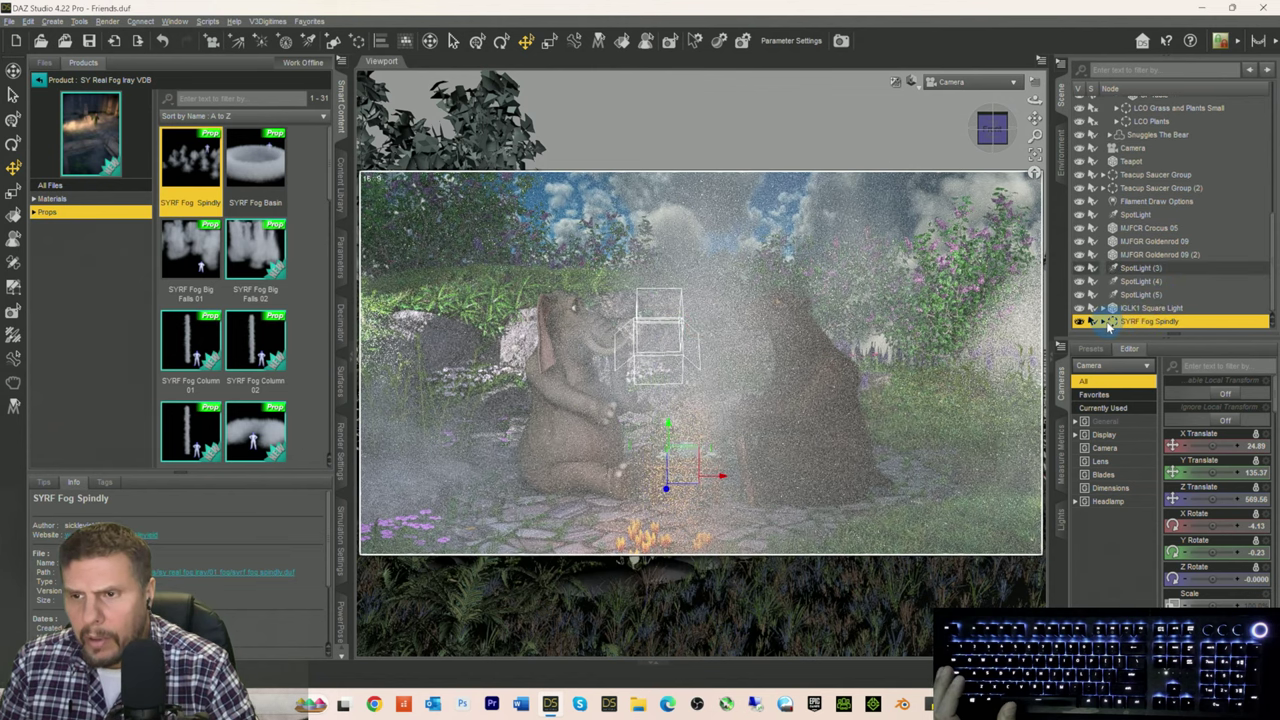
left_click(1104, 322)
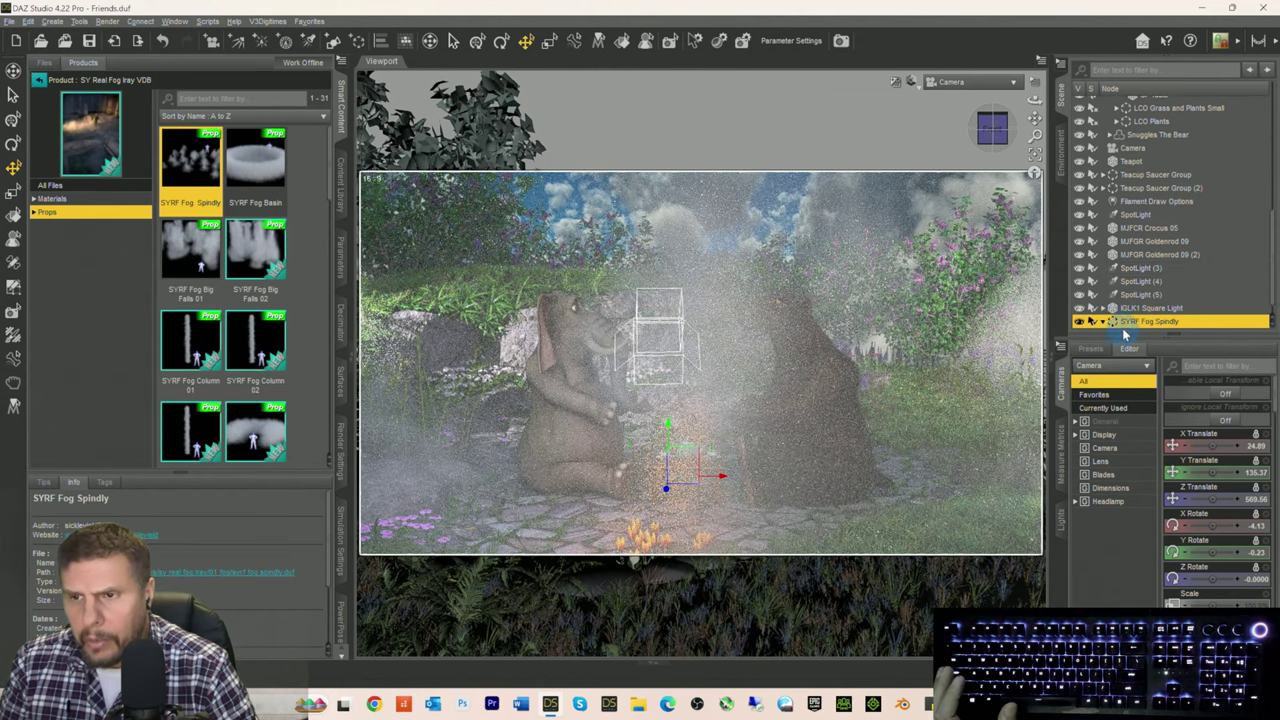
scroll(1130, 308, "down", 1)
left_click(1130, 320)
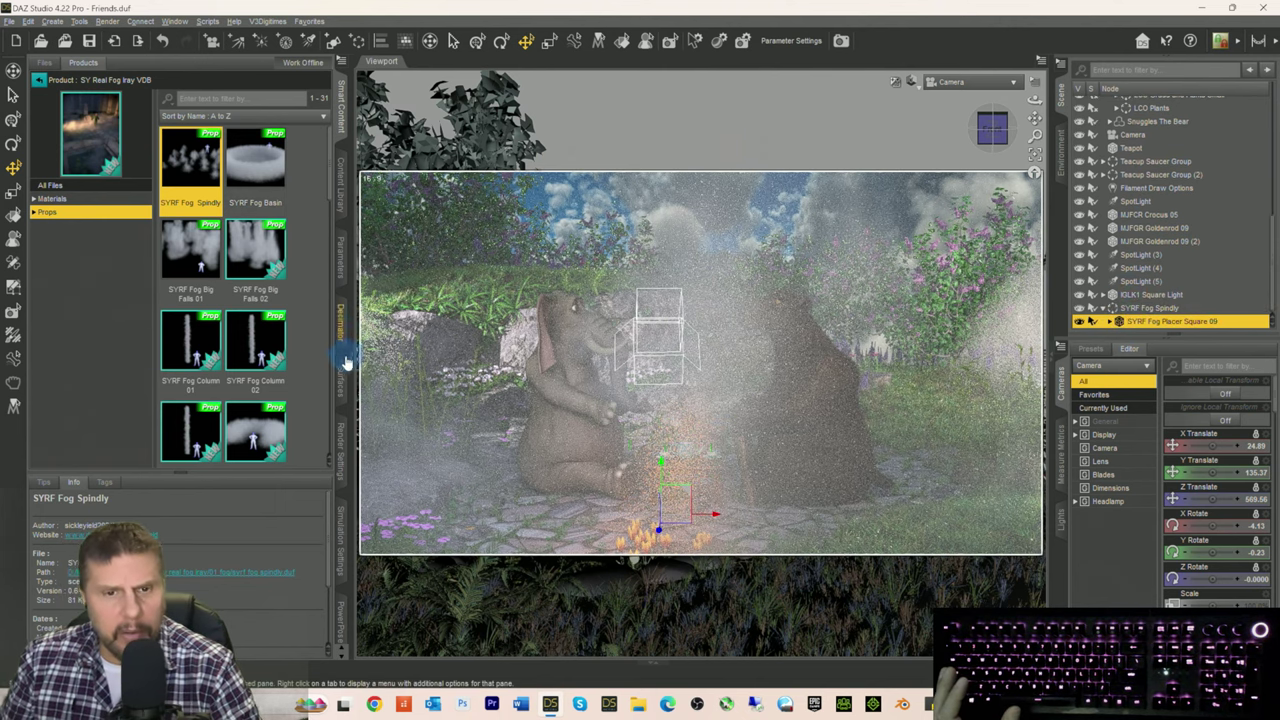
left_click(341, 381)
left_click(84, 133)
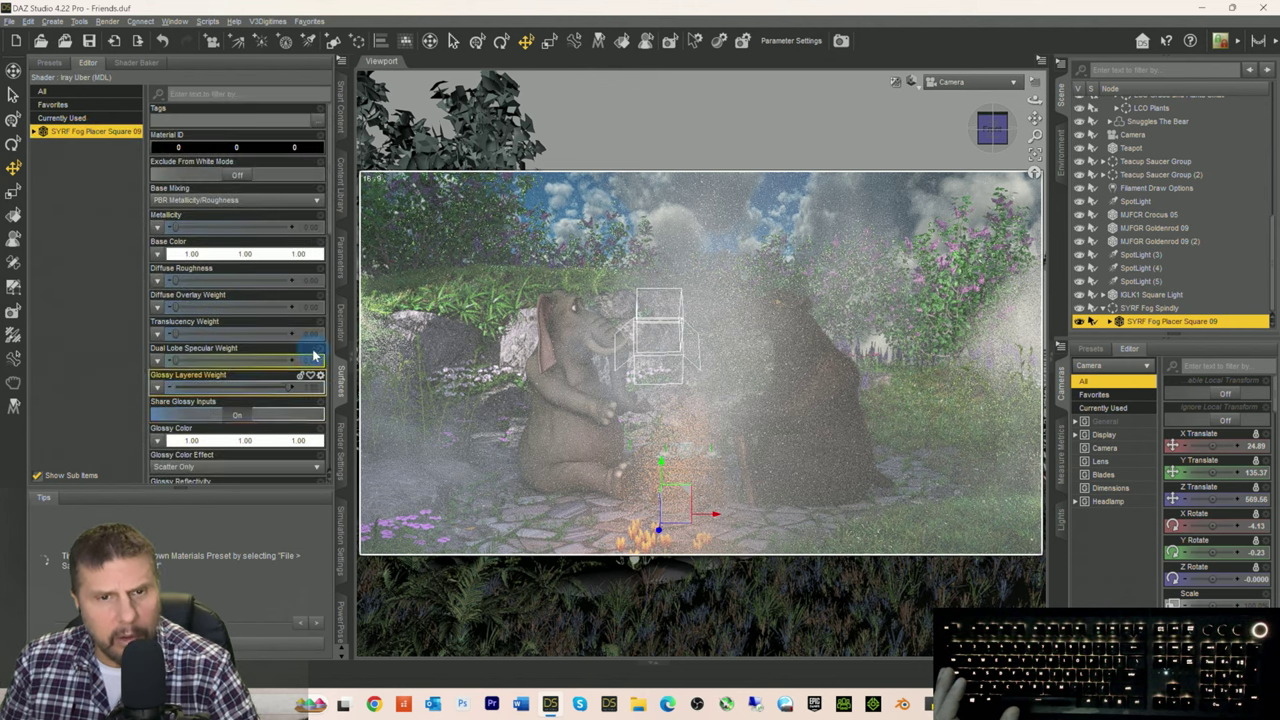
scroll(318, 370, "down", 6)
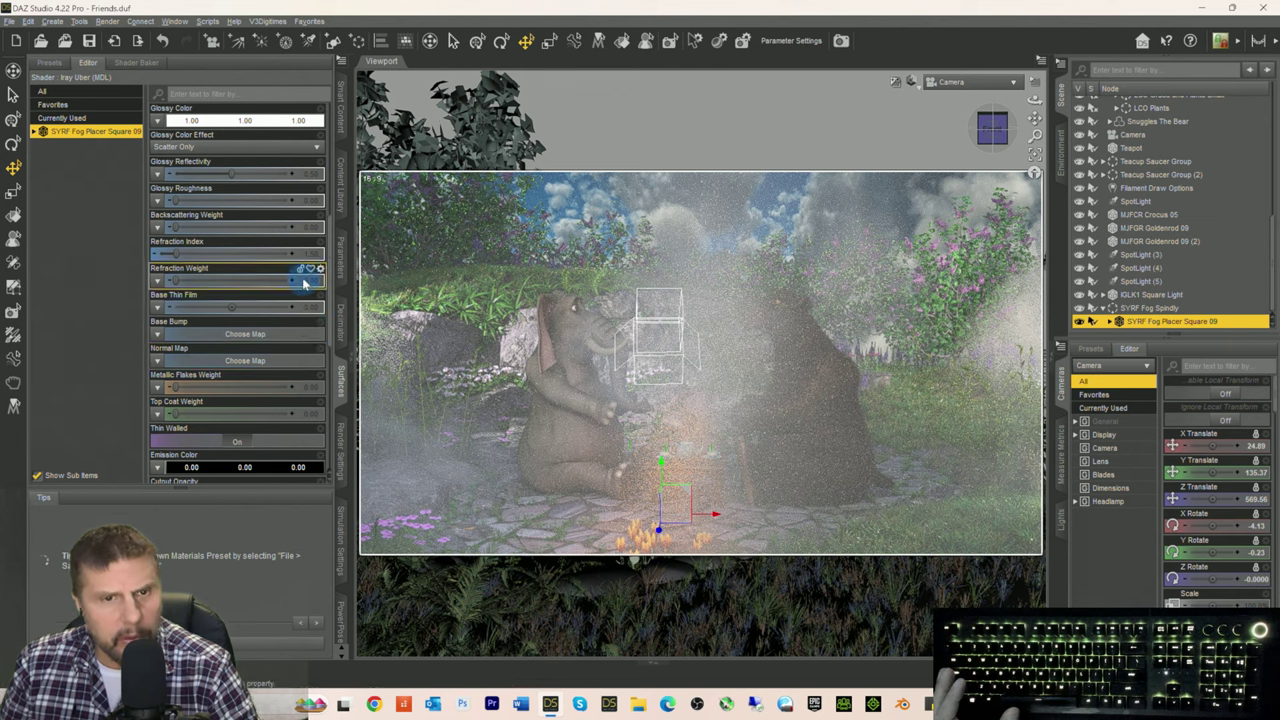
scroll(309, 272, "up", 3)
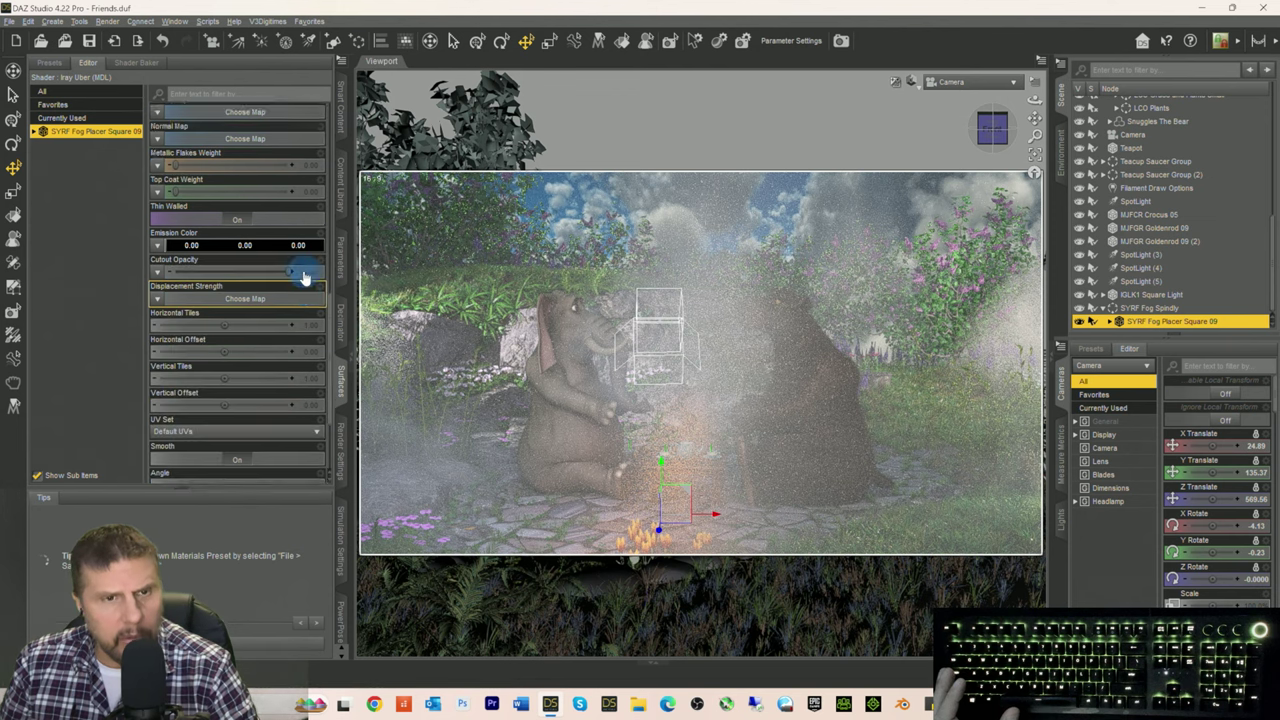
scroll(307, 284, "down", 3)
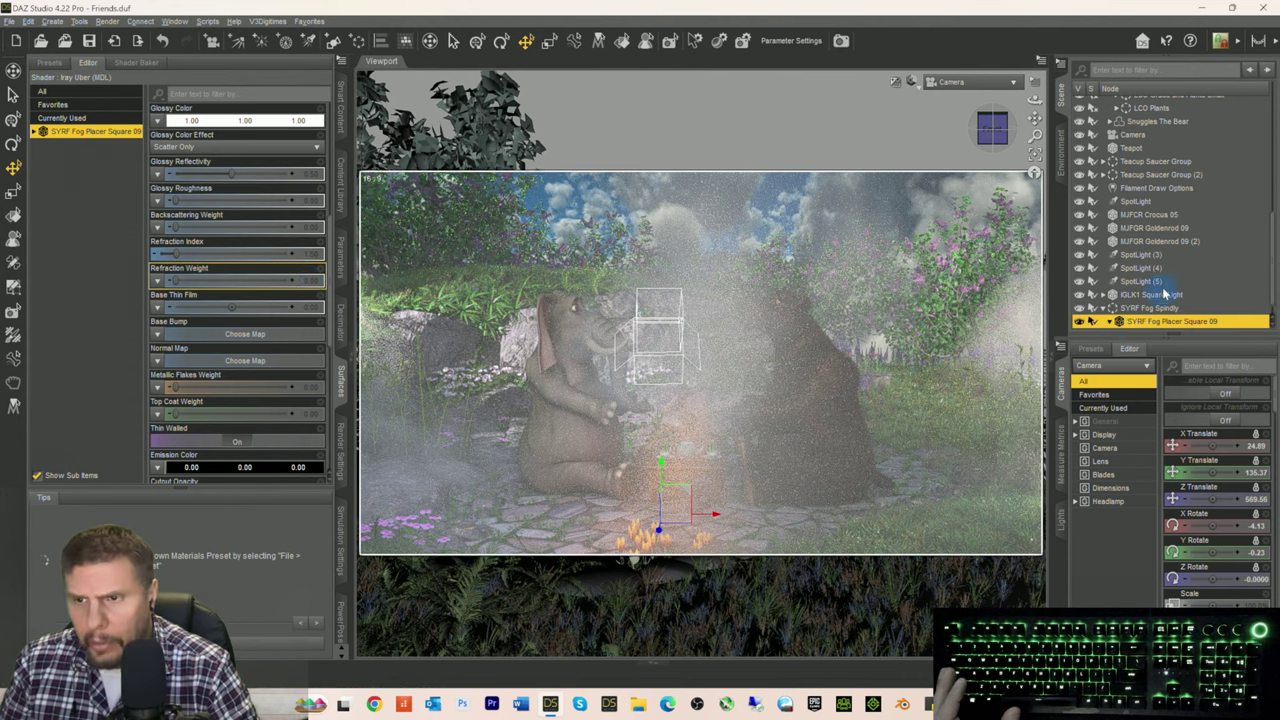
Step: Select the SYRF Invisible Smoke Cube's surface and set its Density Multiplier to 0.1
scroll(1163, 296, "down", 1)
left_click(1150, 322)
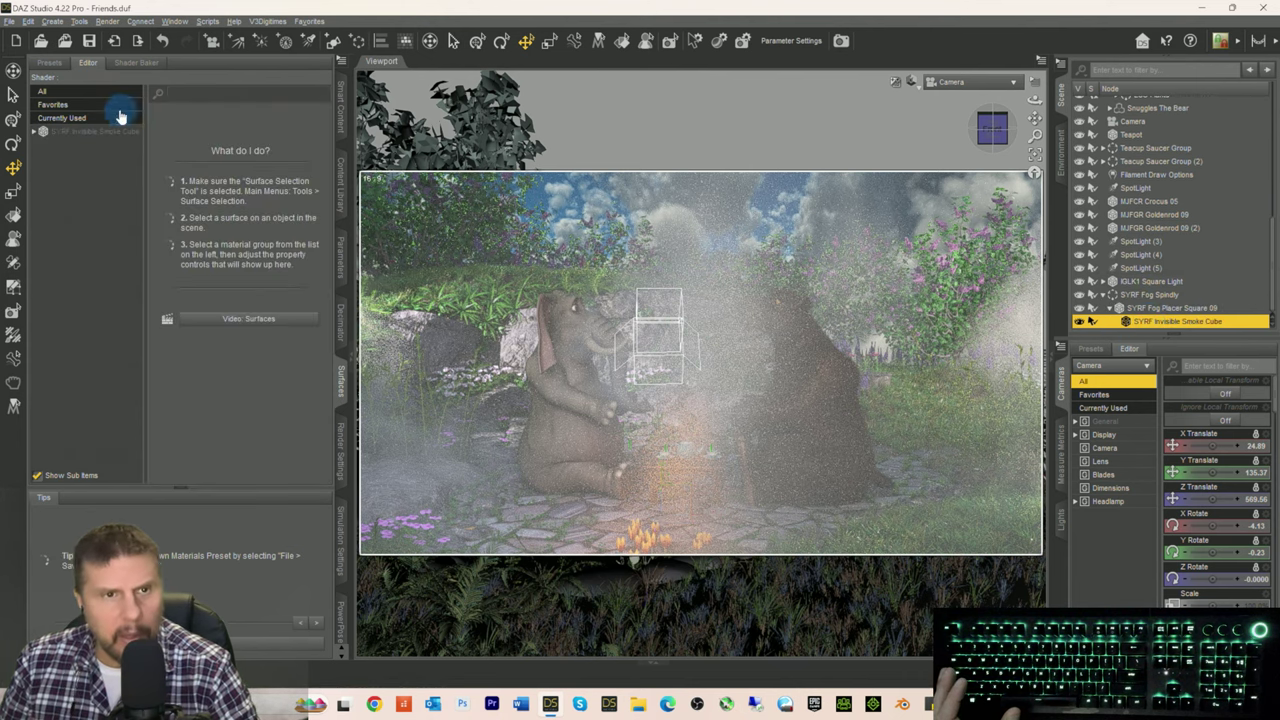
left_click(110, 135)
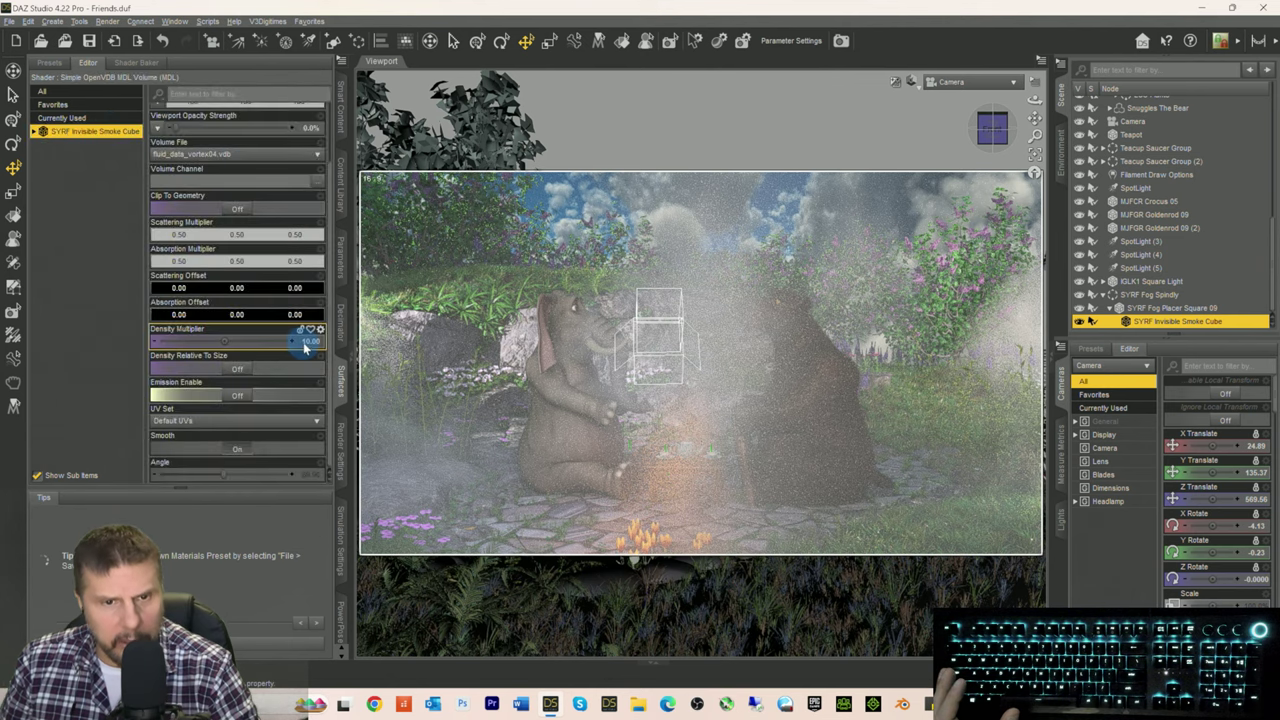
left_click(303, 342)
type("0.1")
key("Return")
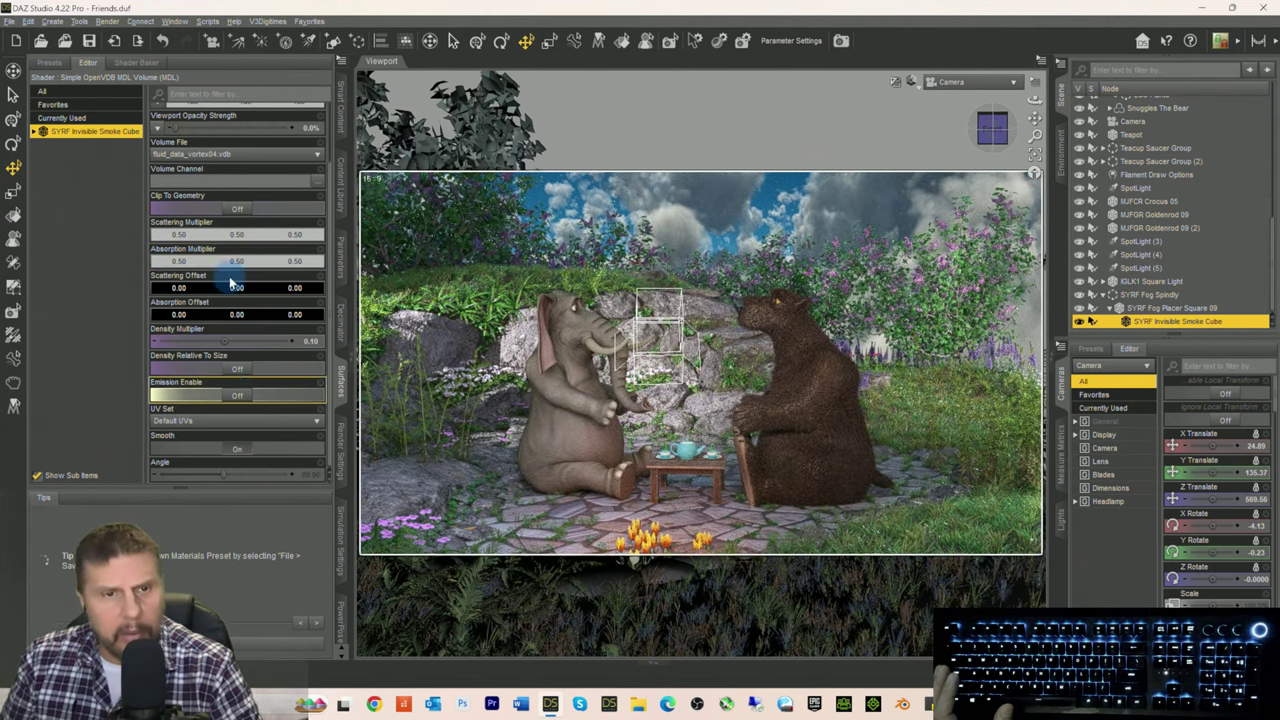
Step: Set the smoke cube's Scattering Multiplier color to pale yellow (1.00, 1.00, 0.22)
left_click(228, 236)
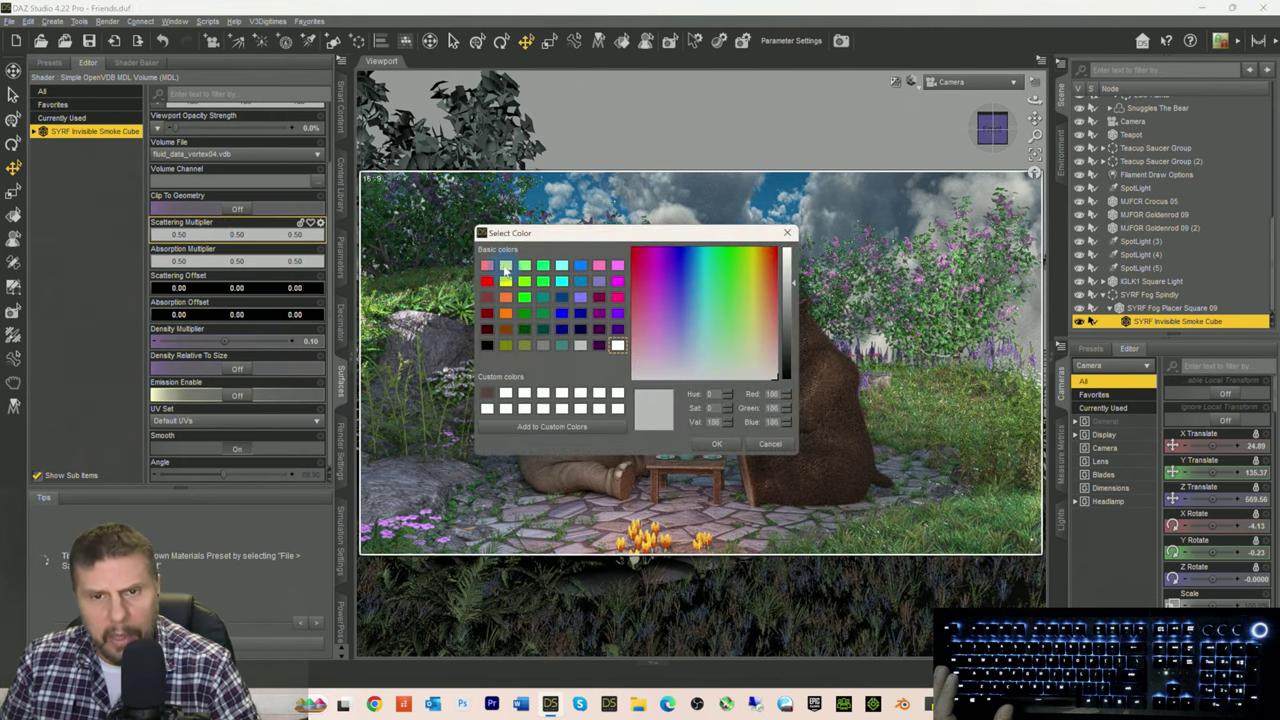
left_click(505, 265)
left_click(716, 446)
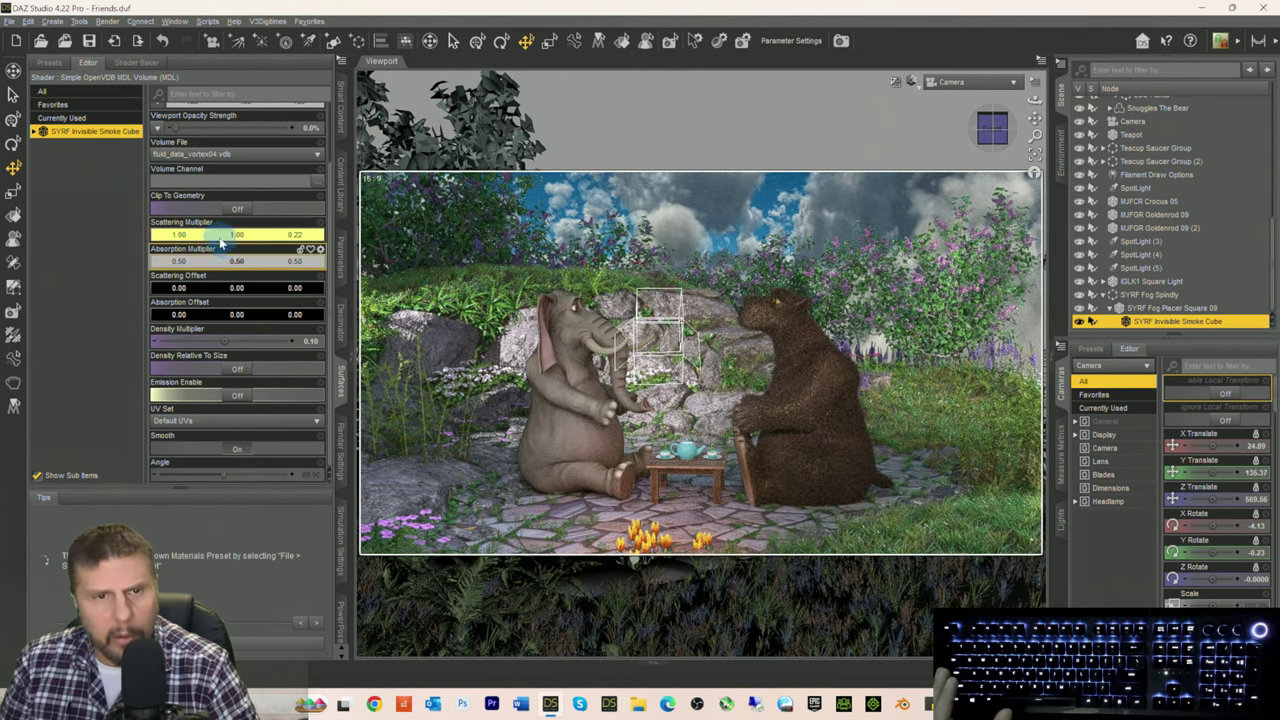
Step: Change the smoke cube's Scattering Multiplier color to orange (1.00, 0.22, 0.048)
left_click(220, 240)
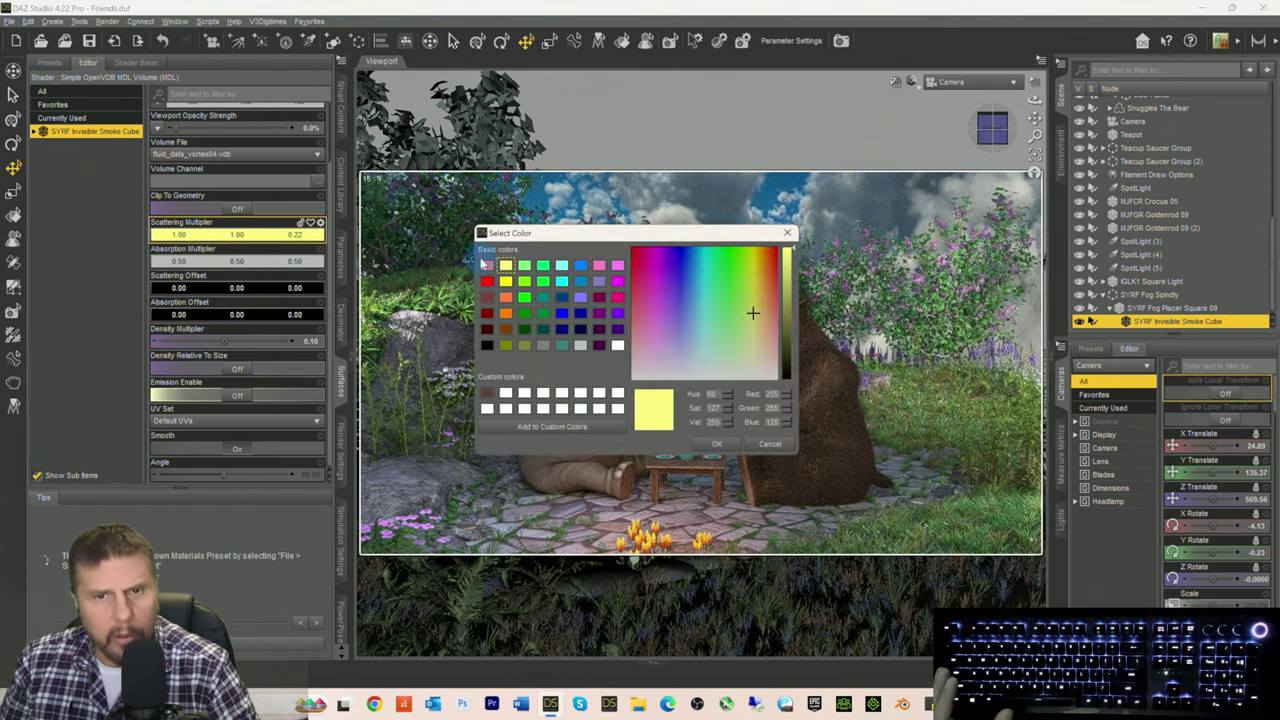
left_click(512, 297)
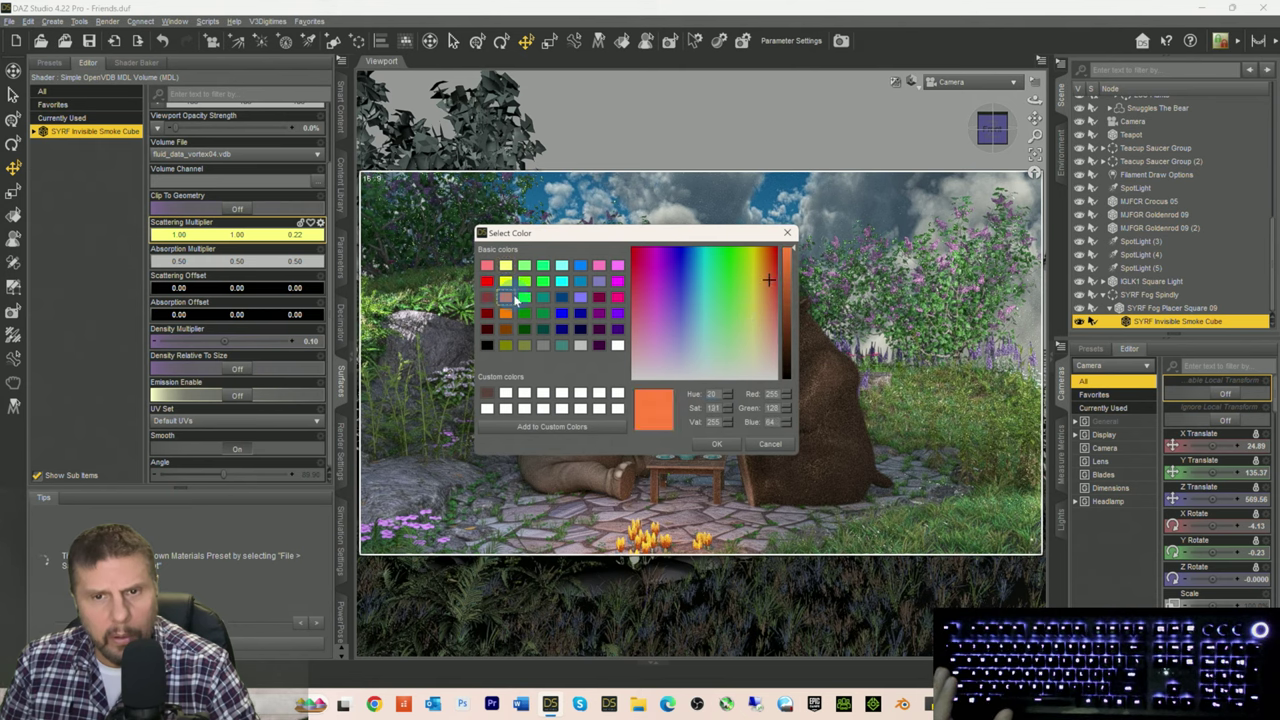
left_click(712, 447)
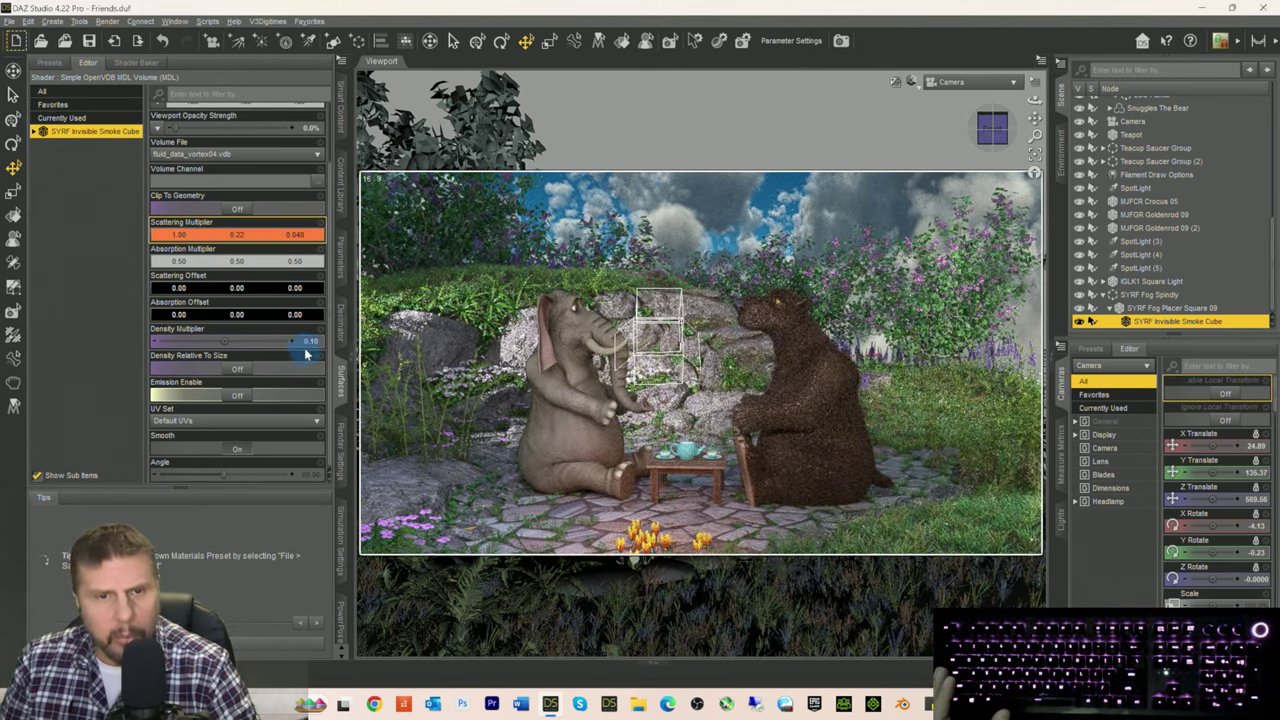
Step: Increase the smoke cube's Density Multiplier to 2
double_click(296, 341)
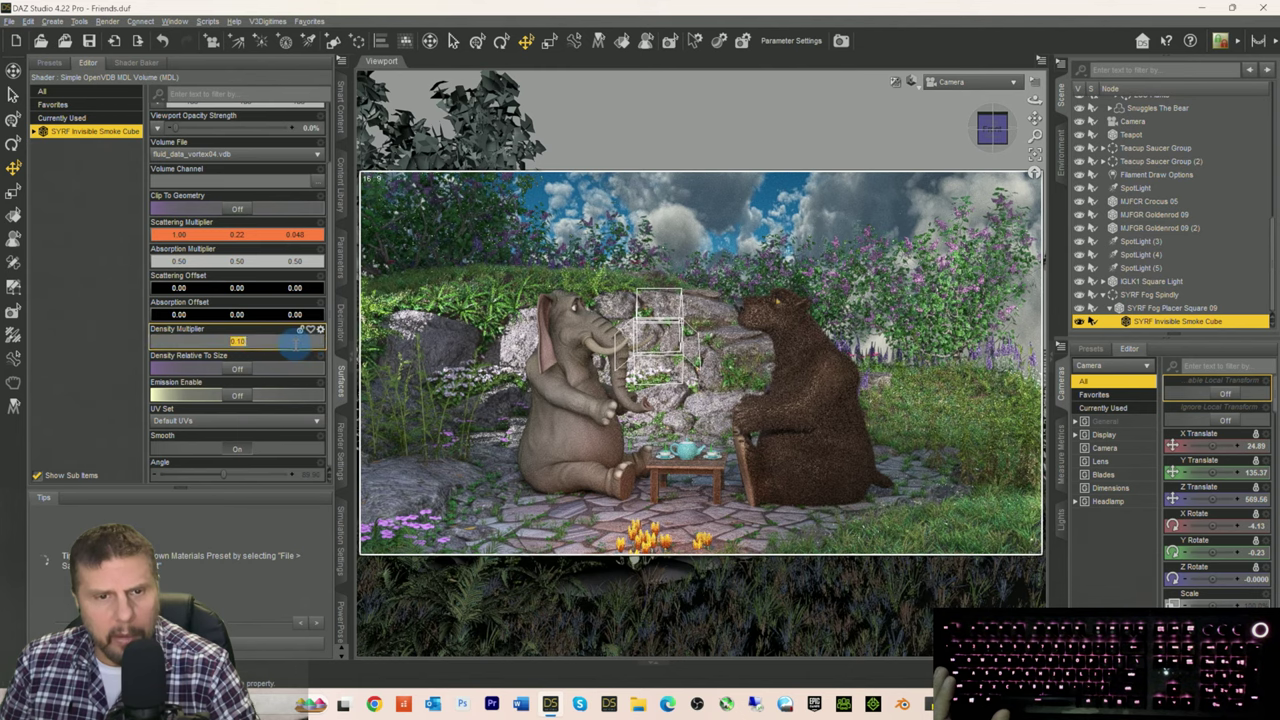
type("2")
key("Return")
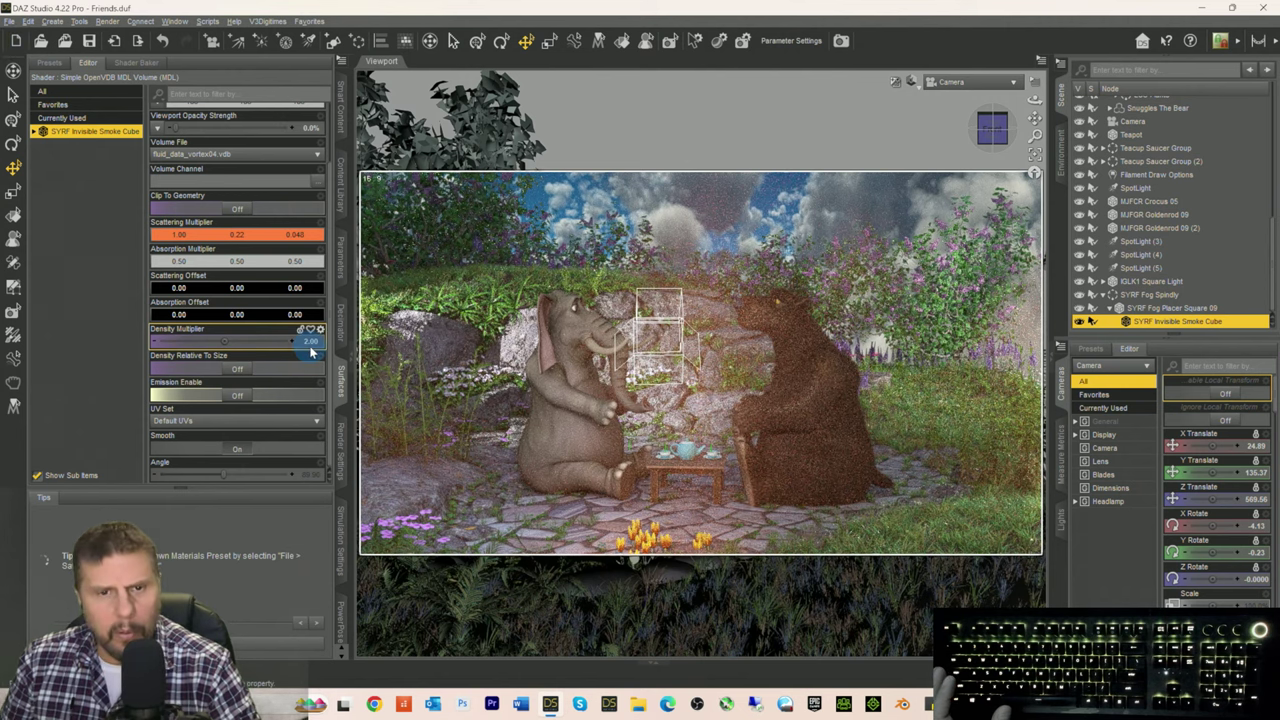
Step: Reduce the smoke cube's Density Multiplier to 0.1
left_click(310, 343)
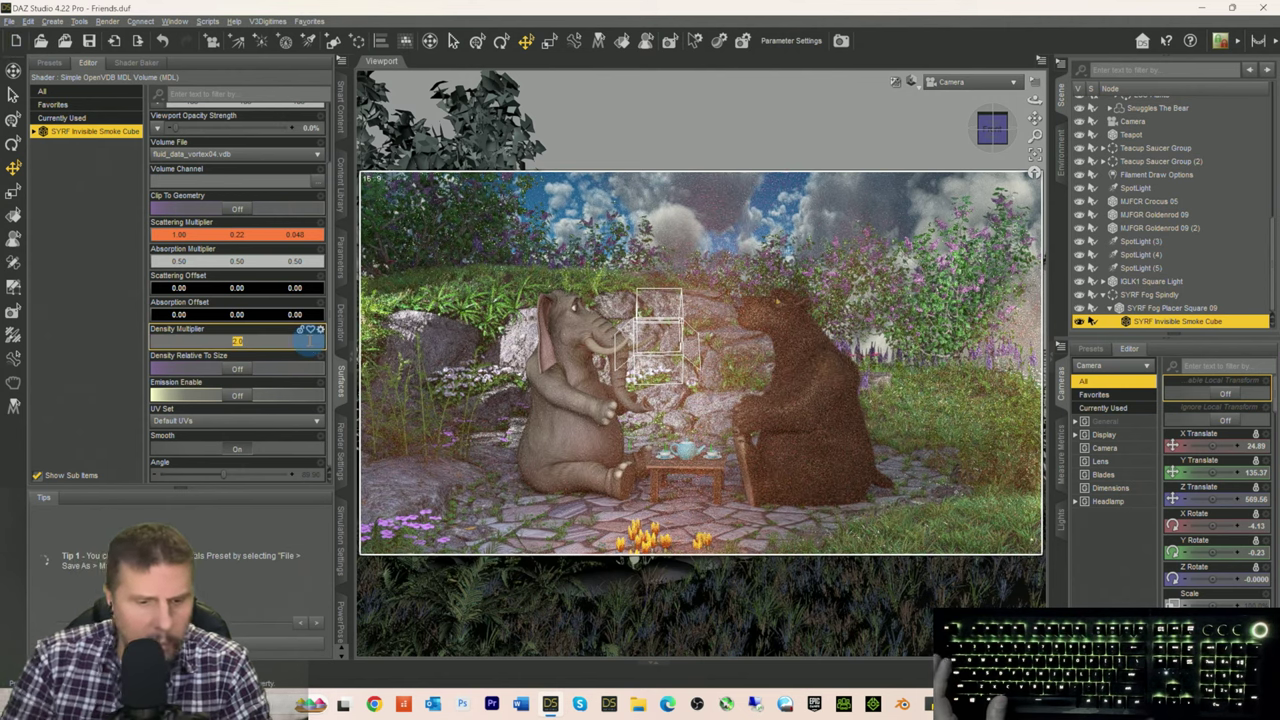
key("BackSpace")
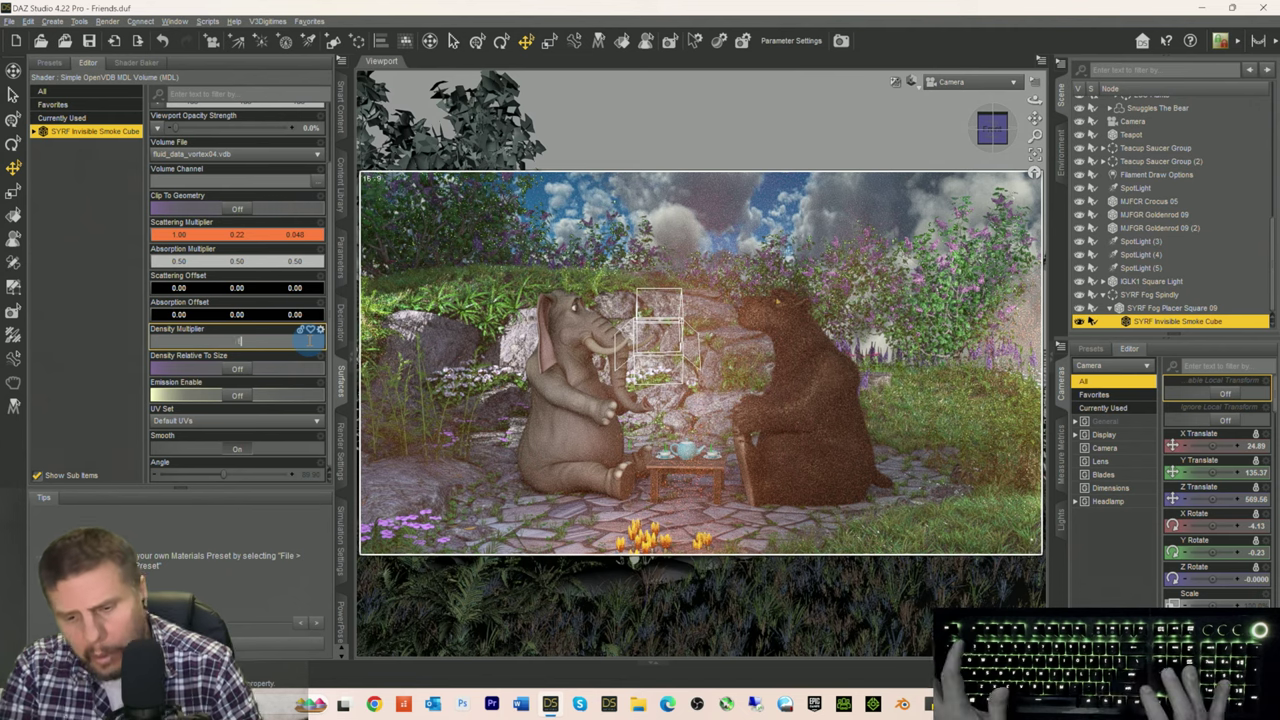
type("0.1")
key("Return")
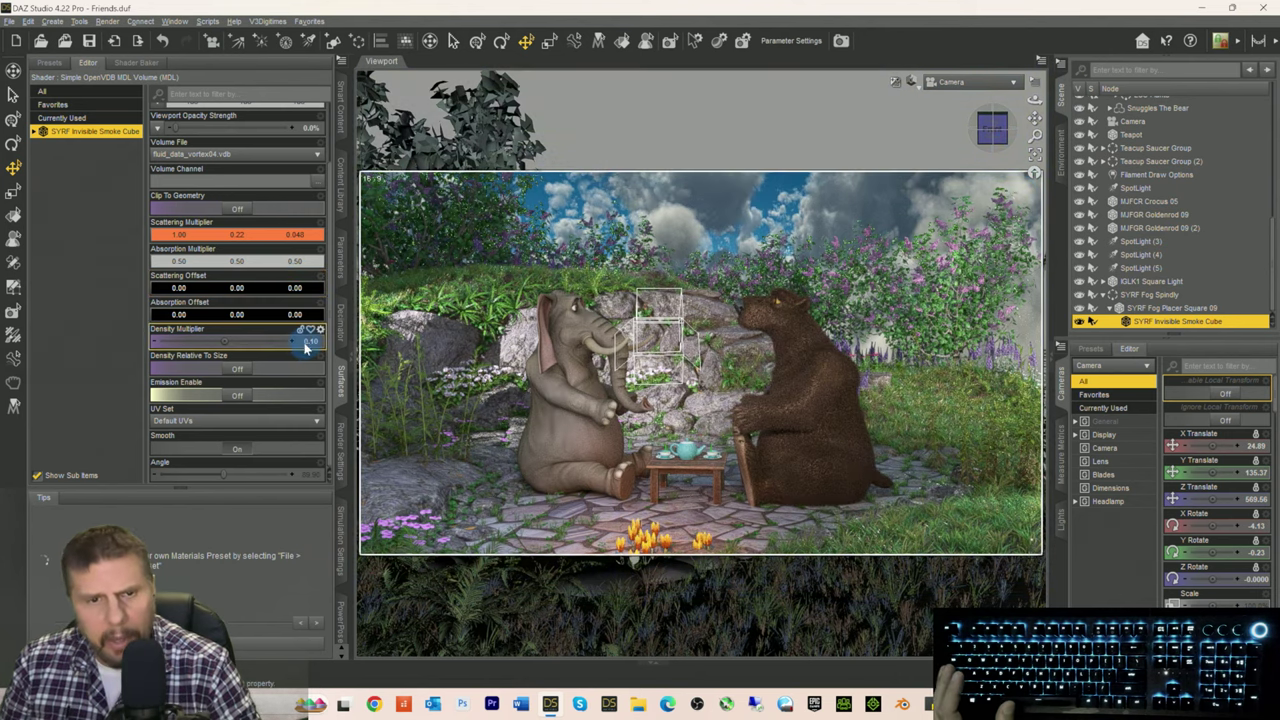
Step: Raise the smoke cube's Density Multiplier to 10
left_click(308, 343)
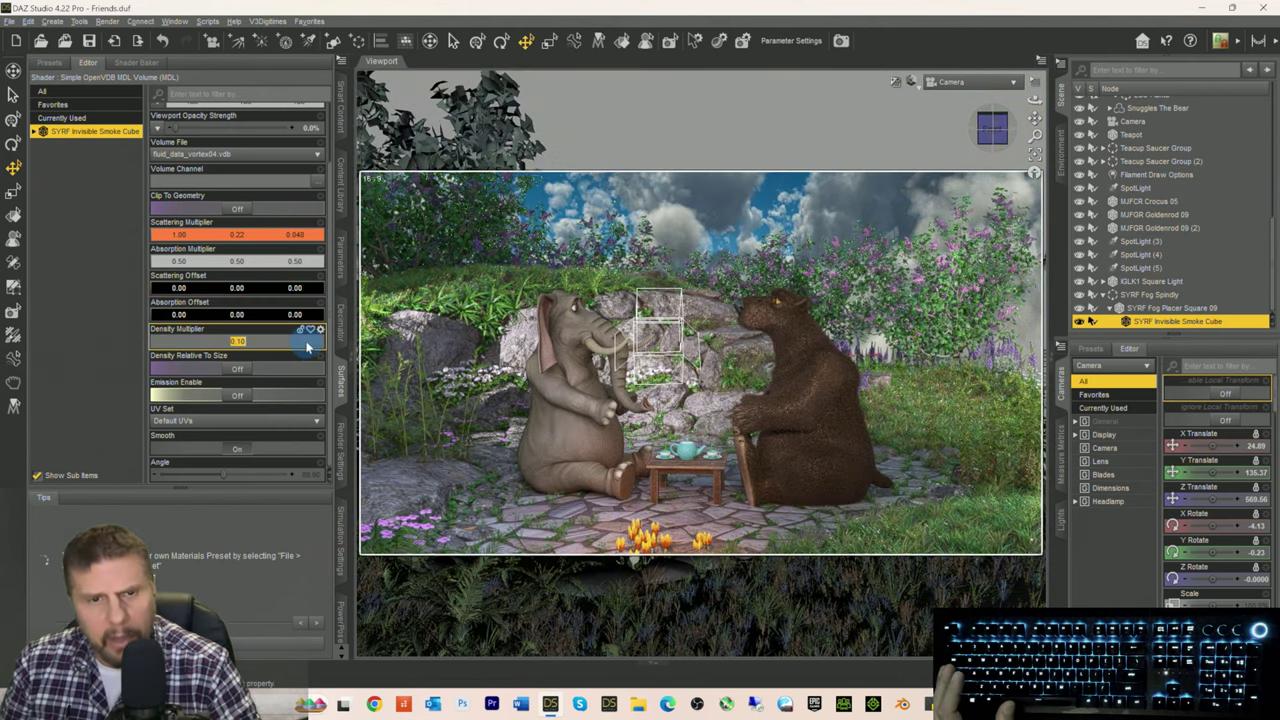
type("10")
key("Return")
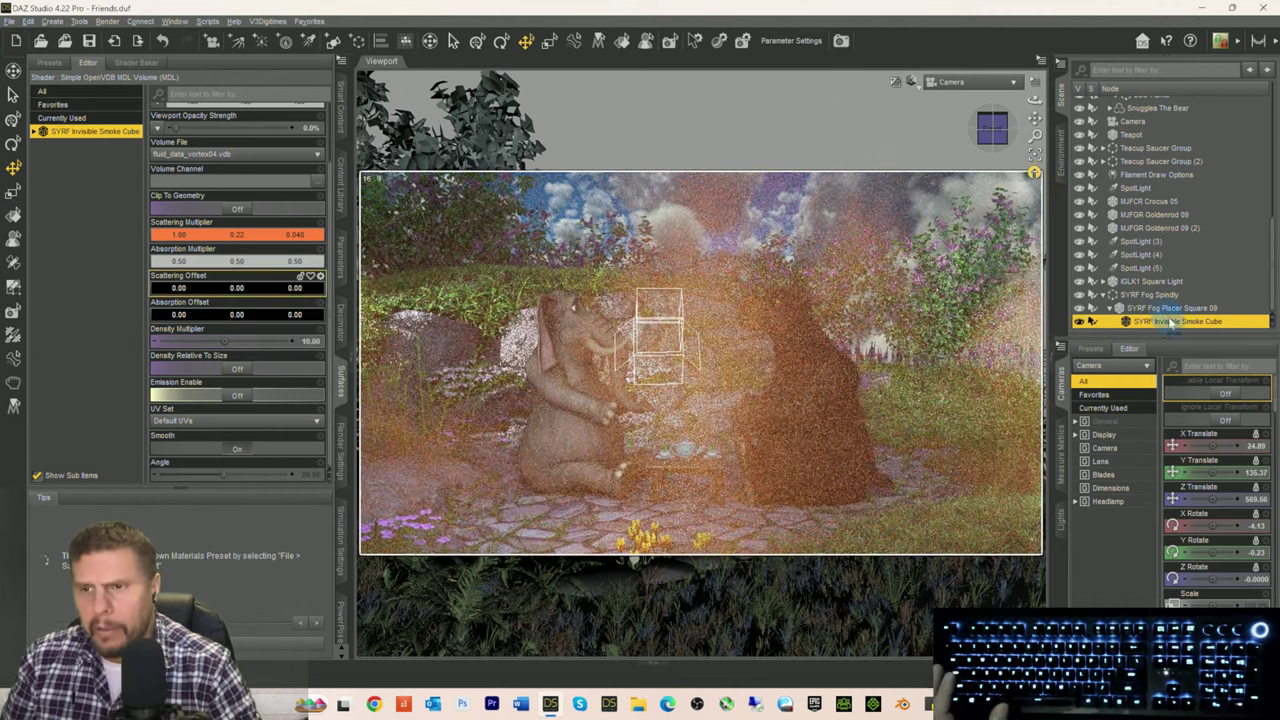
Step: Select the SYRF Fog Spindly group and move it along the X axis until its origin sits behind the bear's back
left_click(1148, 295)
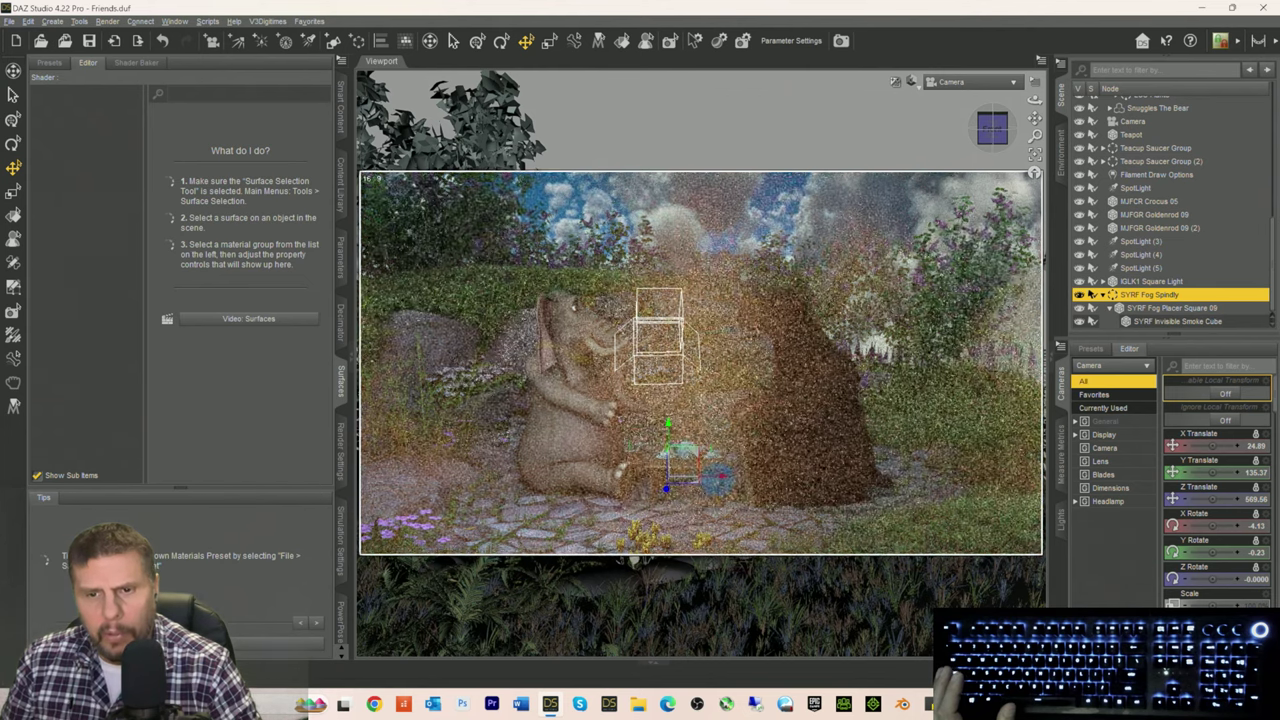
left_click_drag(714, 476, 856, 485)
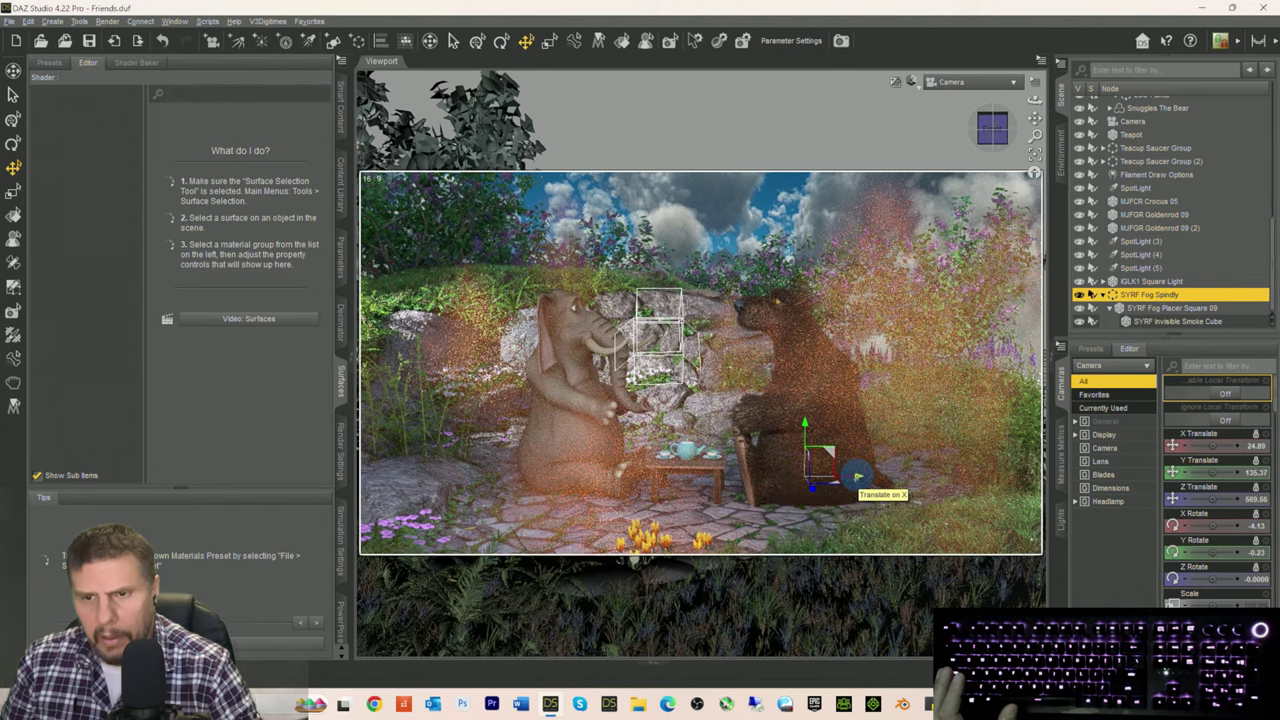
left_click_drag(857, 477, 882, 478)
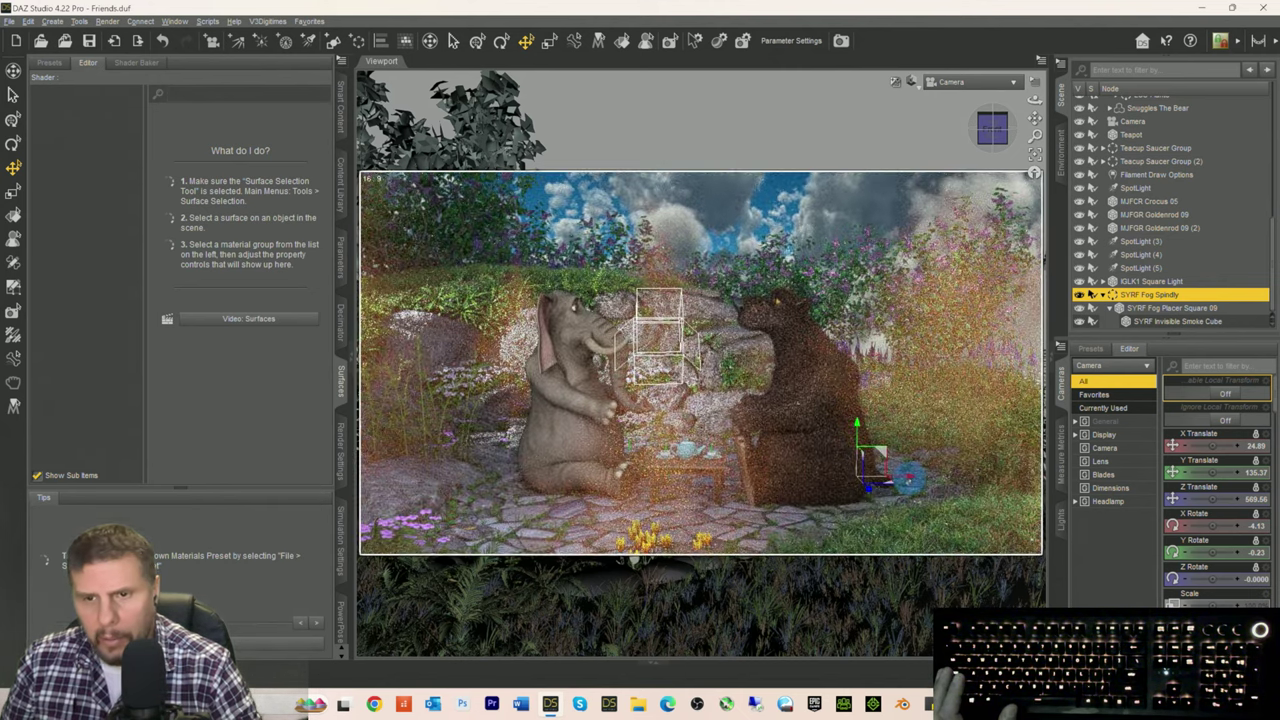
left_click_drag(909, 478, 928, 479)
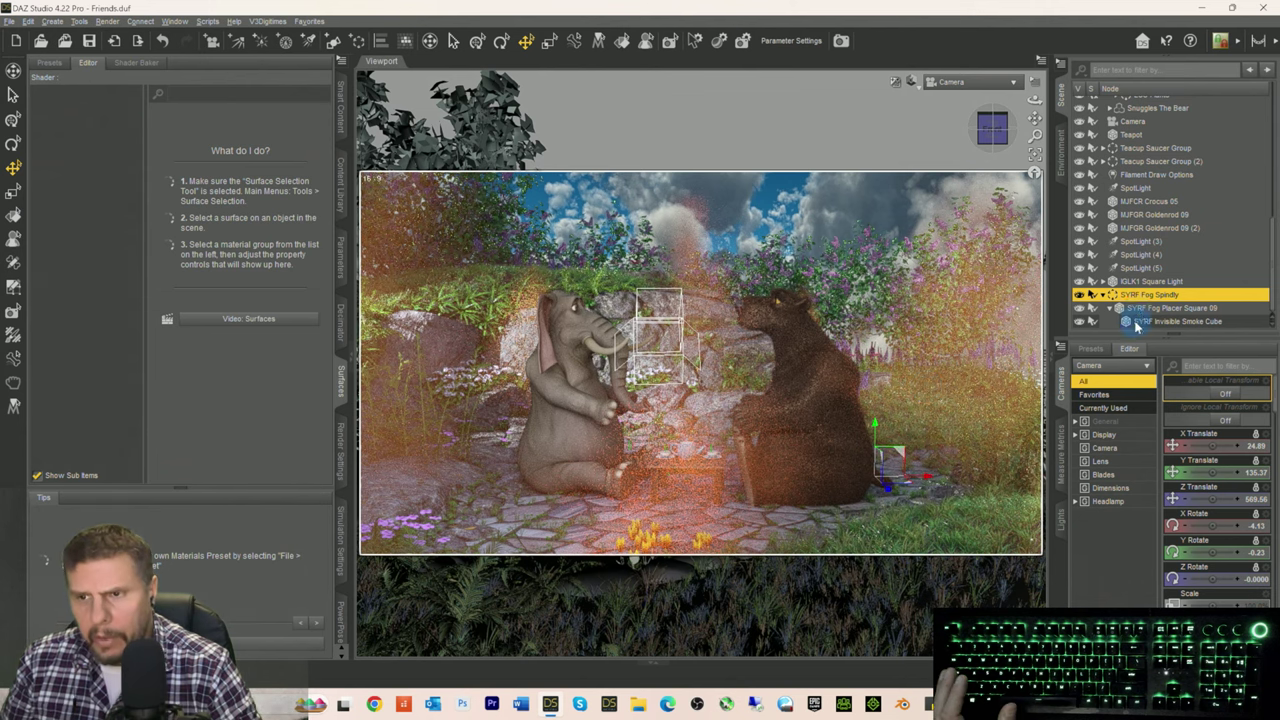
Step: Reselect the SYRF Invisible Smoke Cube and try Density Multiplier values of 0.5 and 5 on its Volume surface
left_click(1137, 323)
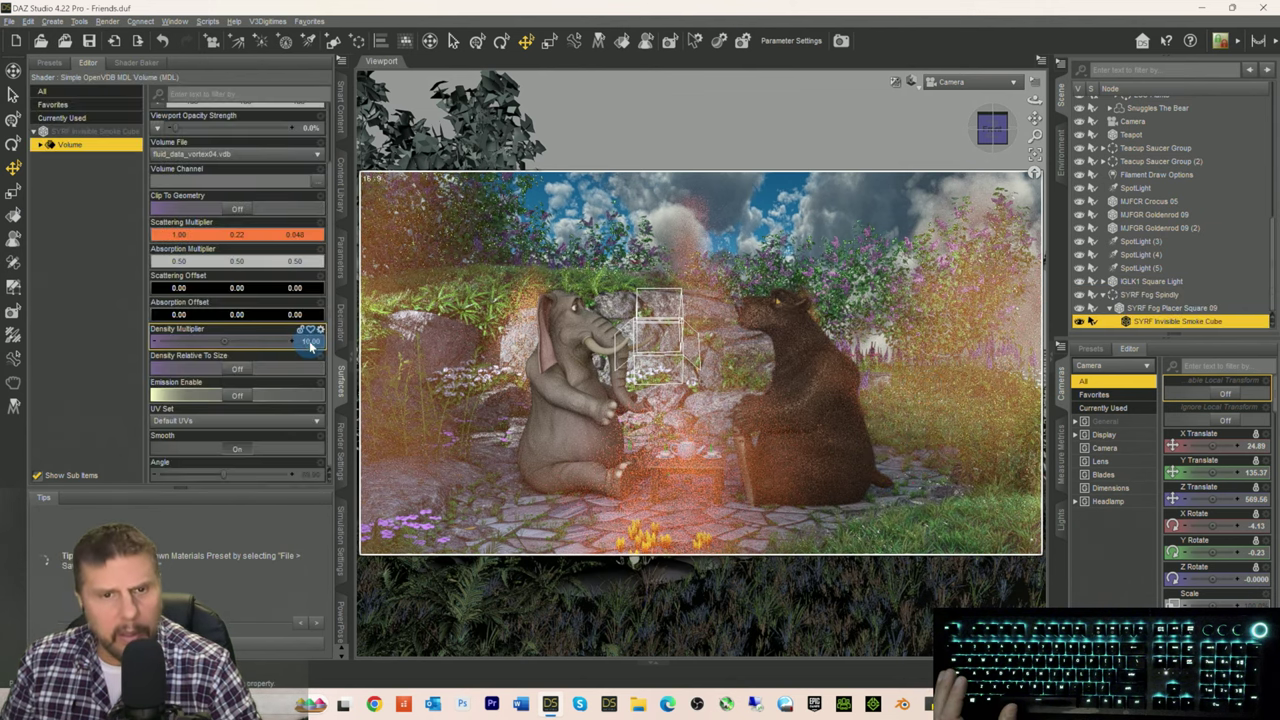
left_click(310, 342)
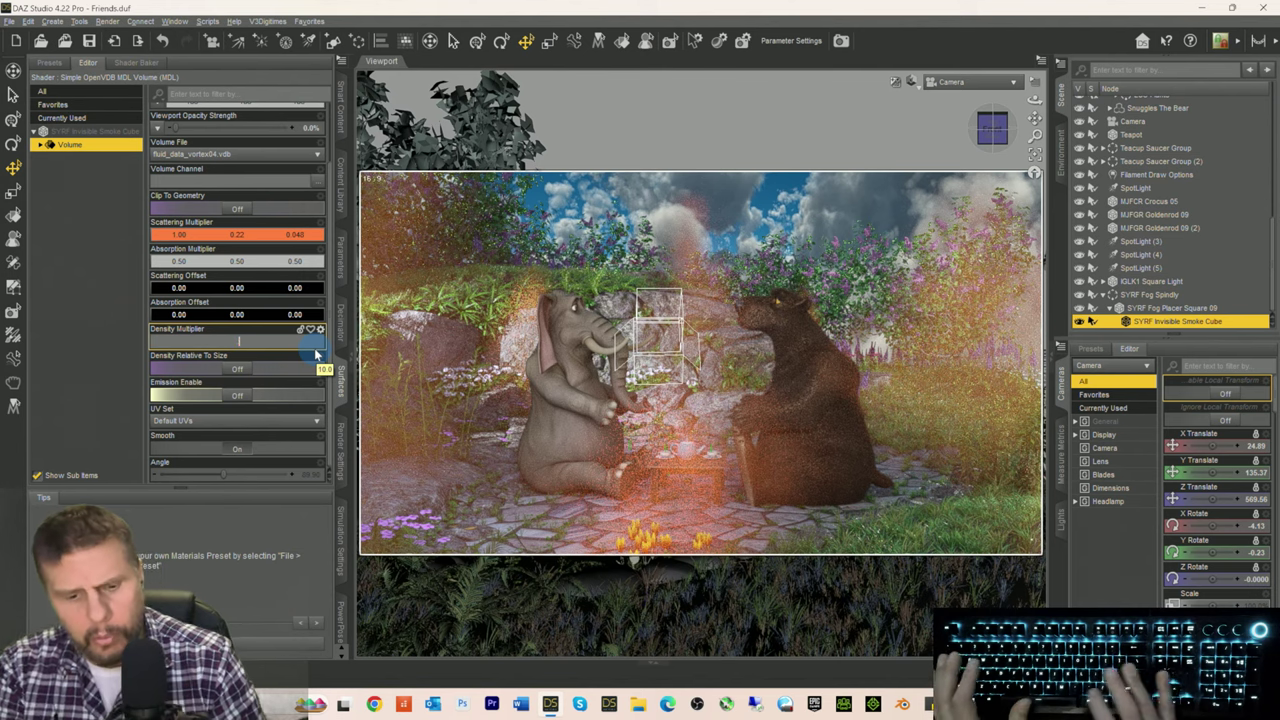
key("Return")
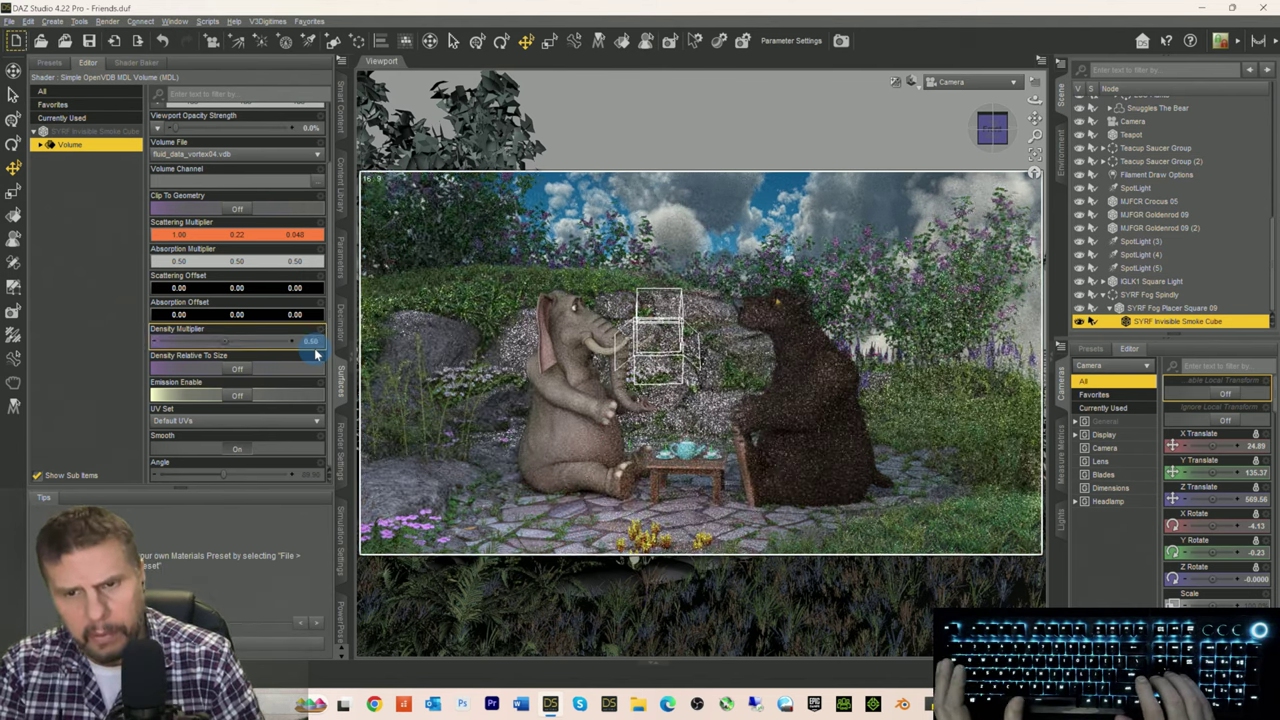
mouse_move(316, 336)
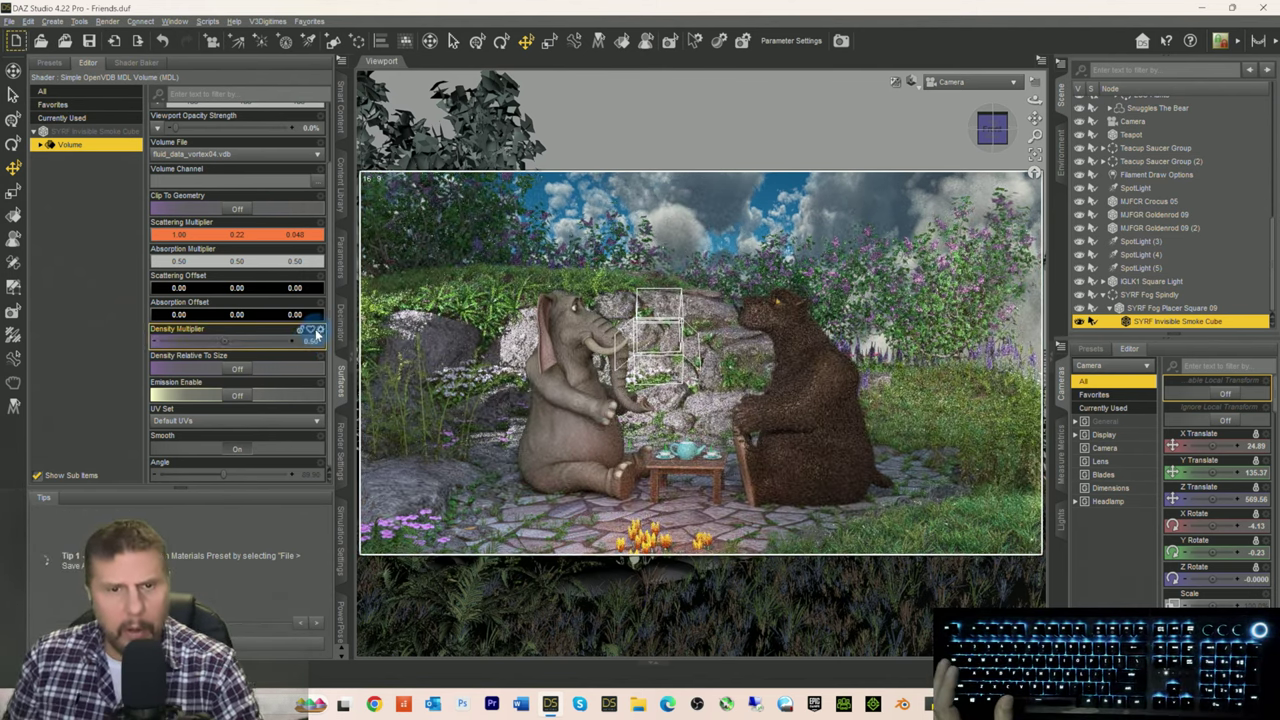
key("ctrl+z")
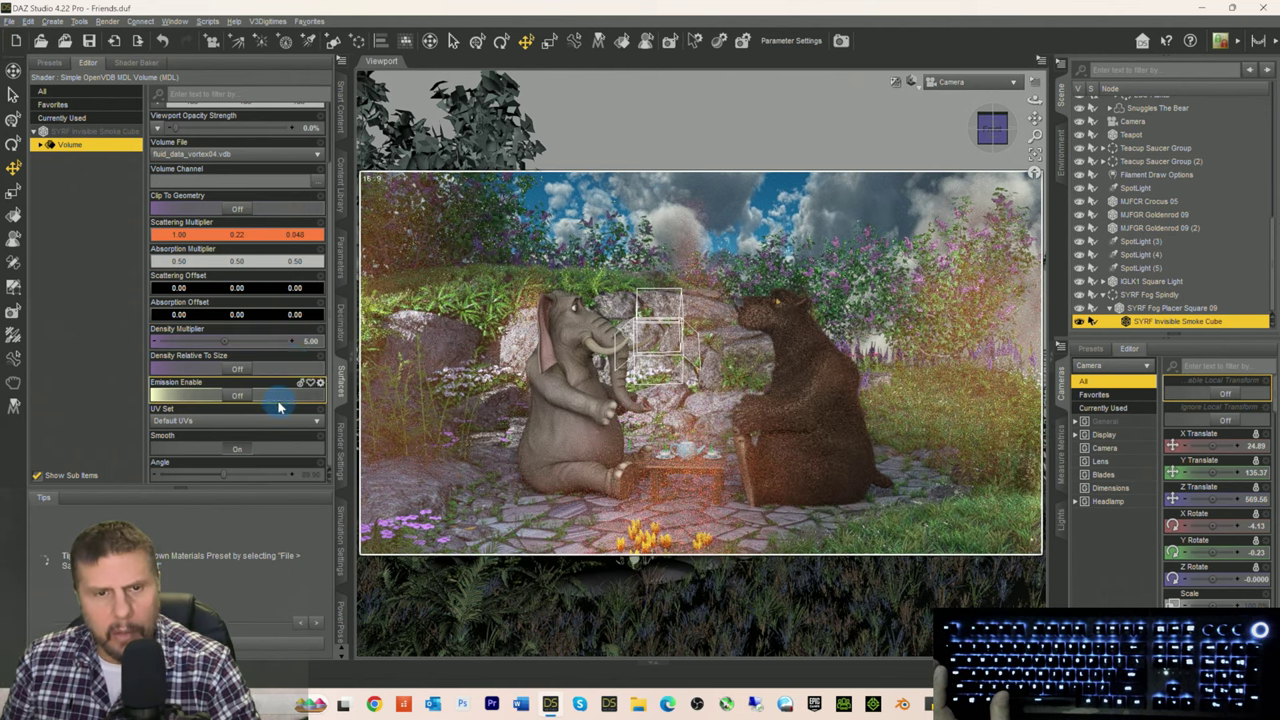
Step: Lower the Volume surface's Density Multiplier to 1
left_click(305, 343)
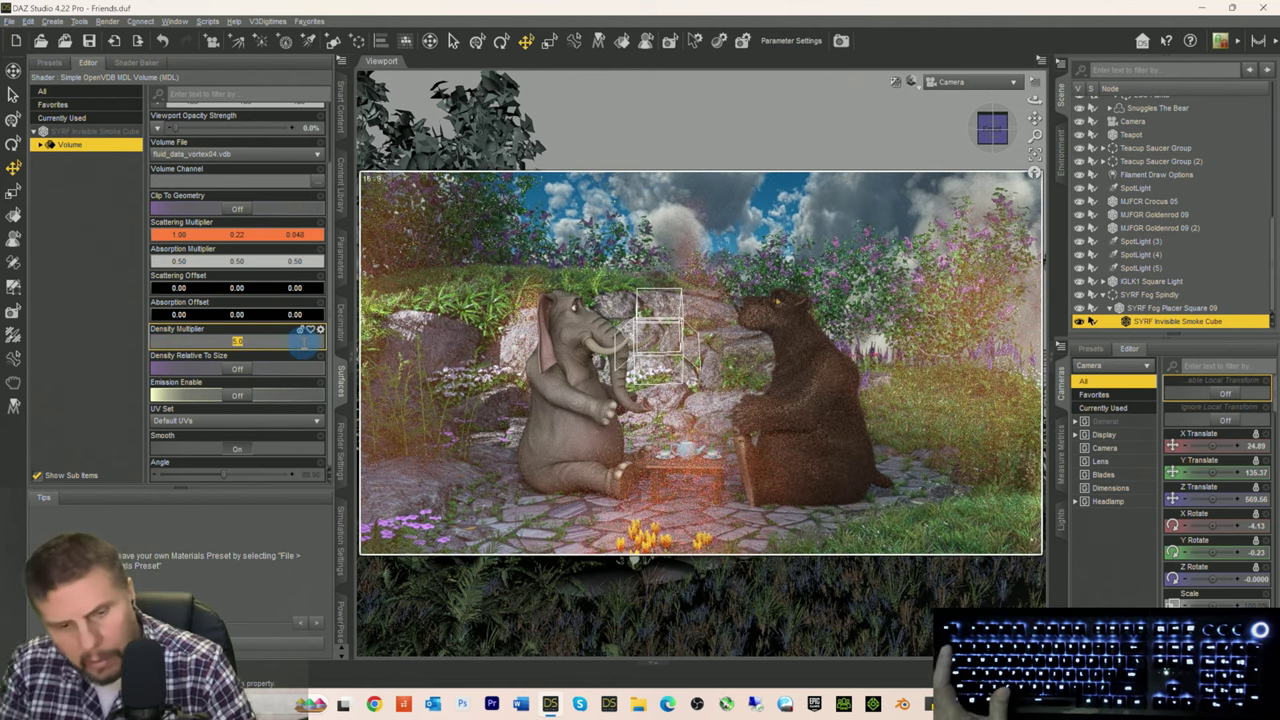
type("0")
key("Return")
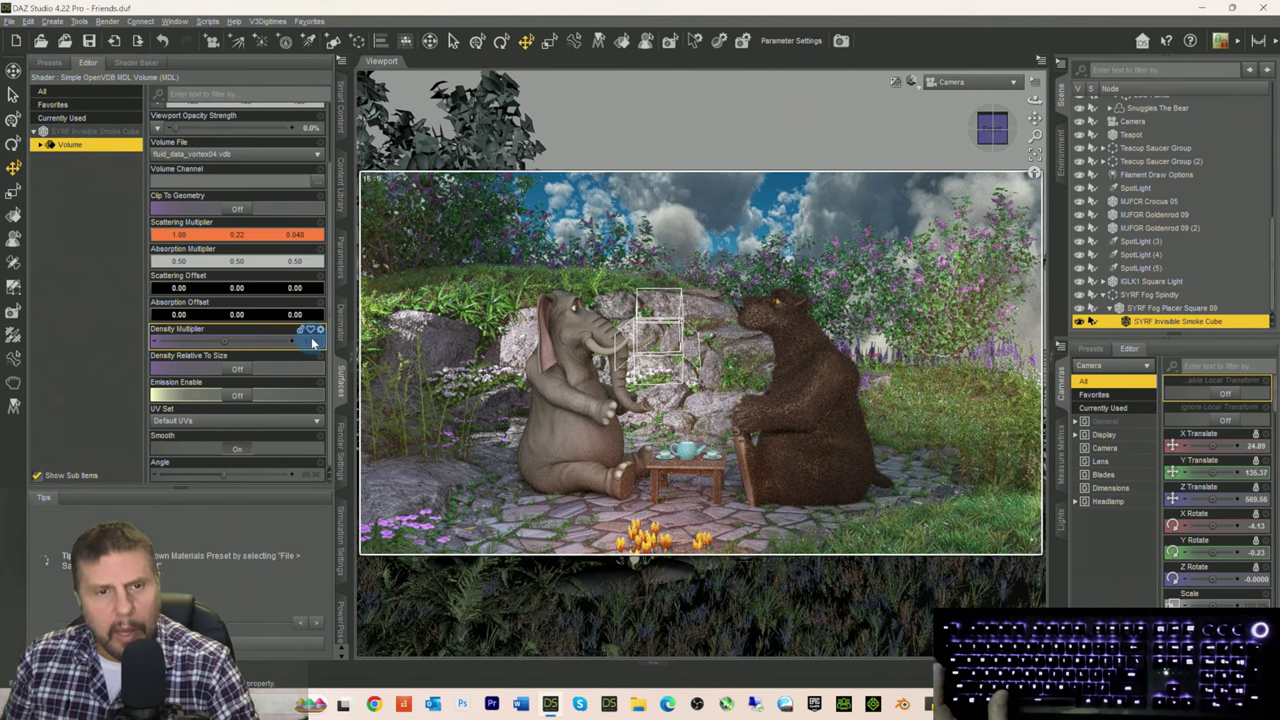
Step: Set the Volume surface's Density Multiplier to 2
double_click(310, 344)
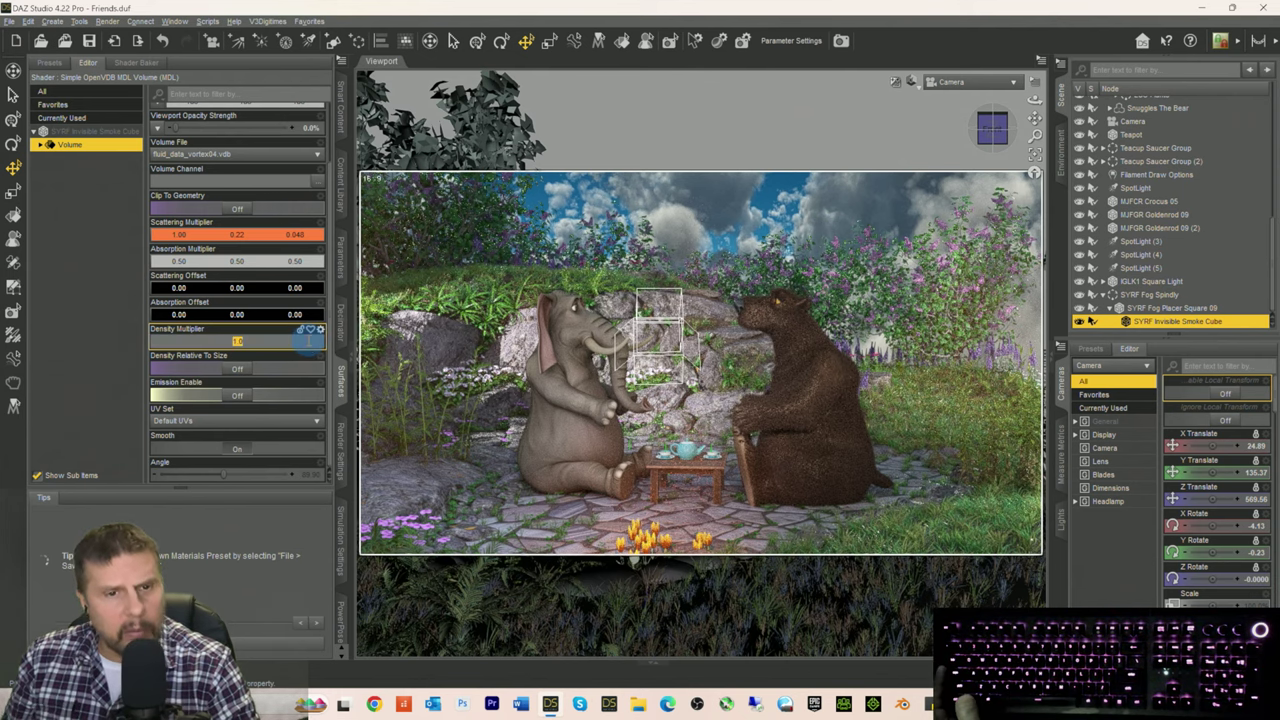
type("2")
key("Return")
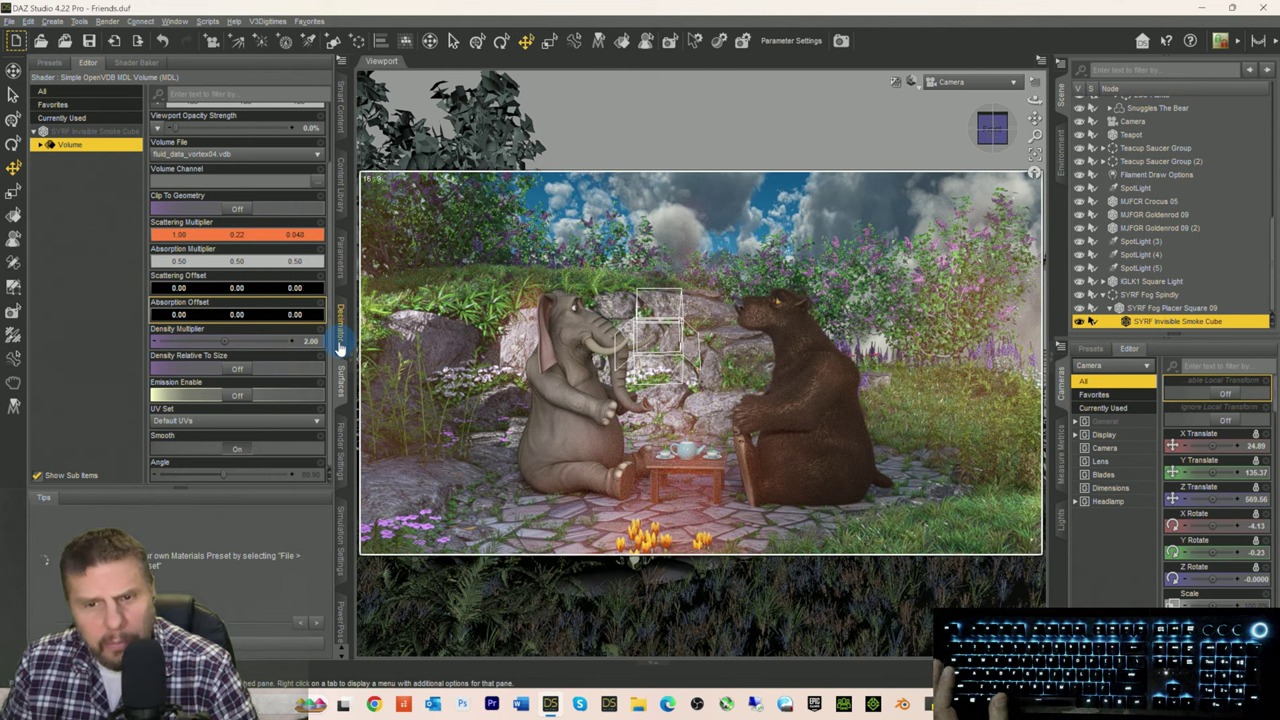
Step: Return the Volume surface's Density Multiplier to 1 and save the scene
left_click(307, 342)
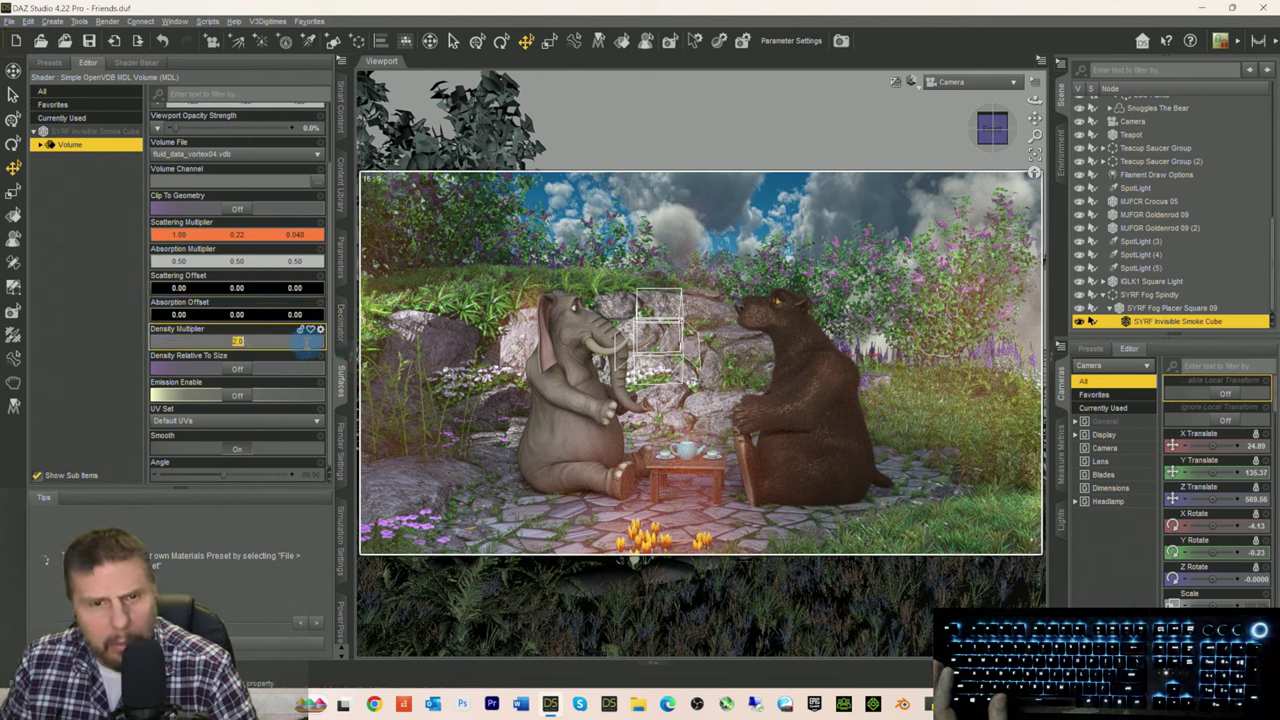
type("5")
key("Return")
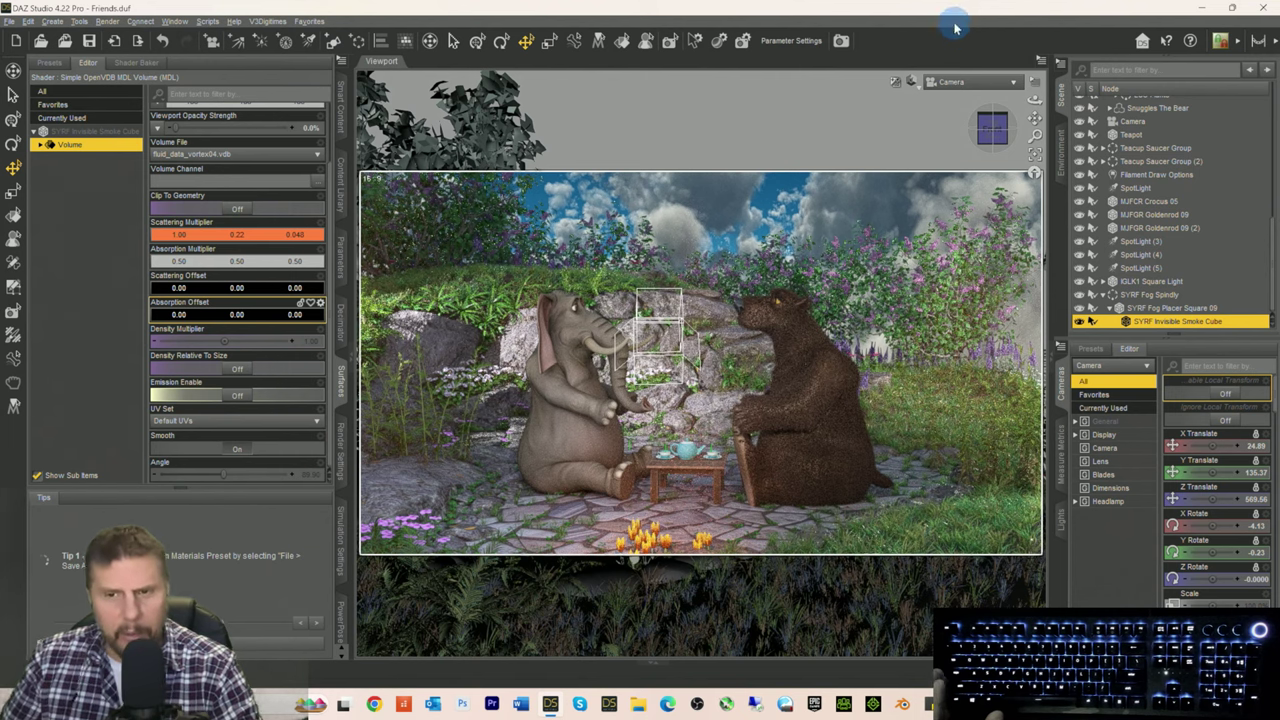
key("ctrl+s")
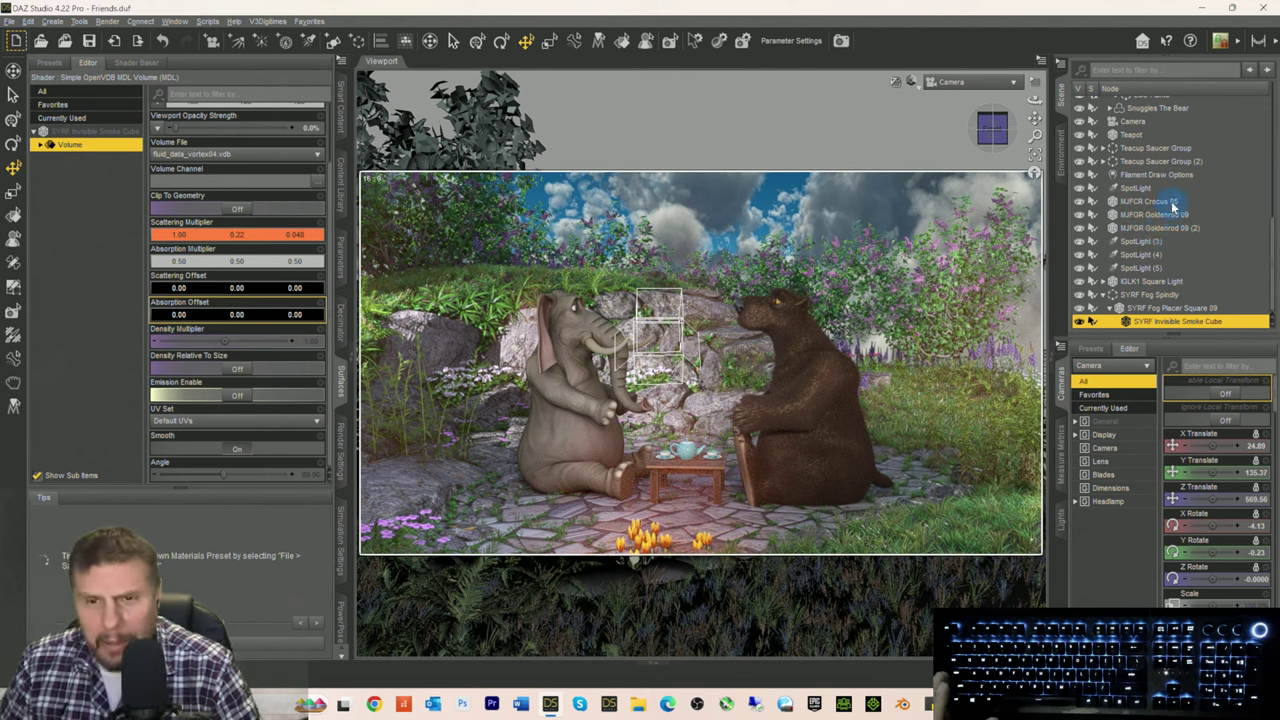
Step: Select the Toon Elephant in the scene and pick only its Skin surface for editing
scroll(1165, 225, "up", 10)
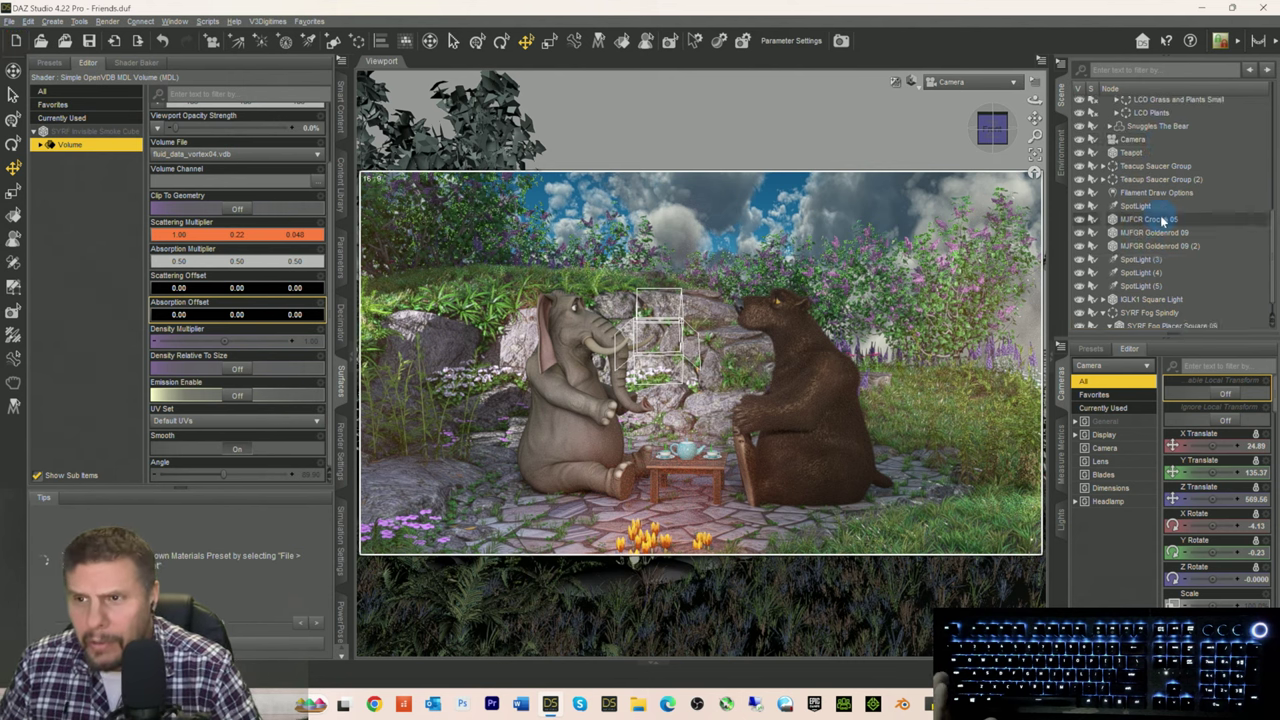
scroll(1190, 215, "up", 3)
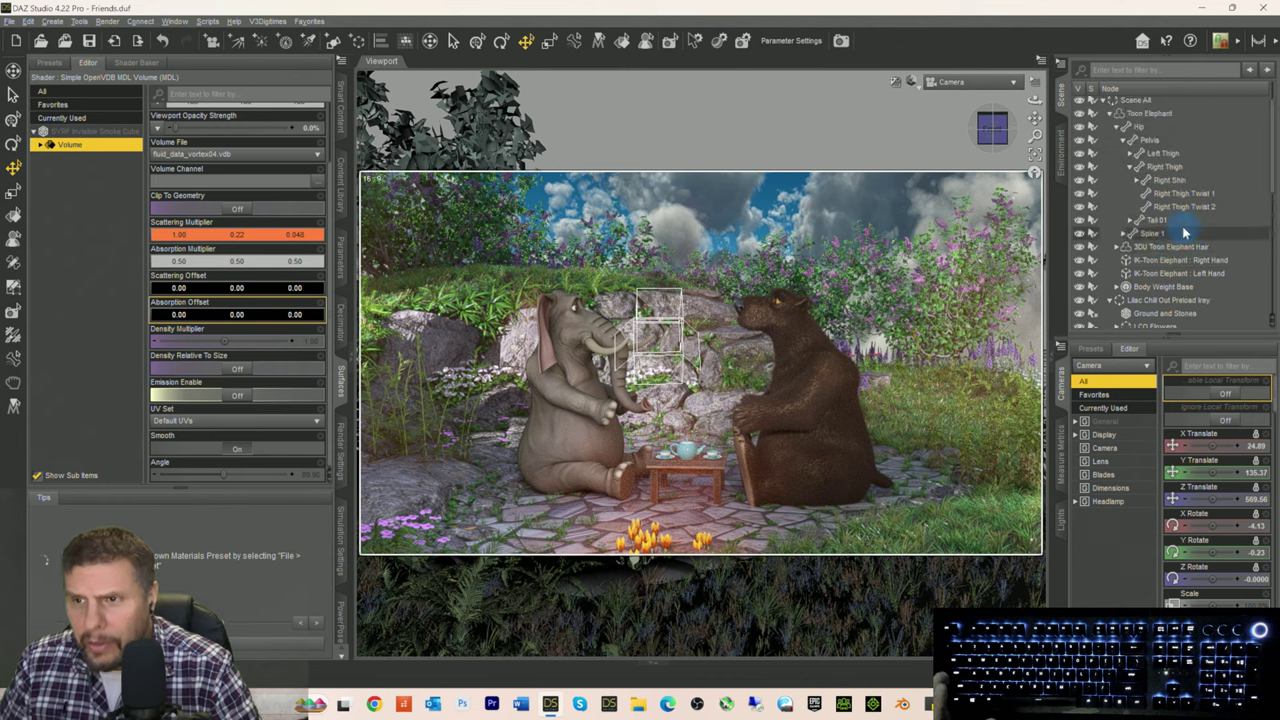
left_click(1140, 158)
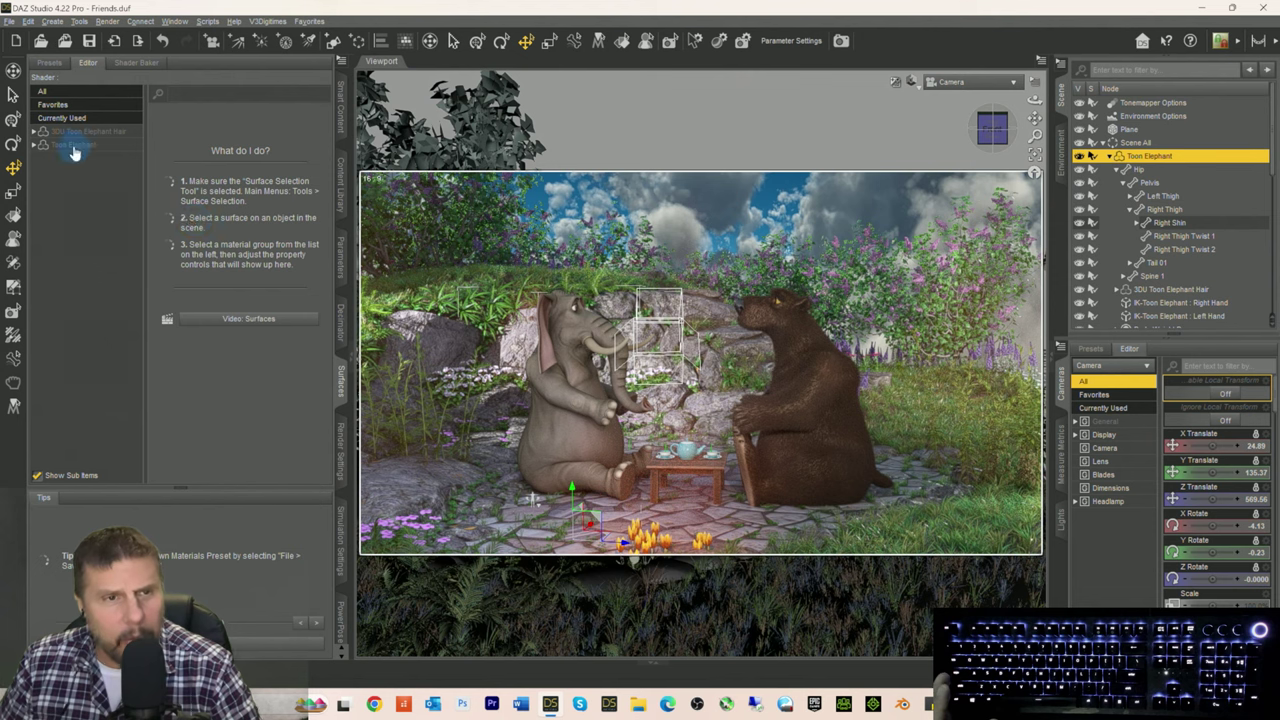
left_click(71, 146)
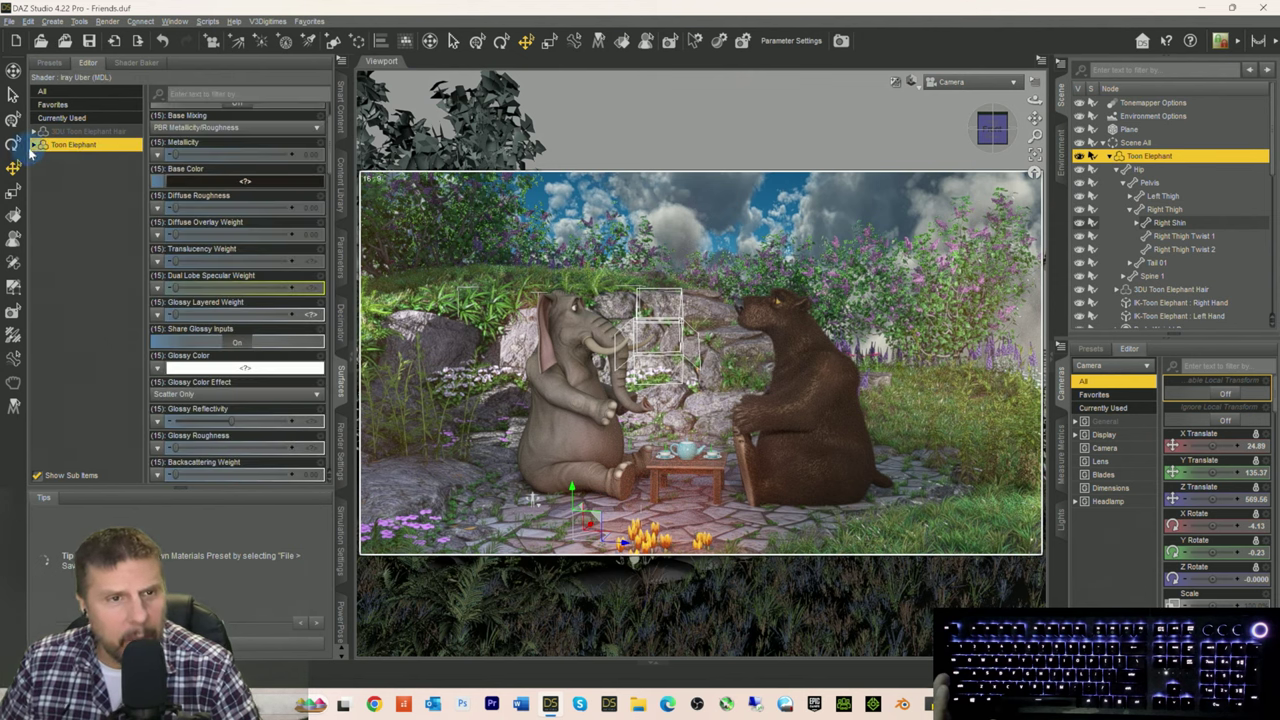
left_click(34, 146)
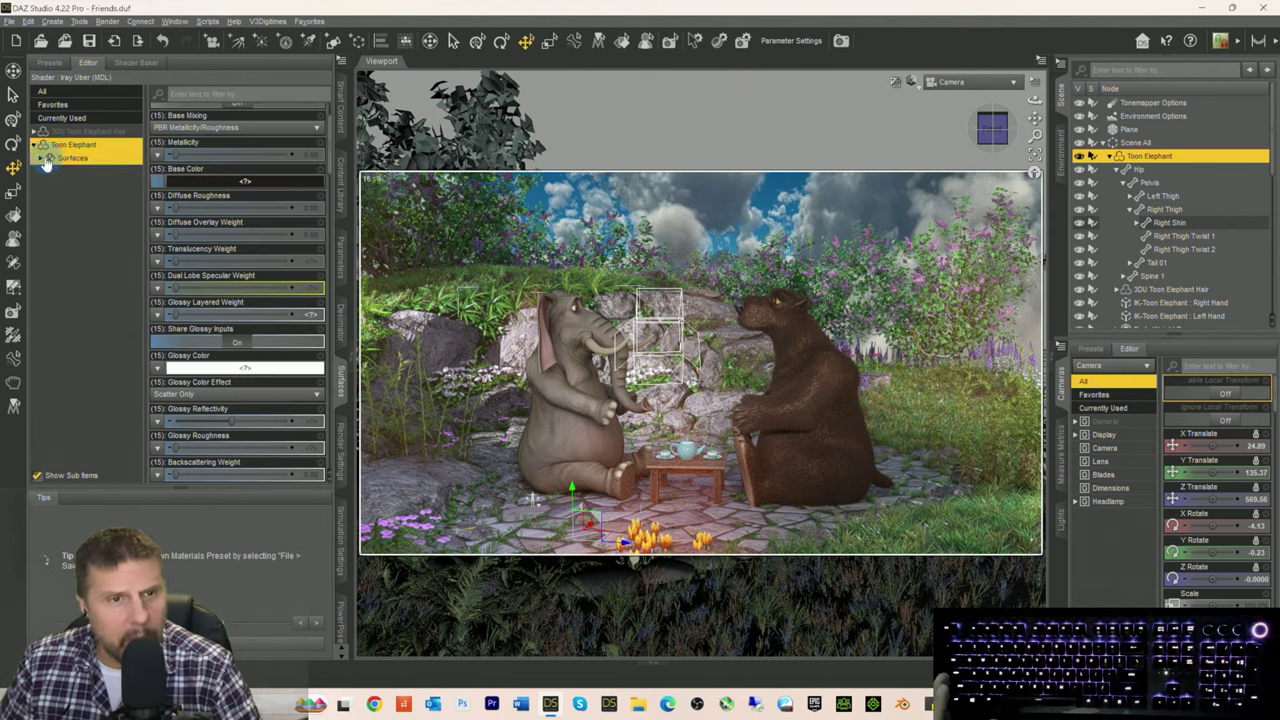
left_click(43, 159)
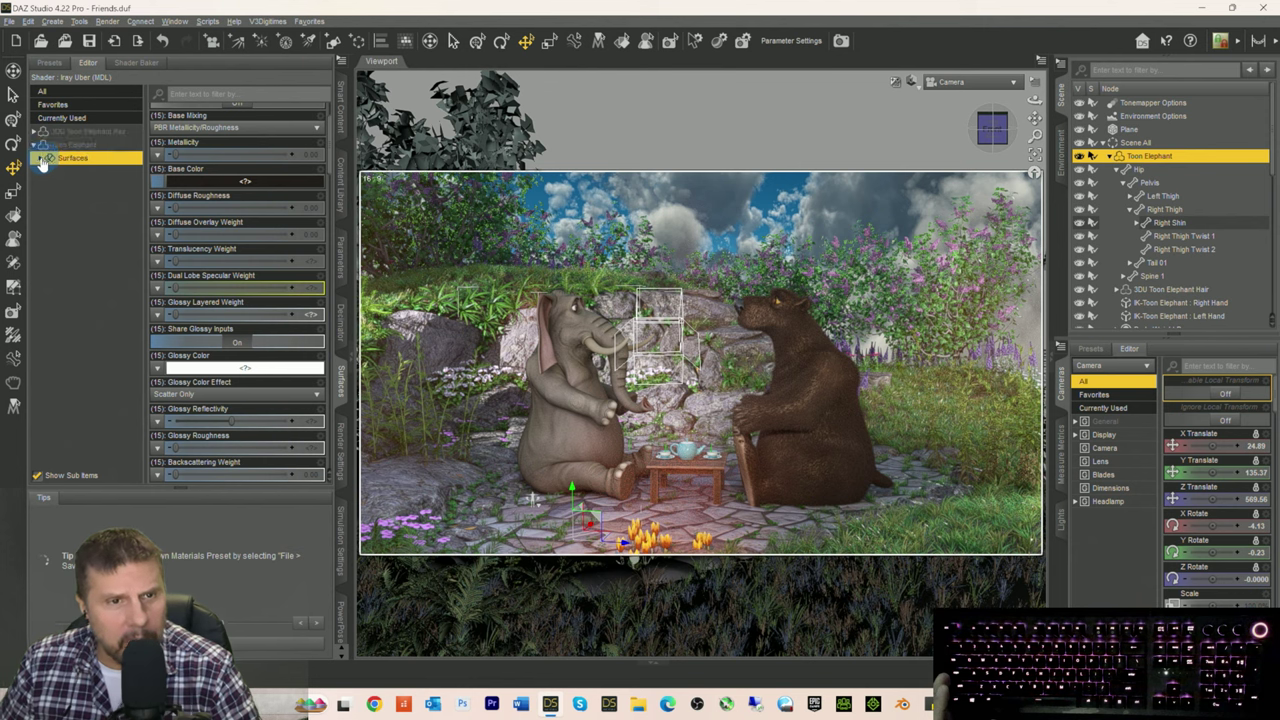
left_click(39, 159)
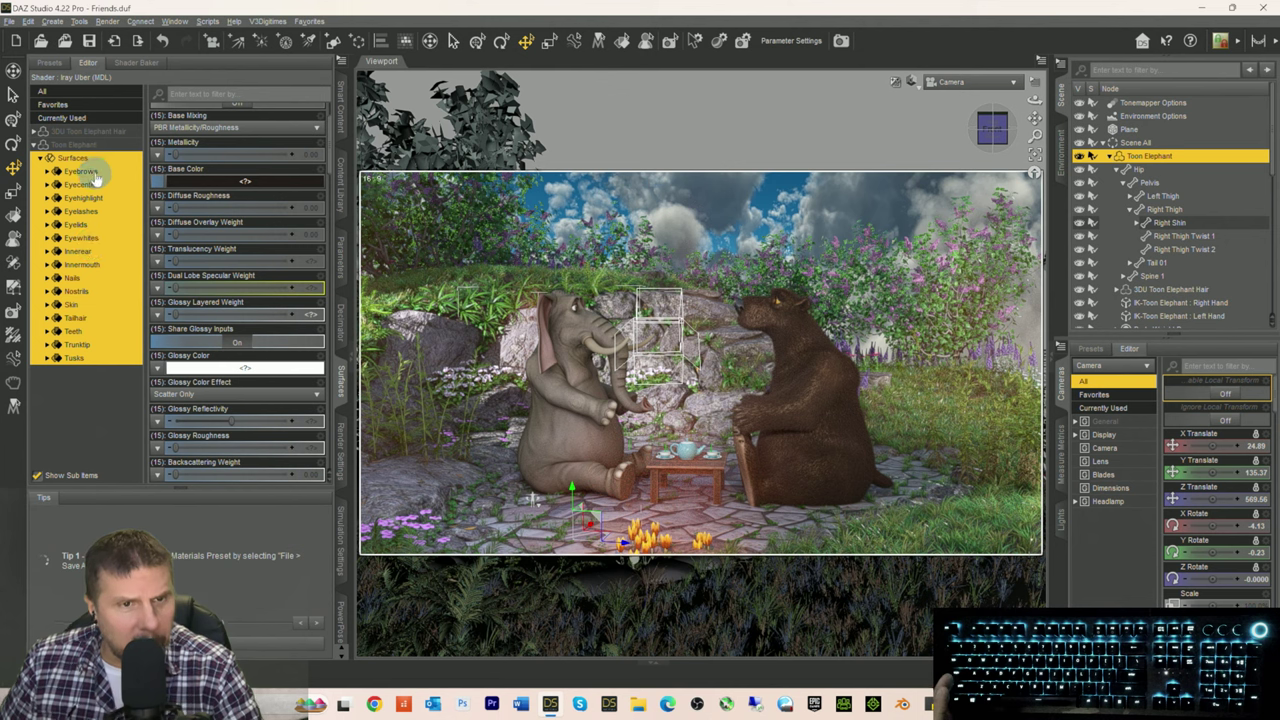
left_click(72, 305)
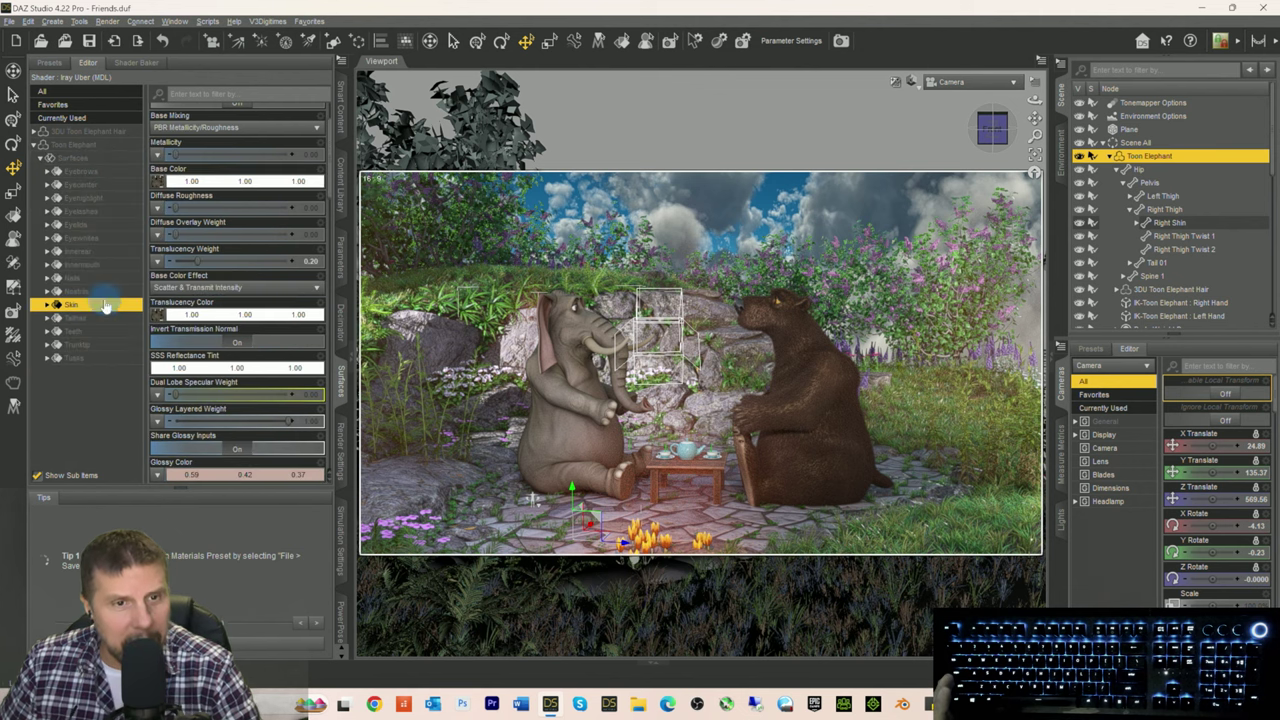
Step: Darken the elephant skin's Base Color to gray (0.33, 0.33, 0.33)
left_click(216, 181)
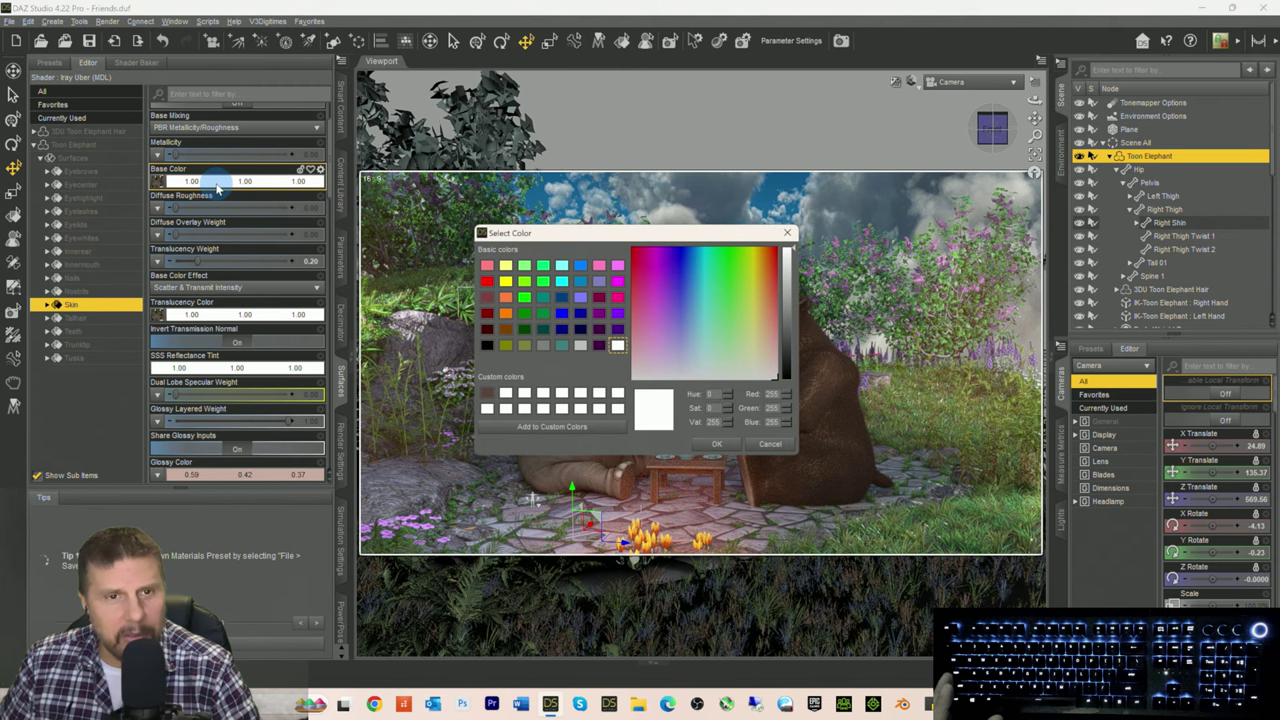
left_click(787, 305)
left_click(718, 444)
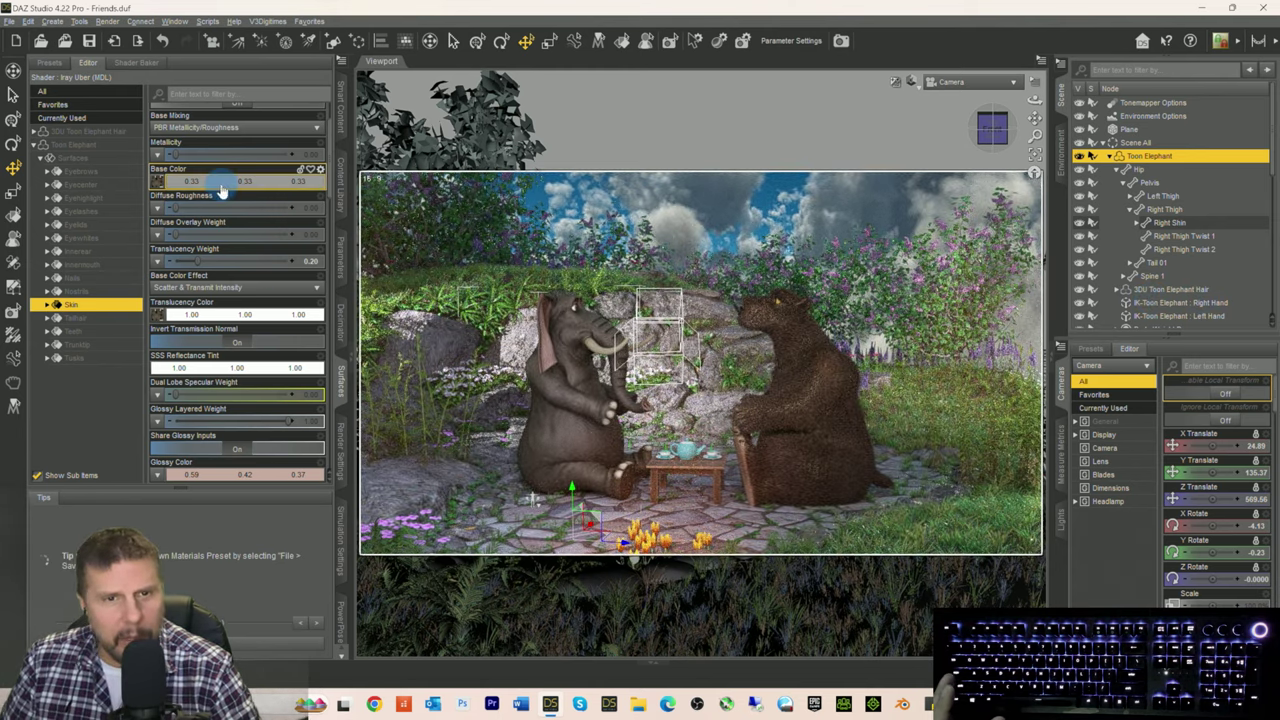
Step: Lighten the elephant skin's Base Color to gray (0.55, 0.55, 0.55)
left_click(222, 186)
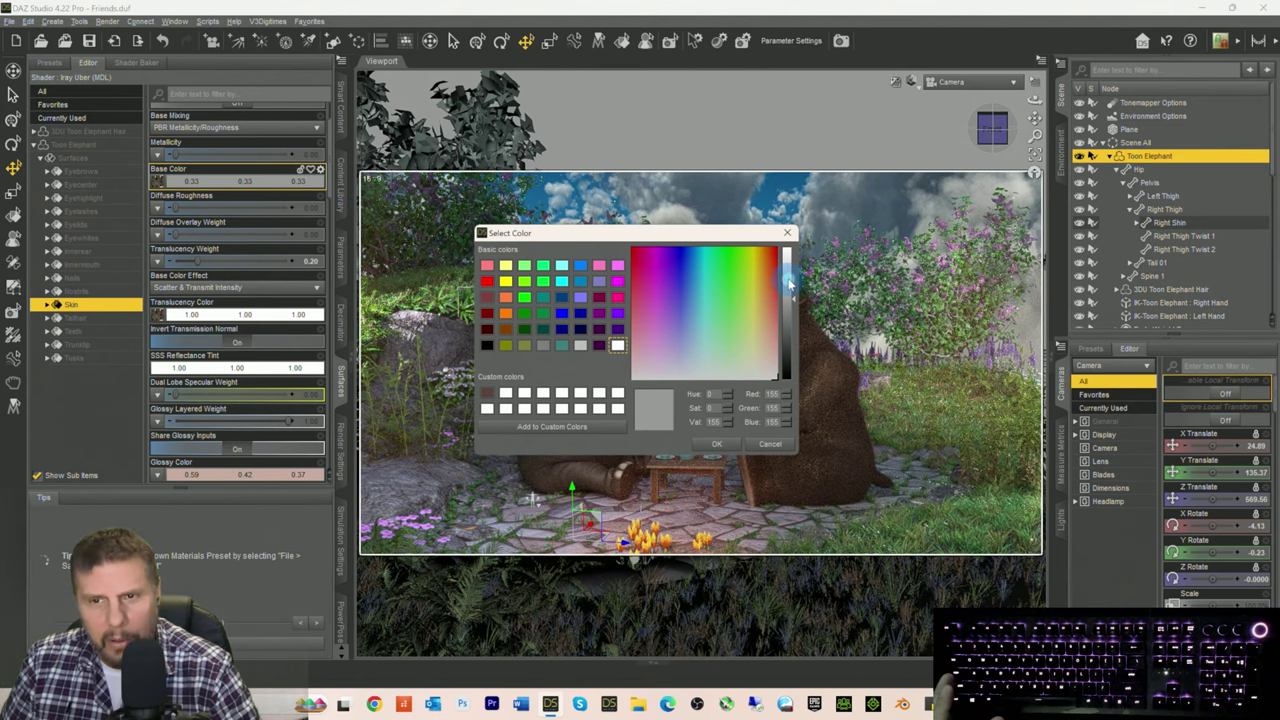
left_click_drag(789, 285, 789, 276)
left_click(718, 446)
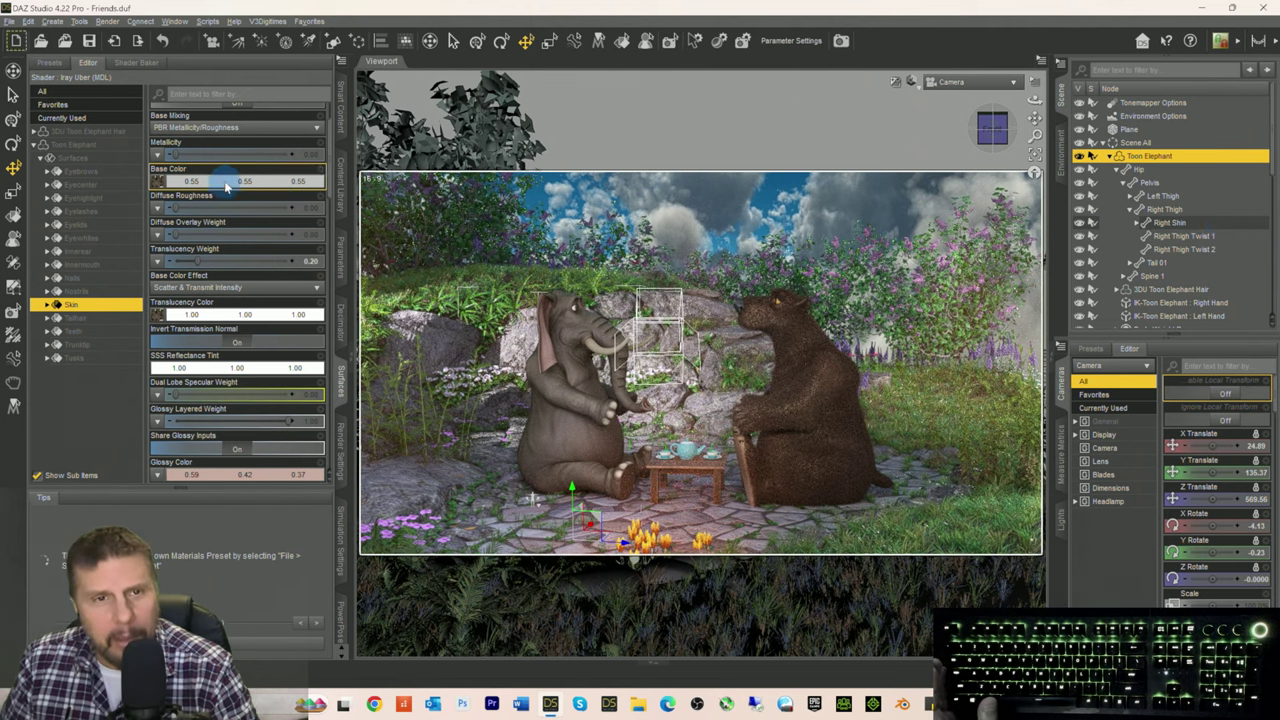
Step: Adjust the elephant skin's Base Color to a lighter gray (0.67, 0.67, 0.67)
left_click(214, 180)
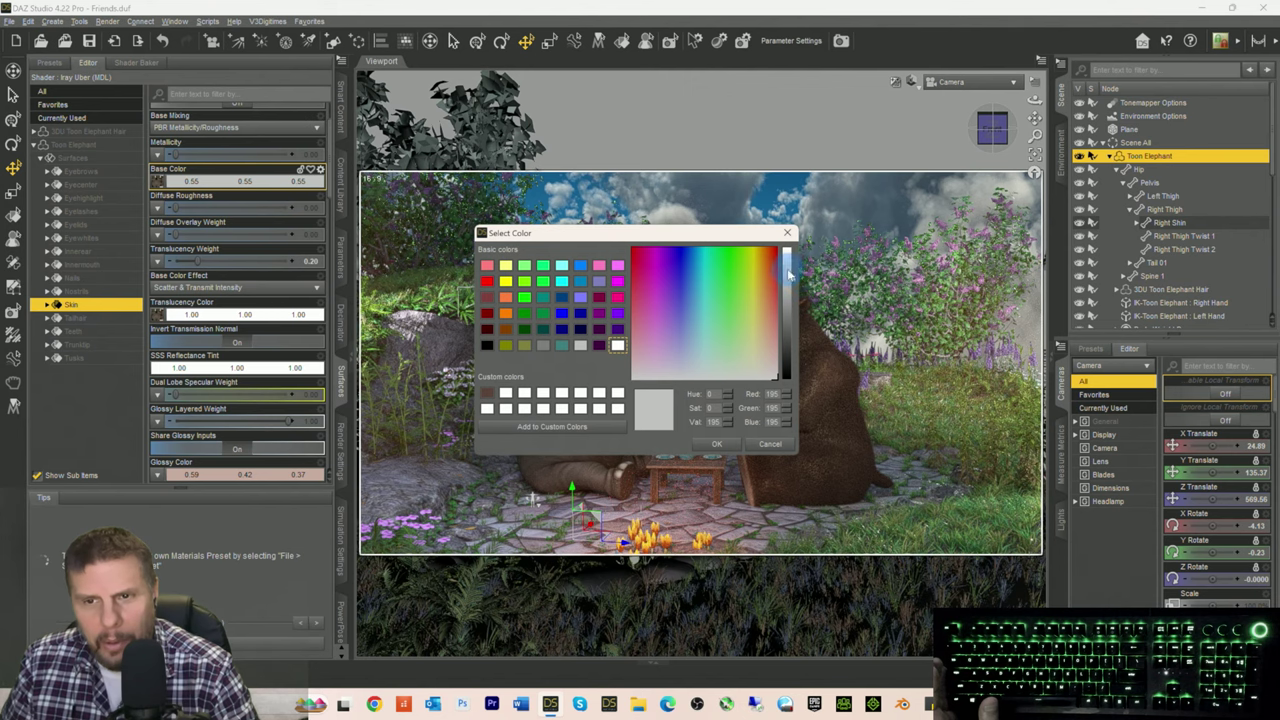
left_click_drag(789, 270, 789, 256)
left_click(716, 444)
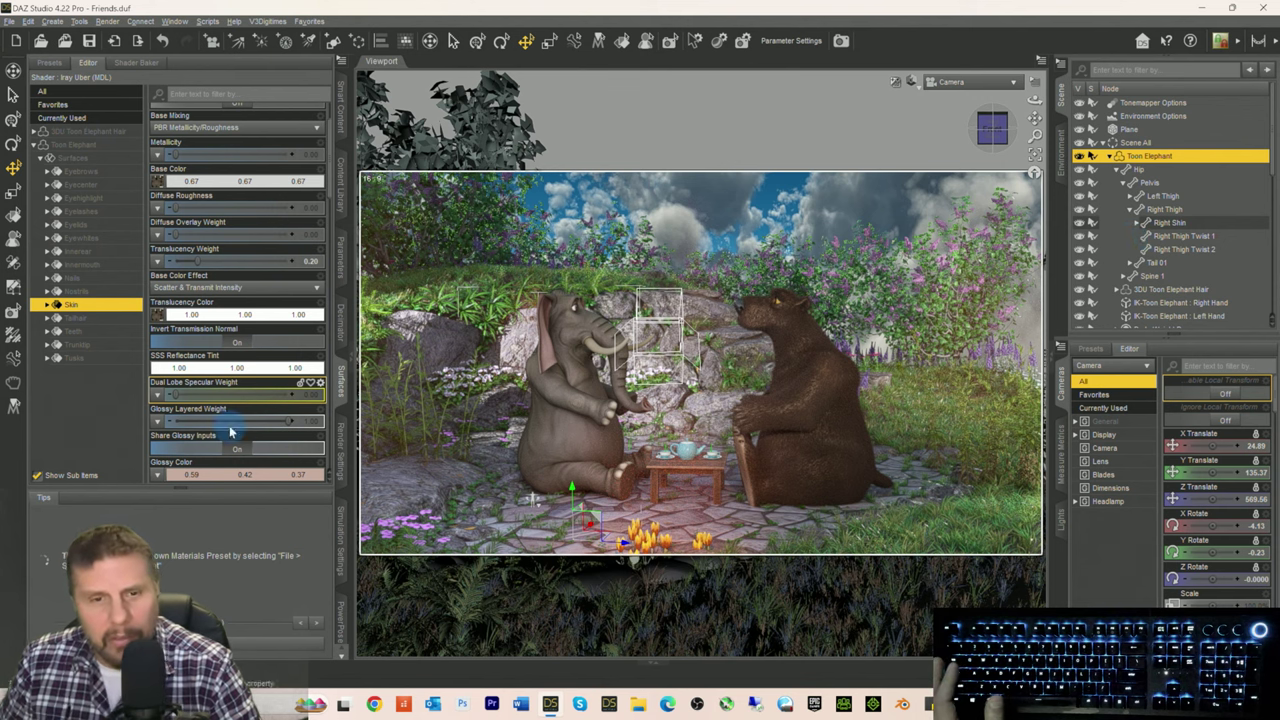
Step: Set the progressive render limits to 25000 max samples and 259200 seconds max time, and switch Rendering Quality Enable off
left_click(341, 445)
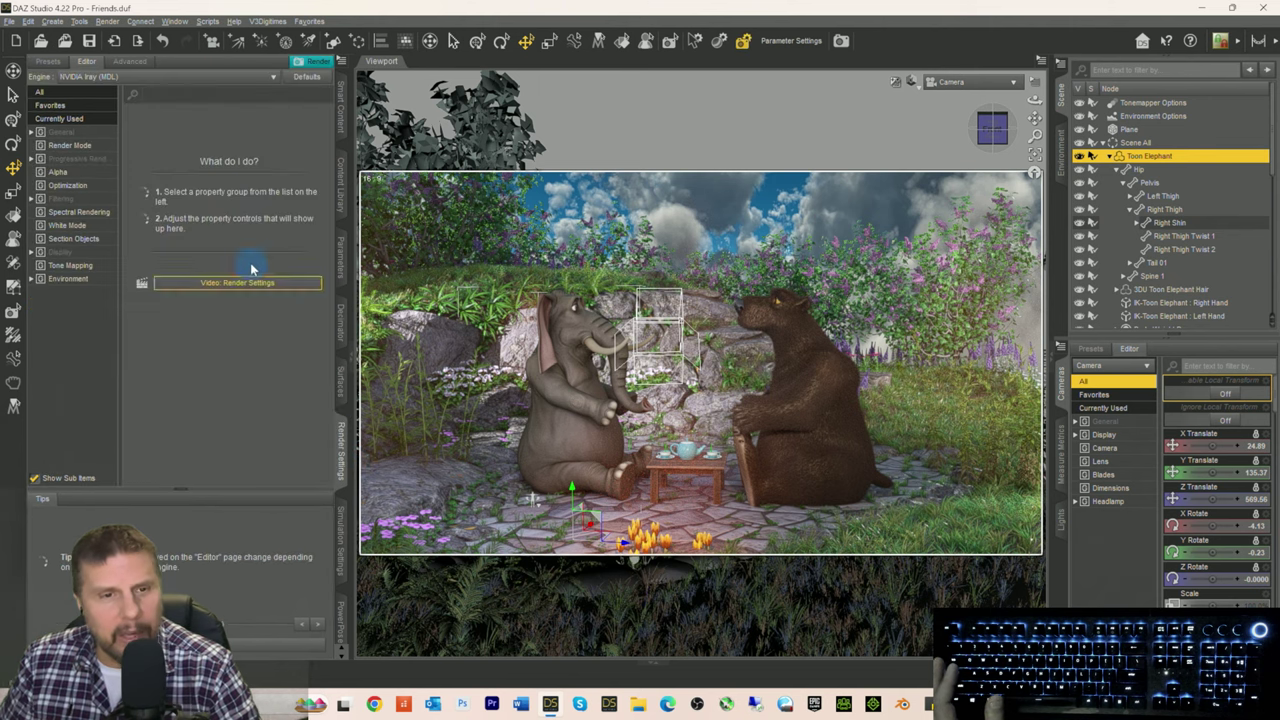
left_click(56, 140)
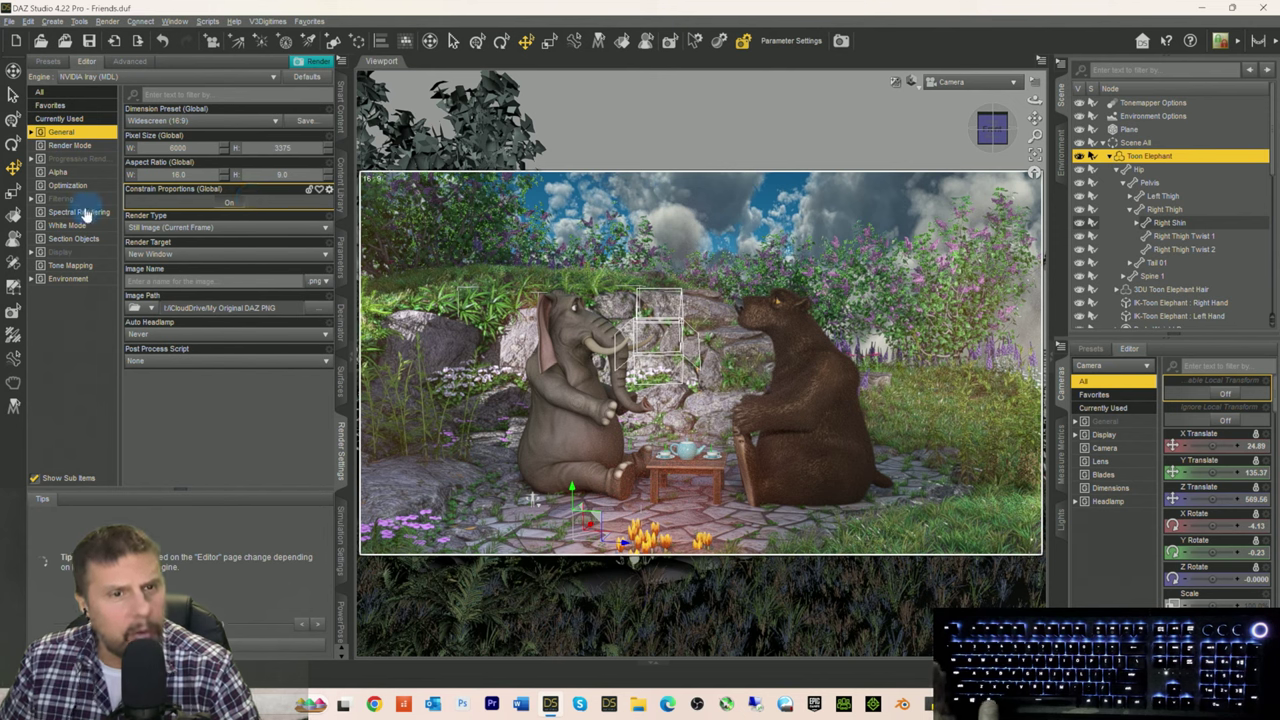
left_click(59, 172)
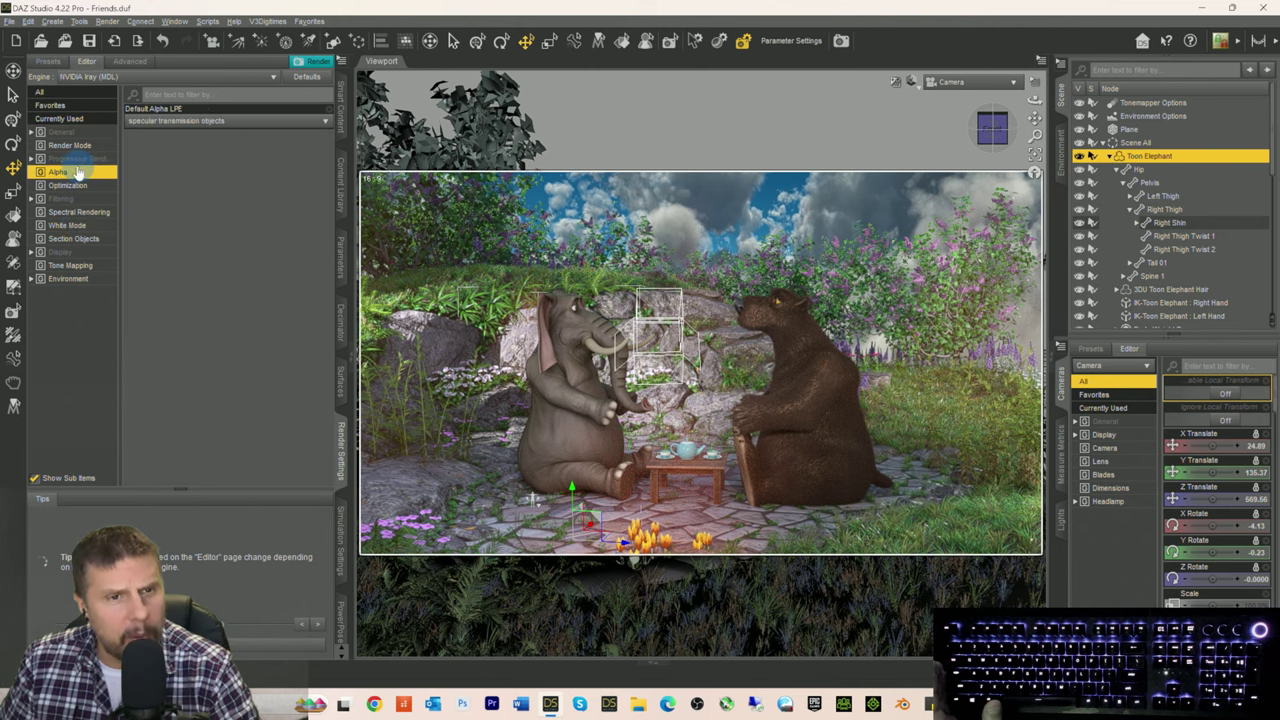
left_click(82, 159)
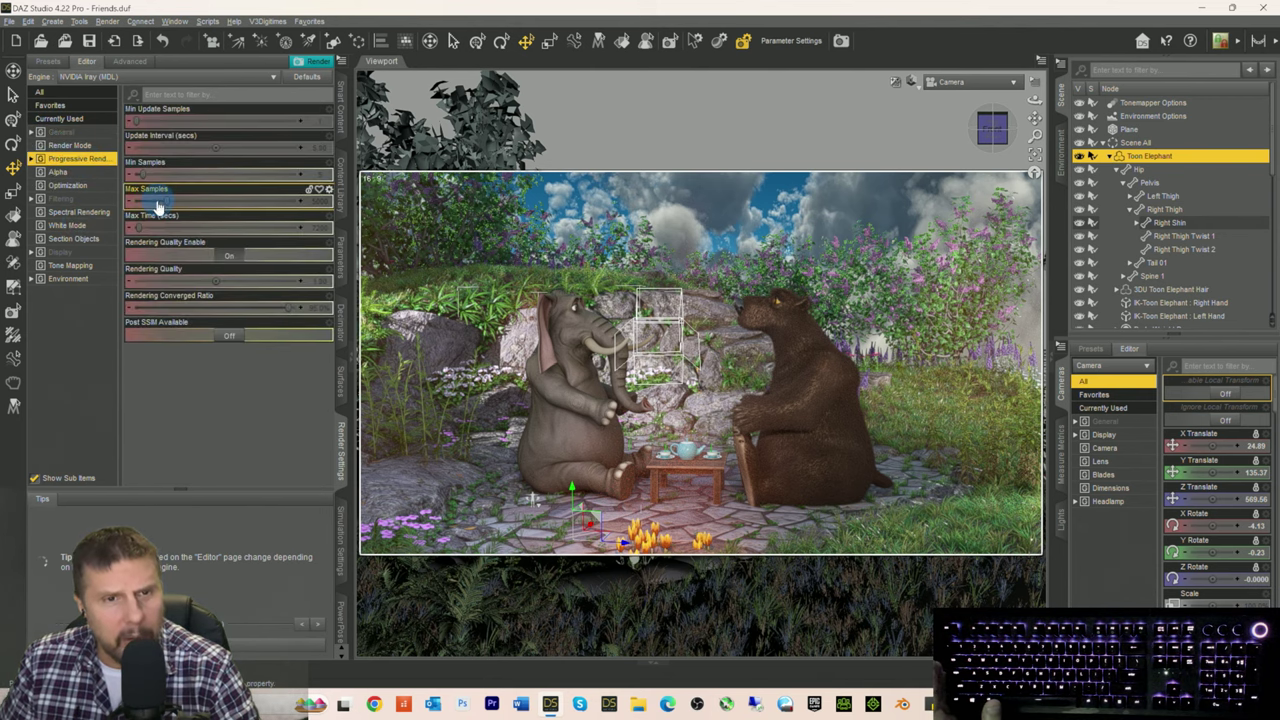
left_click_drag(167, 201, 300, 227)
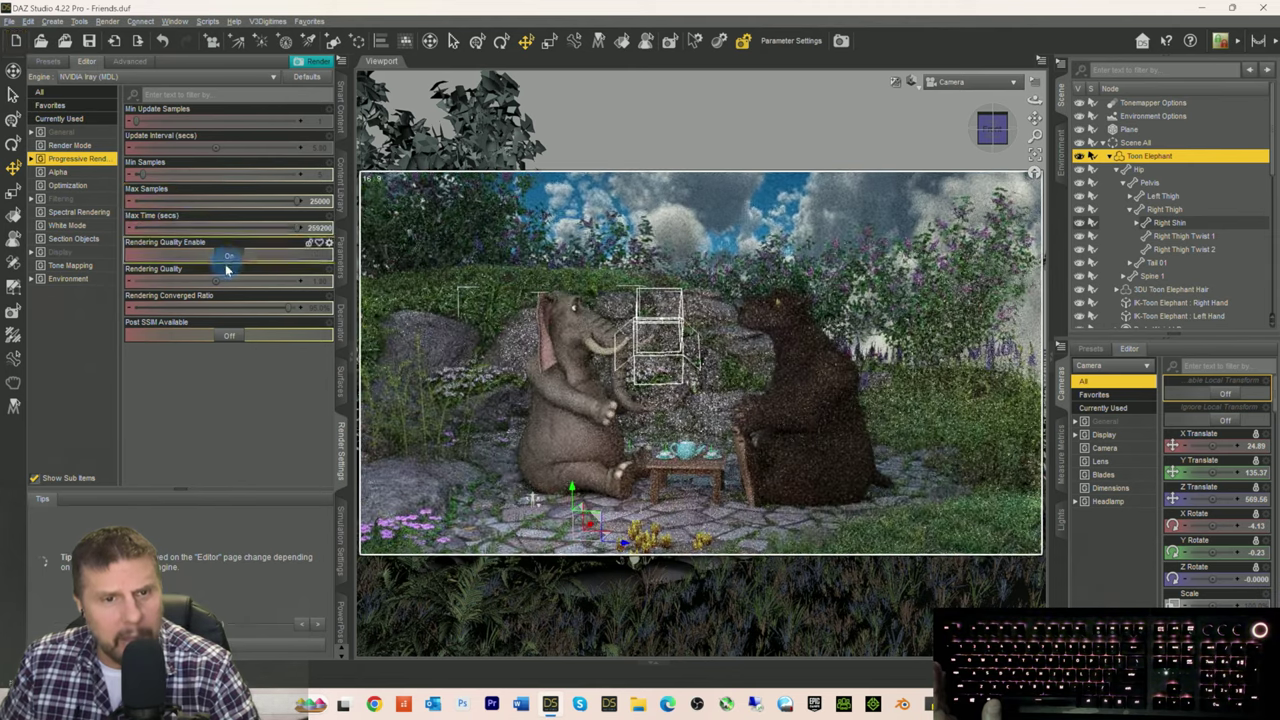
left_click(228, 256)
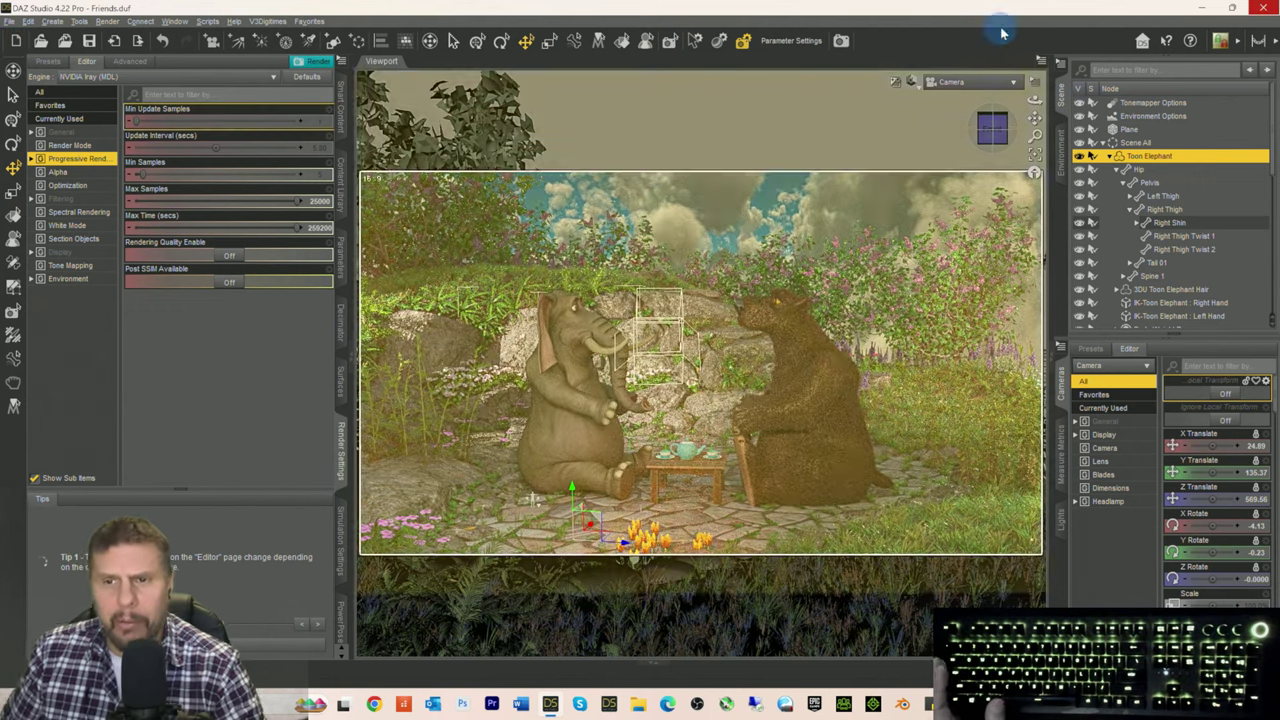
Step: Save the scene file and start the final render of the camera view
key("ctrl+s")
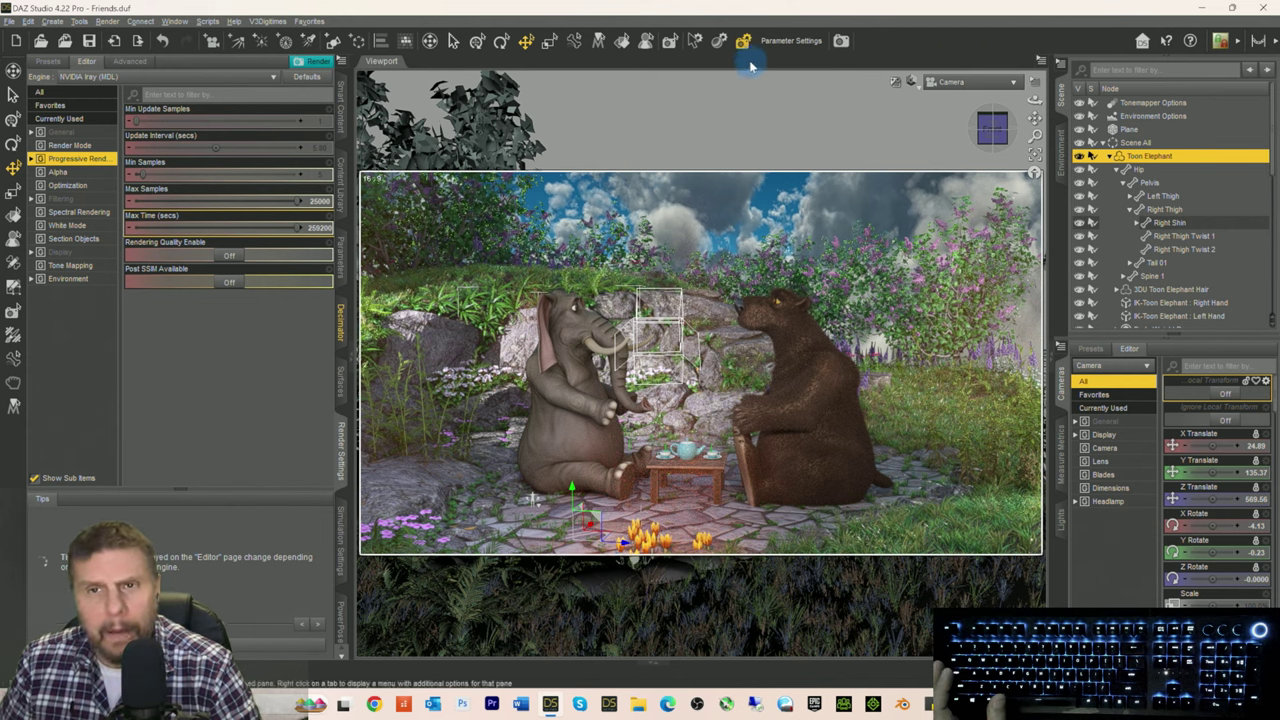
left_click(840, 42)
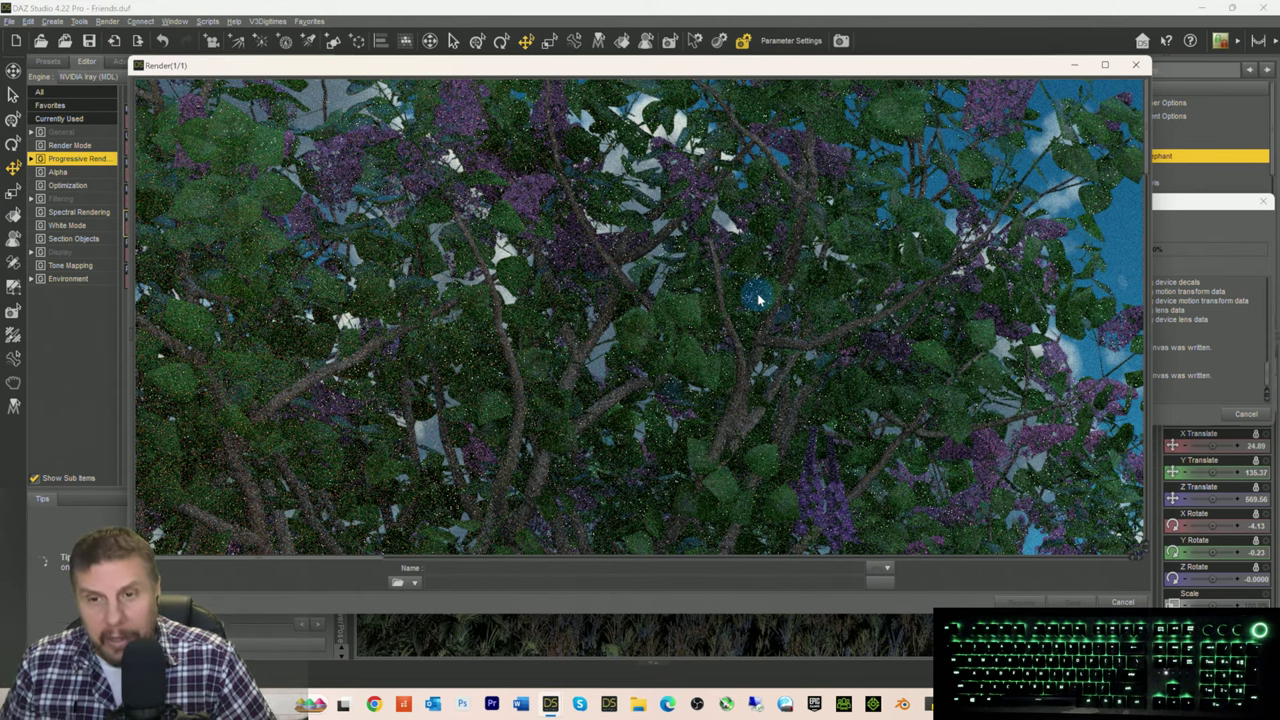
Step: Examine the developing render's lilac bushes, clouds and grassy bank in the upper part of the image for noise
scroll(809, 314, "down", 3)
scroll(809, 320, "down", 2)
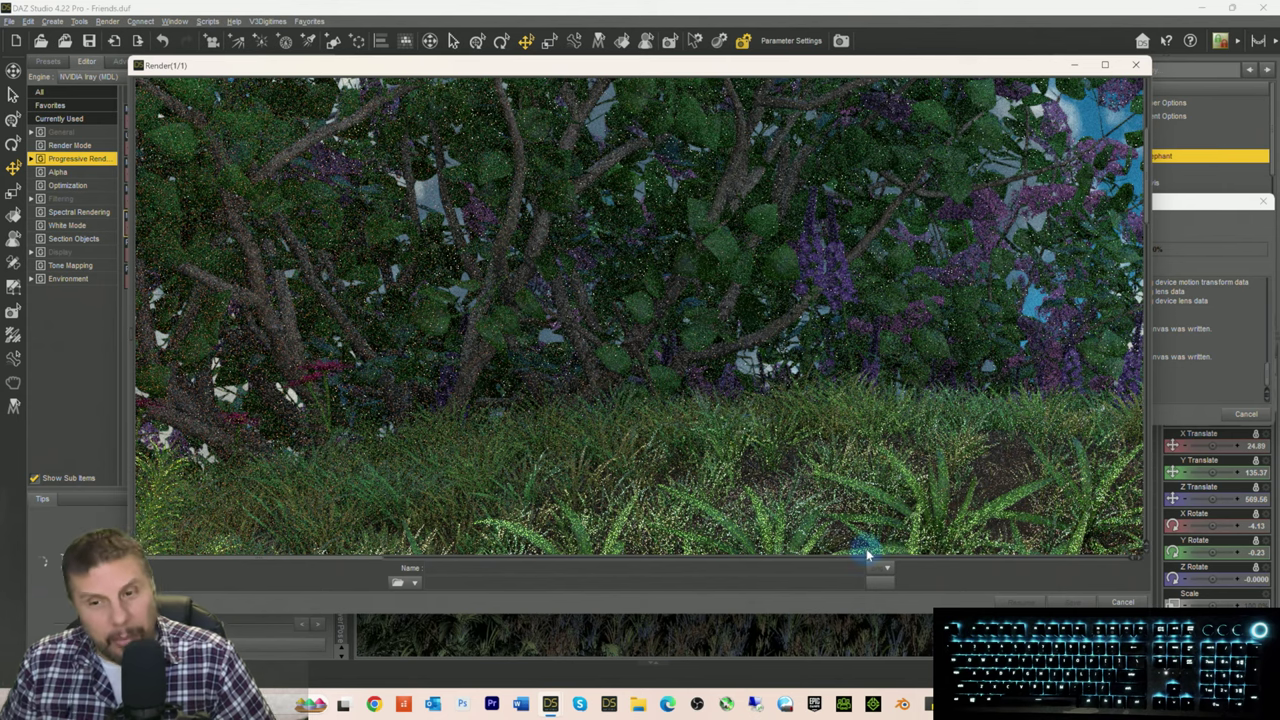
scroll(617, 323, "up", 3)
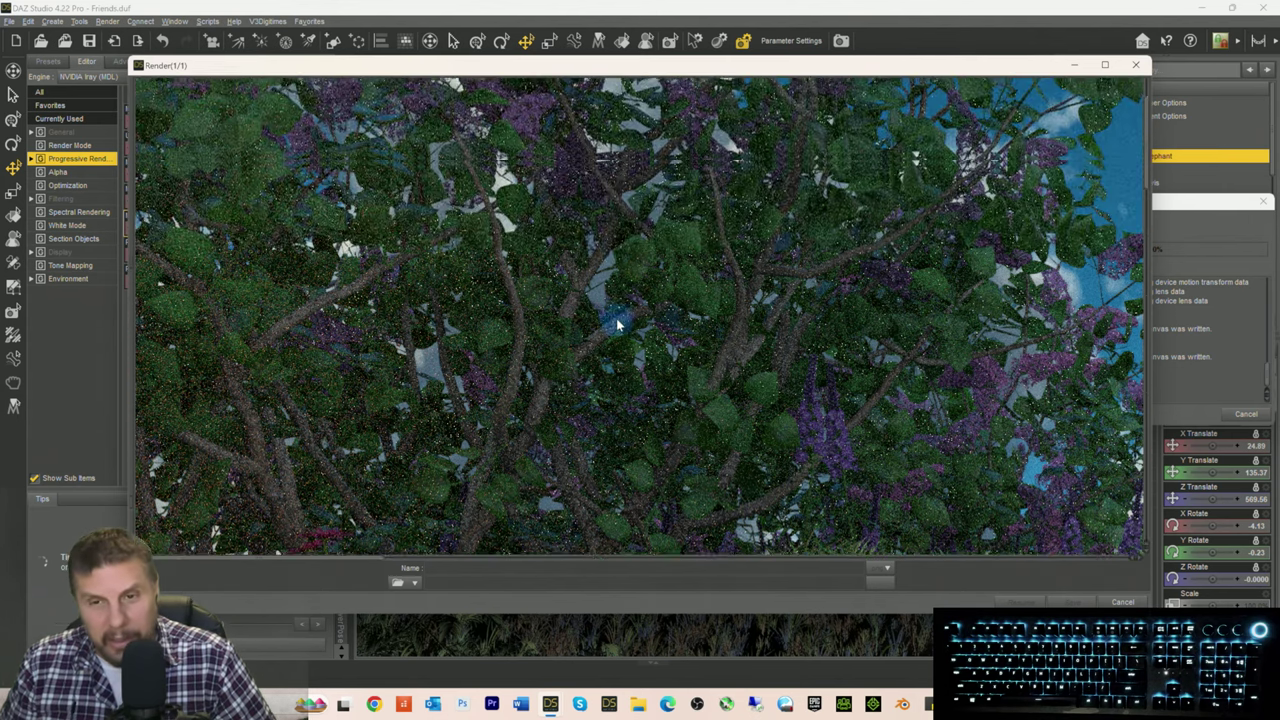
scroll(616, 320, "up", 2)
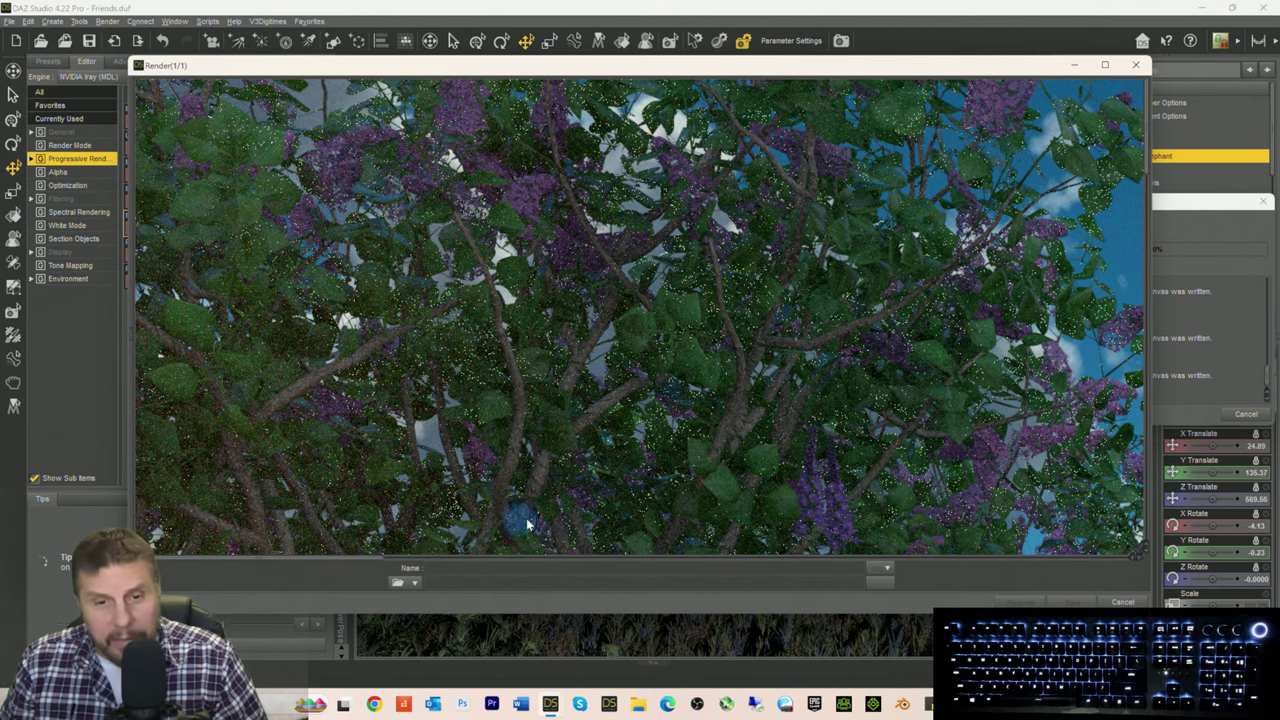
left_click_drag(350, 562, 755, 500)
scroll(700, 380, "down", 5)
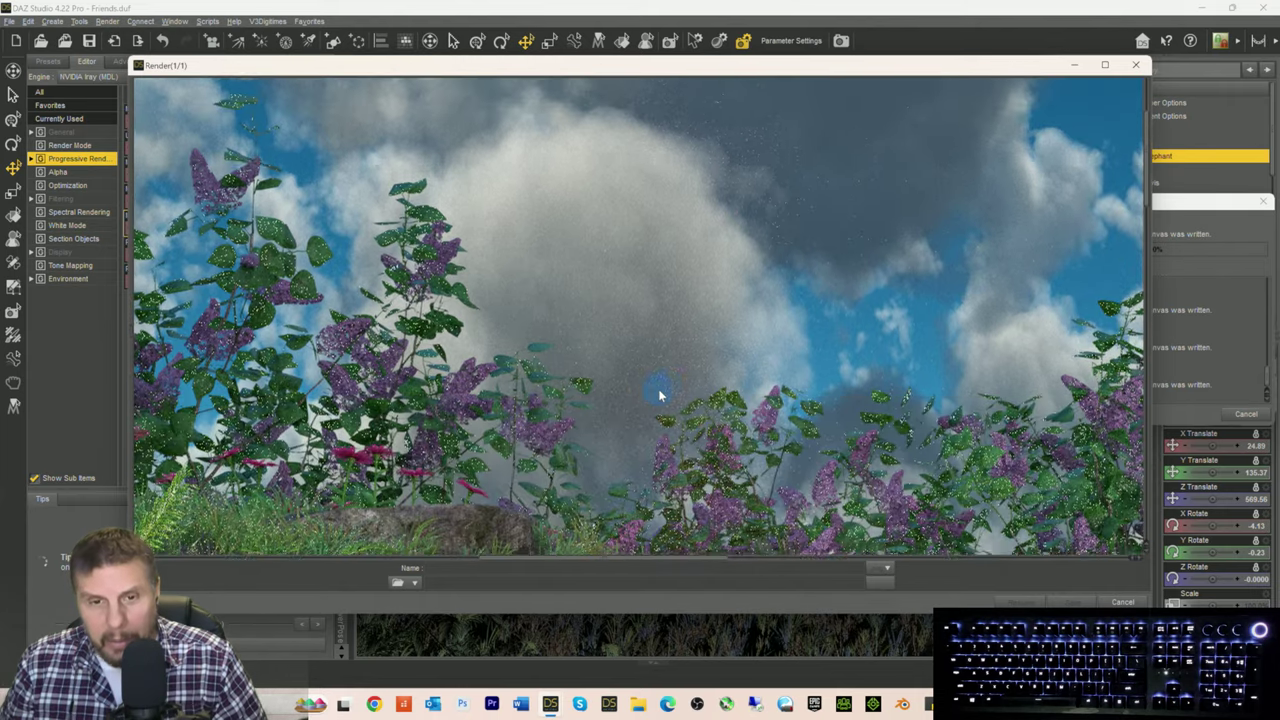
scroll(700, 155, "up", 3)
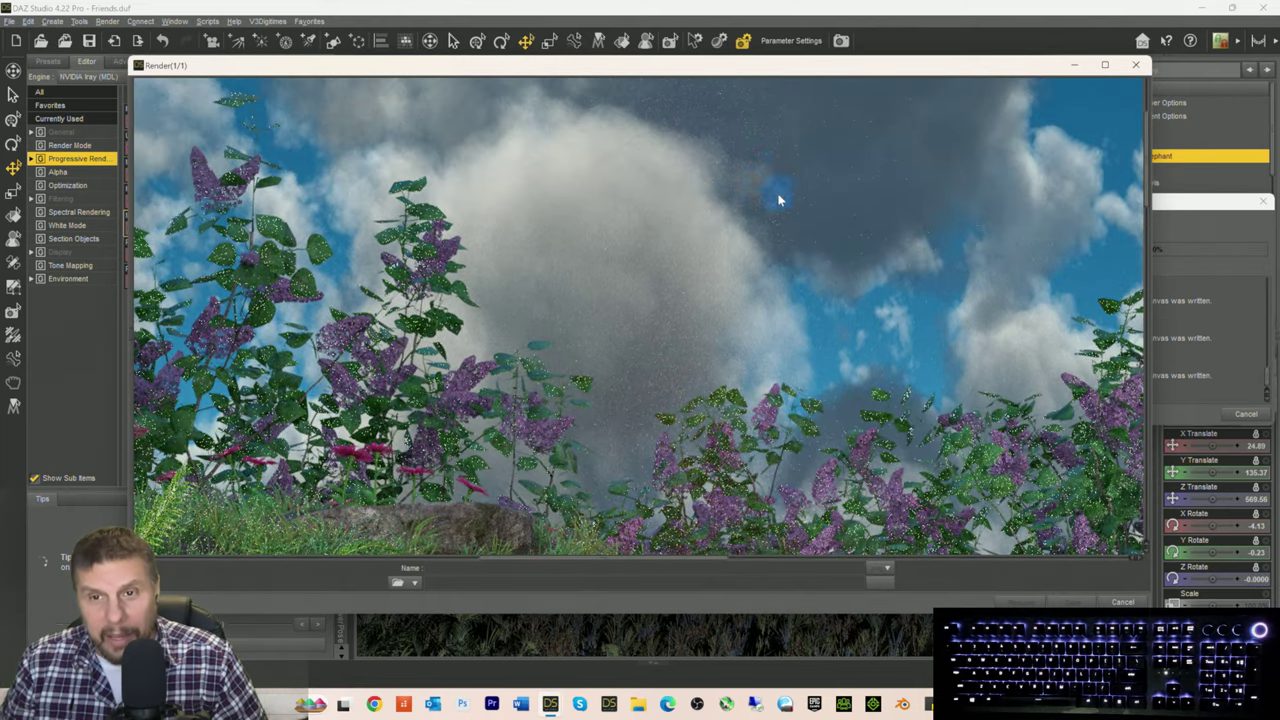
scroll(600, 305, "down", 3)
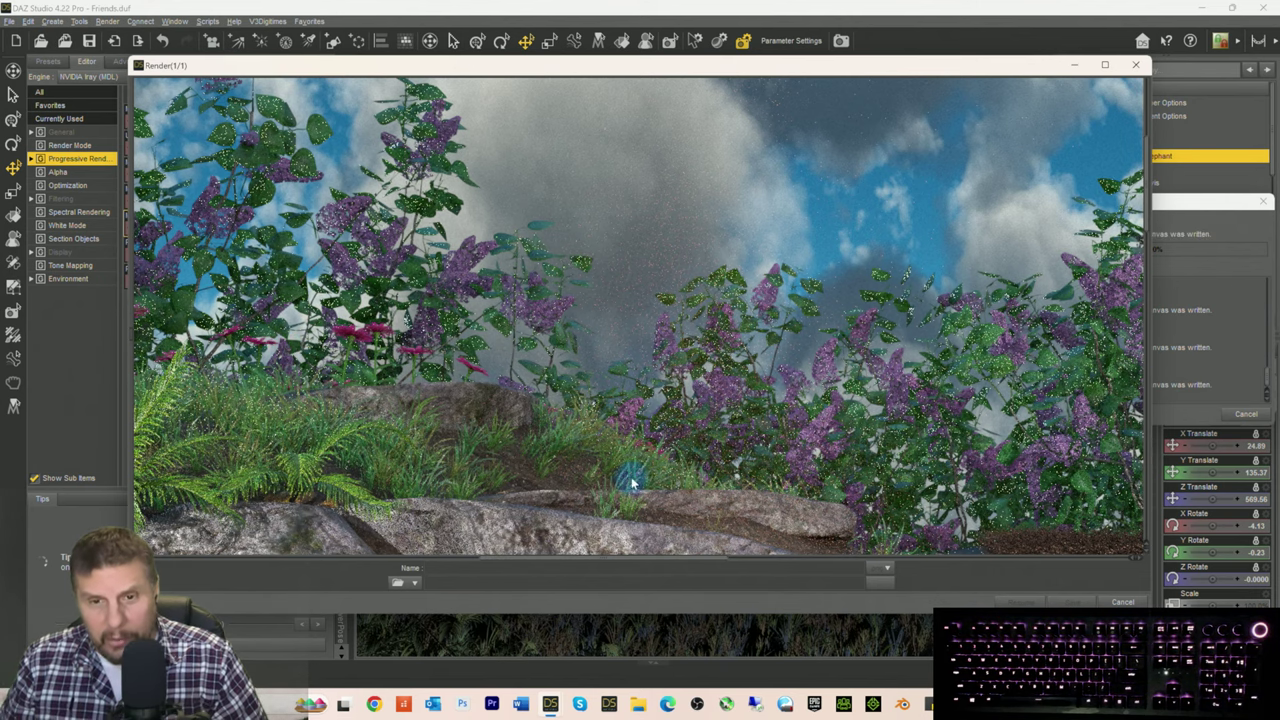
left_click_drag(518, 565, 731, 567)
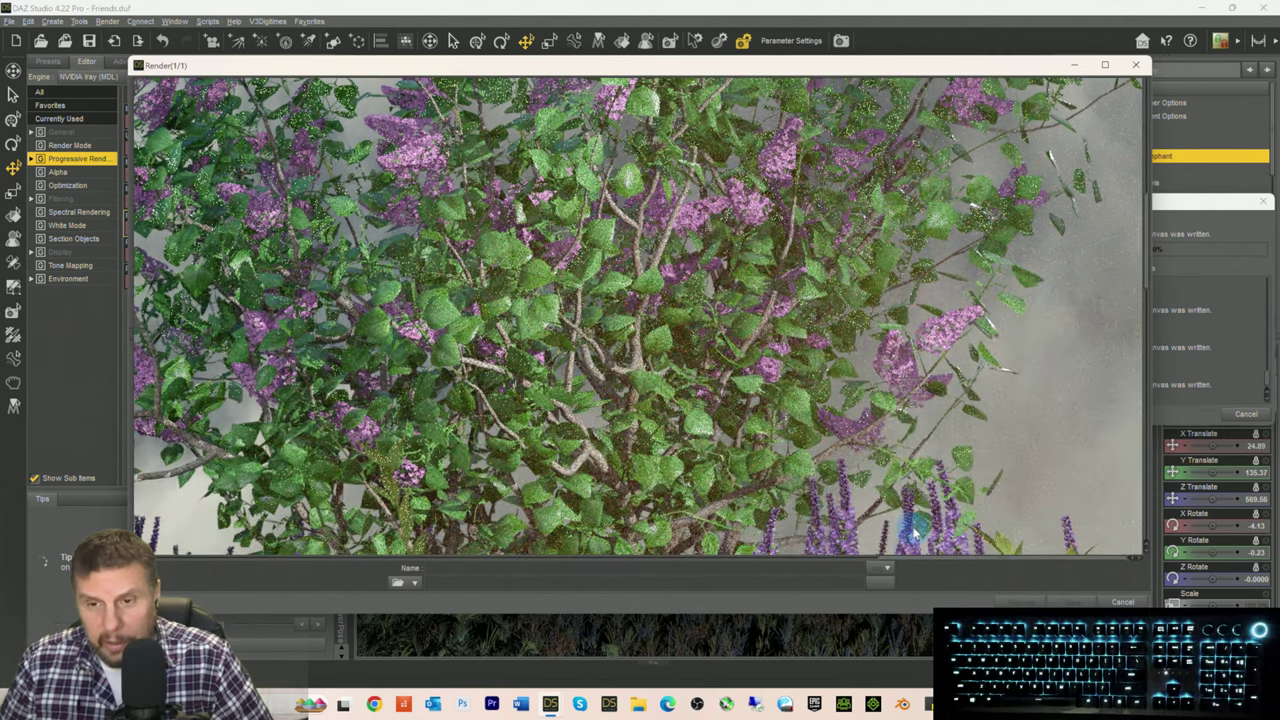
Step: Inspect the render around the rocks beside the bear's head and compare it with the cloudy sky above the lilacs
left_click_drag(918, 562, 541, 556)
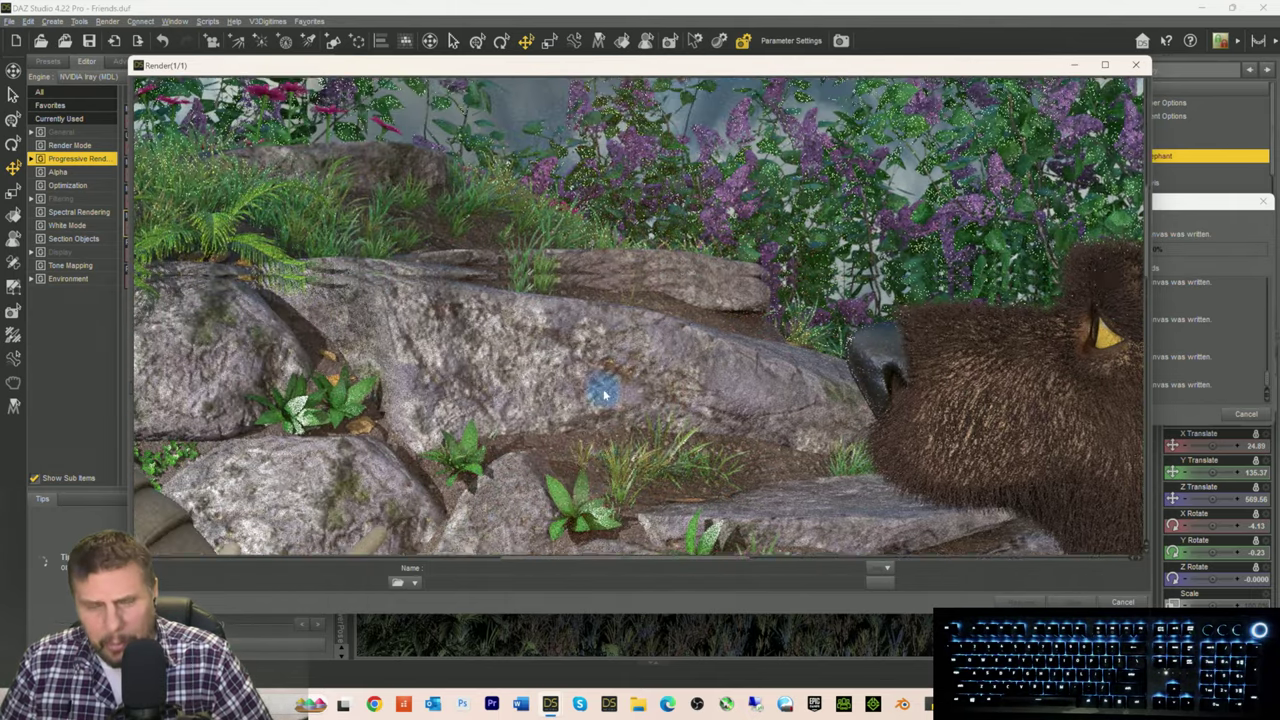
left_click_drag(603, 395, 645, 500)
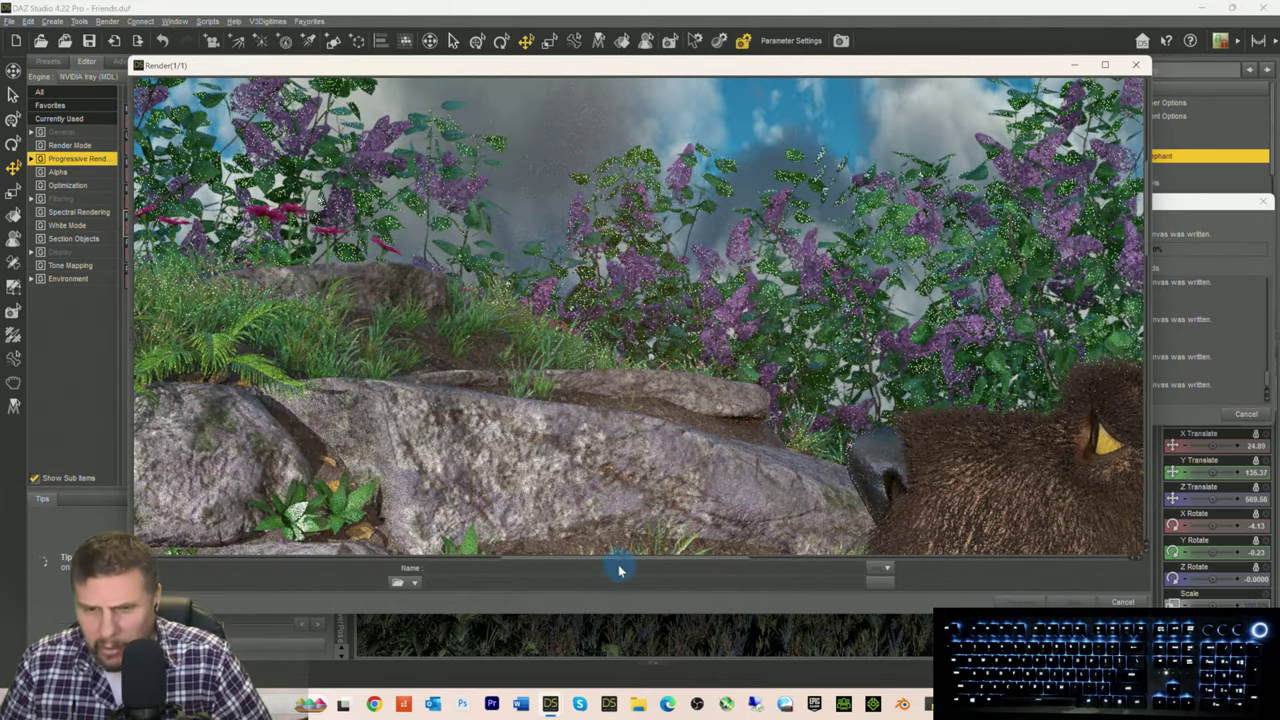
left_click_drag(622, 565, 363, 548)
scroll(529, 371, "up", 8)
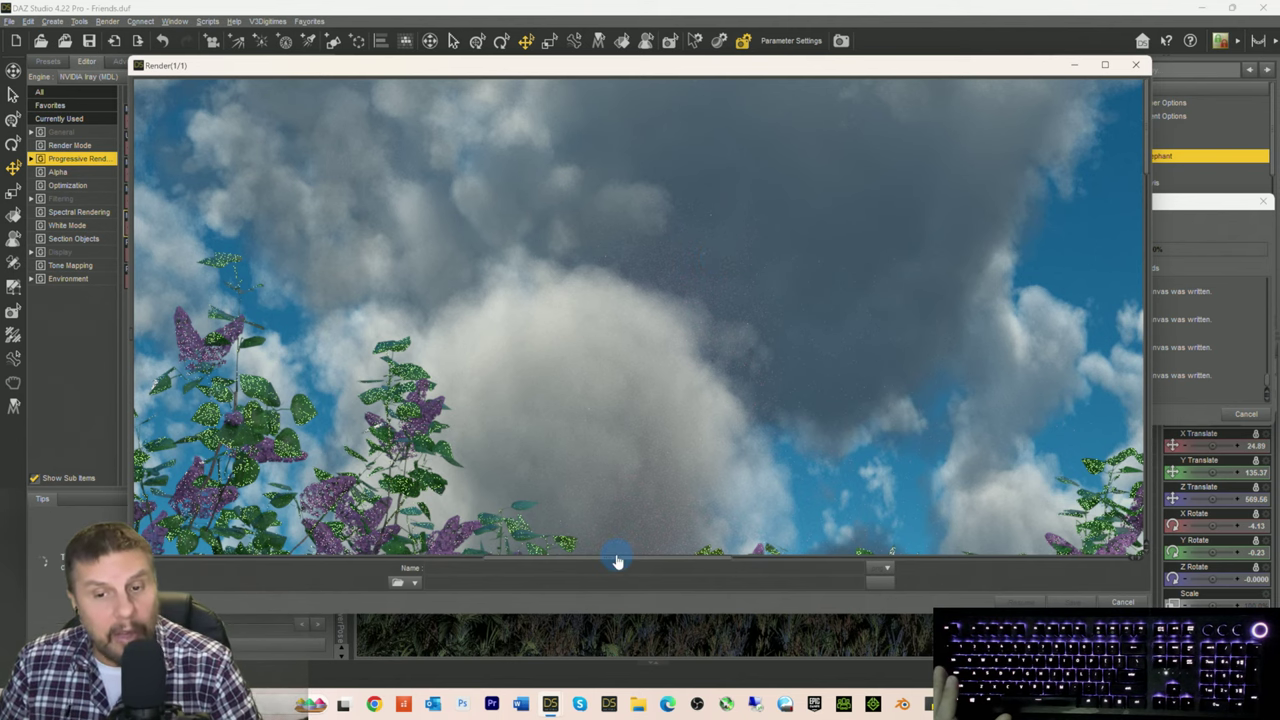
left_click_drag(617, 563, 470, 563)
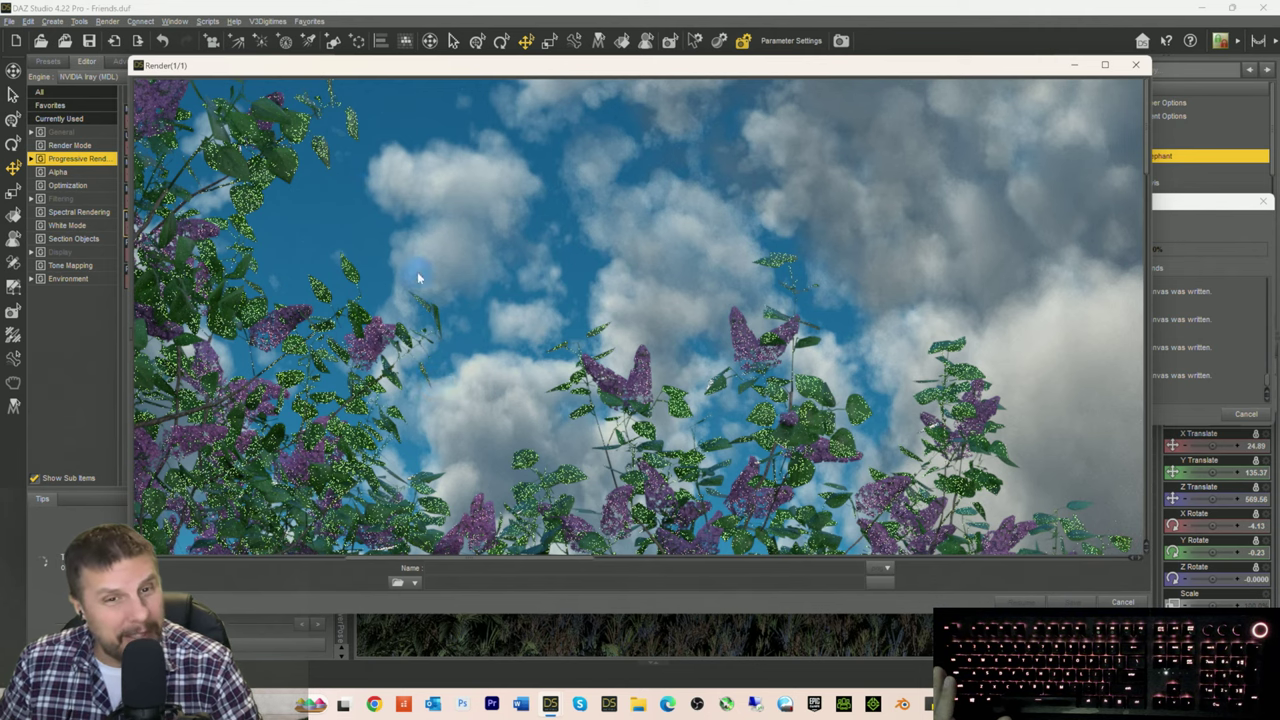
scroll(381, 352, "down", 5)
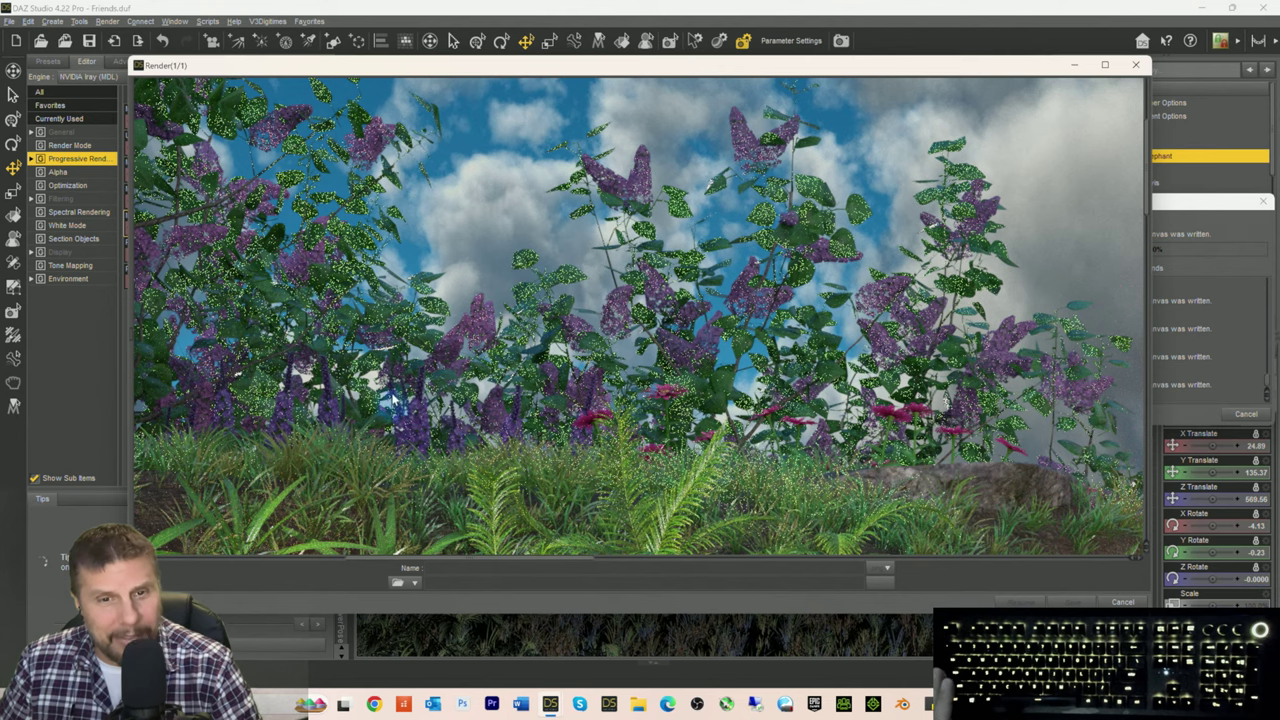
scroll(508, 200, "up", 5)
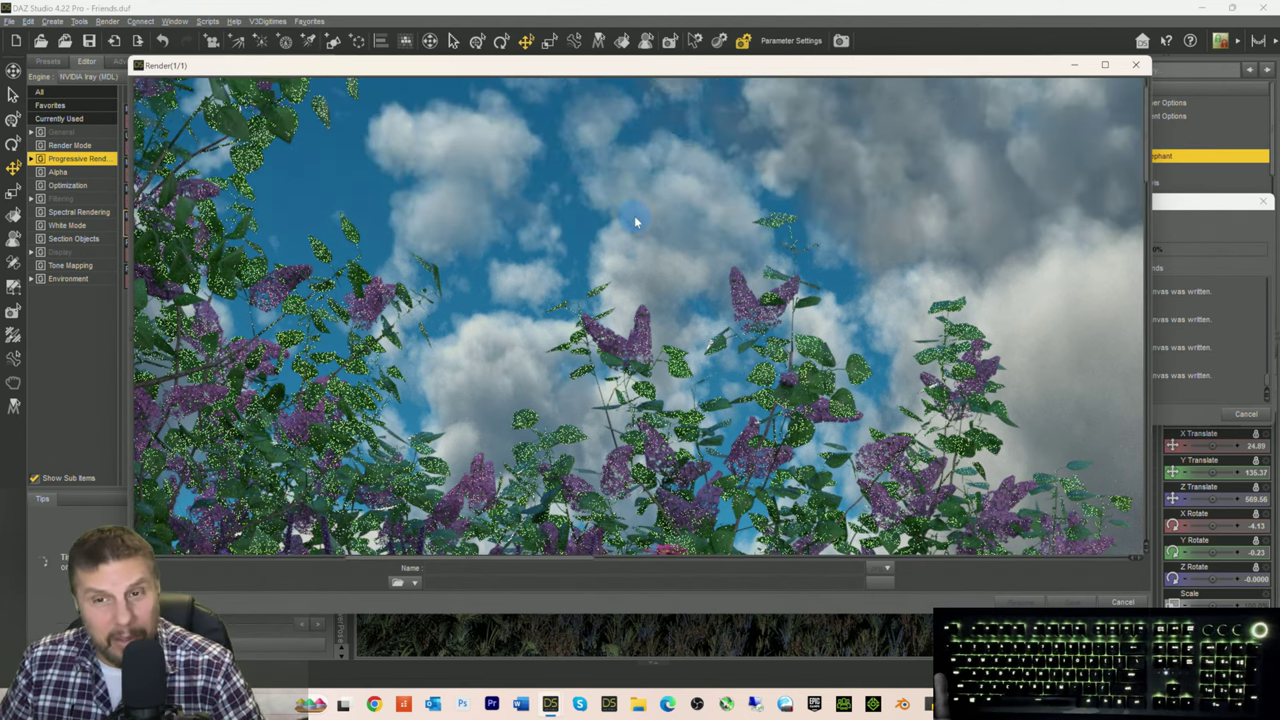
scroll(634, 215, "up", 1)
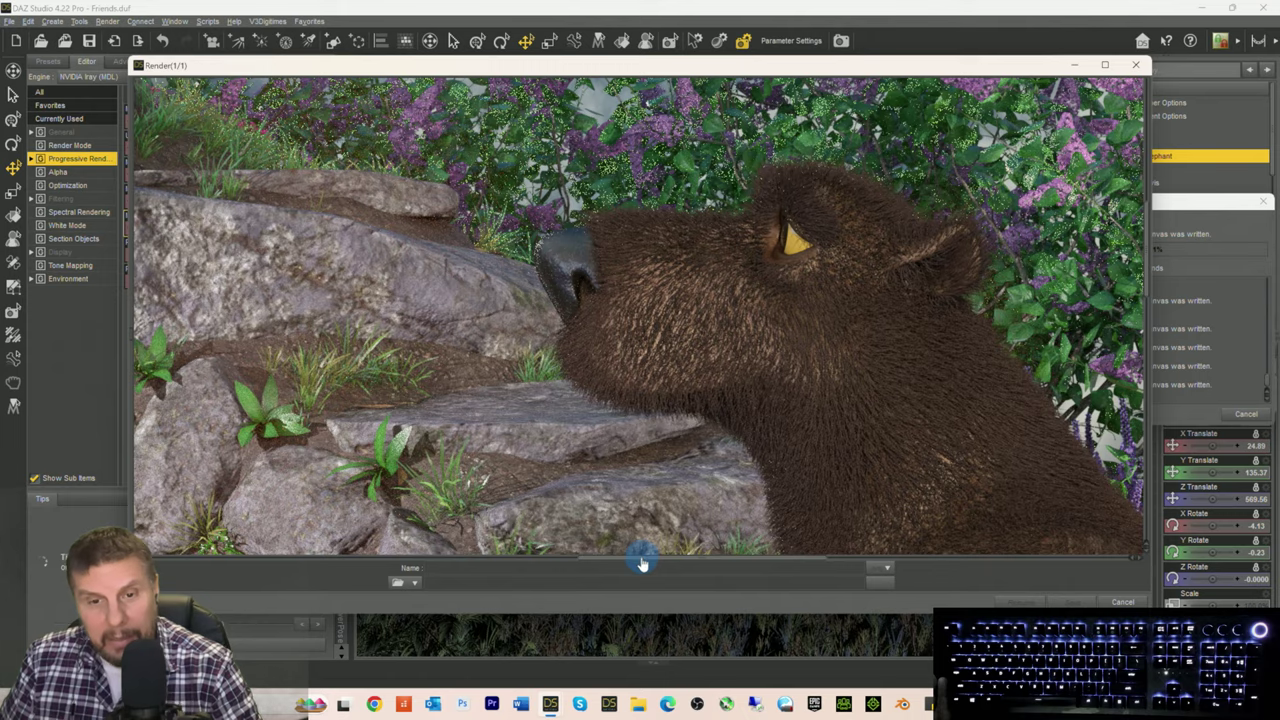
left_click_drag(642, 563, 401, 562)
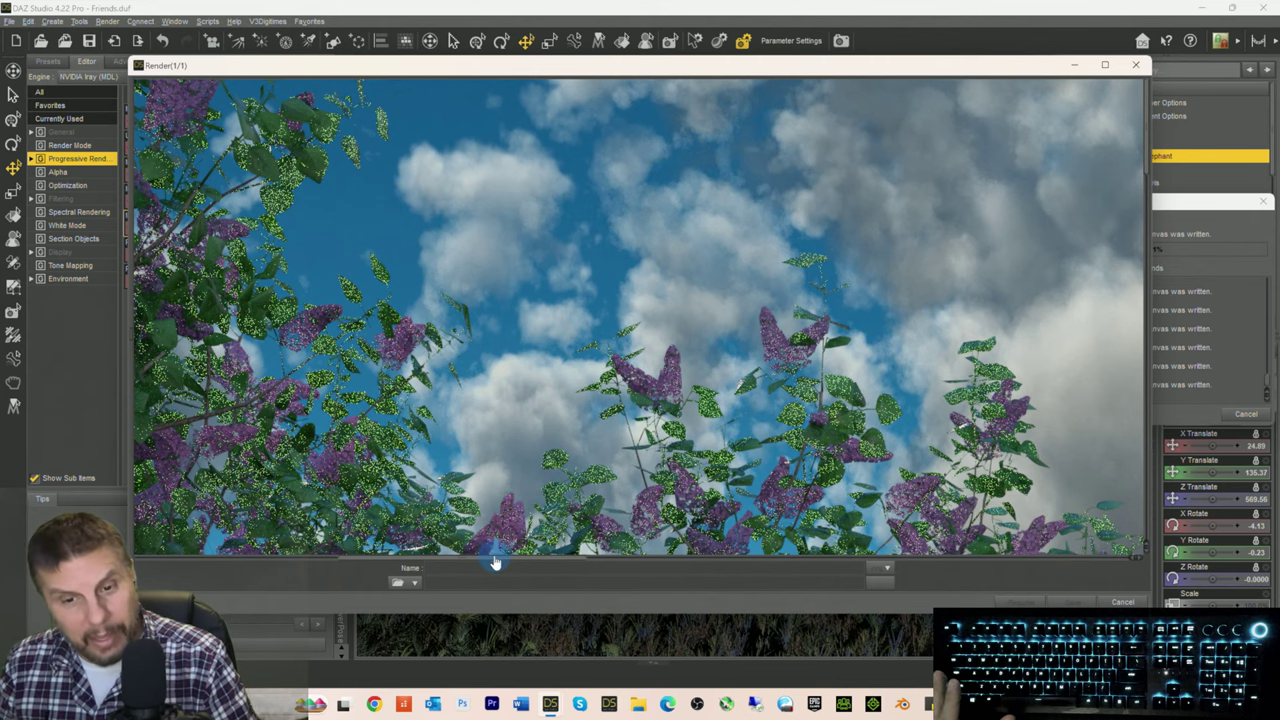
Step: Check the render's foreground, from the grass behind the bear to the rocks and pink flowers beside the elephant
left_click_drag(494, 563, 988, 569)
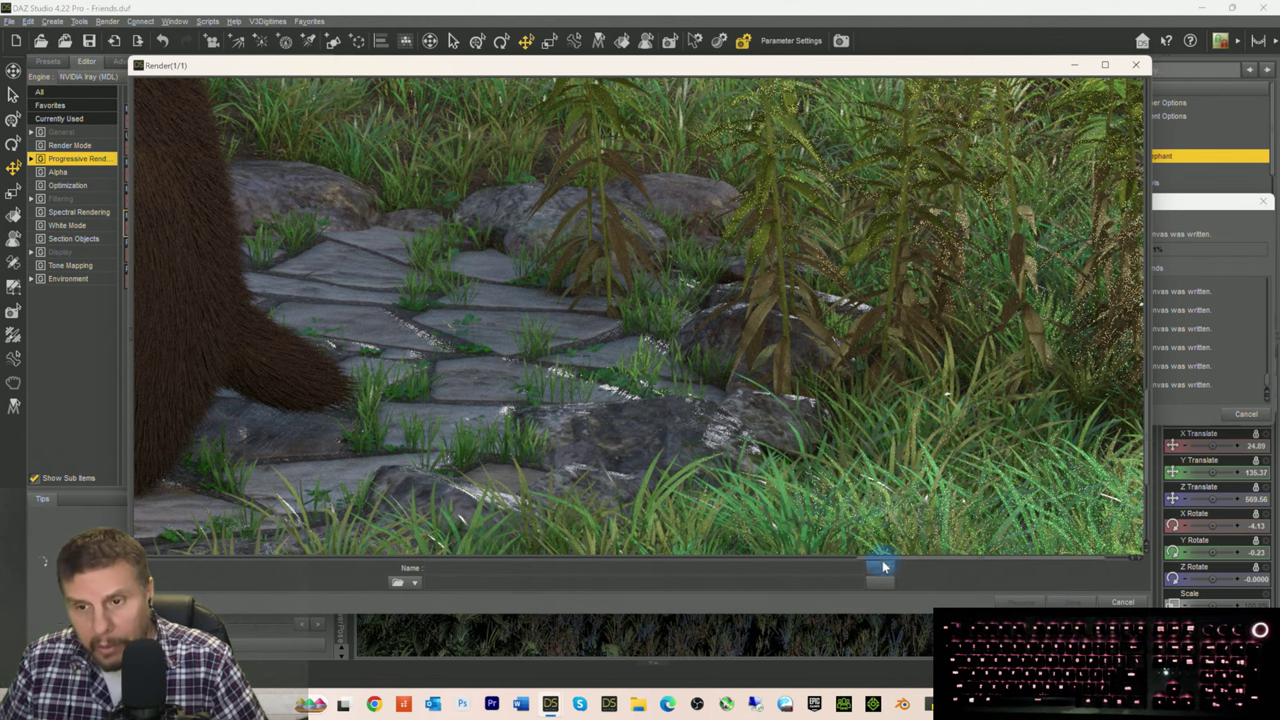
left_click_drag(876, 566, 157, 552)
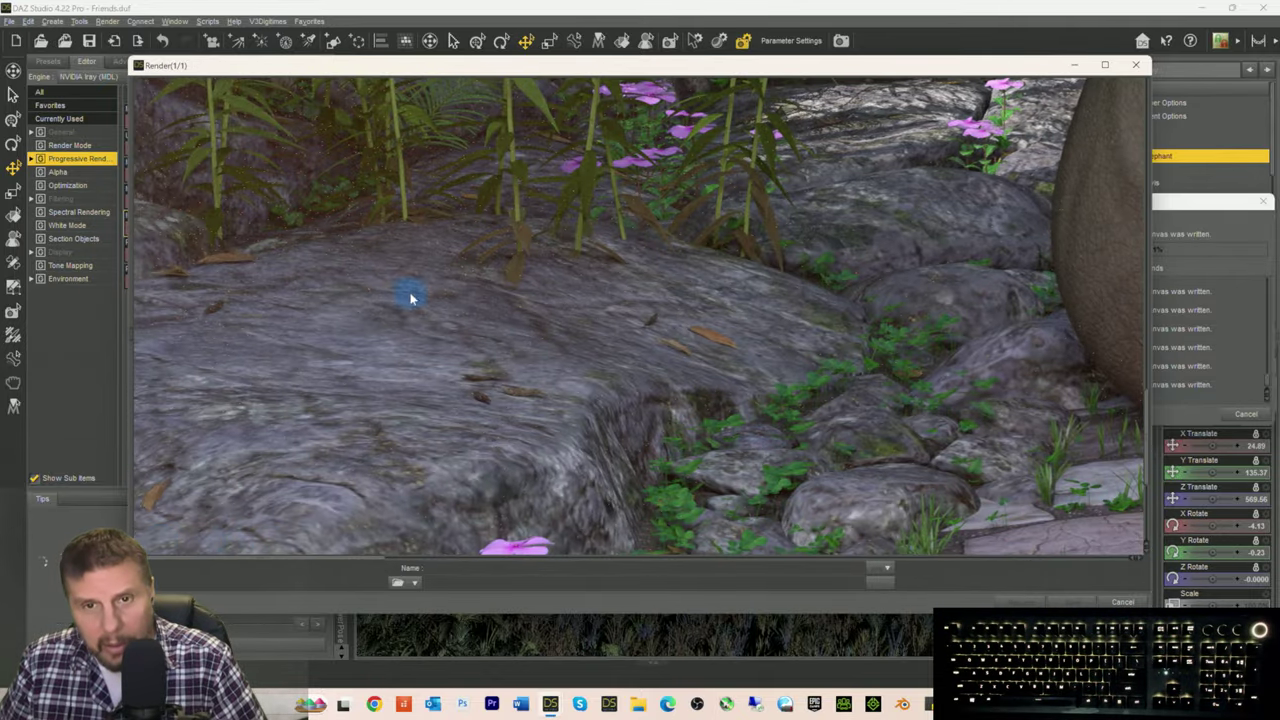
left_click_drag(575, 250, 618, 405)
scroll(620, 417, "down", 5)
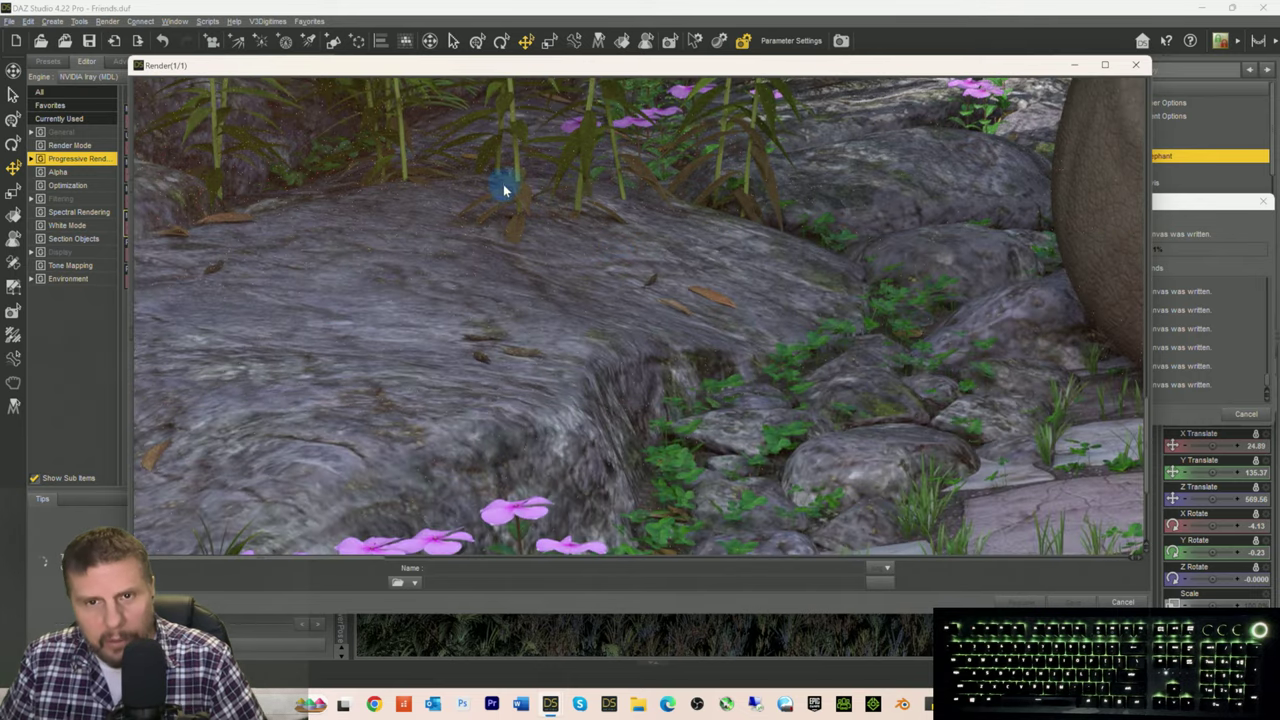
scroll(516, 381, "down", 4)
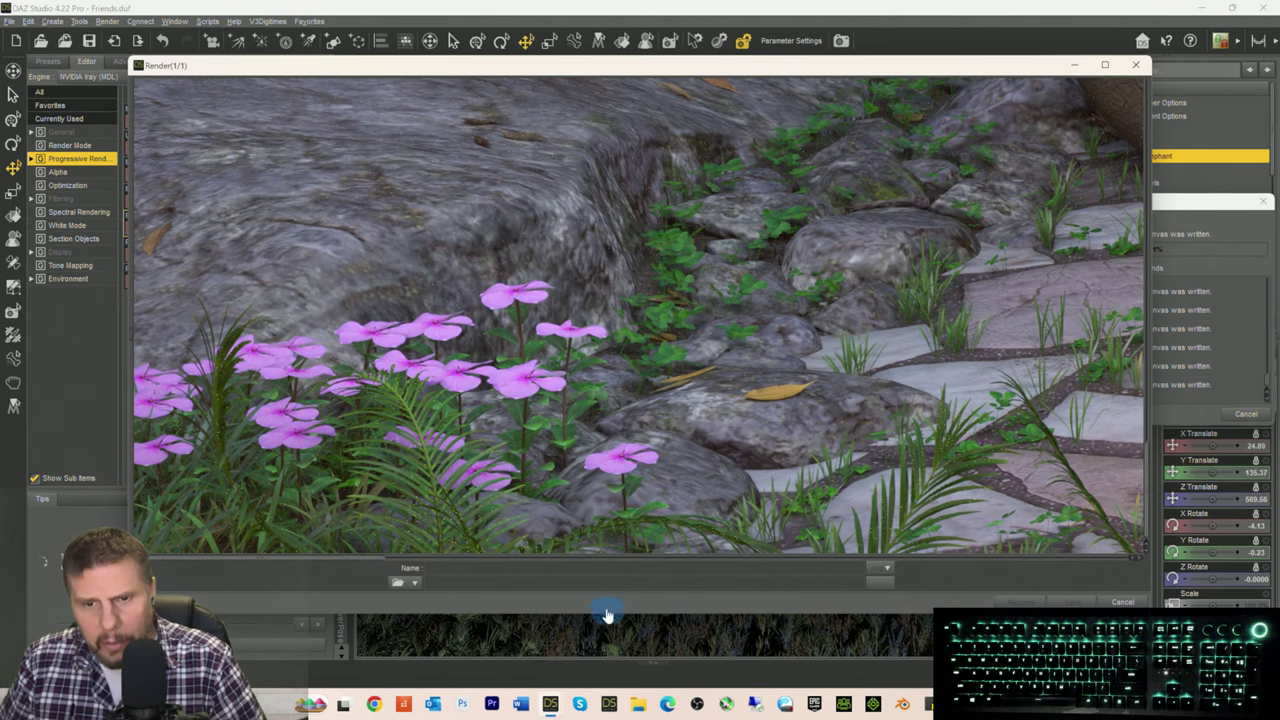
left_click(607, 615)
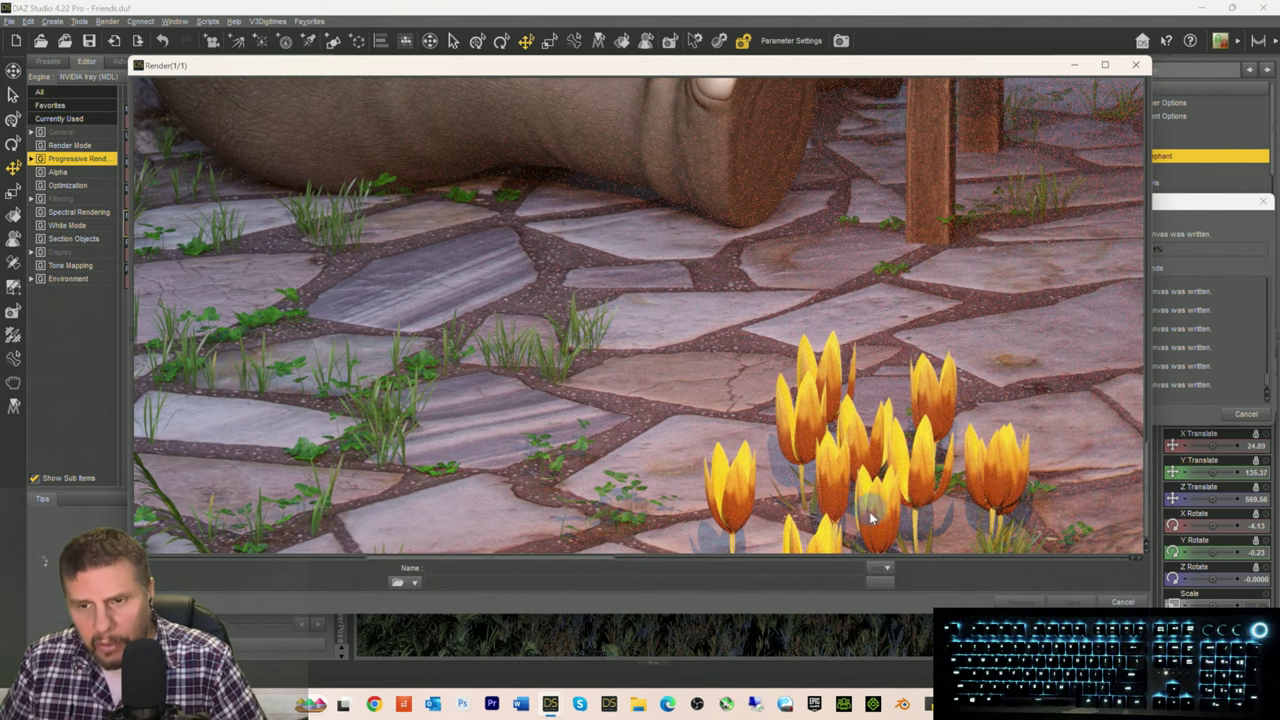
Step: Inspect the render from the elephant's foot and yellow tulips over the tea table up to the rocks and bear's head
mouse_move(585, 565)
left_mouse_down()
mouse_move(794, 574)
mouse_move(563, 569)
mouse_move(575, 568)
left_mouse_up()
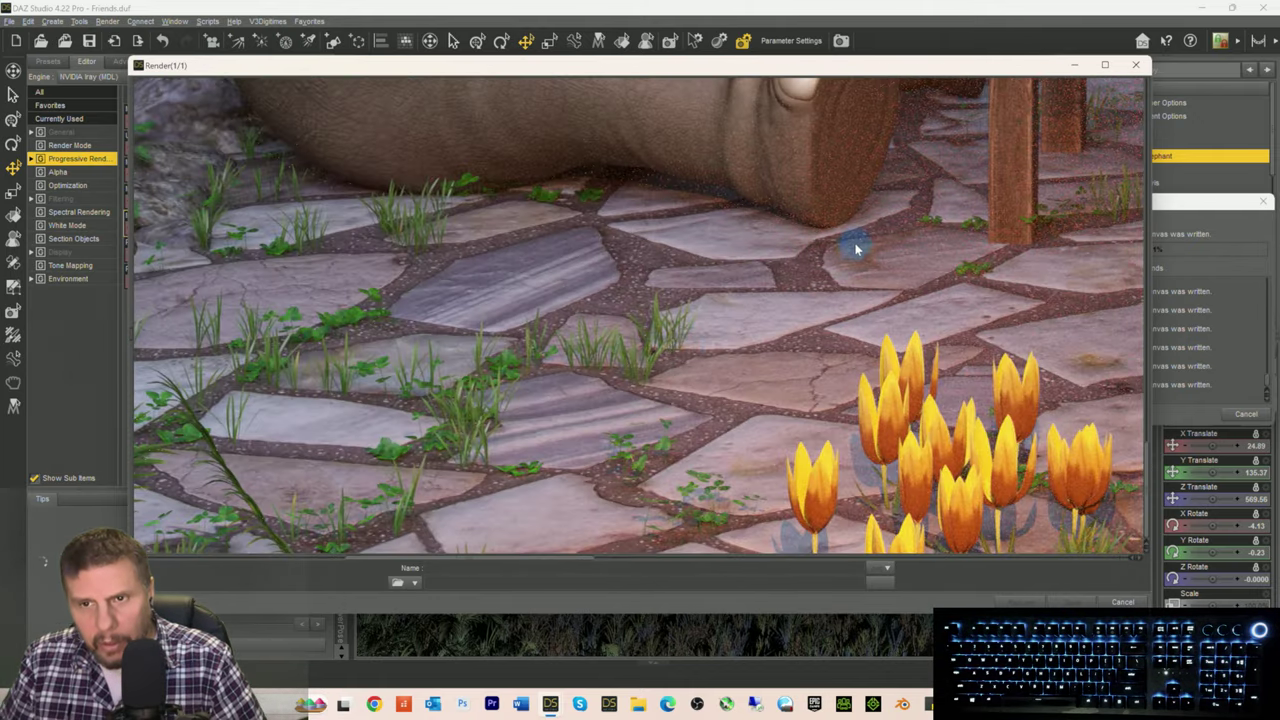
scroll(856, 250, "up", 3)
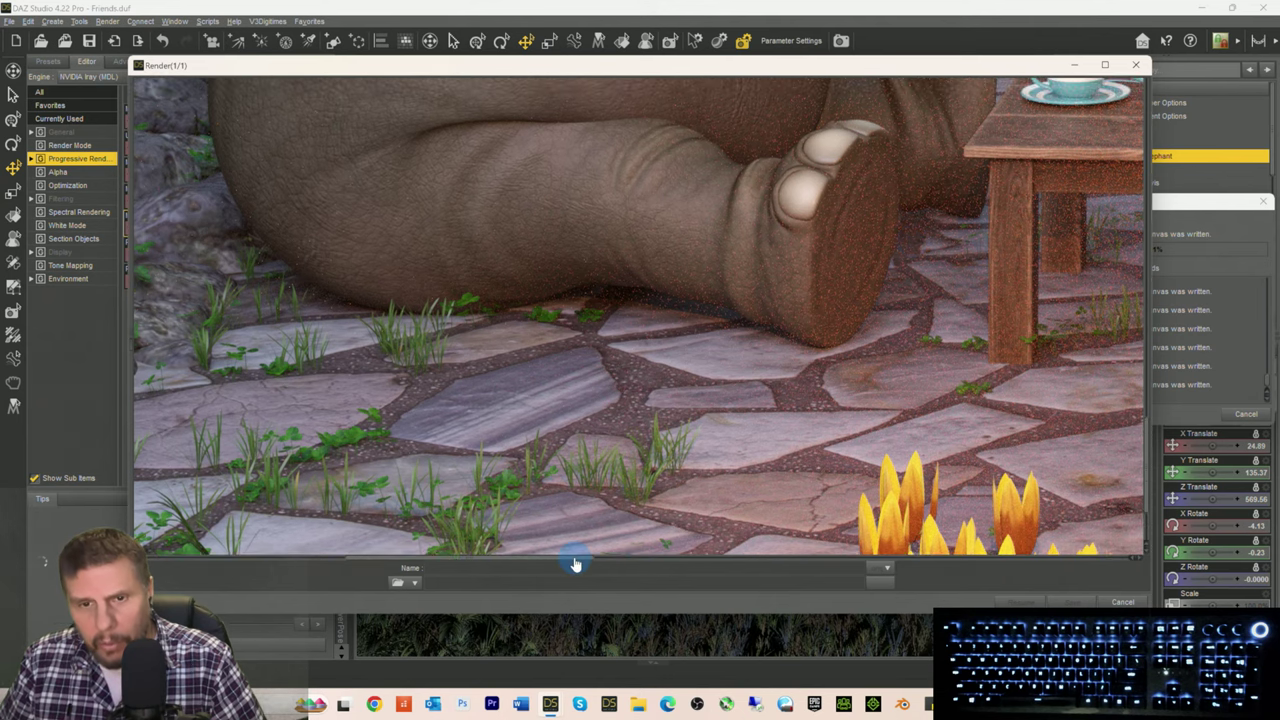
left_click_drag(568, 565, 828, 480)
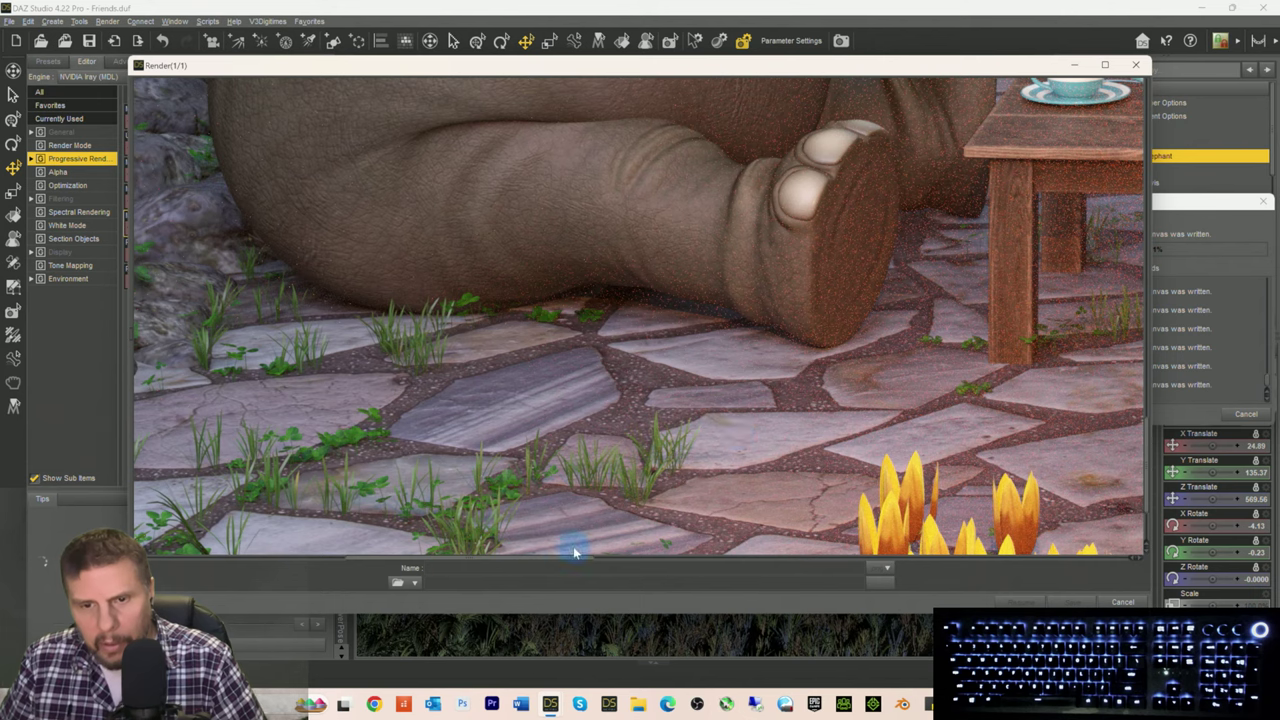
left_click_drag(565, 566, 763, 514)
scroll(808, 270, "up", 5)
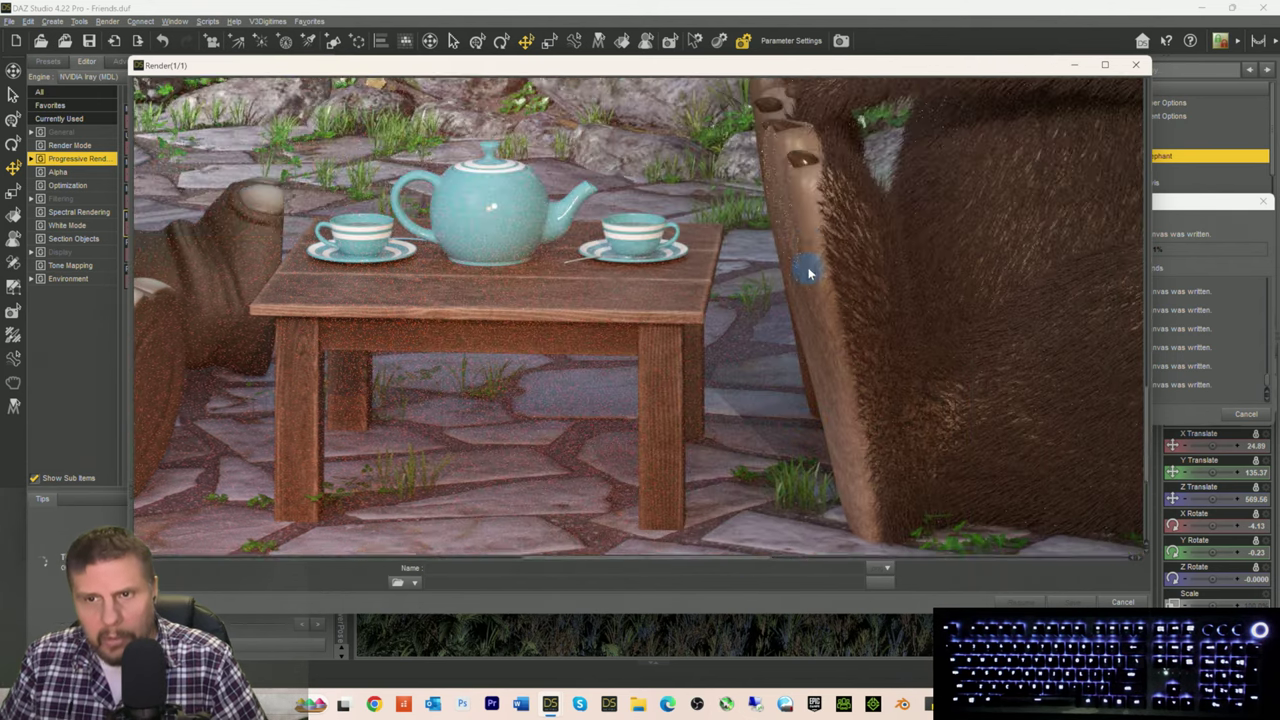
scroll(808, 285, "up", 5)
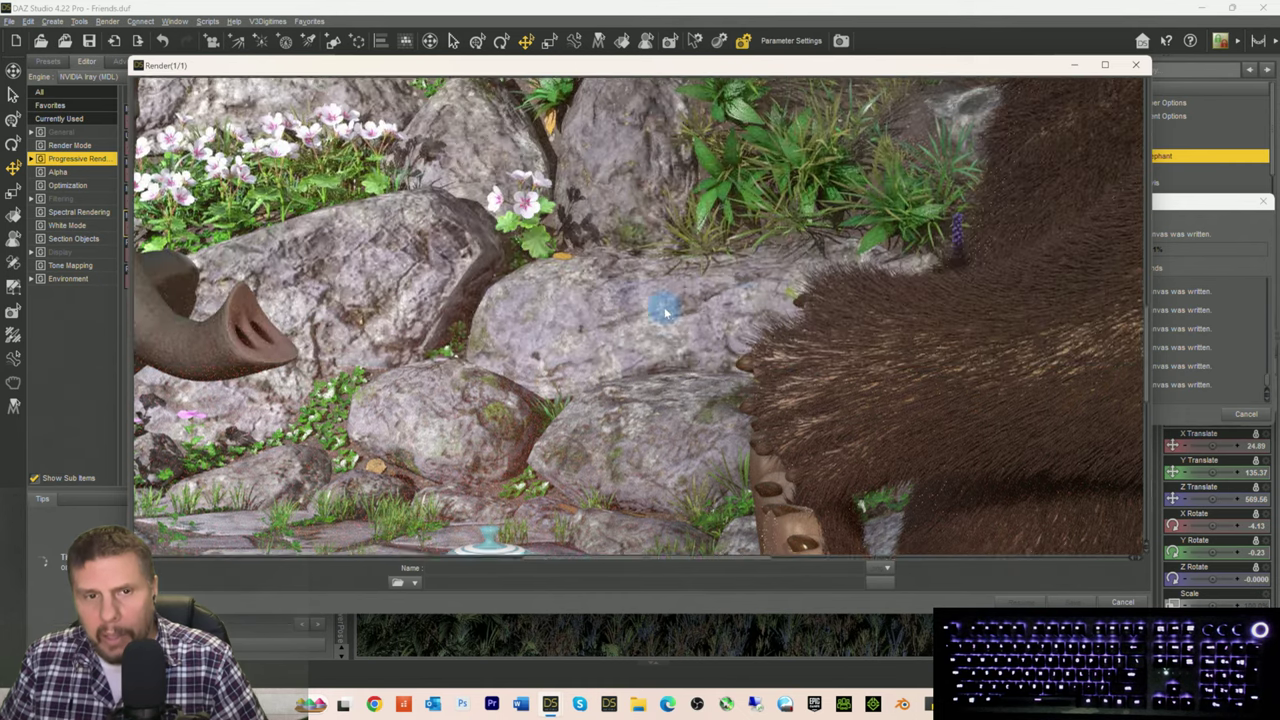
scroll(588, 357, "up", 5)
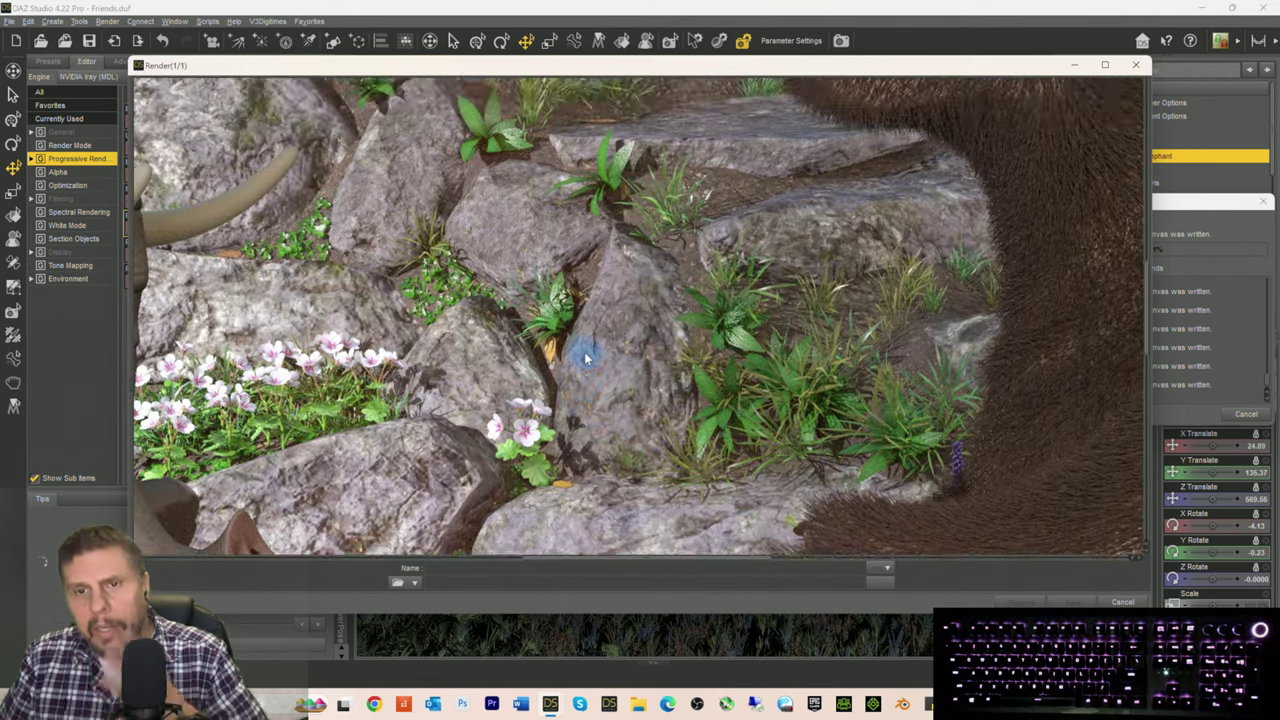
scroll(588, 357, "up", 5)
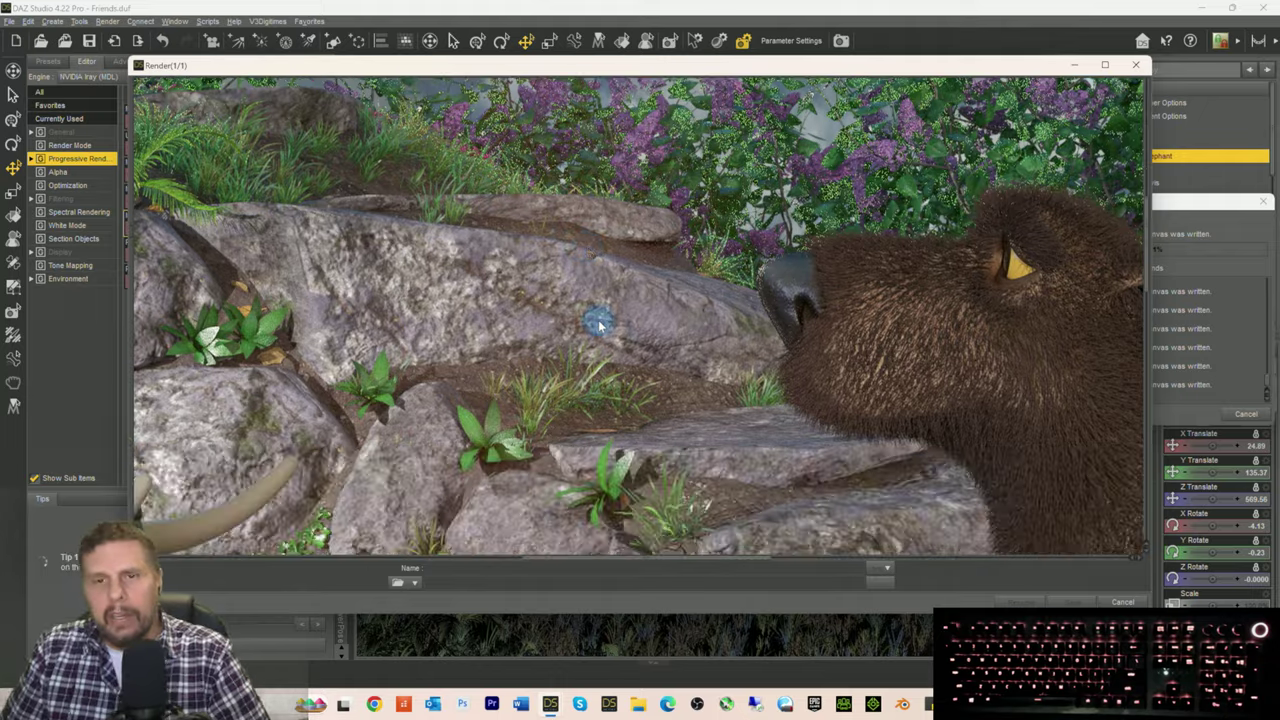
Step: Inspect the render from the lilacs above the bear's head across to the clouds, lilacs and ferns over the grassy bank
scroll(557, 318, "down", 3)
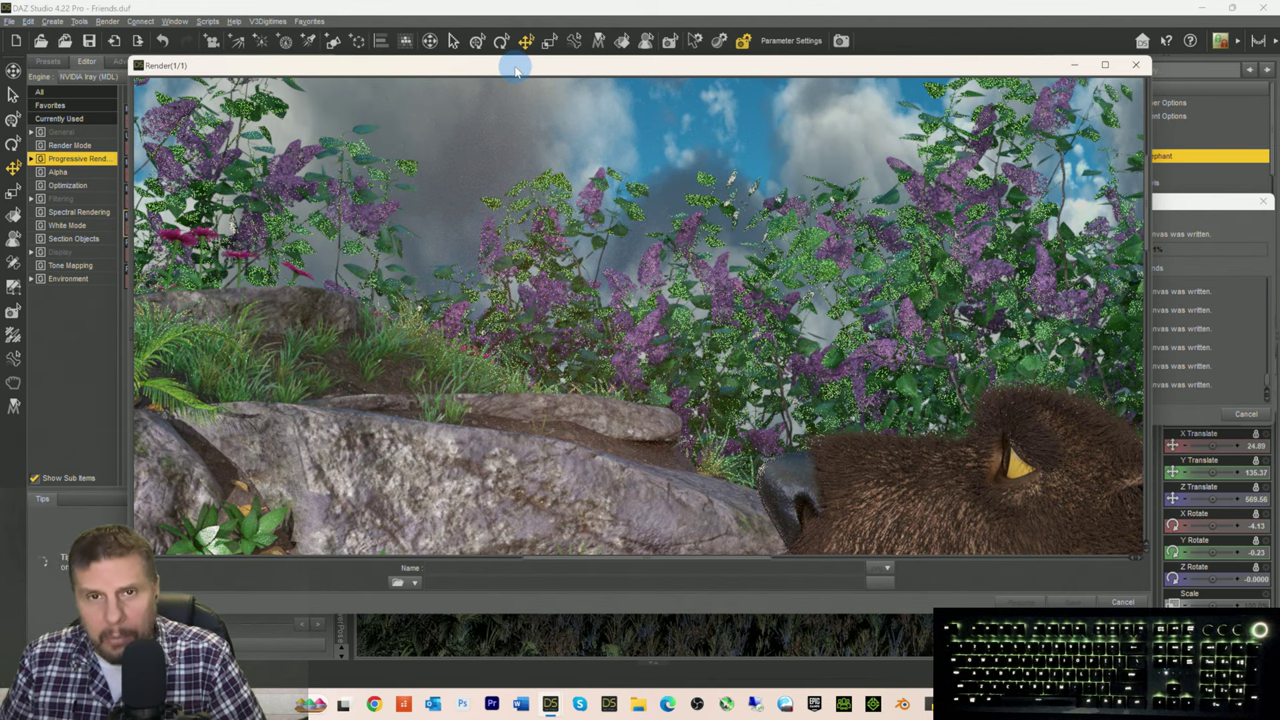
mouse_move(516, 70)
left_mouse_down()
mouse_move(262, 153)
mouse_move(360, 142)
mouse_move(522, 86)
left_mouse_up()
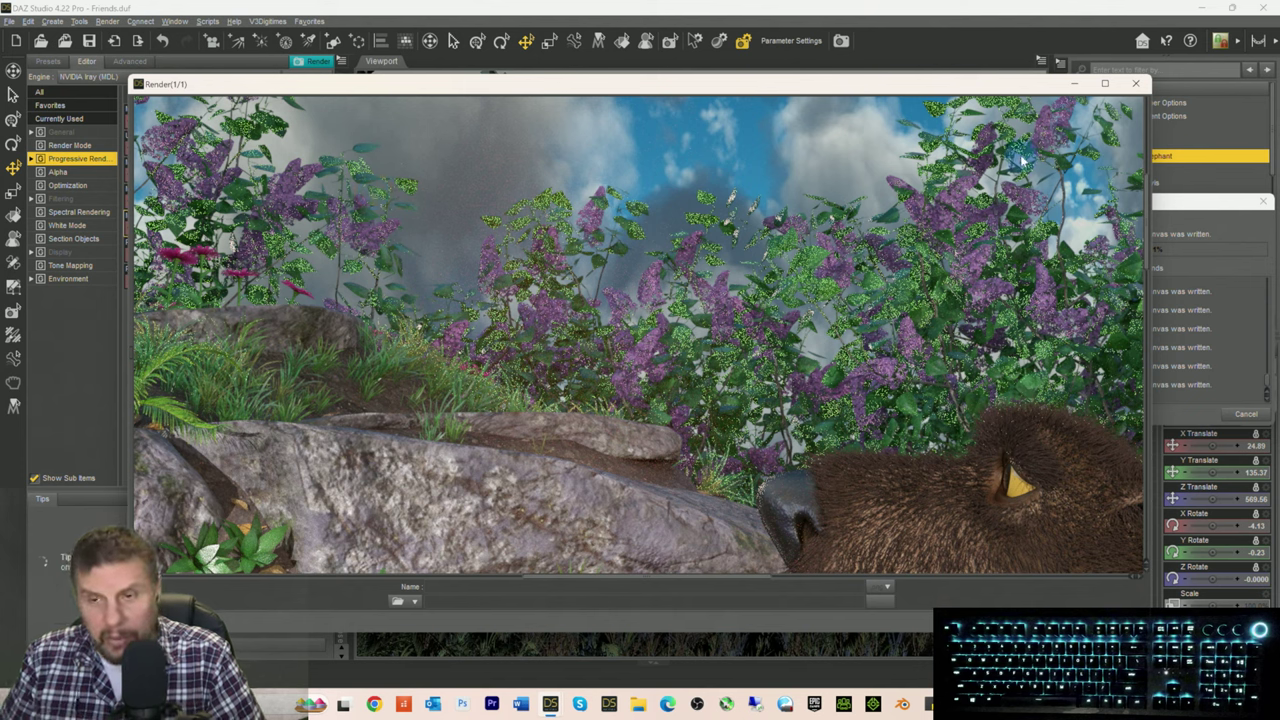
left_click_drag(580, 580, 455, 570)
scroll(465, 350, "up", 3)
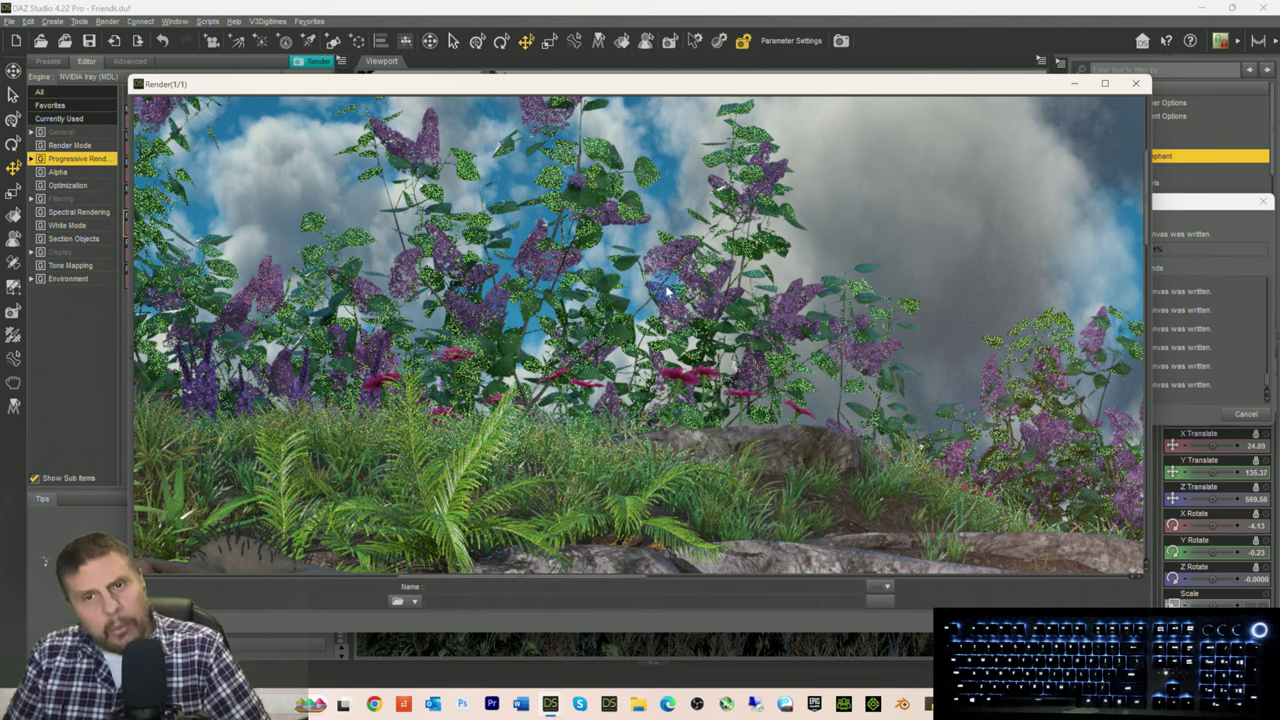
scroll(668, 290, "up", 5)
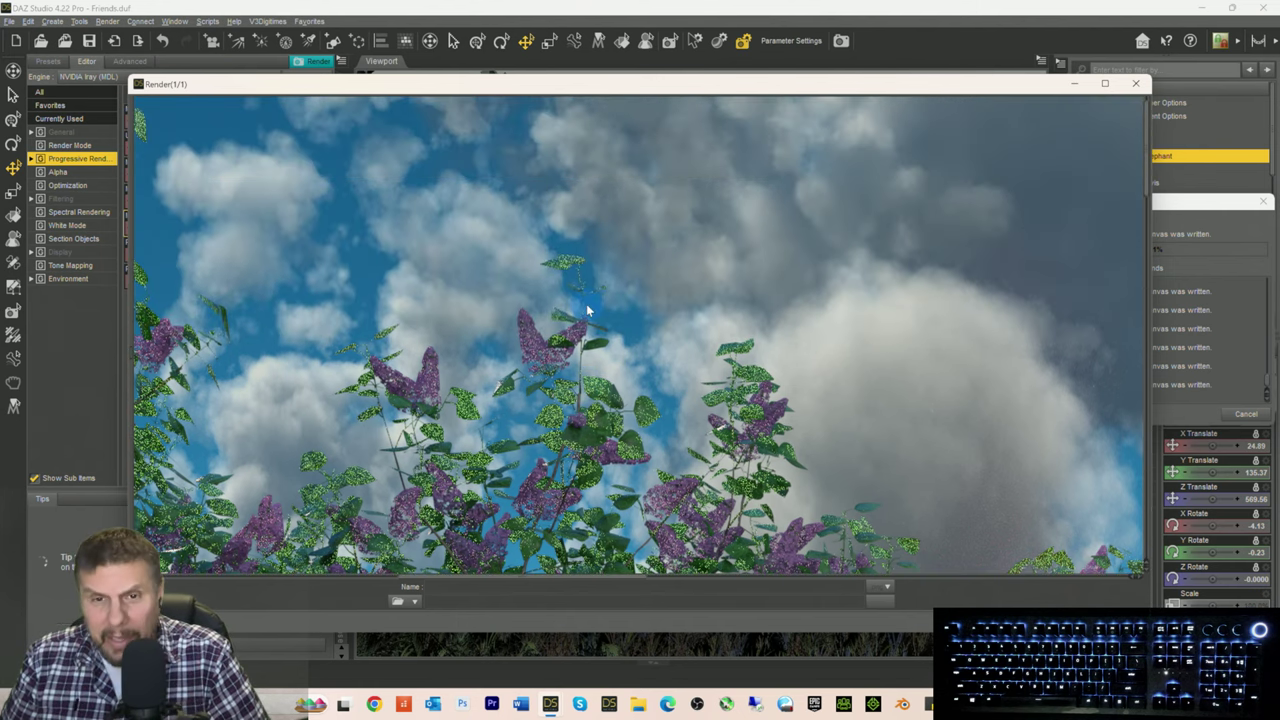
scroll(563, 268, "down", 1)
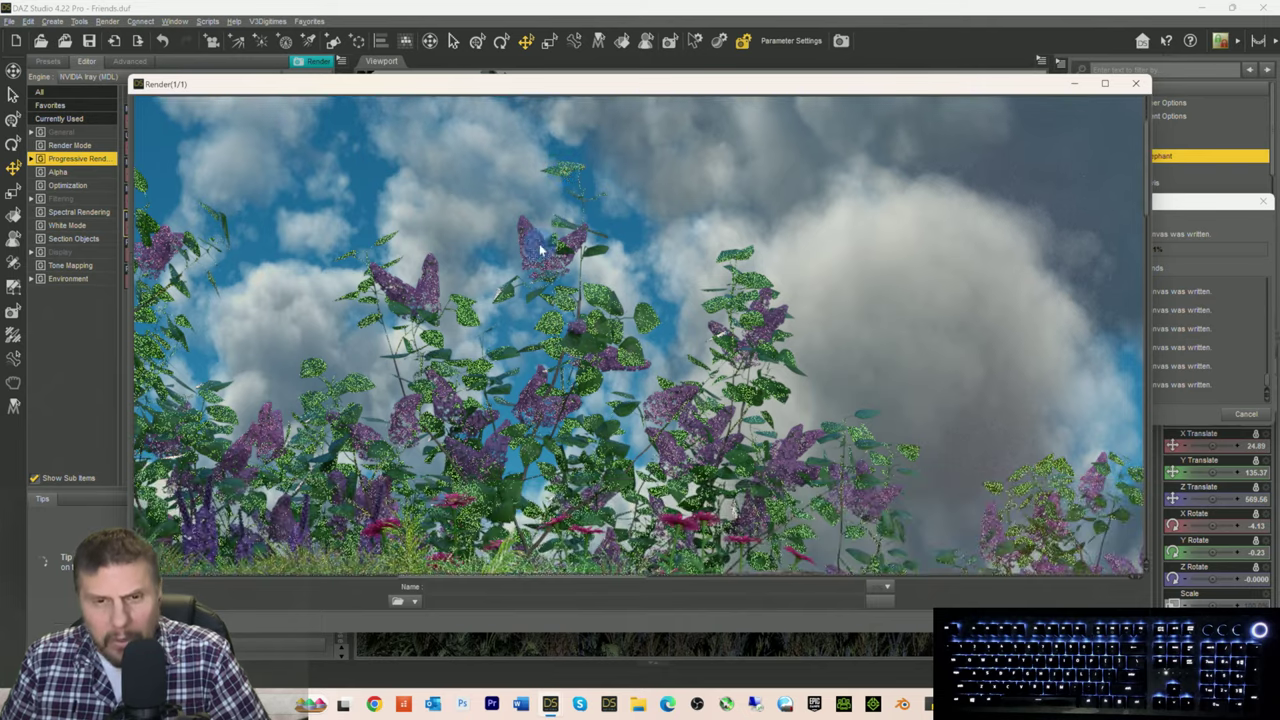
scroll(428, 243, "up", 2)
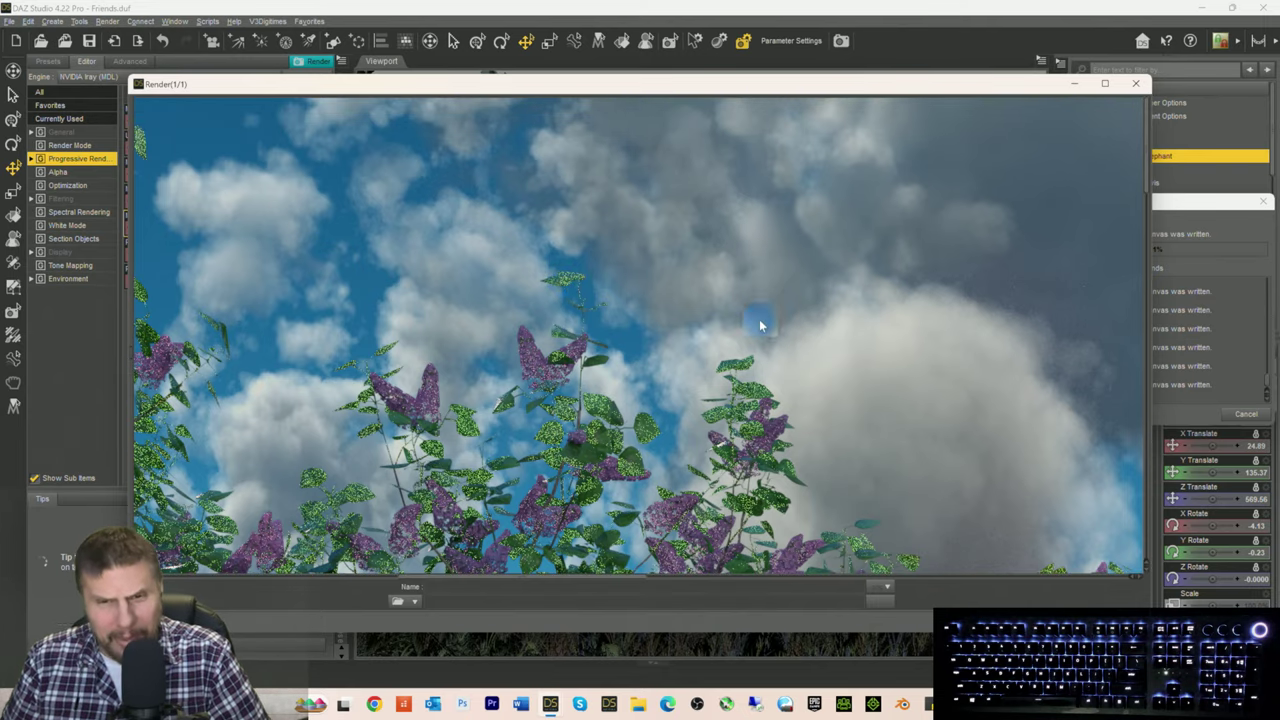
scroll(760, 325, "down", 5)
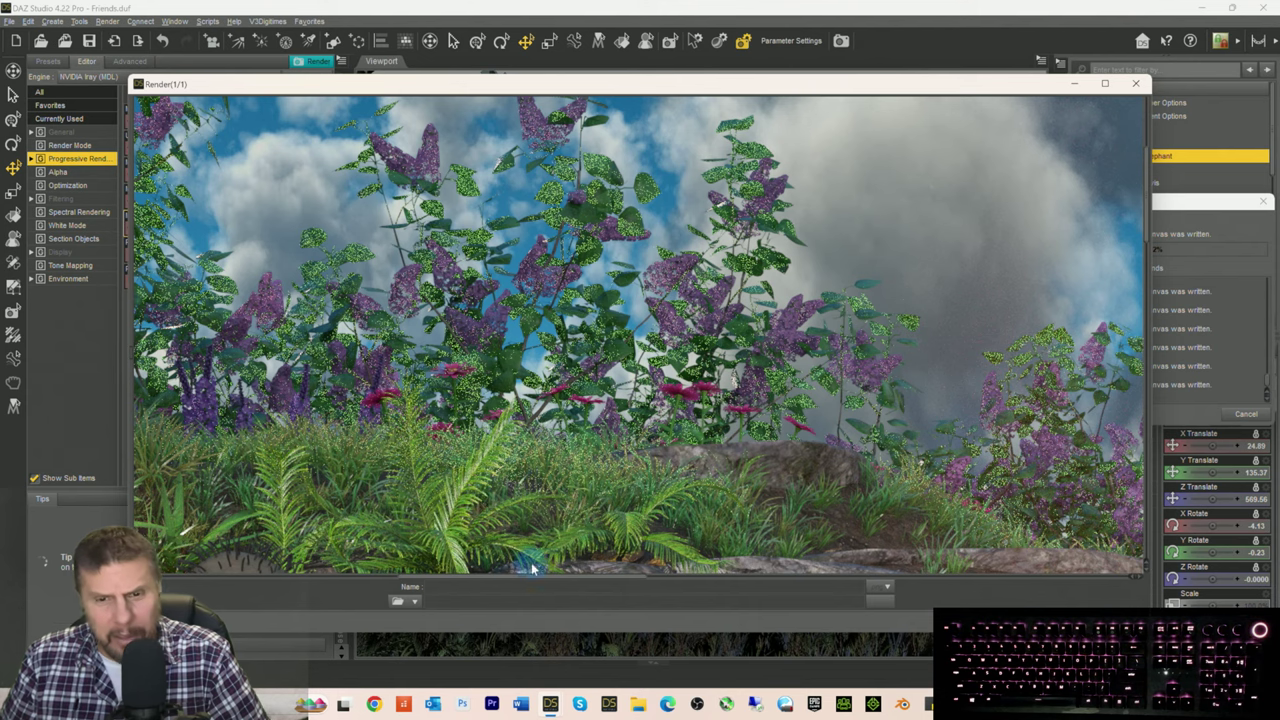
Step: Examine the lilac tree's branches, leaves and surrounding blue sky on the far left side of the rendered image for noise
scroll(480, 575, "up", 5)
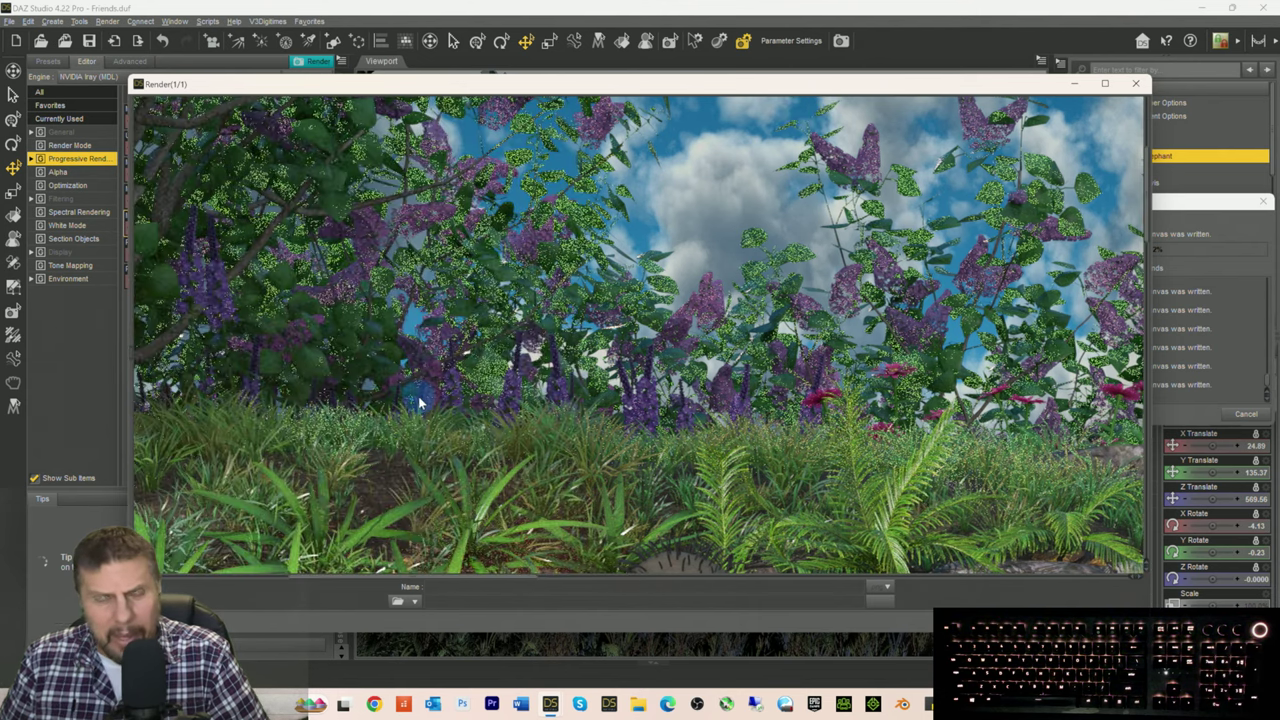
scroll(419, 398, "up", 3)
scroll(419, 398, "up", 5)
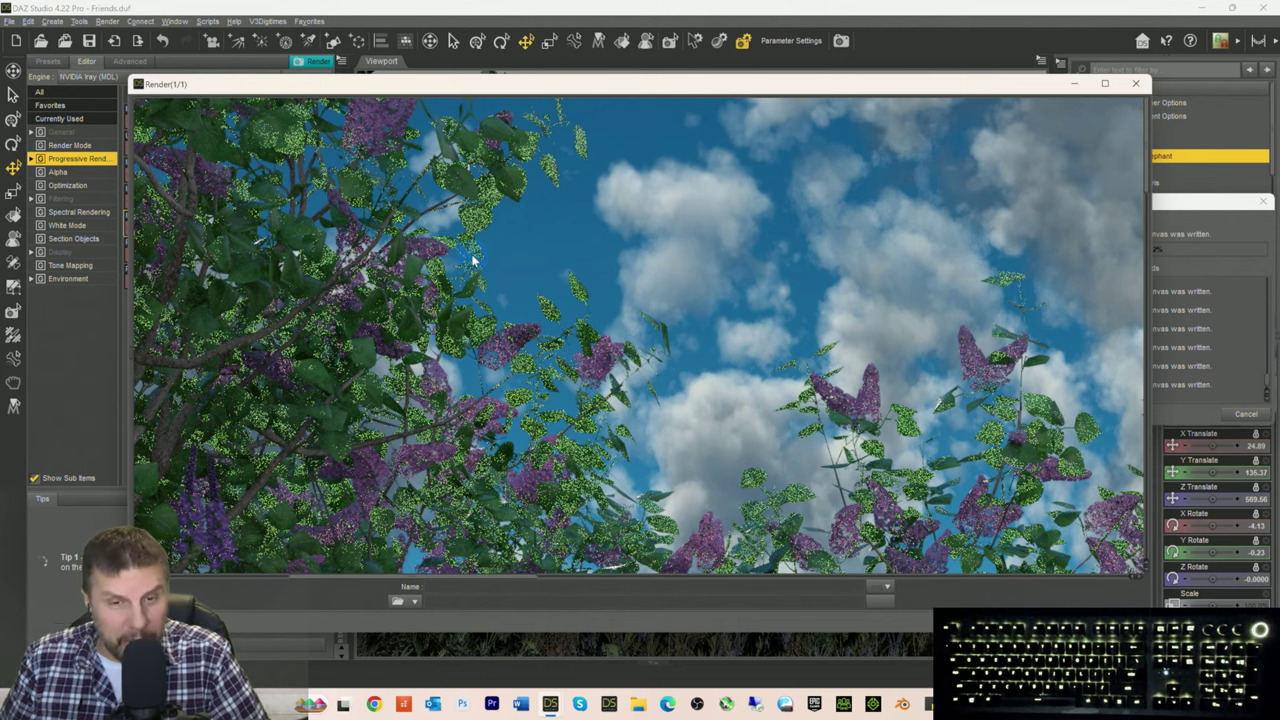
scroll(469, 255, "down", 3)
scroll(467, 256, "up", 3)
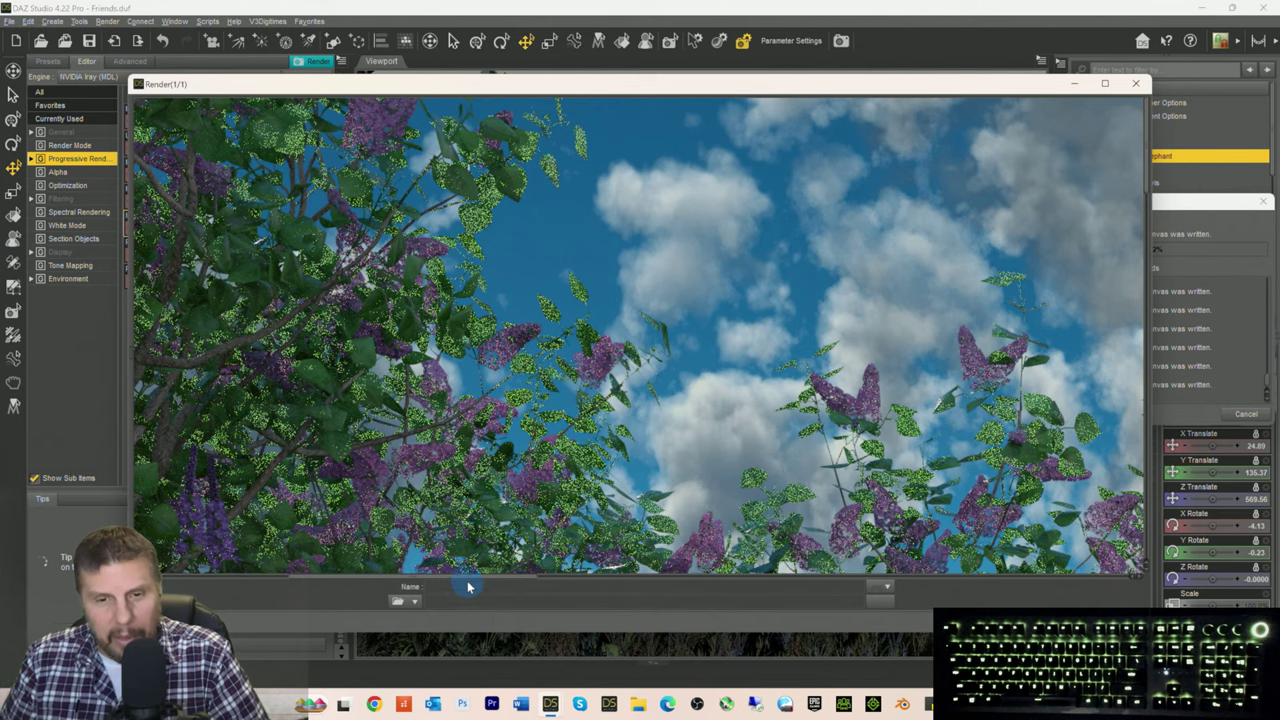
Step: Check the lilac leaves and stormy sky behind the bear's head for noise and minimize the render window
left_click_drag(474, 581, 922, 595)
scroll(908, 430, "down", 4)
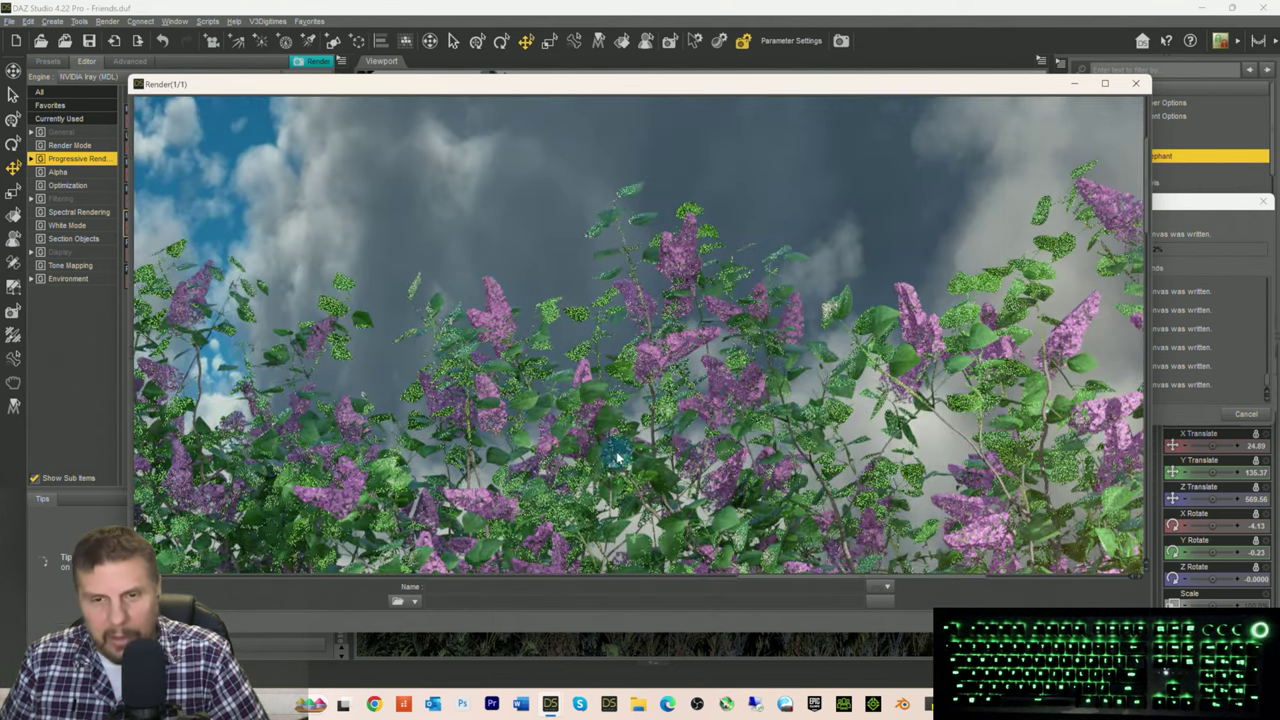
scroll(703, 375, "down", 3)
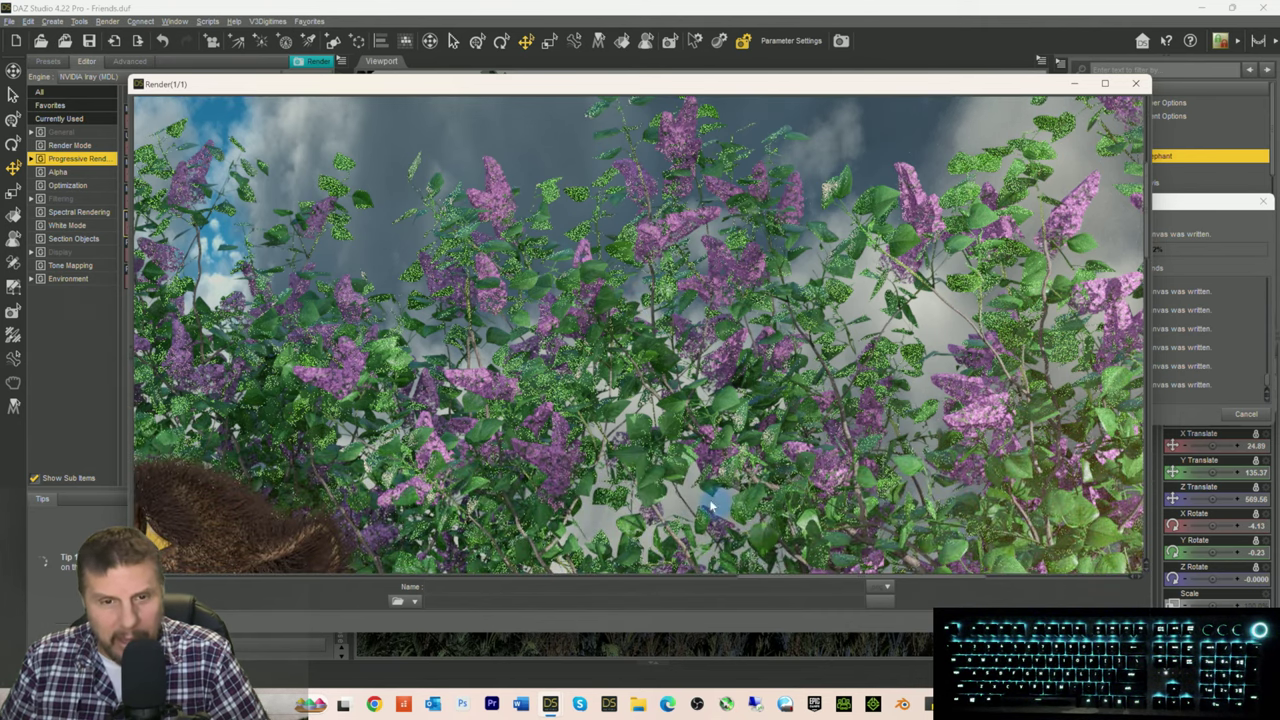
scroll(776, 490, "down", 3)
left_click_drag(778, 494, 745, 470)
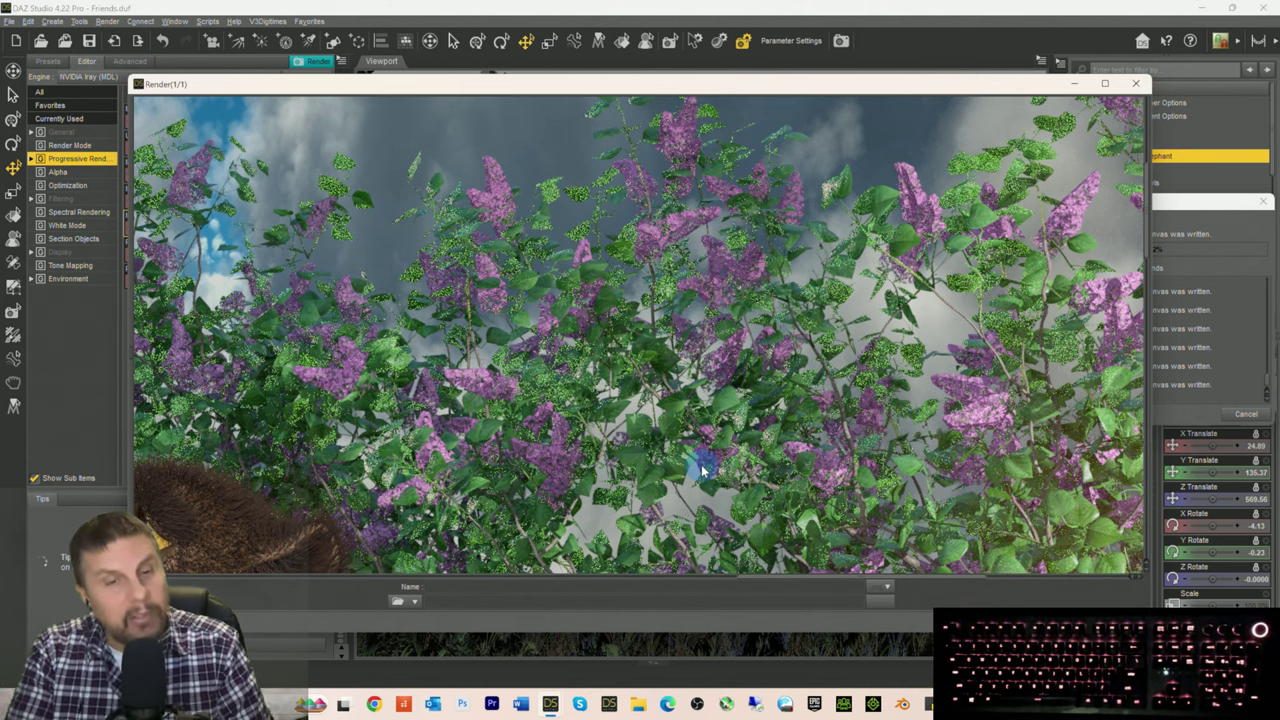
left_click(1075, 84)
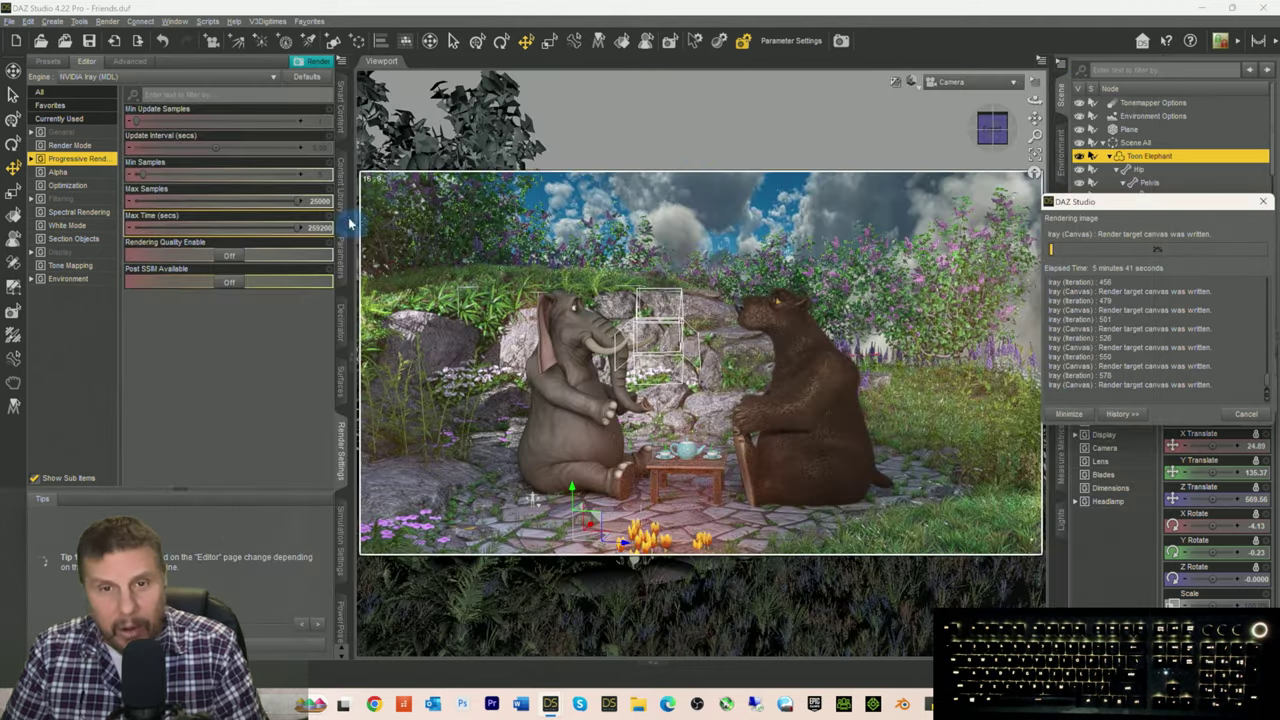